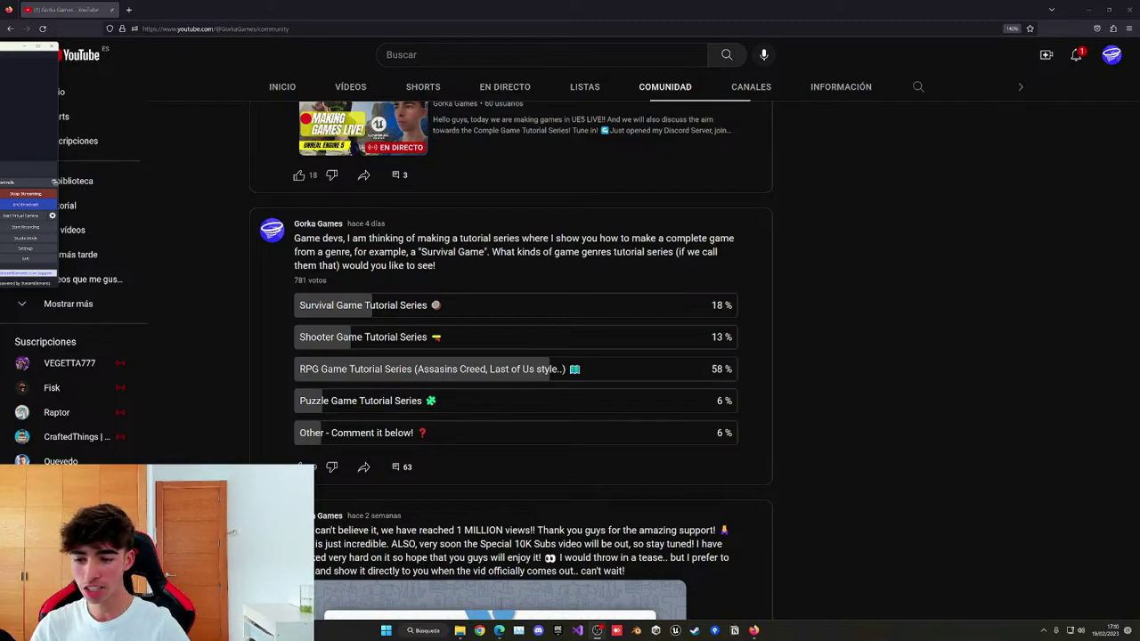
pyautogui.click(873, 261)
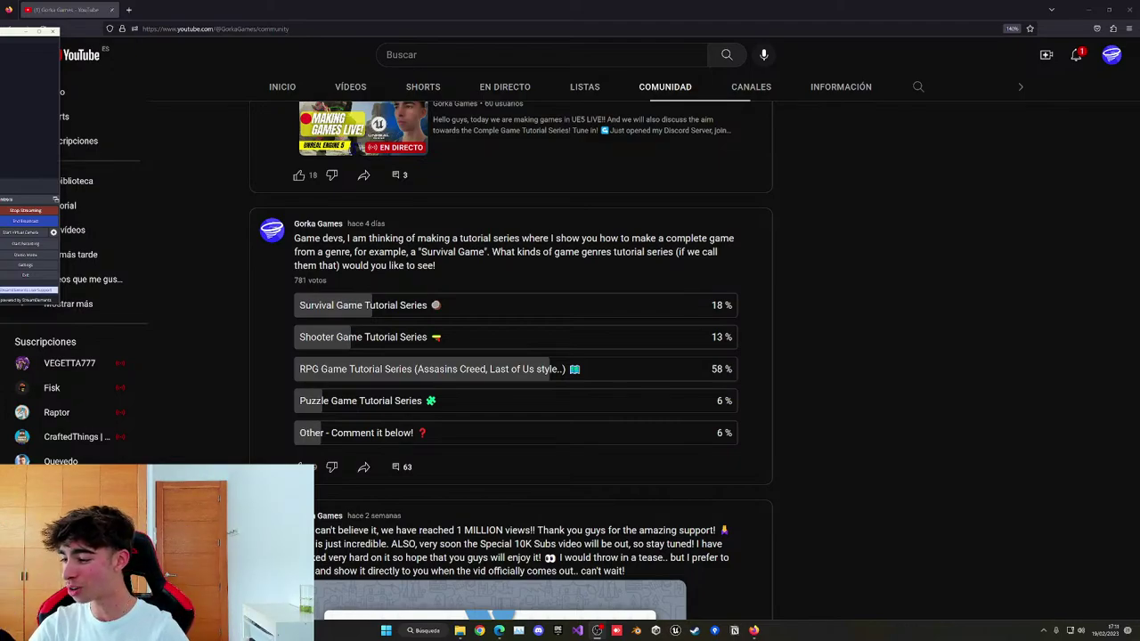
pyautogui.moveTo(21, 31); pyautogui.dragTo(0, 31)
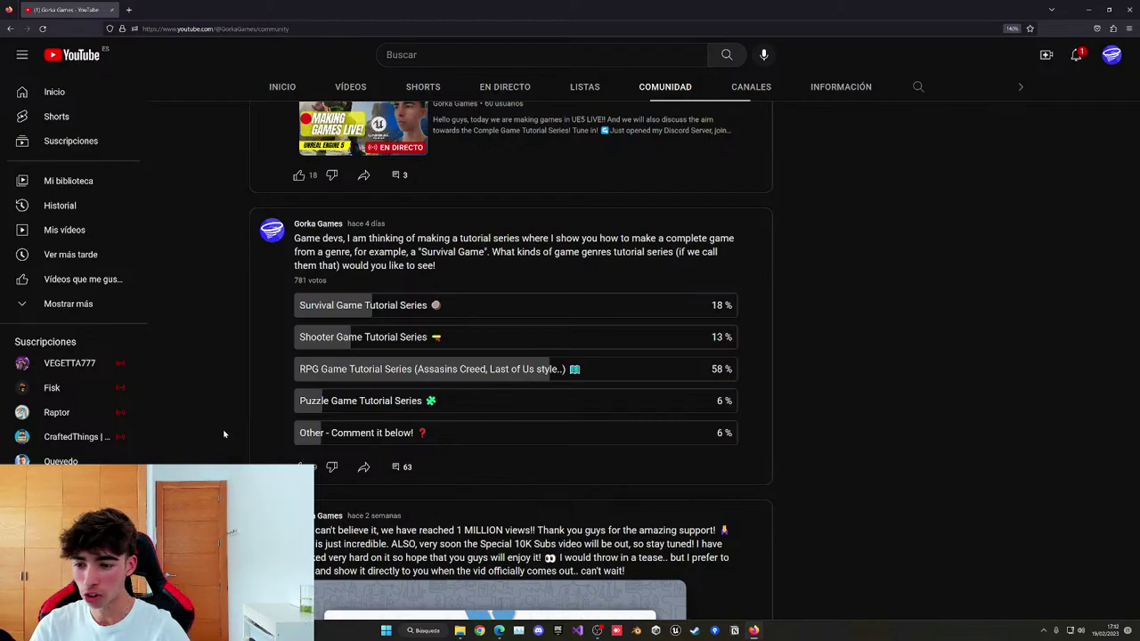
# Search the web for "assasins creed origins" in a new browser tab and show the image results.
pyautogui.click(128, 8)
pyautogui.write('assas')
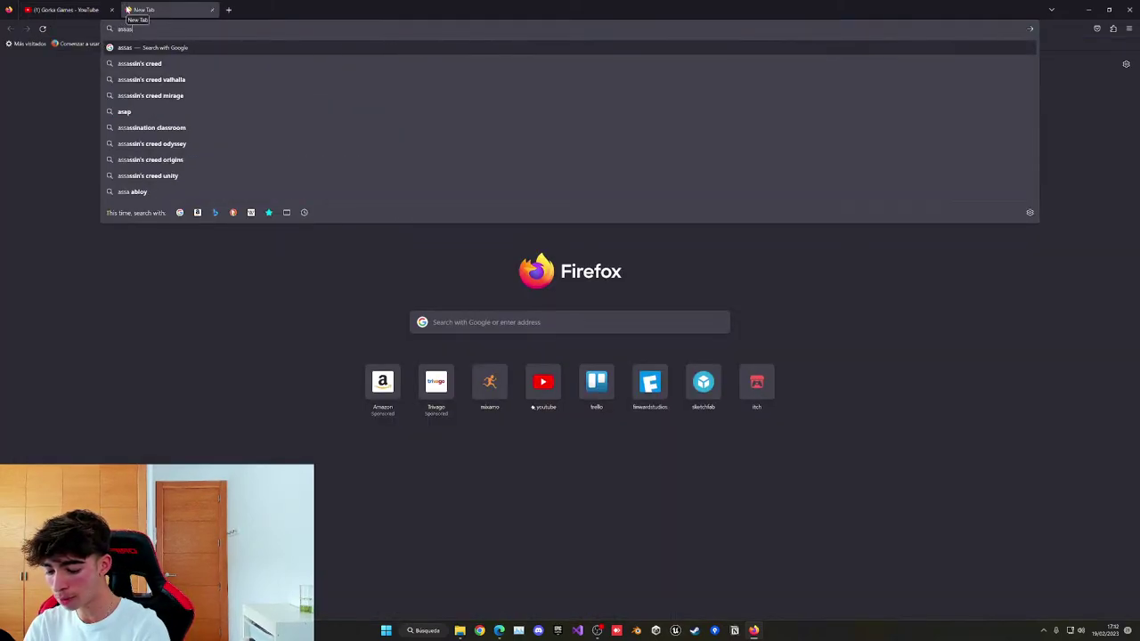
pyautogui.write('ins creed')
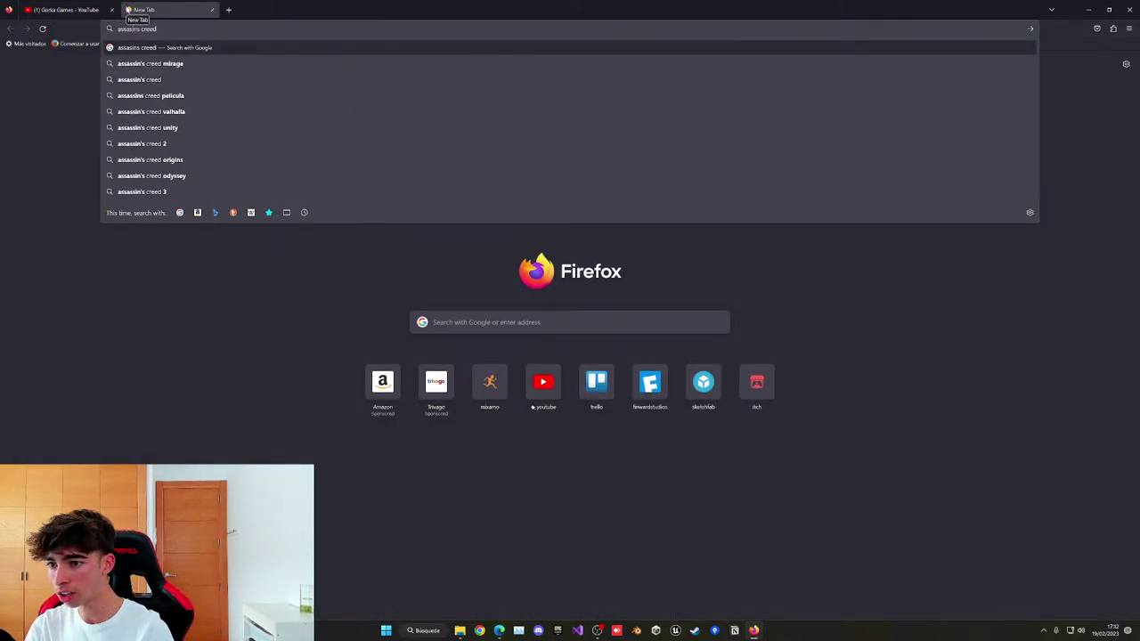
pyautogui.write(' origins')
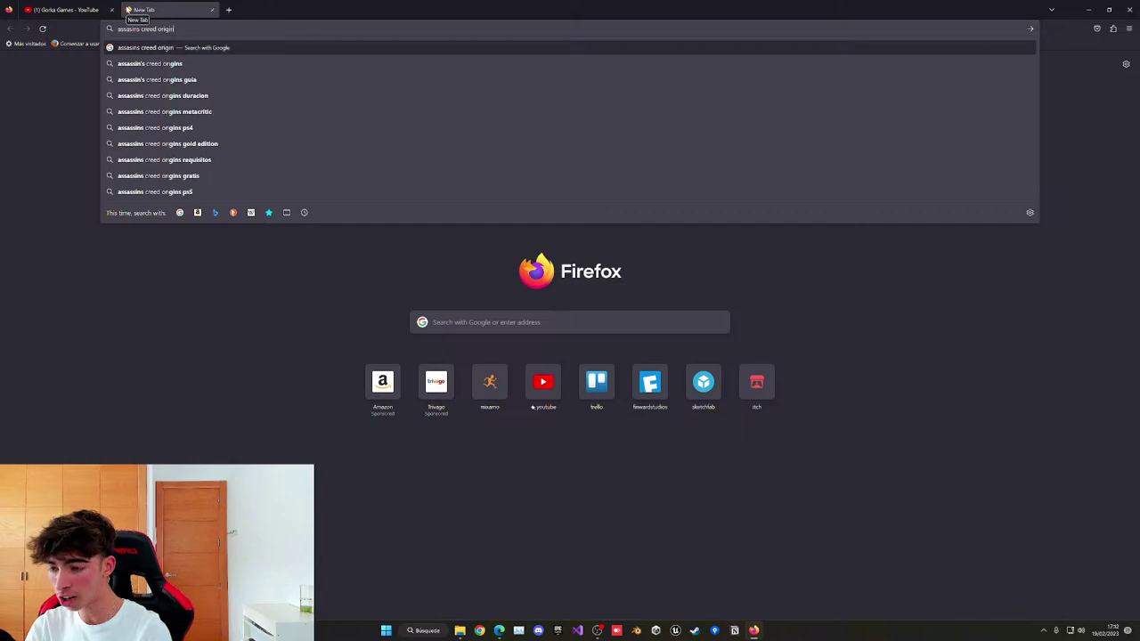
pyautogui.press('Return')
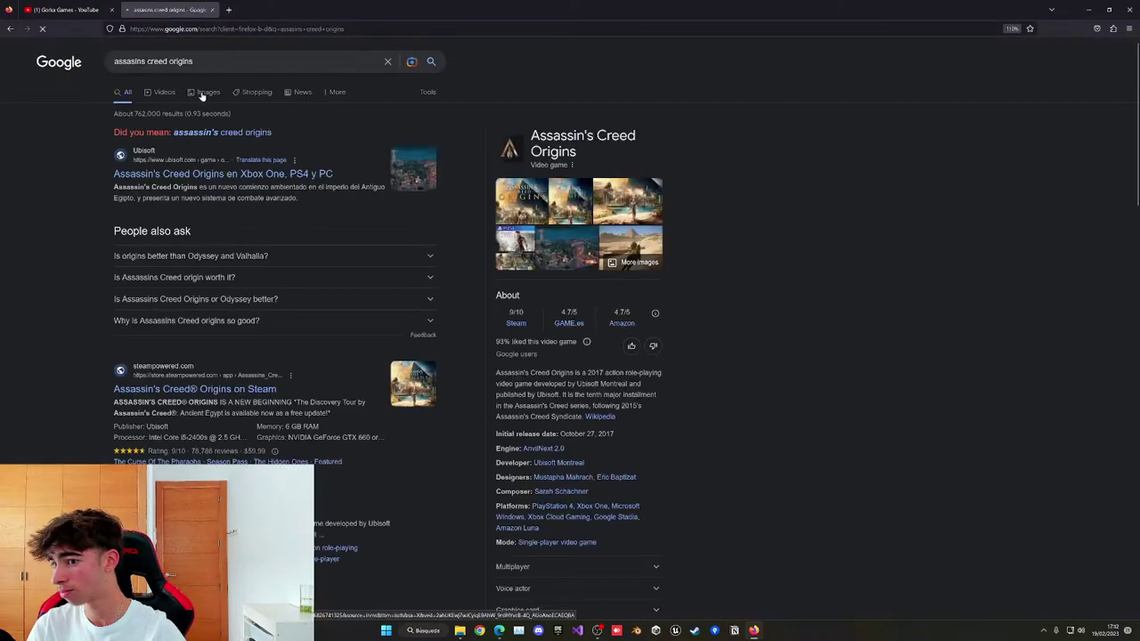
pyautogui.click(202, 93)
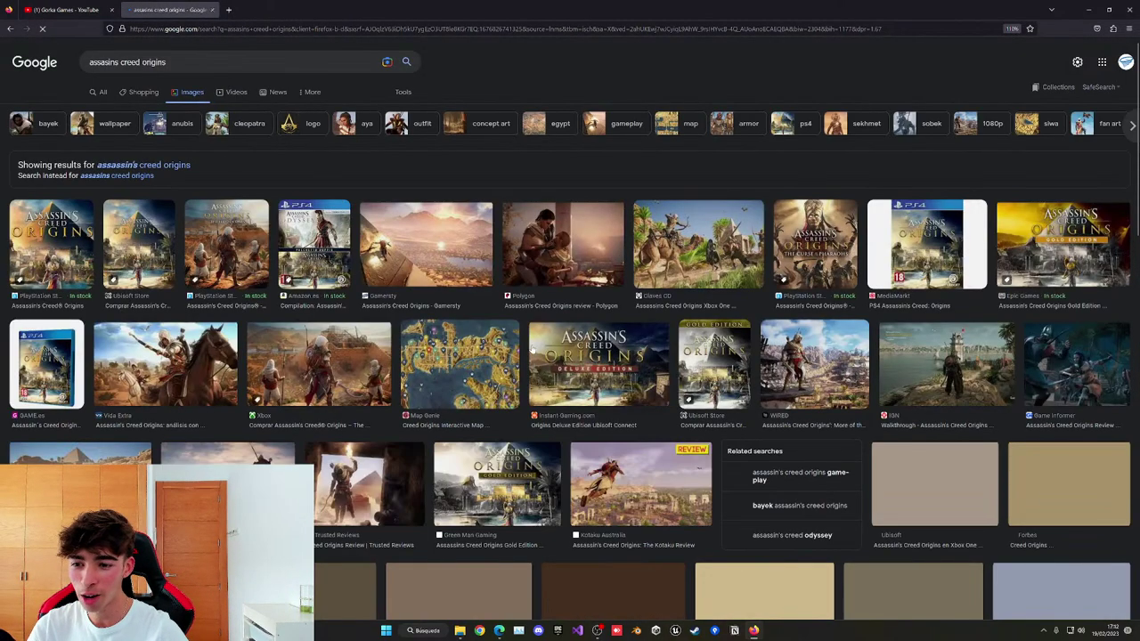
# Look through the Assassin's Creed Origins images and enlarge the Xataka picture of the horse rider in the desert.
pyautogui.scroll(-4, 532, 350)
pyautogui.scroll(3, 532, 350)
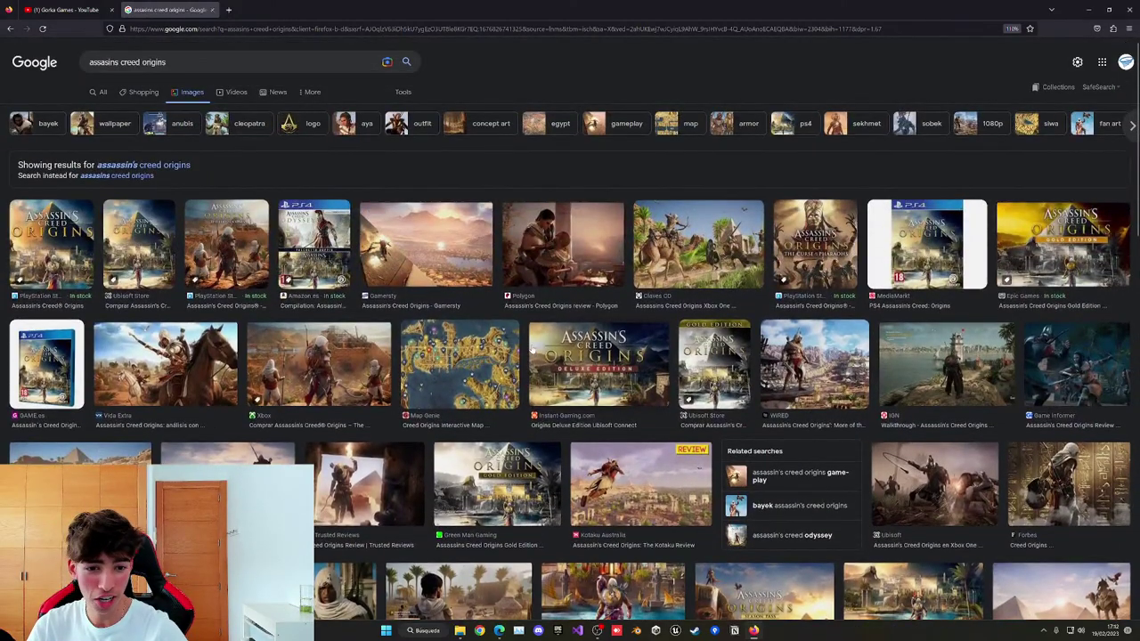
pyautogui.scroll(-2, 531, 350)
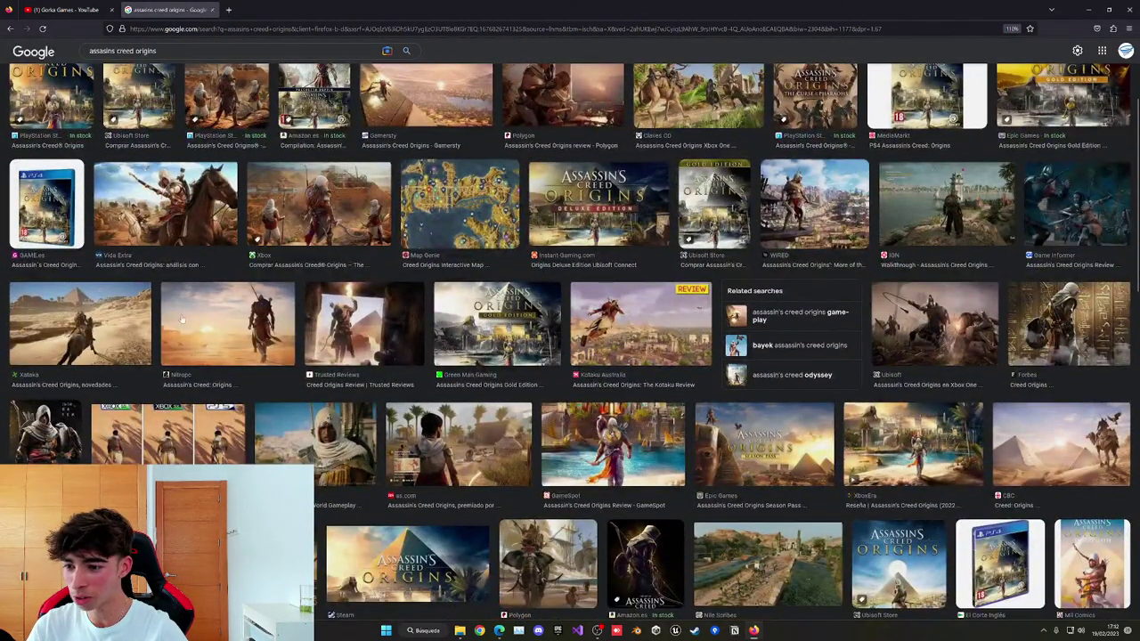
pyautogui.click(225, 165)
# Open the Quixel website in another new browser tab.
pyautogui.click(228, 9)
pyautogui.write('quix')
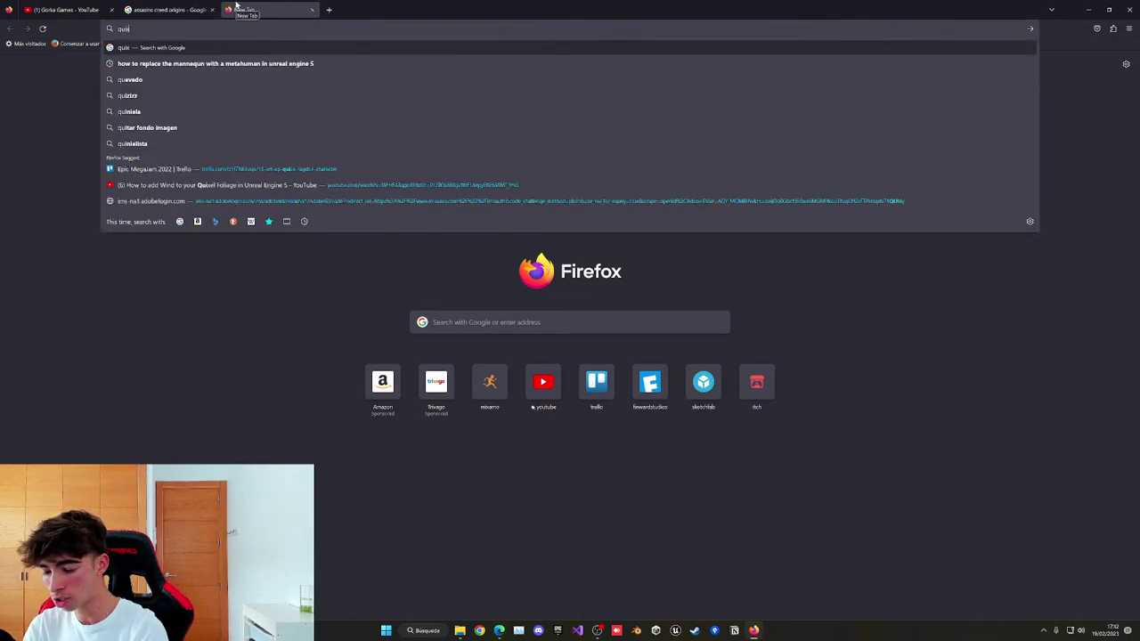
pyautogui.write('el')
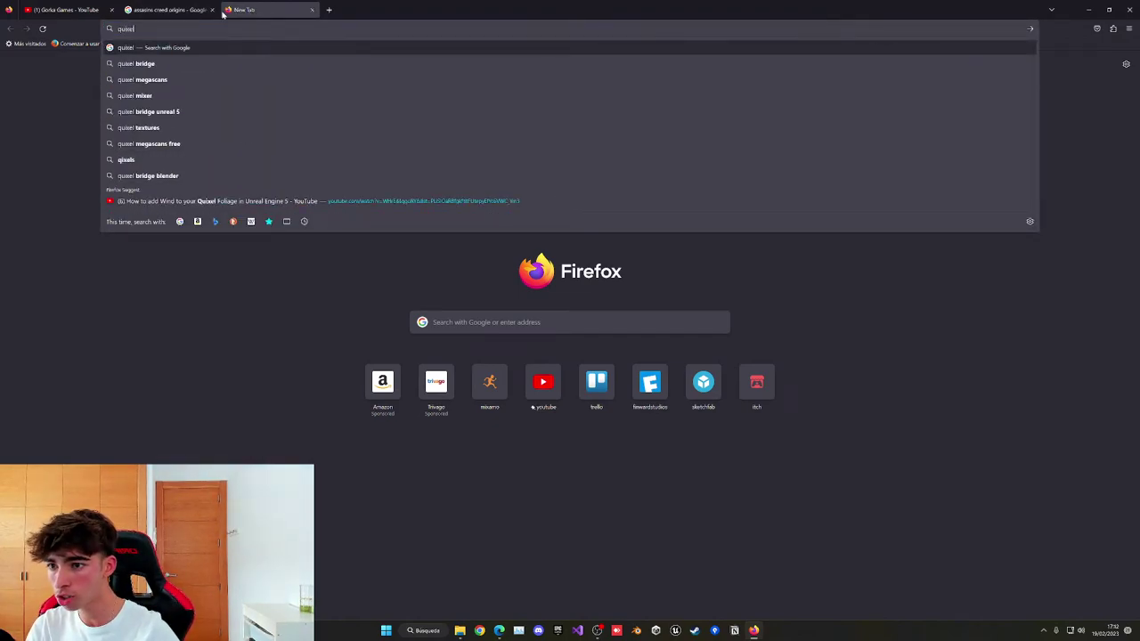
pyautogui.moveTo(137, 29); pyautogui.dragTo(104, 29)
pyautogui.write('quixel')
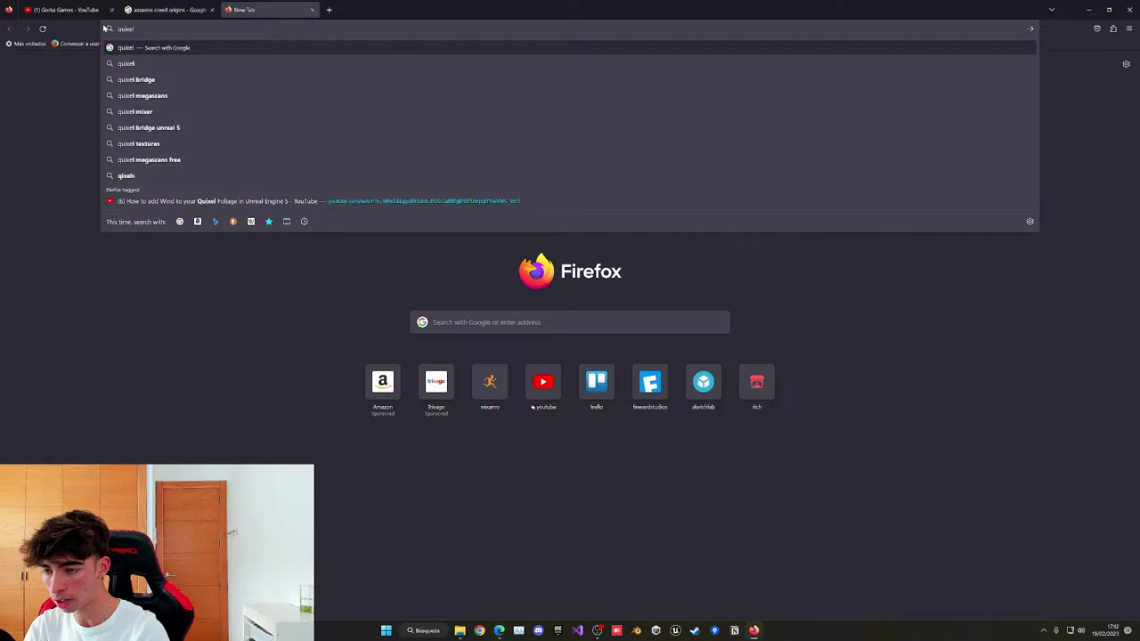
pyautogui.press('Return')
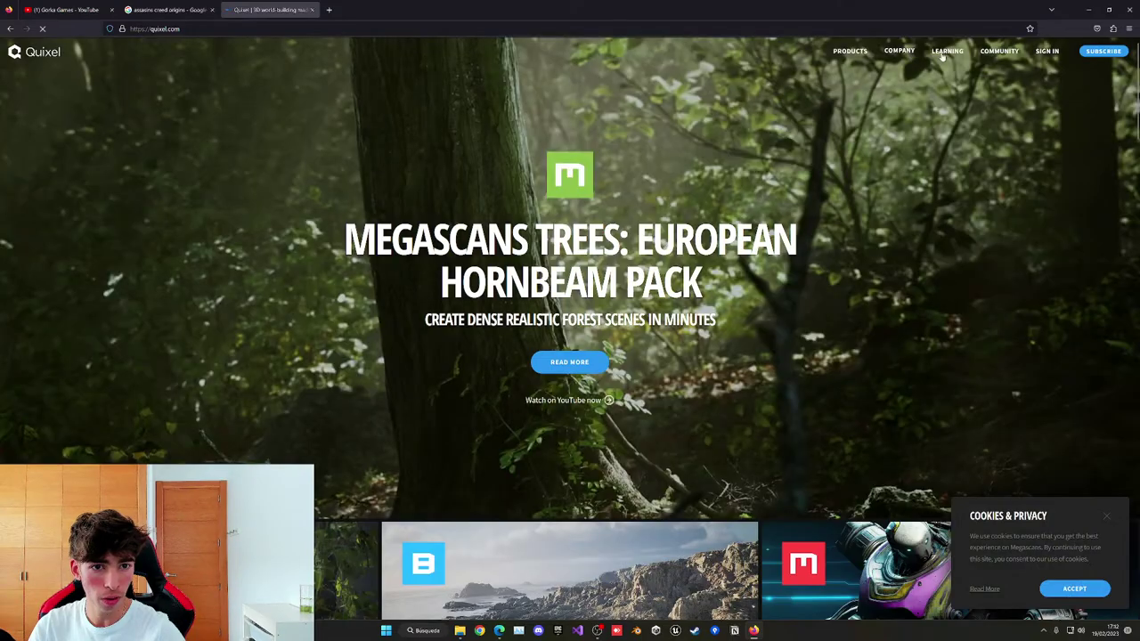
# Look over the Quixel home page and open the Megascans library for browsing.
pyautogui.scroll(-5, 550, 341)
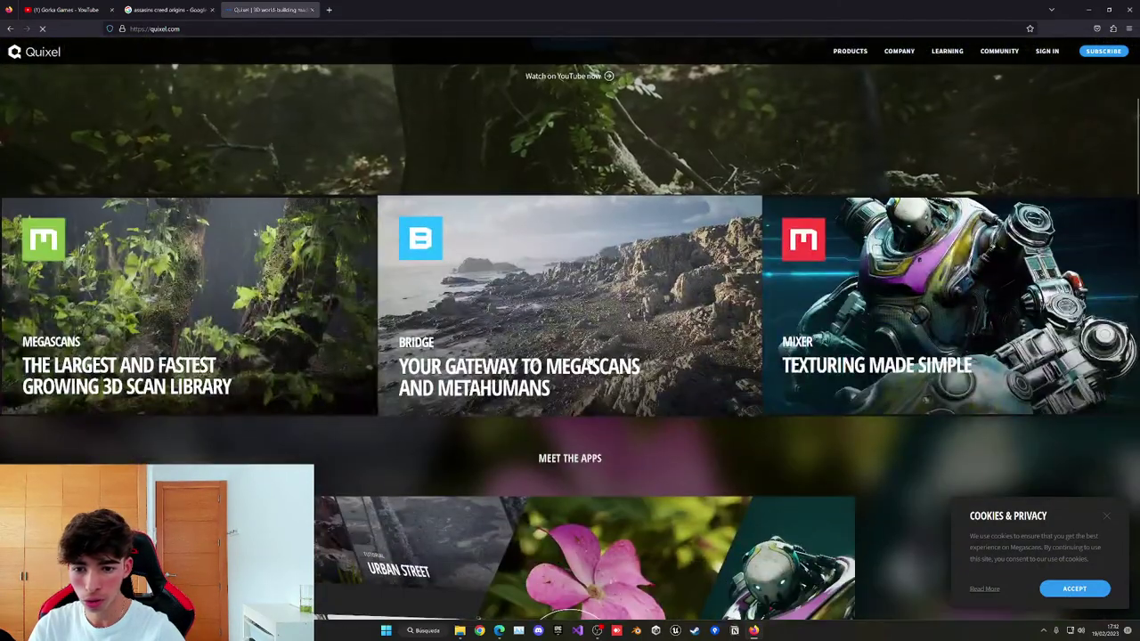
pyautogui.scroll(3, 550, 341)
pyautogui.scroll(3, 549, 341)
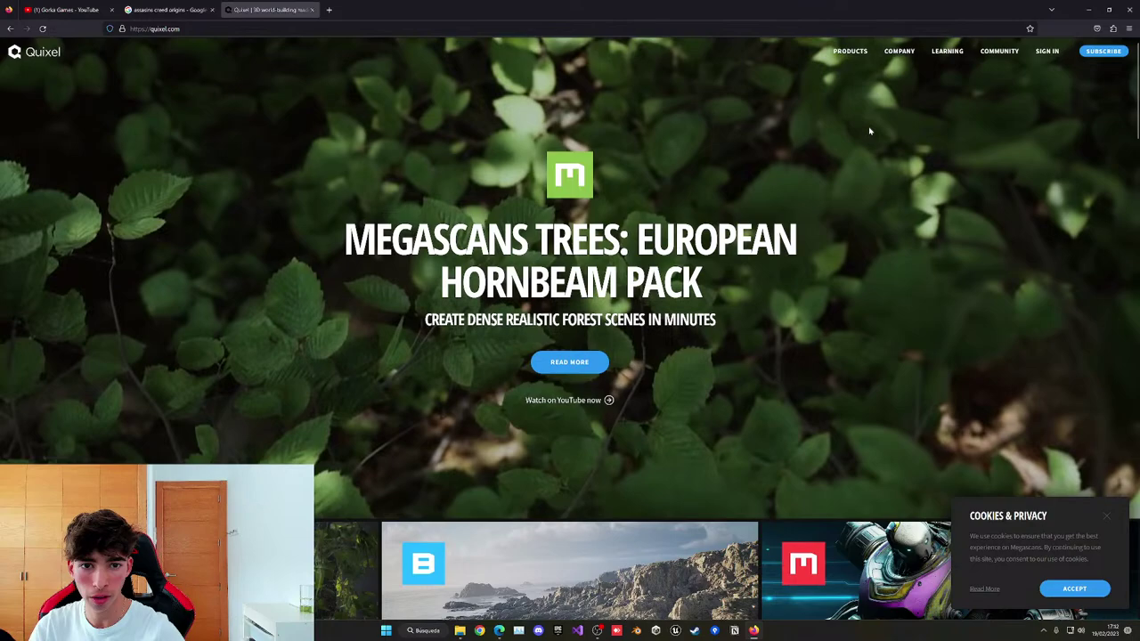
pyautogui.moveTo(848, 53)
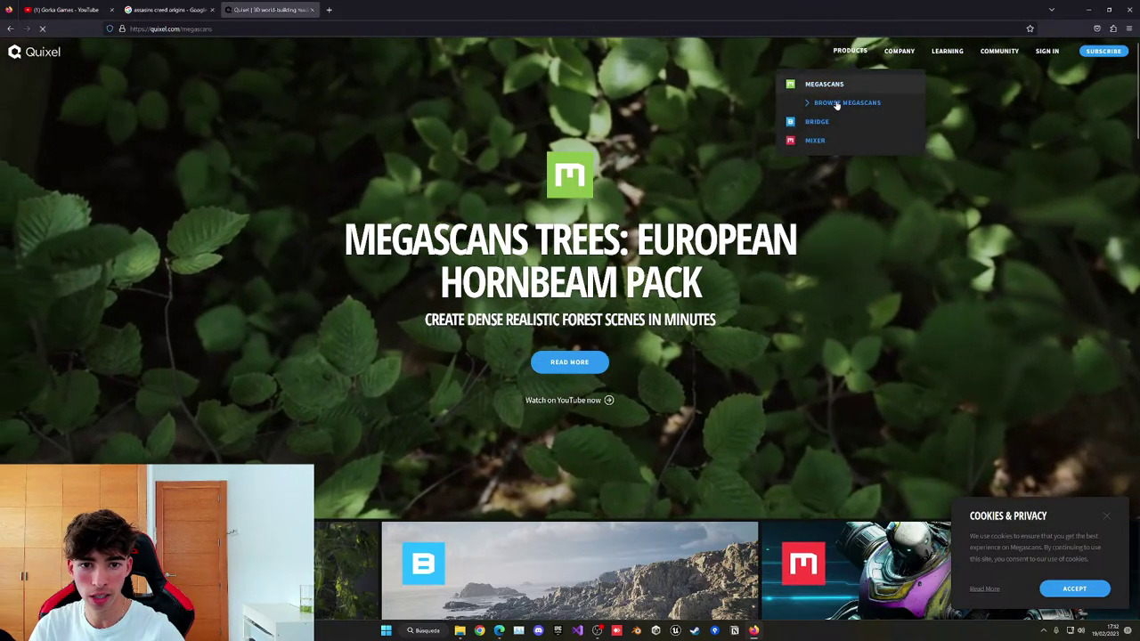
pyautogui.click(836, 104)
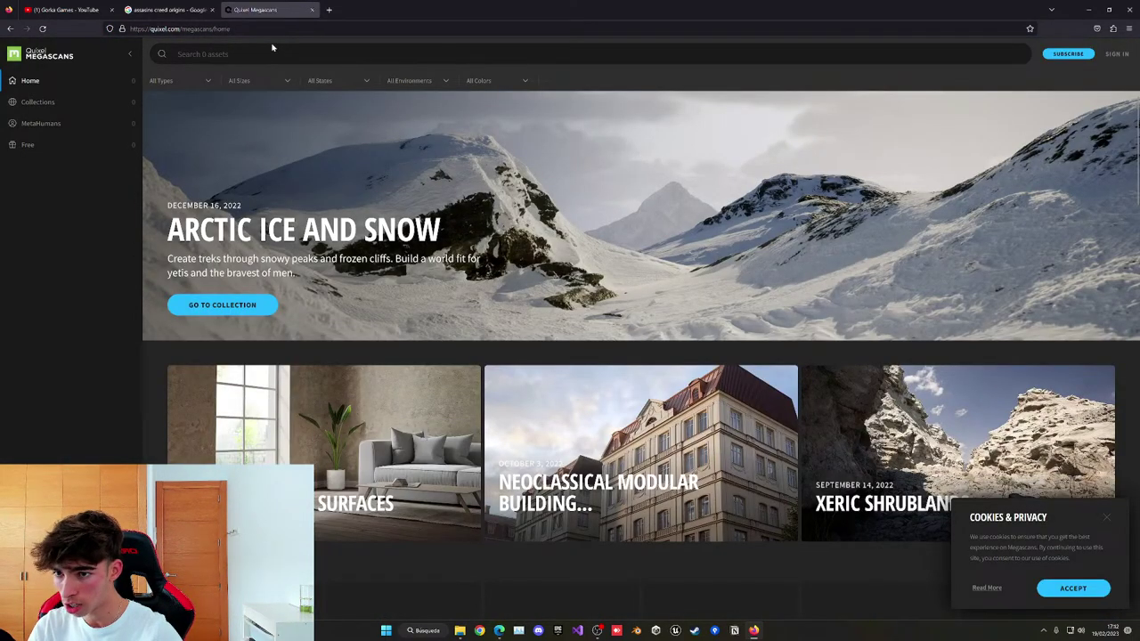
# Search the Megascans library for "cactus" and look through the matching assets.
pyautogui.click(274, 54)
pyautogui.write('cac')
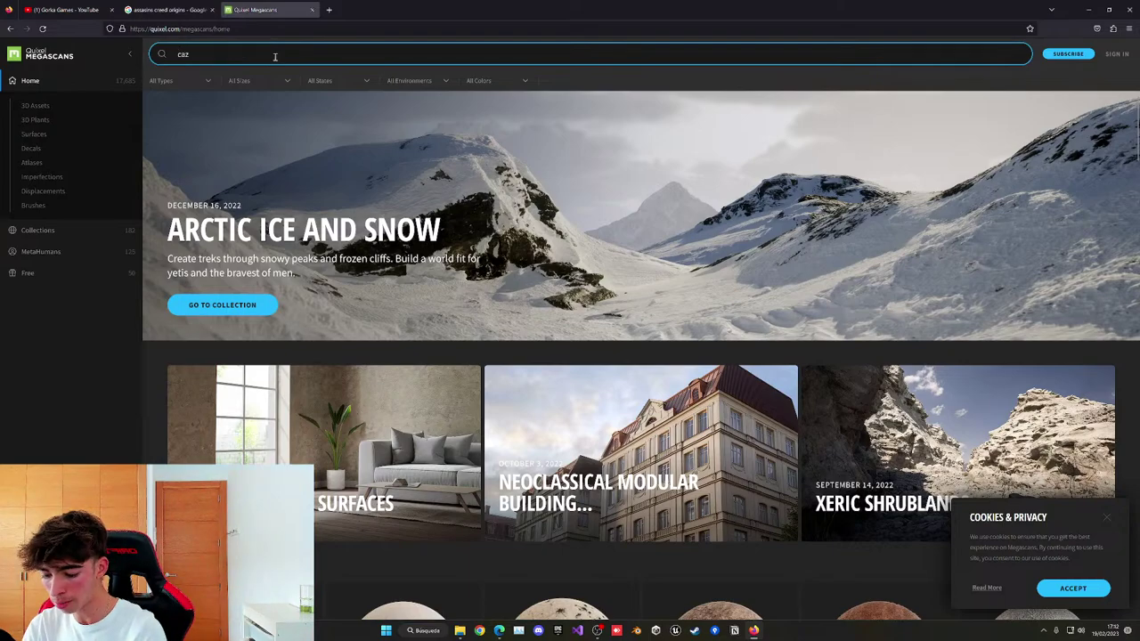
pyautogui.write('tus')
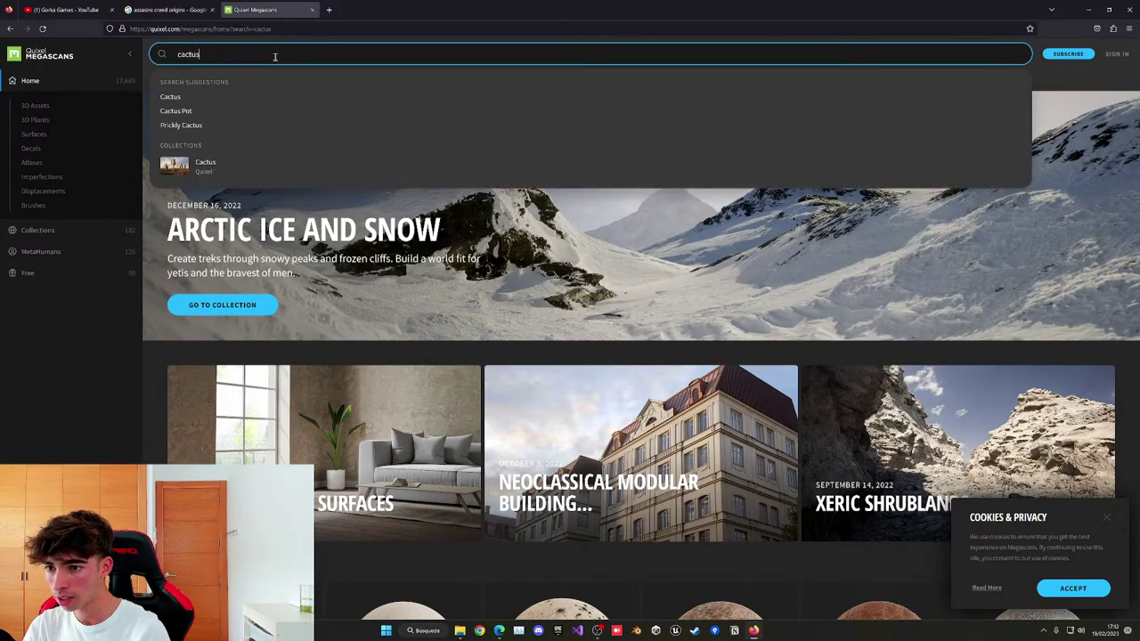
pyautogui.press('Return')
pyautogui.scroll(-5, 642, 266)
pyautogui.scroll(1, 642, 265)
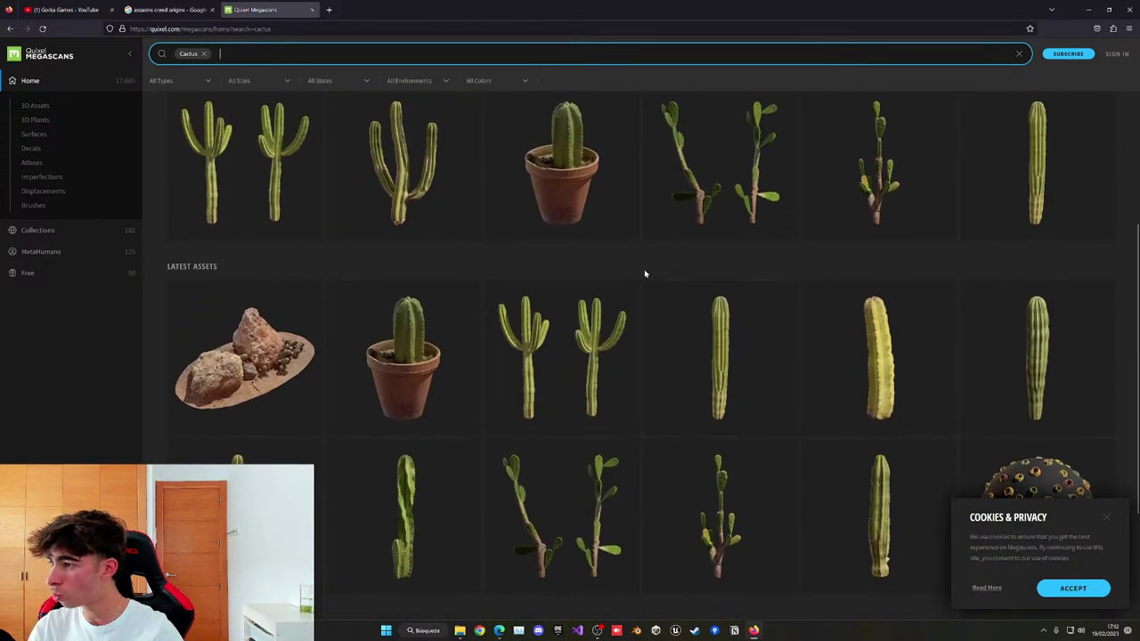
pyautogui.scroll(3, 555, 247)
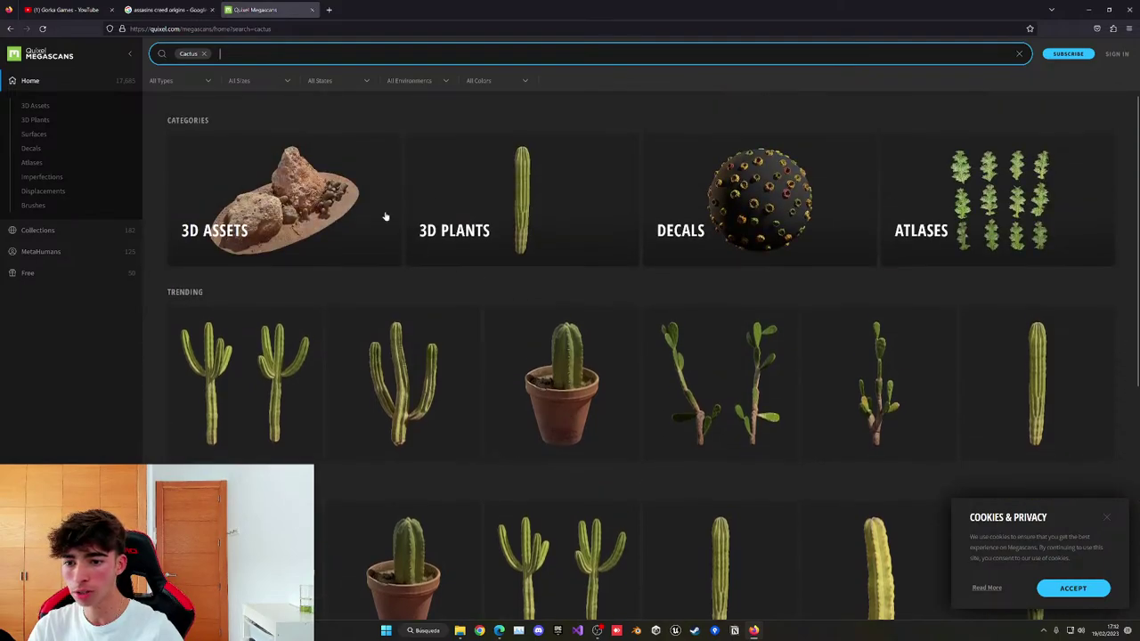
# Replace the cactus search term with "sand" and look through the matching Megascans assets.
pyautogui.click(204, 54)
pyautogui.write('sand')
pyautogui.press('Return')
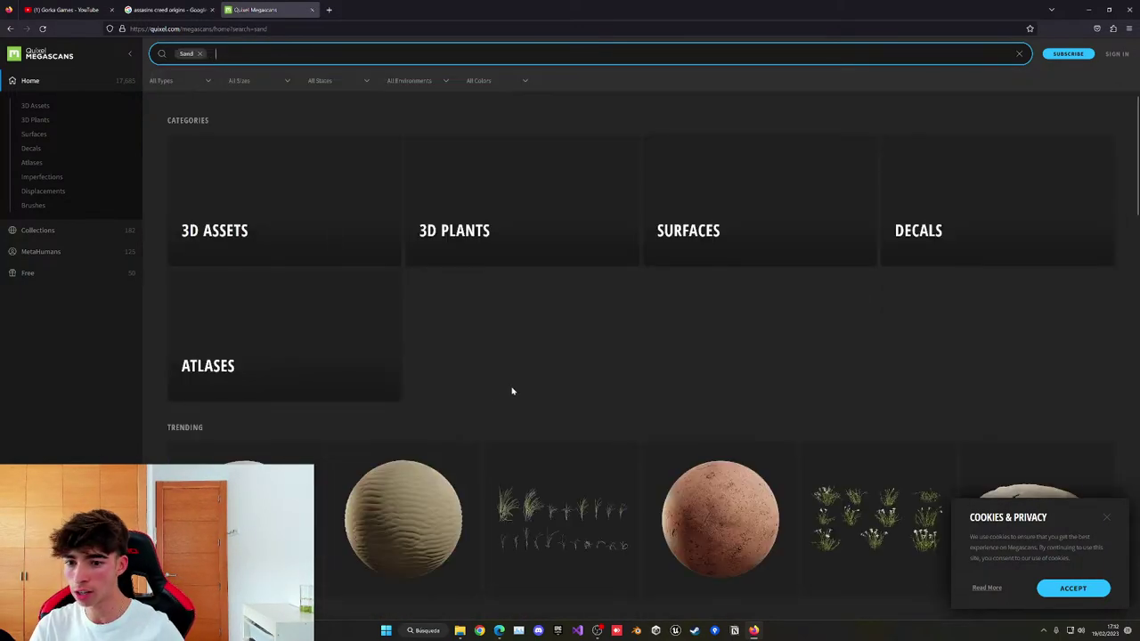
pyautogui.scroll(-4, 760, 280)
# Return to the Assassin's Creed Origins images and enlarge the related GameSpace.com picture of the rider above the valley.
pyautogui.hotkey('ctrl', 'shift', 'Tab')
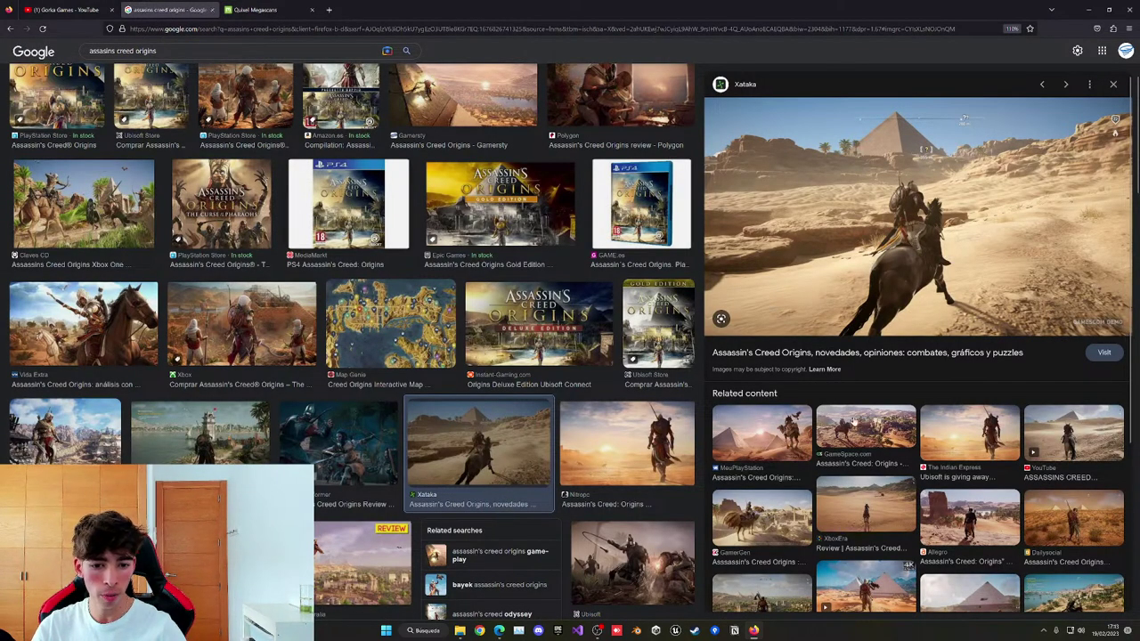
pyautogui.click(873, 436)
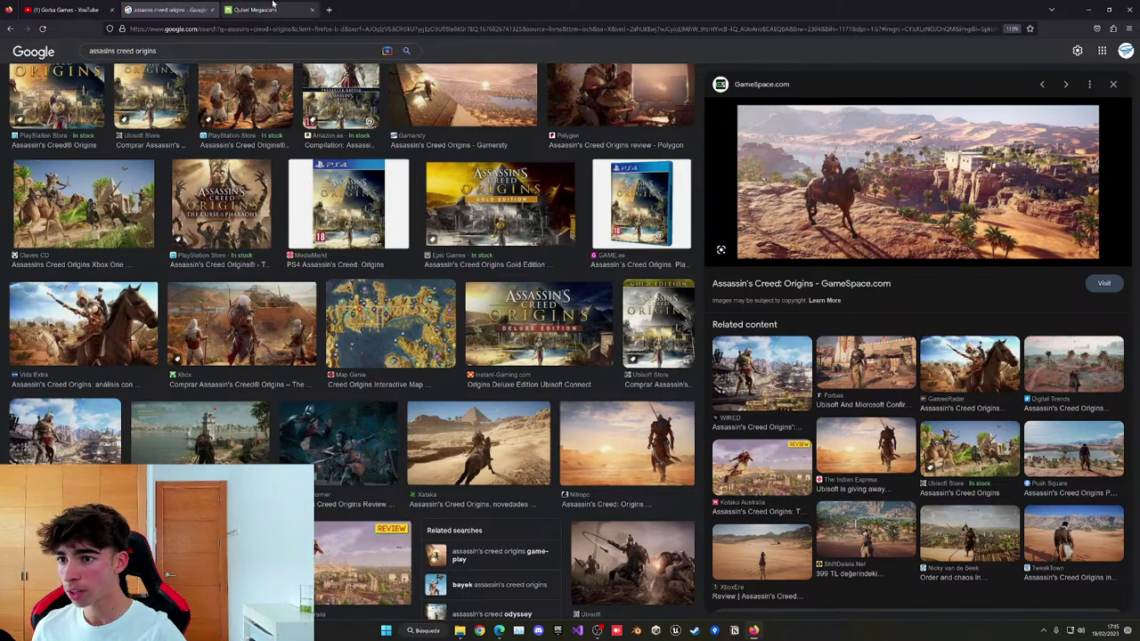
# Review the Megascans sand assets again, and look through further Assassin's Creed Origins image results.
pyautogui.click(258, 10)
pyautogui.scroll(5, 502, 272)
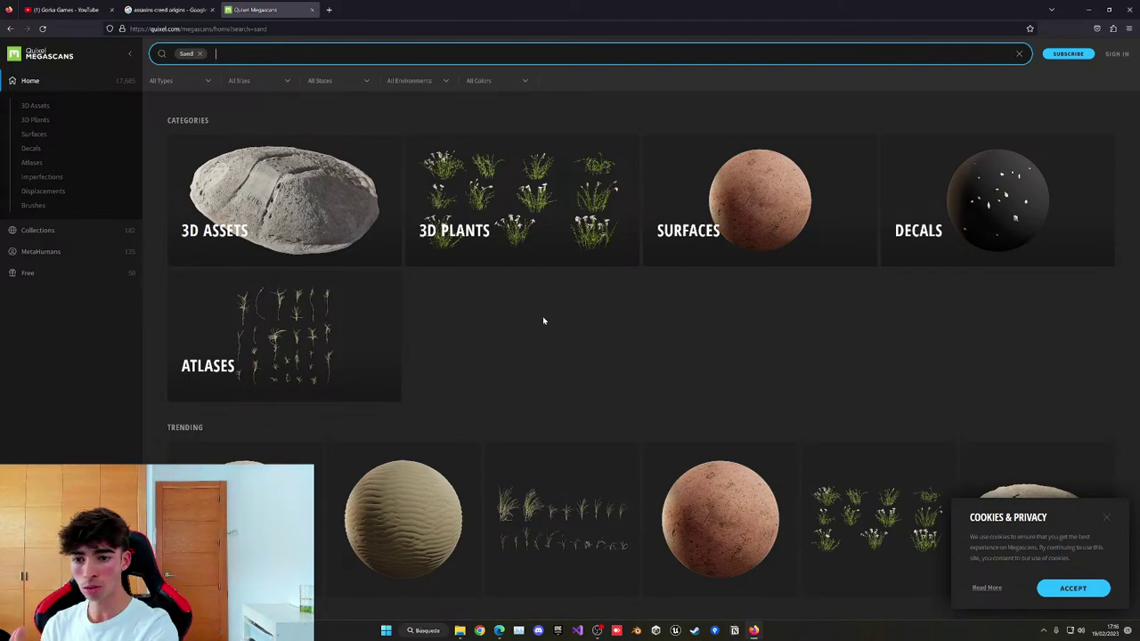
pyautogui.click(196, 7)
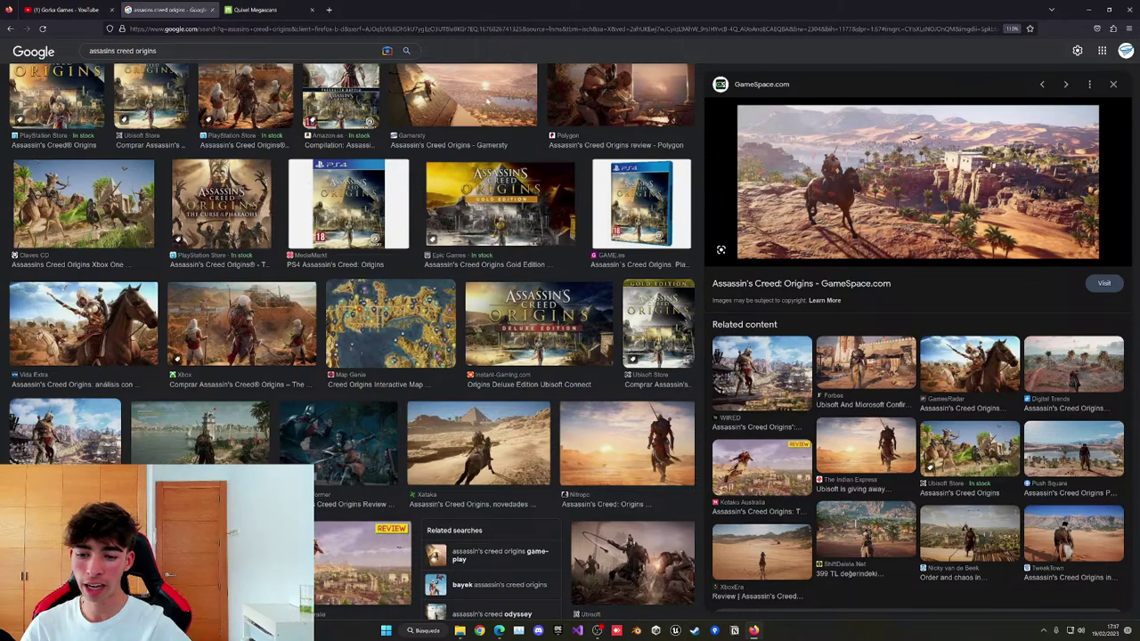
pyautogui.scroll(-4, 406, 416)
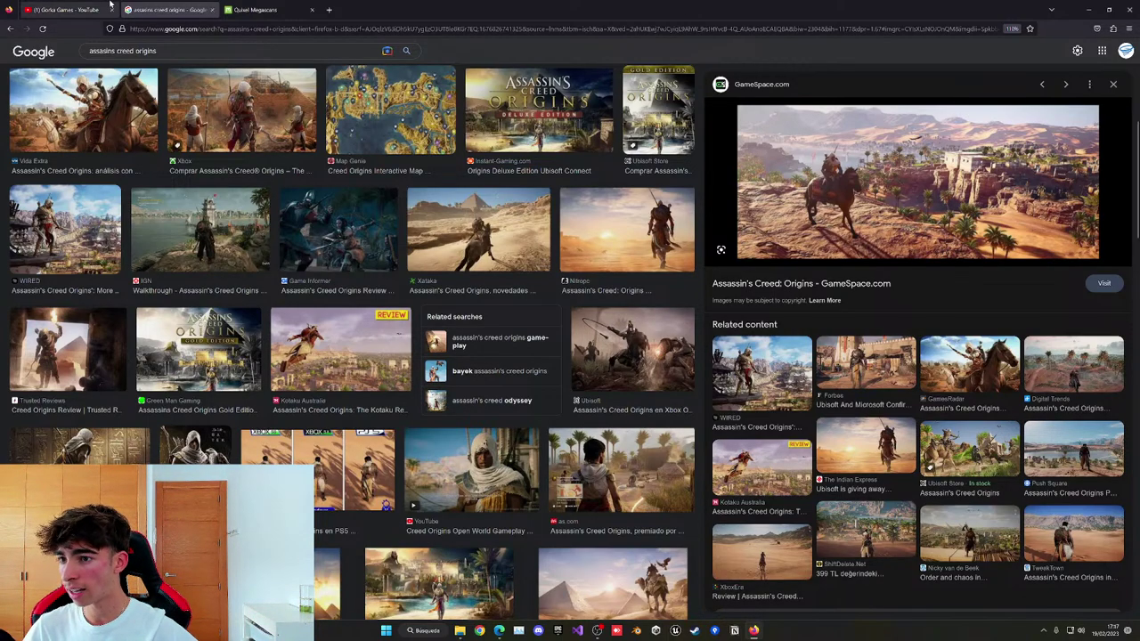
# Go back to Megascans, replace the sand search term with "cactus" and view the matching assets.
pyautogui.click(258, 10)
pyautogui.scroll(-1, 444, 215)
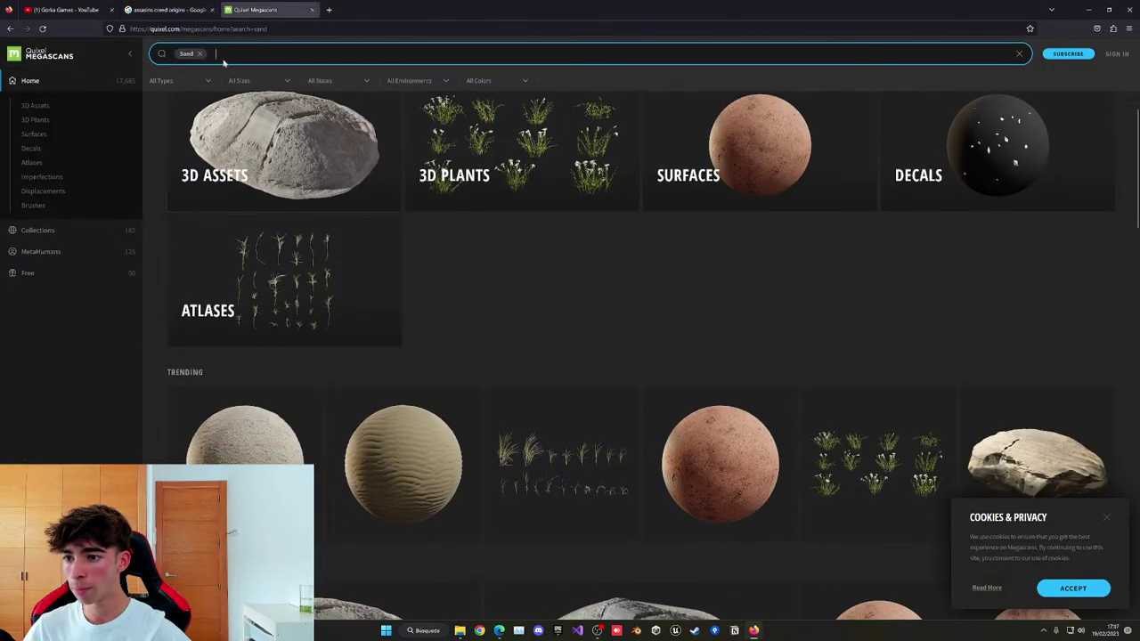
pyautogui.click(200, 54)
pyautogui.write('cactus')
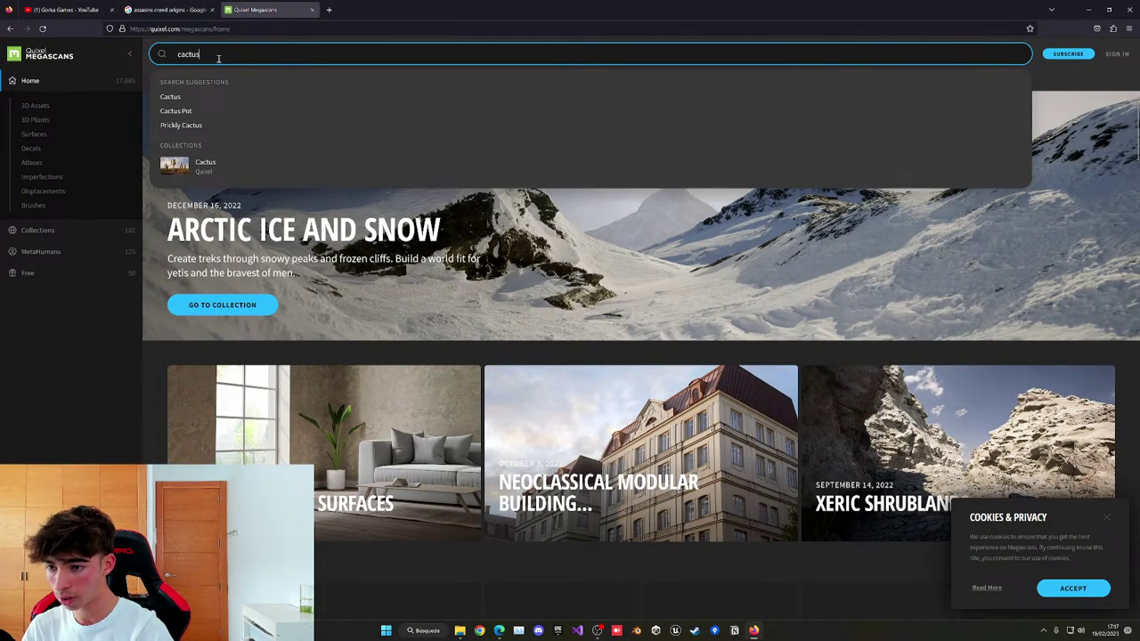
pyautogui.press('Return')
pyautogui.scroll(-1, 476, 472)
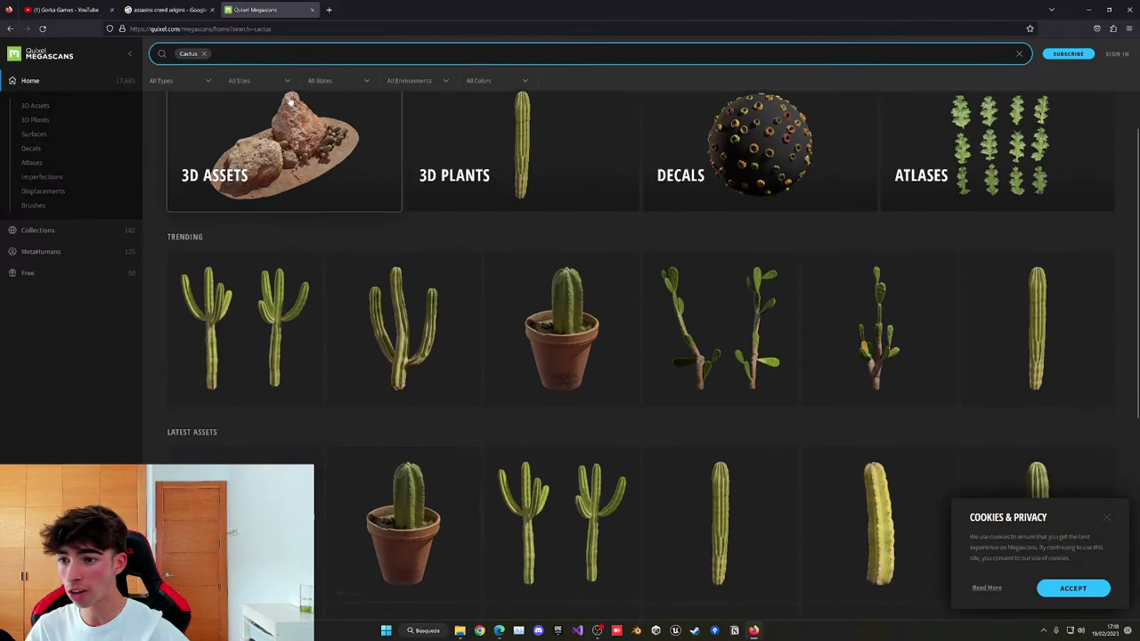
# Replace the cactus search term with "palm trees" and look through the matching trunks, surfaces and leaf atlases.
pyautogui.click(203, 53)
pyautogui.write('palm trees')
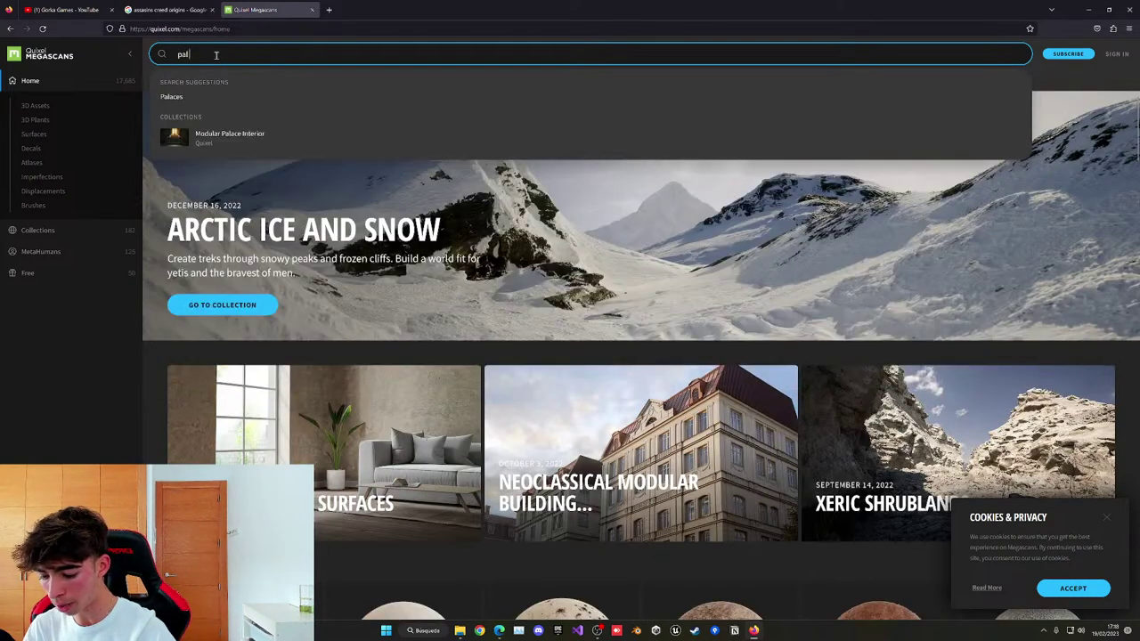
pyautogui.press('Return')
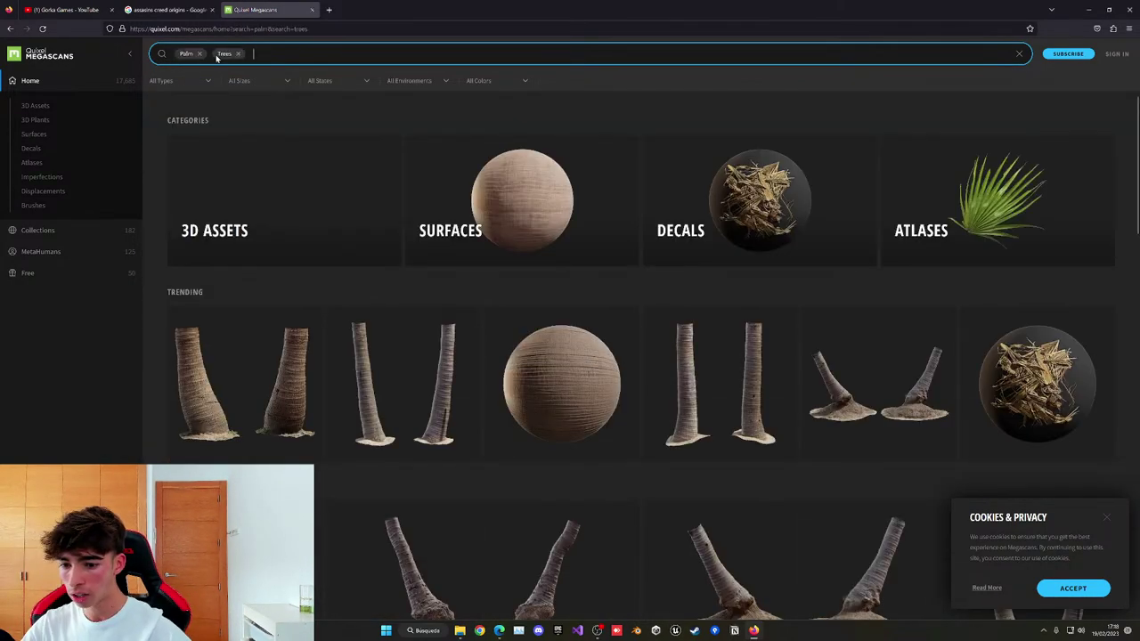
pyautogui.scroll(-5, 418, 267)
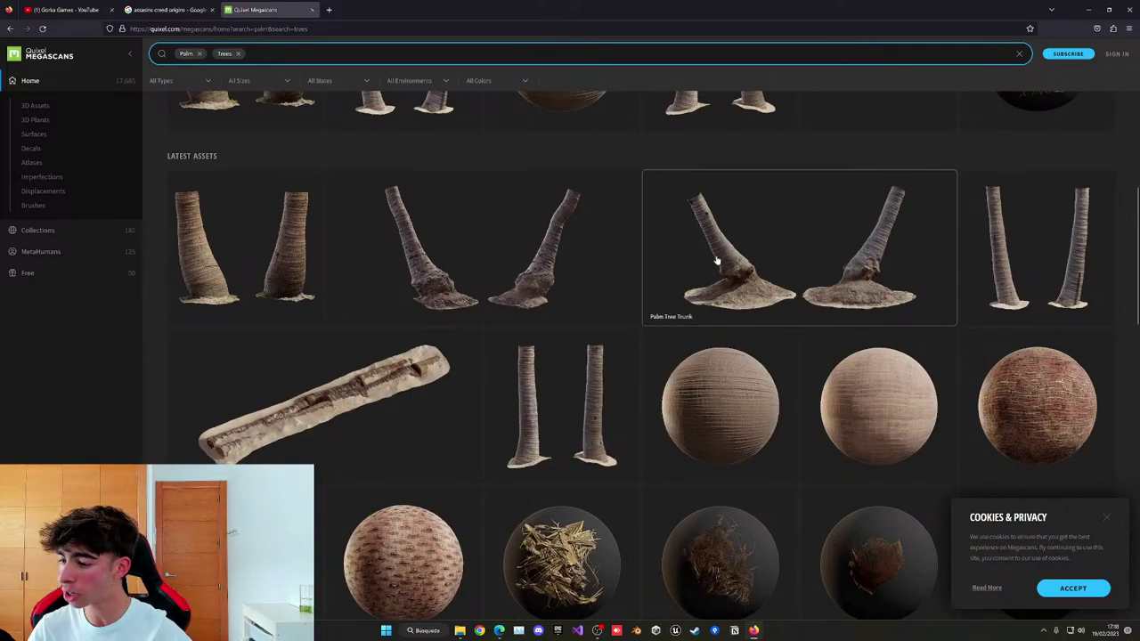
pyautogui.scroll(-10, 690, 361)
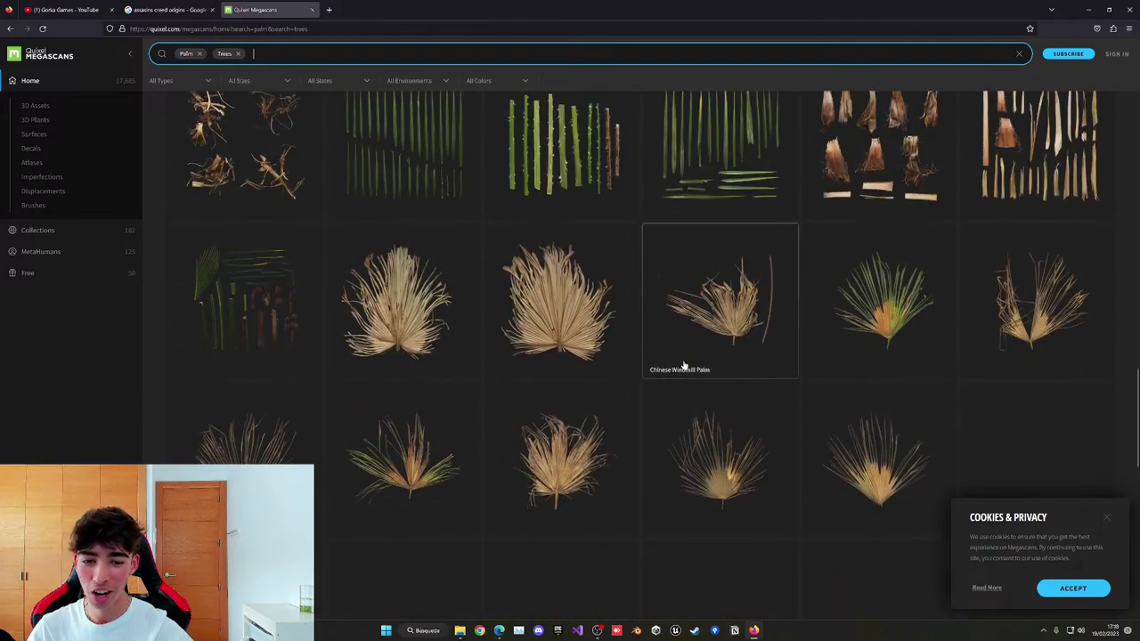
pyautogui.scroll(-10, 683, 366)
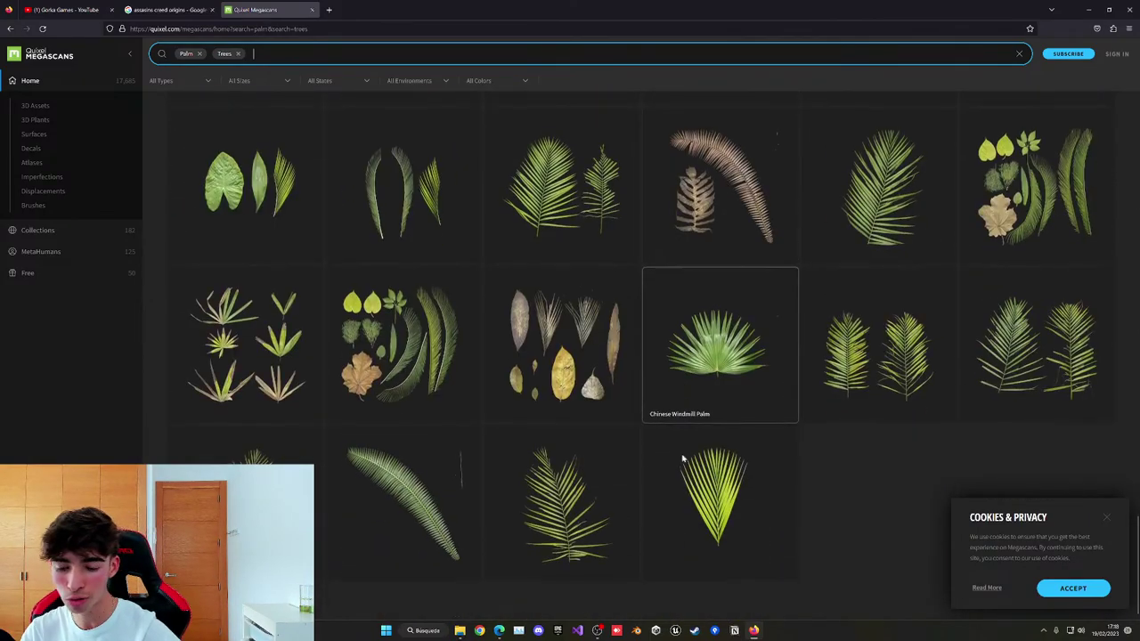
# Return to the start of the Megascans palm tree results and switch back to the Assassin's Creed Origins images.
pyautogui.scroll(20, 677, 454)
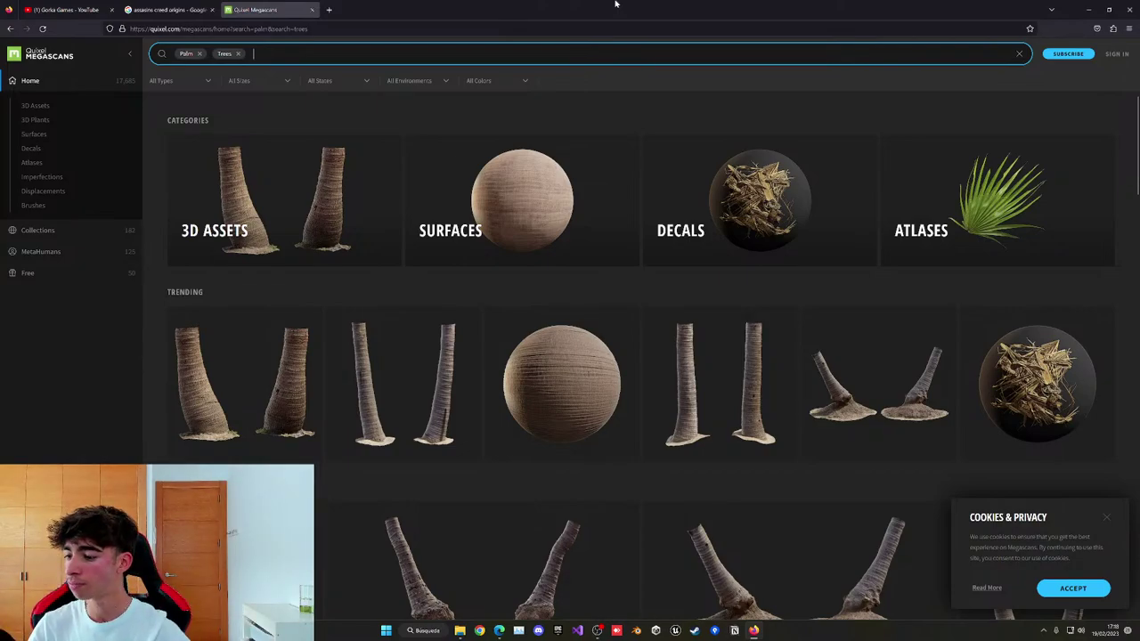
pyautogui.click(198, 9)
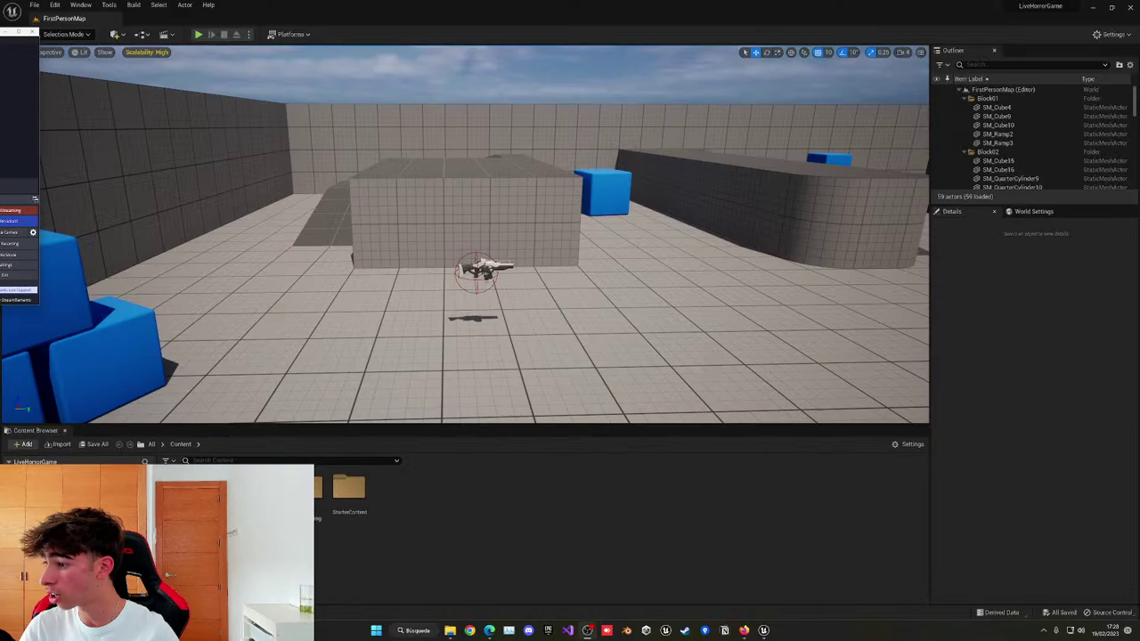
# Run a short play session of FirstPersonMap in the LiveHorrorGame project in Unreal Editor, and stop it.
pyautogui.moveTo(465, 240); pyautogui.dragTo(507, 245, button='right')
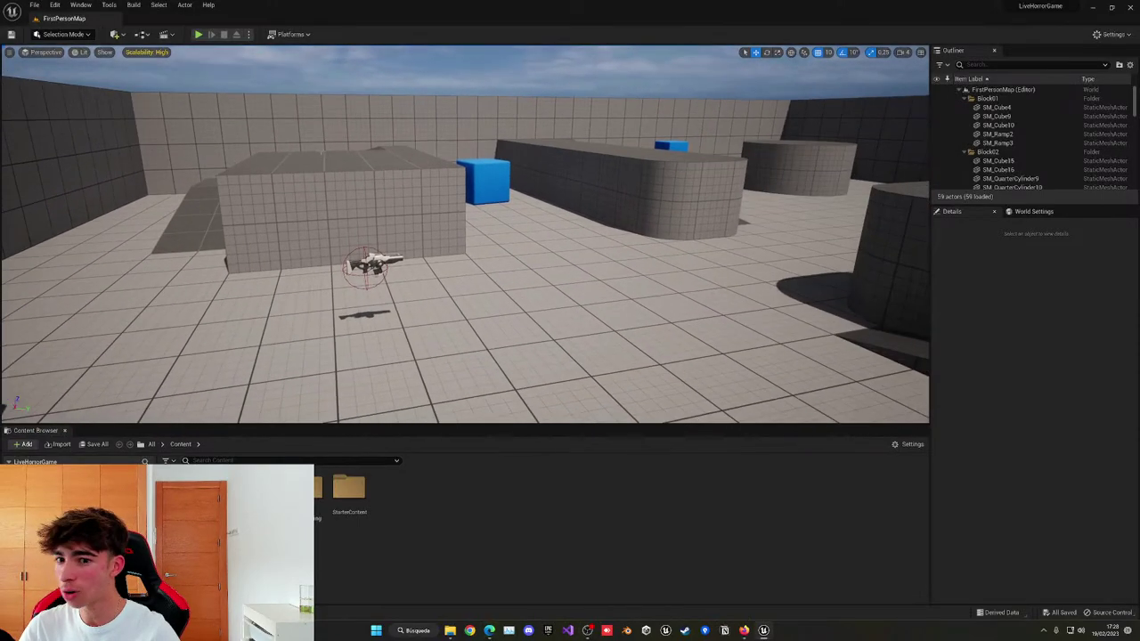
pyautogui.click(198, 34)
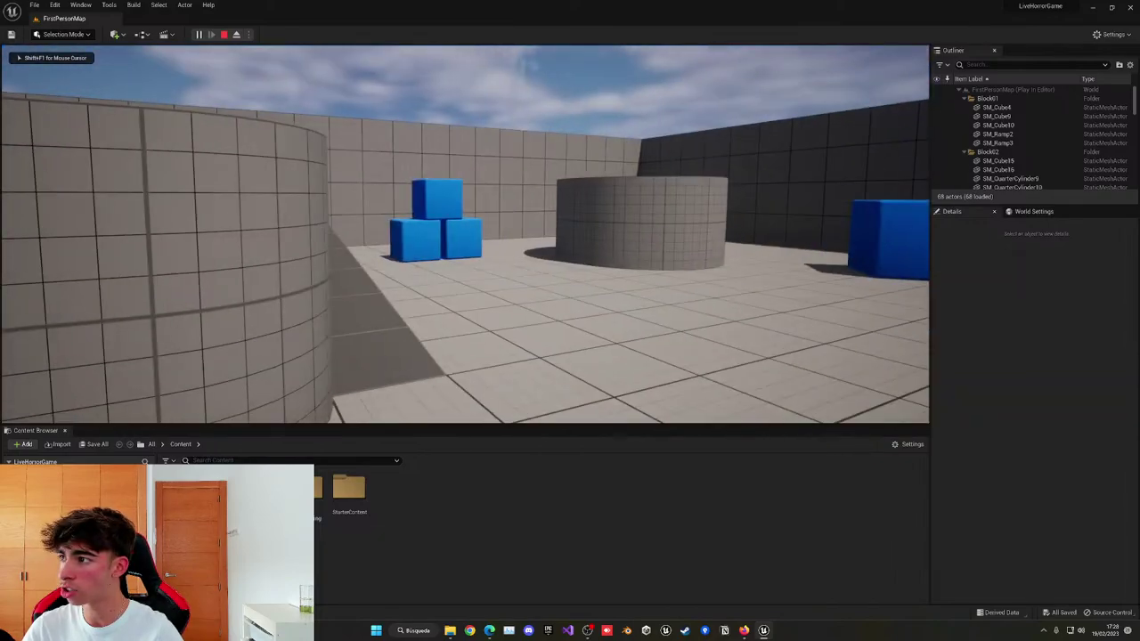
pyautogui.press('Escape')
# Playtest FirstPersonMap again, walking forward across the floor between the grey blocks, and end the session.
pyautogui.moveTo(465, 235); pyautogui.dragTo(578, 262, button='right')
pyautogui.press('s')
pyautogui.press('w')
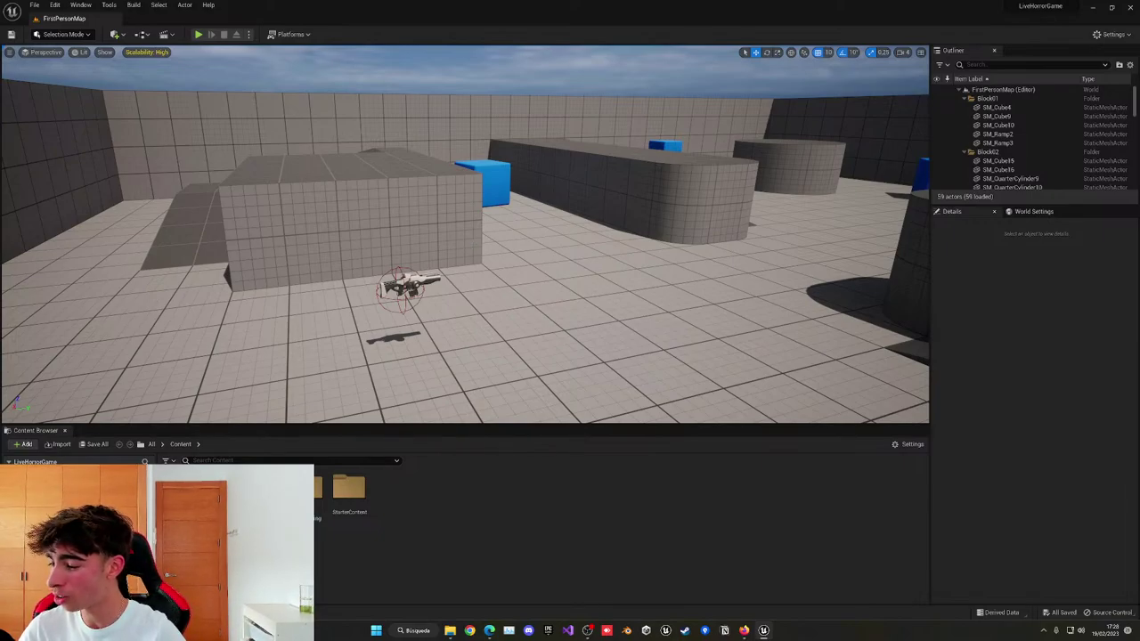
pyautogui.moveTo(177, 254); pyautogui.dragTo(193, 257, button='right')
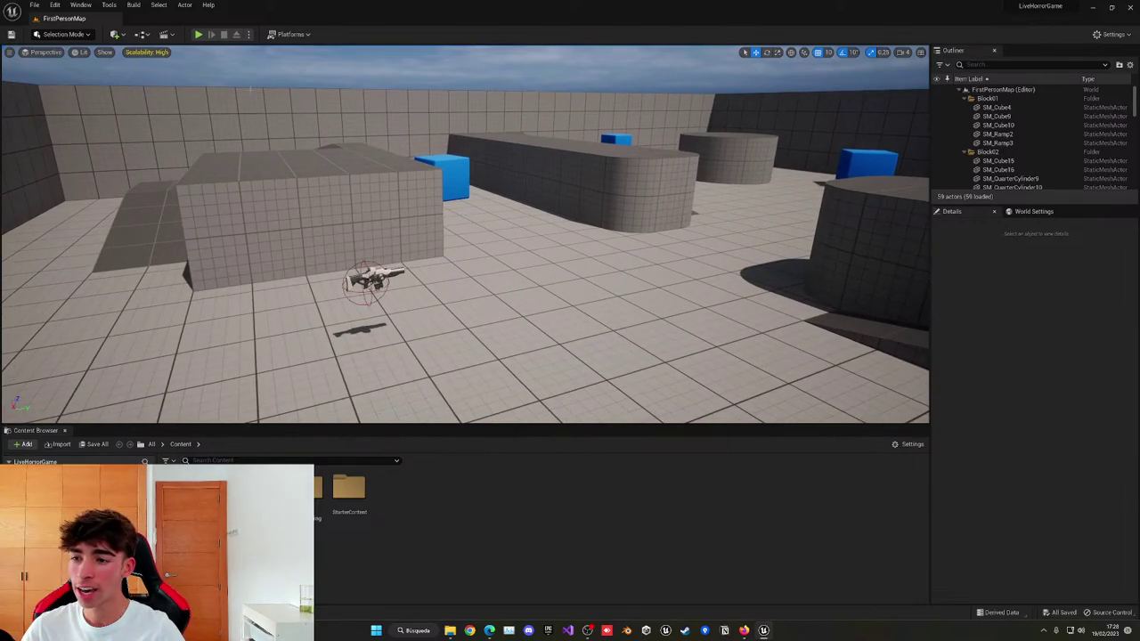
pyautogui.click(198, 34)
pyautogui.click(360, 204)
pyautogui.press('w')
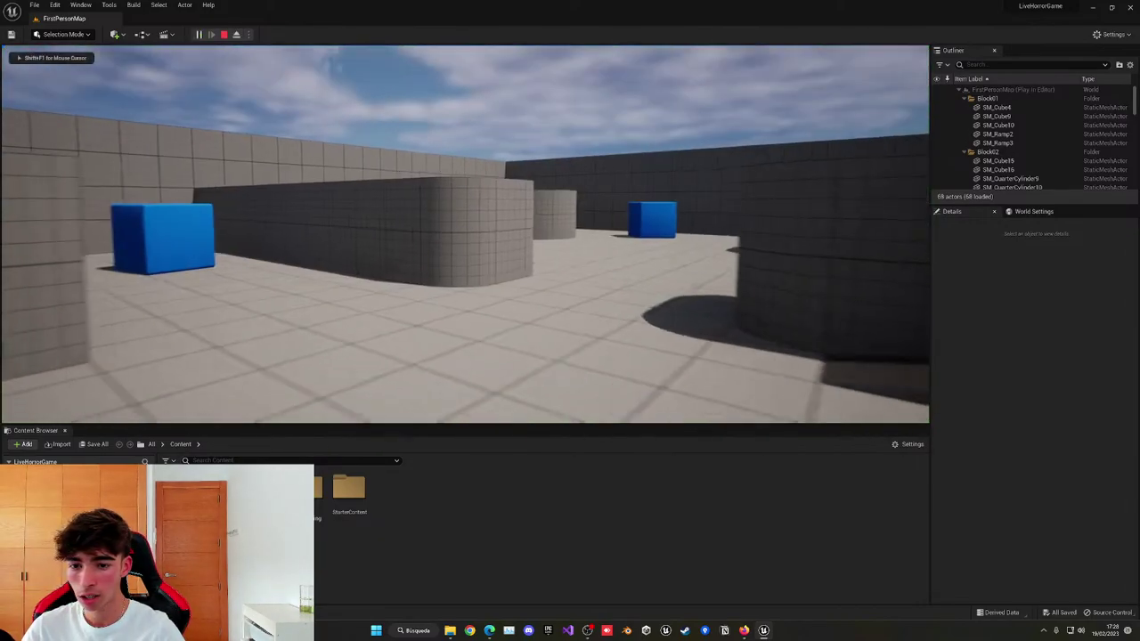
pyautogui.press('w')
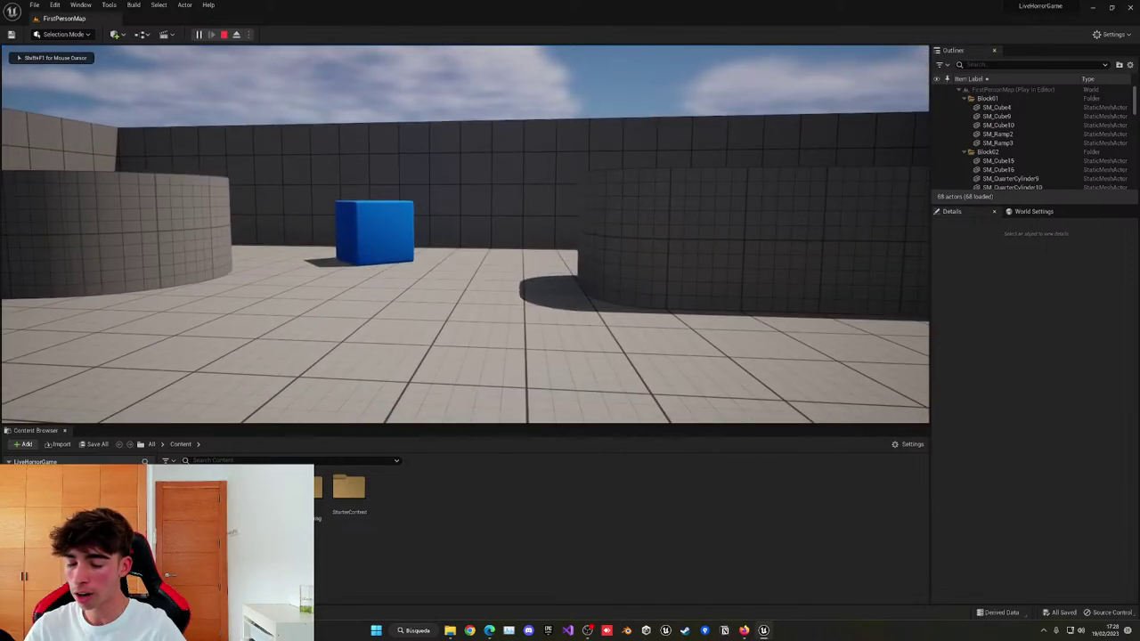
pyautogui.press('Escape')
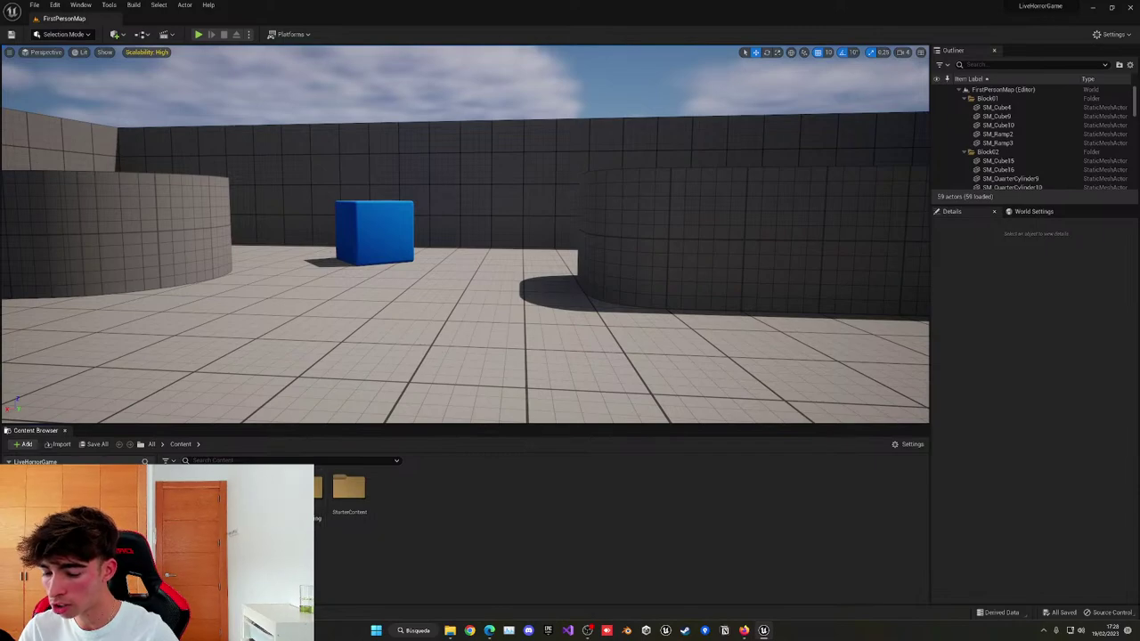
# Create a folder named Blueprints in the project's Content folder and open it.
pyautogui.rightClick(280, 544)
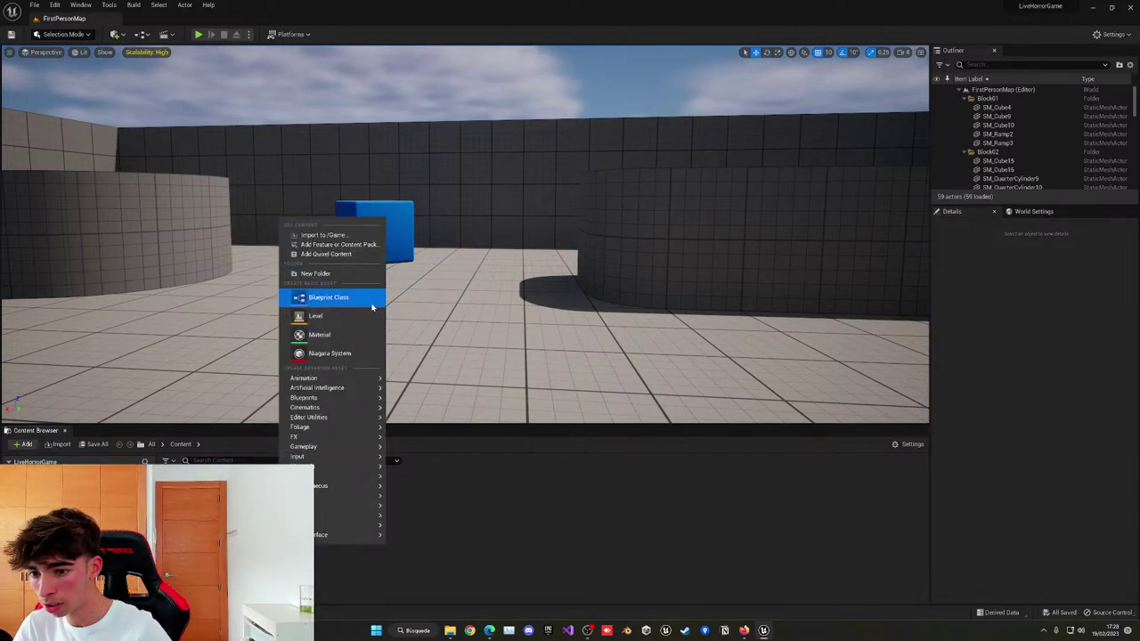
pyautogui.click(328, 274)
pyautogui.write('E')
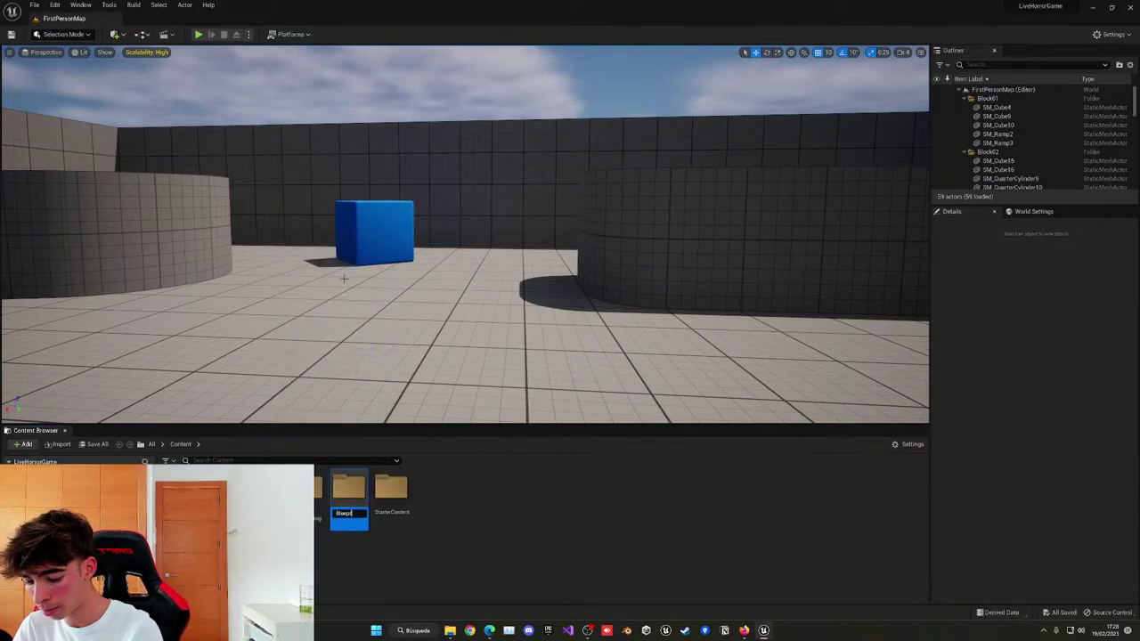
pyautogui.doubleClick(348, 492)
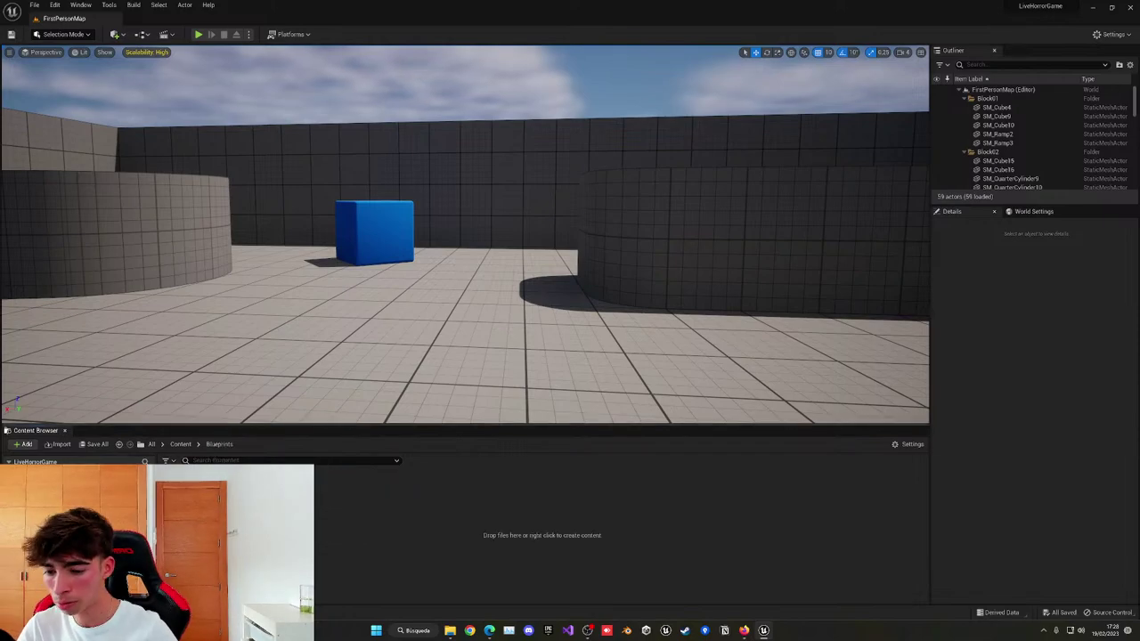
# Create a Blueprint class named BP_CamShake with LegacyCameraShake as its parent class, and open it for editing.
pyautogui.rightClick(269, 529)
pyautogui.click(317, 283)
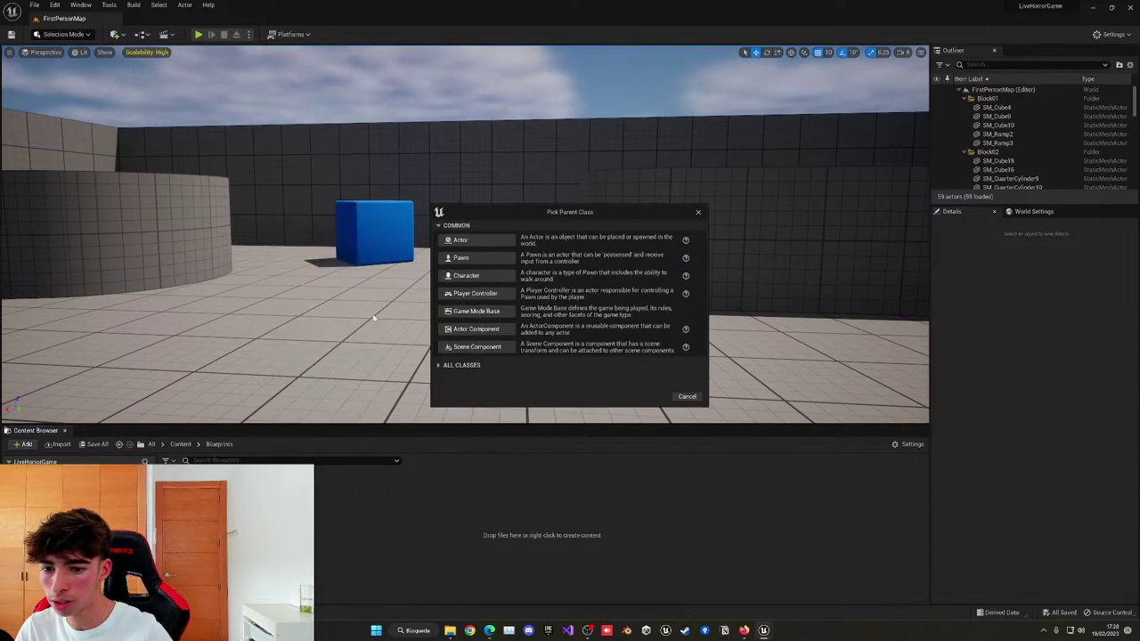
pyautogui.click(456, 366)
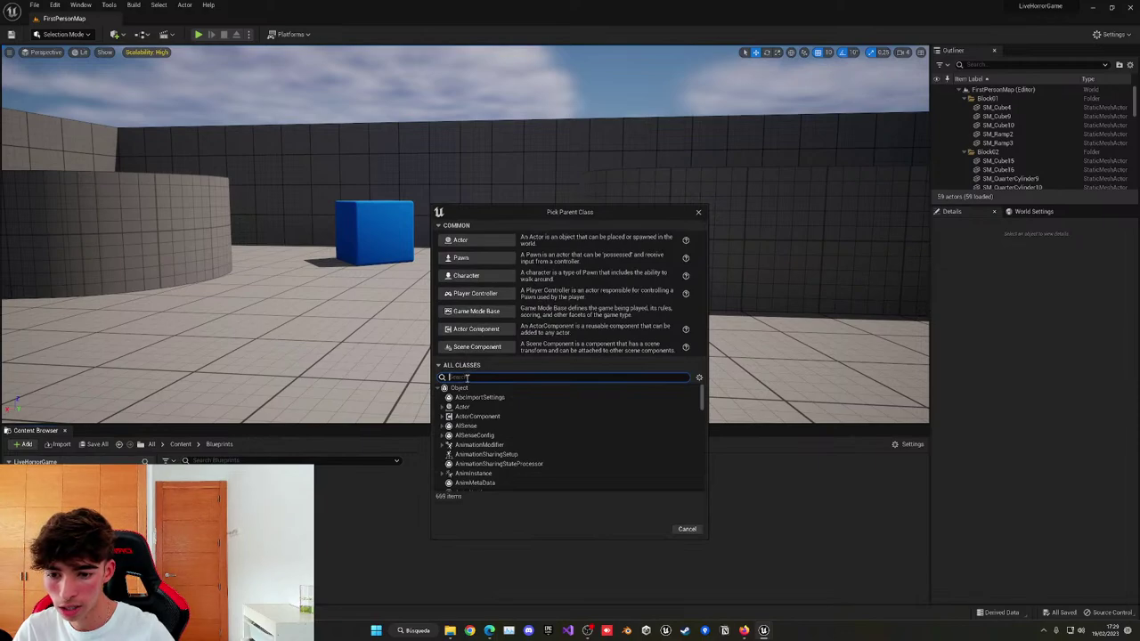
pyautogui.write('camerashake')
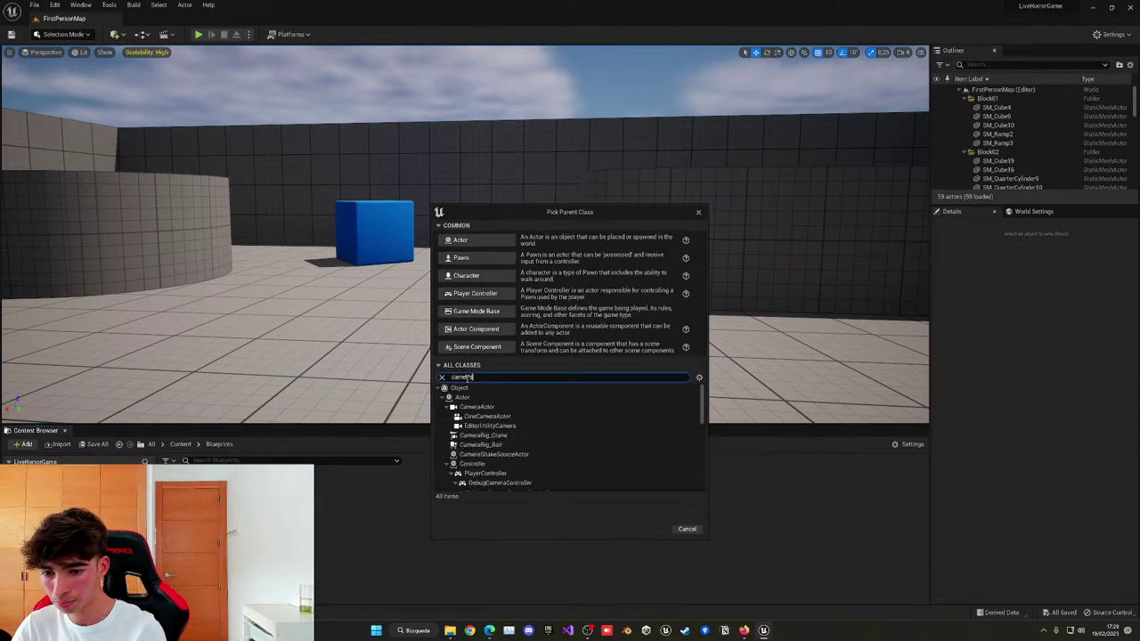
pyautogui.click(487, 483)
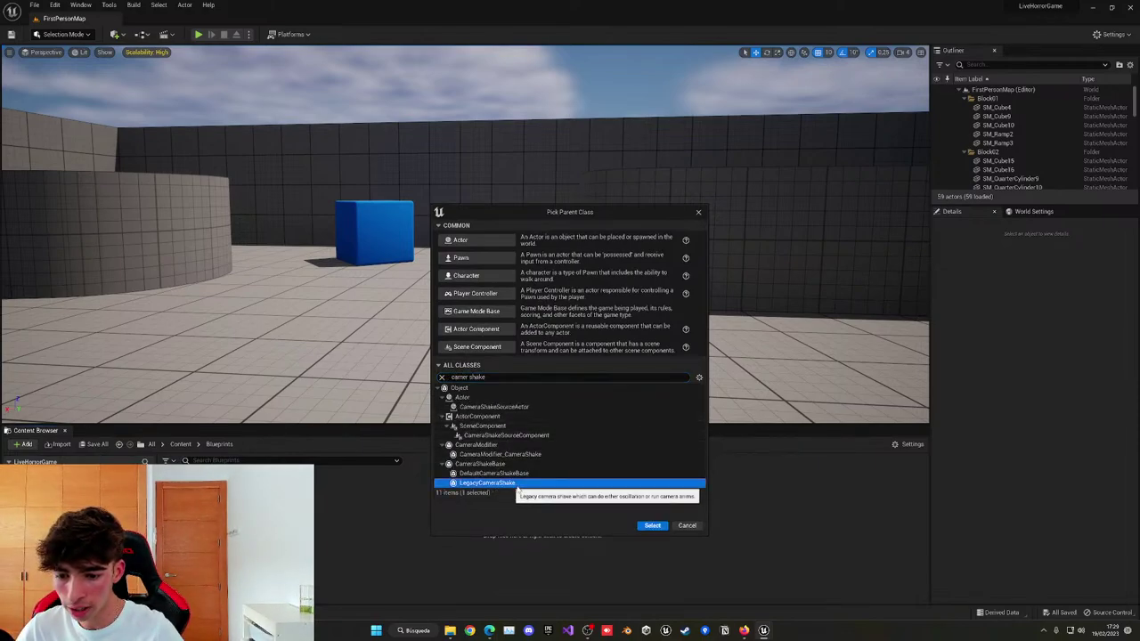
pyautogui.click(652, 525)
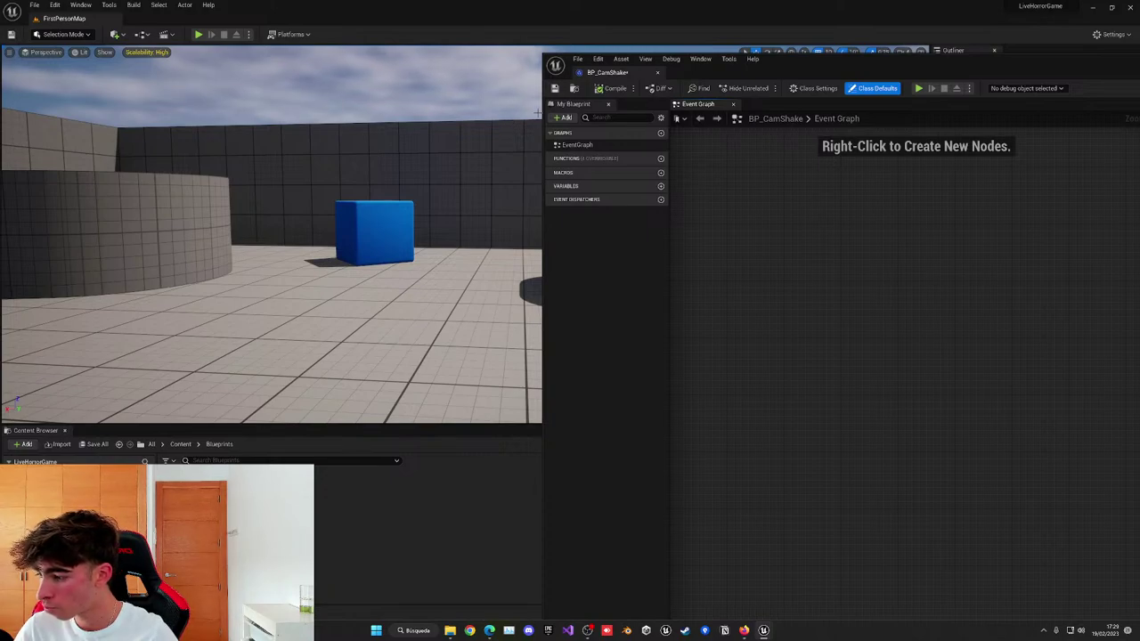
pyautogui.hotkey('alt', 'Tab')
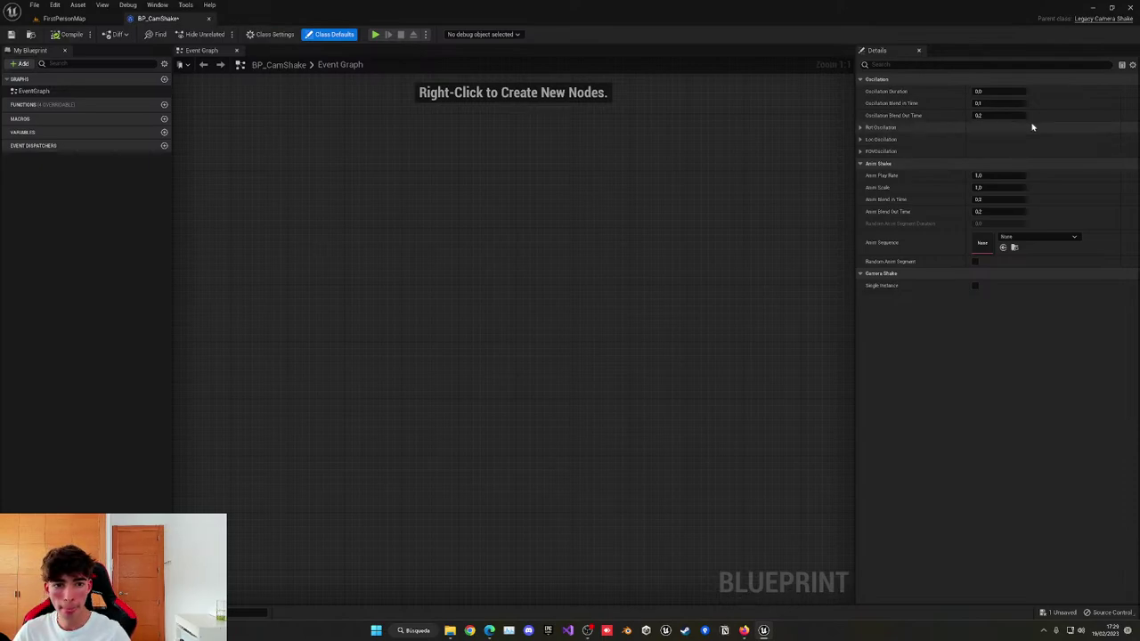
# Set the oscillation duration to 0.25, and give the X location oscillation amplitude 50, frequency 1 and initial offset Zero.
pyautogui.click(992, 92)
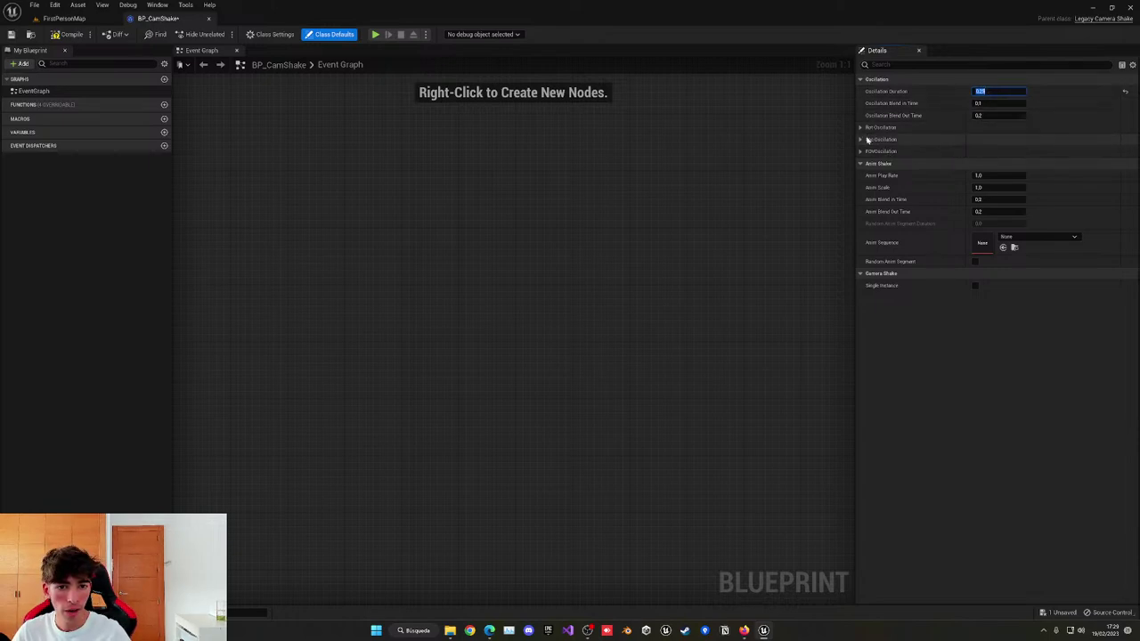
pyautogui.click(861, 139)
pyautogui.click(866, 151)
pyautogui.click(992, 164)
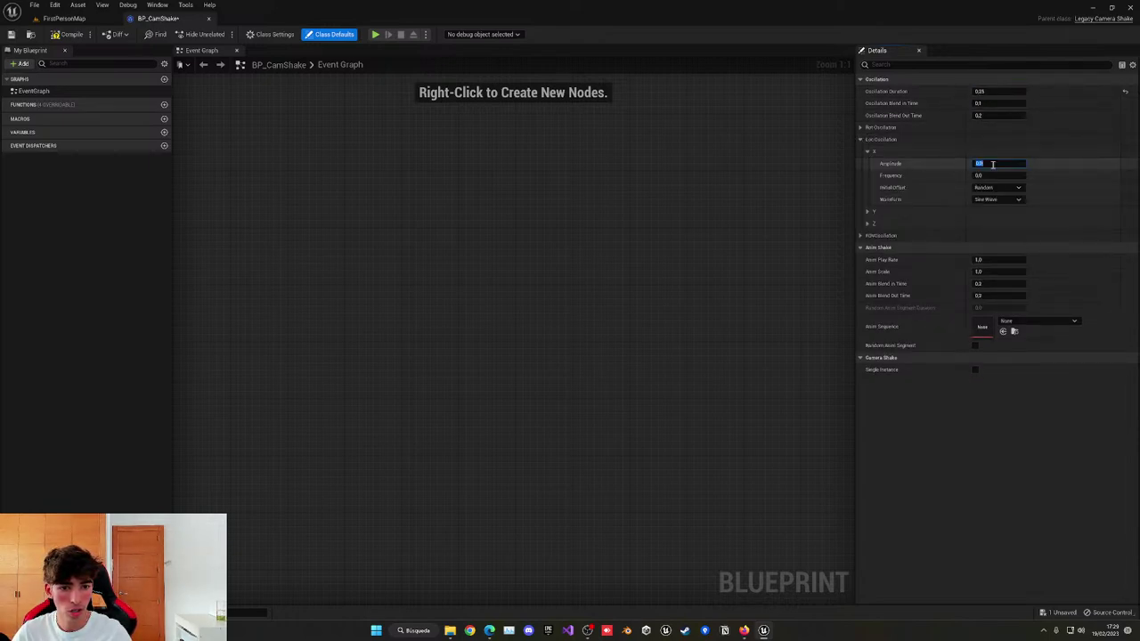
pyautogui.press('Tab')
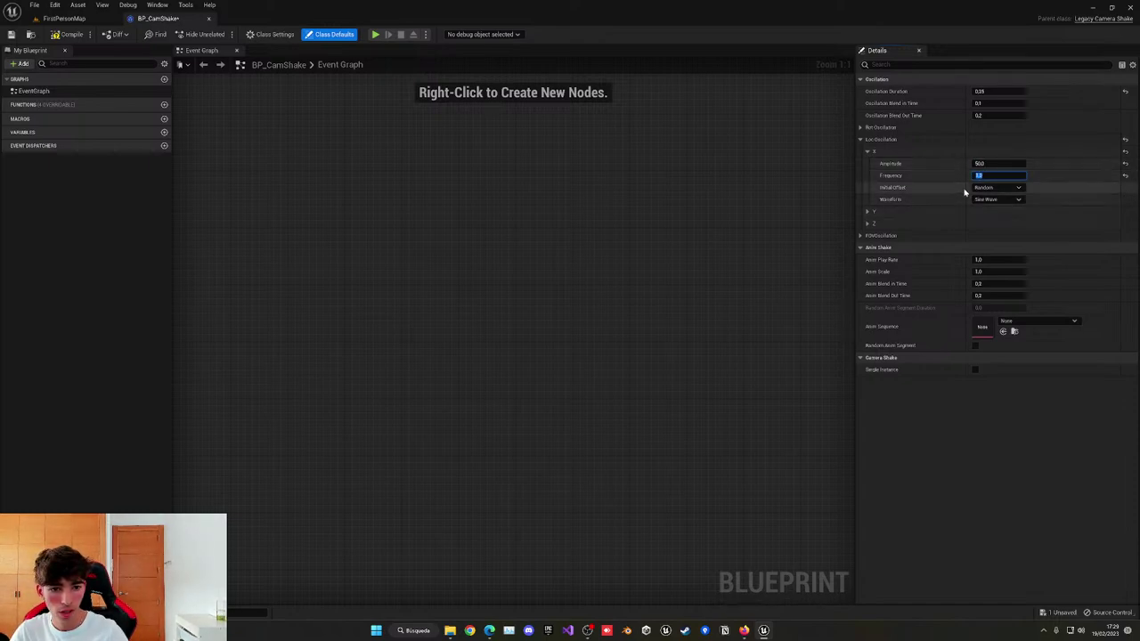
pyautogui.click(993, 188)
pyautogui.click(981, 204)
# Set the Y and Z location oscillations to amplitude 50 and frequency 1.
pyautogui.click(867, 211)
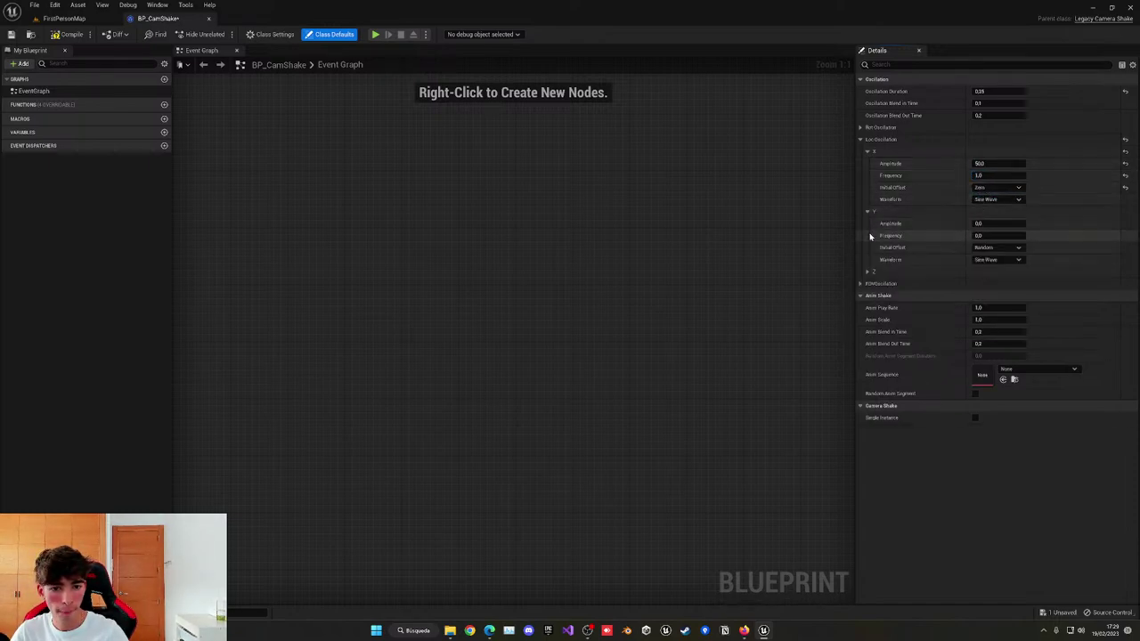
pyautogui.click(868, 271)
pyautogui.click(973, 223)
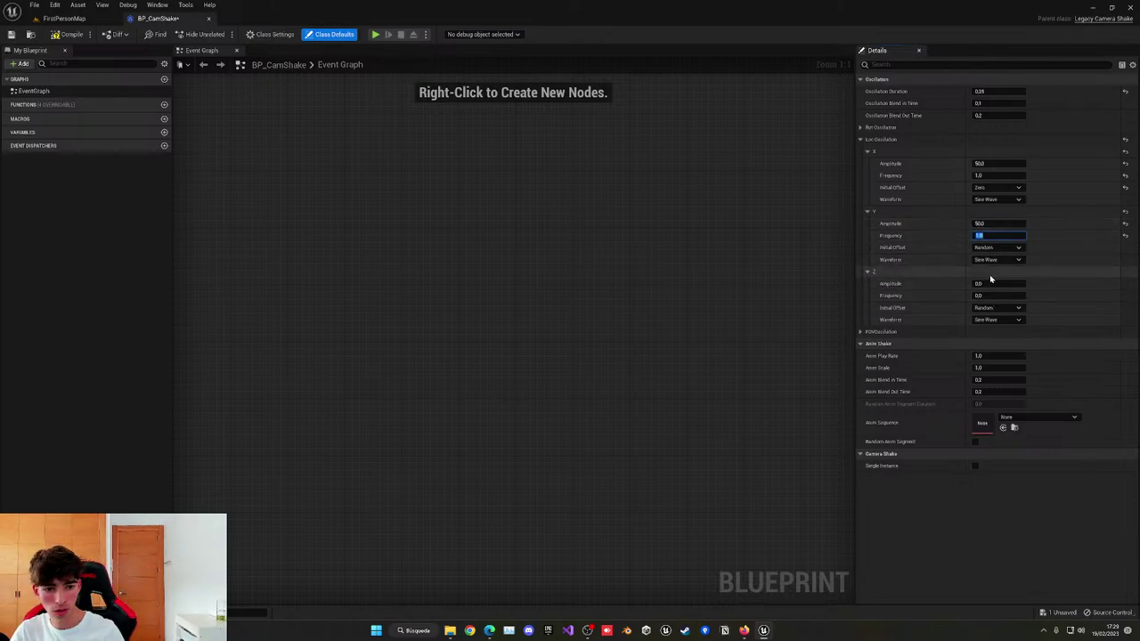
pyautogui.click(995, 283)
pyautogui.write('5')
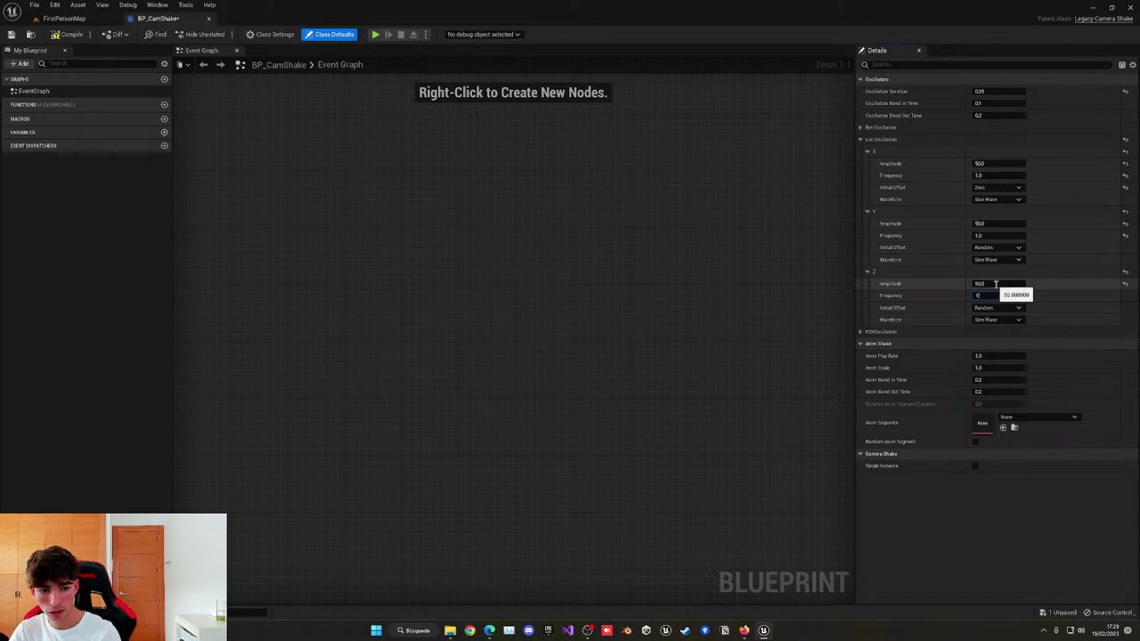
# Set the Pitch rotation oscillation to amplitude 50 and frequency 1, and compile and save BP_CamShake.
pyautogui.click(860, 127)
pyautogui.click(868, 139)
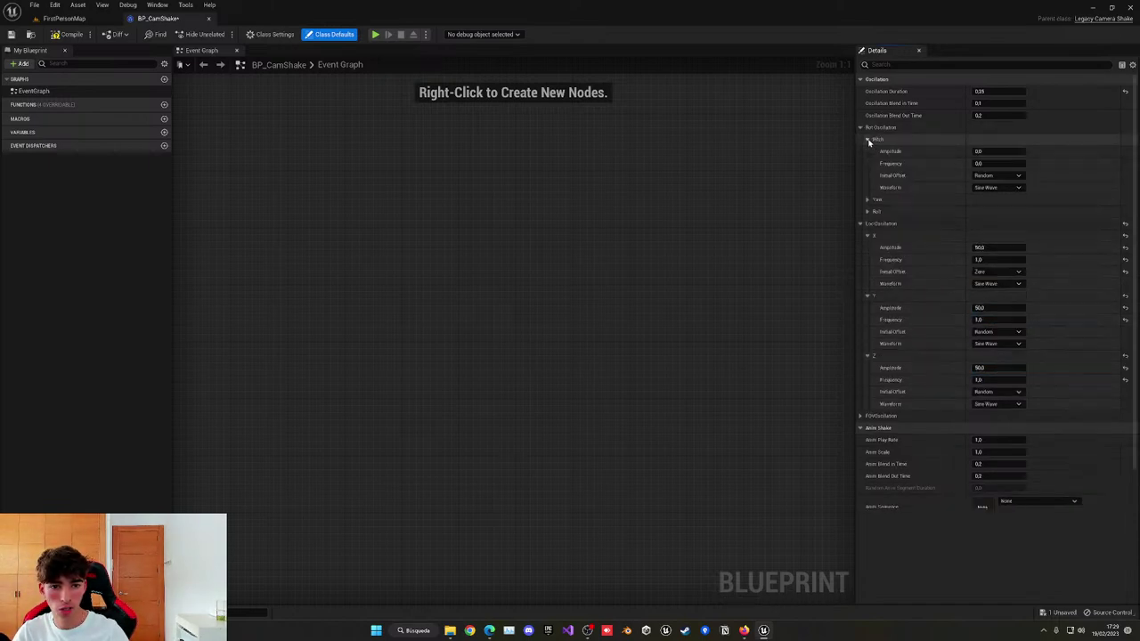
pyautogui.click(973, 151)
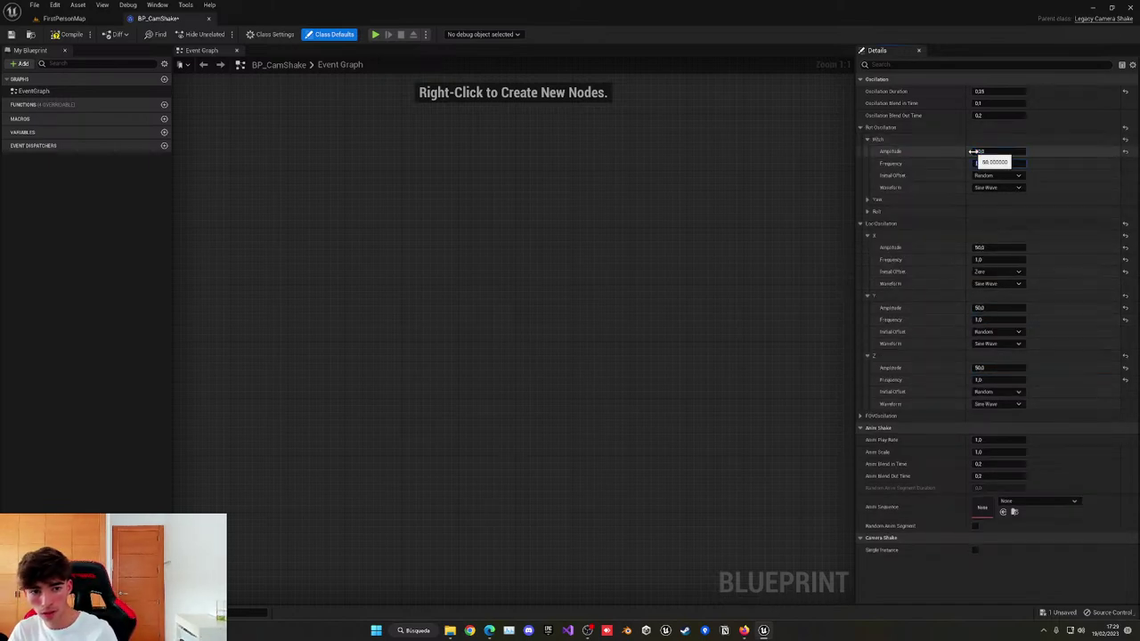
pyautogui.press('Tab')
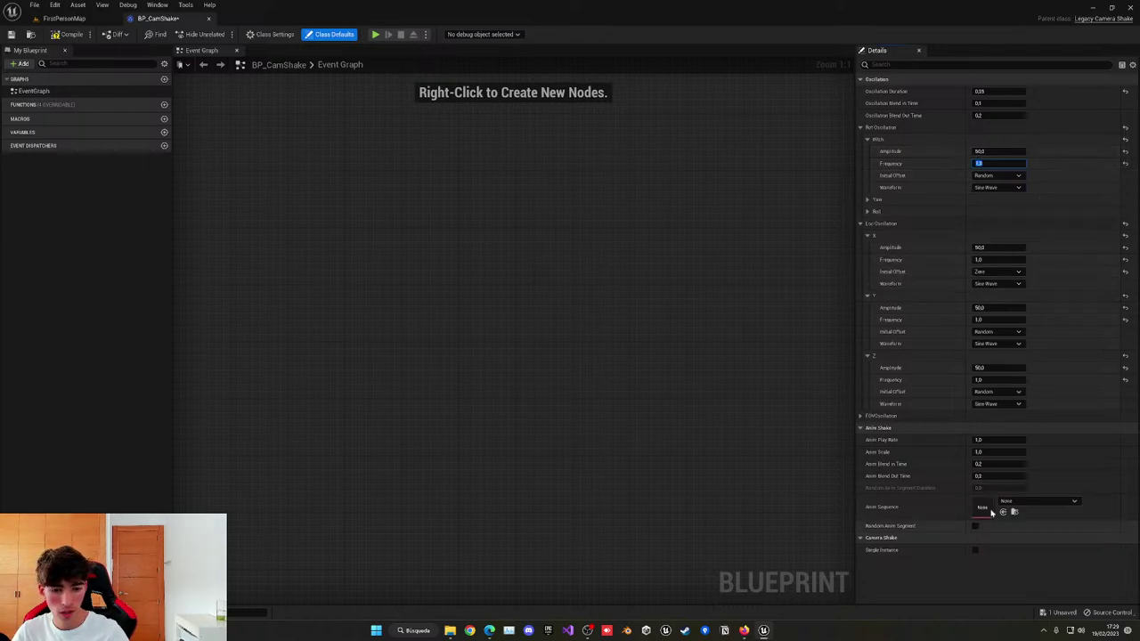
pyautogui.click(68, 33)
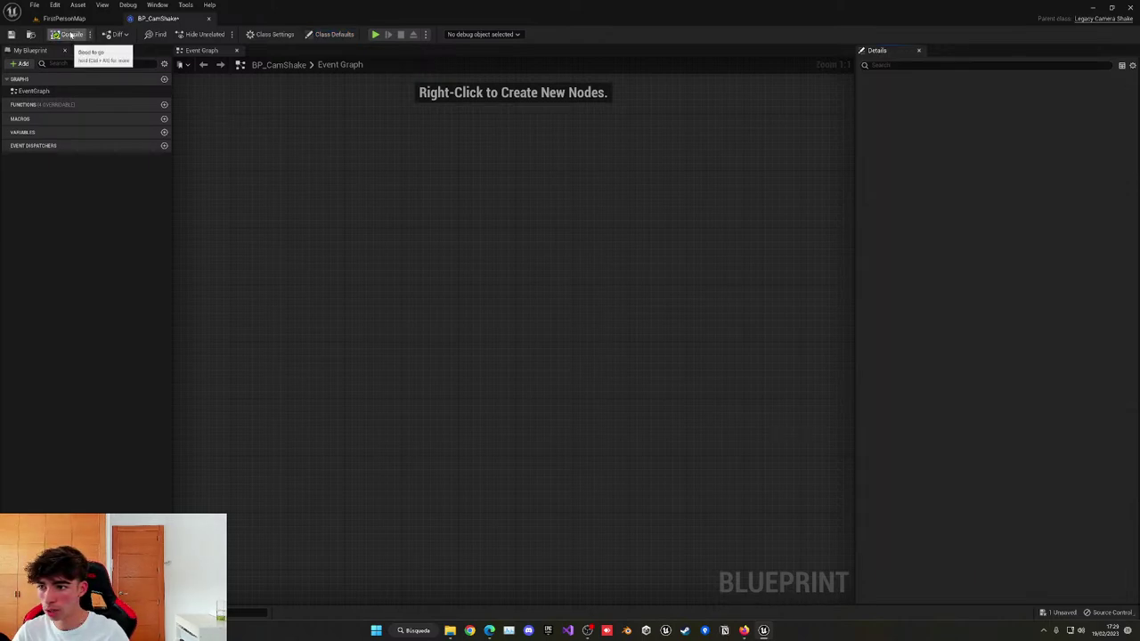
pyautogui.click(11, 34)
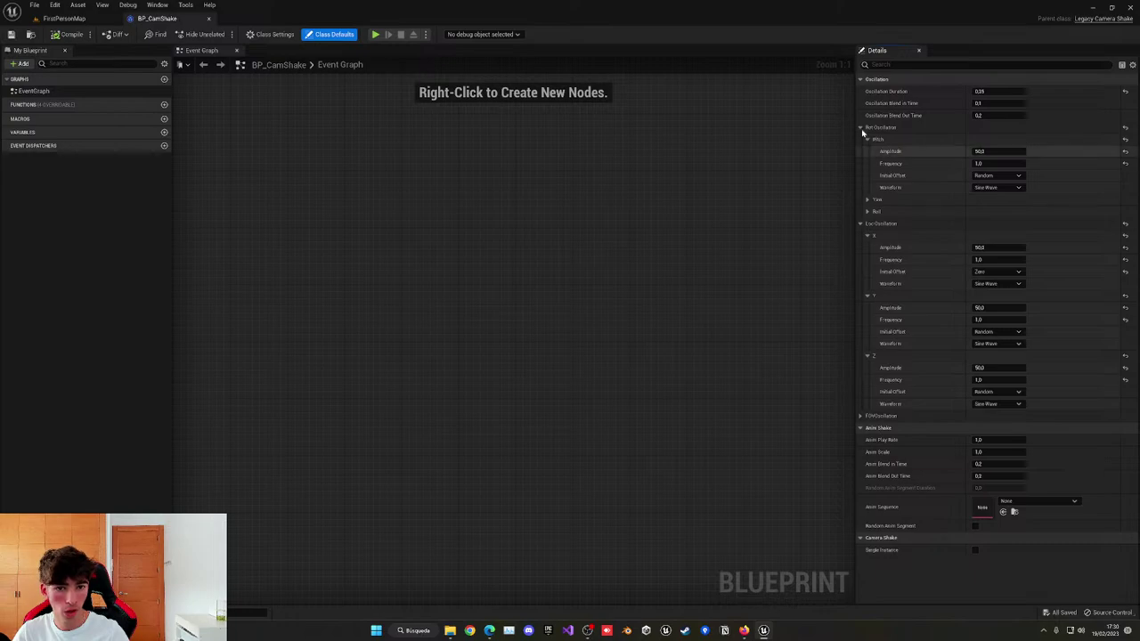
# Return to the FirstPersonMap level and show the project's root Content folder.
pyautogui.click(105, 18)
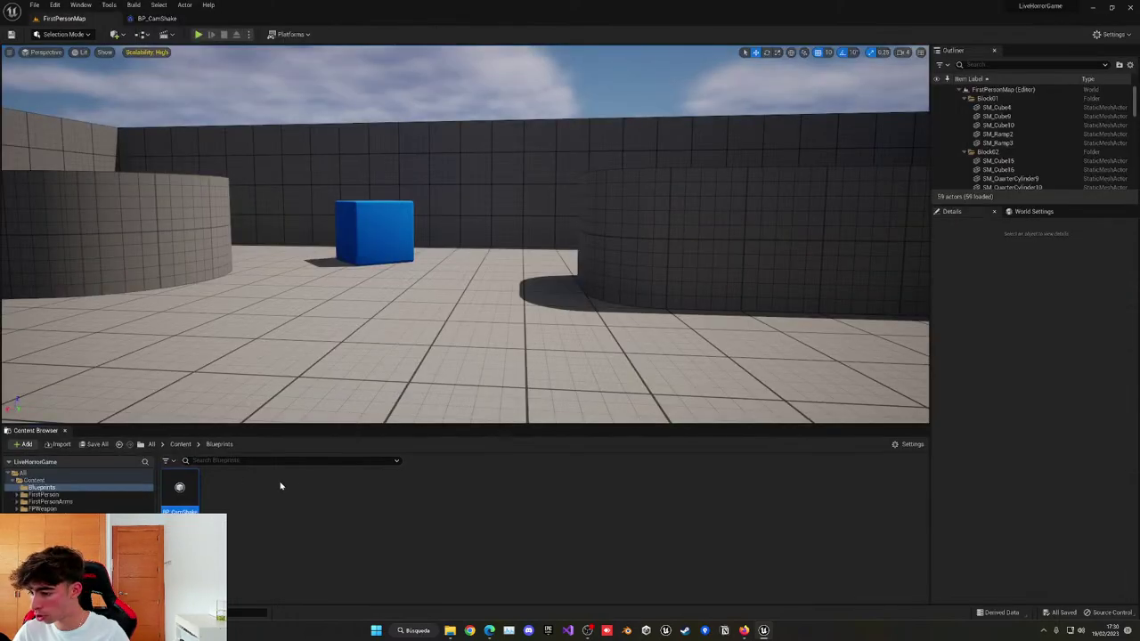
pyautogui.click(177, 460)
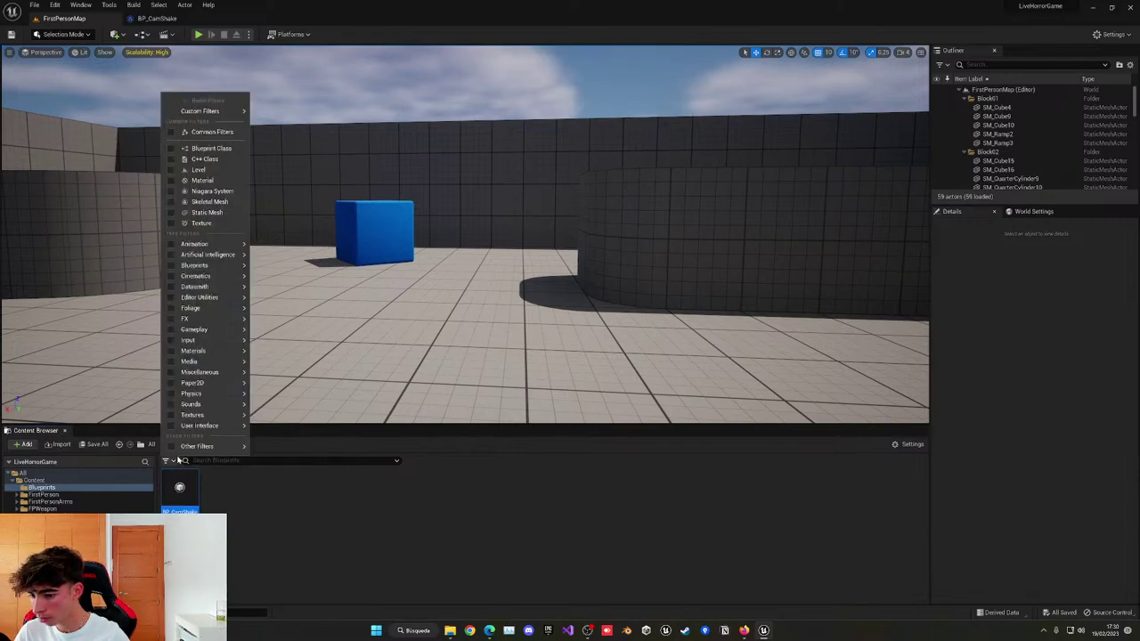
pyautogui.click(176, 461)
pyautogui.click(33, 480)
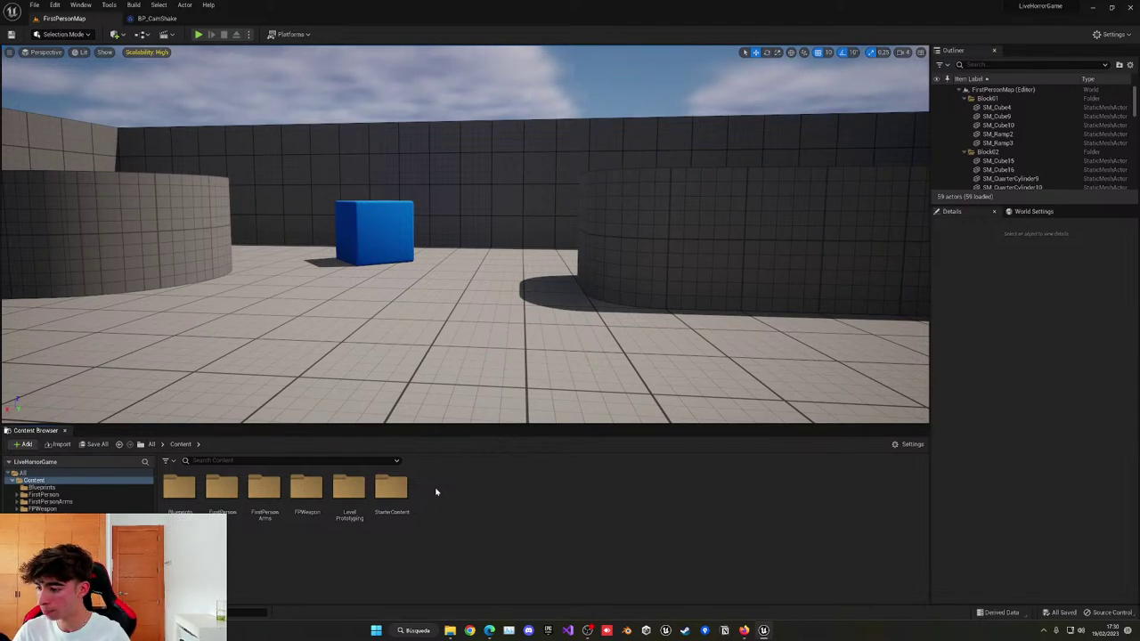
pyautogui.moveTo(444, 268); pyautogui.dragTo(439, 273, button='right')
pyautogui.press('s')
pyautogui.press('w')
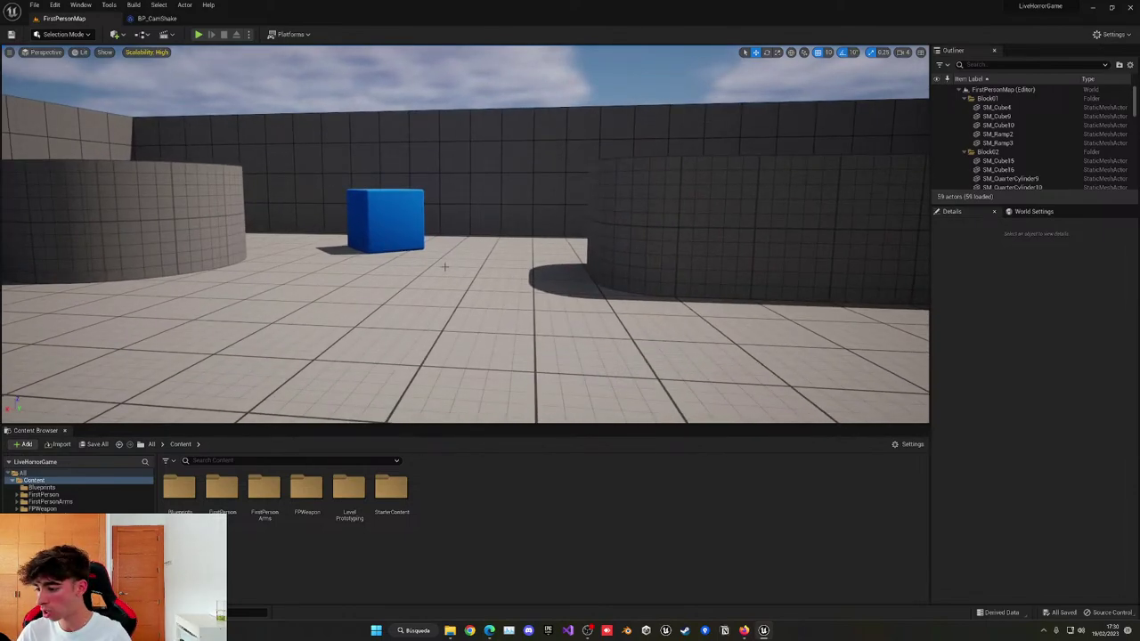
pyautogui.moveTo(450, 277); pyautogui.dragTo(451, 277, button='right')
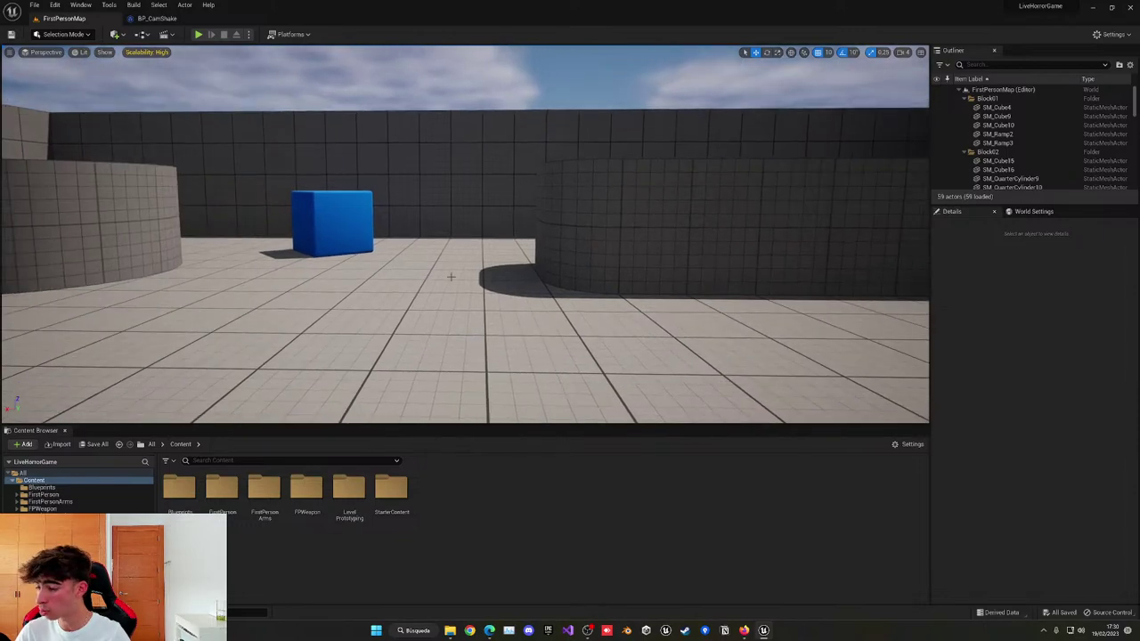
pyautogui.moveTo(291, 273); pyautogui.dragTo(306, 278, button='right')
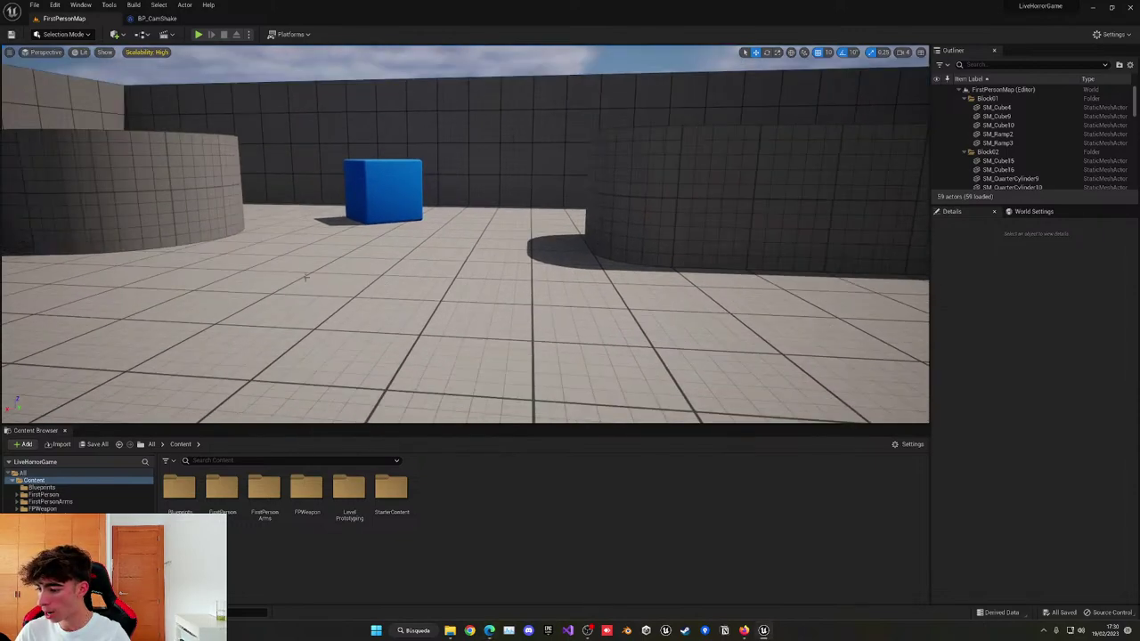
# Open the BP_FirstPersonCharacter Blueprint from the FirstPerson Blueprints folder.
pyautogui.moveTo(306, 387); pyautogui.dragTo(305, 351, button='right')
pyautogui.moveTo(305, 351); pyautogui.dragTo(306, 342)
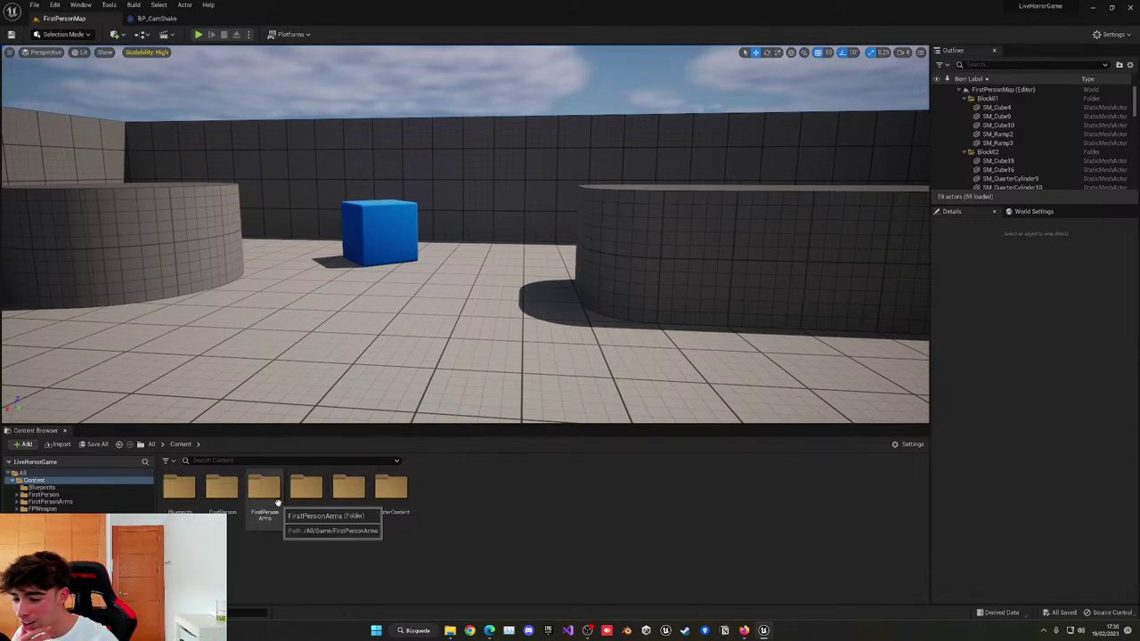
pyautogui.doubleClick(222, 486)
pyautogui.doubleClick(177, 491)
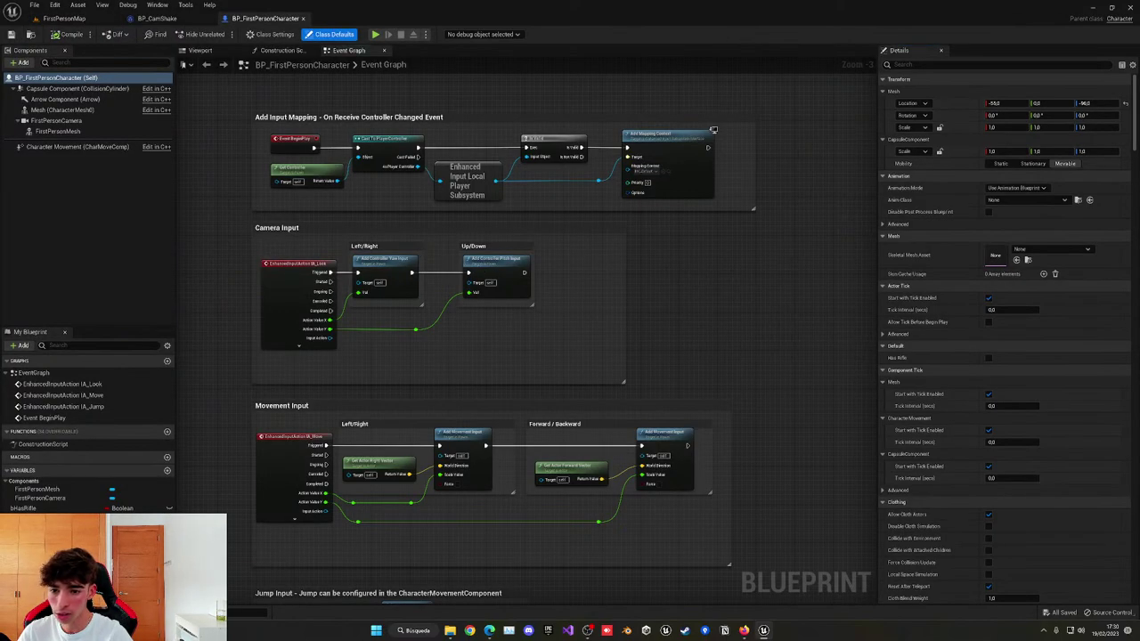
# Add an Event Tick node in the empty graph area below the Jump Input group.
pyautogui.scroll(-8, 500, 179)
pyautogui.scroll(4, 500, 179)
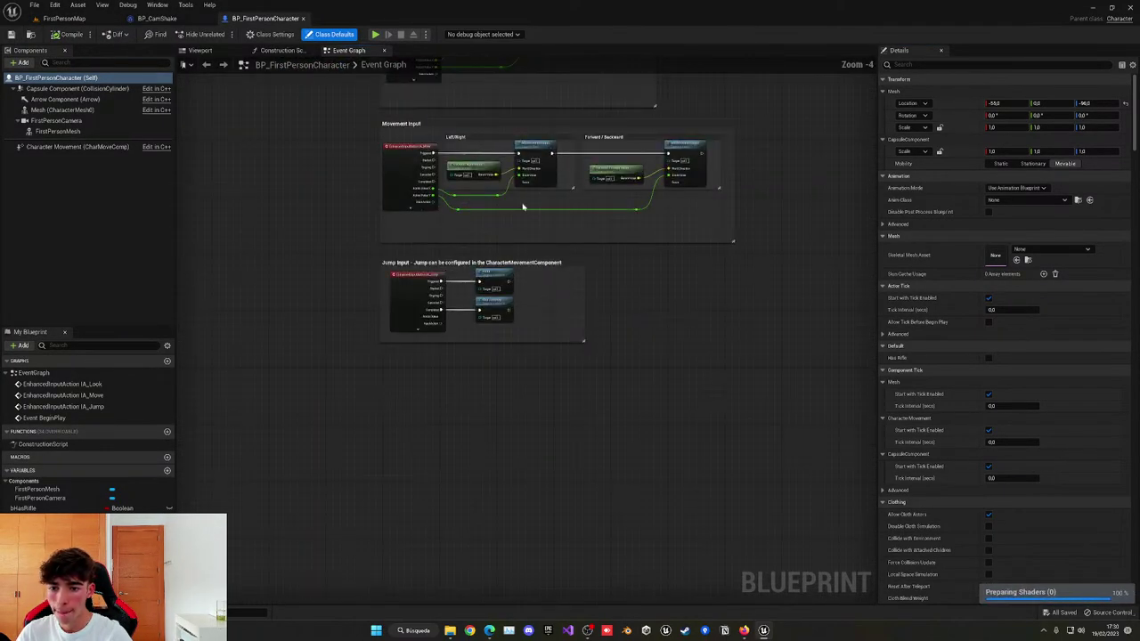
pyautogui.scroll(4, 394, 461)
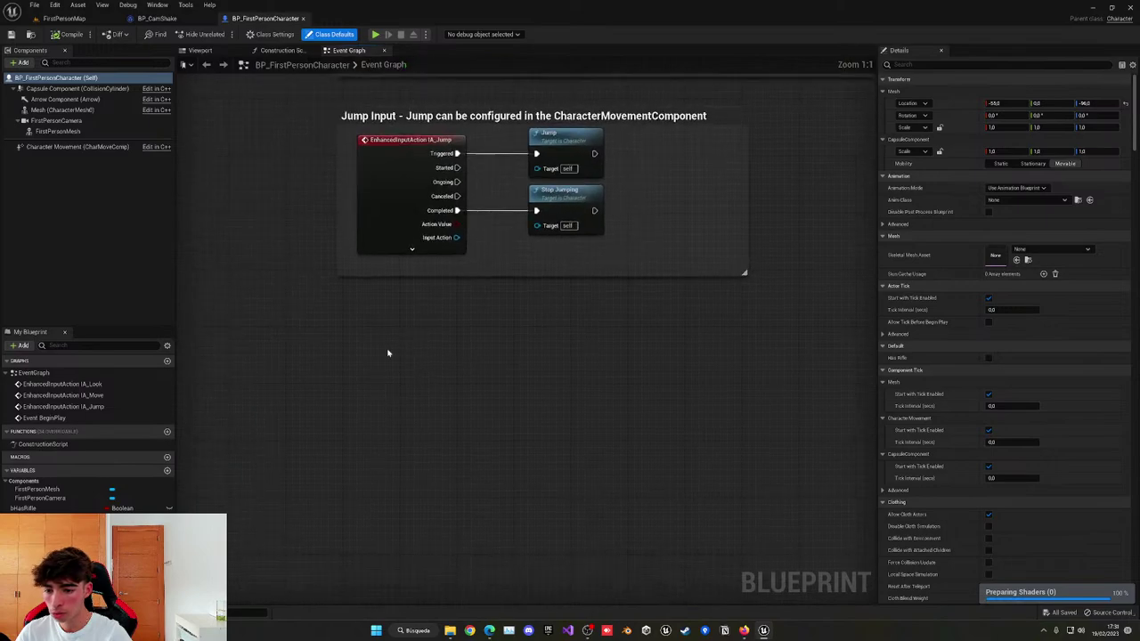
pyautogui.moveTo(508, 257); pyautogui.dragTo(491, 355, button='right')
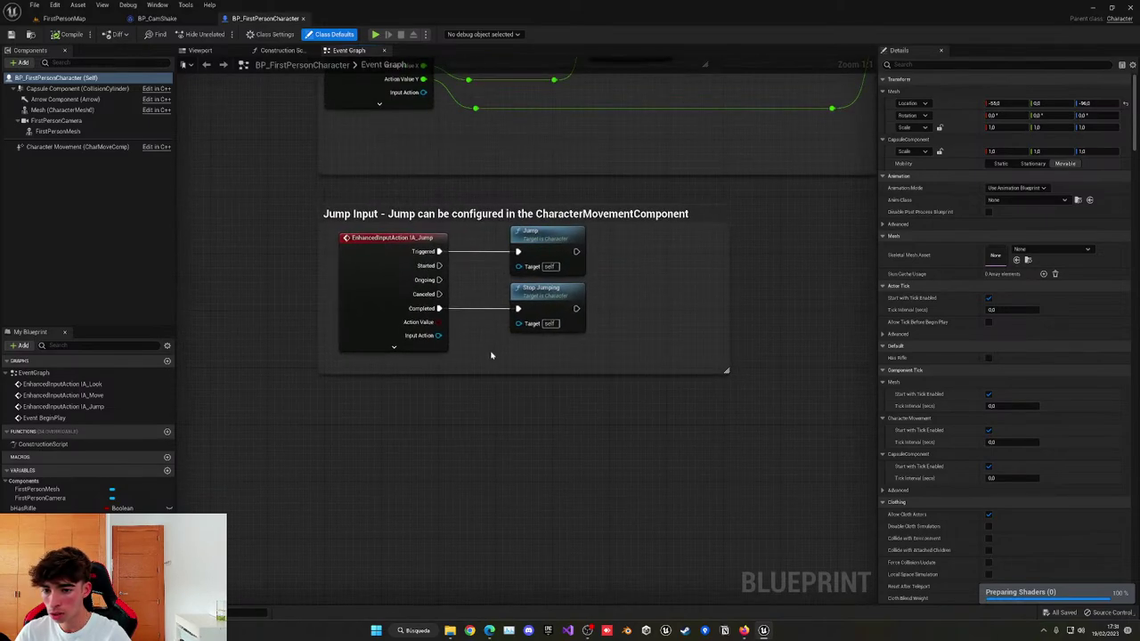
pyautogui.rightClick(377, 437)
pyautogui.write('event t')
pyautogui.press('Return')
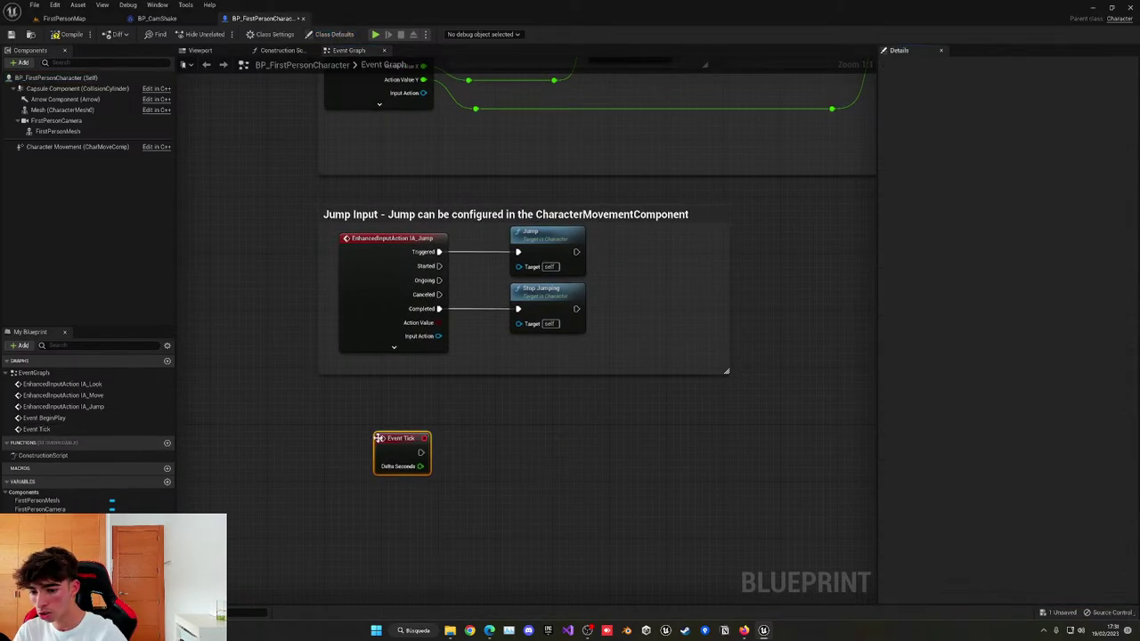
pyautogui.moveTo(379, 440); pyautogui.dragTo(343, 418)
# Create a Branch node driven by the execution output of Event Tick.
pyautogui.moveTo(427, 430); pyautogui.dragTo(397, 397, button='right')
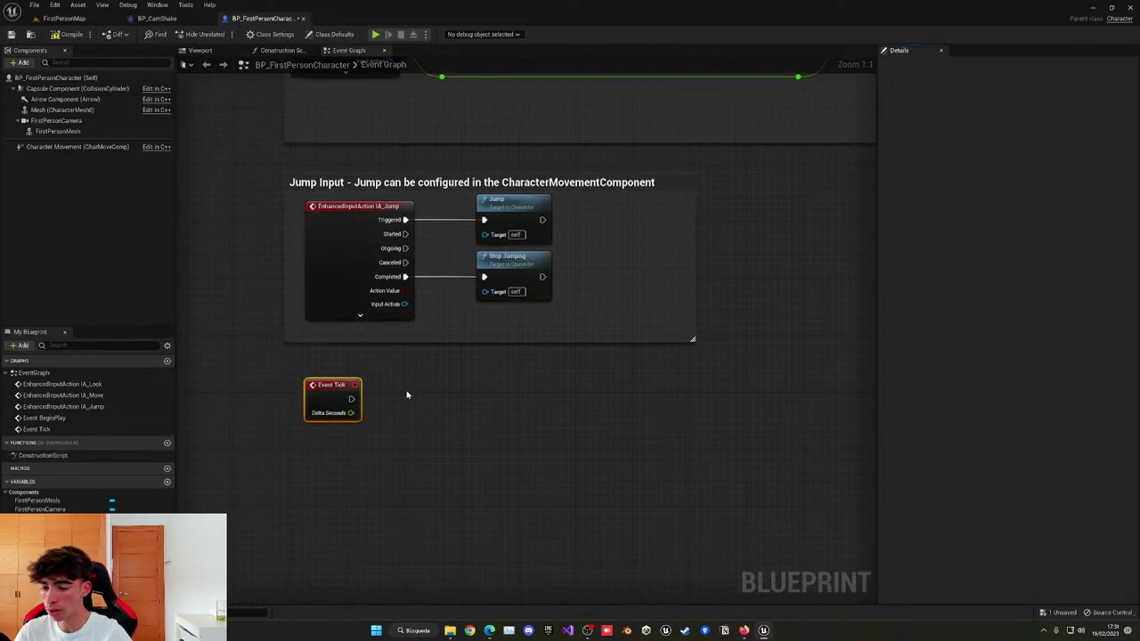
pyautogui.moveTo(350, 399); pyautogui.dragTo(440, 398)
pyautogui.write('bra')
pyautogui.press('Return')
# Add a Get Velocity node below Event Tick and feed its return value into a Vector Length node.
pyautogui.rightClick(277, 481)
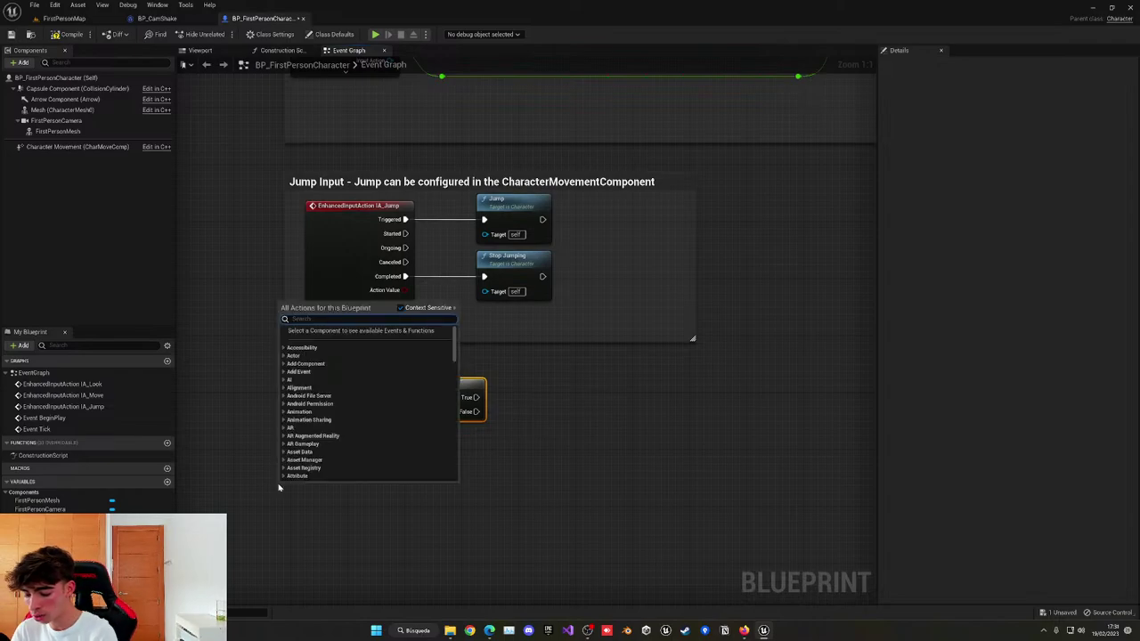
pyautogui.write('get veloc')
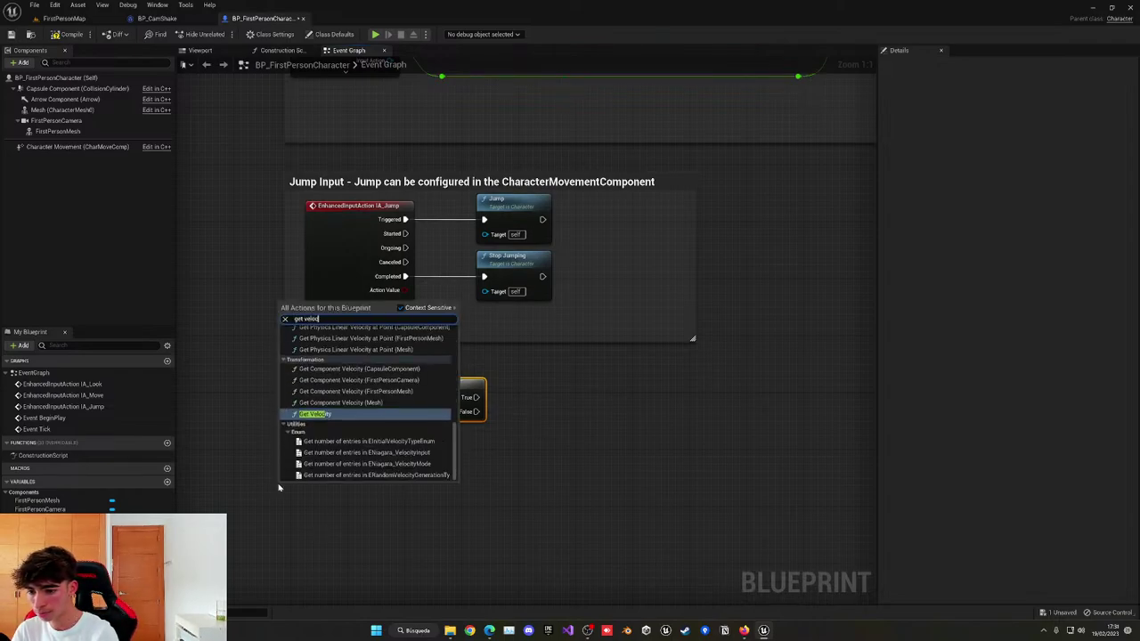
pyautogui.press('Return')
pyautogui.moveTo(294, 478); pyautogui.dragTo(272, 526)
pyautogui.write('vect')
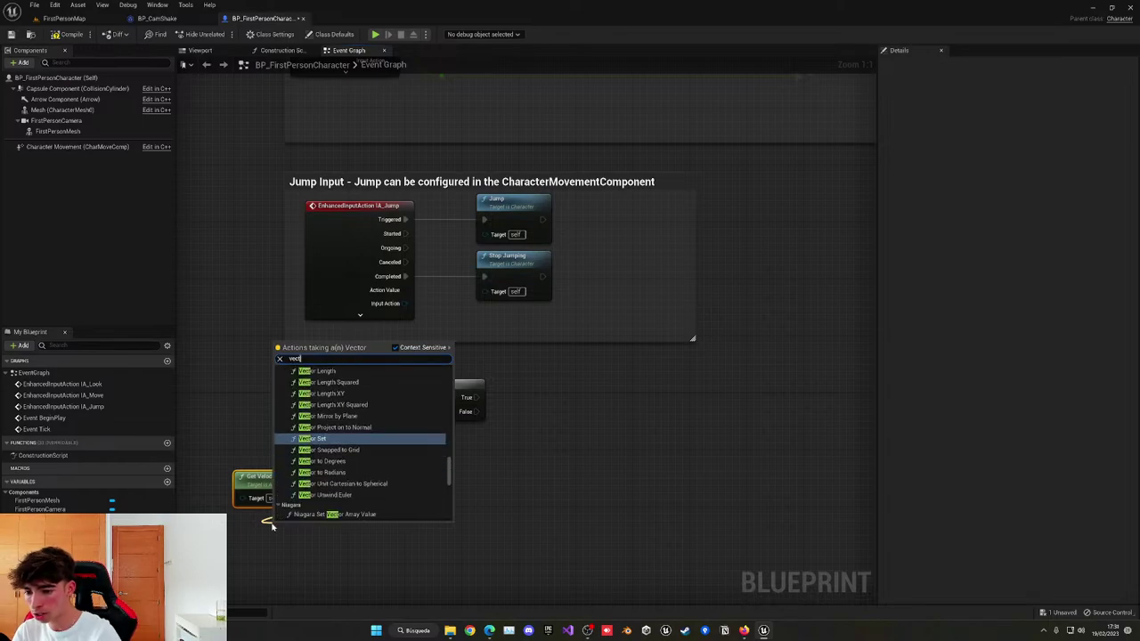
pyautogui.click(319, 372)
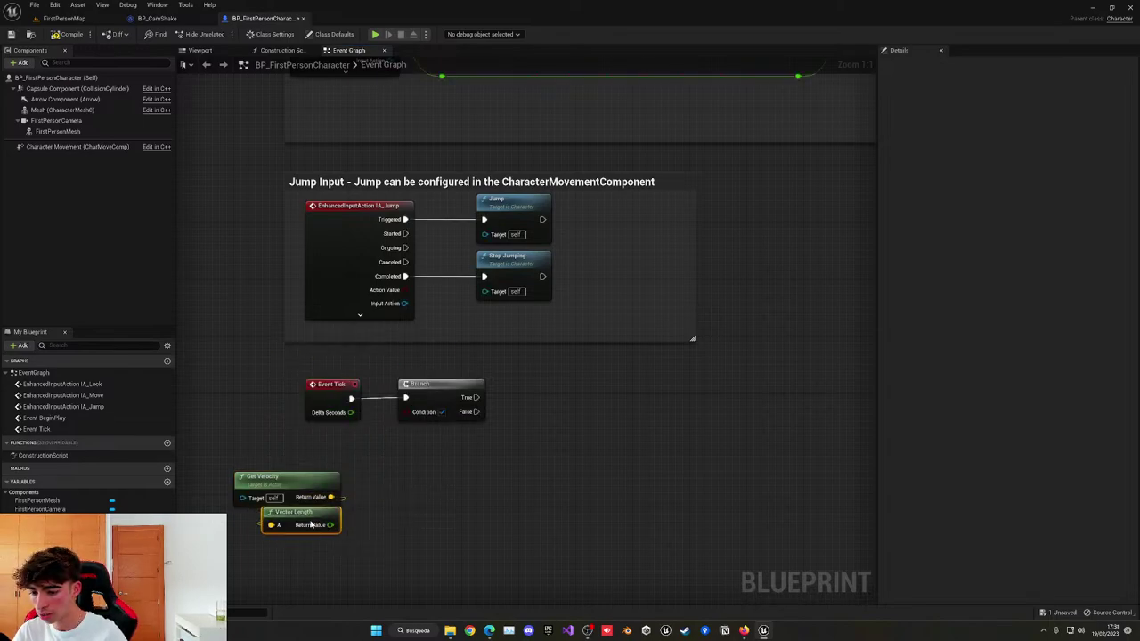
# Compare the Vector Length result with a Greater (>) node whose threshold is 0.1.
pyautogui.moveTo(364, 525); pyautogui.dragTo(353, 497, button='right')
pyautogui.moveTo(311, 504); pyautogui.dragTo(396, 488)
pyautogui.write('<')
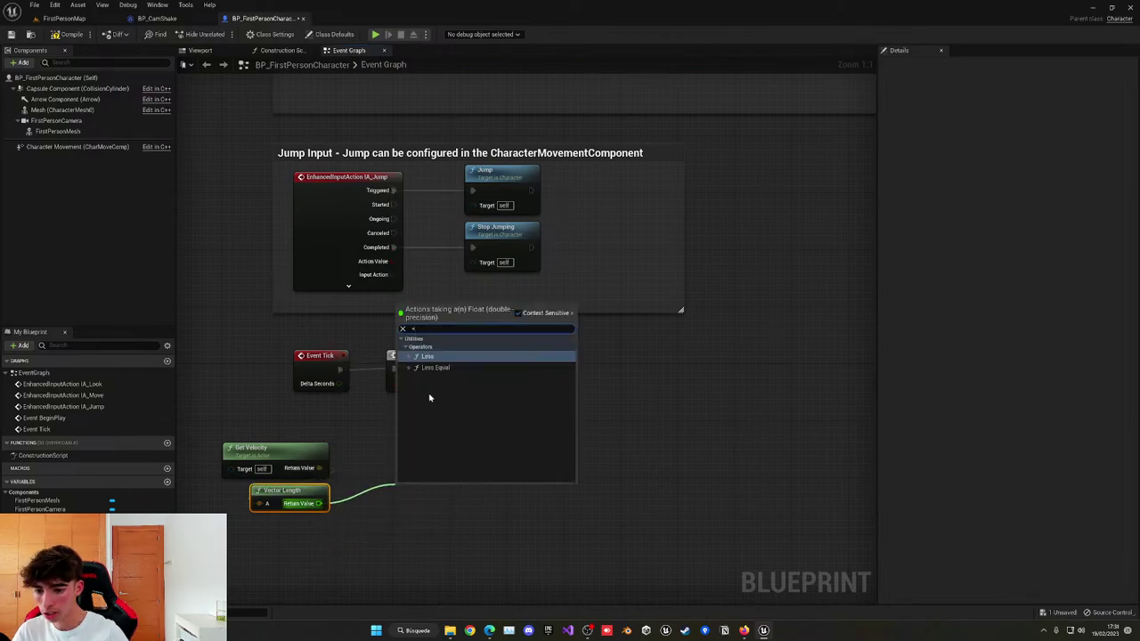
pyautogui.press('BackSpace')
pyautogui.write('>')
pyautogui.click(478, 357)
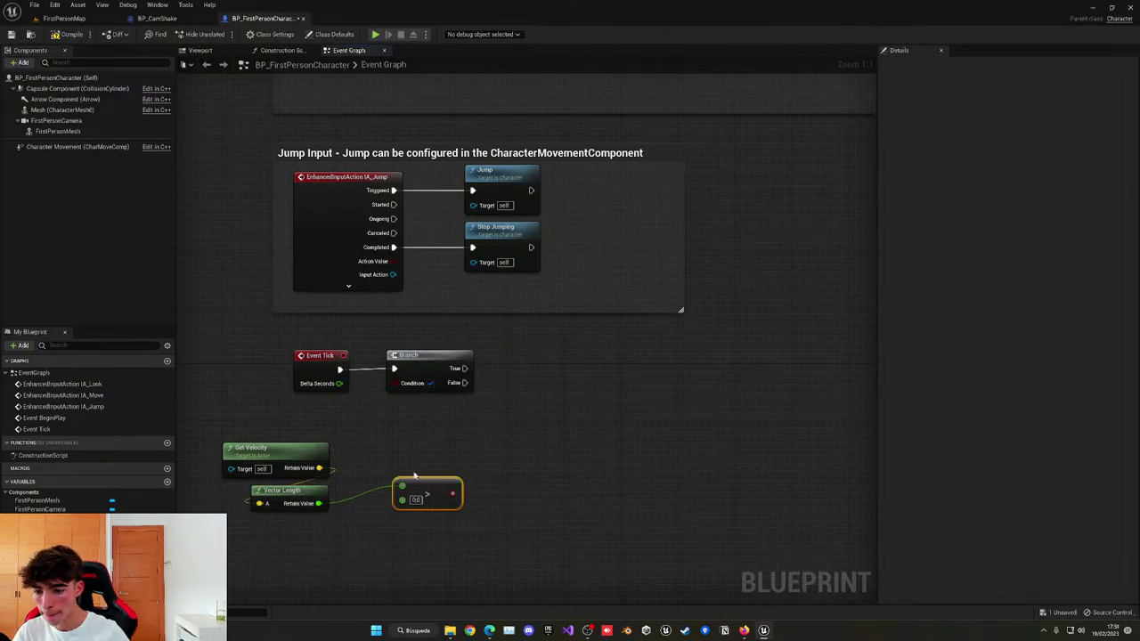
pyautogui.click(416, 500)
pyautogui.write('0,1')
pyautogui.press('Return')
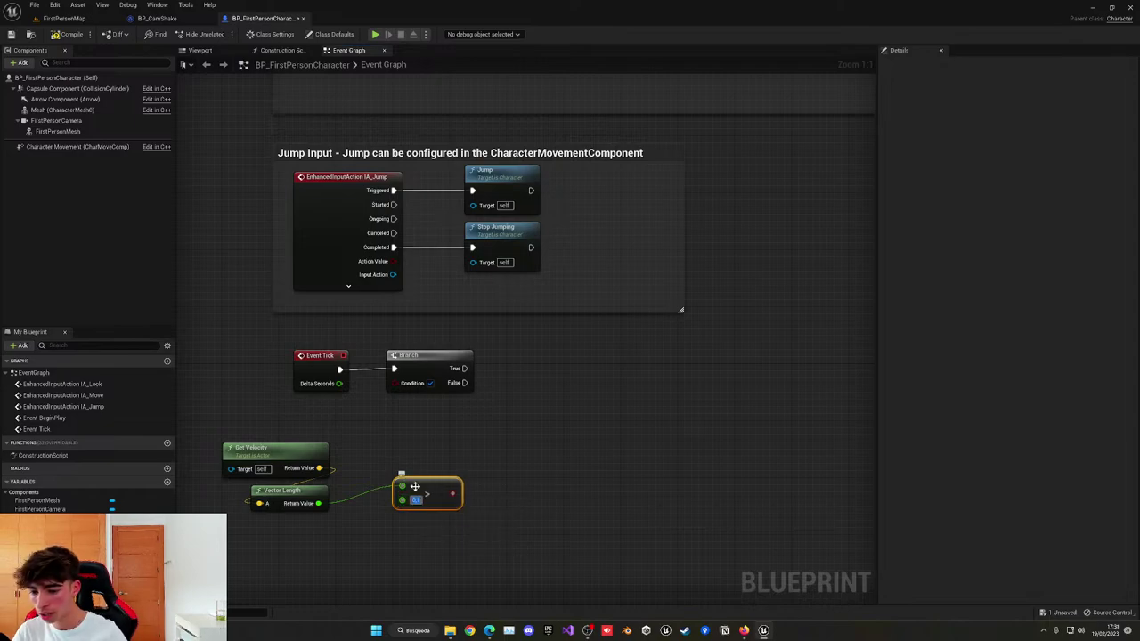
# Connect the Greater node's result to the Branch condition and straighten the connection between Event Tick and Branch.
pyautogui.moveTo(415, 486); pyautogui.dragTo(394, 436)
pyautogui.moveTo(371, 371); pyautogui.dragTo(331, 366, button='right')
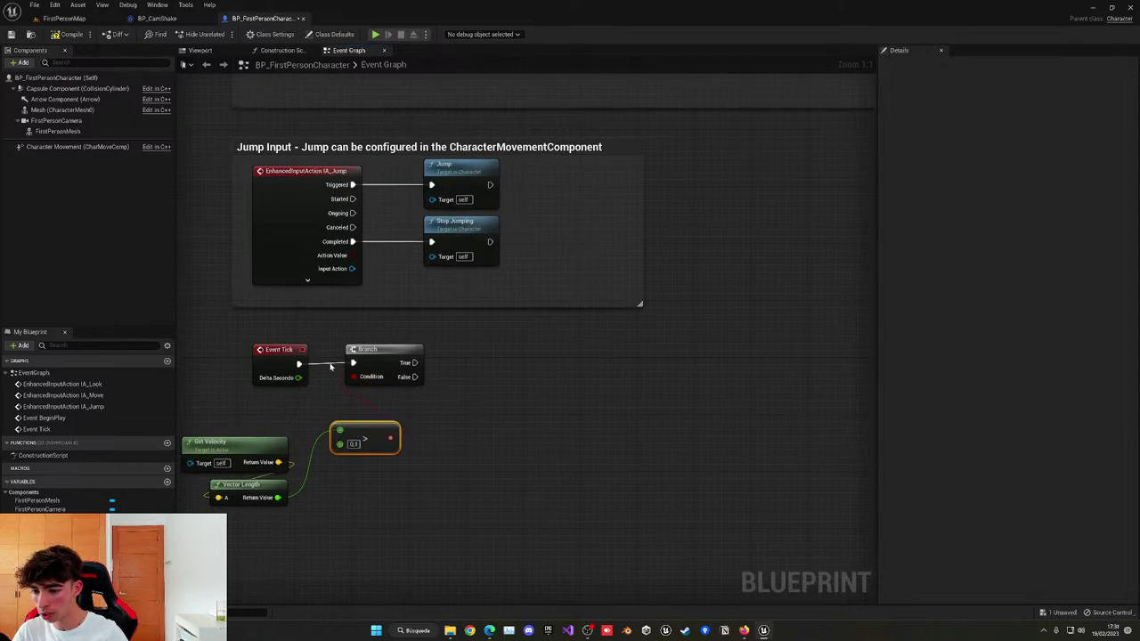
pyautogui.click(290, 356)
pyautogui.keyDown('ctrl'); pyautogui.click(387, 359); pyautogui.keyUp('ctrl')
pyautogui.press('q')
pyautogui.click(495, 383)
pyautogui.moveTo(503, 385); pyautogui.dragTo(442, 381, button='right')
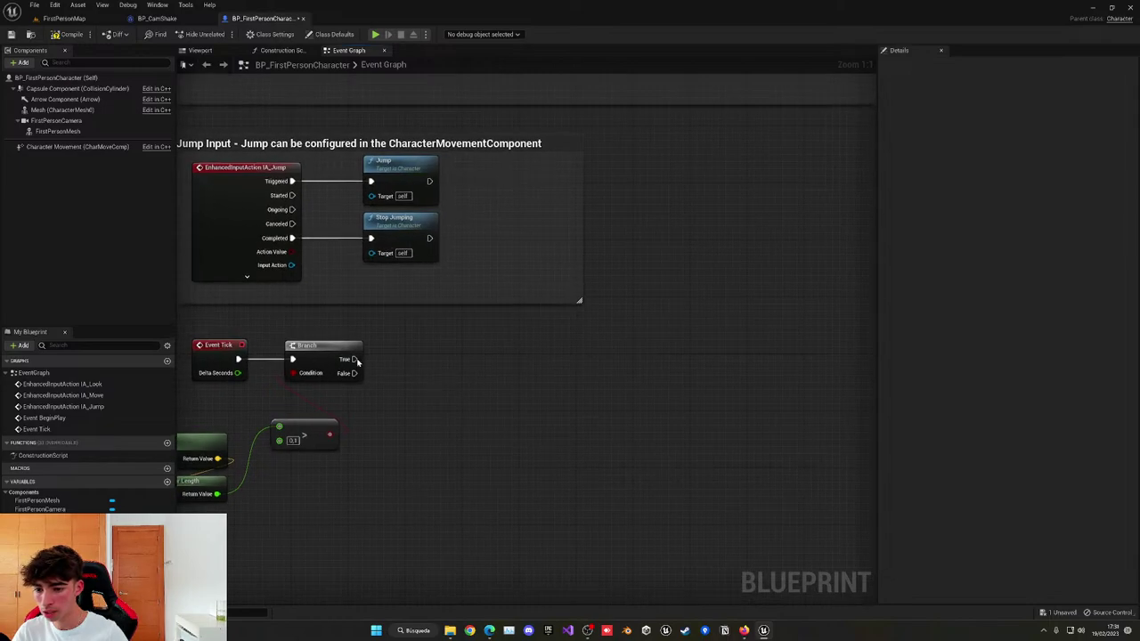
# Add a Play World Camera Shake node on the Branch's True output and choose BP_CamShake as its shake class.
pyautogui.moveTo(356, 360); pyautogui.dragTo(452, 357)
pyautogui.write('play wor')
pyautogui.press('Return')
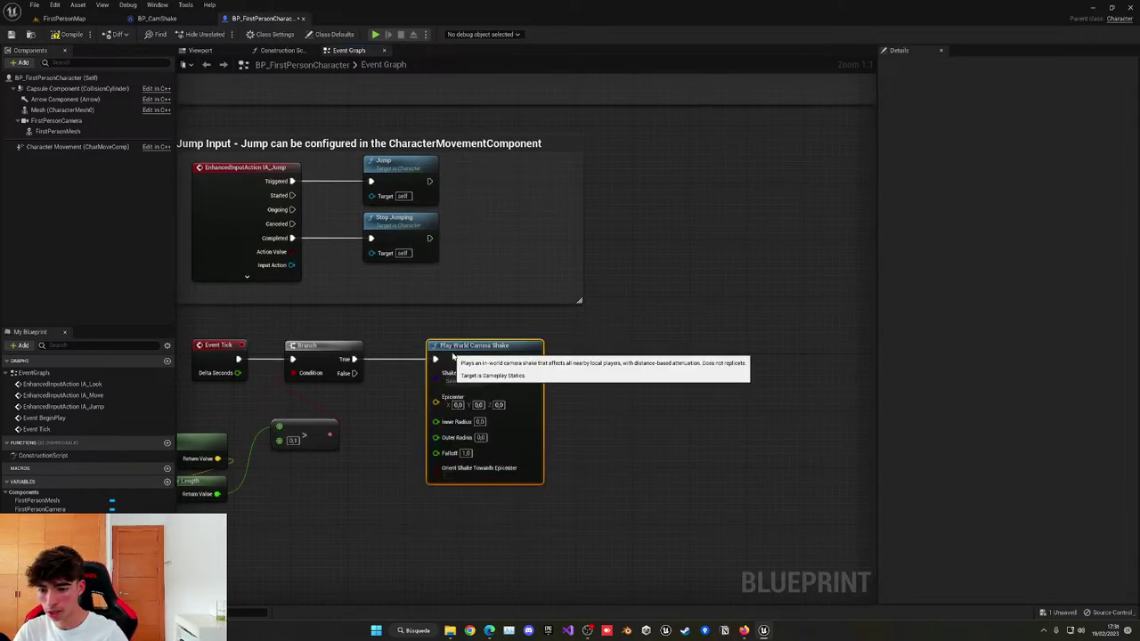
pyautogui.click(465, 380)
pyautogui.click(505, 420)
pyautogui.moveTo(634, 420); pyautogui.dragTo(648, 340, button='right')
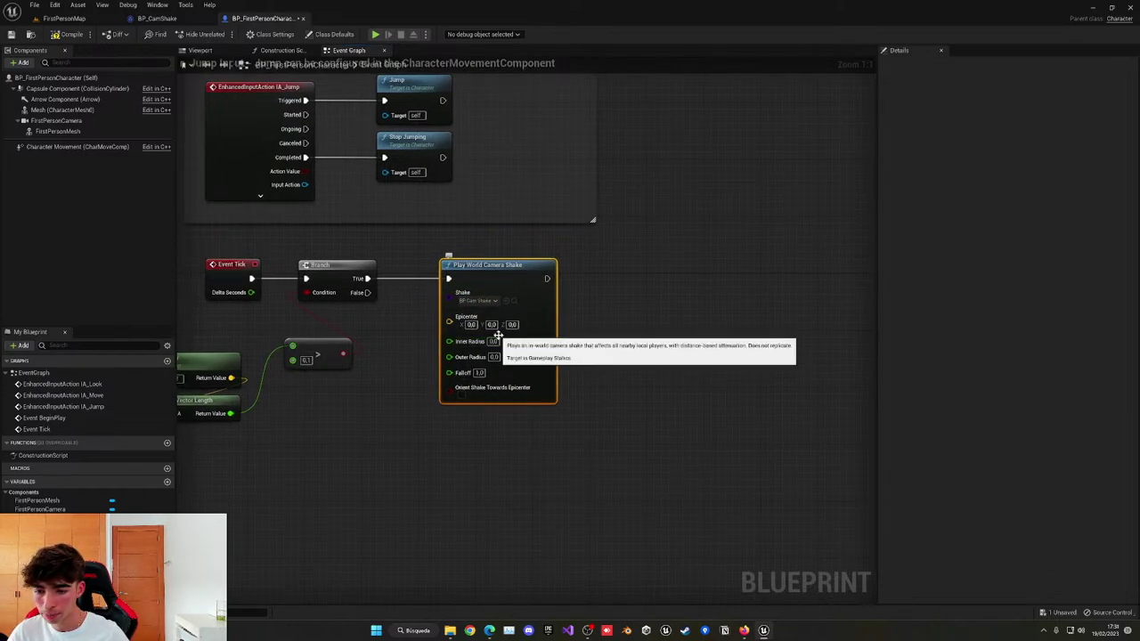
# Feed the Epicenter of Play World Camera Shake from a new Get Actor Location node placed below the Greater node.
pyautogui.moveTo(453, 324); pyautogui.dragTo(306, 425)
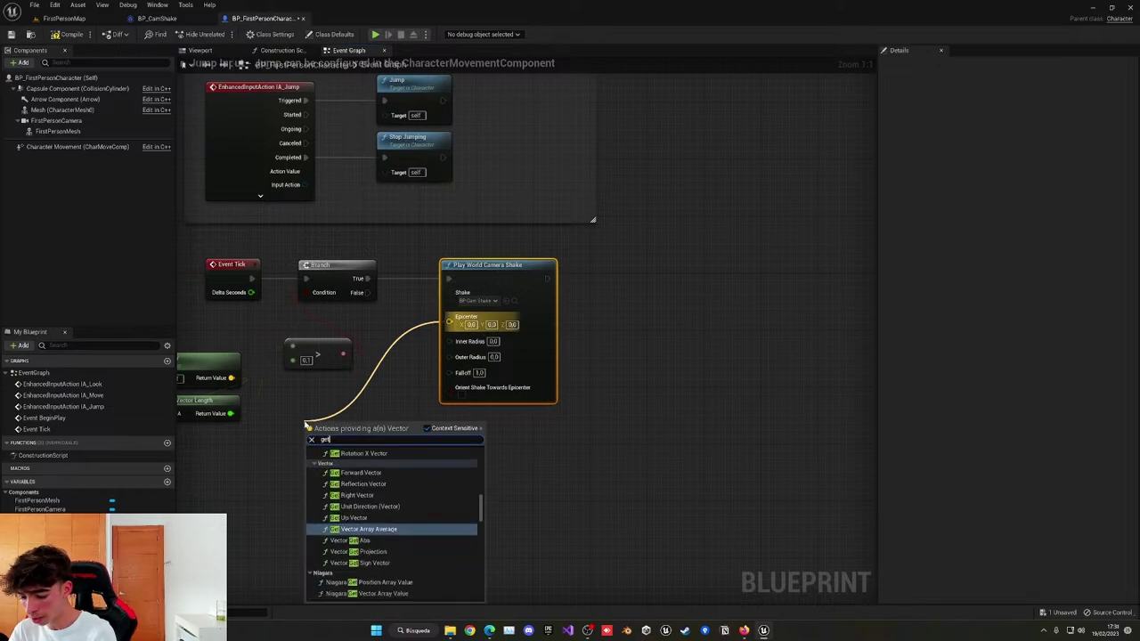
pyautogui.write('get actor loca')
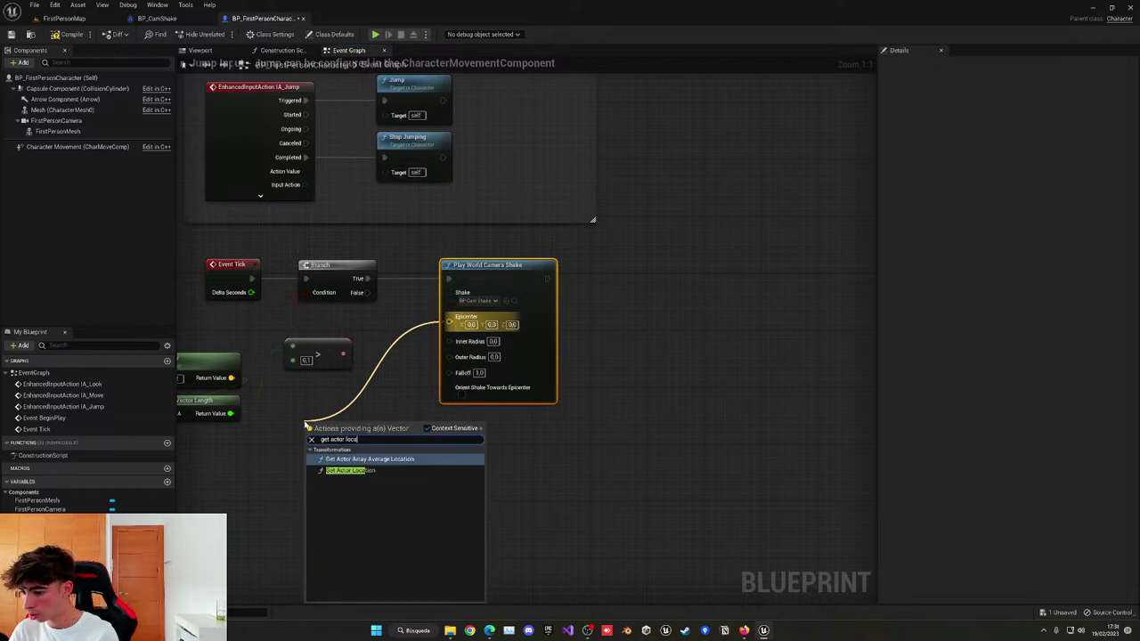
pyautogui.click(350, 471)
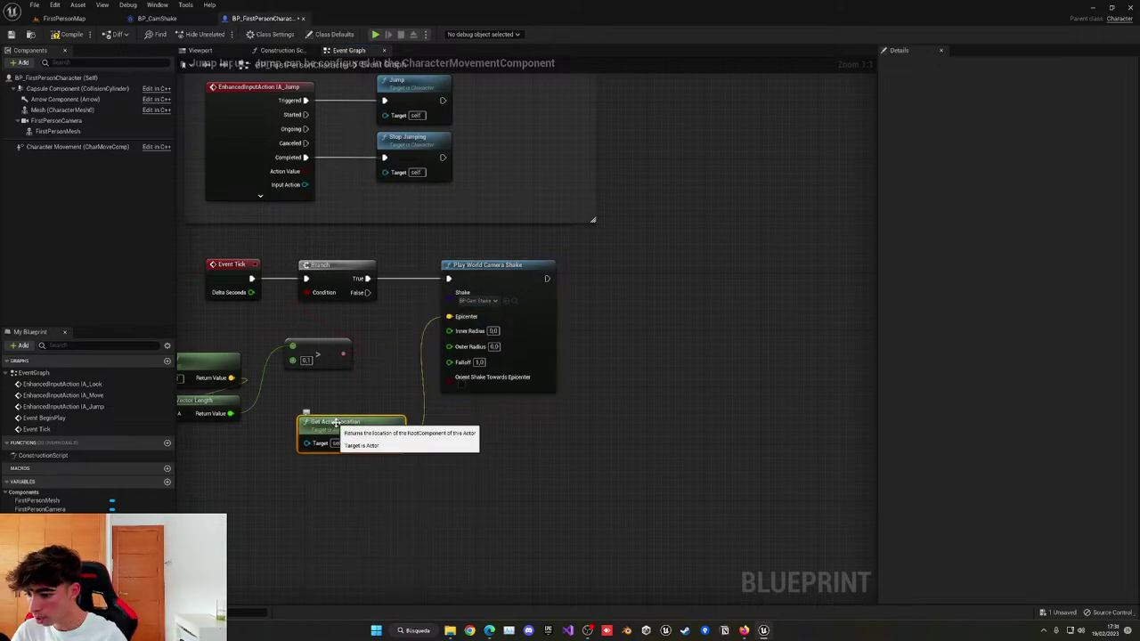
pyautogui.click(366, 455)
pyautogui.moveTo(422, 459); pyautogui.dragTo(410, 476, button='right')
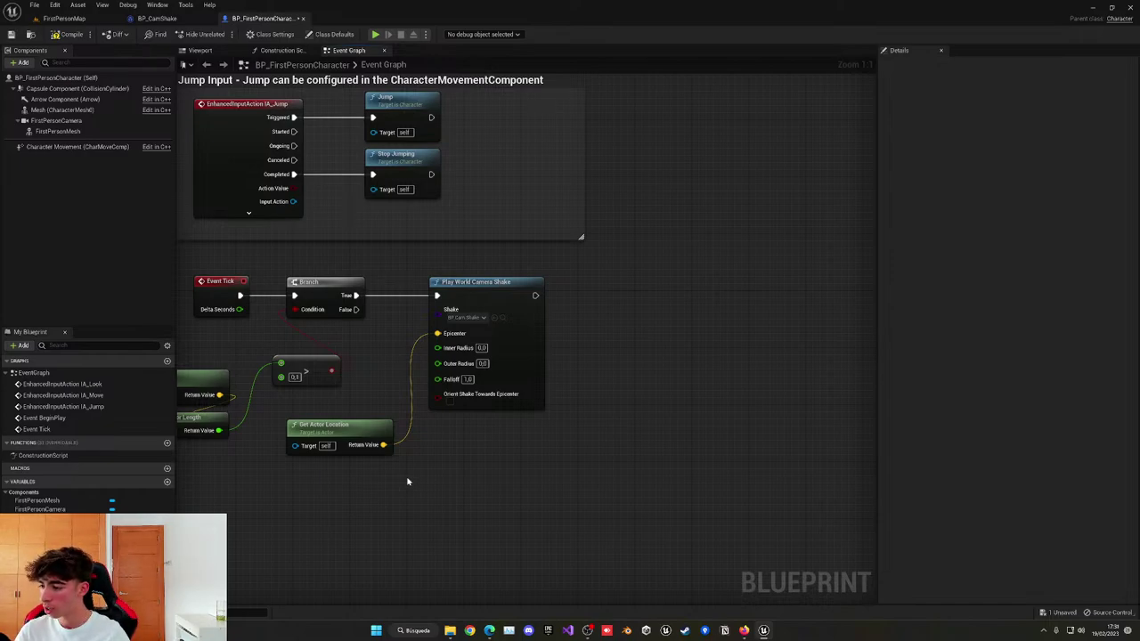
pyautogui.moveTo(417, 452); pyautogui.dragTo(434, 460, button='right')
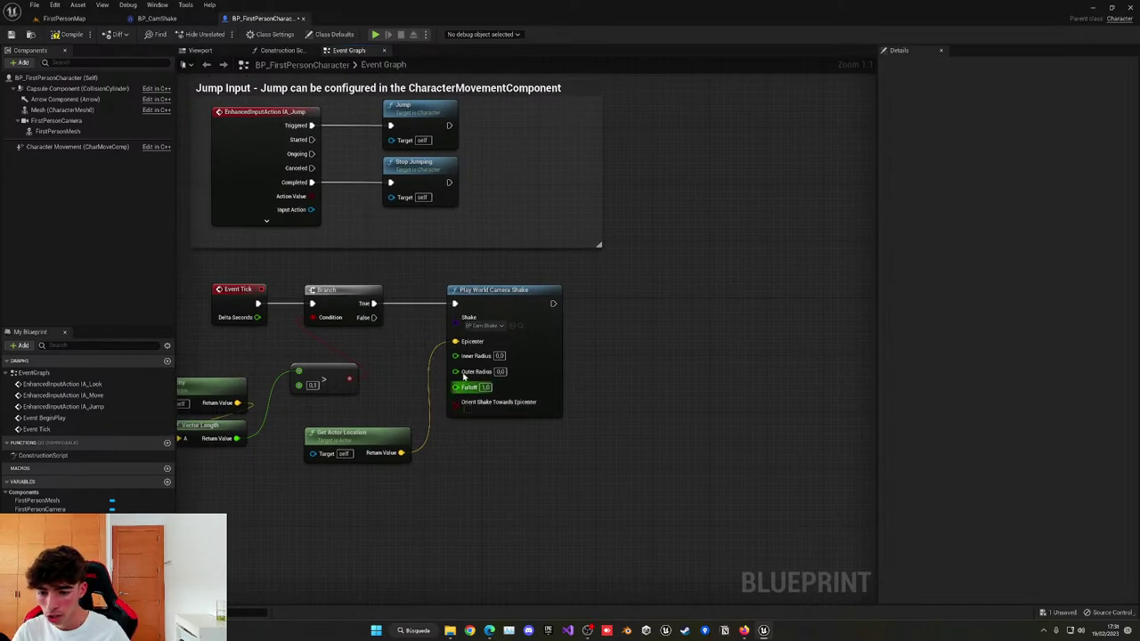
# Set the Outer Radius of Play World Camera Shake to 200 and save the Blueprint.
pyautogui.click(500, 356)
pyautogui.press('Tab')
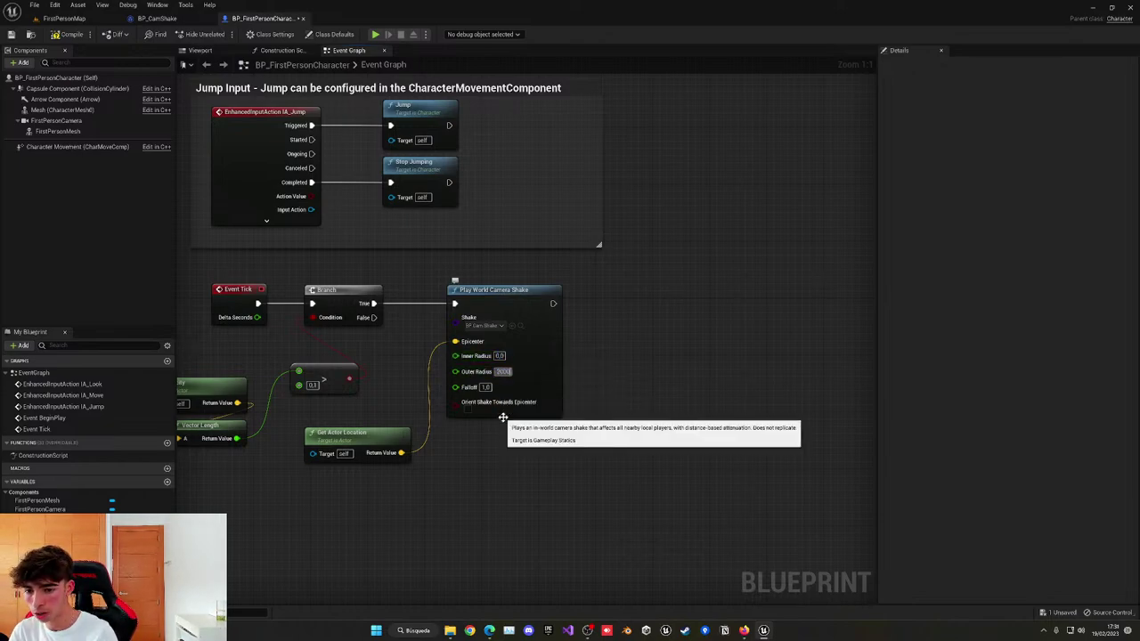
pyautogui.write('200')
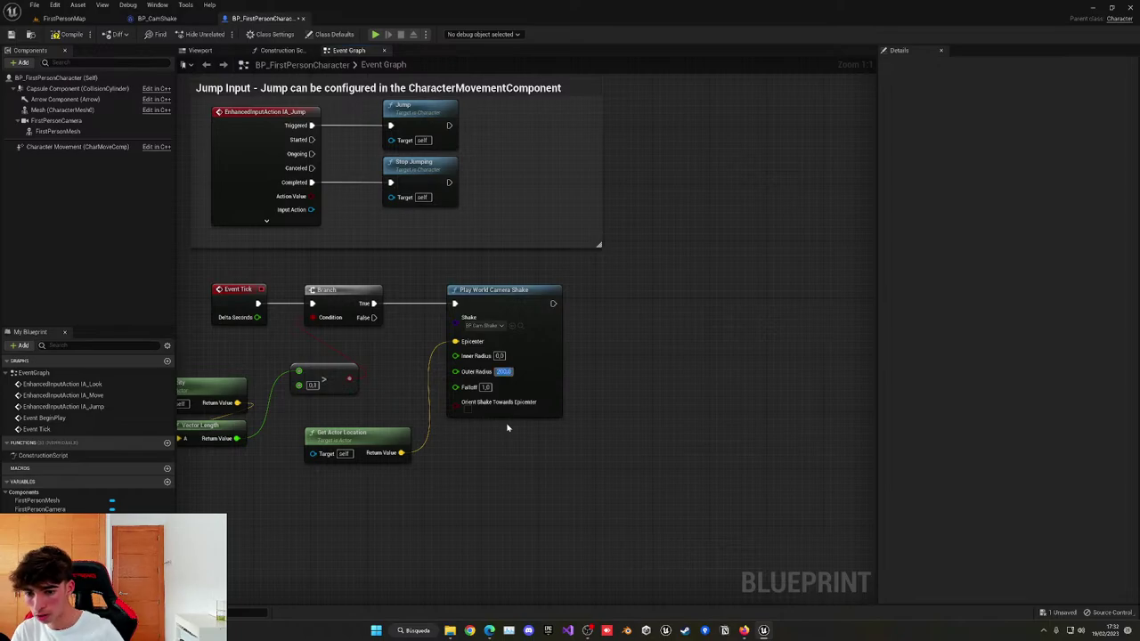
# Play the FirstPersonMap level and walk the character around to test the camera shake, ending with the play session stopped.
pyautogui.click(80, 19)
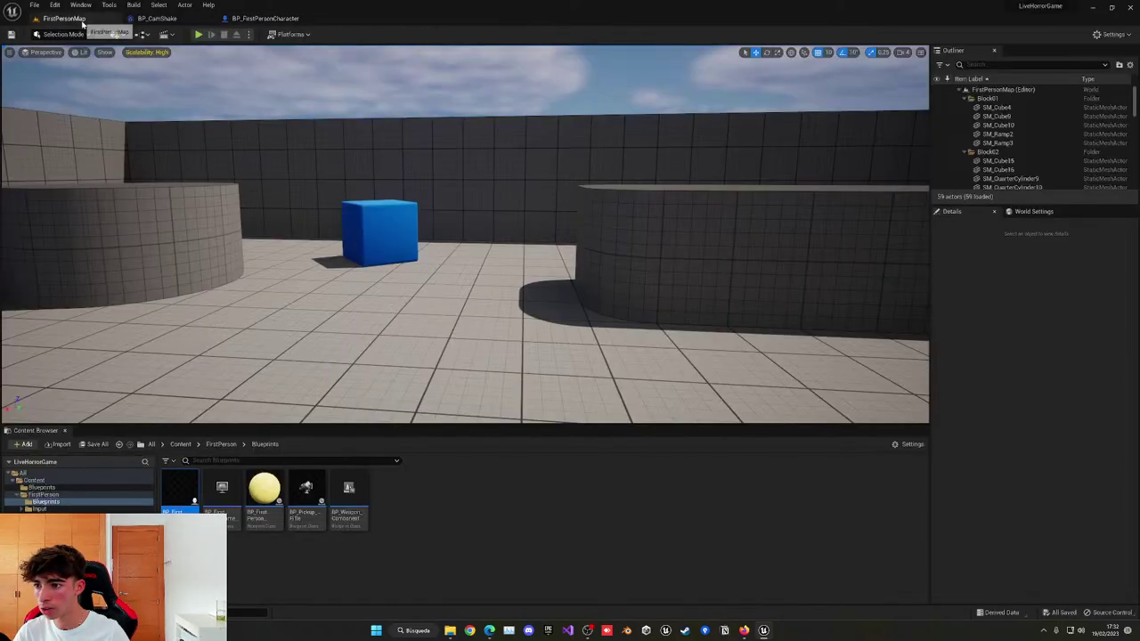
pyautogui.click(448, 205)
pyautogui.press('w')
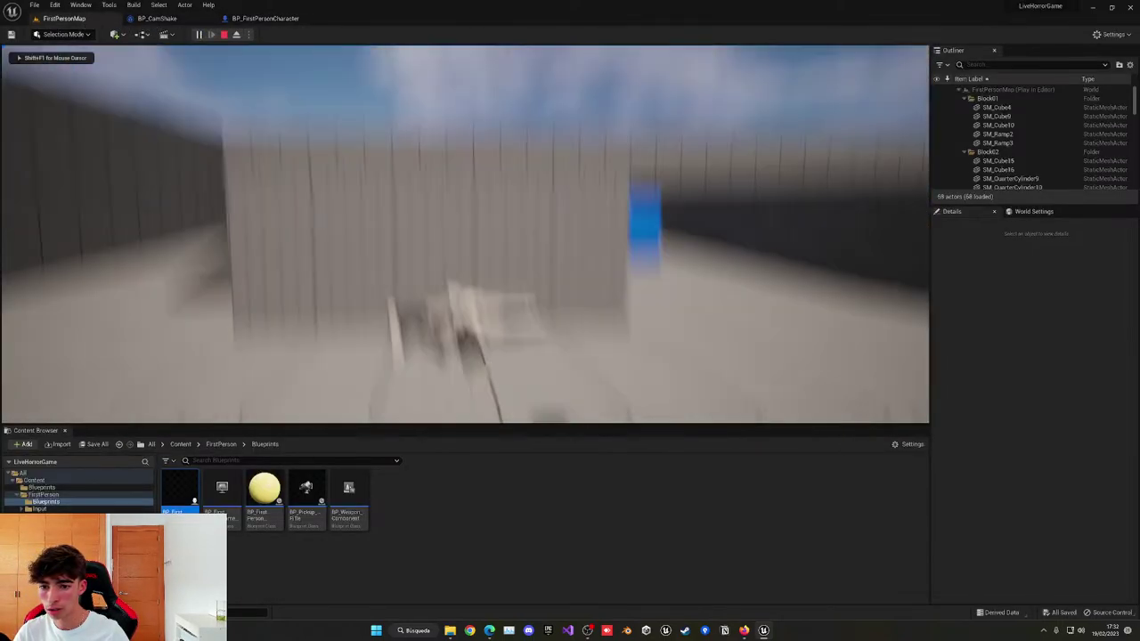
pyautogui.press('w')
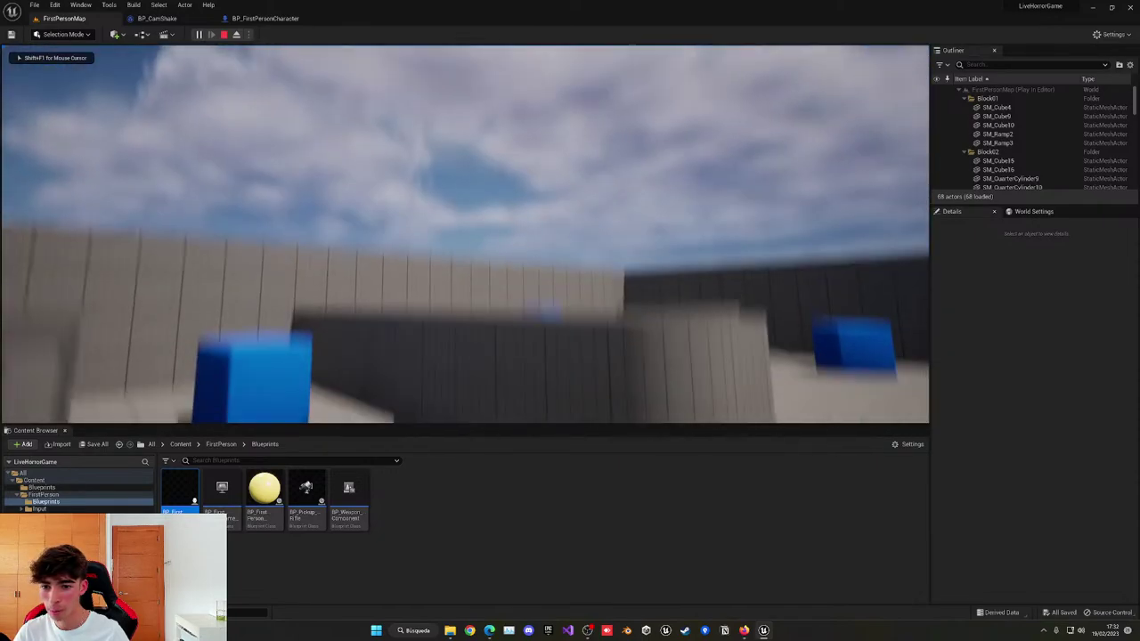
pyautogui.press('w')
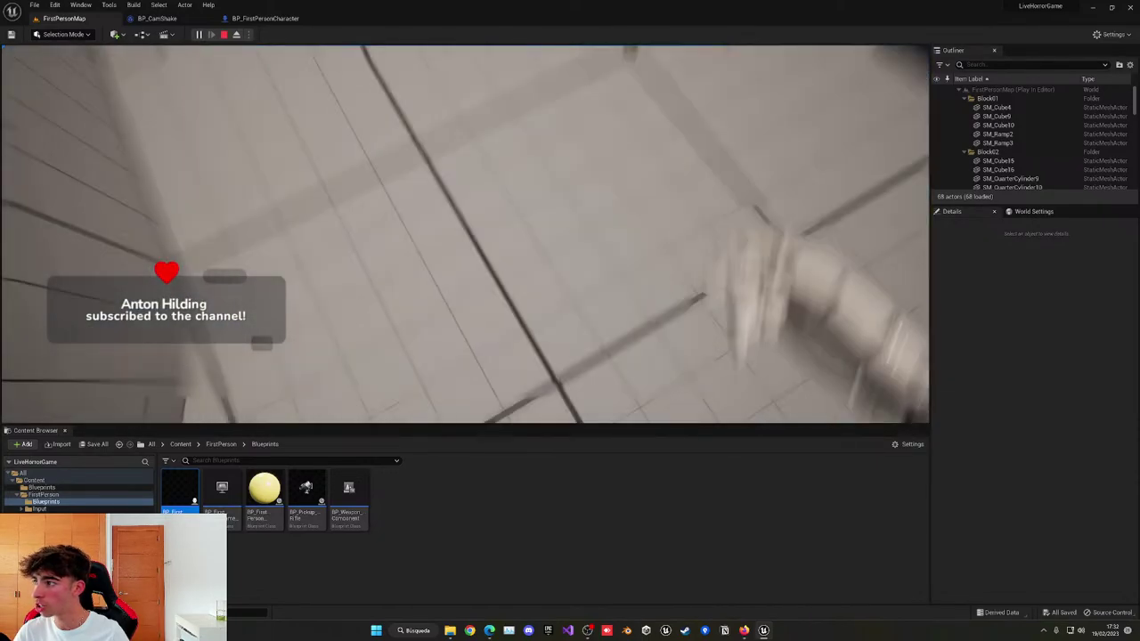
pyautogui.press('Escape')
# In BP_CamShake, set the Pitch rotation oscillation to amplitude 1 and frequency 50.
pyautogui.click(276, 18)
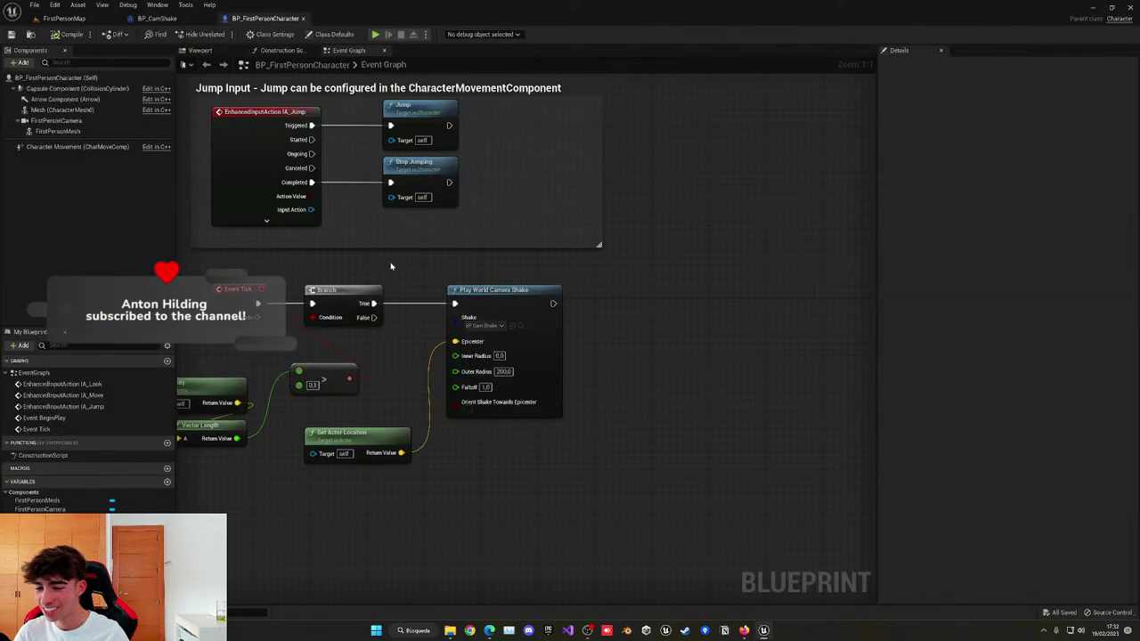
pyautogui.click(161, 18)
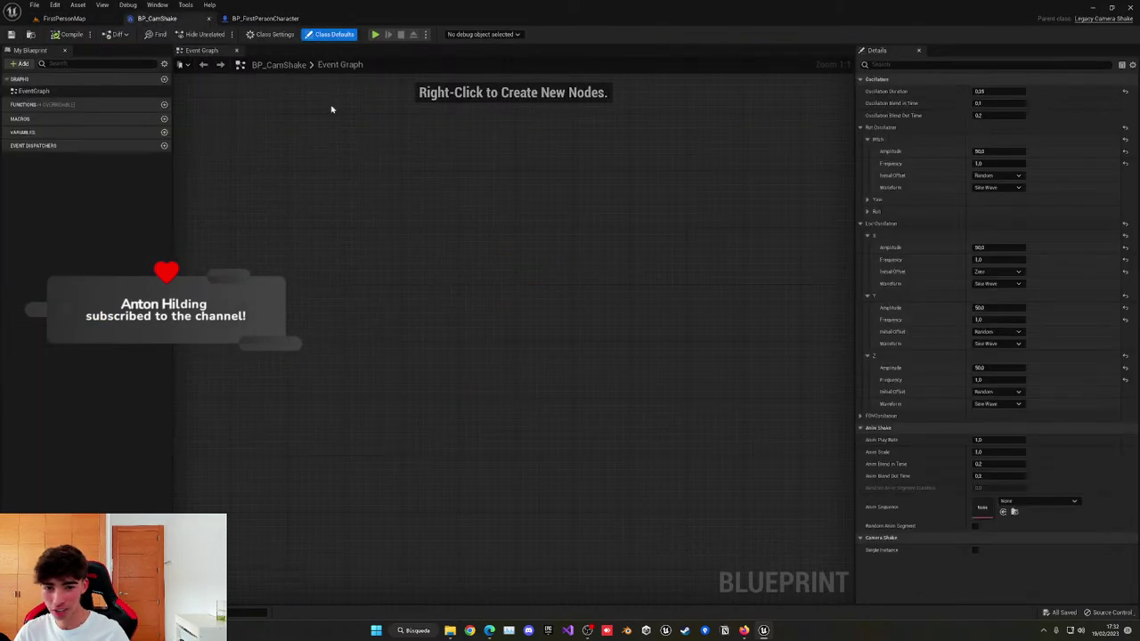
pyautogui.click(993, 152)
pyautogui.write('1')
pyautogui.press('Tab')
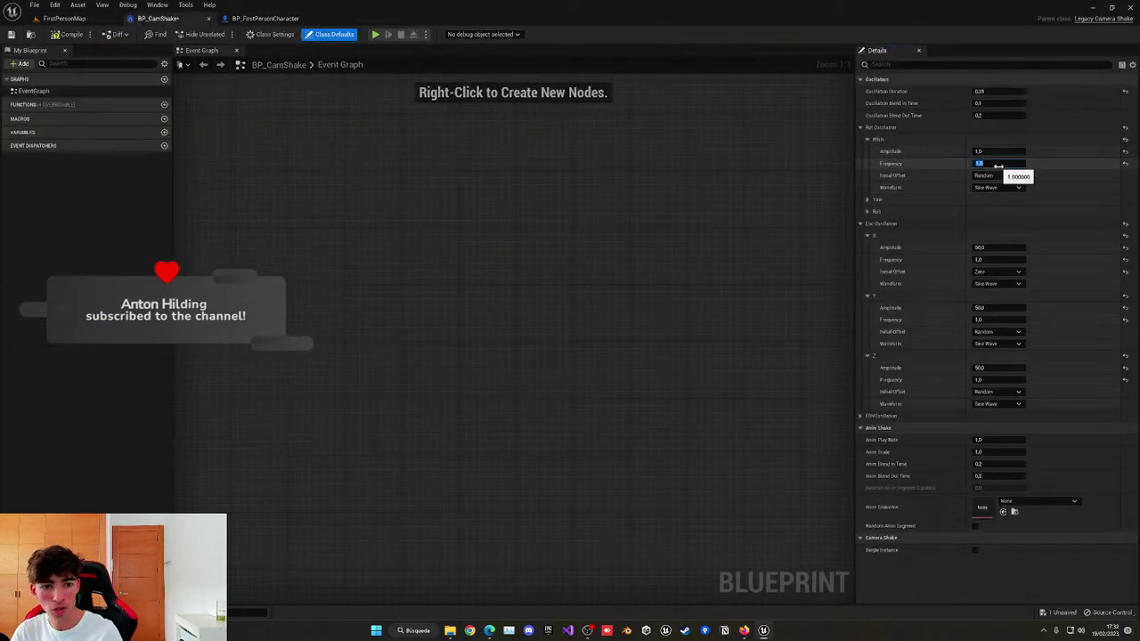
pyautogui.write('5')
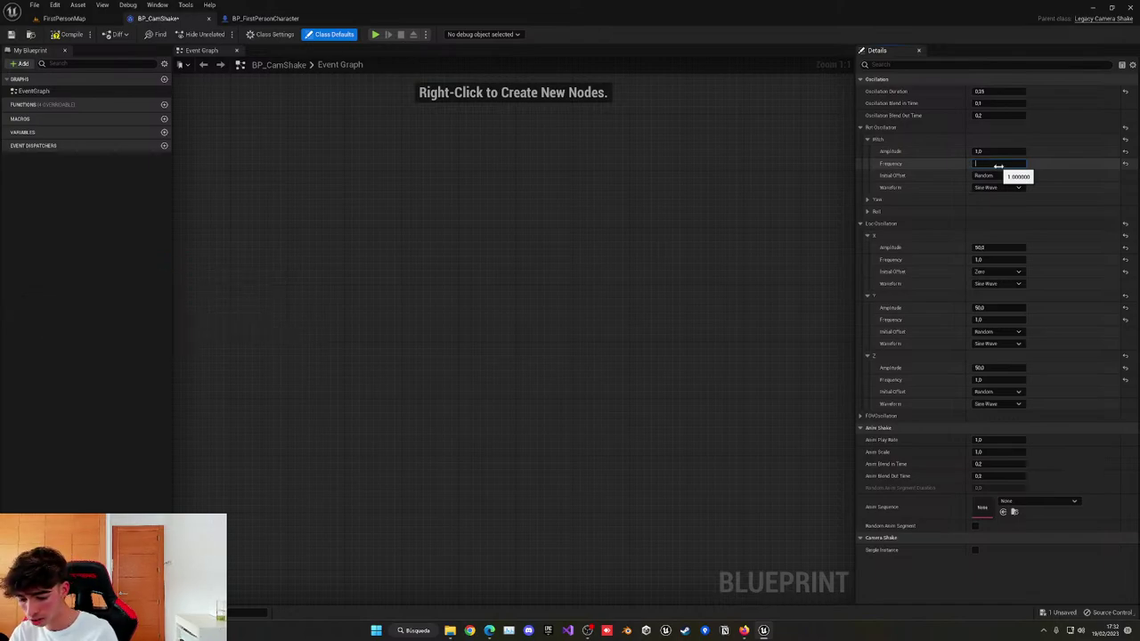
pyautogui.write('50')
pyautogui.press('Return')
# Set the X location oscillation to amplitude 1 and frequency 50.
pyautogui.click(988, 247)
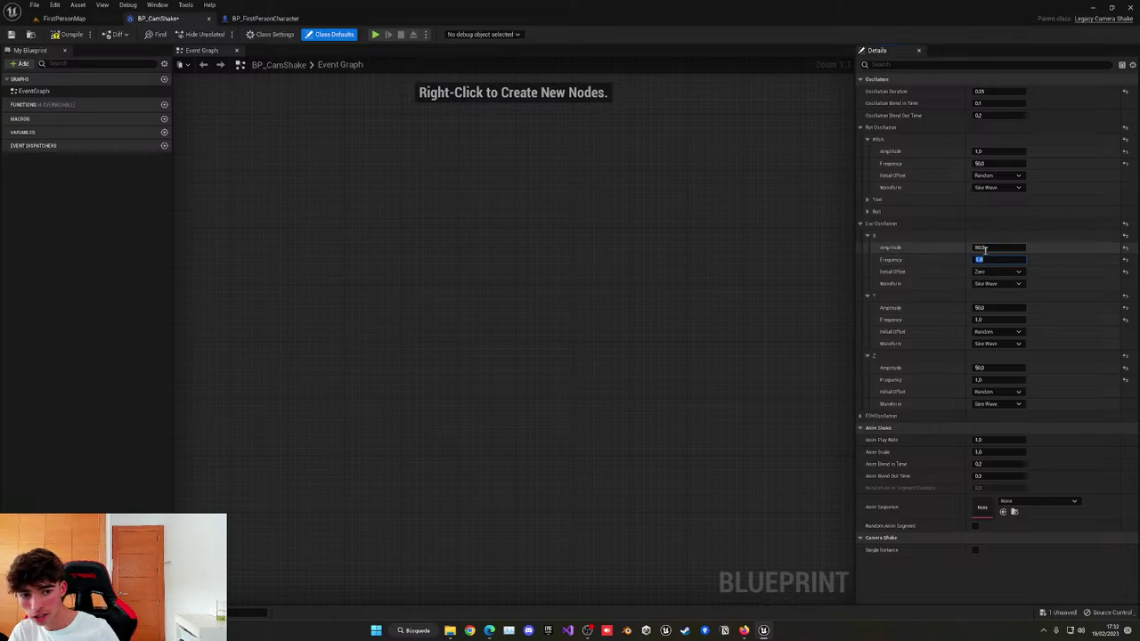
pyautogui.write('1')
pyautogui.press('Tab')
pyautogui.write('50')
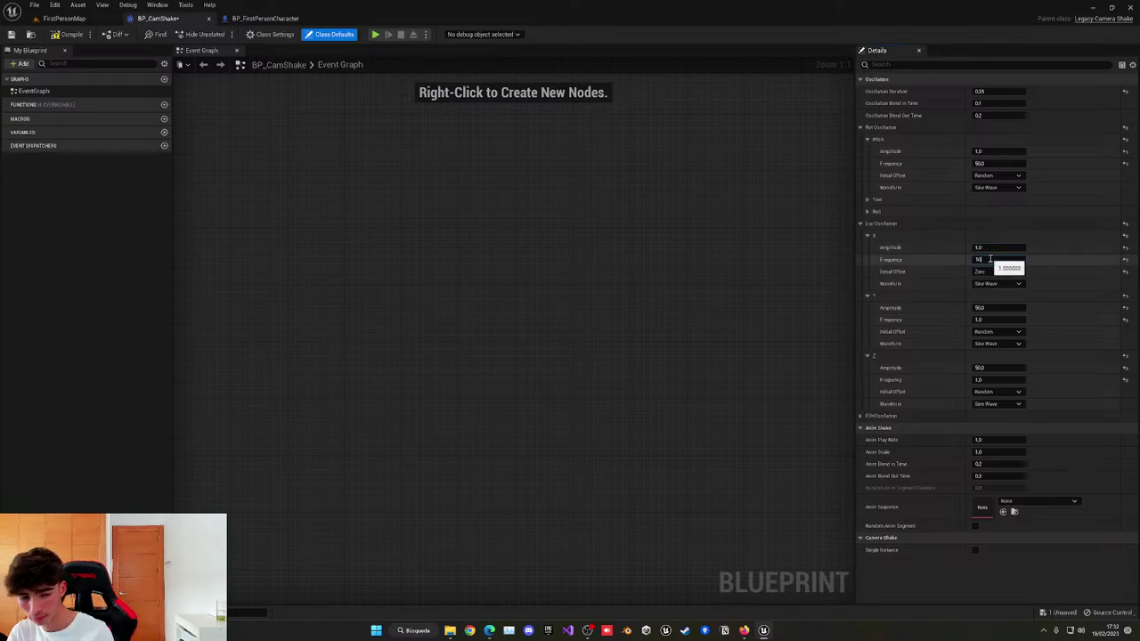
# Set the Y location oscillation to amplitude 1 and frequency 50, and compile the camera shake Blueprint.
pyautogui.press('Return')
pyautogui.click(983, 307)
pyautogui.write('1')
pyautogui.click(994, 319)
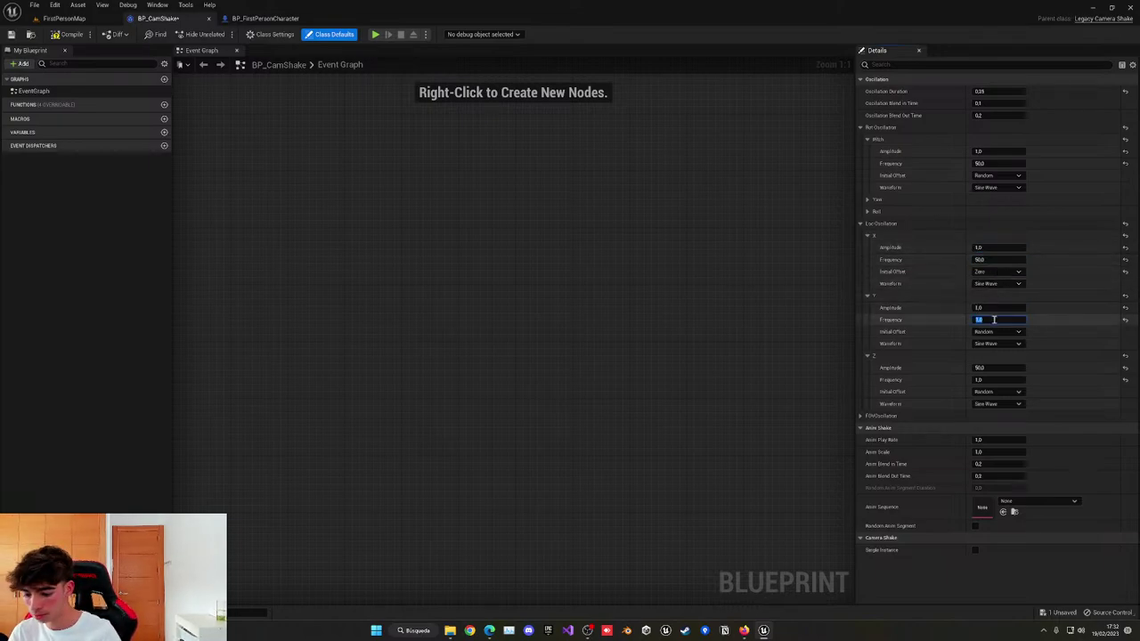
pyautogui.click(68, 36)
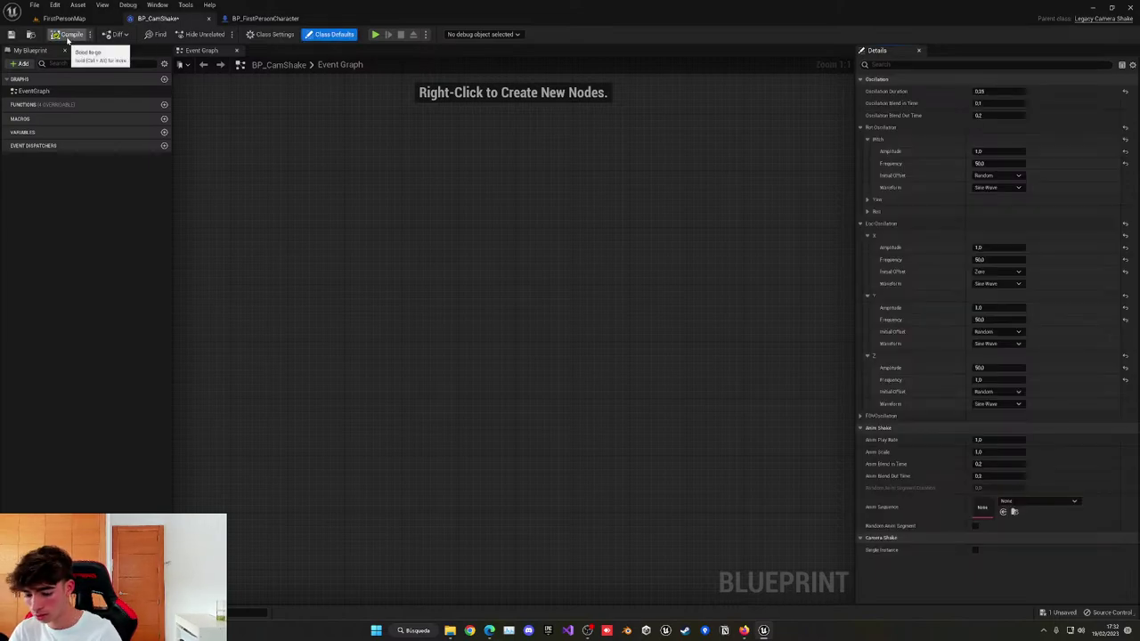
# Play the game in its preview window and walk the character to test the camera shake, ending with the session stopped.
pyautogui.click(375, 34)
pyautogui.rightClick(378, 286)
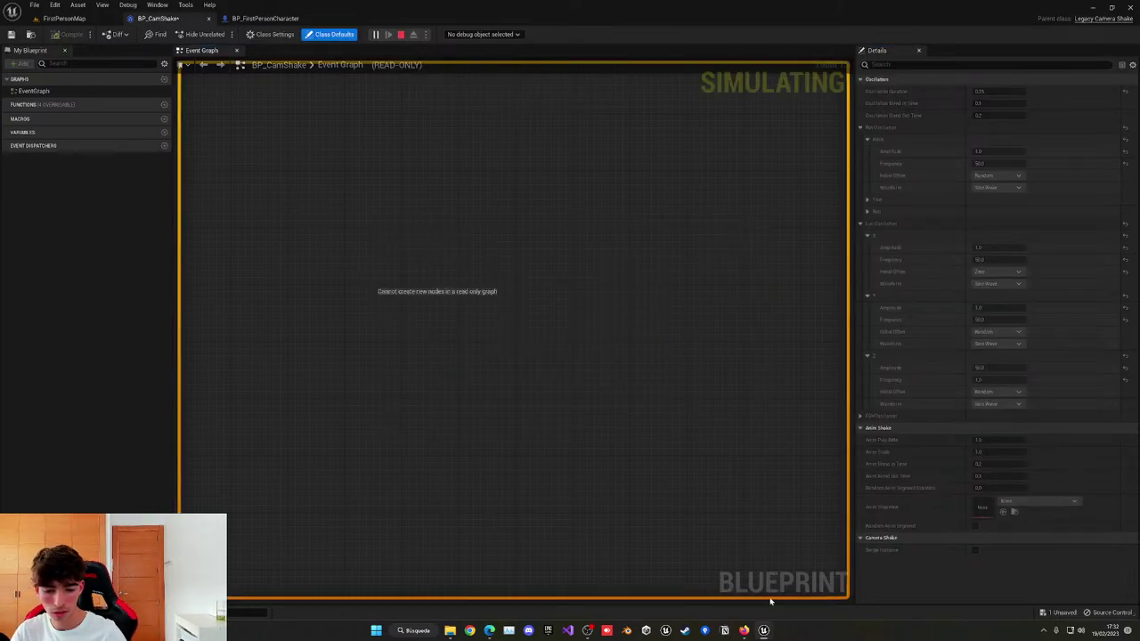
pyautogui.moveTo(763, 630)
pyautogui.click(806, 579)
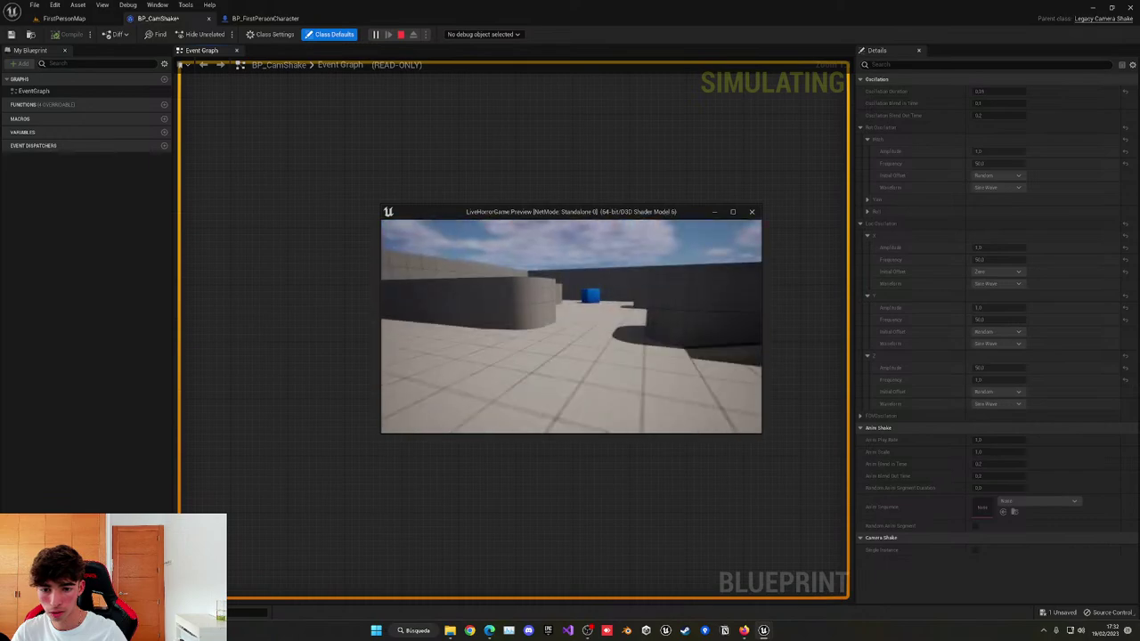
pyautogui.press('Escape')
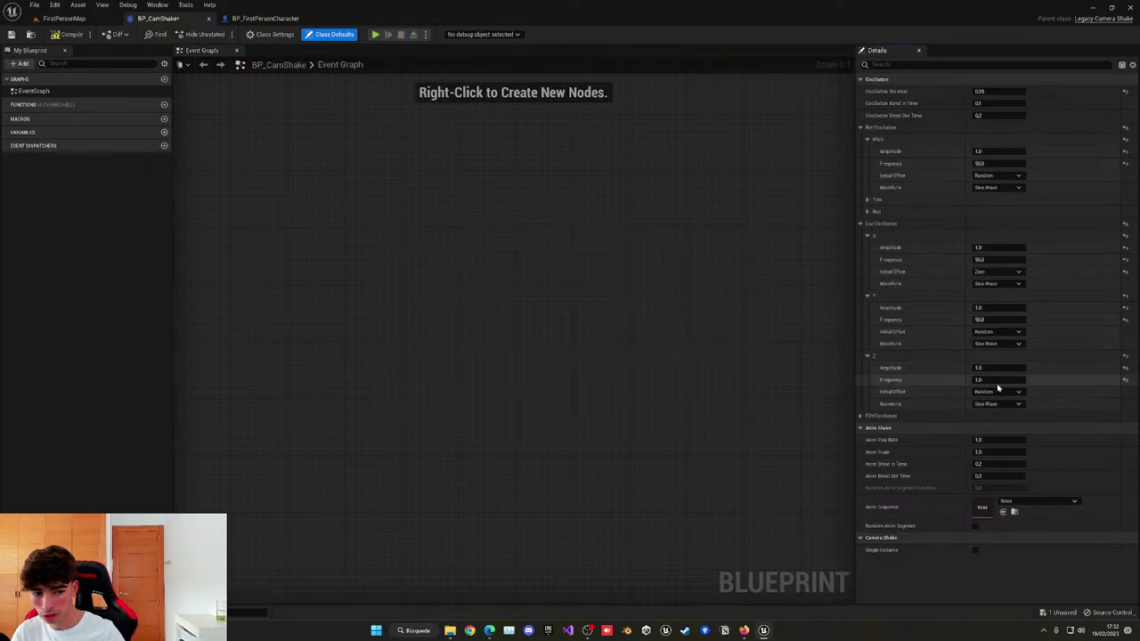
# Set the Z location oscillation to amplitude 1 and frequency 50, and play-test the compiled shake.
pyautogui.click(995, 381)
pyautogui.write('50')
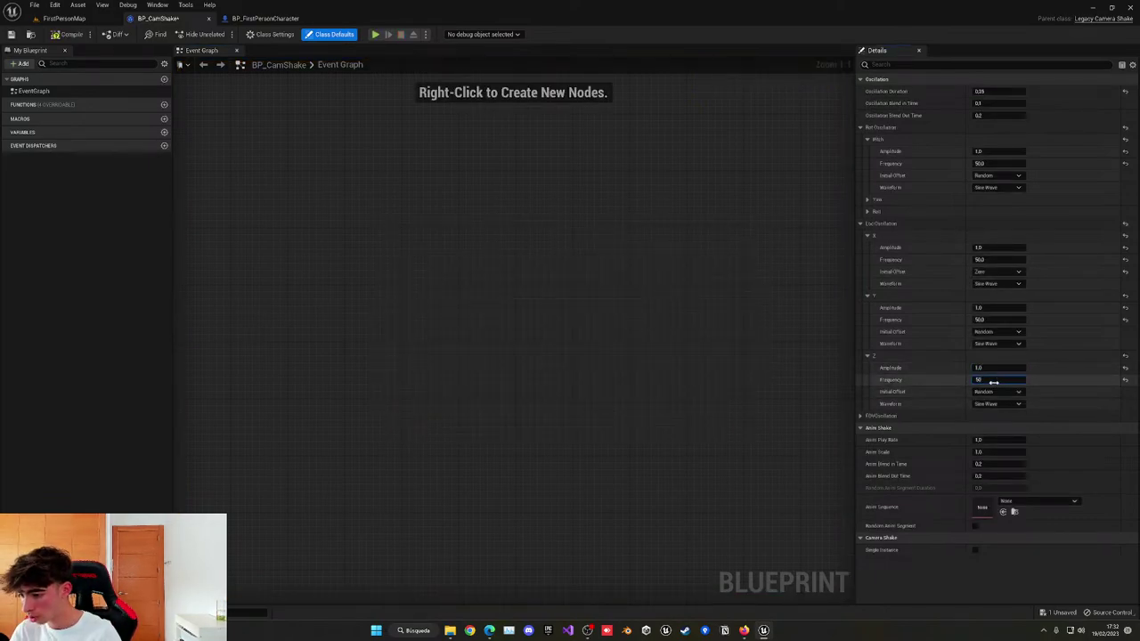
pyautogui.press('Return')
pyautogui.click(73, 39)
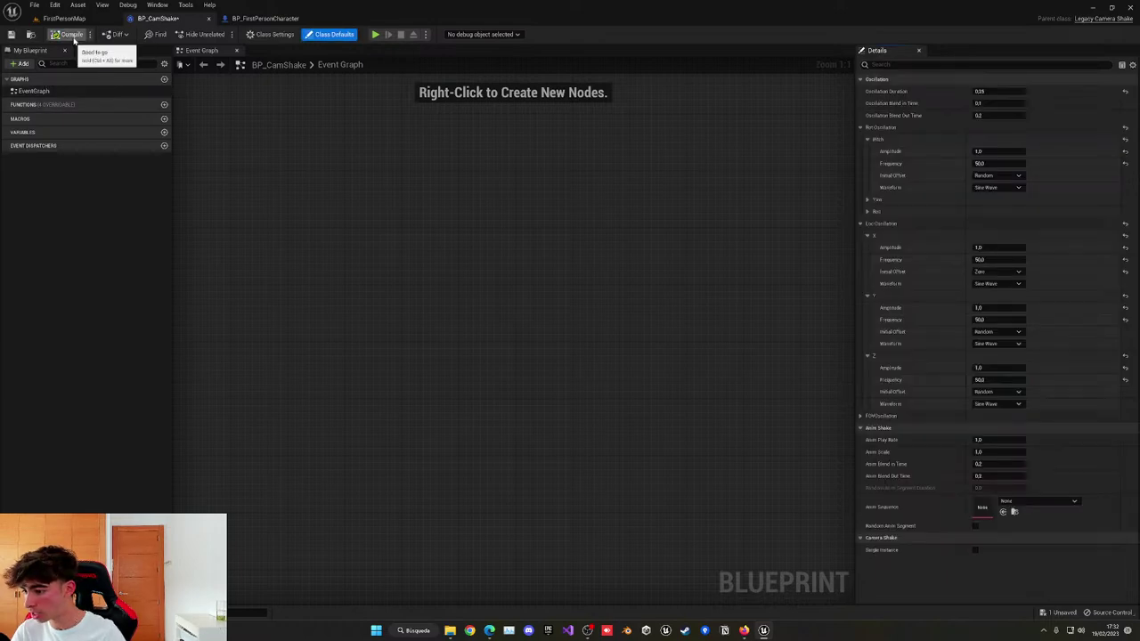
pyautogui.hotkey('alt', 'p')
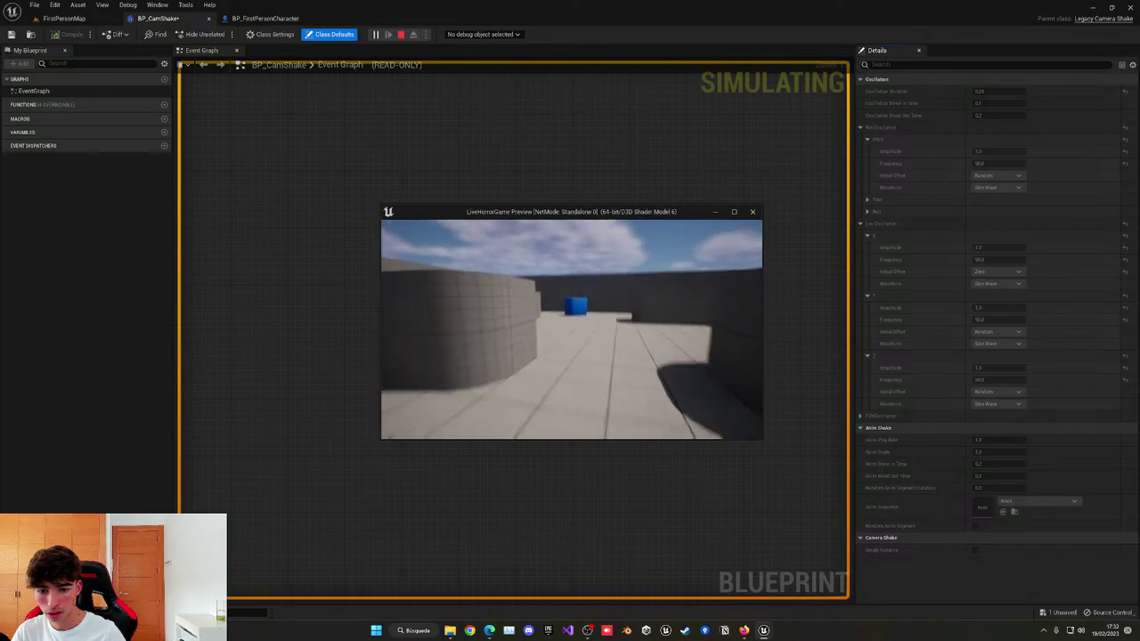
pyautogui.press('Escape')
# Try an Oscillation Duration of 1 in a play test, and undo the duration change.
pyautogui.click(1009, 90)
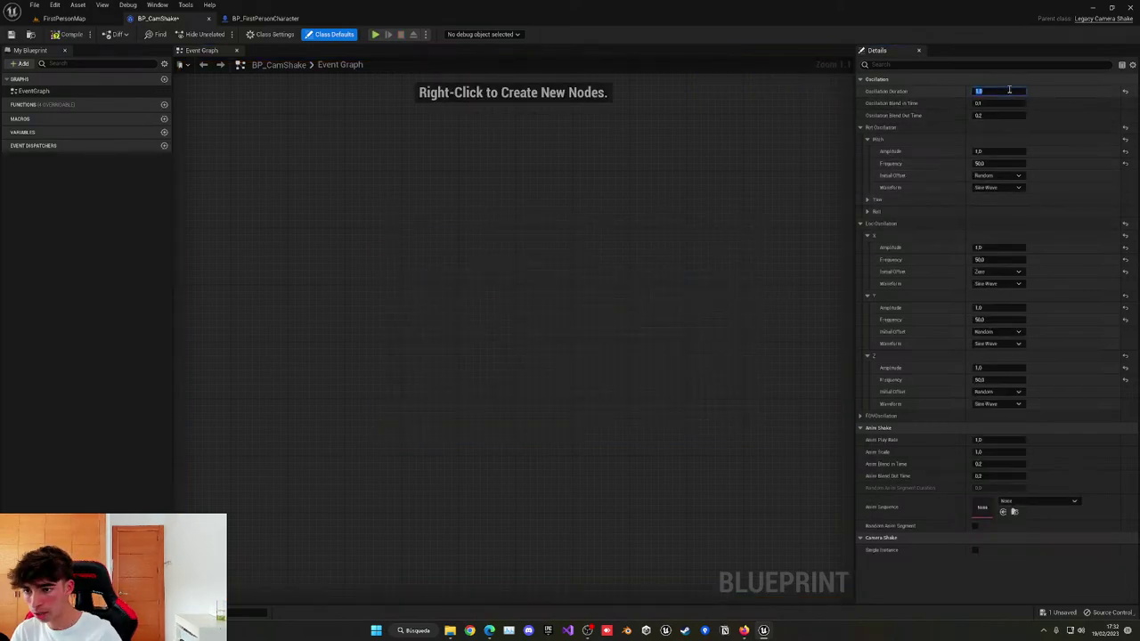
pyautogui.click(69, 34)
pyautogui.hotkey('alt', 'p')
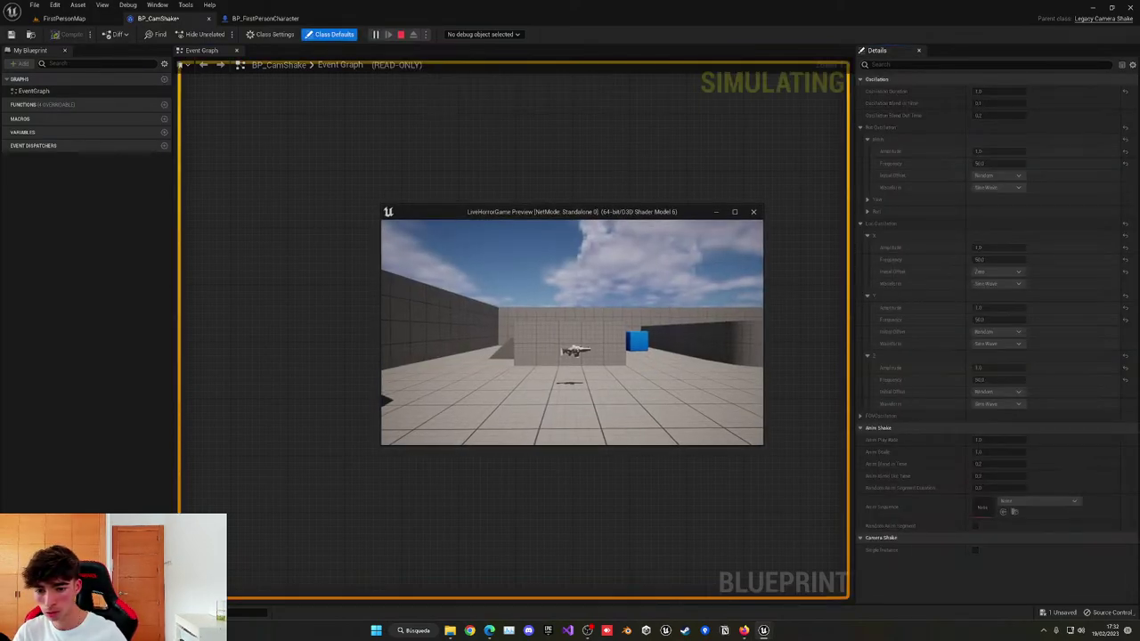
pyautogui.press('Escape')
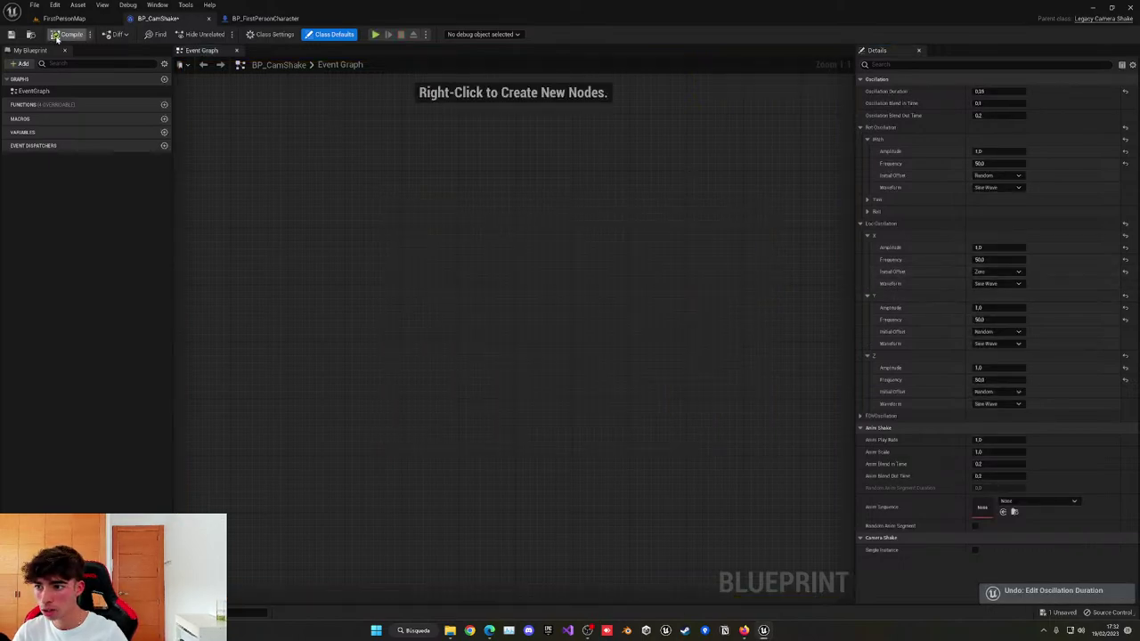
# In BP_FirstPersonCharacter, insert a 0.2-second Delay node between the Branch's True output and Play World Camera Shake.
pyautogui.click(265, 17)
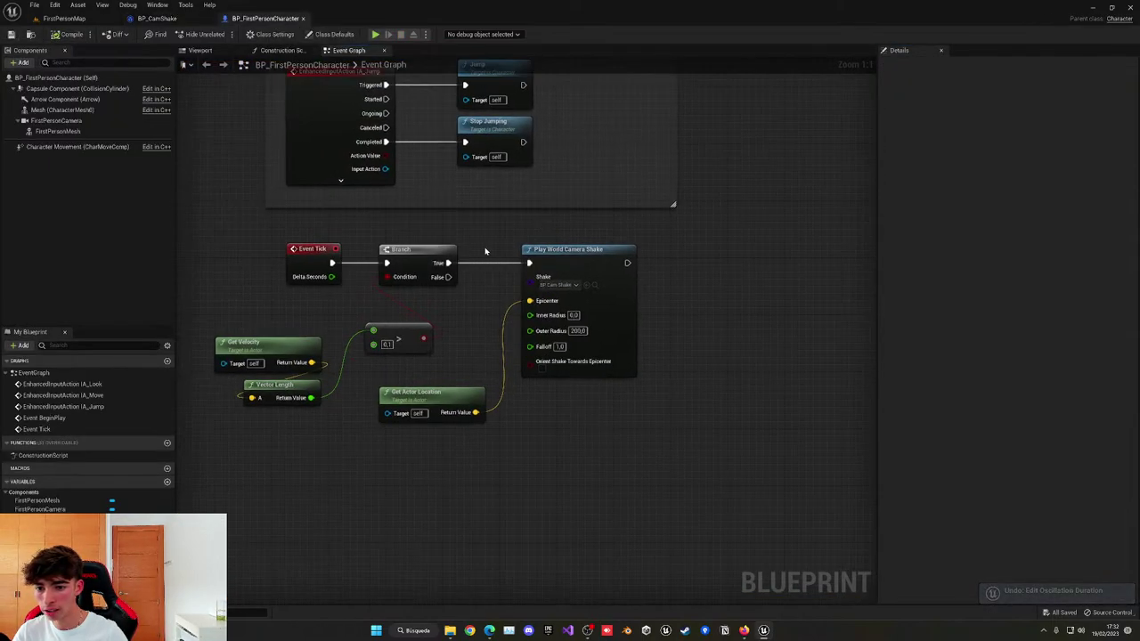
pyautogui.moveTo(606, 283); pyautogui.dragTo(698, 283)
pyautogui.write('delay')
pyautogui.moveTo(449, 265); pyautogui.dragTo(512, 267)
pyautogui.press('Return')
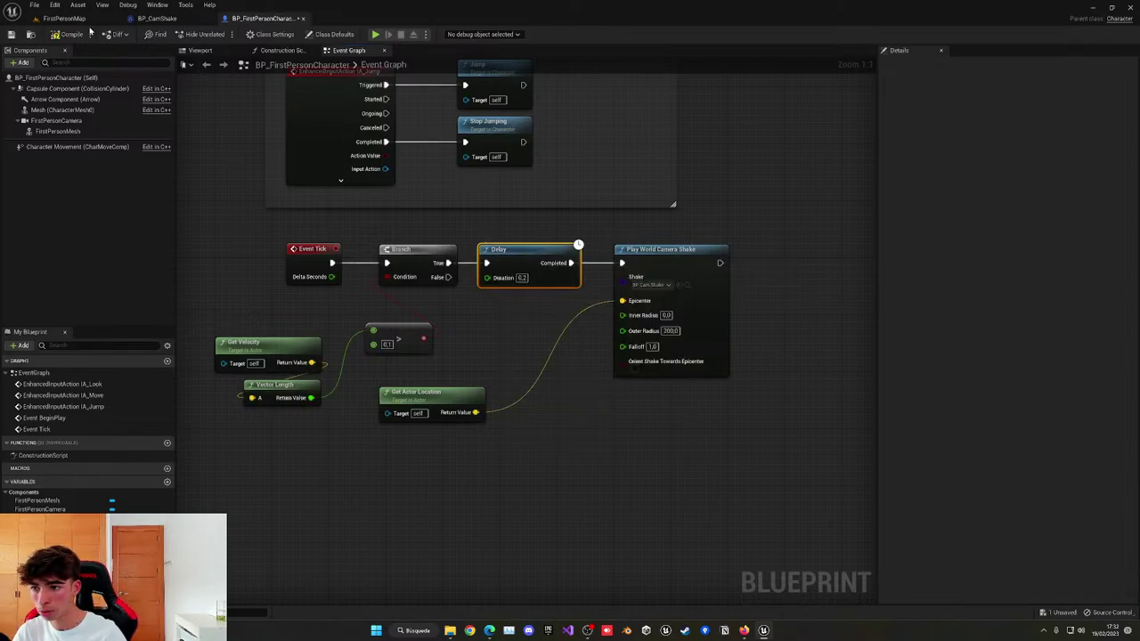
# Compile the character Blueprint and play-test the delayed camera shake, ending with the session stopped.
pyautogui.click(63, 36)
pyautogui.hotkey('alt', 'p')
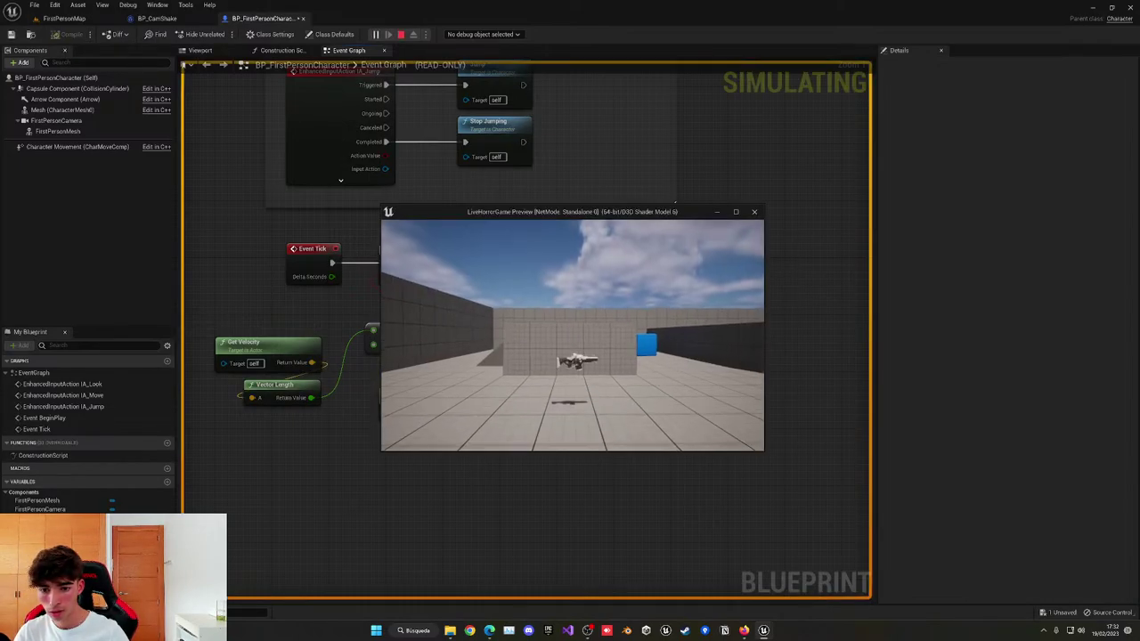
pyautogui.press('Escape')
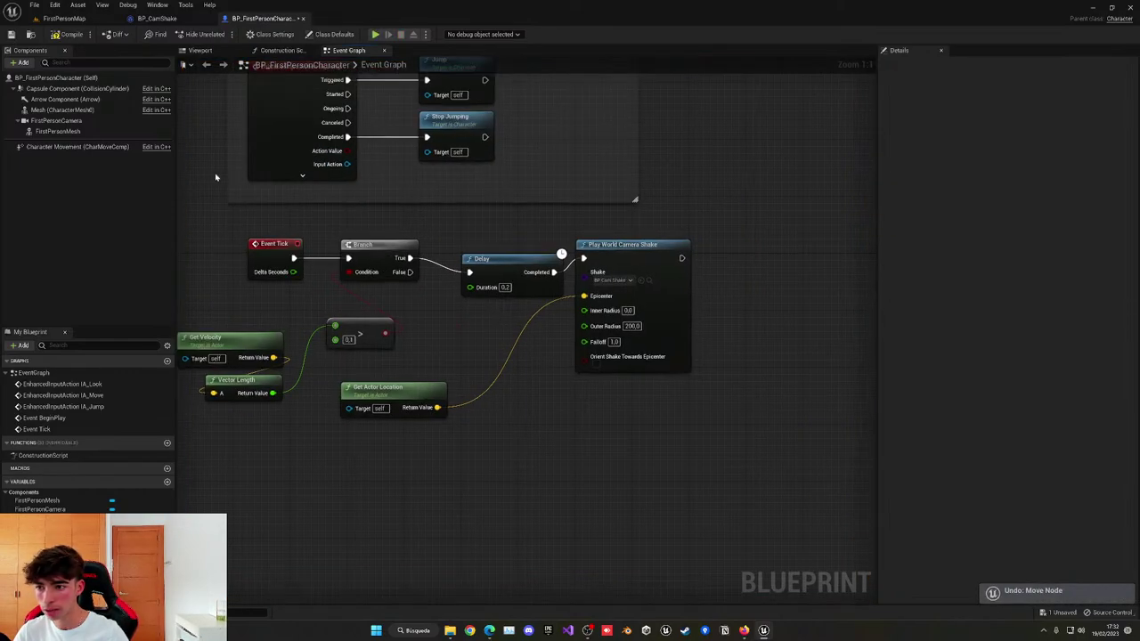
# In BP_CamShake, set the frequency of the Pitch rotation and X location oscillations to 10.
pyautogui.click(153, 18)
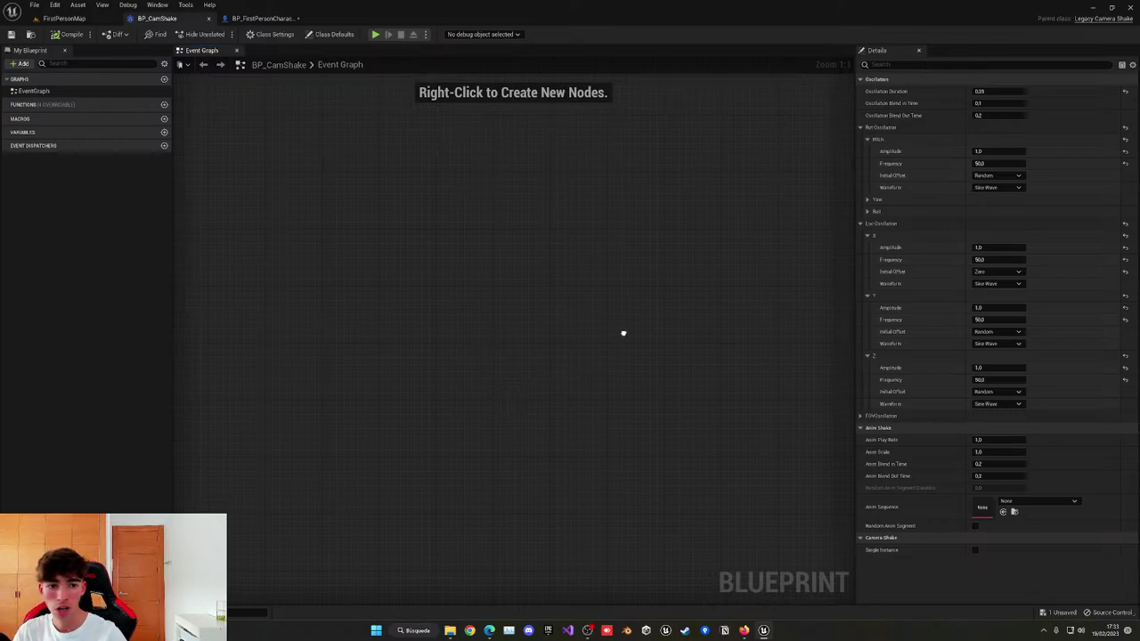
pyautogui.click(999, 164)
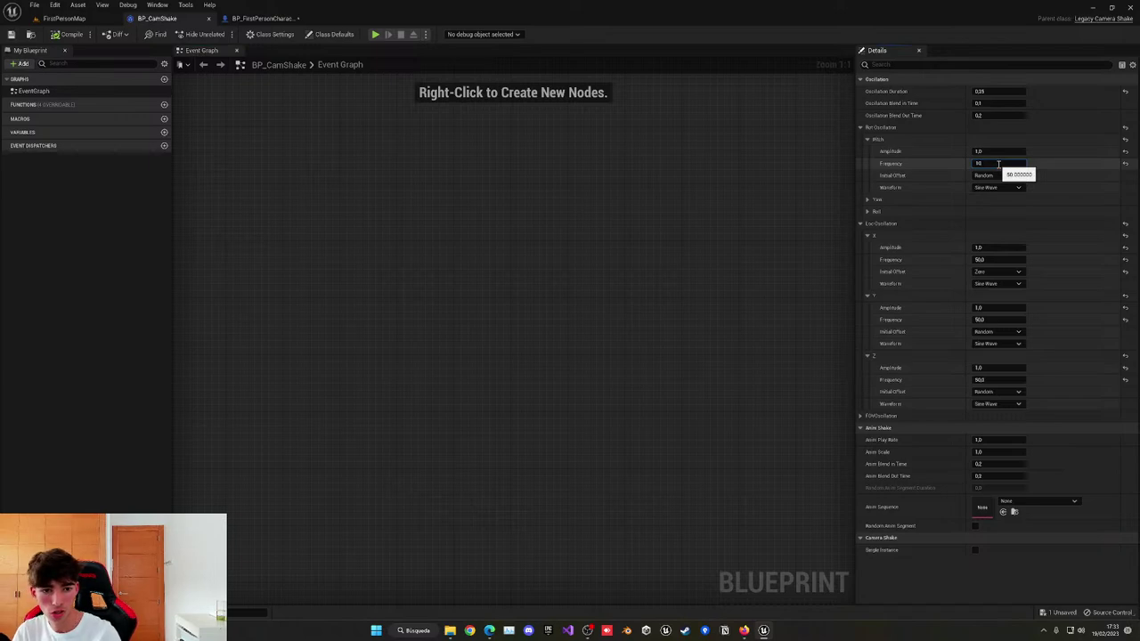
pyautogui.write('10')
pyautogui.click(998, 259)
pyautogui.write('1')
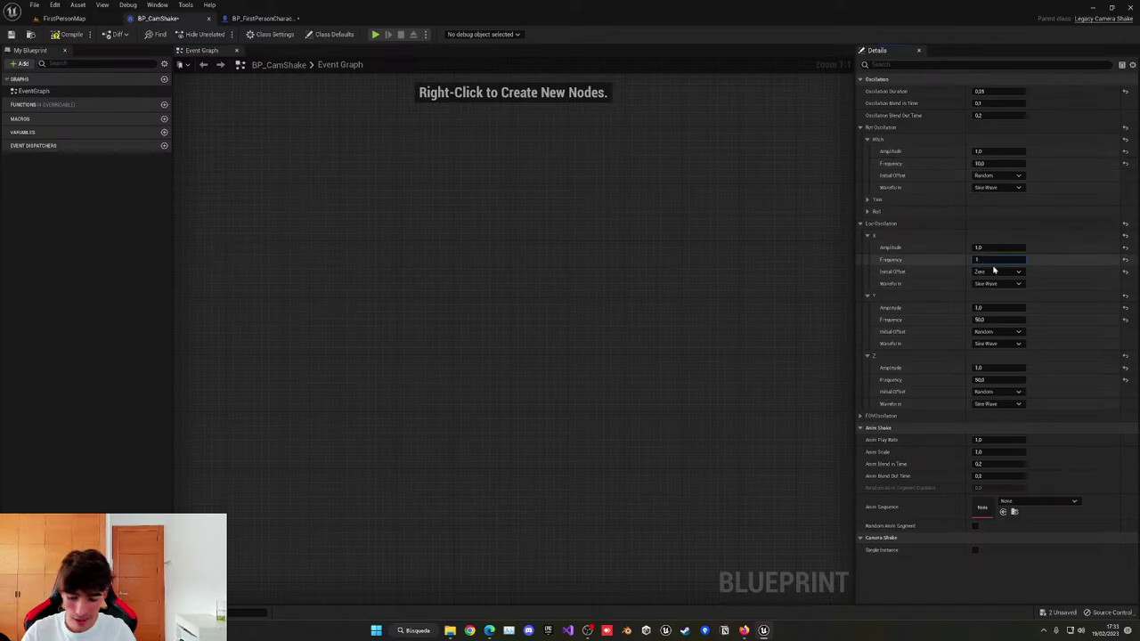
pyautogui.write('0')
# Set the Y location oscillation's frequency to 10 and compile BP_CamShake.
pyautogui.click(997, 320)
pyautogui.write('1')
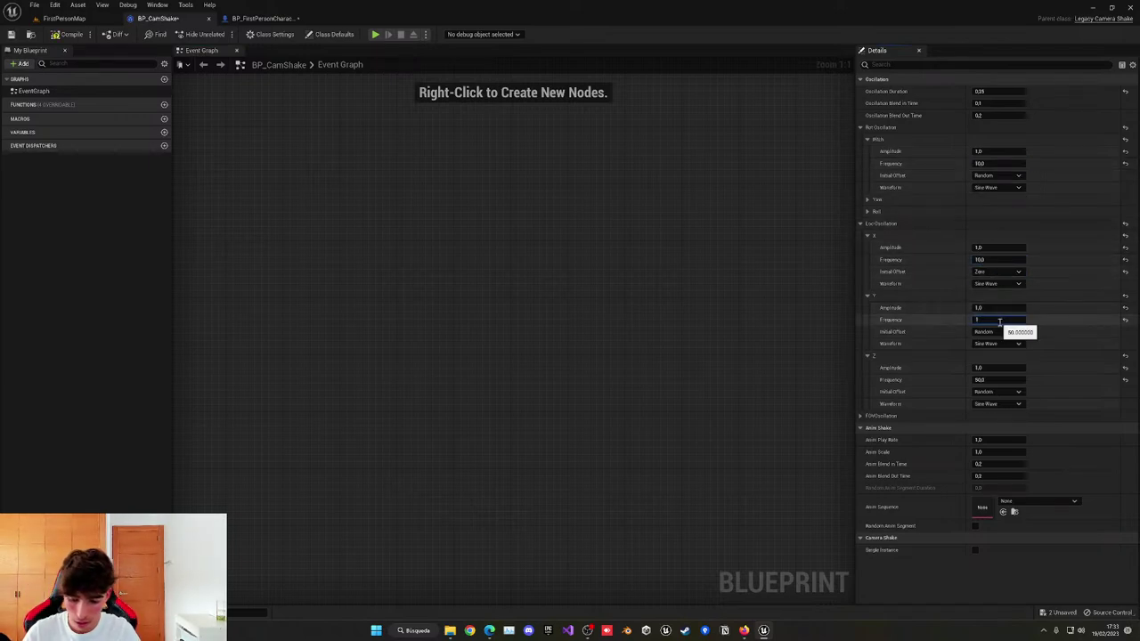
pyautogui.press('Return')
pyautogui.click(754, 313)
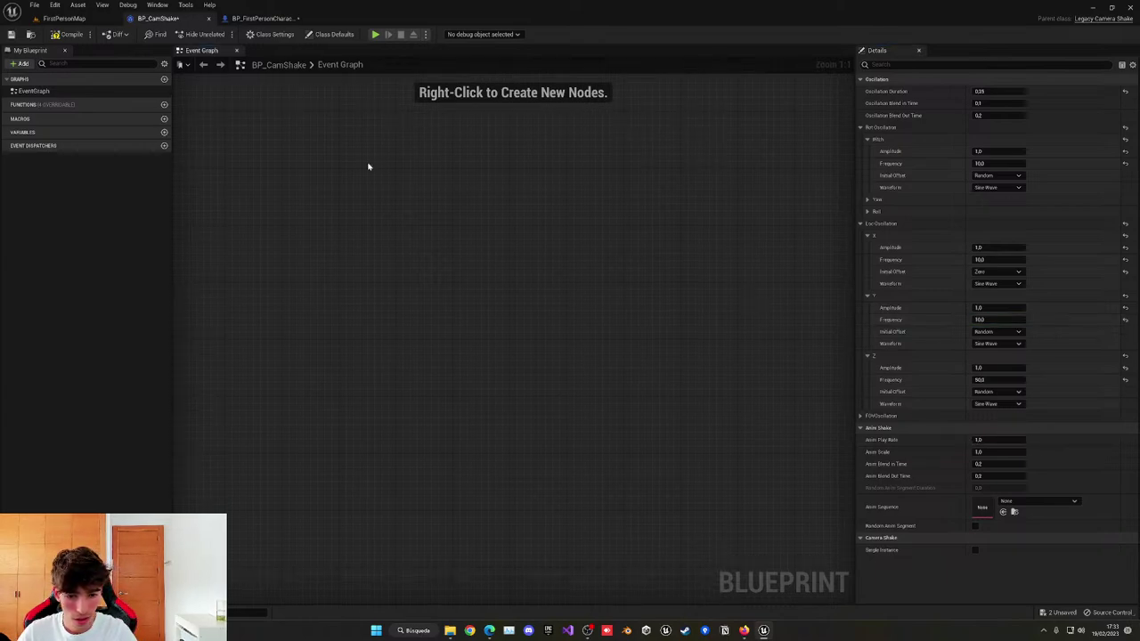
pyautogui.click(59, 38)
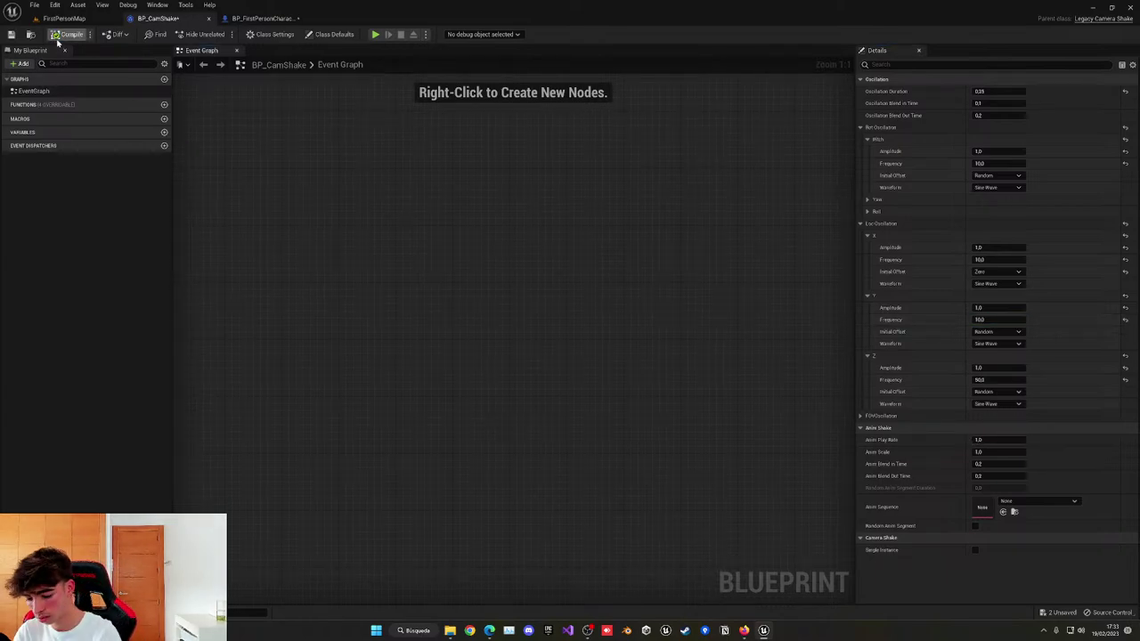
# Play the game and walk the character around the map to judge the lower-frequency shake, ending with the session stopped.
pyautogui.click(374, 35)
pyautogui.press('w')
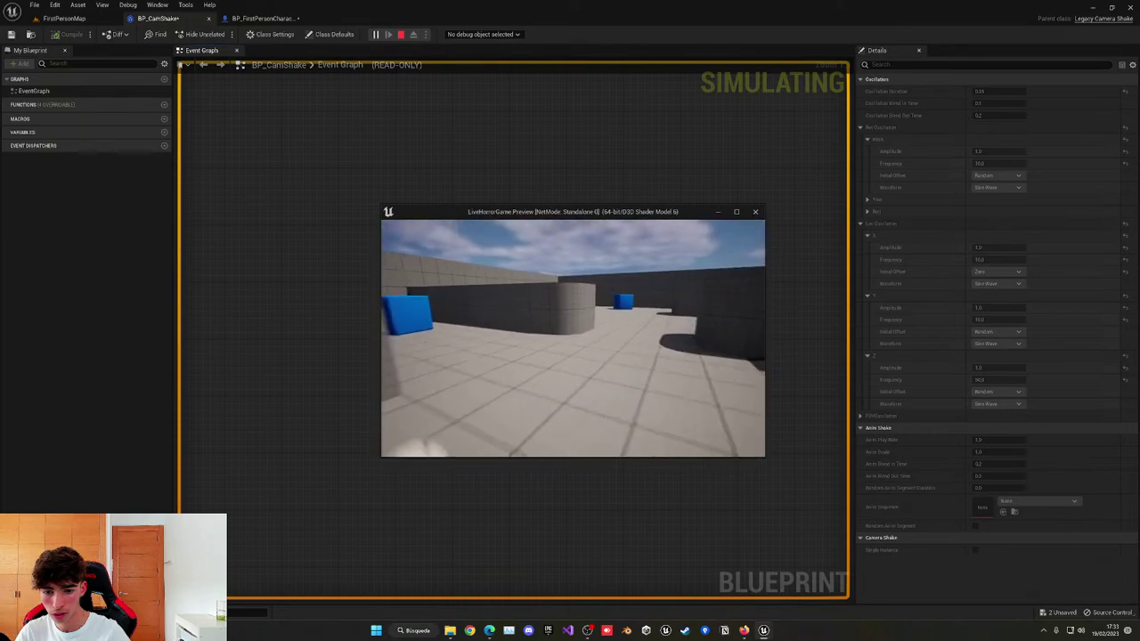
pyautogui.press('w')
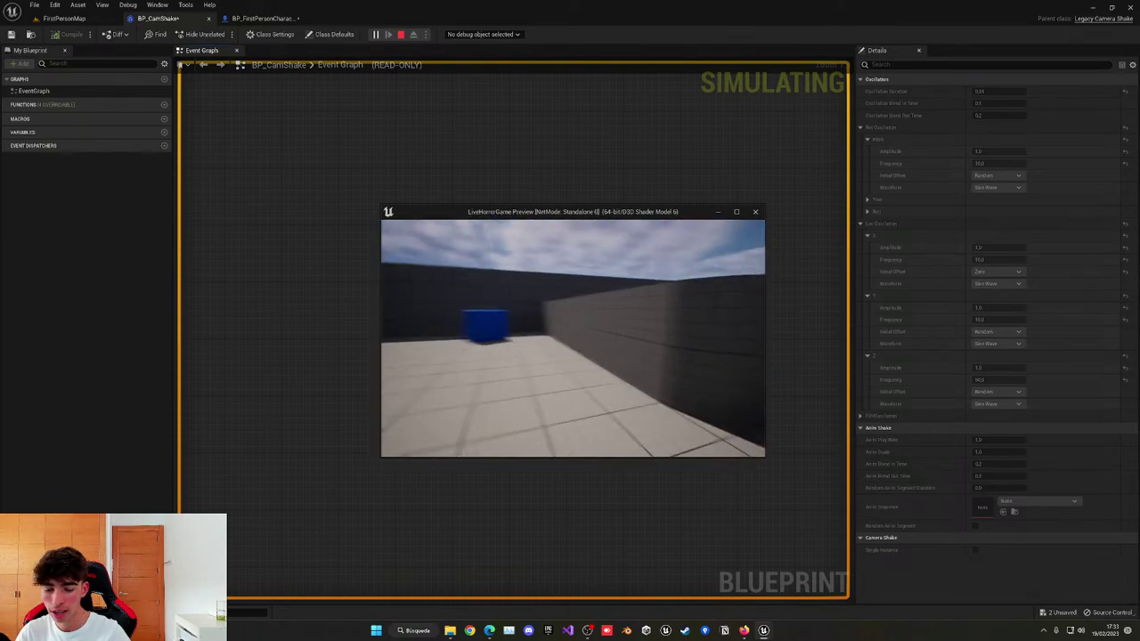
pyautogui.press('w')
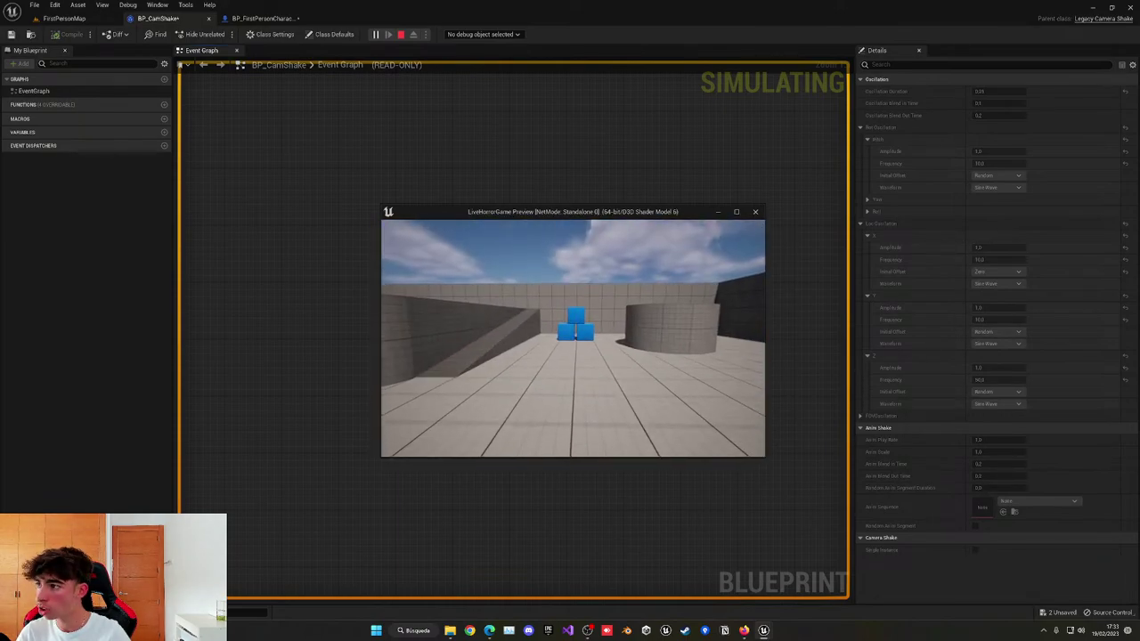
pyautogui.press('Escape')
pyautogui.press('Escape')
# Return to the FirstPersonMap level and save all modified assets.
pyautogui.click(64, 18)
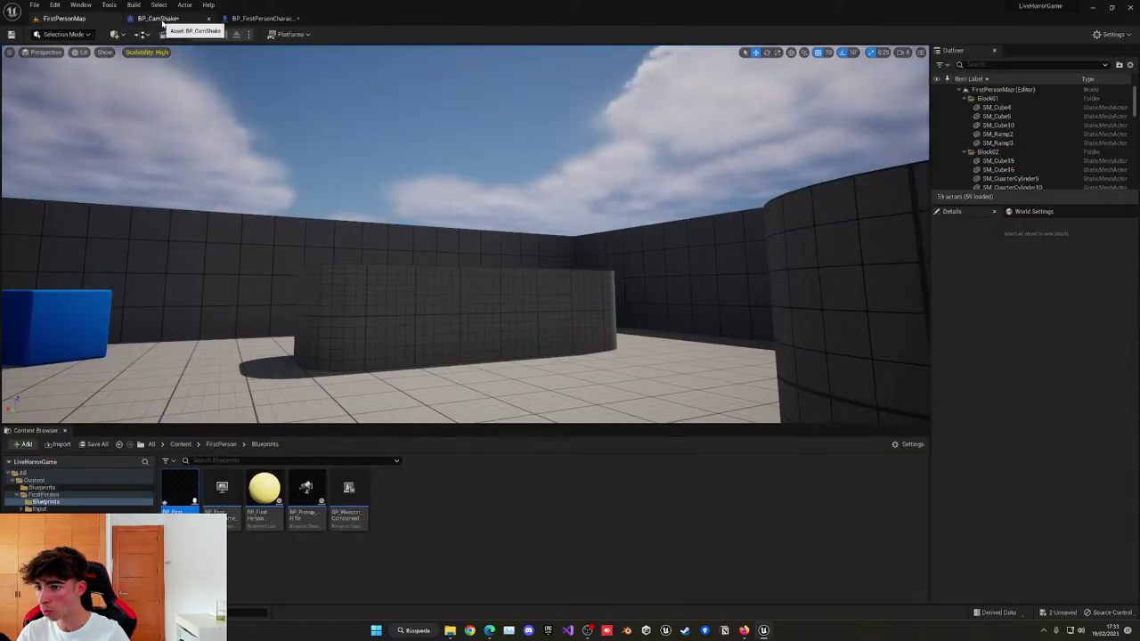
pyautogui.hotkey('ctrl', 'shift', 's')
pyautogui.moveTo(418, 298)
pyautogui.mouseDown(button='right')
pyautogui.moveTo(322, 318)
pyautogui.moveTo(415, 304)
pyautogui.mouseUp(button='right')
pyautogui.press('s')
pyautogui.press('w')
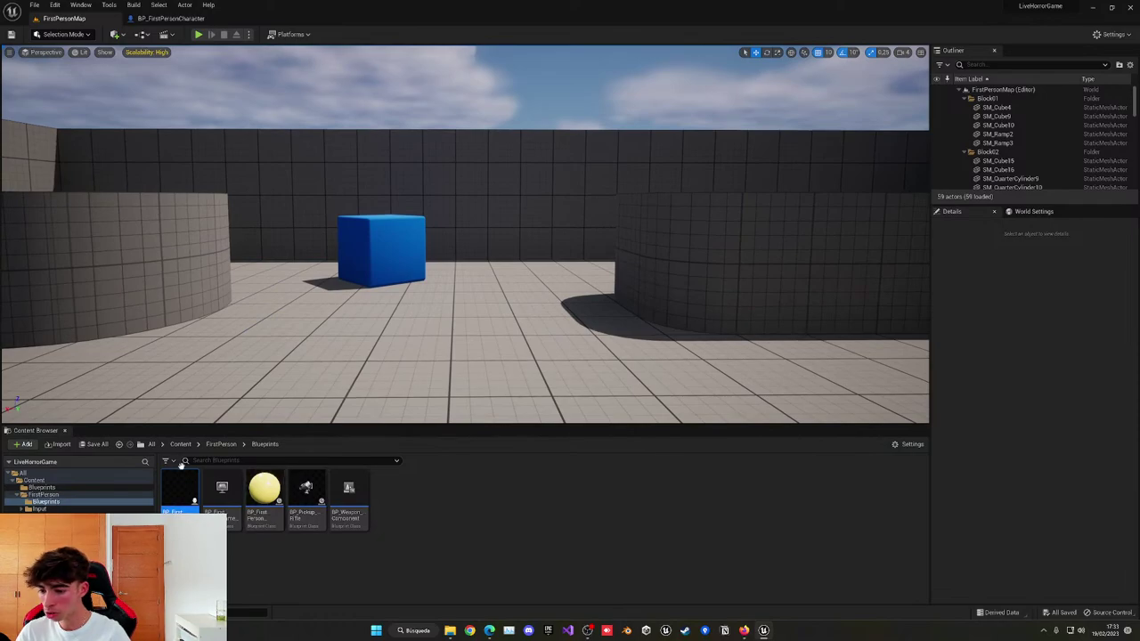
# Play the level in the viewport, walk the character forward to collect the rifle, and stop the session.
pyautogui.click(198, 34)
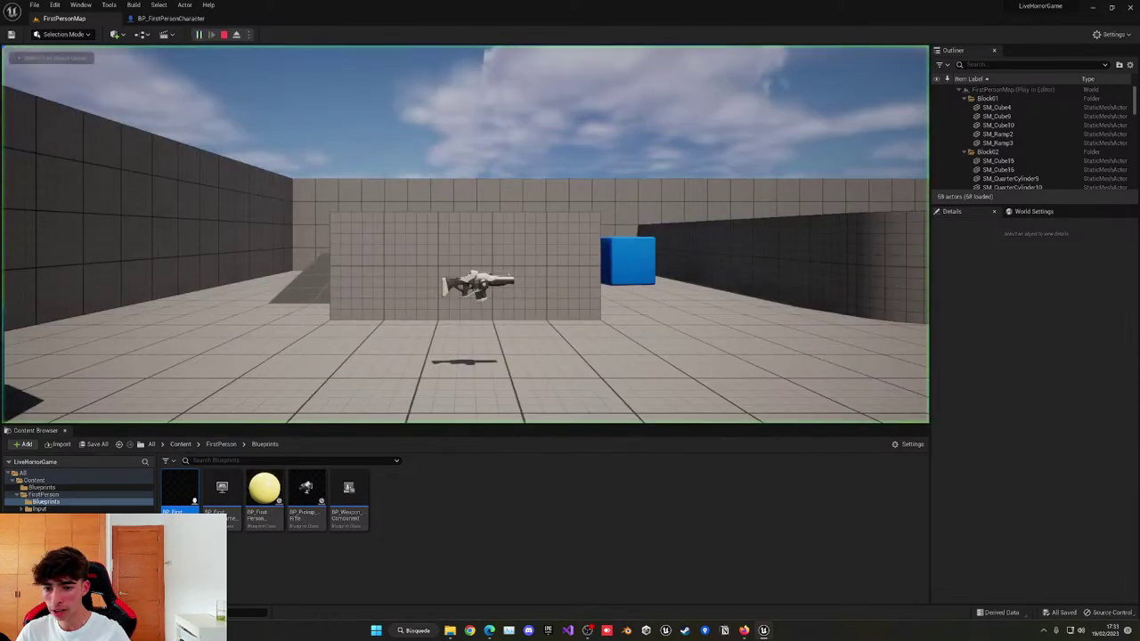
pyautogui.press('w')
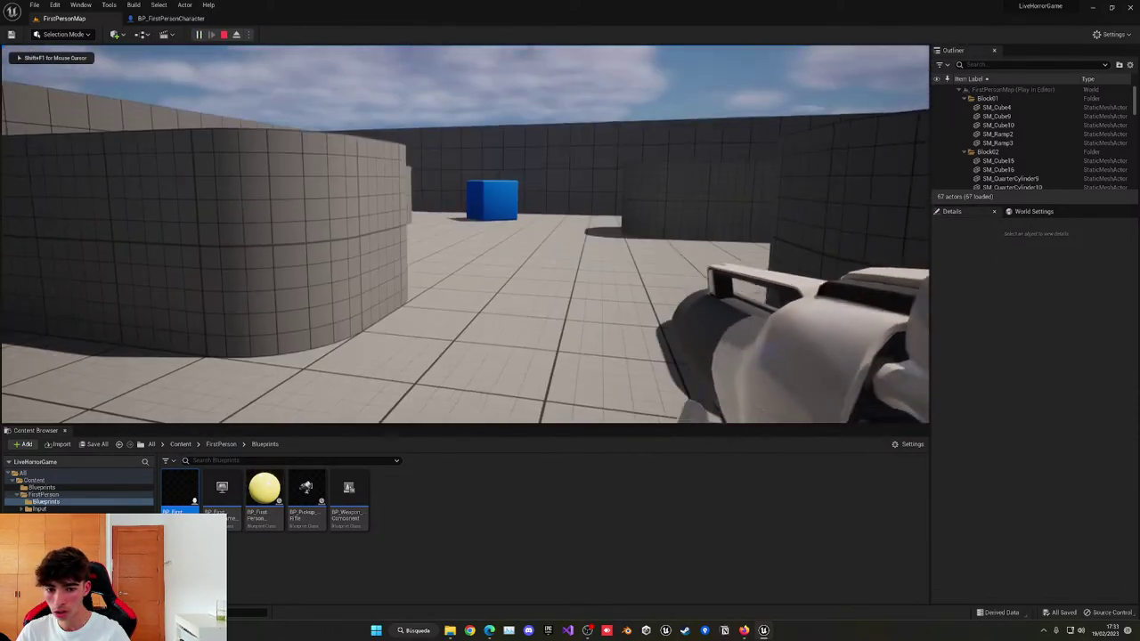
pyautogui.press('Escape')
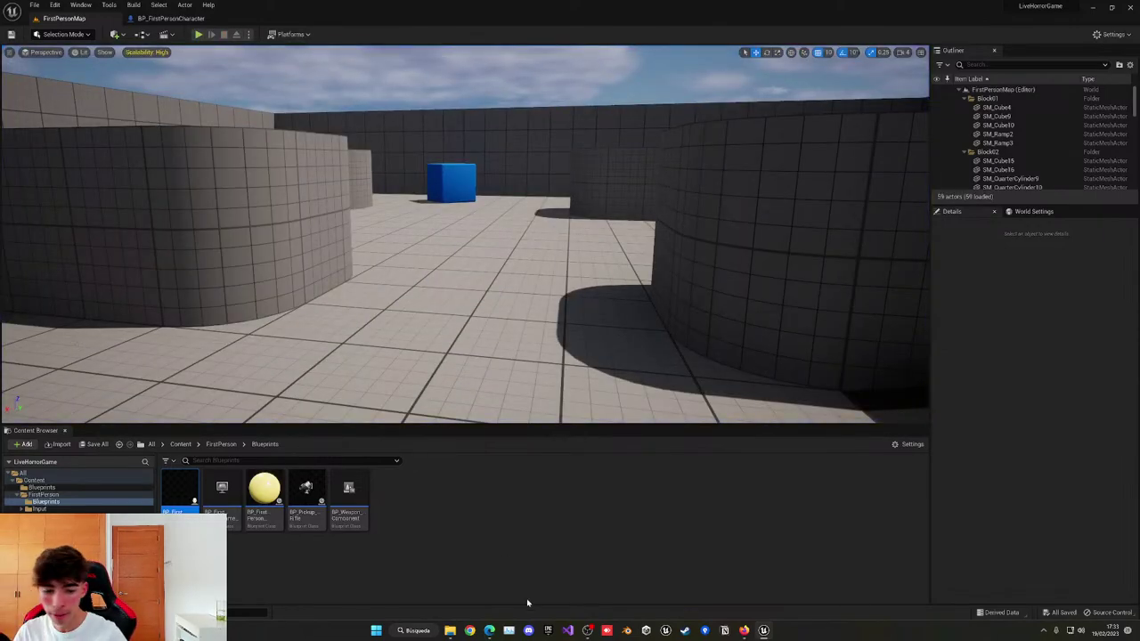
# Switch to Firefox and open the popular downloadable 3D models on sketchfab.com in a new tab.
pyautogui.click(744, 630)
pyautogui.click(324, 9)
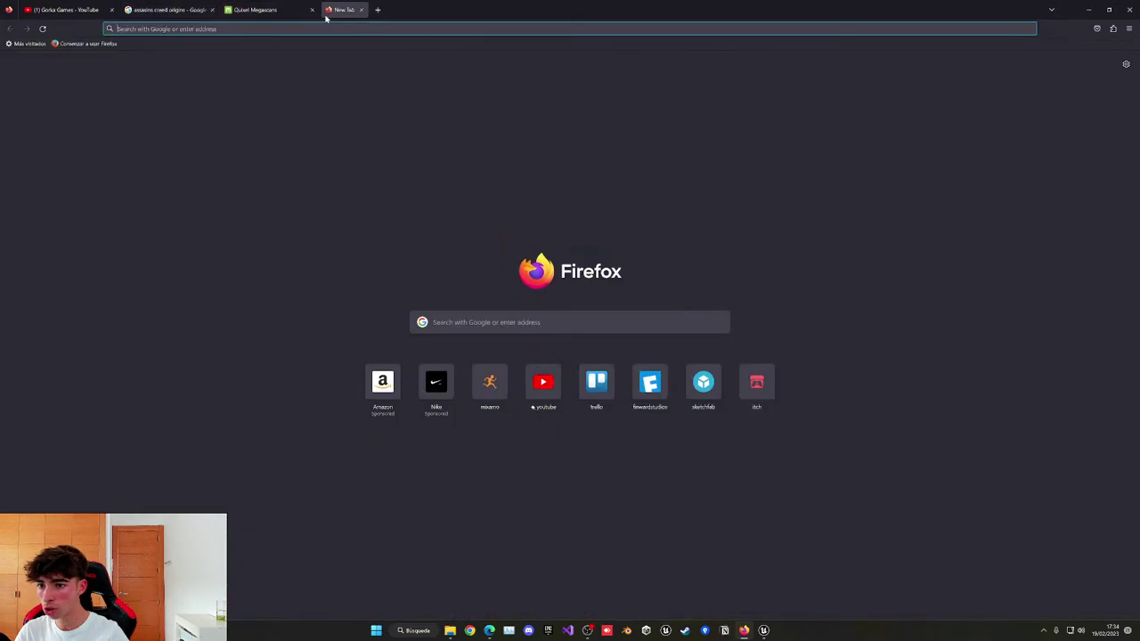
pyautogui.write('sketchfab.com')
pyautogui.press('Return')
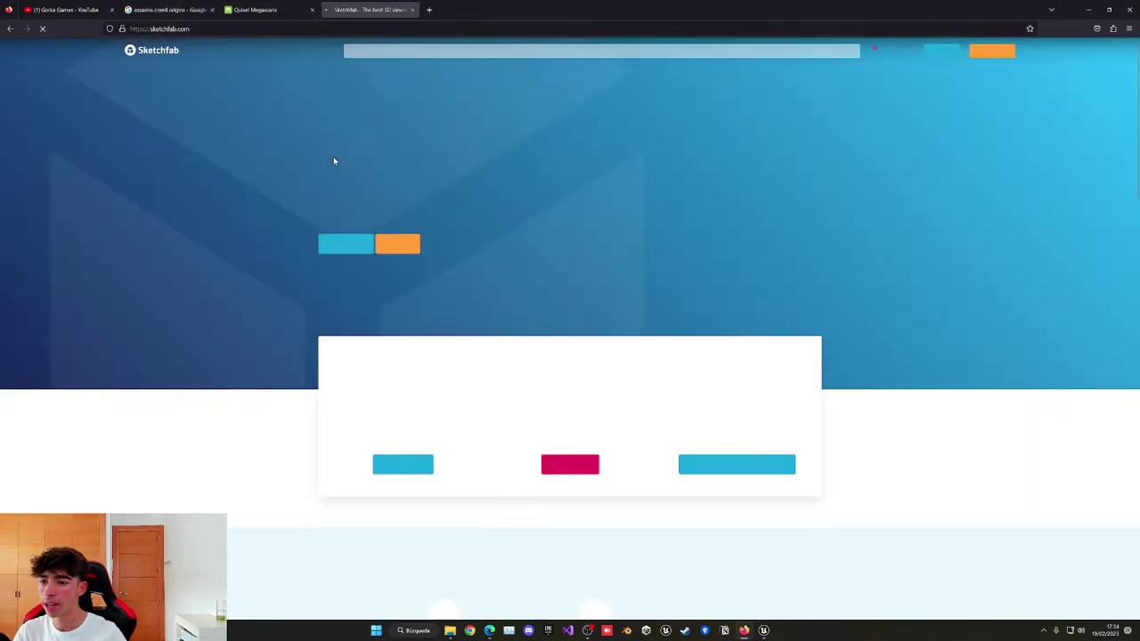
pyautogui.click(203, 51)
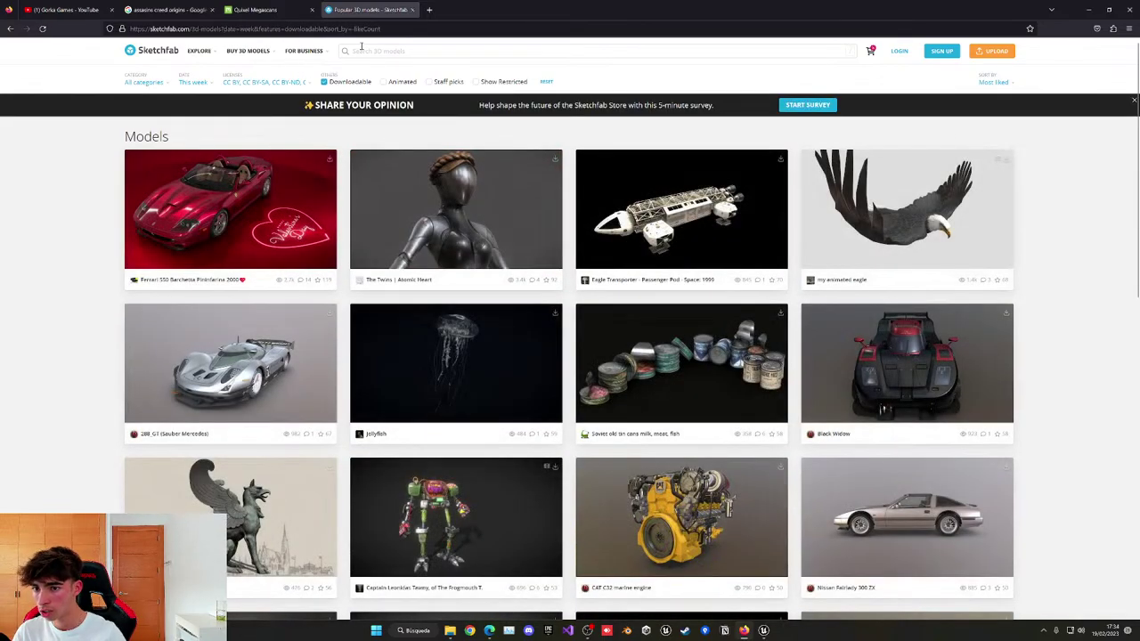
# Search Sketchfab's 3D models for "glock 19".
pyautogui.click(363, 51)
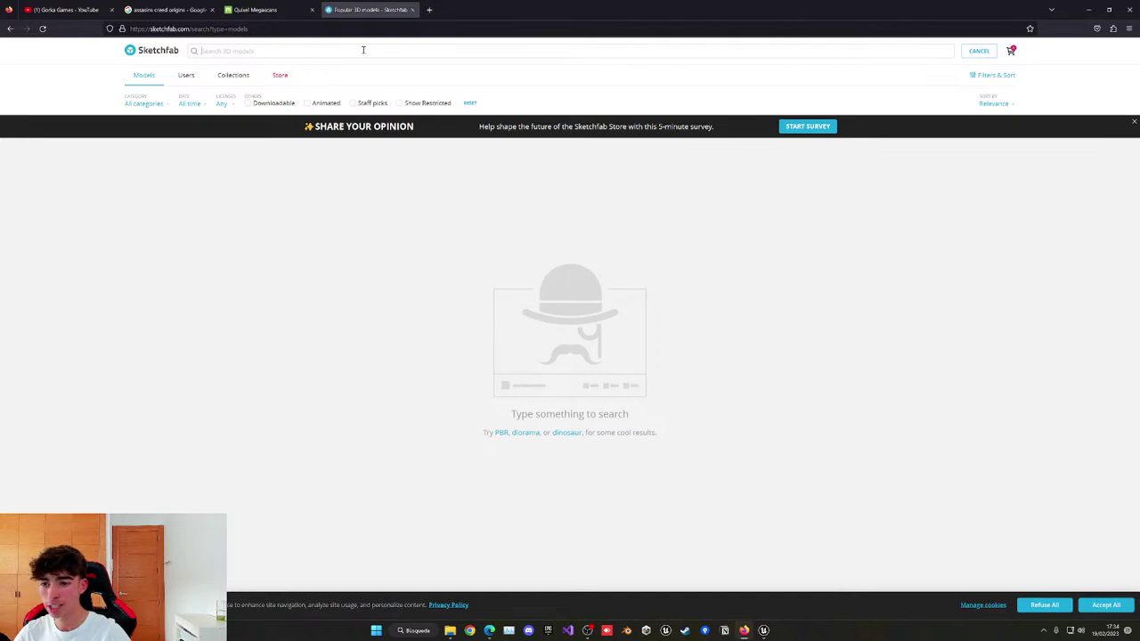
pyautogui.write('glo')
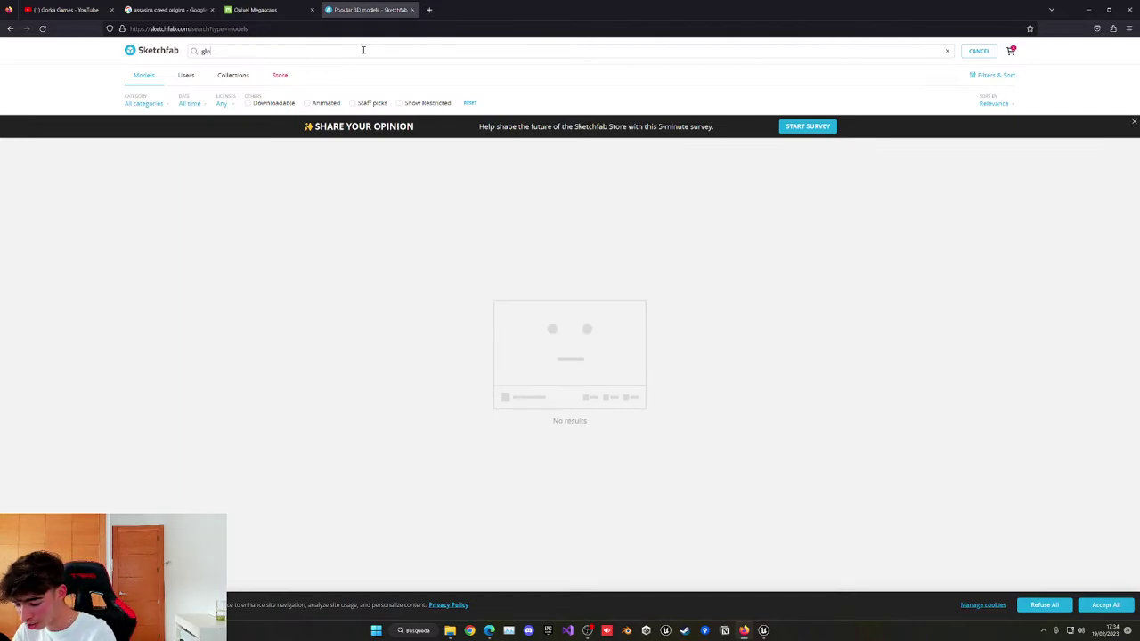
pyautogui.write('ck 19')
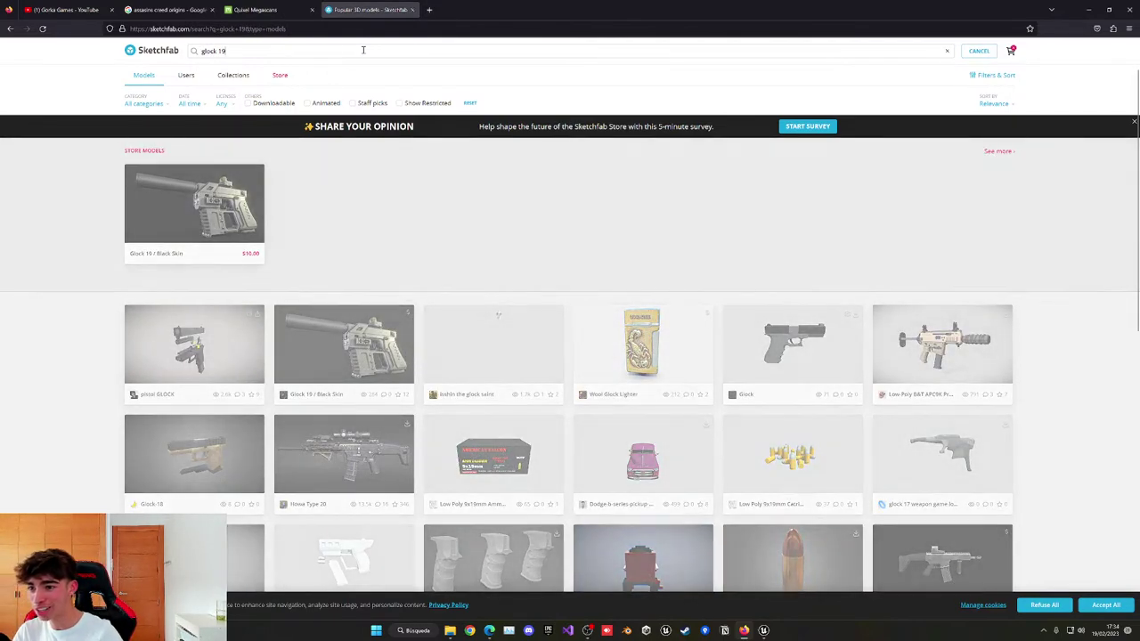
# Limit the Sketchfab results to downloadable models, search for "gun", and browse the matching models.
pyautogui.click(269, 104)
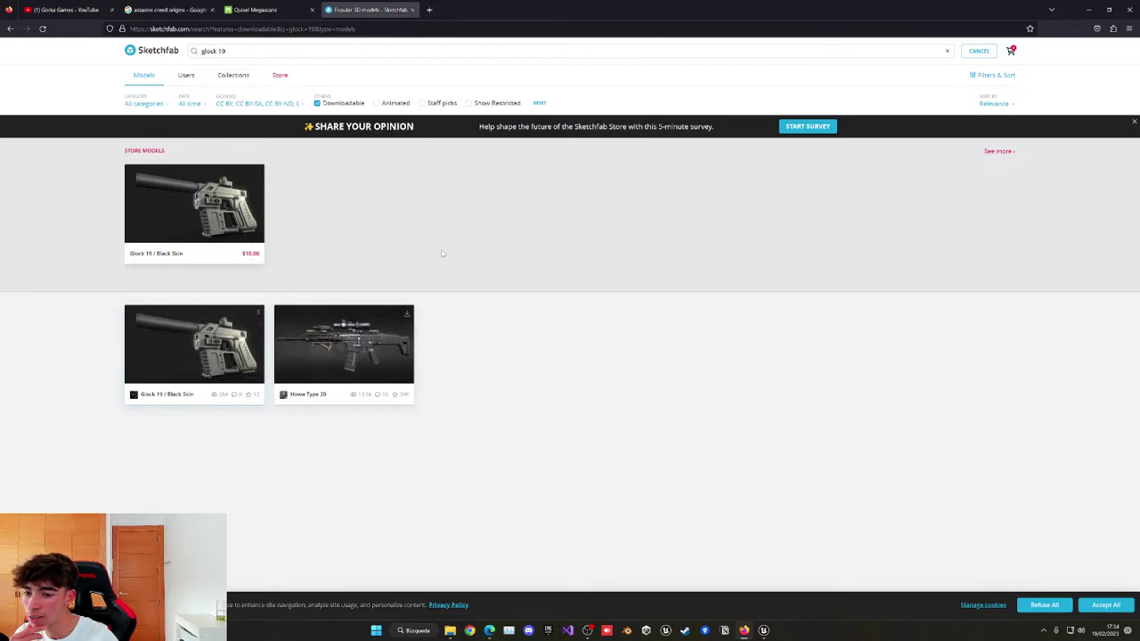
pyautogui.tripleClick(214, 51)
pyautogui.write('gun')
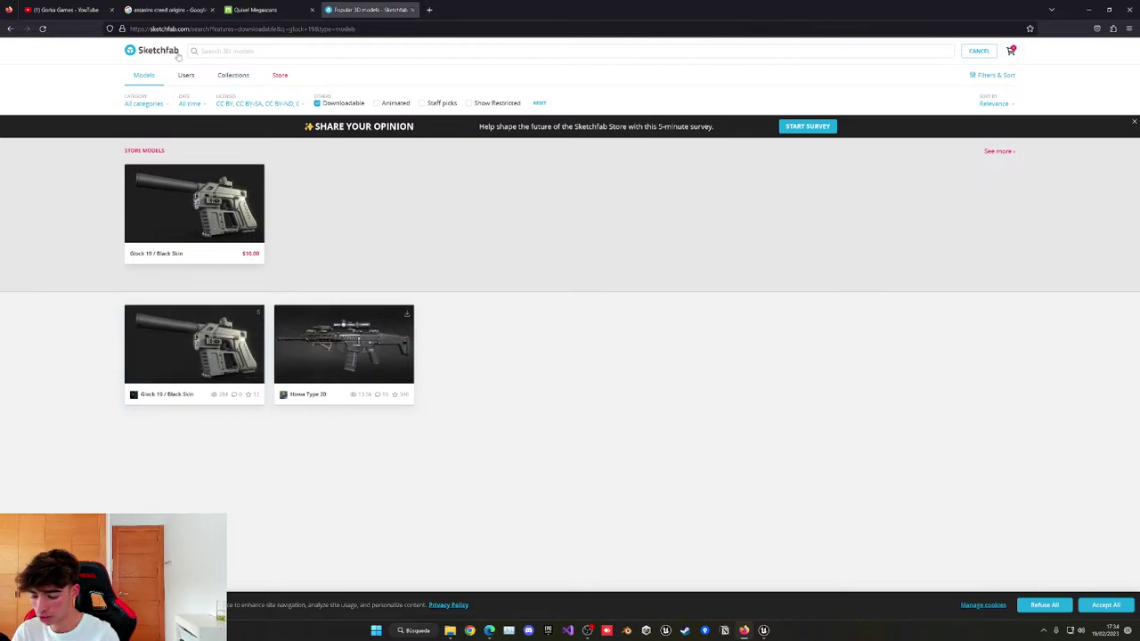
pyautogui.press('Return')
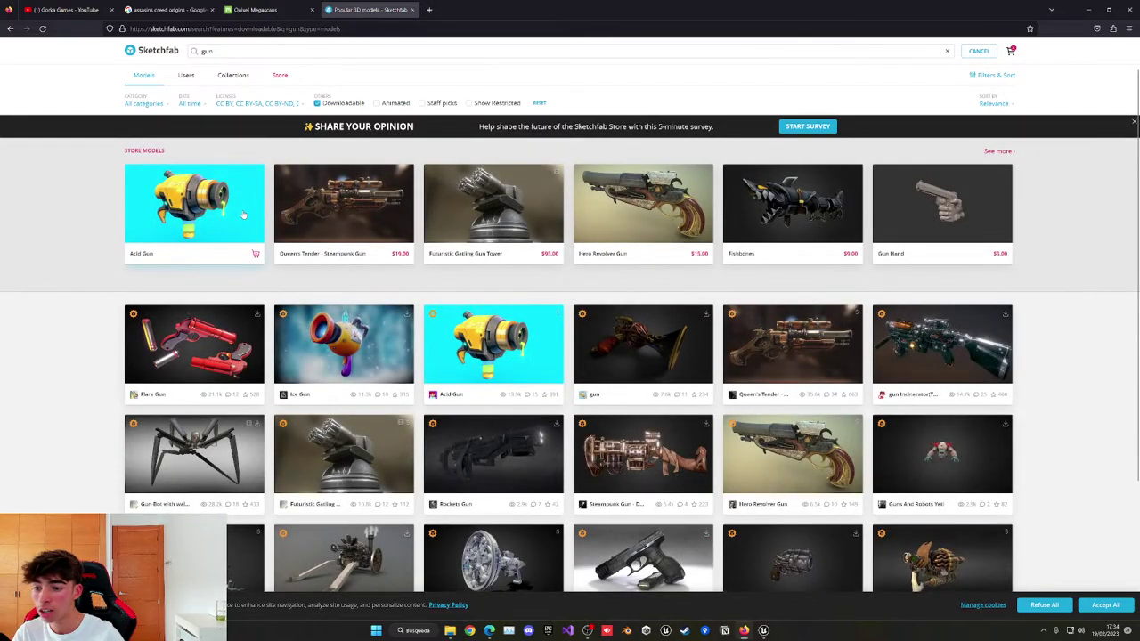
pyautogui.scroll(-1, 348, 285)
pyautogui.scroll(-2, 348, 285)
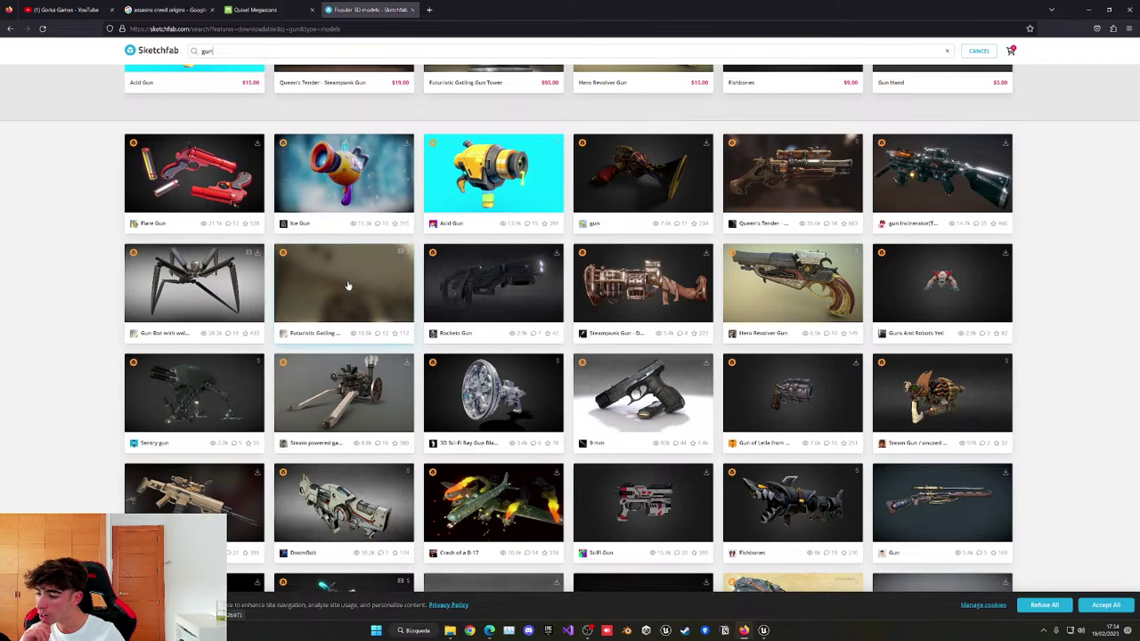
pyautogui.scroll(2, 76, 300)
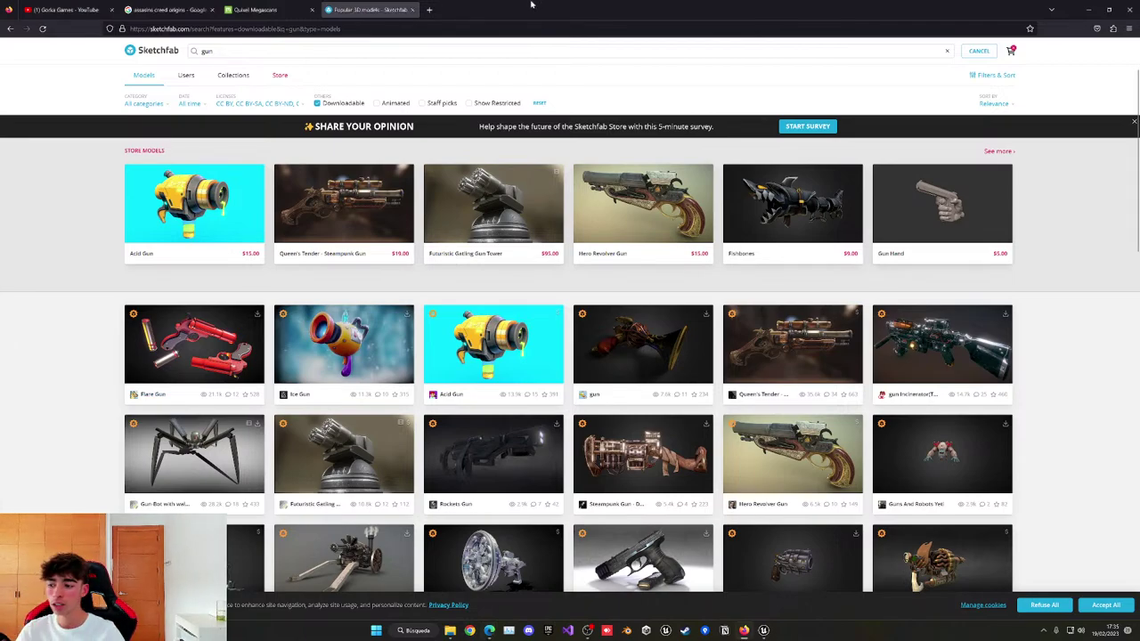
# Switch back to Unreal Editor, select the rifle pickup in the level, and open its blueprint for editing.
pyautogui.click(1094, 5)
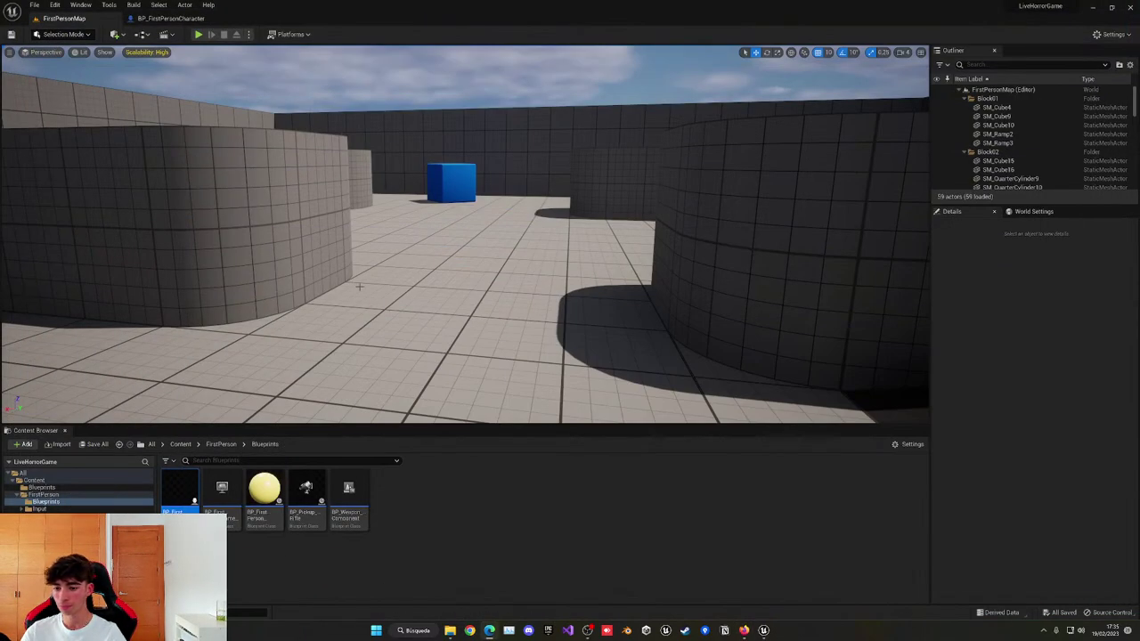
pyautogui.moveTo(359, 286); pyautogui.dragTo(489, 300, button='right')
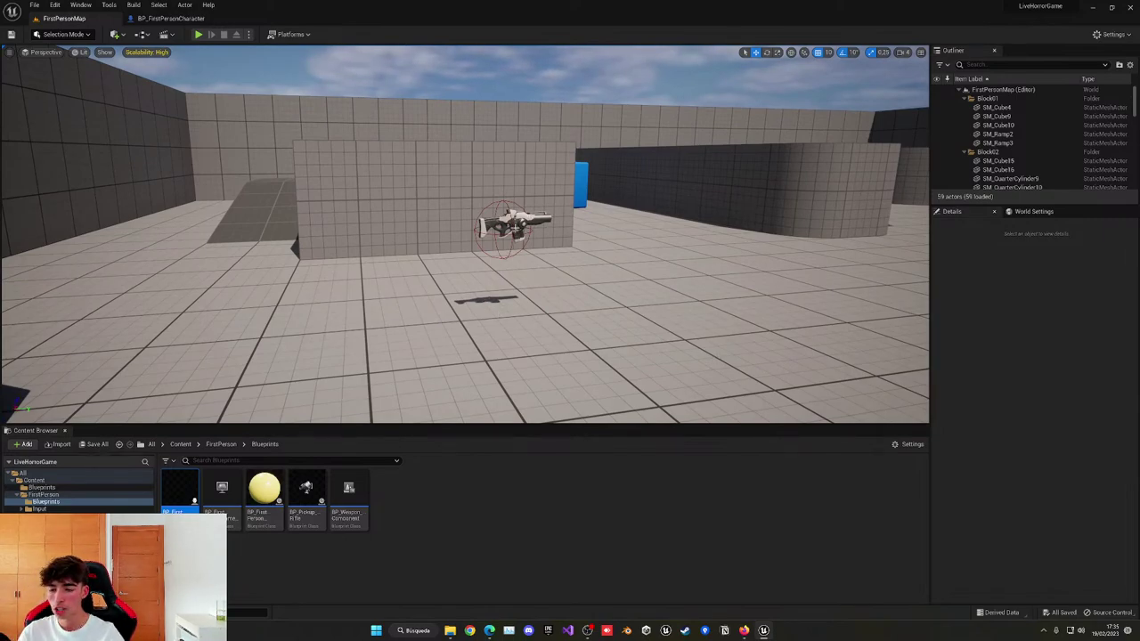
pyautogui.click(515, 222)
pyautogui.press('f')
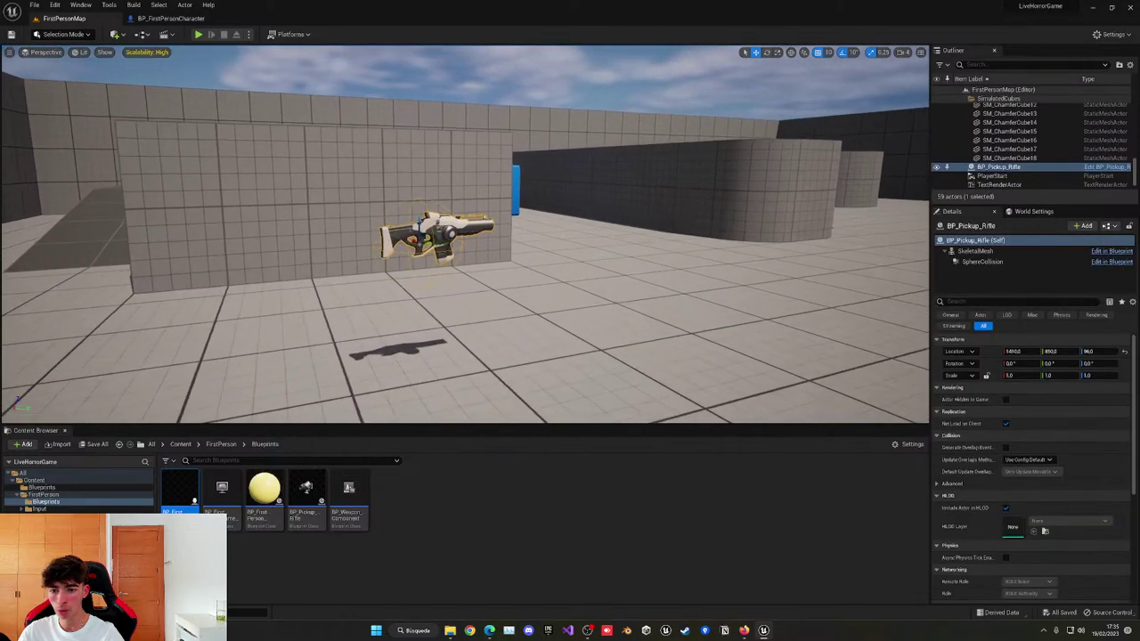
pyautogui.hotkey('ctrl', 'e')
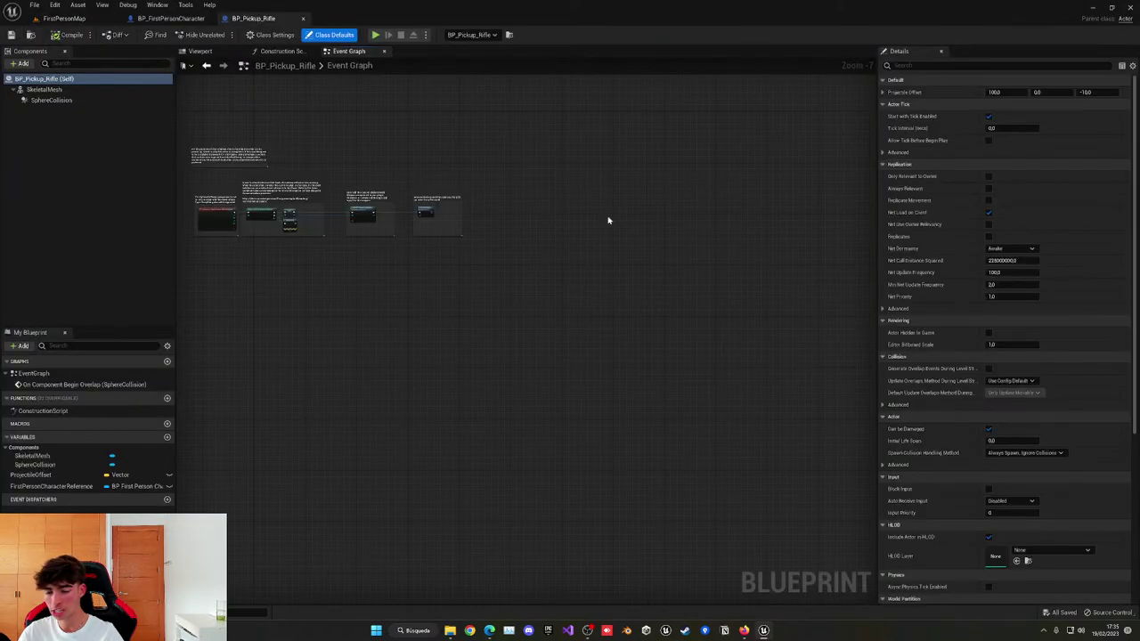
# Examine the overlap, cast, weapon component and destroy logic in the BP_Pickup_Rifle event graph, and close the blueprint.
pyautogui.scroll(5, 378, 187)
pyautogui.moveTo(378, 184); pyautogui.dragTo(515, 193, button='right')
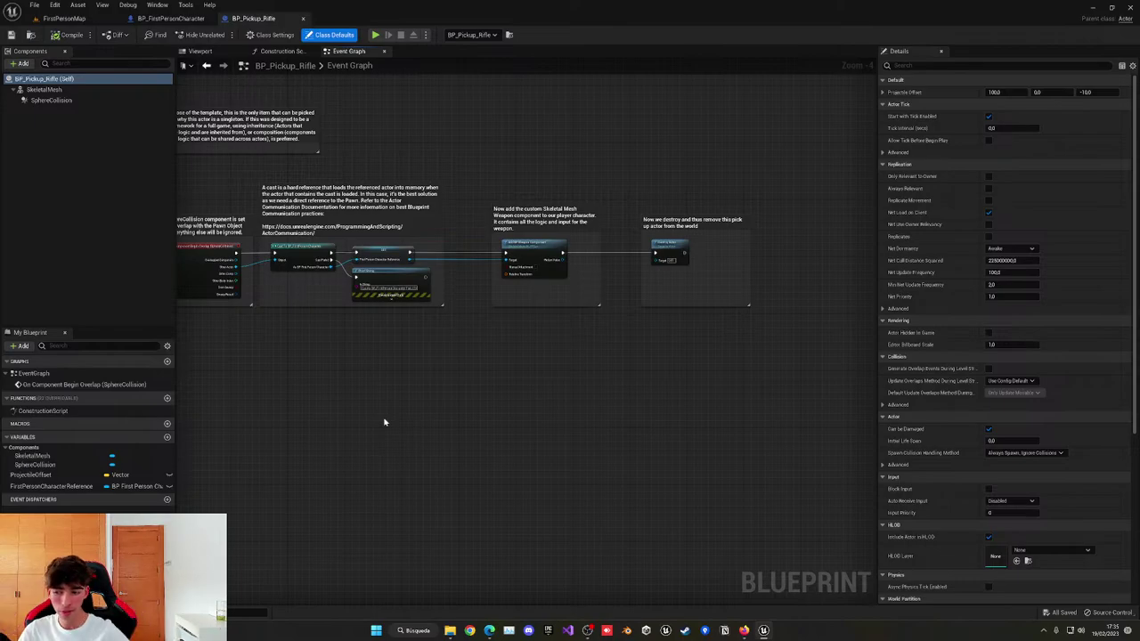
pyautogui.scroll(2, 359, 460)
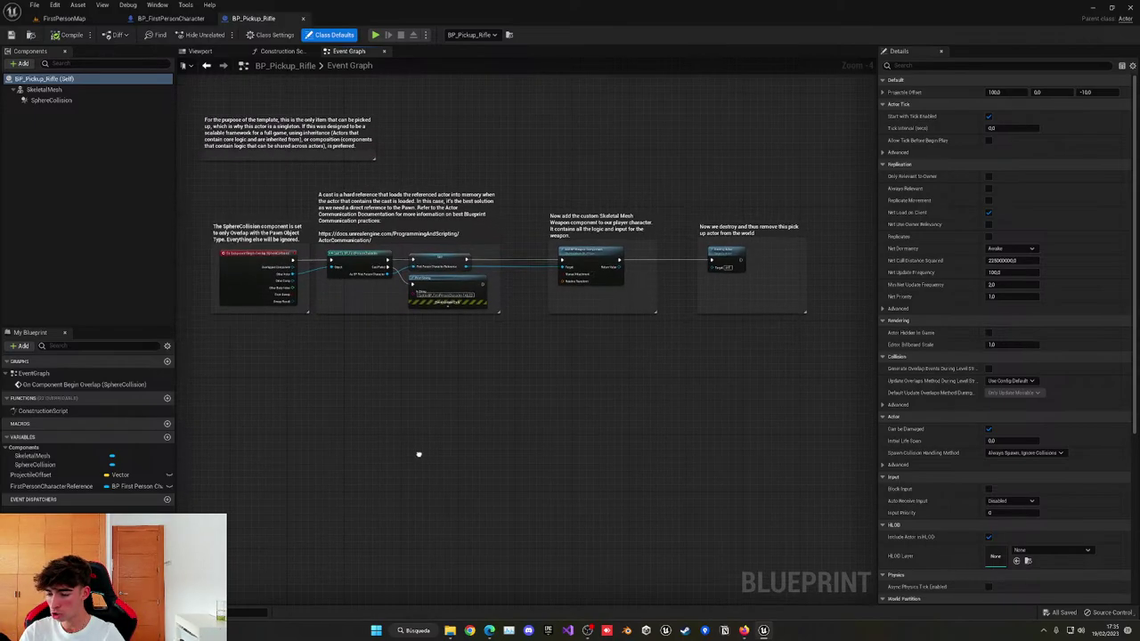
pyautogui.moveTo(321, 332); pyautogui.dragTo(402, 436, button='right')
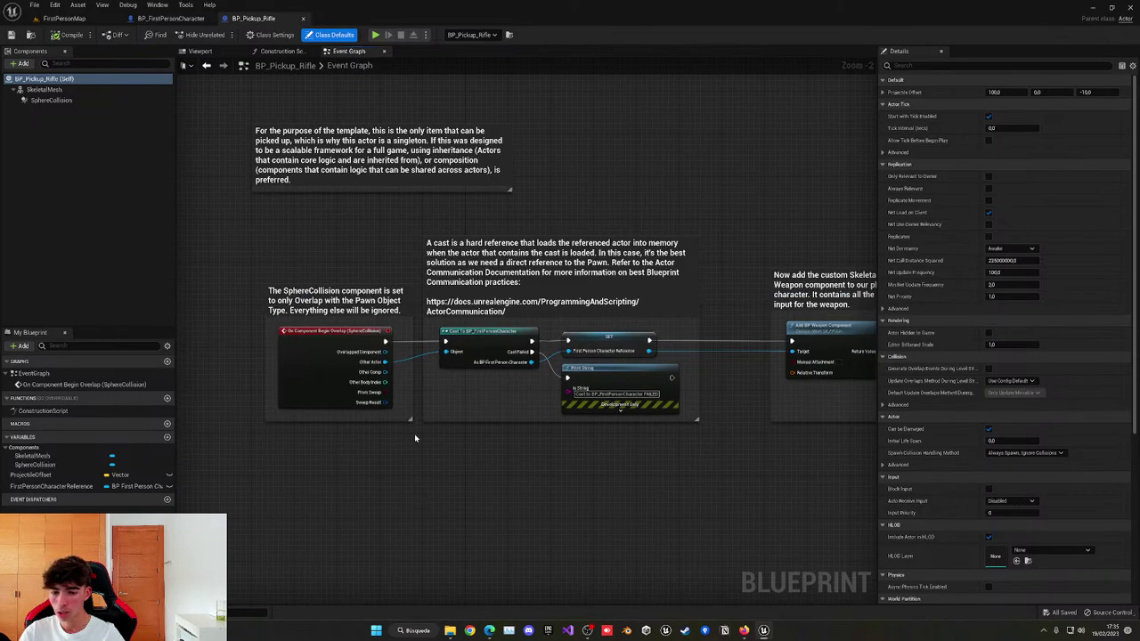
pyautogui.moveTo(598, 241); pyautogui.dragTo(451, 174, button='right')
pyautogui.scroll(-2, 354, 136)
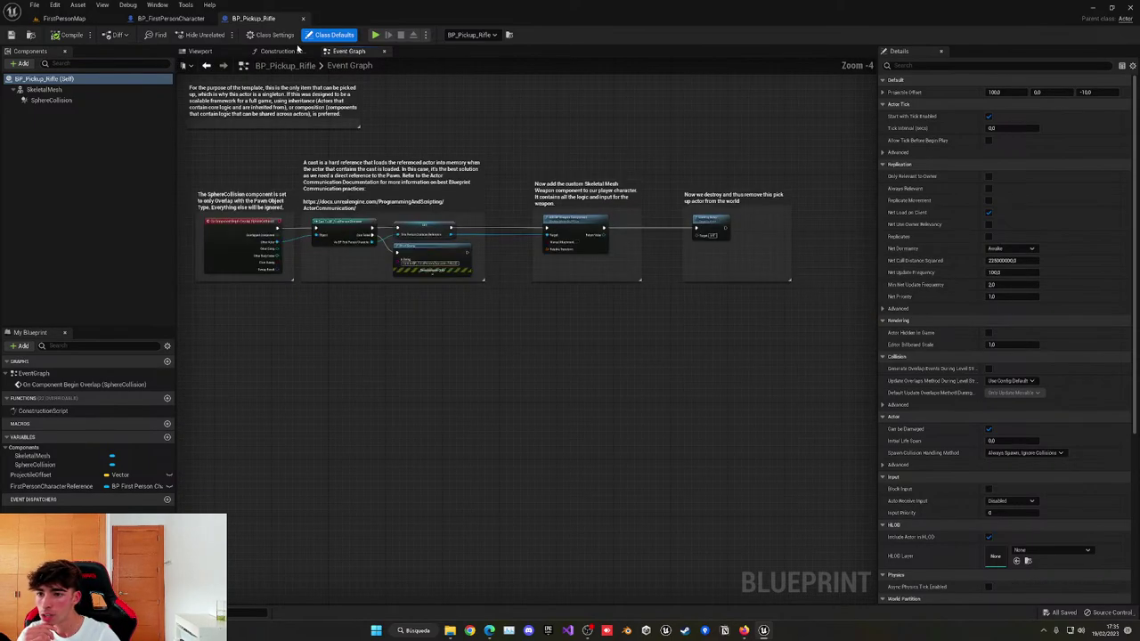
pyautogui.scroll(3, 593, 212)
pyautogui.scroll(-1, 415, 237)
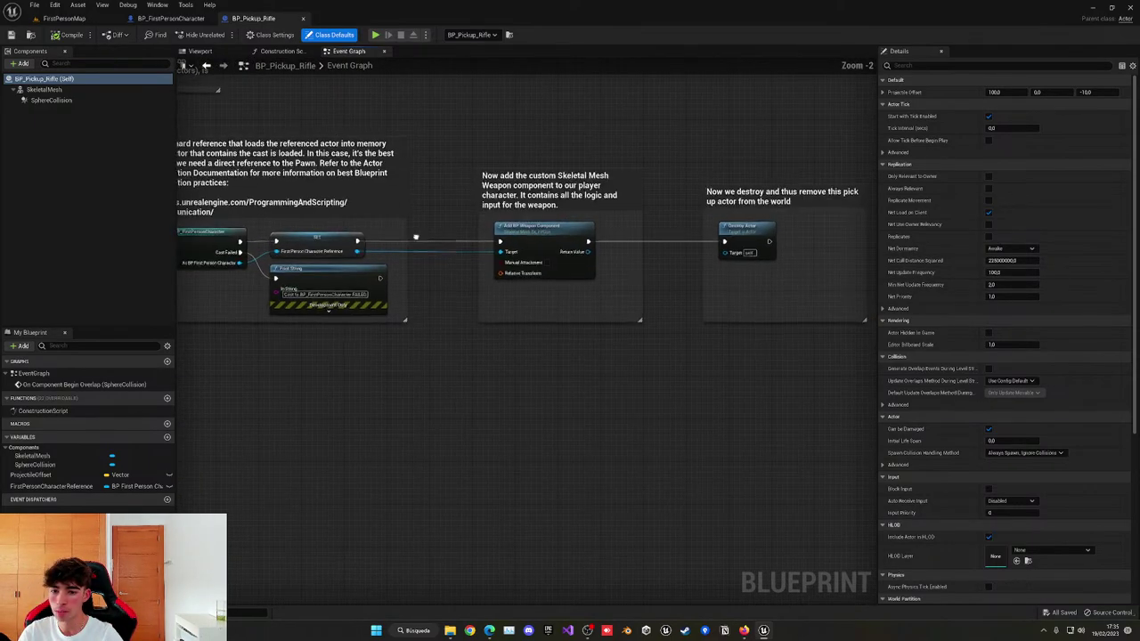
pyautogui.moveTo(500, 241); pyautogui.dragTo(540, 252, button='right')
pyautogui.moveTo(264, 125); pyautogui.dragTo(403, 163, button='right')
pyautogui.click(303, 18)
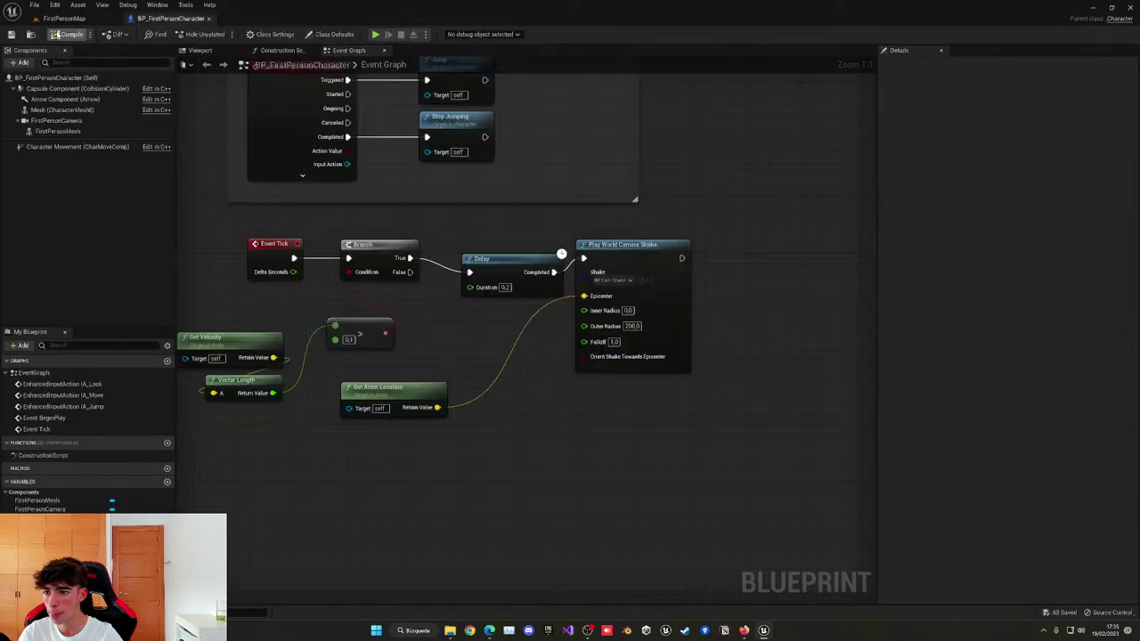
# Reopen BP_Pickup_Rifle from the FirstPerson Blueprints folder, close it again, and return to the FirstPersonMap level.
pyautogui.click(64, 18)
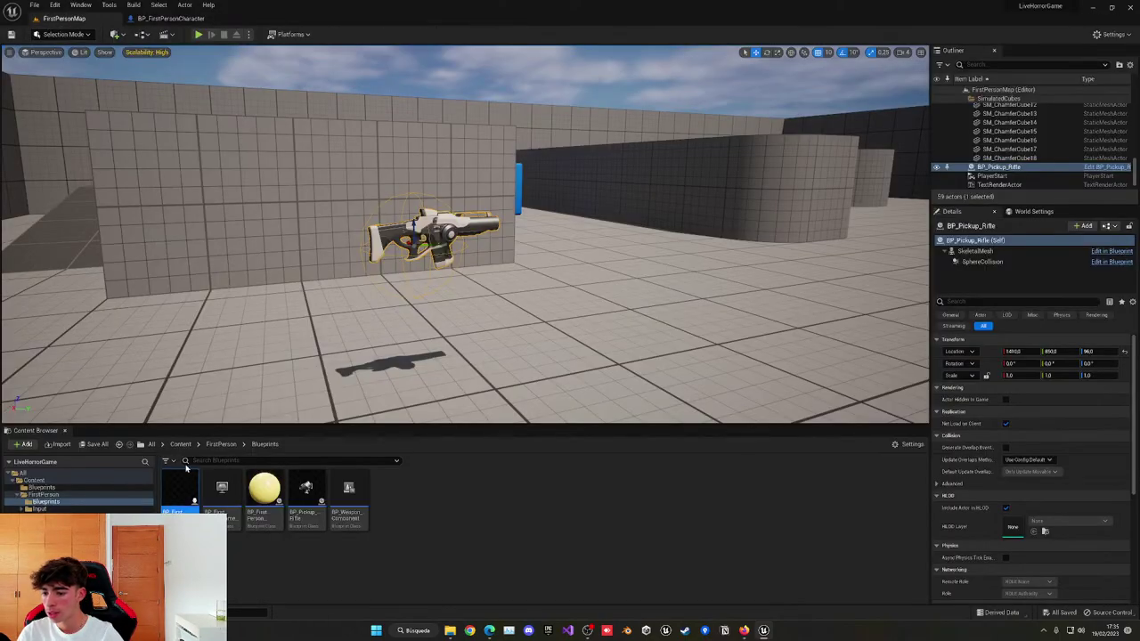
pyautogui.click(305, 495)
pyautogui.doubleClick(338, 518)
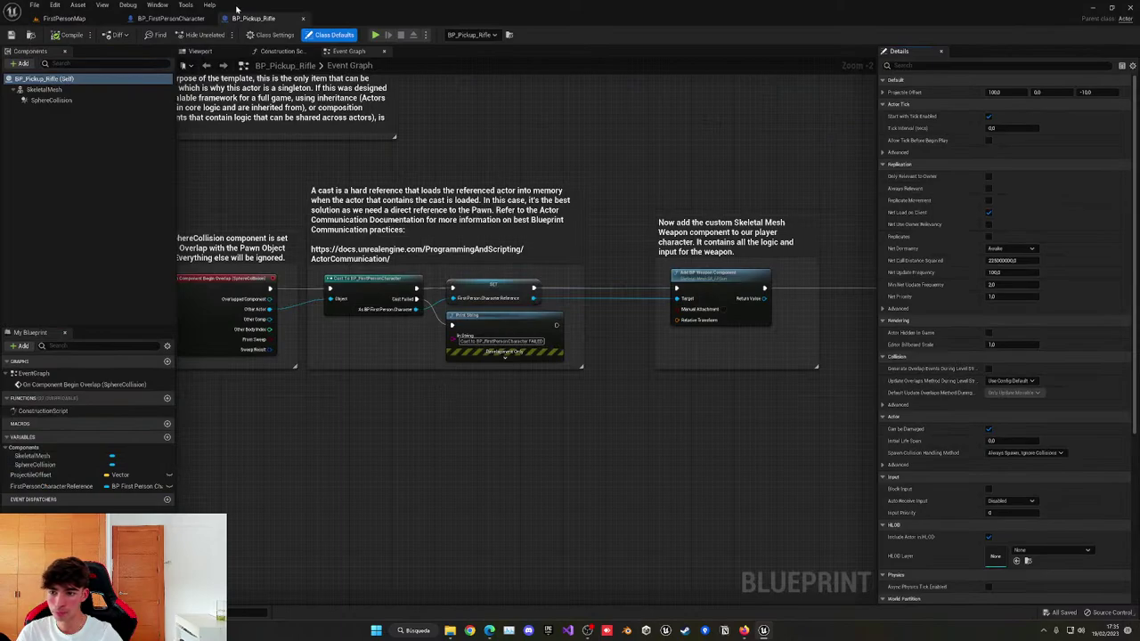
pyautogui.click(133, 18)
pyautogui.click(71, 18)
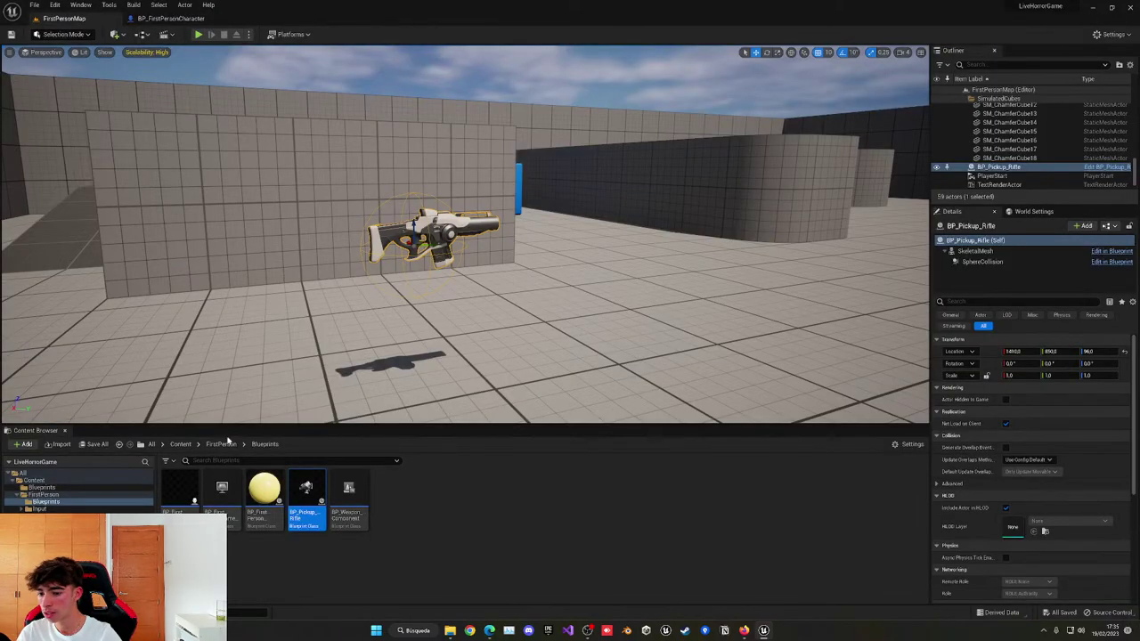
# Open BP_FirstPersonProjectile, examine how its hit event adds an impulse and destroys the actor, and return to the FirstPersonMap level.
pyautogui.click(263, 515)
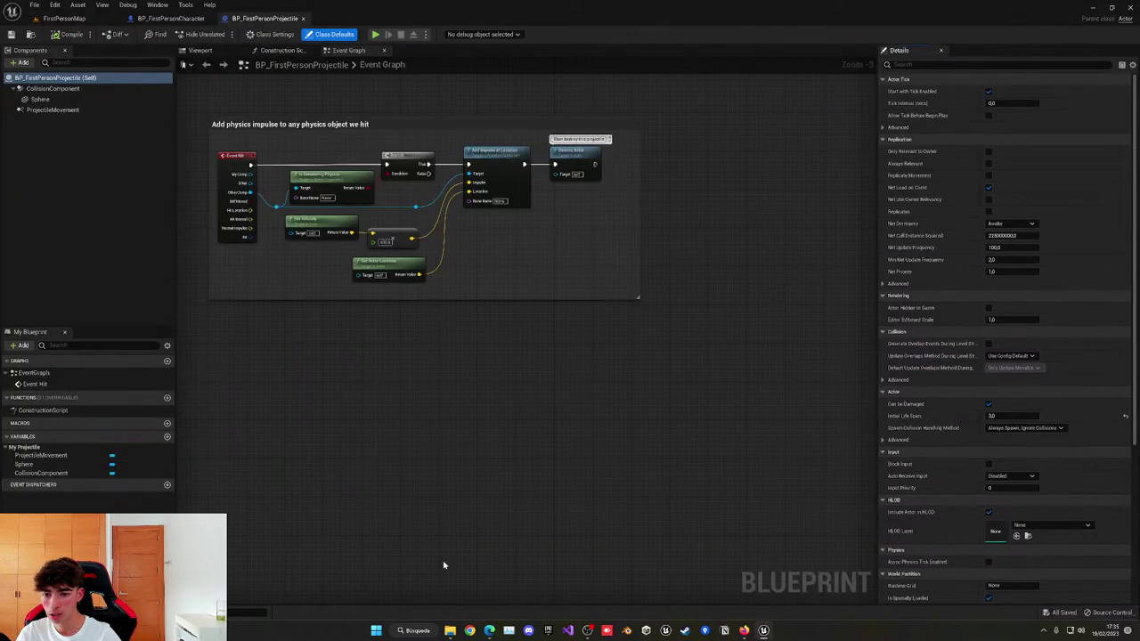
pyautogui.moveTo(435, 432); pyautogui.dragTo(479, 543, button='right')
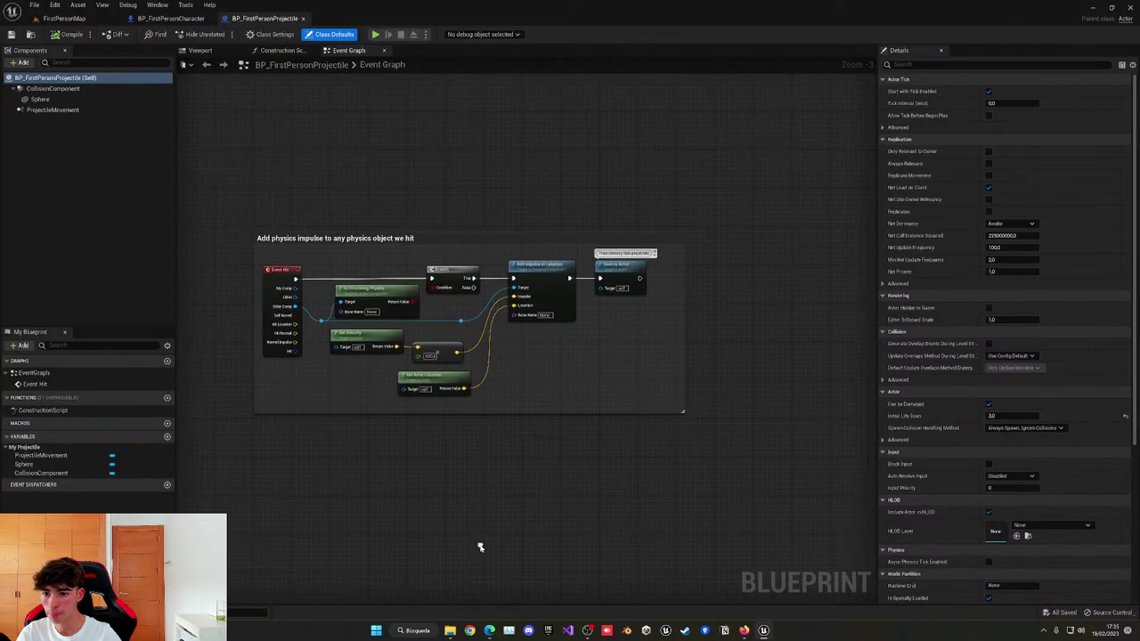
pyautogui.scroll(2, 364, 286)
pyautogui.moveTo(638, 405); pyautogui.dragTo(538, 385, button='right')
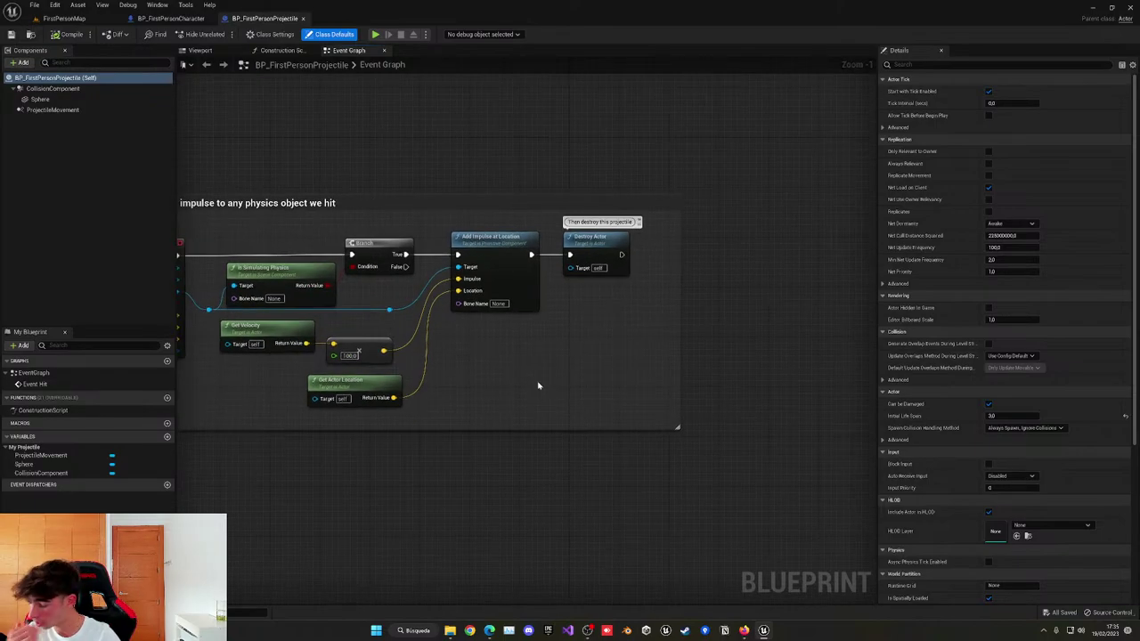
pyautogui.click(595, 234)
pyautogui.moveTo(433, 321); pyautogui.dragTo(544, 298, button='right')
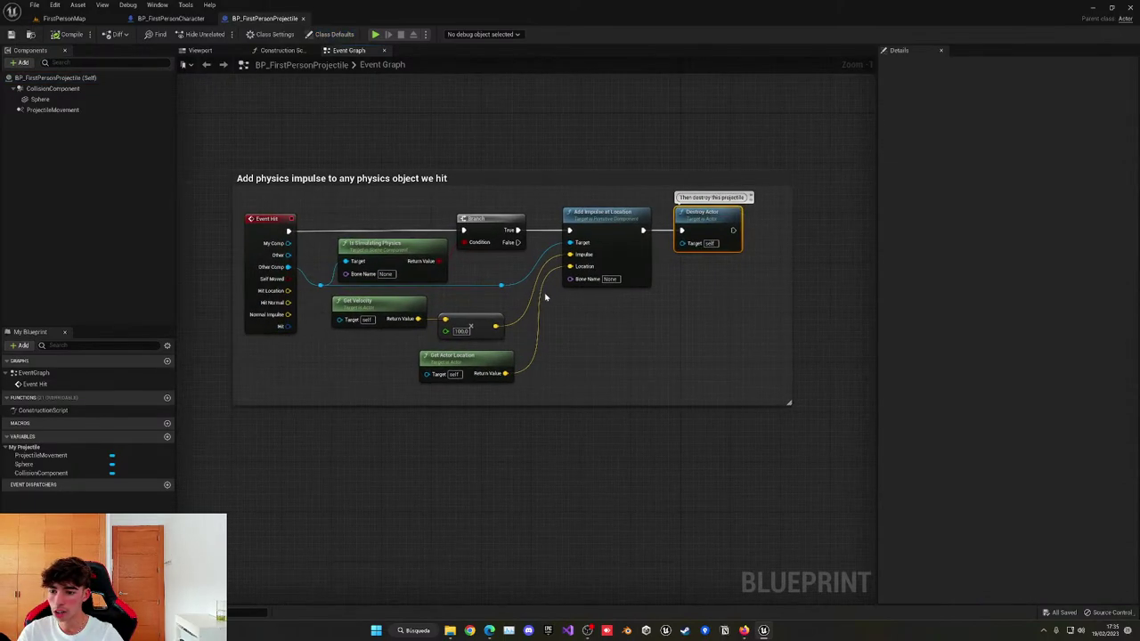
pyautogui.click(271, 226)
pyautogui.click(617, 367)
pyautogui.moveTo(564, 194); pyautogui.dragTo(662, 301)
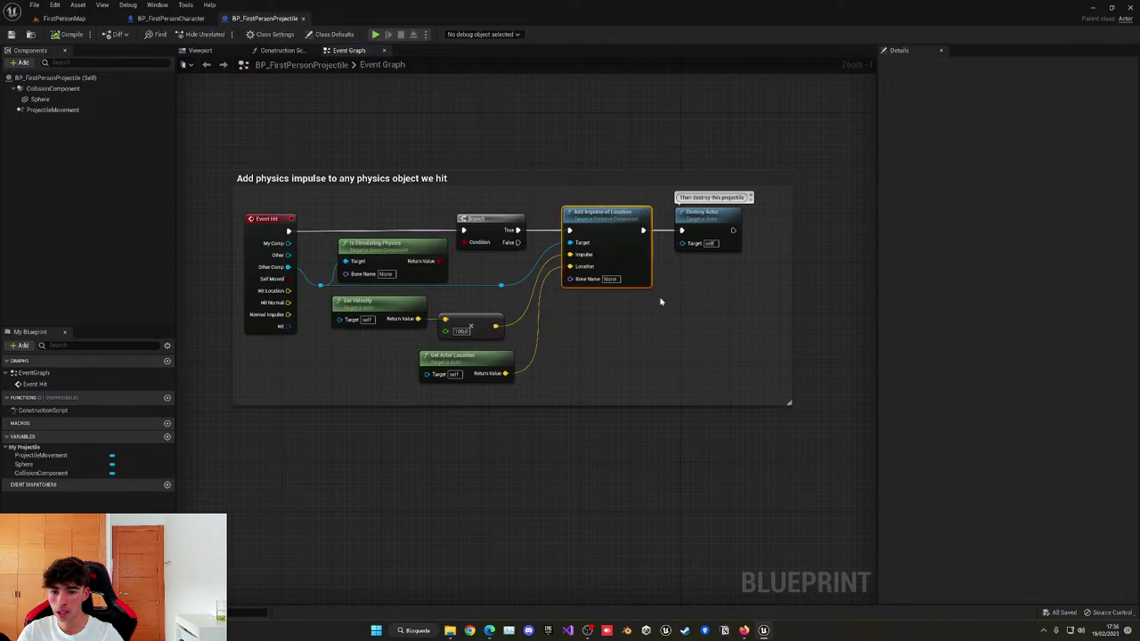
pyautogui.click(662, 301)
pyautogui.click(302, 18)
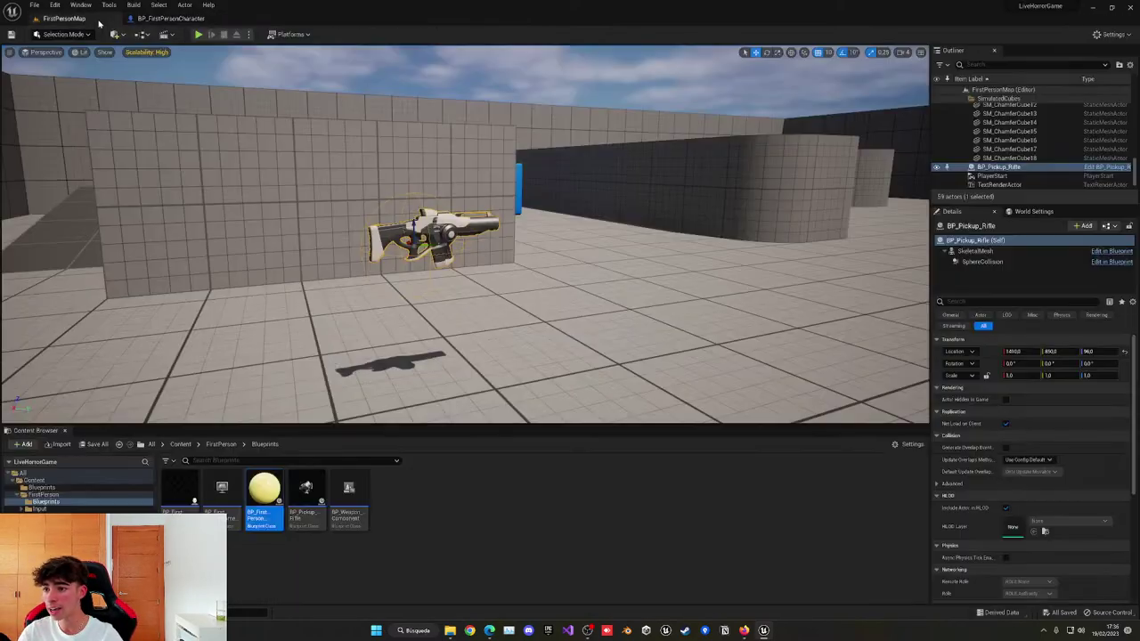
pyautogui.click(64, 18)
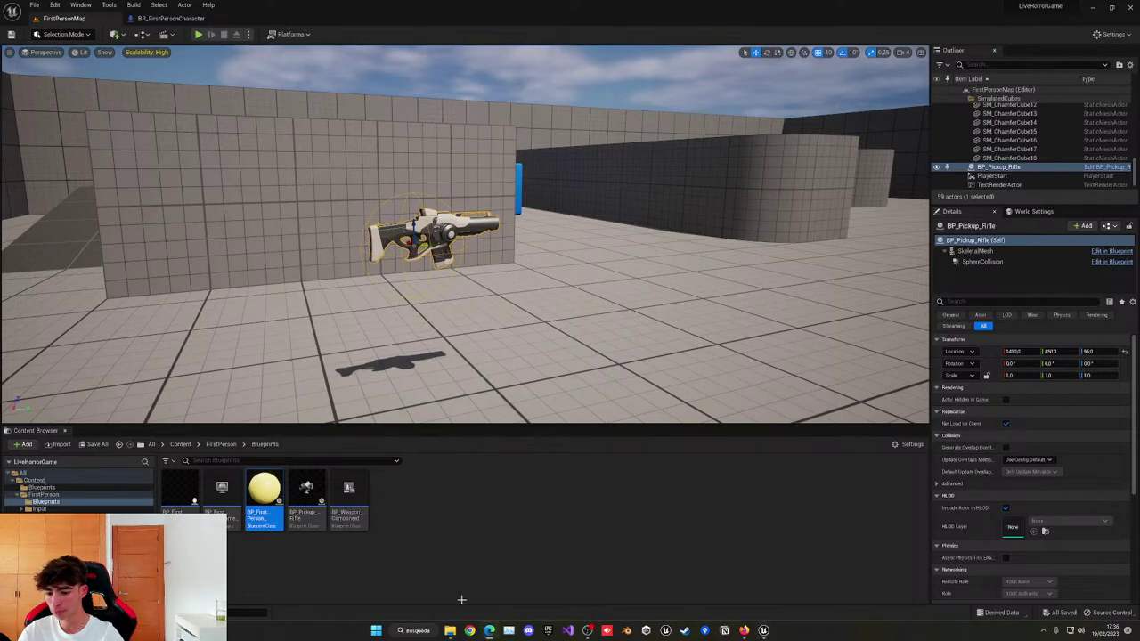
# Switch to Firefox and search Sketchfab's downloadable models for "pistol".
pyautogui.click(744, 630)
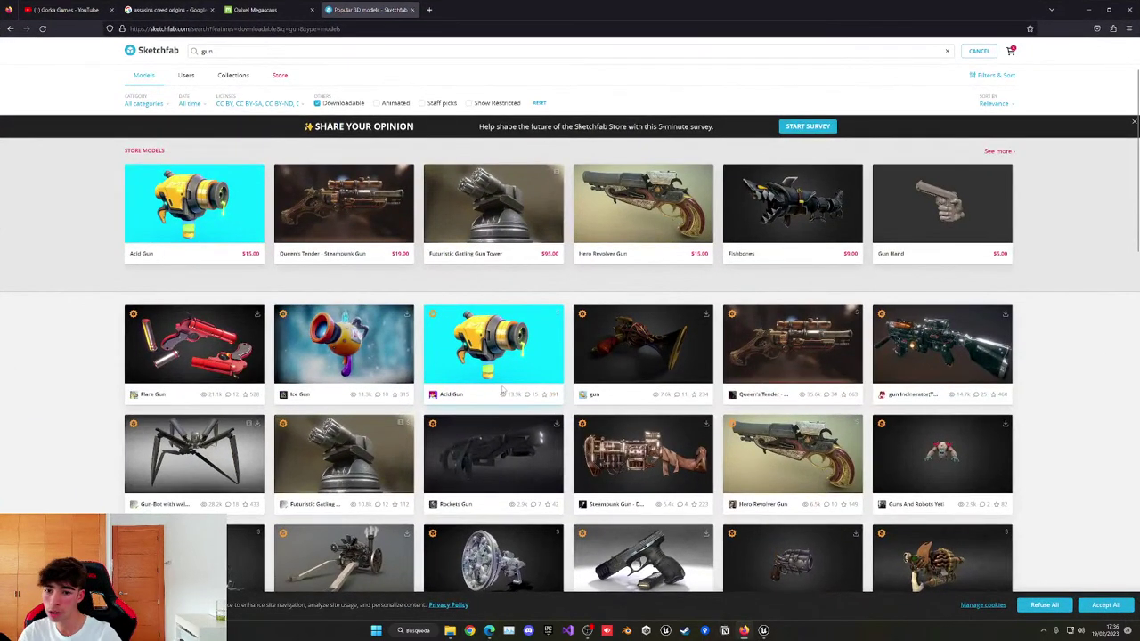
pyautogui.moveTo(214, 51); pyautogui.dragTo(192, 54)
pyautogui.write('pistol')
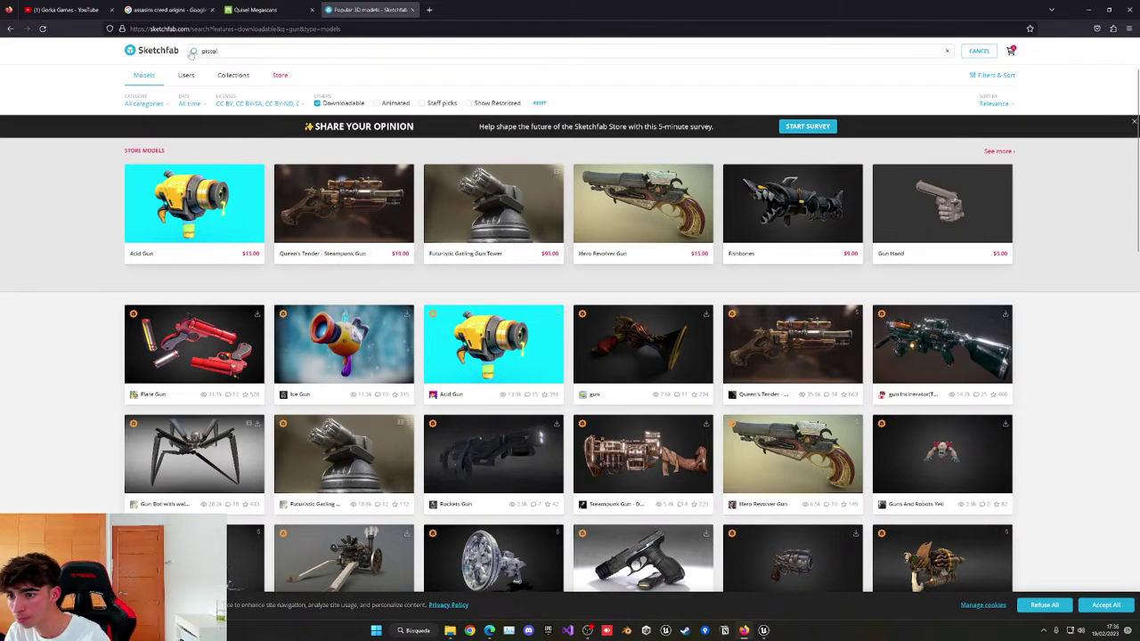
pyautogui.press('Return')
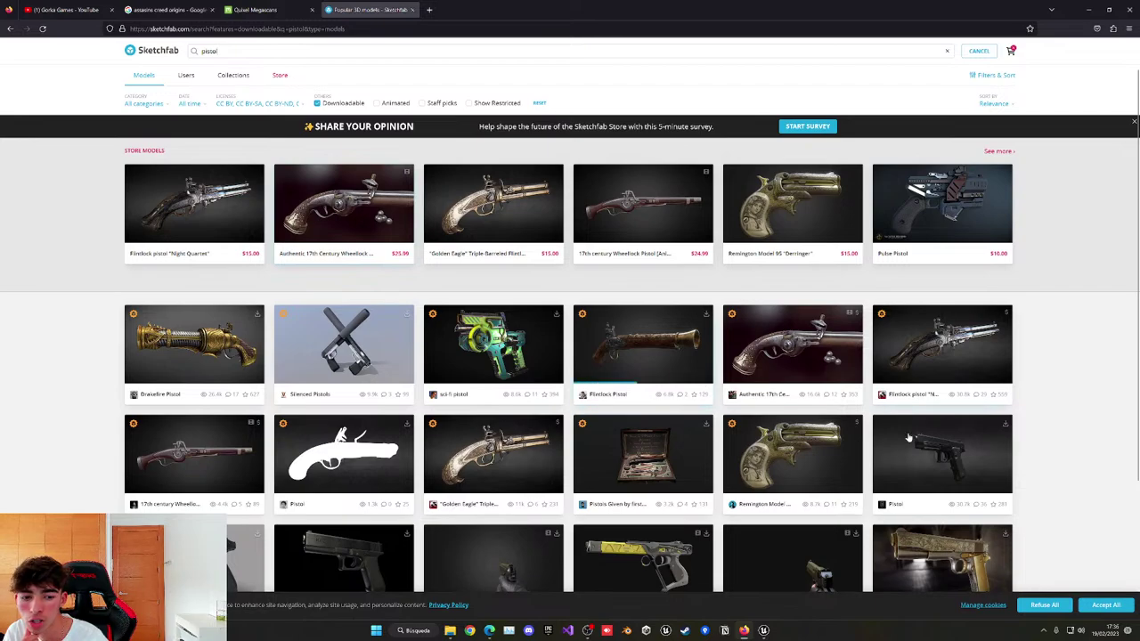
# Open the black Pistol and the Pistol with Engravings models in separate browser tabs, and show the engraved one.
pyautogui.middleClick(942, 458)
pyautogui.scroll(-3, 935, 433)
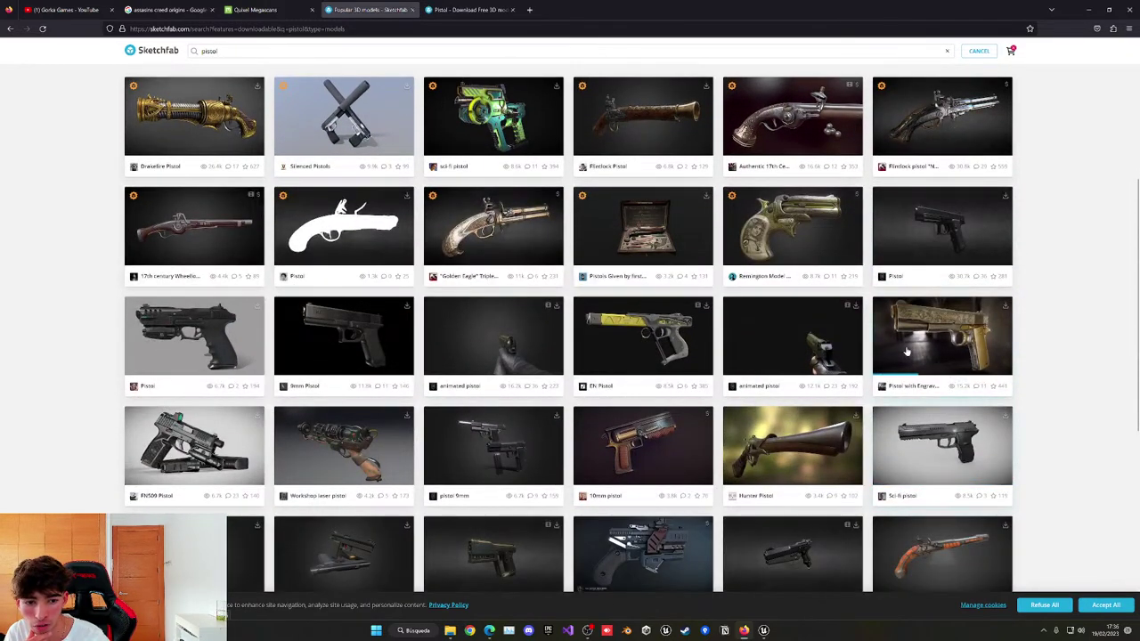
pyautogui.middleClick(940, 350)
pyautogui.scroll(1, 939, 350)
pyautogui.click(552, 9)
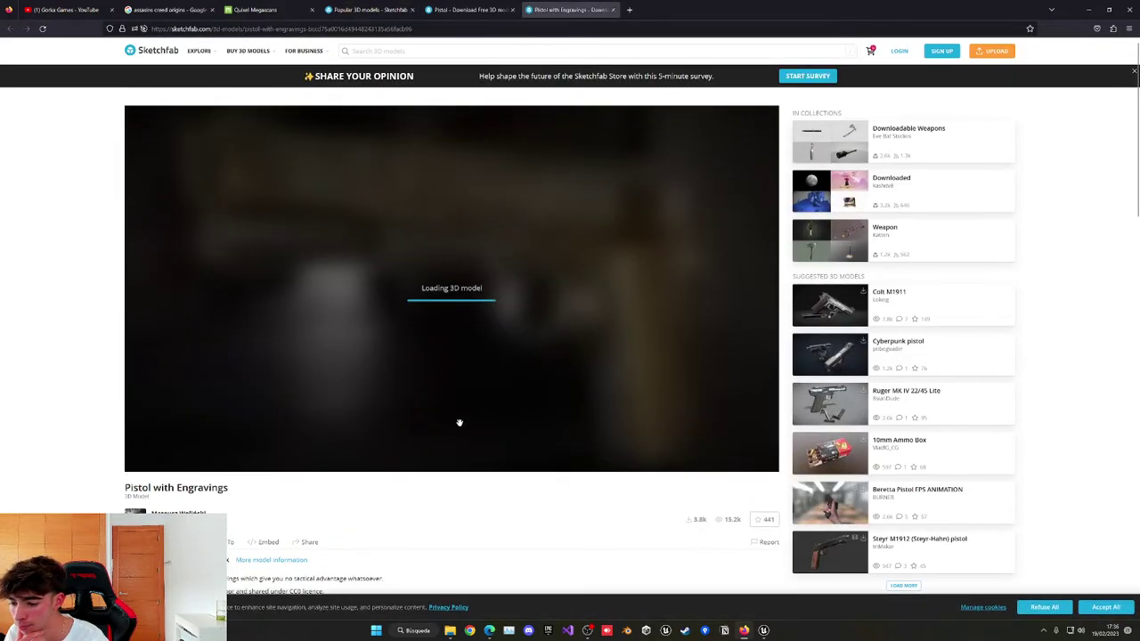
# Examine the Pistol with Engravings 3D model and its description, try to download it, and dismiss the Sketchfab login dialog.
pyautogui.scroll(-2, 400, 547)
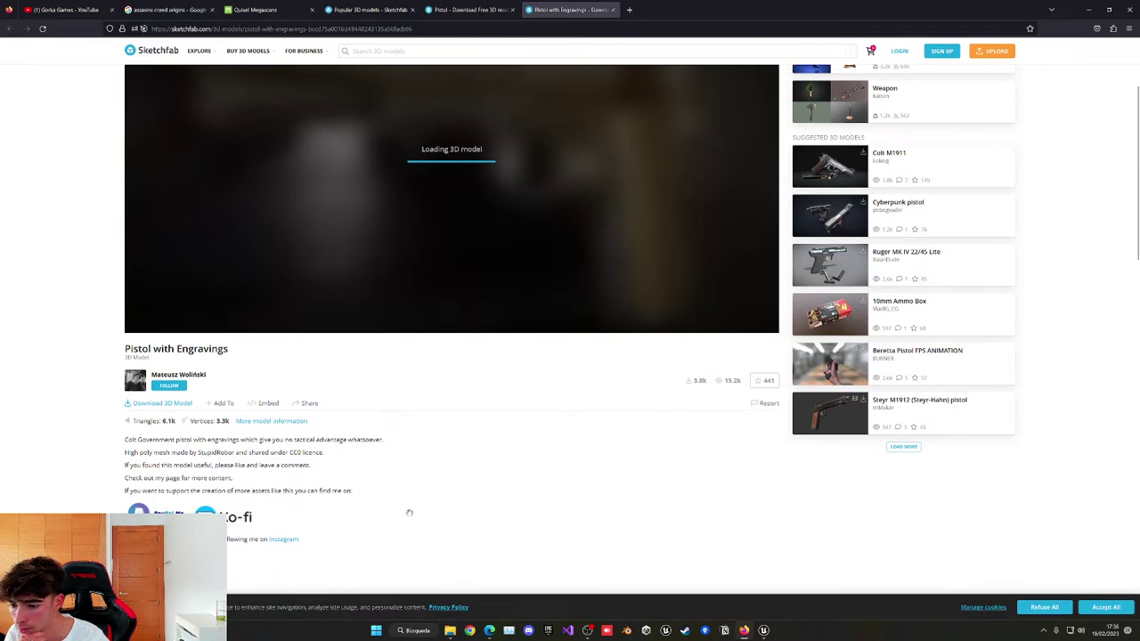
pyautogui.scroll(2, 411, 513)
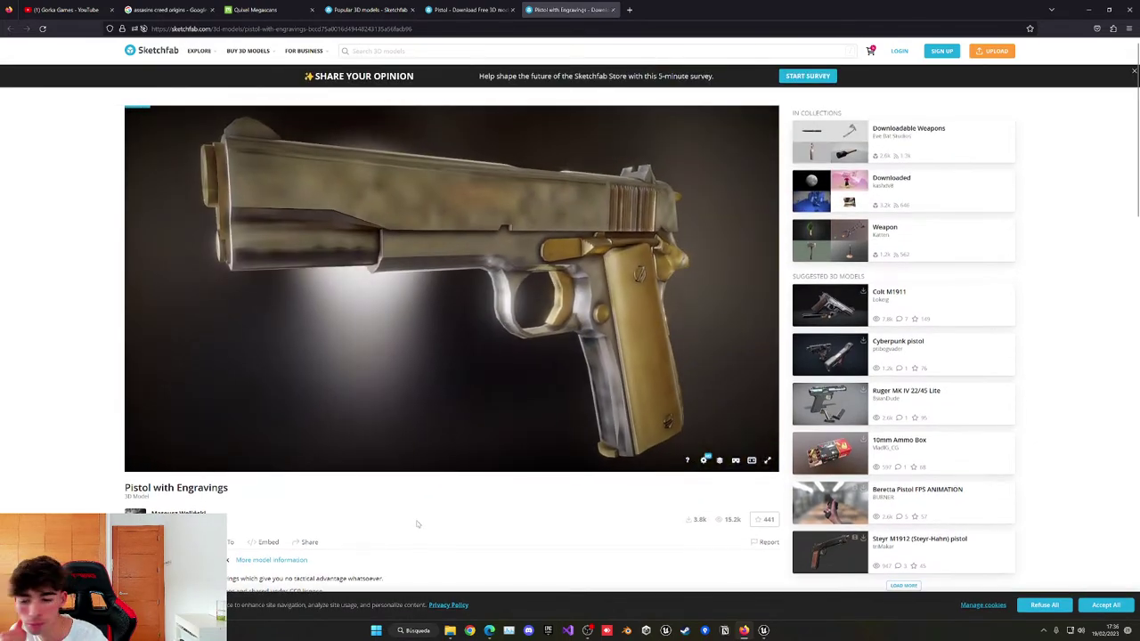
pyautogui.scroll(-2, 418, 524)
pyautogui.scroll(-3, 418, 524)
pyautogui.scroll(5, 412, 491)
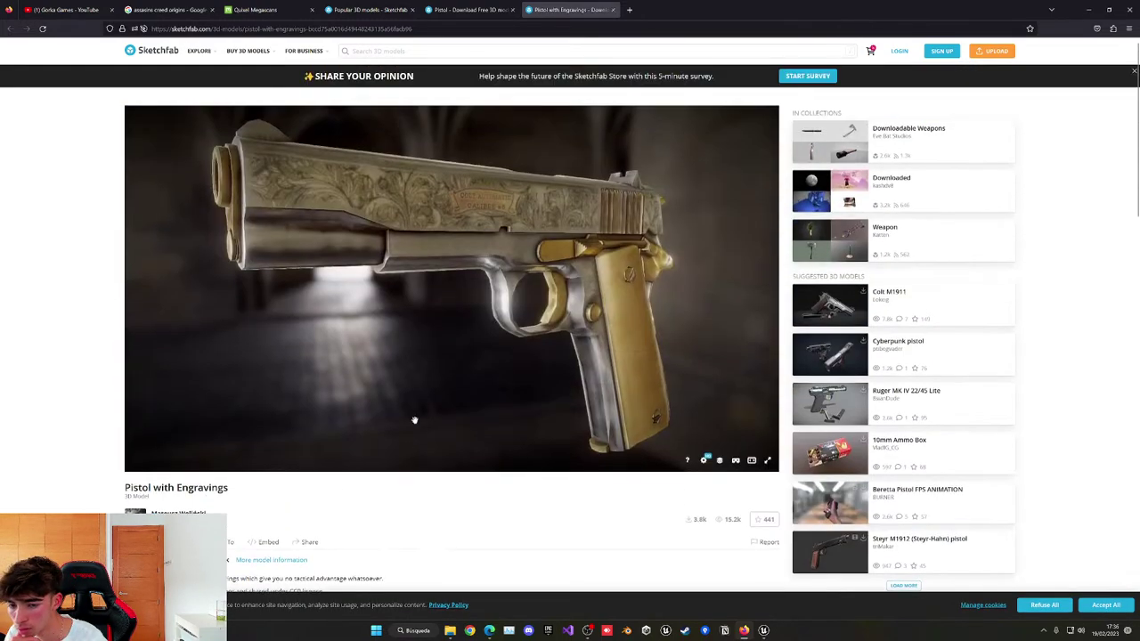
pyautogui.moveTo(415, 420); pyautogui.dragTo(389, 341)
pyautogui.scroll(-2, 506, 354)
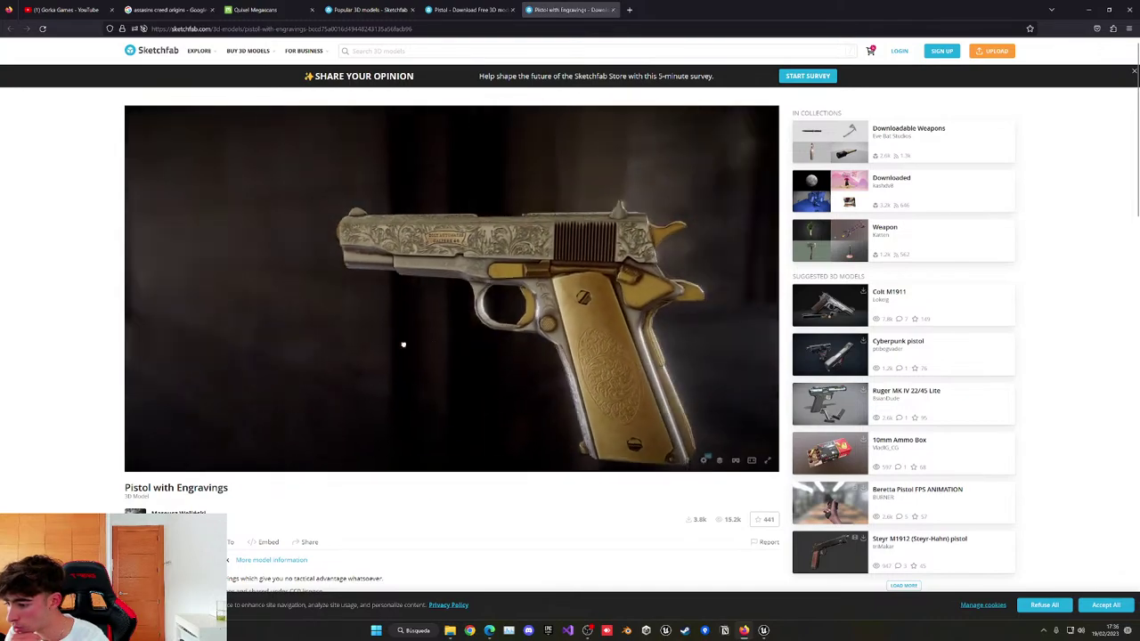
pyautogui.click(163, 542)
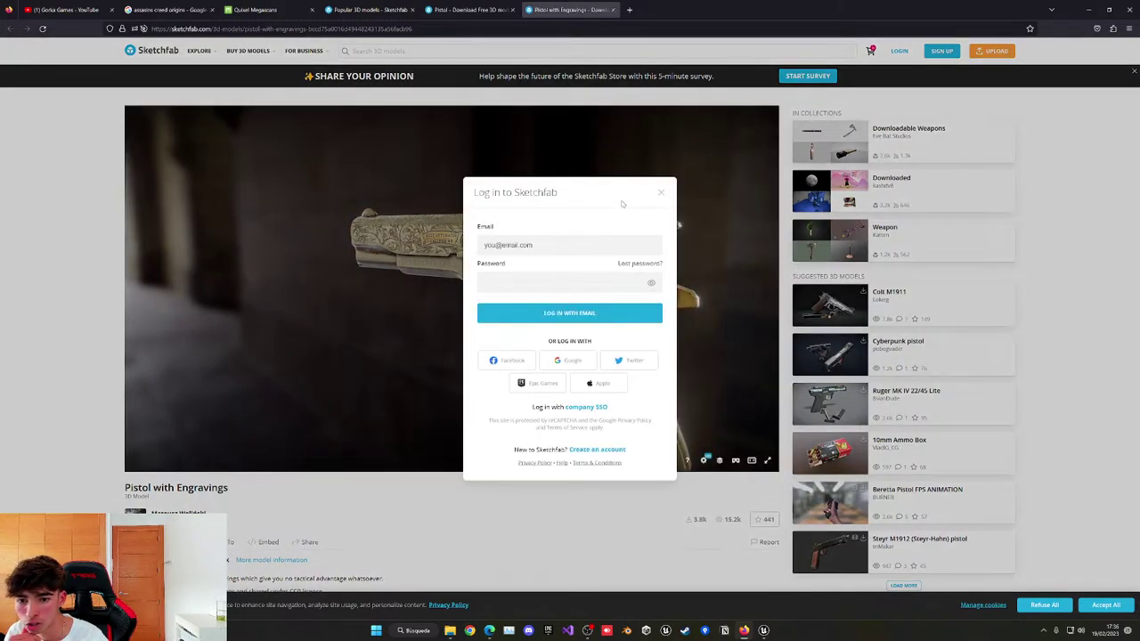
pyautogui.click(661, 193)
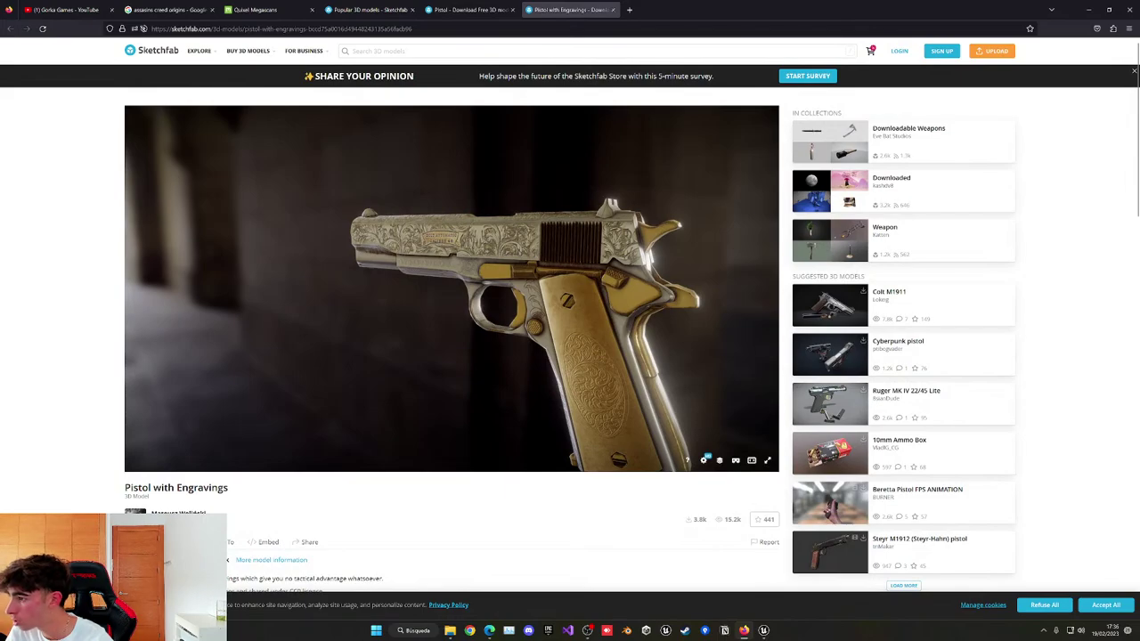
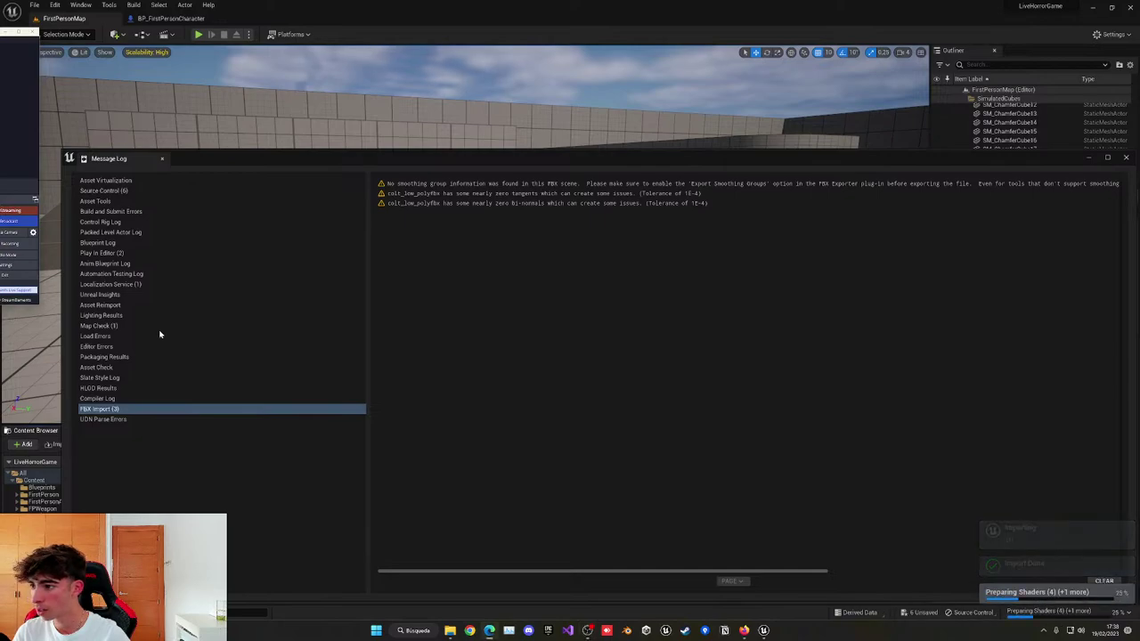
# Close the import message log, look through the imported pistol-with-engravings folders, and open the m1911 material from the source folder.
pyautogui.click(1125, 159)
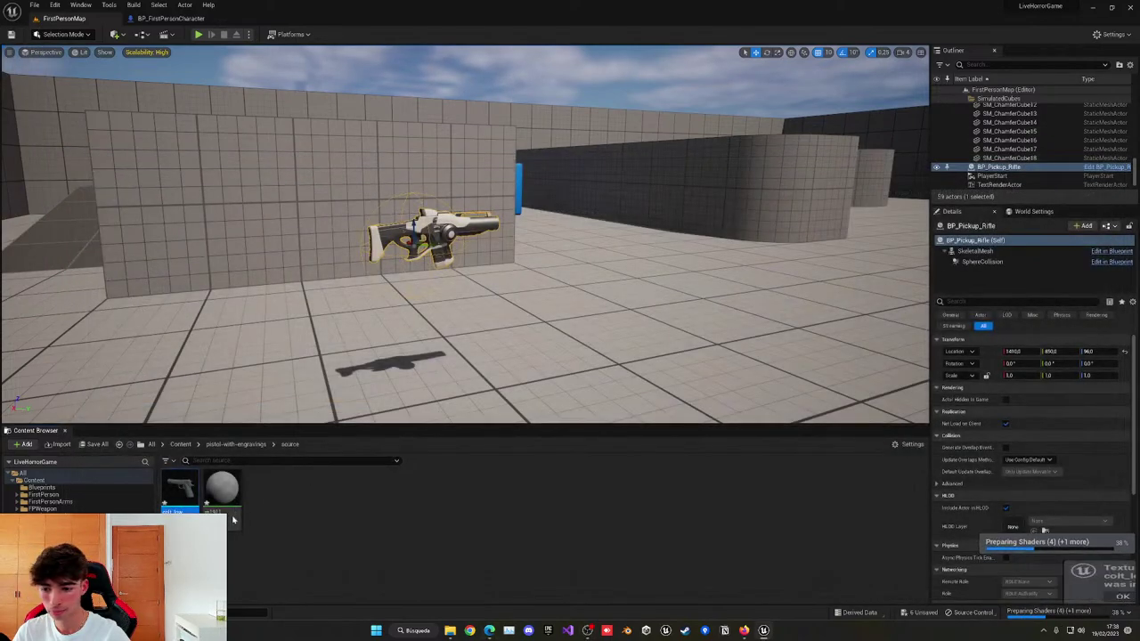
pyautogui.click(259, 445)
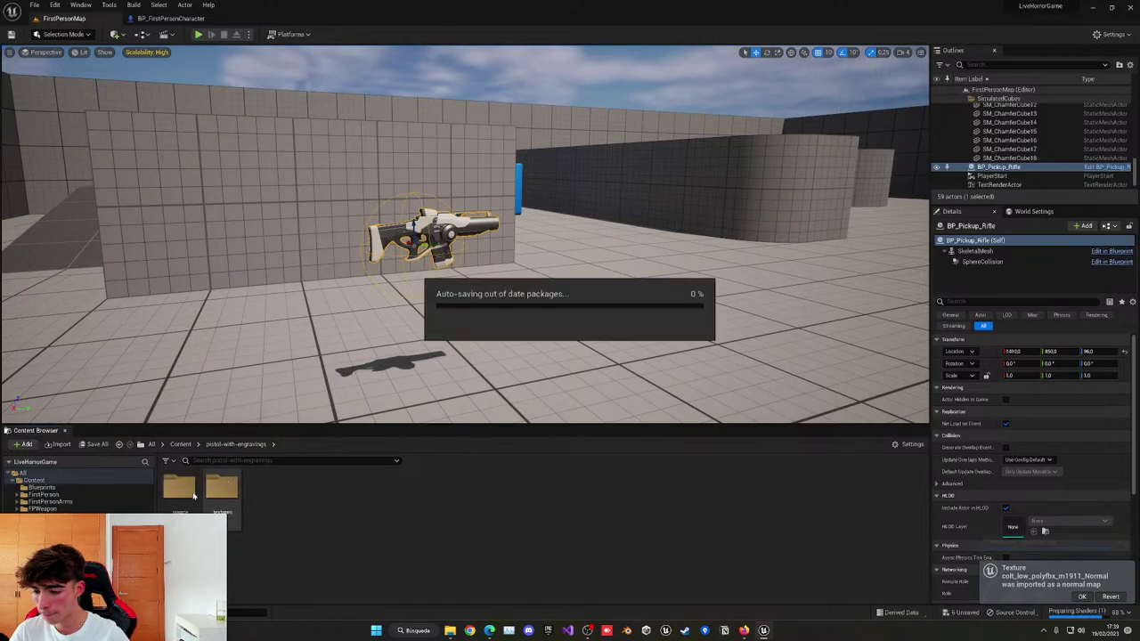
pyautogui.doubleClick(234, 509)
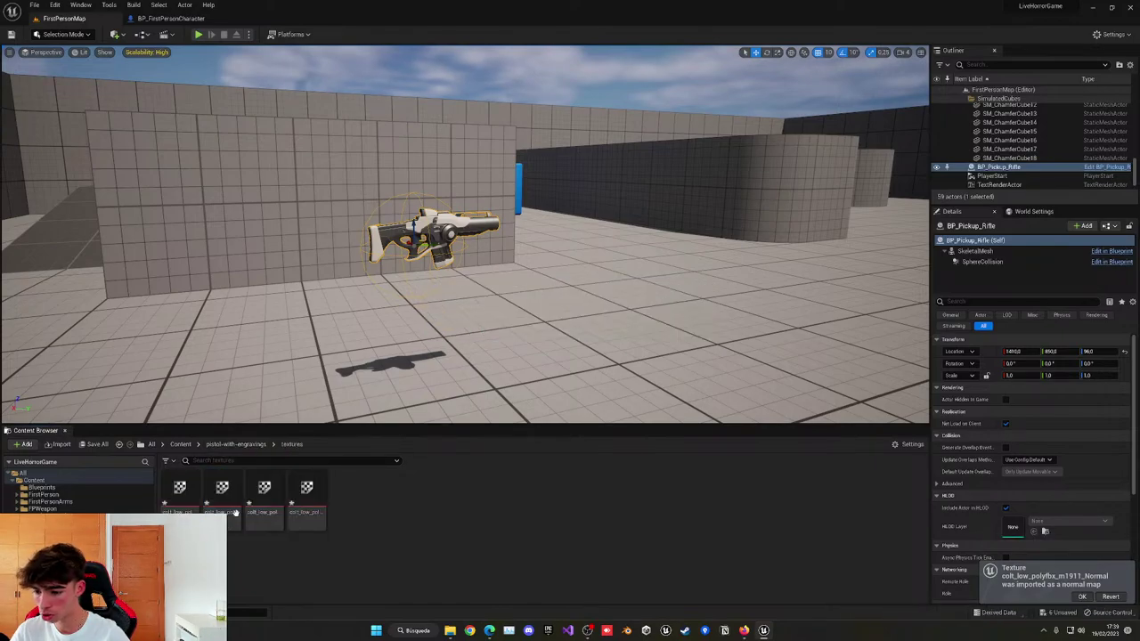
pyautogui.click(240, 445)
pyautogui.hotkey('alt', 'Left')
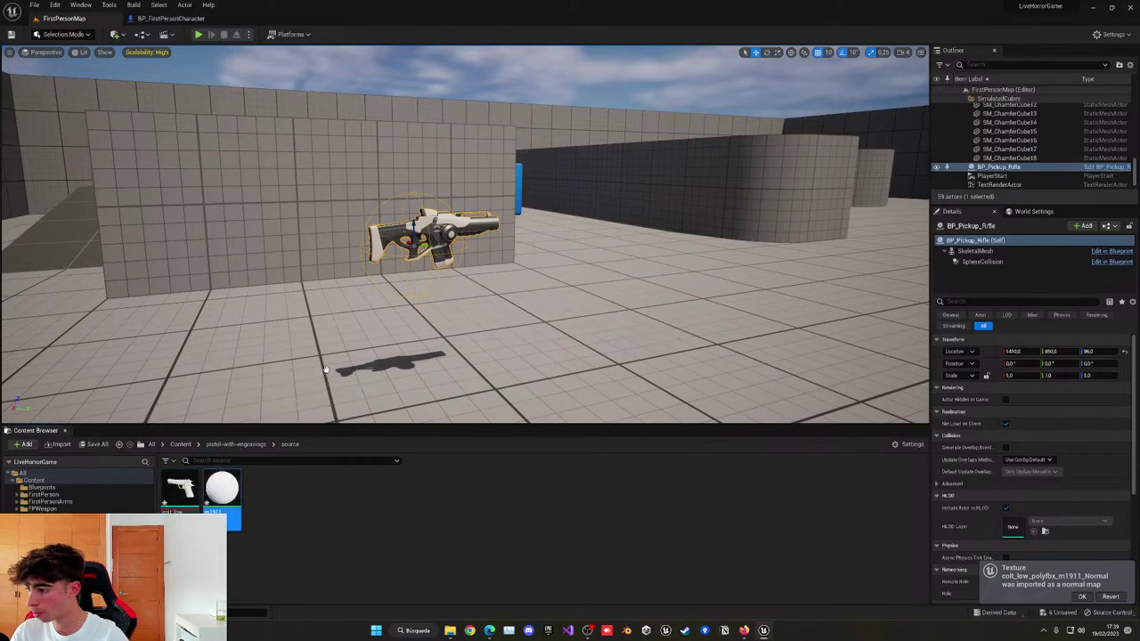
pyautogui.press('Return')
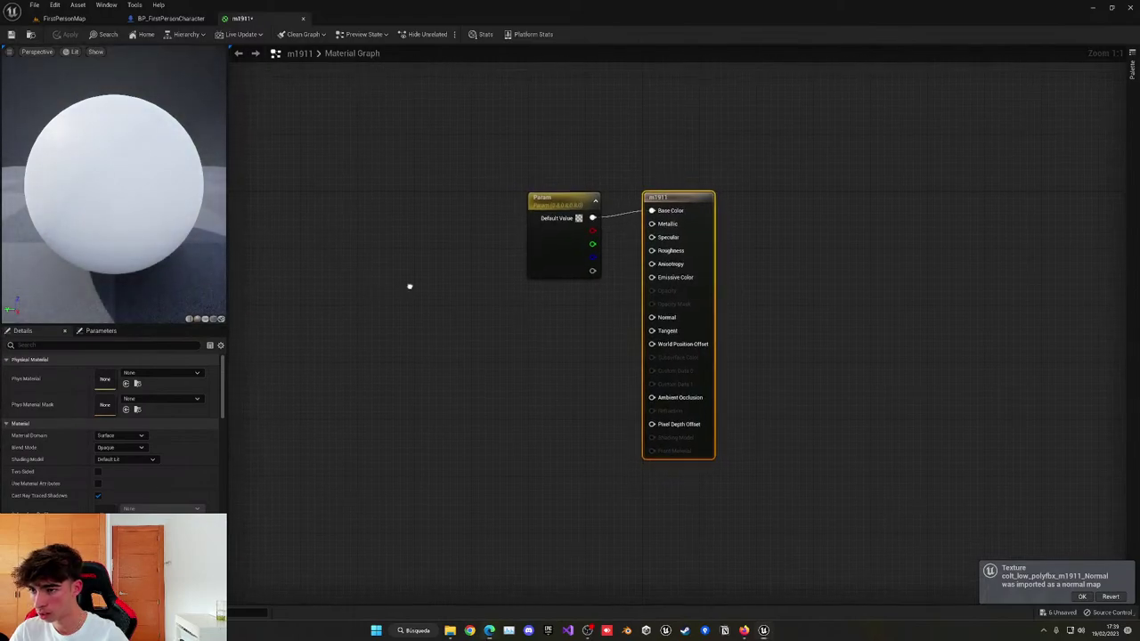
# Add the colt_low_polyfbx_m1911_BaseColor texture from the pistol-with-engravings textures folder to the material graph and connect its RGB output to Base Color.
pyautogui.hotkey('ctrl', 'space')
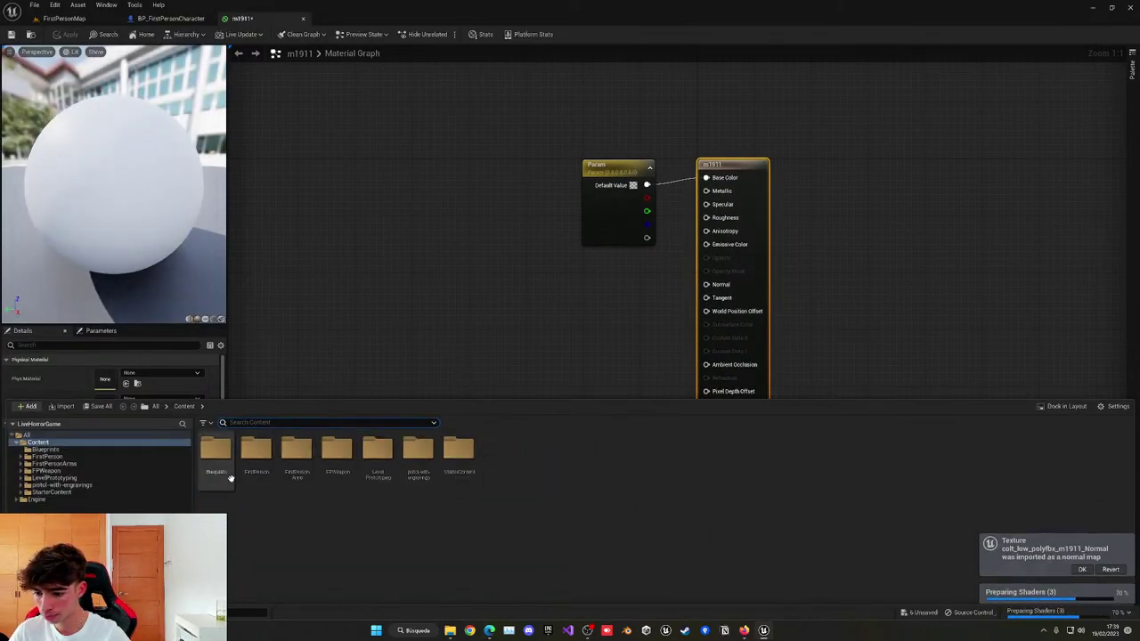
pyautogui.click(228, 477)
pyautogui.click(248, 483)
pyautogui.click(462, 482)
pyautogui.click(414, 478)
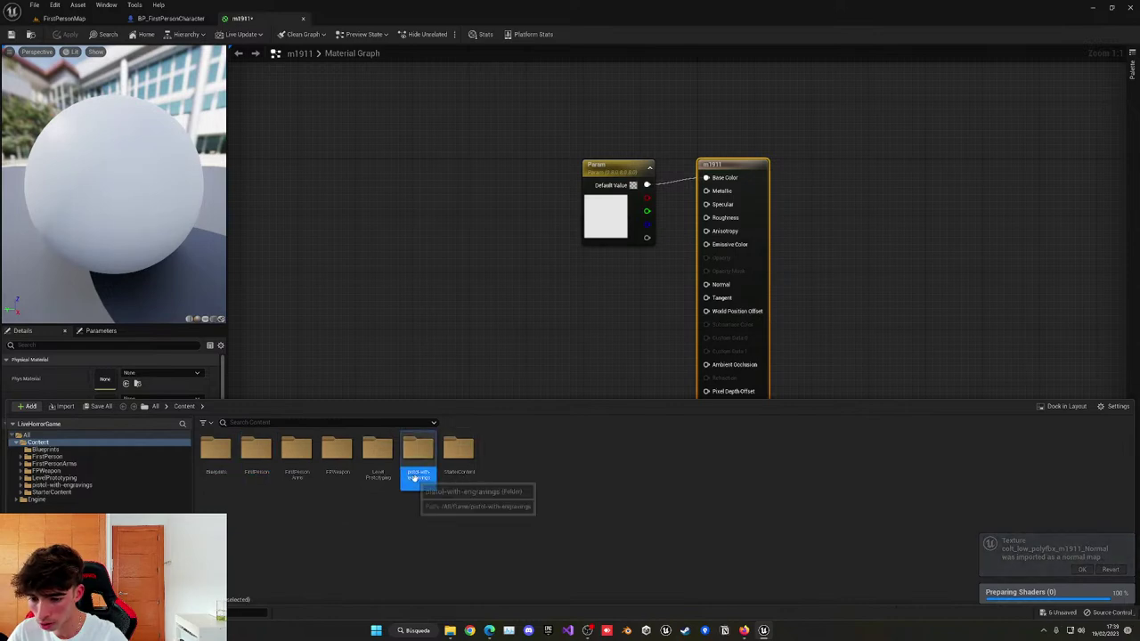
pyautogui.doubleClick(414, 478)
pyautogui.doubleClick(256, 453)
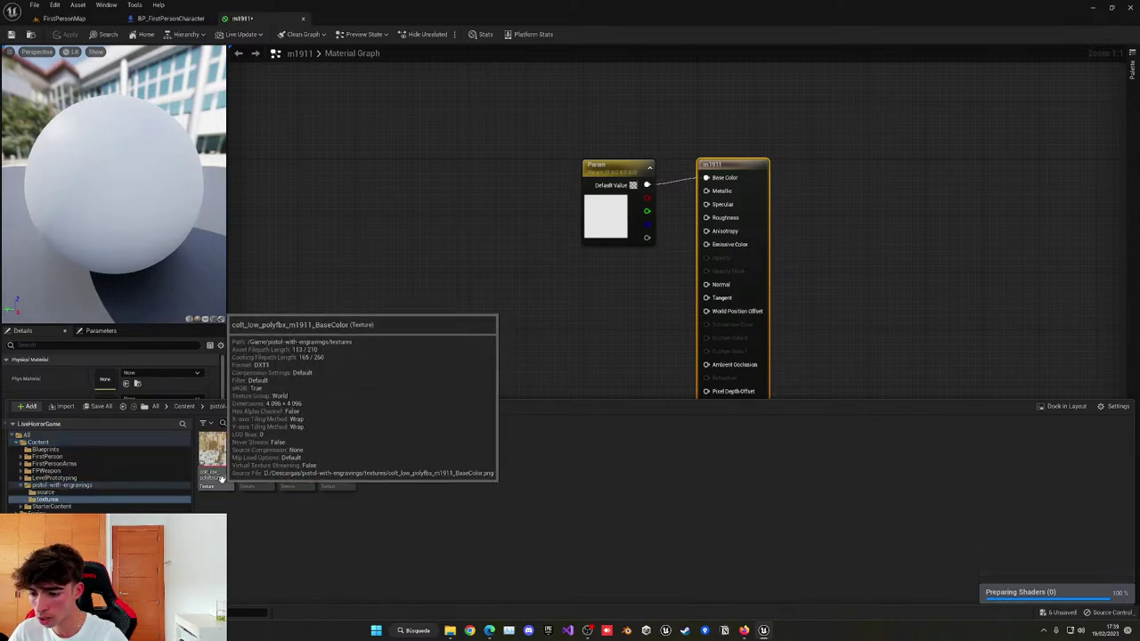
pyautogui.moveTo(221, 478); pyautogui.dragTo(476, 258)
pyautogui.moveTo(556, 273); pyautogui.dragTo(710, 179)
# Delete the Param node and move the base colour texture sample into its place beside the material node.
pyautogui.click(614, 233)
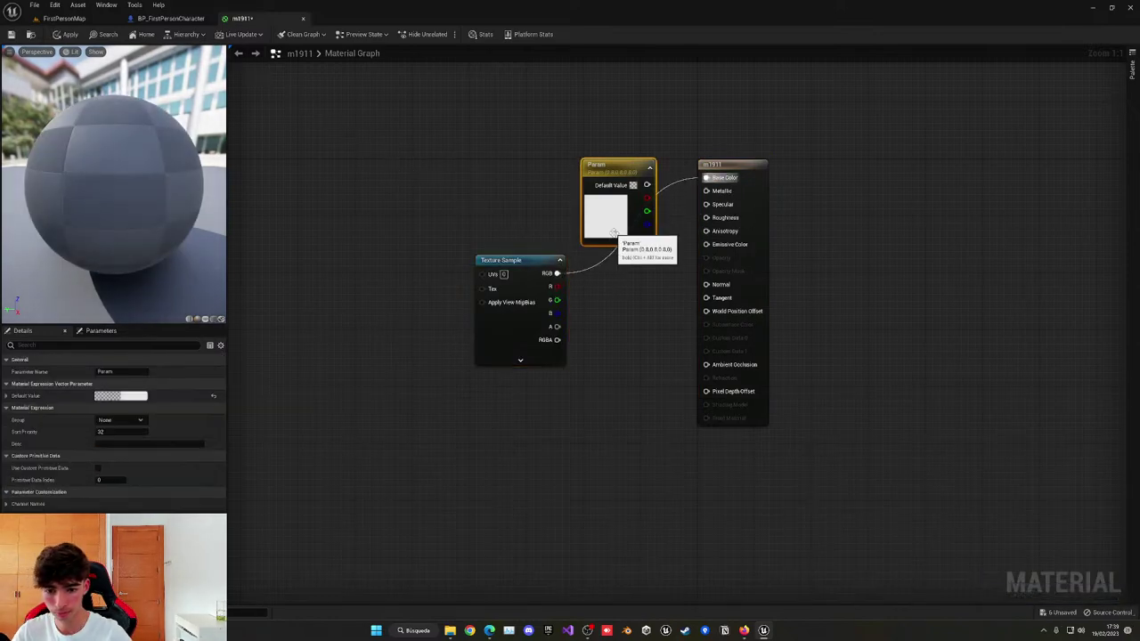
pyautogui.press('Delete')
pyautogui.moveTo(490, 339); pyautogui.dragTo(571, 246)
# Connect the pistol's metallic, normal and roughness textures to the material's Metallic, Normal and Roughness inputs, and apply the material changes.
pyautogui.hotkey('ctrl', 'space')
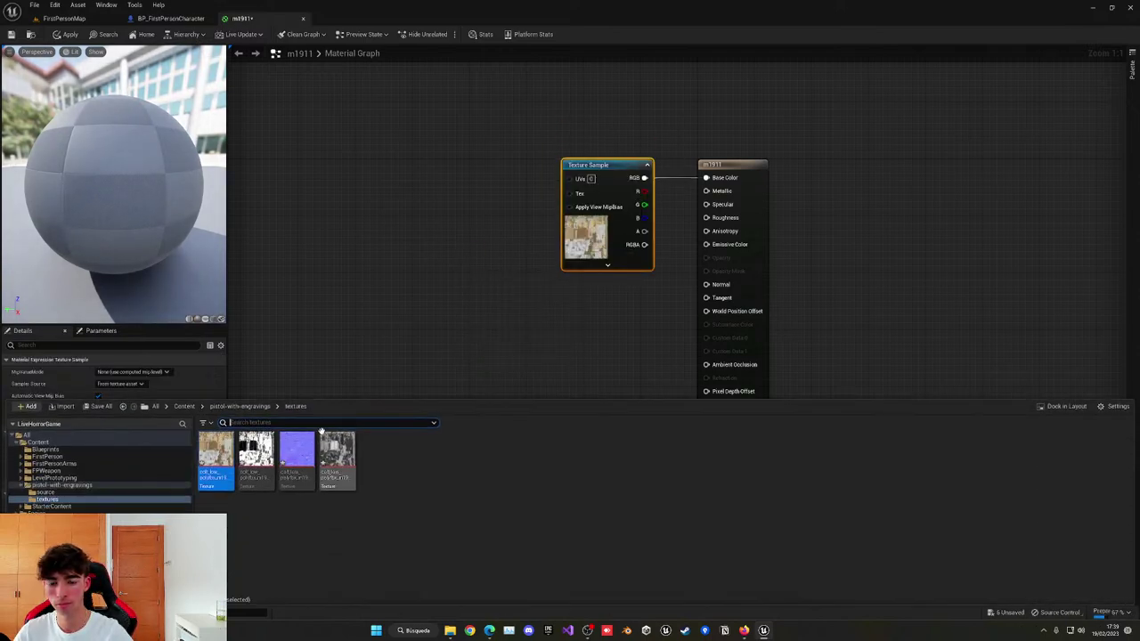
pyautogui.moveTo(256, 459); pyautogui.dragTo(706, 191)
pyautogui.hotkey('ctrl', 'space')
pyautogui.moveTo(300, 459); pyautogui.dragTo(706, 284)
pyautogui.hotkey('ctrl', 'space')
pyautogui.click(348, 441)
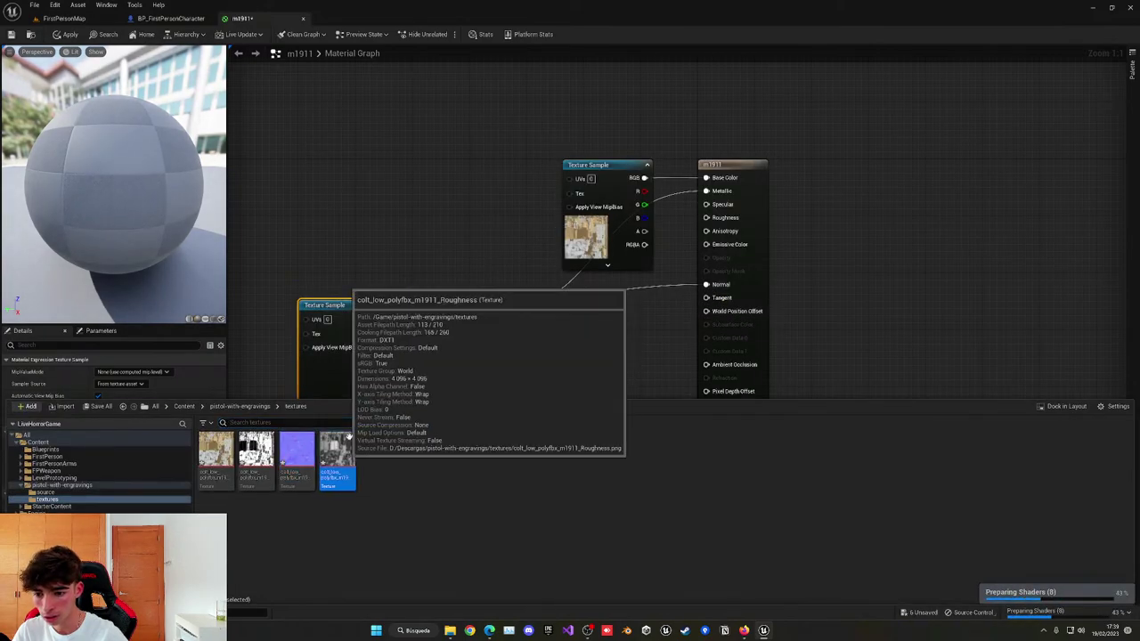
pyautogui.moveTo(348, 441); pyautogui.dragTo(708, 217)
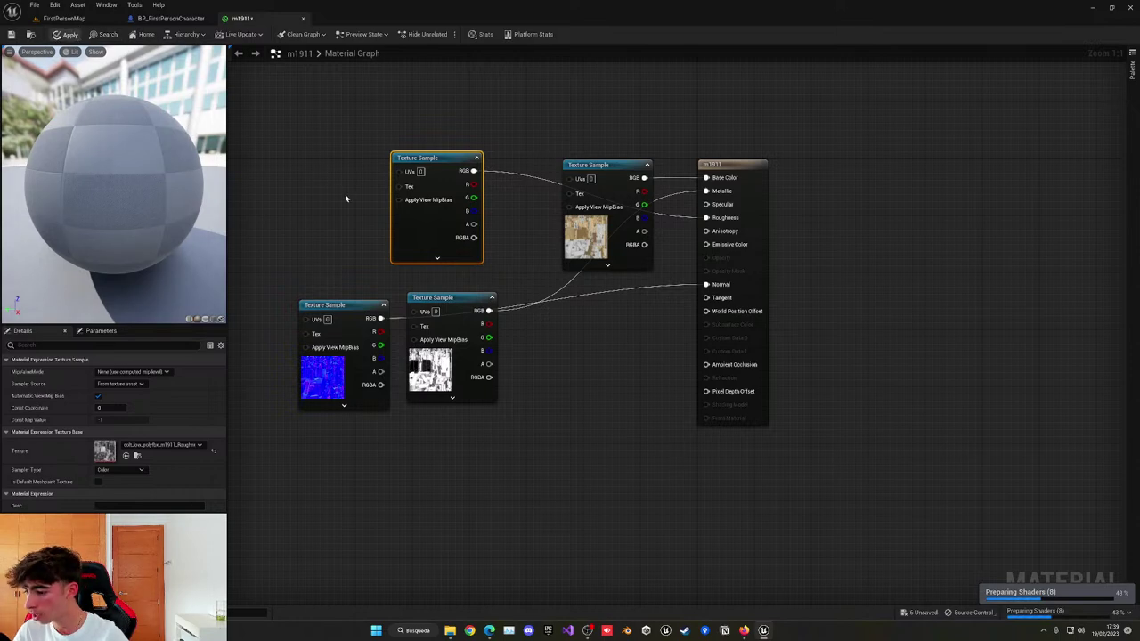
pyautogui.hotkey('ctrl', 's')
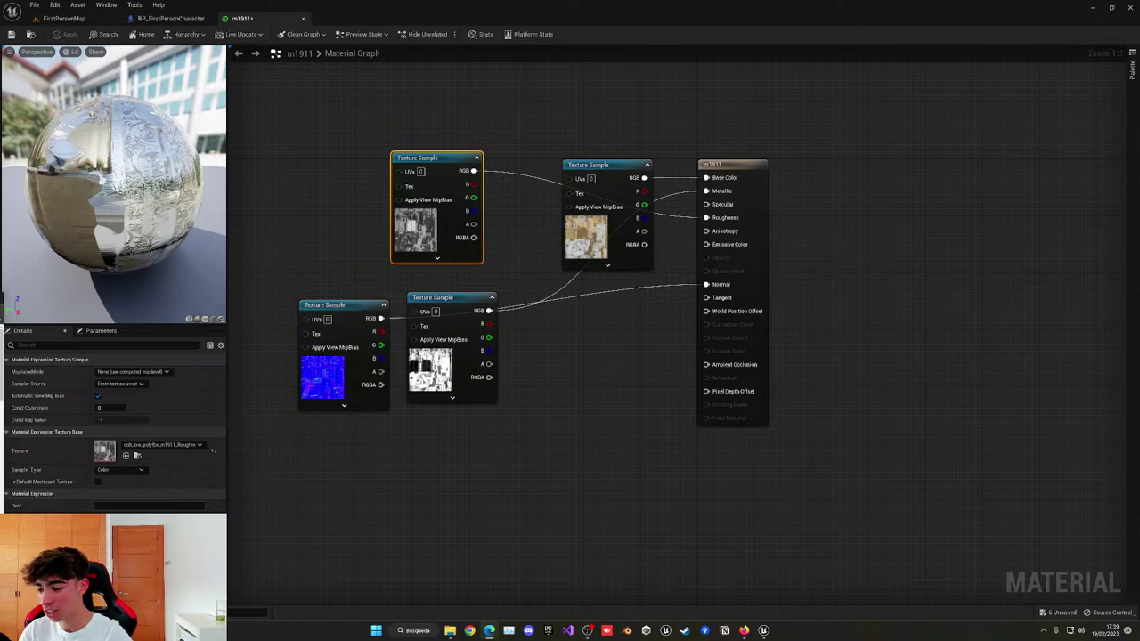
# Open the colt_low_polyfbx static mesh from the FirstPersonMap level, inspect the textured pistol, and close the mesh editor.
pyautogui.moveTo(523, 468); pyautogui.dragTo(662, 474, button='right')
pyautogui.click(64, 19)
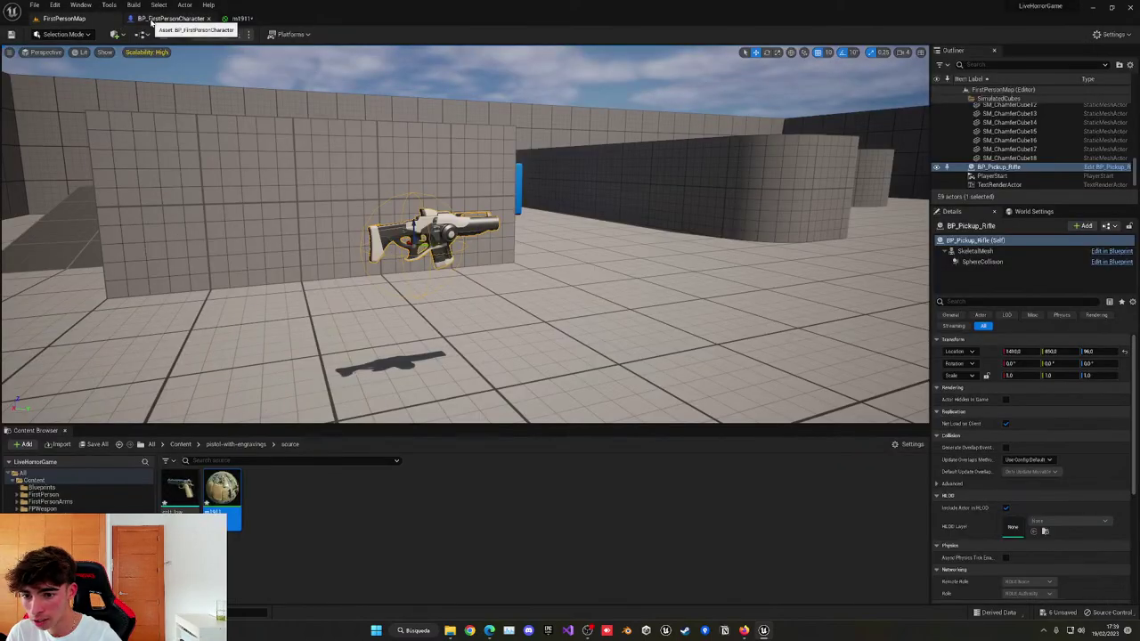
pyautogui.doubleClick(183, 509)
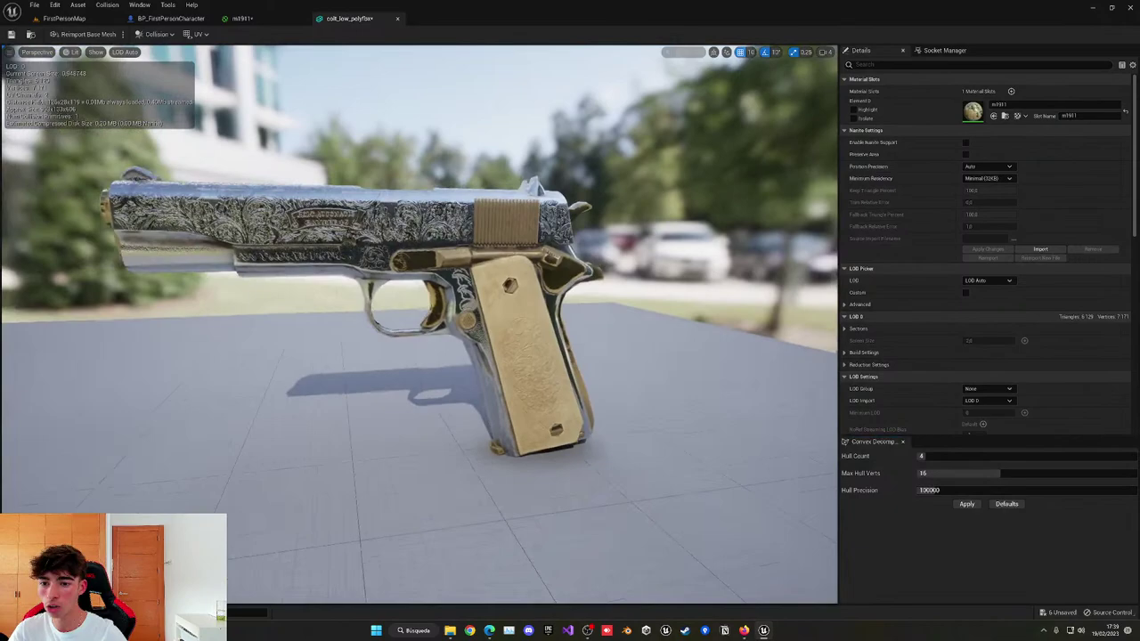
pyautogui.moveTo(521, 266); pyautogui.dragTo(606, 266, button='right')
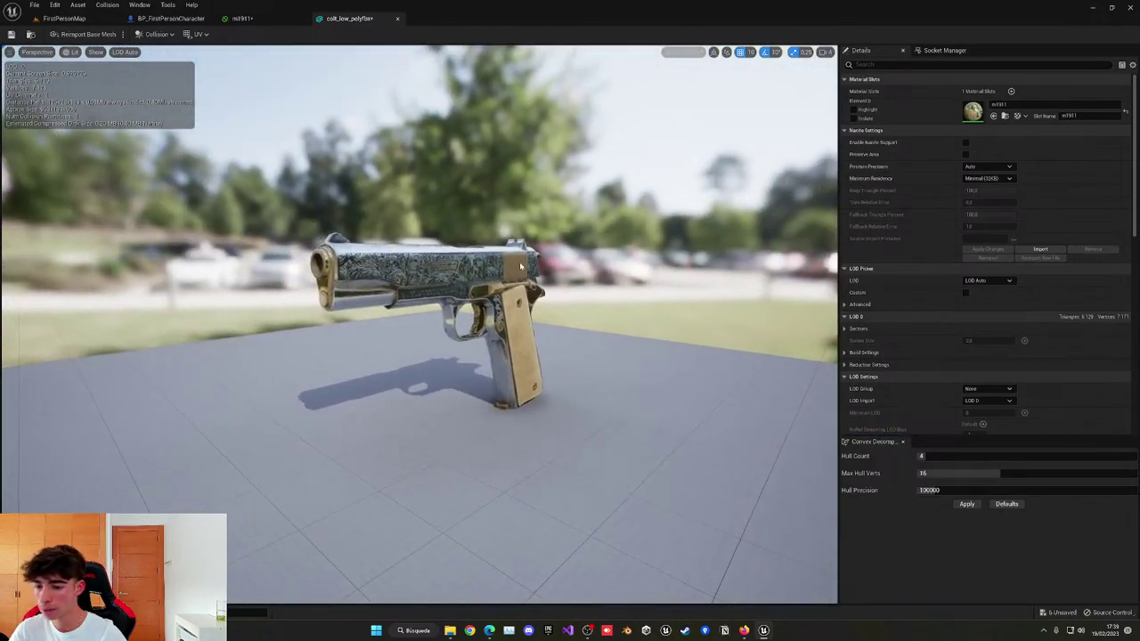
pyautogui.middleClick(362, 23)
# Look at the viewport of BP_FirstPersonCharacter and return to the FirstPersonMap level.
pyautogui.click(198, 19)
pyautogui.click(197, 51)
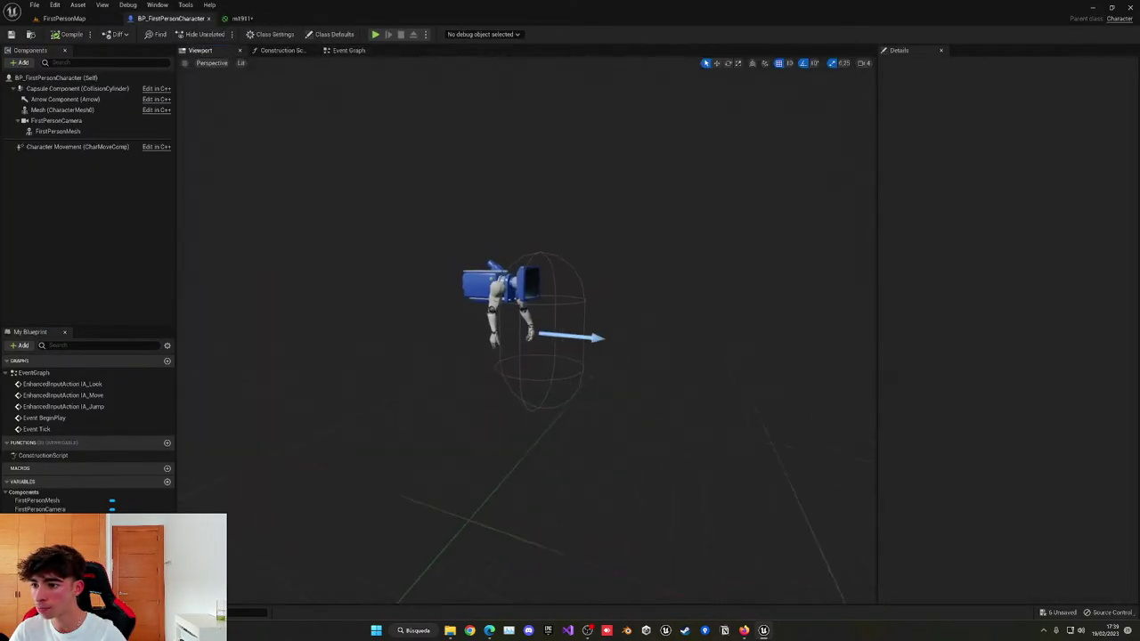
pyautogui.click(63, 19)
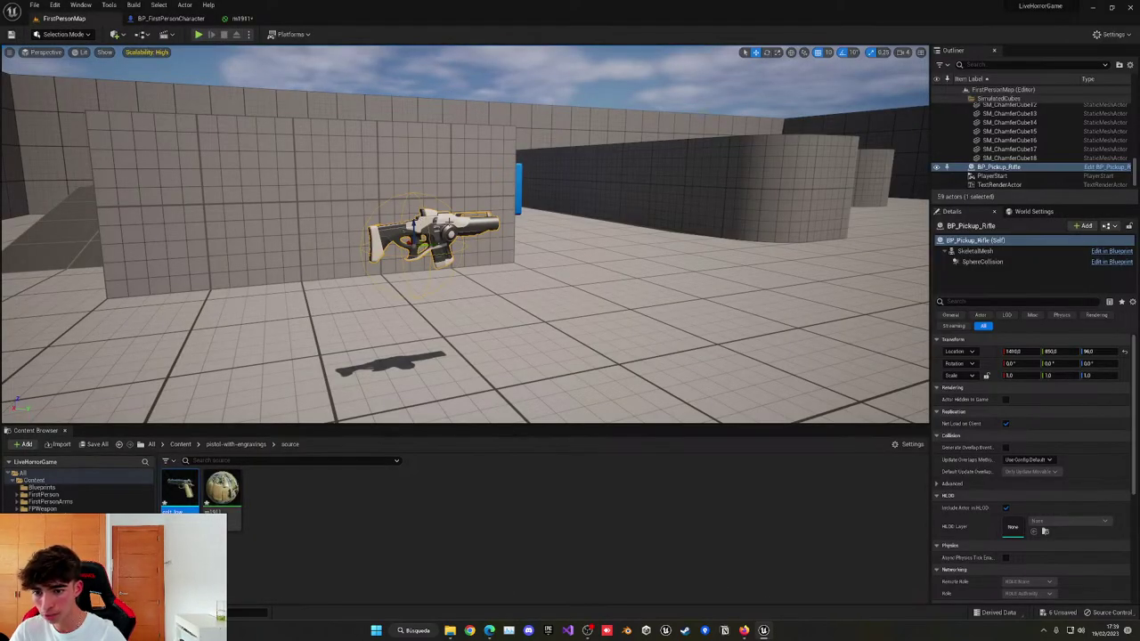
# Open the BP_Pickup_Rifle blueprint in its viewport and check the mesh assets available for the SkeletalMesh component.
pyautogui.hotkey('ctrl', 'e')
pyautogui.click(201, 51)
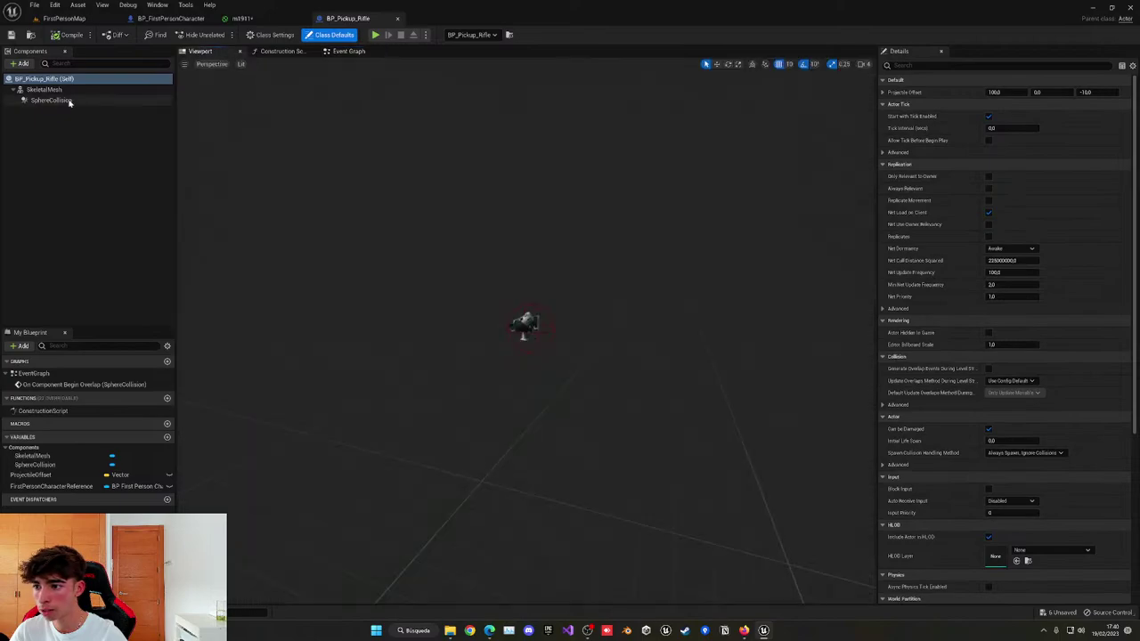
pyautogui.click(44, 89)
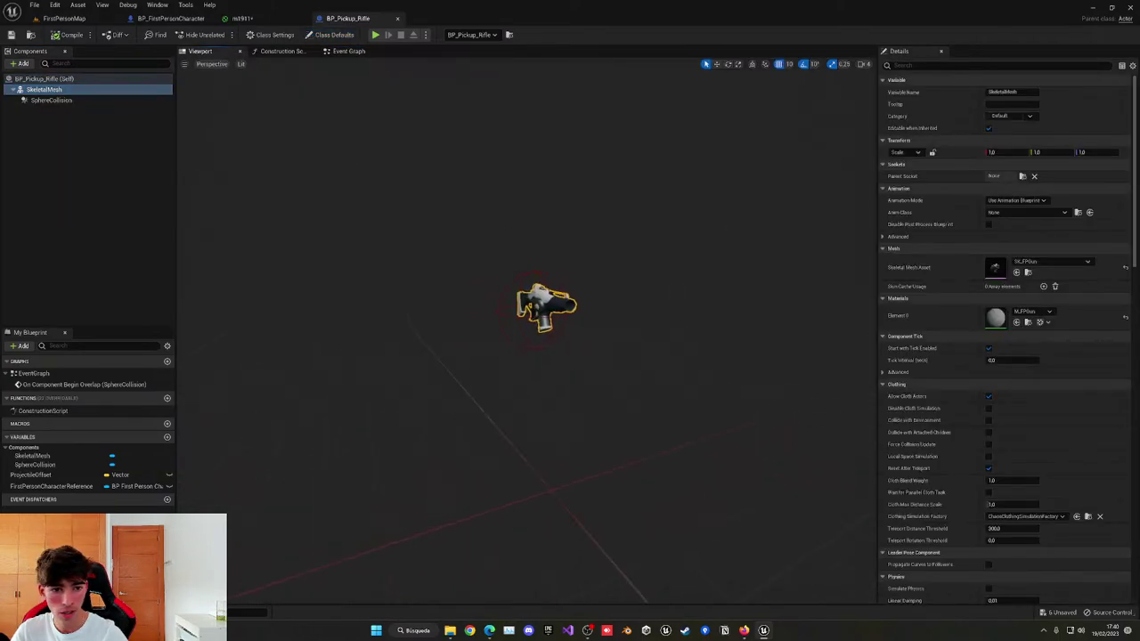
pyautogui.click(1072, 264)
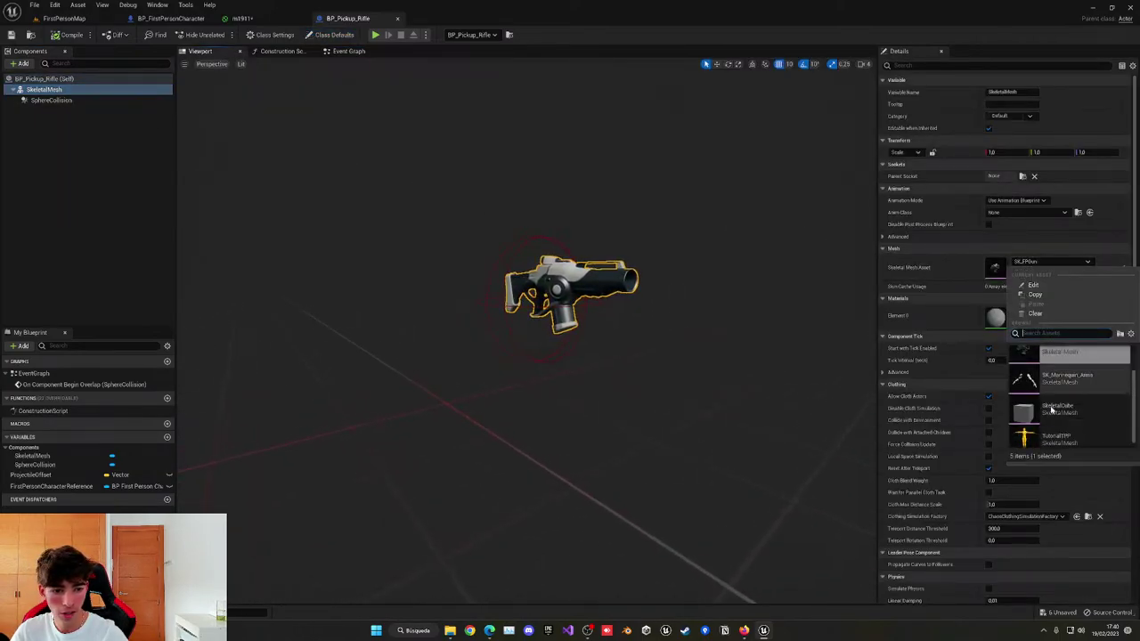
pyautogui.click(1060, 390)
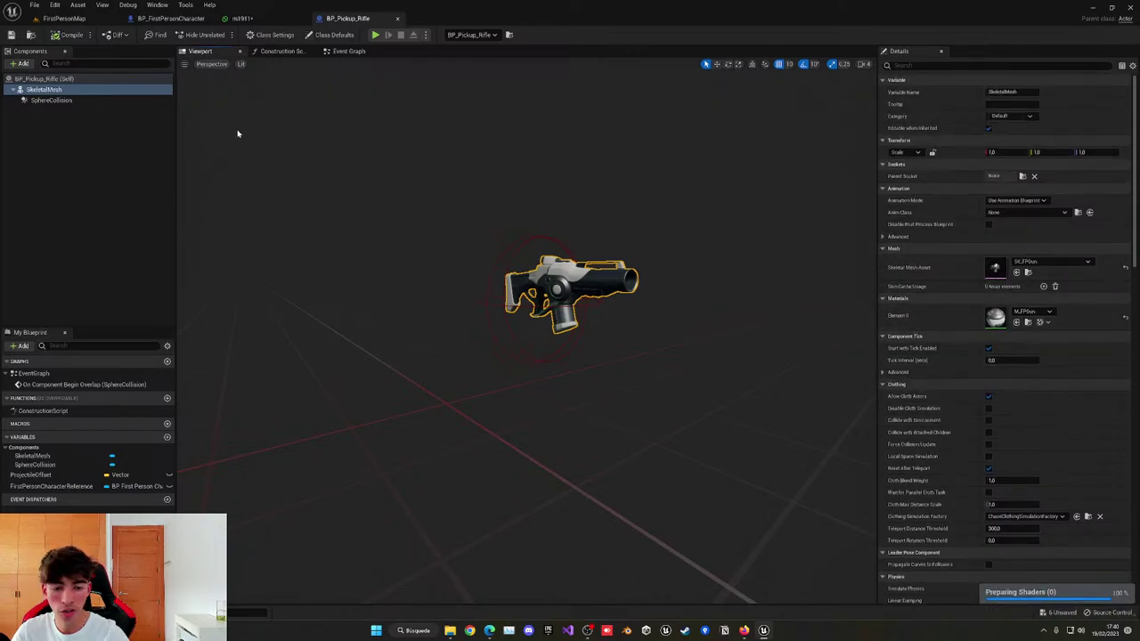
# Add a Static Mesh component using colt_low_polyfbx under SkeletalMesh and name it Gun.
pyautogui.click(24, 64)
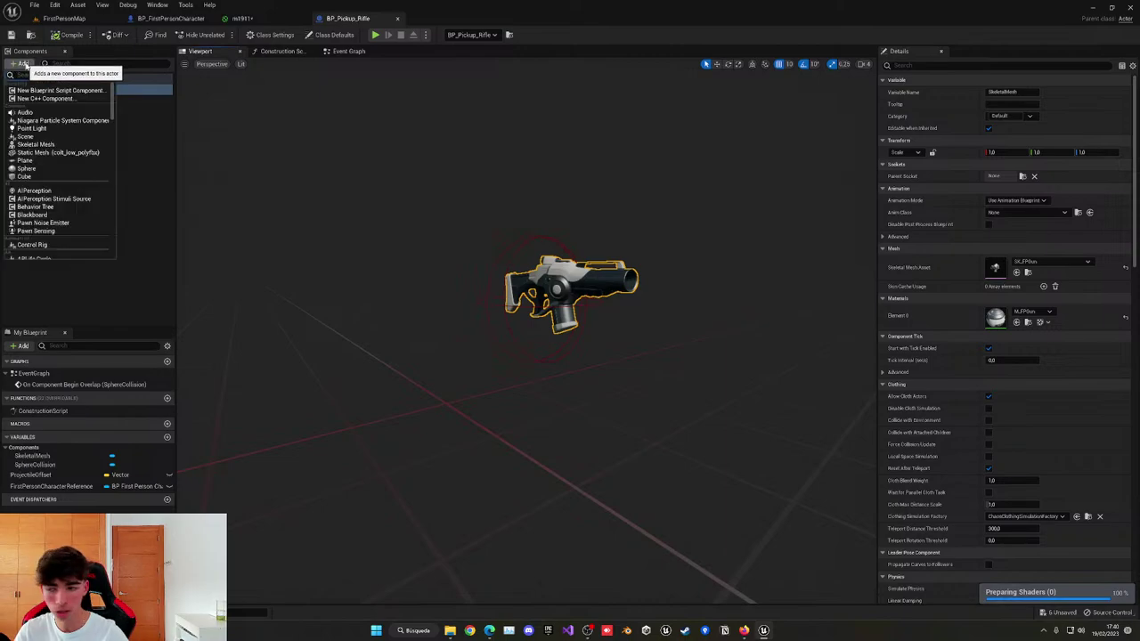
pyautogui.write('stat')
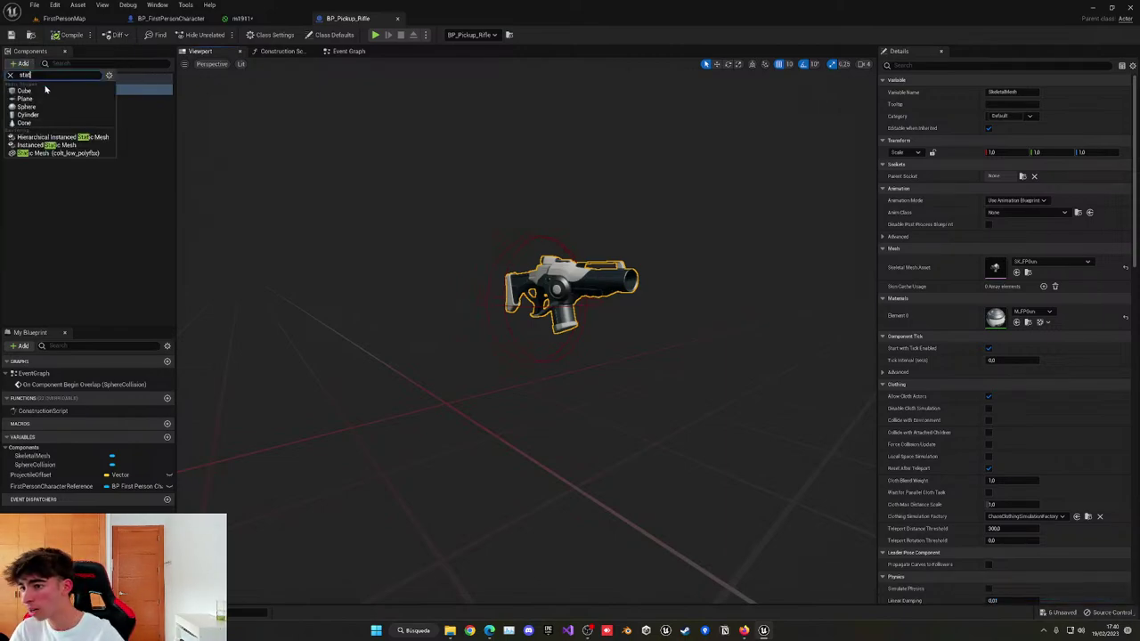
pyautogui.click(53, 151)
pyautogui.write('Gun')
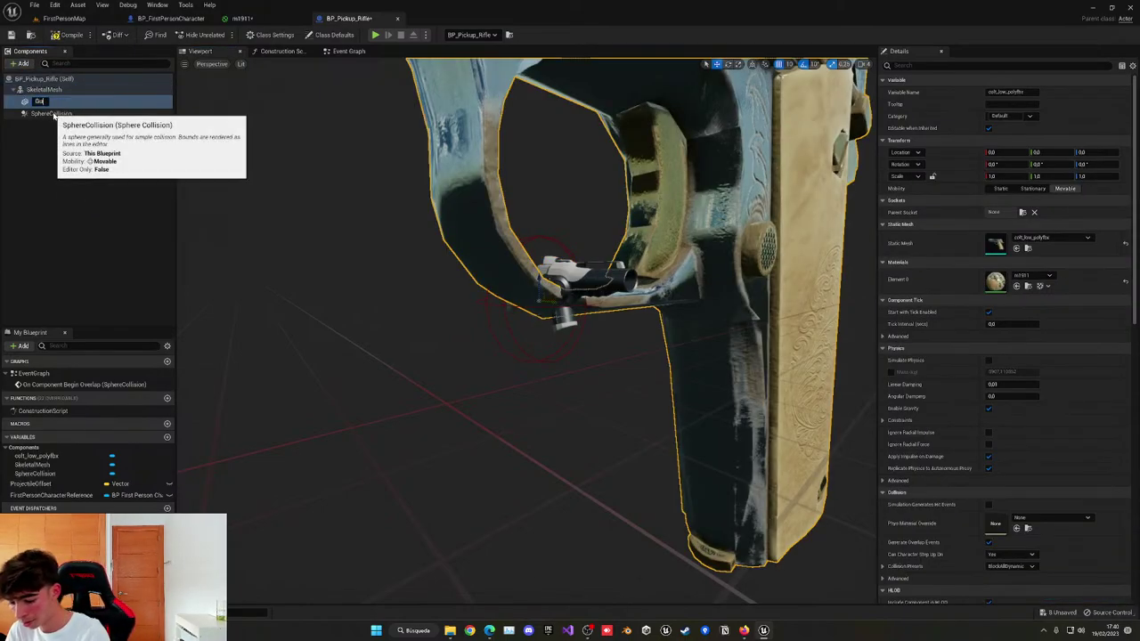
pyautogui.press('Return')
# Turn off scale snapping and scale the Gun component down uniformly to about 0.03 so it roughly matches the rifle's size.
pyautogui.moveTo(511, 219); pyautogui.dragTo(587, 227, button='right')
pyautogui.moveTo(587, 307)
pyautogui.mouseDown(button='right')
pyautogui.moveTo(499, 310)
pyautogui.moveTo(576, 312)
pyautogui.mouseUp(button='right')
pyautogui.press('r')
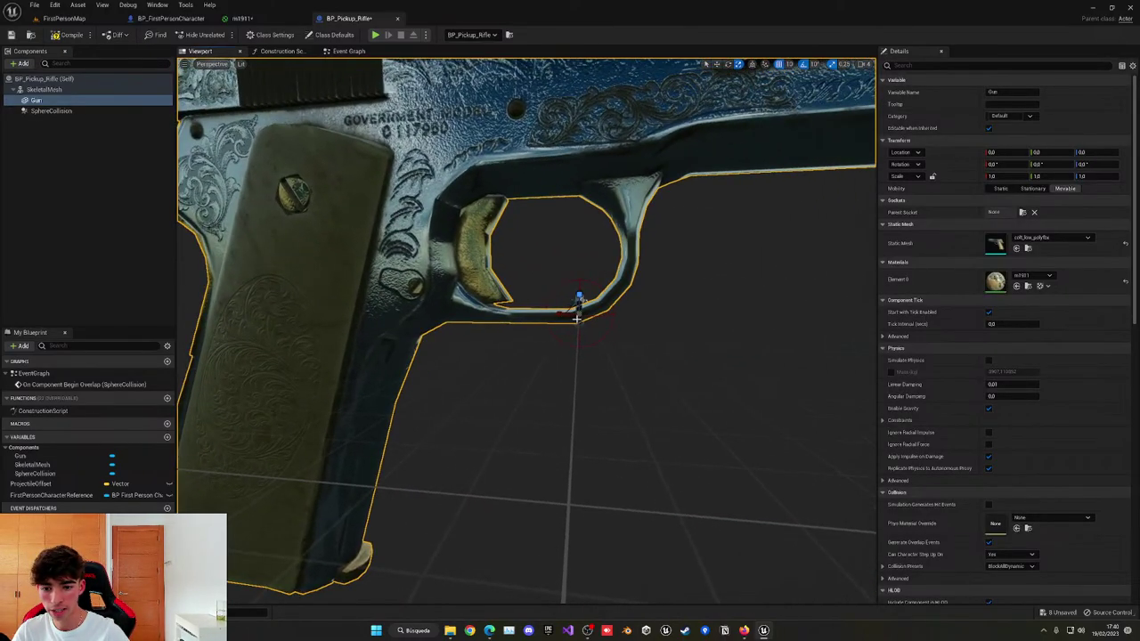
pyautogui.moveTo(579, 312)
pyautogui.mouseDown()
pyautogui.moveTo(592, 287)
pyautogui.moveTo(570, 330)
pyautogui.moveTo(580, 319)
pyautogui.mouseUp()
pyautogui.press('w')
pyautogui.moveTo(579, 319); pyautogui.dragTo(627, 296, button='right')
pyautogui.click(842, 65)
pyautogui.click(832, 65)
pyautogui.moveTo(739, 152); pyautogui.dragTo(712, 192, button='right')
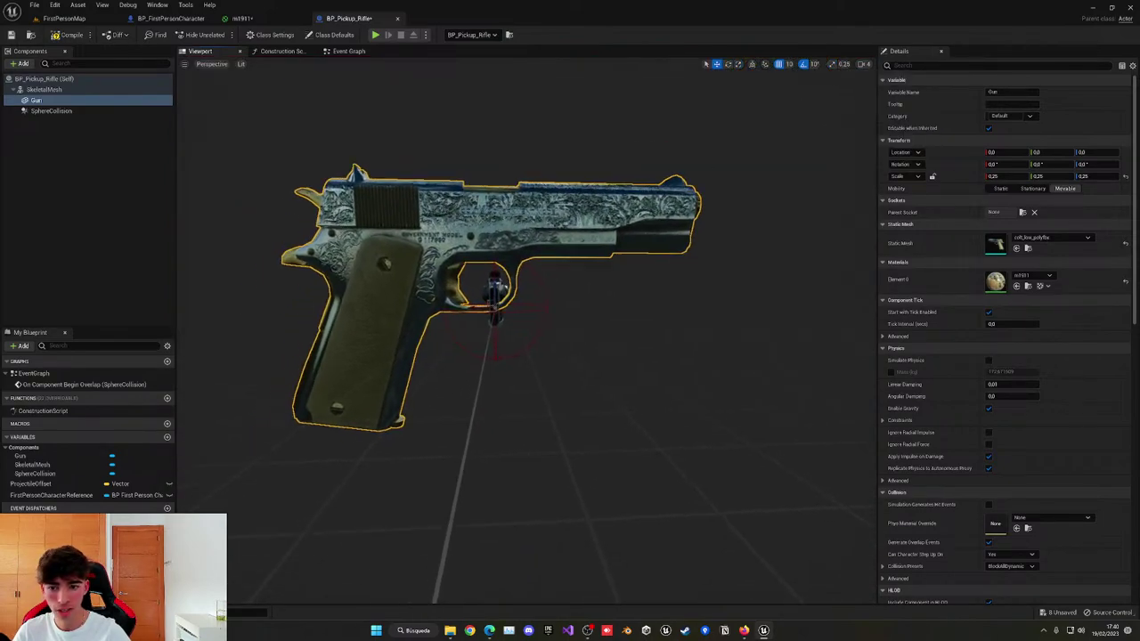
pyautogui.moveTo(494, 309); pyautogui.dragTo(481, 309)
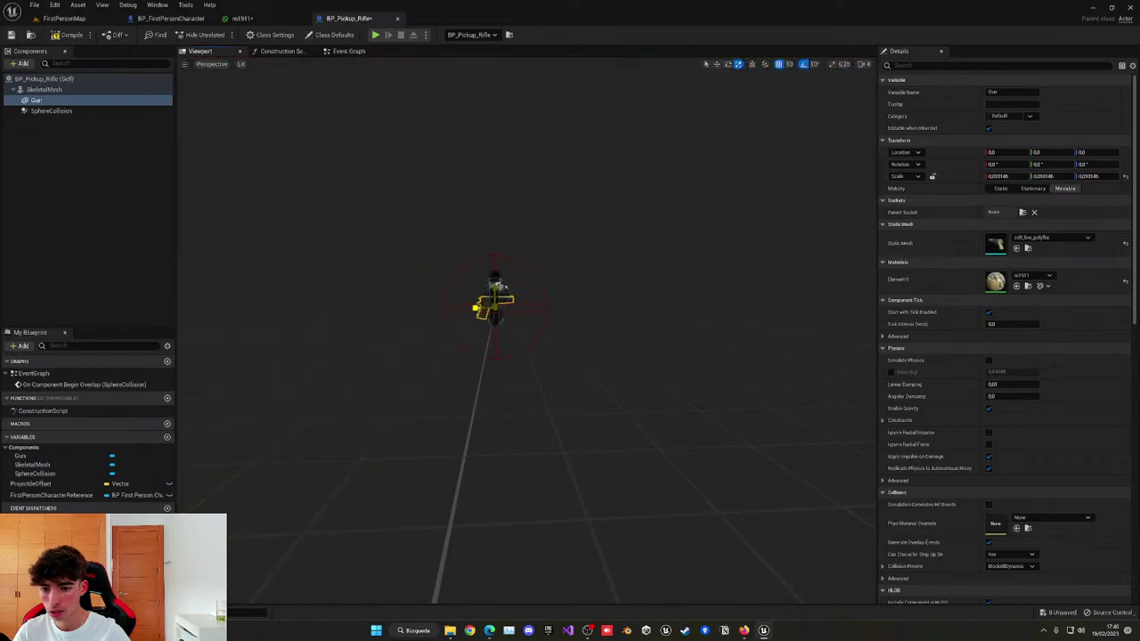
# Scale the Gun component uniformly to about 0.055 and rotate it -90° about Z to line up with the rifle.
pyautogui.press('w')
pyautogui.moveTo(545, 376); pyautogui.dragTo(409, 374, button='right')
pyautogui.press('e')
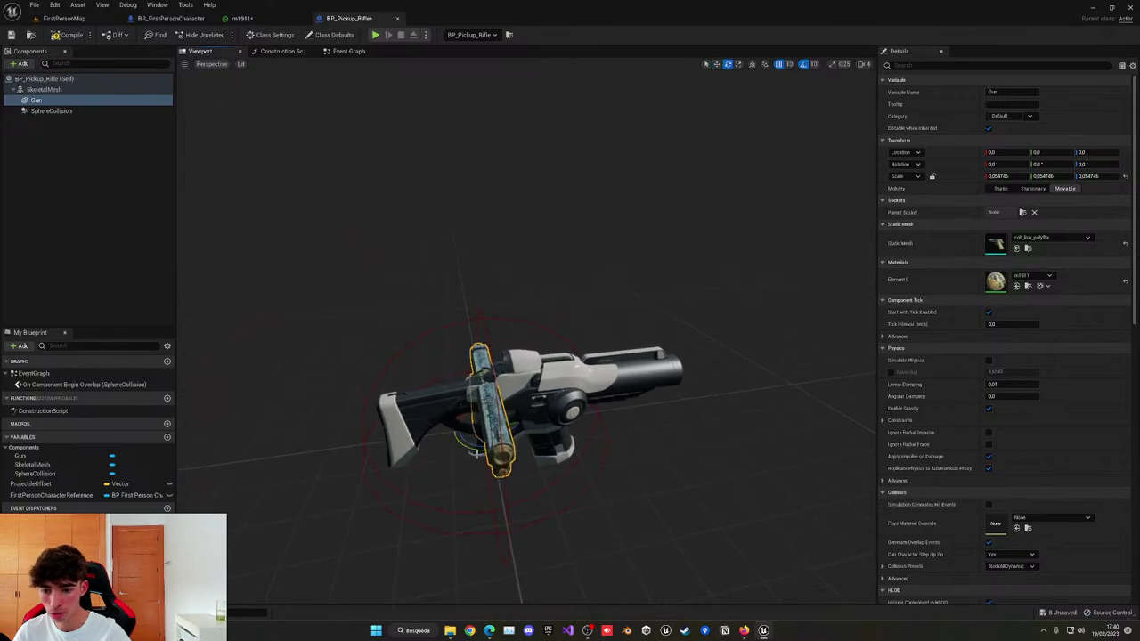
pyautogui.moveTo(486, 444); pyautogui.dragTo(443, 438)
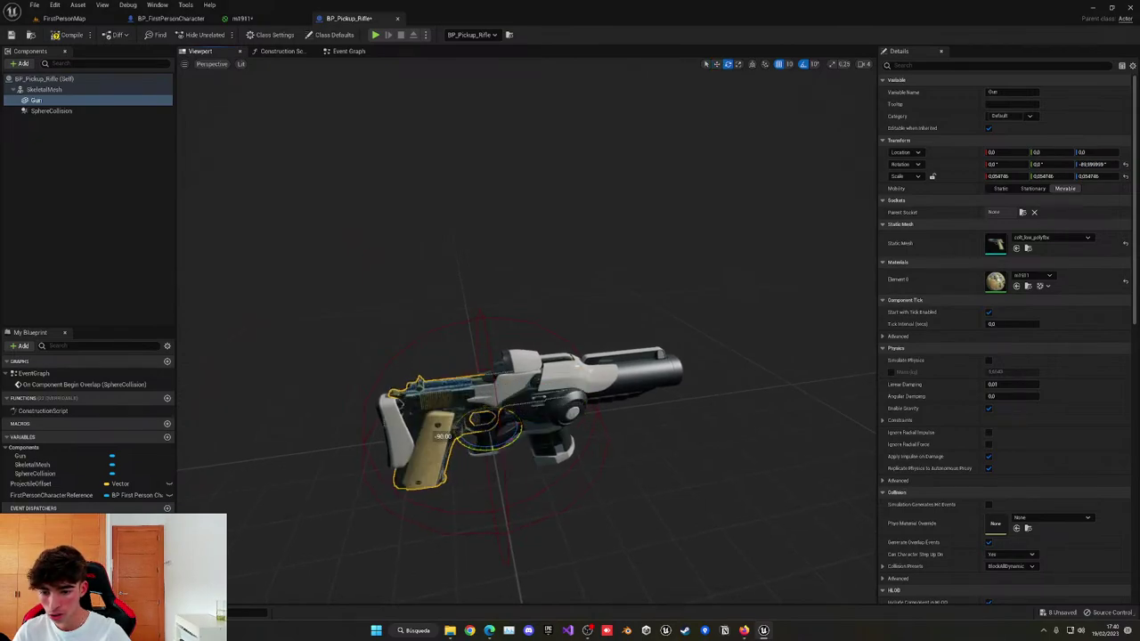
# Hide the SkeletalMesh rifle component by turning off its Visible rendering property.
pyautogui.click(52, 110)
pyautogui.click(45, 89)
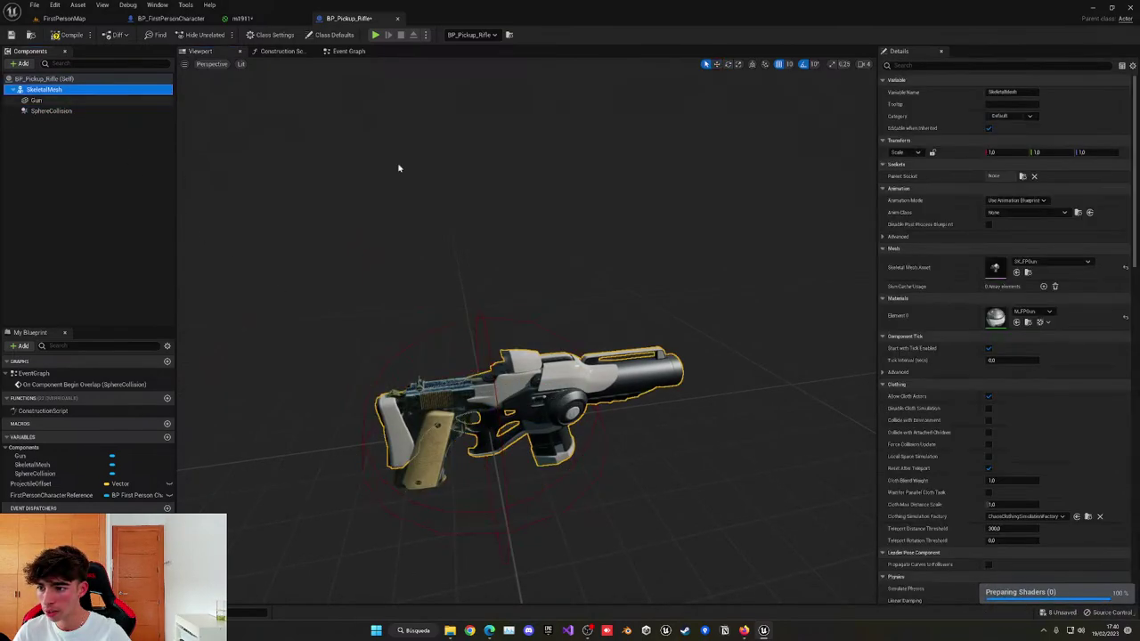
pyautogui.click(925, 64)
pyautogui.write('visi')
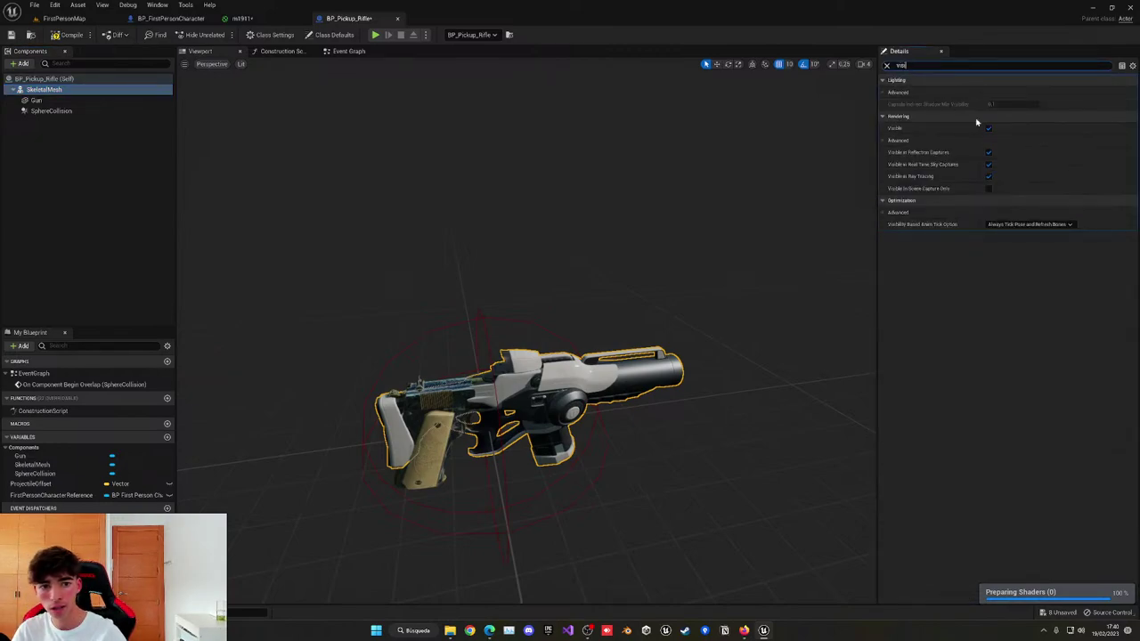
pyautogui.click(987, 127)
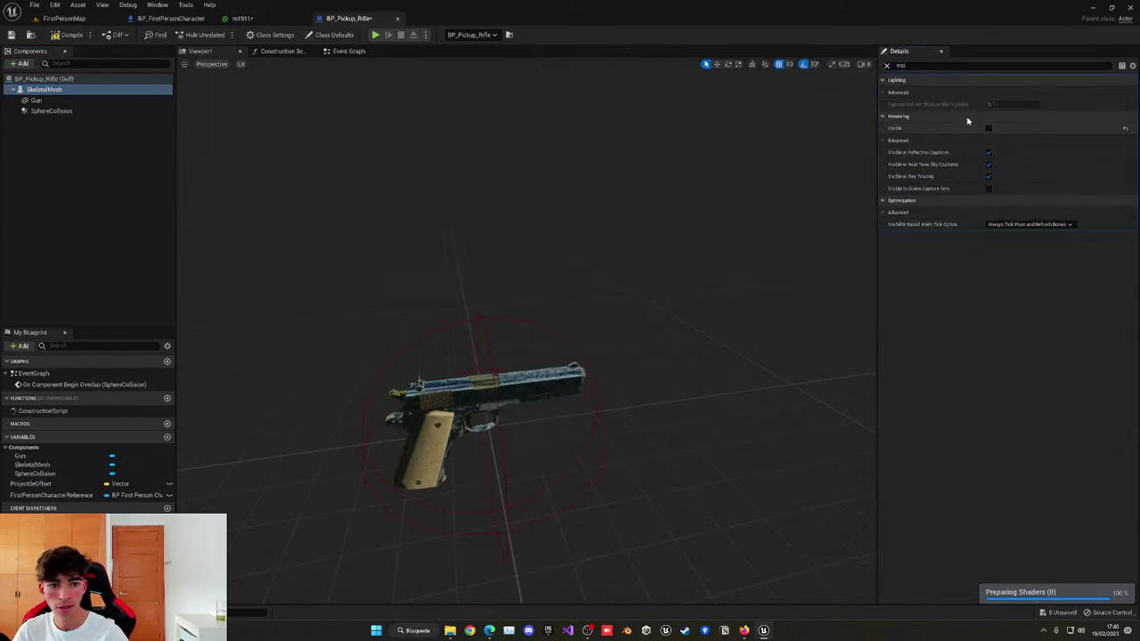
pyautogui.click(886, 66)
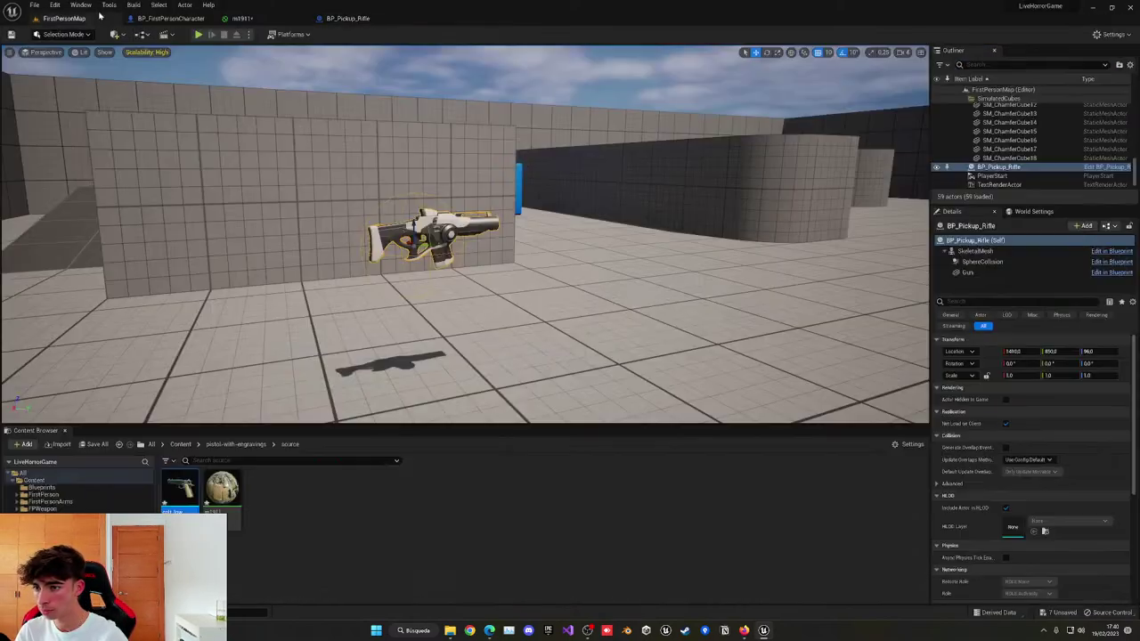
# Play-test FirstPersonMap, walk to the weapon pickup to check which gun the character holds, and end the session.
pyautogui.click(64, 18)
pyautogui.hotkey('alt', 'p')
pyautogui.press('w')
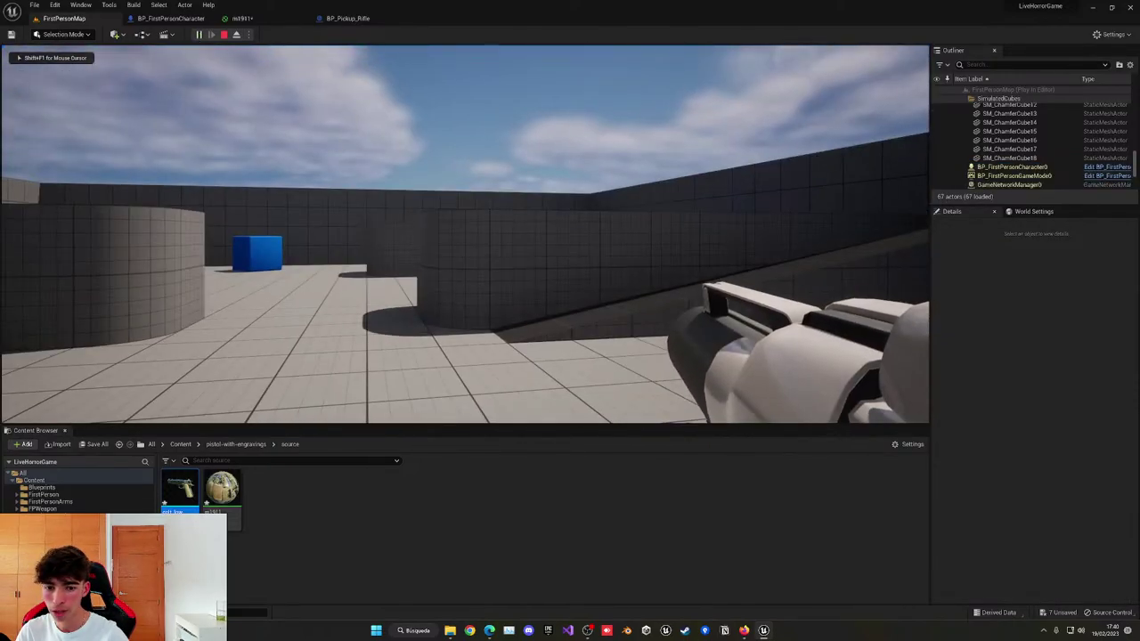
pyautogui.press('w')
pyautogui.press('Escape')
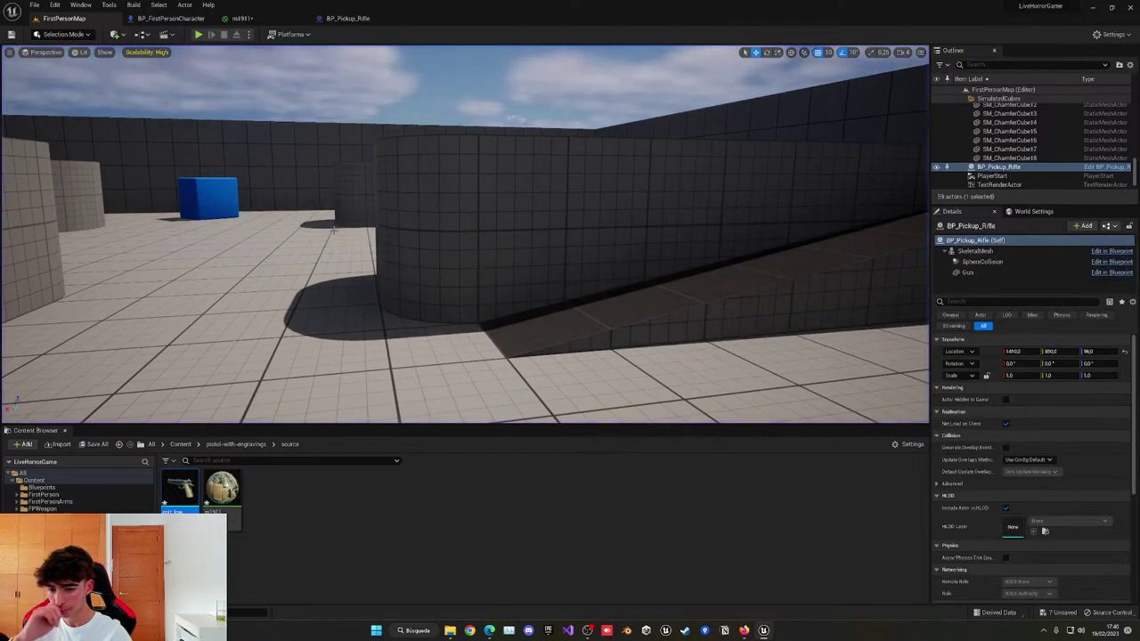
# Examine the BP_Pickup_Rifle event graph, including the Add BP Weapon Component node and the First Person Character Reference setter.
pyautogui.click(181, 444)
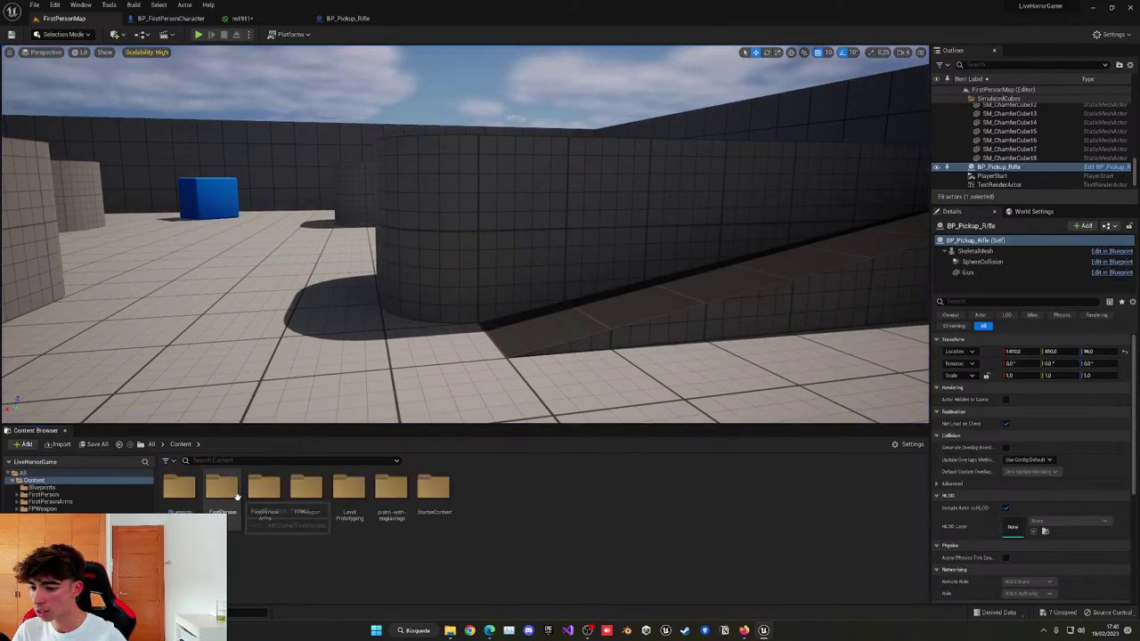
pyautogui.doubleClick(166, 510)
pyautogui.click(185, 445)
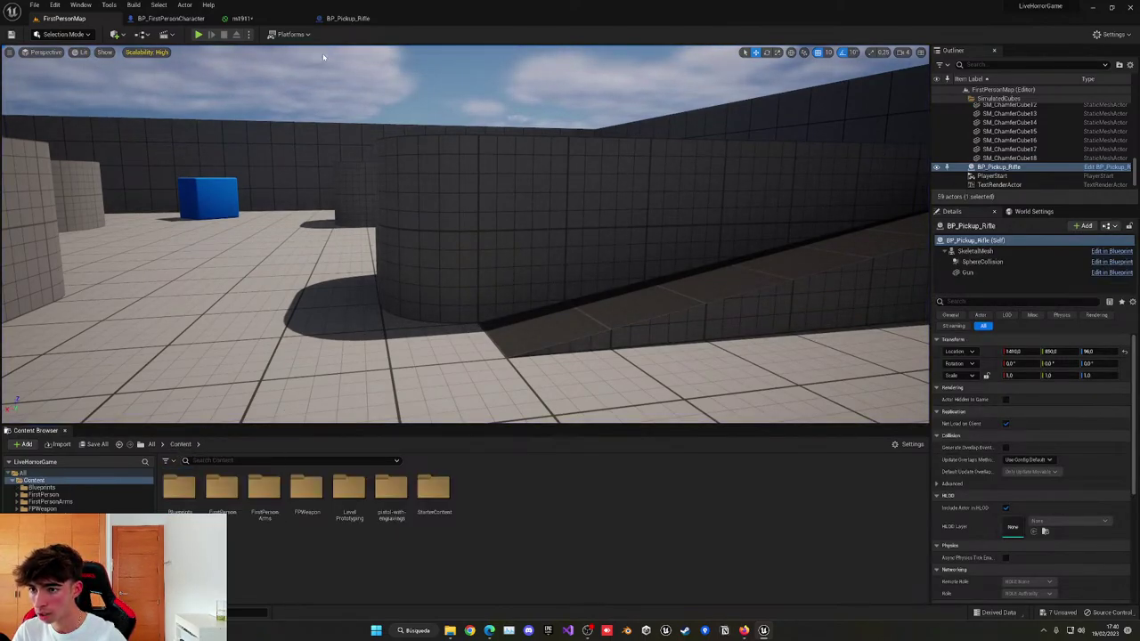
pyautogui.click(349, 18)
pyautogui.click(348, 50)
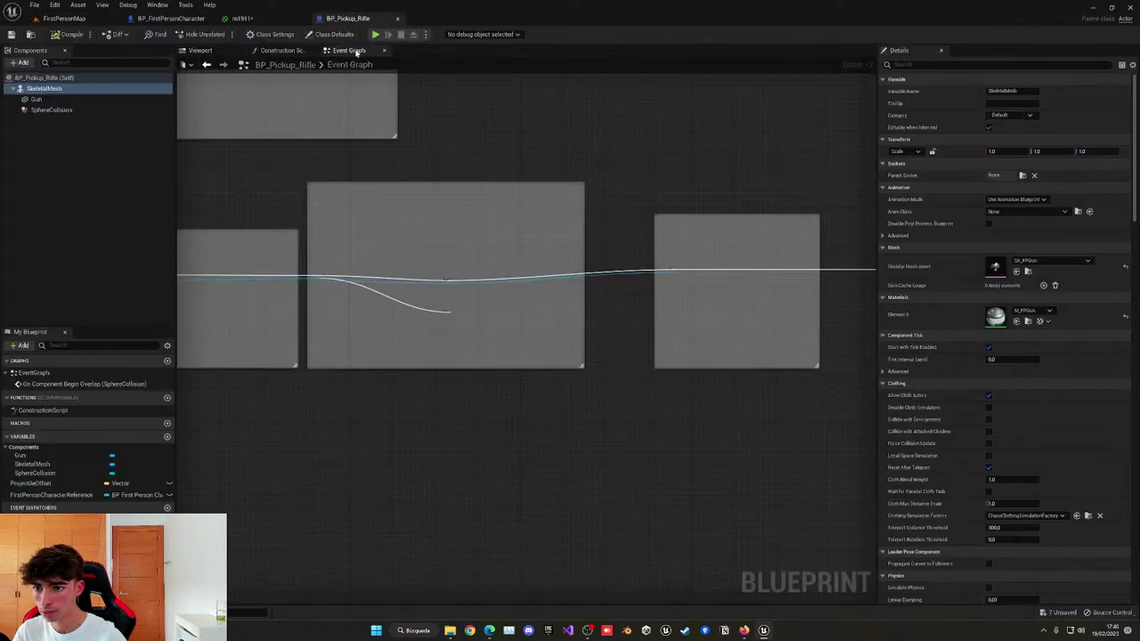
pyautogui.moveTo(522, 251); pyautogui.dragTo(443, 253, button='right')
pyautogui.moveTo(577, 255); pyautogui.dragTo(396, 252, button='right')
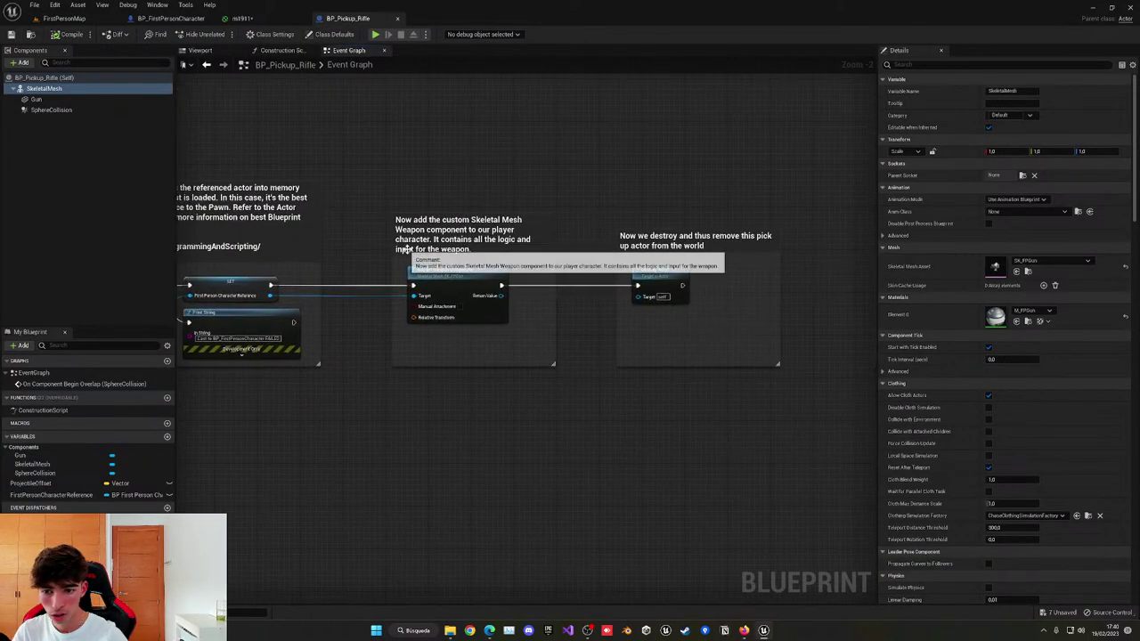
pyautogui.click(459, 283)
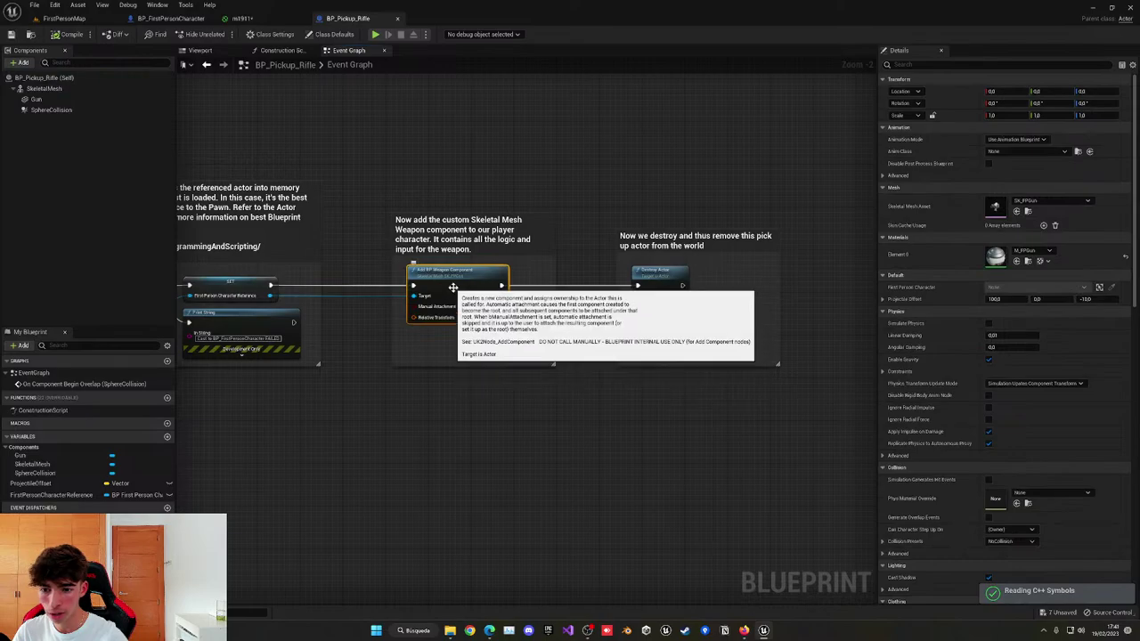
pyautogui.moveTo(465, 358); pyautogui.dragTo(638, 373, button='right')
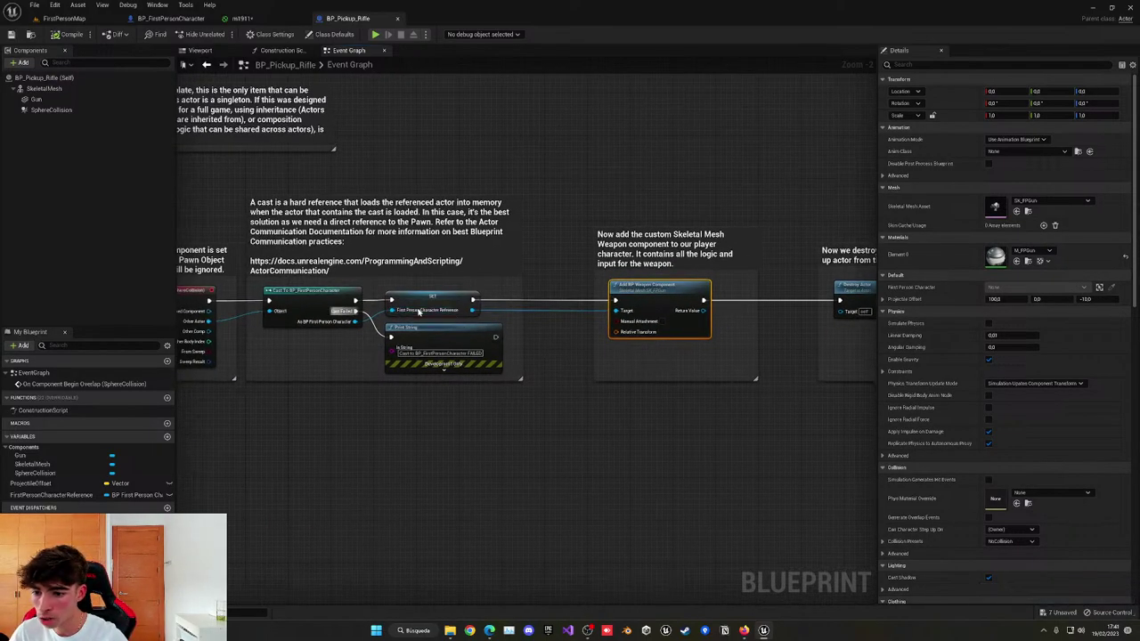
pyautogui.click(419, 311)
pyautogui.moveTo(583, 402)
pyautogui.mouseDown(button='right')
pyautogui.moveTo(558, 393)
pyautogui.moveTo(585, 387)
pyautogui.mouseUp(button='right')
# Open the BP_Weapon_Component blueprint from the Content/FirstPerson/Blueprints folder.
pyautogui.click(64, 17)
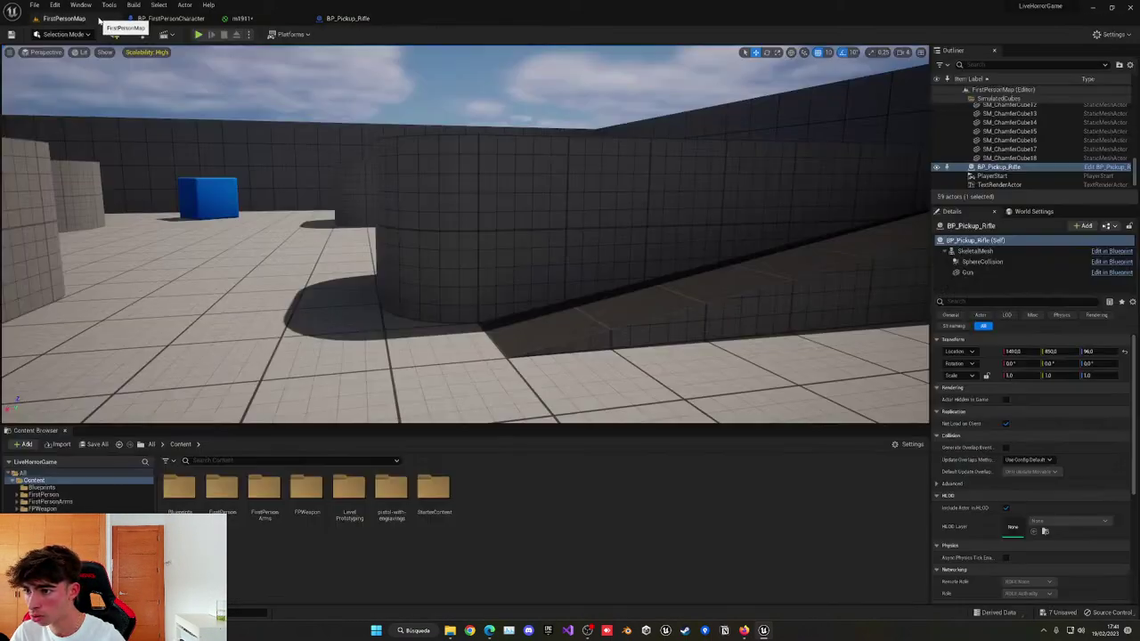
pyautogui.doubleClick(223, 488)
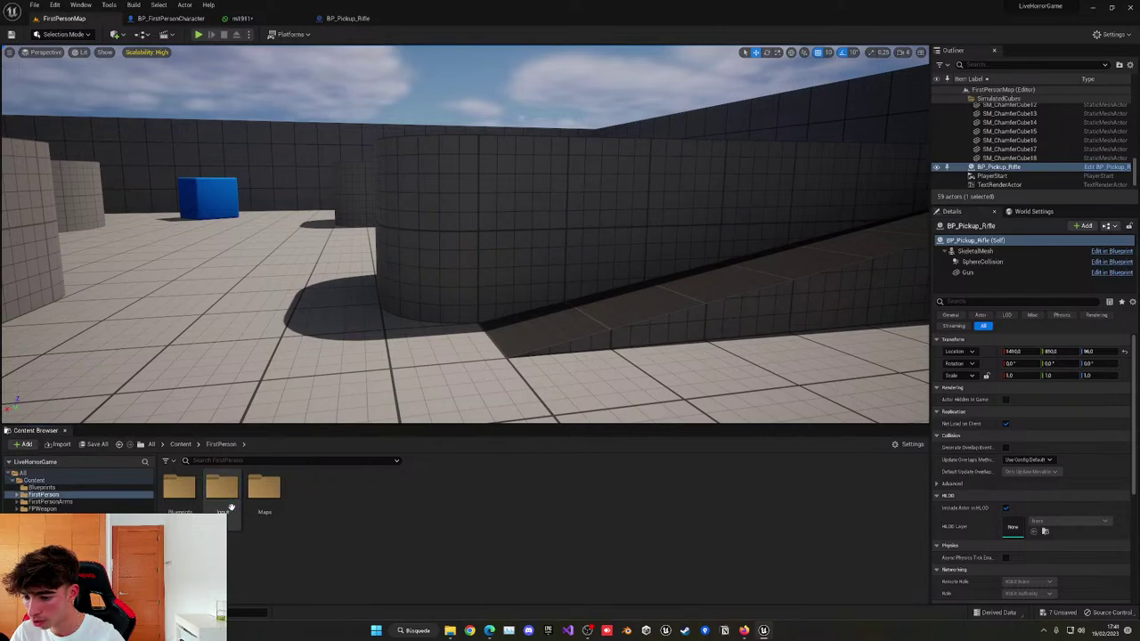
pyautogui.doubleClick(180, 488)
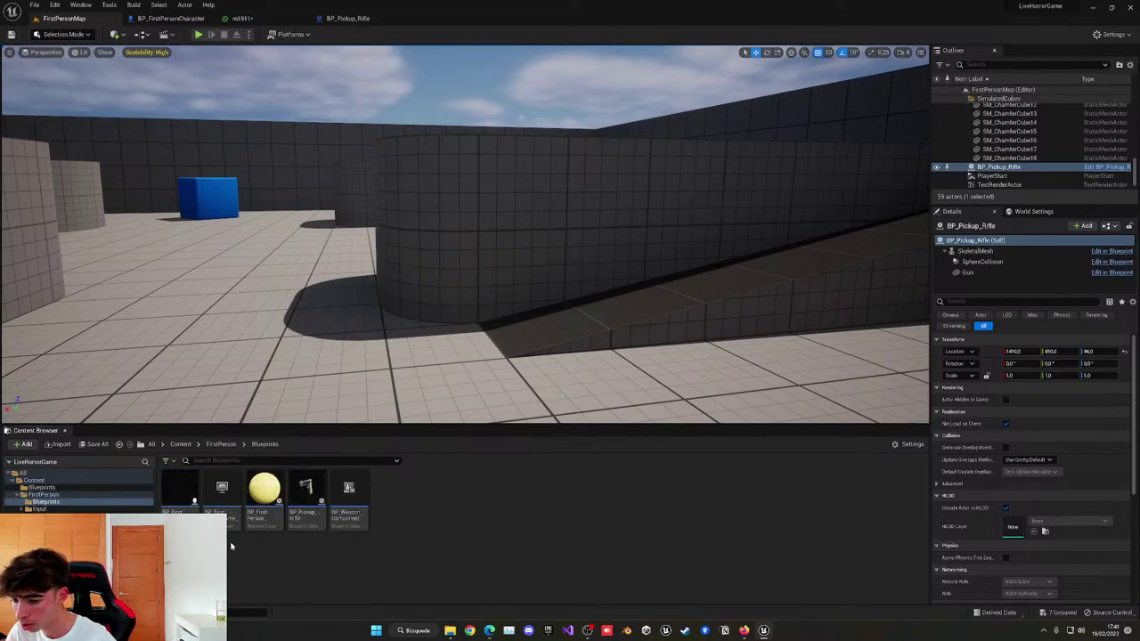
pyautogui.click(350, 517)
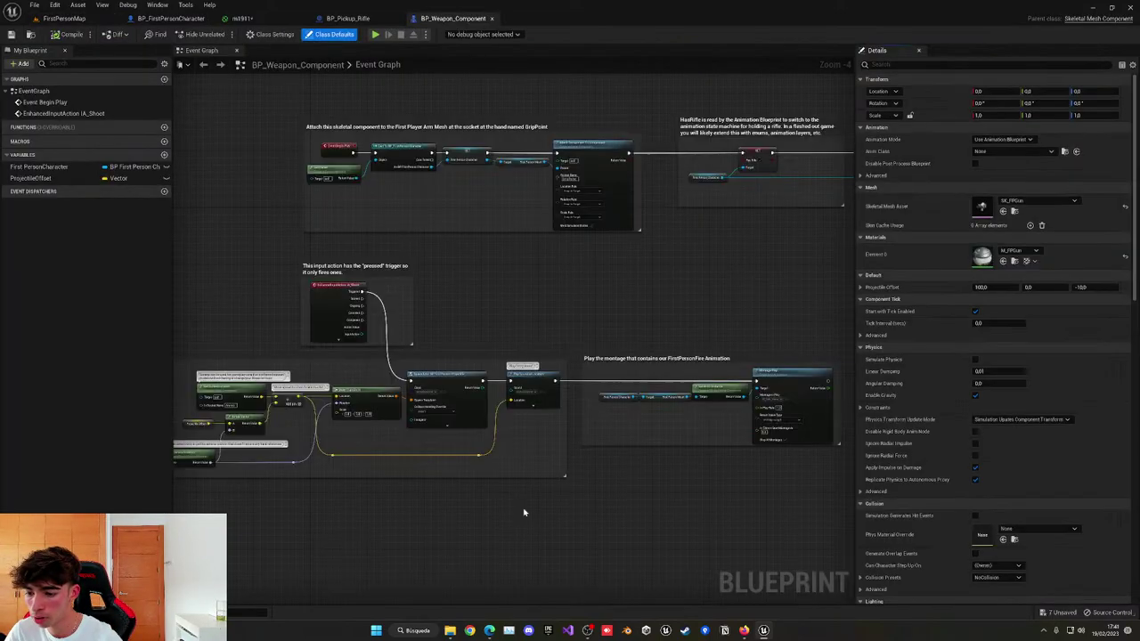
# Examine the BP_Weapon_Component event graph, covering the GripPoint attachment, projectile spawn logic and fire montage nodes.
pyautogui.scroll(2, 535, 251)
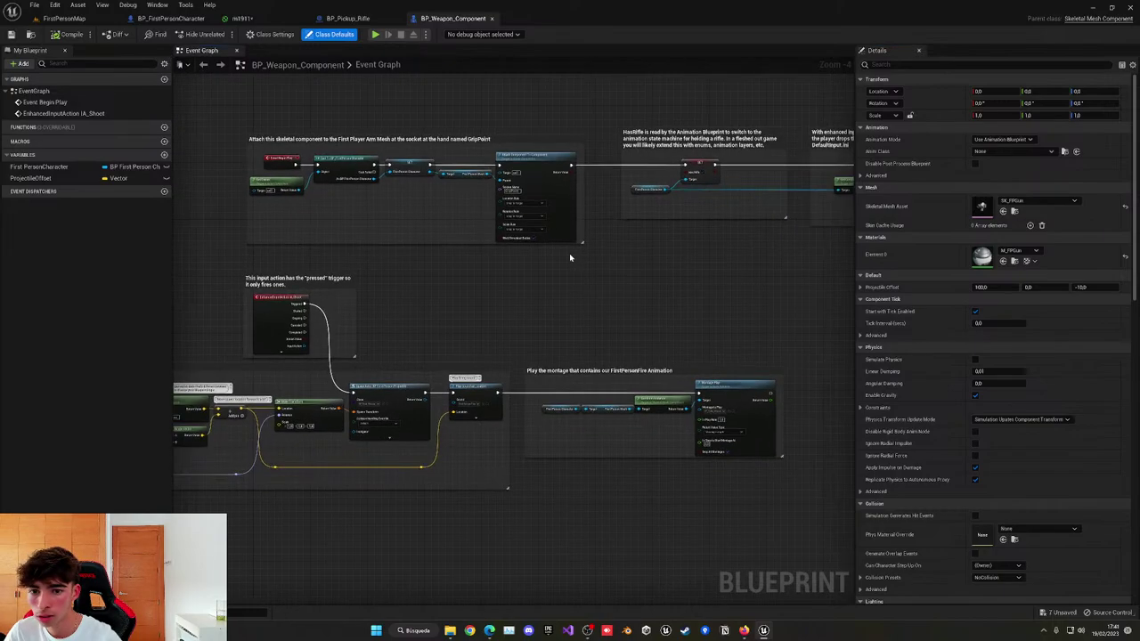
pyautogui.scroll(3, 545, 240)
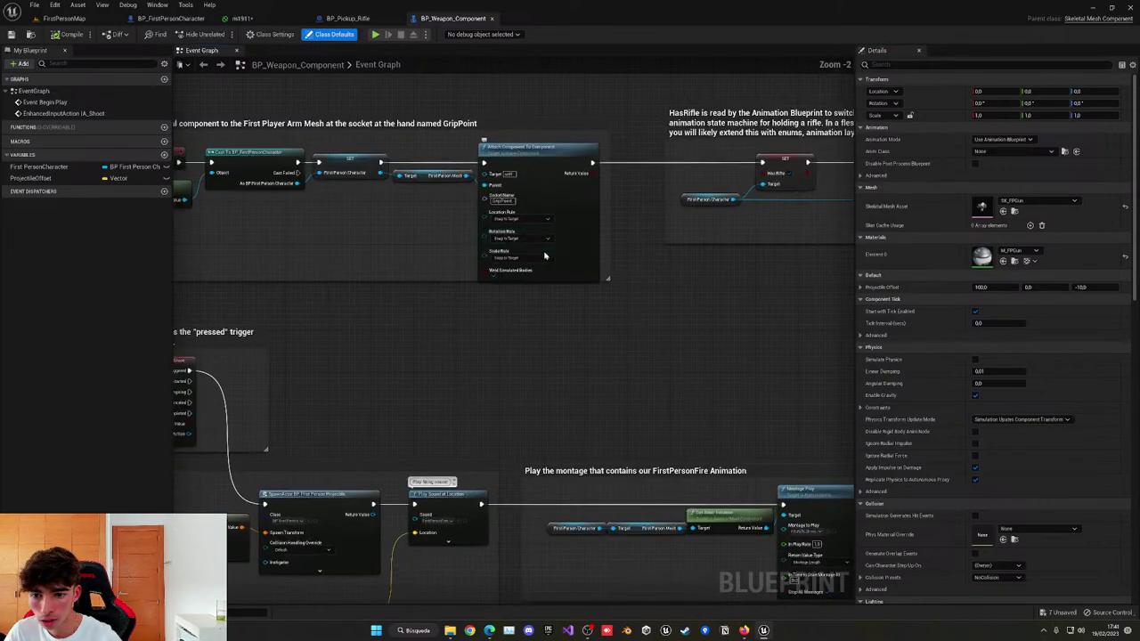
pyautogui.scroll(-1, 562, 192)
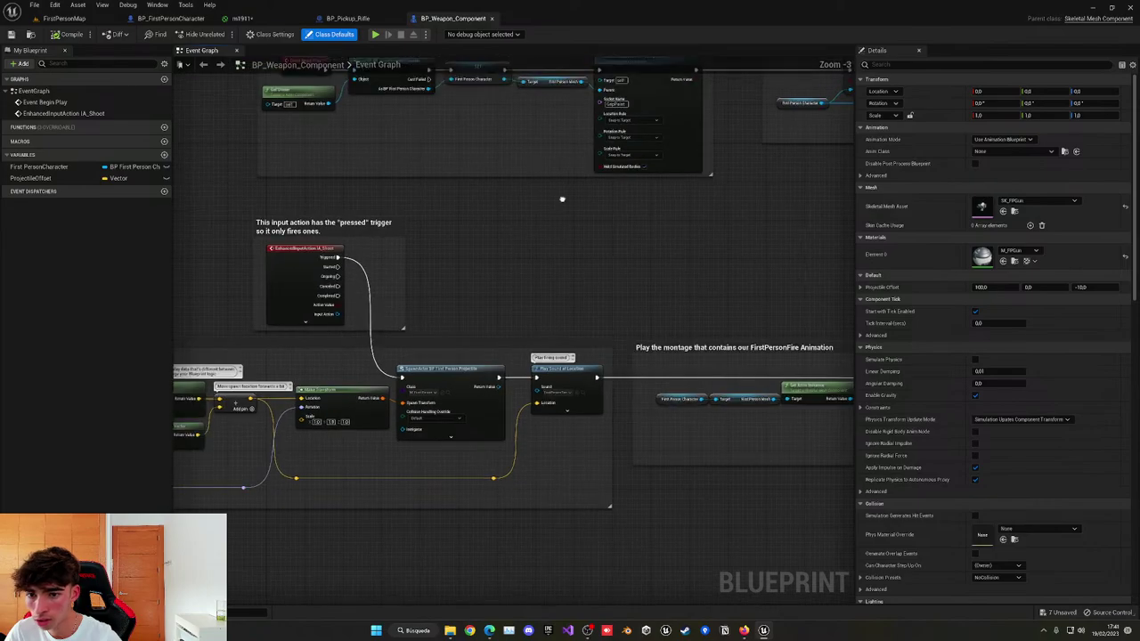
pyautogui.moveTo(563, 191); pyautogui.dragTo(464, 283, button='right')
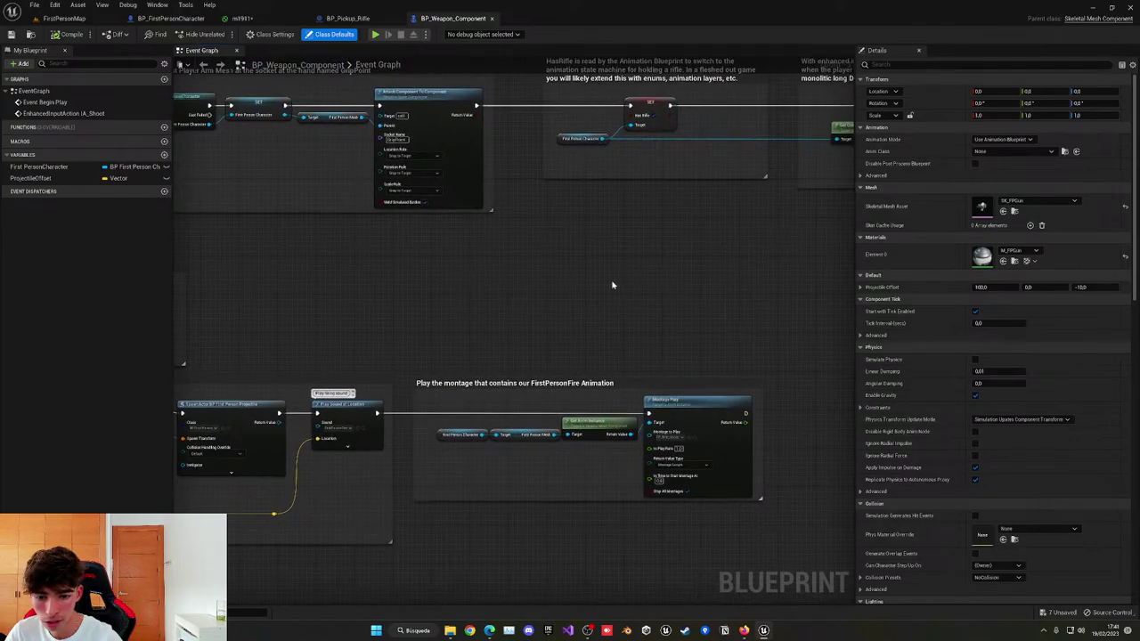
pyautogui.moveTo(657, 271); pyautogui.dragTo(418, 351, button='right')
pyautogui.moveTo(605, 293); pyautogui.dragTo(575, 263, button='right')
pyautogui.scroll(-3, 576, 261)
pyautogui.moveTo(324, 336); pyautogui.dragTo(567, 252, button='right')
pyautogui.scroll(4, 482, 249)
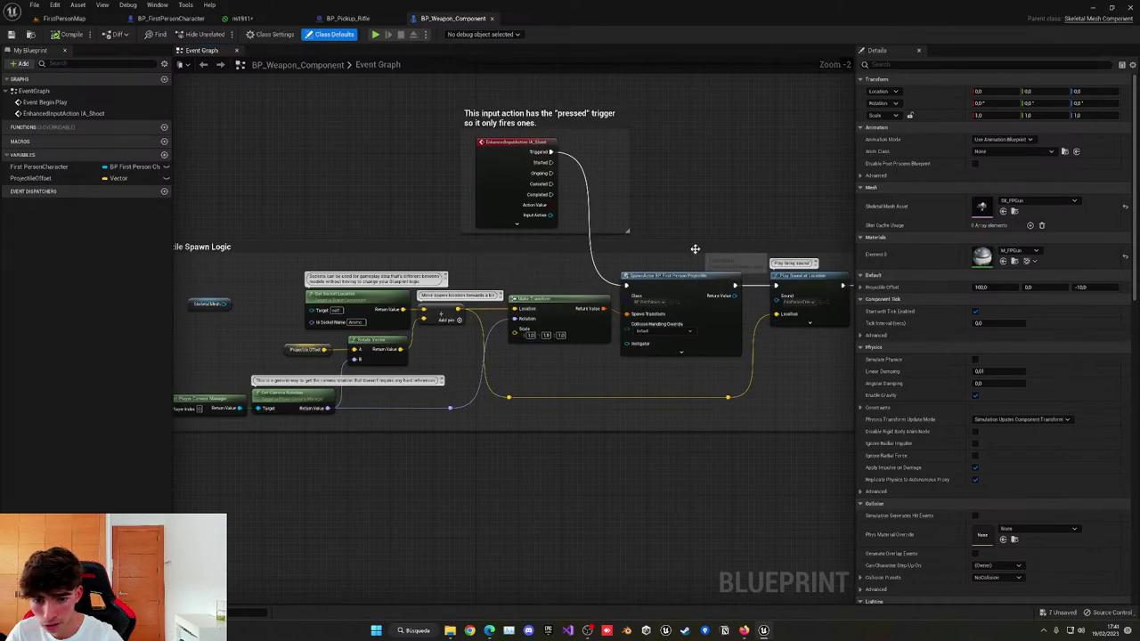
pyautogui.moveTo(695, 248); pyautogui.dragTo(595, 290, button='right')
pyautogui.click(580, 306)
pyautogui.click(580, 306)
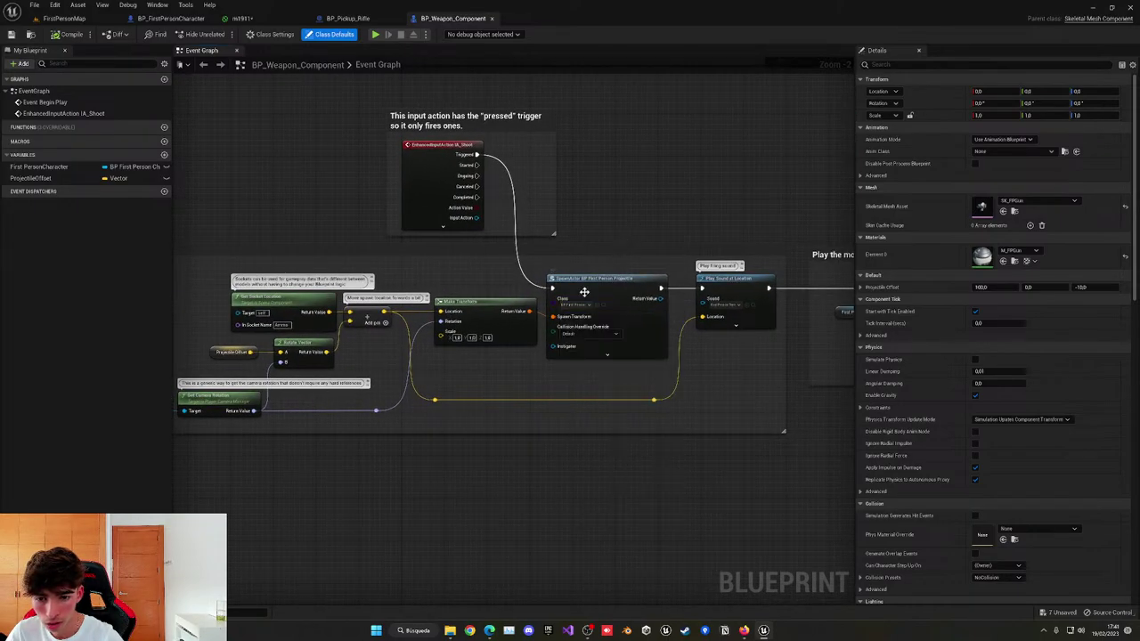
pyautogui.scroll(2, 581, 305)
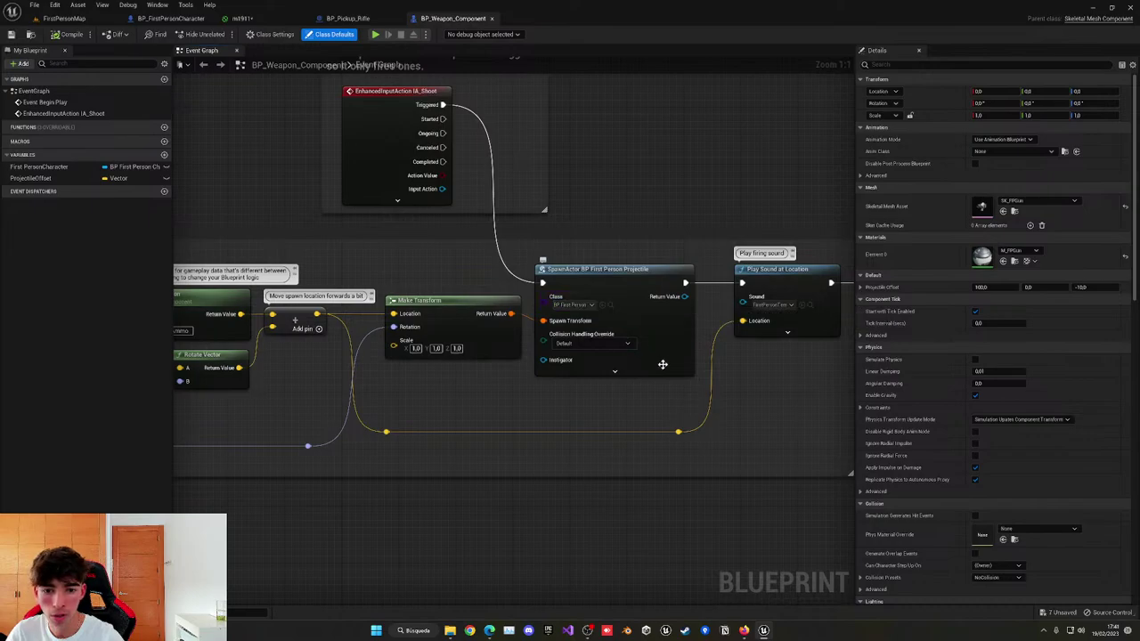
pyautogui.scroll(-5, 662, 364)
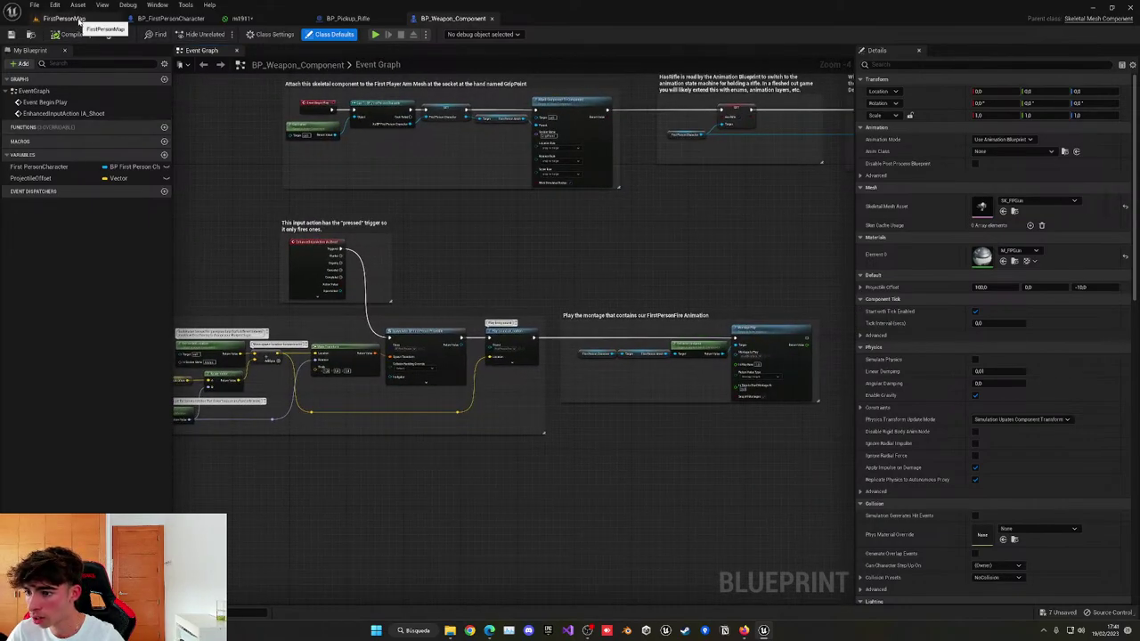
# Open BP_FirstPersonCharacter from the level's content and inspect its FirstPersonMesh, FirstPersonCamera and Mesh components.
pyautogui.click(79, 19)
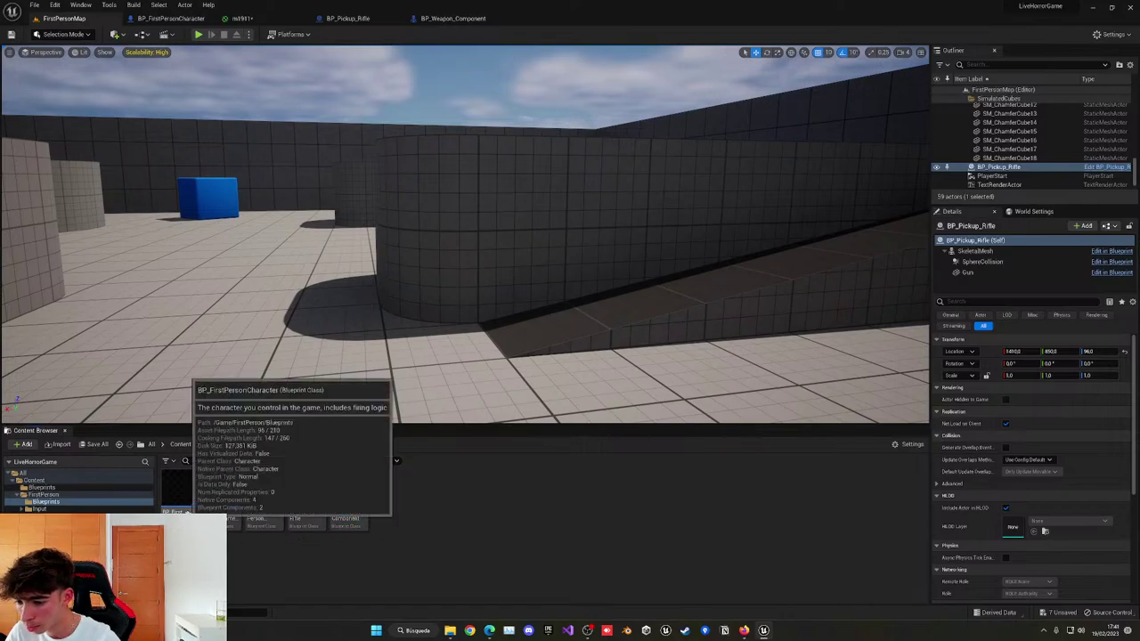
pyautogui.doubleClick(225, 521)
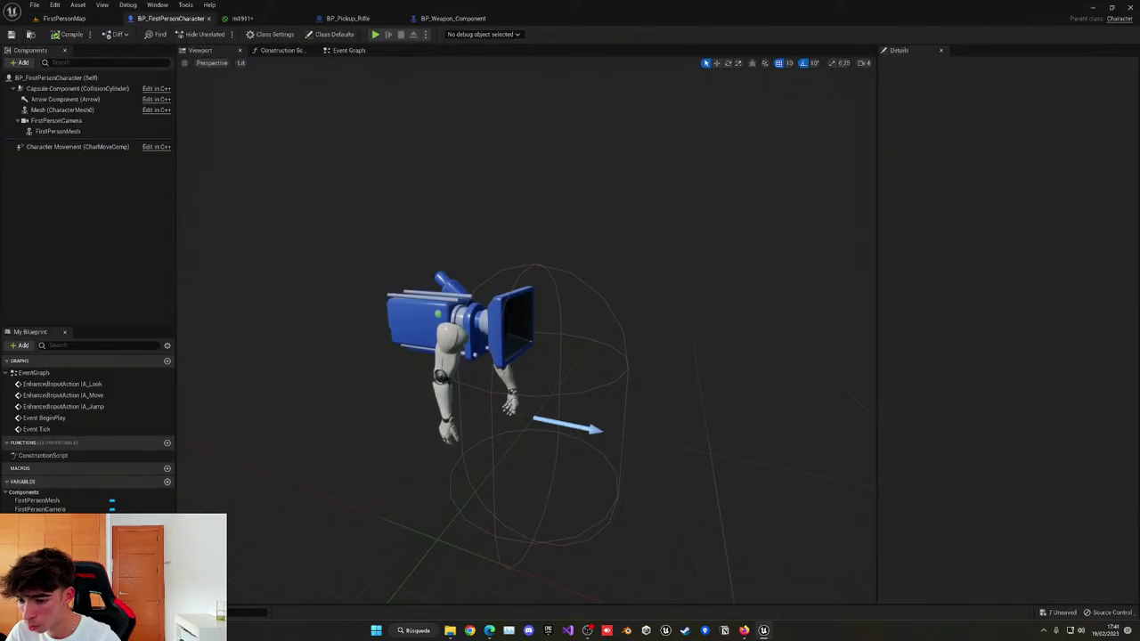
pyautogui.click(80, 131)
pyautogui.click(87, 123)
pyautogui.click(93, 132)
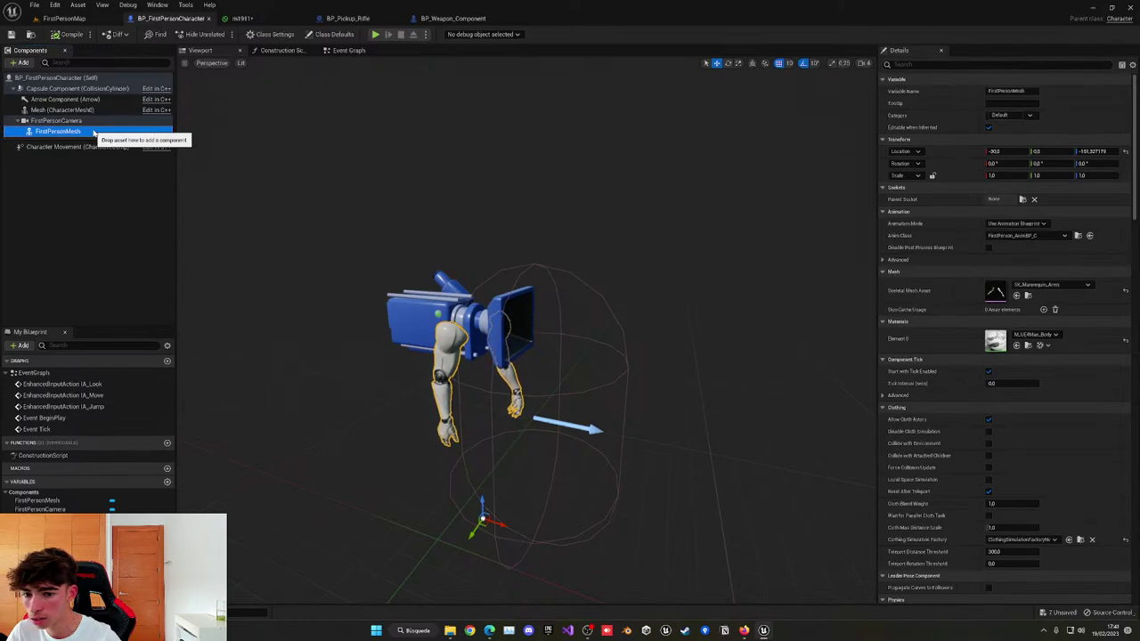
pyautogui.click(83, 122)
pyautogui.click(91, 131)
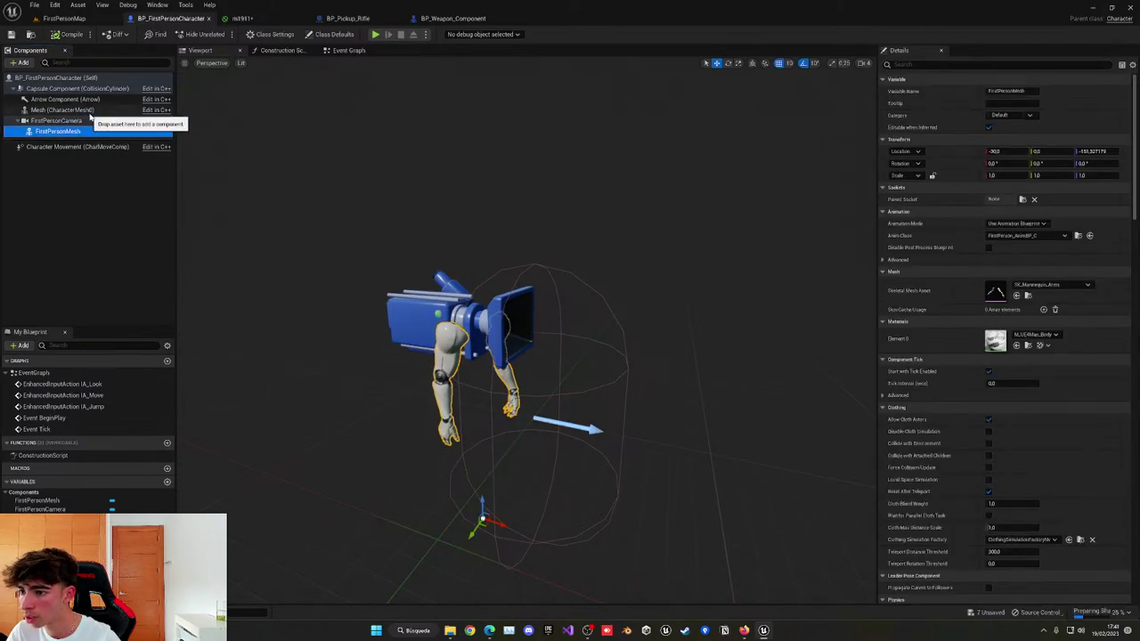
pyautogui.moveTo(89, 117); pyautogui.dragTo(90, 116)
pyautogui.click(90, 113)
pyautogui.doubleClick(89, 113)
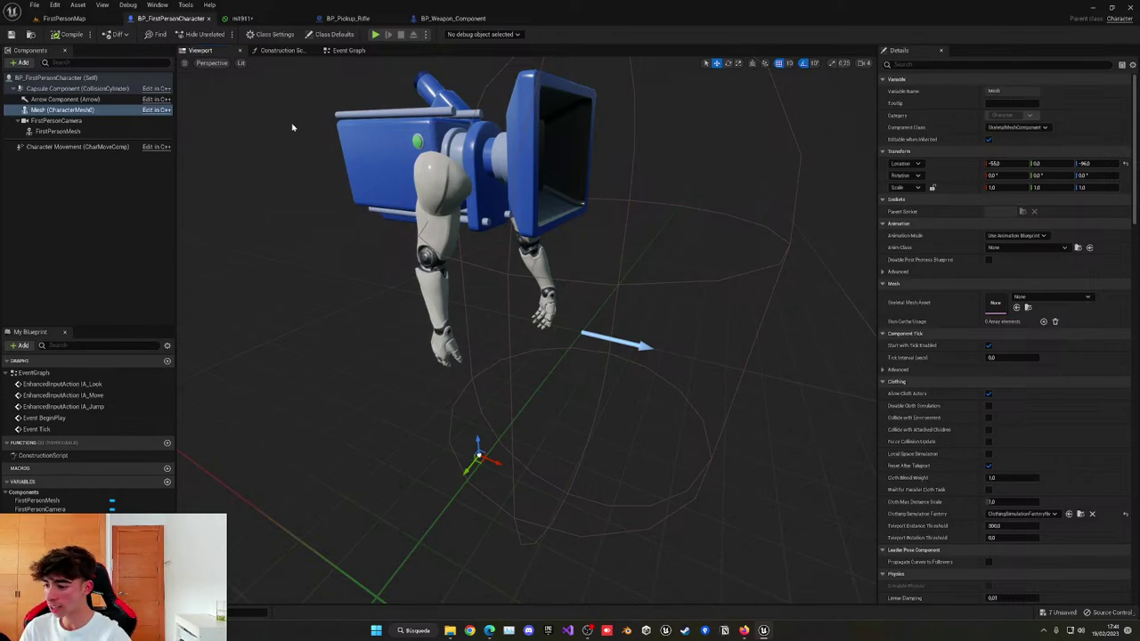
# Look over the open m1911 material, BP_Pickup_Rifle and BP_Weapon_Component editors and return to the FirstPersonMap level.
pyautogui.click(239, 19)
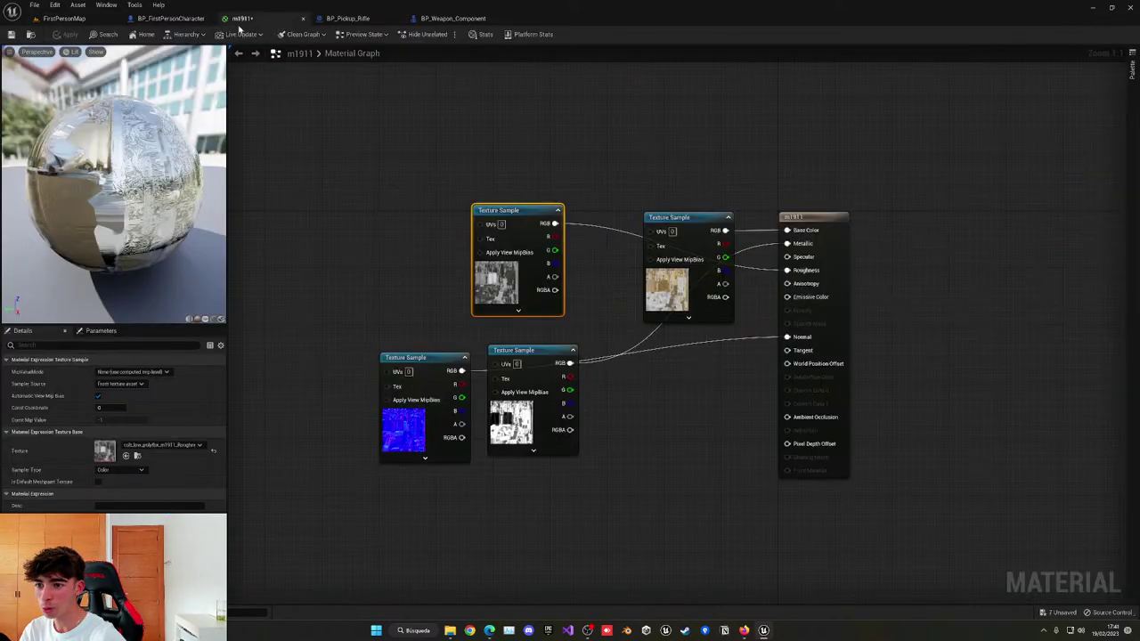
pyautogui.click(349, 17)
pyautogui.click(419, 19)
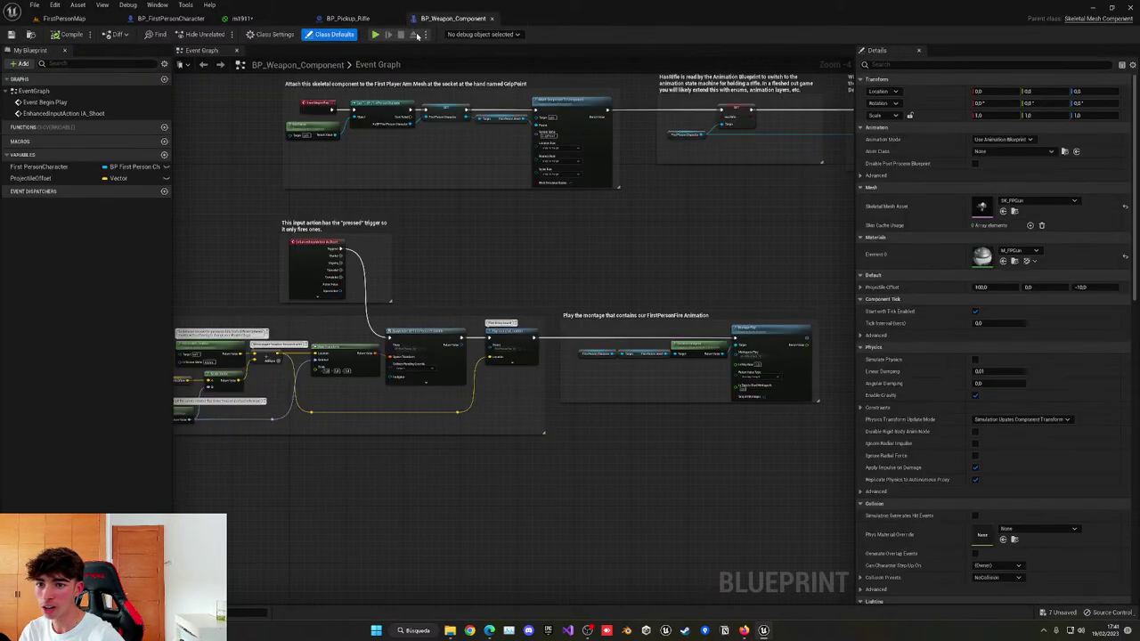
pyautogui.click(67, 18)
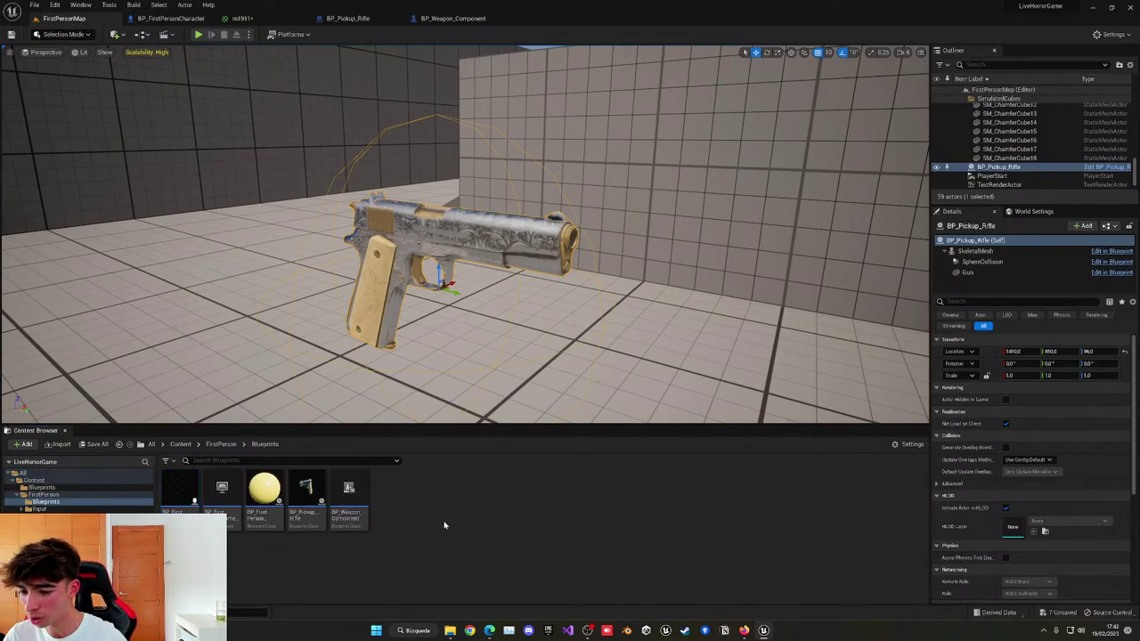
# Reopen BP_Pickup_Rifle and review the Add BP Weapon Component and Destroy Actor nodes in its event graph.
pyautogui.click(297, 522)
pyautogui.doubleClick(298, 522)
pyautogui.scroll(-3, 420, 437)
pyautogui.scroll(3, 534, 449)
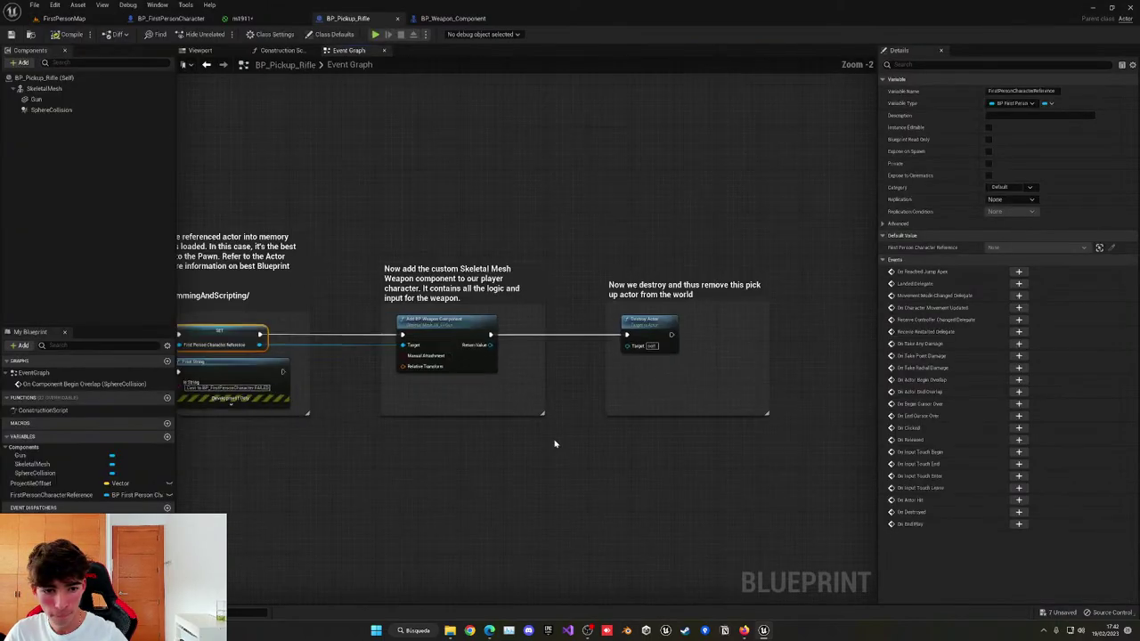
# Review BP_Pickup_Rifle's overlap and cast nodes, its FirstPersonCharacterReference variable and its Gun component.
pyautogui.scroll(-1, 550, 454)
pyautogui.moveTo(549, 453); pyautogui.dragTo(646, 425, button='right')
pyautogui.moveTo(417, 429); pyautogui.dragTo(465, 416, button='right')
pyautogui.click(76, 495)
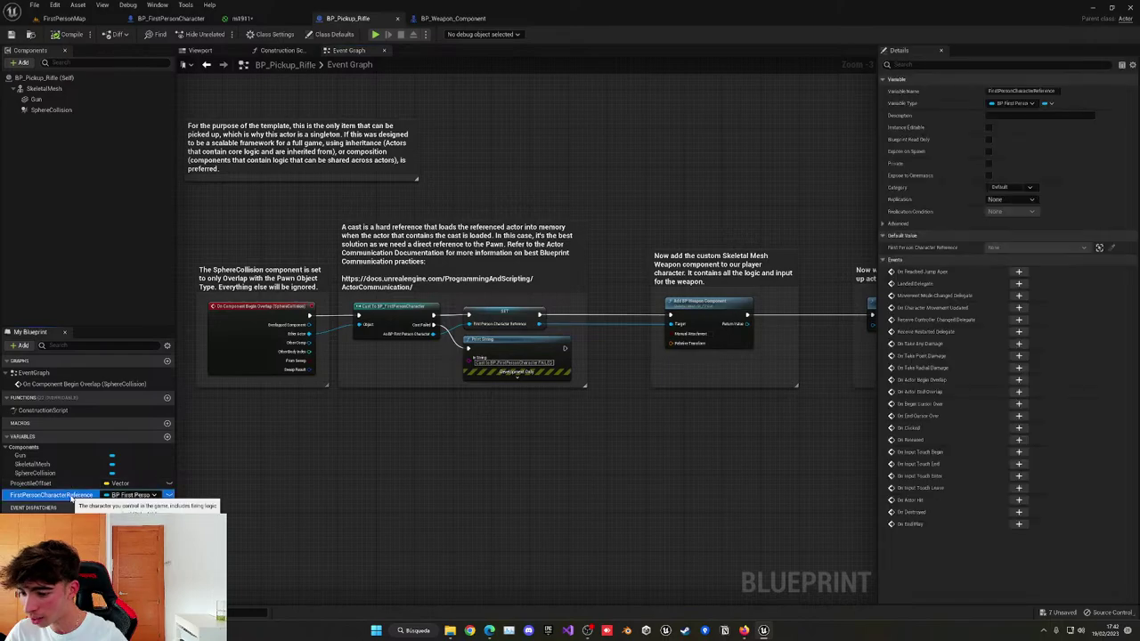
pyautogui.click(107, 99)
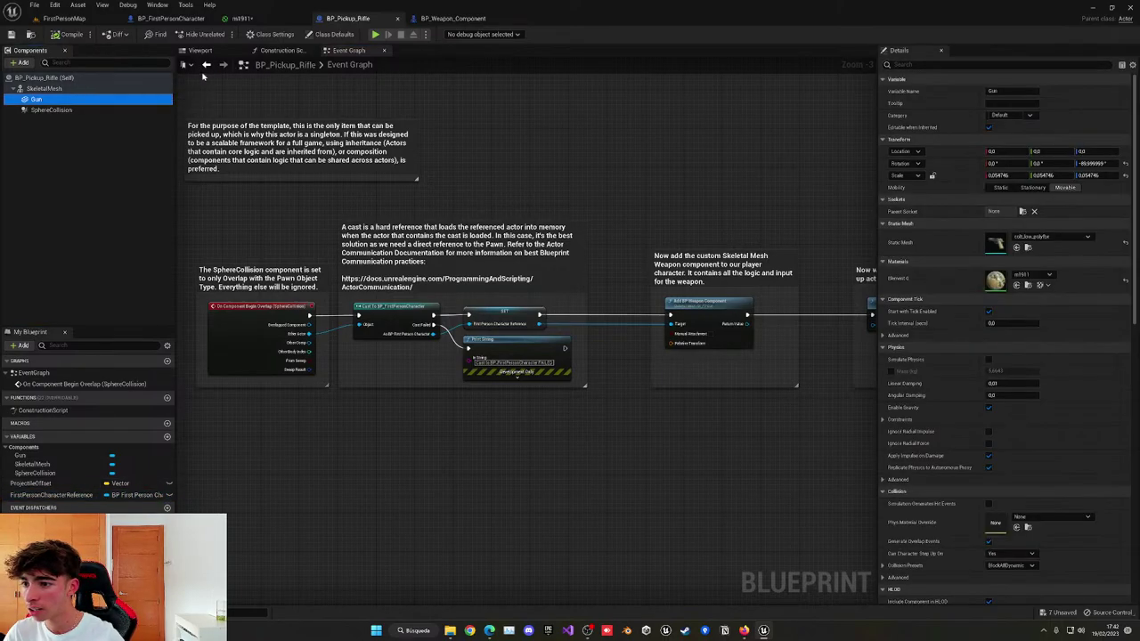
pyautogui.click(200, 50)
# In BP_FirstPersonCharacter's event graph, align the Delay node with the Branch and Play World Camera Shake nodes after Event Tick.
pyautogui.click(171, 17)
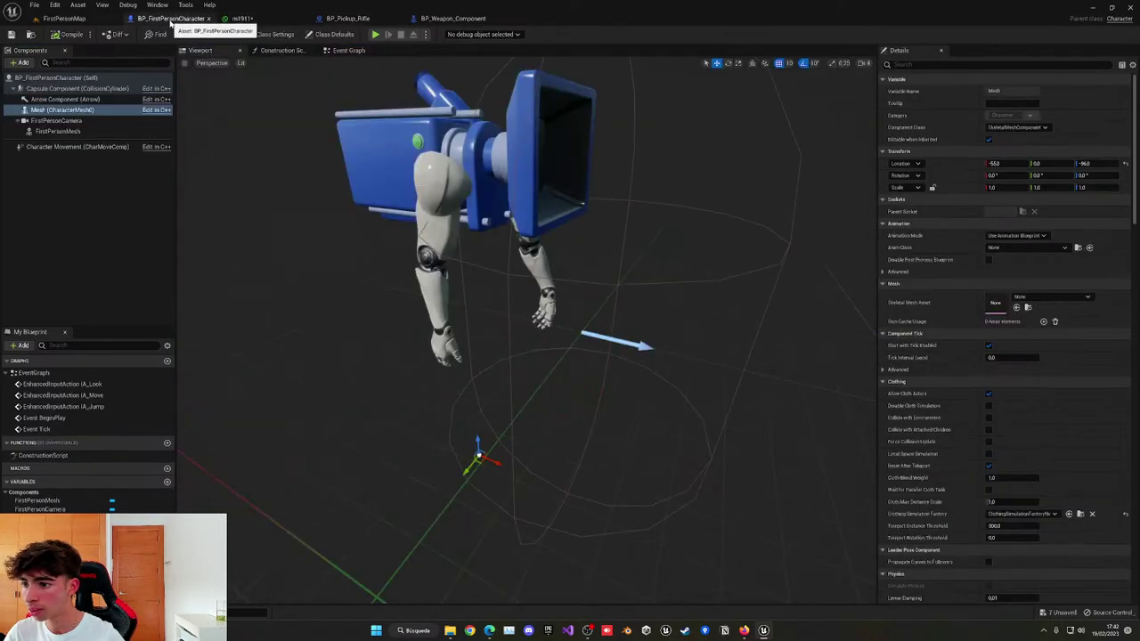
pyautogui.click(346, 49)
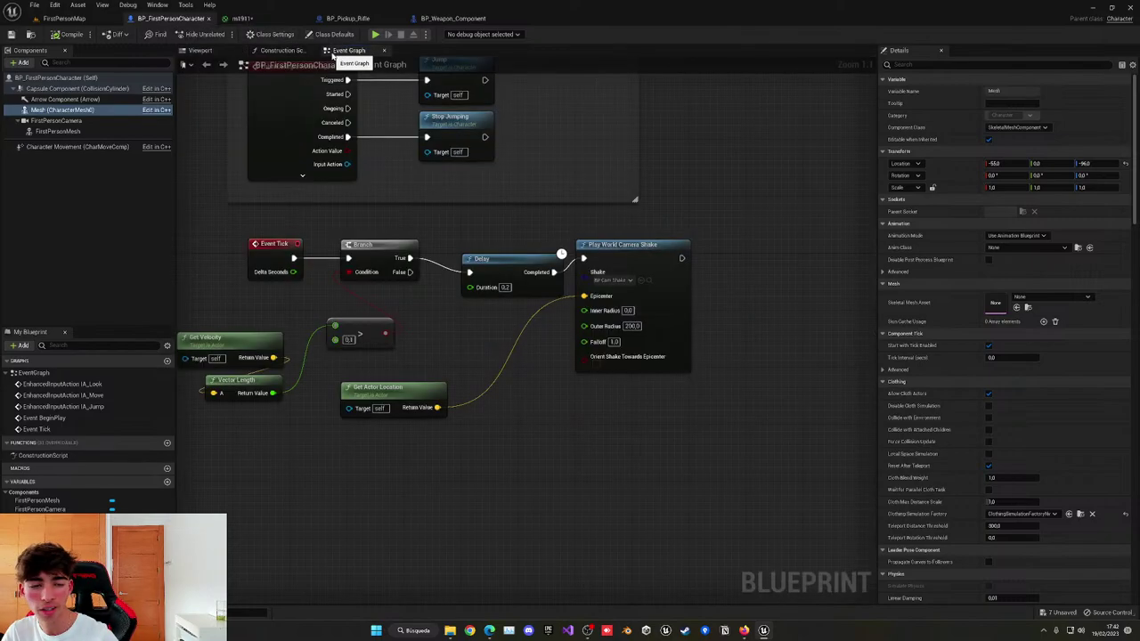
pyautogui.moveTo(471, 170); pyautogui.dragTo(486, 348, button='right')
pyautogui.scroll(-2, 489, 351)
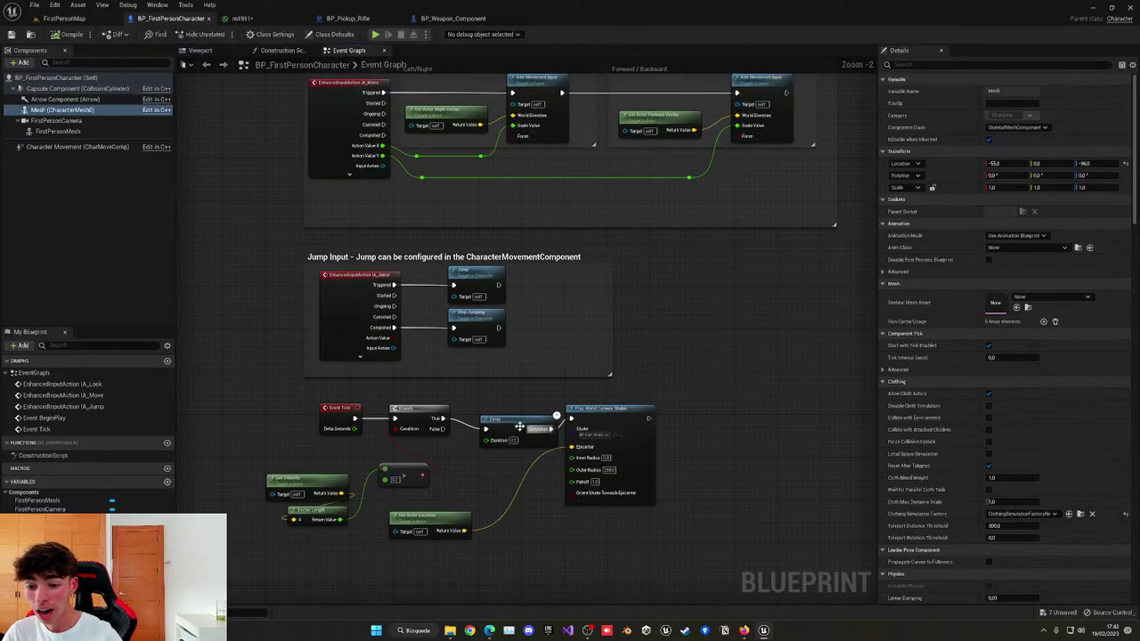
pyautogui.moveTo(506, 421); pyautogui.dragTo(490, 411)
pyautogui.click(674, 392)
pyautogui.moveTo(518, 284); pyautogui.dragTo(429, 356, button='right')
# Compile and save BP_FirstPersonCharacter, close the m1911 material editor and save all modified assets.
pyautogui.click(69, 38)
pyautogui.click(10, 37)
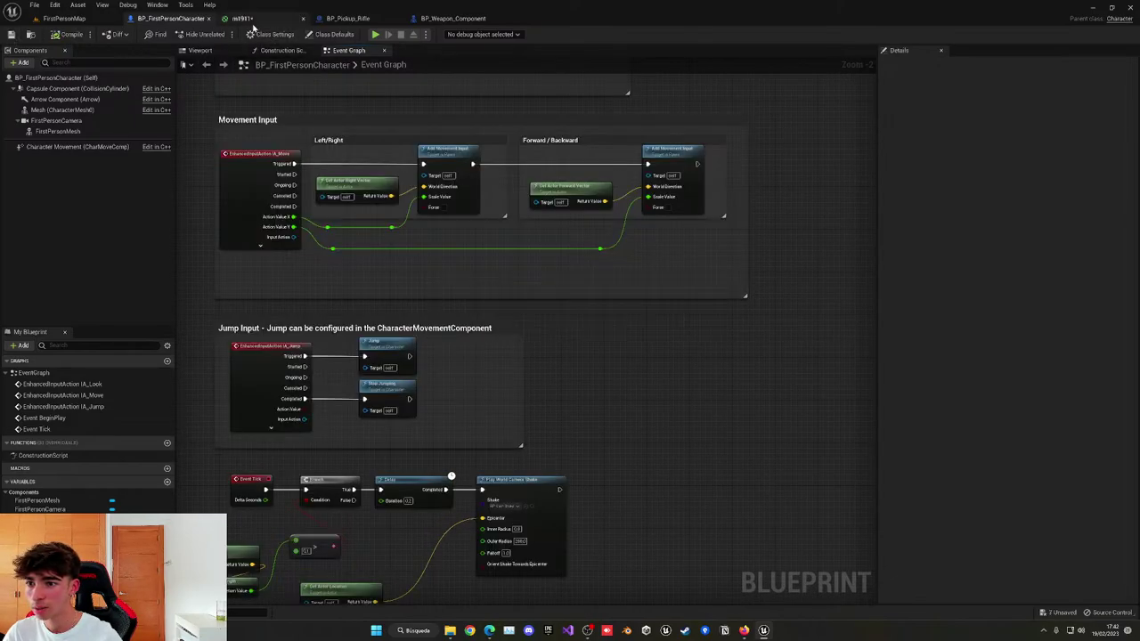
pyautogui.middleClick(251, 21)
pyautogui.hotkey('ctrl', 'shift', 's')
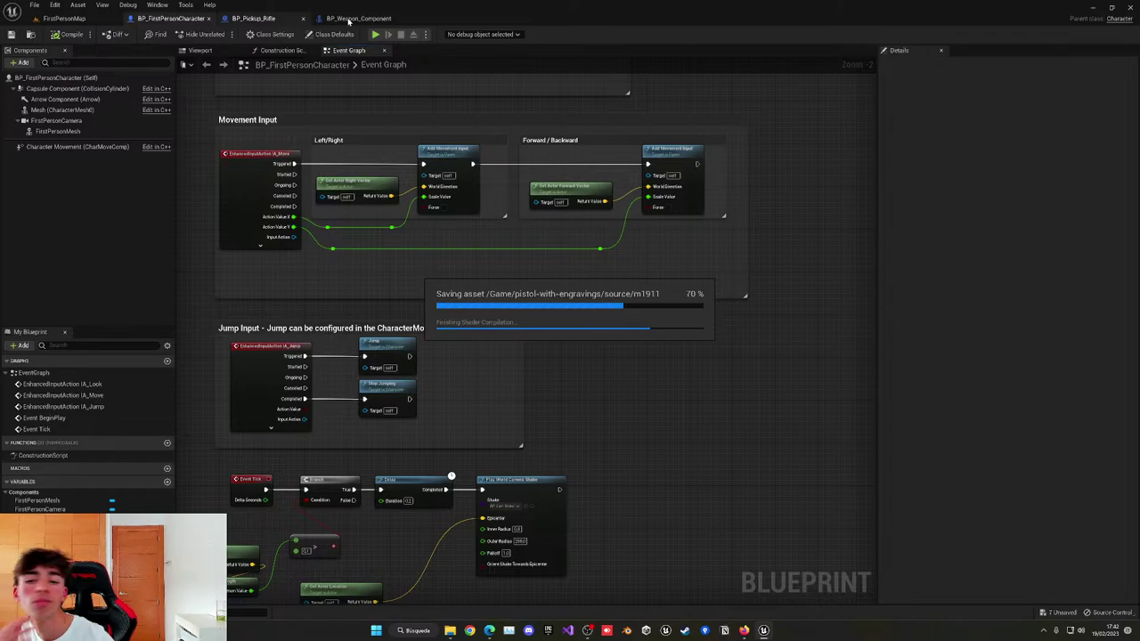
# Examine BP_Weapon_Component's event graph, focusing on the Attach Component To Component node with socket GripPoint and the Has Rifle setter.
pyautogui.click(349, 19)
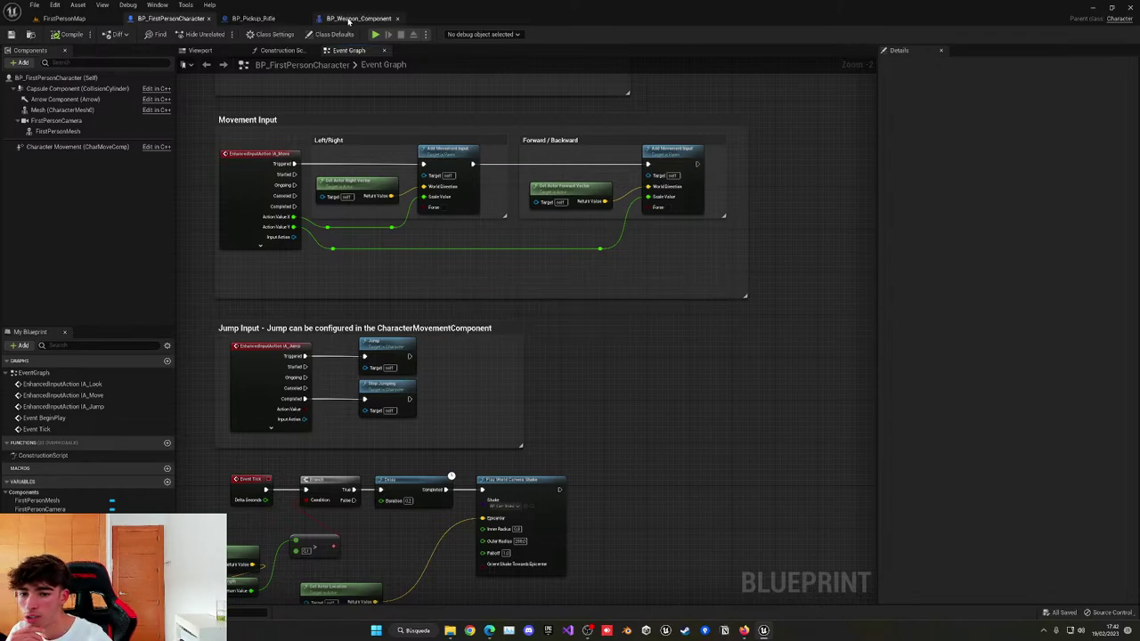
pyautogui.moveTo(531, 204); pyautogui.dragTo(488, 267, button='right')
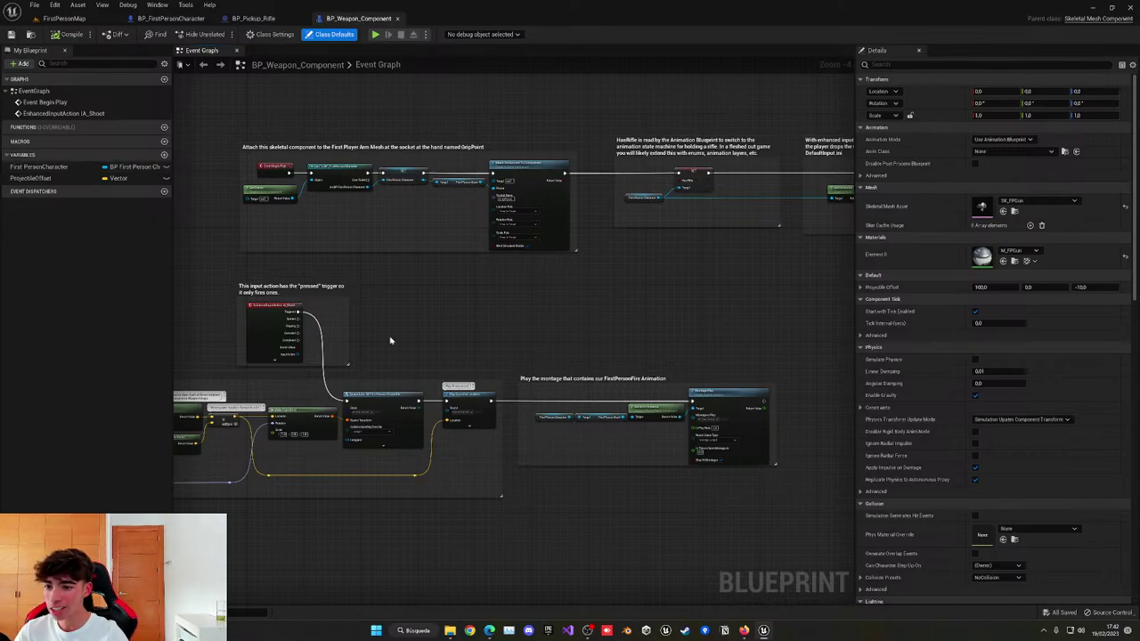
pyautogui.moveTo(390, 340); pyautogui.dragTo(345, 351, button='right')
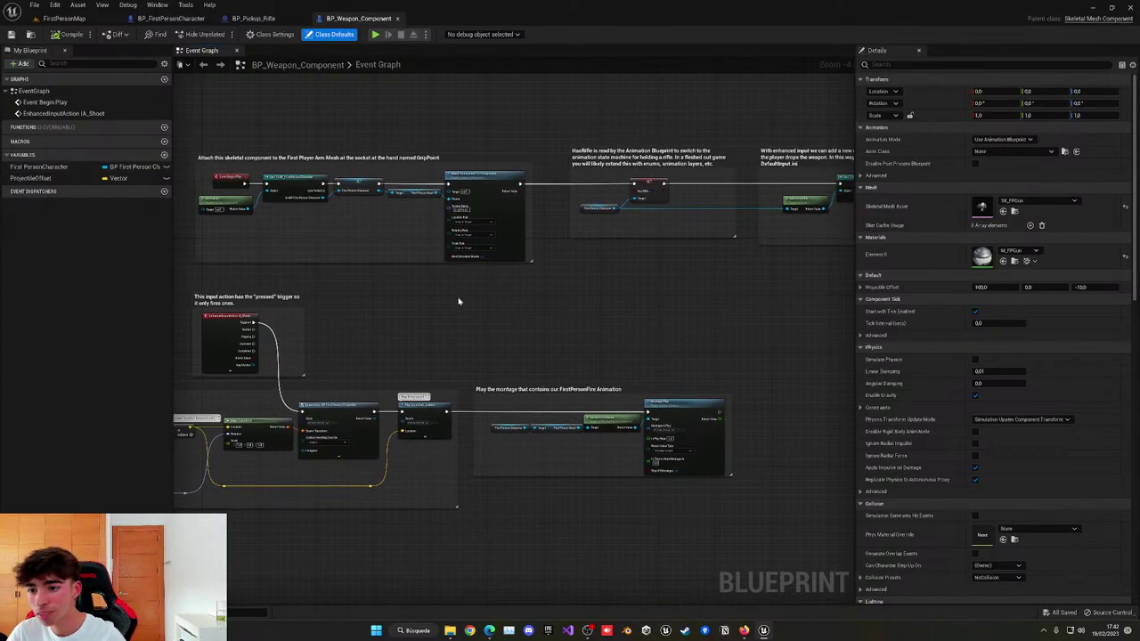
pyautogui.click(466, 207)
pyautogui.scroll(5, 468, 208)
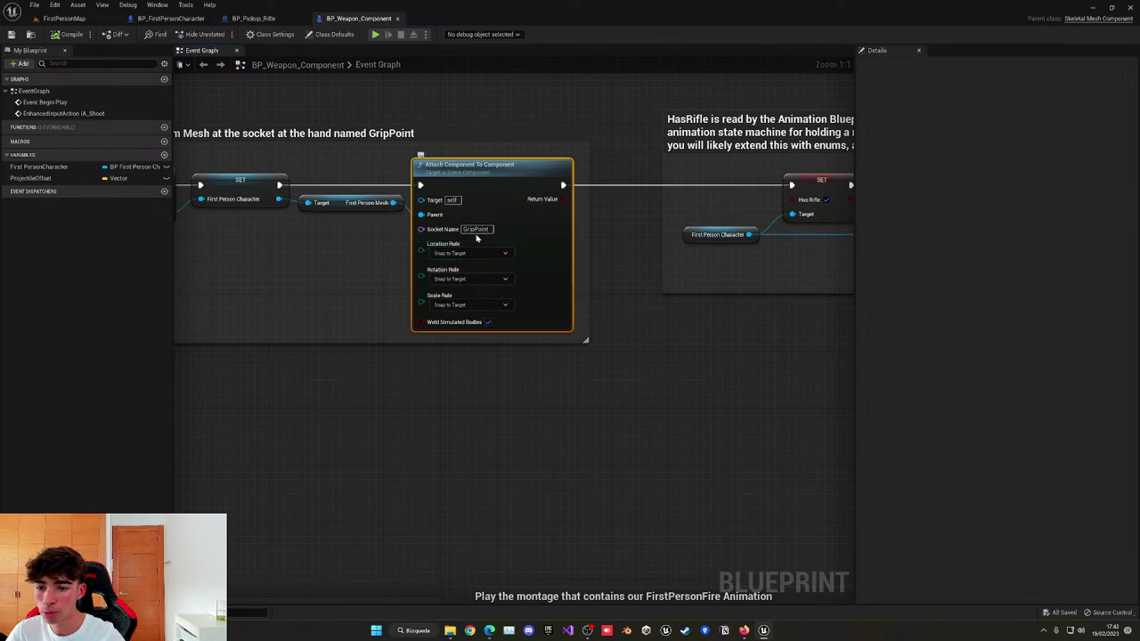
pyautogui.moveTo(477, 238); pyautogui.dragTo(568, 262, button='right')
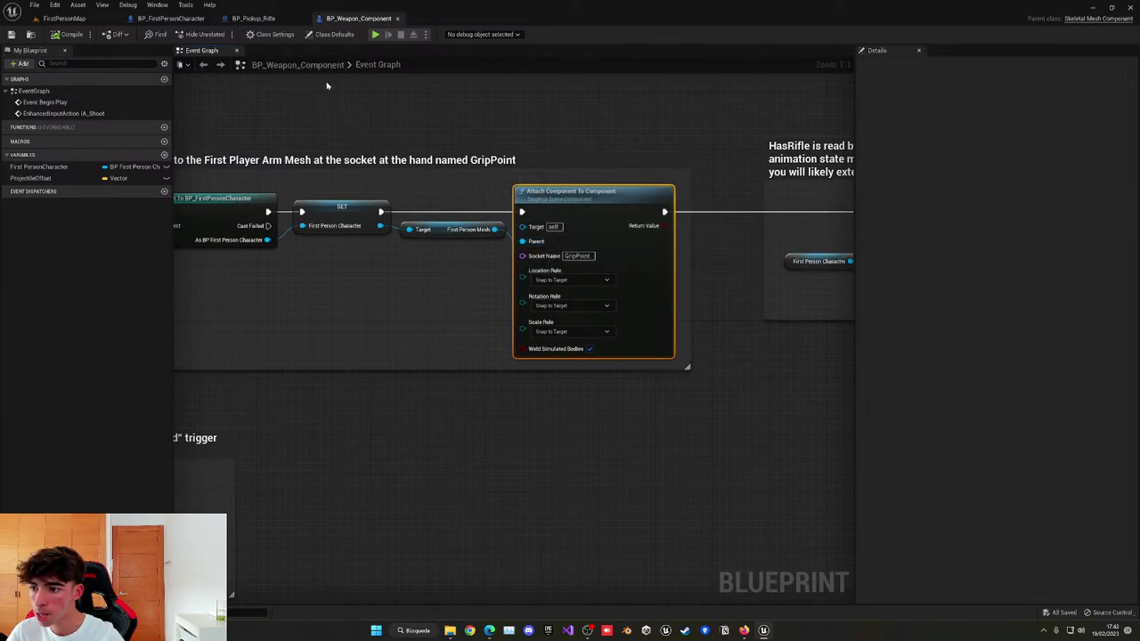
pyautogui.moveTo(610, 136); pyautogui.dragTo(432, 160, button='right')
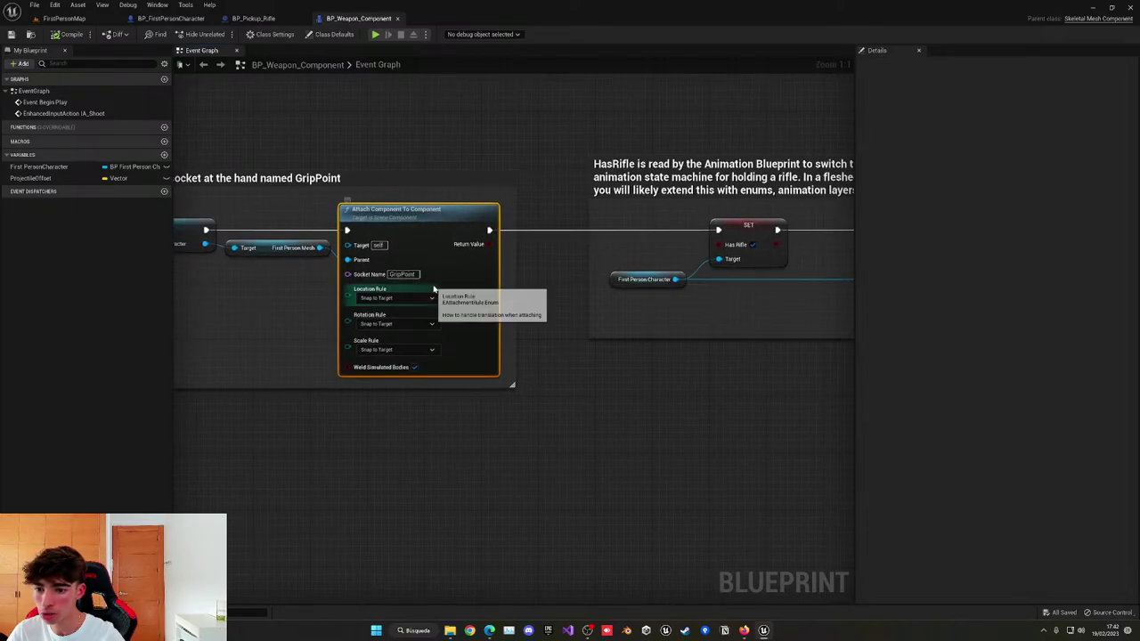
pyautogui.scroll(-1, 528, 316)
pyautogui.moveTo(380, 319); pyautogui.dragTo(423, 330, button='right')
pyautogui.scroll(-3, 423, 331)
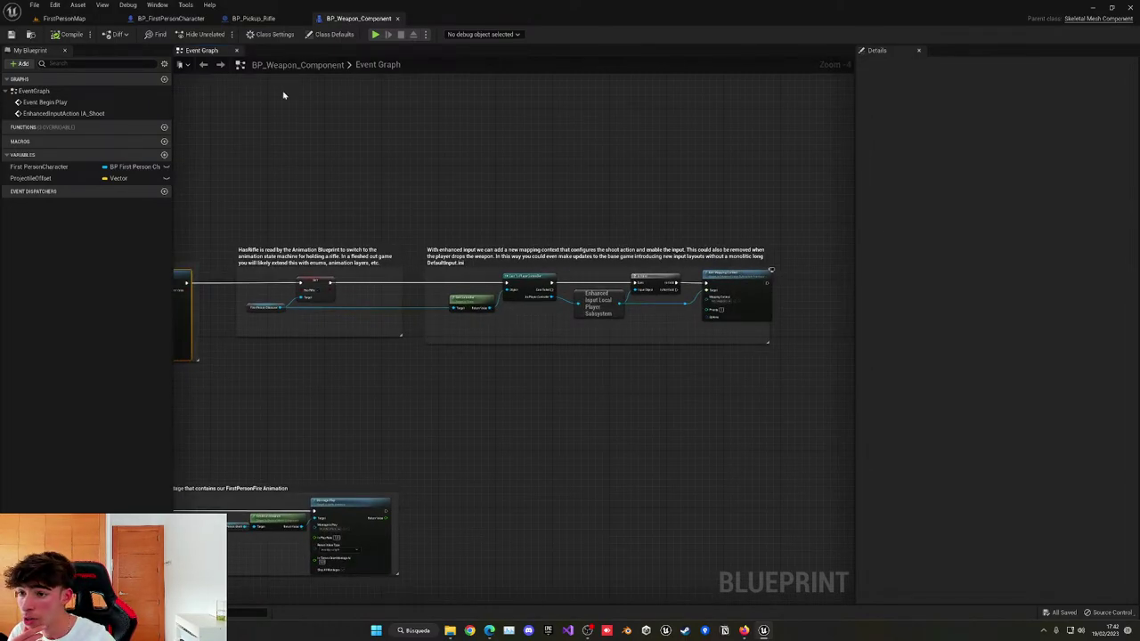
# Open BP_FirstPersonGameMode in the full Blueprint editor, inspect its class settings and event graph, and return to the level.
pyautogui.click(108, 20)
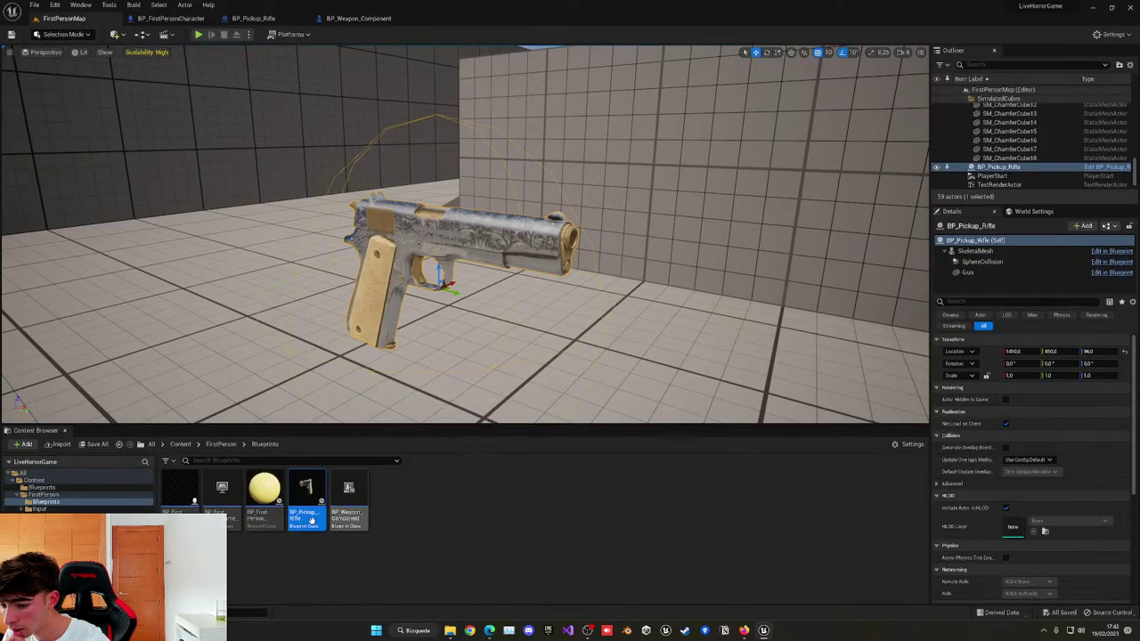
pyautogui.click(228, 516)
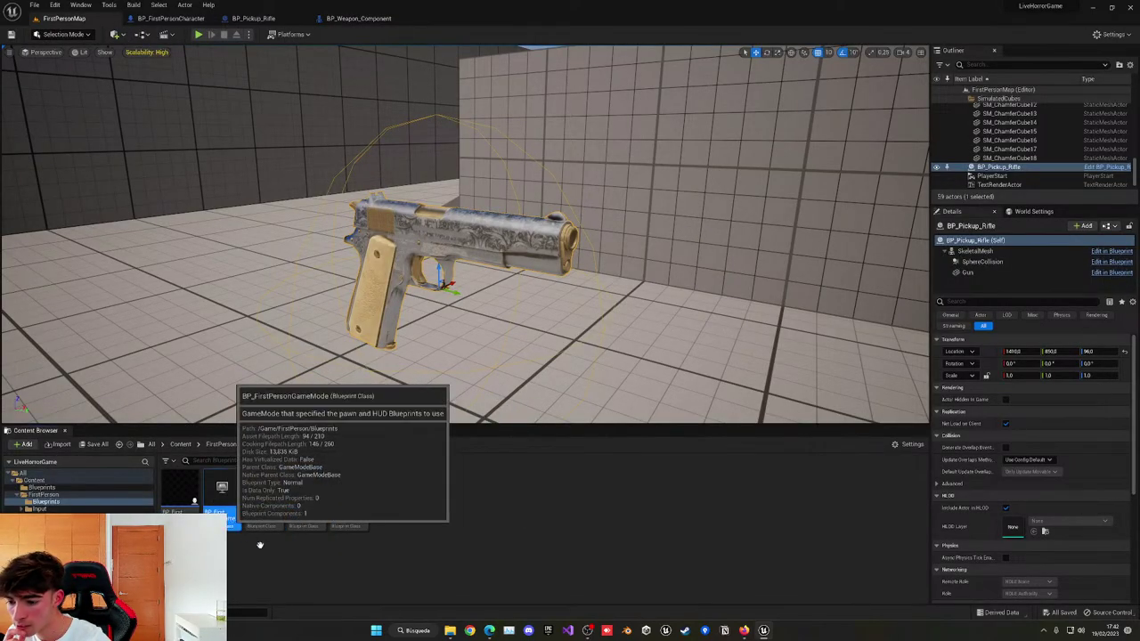
pyautogui.press('Return')
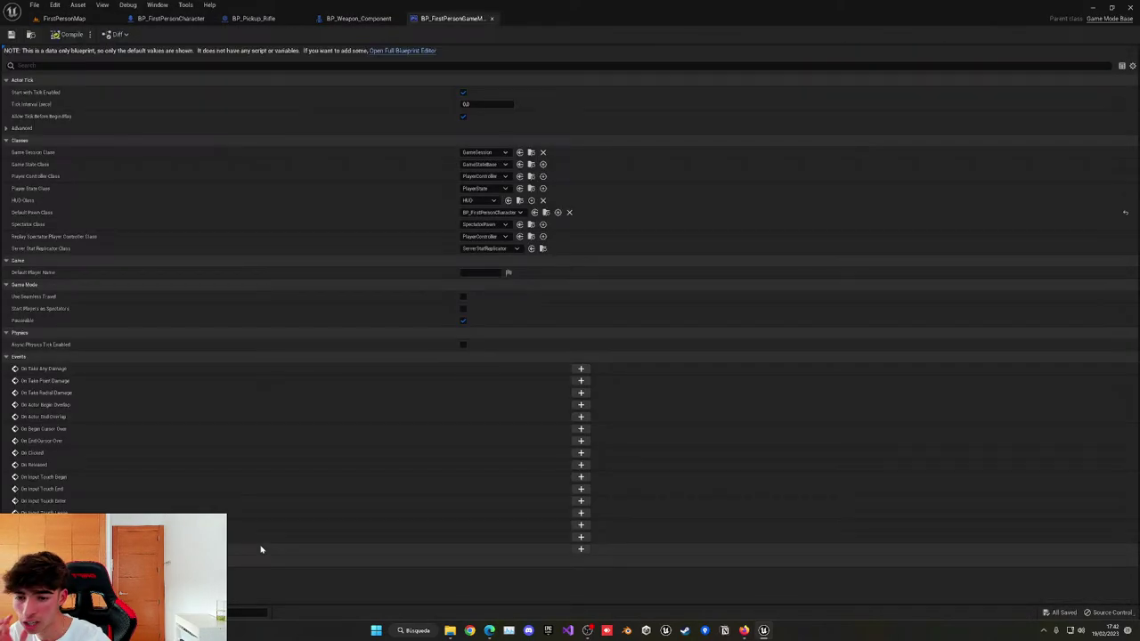
pyautogui.click(393, 50)
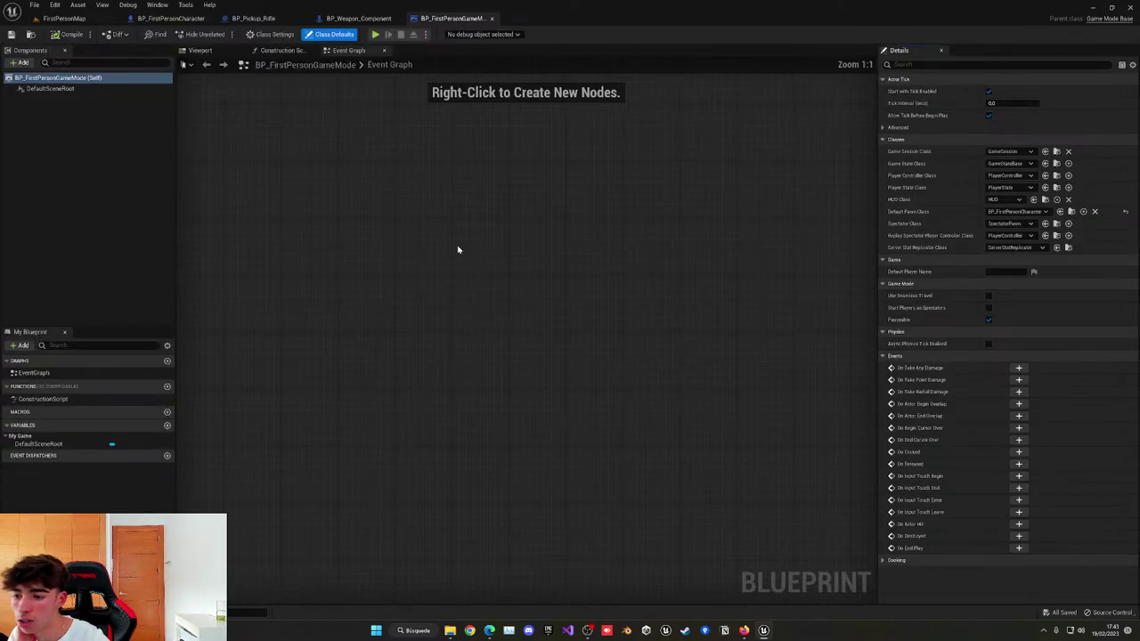
pyautogui.click(491, 18)
pyautogui.click(63, 18)
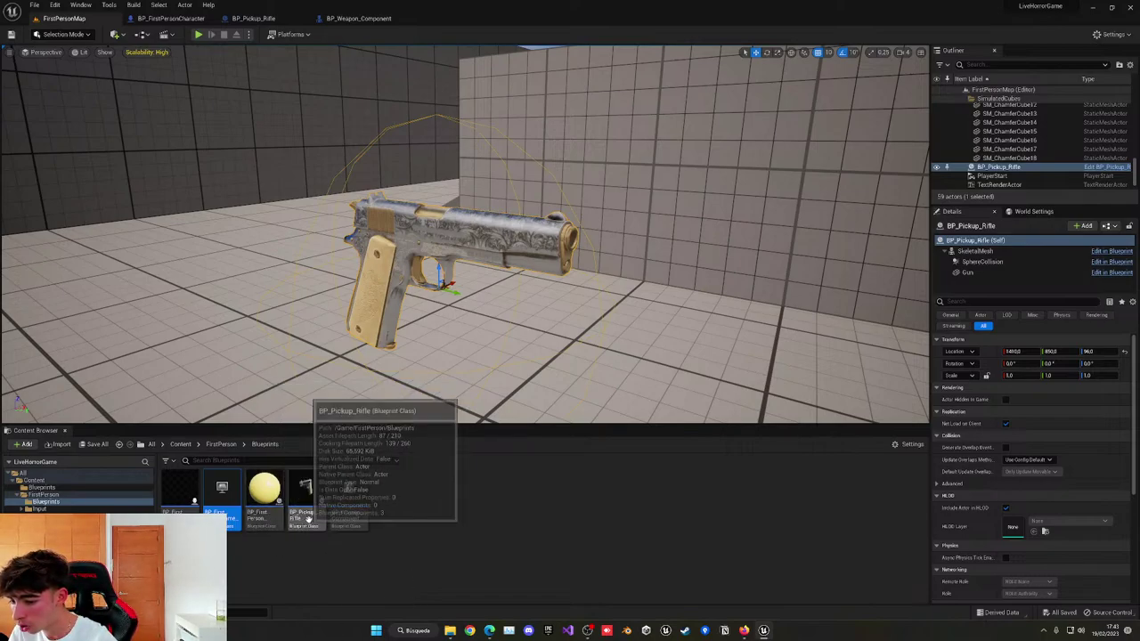
# Browse the project content for weapon assets, checking the Mesh folder inside FPWeapon.
pyautogui.click(222, 444)
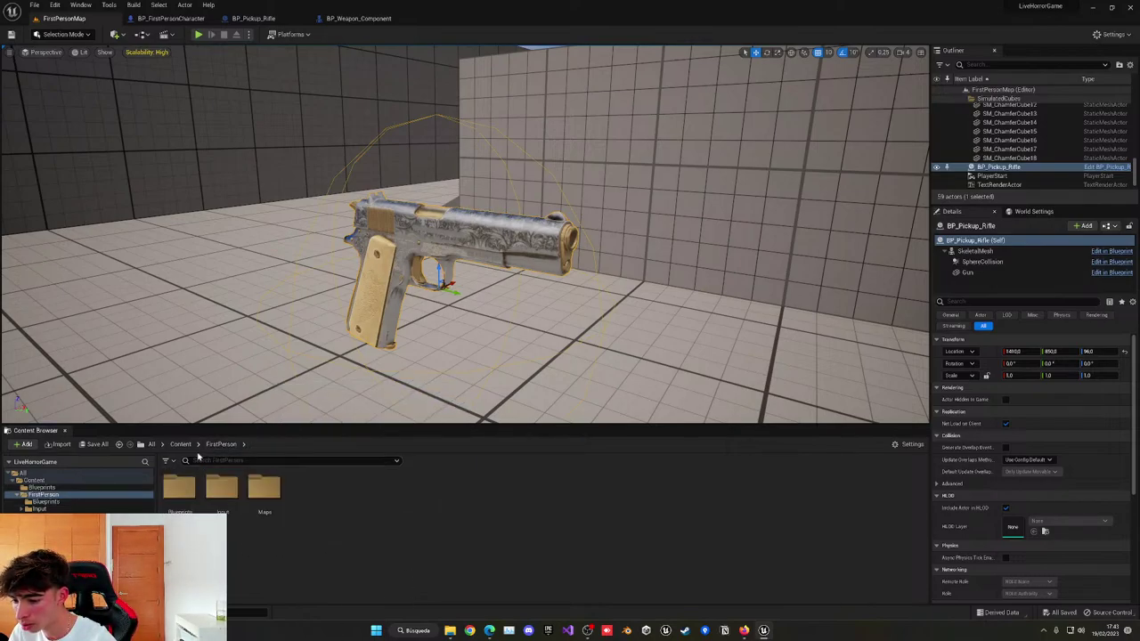
pyautogui.click(180, 444)
pyautogui.doubleClick(306, 488)
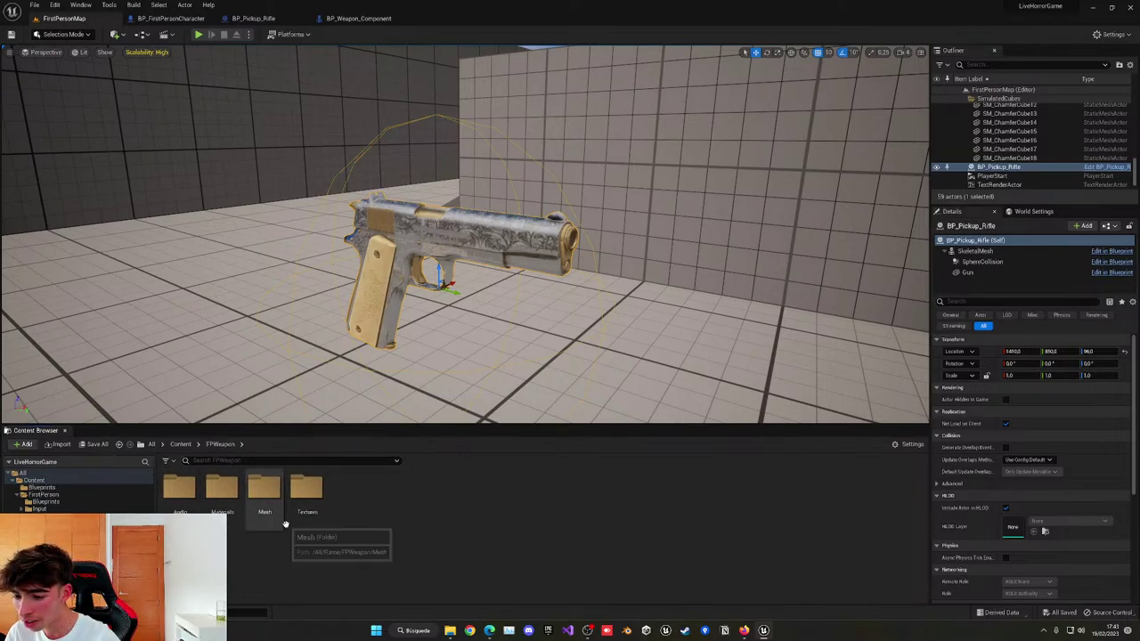
pyautogui.doubleClick(272, 503)
pyautogui.click(218, 445)
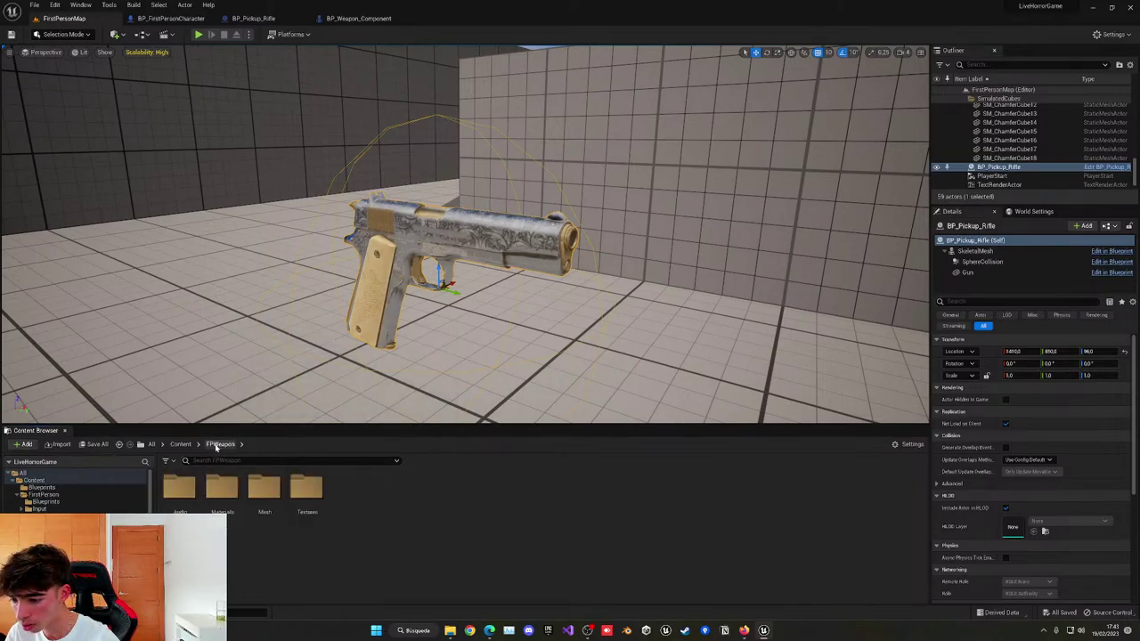
# Search the whole Content folder for "weapon" and check the SK_FPGun mesh and BP_Weapon_Component assets.
pyautogui.click(181, 444)
pyautogui.click(224, 460)
pyautogui.write('wea')
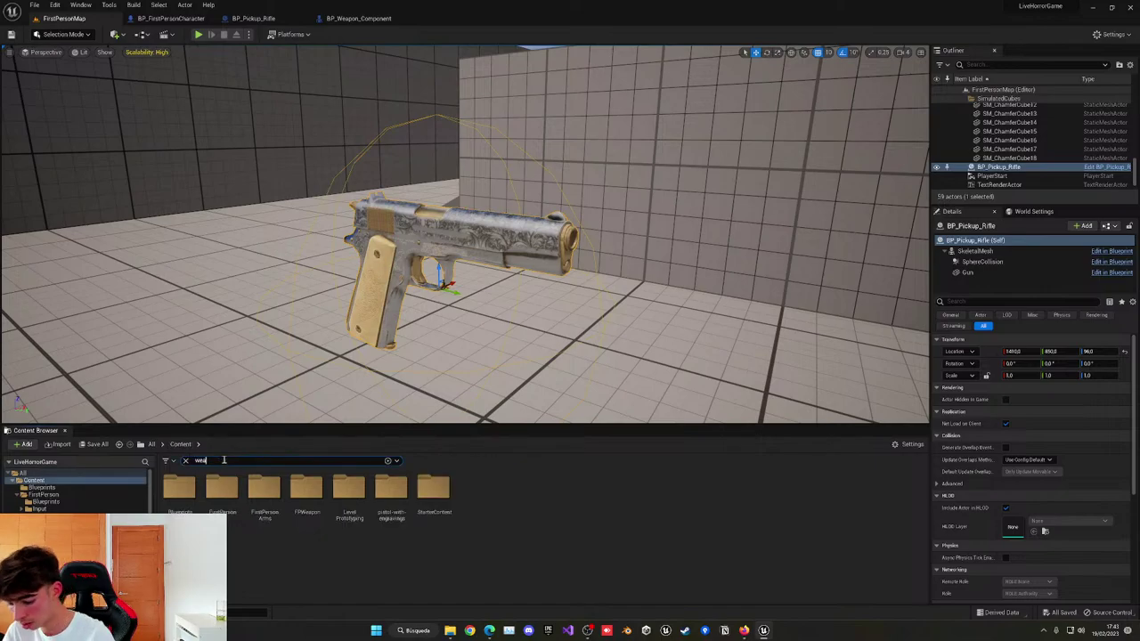
pyautogui.write('pon')
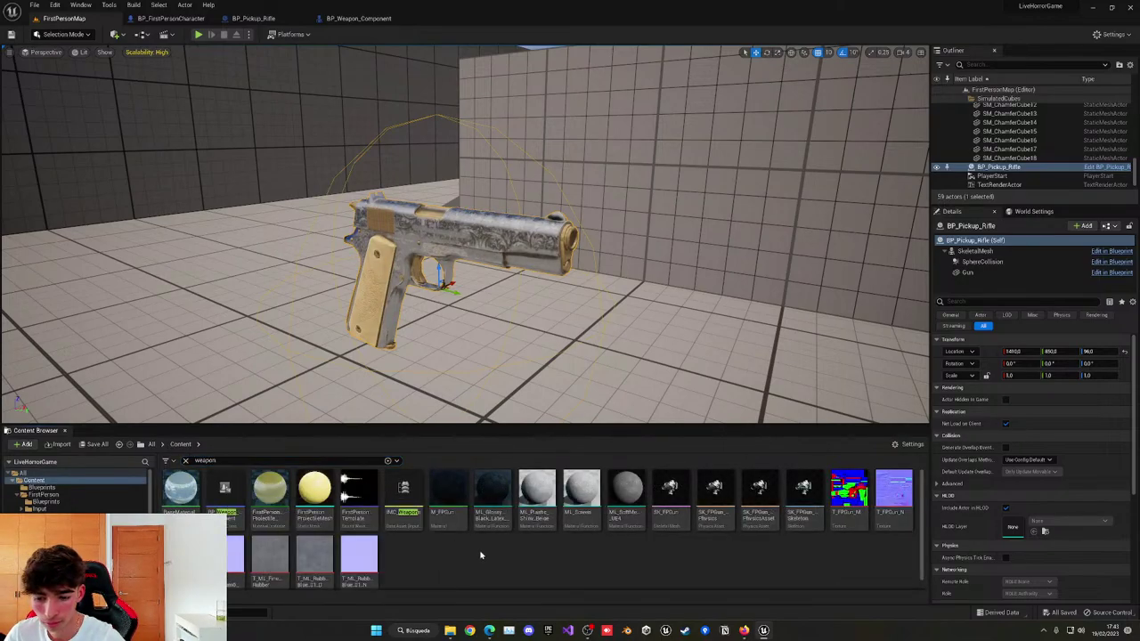
pyautogui.click(671, 497)
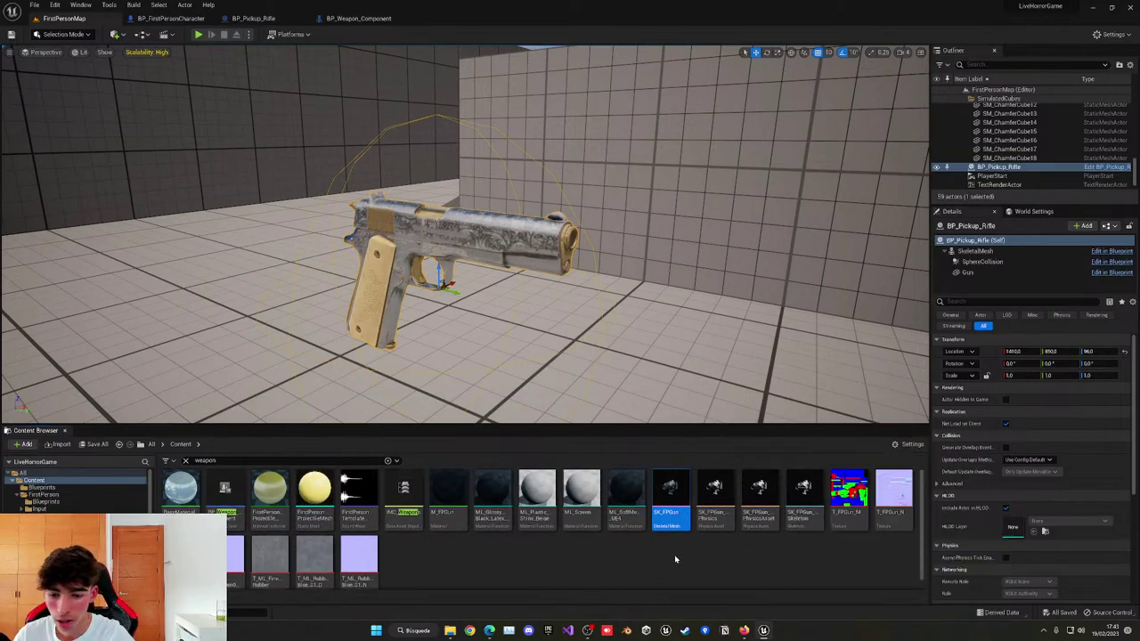
pyautogui.click(224, 496)
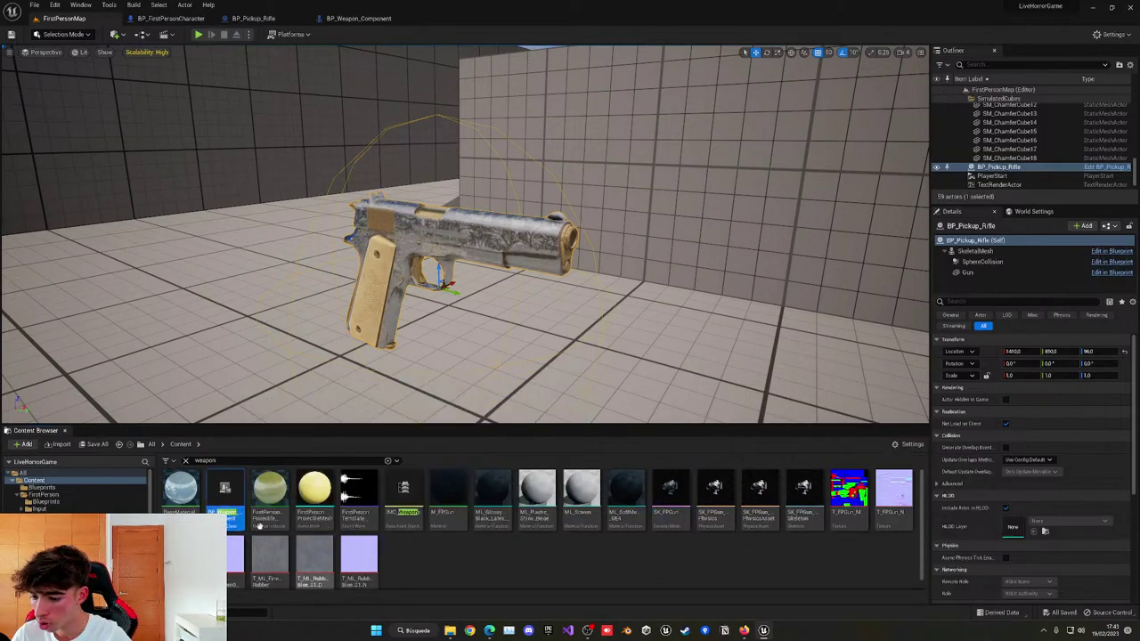
# Reopen BP_Weapon_Component, look over its attachment, shooting and fire montage nodes, and return to the level.
pyautogui.doubleClick(231, 505)
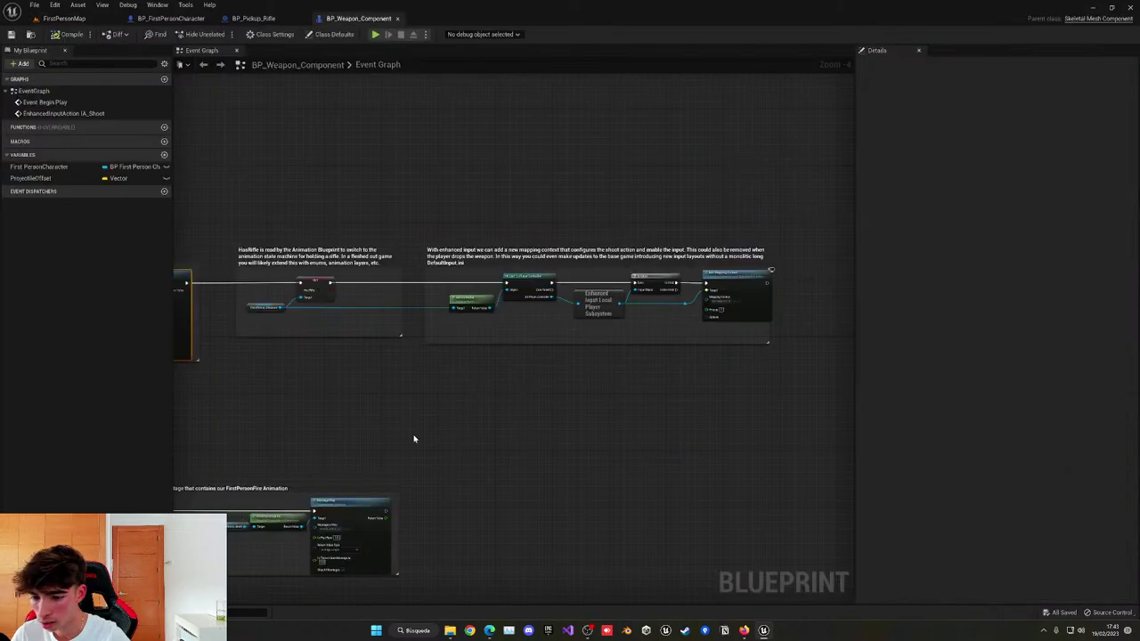
pyautogui.moveTo(432, 387); pyautogui.dragTo(614, 323, button='right')
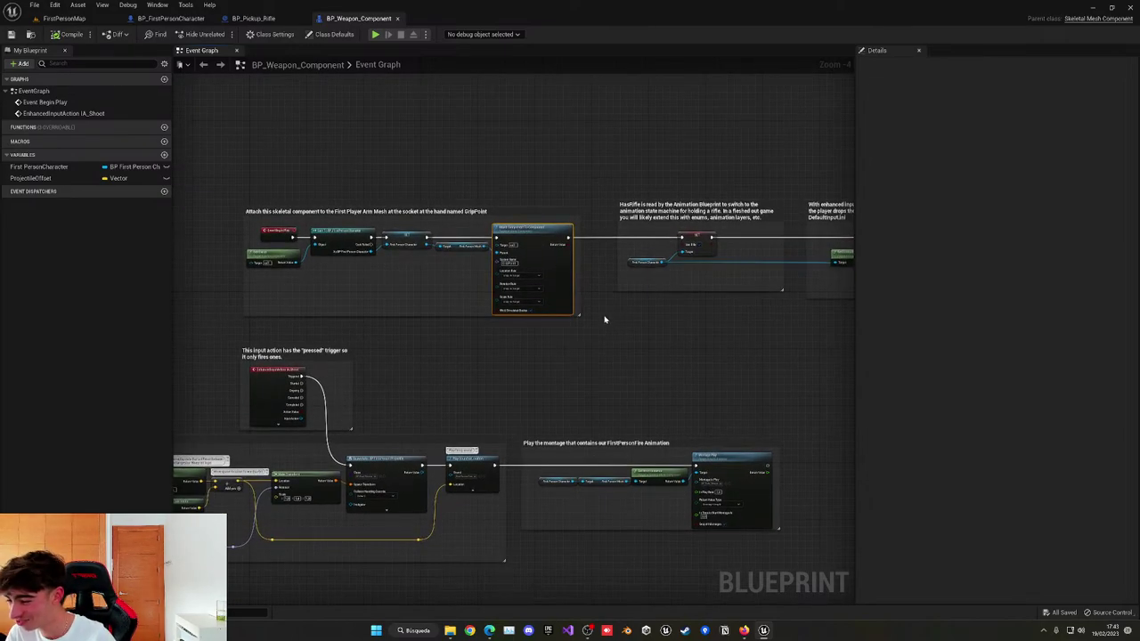
pyautogui.moveTo(555, 345); pyautogui.dragTo(600, 315, button='right')
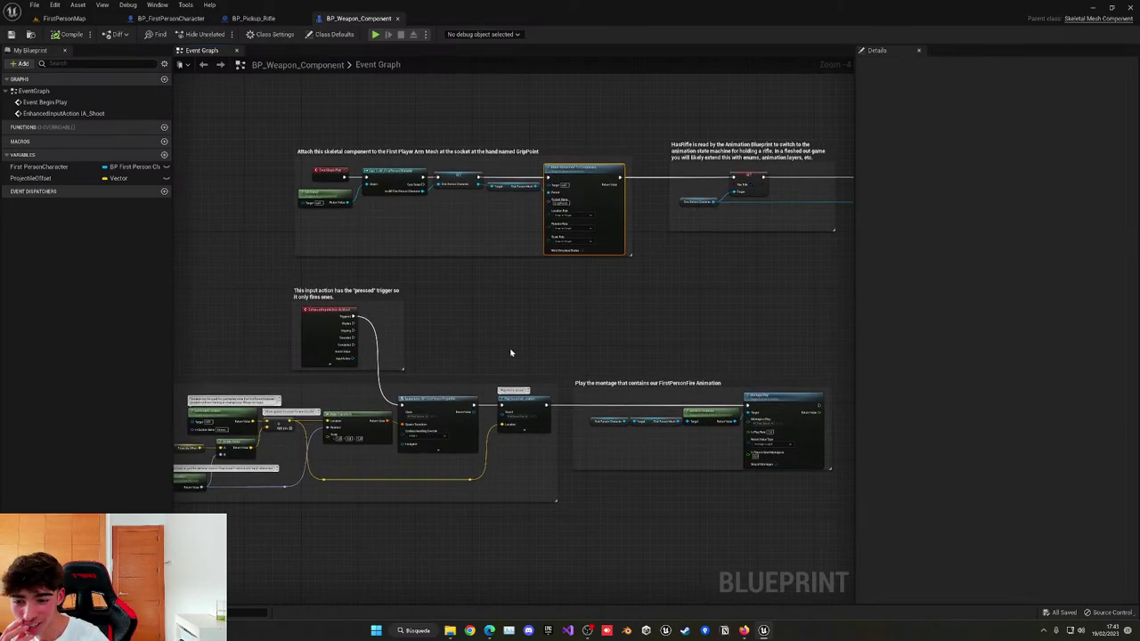
pyautogui.moveTo(510, 352); pyautogui.dragTo(441, 253, button='right')
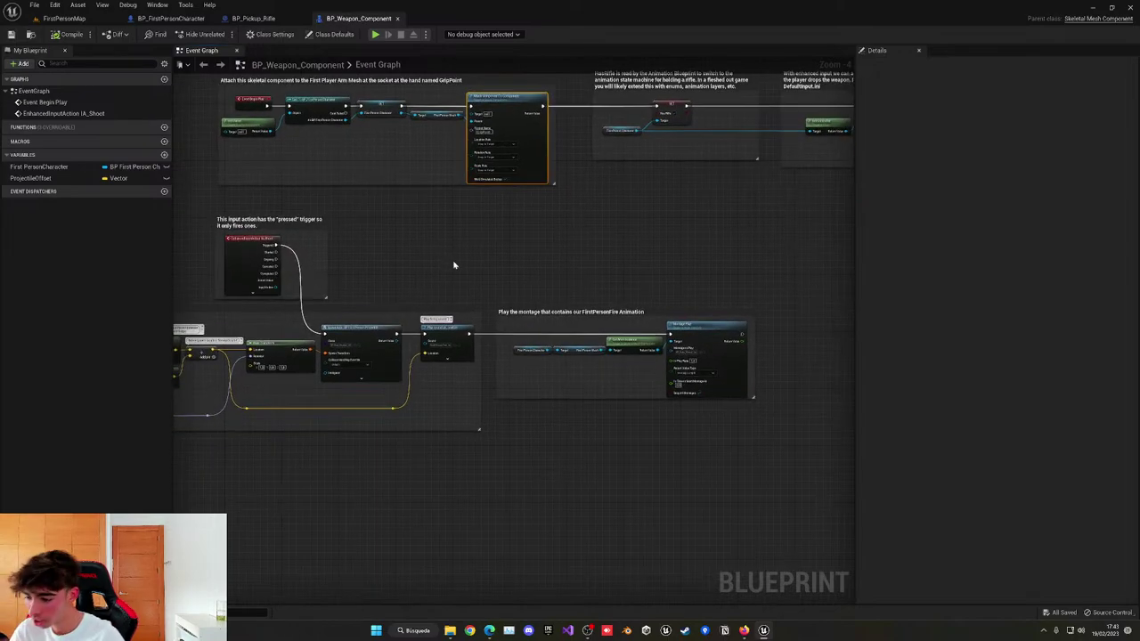
pyautogui.click(64, 17)
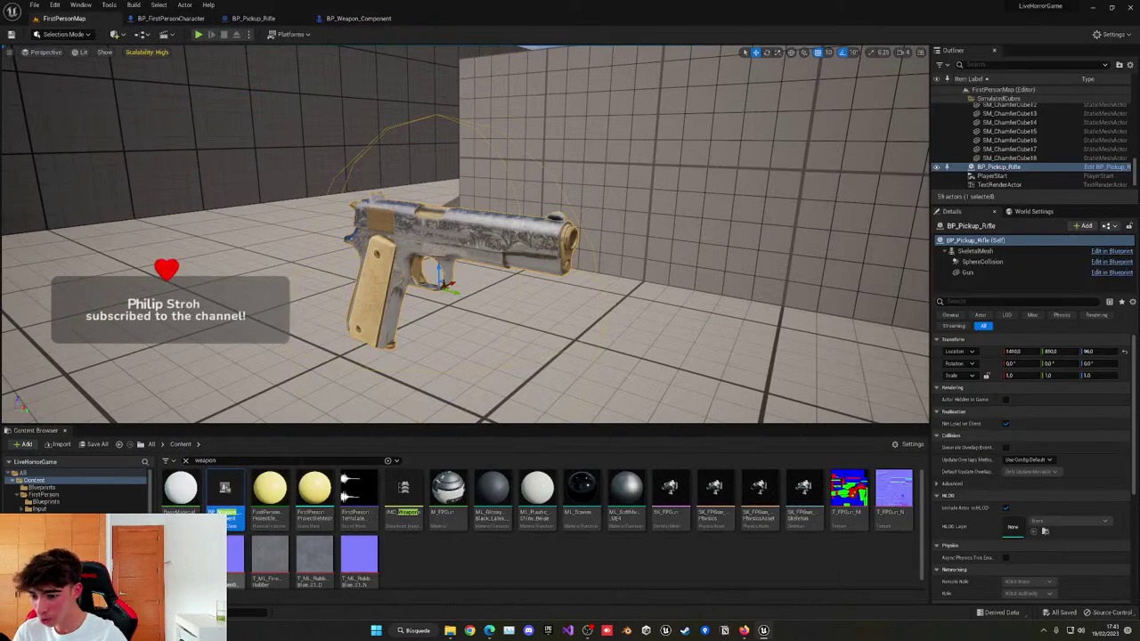
# Clear the asset search, preview the FP_Rifle_Run animation from FirstPersonArms' Animations folder and return to the level.
pyautogui.click(185, 462)
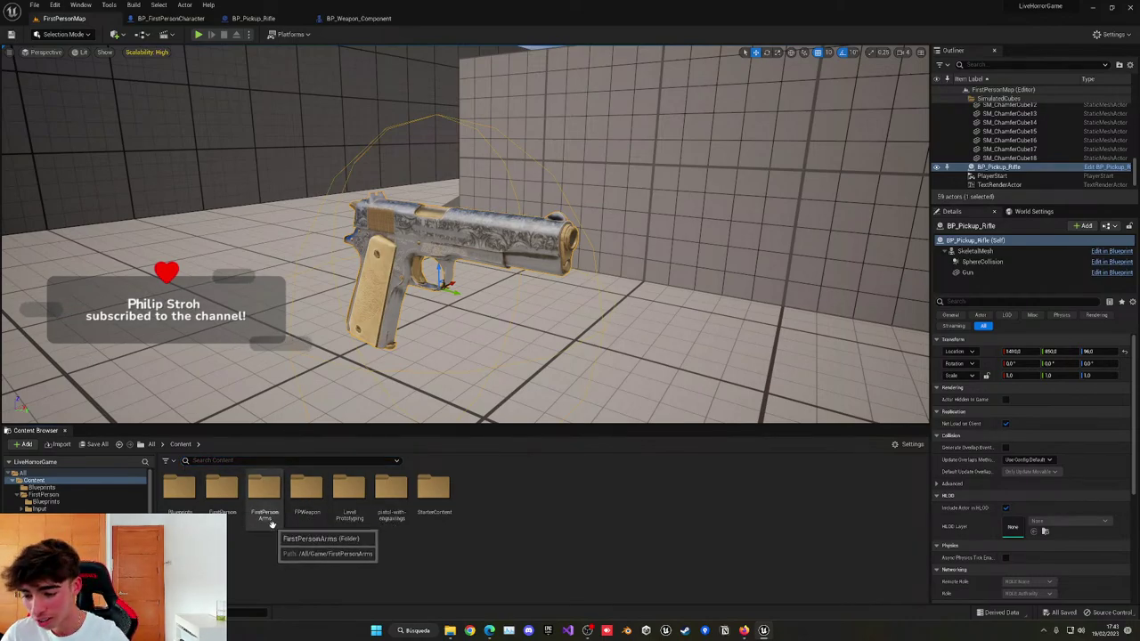
pyautogui.doubleClick(276, 527)
pyautogui.doubleClick(181, 499)
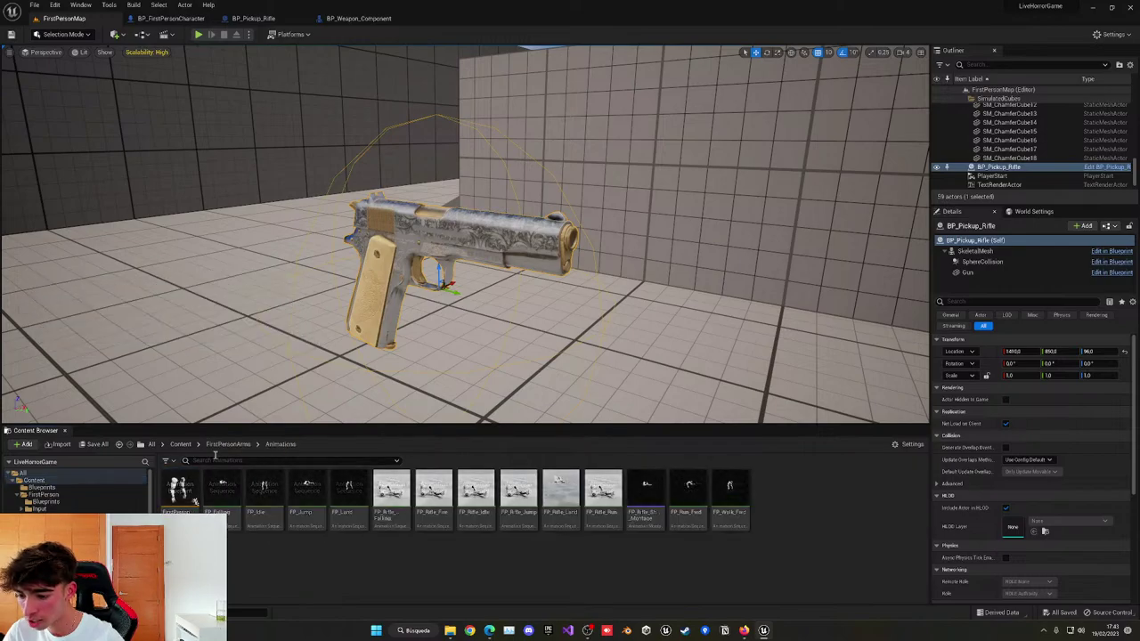
pyautogui.click(592, 523)
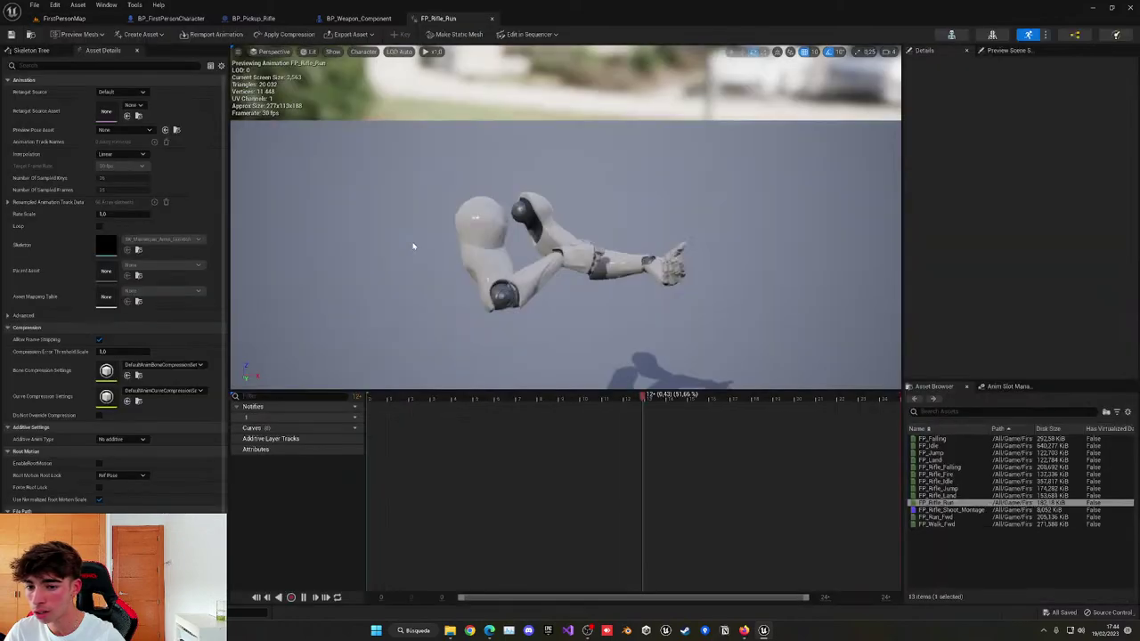
pyautogui.click(491, 18)
pyautogui.click(83, 19)
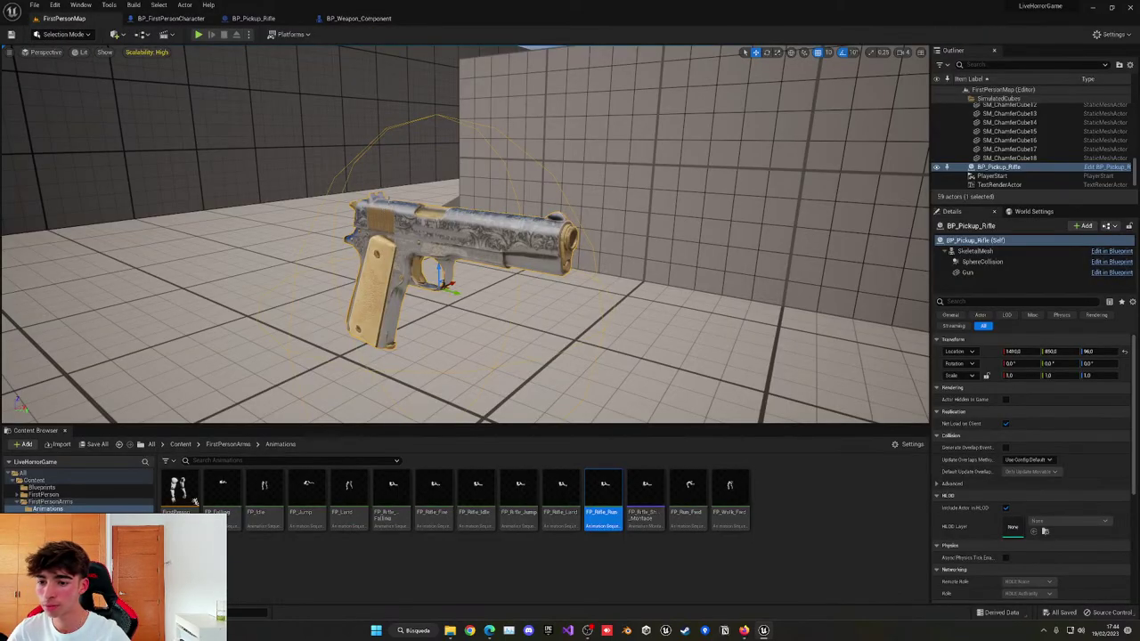
# Look over BP_Pickup_Rifle's Event Graph, checking the overlap event, character cast, Print String and First Person Character Reference nodes.
pyautogui.click(253, 18)
pyautogui.click(348, 50)
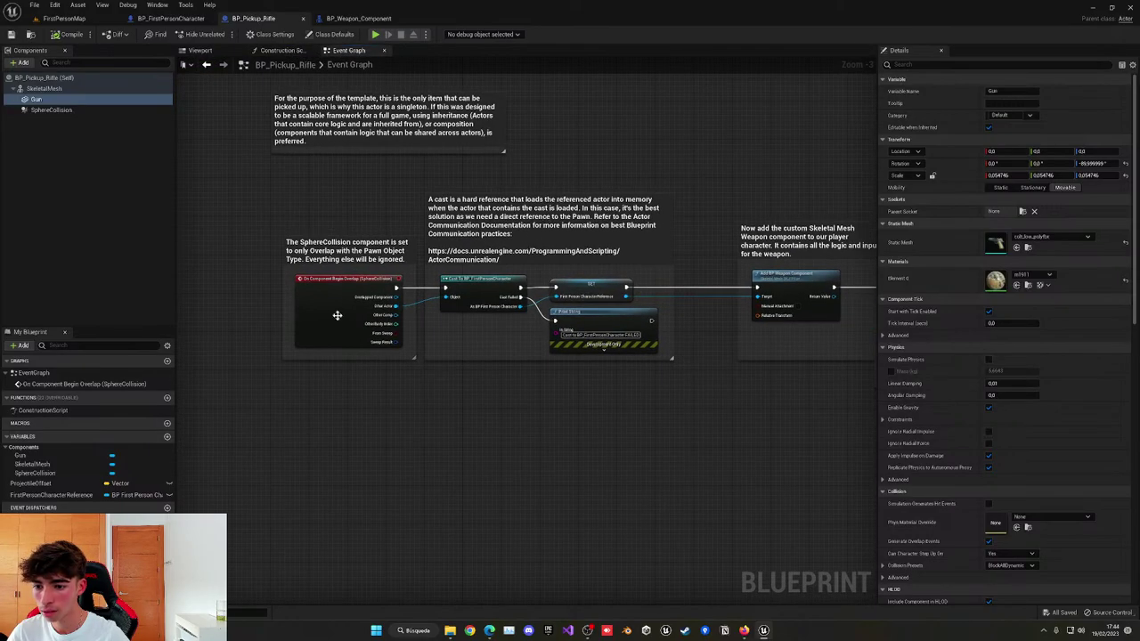
pyautogui.click(337, 315)
pyautogui.scroll(3, 478, 298)
pyautogui.moveTo(598, 344); pyautogui.dragTo(502, 341, button='right')
pyautogui.click(386, 291)
pyautogui.moveTo(562, 417); pyautogui.dragTo(473, 409, button='right')
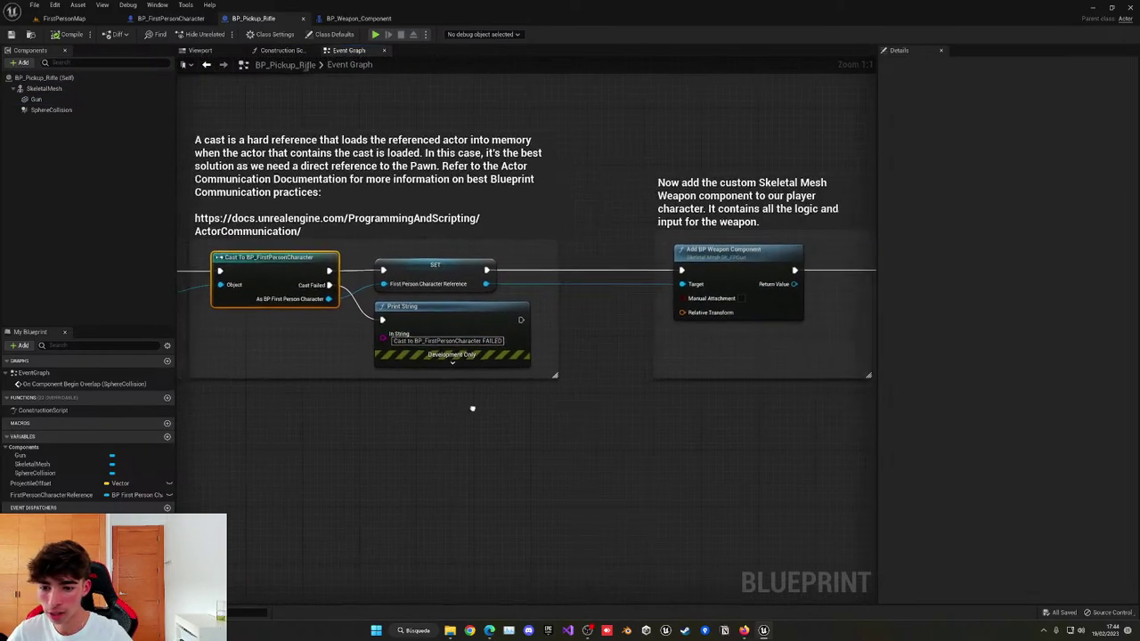
pyautogui.click(445, 327)
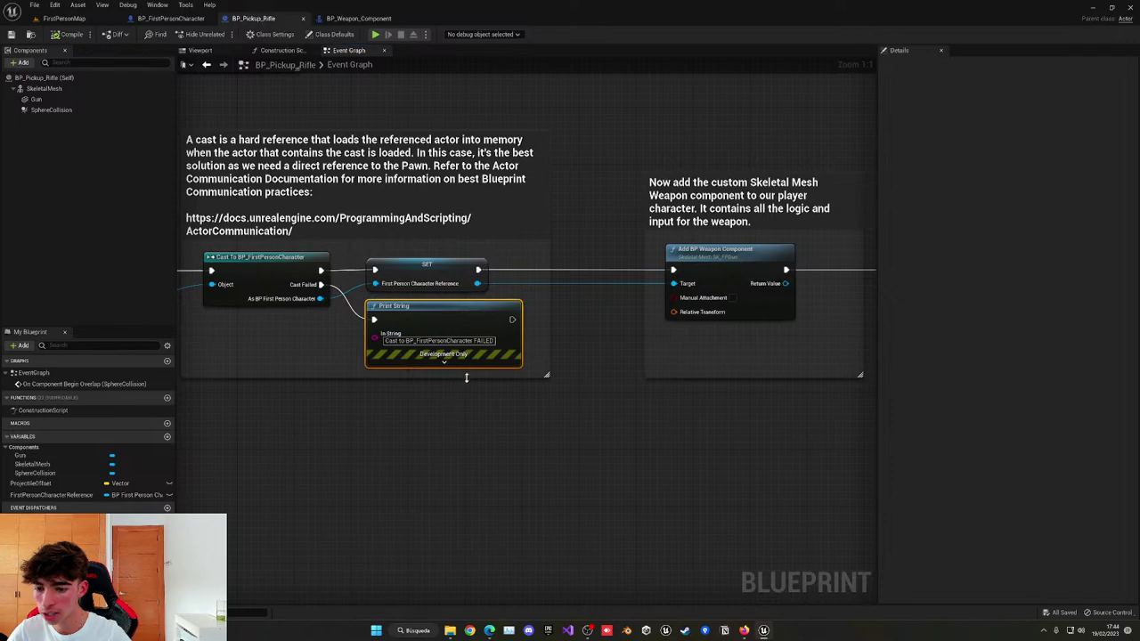
pyautogui.click(434, 278)
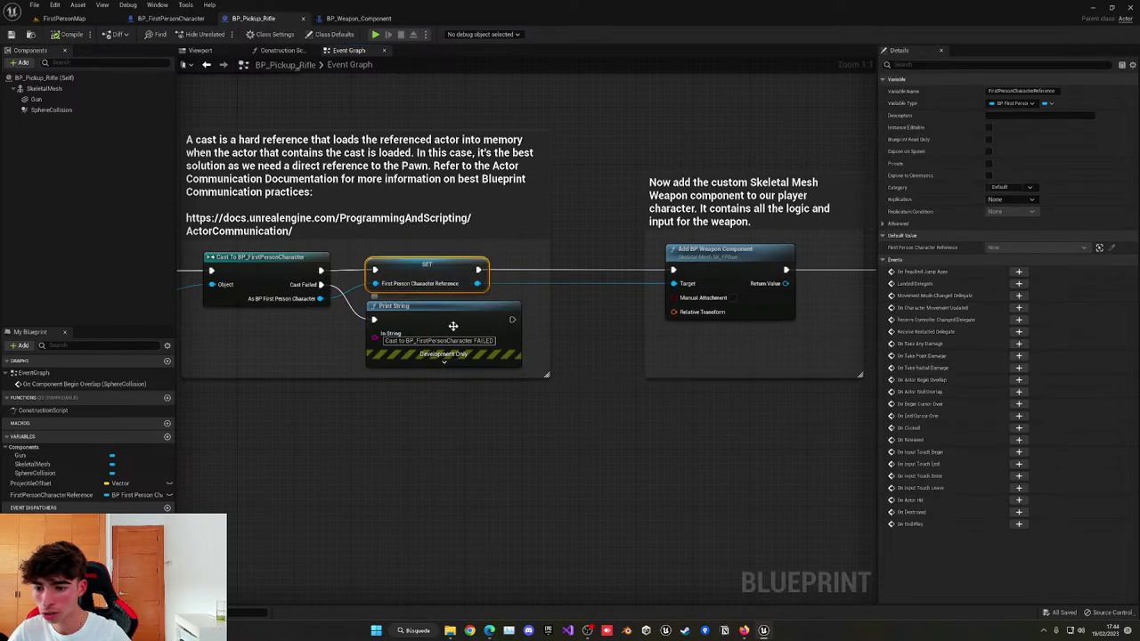
pyautogui.moveTo(599, 336); pyautogui.dragTo(544, 337, button='right')
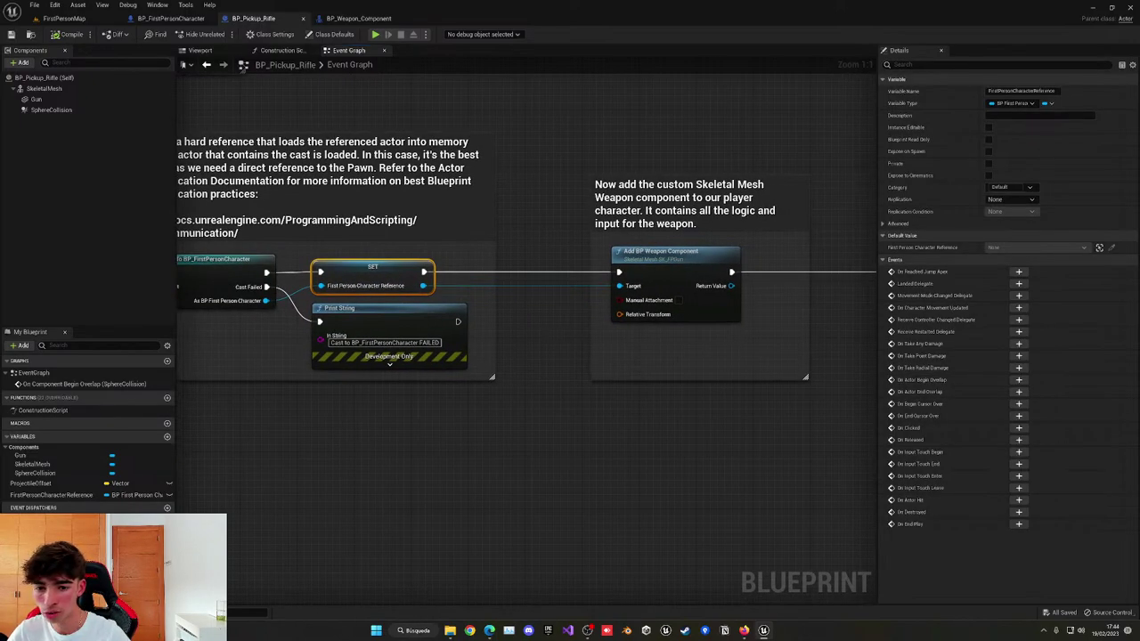
# Inspect the Add BP Weapon Component node's settings and browse the skeletal meshes available for it.
pyautogui.click(614, 263)
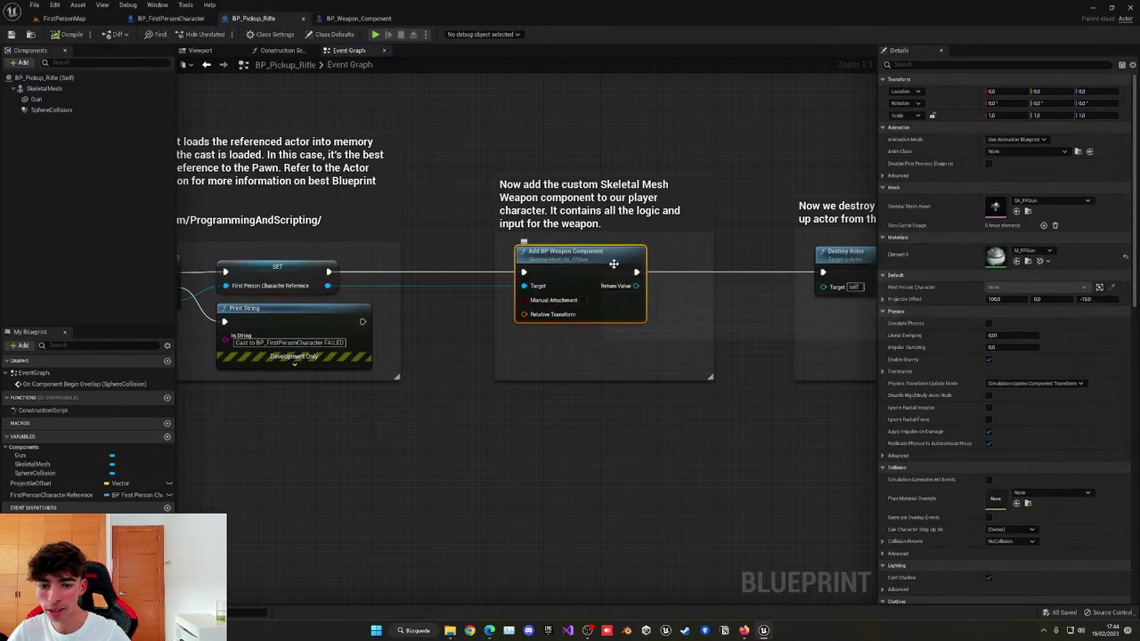
pyautogui.click(1051, 201)
pyautogui.scroll(-1, 1070, 353)
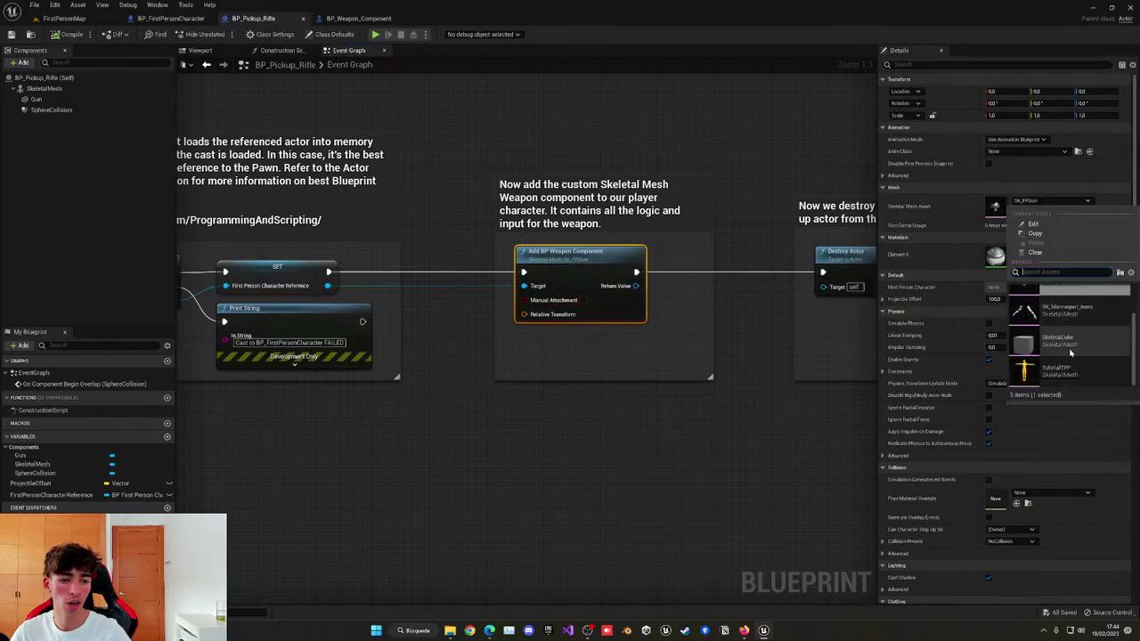
pyautogui.scroll(2, 1071, 354)
pyautogui.scroll(-2, 1069, 353)
pyautogui.click(941, 210)
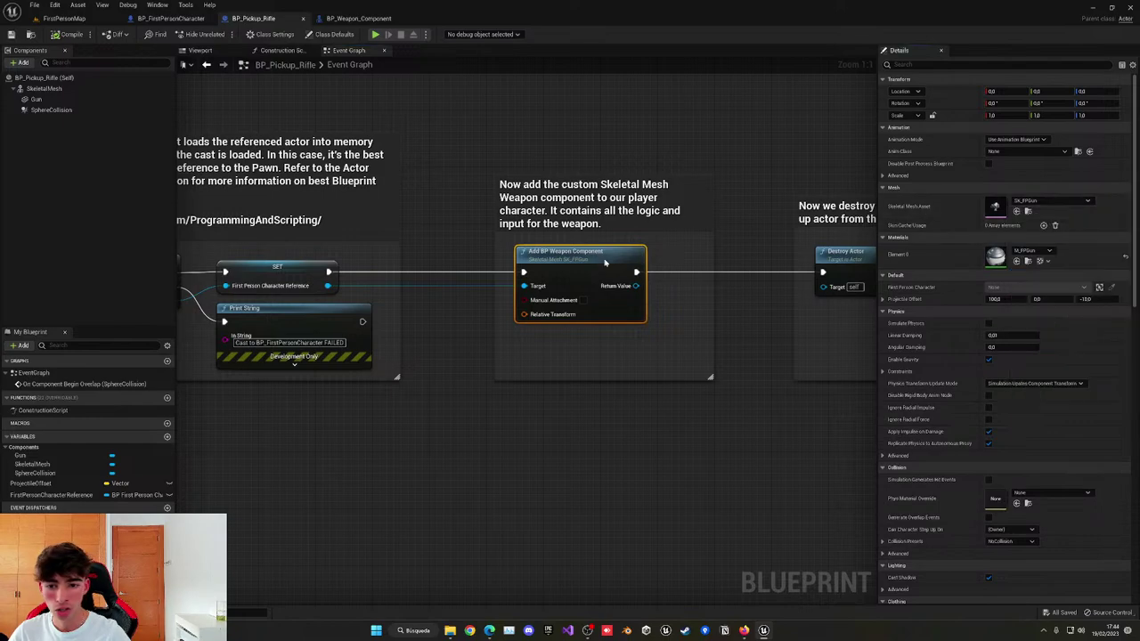
pyautogui.moveTo(328, 286); pyautogui.dragTo(406, 373)
pyautogui.click(596, 347)
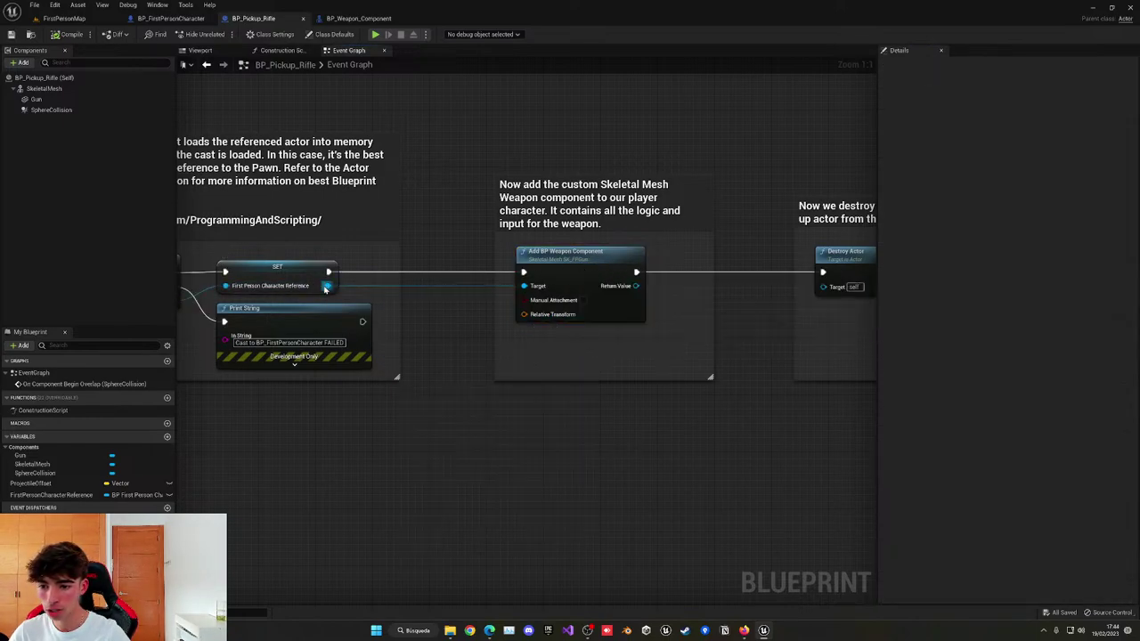
pyautogui.moveTo(326, 286); pyautogui.dragTo(437, 385)
pyautogui.write('add')
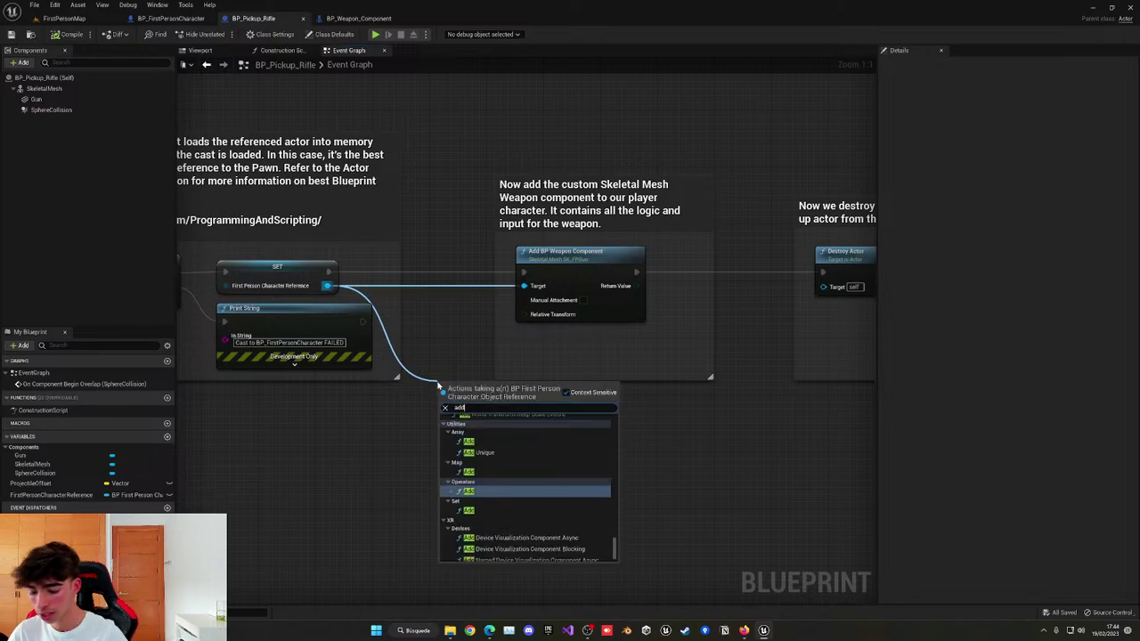
pyautogui.click(565, 268)
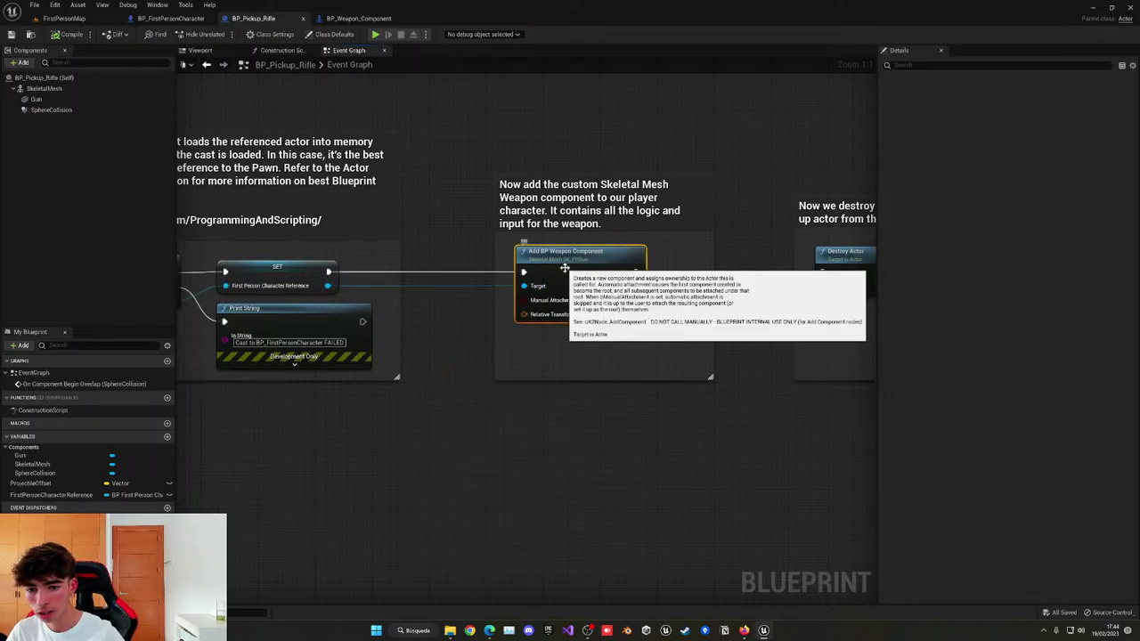
# Check BP_Weapon_Component's variables and class defaults, and return to BP_Pickup_Rifle's Event Graph.
pyautogui.click(356, 18)
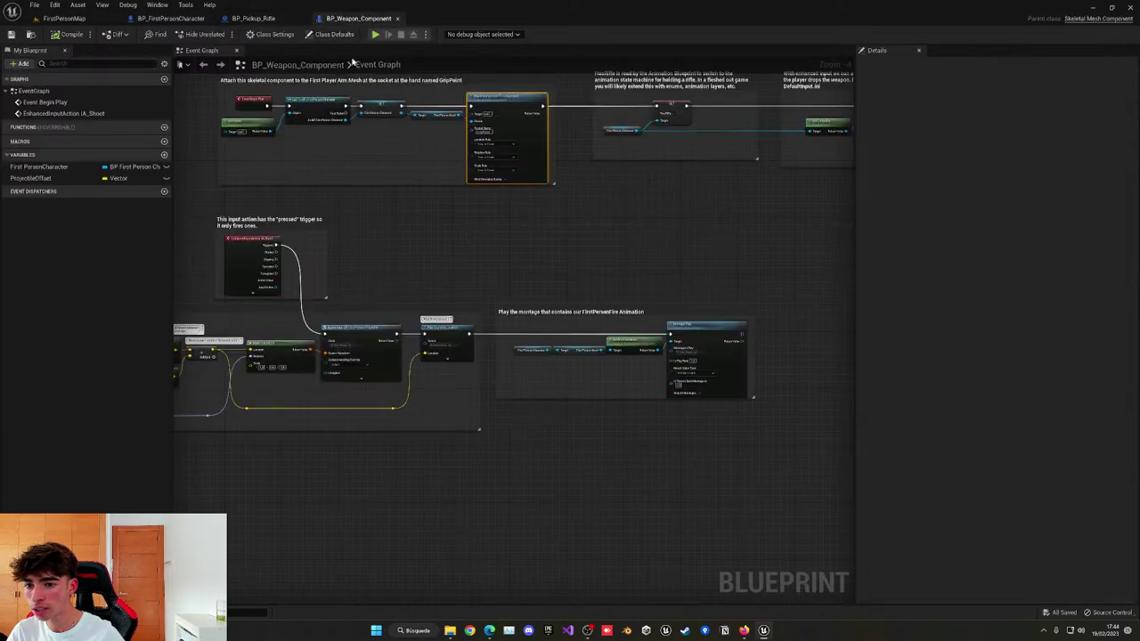
pyautogui.click(45, 167)
pyautogui.click(36, 178)
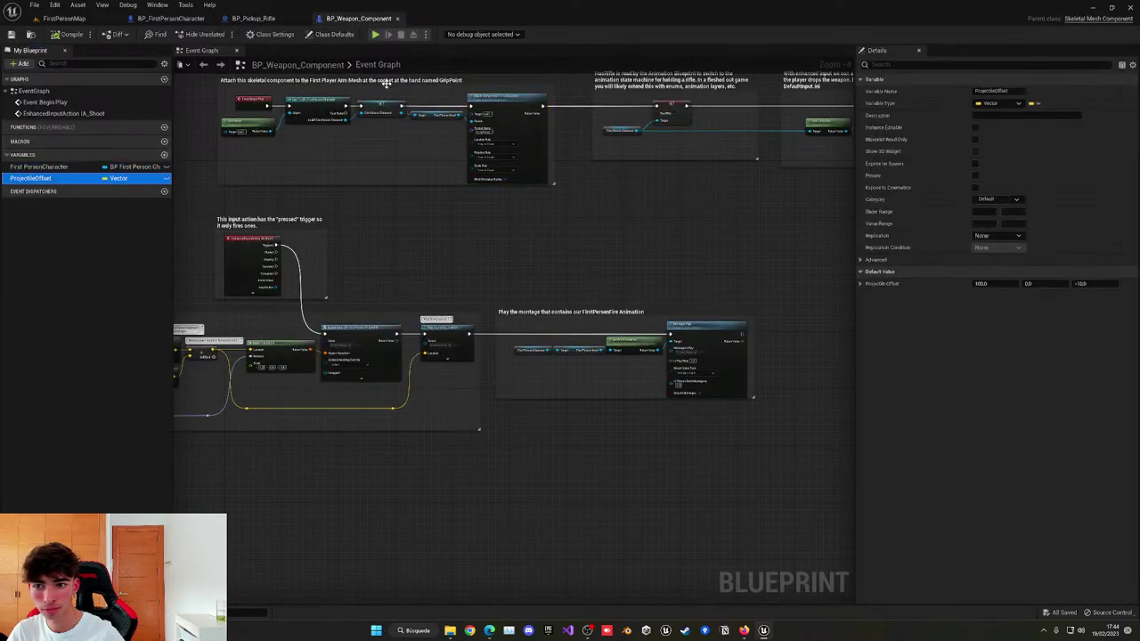
pyautogui.click(308, 34)
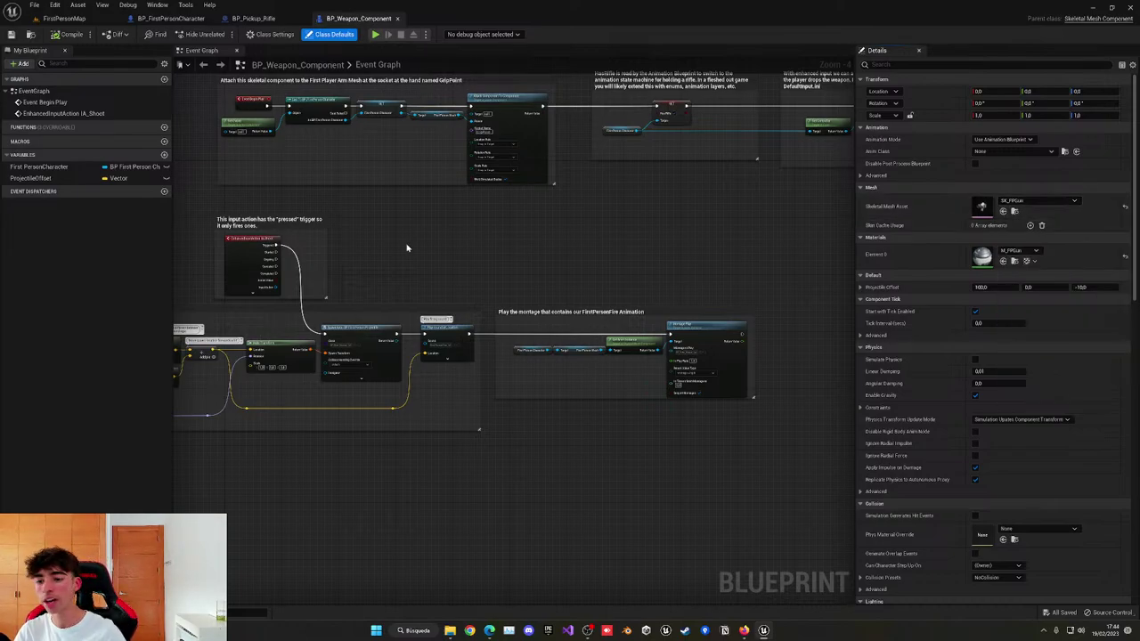
pyautogui.click(253, 18)
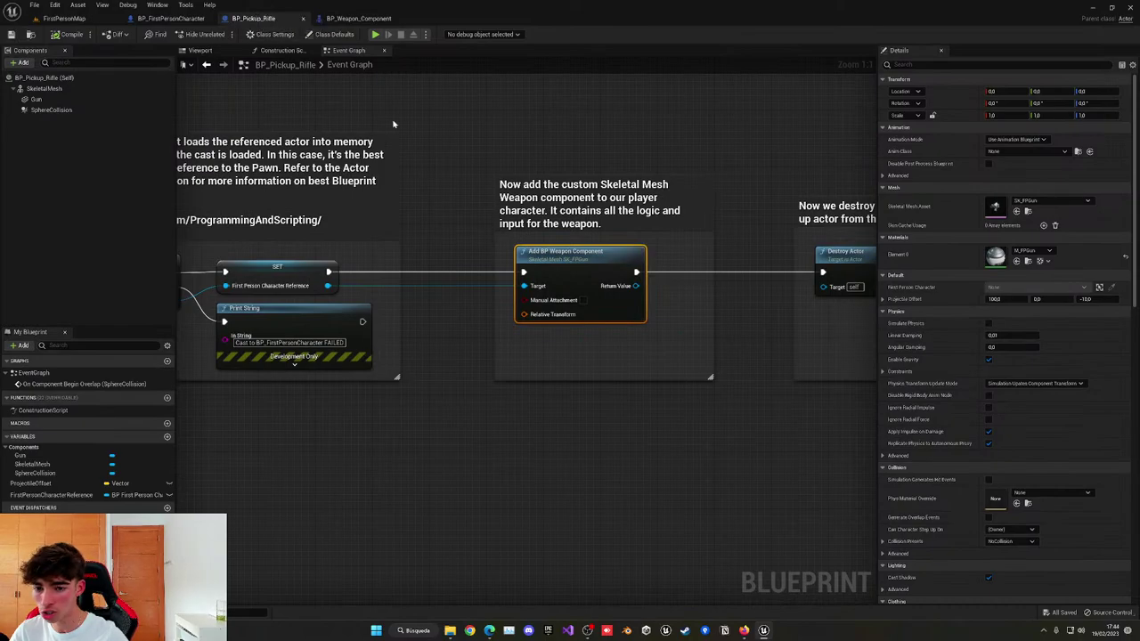
pyautogui.click(516, 145)
pyautogui.moveTo(517, 145); pyautogui.dragTo(539, 104, button='right')
# Add a Static Mesh component named Gun under FirstPersonMesh in BP_FirstPersonCharacter.
pyautogui.click(169, 18)
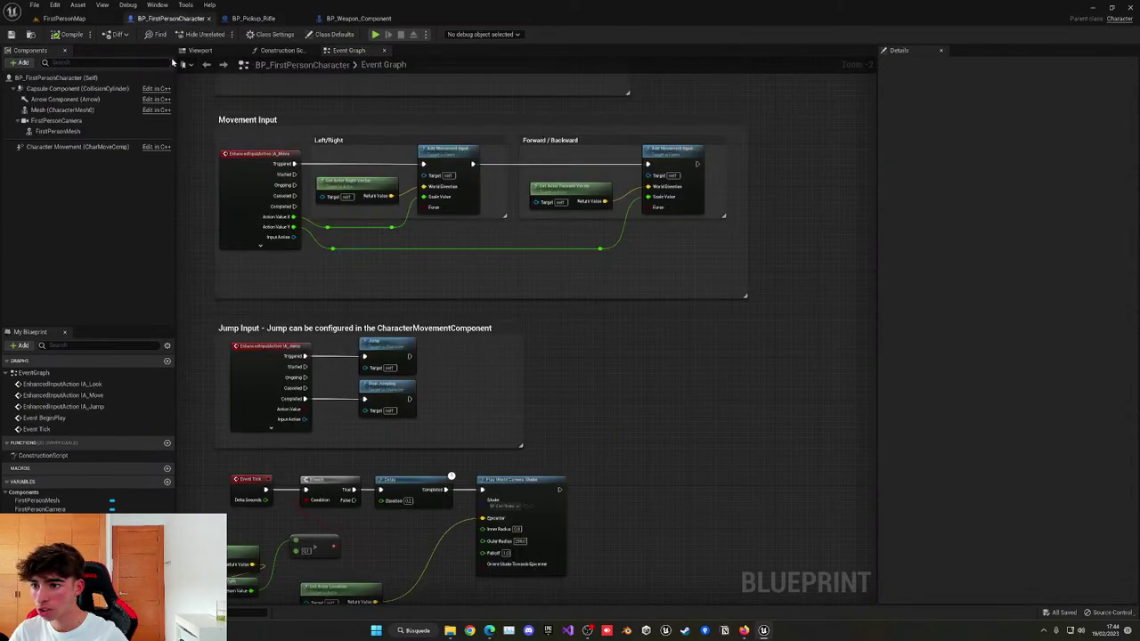
pyautogui.click(199, 50)
pyautogui.click(51, 131)
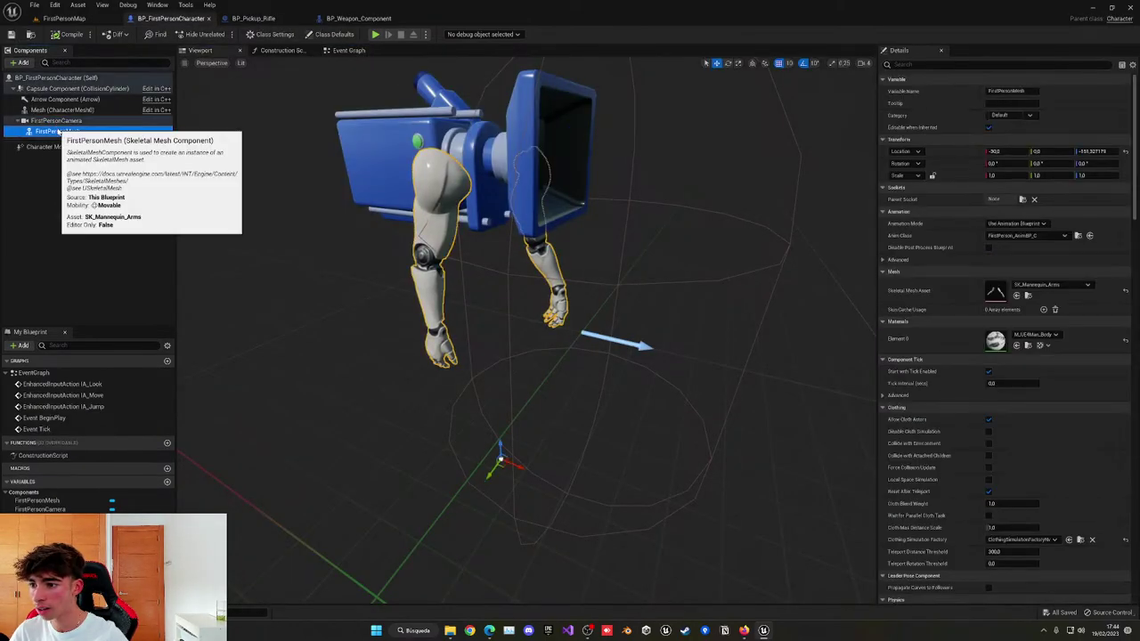
pyautogui.click(19, 63)
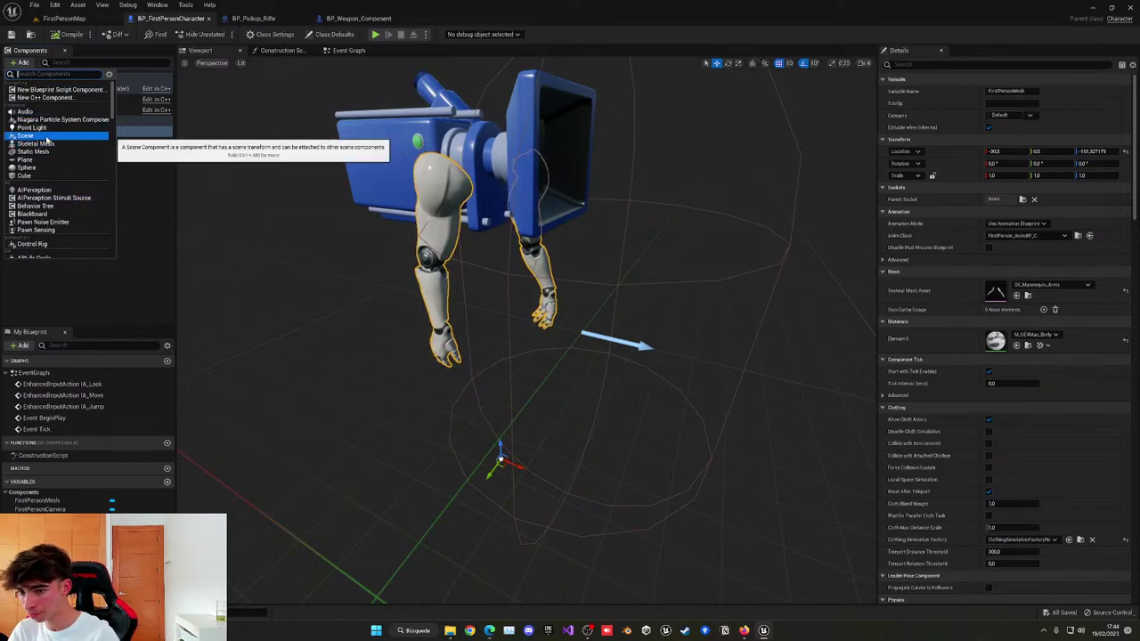
pyautogui.write('st')
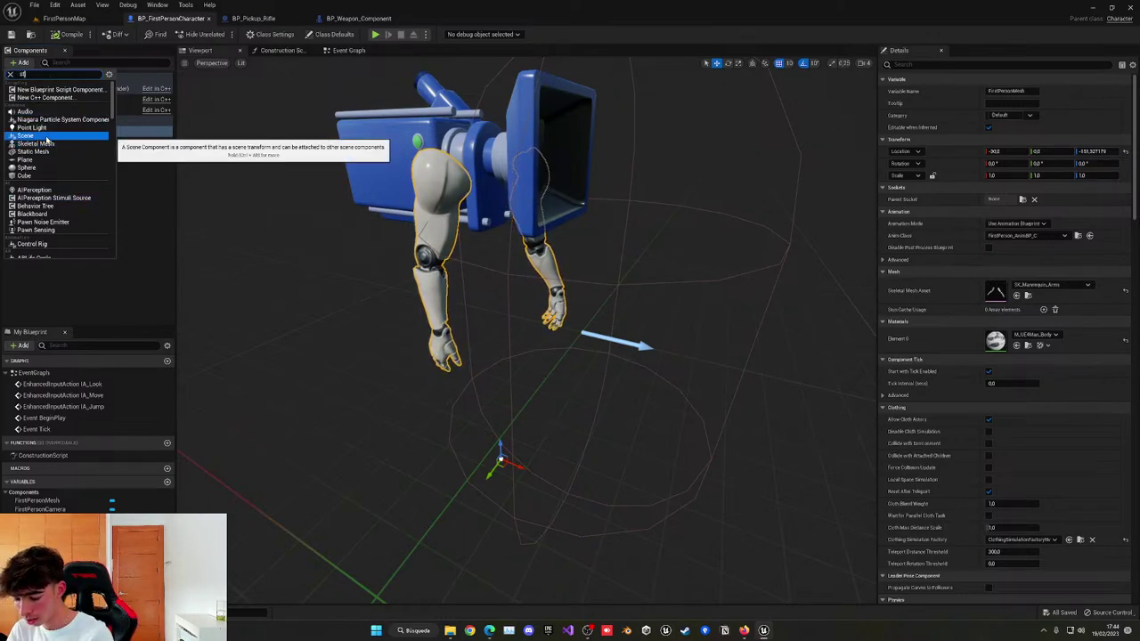
pyautogui.write('at')
pyautogui.click(35, 153)
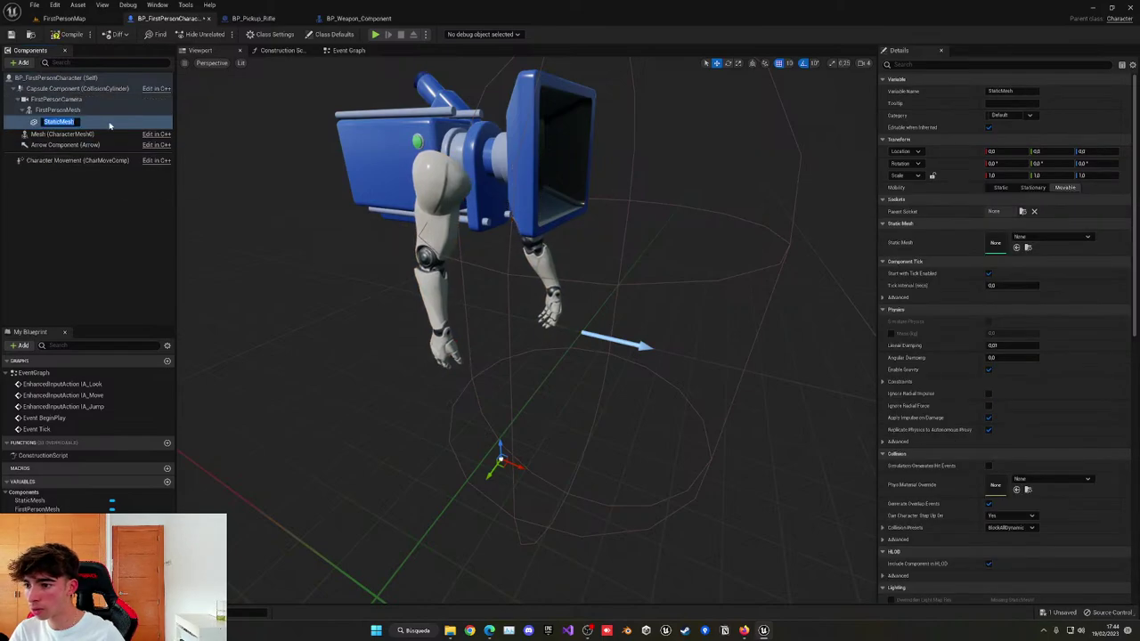
pyautogui.write('Gun')
pyautogui.press('Return')
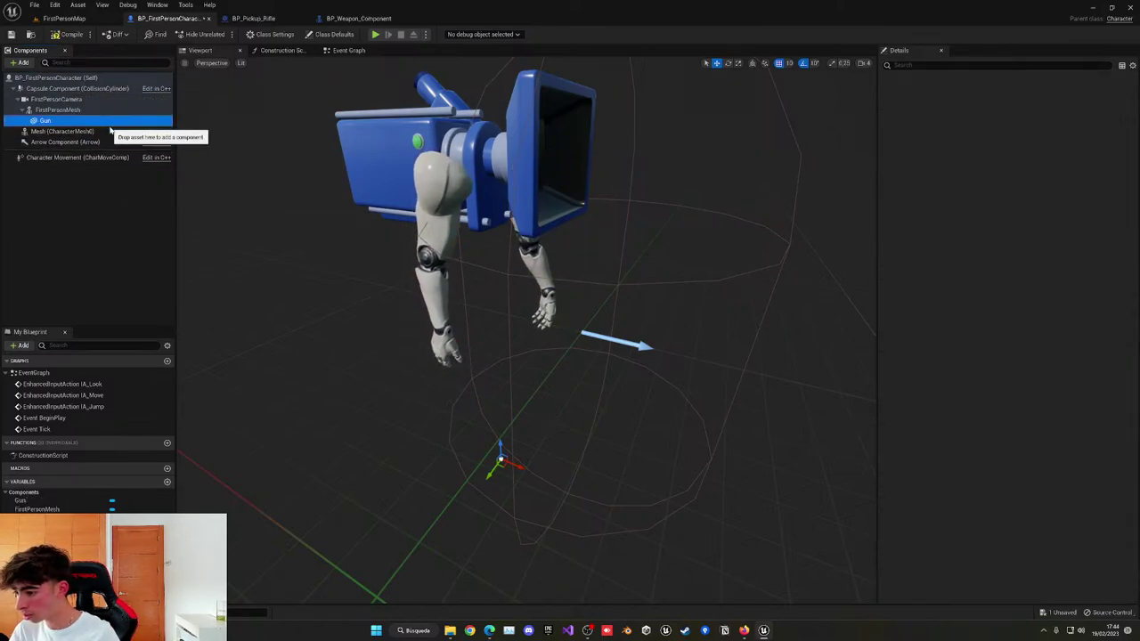
# Rename the pistol mesh in pistol-with-engravings' source folder to Gun and assign it to the character's Gun component.
pyautogui.moveTo(309, 173); pyautogui.dragTo(338, 178, button='right')
pyautogui.moveTo(416, 220); pyautogui.dragTo(428, 225, button='right')
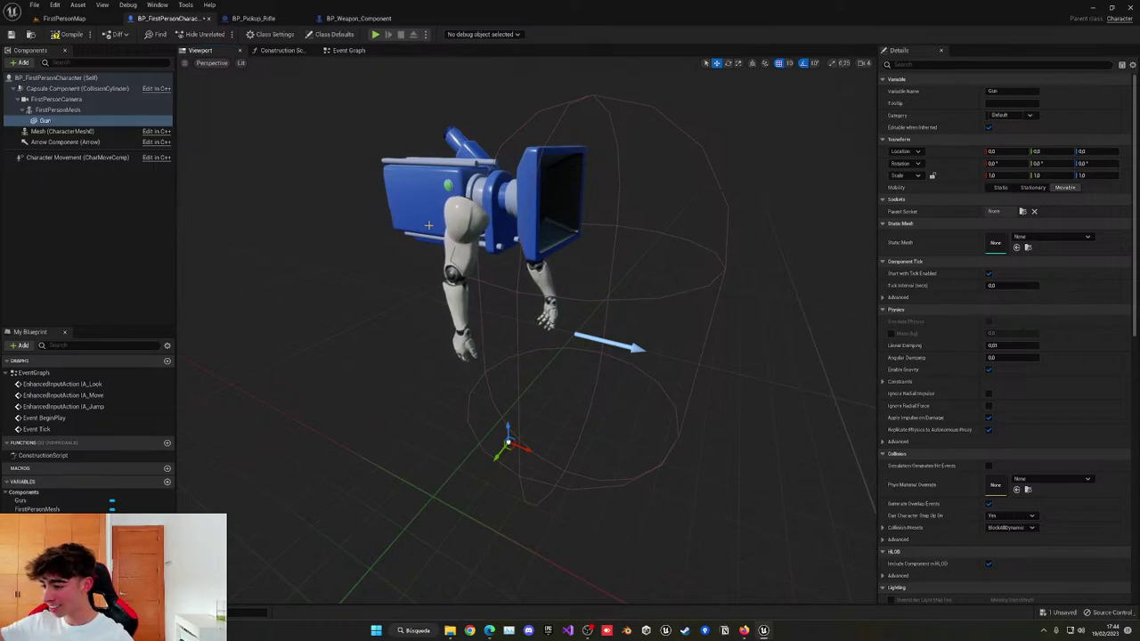
pyautogui.moveTo(454, 258); pyautogui.dragTo(459, 260, button='right')
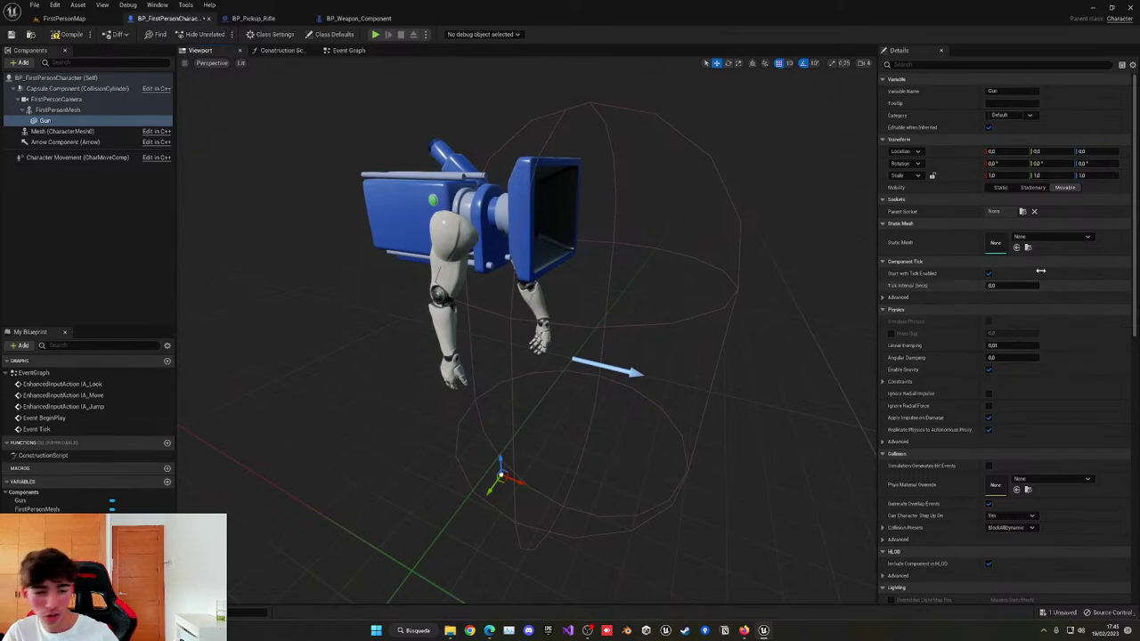
pyautogui.click(1051, 236)
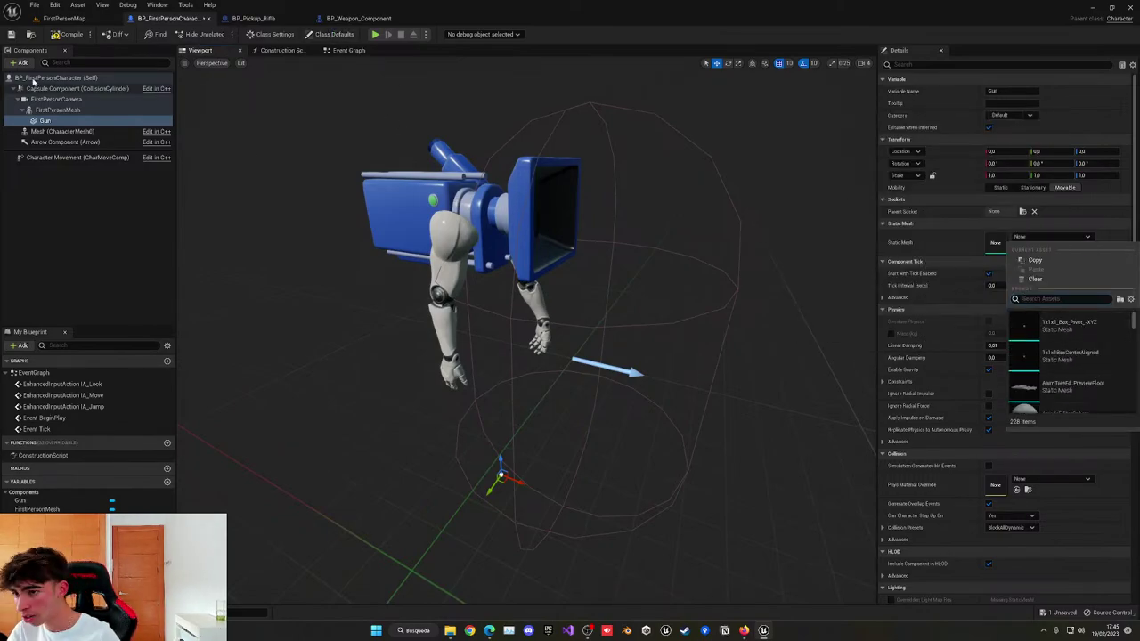
pyautogui.click(64, 18)
pyautogui.click(180, 444)
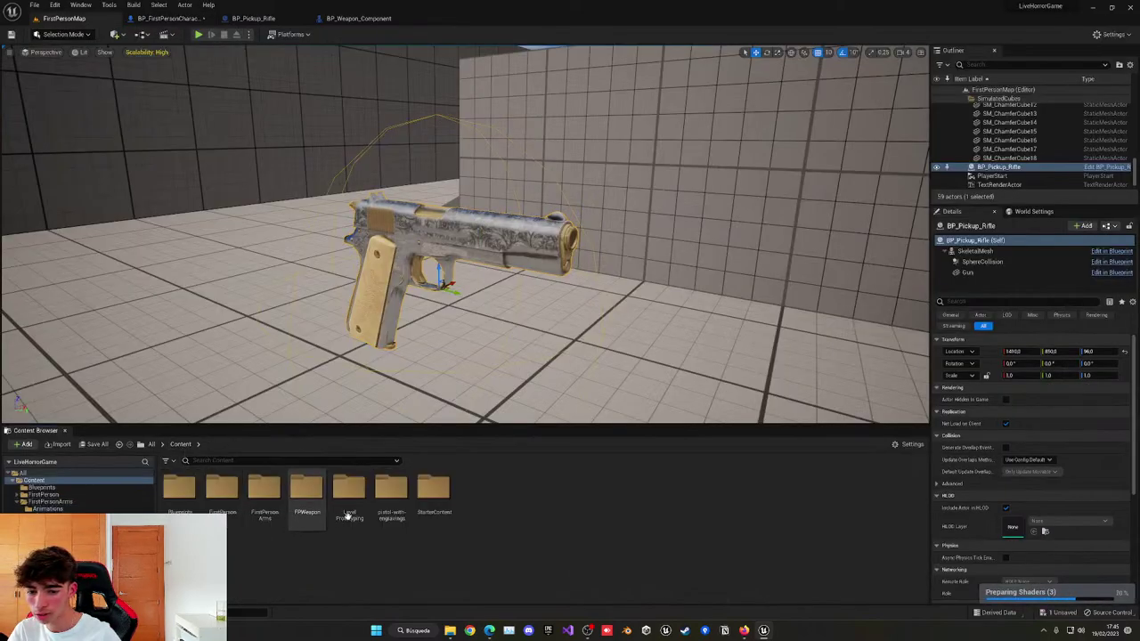
pyautogui.doubleClick(394, 498)
pyautogui.click(204, 511)
pyautogui.doubleClick(180, 491)
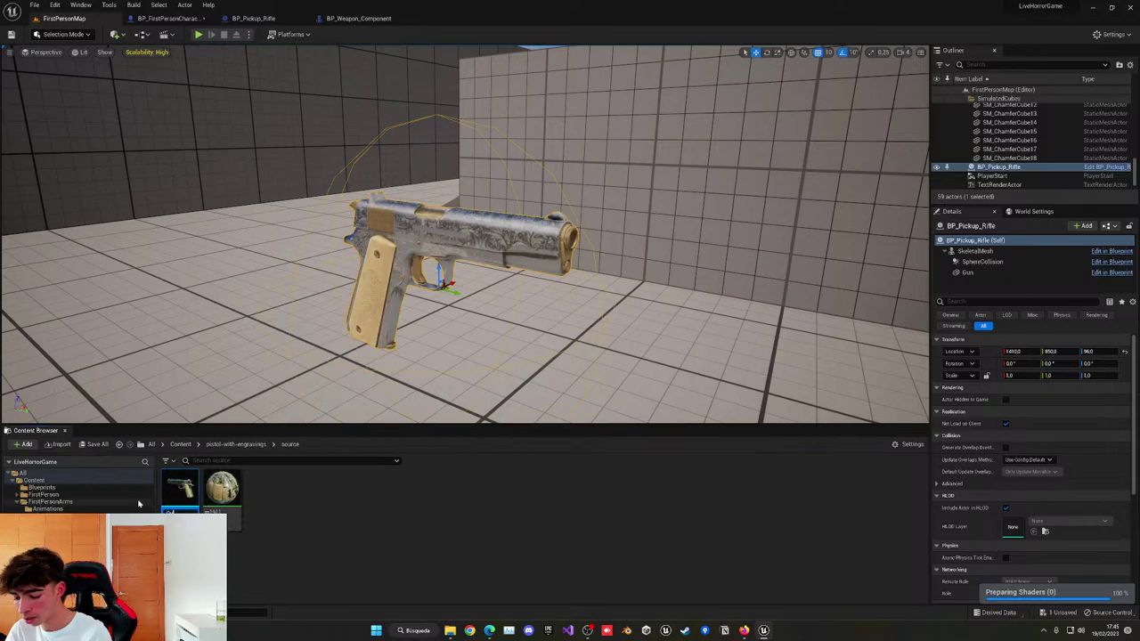
pyautogui.click(285, 18)
pyautogui.click(182, 19)
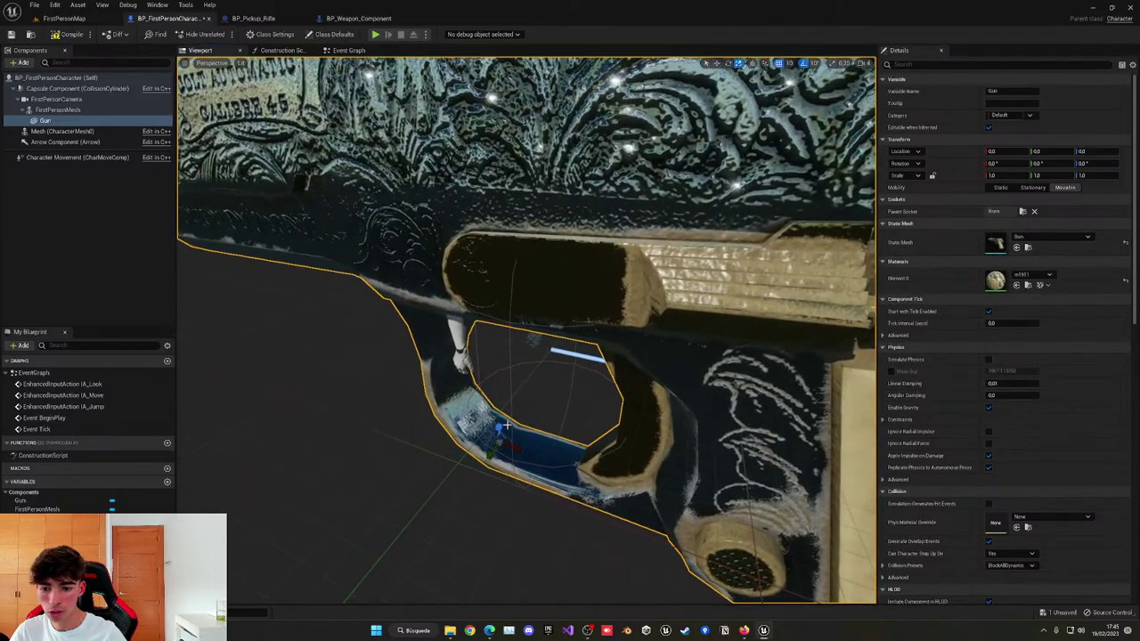
# Copy the 0.054746 scale from BP_Pickup_Rifle's Gun component to the Gun component in BP_FirstPersonCharacter.
pyautogui.click(358, 18)
pyautogui.click(254, 18)
pyautogui.click(199, 50)
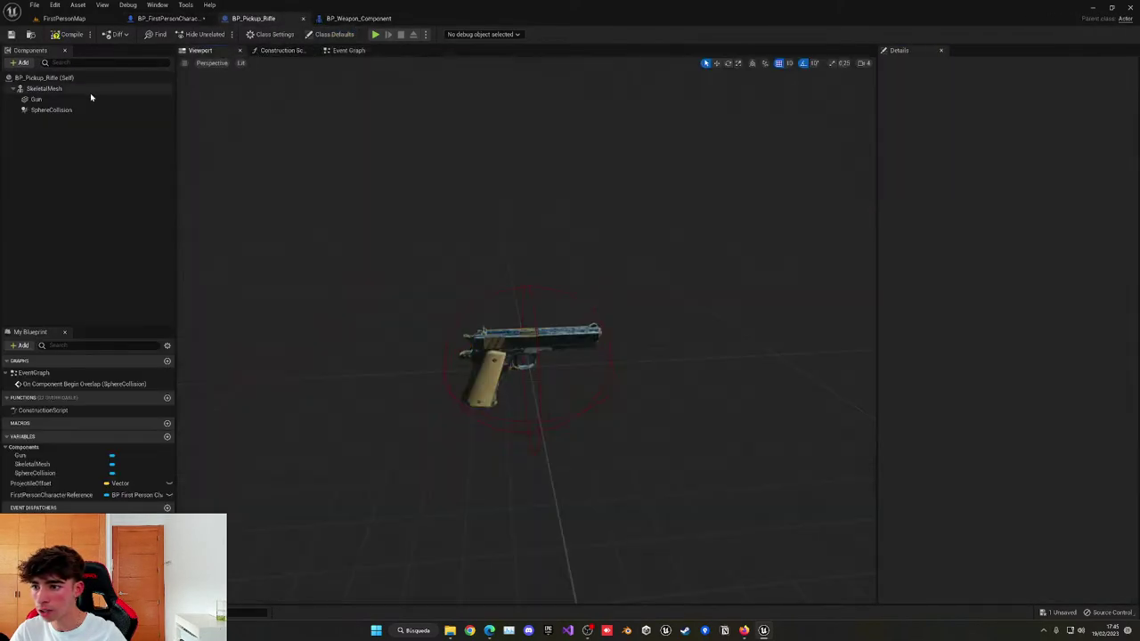
pyautogui.click(36, 99)
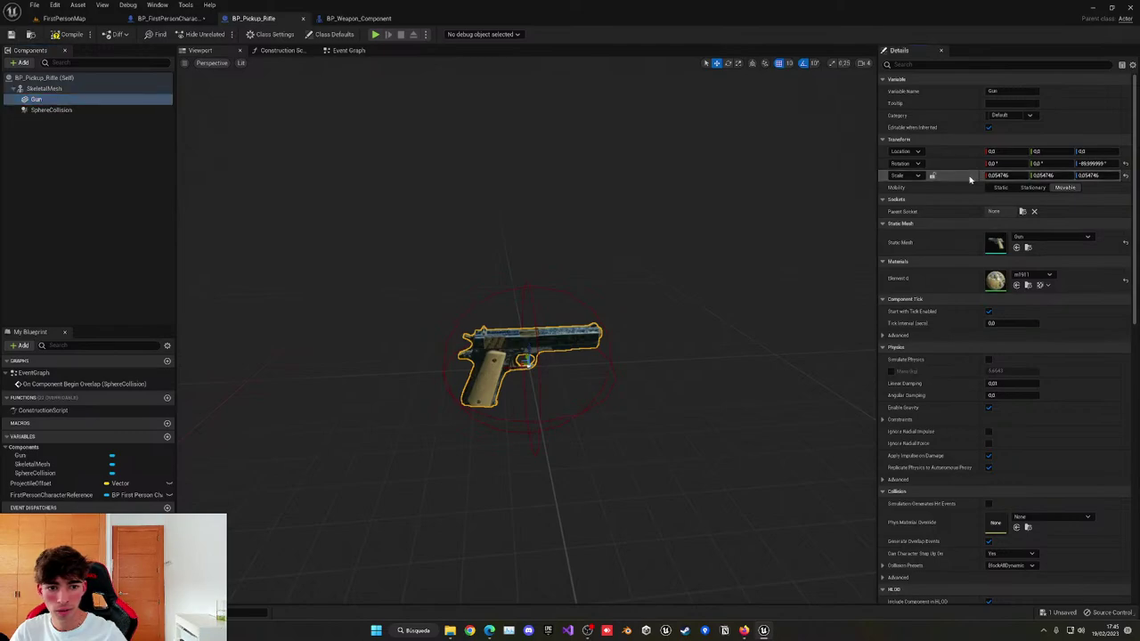
pyautogui.click(358, 18)
pyautogui.click(169, 18)
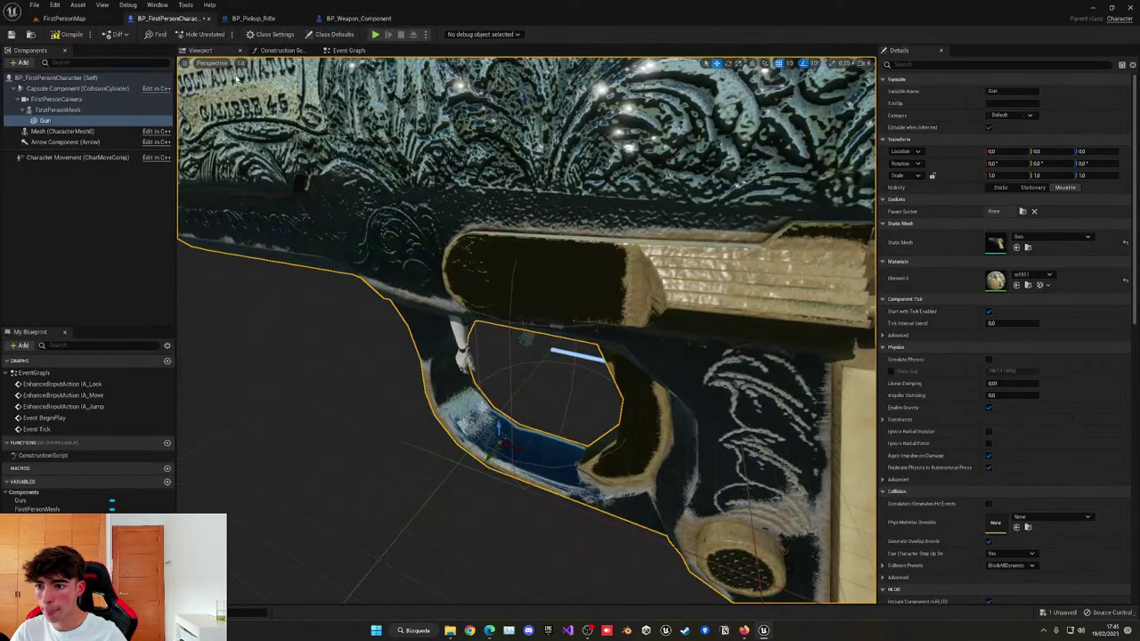
pyautogui.keyDown('shift'); pyautogui.click(970, 177); pyautogui.keyUp('shift')
# Place the character's Gun near the hands at about X 19.7, Y 0.5, Z 70 and rotate it about 180° around Z.
pyautogui.scroll(5, 486, 435)
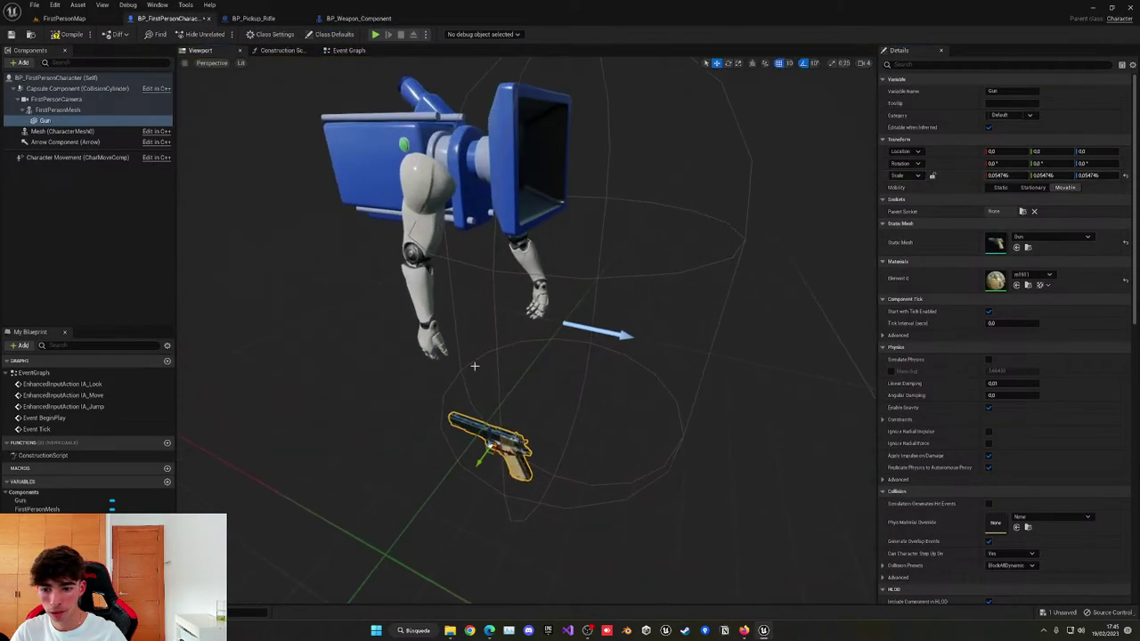
pyautogui.moveTo(486, 435); pyautogui.dragTo(482, 326)
pyautogui.press('e')
pyautogui.moveTo(644, 491); pyautogui.dragTo(561, 486, button='right')
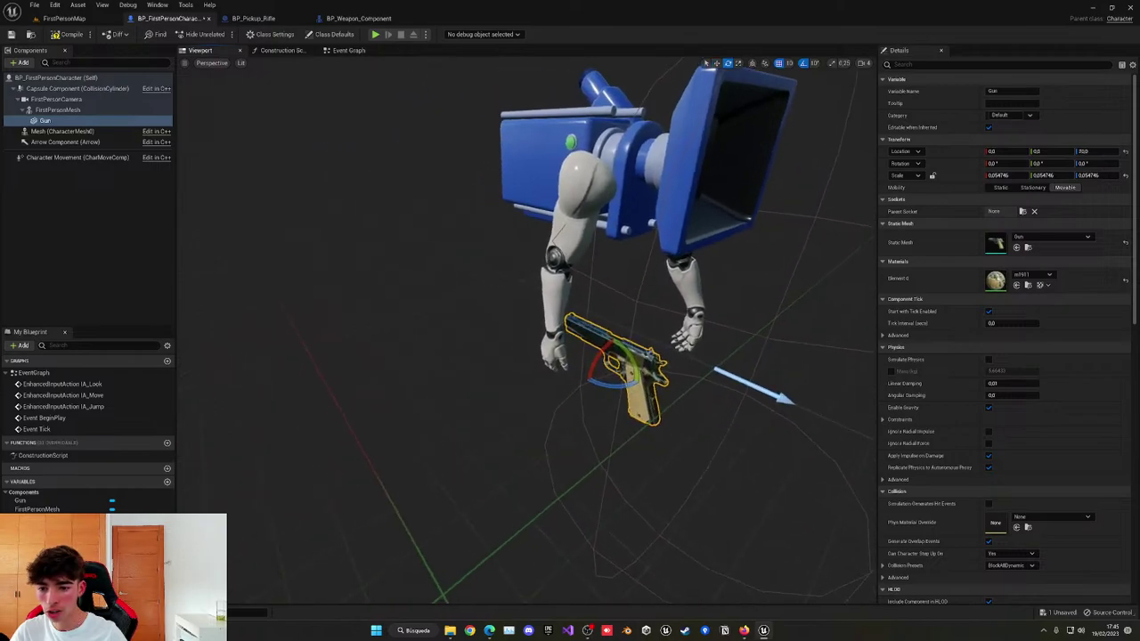
pyautogui.moveTo(619, 388)
pyautogui.mouseDown()
pyautogui.moveTo(616, 372)
pyautogui.moveTo(641, 385)
pyautogui.mouseUp()
pyautogui.moveTo(646, 409); pyautogui.dragTo(661, 407)
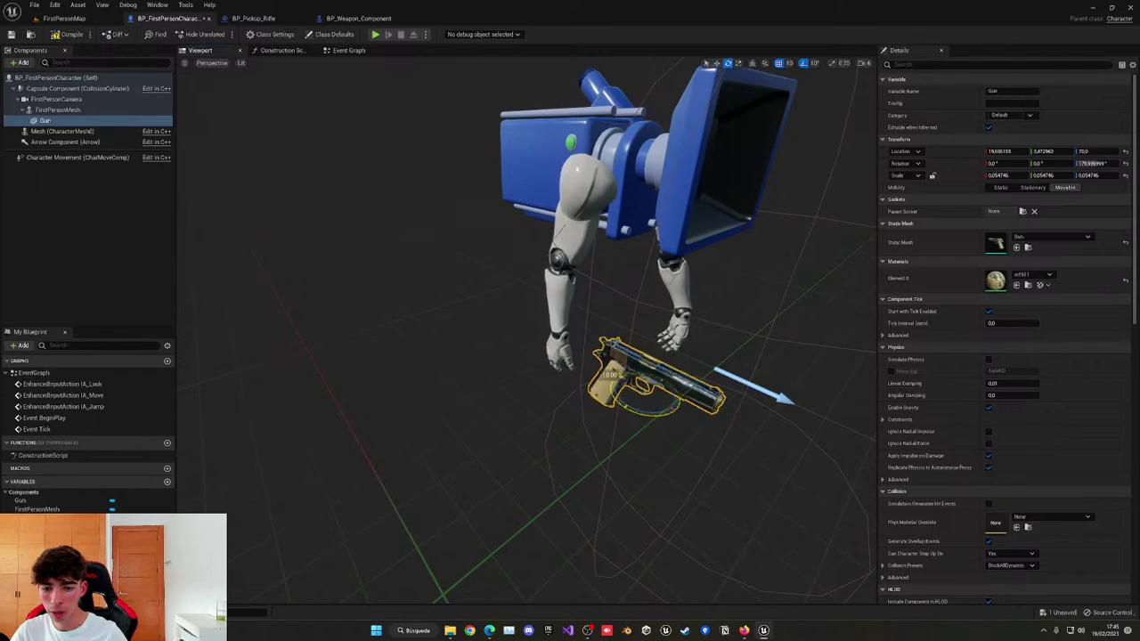
# Compile BP_FirstPersonCharacter and return to BP_Weapon_Component's Event Graph.
pyautogui.press('w')
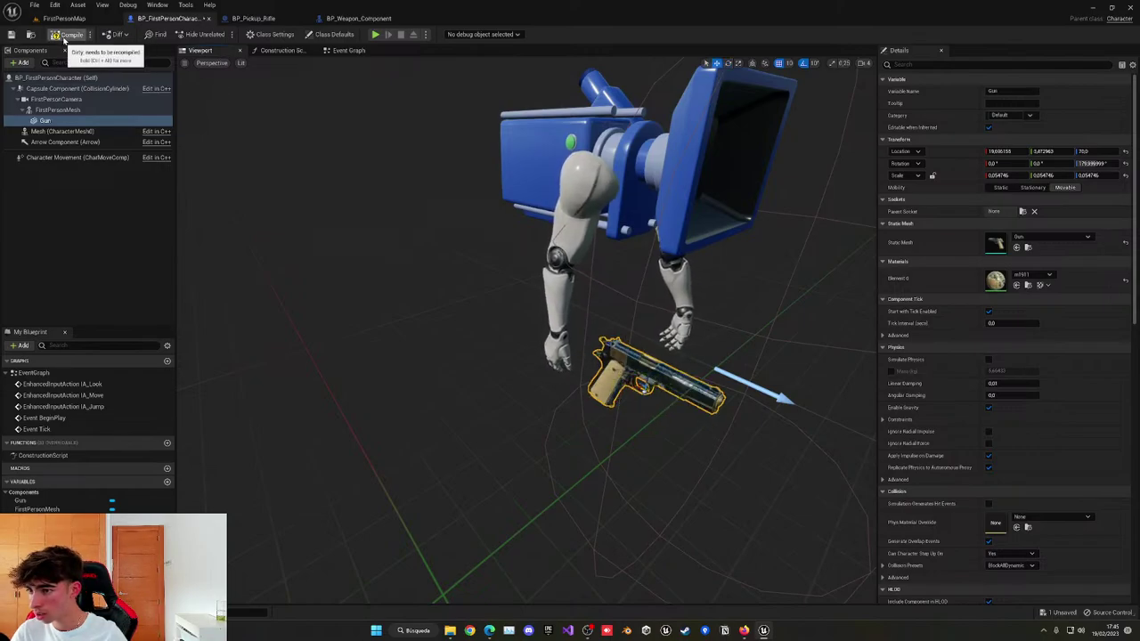
pyautogui.click(254, 18)
pyautogui.click(358, 18)
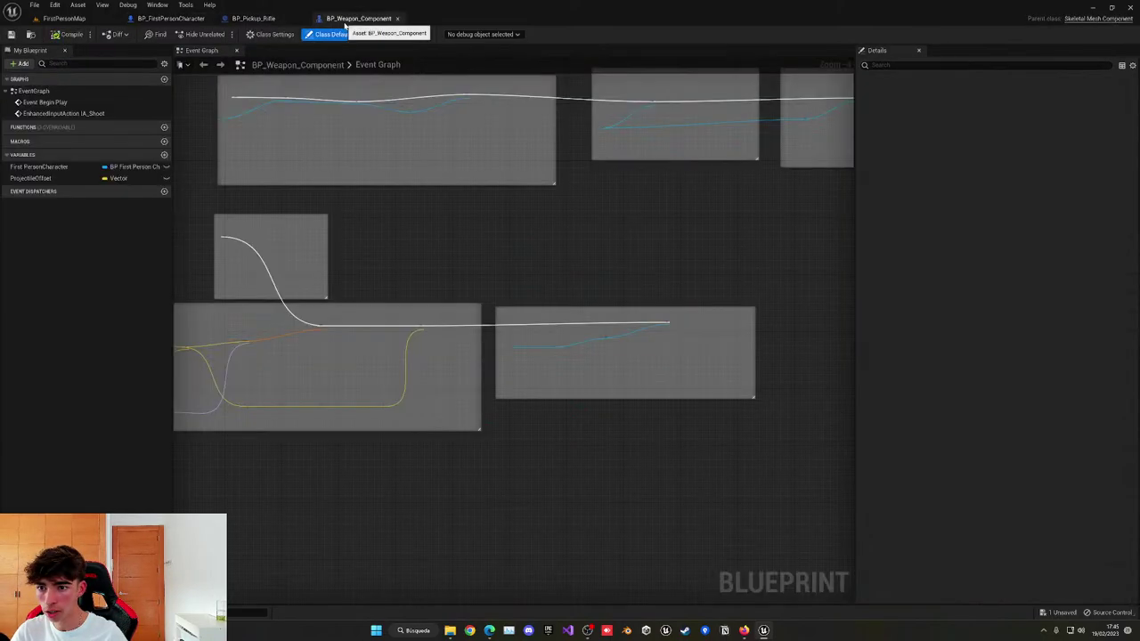
# Check the socket used by BP_Weapon_Component's attach node and try parenting BP_Pickup_Rifle's Gun component to the GripPoint socket.
pyautogui.moveTo(616, 167); pyautogui.dragTo(507, 263, button='right')
pyautogui.scroll(3, 410, 192)
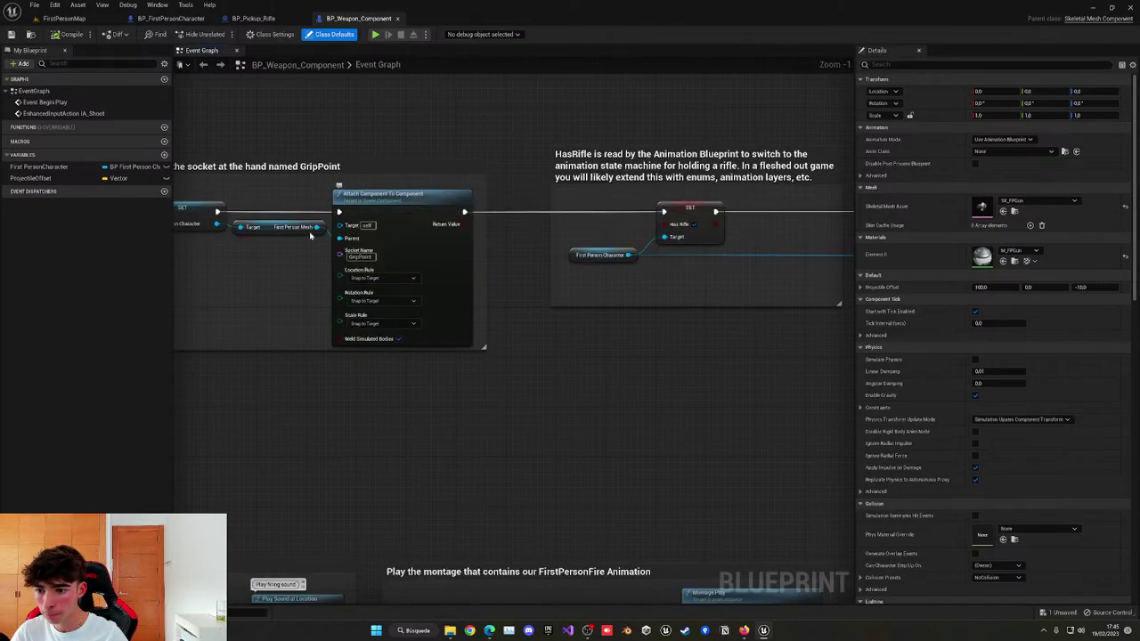
pyautogui.moveTo(312, 236); pyautogui.dragTo(377, 236, button='right')
pyautogui.click(254, 18)
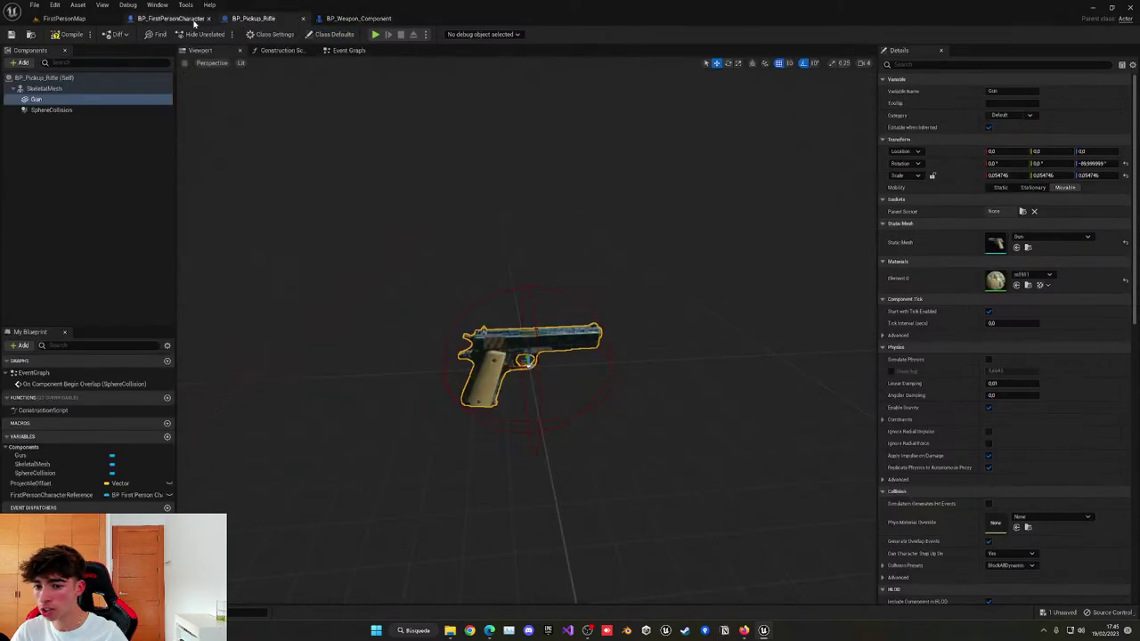
pyautogui.click(1022, 212)
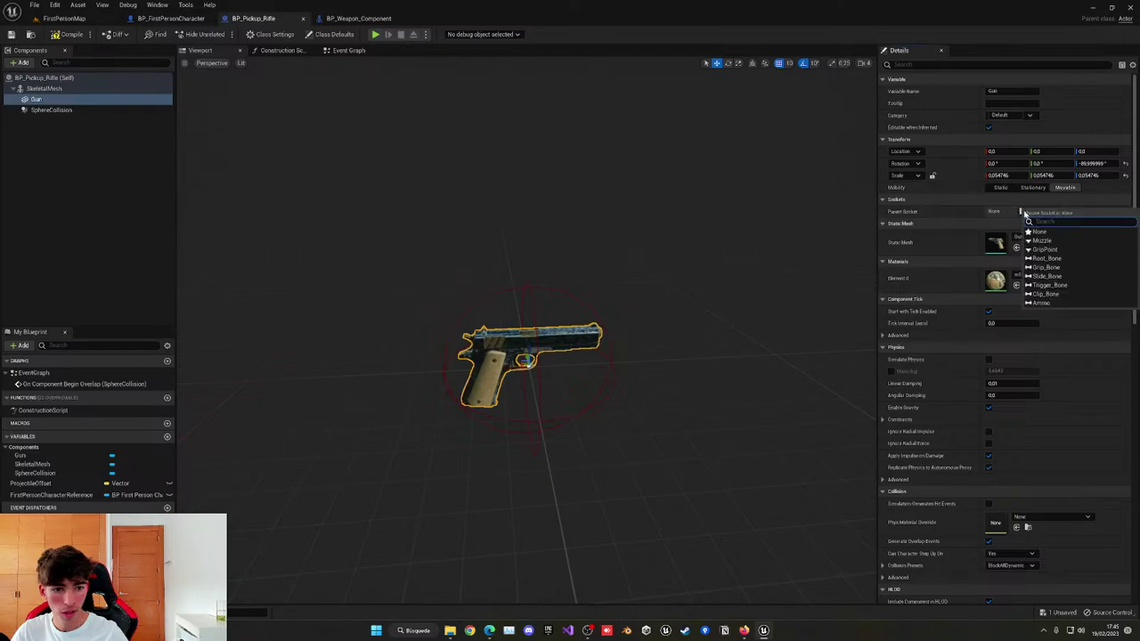
pyautogui.click(1043, 249)
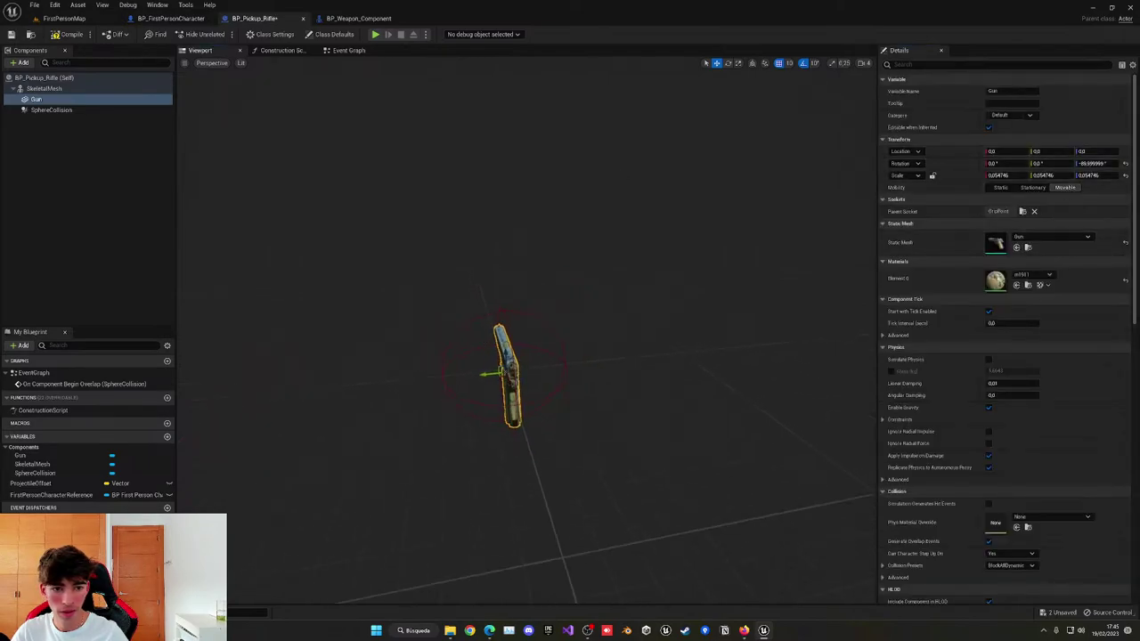
pyautogui.click(1125, 162)
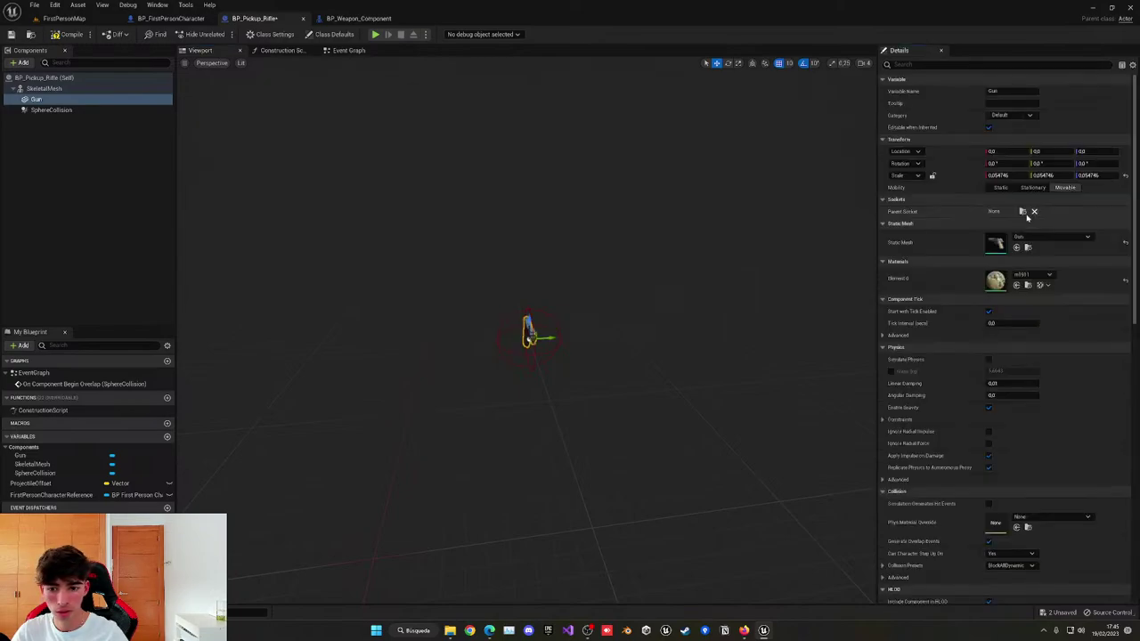
pyautogui.press('f')
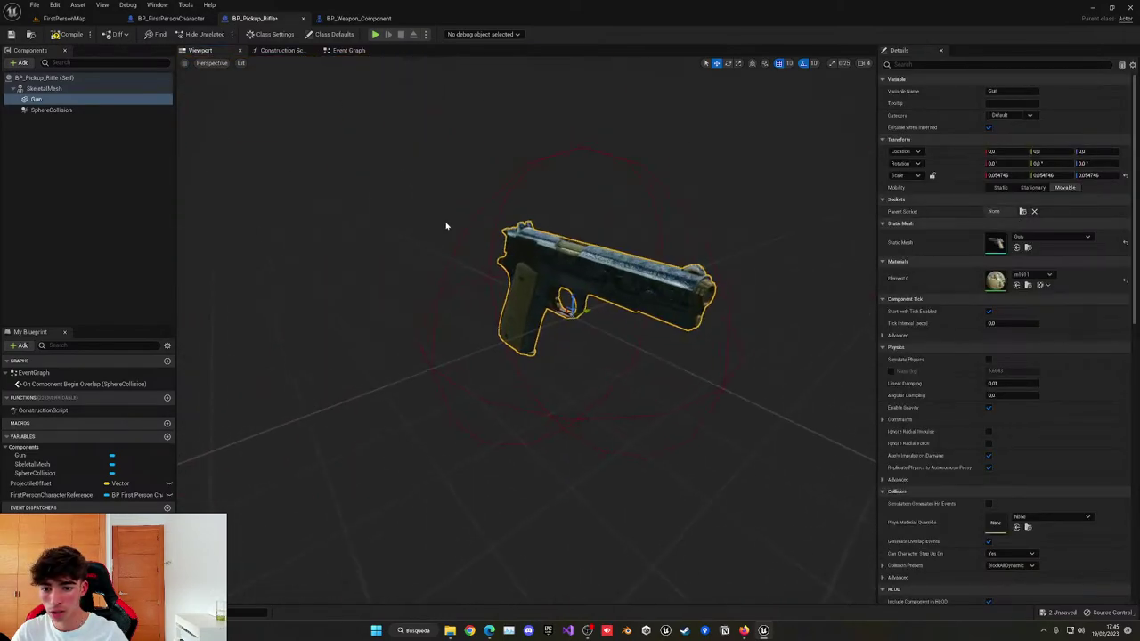
pyautogui.hotkey('ctrl', 'z')
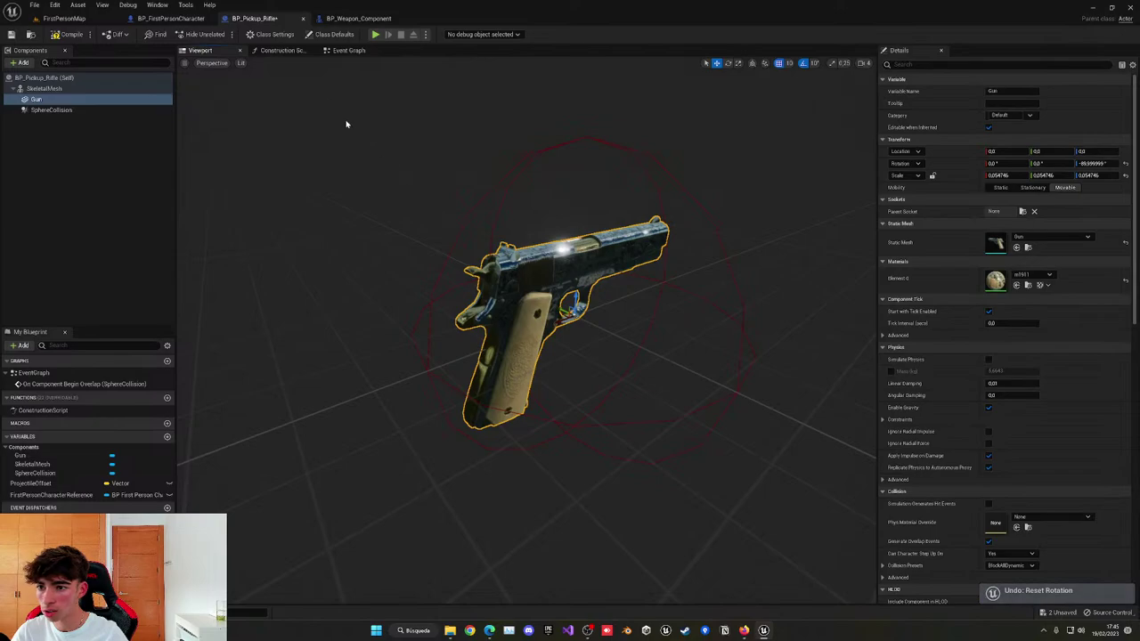
# Set the parent socket of the Gun component in BP_FirstPersonCharacter to GripPoint.
pyautogui.click(165, 19)
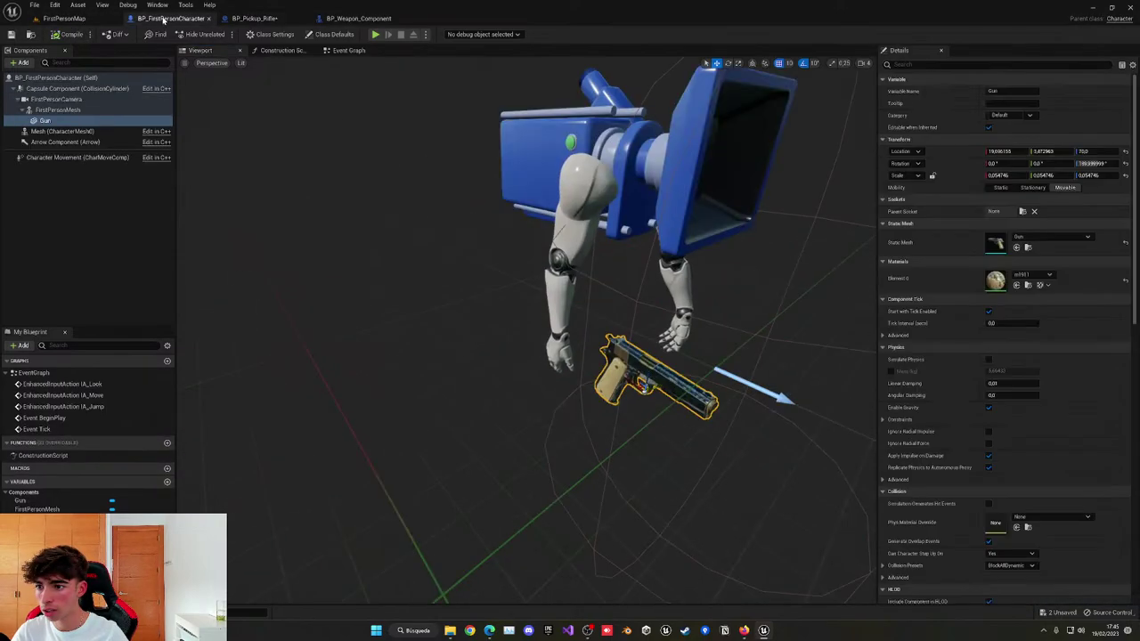
pyautogui.click(1022, 211)
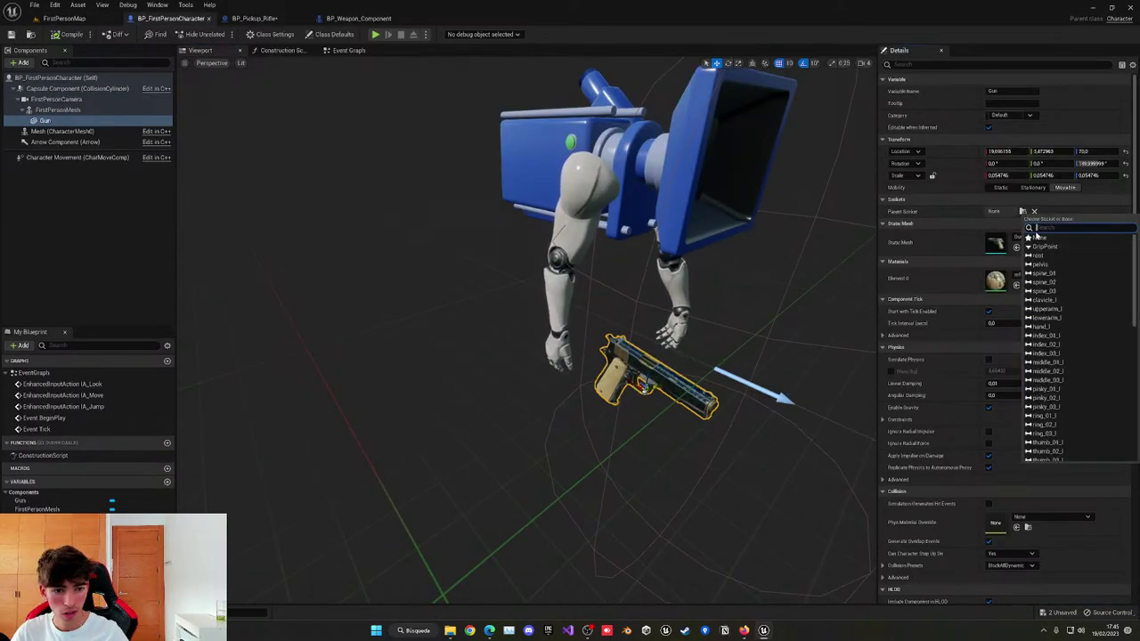
pyautogui.click(1051, 247)
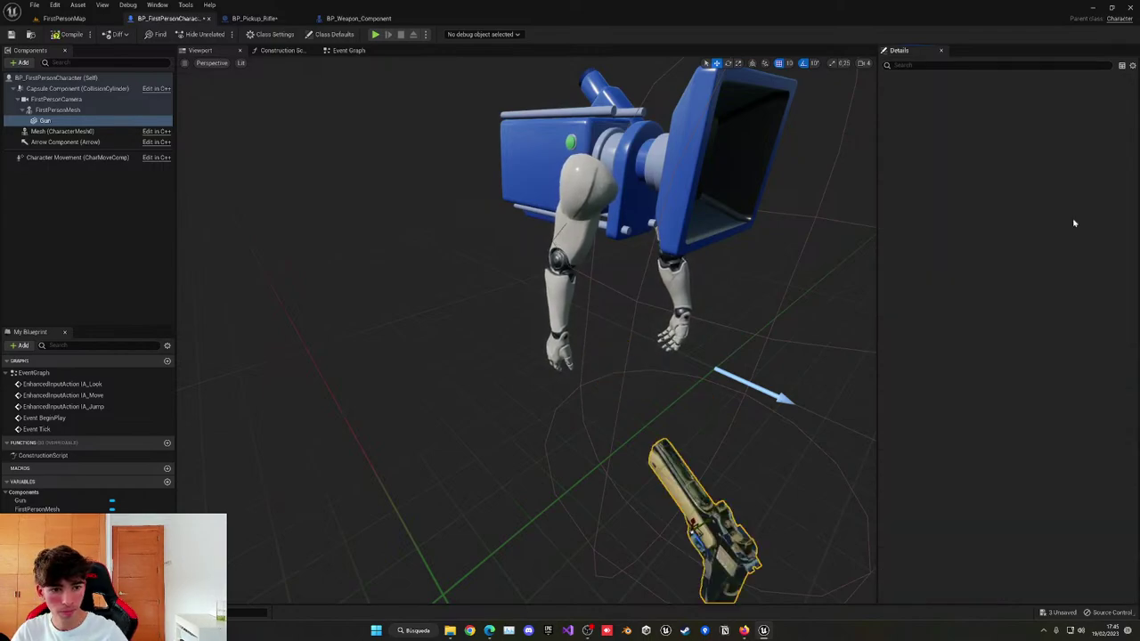
pyautogui.scroll(-4, 697, 196)
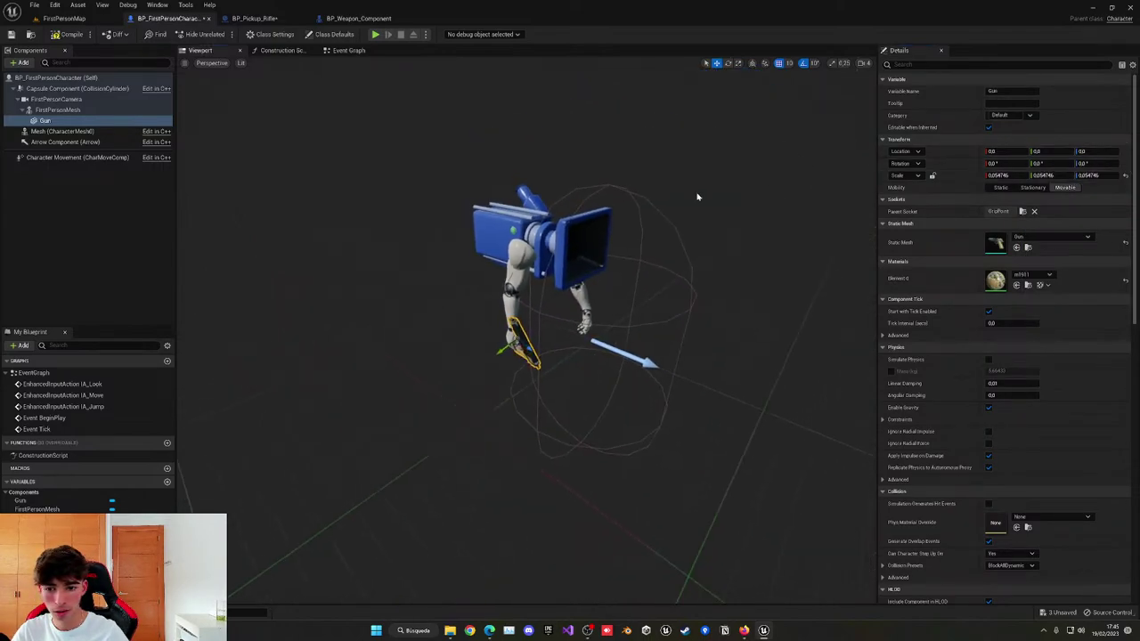
pyautogui.moveTo(536, 275); pyautogui.dragTo(540, 280, button='right')
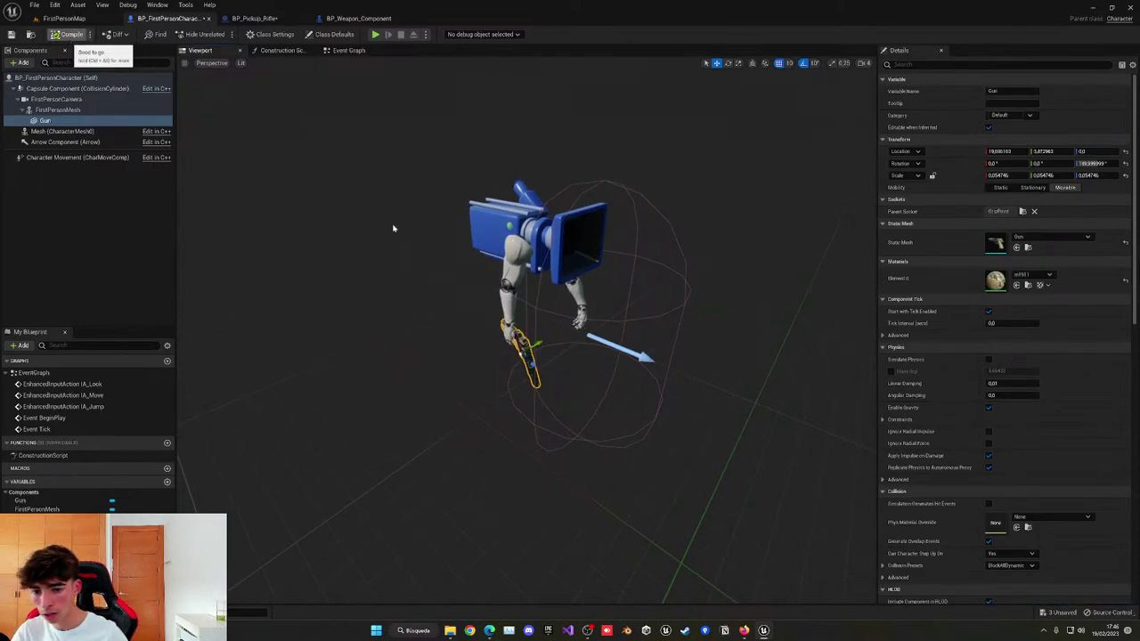
# Play-test the game by walking to the pistol pickup, collecting it and firing a shot, and end the session.
pyautogui.hotkey('alt', 'p')
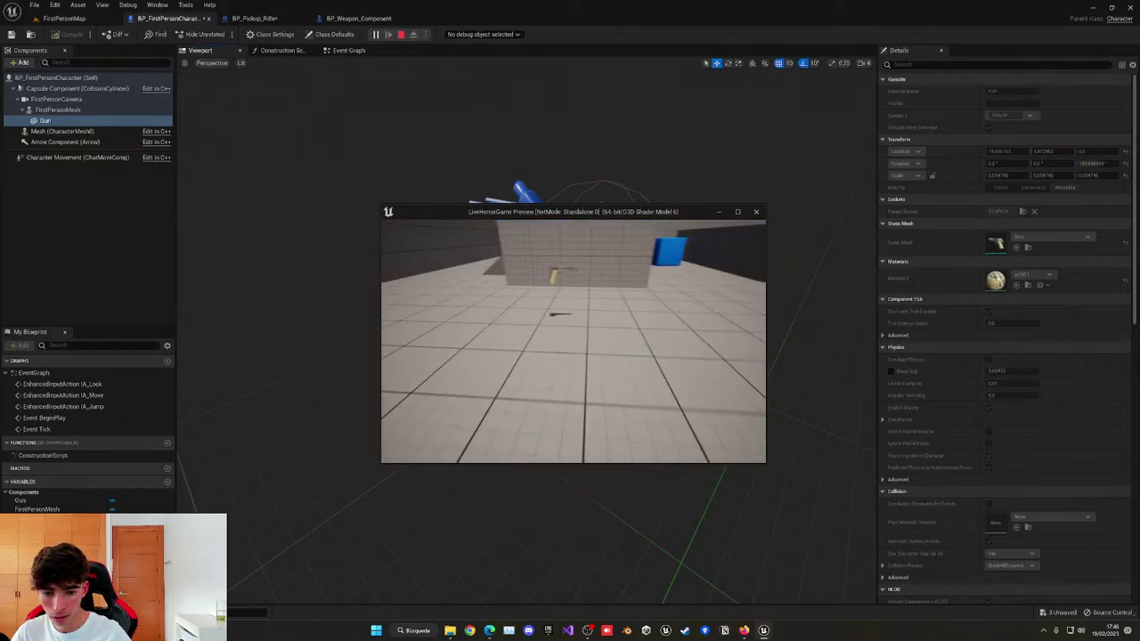
pyautogui.press('w')
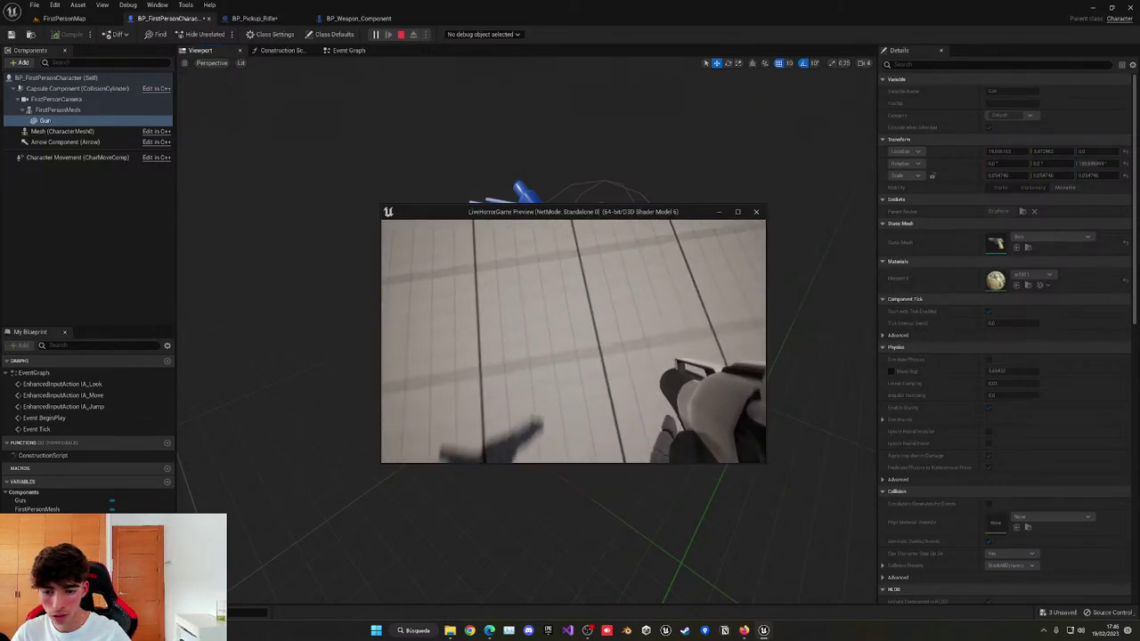
pyautogui.click(573, 342)
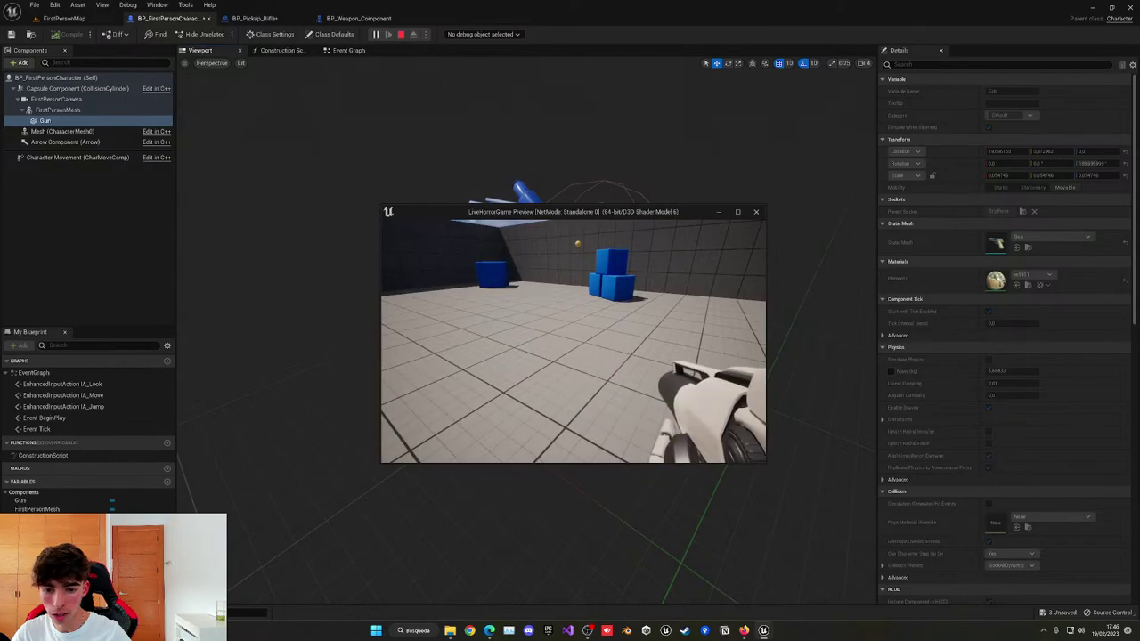
pyautogui.press('Escape')
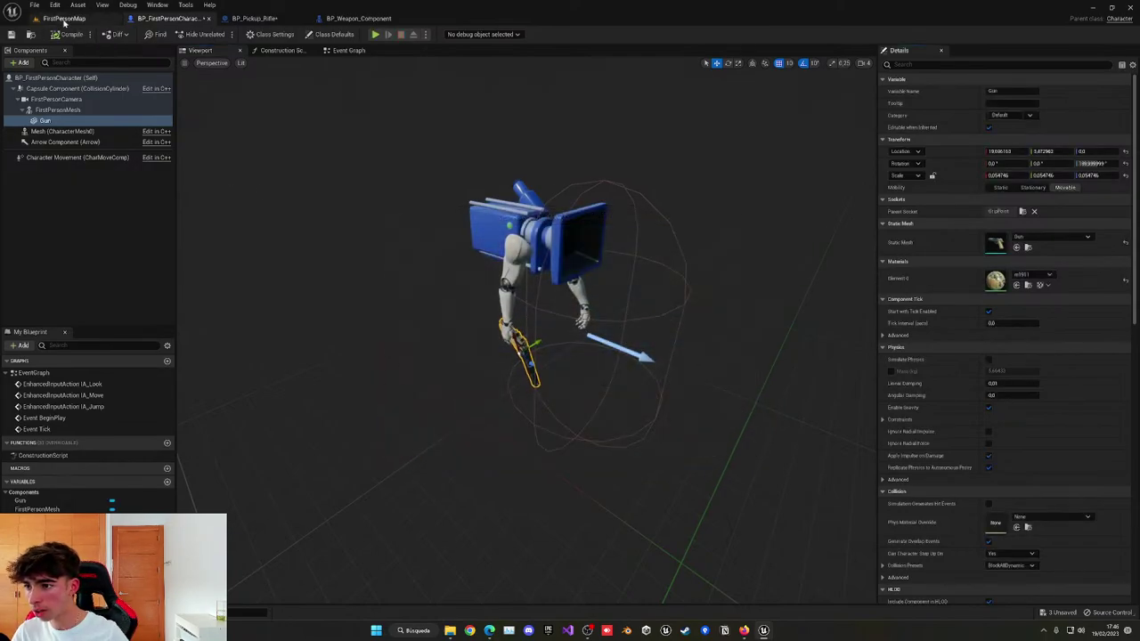
# Run FirstPersonMap, eject from the player to inspect the weapons in the character's hands from outside, and stop playing.
pyautogui.click(64, 19)
pyautogui.hotkey('alt', 'p')
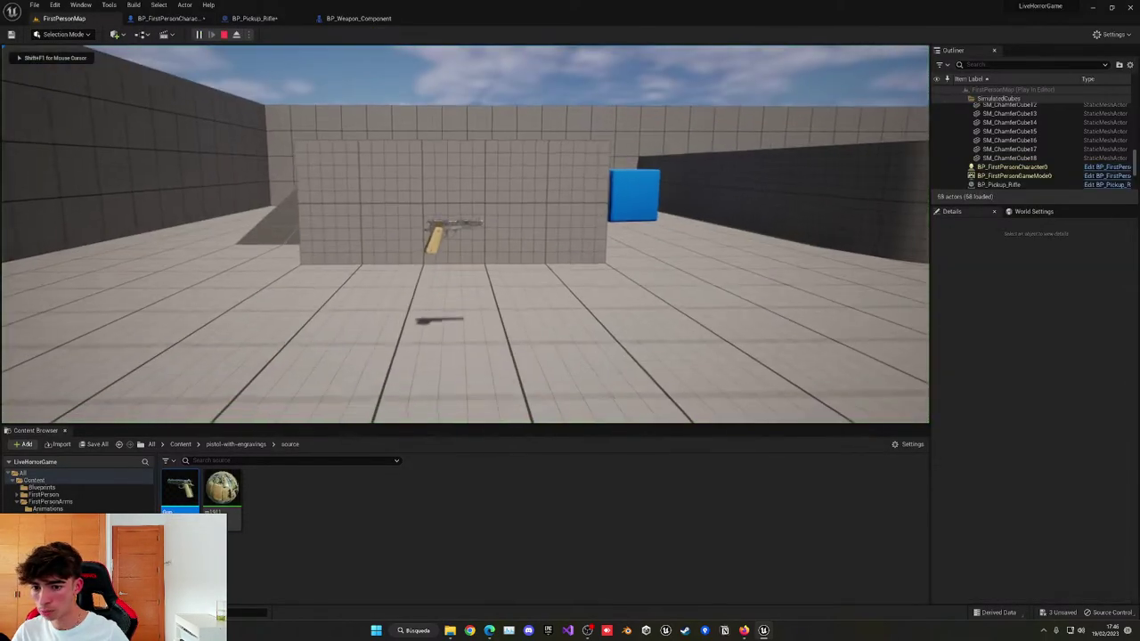
pyautogui.press('F8')
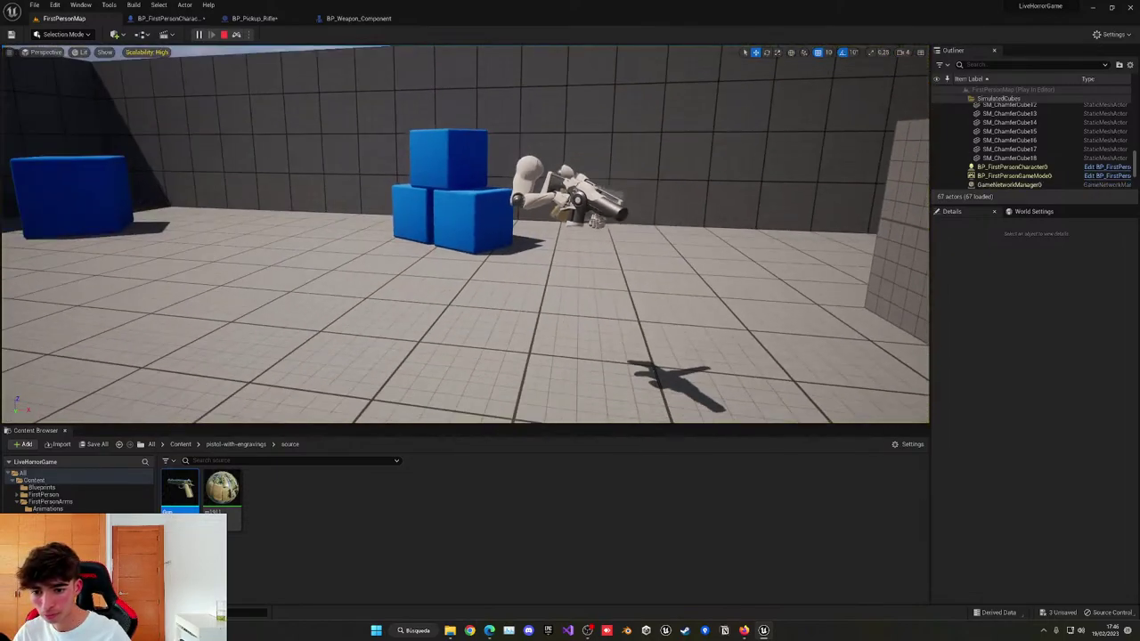
pyautogui.moveTo(526, 265); pyautogui.dragTo(488, 261, button='right')
pyautogui.click(488, 261)
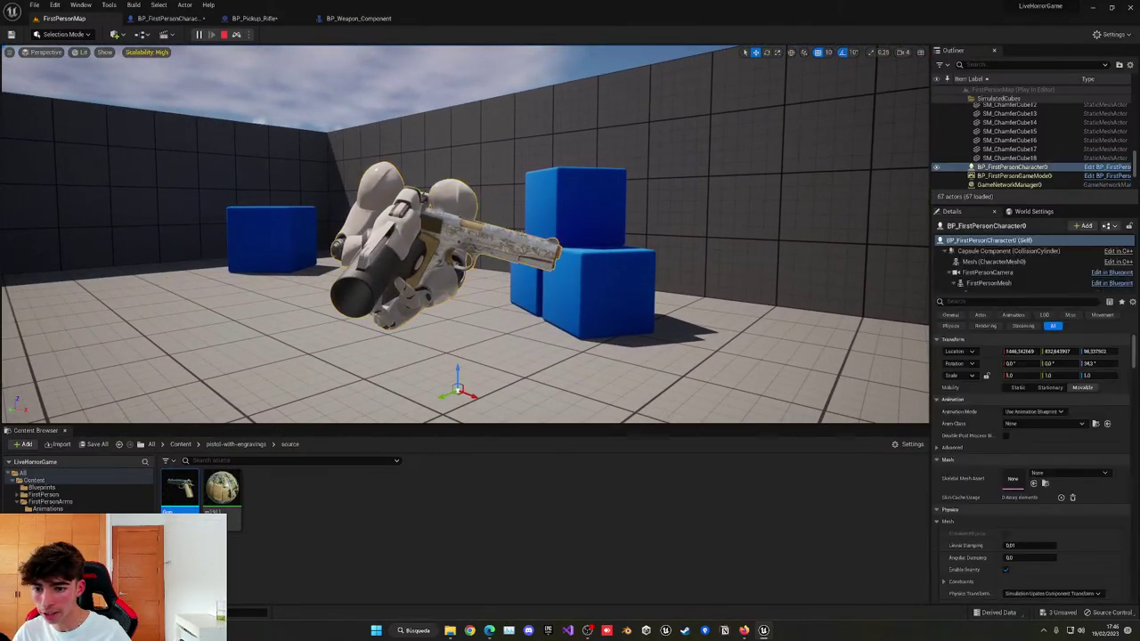
pyautogui.click(224, 34)
# Open the skeleton of the SK_Mannequin_Arms mesh used by BP_FirstPersonCharacter's FirstPersonMesh component.
pyautogui.click(254, 17)
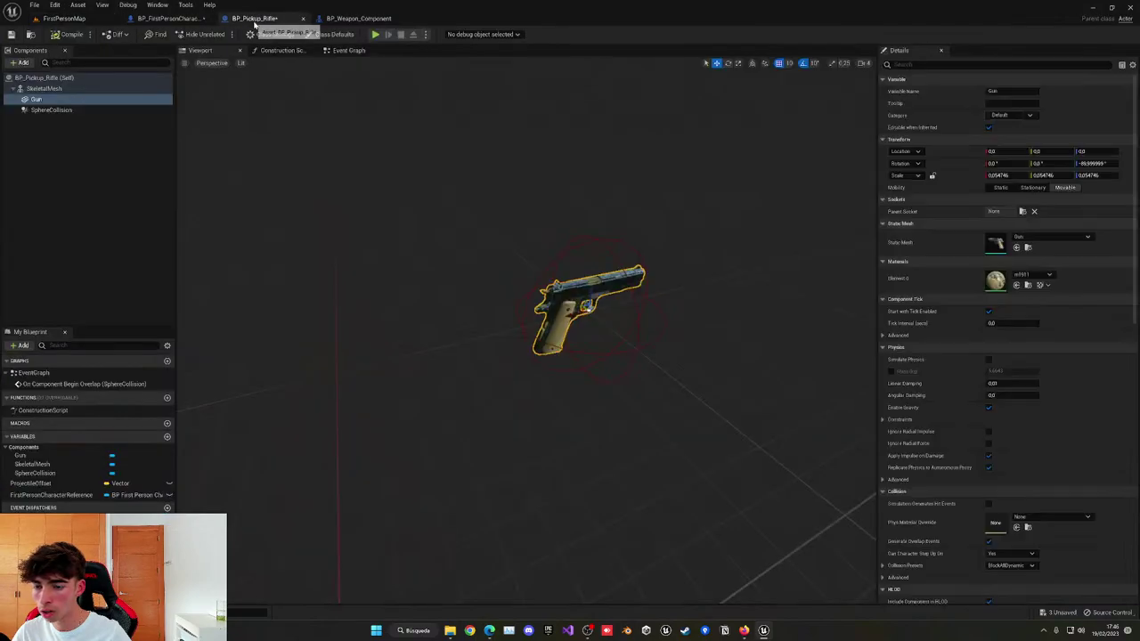
pyautogui.click(339, 19)
pyautogui.click(166, 18)
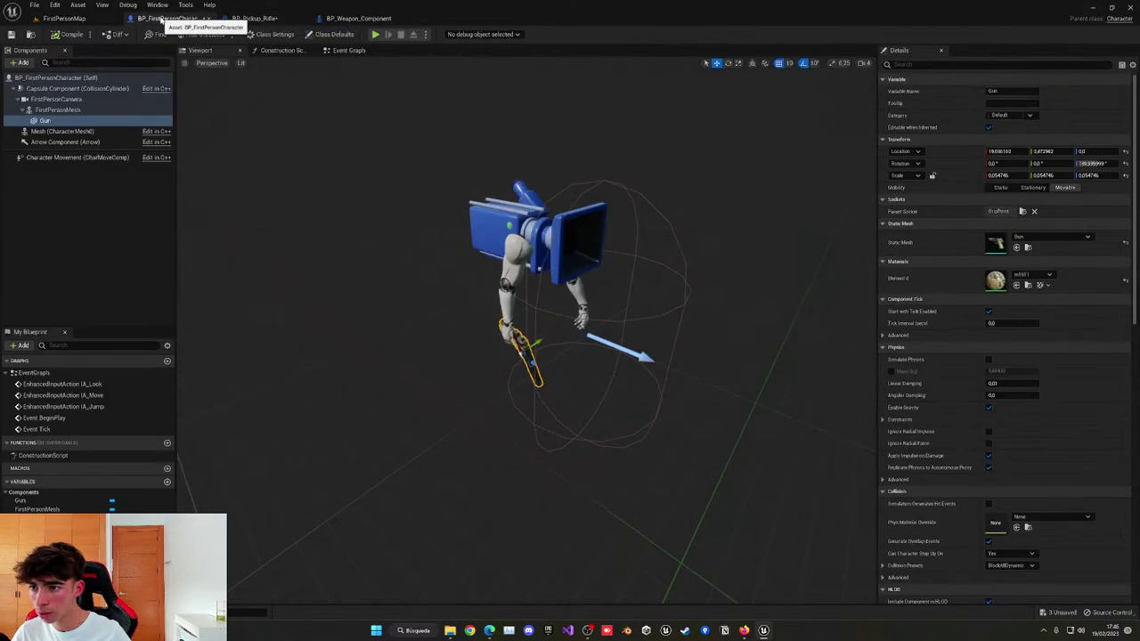
pyautogui.click(574, 302)
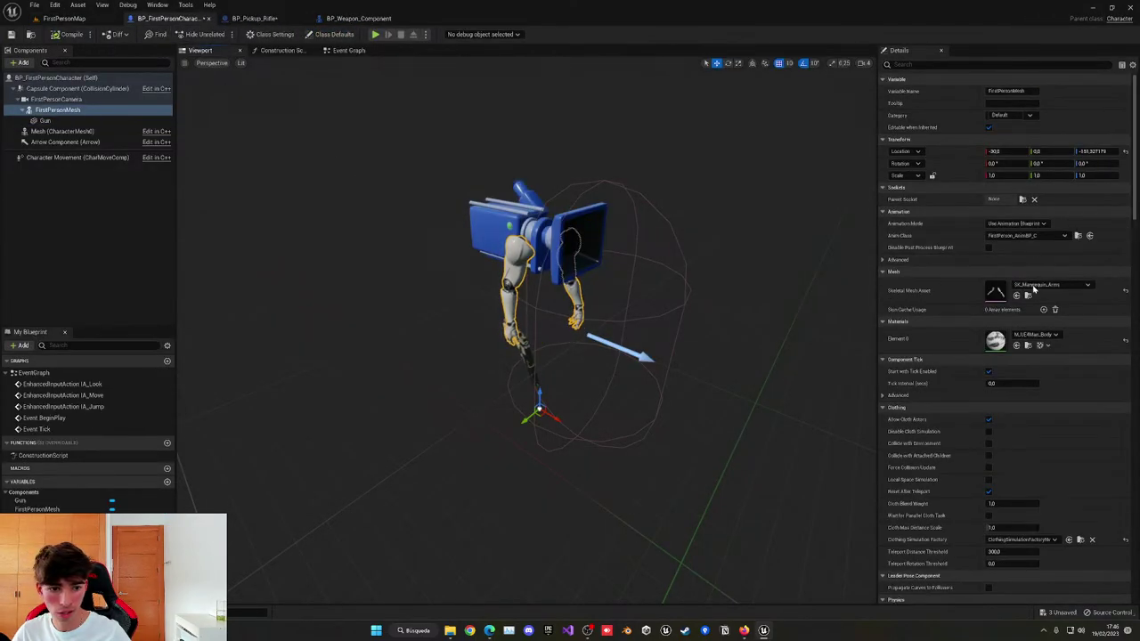
pyautogui.click(1027, 294)
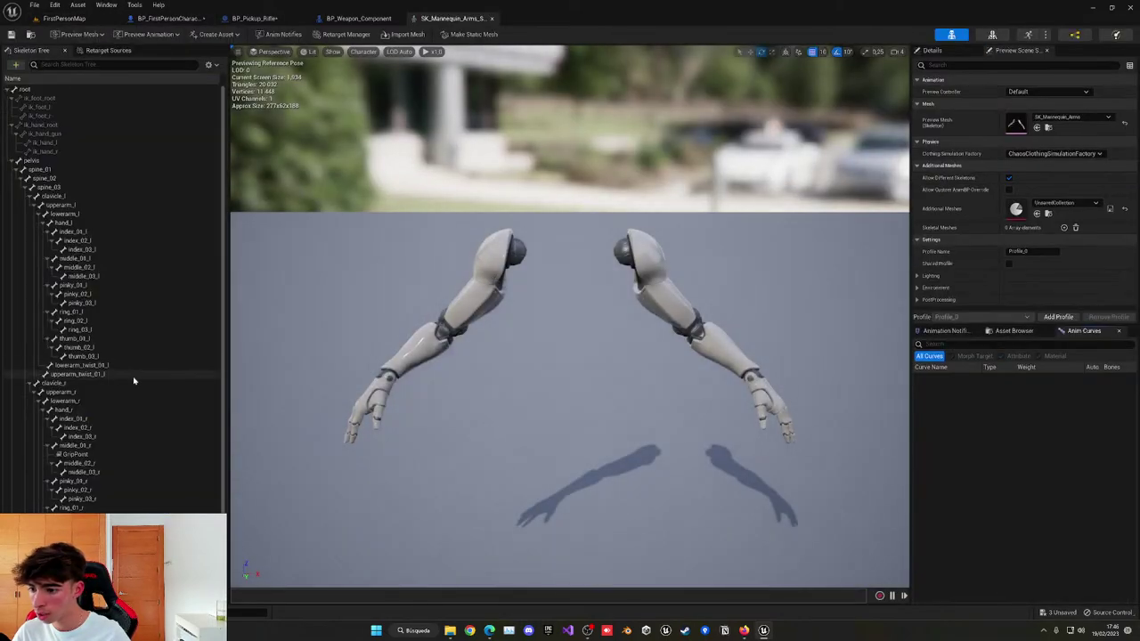
# Examine the arm skeleton's bone hierarchy, including the hand_r bone and the existing GripPoint socket.
pyautogui.click(131, 377)
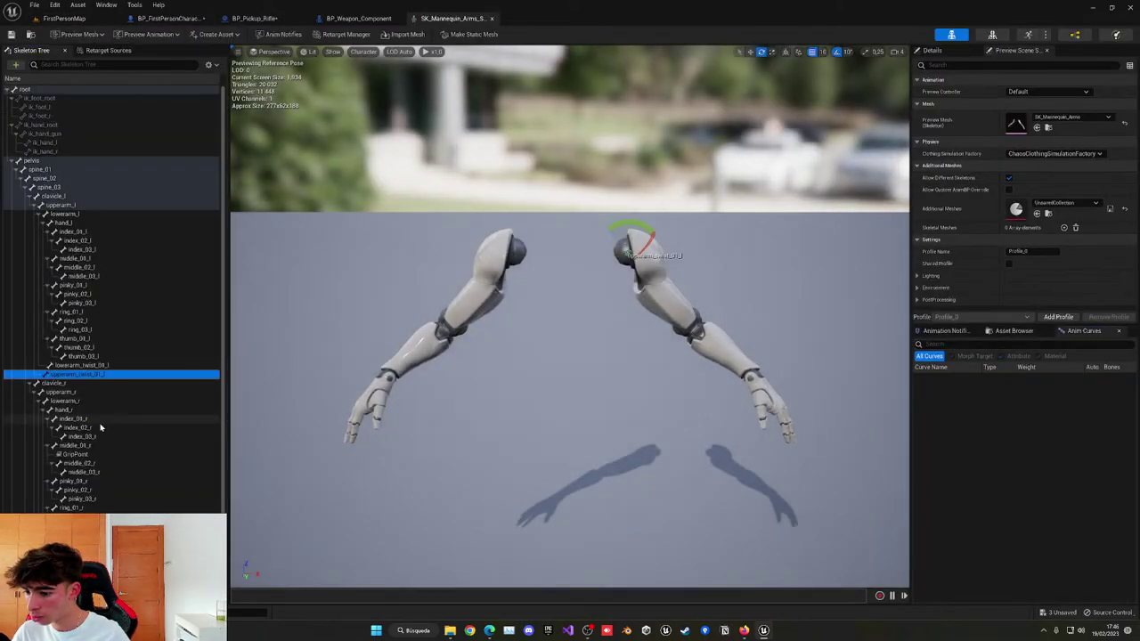
pyautogui.scroll(-5, 102, 429)
pyautogui.click(72, 495)
pyautogui.scroll(-1, 72, 494)
pyautogui.scroll(5, 69, 446)
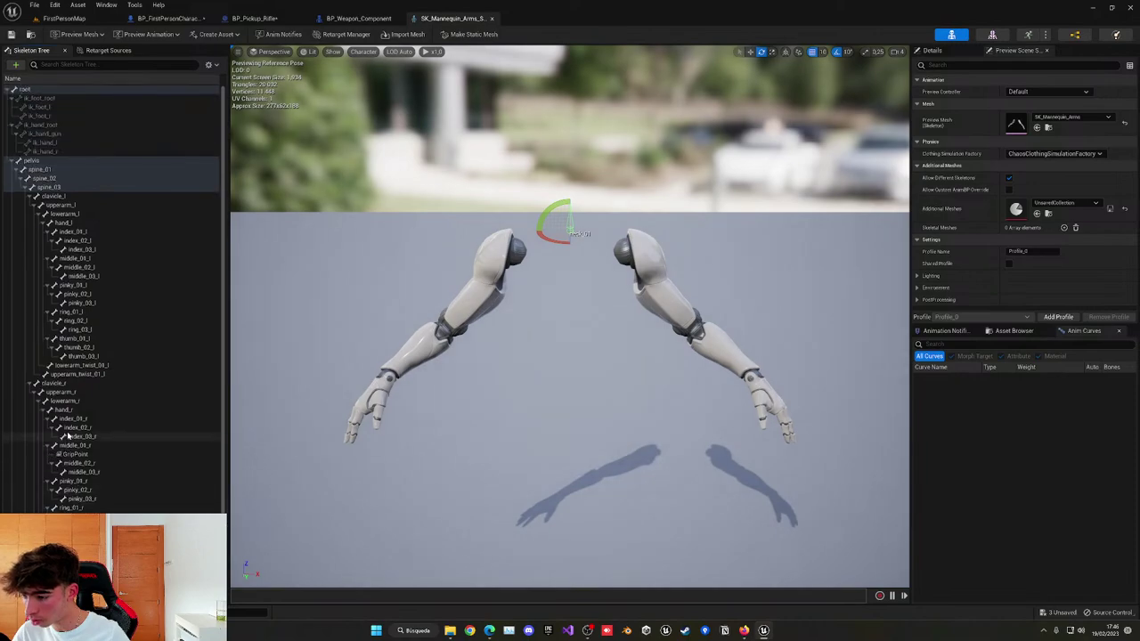
pyautogui.scroll(-4, 98, 383)
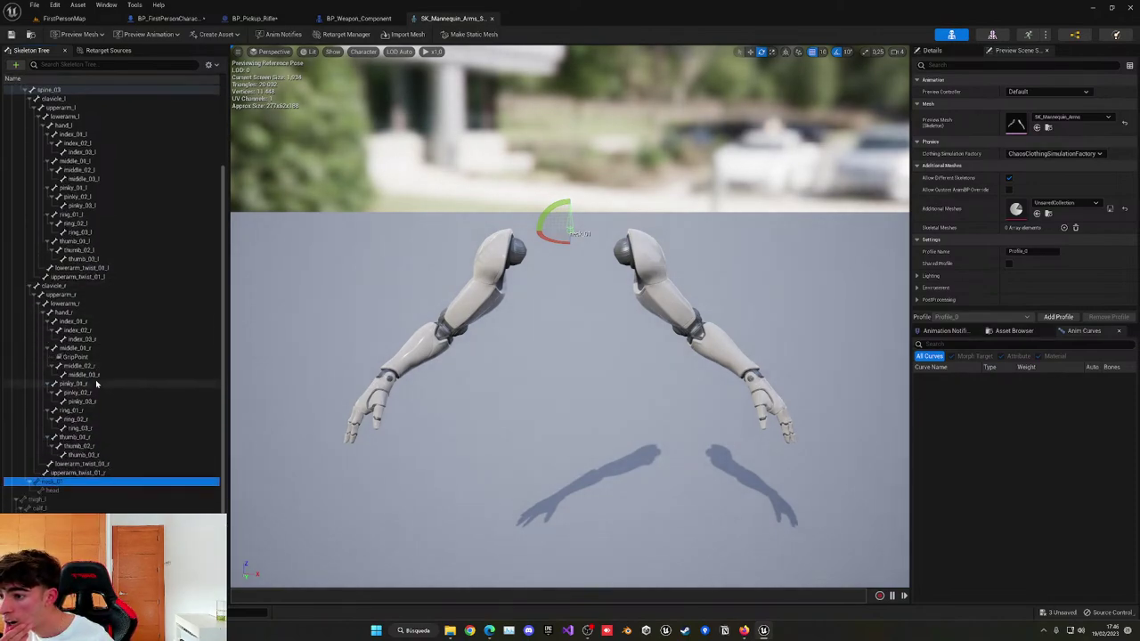
pyautogui.scroll(2, 85, 341)
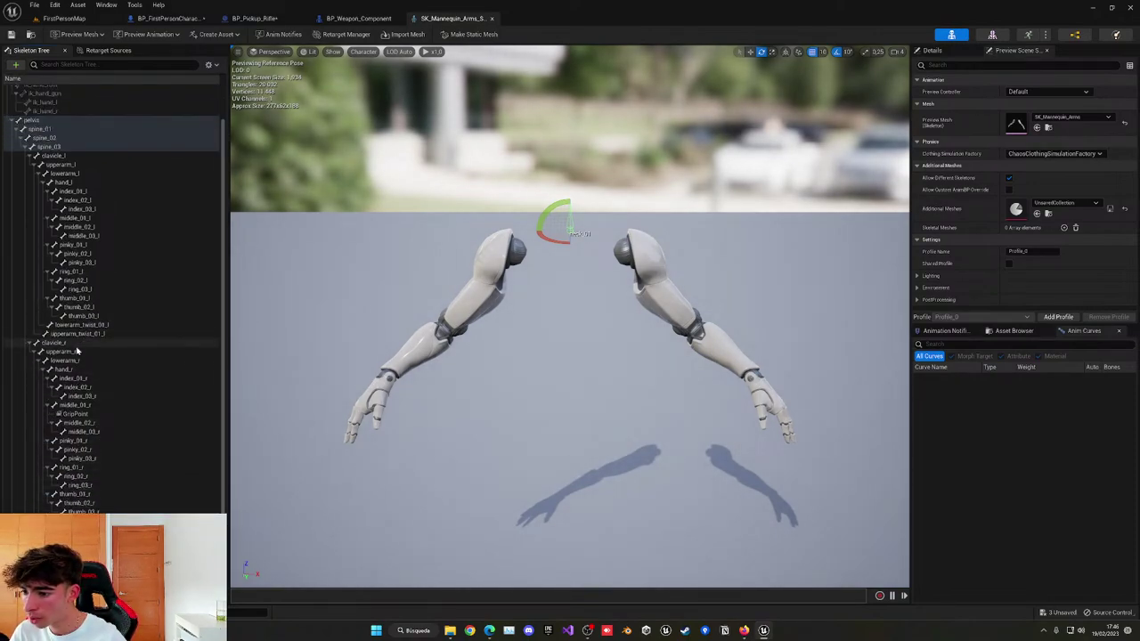
pyautogui.click(76, 369)
pyautogui.click(77, 414)
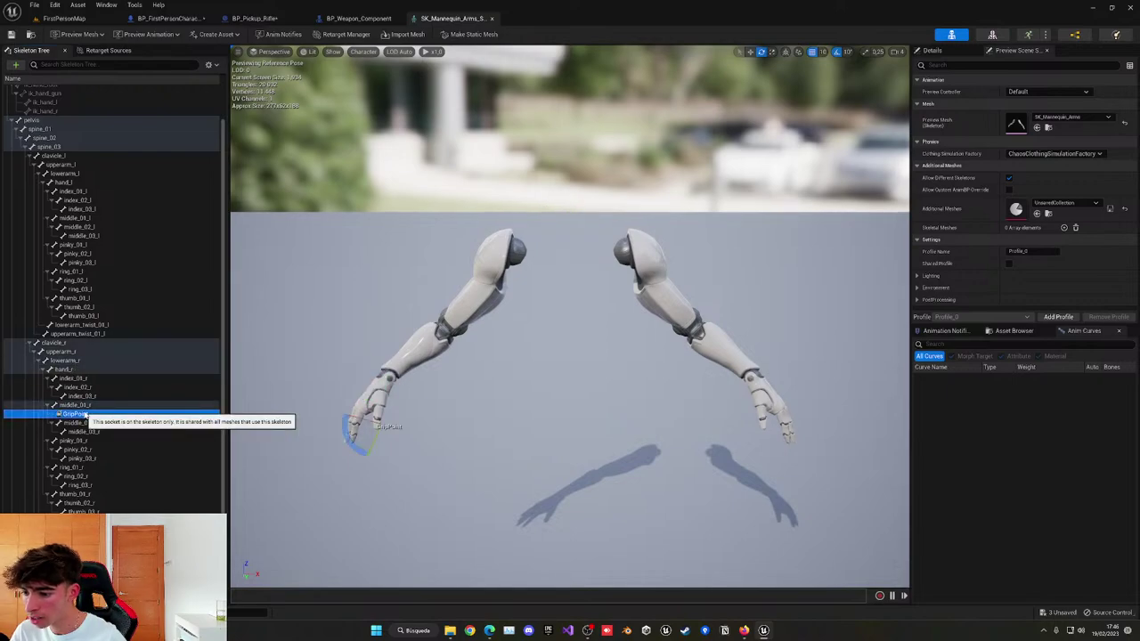
pyautogui.press('w')
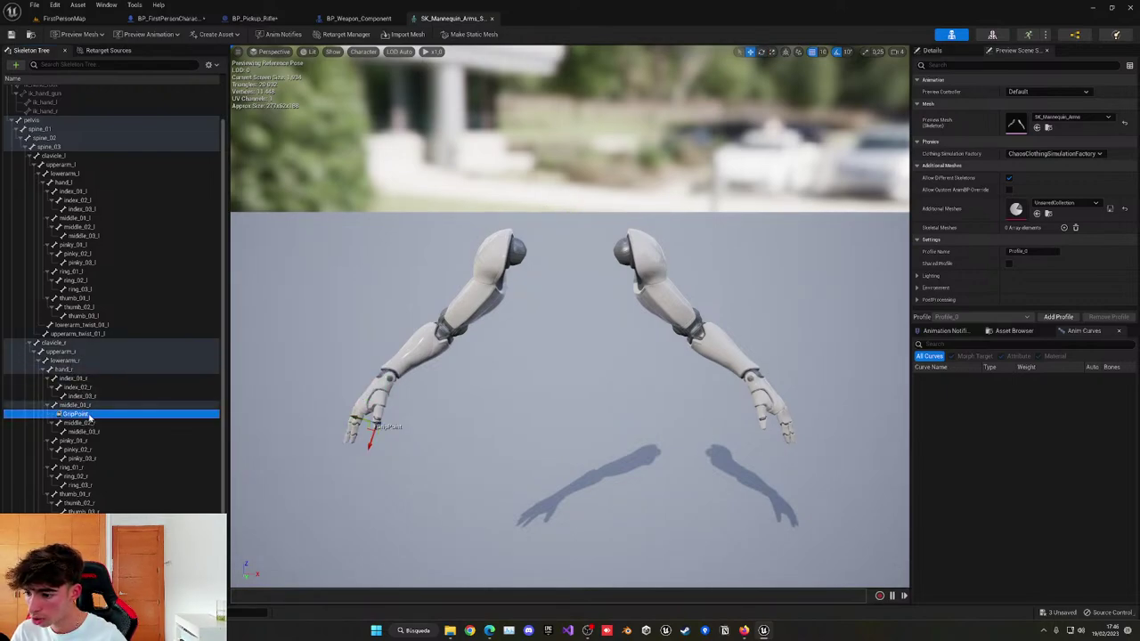
# Add a socket named GunSocket to the hand_r bone of the arms skeleton.
pyautogui.click(63, 352)
pyautogui.click(68, 369)
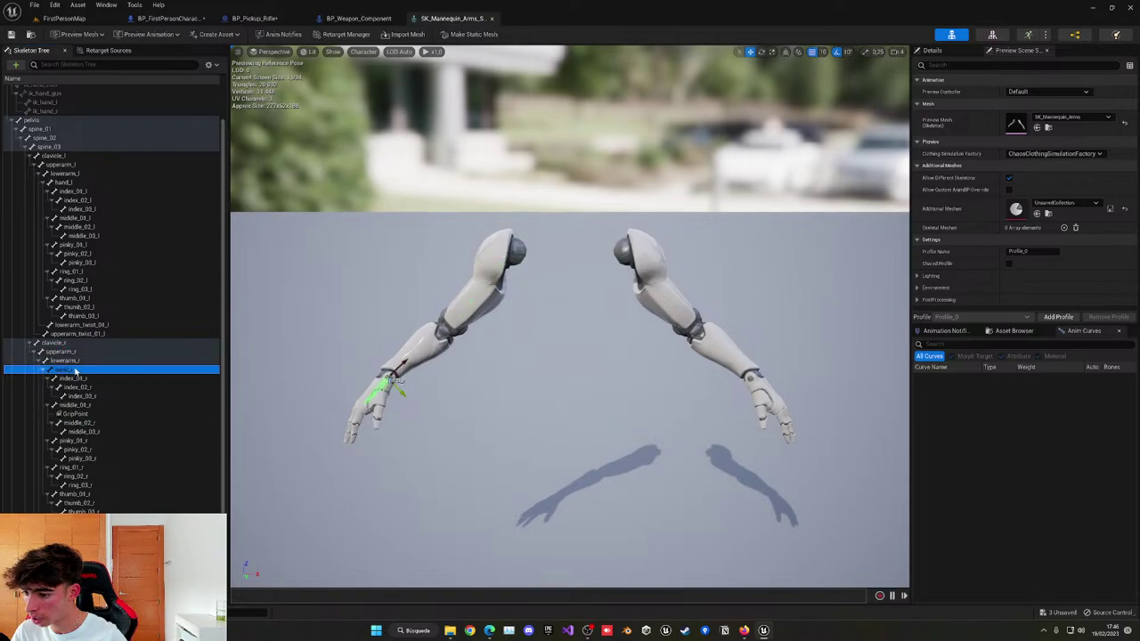
pyautogui.rightClick(77, 370)
pyautogui.click(100, 406)
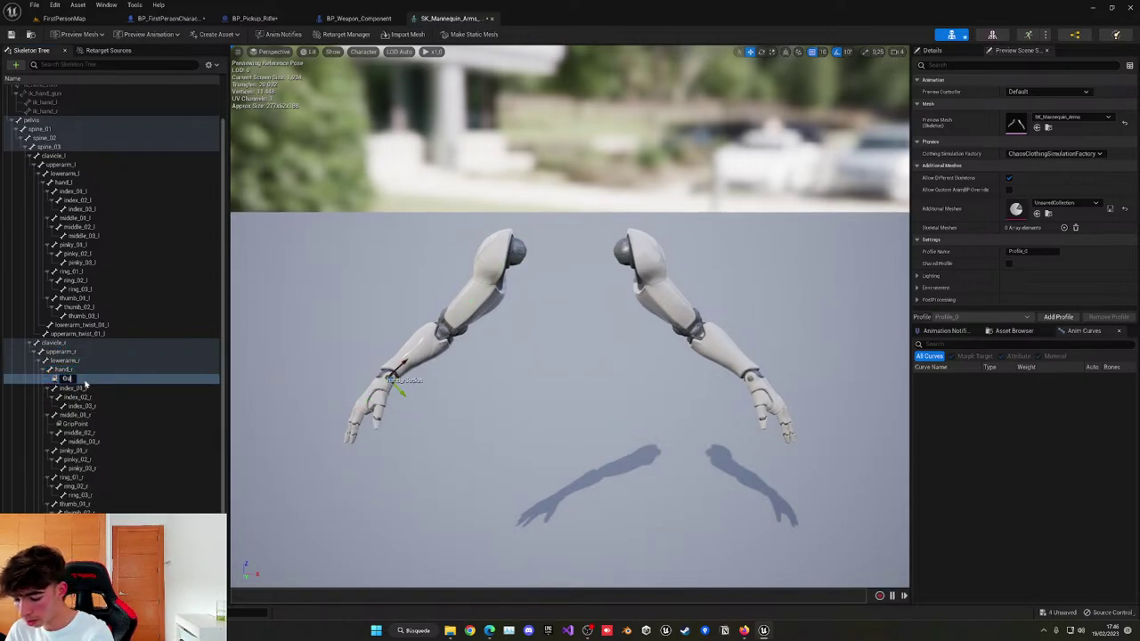
pyautogui.write('GunSocket')
pyautogui.press('Return')
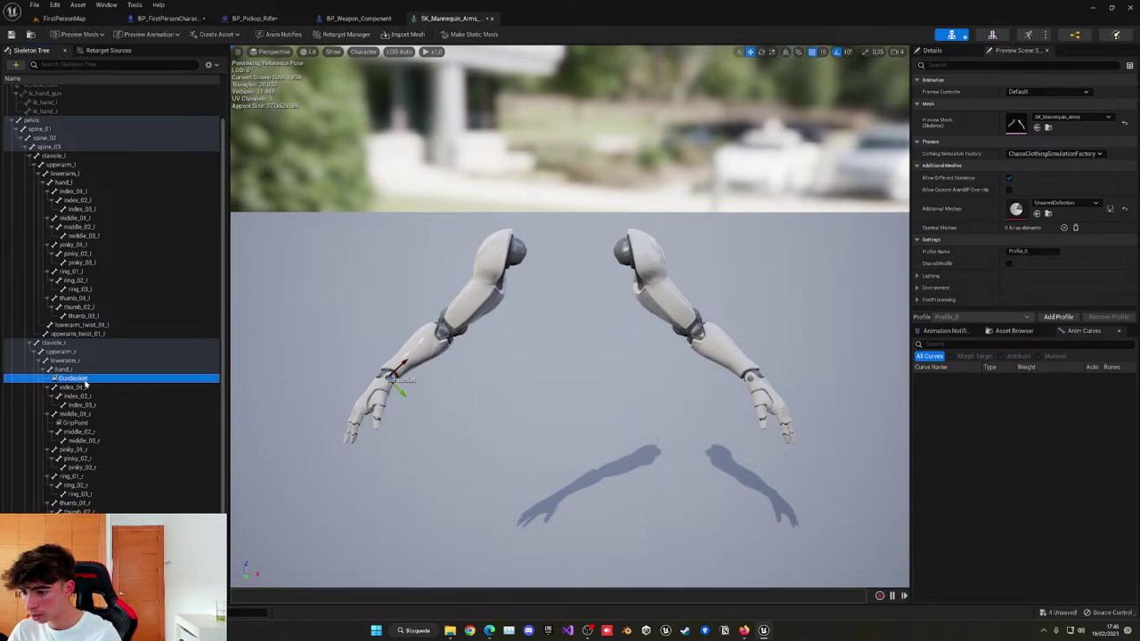
# Set the skeleton's preview animation to FP_Rifle_Idle and bring the posed hands into view.
pyautogui.click(151, 33)
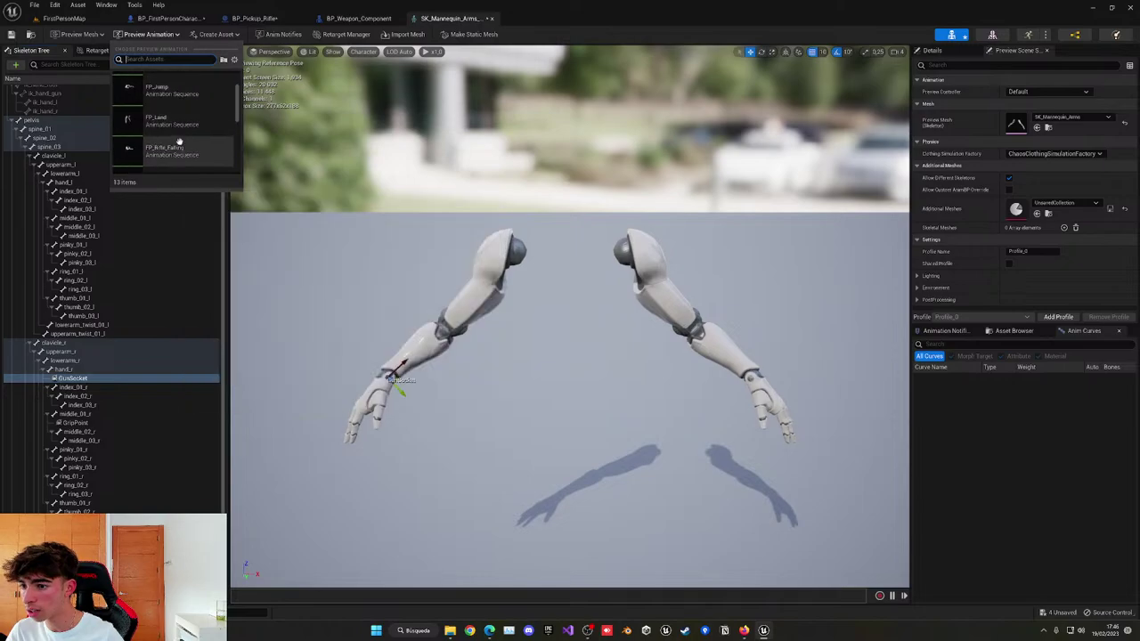
pyautogui.scroll(-3, 182, 136)
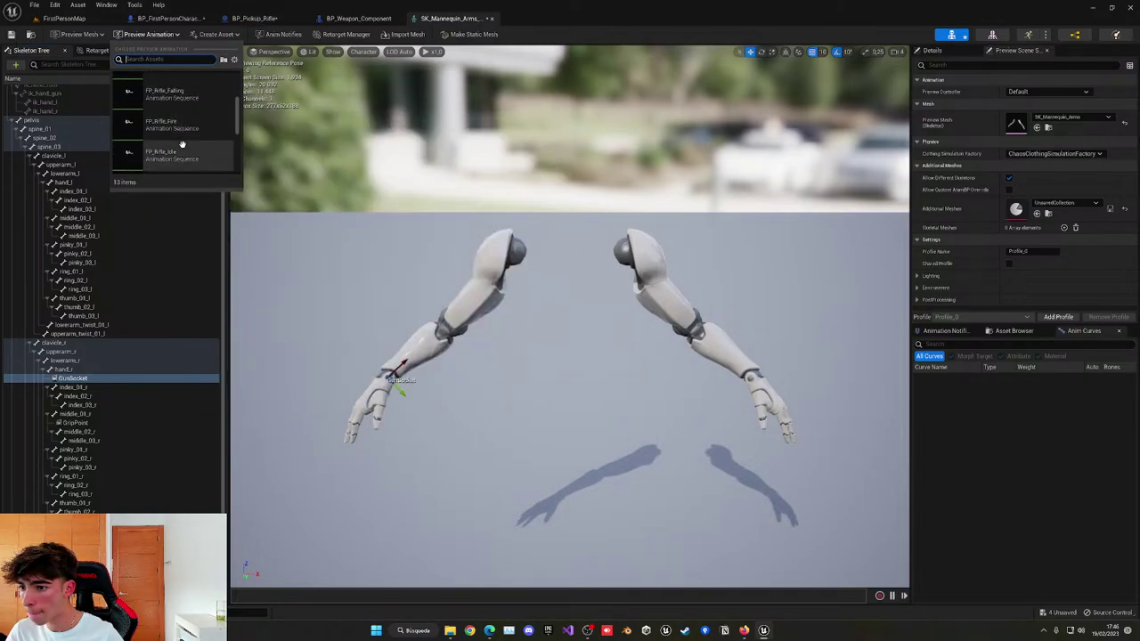
pyautogui.click(182, 148)
pyautogui.moveTo(641, 532); pyautogui.dragTo(730, 545, button='right')
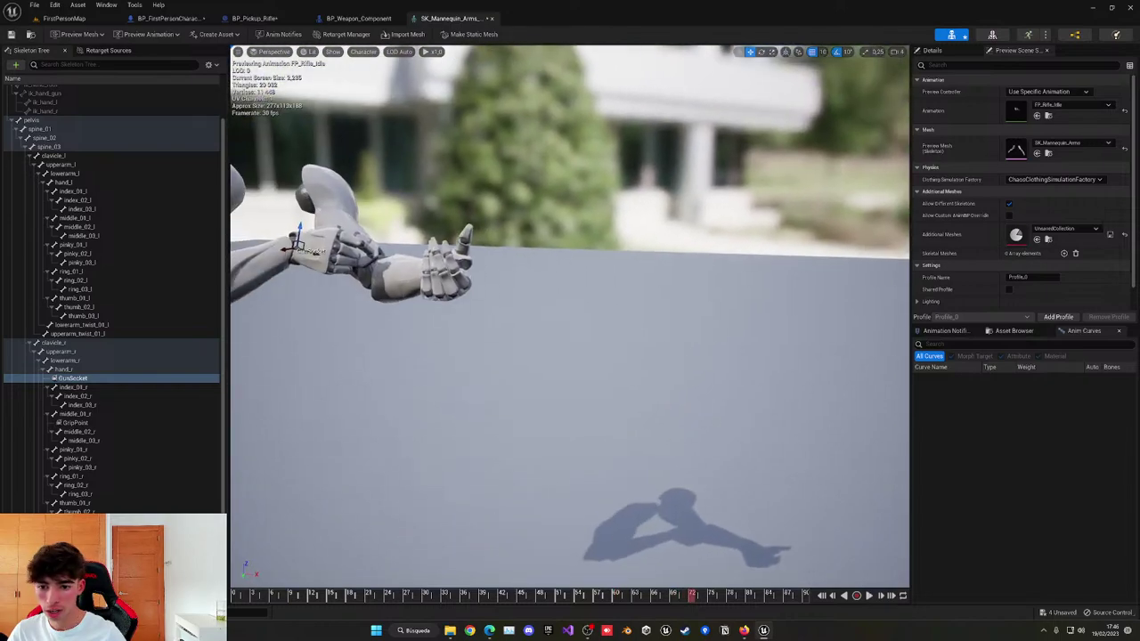
# Add the Gun static mesh as a preview asset on GunSocket.
pyautogui.rightClick(178, 381)
pyautogui.moveTo(210, 487)
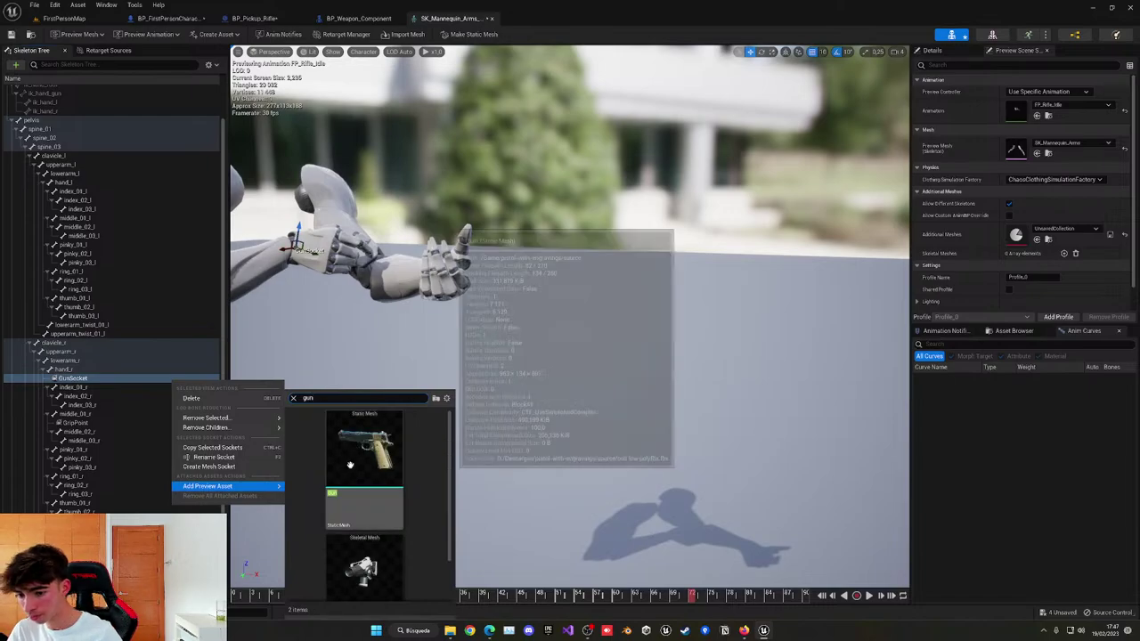
# Attach the Gun static mesh as a preview asset to GunSocket and set the socket's relative scale to 0.054746.
pyautogui.click(363, 454)
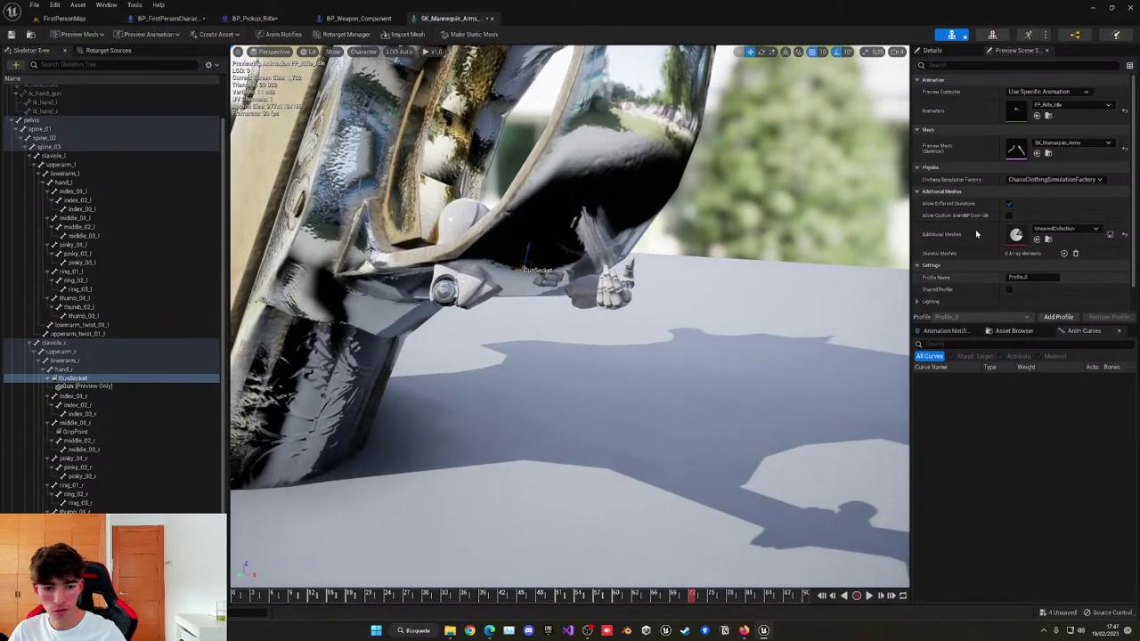
pyautogui.click(962, 51)
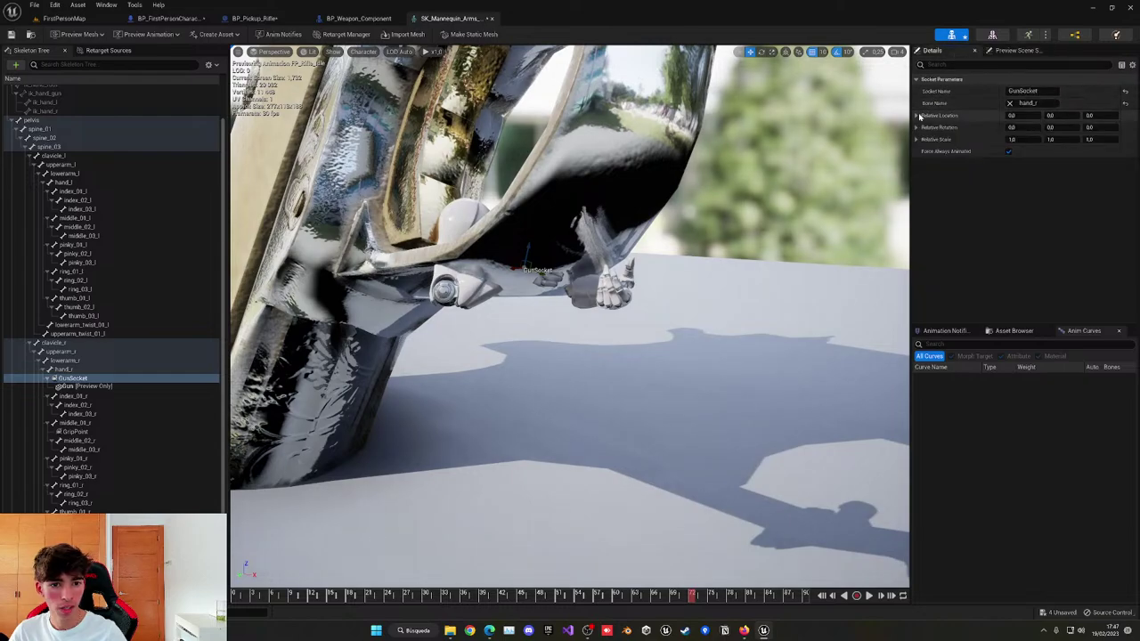
pyautogui.keyDown('shift'); pyautogui.click(987, 145); pyautogui.keyUp('shift')
pyautogui.press('w')
pyautogui.moveTo(572, 311); pyautogui.dragTo(572, 311, button='right')
pyautogui.scroll(-4, 572, 311)
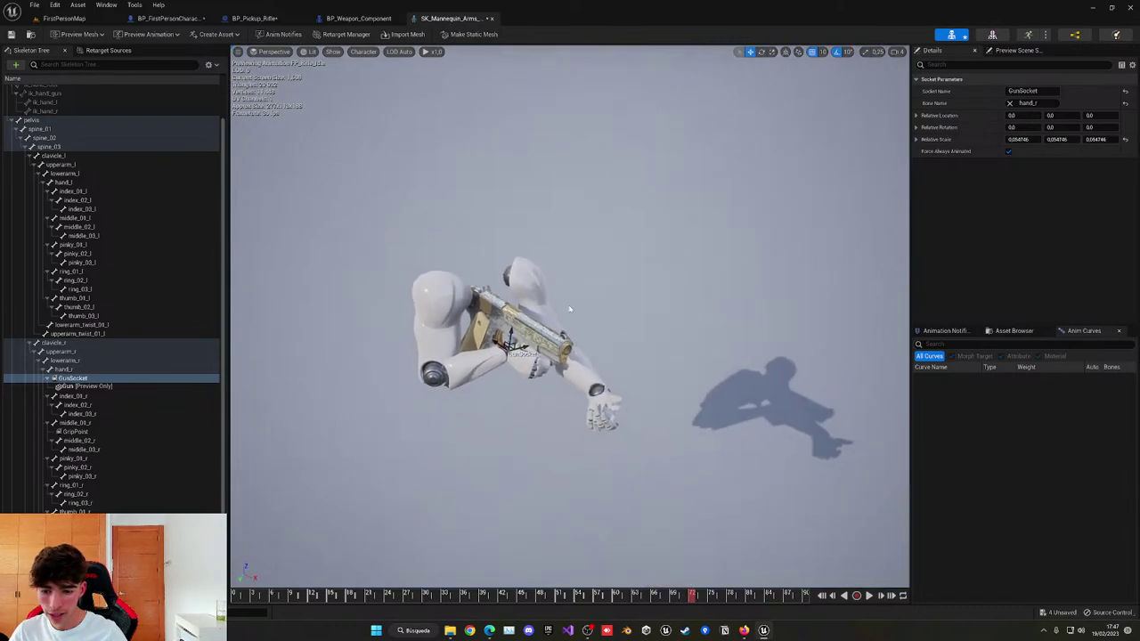
# Move GunSocket so the pistol grip sits in the right hand, at a relative location of about -18.3, 8.1, 2.8.
pyautogui.moveTo(514, 347); pyautogui.dragTo(564, 360)
pyautogui.moveTo(565, 359); pyautogui.dragTo(575, 360, button='right')
pyautogui.press('w')
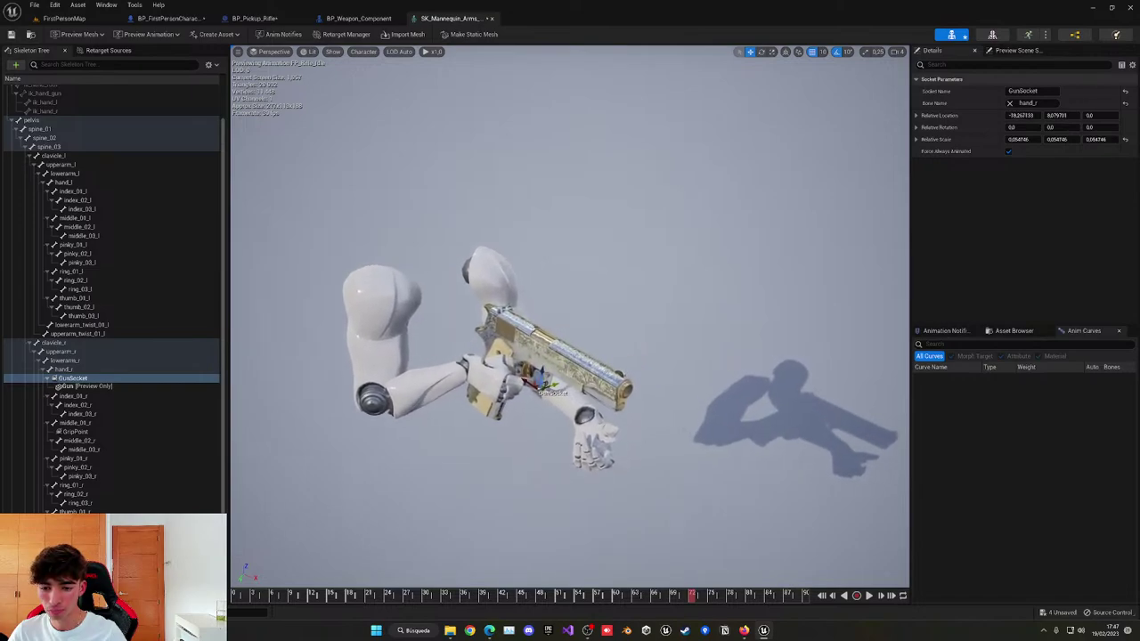
pyautogui.moveTo(540, 371); pyautogui.dragTo(541, 363)
pyautogui.press('d')
pyautogui.moveTo(579, 357)
pyautogui.mouseDown(button='right')
pyautogui.moveTo(553, 359)
pyautogui.moveTo(579, 358)
pyautogui.mouseUp(button='right')
pyautogui.press('w')
pyautogui.press('s')
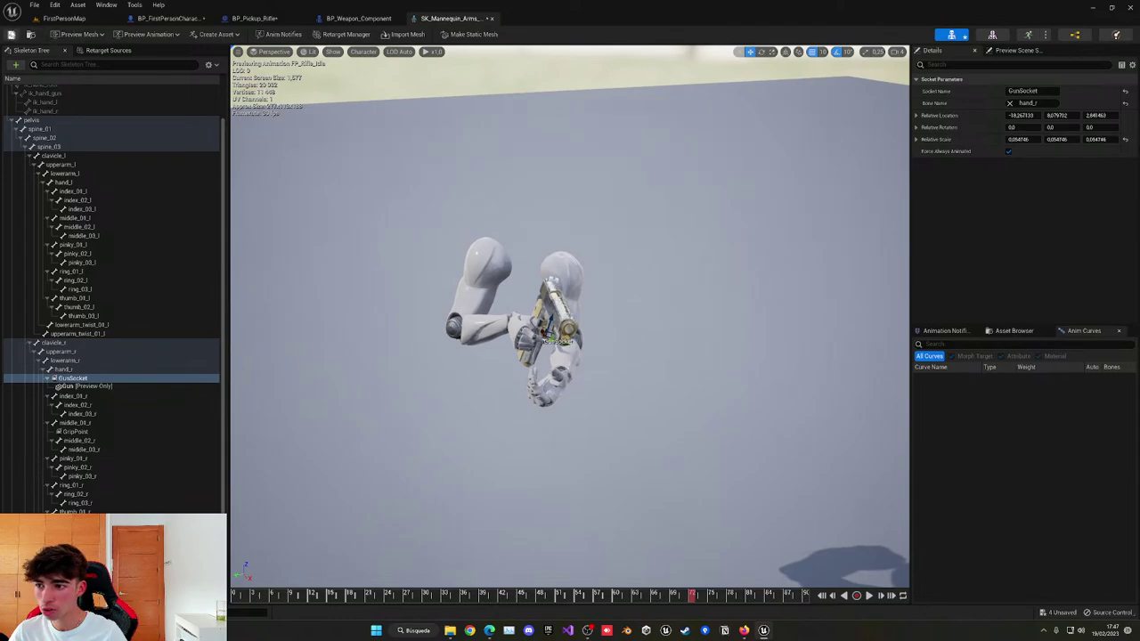
# Run a short play test of FirstPersonMap and stop it.
pyautogui.click(80, 18)
pyautogui.hotkey('alt', 'p')
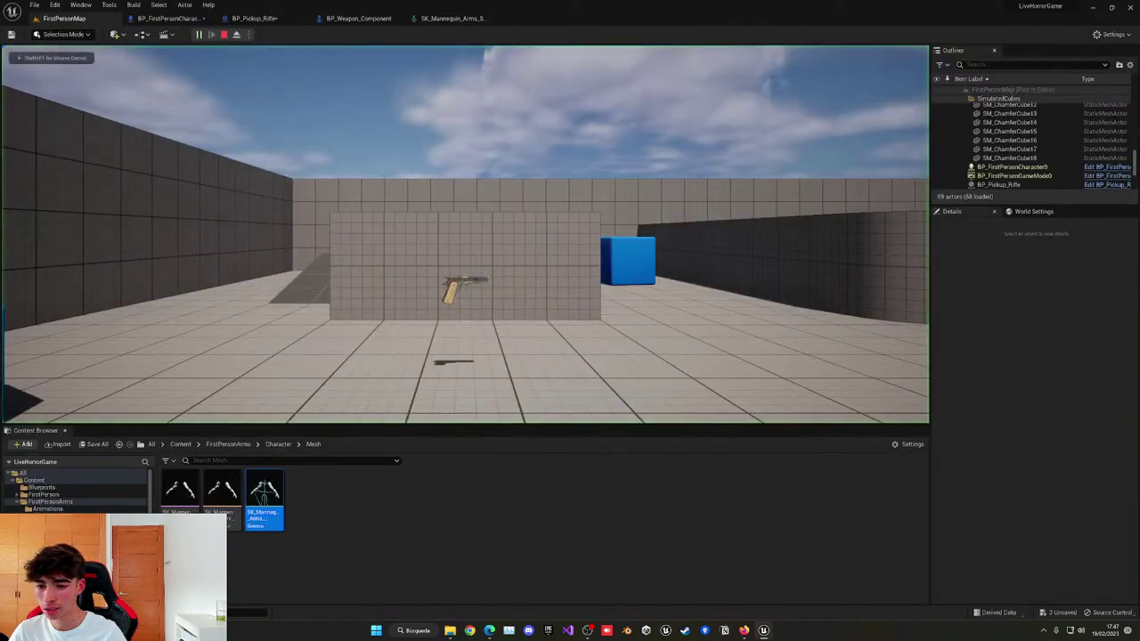
pyautogui.press('Escape')
# Set the parent socket of the Gun component in BP_FirstPersonCharacter to GunSocket.
pyautogui.click(169, 18)
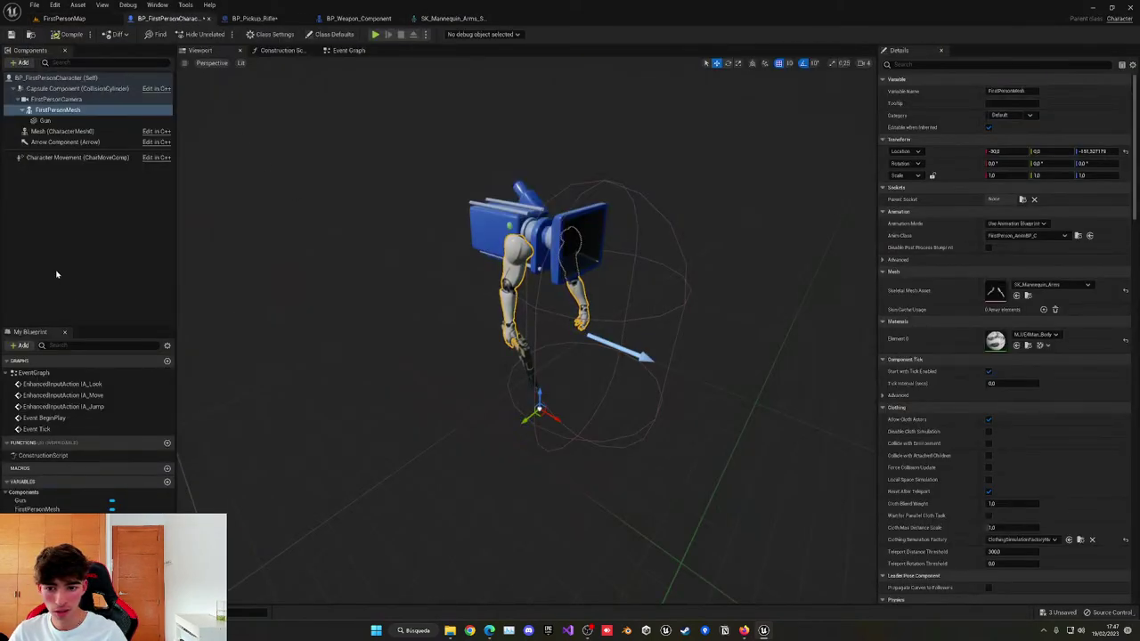
pyautogui.click(46, 120)
pyautogui.click(1023, 213)
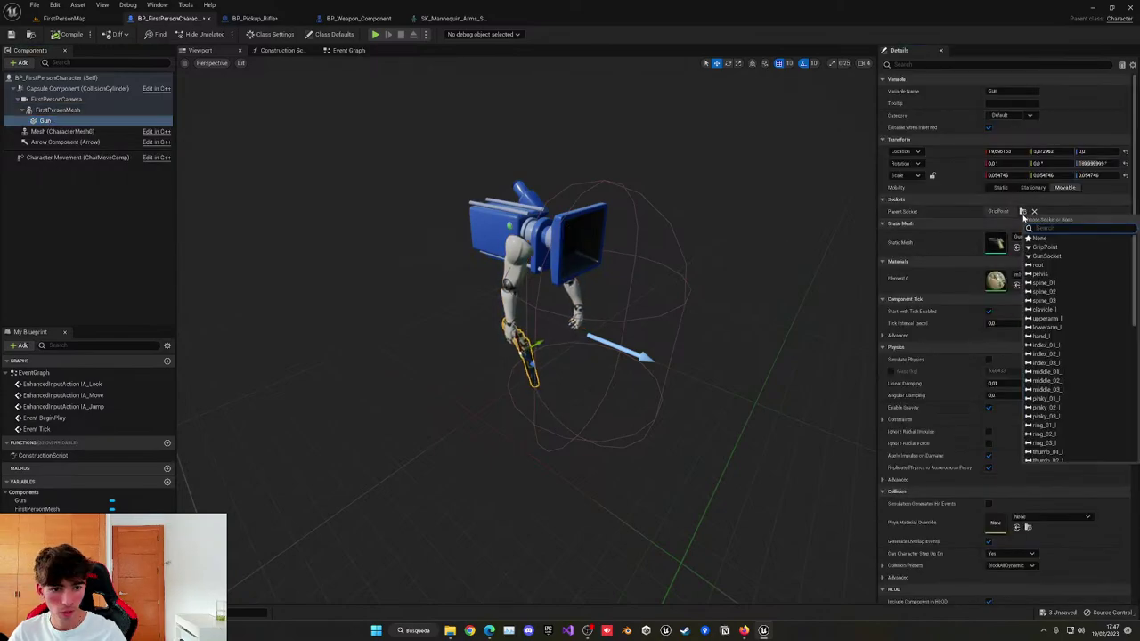
pyautogui.click(1049, 256)
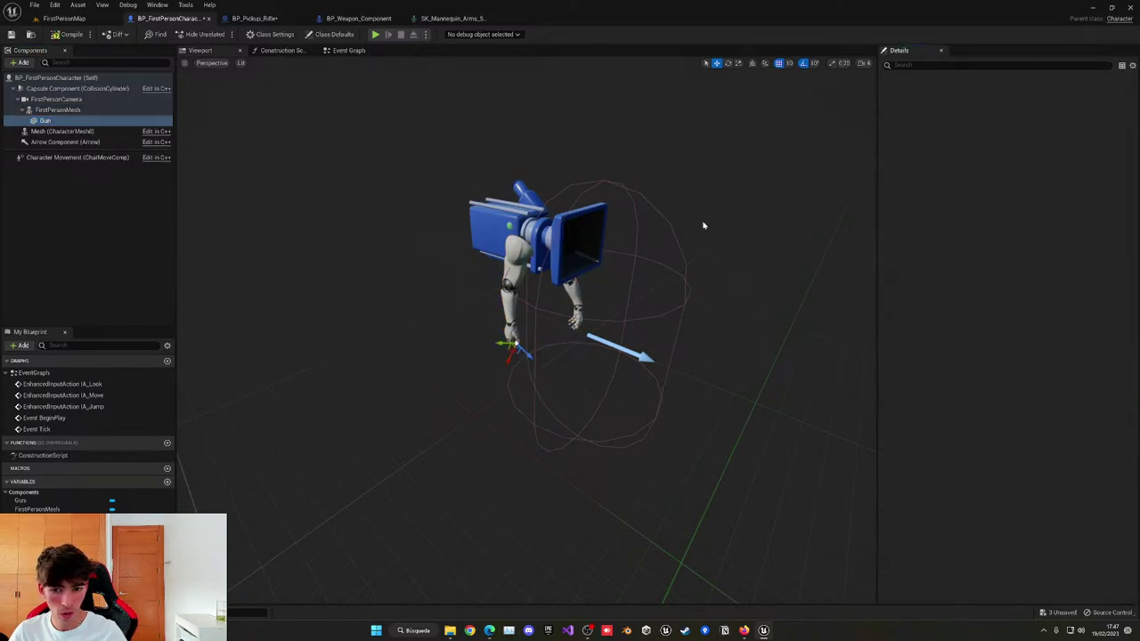
pyautogui.click(64, 18)
pyautogui.click(170, 18)
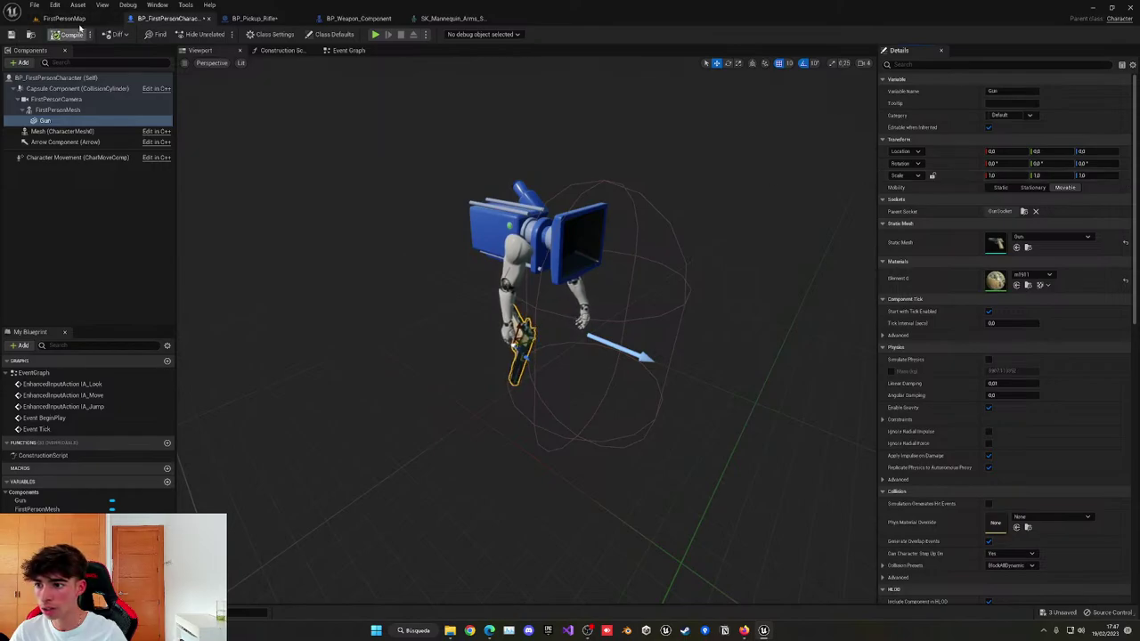
# Play-test FirstPersonMap, pick up the pistol and walk around to check how the character holds it.
pyautogui.click(64, 18)
pyautogui.click(245, 87)
pyautogui.press('w')
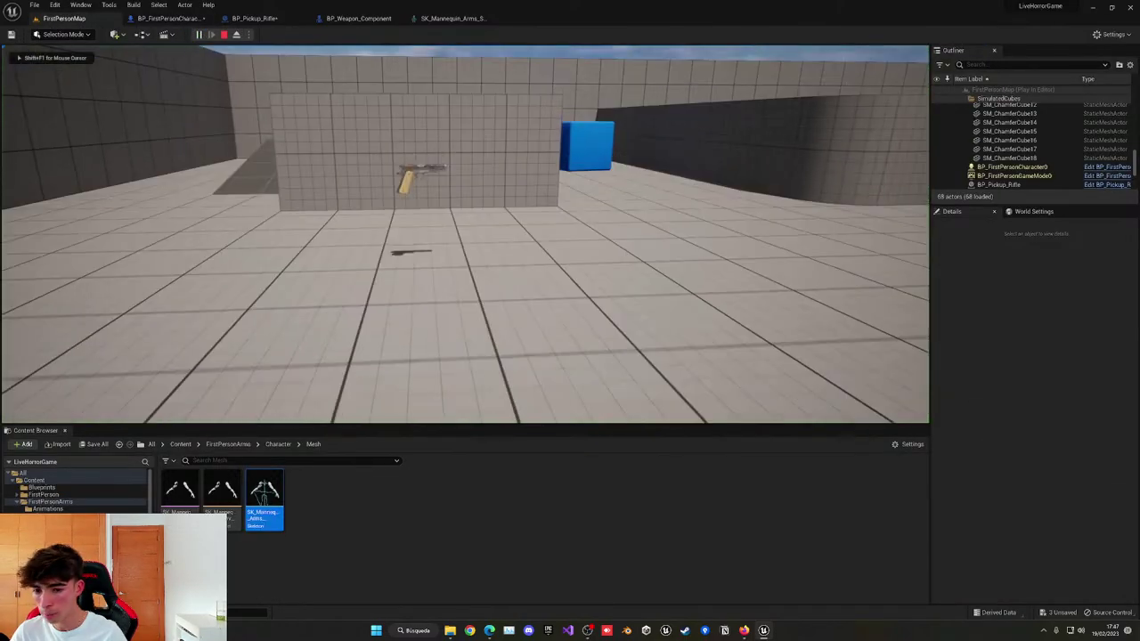
pyautogui.press('w')
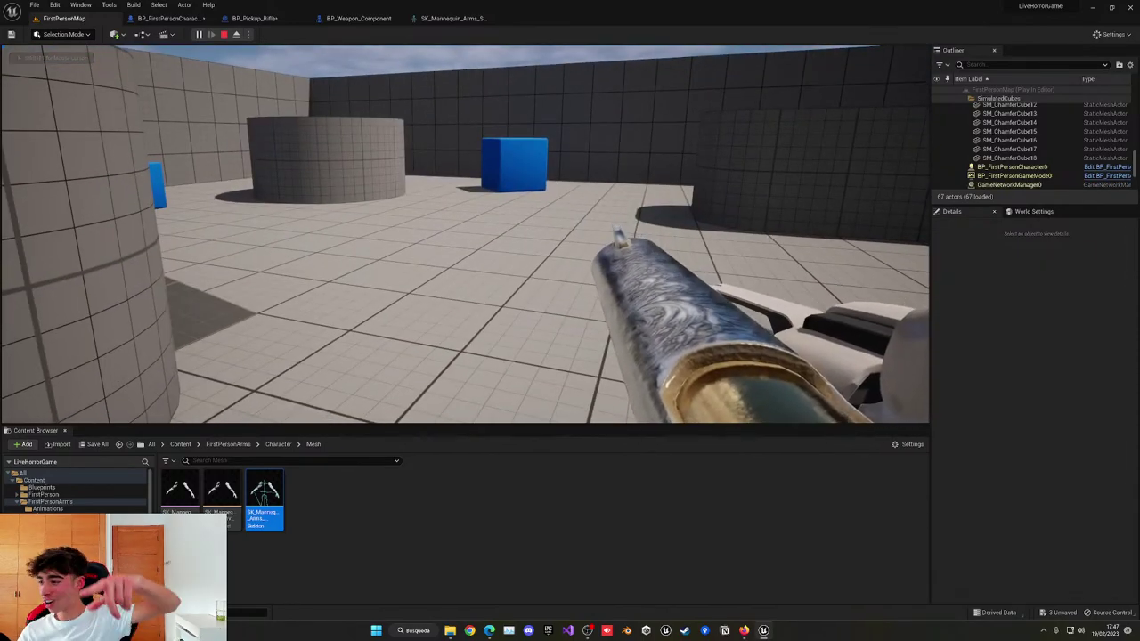
pyautogui.press('w')
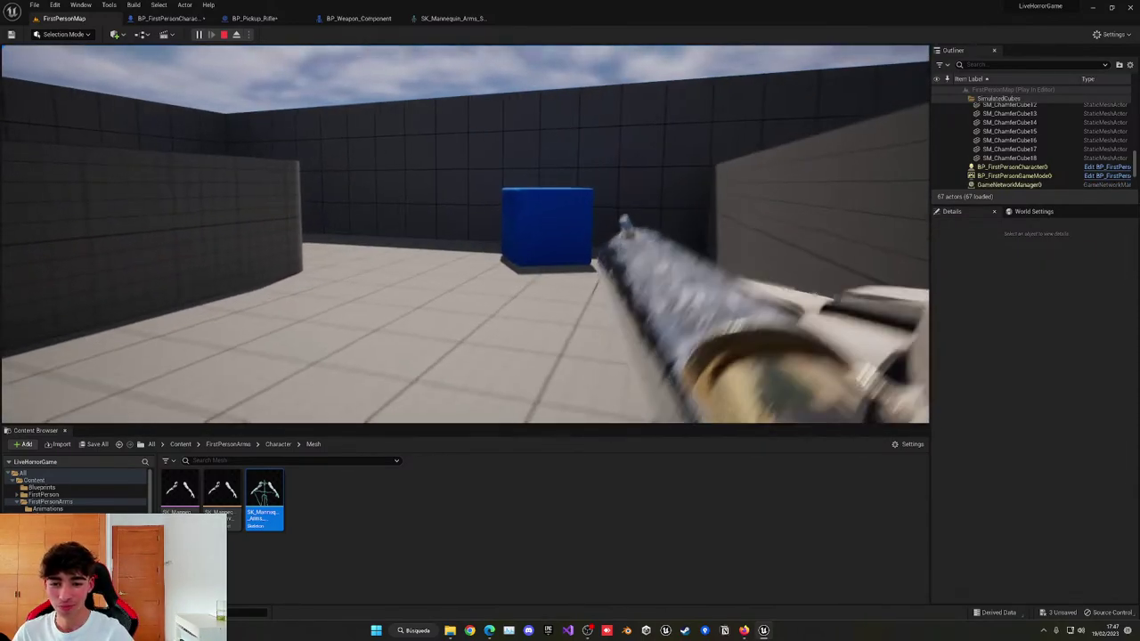
pyautogui.press('Escape')
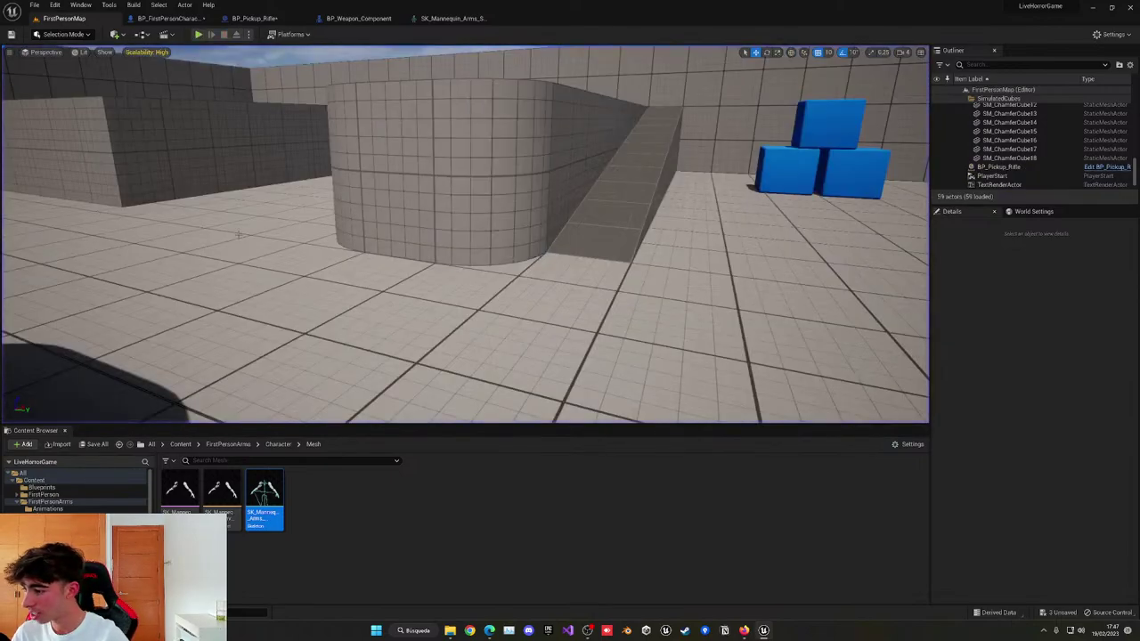
# Disconnect Event Tick from the Branch node of the camera shake logic in BP_FirstPersonCharacter's event graph.
pyautogui.click(182, 19)
pyautogui.click(348, 50)
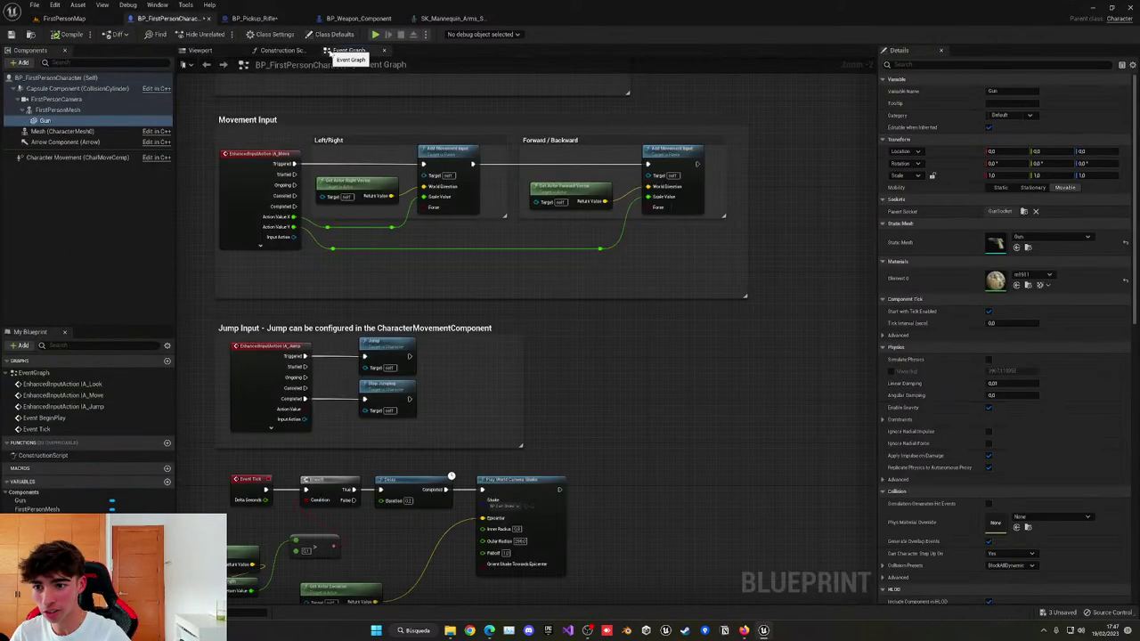
pyautogui.scroll(-2, 468, 346)
pyautogui.click(329, 318)
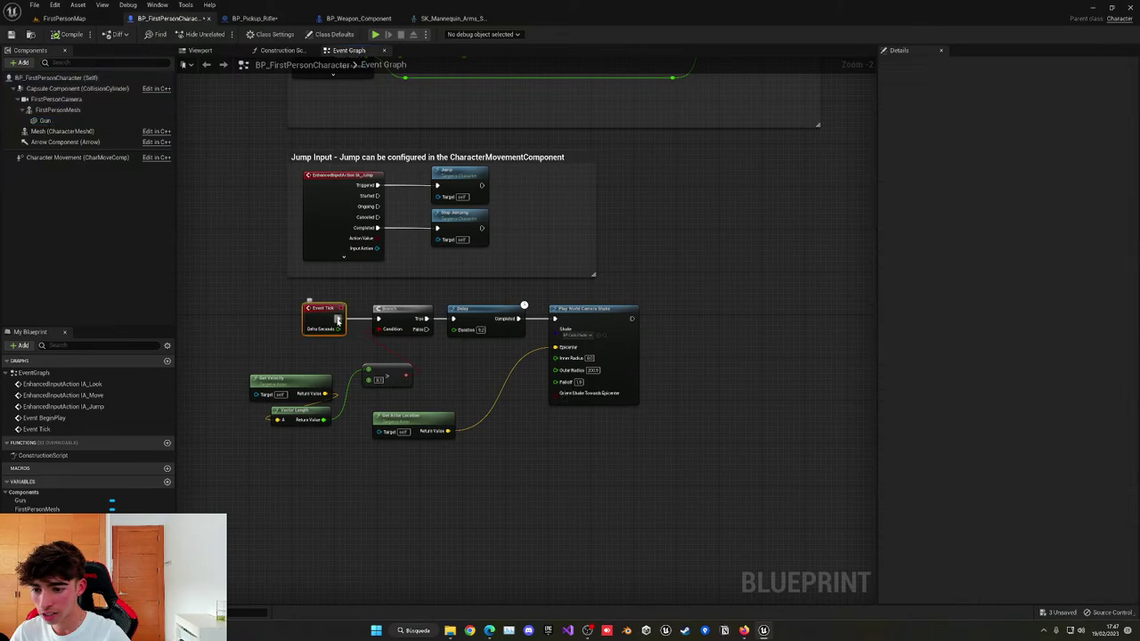
# Play-test the level, picking up the pistol to check movement with the camera shake disconnected.
pyautogui.click(88, 20)
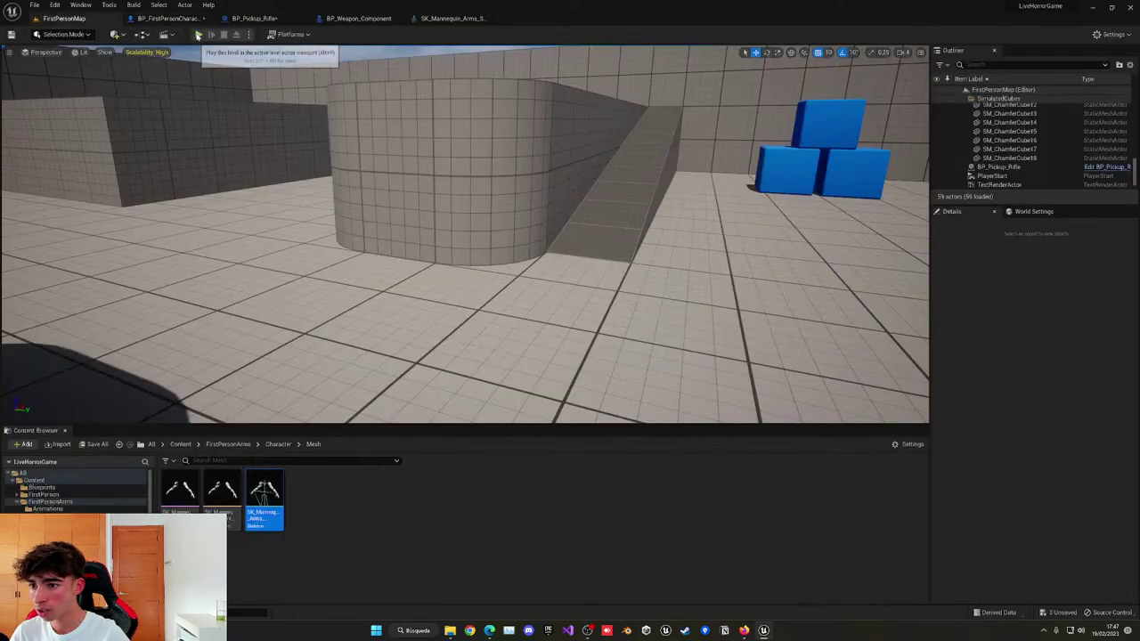
pyautogui.click(198, 34)
pyautogui.press('w')
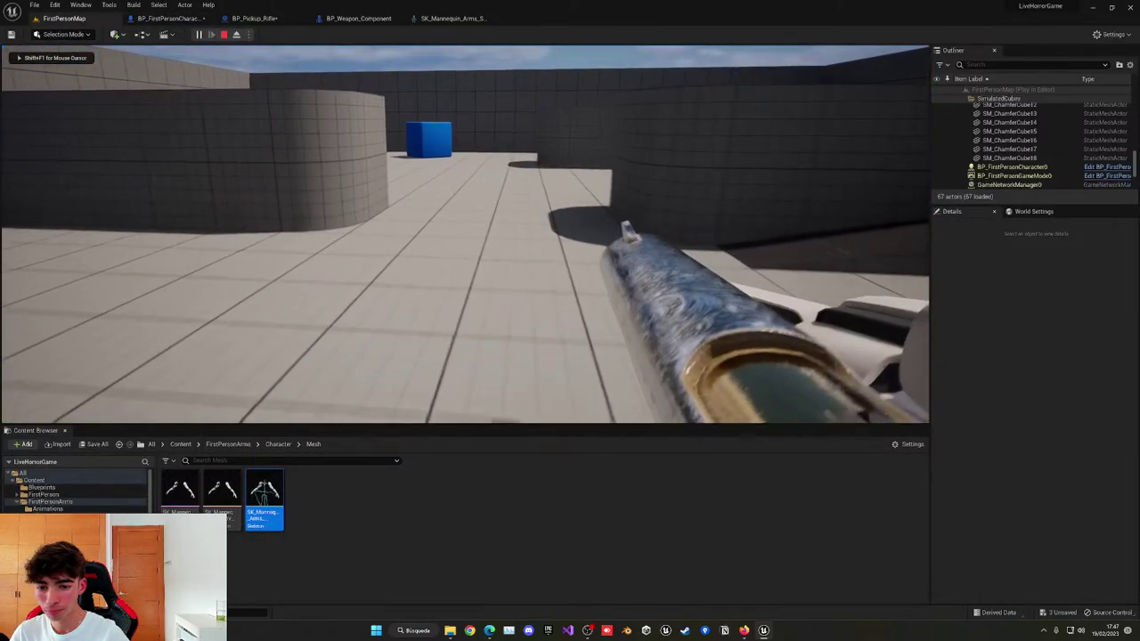
pyautogui.press('Escape')
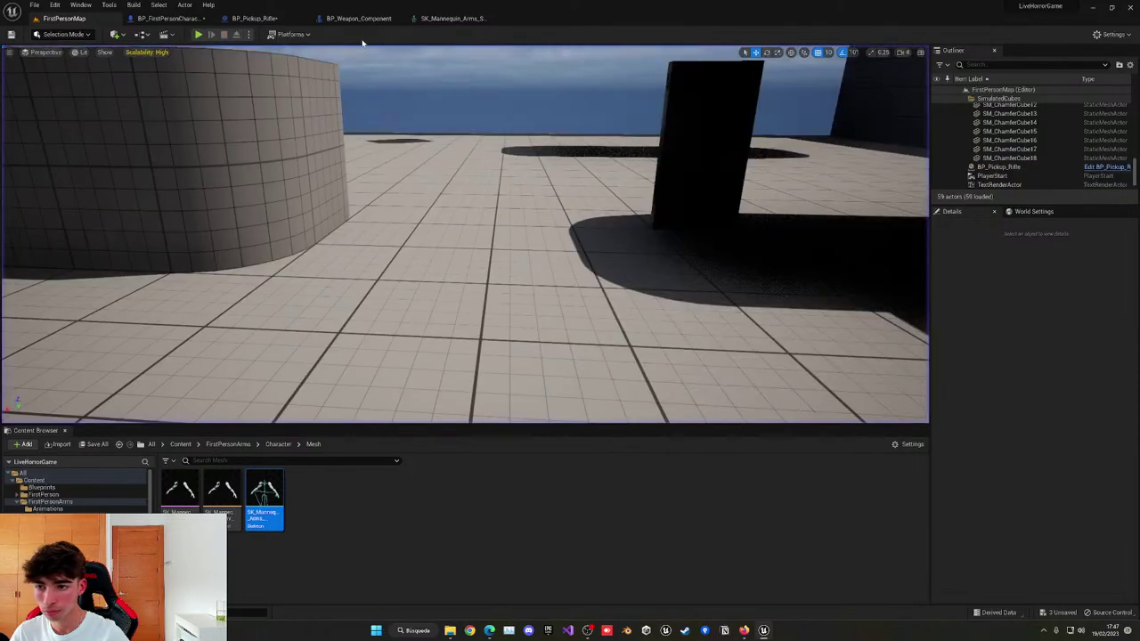
# Rotate GunSocket in the arms skeleton to about -40° around X and shift it to about -18.3, 7.6, 2.5.
pyautogui.click(254, 19)
pyautogui.click(168, 19)
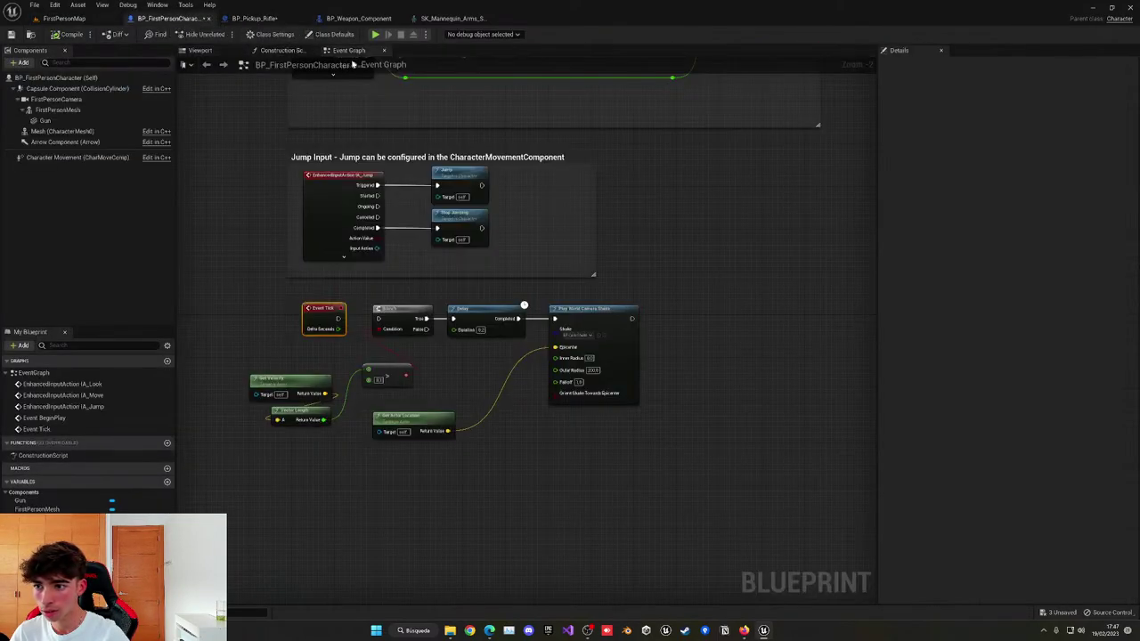
pyautogui.click(426, 22)
pyautogui.moveTo(542, 188); pyautogui.dragTo(779, 194, button='right')
pyautogui.press('e')
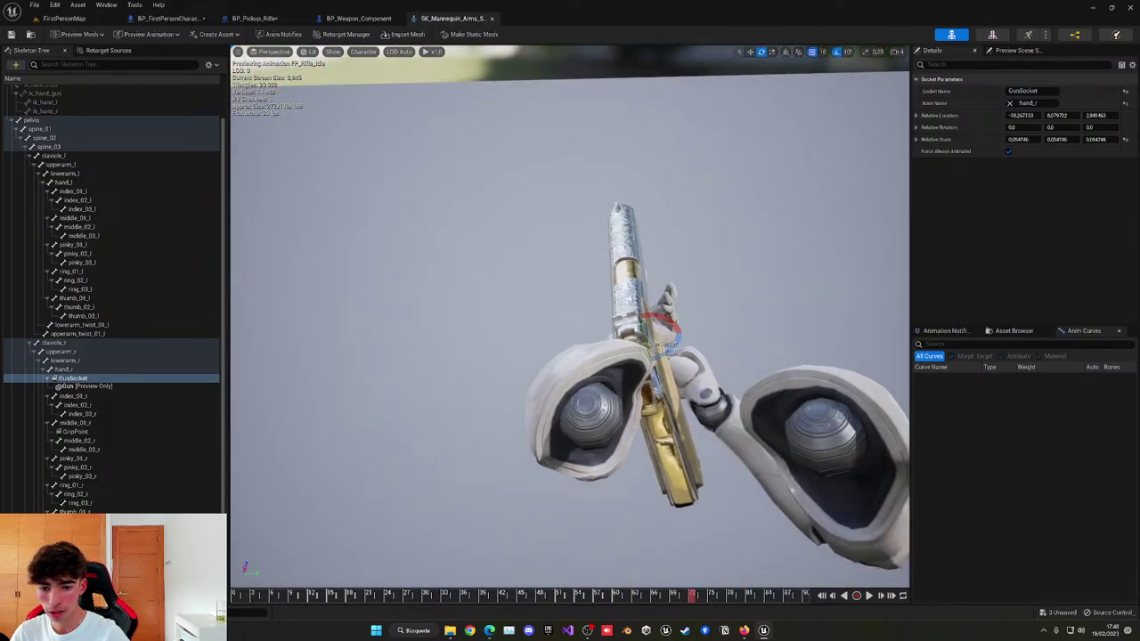
pyautogui.moveTo(659, 319); pyautogui.dragTo(640, 339)
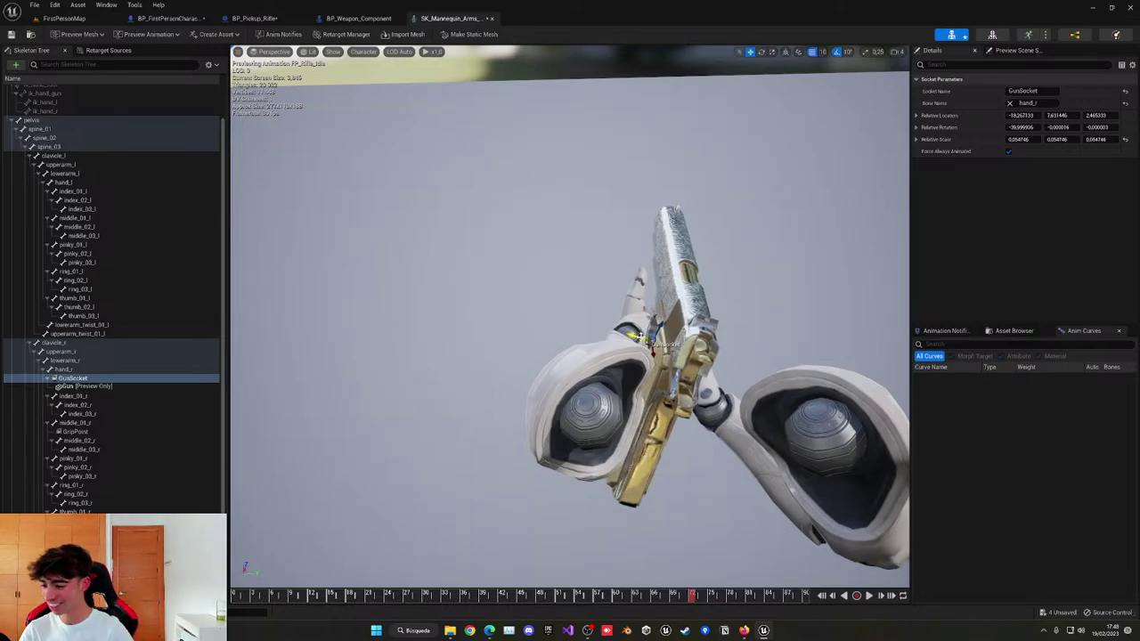
pyautogui.moveTo(632, 286); pyautogui.dragTo(629, 284, button='right')
pyautogui.moveTo(432, 409); pyautogui.dragTo(429, 410, button='right')
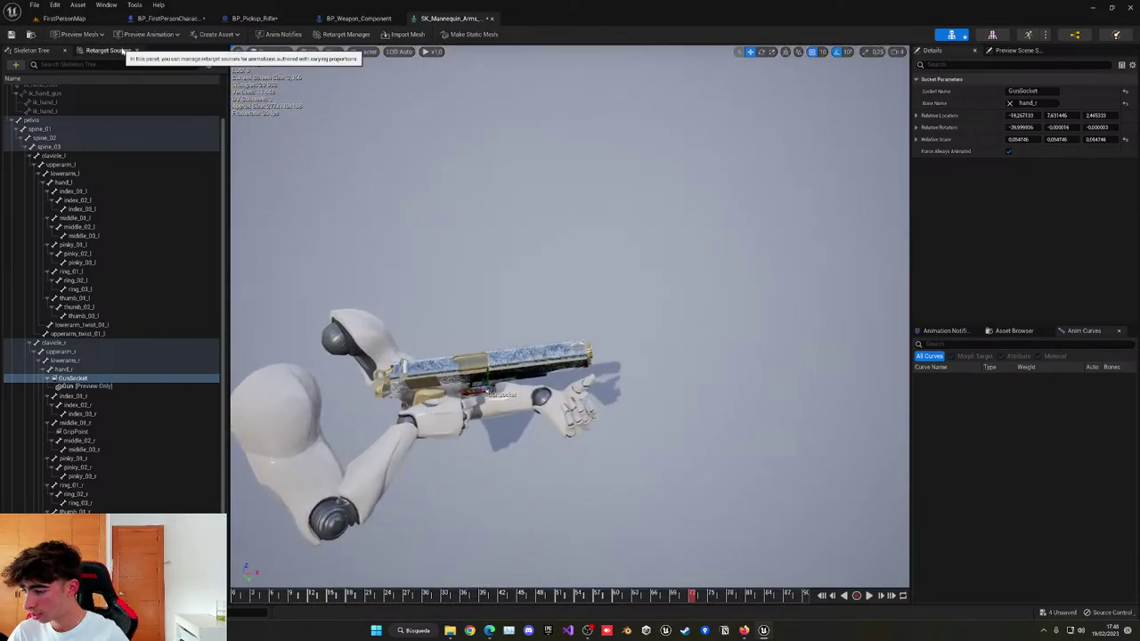
# Play-test the level and pick up the pistol to check the rotated socket in first-person view.
pyautogui.click(63, 18)
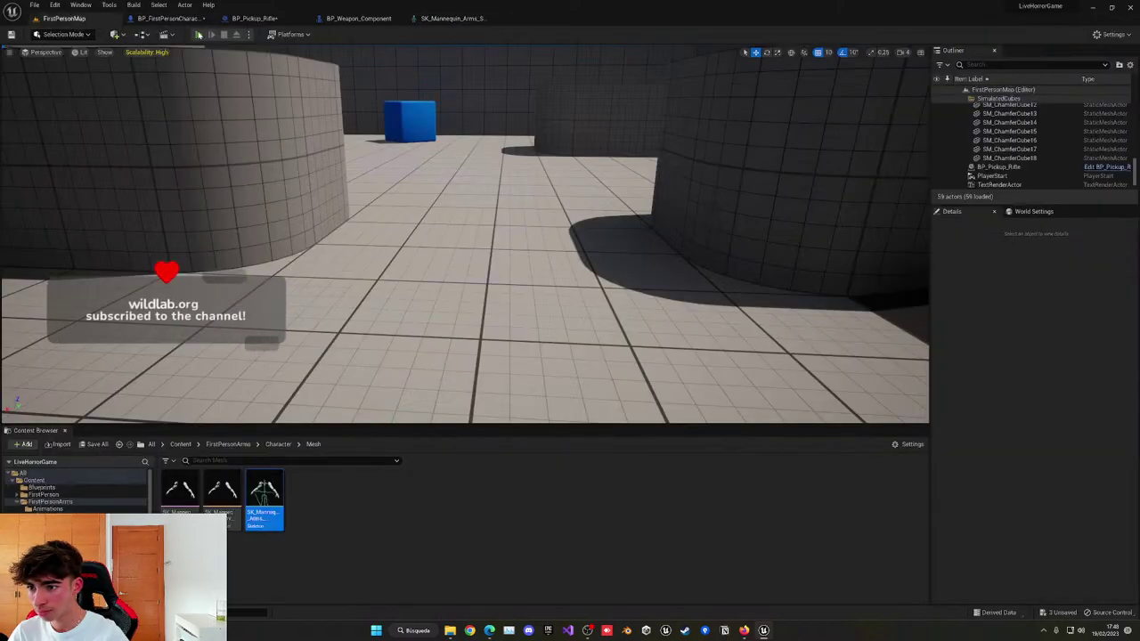
pyautogui.click(199, 34)
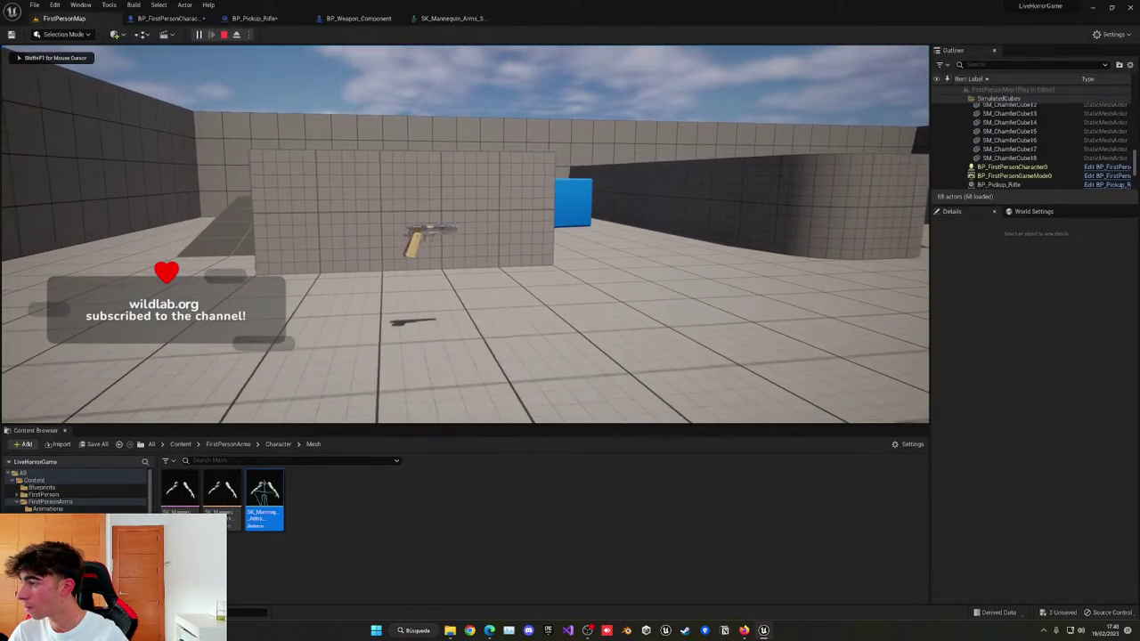
pyautogui.press('w')
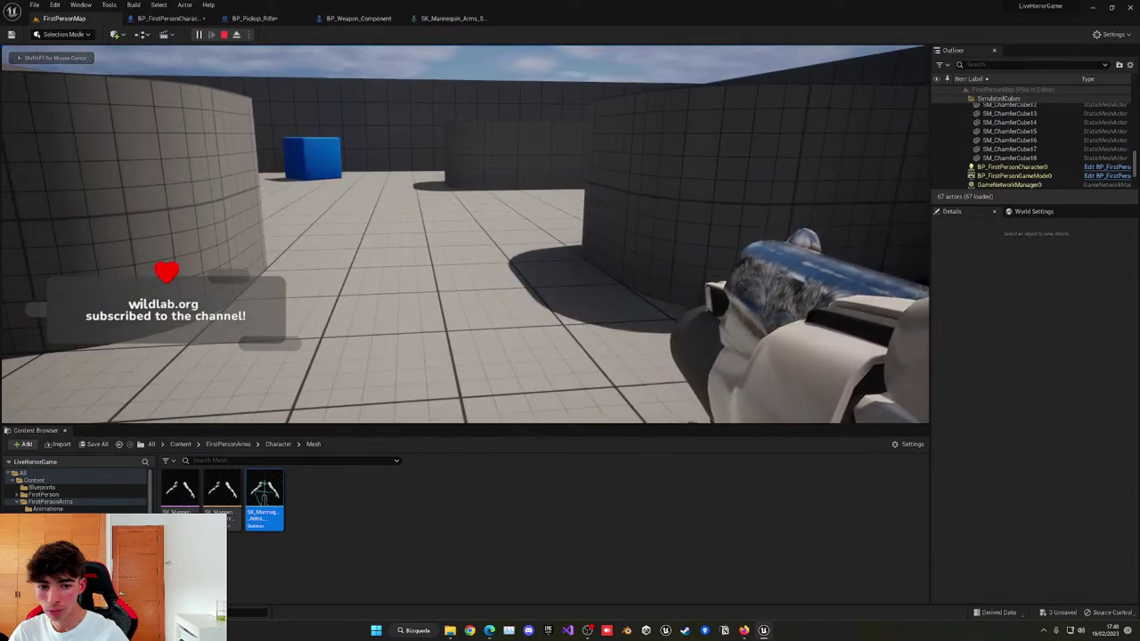
pyautogui.press('Escape')
# Clear the SK_FPGun skeletal mesh asset from BP_Weapon_Component's class defaults.
pyautogui.click(254, 18)
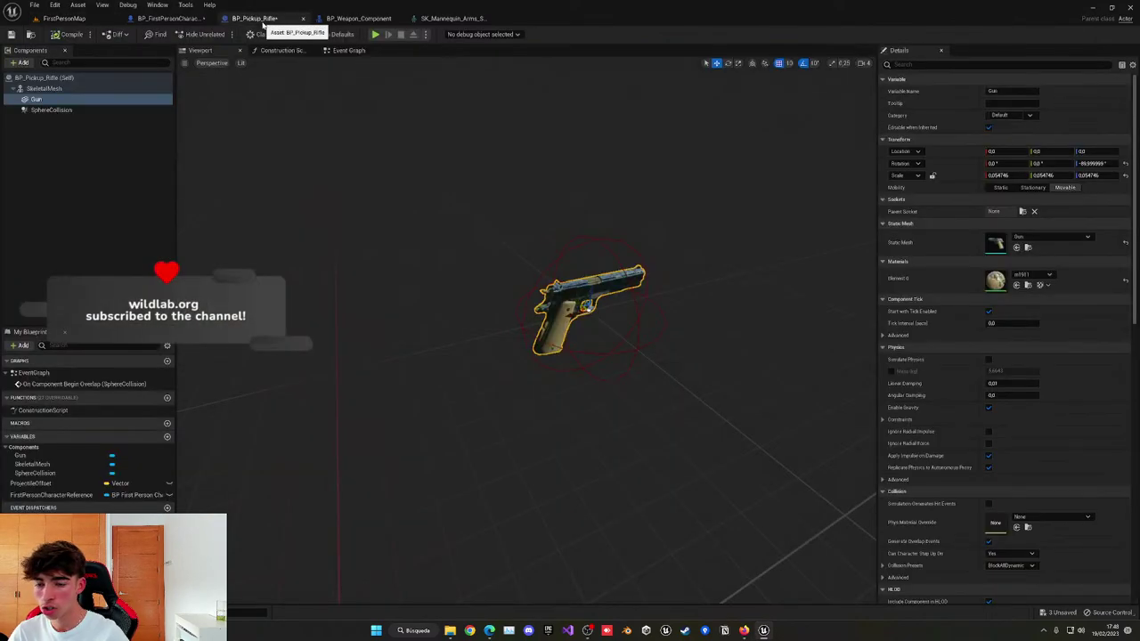
pyautogui.click(358, 19)
pyautogui.click(1020, 203)
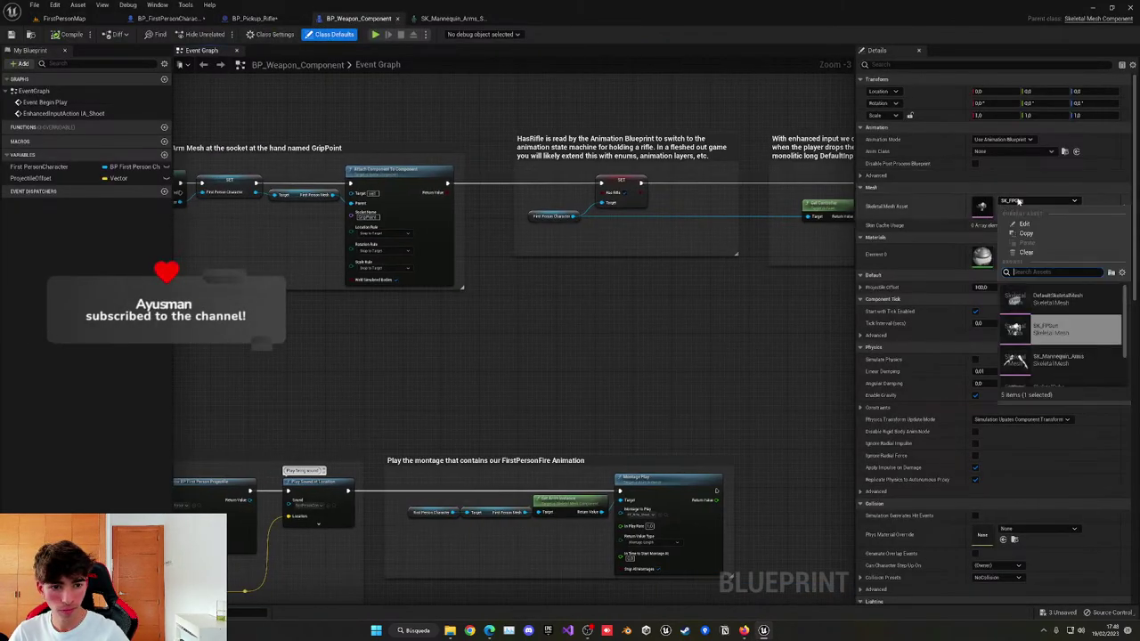
pyautogui.click(1052, 253)
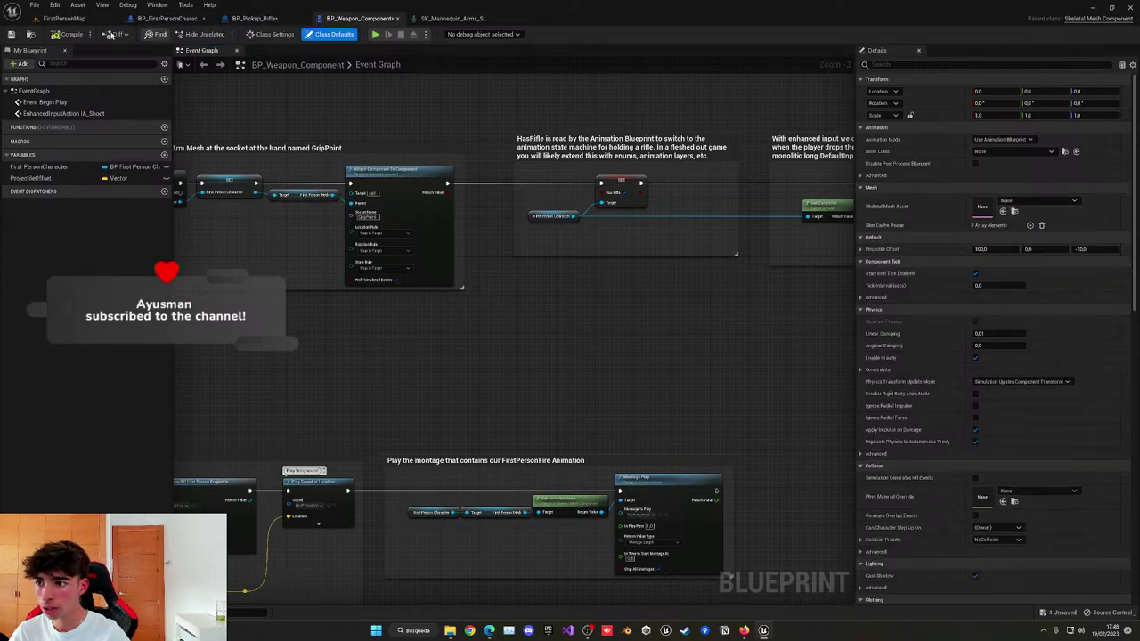
# Play-test the level again and pick up the pistol to check the view without the original weapon mesh.
pyautogui.click(80, 19)
pyautogui.click(512, 185)
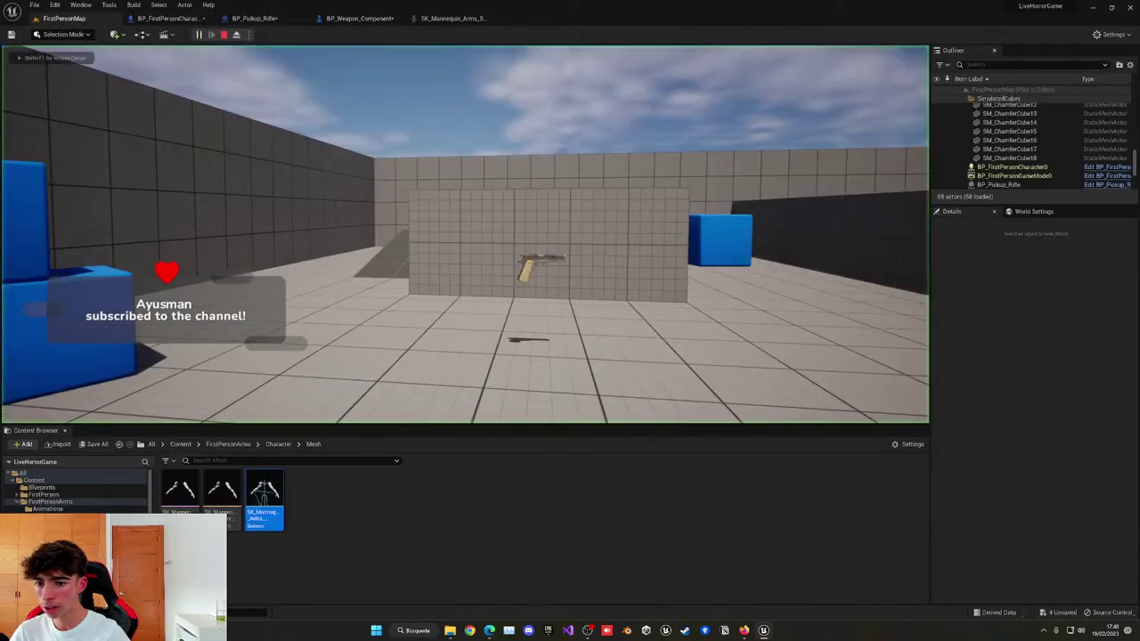
pyautogui.press('w')
pyautogui.press('w')
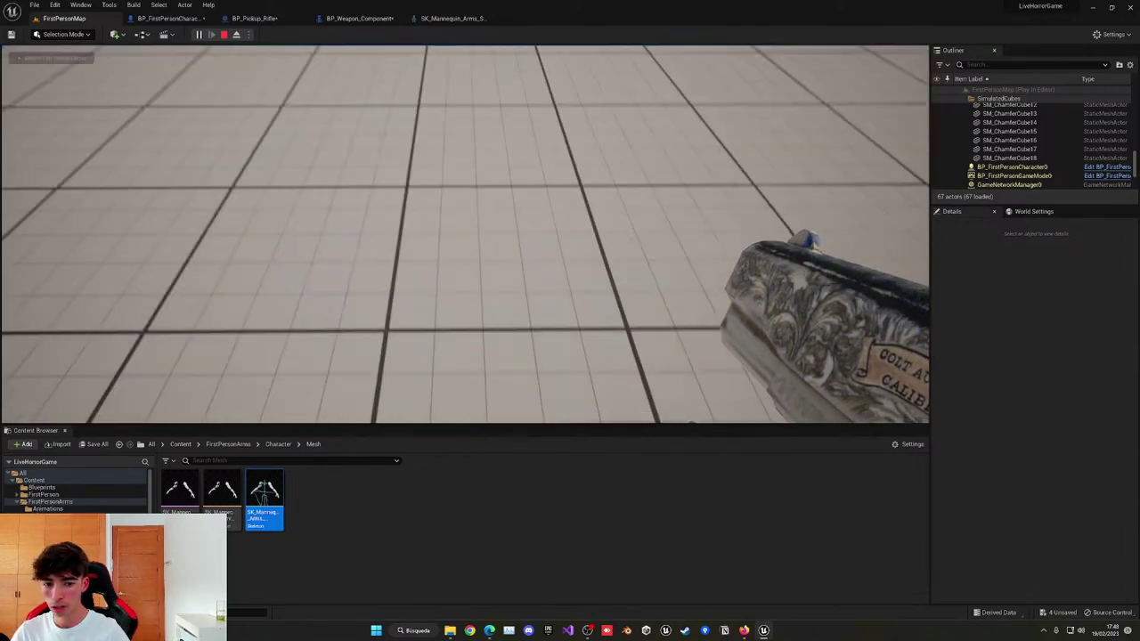
pyautogui.press('Escape')
# Inspect the gun's placement in the character's hand in the BP_FirstPersonCharacter viewport.
pyautogui.click(174, 19)
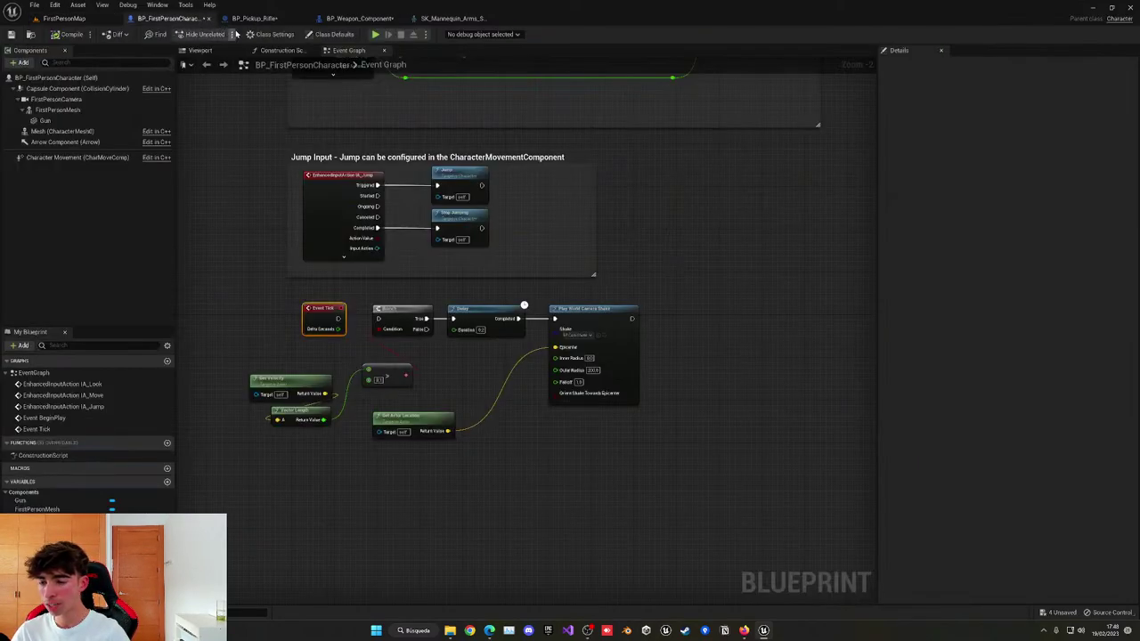
pyautogui.click(219, 52)
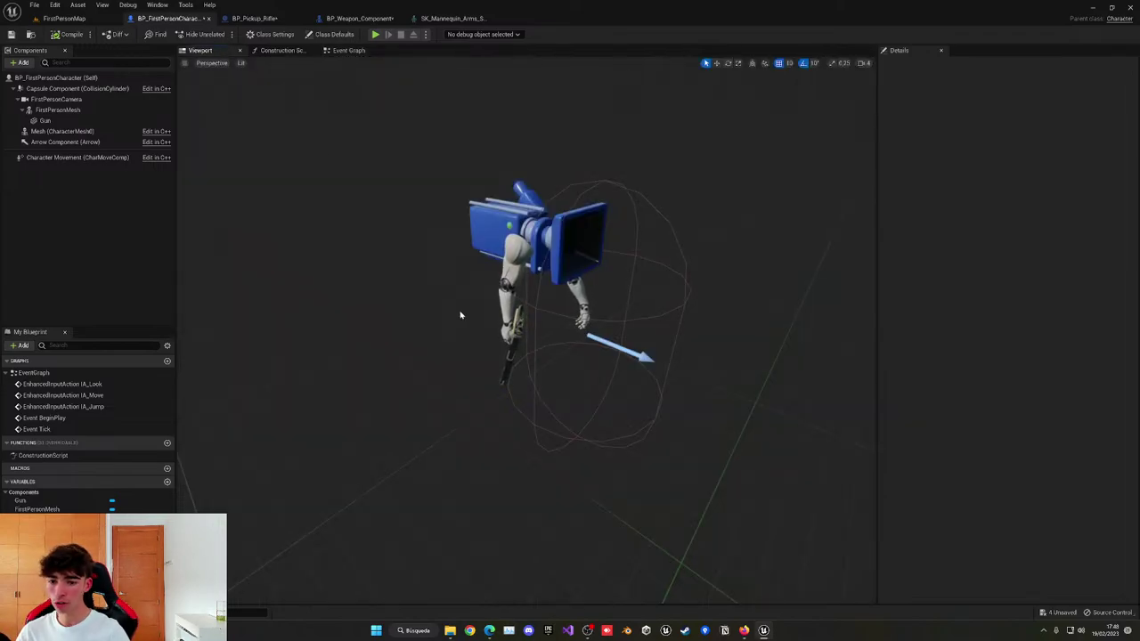
pyautogui.press('w')
pyautogui.moveTo(462, 316); pyautogui.dragTo(462, 312, button='right')
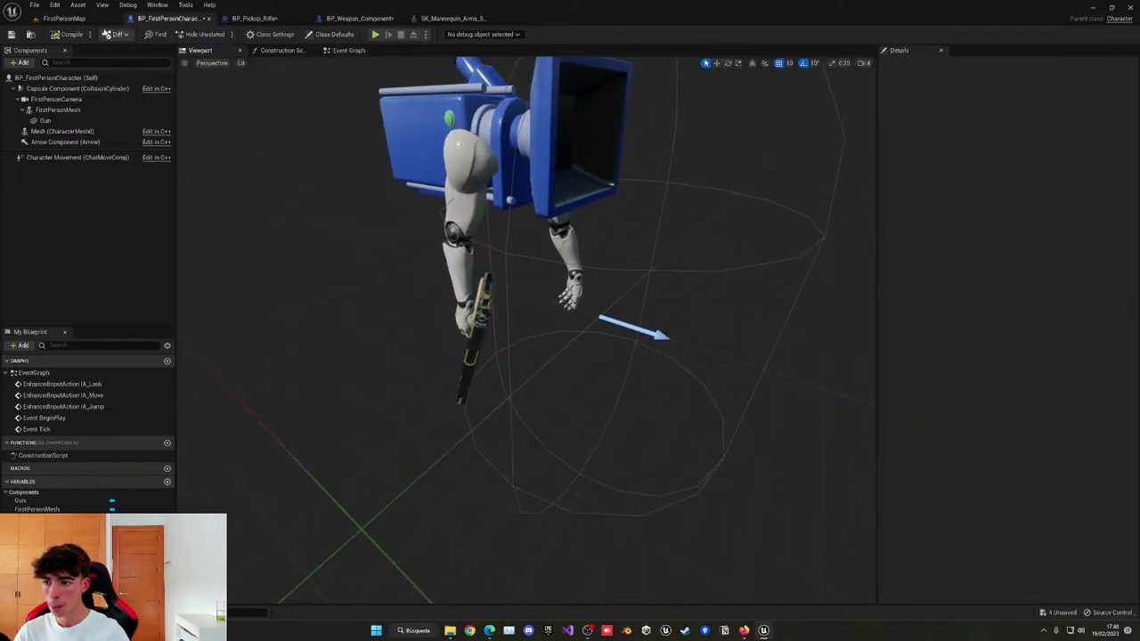
# Open the FP_Rifle_Idle animation sequence from the FirstPersonArms Animations folder.
pyautogui.click(66, 18)
pyautogui.click(180, 444)
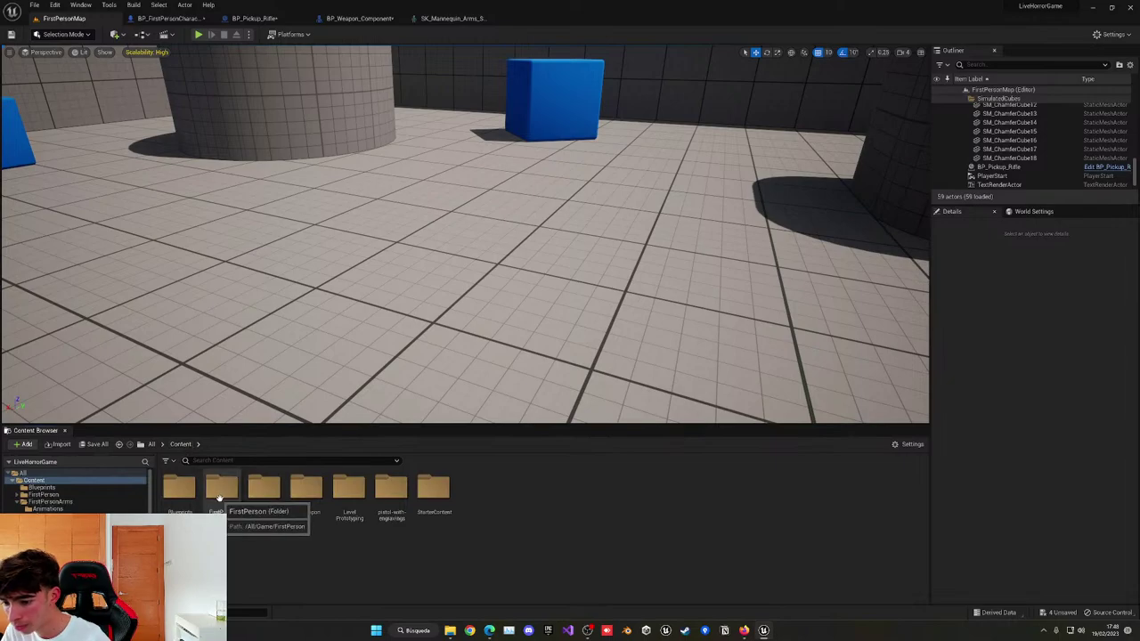
pyautogui.doubleClick(261, 490)
pyautogui.doubleClick(179, 489)
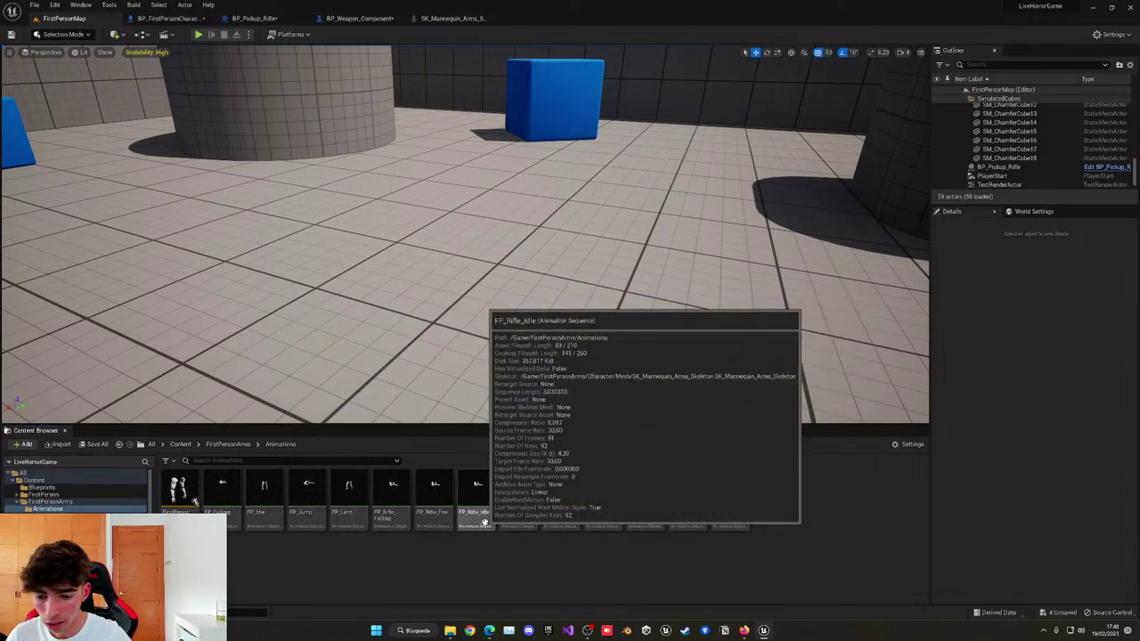
pyautogui.click(479, 513)
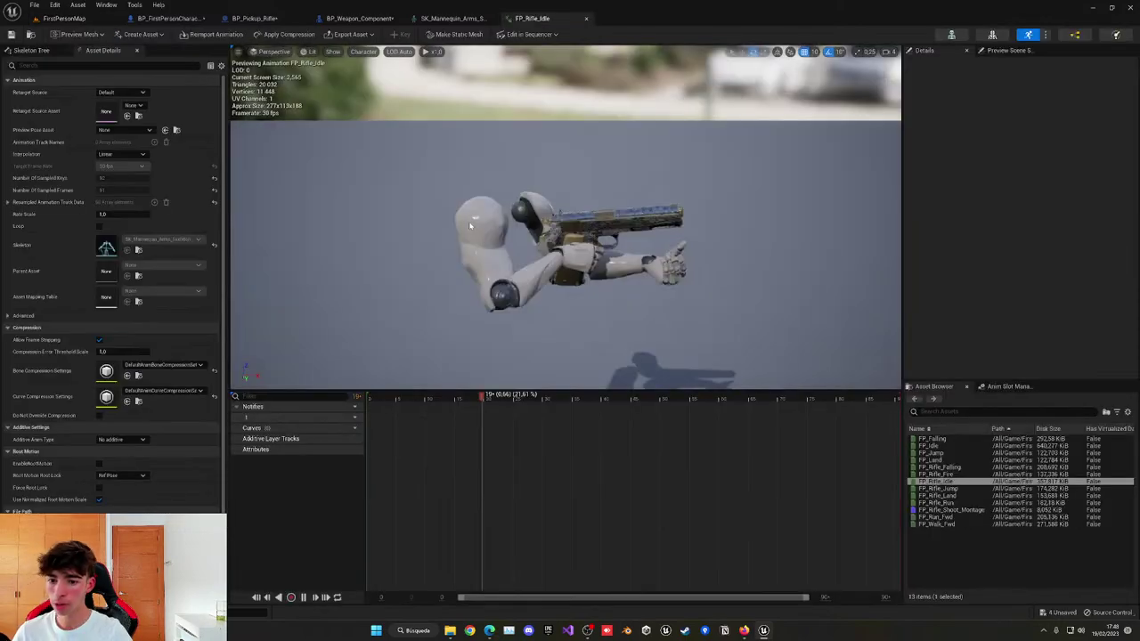
# Stop the FP_Rifle_Idle preview at frame 0 and examine the arm pose around the pistol.
pyautogui.moveTo(411, 188); pyautogui.dragTo(383, 218, button='right')
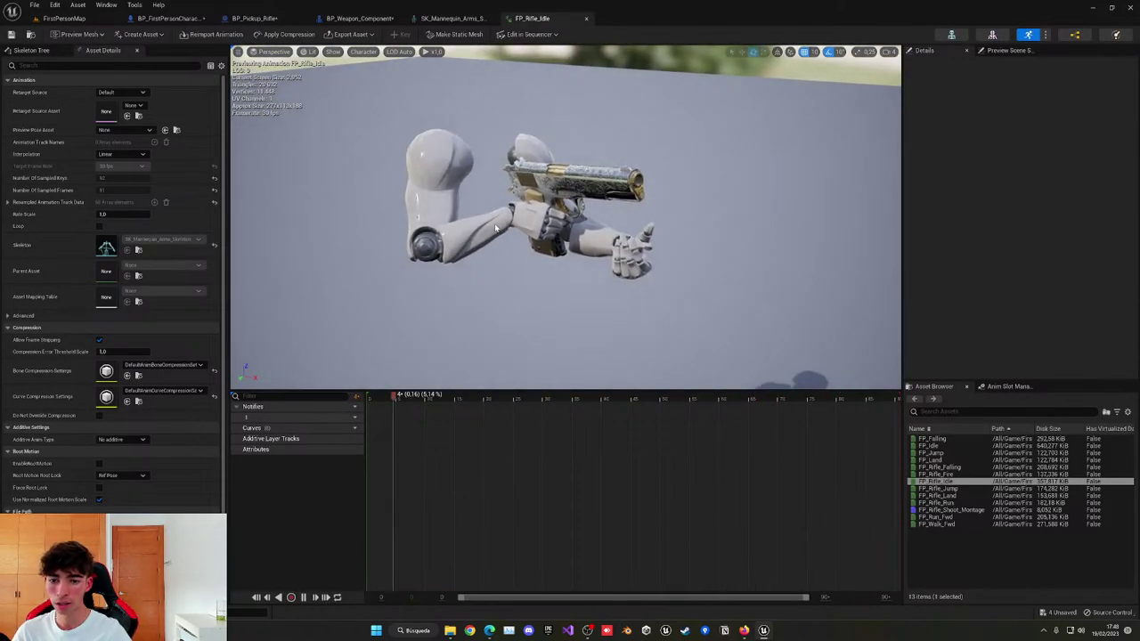
pyautogui.moveTo(496, 228); pyautogui.dragTo(543, 250, button='right')
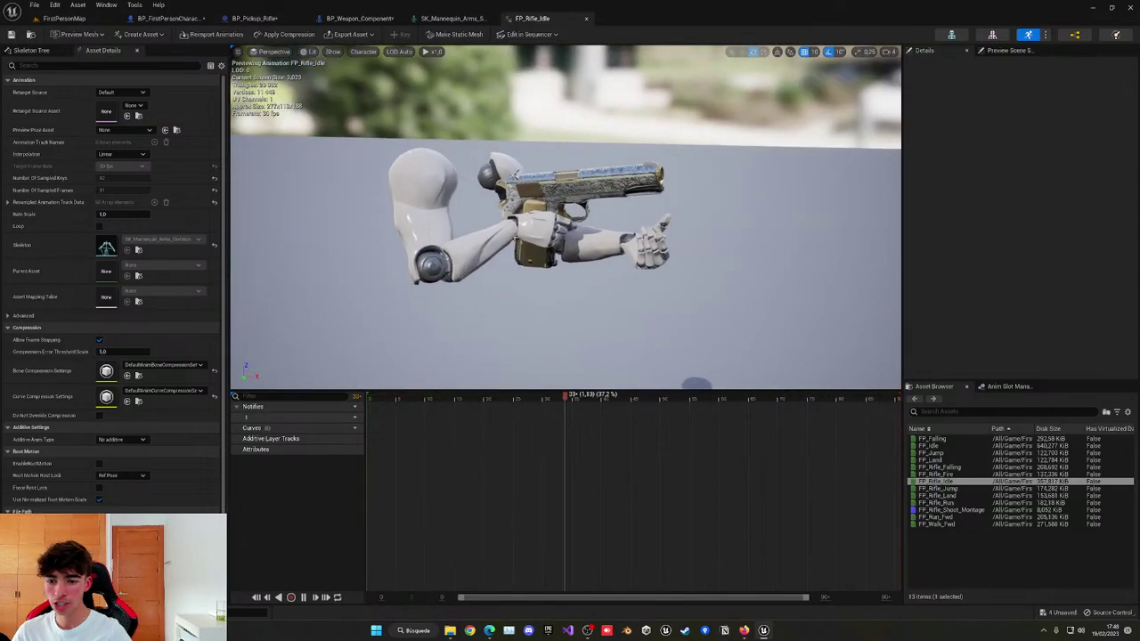
pyautogui.moveTo(419, 398); pyautogui.dragTo(363, 401)
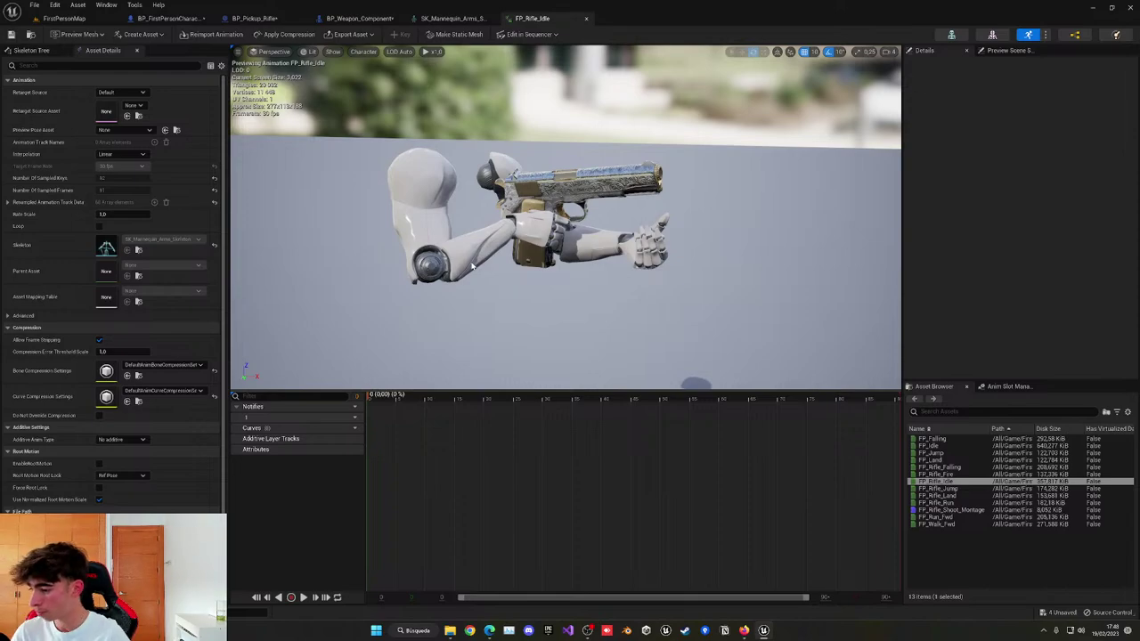
pyautogui.moveTo(473, 265); pyautogui.dragTo(464, 259)
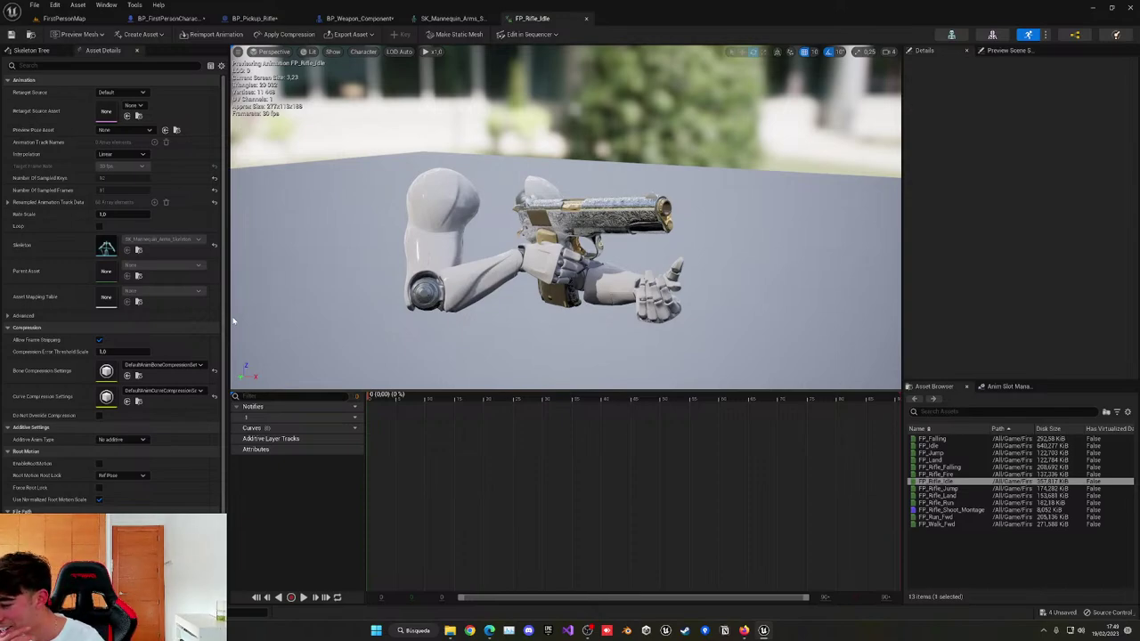
# Try rotating the upperarm_l bone from the skeleton tree to reposition the left arm, and undo the rotation.
pyautogui.click(31, 50)
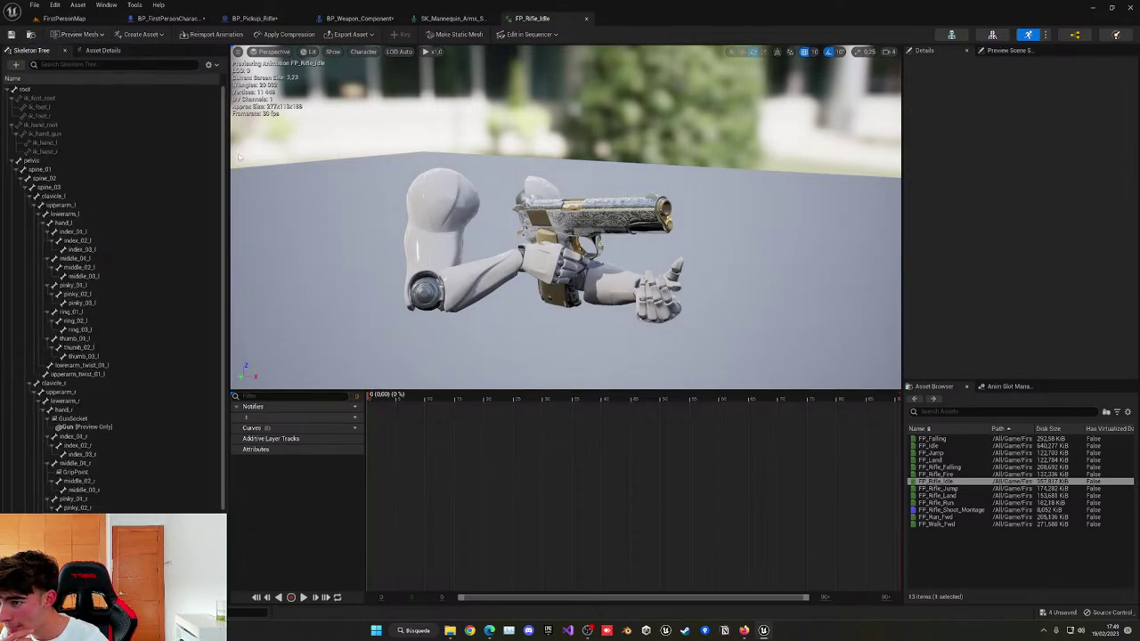
pyautogui.click(71, 241)
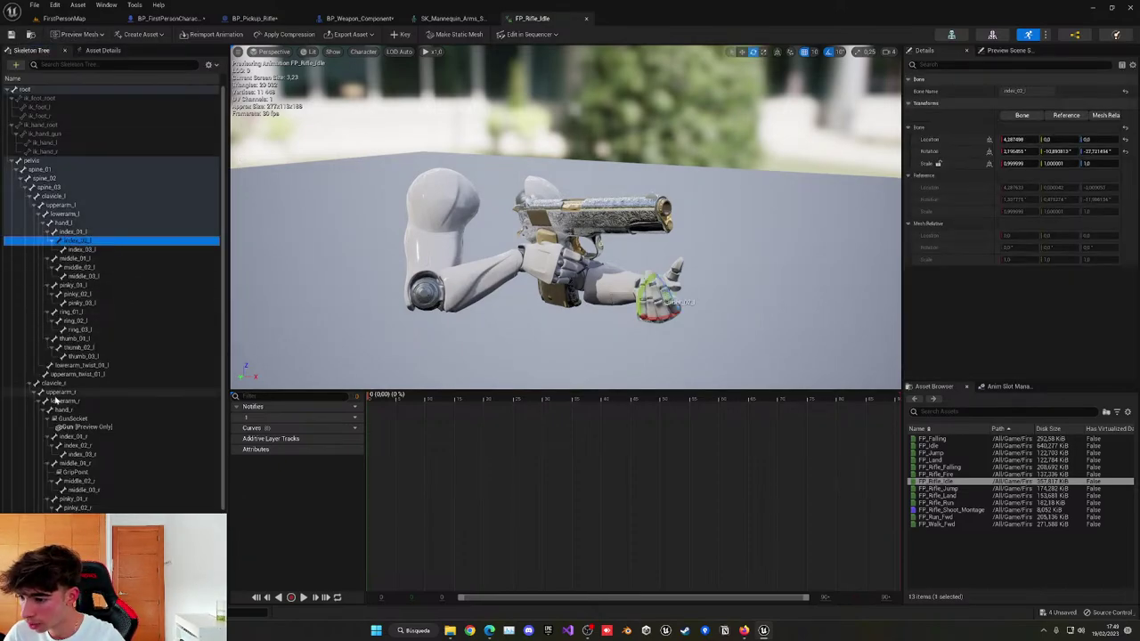
pyautogui.click(65, 401)
pyautogui.click(67, 206)
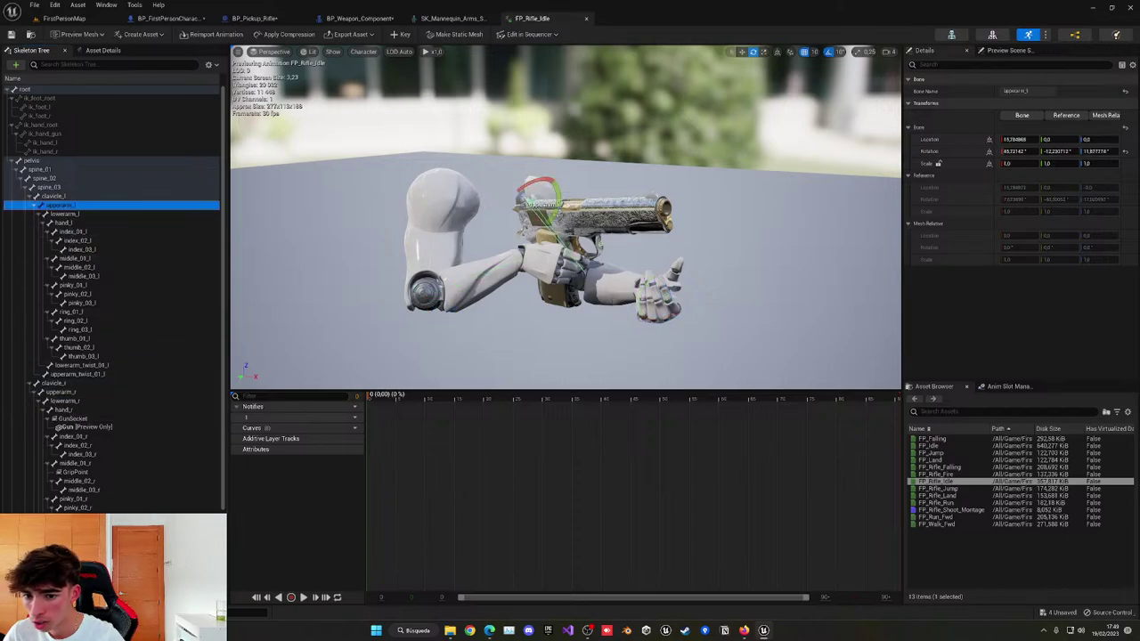
pyautogui.moveTo(558, 207)
pyautogui.mouseDown()
pyautogui.moveTo(551, 238)
pyautogui.moveTo(559, 200)
pyautogui.mouseUp()
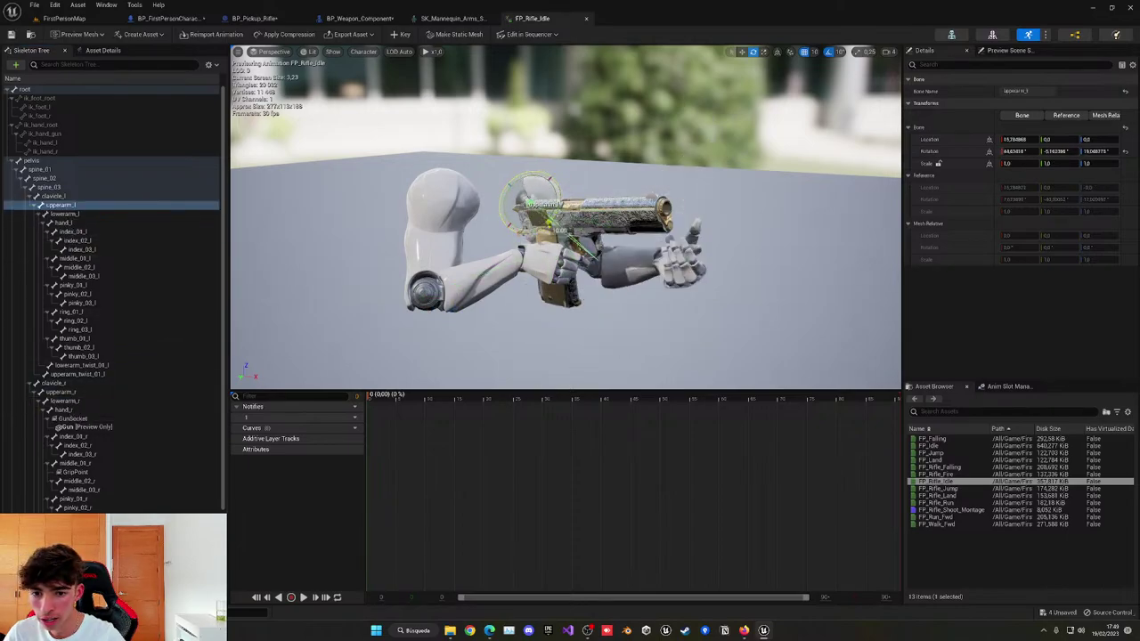
pyautogui.moveTo(581, 247); pyautogui.dragTo(595, 243)
pyautogui.moveTo(610, 219); pyautogui.dragTo(517, 214, button='right')
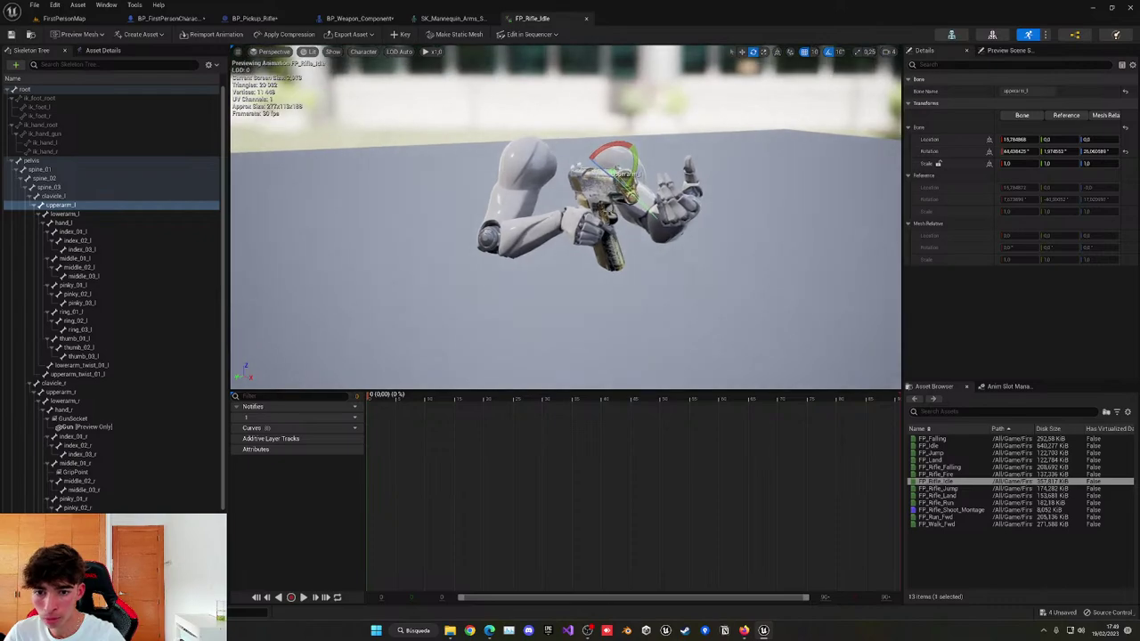
pyautogui.moveTo(629, 193); pyautogui.dragTo(545, 185, button='right')
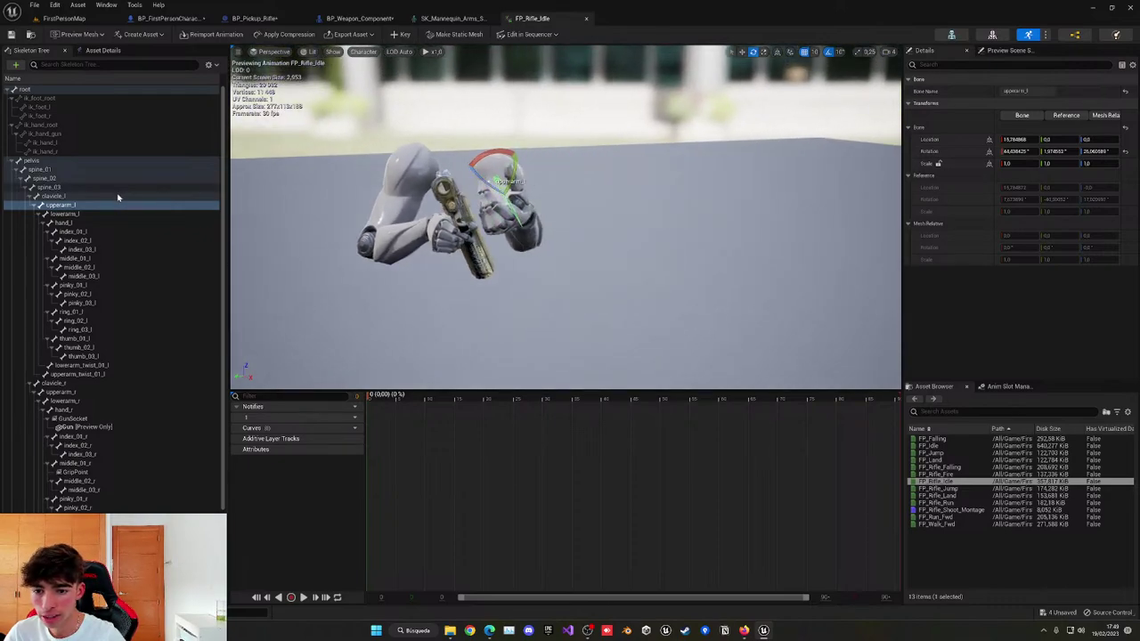
pyautogui.hotkey('ctrl', 'z')
# Rotate the lowerarm_l and clavicle_l bones so the left arm hangs down, away from the pistol.
pyautogui.click(77, 217)
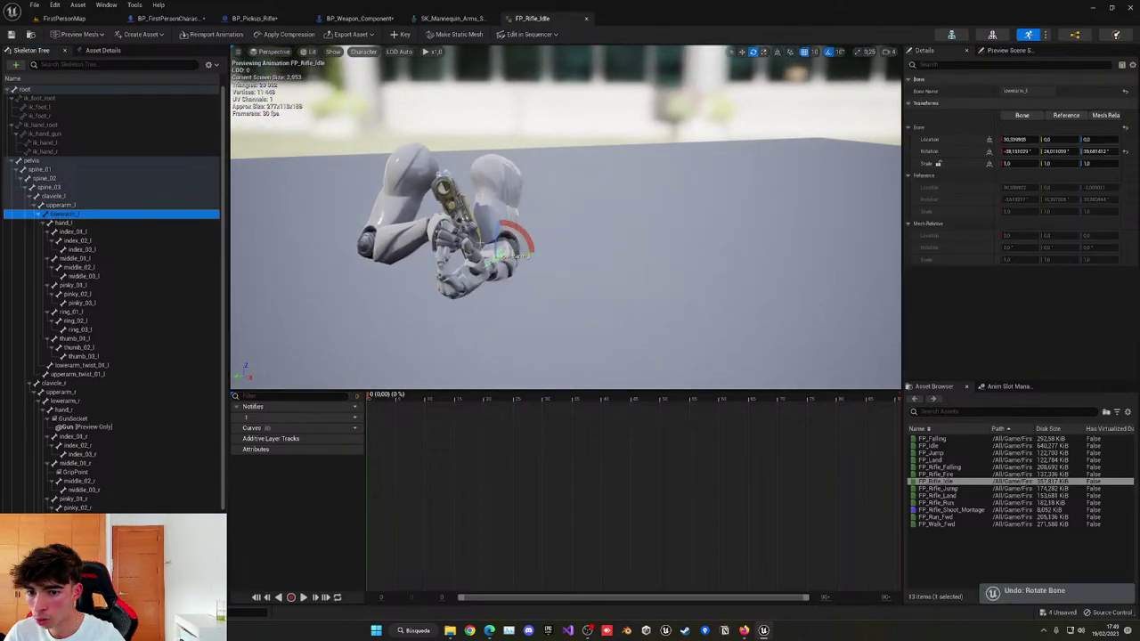
pyautogui.moveTo(496, 235); pyautogui.dragTo(507, 286)
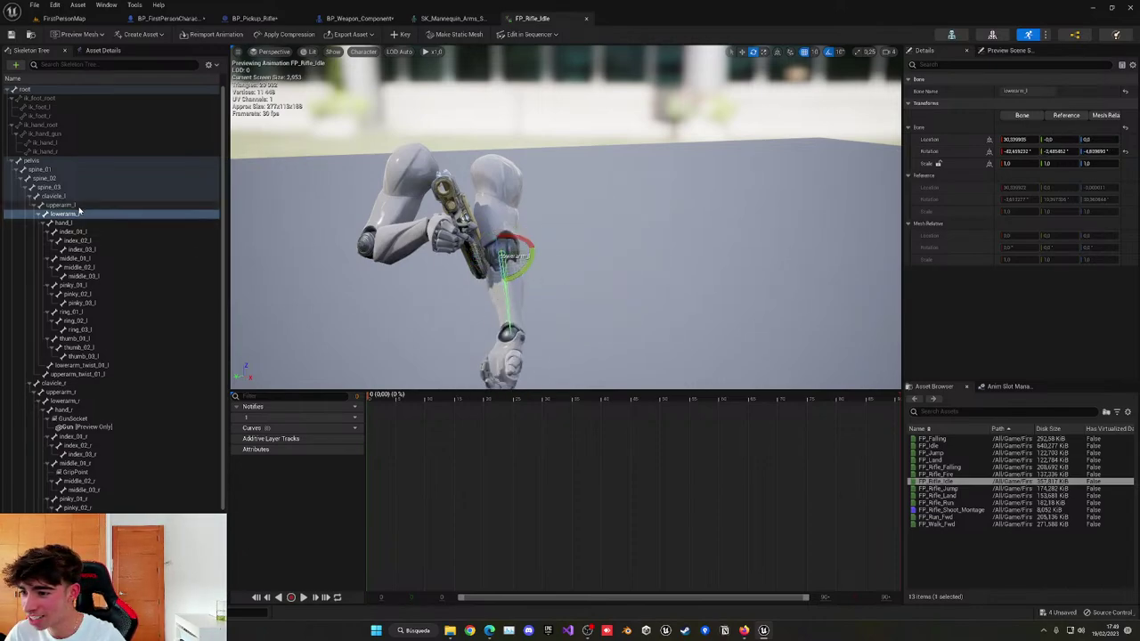
pyautogui.click(51, 187)
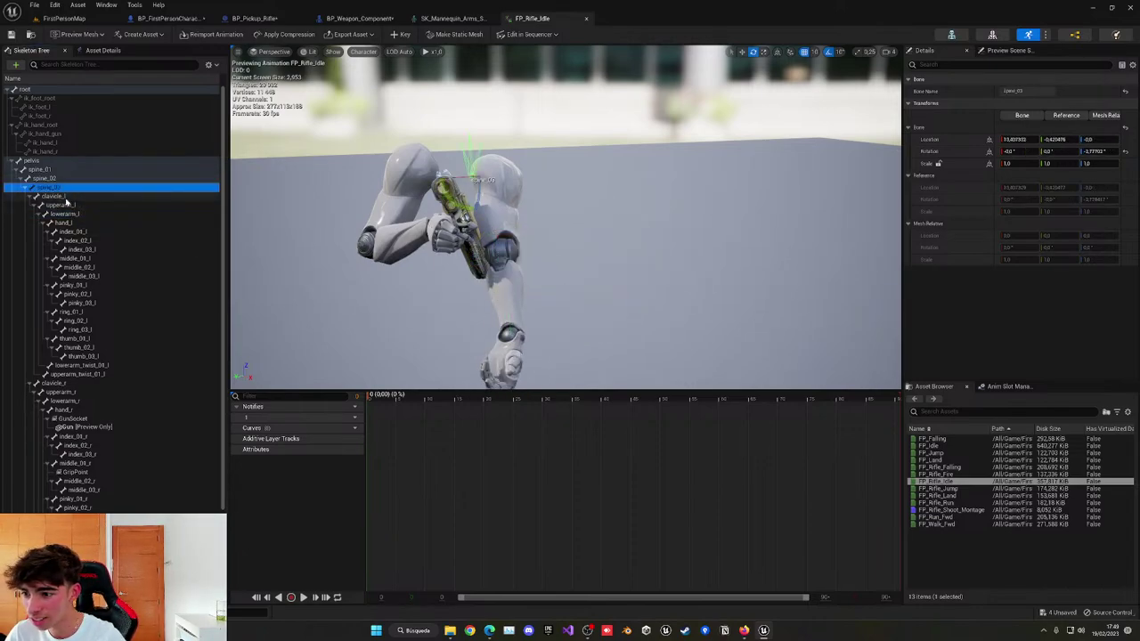
pyautogui.click(66, 197)
pyautogui.moveTo(479, 133); pyautogui.dragTo(492, 182)
pyautogui.moveTo(454, 124); pyautogui.dragTo(496, 170)
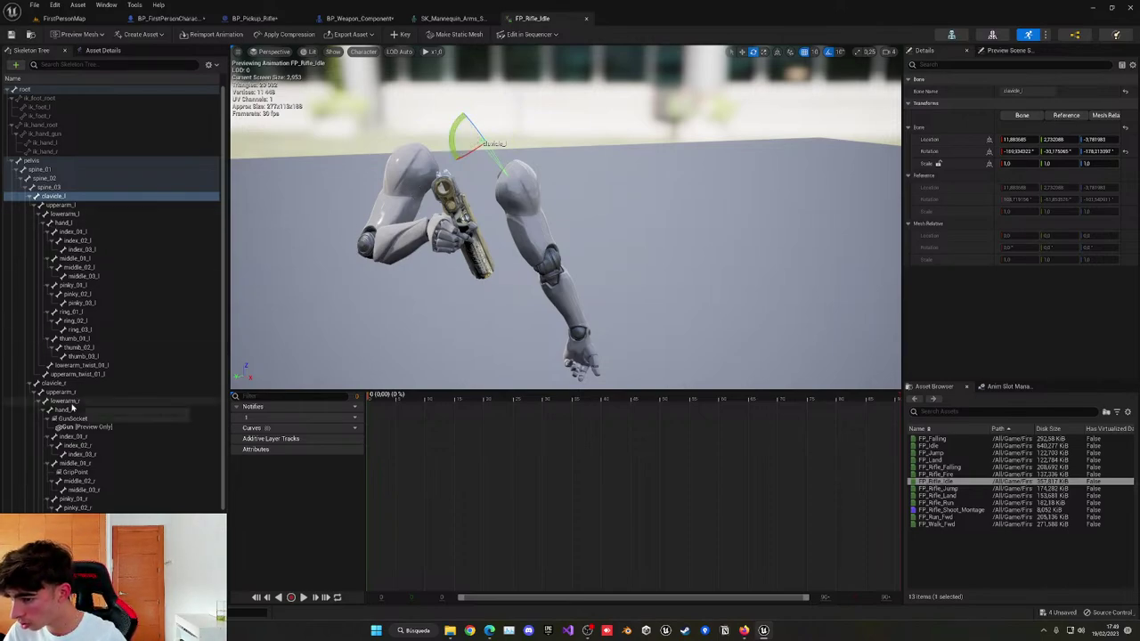
# Key the left-arm pose at frame 0 and play the animation to check it from other angles.
pyautogui.click(401, 33)
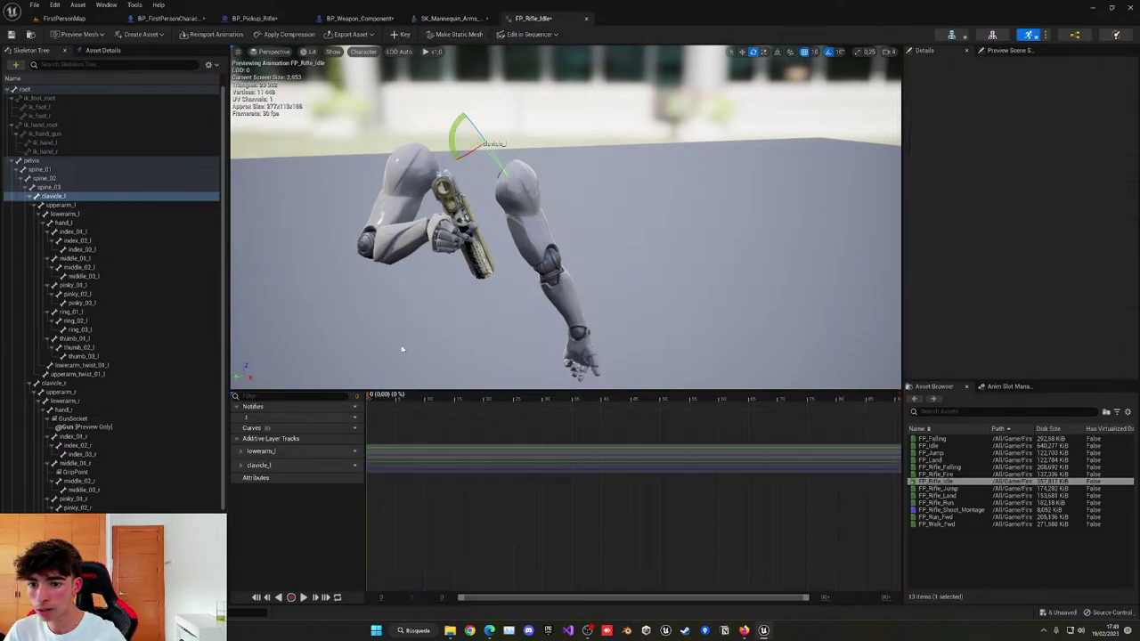
pyautogui.press('space')
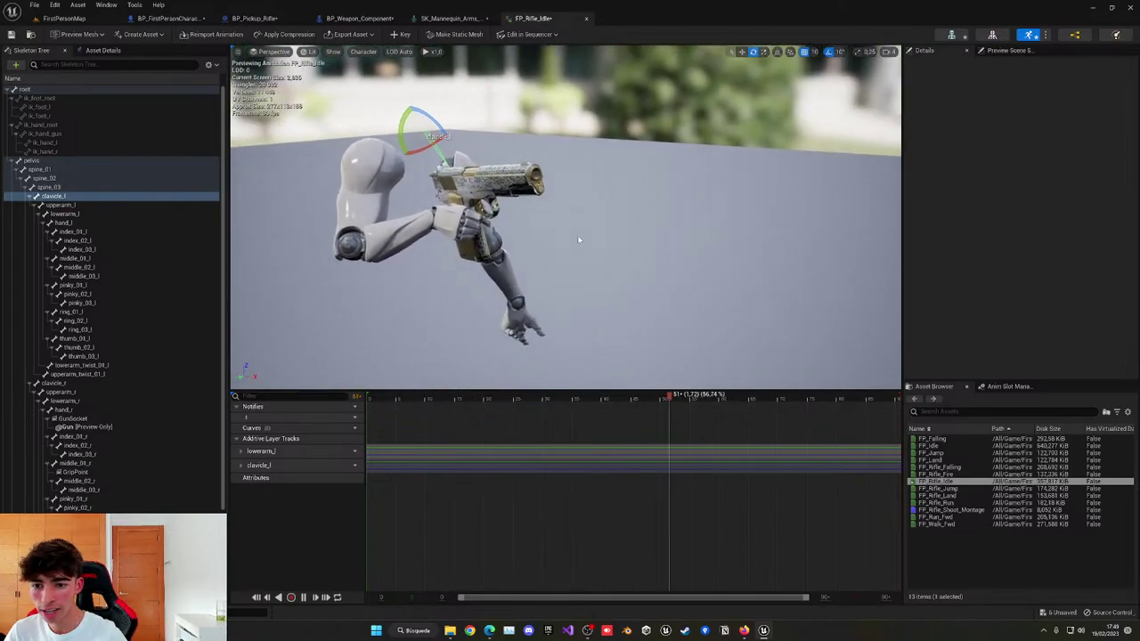
pyautogui.click(398, 402)
pyautogui.moveTo(499, 268); pyautogui.dragTo(695, 307, button='right')
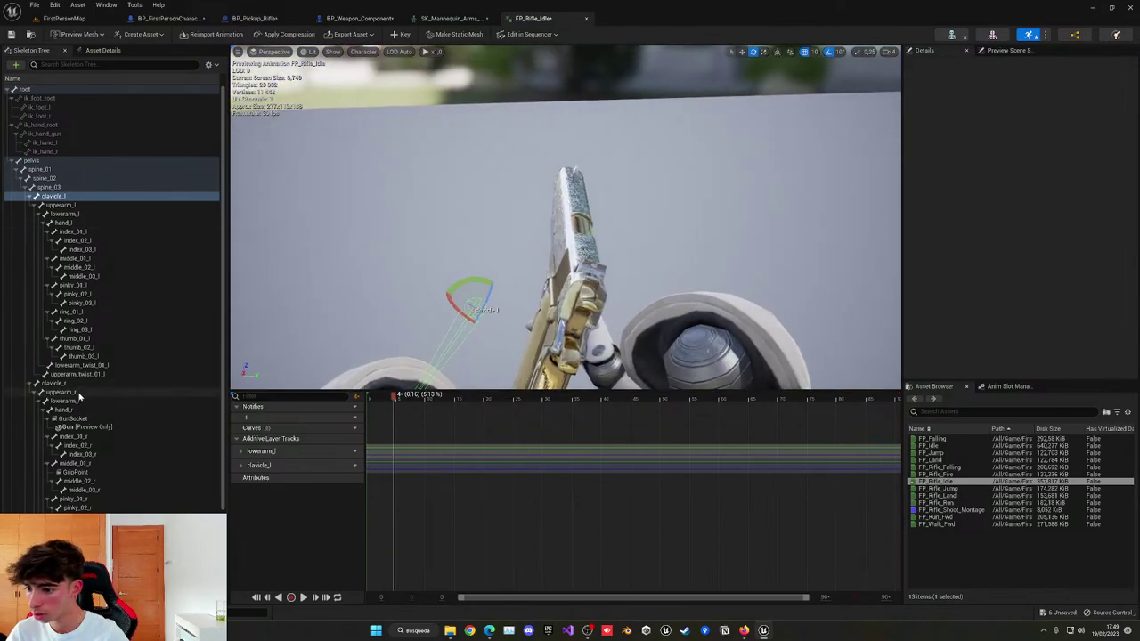
# Collapse the clavicle_l branch and rotate the upperarm_r bone to adjust the arm holding the pistol.
pyautogui.click(26, 197)
pyautogui.click(29, 196)
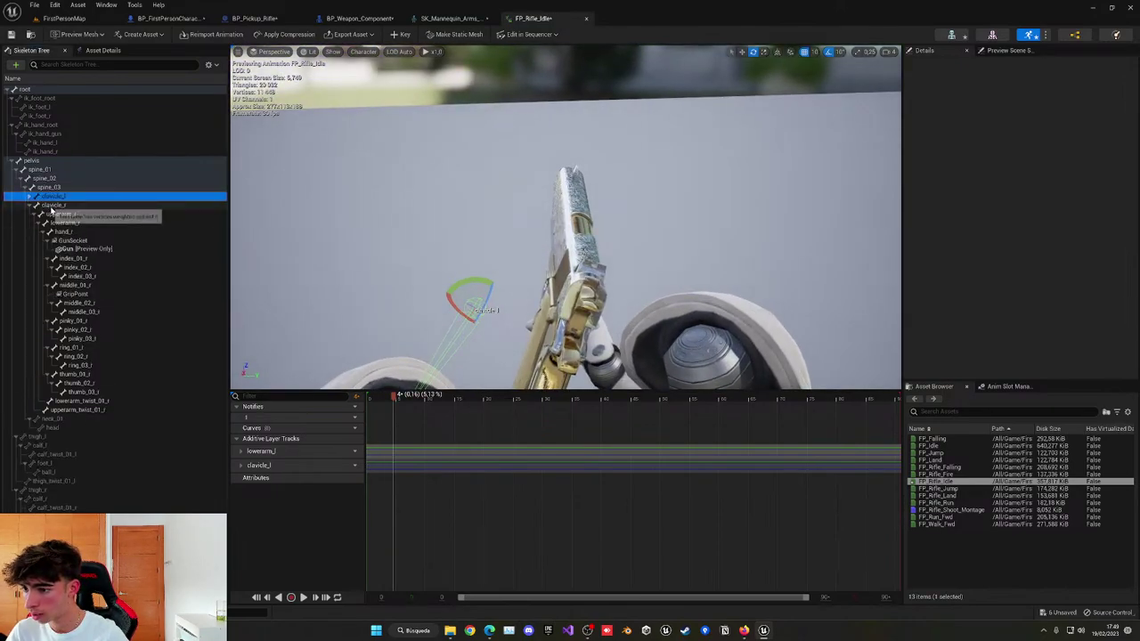
pyautogui.click(53, 206)
pyautogui.click(73, 224)
pyautogui.moveTo(400, 249); pyautogui.dragTo(680, 337, button='right')
pyautogui.moveTo(681, 336); pyautogui.dragTo(712, 322)
pyautogui.moveTo(711, 323); pyautogui.dragTo(457, 287, button='right')
pyautogui.moveTo(408, 300); pyautogui.dragTo(379, 307)
pyautogui.press('Up')
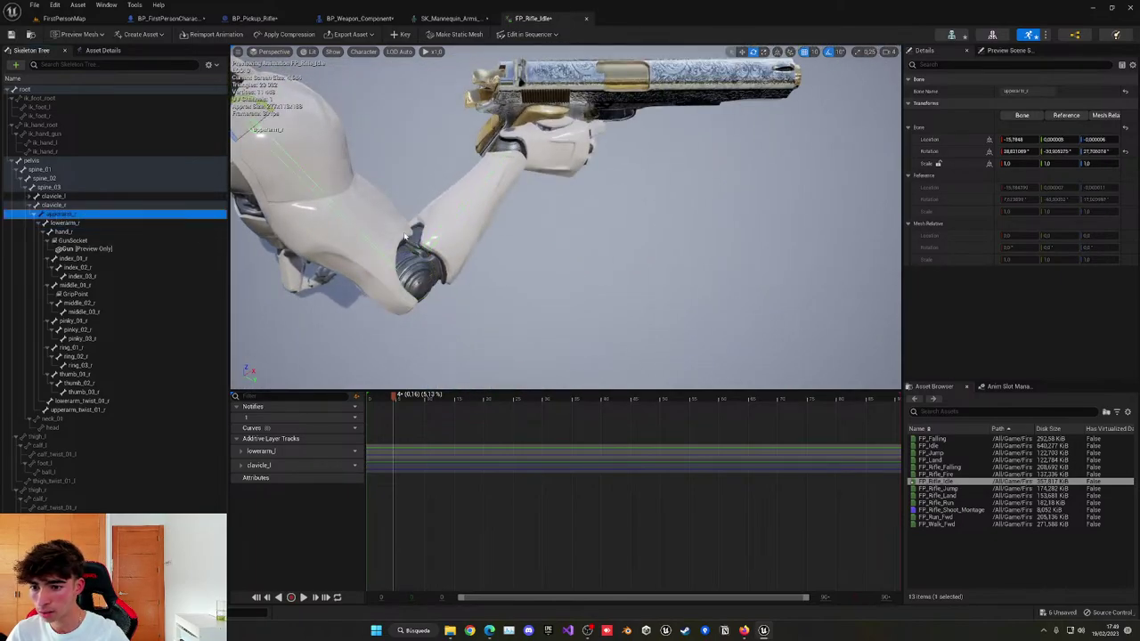
pyautogui.moveTo(405, 236); pyautogui.dragTo(364, 161, button='right')
pyautogui.moveTo(353, 124); pyautogui.dragTo(323, 119)
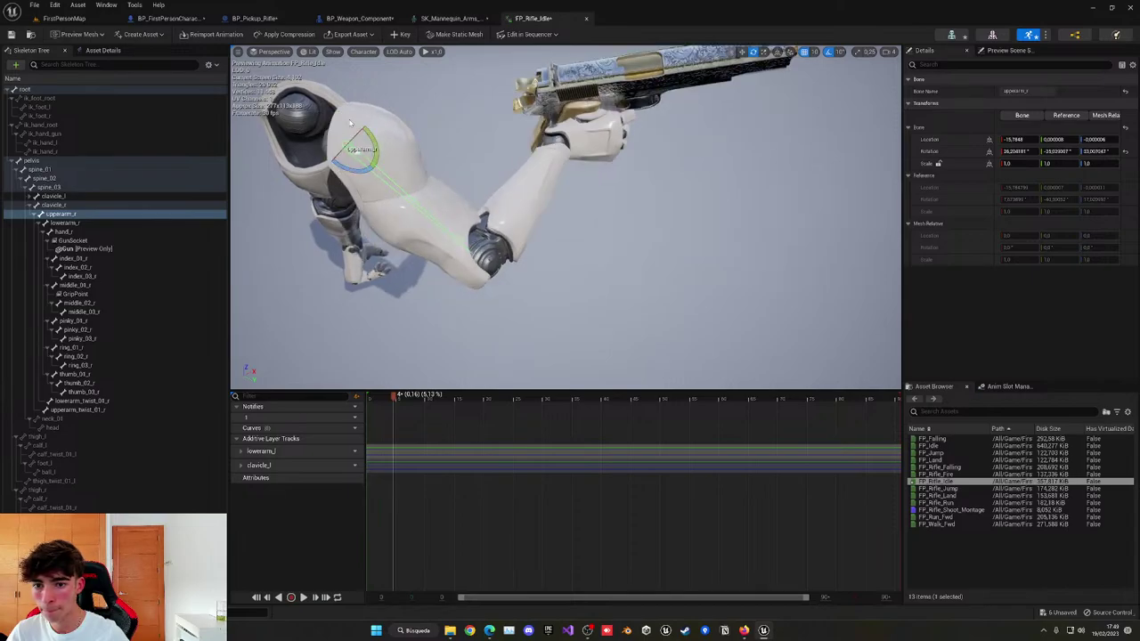
# Rotate the lowerarm_r bone to about -20°, 36° and 102° to adjust the pistol's direction.
pyautogui.click(94, 224)
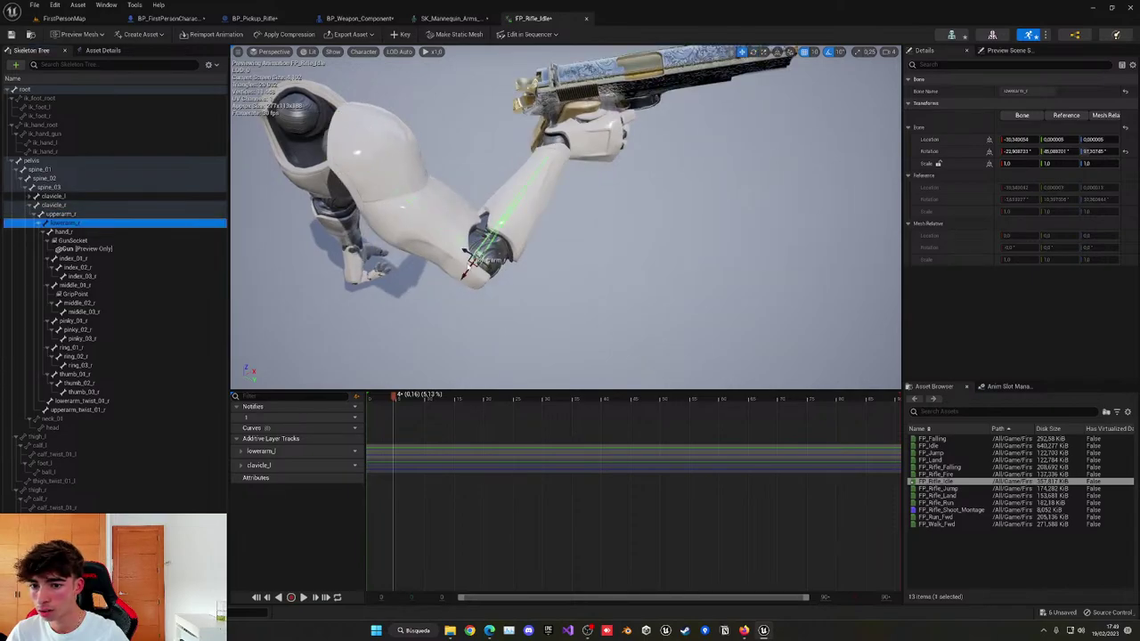
pyautogui.moveTo(496, 269)
pyautogui.mouseDown()
pyautogui.moveTo(476, 283)
pyautogui.moveTo(508, 258)
pyautogui.moveTo(497, 268)
pyautogui.mouseUp()
pyautogui.moveTo(498, 268); pyautogui.dragTo(543, 279, button='right')
pyautogui.moveTo(603, 279); pyautogui.dragTo(586, 307)
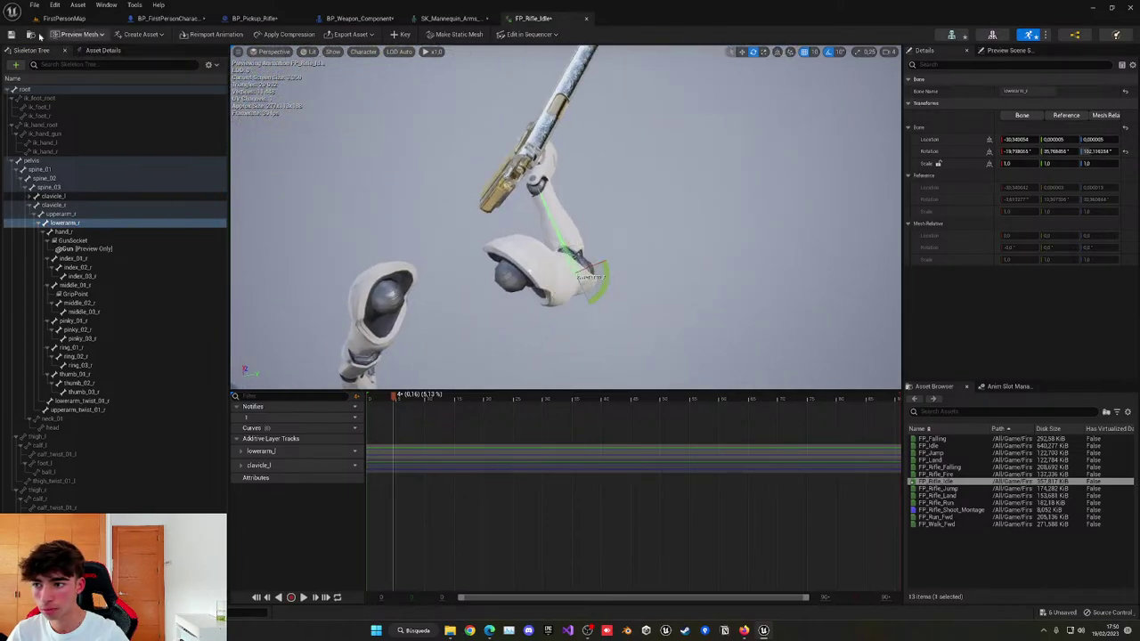
# Rotate the GunSocket in the SK_Mannequin_Arms skeleton to about -20° on its first rotation axis.
pyautogui.click(450, 18)
pyautogui.moveTo(420, 122); pyautogui.dragTo(356, 294, button='right')
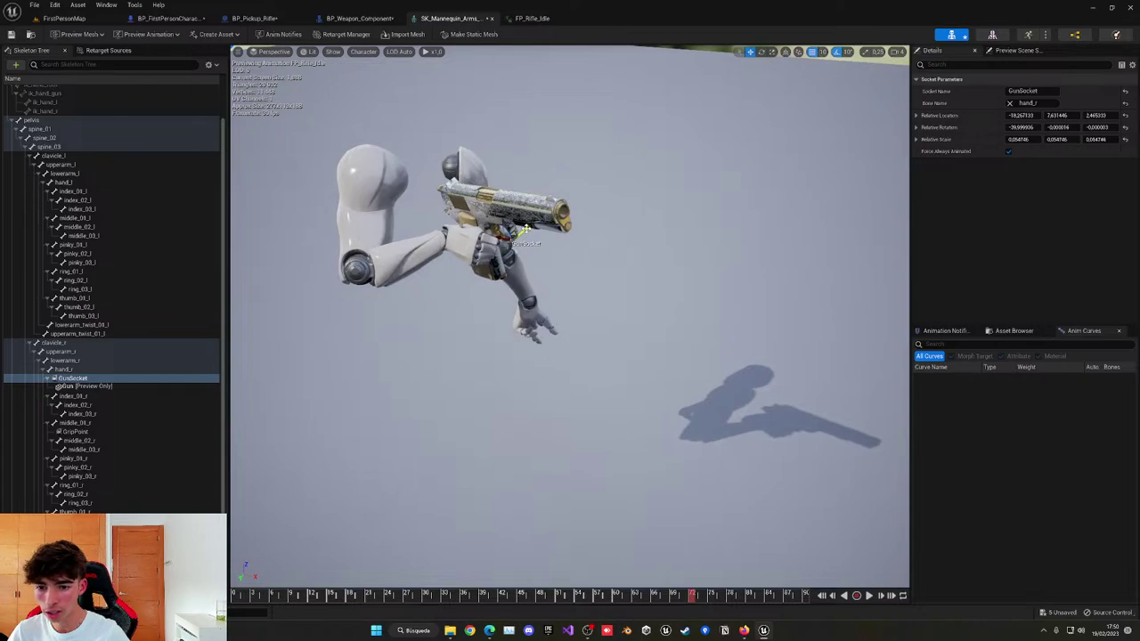
pyautogui.moveTo(500, 214); pyautogui.dragTo(518, 212)
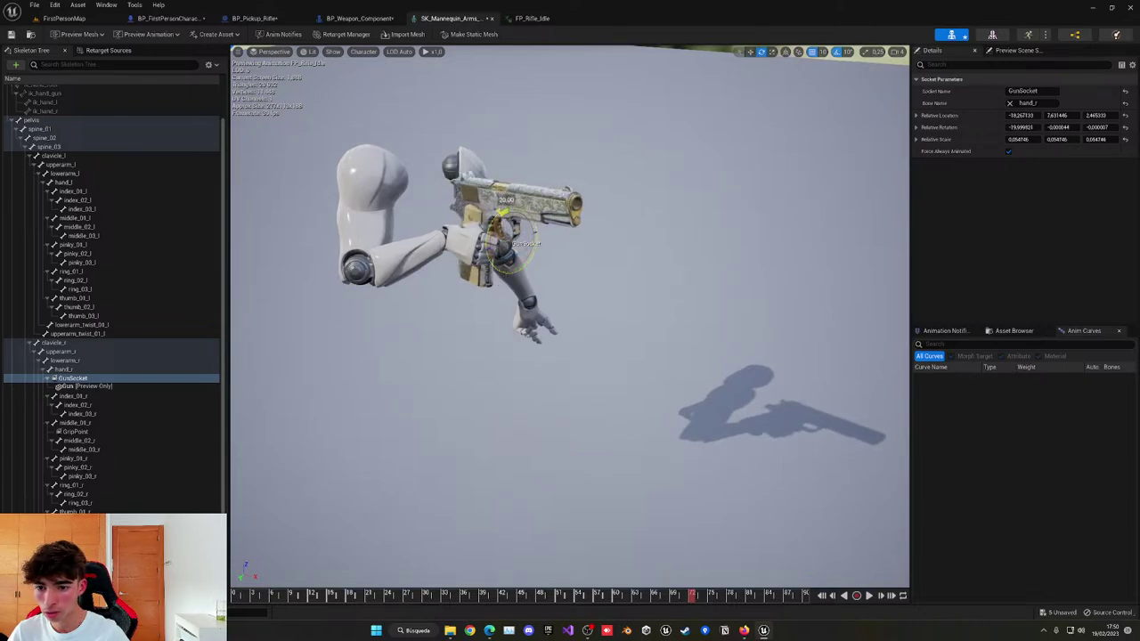
# Play-test FirstPersonMap, pick up the pistol and check its angle and size in first-person view.
pyautogui.click(59, 18)
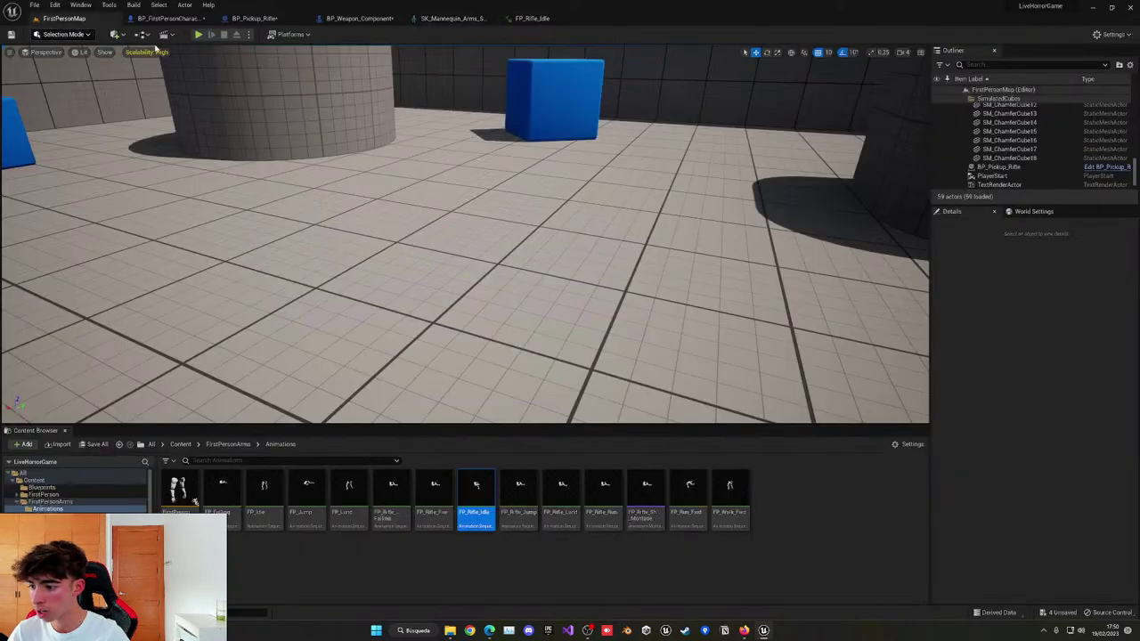
pyautogui.click(198, 35)
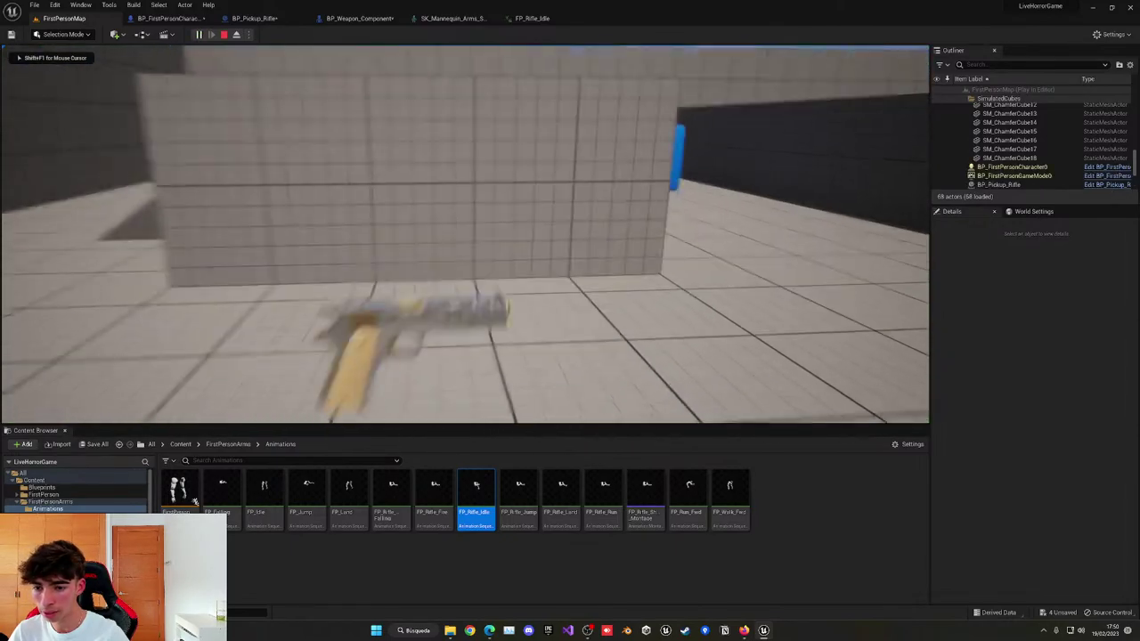
pyautogui.press('w')
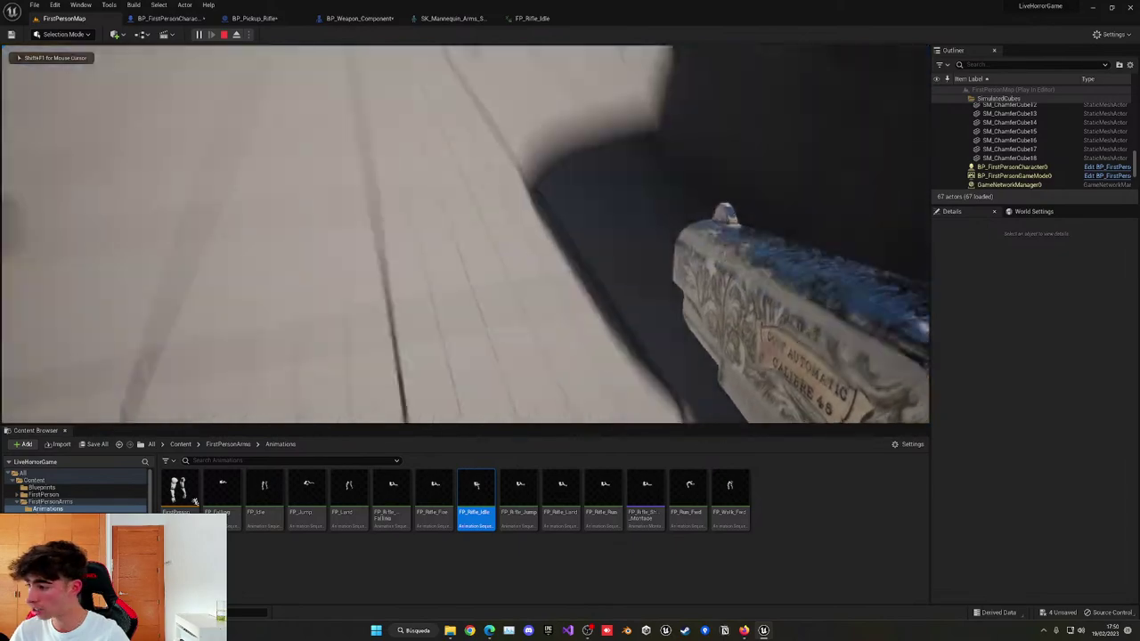
pyautogui.press('w')
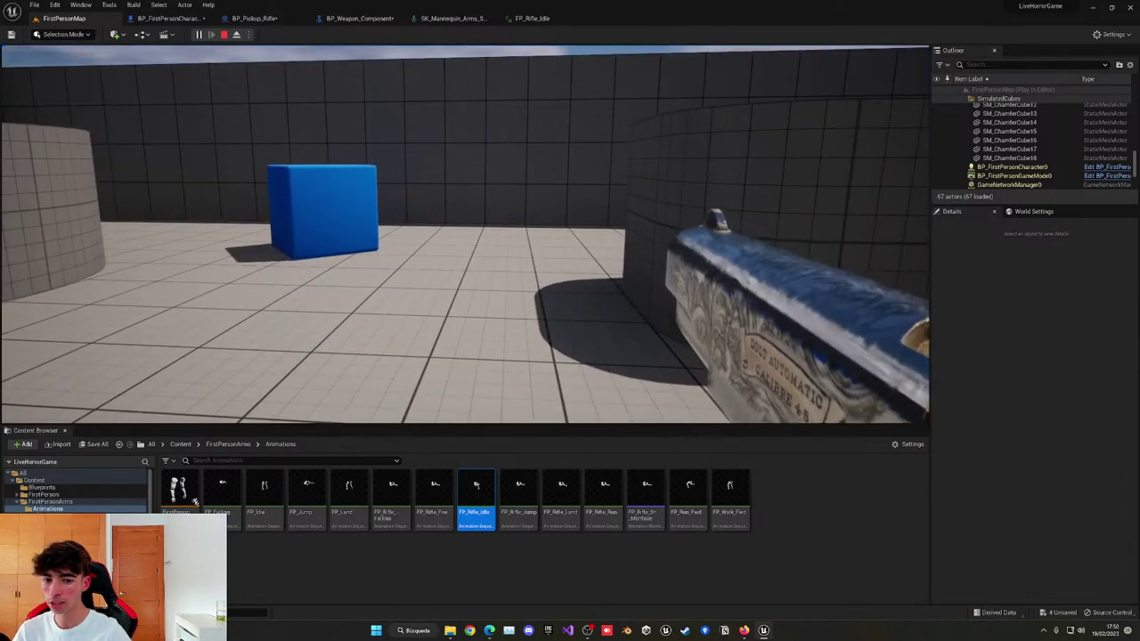
pyautogui.hotkey('shift', 'F1')
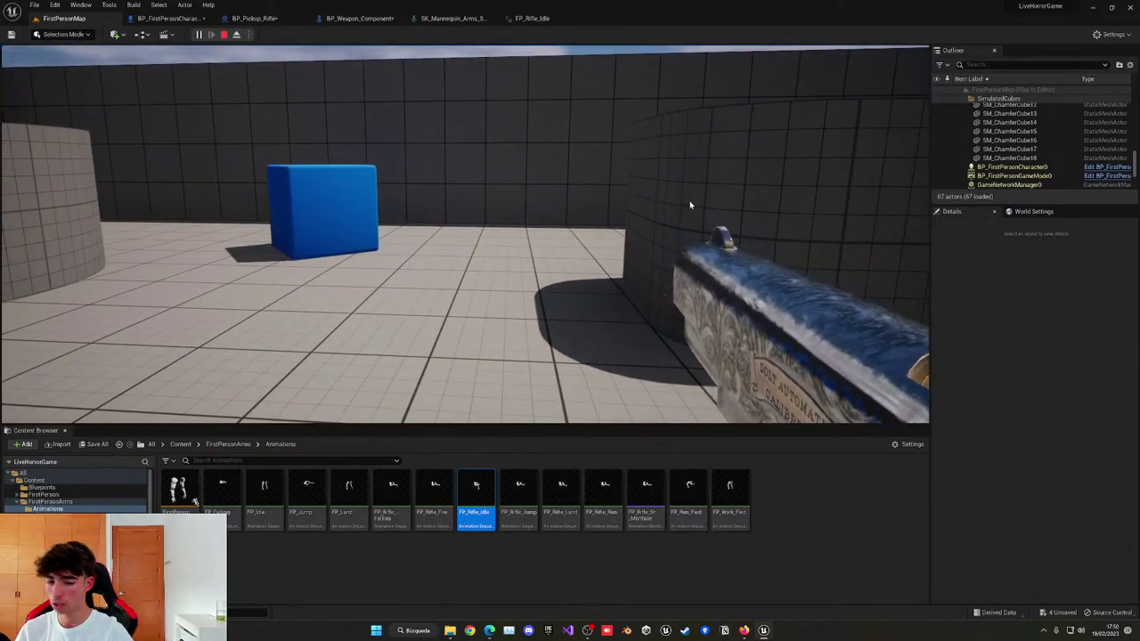
pyautogui.press('Escape')
# Scale the GunSocket down uniformly to about 0.039 and check the smaller pistol in the right hand.
pyautogui.click(445, 18)
pyautogui.moveTo(535, 205); pyautogui.dragTo(499, 169, button='right')
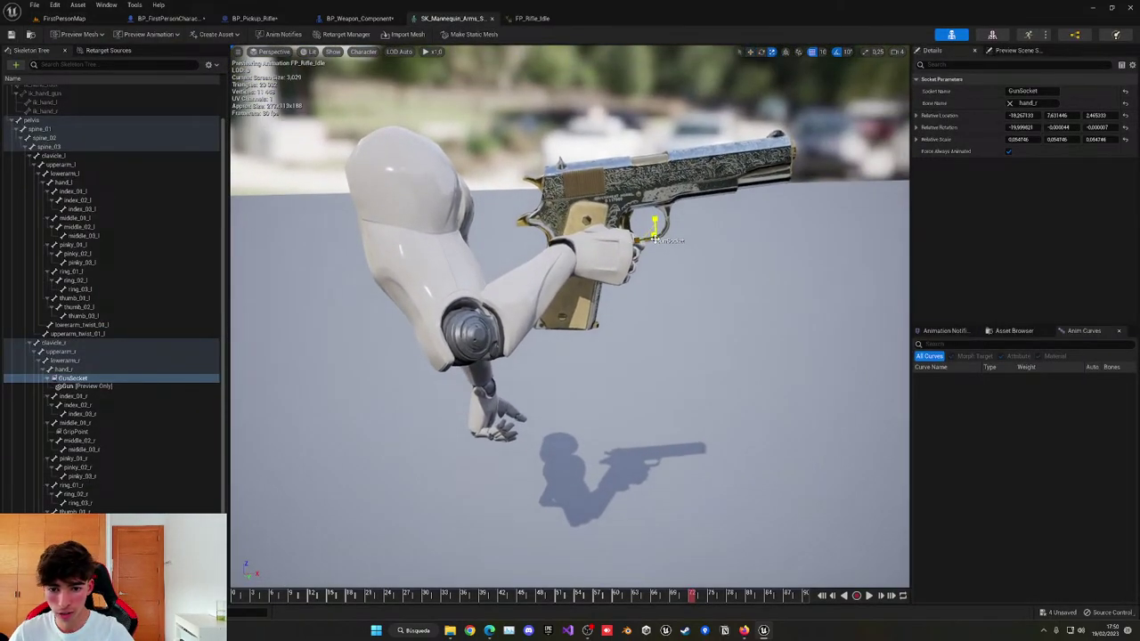
pyautogui.moveTo(655, 238)
pyautogui.mouseDown()
pyautogui.moveTo(690, 225)
pyautogui.moveTo(643, 244)
pyautogui.moveTo(655, 238)
pyautogui.mouseUp()
pyautogui.moveTo(1023, 139); pyautogui.dragTo(1002, 138)
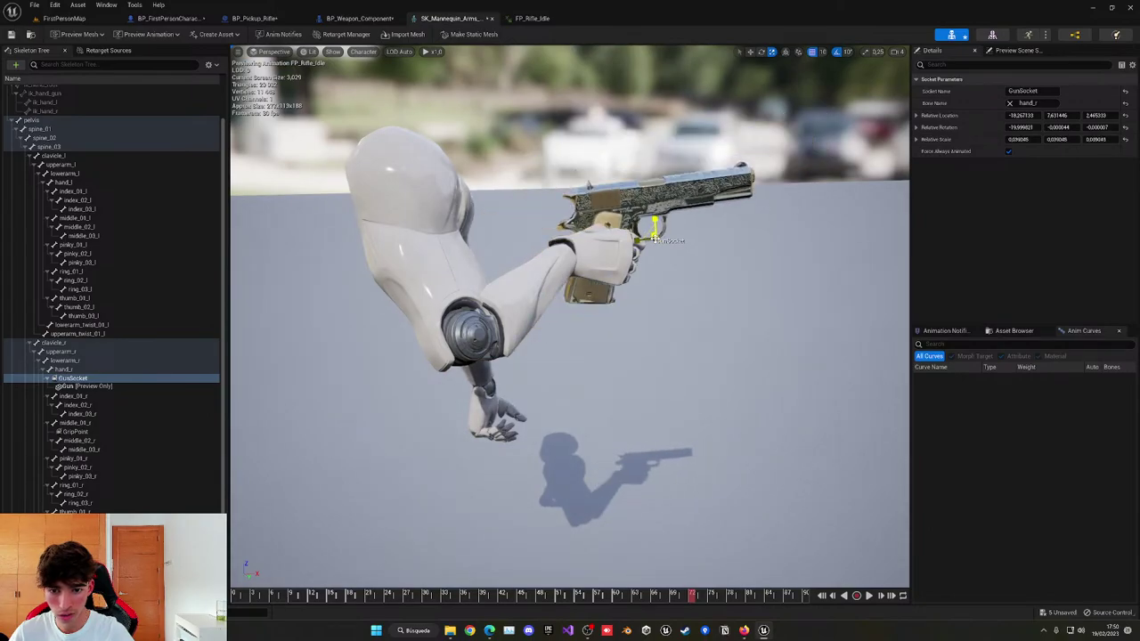
pyautogui.moveTo(653, 261); pyautogui.dragTo(636, 315)
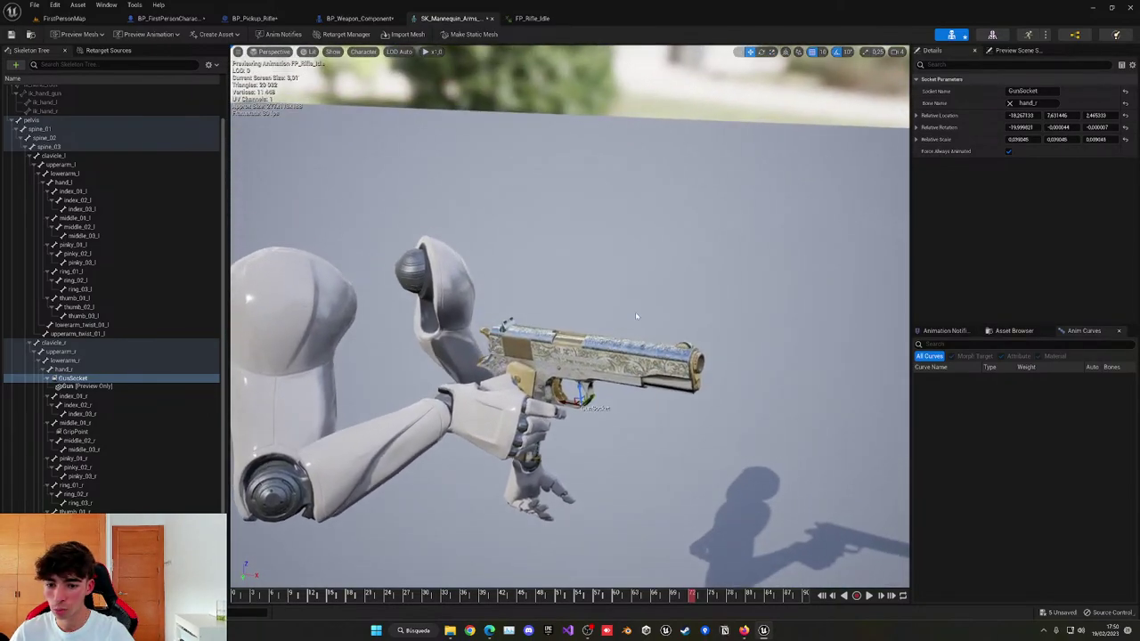
# Move the GunSocket up and sideways so the pistol's grip sits in the right hand.
pyautogui.moveTo(580, 390); pyautogui.dragTo(580, 350)
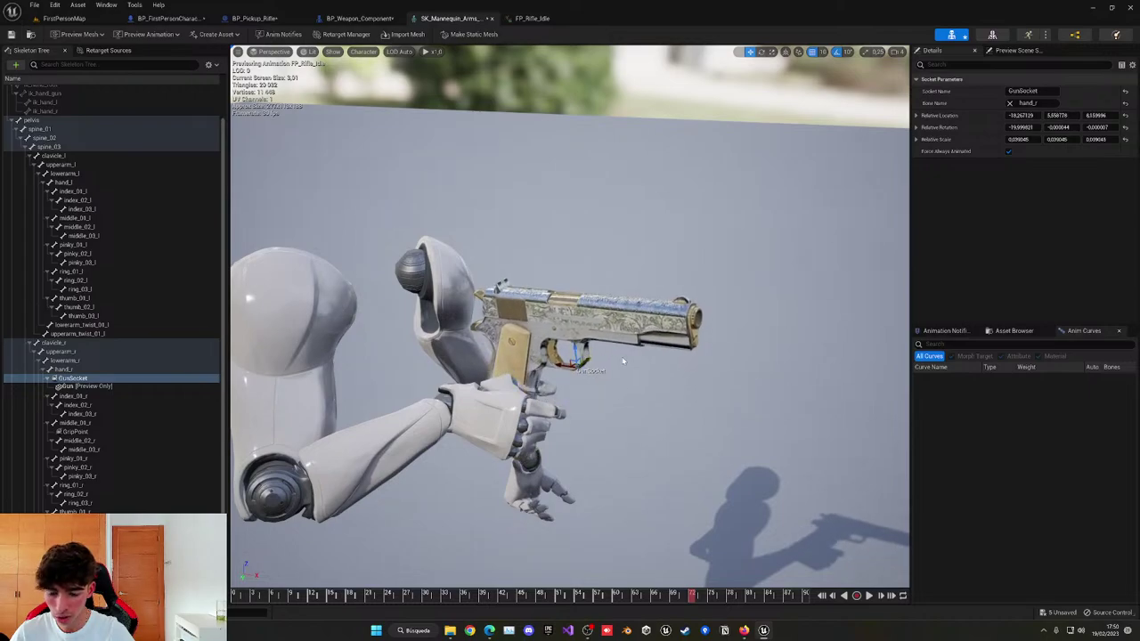
pyautogui.moveTo(622, 356); pyautogui.dragTo(427, 347, button='right')
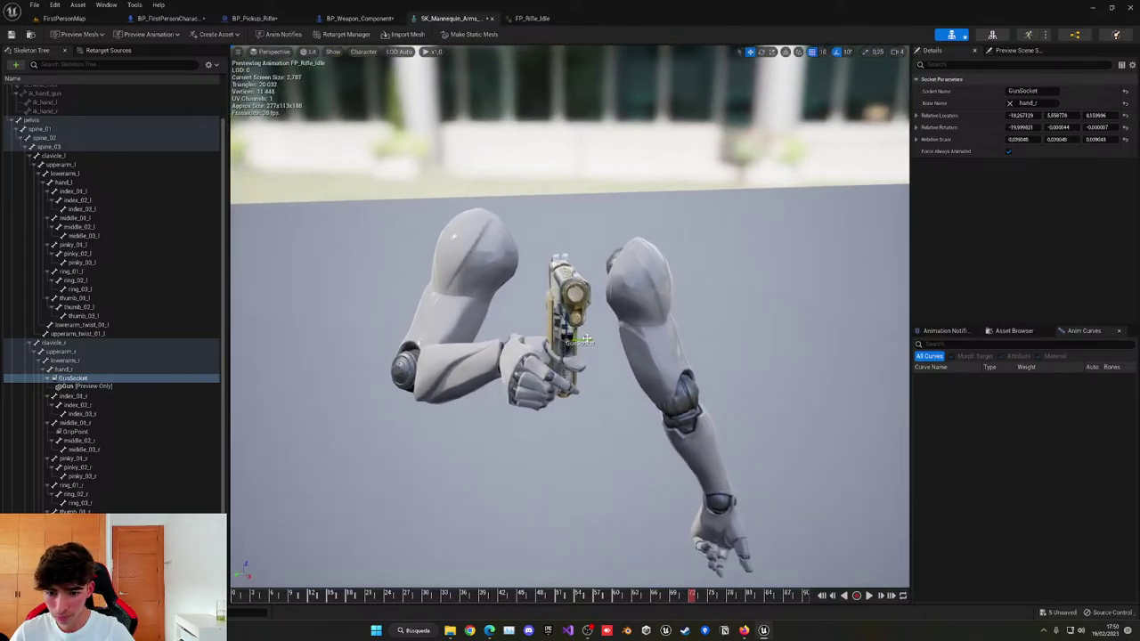
pyautogui.moveTo(587, 339); pyautogui.dragTo(784, 358)
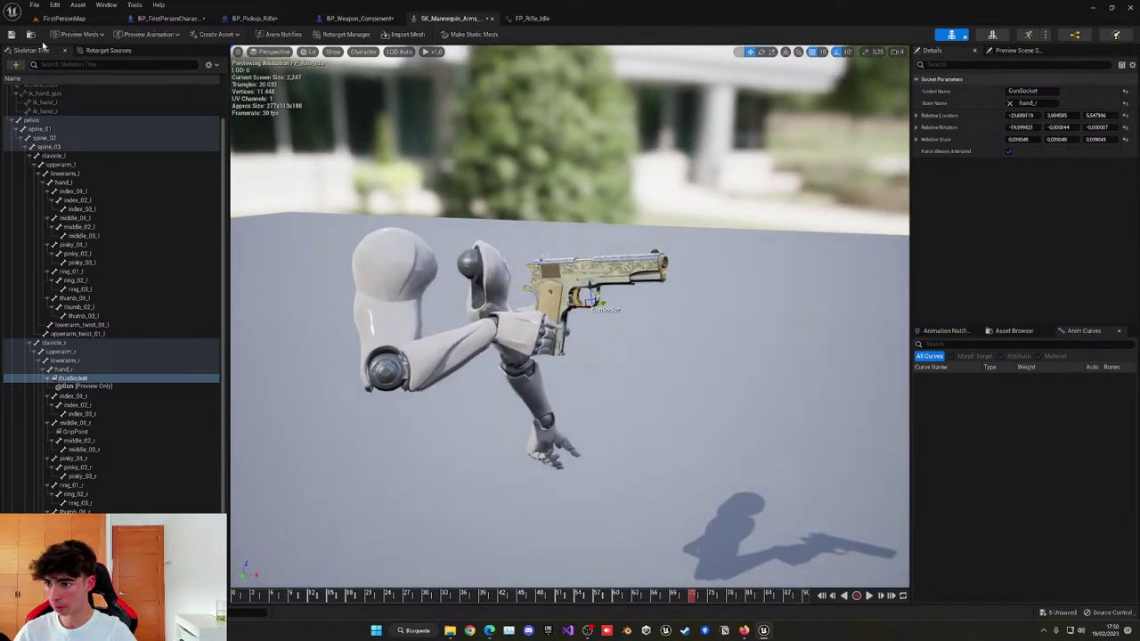
# Play-test FirstPersonMap, pick up the pistol and fire several shots while walking to check its first-person position.
pyautogui.click(64, 18)
pyautogui.click(198, 33)
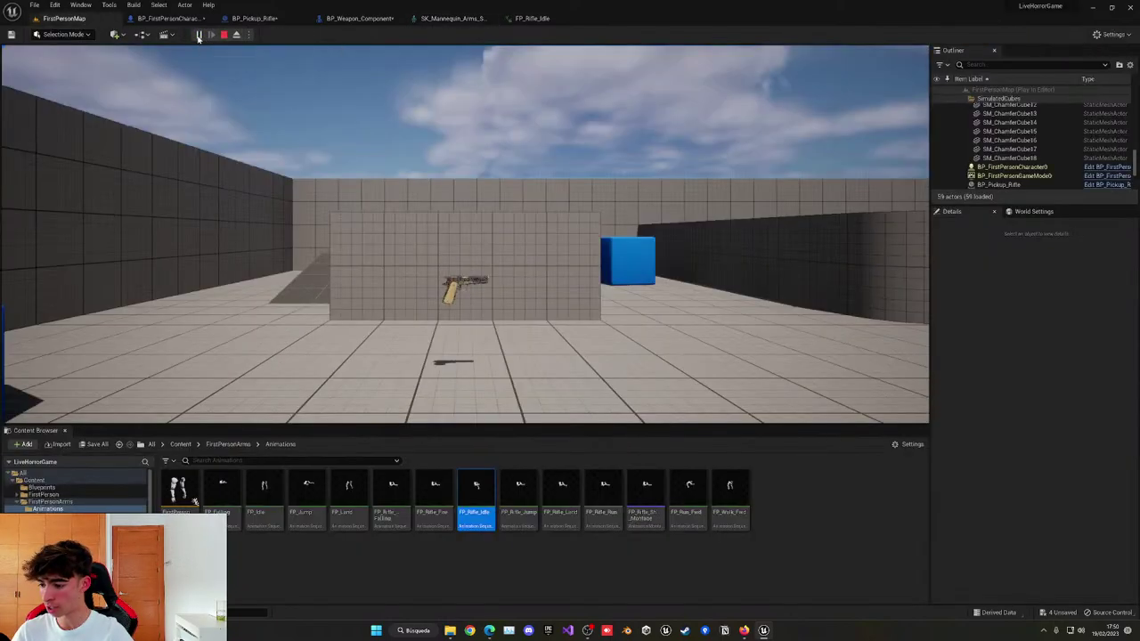
pyautogui.press('w')
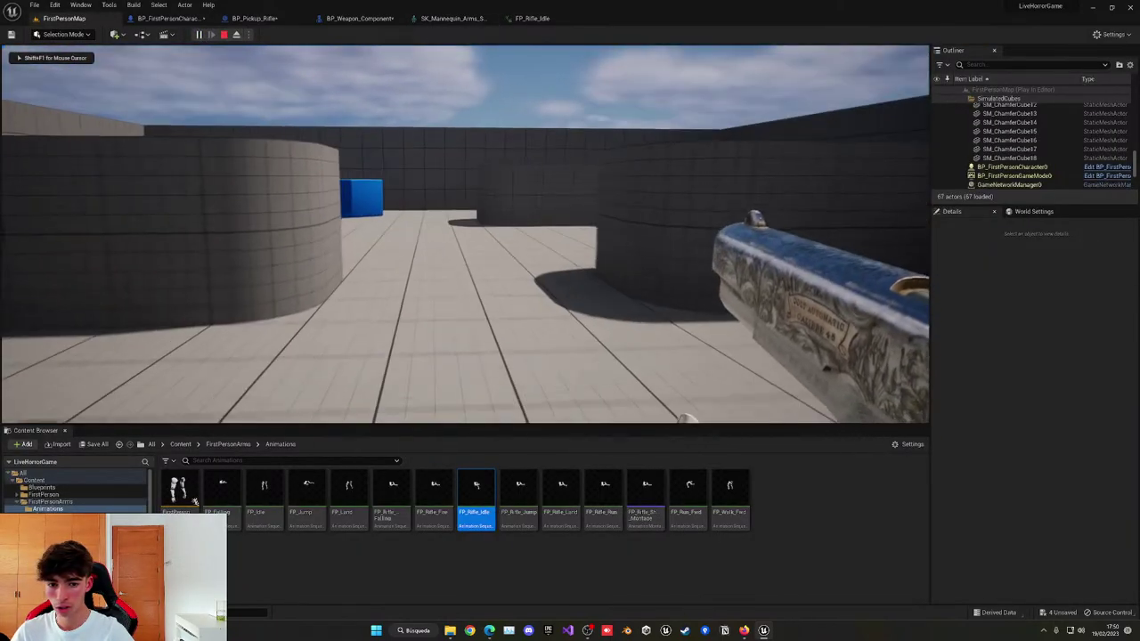
pyautogui.click(464, 234)
pyautogui.press('w')
pyautogui.click(465, 234)
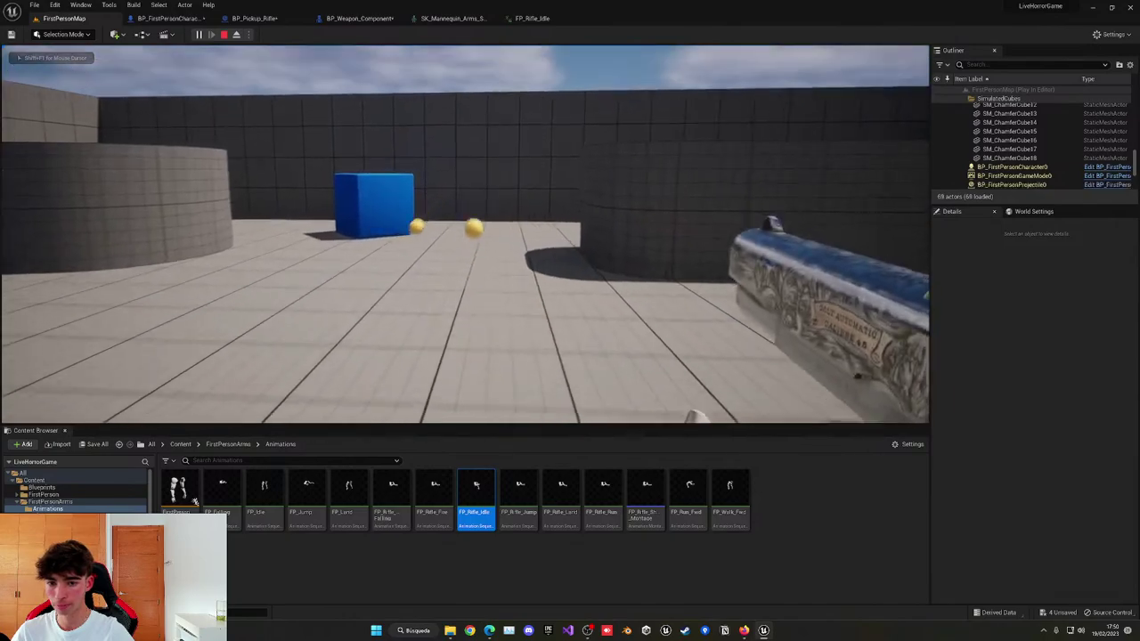
pyautogui.press('w')
pyautogui.click(465, 235)
pyautogui.click(465, 235)
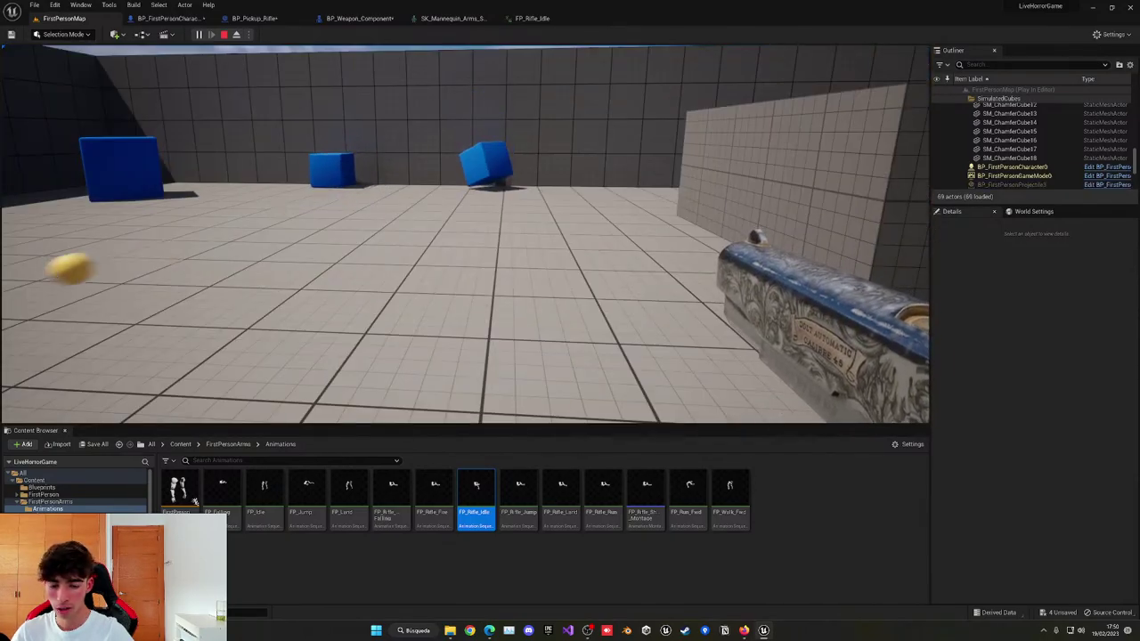
# Eject from the player to examine the arms and pistol from outside, return to first-person view and end the play-test.
pyautogui.press('F8')
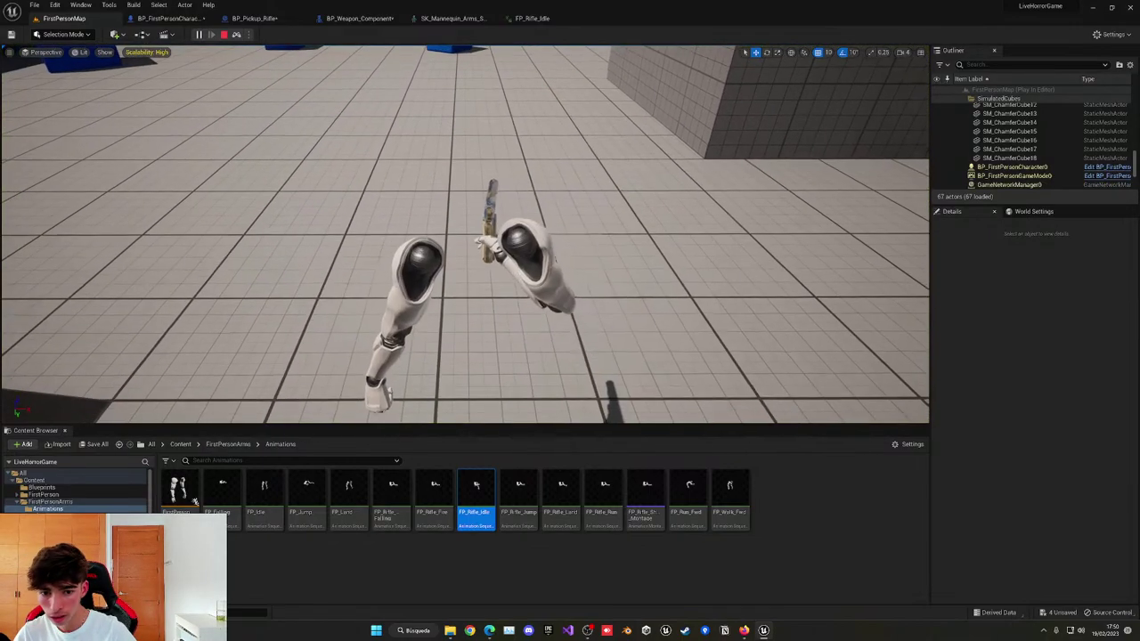
pyautogui.press('w')
pyautogui.moveTo(555, 259); pyautogui.dragTo(739, 233, button='right')
pyautogui.press('a')
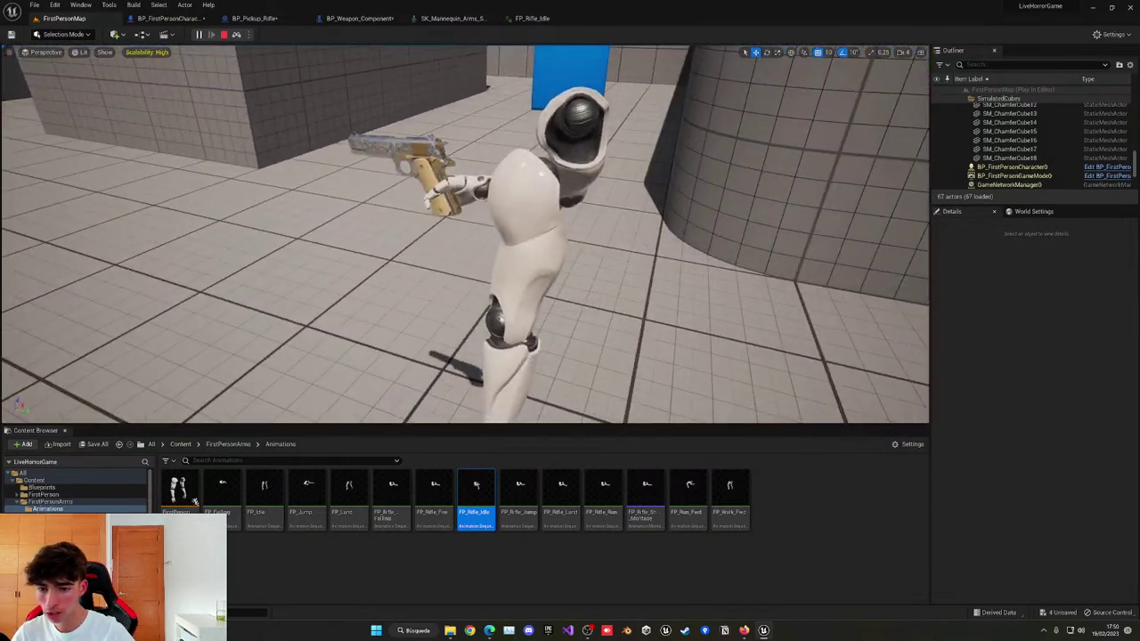
pyautogui.click(236, 34)
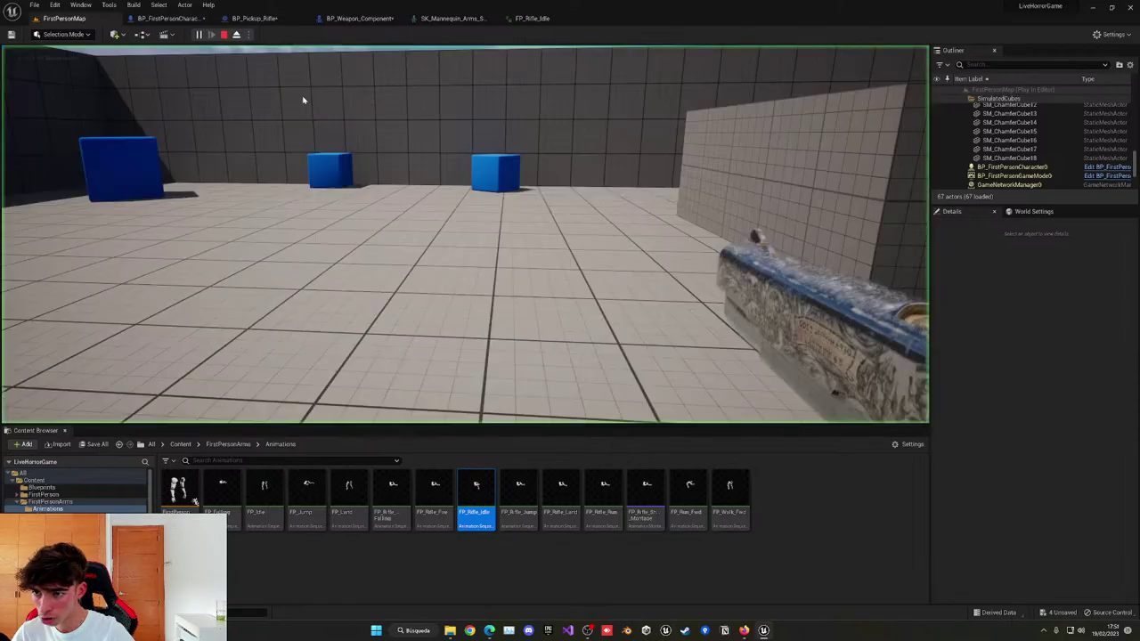
pyautogui.press('w')
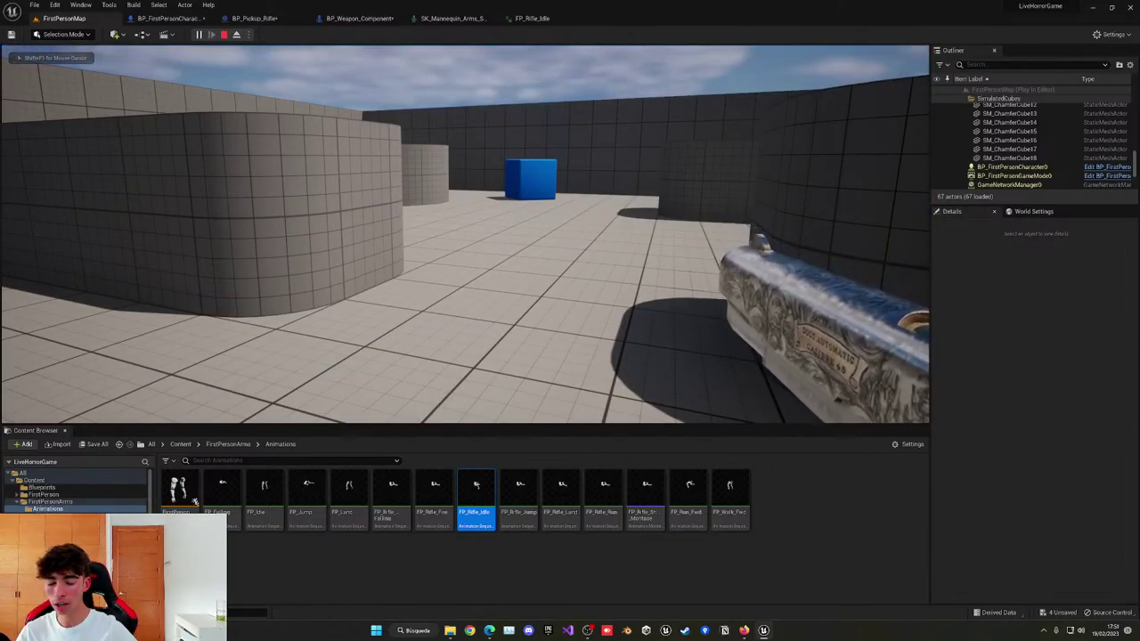
pyautogui.press('Escape')
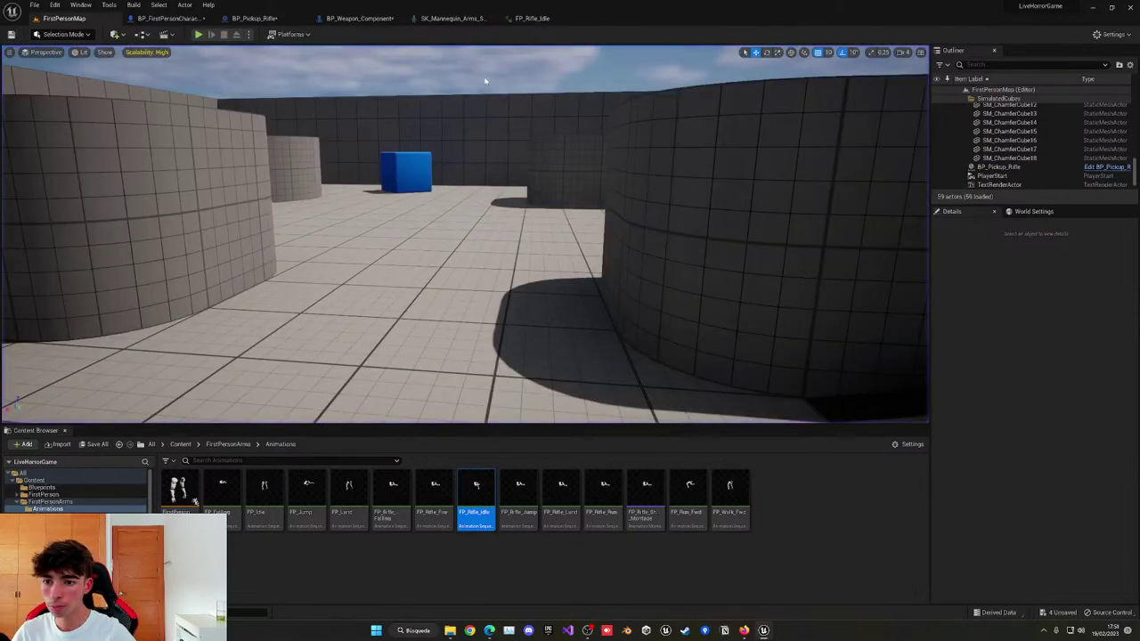
# Save all assets, close the SK_Mannequin_Arms, FP_Rifle_Idle, BP_Weapon_Component and BP_Pickup_Rifle editors, and return to FirstPersonMap.
pyautogui.click(461, 19)
pyautogui.middleClick(460, 18)
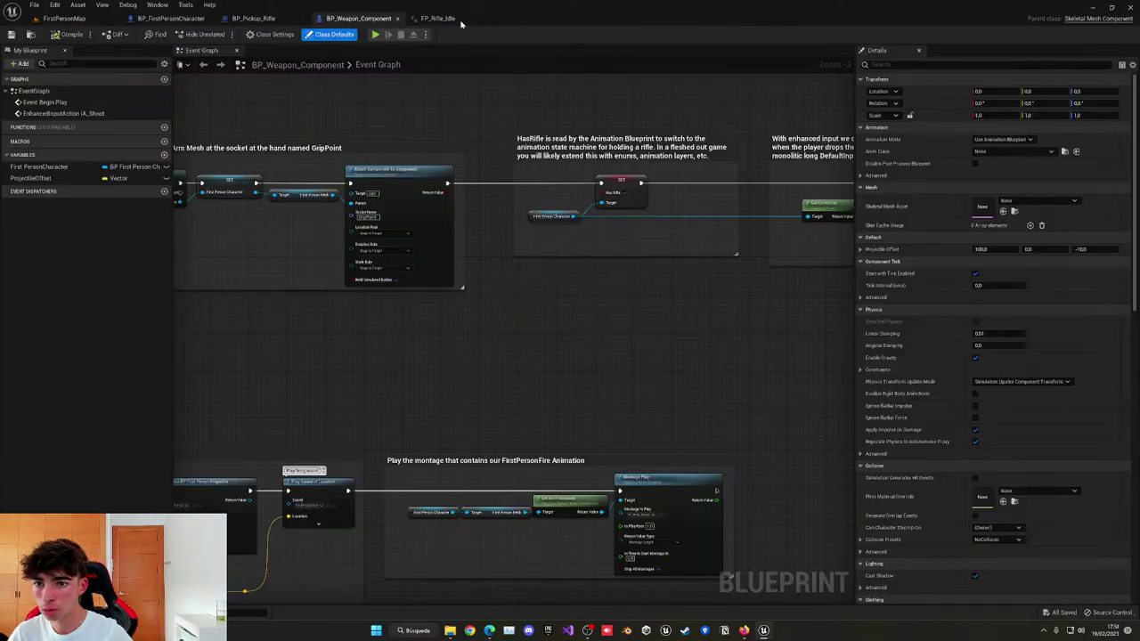
pyautogui.middleClick(374, 22)
pyautogui.middleClick(249, 20)
pyautogui.click(73, 19)
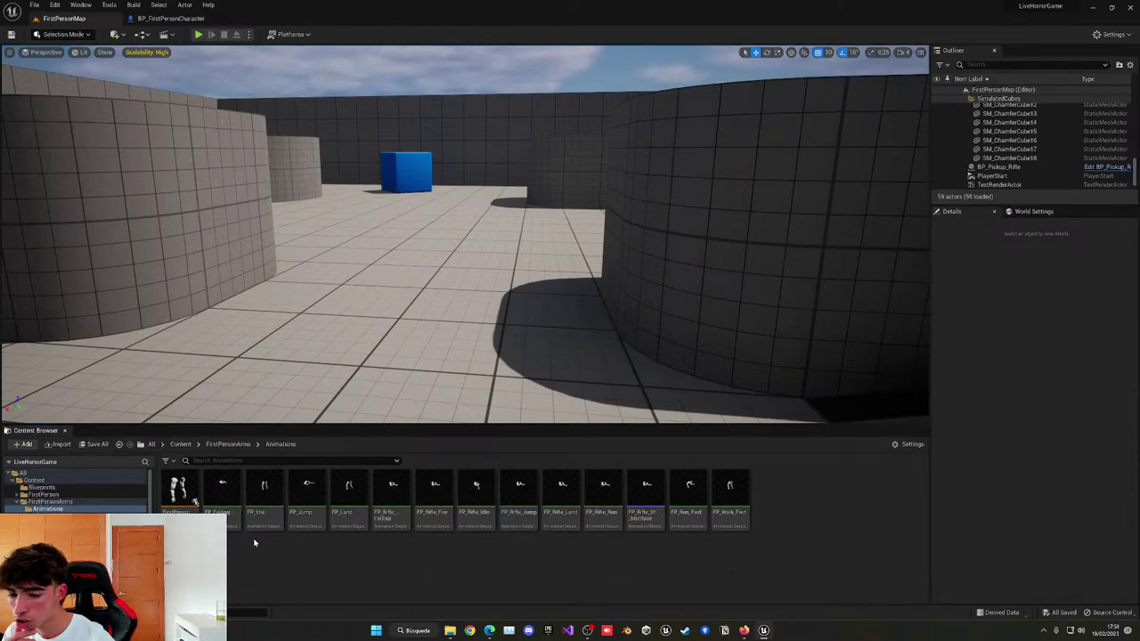
# Open the FP_Rifle_Run animation and set its playhead to frame 0 with the arms viewed from the front.
pyautogui.click(560, 517)
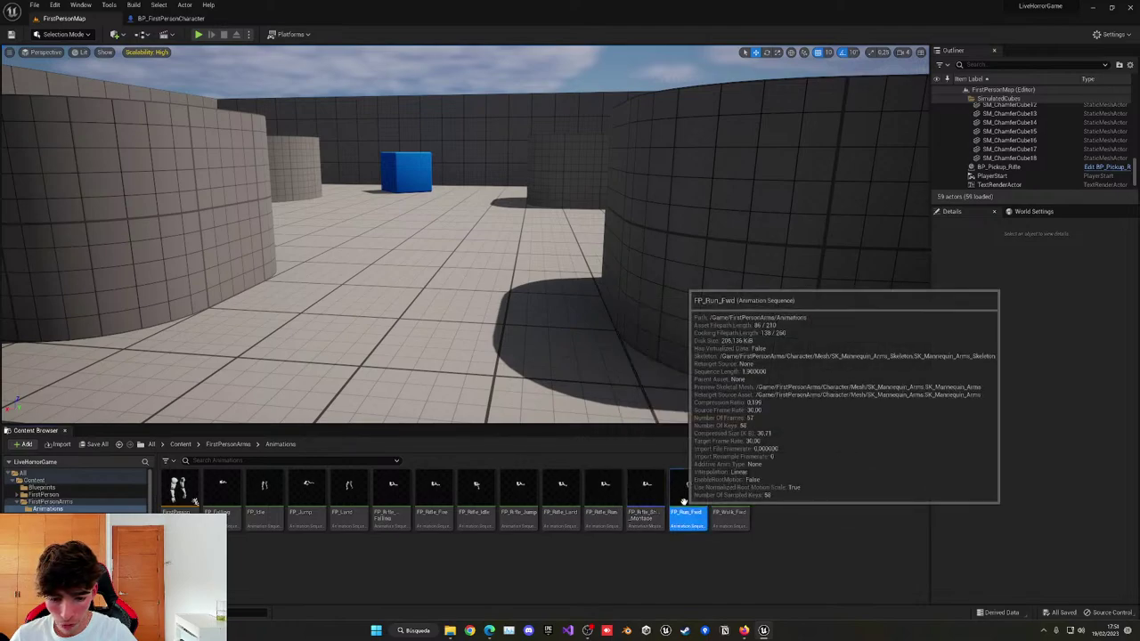
pyautogui.click(604, 503)
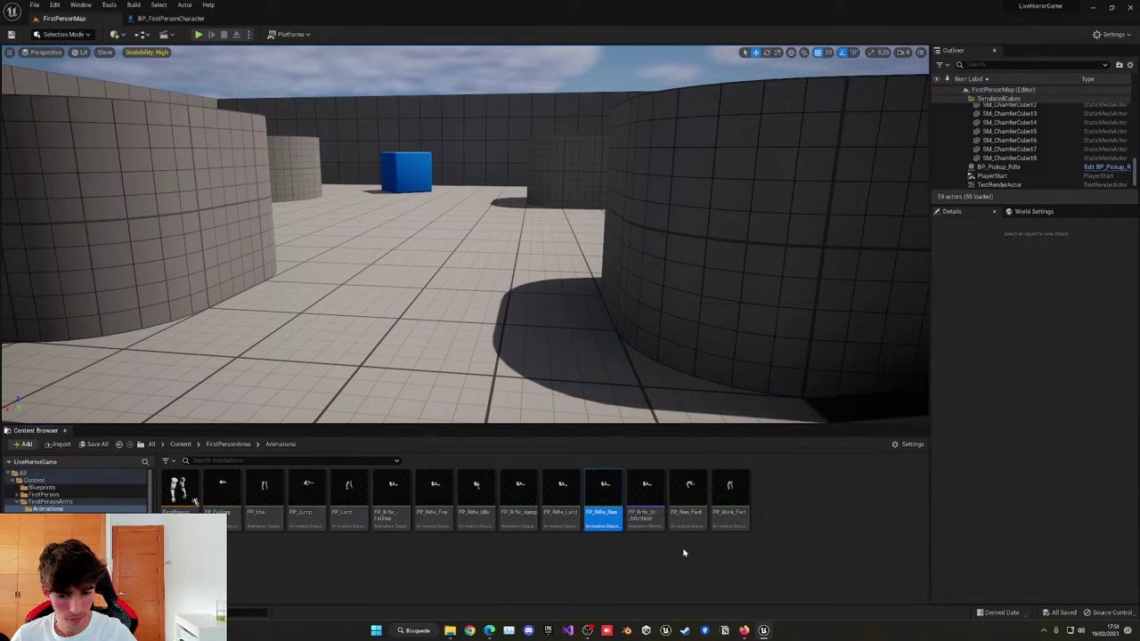
pyautogui.doubleClick(604, 497)
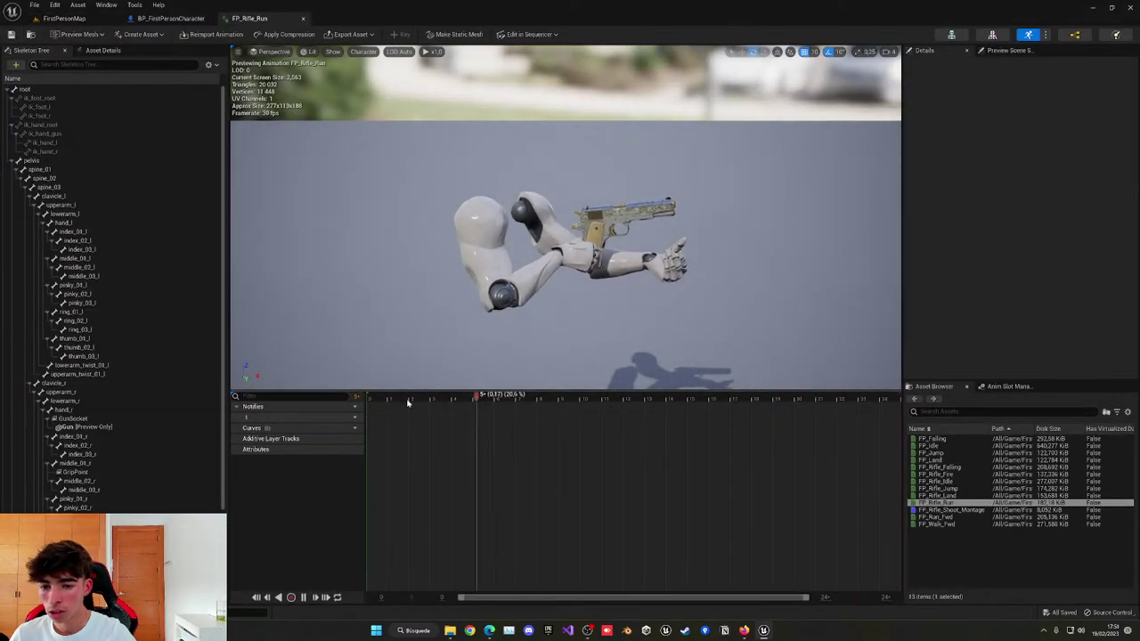
pyautogui.click(407, 399)
pyautogui.moveTo(445, 330); pyautogui.dragTo(281, 322, button='right')
pyautogui.press('d')
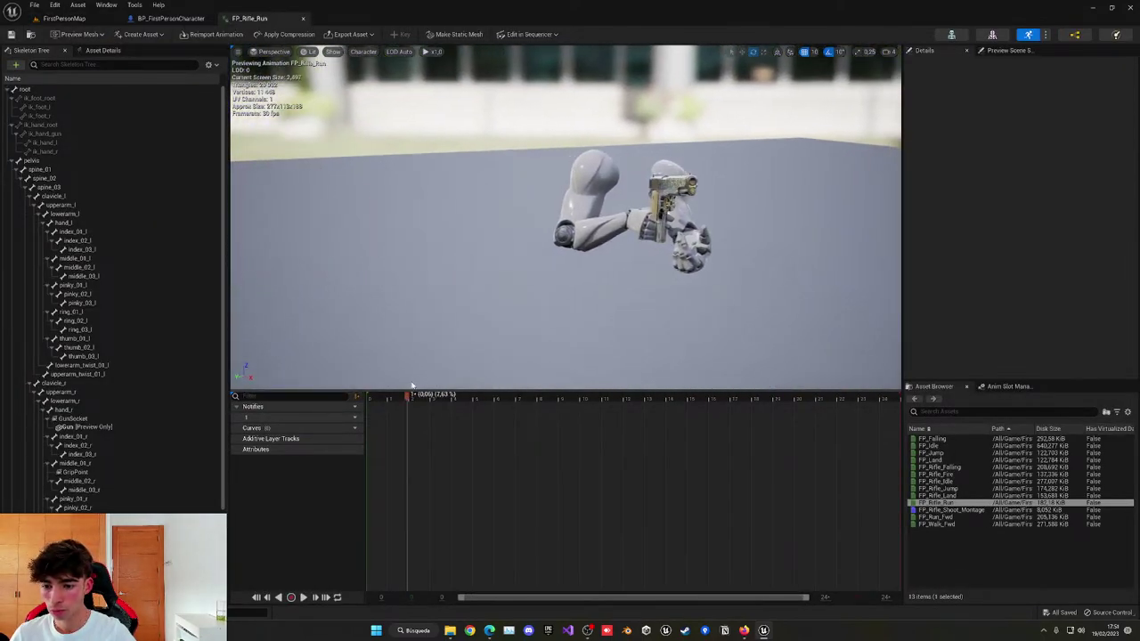
pyautogui.moveTo(398, 399); pyautogui.dragTo(353, 401)
pyautogui.moveTo(267, 223); pyautogui.dragTo(253, 177, button='right')
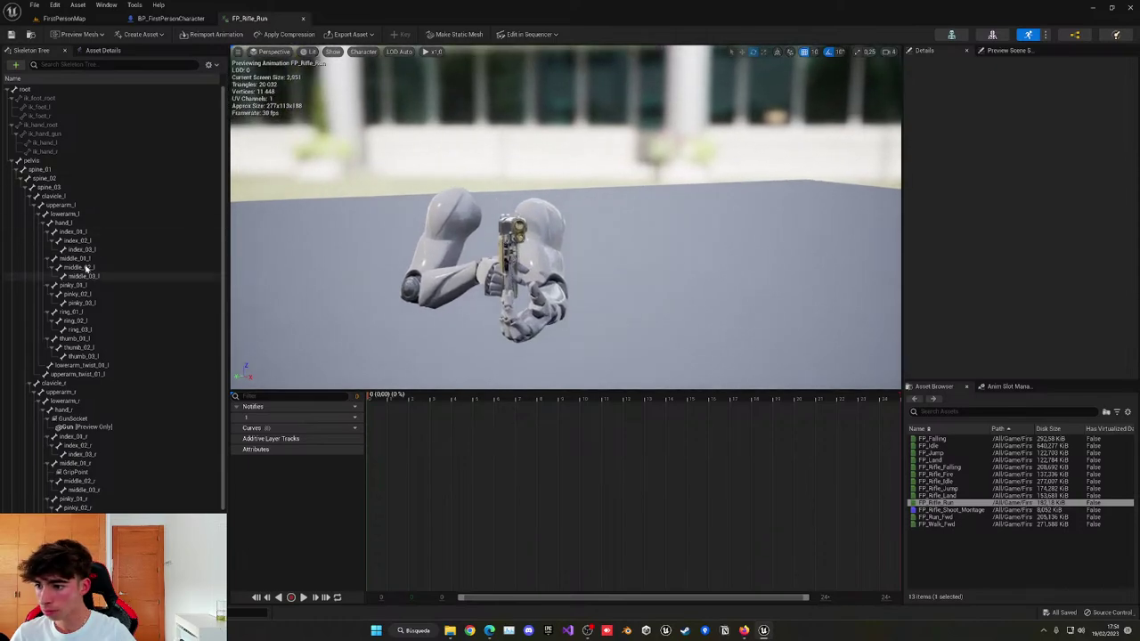
# Rotate the clavicle_l bone so the left arm hangs down and away from the pistol, and add a key for it.
pyautogui.click(69, 196)
pyautogui.moveTo(549, 195); pyautogui.dragTo(535, 211, button='right')
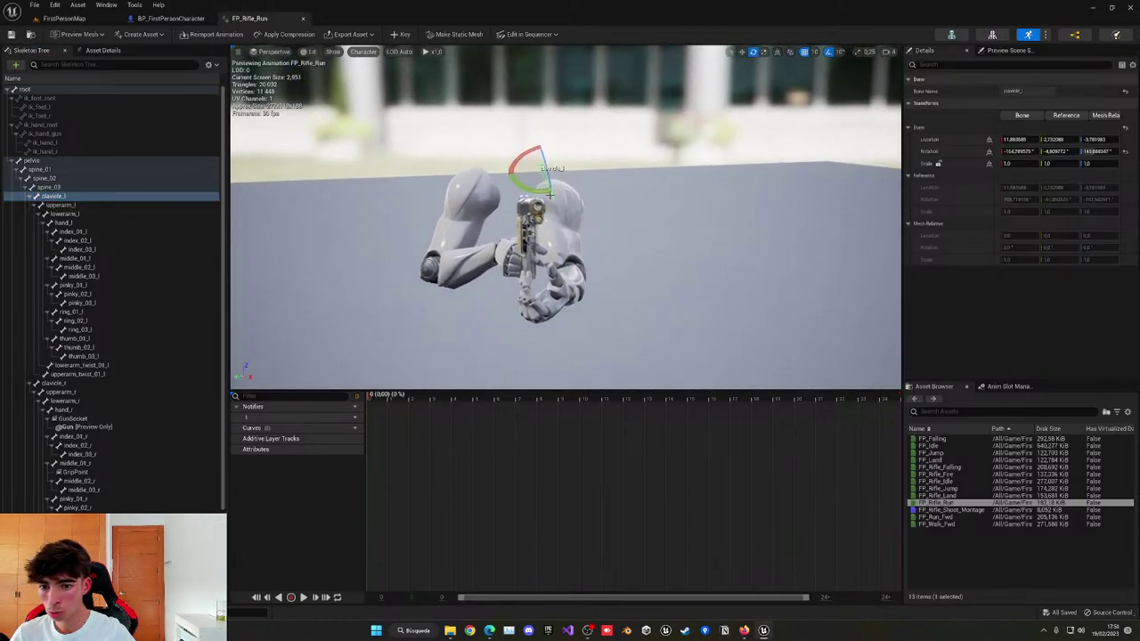
pyautogui.moveTo(542, 165); pyautogui.dragTo(534, 143)
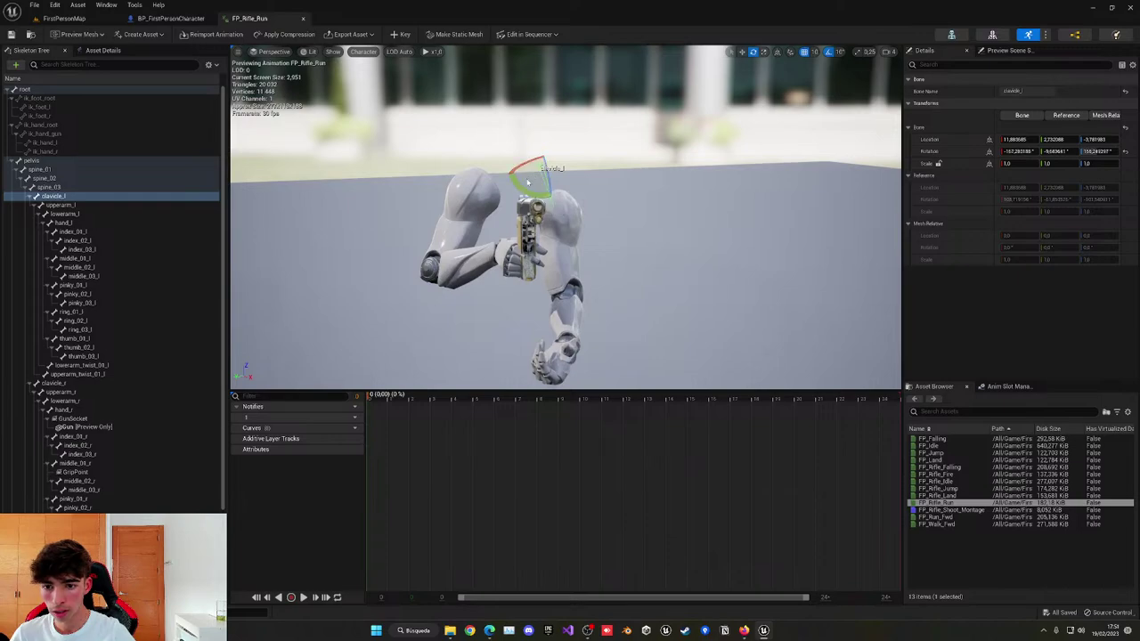
pyautogui.moveTo(550, 195)
pyautogui.mouseDown()
pyautogui.moveTo(577, 186)
pyautogui.moveTo(566, 195)
pyautogui.mouseUp()
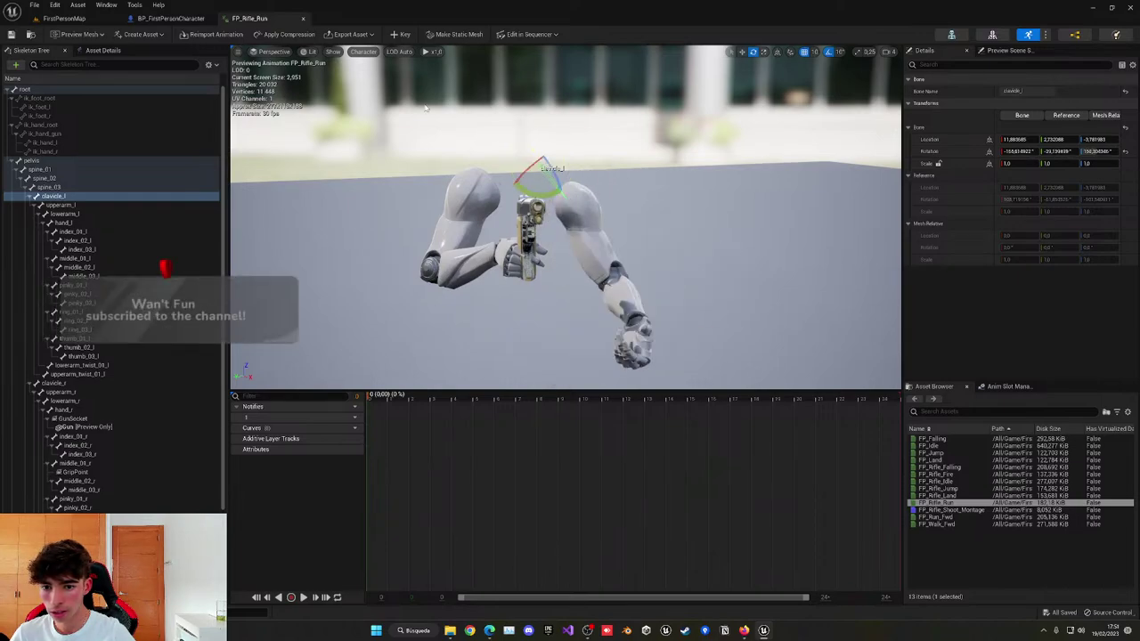
pyautogui.click(398, 35)
# Rotate the upperarm_l bone to bring the left upper arm closer to vertical, and key the new pose.
pyautogui.click(85, 206)
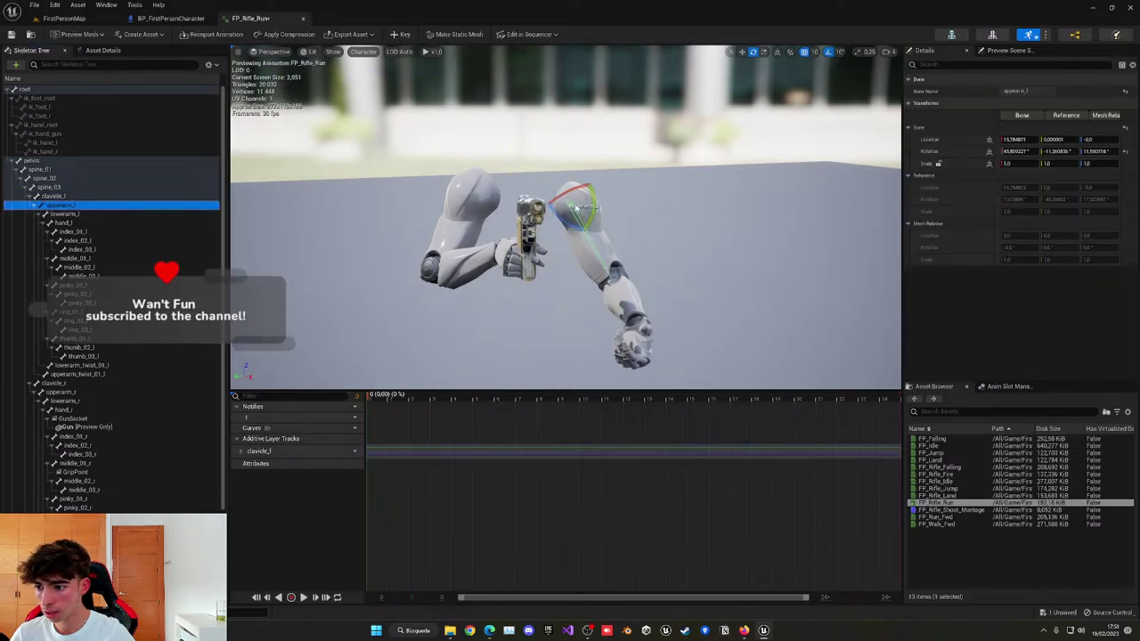
pyautogui.moveTo(590, 195); pyautogui.dragTo(559, 228)
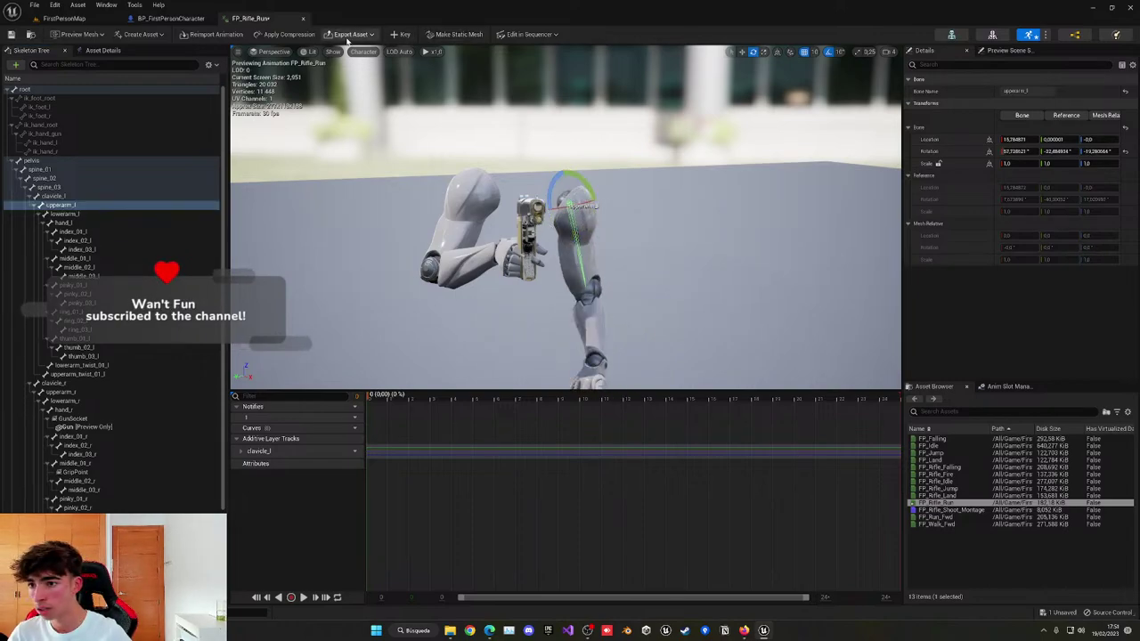
pyautogui.click(401, 34)
# Rotate the lowerarm_l bone to angle the left forearm outward, key it, and play the run animation.
pyautogui.click(64, 214)
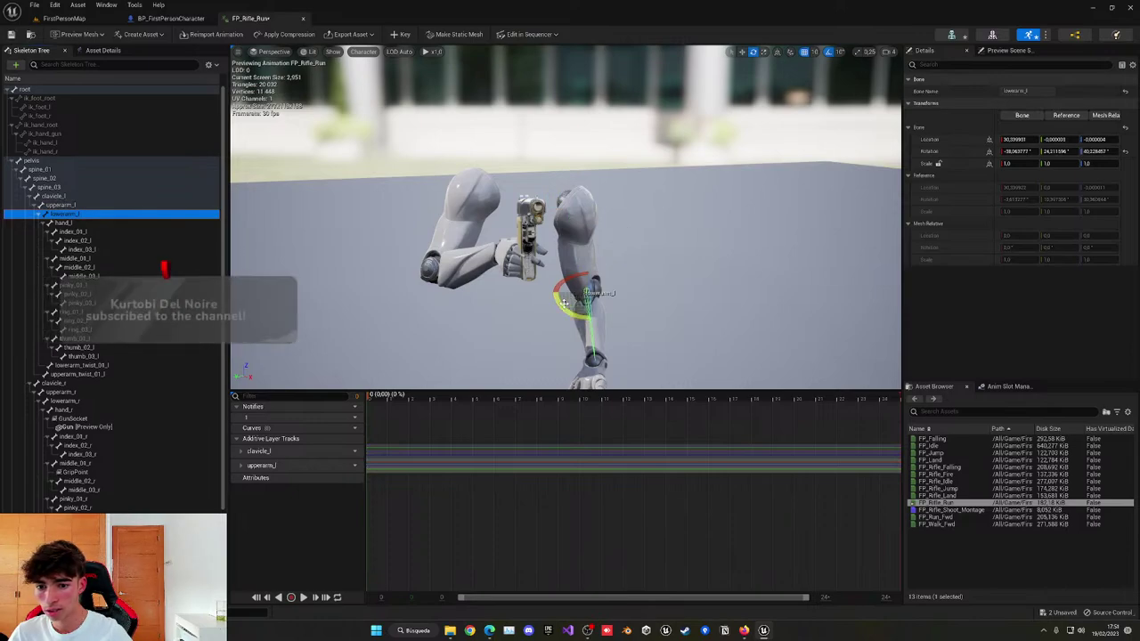
pyautogui.moveTo(564, 302); pyautogui.dragTo(586, 337)
pyautogui.moveTo(557, 274); pyautogui.dragTo(535, 149)
pyautogui.click(401, 33)
pyautogui.press('space')
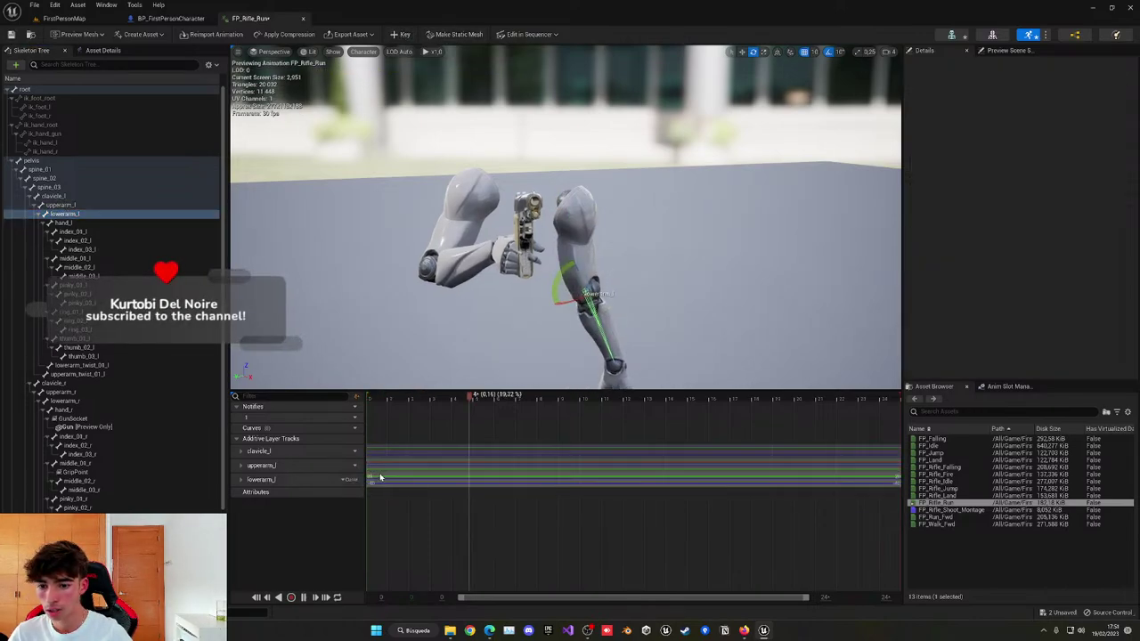
# Play-test FirstPersonMap with the pistol picked up to check the edited run pose, and save all changes.
pyautogui.click(64, 18)
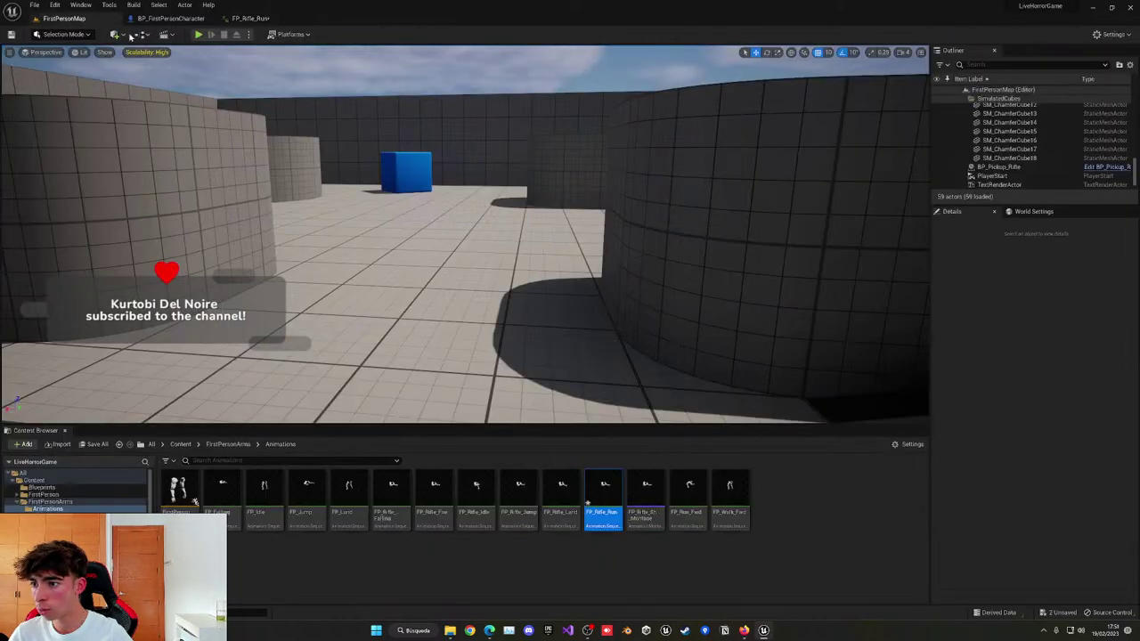
pyautogui.click(198, 33)
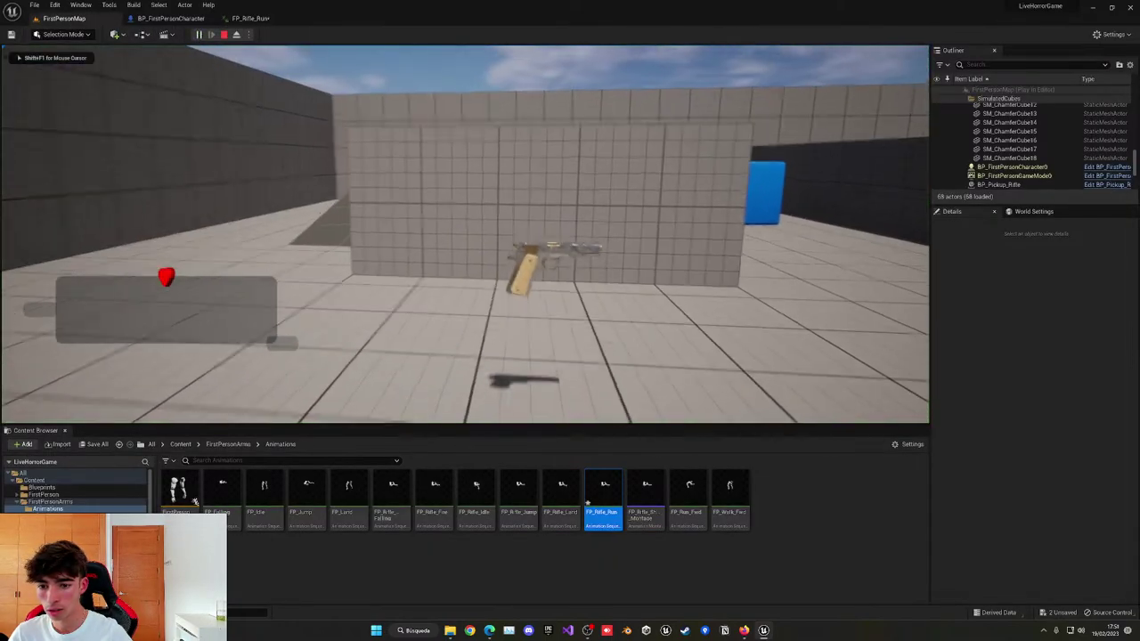
pyautogui.press('w')
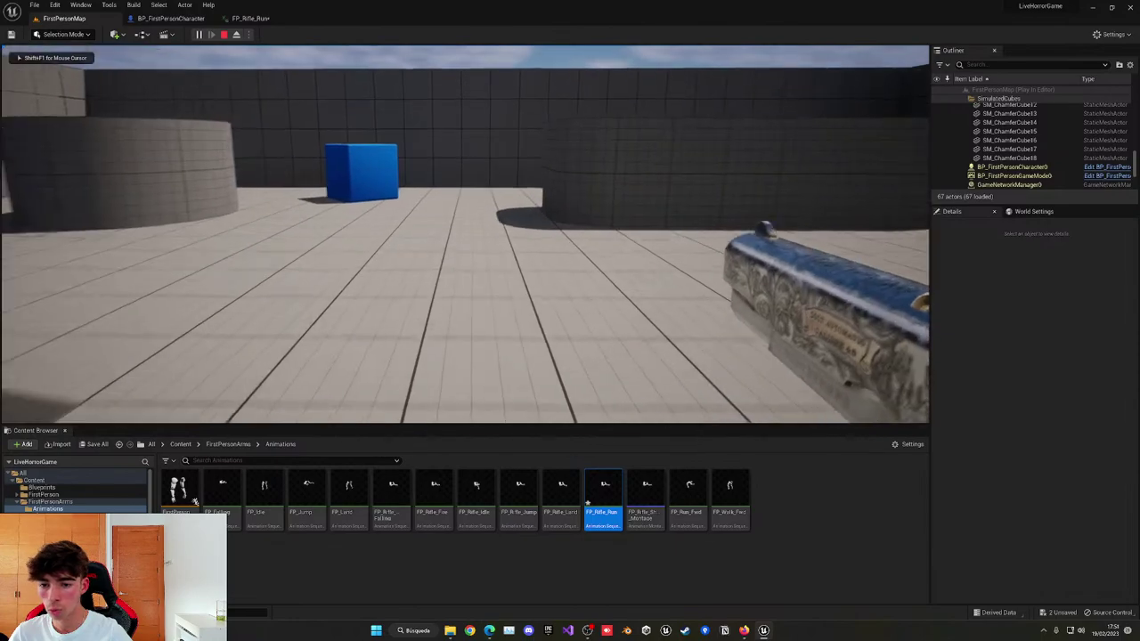
pyautogui.press('Escape')
pyautogui.hotkey('ctrl', 'shift', 's')
pyautogui.moveTo(639, 257); pyautogui.dragTo(524, 272, button='right')
pyautogui.press('s')
pyautogui.press('s')
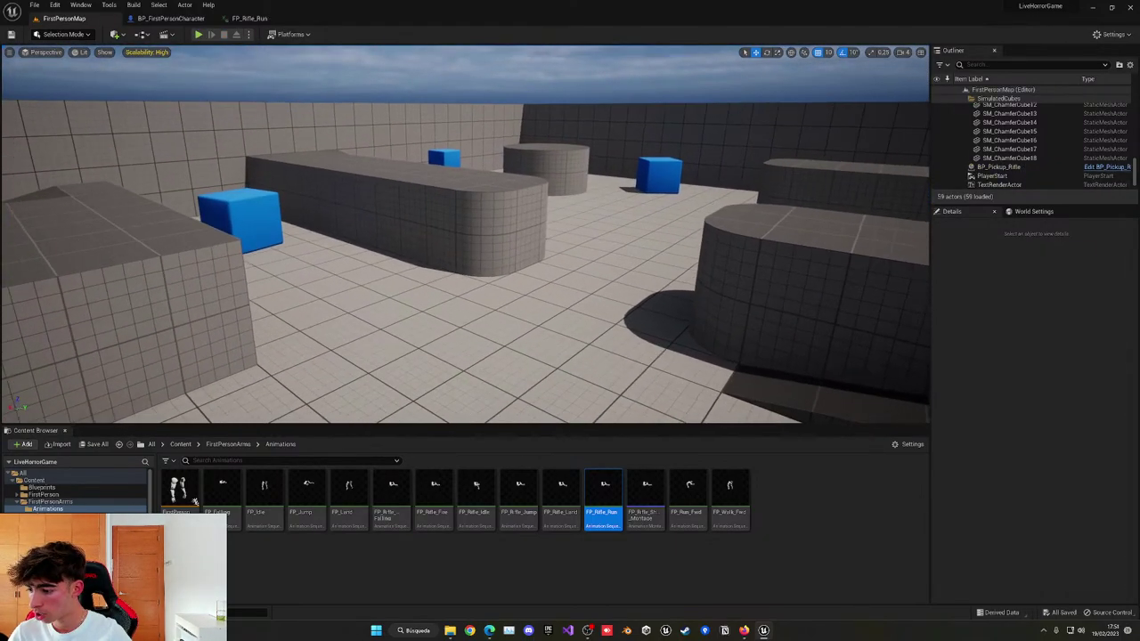
# Play the FP_Rifle_Run preview while viewing along the pistol from behind to examine its motion.
pyautogui.click(244, 25)
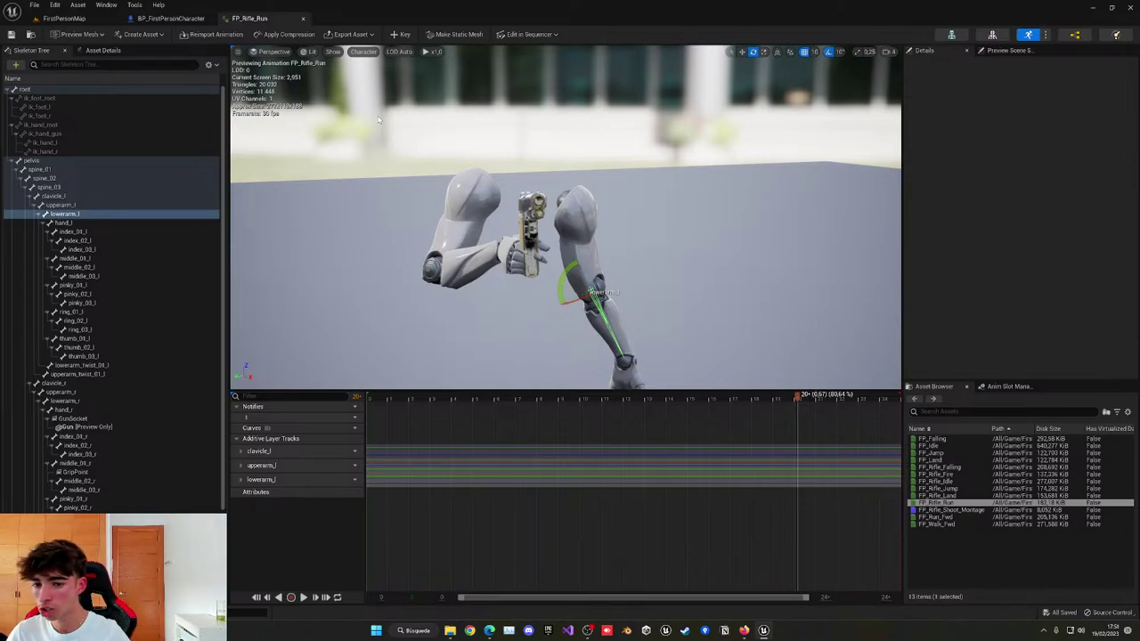
pyautogui.moveTo(552, 230); pyautogui.dragTo(677, 258, button='right')
pyautogui.click(411, 400)
pyautogui.press('space')
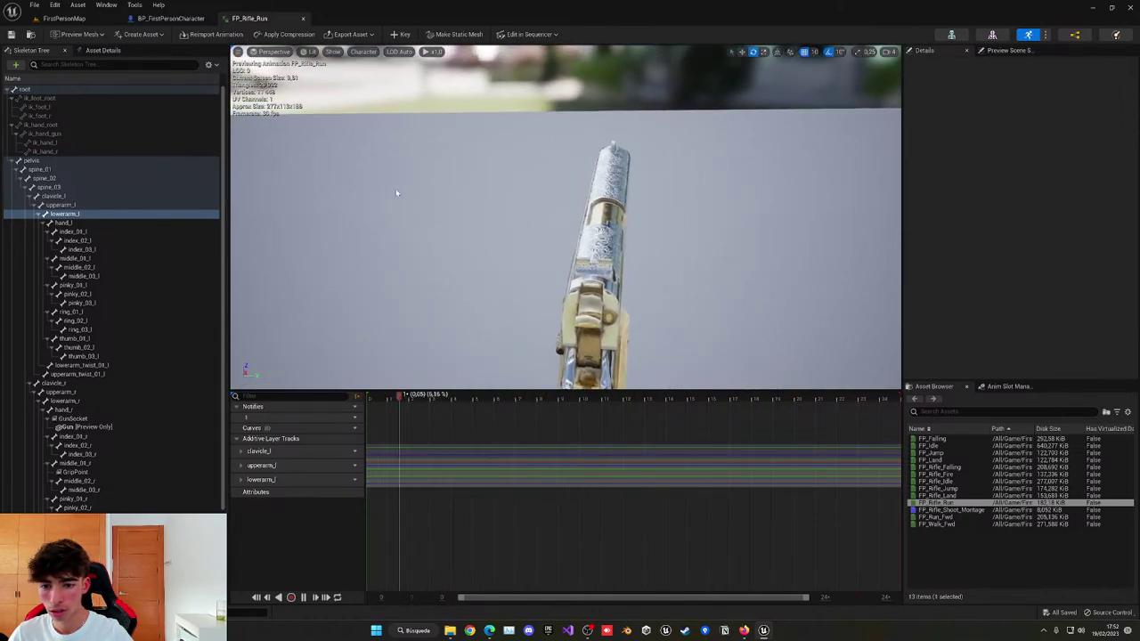
# Play-test in a preview window, pick up the pistol to check its movement while running, and close the FP_Rifle_Run editor.
pyautogui.hotkey('alt', 'p')
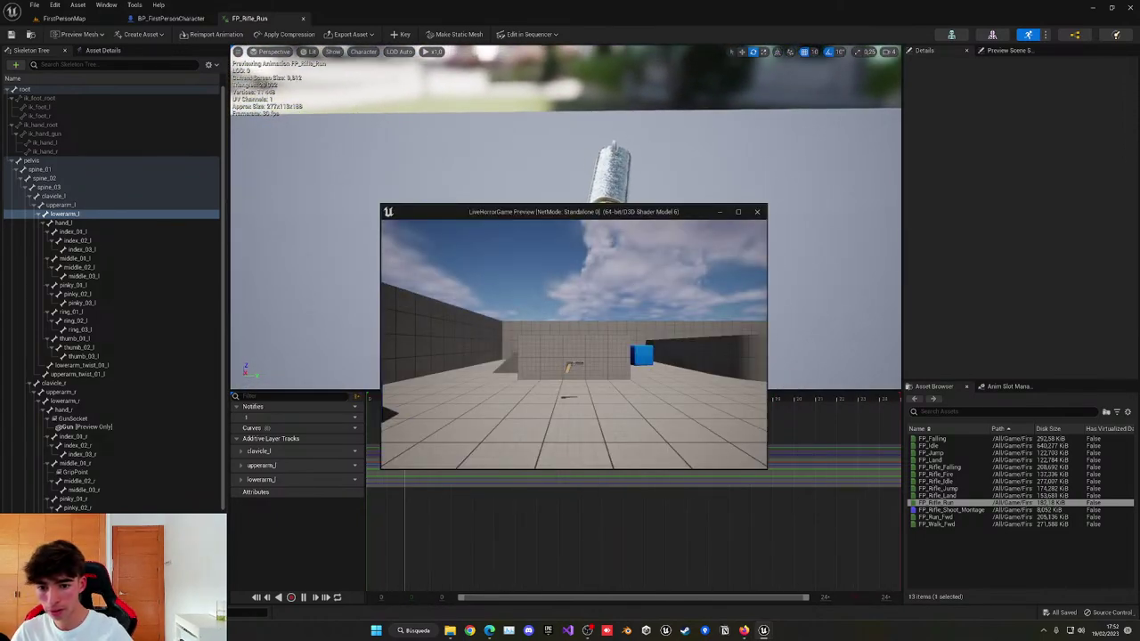
pyautogui.press('w')
pyautogui.press('w')
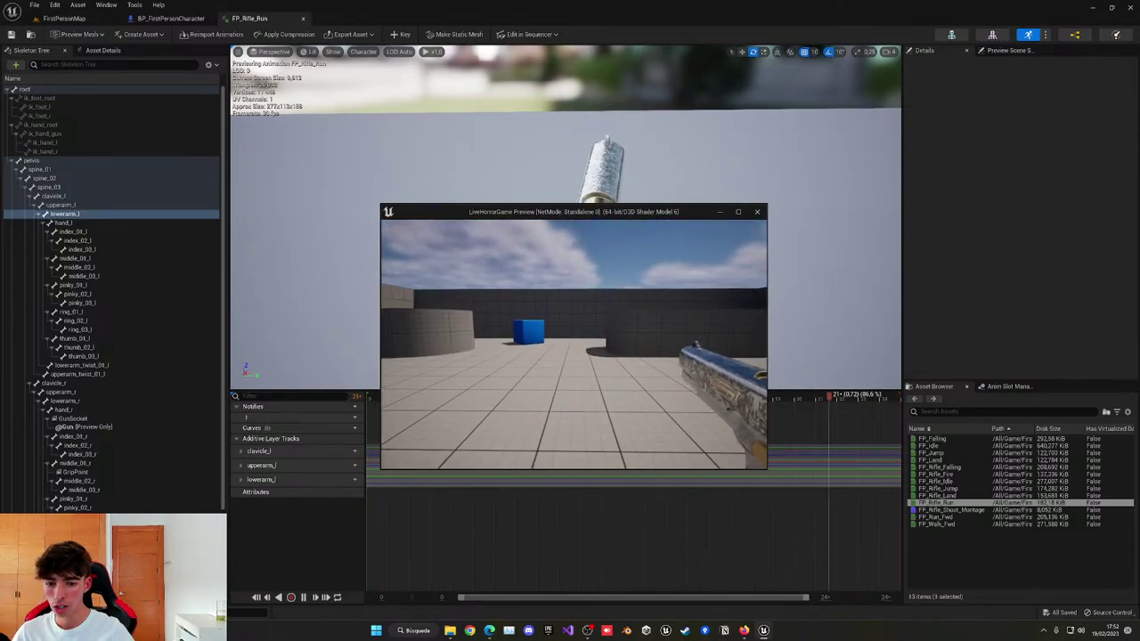
pyautogui.press('Escape')
pyautogui.click(303, 18)
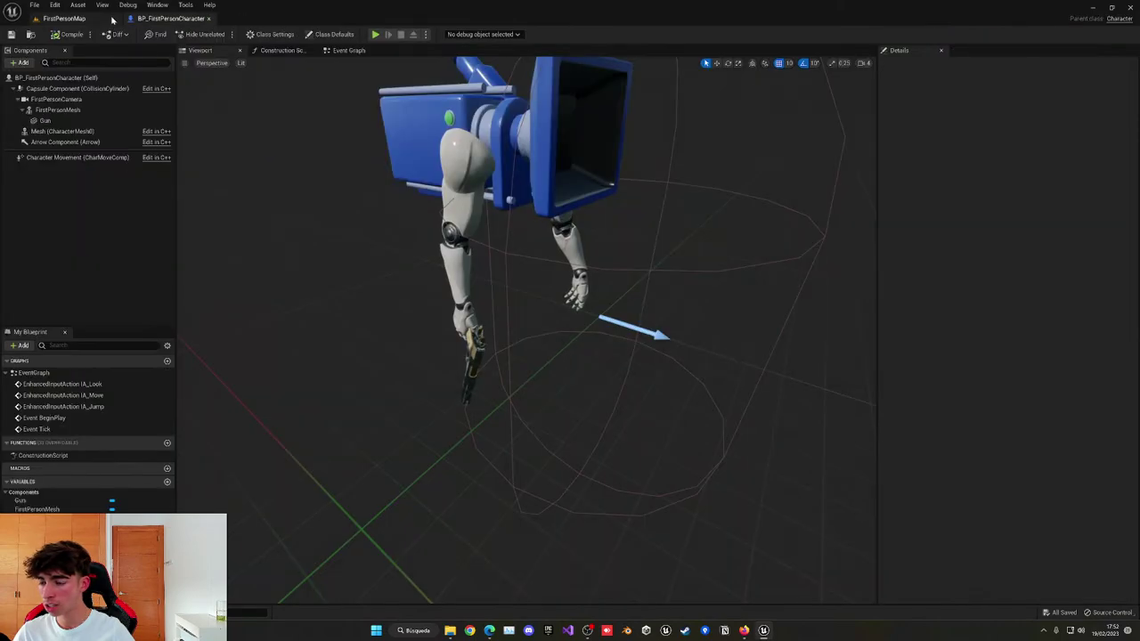
# Play-test FirstPersonMap, pick up the pistol, and fire several shots to check the projectile and the pistol's recoil.
pyautogui.click(64, 18)
pyautogui.click(198, 34)
pyautogui.click(273, 127)
pyautogui.press('w')
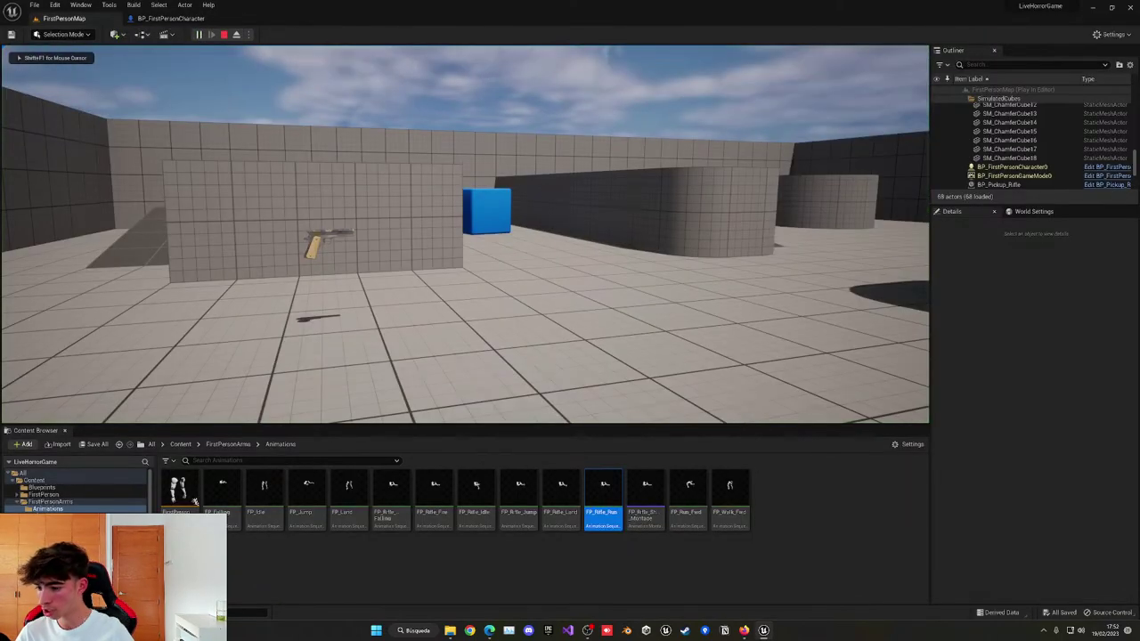
pyautogui.click(465, 234)
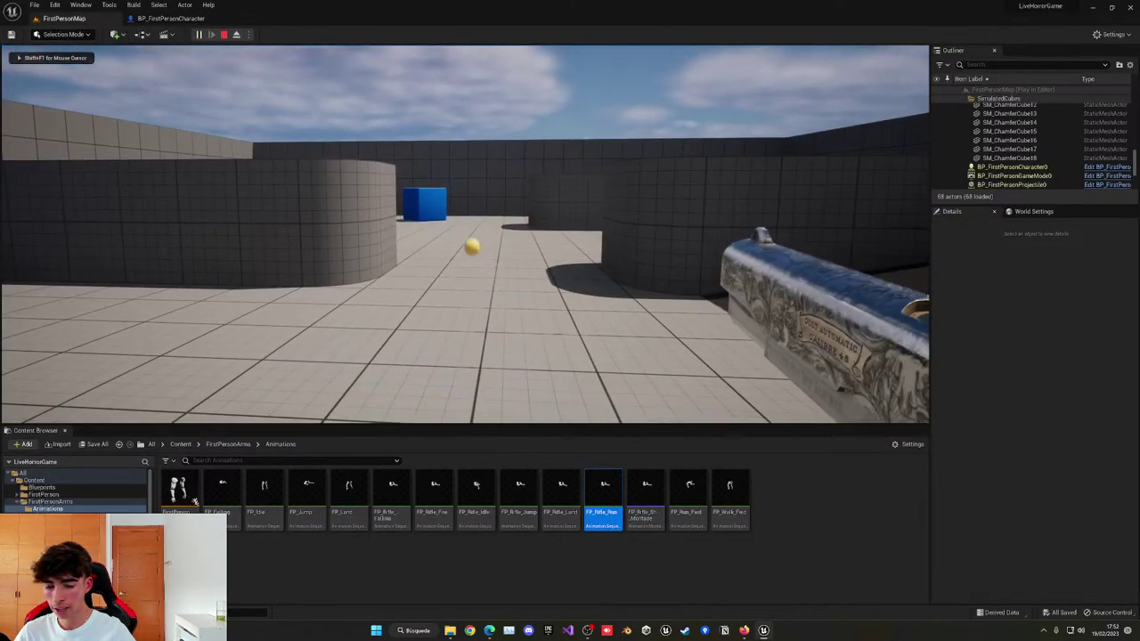
pyautogui.click(465, 234)
pyautogui.click(465, 234)
pyautogui.click(465, 234)
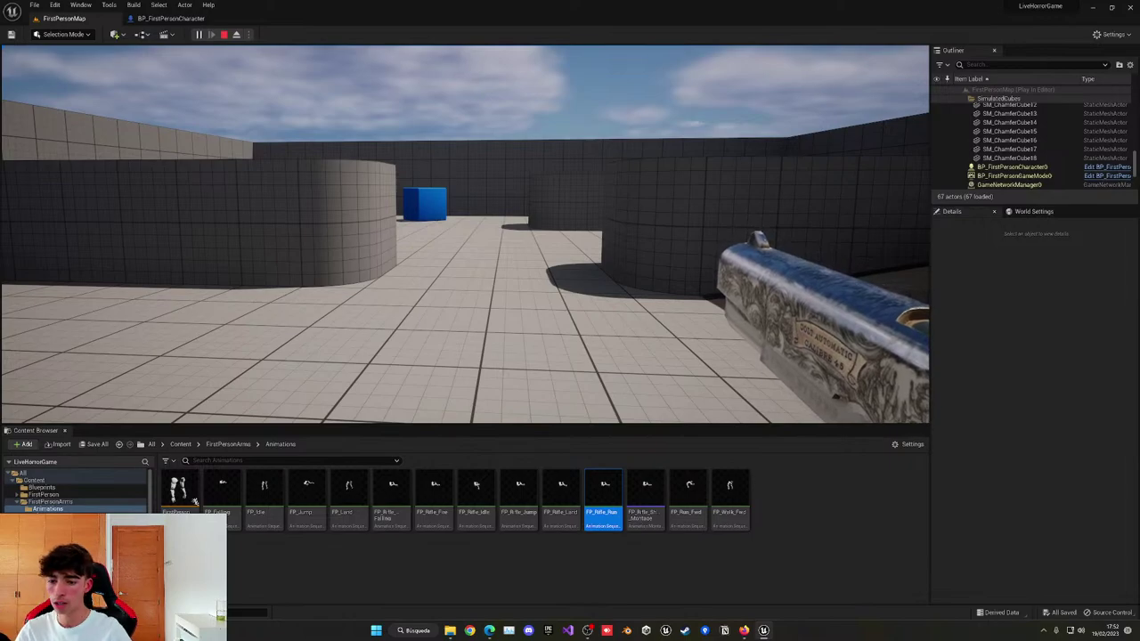
pyautogui.press('Escape')
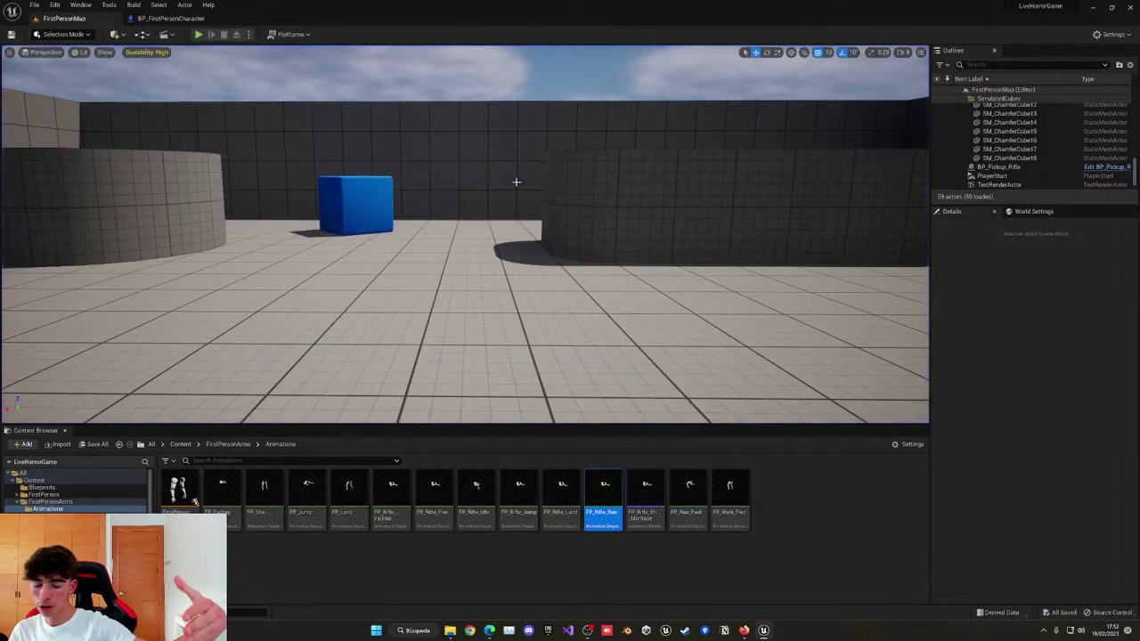
# Rename the pistol-with-engravings folder in Content to Pistol.
pyautogui.click(181, 444)
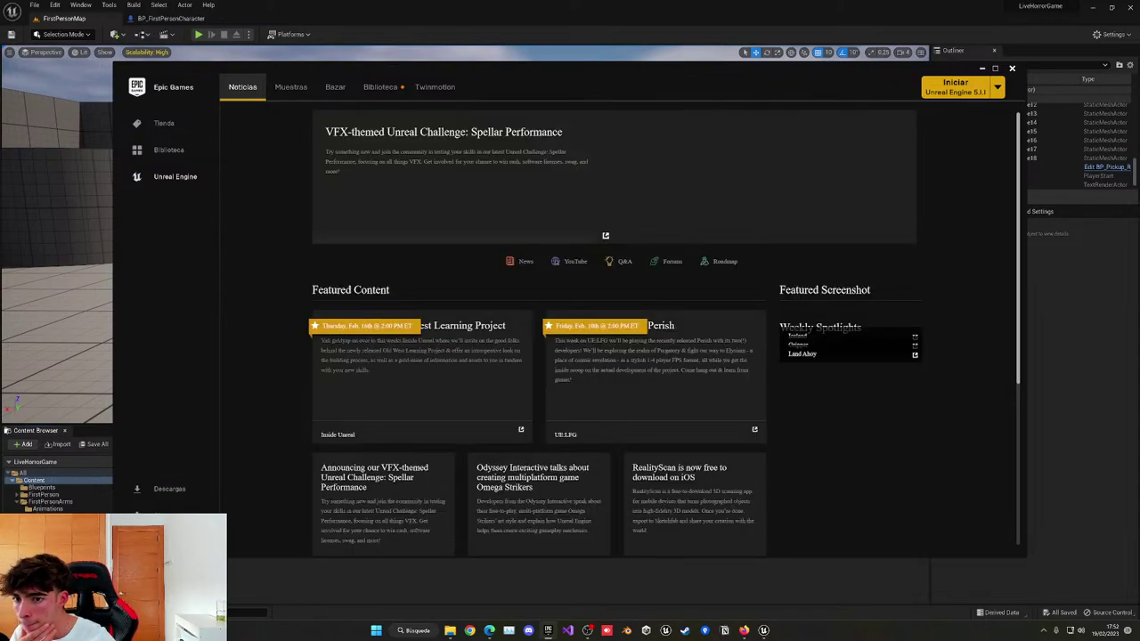
pyautogui.click(394, 86)
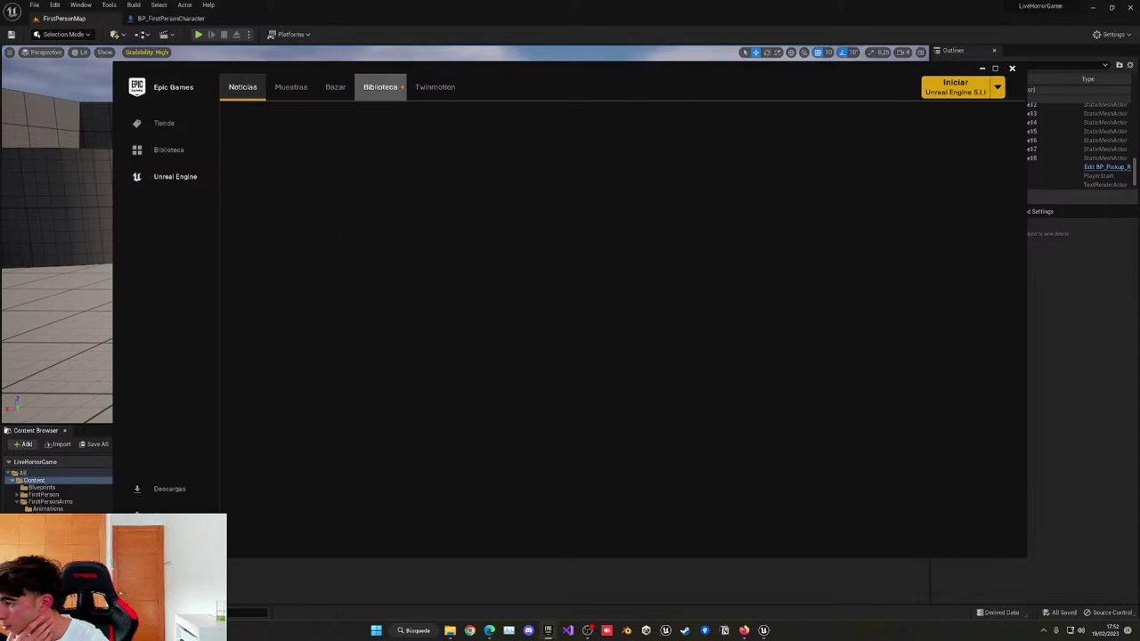
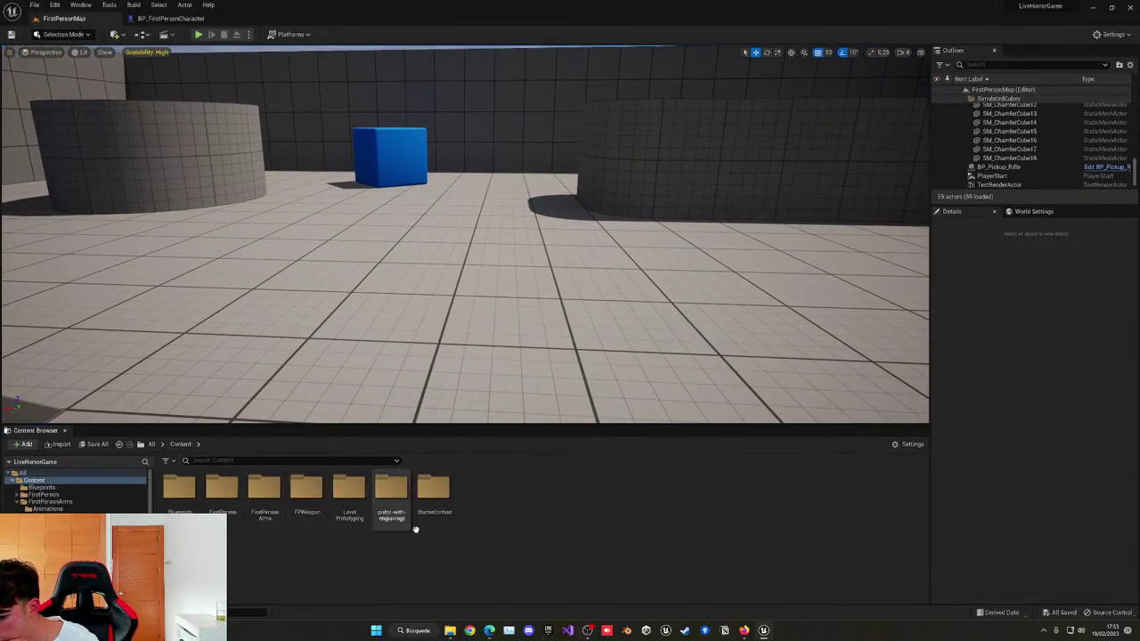
pyautogui.click(395, 520)
pyautogui.click(393, 514)
pyautogui.write('Pistol')
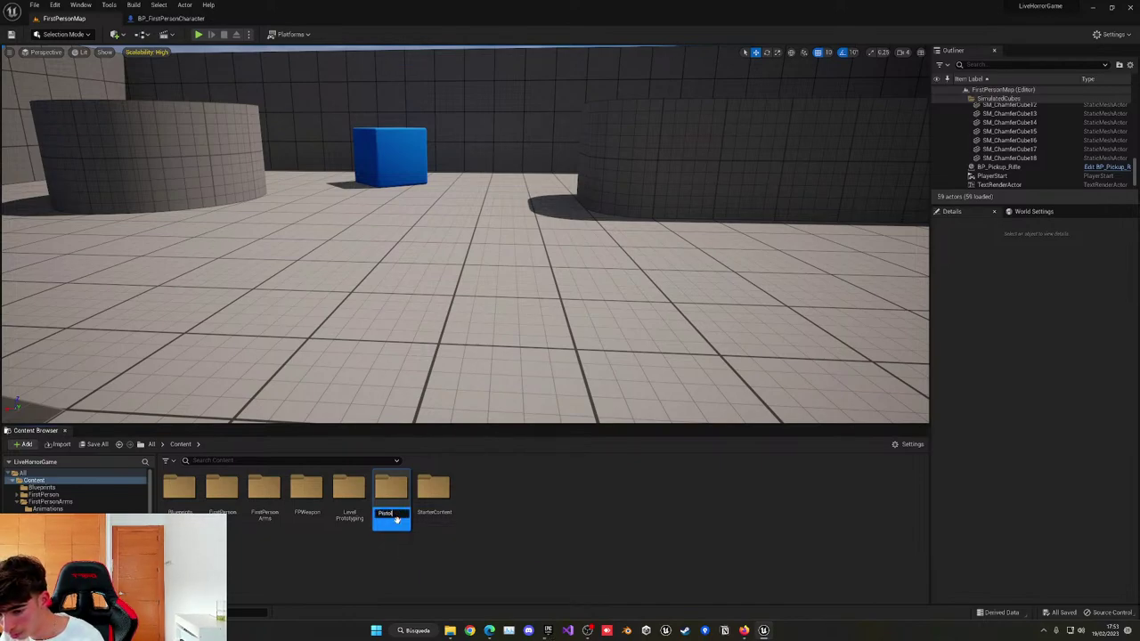
pyautogui.press('Return')
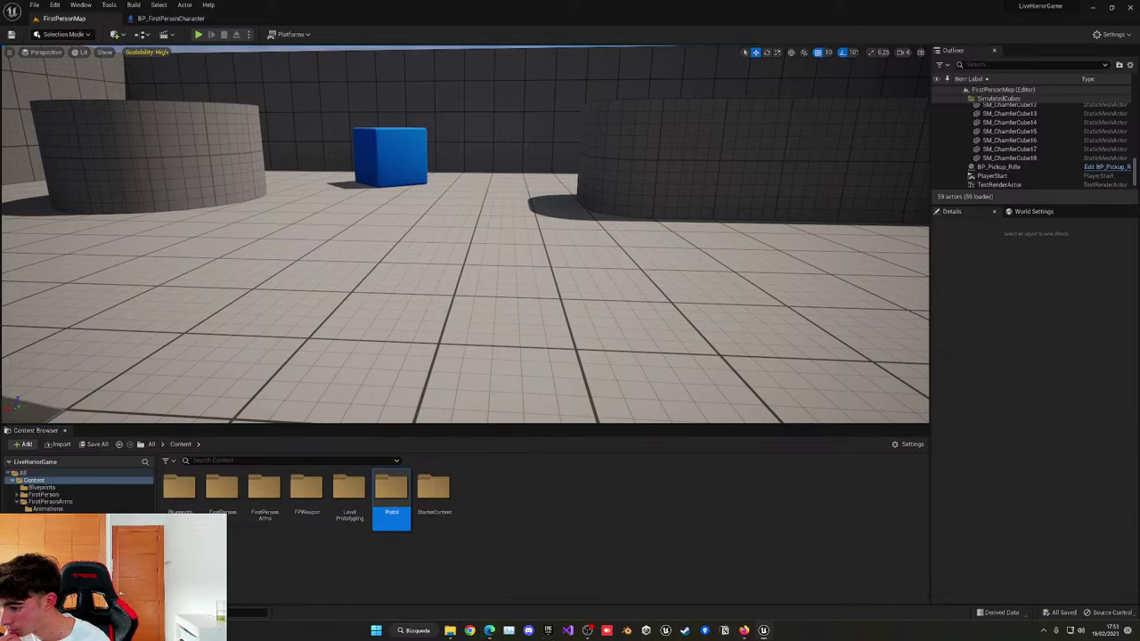
pyautogui.moveTo(465, 267); pyautogui.dragTo(440, 264, button='right')
pyautogui.moveTo(263, 299); pyautogui.dragTo(263, 300, button='right')
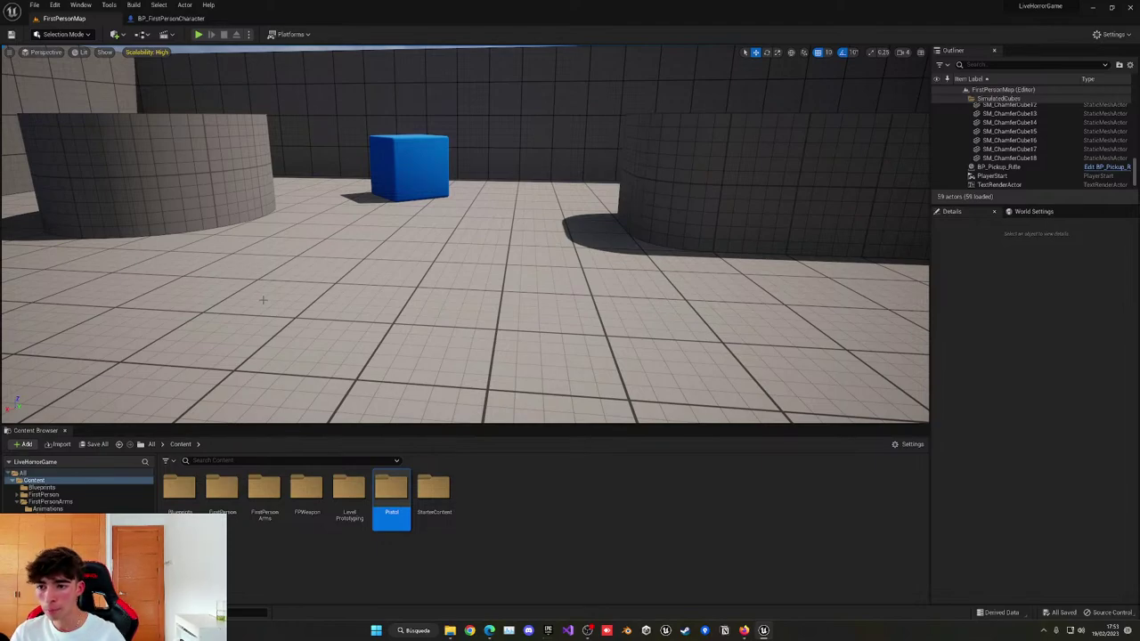
pyautogui.scroll(-8, 464, 234)
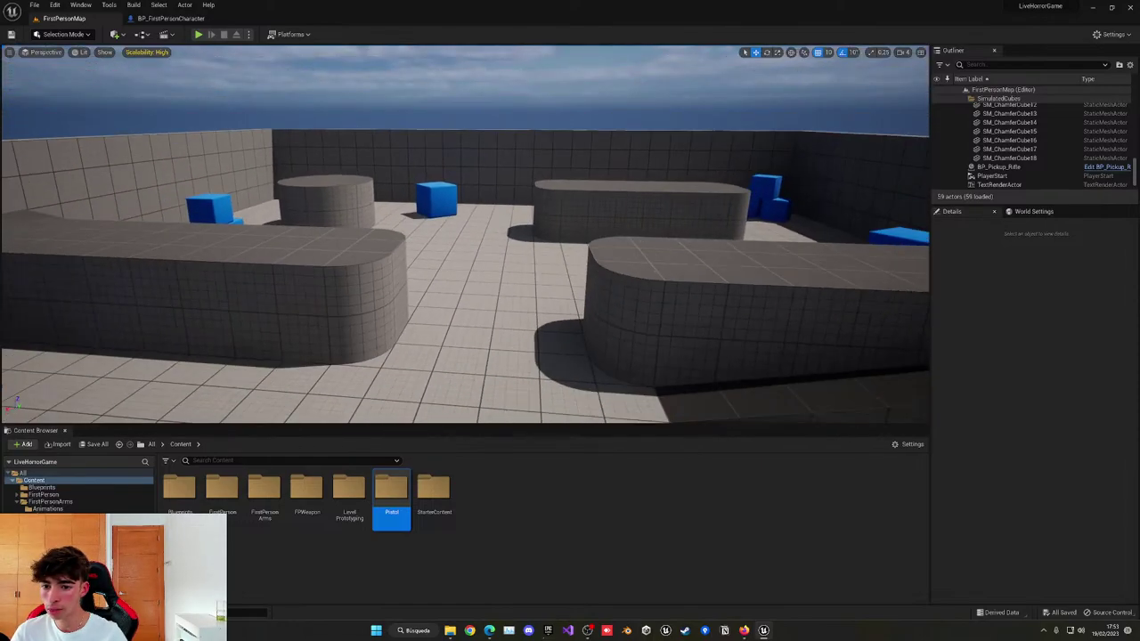
pyautogui.scroll(8, 465, 234)
pyautogui.moveTo(338, 379); pyautogui.dragTo(341, 380, button='right')
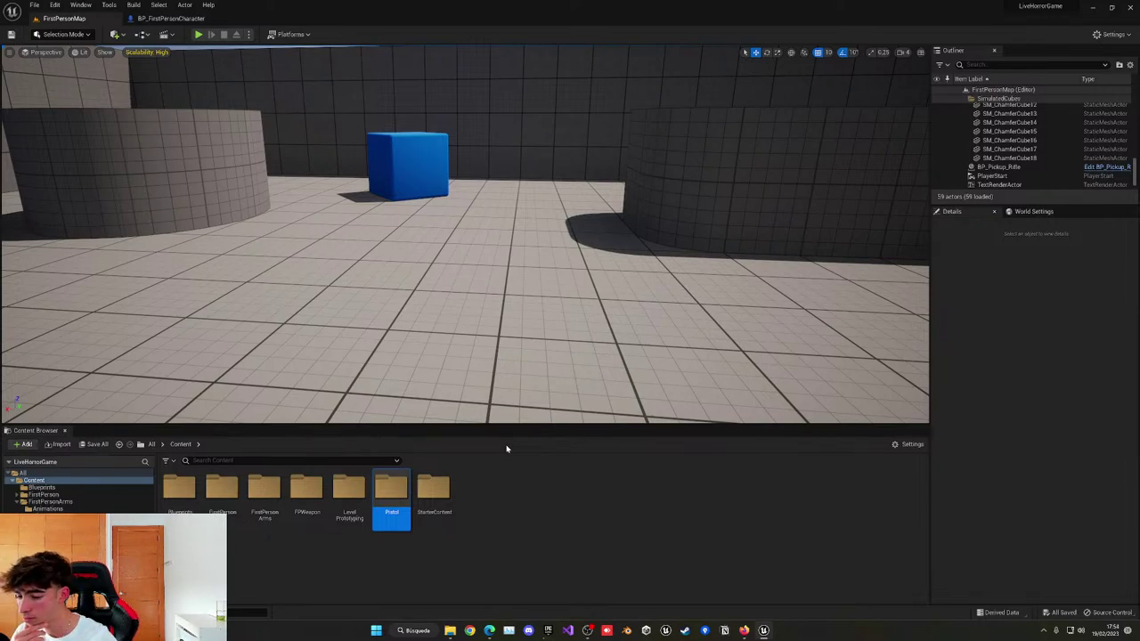
# Browse the Content folders to FirstPerson > Blueprints and open the BP_FirstPersonProjectile blueprint.
pyautogui.click(299, 521)
pyautogui.doubleClick(299, 521)
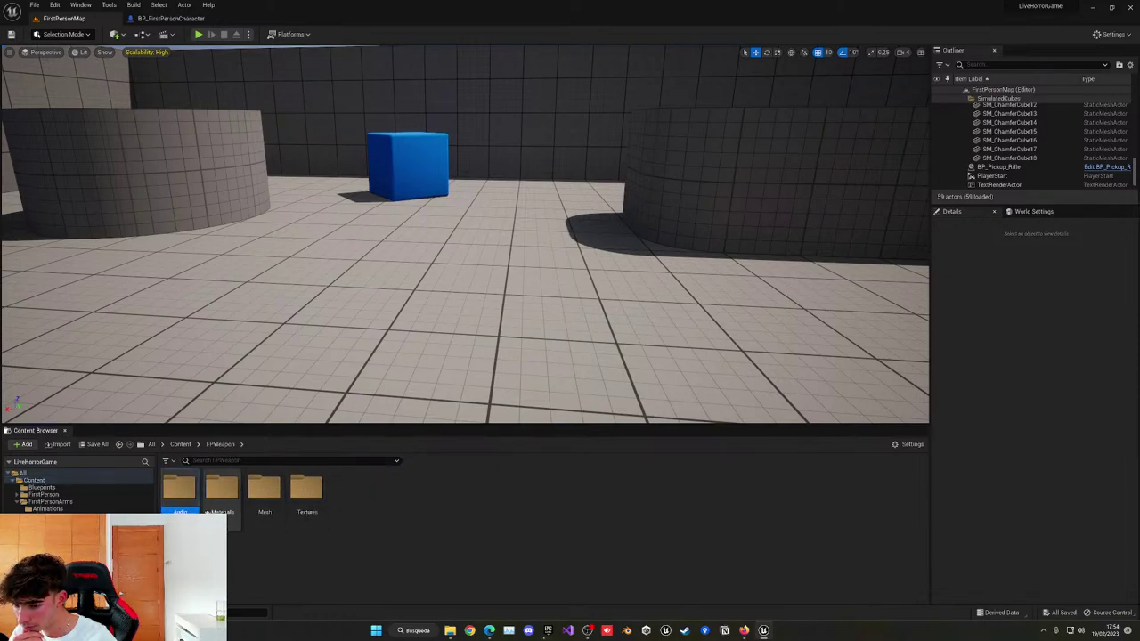
pyautogui.click(180, 444)
pyautogui.doubleClick(262, 485)
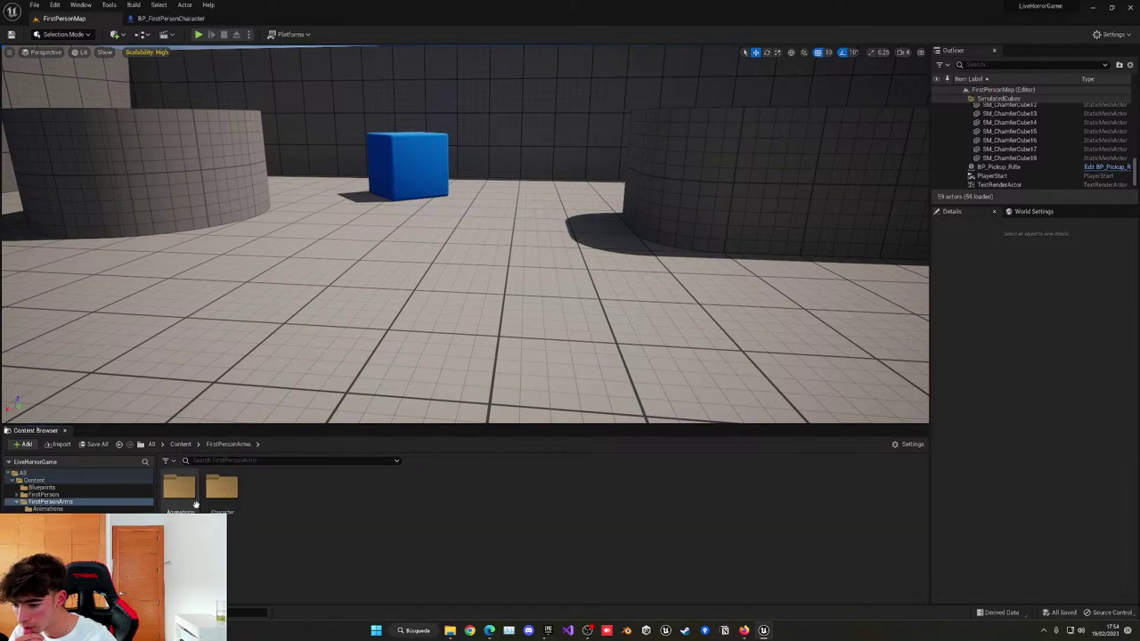
pyautogui.doubleClick(179, 486)
pyautogui.click(179, 444)
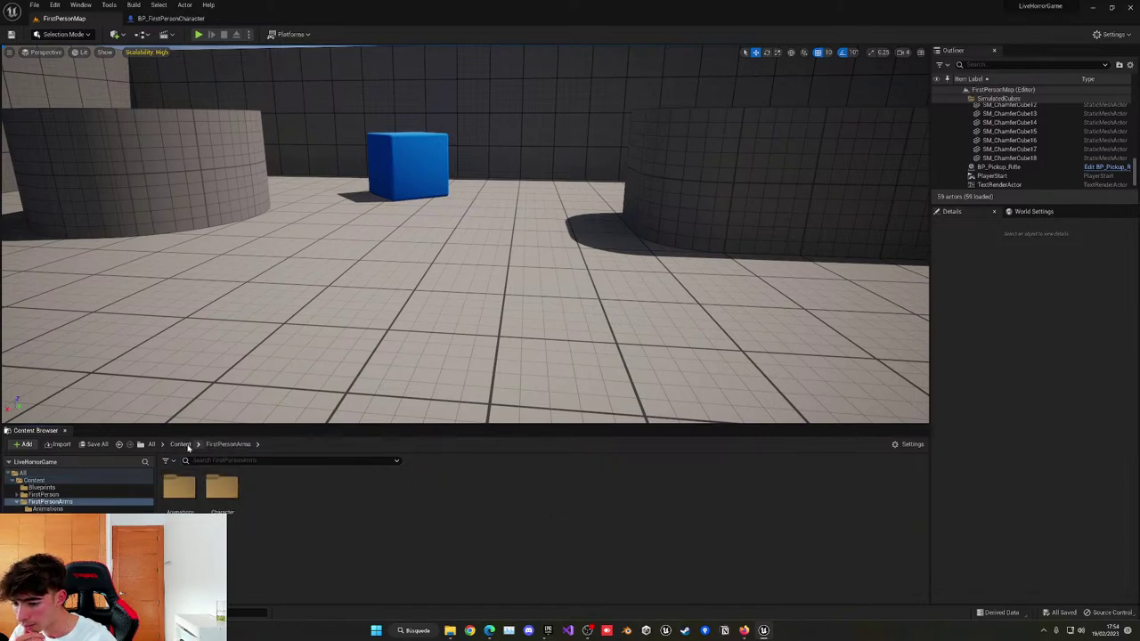
pyautogui.doubleClick(229, 487)
pyautogui.doubleClick(179, 486)
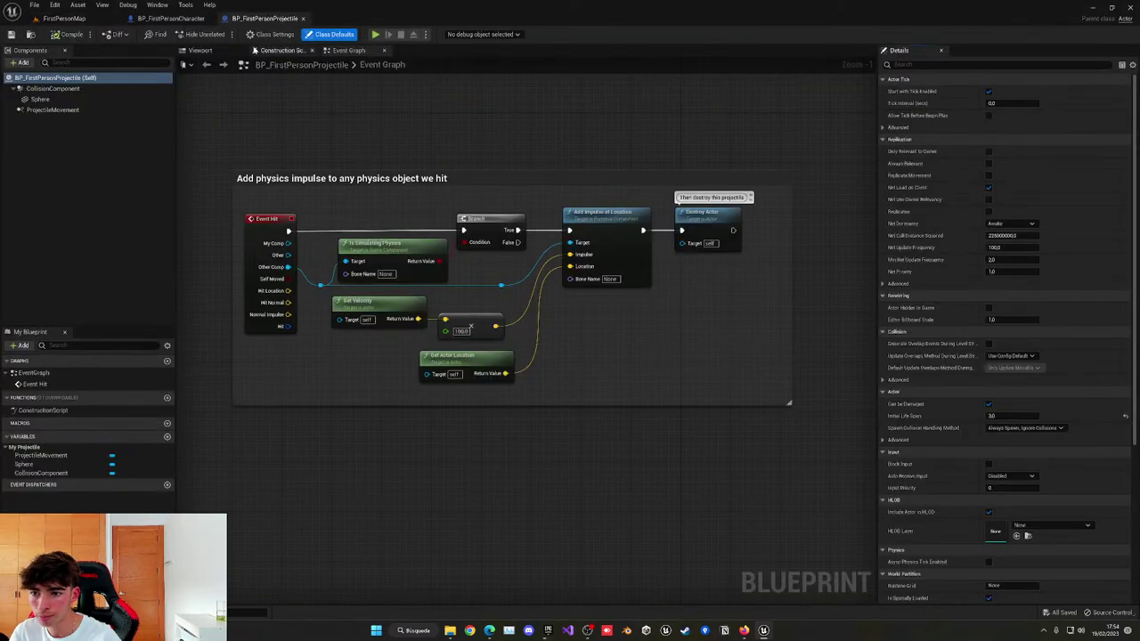
# Shrink the projectile's Sphere component in BP_FirstPersonProjectile to a scale of 0.03, 0.0475, 0.015.
pyautogui.click(200, 50)
pyautogui.moveTo(438, 228); pyautogui.dragTo(570, 223, button='right')
pyautogui.click(493, 268)
pyautogui.moveTo(1024, 175); pyautogui.dragTo(1008, 175)
pyautogui.hotkey('ctrl', 'z')
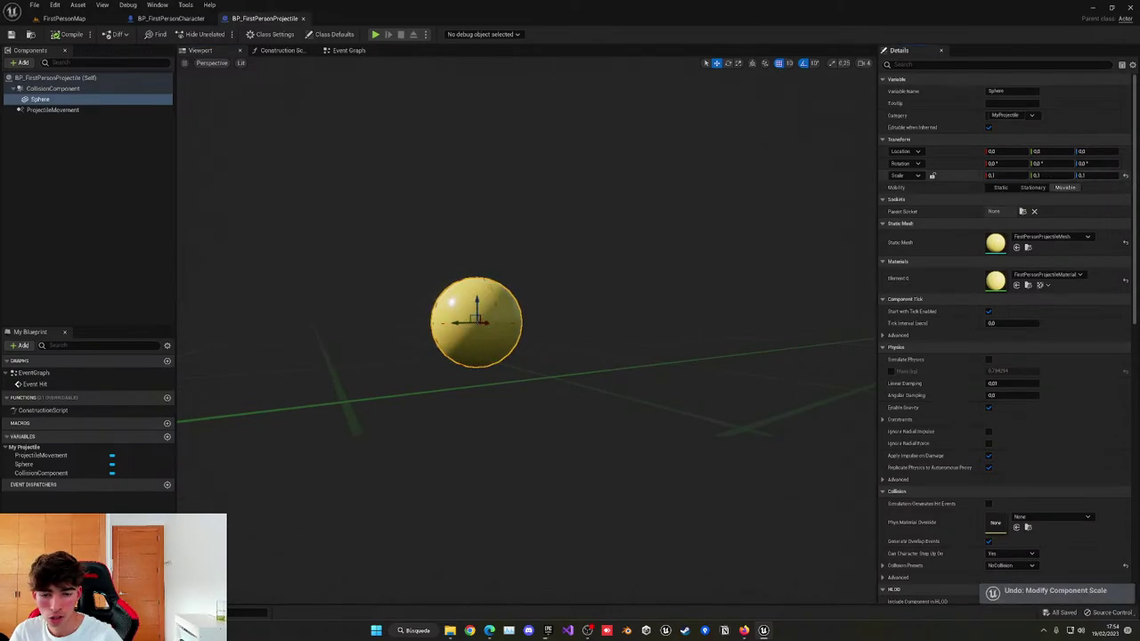
pyautogui.moveTo(1087, 176); pyautogui.dragTo(1010, 175)
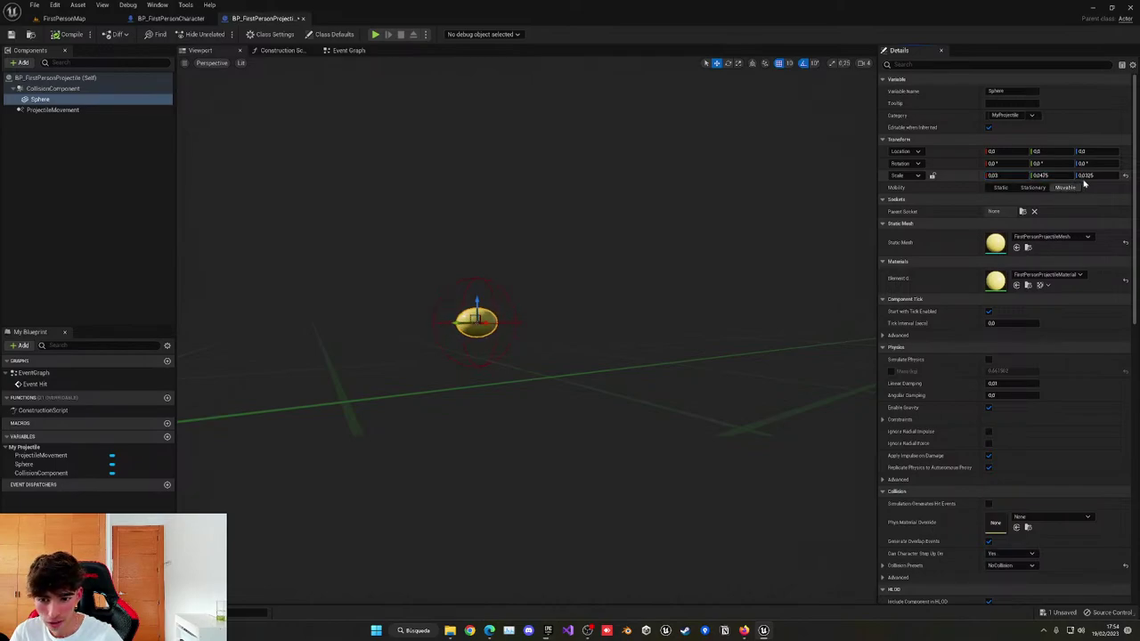
pyautogui.moveTo(1084, 177); pyautogui.dragTo(1074, 176)
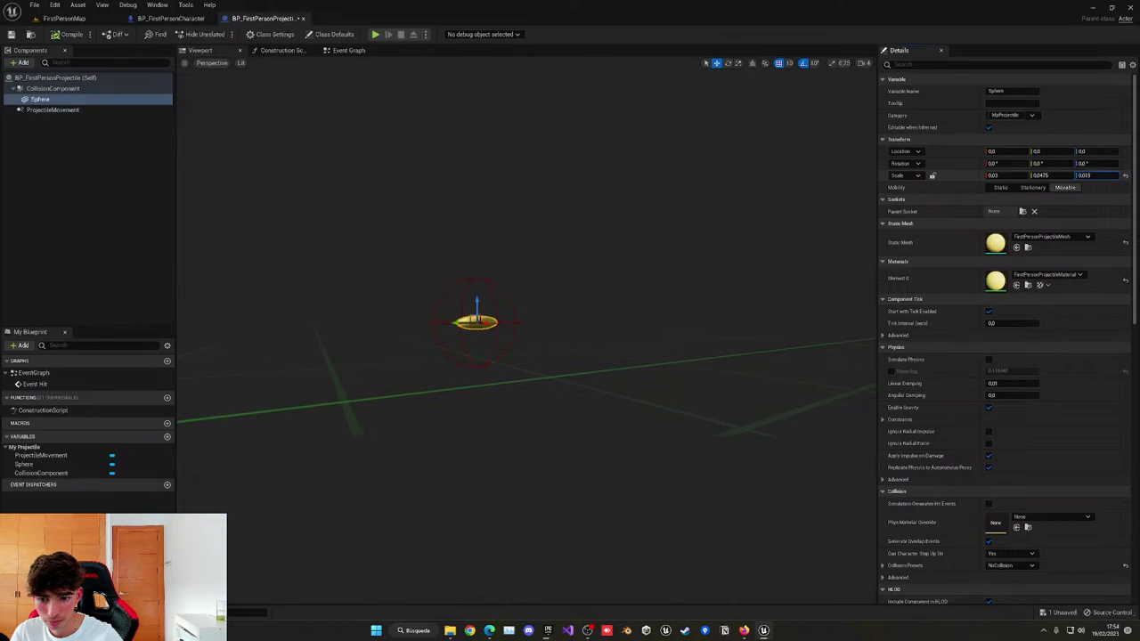
pyautogui.click(1051, 236)
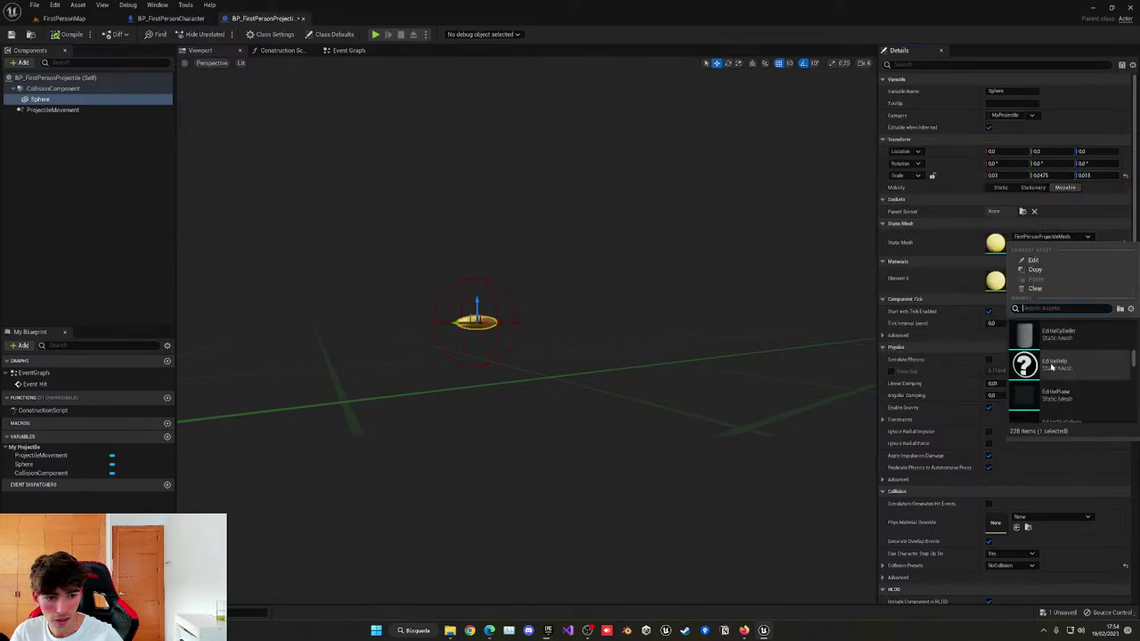
pyautogui.scroll(10, 1051, 365)
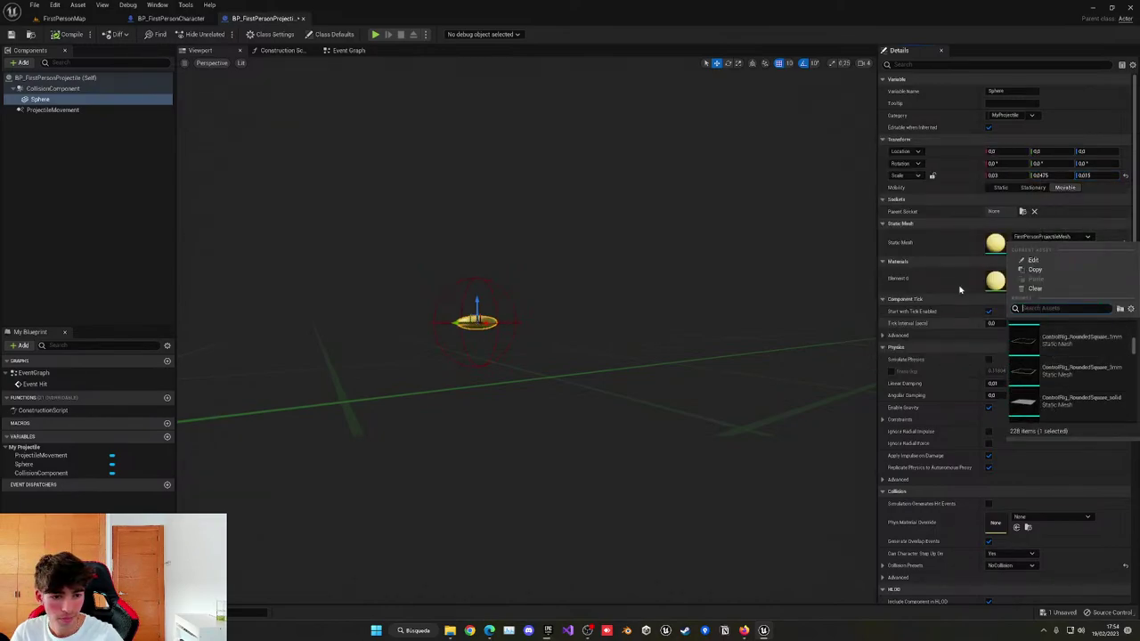
pyautogui.click(1031, 238)
pyautogui.click(1035, 239)
pyautogui.click(950, 264)
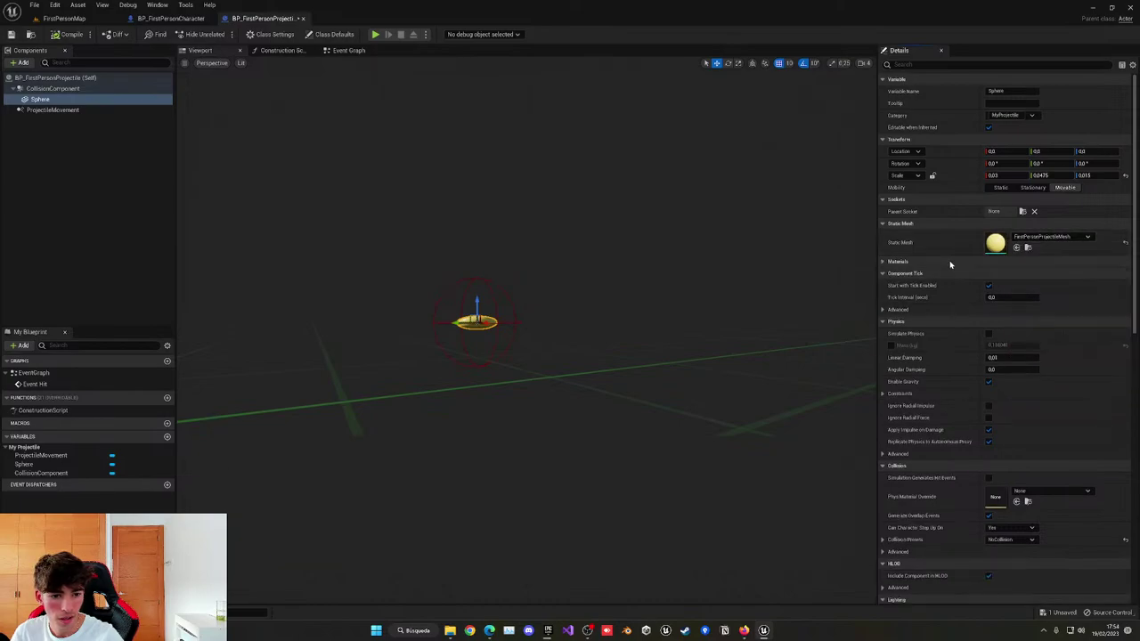
pyautogui.click(967, 265)
# Find a material matching "meta" and assign MI_Template_BaseGray_02_Metal to the Sphere's Element 0.
pyautogui.click(1049, 274)
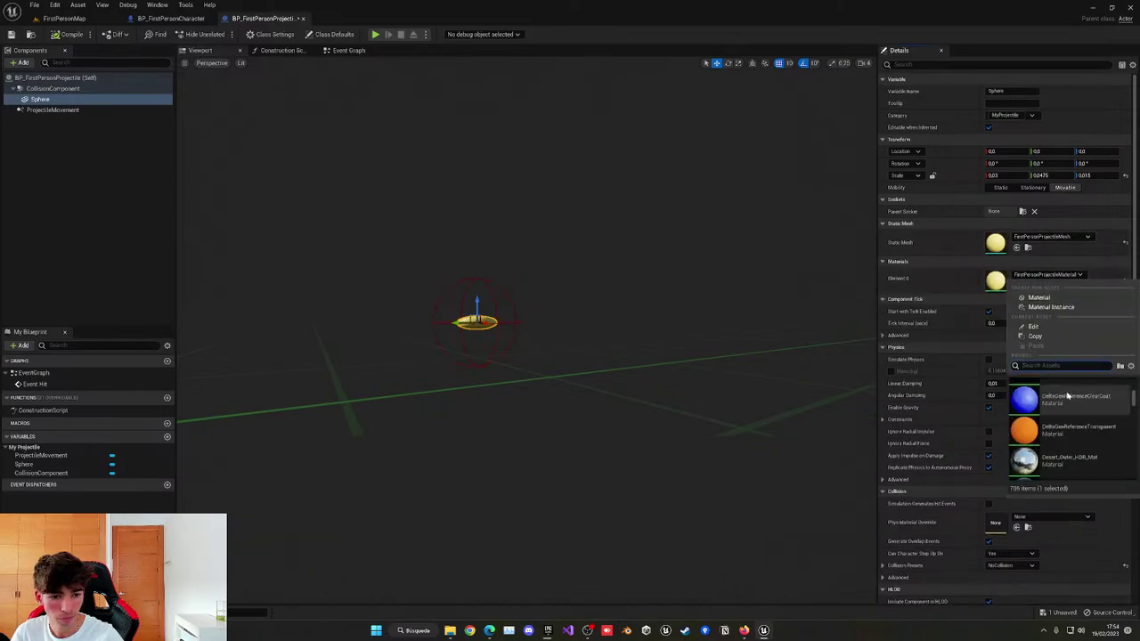
pyautogui.scroll(6, 1068, 395)
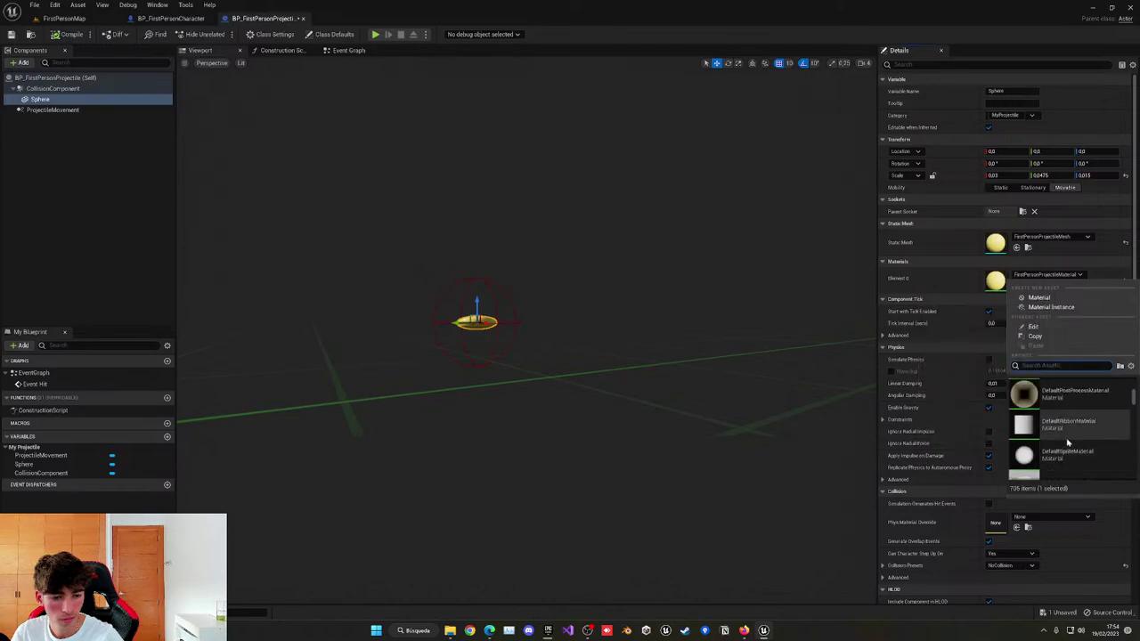
pyautogui.scroll(5, 1068, 436)
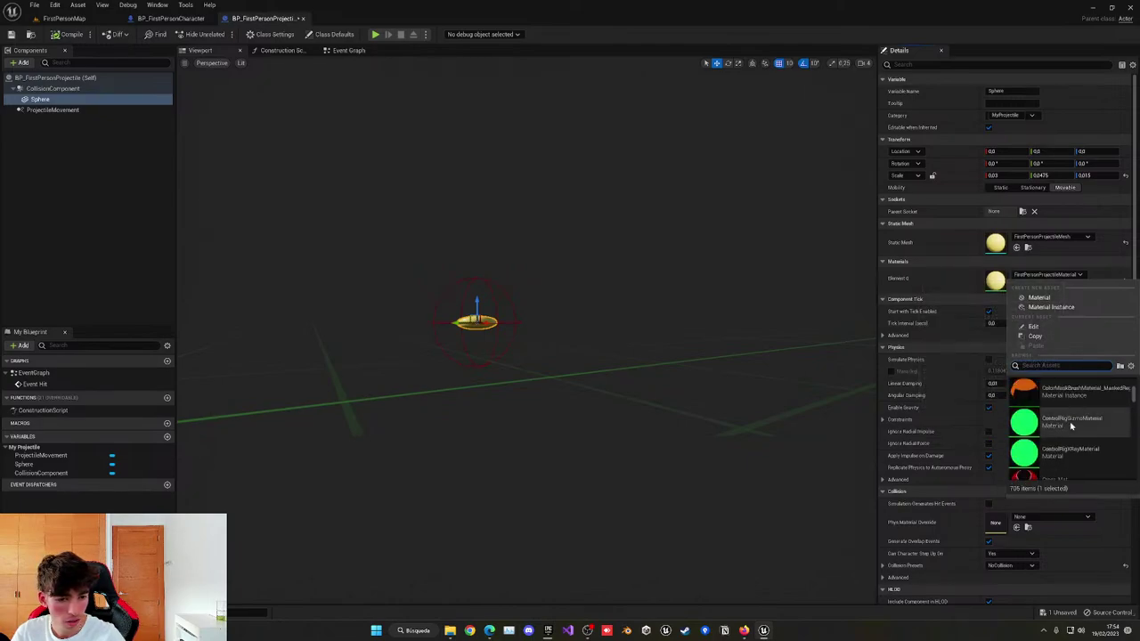
pyautogui.write('meta')
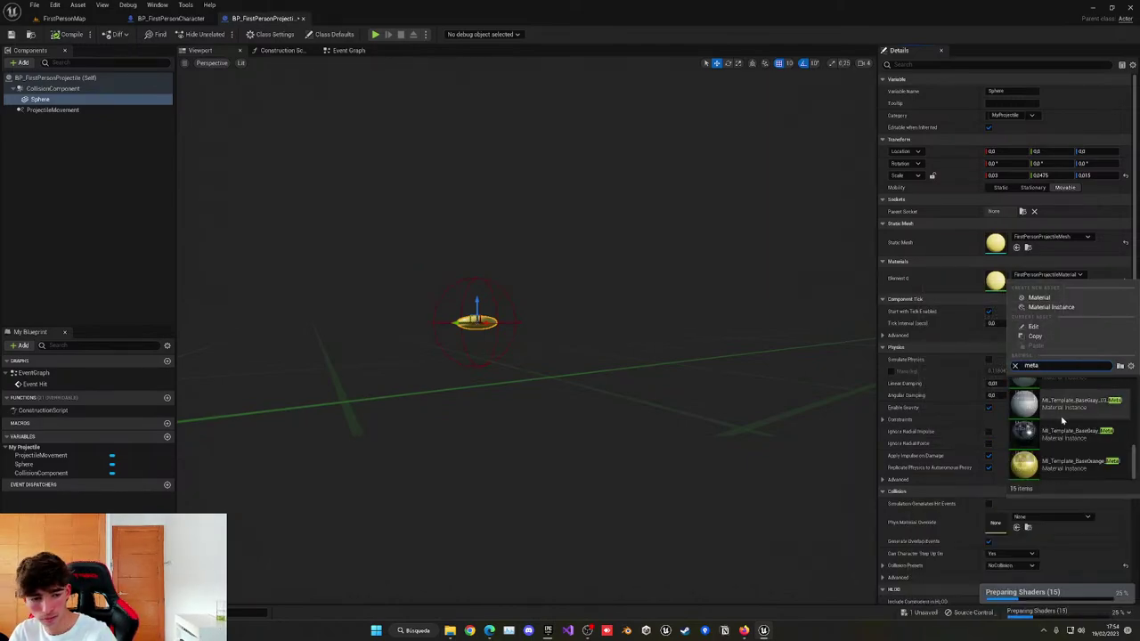
pyautogui.scroll(3, 1097, 407)
pyautogui.scroll(-3, 1079, 417)
pyautogui.scroll(1, 1071, 434)
pyautogui.click(1067, 429)
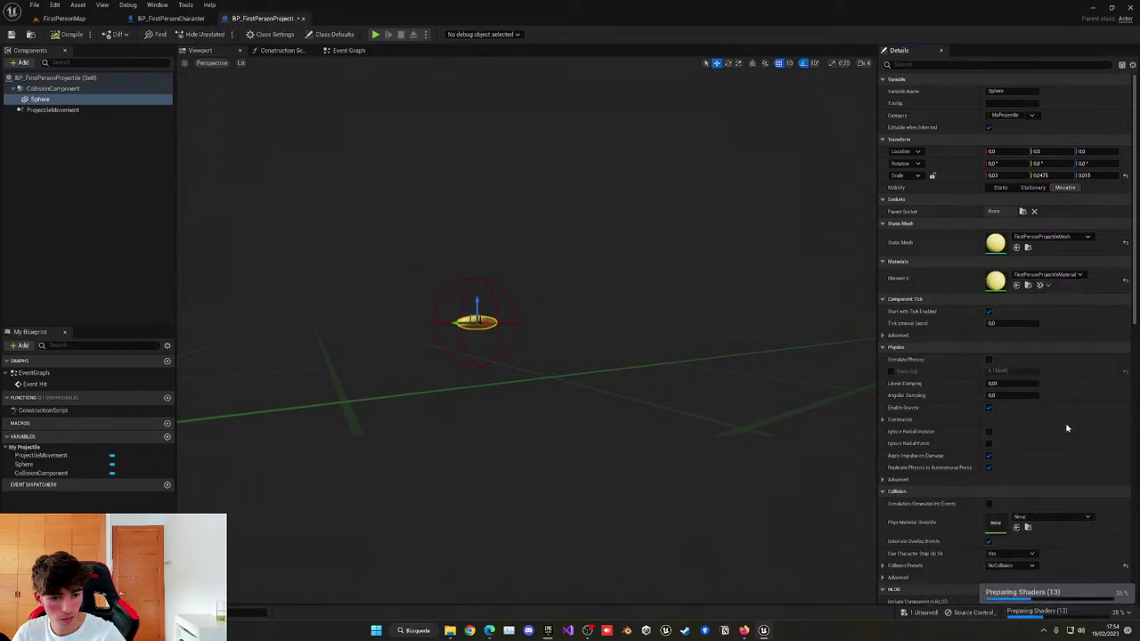
# Play-test FirstPersonMap, pick up the pistol, and fire a shot to check the smaller projectile.
pyautogui.click(65, 18)
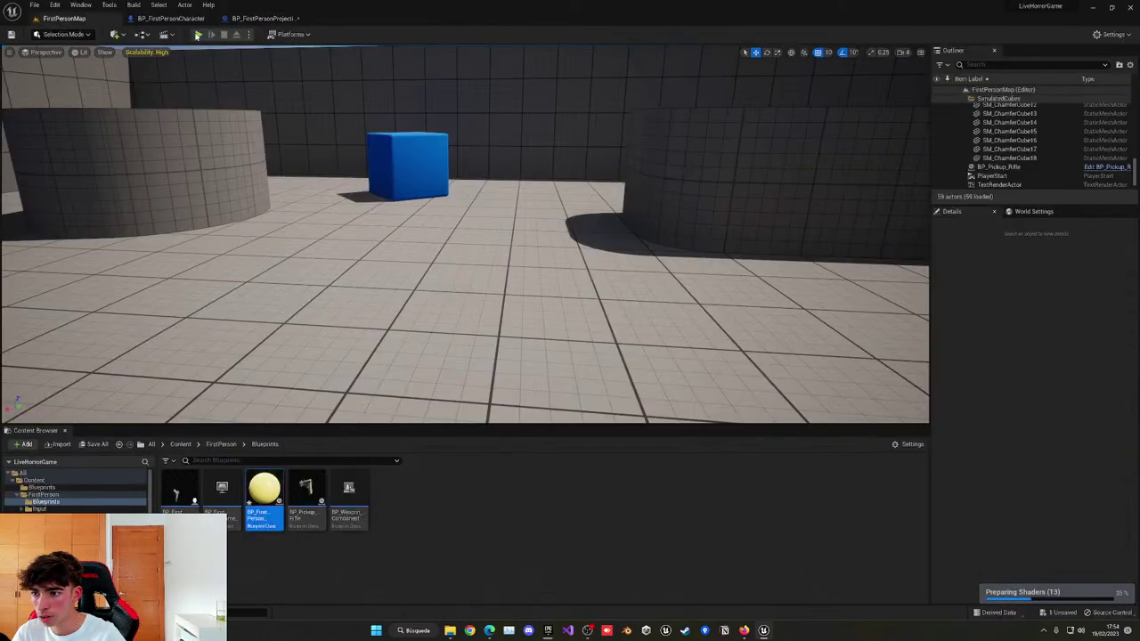
pyautogui.click(198, 34)
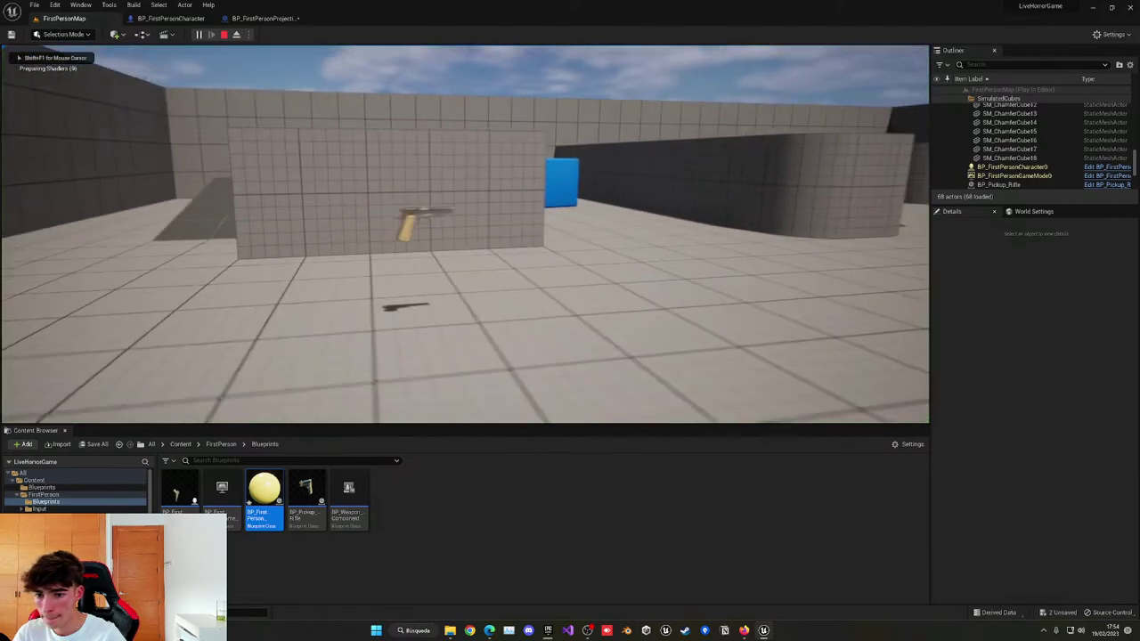
pyautogui.press('w')
pyautogui.click(465, 234)
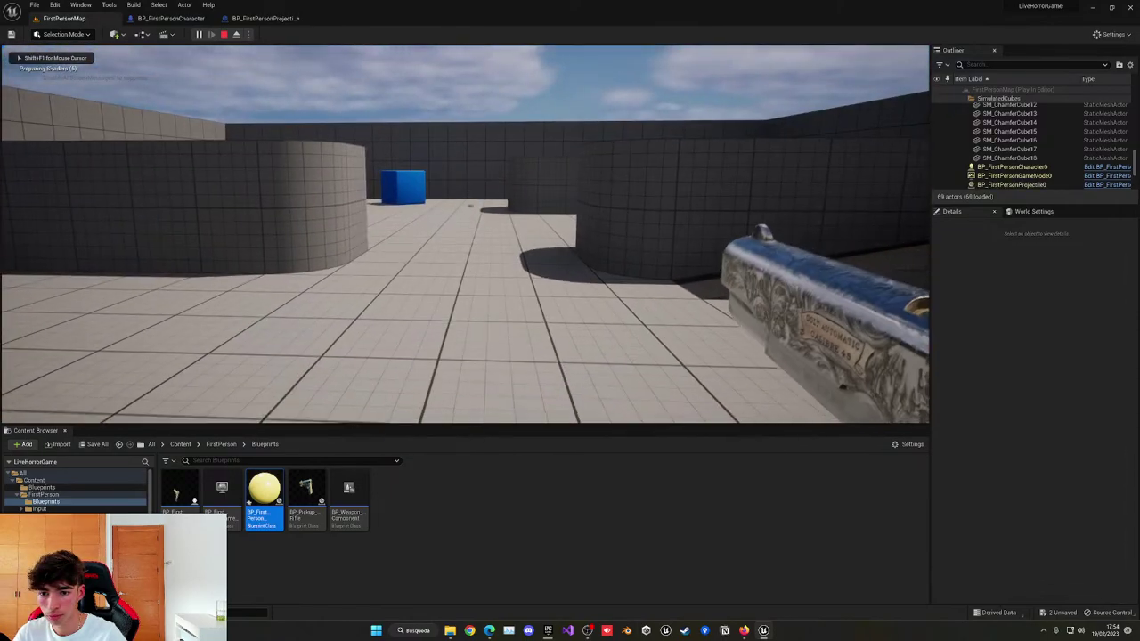
pyautogui.press('Escape')
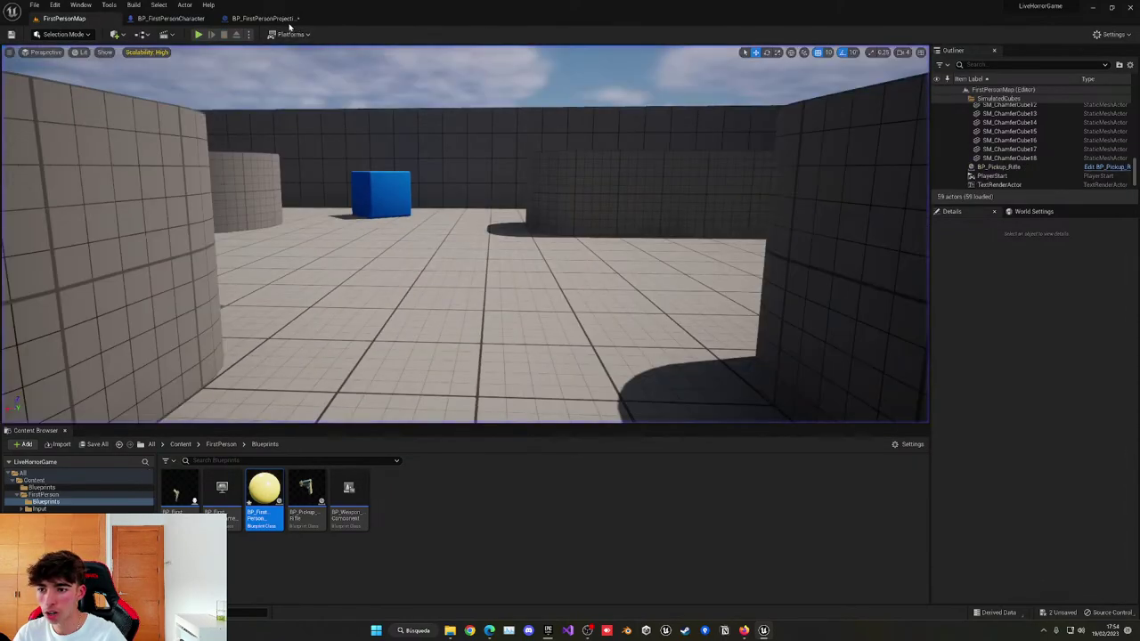
# Stretch the Sphere in BP_FirstPersonProjectile into a long, thin bullet with a scale of about 0.115, -0.010, 0.015.
pyautogui.click(281, 20)
pyautogui.moveTo(461, 155); pyautogui.dragTo(391, 205, button='right')
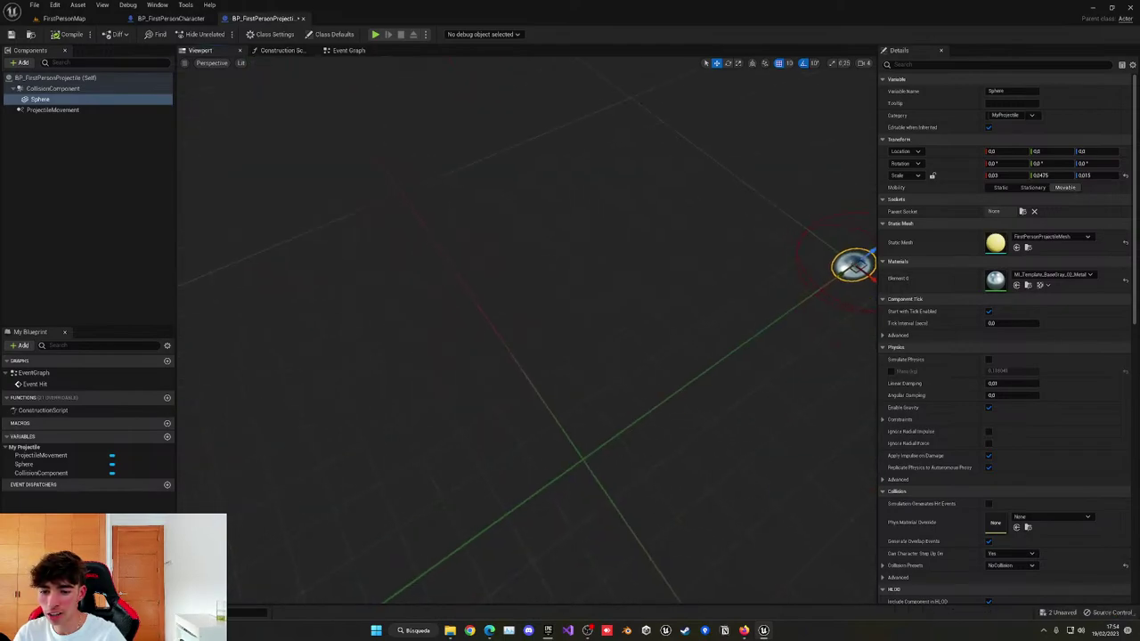
pyautogui.moveTo(528, 211)
pyautogui.mouseDown(button='right')
pyautogui.moveTo(606, 212)
pyautogui.moveTo(636, 198)
pyautogui.moveTo(597, 183)
pyautogui.moveTo(528, 210)
pyautogui.mouseUp(button='right')
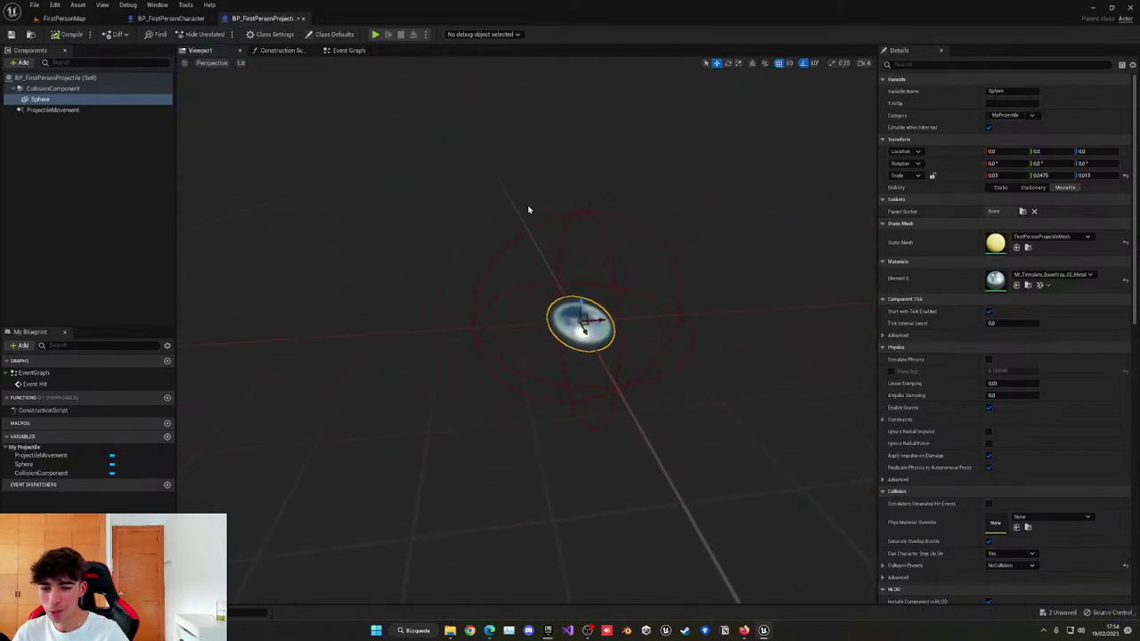
pyautogui.moveTo(512, 285)
pyautogui.mouseDown(button='right')
pyautogui.moveTo(592, 294)
pyautogui.moveTo(512, 285)
pyautogui.mouseUp(button='right')
pyautogui.press('r')
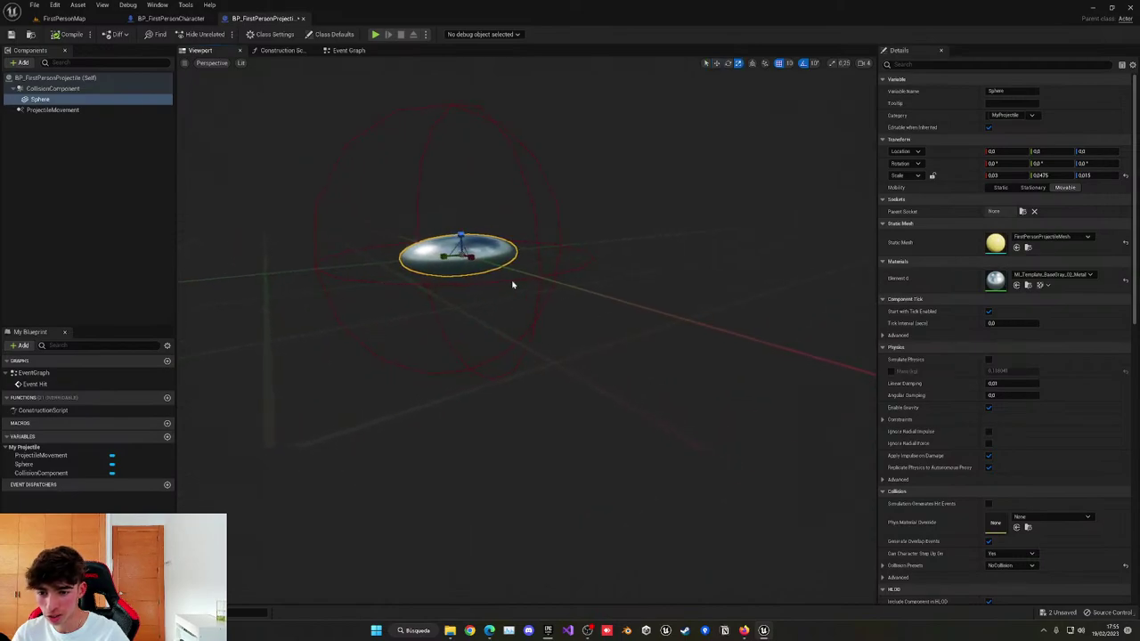
pyautogui.moveTo(442, 256)
pyautogui.mouseDown()
pyautogui.moveTo(374, 259)
pyautogui.moveTo(579, 260)
pyautogui.moveTo(429, 258)
pyautogui.moveTo(458, 253)
pyautogui.moveTo(445, 257)
pyautogui.mouseUp()
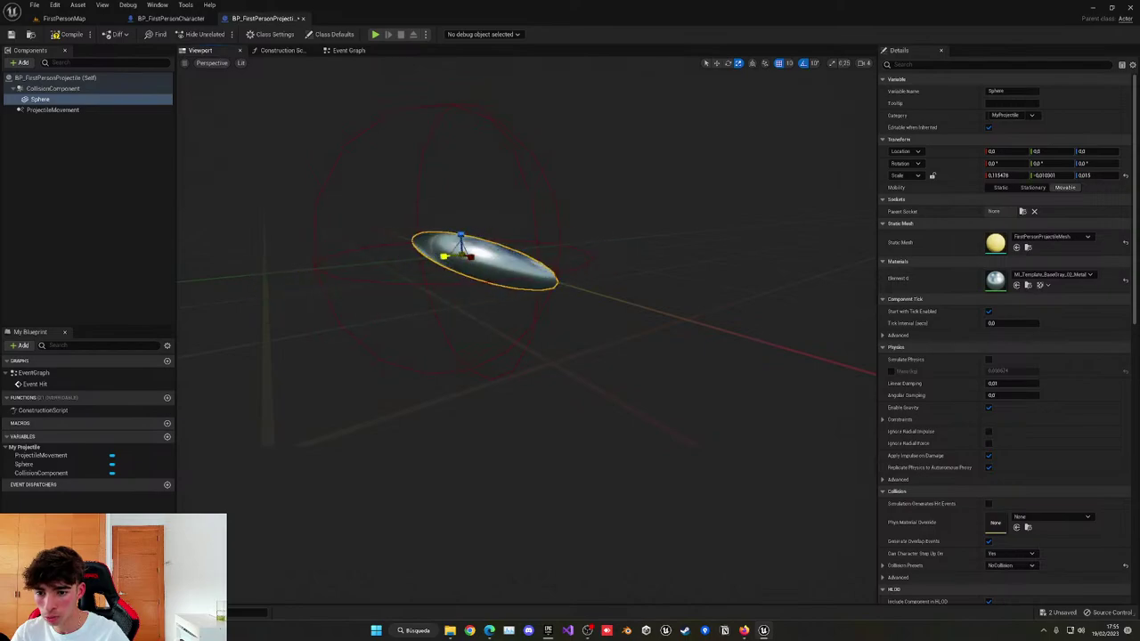
# Play-test FirstPersonMap by picking up the pistol and firing the reshaped bullet, and save all modified assets.
pyautogui.click(62, 18)
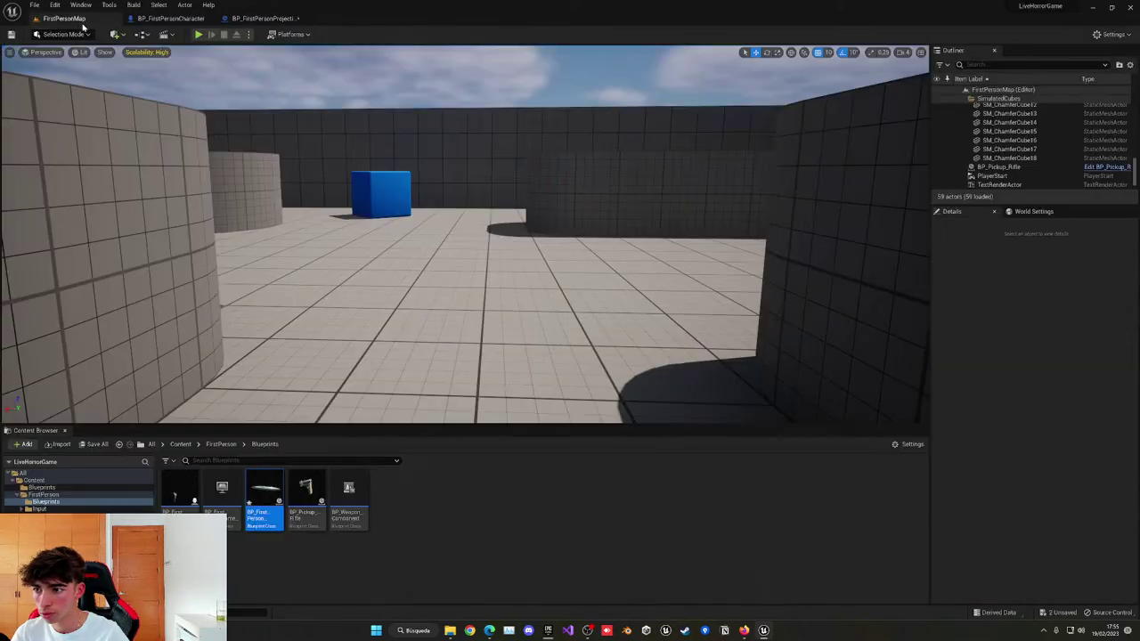
pyautogui.click(199, 35)
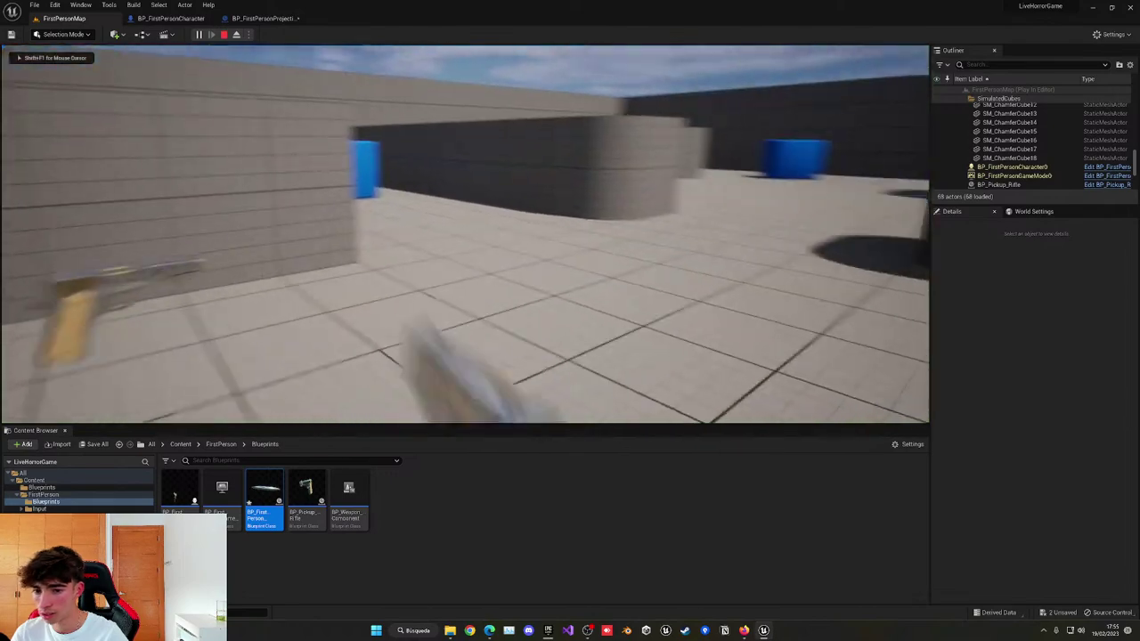
pyautogui.click(465, 234)
pyautogui.click(465, 234)
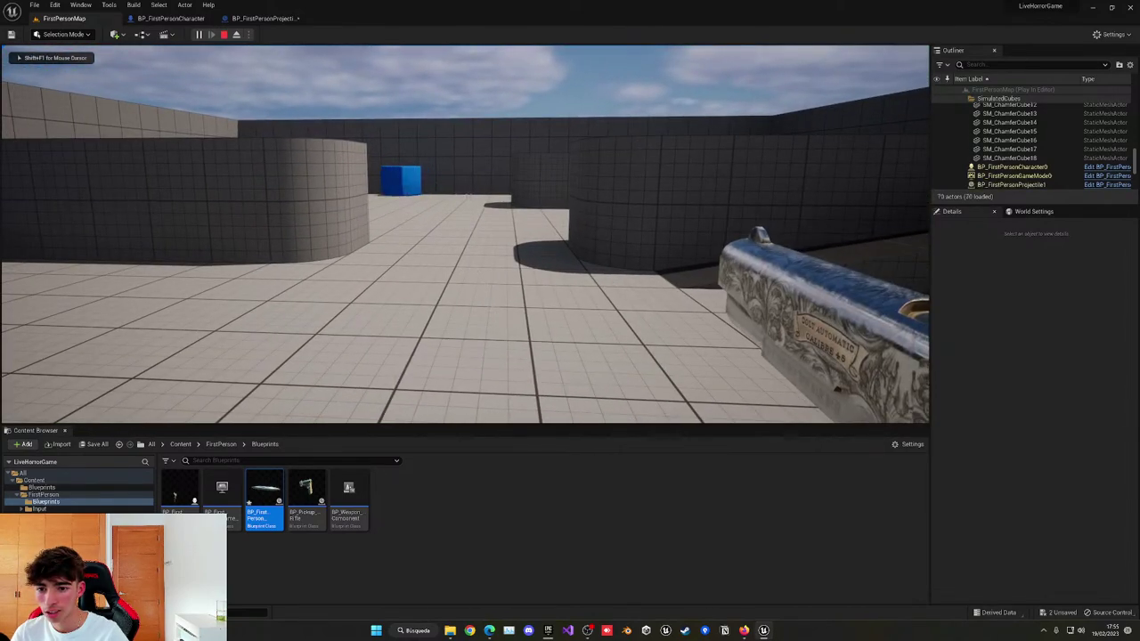
pyautogui.press('Escape')
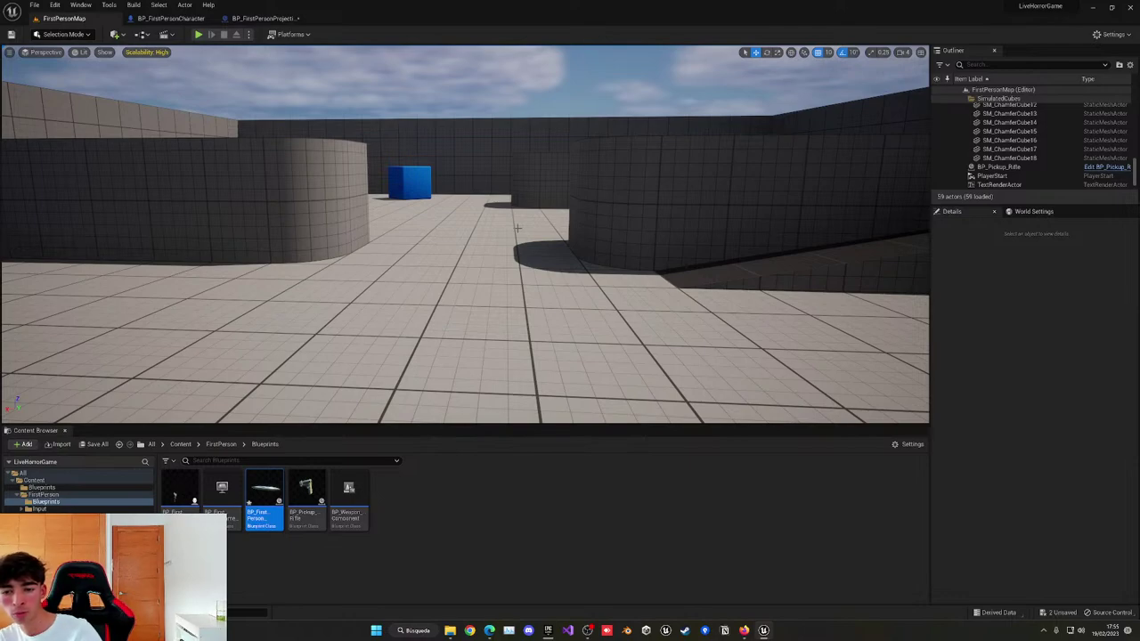
pyautogui.hotkey('ctrl', 'shift', 's')
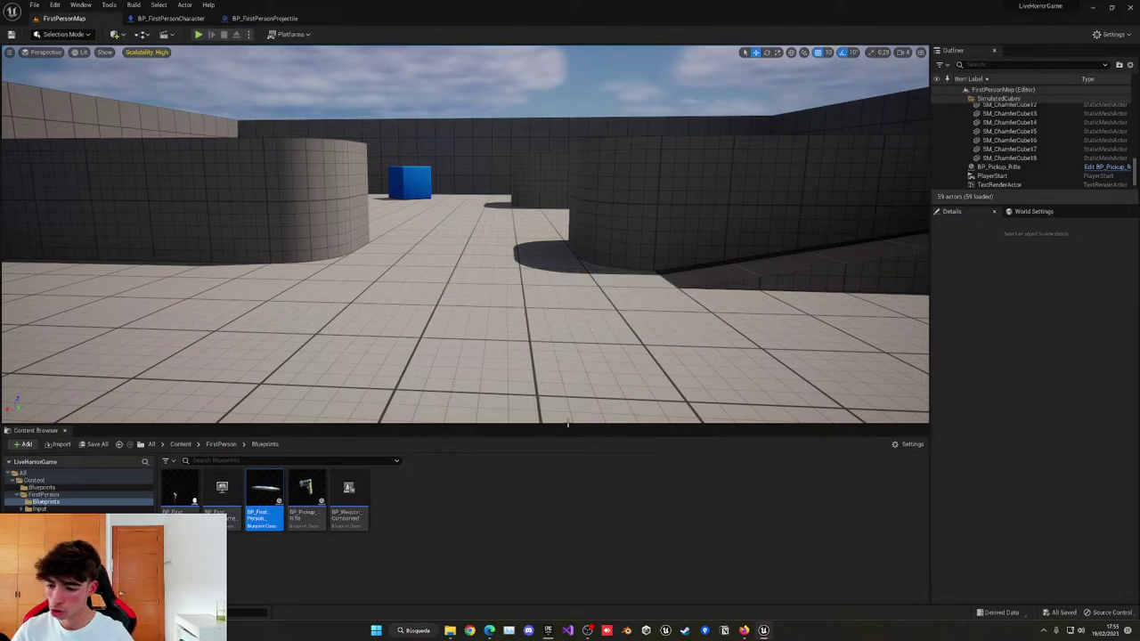
# Browse Content > InfinityBladeEffects > Effects and look through its first effect subfolders.
pyautogui.click(181, 444)
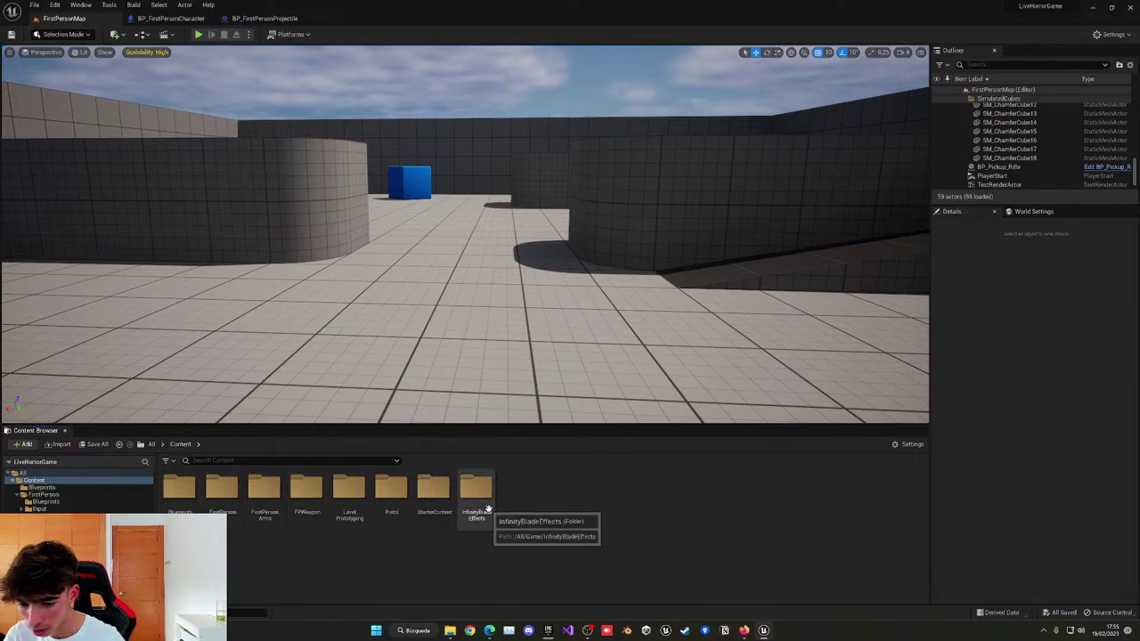
pyautogui.click(476, 503)
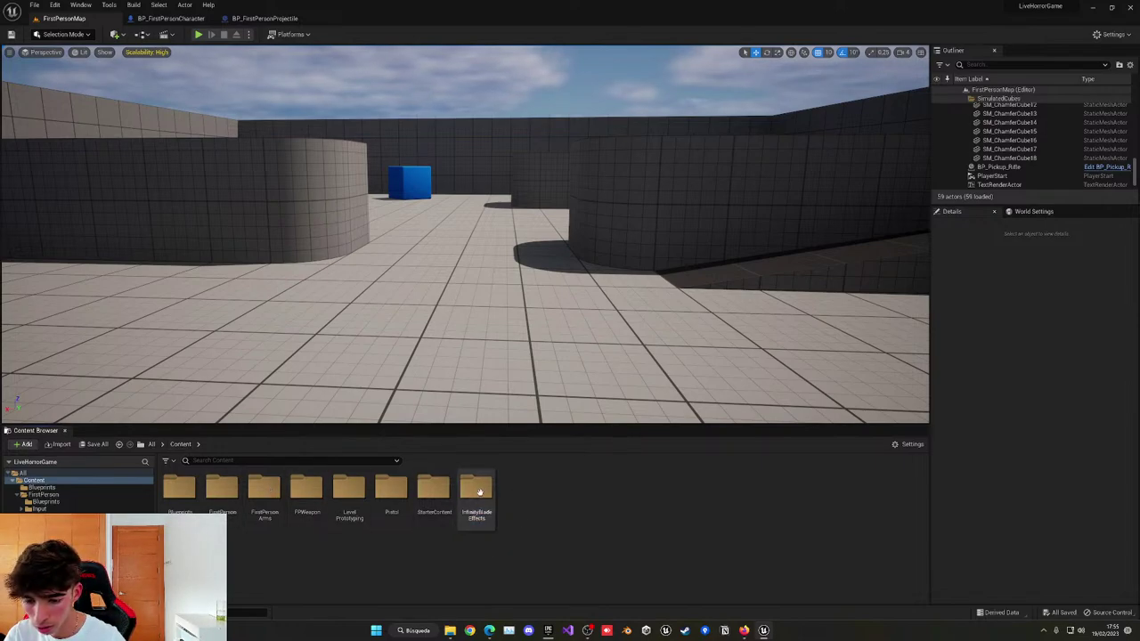
pyautogui.doubleClick(475, 506)
pyautogui.doubleClick(192, 501)
pyautogui.doubleClick(207, 509)
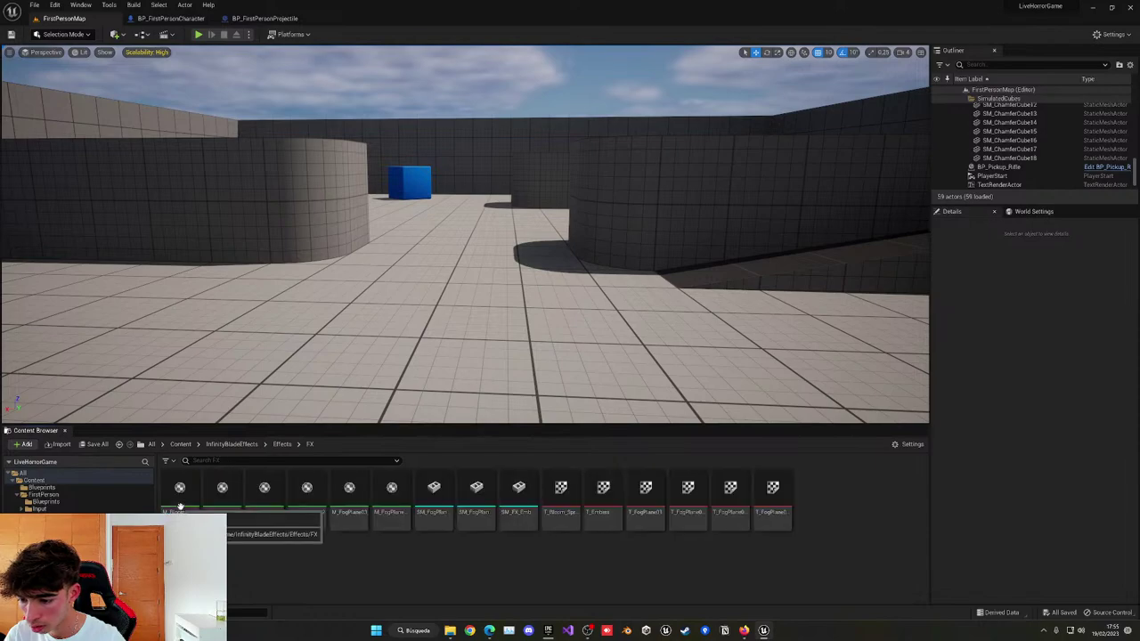
pyautogui.click(281, 446)
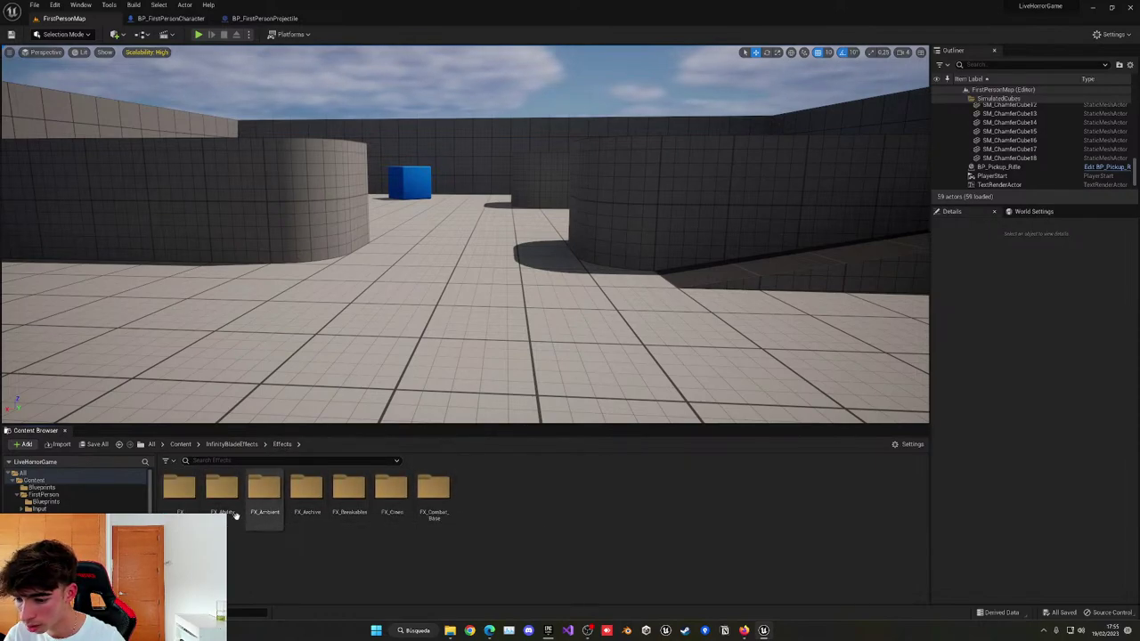
pyautogui.doubleClick(224, 512)
pyautogui.click(283, 444)
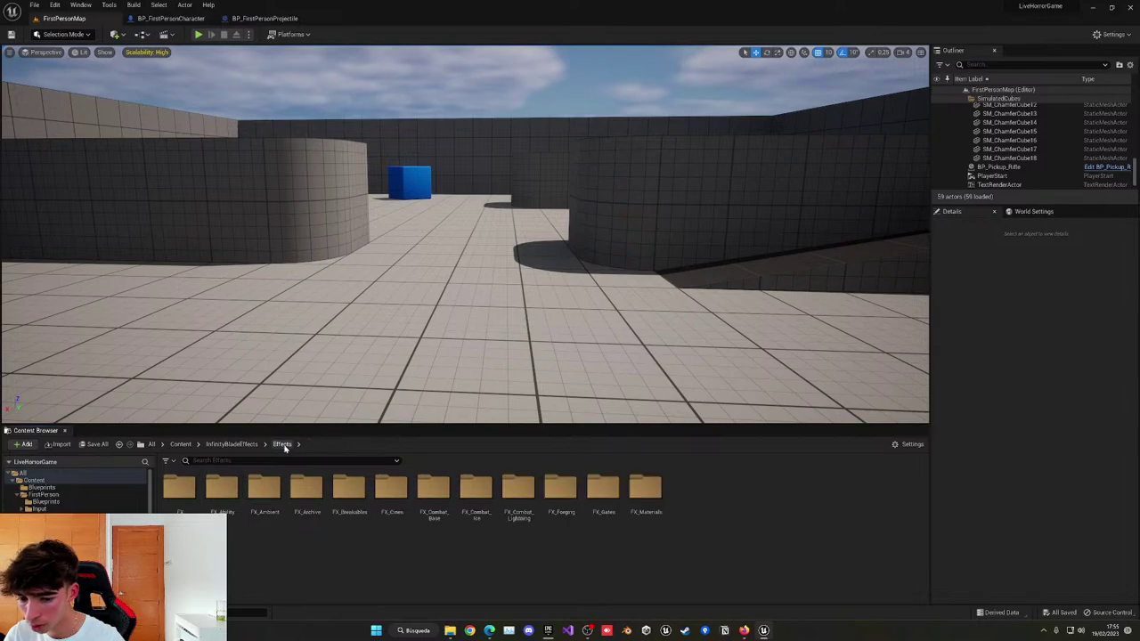
# Search the Effects folder for "smoke" and select the P_SmokePuff particle system.
pyautogui.click(244, 460)
pyautogui.write('smoke')
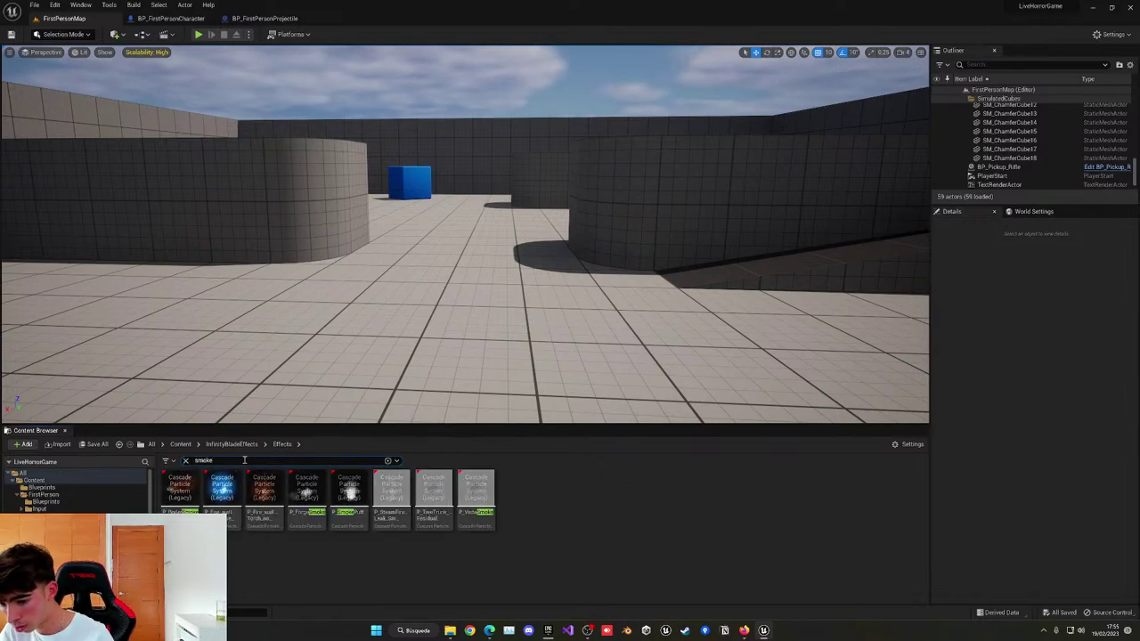
pyautogui.click(346, 507)
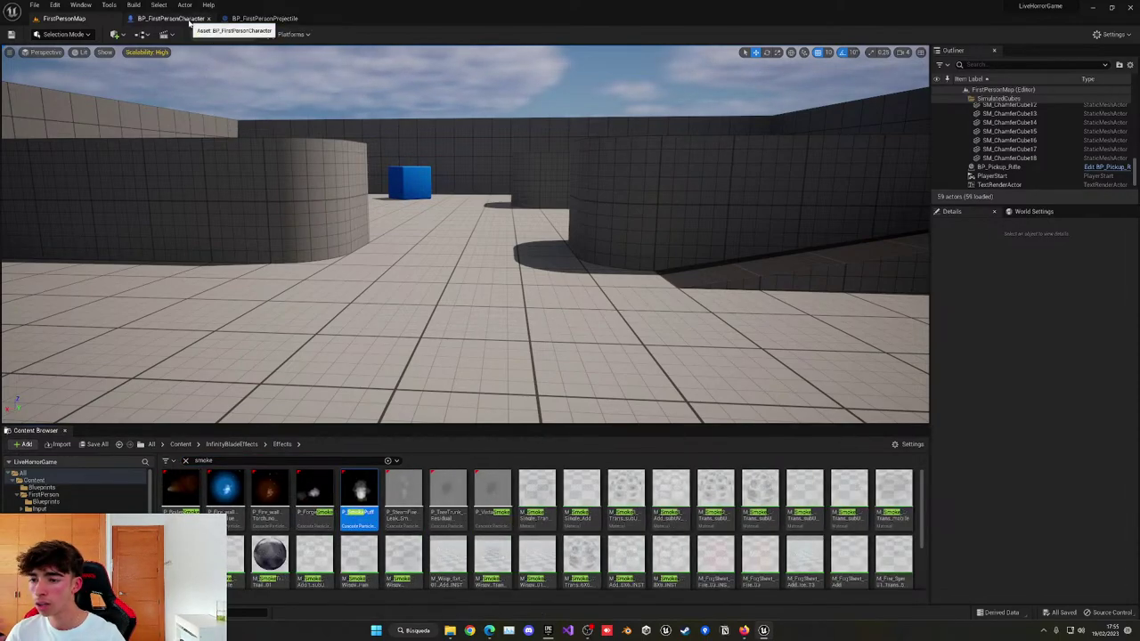
# Add an Arrow component under the Gun in BP_FirstPersonCharacter and name it EmitterPos.
pyautogui.click(169, 18)
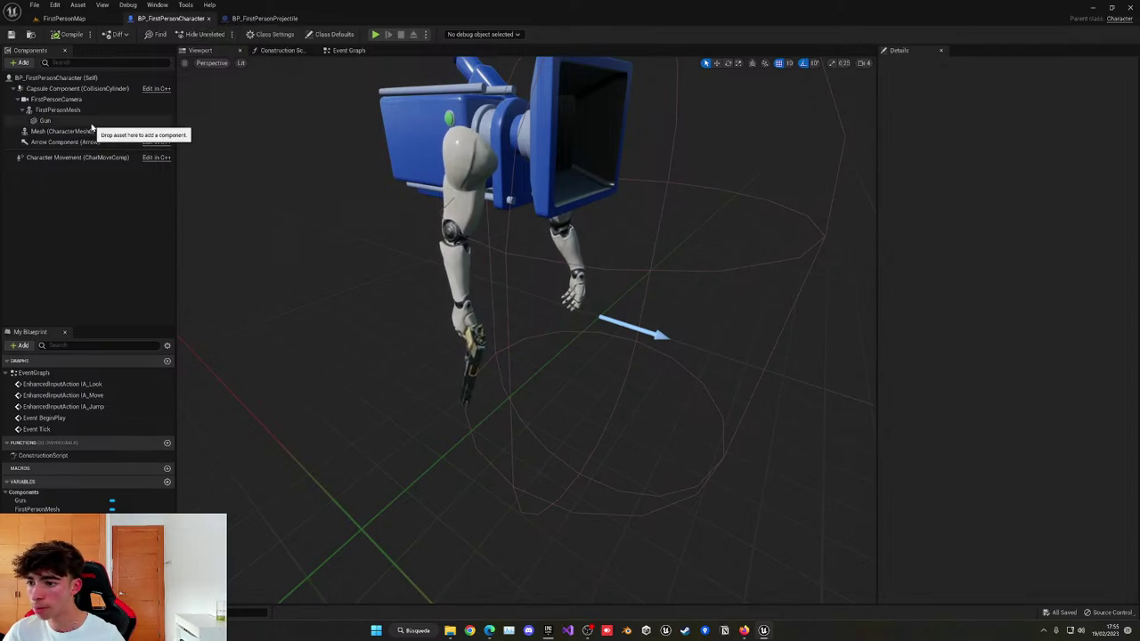
pyautogui.click(54, 121)
pyautogui.press('w')
pyautogui.moveTo(369, 188); pyautogui.dragTo(291, 155, button='right')
pyautogui.click(19, 62)
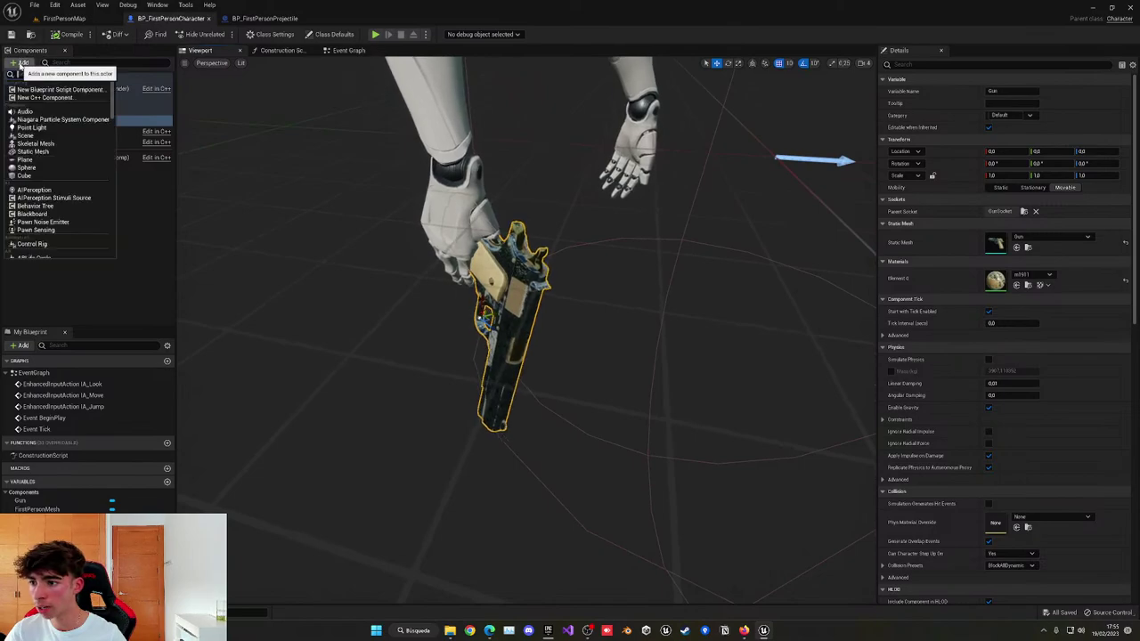
pyautogui.write('arr')
pyautogui.click(41, 106)
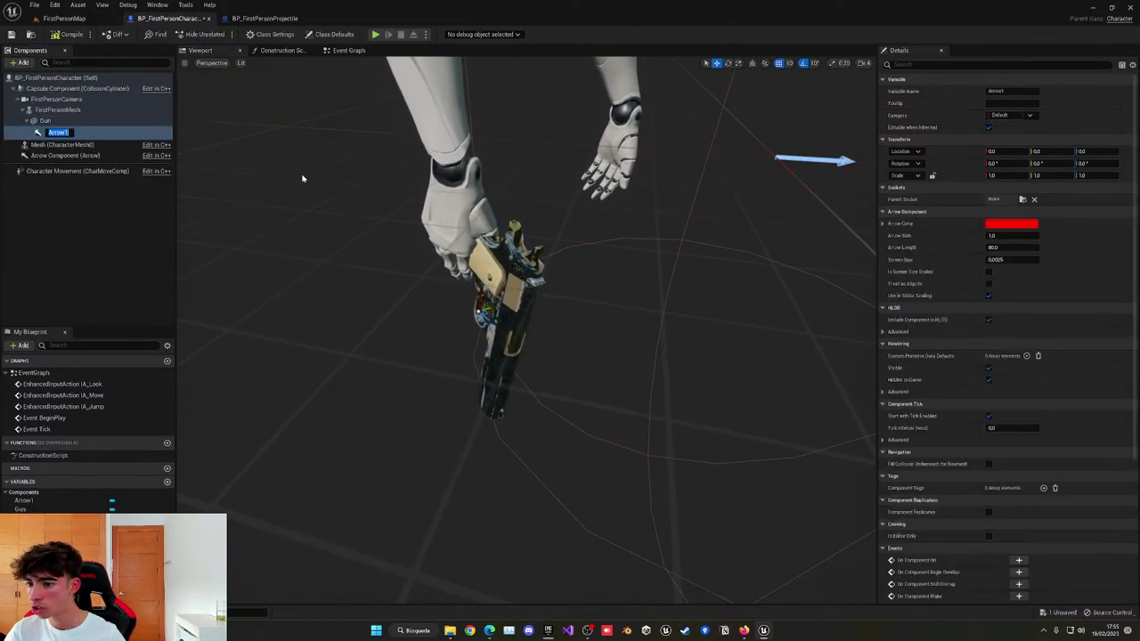
pyautogui.write('S')
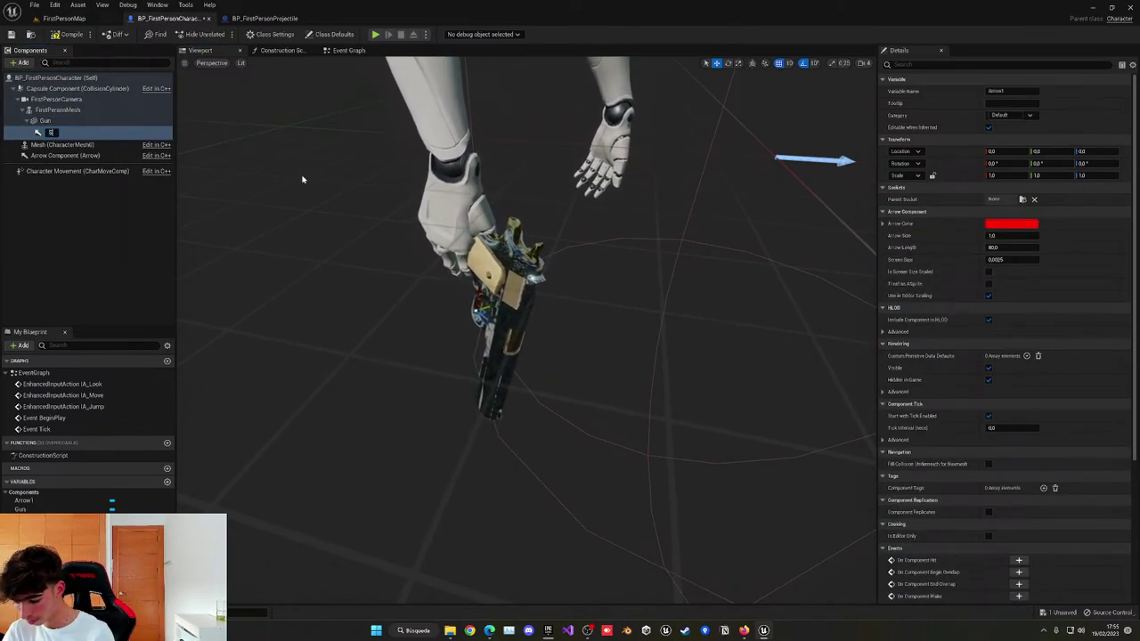
pyautogui.press('BackSpace')
pyautogui.write('EmitterPos')
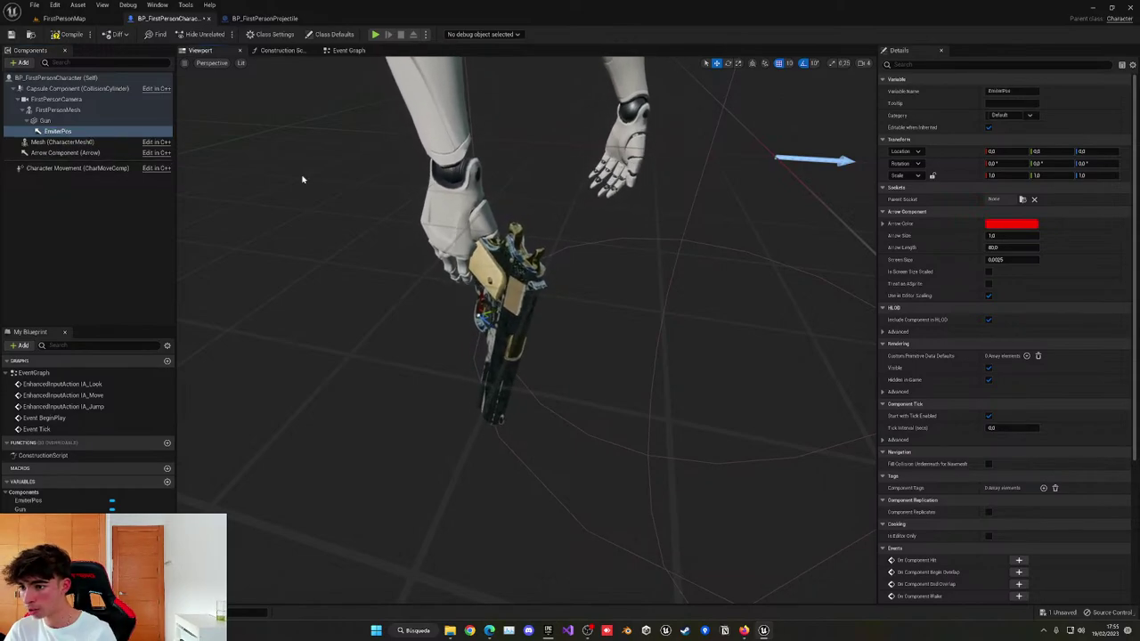
# Move the EmitterPos arrow to the pistol's muzzle and rotate it to -180°, 0°, 180° so it points out of the barrel.
pyautogui.click(188, 76)
pyautogui.click(184, 65)
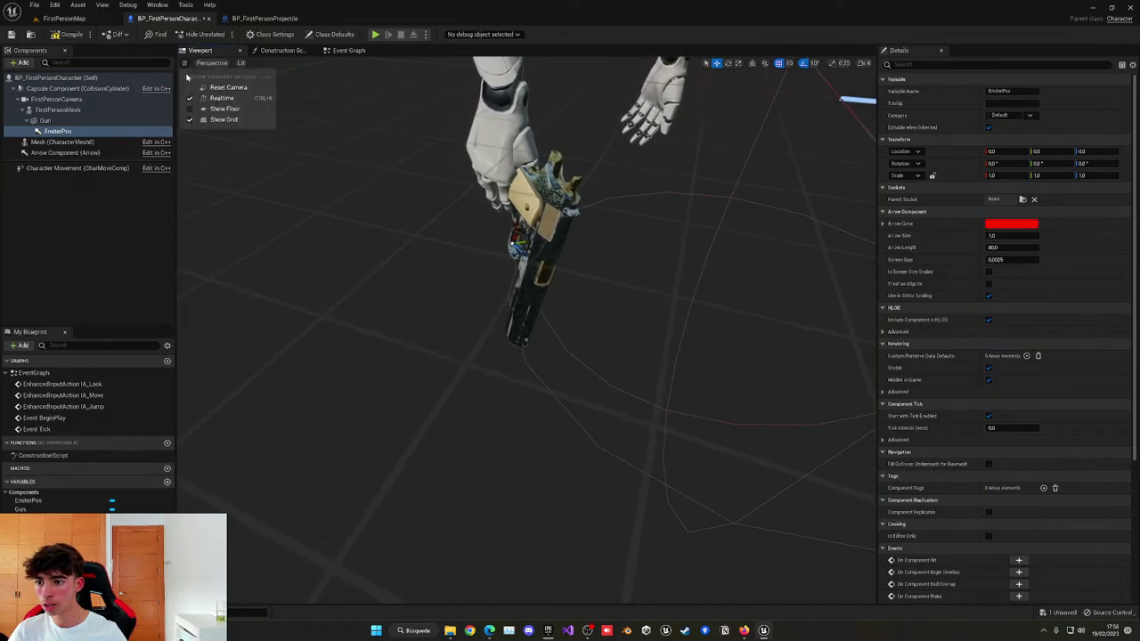
pyautogui.moveTo(374, 196); pyautogui.dragTo(504, 204, button='right')
pyautogui.moveTo(514, 234); pyautogui.dragTo(570, 234)
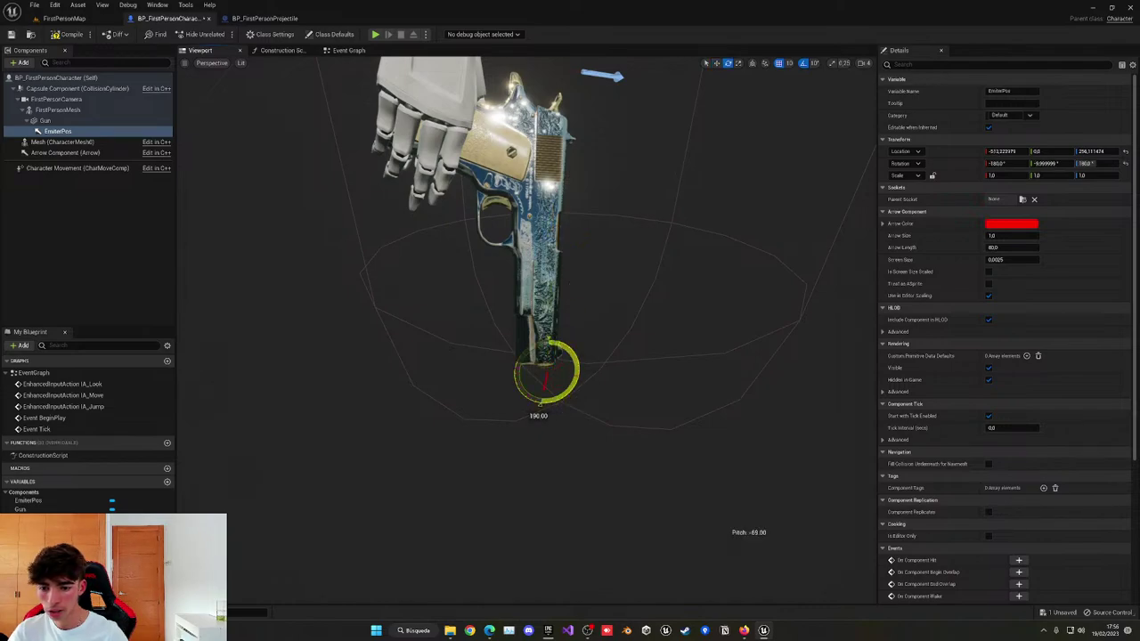
pyautogui.moveTo(547, 345); pyautogui.dragTo(558, 353, button='right')
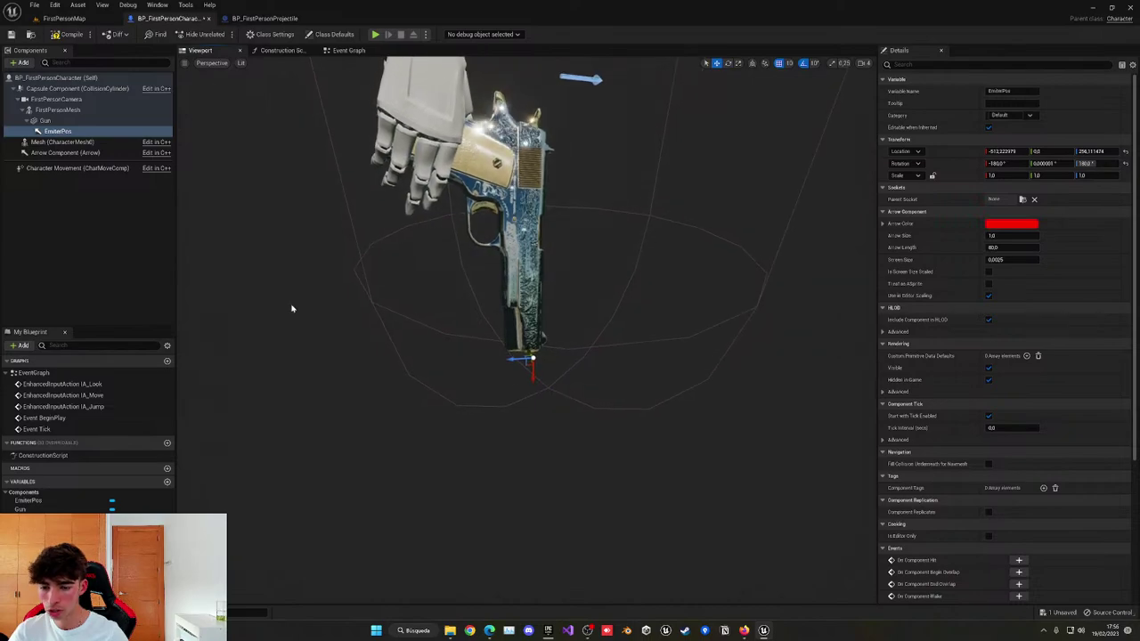
# Examine the event graphs of BP_FirstPersonCharacter and BP_FirstPersonProjectile for the firing logic.
pyautogui.click(347, 51)
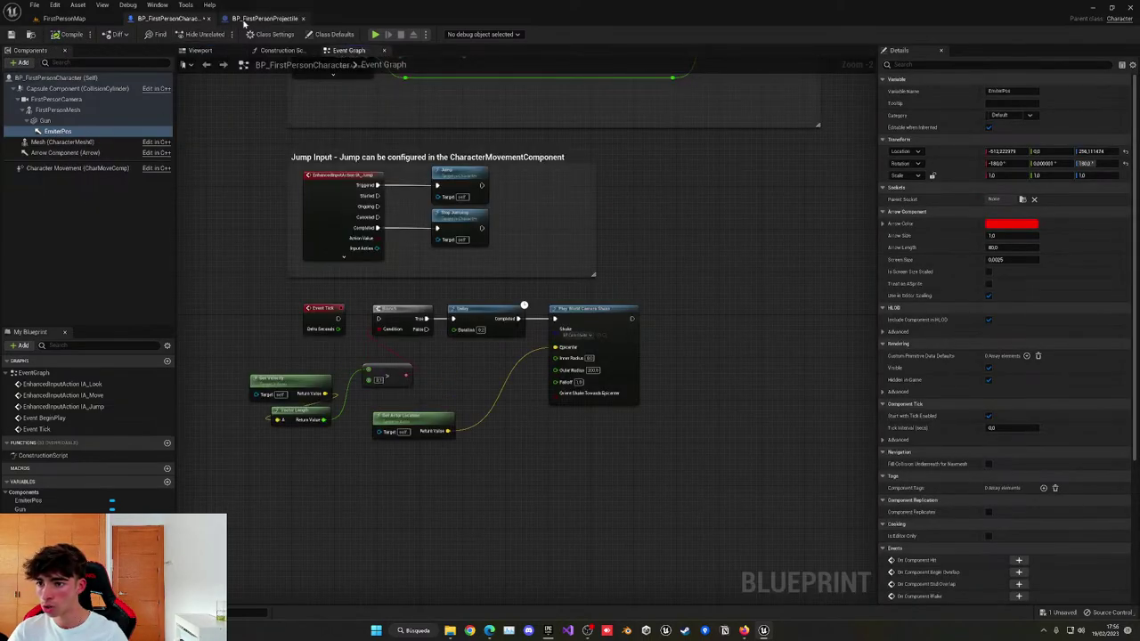
pyautogui.click(263, 18)
pyautogui.click(364, 52)
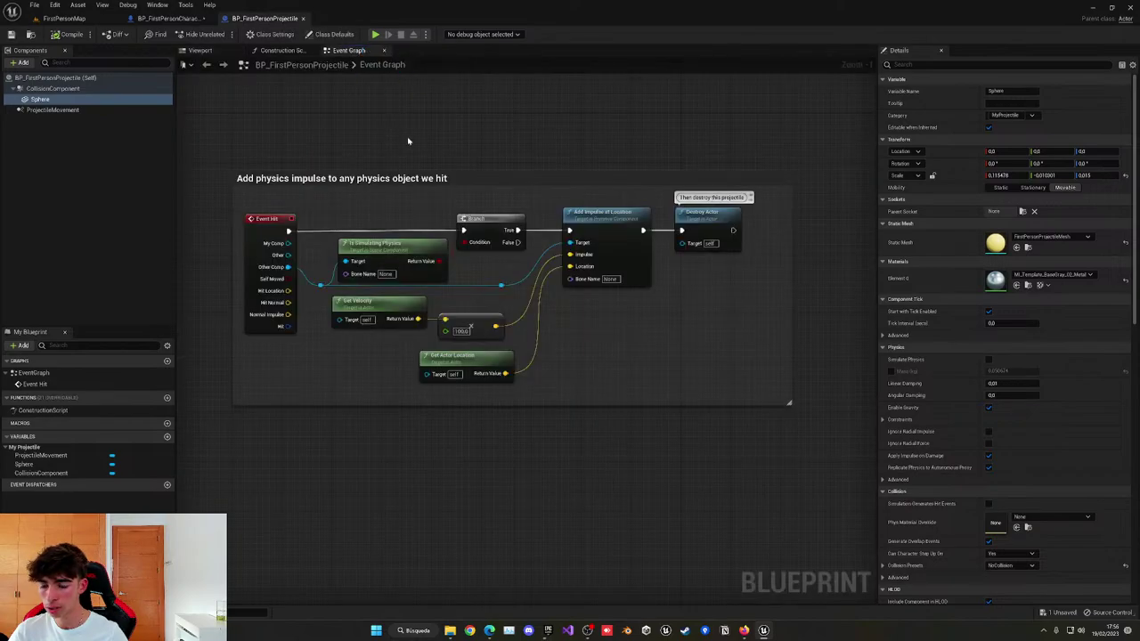
pyautogui.scroll(-2, 408, 140)
pyautogui.moveTo(362, 225); pyautogui.dragTo(412, 257, button='right')
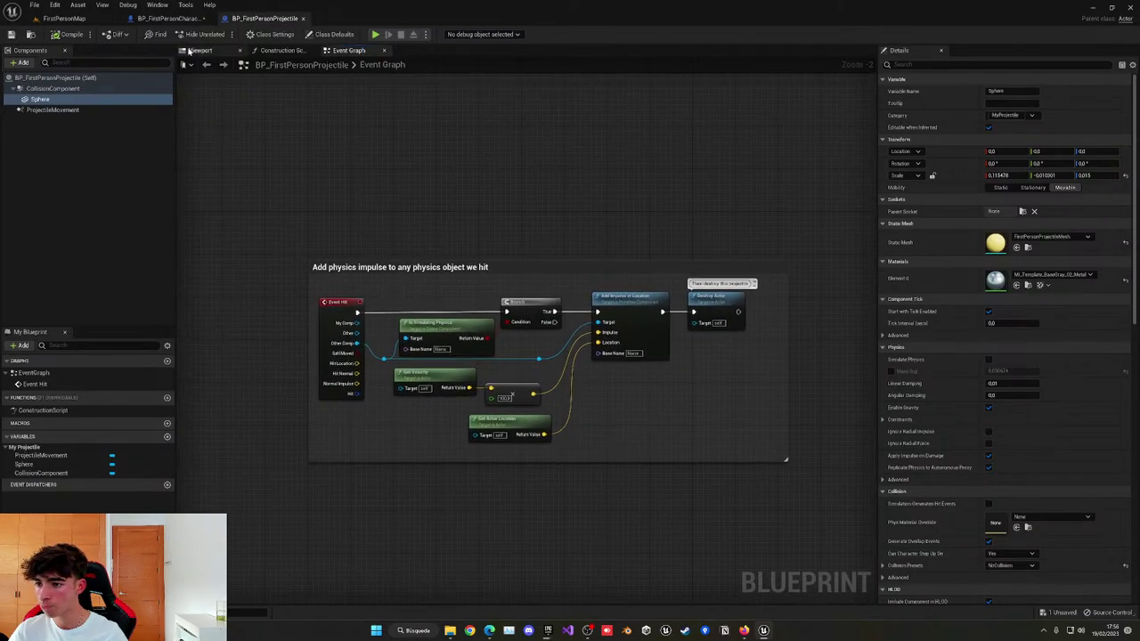
# Clear the smoke search, browse to Content > FirstPerson > Blueprints, and open BP_Weapon_Component.
pyautogui.click(64, 18)
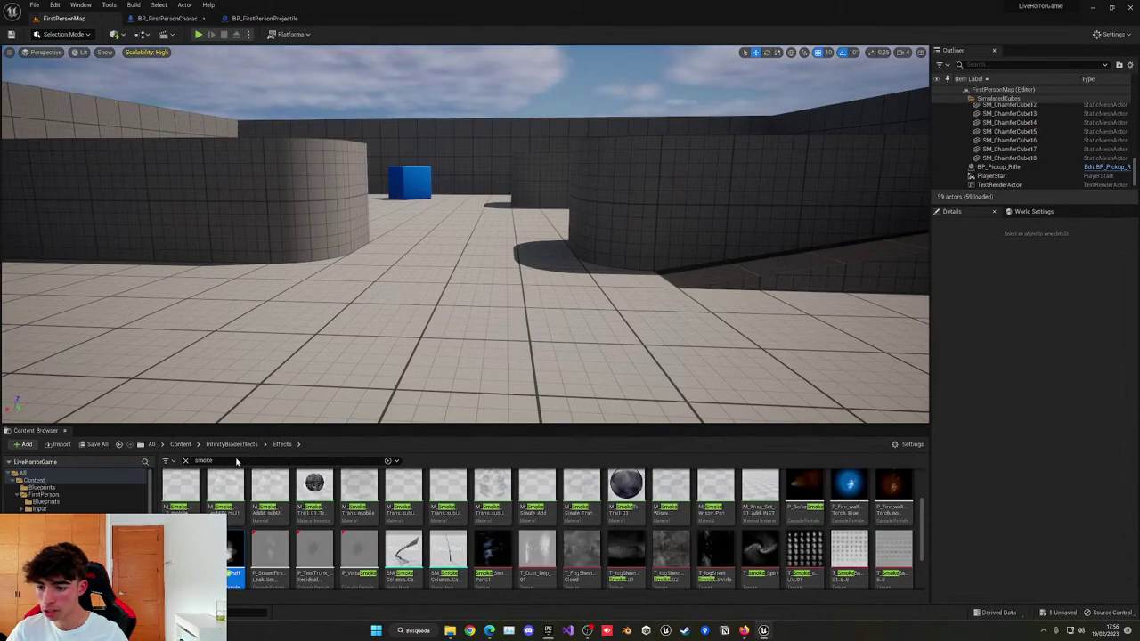
pyautogui.click(182, 446)
pyautogui.click(185, 460)
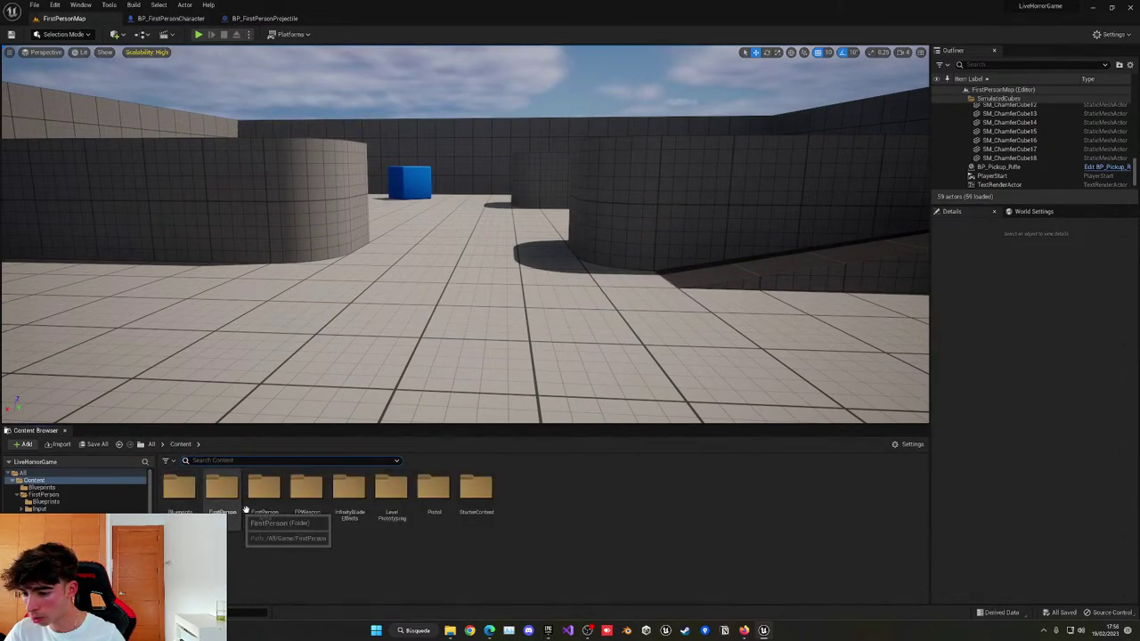
pyautogui.doubleClick(245, 509)
pyautogui.click(181, 443)
pyautogui.doubleClick(222, 488)
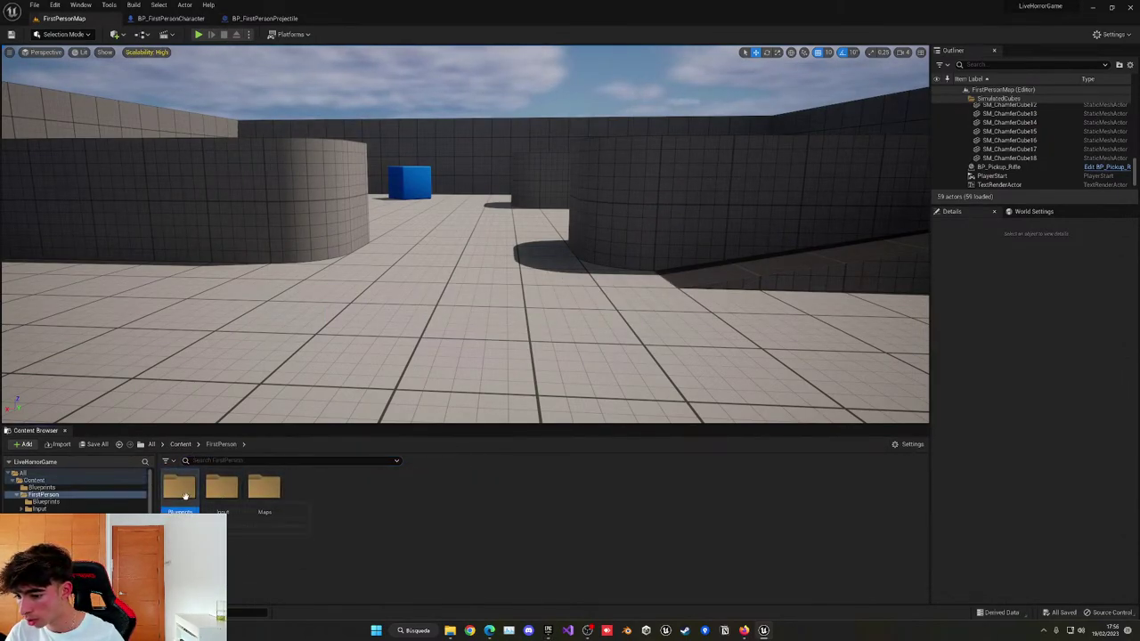
pyautogui.doubleClick(179, 488)
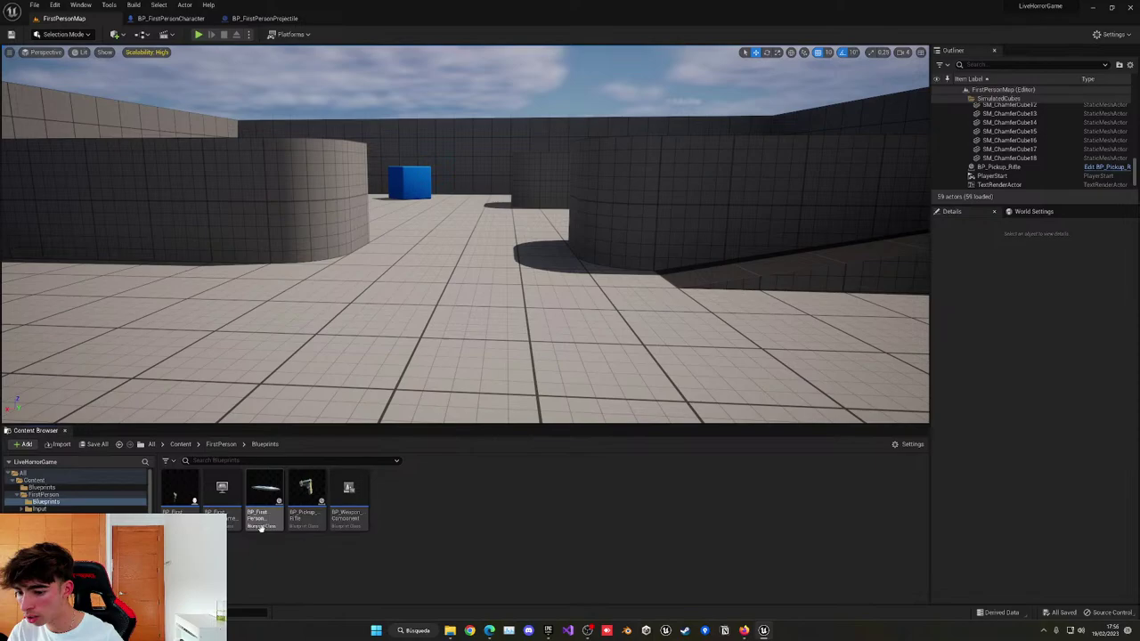
pyautogui.doubleClick(356, 489)
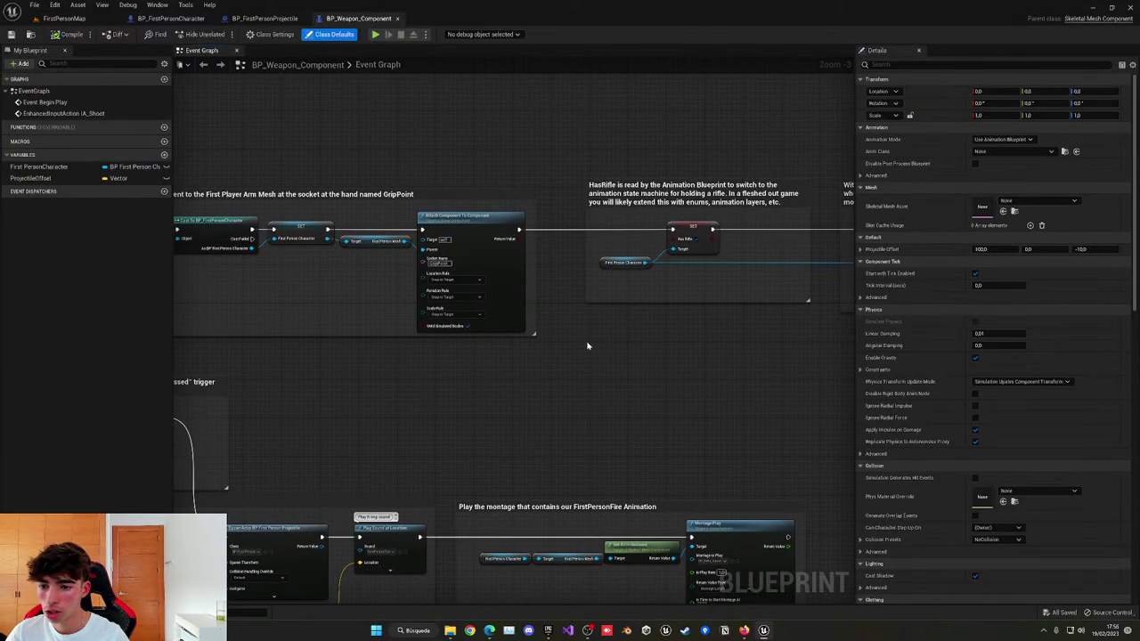
# Add a getter for the First Person Character variable beside the Montage Play node at the end of the shooting logic.
pyautogui.moveTo(587, 346); pyautogui.dragTo(702, 371, button='right')
pyautogui.moveTo(601, 408); pyautogui.dragTo(410, 269, button='right')
pyautogui.moveTo(685, 357); pyautogui.dragTo(422, 351, button='right')
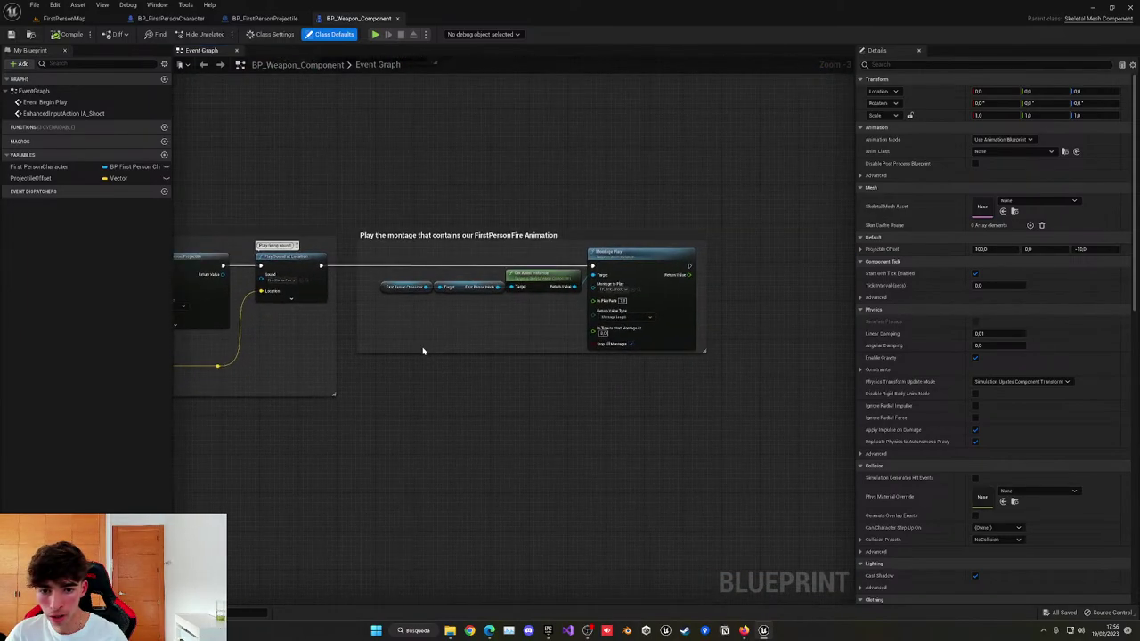
pyautogui.moveTo(753, 342); pyautogui.dragTo(502, 343, button='right')
pyautogui.scroll(3, 473, 280)
pyautogui.scroll(-9, 441, 277)
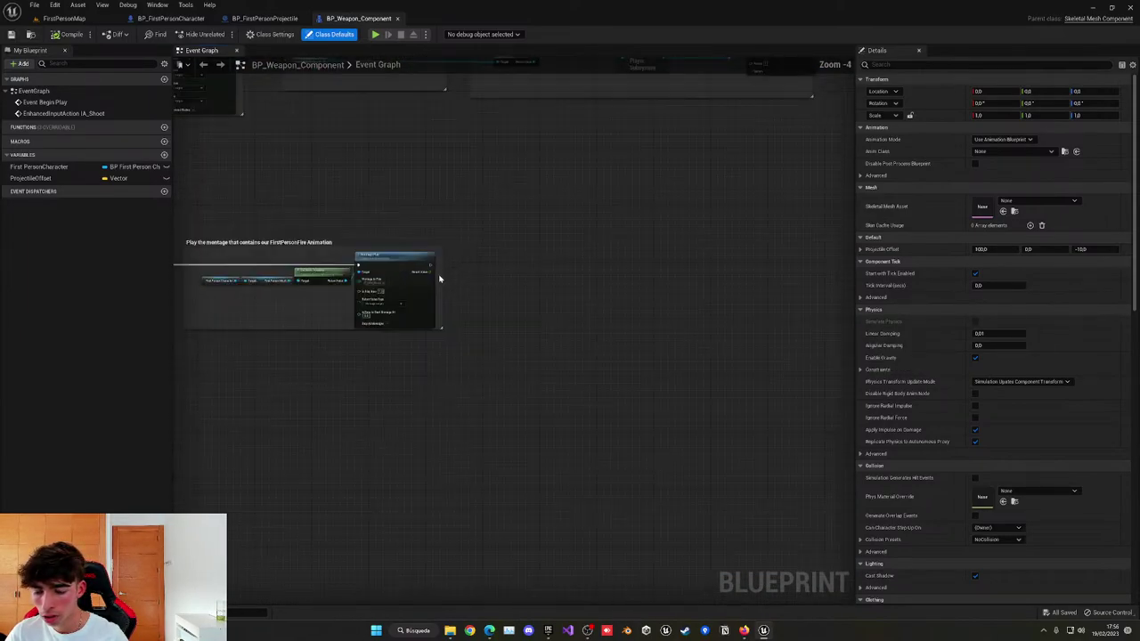
pyautogui.moveTo(443, 277); pyautogui.dragTo(517, 285, button='right')
pyautogui.moveTo(124, 168); pyautogui.dragTo(510, 261)
pyautogui.click(541, 272)
pyautogui.scroll(6, 541, 279)
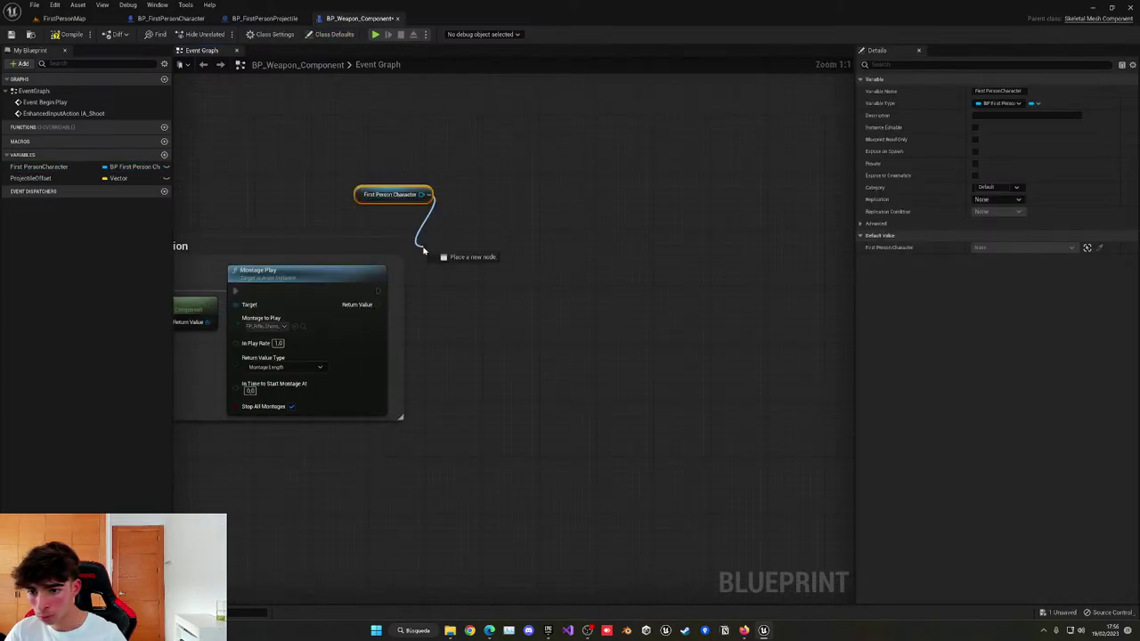
# Get the Emitter Pos component from the First Person Character reference.
pyautogui.moveTo(423, 251); pyautogui.dragTo(424, 252)
pyautogui.write('get pos')
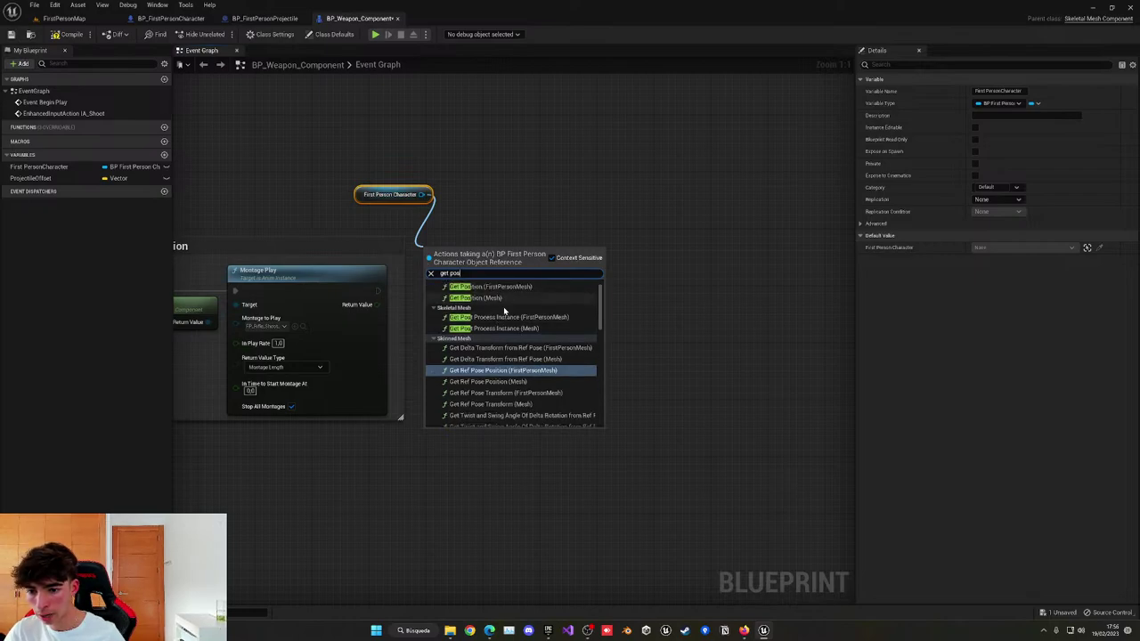
pyautogui.scroll(-5, 504, 311)
pyautogui.click(485, 411)
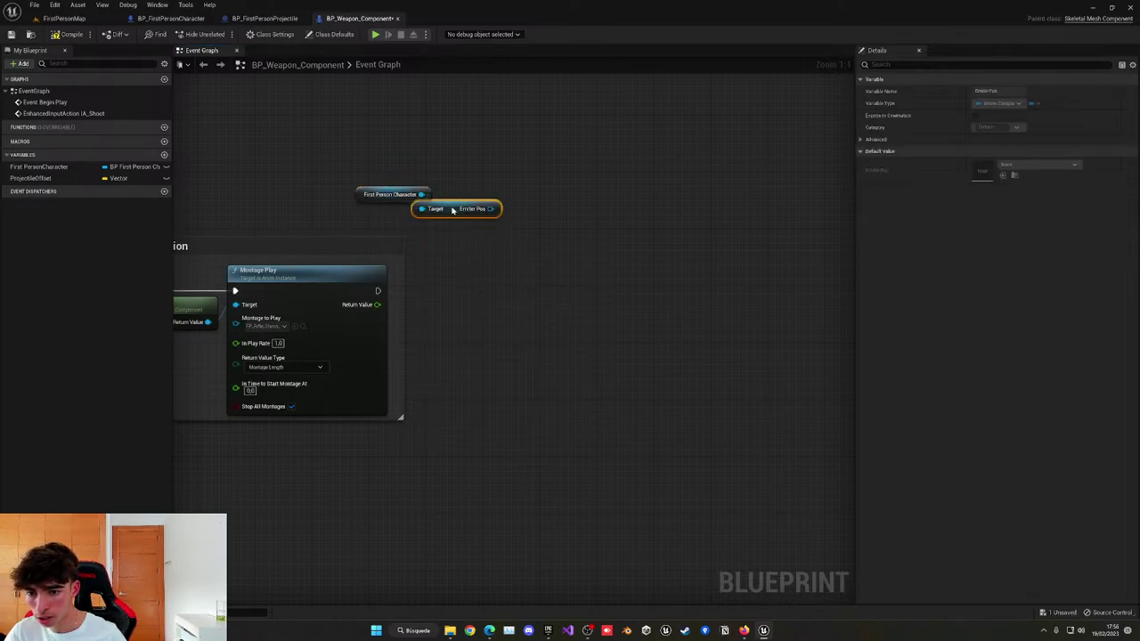
# Add a Spawn Emitter Attached node that attaches to the Emitter Pos component.
pyautogui.moveTo(464, 252); pyautogui.dragTo(464, 253)
pyautogui.write('spawn ')
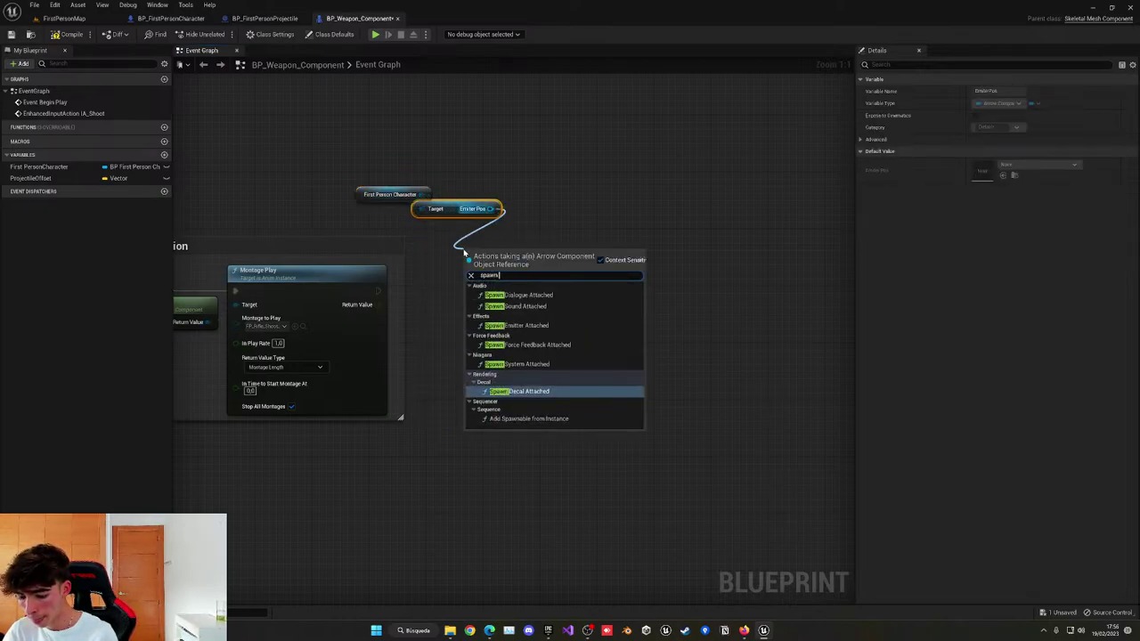
pyautogui.write('emi')
pyautogui.press('Return')
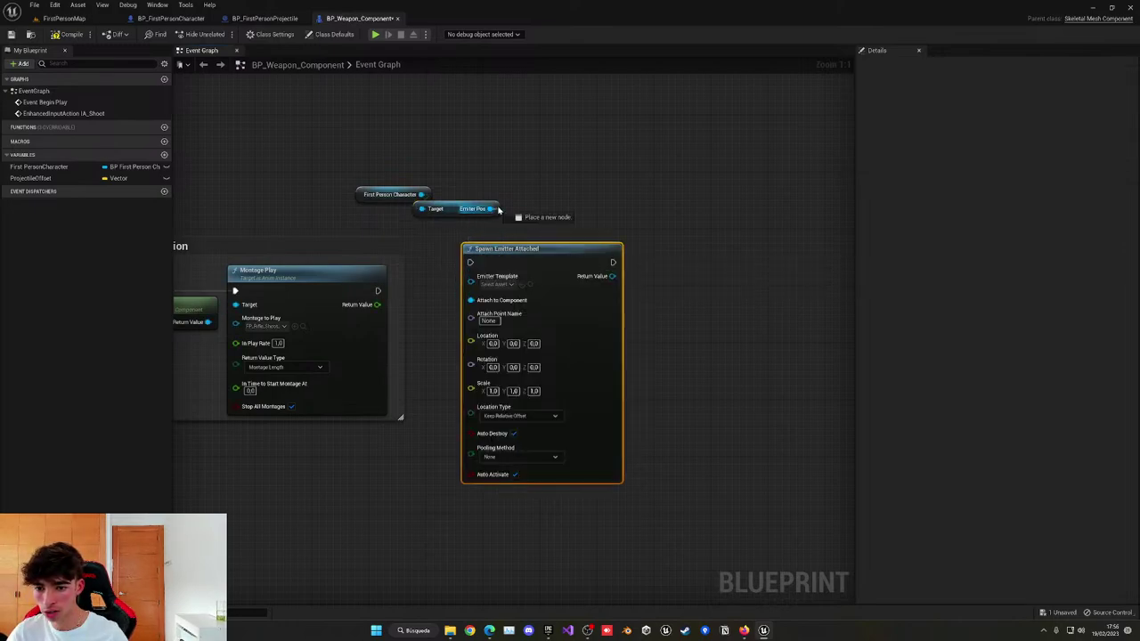
pyautogui.moveTo(500, 210); pyautogui.dragTo(537, 192)
pyautogui.click(665, 155)
# Replace the Spawn Emitter Attached node with a Spawn Emitter at Location node.
pyautogui.rightClick(632, 212)
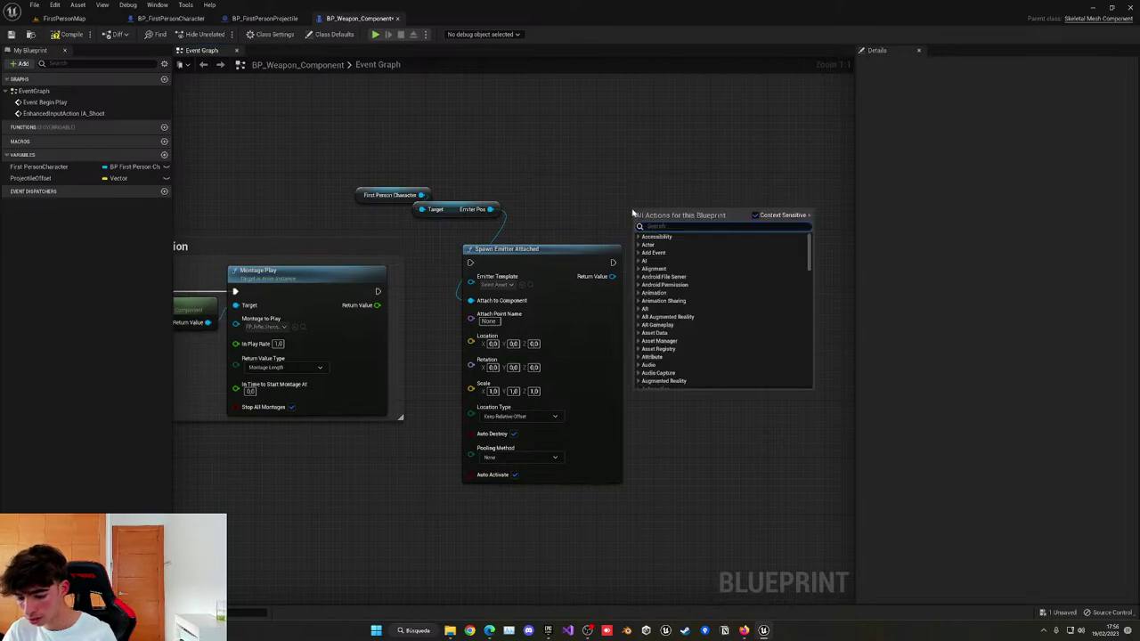
pyautogui.write('spawn emit')
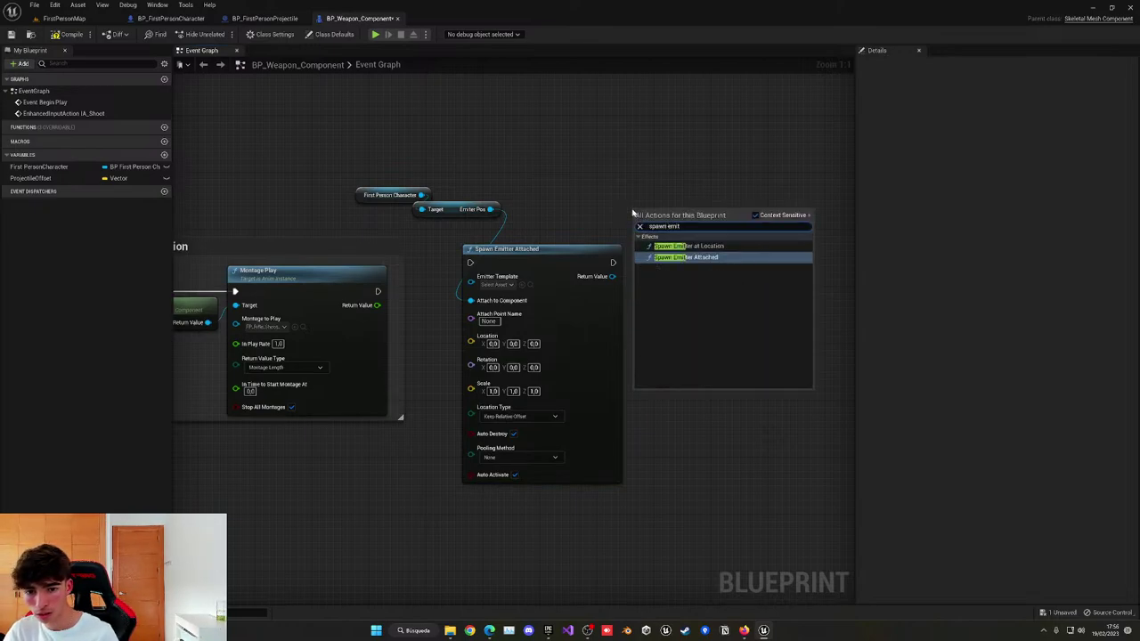
pyautogui.press('Up')
pyautogui.press('Return')
pyautogui.click(595, 248)
pyautogui.press('Delete')
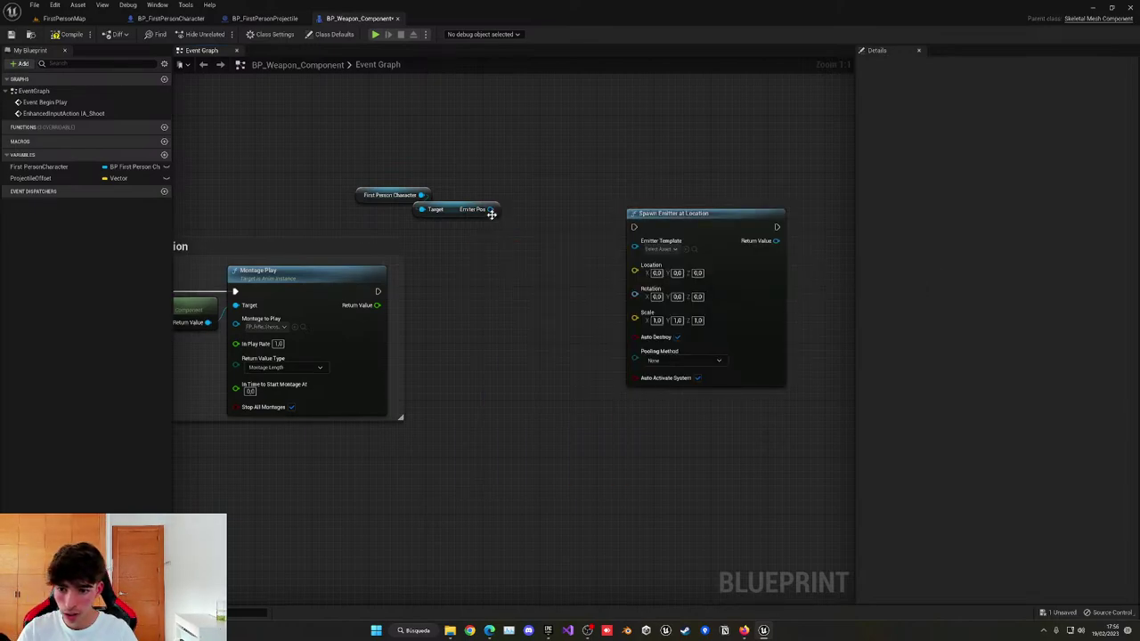
# Feed Emitter Pos's world location into Spawn Emitter at Location and run that node after Montage Play.
pyautogui.moveTo(490, 209); pyautogui.dragTo(428, 245)
pyautogui.write('get loca')
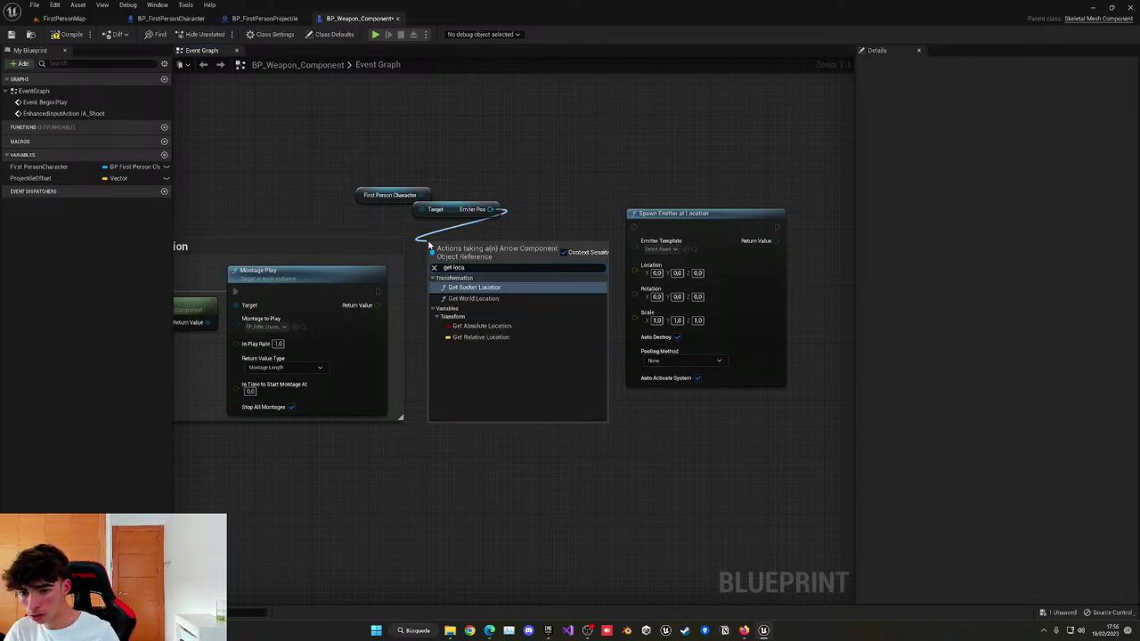
pyautogui.click(487, 303)
pyautogui.moveTo(635, 271); pyautogui.dragTo(634, 265)
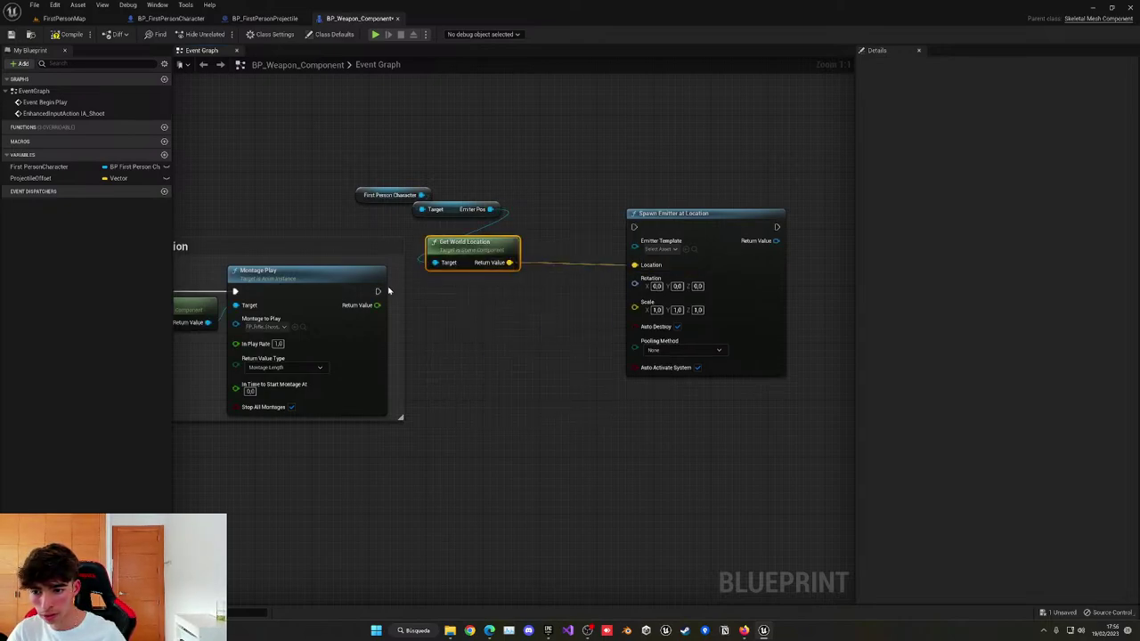
pyautogui.moveTo(658, 228); pyautogui.dragTo(601, 292)
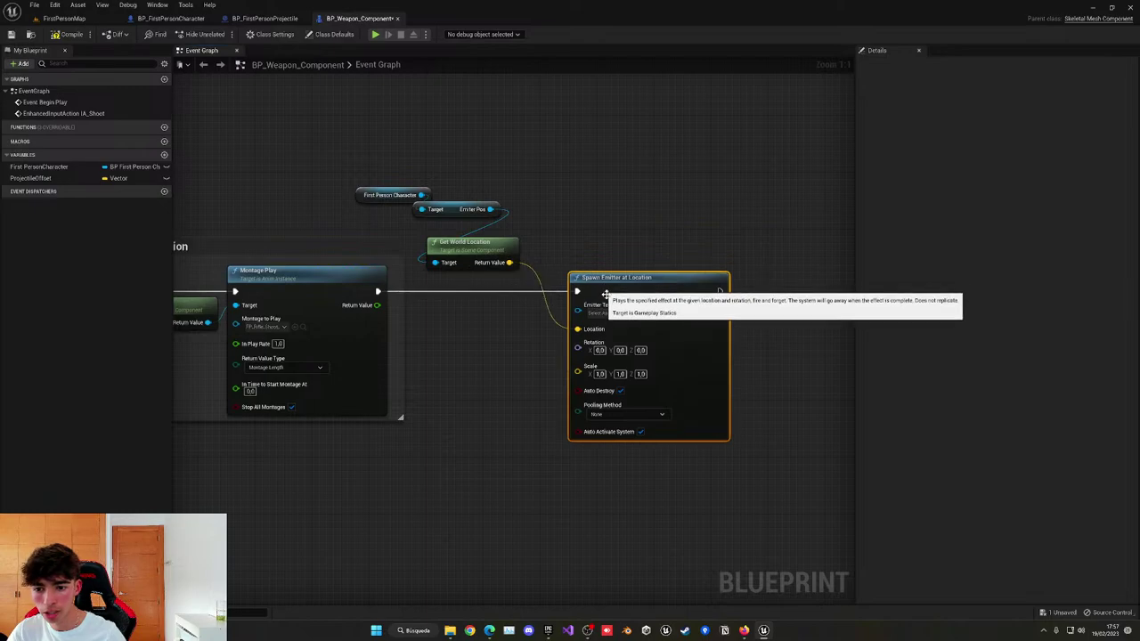
# Set the Spawn Emitter at Location node's emitter template to P_SmokePuff and its pooling method to Auto Release.
pyautogui.click(613, 313)
pyautogui.write('smo')
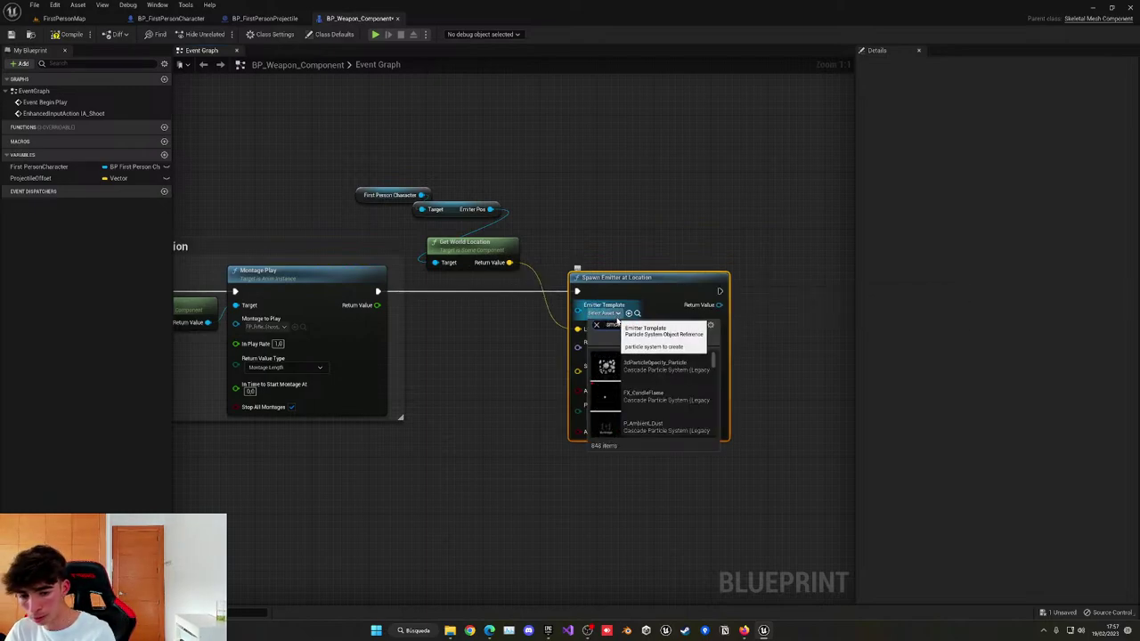
pyautogui.write('kepuff')
pyautogui.click(661, 363)
pyautogui.moveTo(758, 354); pyautogui.dragTo(684, 270, button='right')
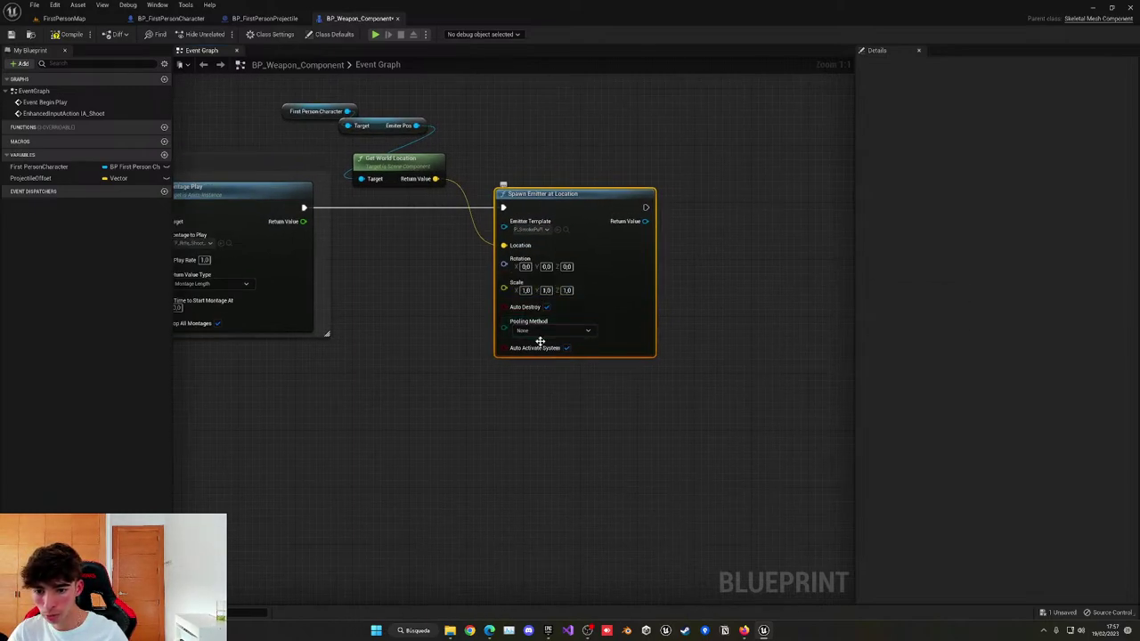
pyautogui.click(540, 332)
pyautogui.click(541, 348)
pyautogui.moveTo(536, 263); pyautogui.dragTo(631, 311, button='right')
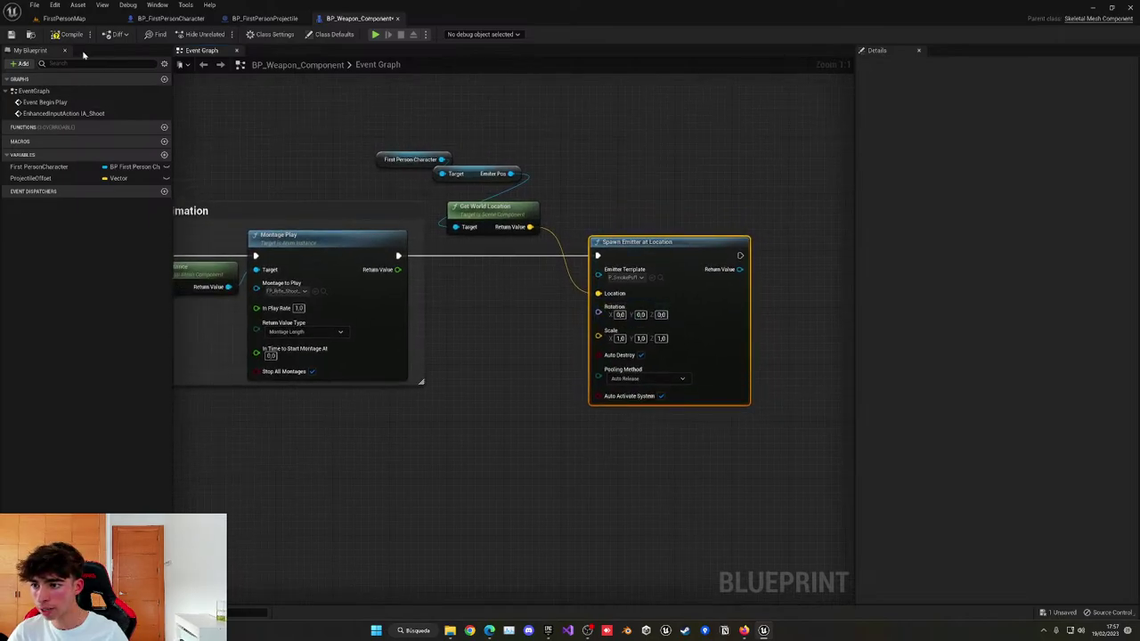
# Play-test FirstPersonMap by picking up the pistol and firing a shot, and end the session.
pyautogui.click(64, 18)
pyautogui.hotkey('alt', 'p')
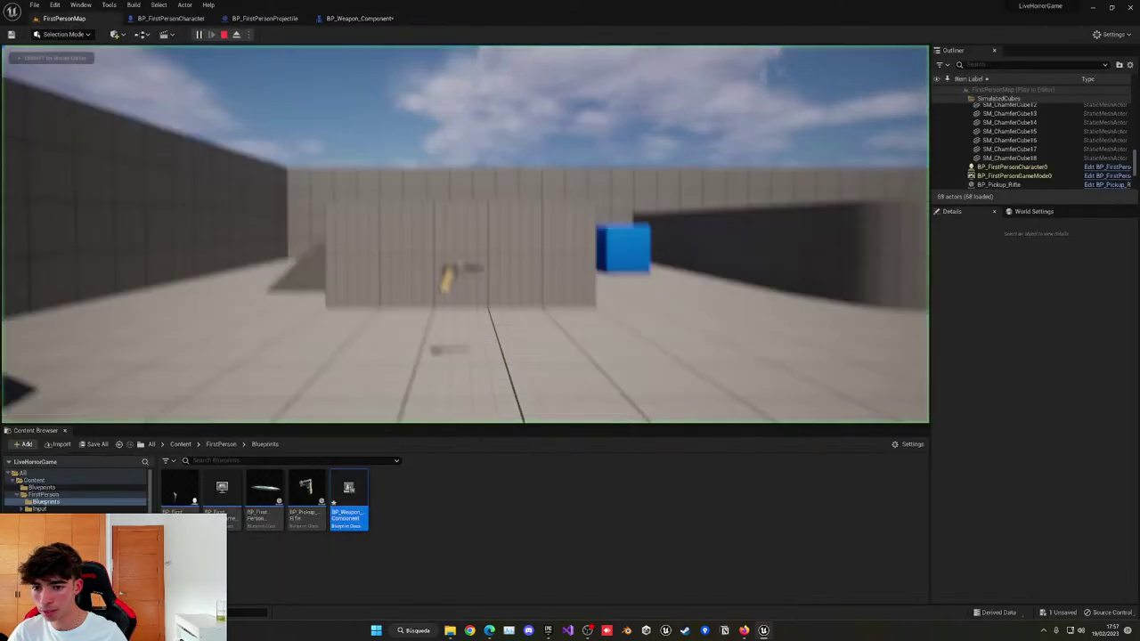
pyautogui.press('w')
pyautogui.click(464, 234)
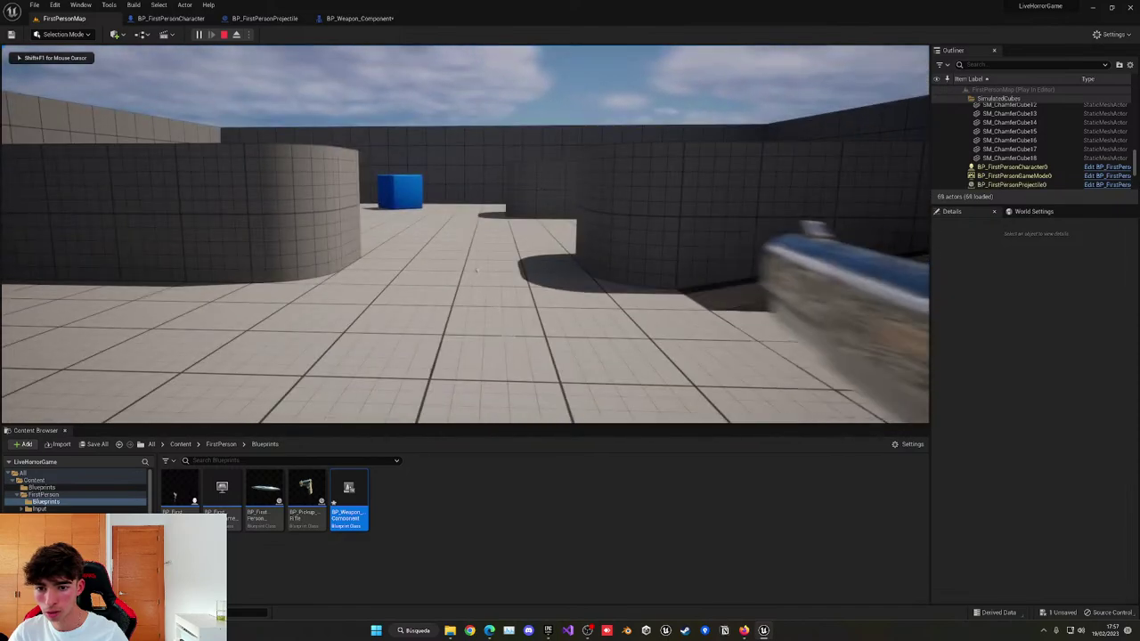
pyautogui.press('Escape')
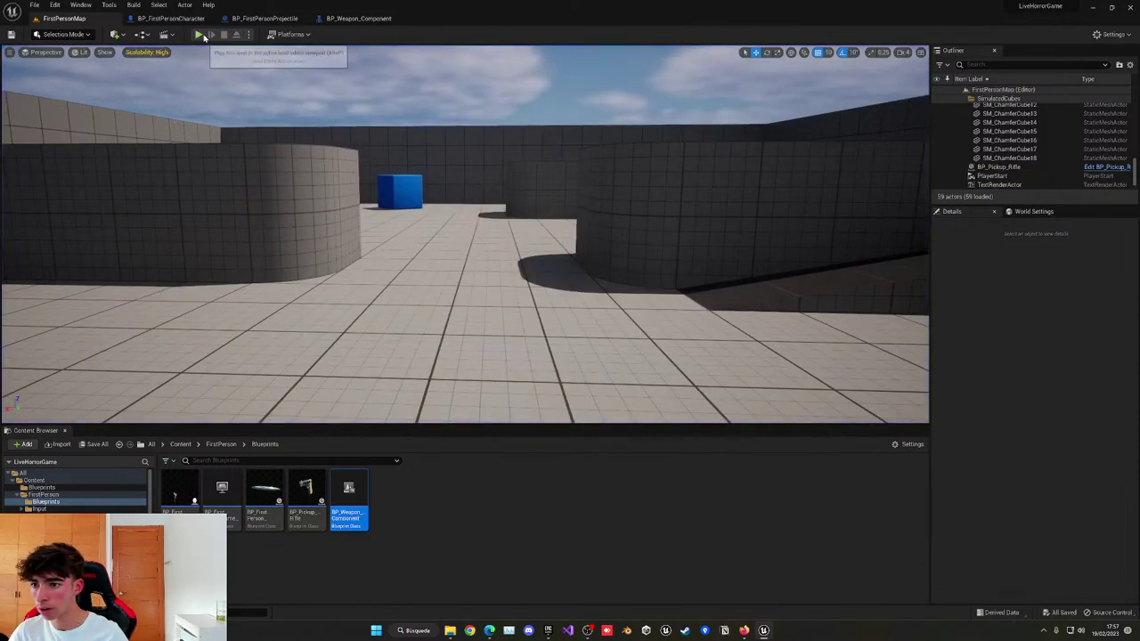
# Run the level again and fire the pistol several times to examine the smoke puff at its muzzle.
pyautogui.click(198, 34)
pyautogui.press('w')
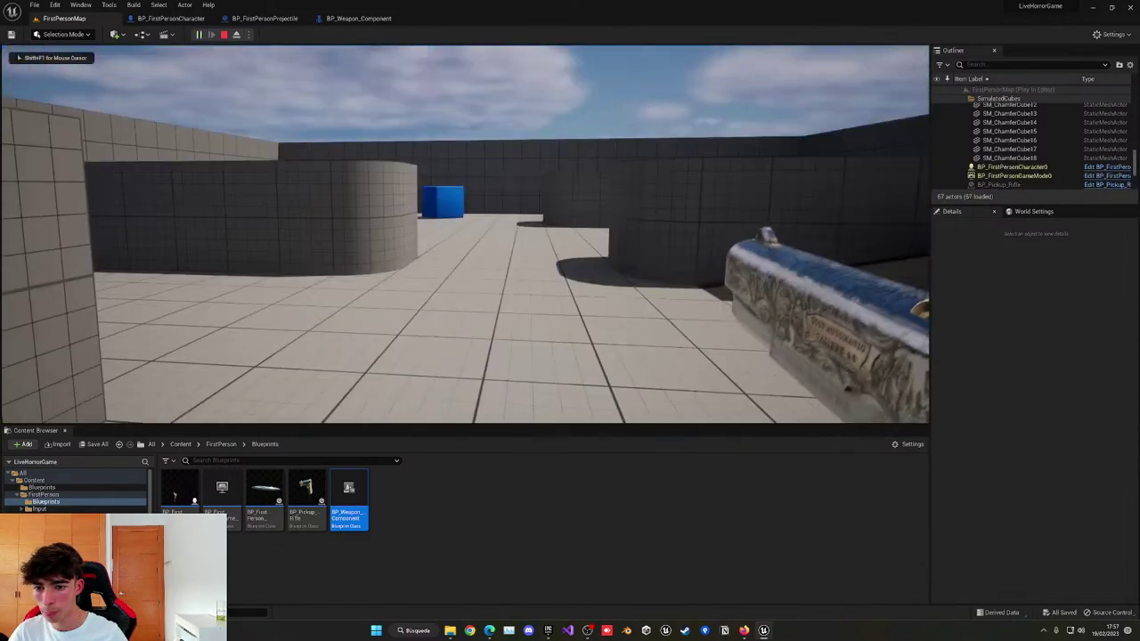
pyautogui.click(465, 234)
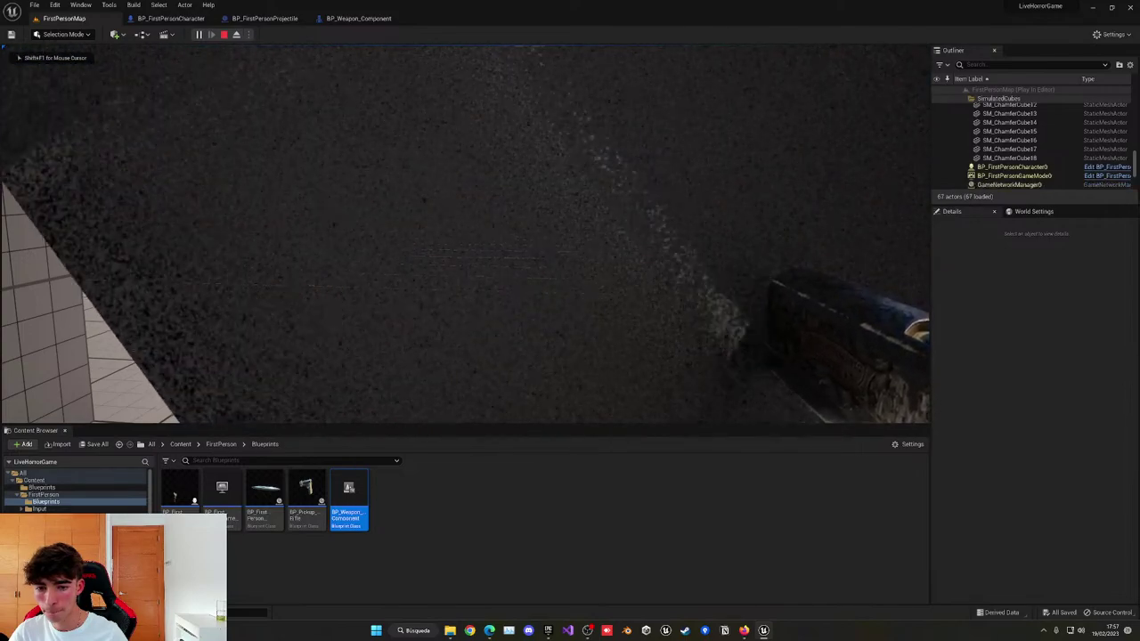
pyautogui.press('s')
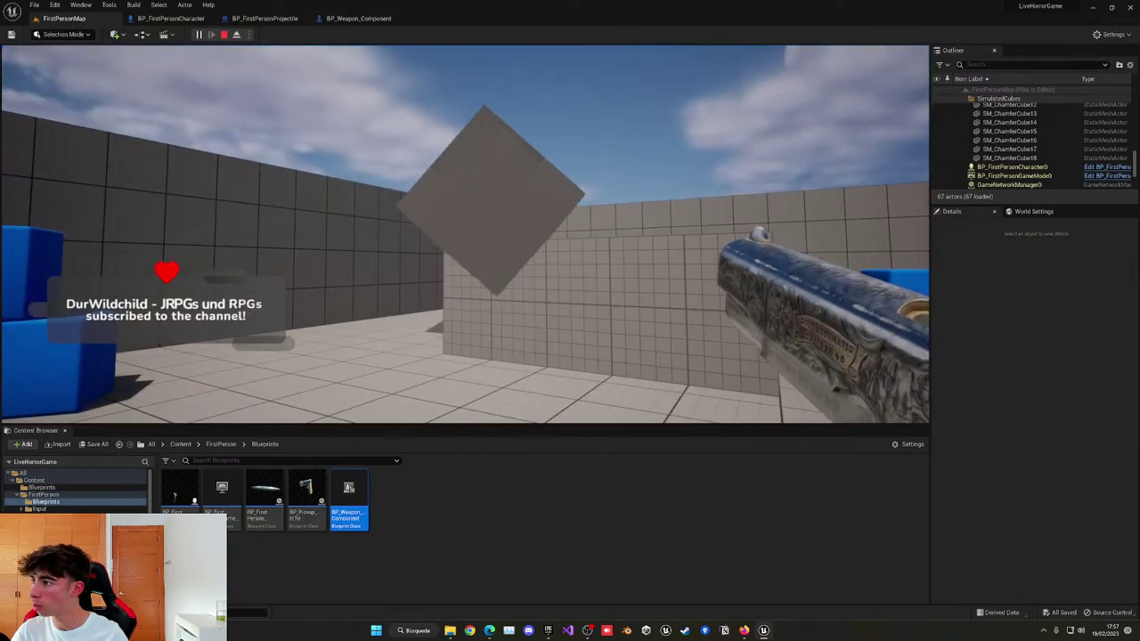
pyautogui.click(465, 235)
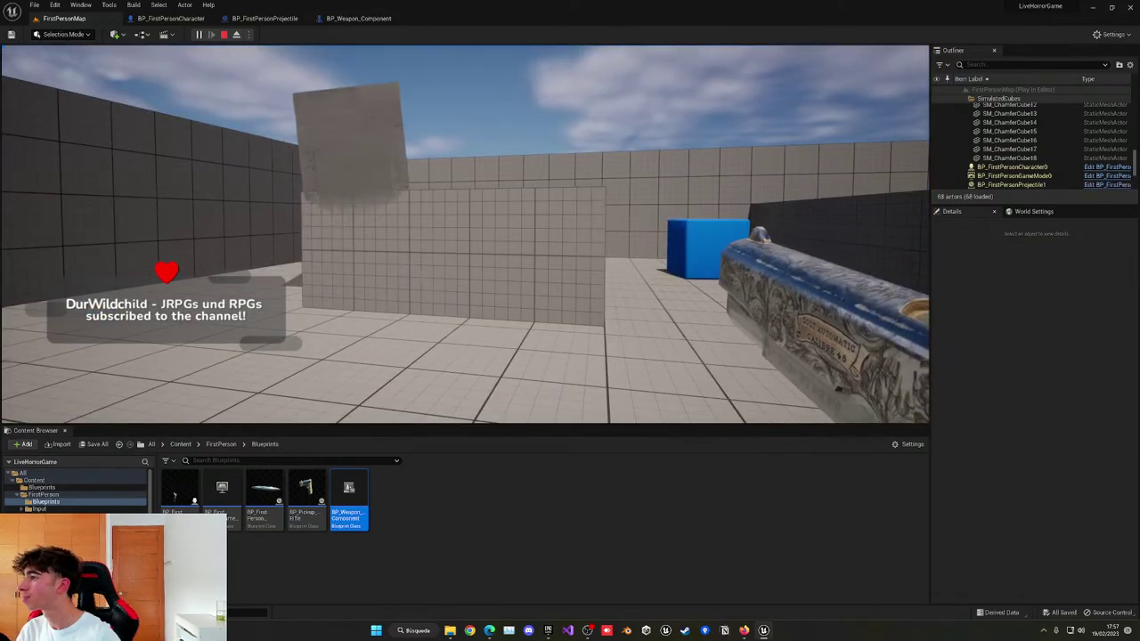
pyautogui.click(465, 234)
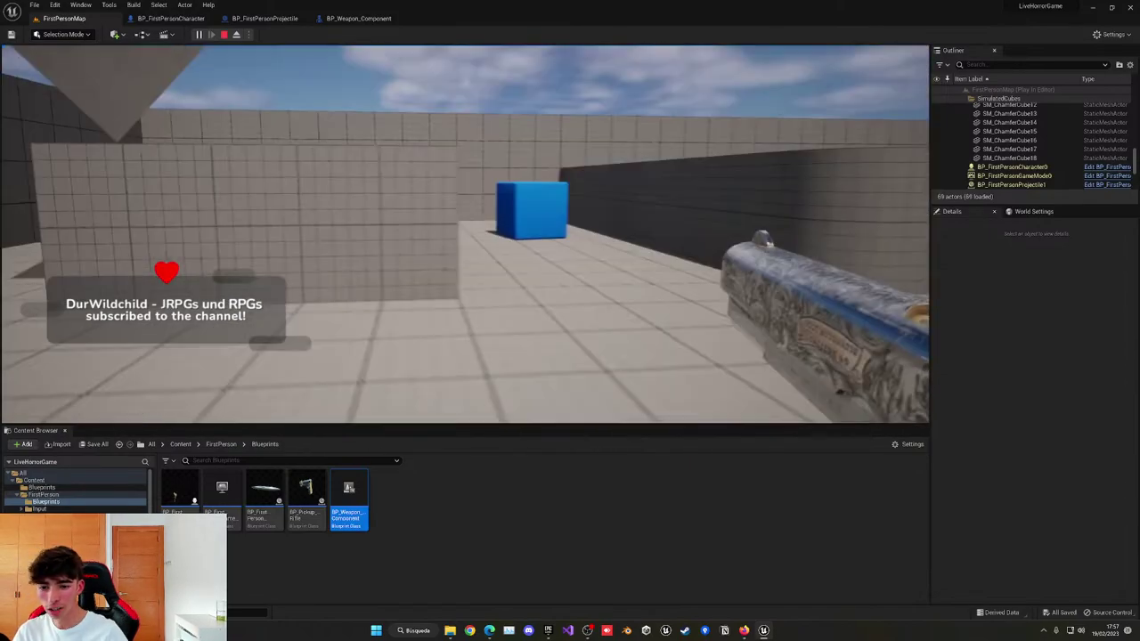
pyautogui.press('Escape')
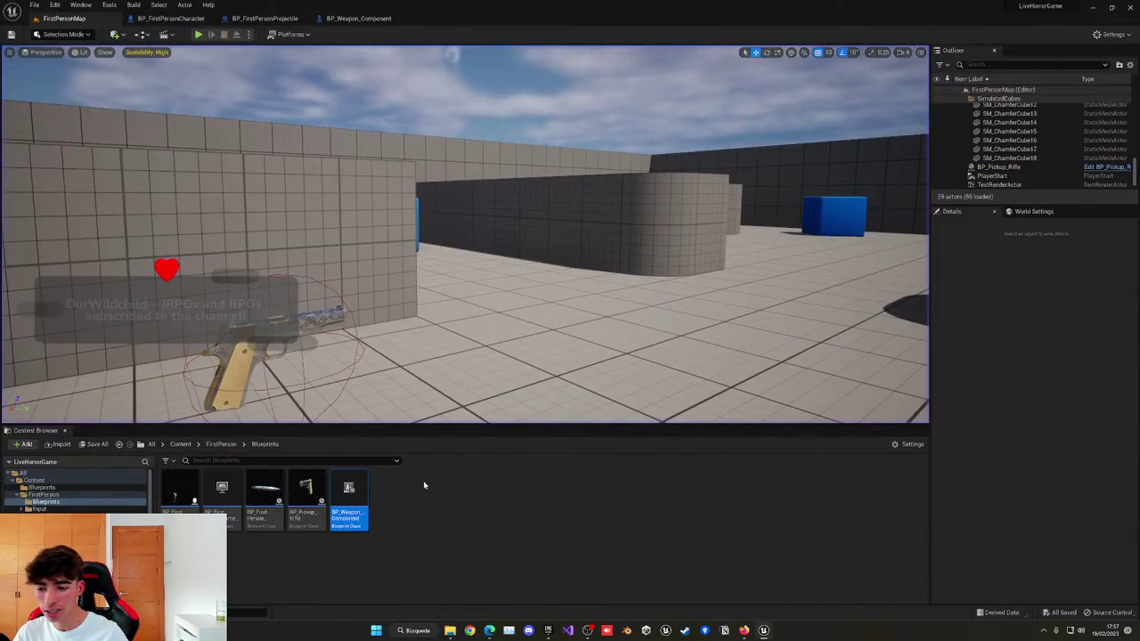
# Inspect the P_SmokePuff particle system assigned in BP_Weapon_Component, close it and return to FirstPersonMap.
pyautogui.click(355, 20)
pyautogui.click(659, 277)
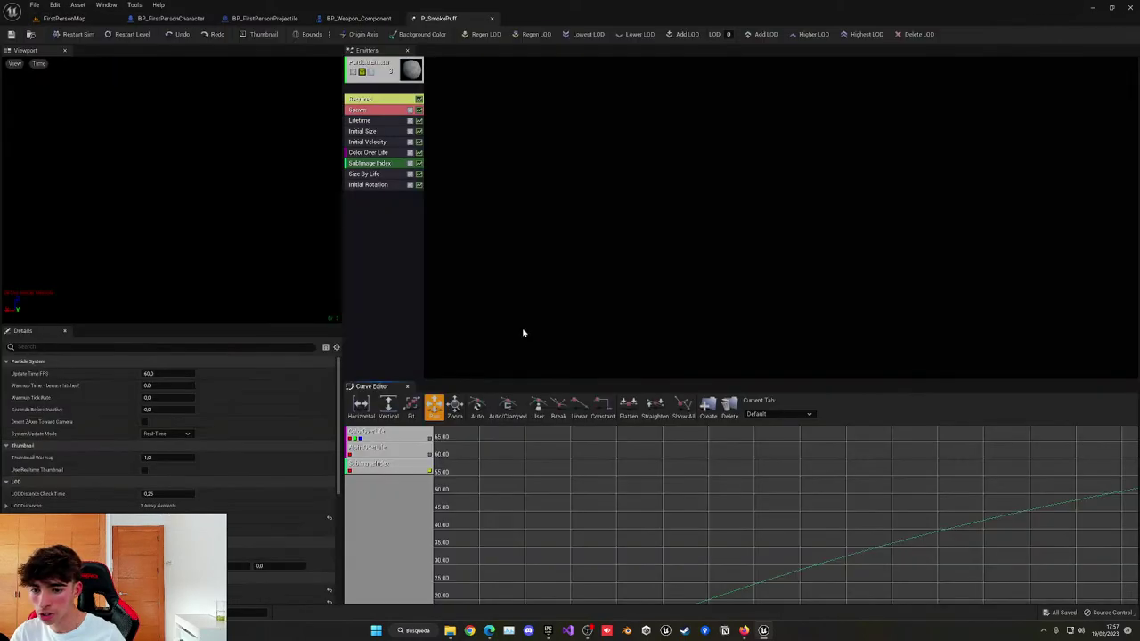
pyautogui.click(490, 18)
pyautogui.click(159, 18)
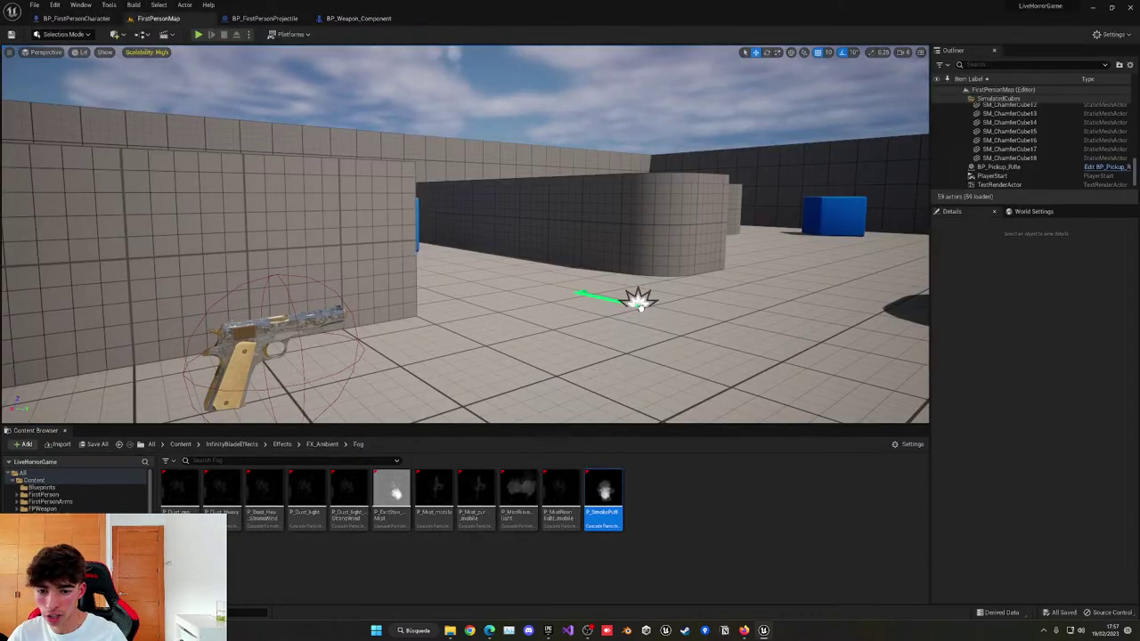
# Place P_SmokePuff in the level, raise it above the floor to examine it, and delete it.
pyautogui.moveTo(640, 307); pyautogui.dragTo(641, 308)
pyautogui.moveTo(640, 308); pyautogui.dragTo(691, 307, button='right')
pyautogui.moveTo(562, 298); pyautogui.dragTo(565, 215)
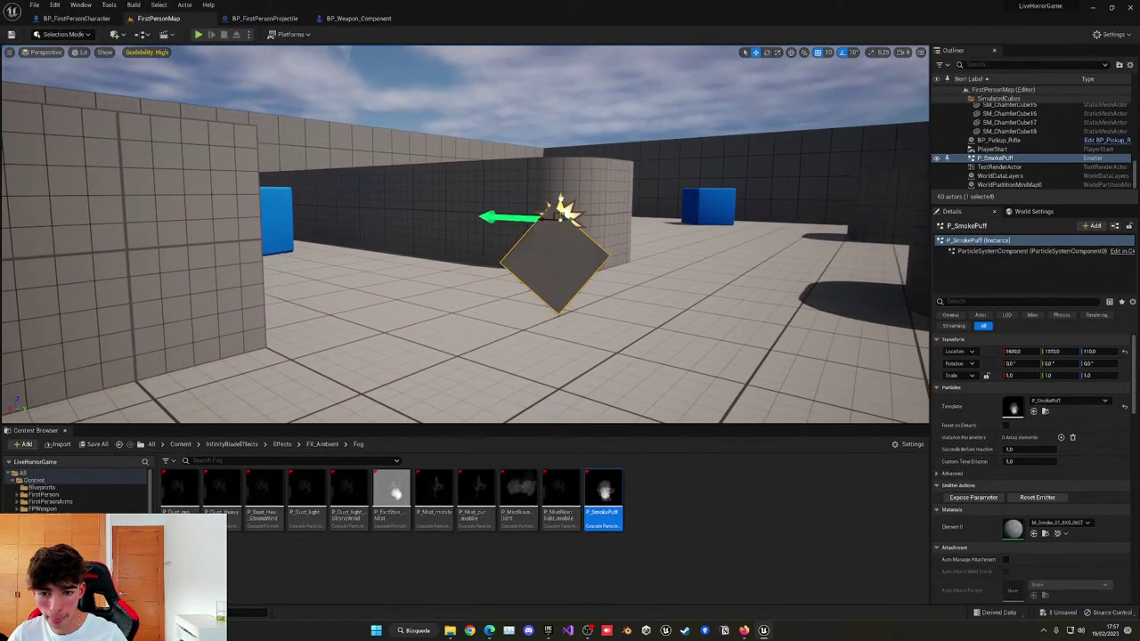
pyautogui.moveTo(613, 317); pyautogui.dragTo(645, 317, button='right')
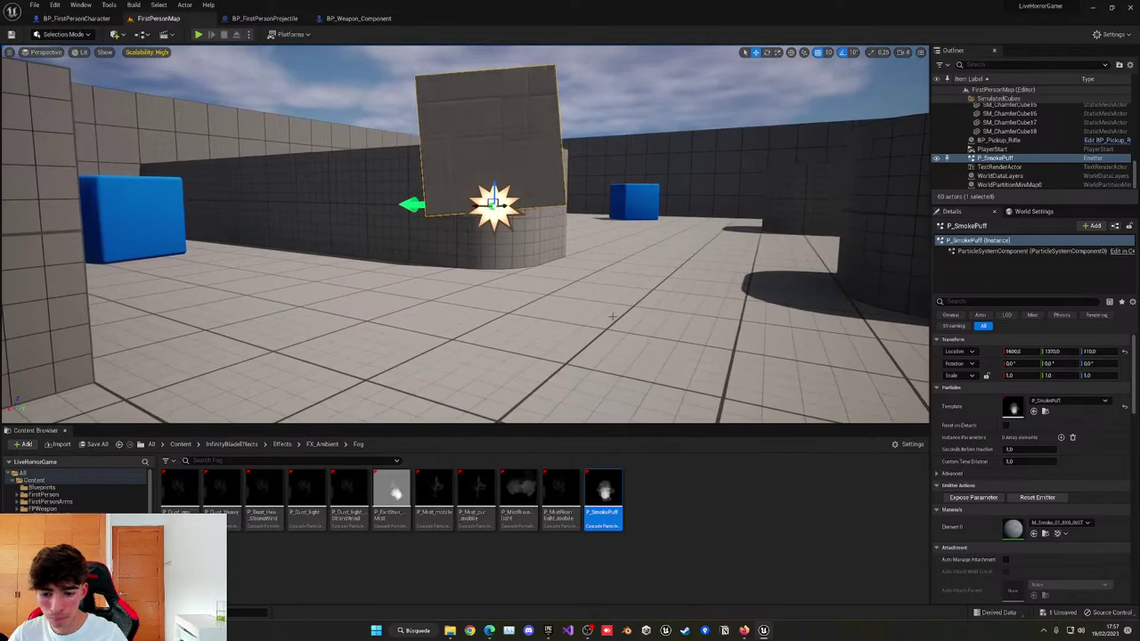
pyautogui.press('Delete')
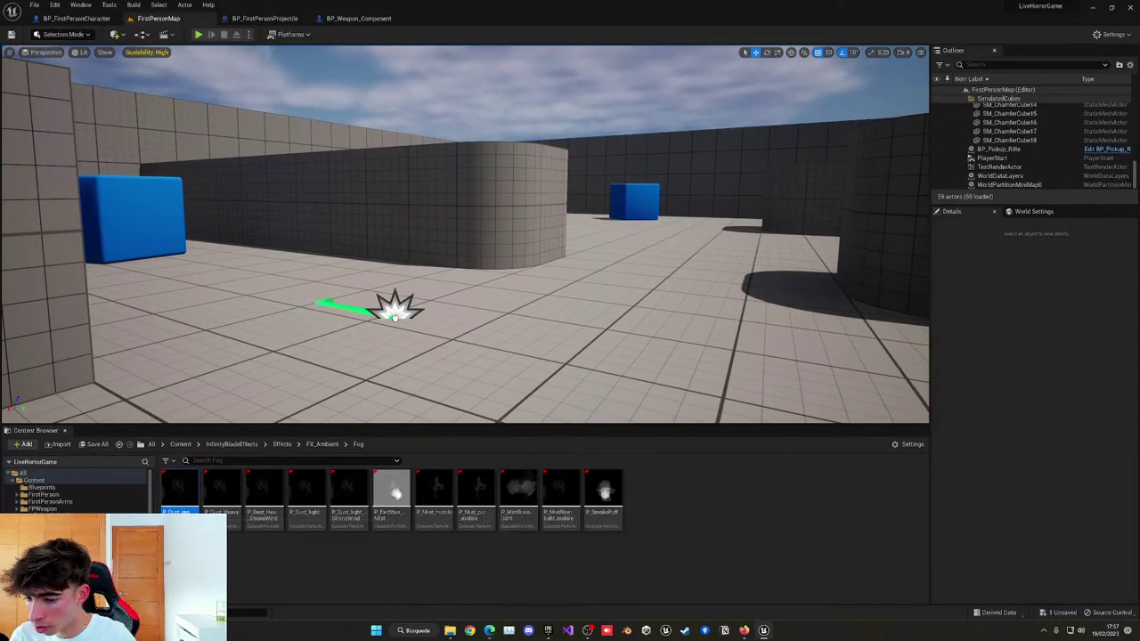
# Try out two dust effects from the Fog folder in the level, including P_Dust_light, deleting each one.
pyautogui.moveTo(395, 318); pyautogui.dragTo(402, 231)
pyautogui.press('Delete')
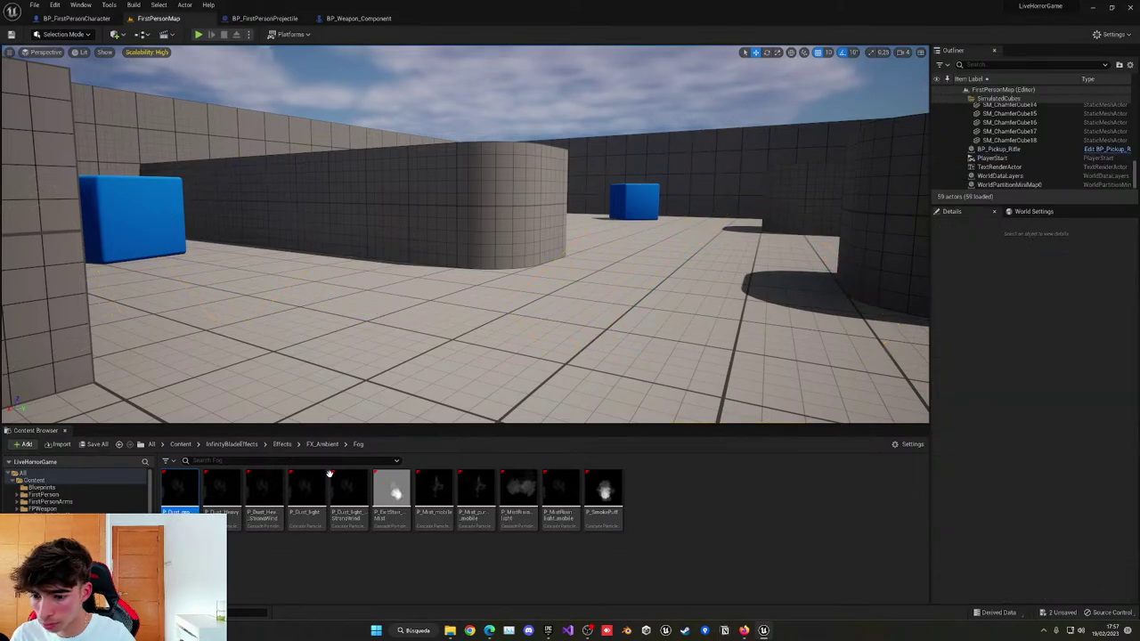
pyautogui.moveTo(383, 294); pyautogui.dragTo(379, 224)
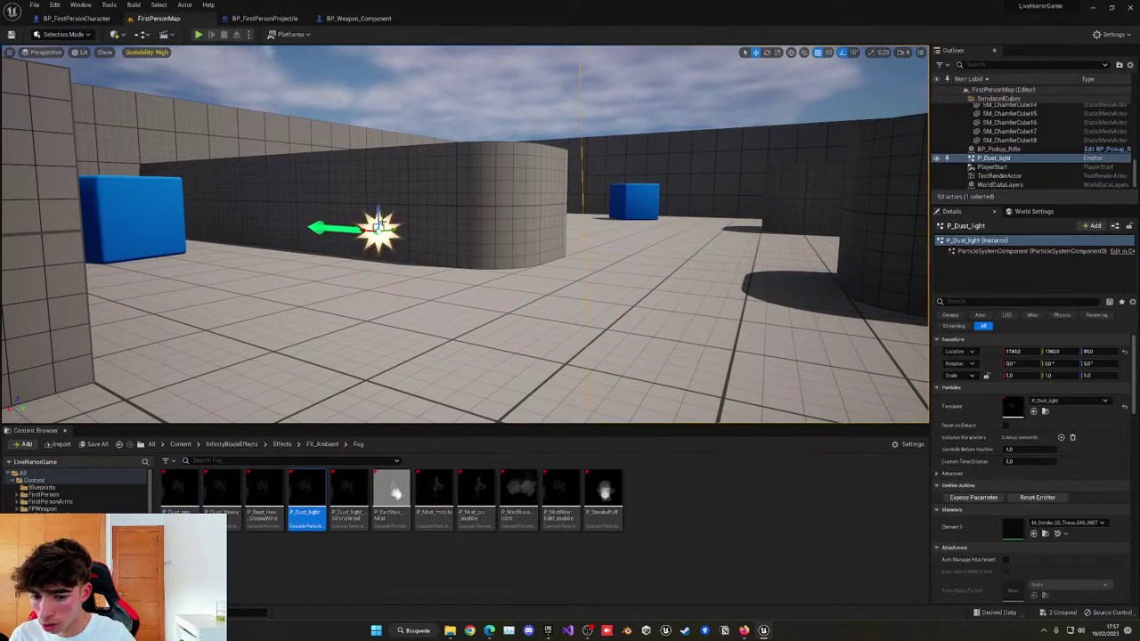
pyautogui.press('Delete')
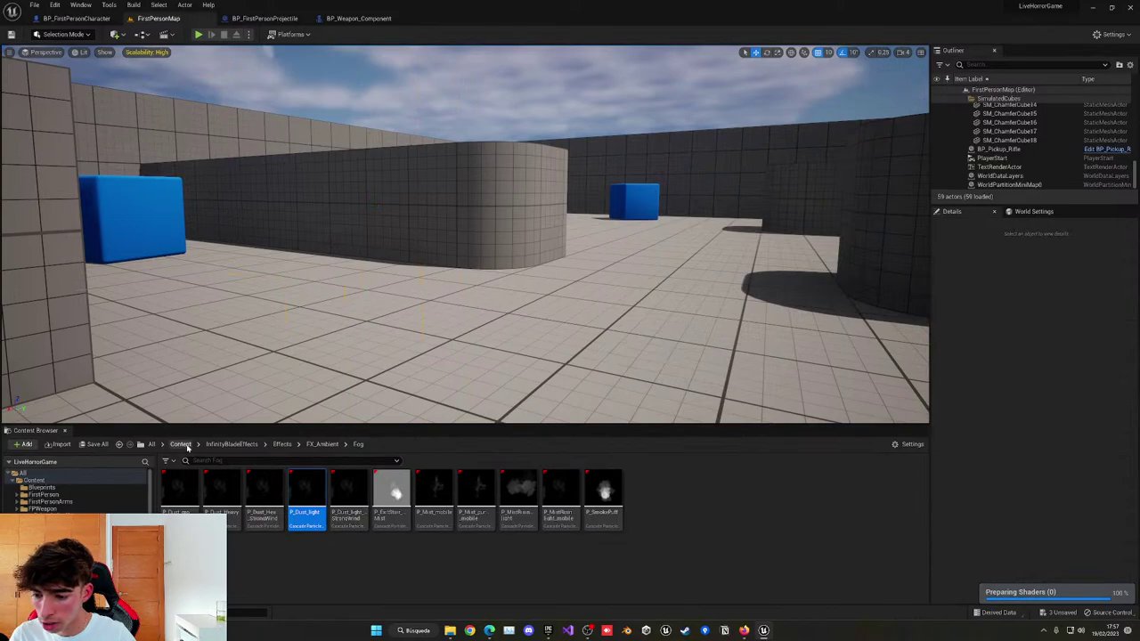
# Create a Niagara system named NS_GunSmoke in the Fog folder from the Directional Burst emitter template and open it.
pyautogui.rightClick(659, 509)
pyautogui.click(723, 298)
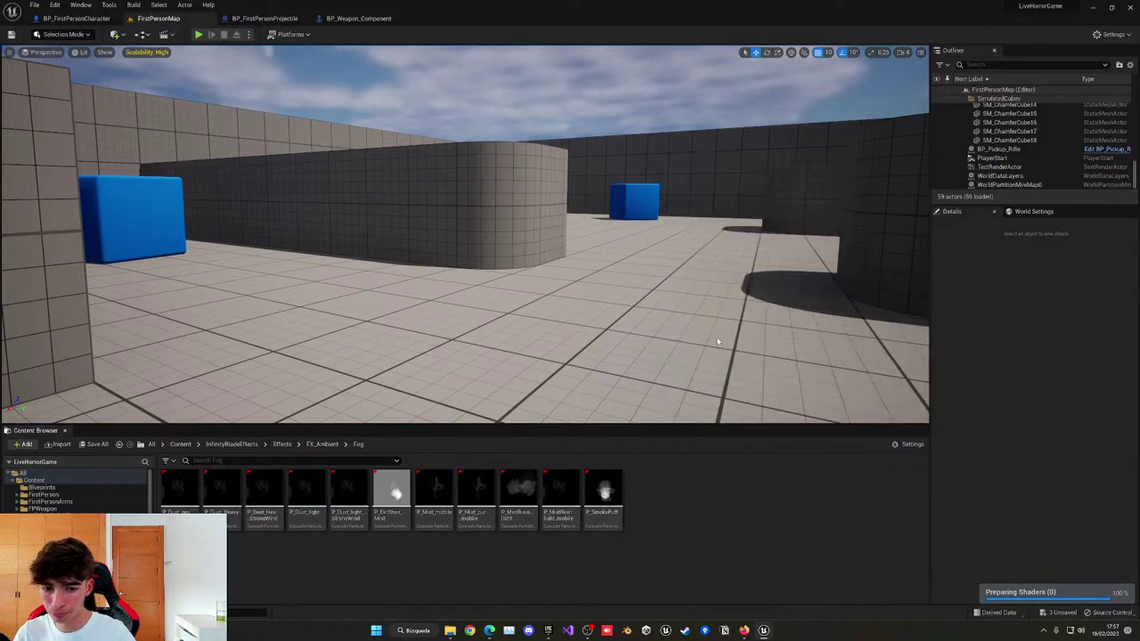
pyautogui.click(561, 441)
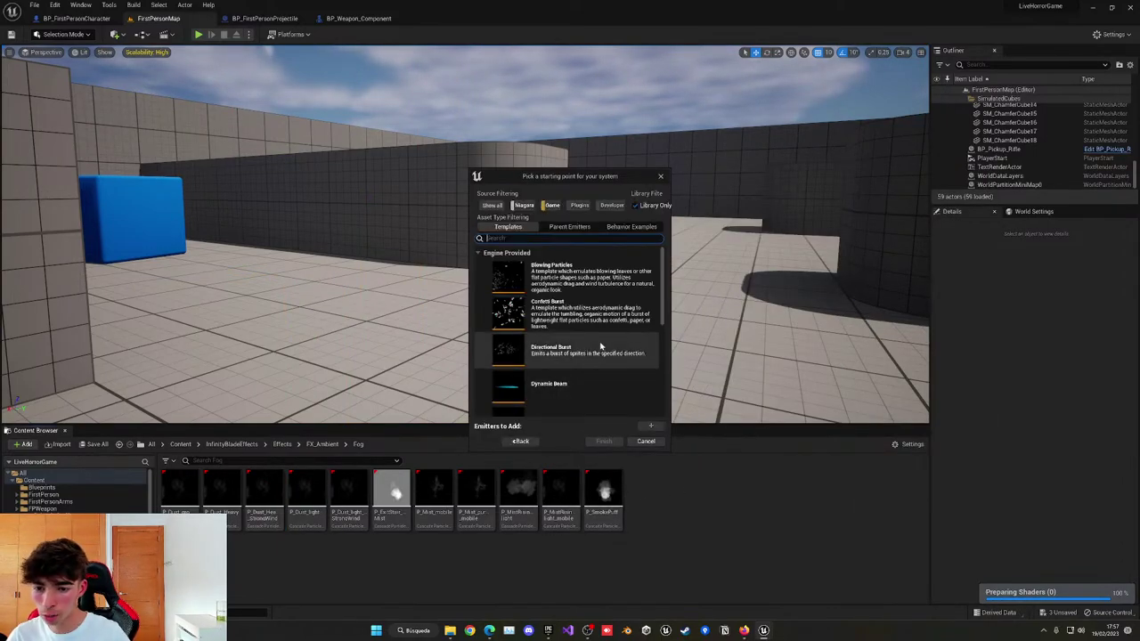
pyautogui.click(595, 349)
pyautogui.scroll(-4, 586, 356)
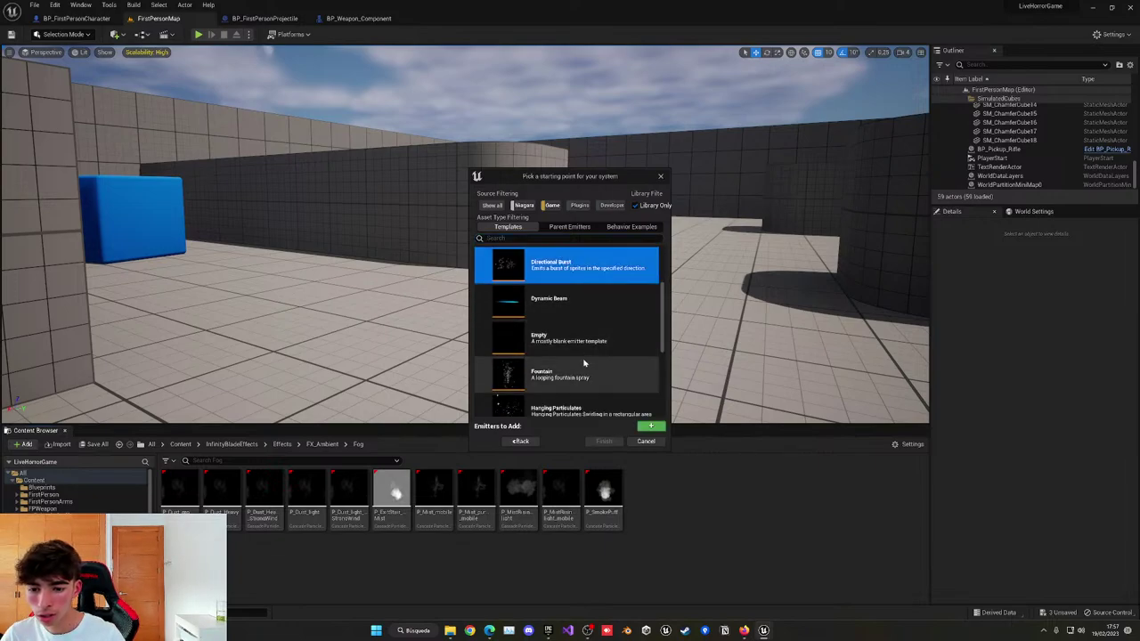
pyautogui.scroll(-2, 584, 363)
pyautogui.scroll(2, 584, 365)
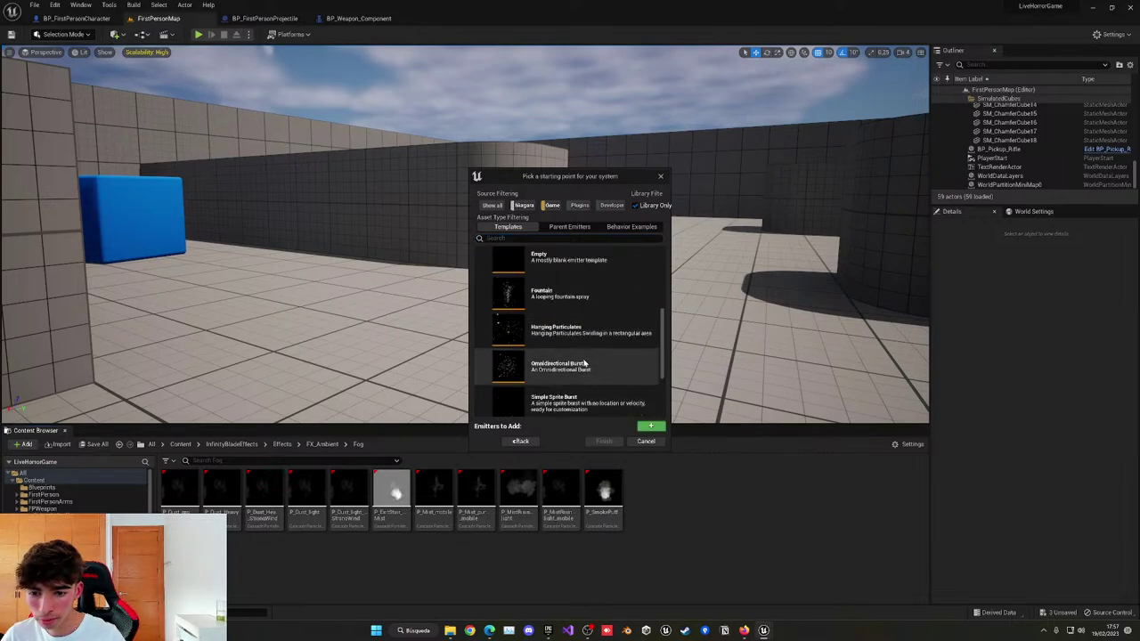
pyautogui.scroll(-2, 584, 372)
pyautogui.click(593, 397)
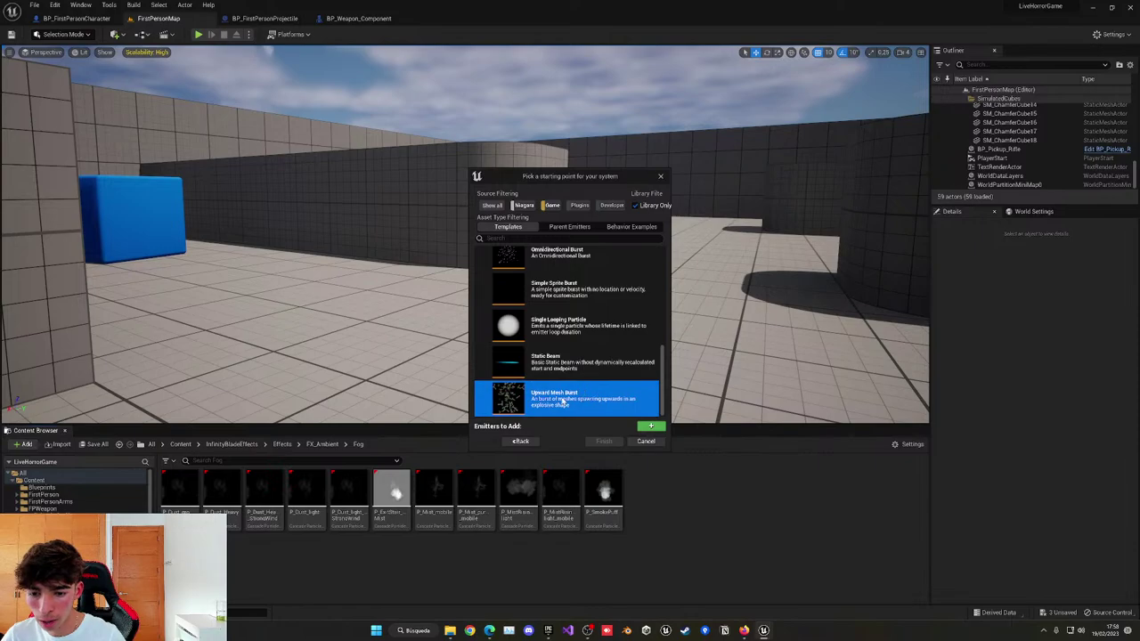
pyautogui.scroll(8, 588, 374)
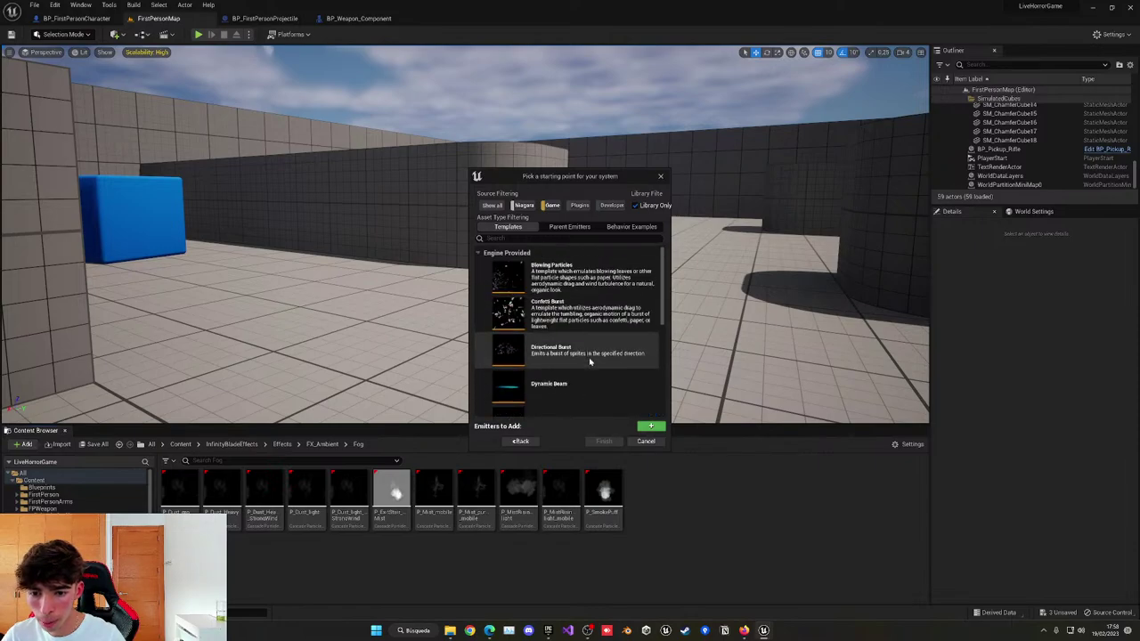
pyautogui.click(588, 357)
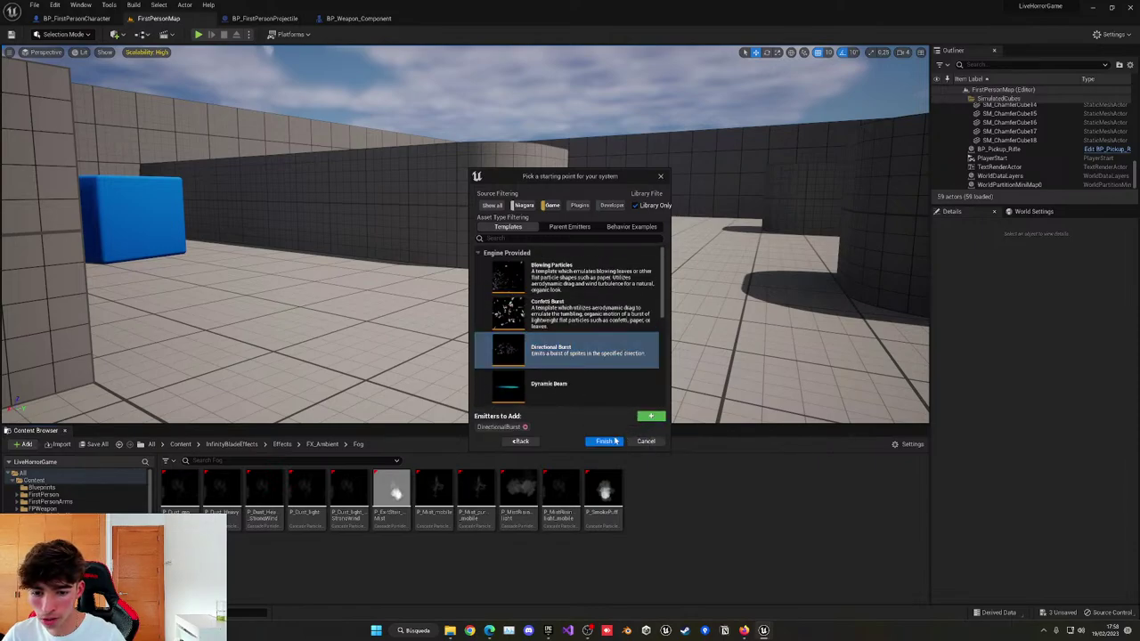
pyautogui.click(605, 441)
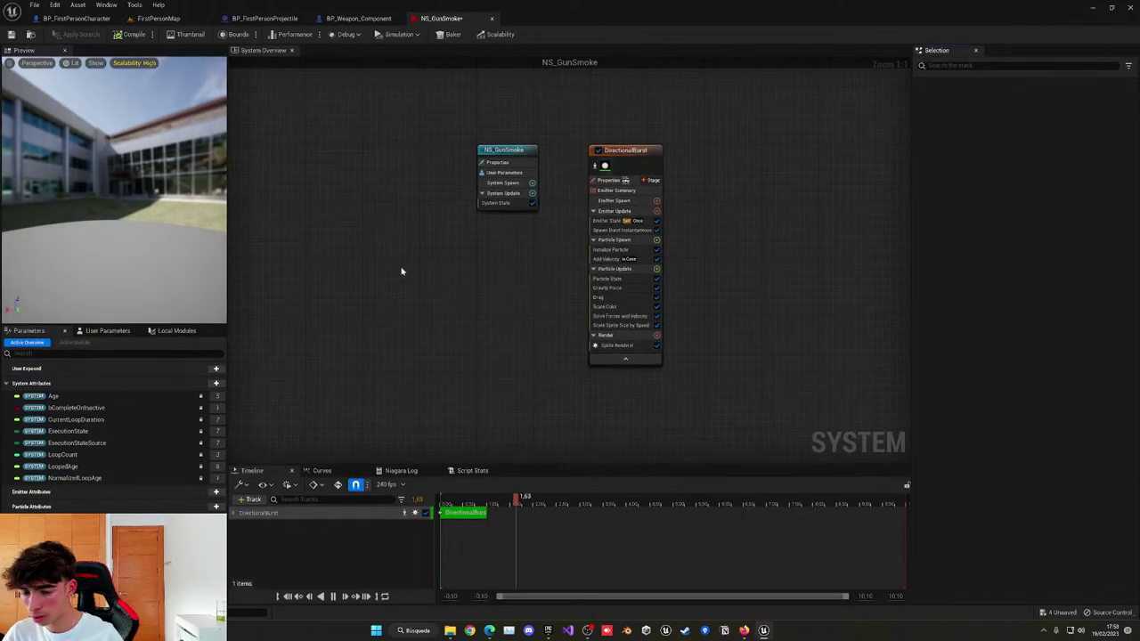
pyautogui.moveTo(405, 279); pyautogui.dragTo(398, 314, button='right')
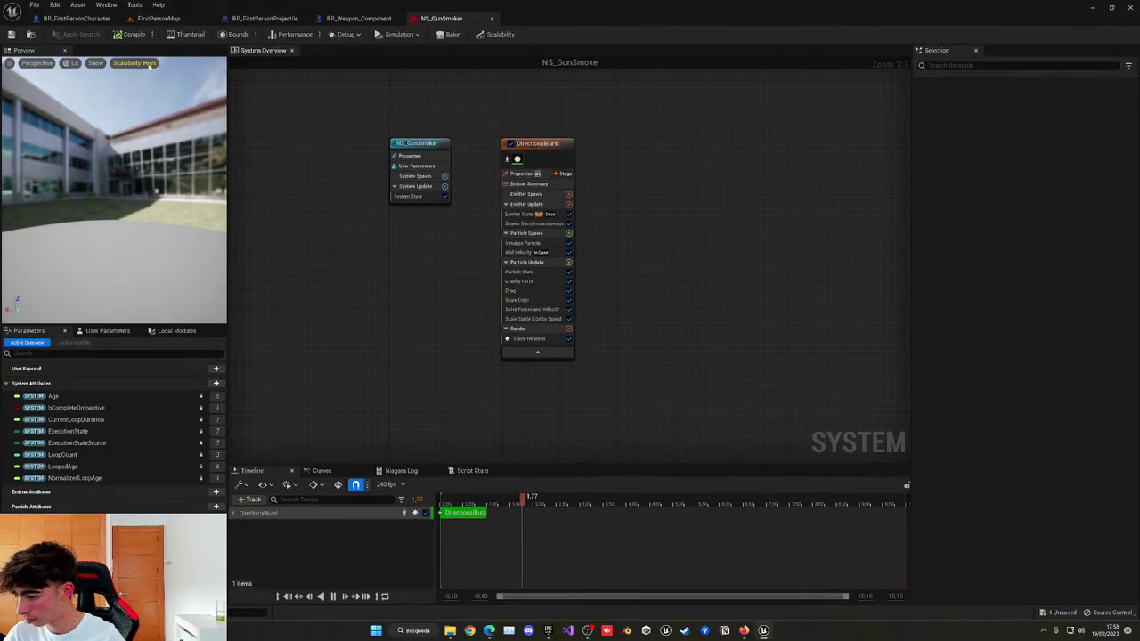
# Run FirstPersonMap, pick up the pistol and fire it to examine the current muzzle smoke, ending the play session.
pyautogui.click(92, 21)
pyautogui.click(162, 20)
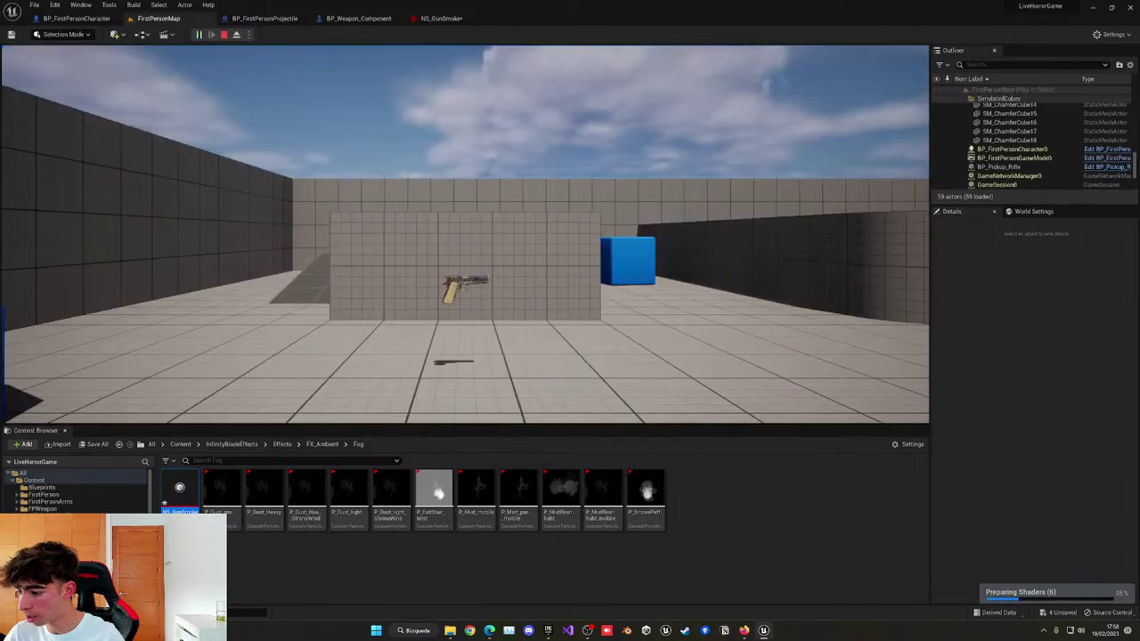
pyautogui.click(339, 211)
pyautogui.press('w')
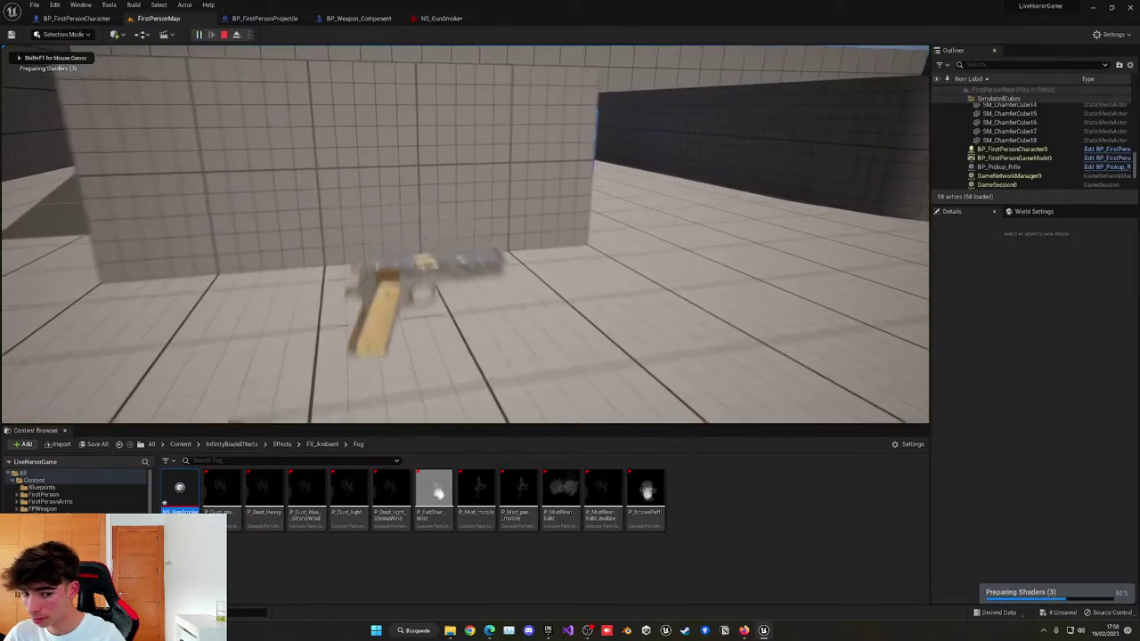
pyautogui.press('w')
pyautogui.press('w')
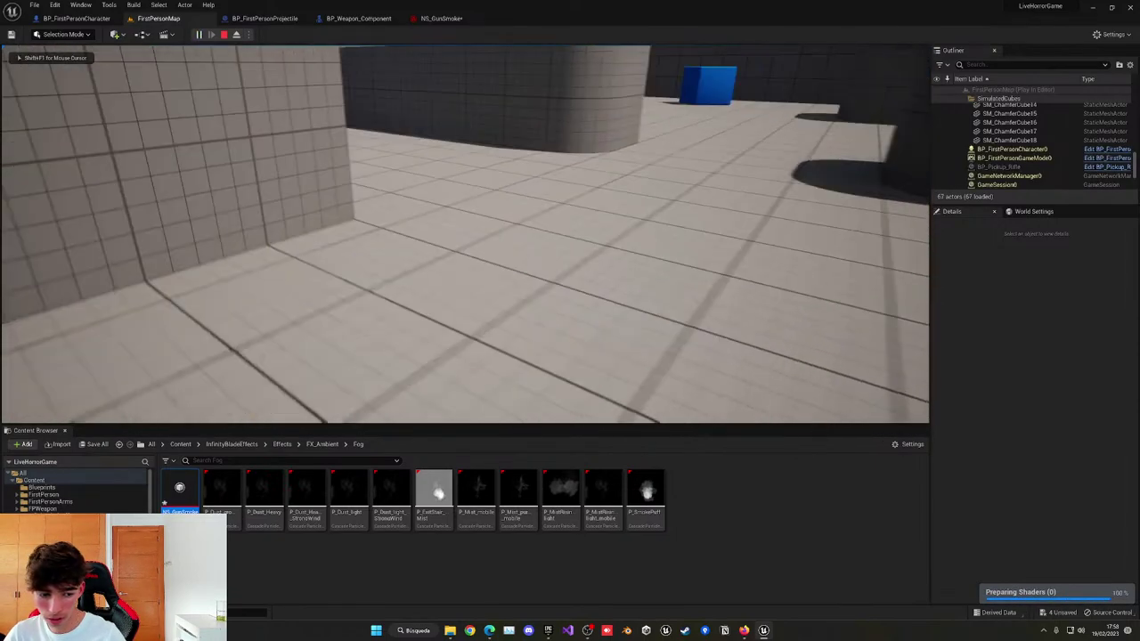
pyautogui.click(466, 234)
pyautogui.click(466, 234)
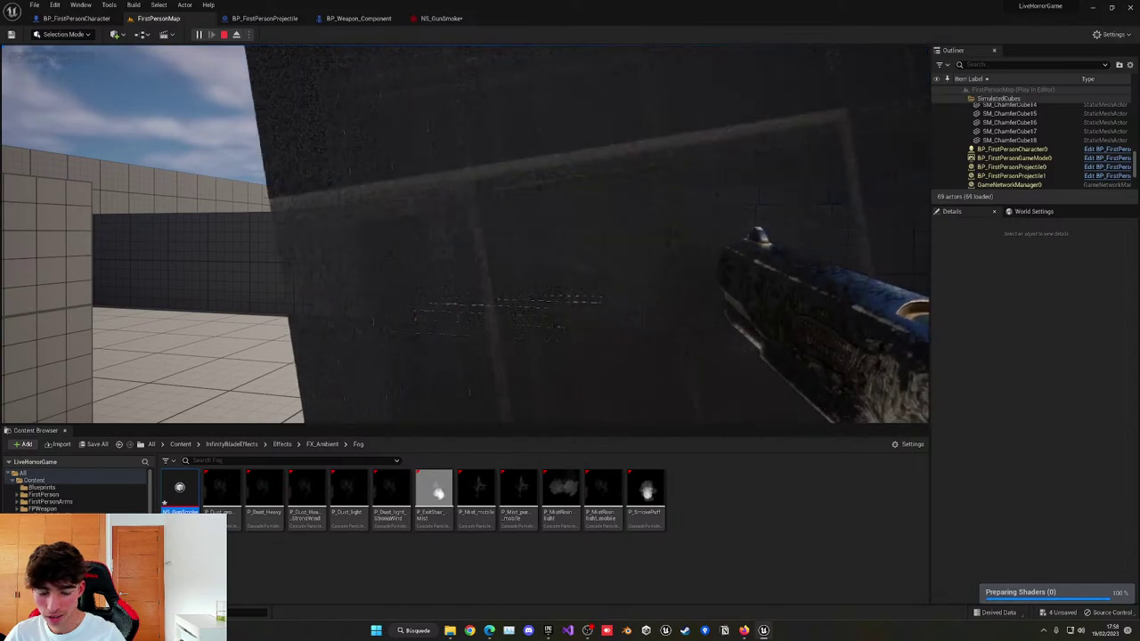
pyautogui.press('s')
pyautogui.hotkey('shift', 'F1')
pyautogui.press('Escape')
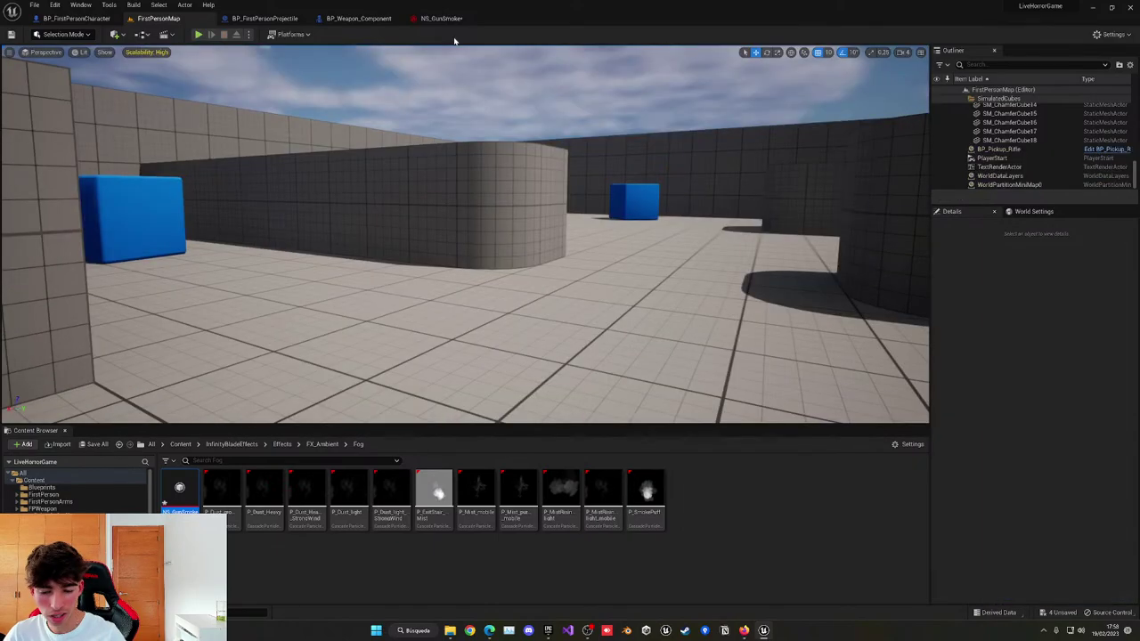
# Select the Sprite Renderer of the DirectionalBurst emitter in NS_GunSmoke and browse the available smoke materials for it.
pyautogui.click(443, 19)
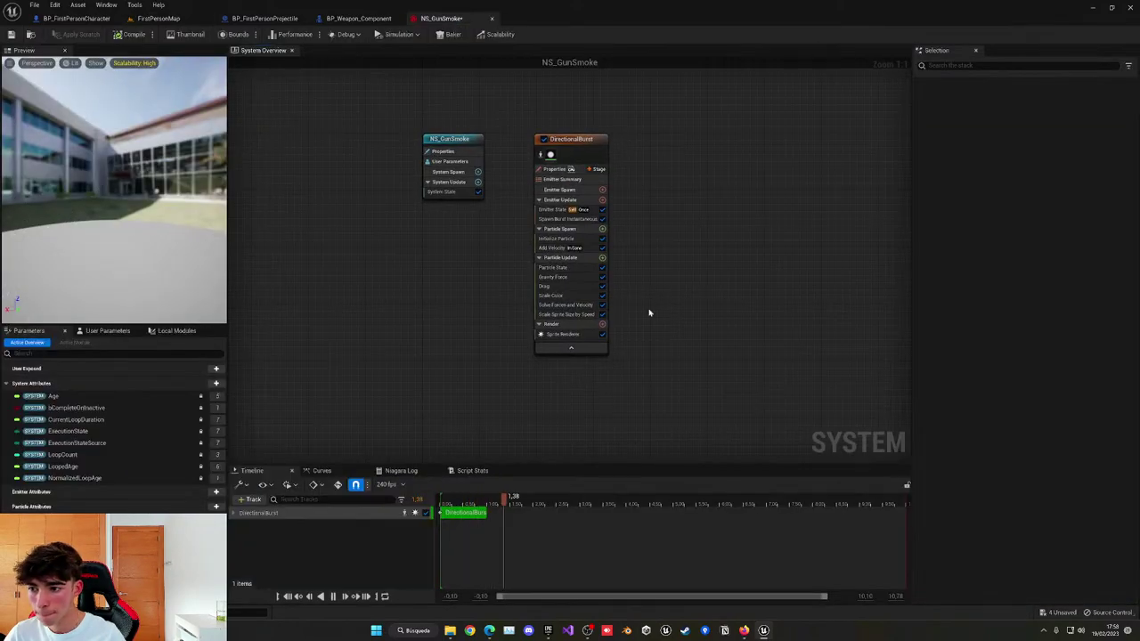
pyautogui.click(564, 336)
pyautogui.click(1040, 129)
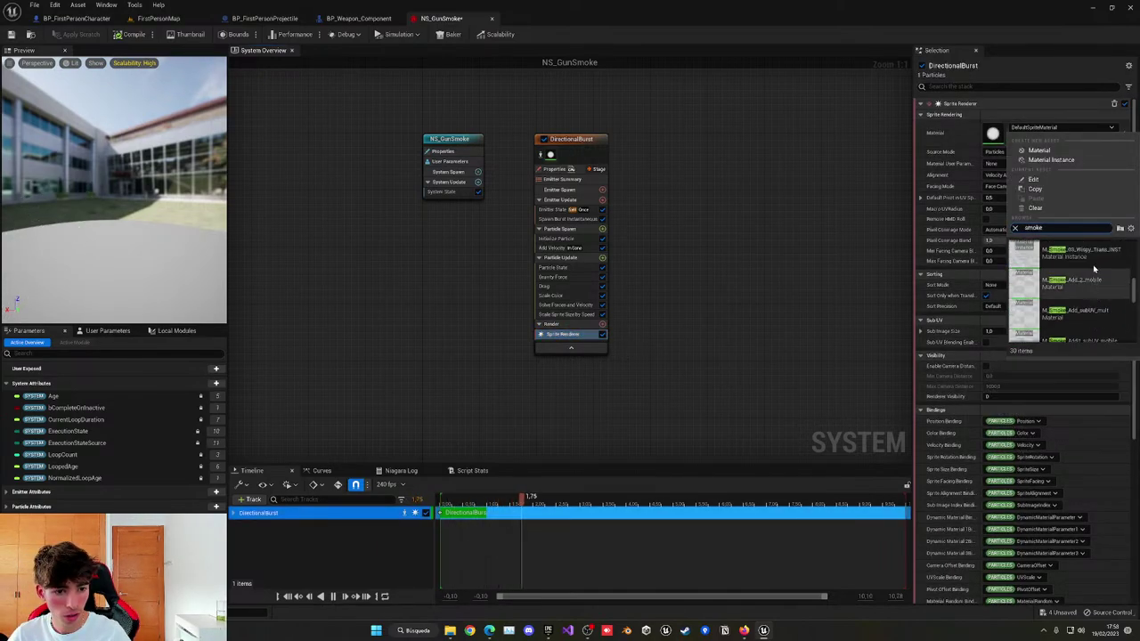
pyautogui.scroll(-3, 1094, 269)
pyautogui.scroll(3, 1096, 271)
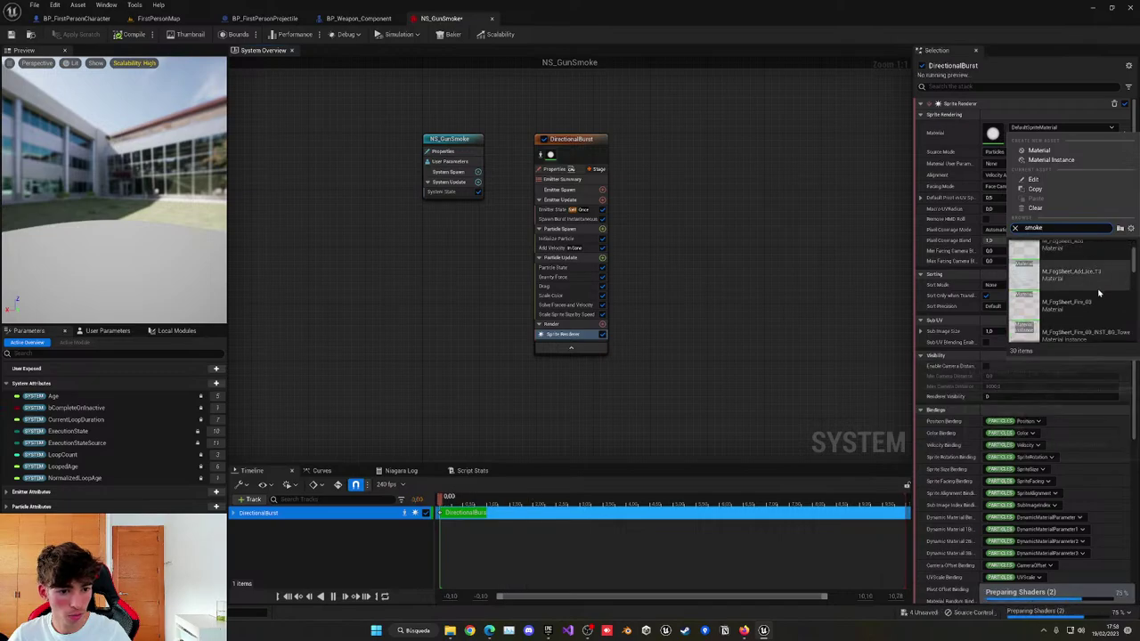
pyautogui.scroll(-3, 1098, 292)
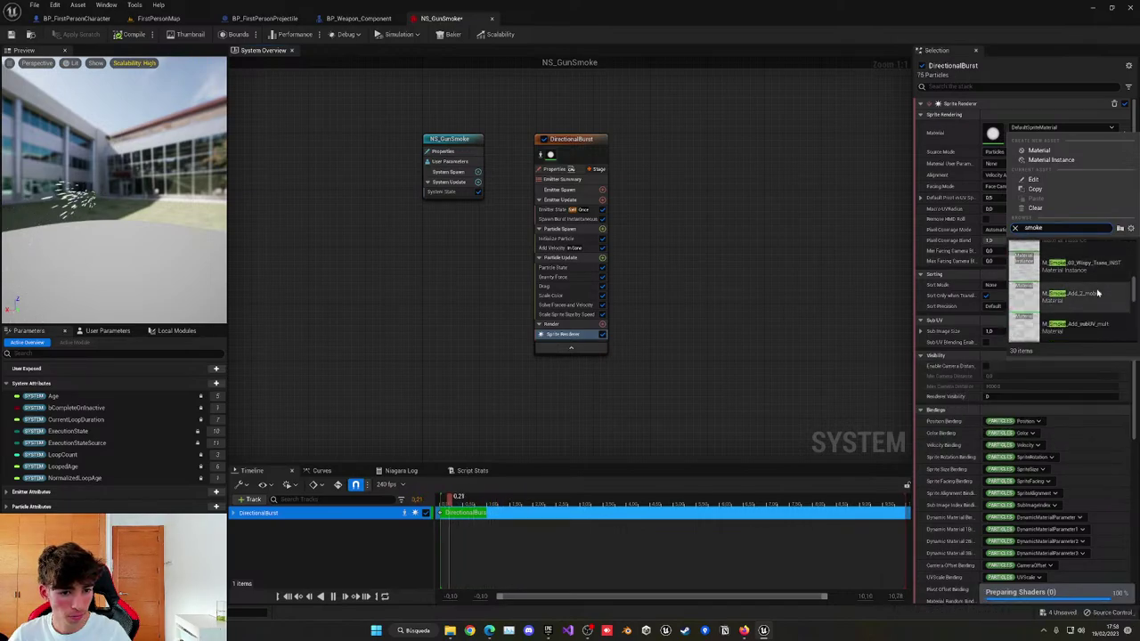
pyautogui.click(437, 119)
# Reopen P_SmokePuff by way of the emitter node in BP_Weapon_Component and look through its particle emitter's settings.
pyautogui.click(47, 18)
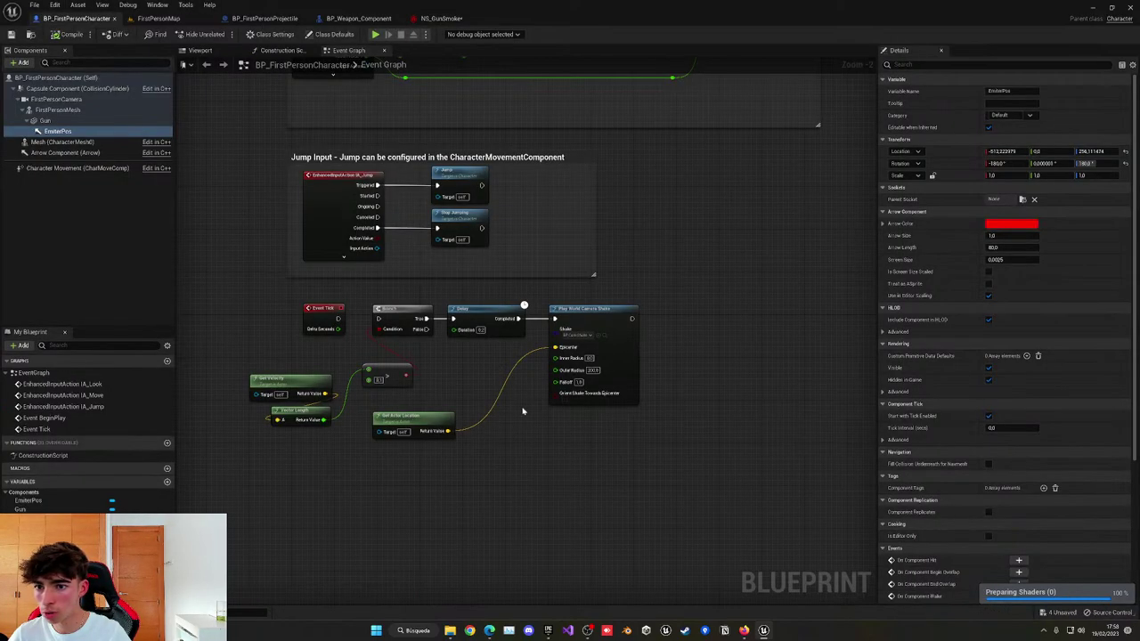
pyautogui.click(358, 17)
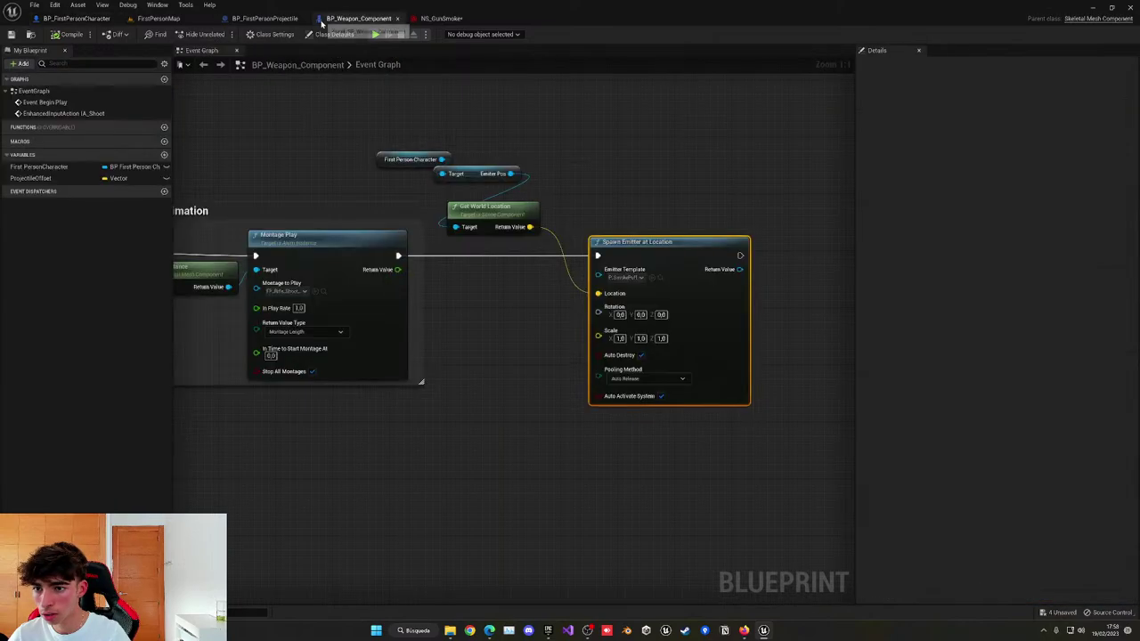
pyautogui.click(659, 279)
pyautogui.doubleClick(643, 513)
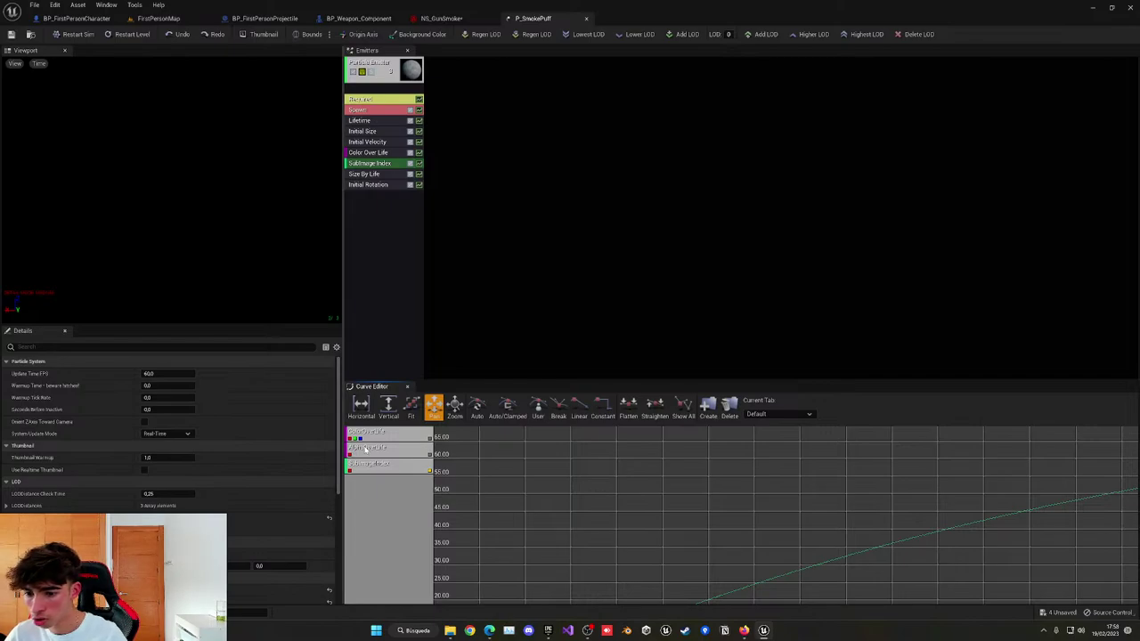
pyautogui.click(378, 120)
pyautogui.click(379, 141)
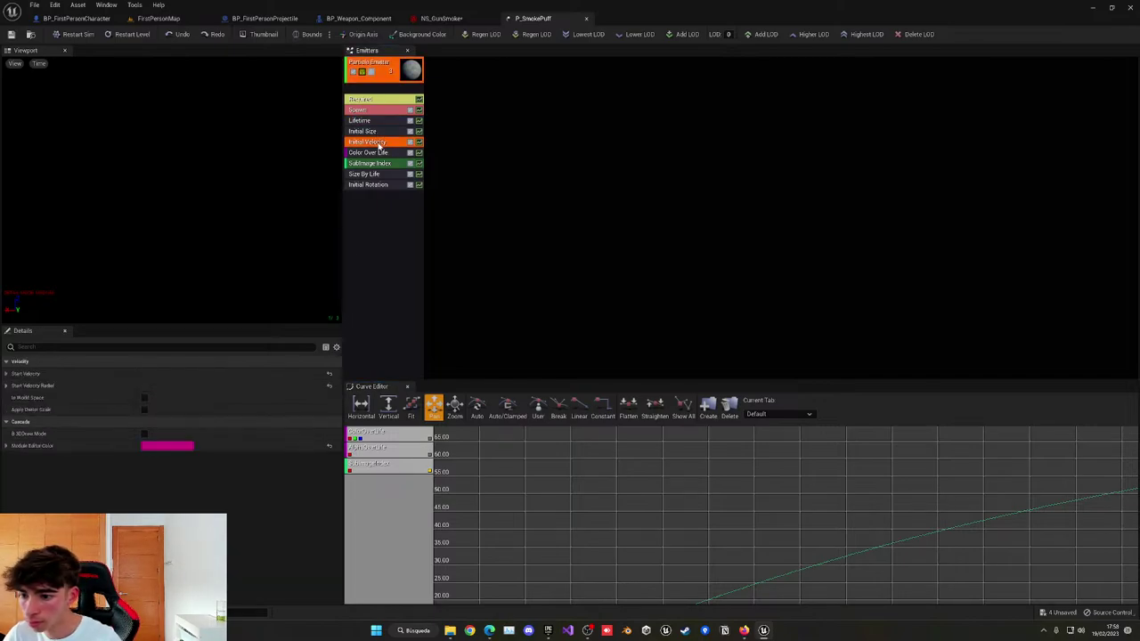
pyautogui.click(406, 74)
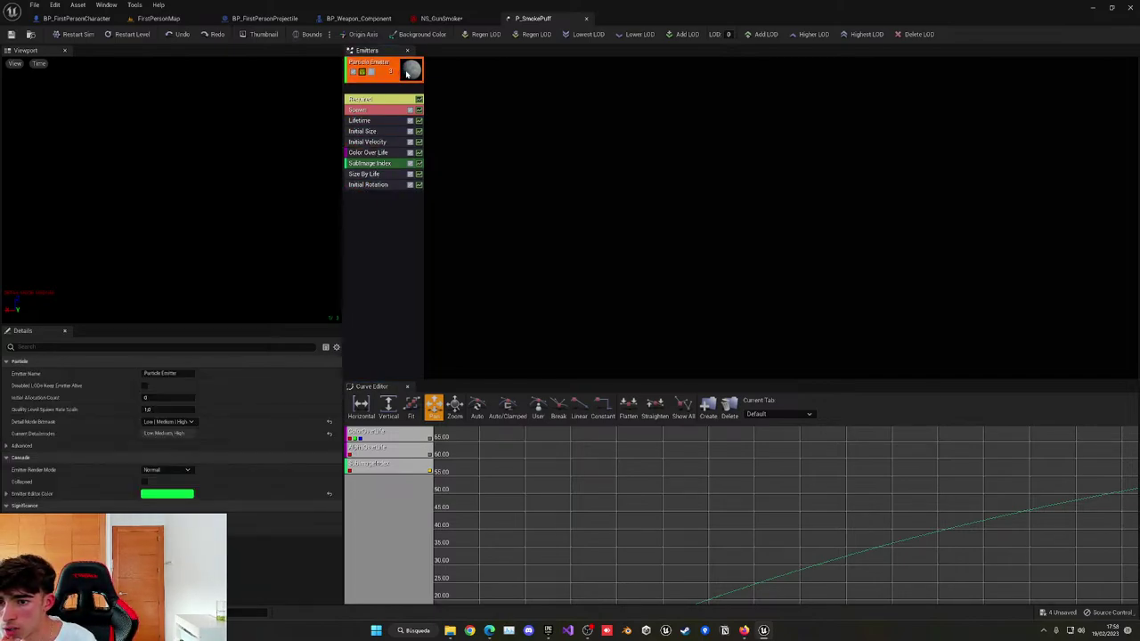
pyautogui.doubleClick(415, 71)
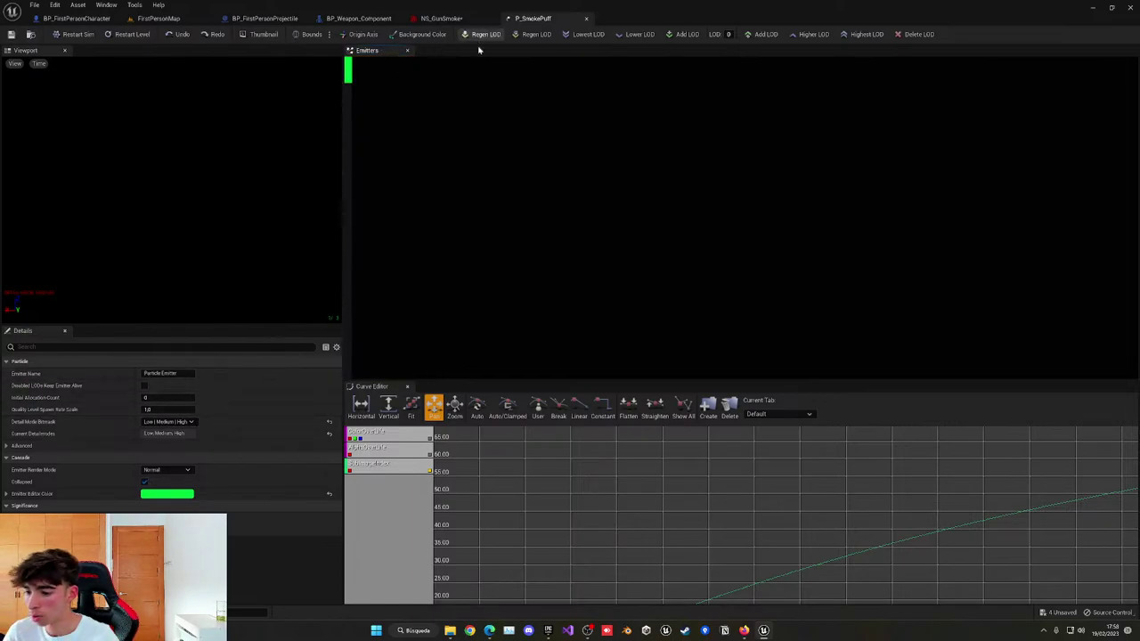
pyautogui.doubleClick(350, 75)
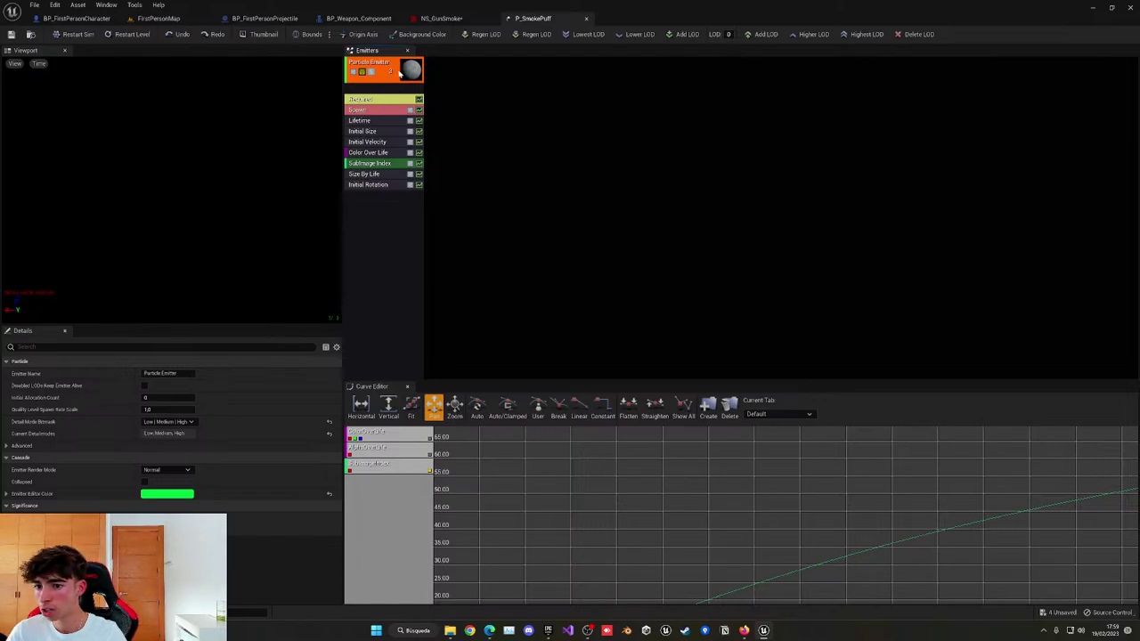
# Examine P_SmokePuff's modules from Spawn and Lifetime through Initial Rotation, and close the particle system.
pyautogui.click(365, 120)
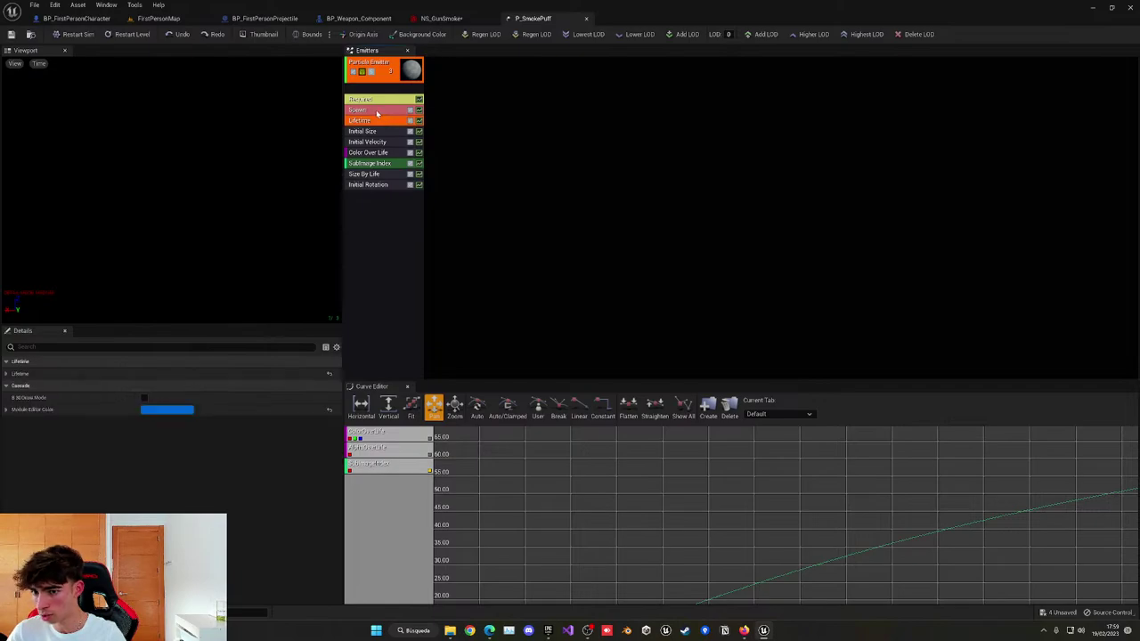
pyautogui.click(381, 110)
pyautogui.click(381, 142)
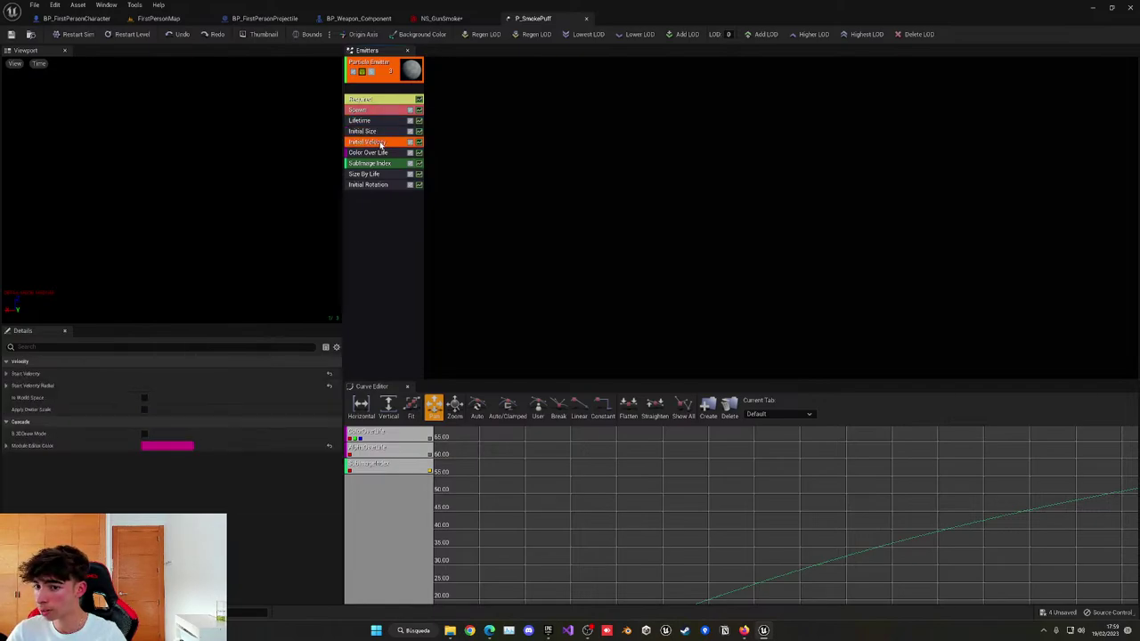
pyautogui.click(390, 154)
pyautogui.click(383, 167)
pyautogui.click(379, 176)
pyautogui.click(377, 187)
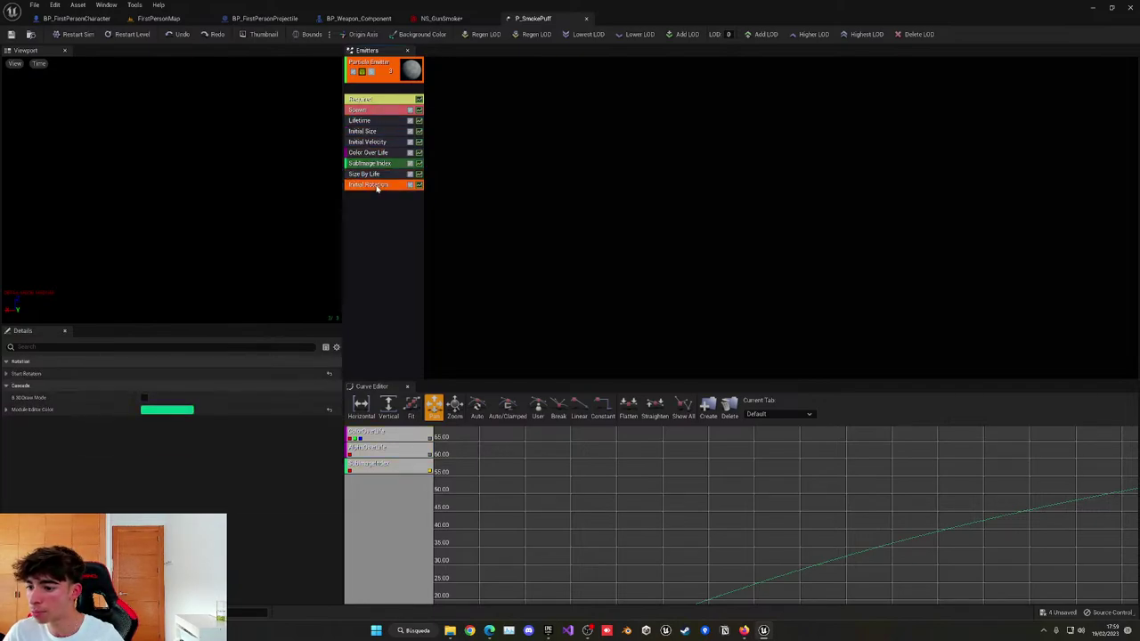
pyautogui.click(409, 68)
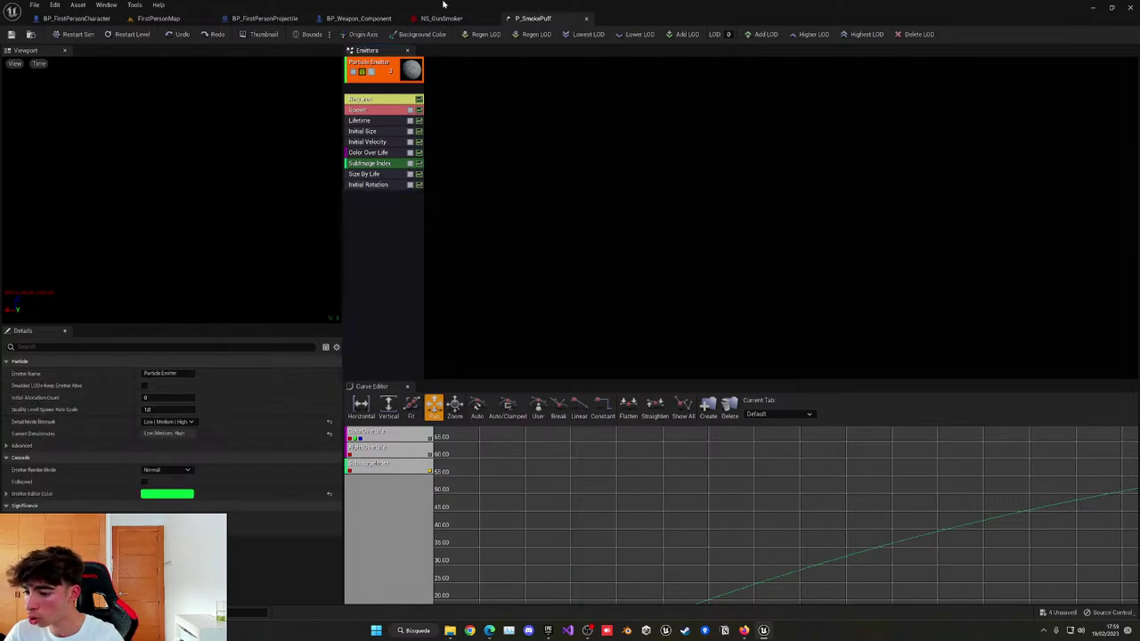
pyautogui.click(586, 17)
# Search the Sprite Renderer's materials for "smoke", assign M_Dust_Drip_01_1X2_INST to it, and save NS_GunSmoke.
pyautogui.click(1073, 129)
pyautogui.write('s')
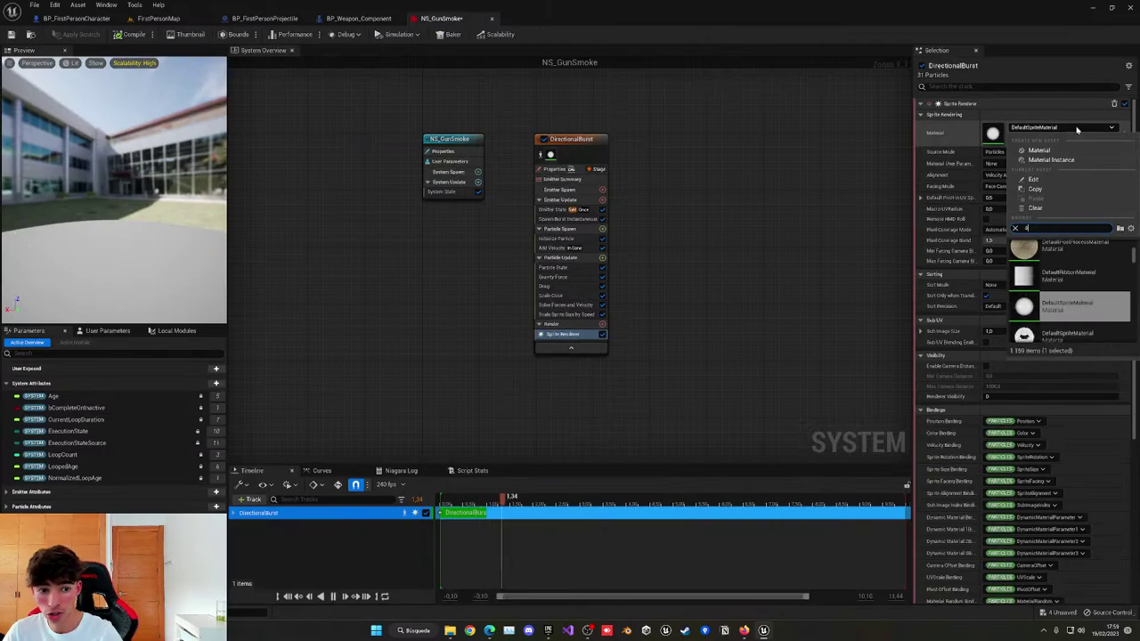
pyautogui.write('mopk')
pyautogui.press('BackSpace')
pyautogui.press('BackSpace')
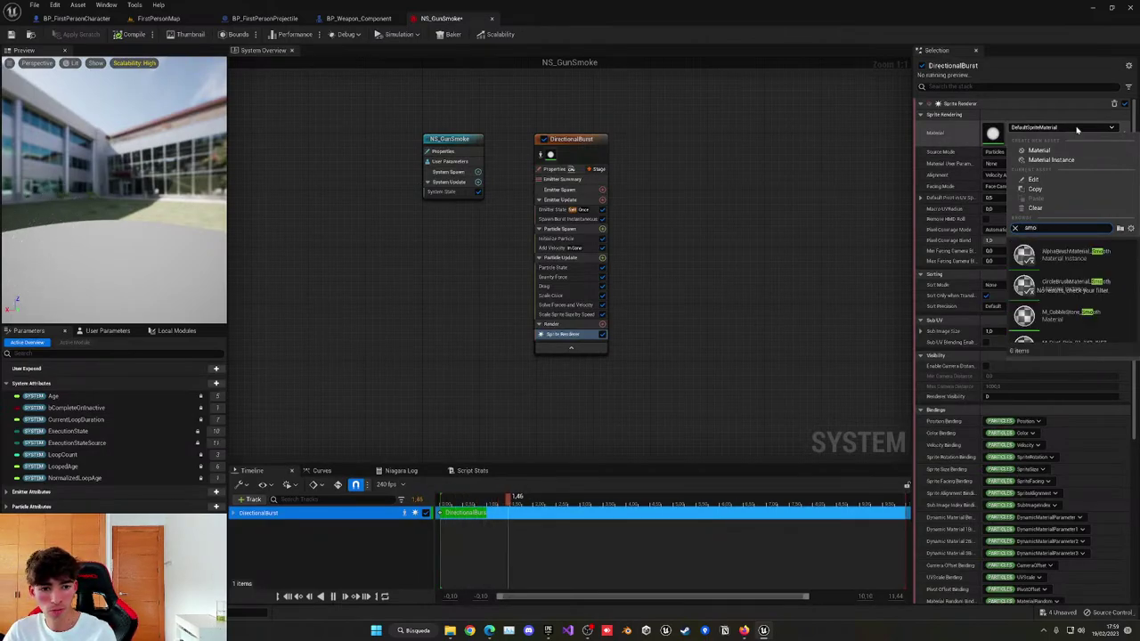
pyautogui.write('pk')
pyautogui.press('BackSpace')
pyautogui.press('BackSpace')
pyautogui.write('ke')
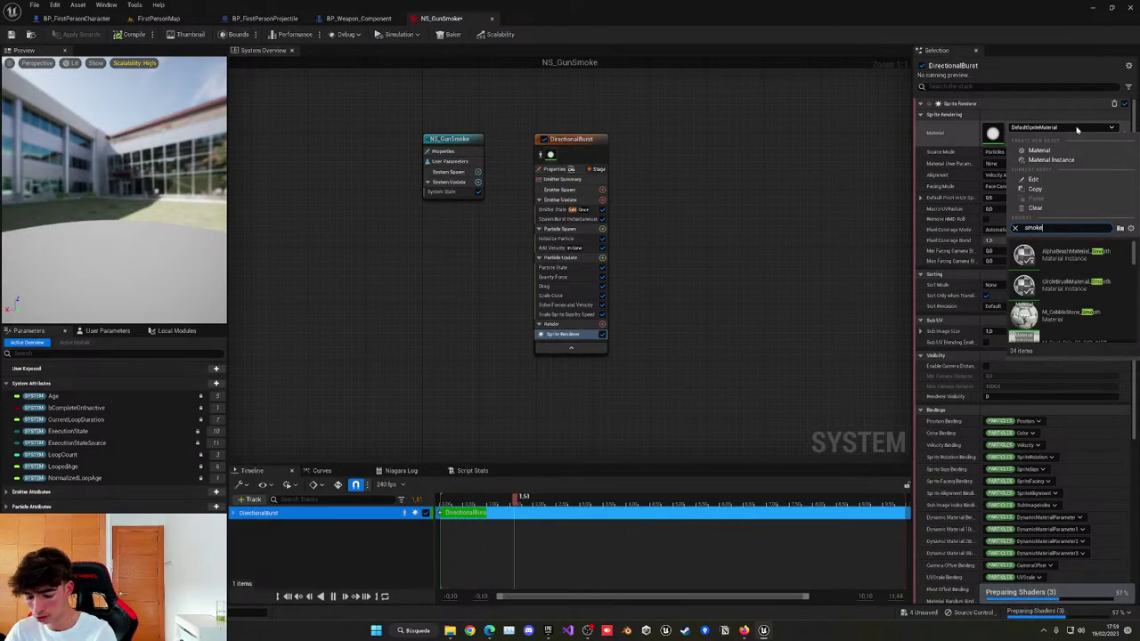
pyautogui.click(1073, 254)
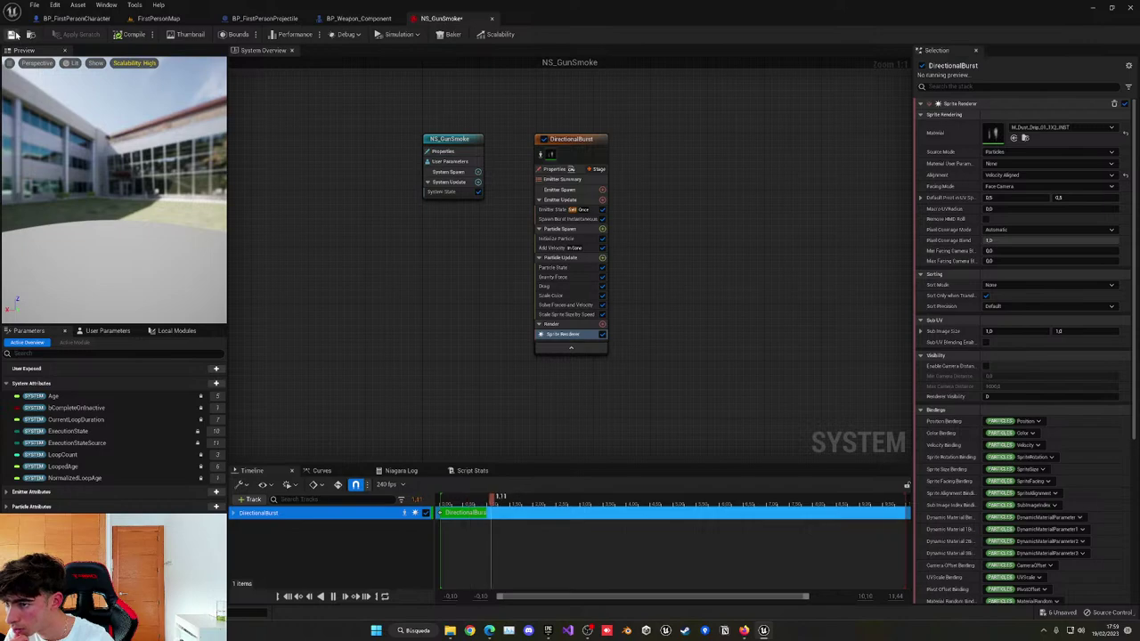
# Replace BP_Weapon_Component's Spawn Emitter node with Spawn System at Location after Montage Play, feed it the EmiterPos world location, and compile.
pyautogui.click(358, 18)
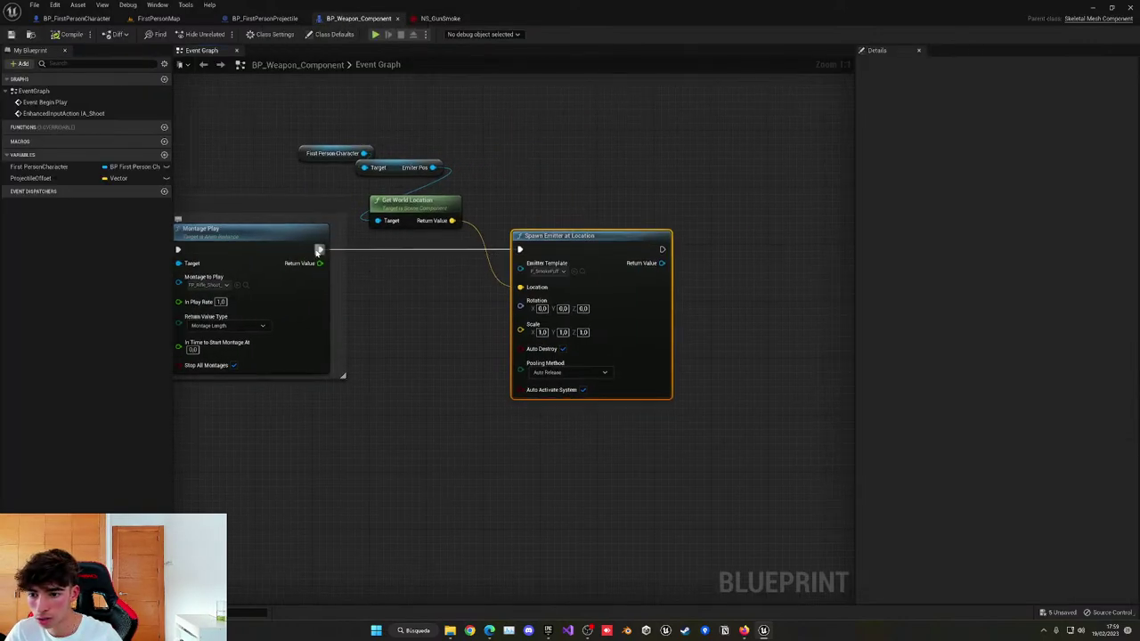
pyautogui.moveTo(318, 250); pyautogui.dragTo(335, 374)
pyautogui.write('spawn syste')
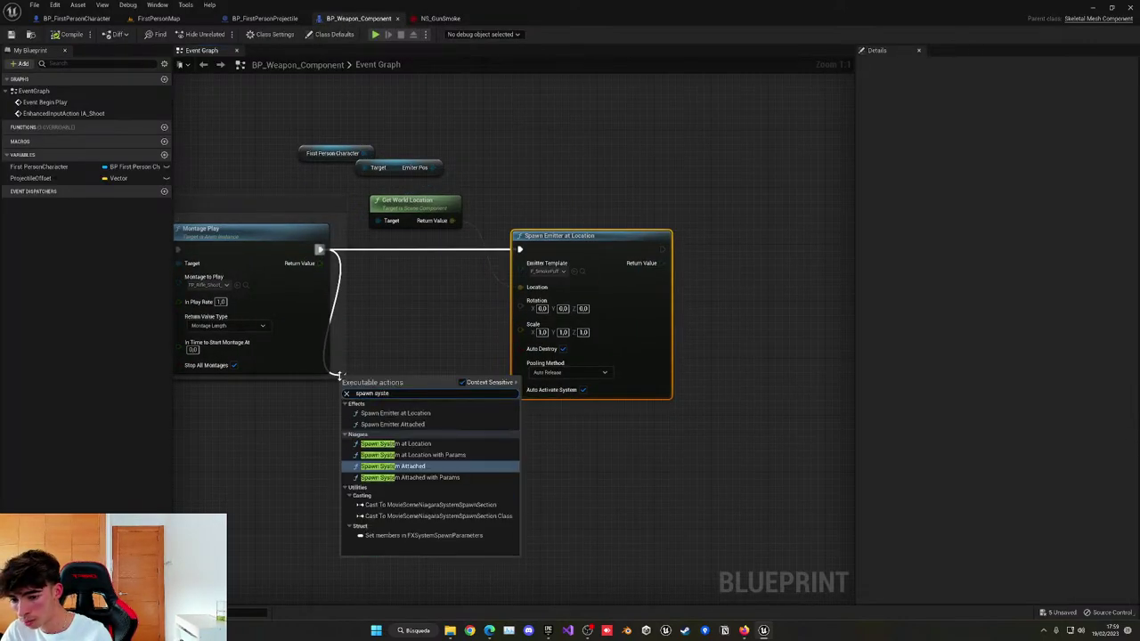
pyautogui.click(397, 444)
pyautogui.click(579, 321)
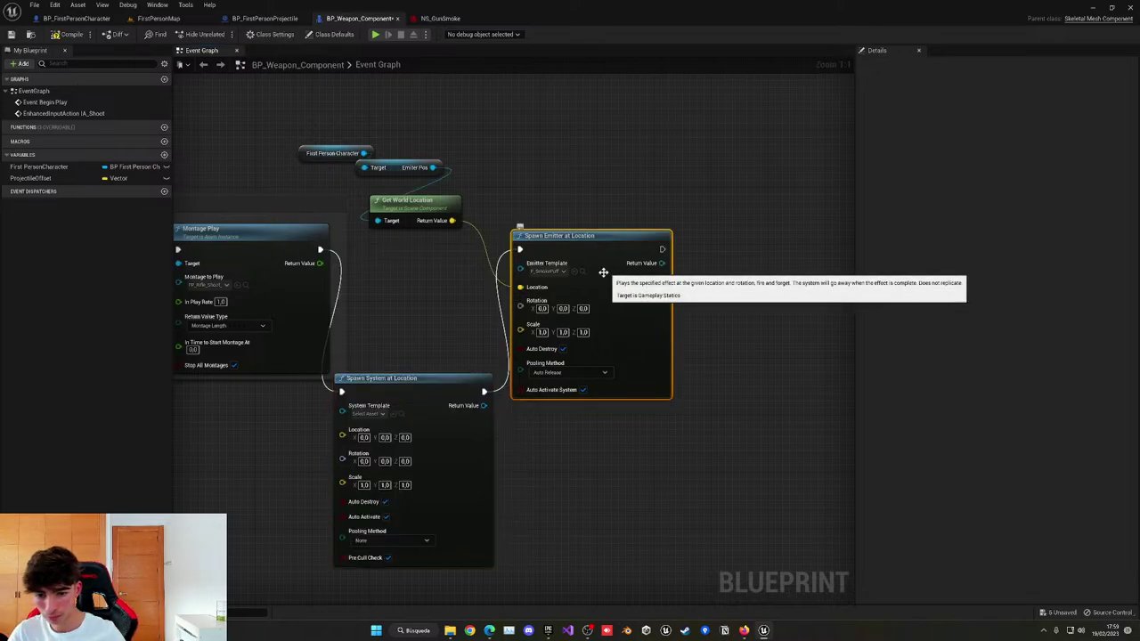
pyautogui.press('Delete')
pyautogui.moveTo(401, 378); pyautogui.dragTo(534, 236)
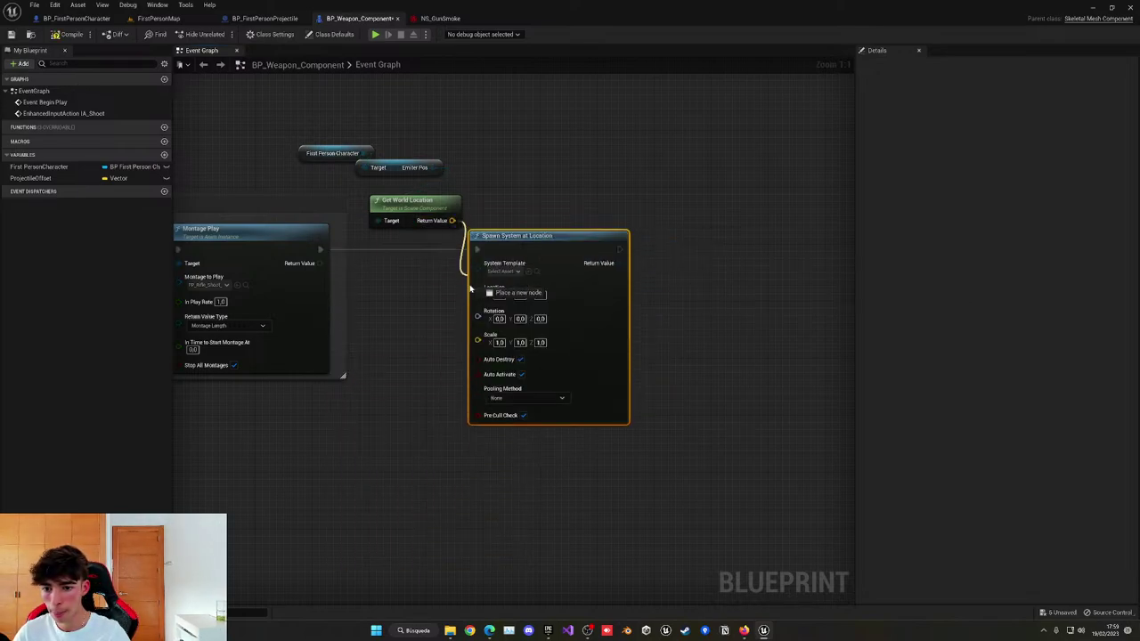
pyautogui.click(64, 36)
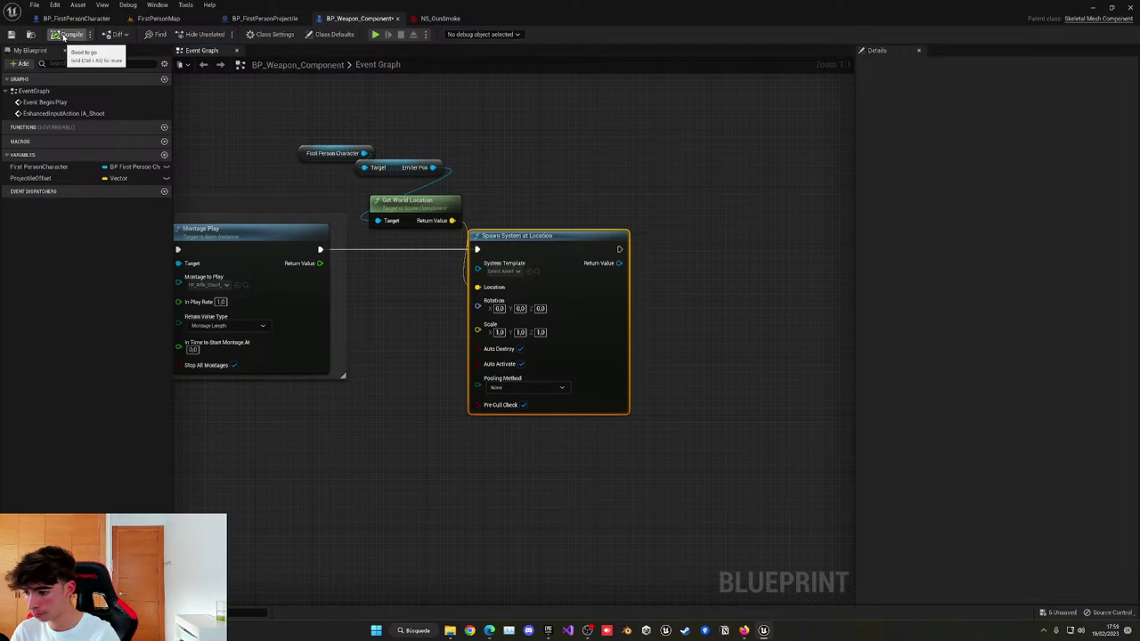
# Play-test the level by picking up the pistol and firing several shots, and end the preview.
pyautogui.hotkey('alt', 'p')
pyautogui.press('Escape')
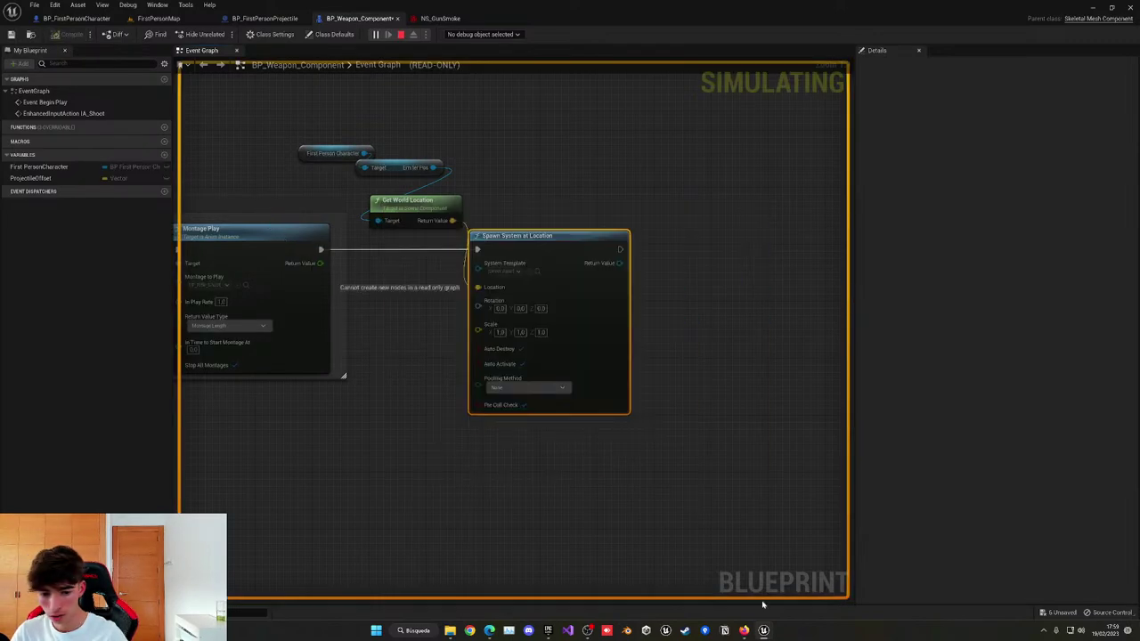
pyautogui.moveTo(764, 631)
pyautogui.click(806, 577)
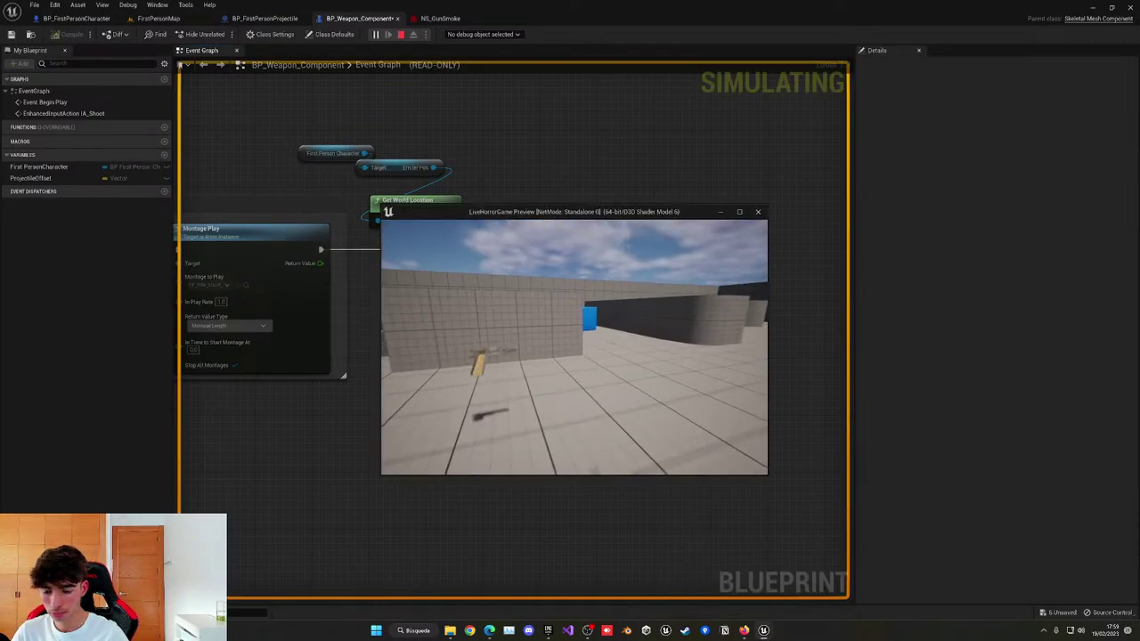
pyautogui.press('w')
pyautogui.click(574, 347)
pyautogui.click(575, 347)
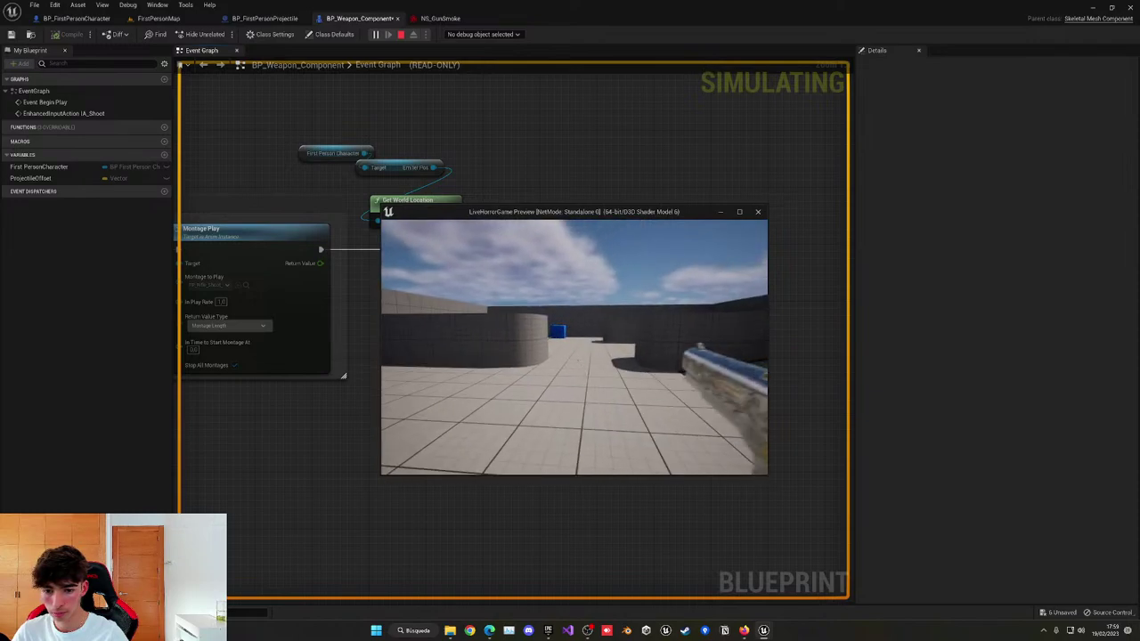
pyautogui.click(574, 347)
pyautogui.press('w')
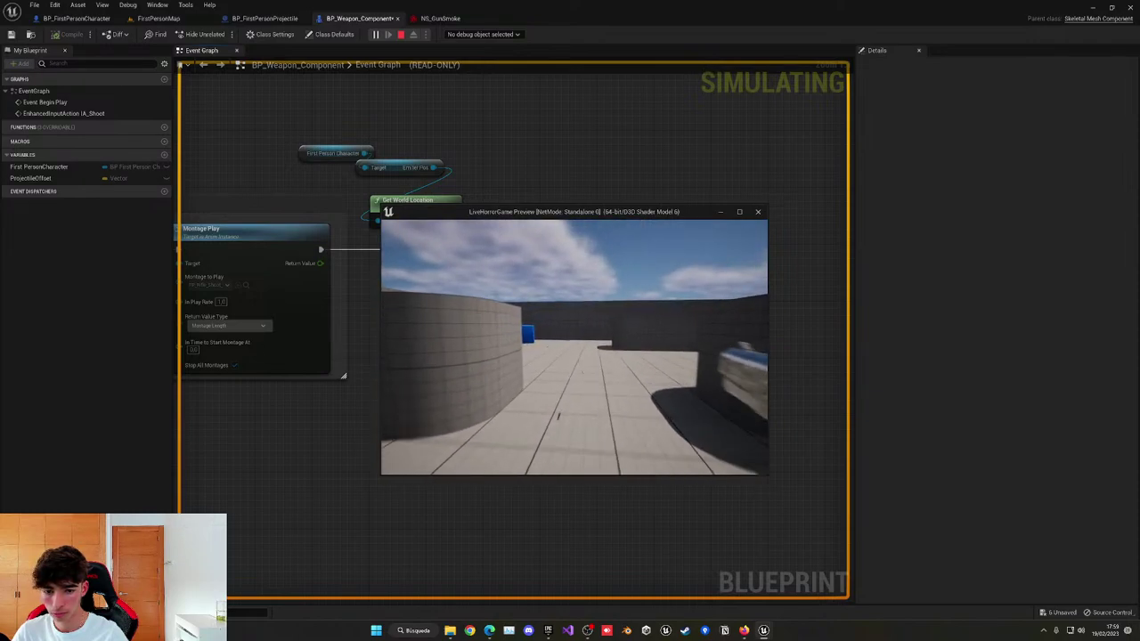
pyautogui.press('Escape')
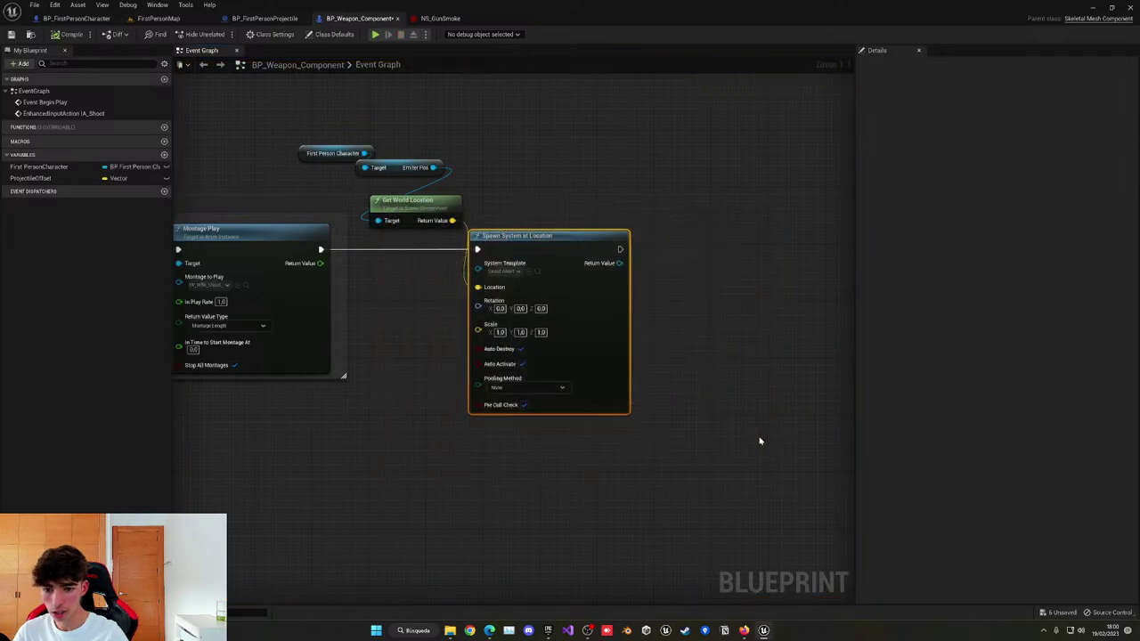
# Assign NS_GunSmoke as the System Template of the Spawn System at Location node and compile the blueprint.
pyautogui.moveTo(689, 380); pyautogui.dragTo(659, 379, button='right')
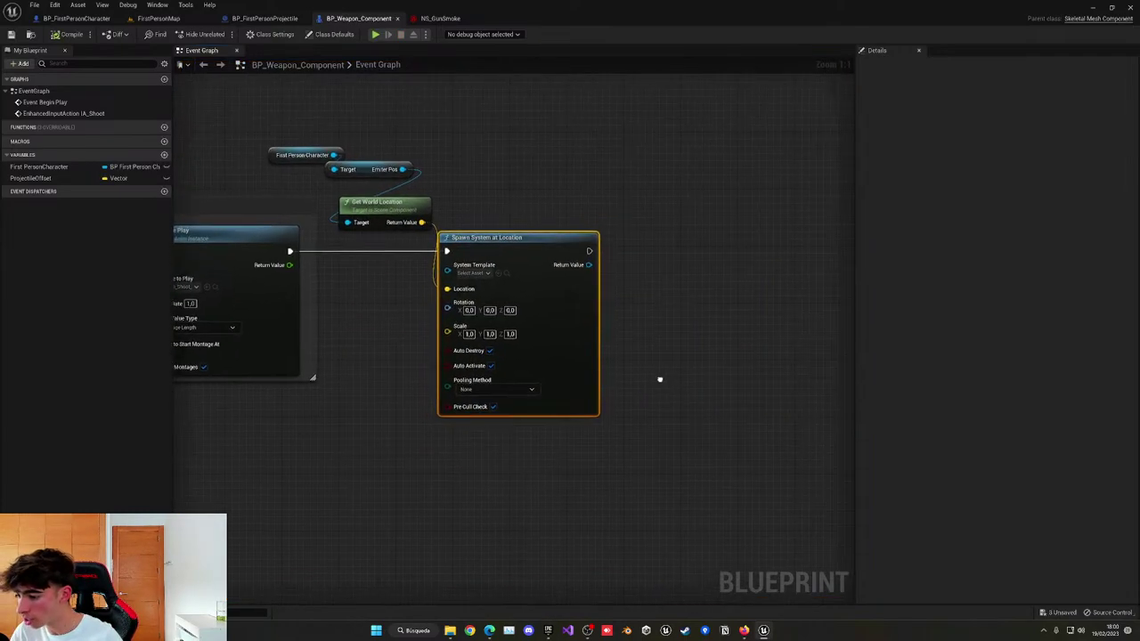
pyautogui.click(643, 367)
pyautogui.scroll(-2, 631, 360)
pyautogui.moveTo(614, 347); pyautogui.dragTo(646, 324, button='right')
pyautogui.scroll(2, 677, 358)
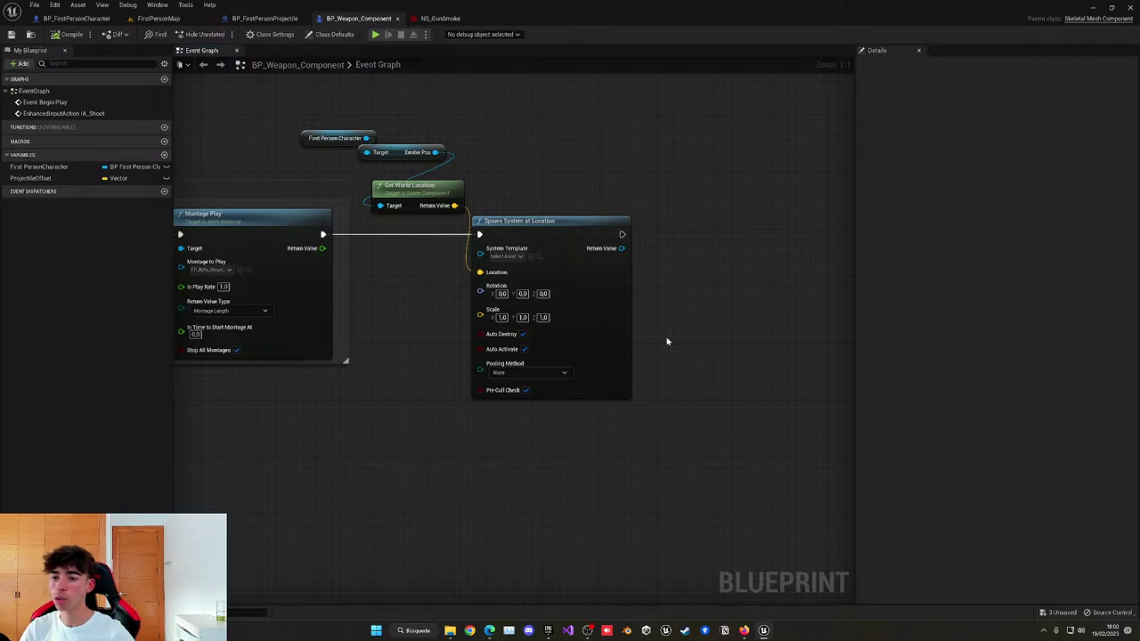
pyautogui.click(506, 255)
pyautogui.scroll(-3, 548, 331)
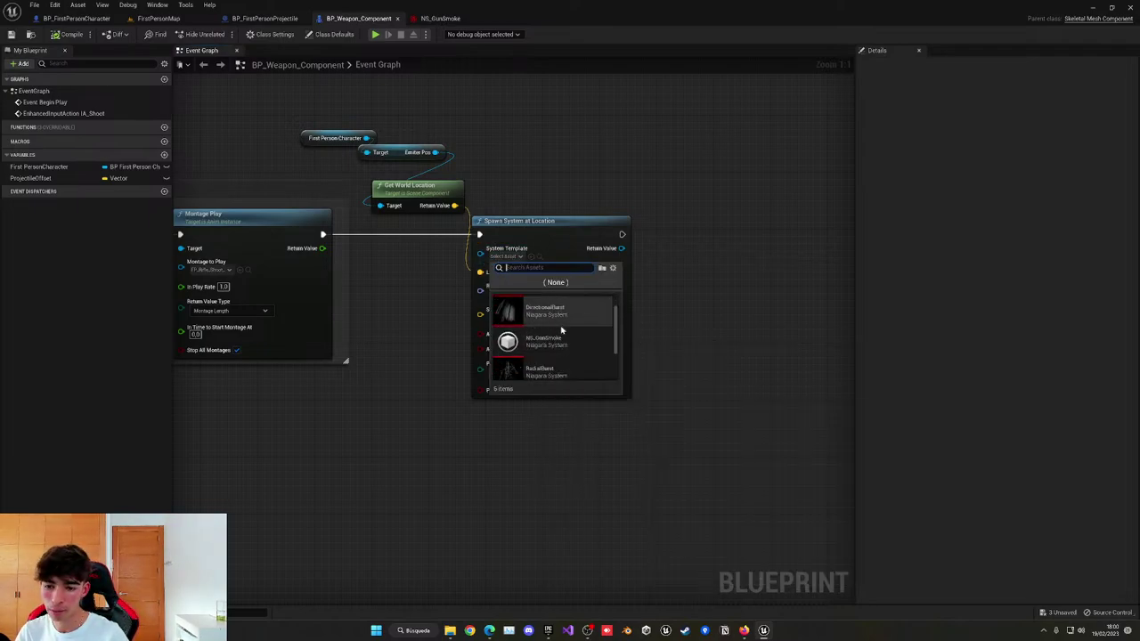
pyautogui.write('ns_')
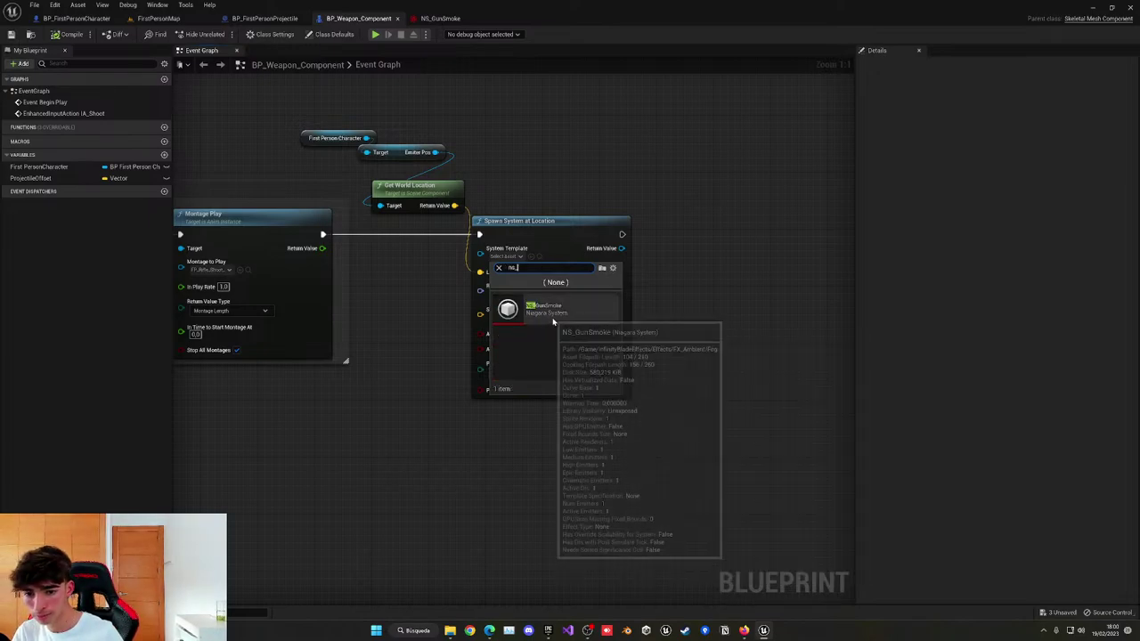
pyautogui.click(553, 321)
pyautogui.click(74, 35)
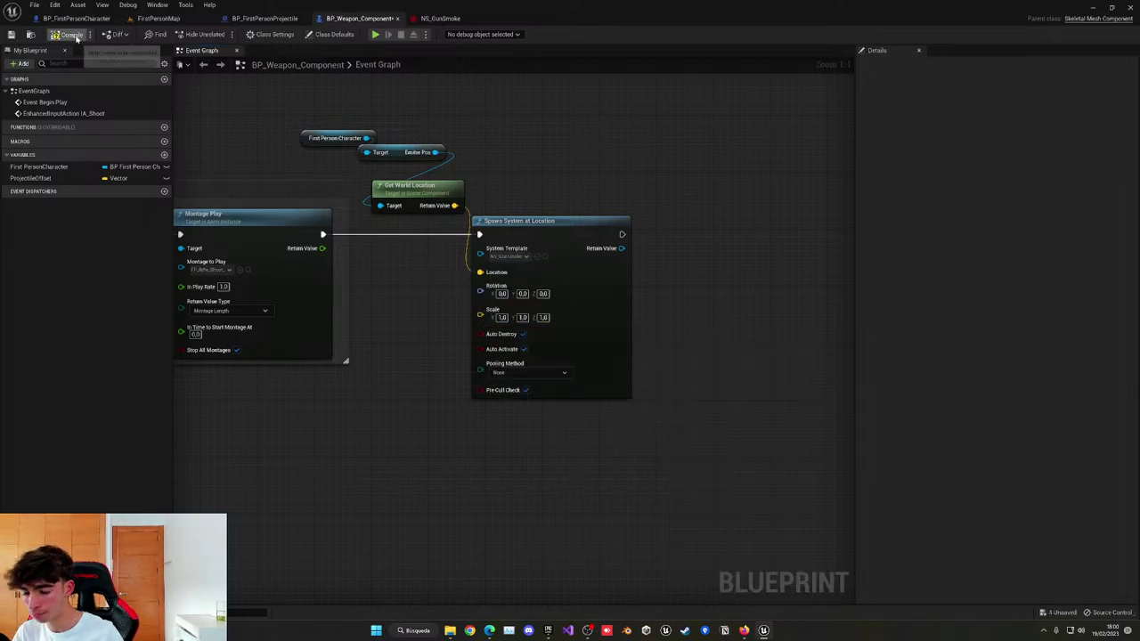
# Run the game preview and fire the pistol to check where the gun smoke particles go.
pyautogui.click(375, 35)
pyautogui.press('w')
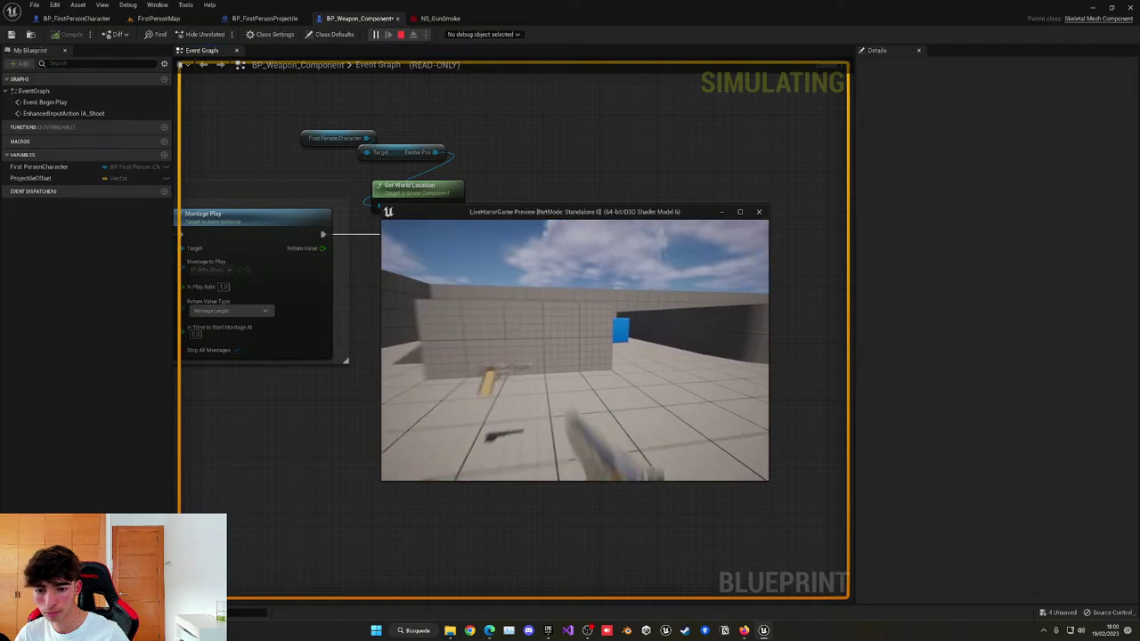
pyautogui.click(575, 351)
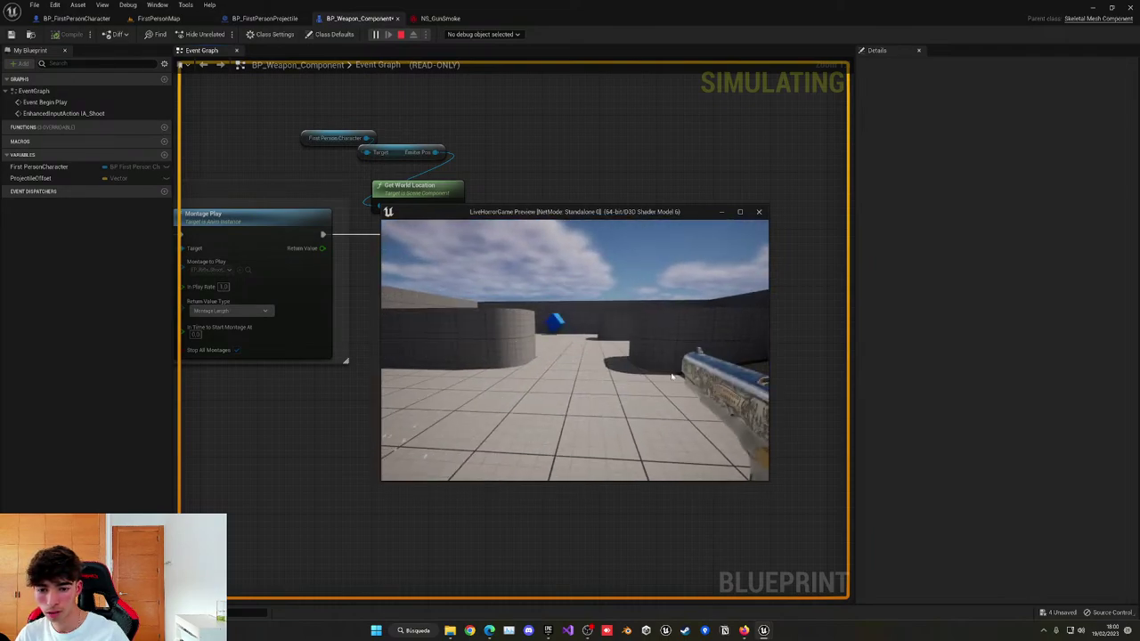
pyautogui.press('Escape')
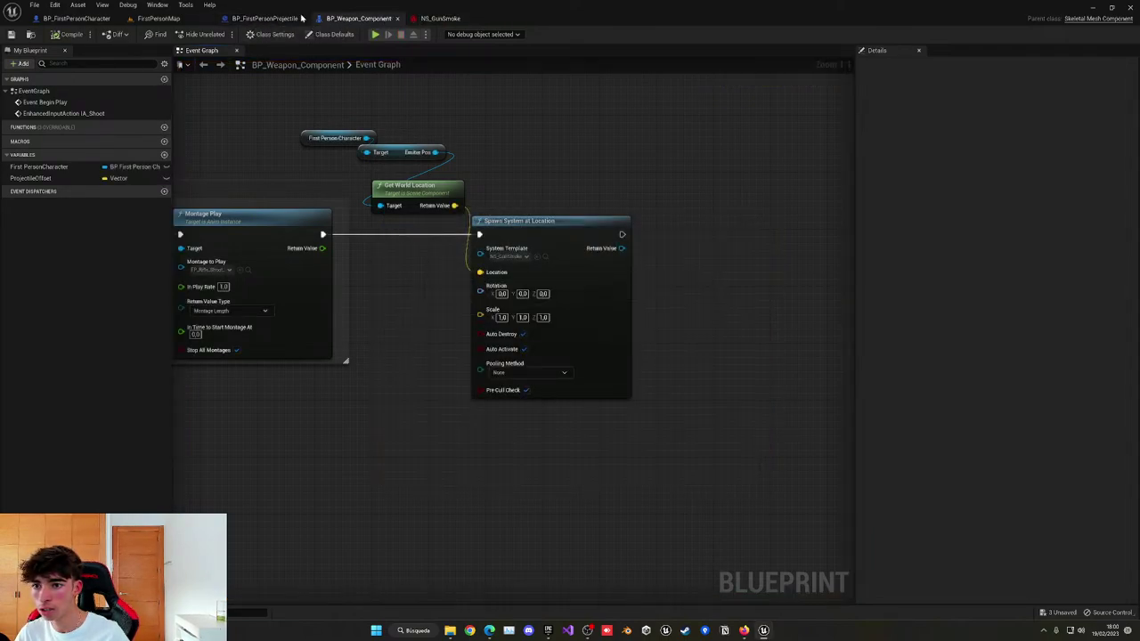
# Try rotating the EmiterPos arrow about 90° in yaw at the pistol's muzzle in BP_FirstPersonCharacter.
pyautogui.click(89, 17)
pyautogui.click(215, 50)
pyautogui.moveTo(397, 219); pyautogui.dragTo(427, 276, button='right')
pyautogui.press('e')
pyautogui.press('w')
pyautogui.moveTo(508, 285); pyautogui.dragTo(428, 289)
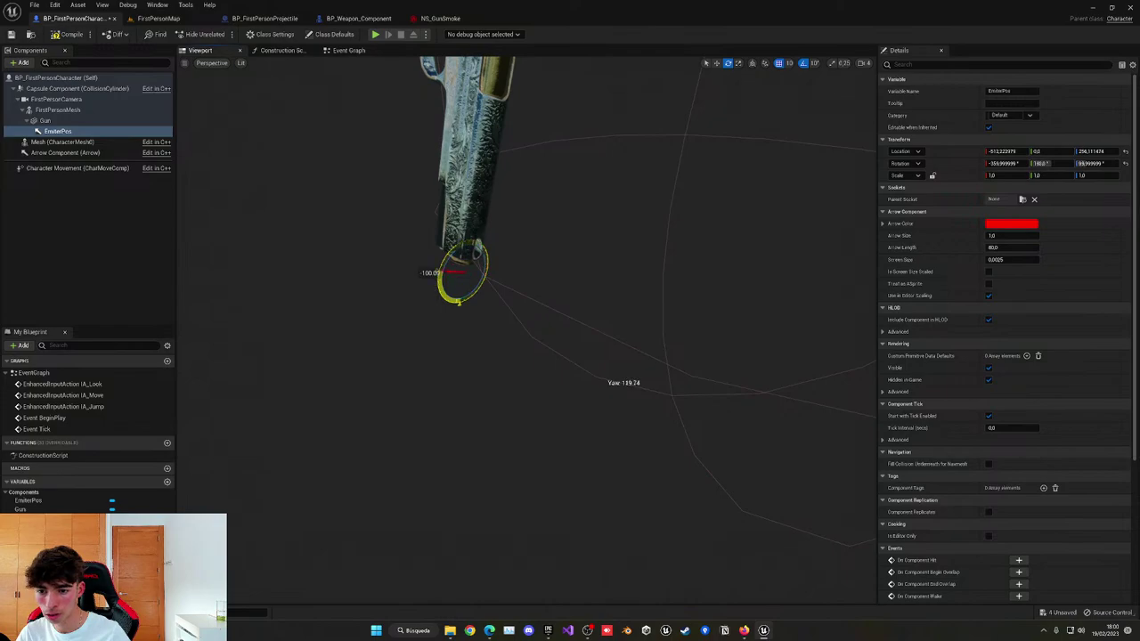
pyautogui.press('w')
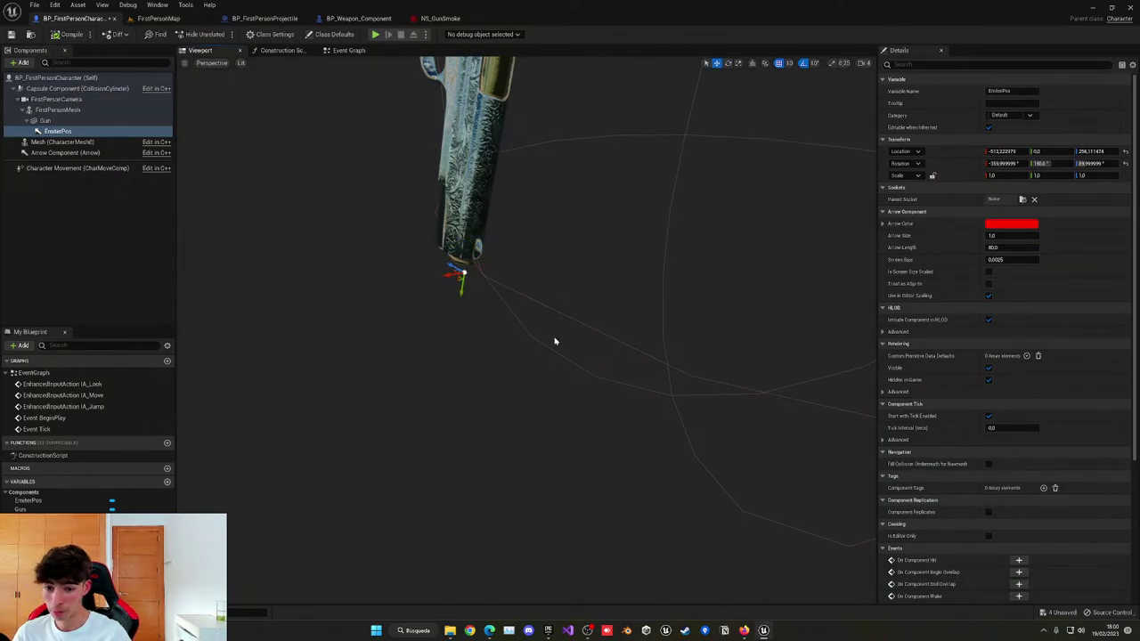
# Test the shot in the game preview and undo the rotation of the EmiterPos arrow.
pyautogui.hotkey('alt', 'p')
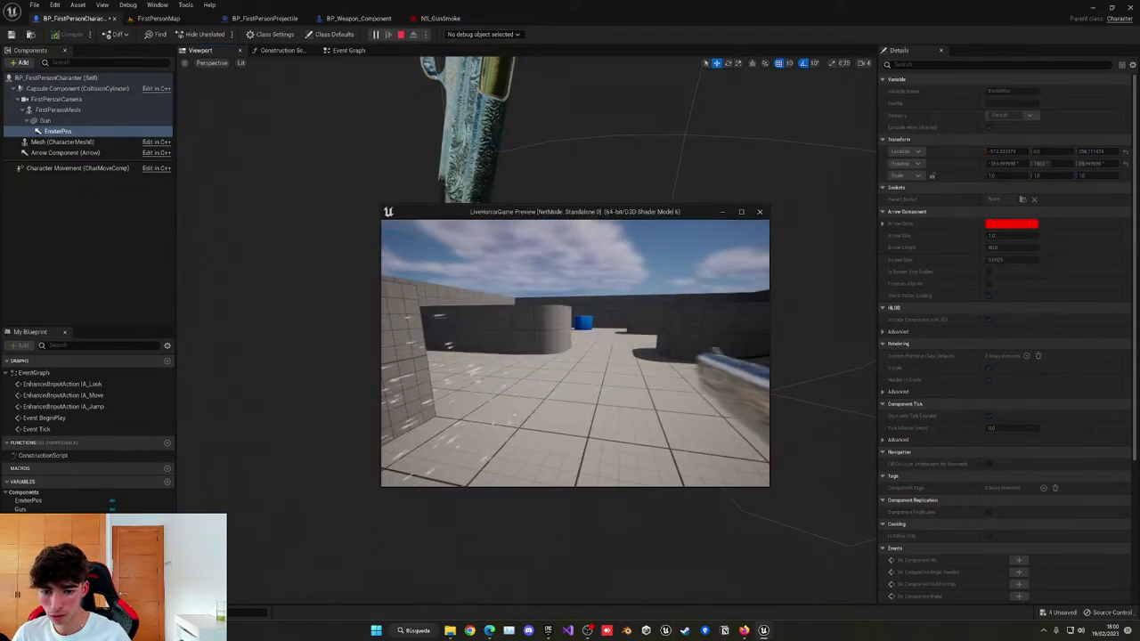
pyautogui.press('Escape')
pyautogui.hotkey('ctrl', 'z')
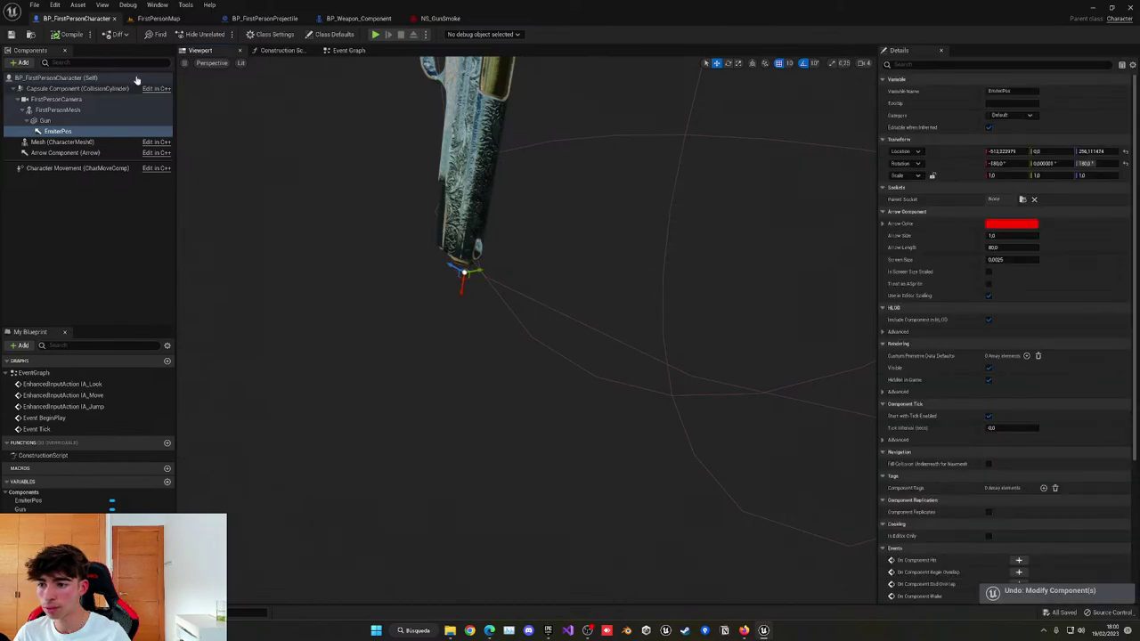
# Examine the Add Velocity, Initialize Particle, Spawn Burst Instantaneous and Emitter State modules of NS_GunSmoke's DirectionalBurst emitter.
pyautogui.click(440, 17)
pyautogui.click(556, 247)
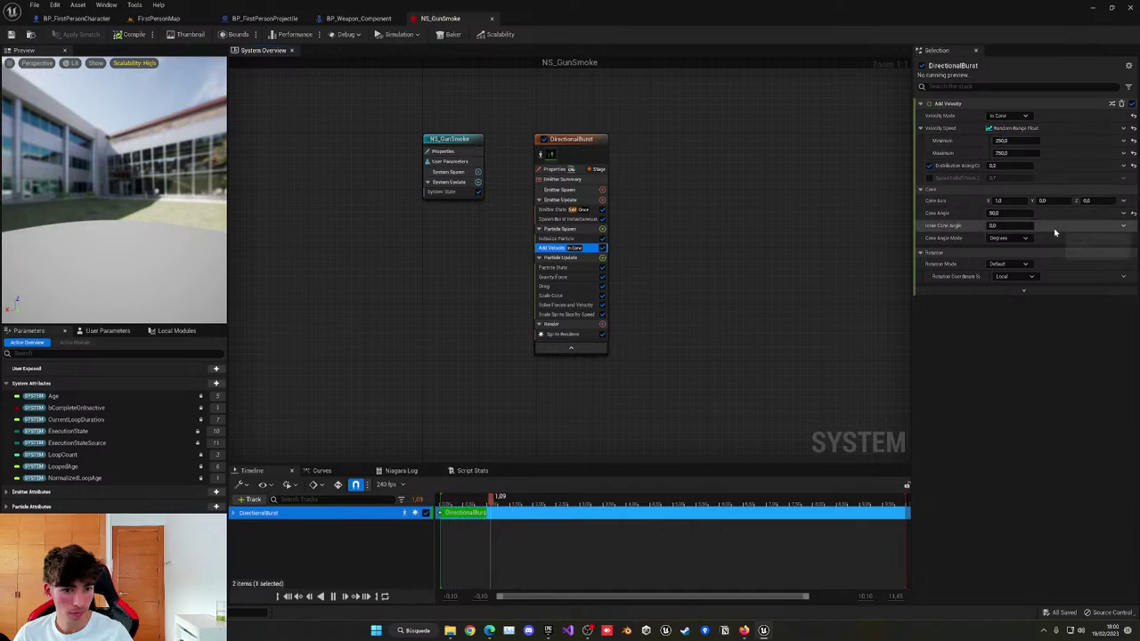
pyautogui.click(1014, 201)
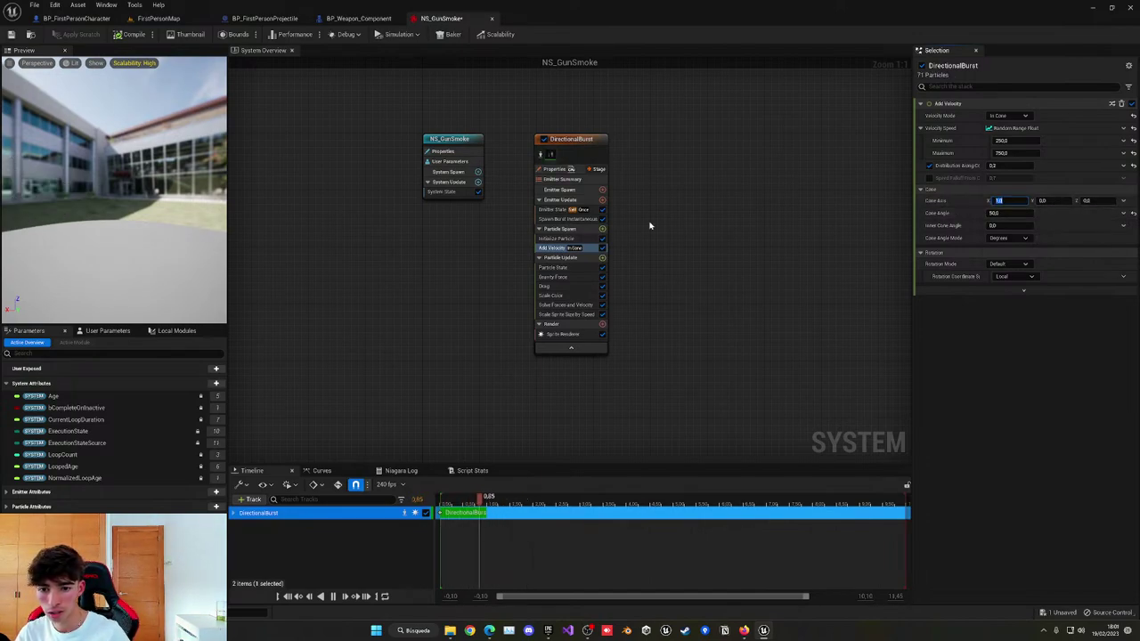
pyautogui.click(566, 239)
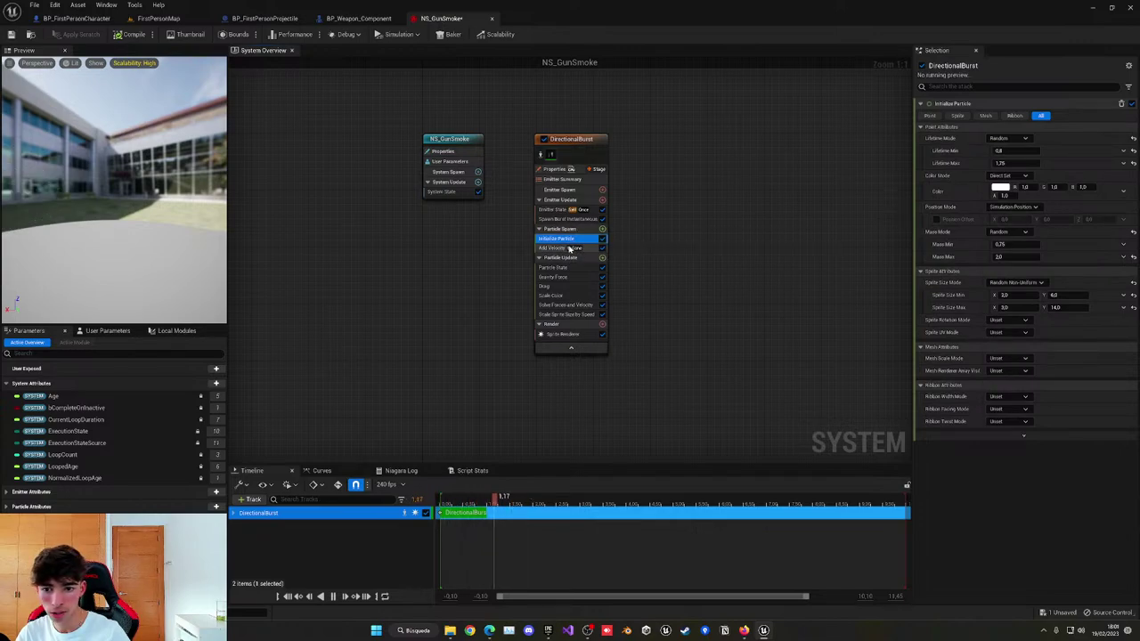
pyautogui.click(561, 248)
pyautogui.click(554, 218)
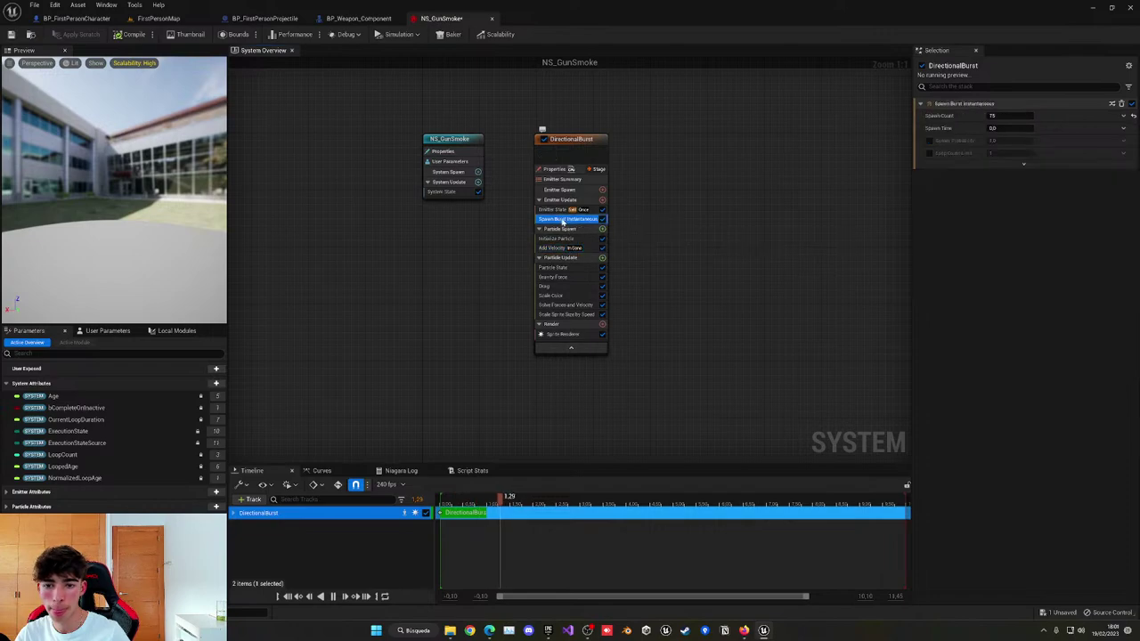
pyautogui.click(551, 211)
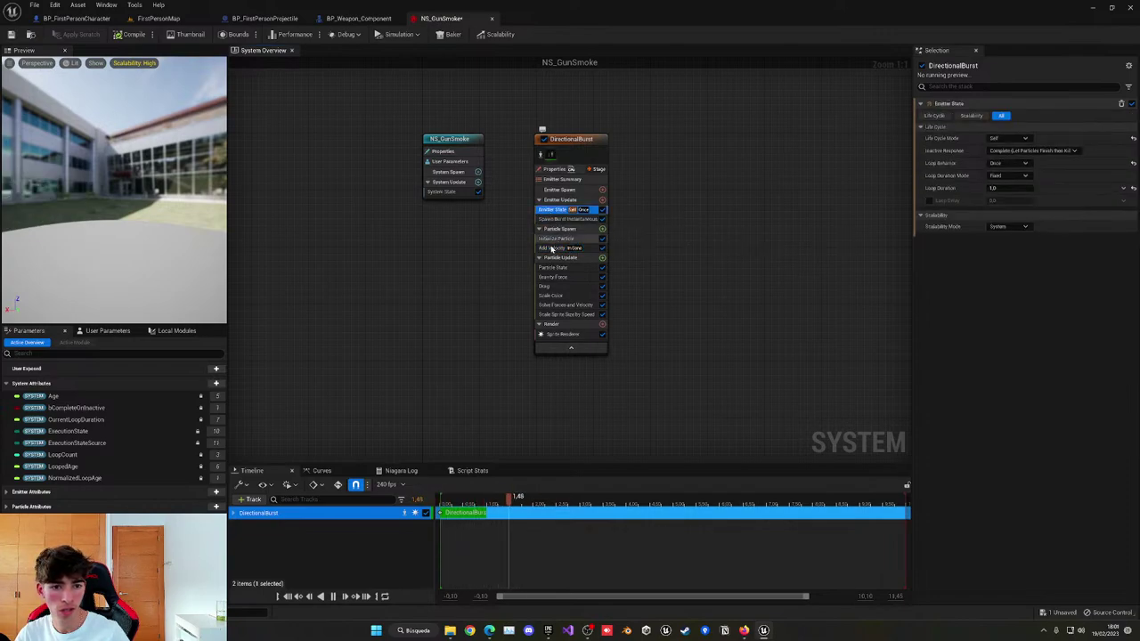
# Set the Add Velocity module's Cone Axis to X 0 and Y 1, and save NS_GunSmoke.
pyautogui.click(559, 248)
pyautogui.click(1002, 200)
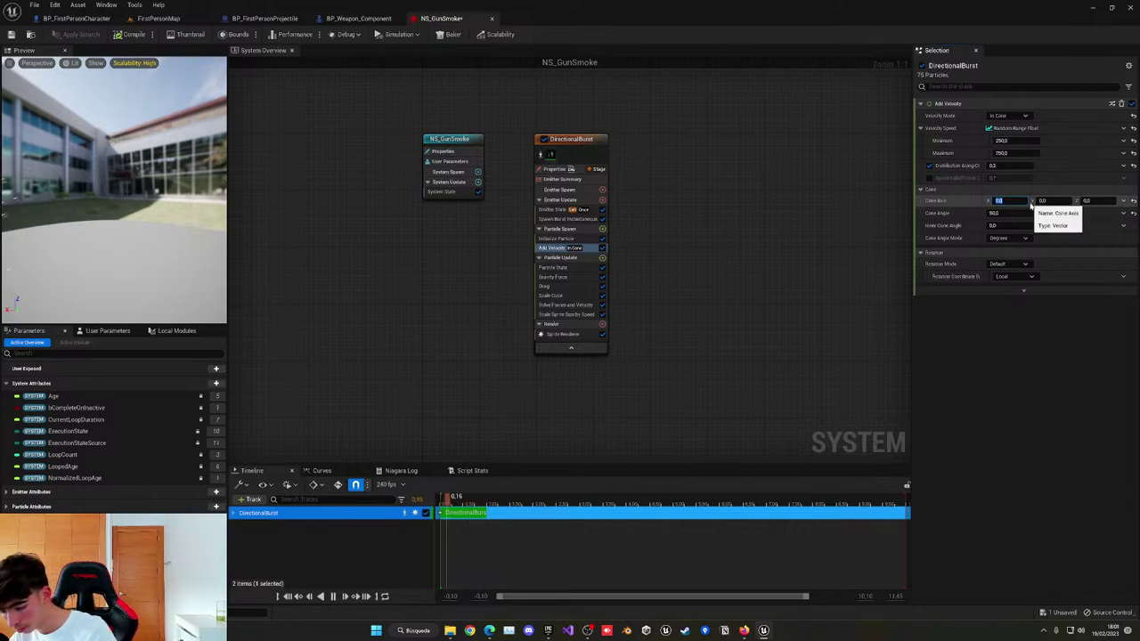
pyautogui.click(1045, 202)
pyautogui.write('1')
pyautogui.press('Return')
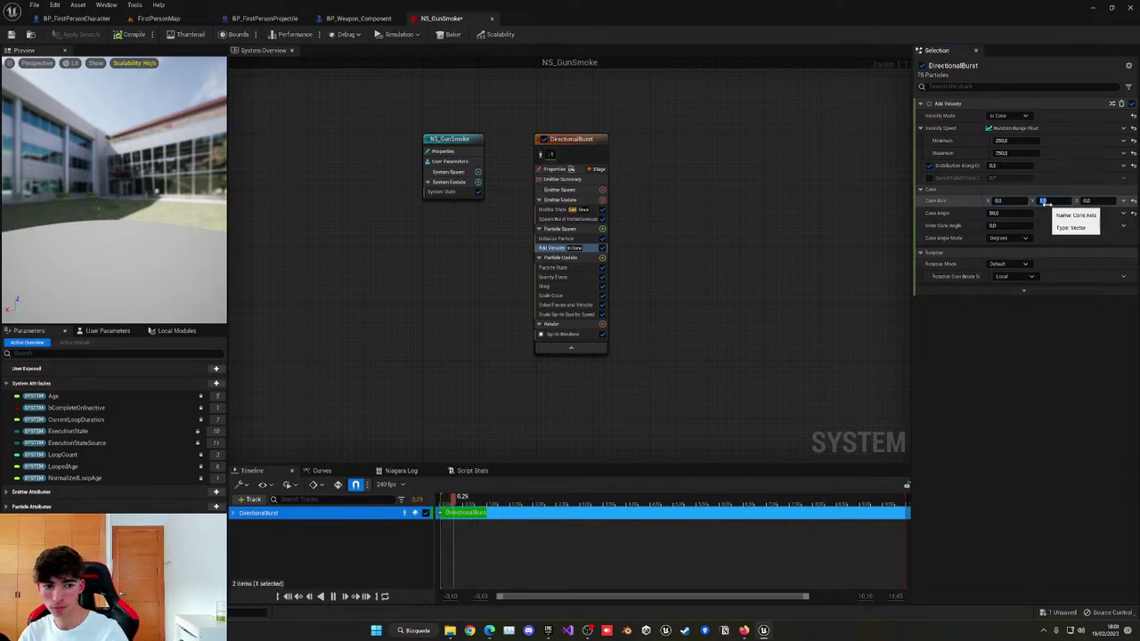
pyautogui.click(12, 34)
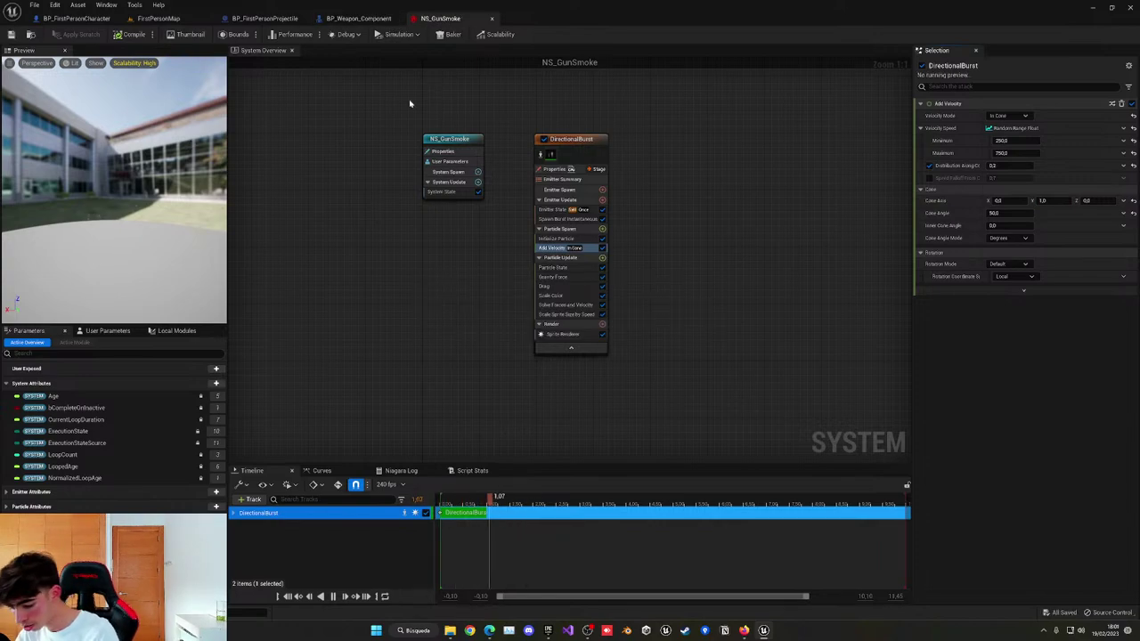
# Play-test the level and fire the pistol repeatedly to check the particles' new direction.
pyautogui.hotkey('alt', 'p')
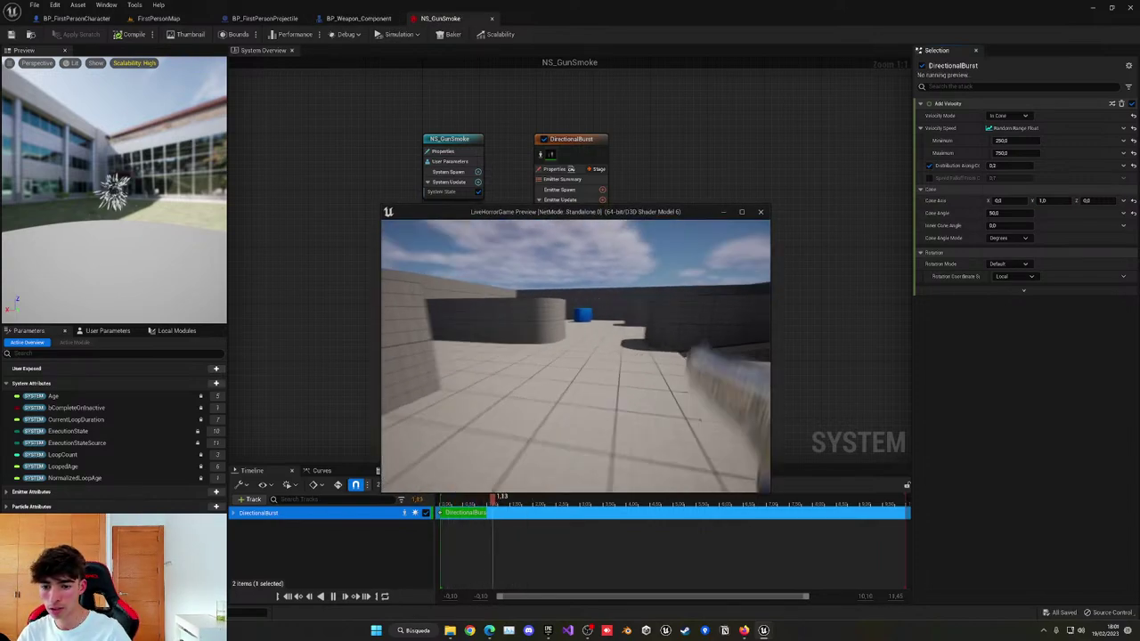
pyautogui.press('w')
pyautogui.click(575, 356)
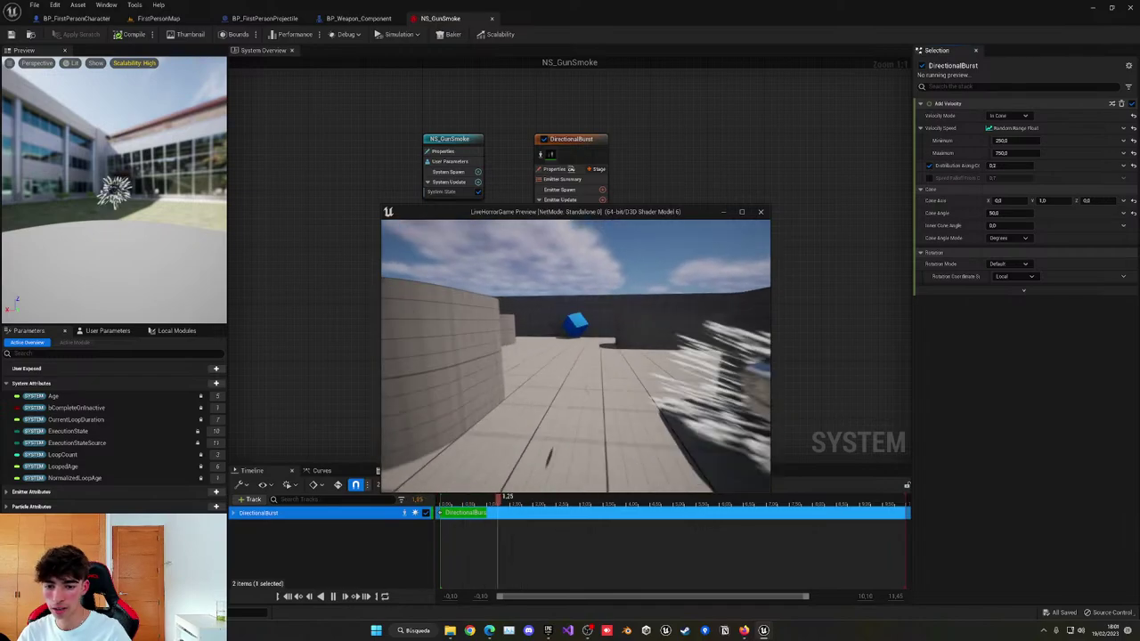
pyautogui.press('d')
pyautogui.click(575, 357)
pyautogui.click(575, 356)
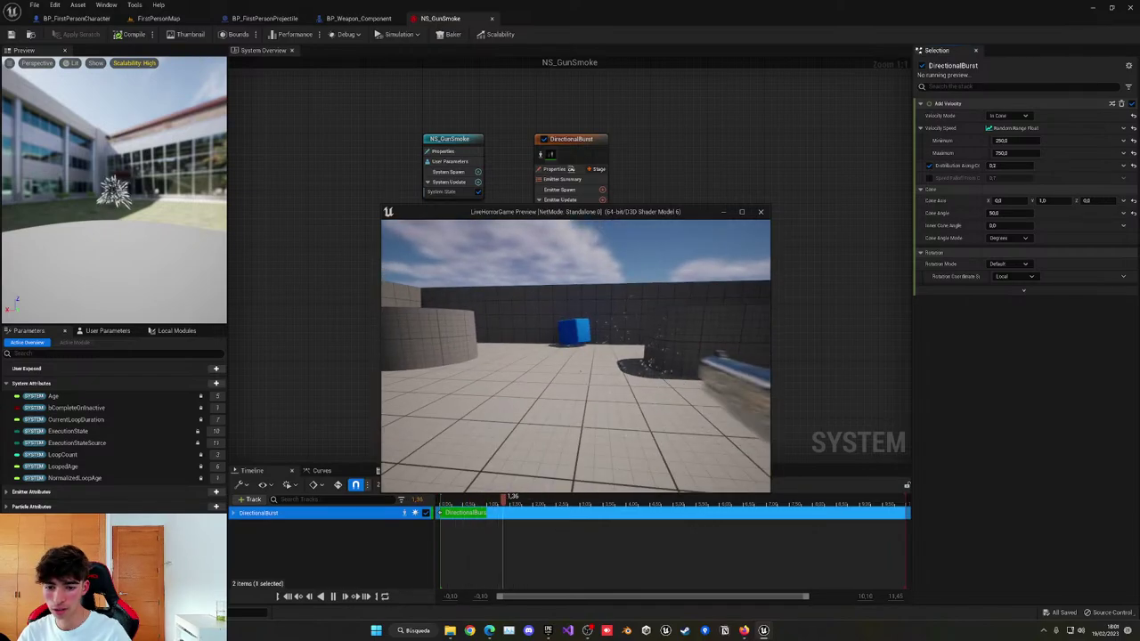
pyautogui.press('Escape')
# Set the Spawn Count of the DirectionalBurst emitter's Spawn Burst Instantaneous module to 25 in NS_GunSmoke.
pyautogui.click(358, 18)
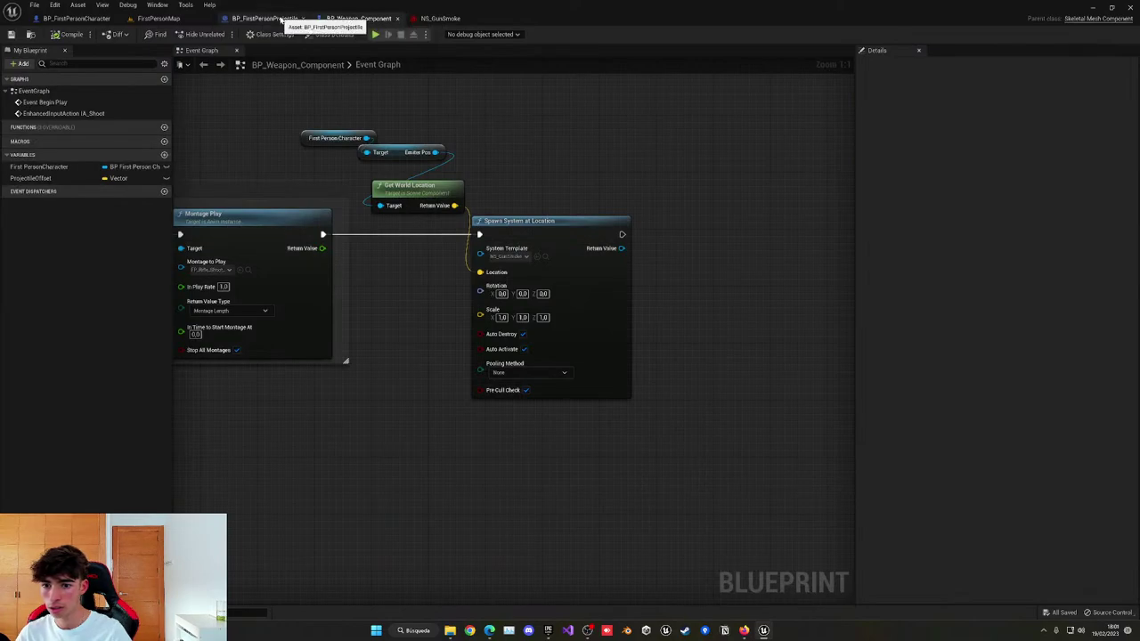
pyautogui.click(440, 18)
pyautogui.click(561, 256)
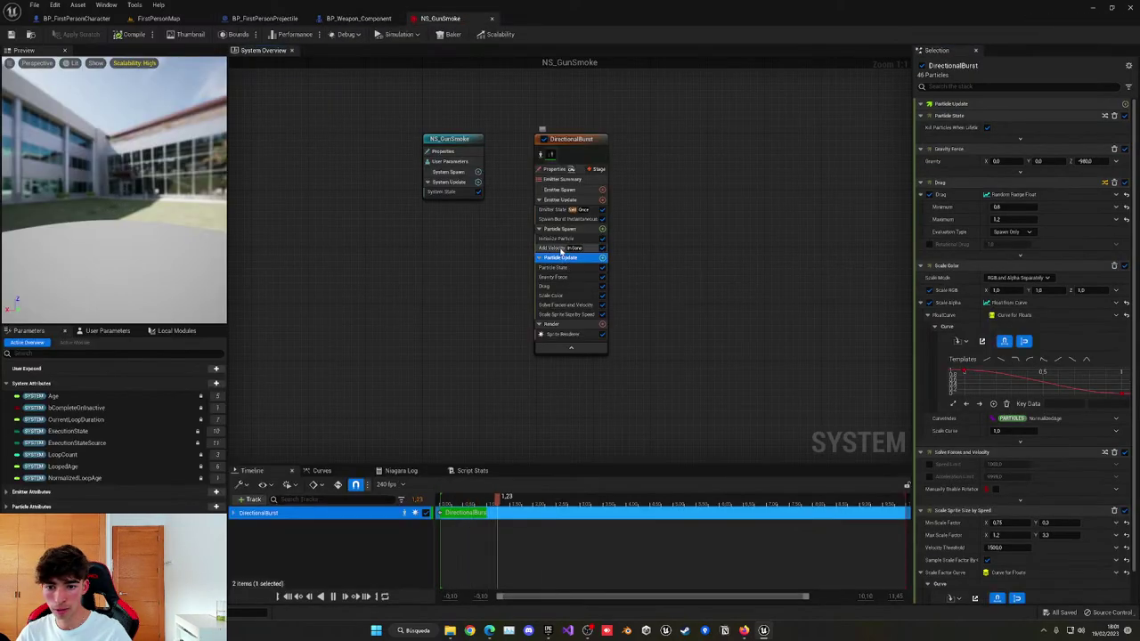
pyautogui.click(547, 285)
pyautogui.click(558, 219)
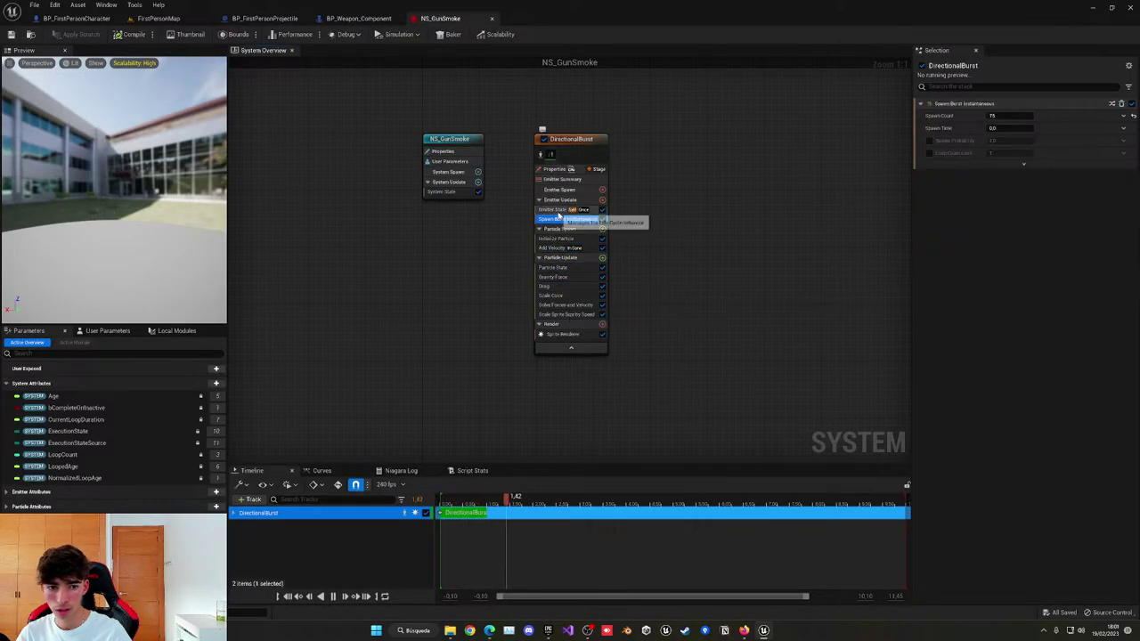
pyautogui.click(1004, 116)
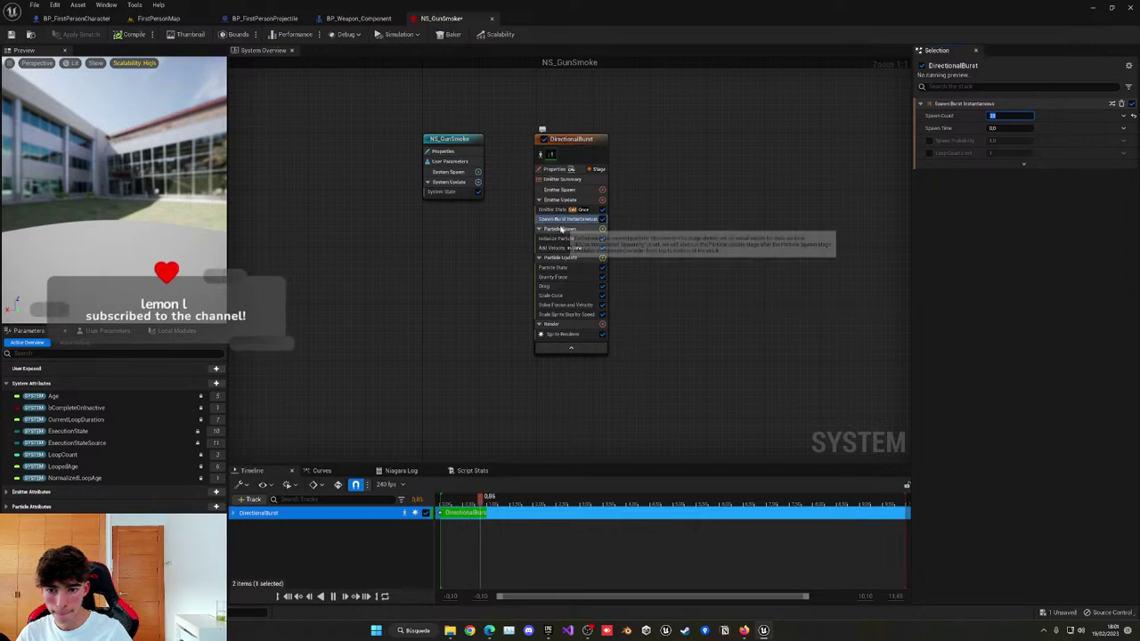
# Set Initialize Particle's Sprite Size Min to X 10, Y 15 and Sprite Size Max to X 11, Y 20, and save NS_GunSmoke.
pyautogui.click(553, 248)
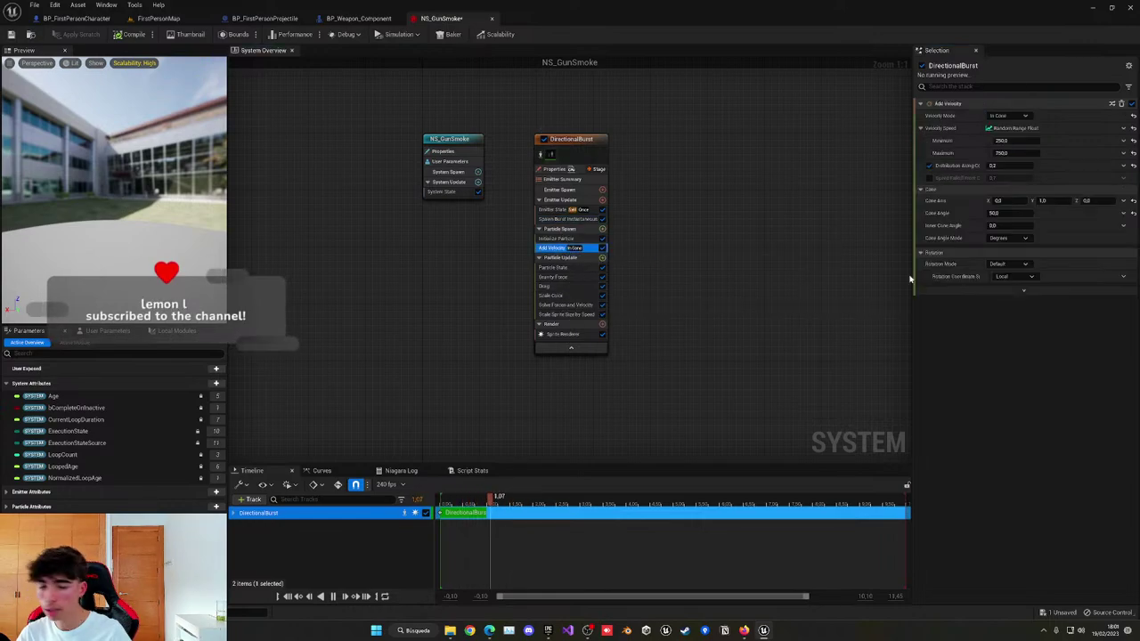
pyautogui.click(558, 240)
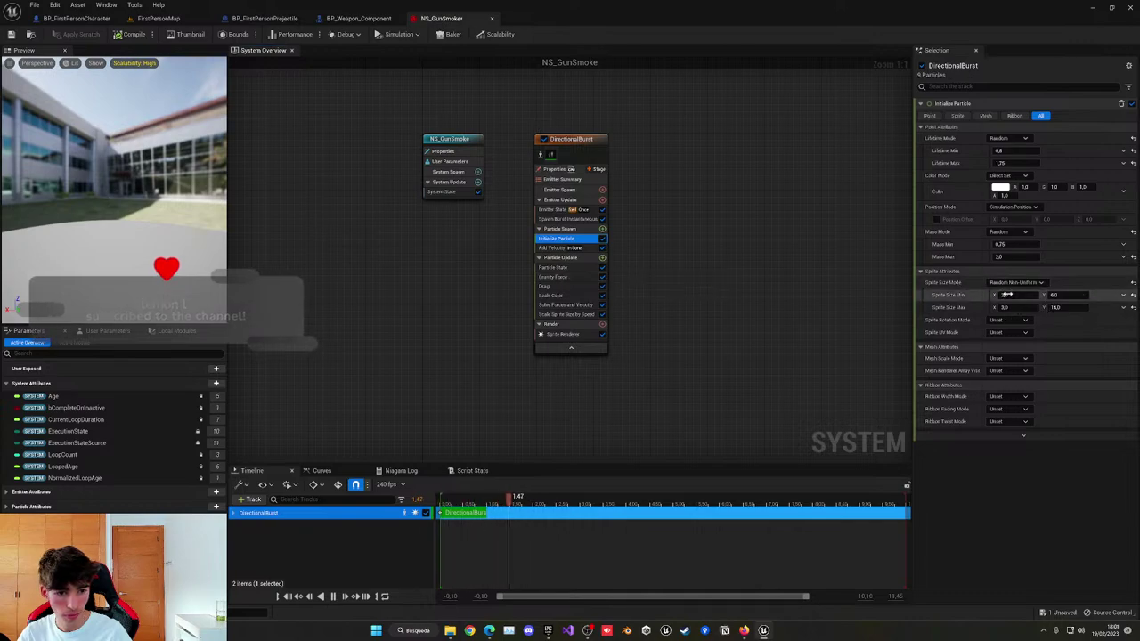
pyautogui.click(1006, 295)
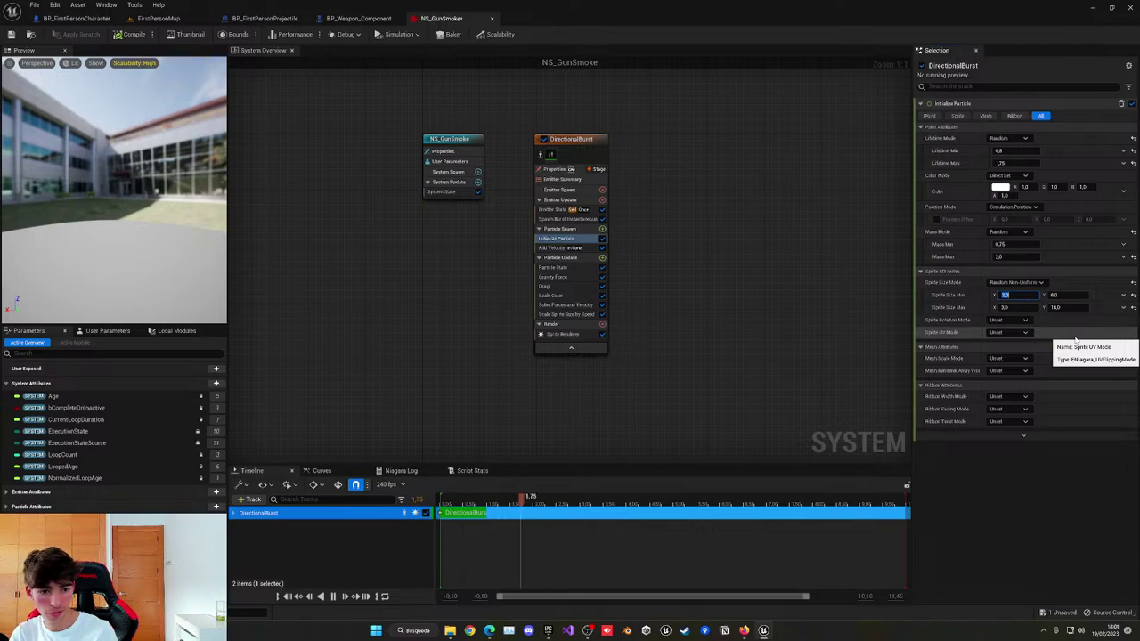
pyautogui.press('Return')
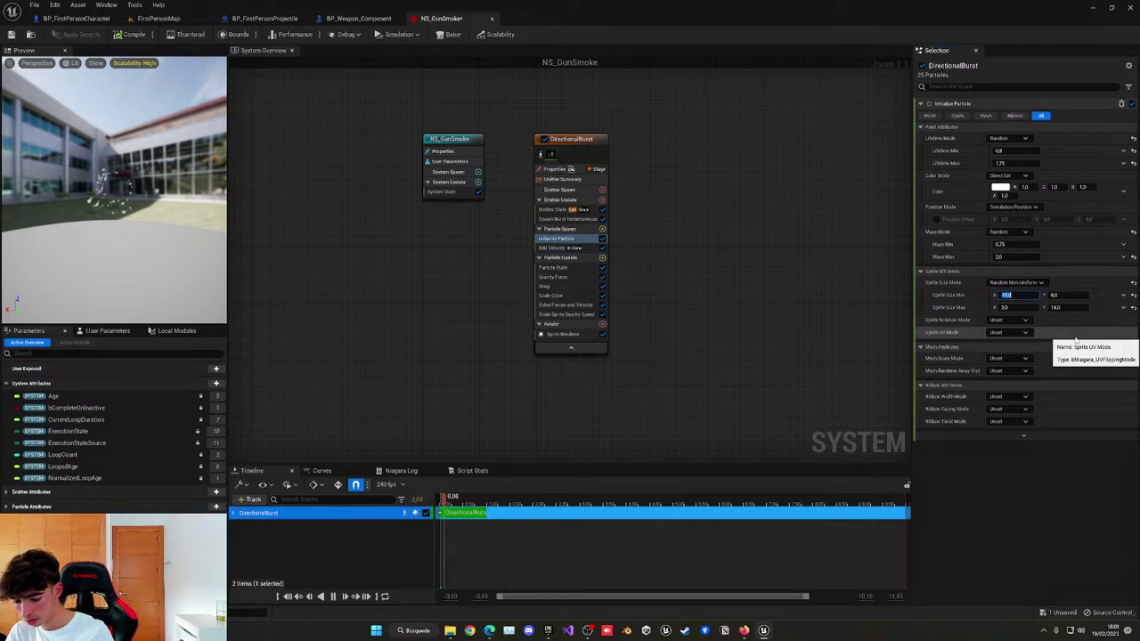
pyautogui.press('Tab')
pyautogui.write('15')
pyautogui.press('Return')
pyautogui.press('Tab')
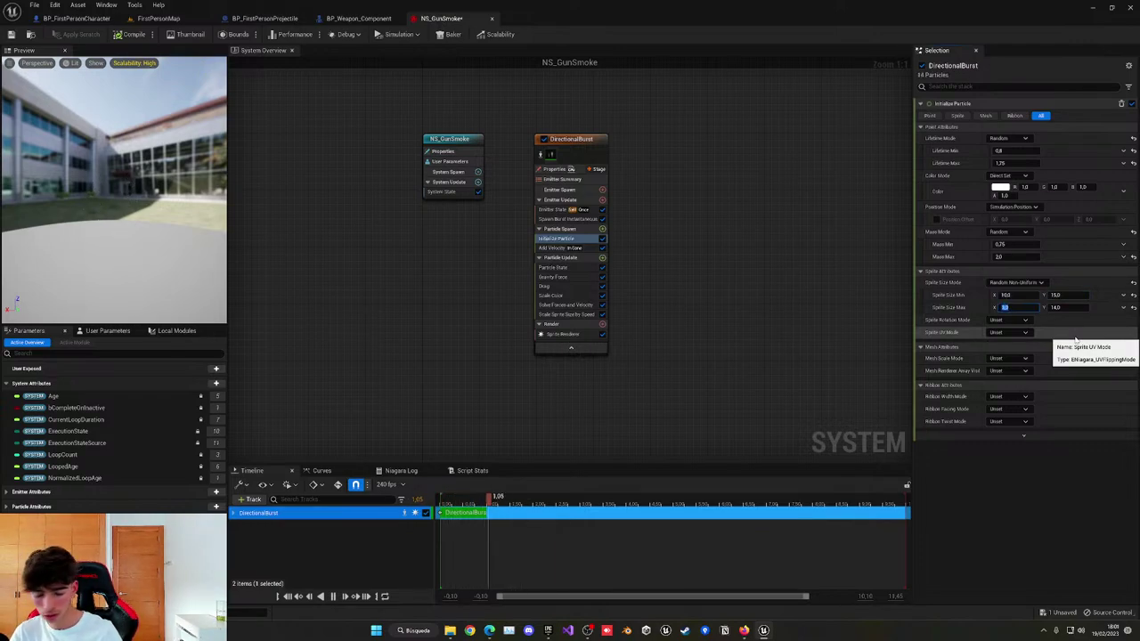
pyautogui.write('11')
pyautogui.press('Tab')
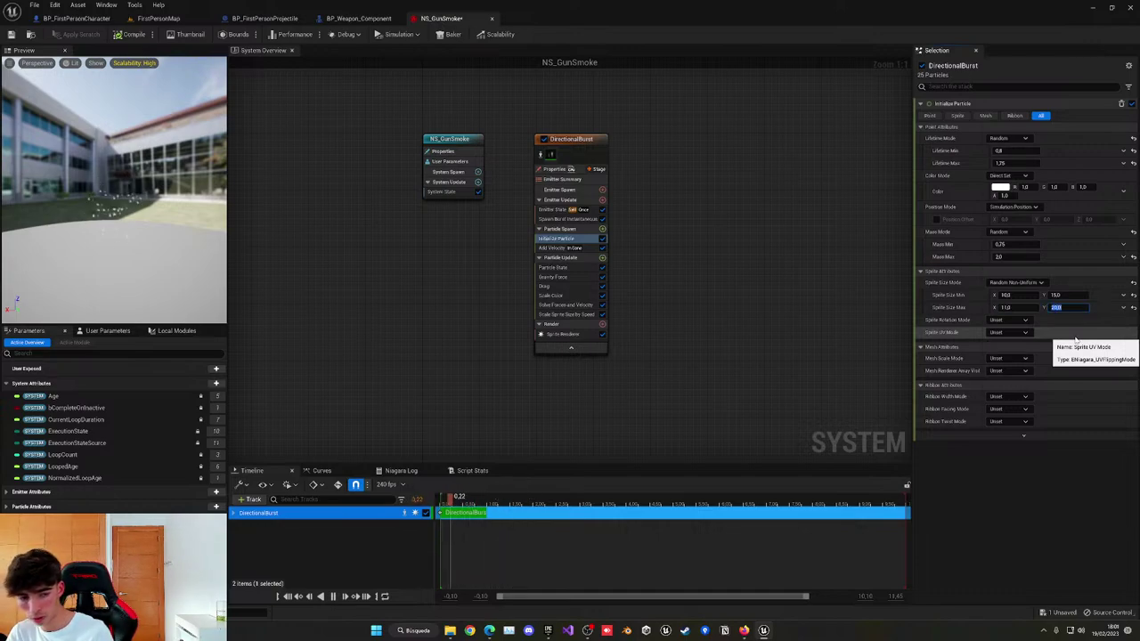
pyautogui.click(12, 36)
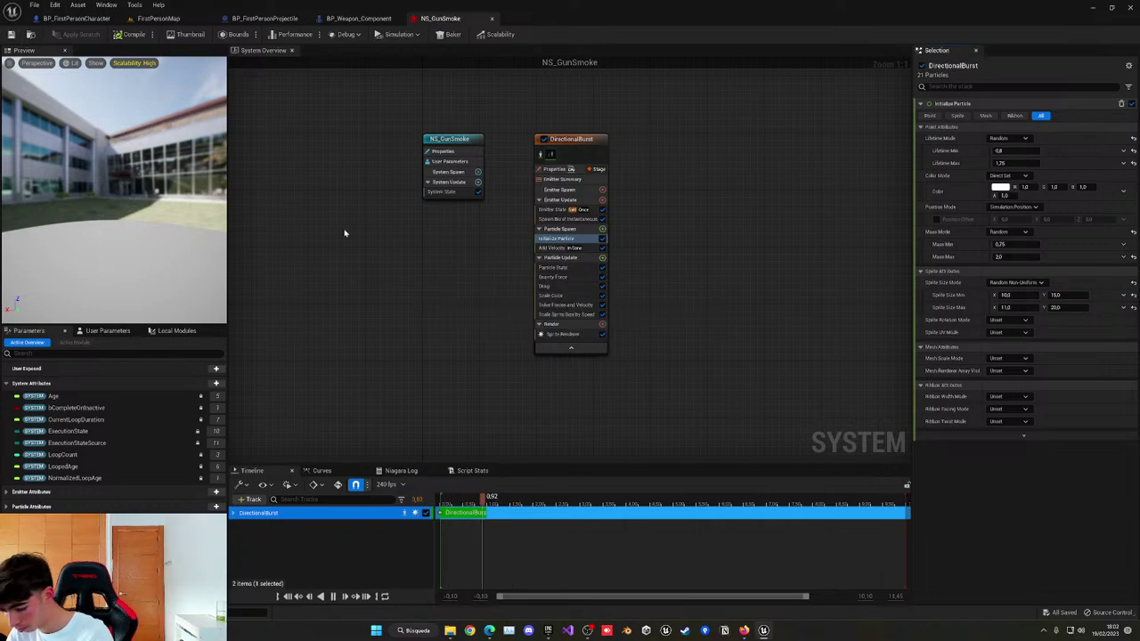
# Play-test the level, pick up the pistol and fire it repeatedly to check the resized smoke particles.
pyautogui.hotkey('alt', 'p')
pyautogui.press('w')
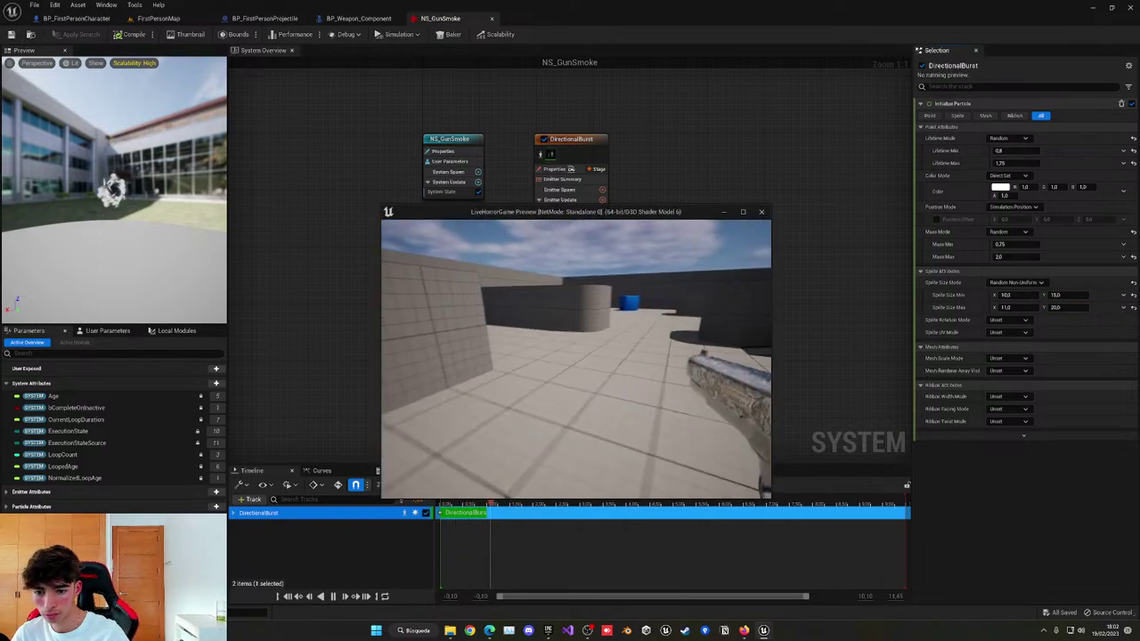
pyautogui.click(576, 359)
pyautogui.press('w')
pyautogui.click(577, 359)
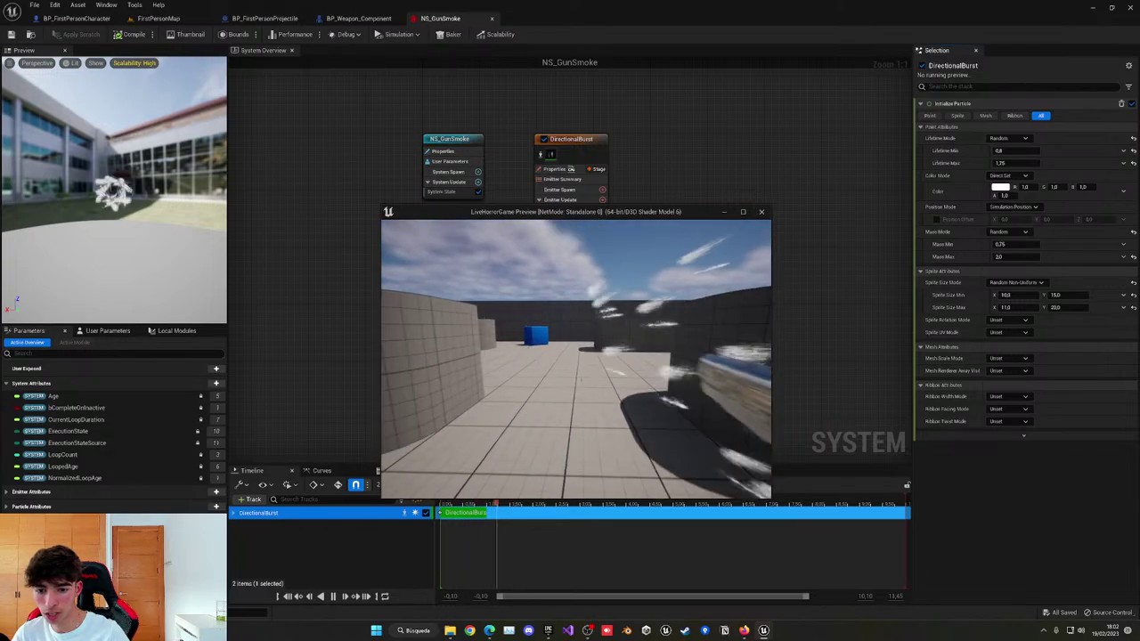
pyautogui.press('w')
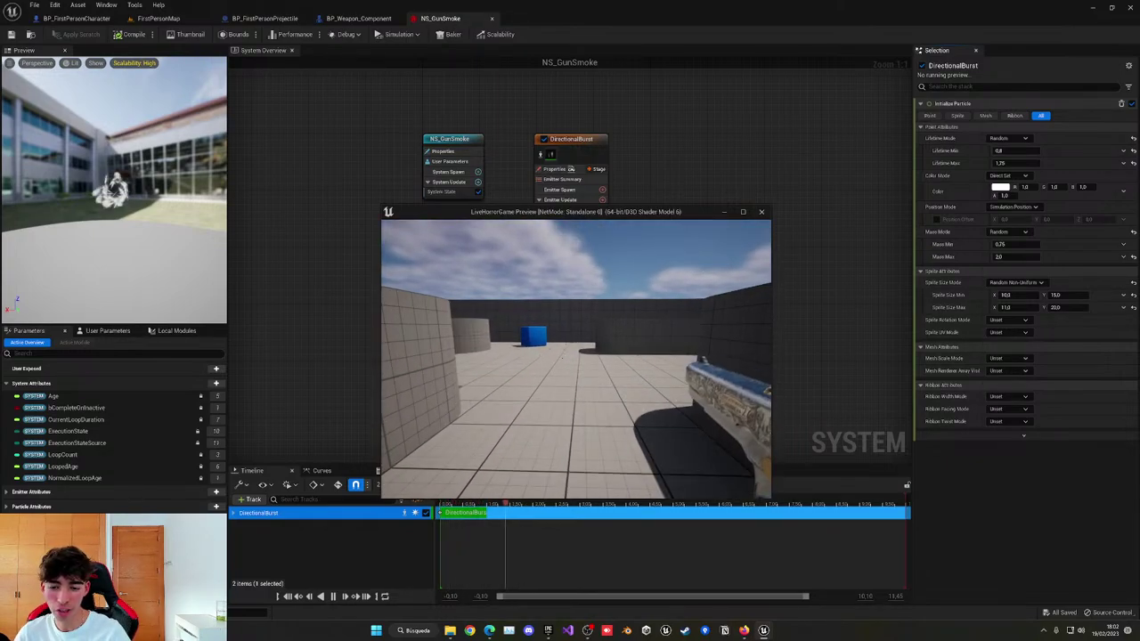
pyautogui.click(576, 359)
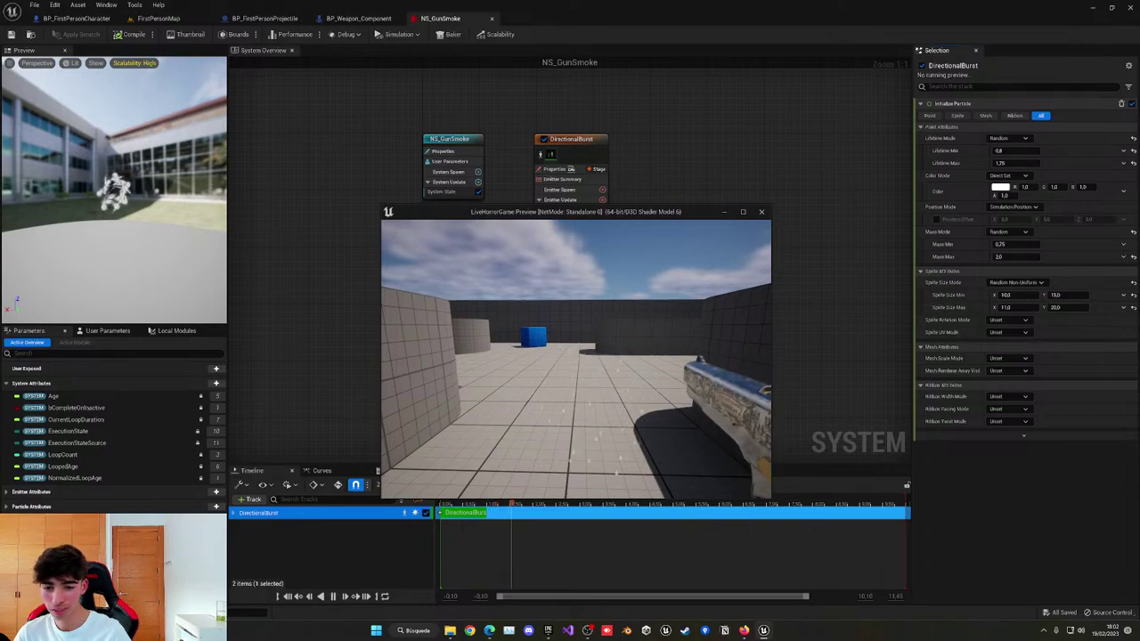
pyautogui.press('w')
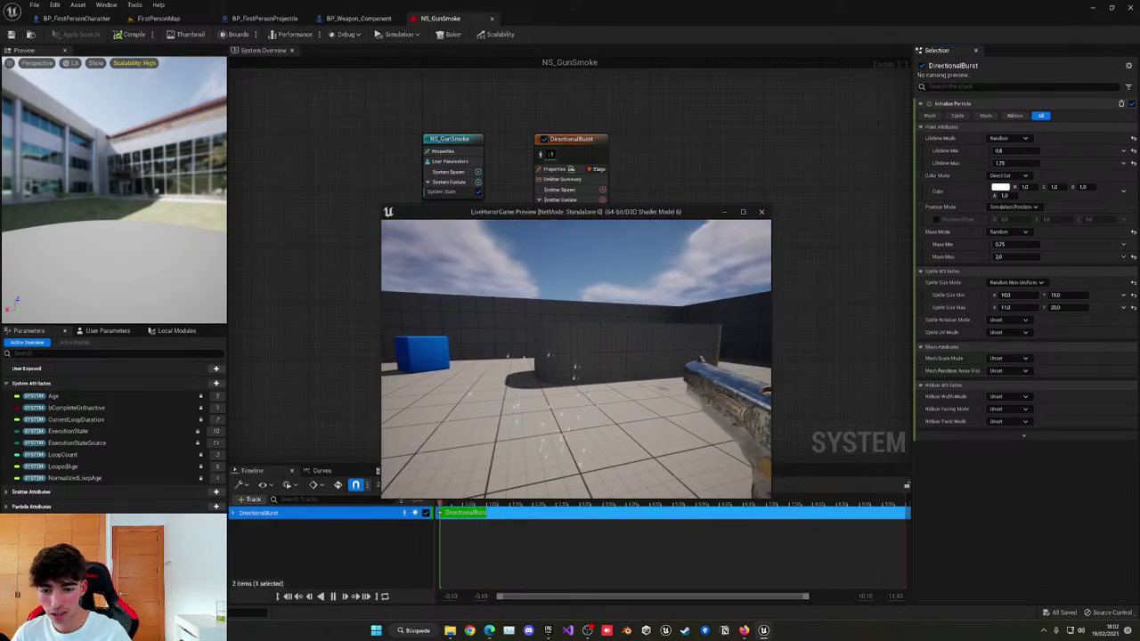
pyautogui.press('Escape')
# Turn off Should Bounce on the ProjectileMovement component of BP_FirstPersonProjectile and compile the blueprint.
pyautogui.click(265, 20)
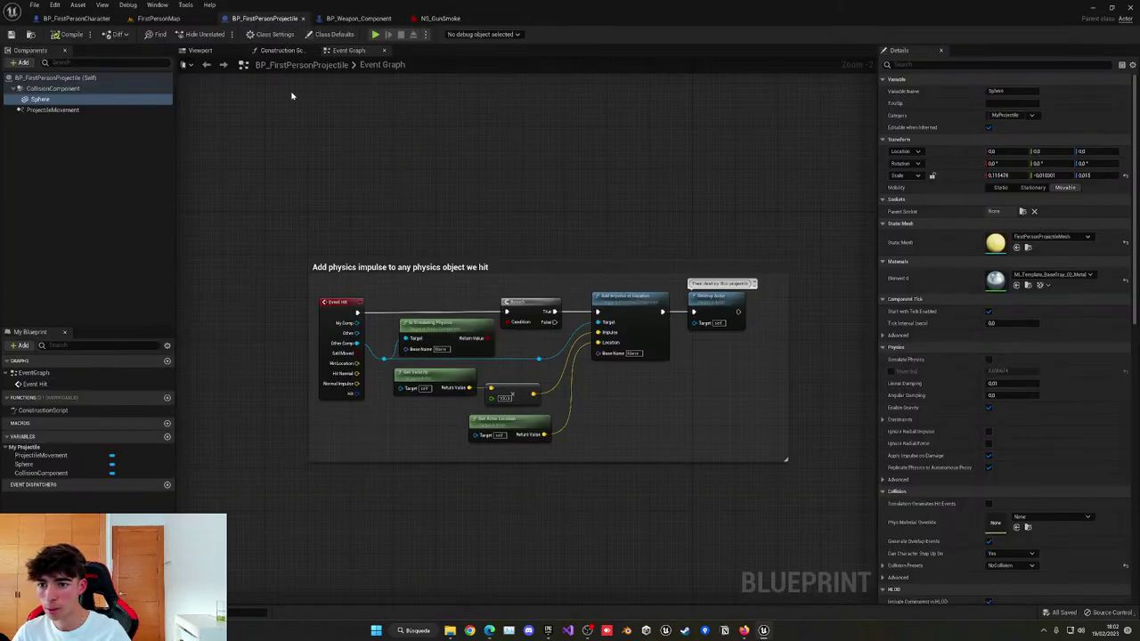
pyautogui.click(199, 50)
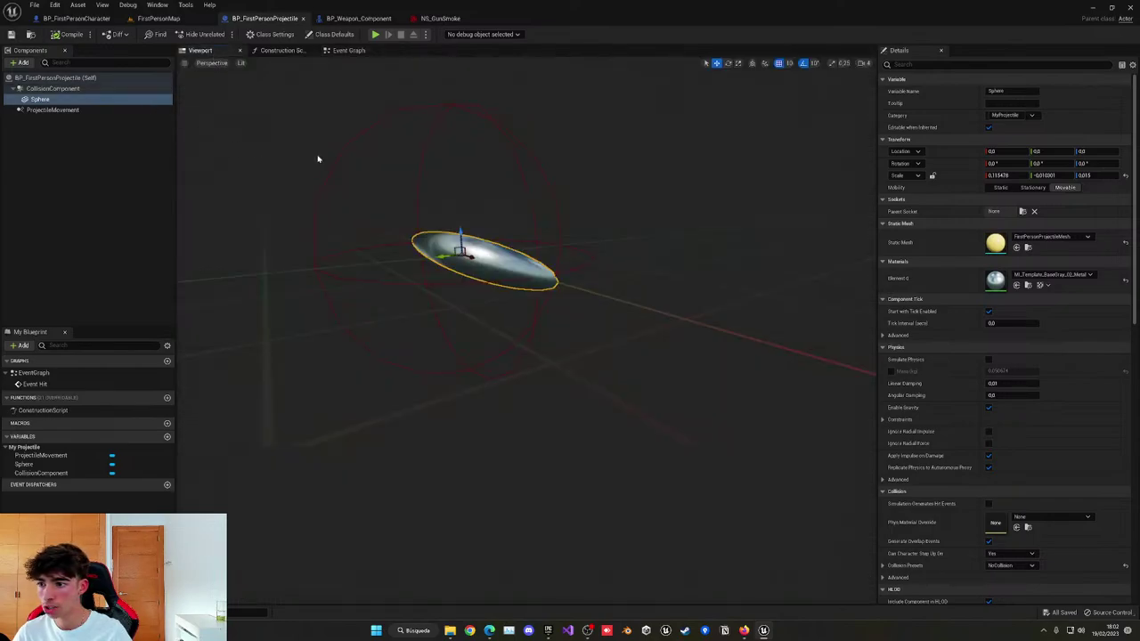
pyautogui.click(124, 109)
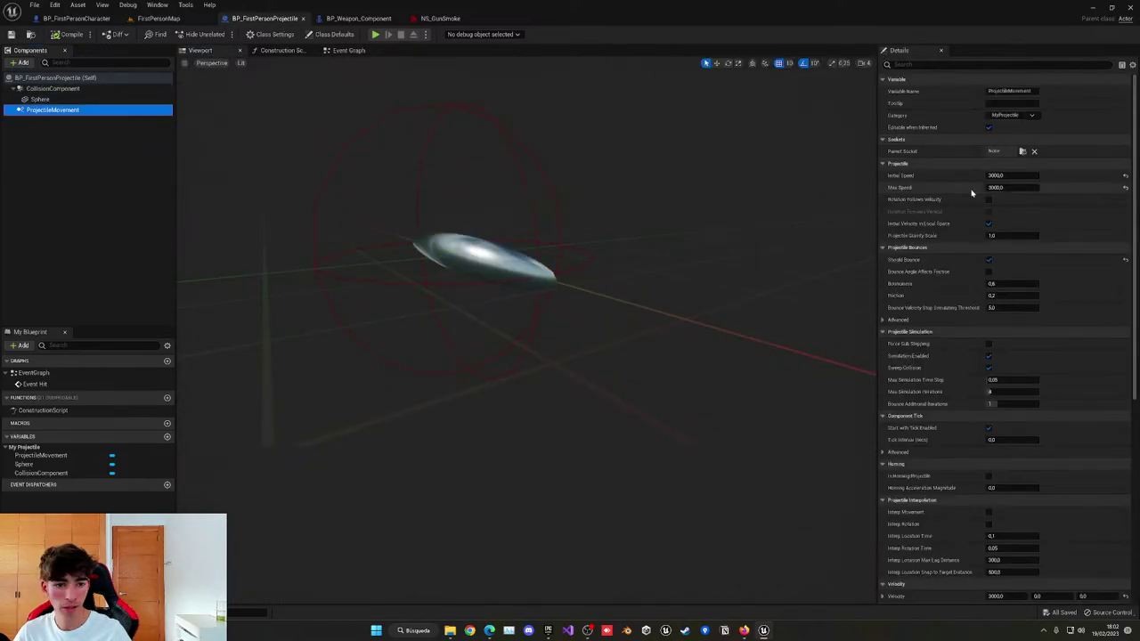
pyautogui.click(987, 260)
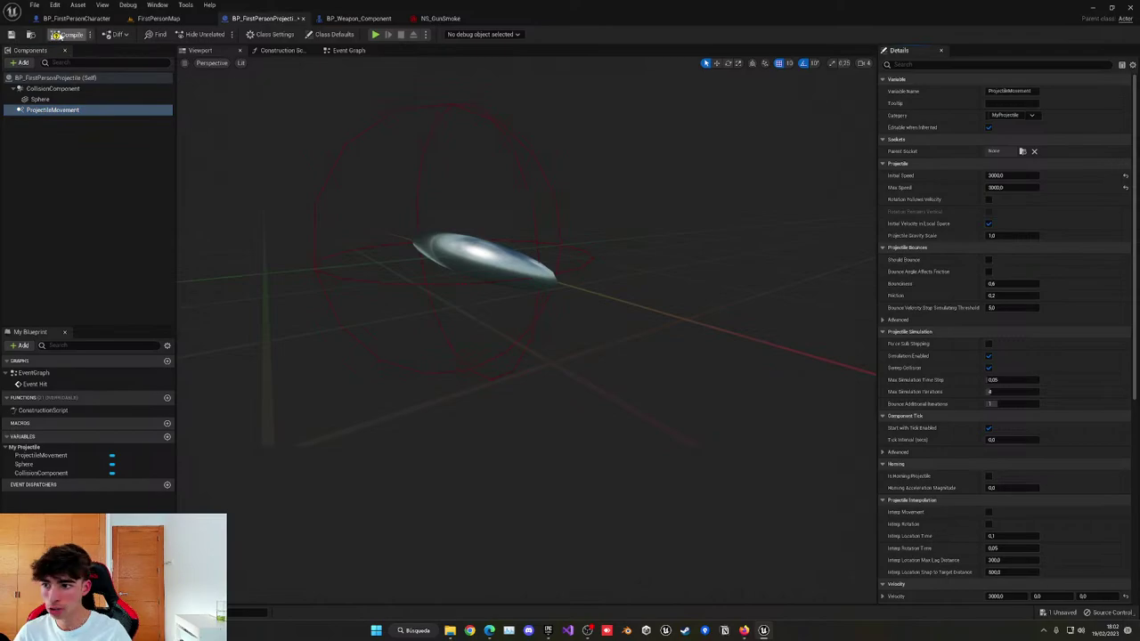
pyautogui.click(56, 35)
# Play-test the level and fire the pistol to check the bullet without bouncing.
pyautogui.hotkey('alt', 'p')
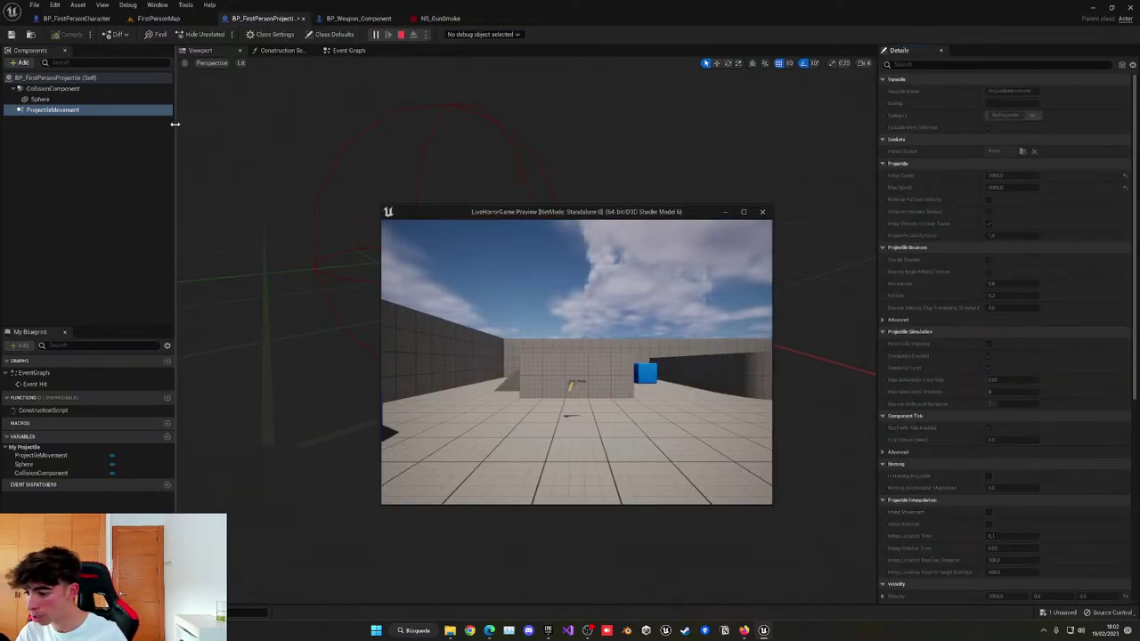
pyautogui.press('w')
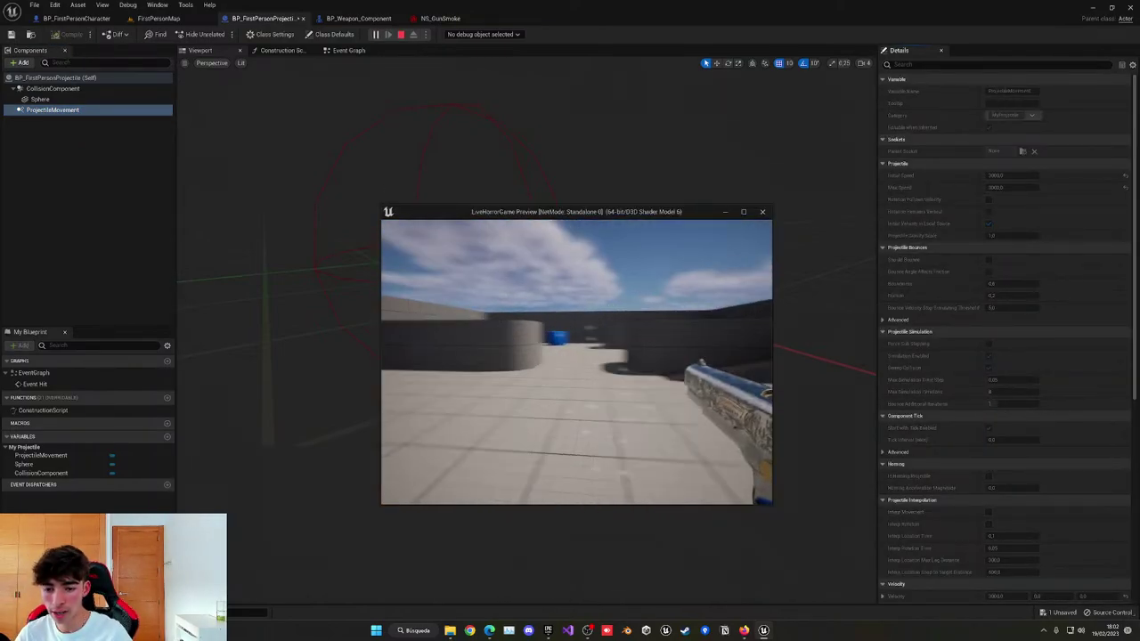
pyautogui.click(576, 362)
pyautogui.press('Escape')
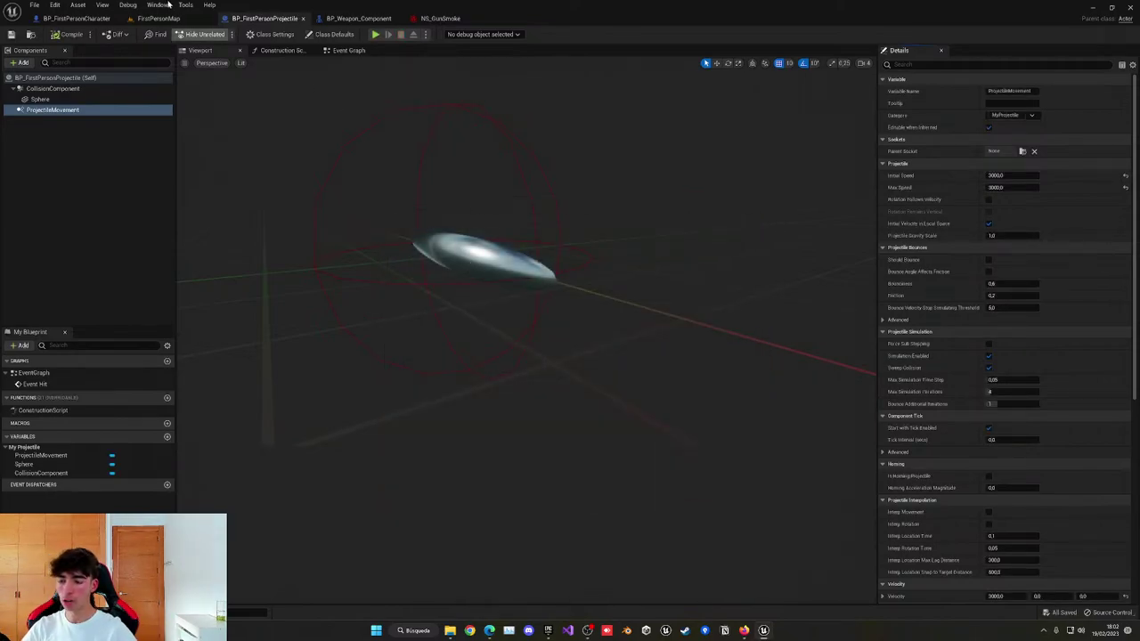
# Put FirstPersonMap first among the open editors and close BP_FirstPersonProjectile, BP_Weapon_Component and NS_GunSmoke.
pyautogui.click(100, 18)
pyautogui.click(164, 20)
pyautogui.moveTo(170, 22); pyautogui.dragTo(100, 20)
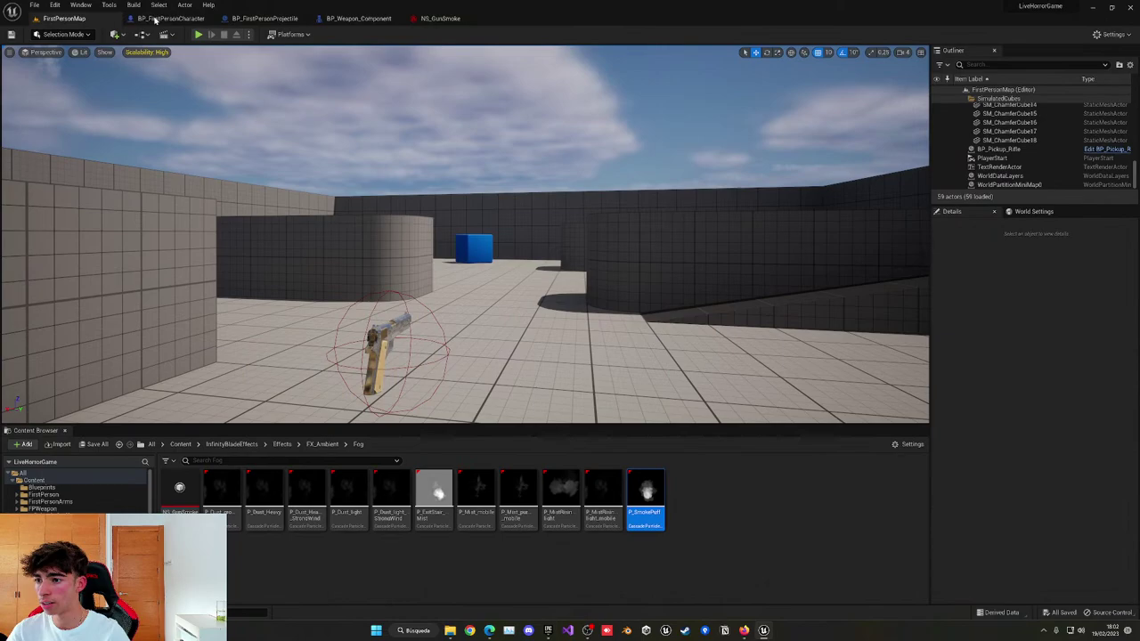
pyautogui.middleClick(267, 20)
pyautogui.middleClick(268, 19)
pyautogui.middleClick(268, 20)
# Create a folder named AI in the project's Content folder and open it.
pyautogui.press('s')
pyautogui.moveTo(321, 196); pyautogui.dragTo(264, 258, button='right')
pyautogui.click(181, 444)
pyautogui.press('d')
pyautogui.moveTo(418, 204); pyautogui.dragTo(383, 254, button='right')
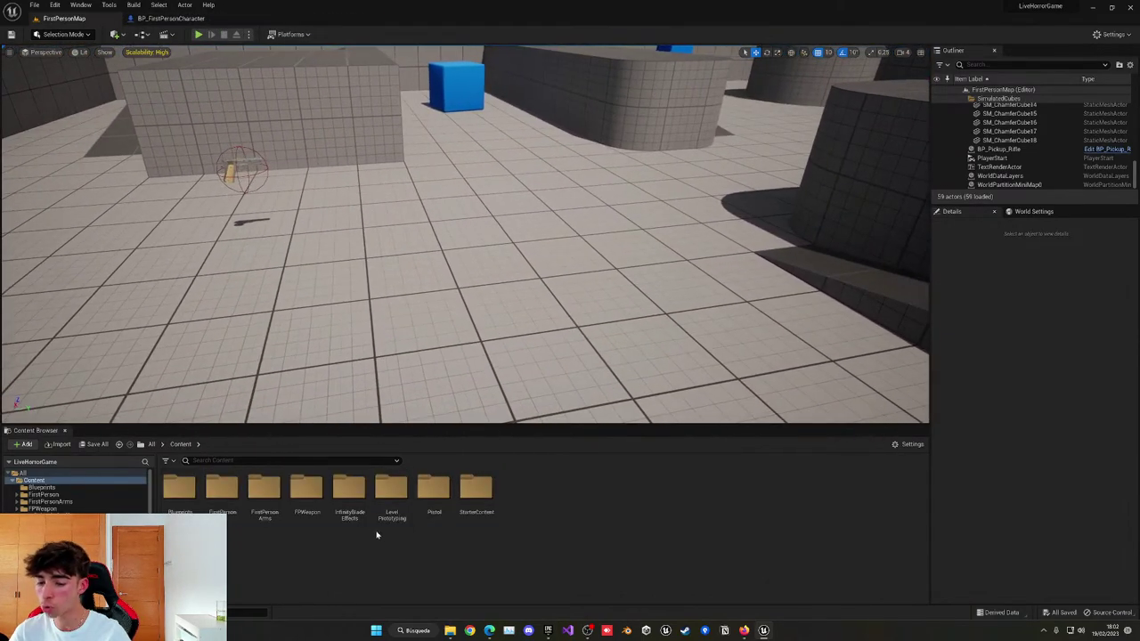
pyautogui.rightClick(281, 551)
pyautogui.click(343, 281)
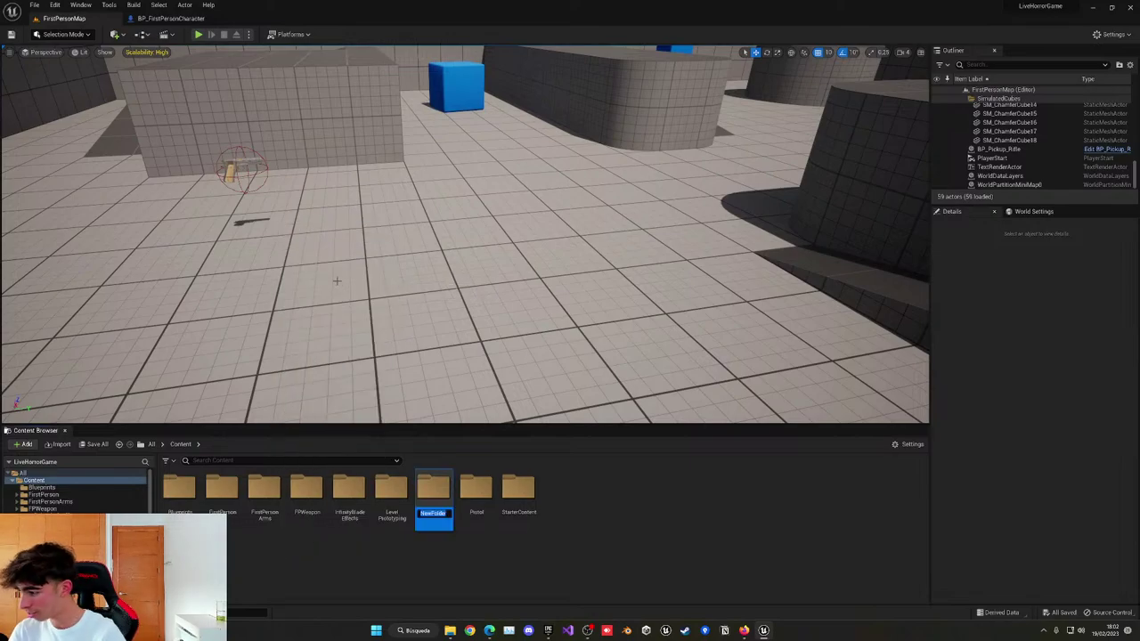
pyautogui.write('AI')
pyautogui.press('Return')
pyautogui.press('Return')
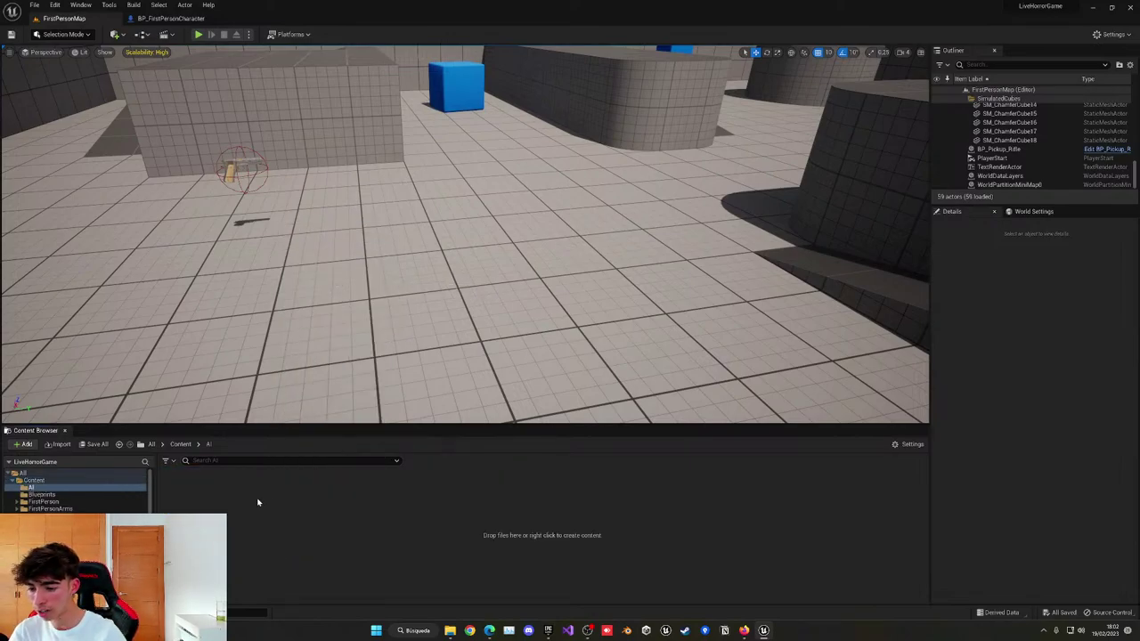
# Create a Blackboard asset named BD_AI in the AI folder and close its editor.
pyautogui.rightClick(257, 502)
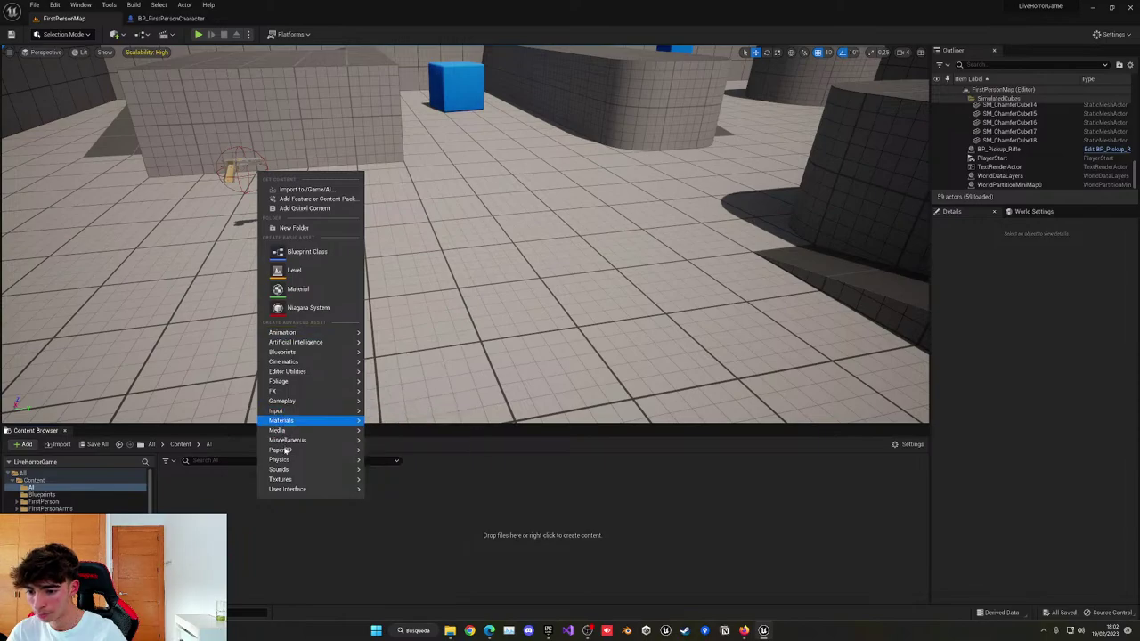
pyautogui.moveTo(291, 345)
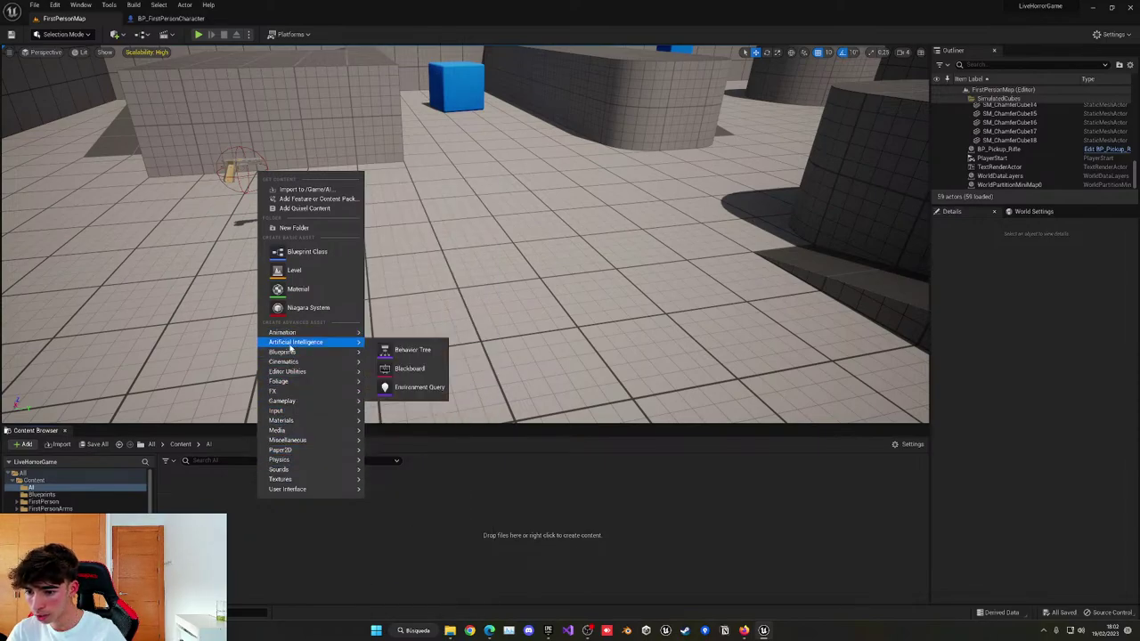
pyautogui.click(405, 368)
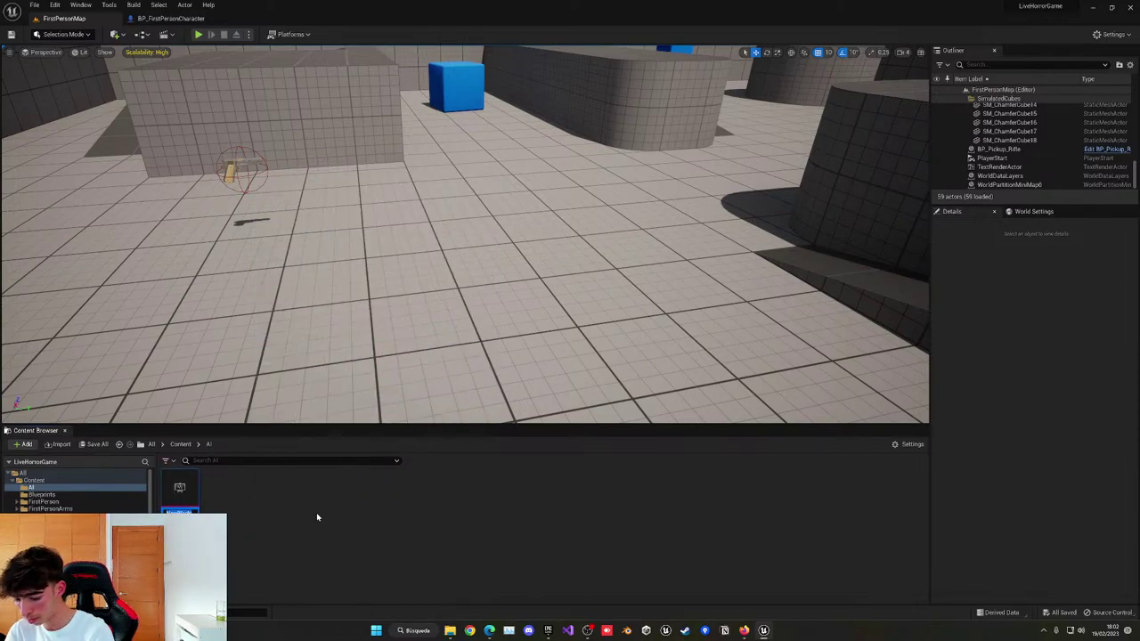
pyautogui.write('BB')
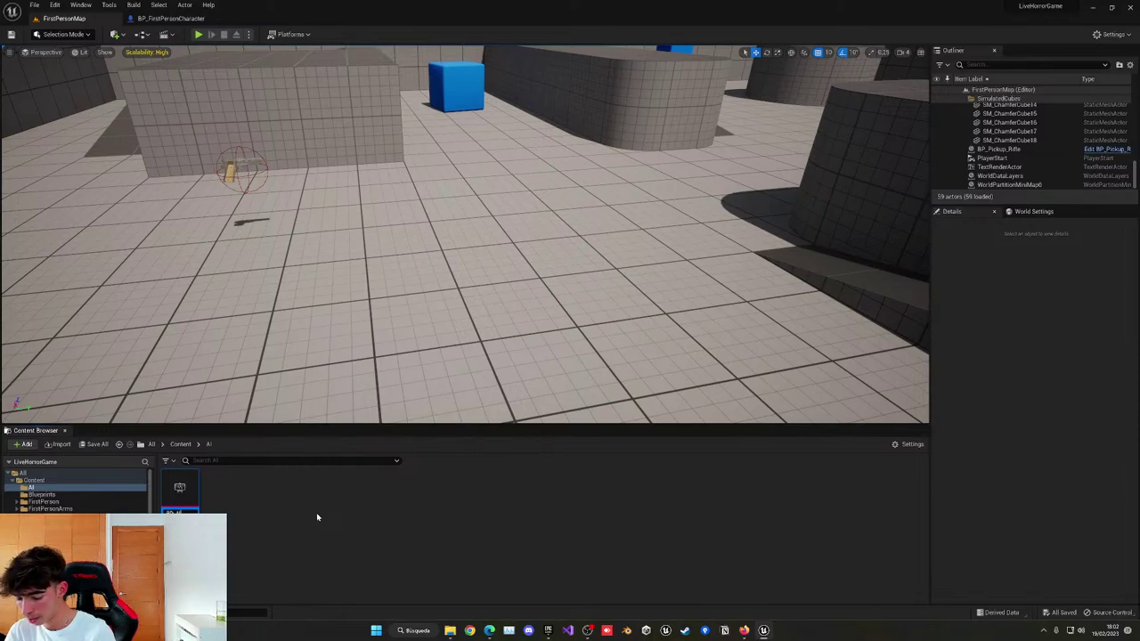
pyautogui.write('_AI')
pyautogui.press('Return')
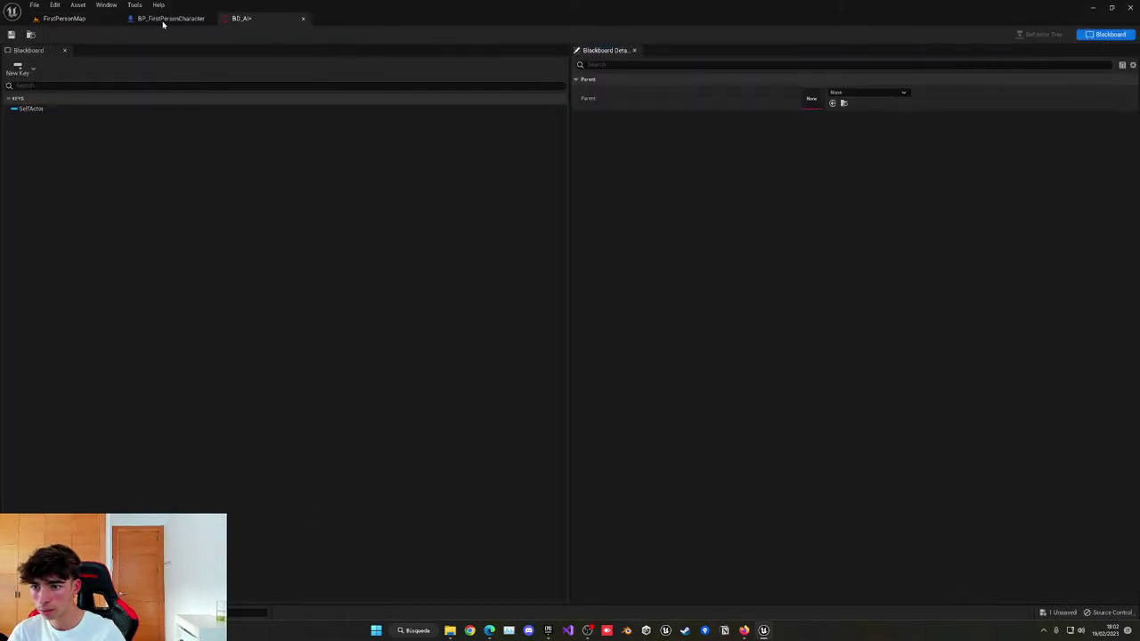
pyautogui.click(302, 19)
# Create a Behavior Tree asset named BT_AI in the AI folder.
pyautogui.rightClick(246, 492)
pyautogui.moveTo(290, 346)
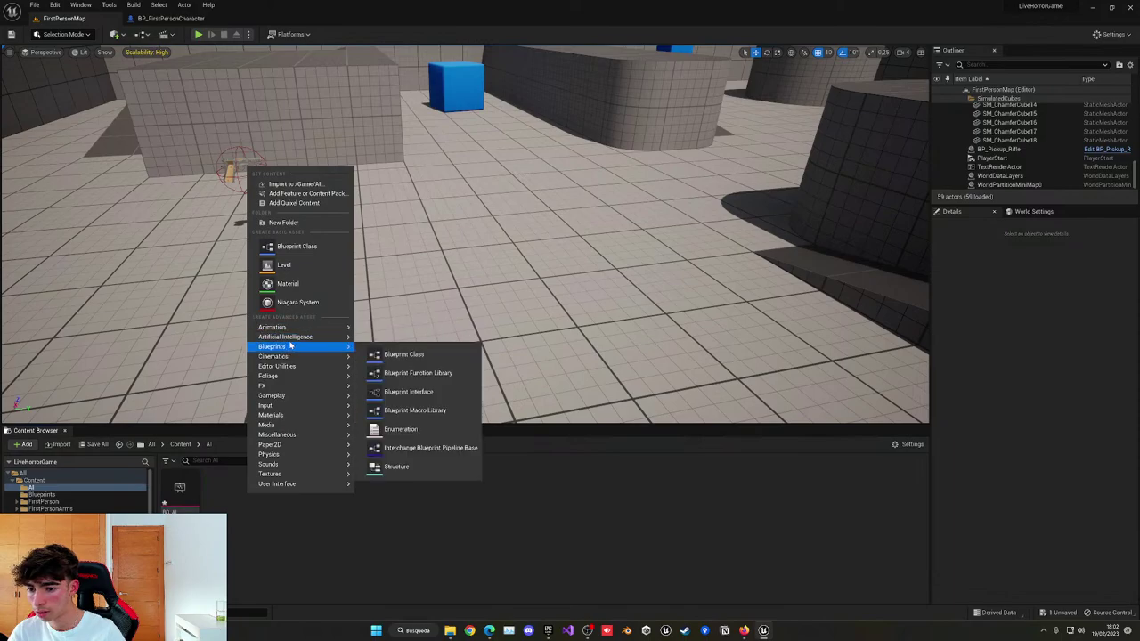
pyautogui.click(400, 342)
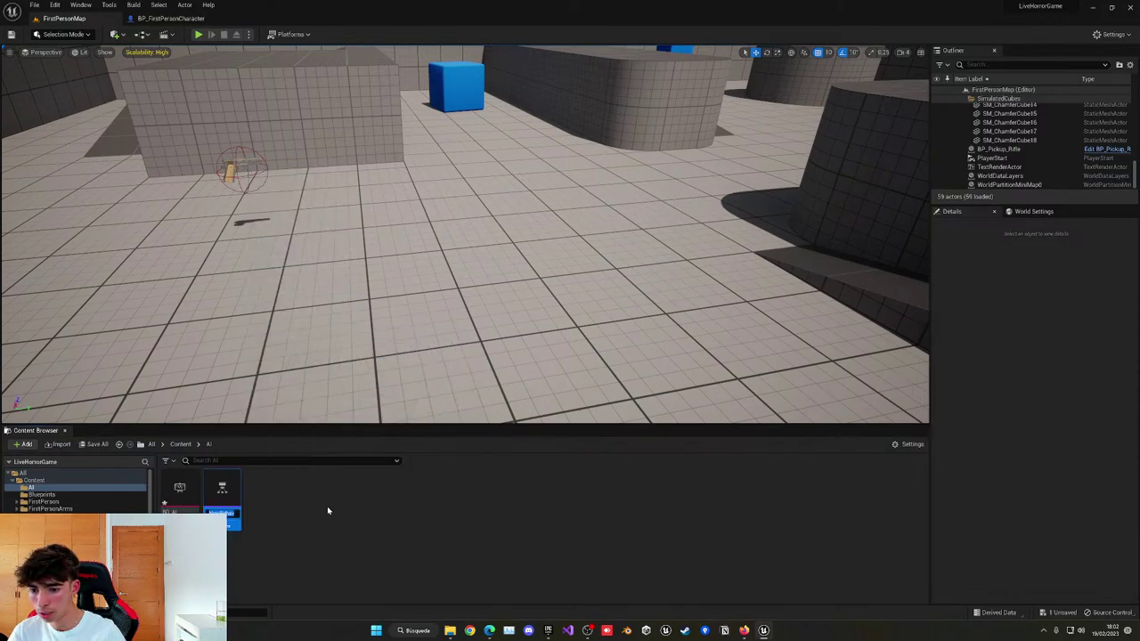
pyautogui.write('BT_AI')
pyautogui.press('Return')
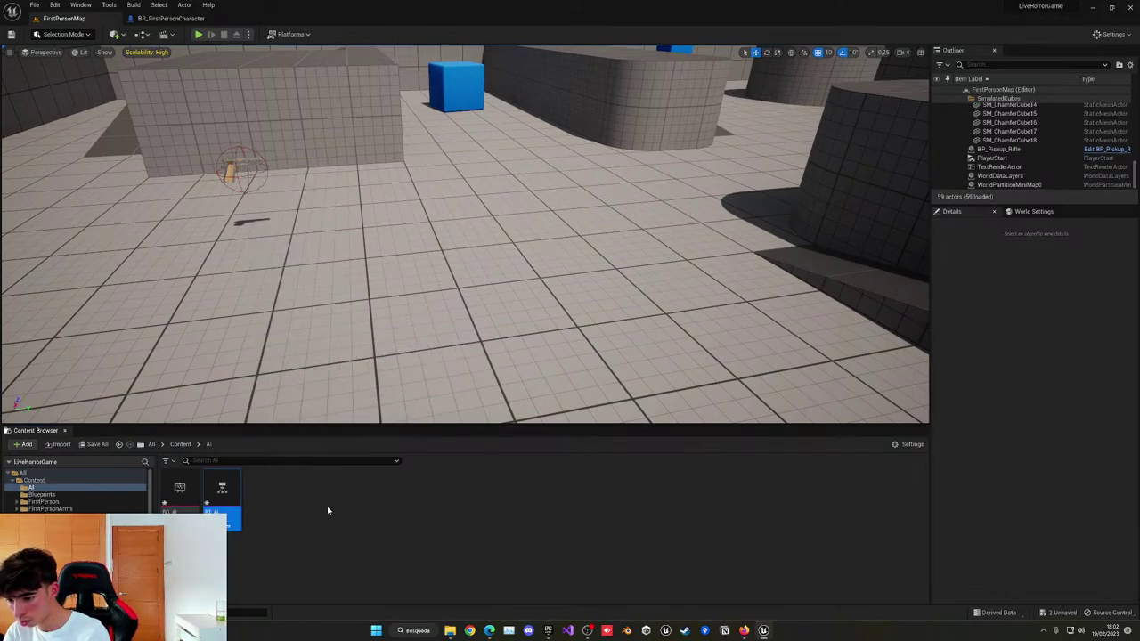
# Create a Blueprint class in the AI folder with AIController as its parent class.
pyautogui.rightClick(313, 502)
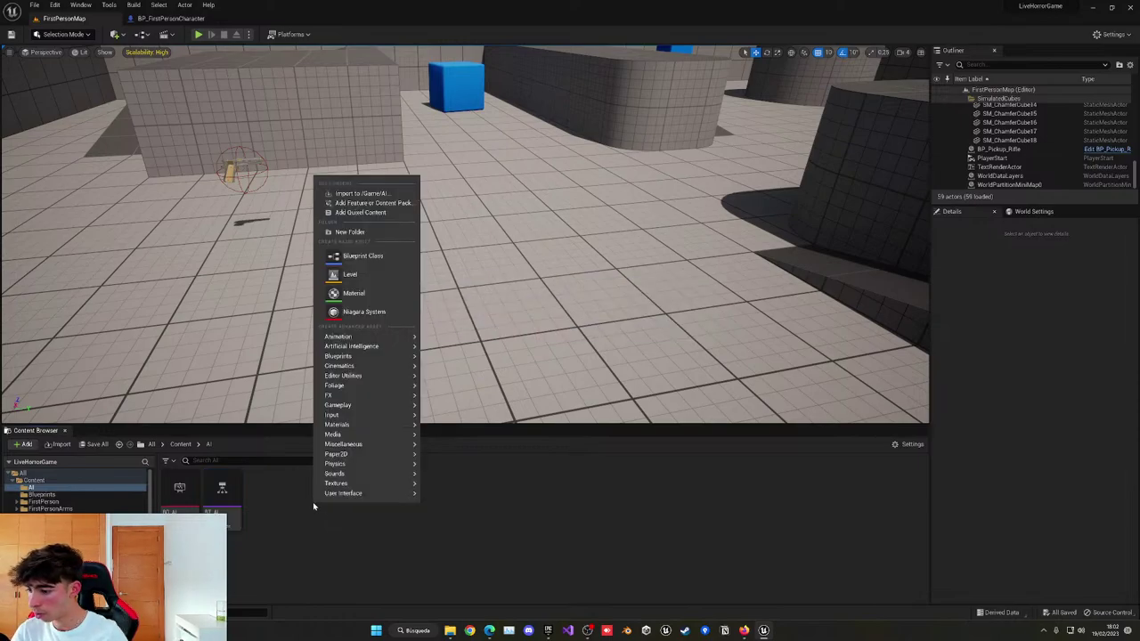
pyautogui.click(356, 255)
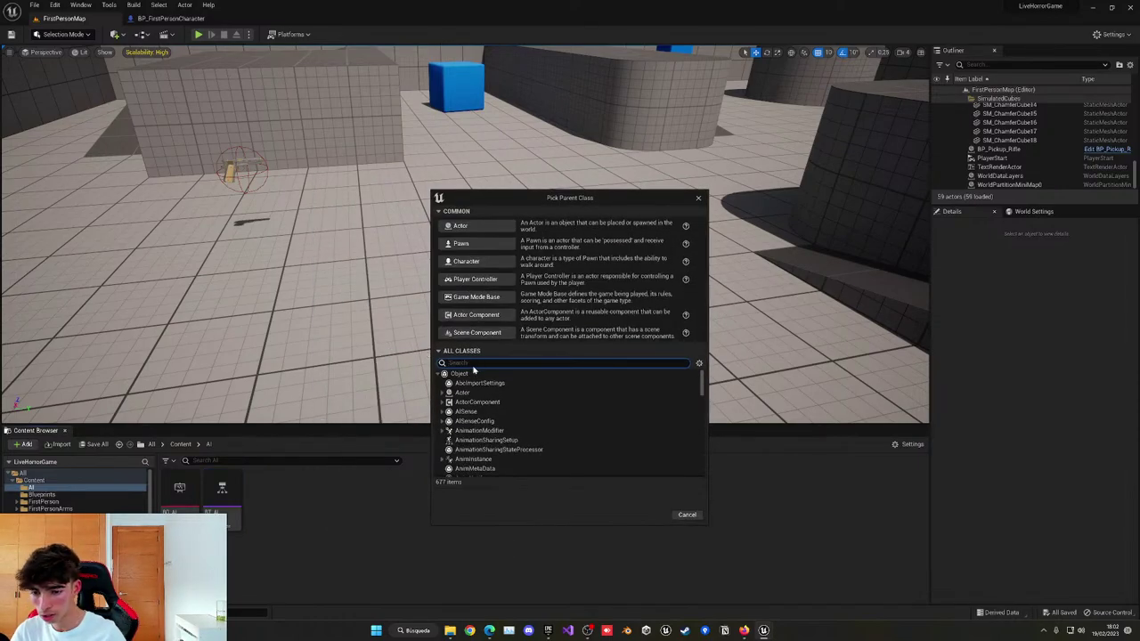
pyautogui.write('ai con')
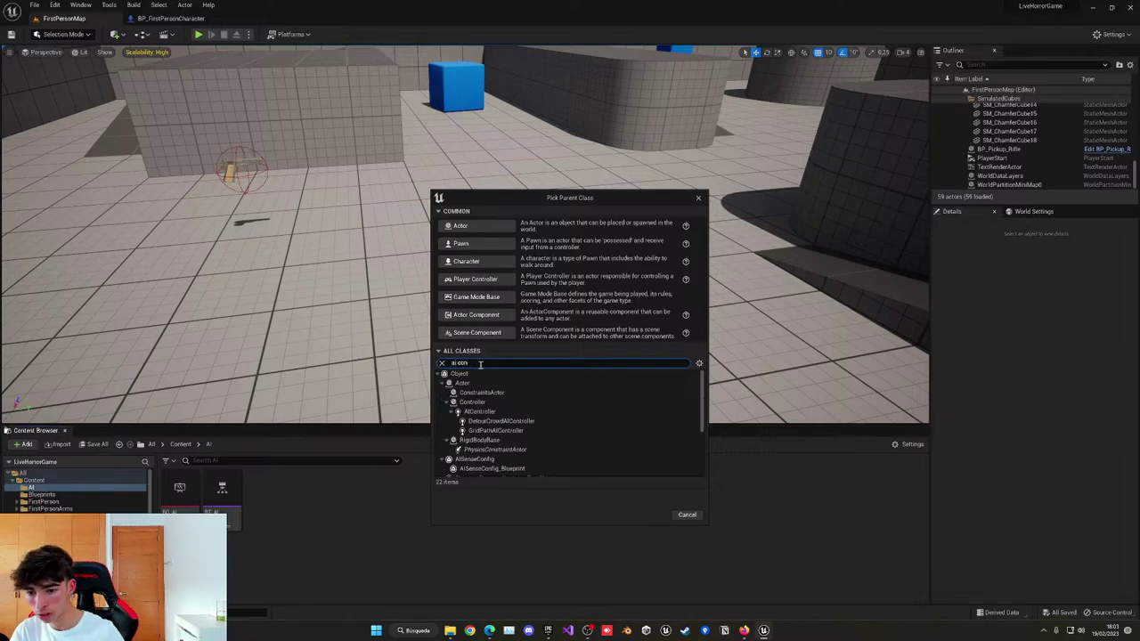
pyautogui.scroll(5, 496, 431)
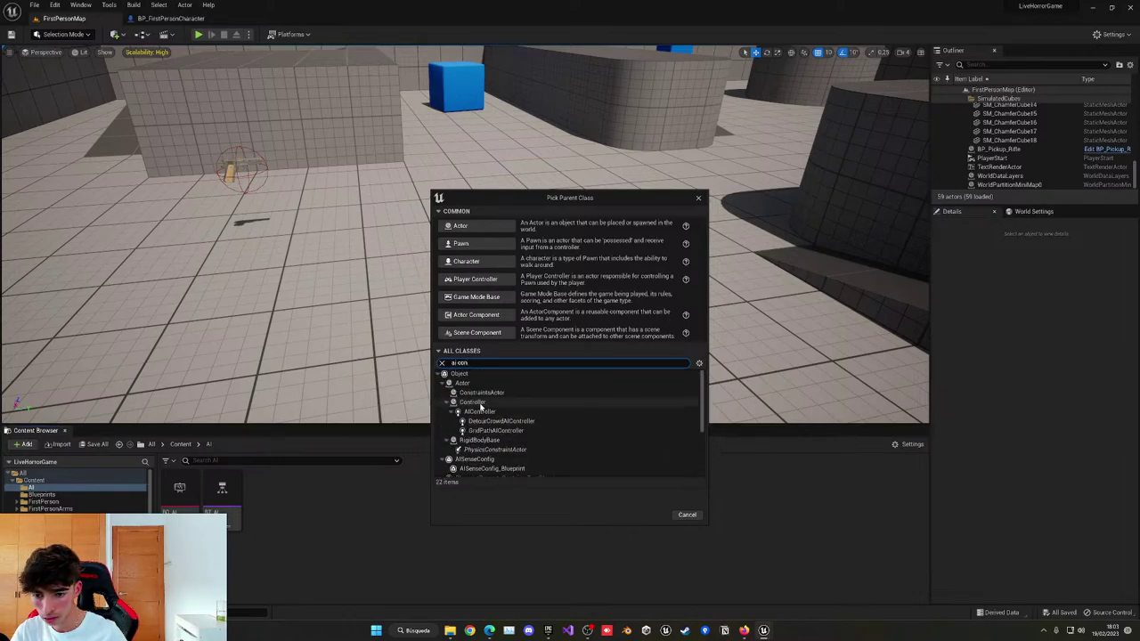
pyautogui.click(489, 403)
pyautogui.click(480, 411)
pyautogui.click(651, 514)
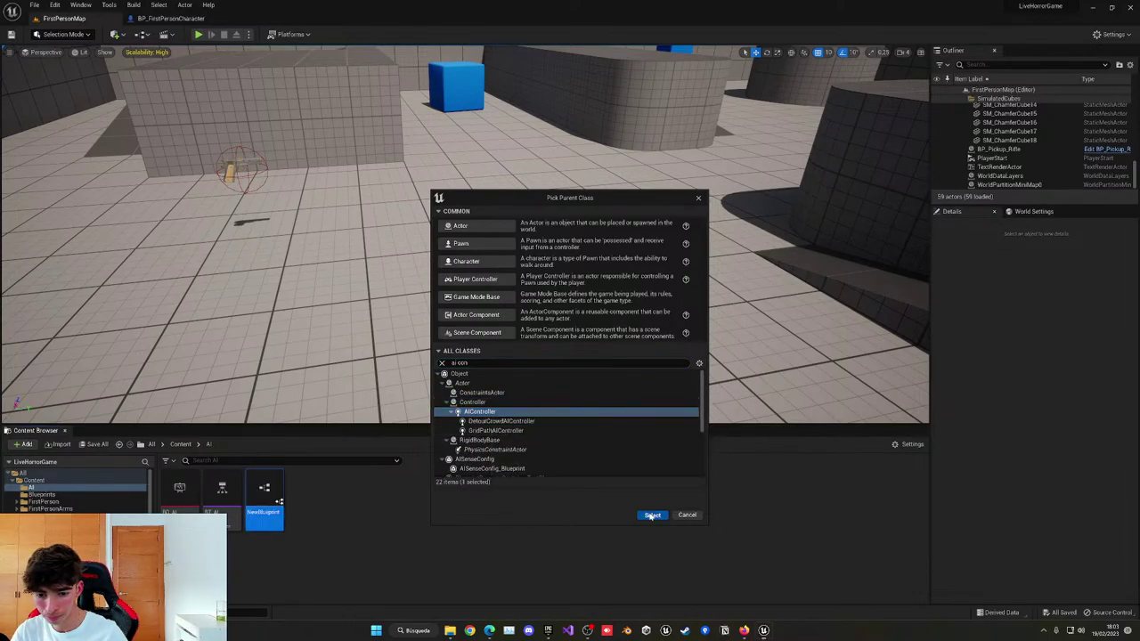
# Name the new controller blueprint BP_AIController and save it.
pyautogui.write('BP')
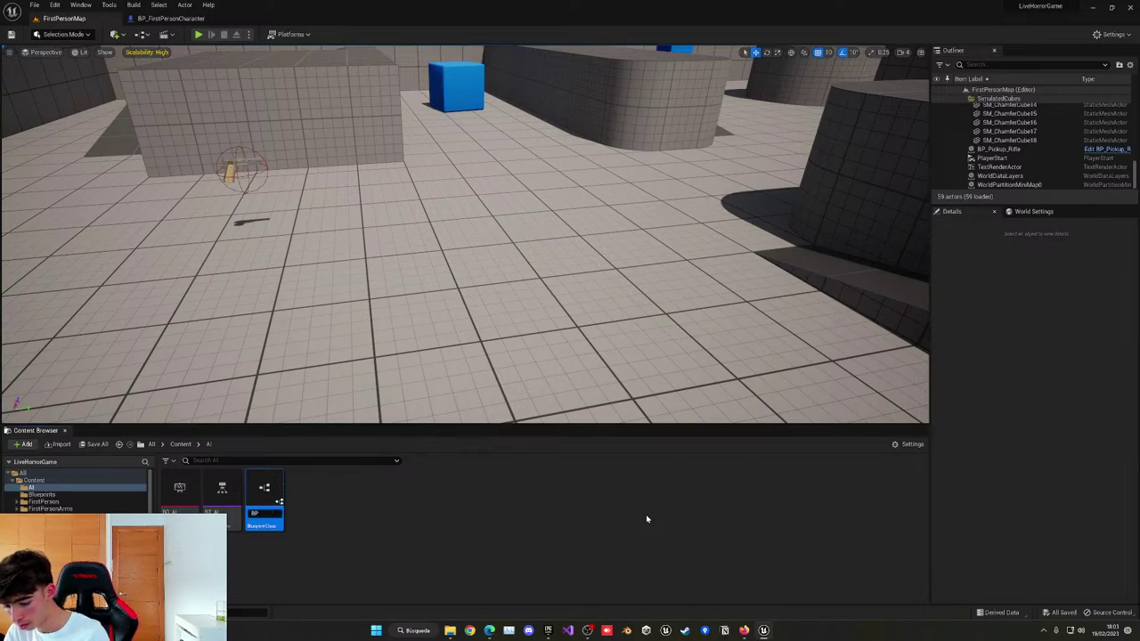
pyautogui.write('_')
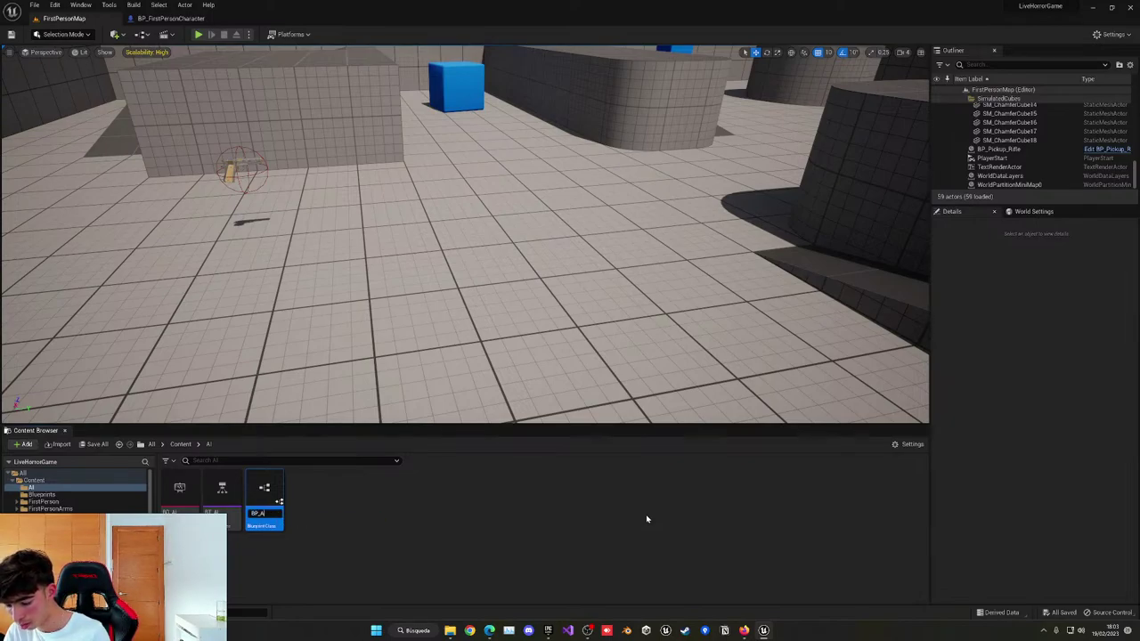
pyautogui.write('AICo')
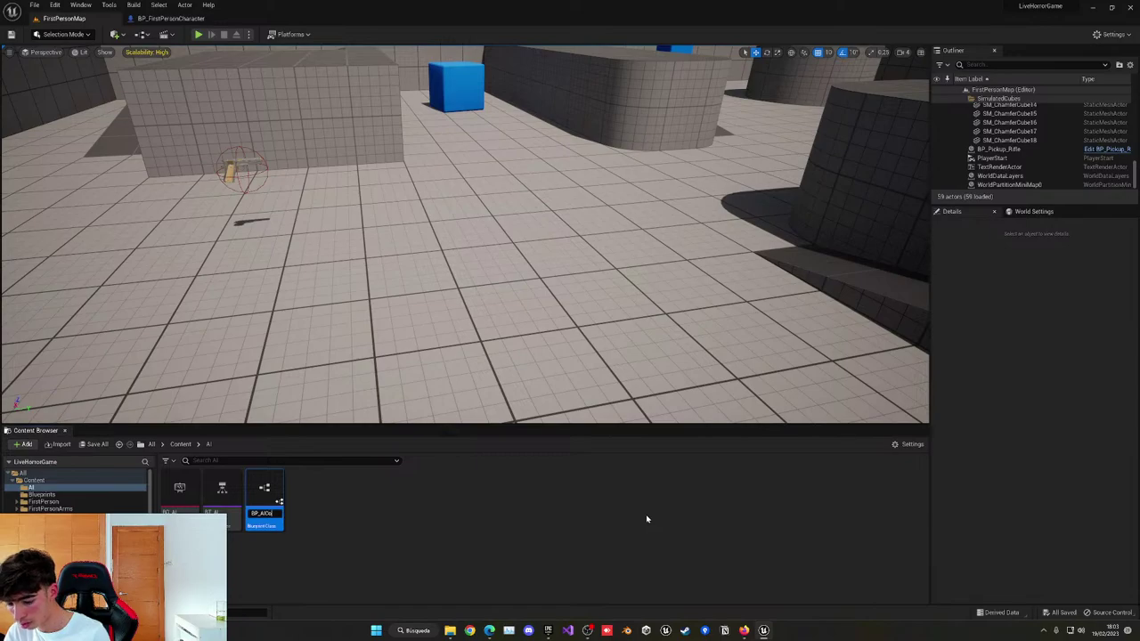
pyautogui.write('ntroller')
pyautogui.press('Return')
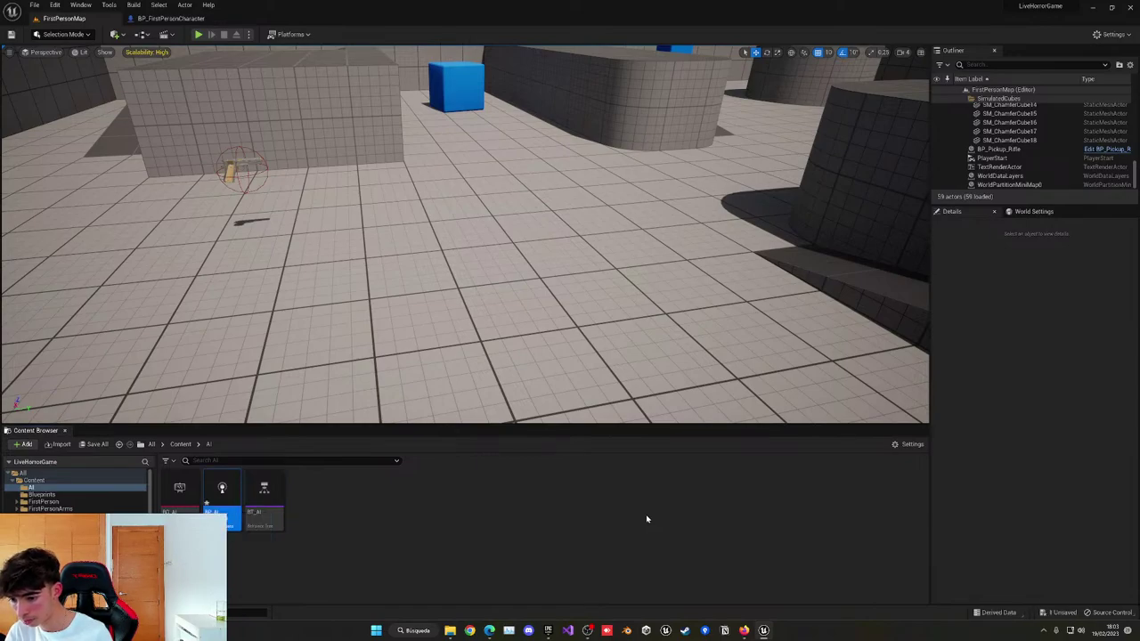
pyautogui.hotkey('ctrl', 's')
# Open BP_AIController's Event Graph and delete the Event Tick node.
pyautogui.press('Return')
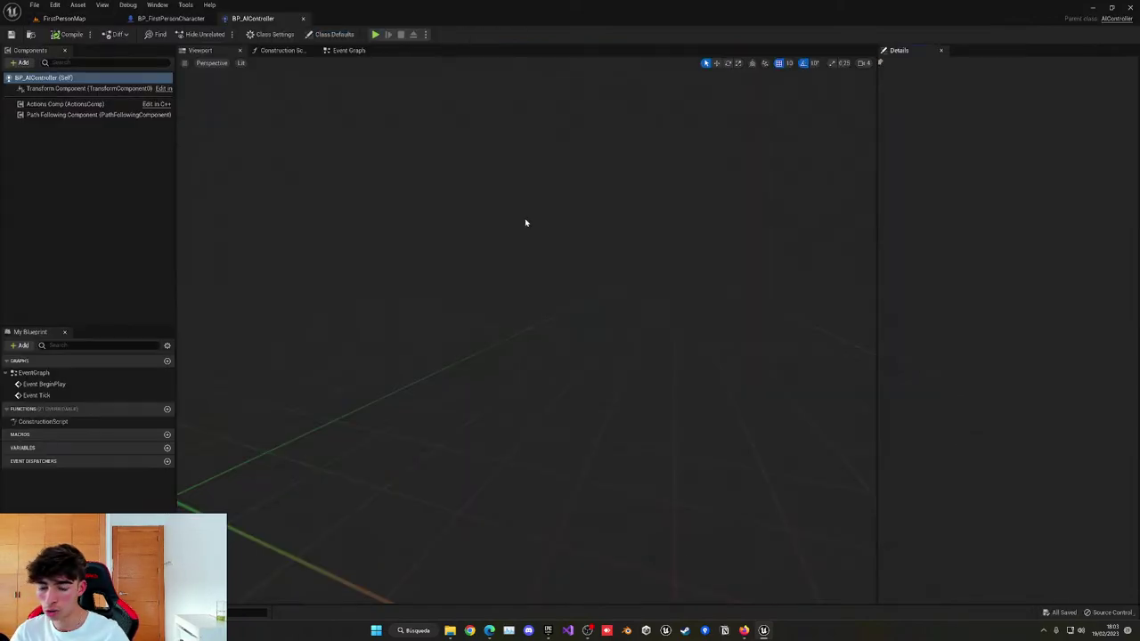
pyautogui.click(348, 50)
pyautogui.click(405, 363)
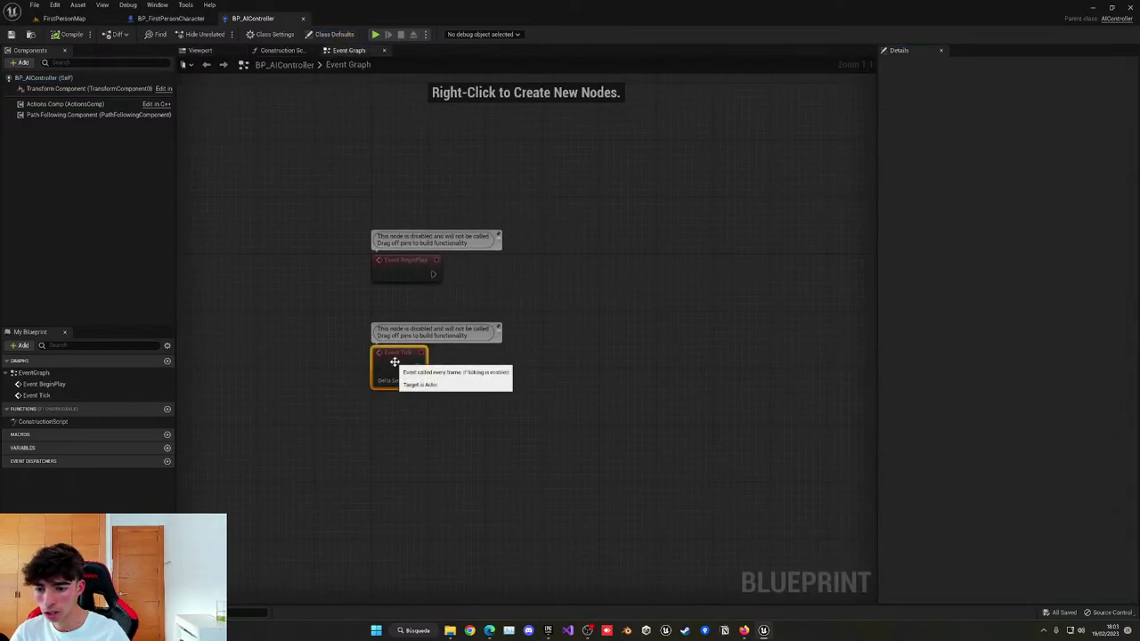
pyautogui.press('Delete')
# Connect a Run Behavior Tree node to Event BeginPlay, set its BTAsset to BT_AI and straighten the connection.
pyautogui.moveTo(433, 273); pyautogui.dragTo(489, 264)
pyautogui.write('run behavior')
pyautogui.press('Return')
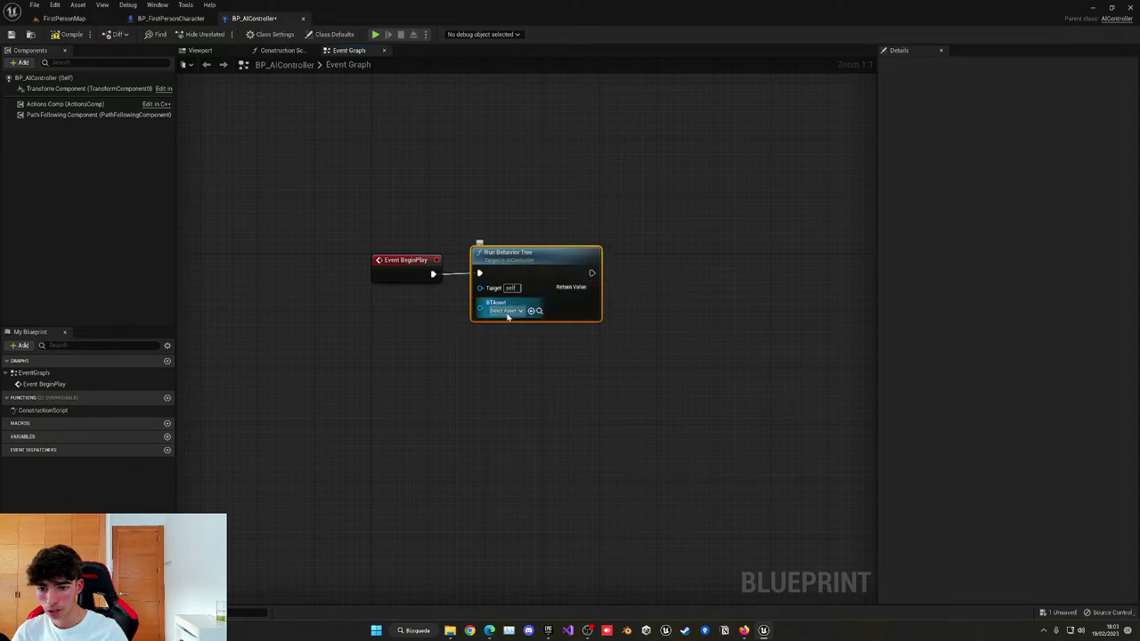
pyautogui.click(506, 310)
pyautogui.click(529, 368)
pyautogui.moveTo(384, 237); pyautogui.dragTo(476, 358)
pyautogui.press('q')
pyautogui.click(469, 360)
# Compile, save and close BP_AIController, returning to FirstPersonMap.
pyautogui.click(73, 36)
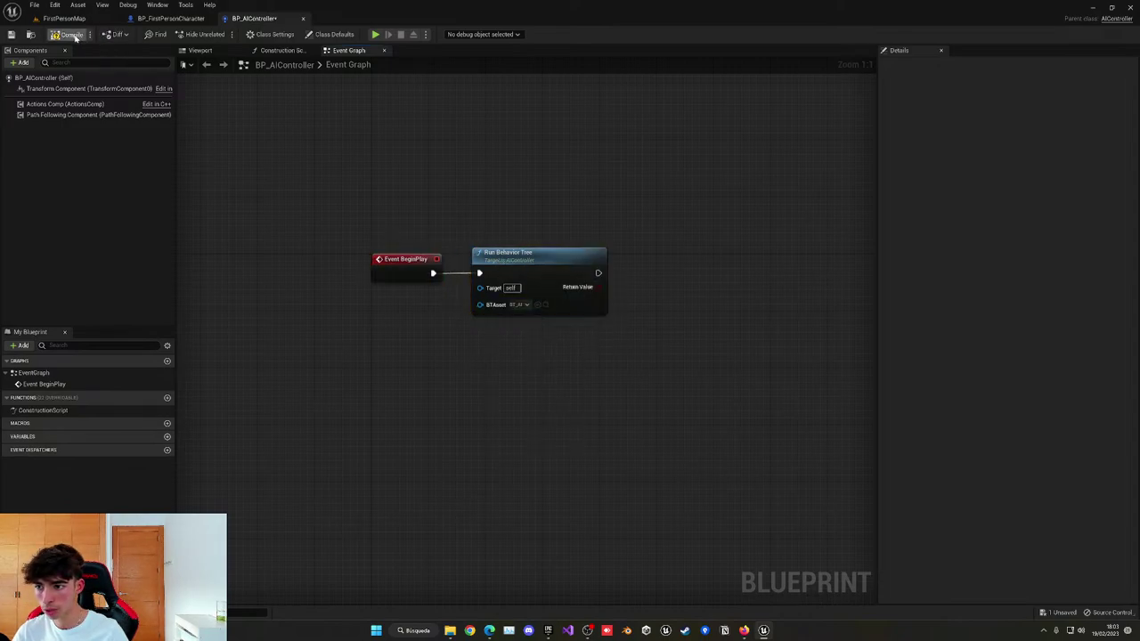
pyautogui.click(13, 38)
pyautogui.middleClick(263, 22)
pyautogui.click(75, 20)
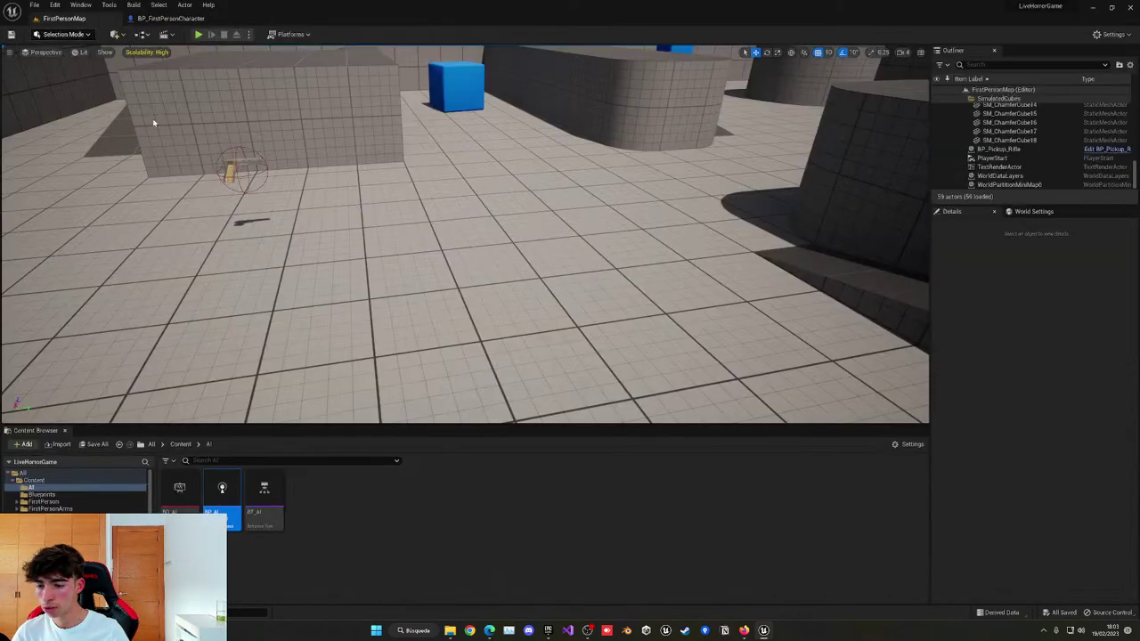
# Open the BT_AI behavior tree and add a Selector node beneath ROOT.
pyautogui.doubleClick(263, 491)
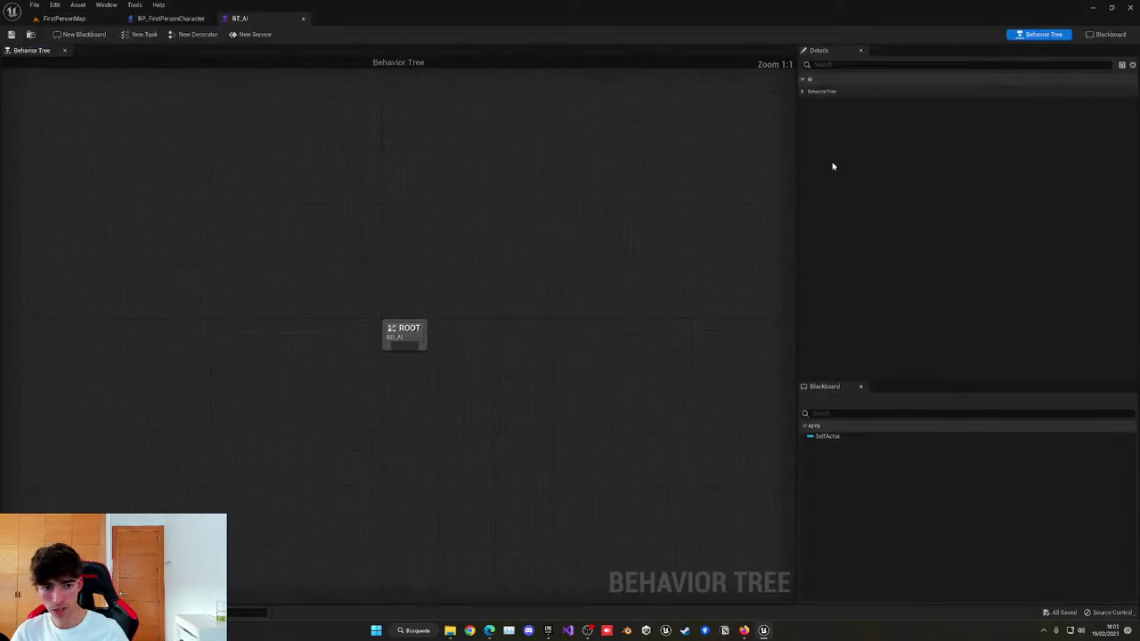
pyautogui.click(1107, 34)
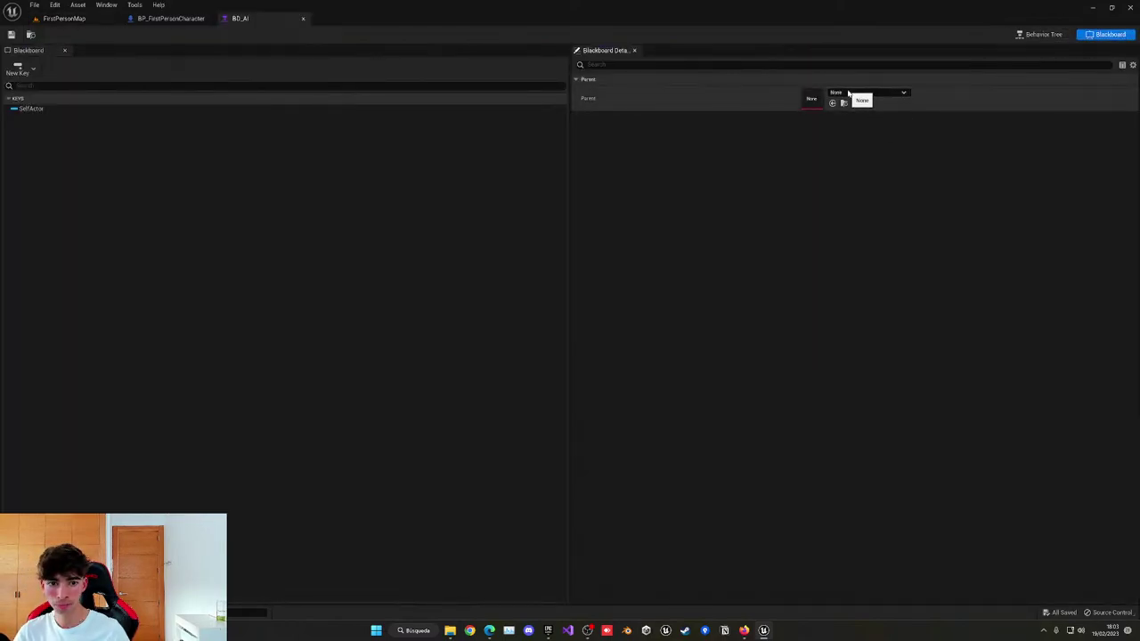
pyautogui.click(1040, 34)
pyautogui.moveTo(452, 326); pyautogui.dragTo(407, 199, button='right')
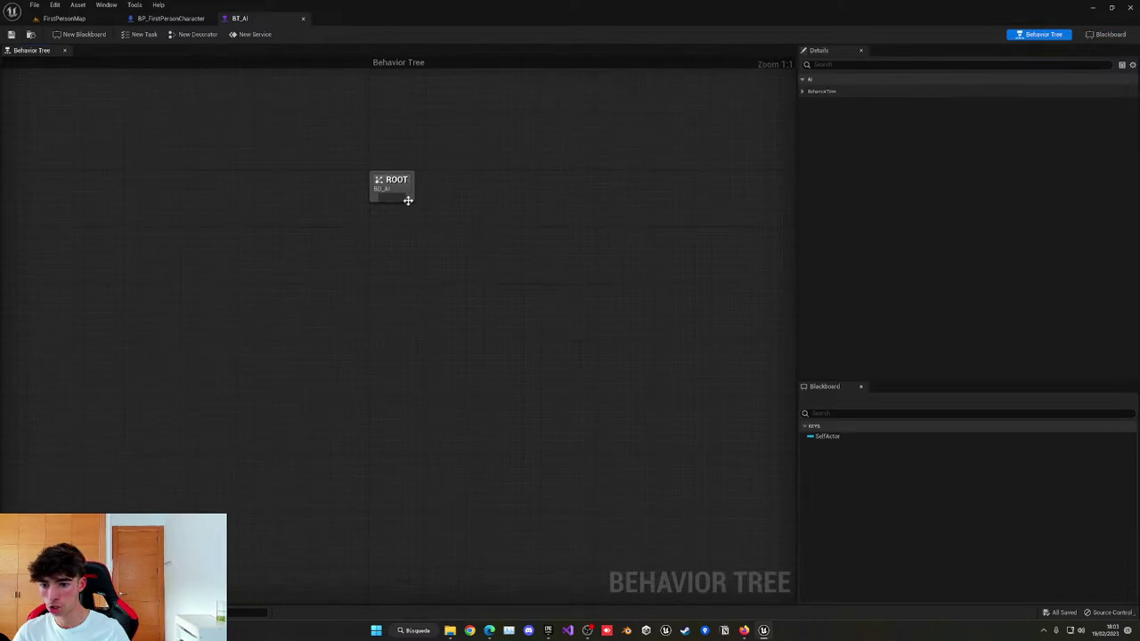
pyautogui.moveTo(389, 199); pyautogui.dragTo(260, 335)
pyautogui.click(406, 288)
# Add a Sequence node below and to the left of the Selector and name it Look Around.
pyautogui.click(277, 352)
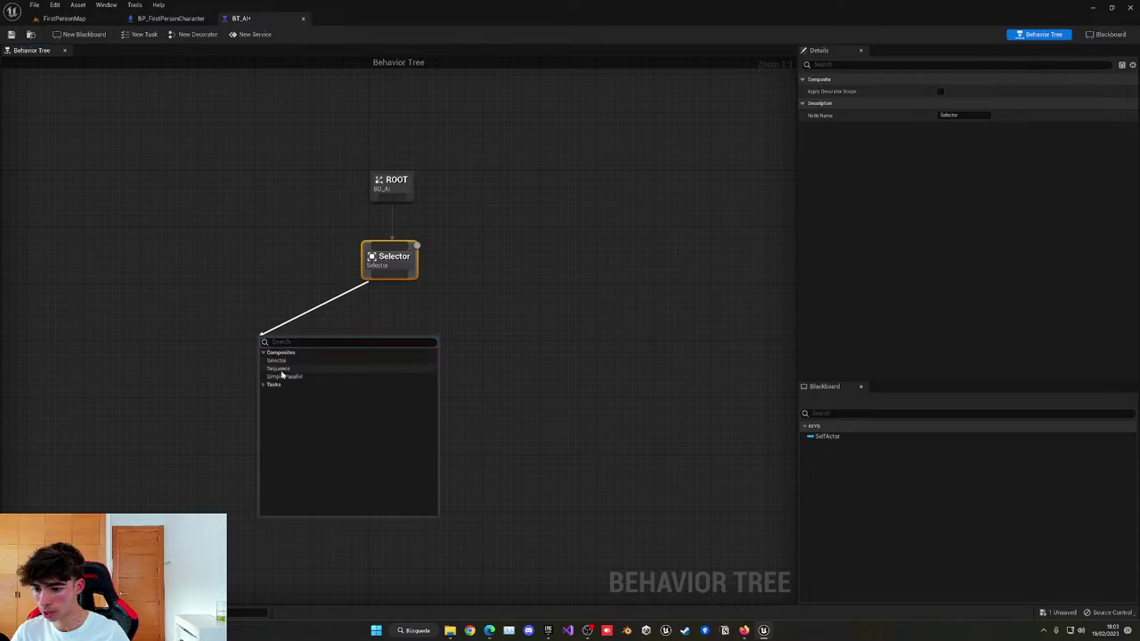
pyautogui.click(280, 369)
pyautogui.moveTo(294, 350); pyautogui.dragTo(231, 337)
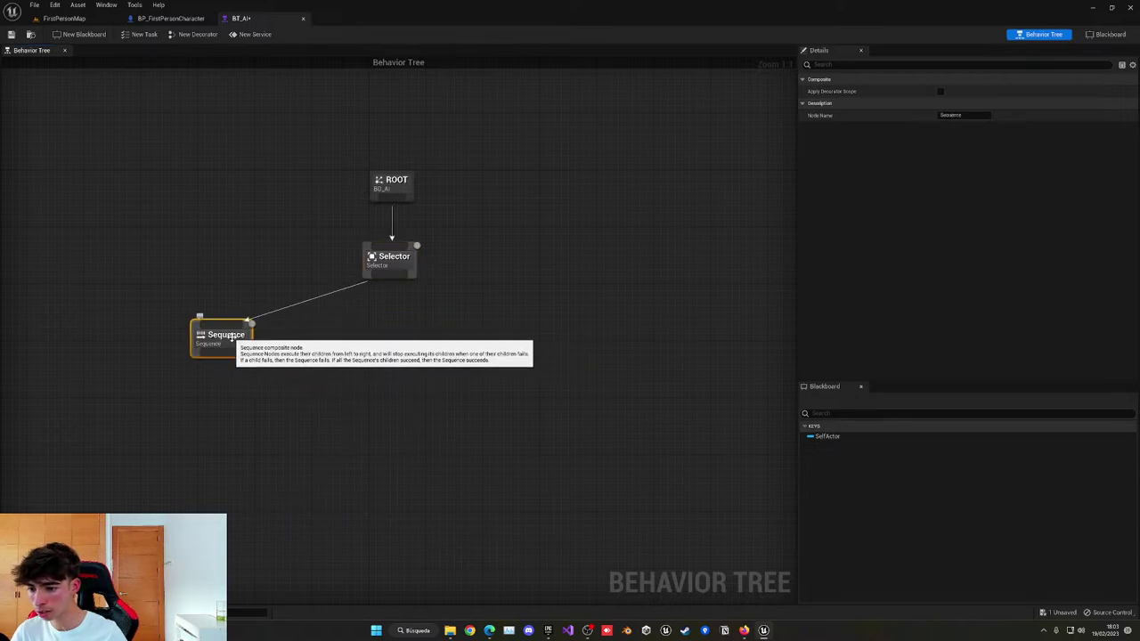
pyautogui.moveTo(978, 117); pyautogui.dragTo(881, 120)
pyautogui.write('Look')
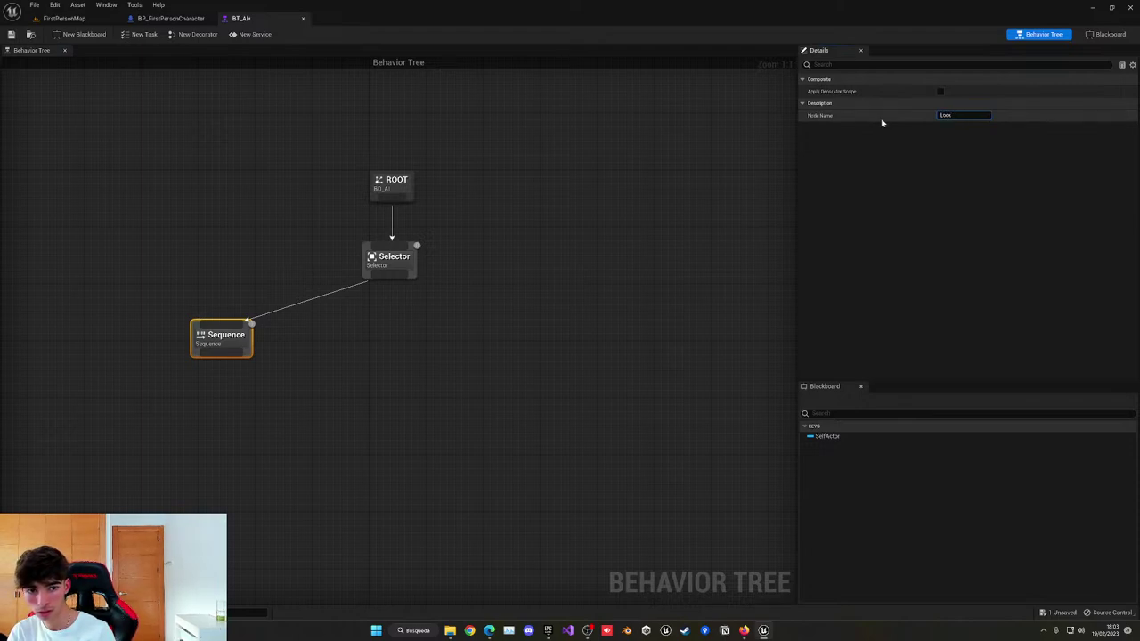
pyautogui.write('Look Around')
pyautogui.press('Return')
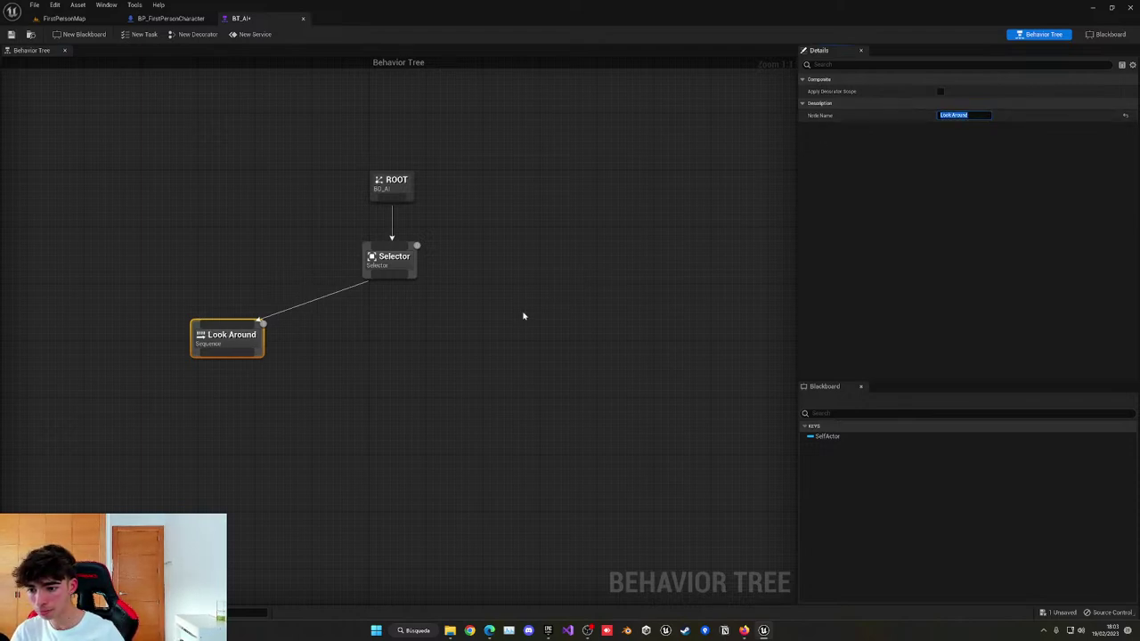
# Add a second Sequence node below and to the right of the Selector and name it Chase Player.
pyautogui.moveTo(408, 287); pyautogui.dragTo(438, 358)
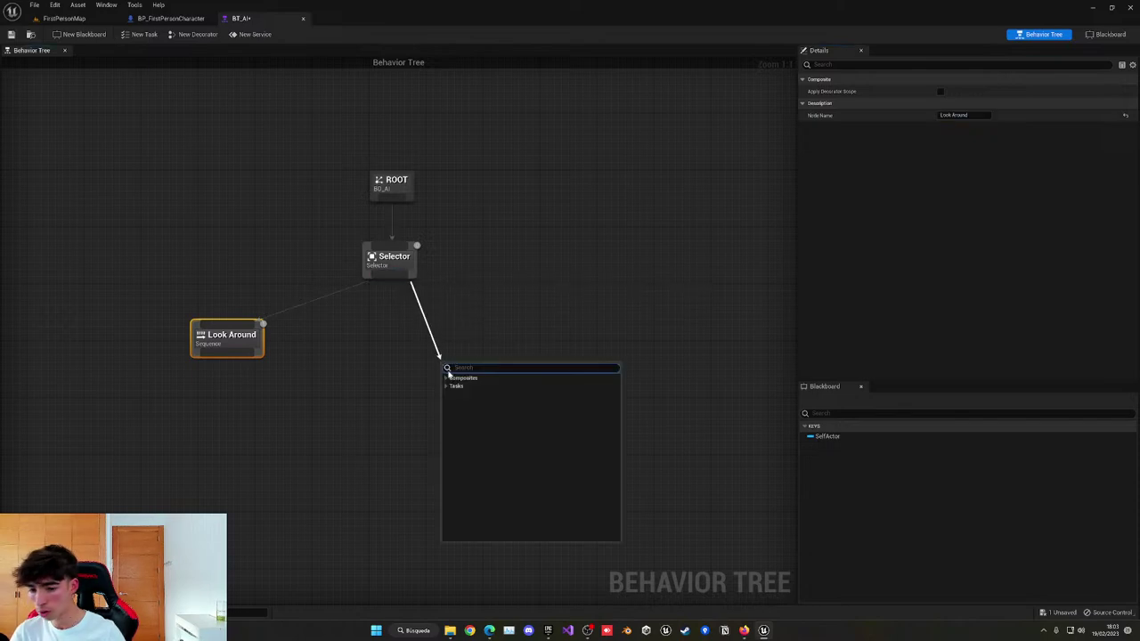
pyautogui.click(460, 394)
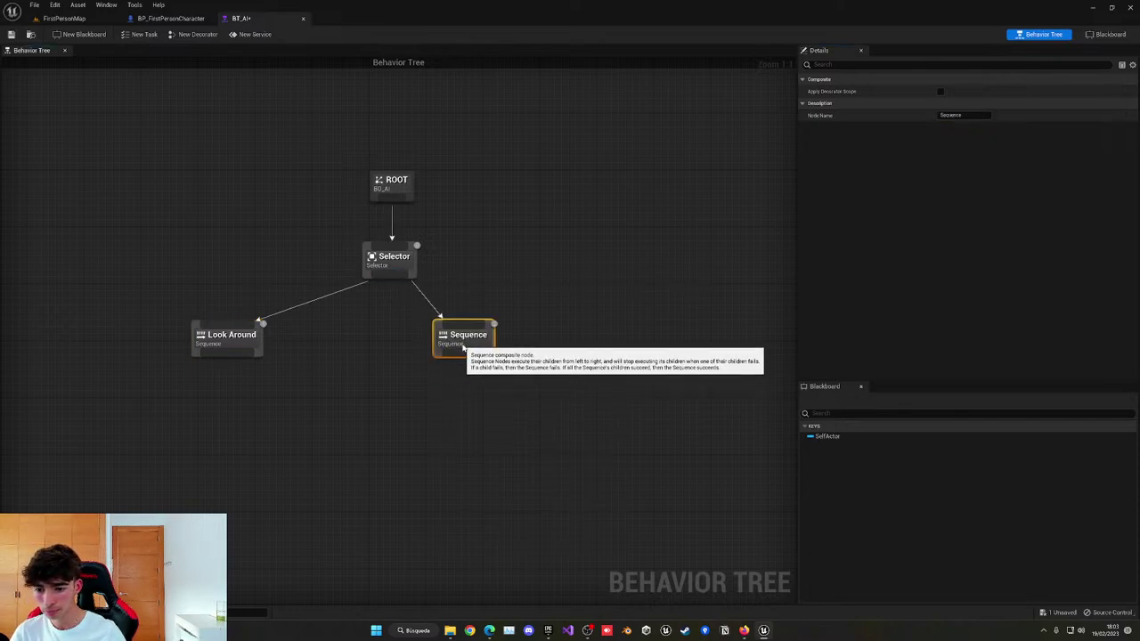
pyautogui.click(985, 116)
pyautogui.write('Chase Player')
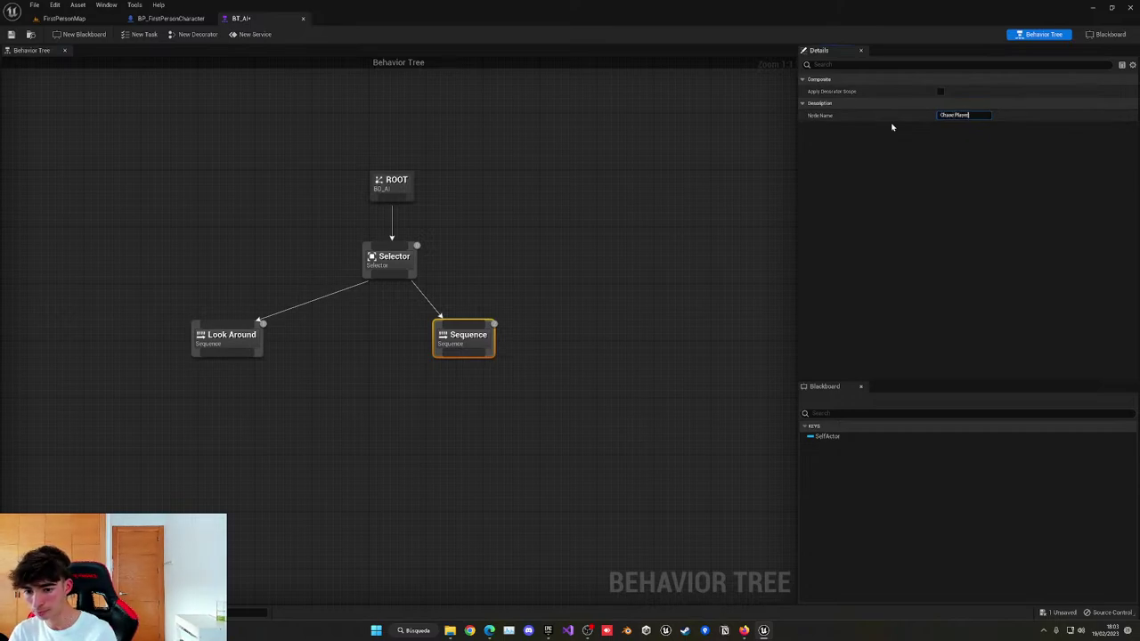
pyautogui.press('Return')
# Arrange the Look Around and Chase Player nodes evenly on either side beneath the Selector.
pyautogui.click(636, 383)
pyautogui.moveTo(554, 382); pyautogui.dragTo(567, 351, button='right')
pyautogui.moveTo(480, 305); pyautogui.dragTo(495, 312)
pyautogui.moveTo(266, 308); pyautogui.dragTo(326, 314)
pyautogui.click(344, 352)
pyautogui.moveTo(504, 323); pyautogui.dragTo(484, 317)
pyautogui.click(458, 345)
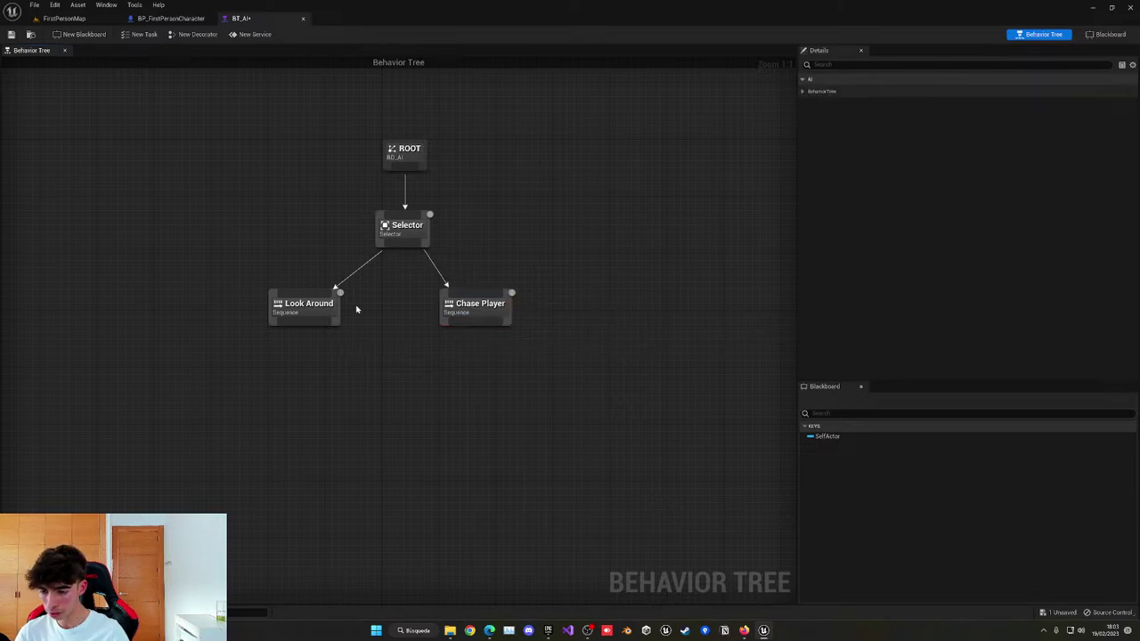
pyautogui.moveTo(326, 304); pyautogui.dragTo(334, 305)
pyautogui.click(302, 365)
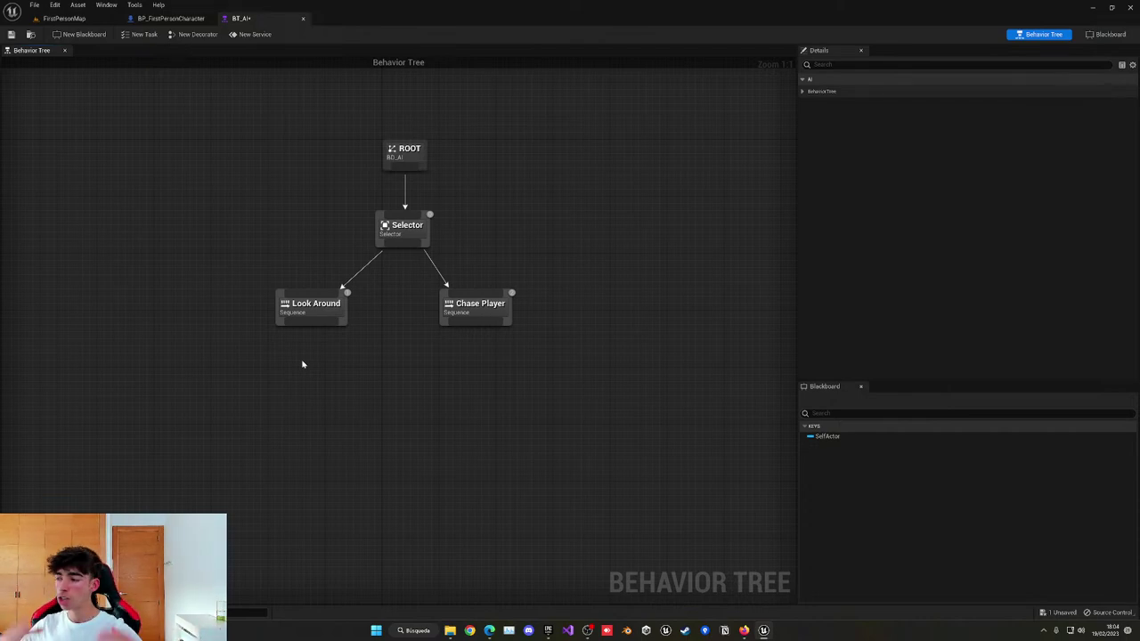
pyautogui.click(1110, 34)
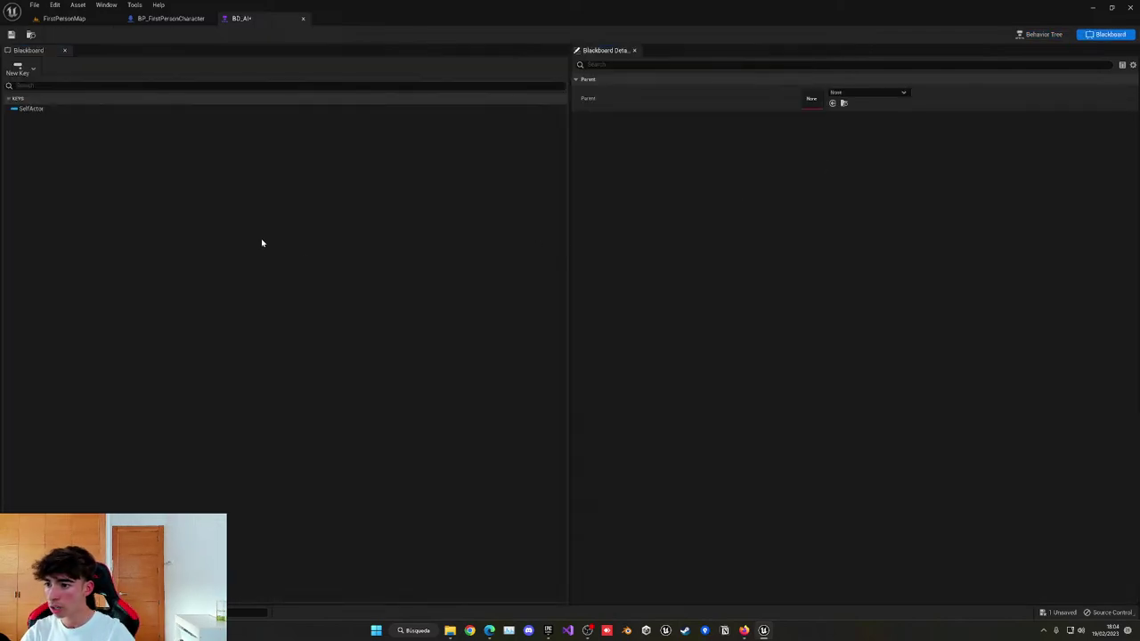
pyautogui.click(1041, 34)
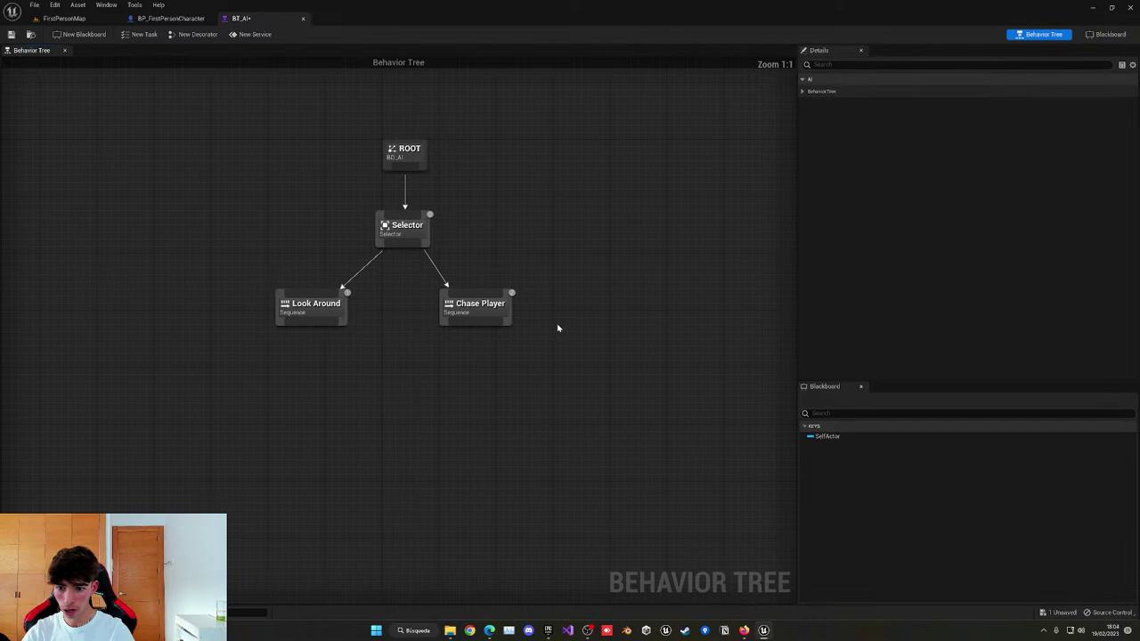
pyautogui.click(302, 312)
pyautogui.click(485, 309)
pyautogui.click(537, 371)
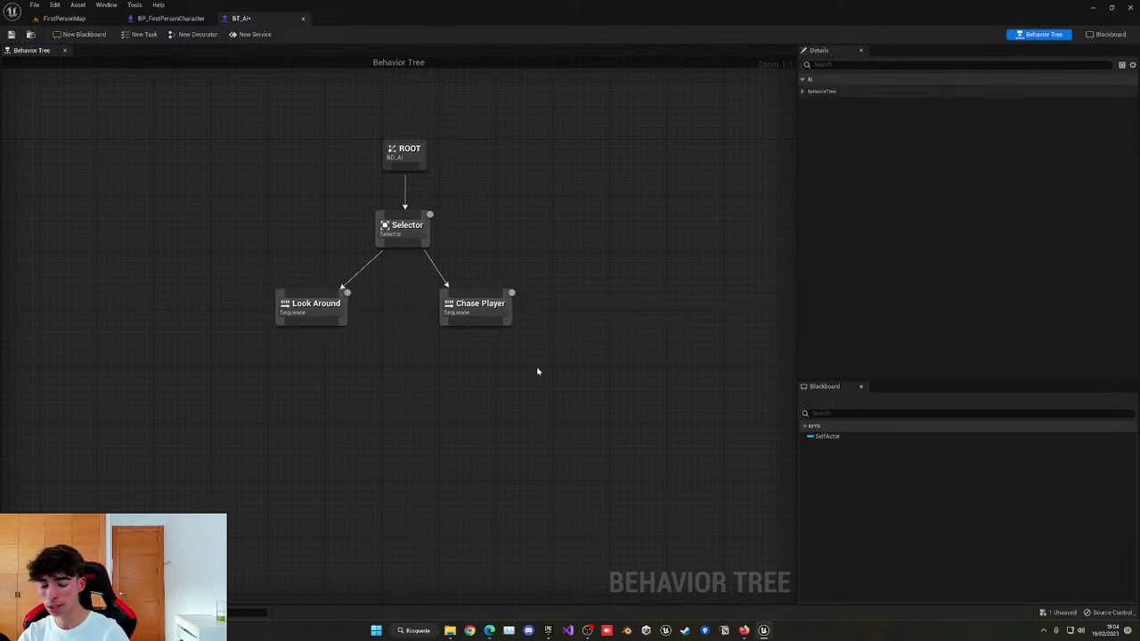
pyautogui.click(488, 314)
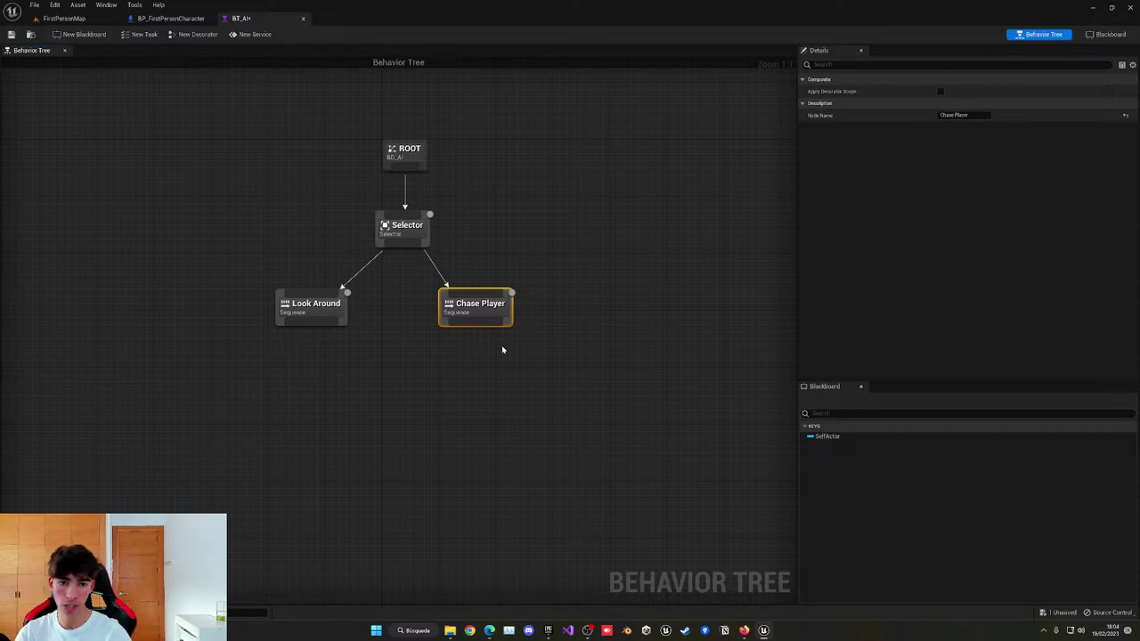
pyautogui.click(502, 350)
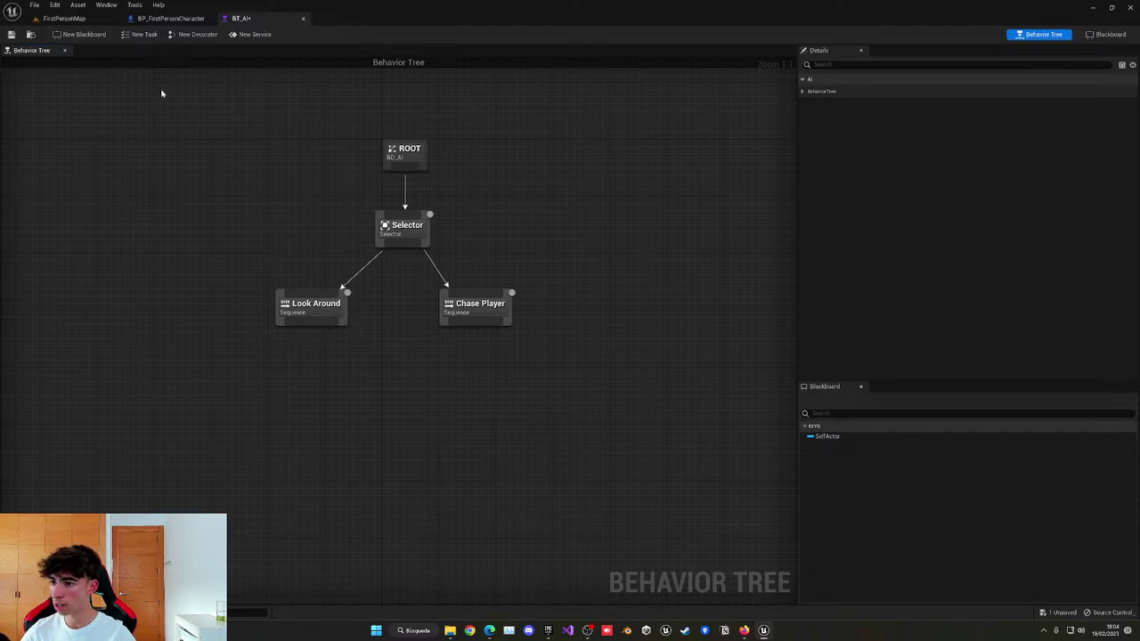
# Save the BT_AI behavior tree.
pyautogui.click(11, 34)
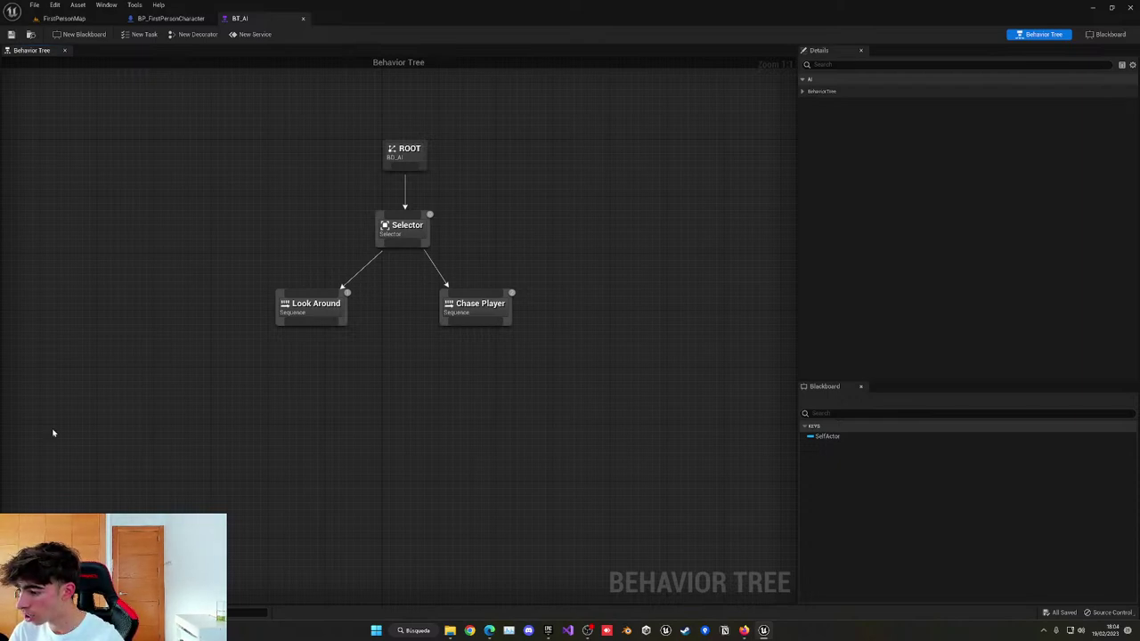
pyautogui.moveTo(408, 455)
pyautogui.mouseDown(button='right')
pyautogui.moveTo(448, 463)
pyautogui.moveTo(427, 409)
pyautogui.moveTo(433, 463)
pyautogui.moveTo(419, 456)
pyautogui.mouseUp(button='right')
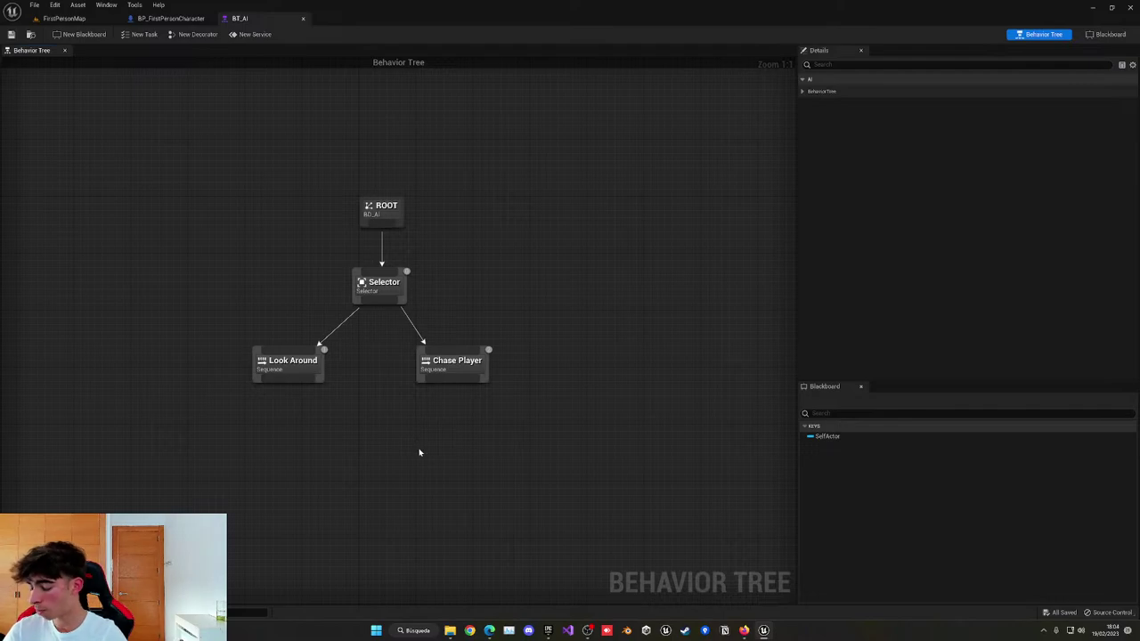
pyautogui.moveTo(420, 453); pyautogui.dragTo(463, 421, button='right')
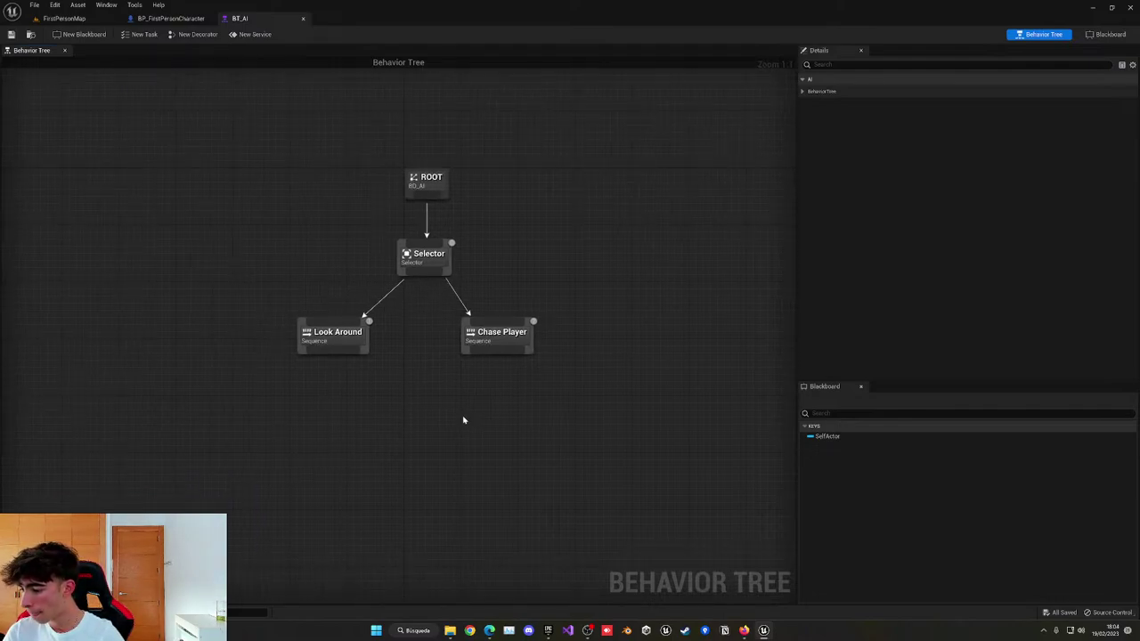
pyautogui.moveTo(450, 405); pyautogui.dragTo(469, 361, button='right')
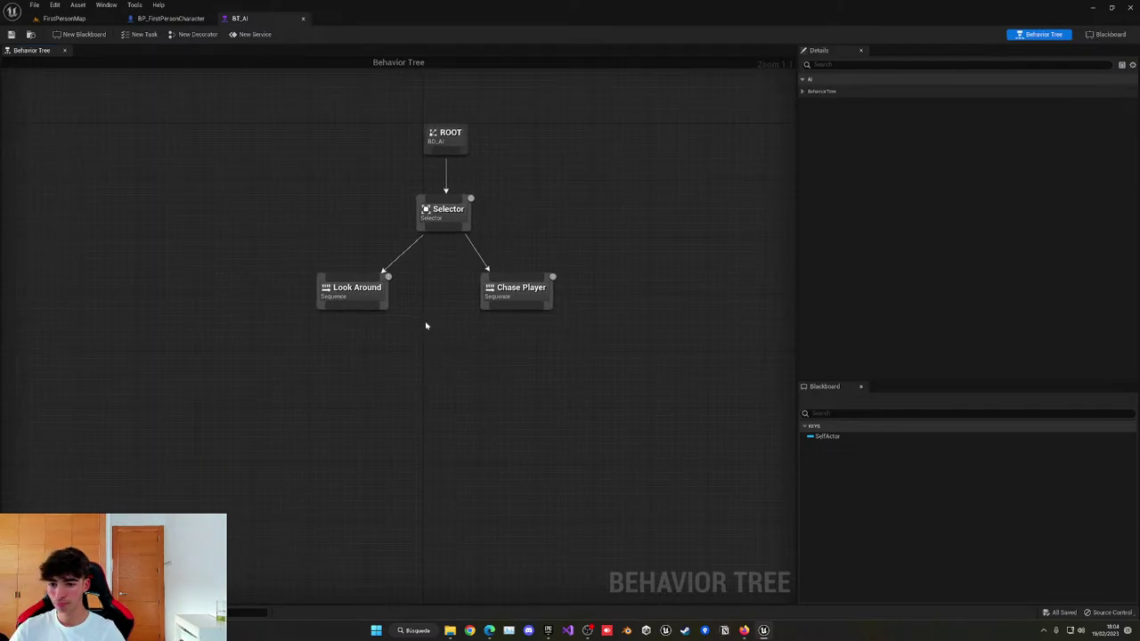
pyautogui.click(381, 297)
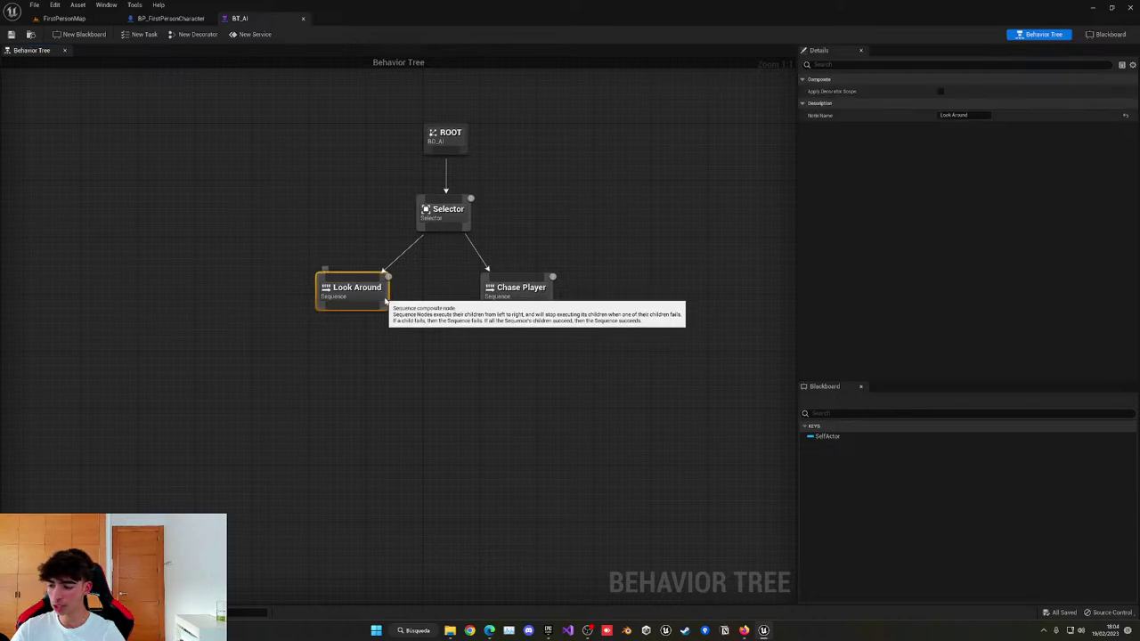
pyautogui.click(445, 342)
pyautogui.moveTo(448, 344); pyautogui.dragTo(428, 354, button='right')
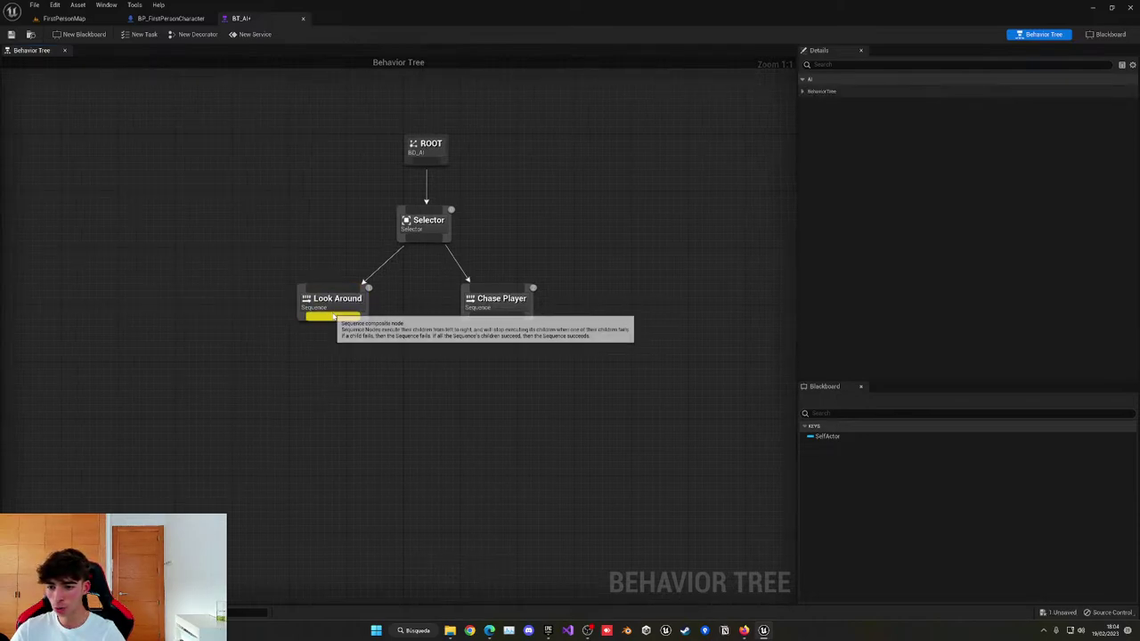
# Start a new behavior tree task and create a folder named Tasks inside the AI folder for it.
pyautogui.click(150, 36)
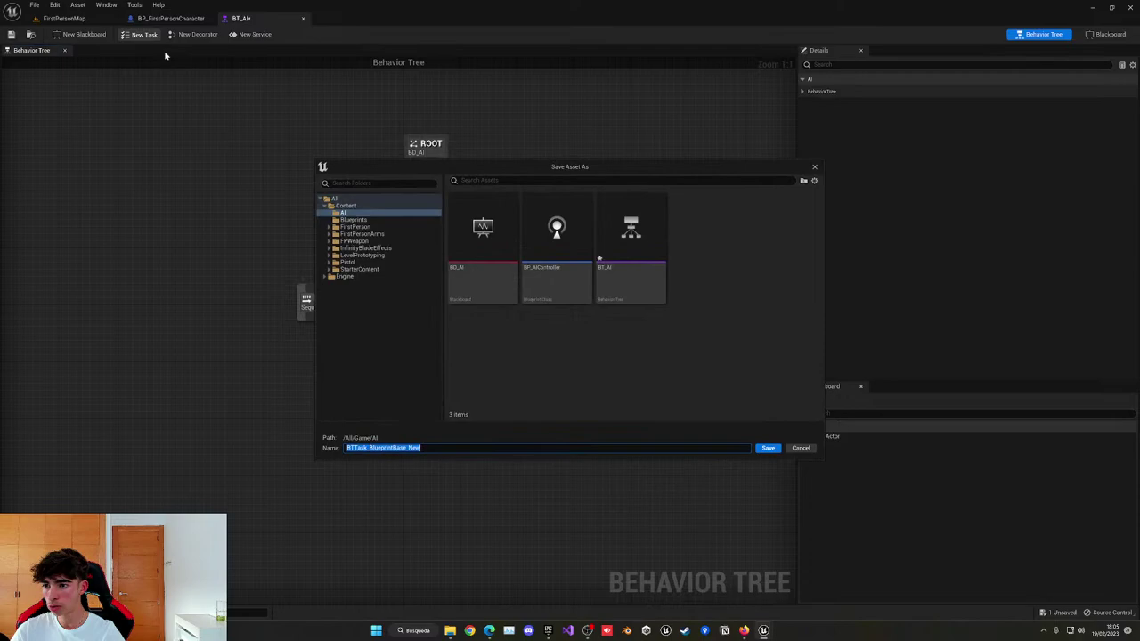
pyautogui.rightClick(502, 359)
pyautogui.click(542, 376)
pyautogui.write('Tasks')
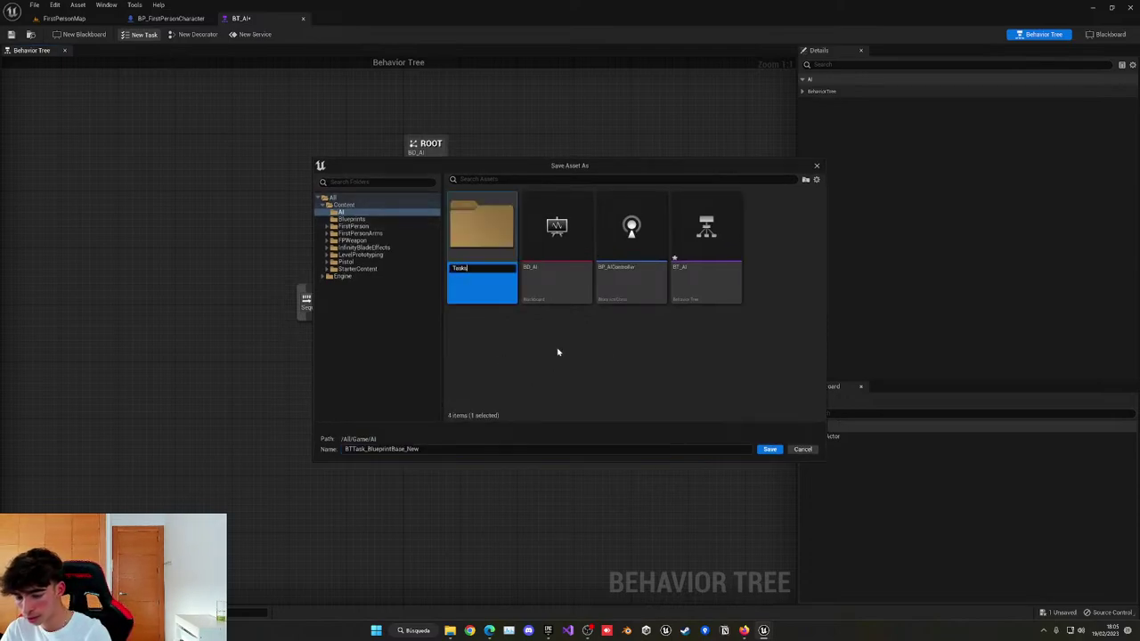
pyautogui.press('Return')
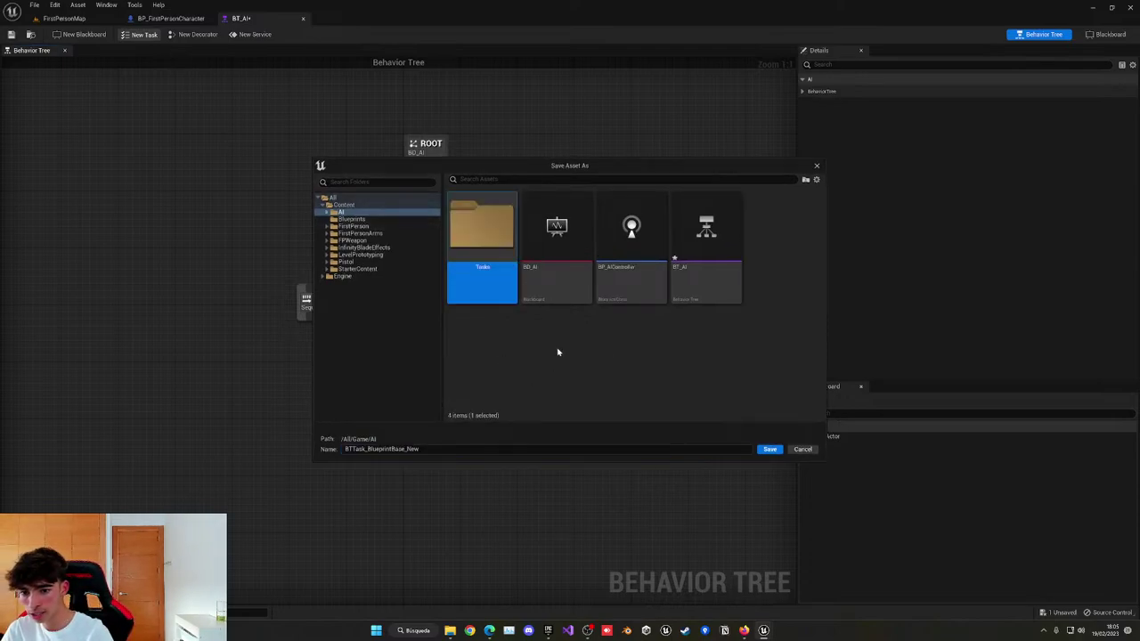
# Save the new task blueprint in the Tasks folder as BTTask_LookAround.
pyautogui.doubleClick(498, 304)
pyautogui.moveTo(420, 449); pyautogui.dragTo(369, 452)
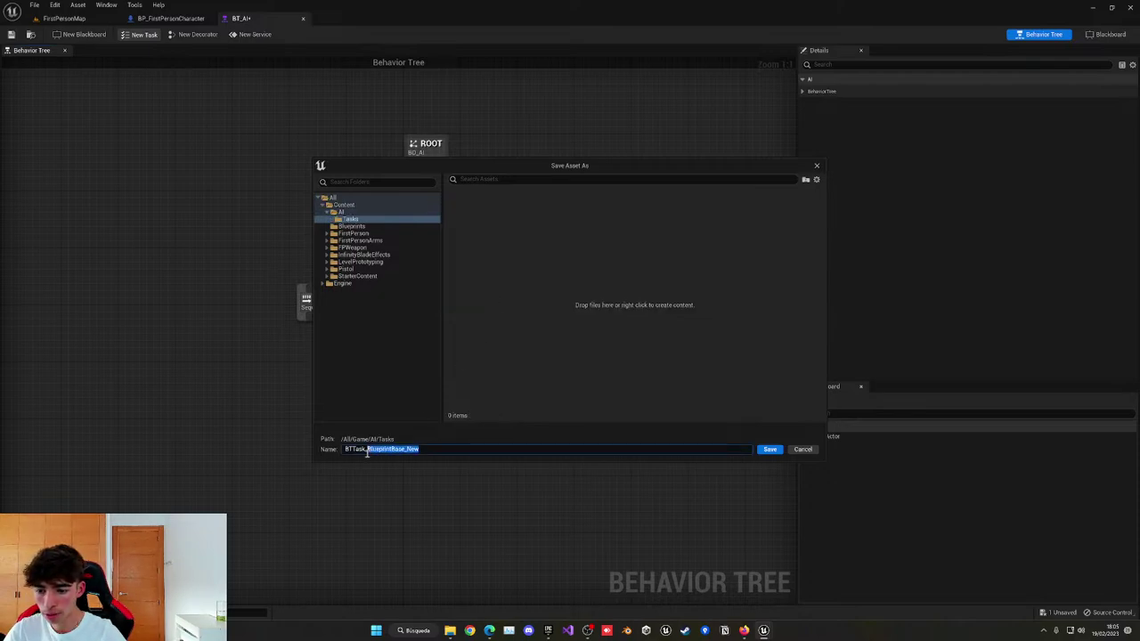
pyautogui.write('LookAround')
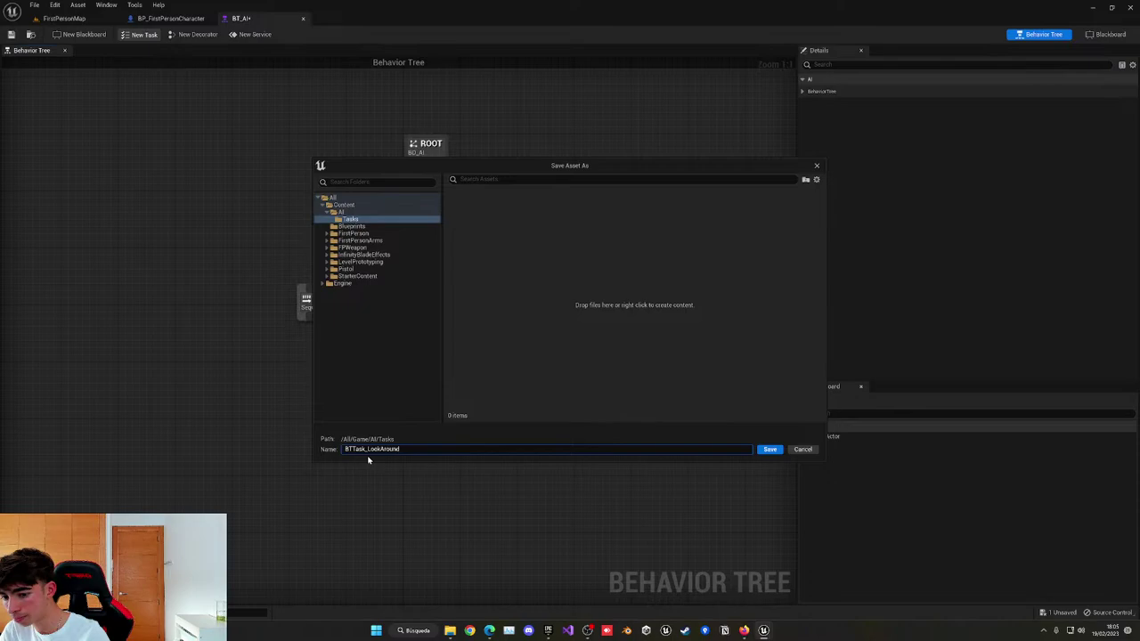
pyautogui.press('Return')
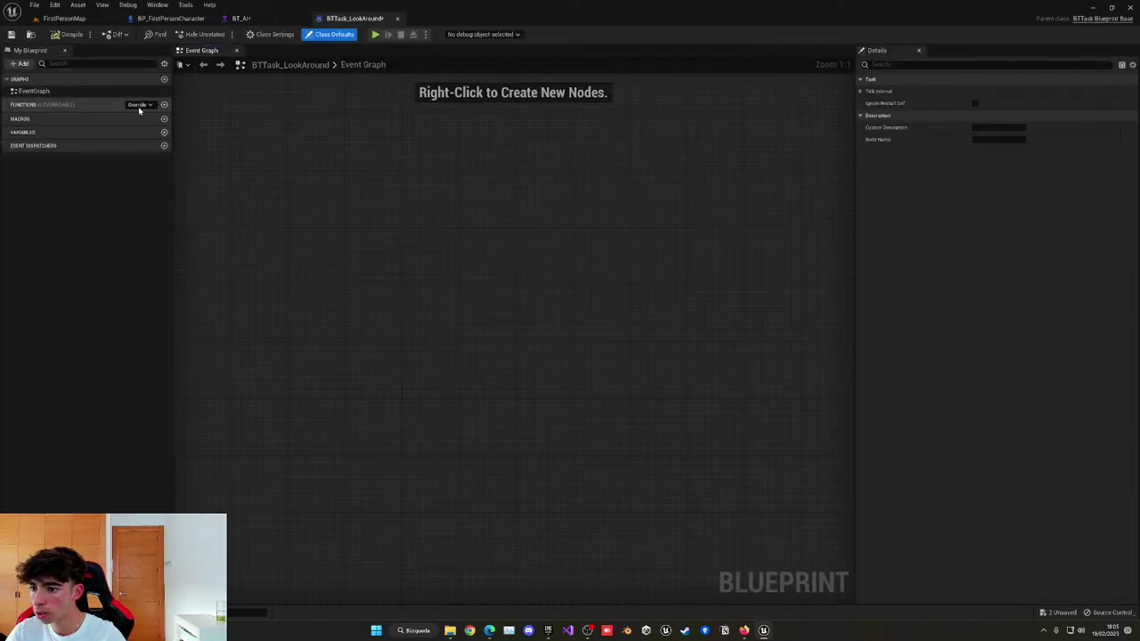
# Override the Receive Execute AI function to add its event to the task's event graph.
pyautogui.click(139, 105)
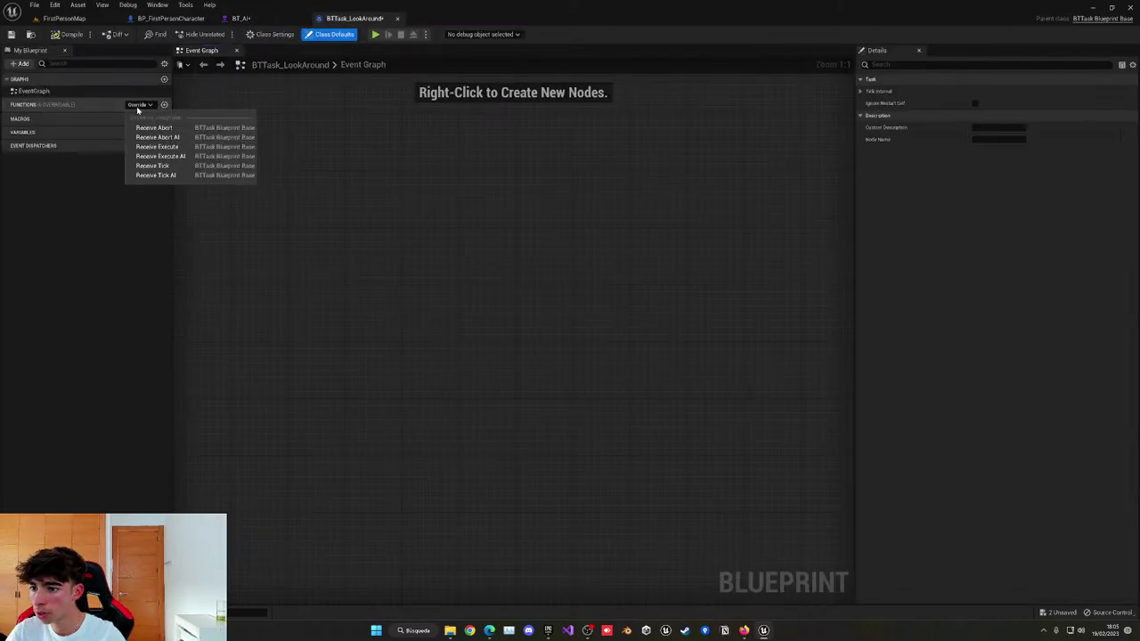
pyautogui.click(160, 156)
pyautogui.moveTo(375, 333); pyautogui.dragTo(338, 333, button='right')
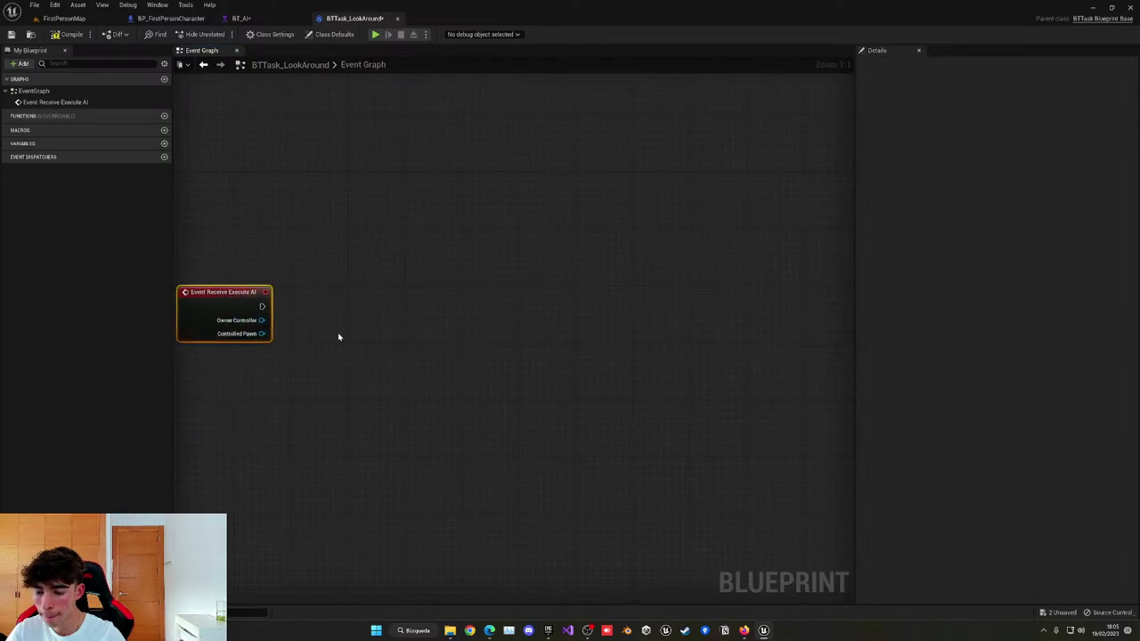
# Add a Finish Execute node to the event graph, to the right of Event Receive Execute AI.
pyautogui.rightClick(444, 326)
pyautogui.write('finish')
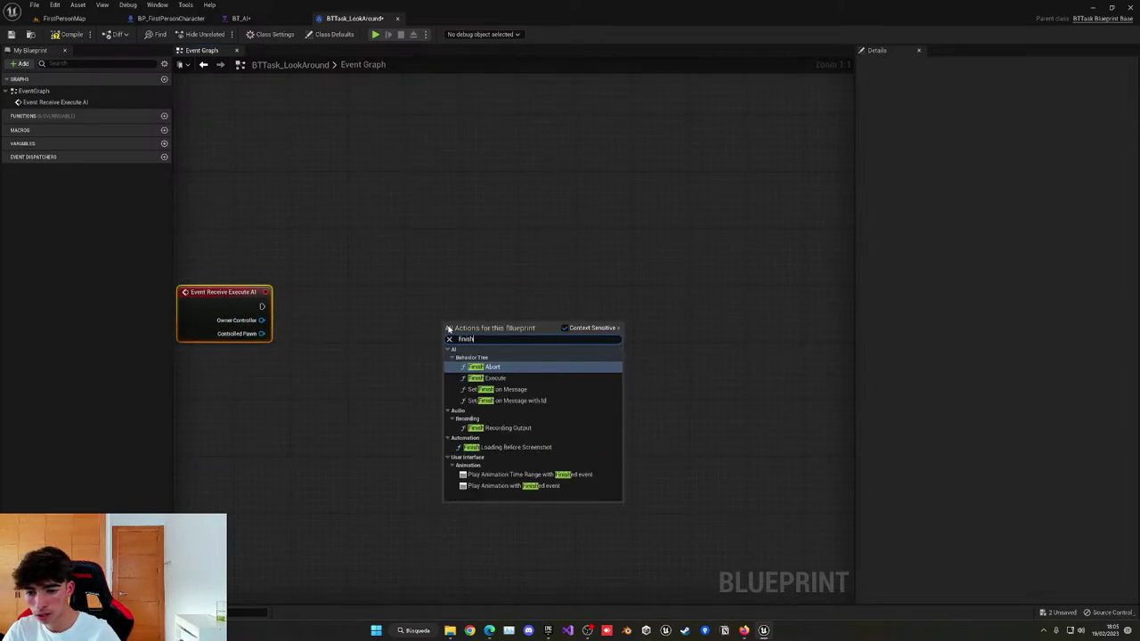
pyautogui.click(486, 377)
# Add an AI MoveTo node fed by Event Receive Execute AI, with Controlled Pawn connected to its Pawn input.
pyautogui.moveTo(383, 328); pyautogui.dragTo(502, 308, button='right')
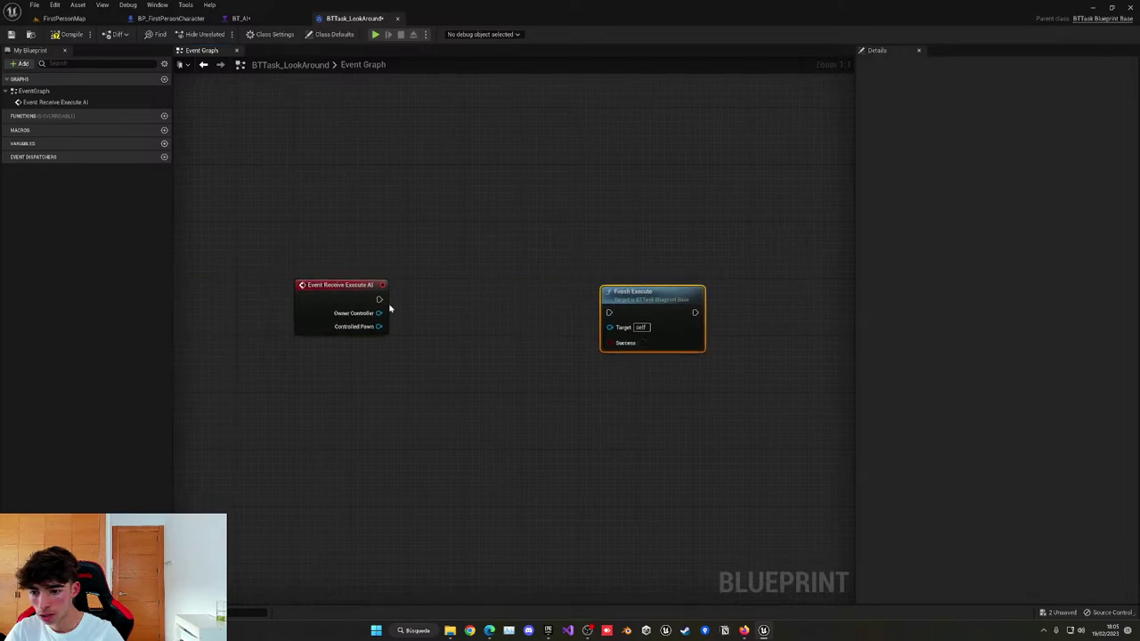
pyautogui.moveTo(379, 299); pyautogui.dragTo(423, 301)
pyautogui.write('ai m')
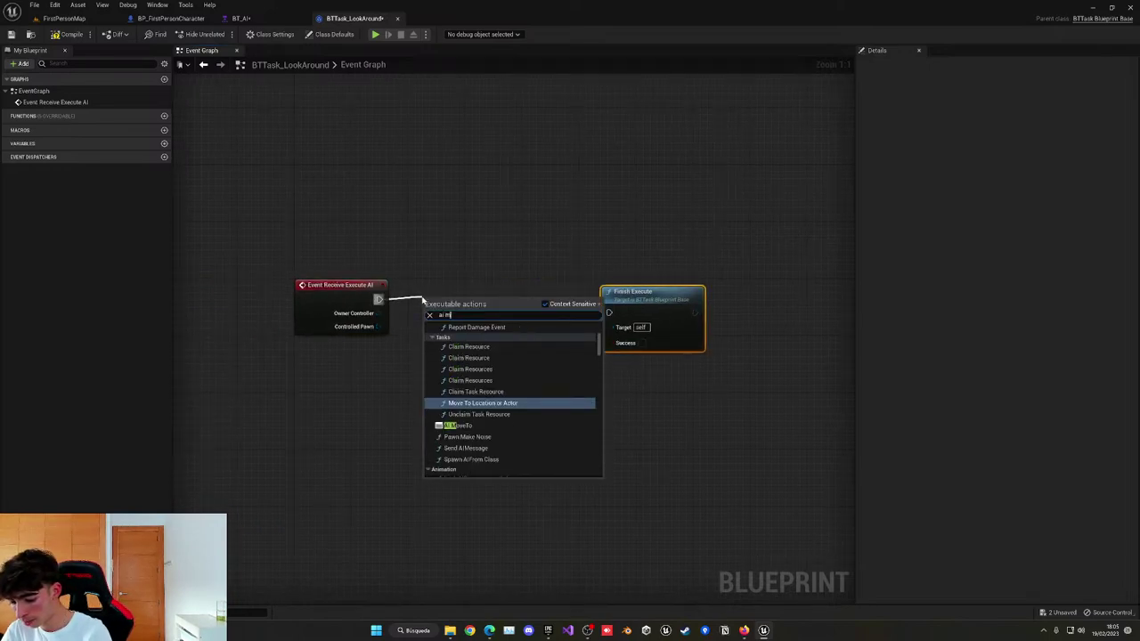
pyautogui.write('ove')
pyautogui.press('Return')
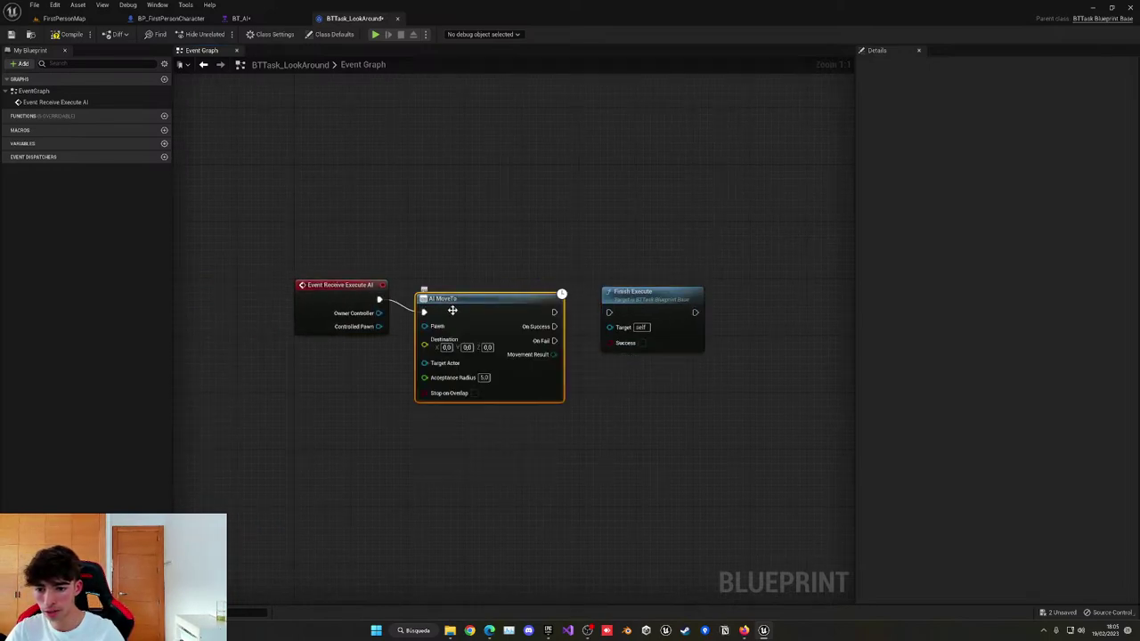
pyautogui.moveTo(378, 326); pyautogui.dragTo(445, 312)
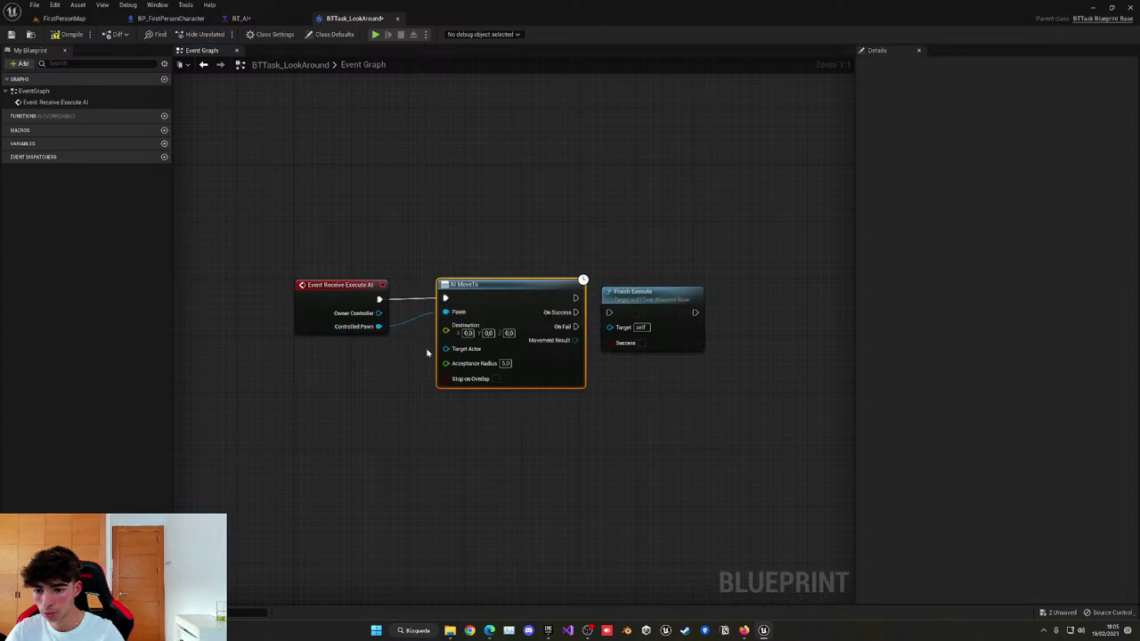
# Feed AI MoveTo's Destination from a new GetRandomReachablePointInRadius node, placed below the event node.
pyautogui.moveTo(454, 345); pyautogui.dragTo(461, 318, button='right')
pyautogui.moveTo(454, 303); pyautogui.dragTo(326, 370)
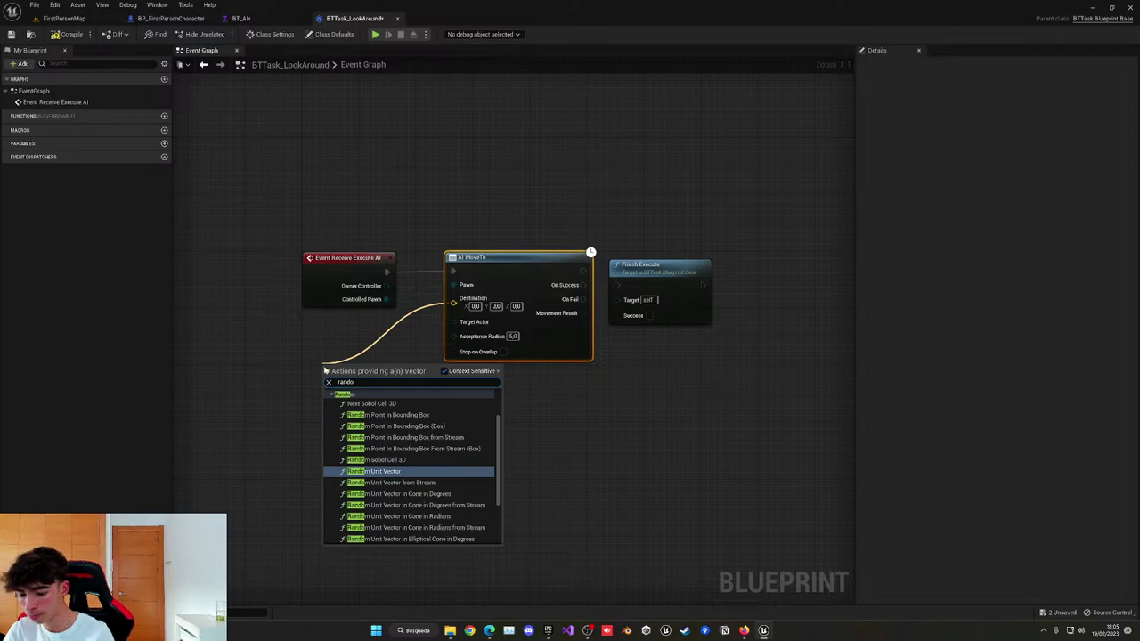
pyautogui.write('m')
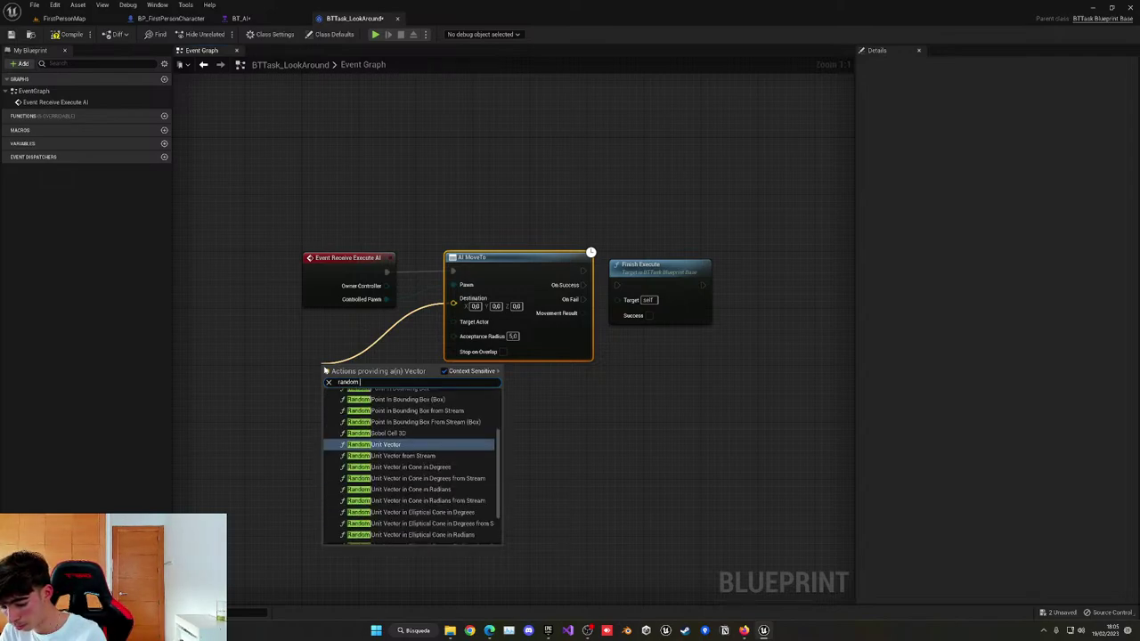
pyautogui.write(' poi')
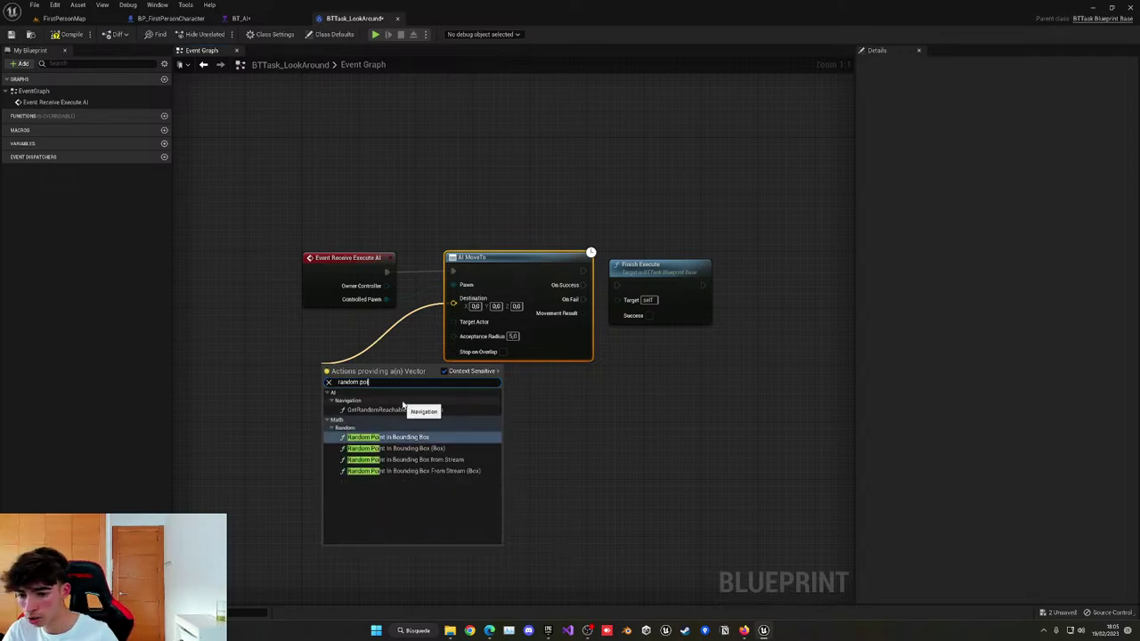
pyautogui.click(401, 409)
pyautogui.moveTo(398, 367); pyautogui.dragTo(312, 346)
# Get the Controlled Pawn's actor location and connect it to the Origin of GetRandomReachablePointInRadius.
pyautogui.moveTo(467, 414); pyautogui.dragTo(605, 412, button='right')
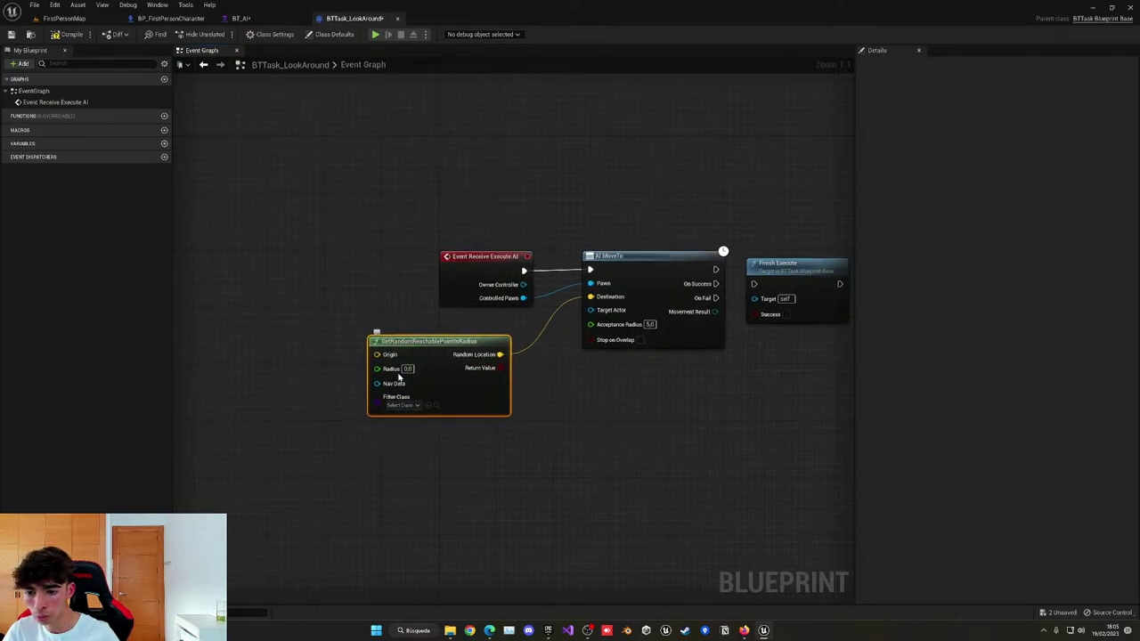
pyautogui.moveTo(385, 356); pyautogui.dragTo(230, 329)
pyautogui.click(235, 323)
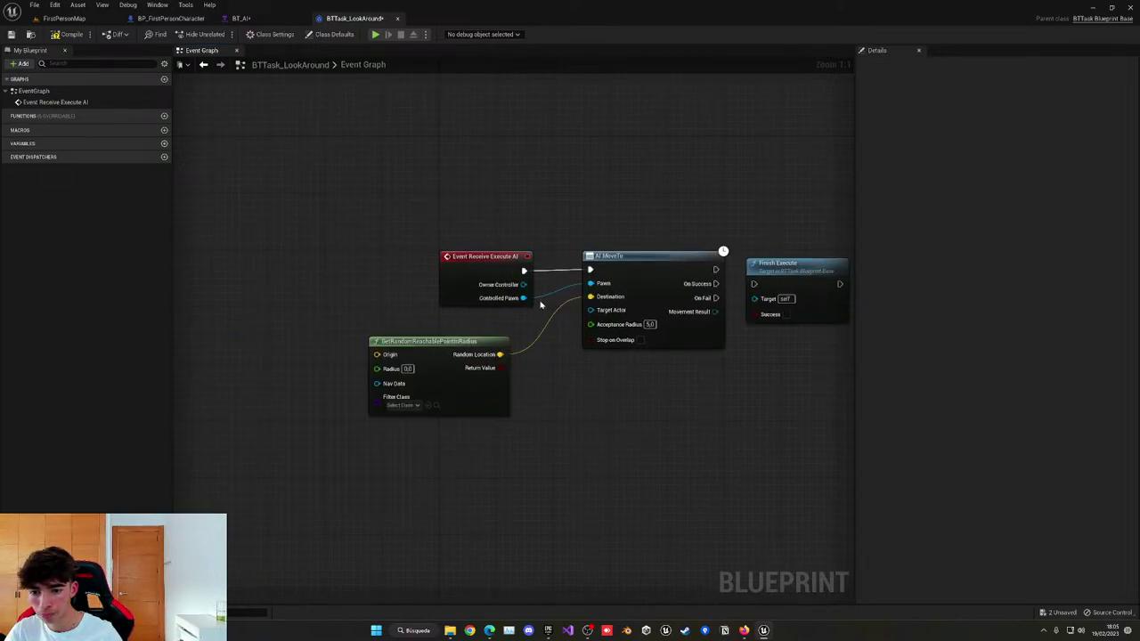
pyautogui.moveTo(524, 298); pyautogui.dragTo(211, 314)
pyautogui.write('get act')
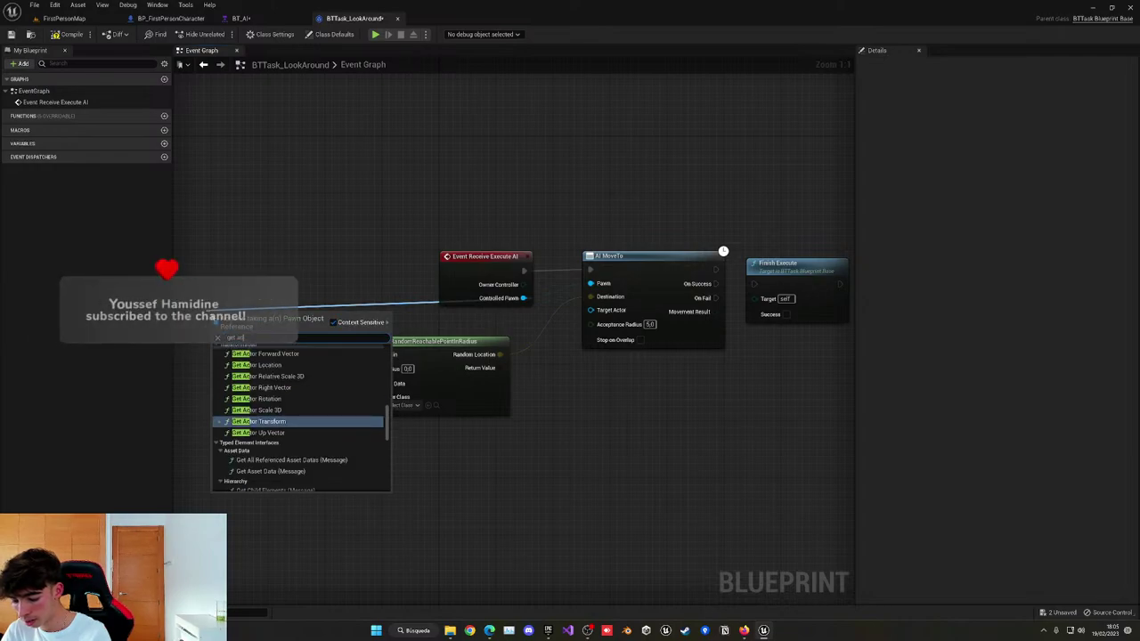
pyautogui.scroll(5, 323, 439)
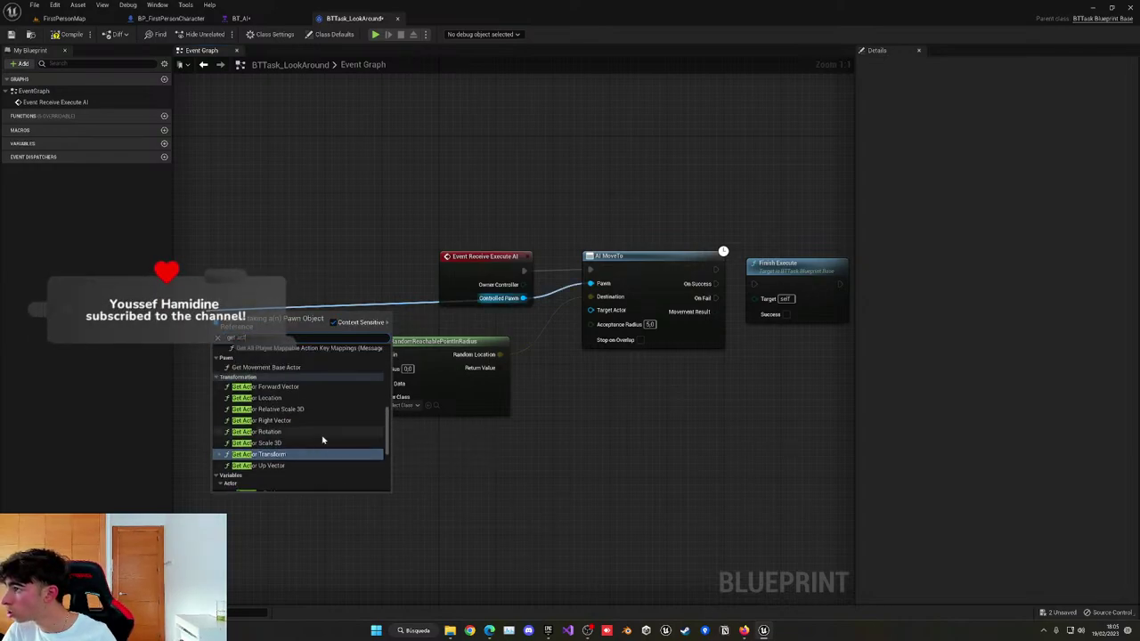
pyautogui.scroll(-5, 340, 454)
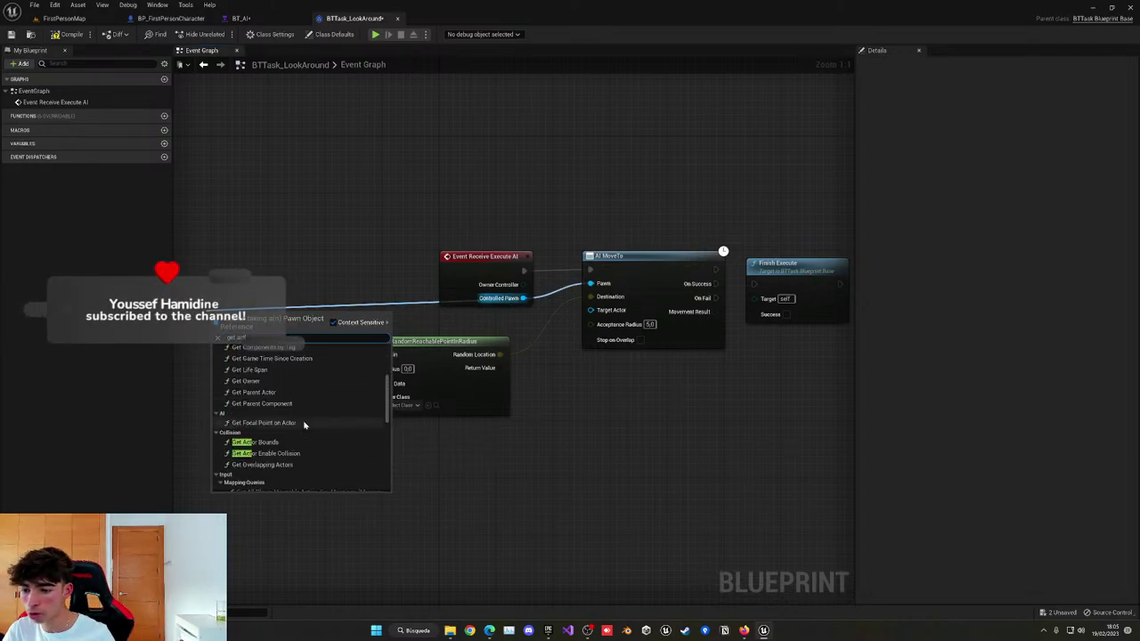
pyautogui.click(304, 427)
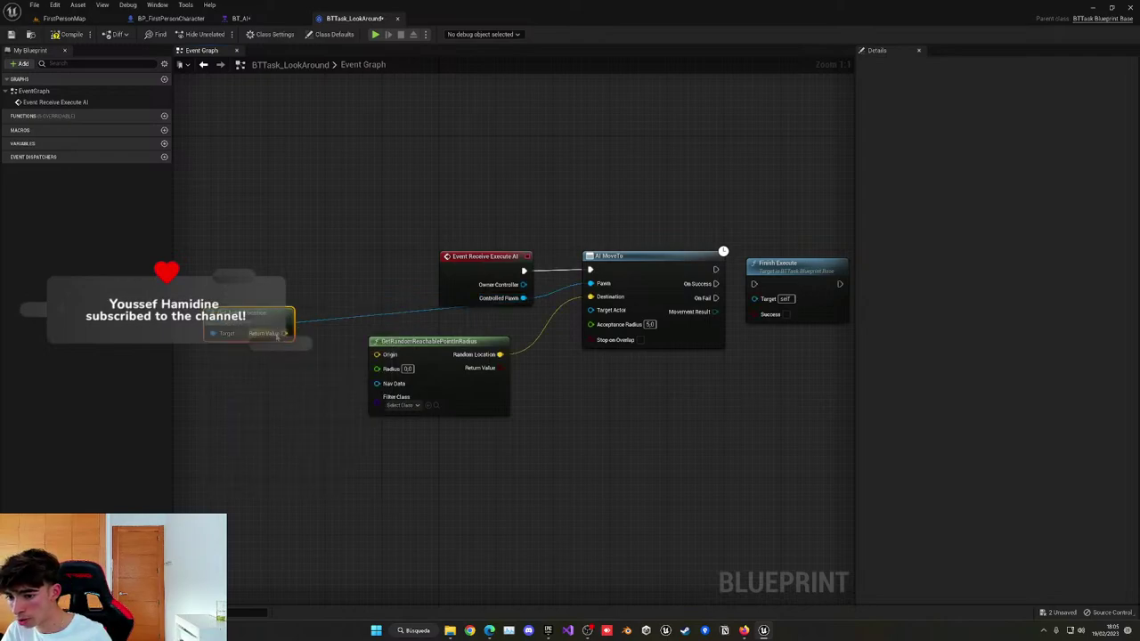
pyautogui.moveTo(281, 334); pyautogui.dragTo(385, 354)
pyautogui.moveTo(260, 311); pyautogui.dragTo(288, 339)
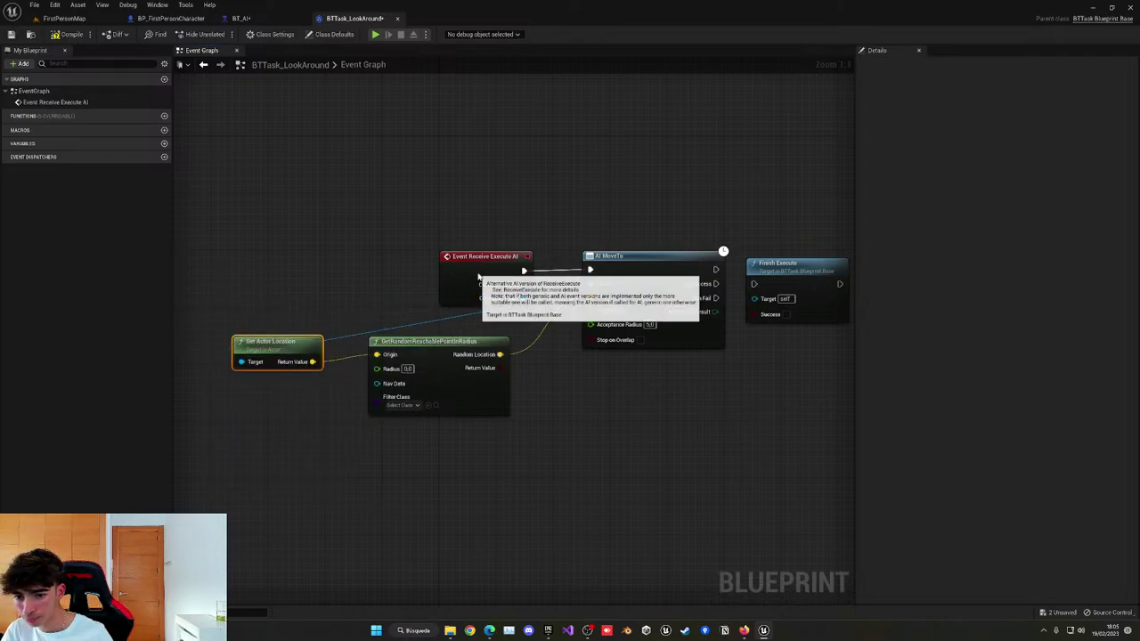
# Spread out and align the event, location and random point nodes, and set the random point's Radius to 5000.
pyautogui.moveTo(478, 277); pyautogui.dragTo(181, 278)
pyautogui.moveTo(253, 288); pyautogui.dragTo(384, 283, button='right')
pyautogui.moveTo(316, 285); pyautogui.dragTo(308, 284)
pyautogui.click(525, 303)
pyautogui.moveTo(542, 303); pyautogui.dragTo(458, 252, button='right')
pyautogui.keyDown('ctrl'); pyautogui.click(462, 284); pyautogui.keyUp('ctrl')
pyautogui.press('q')
pyautogui.click(491, 364)
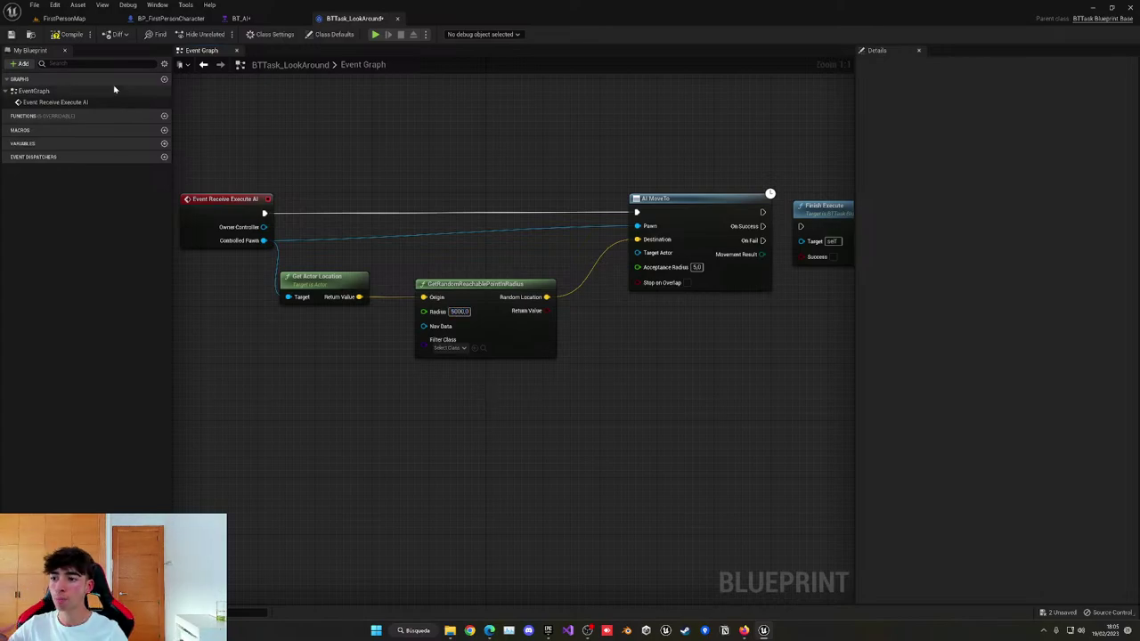
# Connect only AI MoveTo's On Success output to Finish Execute, aligned with it, and enable its Success option.
pyautogui.moveTo(567, 163); pyautogui.dragTo(414, 172, button='right')
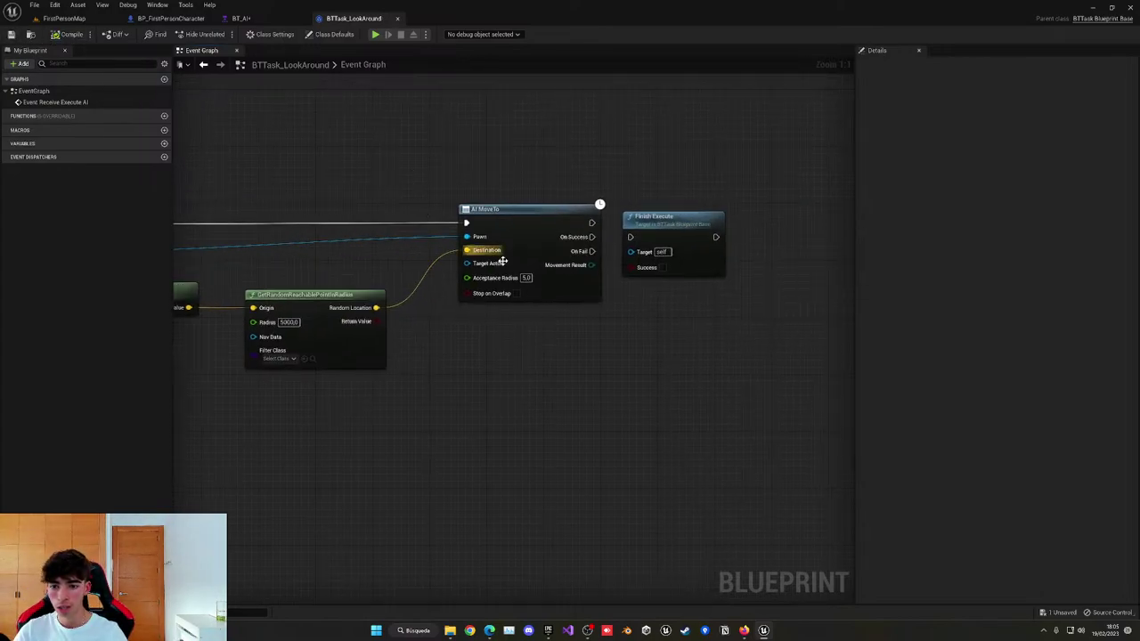
pyautogui.moveTo(545, 336); pyautogui.dragTo(435, 338, button='right')
pyautogui.moveTo(445, 259); pyautogui.dragTo(498, 250)
pyautogui.moveTo(399, 248); pyautogui.dragTo(495, 250)
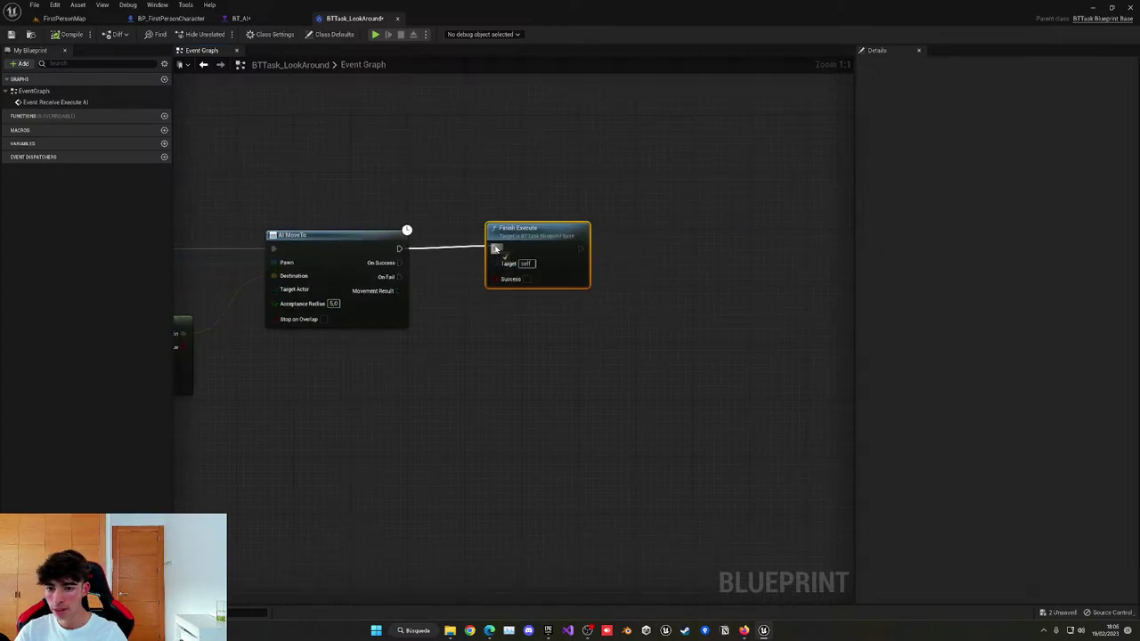
pyautogui.moveTo(399, 262); pyautogui.dragTo(495, 249)
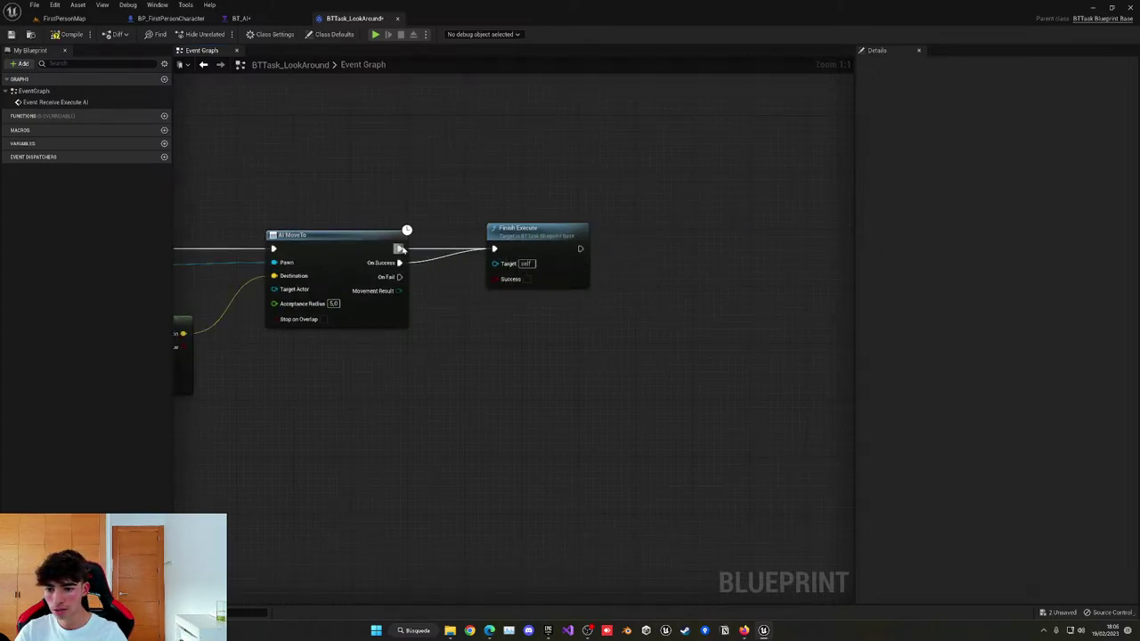
pyautogui.keyDown('alt'); pyautogui.click(400, 250); pyautogui.keyUp('alt')
pyautogui.moveTo(564, 242); pyautogui.dragTo(558, 256)
pyautogui.click(527, 293)
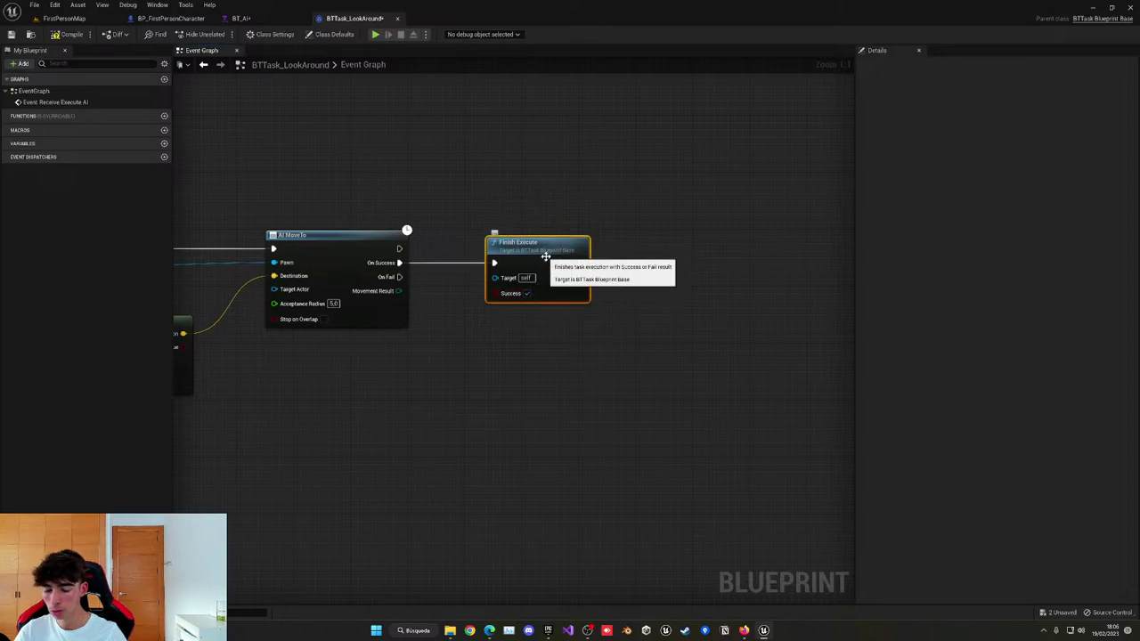
# Duplicate Finish Execute for AI MoveTo's On Fail output with Success disabled, then compile and save the task.
pyautogui.hotkey('ctrl', 'd')
pyautogui.moveTo(399, 277); pyautogui.dragTo(518, 343)
pyautogui.click(527, 378)
pyautogui.click(512, 410)
pyautogui.moveTo(512, 410); pyautogui.dragTo(640, 409, button='right')
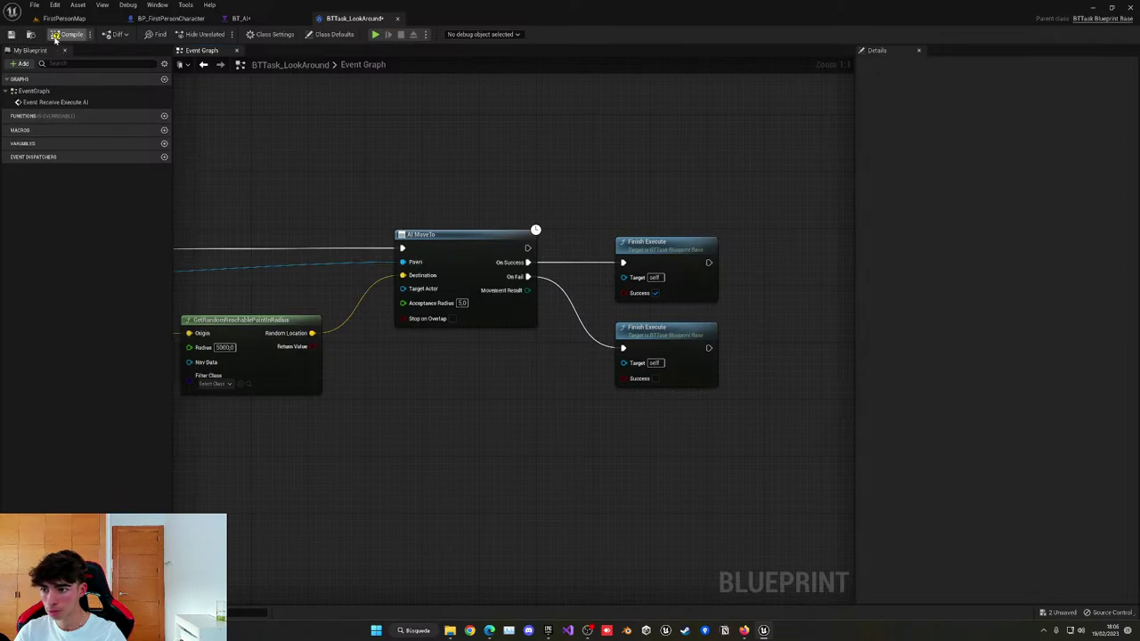
# In the BT_AI behavior tree, add BTTask_LookAround and a Wait task, in that order, under the Look Around sequence.
pyautogui.click(239, 18)
pyautogui.moveTo(326, 317); pyautogui.dragTo(319, 368)
pyautogui.press('Escape')
pyautogui.moveTo(326, 317); pyautogui.dragTo(331, 367)
pyautogui.click(321, 399)
pyautogui.write('wa')
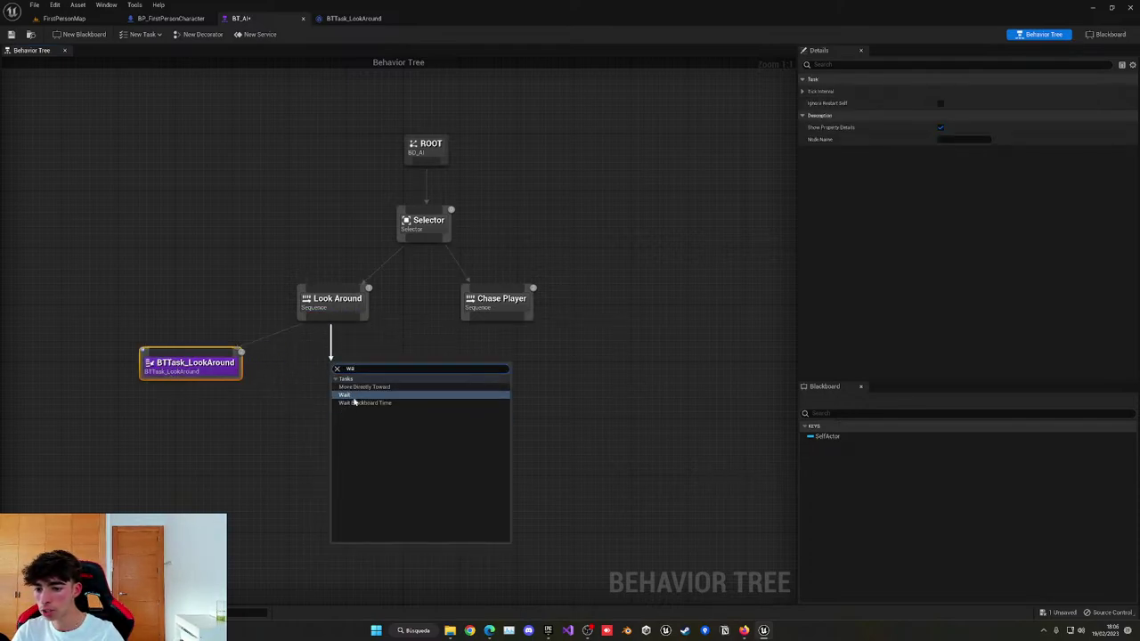
pyautogui.click(349, 394)
pyautogui.moveTo(233, 368); pyautogui.dragTo(275, 375)
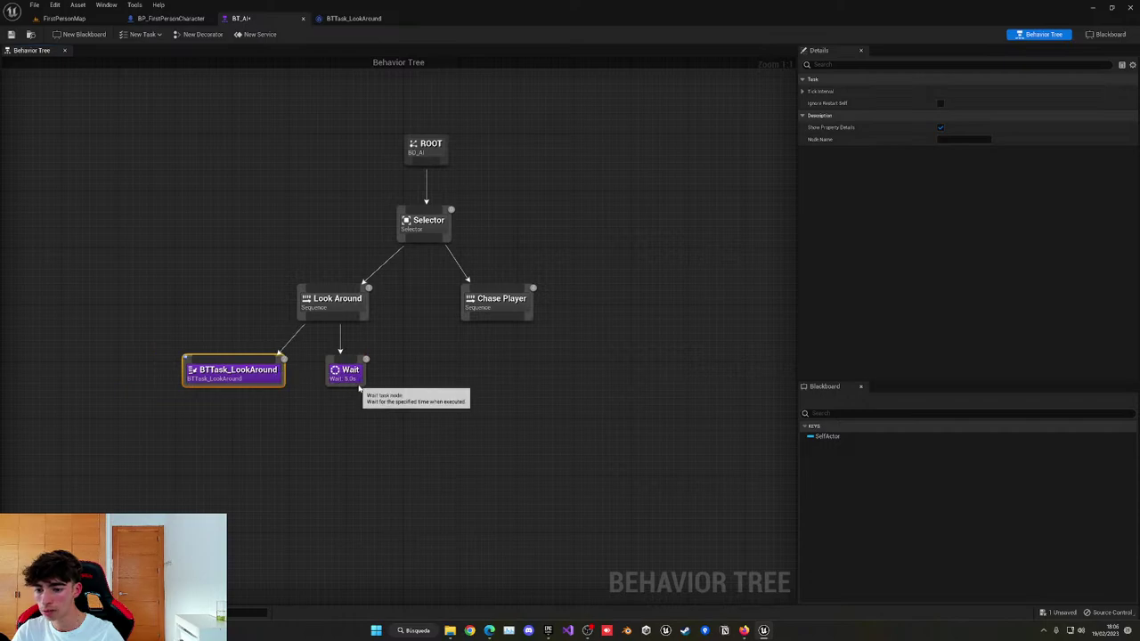
# Set the Wait task's wait time to 2 seconds and save the behavior tree.
pyautogui.click(357, 383)
pyautogui.write('2')
pyautogui.moveTo(510, 331); pyautogui.dragTo(502, 301, button='right')
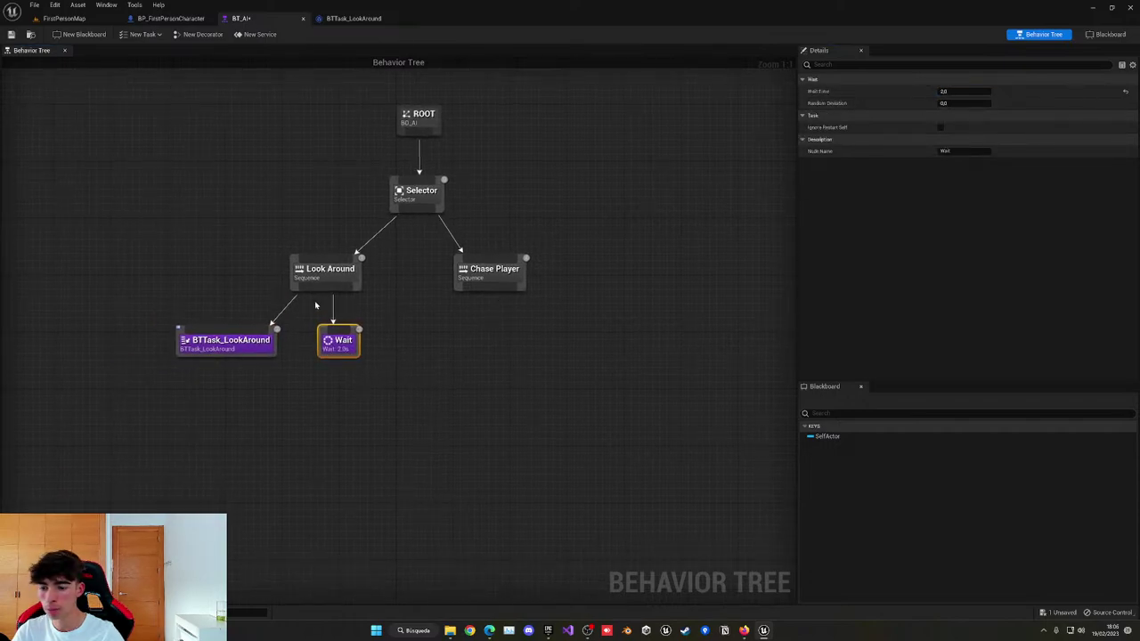
pyautogui.click(10, 35)
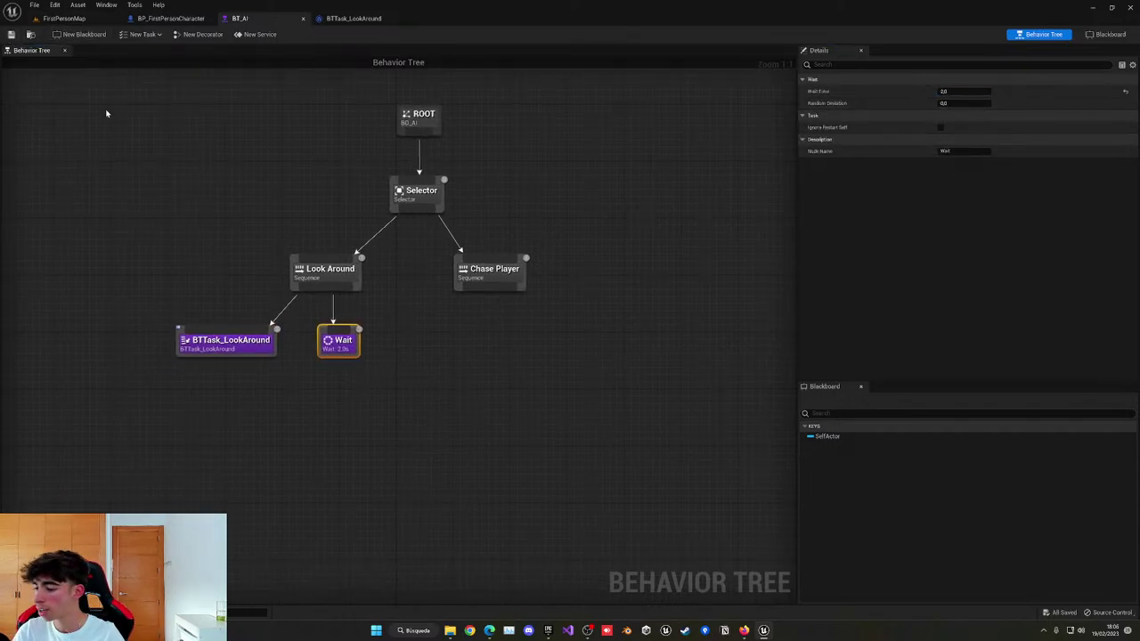
# Move the BTTask_LookAround node closer to the Wait node and save the behavior tree.
pyautogui.moveTo(184, 262); pyautogui.dragTo(341, 368)
pyautogui.click(340, 369)
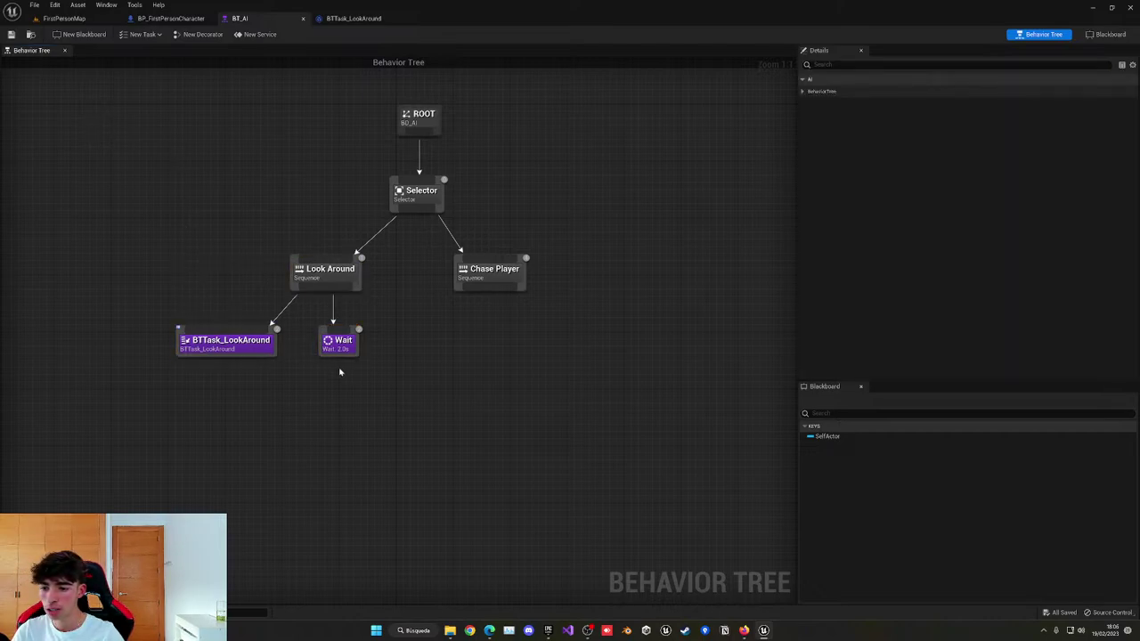
pyautogui.moveTo(260, 314); pyautogui.dragTo(368, 360)
pyautogui.moveTo(231, 343); pyautogui.dragTo(260, 342)
pyautogui.click(285, 248)
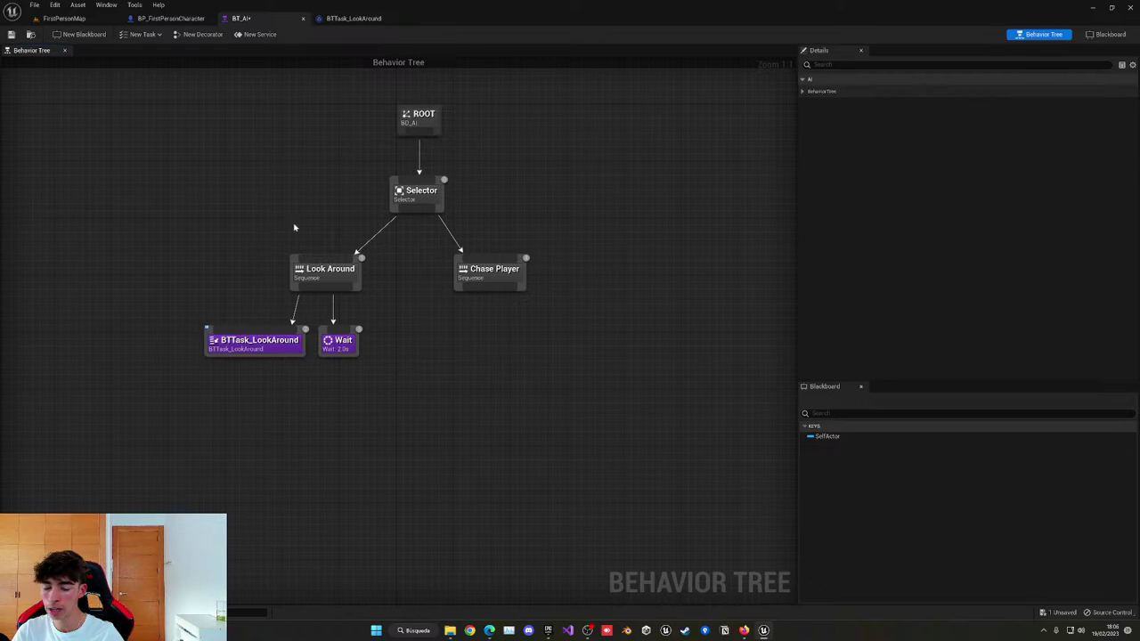
pyautogui.click(485, 283)
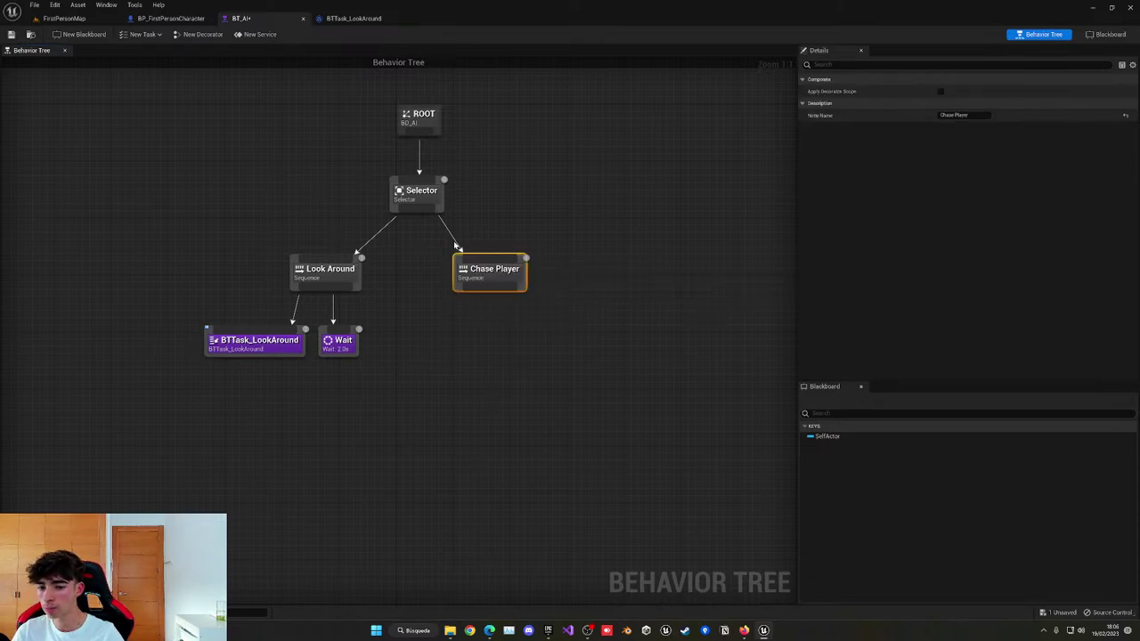
pyautogui.click(553, 347)
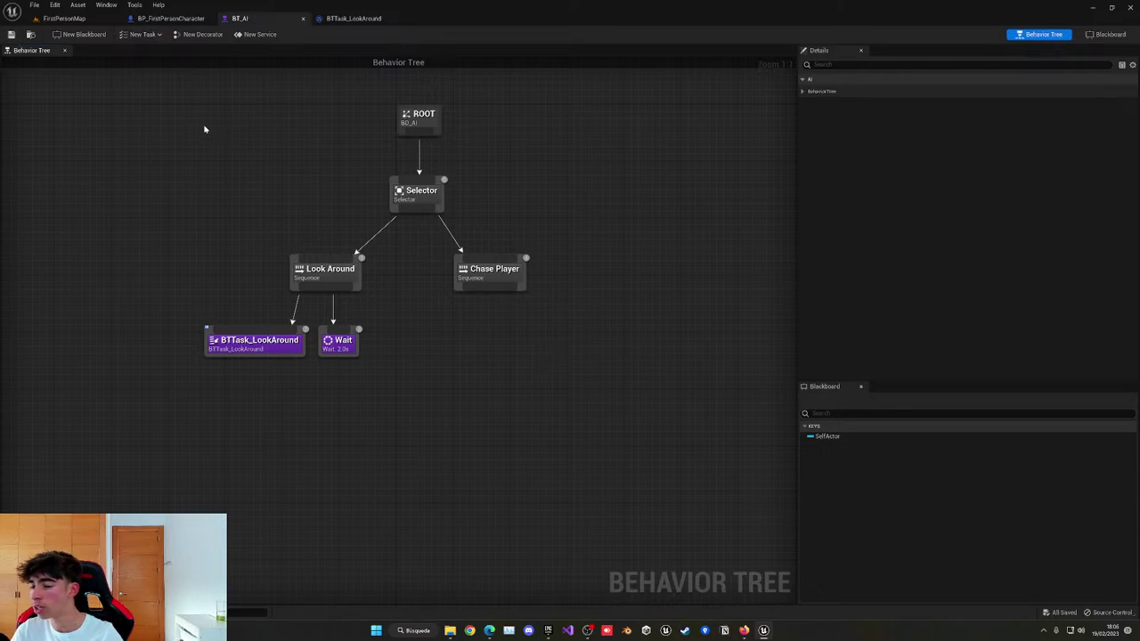
# Create a Character blueprint named BP_AI in the project's Blueprints folder and open it for editing.
pyautogui.click(62, 18)
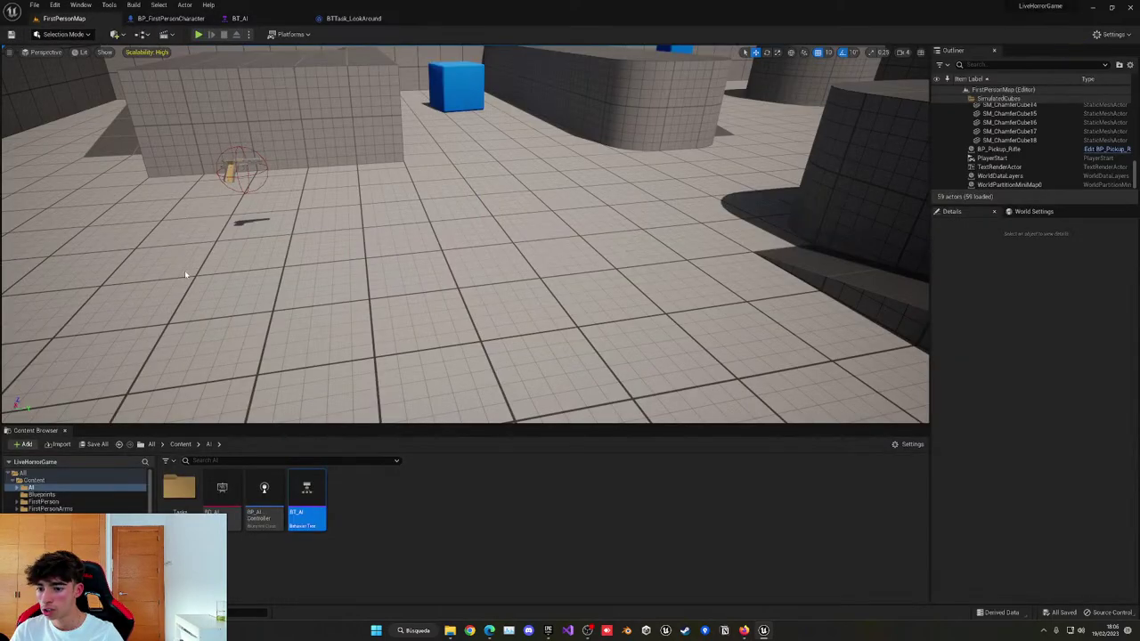
pyautogui.click(181, 444)
pyautogui.doubleClick(211, 499)
pyautogui.rightClick(258, 530)
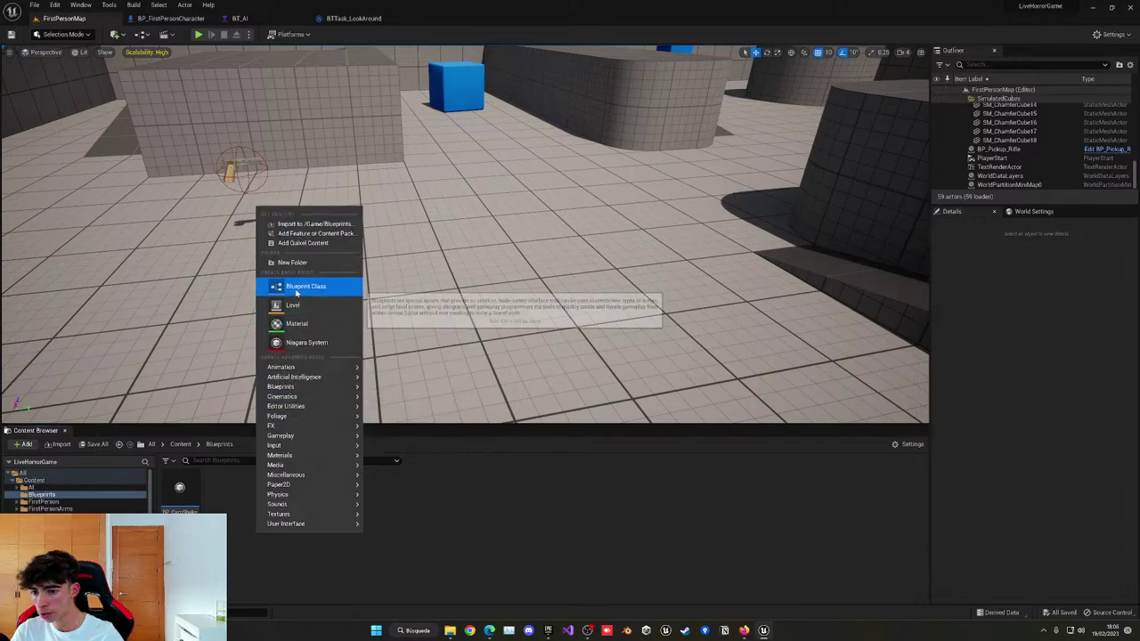
pyautogui.click(290, 285)
pyautogui.click(465, 263)
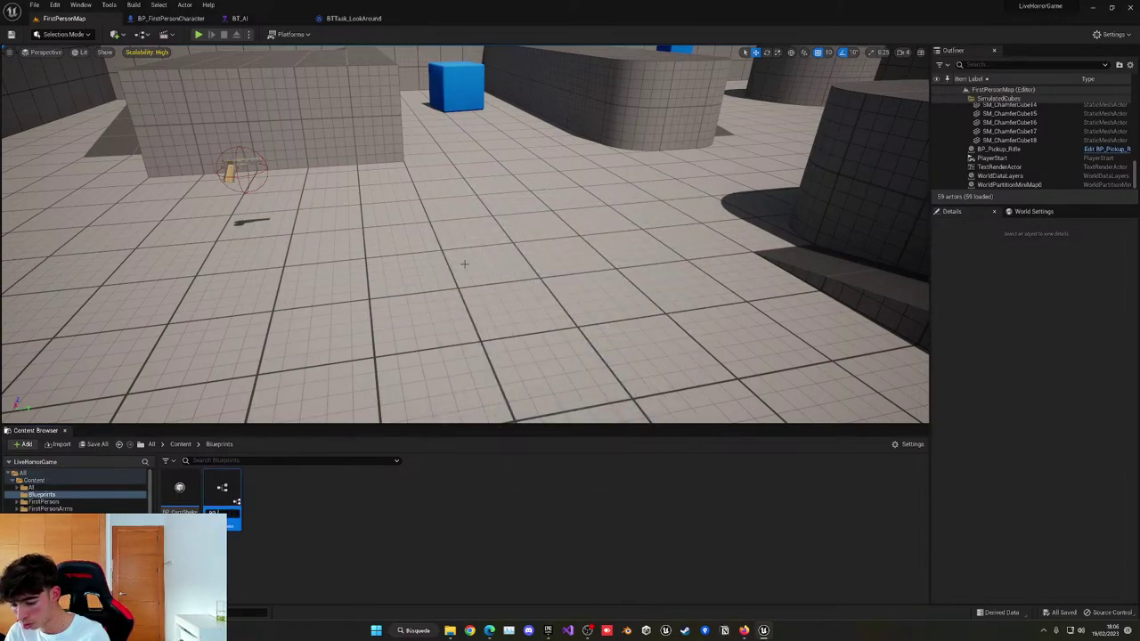
pyautogui.press('Return')
pyautogui.press('Return')
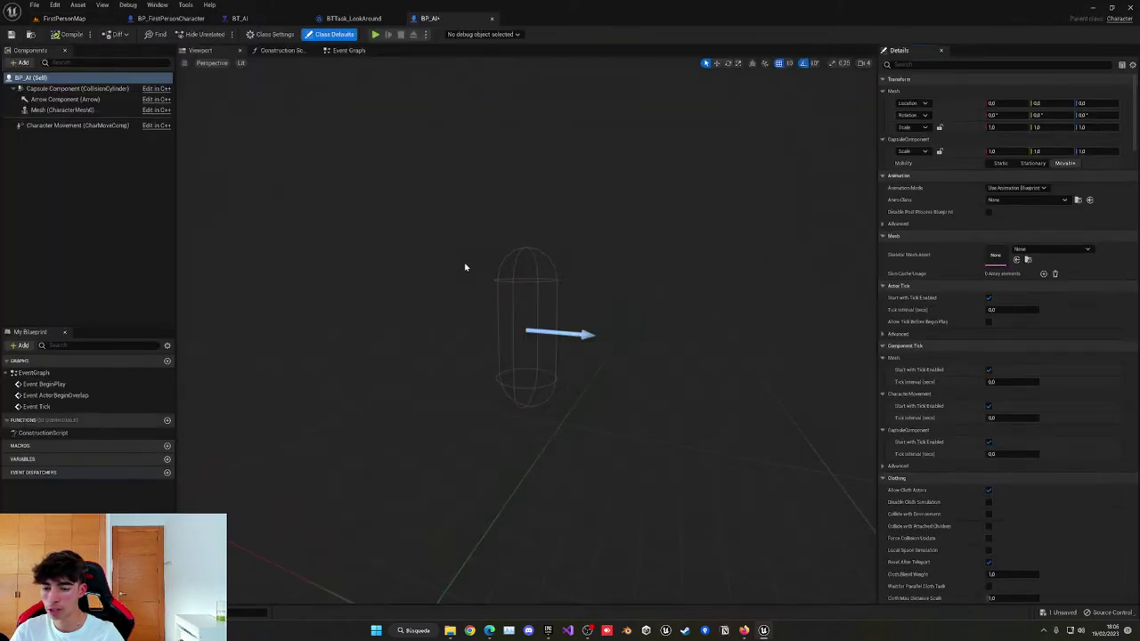
# Assign SK_Mannequin_Arms as the skeletal mesh asset of BP_AI's Mesh component.
pyautogui.click(62, 110)
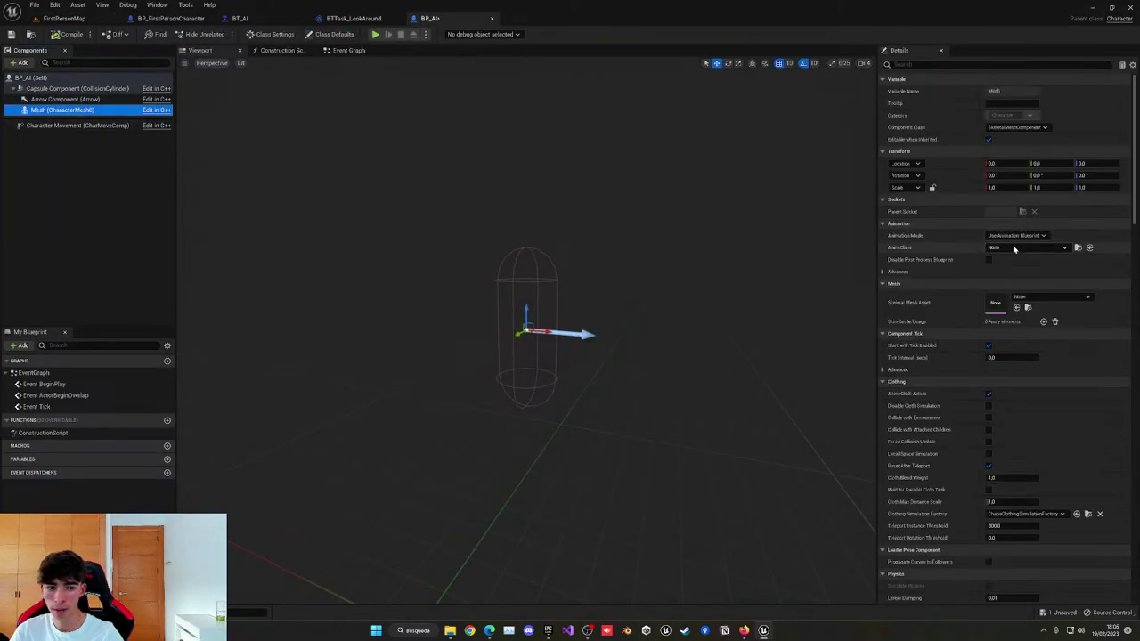
pyautogui.click(1037, 297)
pyautogui.click(1059, 434)
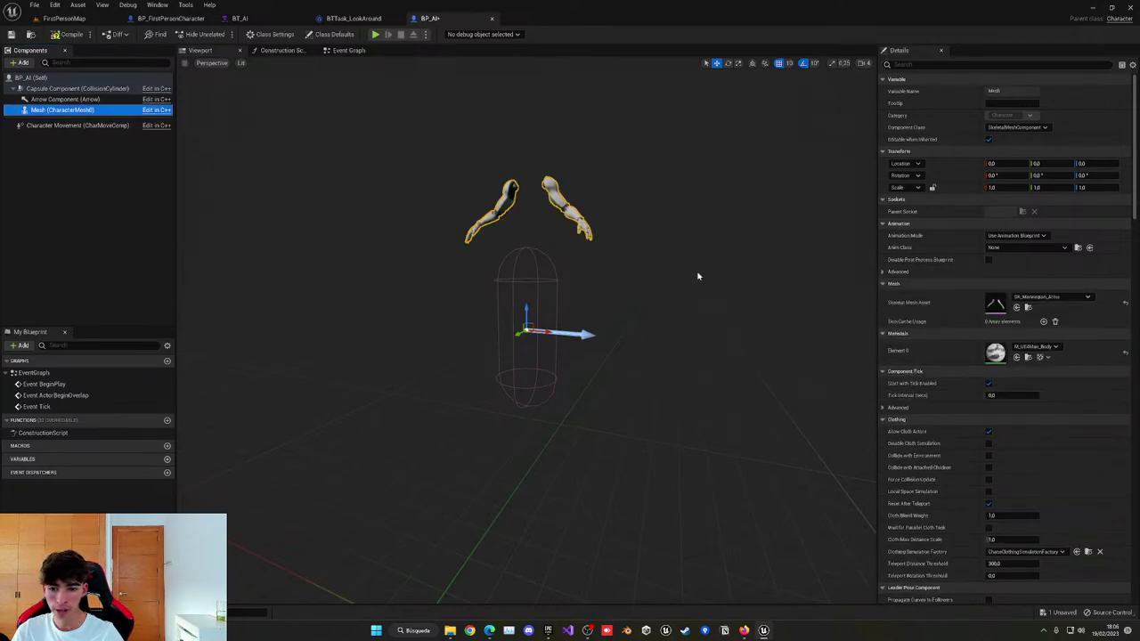
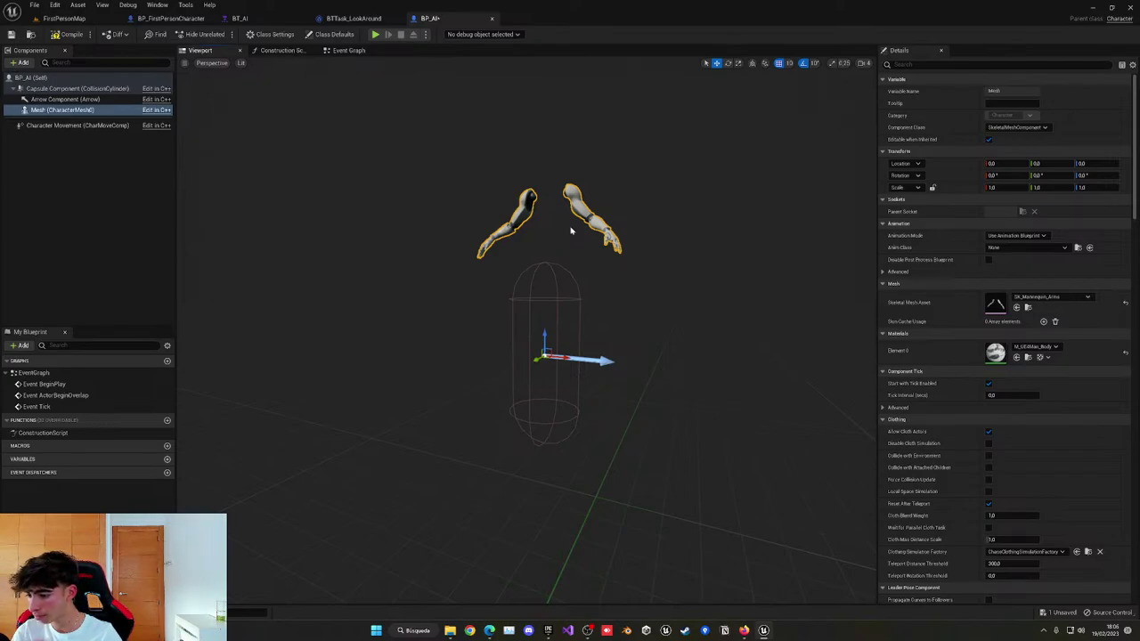
pyautogui.moveTo(572, 231); pyautogui.dragTo(592, 201, button='right')
pyautogui.scroll(4, 525, 234)
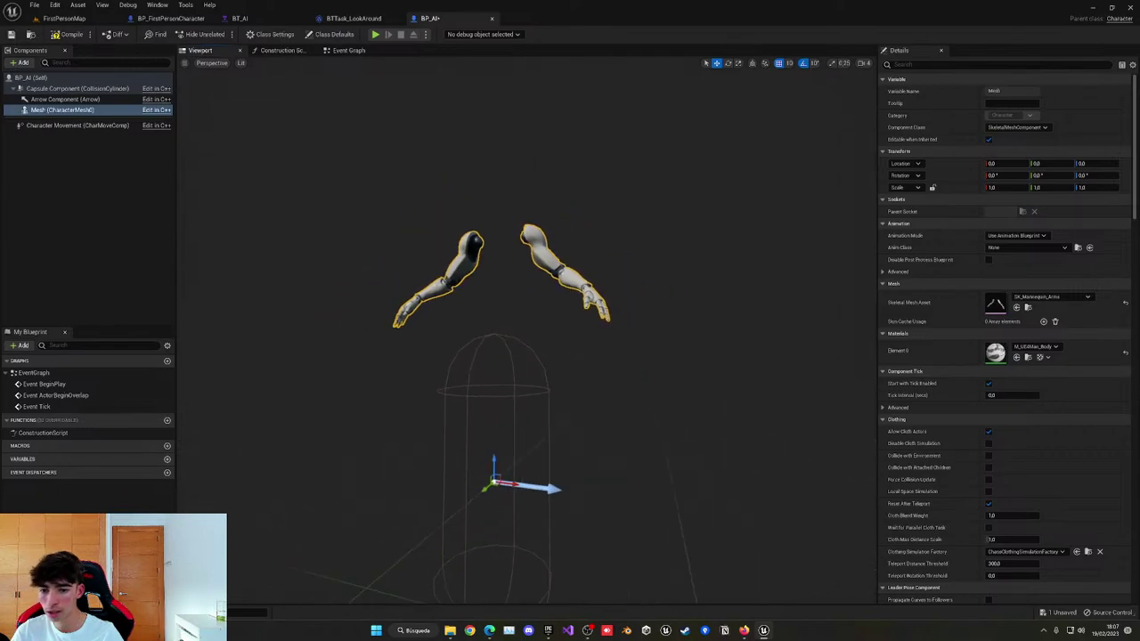
pyautogui.moveTo(524, 234)
pyautogui.mouseDown(button='right')
pyautogui.moveTo(506, 247)
pyautogui.moveTo(522, 256)
pyautogui.mouseUp(button='right')
pyautogui.press('s')
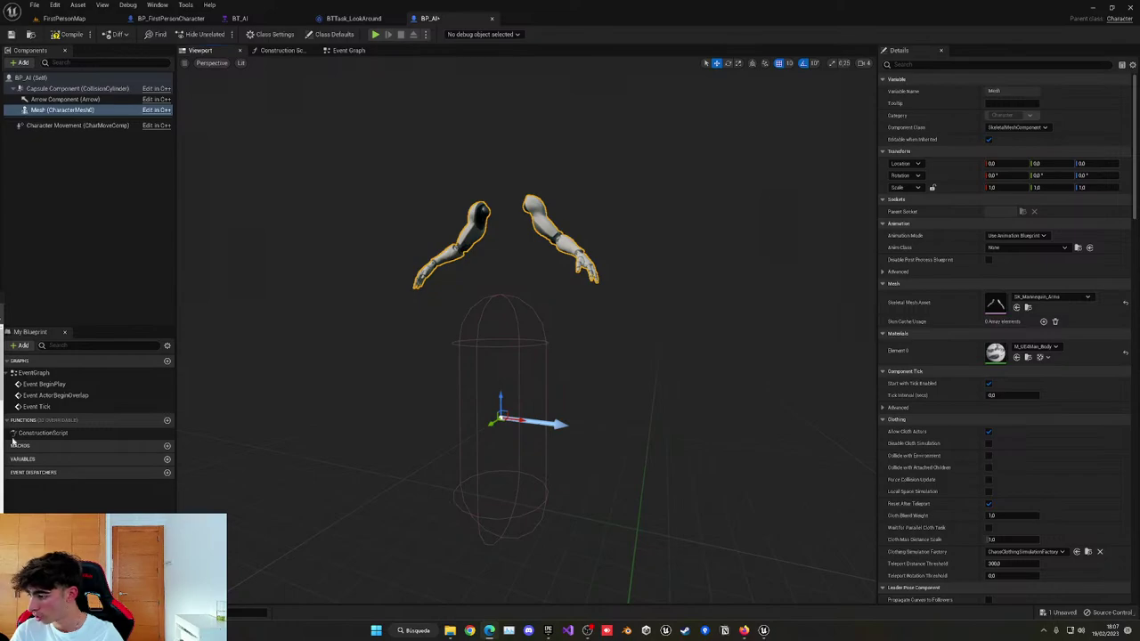
pyautogui.moveTo(414, 412); pyautogui.dragTo(440, 407)
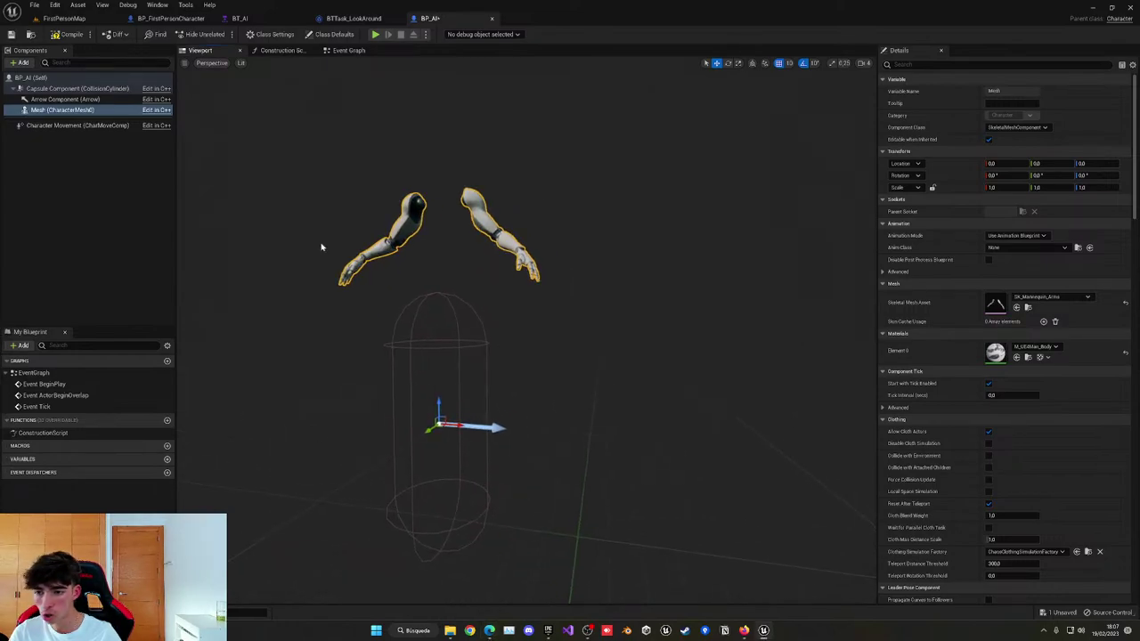
# Set the AI Controller Class in BP_AI's class defaults to BP_AIController.
pyautogui.click(349, 50)
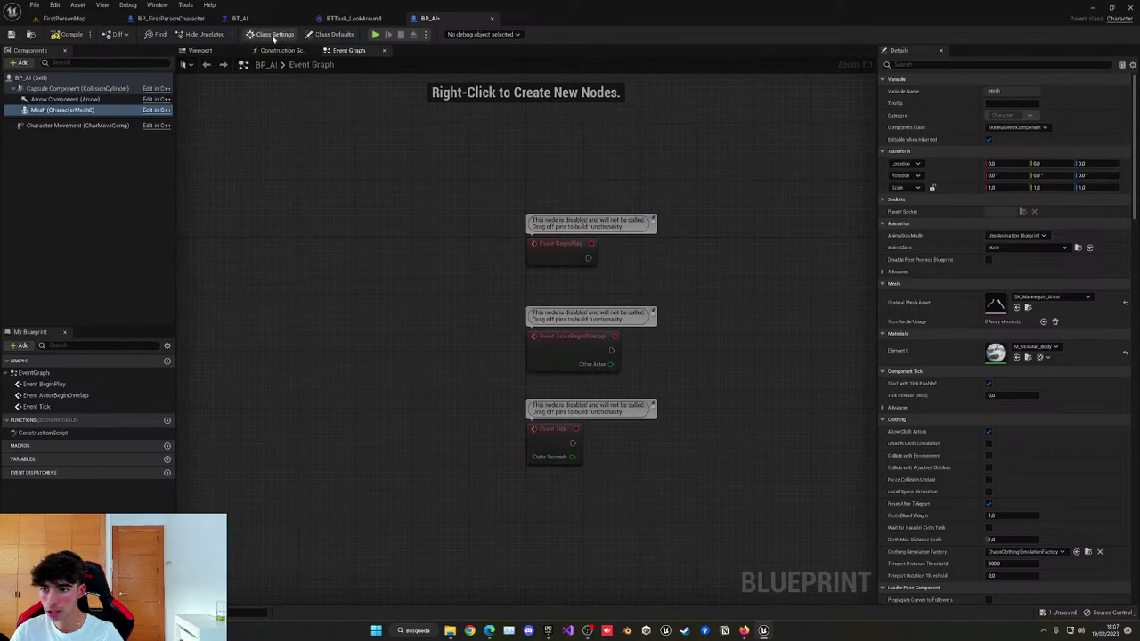
pyautogui.click(269, 34)
pyautogui.click(351, 36)
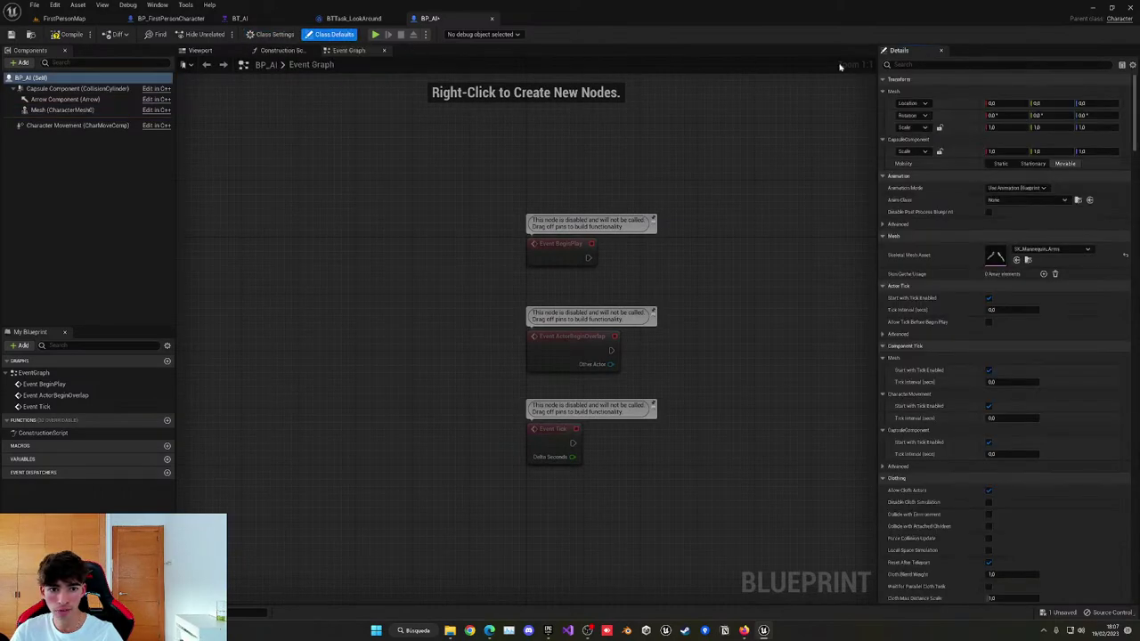
pyautogui.write('ai')
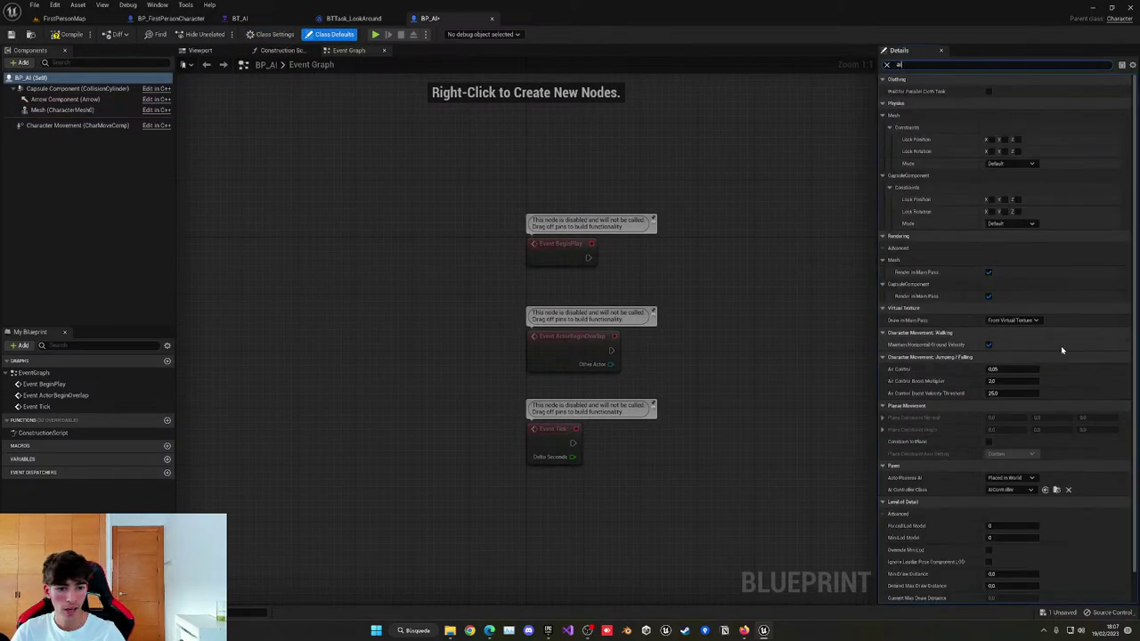
pyautogui.scroll(-1, 1061, 347)
pyautogui.click(988, 456)
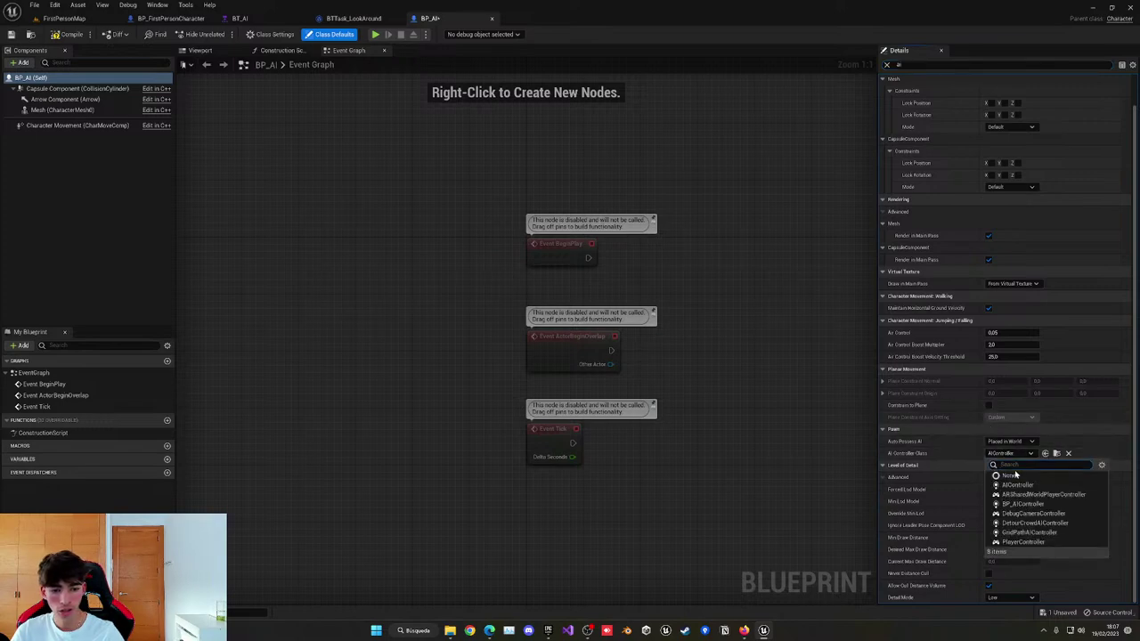
pyautogui.click(1022, 504)
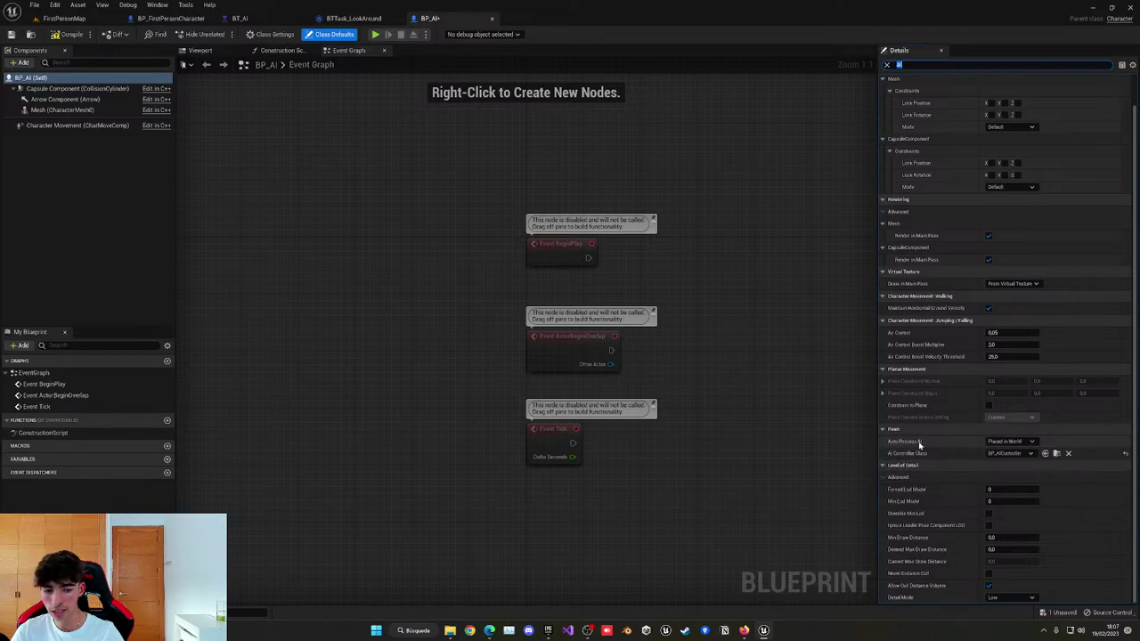
# Set BP_AI's Auto Possess AI to Placed in World or Spawned, then compile and save the blueprint.
pyautogui.click(1007, 442)
pyautogui.click(993, 480)
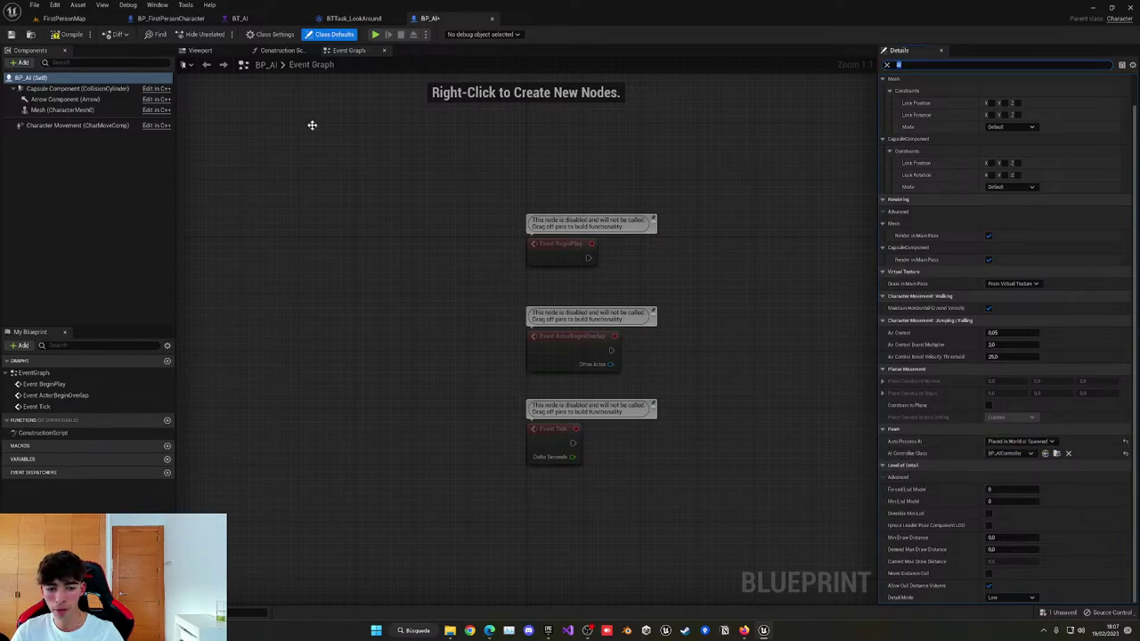
pyautogui.click(73, 35)
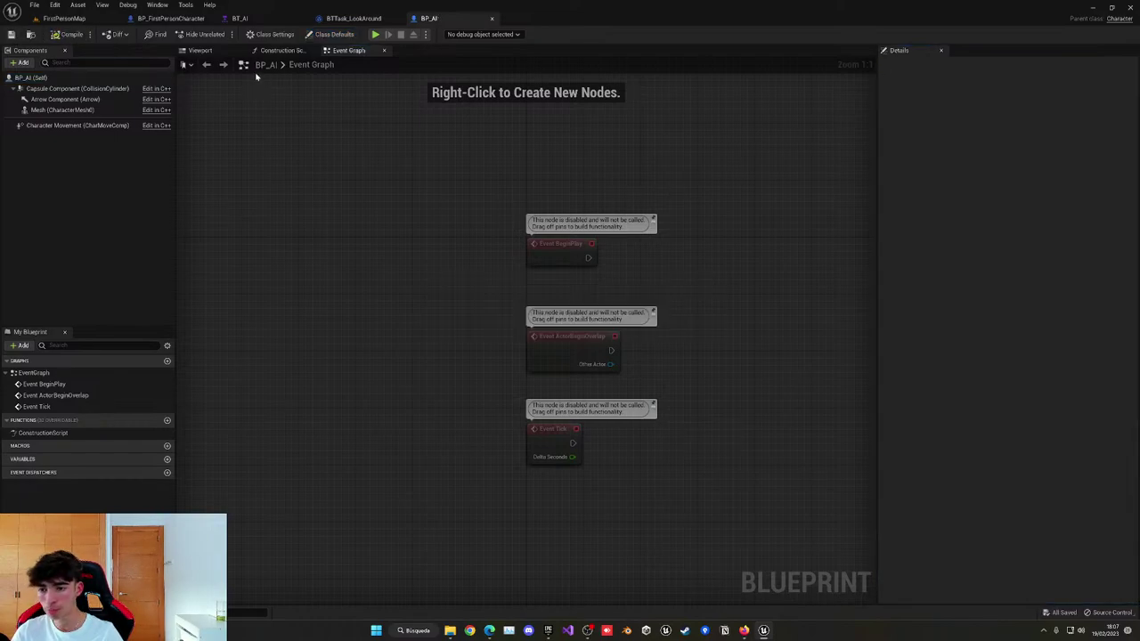
# Add a NavMeshBoundsVolume to FirstPersonMap with location 0, 0, 0 and a uniform scale of 50.
pyautogui.click(110, 23)
pyautogui.moveTo(463, 231); pyautogui.dragTo(303, 210, button='right')
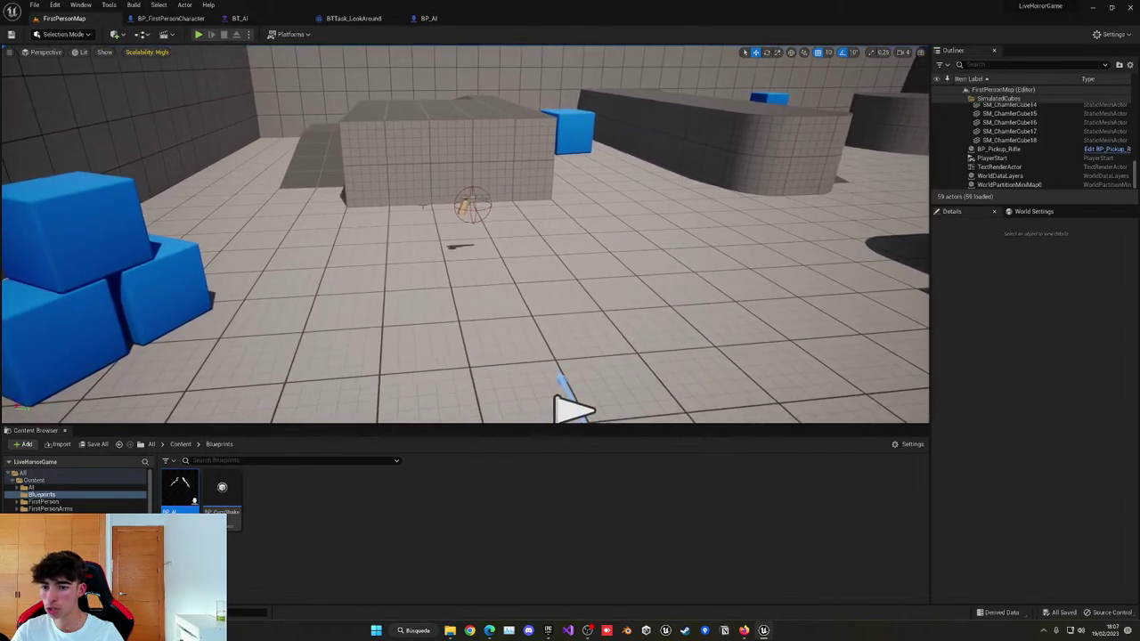
pyautogui.click(423, 204)
pyautogui.press('w')
pyautogui.moveTo(423, 206); pyautogui.dragTo(495, 205, button='right')
pyautogui.click(116, 34)
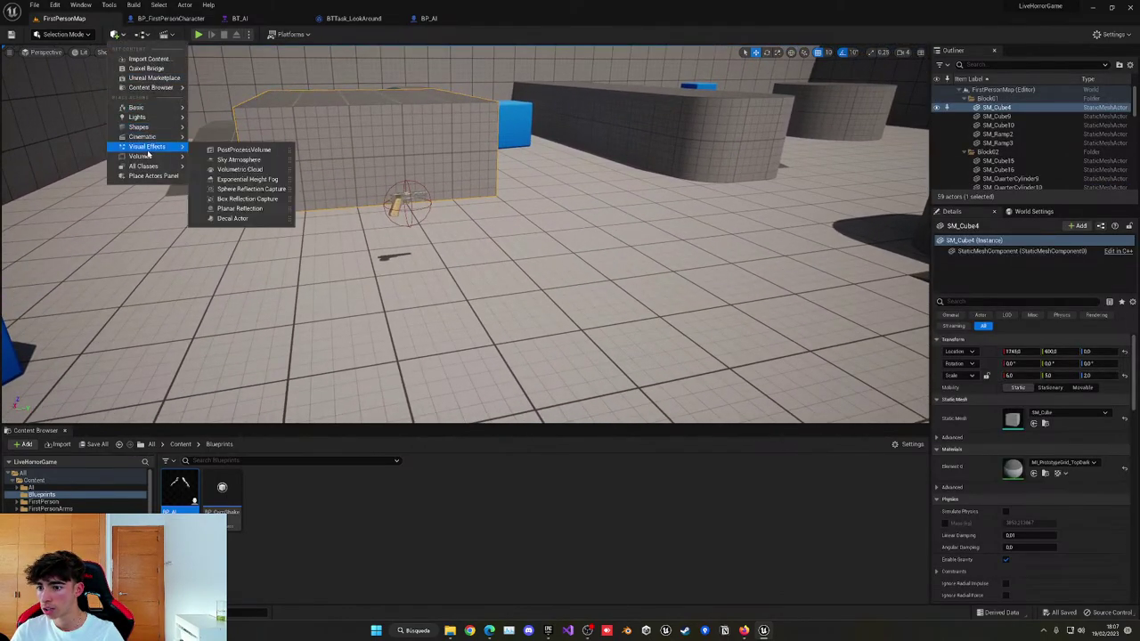
pyautogui.moveTo(151, 158)
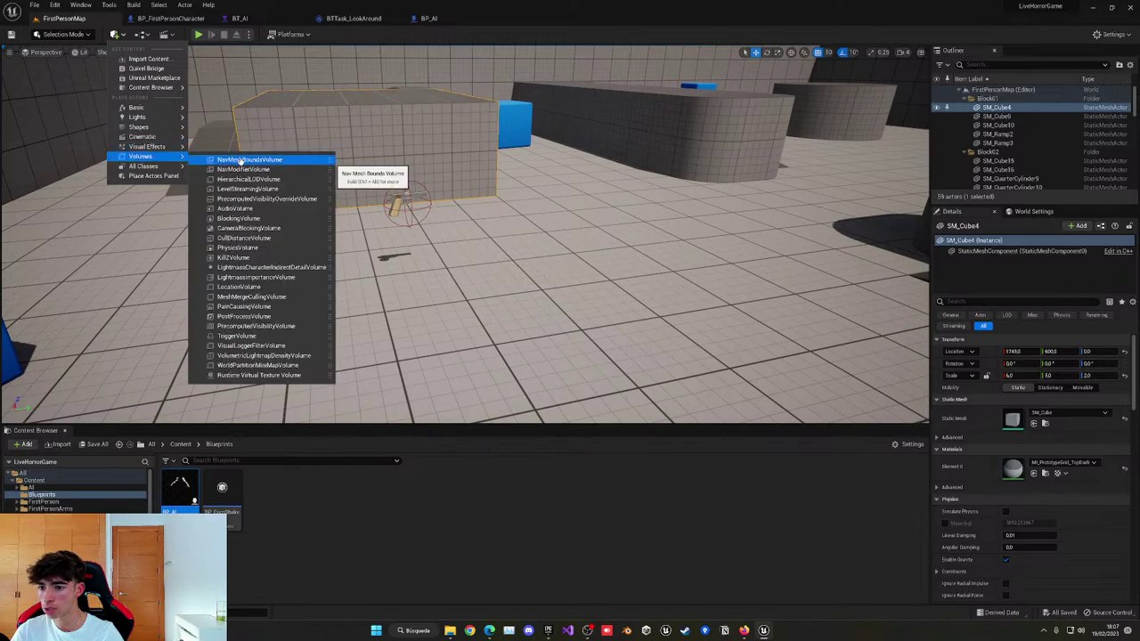
pyautogui.click(316, 159)
pyautogui.click(1124, 354)
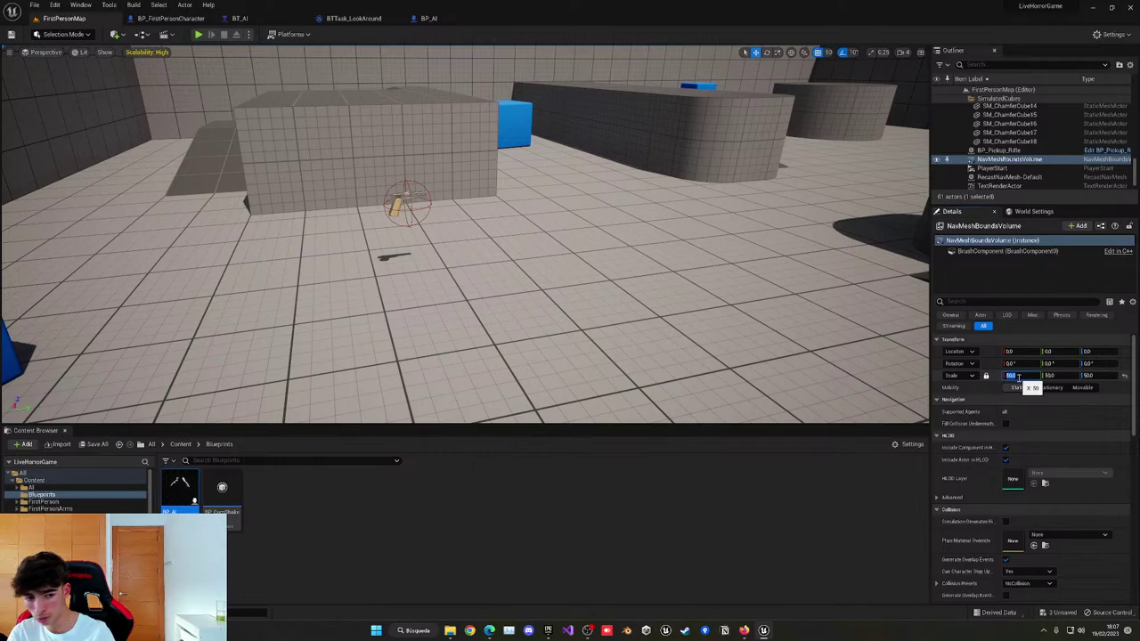
# Display the navigation mesh in the level and examine which areas it covers.
pyautogui.moveTo(570, 258); pyautogui.dragTo(604, 260, button='right')
pyautogui.press('s')
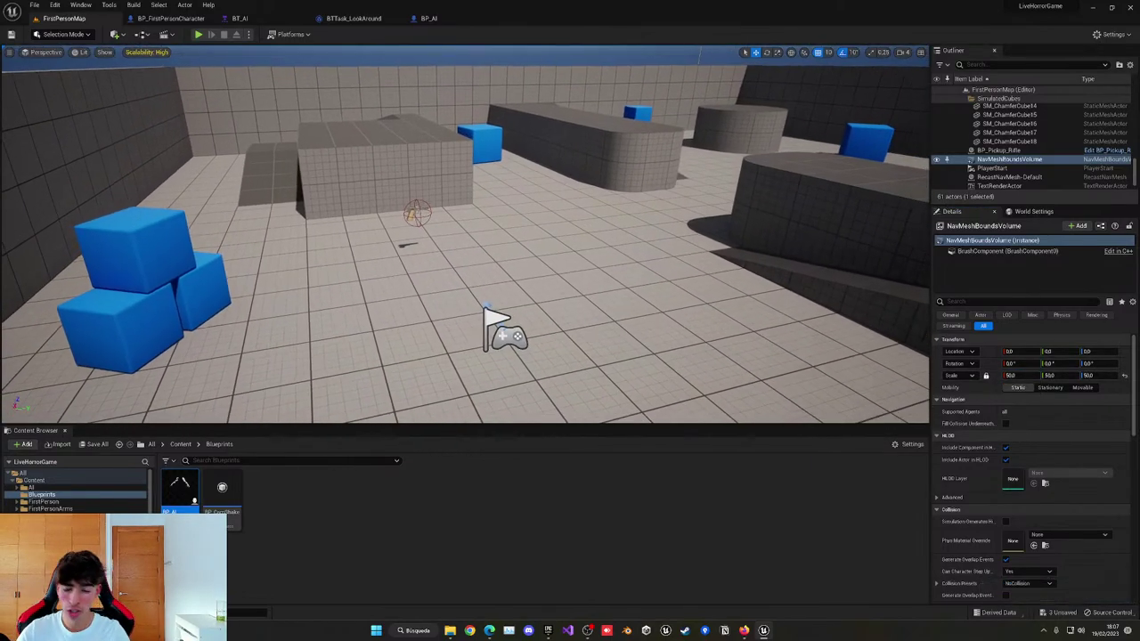
pyautogui.scroll(-5, 486, 306)
pyautogui.press('p')
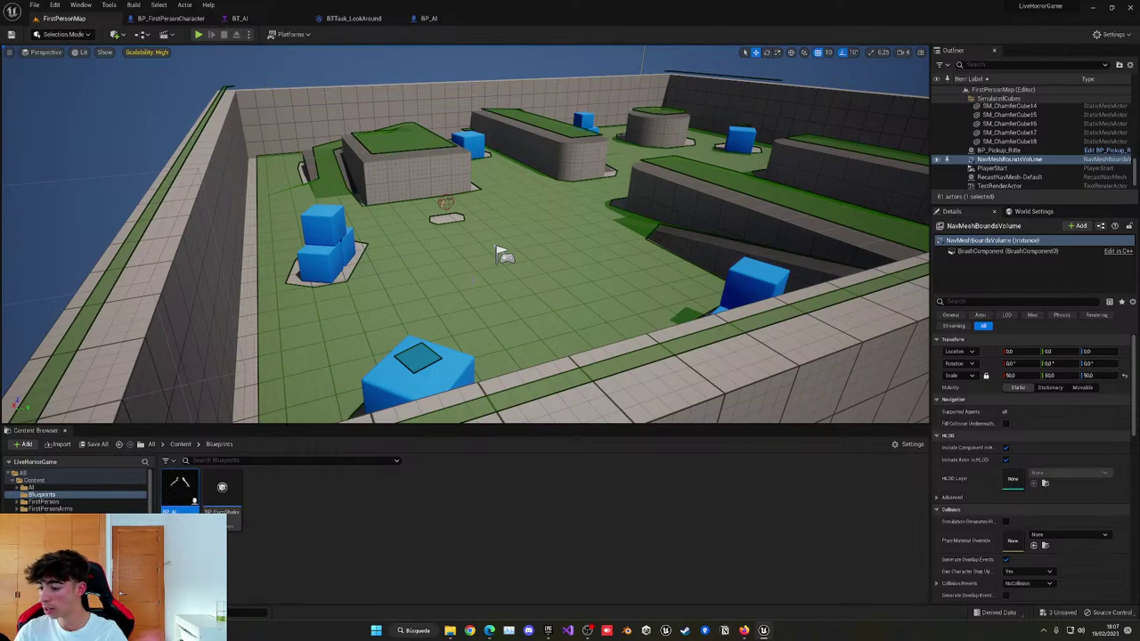
pyautogui.press('w')
pyautogui.moveTo(475, 281); pyautogui.dragTo(538, 260, button='right')
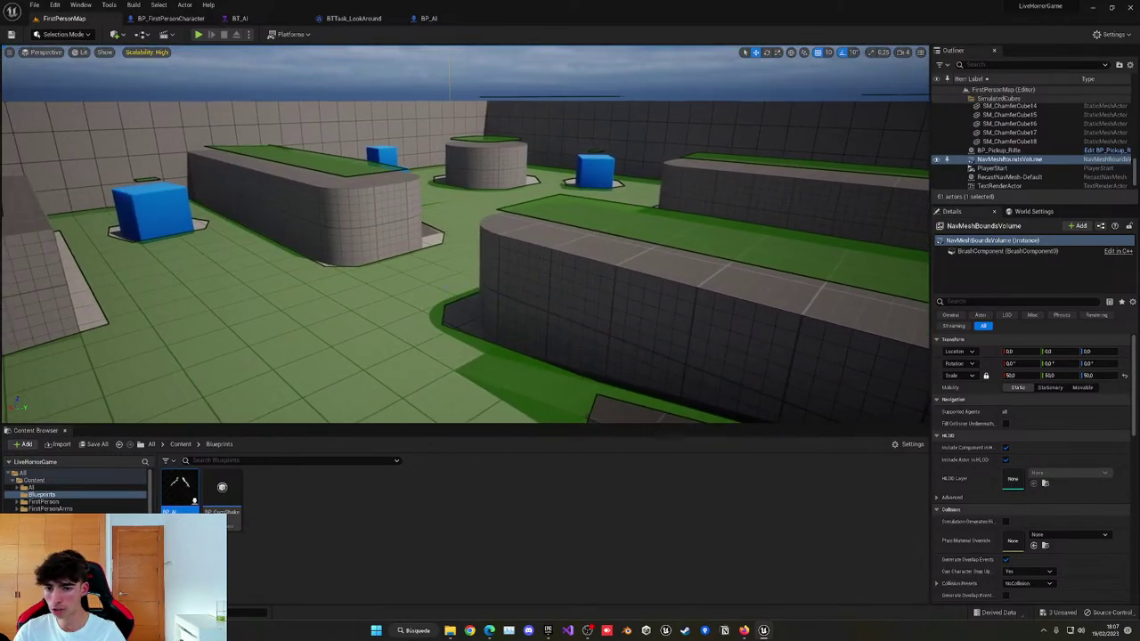
# Place a BP_AI character on the open floor of the level, beyond the rounded blocks.
pyautogui.click(198, 33)
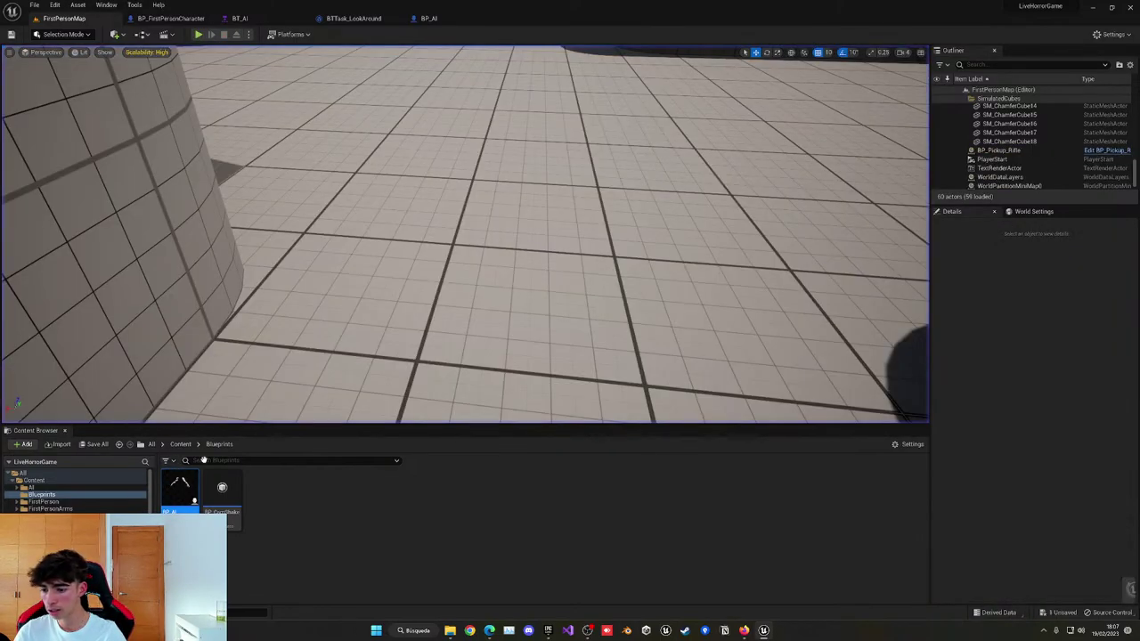
pyautogui.moveTo(204, 460); pyautogui.dragTo(618, 114)
pyautogui.moveTo(684, 173); pyautogui.dragTo(687, 175, button='right')
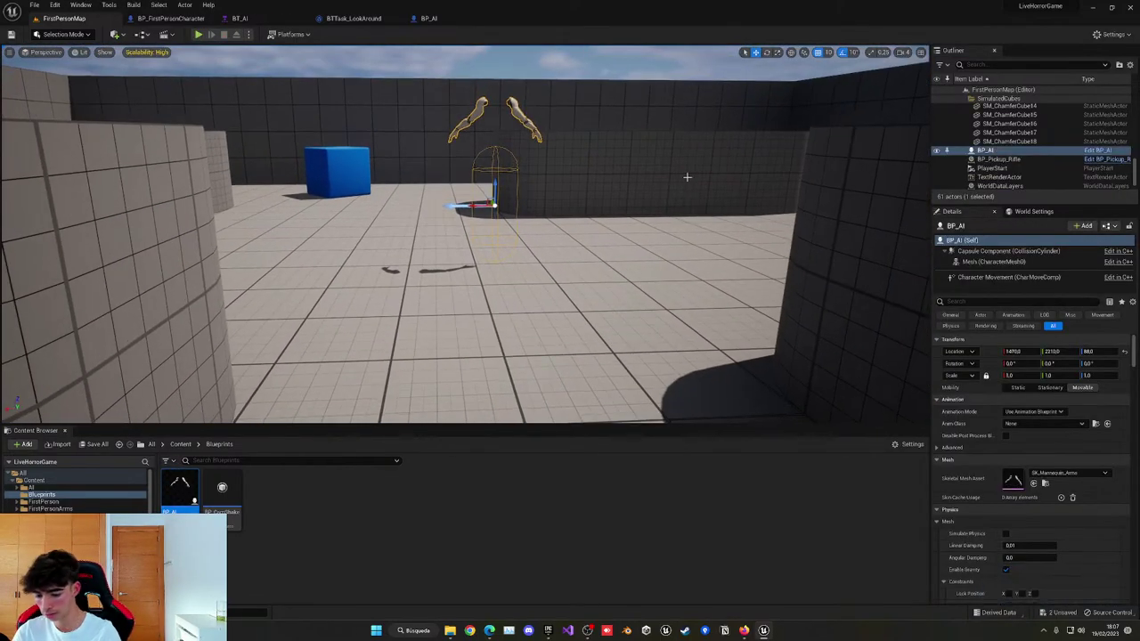
# Play-test the level to check how the placed BP_AI behaves, and end the session.
pyautogui.hotkey('alt', 'p')
pyautogui.click(687, 177)
pyautogui.press('w')
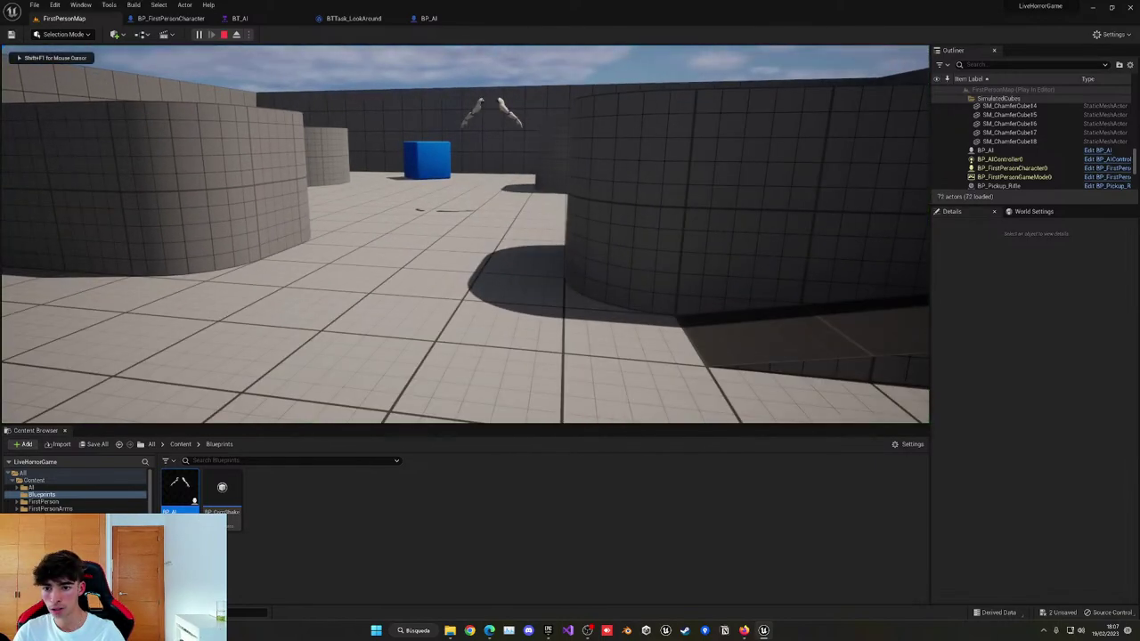
pyautogui.press('Escape')
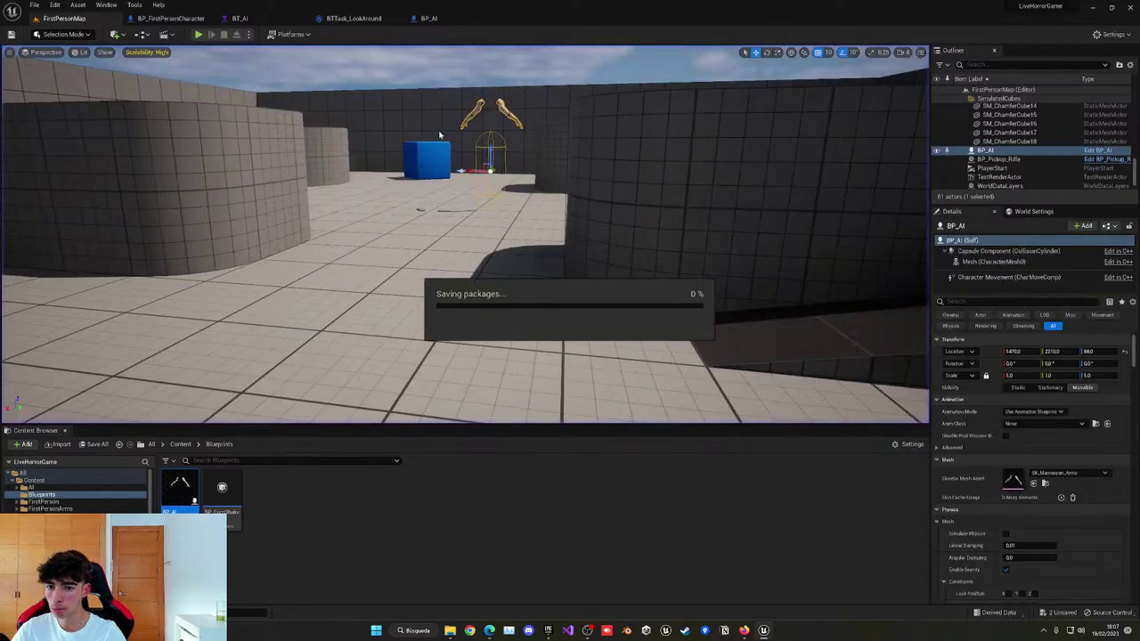
# Check the default event nodes in BP_AI's event graph.
pyautogui.click(428, 18)
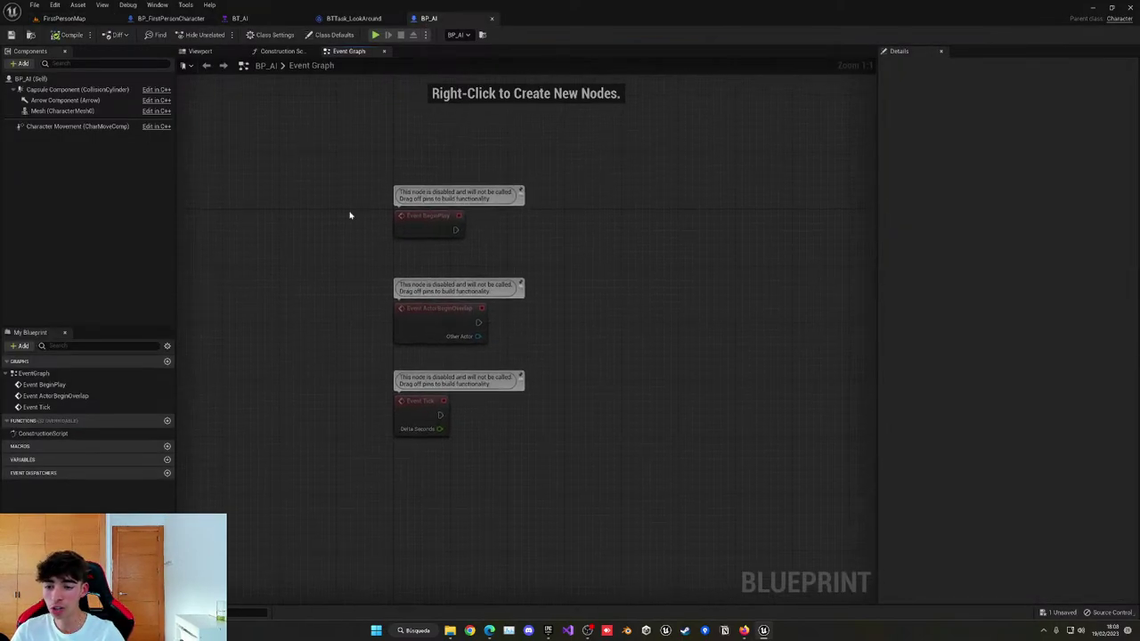
pyautogui.moveTo(332, 204); pyautogui.dragTo(573, 451)
pyautogui.click(581, 455)
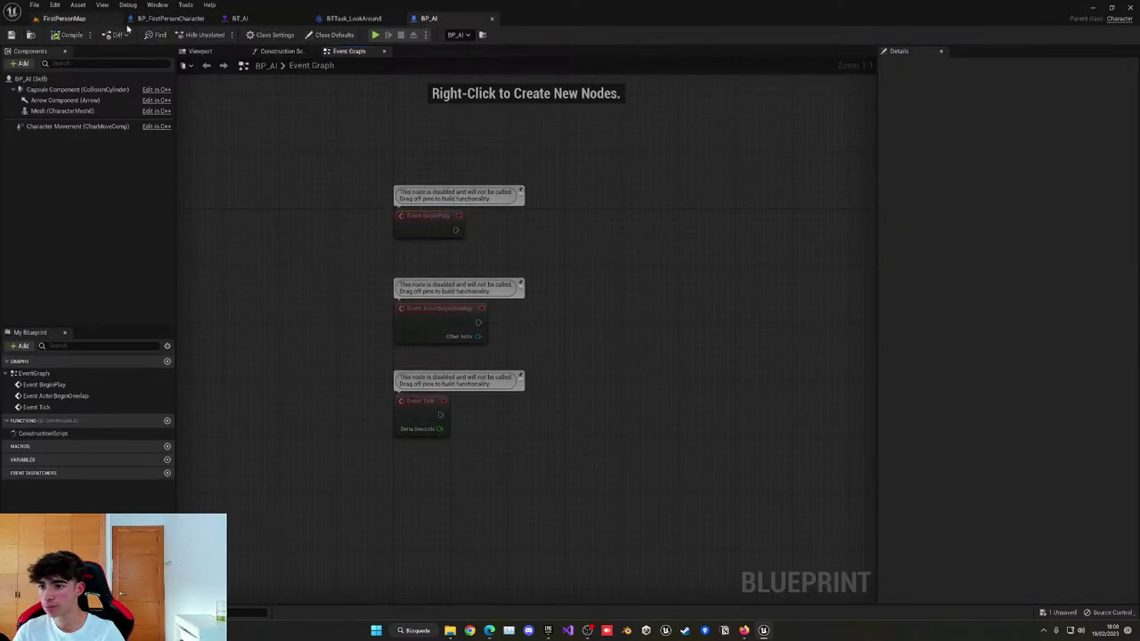
# Open BP_AIController from the project's AI folder to check its Run Behavior Tree setup.
pyautogui.click(53, 19)
pyautogui.click(180, 443)
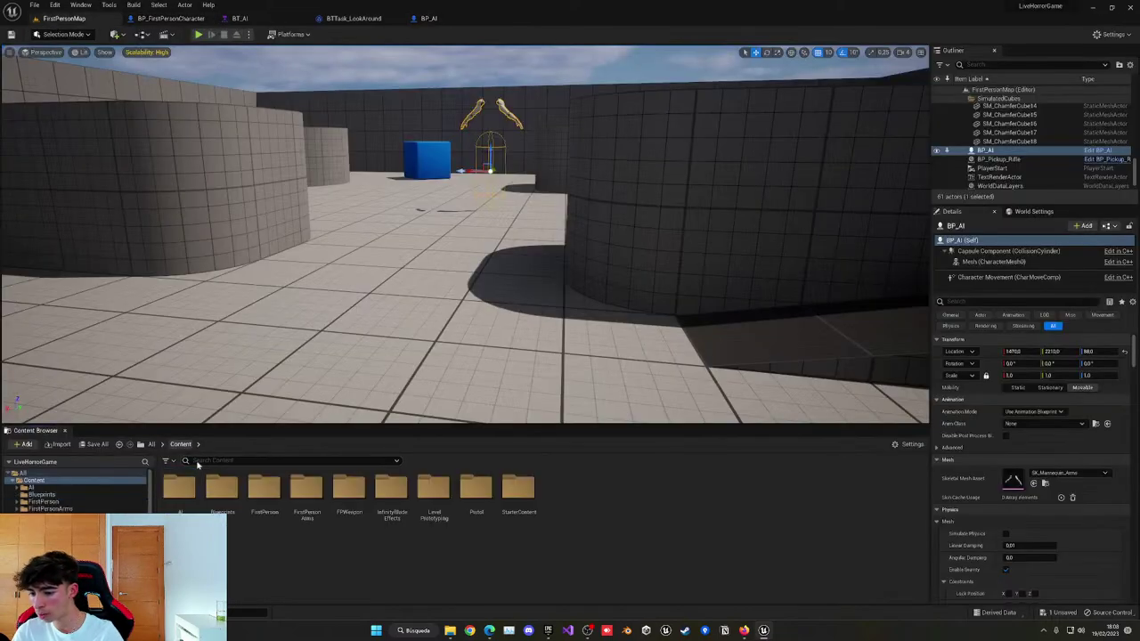
pyautogui.doubleClick(216, 512)
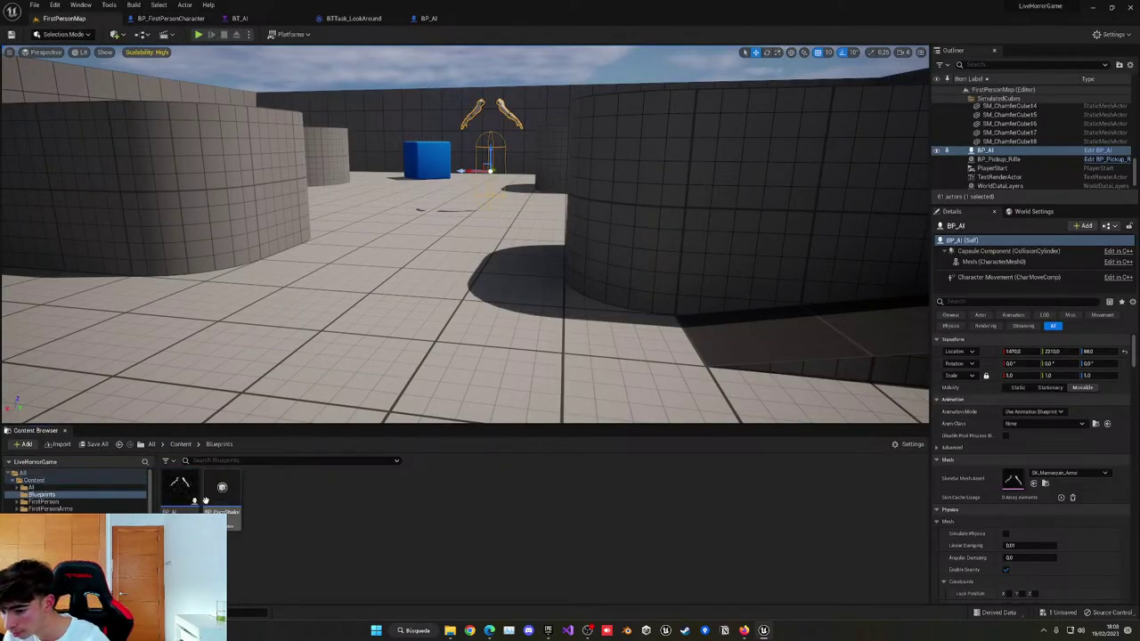
pyautogui.click(181, 446)
pyautogui.doubleClick(179, 487)
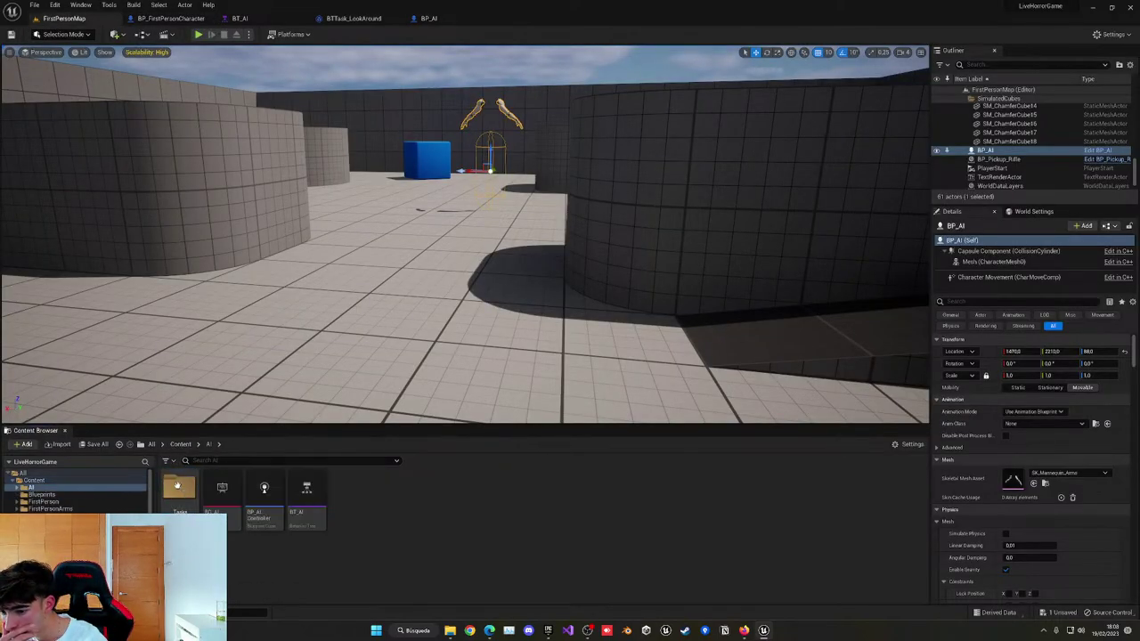
pyautogui.doubleClick(270, 510)
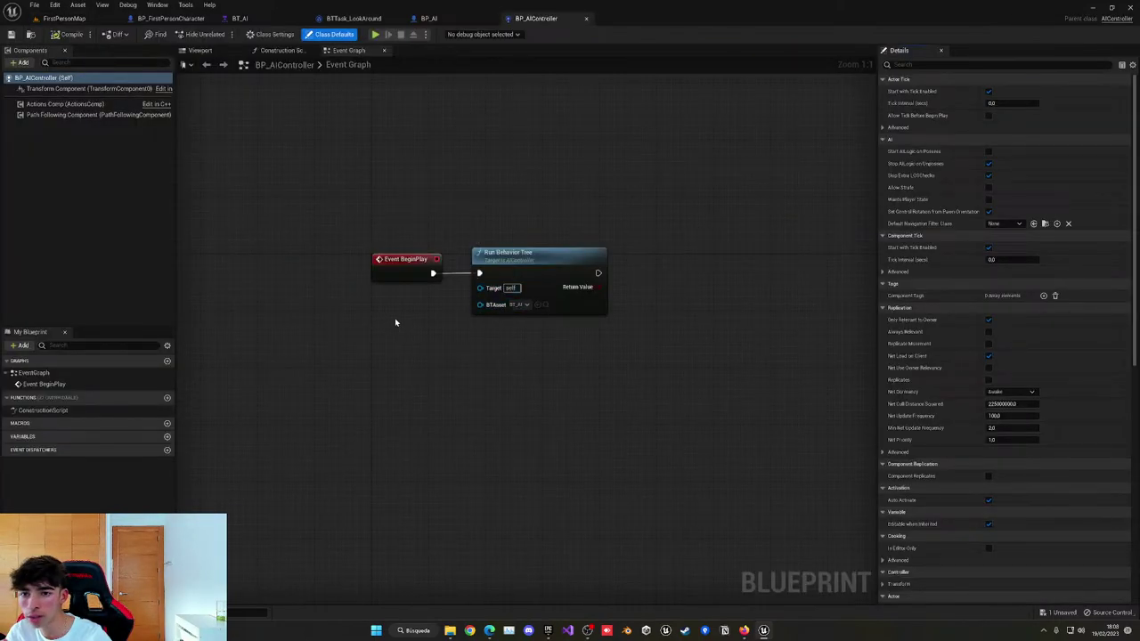
# Connect ROOT directly to the Look Around sequence in BT_AI, bypassing the Selector.
pyautogui.click(263, 18)
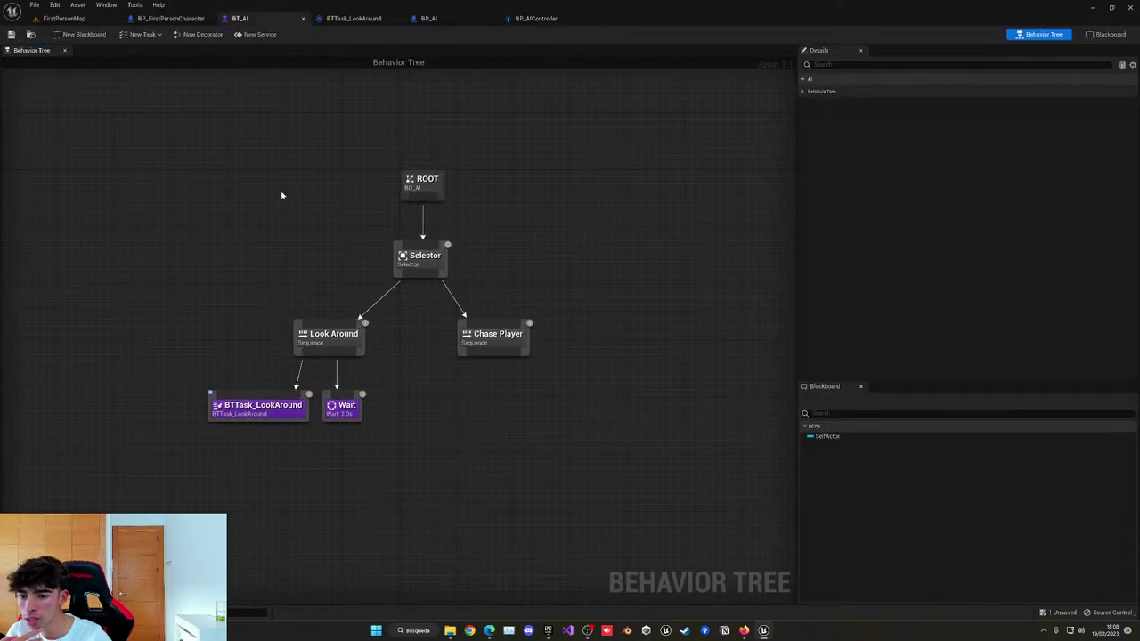
pyautogui.moveTo(423, 203); pyautogui.dragTo(342, 318)
pyautogui.click(323, 318)
pyautogui.moveTo(418, 199); pyautogui.dragTo(329, 333)
pyautogui.moveTo(230, 287); pyautogui.dragTo(241, 307)
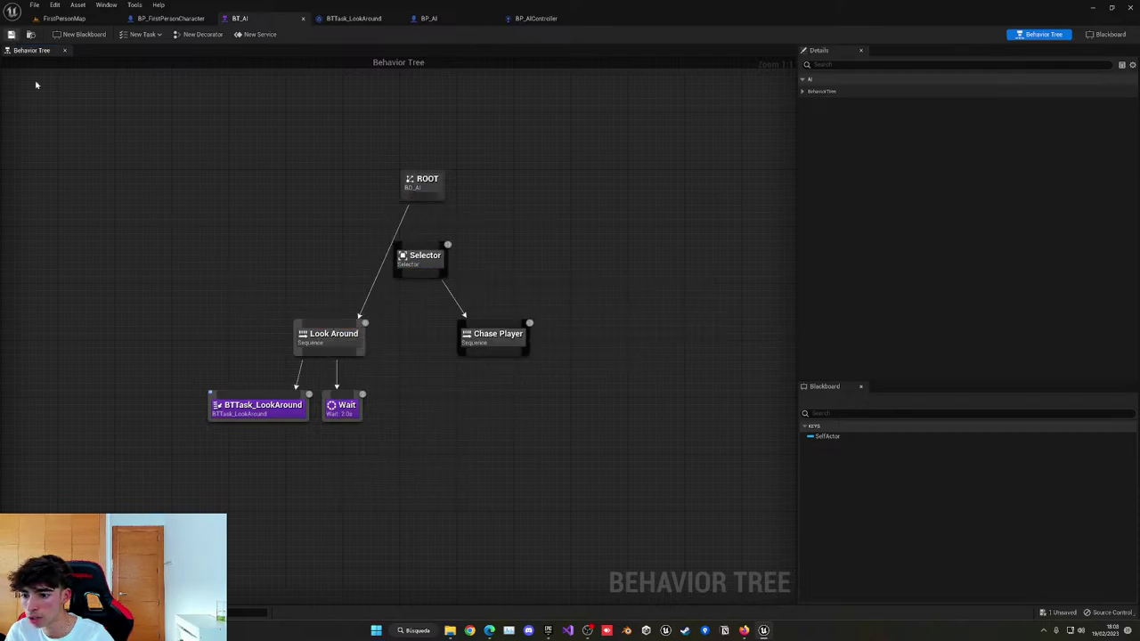
# Open the BTTask_LookAround graph, play-test the game briefly, and examine the task's node connections.
pyautogui.doubleClick(246, 405)
pyautogui.moveTo(541, 409); pyautogui.dragTo(640, 416, button='right')
pyautogui.scroll(-2, 641, 415)
pyautogui.moveTo(509, 389); pyautogui.dragTo(526, 387, button='right')
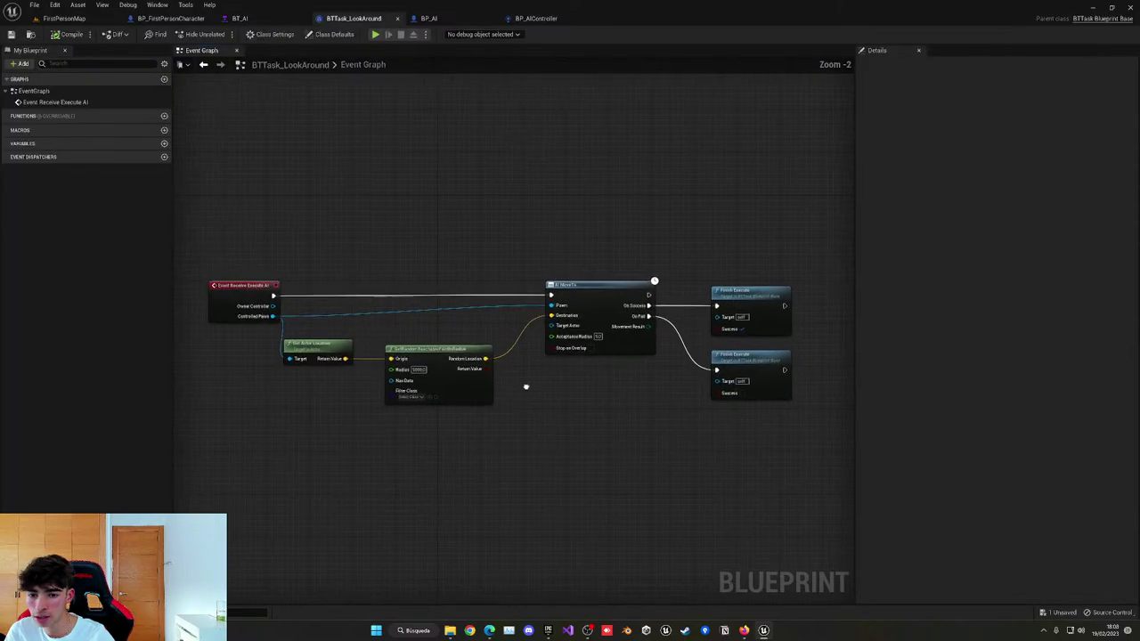
pyautogui.click(375, 34)
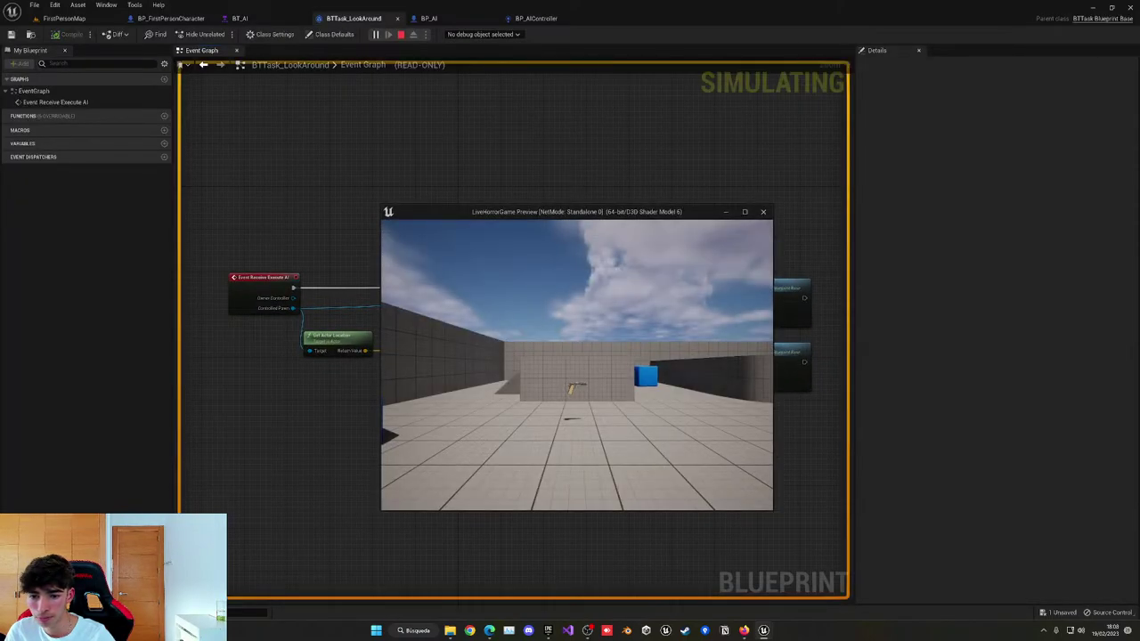
pyautogui.press('Escape')
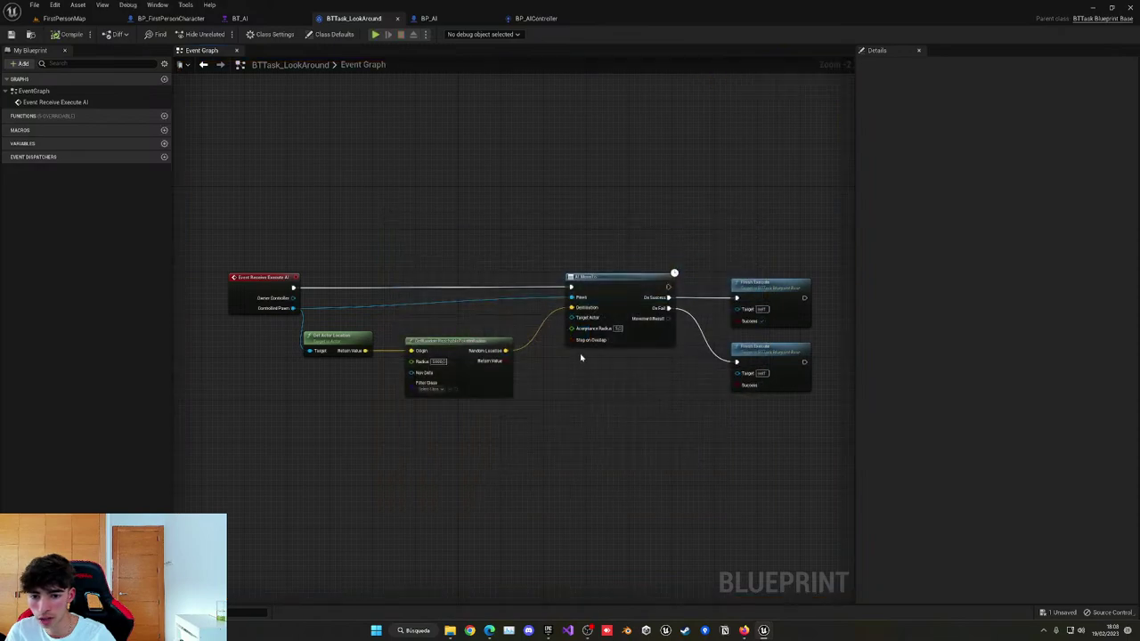
pyautogui.scroll(1, 583, 312)
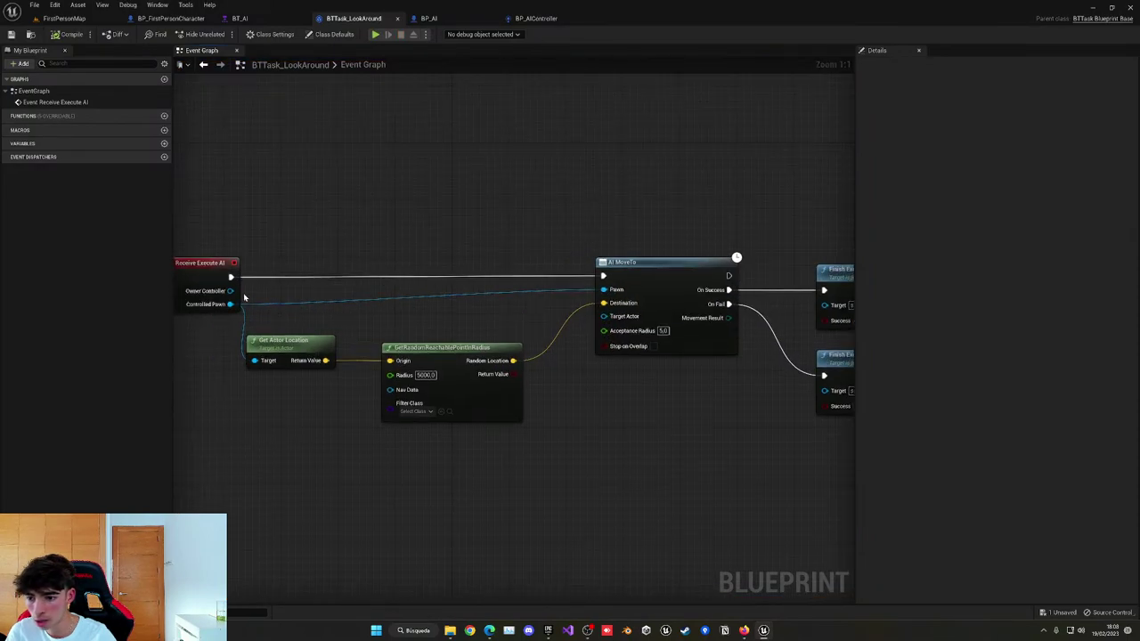
# Rewire Controlled Pawn in BTTask_LookAround to AI MoveTo's Pawn input and Get Actor Location's Target.
pyautogui.moveTo(230, 304); pyautogui.dragTo(255, 360)
pyautogui.moveTo(230, 291); pyautogui.dragTo(609, 292)
pyautogui.moveTo(230, 304); pyautogui.dragTo(605, 290)
pyautogui.moveTo(232, 304); pyautogui.dragTo(260, 361)
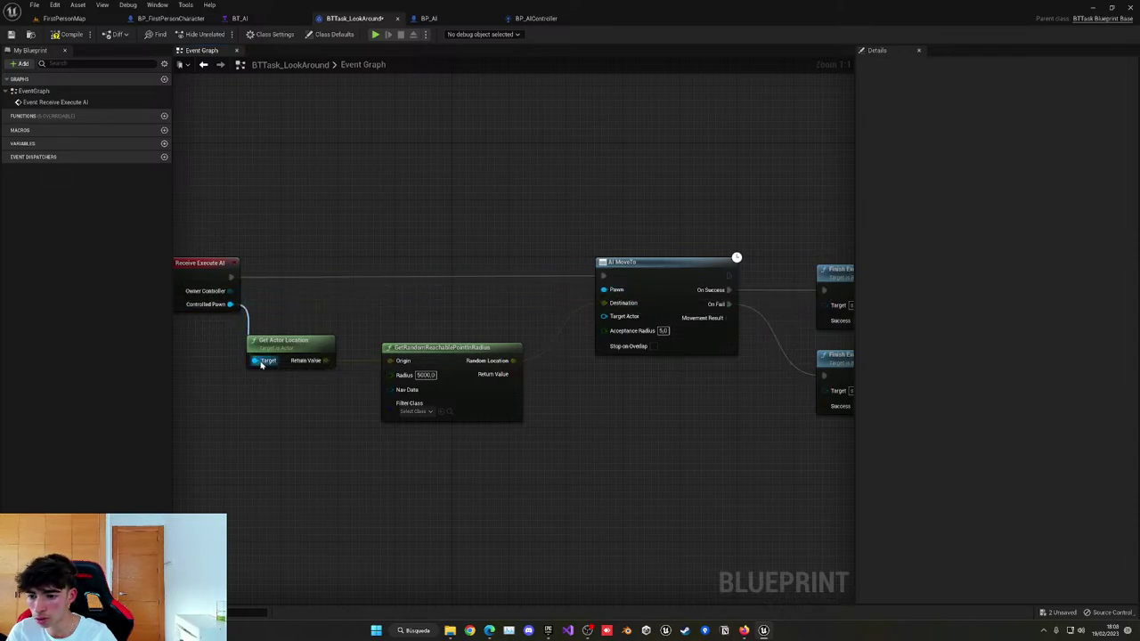
# Insert a Print String between Event Receive Execute AI and AI MoveTo, compile, and play-test whether the task runs.
pyautogui.moveTo(288, 392); pyautogui.dragTo(302, 353, button='right')
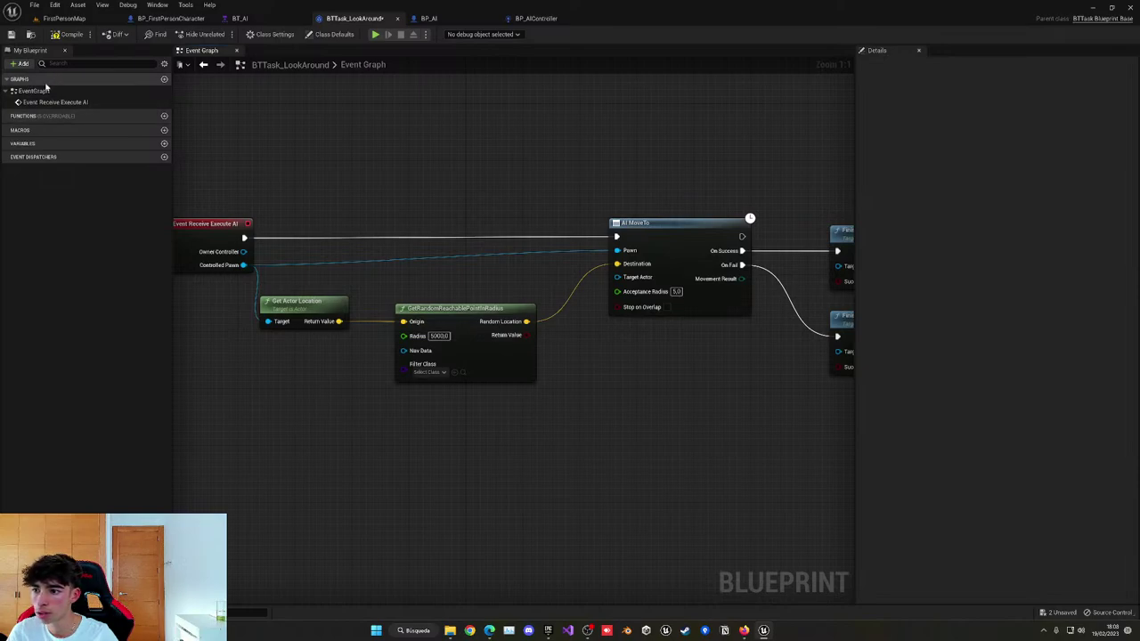
pyautogui.moveTo(245, 238); pyautogui.dragTo(311, 219)
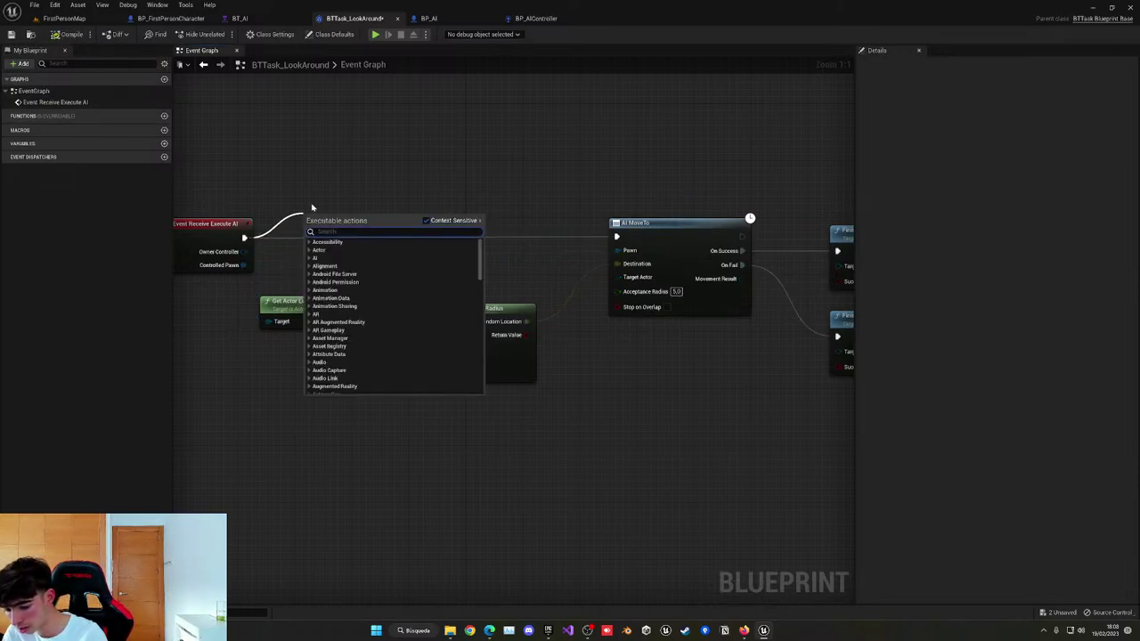
pyautogui.write('print')
pyautogui.press('Return')
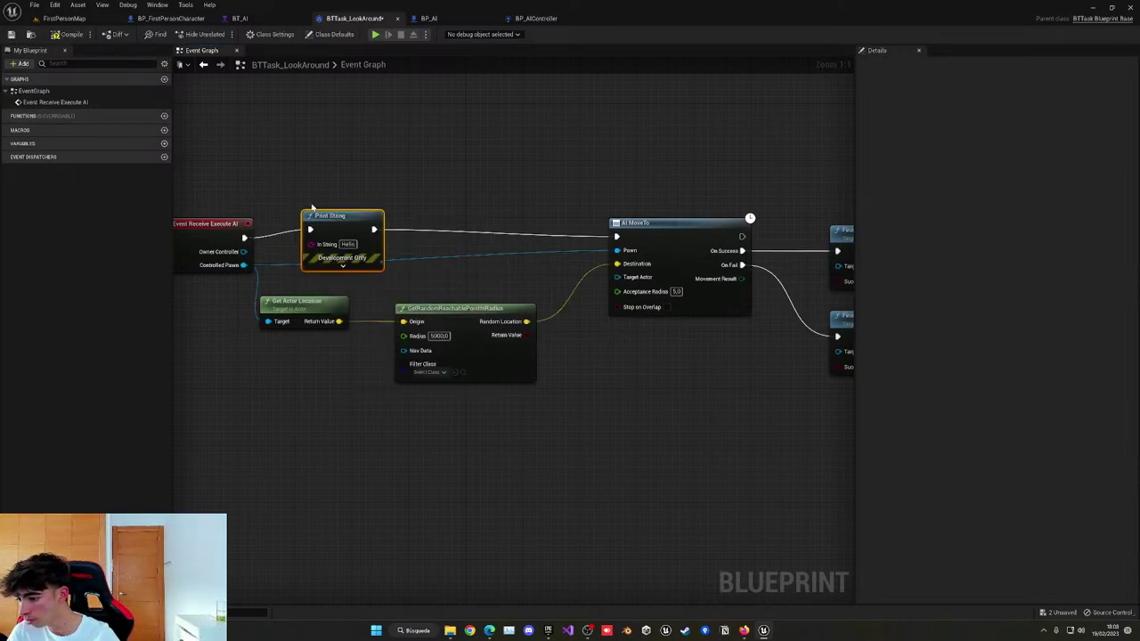
pyautogui.click(70, 36)
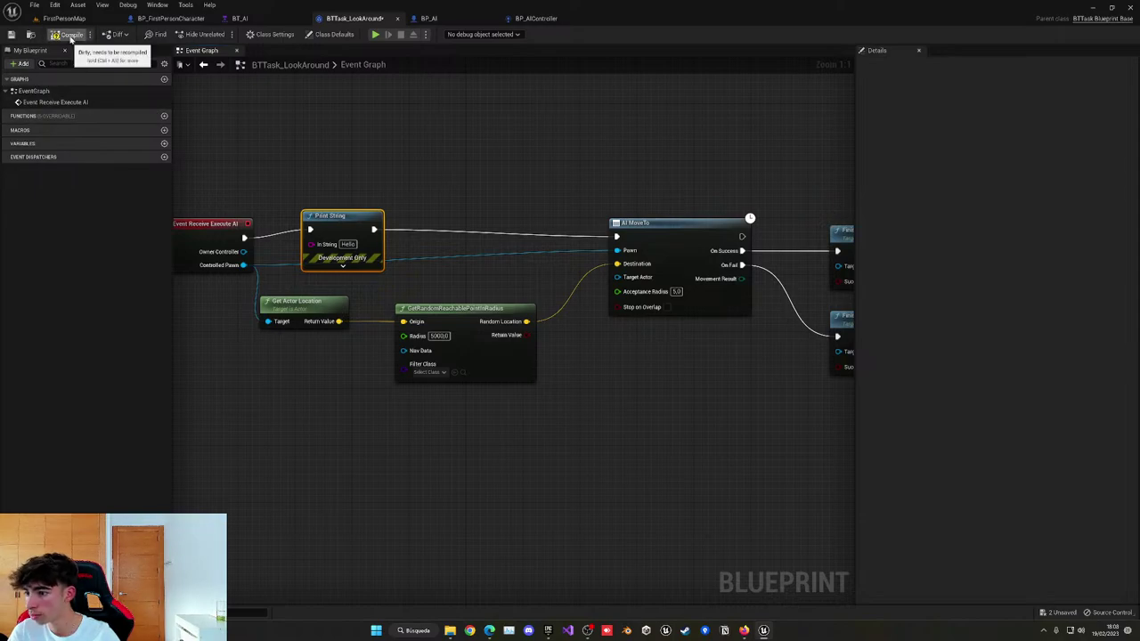
pyautogui.click(375, 34)
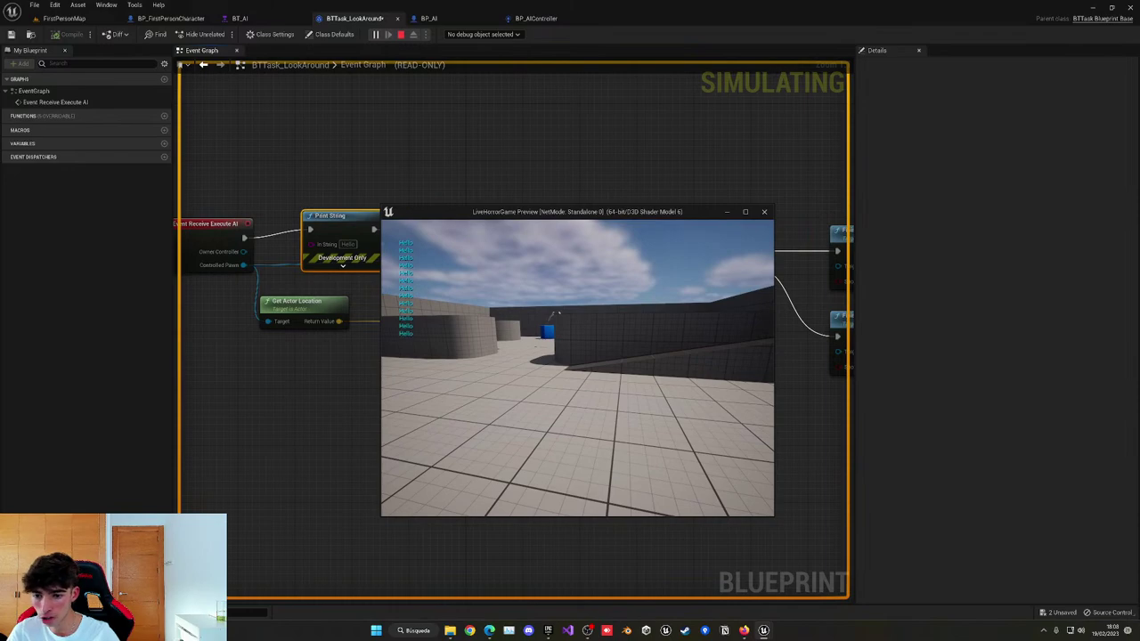
pyautogui.press('Escape')
# Delete the Print String, reconnect Event Receive Execute AI directly to AI MoveTo, and check the BT_AI layout.
pyautogui.press('Delete')
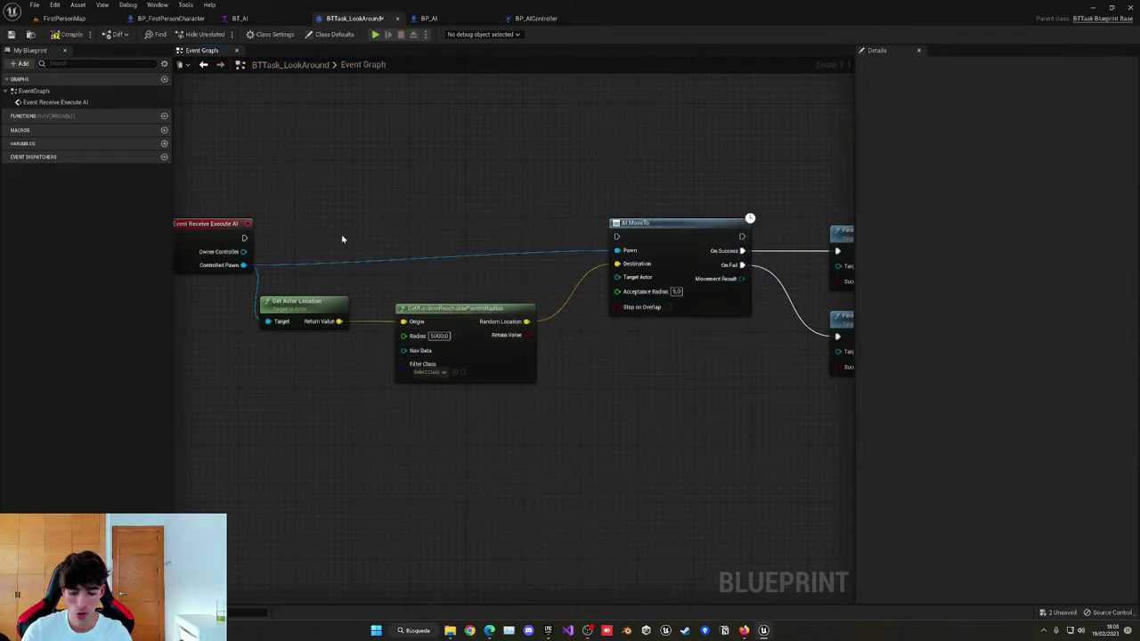
pyautogui.moveTo(247, 239); pyautogui.dragTo(616, 237)
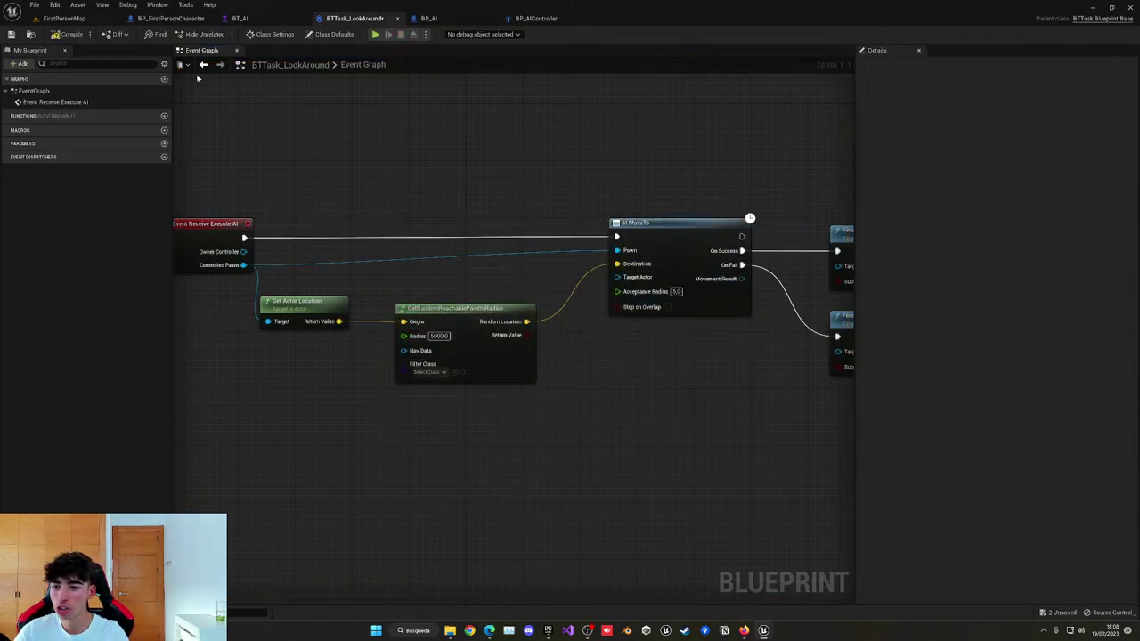
pyautogui.click(240, 18)
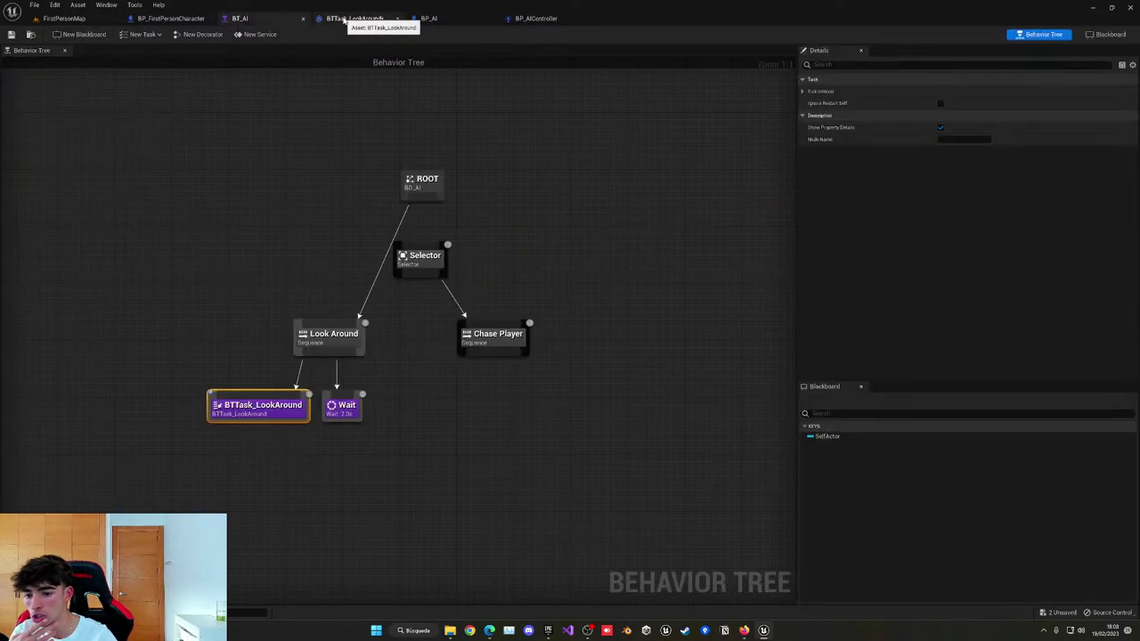
pyautogui.click(347, 18)
# Set the GetRandomReachablePointInRadius radius to 1000 in BTTask_LookAround, then compile and save the task.
pyautogui.click(613, 227)
pyautogui.moveTo(425, 184); pyautogui.dragTo(527, 189, button='right')
pyautogui.moveTo(420, 368); pyautogui.dragTo(349, 369, button='right')
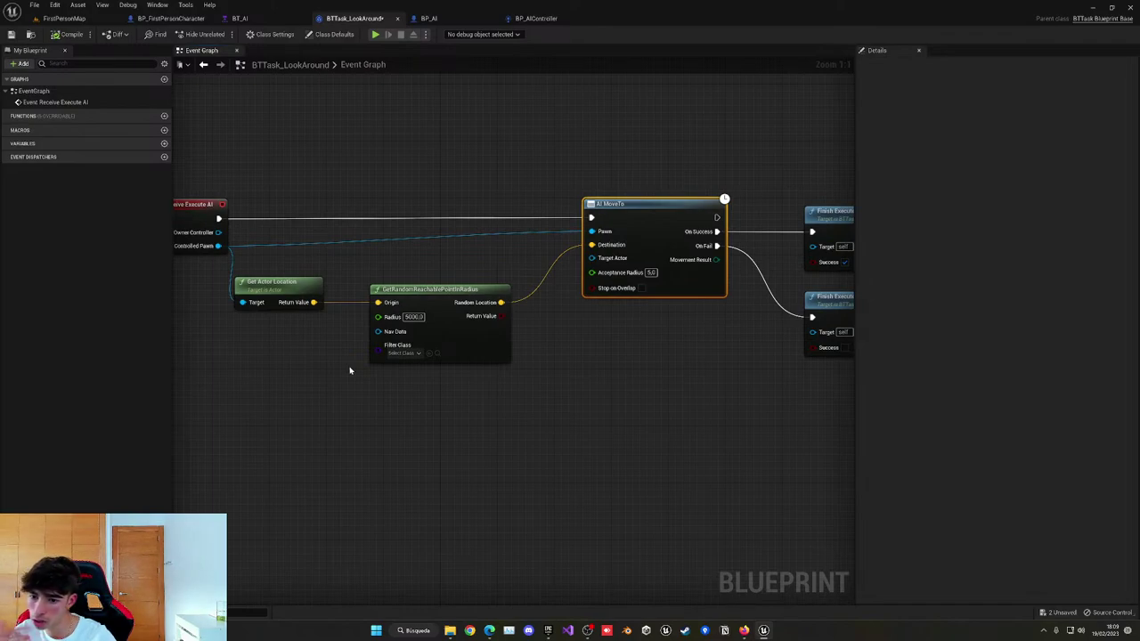
pyautogui.click(413, 317)
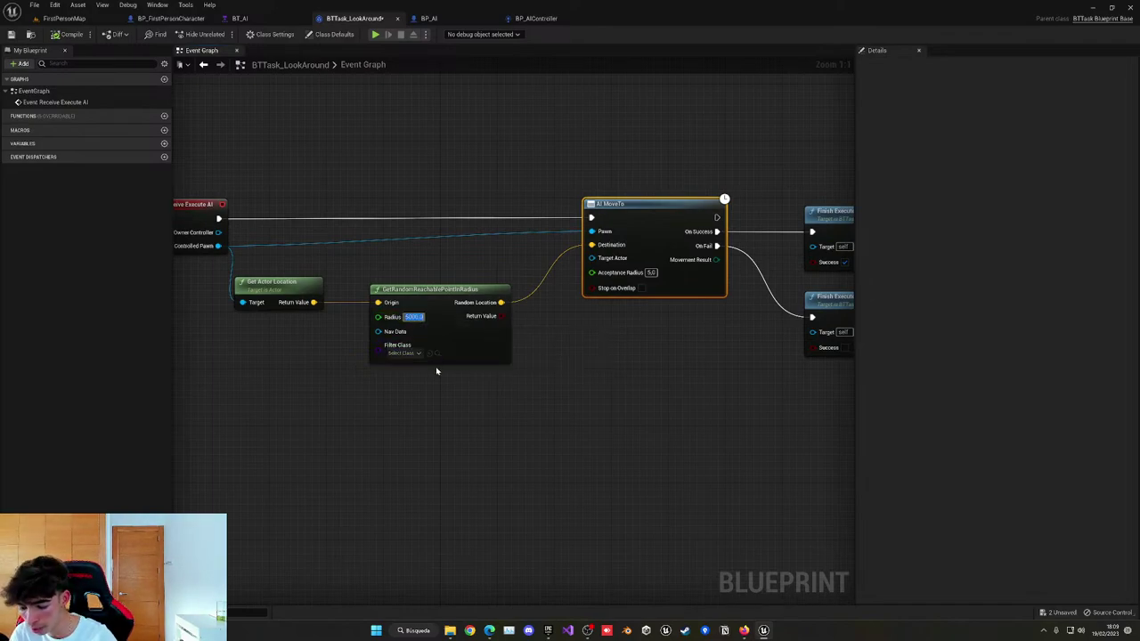
pyautogui.write('1000')
pyautogui.click(448, 400)
pyautogui.moveTo(448, 400); pyautogui.dragTo(434, 400, button='right')
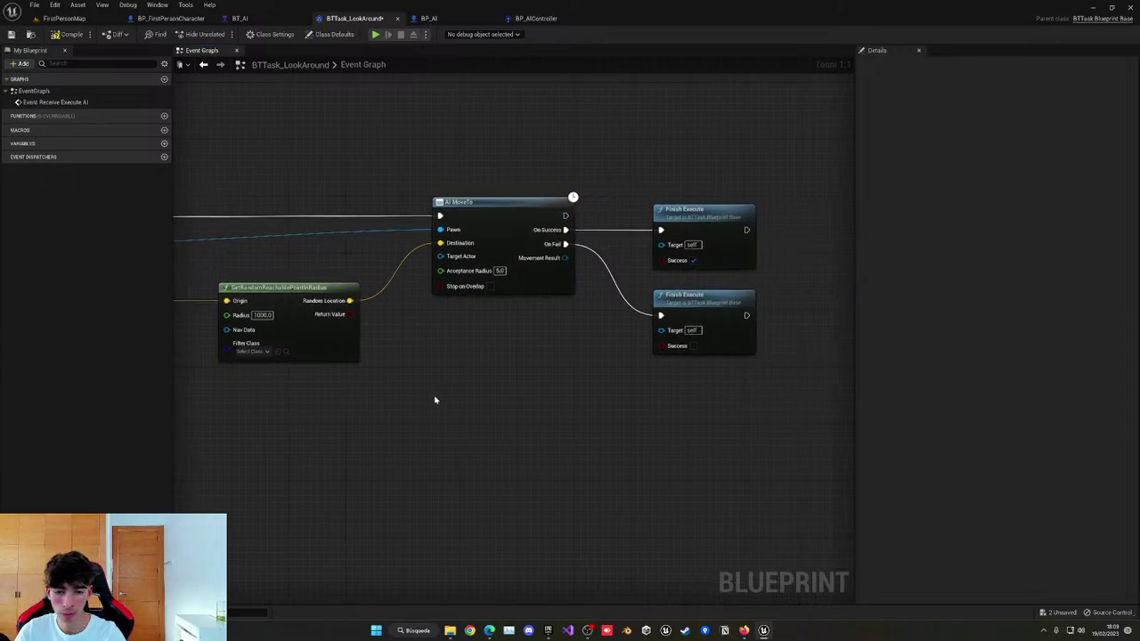
pyautogui.scroll(-1, 649, 346)
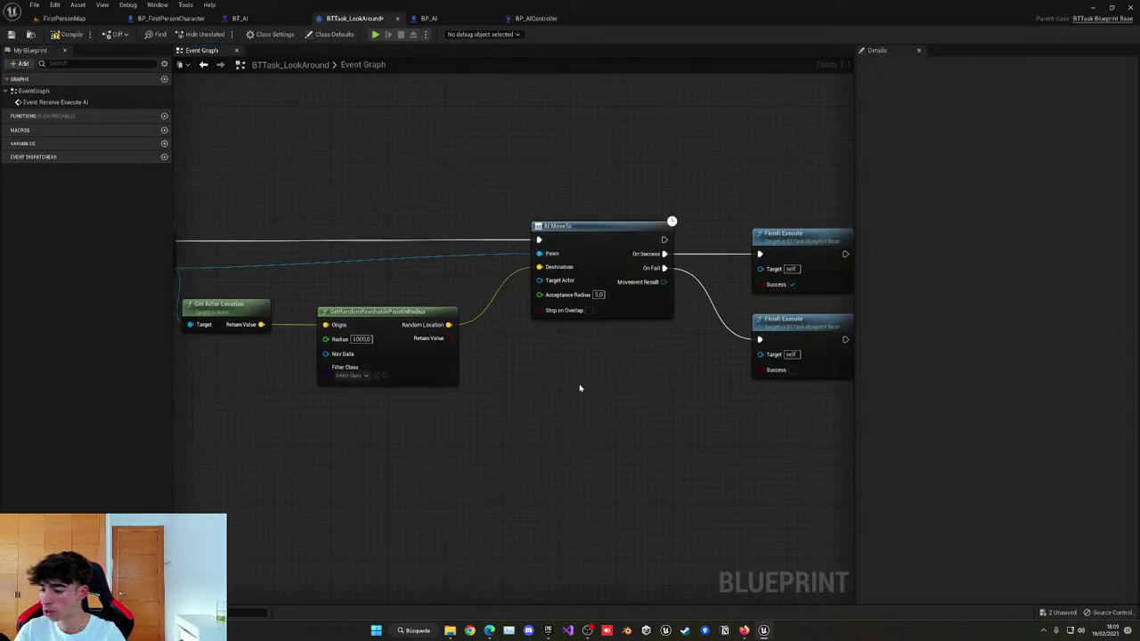
pyautogui.click(56, 34)
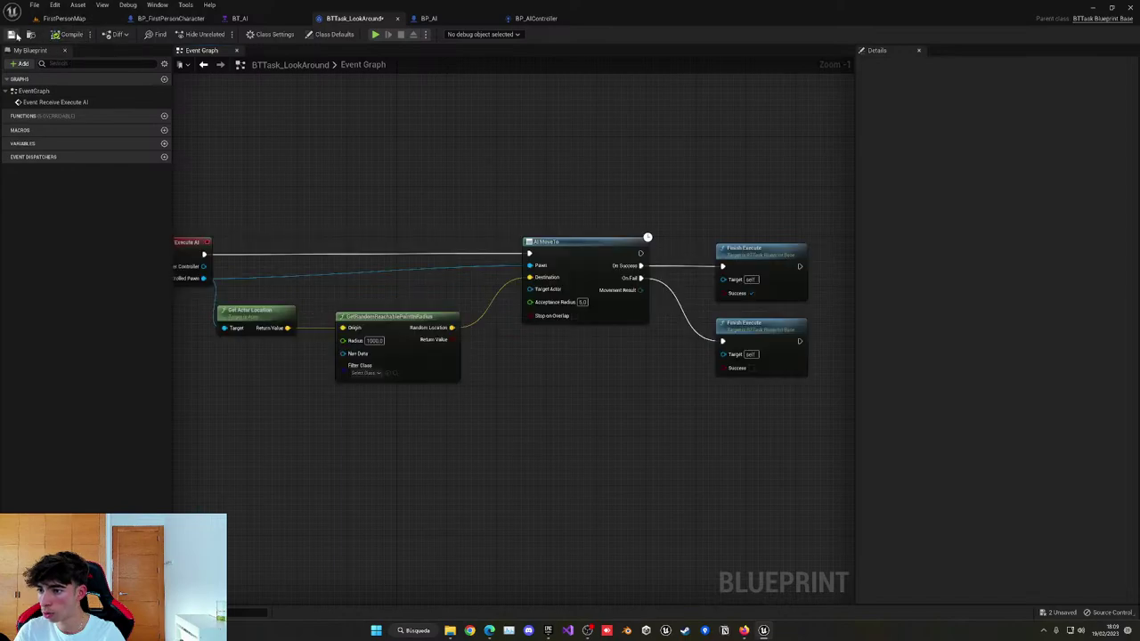
# Move the Selector and Chase Player nodes aside in BT_AI and place the Look Around branch directly beneath ROOT.
pyautogui.click(239, 19)
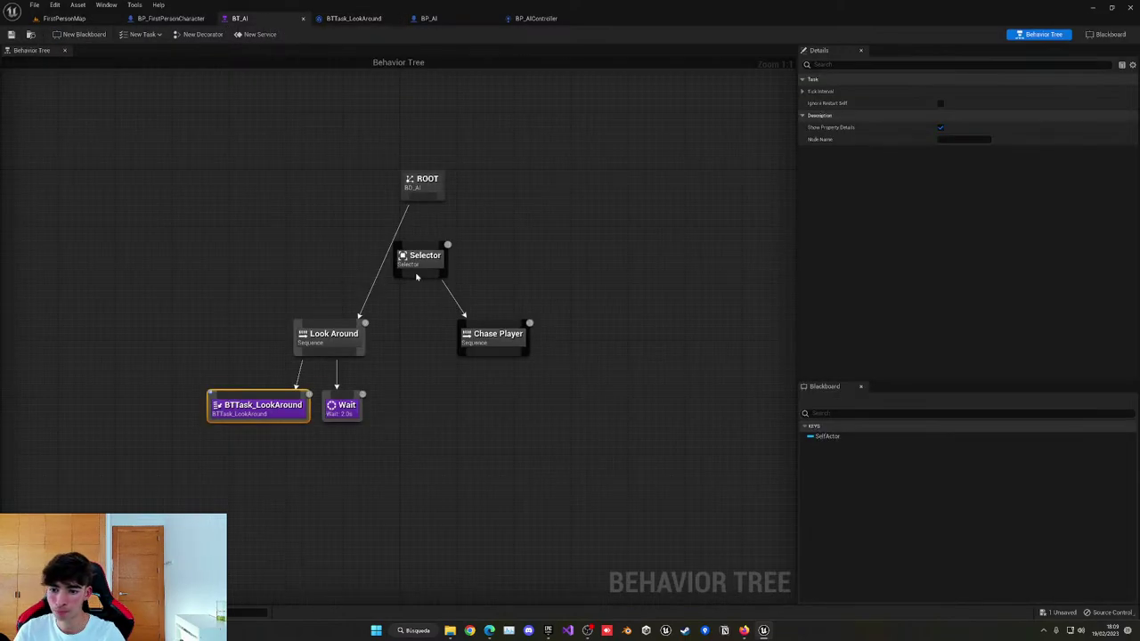
pyautogui.moveTo(417, 262); pyautogui.dragTo(526, 363)
pyautogui.moveTo(494, 328); pyautogui.dragTo(558, 328)
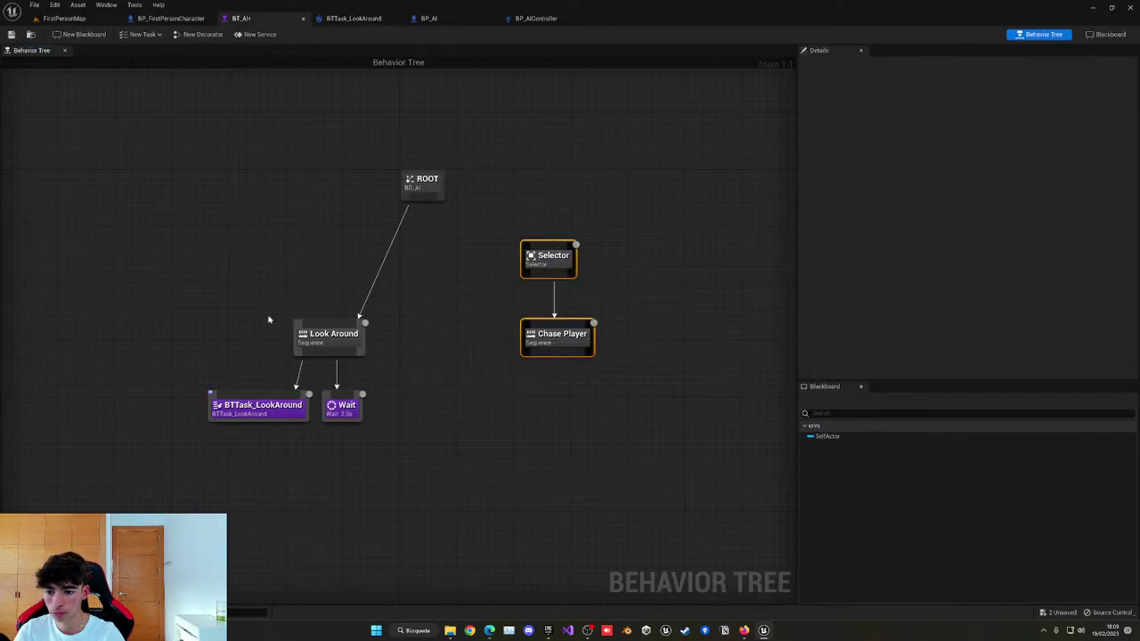
pyautogui.moveTo(268, 319); pyautogui.dragTo(392, 430)
pyautogui.moveTo(329, 336); pyautogui.dragTo(422, 300)
pyautogui.click(510, 365)
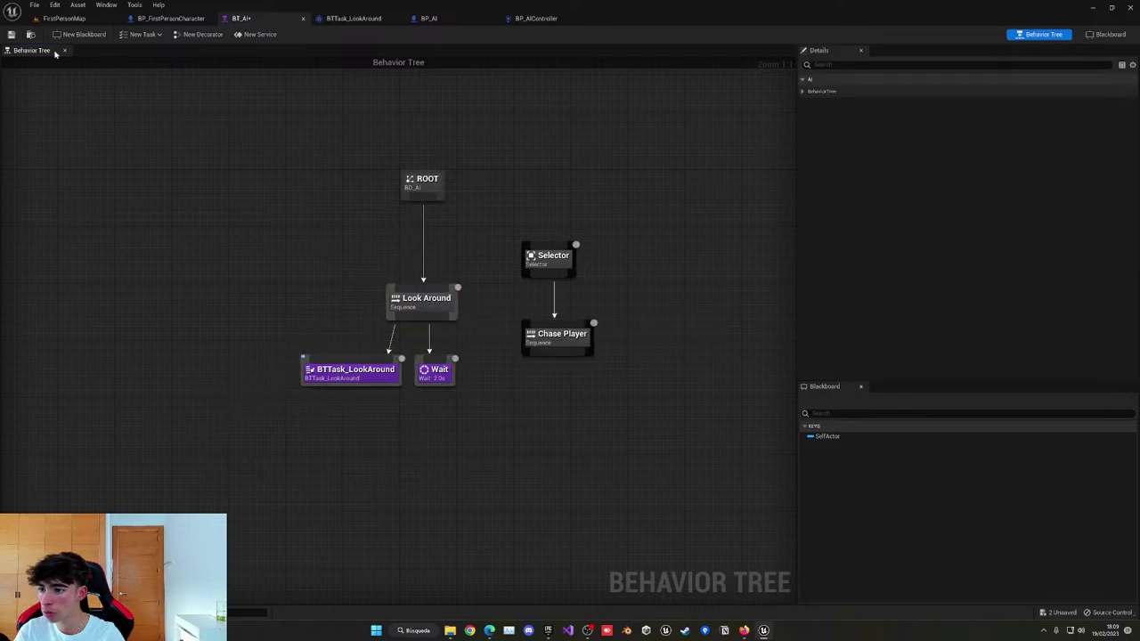
# Reopen the FirstPersonMap level from the project's FirstPerson Maps folder.
pyautogui.click(78, 19)
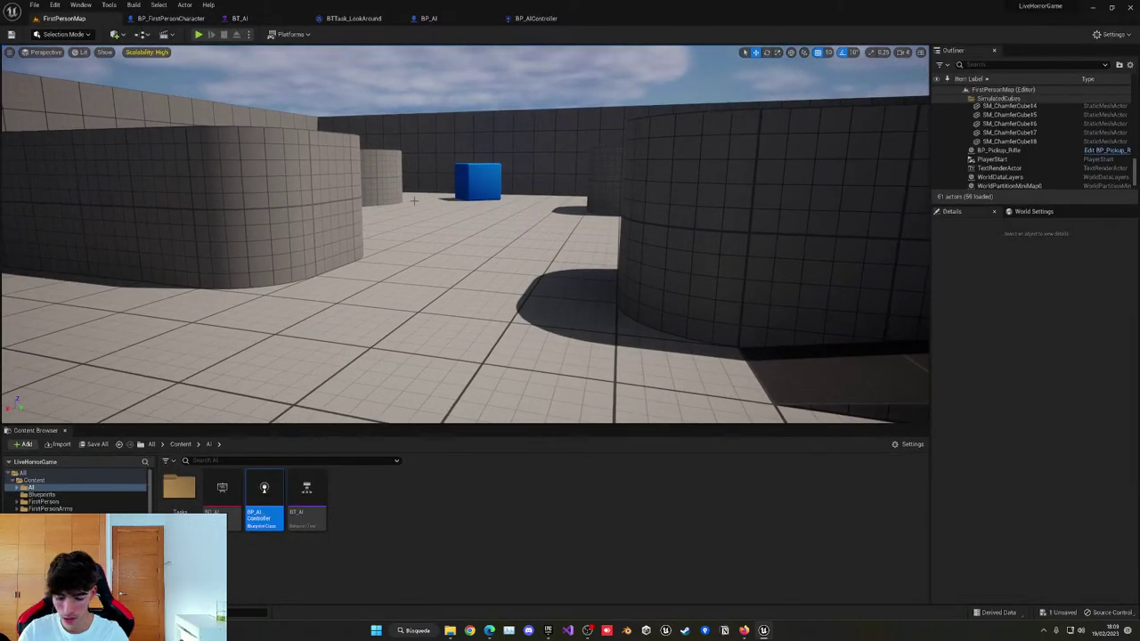
pyautogui.moveTo(417, 203); pyautogui.dragTo(390, 221, button='right')
pyautogui.press('s')
pyautogui.scroll(-2, 1047, 125)
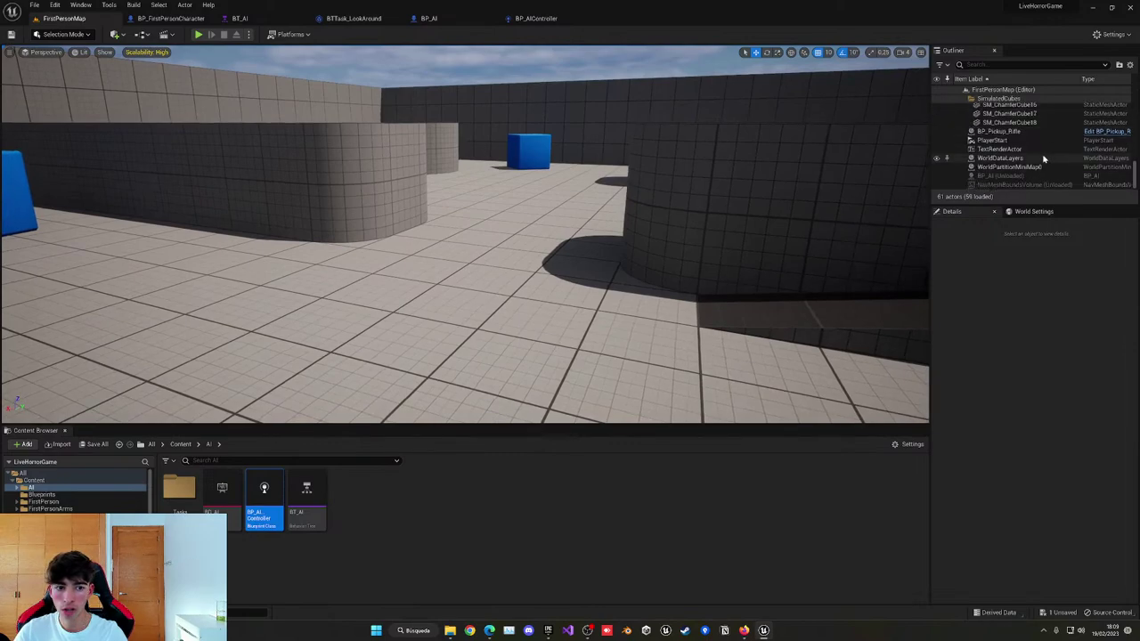
pyautogui.click(34, 4)
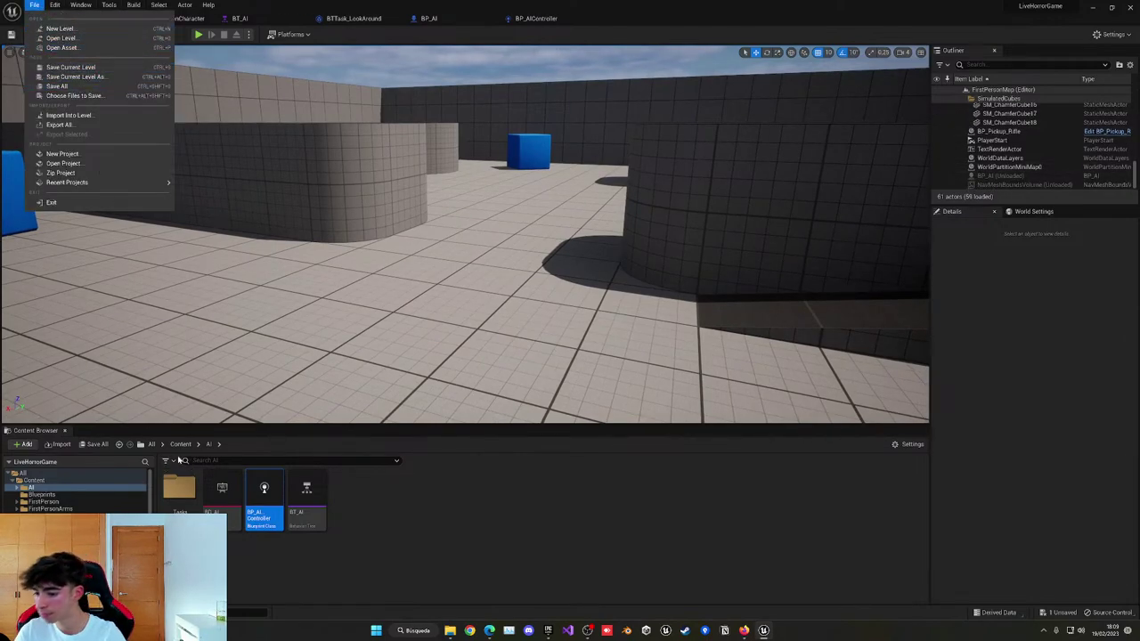
pyautogui.click(180, 444)
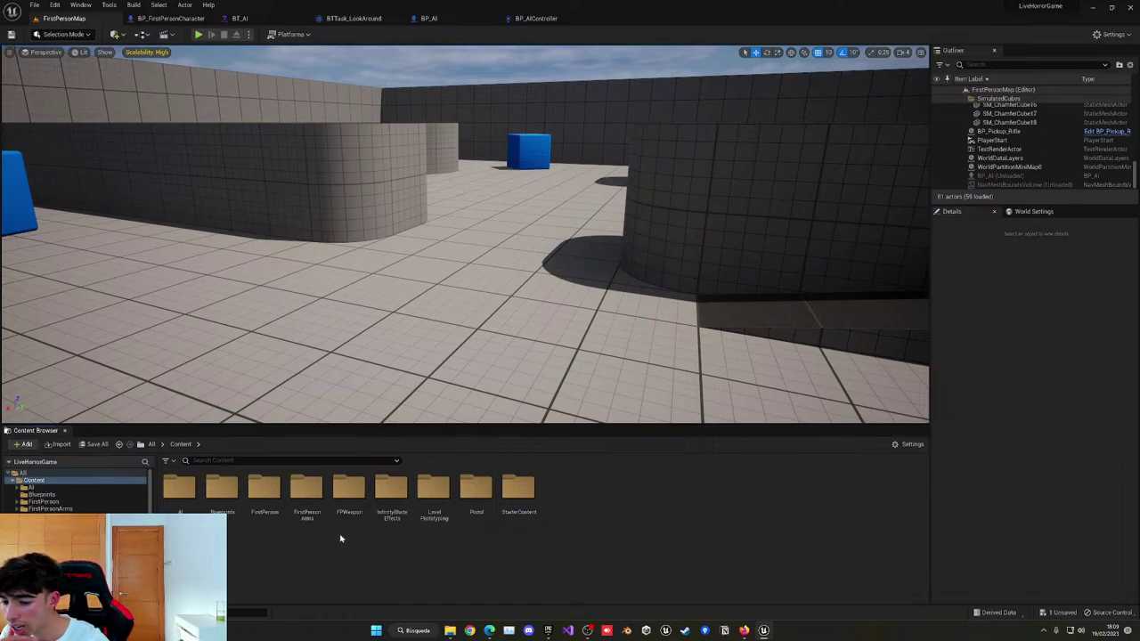
pyautogui.doubleClick(250, 506)
pyautogui.doubleClick(259, 503)
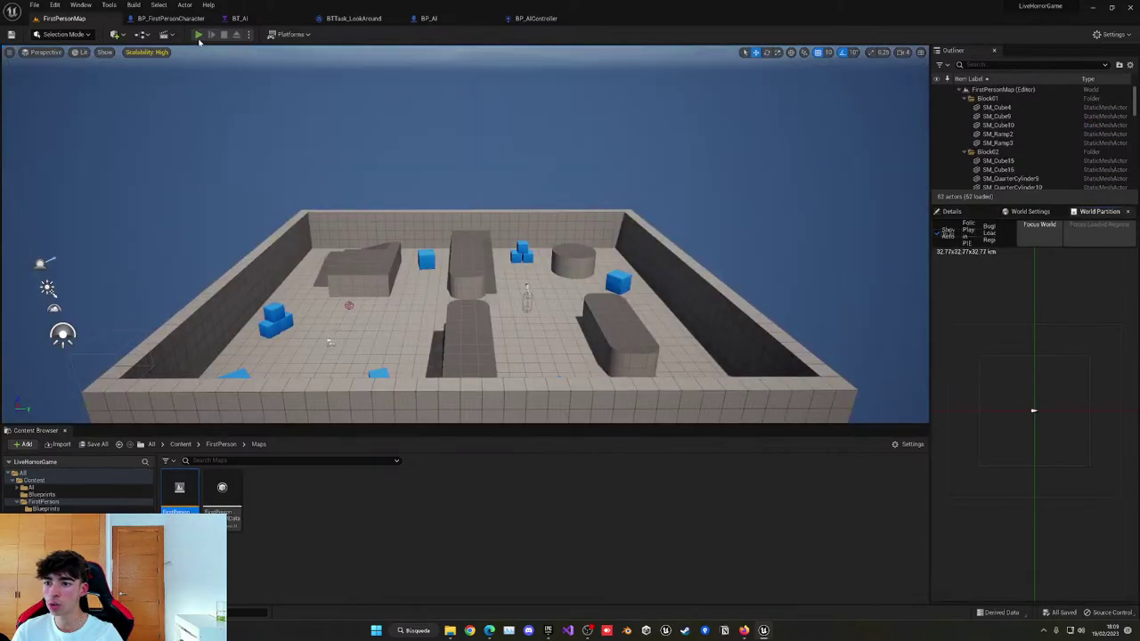
# Play-test the level, walk towards the enemy and watch how it moves around.
pyautogui.click(198, 35)
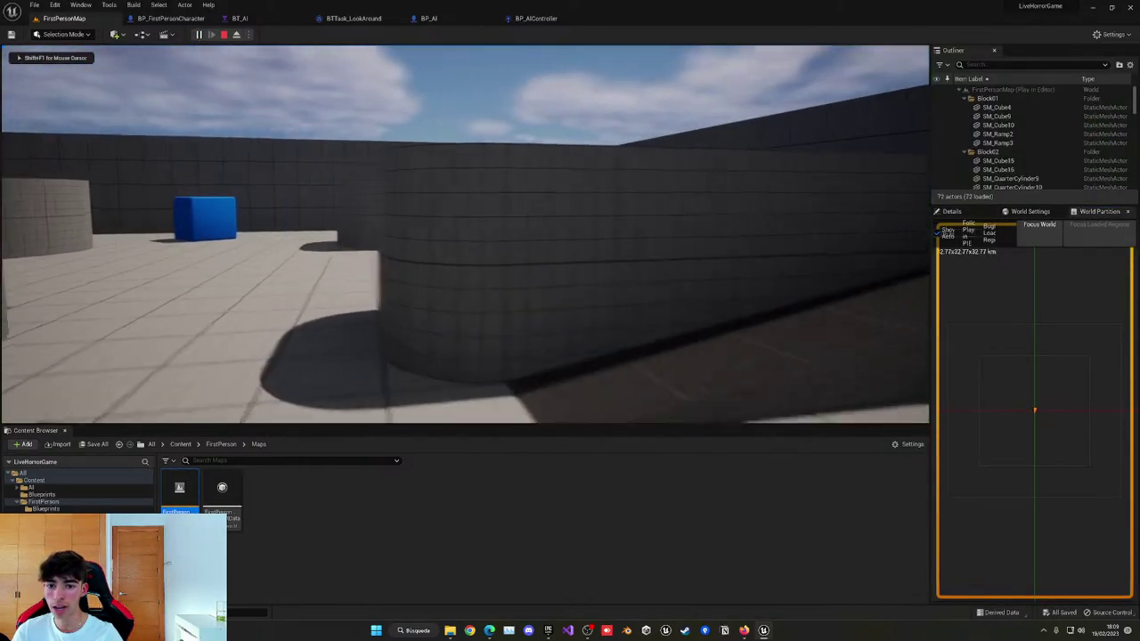
pyautogui.press('w')
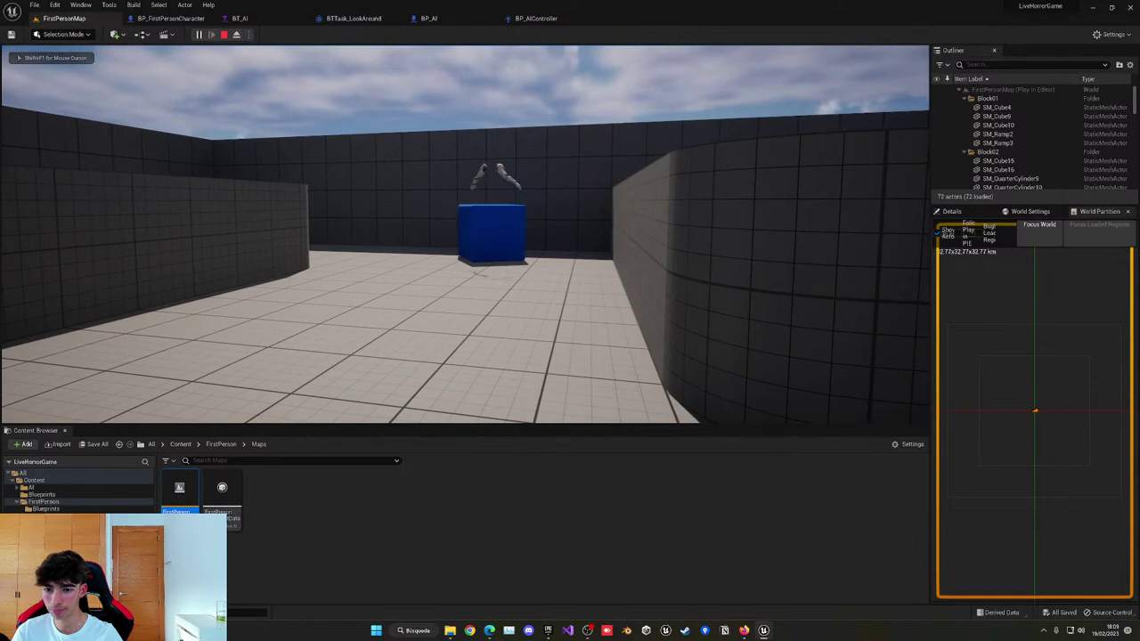
pyautogui.press('w')
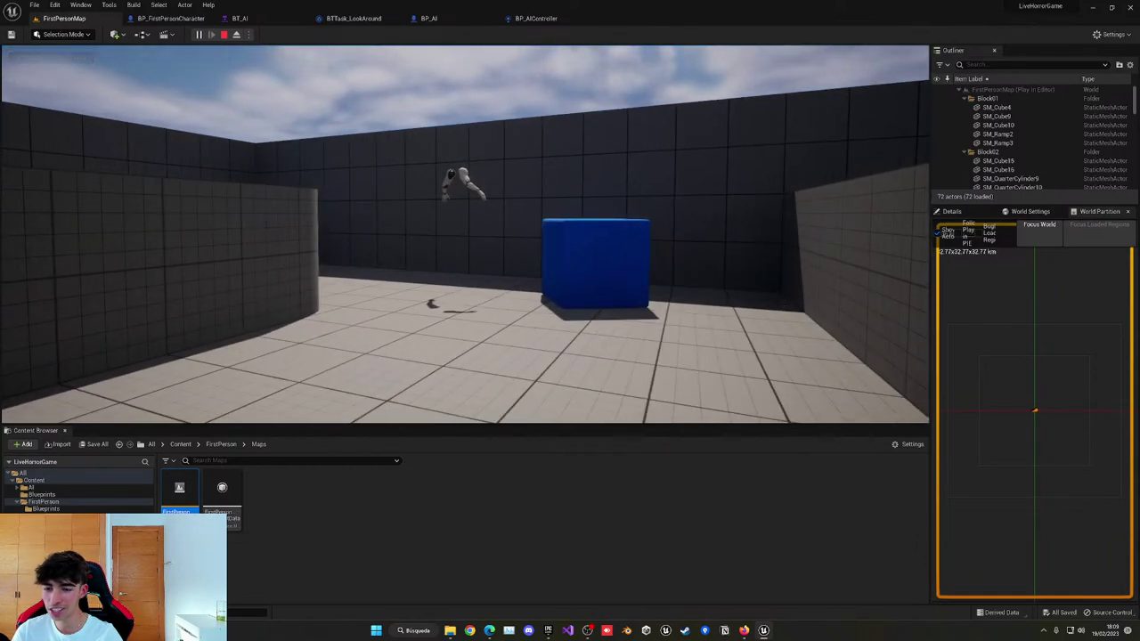
pyautogui.press('Escape')
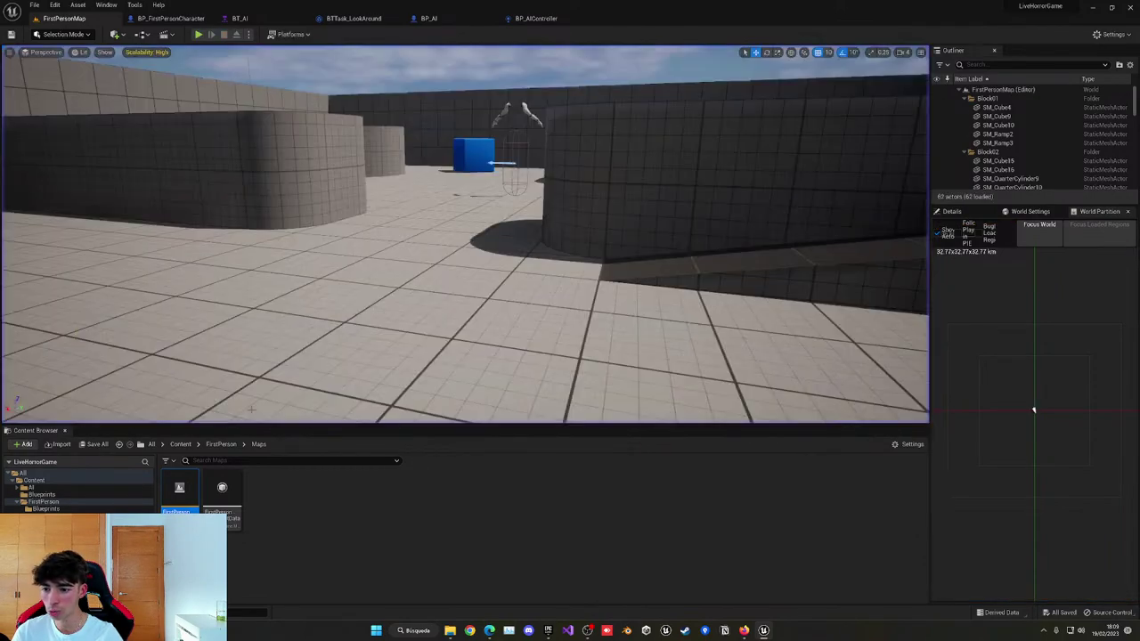
# Add the Third Person Blueprint content pack to the project.
pyautogui.click(180, 443)
pyautogui.click(24, 443)
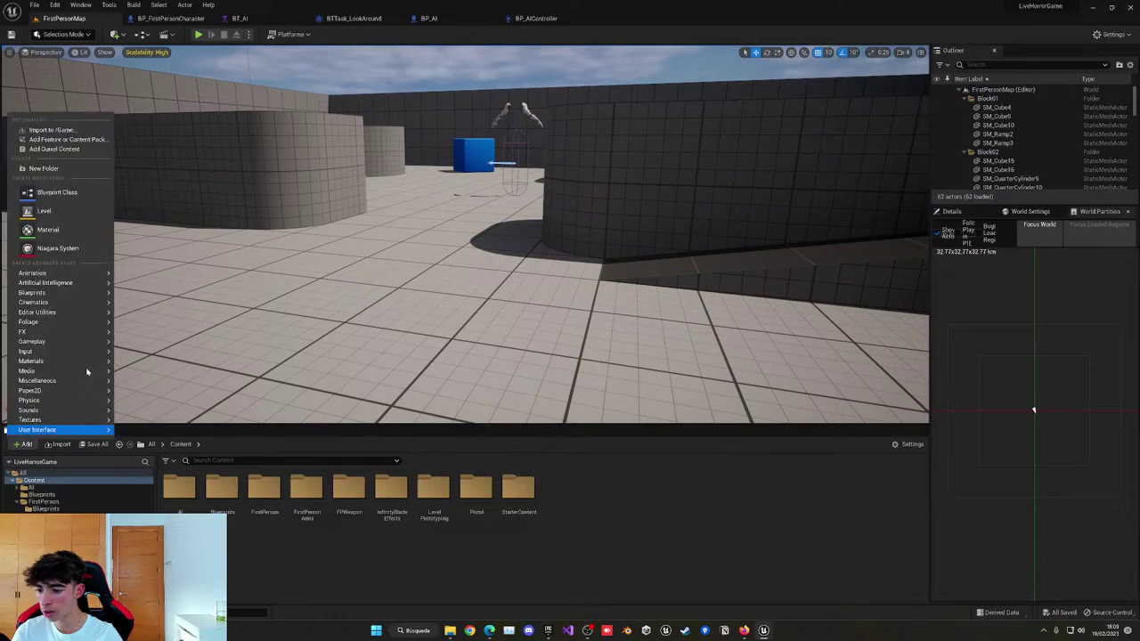
pyautogui.click(62, 140)
pyautogui.click(485, 267)
pyautogui.click(436, 267)
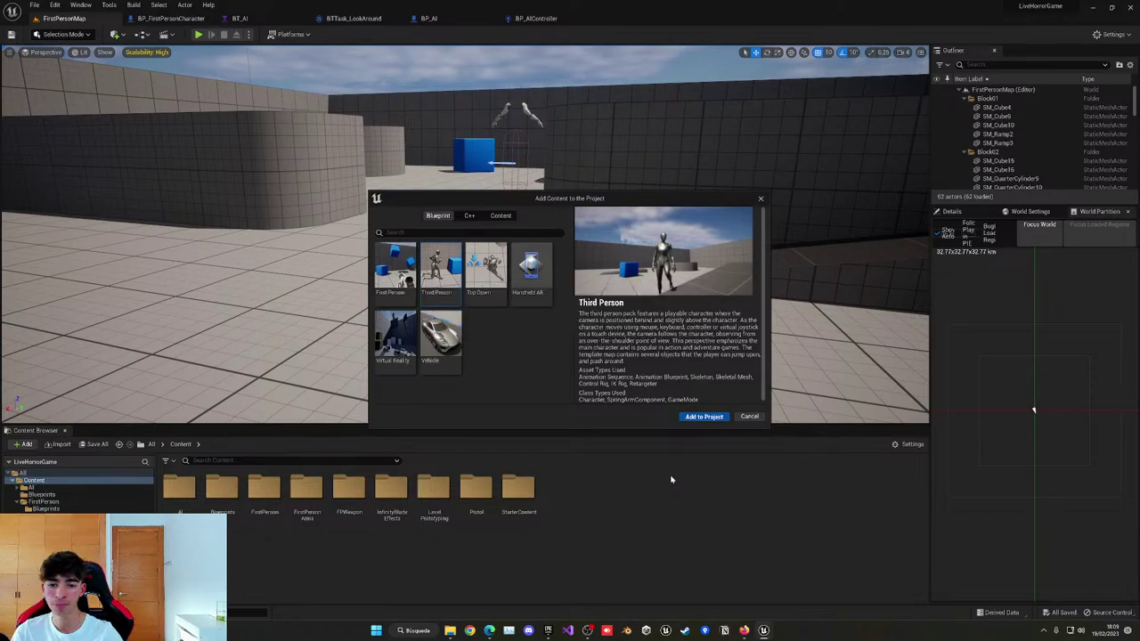
pyautogui.click(758, 200)
pyautogui.click(179, 445)
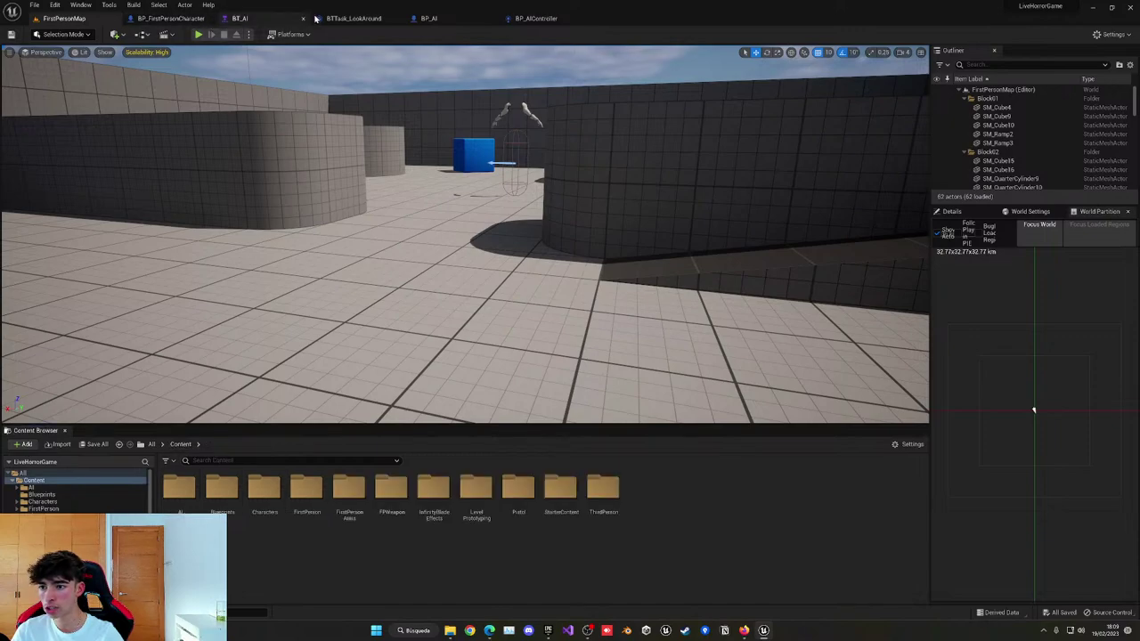
# Assign SKM_Manny_Simple as the skeletal mesh of BP_AI's Mesh component.
pyautogui.click(428, 19)
pyautogui.click(220, 52)
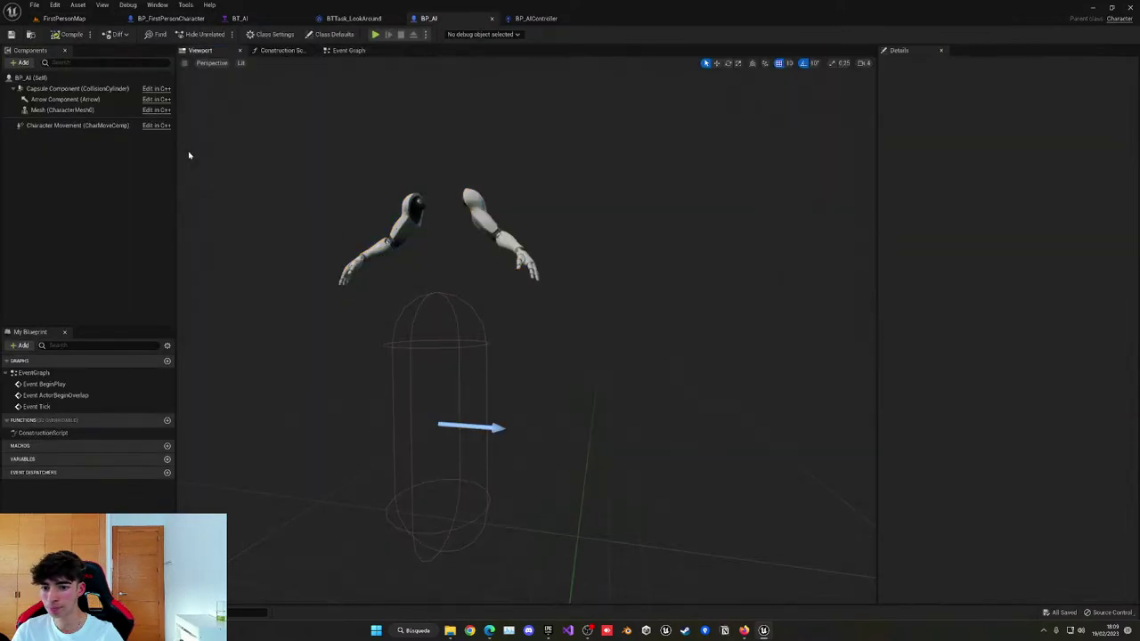
pyautogui.click(62, 109)
pyautogui.click(886, 64)
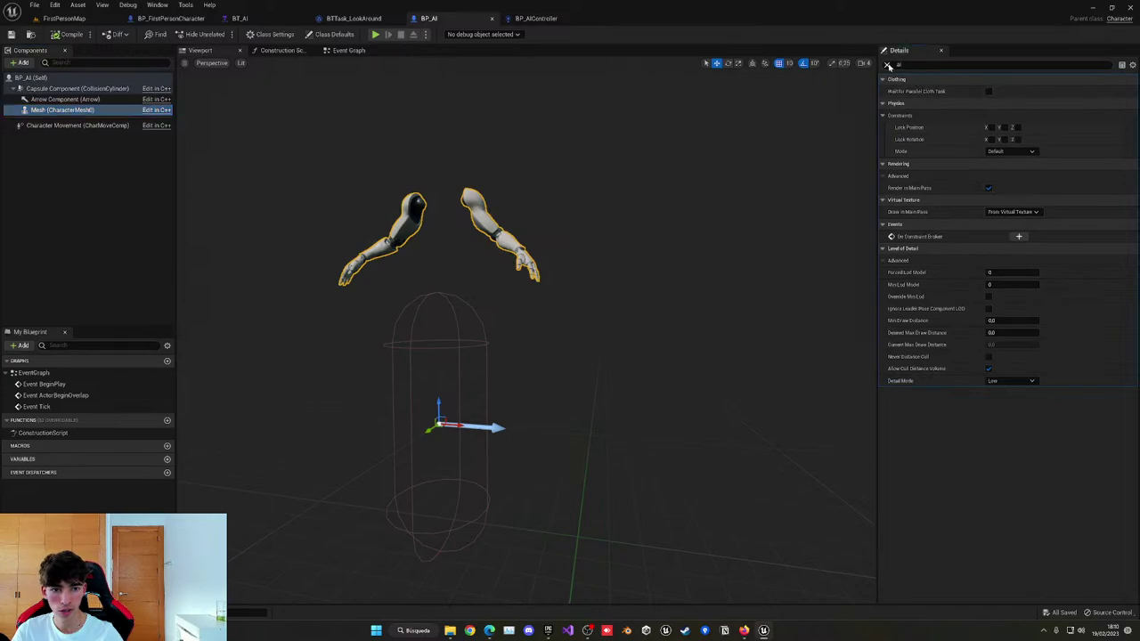
pyautogui.click(1051, 296)
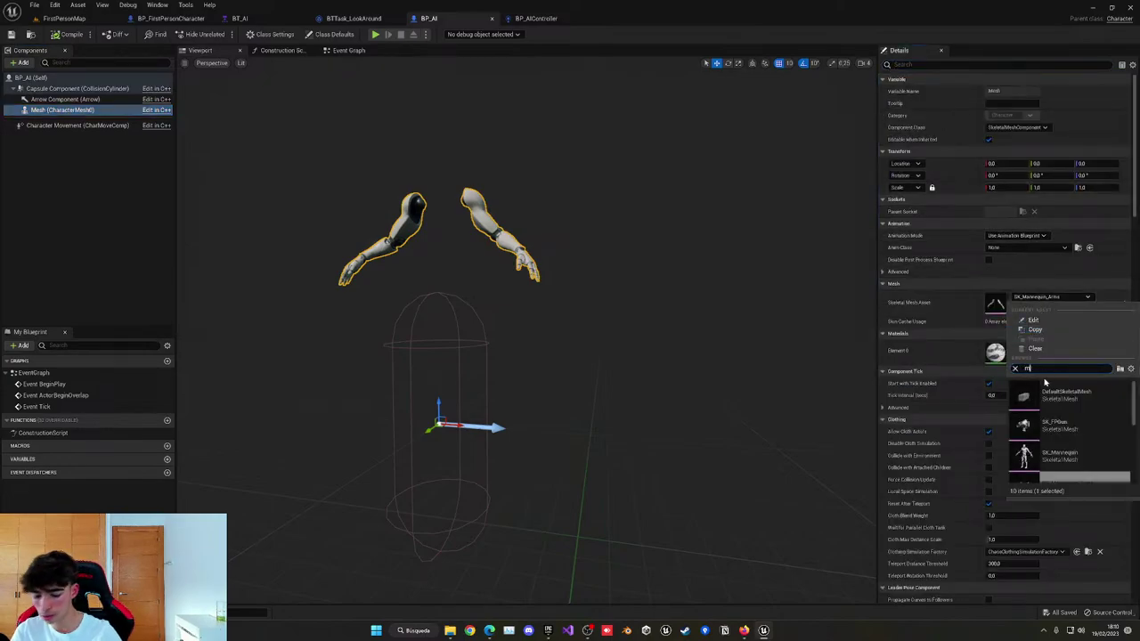
pyautogui.click(1063, 427)
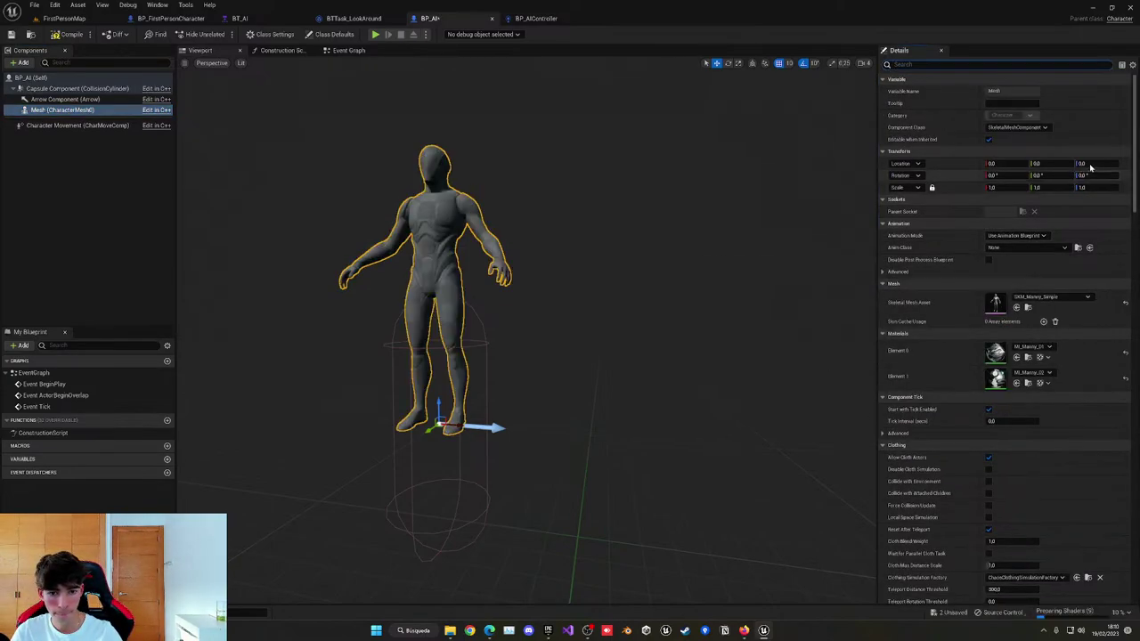
# Set the BP_AI mesh's Z location to -89 and its Z rotation to -90 degrees.
pyautogui.click(1094, 163)
pyautogui.press('Return')
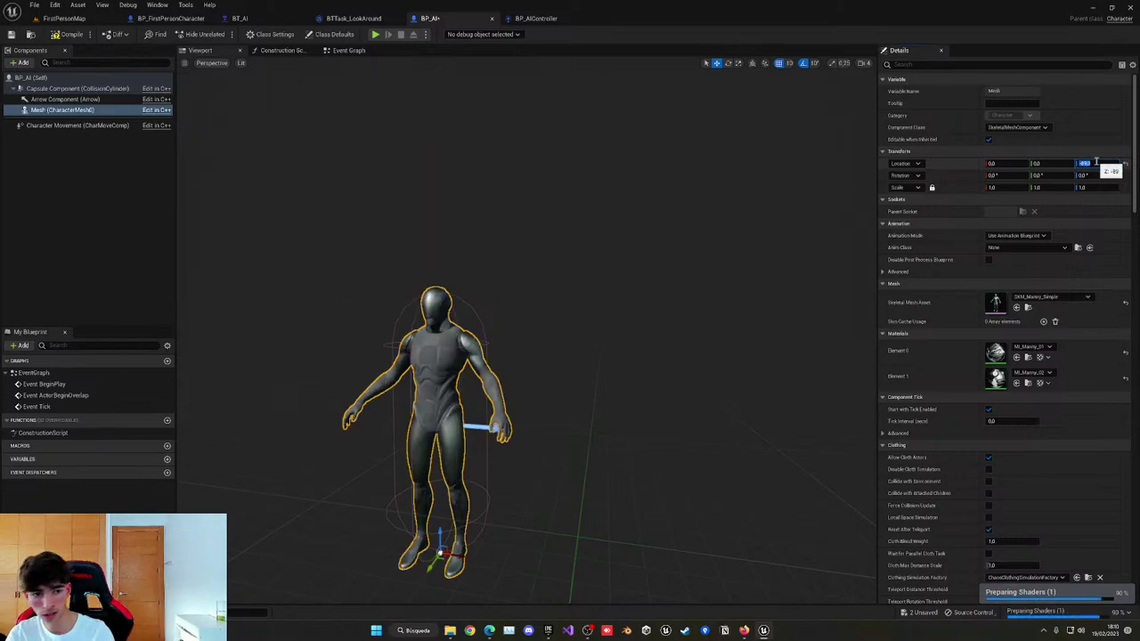
pyautogui.press('Tab')
pyautogui.press('Tab')
pyautogui.write('-9')
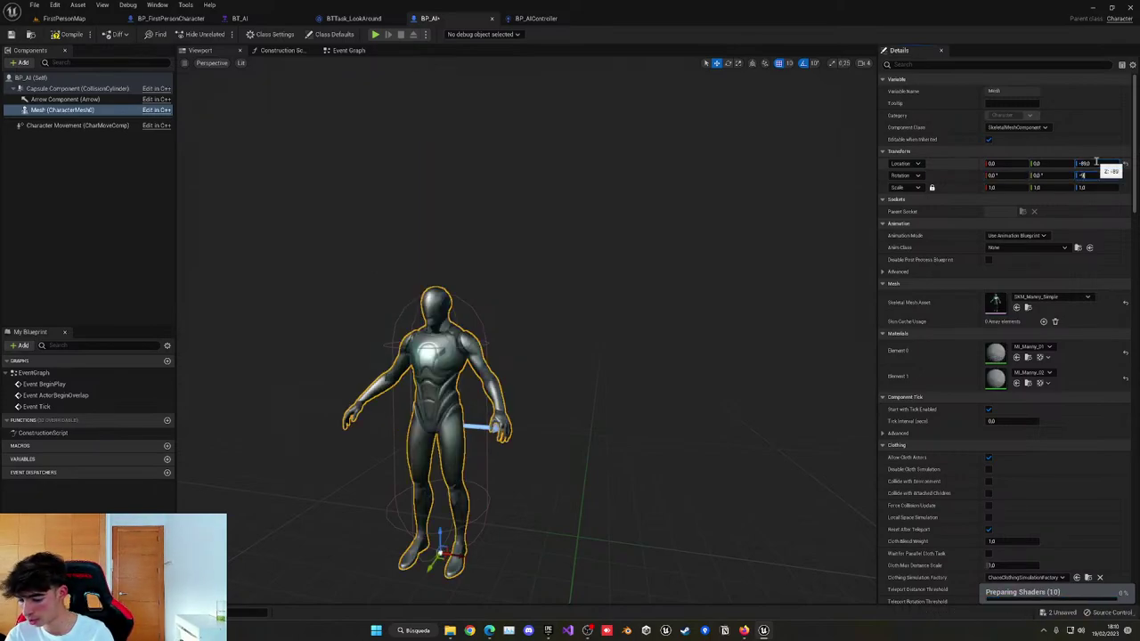
pyautogui.write('0')
pyautogui.press('Return')
# Assign ABP_Manny as the anim class of BP_AI's Mesh component and compile the blueprint.
pyautogui.click(1018, 248)
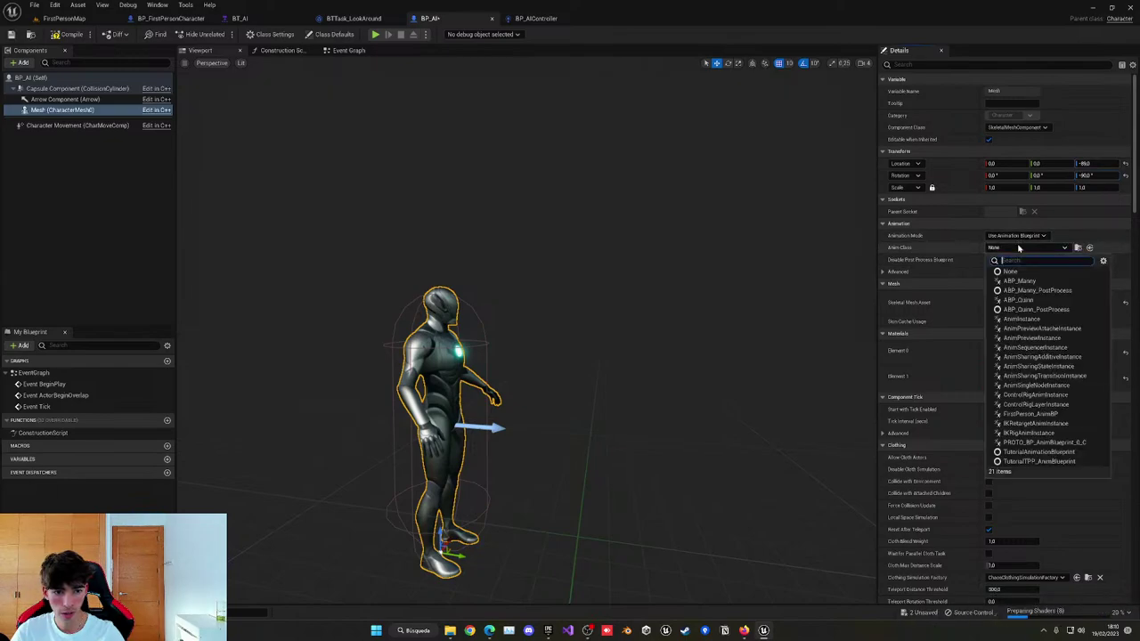
pyautogui.click(1020, 282)
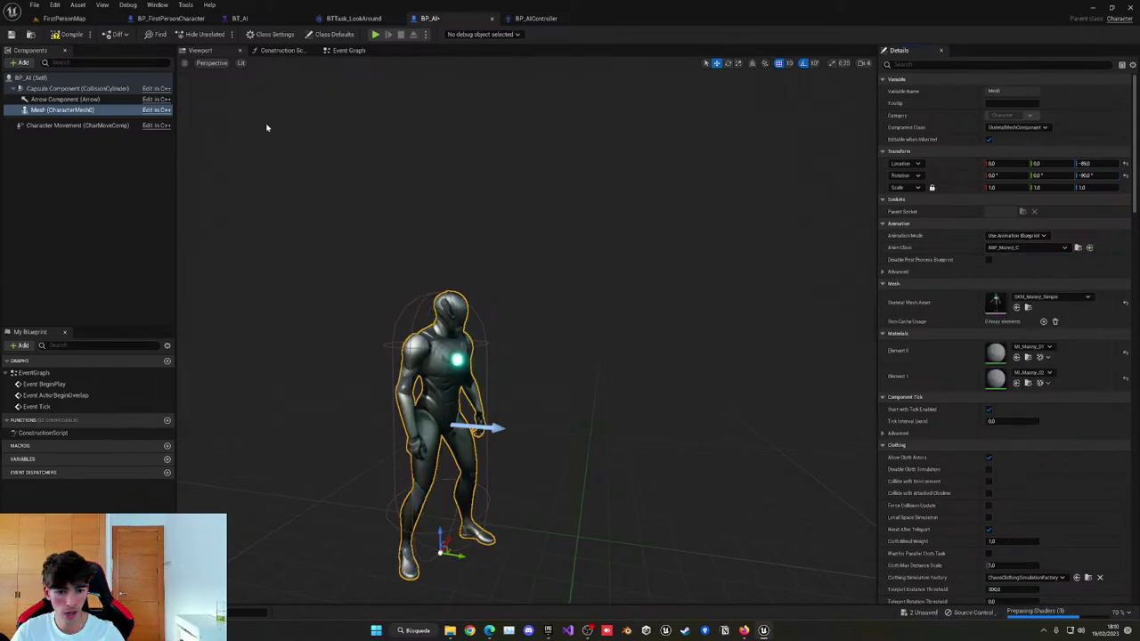
pyautogui.click(67, 34)
# Play-test the first-person level briefly to check how the enemy animates while moving.
pyautogui.click(64, 19)
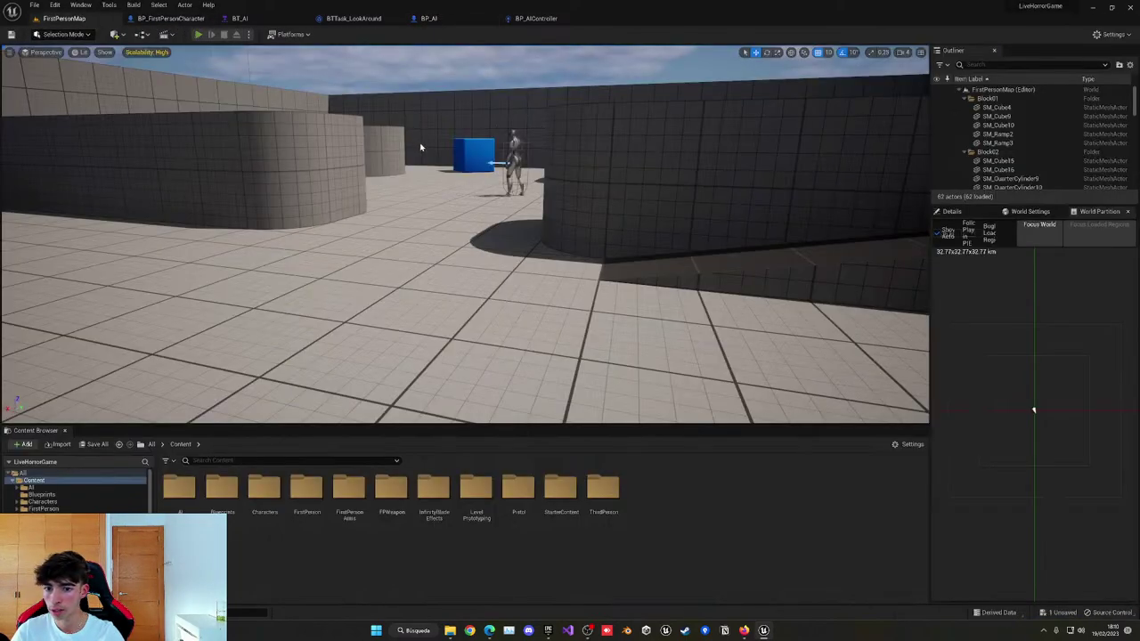
pyautogui.hotkey('alt', 'p')
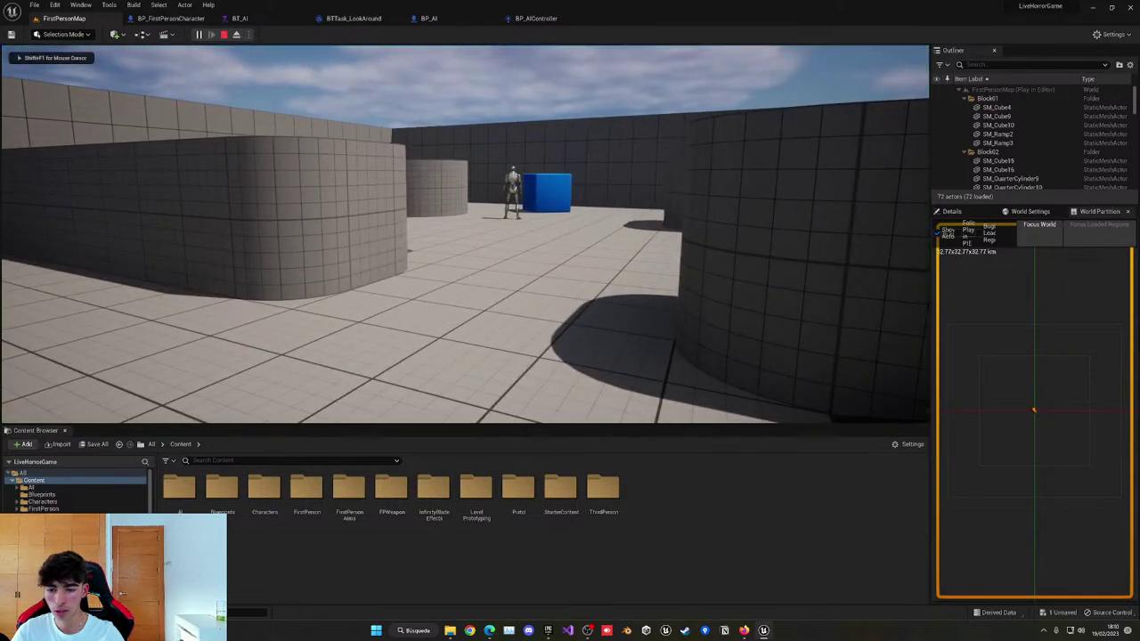
pyautogui.press('Escape')
# Create an Animation Blueprint named ABP_AI for the SK_Mannequin skeleton in the AI folder and open it.
pyautogui.doubleClick(186, 509)
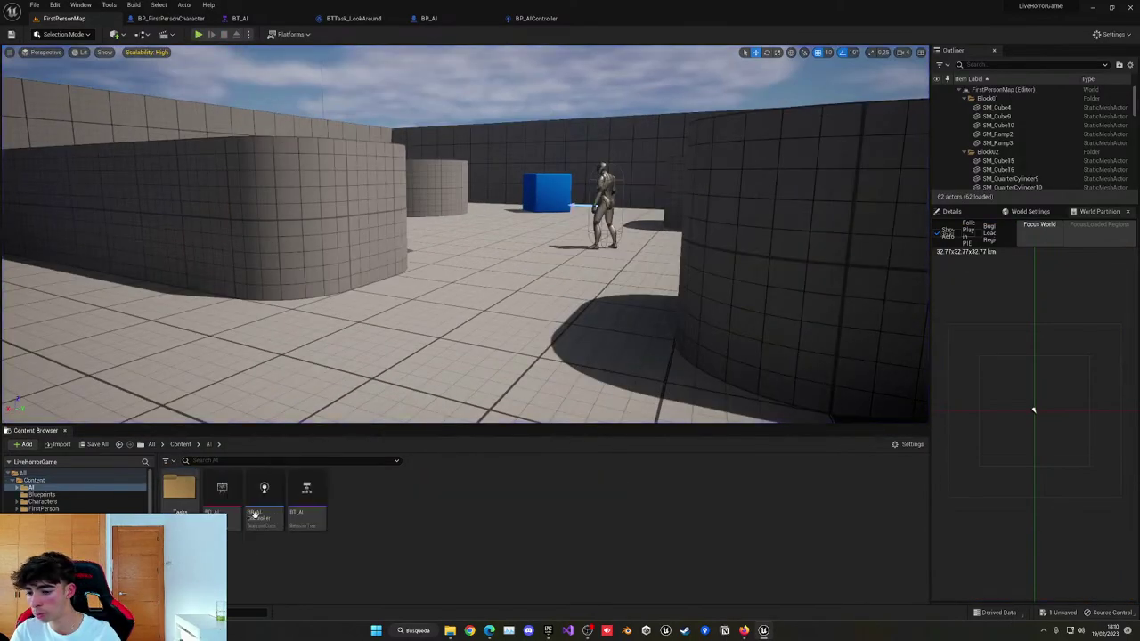
pyautogui.rightClick(350, 505)
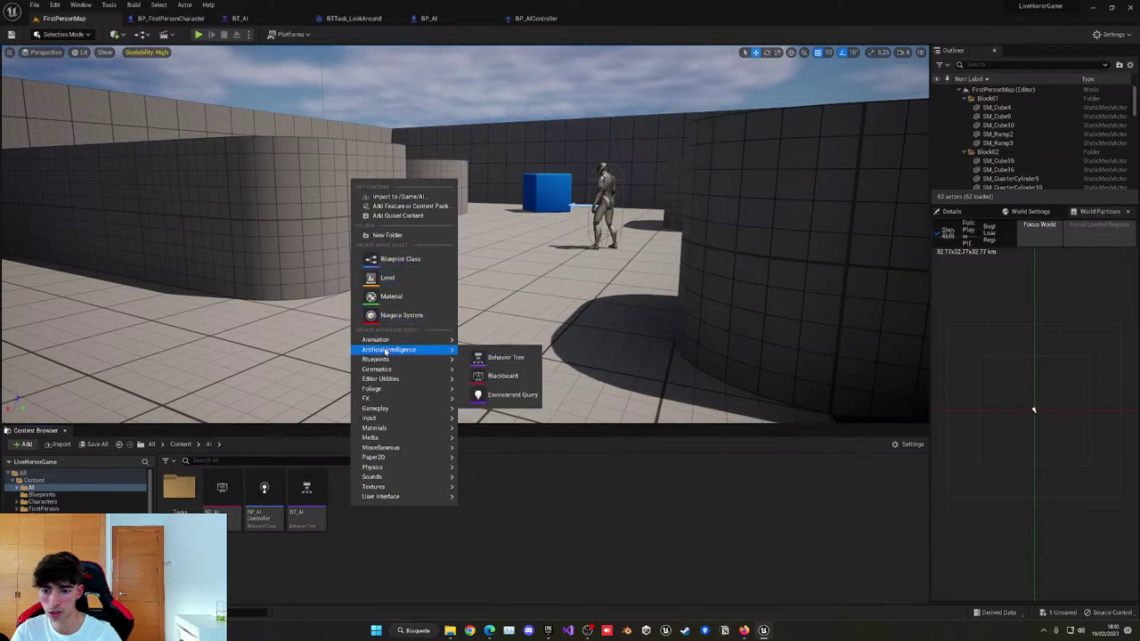
pyautogui.moveTo(383, 339)
pyautogui.click(512, 379)
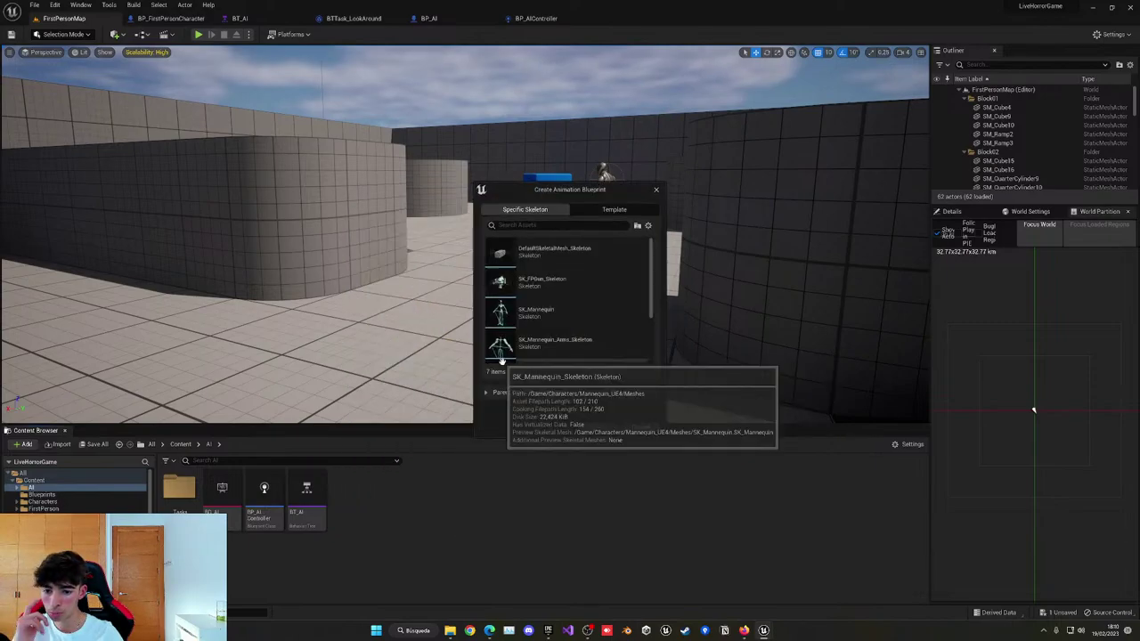
pyautogui.click(535, 311)
pyautogui.click(599, 428)
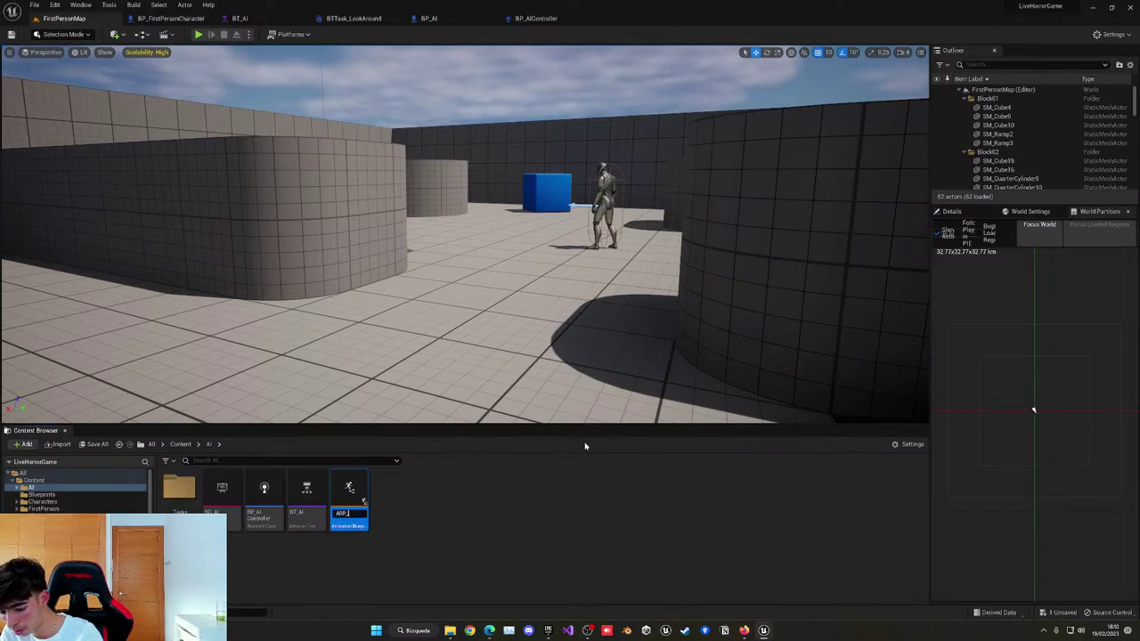
pyautogui.press('Return')
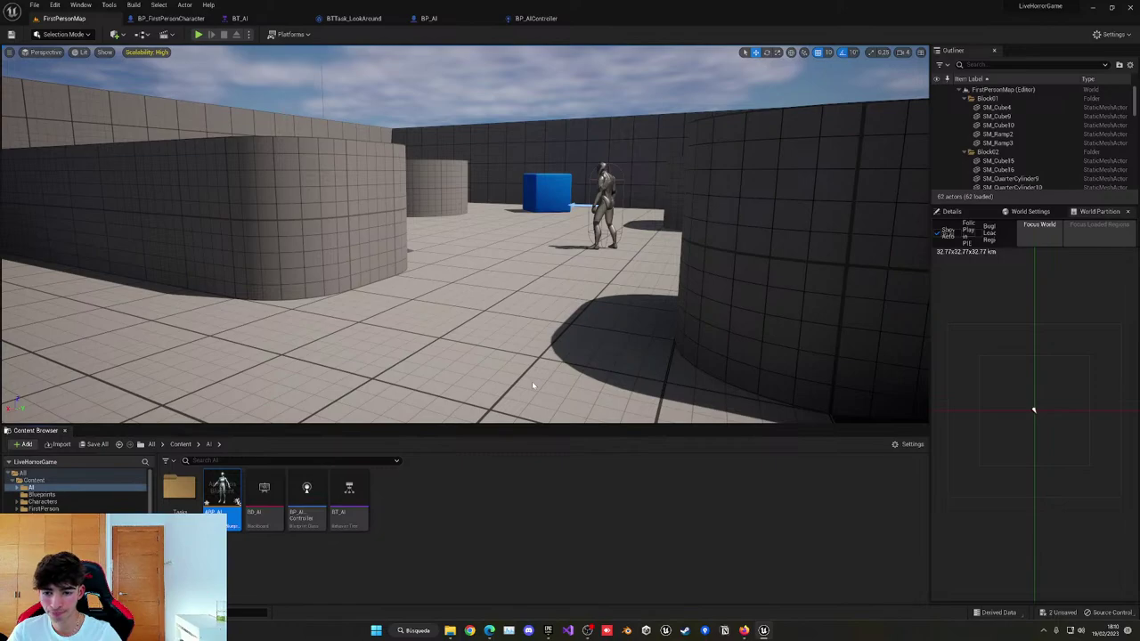
pyautogui.doubleClick(222, 491)
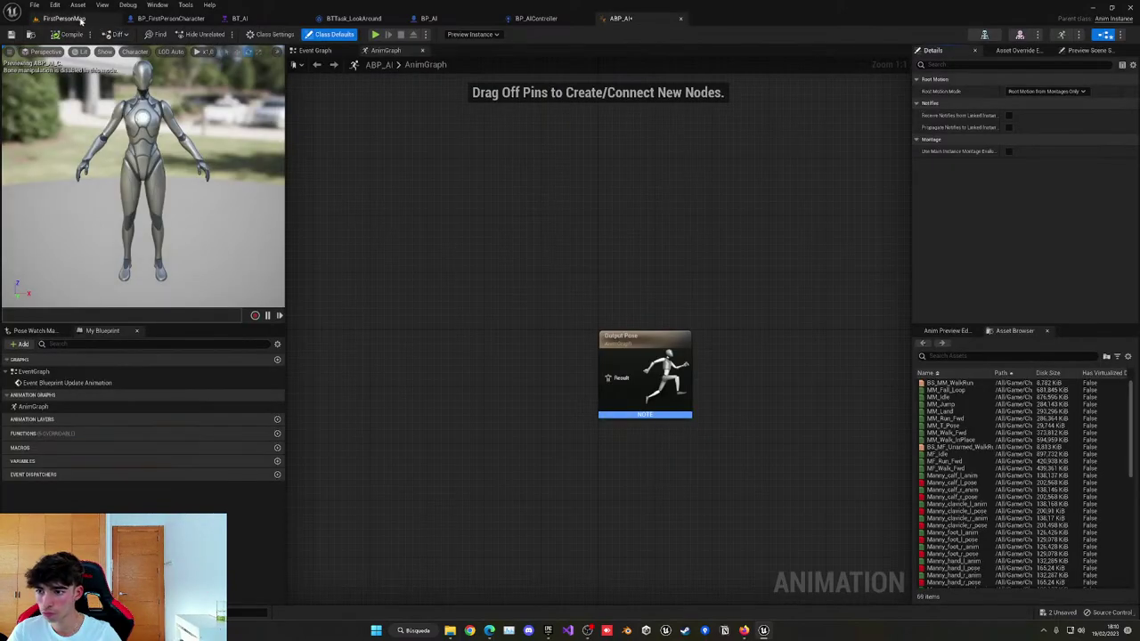
# Create a legacy 1D blend space named AI_BlendSpace1D for the SK_Mannequin skeleton in the AI folder and open it.
pyautogui.click(77, 19)
pyautogui.rightClick(437, 496)
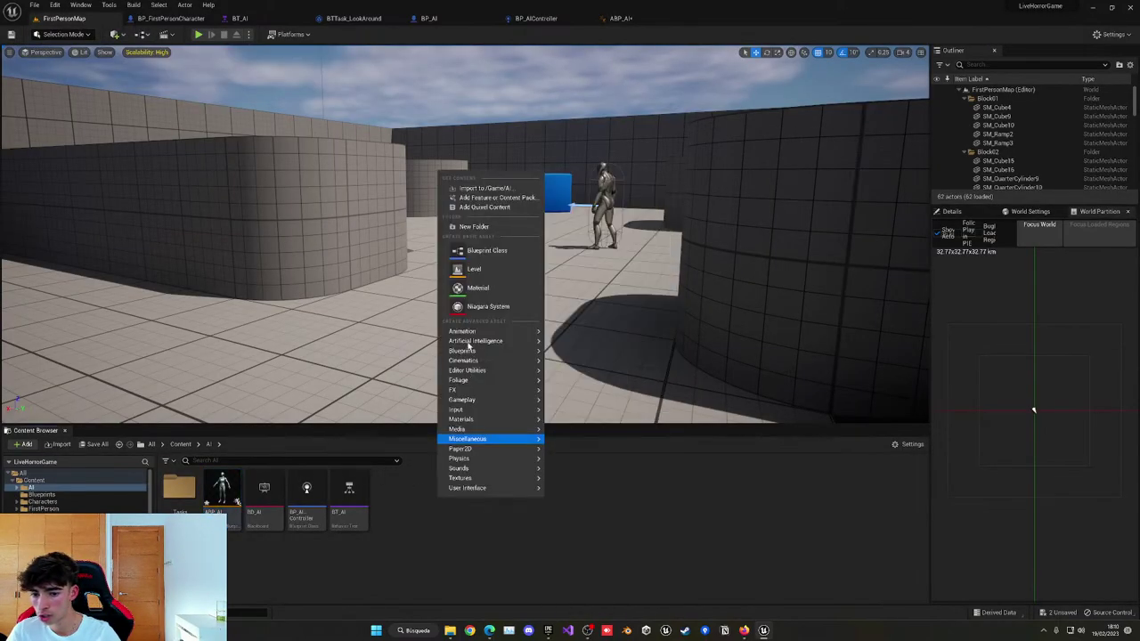
pyautogui.moveTo(499, 331)
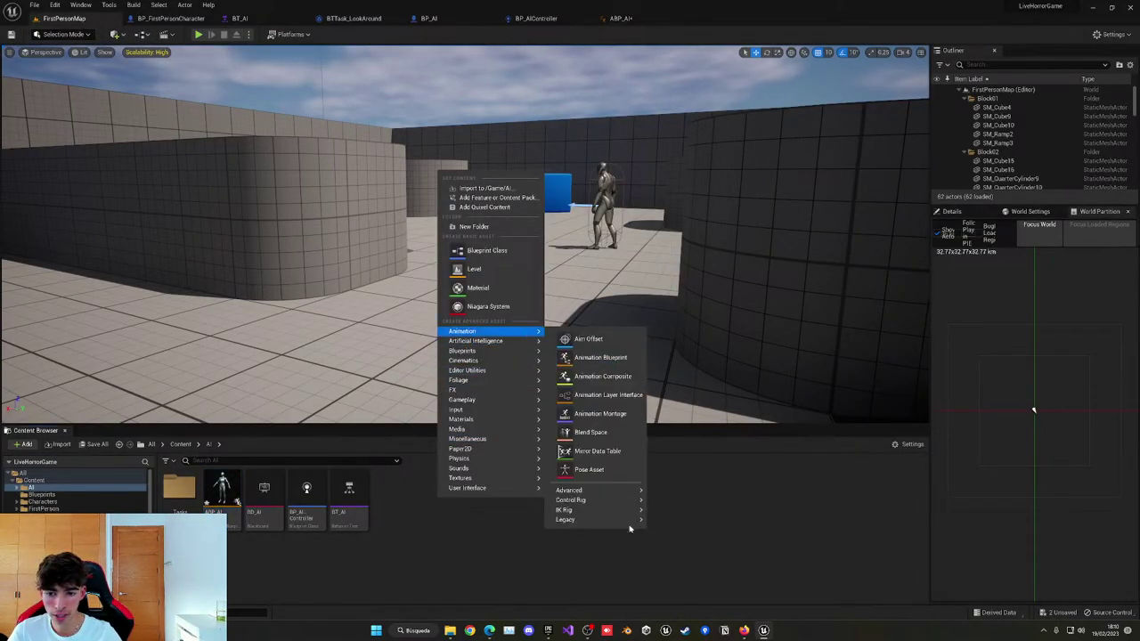
pyautogui.moveTo(611, 522)
pyautogui.click(691, 541)
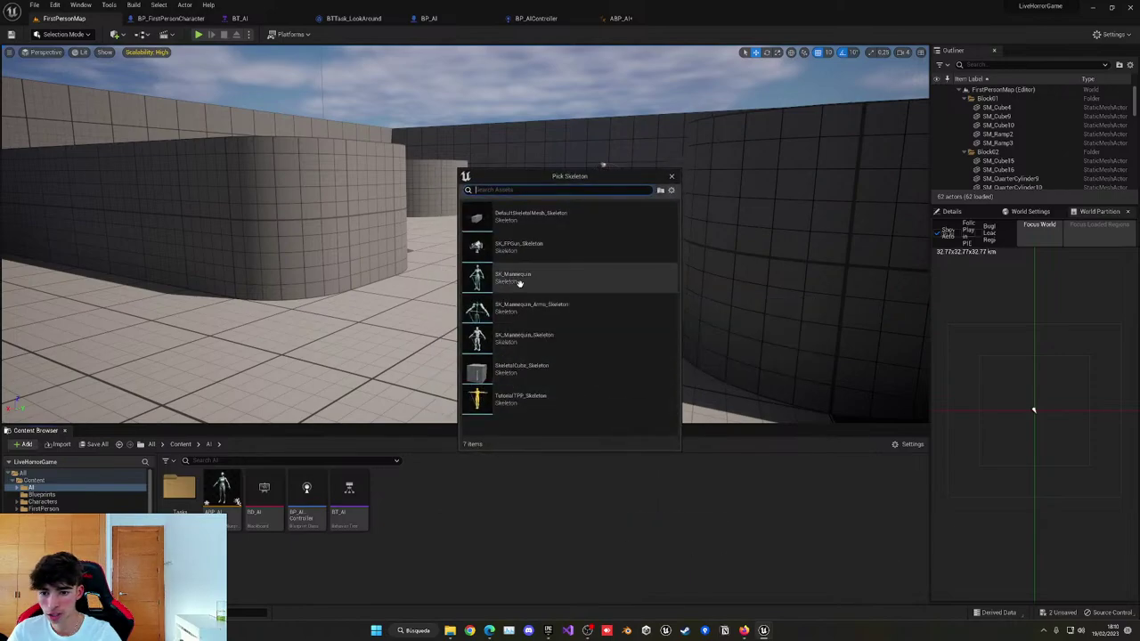
pyautogui.click(519, 282)
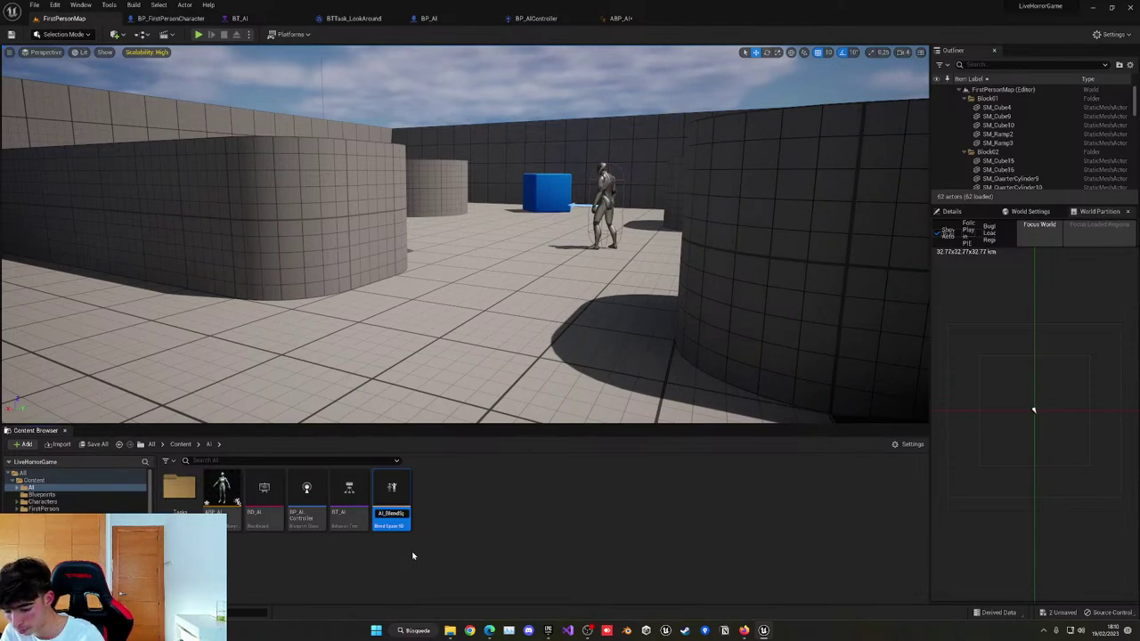
pyautogui.press('Return')
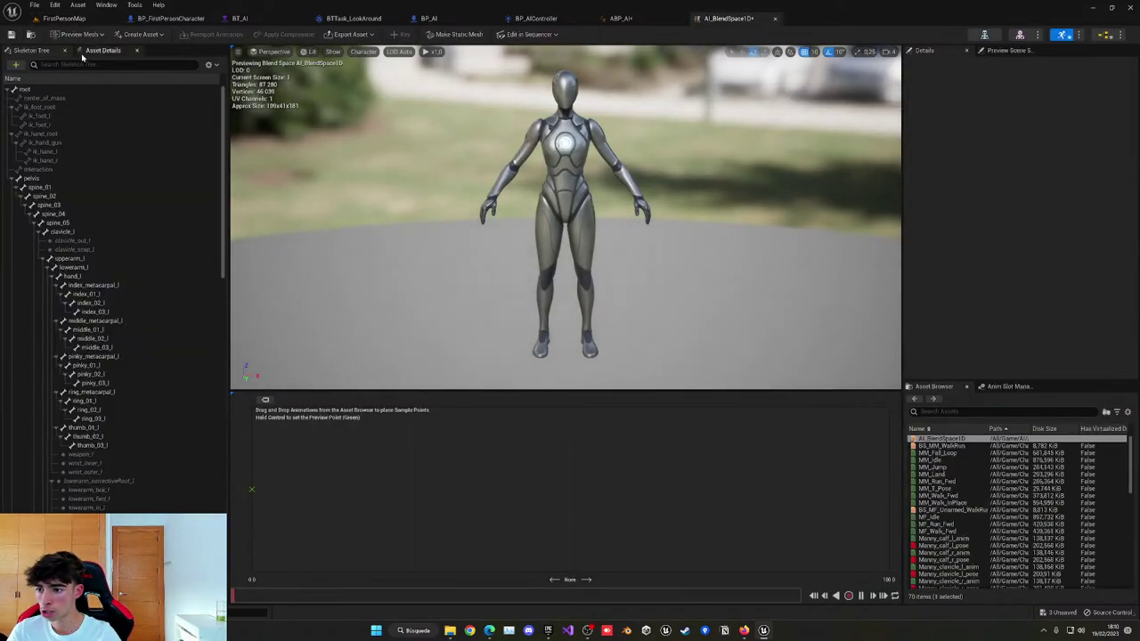
# Name the blend space's horizontal axis Speed with a maximum of 600, and place MM_Idle at 0 and MM_Run_Fwd at 600.
pyautogui.click(83, 52)
pyautogui.click(36, 127)
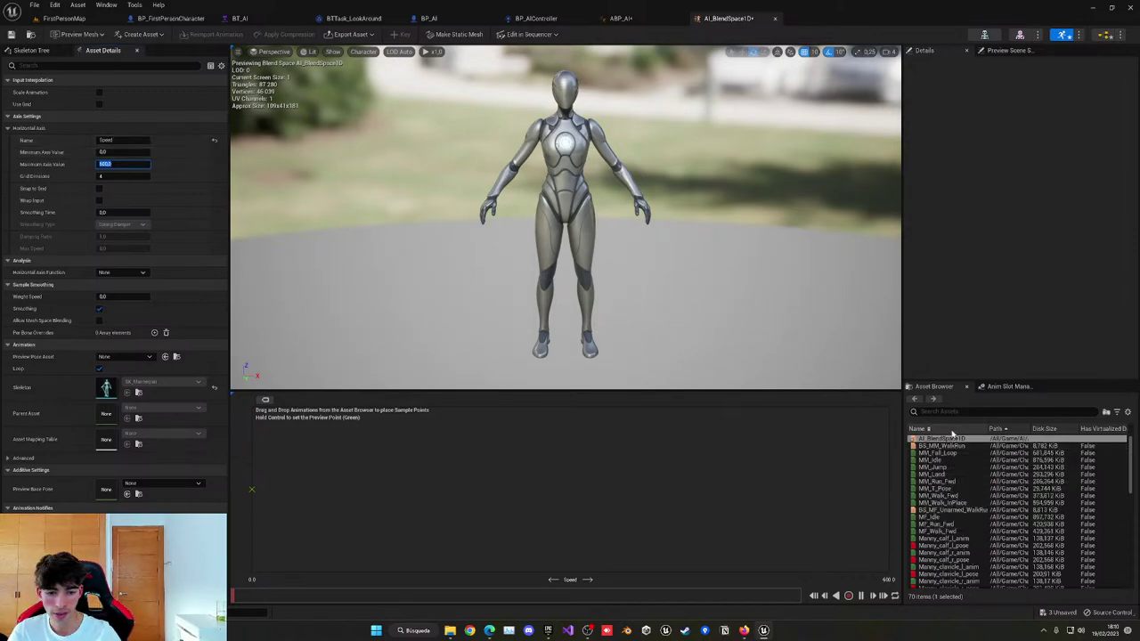
pyautogui.moveTo(946, 460)
pyautogui.moveTo(946, 460); pyautogui.dragTo(525, 492)
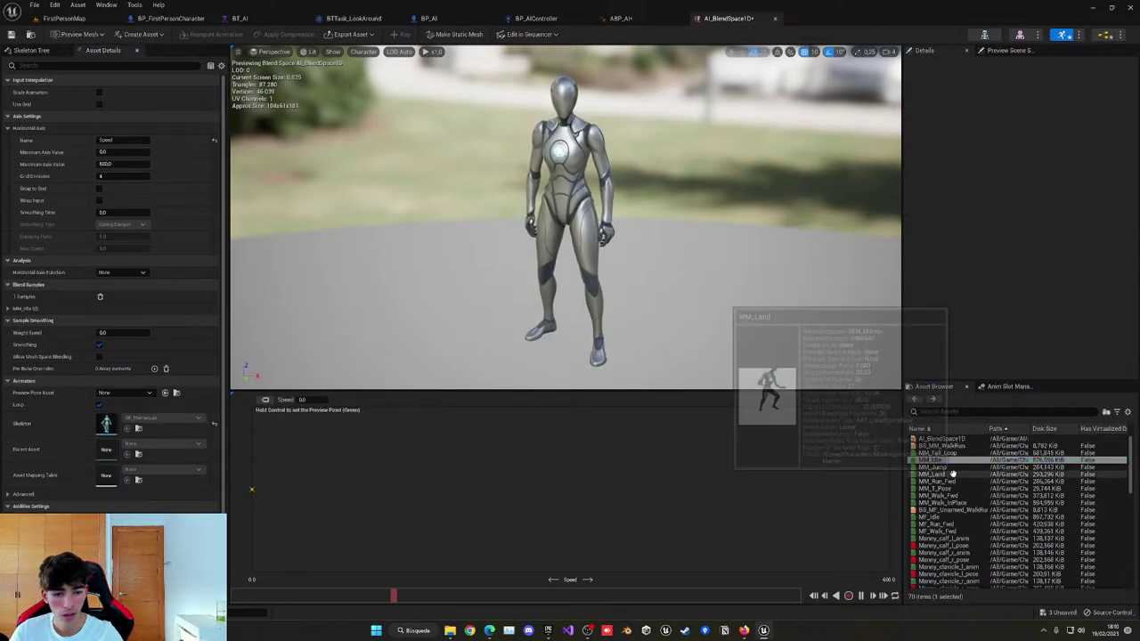
pyautogui.moveTo(937, 481); pyautogui.dragTo(888, 490)
pyautogui.press('ctrl')
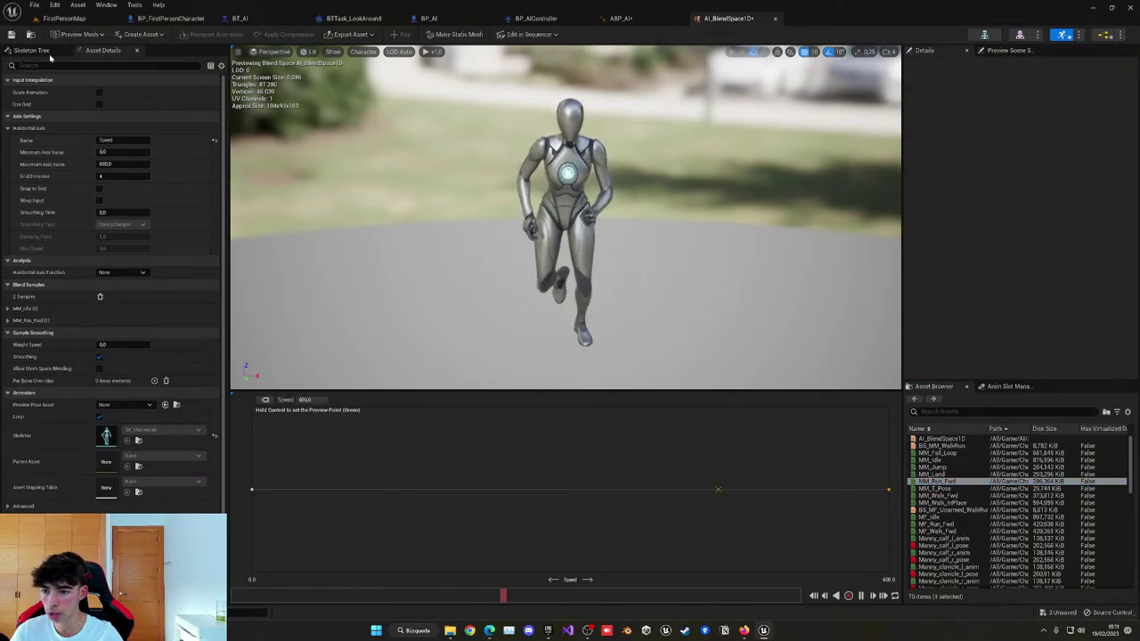
pyautogui.click(774, 18)
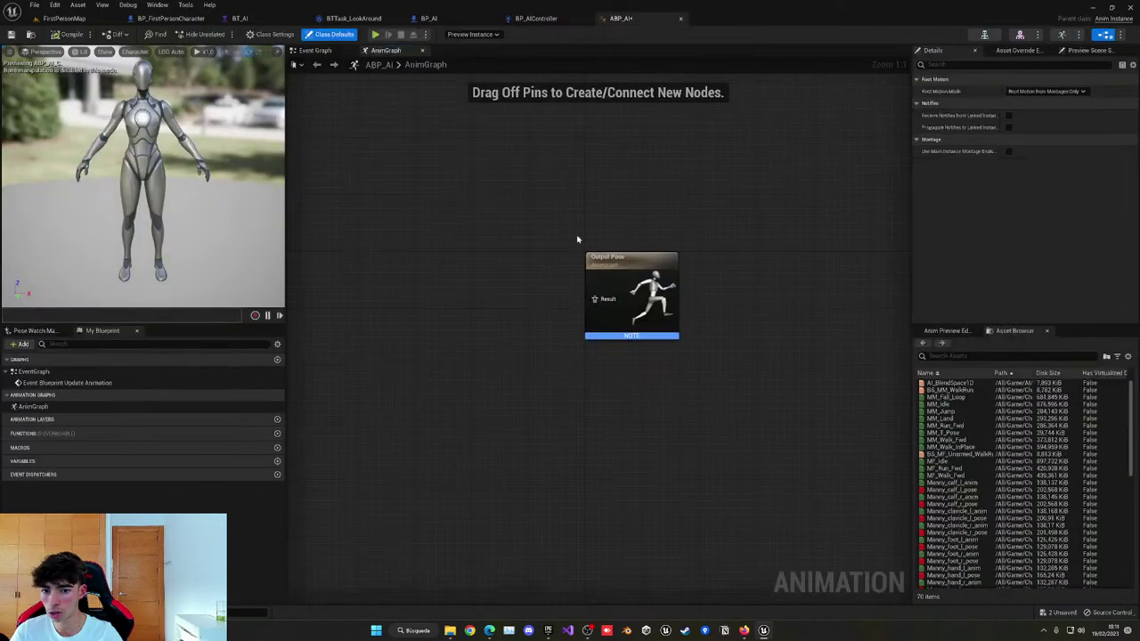
# Add AI_BlendSpace1D to ABP_AI's AnimGraph and connect it through a DefaultSlot node to the Output Pose.
pyautogui.moveTo(949, 383); pyautogui.dragTo(446, 276)
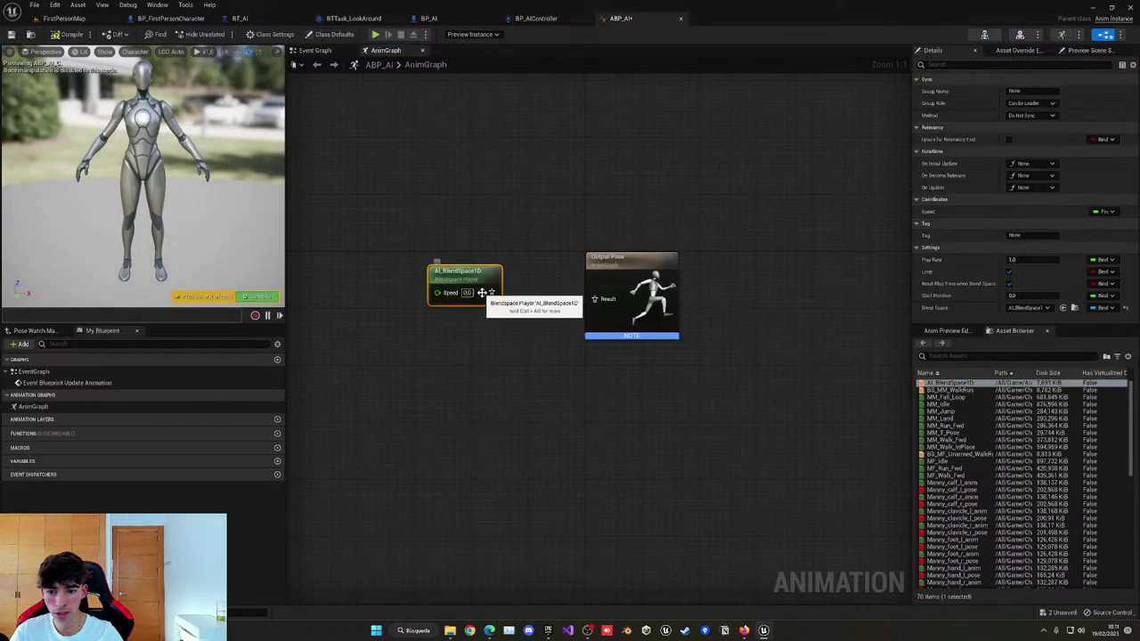
pyautogui.moveTo(500, 317); pyautogui.dragTo(501, 318)
pyautogui.write('slot')
pyautogui.press('Return')
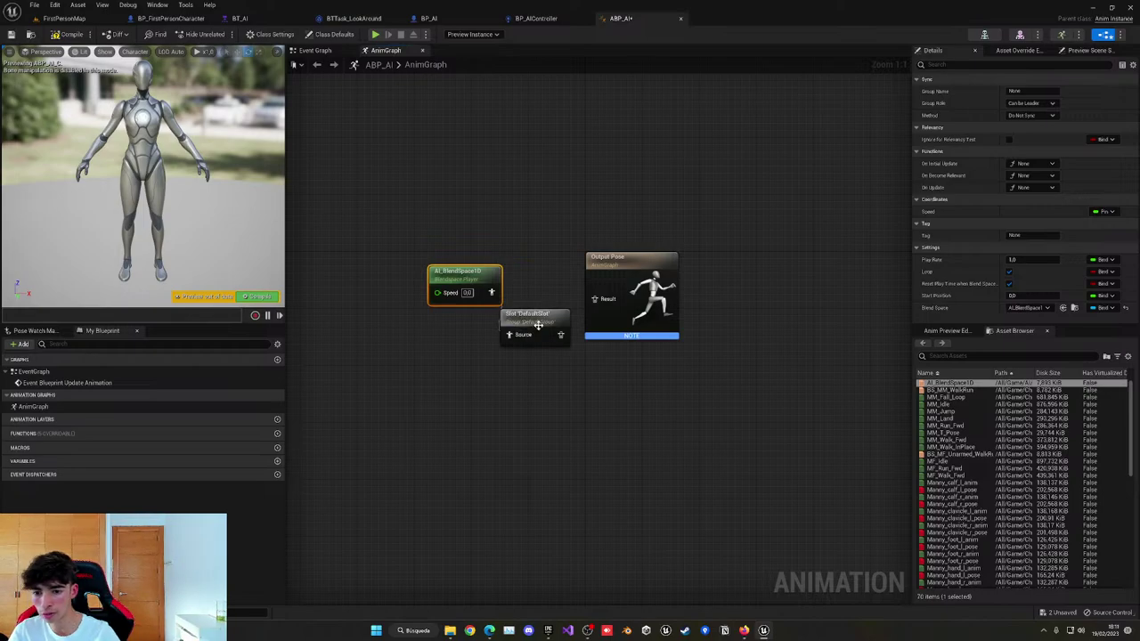
pyautogui.moveTo(585, 317); pyautogui.dragTo(598, 301)
pyautogui.moveTo(643, 269); pyautogui.dragTo(700, 269)
pyautogui.moveTo(542, 322); pyautogui.dragTo(577, 279)
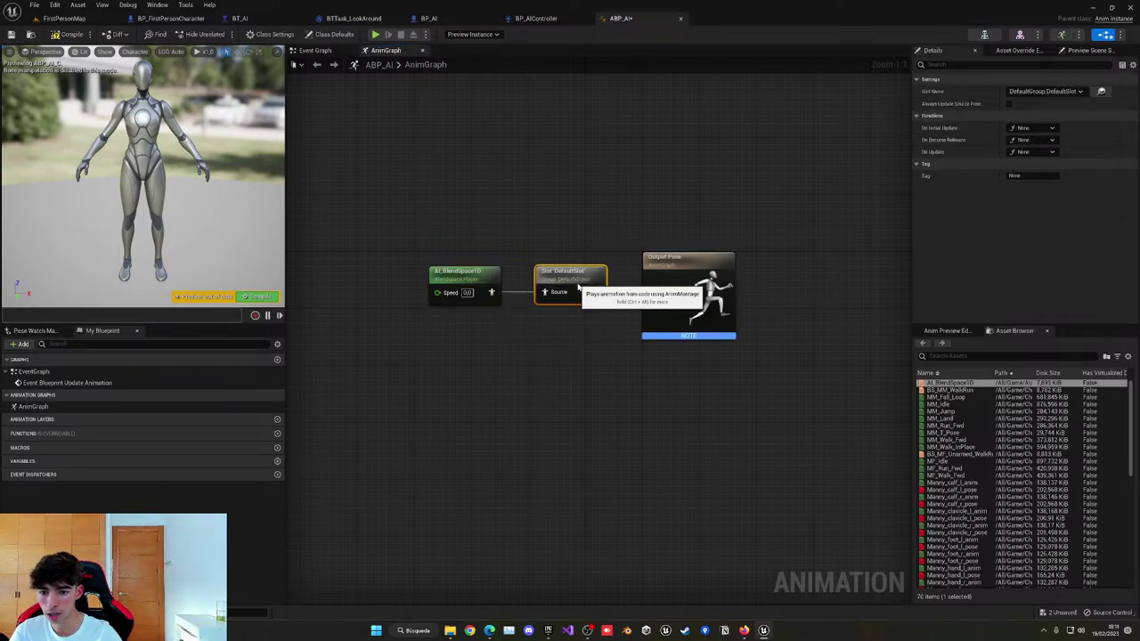
pyautogui.moveTo(577, 350); pyautogui.dragTo(617, 364, button='right')
pyautogui.moveTo(725, 293); pyautogui.dragTo(725, 286)
pyautogui.moveTo(471, 334); pyautogui.dragTo(565, 331, button='right')
# Promote the blend space node's Speed input to a Speed variable and align the AnimGraph nodes in a row.
pyautogui.rightClick(579, 307)
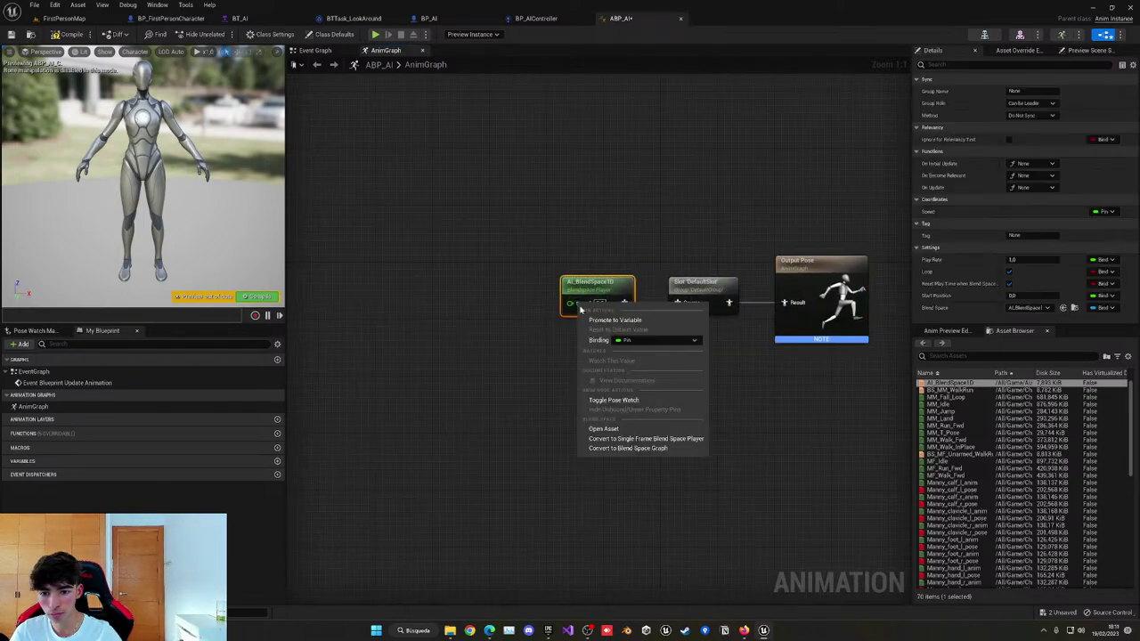
pyautogui.click(592, 323)
pyautogui.moveTo(439, 175); pyautogui.dragTo(814, 383)
pyautogui.press('q')
pyautogui.click(688, 376)
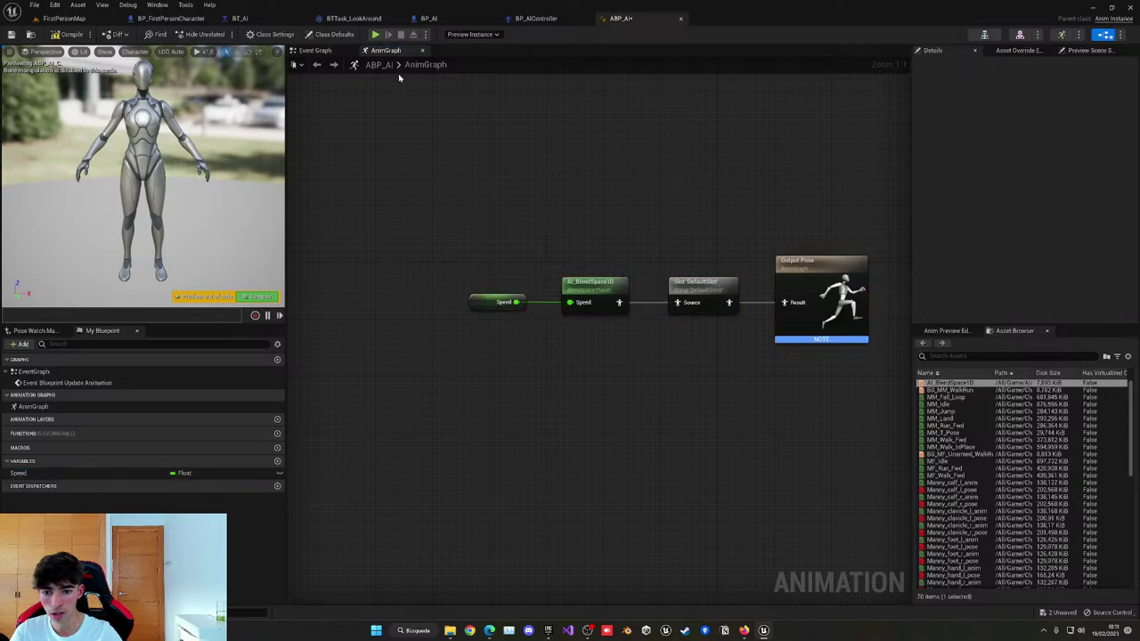
# In ABP_AI's Event Graph, add a Get Velocity node fed by the Try Get Pawn Owner return value.
pyautogui.click(315, 50)
pyautogui.moveTo(628, 407); pyautogui.dragTo(629, 407)
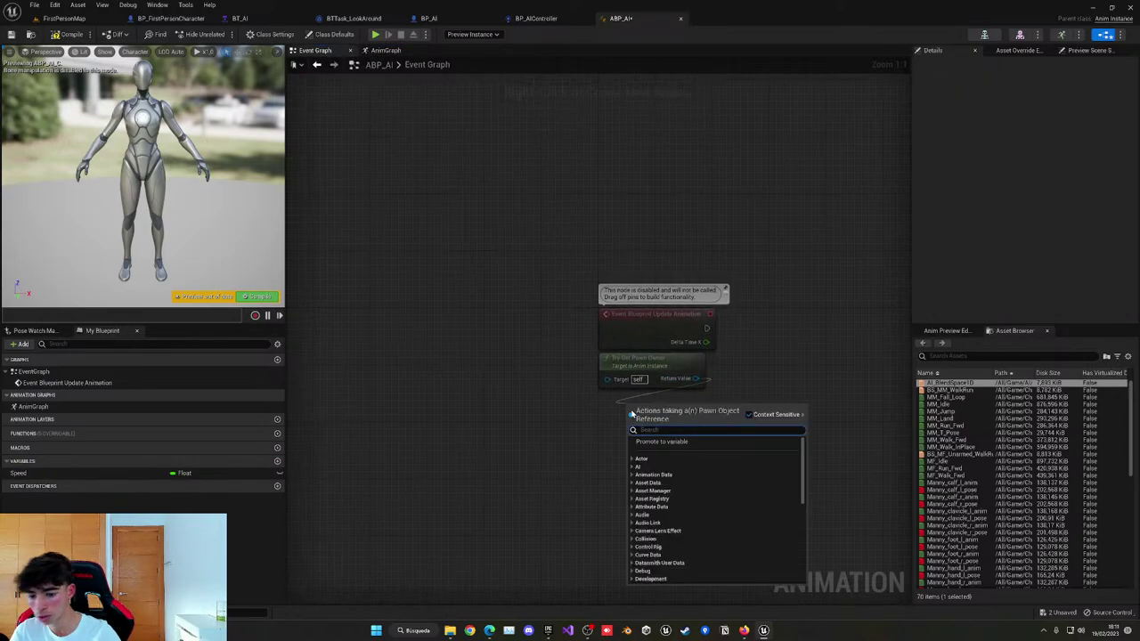
pyautogui.write('get veloc')
pyautogui.press('BackSpace')
pyautogui.press('BackSpace')
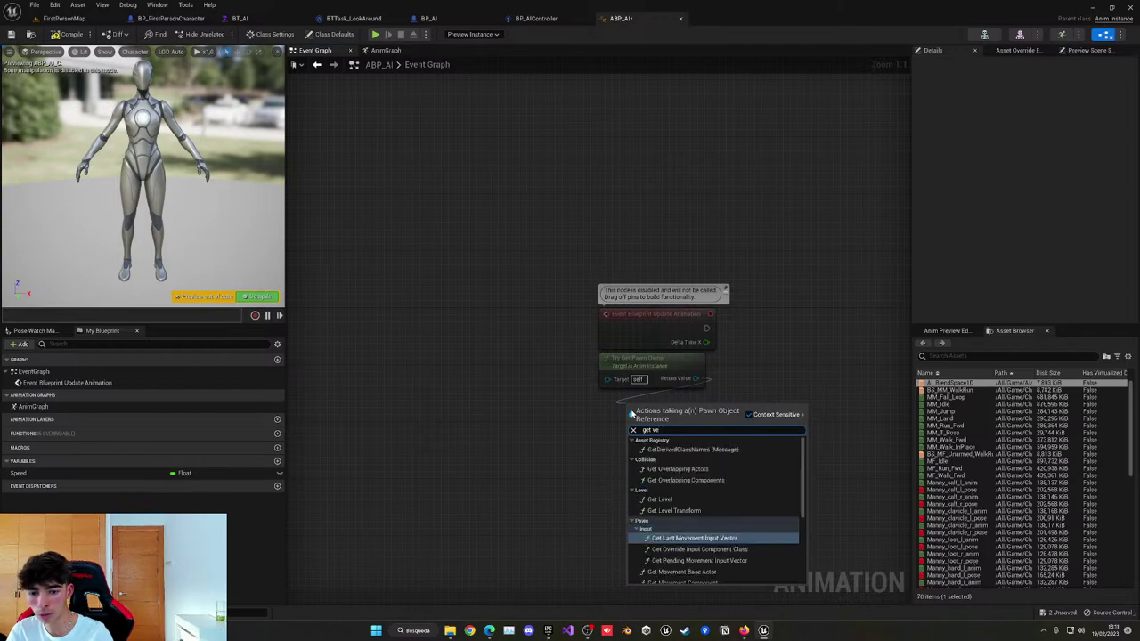
pyautogui.write('lo')
pyautogui.press('Return')
pyautogui.moveTo(686, 434); pyautogui.dragTo(570, 406, button='right')
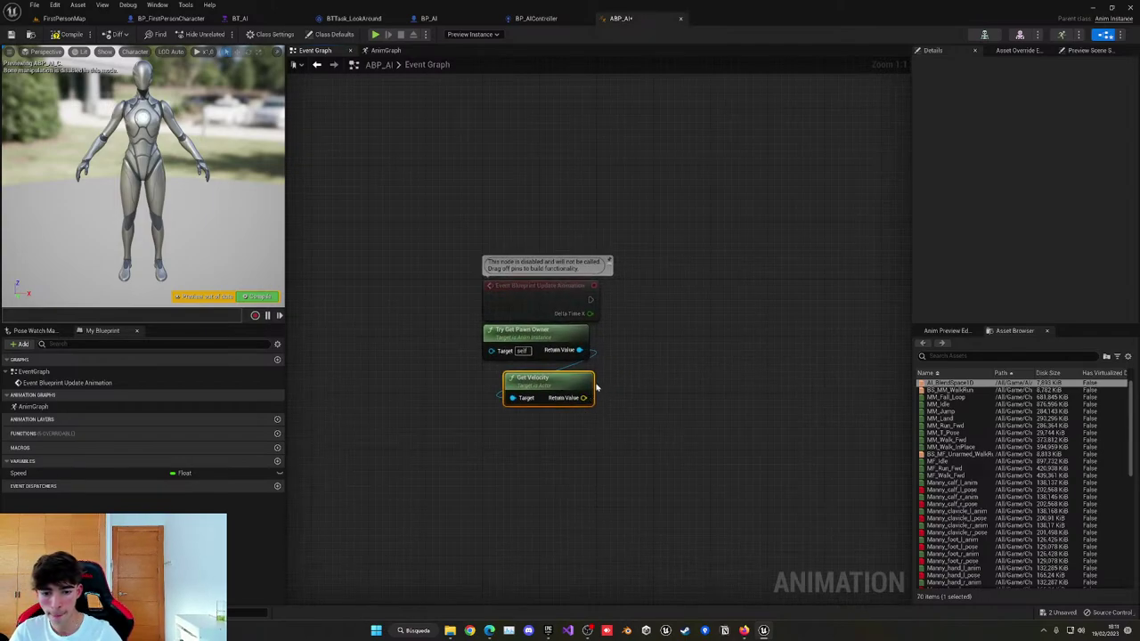
# Add a Vector Length node fed by the Get Velocity return value.
pyautogui.moveTo(576, 390); pyautogui.dragTo(523, 429)
pyautogui.write('vect')
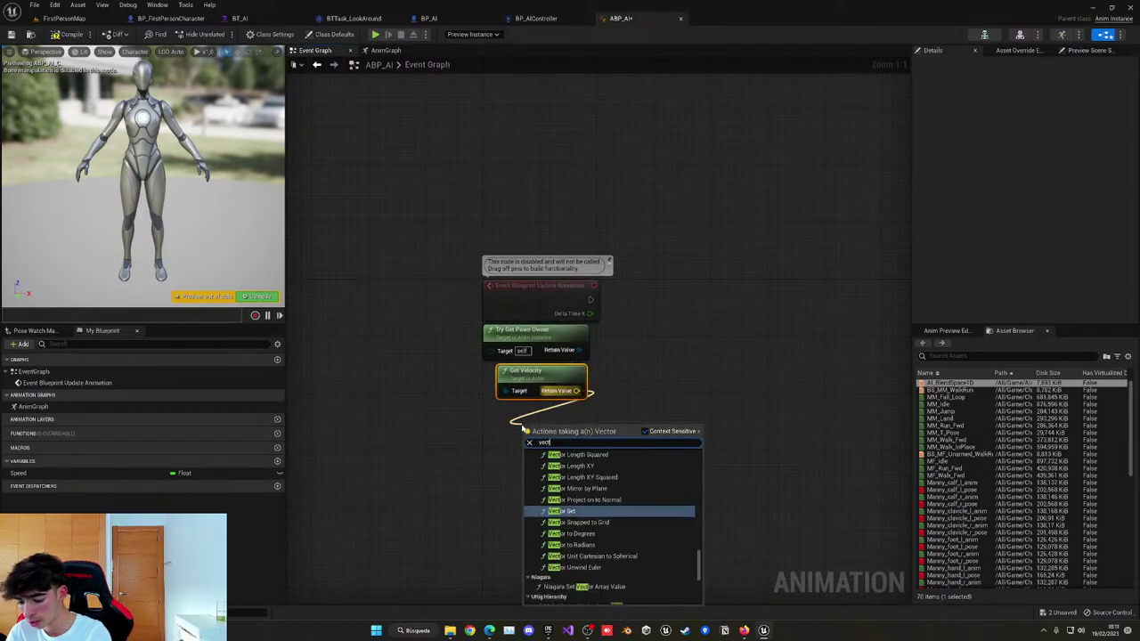
pyautogui.scroll(3, 590, 488)
pyautogui.click(587, 500)
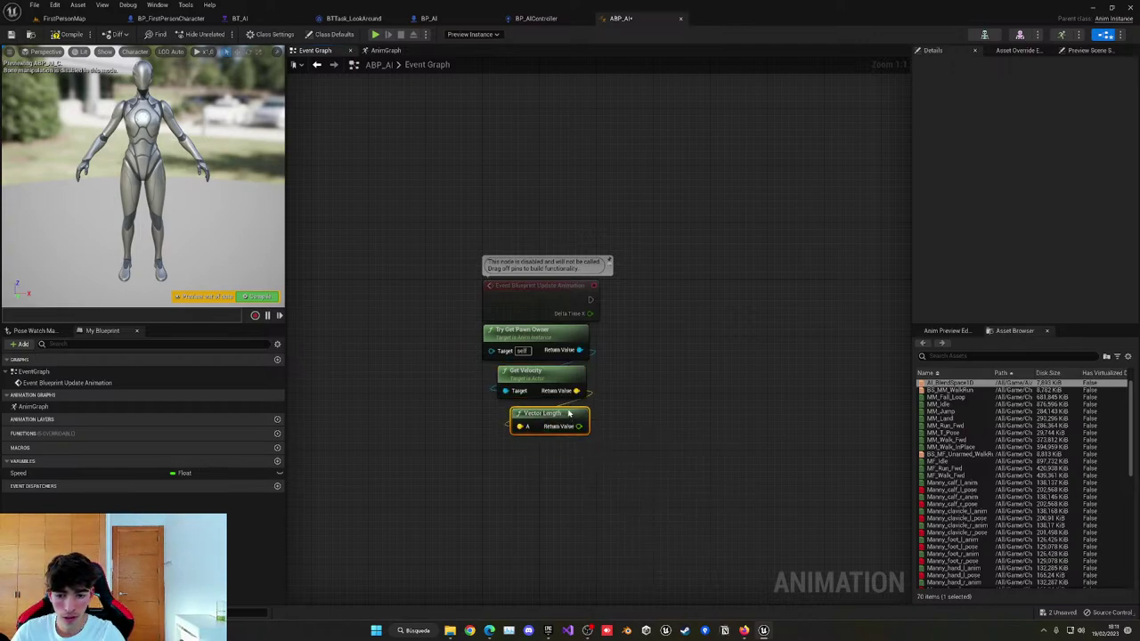
# Add a Set Speed node driven by Event Blueprint Update Animation and connect the Vector Length result to its Speed input.
pyautogui.moveTo(86, 471); pyautogui.dragTo(634, 296)
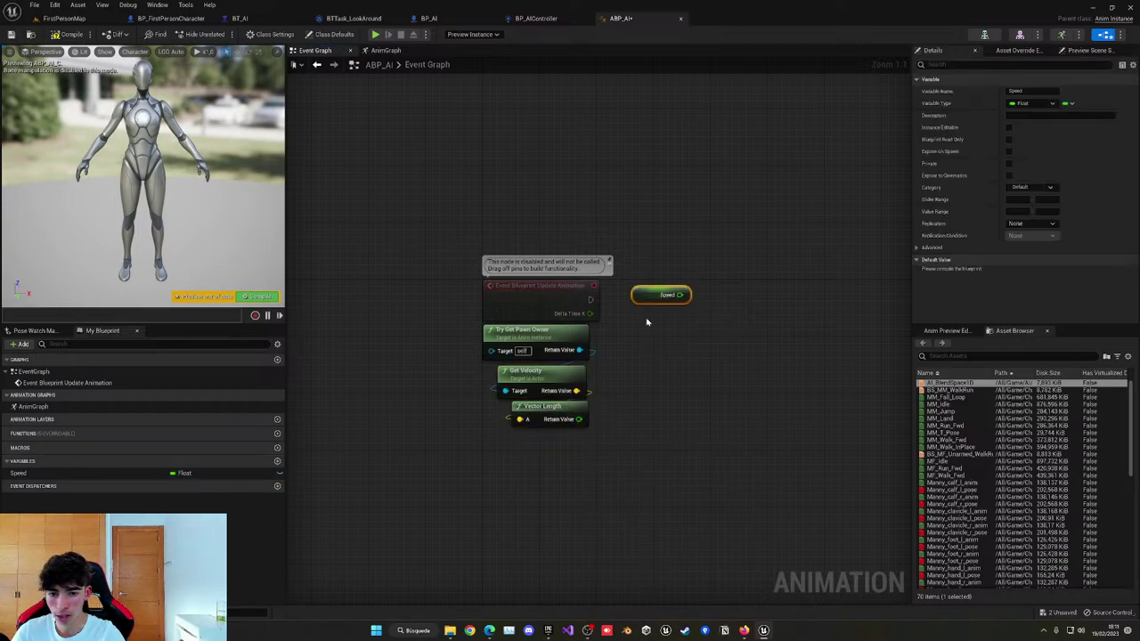
pyautogui.hotkey('ctrl', 'z')
pyautogui.moveTo(127, 471); pyautogui.dragTo(649, 310)
pyautogui.click(681, 349)
pyautogui.click(593, 302)
pyautogui.moveTo(663, 312); pyautogui.dragTo(664, 306)
pyautogui.moveTo(574, 422); pyautogui.dragTo(642, 313)
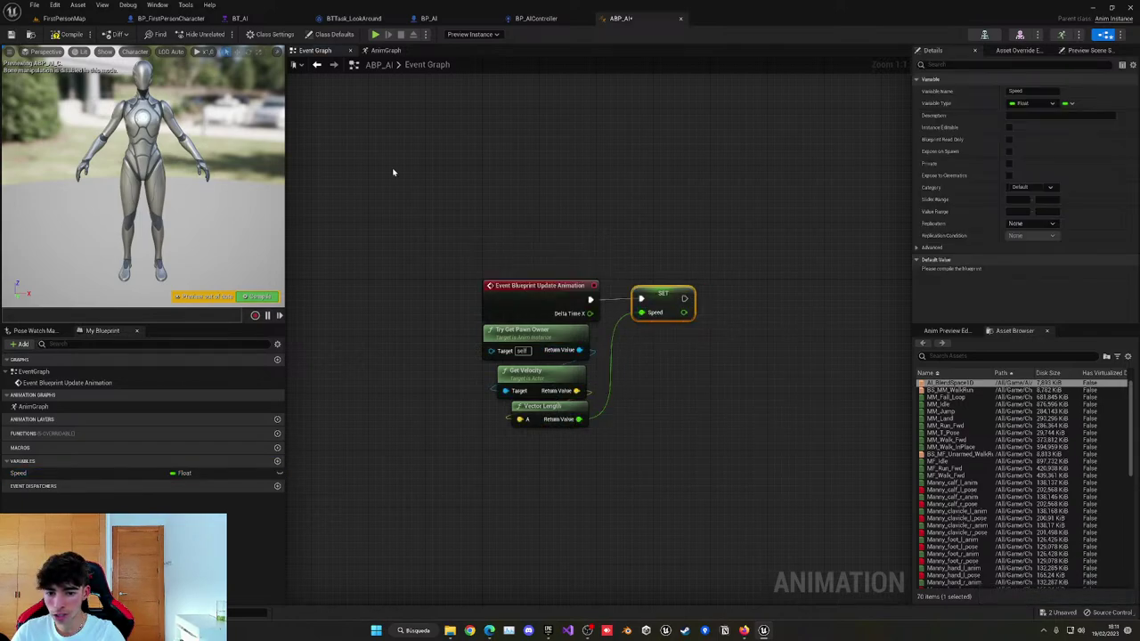
pyautogui.click(577, 270)
pyautogui.click(668, 308)
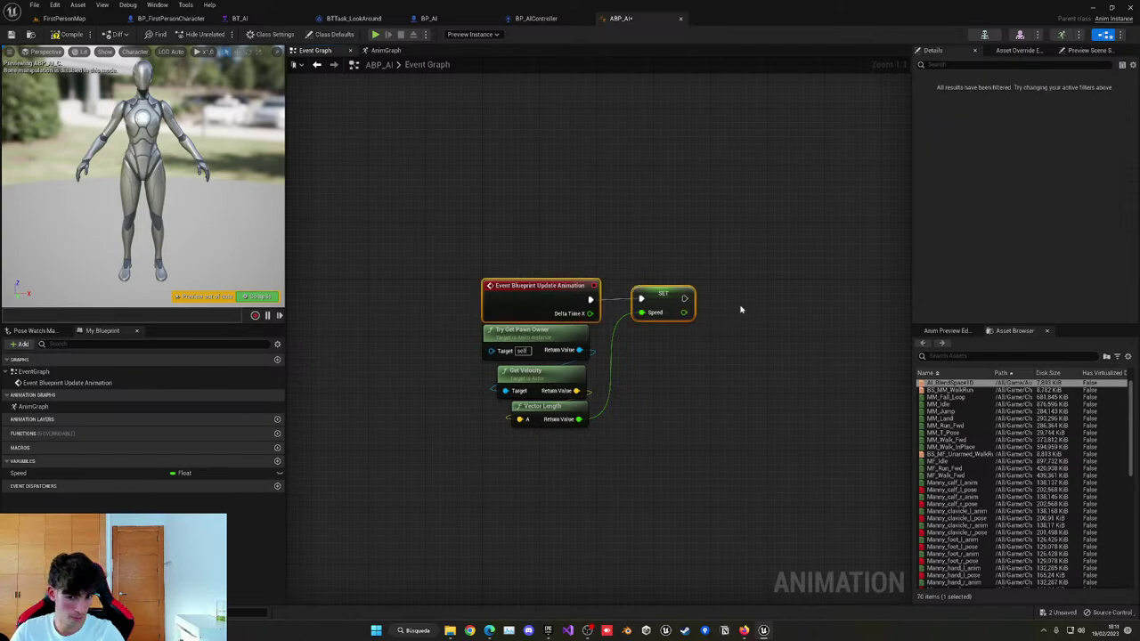
pyautogui.click(740, 308)
# Assign ABP_AI as the anim class of BP_AI's Mesh component.
pyautogui.click(63, 18)
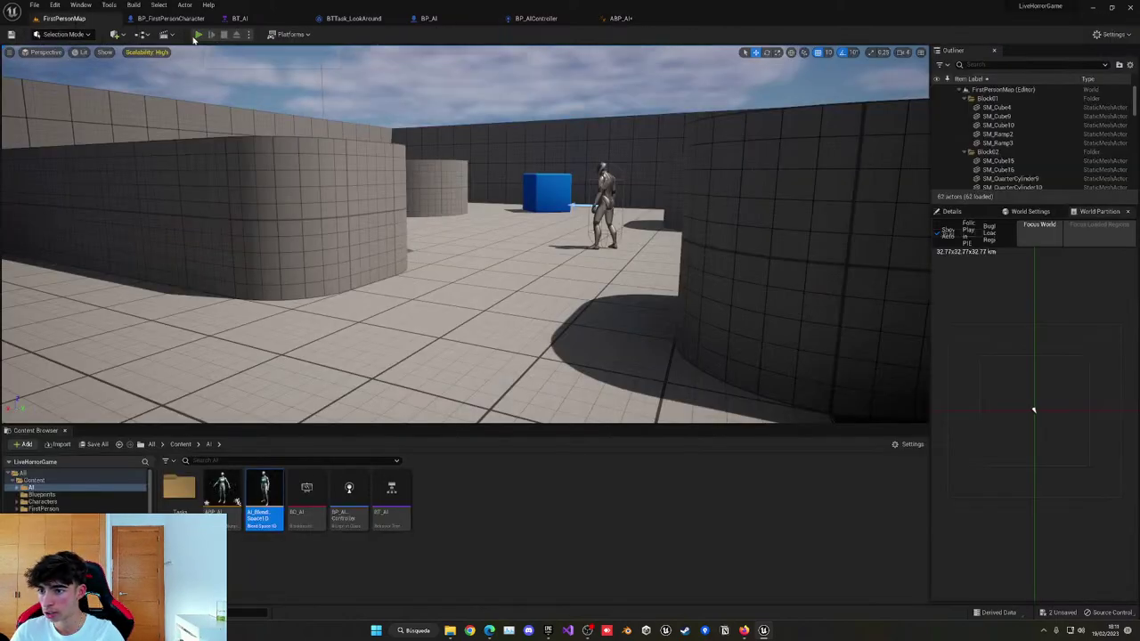
pyautogui.click(199, 34)
pyautogui.click(430, 17)
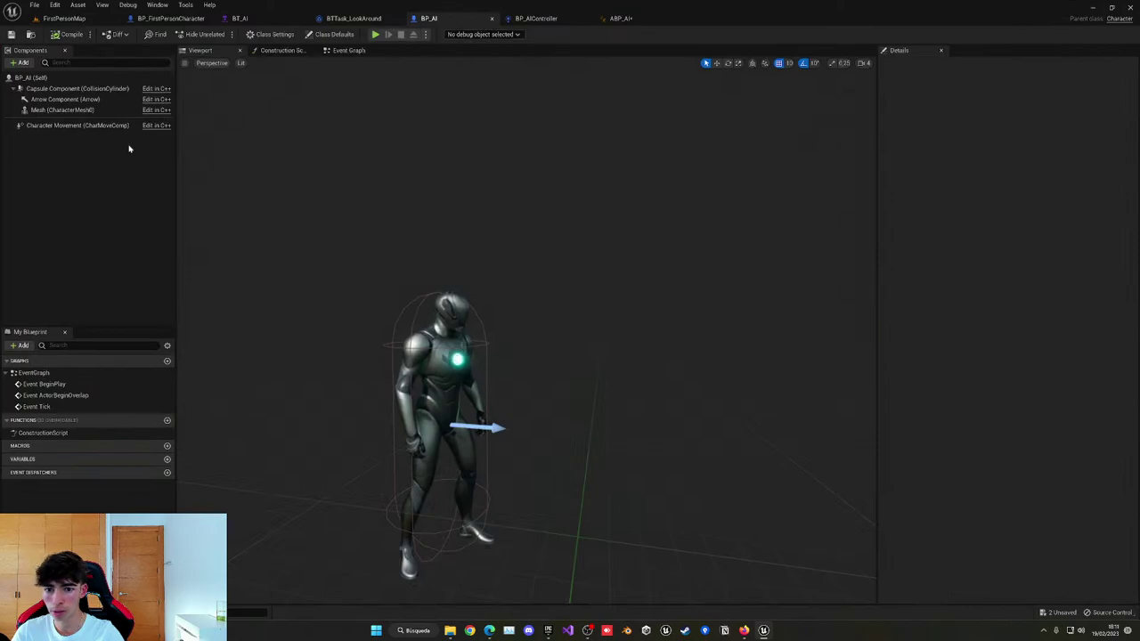
pyautogui.click(82, 110)
pyautogui.click(1031, 249)
pyautogui.click(1035, 281)
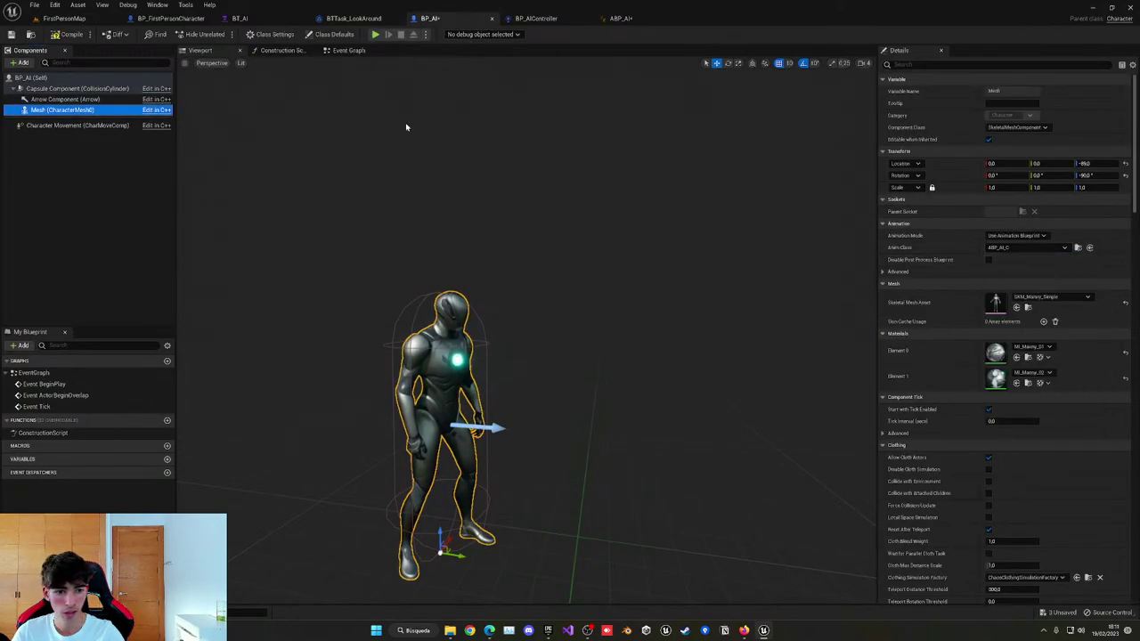
# Compile BP_AI and play-test FirstPersonMap to watch how the animated enemy moves.
pyautogui.click(69, 34)
pyautogui.click(63, 18)
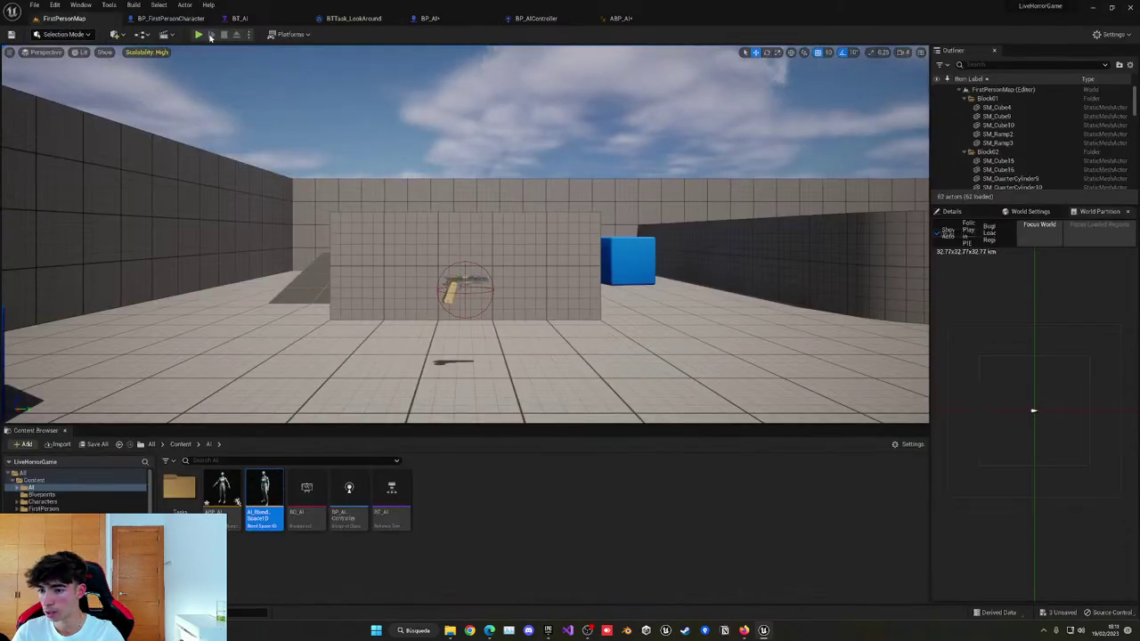
pyautogui.click(200, 34)
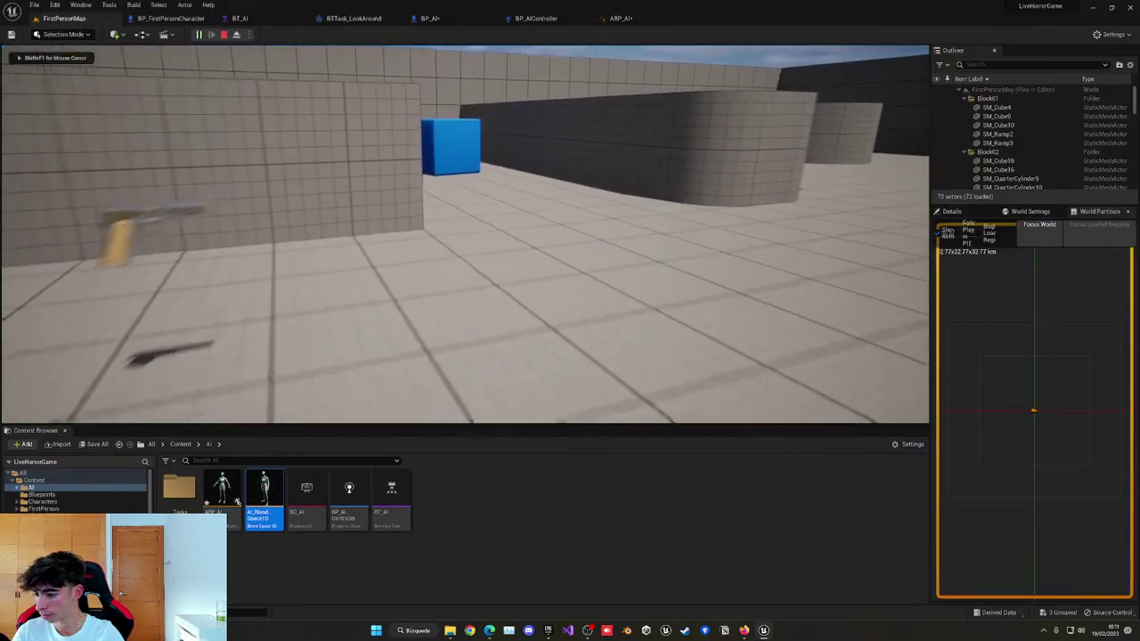
pyautogui.press('w')
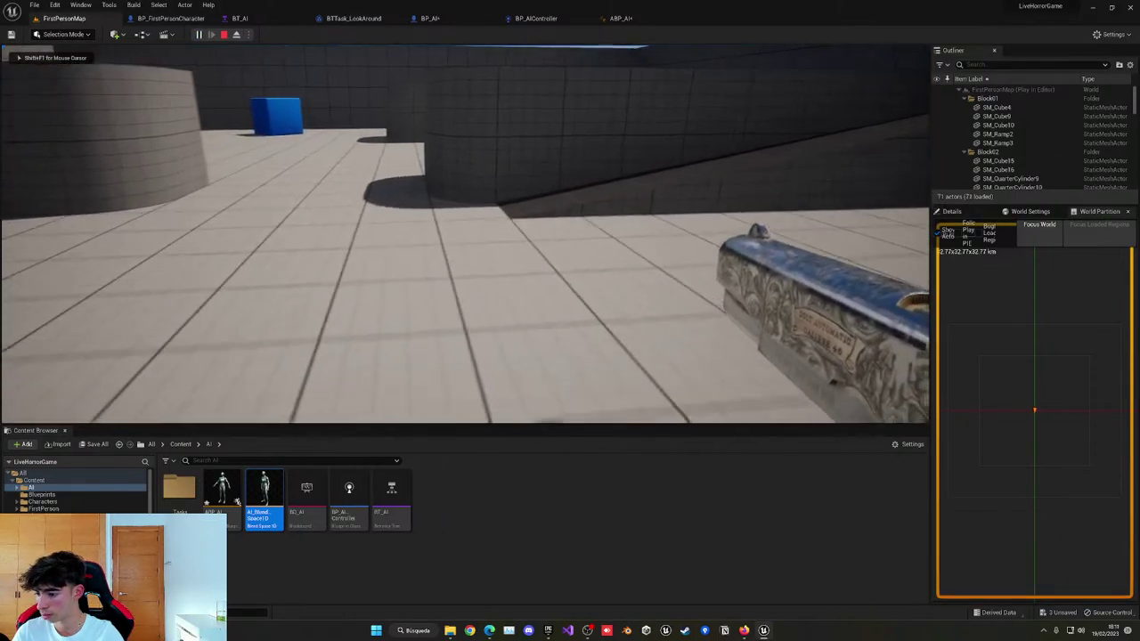
pyautogui.press('w')
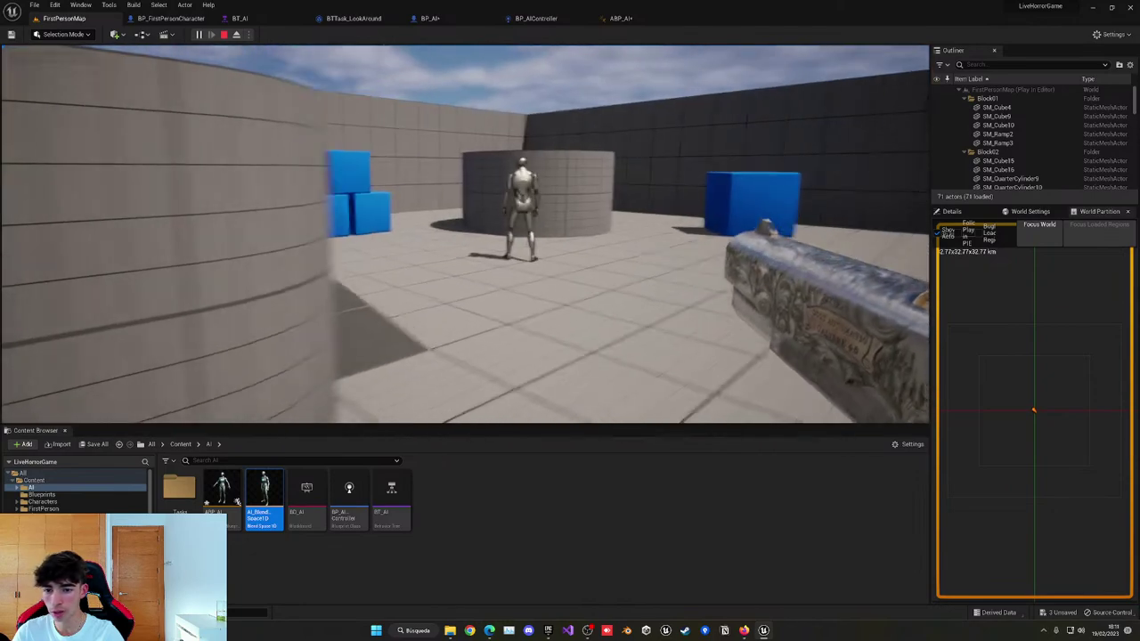
pyautogui.hotkey('shift', 'F1')
pyautogui.press('Escape')
# Save all assets and close the BTTask_LookAround, BT_AI, BP_AIController and ABP_AI editors.
pyautogui.hotkey('ctrl', 'shift', 's')
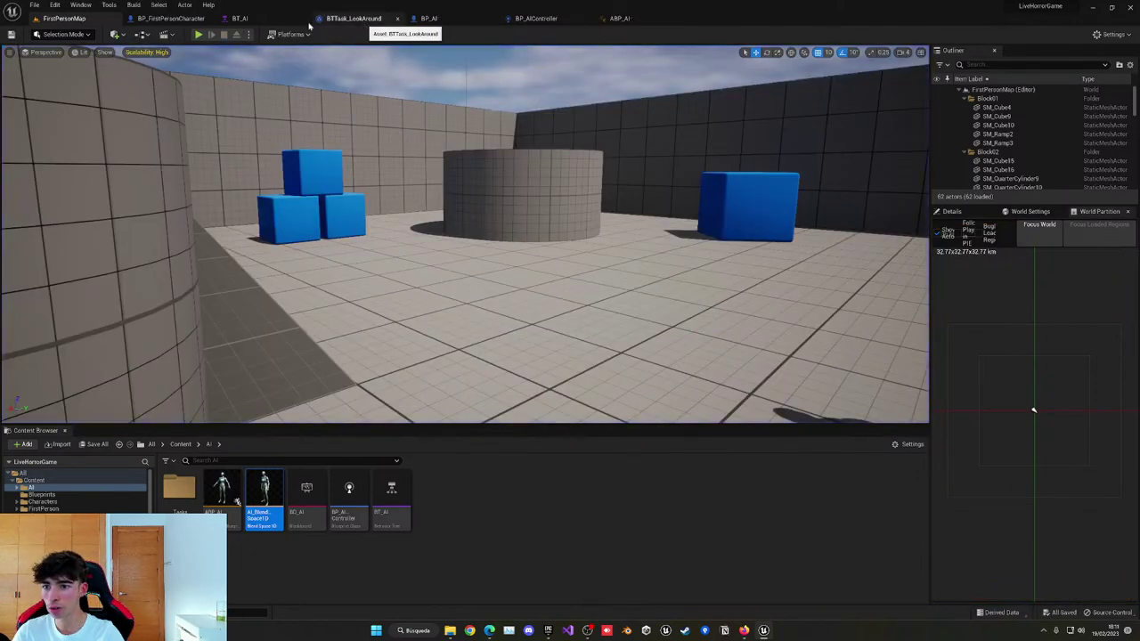
pyautogui.middleClick(355, 21)
pyautogui.middleClick(244, 22)
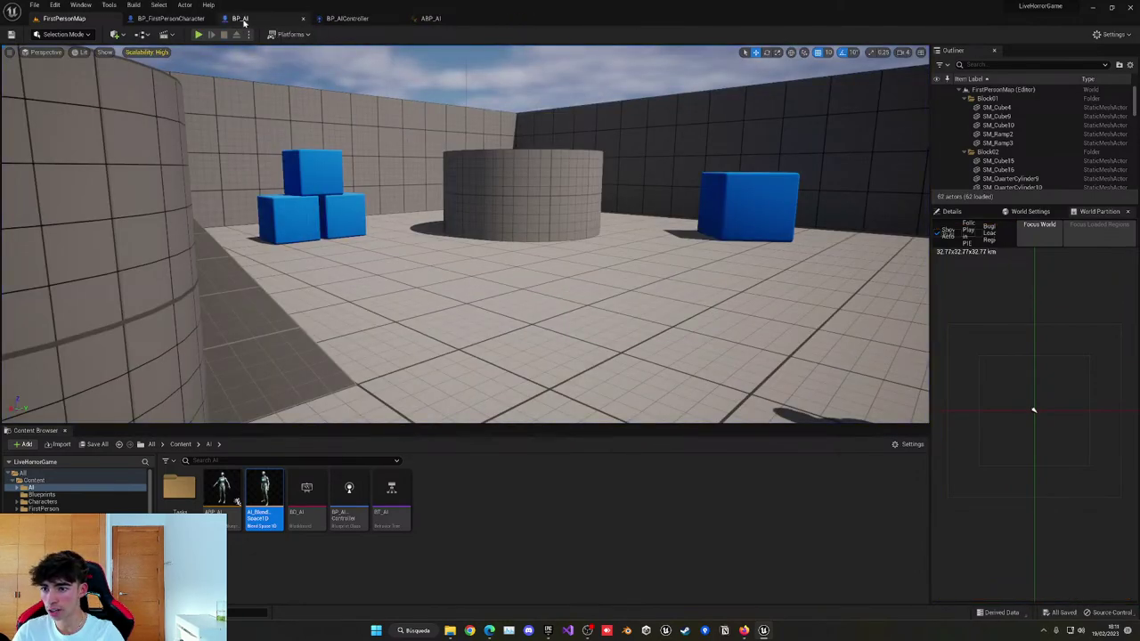
pyautogui.middleClick(341, 24)
# Disable Use Controller Rotation Yaw in BP_AI's class defaults.
pyautogui.click(273, 22)
pyautogui.click(331, 34)
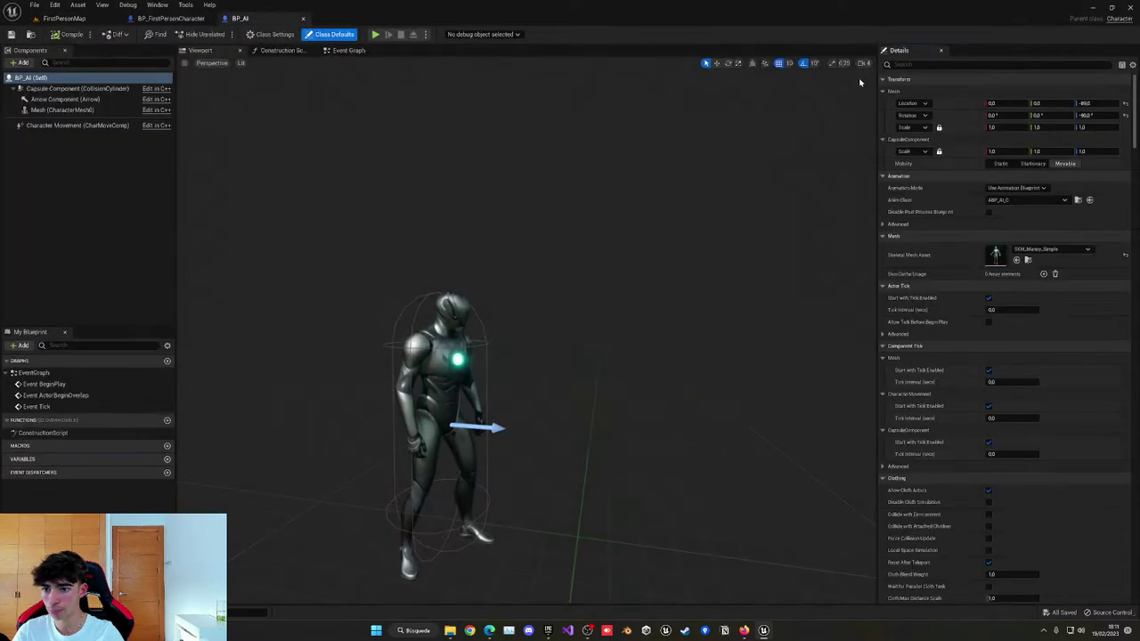
pyautogui.write('yaw')
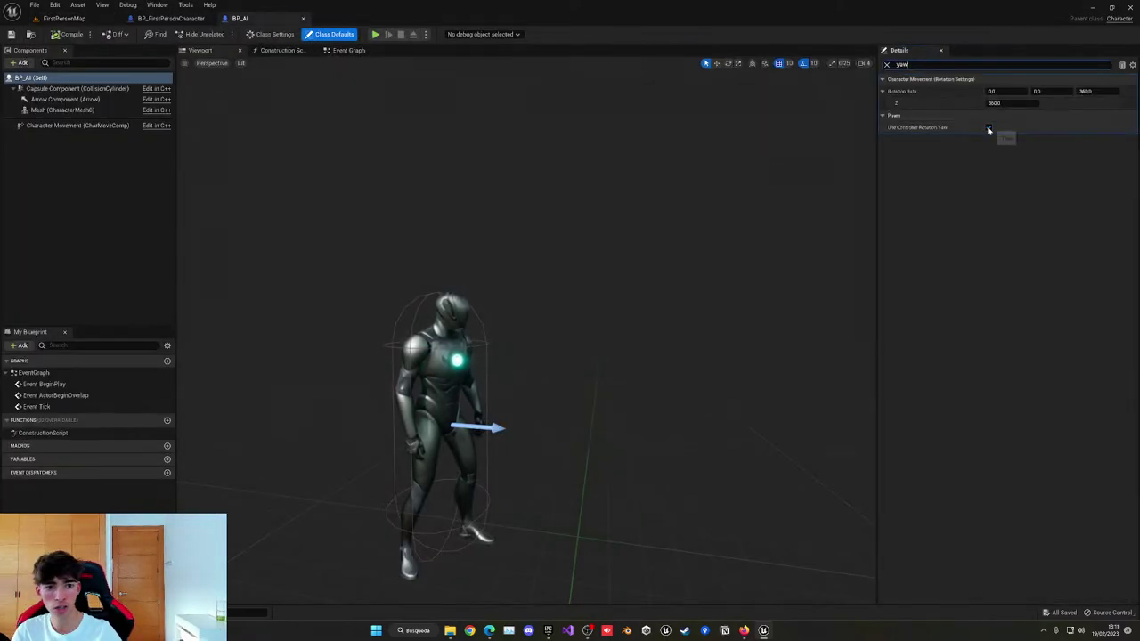
pyautogui.click(989, 130)
pyautogui.click(887, 64)
# Enable Use Controller Desired Rotation on BP_AI's Character Movement component.
pyautogui.click(98, 125)
pyautogui.scroll(-10, 986, 333)
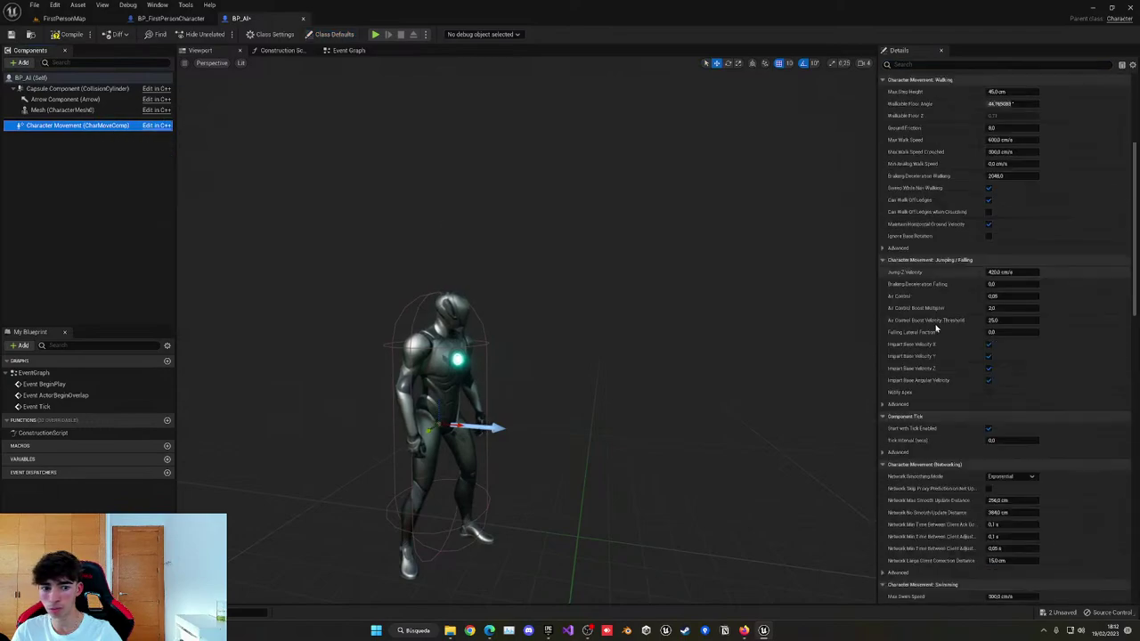
pyautogui.click(988, 345)
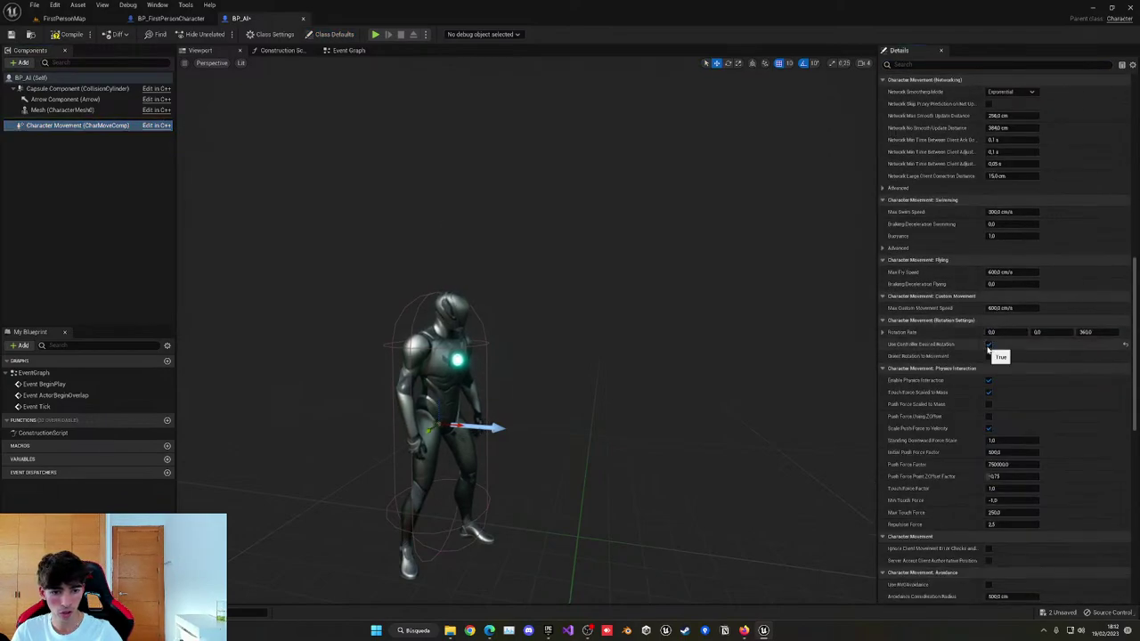
# Compile BP_AI, play-test FirstPersonMap to check how the enemy turns, and save all assets.
pyautogui.click(71, 34)
pyautogui.click(64, 18)
pyautogui.click(198, 34)
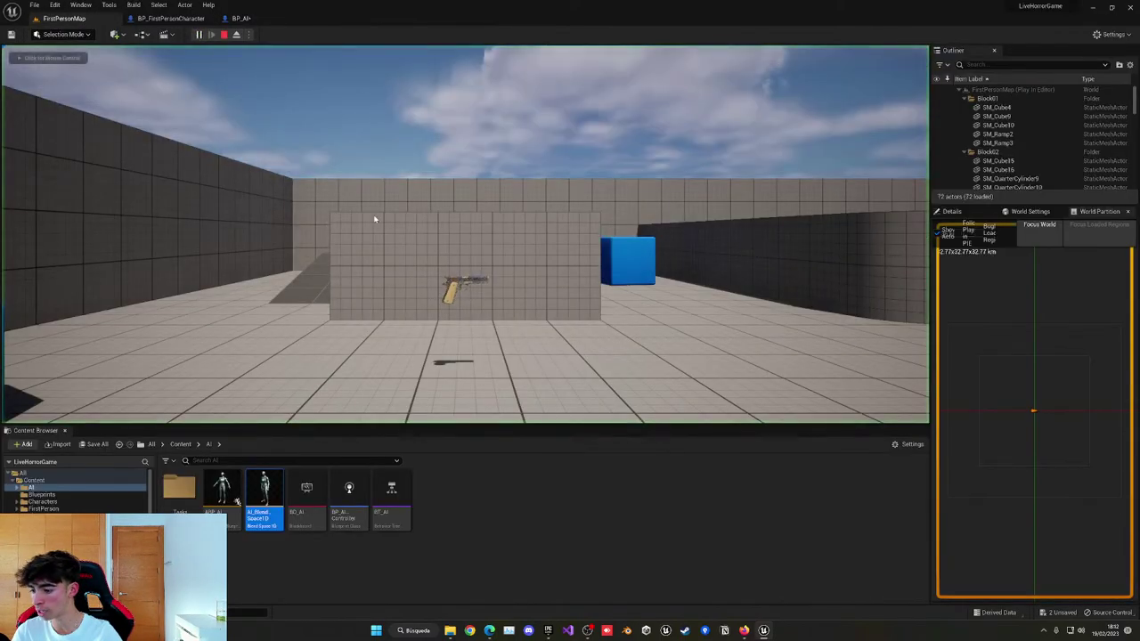
pyautogui.click(374, 219)
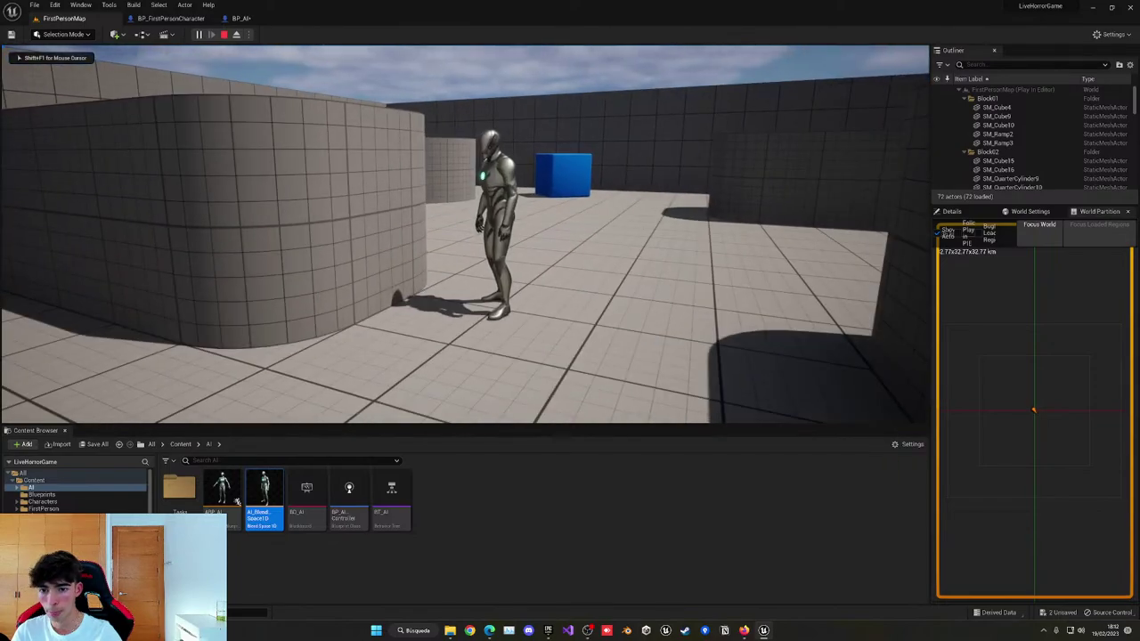
pyautogui.press('Escape')
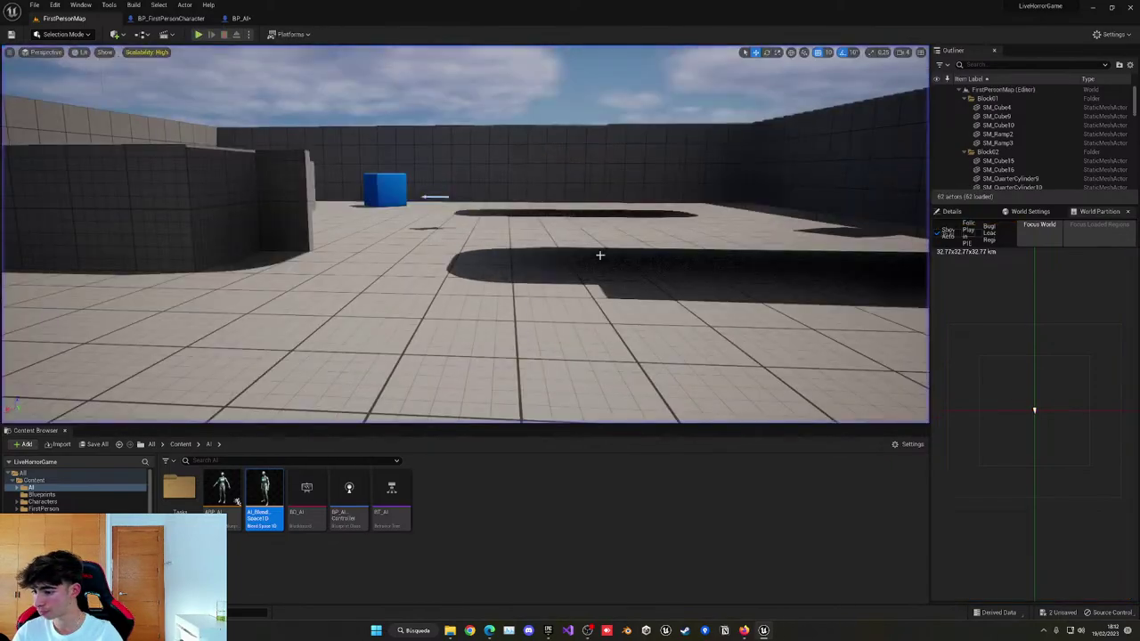
pyautogui.hotkey('ctrl', 'shift', 's')
# View the enemy's area of the level and run another brief play test.
pyautogui.moveTo(600, 255); pyautogui.dragTo(570, 268, button='right')
pyautogui.press('s')
pyautogui.press('w')
pyautogui.moveTo(576, 261); pyautogui.dragTo(575, 260, button='right')
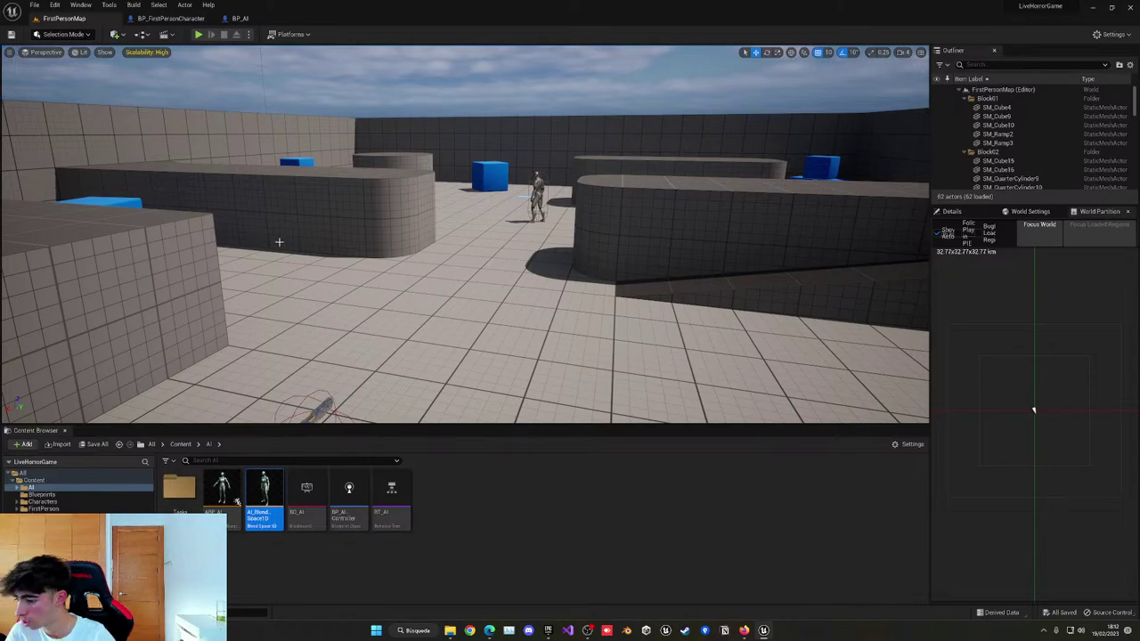
pyautogui.click(198, 34)
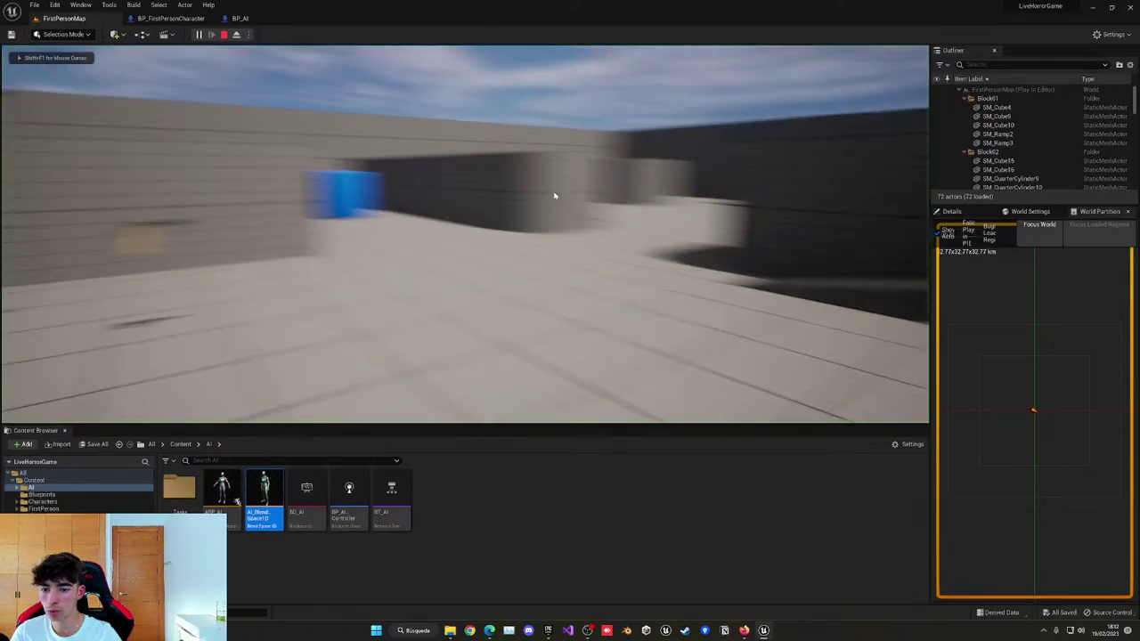
pyautogui.press('Escape')
# Add a Pawn Sensing component to BP_AI.
pyautogui.click(240, 18)
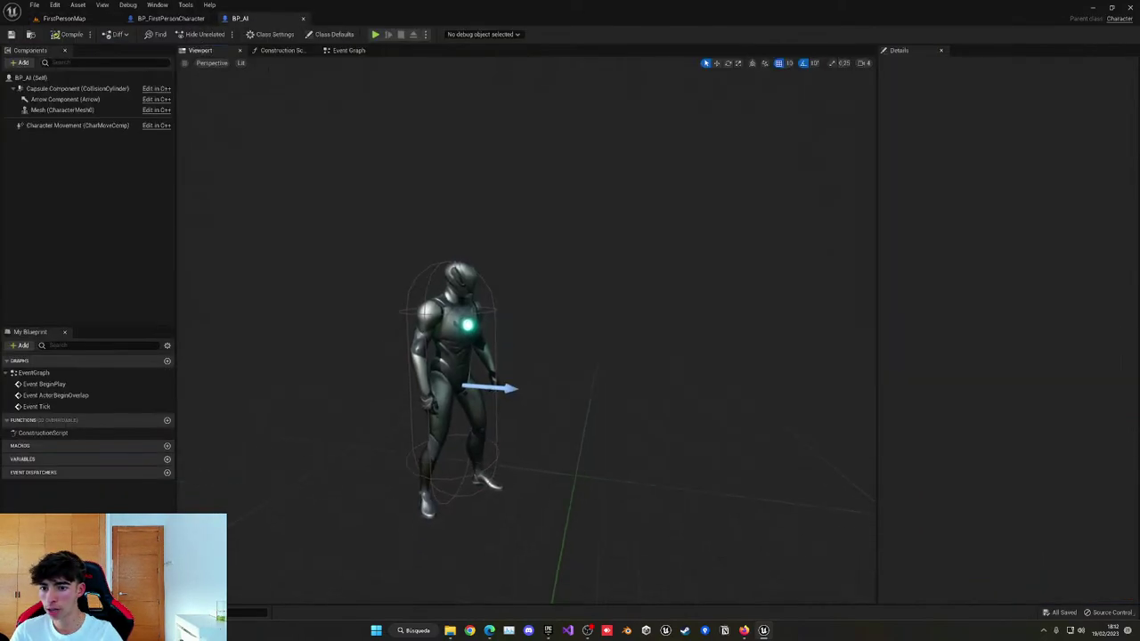
pyautogui.click(19, 64)
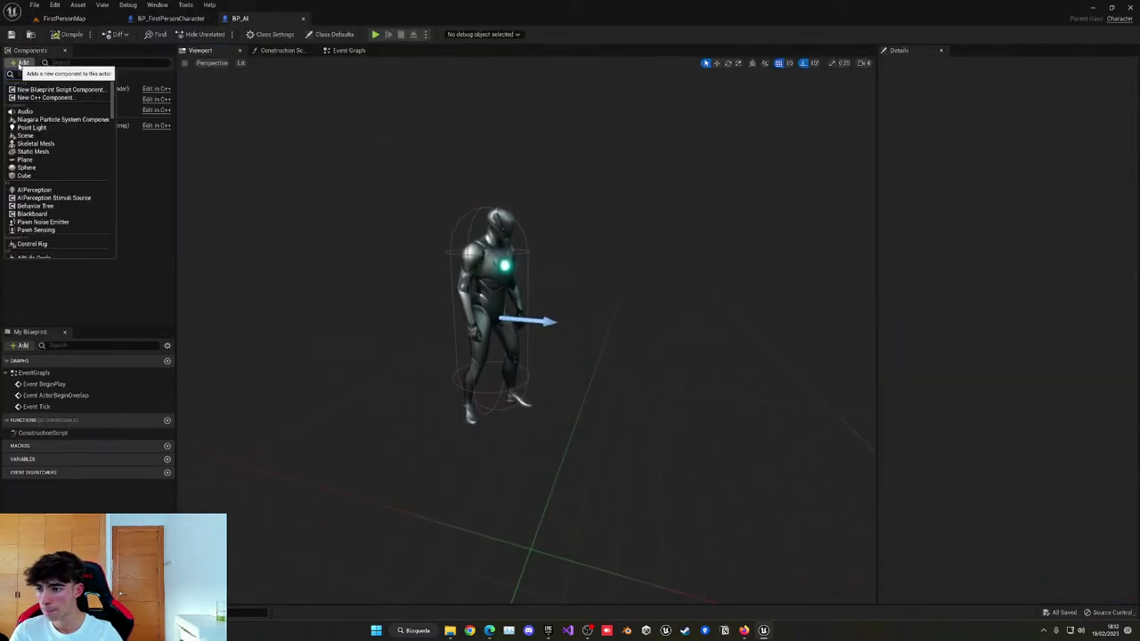
pyautogui.write('pawn')
pyautogui.click(69, 100)
pyautogui.moveTo(438, 254); pyautogui.dragTo(450, 253, button='right')
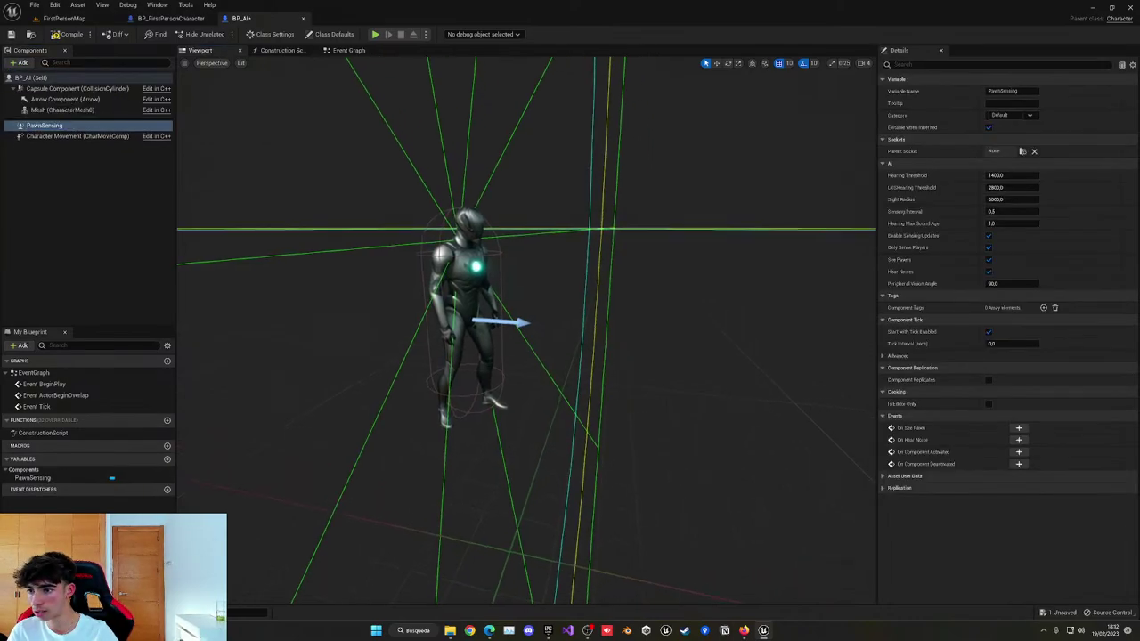
# Reduce the PawnSensing component's Sight Radius to about 701.
pyautogui.moveTo(836, 186); pyautogui.dragTo(805, 189, button='right')
pyautogui.press('s')
pyautogui.press('w')
pyautogui.press('s')
pyautogui.press('w')
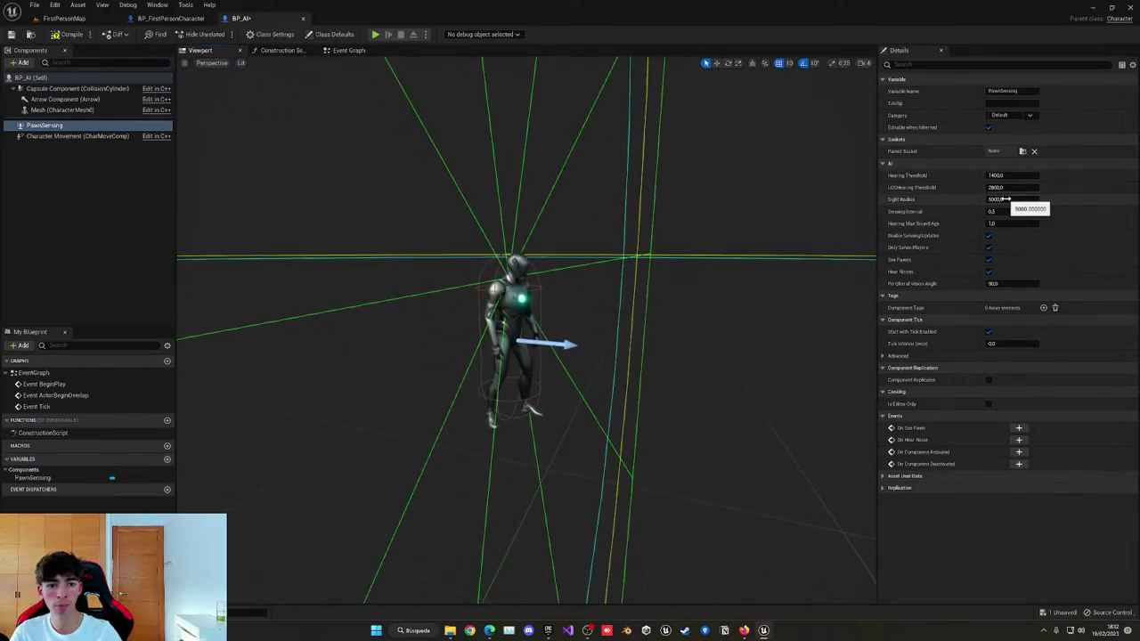
pyautogui.moveTo(1006, 198); pyautogui.dragTo(960, 199)
# Set the PawnSensing component's Peripheral Vision Angle to 70.
pyautogui.moveTo(1009, 284)
pyautogui.mouseDown()
pyautogui.moveTo(985, 284)
pyautogui.moveTo(1009, 285)
pyautogui.mouseUp()
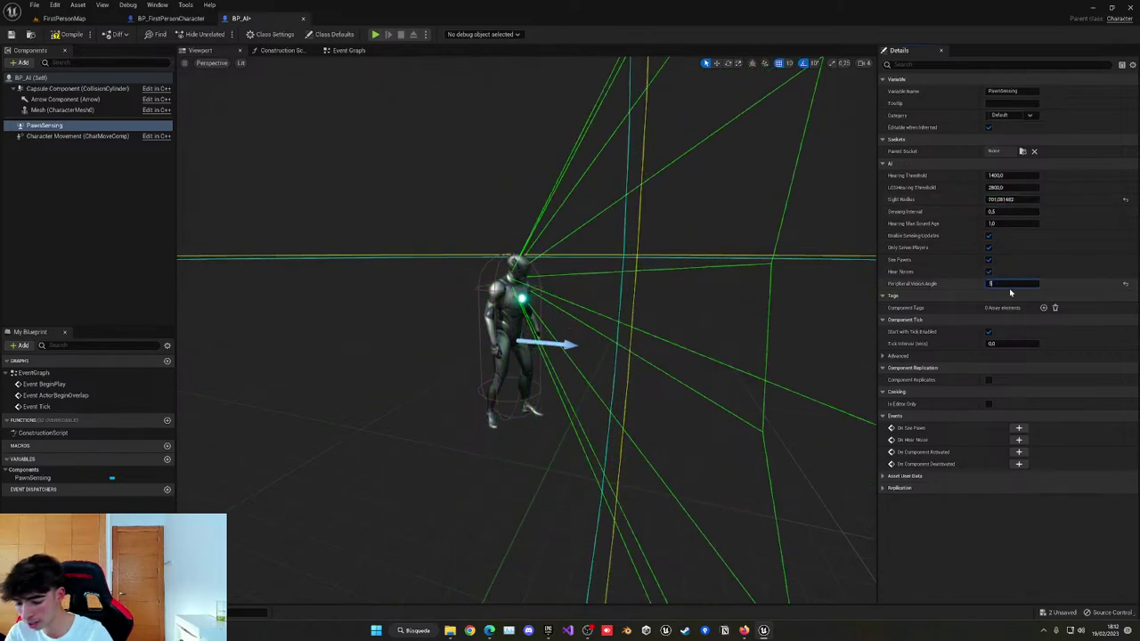
pyautogui.write('70')
pyautogui.press('Return')
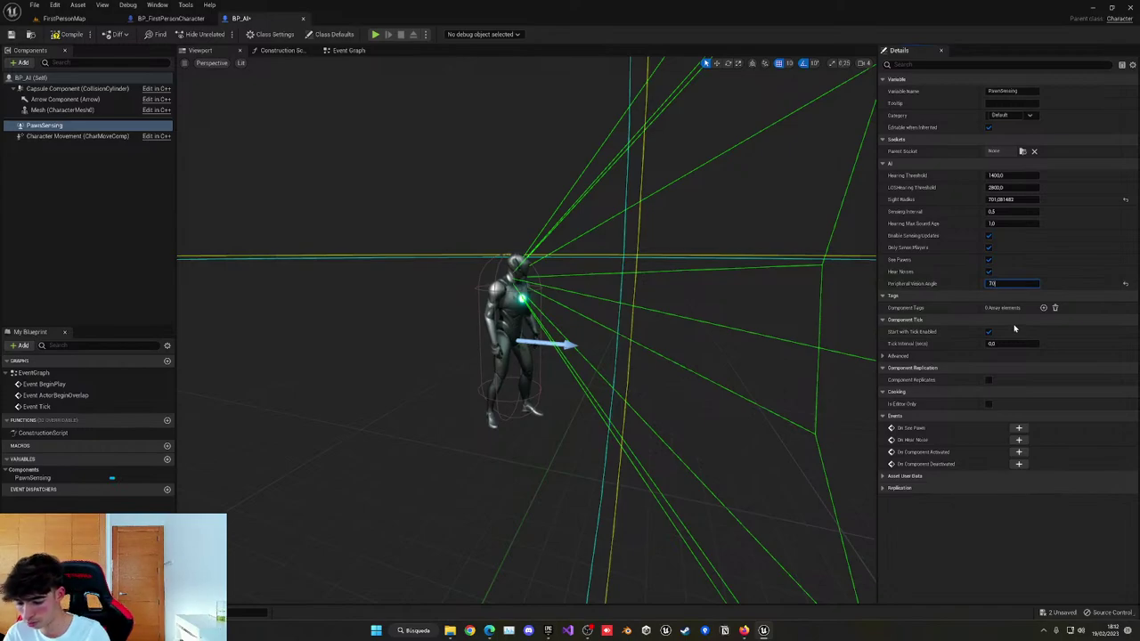
pyautogui.press('Return')
# Inspect the PawnSensing vision cone around the character and set its Sight Radius to 900.
pyautogui.press('s')
pyautogui.moveTo(659, 338); pyautogui.dragTo(642, 369, button='right')
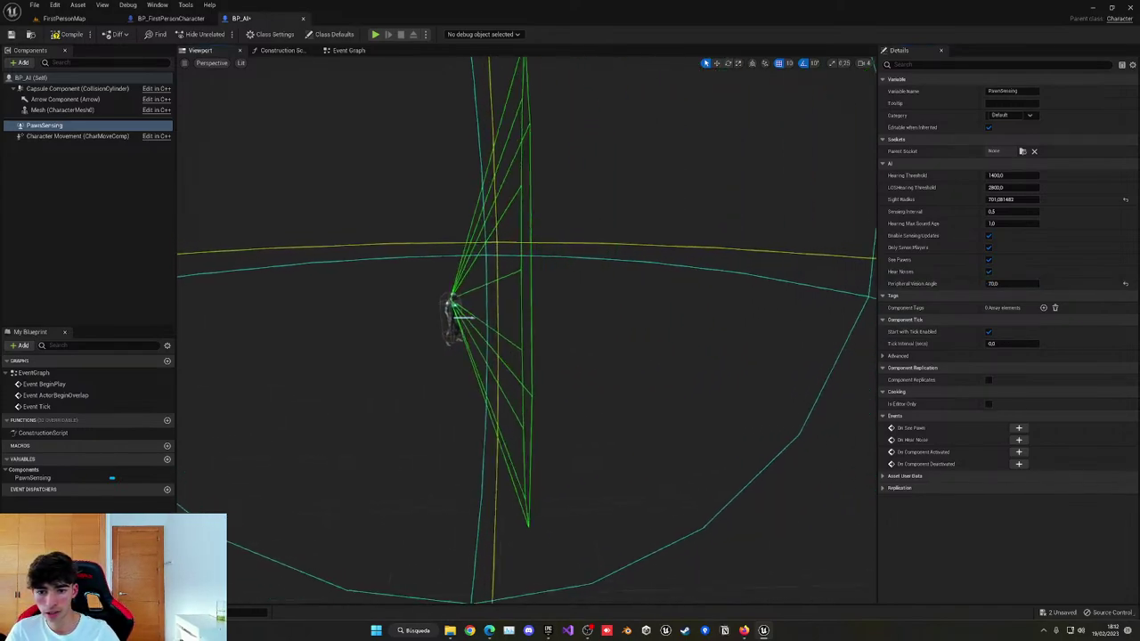
pyautogui.moveTo(537, 290); pyautogui.dragTo(537, 290, button='right')
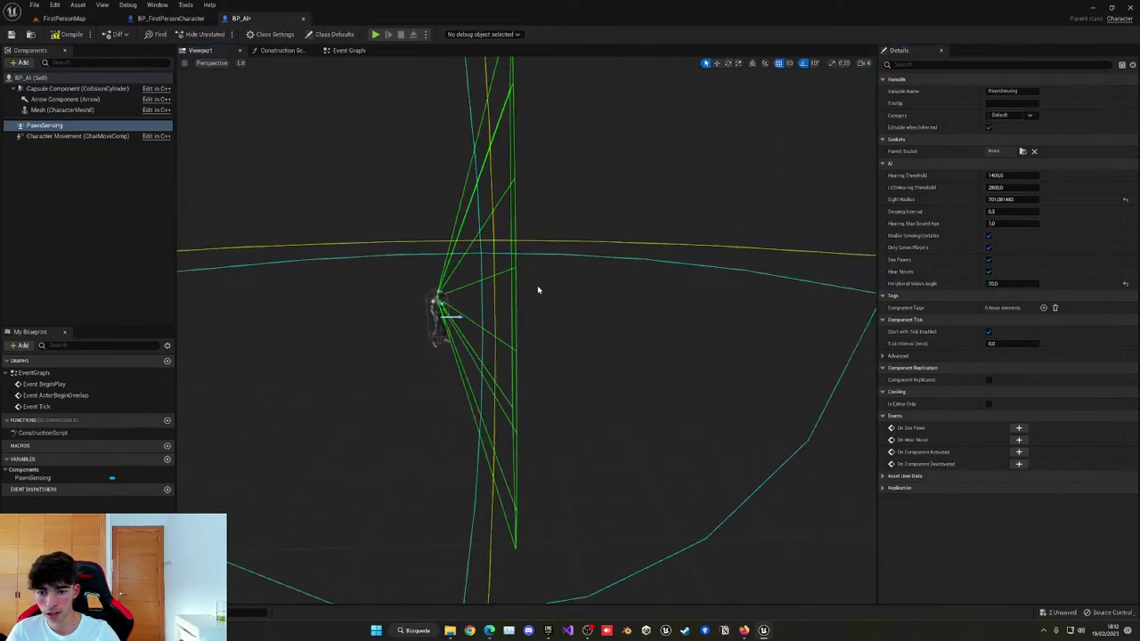
pyautogui.moveTo(1003, 199); pyautogui.dragTo(1003, 199)
pyautogui.click(1001, 200)
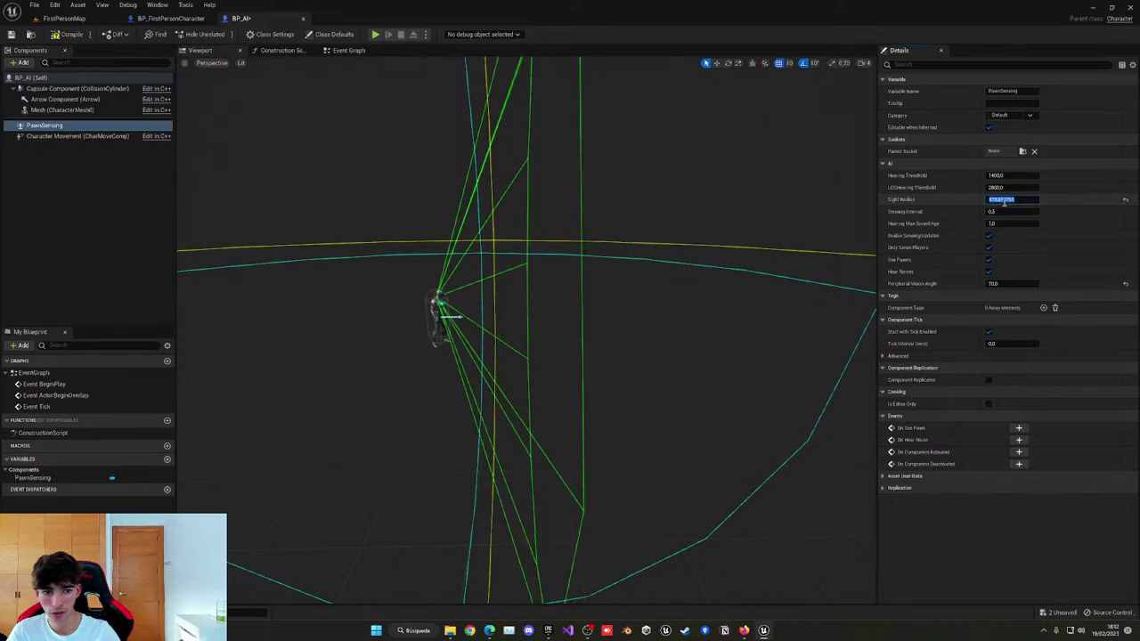
pyautogui.write('900')
pyautogui.press('Return')
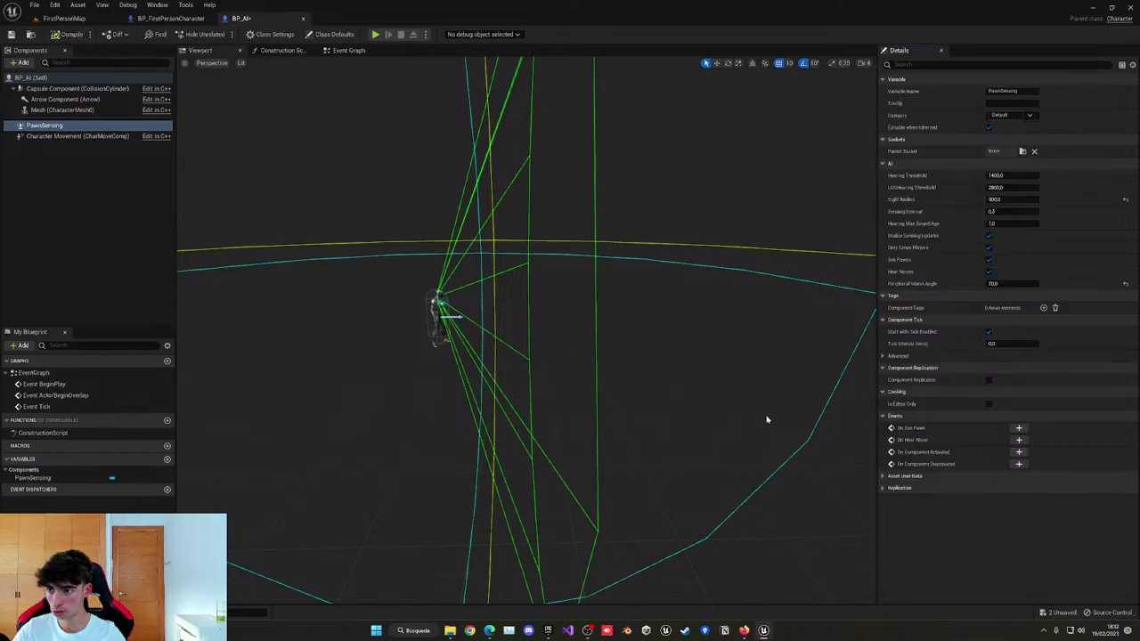
# Add PawnSensing's On See Pawn event and cast its Pawn output to BP_FirstPersonCharacter.
pyautogui.click(1018, 428)
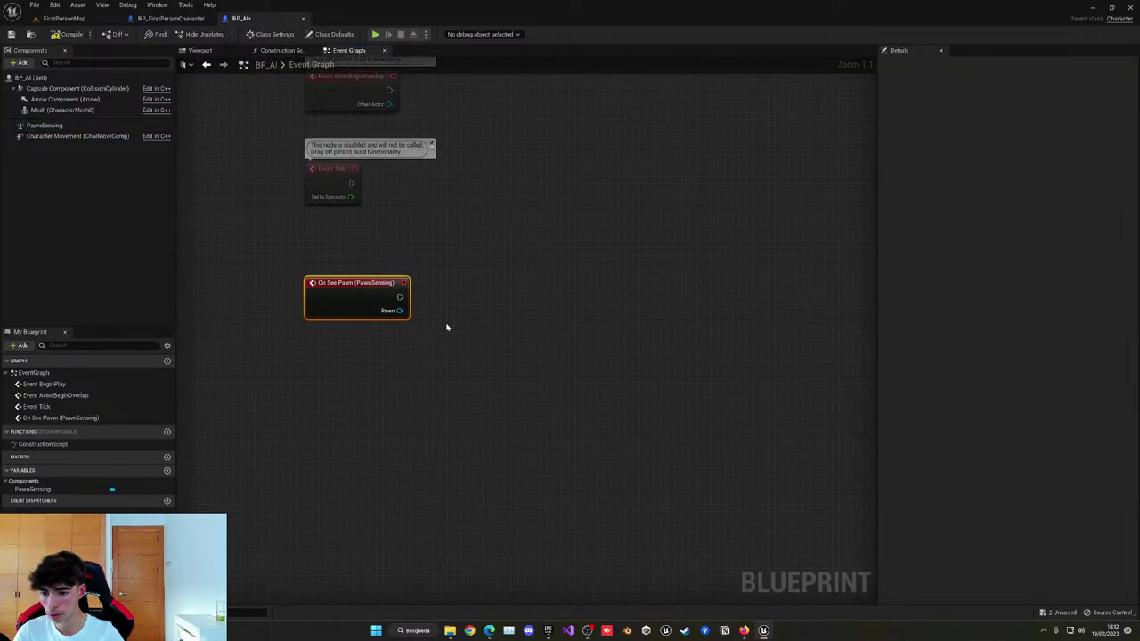
pyautogui.moveTo(398, 310); pyautogui.dragTo(467, 296)
pyautogui.write('cast to fir')
pyautogui.press('Return')
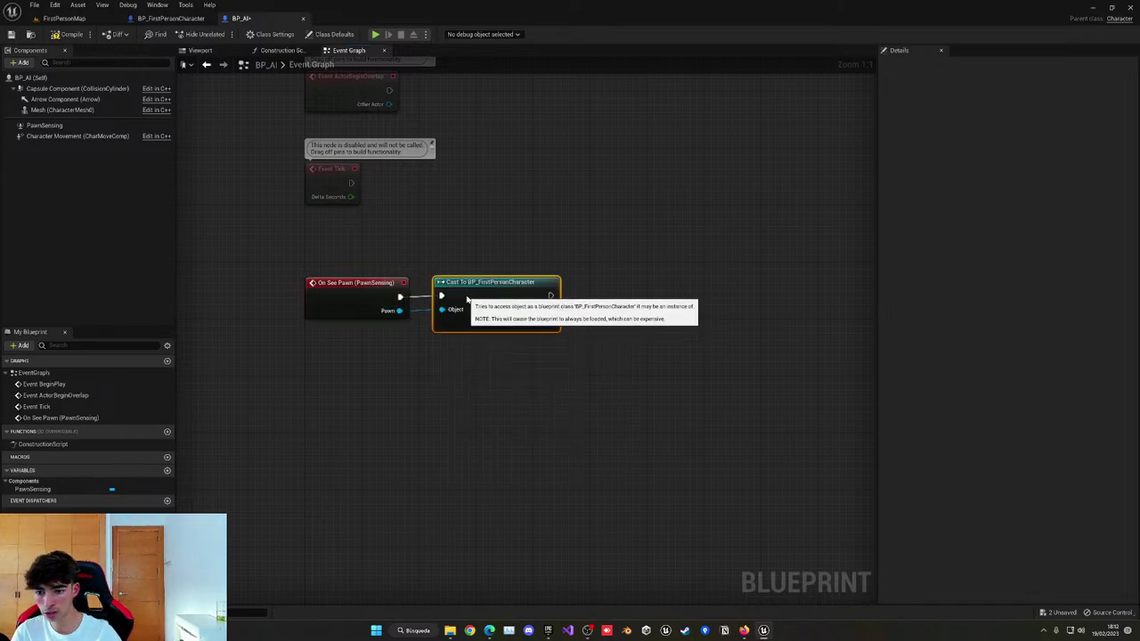
# Straighten the connection between the On See Pawn event and the BP_FirstPersonCharacter cast node.
pyautogui.click(501, 375)
pyautogui.moveTo(527, 375); pyautogui.dragTo(448, 382, button='right')
pyautogui.click(277, 293)
pyautogui.keyDown('ctrl'); pyautogui.click(388, 296); pyautogui.keyUp('ctrl')
pyautogui.press('q')
pyautogui.click(408, 366)
# Add a Get AIController node below the cast and feed its Controlled Actor with a Self reference.
pyautogui.rightClick(397, 383)
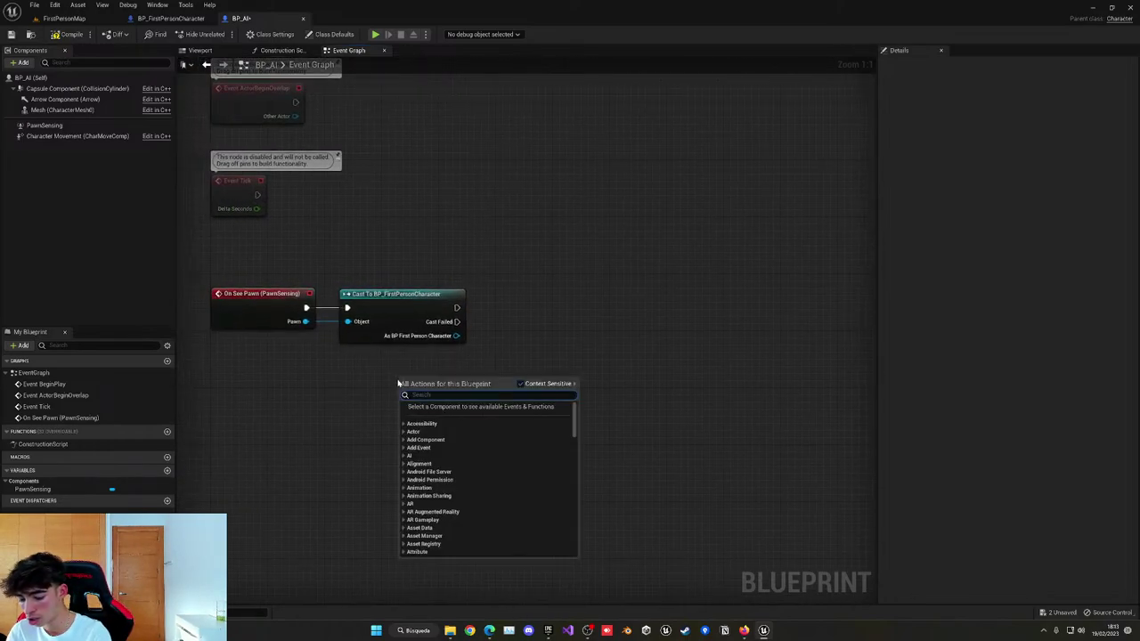
pyautogui.write('get aic')
pyautogui.press('Return')
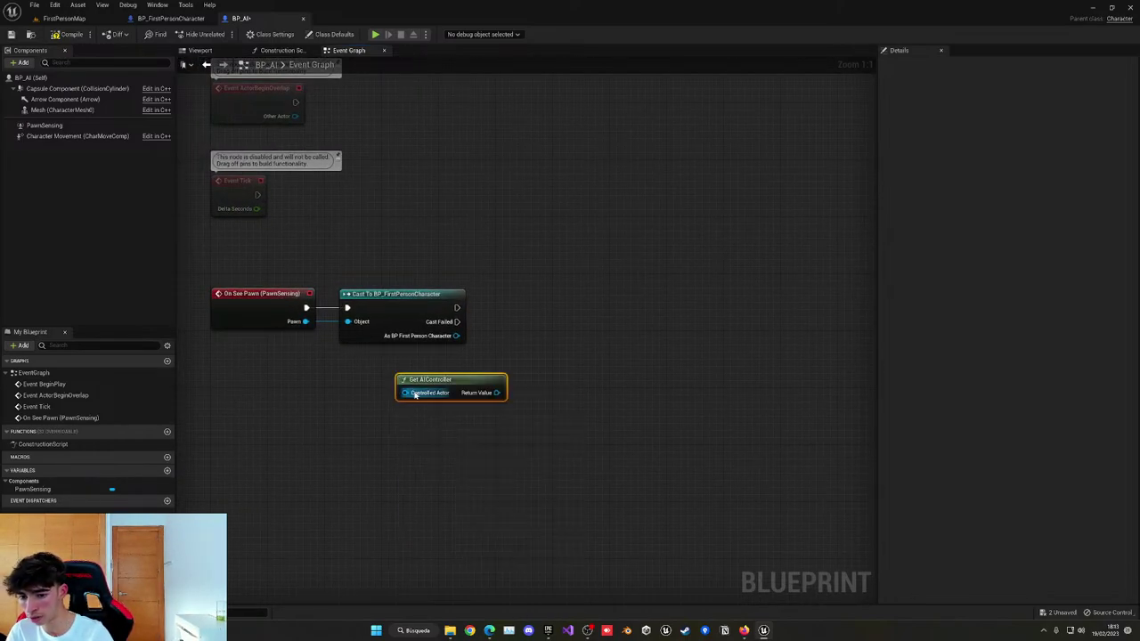
pyautogui.moveTo(425, 382); pyautogui.dragTo(277, 395)
pyautogui.write('self')
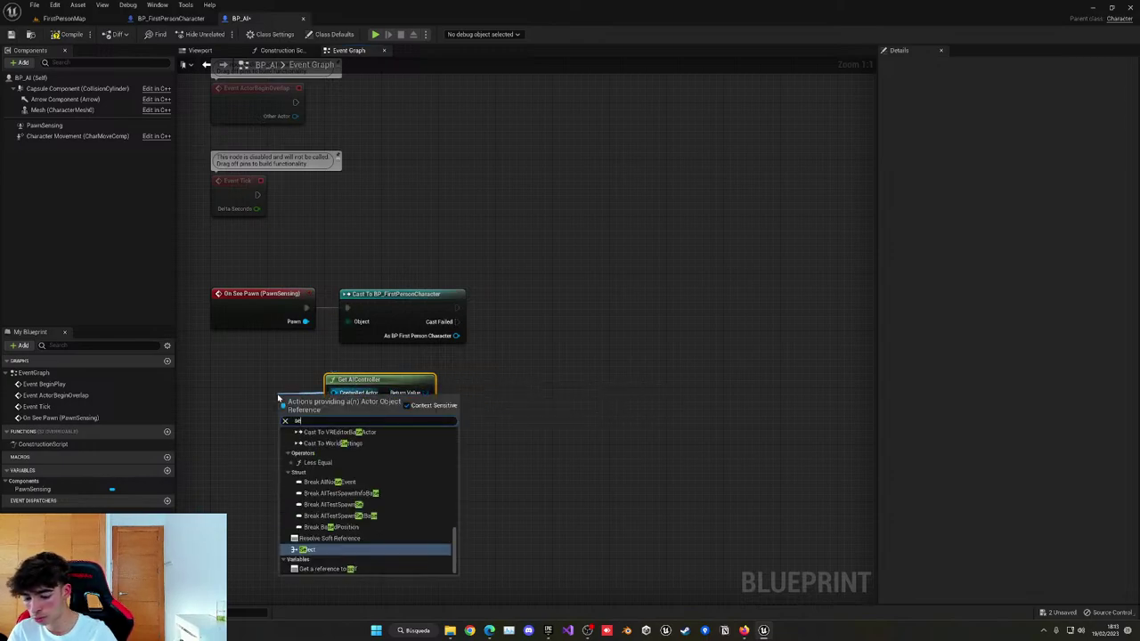
pyautogui.press('Return')
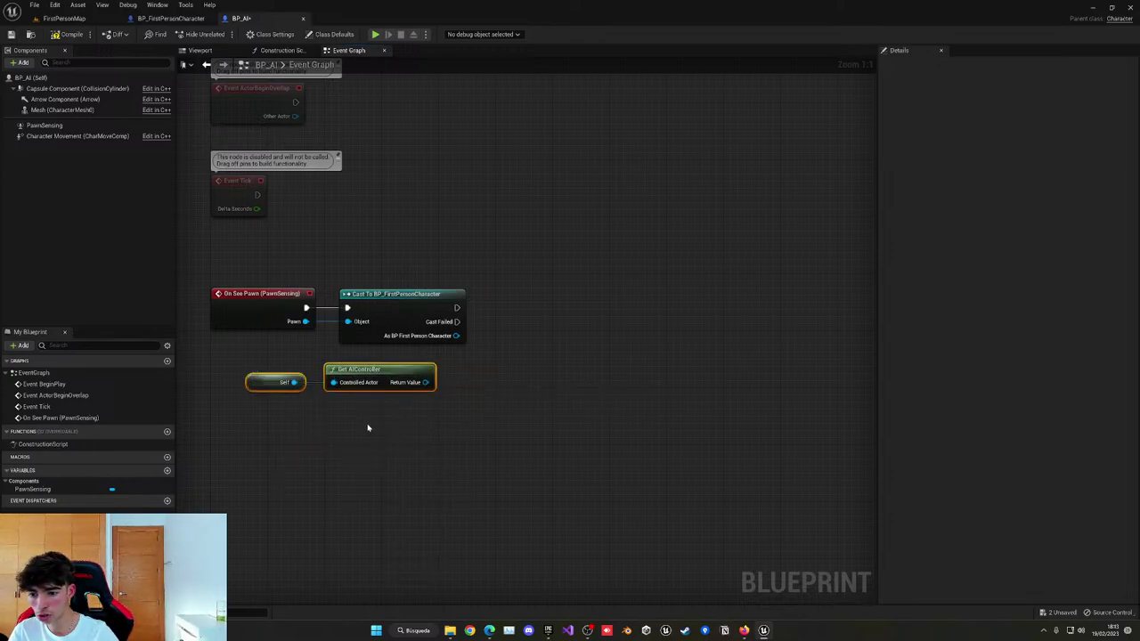
# Add a Get Blackboard node fed by the Get AIController return value and align these nodes in a row.
pyautogui.moveTo(425, 383); pyautogui.dragTo(373, 424)
pyautogui.write('get bl')
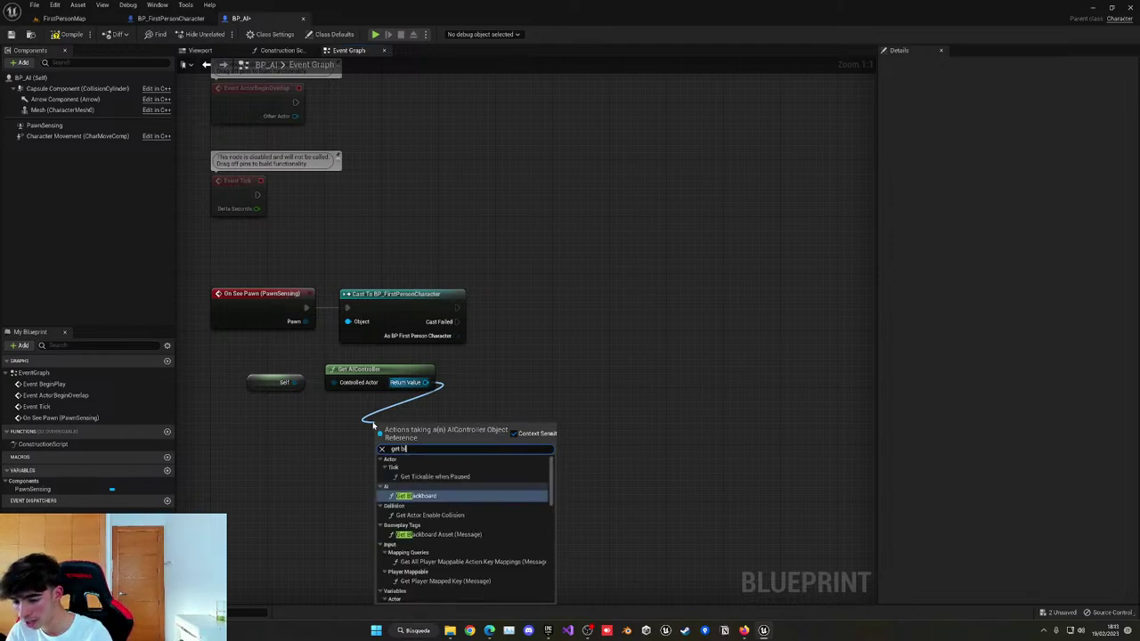
pyautogui.press('Return')
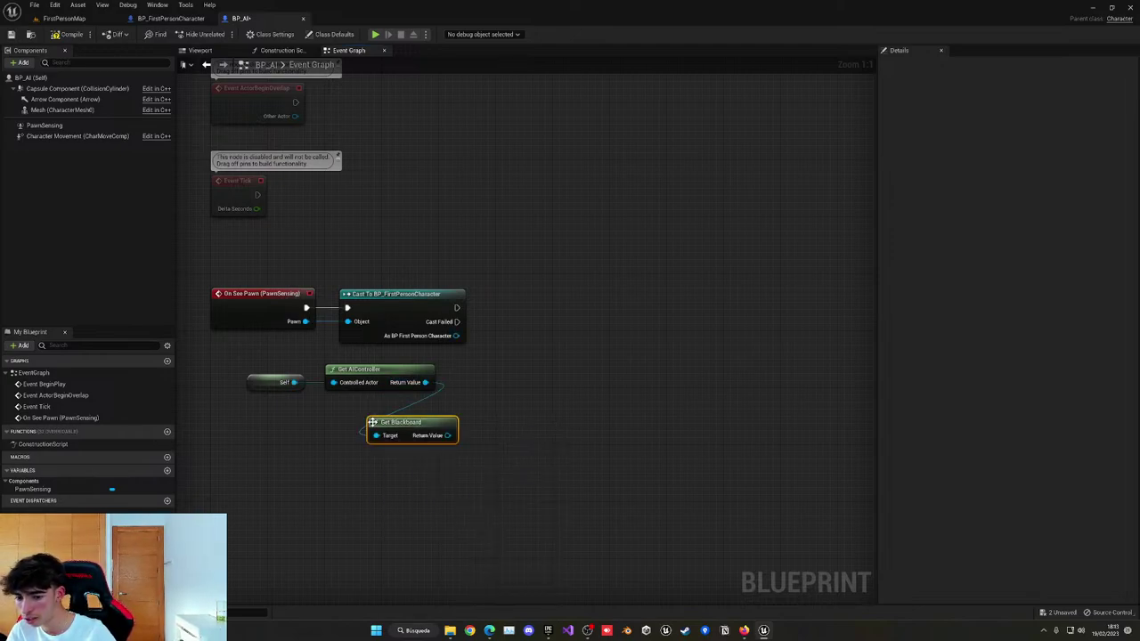
pyautogui.moveTo(437, 431); pyautogui.dragTo(514, 383)
pyautogui.moveTo(263, 363); pyautogui.dragTo(459, 410)
pyautogui.press('q')
pyautogui.click(472, 410)
# Add a Set Value as Bool node targeting the blackboard, run it after the successful cast, and enable its Bool Value.
pyautogui.moveTo(297, 354); pyautogui.dragTo(476, 343)
pyautogui.click(434, 415)
pyautogui.write('set b')
pyautogui.press('Return')
pyautogui.moveTo(514, 343); pyautogui.dragTo(541, 316)
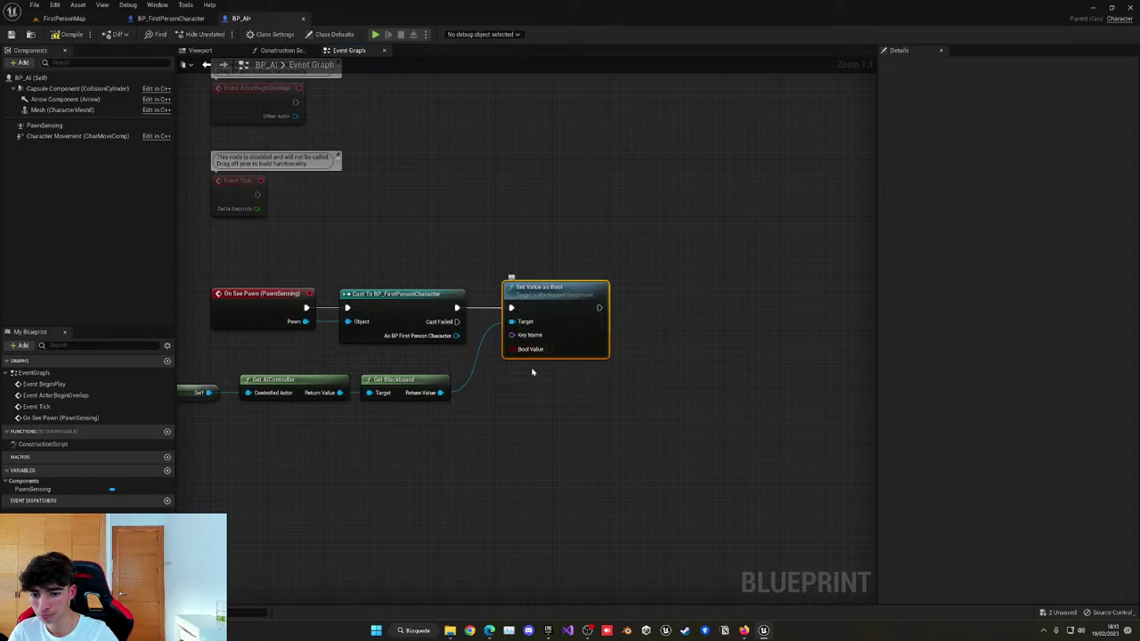
pyautogui.moveTo(537, 397); pyautogui.dragTo(555, 383, button='right')
pyautogui.click(566, 335)
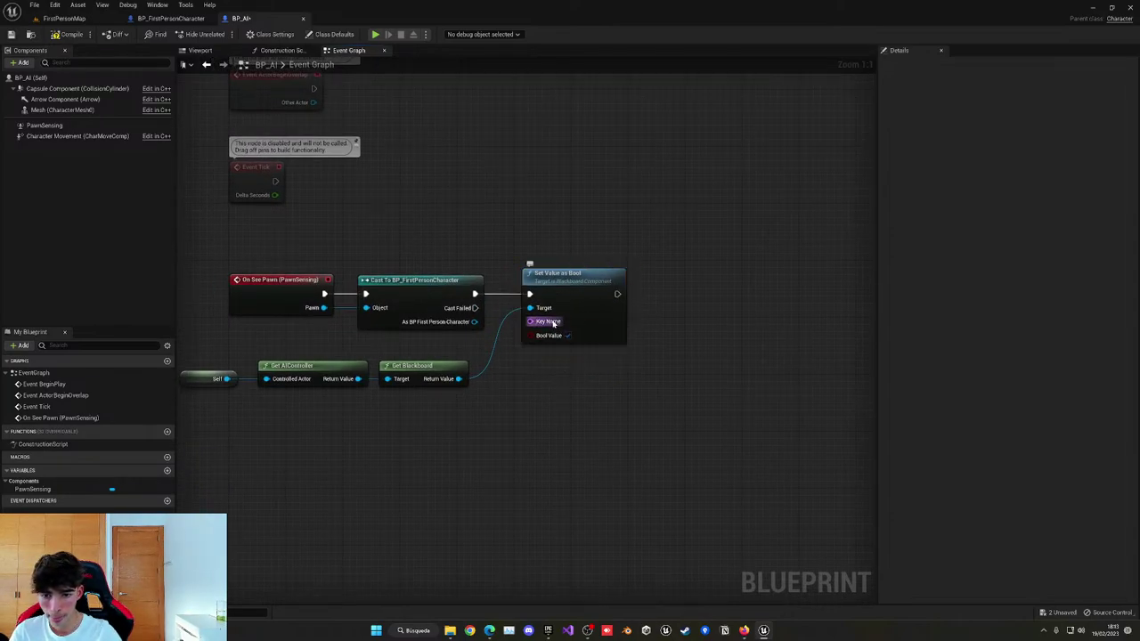
# Feed the Set Value as Bool node's Key Name from a Make Literal Name node with the value seeingPlayer.
pyautogui.moveTo(530, 321); pyautogui.dragTo(516, 363)
pyautogui.write('make')
pyautogui.press('Return')
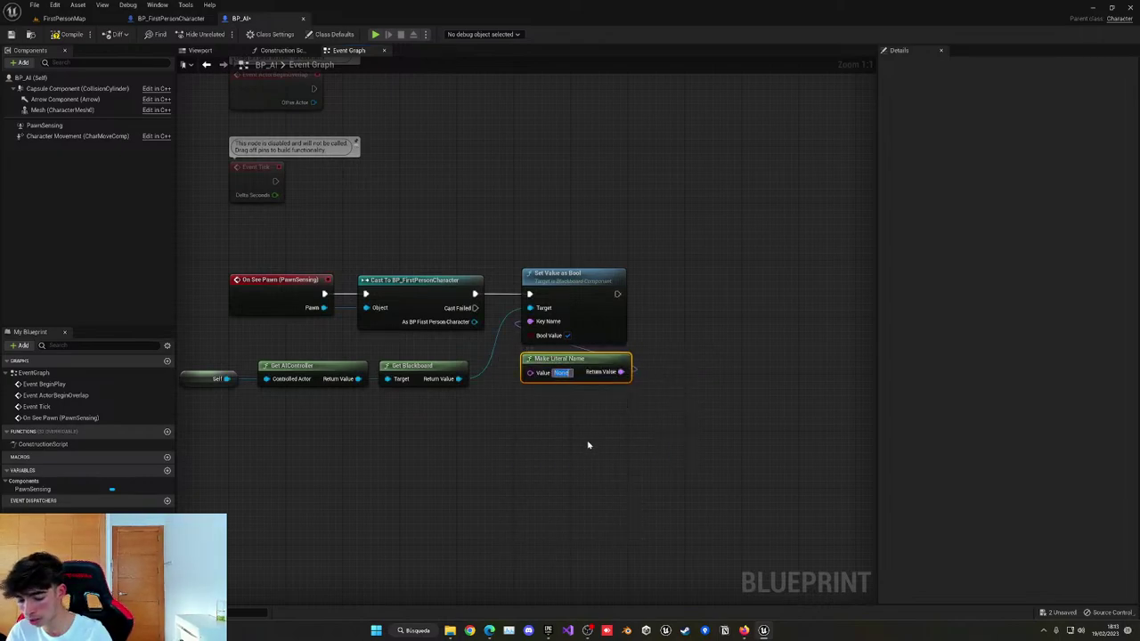
pyautogui.write('see')
pyautogui.press('BackSpace')
pyautogui.press('BackSpace')
pyautogui.press('BackSpace')
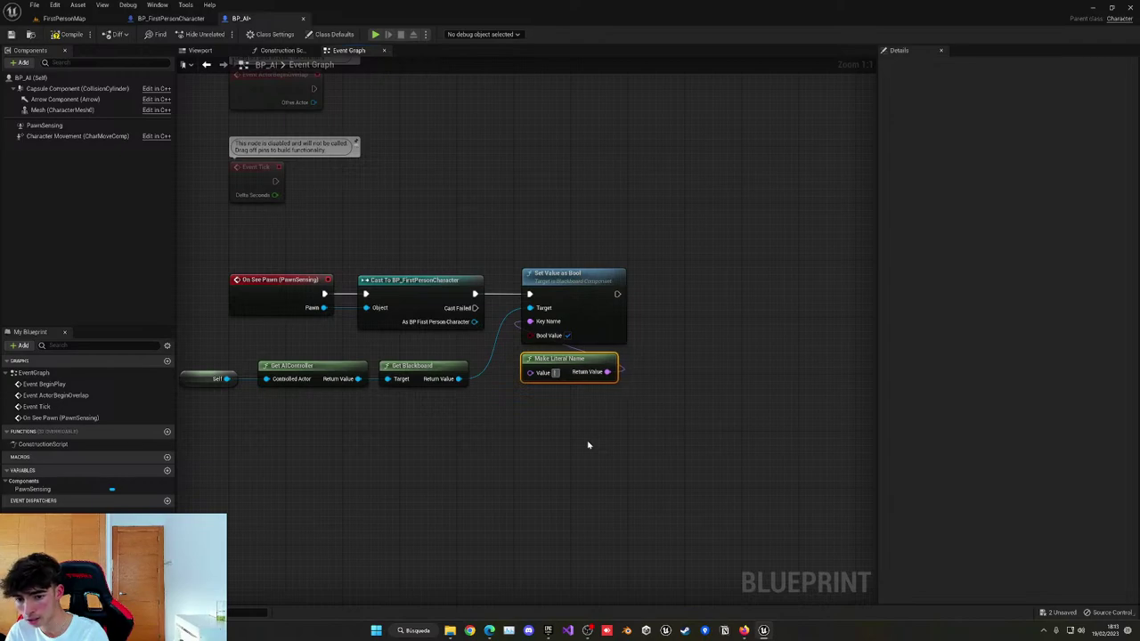
pyautogui.write('seeingPlayer')
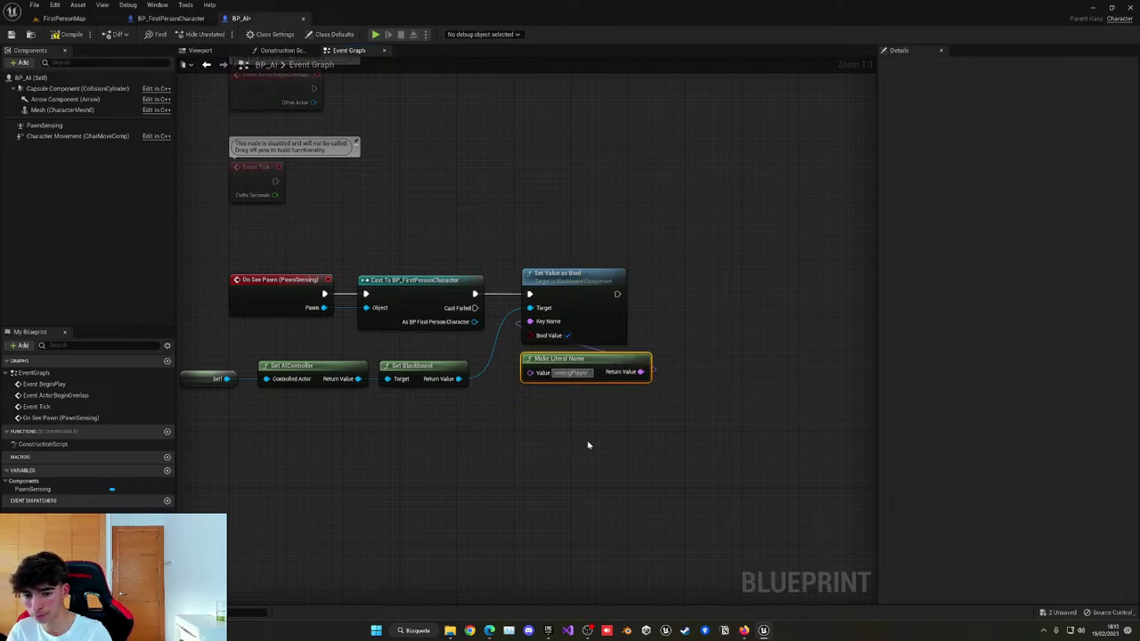
pyautogui.press('Return')
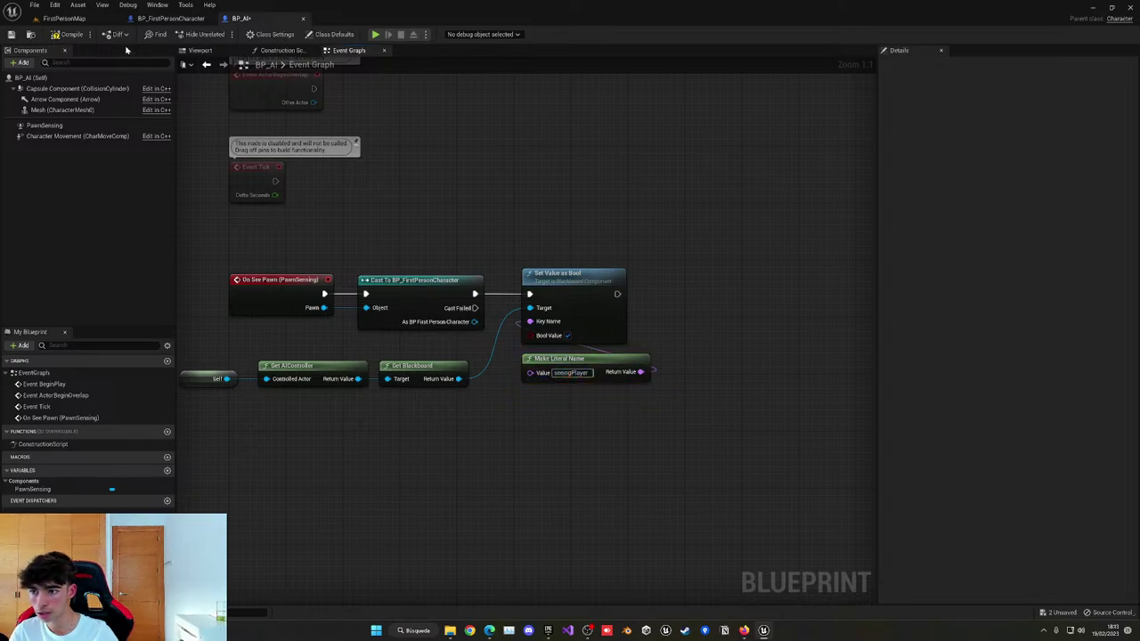
# Open the BD_AI blackboard from the AI folder, add a Bool key named seeingPlayer, and save it.
pyautogui.click(150, 19)
pyautogui.click(64, 18)
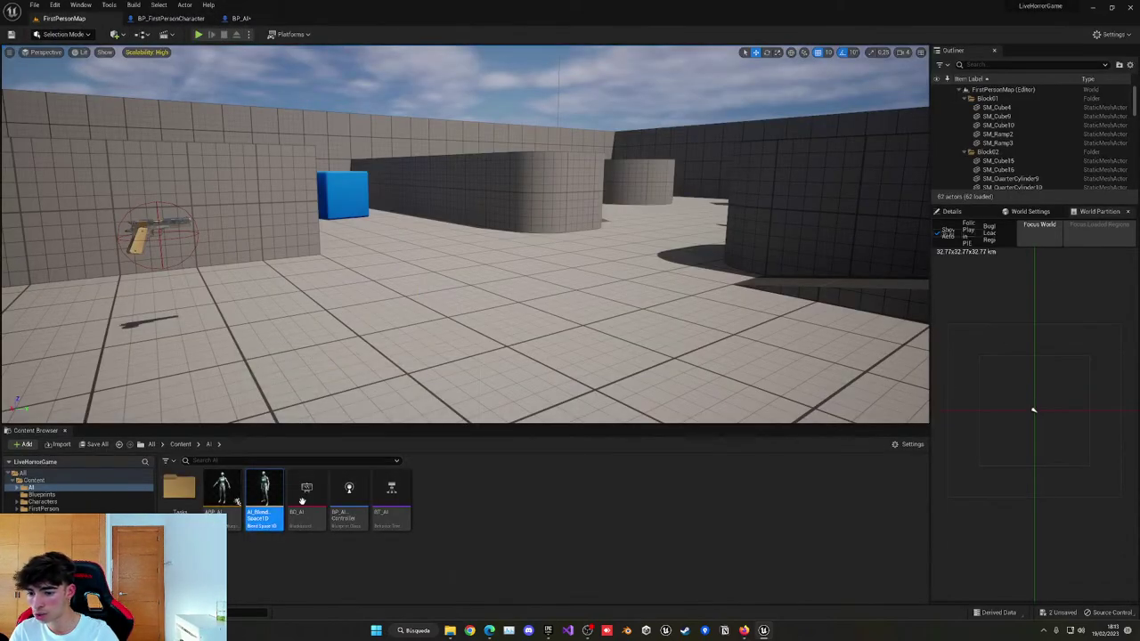
pyautogui.doubleClick(260, 517)
pyautogui.click(17, 68)
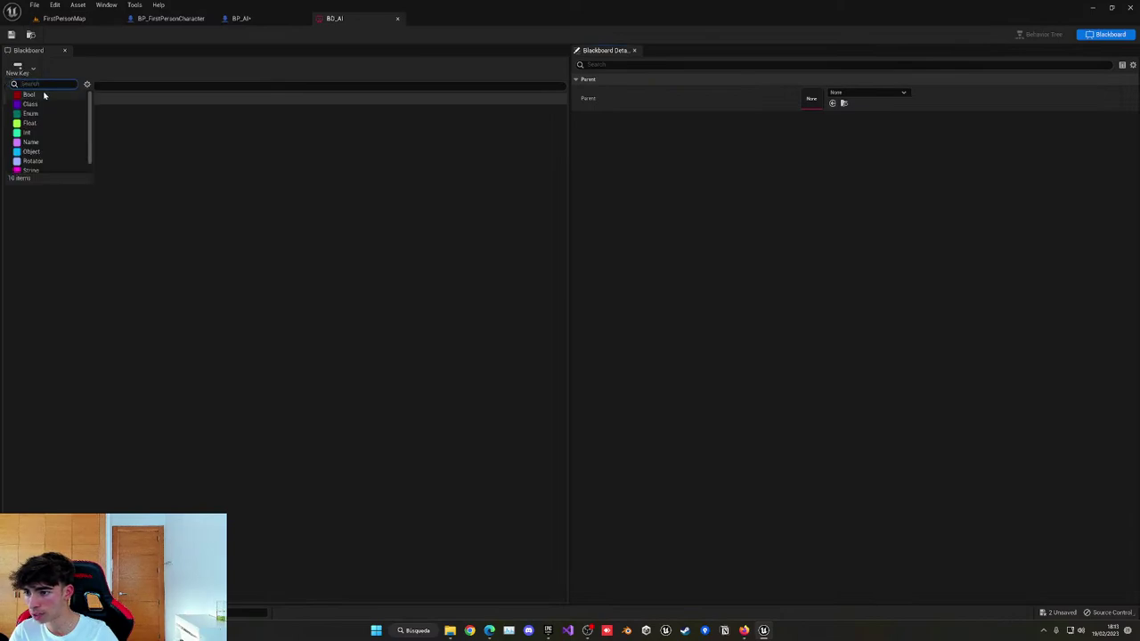
pyautogui.click(44, 95)
pyautogui.write('seeingPlayer')
pyautogui.press('Return')
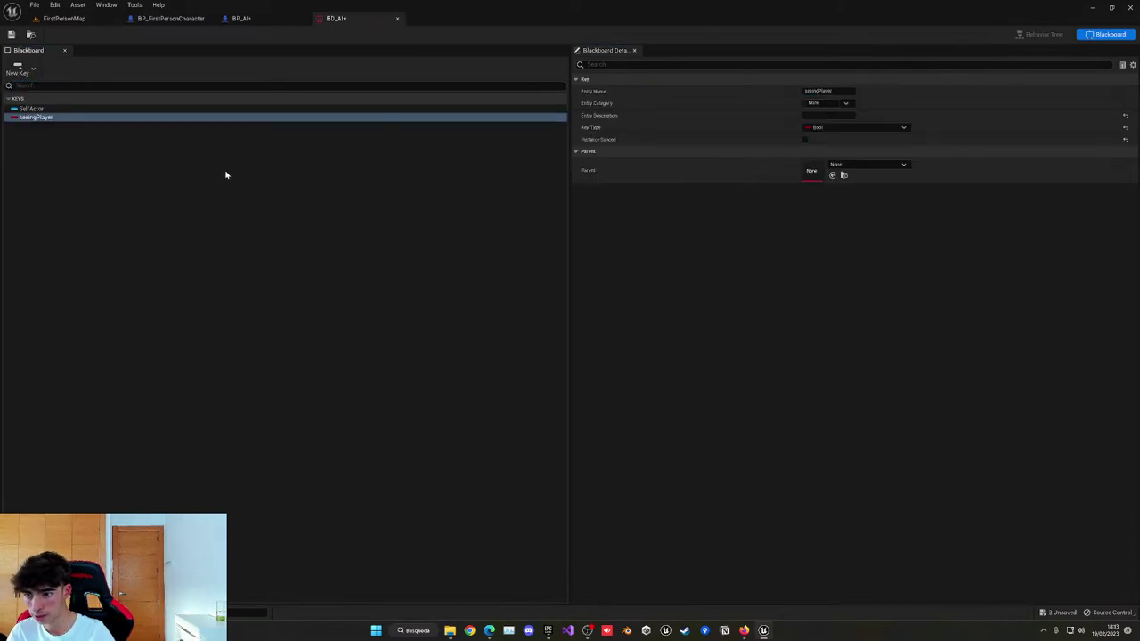
pyautogui.click(11, 34)
# Return to the BP_AI event graph and compile the blueprint.
pyautogui.click(256, 19)
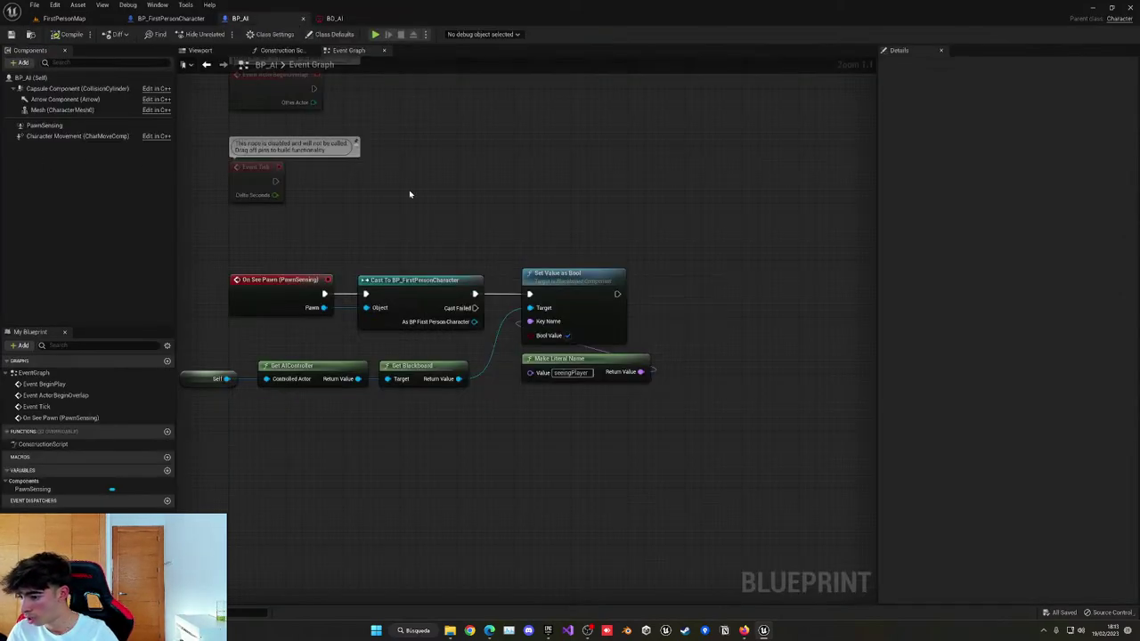
pyautogui.moveTo(460, 196); pyautogui.dragTo(461, 184, button='right')
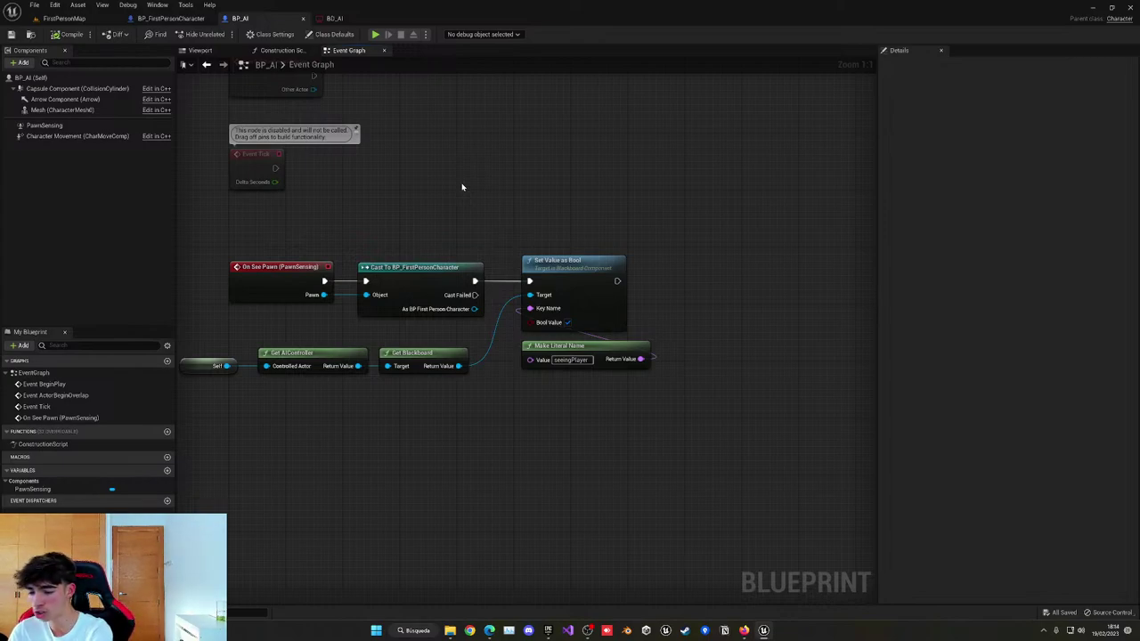
pyautogui.moveTo(462, 187); pyautogui.dragTo(512, 221, button='right')
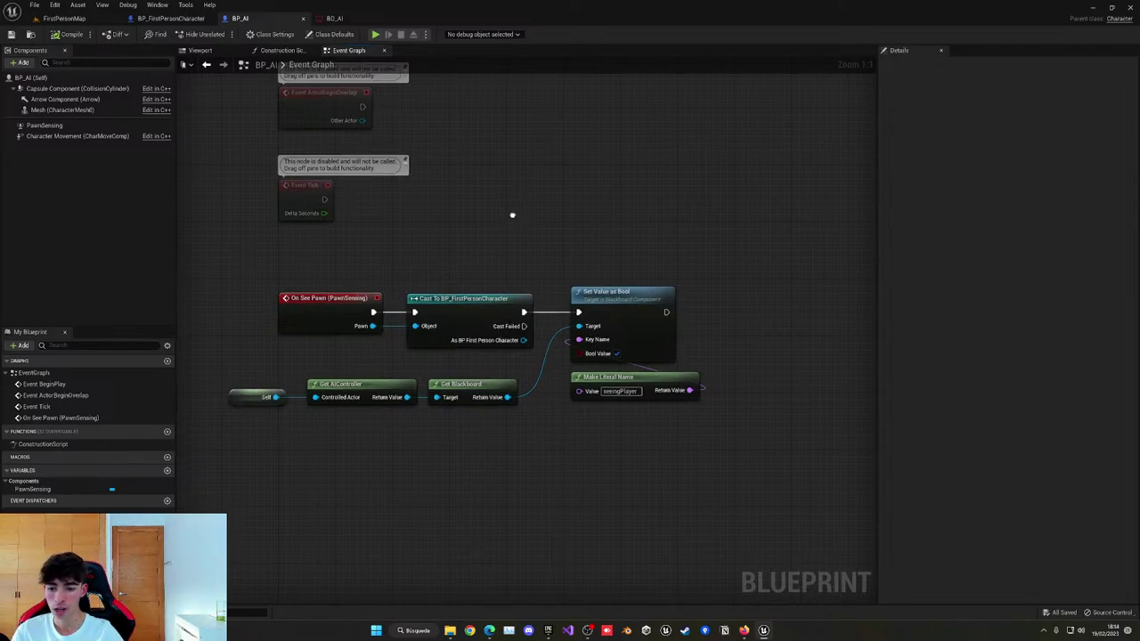
pyautogui.moveTo(511, 222); pyautogui.dragTo(508, 264, button='right')
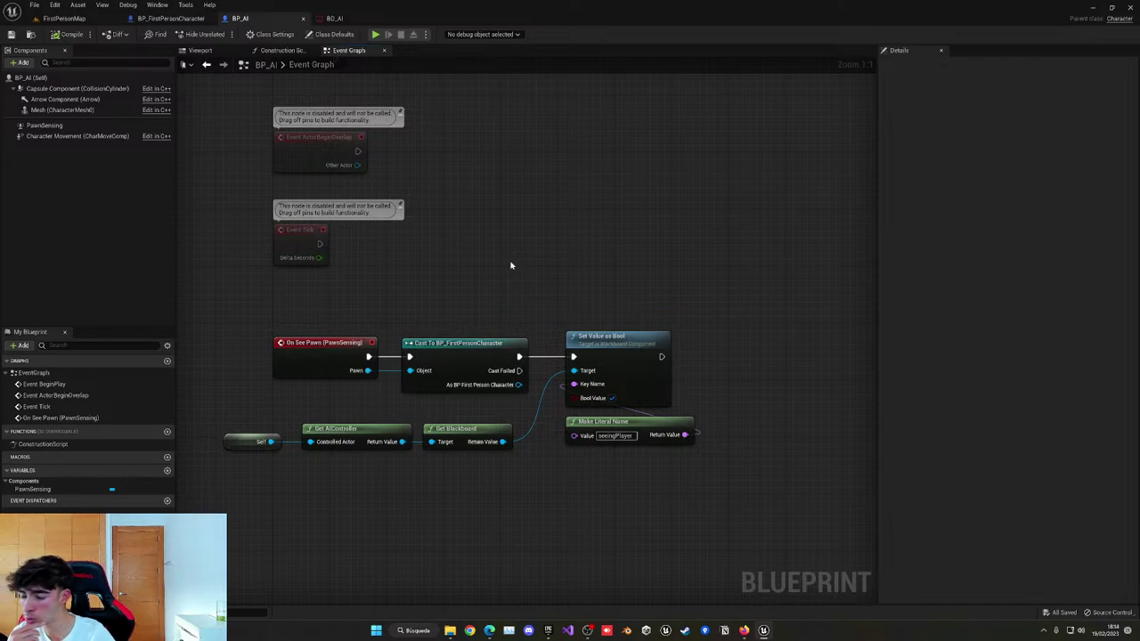
pyautogui.moveTo(511, 265)
pyautogui.mouseDown(button='right')
pyautogui.moveTo(467, 250)
pyautogui.moveTo(516, 281)
pyautogui.mouseUp(button='right')
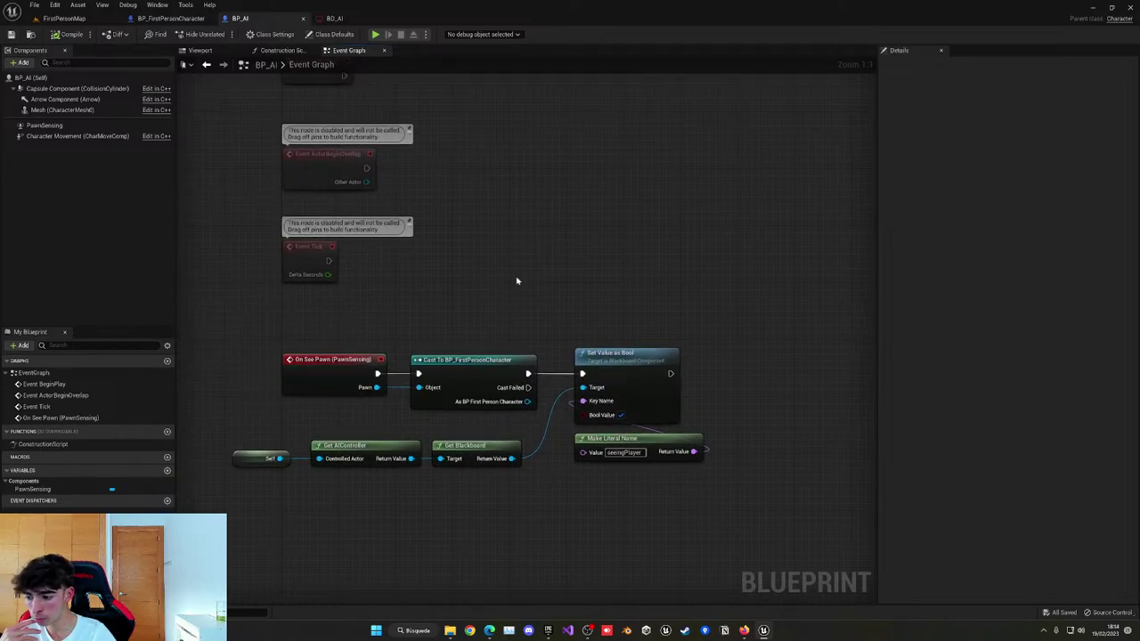
pyautogui.click(85, 37)
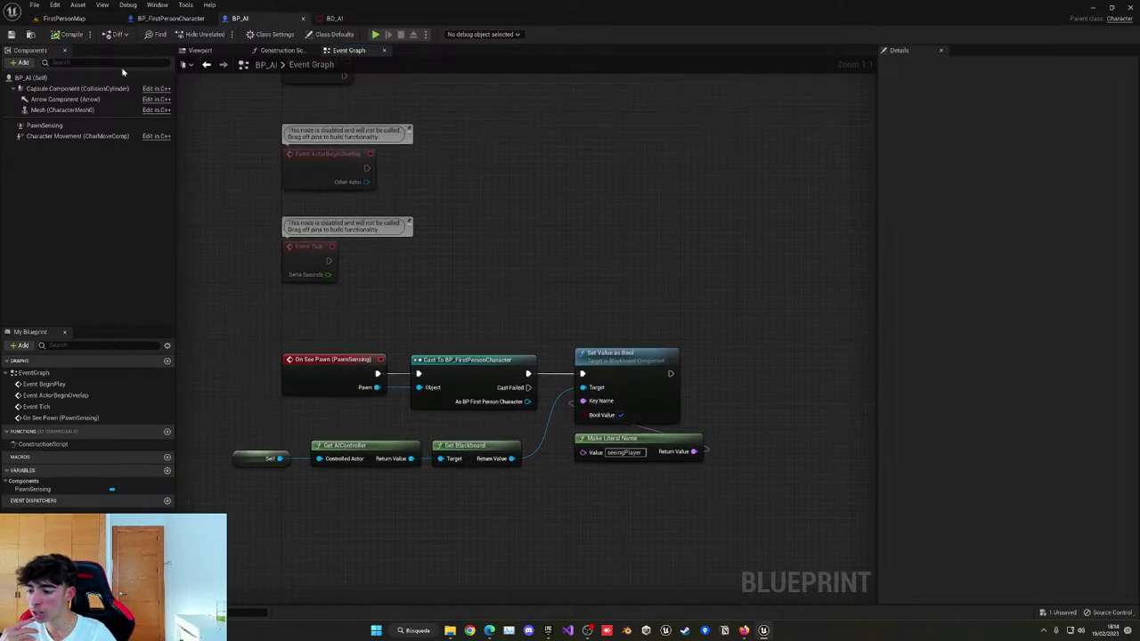
pyautogui.moveTo(553, 201); pyautogui.dragTo(521, 187, button='right')
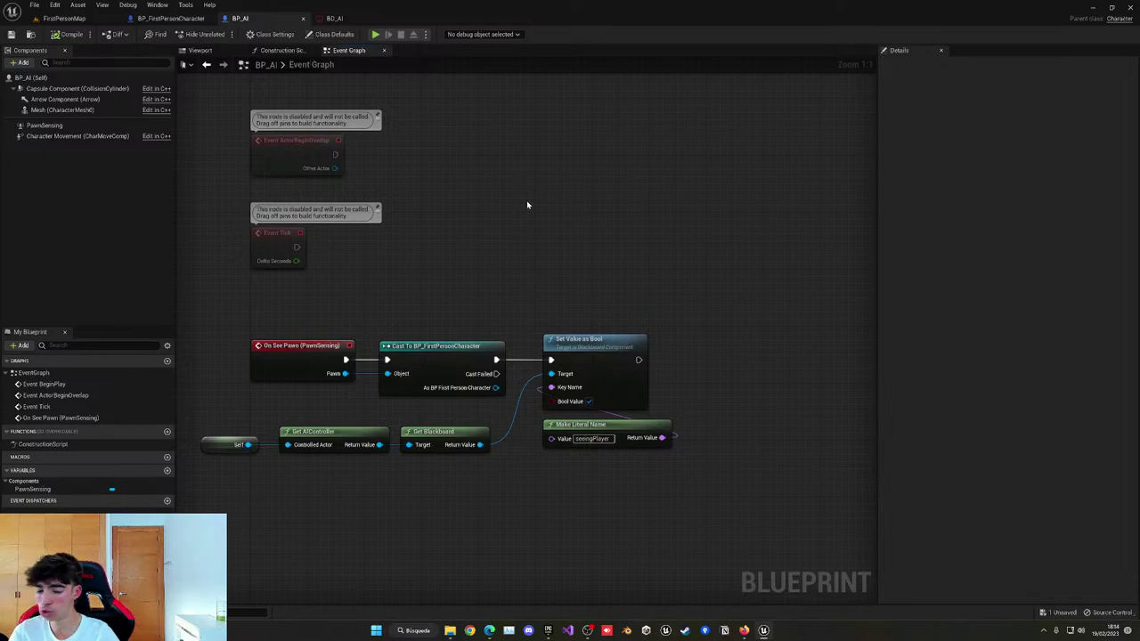
pyautogui.moveTo(563, 248); pyautogui.dragTo(588, 146, button='right')
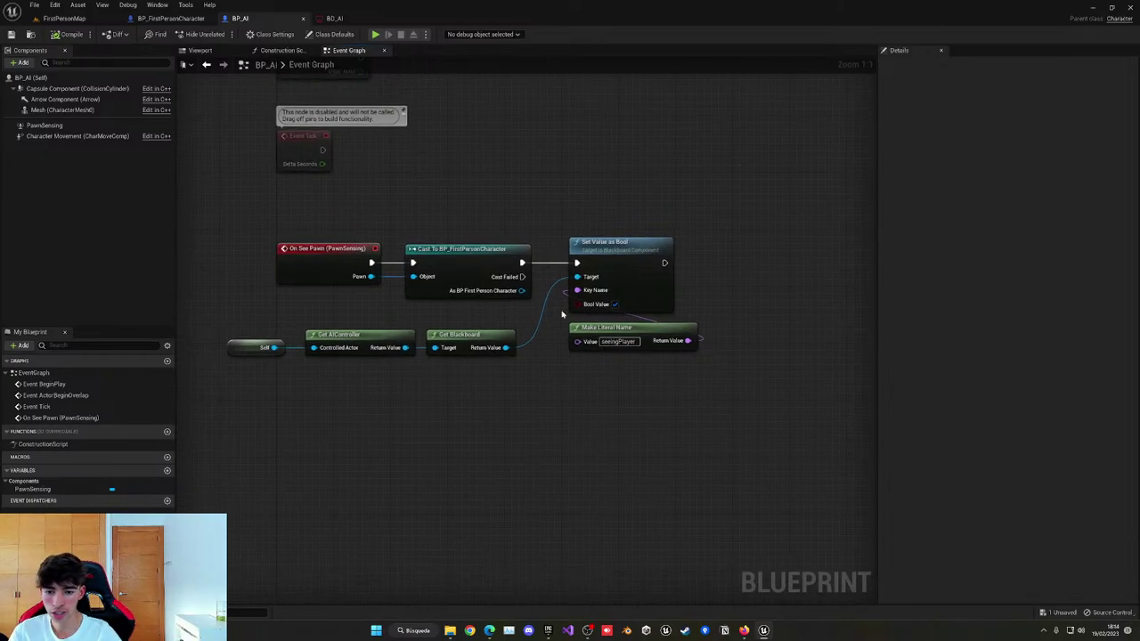
# Open the BT_AI behavior tree from the AI folder of the project content.
pyautogui.click(334, 18)
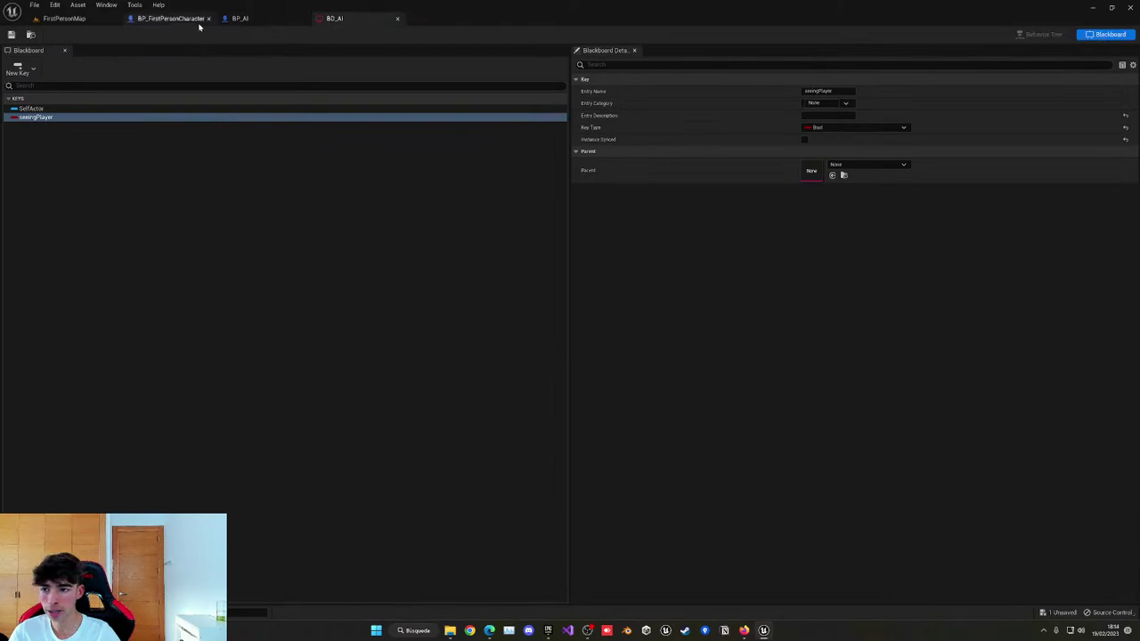
pyautogui.click(100, 7)
pyautogui.click(76, 18)
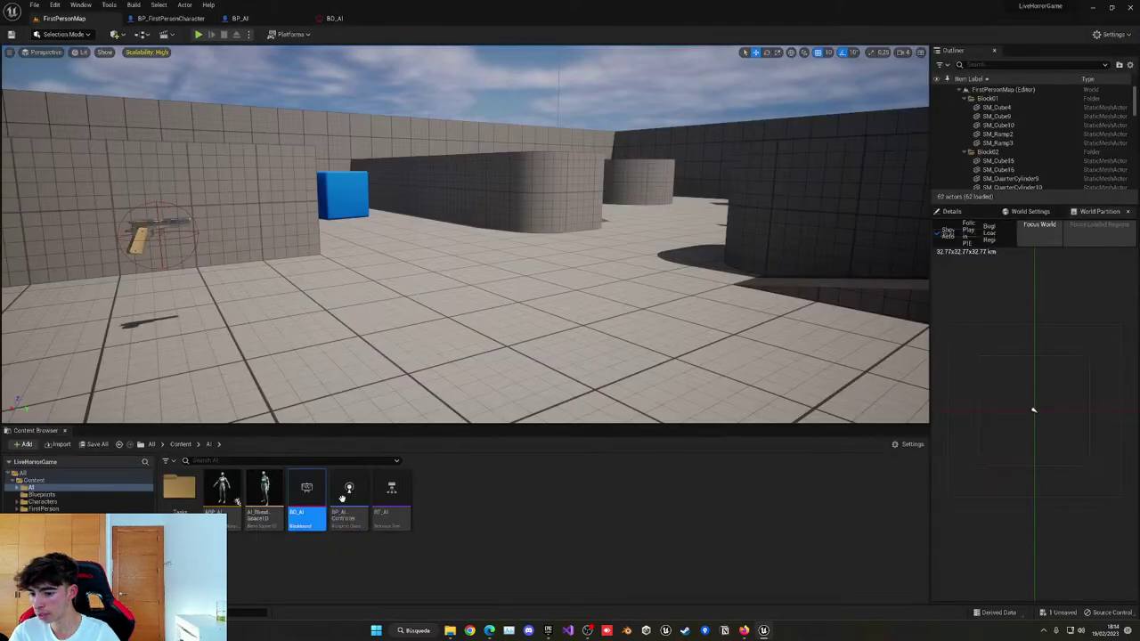
pyautogui.click(349, 493)
pyautogui.click(94, 22)
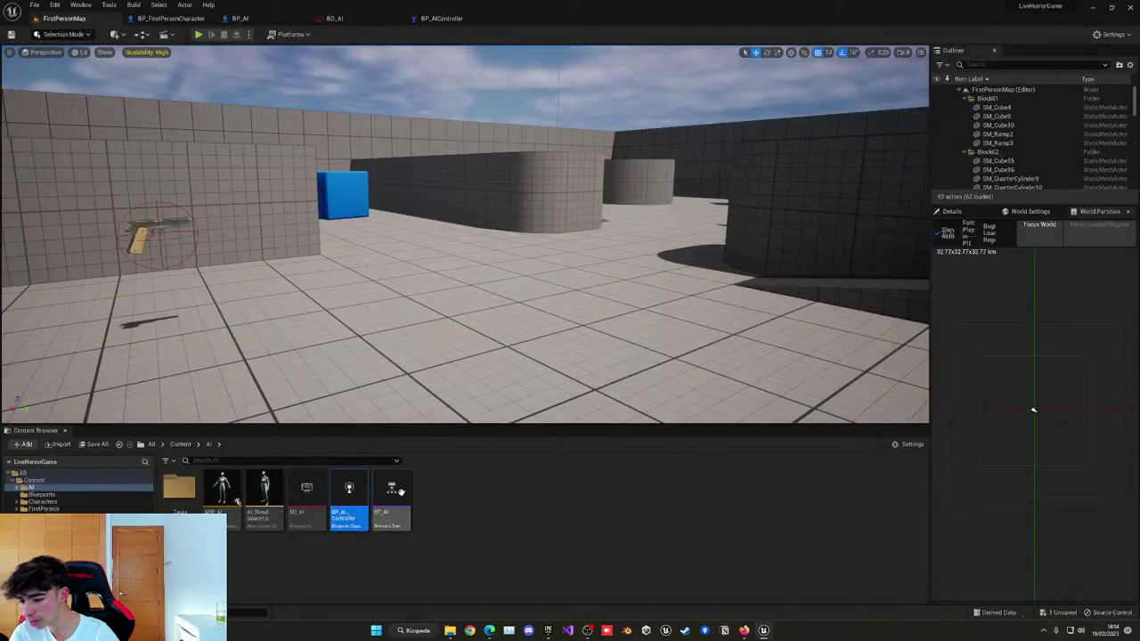
pyautogui.doubleClick(398, 491)
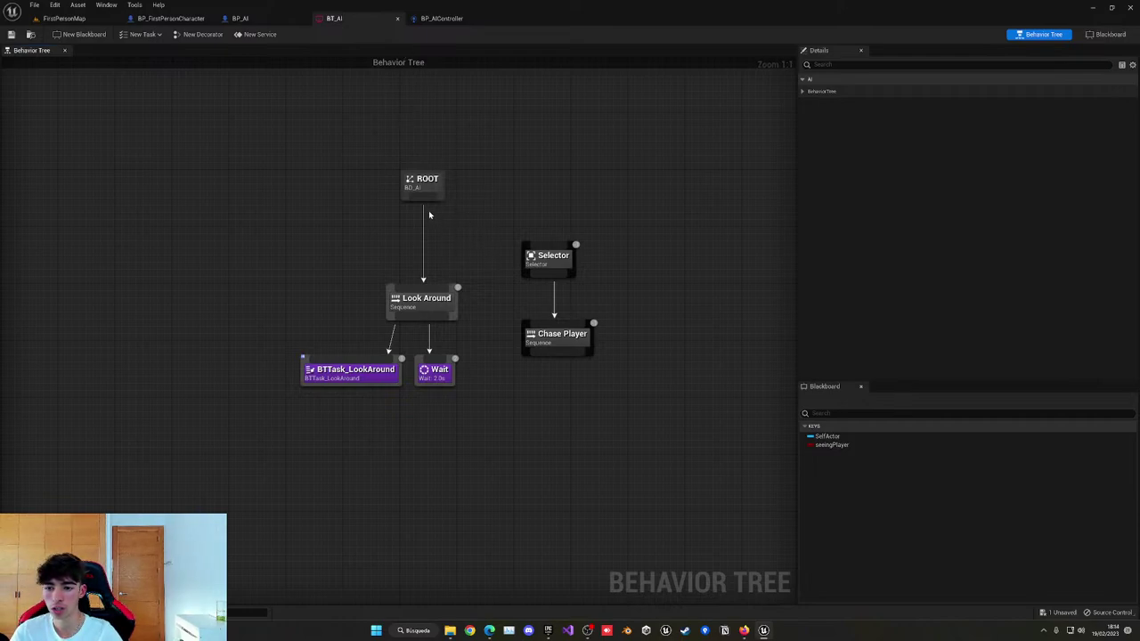
# Connect ROOT to the Selector, link the Selector to Look Around, and arrange these nodes beneath ROOT.
pyautogui.moveTo(430, 198); pyautogui.dragTo(541, 248)
pyautogui.moveTo(557, 267); pyautogui.dragTo(428, 290)
pyautogui.moveTo(358, 318); pyautogui.dragTo(348, 377)
pyautogui.moveTo(440, 253); pyautogui.dragTo(426, 260)
pyautogui.moveTo(283, 312); pyautogui.dragTo(396, 420)
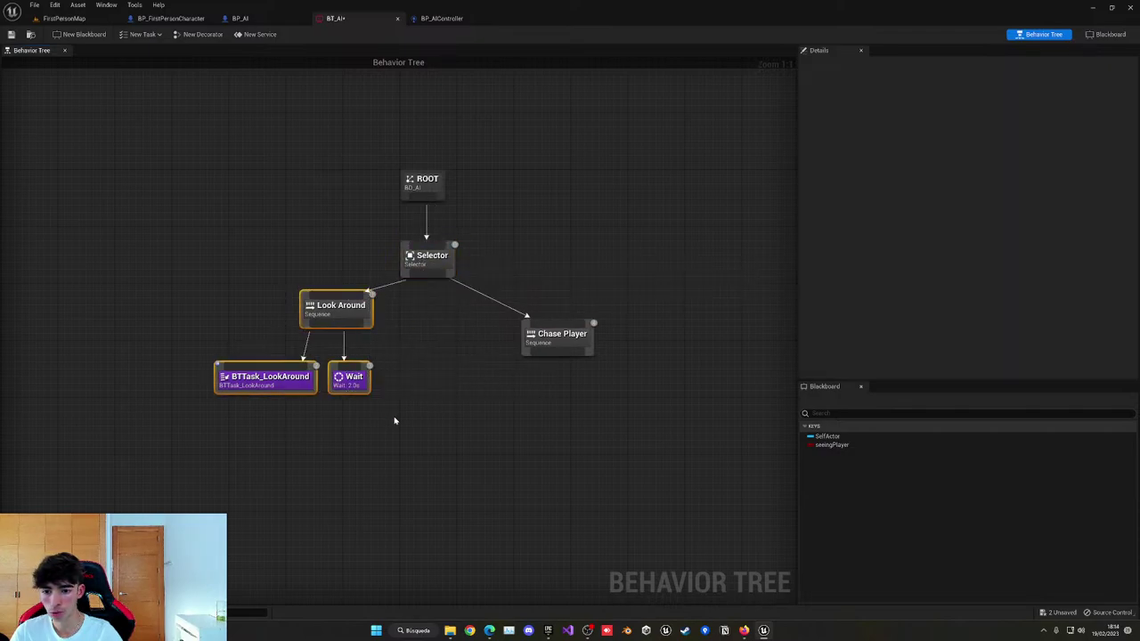
pyautogui.moveTo(356, 317); pyautogui.dragTo(363, 346)
# Add a Blackboard decorator to the Look Around sequence and reposition the node above its tasks.
pyautogui.rightClick(361, 345)
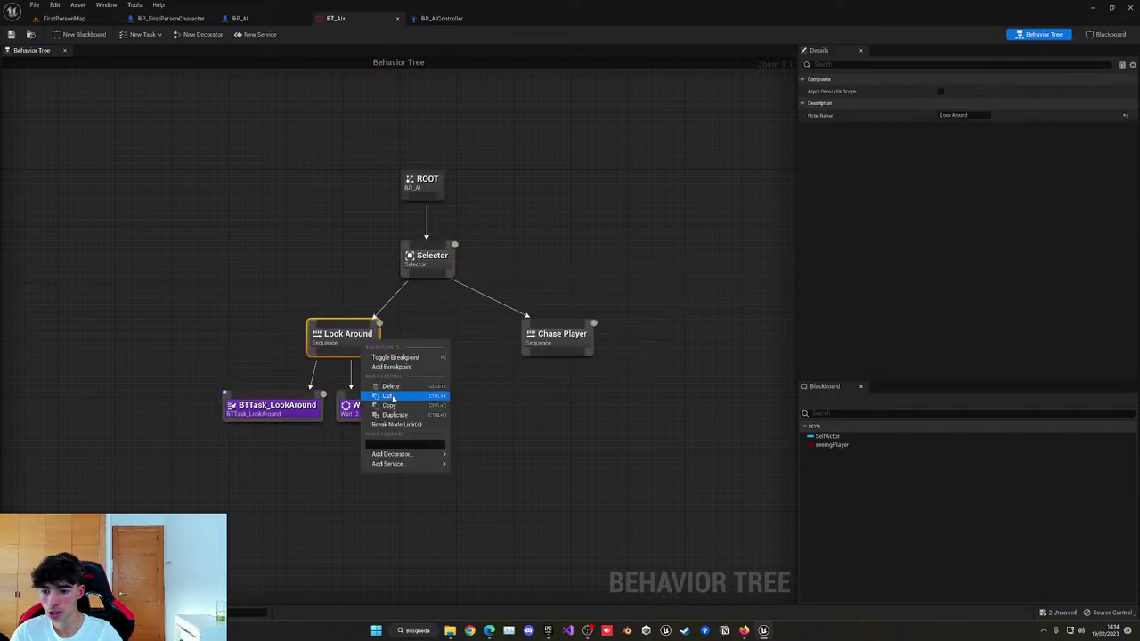
pyautogui.moveTo(405, 453)
pyautogui.click(485, 468)
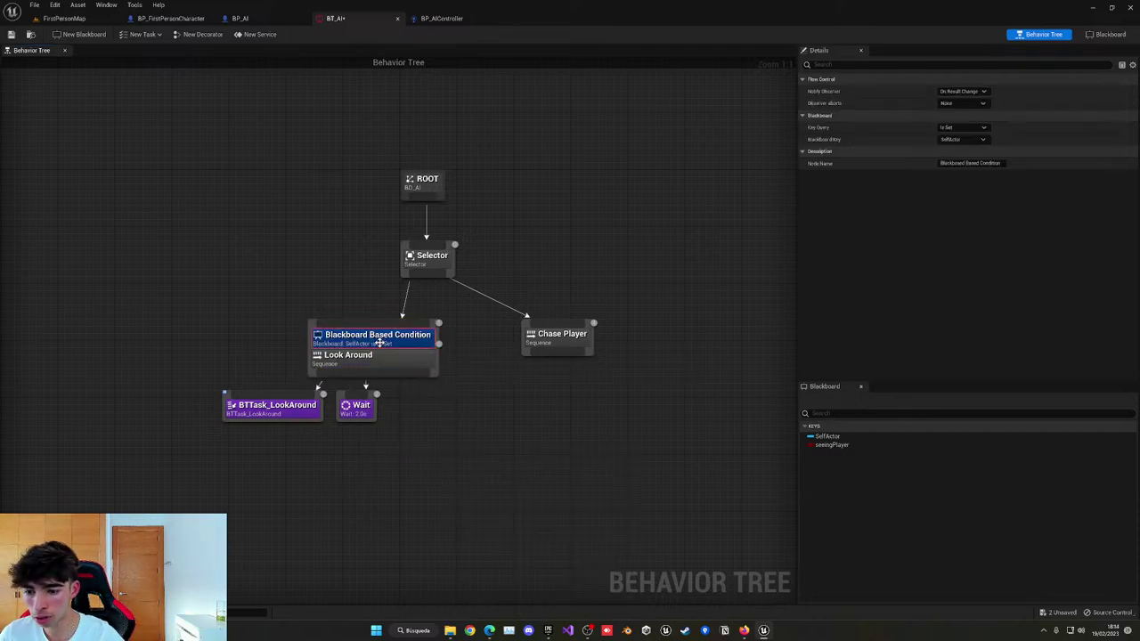
pyautogui.moveTo(407, 356); pyautogui.dragTo(364, 335)
# Set the Look Around decorator to Observer aborts Self, Blackboard Key seeingPlayer, and Key Query Is Not Set.
pyautogui.click(335, 313)
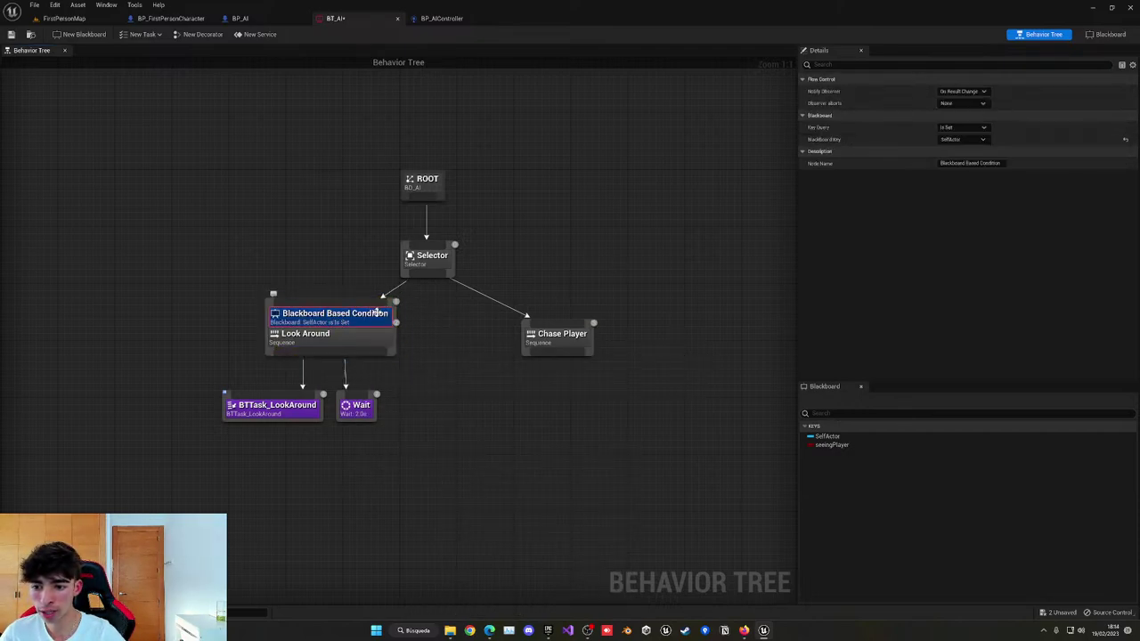
pyautogui.click(958, 104)
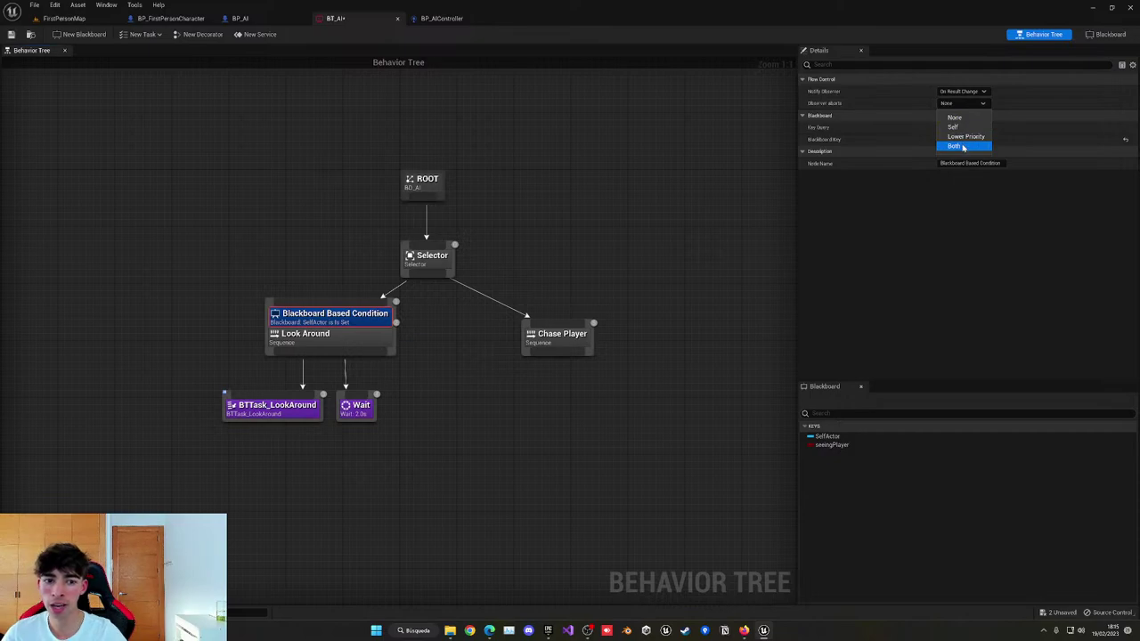
pyautogui.click(954, 128)
pyautogui.click(962, 140)
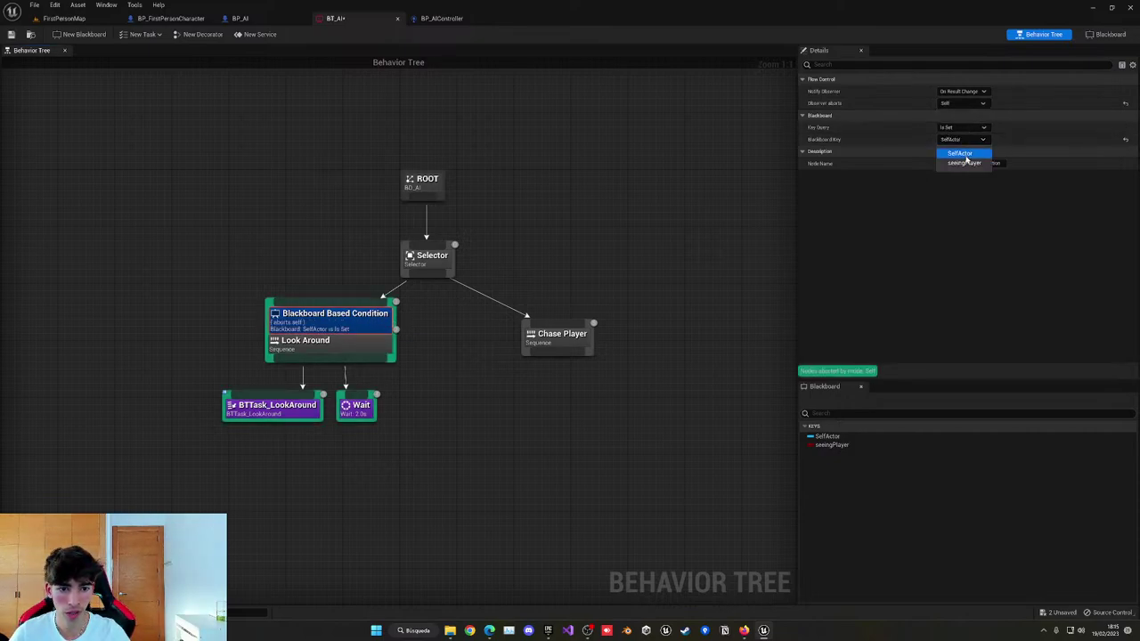
pyautogui.click(964, 163)
pyautogui.click(962, 127)
pyautogui.click(957, 145)
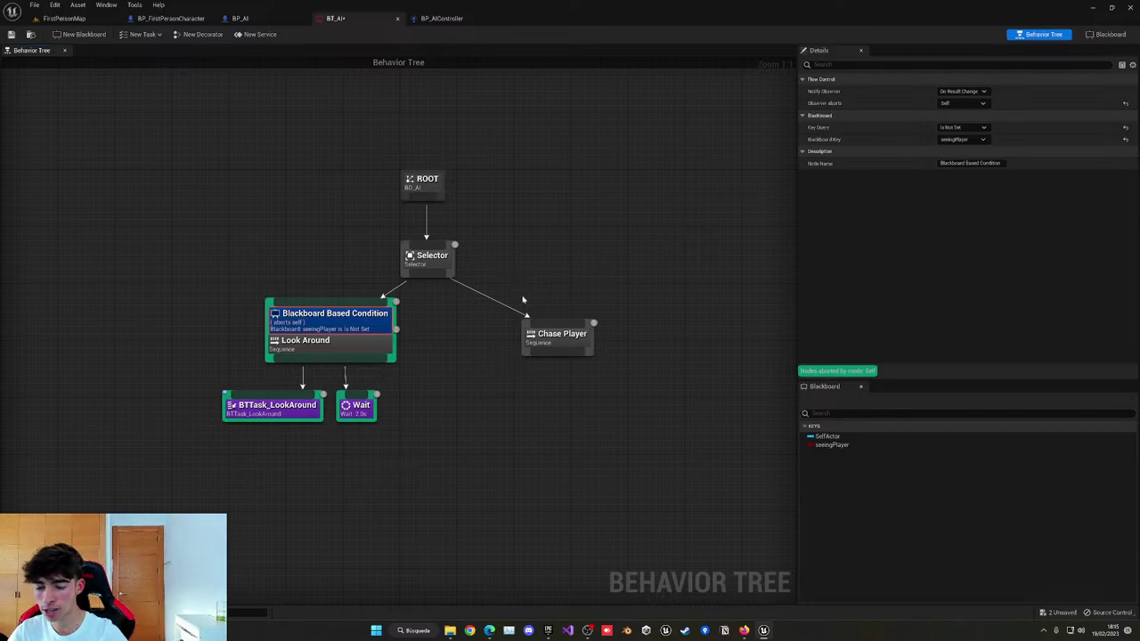
# Add a Blackboard decorator to the Chase Player sequence.
pyautogui.click(548, 336)
pyautogui.rightClick(552, 341)
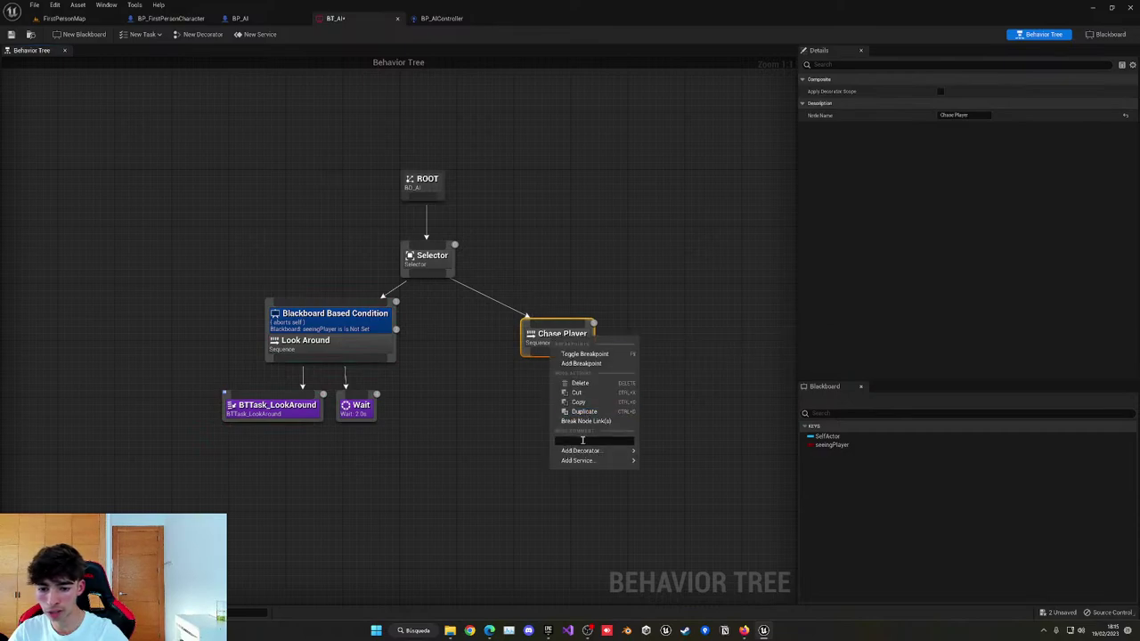
pyautogui.moveTo(595, 451)
pyautogui.click(661, 466)
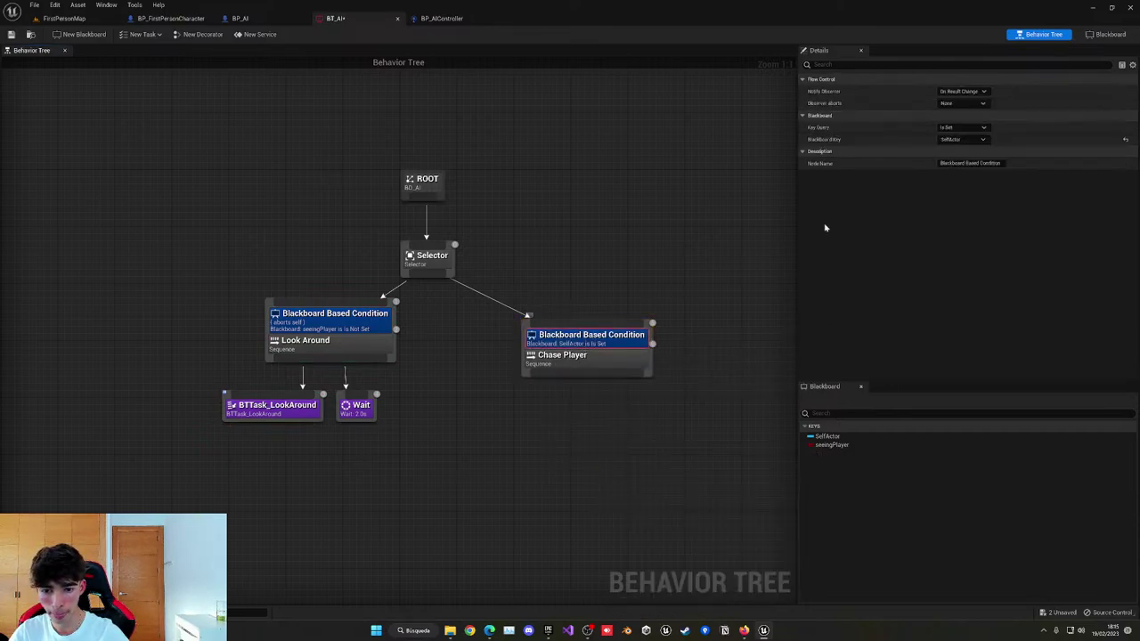
# Set the Chase Player decorator to Observer aborts Self and Blackboard Key seeingPlayer, keeping Key Query at Is Set.
pyautogui.click(962, 128)
pyautogui.click(952, 104)
pyautogui.click(948, 127)
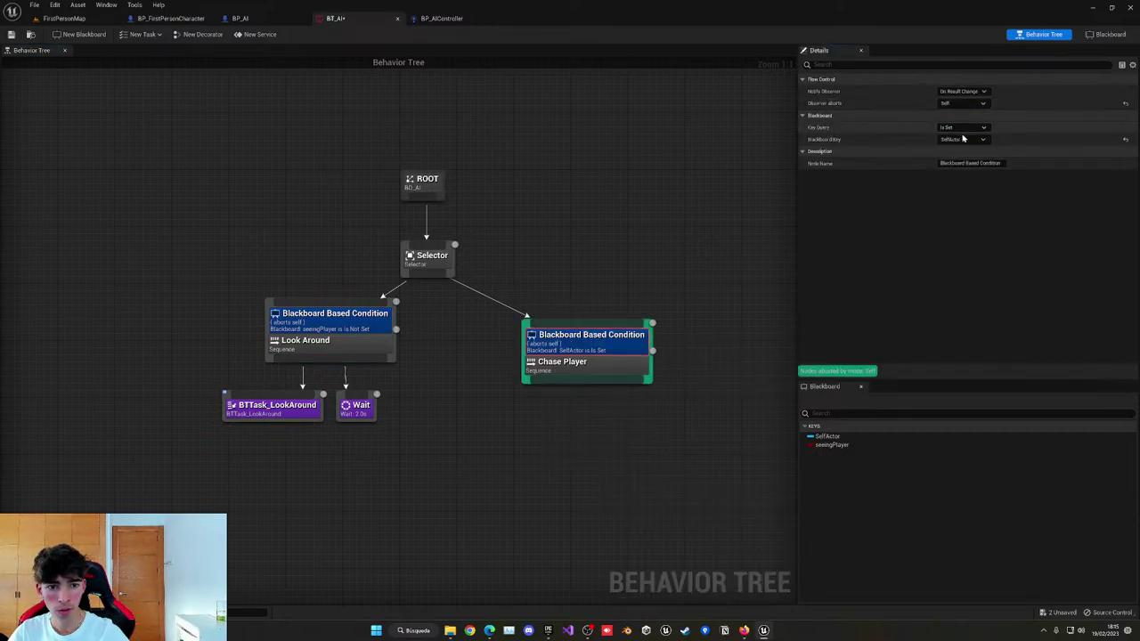
pyautogui.click(961, 139)
pyautogui.click(953, 156)
# Reposition the Look Around branch and the Chase Player sequence on either side beneath the Selector.
pyautogui.moveTo(623, 365); pyautogui.dragTo(573, 351)
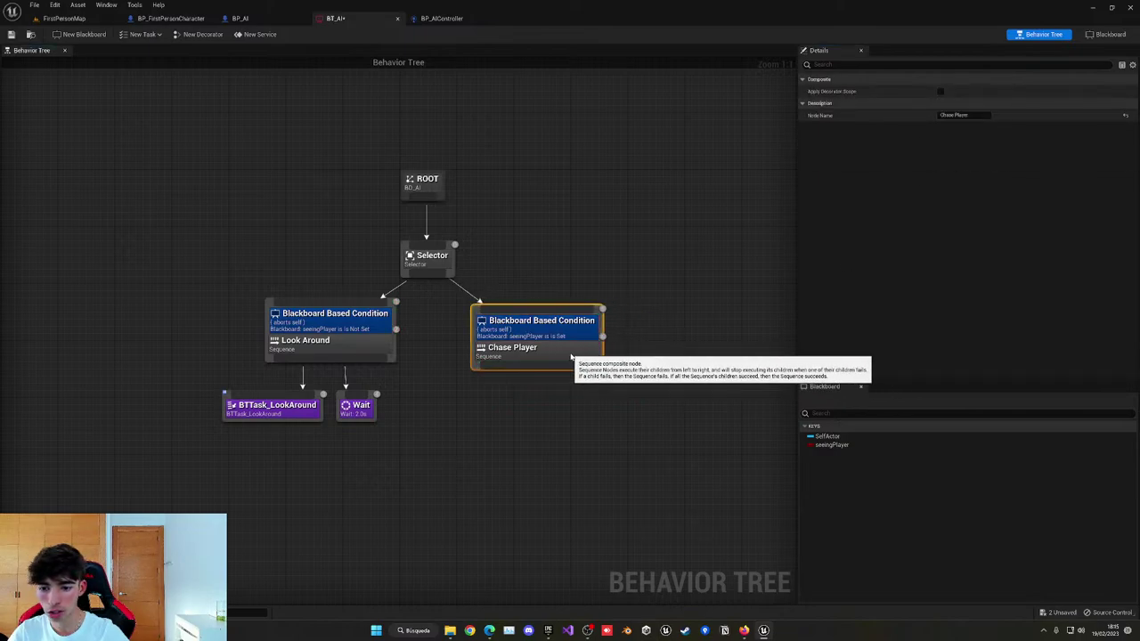
pyautogui.moveTo(176, 310); pyautogui.dragTo(326, 359)
pyautogui.keyDown('shift'); pyautogui.click(351, 407); pyautogui.keyUp('shift')
pyautogui.click(451, 417)
pyautogui.click(516, 417)
pyautogui.moveTo(523, 347); pyautogui.dragTo(505, 370)
# Create a new behavior tree task named BTTask_ChasePlayer in the AI/Tasks folder.
pyautogui.click(156, 35)
pyautogui.click(147, 56)
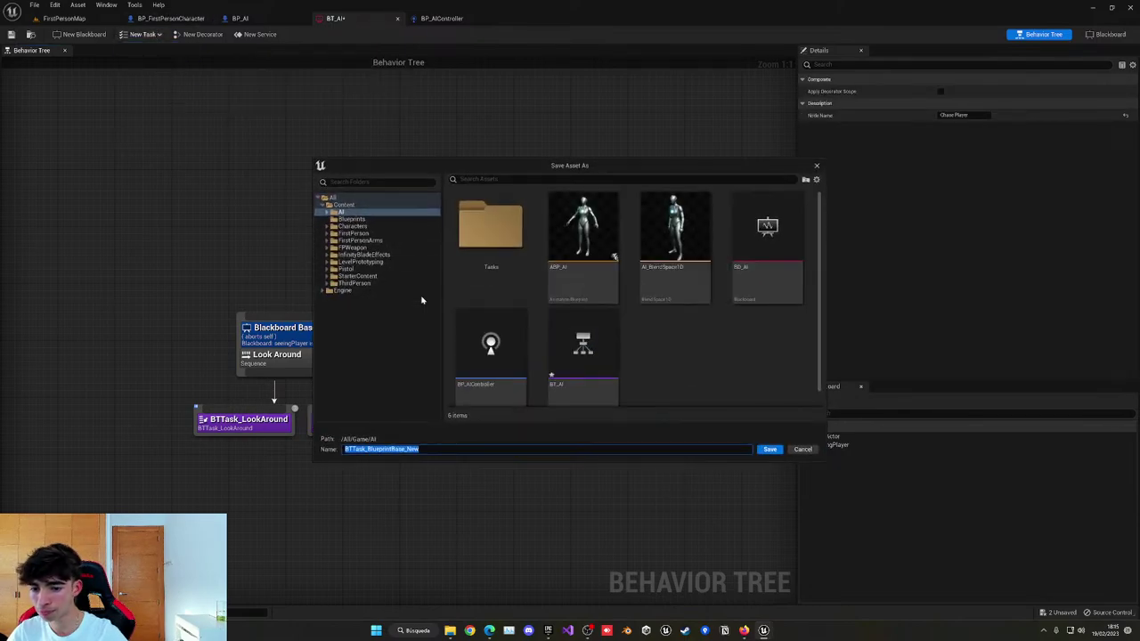
pyautogui.click(434, 448)
pyautogui.doubleClick(486, 259)
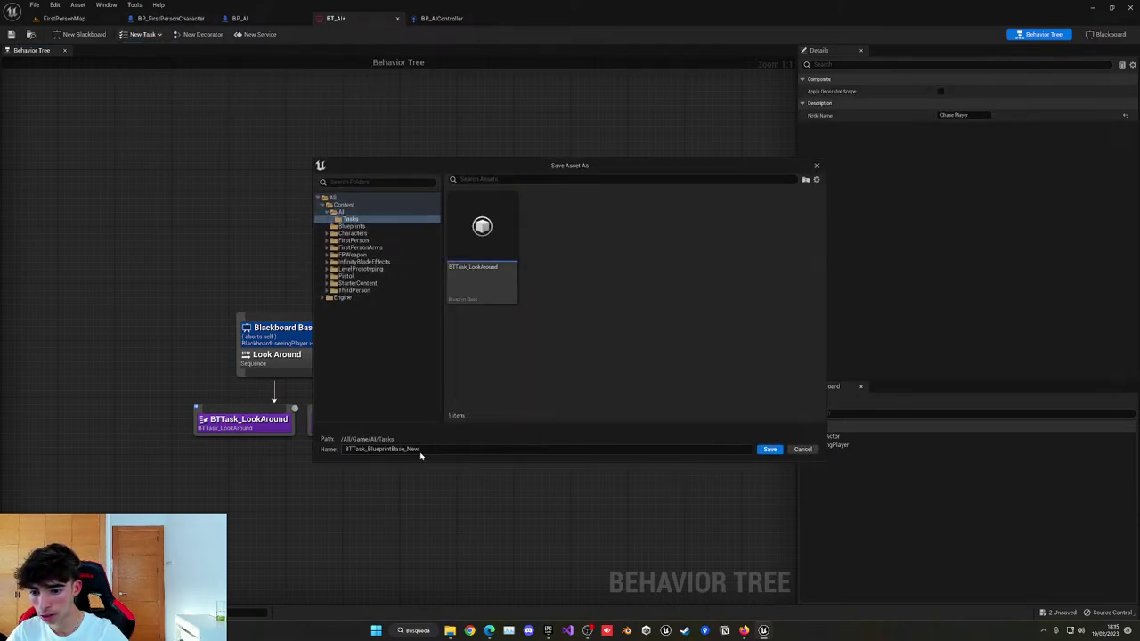
pyautogui.moveTo(431, 449); pyautogui.dragTo(382, 451)
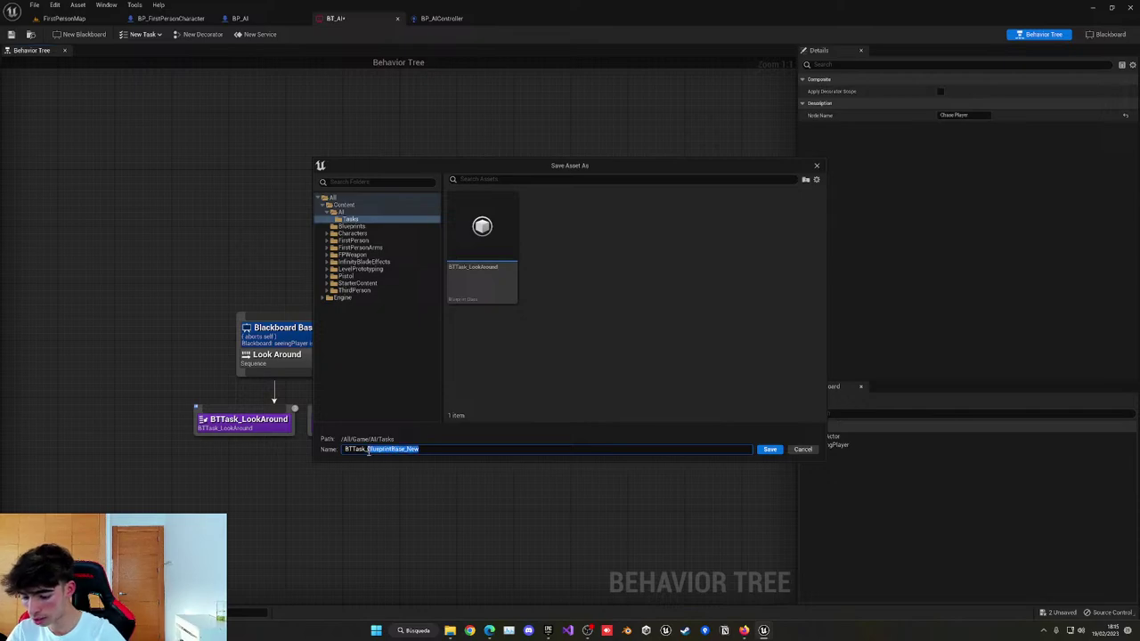
pyautogui.write('ChasePlayer')
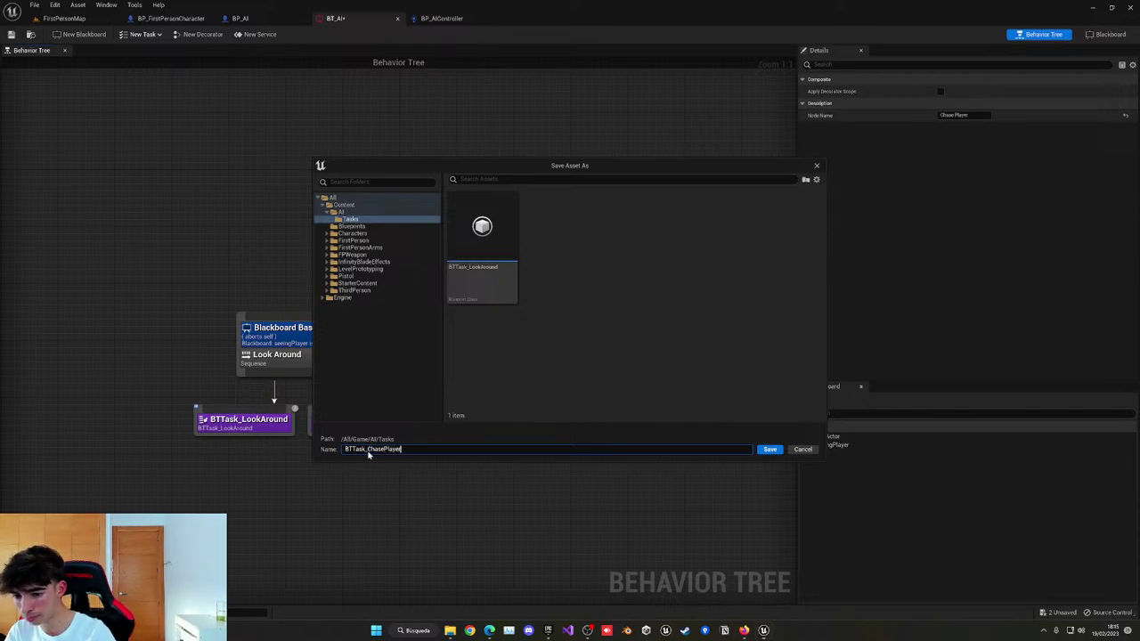
pyautogui.press('Return')
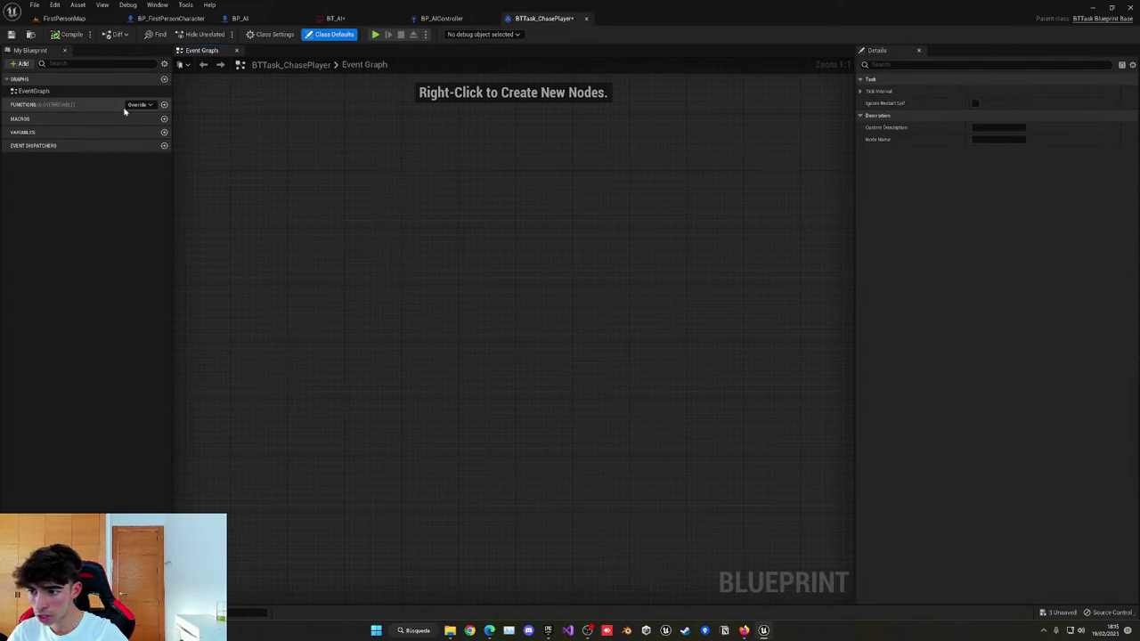
# Override the Receive Execute AI event in the chase task and place a Finish Execute node in its graph.
pyautogui.click(133, 105)
pyautogui.click(150, 154)
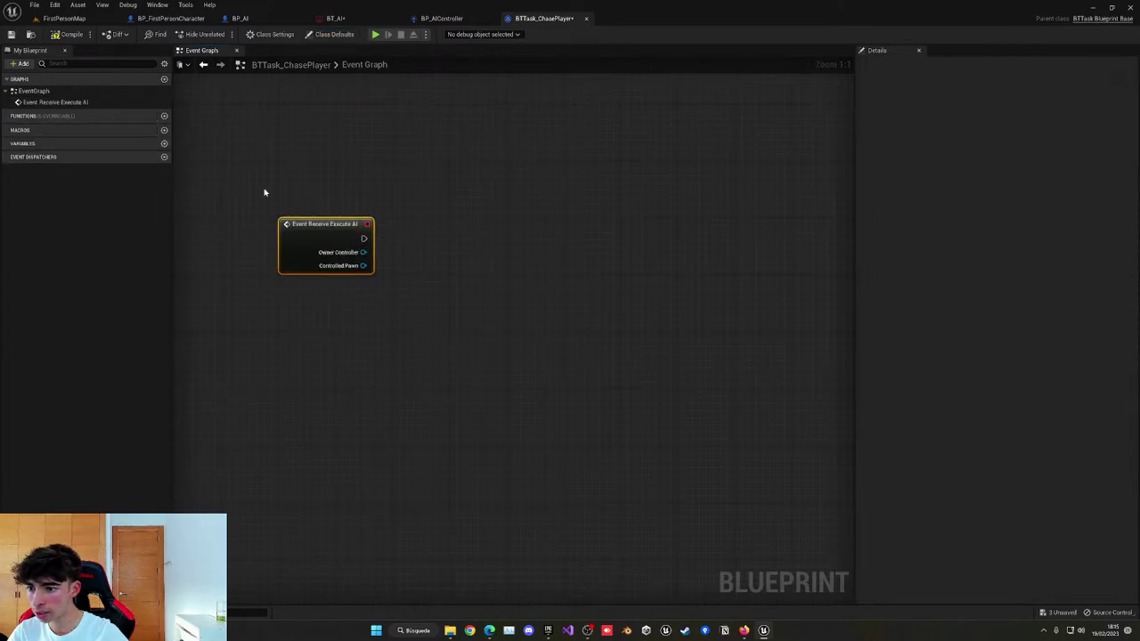
pyautogui.rightClick(553, 317)
pyautogui.write('finish')
pyautogui.press('Down')
pyautogui.press('Return')
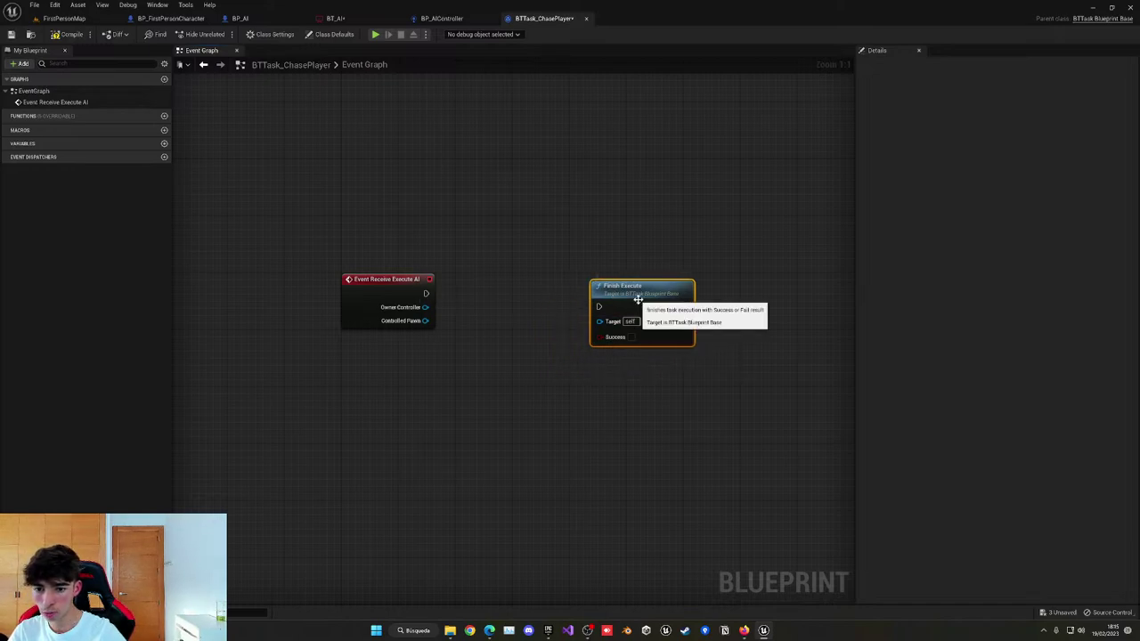
# Add an AI MoveTo node run by Event Receive Execute AI, with Controlled Pawn wired to Pawn, and straighten the event connection.
pyautogui.moveTo(614, 317); pyautogui.dragTo(510, 306, button='right')
pyautogui.moveTo(321, 283); pyautogui.dragTo(396, 269)
pyautogui.write('ai move')
pyautogui.press('Down')
pyautogui.press('Return')
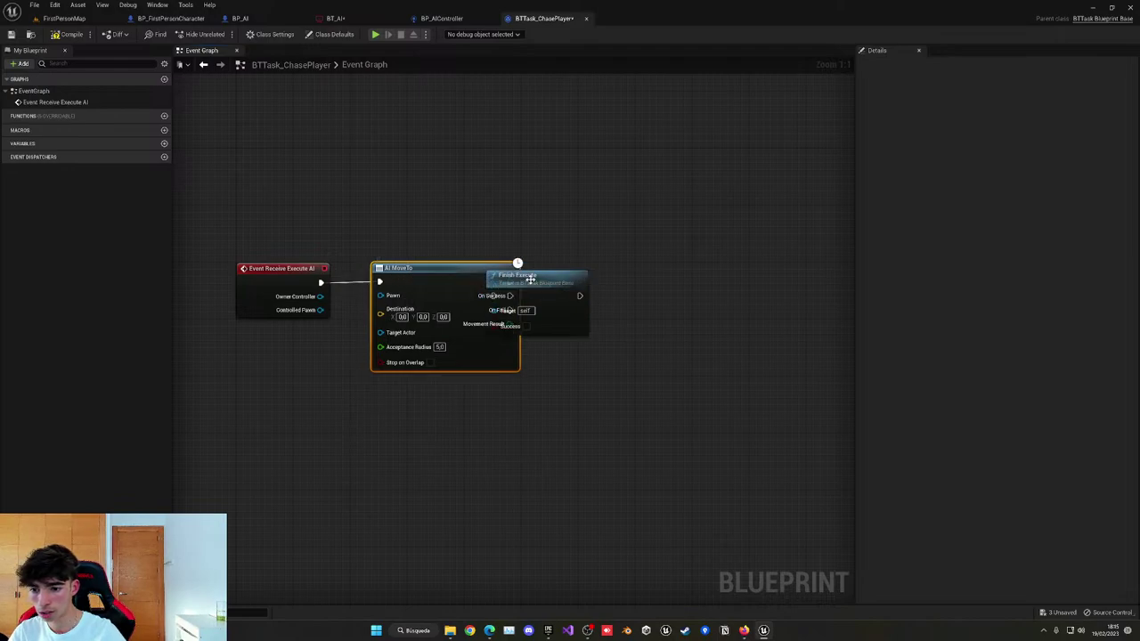
pyautogui.moveTo(530, 278); pyautogui.dragTo(587, 278)
pyautogui.moveTo(321, 310); pyautogui.dragTo(382, 296)
pyautogui.click(305, 276)
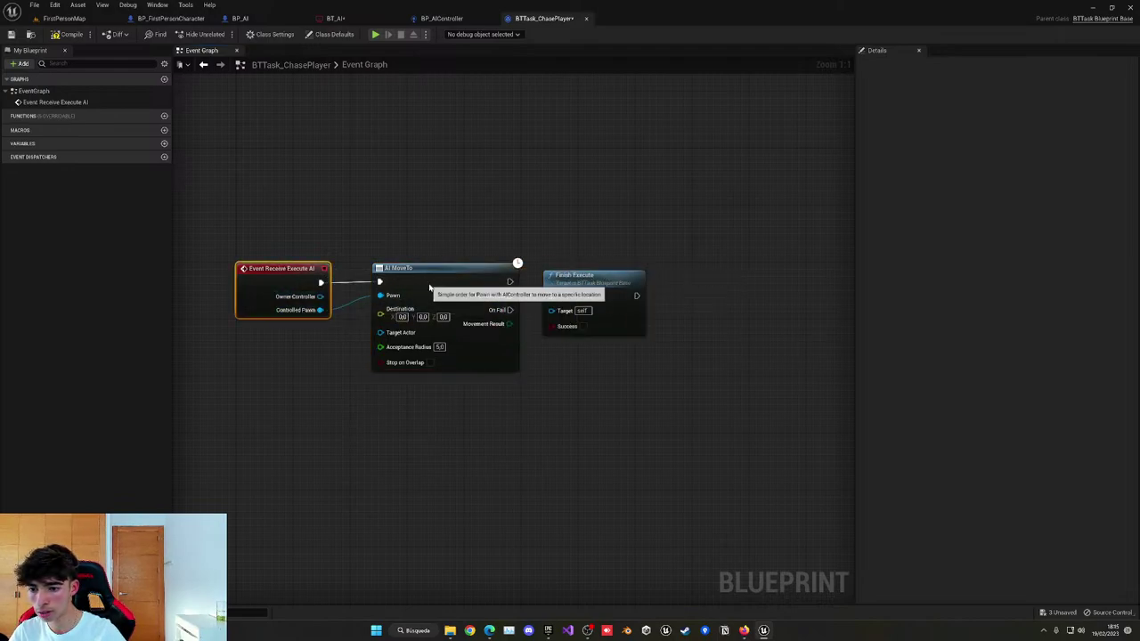
pyautogui.keyDown('ctrl'); pyautogui.click(428, 283); pyautogui.keyUp('ctrl')
pyautogui.press('q')
pyautogui.moveTo(258, 280); pyautogui.dragTo(262, 290)
pyautogui.moveTo(564, 311); pyautogui.dragTo(556, 239, button='right')
pyautogui.moveTo(256, 231); pyautogui.dragTo(342, 234, button='right')
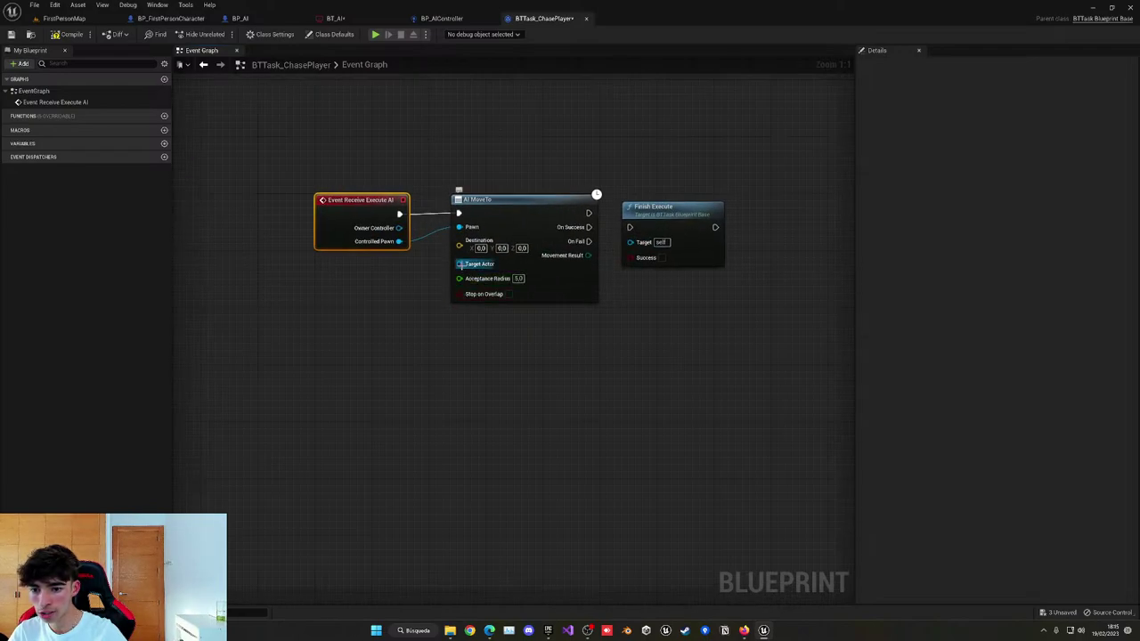
# Feed AI MoveTo's Target Actor from a new Get Player Character node.
pyautogui.moveTo(459, 264); pyautogui.dragTo(349, 307)
pyautogui.write('gee')
pyautogui.press('BackSpace')
pyautogui.write('t plauyer')
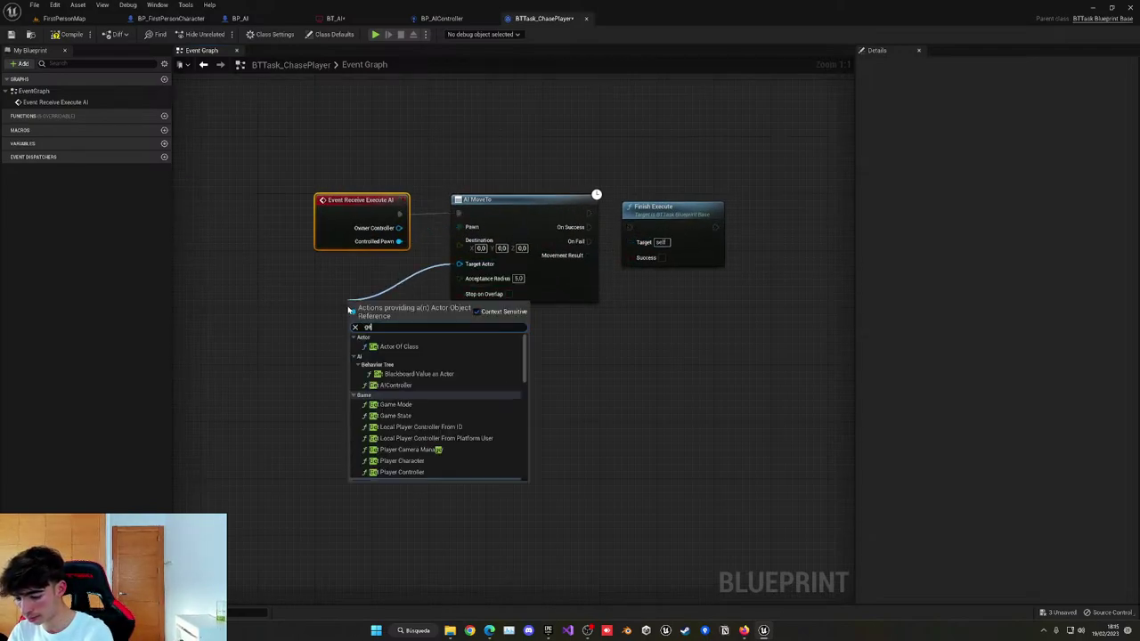
pyautogui.press('BackSpace')
pyautogui.press('BackSpace')
pyautogui.press('BackSpace')
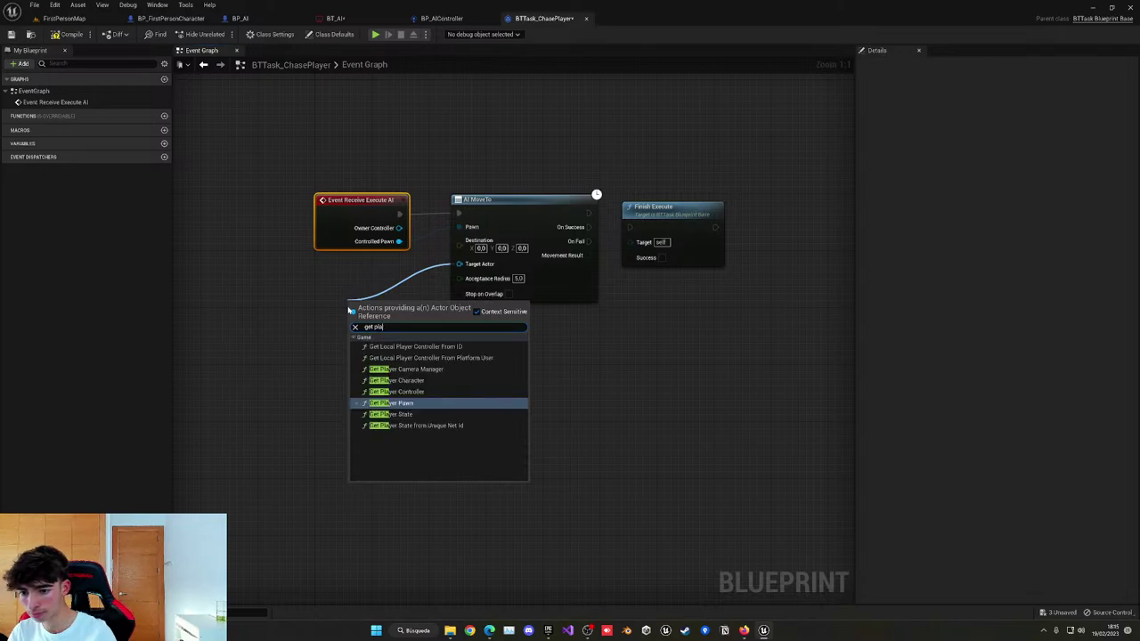
pyautogui.click(396, 381)
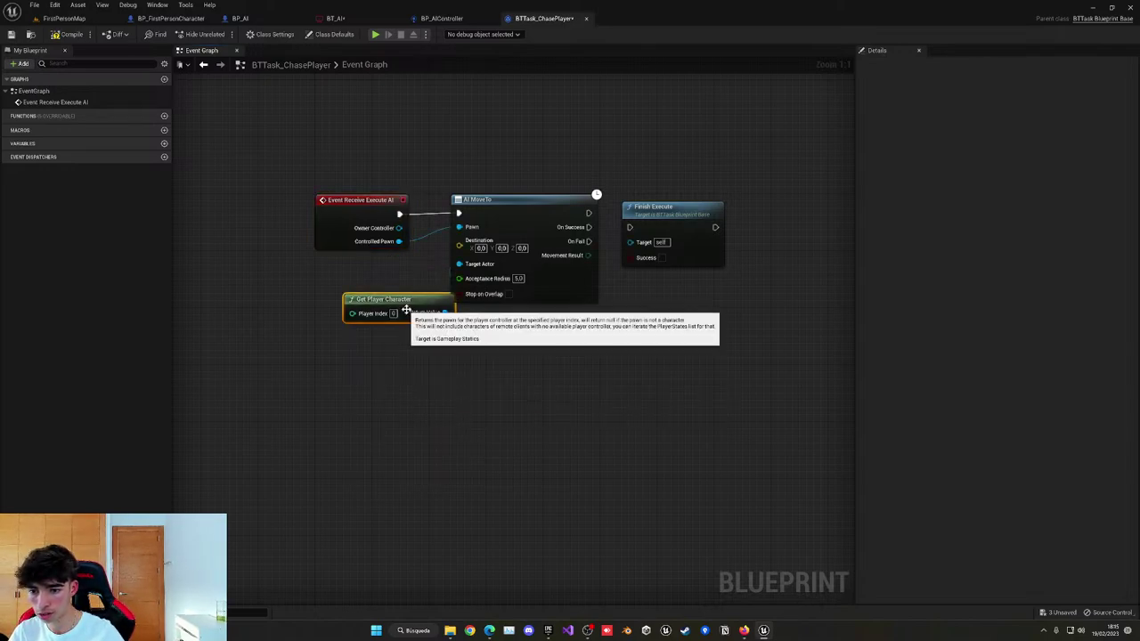
pyautogui.moveTo(473, 313); pyautogui.dragTo(432, 316, button='right')
pyautogui.click(456, 290)
pyautogui.click(475, 335)
# Set AI MoveTo's Acceptance Radius to 100 and connect On Success to Finish Execute with Success enabled.
pyautogui.moveTo(535, 351); pyautogui.dragTo(521, 389, button='right')
pyautogui.click(441, 323)
pyautogui.write('100')
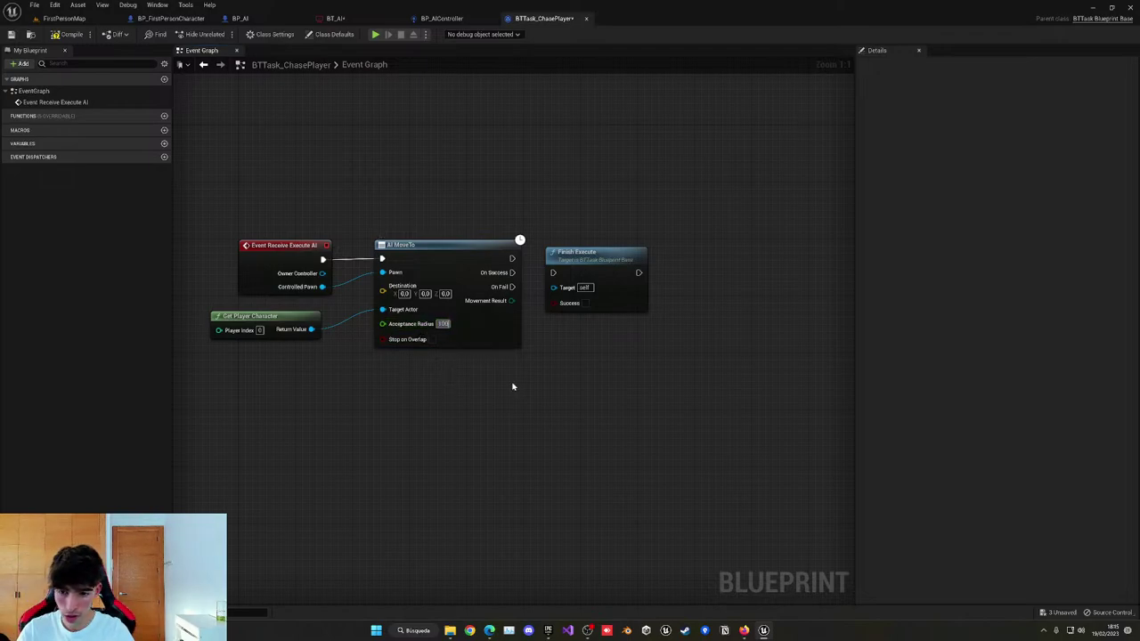
pyautogui.press('Return')
pyautogui.moveTo(524, 394); pyautogui.dragTo(533, 414, button='right')
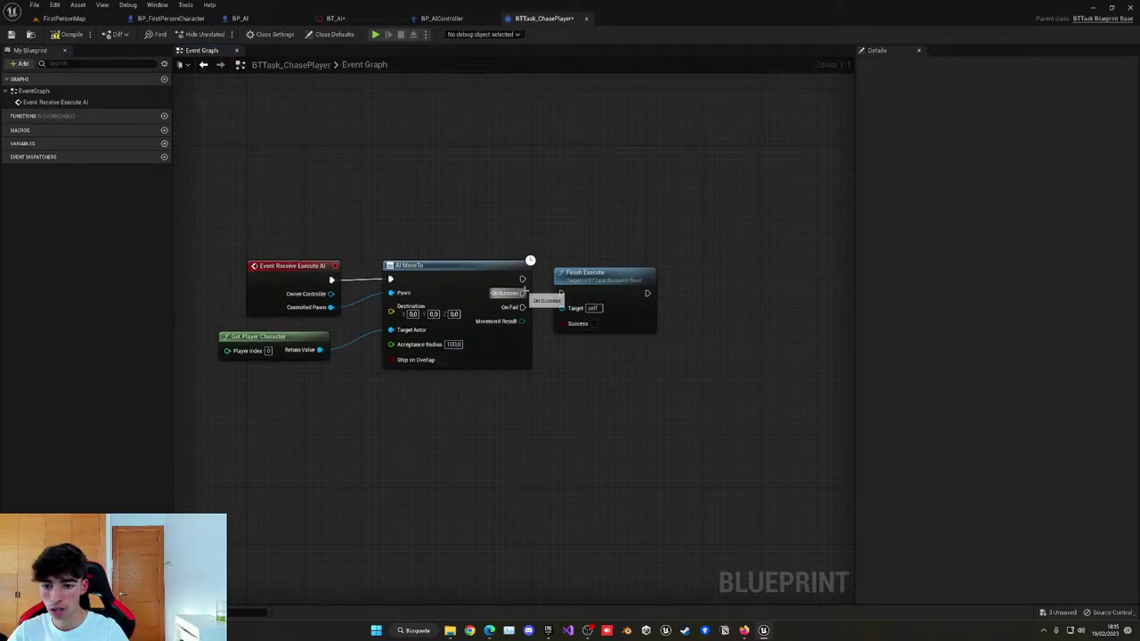
pyautogui.moveTo(523, 292); pyautogui.dragTo(666, 315)
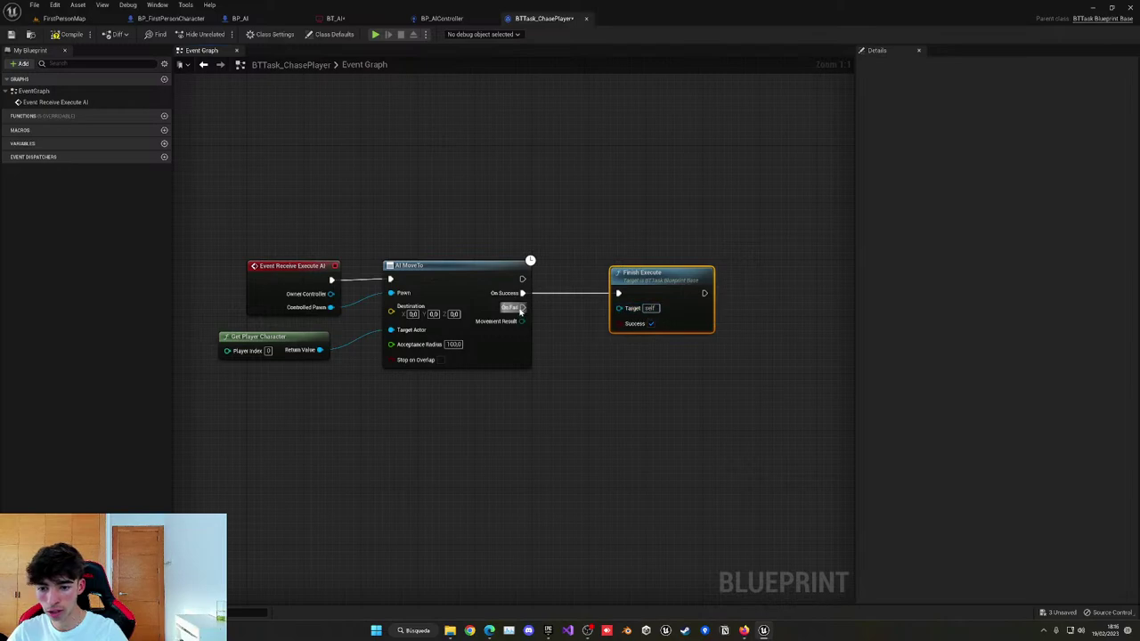
# Connect On Fail to a copied Finish Execute node with Success disabled, and compile the chase task.
pyautogui.moveTo(521, 309); pyautogui.dragTo(602, 347)
pyautogui.hotkey('ctrl', 'v')
pyautogui.click(597, 381)
pyautogui.hotkey('ctrl', 'v')
pyautogui.moveTo(521, 309); pyautogui.dragTo(640, 392)
pyautogui.moveTo(651, 386); pyautogui.dragTo(630, 366)
pyautogui.click(651, 402)
pyautogui.click(616, 340)
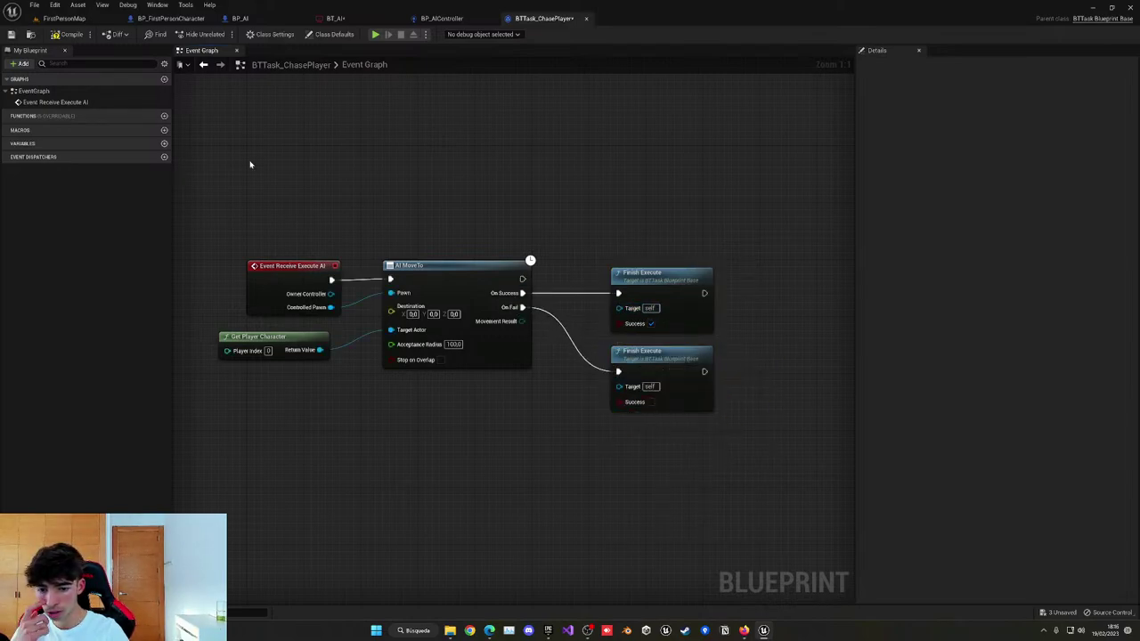
pyautogui.click(65, 35)
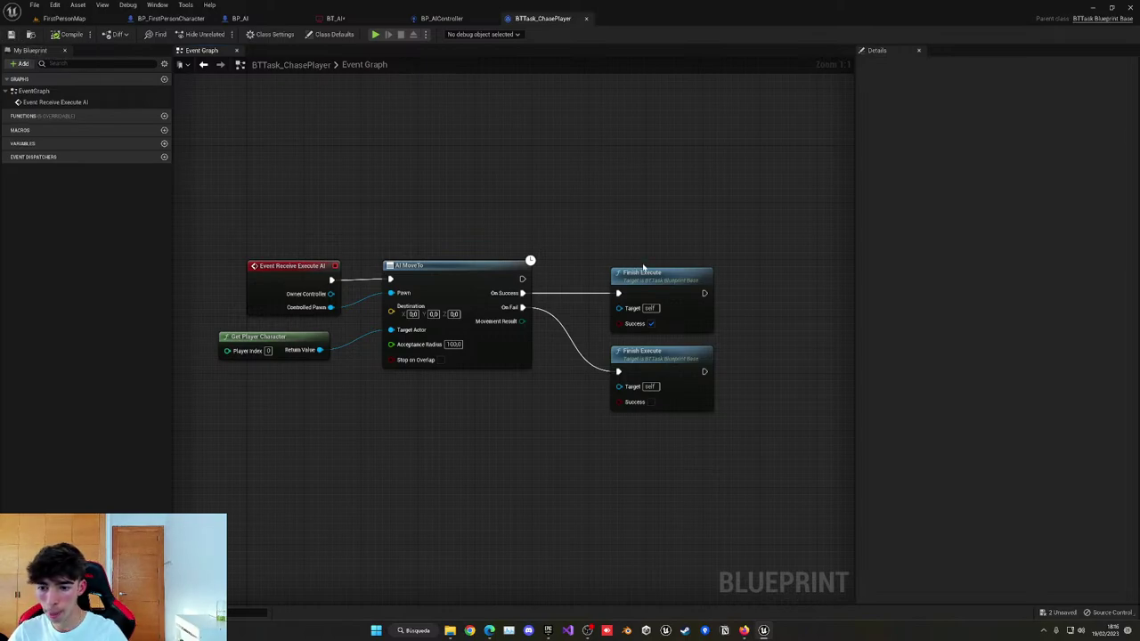
pyautogui.moveTo(497, 197); pyautogui.dragTo(511, 204, button='right')
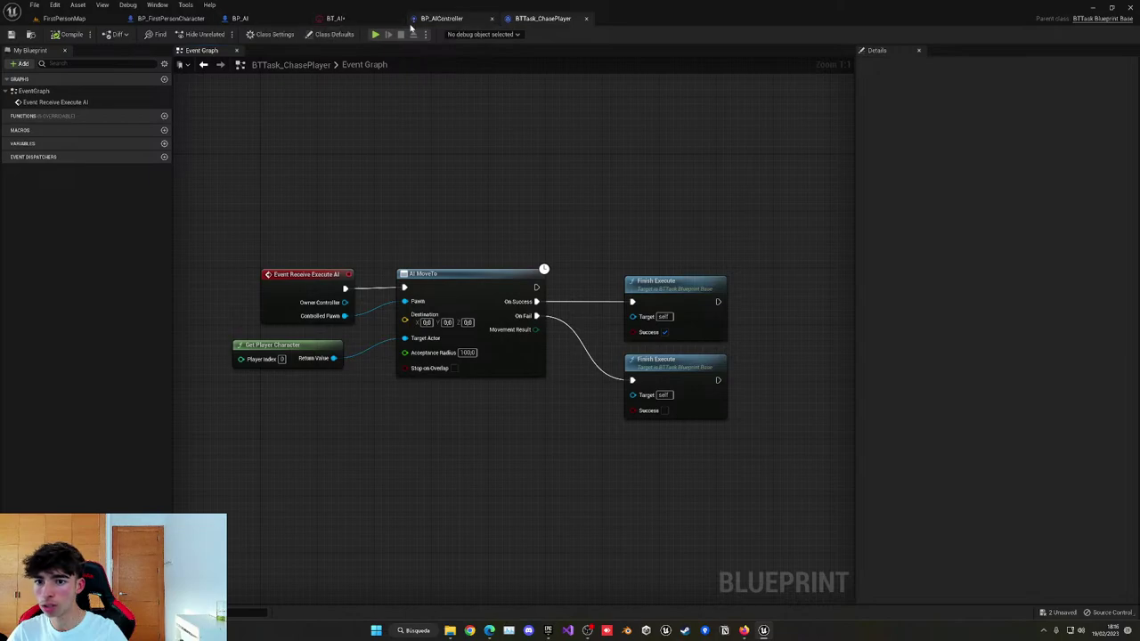
# In BT_AI, attach BTTask_ChasePlayer beneath the Chase Player sequence and save the behavior tree.
pyautogui.click(442, 20)
pyautogui.click(383, 22)
pyautogui.middleClick(431, 23)
pyautogui.moveTo(560, 359); pyautogui.dragTo(496, 290, button='right')
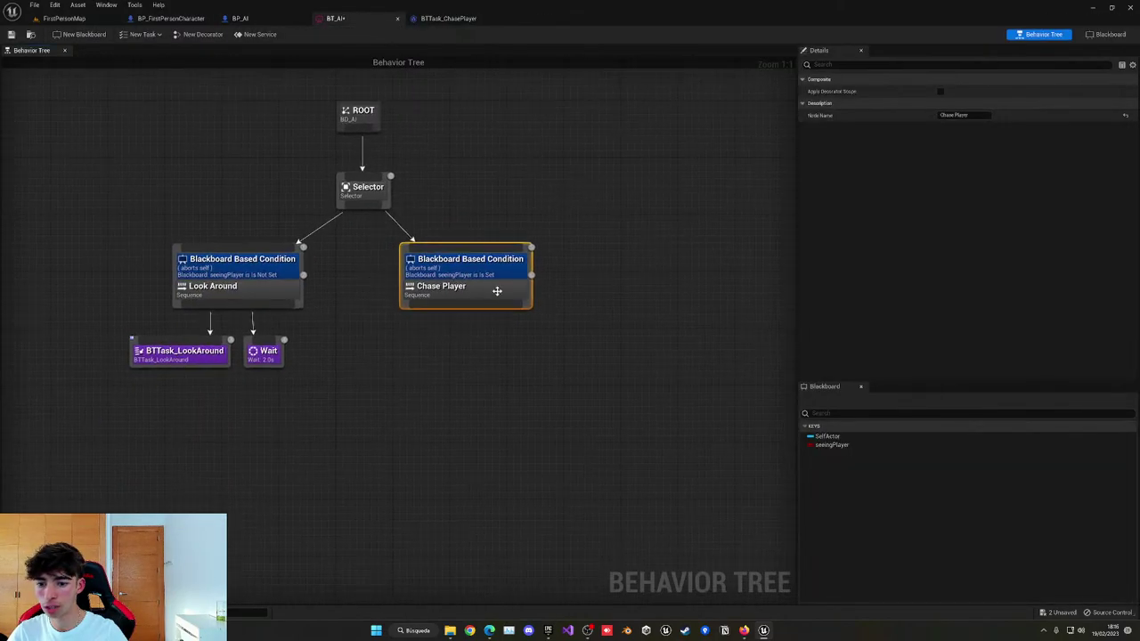
pyautogui.moveTo(458, 303); pyautogui.dragTo(443, 346)
pyautogui.click(459, 368)
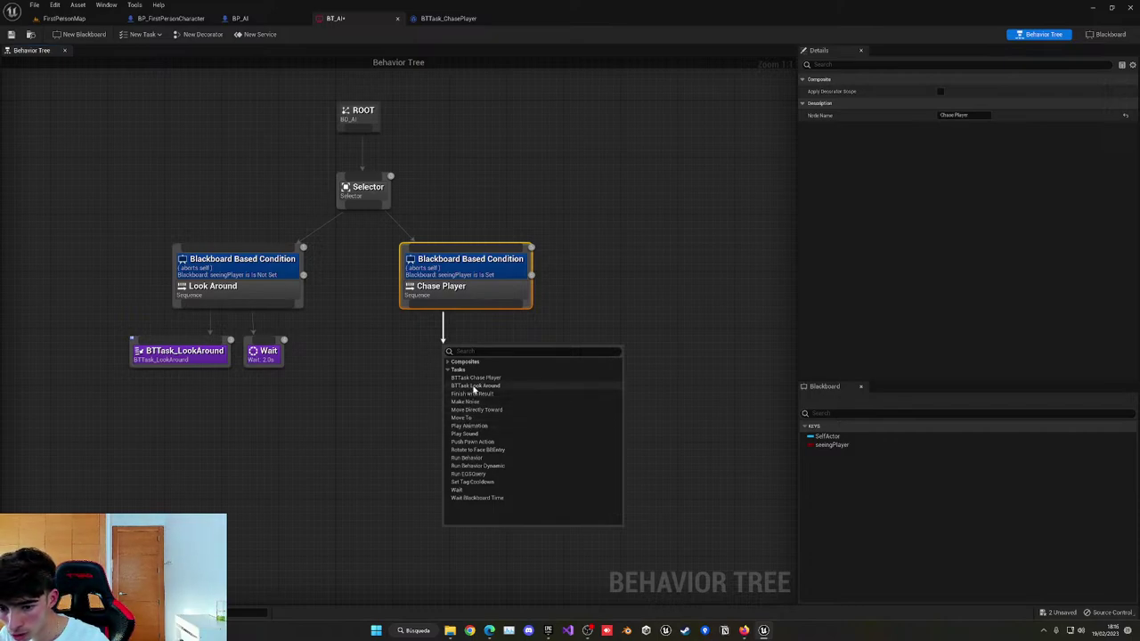
pyautogui.click(476, 378)
pyautogui.moveTo(474, 365); pyautogui.dragTo(446, 379)
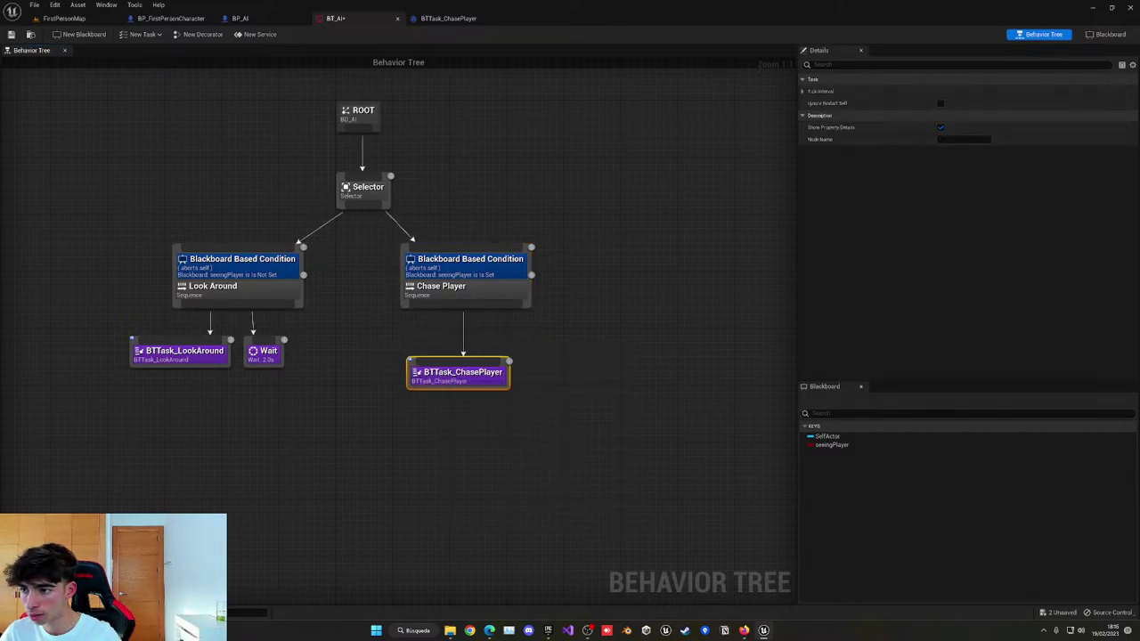
pyautogui.click(12, 36)
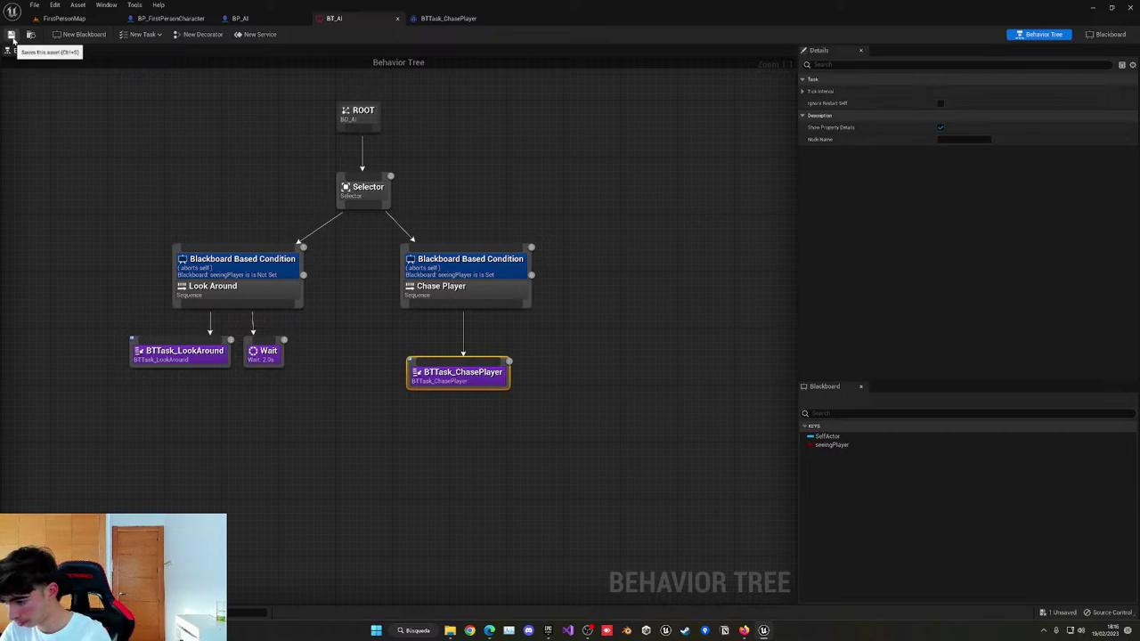
# Playtest the level while watching how the behavior tree reacts when the enemy sees the player.
pyautogui.hotkey('alt', 'p')
pyautogui.press('d')
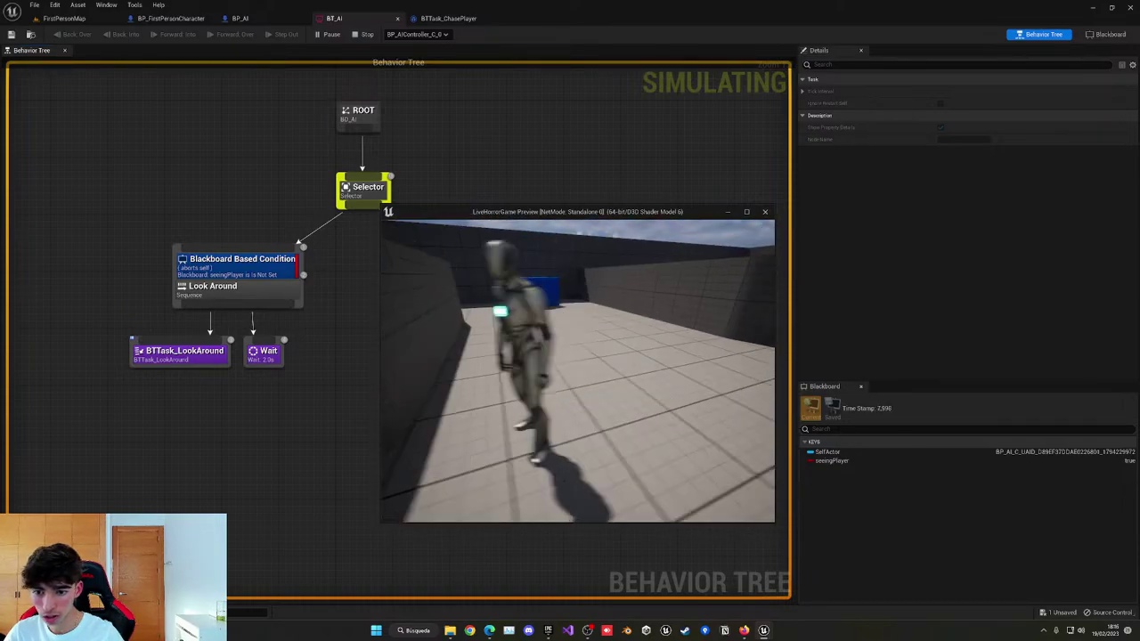
pyautogui.press('Escape')
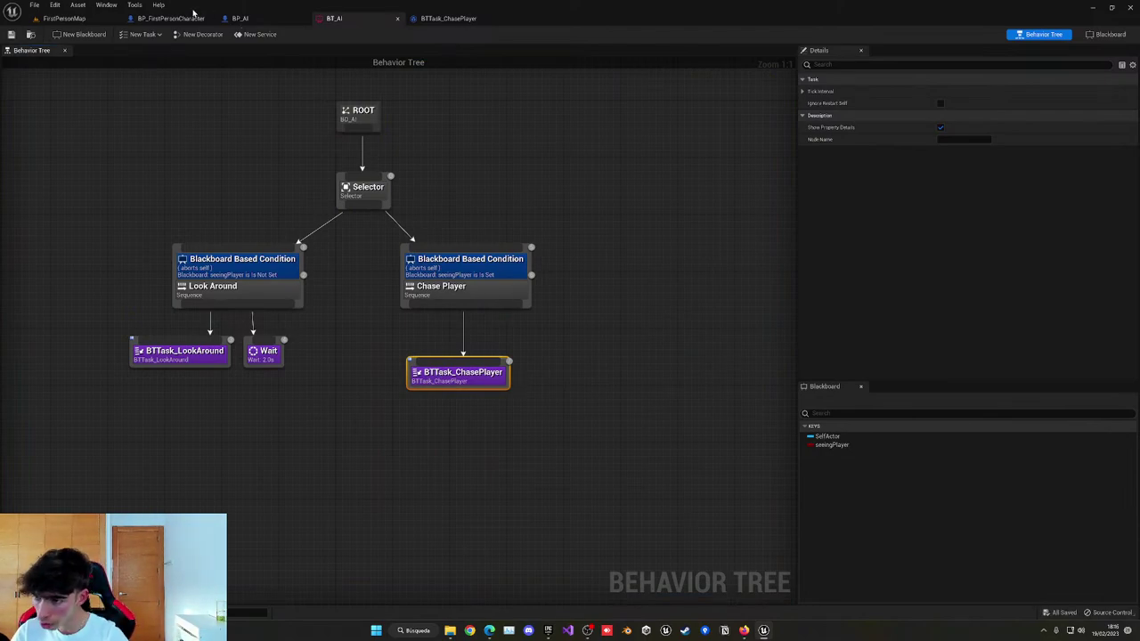
# Import the Paired_PushShove_Att animation into the Content folder using the UE4 mannequin's SK_Mannequin_Skeleton.
pyautogui.click(64, 18)
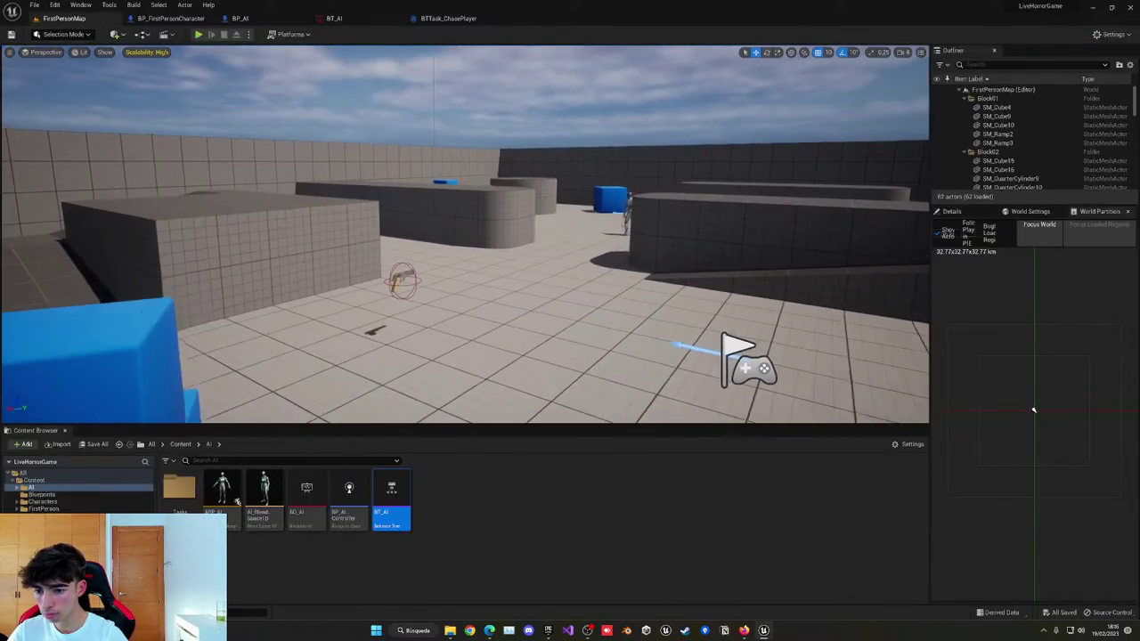
pyautogui.press('w')
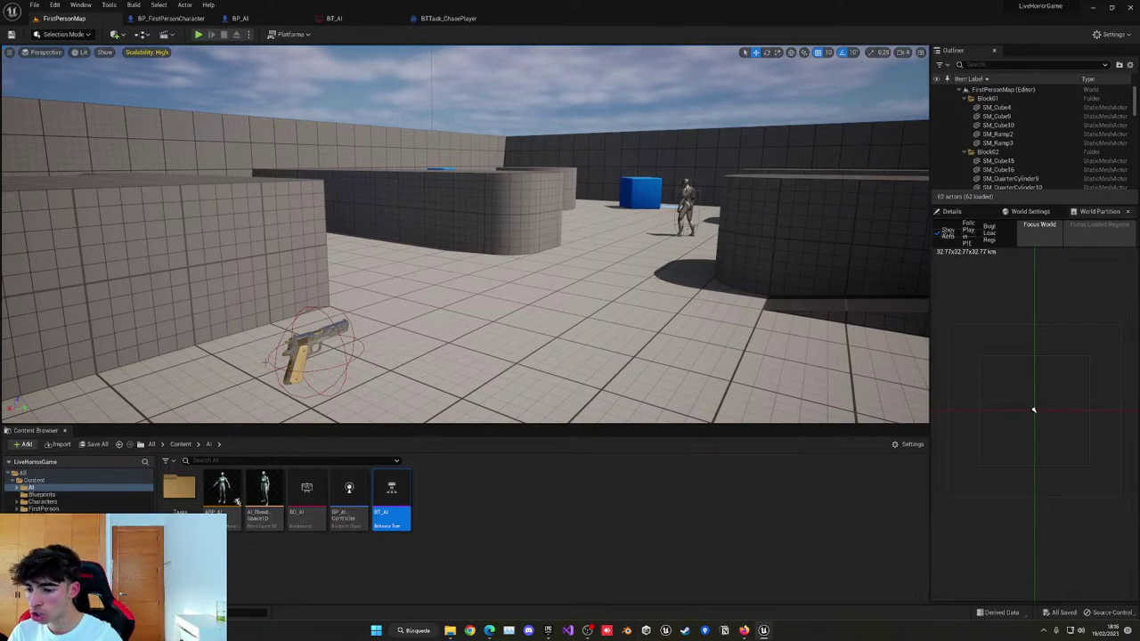
pyautogui.click(182, 444)
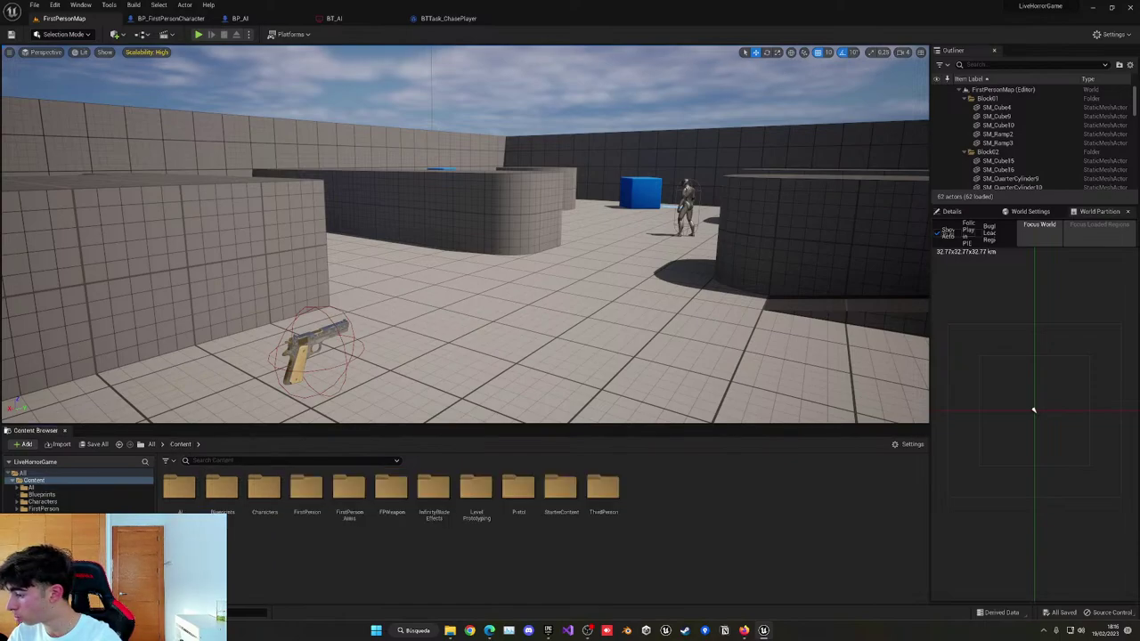
pyautogui.hotkey('alt', 'Tab')
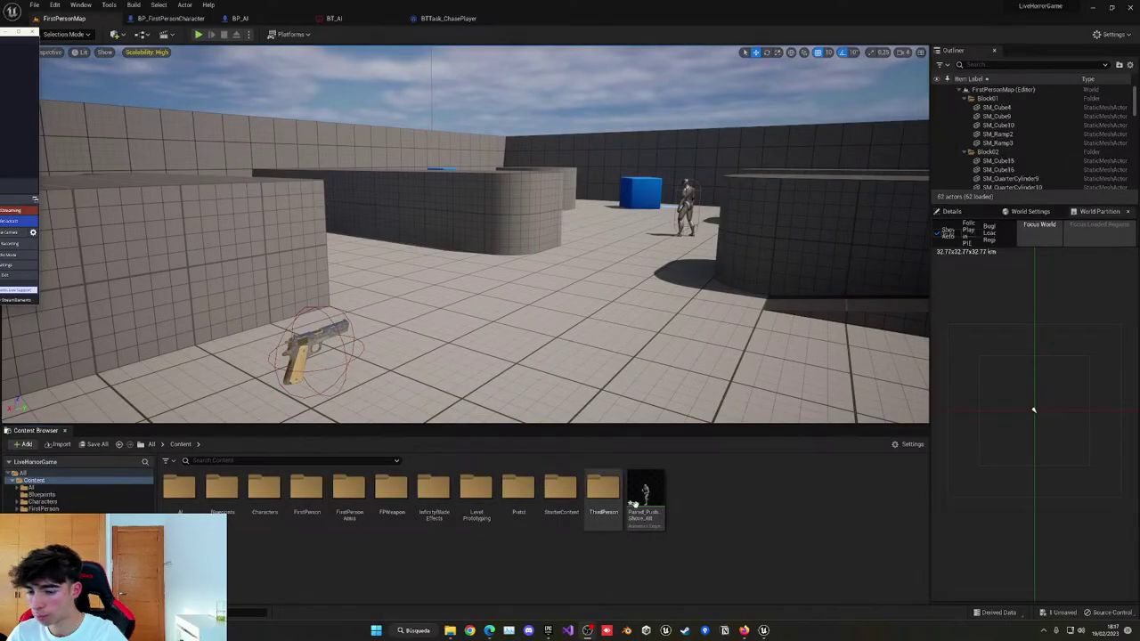
# Duplicate and retarget the Paired_PushShove_Att animation with the RTG_UE4Manny_UE5Manny IK Retargeter.
pyautogui.click(643, 495)
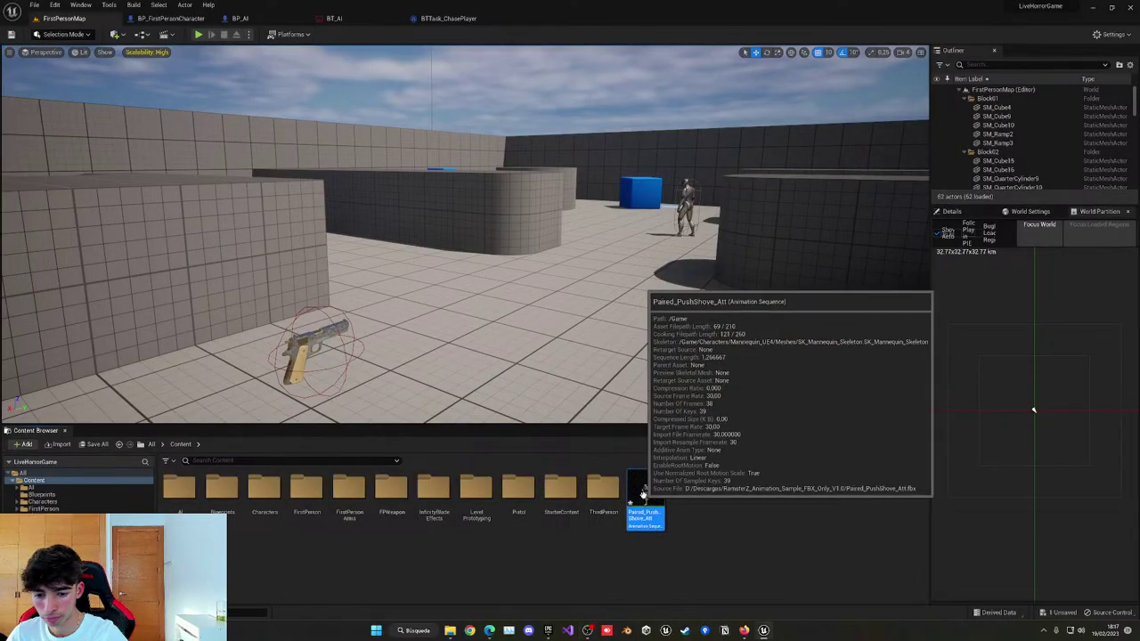
pyautogui.rightClick(643, 495)
pyautogui.moveTo(712, 250)
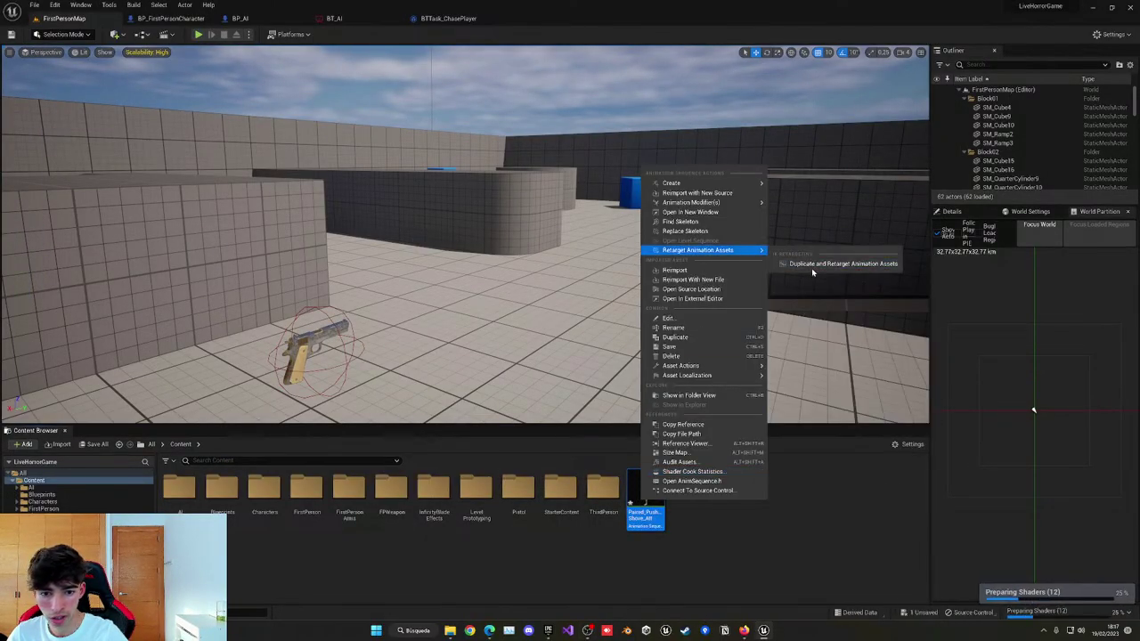
pyautogui.click(811, 266)
pyautogui.click(732, 249)
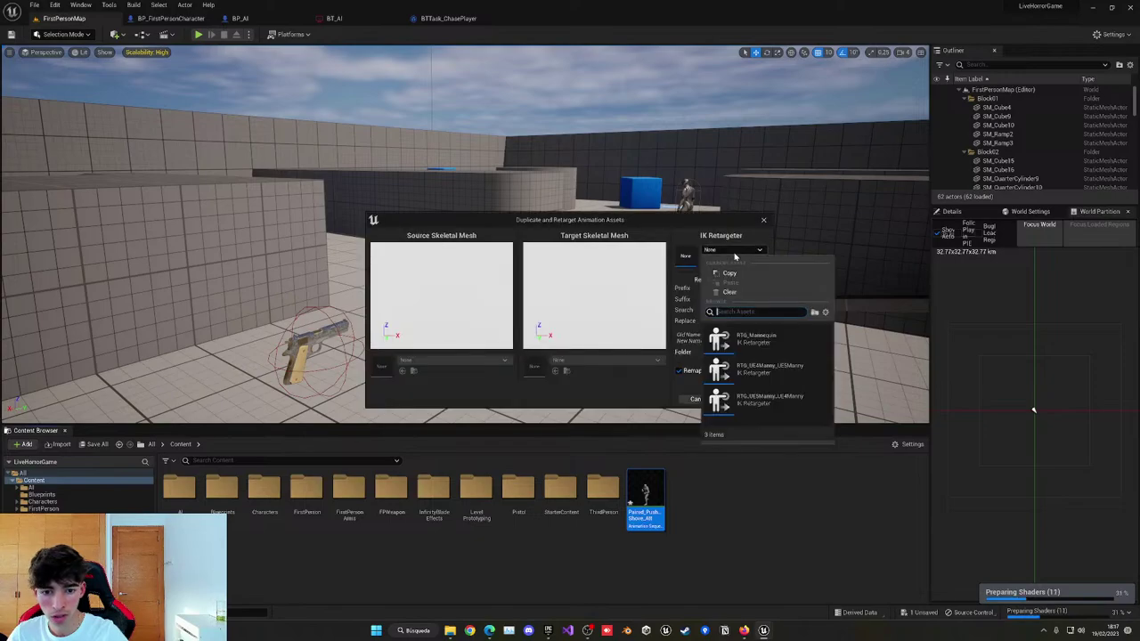
pyautogui.click(763, 370)
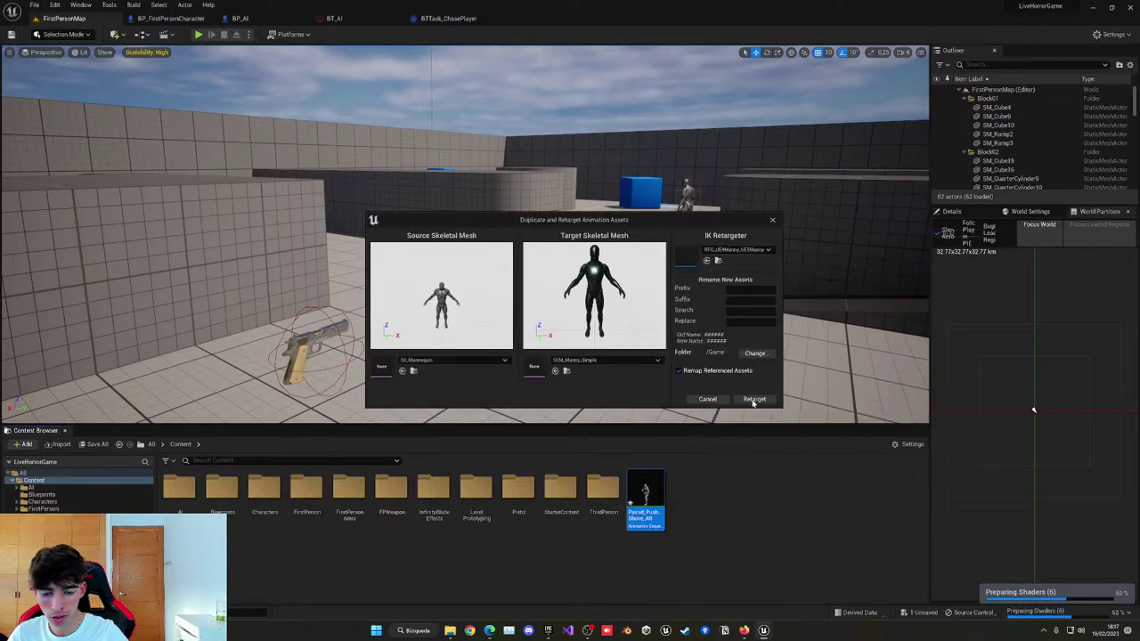
pyautogui.click(746, 399)
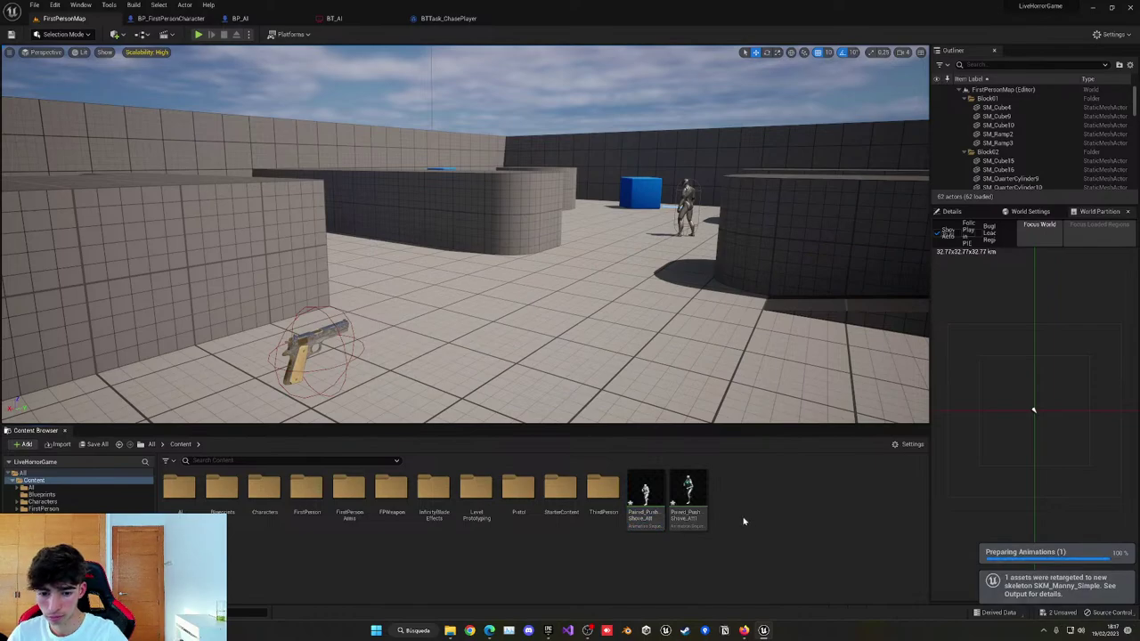
# Rename the retargeted push-shove animation as Jumpscare.
pyautogui.click(687, 499)
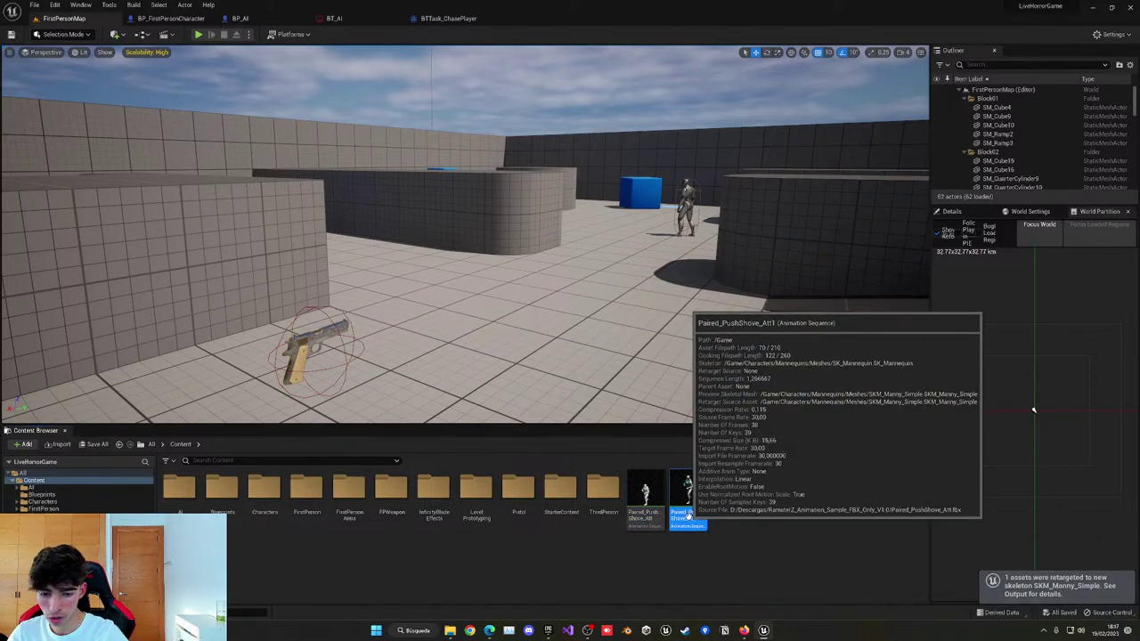
pyautogui.click(687, 515)
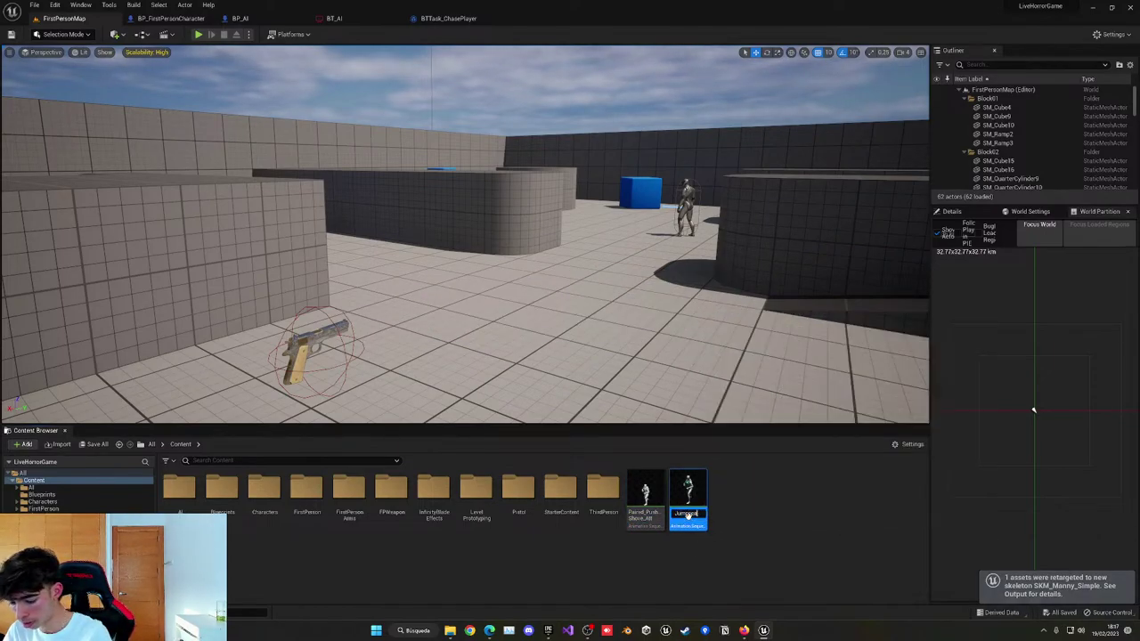
pyautogui.press('Return')
# Create an animation montage from the Jumpscare animation, keeping the default name, and preview it in its editor.
pyautogui.rightClick(643, 503)
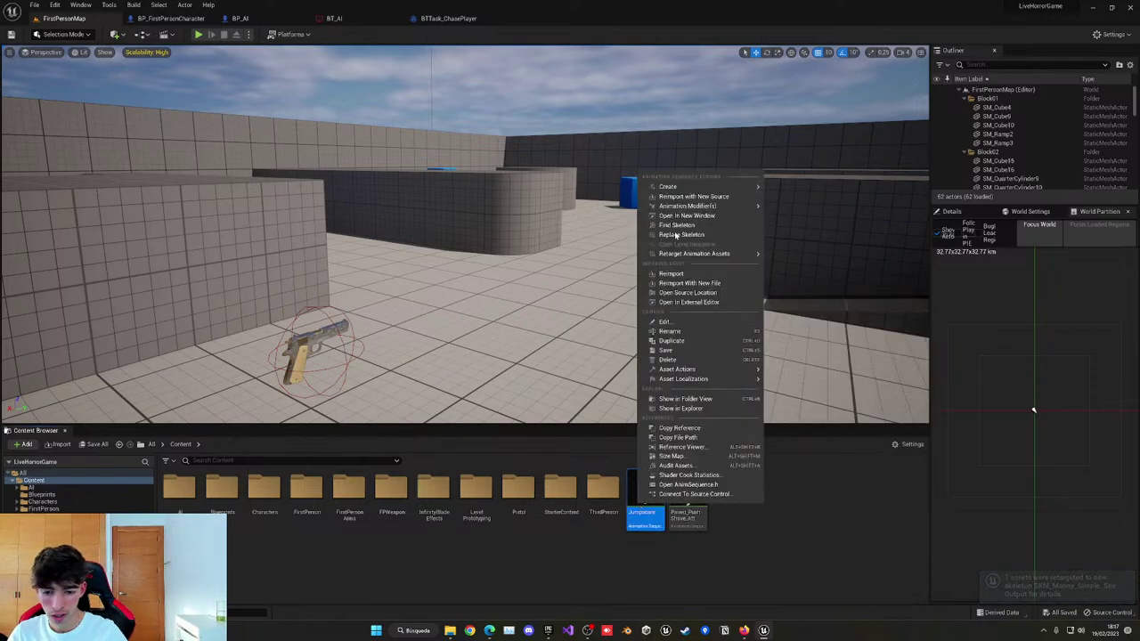
pyautogui.moveTo(713, 187)
pyautogui.click(812, 200)
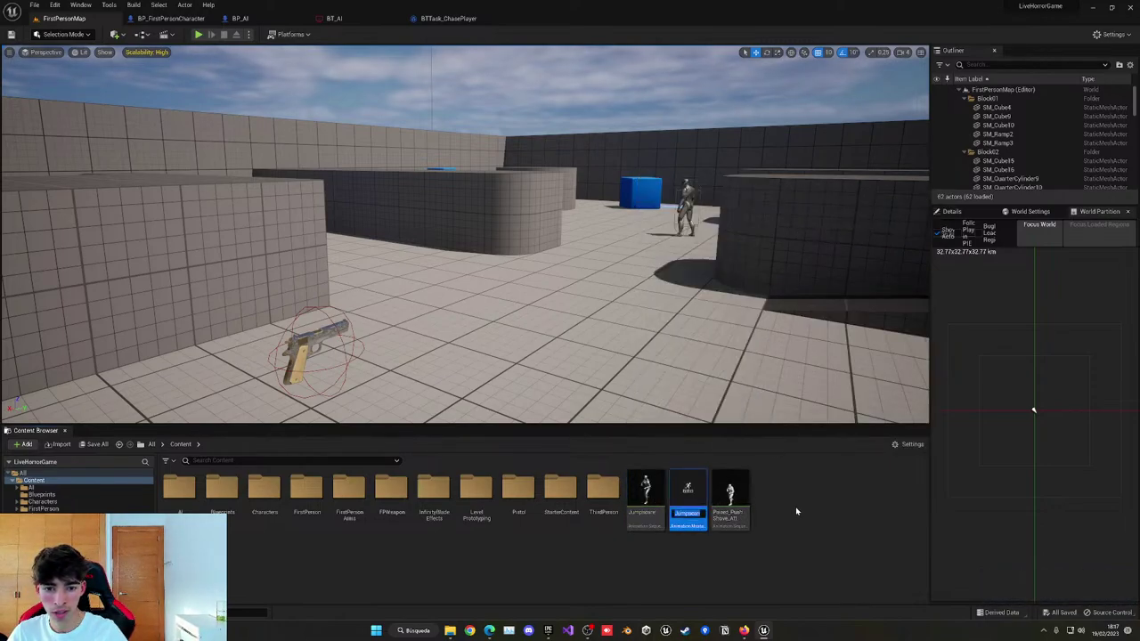
pyautogui.doubleClick(688, 501)
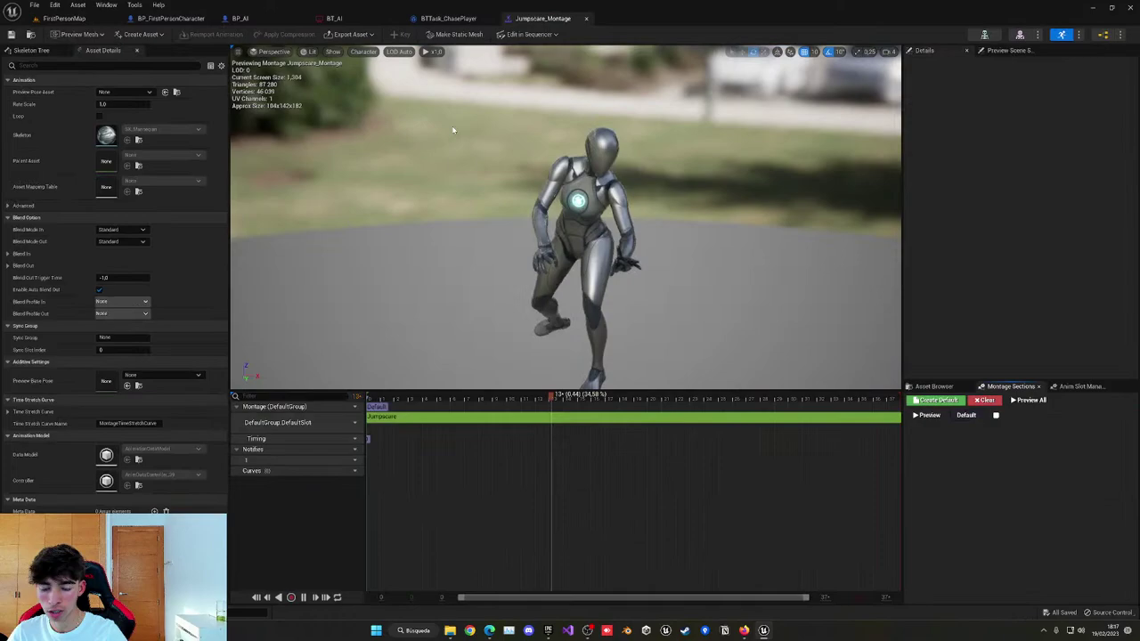
pyautogui.middleClick(533, 25)
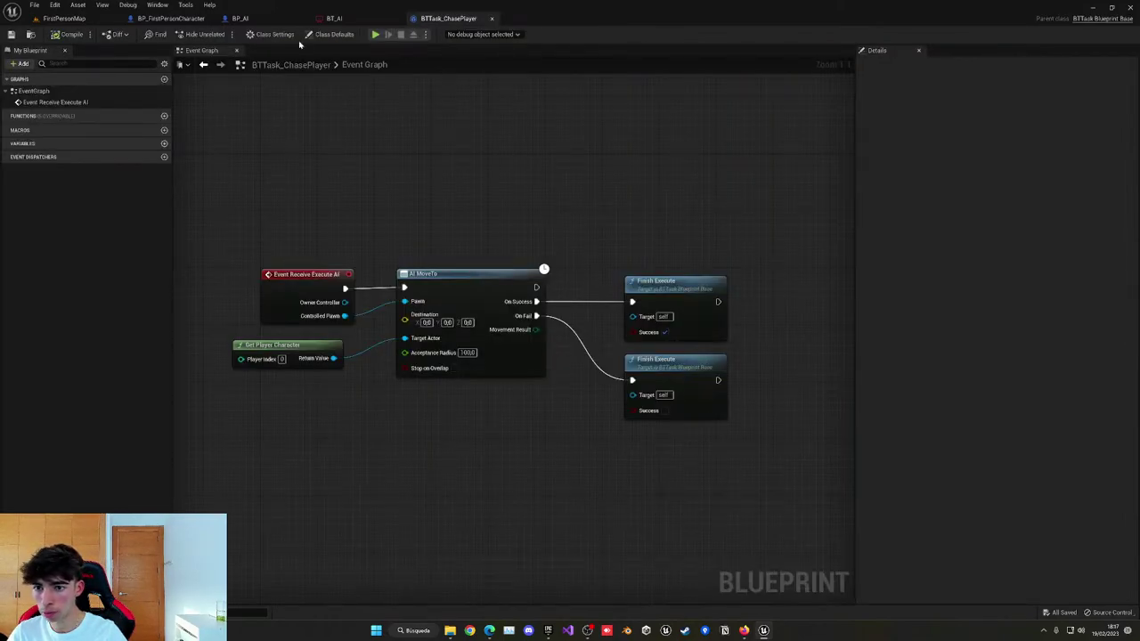
# In BTTask_ChasePlayer, shift both Finish Execute nodes away from AI MoveTo to make room for another node.
pyautogui.click(241, 18)
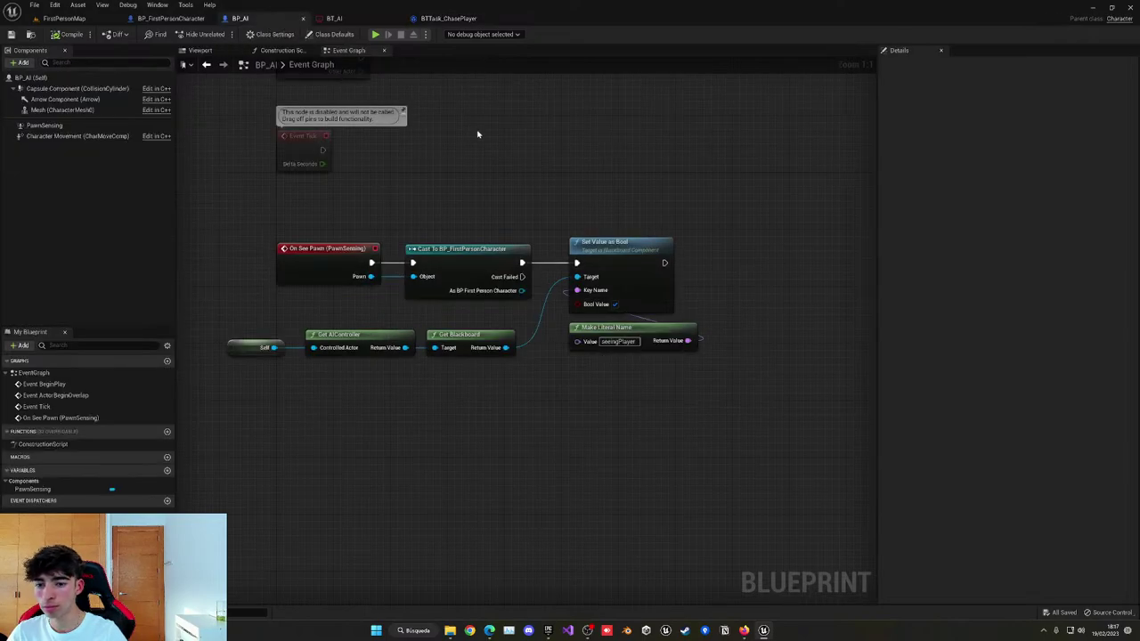
pyautogui.moveTo(478, 135); pyautogui.dragTo(436, 129, button='right')
pyautogui.click(453, 19)
pyautogui.moveTo(626, 154); pyautogui.dragTo(456, 132, button='right')
pyautogui.moveTo(518, 239); pyautogui.dragTo(450, 186, button='right')
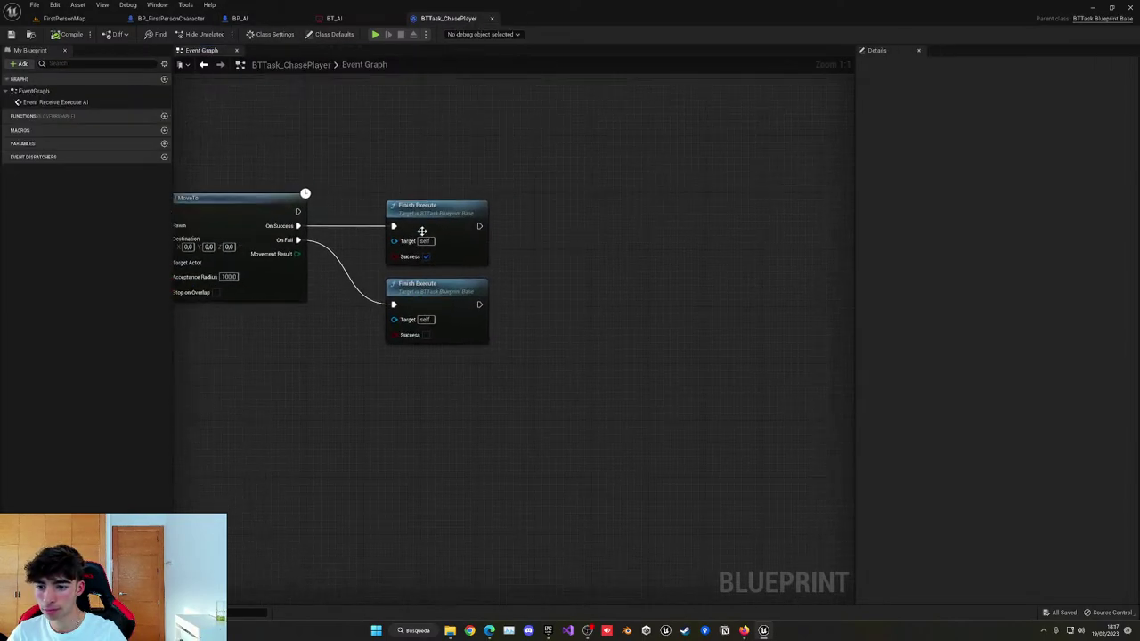
pyautogui.moveTo(419, 186); pyautogui.dragTo(450, 293)
pyautogui.moveTo(455, 224); pyautogui.dragTo(675, 224)
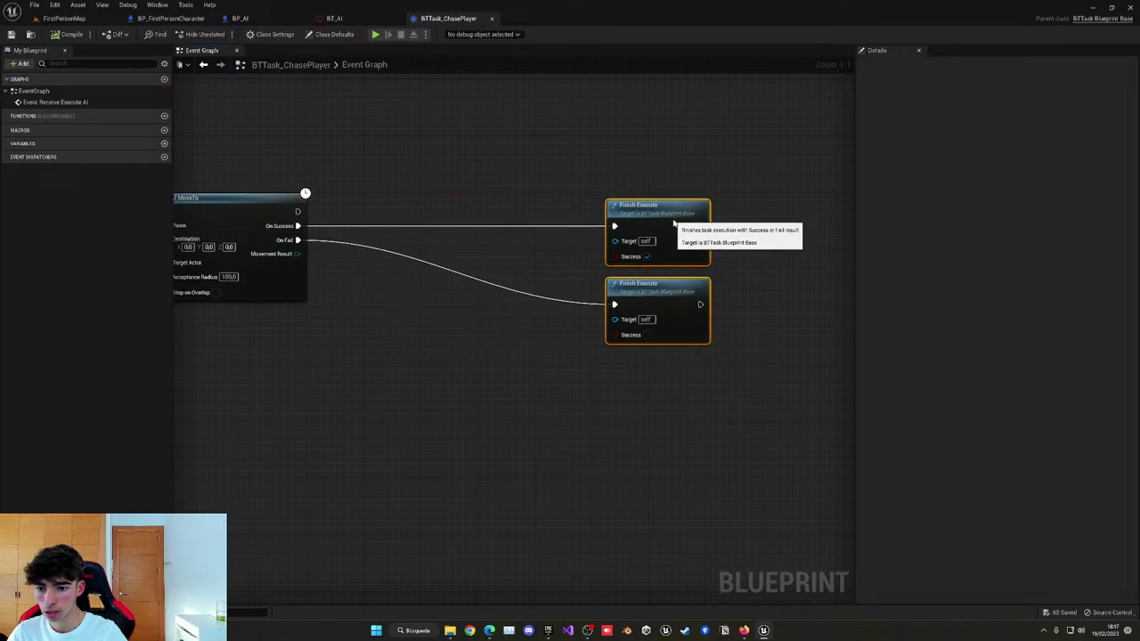
pyautogui.click(377, 195)
# Insert a Play Montage node between AI MoveTo's On Success output and the successful Finish Execute node.
pyautogui.moveTo(299, 226); pyautogui.dragTo(401, 227)
pyautogui.write('pl')
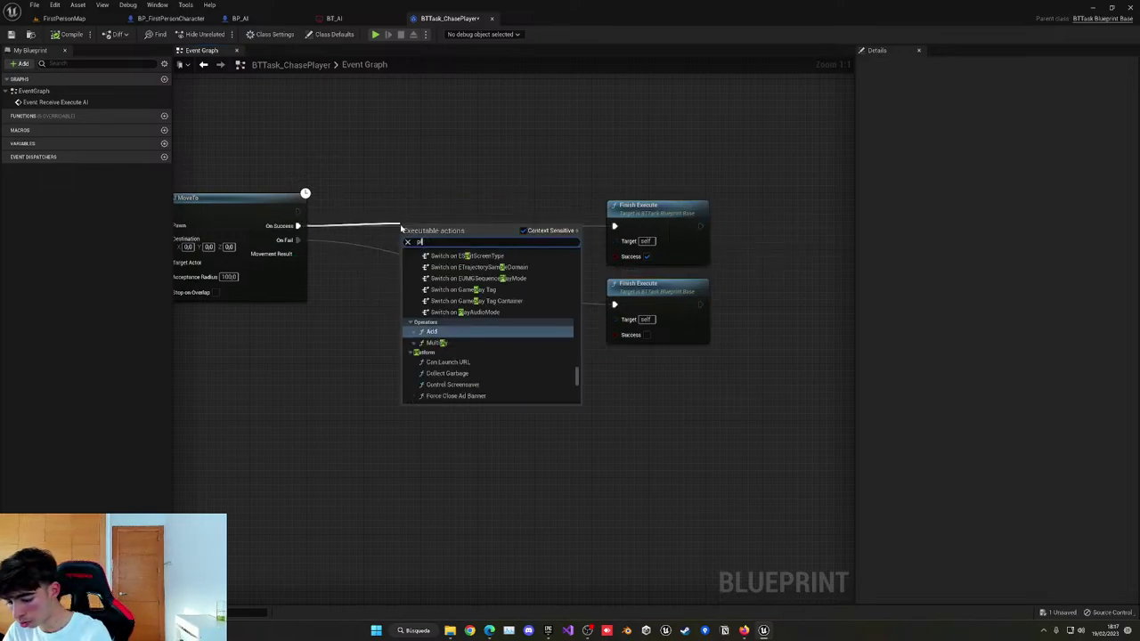
pyautogui.write('aym')
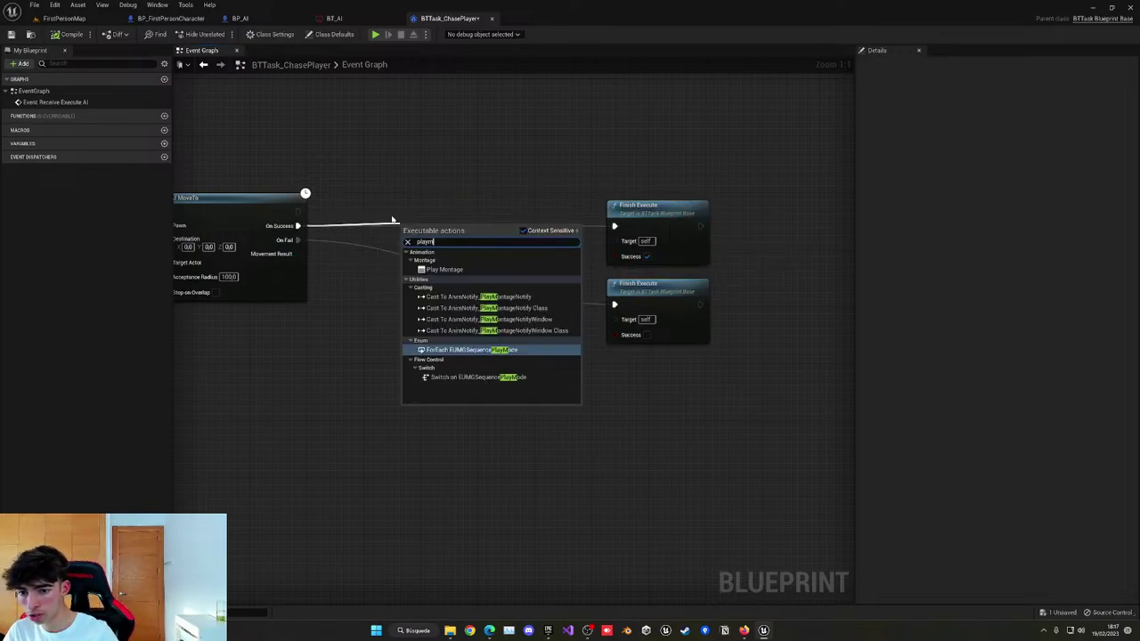
pyautogui.click(445, 270)
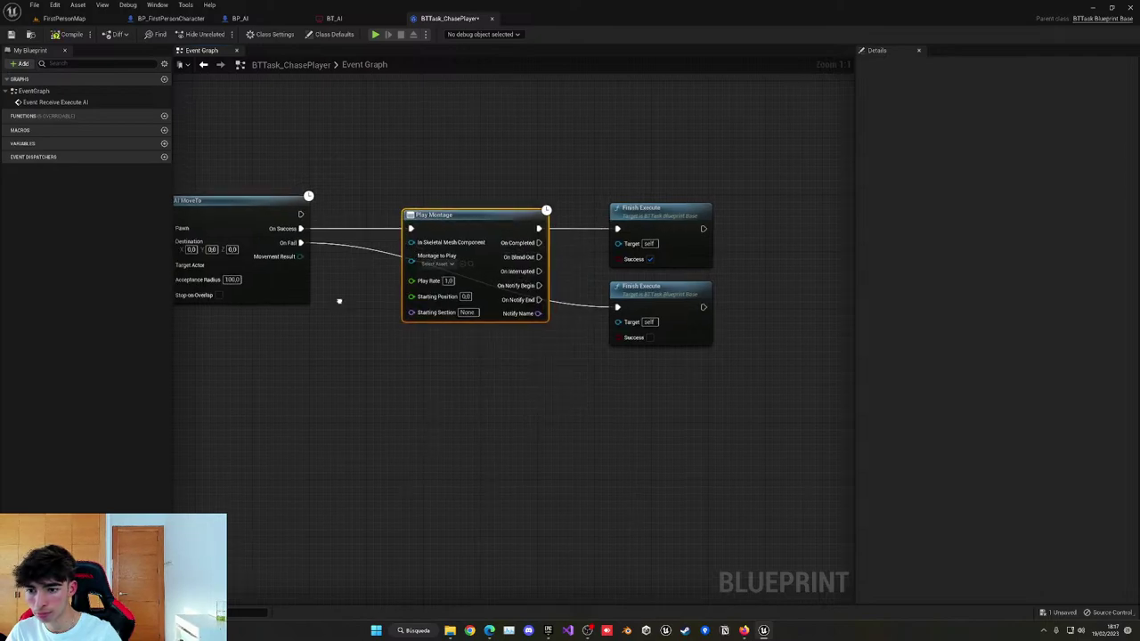
# Add a Get Owner node fed by the Controlled Pawn output of Event Receive Execute AI.
pyautogui.moveTo(339, 301); pyautogui.dragTo(520, 304, button='right')
pyautogui.moveTo(275, 247); pyautogui.dragTo(380, 376)
pyautogui.write('get mesh')
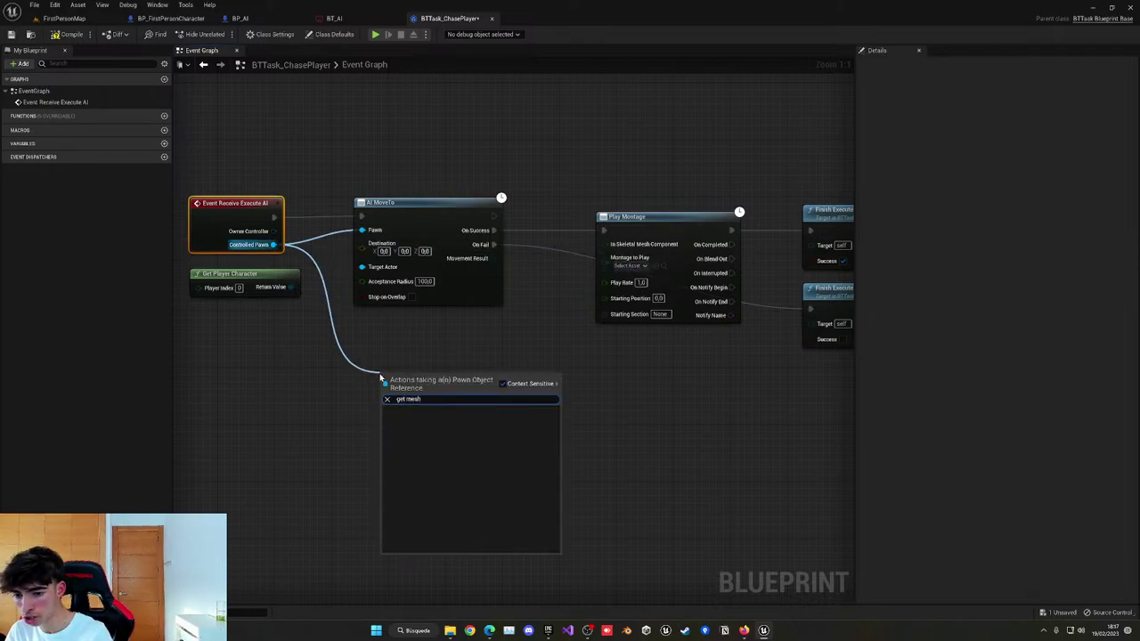
pyautogui.press('BackSpace')
pyautogui.press('BackSpace')
pyautogui.press('BackSpace')
pyautogui.press('BackSpace')
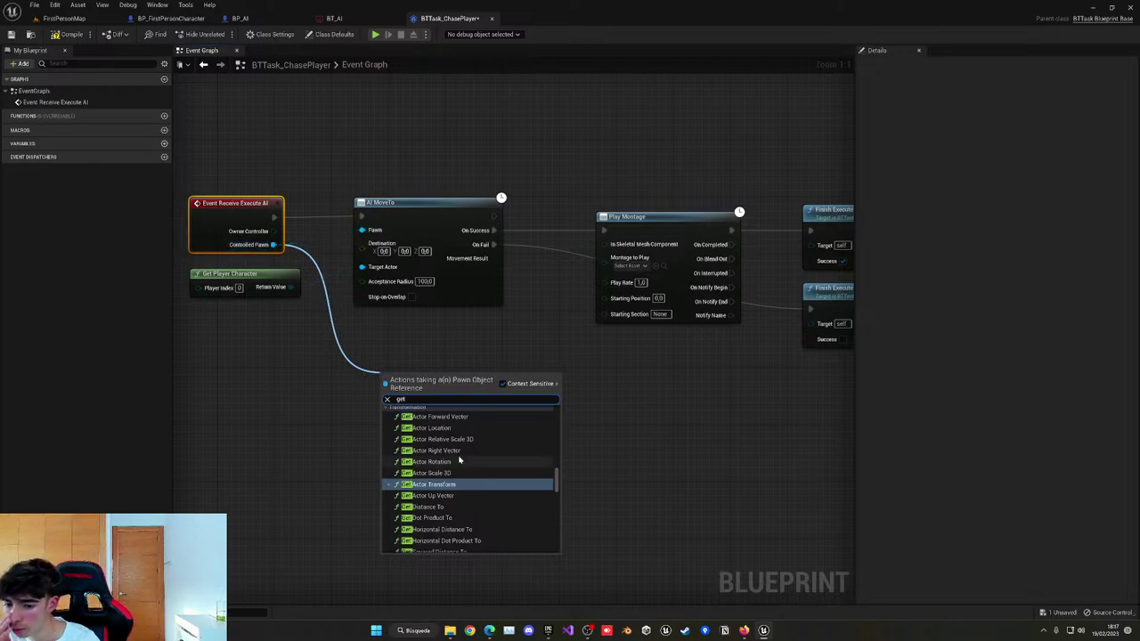
pyautogui.scroll(4, 459, 459)
pyautogui.scroll(-3, 460, 459)
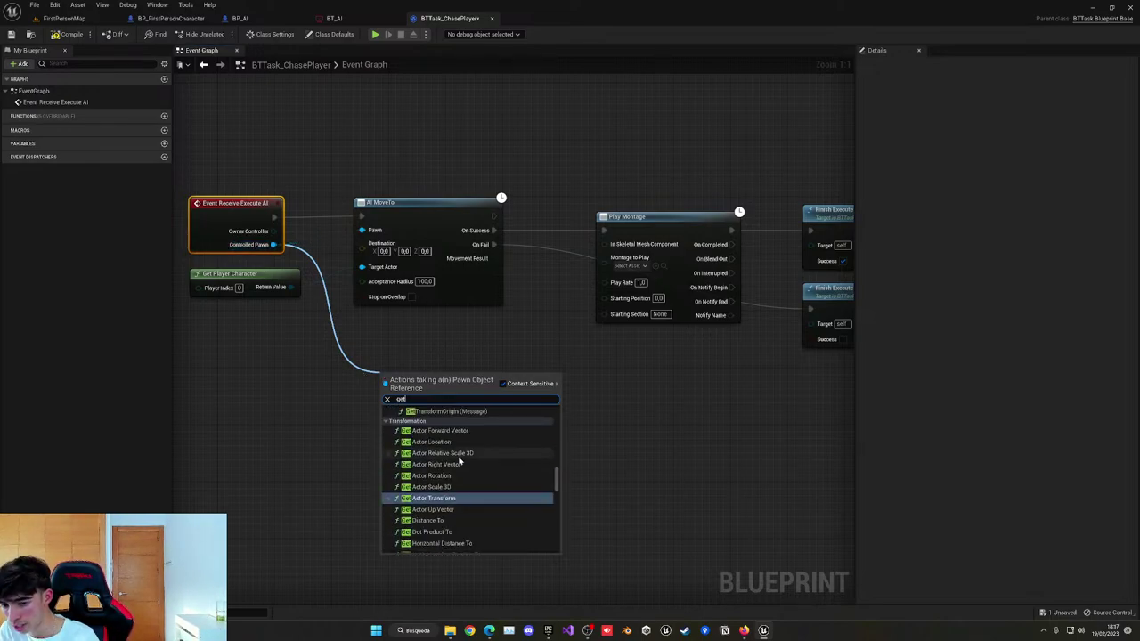
pyautogui.scroll(-1, 459, 461)
pyautogui.write('owner')
pyautogui.press('Return')
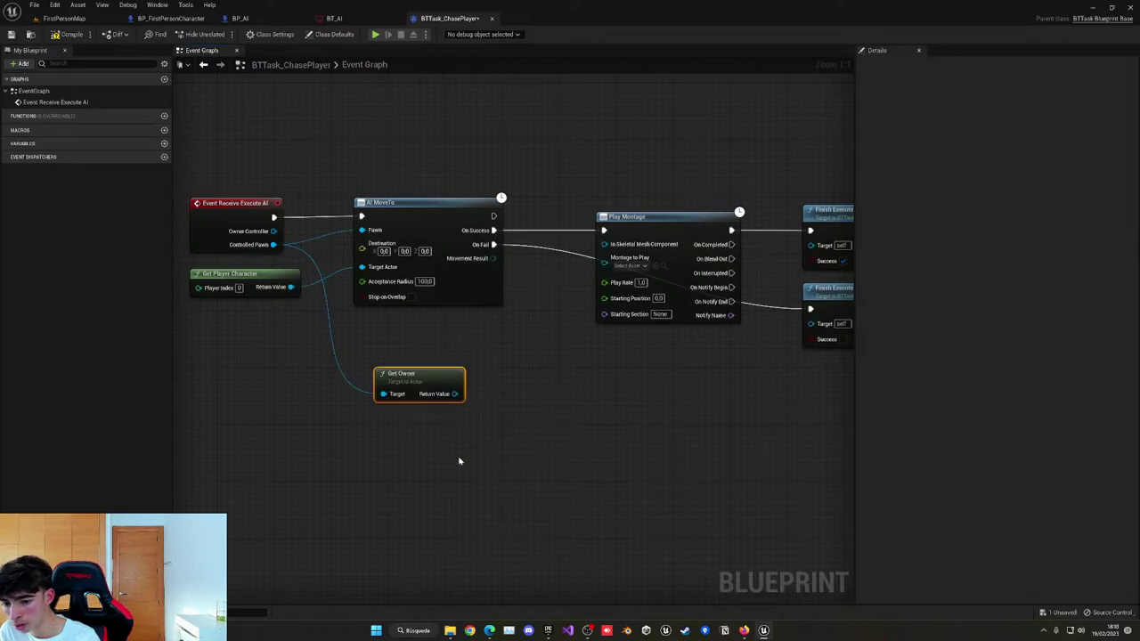
pyautogui.moveTo(454, 394); pyautogui.dragTo(489, 401)
pyautogui.write('mehs')
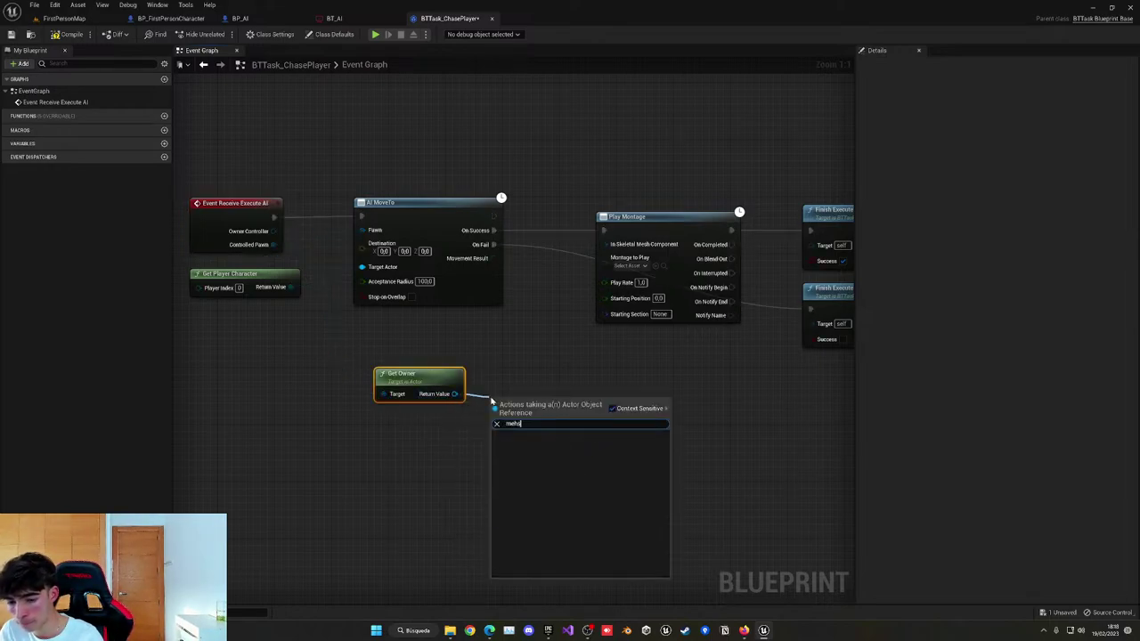
pyautogui.press('BackSpace')
pyautogui.press('BackSpace')
pyautogui.write('sh')
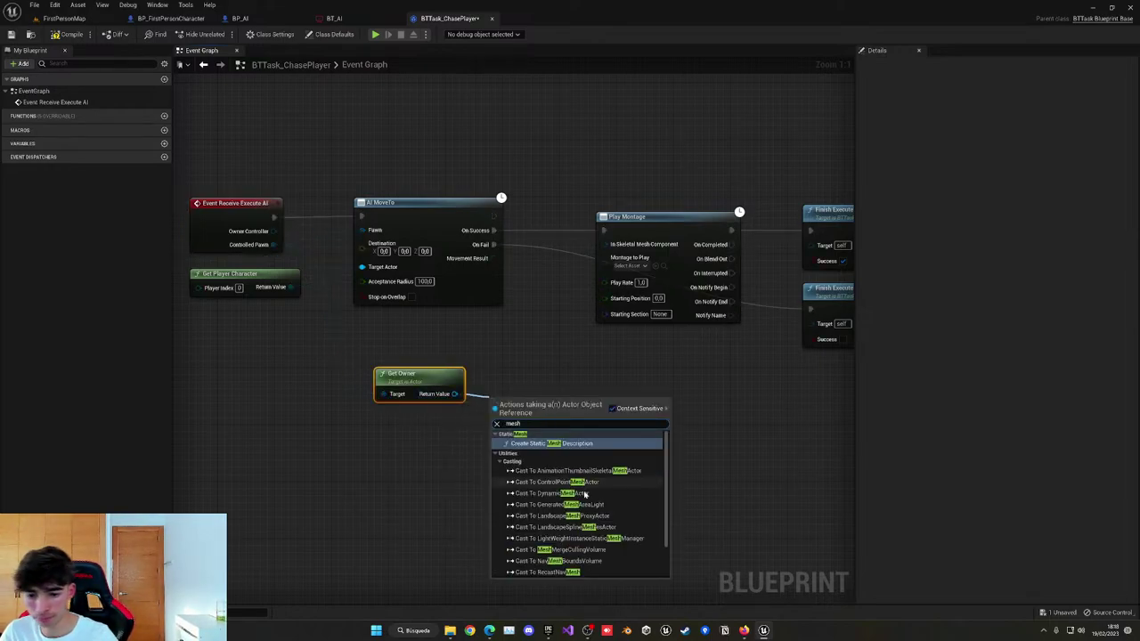
pyautogui.press('Escape')
# Add a Cast To BP_AI node taking Get Owner's return value as its object.
pyautogui.moveTo(454, 394); pyautogui.dragTo(499, 401)
pyautogui.write('cast')
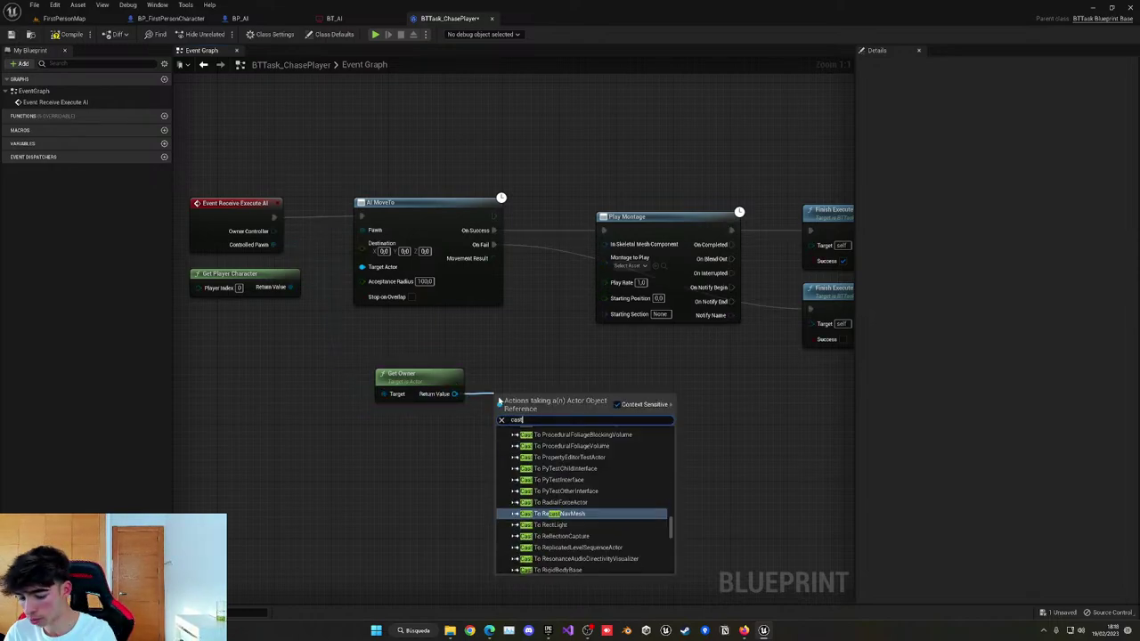
pyautogui.write(' to')
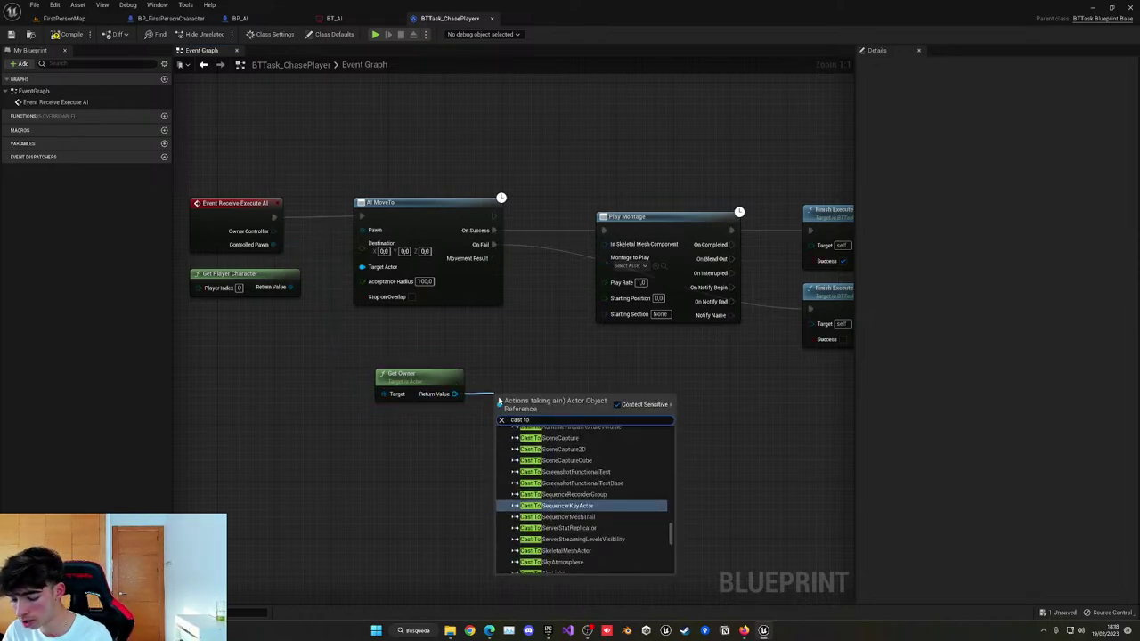
pyautogui.write(' ai')
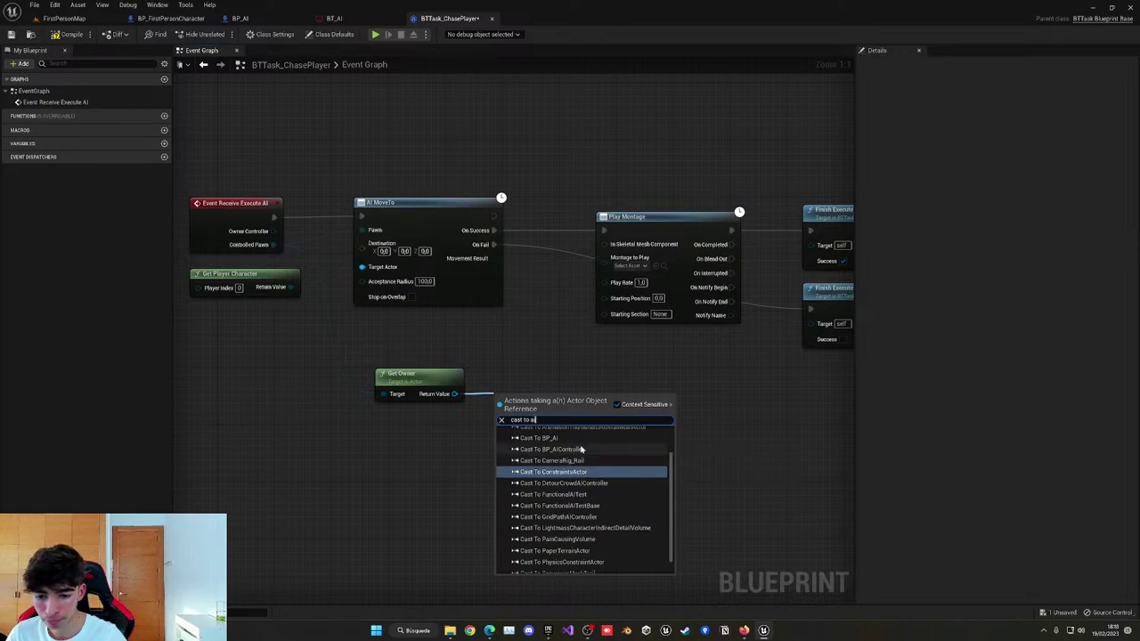
pyautogui.click(539, 437)
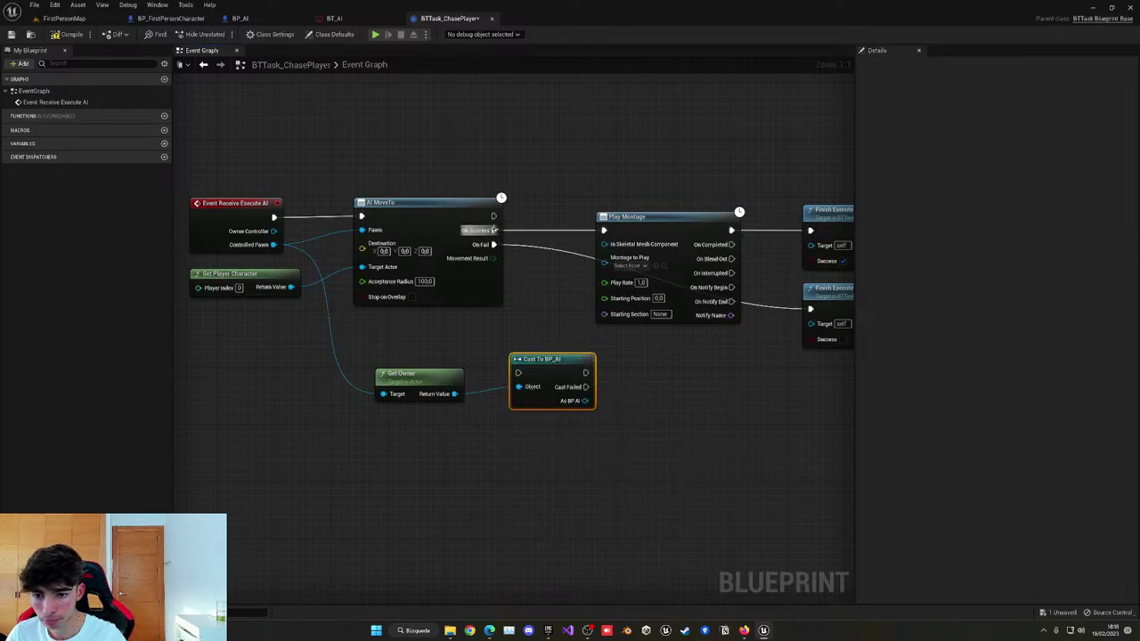
# Wire Cast To BP_AI between AI MoveTo's On Success and Play Montage, and rearrange the surrounding nodes to fit it.
pyautogui.moveTo(493, 230); pyautogui.dragTo(603, 229)
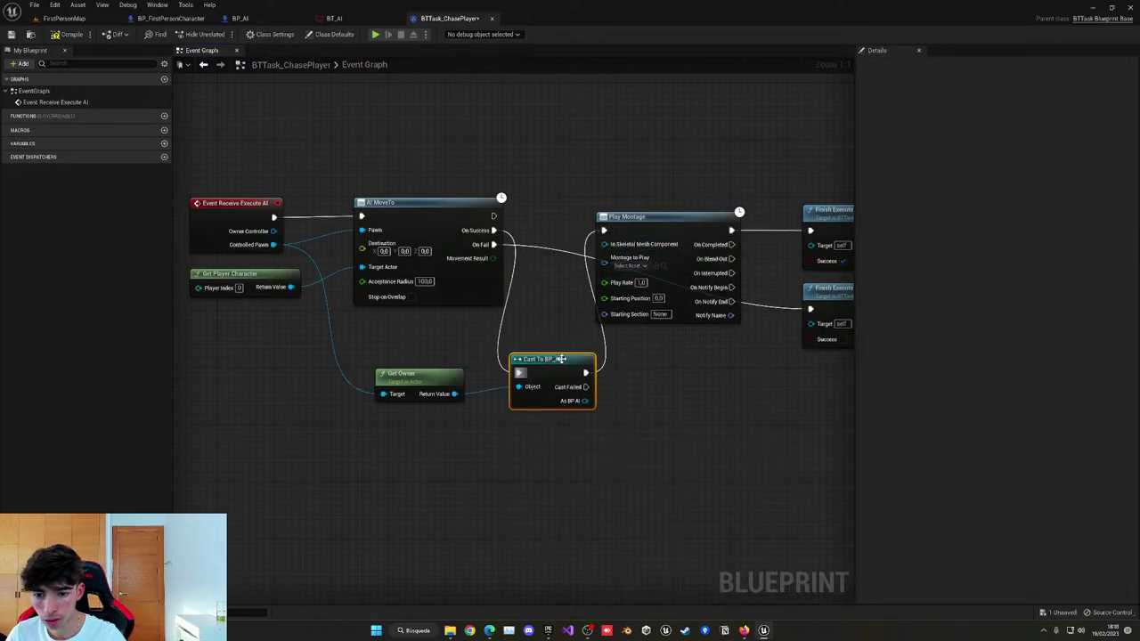
pyautogui.moveTo(561, 359); pyautogui.dragTo(570, 216)
pyautogui.moveTo(669, 180); pyautogui.dragTo(896, 362)
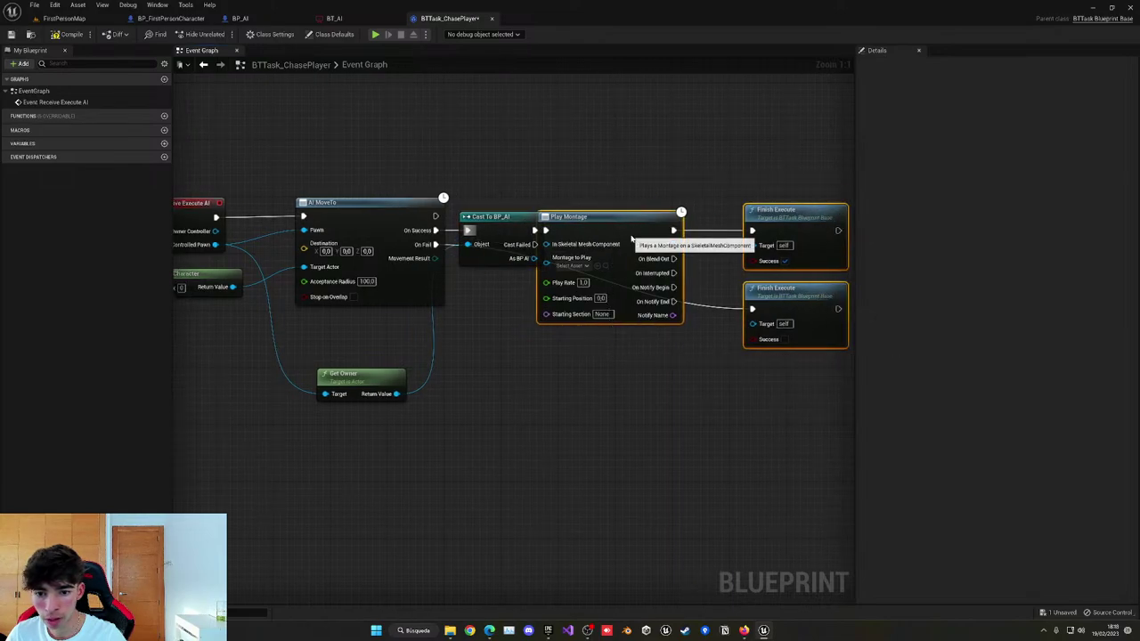
pyautogui.moveTo(631, 239); pyautogui.dragTo(681, 239)
pyautogui.click(585, 406)
pyautogui.moveTo(392, 380); pyautogui.dragTo(444, 336)
pyautogui.click(549, 398)
pyautogui.moveTo(551, 397); pyautogui.dragTo(421, 397, button='right')
# Connect Cast Failed to the Finish Execute node with Success unchecked, and place that node below Play Montage.
pyautogui.moveTo(403, 244); pyautogui.dragTo(684, 397)
pyautogui.moveTo(439, 377); pyautogui.dragTo(483, 376, button='right')
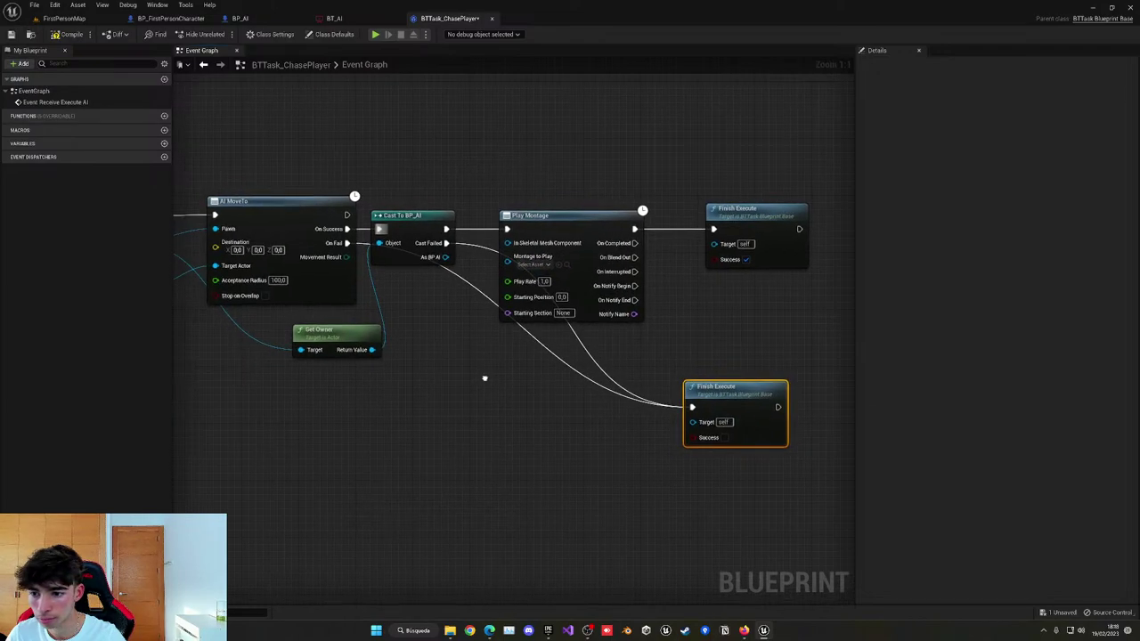
pyautogui.moveTo(559, 432); pyautogui.dragTo(471, 421, button='right')
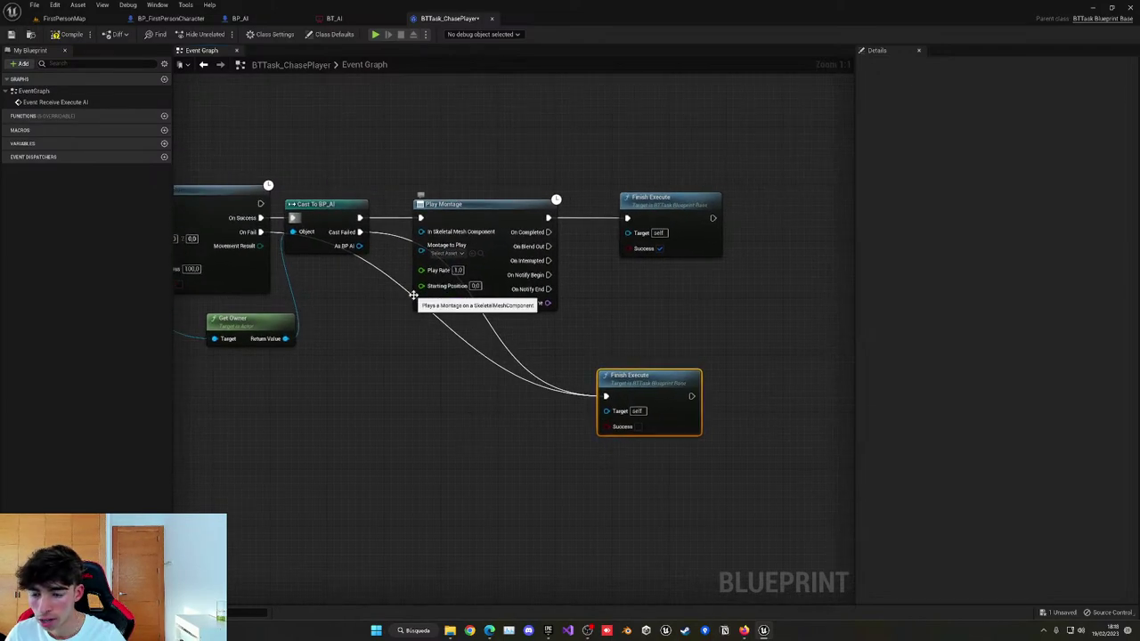
pyautogui.moveTo(613, 296); pyautogui.dragTo(547, 296, button='right')
pyautogui.moveTo(357, 247); pyautogui.dragTo(478, 285, button='right')
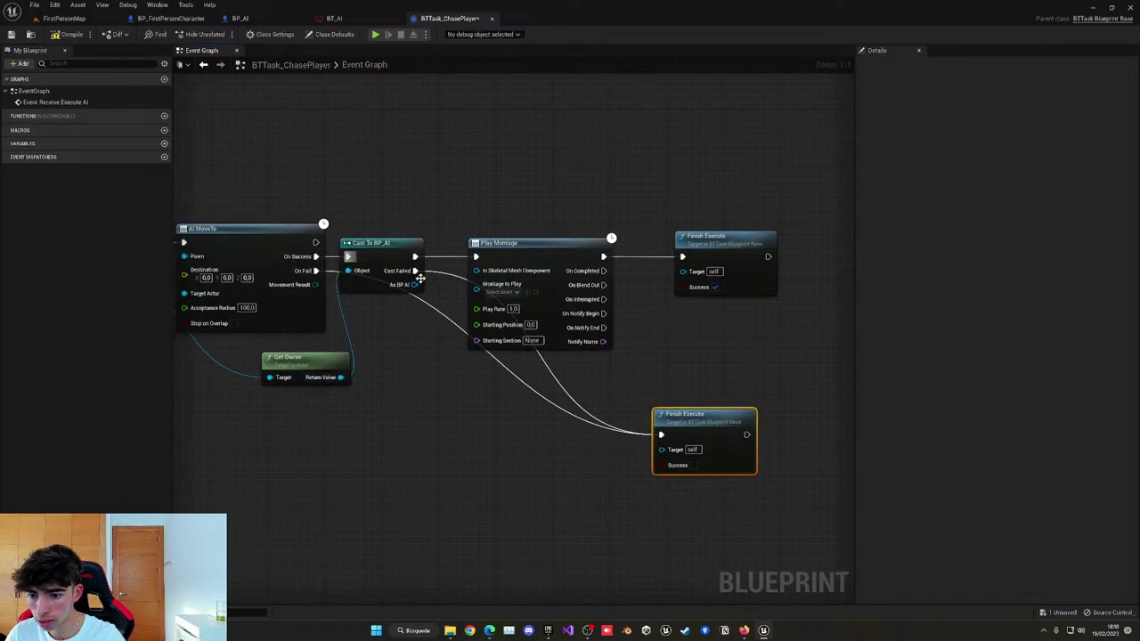
# Get the Mesh from the cast's As BP AI output and connect it to Play Montage's In Skeletal Mesh Component.
pyautogui.moveTo(415, 283); pyautogui.dragTo(385, 317)
pyautogui.write('get me')
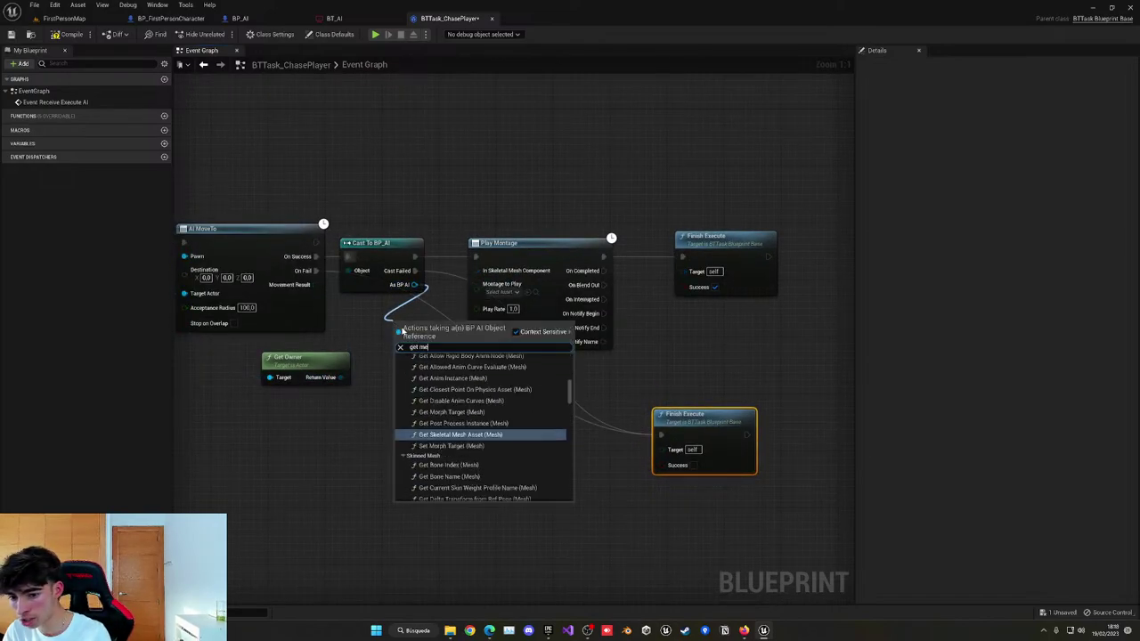
pyautogui.write('sh')
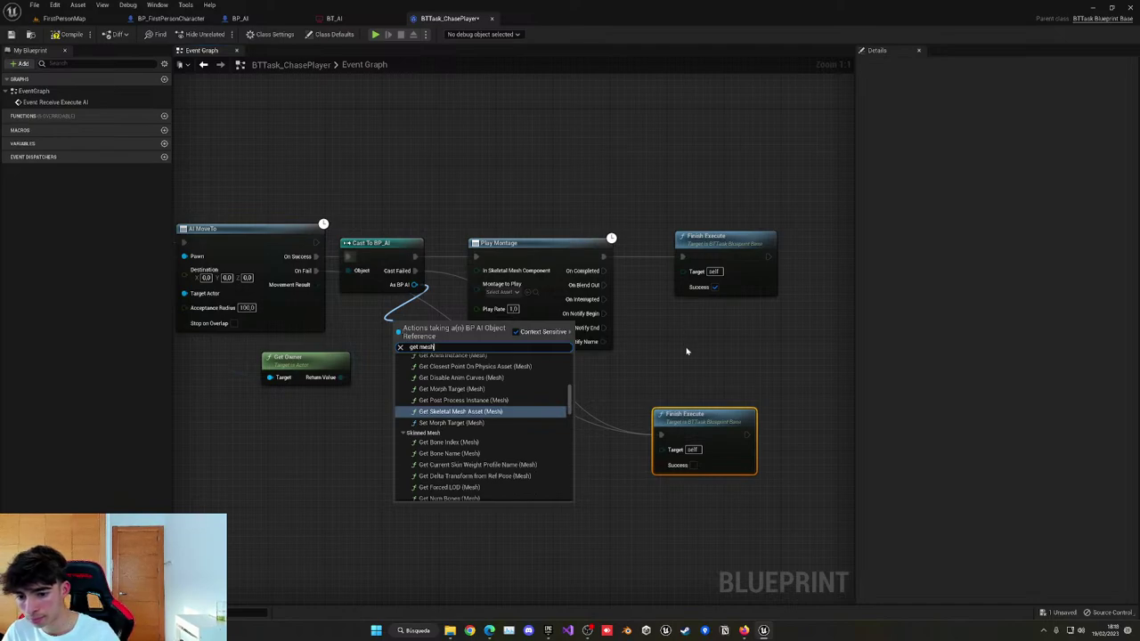
pyautogui.scroll(-10, 481, 427)
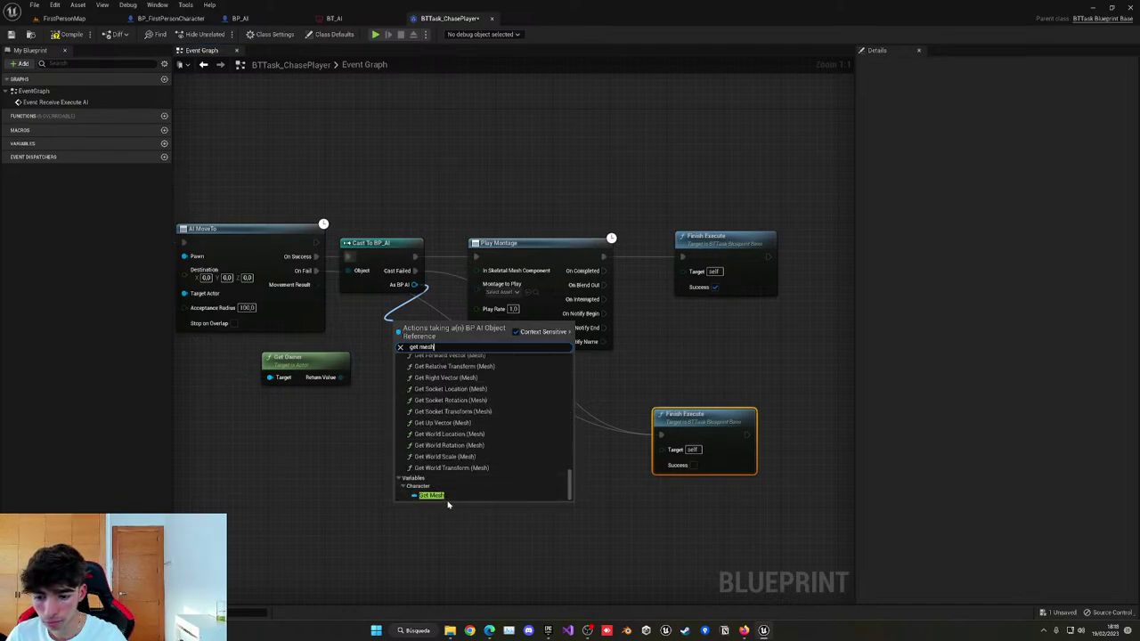
pyautogui.click(432, 495)
pyautogui.moveTo(454, 324); pyautogui.dragTo(476, 270)
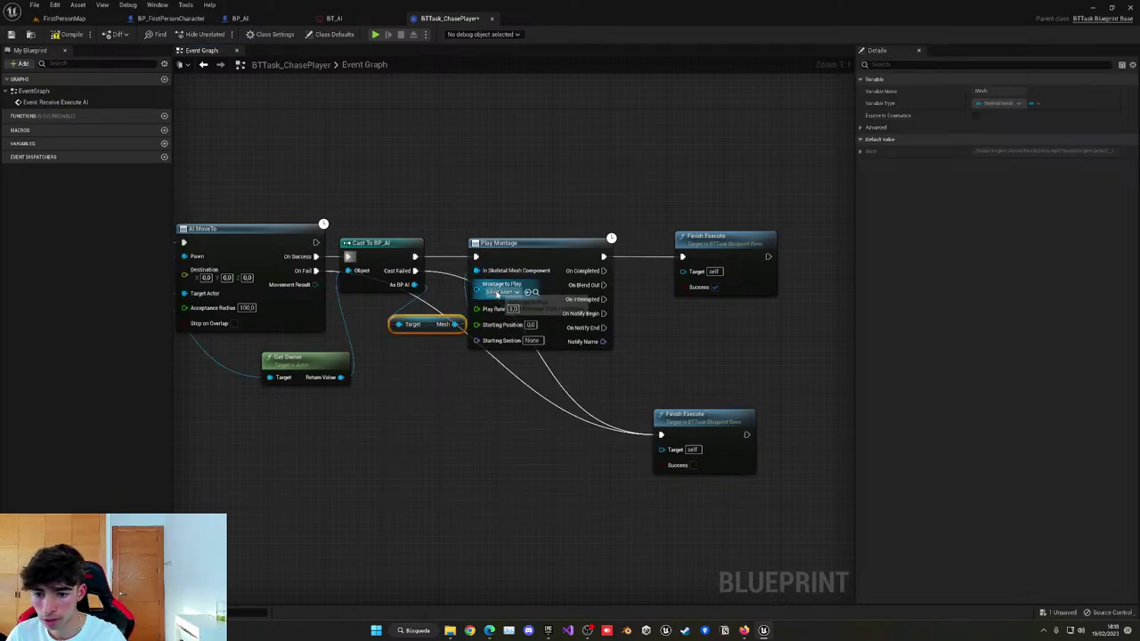
# Set Play Montage to play Jumpscare_Montage and connect its On Completed output to the successful Finish Execute, replacing the immediate connection.
pyautogui.click(503, 291)
pyautogui.click(570, 375)
pyautogui.moveTo(598, 281); pyautogui.dragTo(497, 282, button='right')
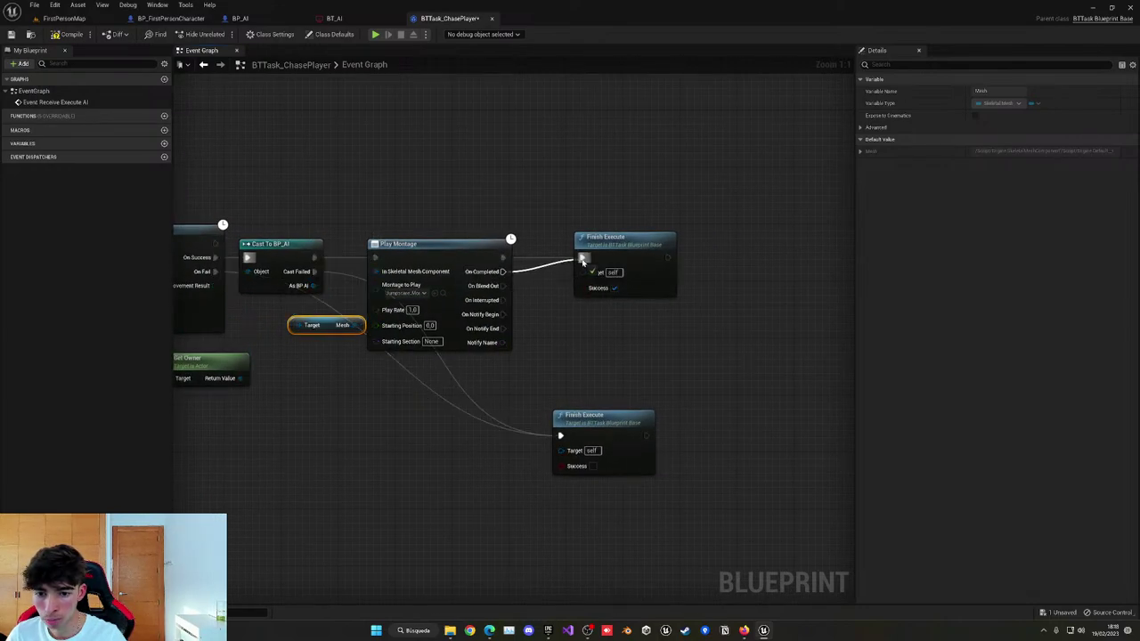
pyautogui.moveTo(614, 259); pyautogui.dragTo(599, 269)
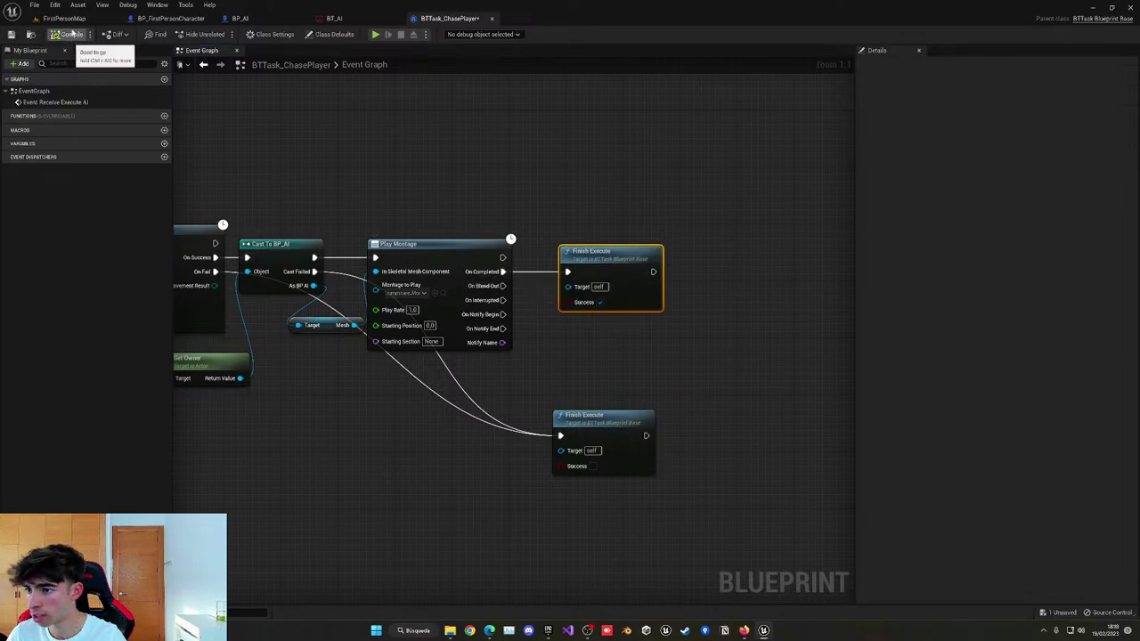
# Playtest FirstPersonMap, walking up to the enemy to check whether the jumpscare montage plays, and stop the session.
pyautogui.click(65, 18)
pyautogui.click(197, 34)
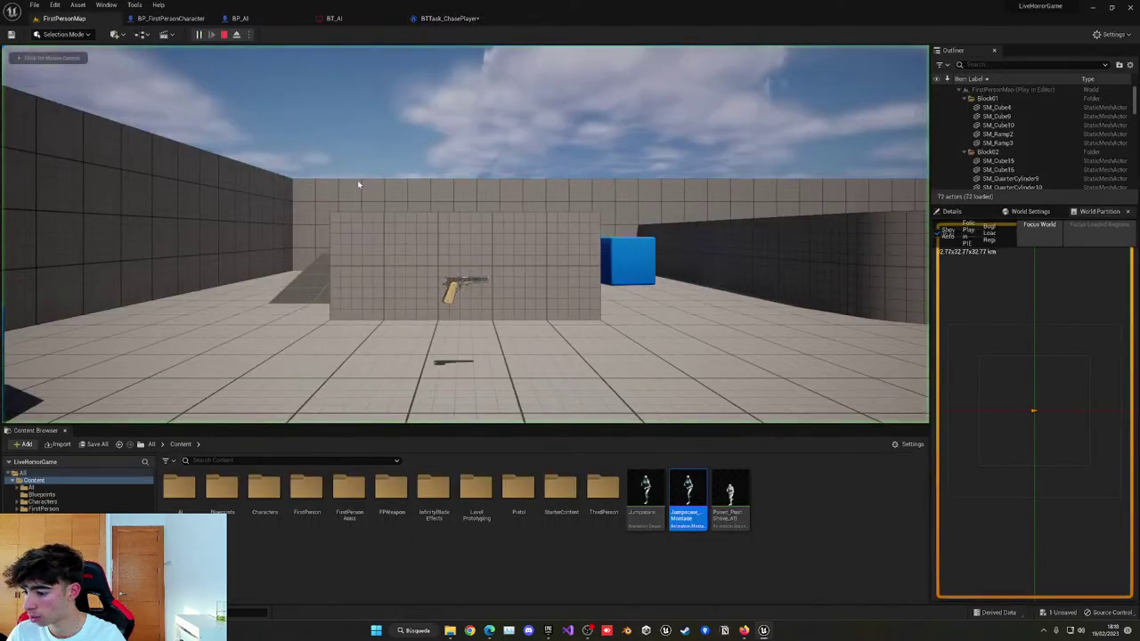
pyautogui.press('w')
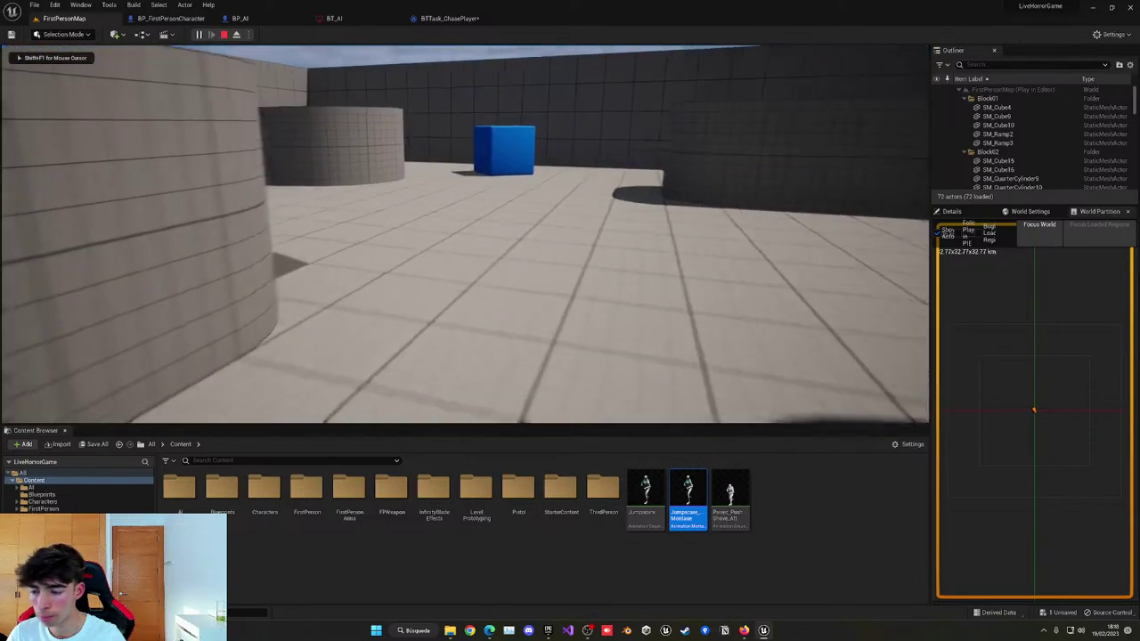
pyautogui.press('w')
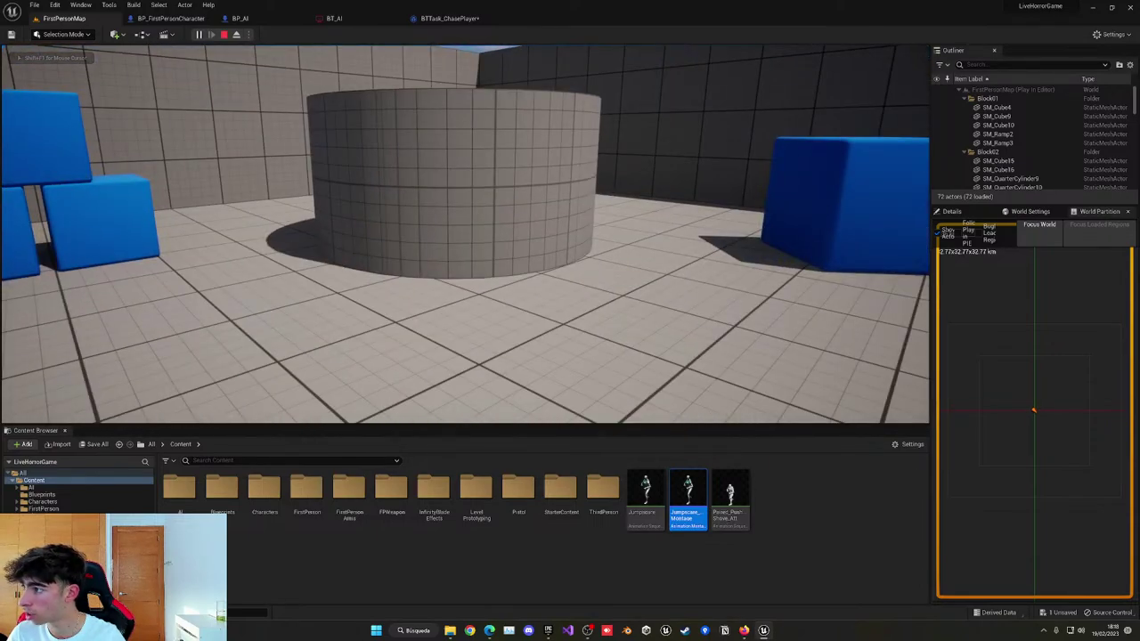
pyautogui.press('w')
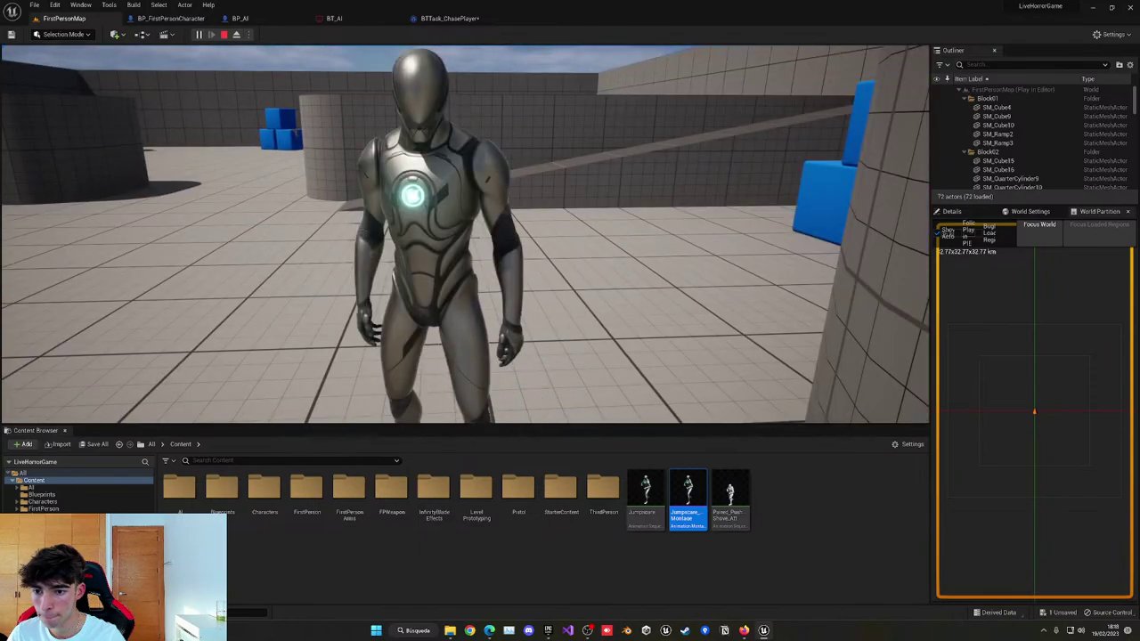
pyautogui.press('Escape')
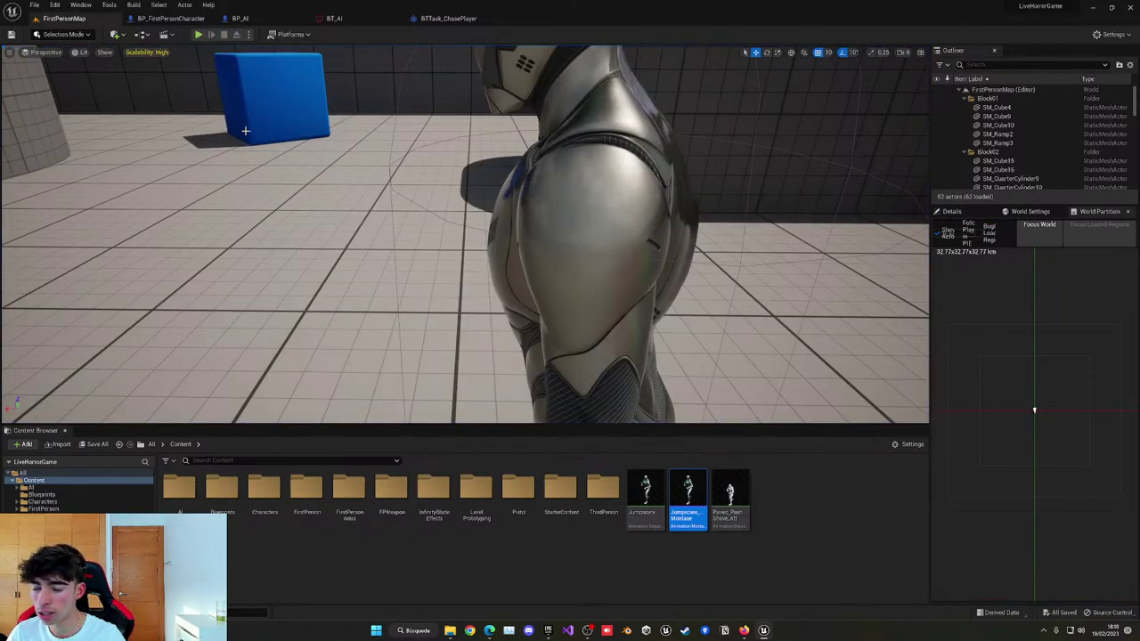
# Inspect the AnimGraph of ABP_AI in the AI folder, and review the Play Montage node in BTTask_ChasePlayer.
pyautogui.doubleClick(179, 488)
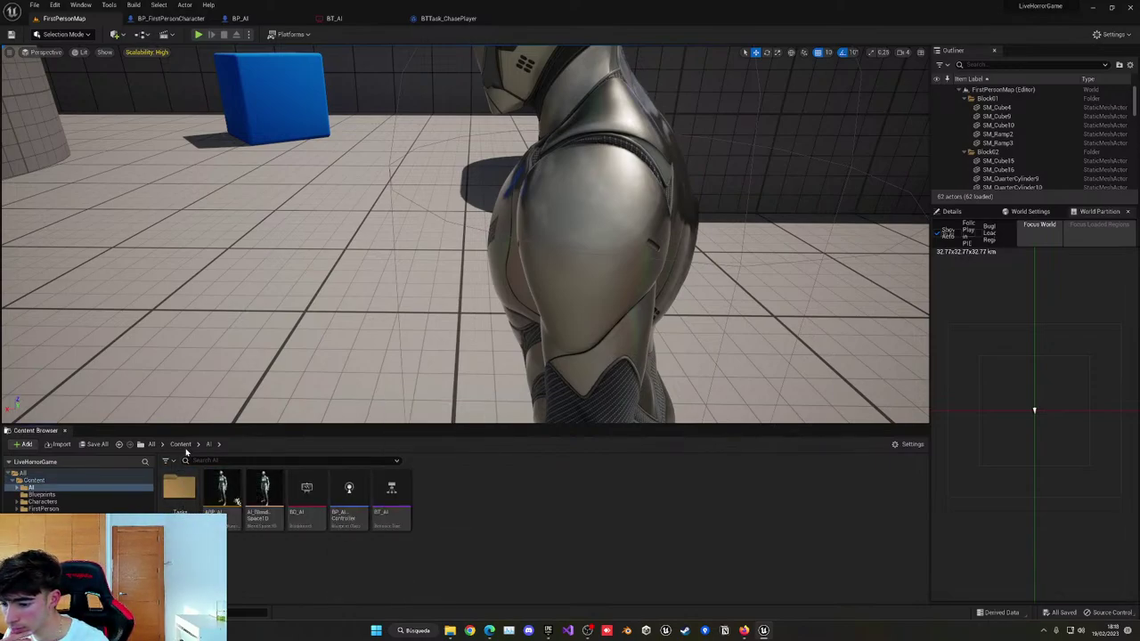
pyautogui.click(221, 495)
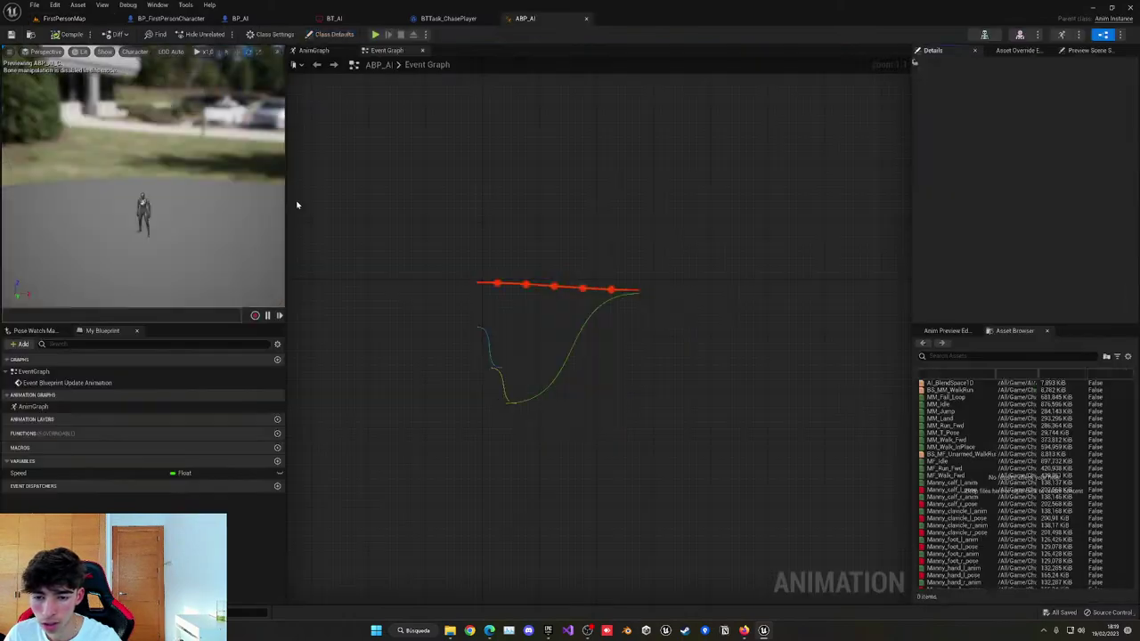
pyautogui.click(314, 51)
pyautogui.moveTo(659, 217); pyautogui.dragTo(519, 221, button='right')
pyautogui.click(580, 297)
pyautogui.click(457, 23)
pyautogui.moveTo(521, 164); pyautogui.dragTo(620, 187, button='right')
pyautogui.click(544, 237)
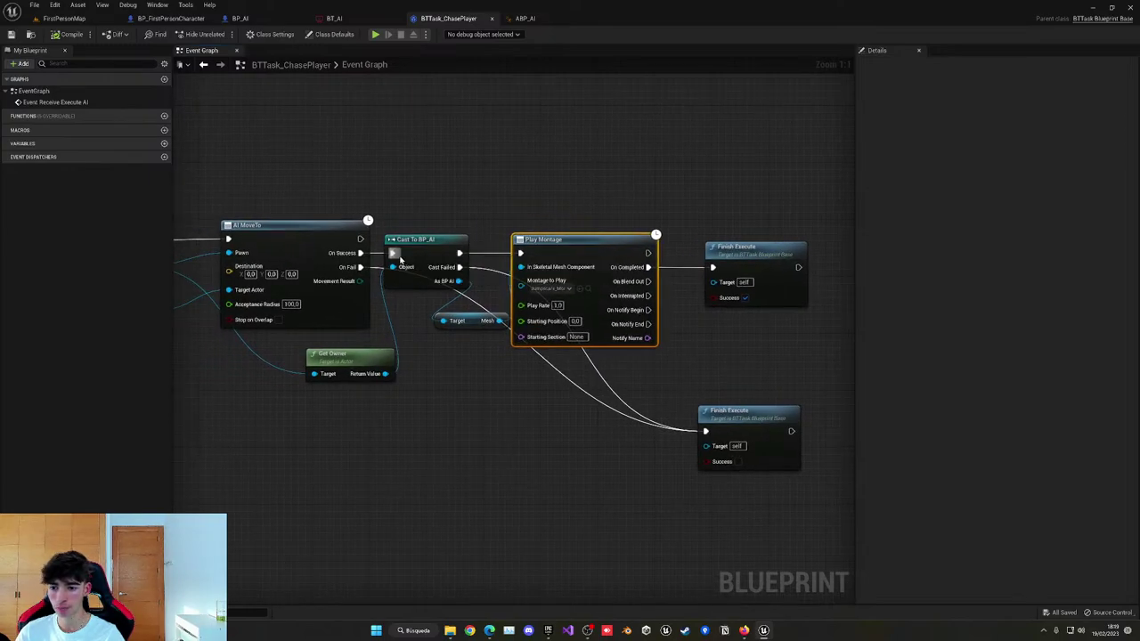
# Insert a Print String node between AI MoveTo's On Success output and Cast To BP_AI, and compile BTTask_ChasePlayer.
pyautogui.moveTo(363, 253); pyautogui.dragTo(381, 139)
pyautogui.write('print')
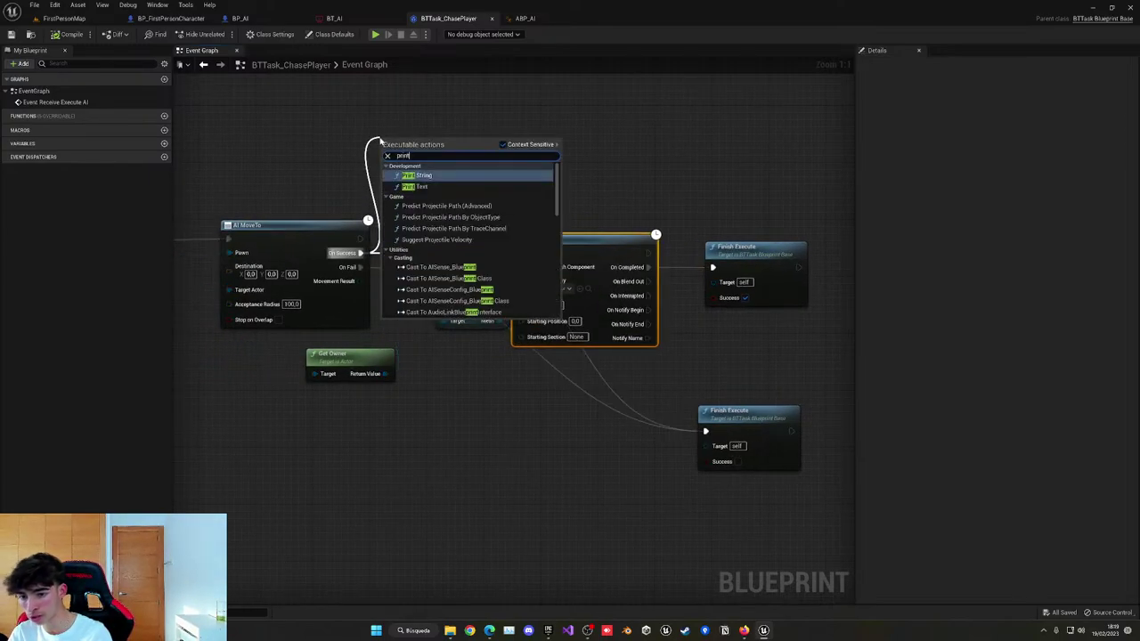
pyautogui.press('Return')
pyautogui.click(69, 36)
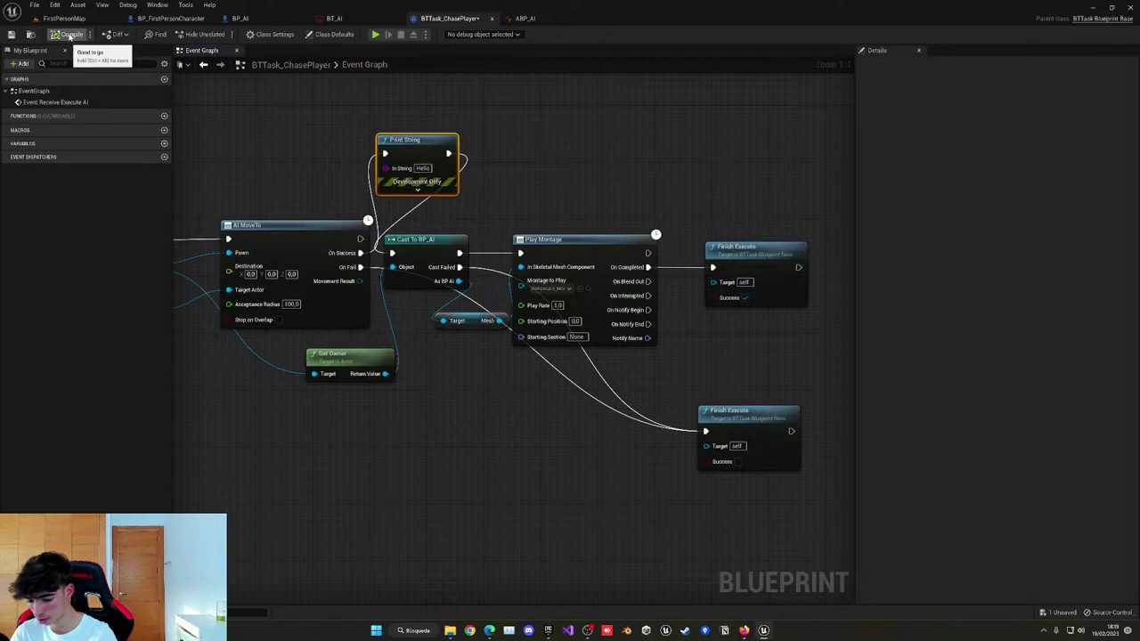
# Playtest the level in a preview window, walking around to find the enemy, then stop the session and save BTTask_ChasePlayer.
pyautogui.hotkey('alt', 'p')
pyautogui.press('w')
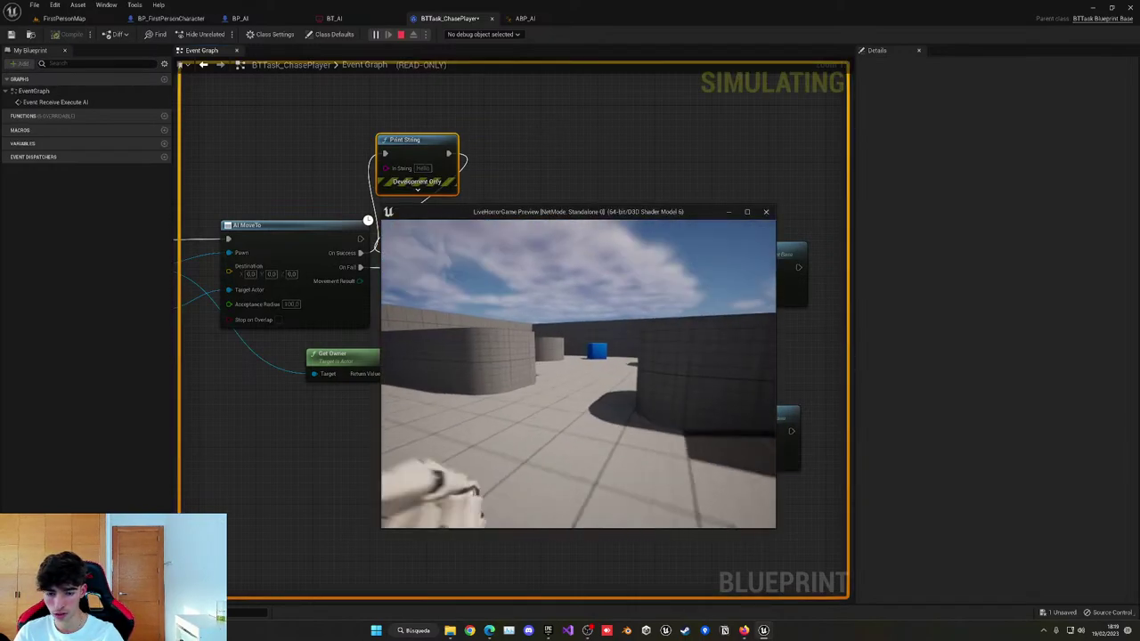
pyautogui.press('w')
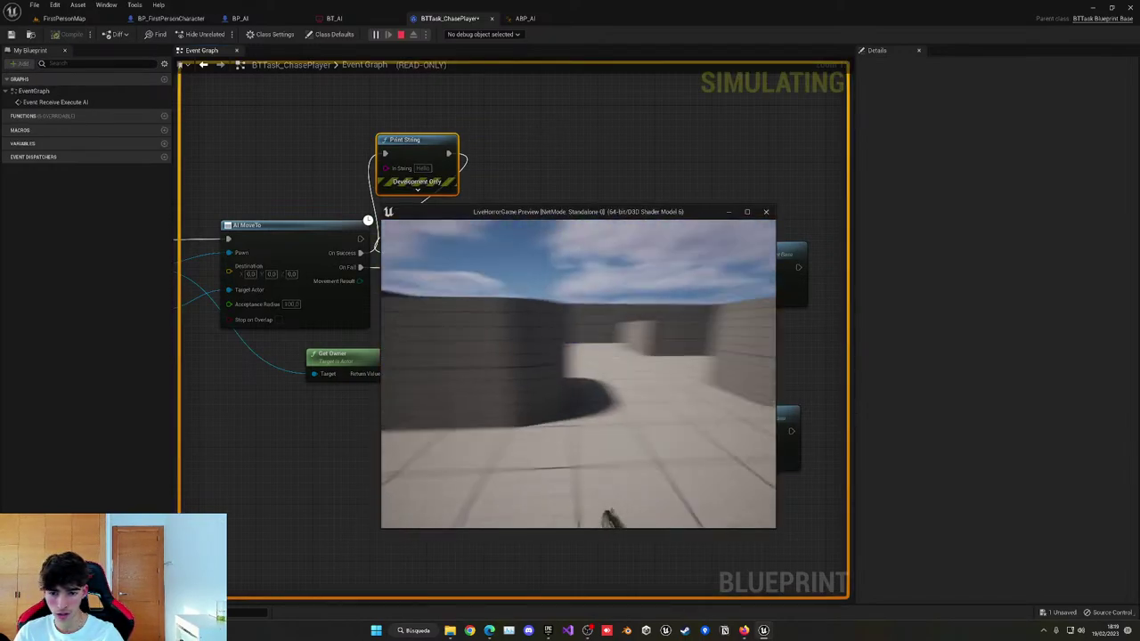
pyautogui.press('w')
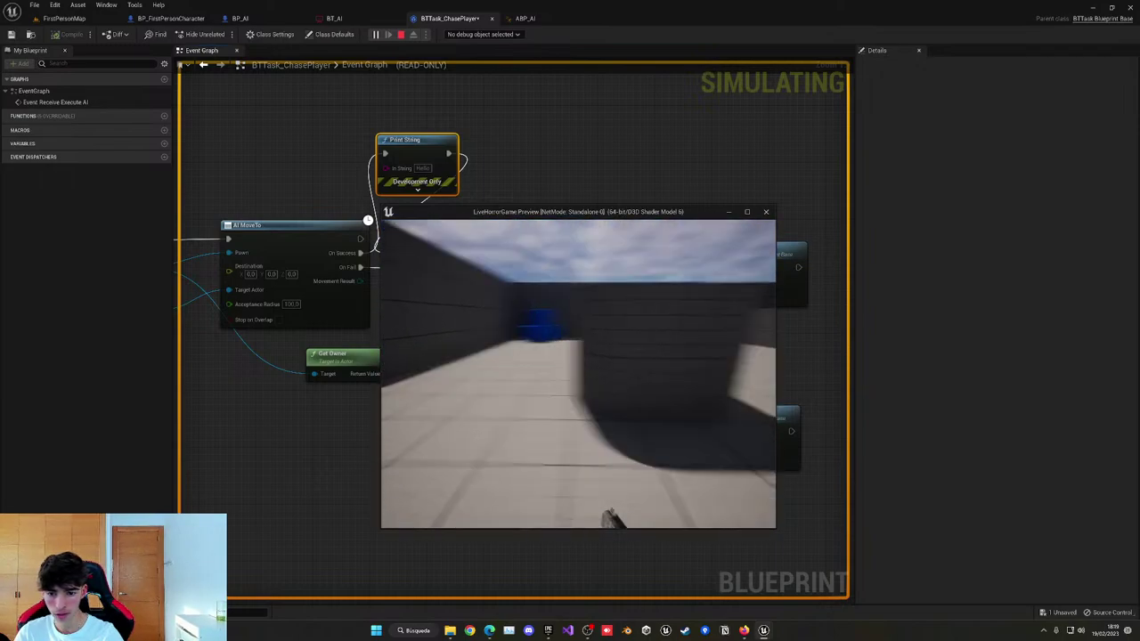
pyautogui.press('w')
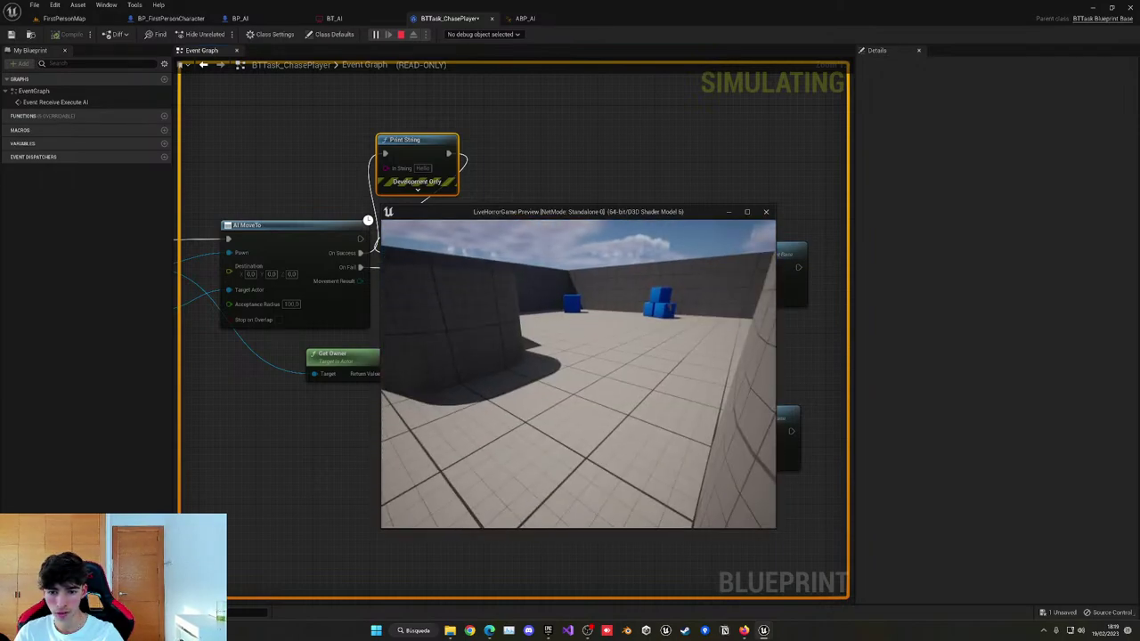
pyautogui.press('Escape')
pyautogui.hotkey('ctrl', 's')
# Playtest FirstPersonMap in its viewport, walking through the level to check whether the chase task prints its message, and stop the session.
pyautogui.click(76, 18)
pyautogui.scroll(-8, 1064, 171)
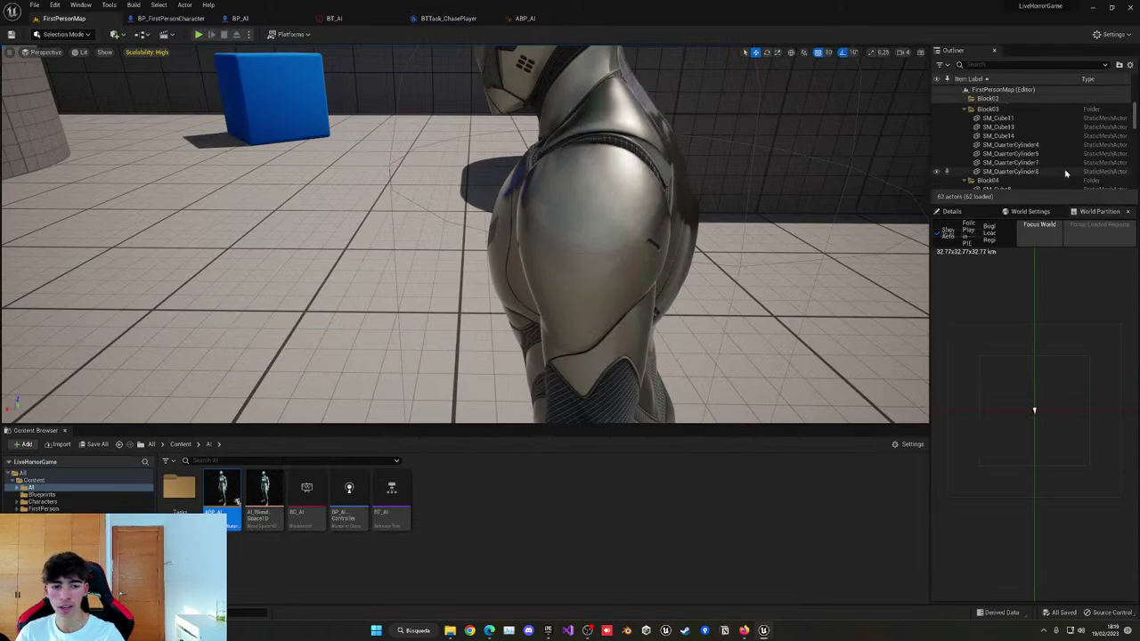
pyautogui.scroll(-3, 1055, 168)
pyautogui.scroll(2, 444, 61)
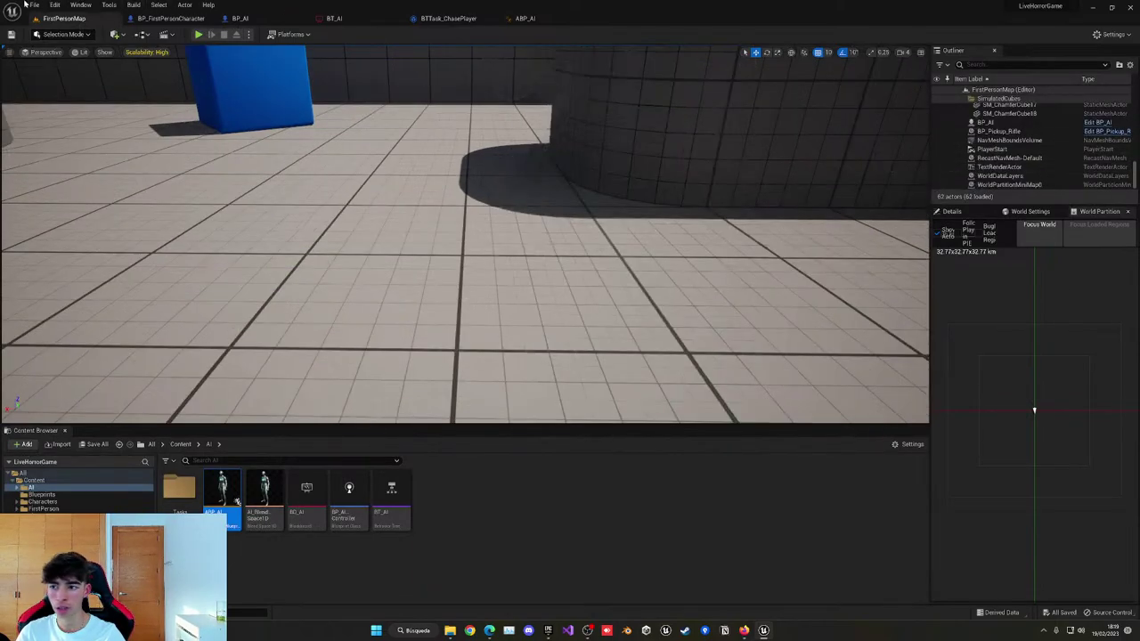
pyautogui.click(33, 6)
pyautogui.click(200, 36)
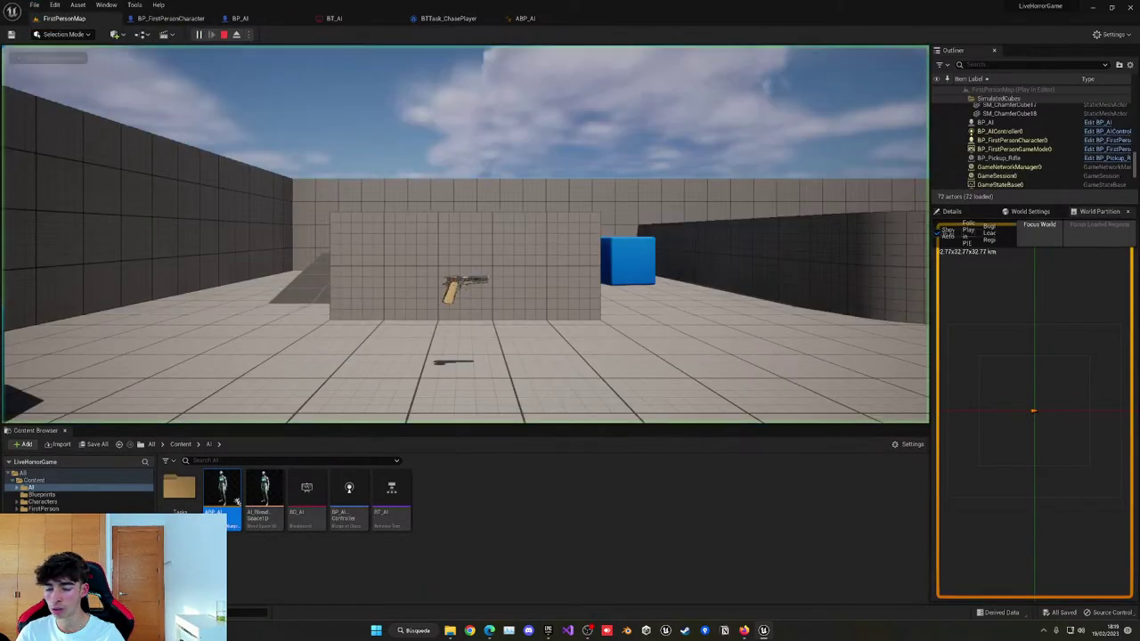
pyautogui.press('w')
pyautogui.press('w')
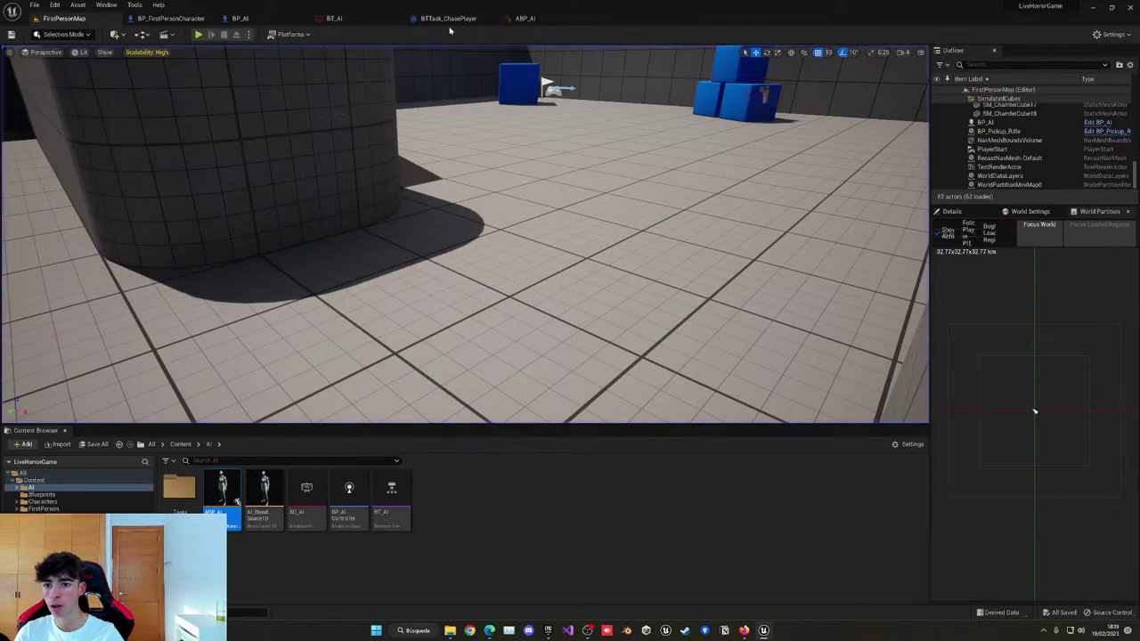
# In BTTask_ChasePlayer, connect Event Receive Execute AI's Controlled Pawn to Cast To BP_AI's Object input, replacing the Get Owner connection.
pyautogui.click(440, 19)
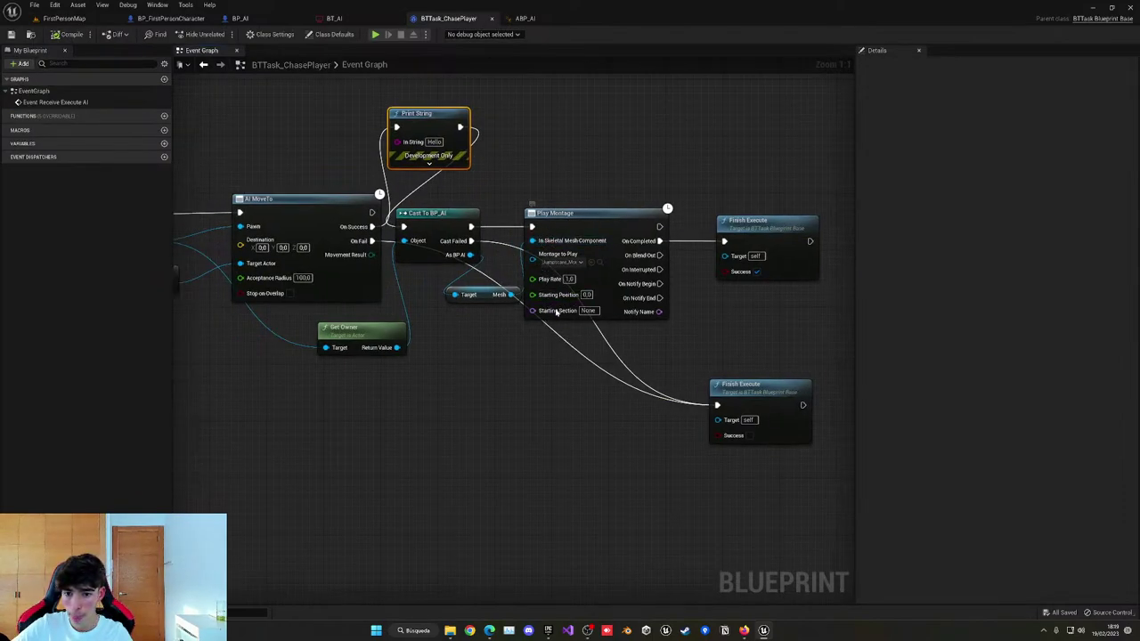
pyautogui.moveTo(465, 343); pyautogui.dragTo(540, 393, button='right')
pyautogui.click(494, 279)
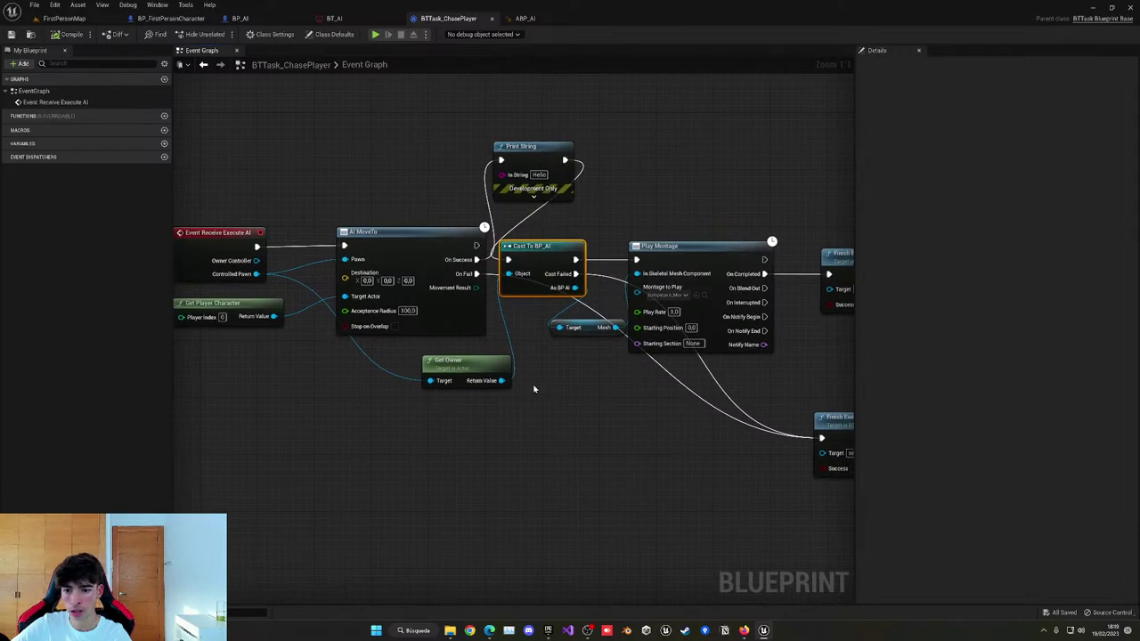
pyautogui.moveTo(256, 275); pyautogui.dragTo(437, 284)
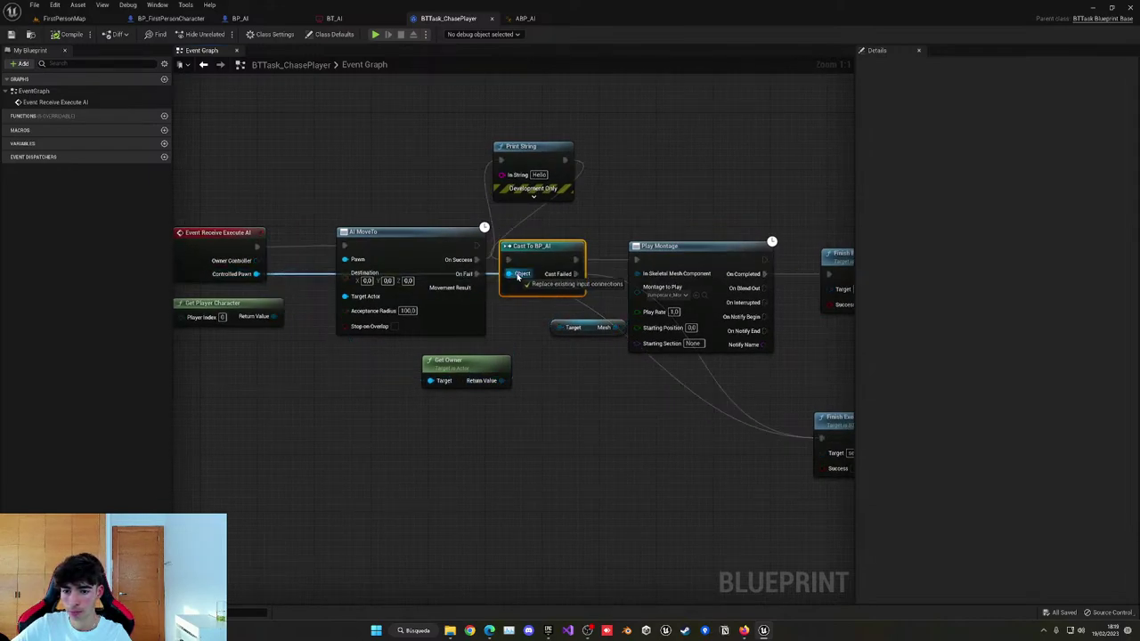
pyautogui.moveTo(517, 276); pyautogui.dragTo(517, 276)
pyautogui.click(482, 370)
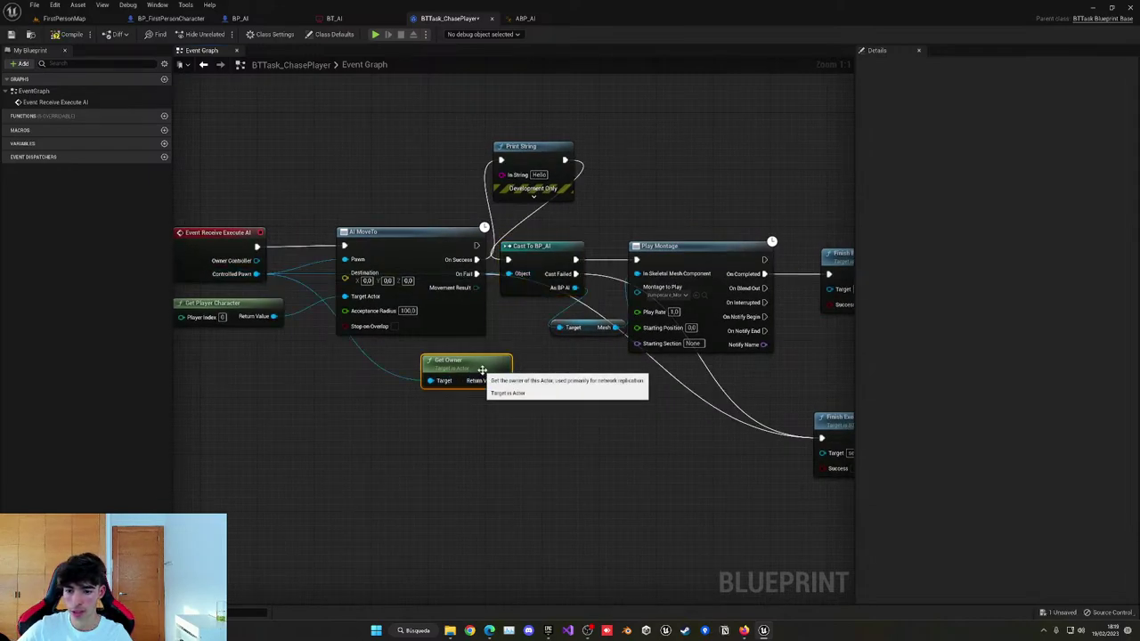
# Playtest FirstPersonMap, letting the enemy catch the player to check the printed message and jumpscare montage, and stop the session.
pyautogui.click(78, 19)
pyautogui.click(199, 34)
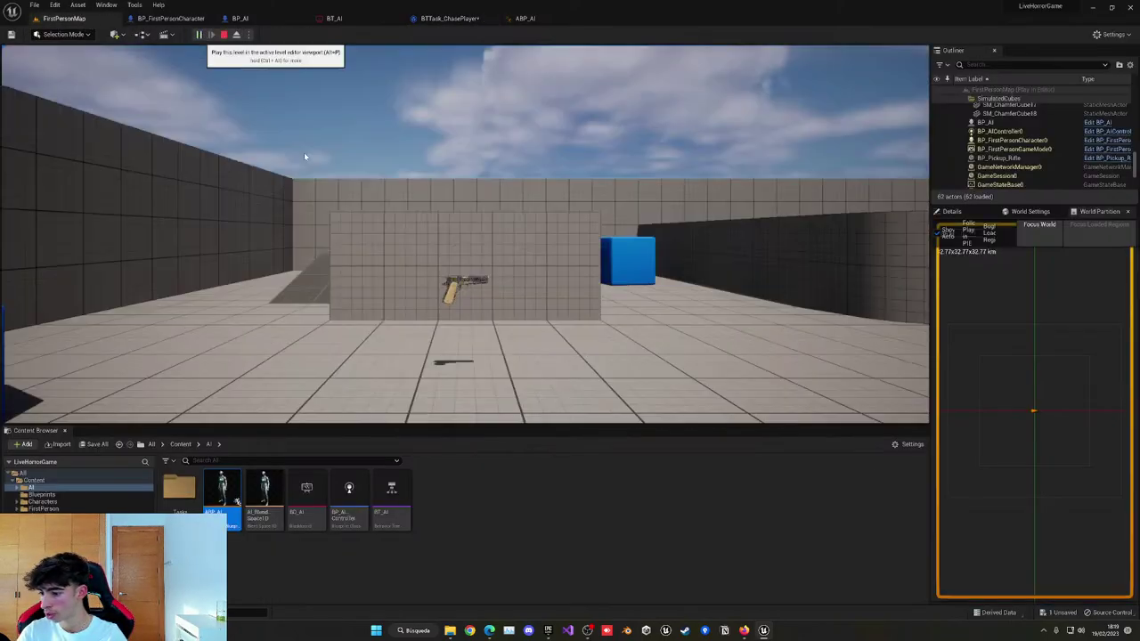
pyautogui.press('w')
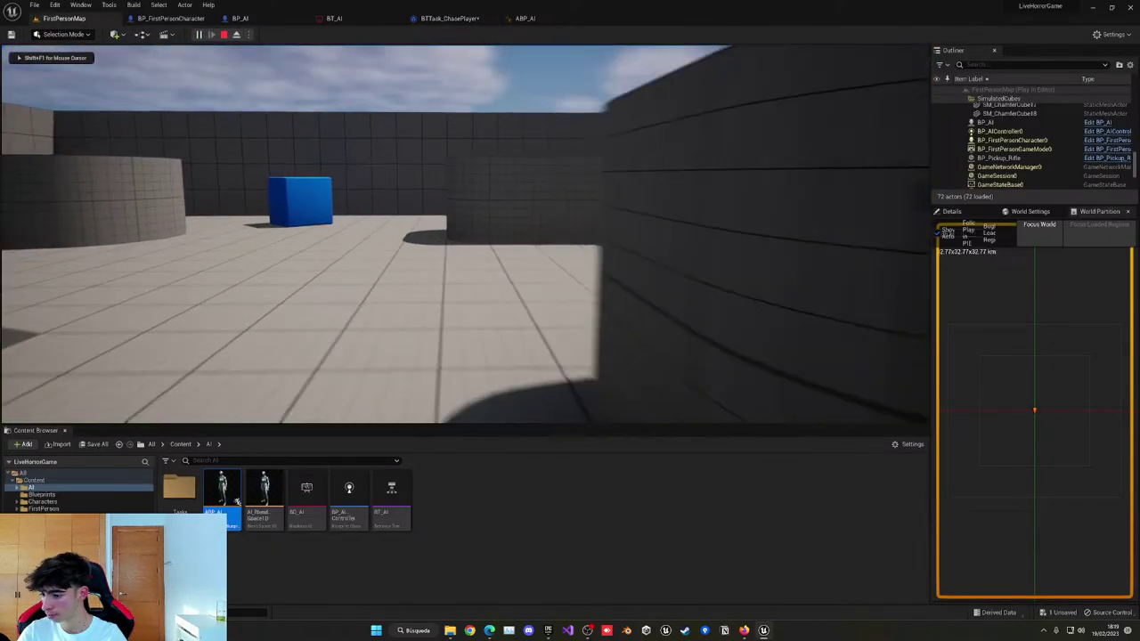
pyautogui.press('w')
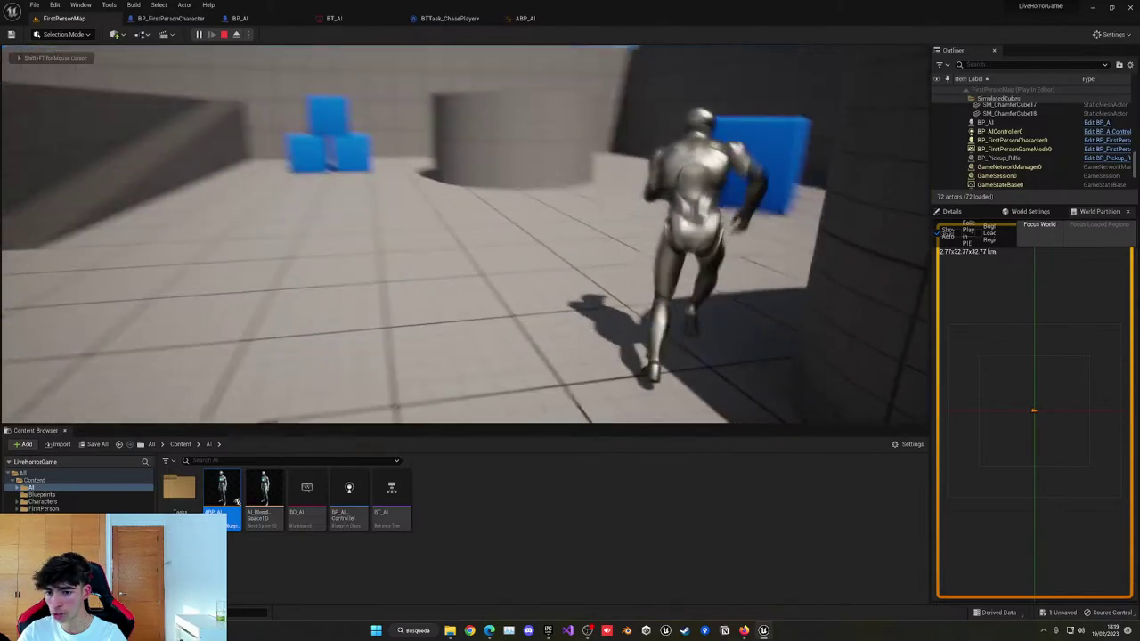
pyautogui.press('w')
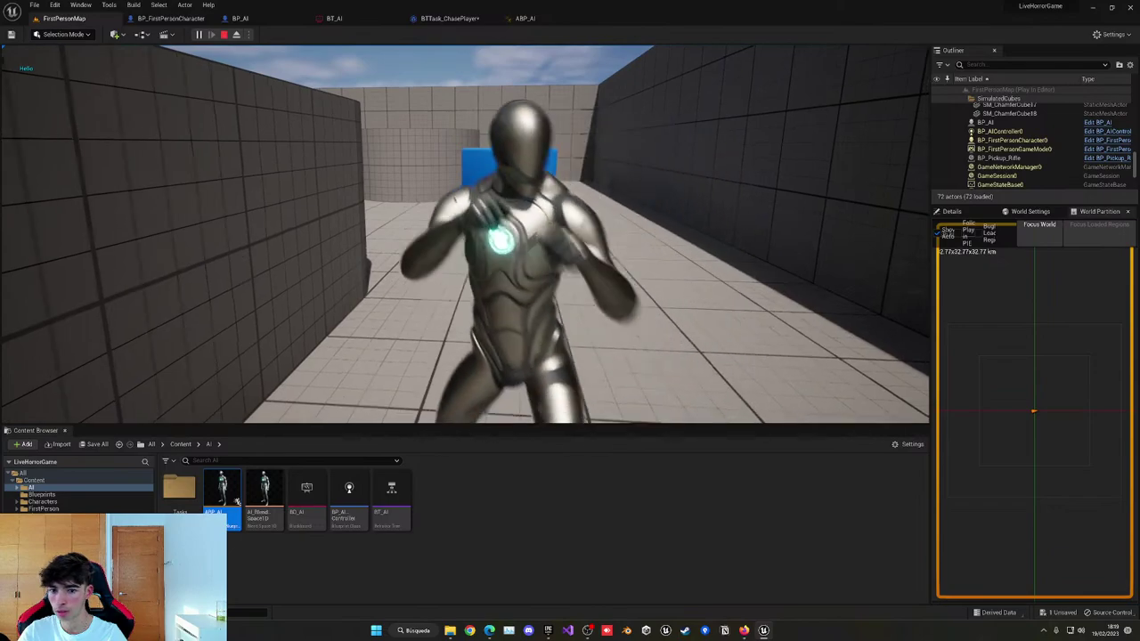
pyautogui.press('s')
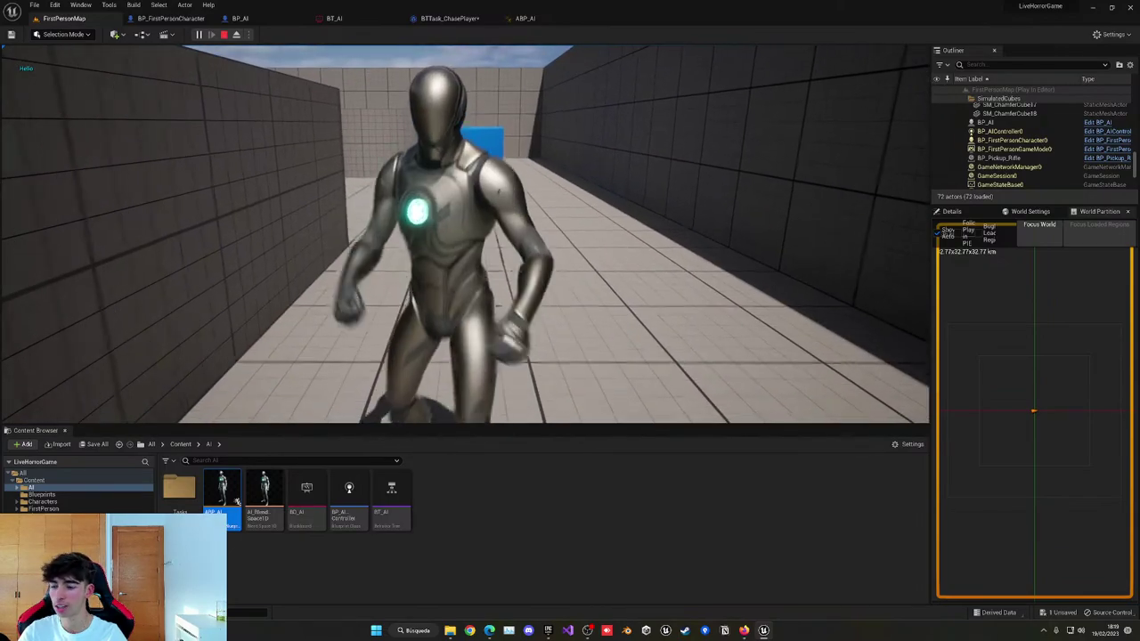
pyautogui.press('Escape')
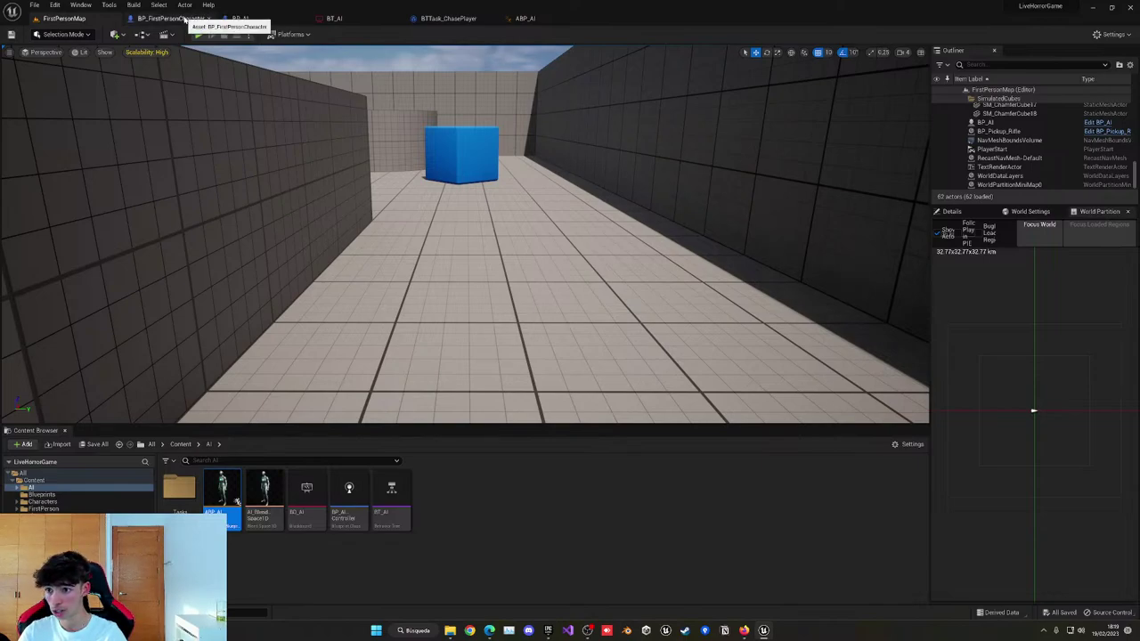
# Add a custom event named "Look at enemy" below the Event Tick nodes in BP_FirstPersonCharacter's Event Graph.
pyautogui.click(185, 18)
pyautogui.click(343, 53)
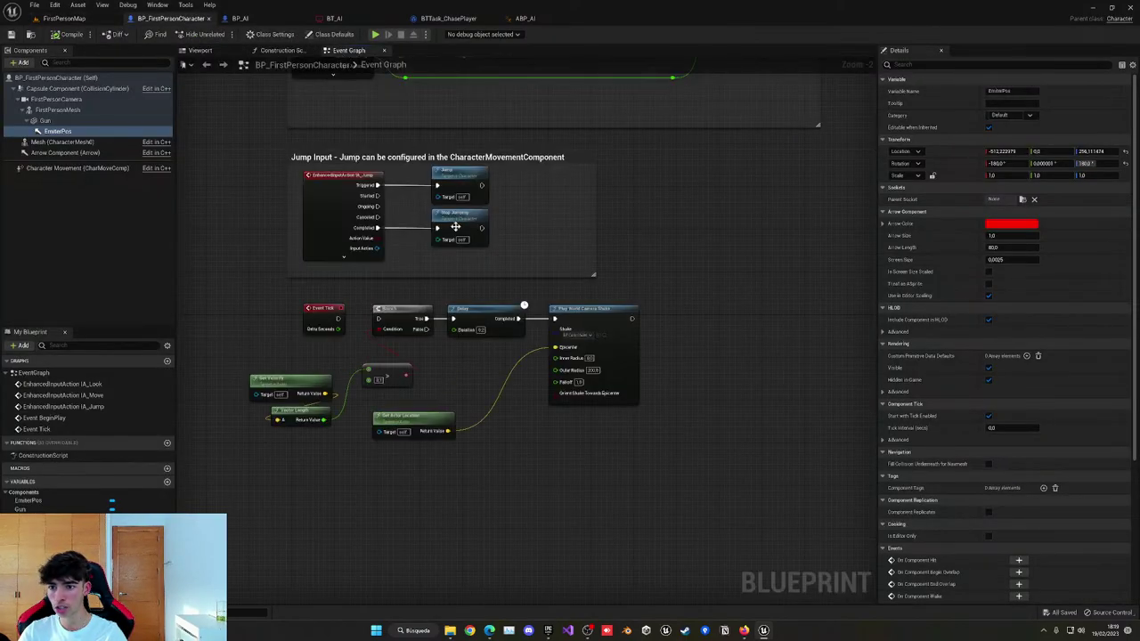
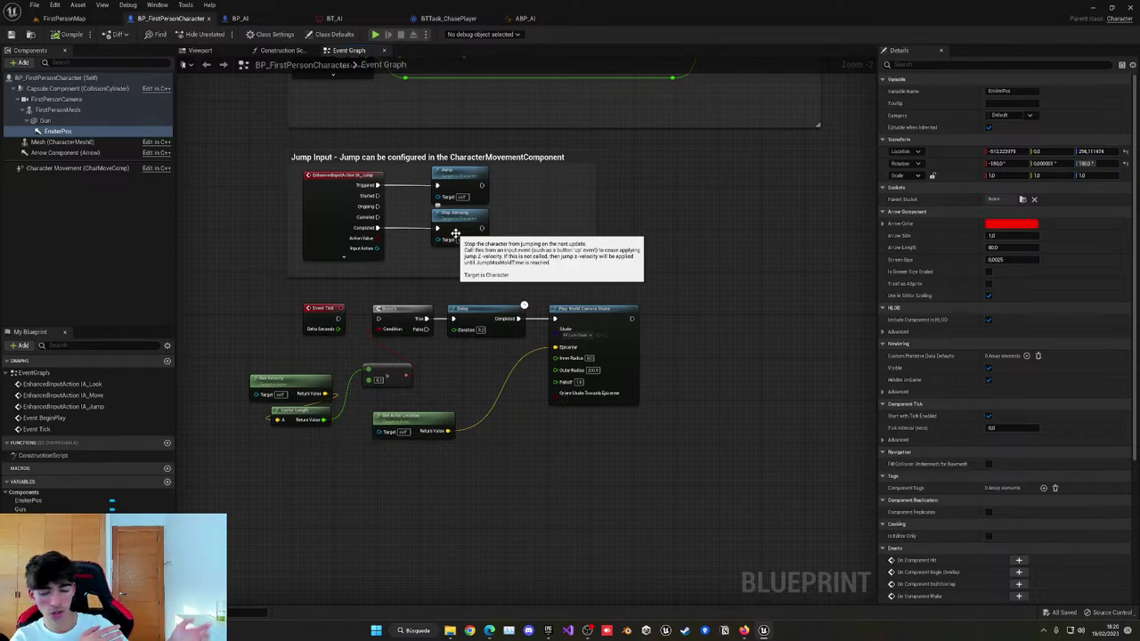
pyautogui.moveTo(361, 518); pyautogui.dragTo(363, 395, button='right')
pyautogui.scroll(2, 364, 395)
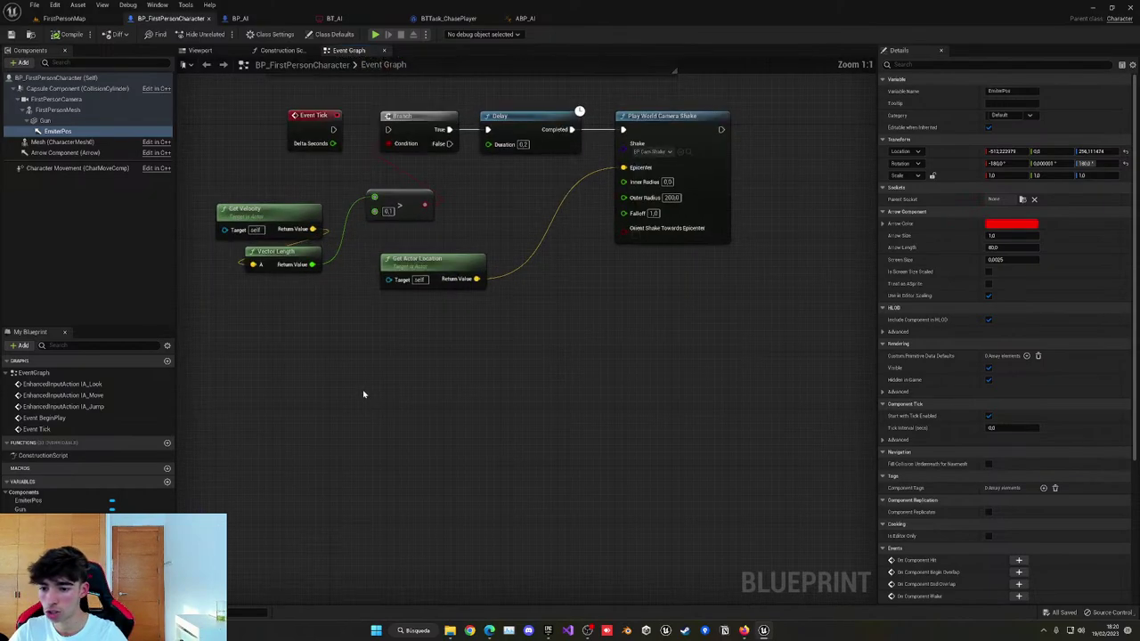
pyautogui.rightClick(299, 375)
pyautogui.press('Return')
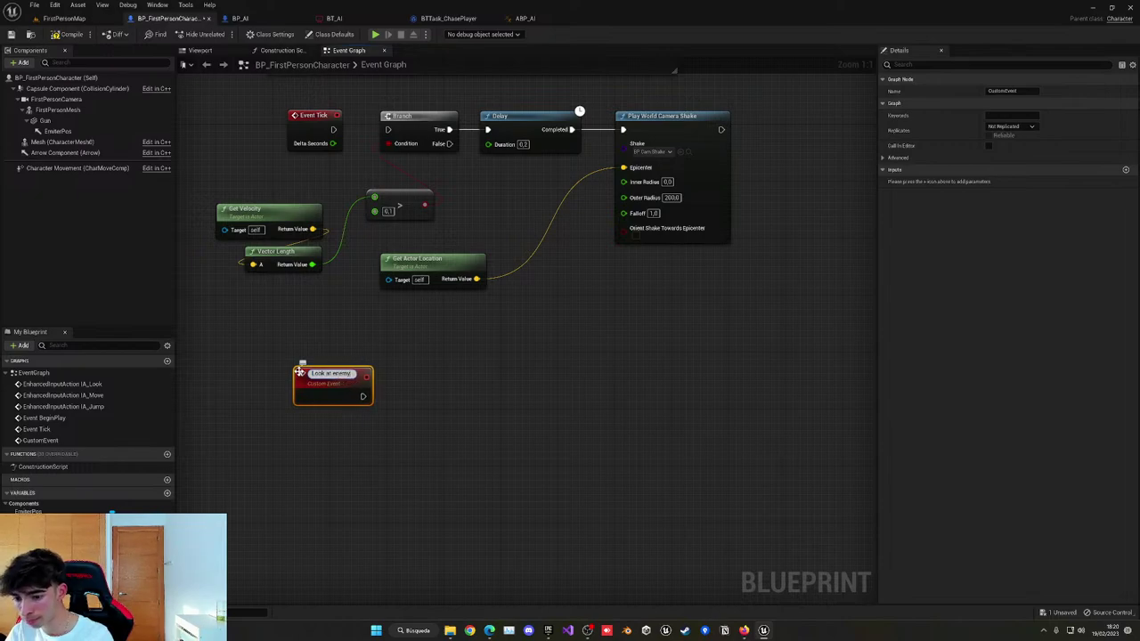
pyautogui.moveTo(432, 409); pyautogui.dragTo(347, 394, button='right')
pyautogui.moveTo(267, 379); pyautogui.dragTo(325, 383)
pyautogui.click(296, 331)
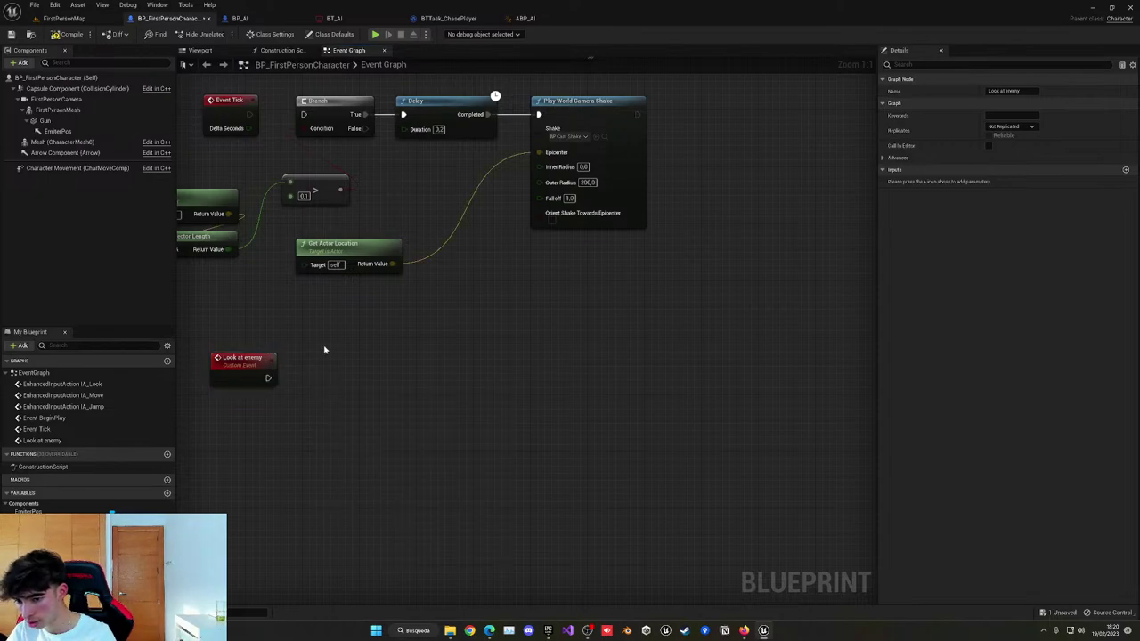
# Add a Get Controller node and create a Set Control Rotation node from its Return Value.
pyautogui.rightClick(296, 332)
pyautogui.write('get control')
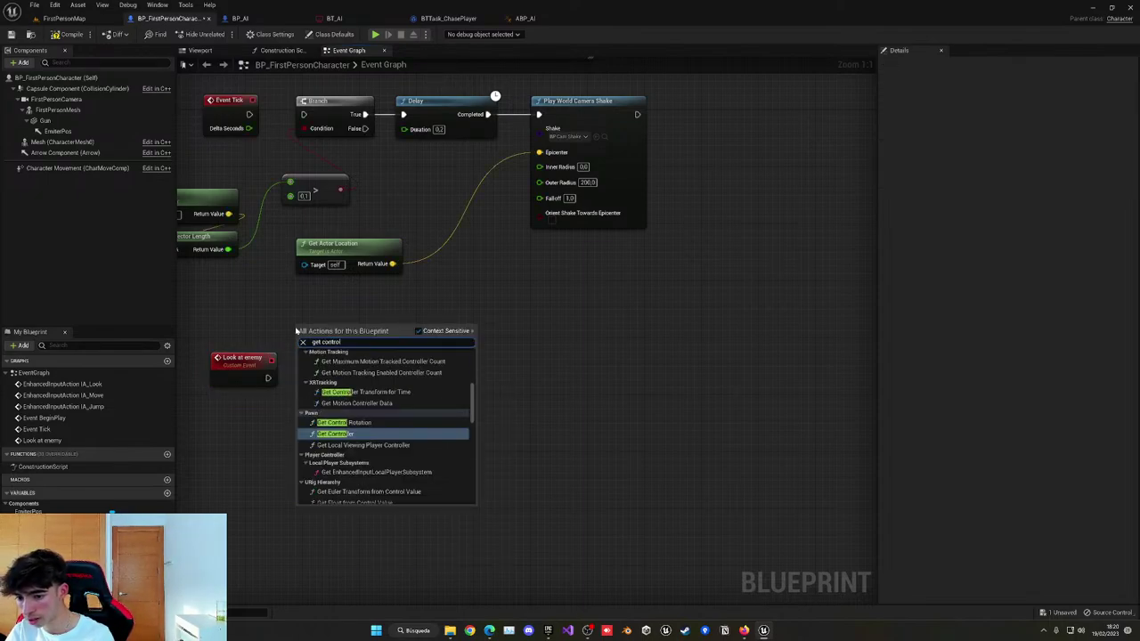
pyautogui.press('Return')
pyautogui.moveTo(320, 336); pyautogui.dragTo(343, 457)
pyautogui.write('set rotat')
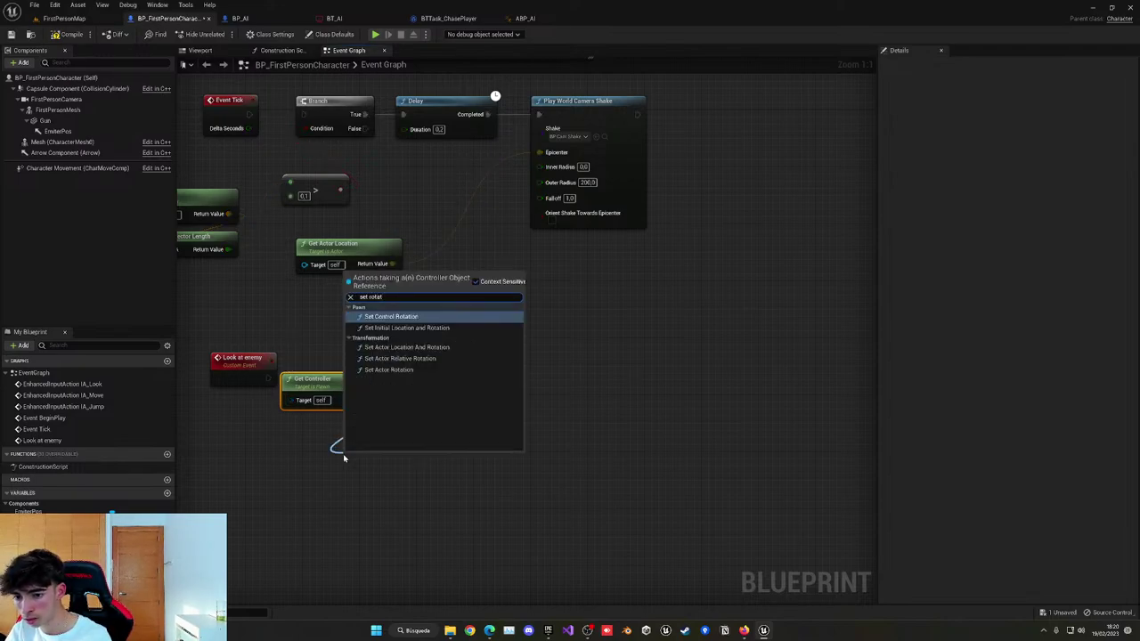
pyautogui.press('Return')
# Connect the Look at enemy event to Set Control Rotation and arrange the Get Controller and Set Control Rotation nodes beside it.
pyautogui.moveTo(356, 381); pyautogui.dragTo(349, 324)
pyautogui.moveTo(267, 379); pyautogui.dragTo(398, 386)
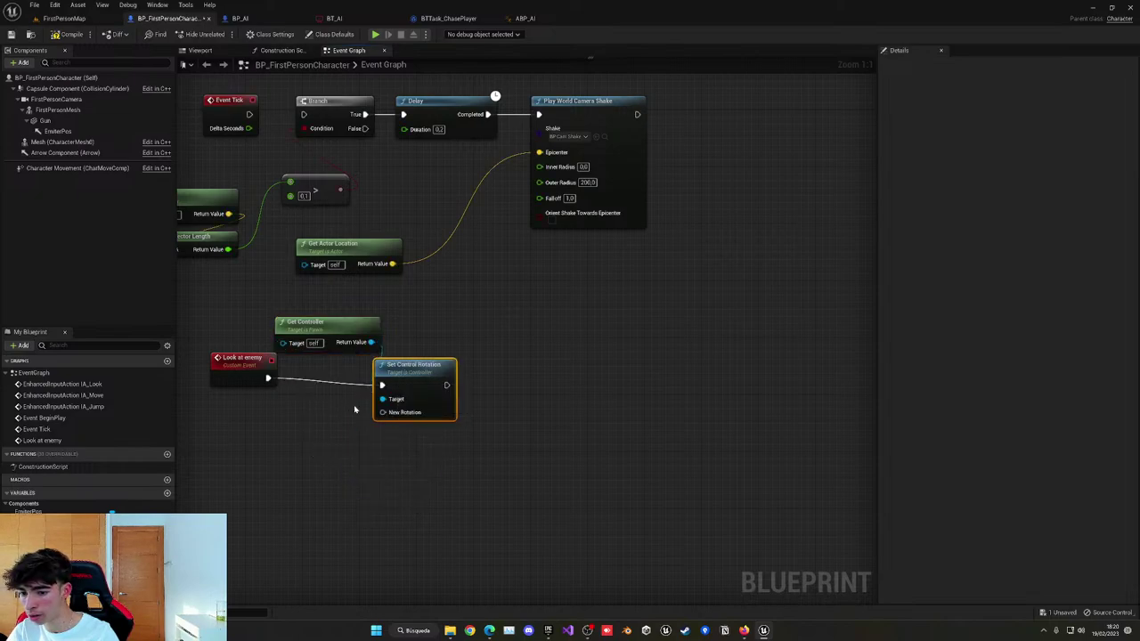
pyautogui.moveTo(355, 409); pyautogui.dragTo(367, 395, button='right')
pyautogui.moveTo(415, 373)
pyautogui.mouseDown()
pyautogui.moveTo(415, 351)
pyautogui.moveTo(418, 361)
pyautogui.mouseUp()
pyautogui.moveTo(257, 317); pyautogui.dragTo(360, 416)
pyautogui.click(341, 490)
# Add a Find Look at Rotation node feeding Set Control Rotation's New Rotation input, and place it below the Look at enemy event.
pyautogui.moveTo(341, 491); pyautogui.dragTo(496, 442, button='right')
pyautogui.moveTo(492, 401); pyautogui.dragTo(361, 474)
pyautogui.write('dinf')
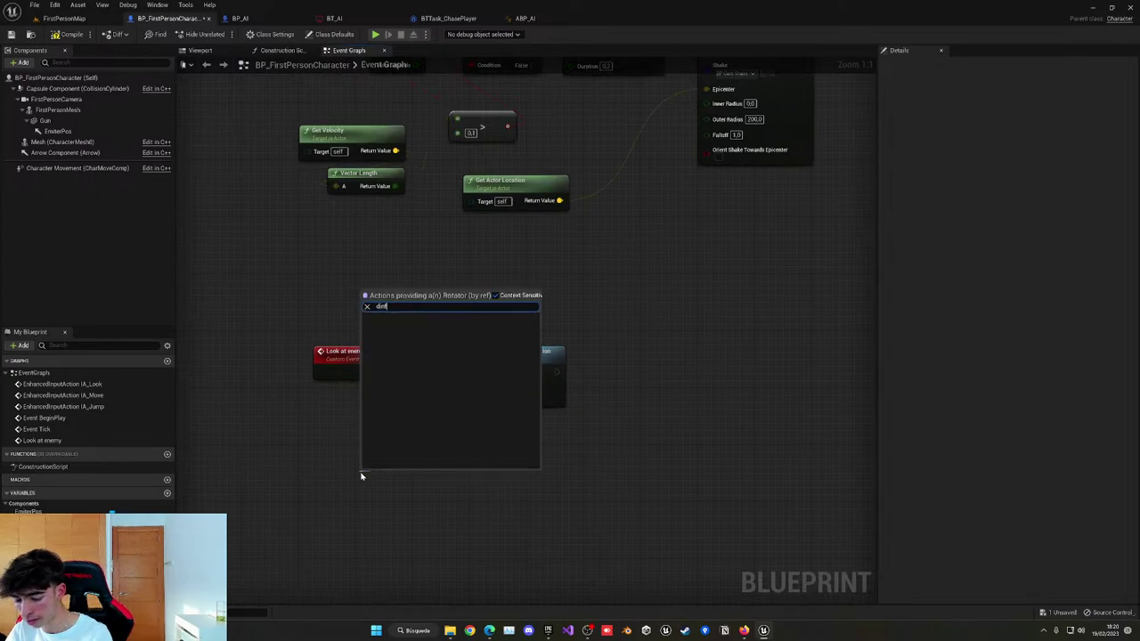
pyautogui.press('BackSpace')
pyautogui.press('BackSpace')
pyautogui.press('BackSpace')
pyautogui.write('find')
pyautogui.press('Return')
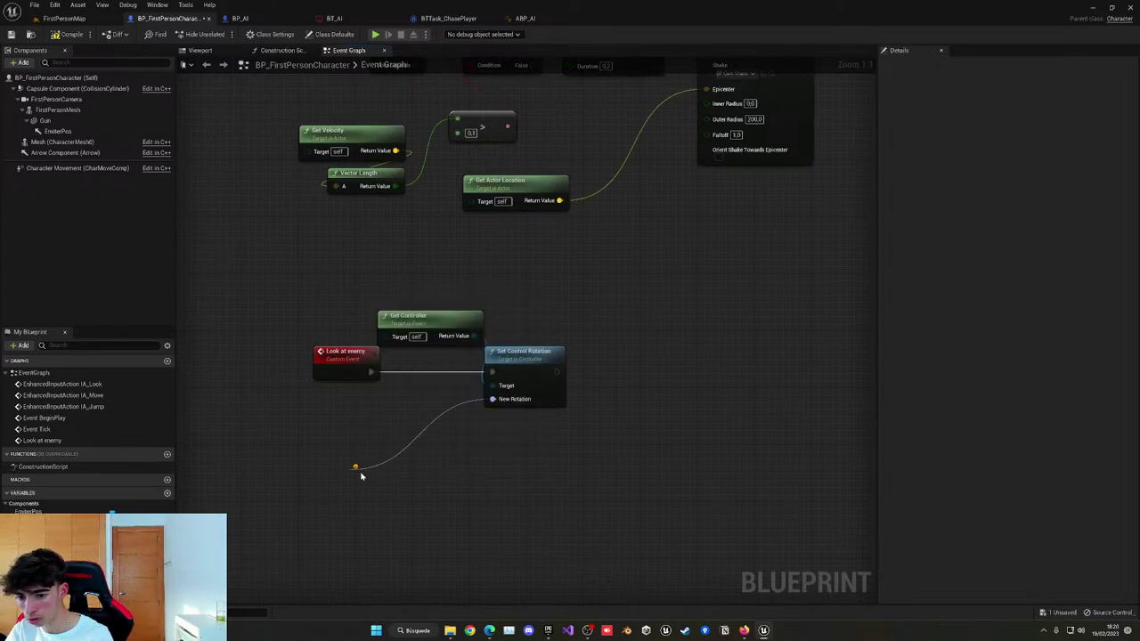
pyautogui.moveTo(375, 482); pyautogui.dragTo(403, 448)
pyautogui.moveTo(339, 441); pyautogui.dragTo(361, 407, button='right')
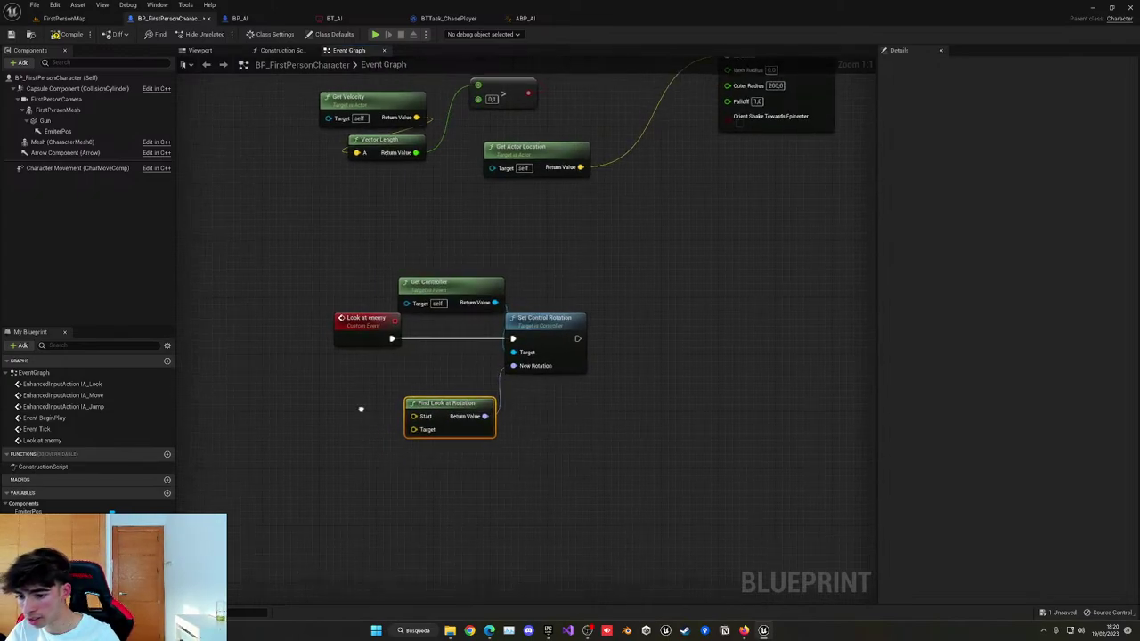
pyautogui.moveTo(406, 517); pyautogui.dragTo(436, 507, button='right')
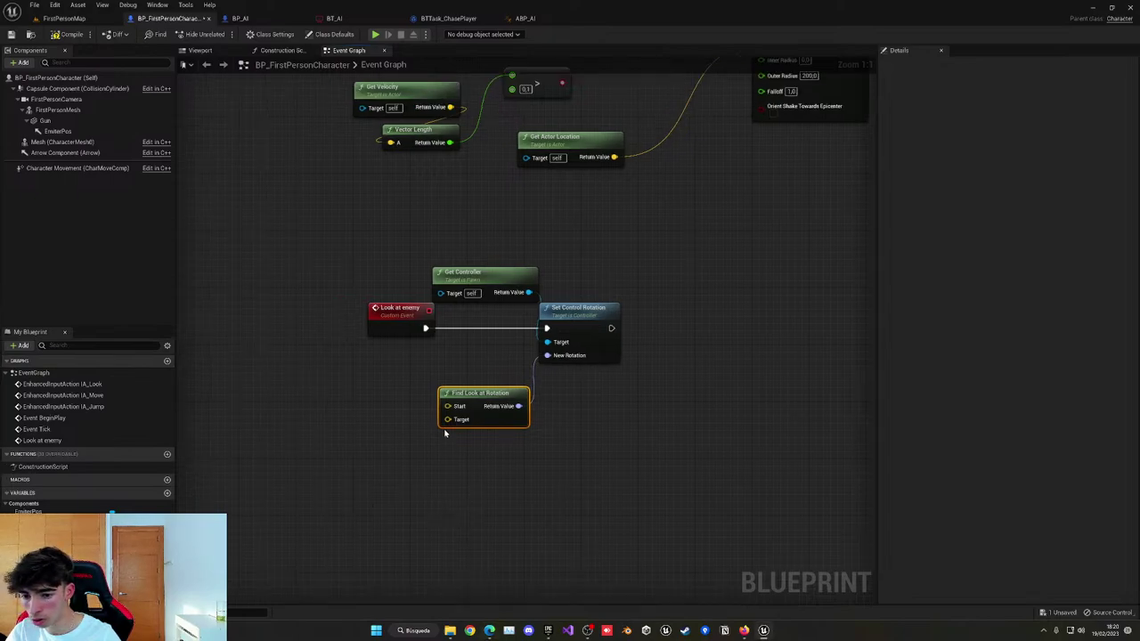
# Add a Get Actor Location node feeding Find Look at Rotation's Start input and place it beside the node.
pyautogui.moveTo(451, 408); pyautogui.dragTo(298, 368)
pyautogui.moveTo(314, 449); pyautogui.dragTo(338, 373)
pyautogui.write('get a')
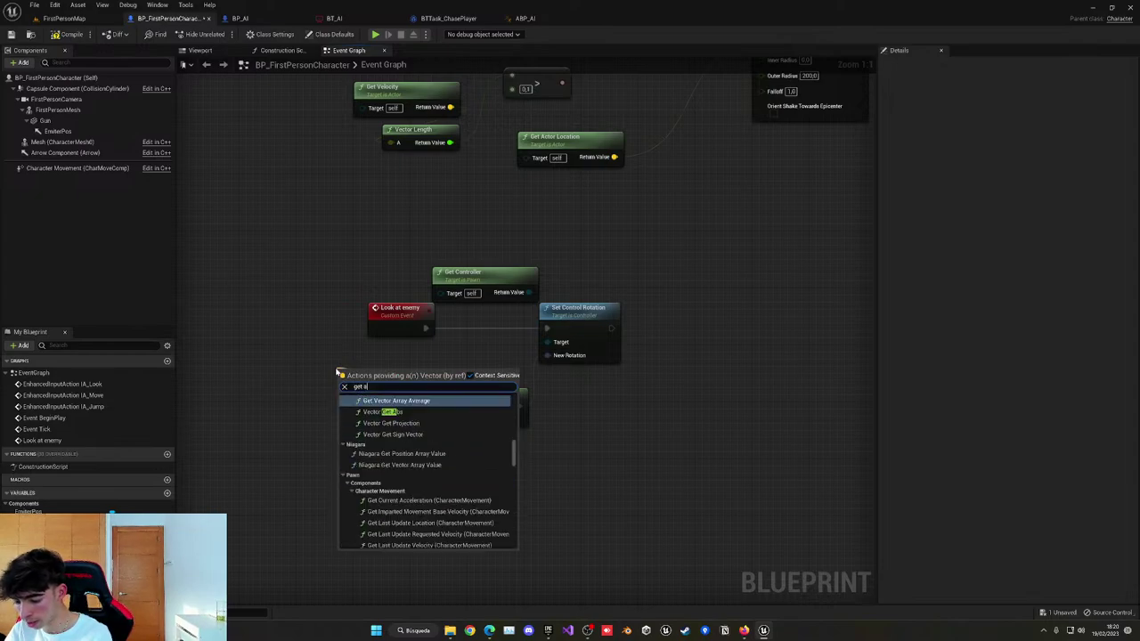
pyautogui.write('cto')
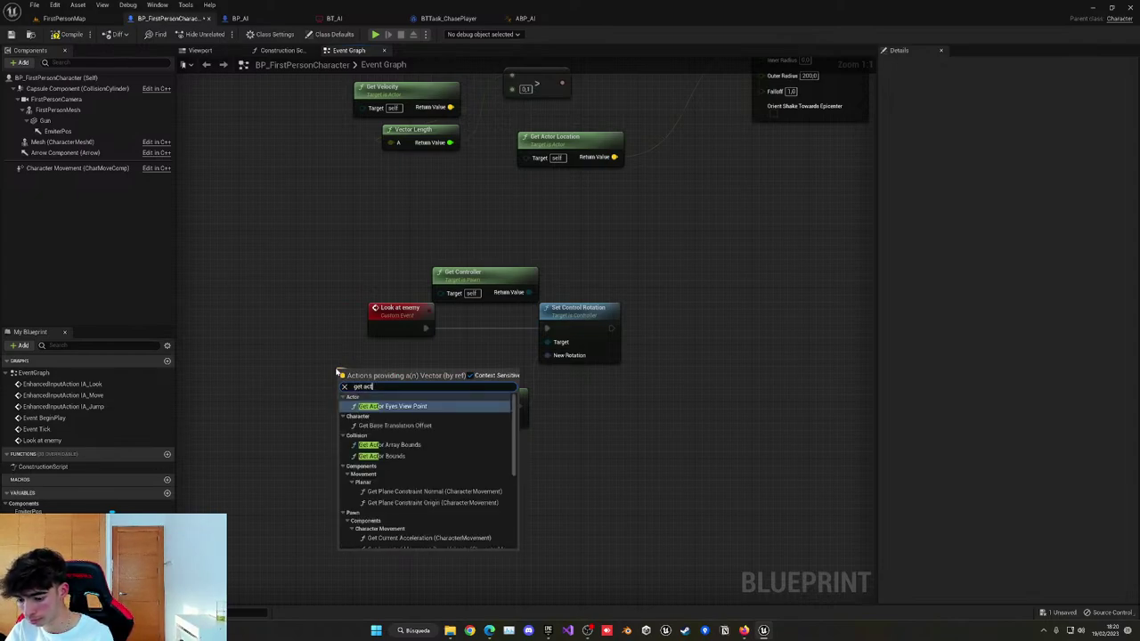
pyautogui.write('r loca')
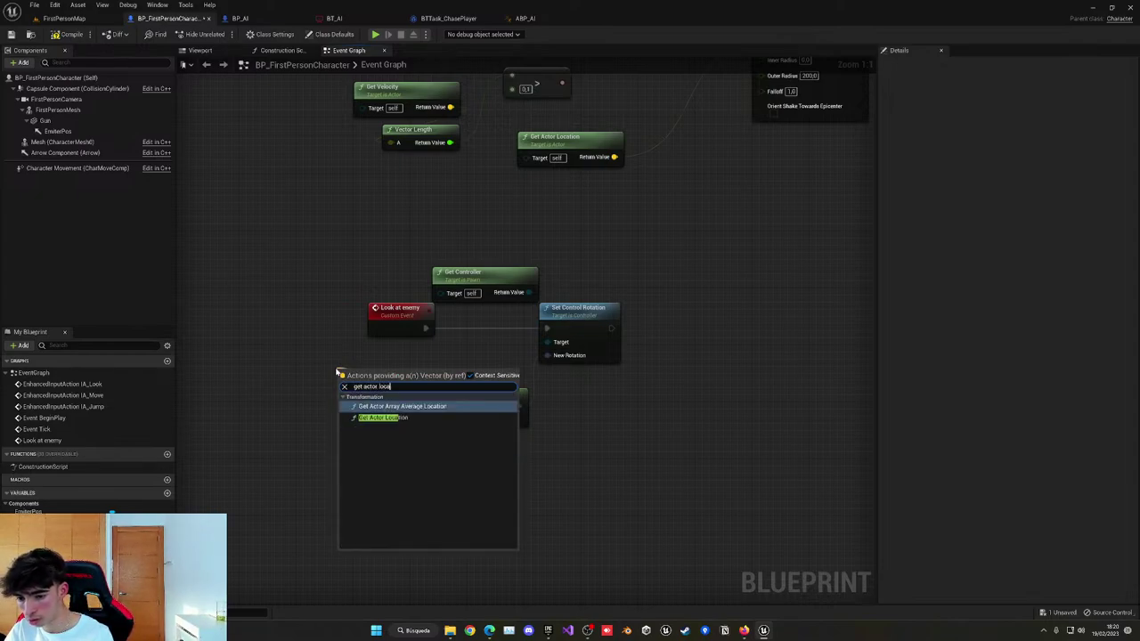
pyautogui.press('Return')
pyautogui.moveTo(344, 369); pyautogui.dragTo(301, 349)
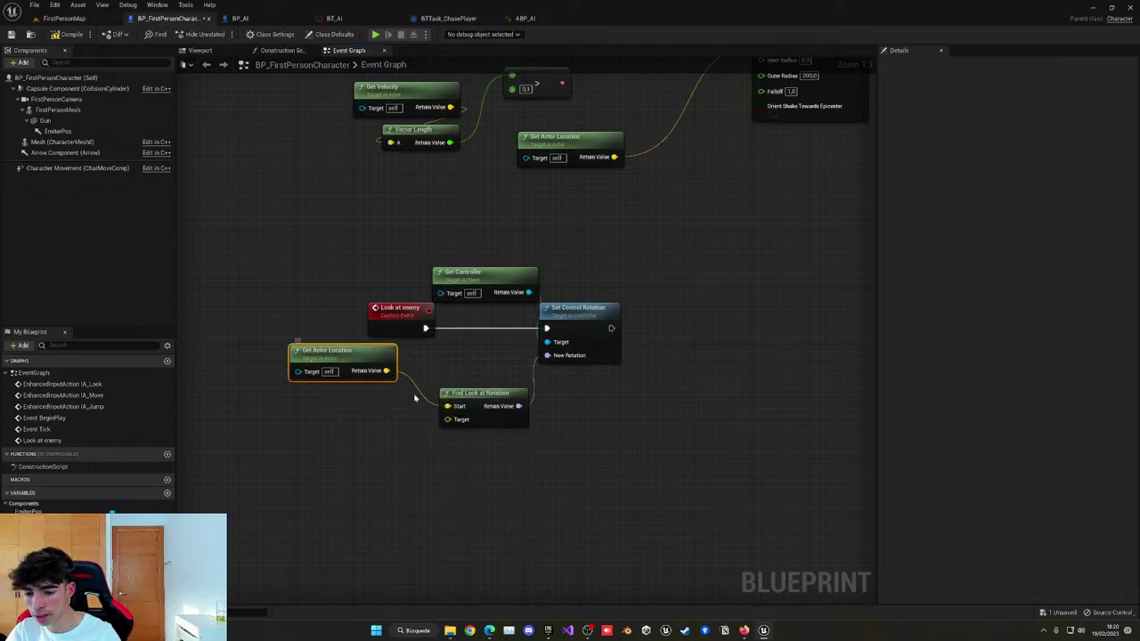
# Add a Get Actor Of Class node and wire it directly after the Look at enemy event, rearranging the surrounding nodes to fit.
pyautogui.moveTo(447, 419); pyautogui.dragTo(301, 462)
pyautogui.click(281, 450)
pyautogui.moveTo(356, 422); pyautogui.dragTo(375, 370, button='right')
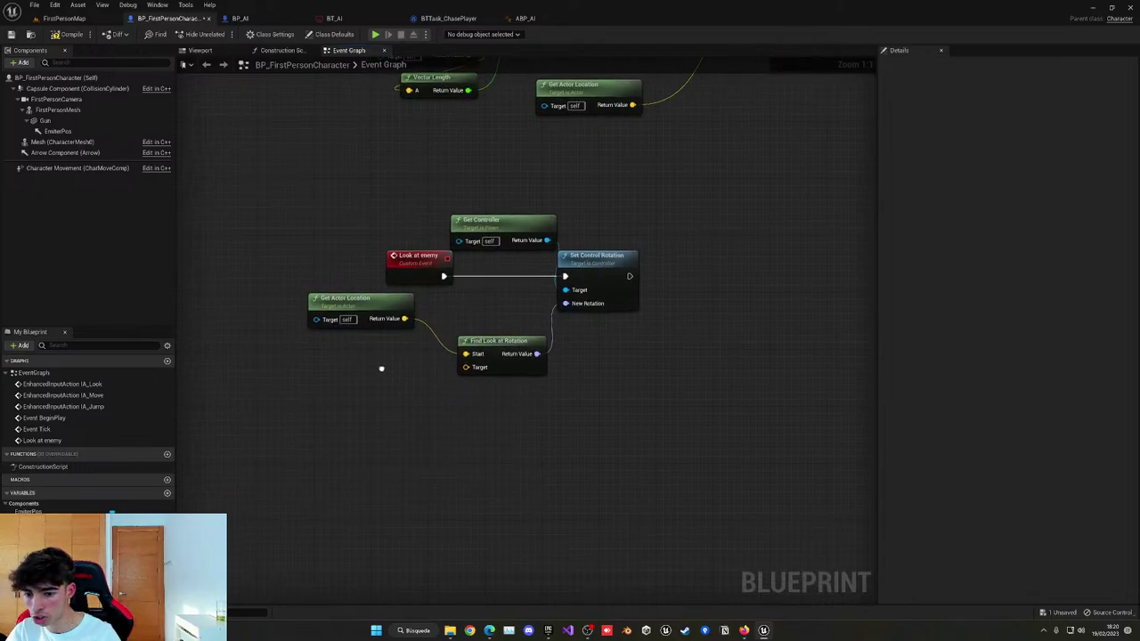
pyautogui.rightClick(303, 428)
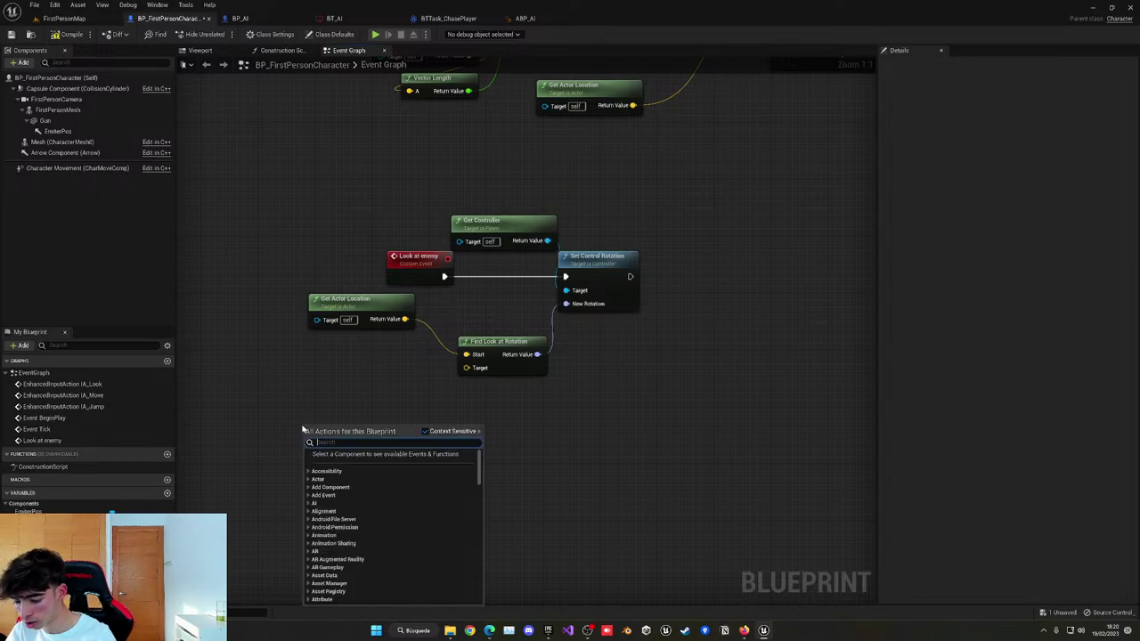
pyautogui.write('get actor')
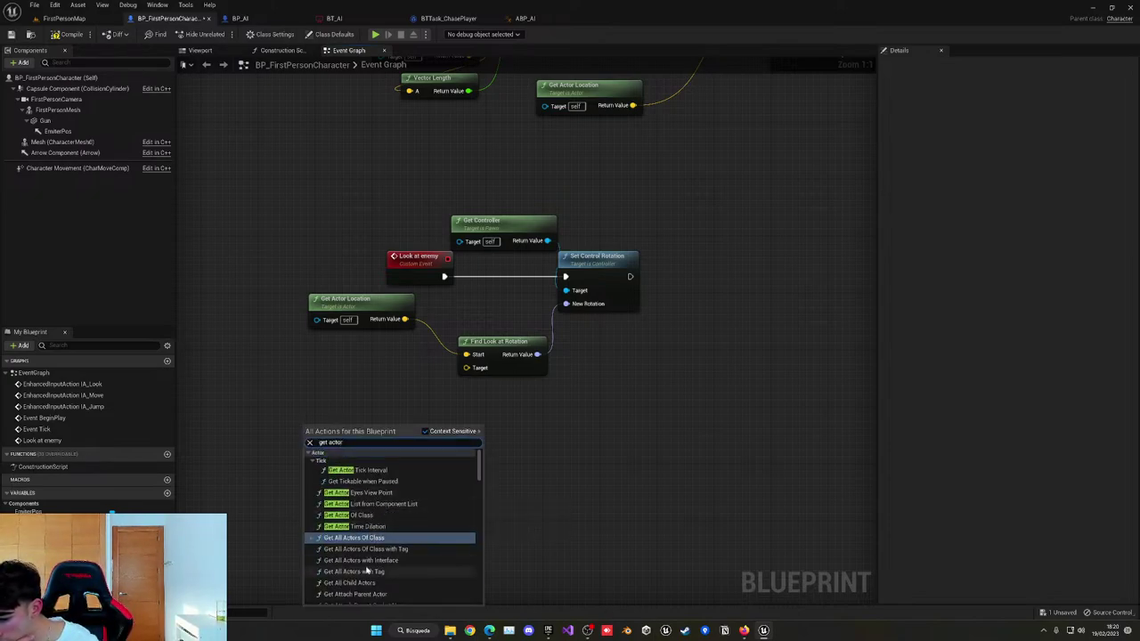
pyautogui.click(354, 516)
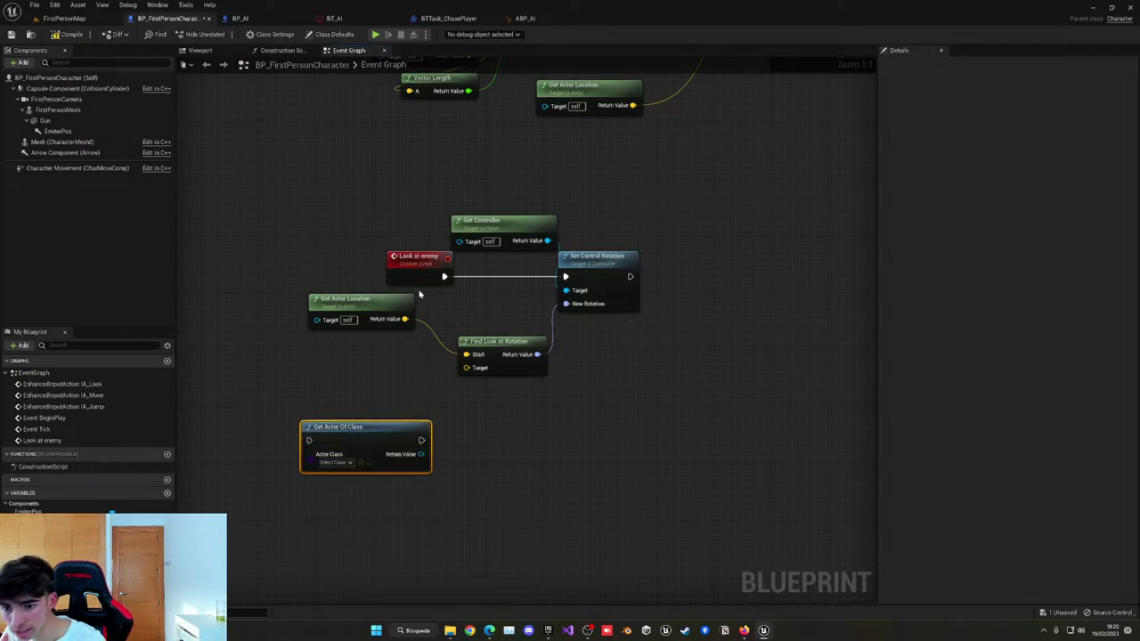
pyautogui.moveTo(420, 286); pyautogui.dragTo(324, 260)
pyautogui.moveTo(348, 306); pyautogui.dragTo(324, 370)
pyautogui.moveTo(322, 284); pyautogui.dragTo(323, 296)
# Set the Actor Class of the Get Actor Of Class node to BP_AI.
pyautogui.click(319, 298)
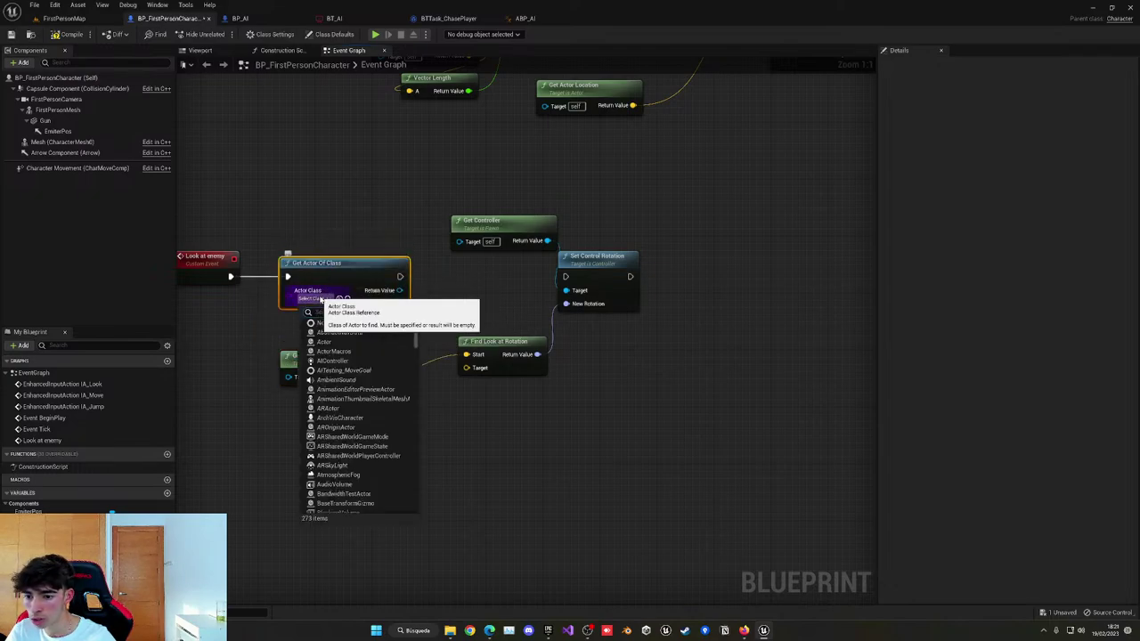
pyautogui.write('bp_ai')
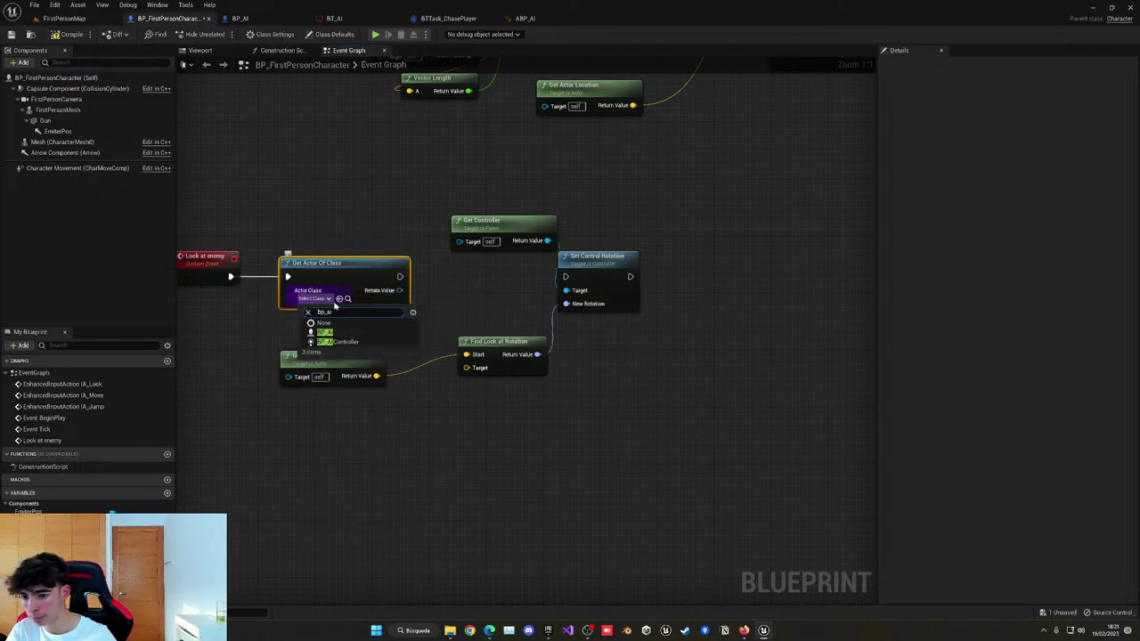
pyautogui.click(342, 341)
pyautogui.click(333, 300)
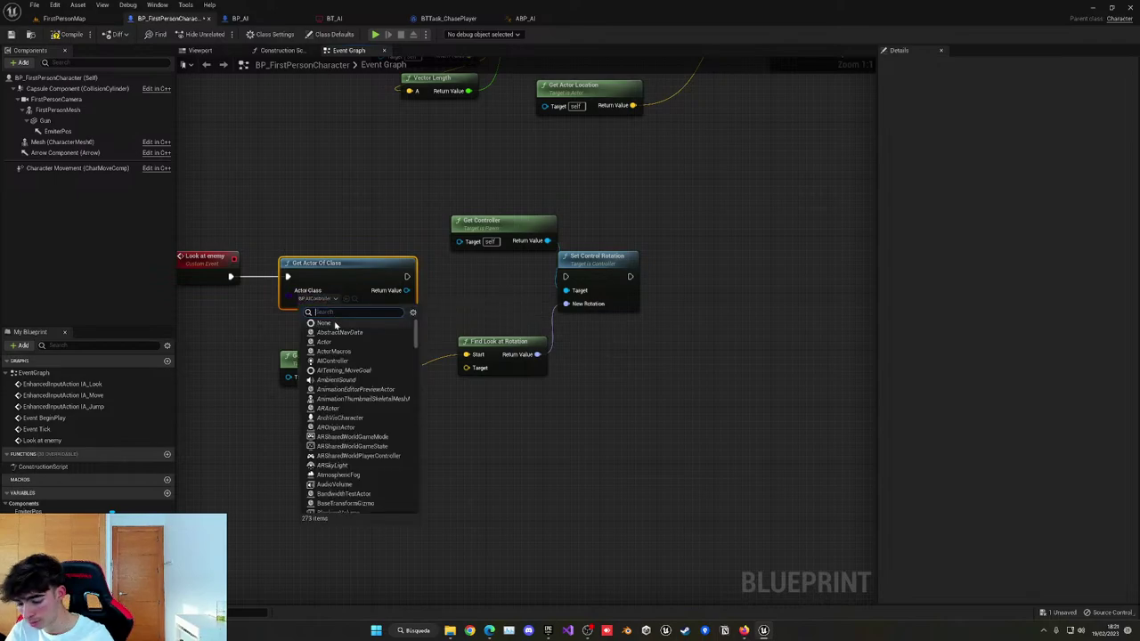
pyautogui.write('bp_')
pyautogui.click(346, 334)
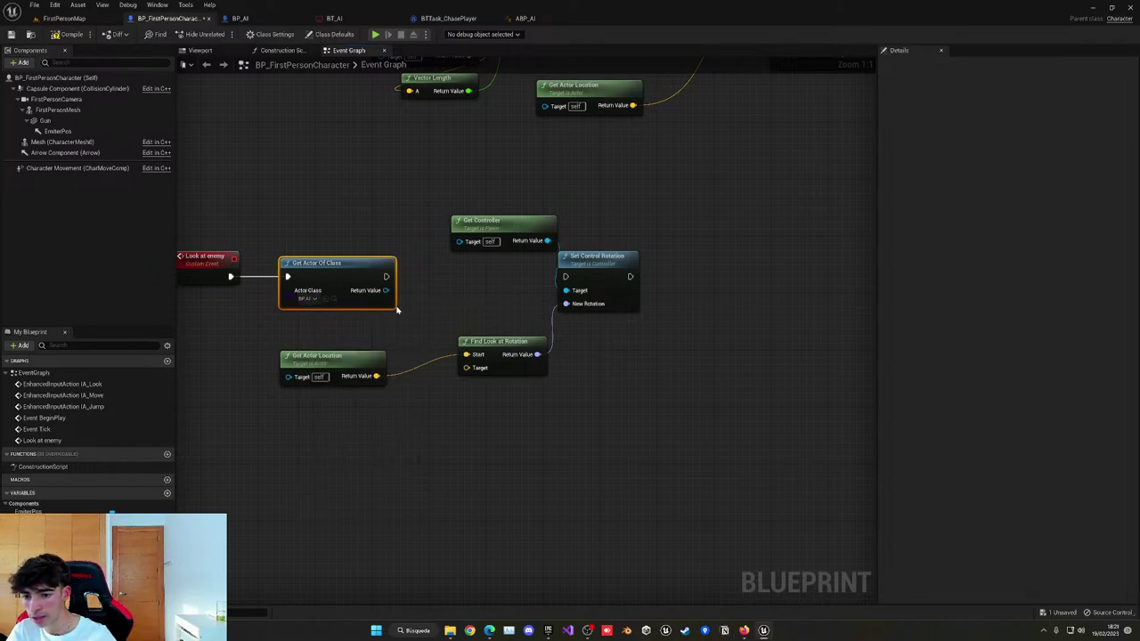
# Get the actor location of the found BP_AI and feed it into Find Look at Rotation's Target input.
pyautogui.moveTo(385, 291); pyautogui.dragTo(401, 365)
pyautogui.moveTo(236, 378); pyautogui.dragTo(236, 378)
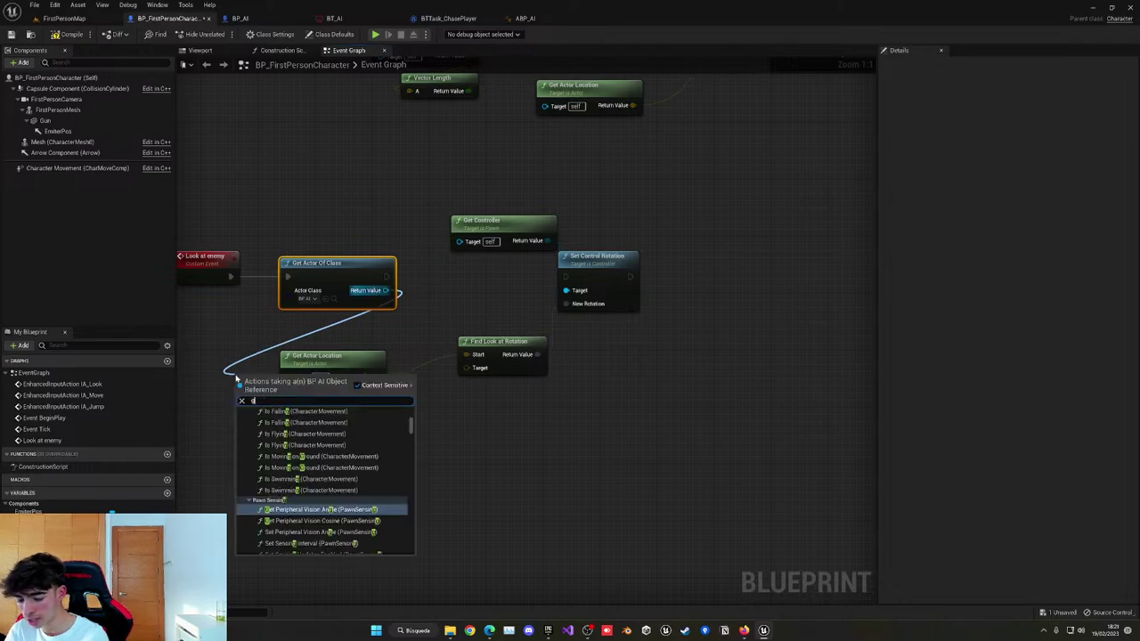
pyautogui.write('get acc')
pyautogui.press('BackSpace')
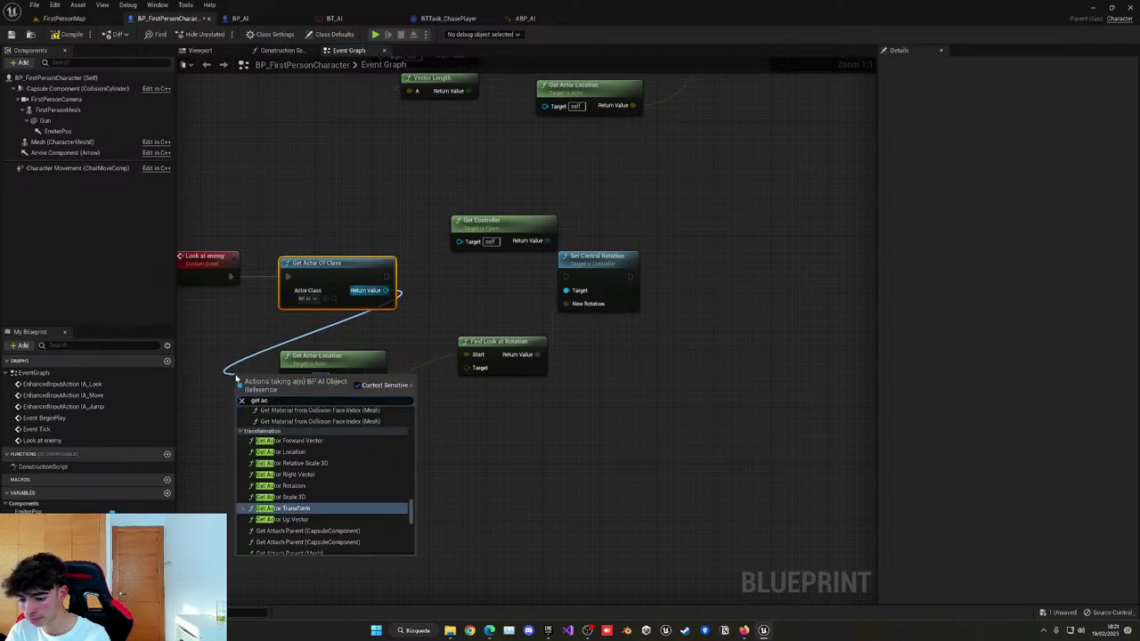
pyautogui.write('tor loca')
pyautogui.press('Return')
pyautogui.moveTo(235, 376); pyautogui.dragTo(284, 404)
pyautogui.moveTo(359, 425); pyautogui.dragTo(467, 368)
# Connect Get Actor Of Class's execution output to Set Control Rotation and compile the blueprint.
pyautogui.moveTo(386, 276); pyautogui.dragTo(564, 276)
pyautogui.moveTo(502, 318); pyautogui.dragTo(508, 352, button='right')
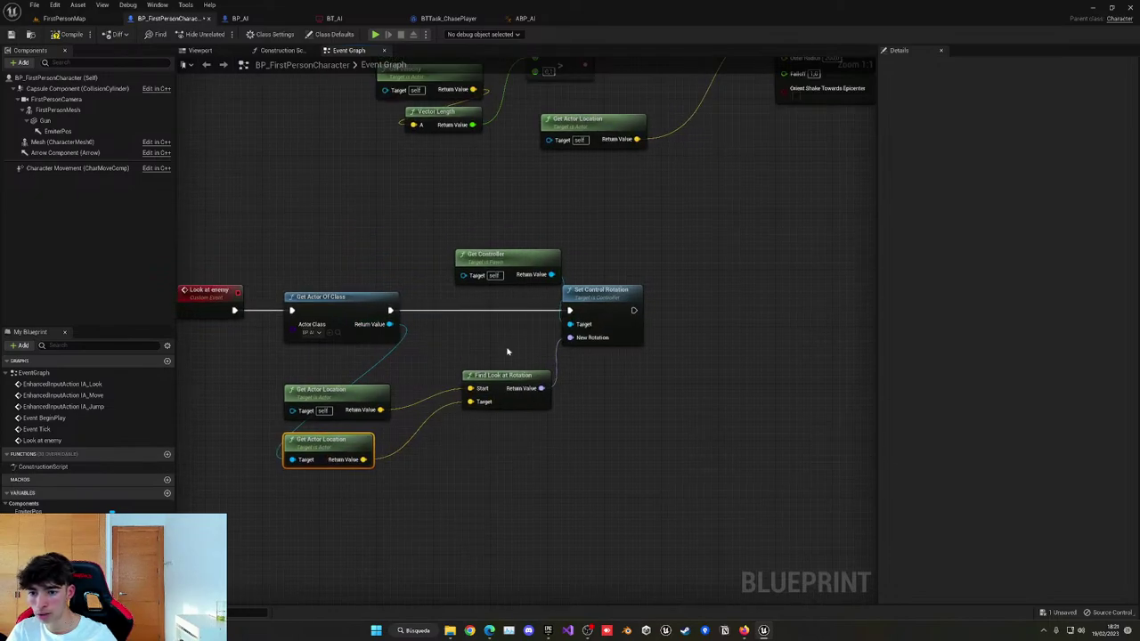
pyautogui.click(68, 36)
pyautogui.moveTo(658, 180); pyautogui.dragTo(772, 175, button='right')
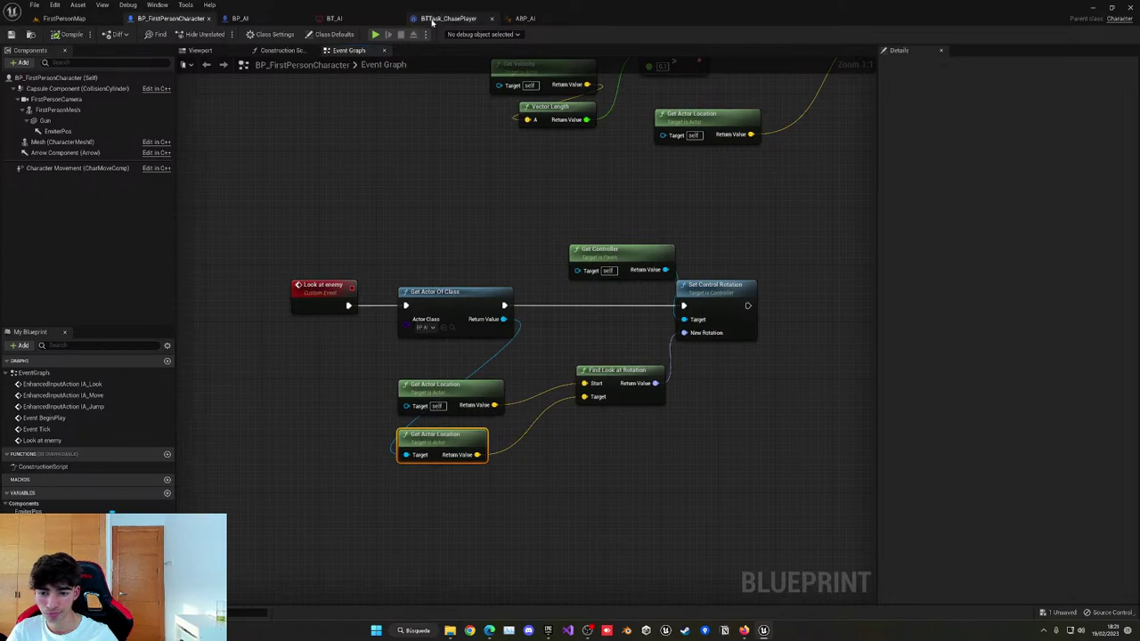
# In BTTask_ChasePlayer, move both Finish Execute nodes farther from Play Montage to make room.
pyautogui.click(434, 19)
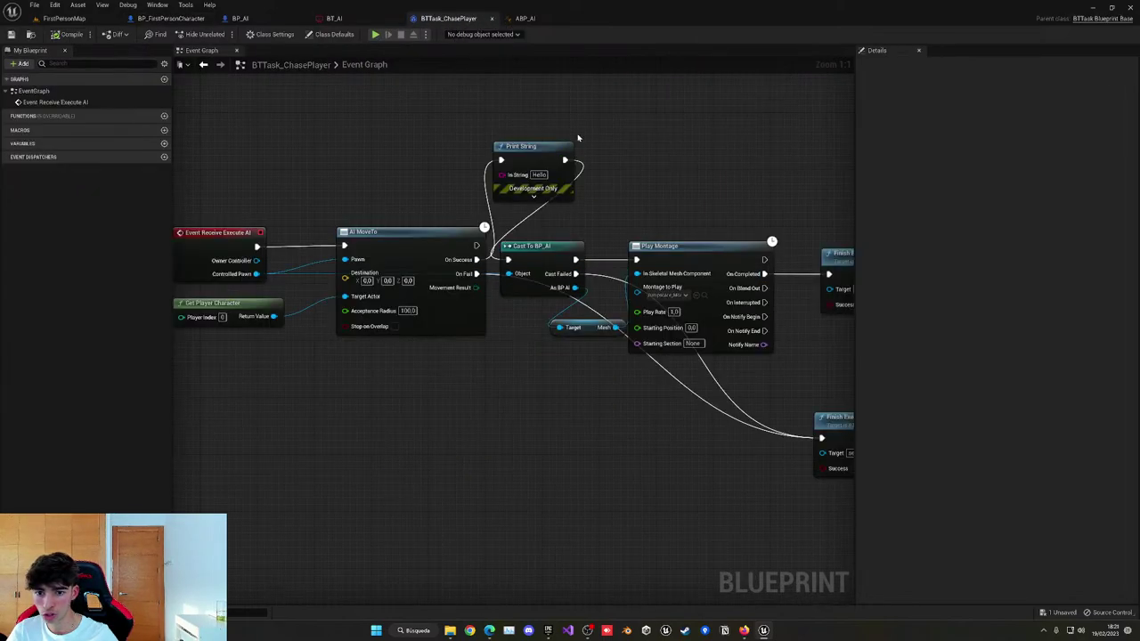
pyautogui.moveTo(577, 138); pyautogui.dragTo(419, 159, button='right')
pyautogui.moveTo(600, 185); pyautogui.dragTo(633, 484)
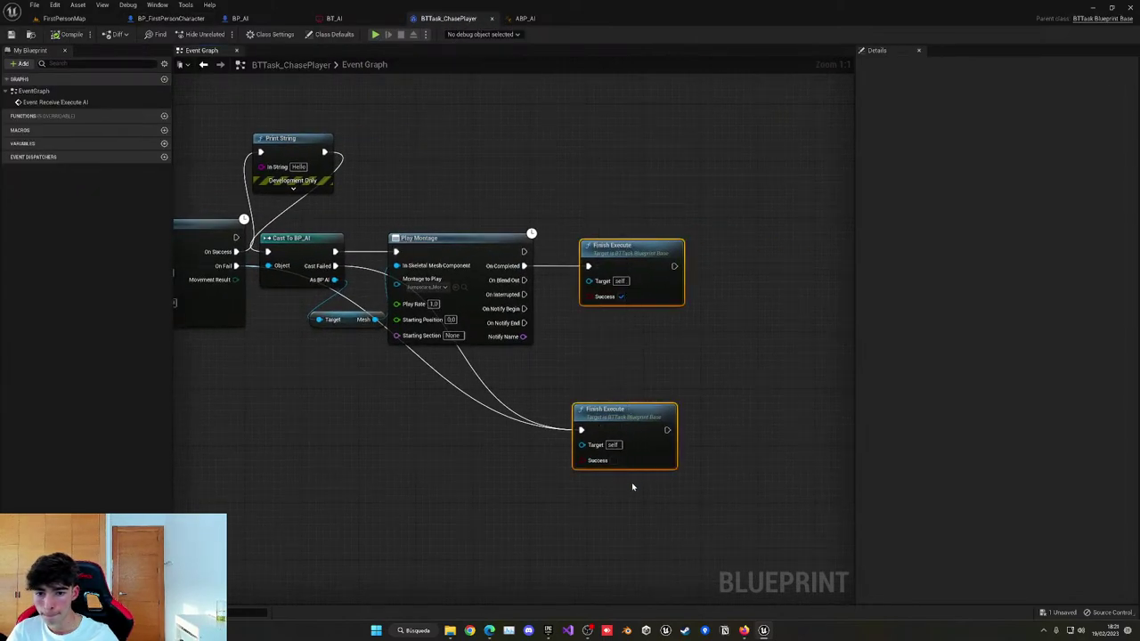
pyautogui.moveTo(695, 415); pyautogui.dragTo(514, 407, button='right')
pyautogui.moveTo(452, 250); pyautogui.dragTo(589, 248)
pyautogui.click(482, 234)
# Add a Cast To BP_FirstPersonCharacter node on Play Montage's main execution output.
pyautogui.moveTo(393, 246); pyautogui.dragTo(457, 261, button='right')
pyautogui.moveTo(434, 257); pyautogui.dragTo(473, 265)
pyautogui.write('cast to f')
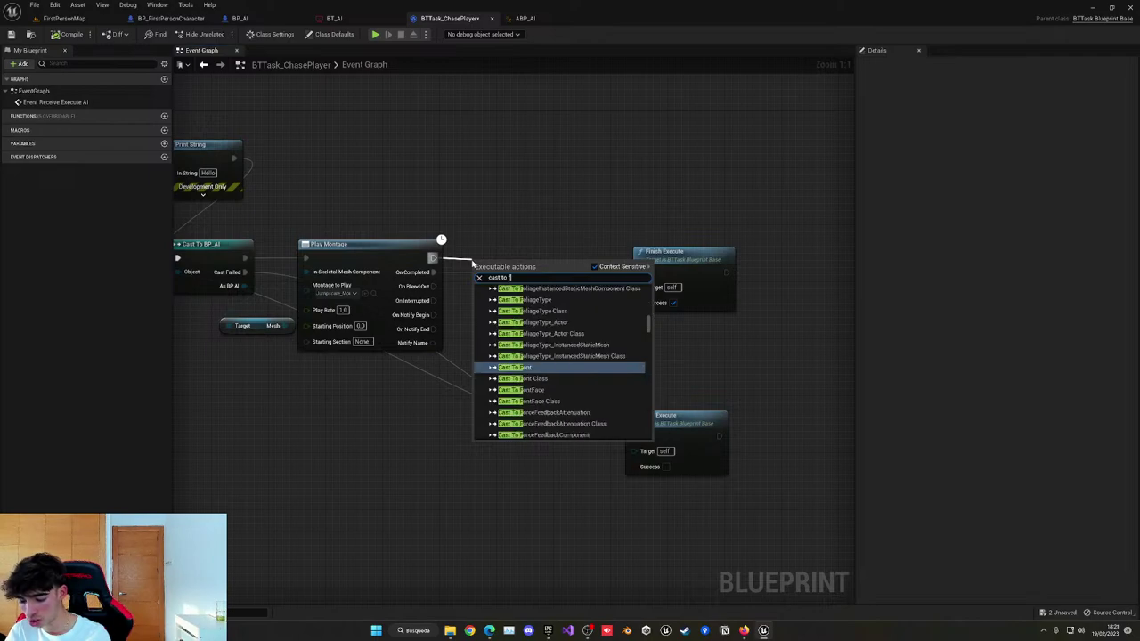
pyautogui.write('irs')
pyautogui.click(570, 306)
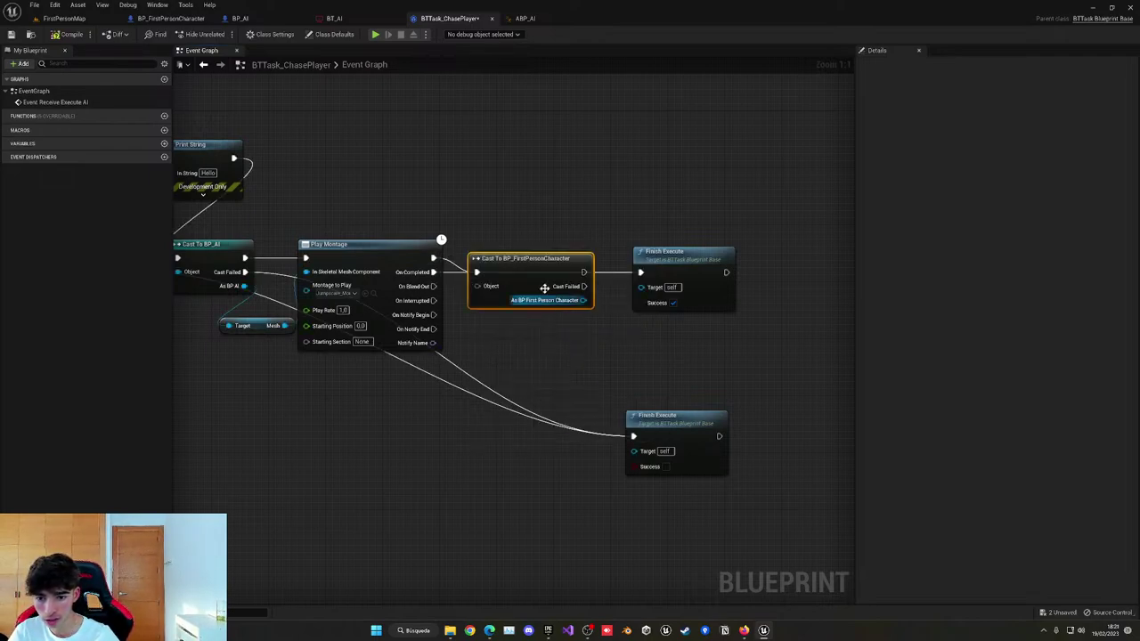
# Feed the Cast To BP_FirstPersonCharacter node's Object input from a new Get Player Character node.
pyautogui.moveTo(482, 278); pyautogui.dragTo(554, 260, button='right')
pyautogui.moveTo(554, 260); pyautogui.dragTo(577, 297)
pyautogui.write('get player')
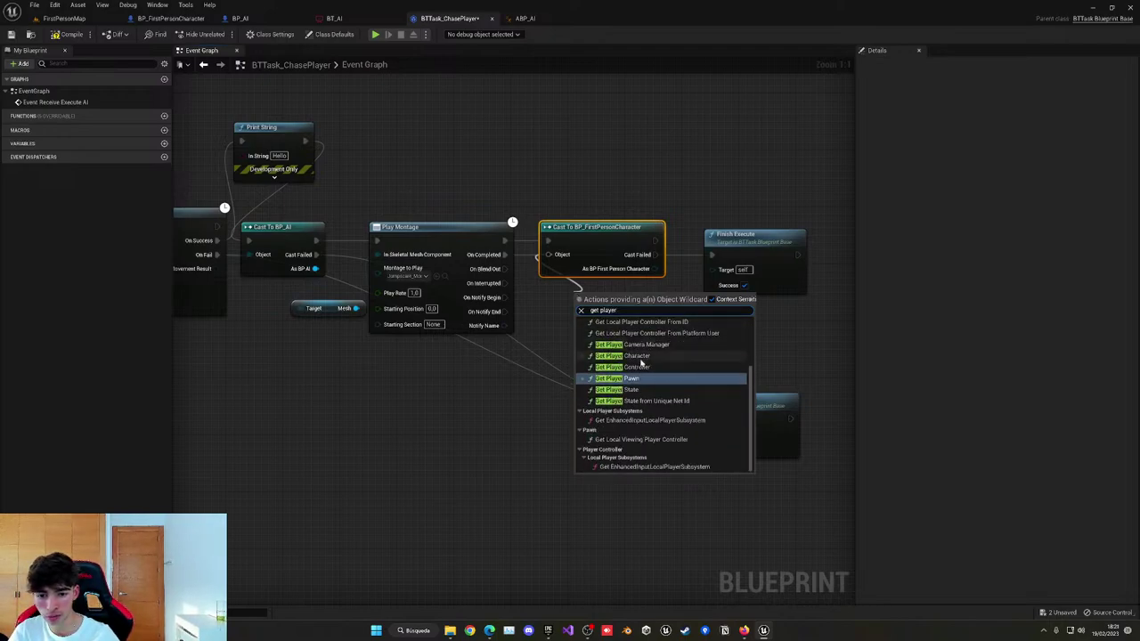
pyautogui.click(637, 355)
# Shift the Finish Execute nodes farther away and call Look At Enemy on the cast character, placing the call above the wires.
pyautogui.moveTo(721, 317); pyautogui.dragTo(529, 330, button='right')
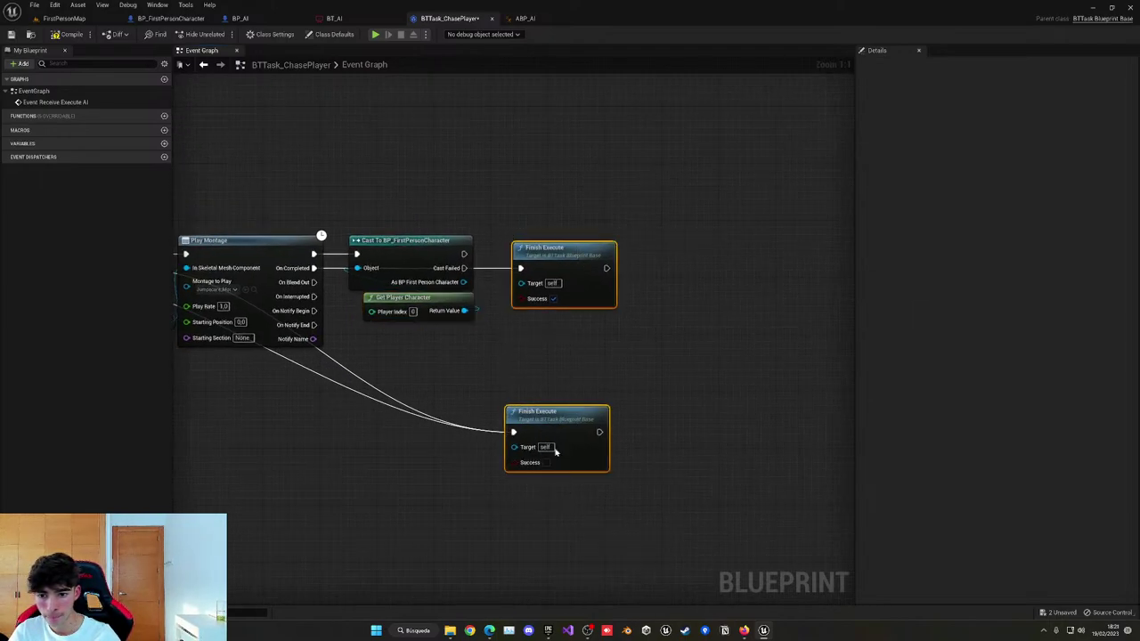
pyautogui.moveTo(554, 452); pyautogui.dragTo(679, 452)
pyautogui.moveTo(463, 281); pyautogui.dragTo(556, 295)
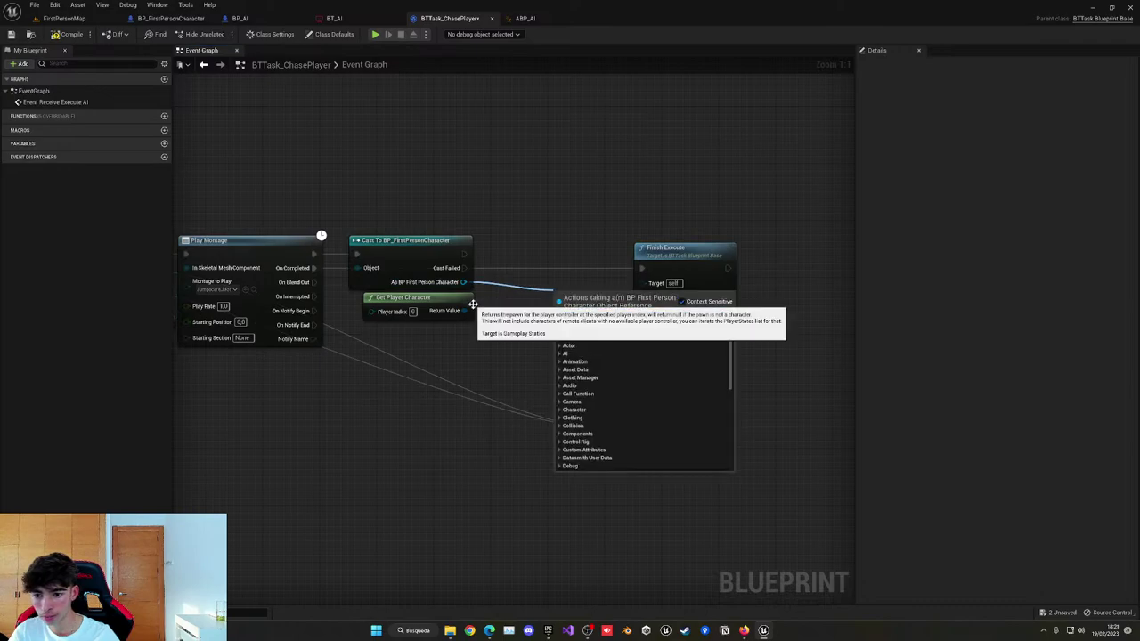
pyautogui.click(474, 271)
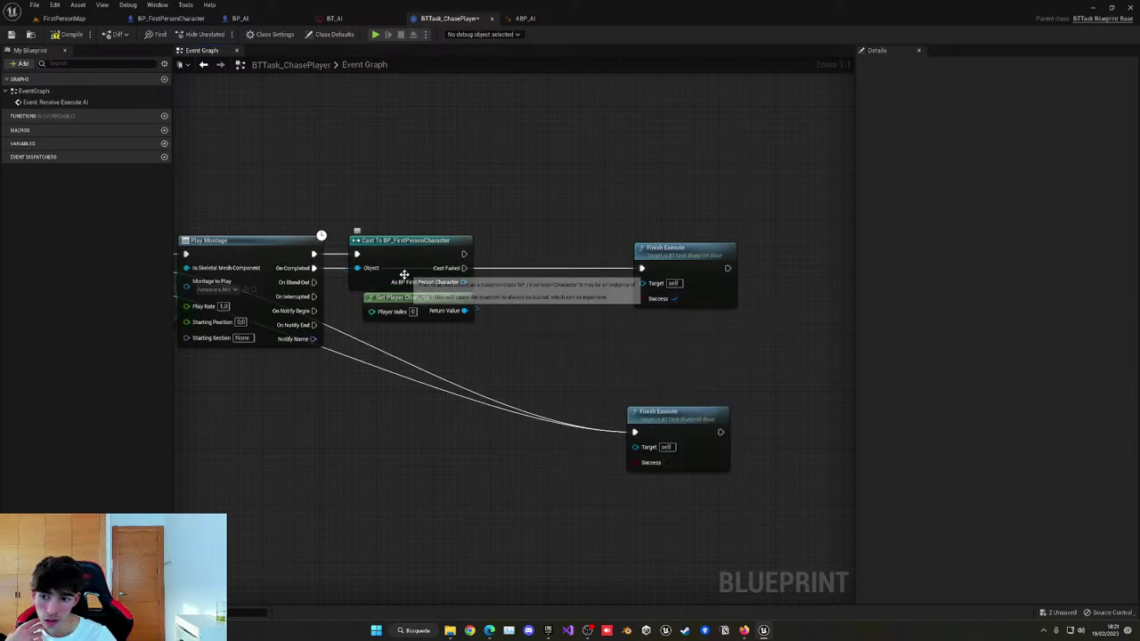
pyautogui.moveTo(462, 282); pyautogui.dragTo(492, 326)
pyautogui.write('look')
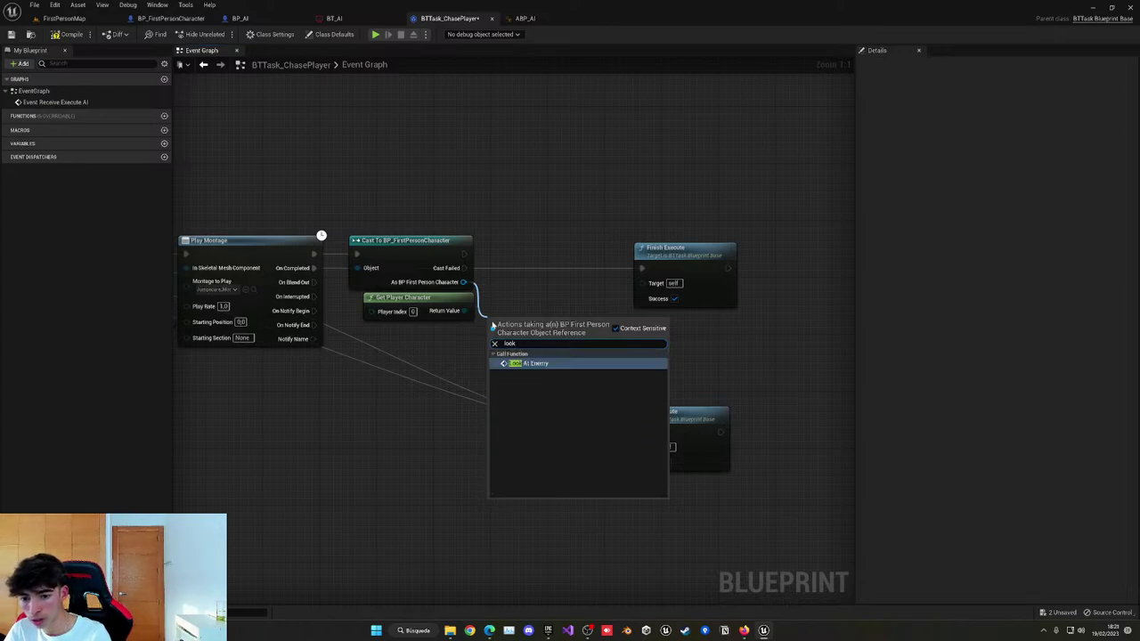
pyautogui.press('Return')
pyautogui.moveTo(539, 327); pyautogui.dragTo(545, 203)
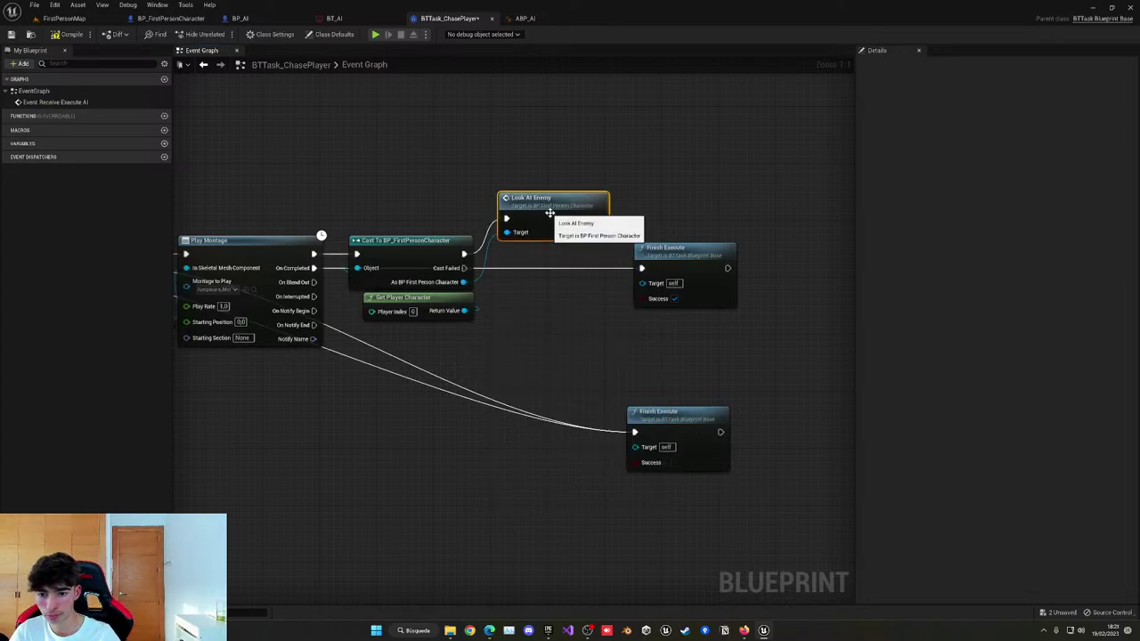
# Play-test FirstPersonMap by approaching the enemy to check the jumpscare and the view turn, and stop the session.
pyautogui.click(73, 19)
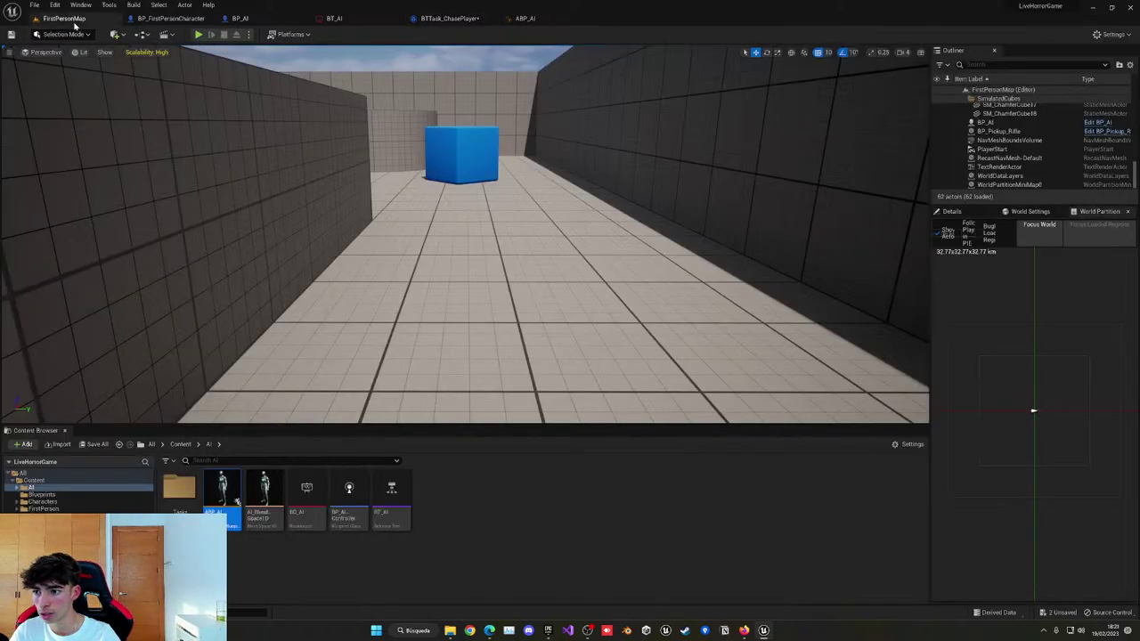
pyautogui.click(199, 34)
pyautogui.press('w')
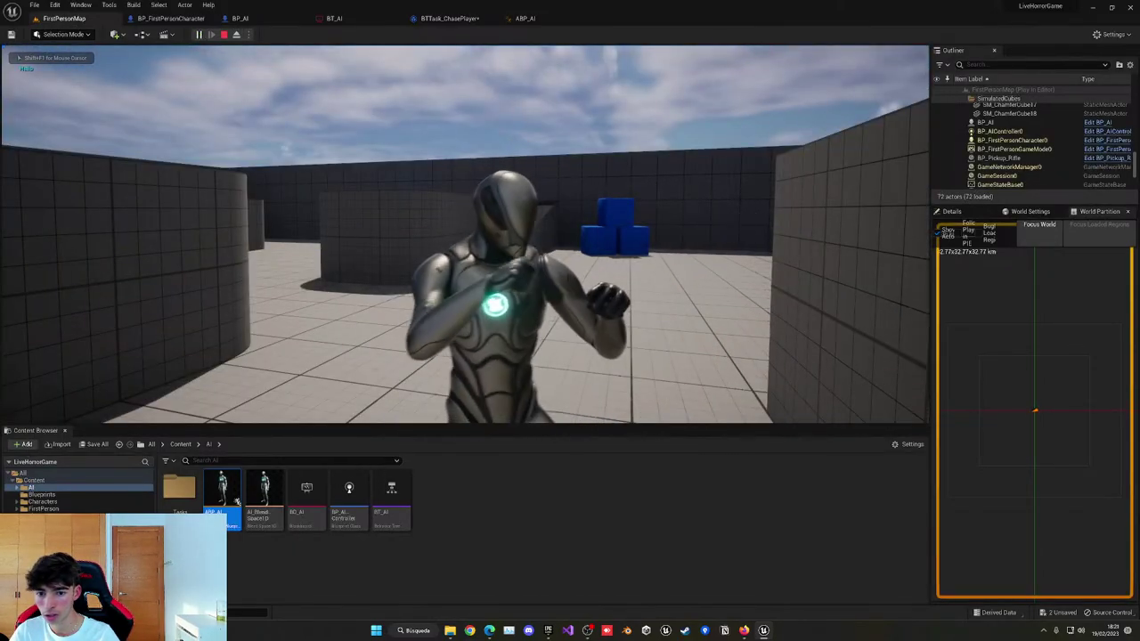
pyautogui.press('Escape')
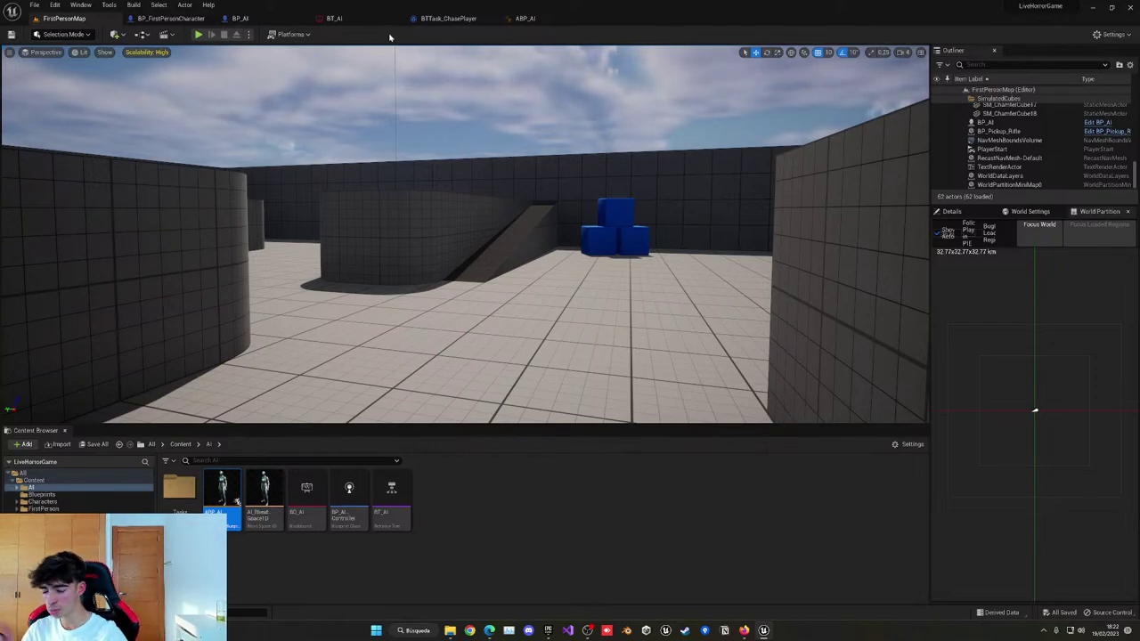
pyautogui.moveTo(465, 235); pyautogui.dragTo(214, 285, button='right')
pyautogui.press('s')
pyautogui.moveTo(423, 142)
pyautogui.mouseDown(button='right')
pyautogui.moveTo(445, 147)
pyautogui.moveTo(423, 142)
pyautogui.mouseUp(button='right')
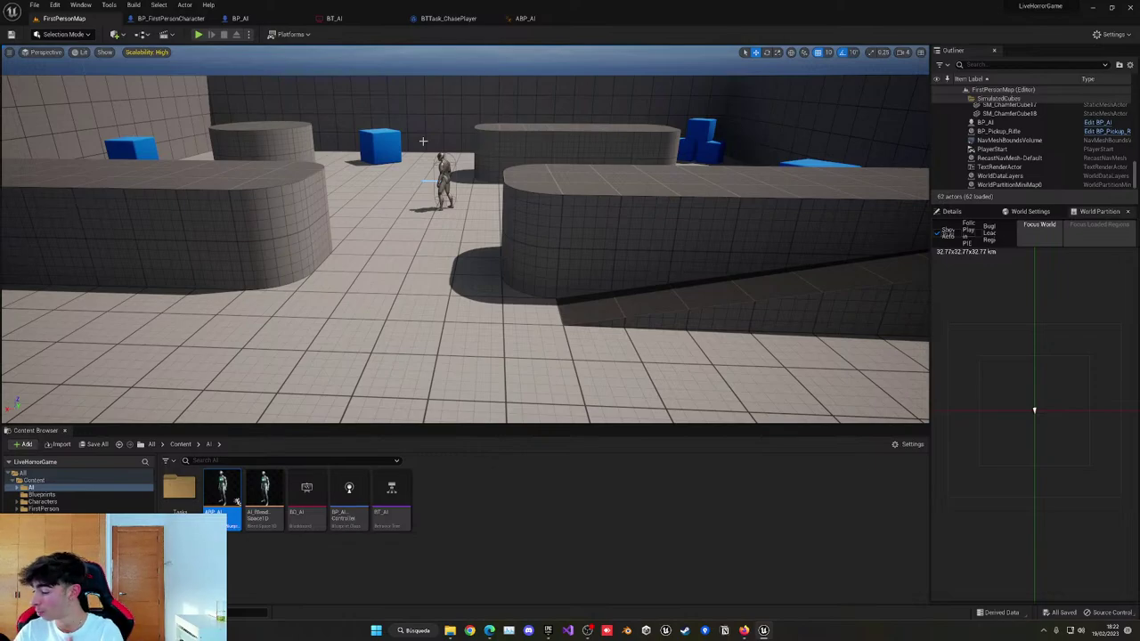
pyautogui.moveTo(423, 140)
pyautogui.mouseDown(button='right')
pyautogui.moveTo(399, 130)
pyautogui.moveTo(428, 145)
pyautogui.mouseUp(button='right')
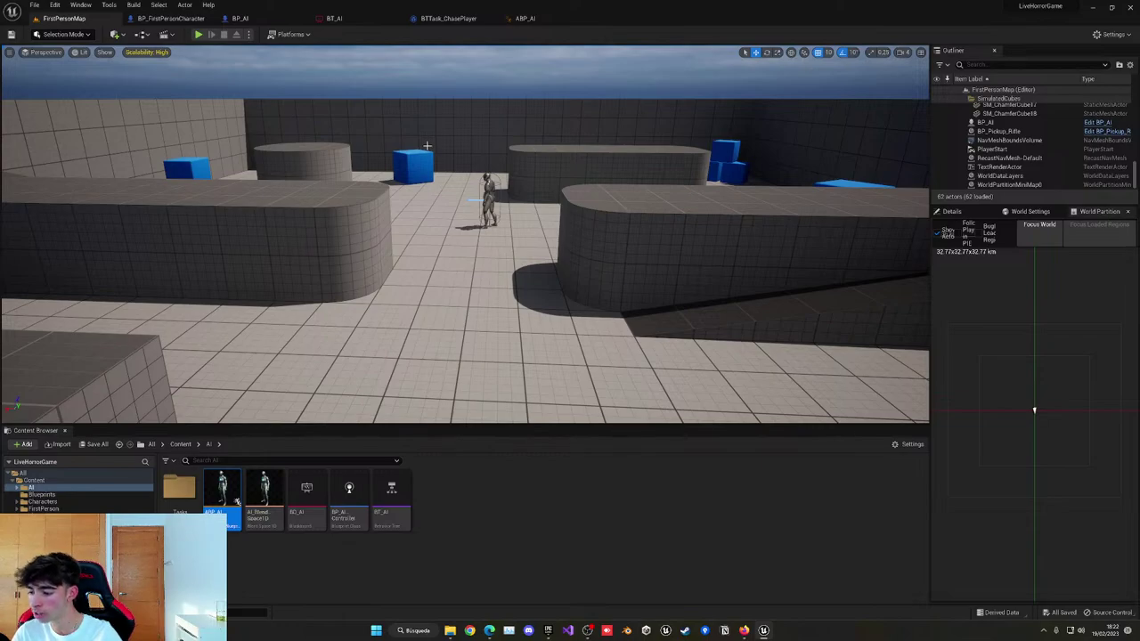
pyautogui.moveTo(432, 150); pyautogui.dragTo(432, 149, button='right')
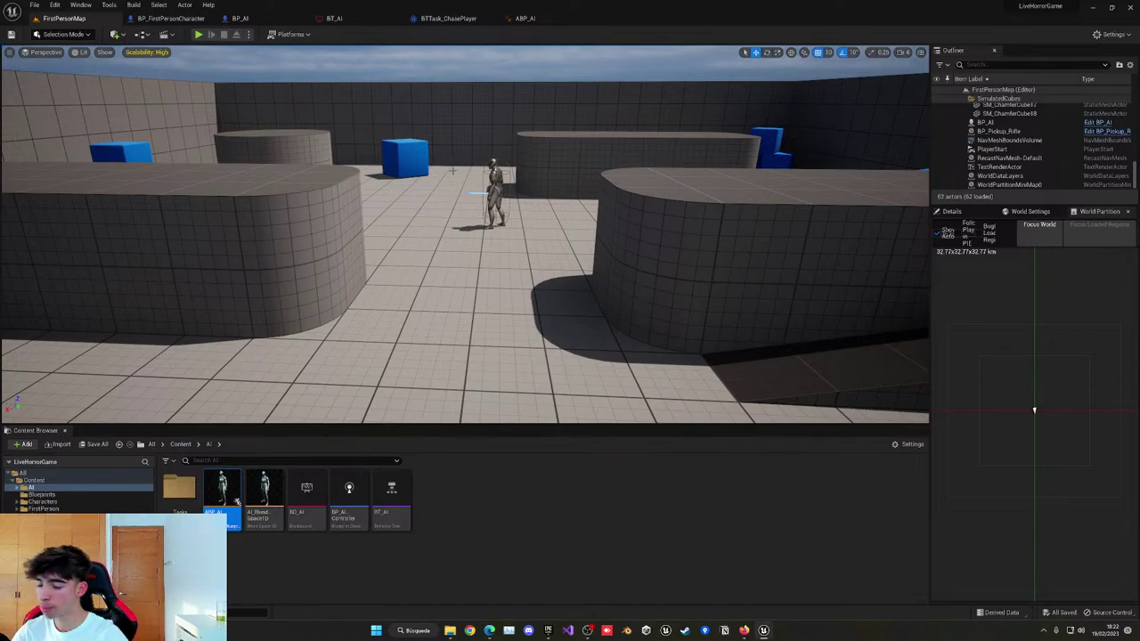
pyautogui.press('w')
pyautogui.moveTo(452, 171); pyautogui.dragTo(452, 116, button='right')
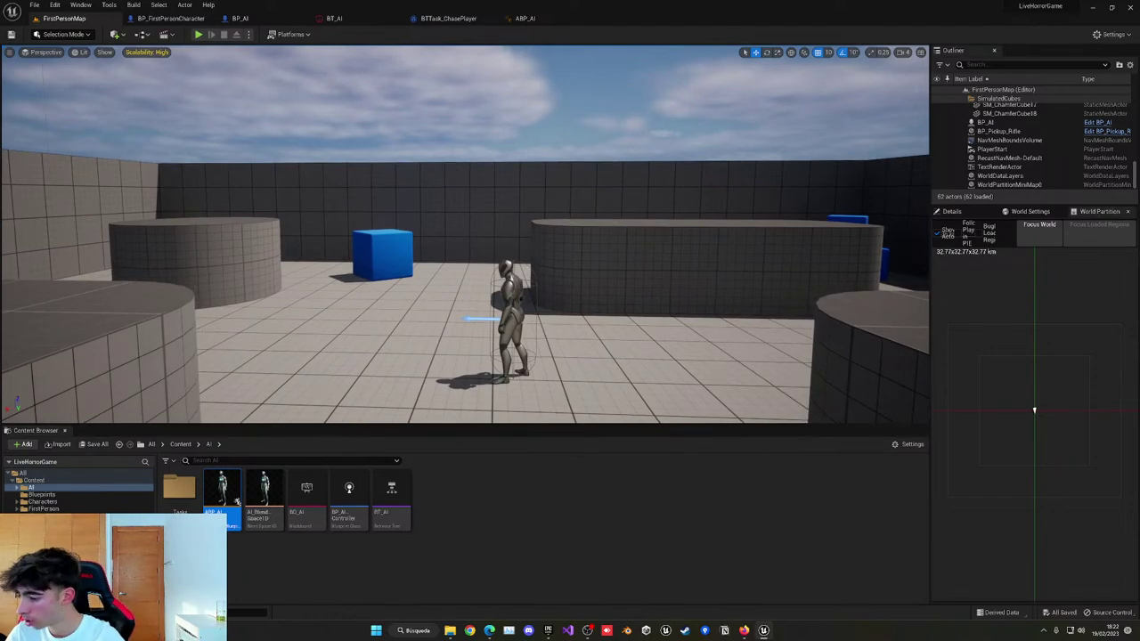
pyautogui.press('s')
pyautogui.moveTo(453, 178)
pyautogui.mouseDown(button='right')
pyautogui.moveTo(454, 164)
pyautogui.moveTo(449, 184)
pyautogui.mouseUp(button='right')
pyautogui.press('w')
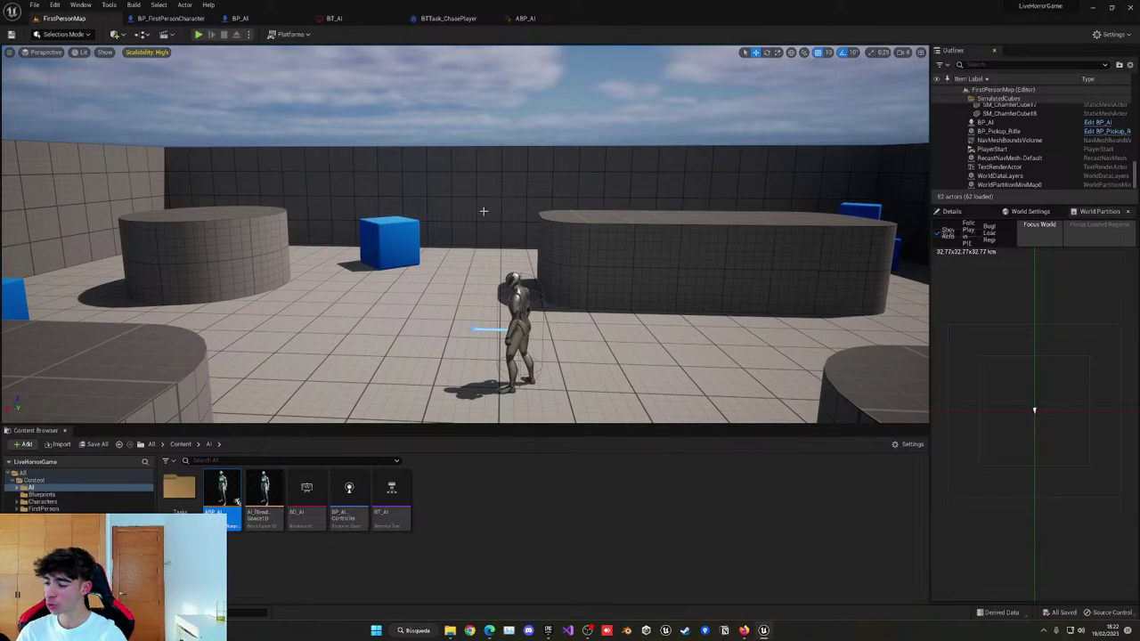
pyautogui.press('s')
pyautogui.moveTo(485, 212)
pyautogui.mouseDown(button='right')
pyautogui.moveTo(485, 242)
pyautogui.moveTo(485, 212)
pyautogui.mouseUp(button='right')
pyautogui.press('w')
pyautogui.press('s')
# Return to the Look at enemy event in BP_FirstPersonCharacter's Event Graph.
pyautogui.click(169, 18)
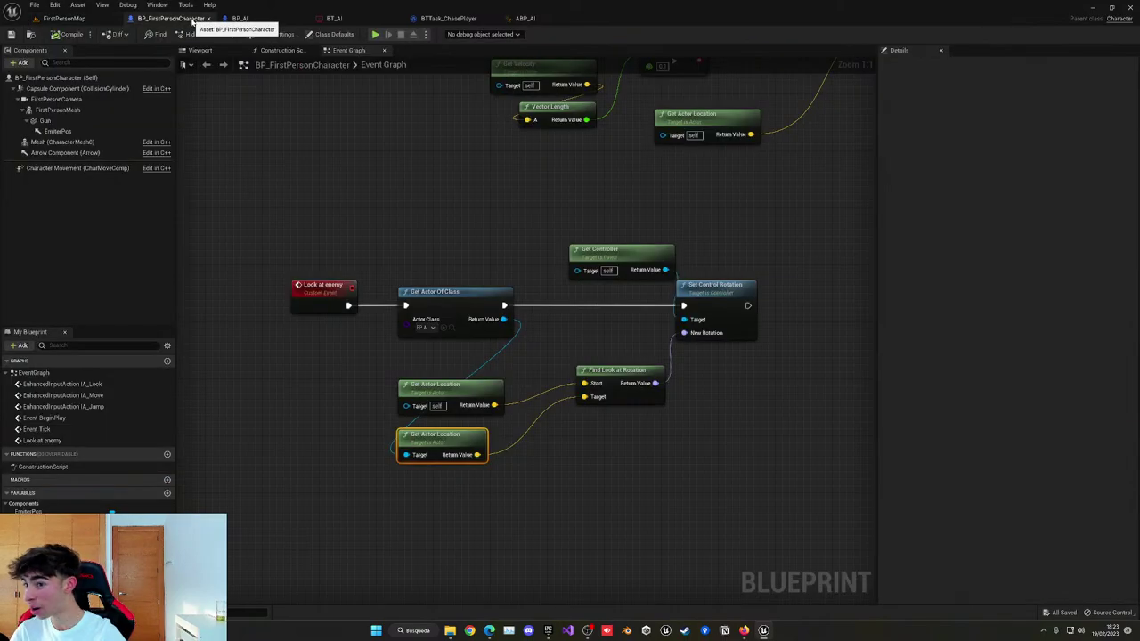
# Switch to the event graph of the BP_AI blueprint, at the empty space below the On See Pawn nodes.
pyautogui.moveTo(478, 191); pyautogui.dragTo(415, 191, button='right')
pyautogui.scroll(-6, 472, 197)
pyautogui.scroll(3, 472, 197)
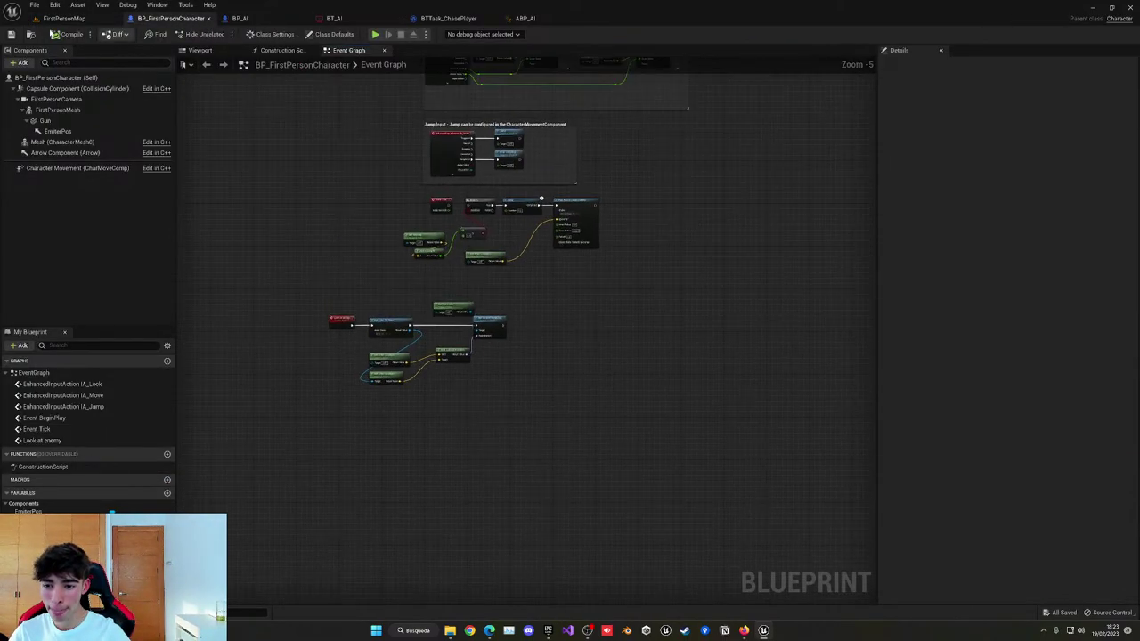
pyautogui.click(64, 18)
pyautogui.click(239, 19)
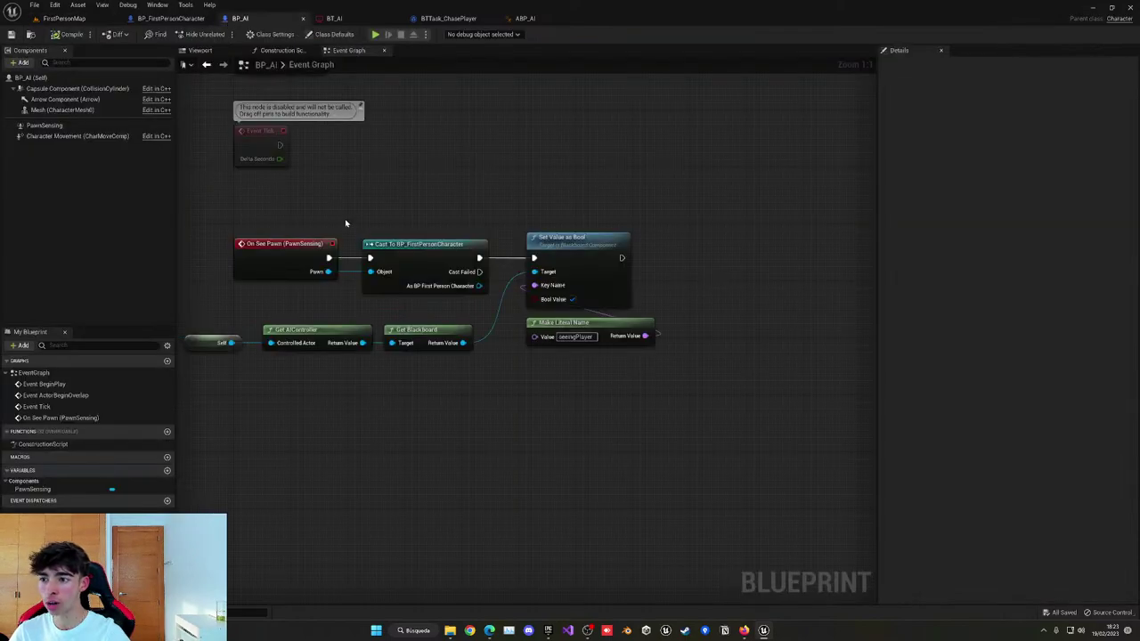
pyautogui.moveTo(225, 488); pyautogui.dragTo(308, 444, button='right')
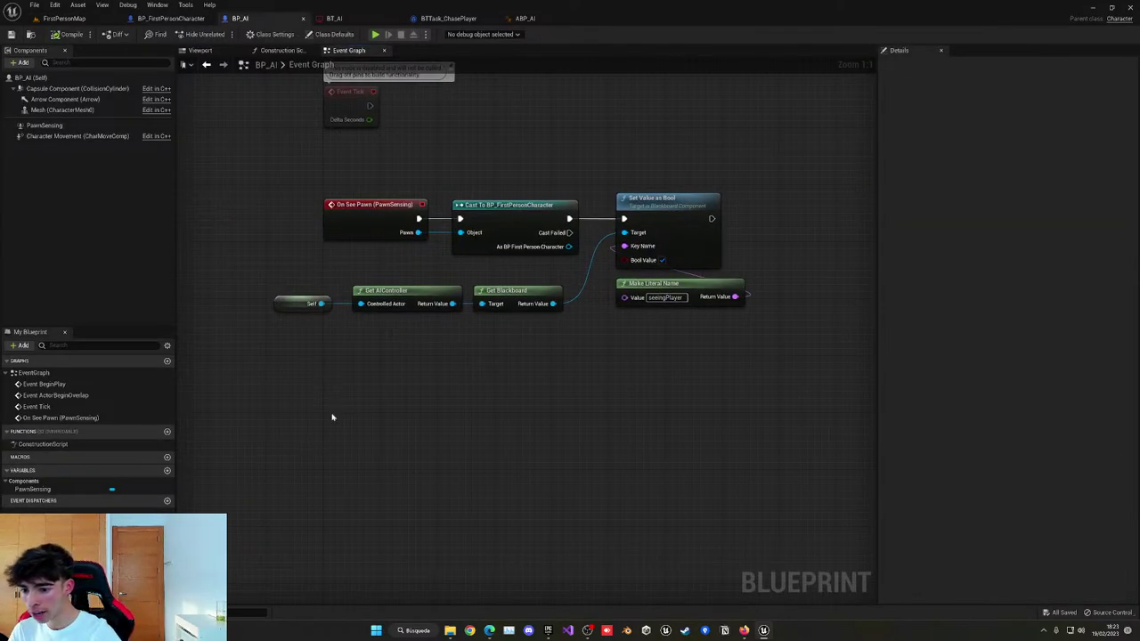
pyautogui.rightClick(330, 447)
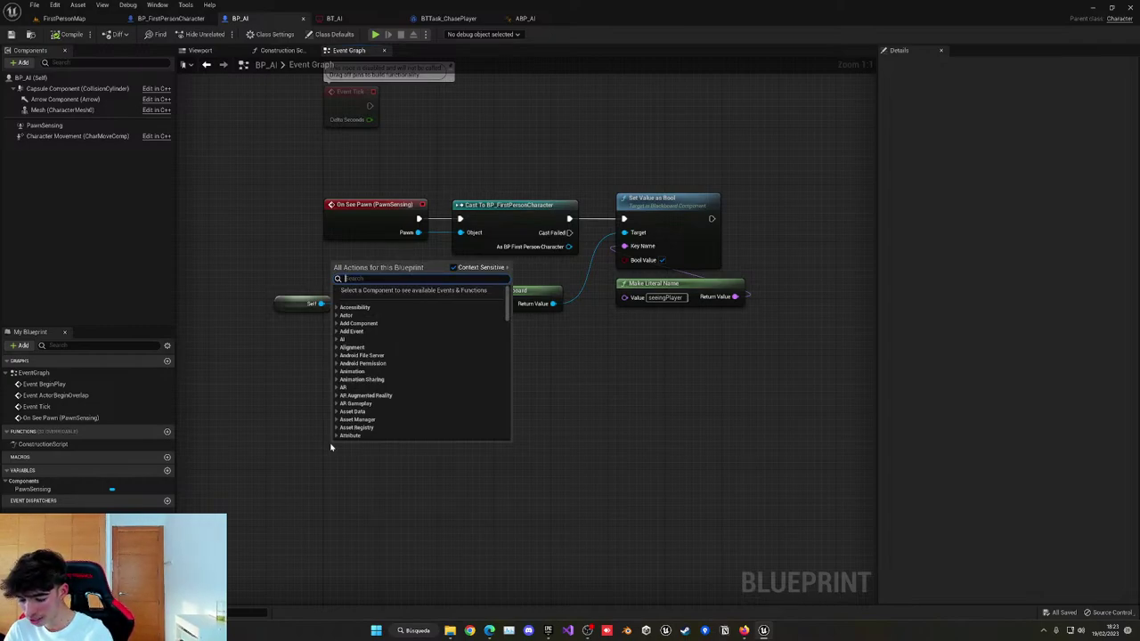
pyautogui.write('on landed')
pyautogui.press('Return')
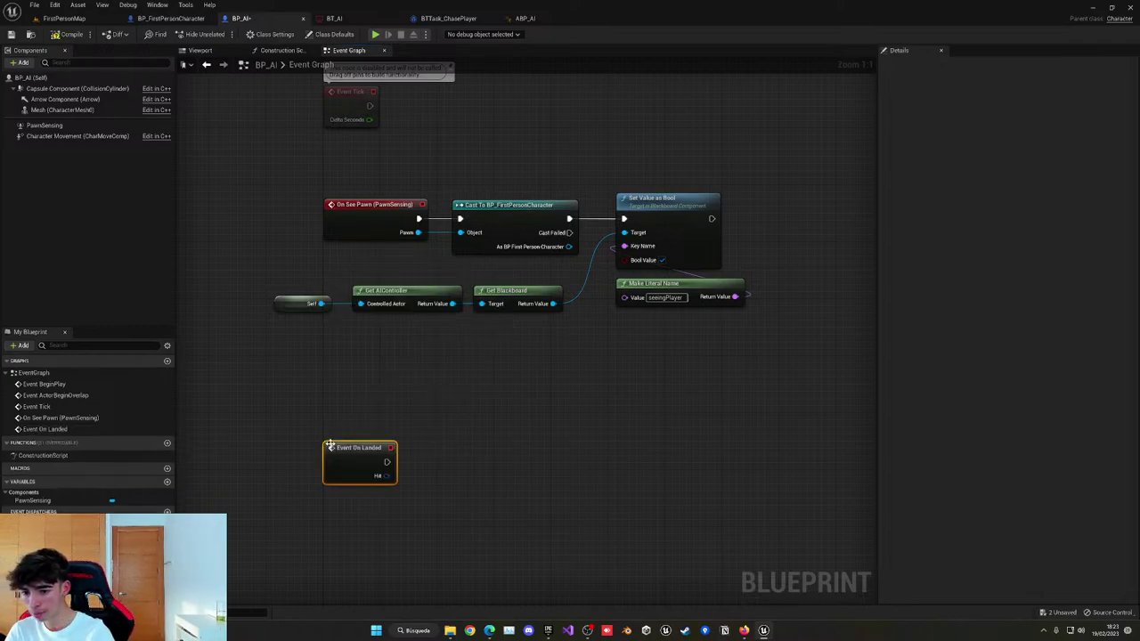
pyautogui.hotkey('ctrl', 'z')
# Add an Event AnyDamage node in the empty space below the On See Pawn logic.
pyautogui.rightClick(345, 450)
pyautogui.write('ee')
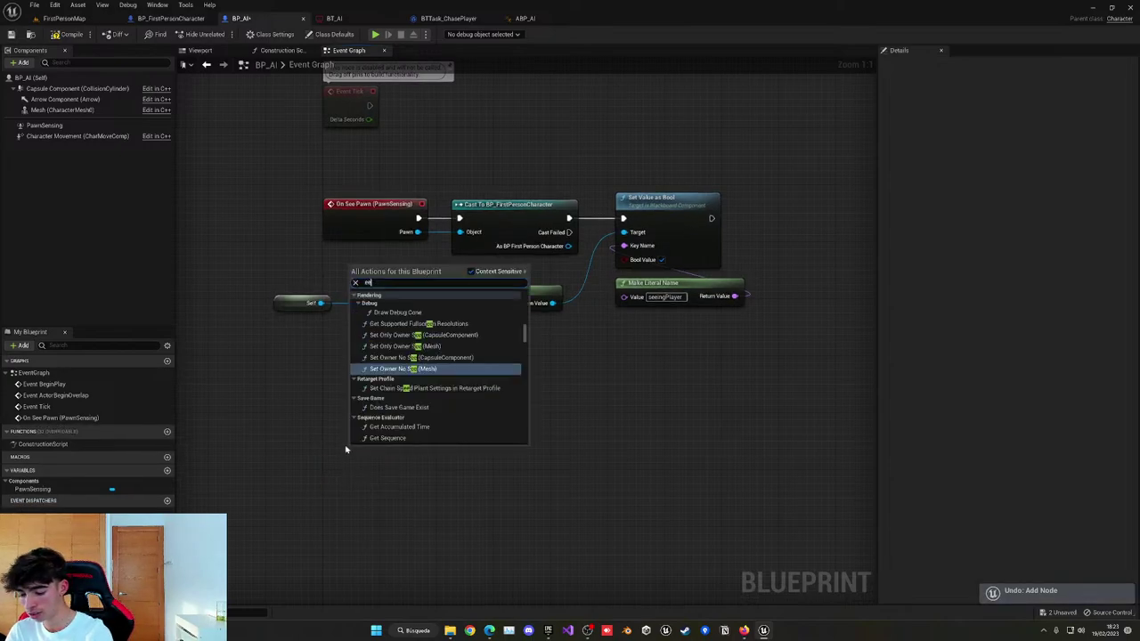
pyautogui.write('nt an')
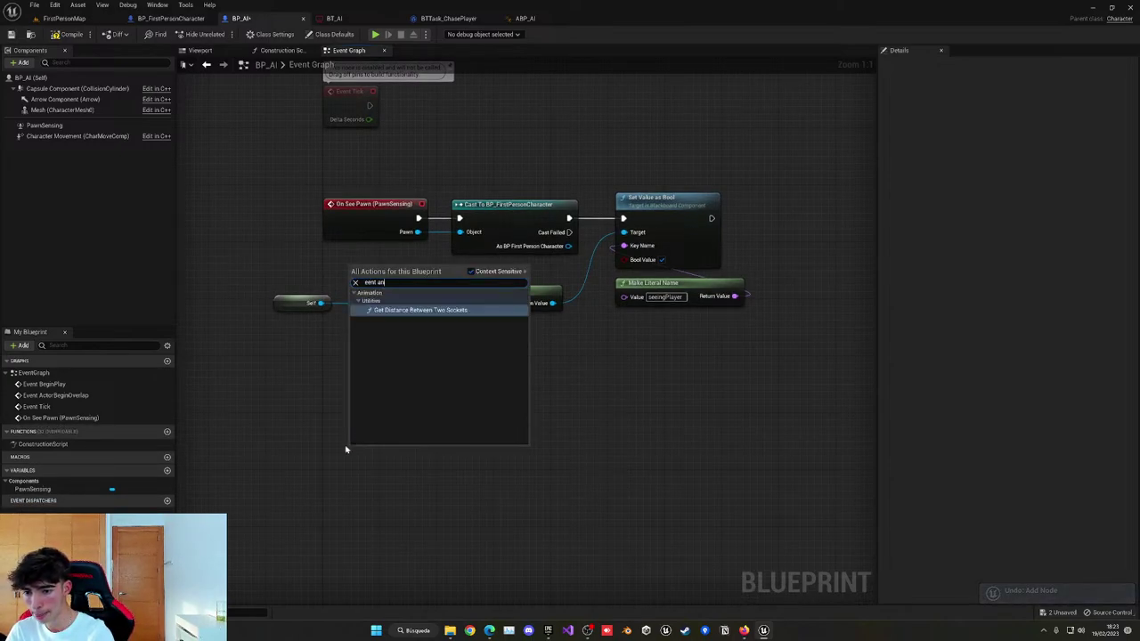
pyautogui.press('BackSpace')
pyautogui.press('BackSpace')
pyautogui.press('BackSpace')
pyautogui.press('BackSpace')
pyautogui.press('BackSpace')
pyautogui.press('BackSpace')
pyautogui.write('vent')
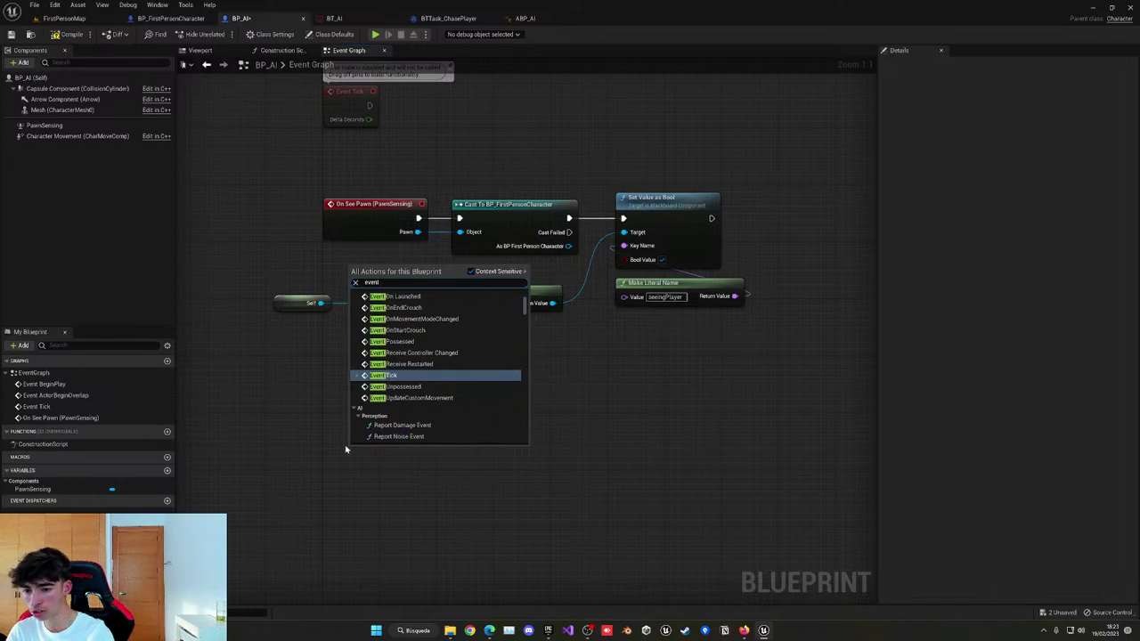
pyautogui.write(' any')
pyautogui.press('Return')
pyautogui.moveTo(492, 416); pyautogui.dragTo(423, 288, button='right')
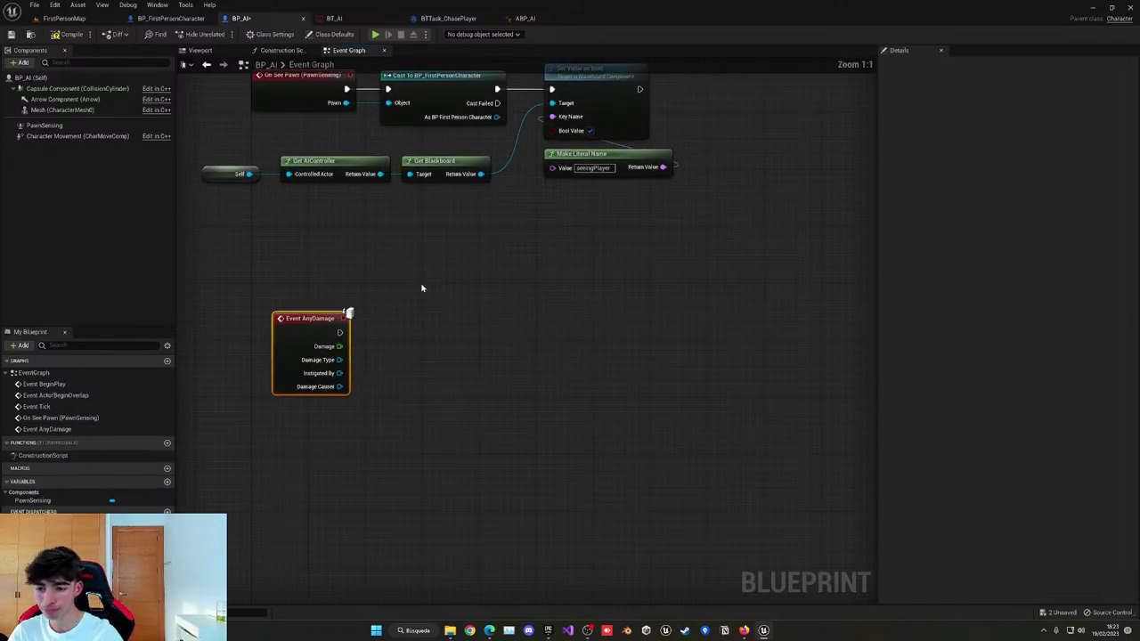
pyautogui.moveTo(309, 333); pyautogui.dragTo(307, 367)
pyautogui.moveTo(464, 359); pyautogui.dragTo(483, 252, button='right')
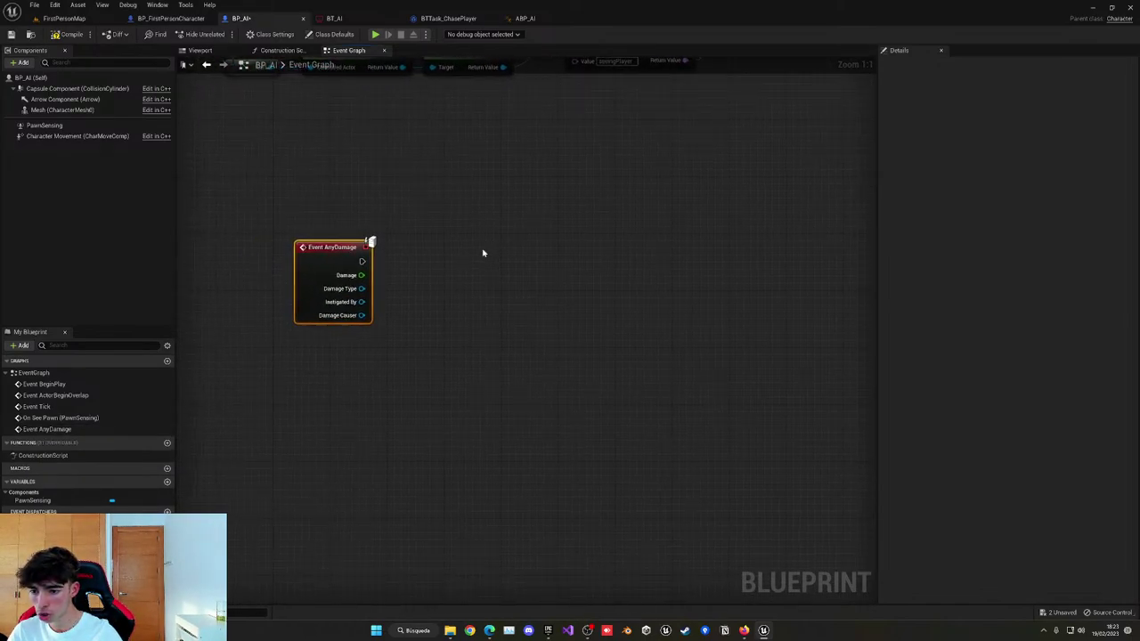
# Create a Float variable named health in the BP_AI blueprint.
pyautogui.click(169, 486)
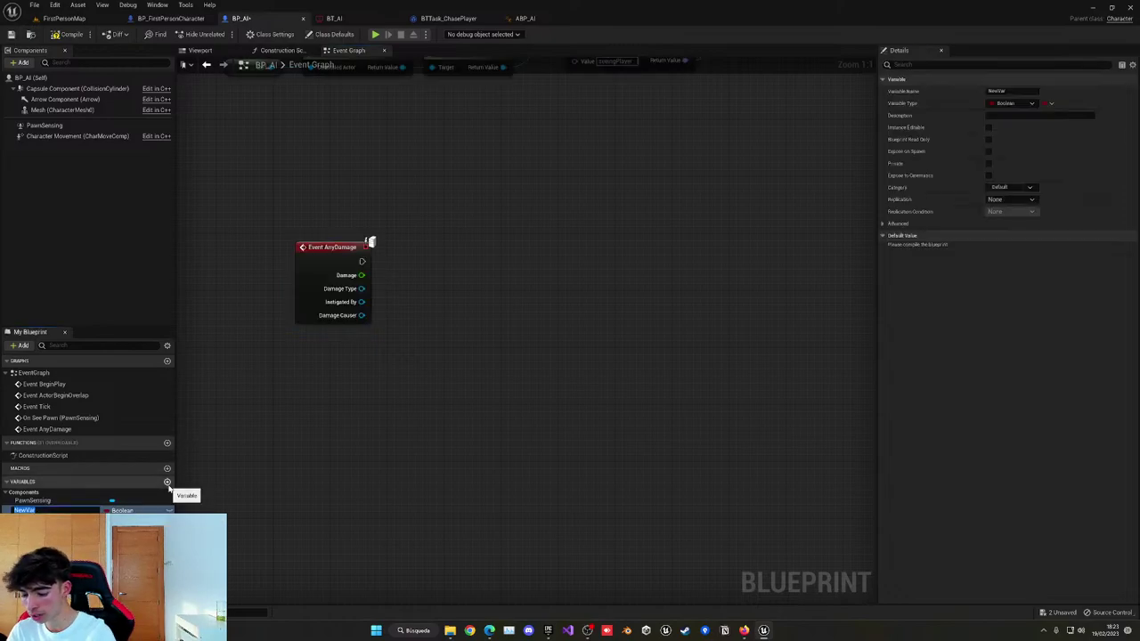
pyautogui.write('health')
pyautogui.press('Return')
pyautogui.click(124, 510)
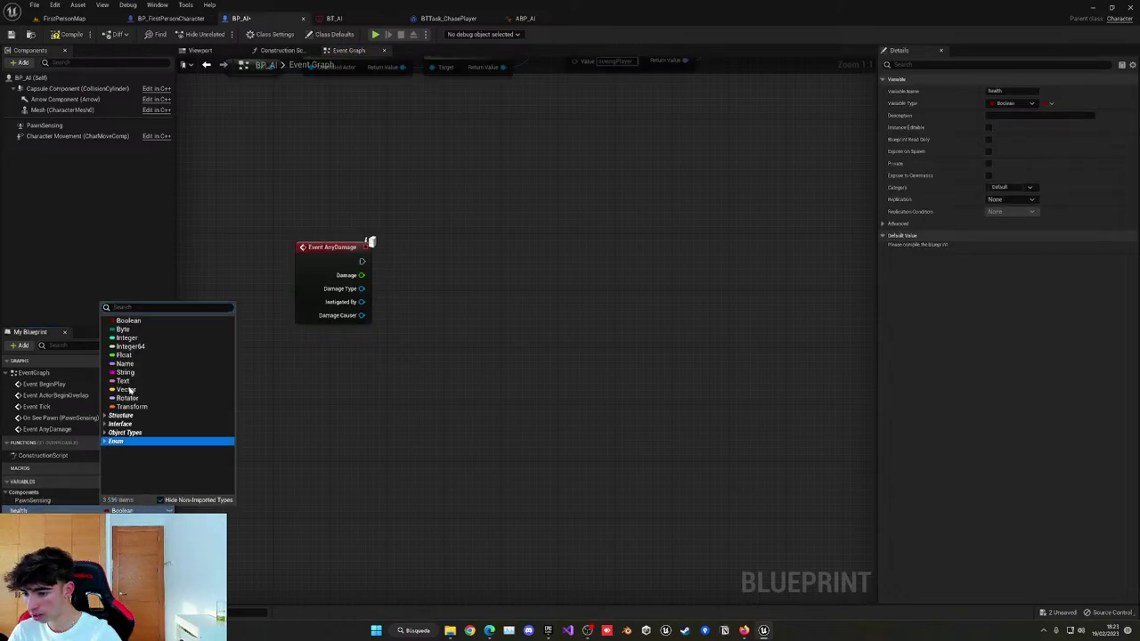
pyautogui.click(134, 358)
# Place a Set Health node beside Event AnyDamage and connect it to the event's execution output.
pyautogui.moveTo(65, 508); pyautogui.dragTo(412, 239)
pyautogui.click(425, 254)
pyautogui.moveTo(430, 236); pyautogui.dragTo(431, 258)
# Add a subtract node with the event's Damage as first input and a Get Health node as second input.
pyautogui.moveTo(362, 275); pyautogui.dragTo(456, 343)
pyautogui.write('-')
pyautogui.press('Return')
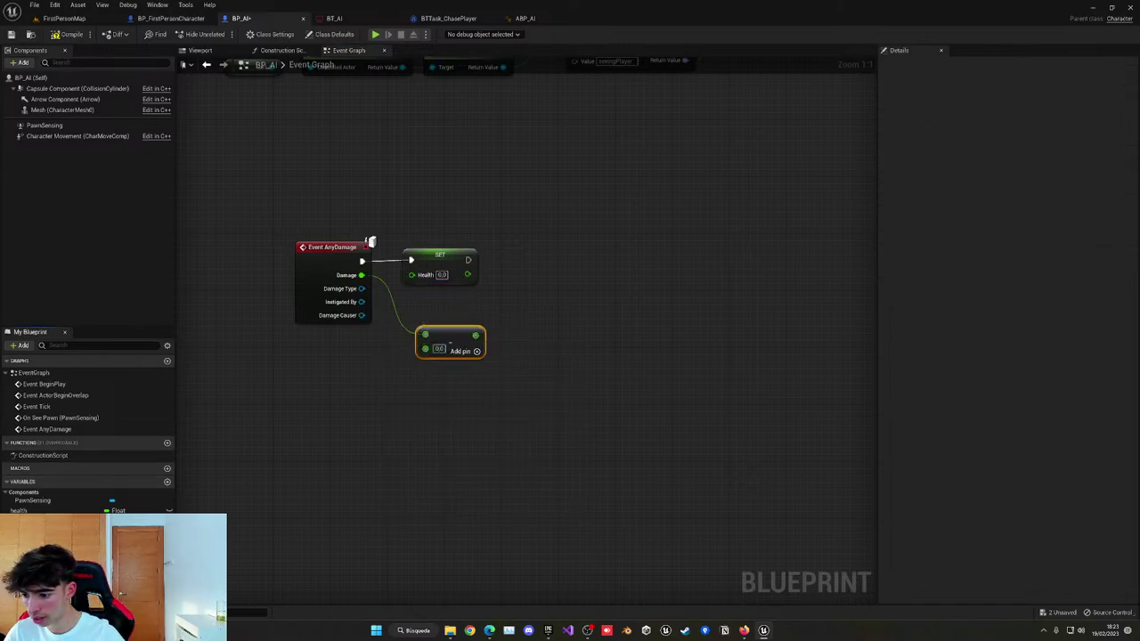
pyautogui.moveTo(17, 510); pyautogui.dragTo(349, 381)
pyautogui.click(372, 383)
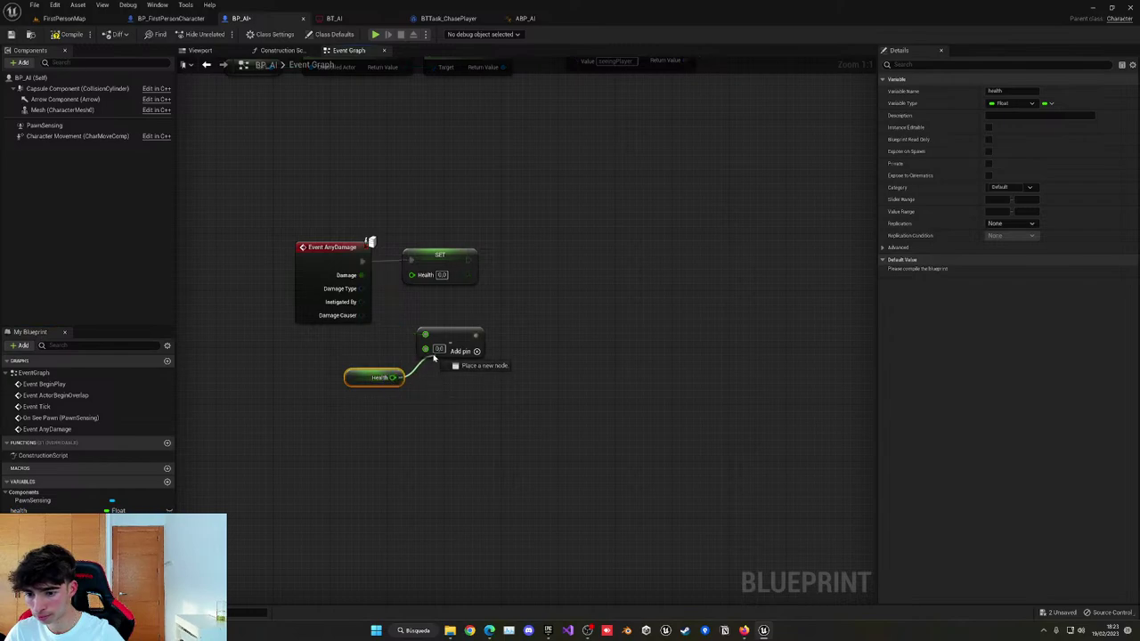
pyautogui.moveTo(467, 259); pyautogui.dragTo(594, 249)
pyautogui.write('ra')
pyautogui.press('Return')
# Connect the subtraction result to the Set Health node's value and delete the Navigation Raycast node.
pyautogui.moveTo(470, 335); pyautogui.dragTo(412, 275)
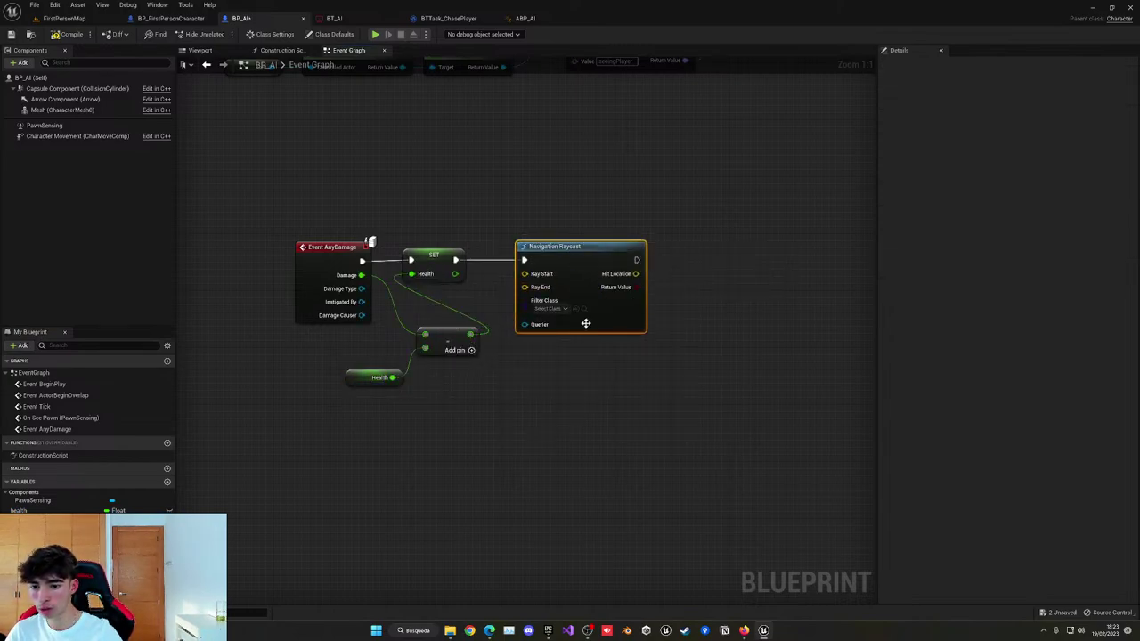
pyautogui.moveTo(585, 323); pyautogui.dragTo(480, 314, button='right')
pyautogui.press('Delete')
# Add a Branch after Set Health and drive its condition with a Health less-than-or-equal-to 0.0 comparison.
pyautogui.moveTo(348, 253)
pyautogui.mouseDown()
pyautogui.moveTo(441, 254)
pyautogui.moveTo(466, 249)
pyautogui.moveTo(466, 235)
pyautogui.mouseUp()
pyautogui.write('bra')
pyautogui.press('Return')
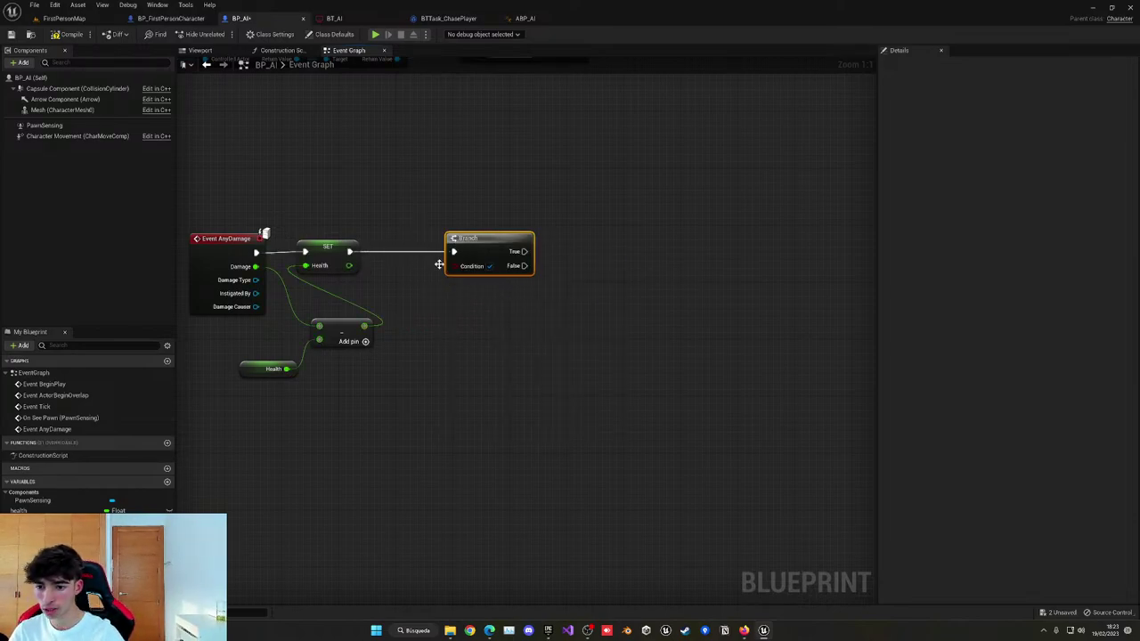
pyautogui.moveTo(22, 510)
pyautogui.mouseDown()
pyautogui.moveTo(414, 348)
pyautogui.moveTo(531, 343)
pyautogui.moveTo(463, 258)
pyautogui.moveTo(455, 266)
pyautogui.moveTo(627, 246)
pyautogui.mouseUp()
pyautogui.click(451, 340)
pyautogui.write('<')
# Add a Destroy Actor node on the Branch's True output and save the BP_AI blueprint.
pyautogui.click(573, 399)
pyautogui.write('des')
pyautogui.press('Return')
pyautogui.click(638, 307)
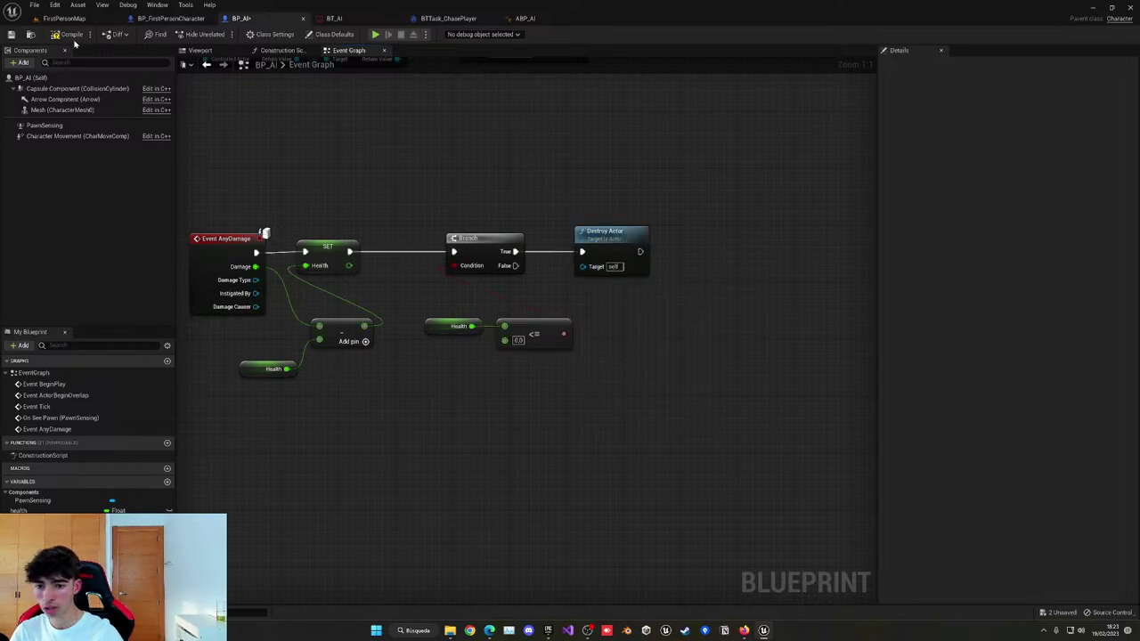
pyautogui.click(215, 144)
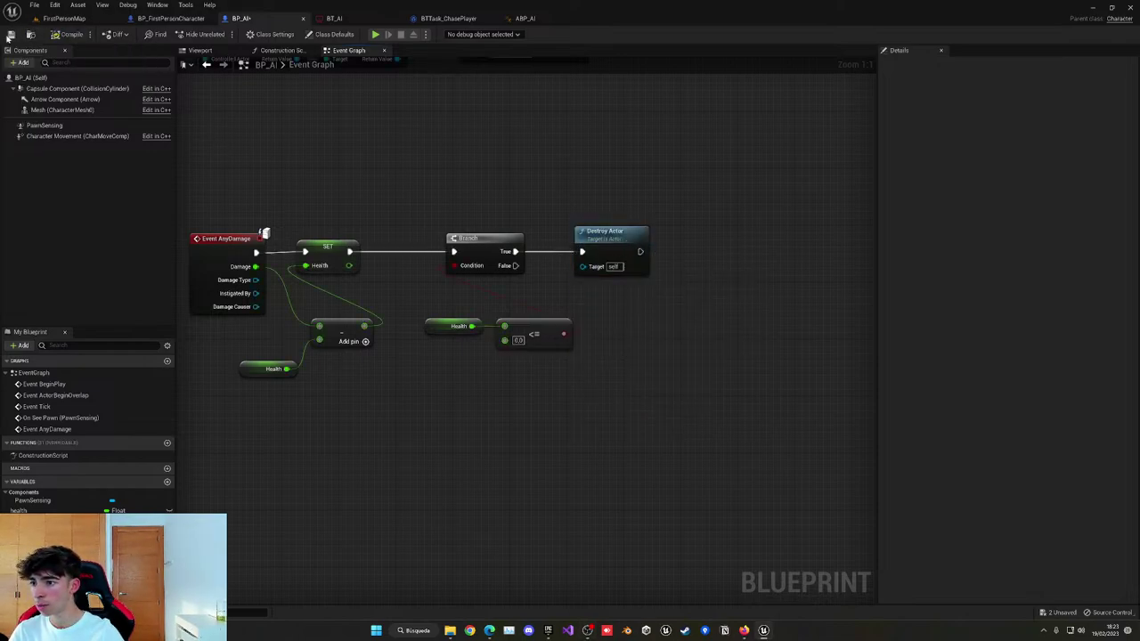
pyautogui.click(9, 36)
pyautogui.moveTo(563, 138); pyautogui.dragTo(450, 133, button='right')
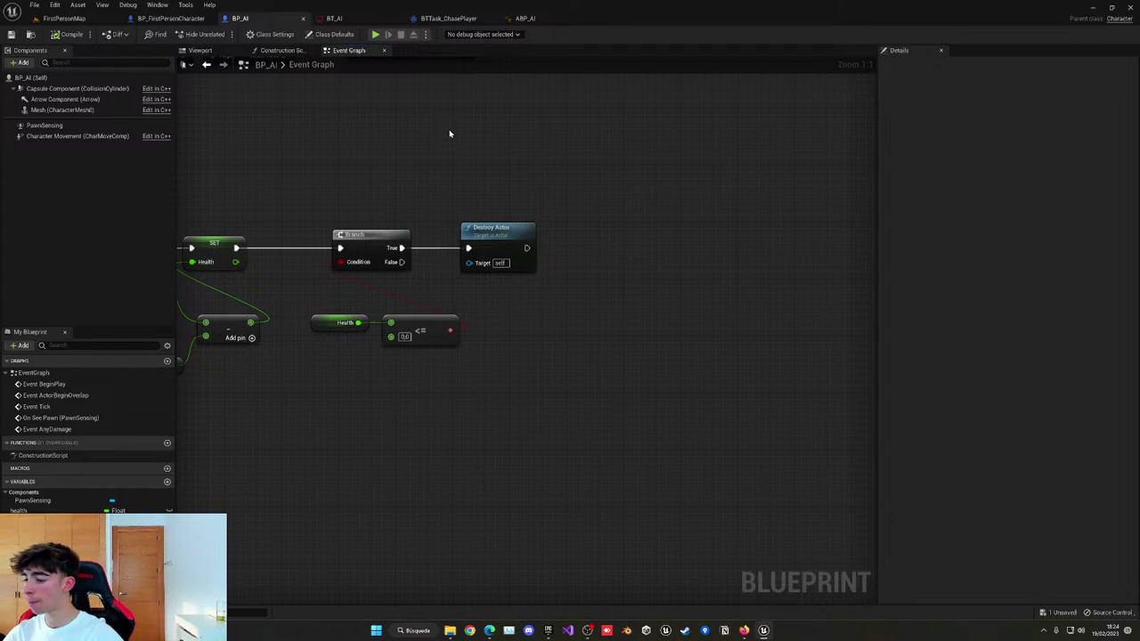
pyautogui.moveTo(485, 378); pyautogui.dragTo(532, 333, button='right')
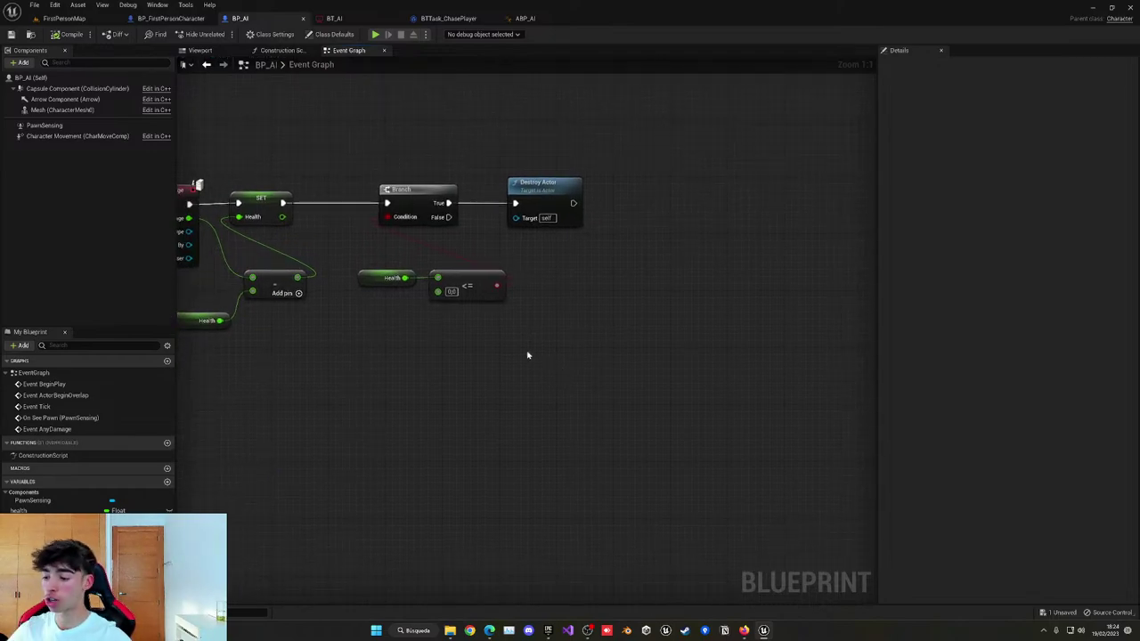
pyautogui.moveTo(527, 356); pyautogui.dragTo(563, 338, button='right')
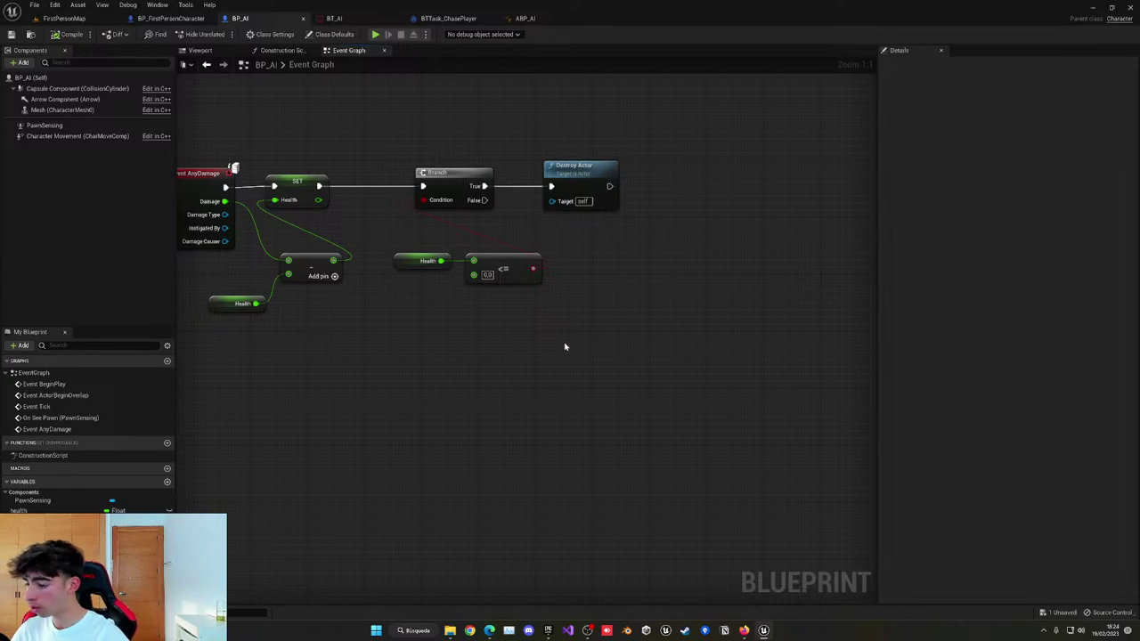
pyautogui.moveTo(405, 355); pyautogui.dragTo(366, 375, button='right')
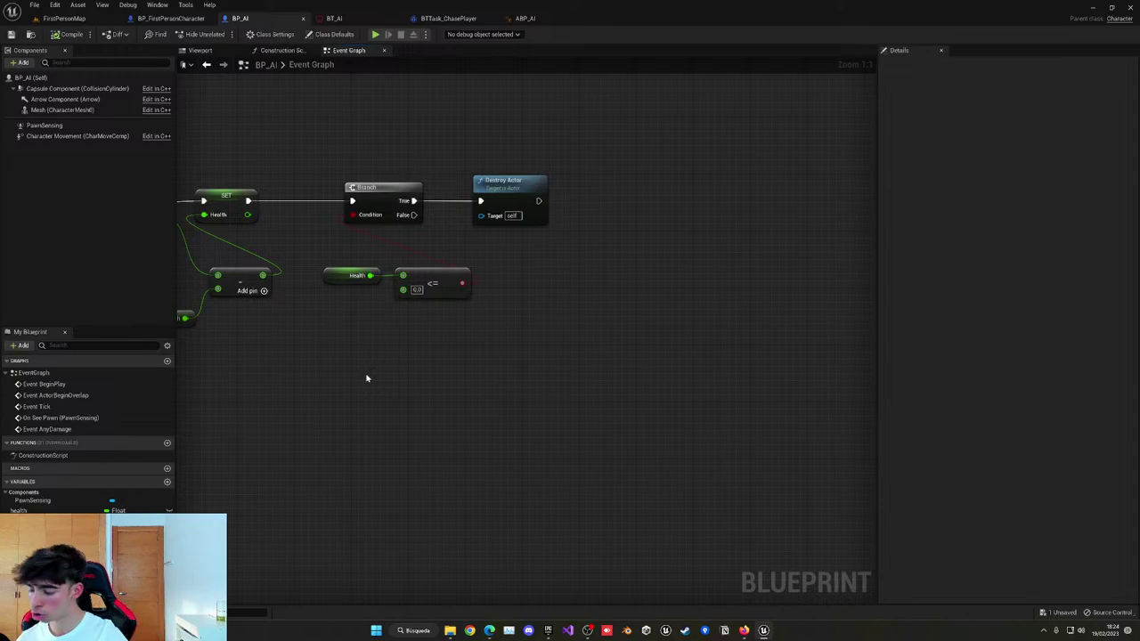
pyautogui.moveTo(366, 379); pyautogui.dragTo(493, 415, button='right')
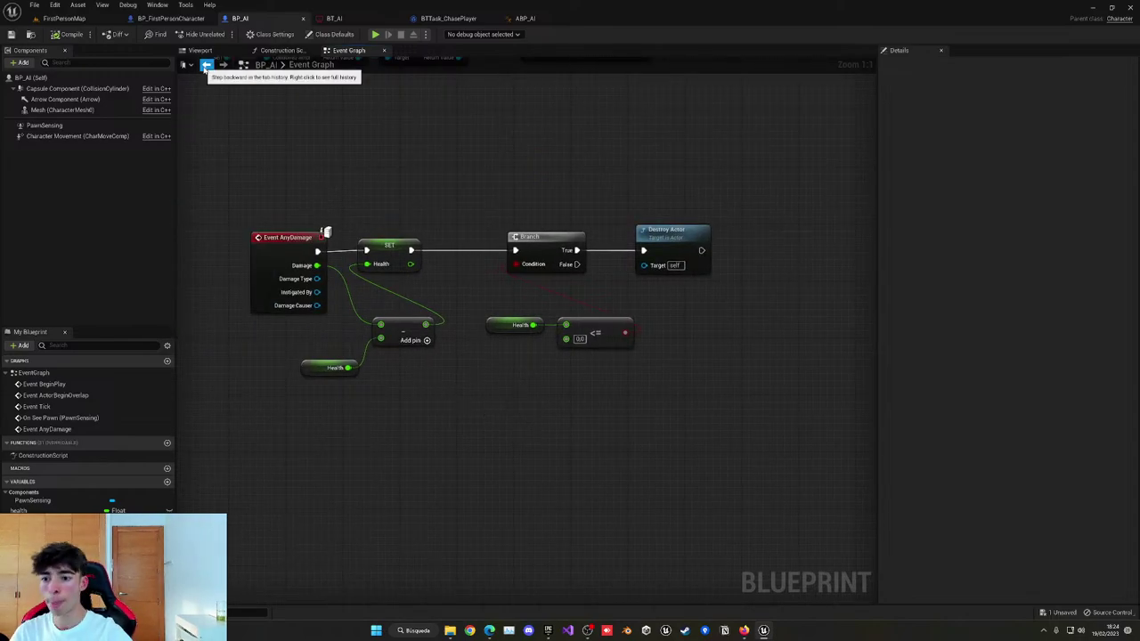
# Open the BP_FirstPersonProjectile blueprint from the FirstPerson Blueprints folder of the project content.
pyautogui.click(62, 18)
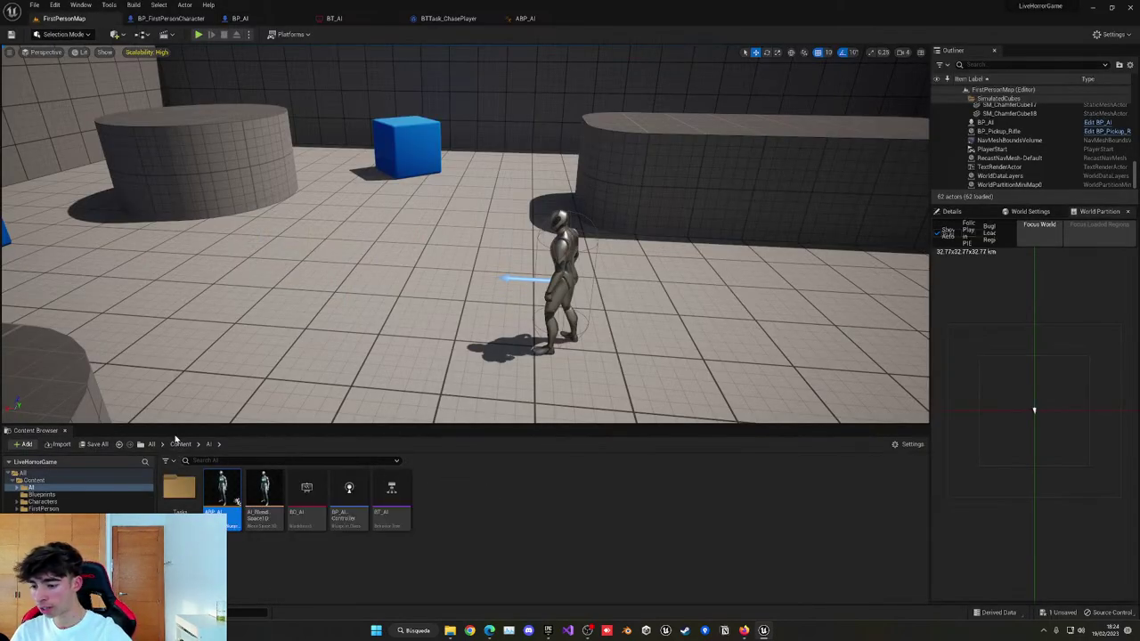
pyautogui.click(180, 444)
pyautogui.click(299, 516)
pyautogui.click(265, 515)
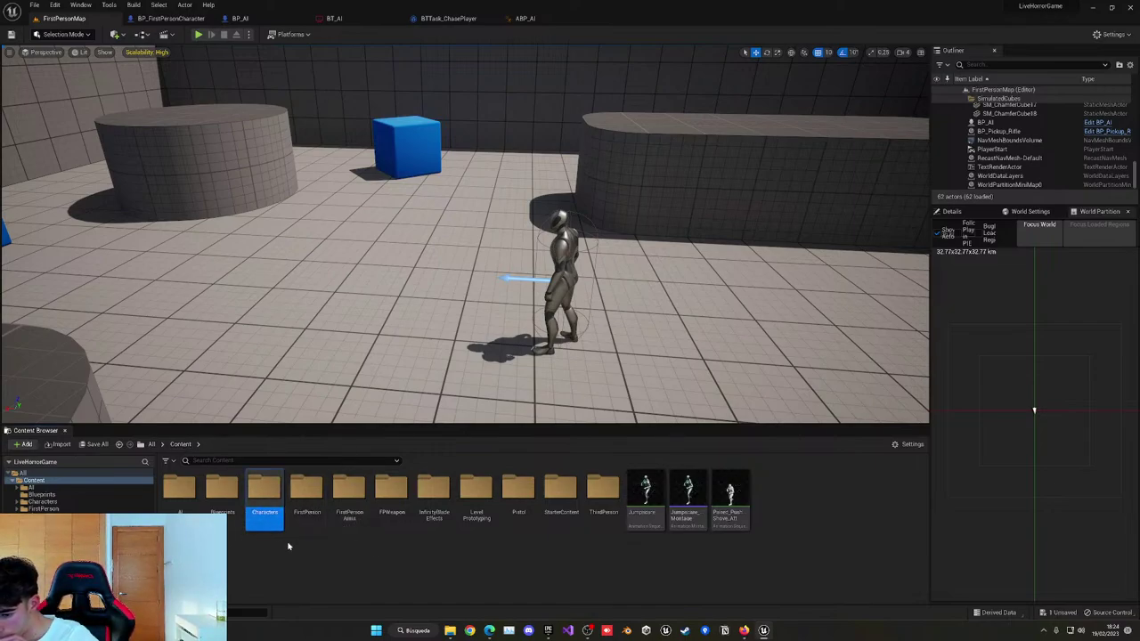
pyautogui.click(289, 545)
pyautogui.doubleClick(313, 515)
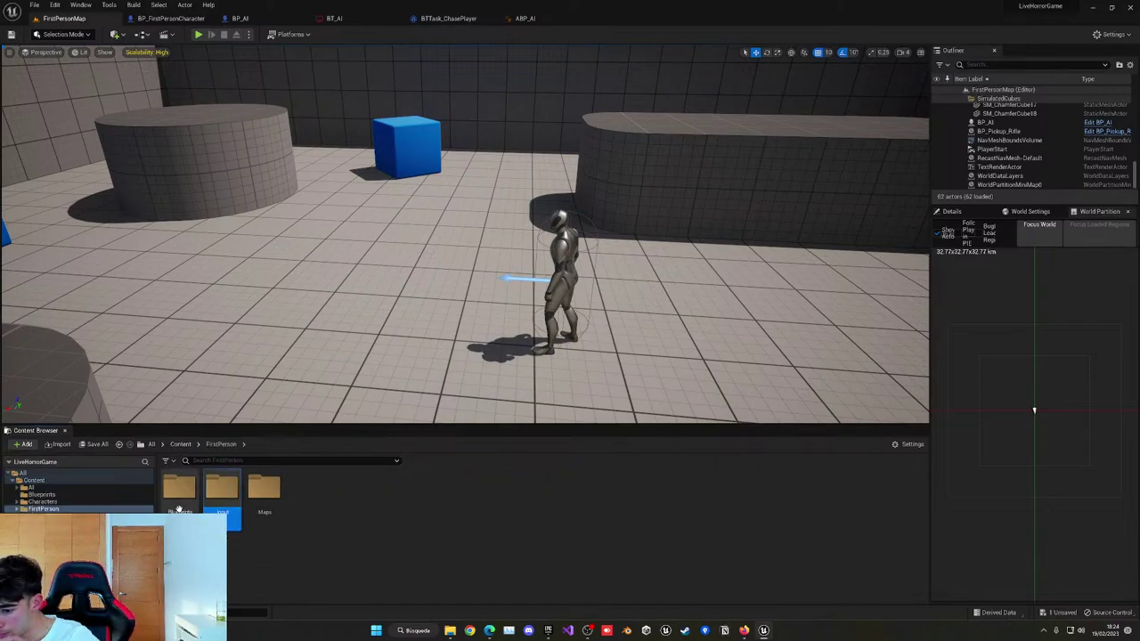
pyautogui.doubleClick(233, 503)
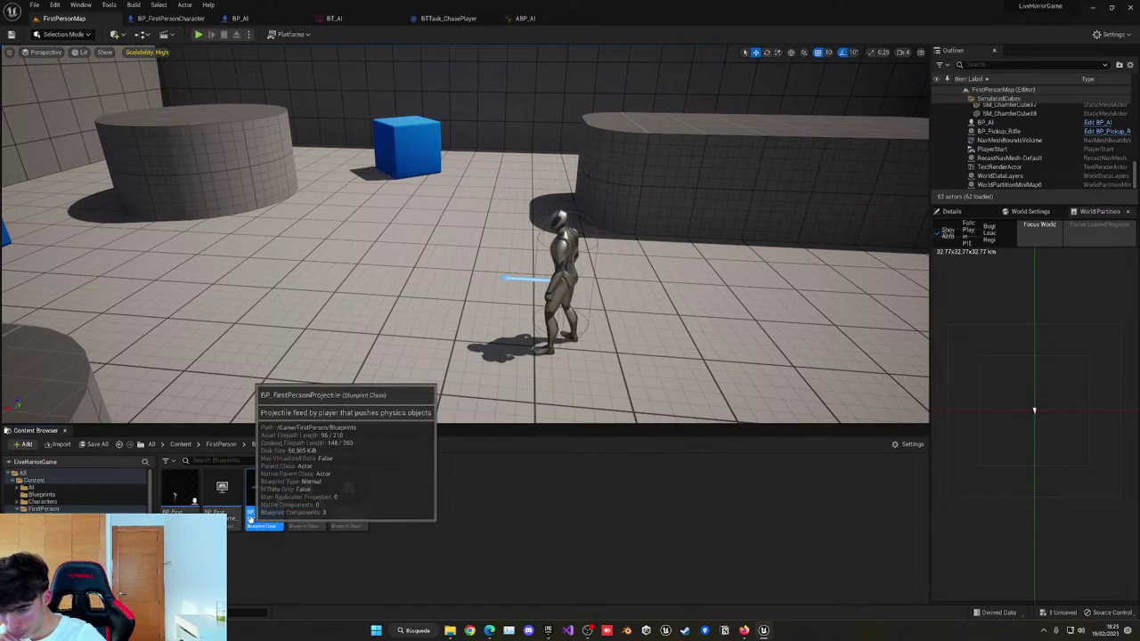
pyautogui.doubleClick(256, 500)
pyautogui.scroll(4, 544, 237)
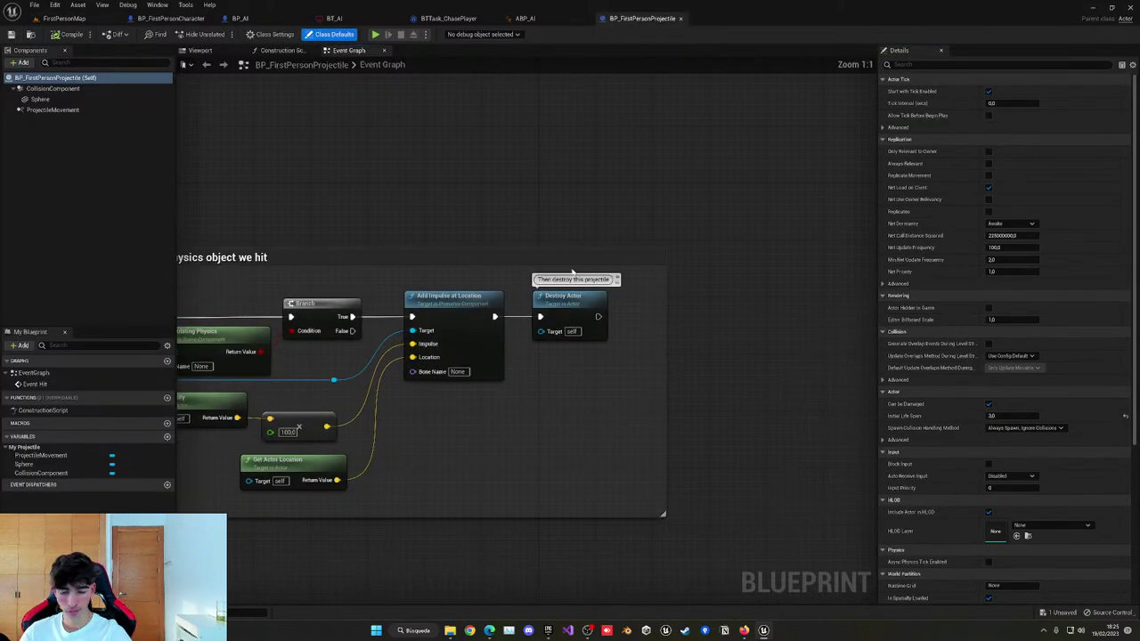
# Move the Destroy Actor node farther from Add Impulse at Location to make room between them.
pyautogui.moveTo(570, 269); pyautogui.dragTo(535, 276, button='right')
pyautogui.moveTo(470, 251); pyautogui.dragTo(643, 253)
pyautogui.click(508, 311)
# Add an Apply Damage node after Add Impulse at Location, using Event Hit's Other as the damaged actor.
pyautogui.moveTo(505, 311); pyautogui.dragTo(800, 353, button='right')
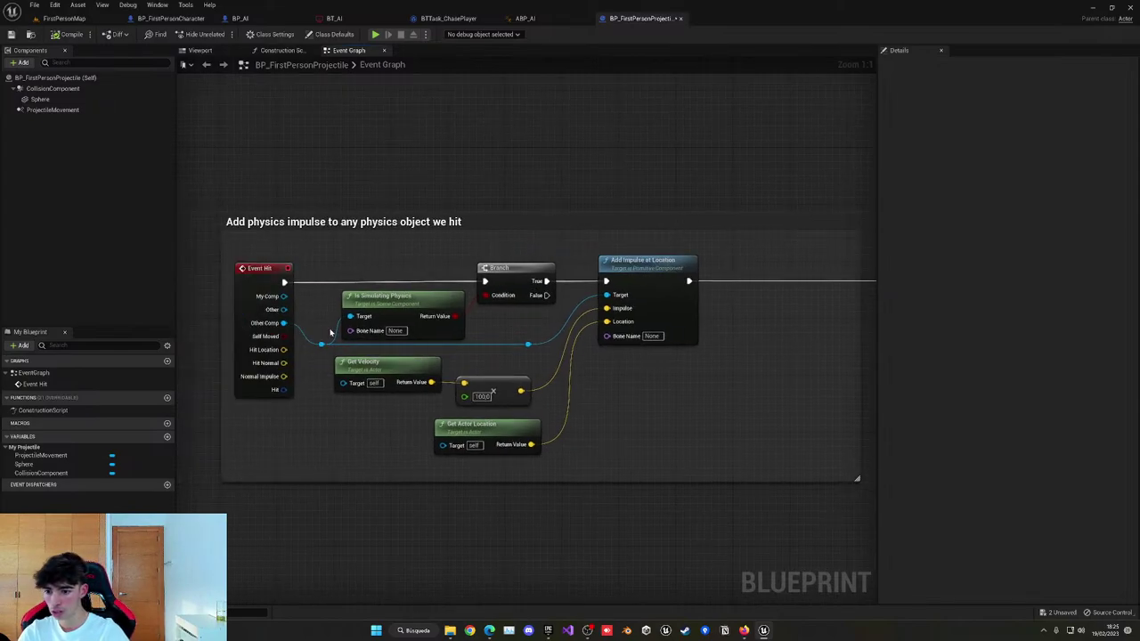
pyautogui.moveTo(283, 322); pyautogui.dragTo(591, 357)
pyautogui.click(574, 408)
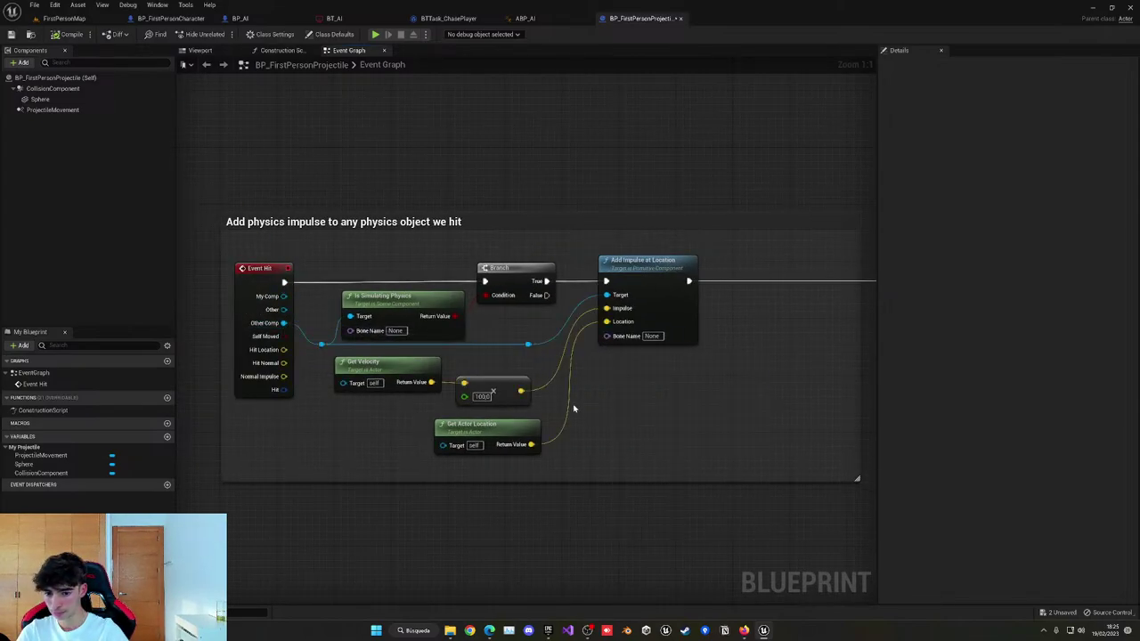
pyautogui.moveTo(278, 309); pyautogui.dragTo(746, 238)
pyautogui.write('applydam')
pyautogui.press('Return')
pyautogui.moveTo(689, 281); pyautogui.dragTo(735, 254)
pyautogui.moveTo(757, 241); pyautogui.dragTo(771, 270)
pyautogui.moveTo(738, 364); pyautogui.dragTo(553, 369, button='right')
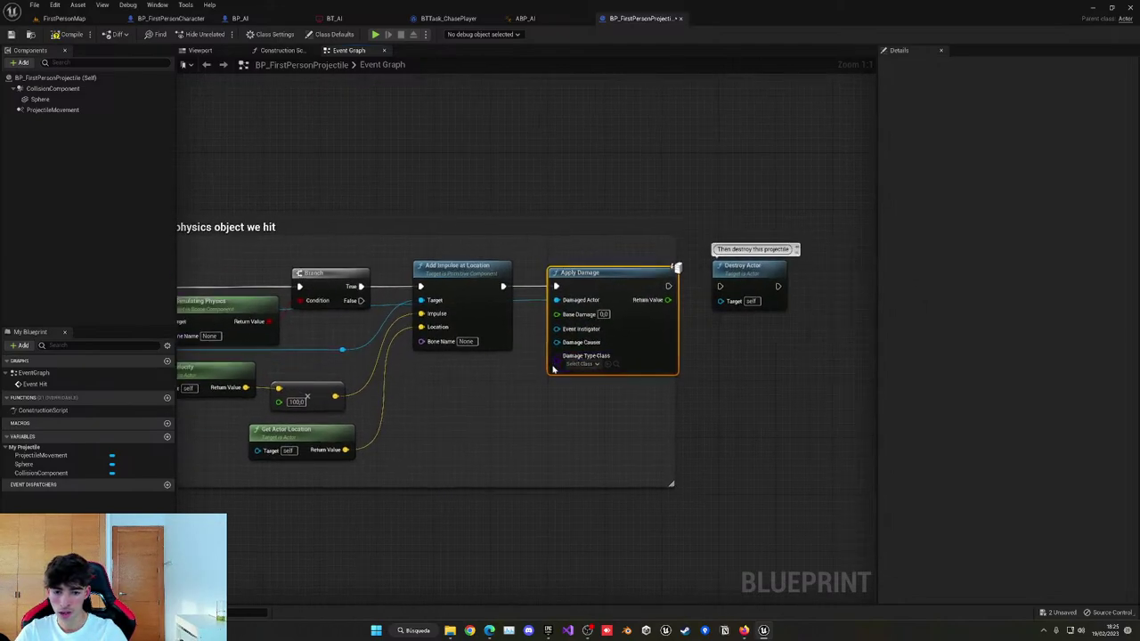
# Set the Apply Damage node's Base Damage to 10.0 and connect its execution output to Destroy Actor.
pyautogui.click(604, 316)
pyautogui.write('1')
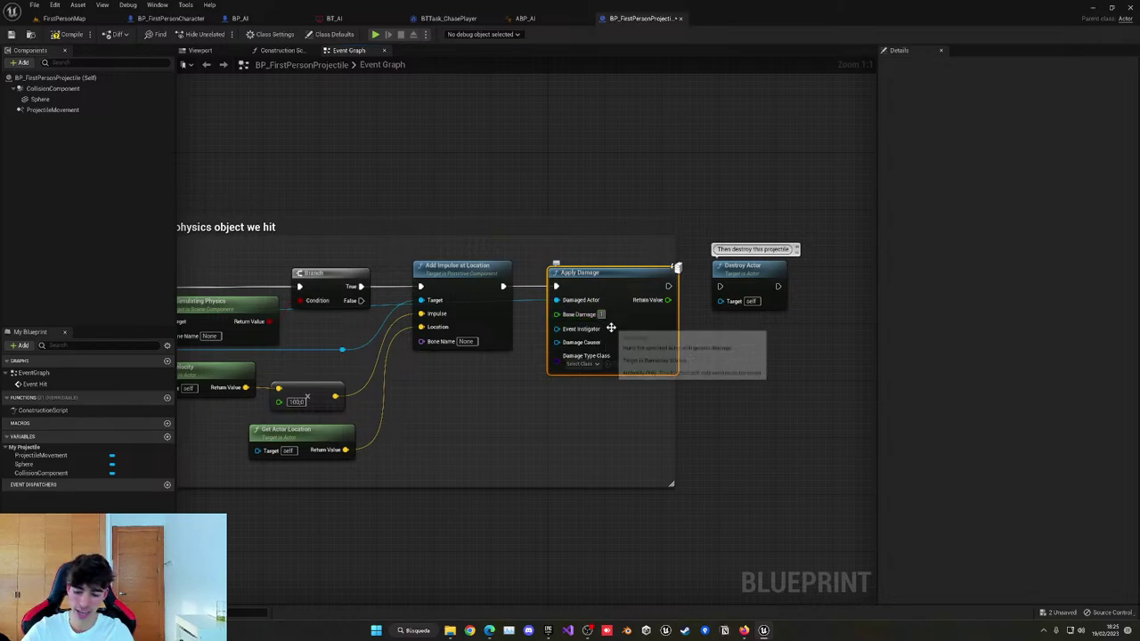
pyautogui.write('0')
pyautogui.moveTo(669, 285); pyautogui.dragTo(719, 286)
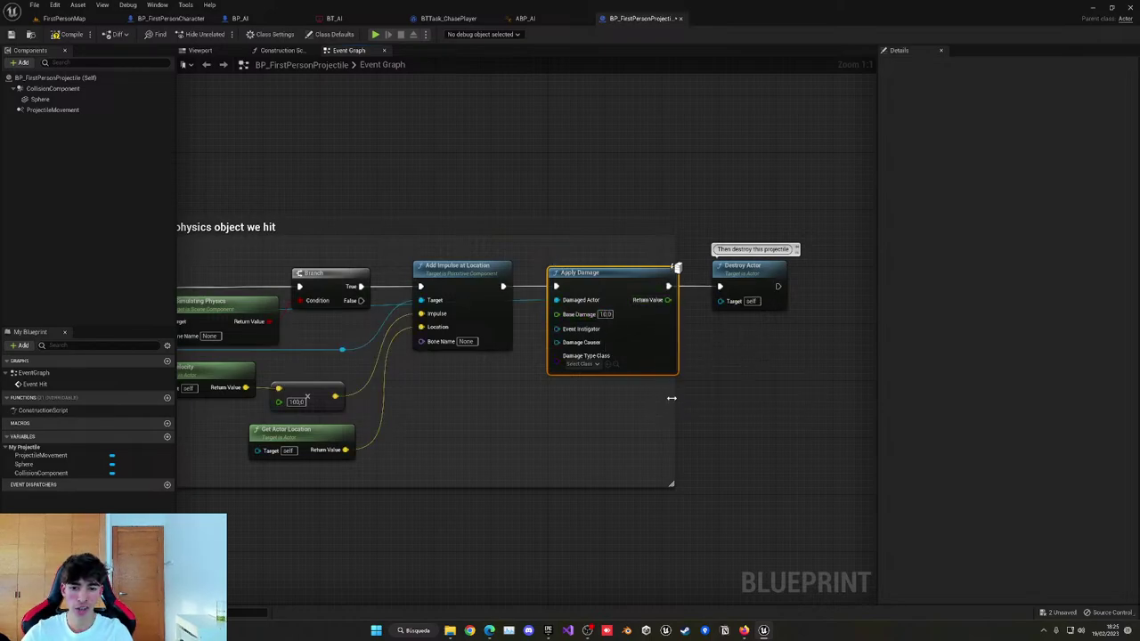
# Widen the physics impulse comment box to enclose Destroy Actor, and return to the BP_AI blueprint.
pyautogui.moveTo(671, 398); pyautogui.dragTo(799, 398)
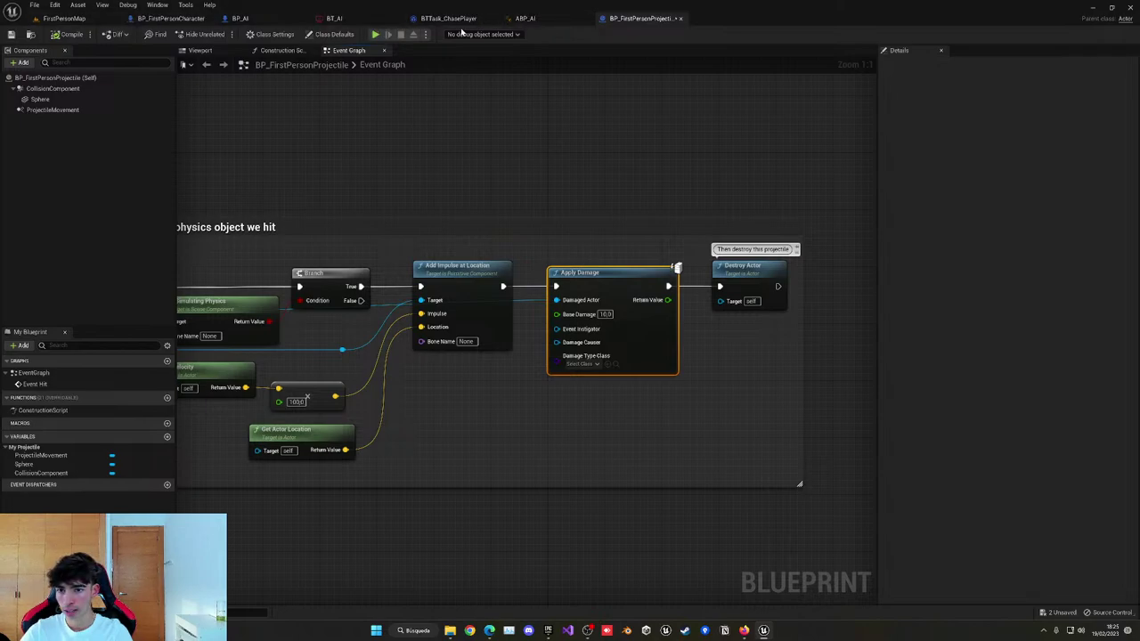
pyautogui.click(525, 18)
pyautogui.click(241, 18)
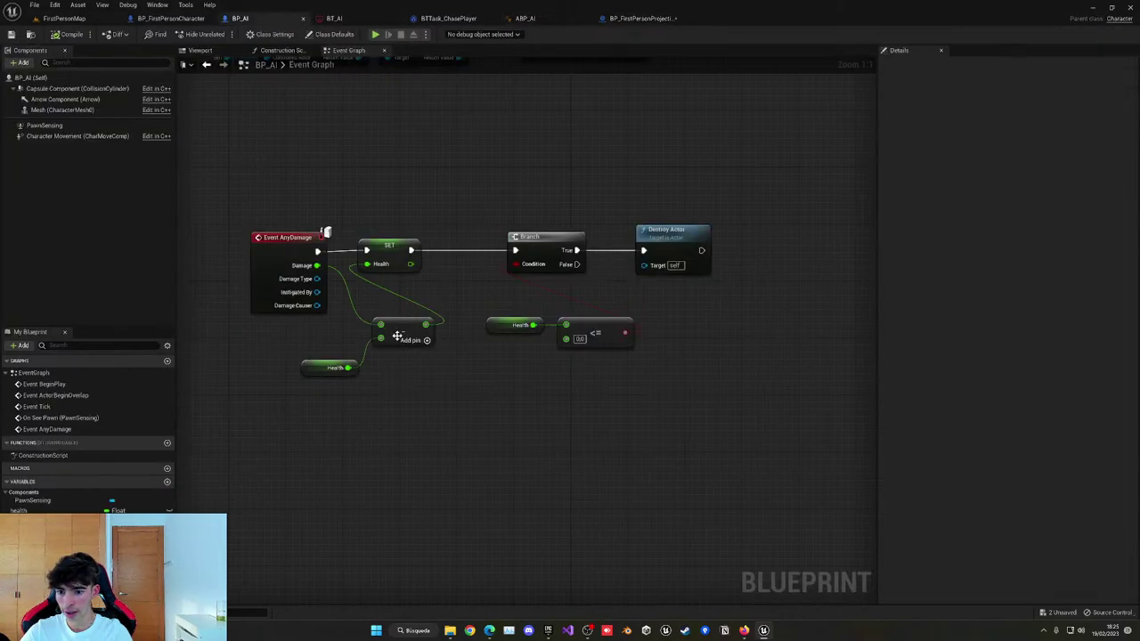
# Move the Branch, Destroy Actor and health comparison nodes farther along and insert a Print String node between Set Health and Branch.
pyautogui.moveTo(487, 288); pyautogui.dragTo(388, 296, button='right')
pyautogui.moveTo(391, 214); pyautogui.dragTo(579, 353)
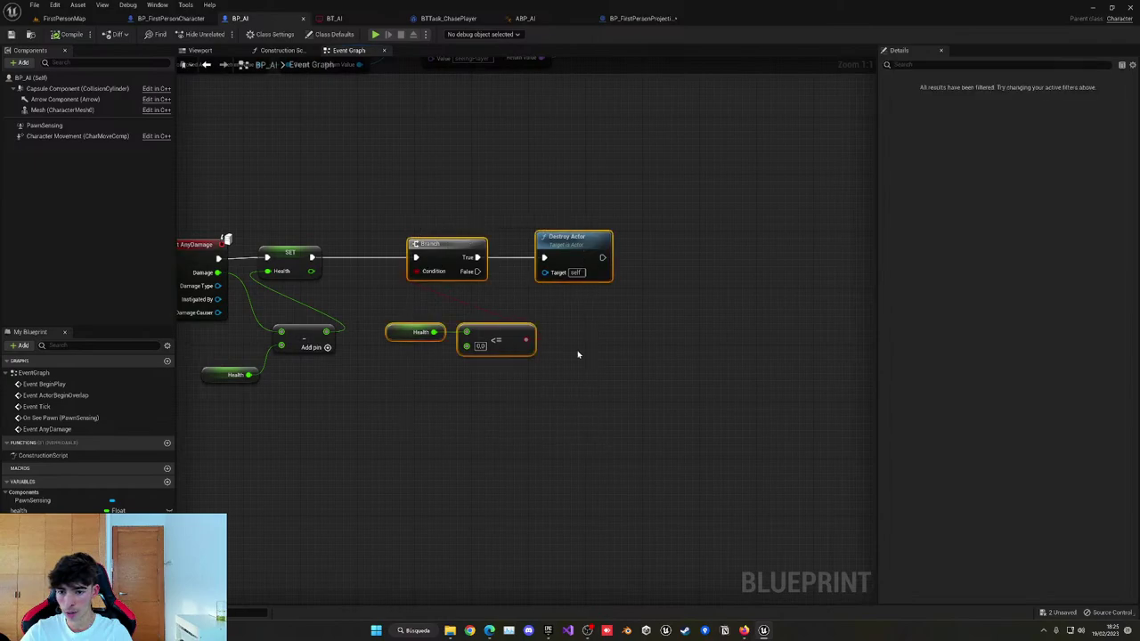
pyautogui.moveTo(564, 260); pyautogui.dragTo(671, 259)
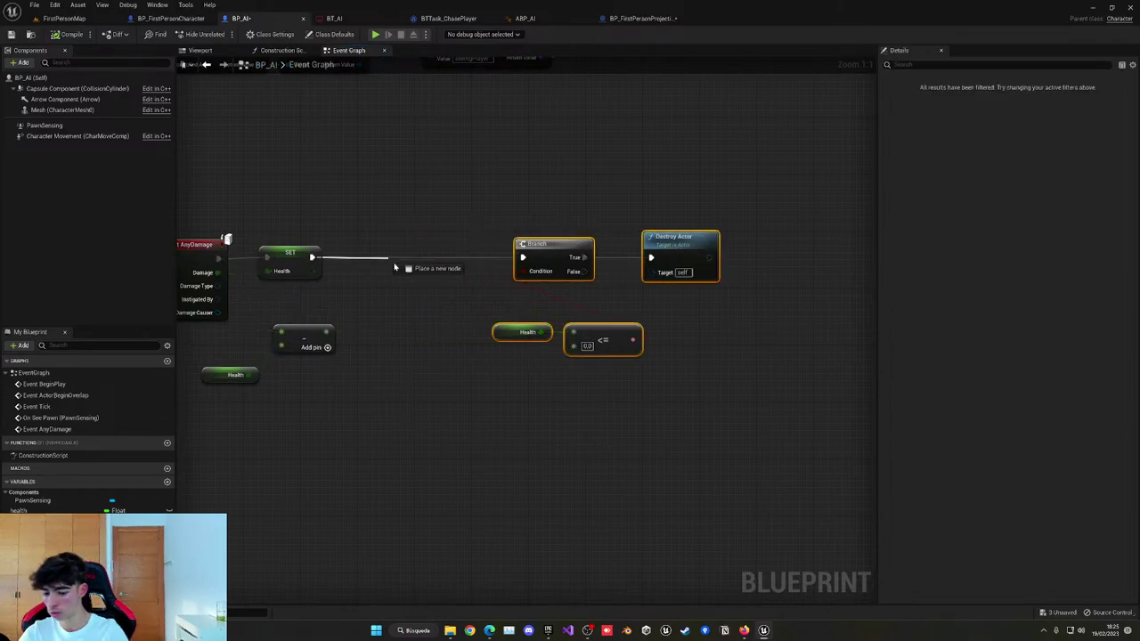
pyautogui.moveTo(394, 267); pyautogui.dragTo(395, 267)
pyautogui.write('print')
pyautogui.press('Return')
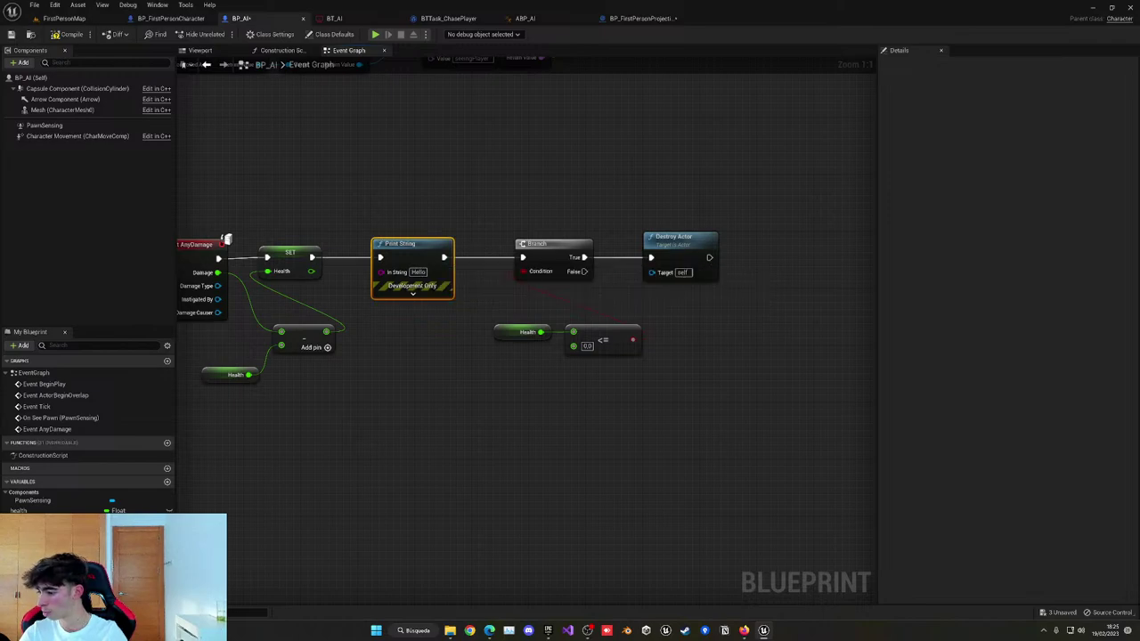
# Play-test FirstPersonMap, pick up the pistol and shoot the enemy repeatedly to check the damage message and its destruction, and stop the session.
pyautogui.click(64, 19)
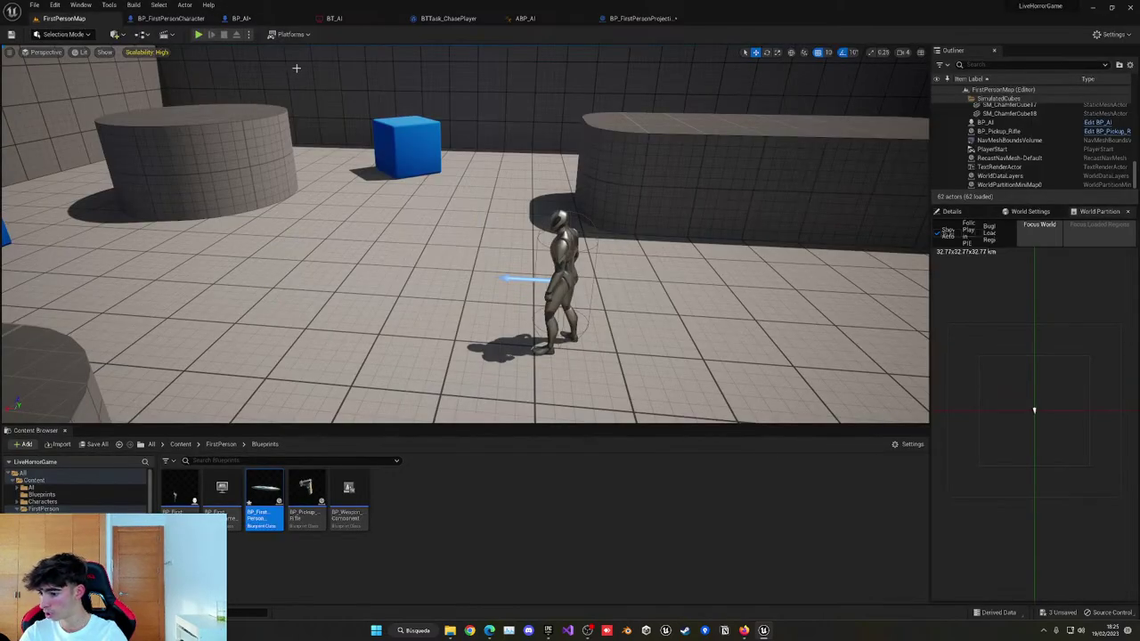
pyautogui.click(198, 34)
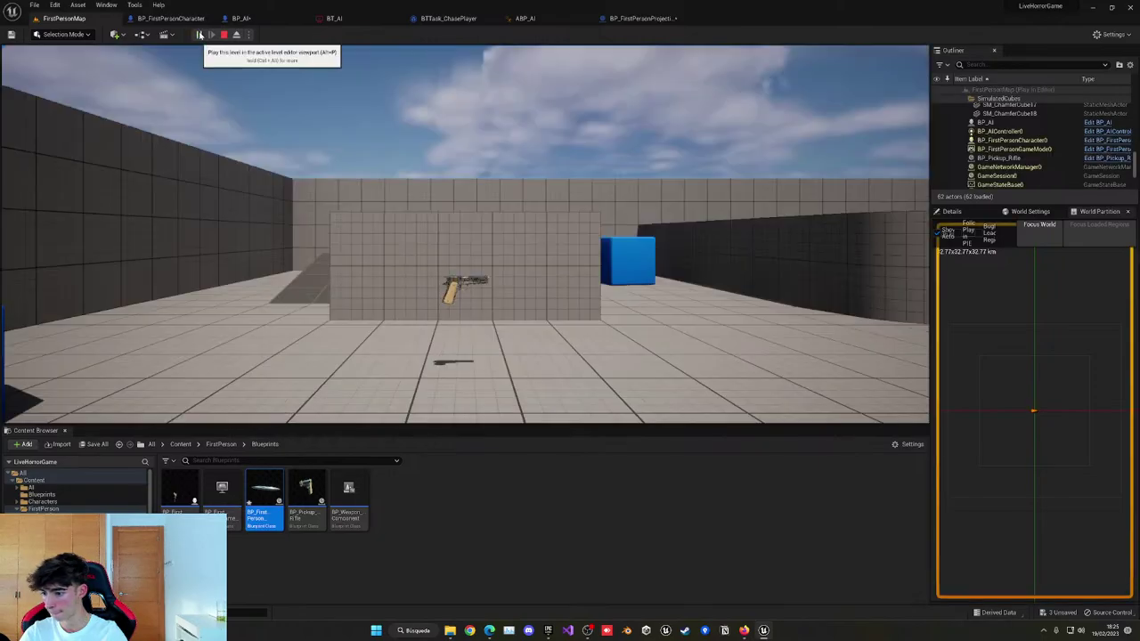
pyautogui.press('w')
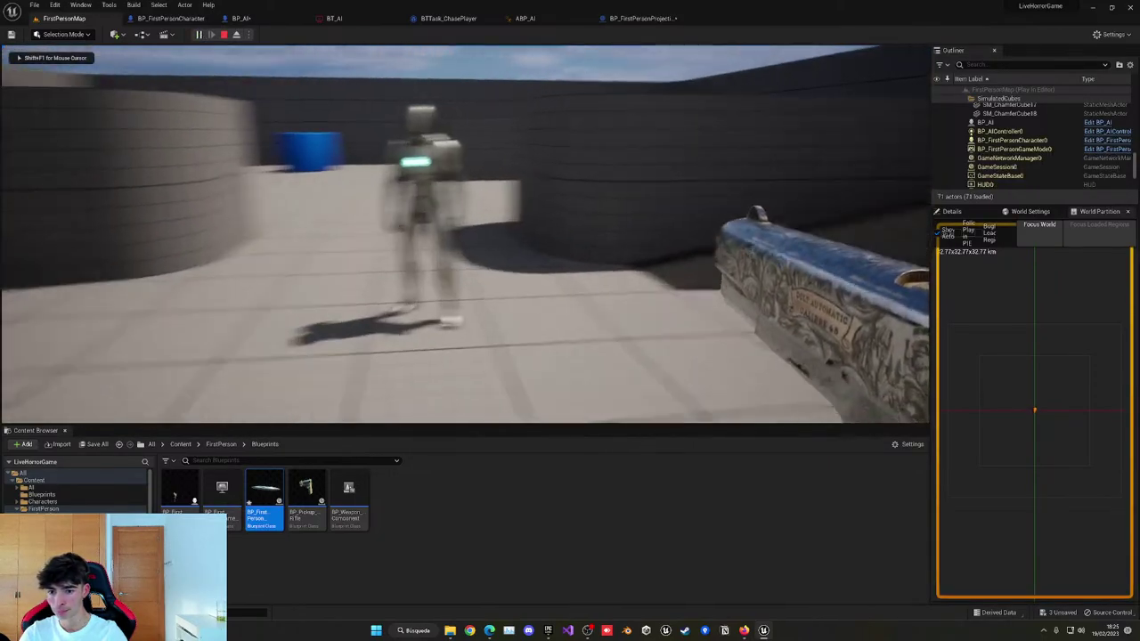
pyautogui.click(465, 235)
pyautogui.press('s')
pyautogui.click(465, 234)
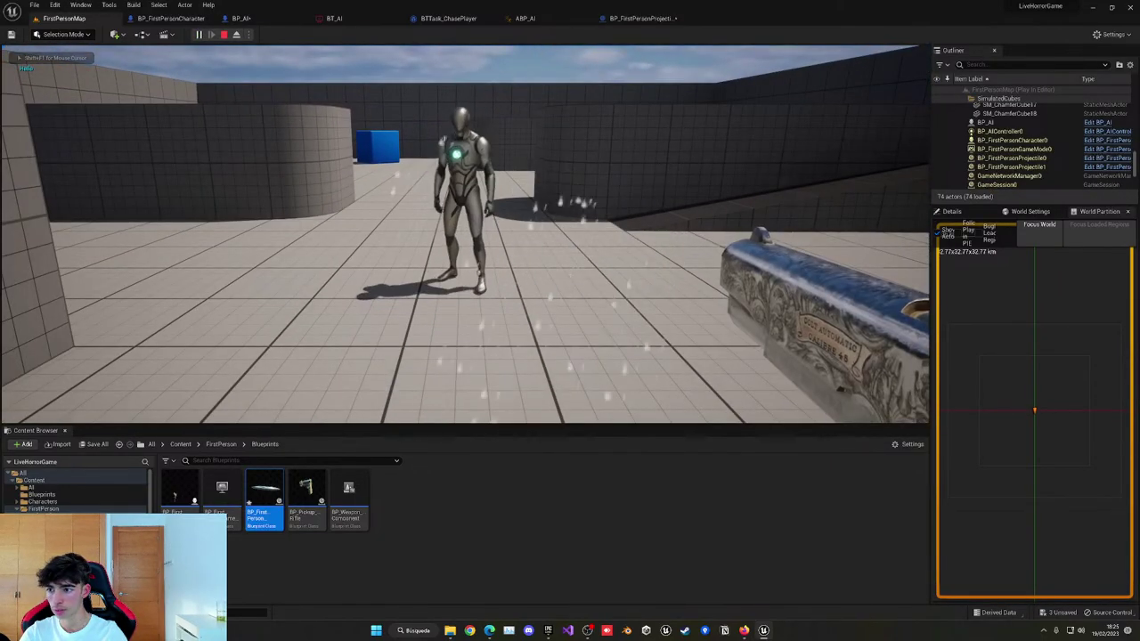
pyautogui.click(465, 234)
pyautogui.press('s')
pyautogui.click(464, 234)
pyautogui.click(465, 234)
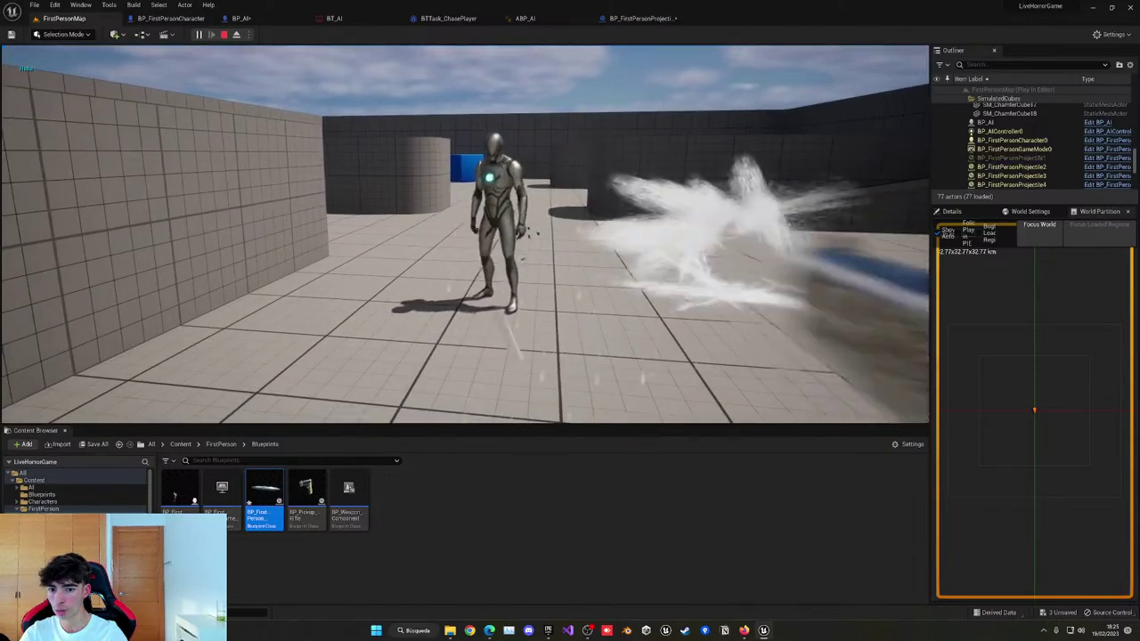
pyautogui.click(464, 234)
pyautogui.press('w')
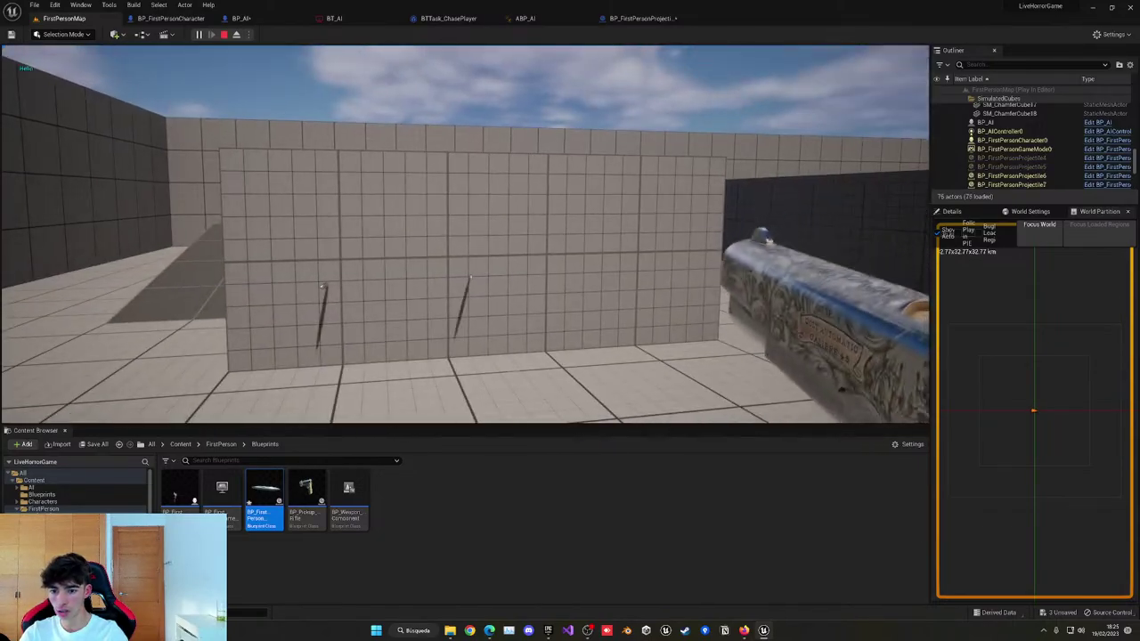
pyautogui.click(465, 234)
pyautogui.click(465, 234)
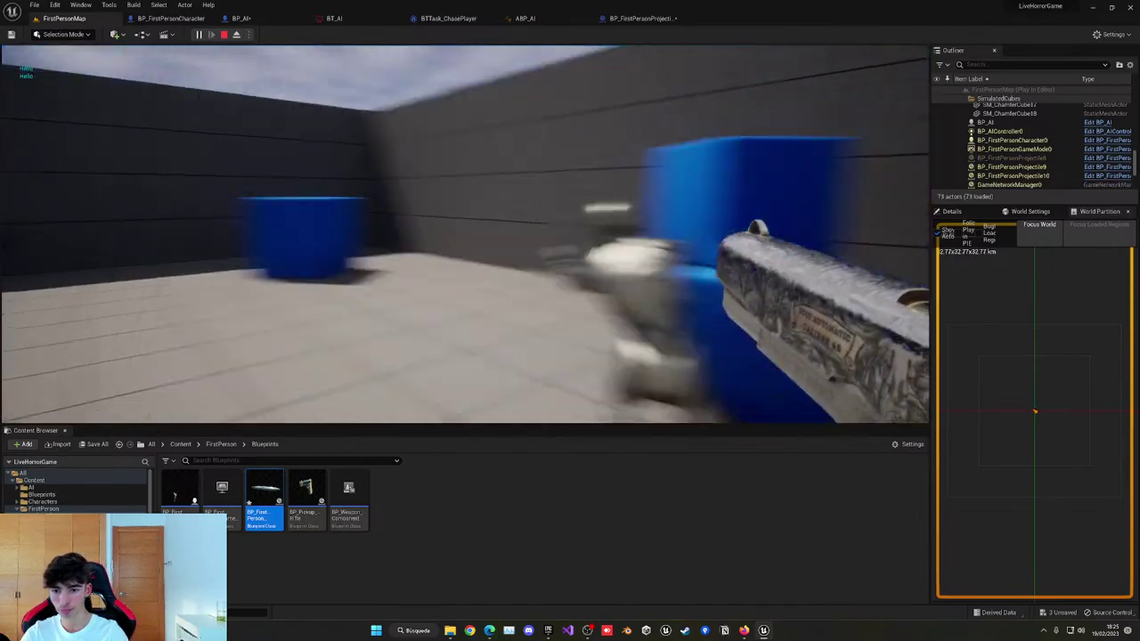
pyautogui.click(465, 234)
pyautogui.press('s')
pyautogui.click(465, 234)
pyautogui.click(465, 234)
pyautogui.click(465, 234)
pyautogui.click(464, 234)
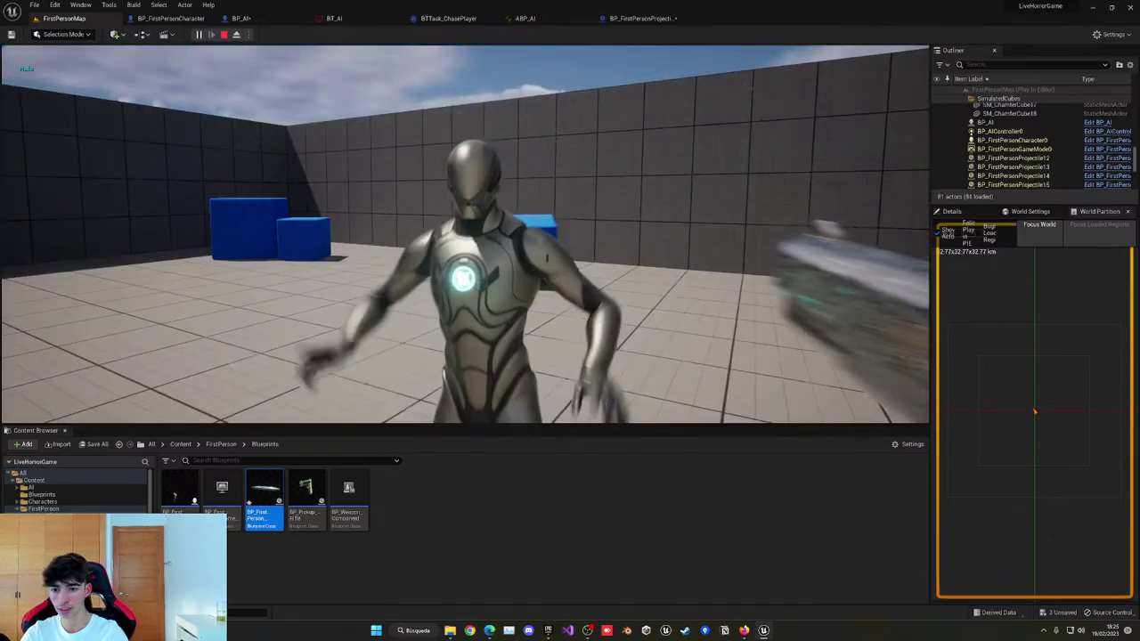
pyautogui.press('s')
pyautogui.click(464, 235)
pyautogui.click(465, 235)
pyautogui.click(465, 234)
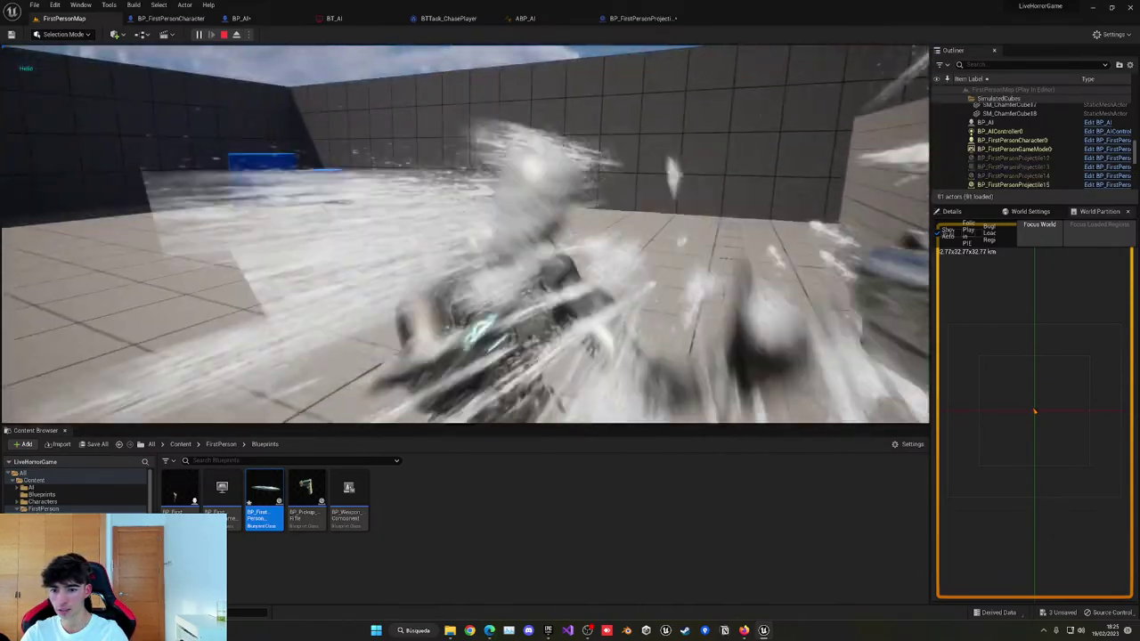
pyautogui.click(465, 234)
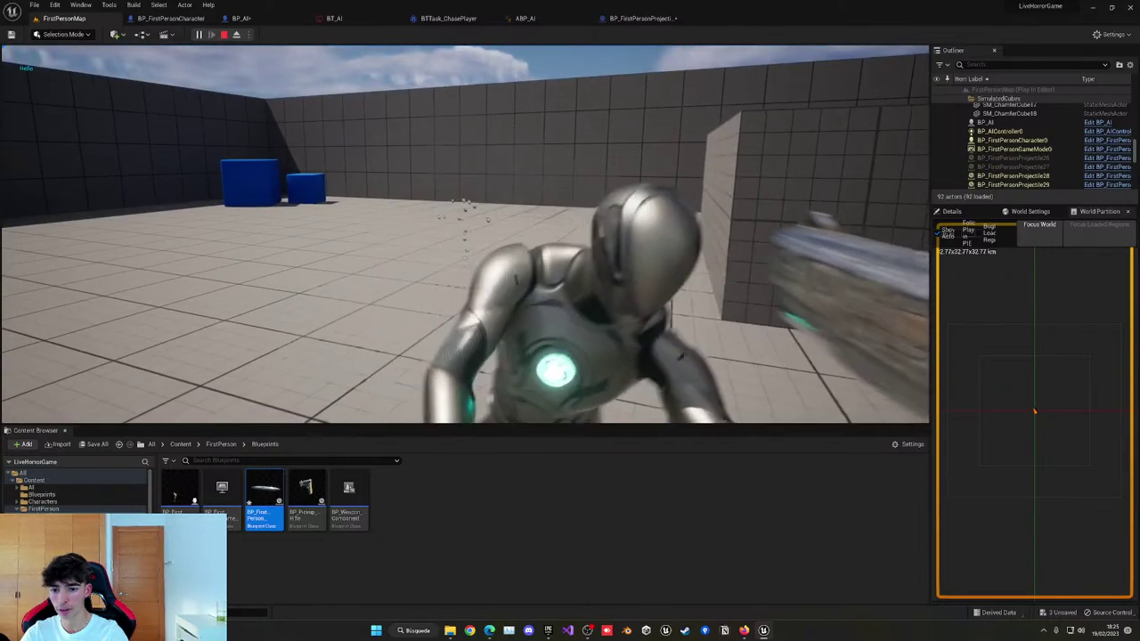
pyautogui.click(465, 234)
pyautogui.click(465, 234)
pyautogui.click(464, 234)
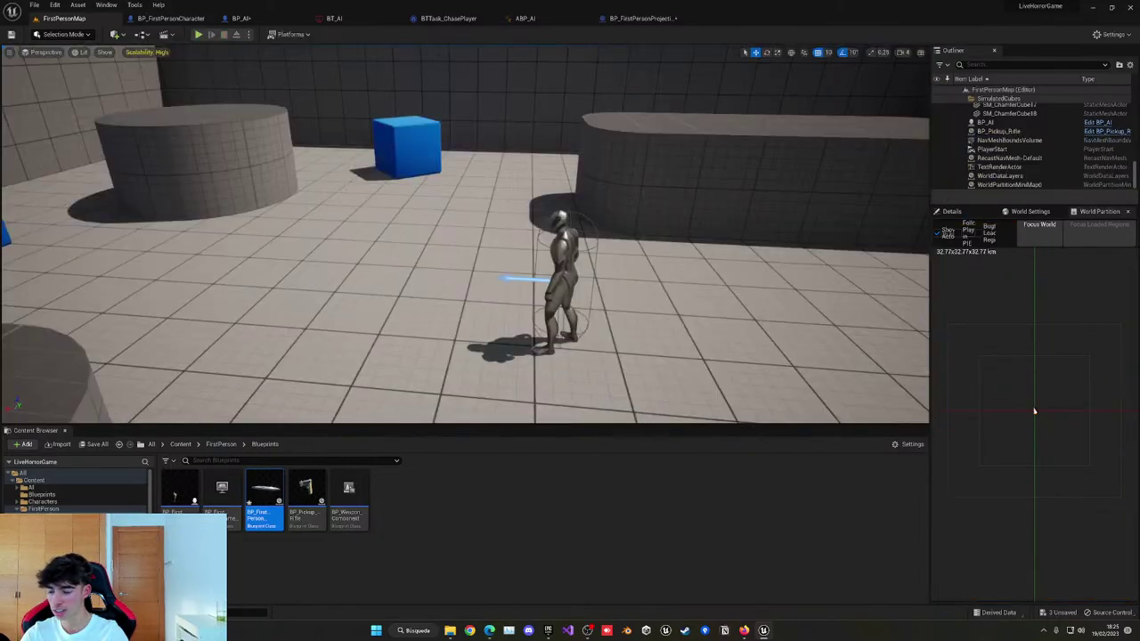
pyautogui.press('Escape')
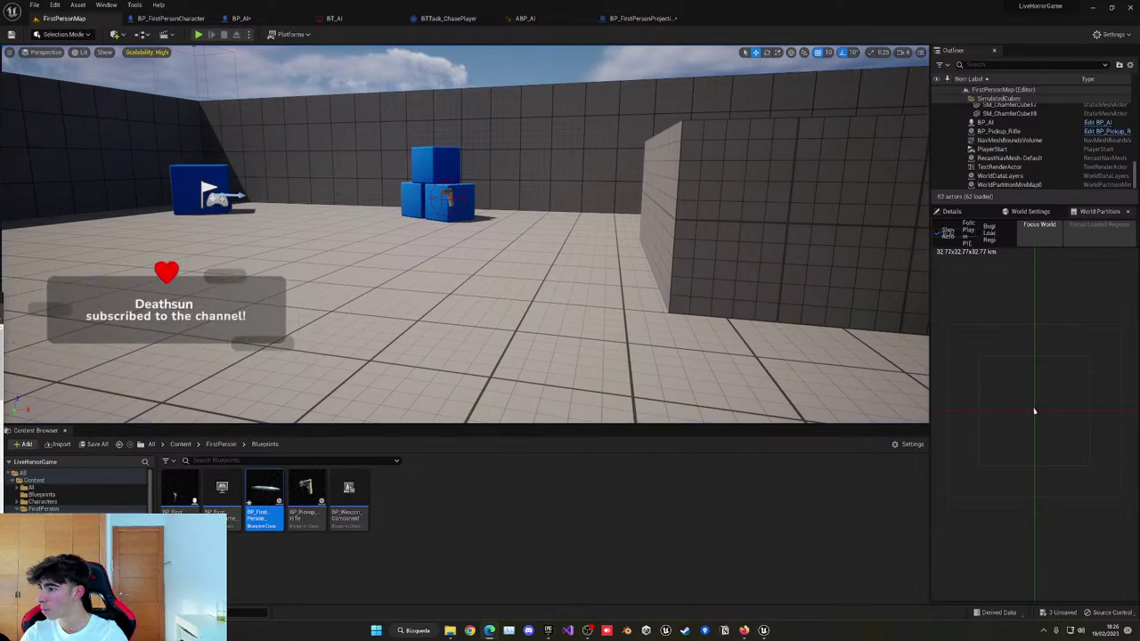
pyautogui.hotkey('alt', 'Tab')
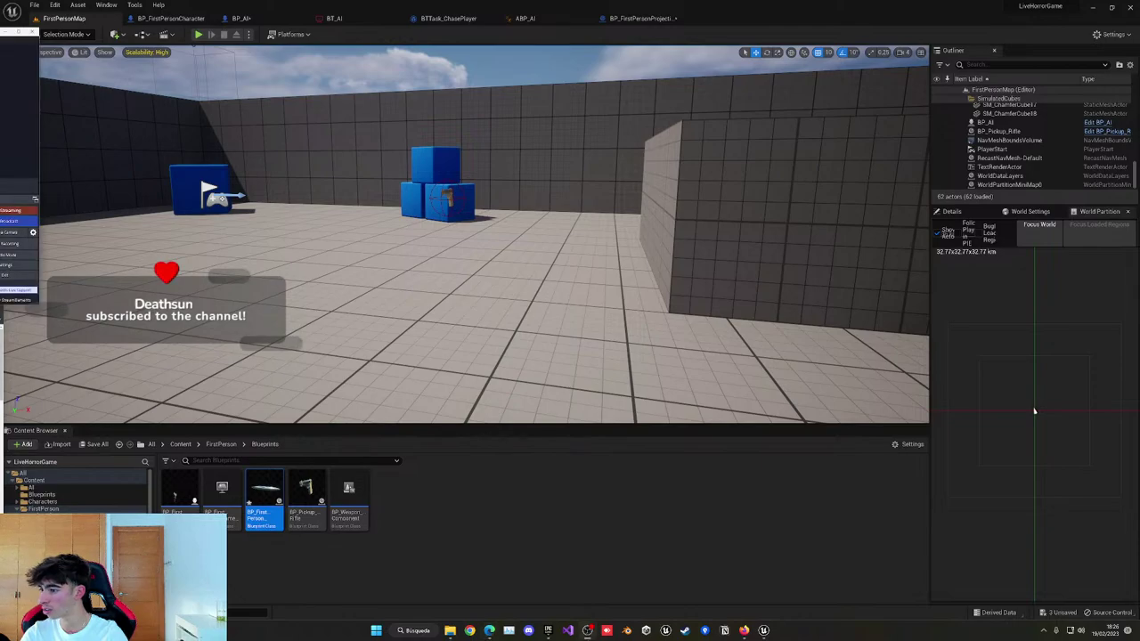
pyautogui.moveTo(458, 308); pyautogui.dragTo(481, 307, button='right')
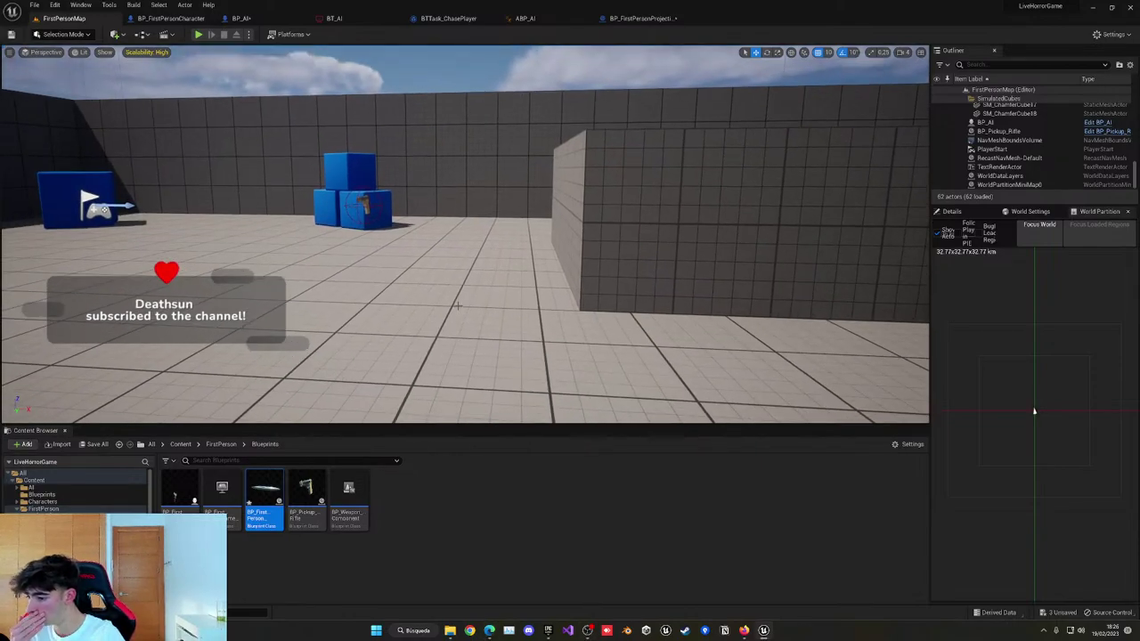
pyautogui.moveTo(413, 282); pyautogui.dragTo(440, 316, button='right')
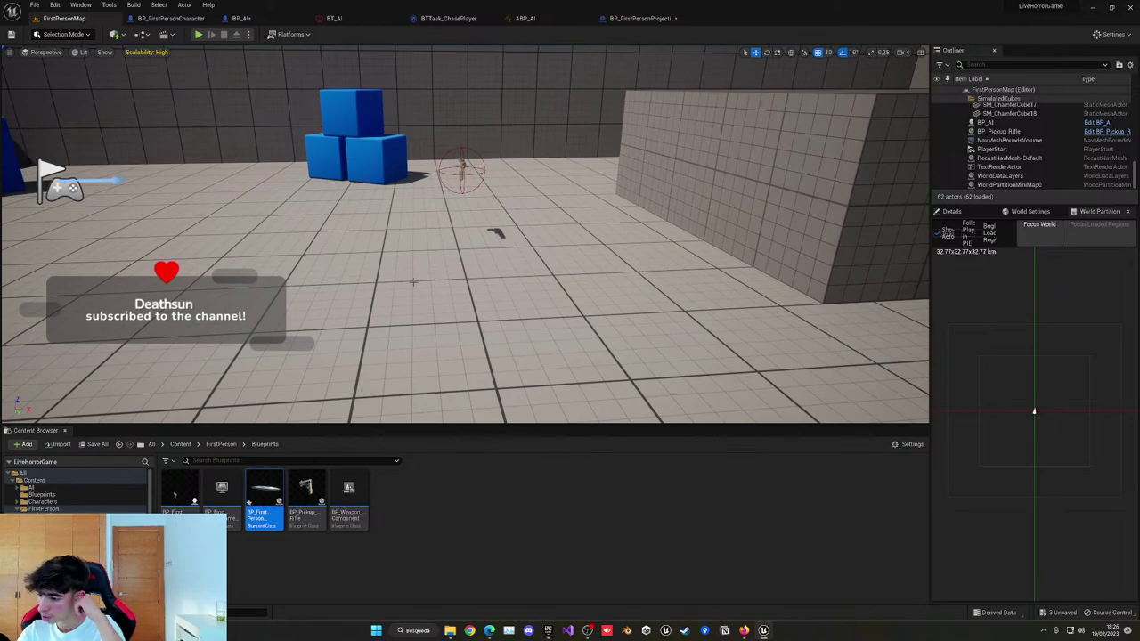
# Swap the subtraction node's inputs in BP_AI so that Damage is subtracted from Health, and compile the blueprint.
pyautogui.click(241, 18)
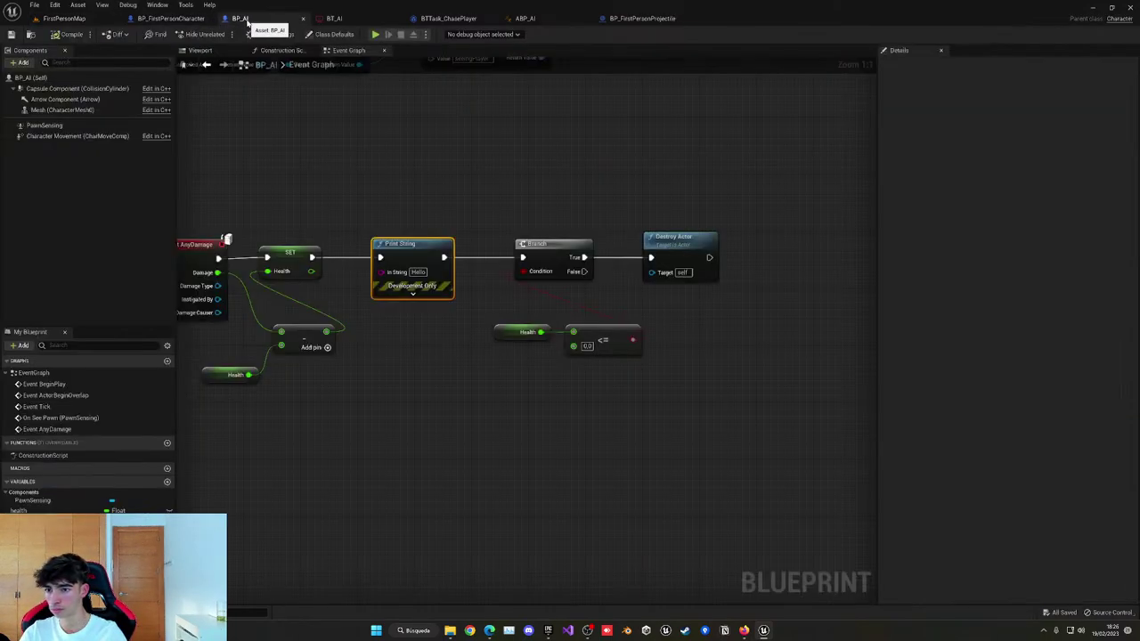
pyautogui.click(363, 392)
pyautogui.keyDown('alt'); pyautogui.click(348, 381); pyautogui.keyUp('alt')
pyautogui.moveTo(347, 382); pyautogui.dragTo(379, 338)
pyautogui.moveTo(317, 278)
pyautogui.mouseDown()
pyautogui.moveTo(407, 358)
pyautogui.moveTo(384, 356)
pyautogui.mouseUp()
pyautogui.moveTo(529, 378); pyautogui.dragTo(457, 373, button='right')
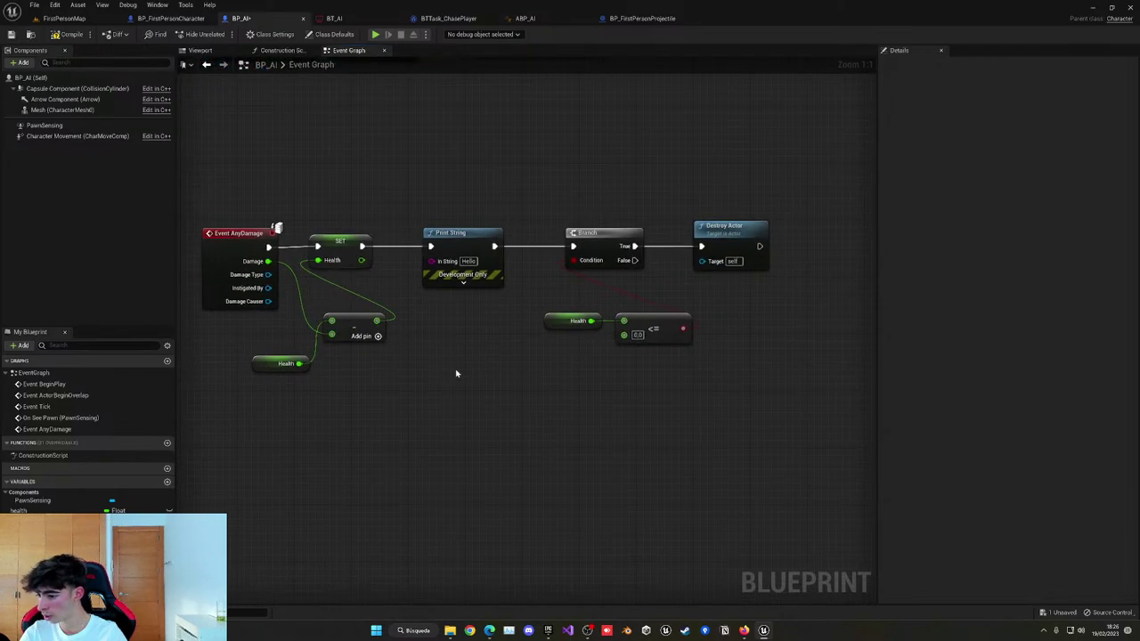
pyautogui.click(64, 36)
# Play-test FirstPersonMap again, shooting the enemy to check the corrected health subtraction, and stop the session.
pyautogui.click(74, 20)
pyautogui.click(198, 34)
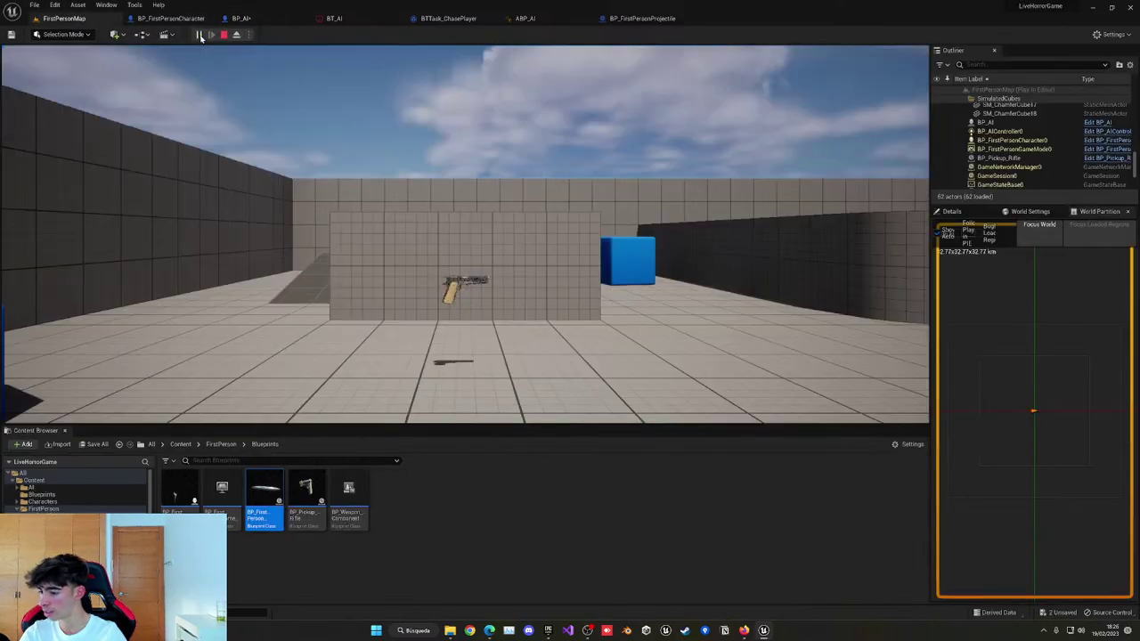
pyautogui.press('w')
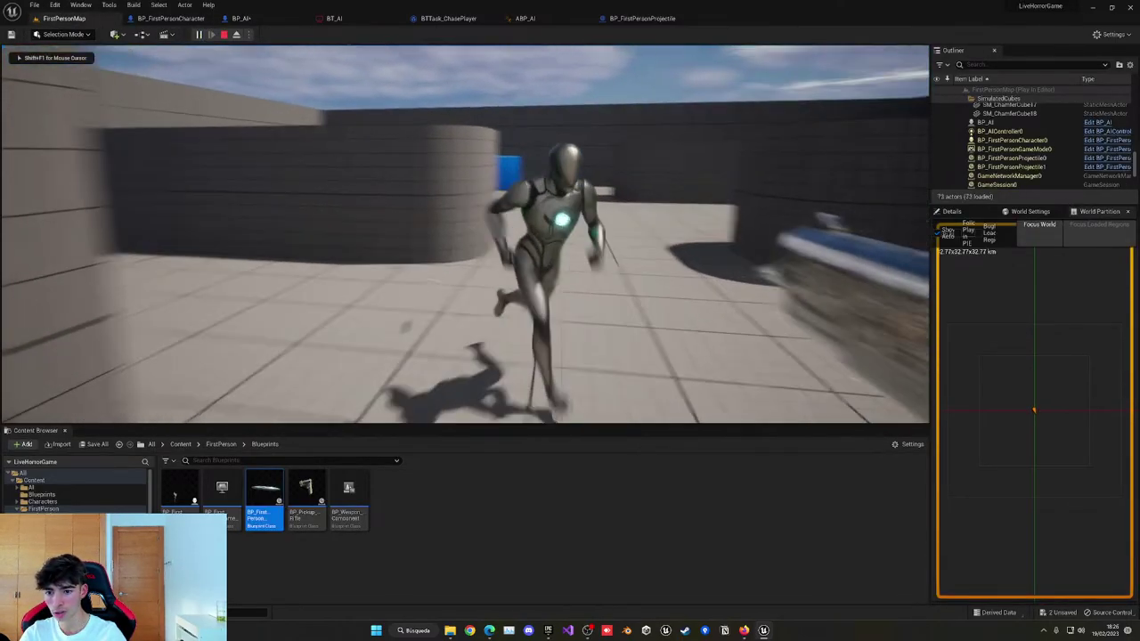
pyautogui.click(465, 234)
pyautogui.click(465, 234)
pyautogui.click(465, 234)
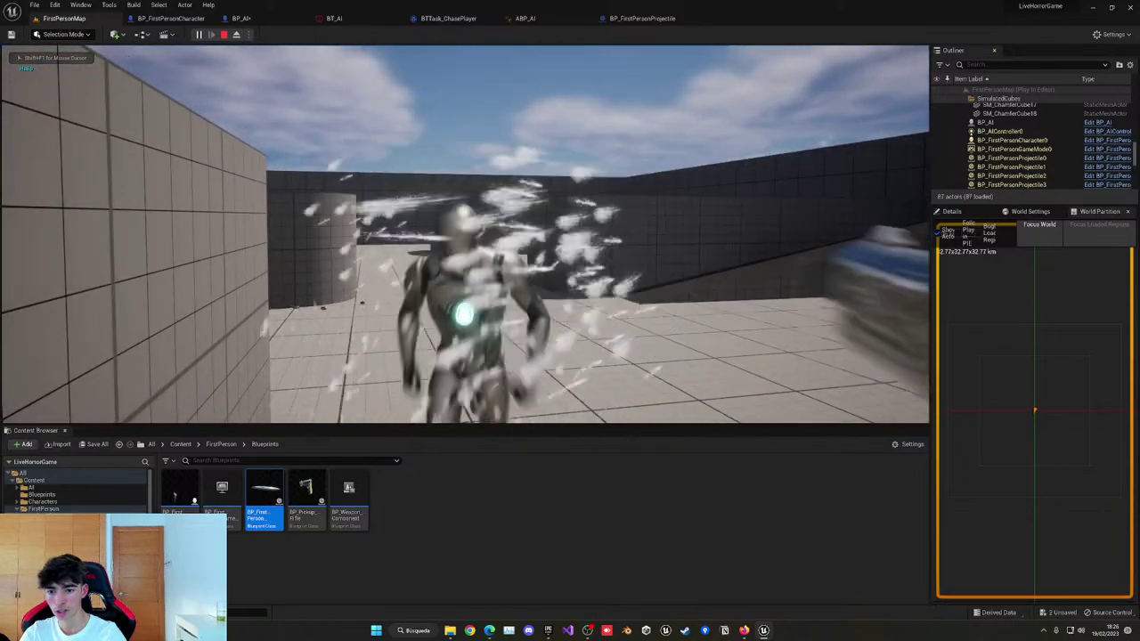
pyautogui.press('Escape')
# Set the default value of BP_AI's health variable to 10.0 and compile the blueprint.
pyautogui.click(243, 19)
pyautogui.click(35, 510)
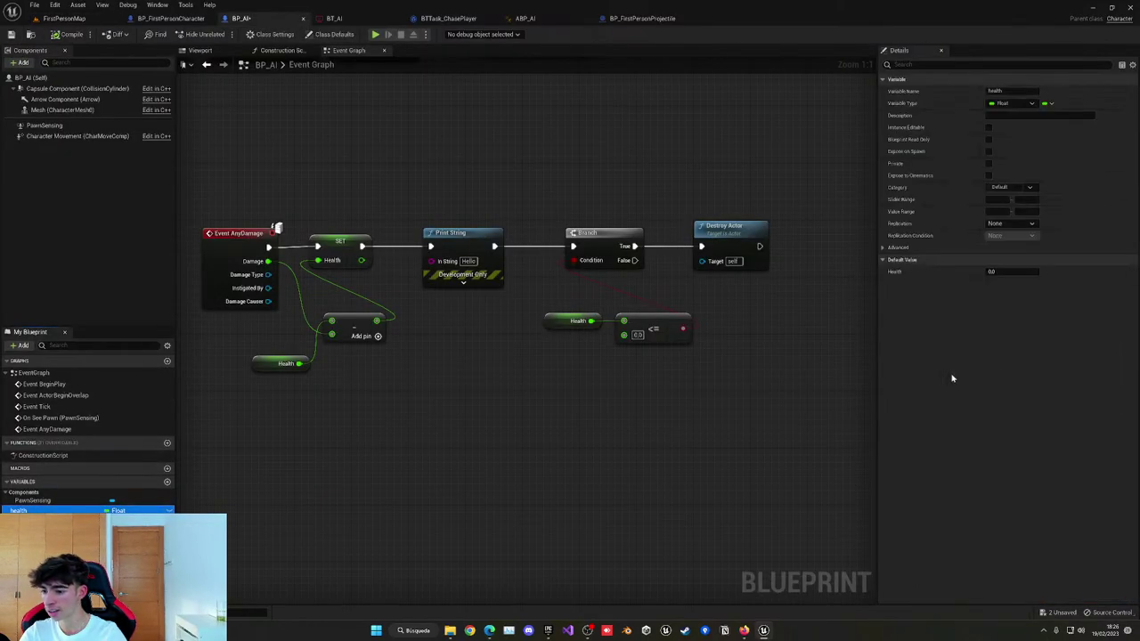
pyautogui.click(1012, 272)
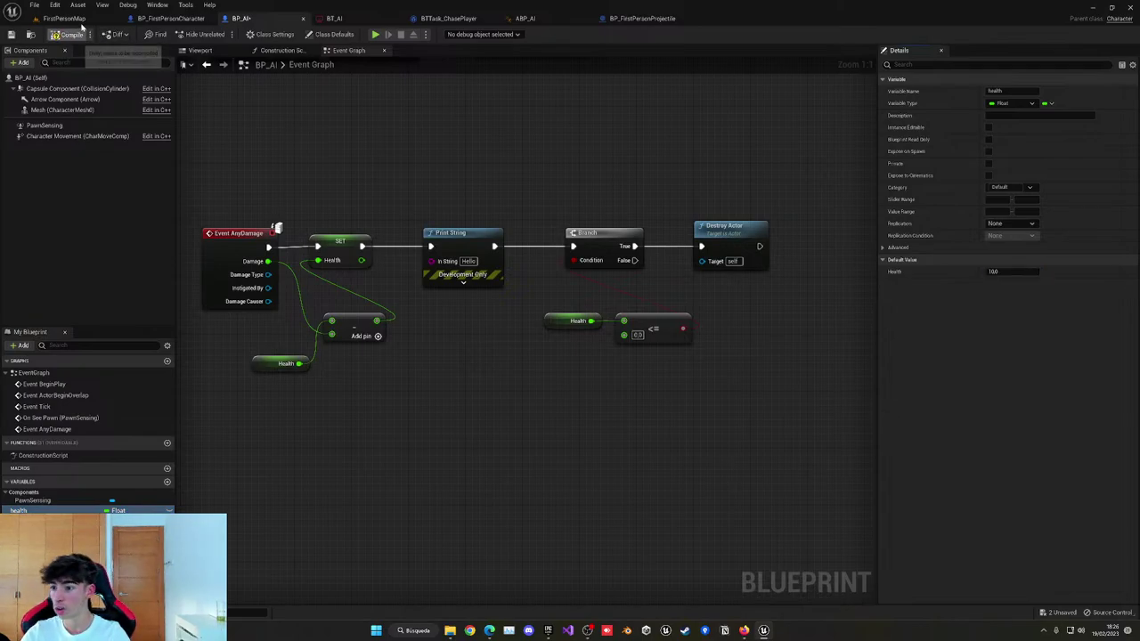
# Run the level and shoot the enemy to test its behaviour with the new default health, and stop the session.
pyautogui.click(63, 18)
pyautogui.click(199, 35)
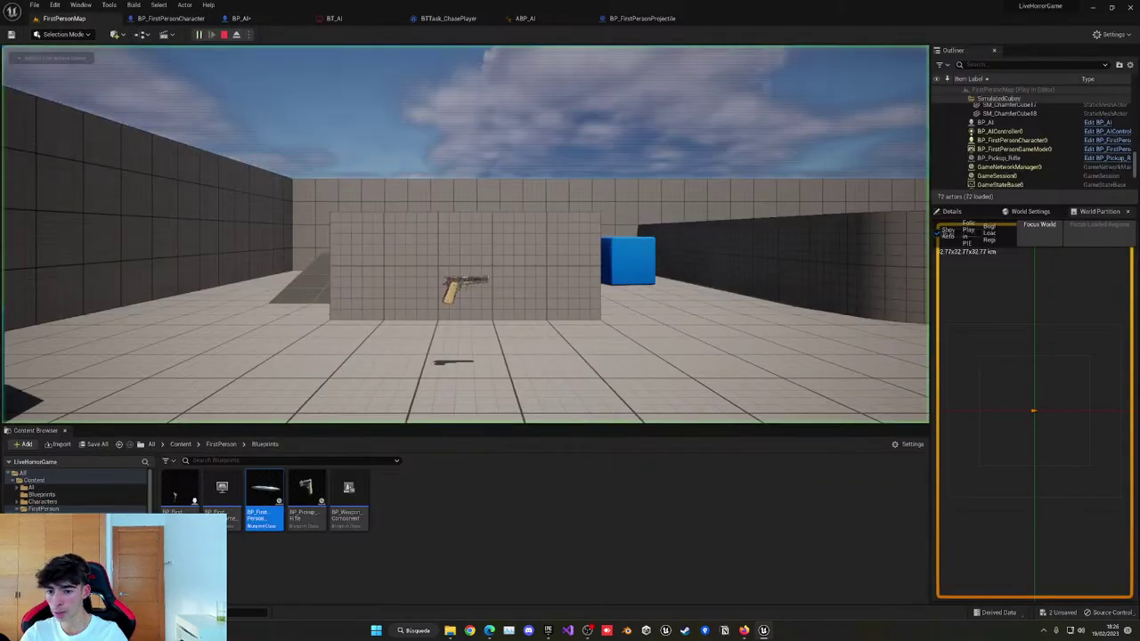
pyautogui.press('w')
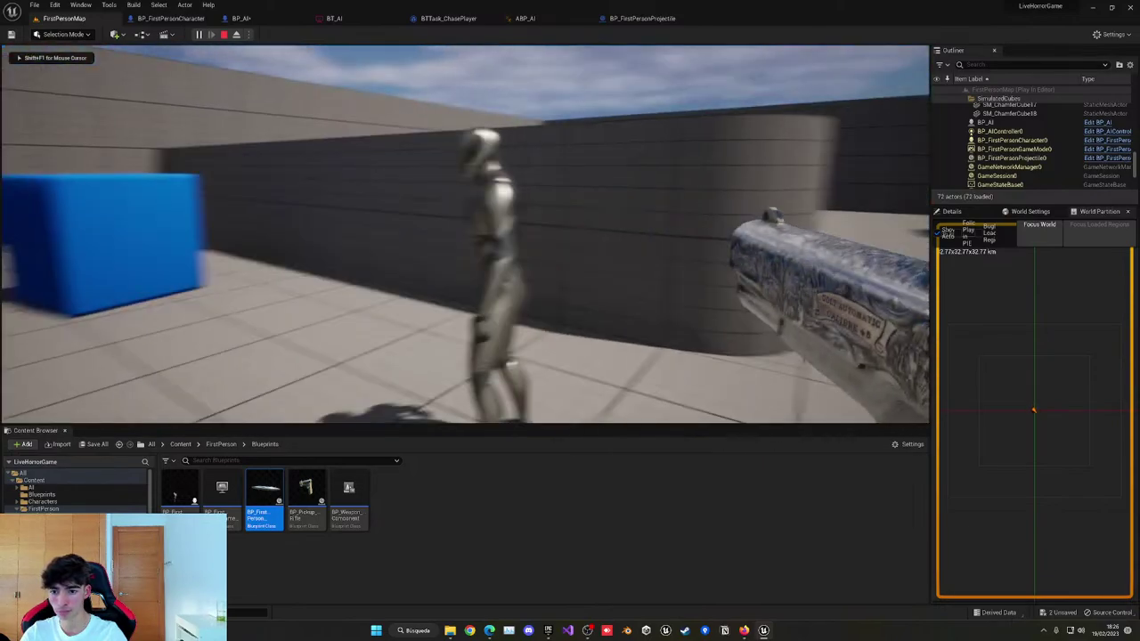
pyautogui.click(465, 234)
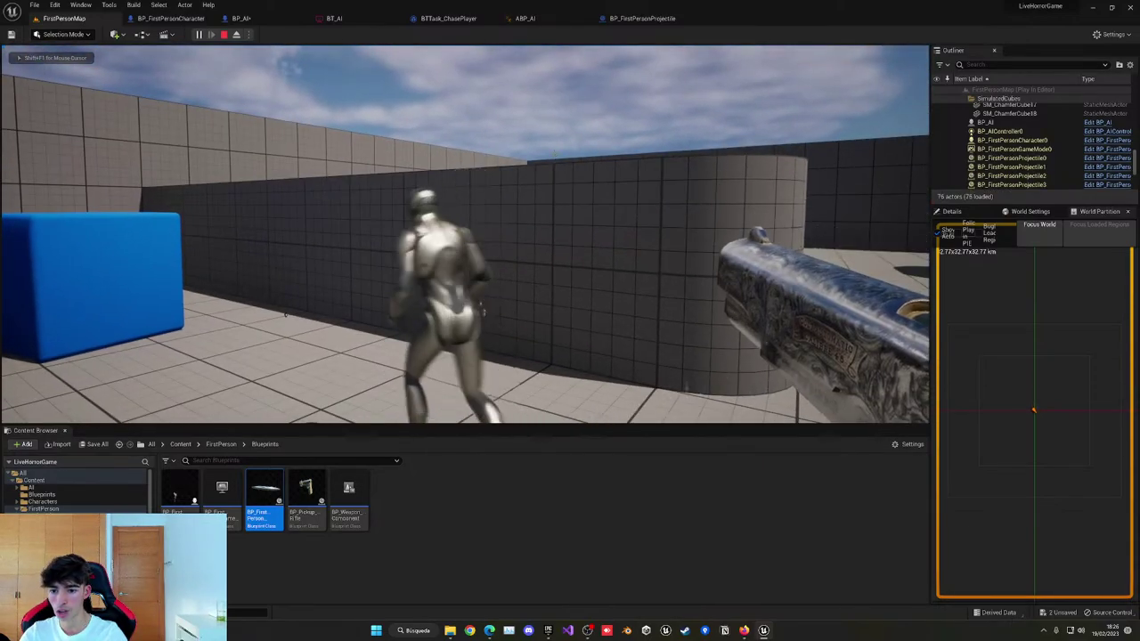
pyautogui.press('Escape')
# Set the collision preset of BP_AI's Mesh component to PhysicsActor.
pyautogui.click(240, 19)
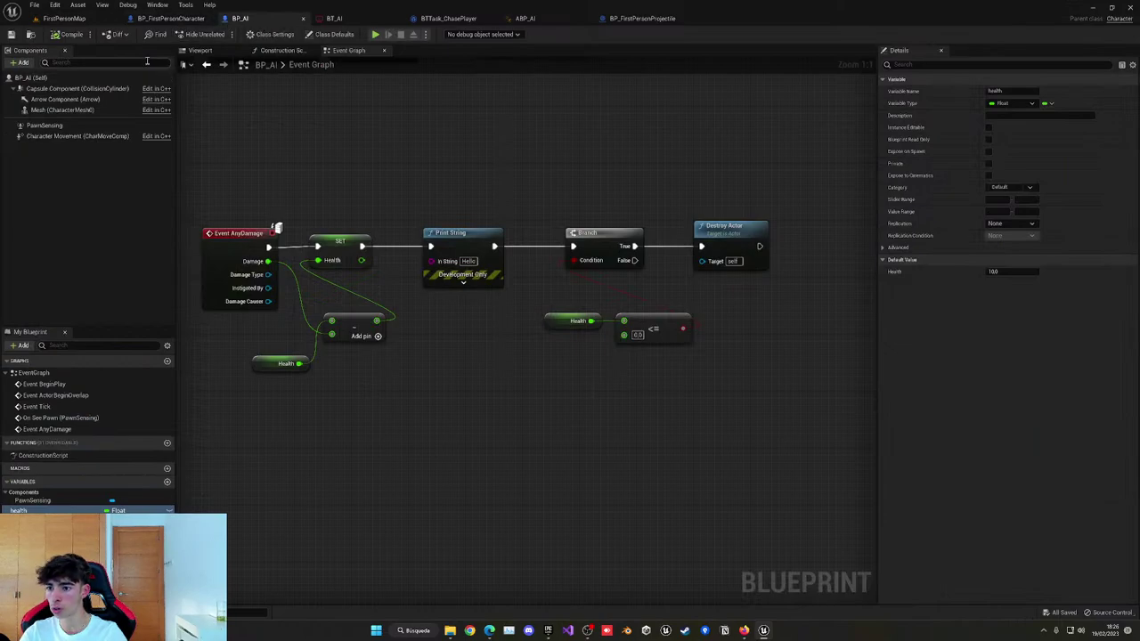
pyautogui.click(63, 109)
pyautogui.scroll(-10, 1042, 390)
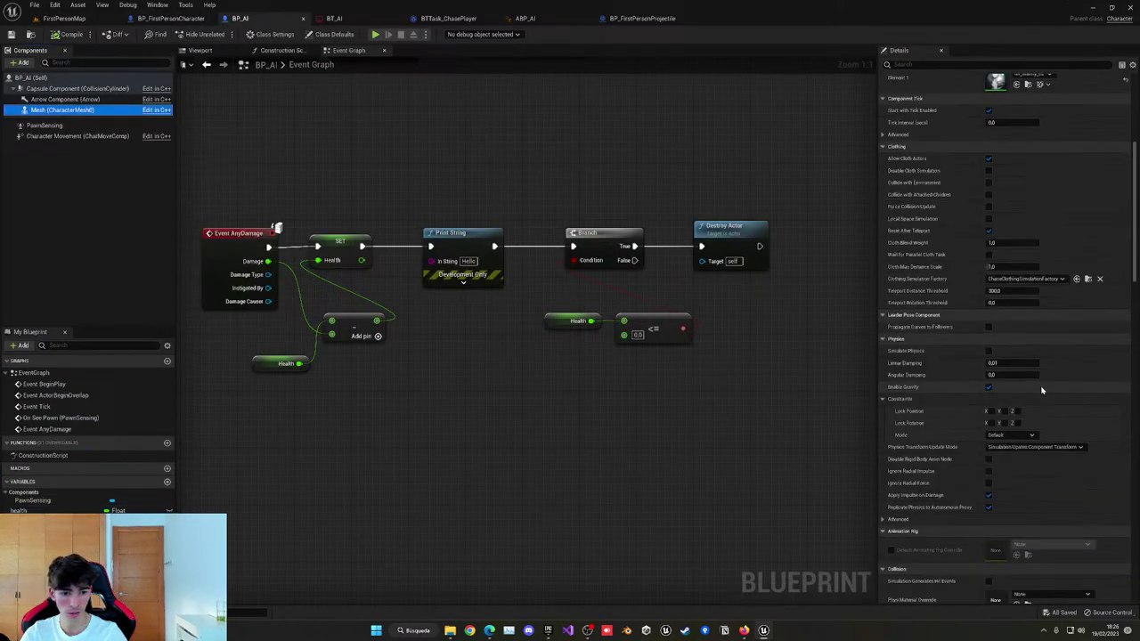
pyautogui.scroll(-2, 1042, 390)
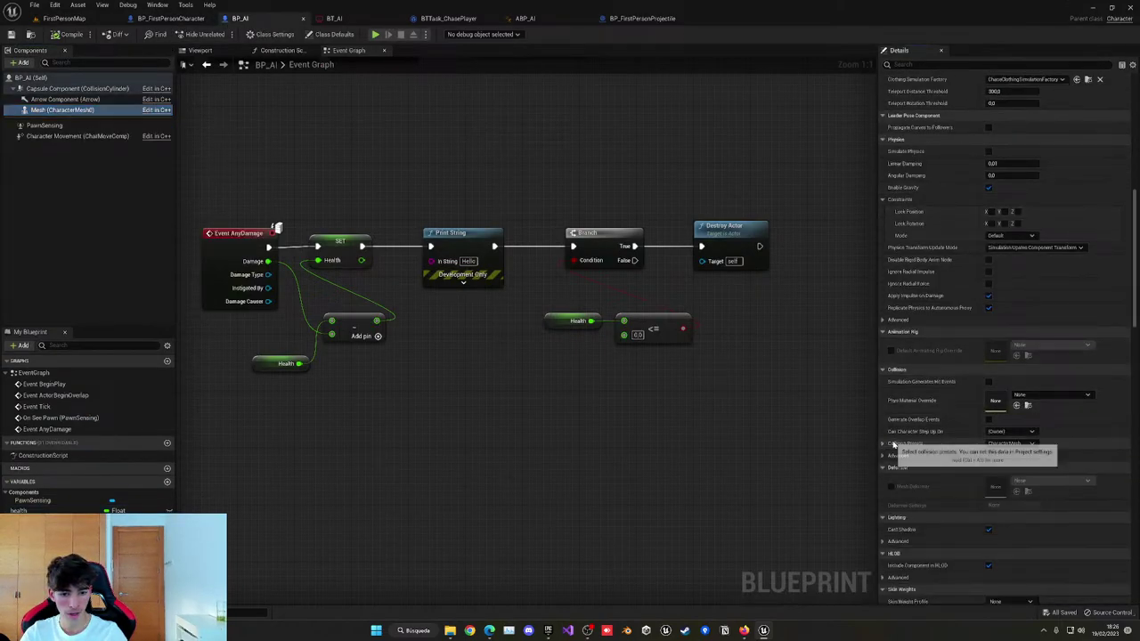
pyautogui.click(1007, 444)
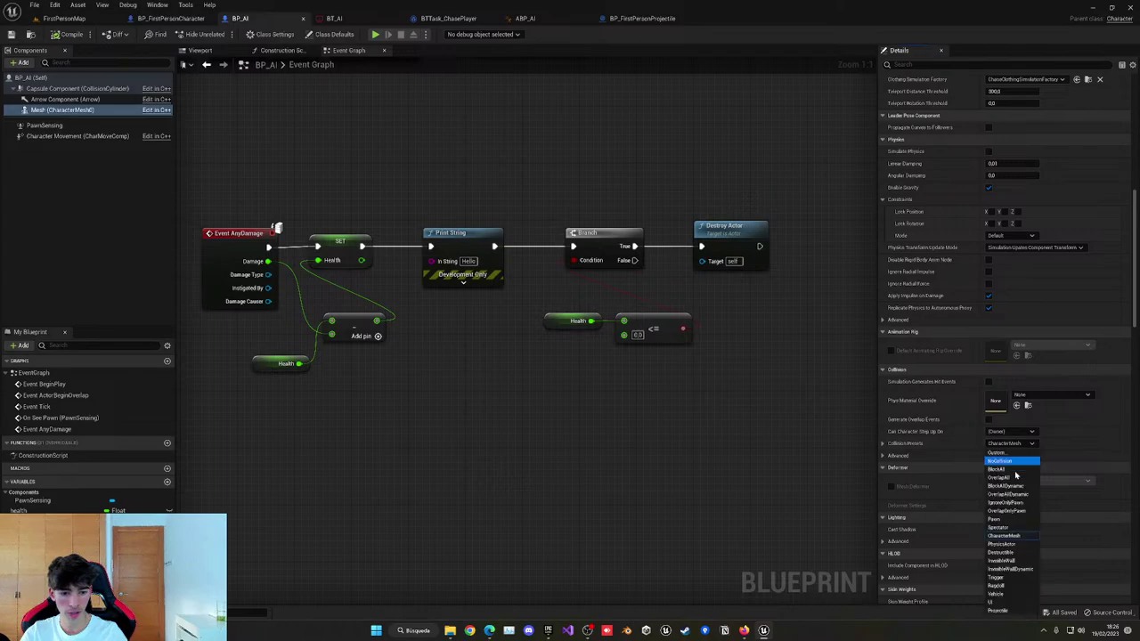
pyautogui.click(1002, 544)
# Replace the Destroy Actor node on the Branch's True output in BP_AI with a Set Simulate Physics (Mesh) node.
pyautogui.moveTo(666, 207); pyautogui.dragTo(501, 214, button='right')
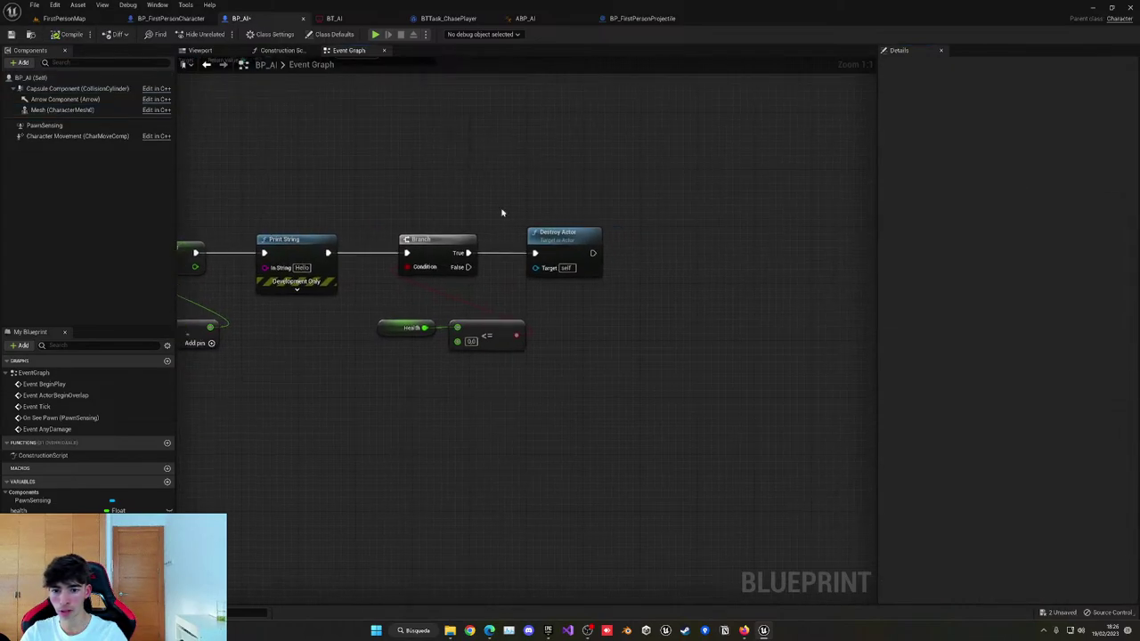
pyautogui.click(537, 233)
pyautogui.press('Delete')
pyautogui.moveTo(468, 253); pyautogui.dragTo(574, 255)
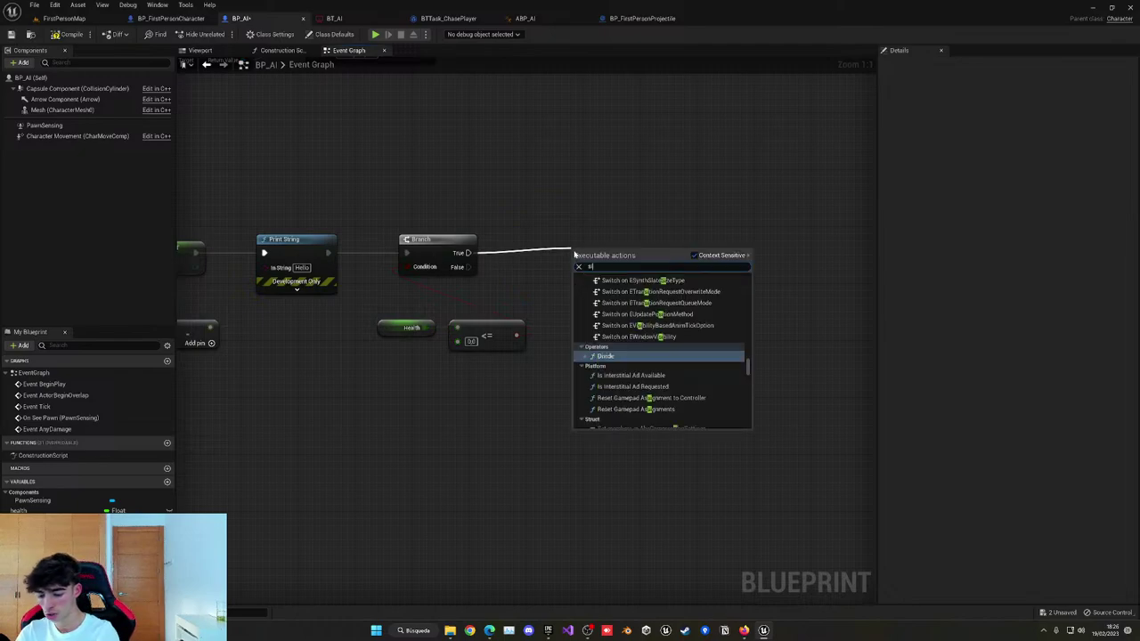
pyautogui.write('simula')
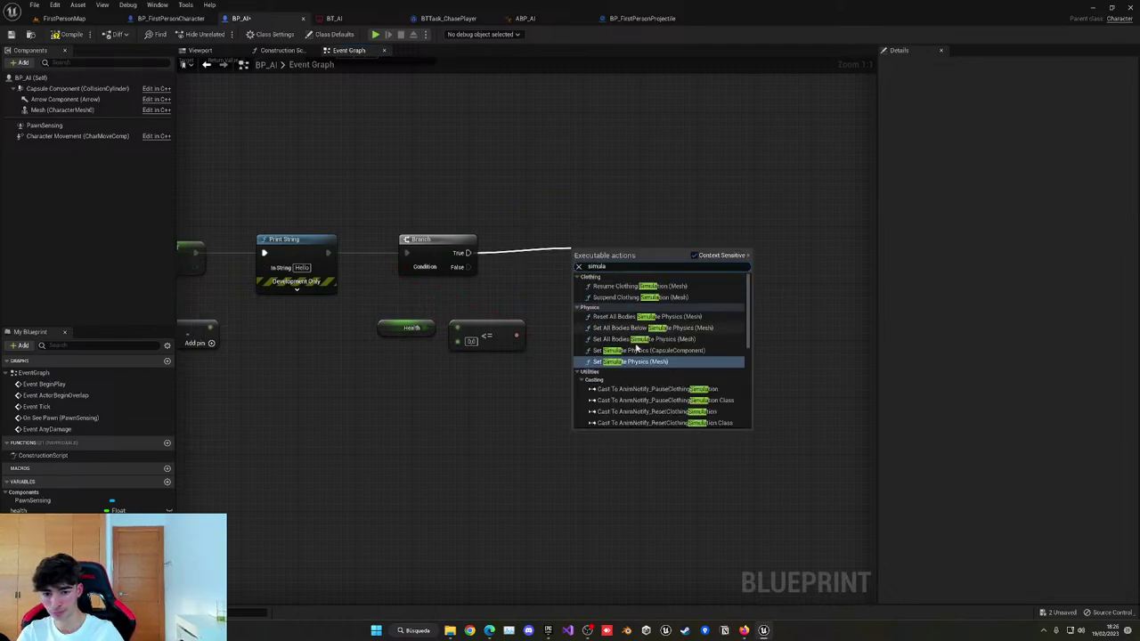
pyautogui.click(667, 364)
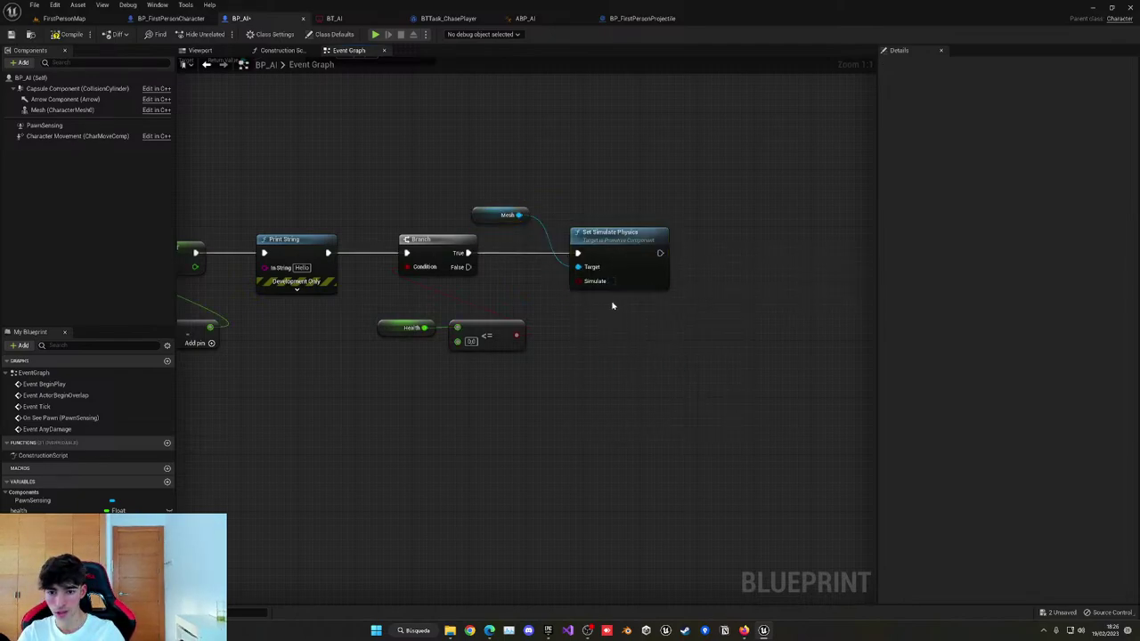
# Enable Simulate on the Set Simulate Physics node, and compile and save BP_AI.
pyautogui.click(611, 283)
pyautogui.click(64, 36)
pyautogui.click(12, 36)
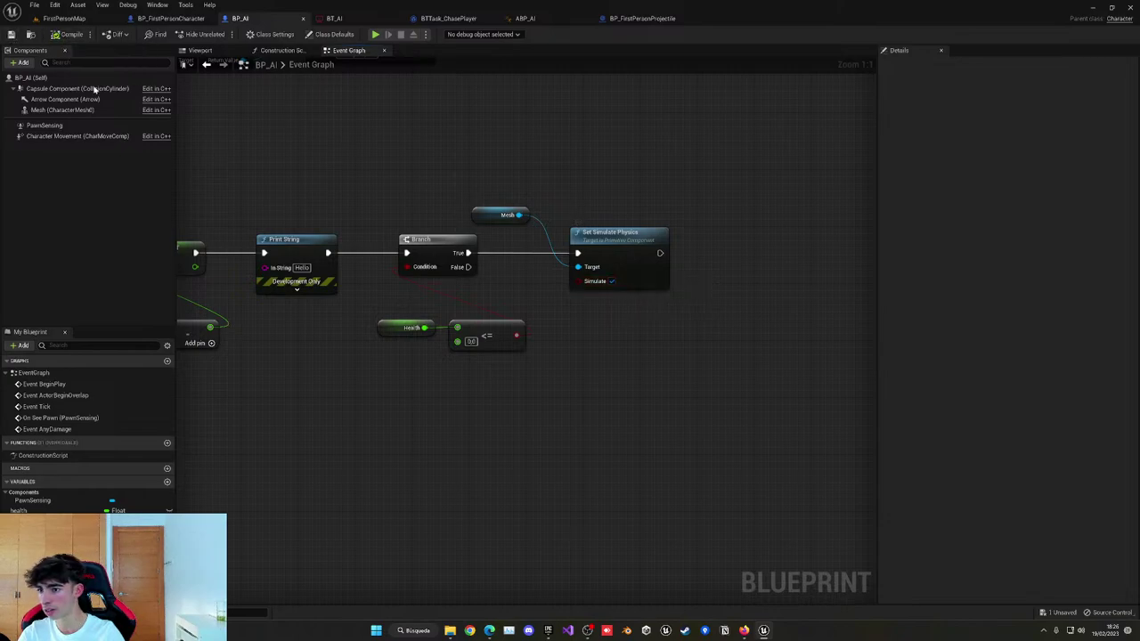
pyautogui.moveTo(376, 158); pyautogui.dragTo(431, 239, button='right')
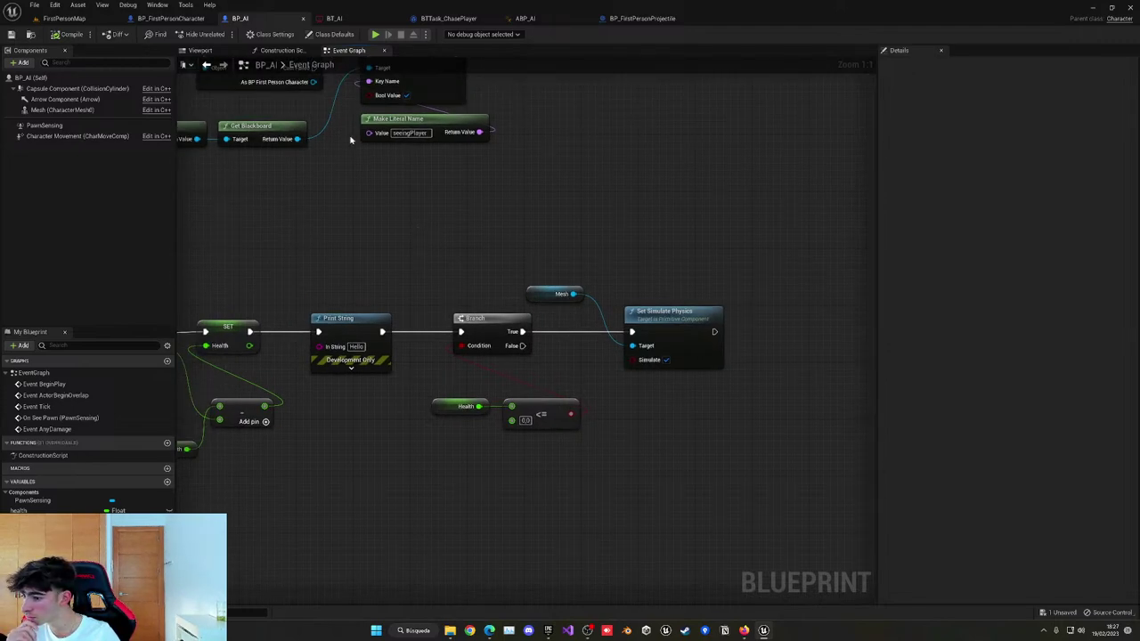
pyautogui.click(202, 50)
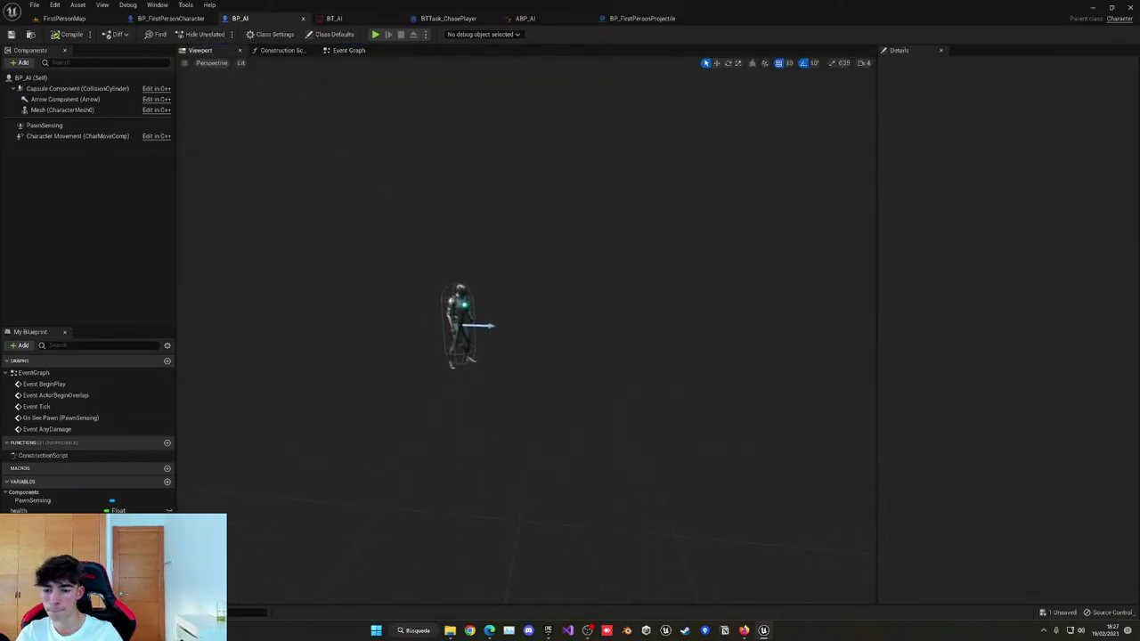
pyautogui.click(163, 17)
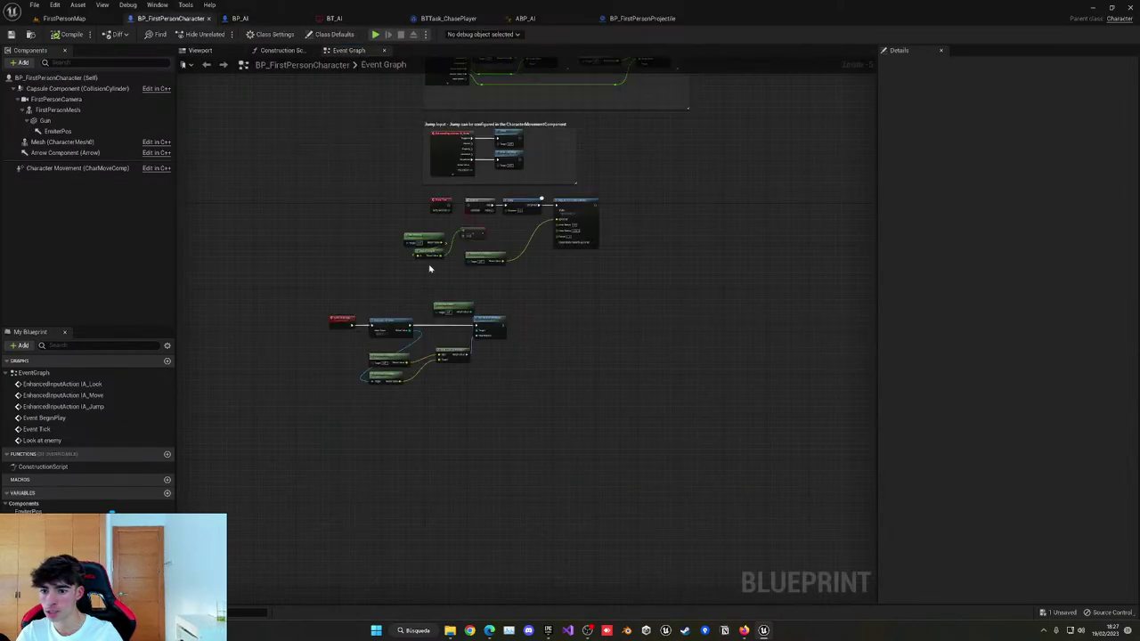
pyautogui.click(603, 22)
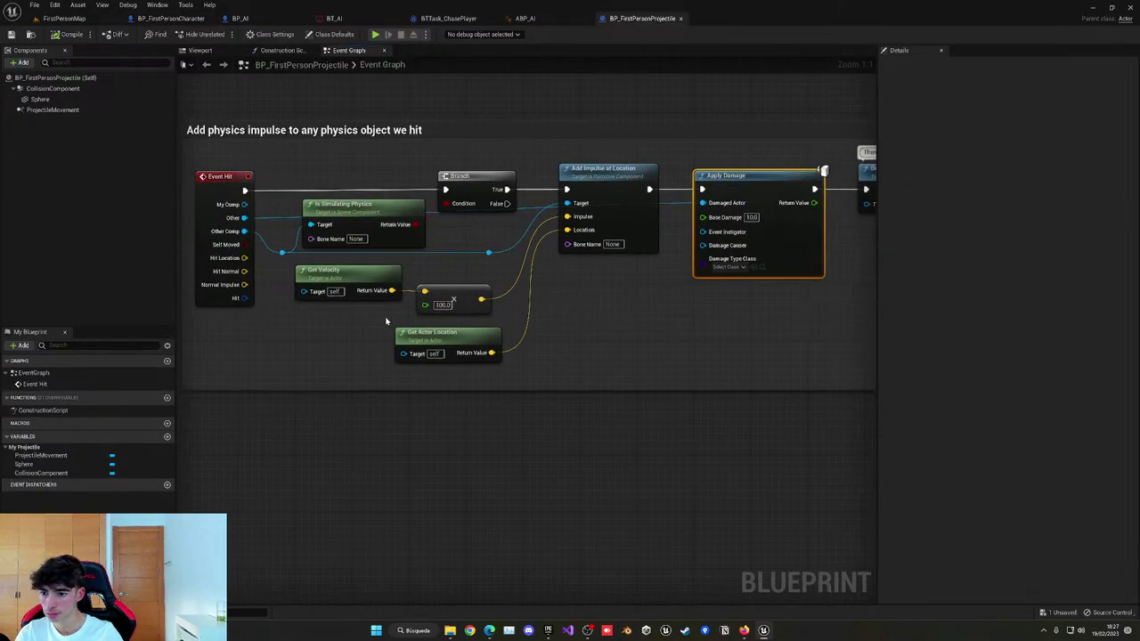
# Play-test FirstPersonMap, picking up the gun and shooting the enemy to check the physics-based death, and stop the session.
pyautogui.click(64, 18)
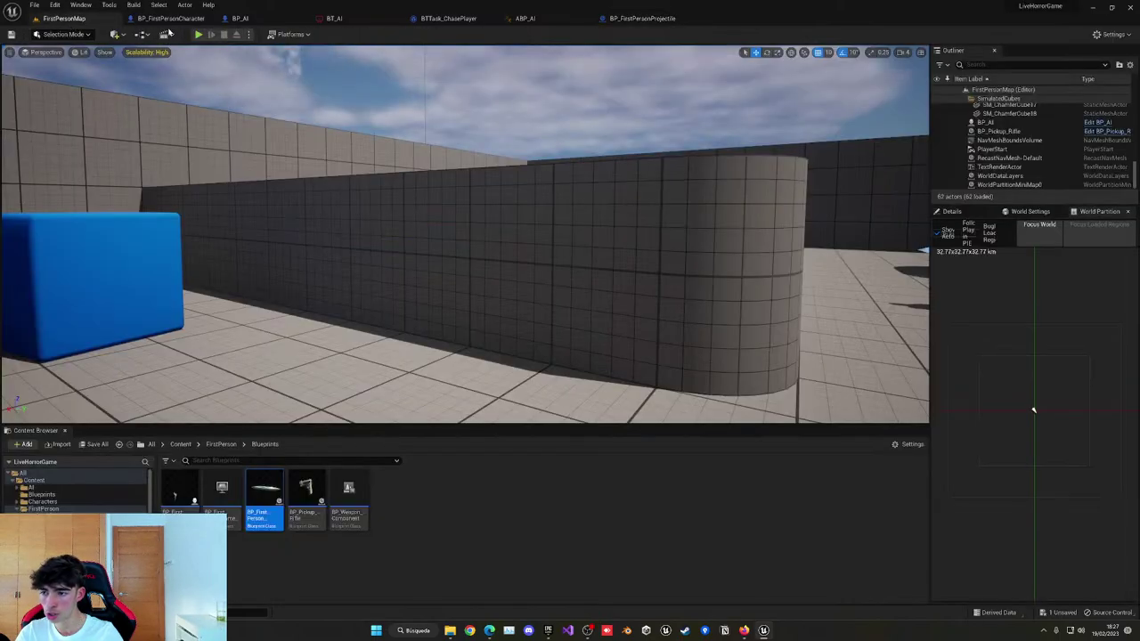
pyautogui.click(197, 34)
pyautogui.click(198, 98)
pyautogui.press('w')
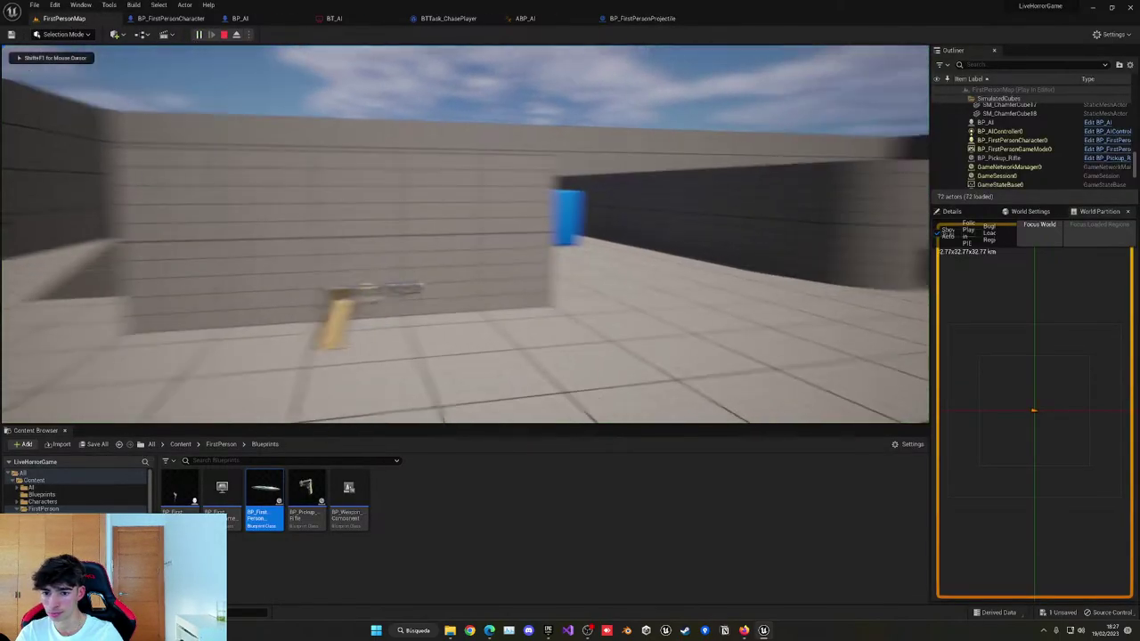
pyautogui.click(465, 234)
pyautogui.press('s')
pyautogui.click(465, 234)
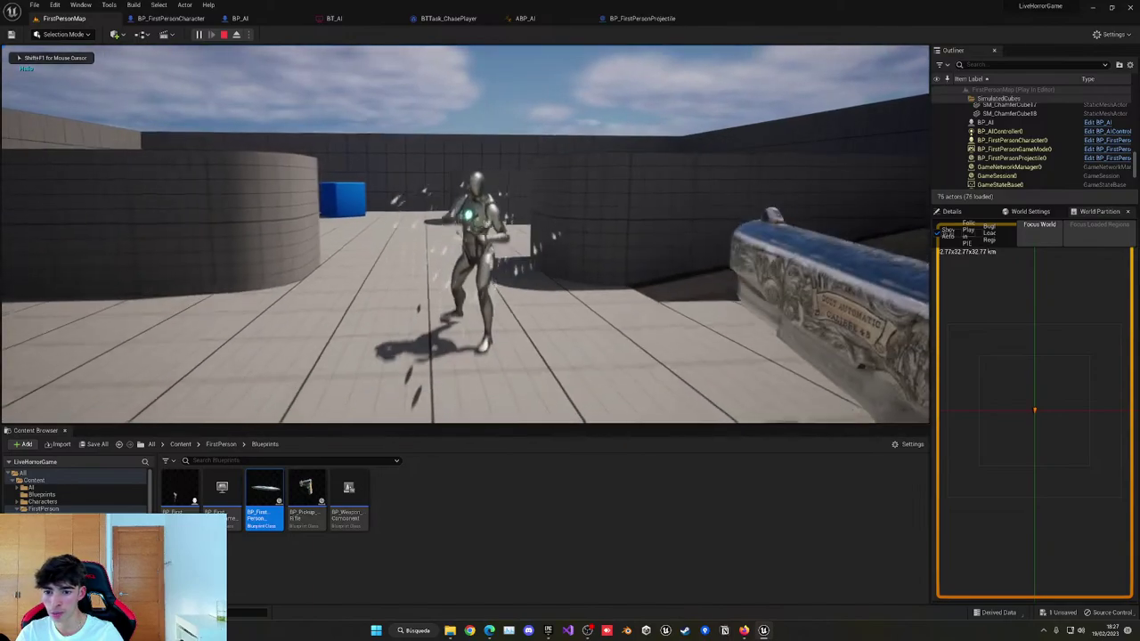
pyautogui.click(464, 234)
pyautogui.click(465, 235)
pyautogui.click(465, 235)
pyautogui.click(465, 234)
pyautogui.click(465, 234)
pyautogui.click(465, 234)
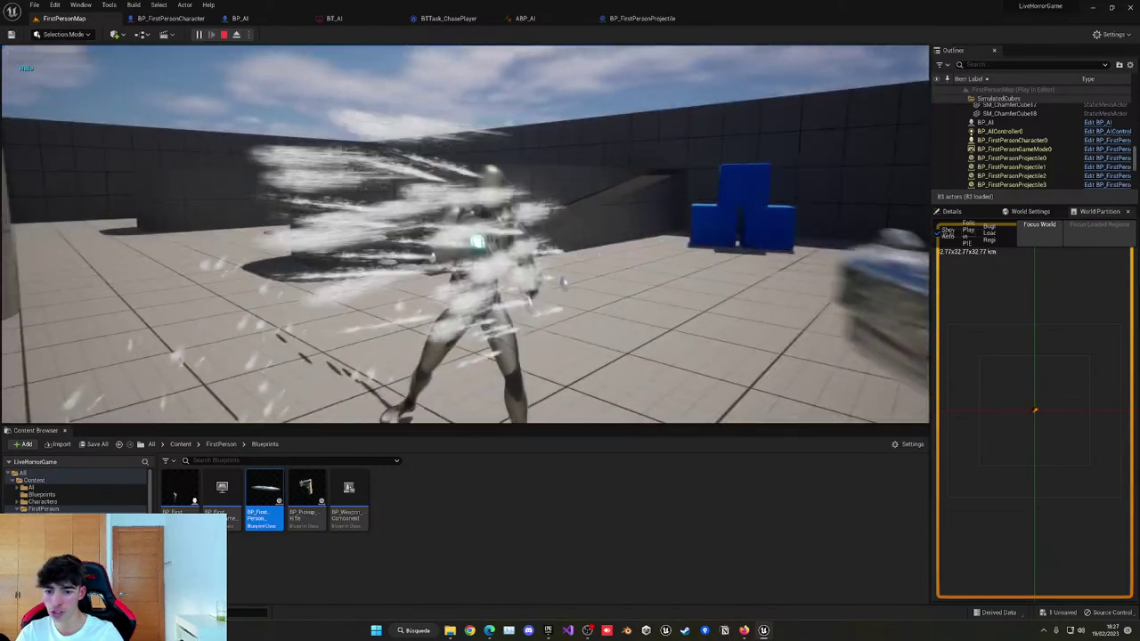
pyautogui.press('s')
pyautogui.press('s')
pyautogui.click(465, 235)
pyautogui.click(464, 235)
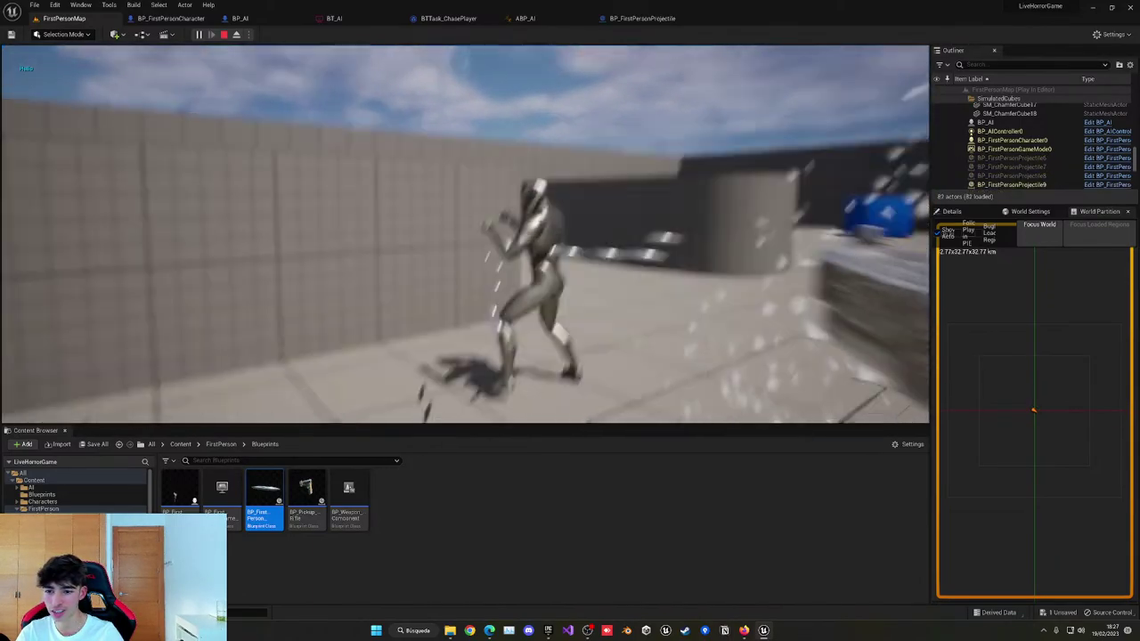
pyautogui.click(465, 234)
pyautogui.click(465, 234)
pyautogui.press('s')
pyautogui.click(465, 234)
pyautogui.click(465, 234)
pyautogui.click(465, 234)
pyautogui.click(465, 234)
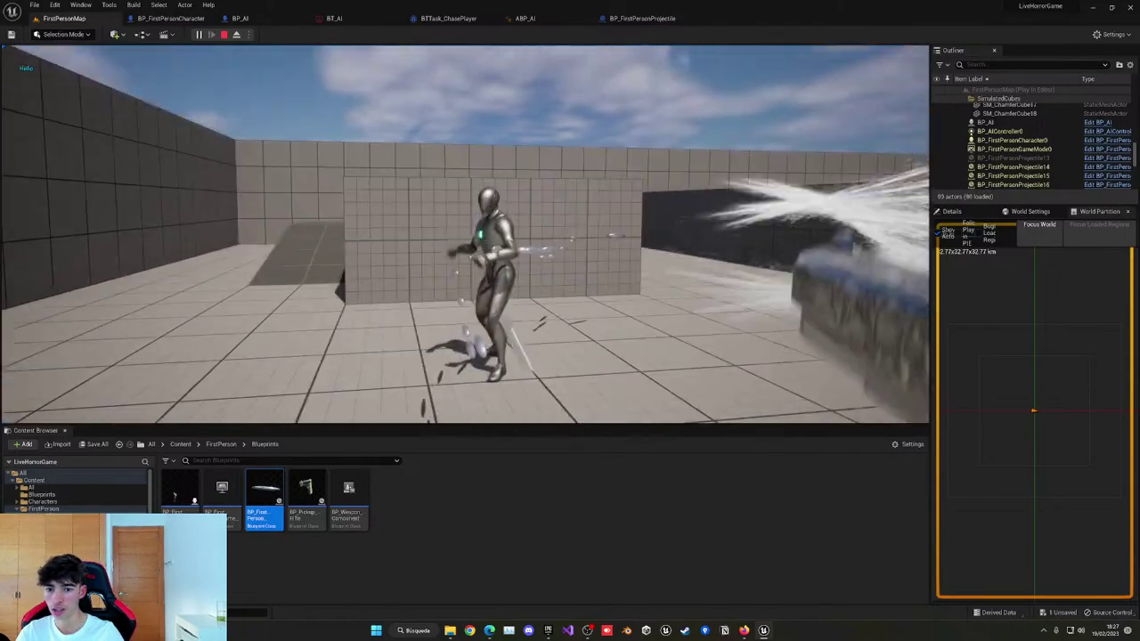
pyautogui.press('Escape')
# Feed the health variable into the In String input of the Print String node after Event AnyDamage in BP_AI.
pyautogui.click(258, 21)
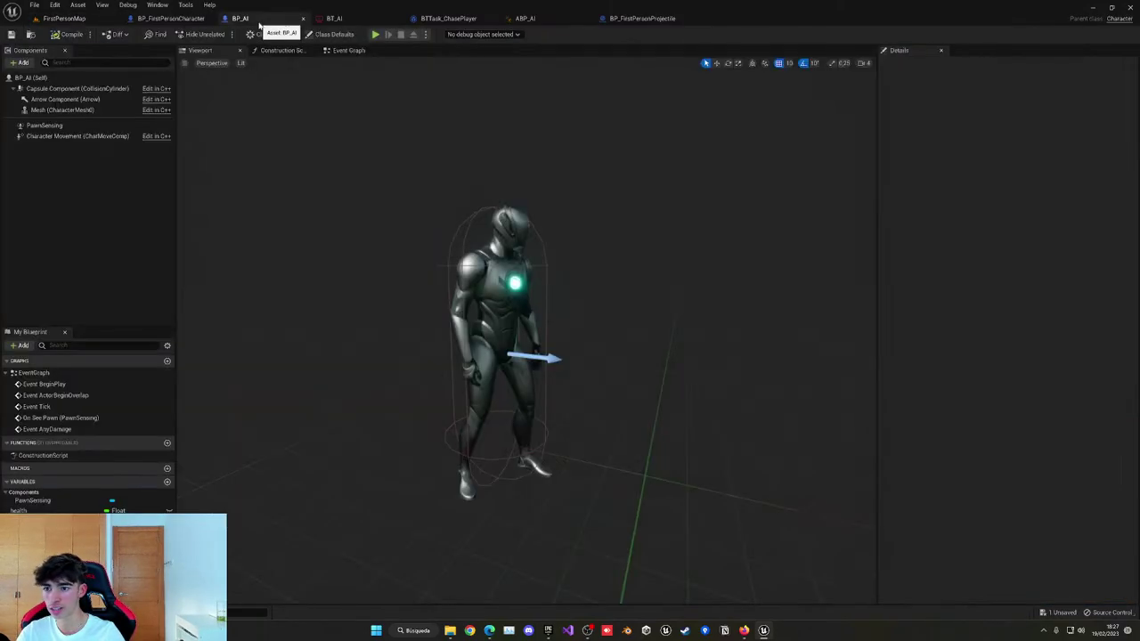
pyautogui.click(348, 51)
pyautogui.moveTo(610, 302); pyautogui.dragTo(698, 209, button='right')
pyautogui.scroll(-3, 436, 325)
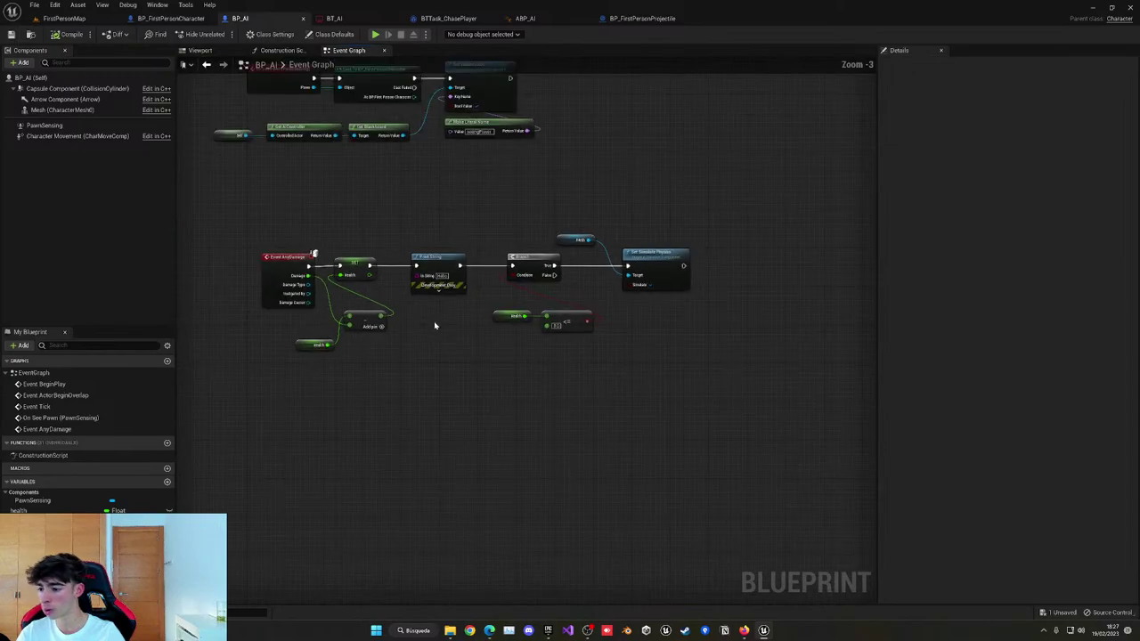
pyautogui.moveTo(435, 325); pyautogui.dragTo(524, 329, button='right')
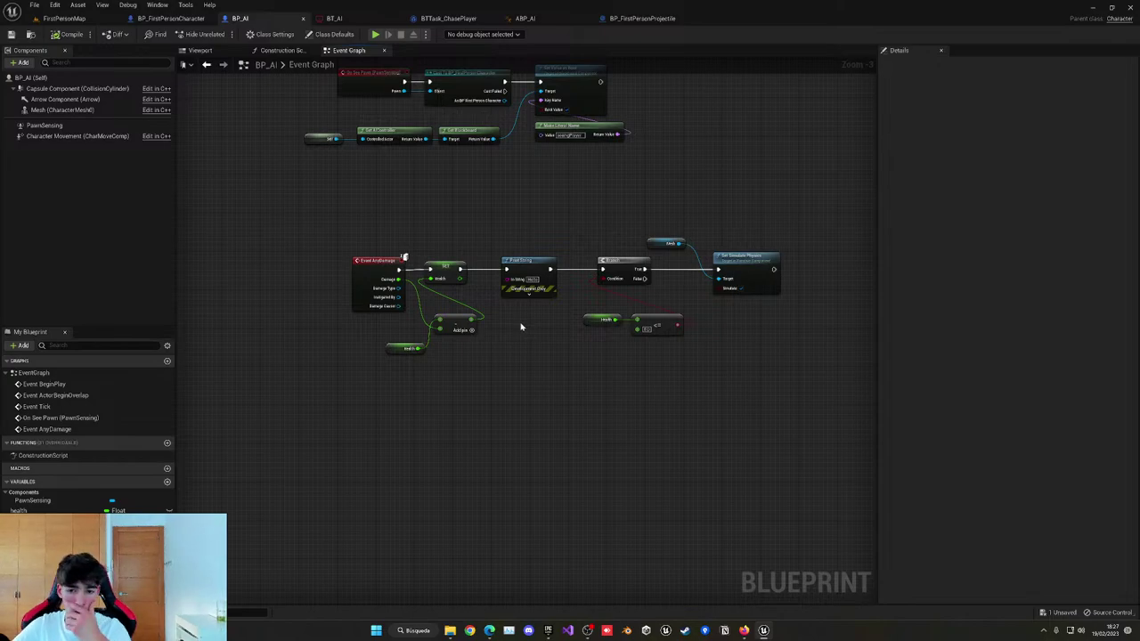
pyautogui.scroll(3, 520, 327)
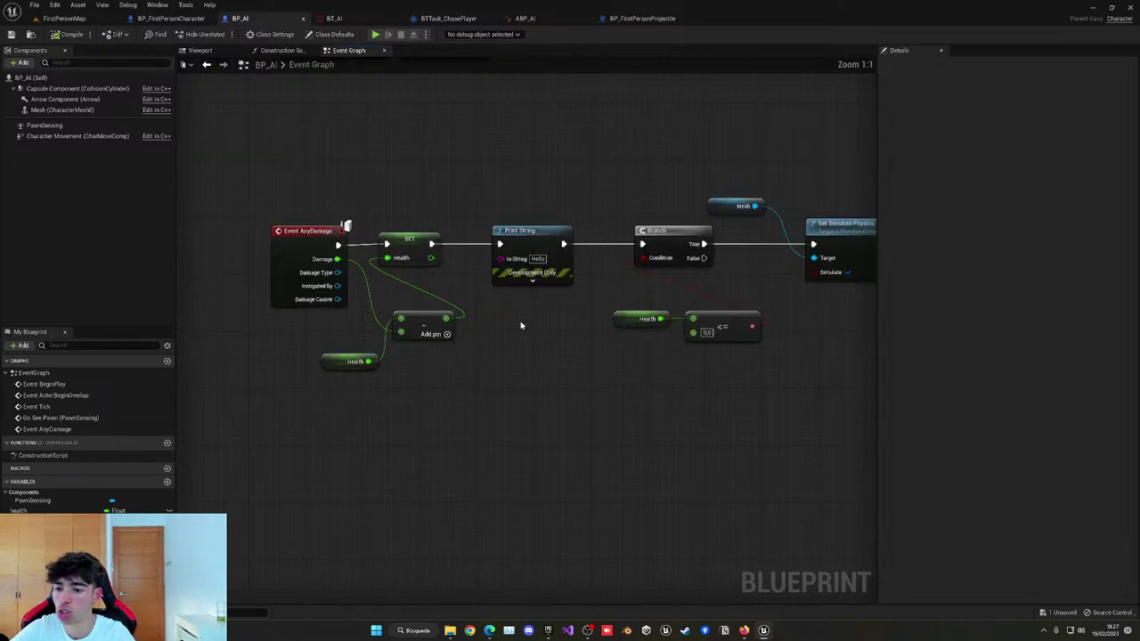
pyautogui.click(78, 510)
pyautogui.moveTo(443, 428)
pyautogui.mouseDown(button='right')
pyautogui.moveTo(462, 467)
pyautogui.moveTo(515, 423)
pyautogui.mouseUp(button='right')
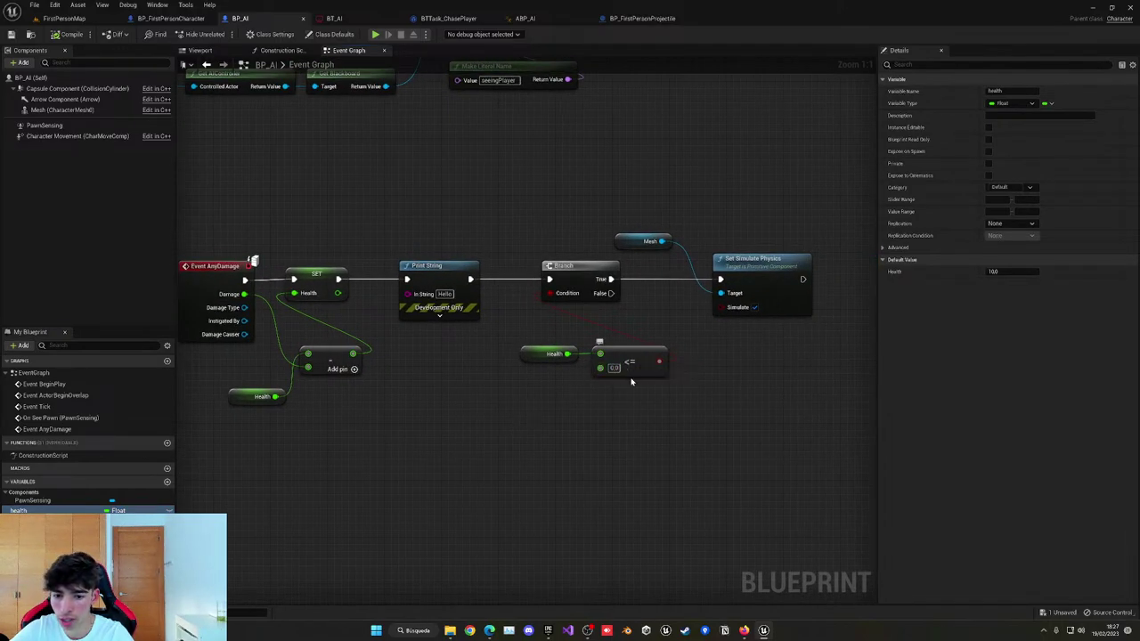
pyautogui.moveTo(381, 349); pyautogui.dragTo(470, 365, button='right')
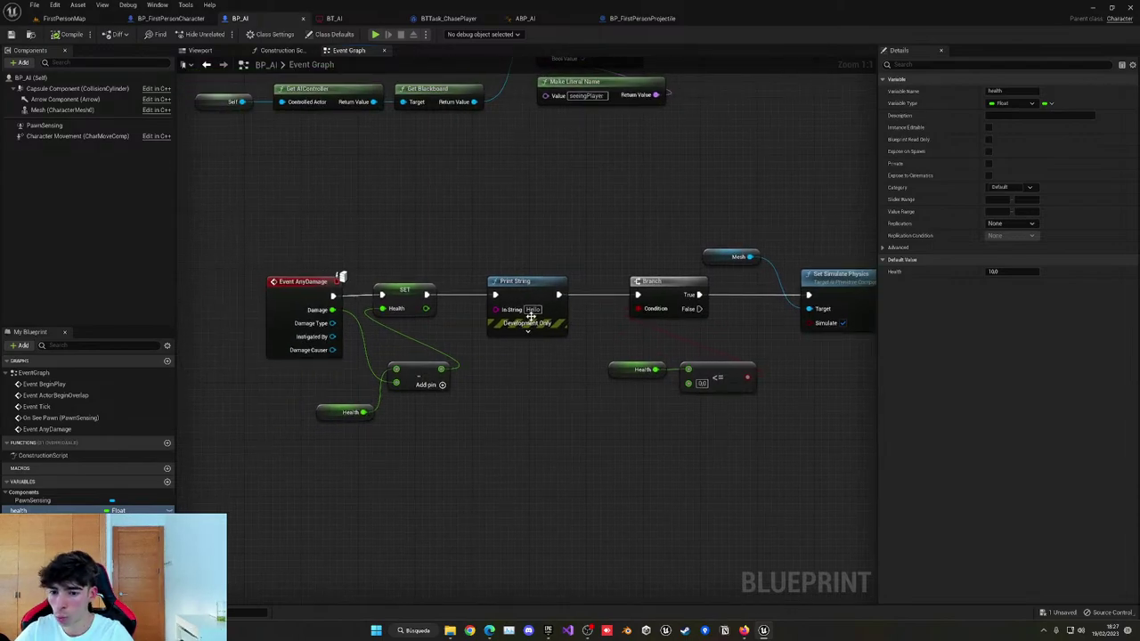
pyautogui.moveTo(45, 512)
pyautogui.mouseDown()
pyautogui.moveTo(504, 425)
pyautogui.moveTo(496, 386)
pyautogui.moveTo(510, 316)
pyautogui.mouseUp()
pyautogui.click(524, 400)
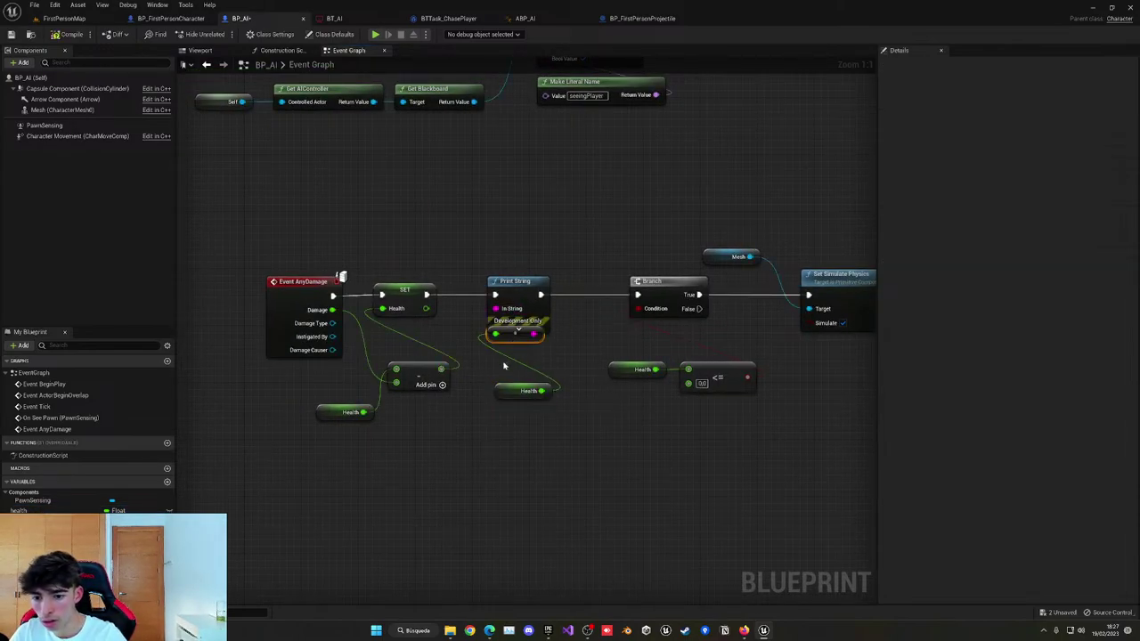
# Run FirstPersonMap and shoot the approaching enemy to check the health print-out, and end the session.
pyautogui.click(69, 19)
pyautogui.click(198, 34)
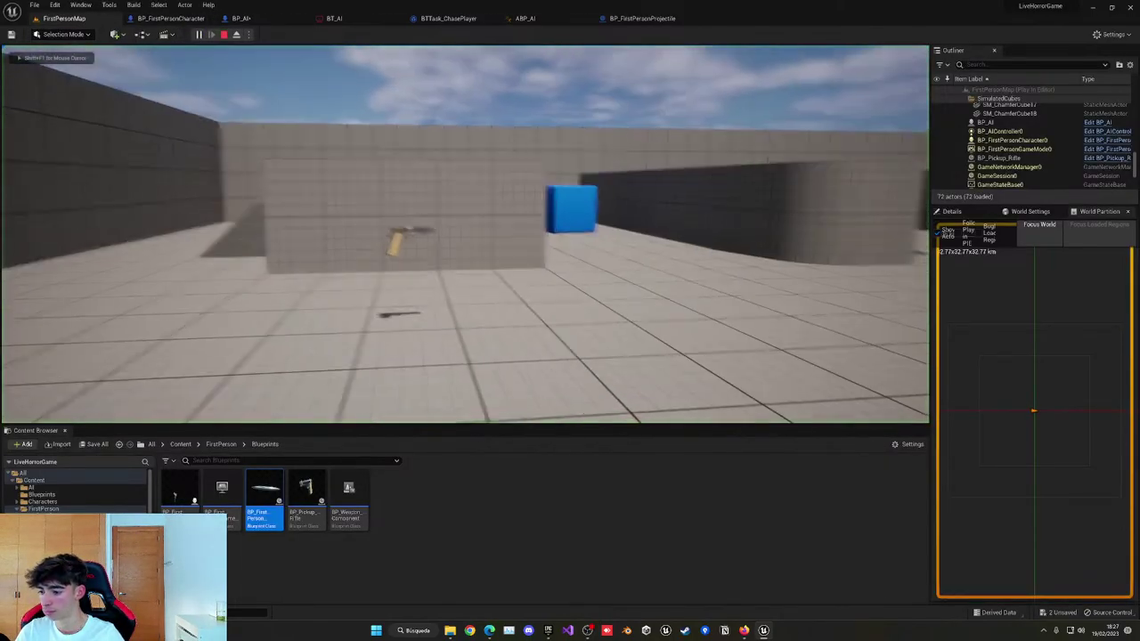
pyautogui.press('w')
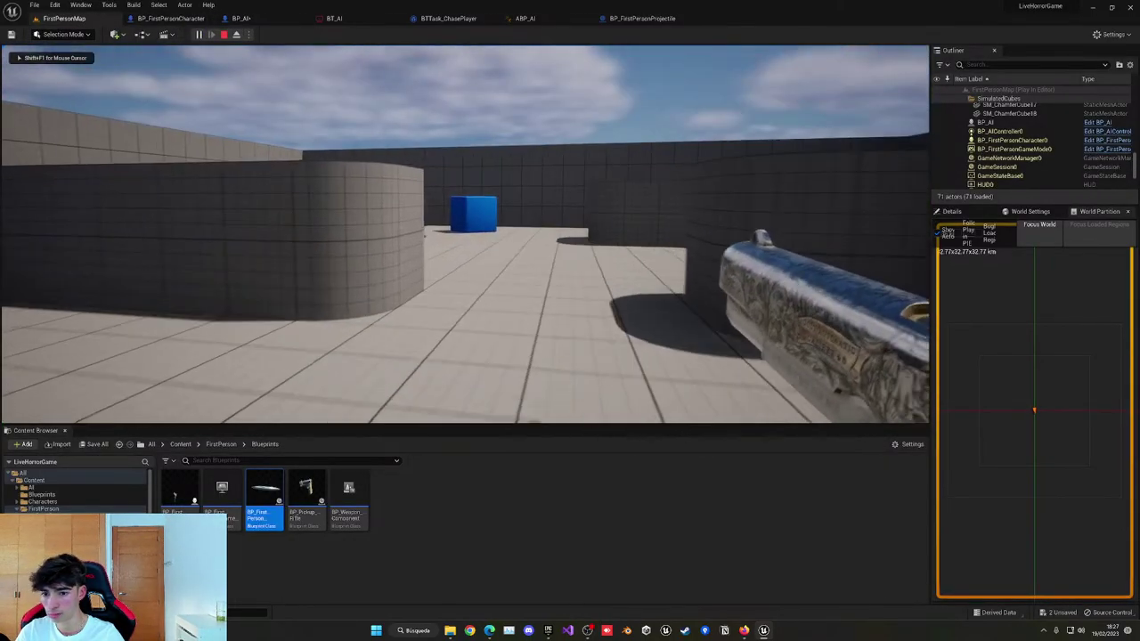
pyautogui.press('s')
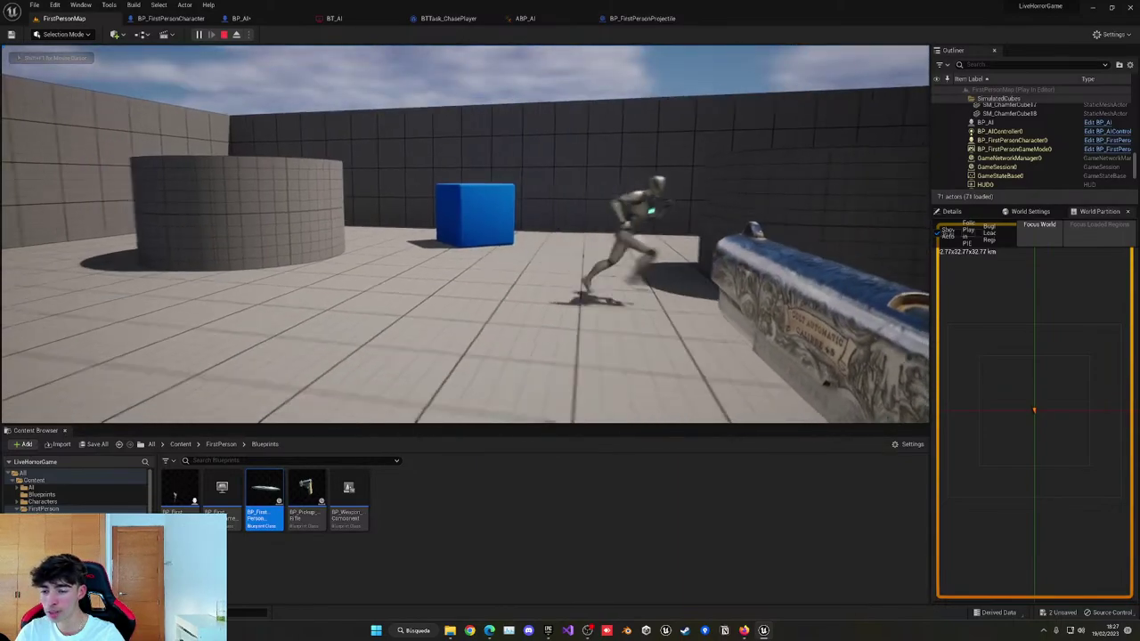
pyautogui.press('s')
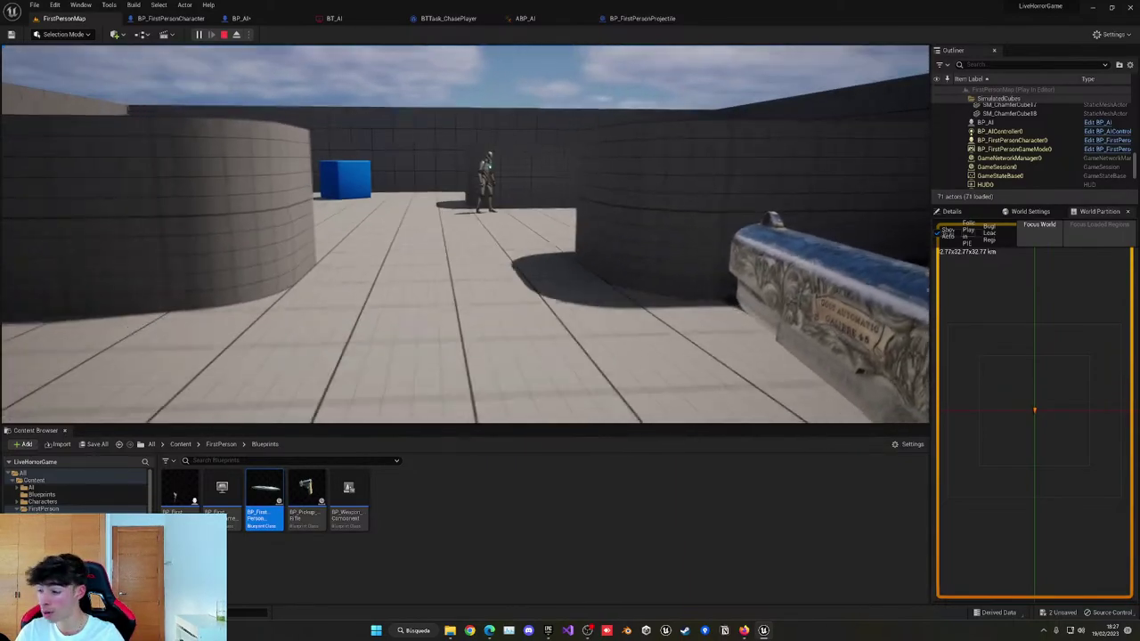
pyautogui.press('a')
pyautogui.press('d')
pyautogui.press('w')
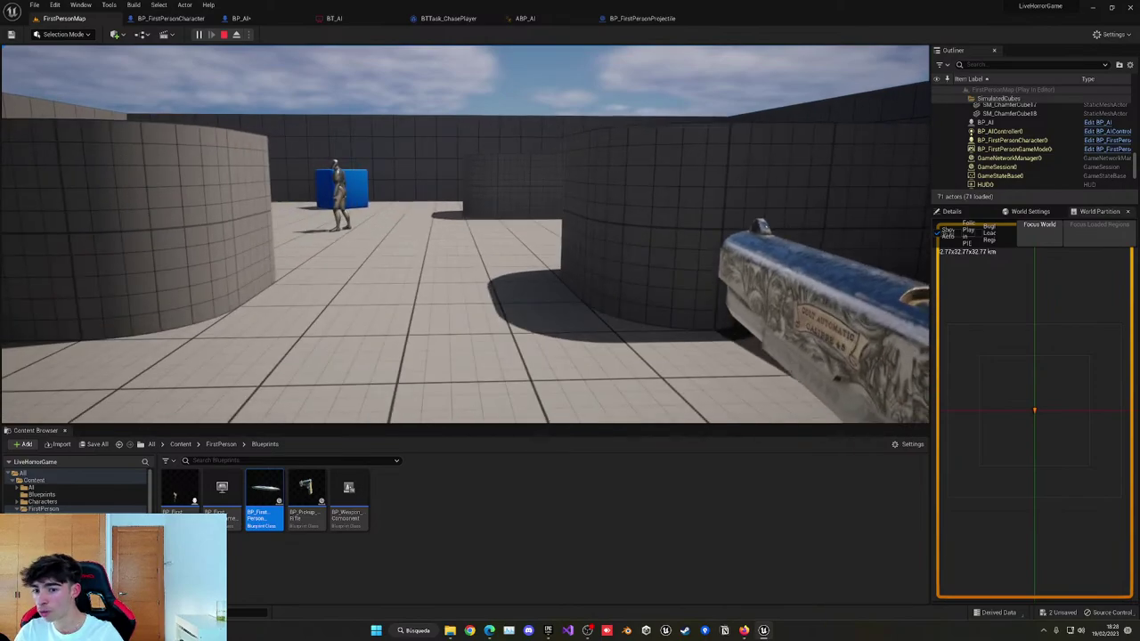
pyautogui.press('s')
pyautogui.press('w')
pyautogui.press('s')
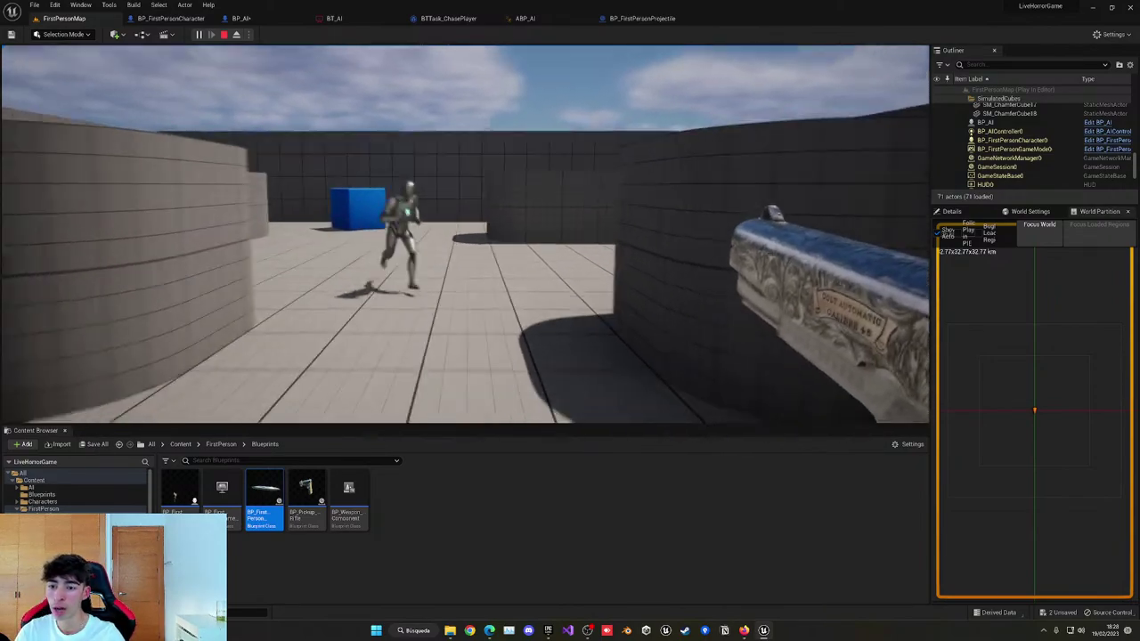
pyautogui.press('s')
pyautogui.click(465, 234)
pyautogui.click(465, 233)
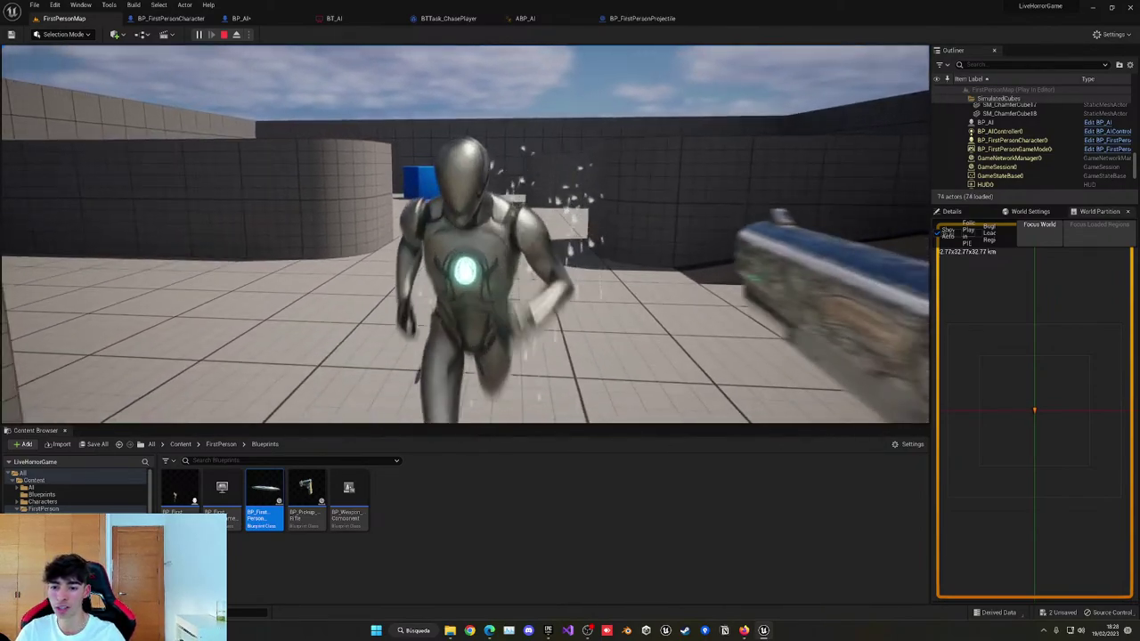
pyautogui.click(465, 233)
pyautogui.click(464, 233)
pyautogui.press('s')
pyautogui.click(465, 234)
pyautogui.click(465, 233)
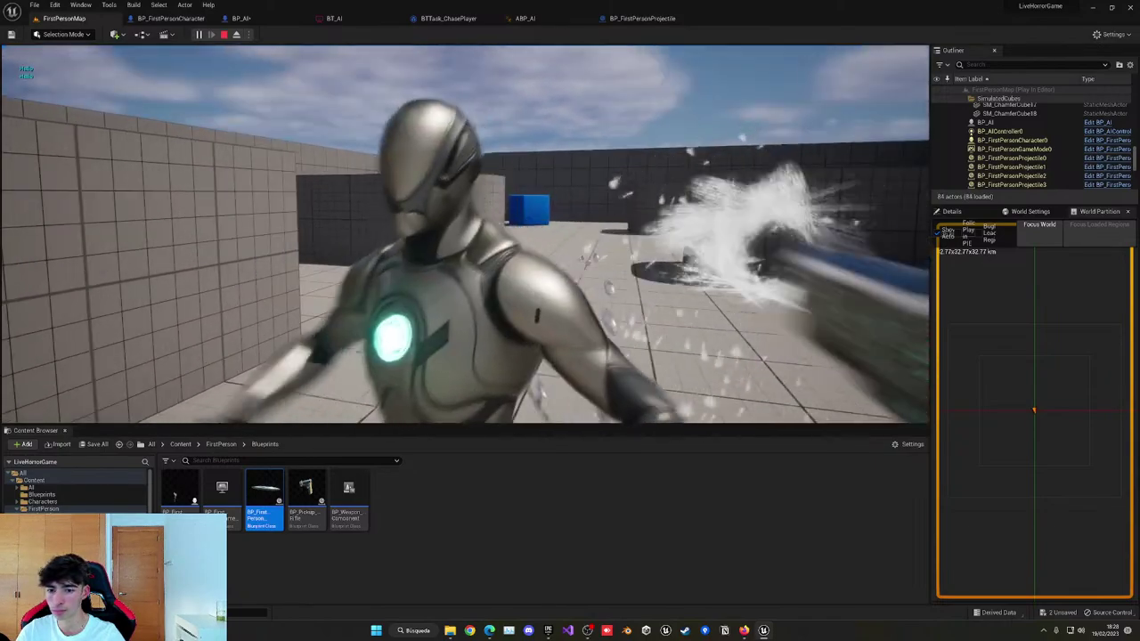
pyautogui.click(465, 233)
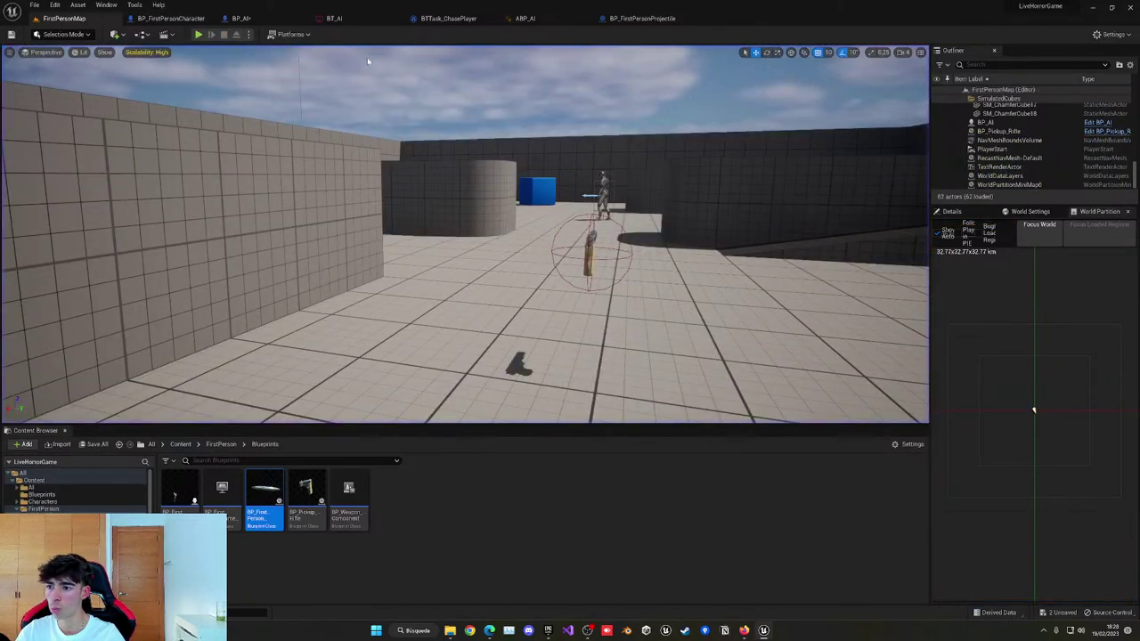
# In BP_FirstPersonProjectile, connect Event Hit's Other output to the Damaged Actor input of Apply Damage.
pyautogui.click(247, 24)
pyautogui.moveTo(545, 470); pyautogui.dragTo(545, 469)
pyautogui.click(374, 357)
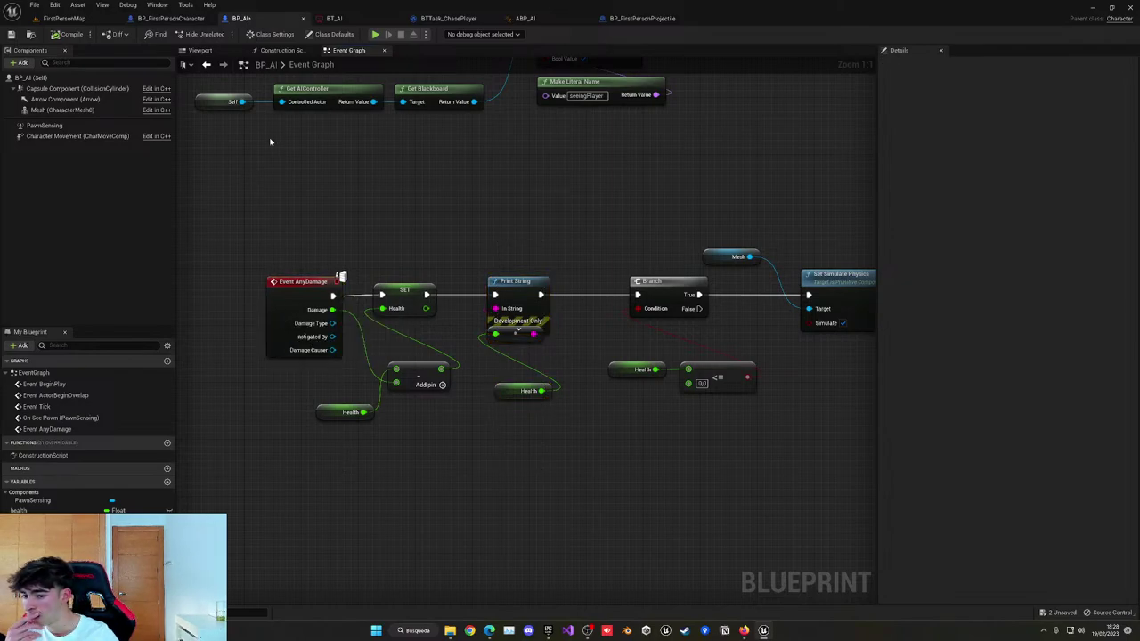
pyautogui.click(205, 19)
pyautogui.click(641, 18)
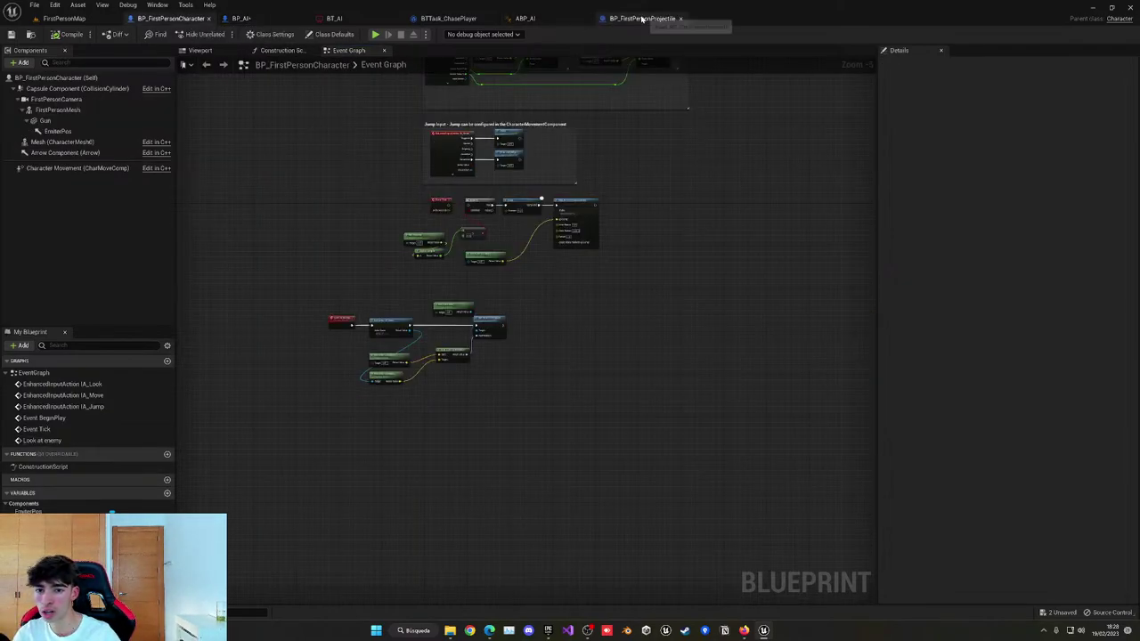
pyautogui.scroll(5, 570, 242)
pyautogui.click(570, 242)
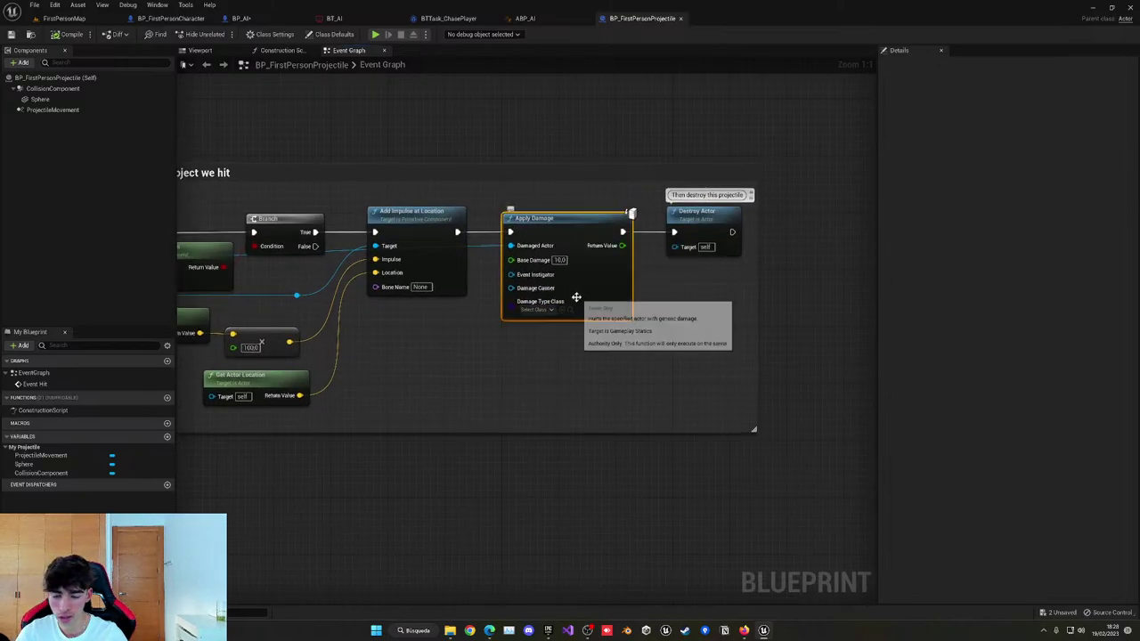
pyautogui.scroll(-4, 661, 324)
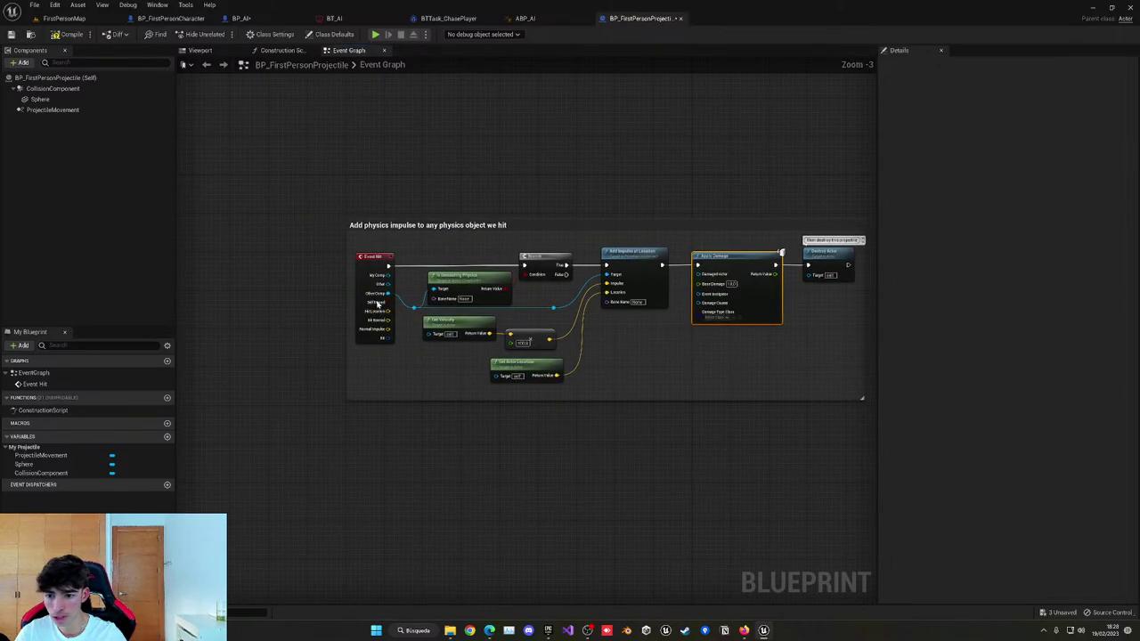
pyautogui.moveTo(388, 294); pyautogui.dragTo(545, 344)
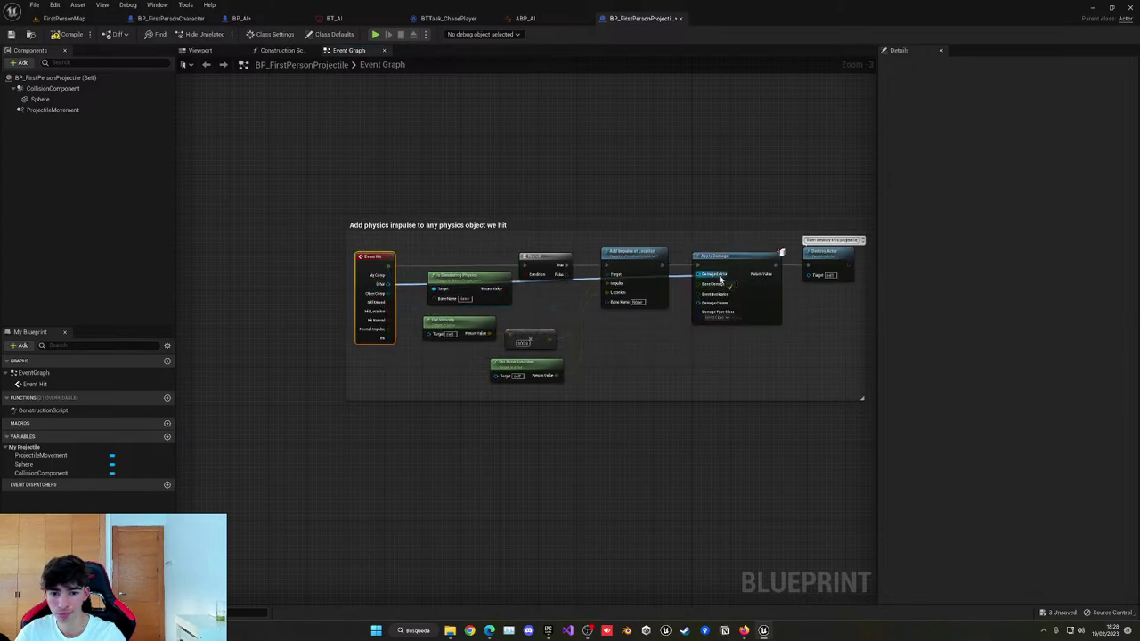
pyautogui.scroll(2, 704, 329)
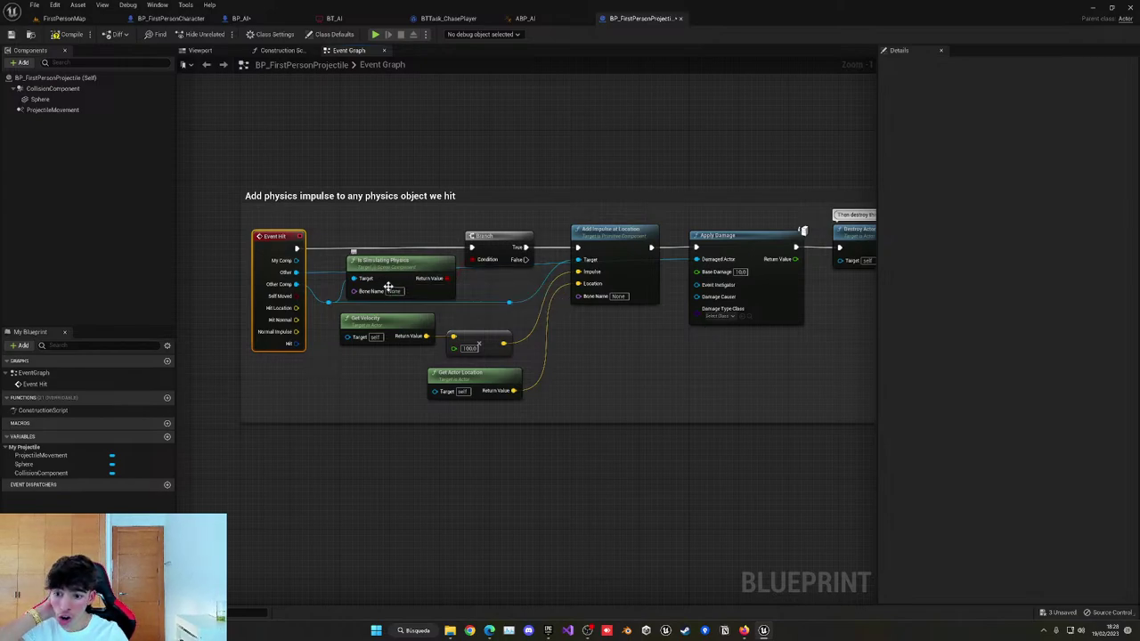
# Move Apply Damage below the impulse chain and connect the Branch node's False output to its execution input.
pyautogui.click(405, 264)
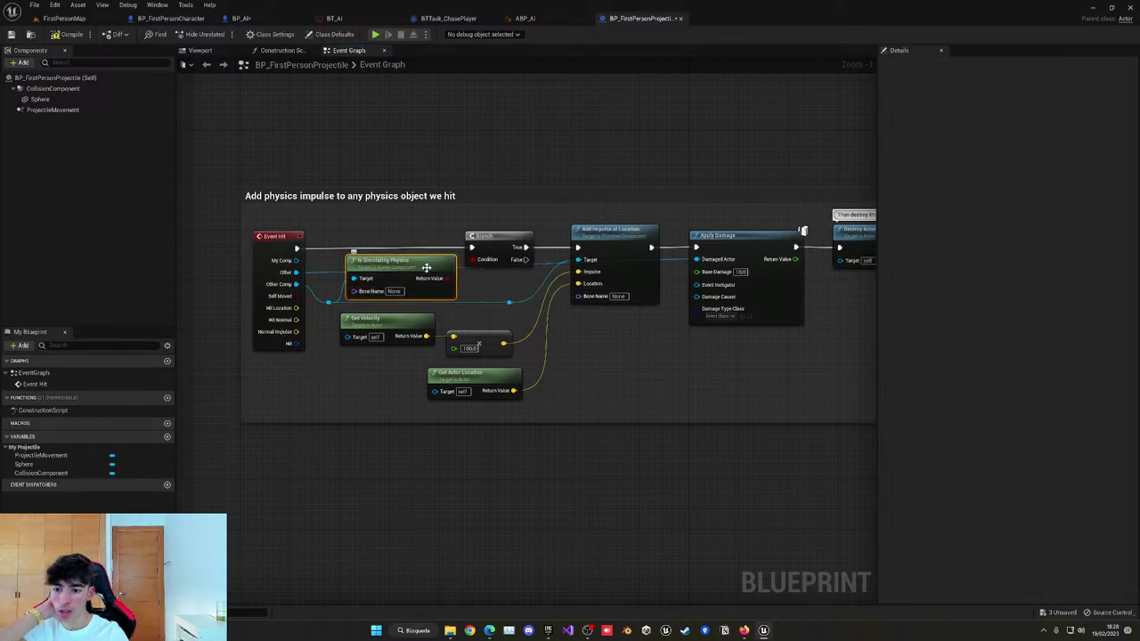
pyautogui.moveTo(731, 236); pyautogui.dragTo(735, 316)
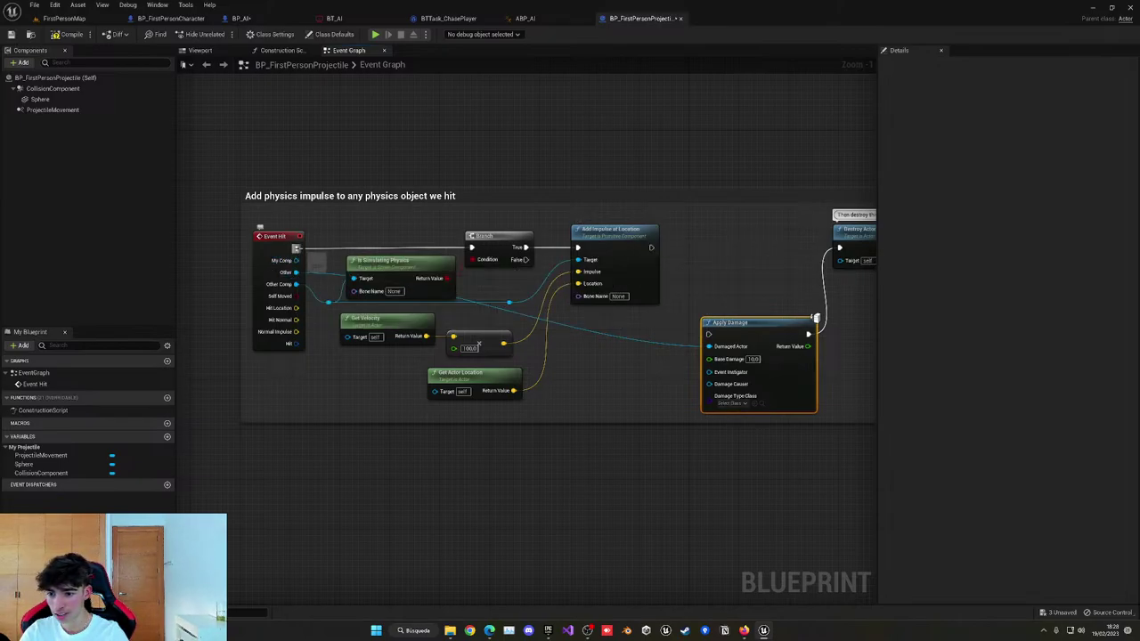
pyautogui.moveTo(297, 248); pyautogui.dragTo(527, 326)
pyautogui.click(514, 289)
pyautogui.moveTo(526, 260); pyautogui.dragTo(710, 337)
# Connect Add Impulse at Location's execution output directly to Destroy Actor, and compile the projectile blueprint.
pyautogui.moveTo(651, 247); pyautogui.dragTo(841, 247)
pyautogui.click(407, 265)
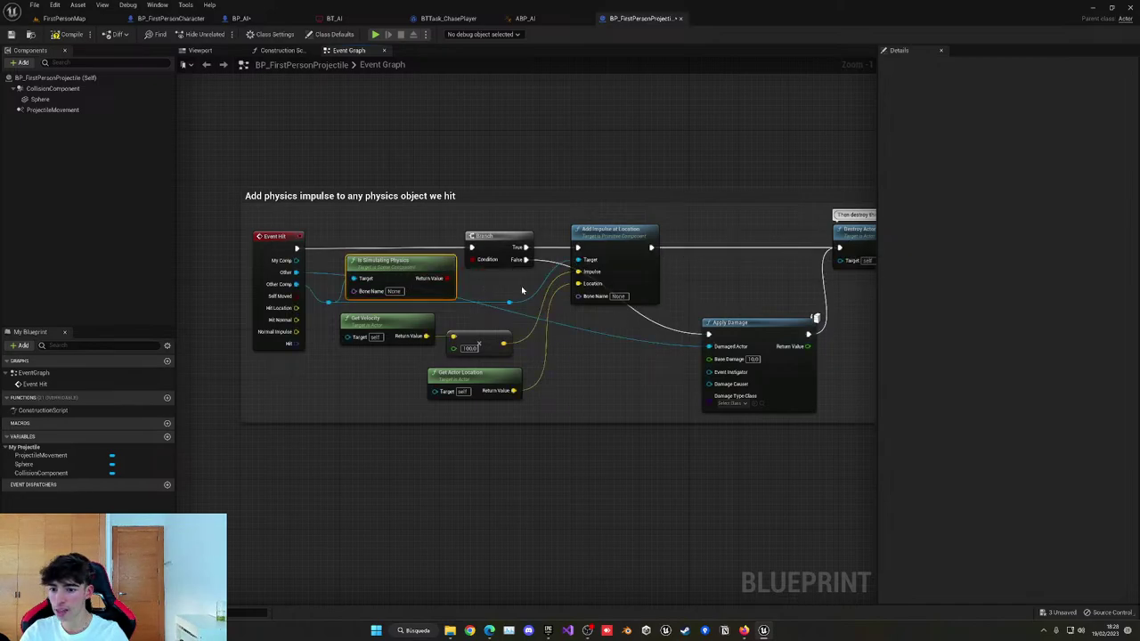
pyautogui.click(75, 34)
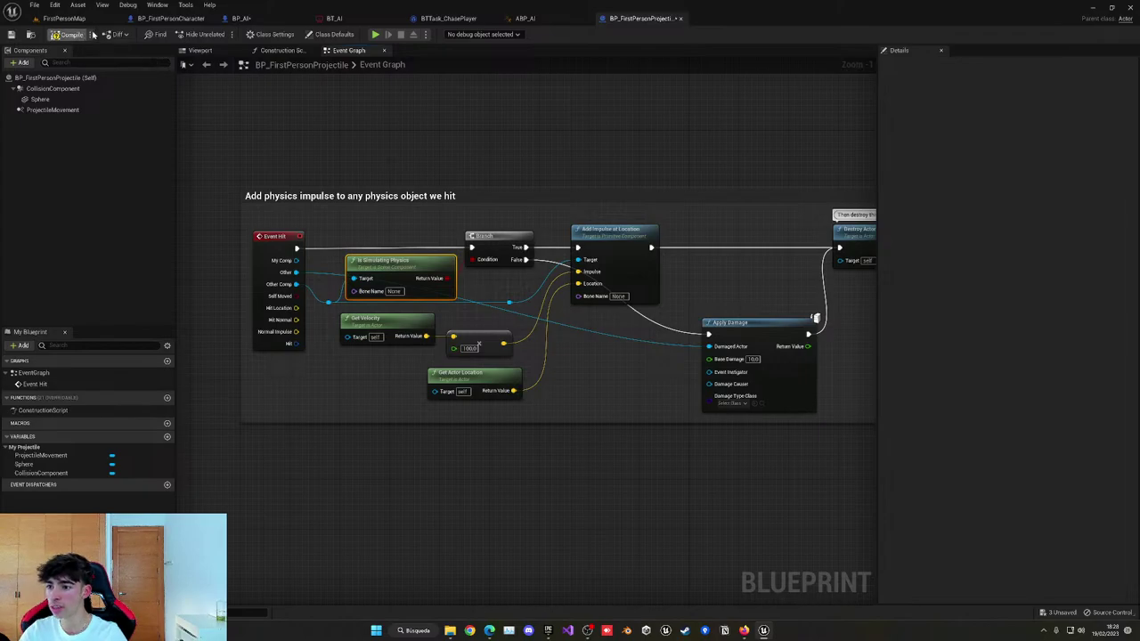
# Play-test FirstPersonMap, picking up the gun and shooting the enemy to check the rewired damage, and stop the session.
pyautogui.click(87, 24)
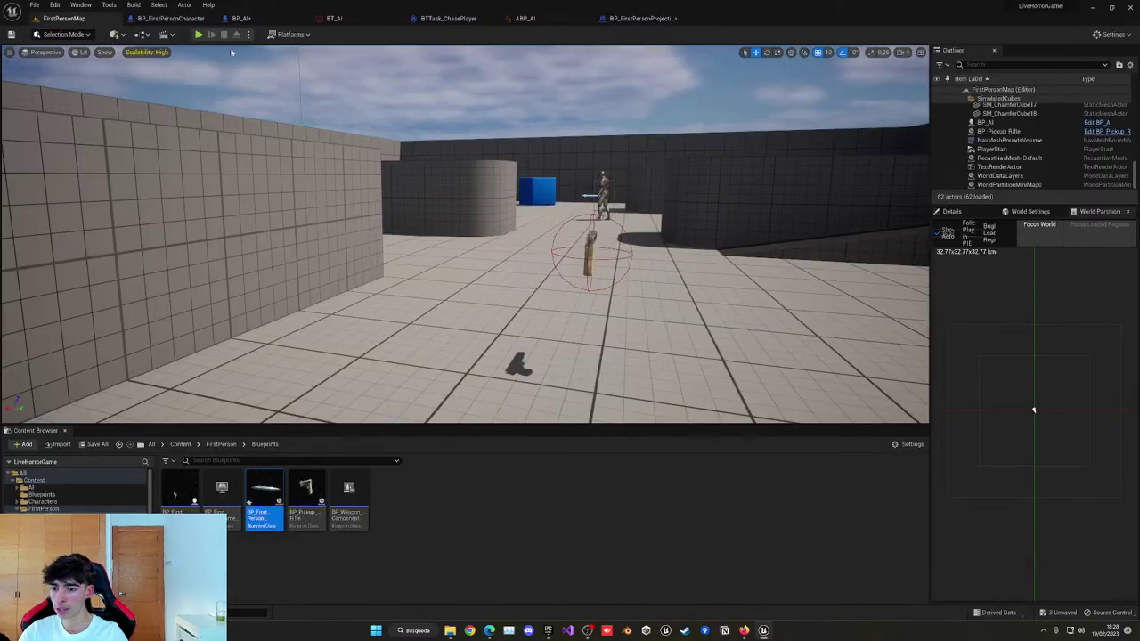
pyautogui.click(198, 34)
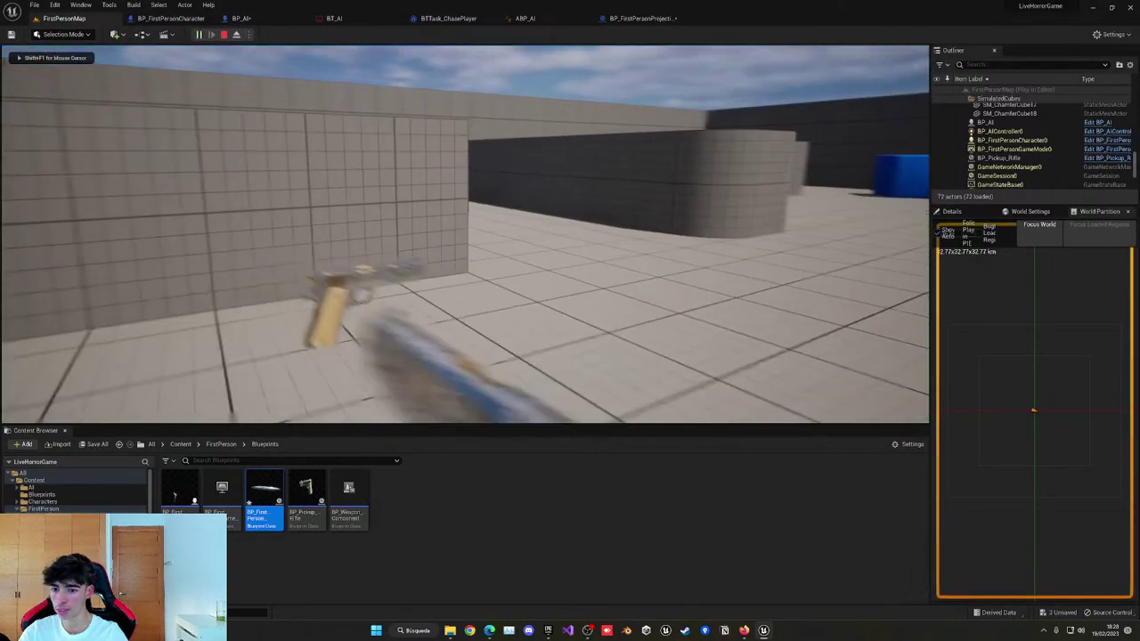
pyautogui.press('w')
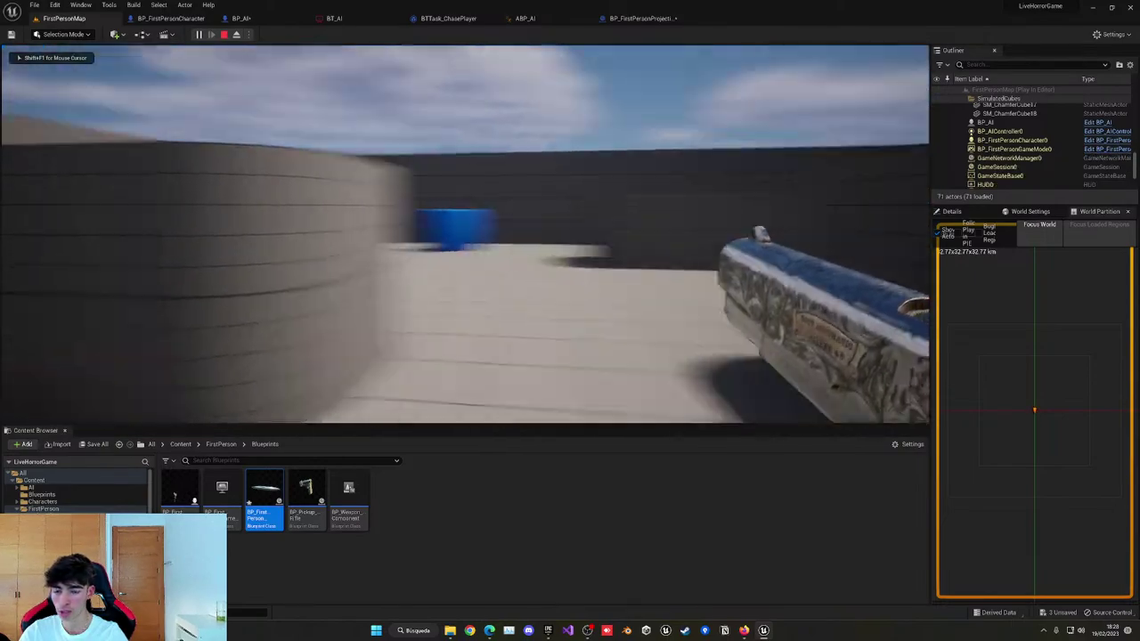
pyautogui.press('w')
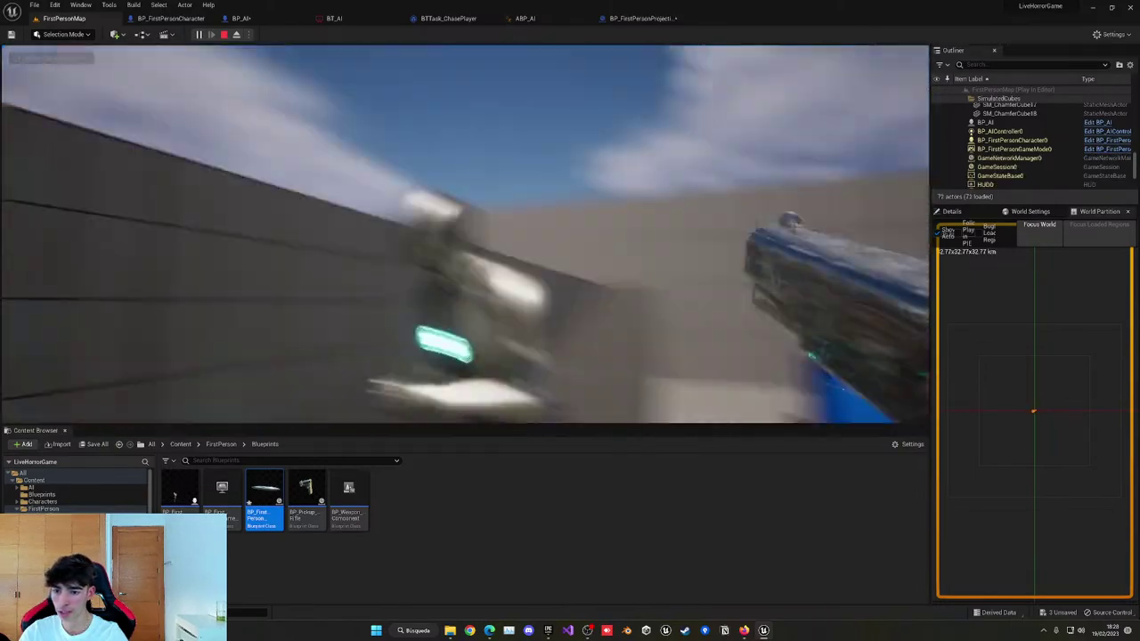
pyautogui.click(465, 234)
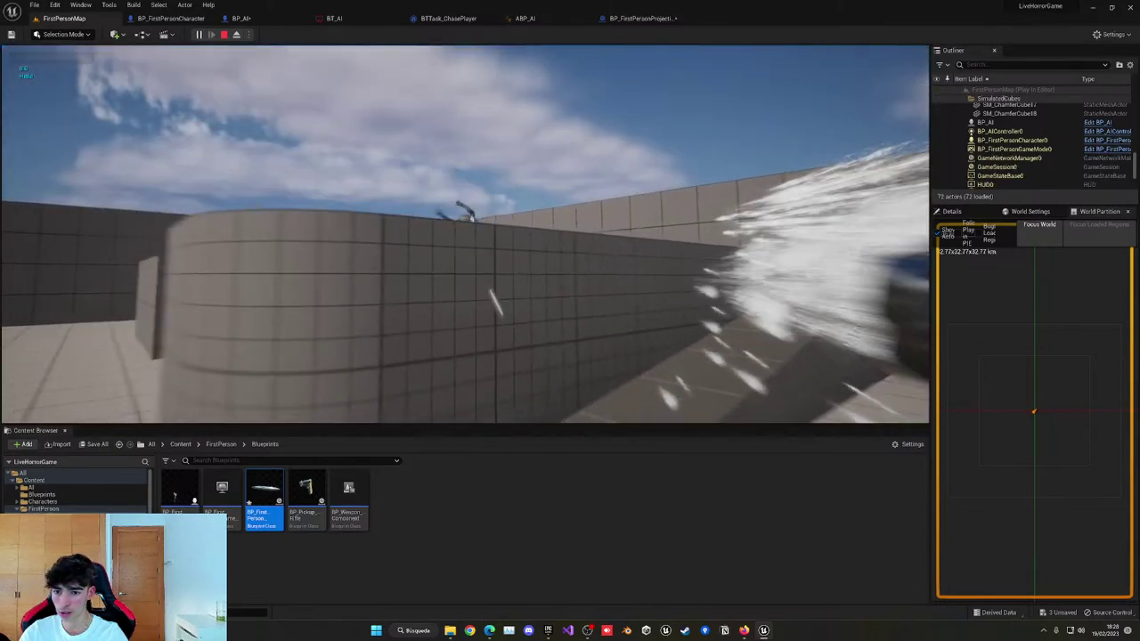
pyautogui.press('a')
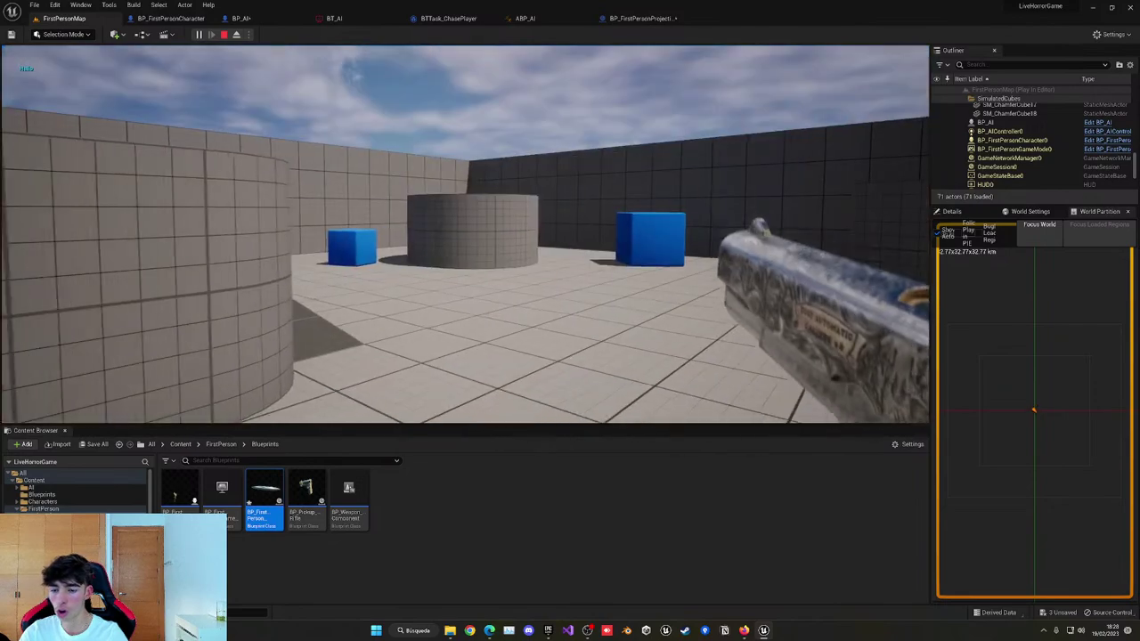
pyautogui.press('Escape')
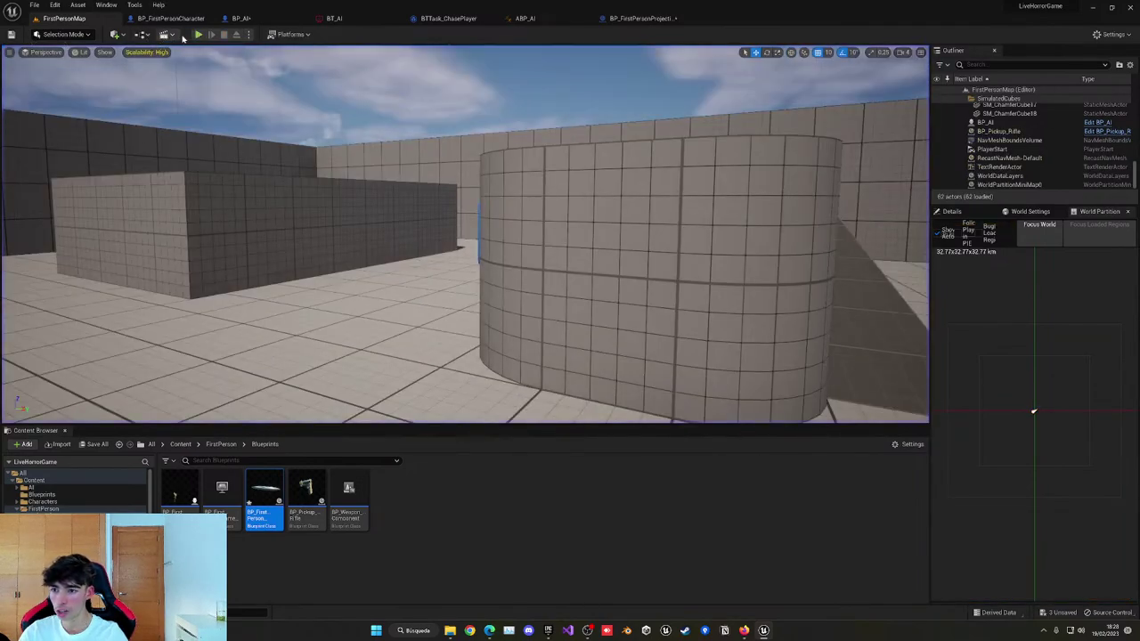
# Set the default value of the health variable in BP_AI to 50.
pyautogui.click(171, 18)
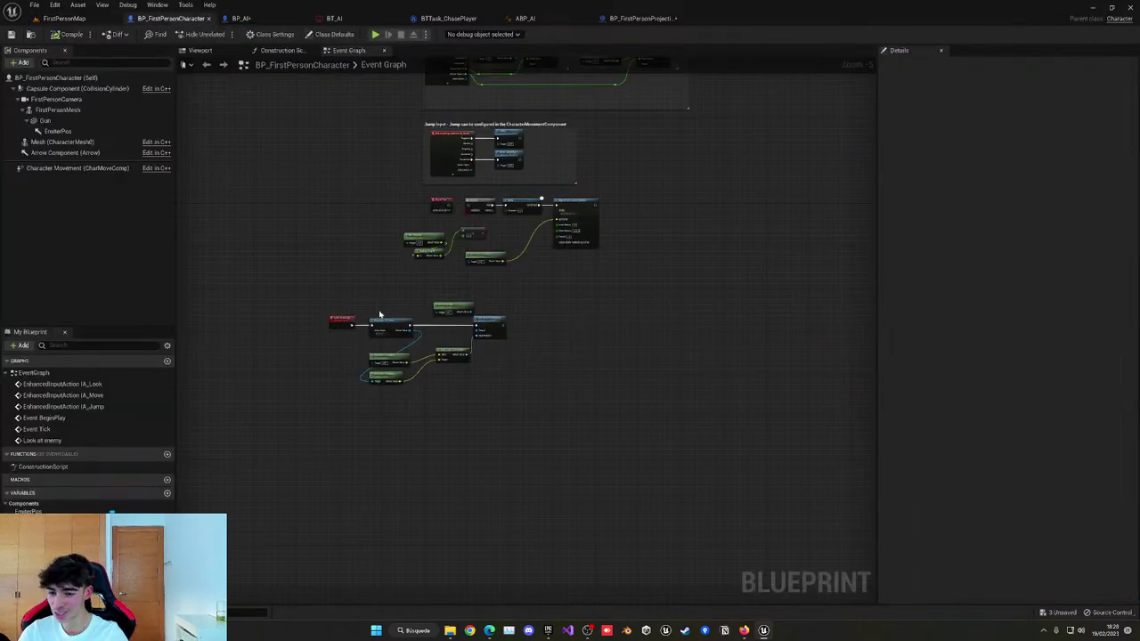
pyautogui.click(241, 18)
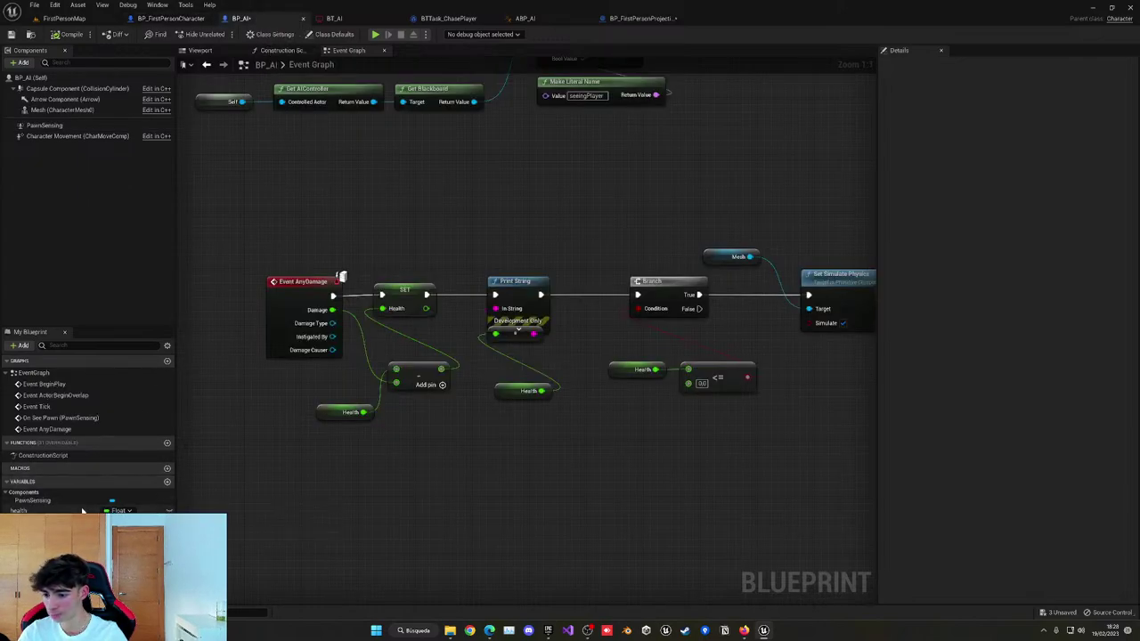
pyautogui.click(36, 510)
pyautogui.click(1001, 273)
pyautogui.write('5')
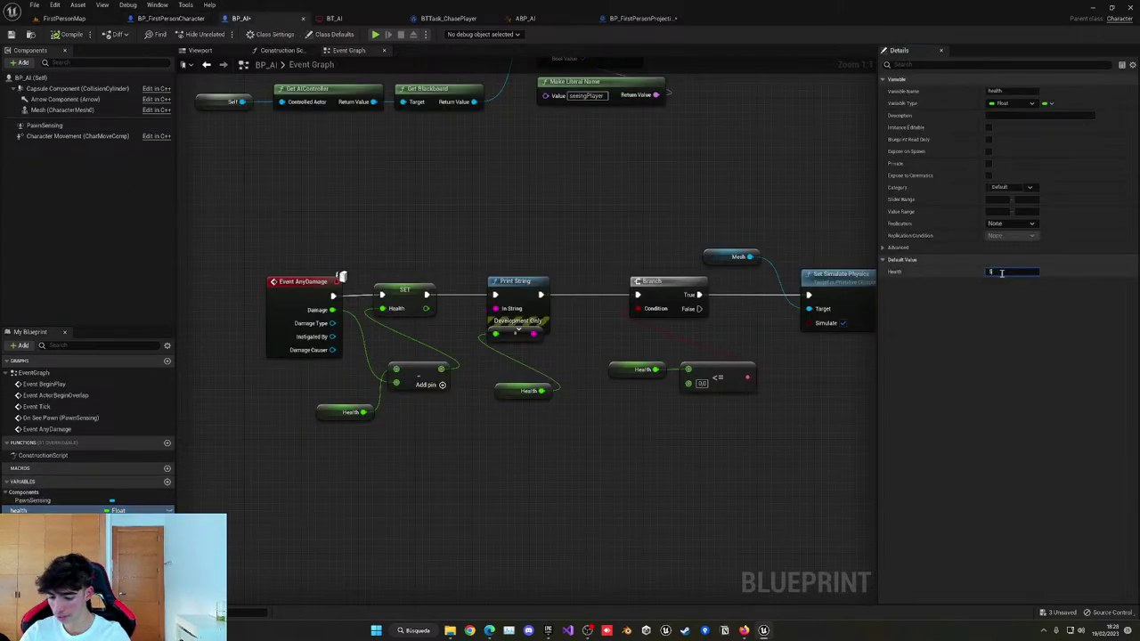
pyautogui.write('0')
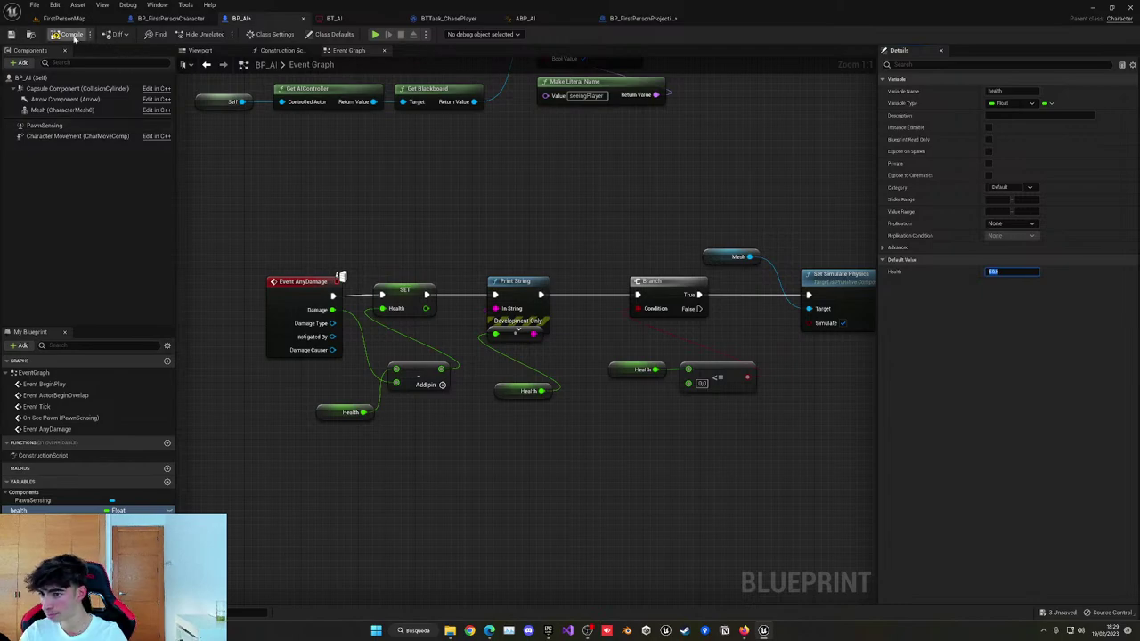
# Run FirstPersonMap and shoot the enemy repeatedly to check its death with the new health value, and end the session.
pyautogui.click(75, 21)
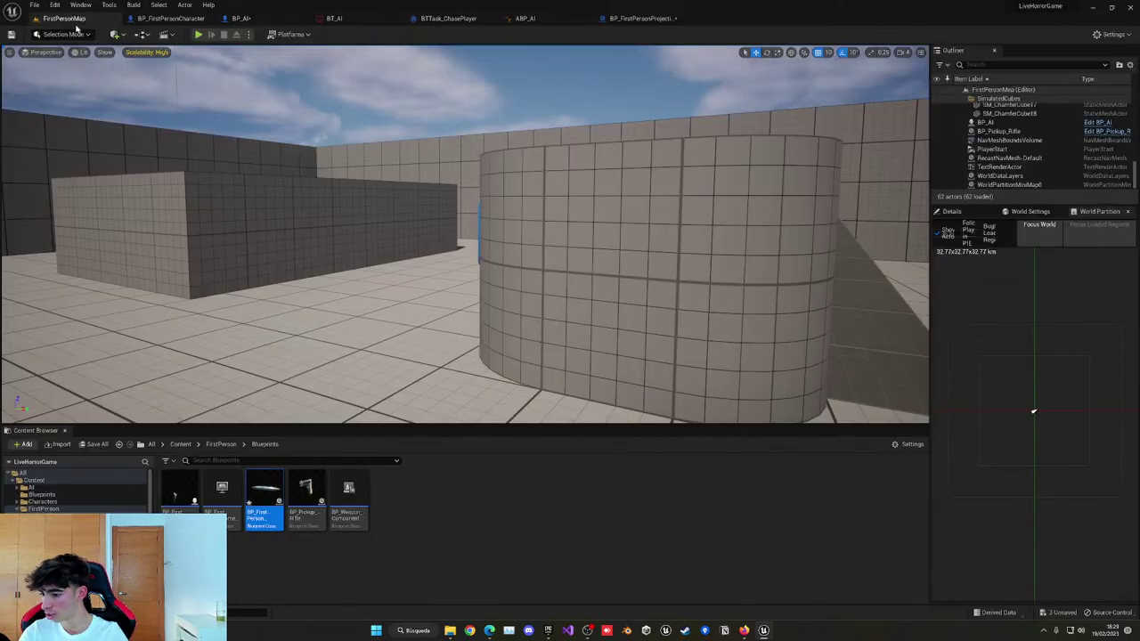
pyautogui.click(198, 34)
pyautogui.press('w')
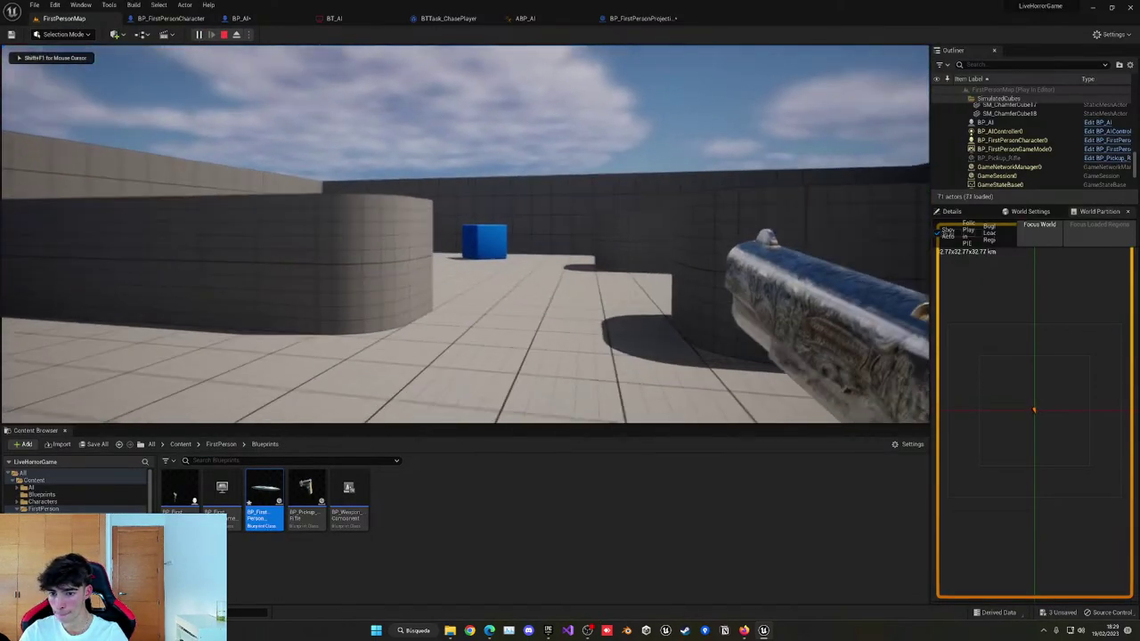
pyautogui.click(465, 234)
pyautogui.press('w')
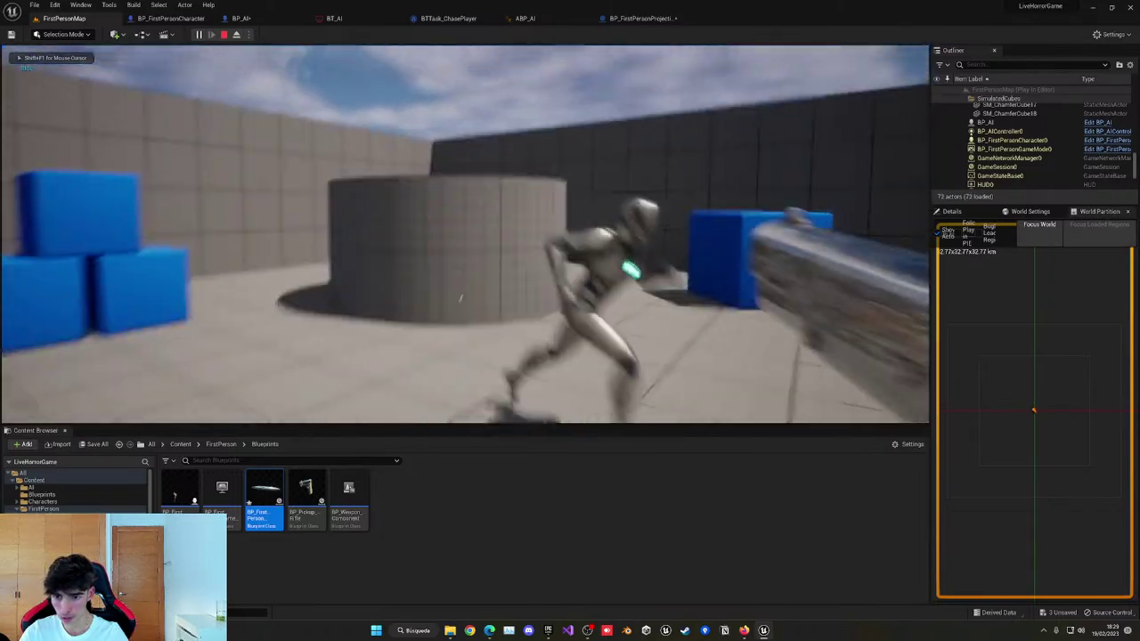
pyautogui.click(465, 234)
pyautogui.press('w')
pyautogui.click(465, 234)
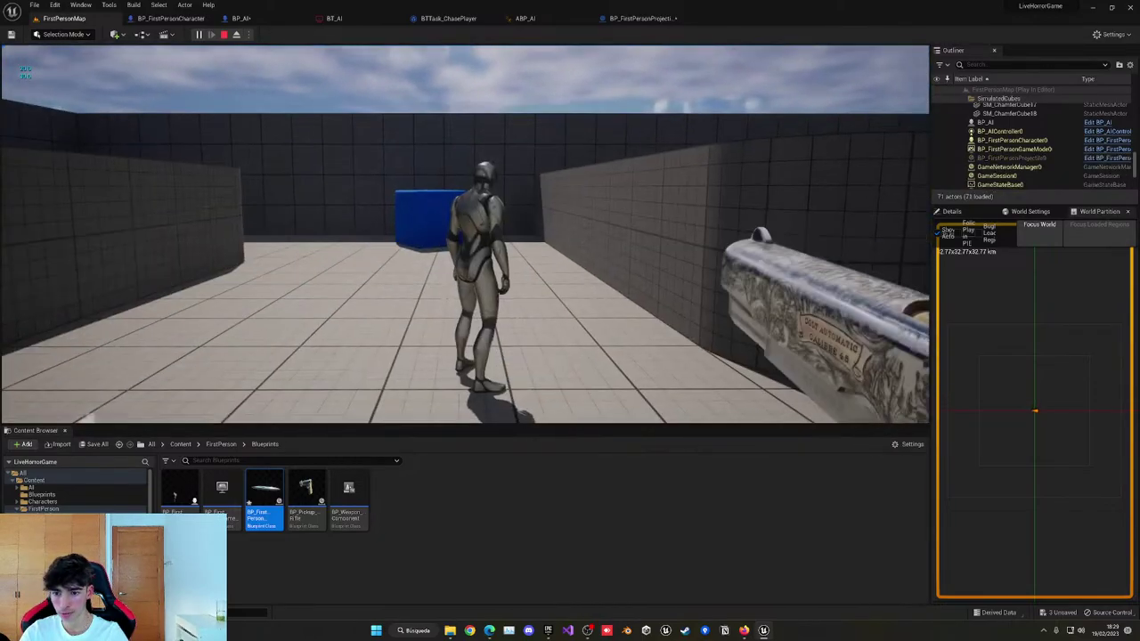
pyautogui.click(465, 234)
pyautogui.click(464, 234)
pyautogui.press('w')
pyautogui.press('w')
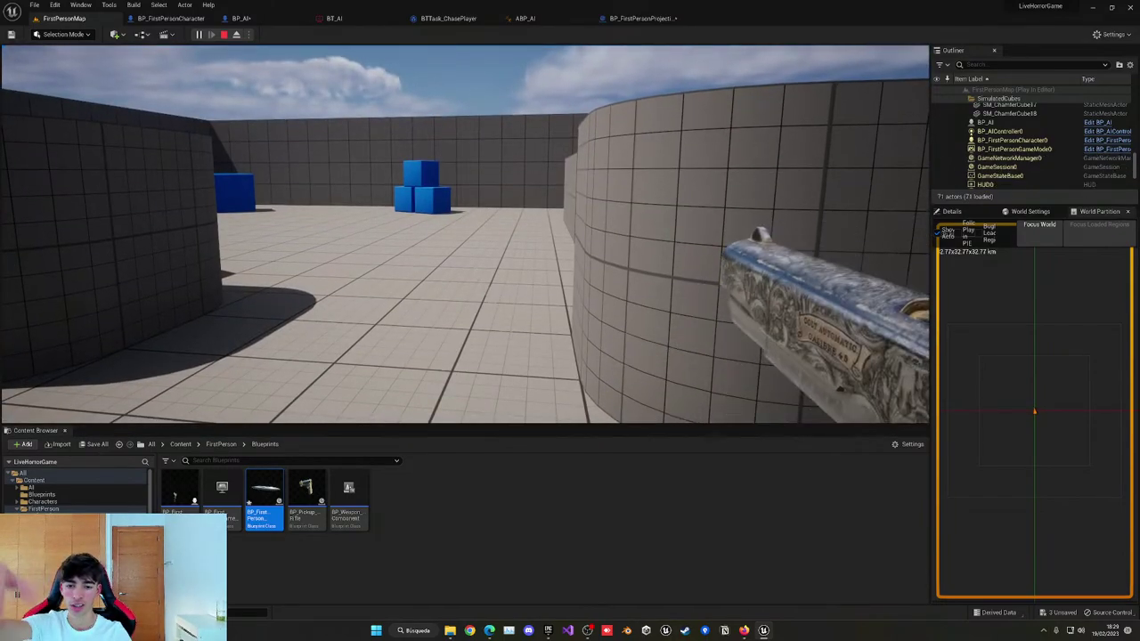
pyautogui.press('w')
pyautogui.click(464, 235)
pyautogui.press('w')
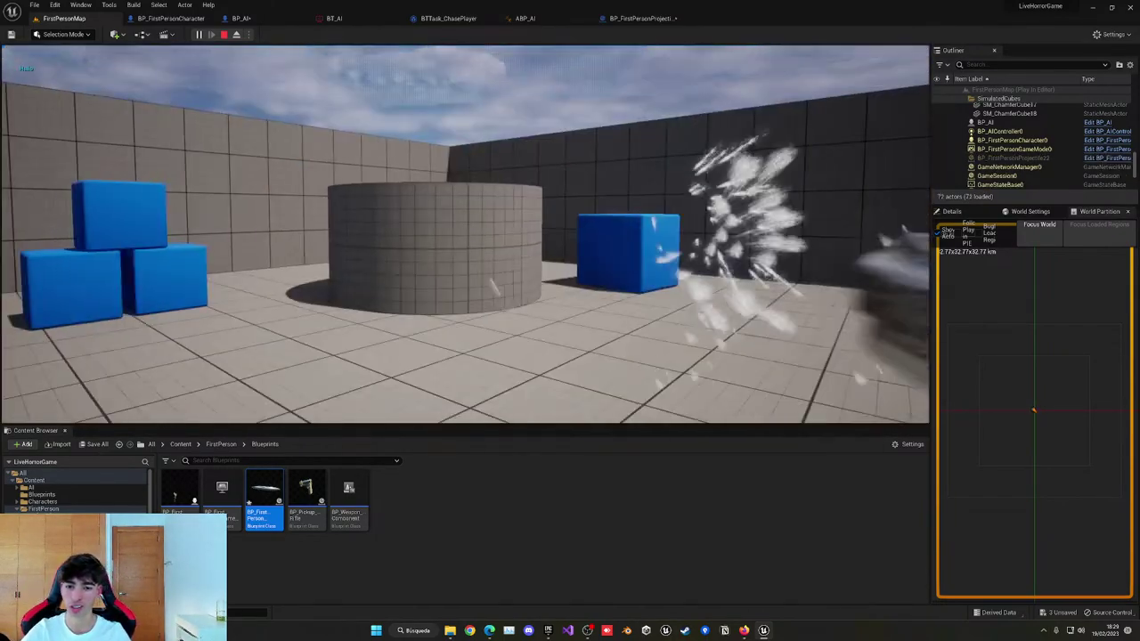
pyautogui.press('Escape')
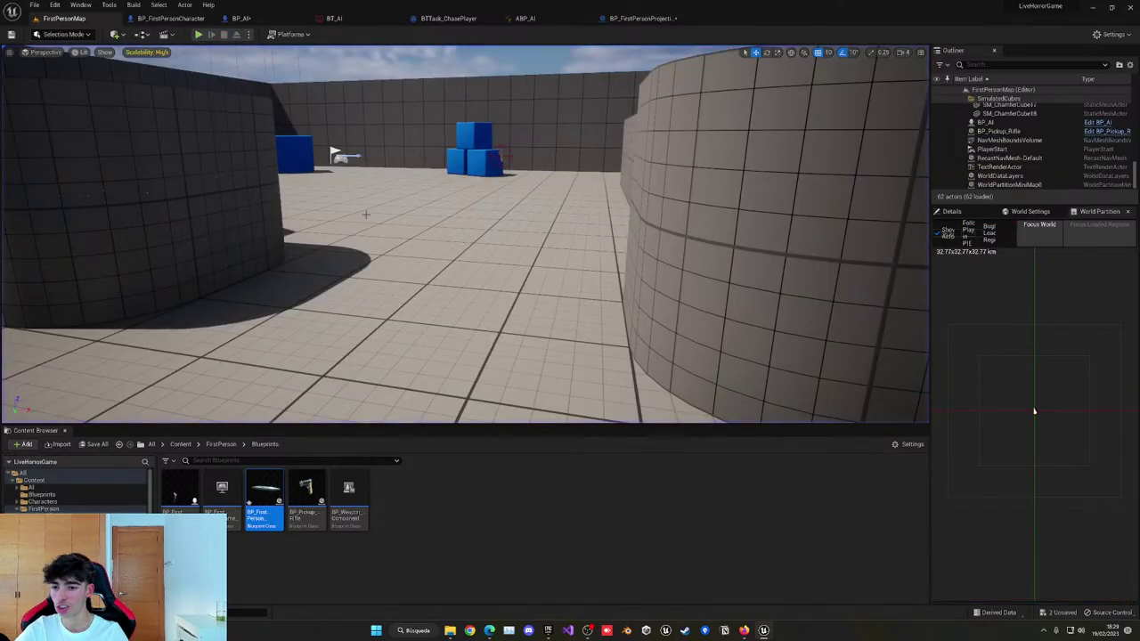
# Search the whole Content folder for "smoke" assets.
pyautogui.click(174, 18)
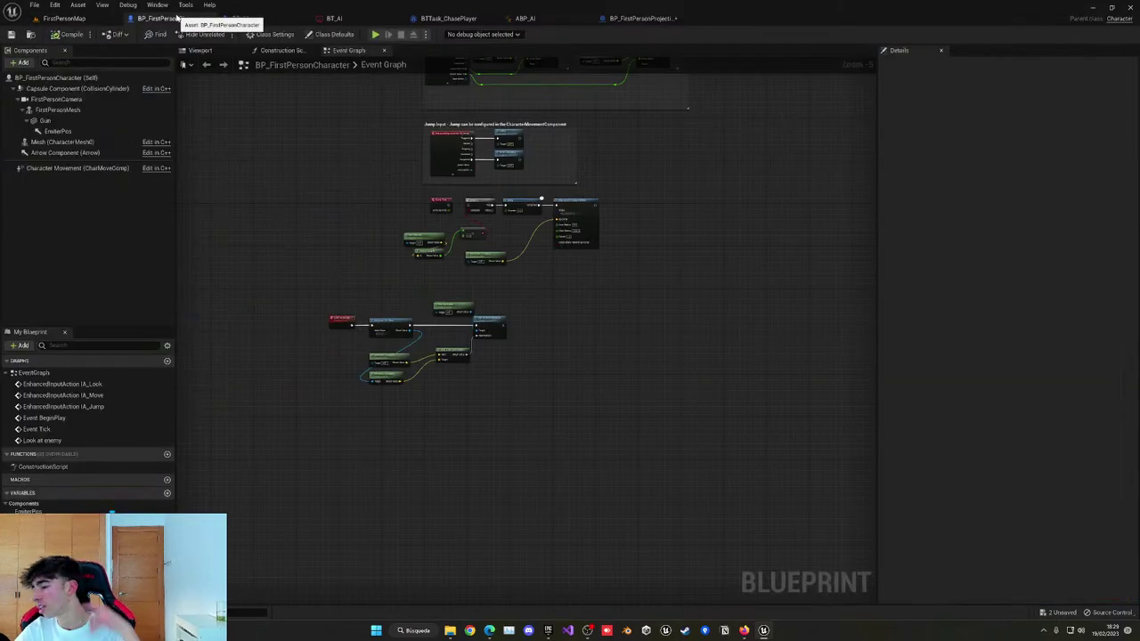
pyautogui.click(334, 18)
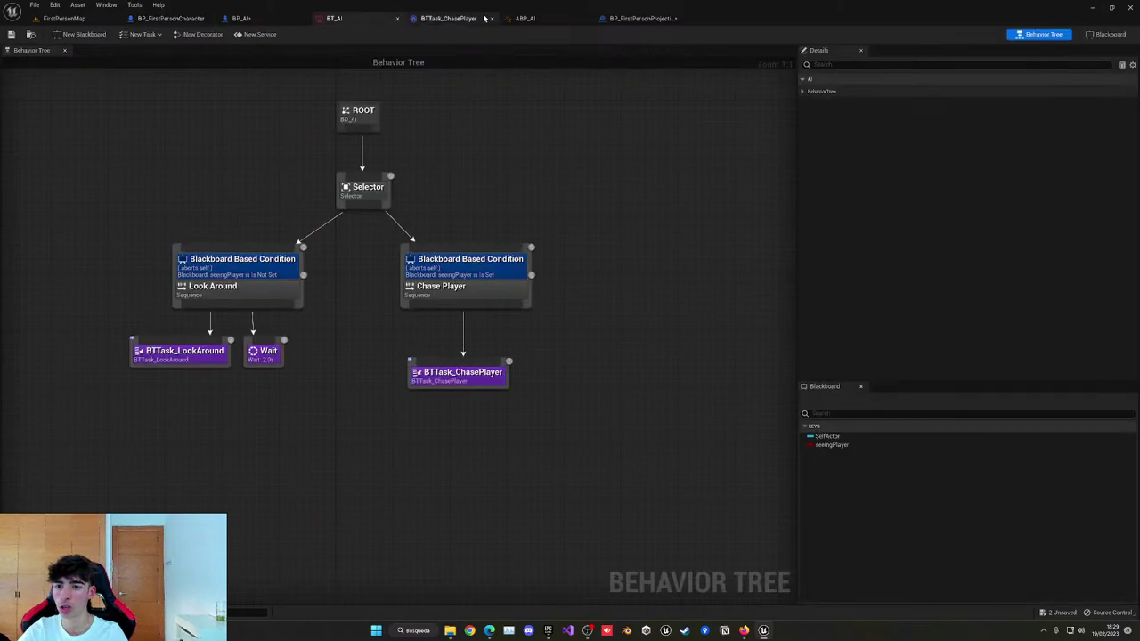
pyautogui.click(62, 18)
pyautogui.click(189, 559)
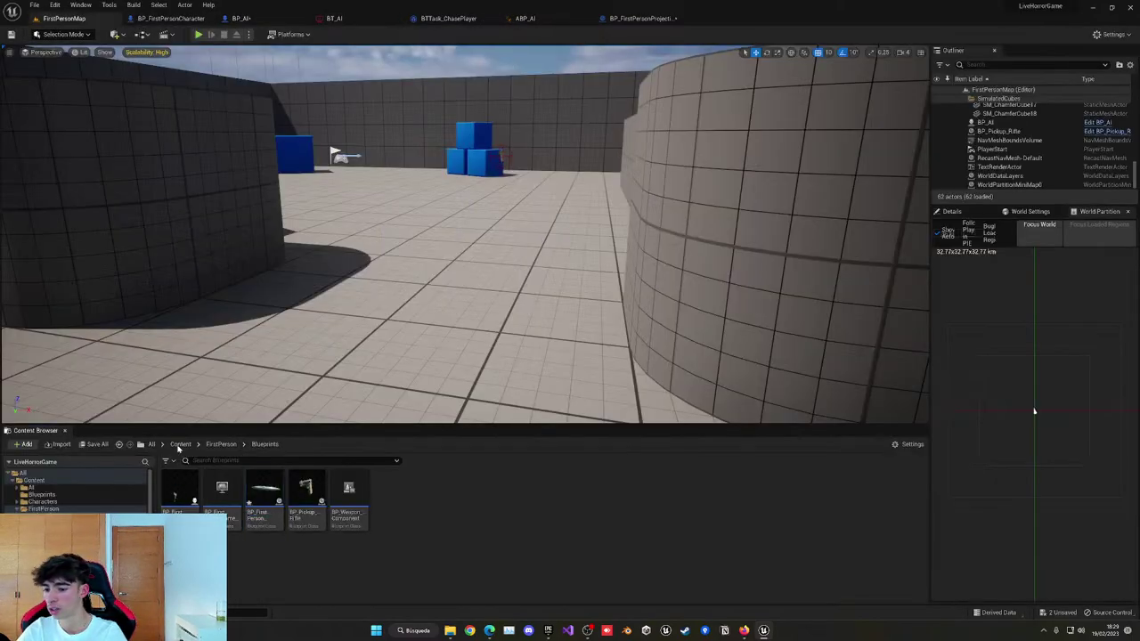
pyautogui.click(179, 443)
pyautogui.click(243, 461)
pyautogui.write('smok')
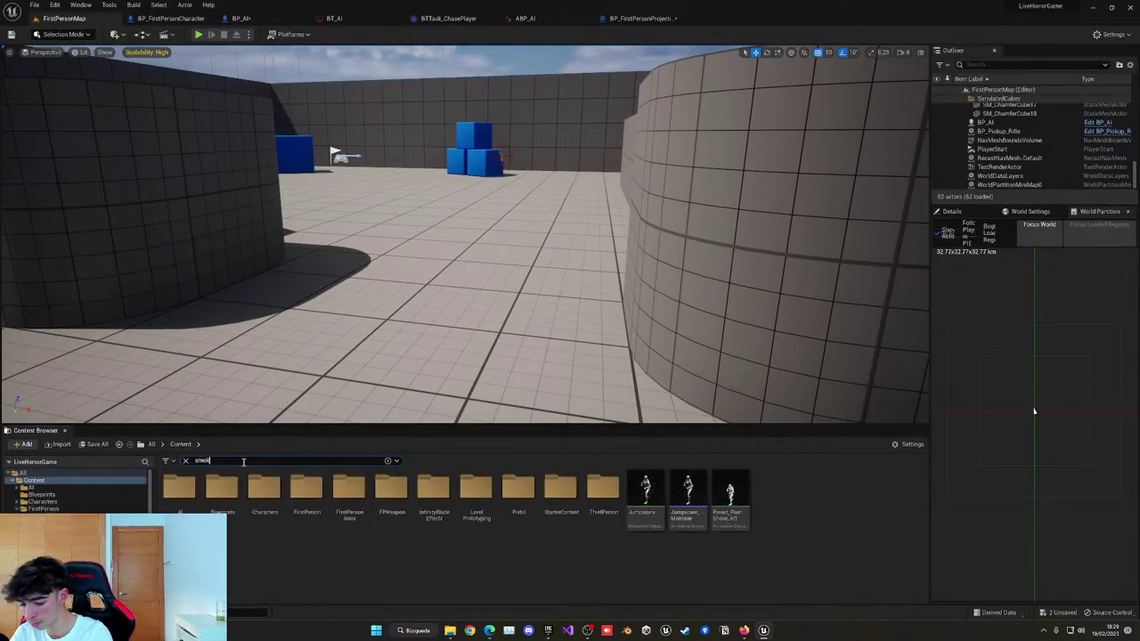
pyautogui.write('e')
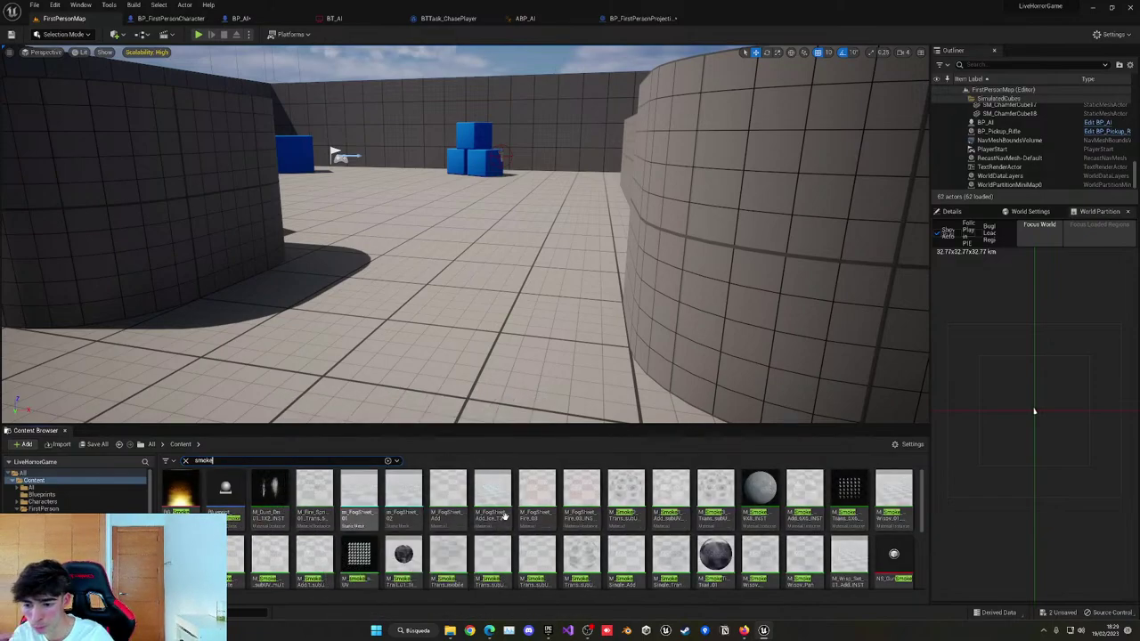
# Try out Blueprint_Effect_Smoke on the floor of FirstPersonMap, and delete it from the level.
pyautogui.scroll(-1, 358, 536)
pyautogui.moveTo(226, 492); pyautogui.dragTo(321, 306)
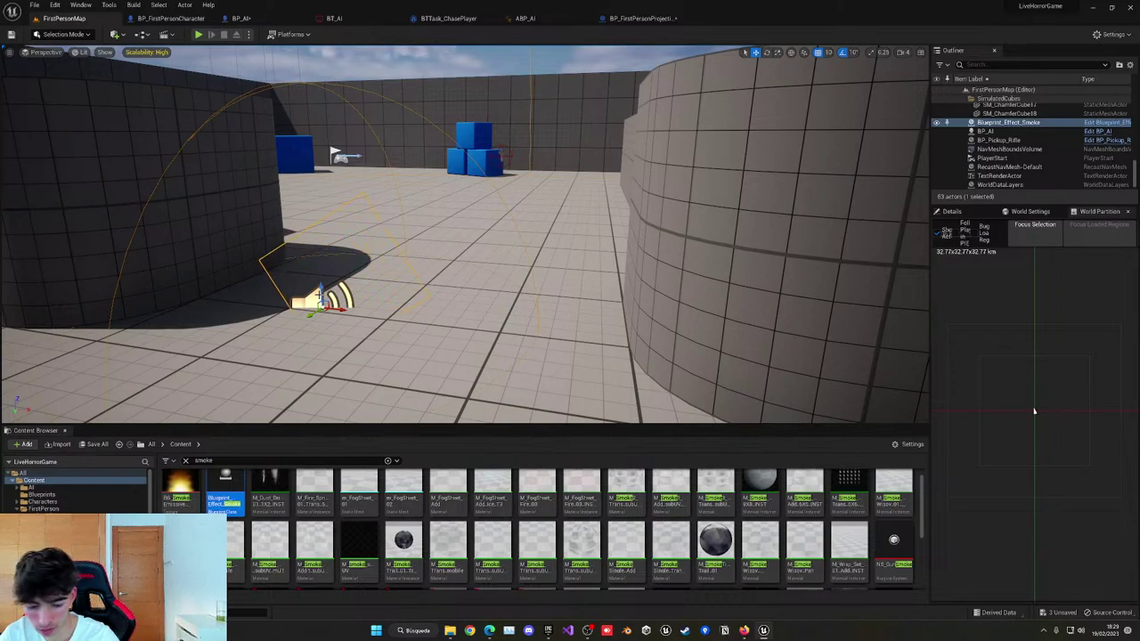
pyautogui.press('Delete')
pyautogui.scroll(-3, 714, 509)
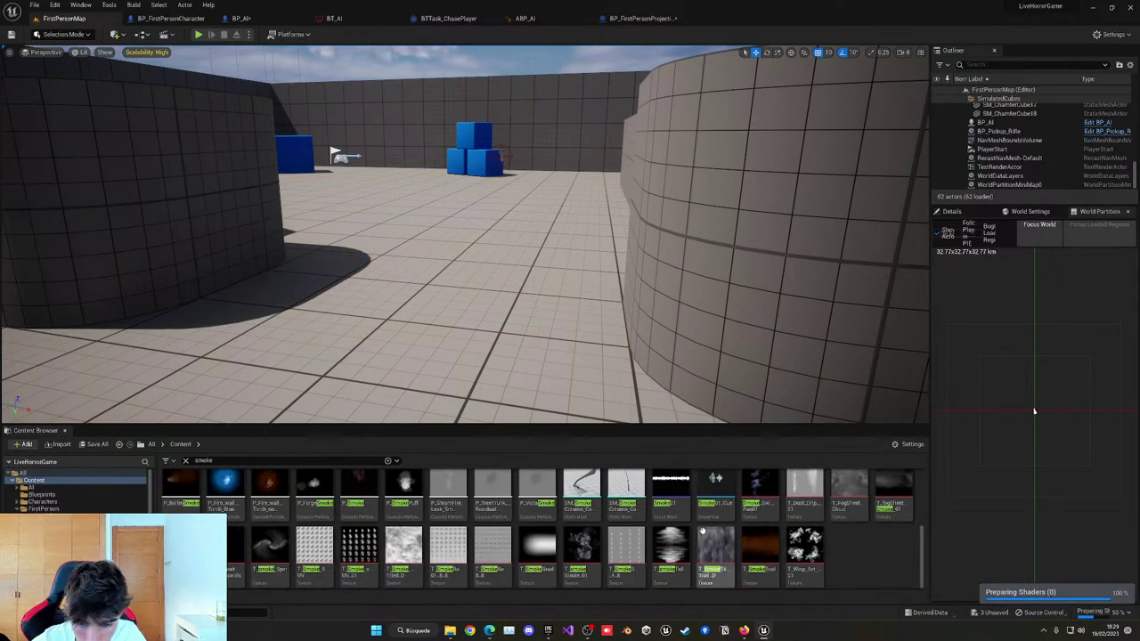
# Try out the P_SmokePuff and P_ForgeSmoke particle systems on the floor of FirstPersonMap, deleting each from the level.
pyautogui.scroll(1, 552, 529)
pyautogui.moveTo(404, 513); pyautogui.dragTo(446, 228)
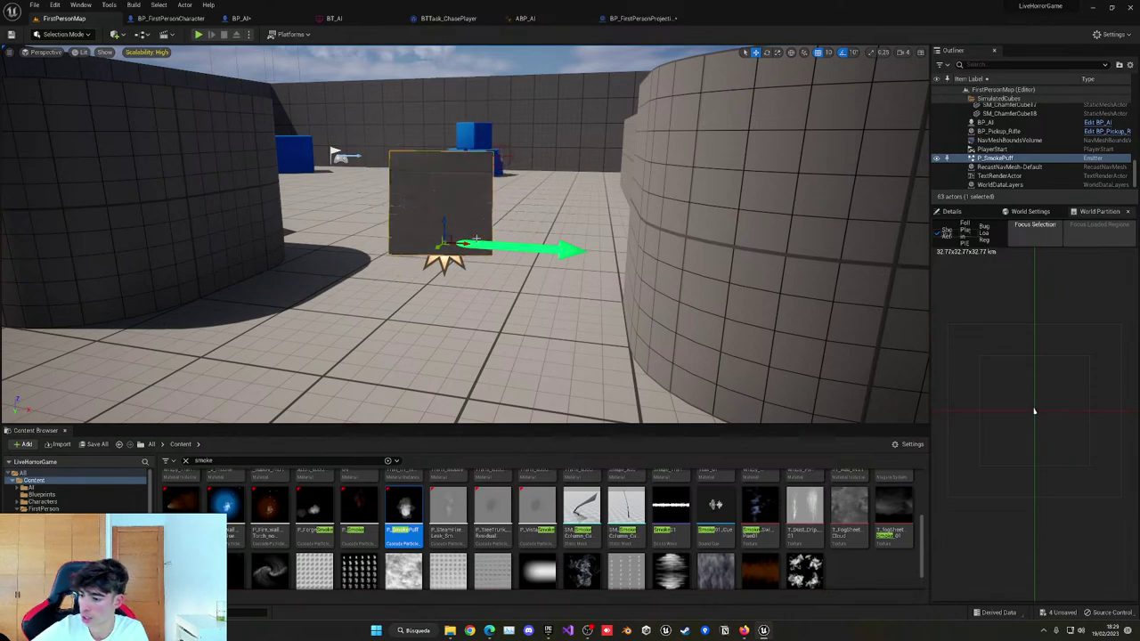
pyautogui.press('Delete')
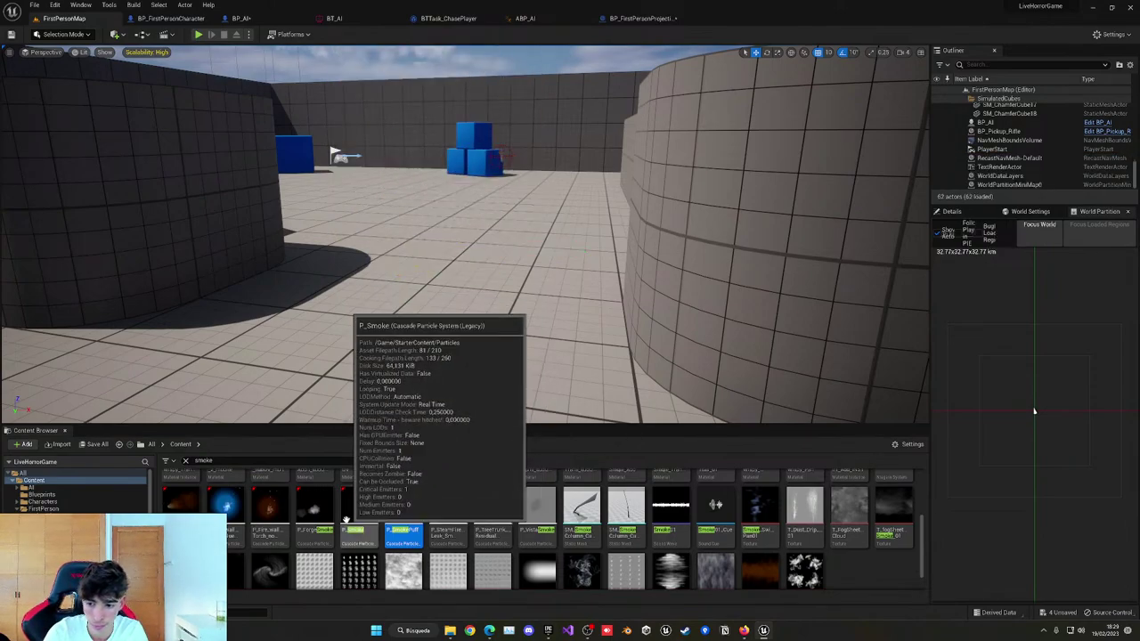
pyautogui.moveTo(323, 521); pyautogui.dragTo(369, 330)
pyautogui.scroll(3, 400, 321)
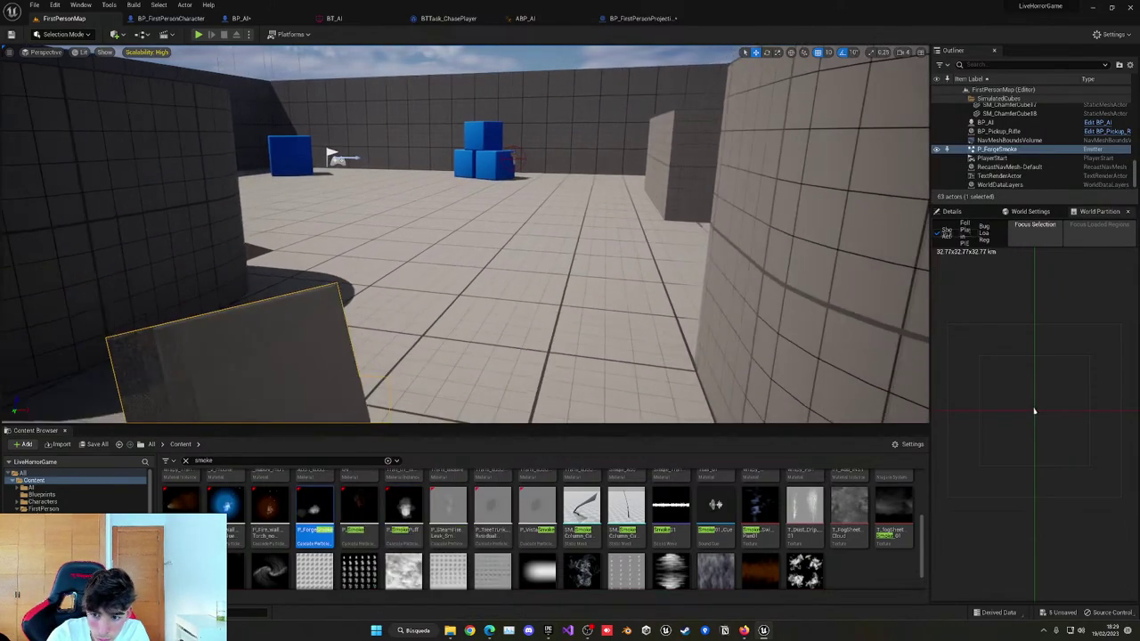
pyautogui.moveTo(400, 321); pyautogui.dragTo(399, 332, button='right')
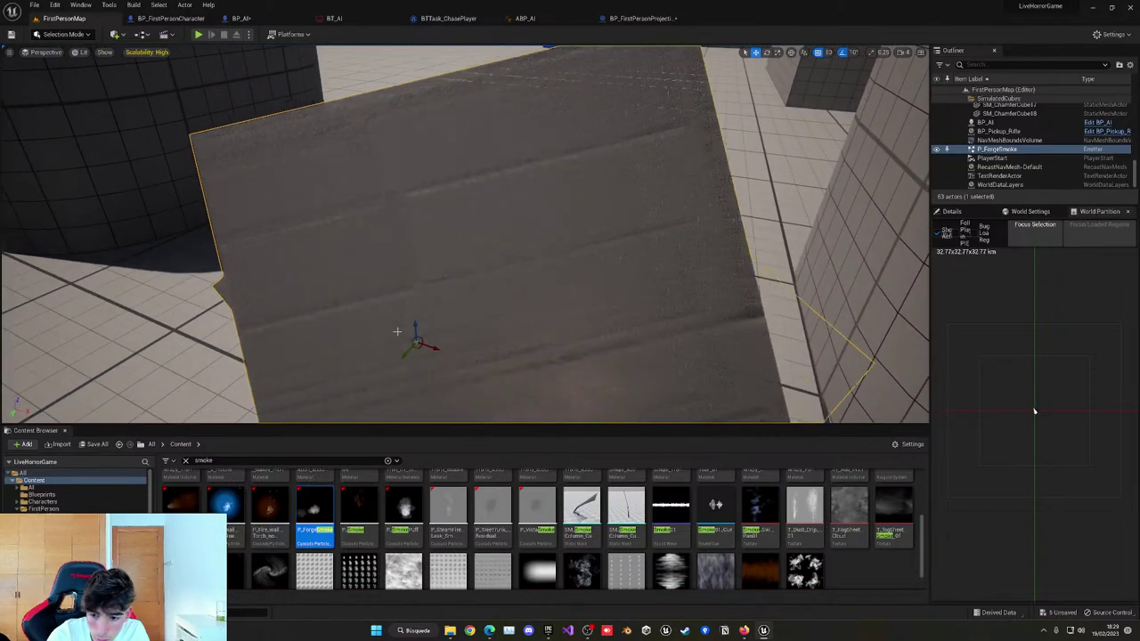
pyautogui.press('Delete')
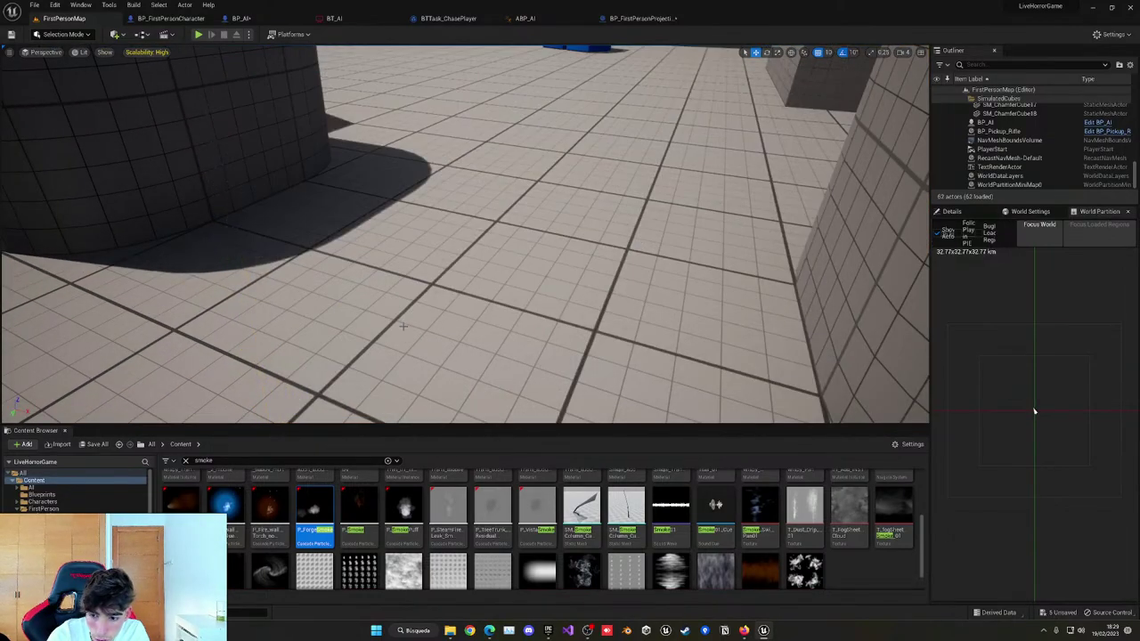
# Clear the smoke search and search the Effects folder of InfinityBladeEffects for "ns_" assets.
pyautogui.click(184, 461)
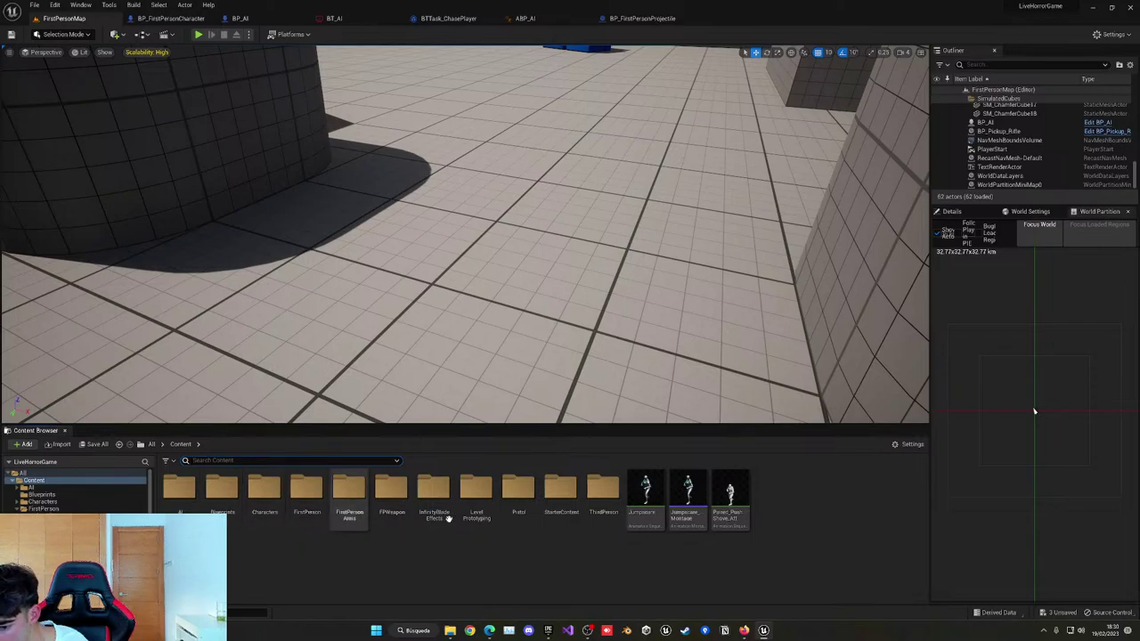
pyautogui.doubleClick(433, 490)
pyautogui.doubleClick(179, 488)
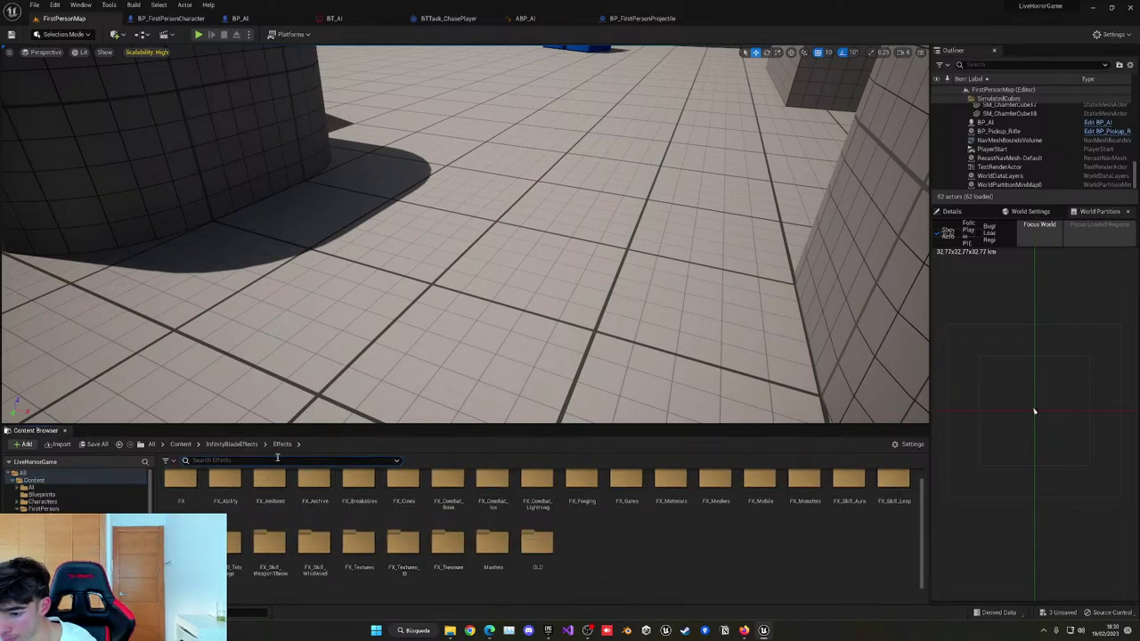
pyautogui.click(278, 458)
pyautogui.write('ns-')
pyautogui.press('BackSpace')
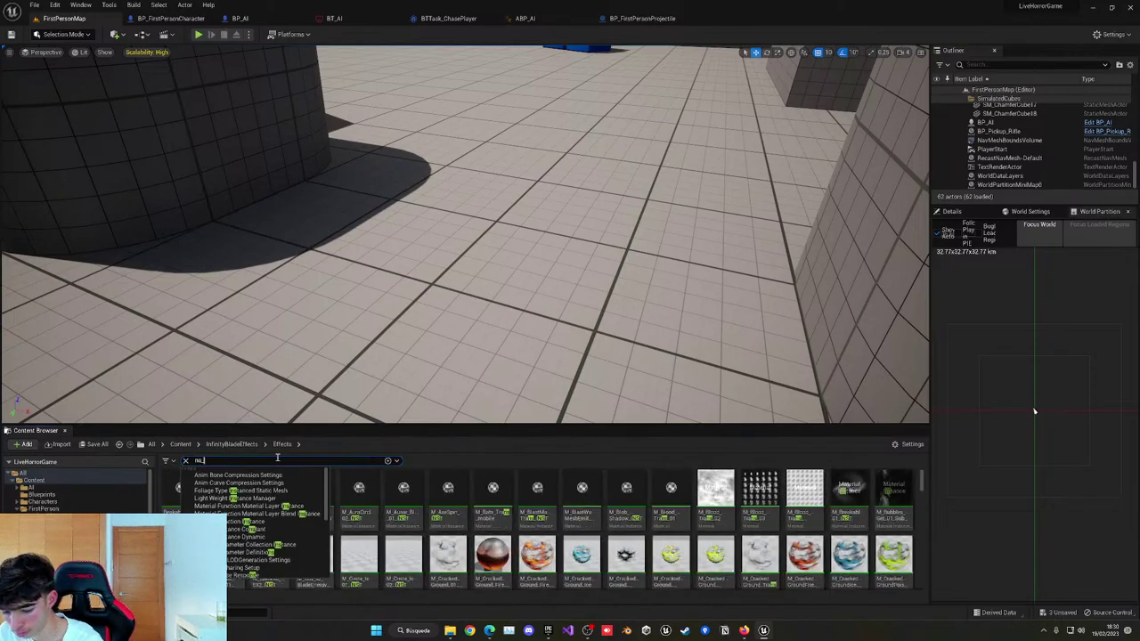
pyautogui.write('_')
pyautogui.scroll(-10, 324, 502)
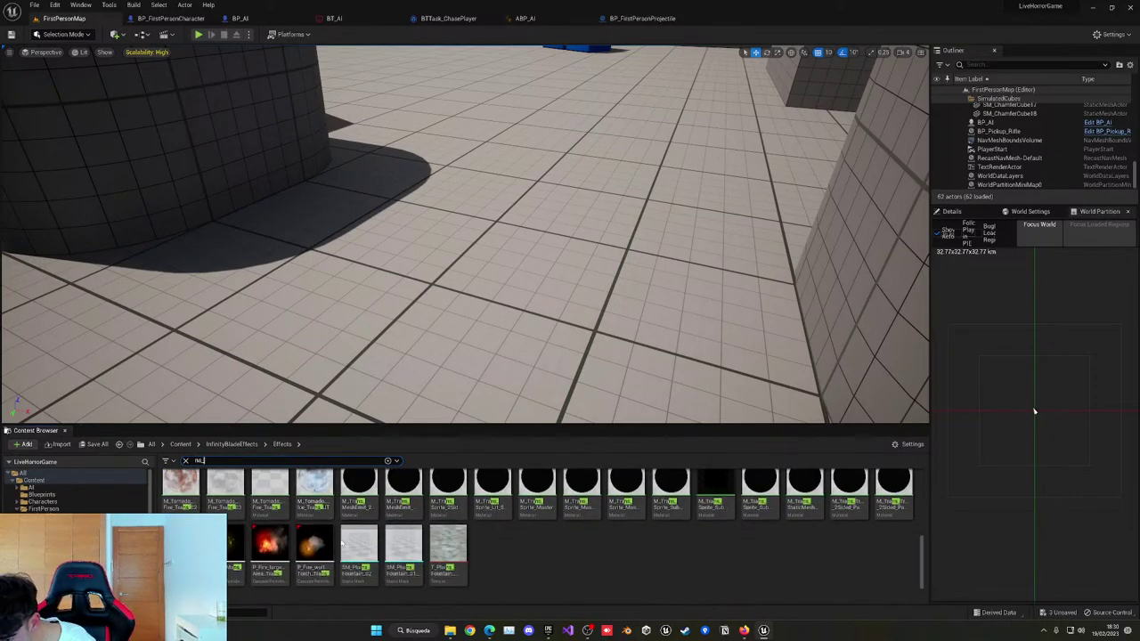
# Open the NS_GunSmoke Niagara system from the search results.
pyautogui.doubleClick(179, 488)
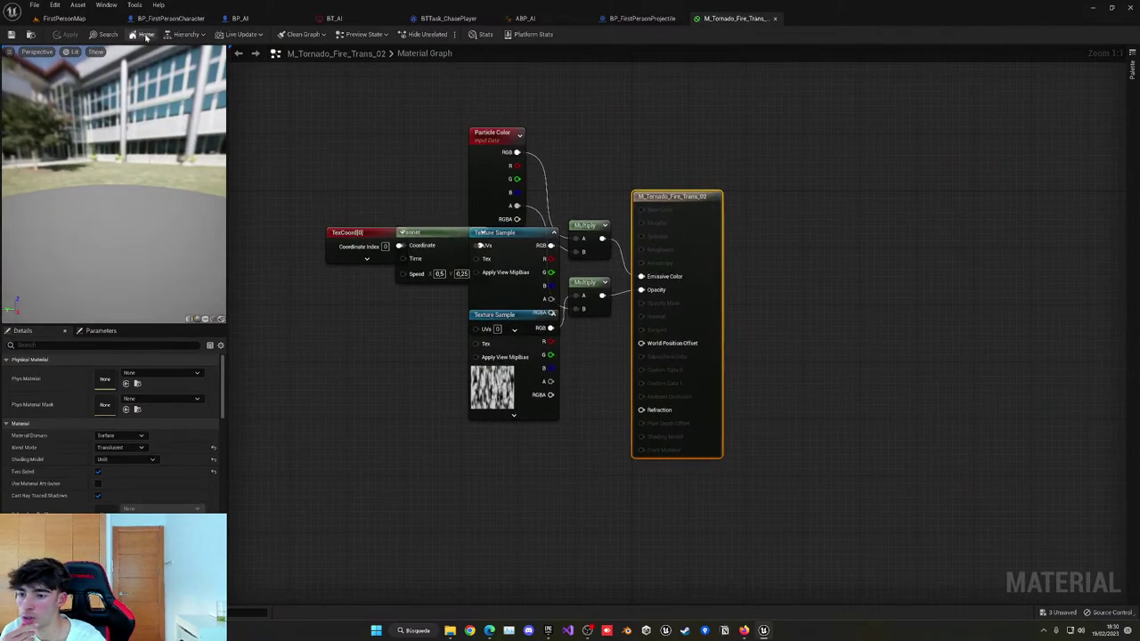
pyautogui.click(107, 22)
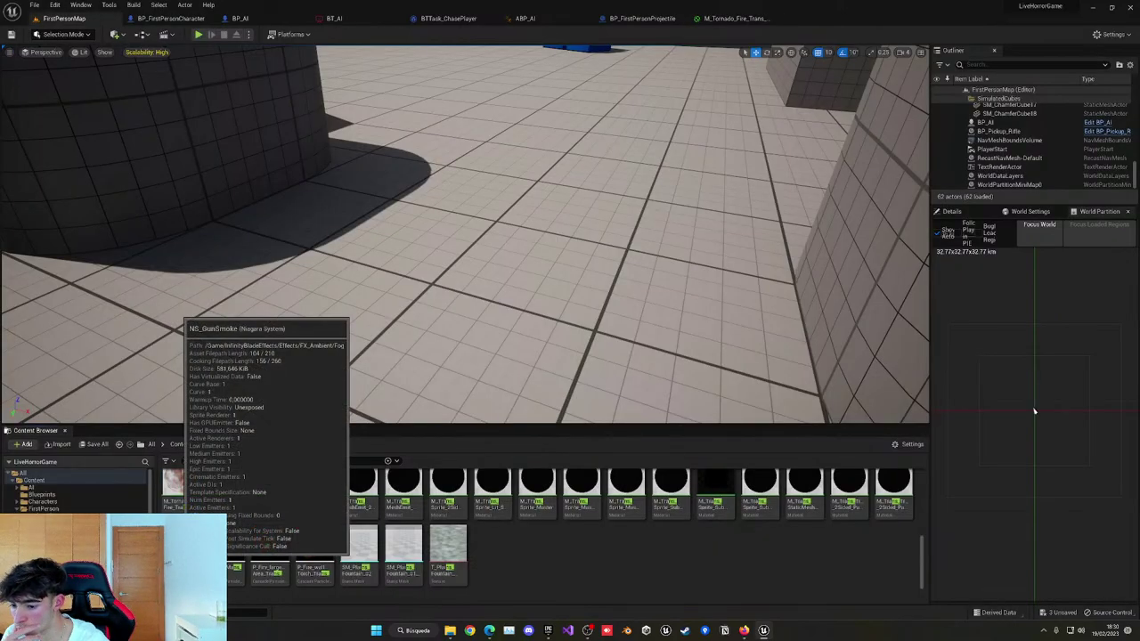
pyautogui.doubleClick(177, 558)
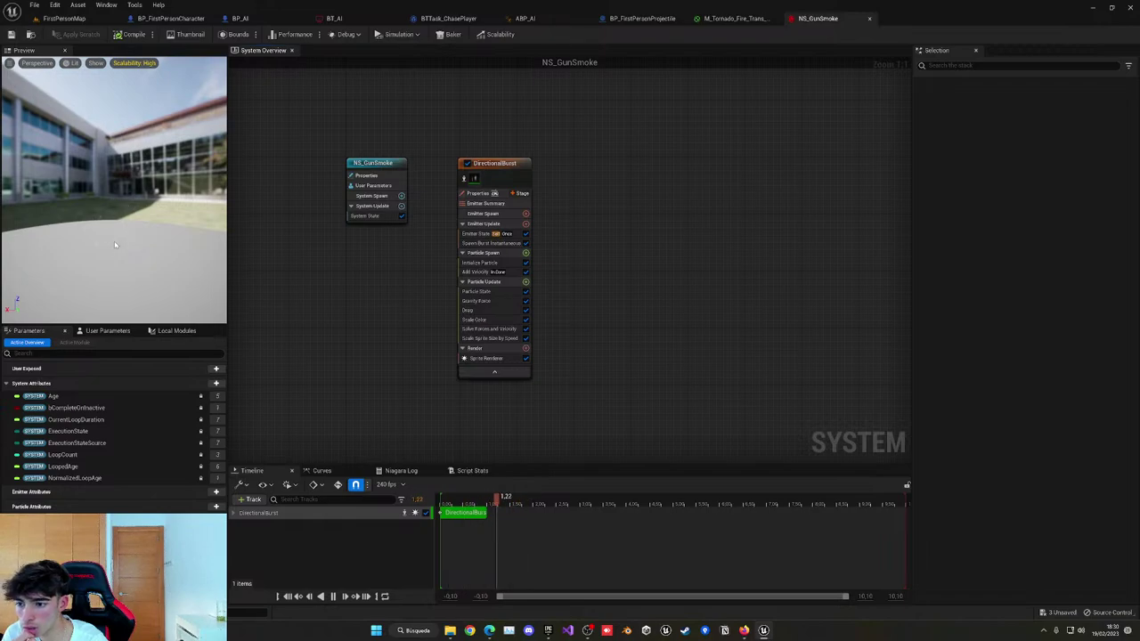
# Try a different Cone Angle in the Add Velocity module of NS_GunSmoke's DirectionalBurst emitter.
pyautogui.click(486, 272)
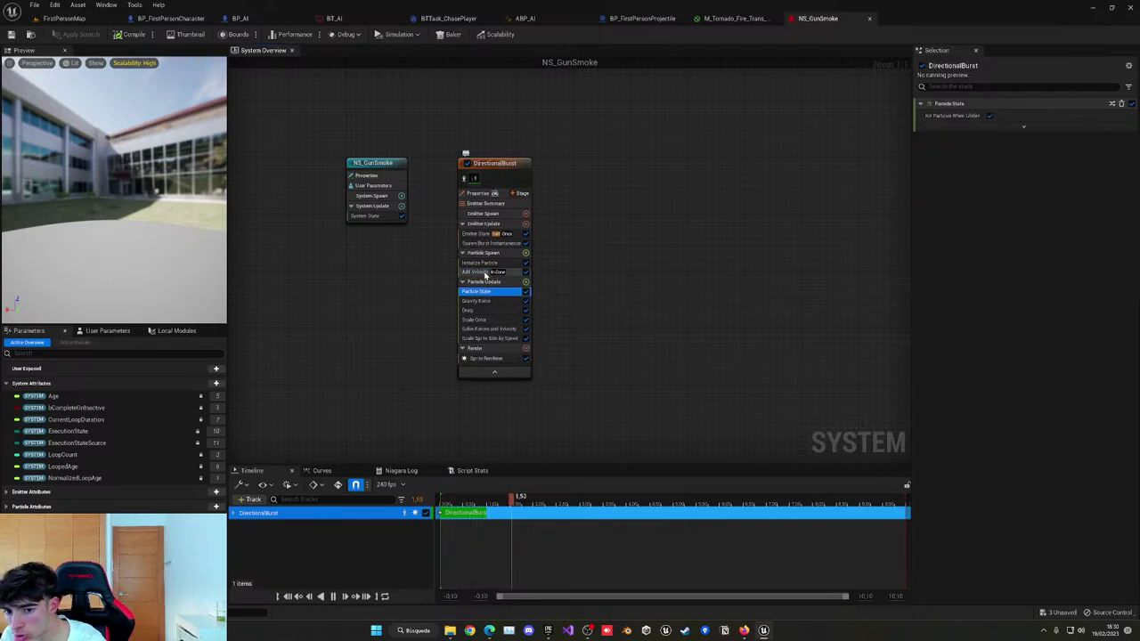
pyautogui.click(480, 265)
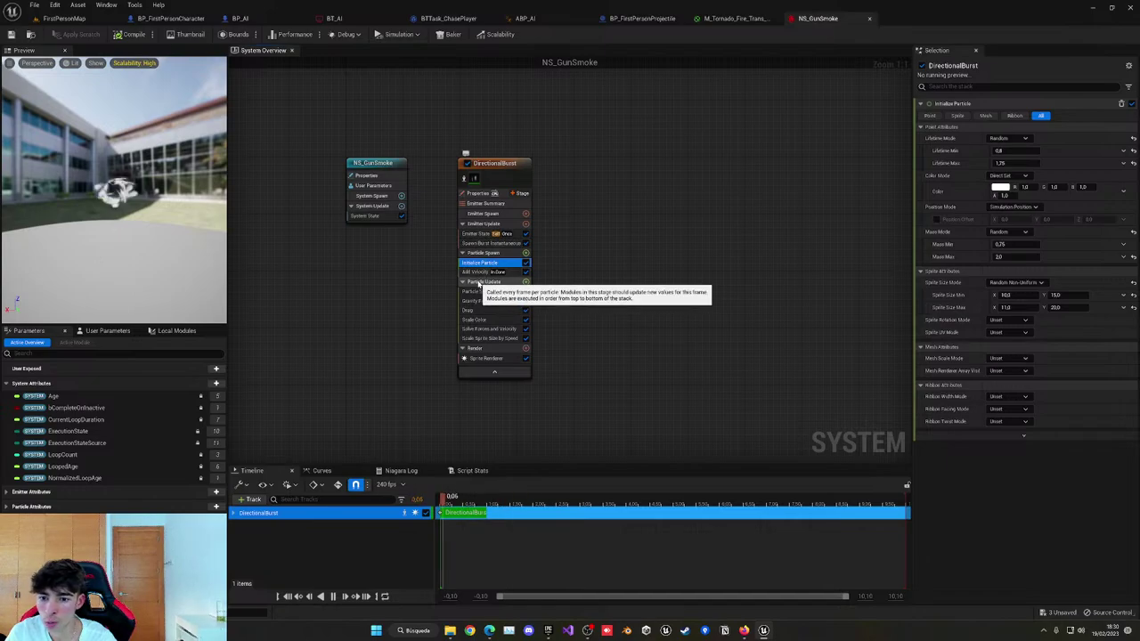
pyautogui.click(476, 272)
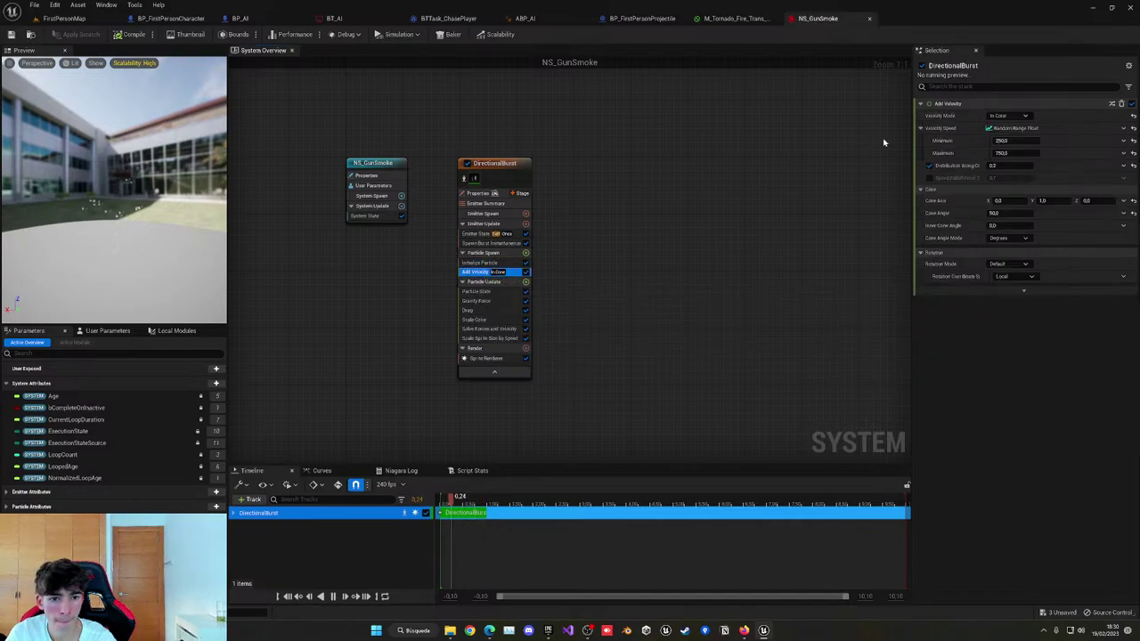
pyautogui.click(1016, 215)
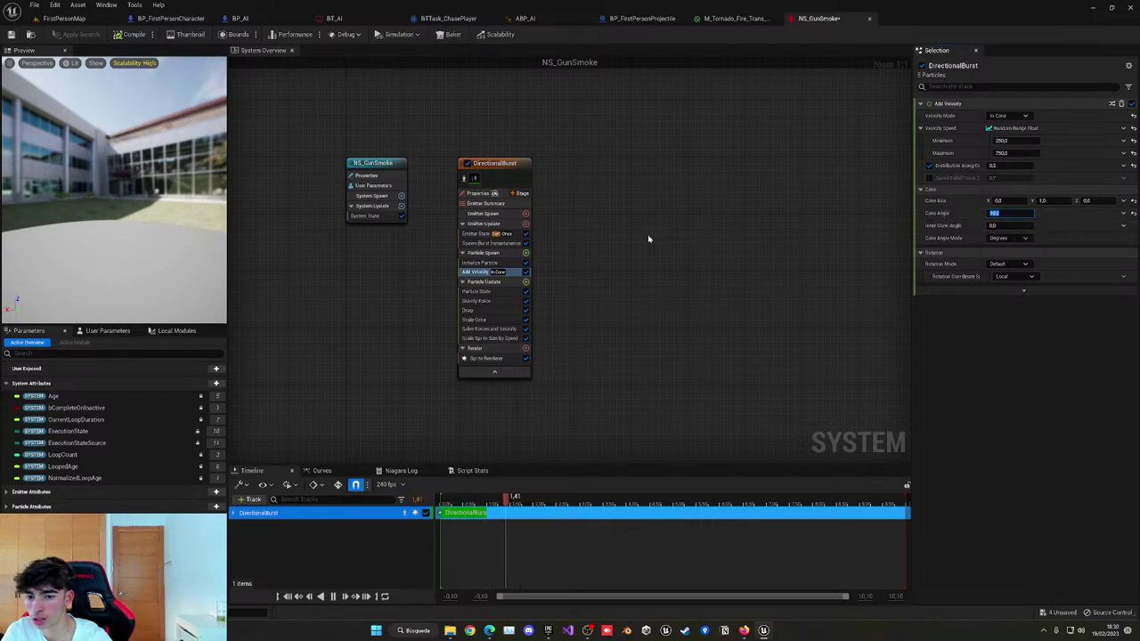
# Try M_Smoke2_Trans_subUV_mobile and M_Smoke3_Trans_subUV_mobile as DirectionalBurst's Sprite Renderer material, and undo the changes.
pyautogui.click(486, 358)
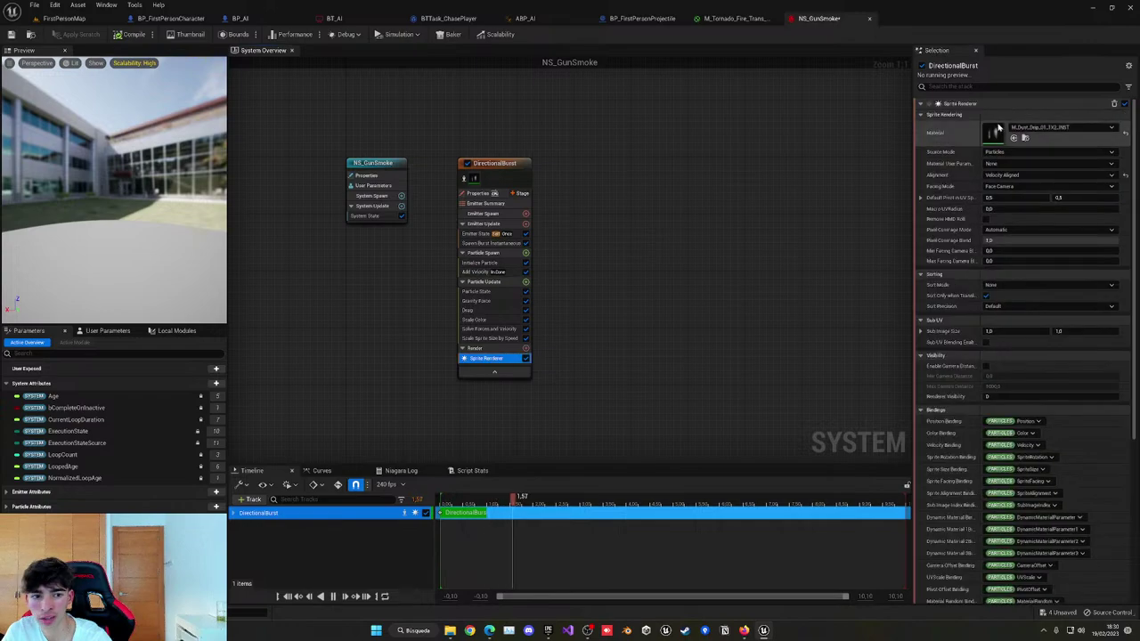
pyautogui.click(1013, 130)
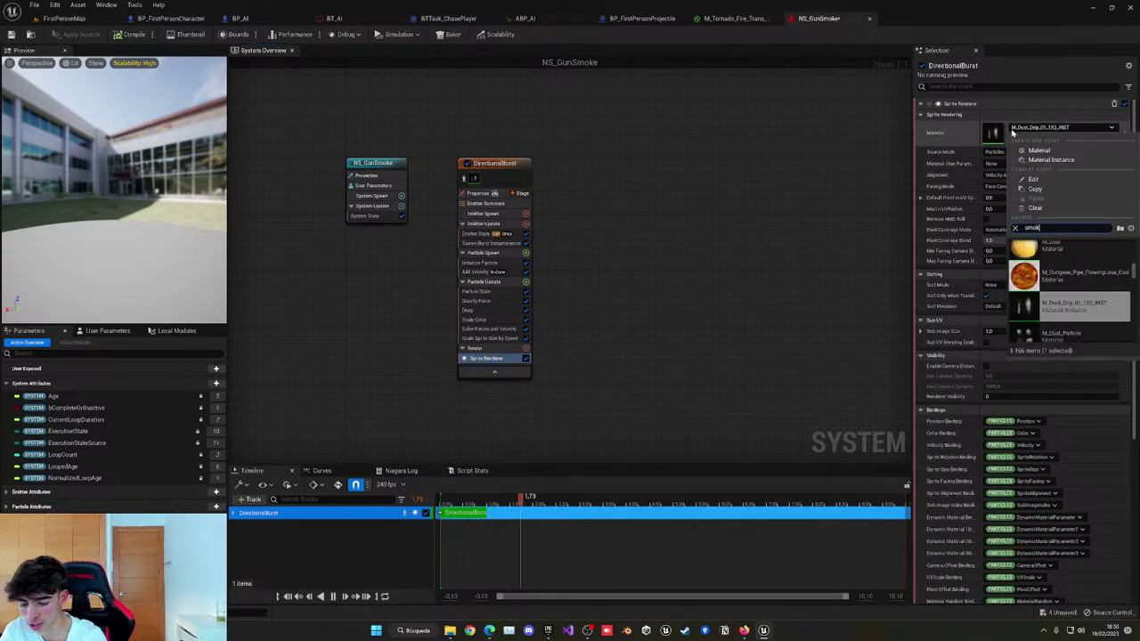
pyautogui.write('smoke')
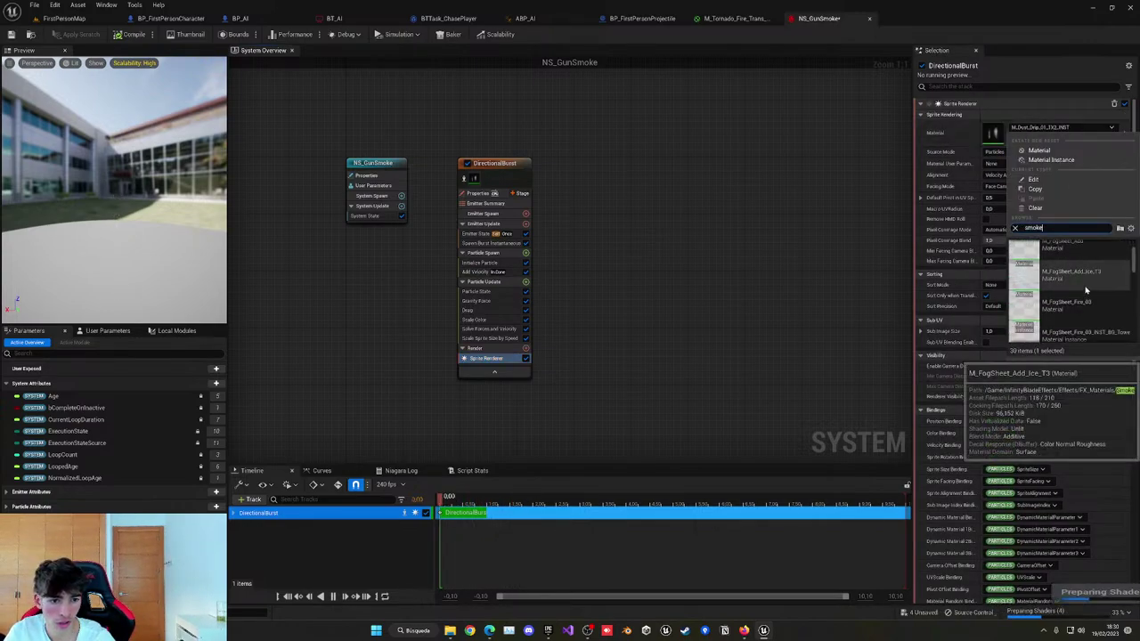
pyautogui.scroll(-5, 1086, 289)
pyautogui.click(1082, 263)
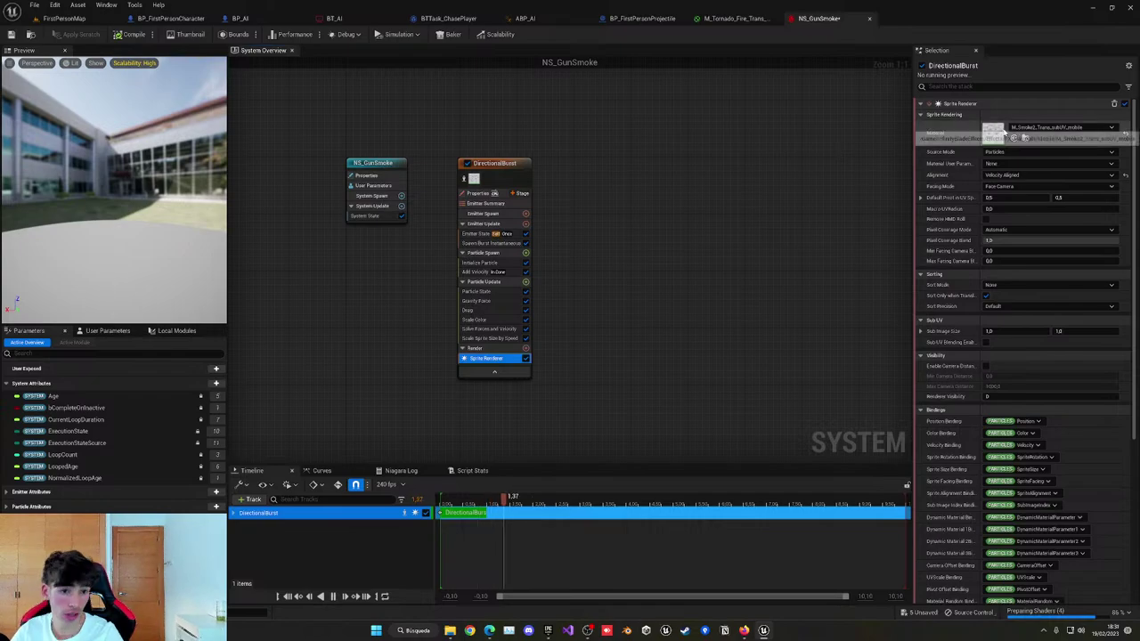
pyautogui.click(1069, 128)
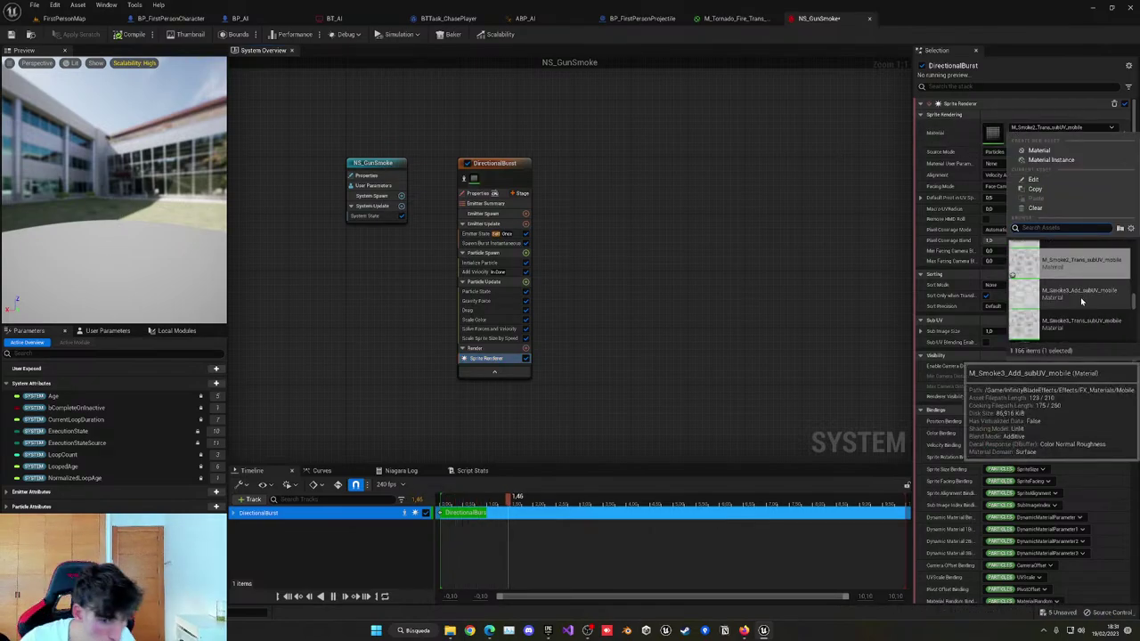
pyautogui.click(1081, 296)
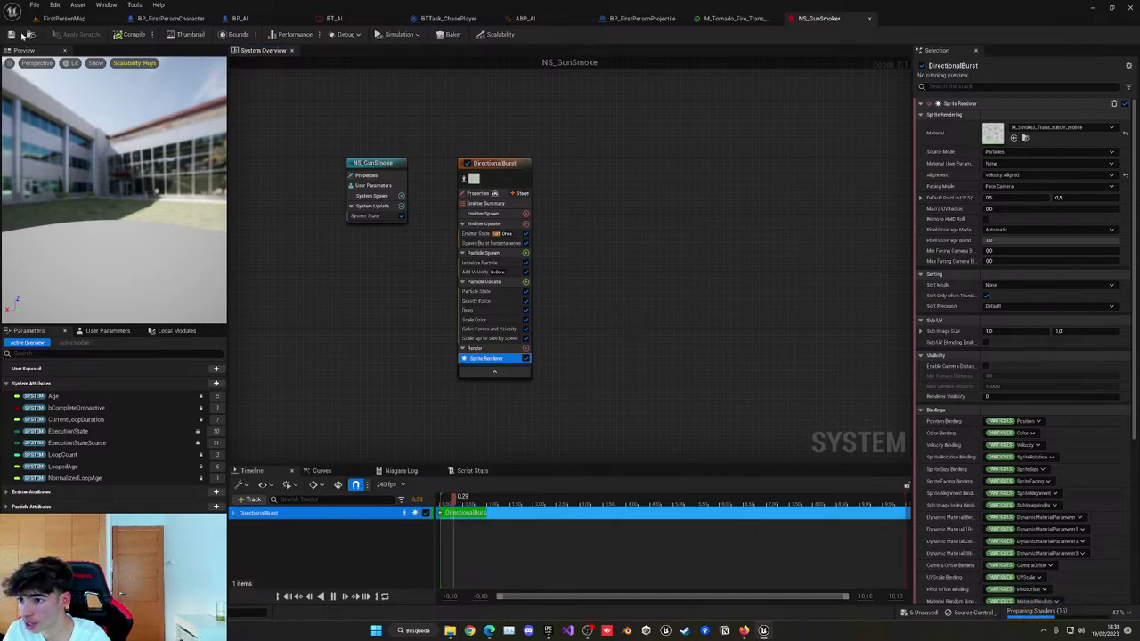
pyautogui.hotkey('ctrl', 'z')
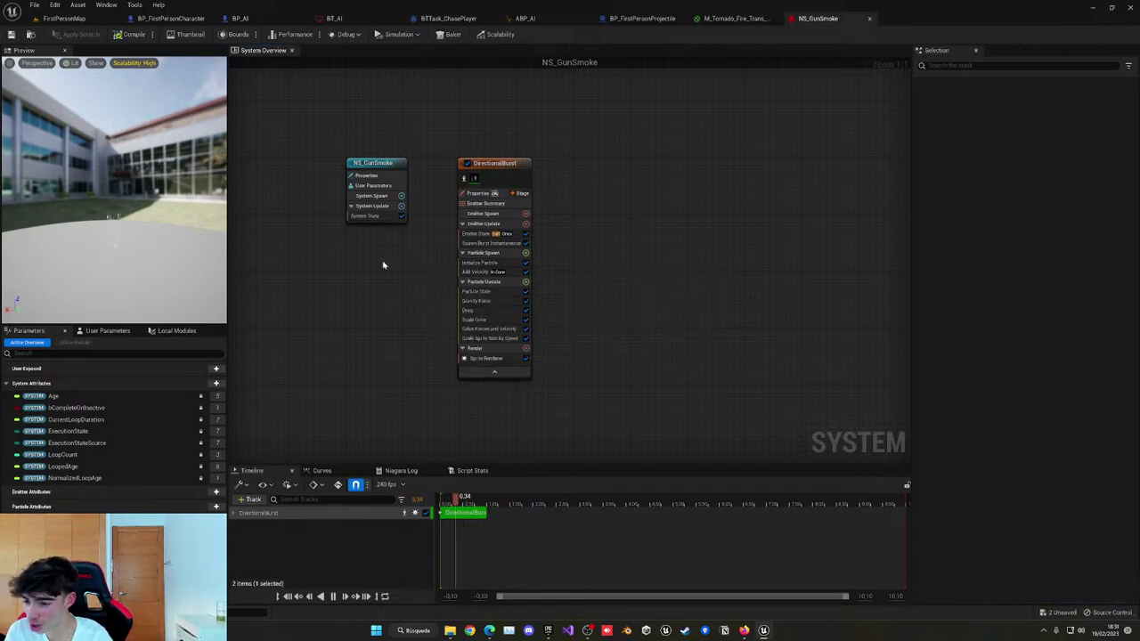
# Run FirstPersonMap, pick up the pistol and shoot the enemy until it dies to check the gun smoke, and end the session.
pyautogui.click(68, 19)
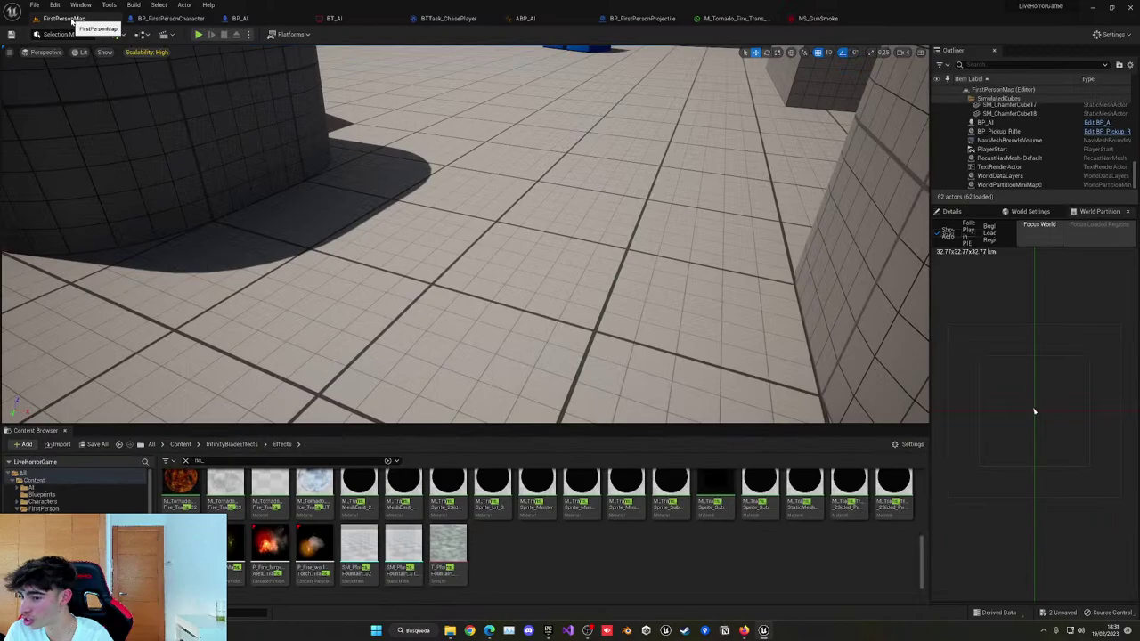
pyautogui.click(199, 35)
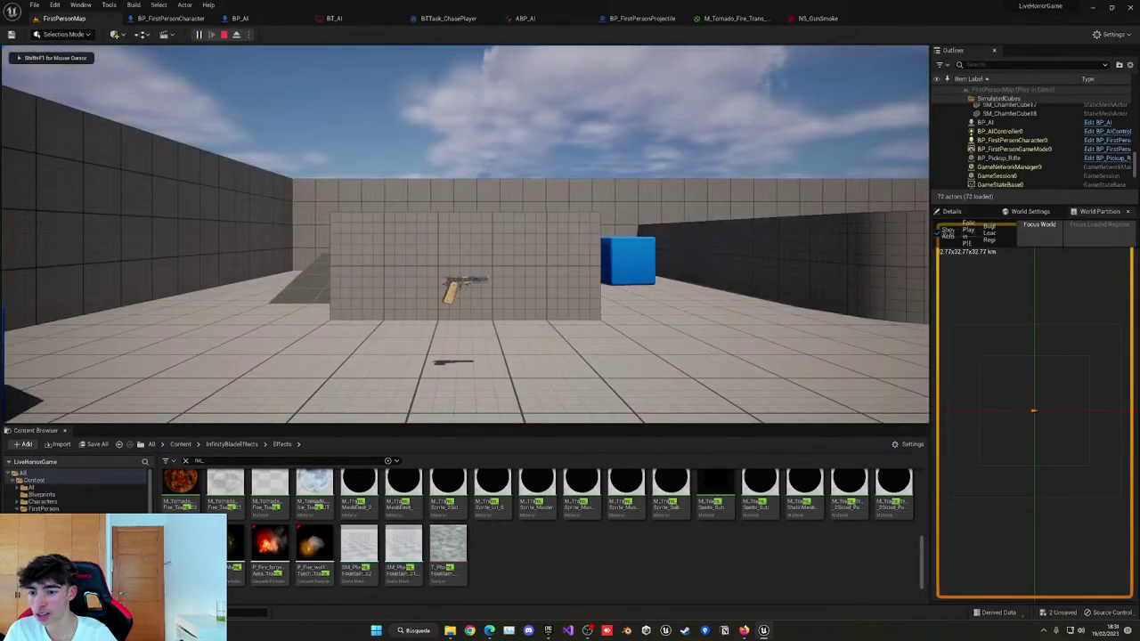
pyautogui.press('w')
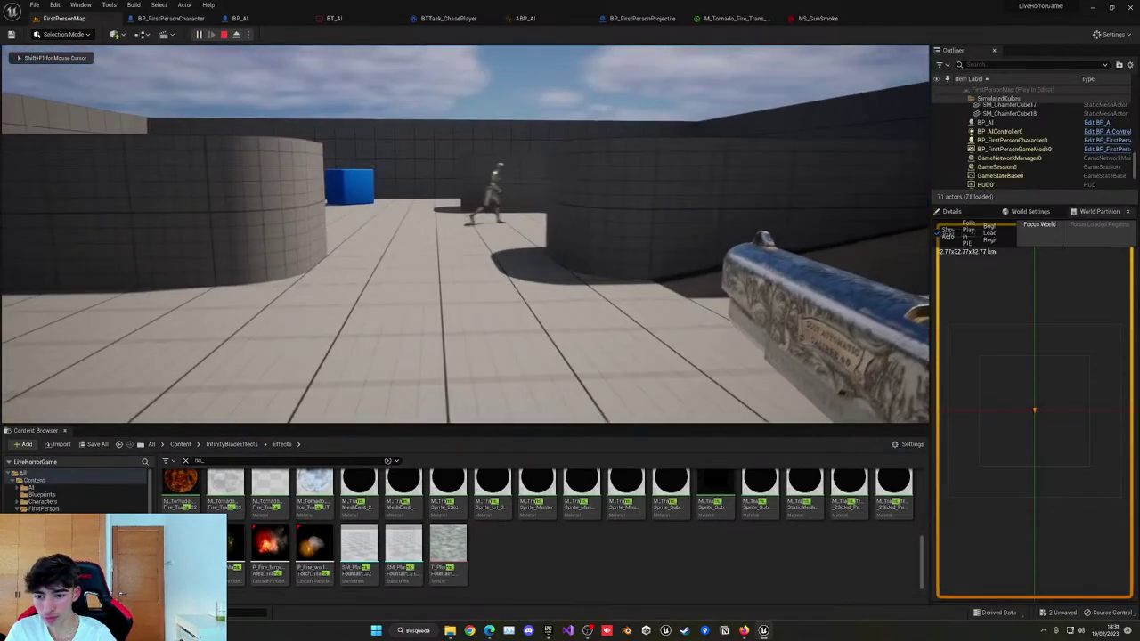
pyautogui.press('w')
pyautogui.click(464, 233)
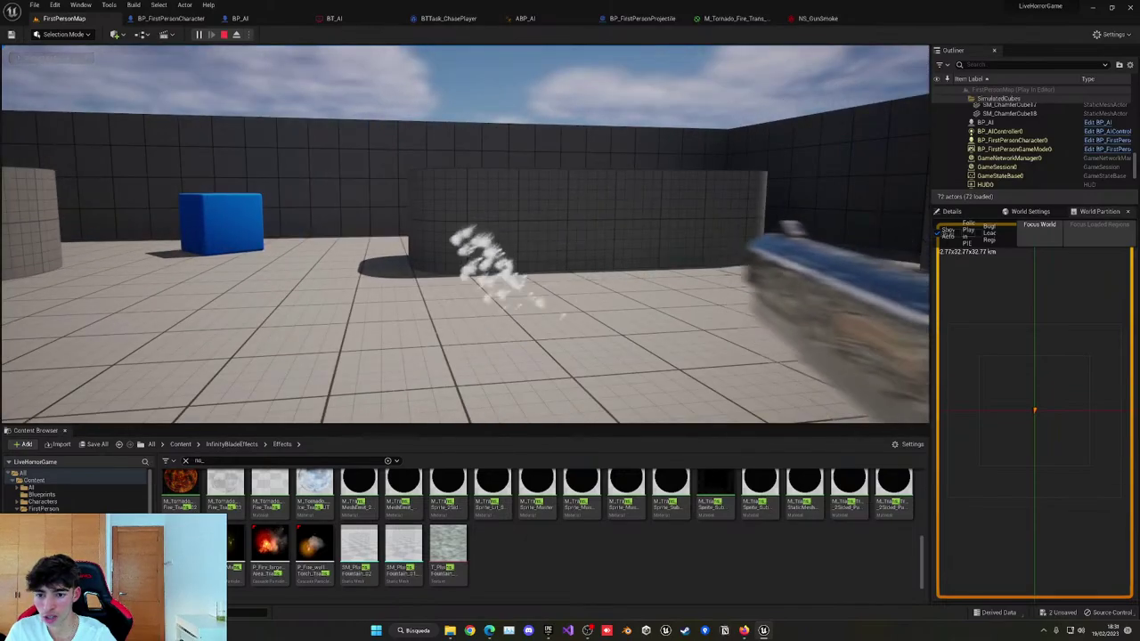
pyautogui.click(465, 233)
pyautogui.press('s')
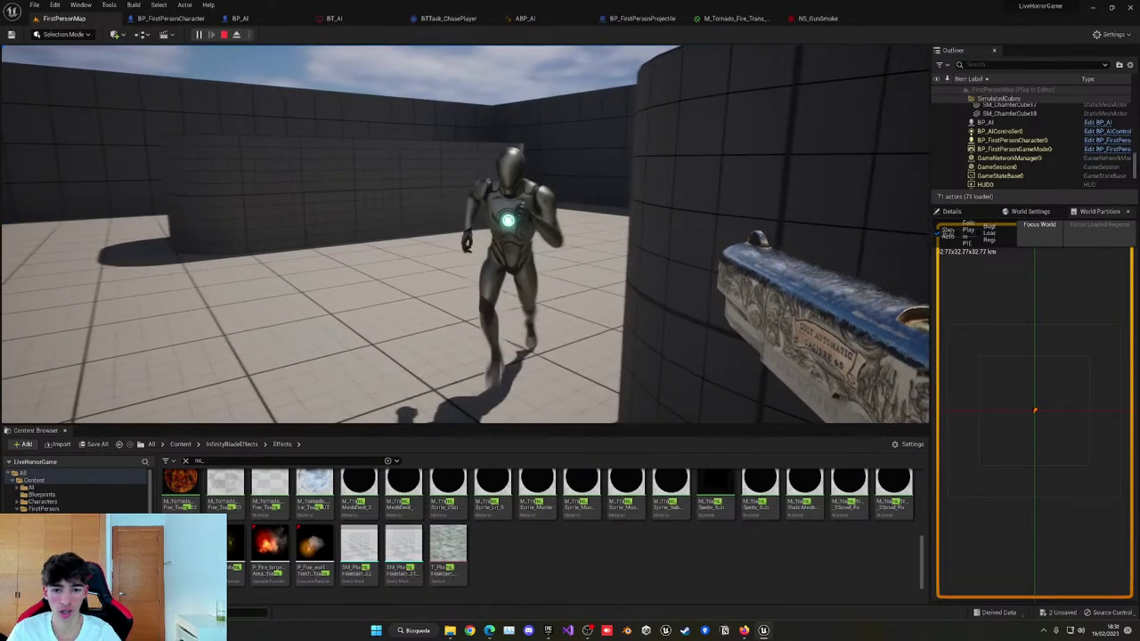
pyautogui.click(465, 233)
pyautogui.press('w')
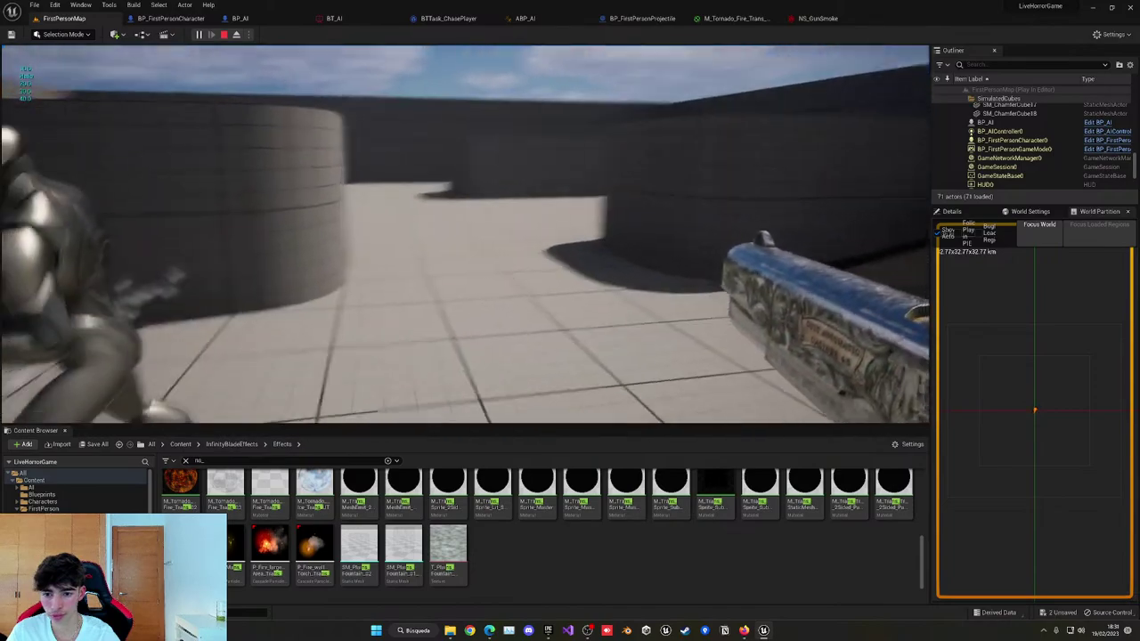
pyautogui.press('w')
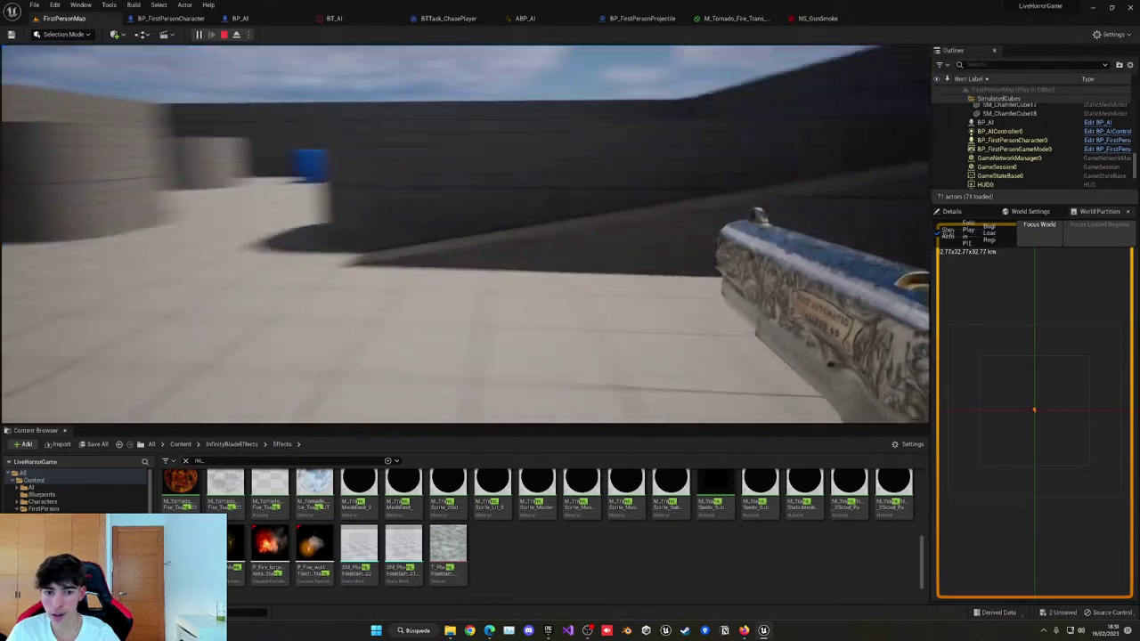
pyautogui.press('w')
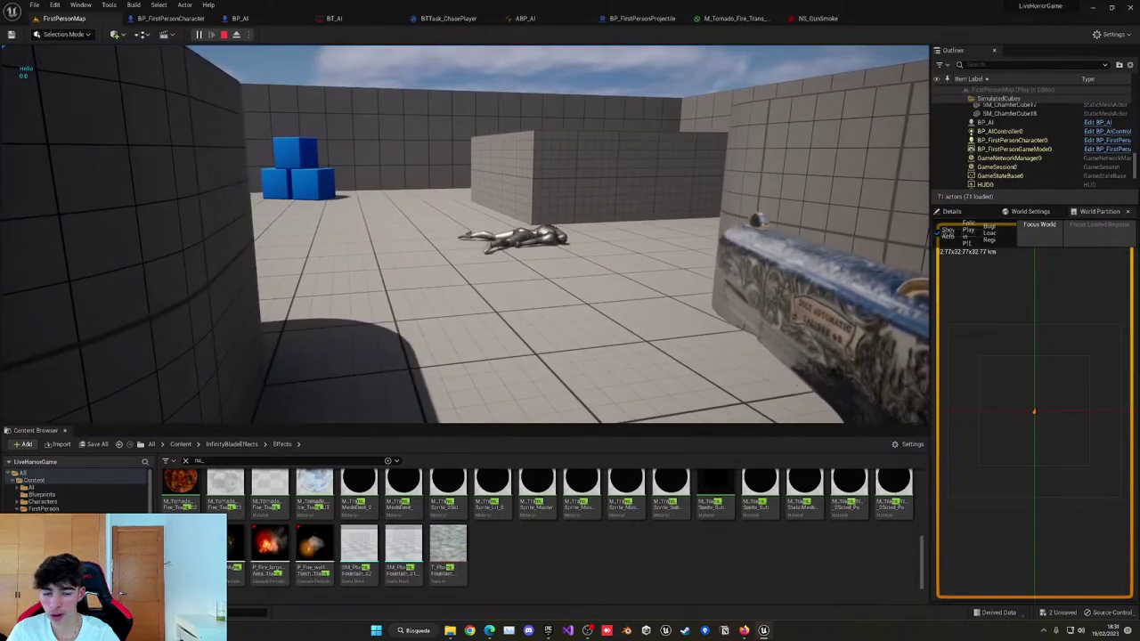
pyautogui.press('Escape')
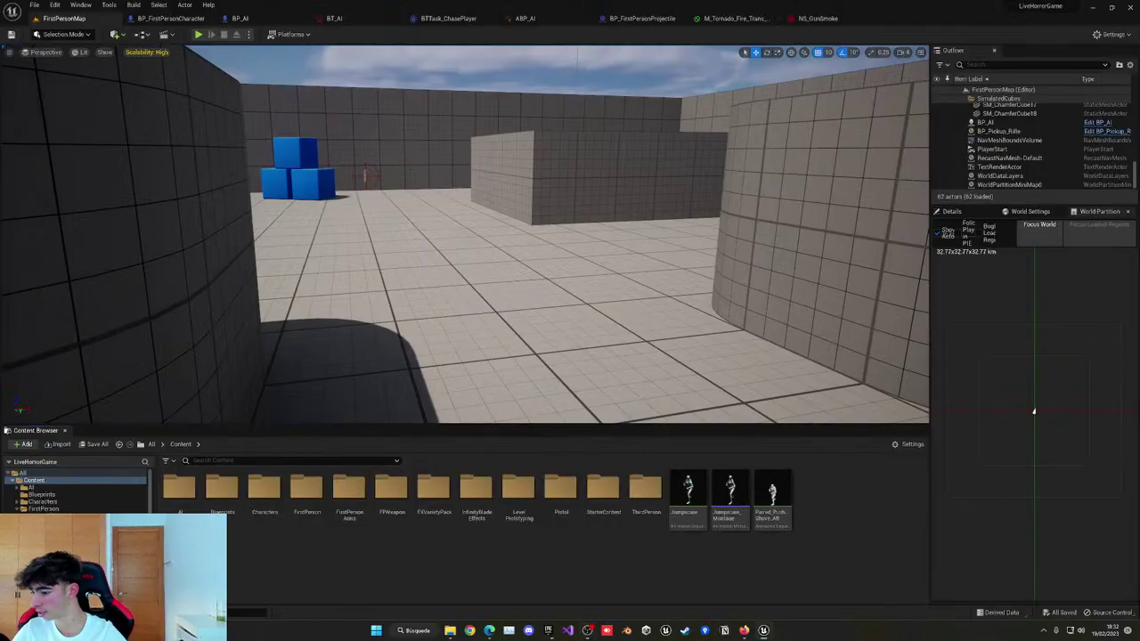
# Open the BP_Weapon_Component blueprint from the FirstPerson Blueprints folder at its Spawn System at Location node.
pyautogui.moveTo(135, 279); pyautogui.dragTo(149, 285, button='right')
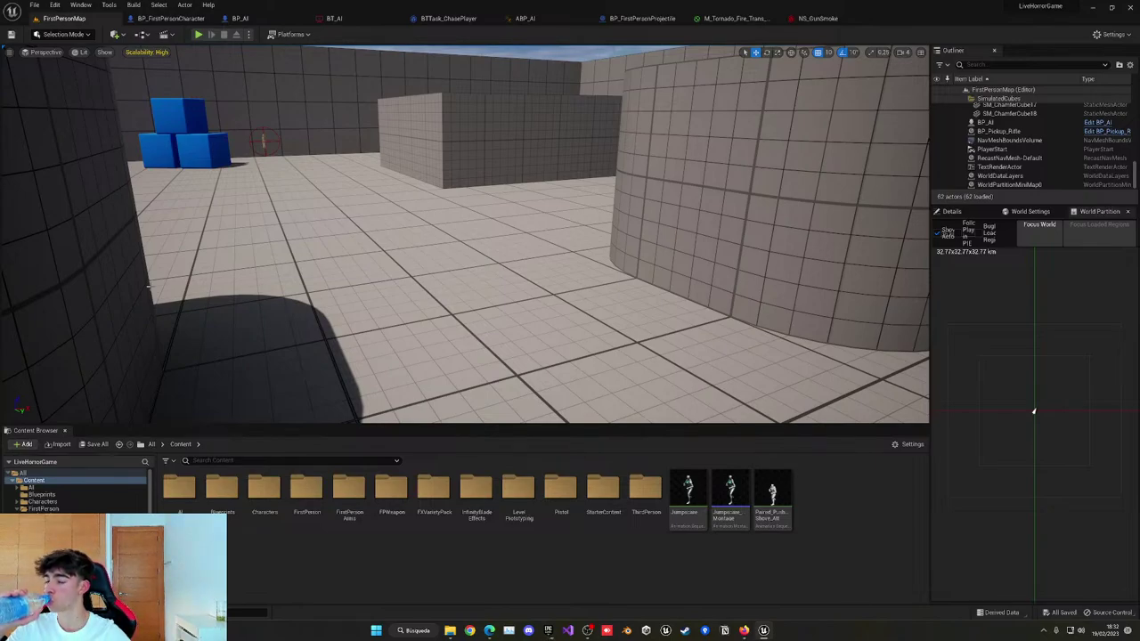
pyautogui.doubleClick(305, 488)
pyautogui.doubleClick(179, 488)
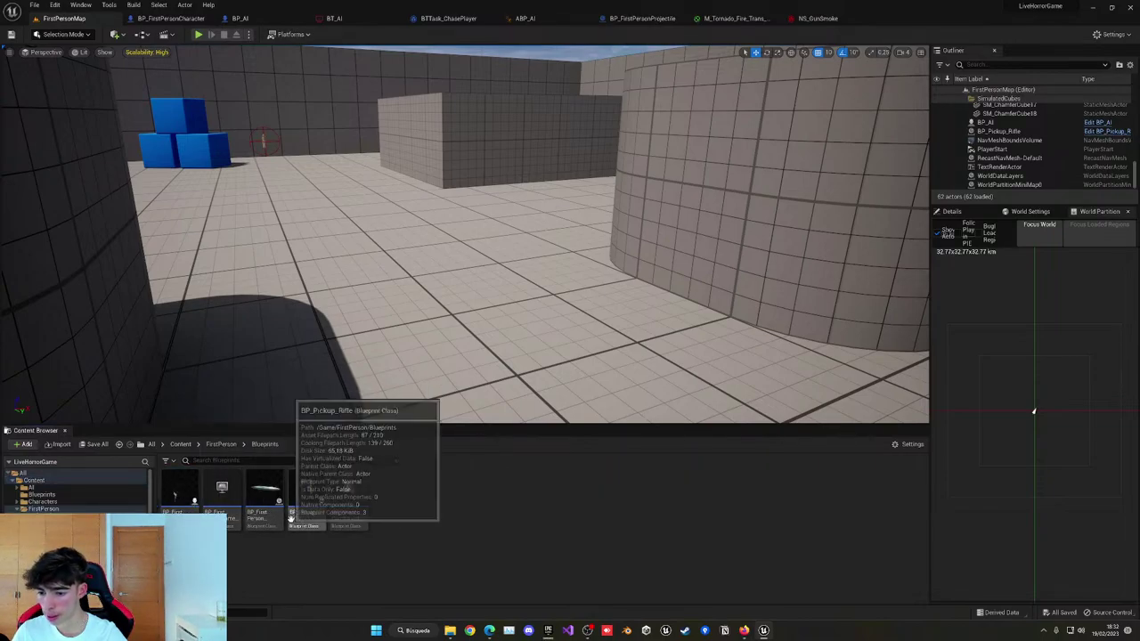
pyautogui.click(348, 494)
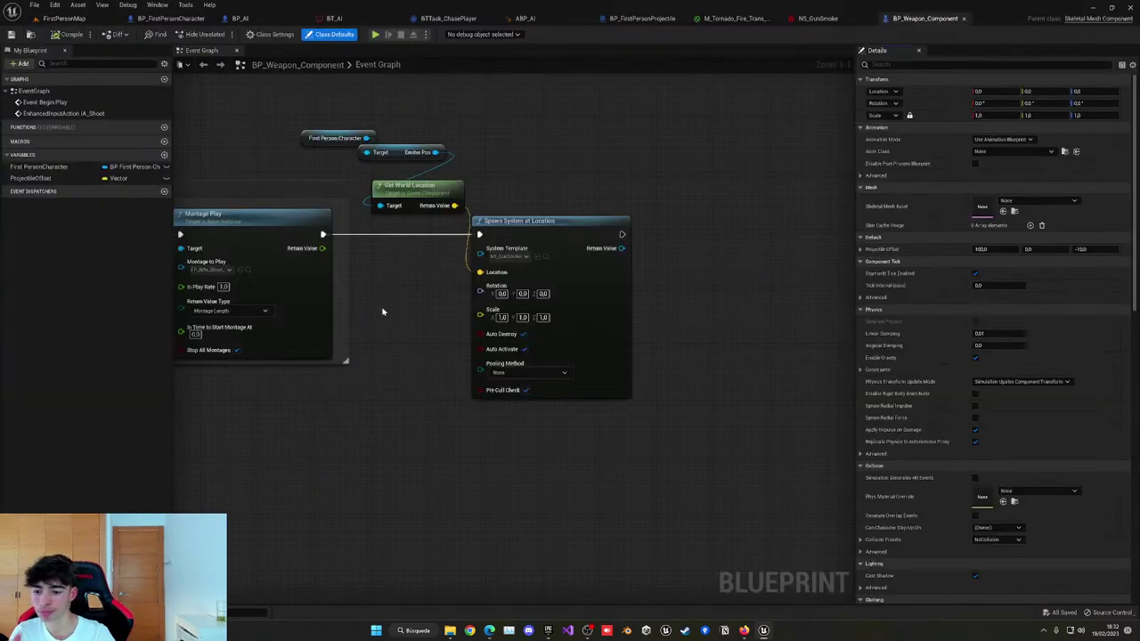
# Examine the shooting logic in the Event Graph, from IA_Shoot through the projectile spawn location and transform nodes.
pyautogui.moveTo(404, 407); pyautogui.dragTo(570, 454, button='right')
pyautogui.scroll(-2, 570, 453)
pyautogui.moveTo(510, 428); pyautogui.dragTo(587, 403, button='right')
pyautogui.scroll(-3, 588, 403)
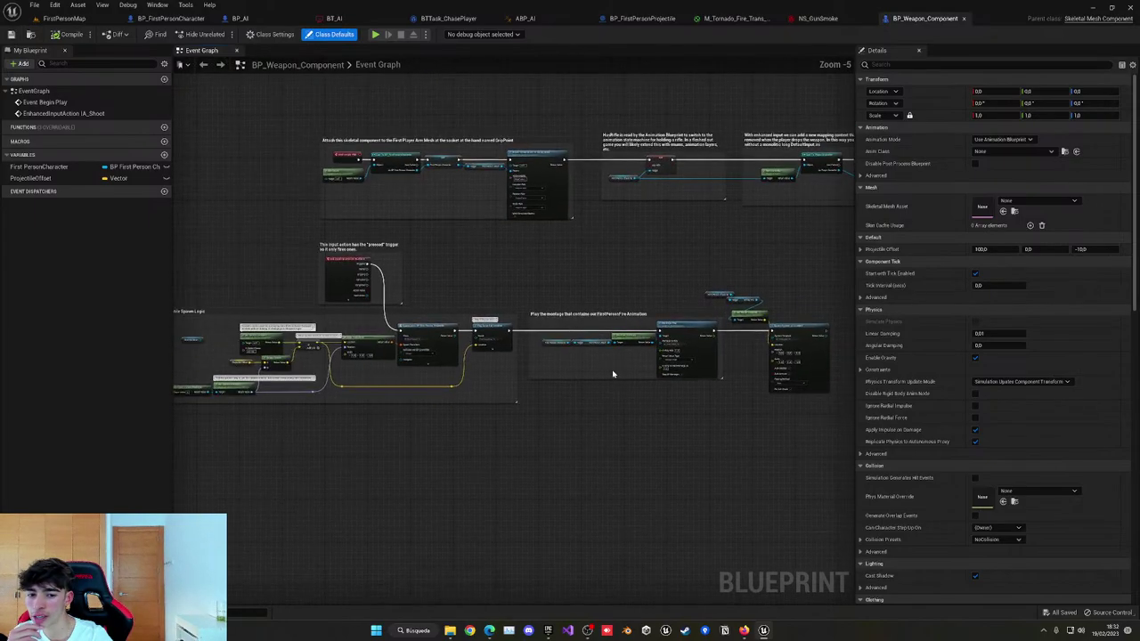
pyautogui.scroll(4, 348, 268)
pyautogui.moveTo(555, 324); pyautogui.dragTo(657, 229, button='right')
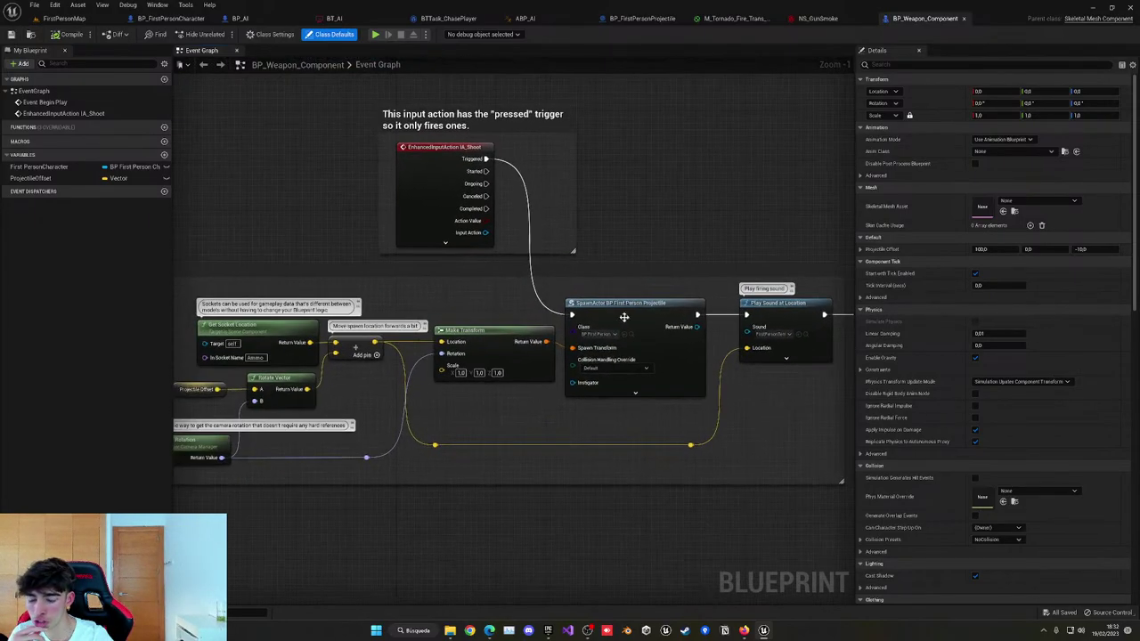
pyautogui.click(624, 317)
pyautogui.moveTo(501, 414); pyautogui.dragTo(580, 356, button='right')
pyautogui.click(468, 361)
pyautogui.moveTo(509, 356); pyautogui.dragTo(557, 365, button='right')
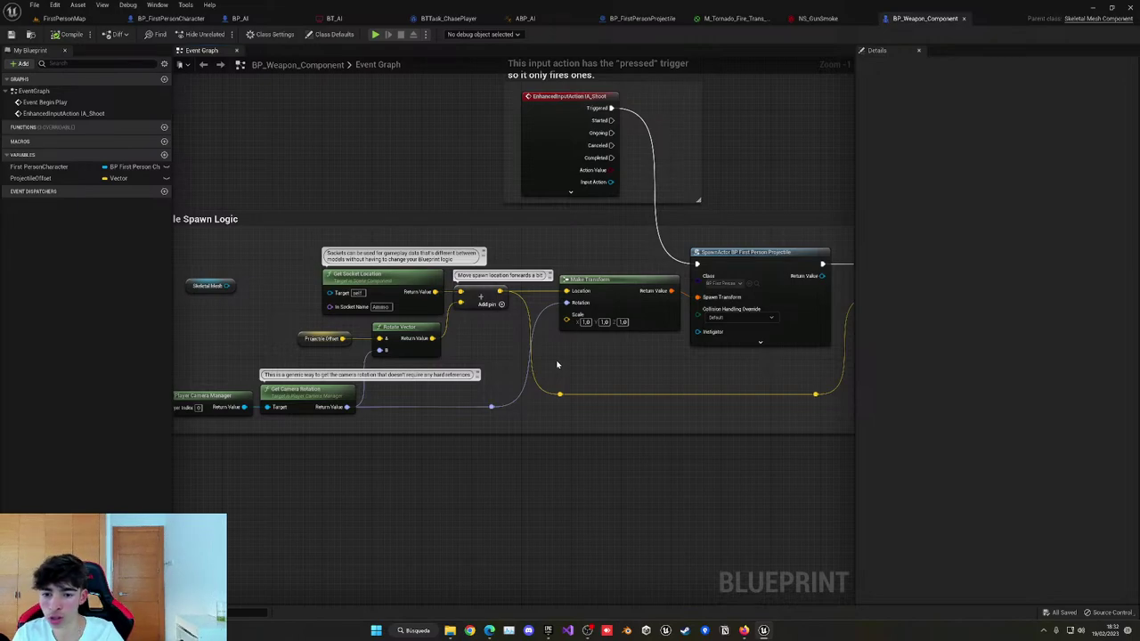
pyautogui.moveTo(702, 399); pyautogui.dragTo(574, 389, button='right')
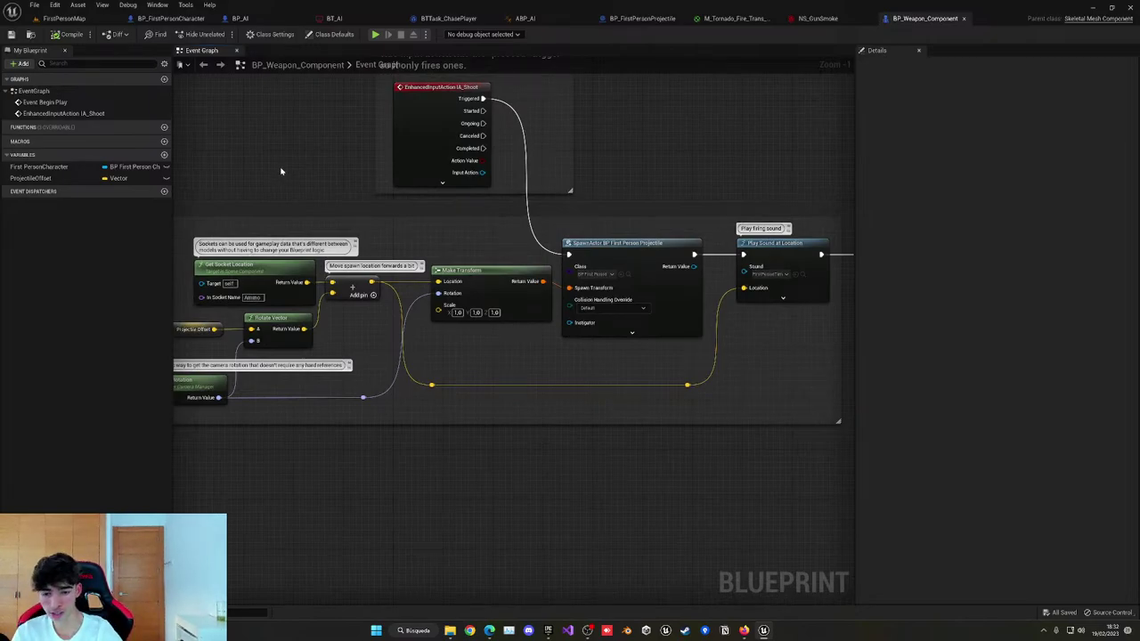
# Duplicate the First Person Character, Emiter Pos and Get World Location nodes beneath the projectile's Make Transform node.
pyautogui.scroll(-2, 479, 352)
pyautogui.moveTo(668, 321); pyautogui.dragTo(570, 311, button='right')
pyautogui.moveTo(721, 326); pyautogui.dragTo(471, 320, button='right')
pyautogui.moveTo(540, 308); pyautogui.dragTo(379, 315, button='right')
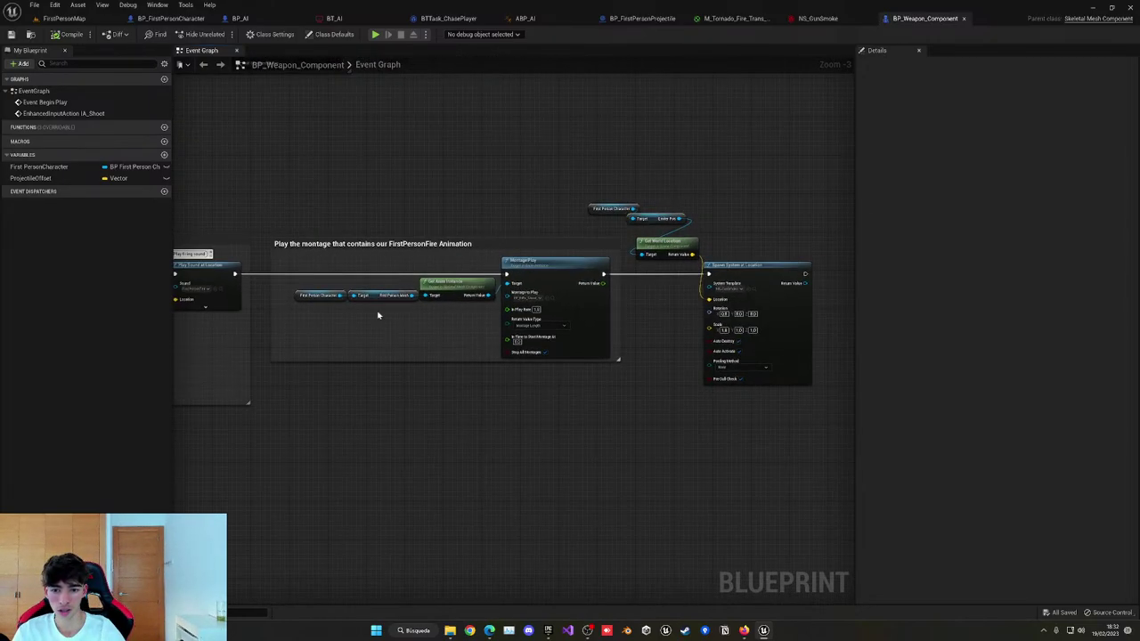
pyautogui.moveTo(644, 213); pyautogui.dragTo(505, 213, button='right')
pyautogui.moveTo(465, 183); pyautogui.dragTo(623, 246)
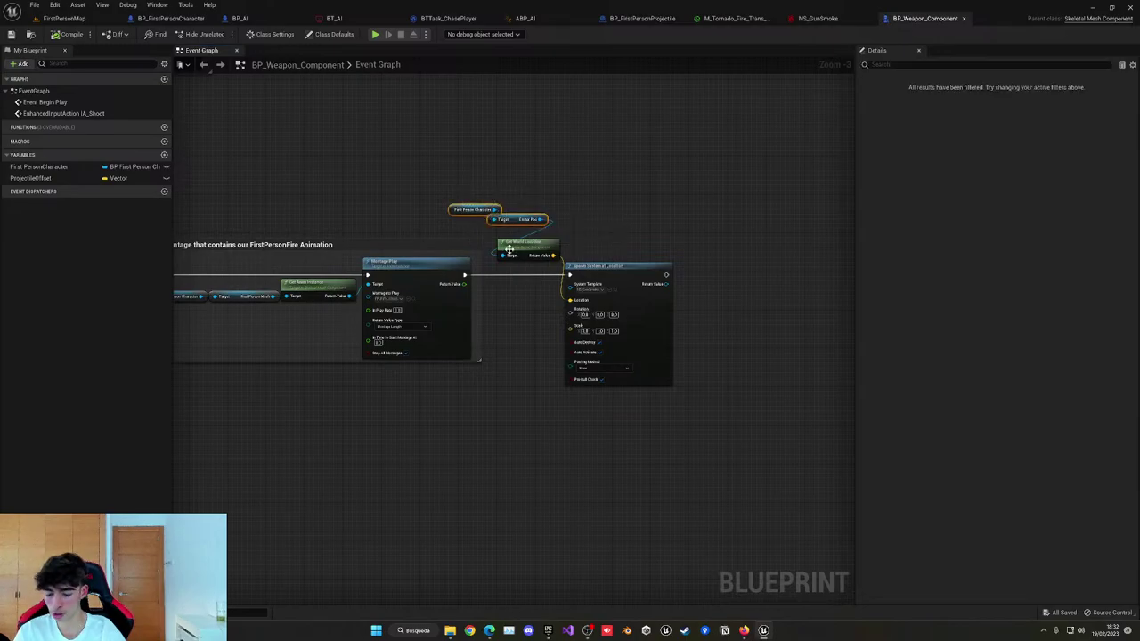
pyautogui.moveTo(387, 300); pyautogui.dragTo(620, 305, button='right')
pyautogui.moveTo(460, 311); pyautogui.dragTo(623, 316, button='right')
pyautogui.moveTo(223, 407); pyautogui.dragTo(395, 395, button='right')
pyautogui.scroll(3, 394, 395)
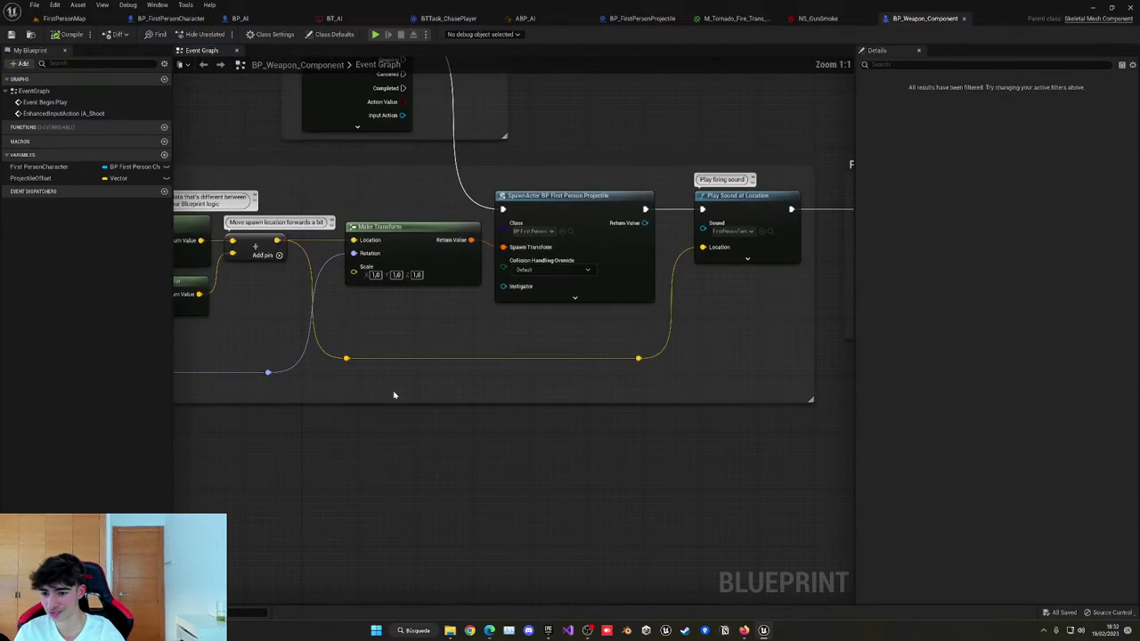
pyautogui.hotkey('ctrl', 'v')
pyautogui.click(473, 457)
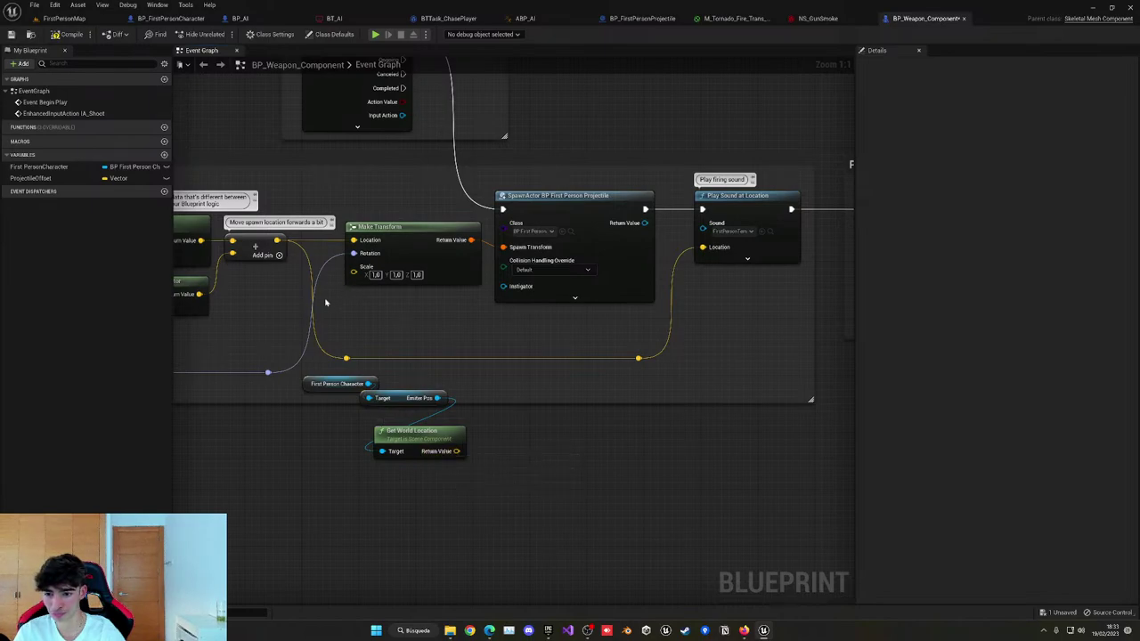
# Connect the copied Get World Location's Return Value to the Location input of the projectile's Make Transform node.
pyautogui.moveTo(308, 345); pyautogui.dragTo(670, 340, button='right')
pyautogui.moveTo(579, 353); pyautogui.dragTo(421, 310, button='right')
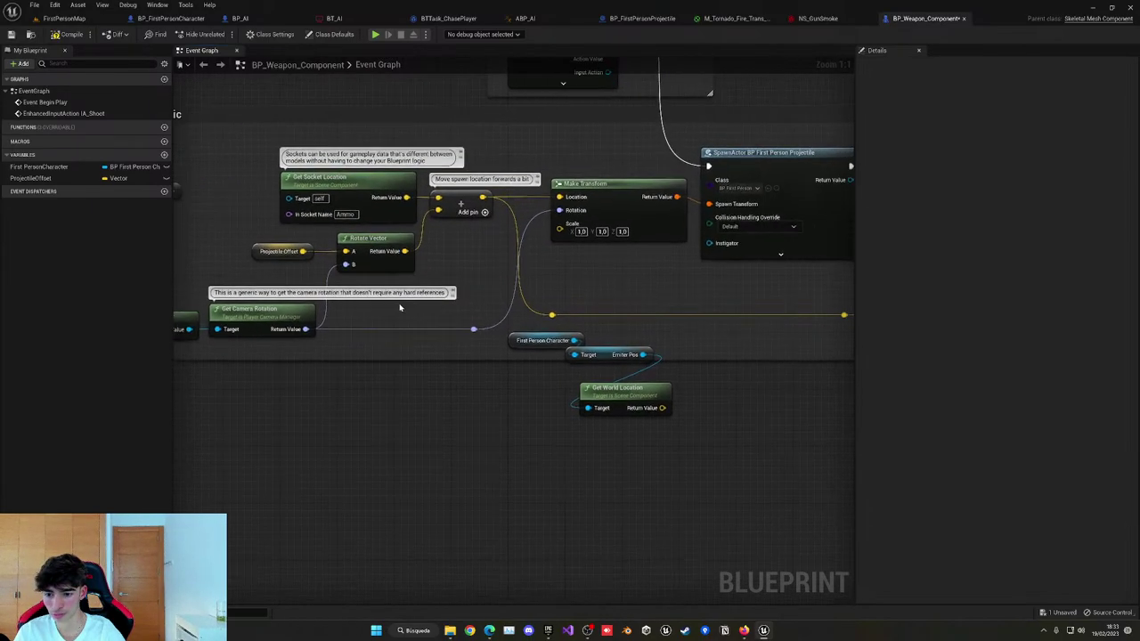
pyautogui.moveTo(627, 281); pyautogui.dragTo(531, 260, button='right')
pyautogui.moveTo(563, 389); pyautogui.dragTo(485, 181)
# Run FirstPersonMap, pick up the pistol and fire it to check where projectiles spawn, and end the session.
pyautogui.click(123, 18)
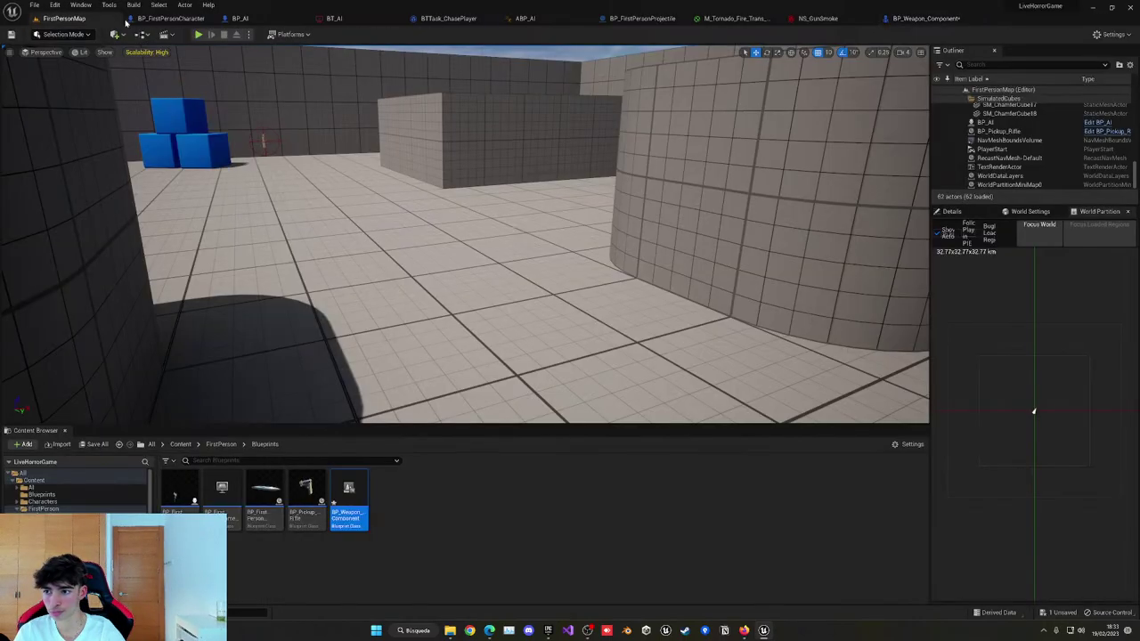
pyautogui.click(198, 34)
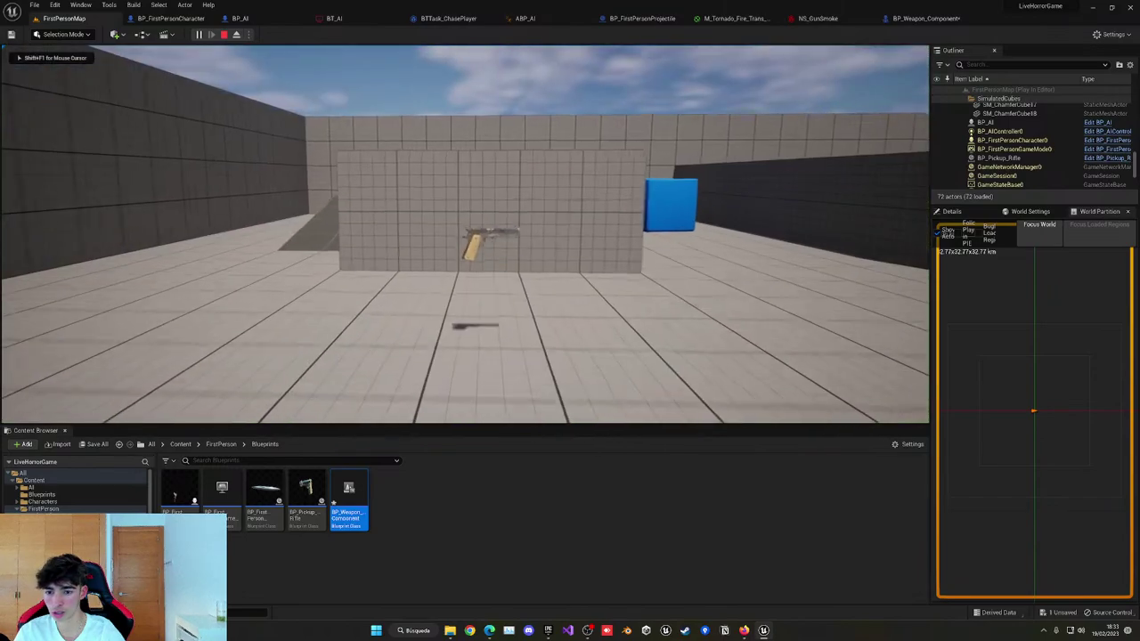
pyautogui.press('w')
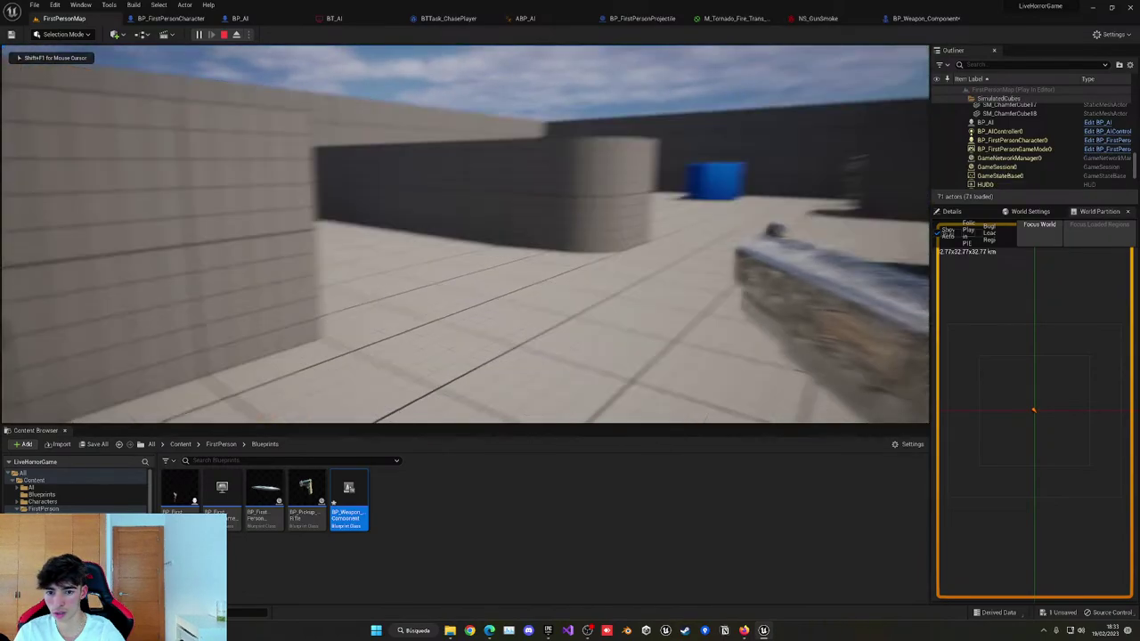
pyautogui.press('w')
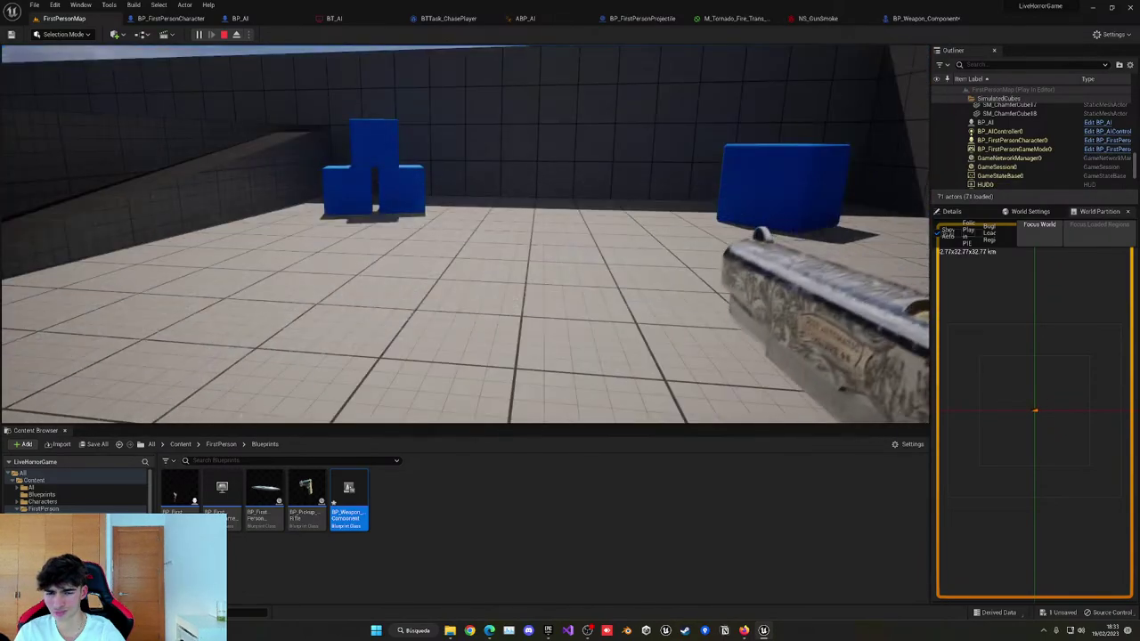
pyautogui.click(465, 234)
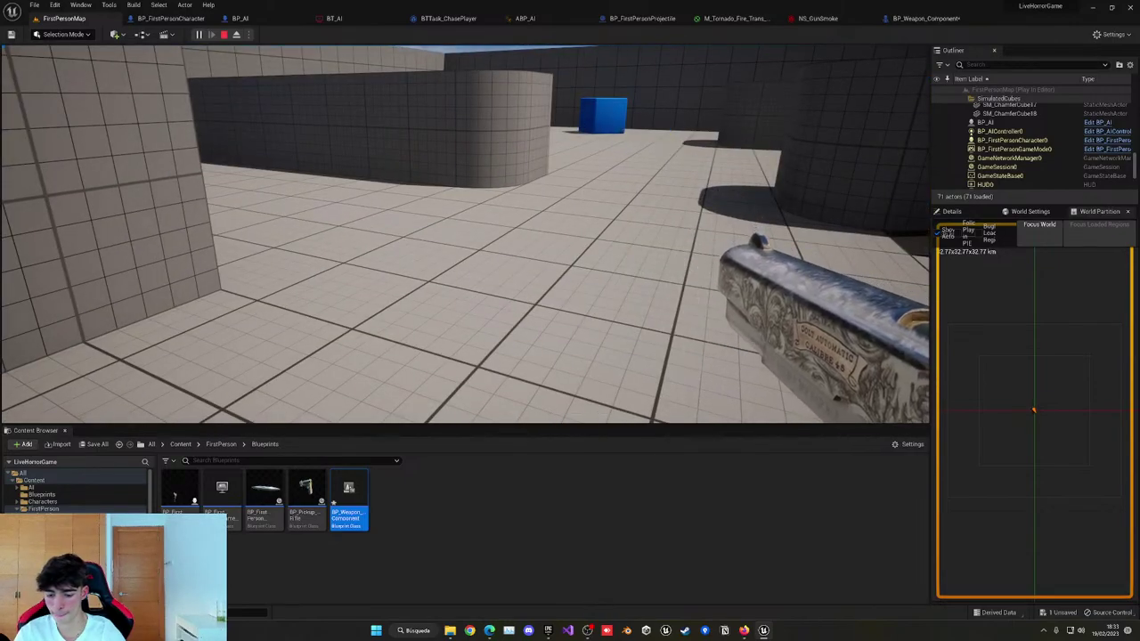
pyautogui.press('Escape')
# Move BP_FirstPersonCharacter's EmiterPos arrow forward past the gun's muzzle, to an X location of about -768.33.
pyautogui.click(171, 18)
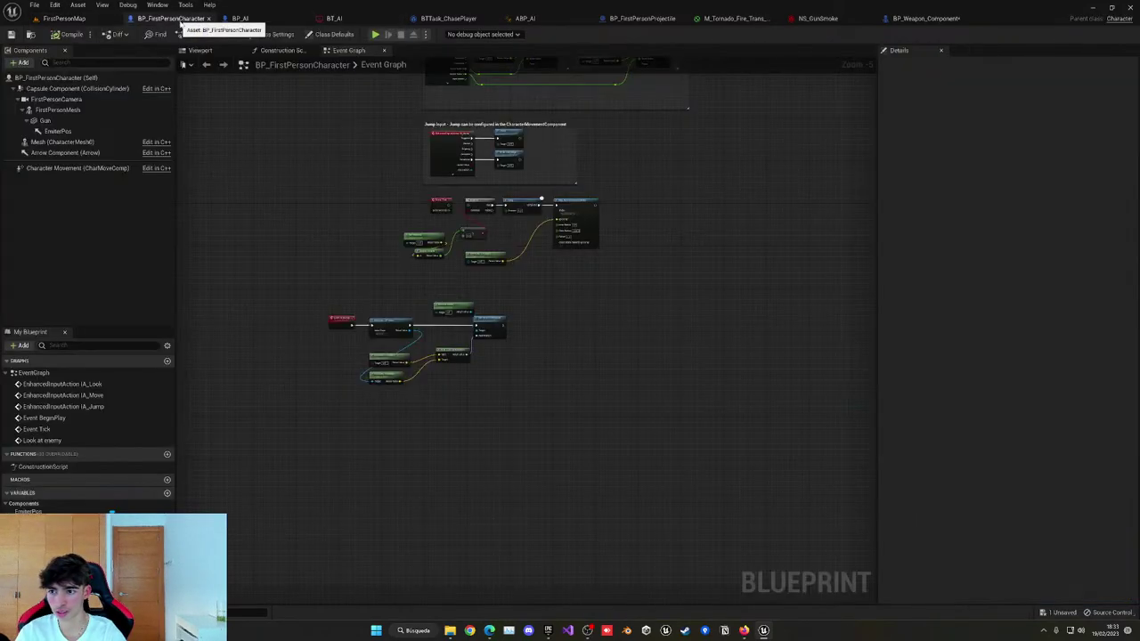
pyautogui.click(214, 51)
pyautogui.click(57, 131)
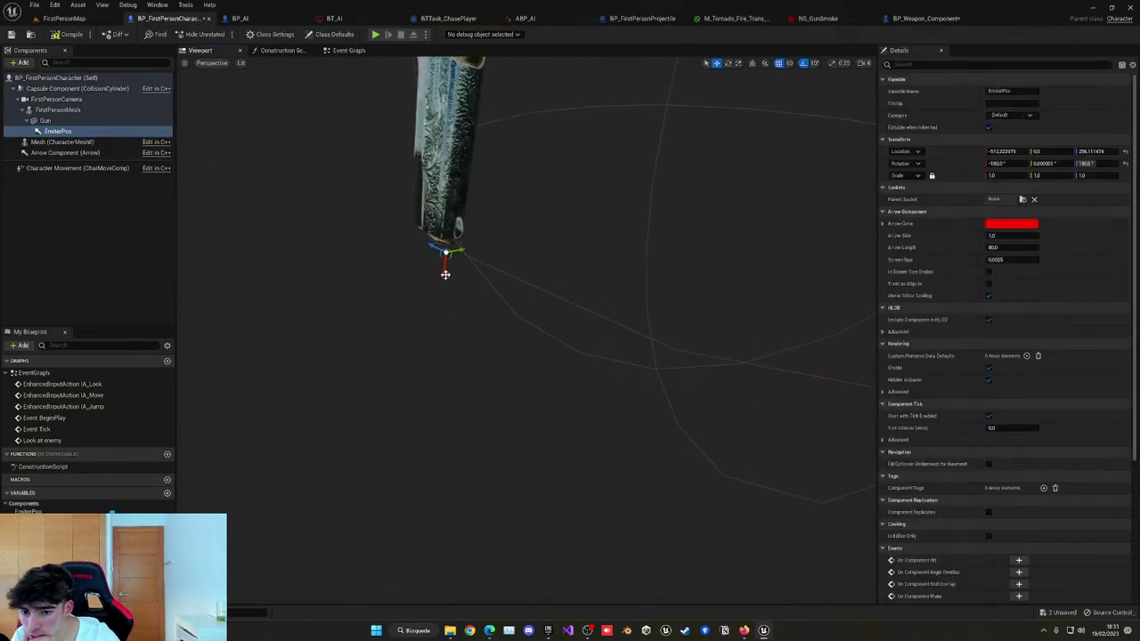
pyautogui.moveTo(443, 271); pyautogui.dragTo(431, 310)
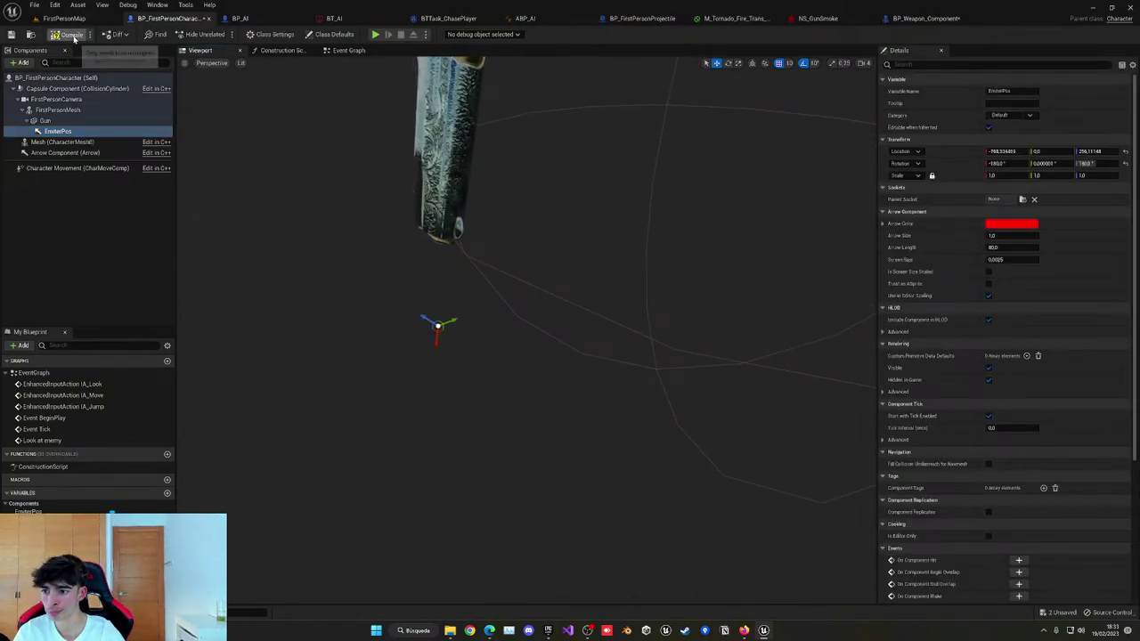
# Run FirstPersonMap again with the pistol to test the moved emitter position, and end the session.
pyautogui.click(64, 19)
pyautogui.click(198, 35)
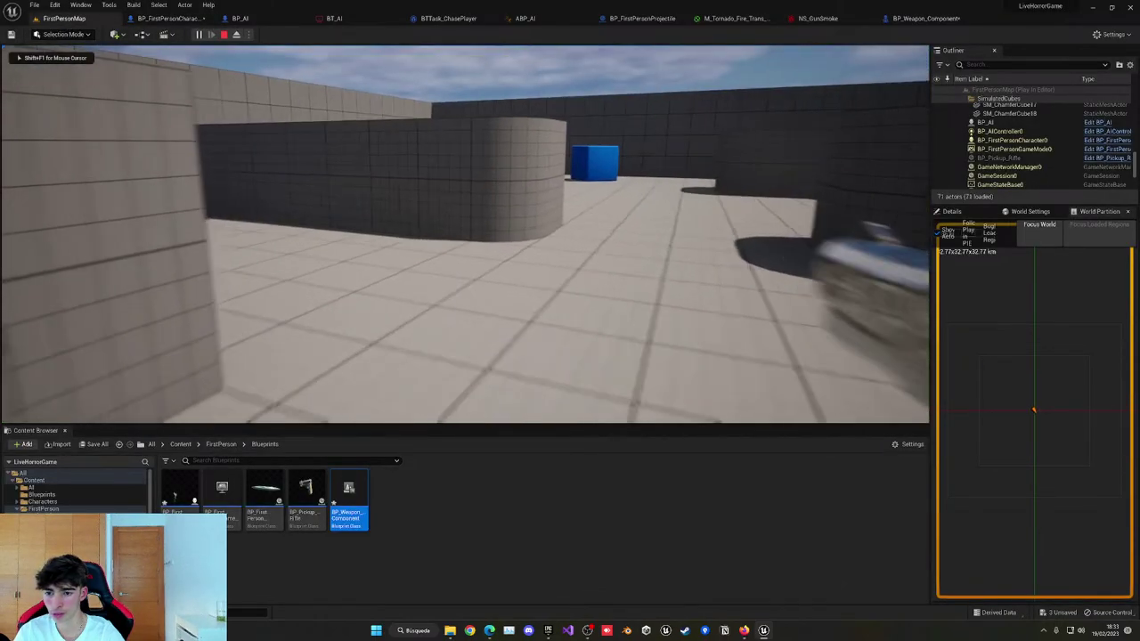
pyautogui.press('Escape')
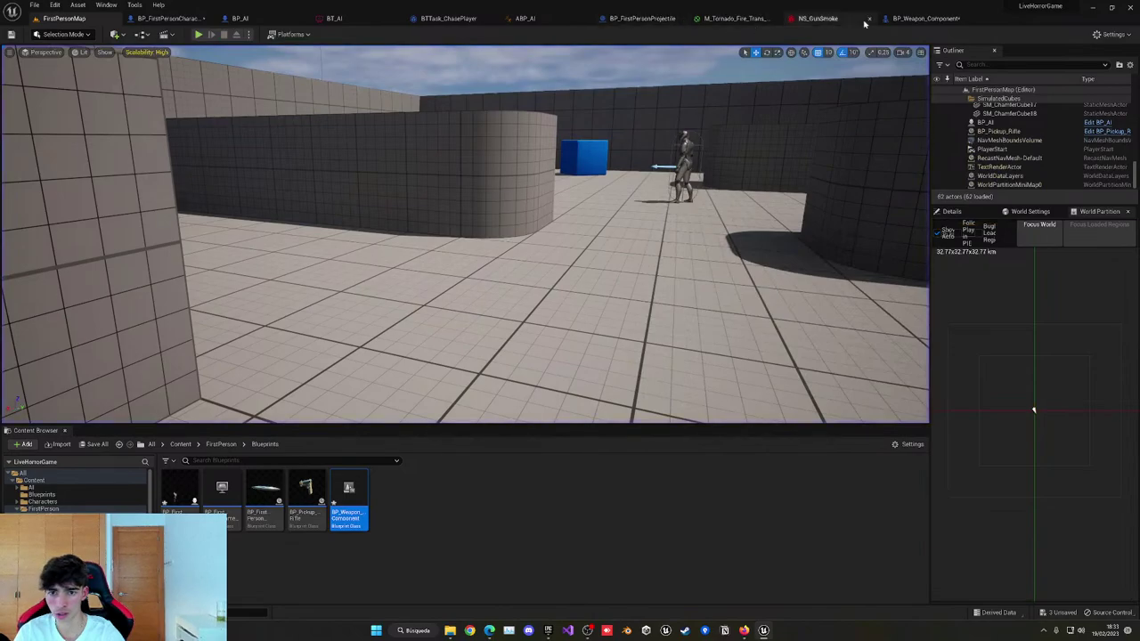
# In BP_Weapon_Component, set the projectile SpawnActor's Collision Handling Override to Always Spawn, Ignore Collisions, and compile.
pyautogui.click(926, 17)
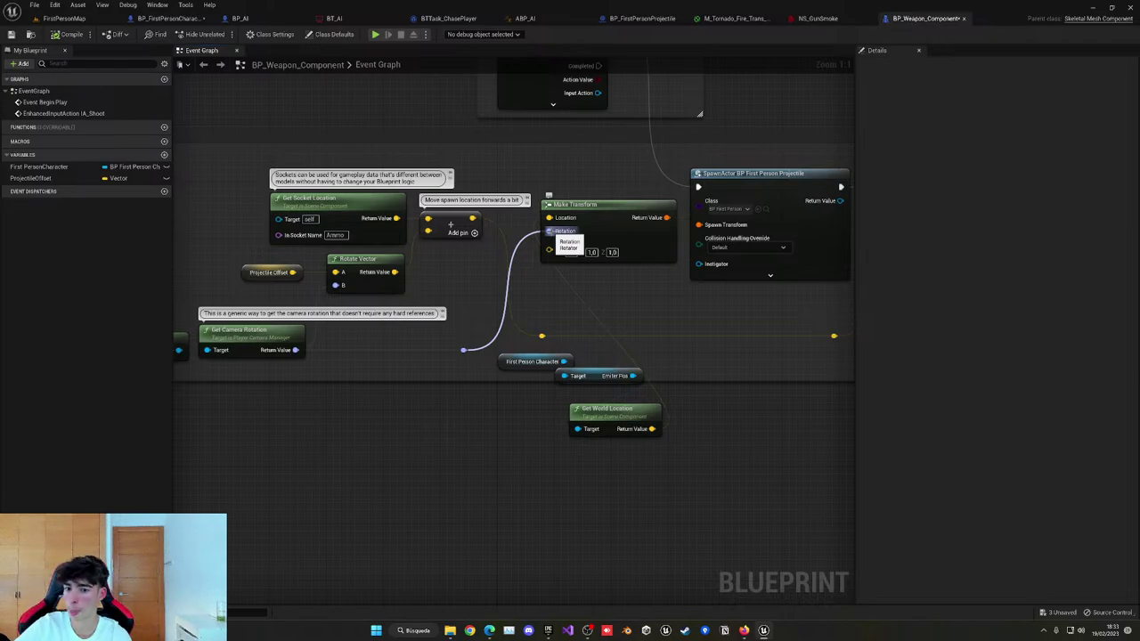
pyautogui.moveTo(246, 360); pyautogui.dragTo(403, 332, button='right')
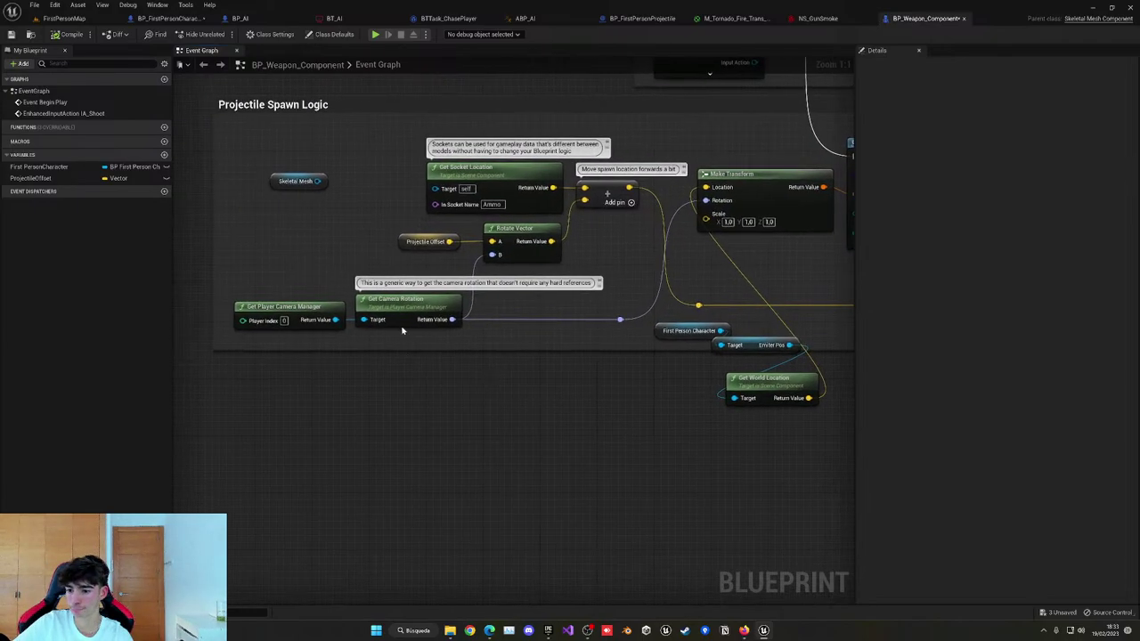
pyautogui.moveTo(574, 368); pyautogui.dragTo(382, 374, button='right')
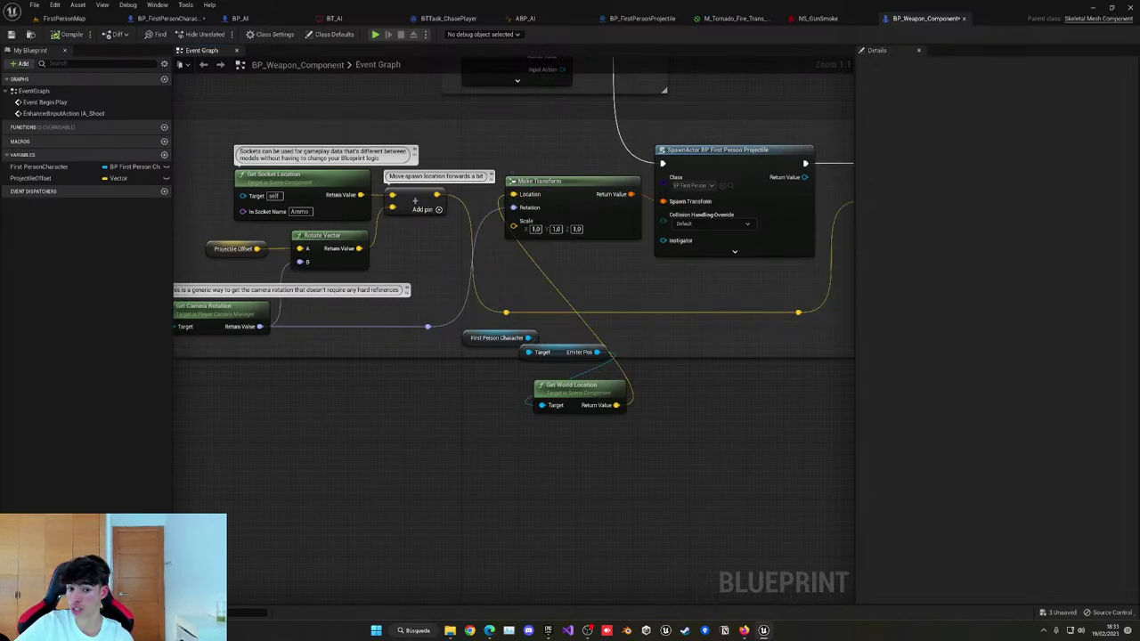
pyautogui.moveTo(662, 201); pyautogui.dragTo(547, 209, button='right')
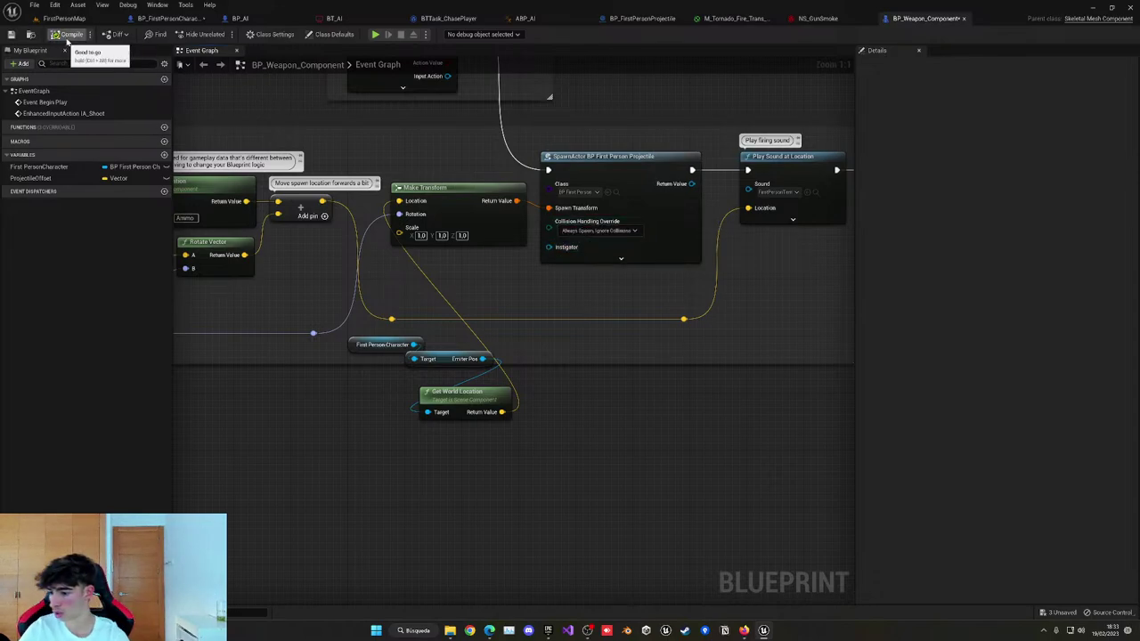
# Play the game in a preview window, shoot at the enemy with the pistol, end the session and save the blueprints.
pyautogui.hotkey('alt', 'p')
pyautogui.press('w')
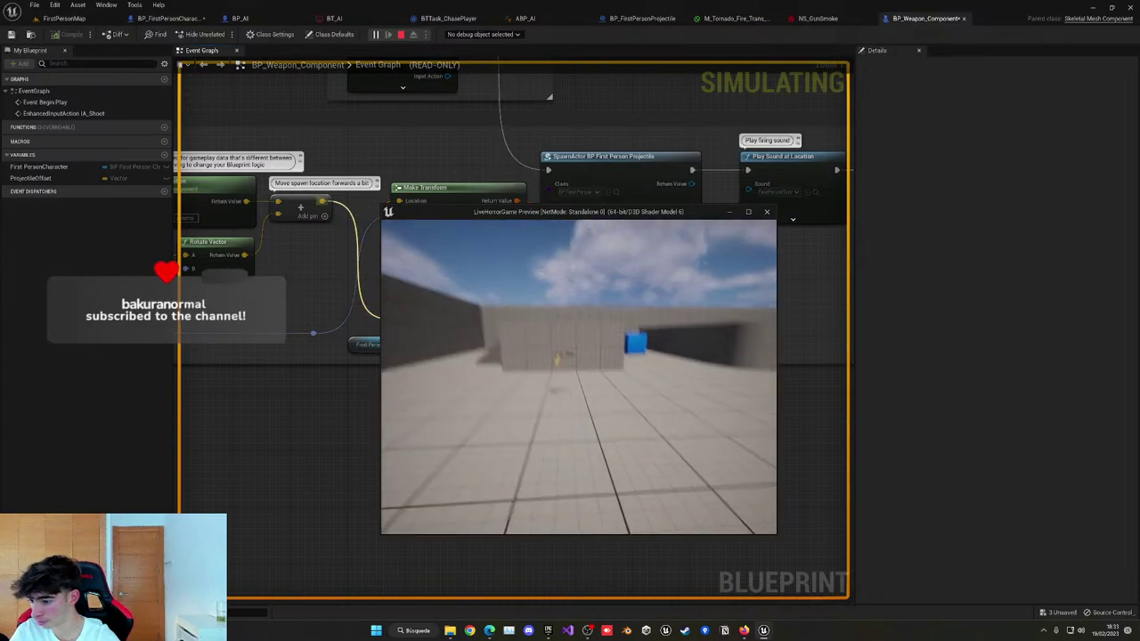
pyautogui.click(579, 377)
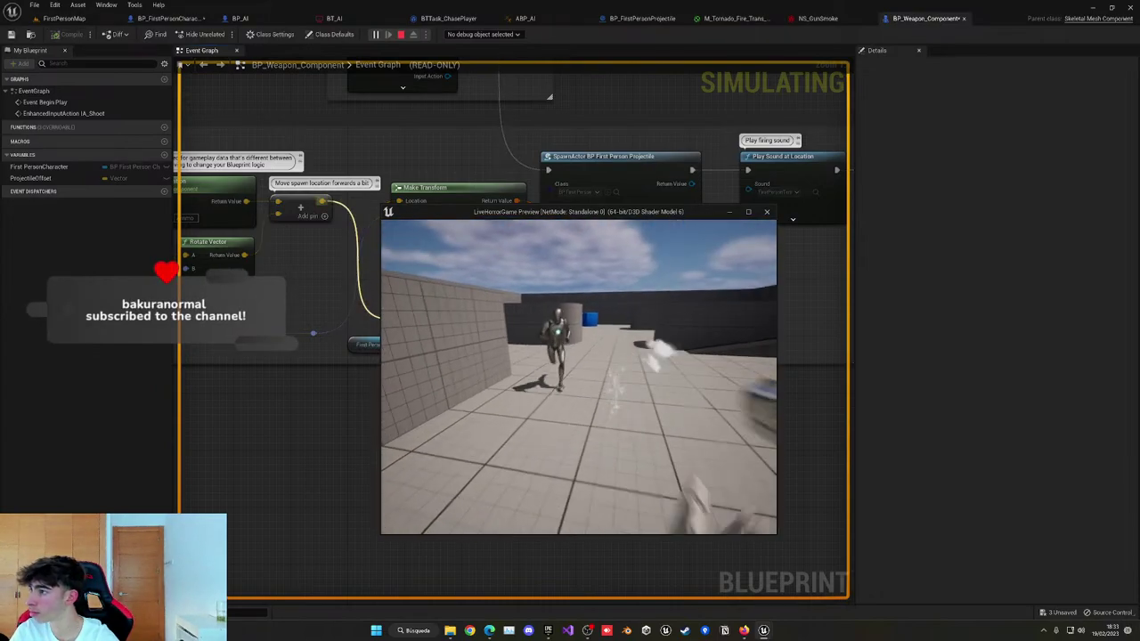
pyautogui.click(579, 377)
pyautogui.press('w')
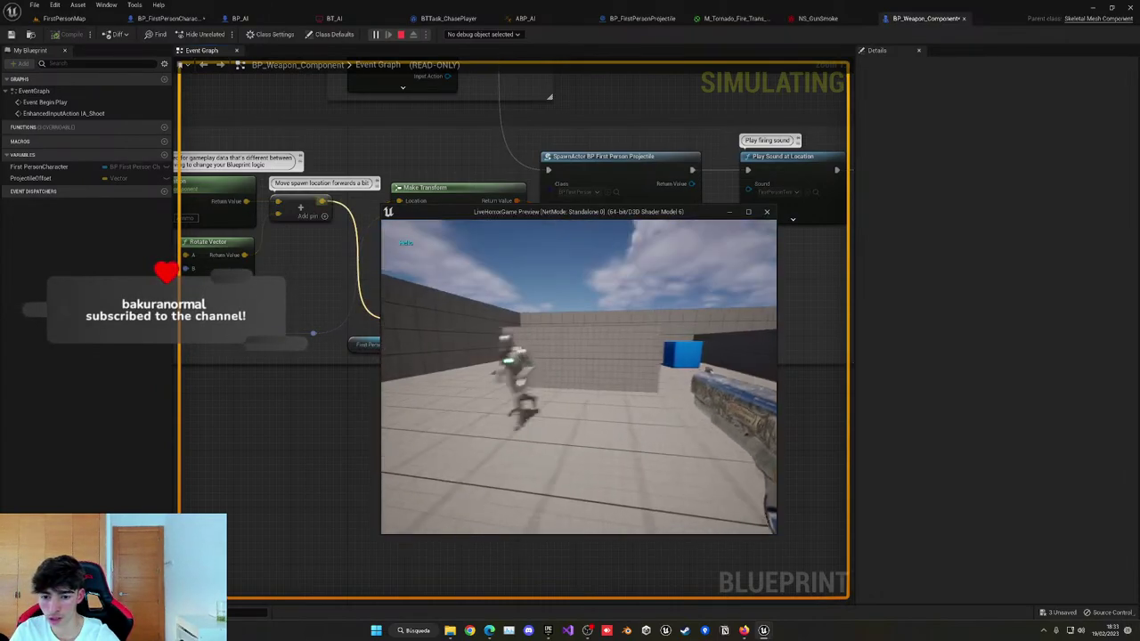
pyautogui.press('Escape')
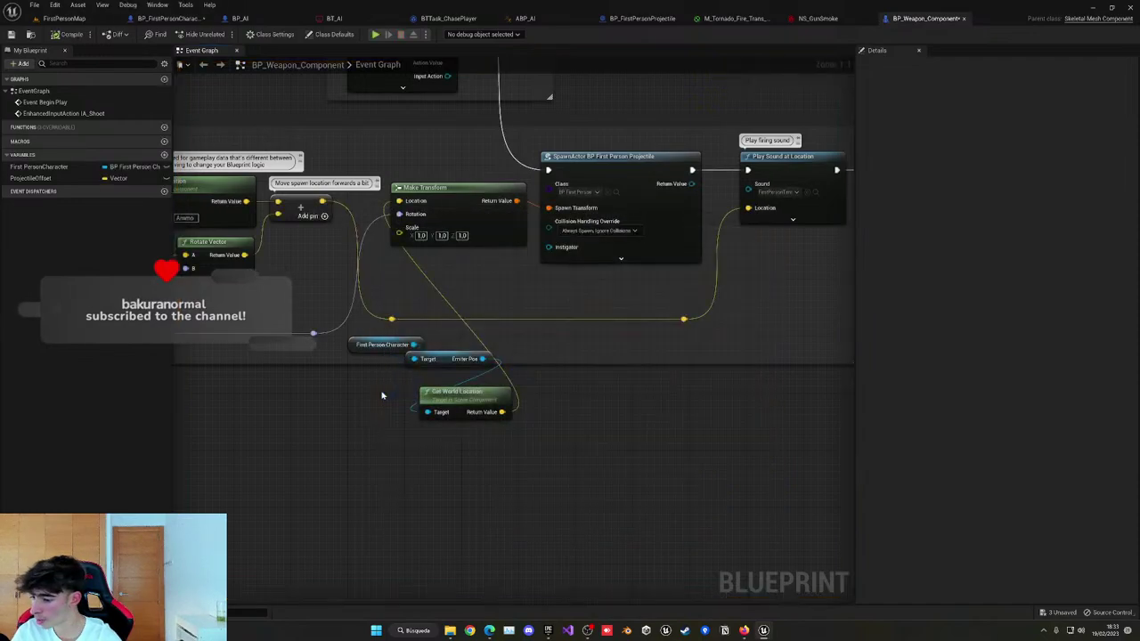
pyautogui.hotkey('ctrl', 's')
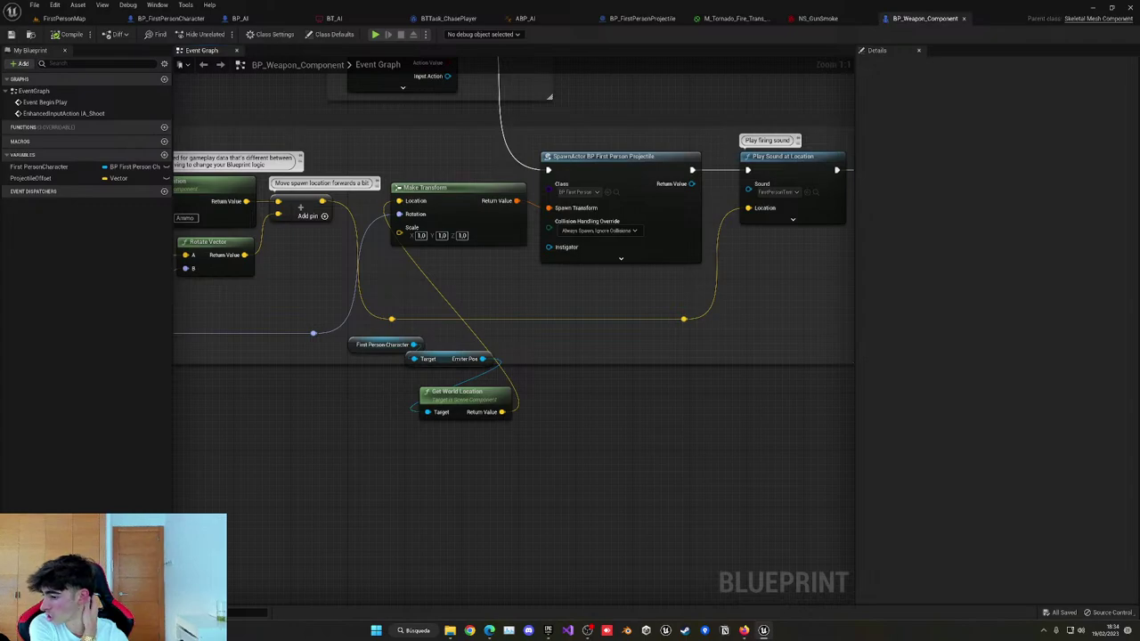
# Disconnect Make Transform from the projectile SpawnActor's Spawn Transform pin and split that pin into location, rotation and scale.
pyautogui.moveTo(265, 409)
pyautogui.mouseDown(button='right')
pyautogui.moveTo(305, 433)
pyautogui.moveTo(251, 403)
pyautogui.mouseUp(button='right')
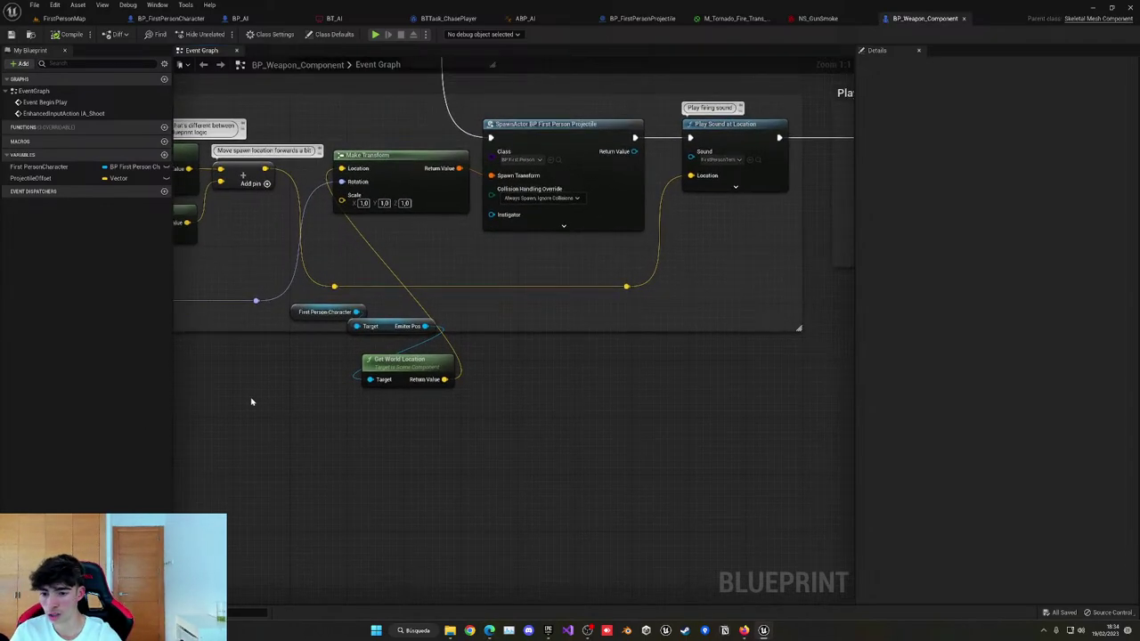
pyautogui.moveTo(484, 415); pyautogui.dragTo(545, 453, button='right')
pyautogui.click(464, 401)
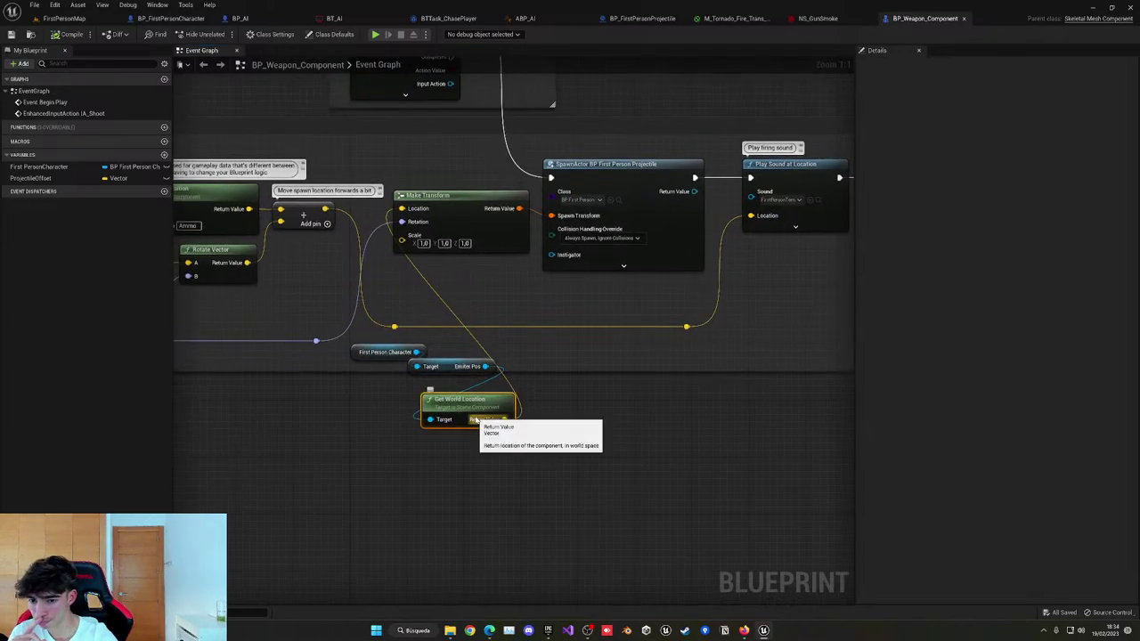
pyautogui.moveTo(593, 394); pyautogui.dragTo(534, 328, button='right')
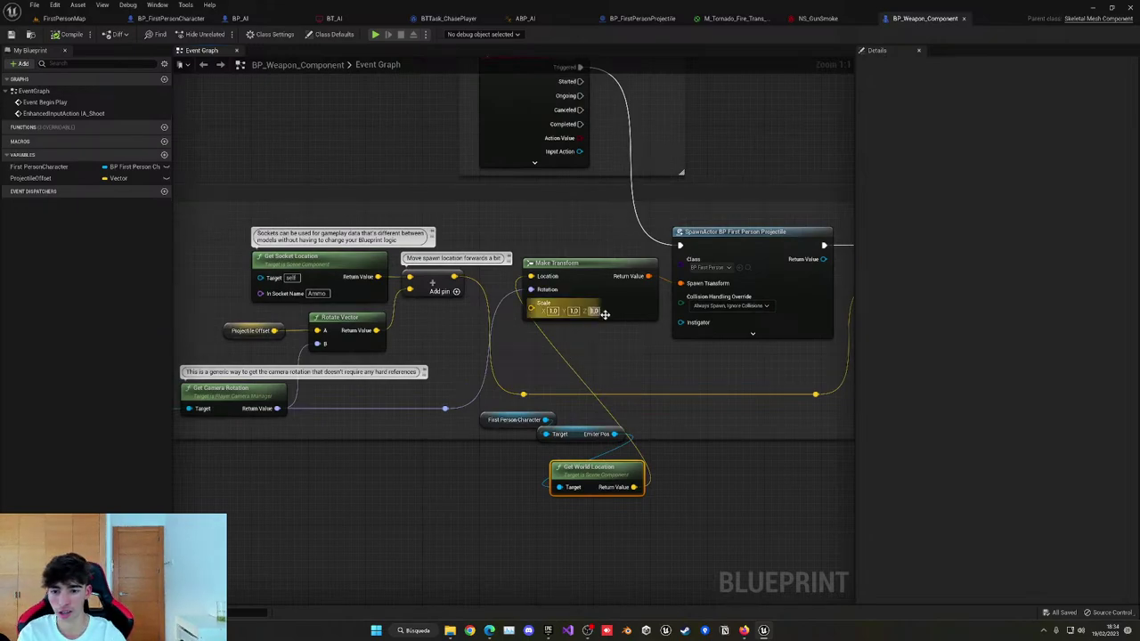
pyautogui.moveTo(606, 316); pyautogui.dragTo(341, 310, button='right')
pyautogui.click(530, 312)
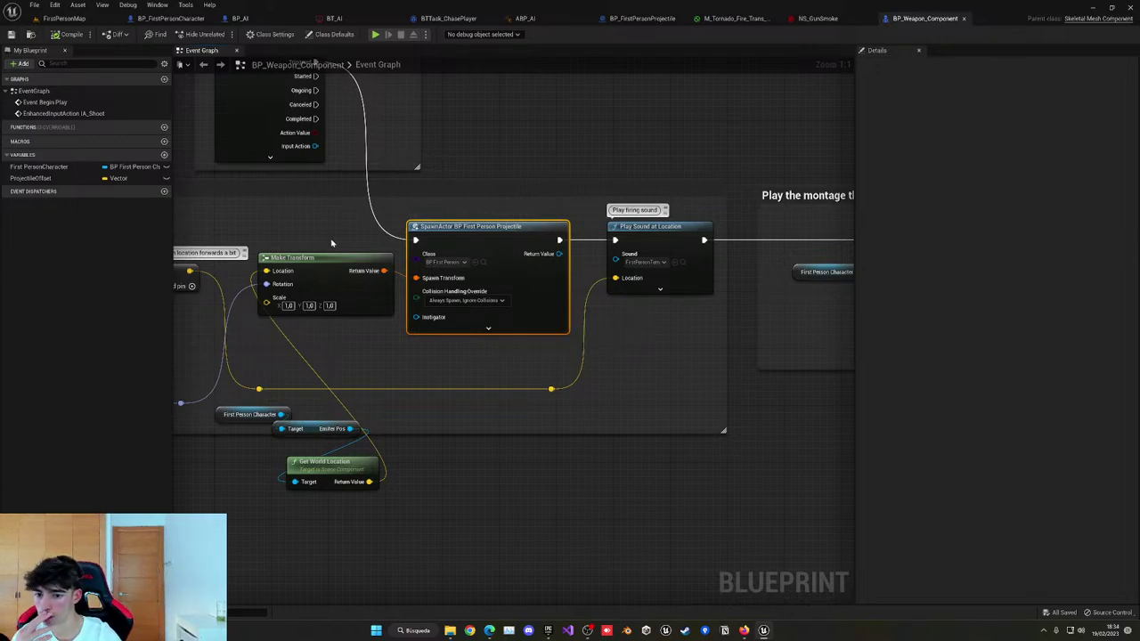
pyautogui.moveTo(331, 242); pyautogui.dragTo(465, 255, button='right')
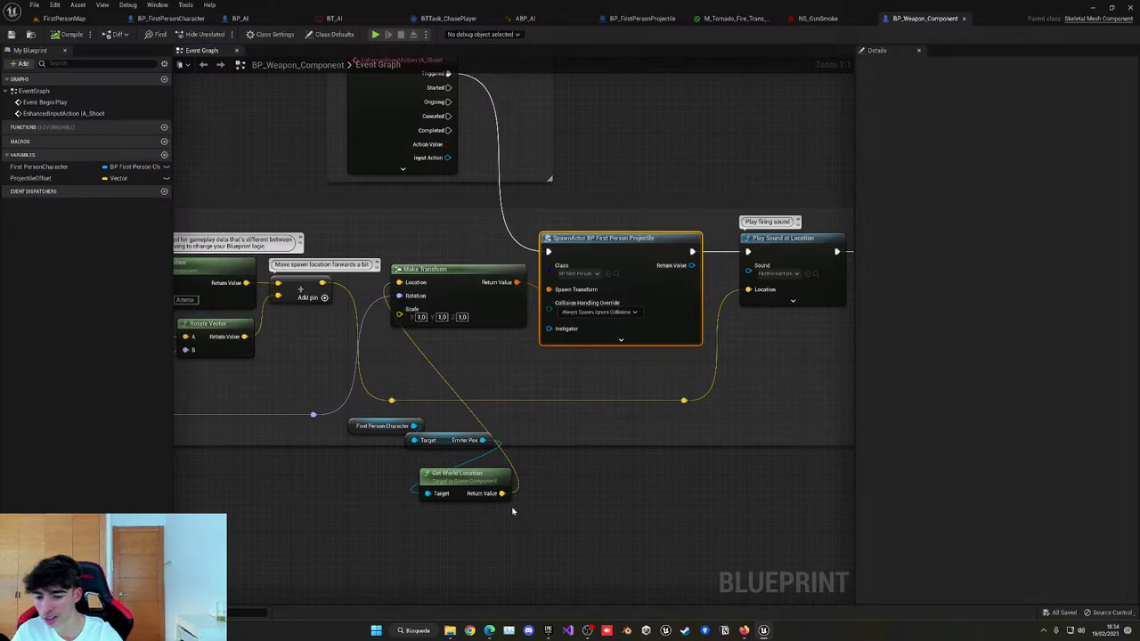
pyautogui.rightClick(585, 294)
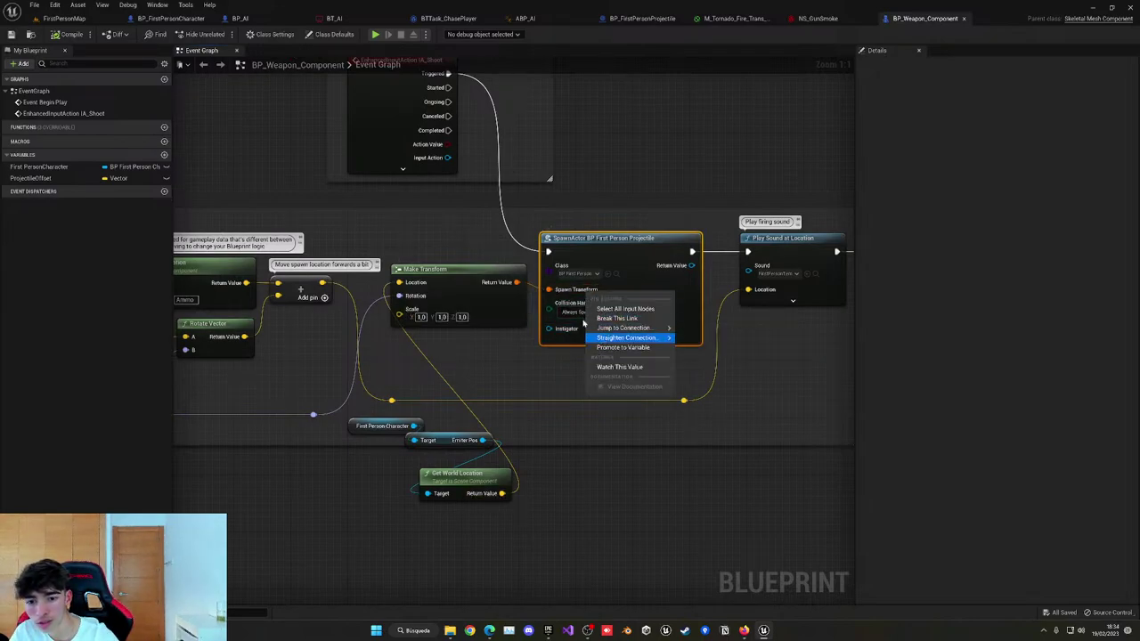
pyautogui.keyDown('alt'); pyautogui.click(554, 293); pyautogui.keyUp('alt')
pyautogui.rightClick(556, 294)
pyautogui.click(579, 322)
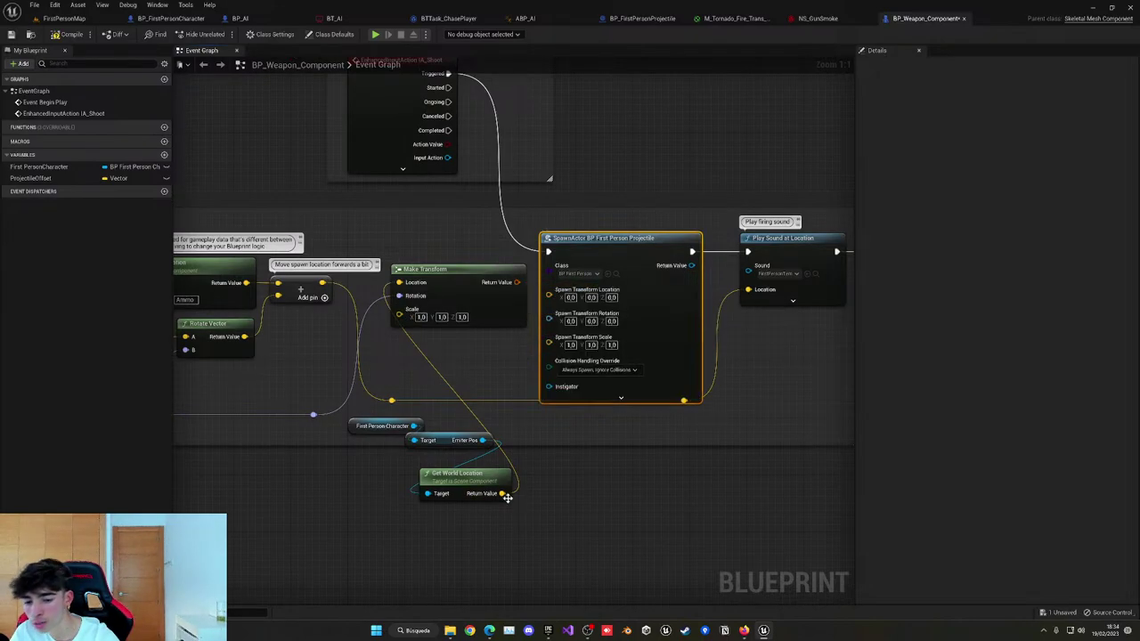
# Wire the emitter's Get World Location and the camera rotation into the projectile SpawnActor's Spawn Transform Location and Rotation, and compile.
pyautogui.moveTo(506, 495); pyautogui.dragTo(548, 291)
pyautogui.moveTo(474, 392); pyautogui.dragTo(524, 355, button='right')
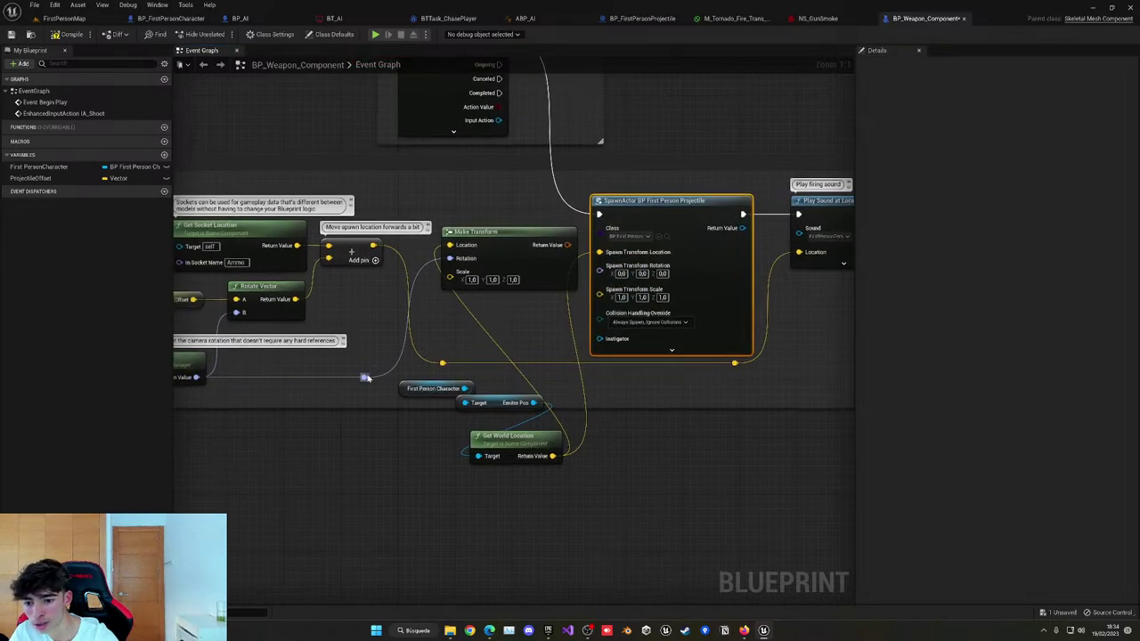
pyautogui.moveTo(365, 378); pyautogui.dragTo(599, 265)
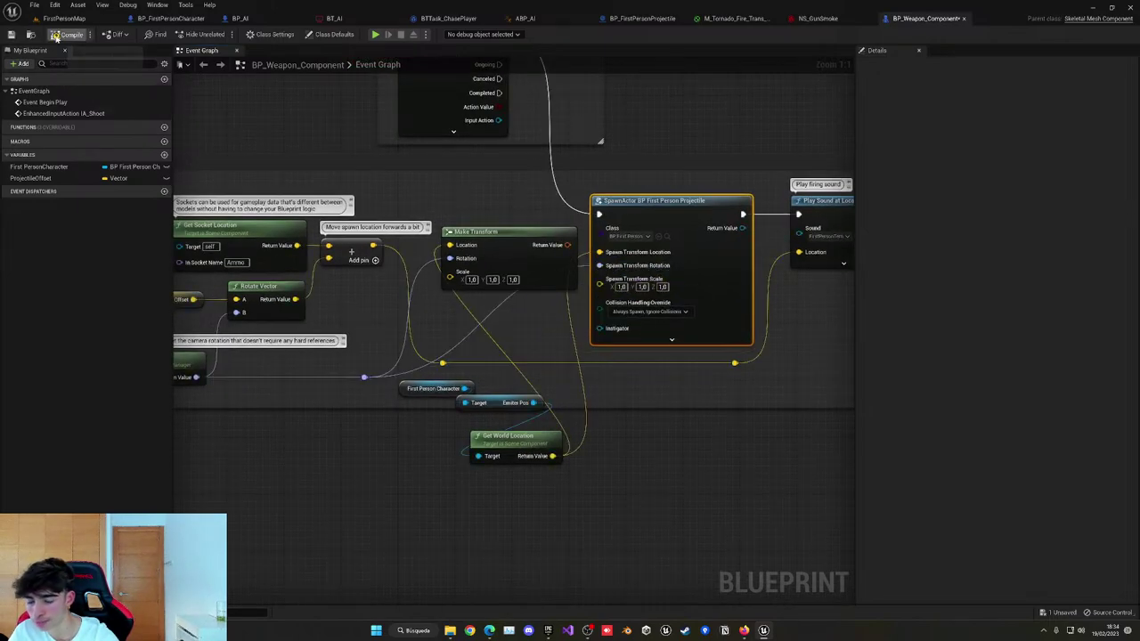
pyautogui.click(56, 36)
# Play the game briefly in a preview window to test the rewired projectile spawn, and end the session.
pyautogui.click(375, 33)
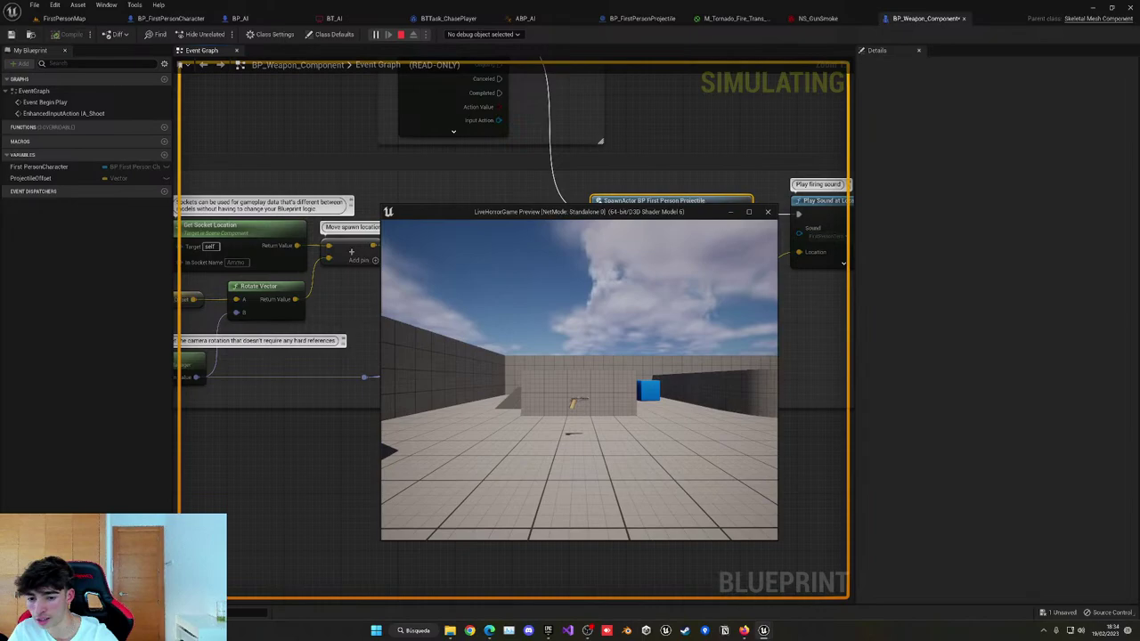
pyautogui.press('w')
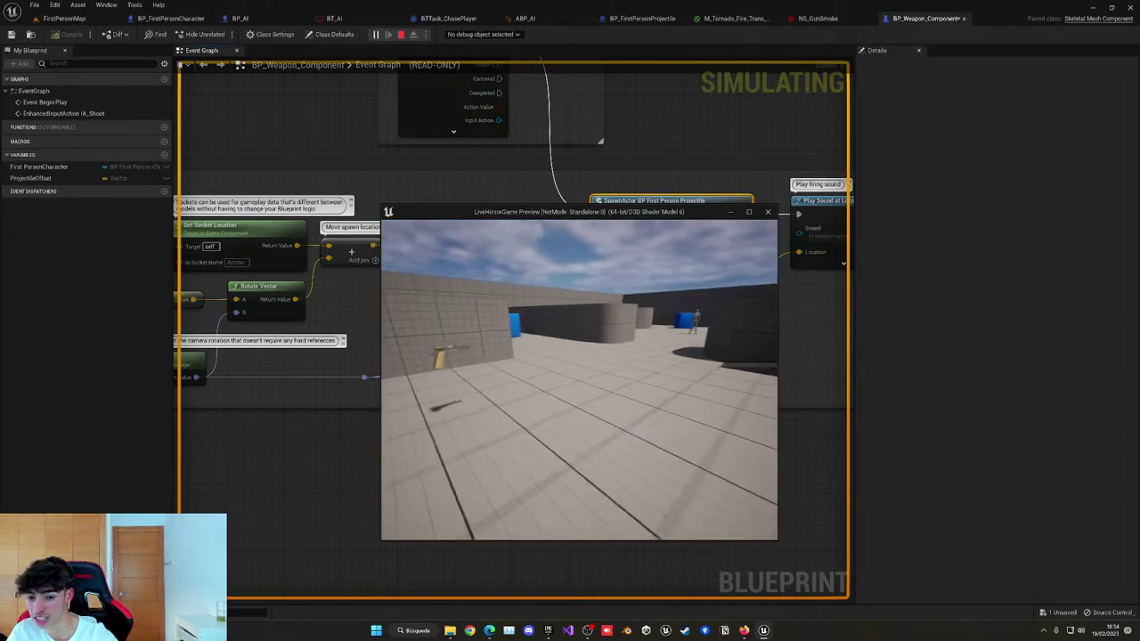
pyautogui.press('Escape')
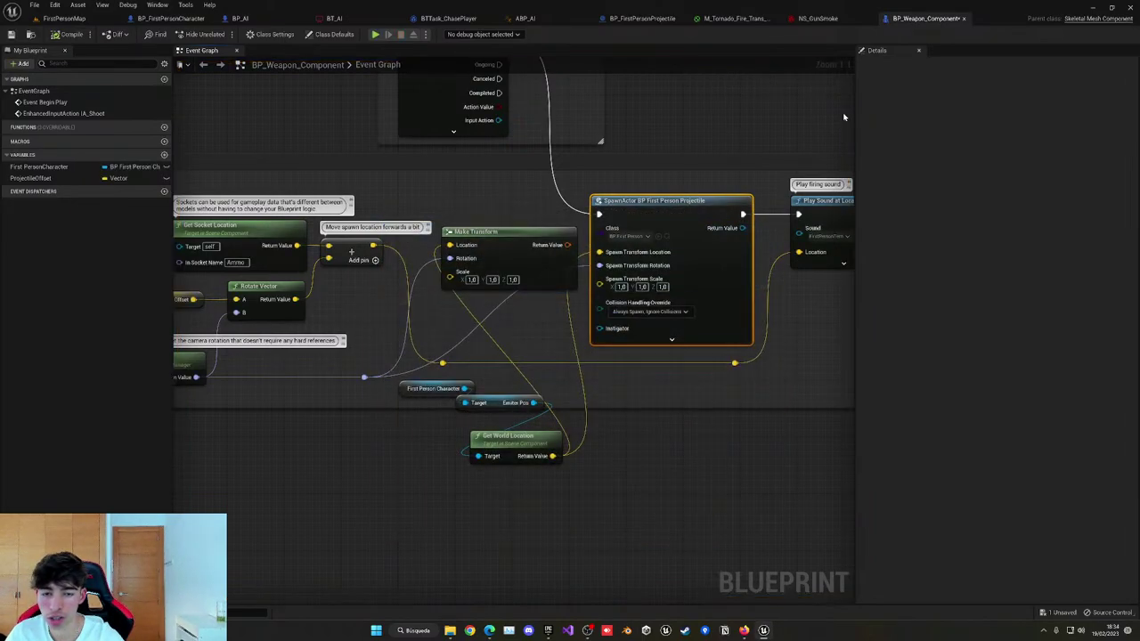
# Close the smoke material, NS_GunSmoke, ABP_AI, BTTask_ChasePlayer, BT_AI and BP_AI editors, keeping BP_FirstPersonProjectile open.
pyautogui.middleClick(732, 18)
pyautogui.middleClick(712, 18)
pyautogui.click(641, 18)
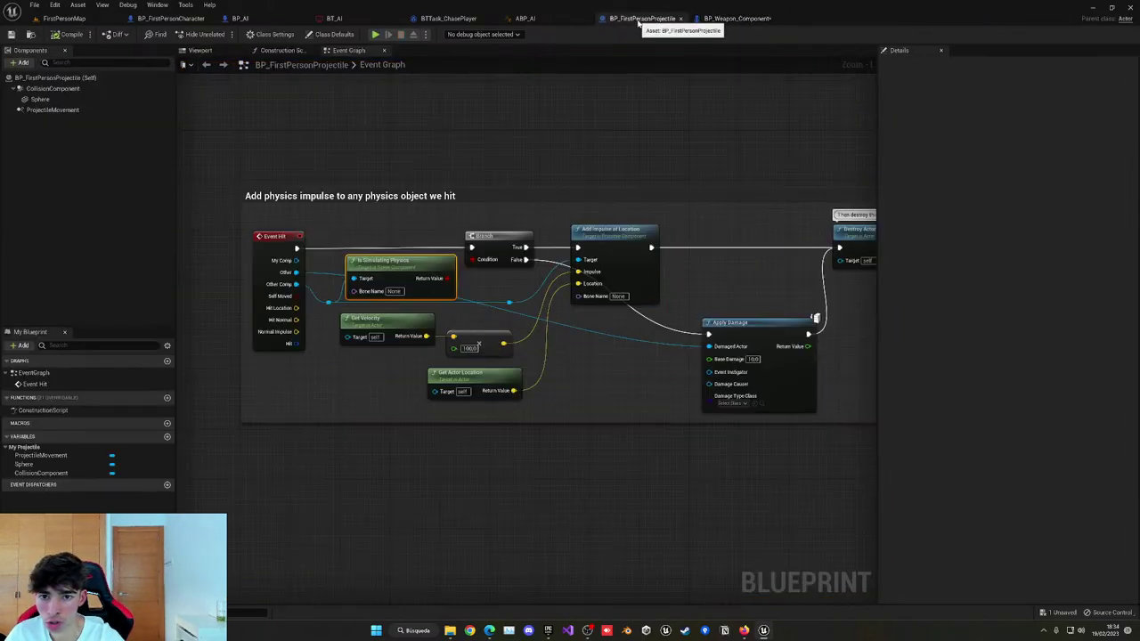
pyautogui.middleClick(534, 18)
pyautogui.middleClick(448, 23)
pyautogui.middleClick(364, 22)
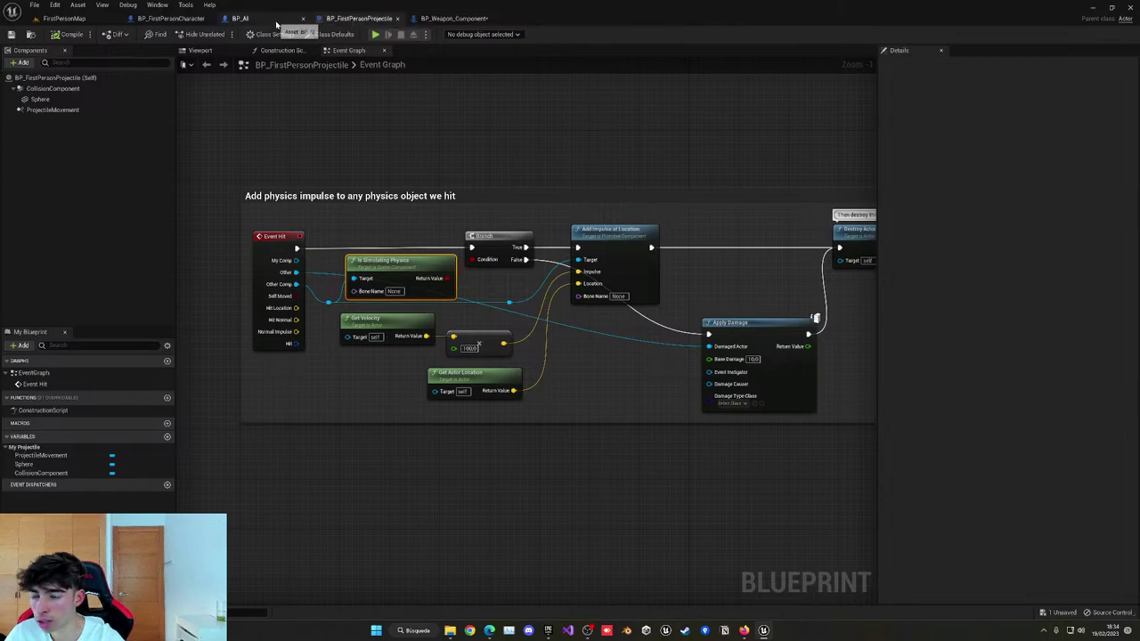
pyautogui.middleClick(277, 23)
pyautogui.moveTo(367, 111); pyautogui.dragTo(304, 104, button='right')
pyautogui.click(304, 103)
# Rescale the Sphere mesh in BP_FirstPersonProjectile to about 0.045 in Y and 0.015 in Z.
pyautogui.click(200, 50)
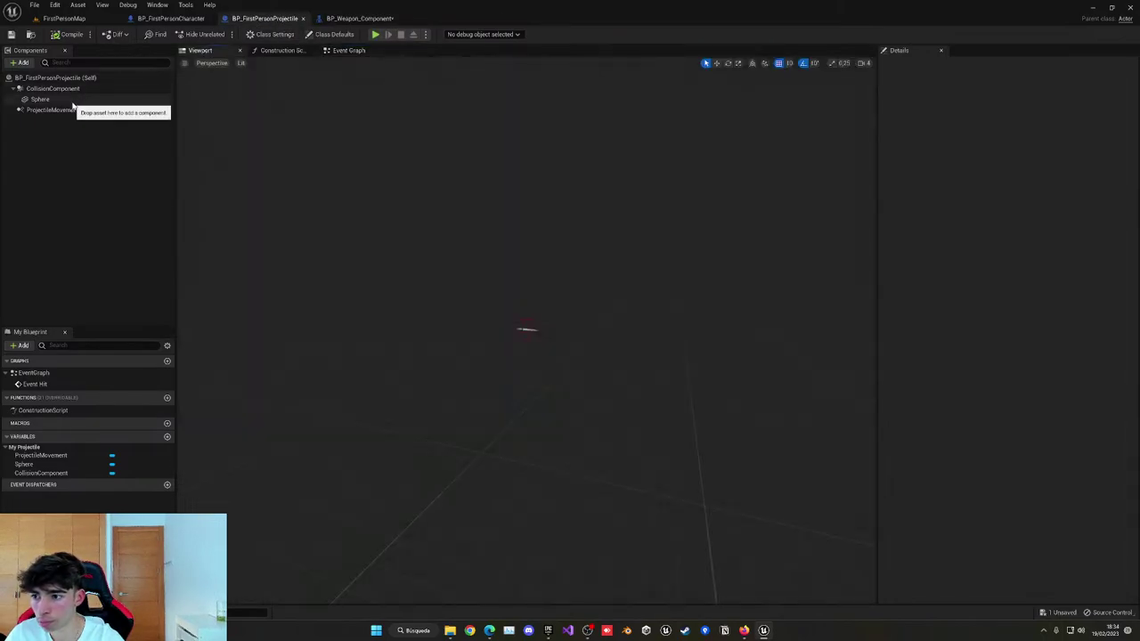
pyautogui.click(40, 98)
pyautogui.moveTo(527, 330); pyautogui.dragTo(534, 356, button='right')
pyautogui.moveTo(585, 282); pyautogui.dragTo(580, 278, button='right')
pyautogui.press('r')
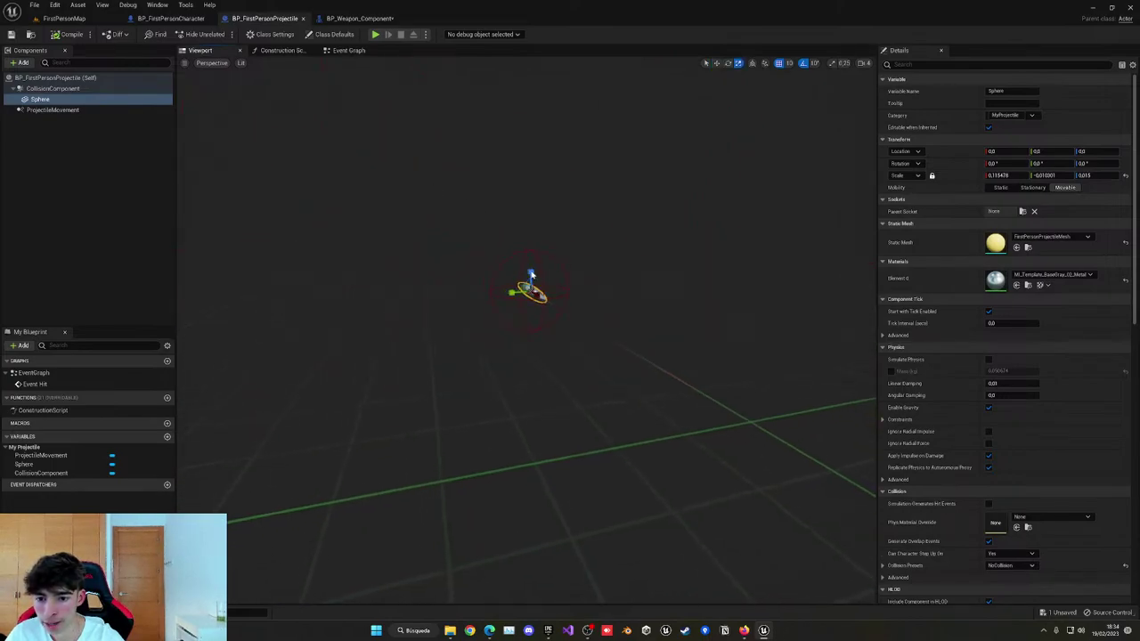
pyautogui.moveTo(530, 274)
pyautogui.mouseDown()
pyautogui.moveTo(531, 254)
pyautogui.moveTo(533, 285)
pyautogui.moveTo(485, 298)
pyautogui.moveTo(511, 292)
pyautogui.moveTo(532, 258)
pyautogui.moveTo(531, 275)
pyautogui.mouseUp()
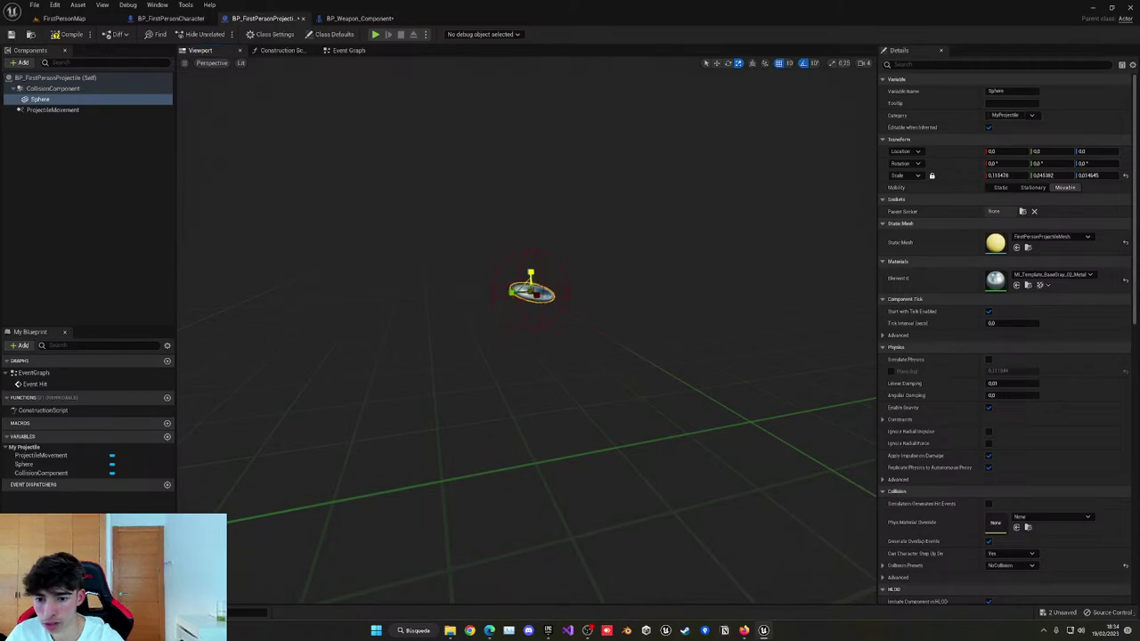
# Play FirstPersonMap, fire the pistol to test the resized projectile, and end the session.
pyautogui.click(63, 18)
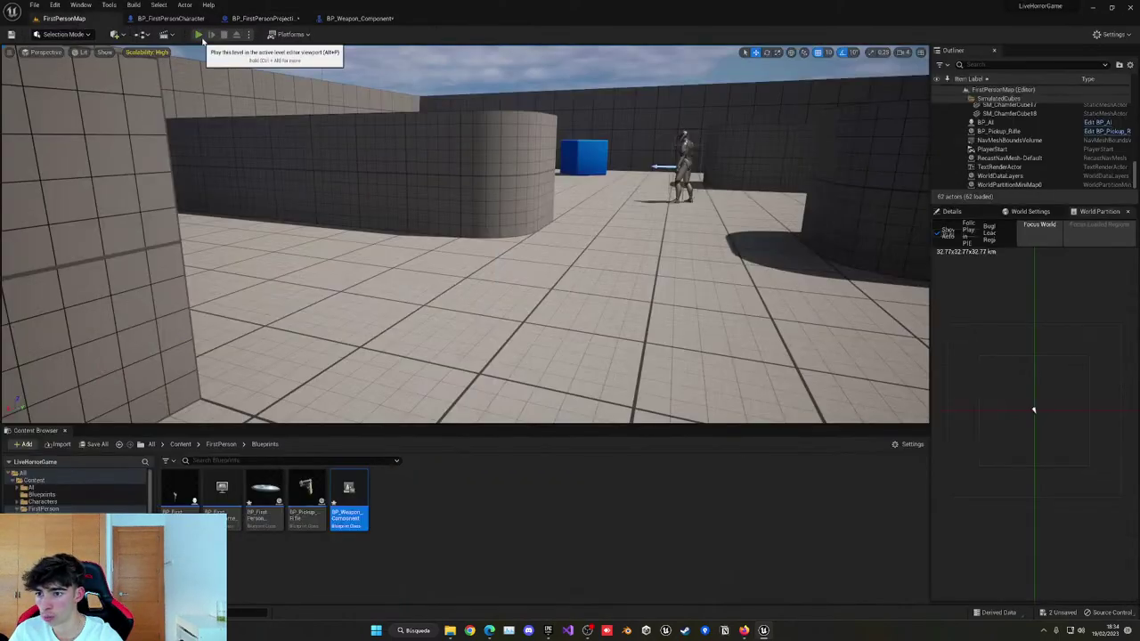
pyautogui.click(199, 34)
pyautogui.click(428, 205)
pyautogui.press('w')
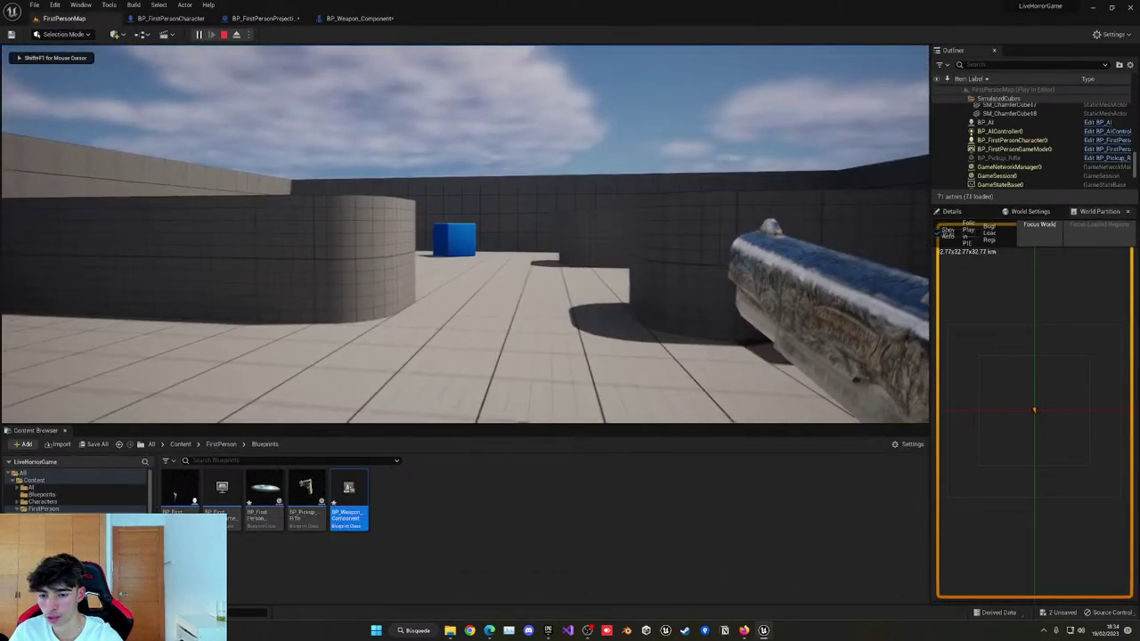
pyautogui.click(427, 204)
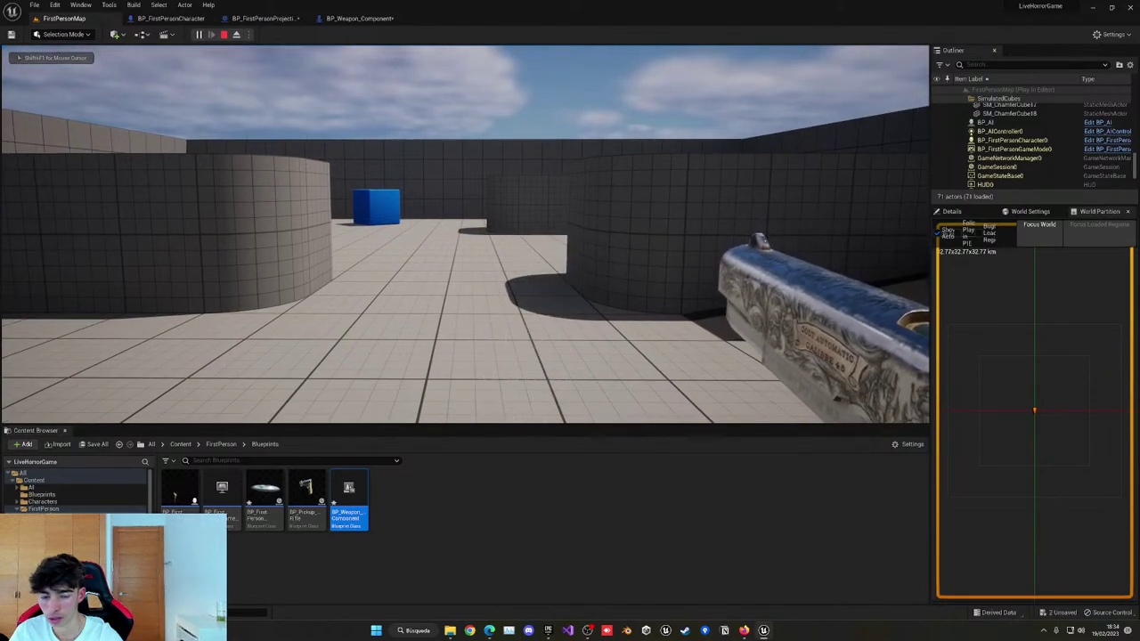
pyautogui.click(465, 234)
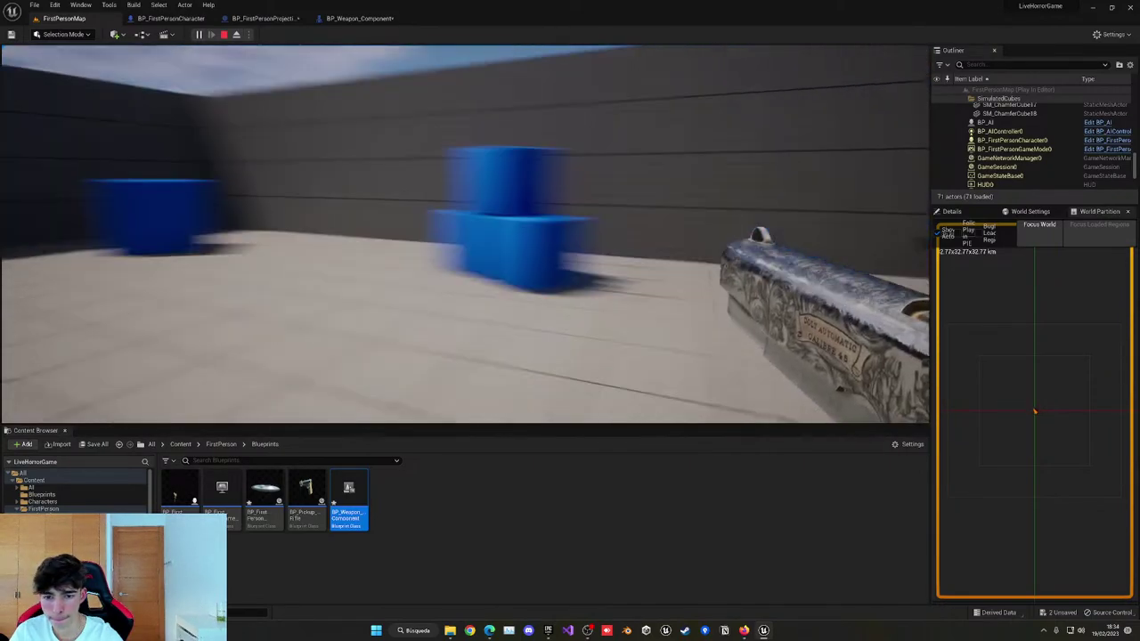
pyautogui.press('Escape')
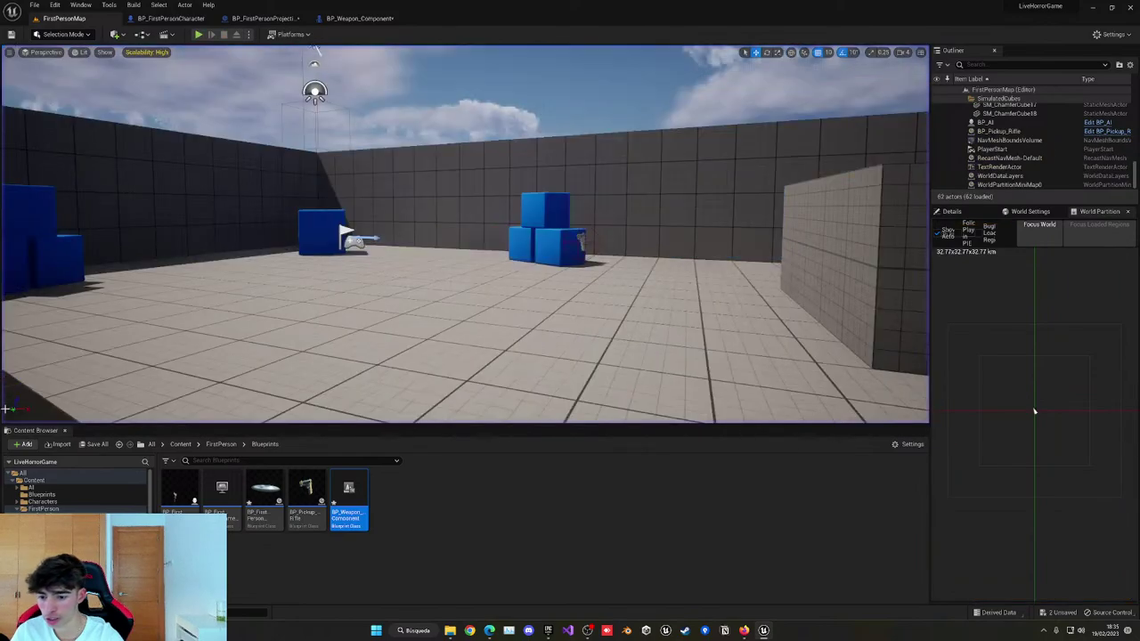
# Search the FXVarietyPack folder for smoke assets.
pyautogui.click(179, 443)
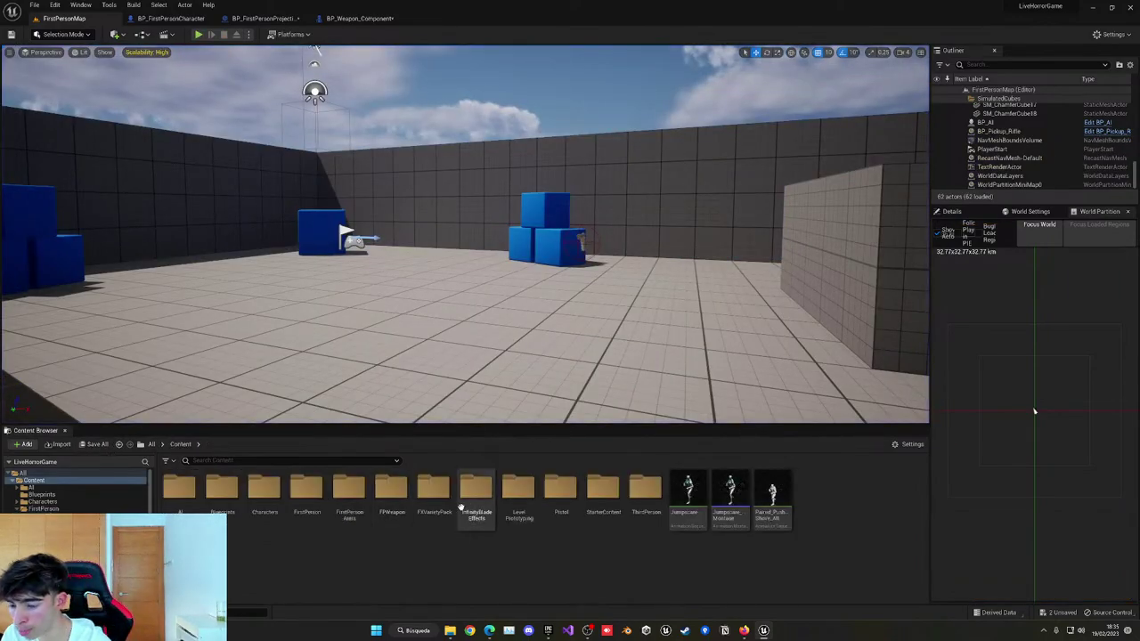
pyautogui.doubleClick(471, 488)
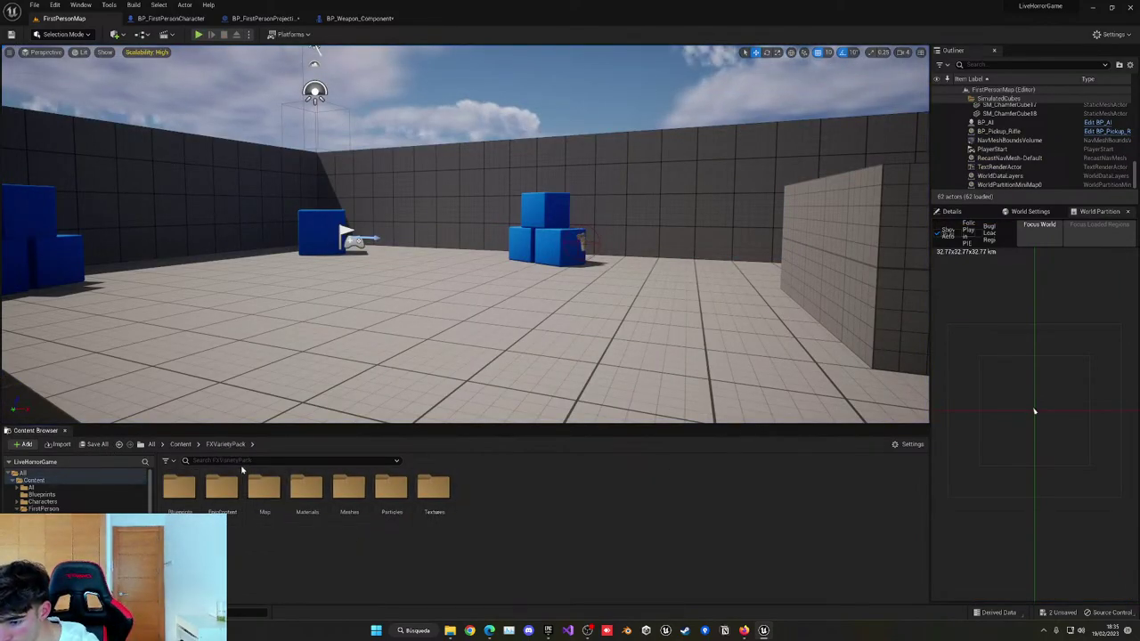
pyautogui.click(240, 461)
pyautogui.write('smok')
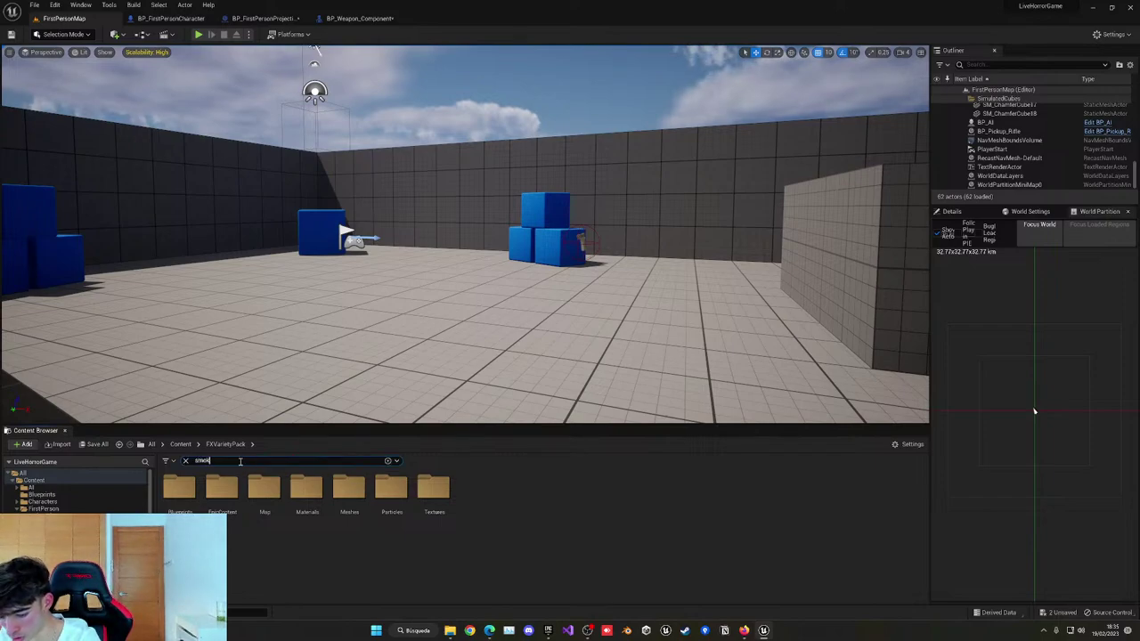
pyautogui.write('e')
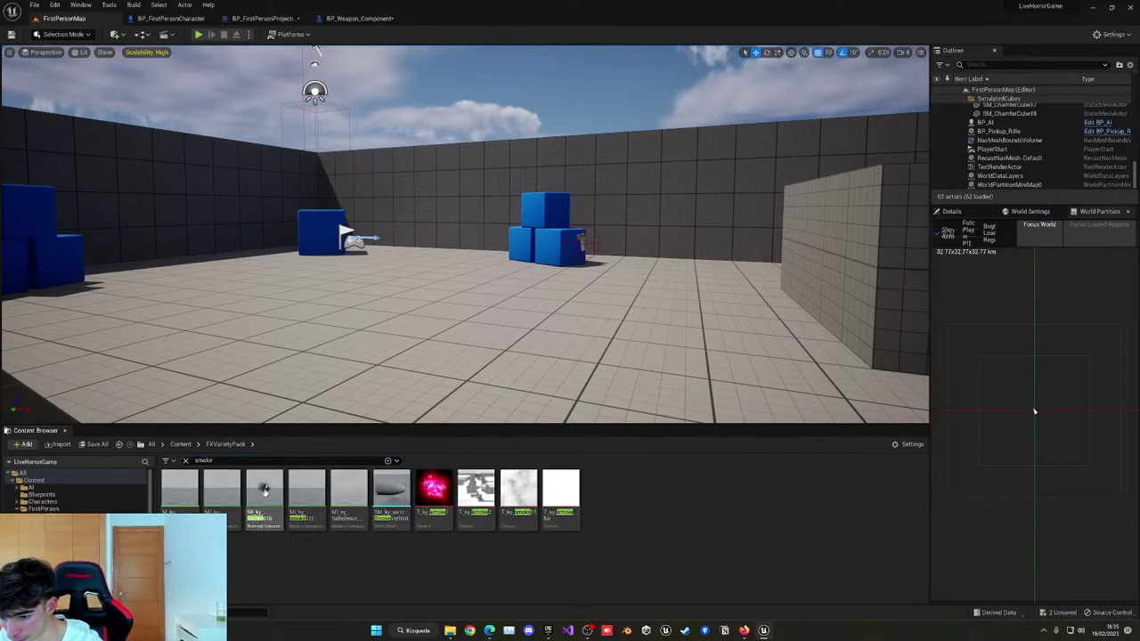
pyautogui.moveTo(180, 492); pyautogui.dragTo(303, 374)
pyautogui.press('s')
pyautogui.moveTo(341, 308); pyautogui.dragTo(346, 365, button='right')
pyautogui.hotkey('ctrl', 'z')
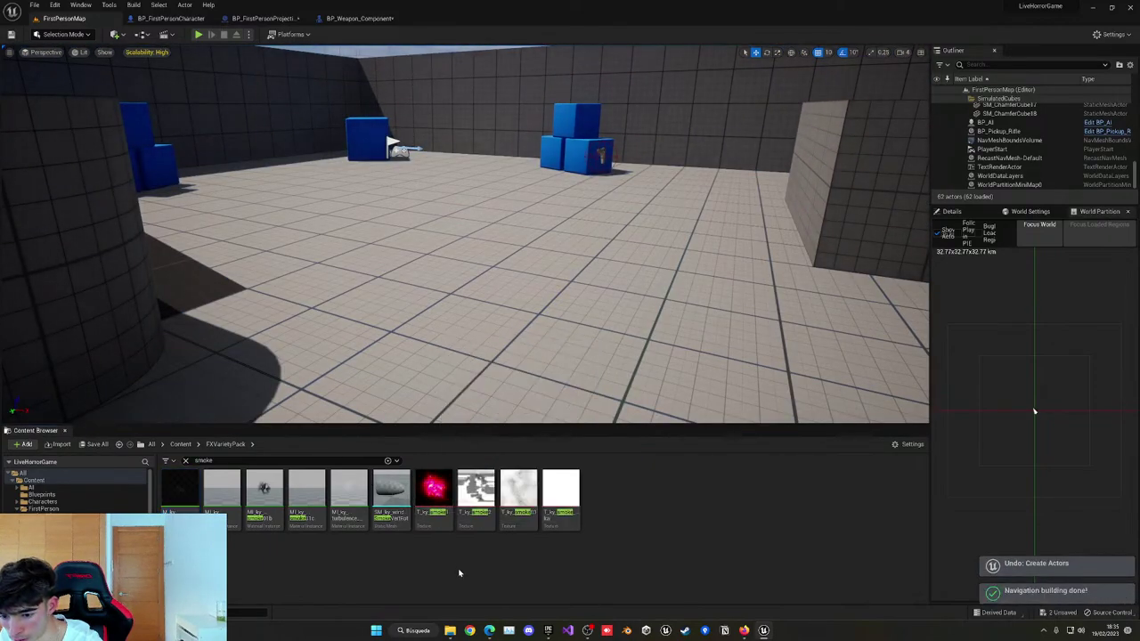
# Clear the asset search and open the Overview level from FXVarietyPack's Map folder, saving the pending changes.
pyautogui.click(188, 461)
pyautogui.doubleClick(265, 494)
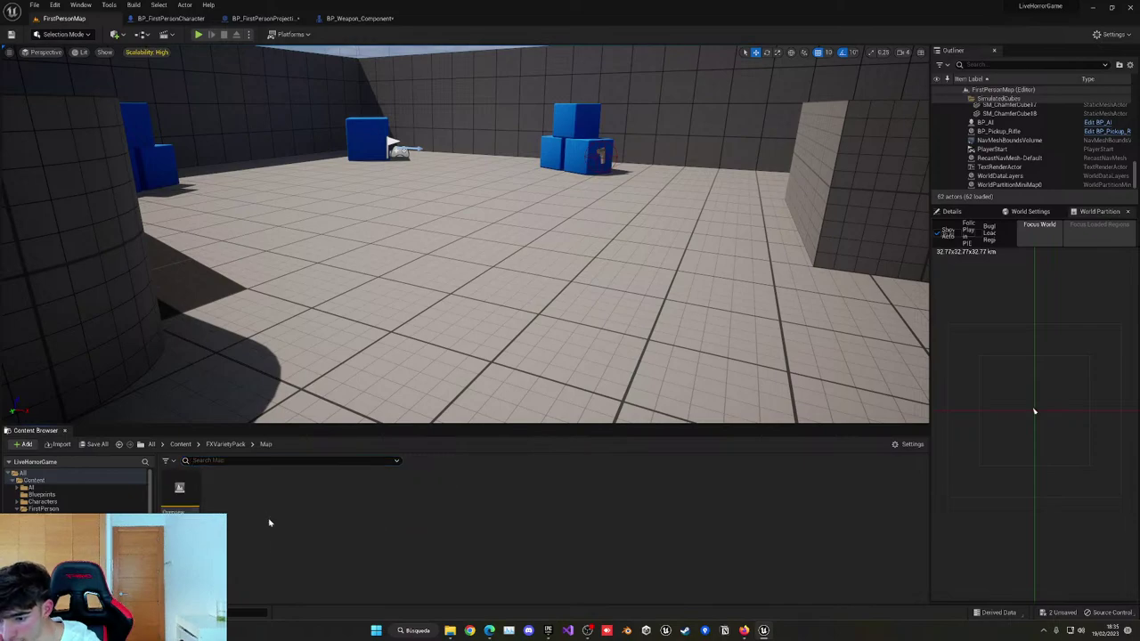
pyautogui.doubleClick(179, 489)
pyautogui.click(577, 414)
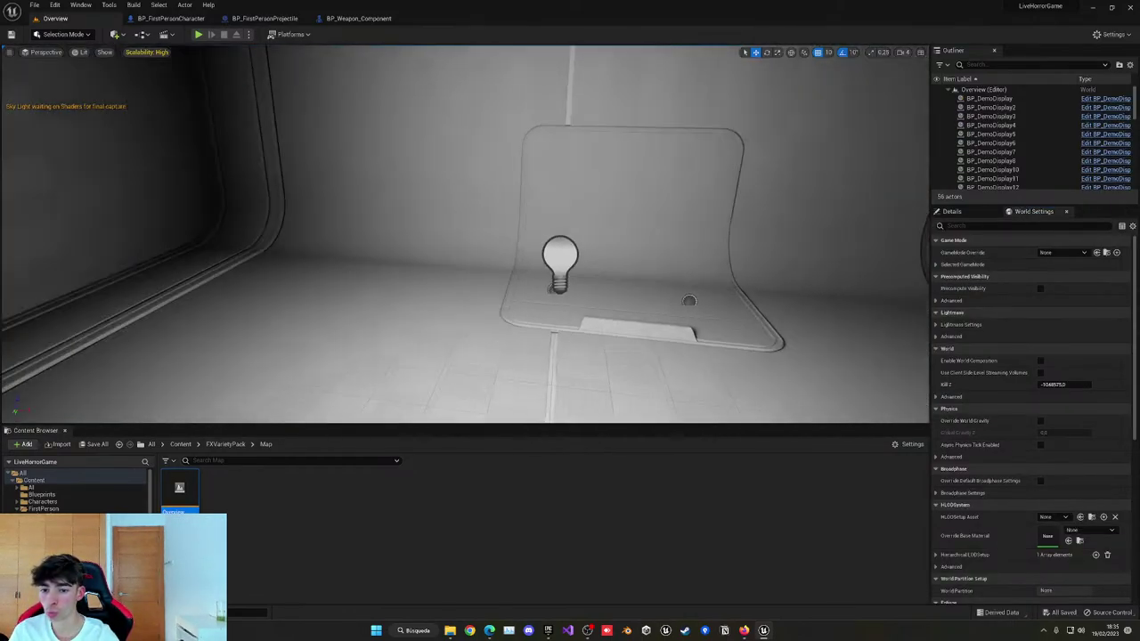
# Look along the Overview level's display stands and start simulating it near display 6.
pyautogui.moveTo(465, 234); pyautogui.dragTo(570, 249, button='right')
pyautogui.moveTo(510, 237); pyautogui.dragTo(677, 237, button='right')
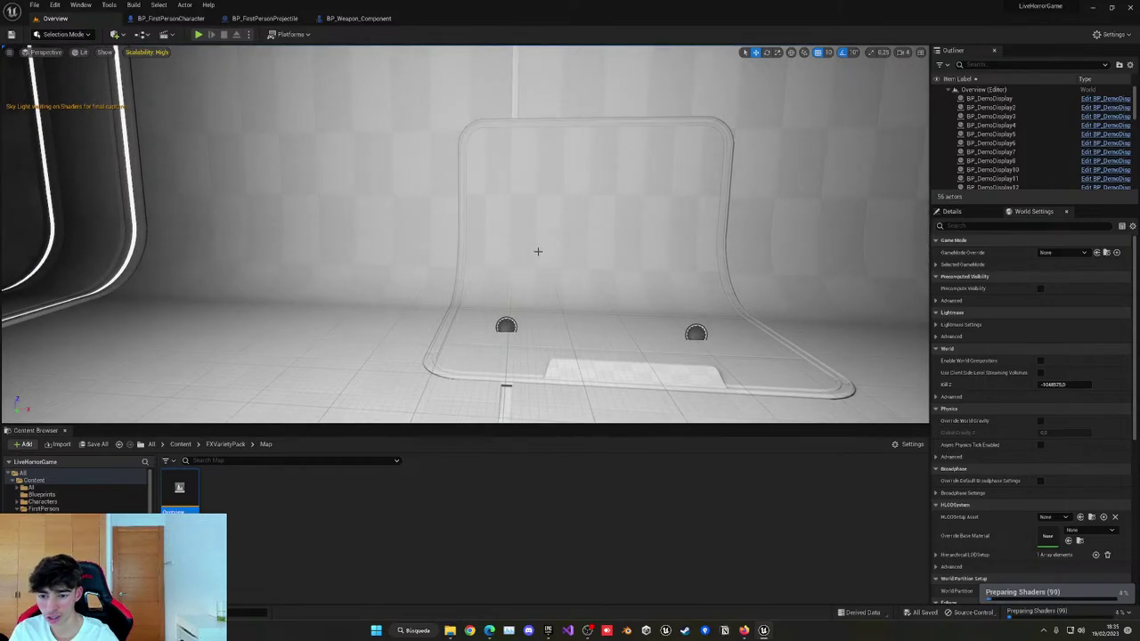
pyautogui.press('d')
pyautogui.moveTo(538, 251); pyautogui.dragTo(538, 251, button='right')
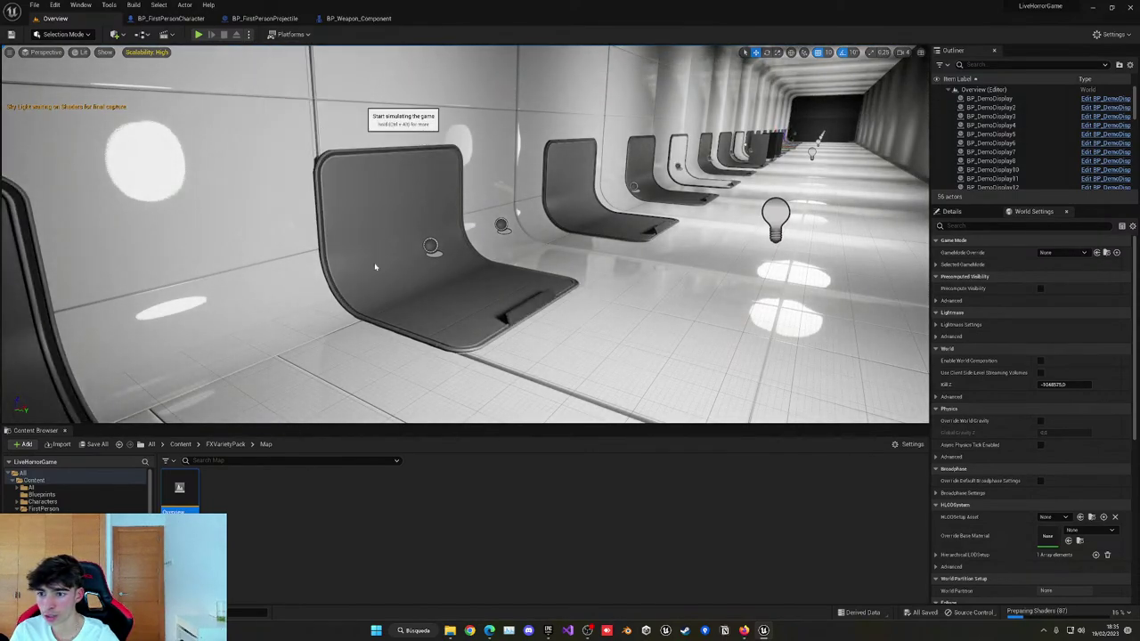
pyautogui.rightClick(375, 266)
pyautogui.moveTo(588, 310); pyautogui.dragTo(588, 310, button='right')
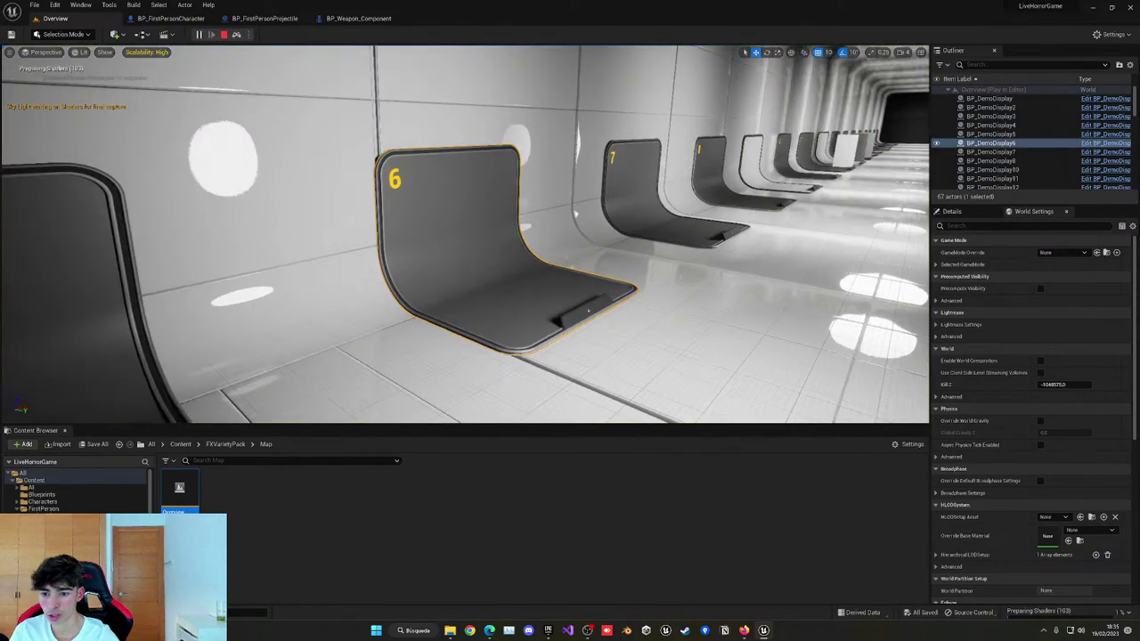
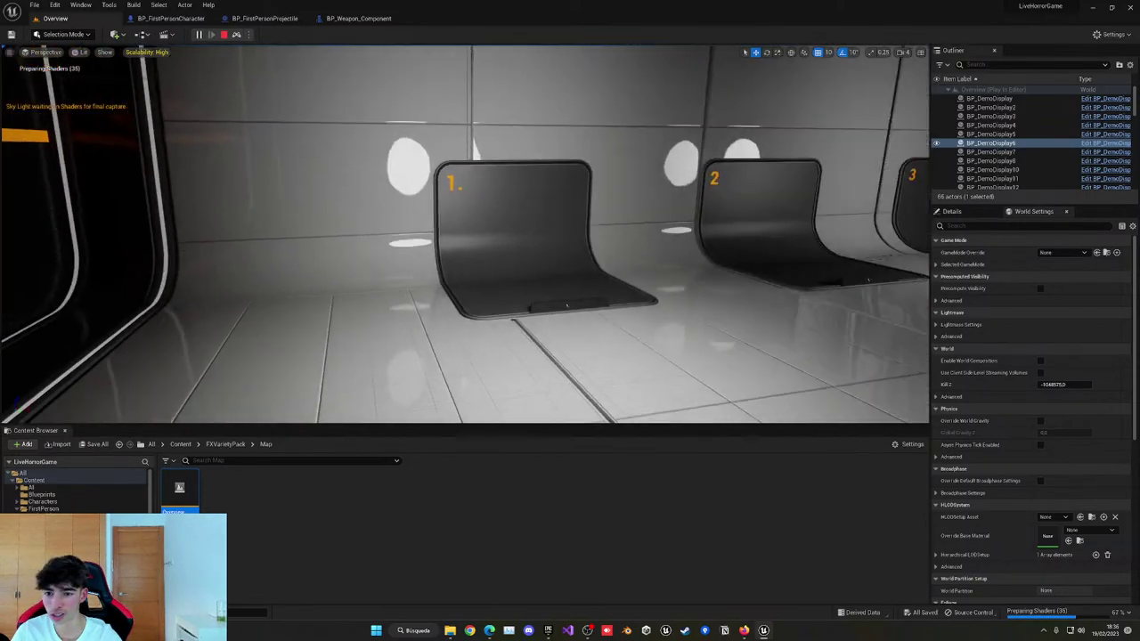
# Examine the particle effects on displays 1 to 6 in the running simulation, and stop it.
pyautogui.press('d')
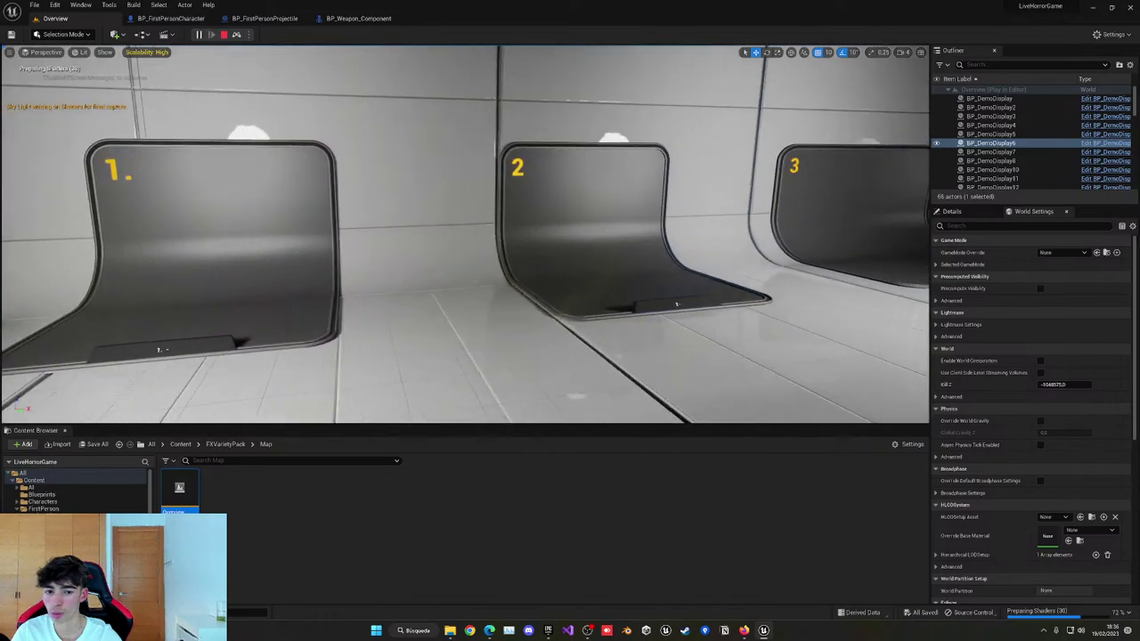
pyautogui.press('d')
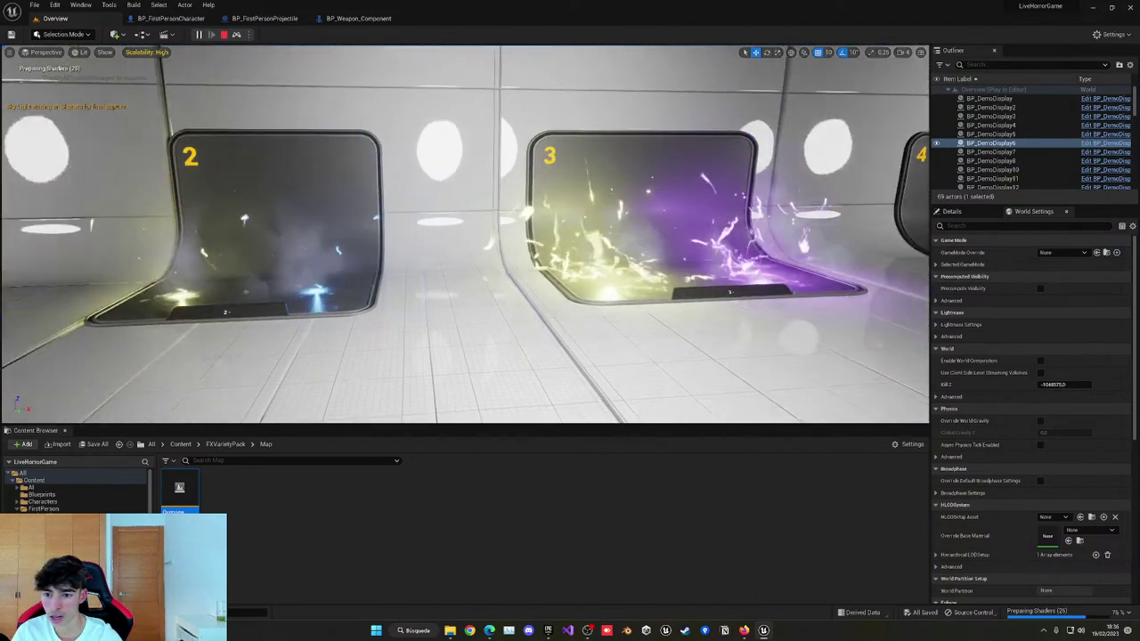
pyautogui.moveTo(595, 285); pyautogui.dragTo(499, 284, button='right')
pyautogui.press('a')
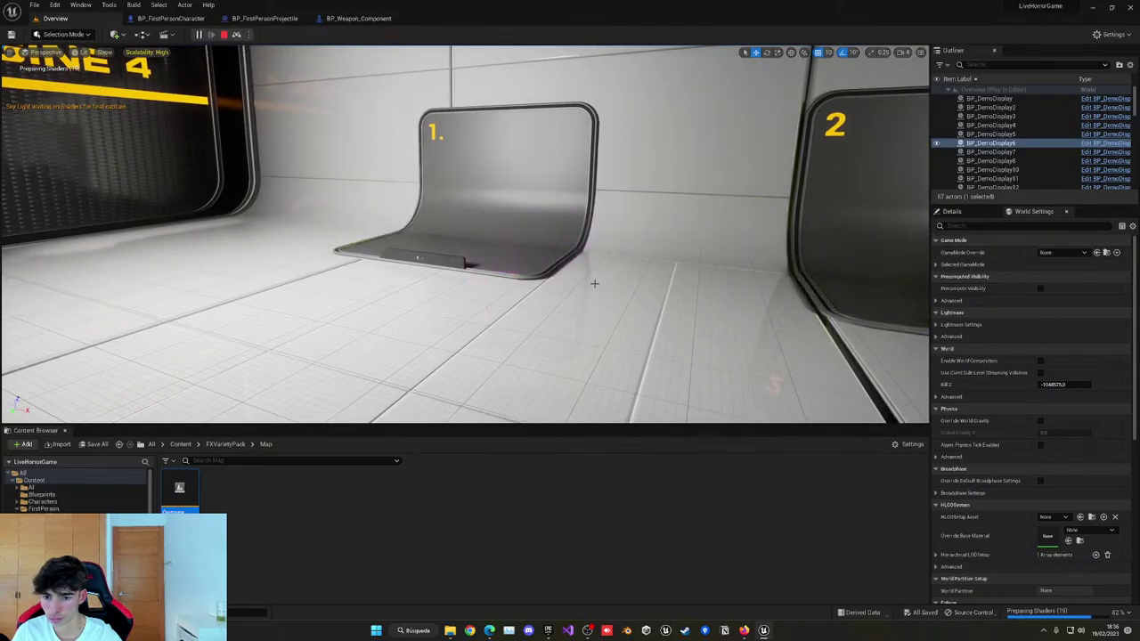
pyautogui.press('w')
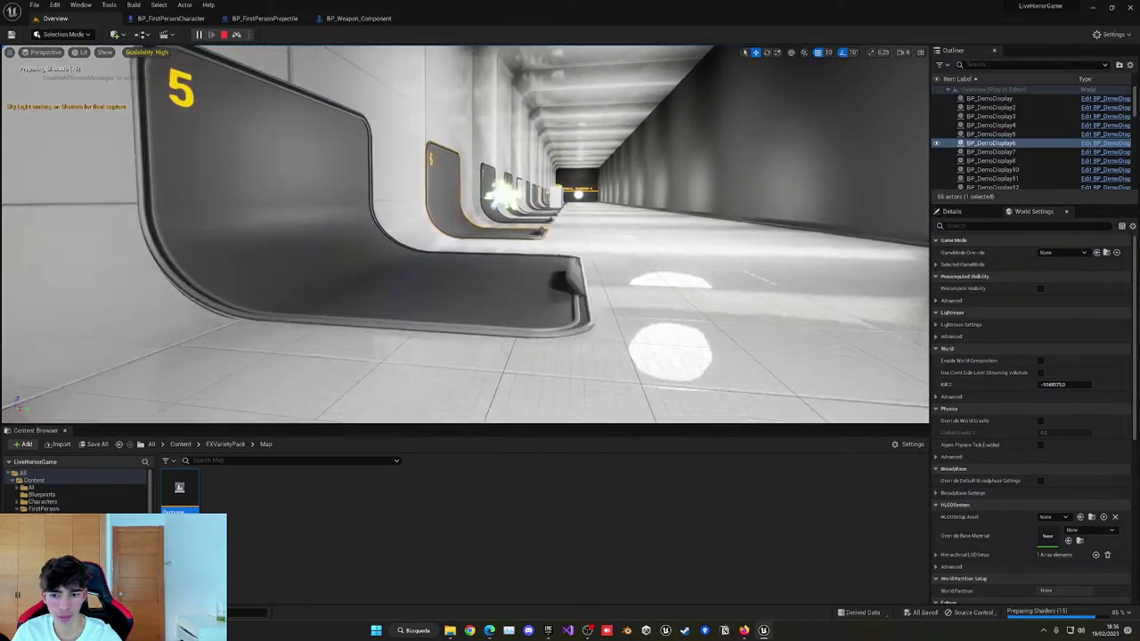
pyautogui.press('w')
pyautogui.moveTo(533, 262); pyautogui.dragTo(555, 267, button='right')
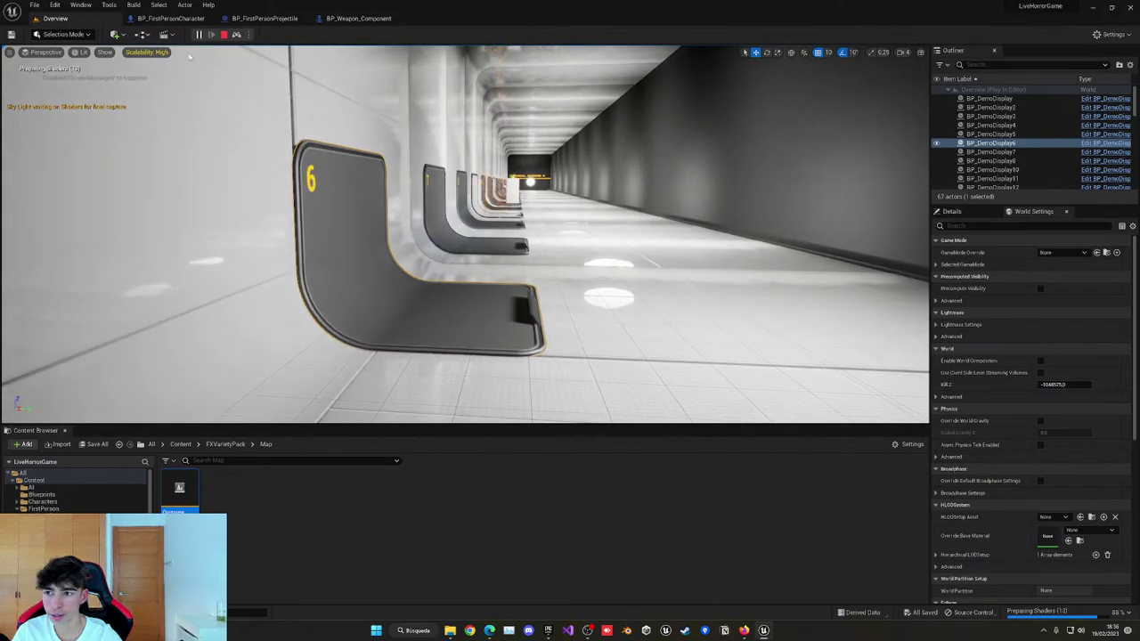
pyautogui.click(224, 35)
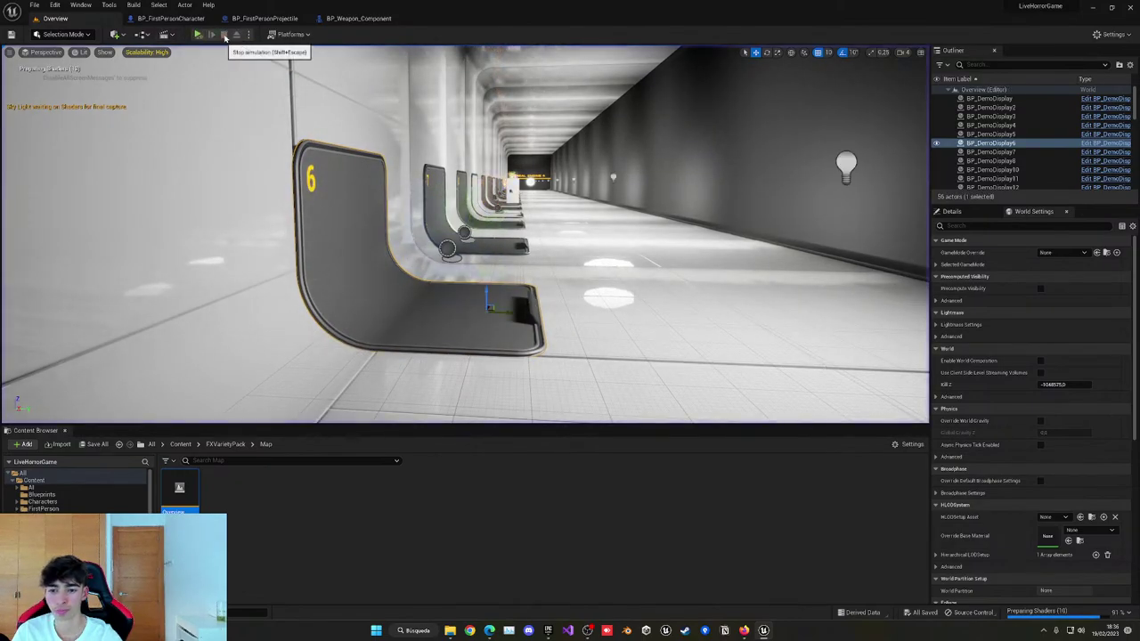
# Reopen the recent FirstPersonMap level and return to the root Content folder.
pyautogui.click(36, 7)
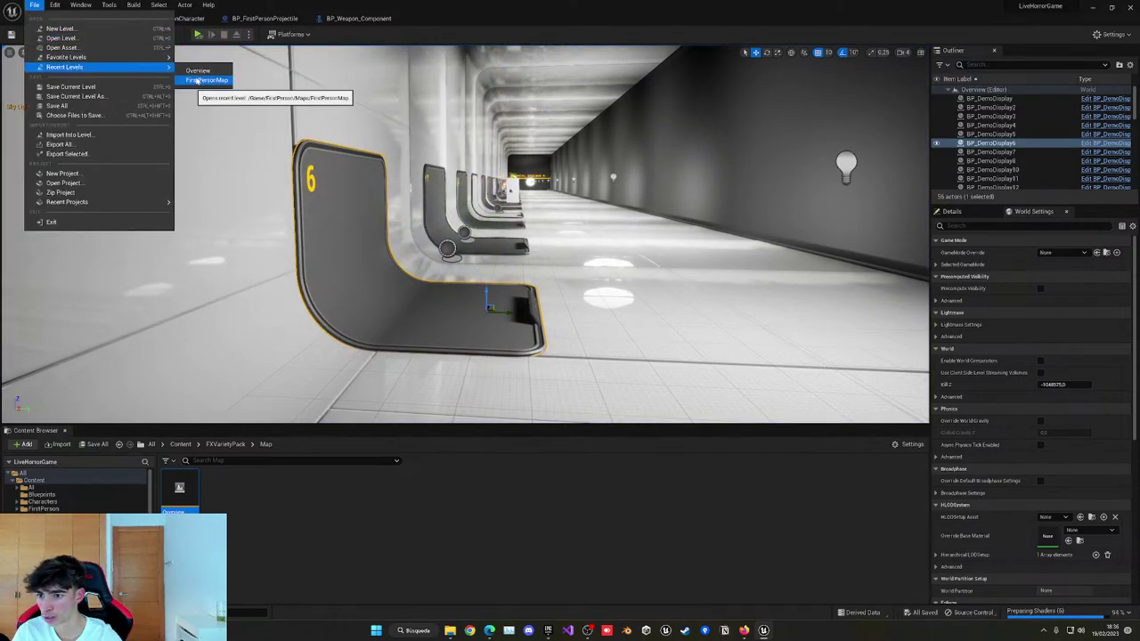
pyautogui.click(200, 77)
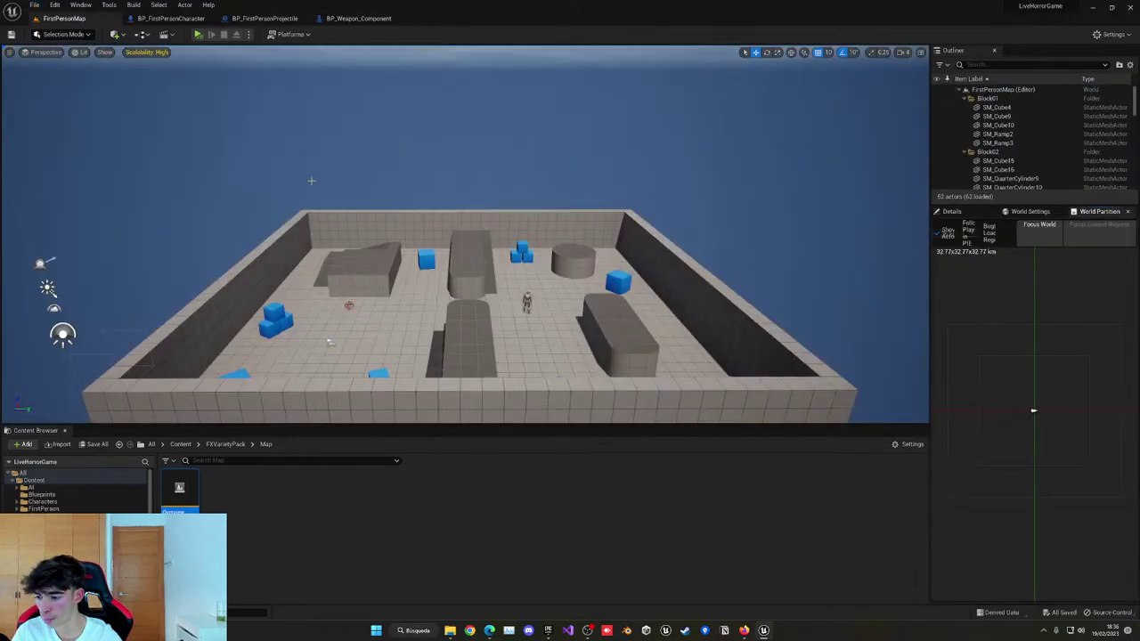
pyautogui.press('w')
pyautogui.moveTo(312, 180)
pyautogui.mouseDown(button='right')
pyautogui.moveTo(314, 219)
pyautogui.moveTo(281, 239)
pyautogui.moveTo(311, 194)
pyautogui.mouseUp(button='right')
pyautogui.click(180, 443)
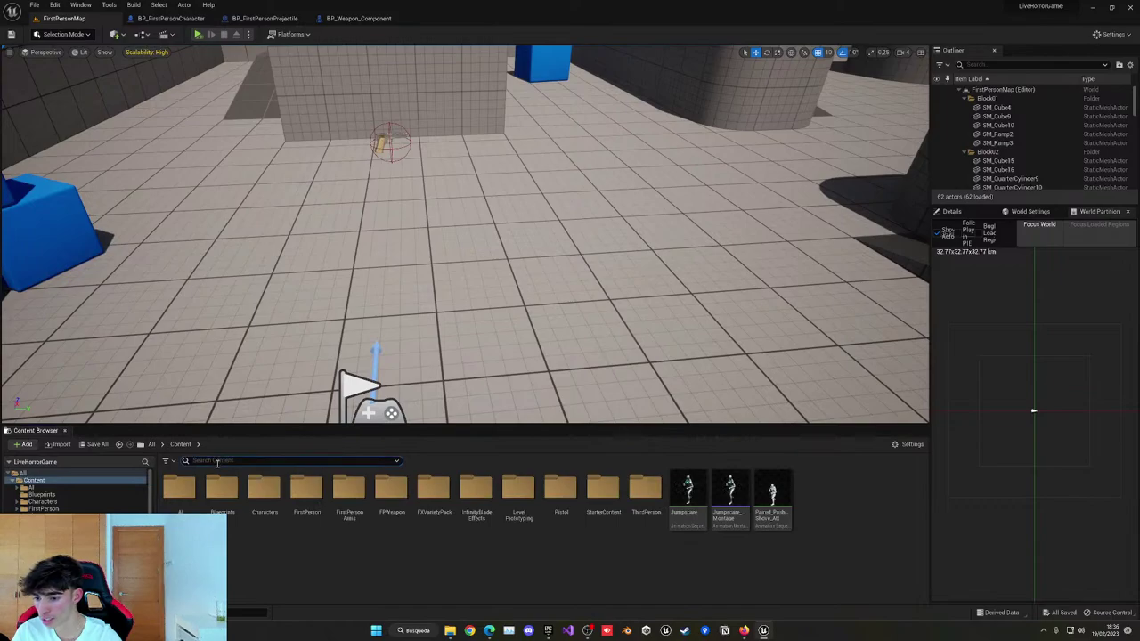
# Search the project content for "fire" and browse the results for a fire particle effect.
pyautogui.click(216, 463)
pyautogui.write('fire')
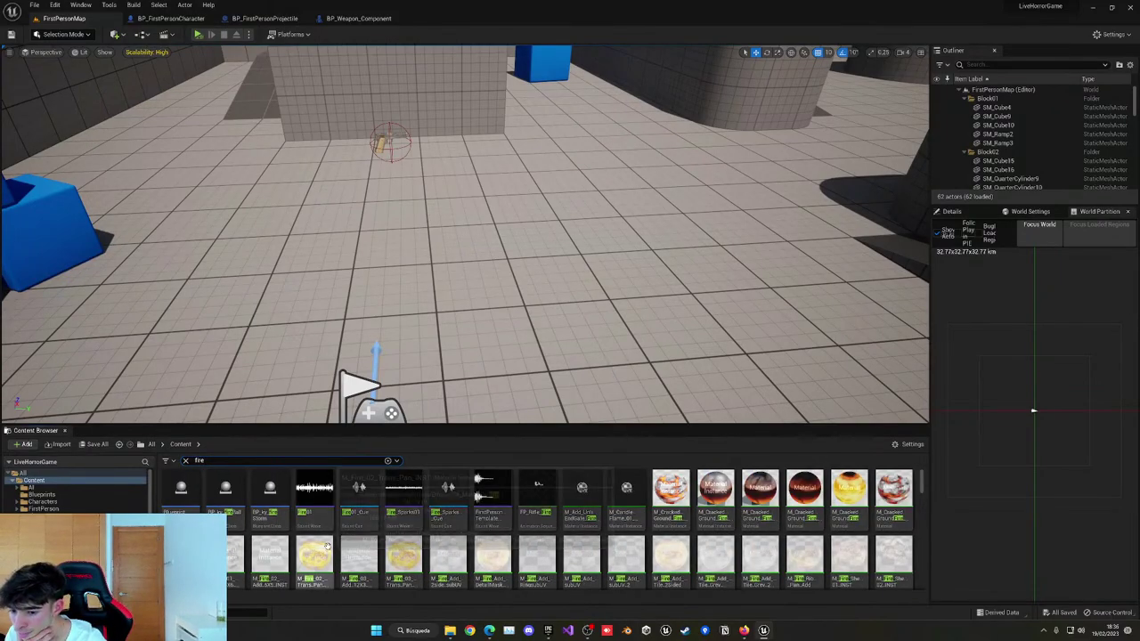
pyautogui.scroll(-5, 356, 544)
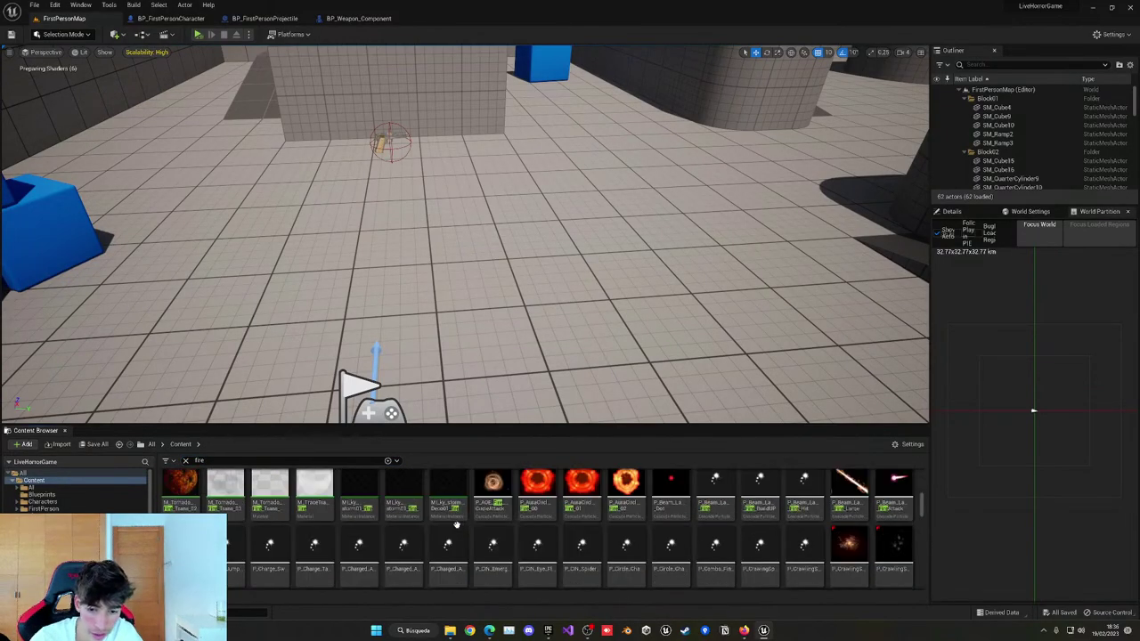
pyautogui.scroll(-1, 472, 524)
pyautogui.scroll(2, 498, 523)
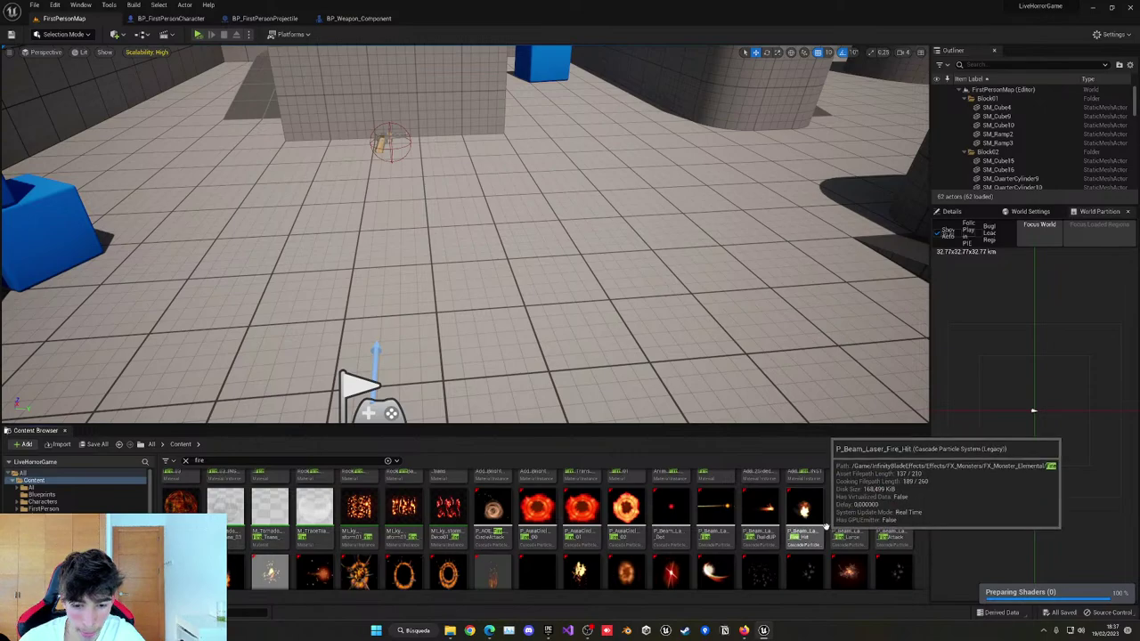
# Place the P_Beam_Laser_Fire_Hit effect in the level, raise it off the floor to examine it up close, and delete it.
pyautogui.moveTo(809, 516); pyautogui.dragTo(650, 298)
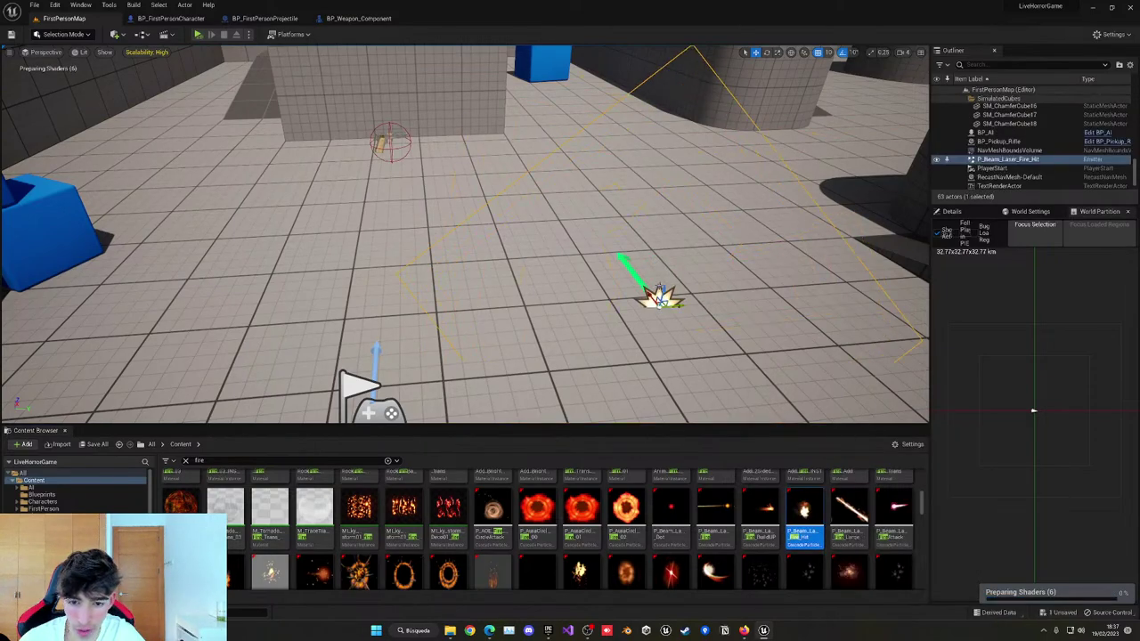
pyautogui.moveTo(652, 298); pyautogui.dragTo(667, 297, button='right')
pyautogui.moveTo(632, 283); pyautogui.dragTo(636, 233)
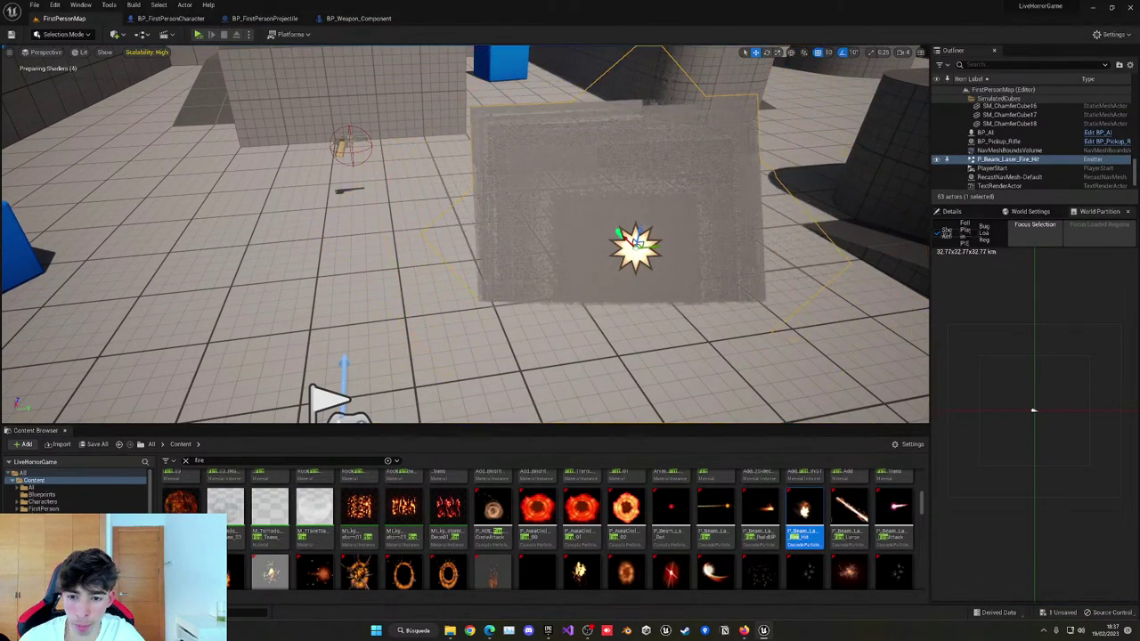
pyautogui.moveTo(573, 287); pyautogui.dragTo(664, 261, button='right')
pyautogui.press('w')
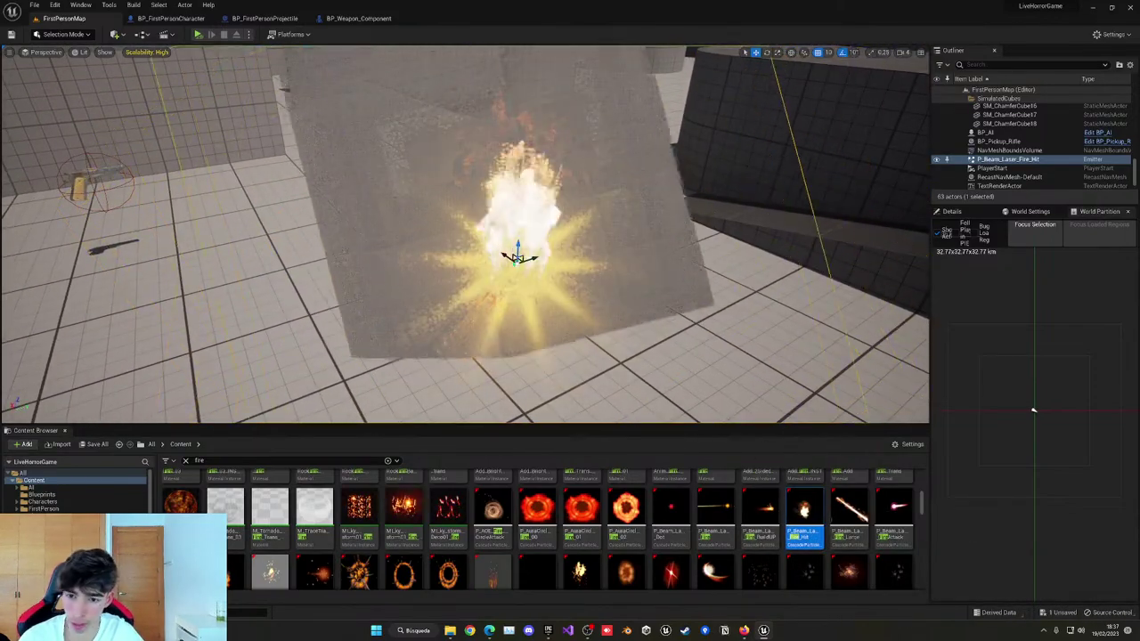
pyautogui.keyDown('alt'); pyautogui.moveTo(517, 257); pyautogui.dragTo(568, 267); pyautogui.keyUp('alt')
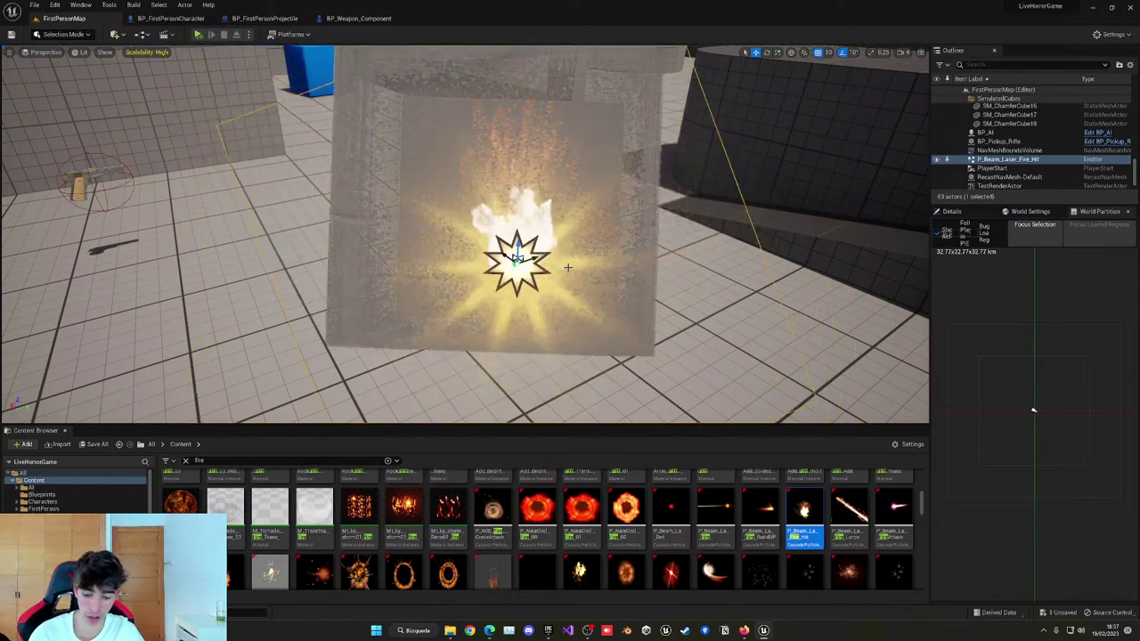
pyautogui.press('Delete')
# Try the P_Buff_JumpDiveFire_01 effect in the level and delete its emitter.
pyautogui.scroll(-1, 302, 503)
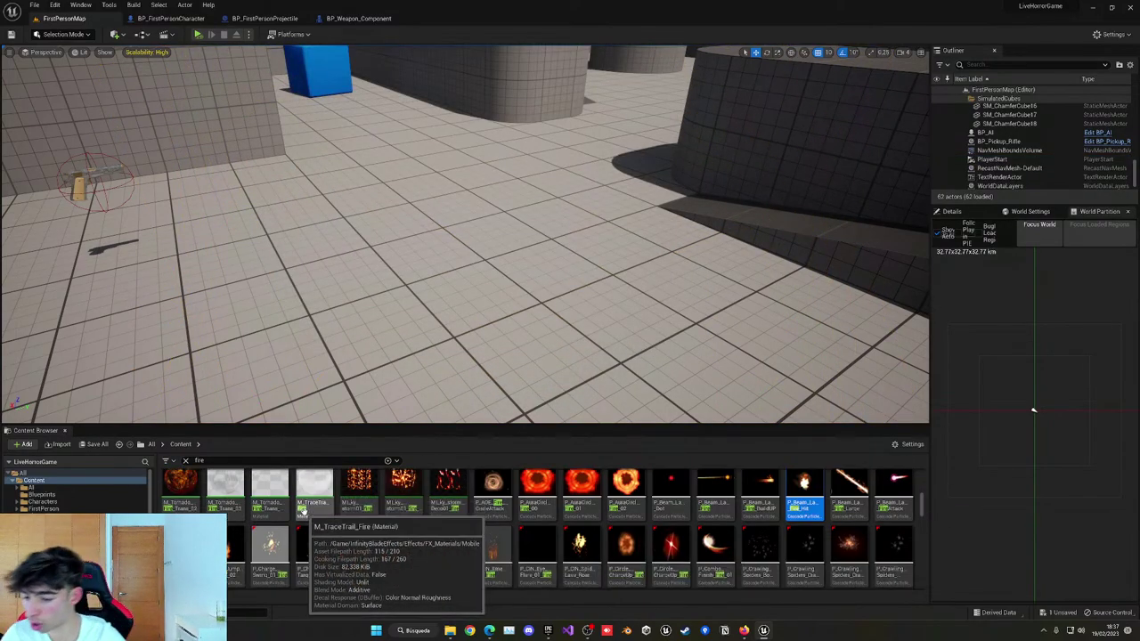
pyautogui.moveTo(183, 550); pyautogui.dragTo(281, 204)
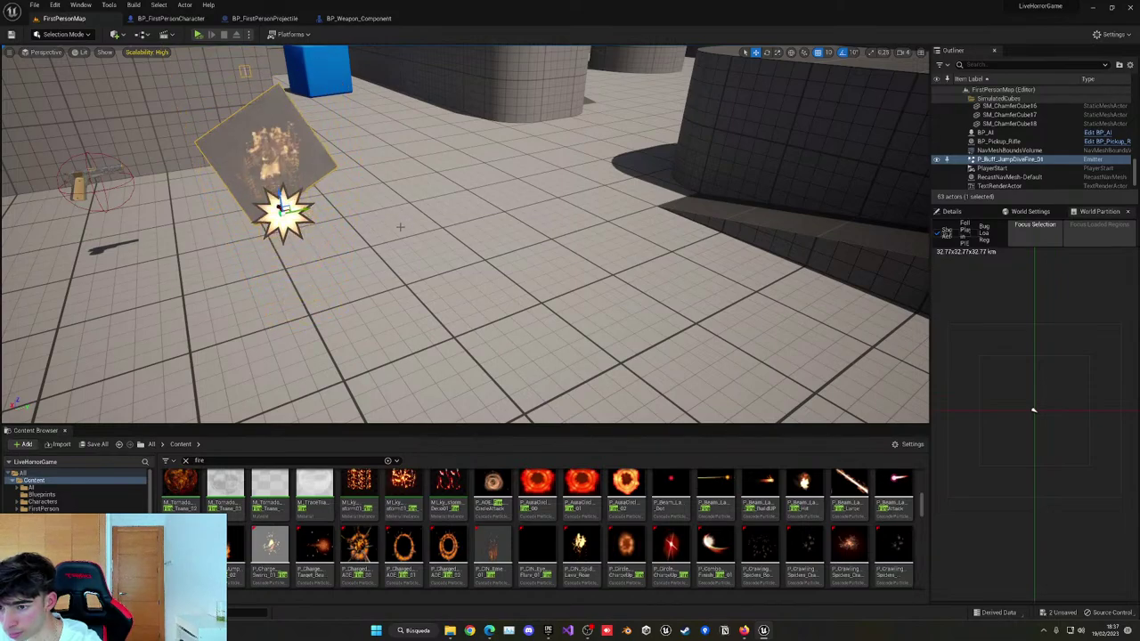
pyautogui.press('Delete')
# Look through the remaining "fire" particle systems for one that suits gun smoke.
pyautogui.scroll(-2, 360, 553)
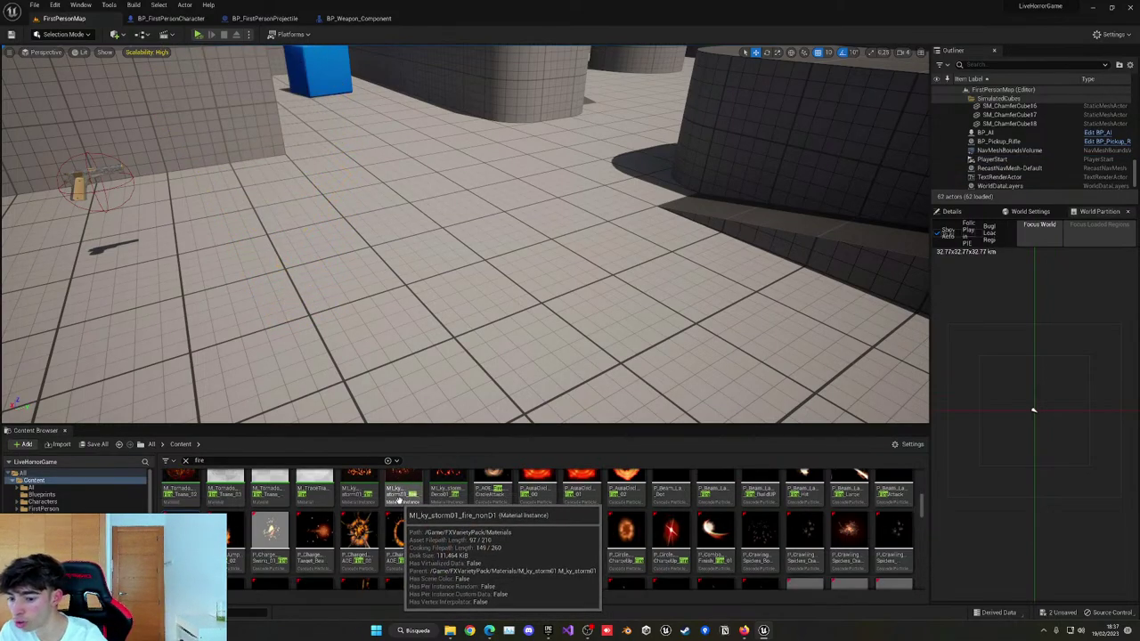
pyautogui.scroll(-2, 365, 561)
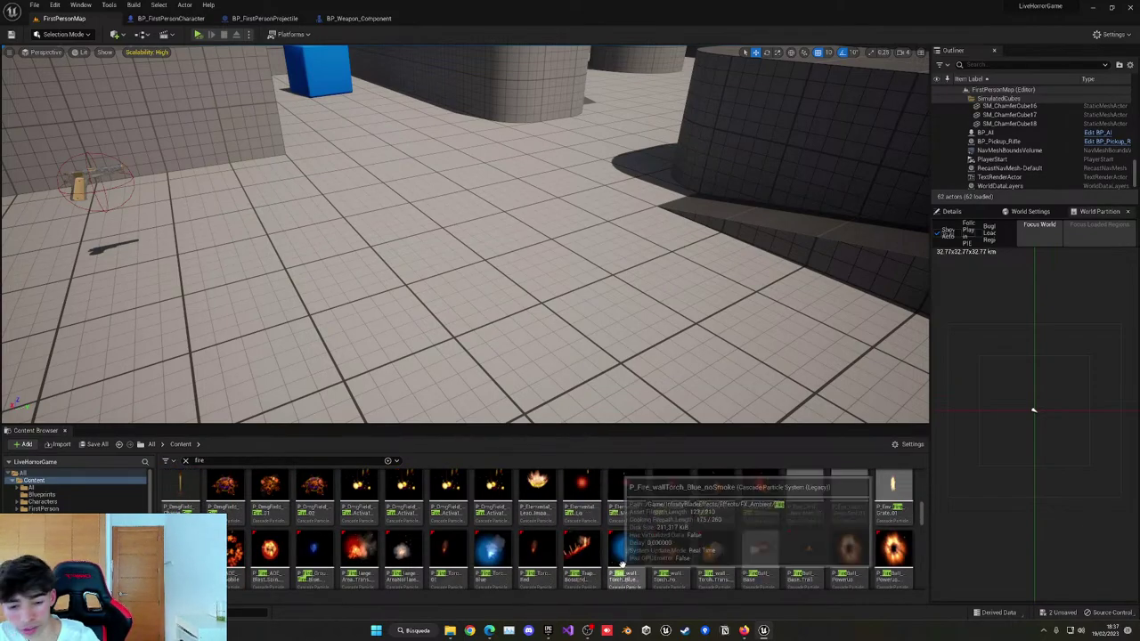
pyautogui.scroll(-1, 651, 545)
pyautogui.scroll(-4, 651, 545)
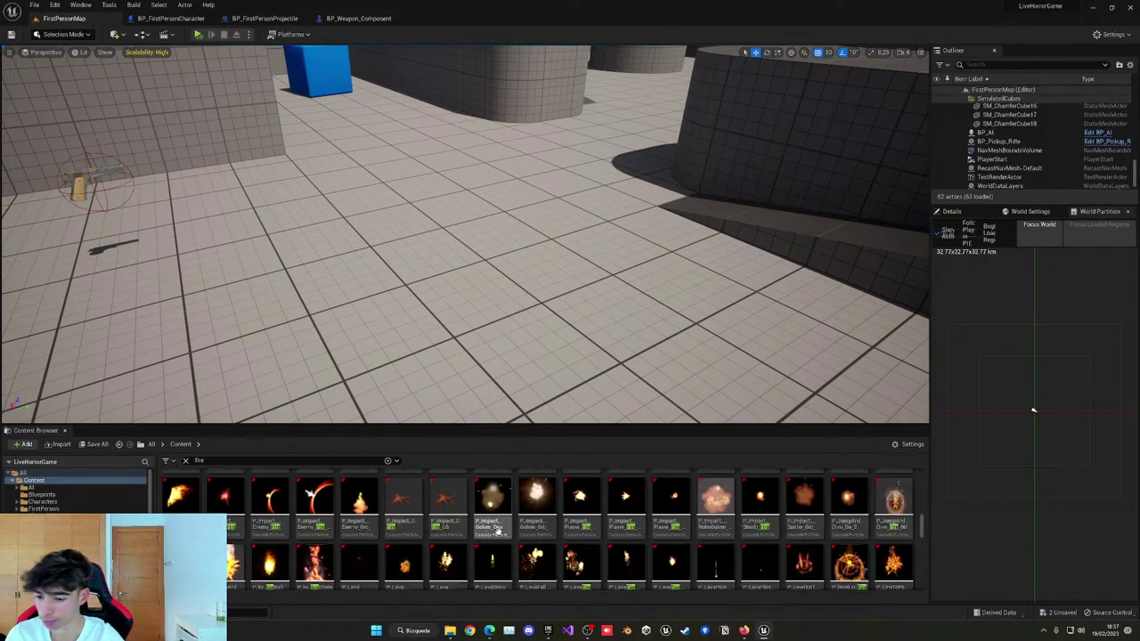
pyautogui.scroll(-5, 497, 531)
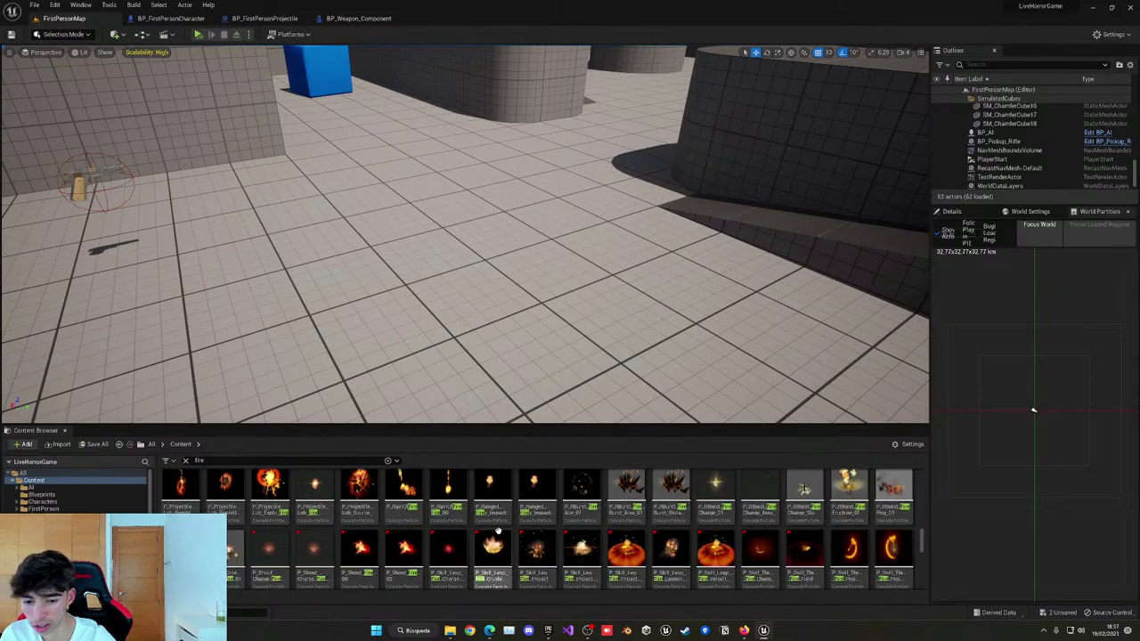
pyautogui.scroll(-2, 497, 531)
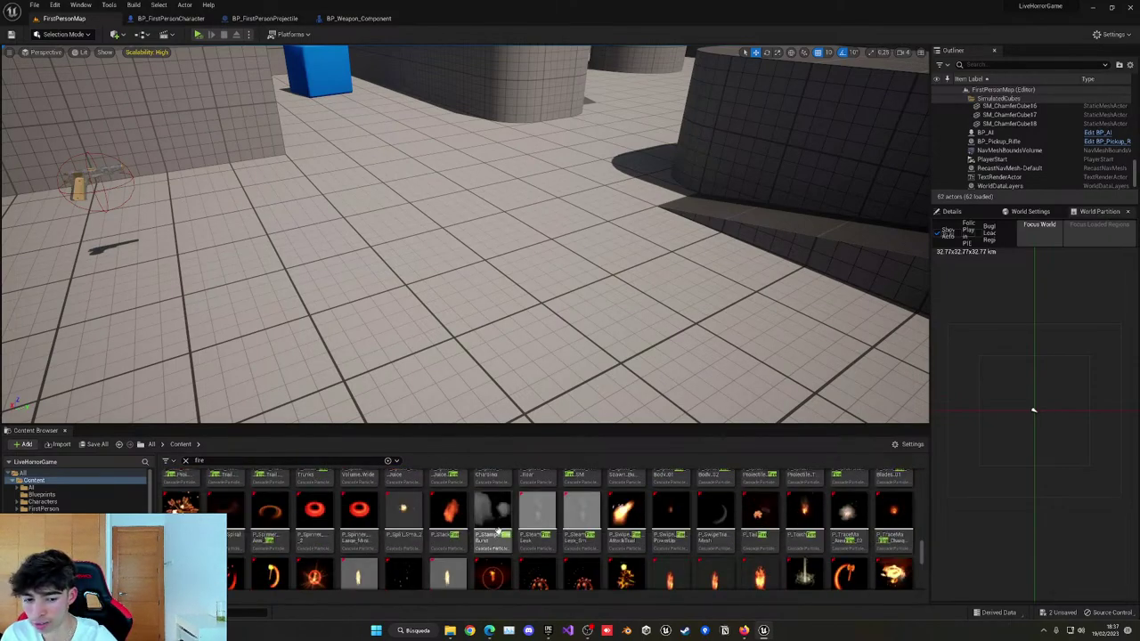
pyautogui.scroll(-1, 499, 529)
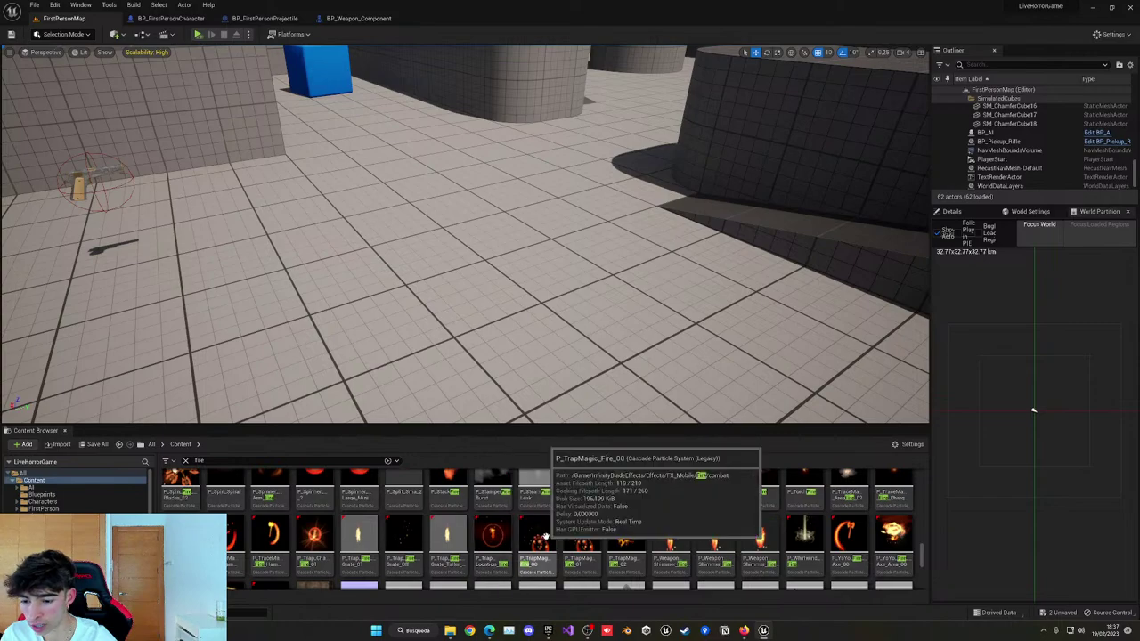
pyautogui.scroll(1, 534, 534)
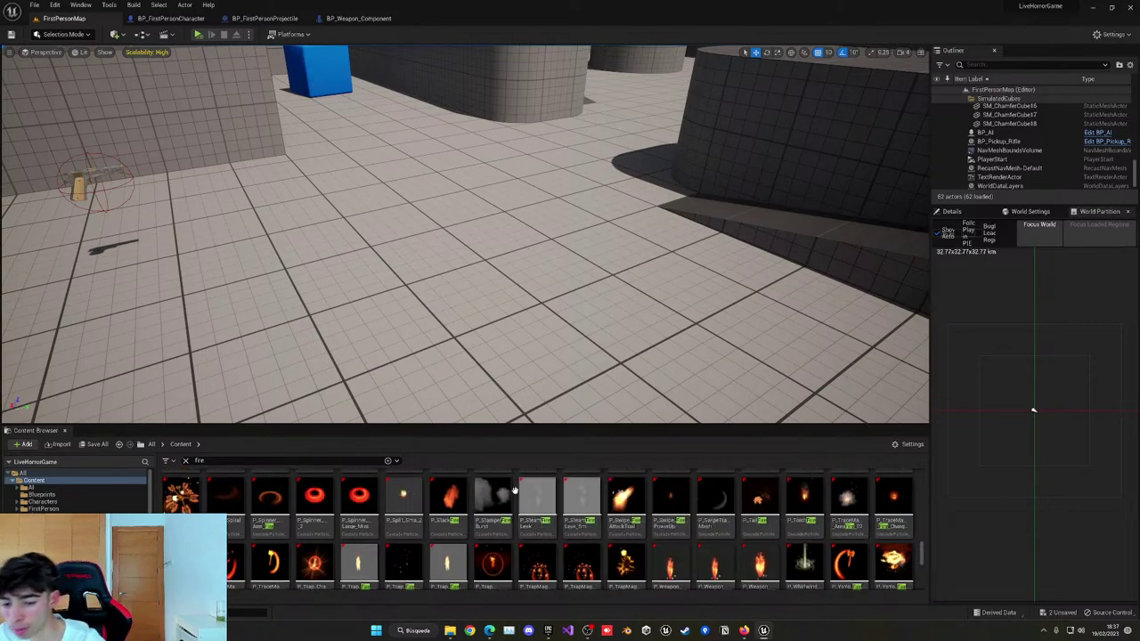
pyautogui.scroll(-1, 561, 552)
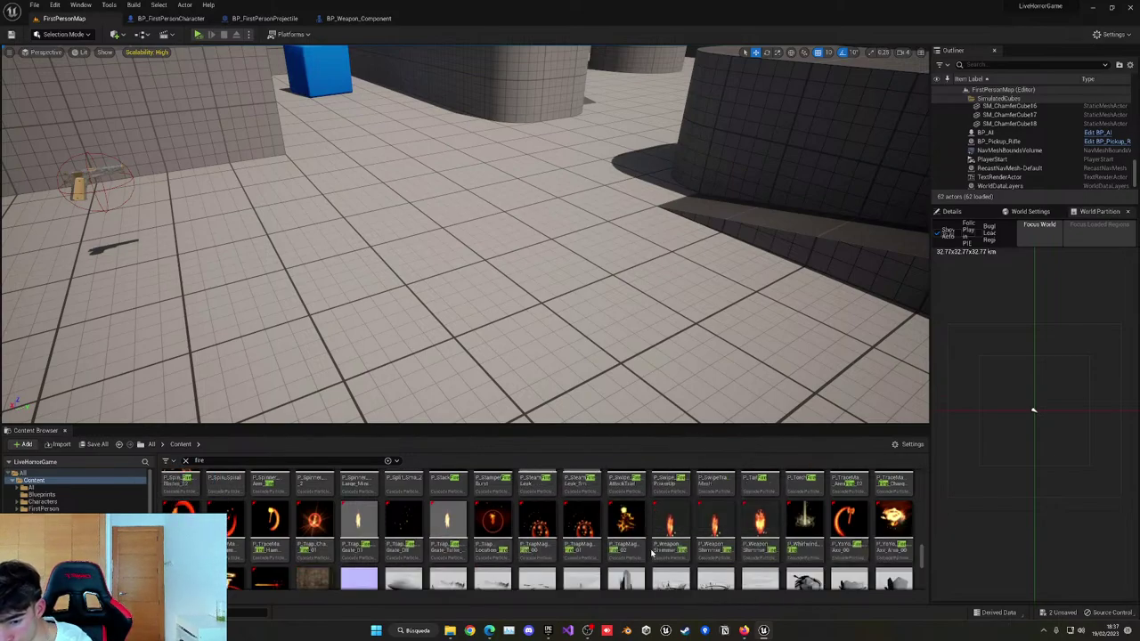
pyautogui.scroll(1, 544, 534)
# Pick the P_StamperFireBurst effect, preview it in the level, and remove both placed emitters.
pyautogui.moveTo(492, 499); pyautogui.dragTo(490, 239)
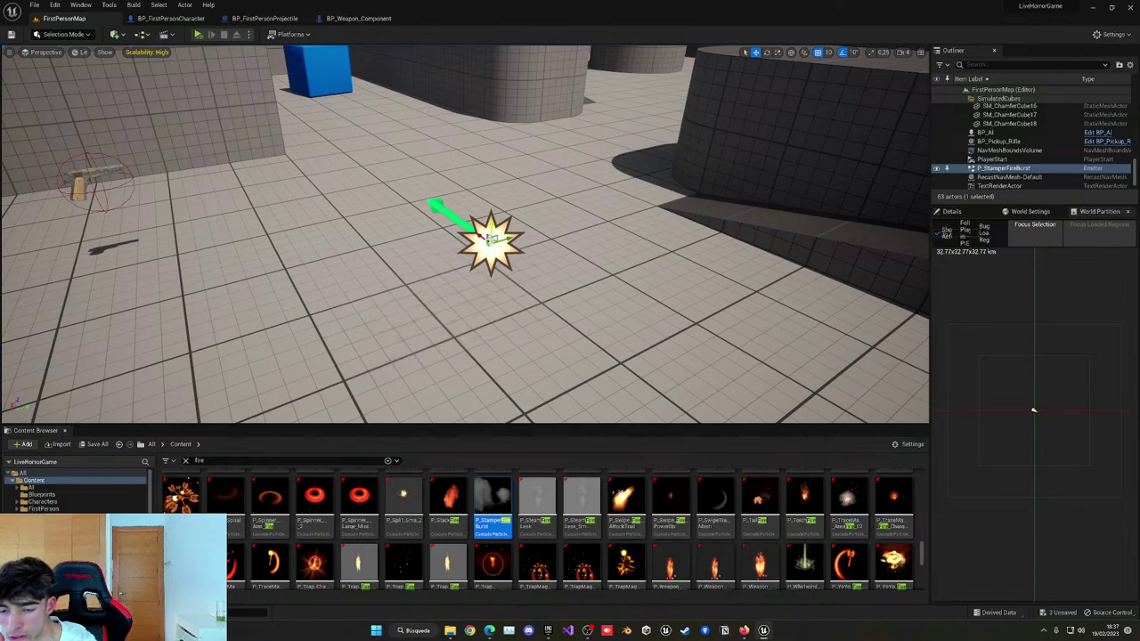
pyautogui.click(949, 212)
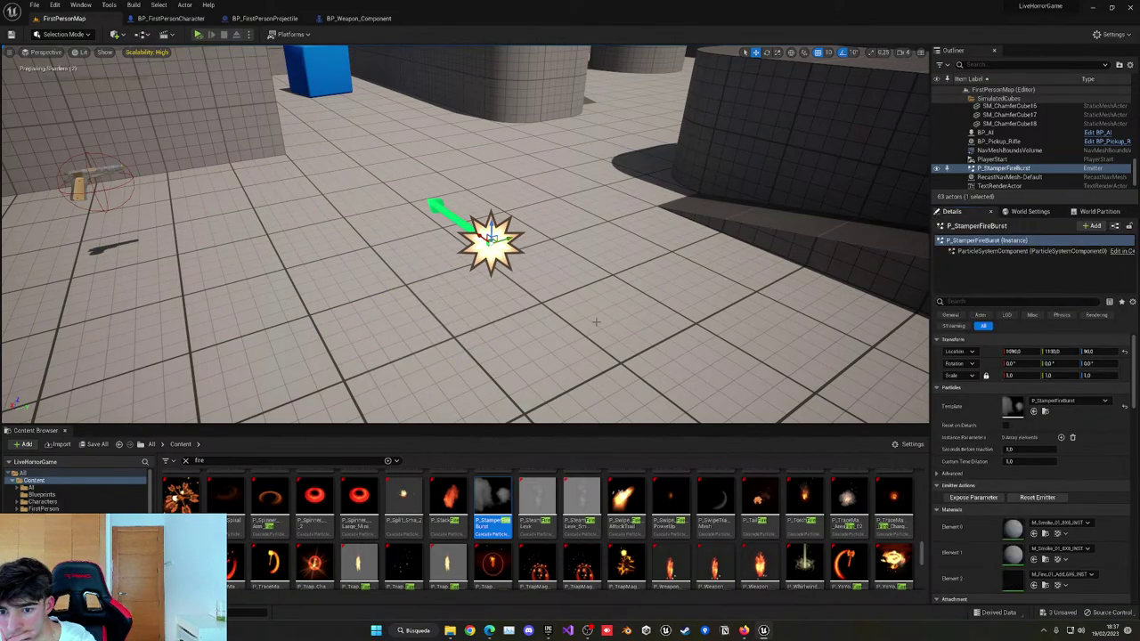
pyautogui.moveTo(499, 497); pyautogui.dragTo(478, 227)
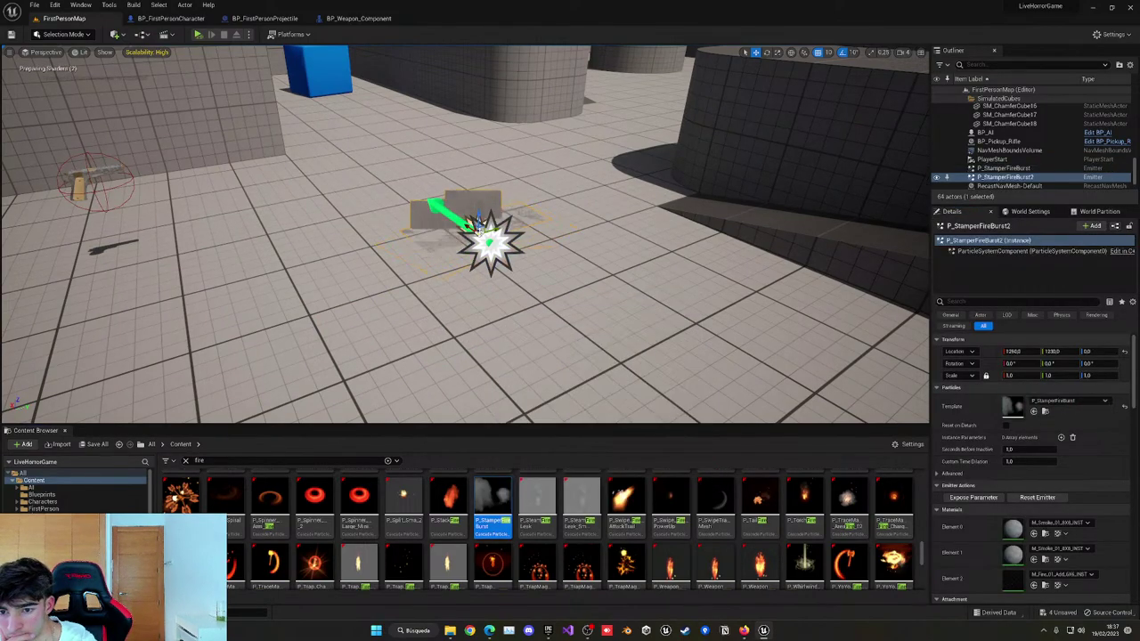
pyautogui.hotkey('ctrl', 'z')
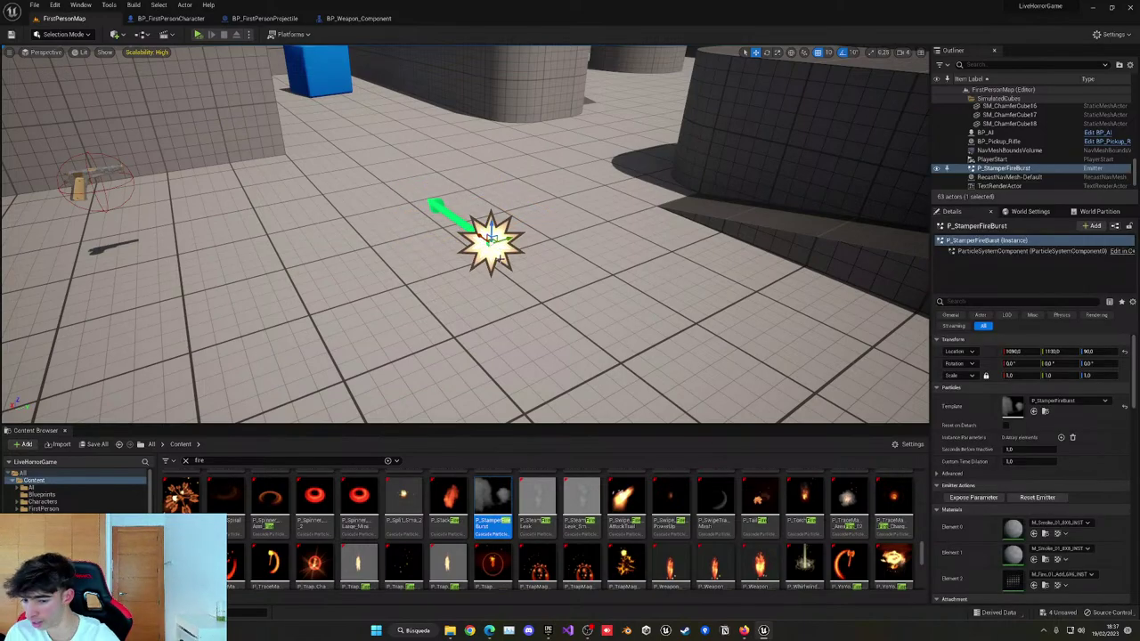
pyautogui.press('Delete')
# Add a Spawn Emitter at Location node below Spawn System at Location in BP_Weapon_Component's event graph.
pyautogui.click(264, 18)
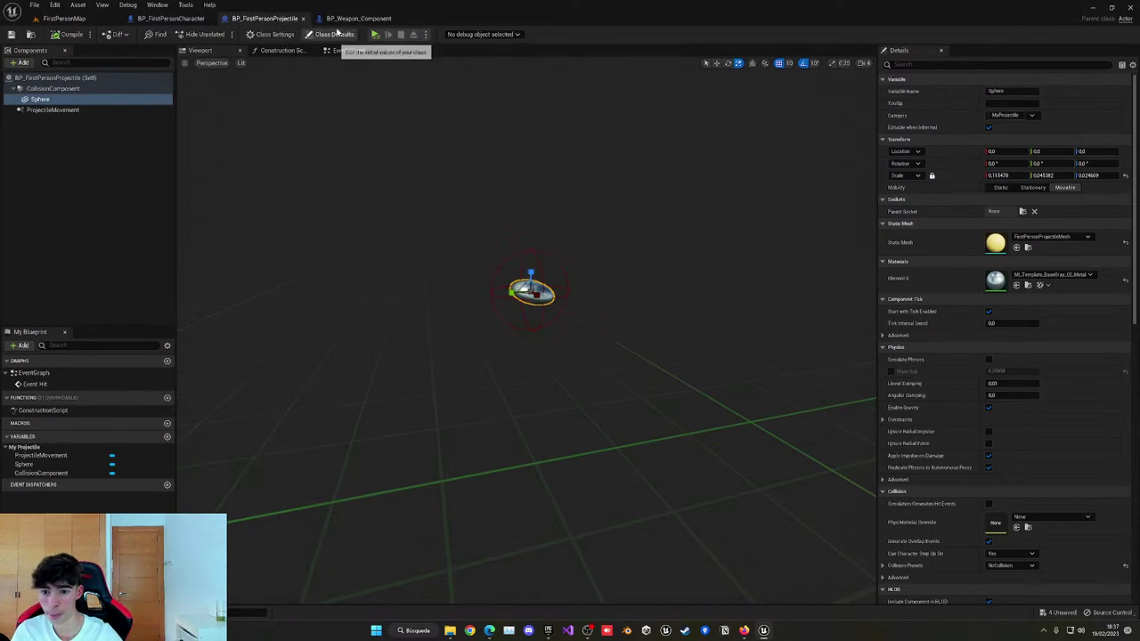
pyautogui.click(357, 17)
pyautogui.scroll(4, 343, 196)
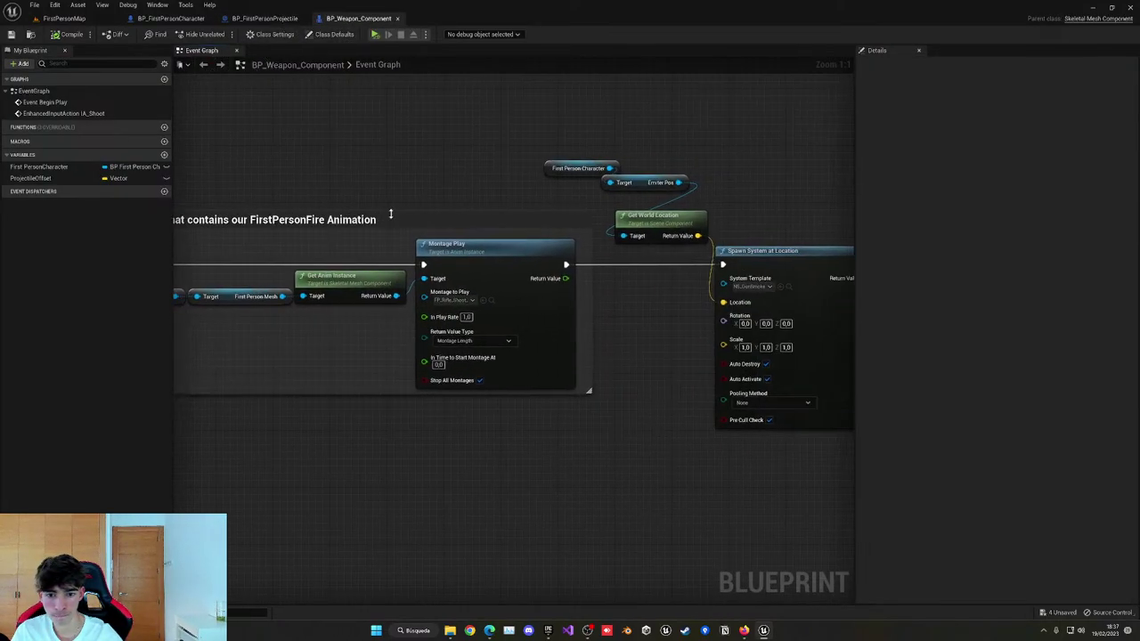
pyautogui.moveTo(585, 216); pyautogui.dragTo(369, 211, button='right')
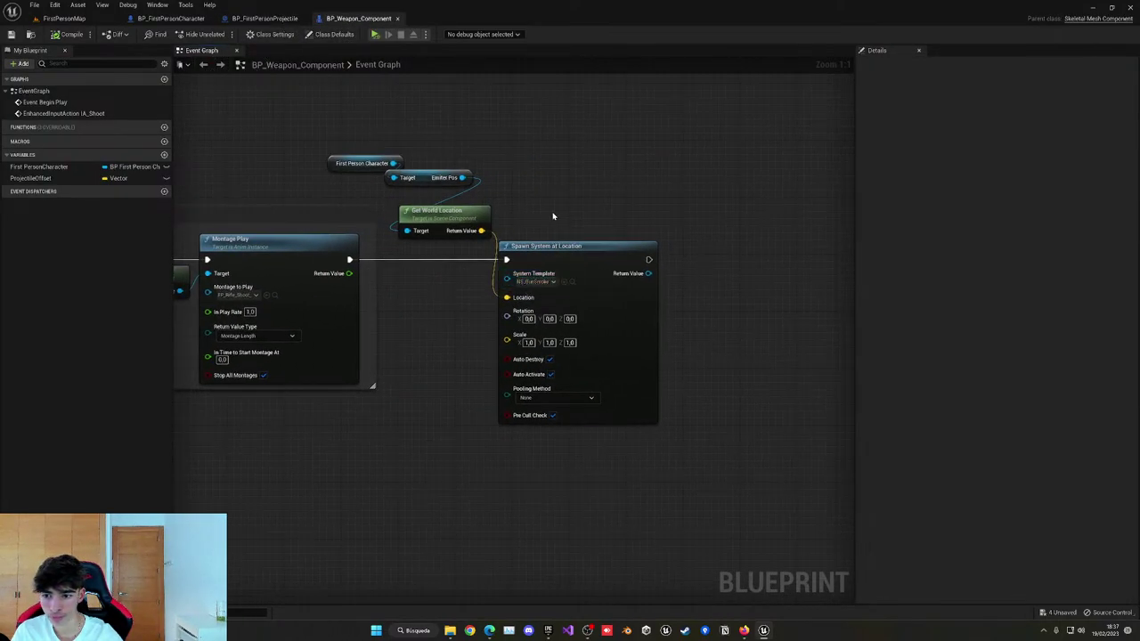
pyautogui.moveTo(552, 215); pyautogui.dragTo(580, 129, button='right')
pyautogui.rightClick(481, 431)
pyautogui.write('spa')
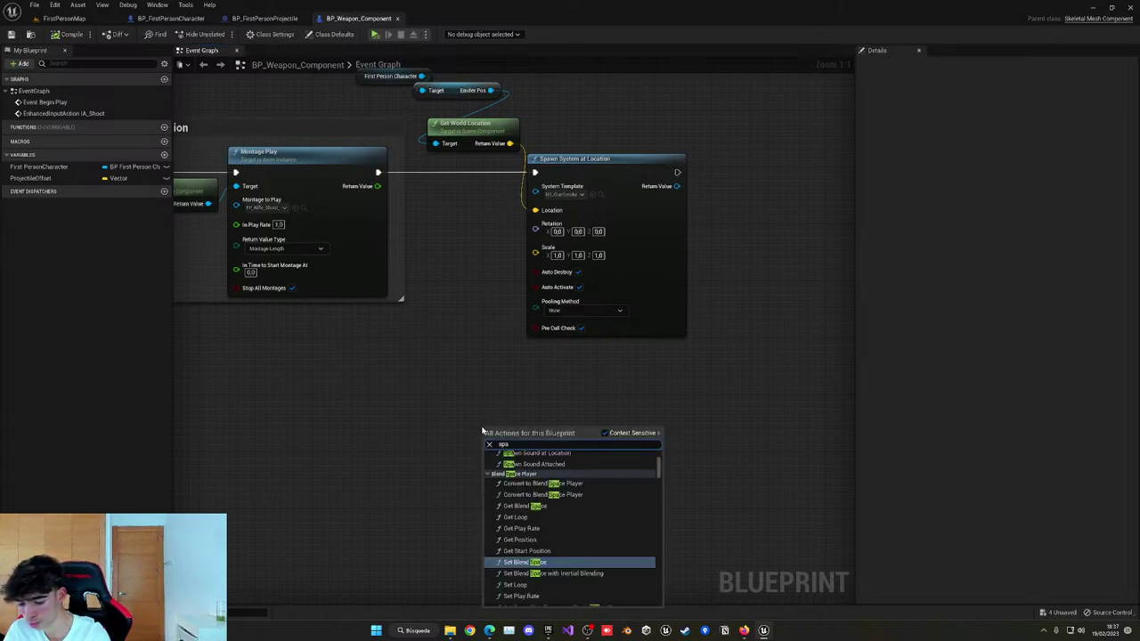
pyautogui.write('wn emitt')
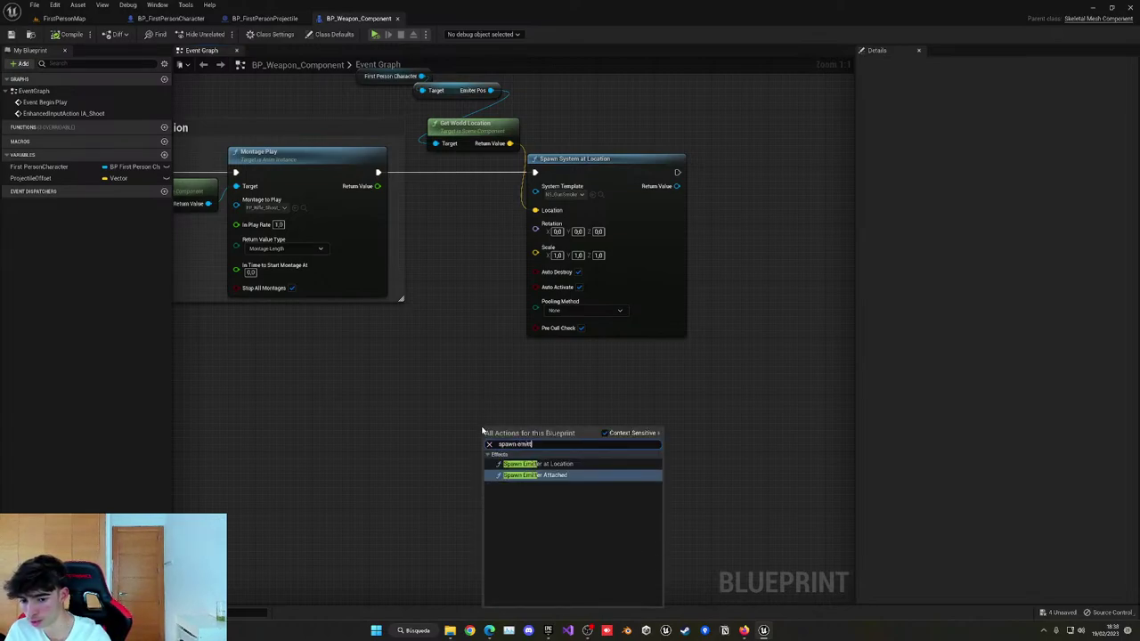
pyautogui.click(535, 464)
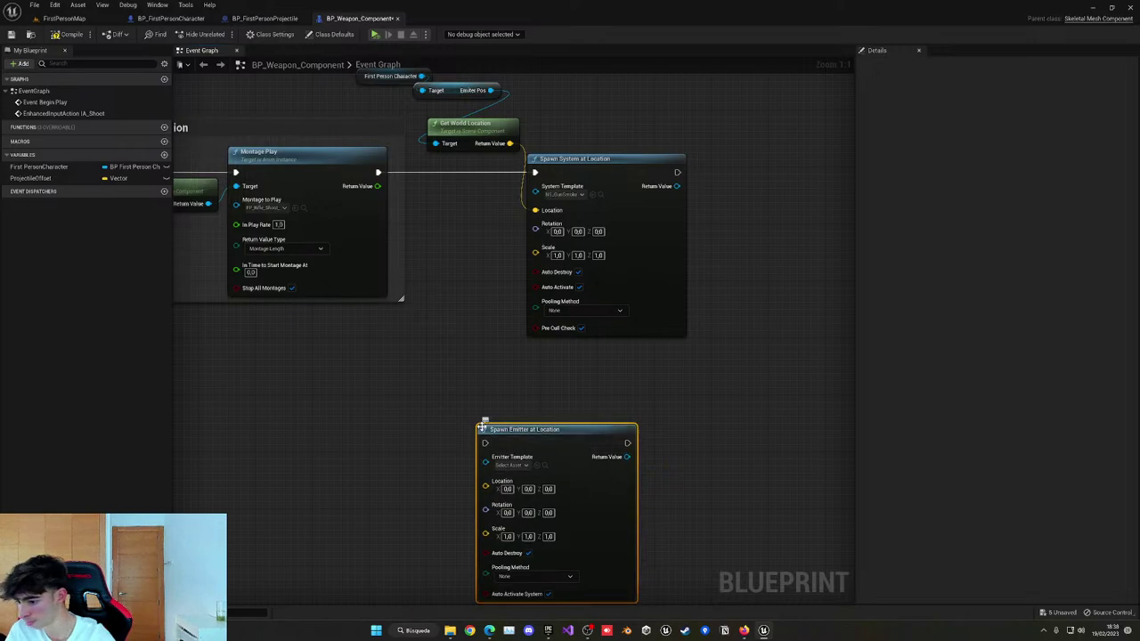
# Set the new node's emitter template to P_StamperFireBurst and move Spawn System at Location's execution and location connections to it.
pyautogui.moveTo(451, 394); pyautogui.dragTo(422, 289, button='right')
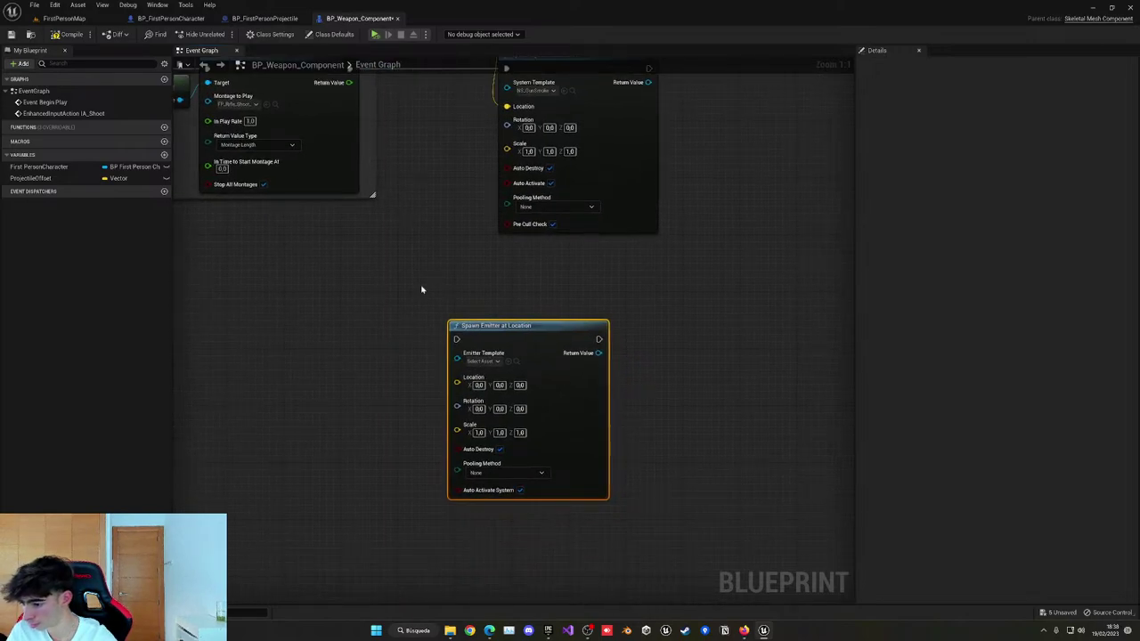
pyautogui.click(514, 362)
pyautogui.moveTo(438, 258); pyautogui.dragTo(499, 330, button='right')
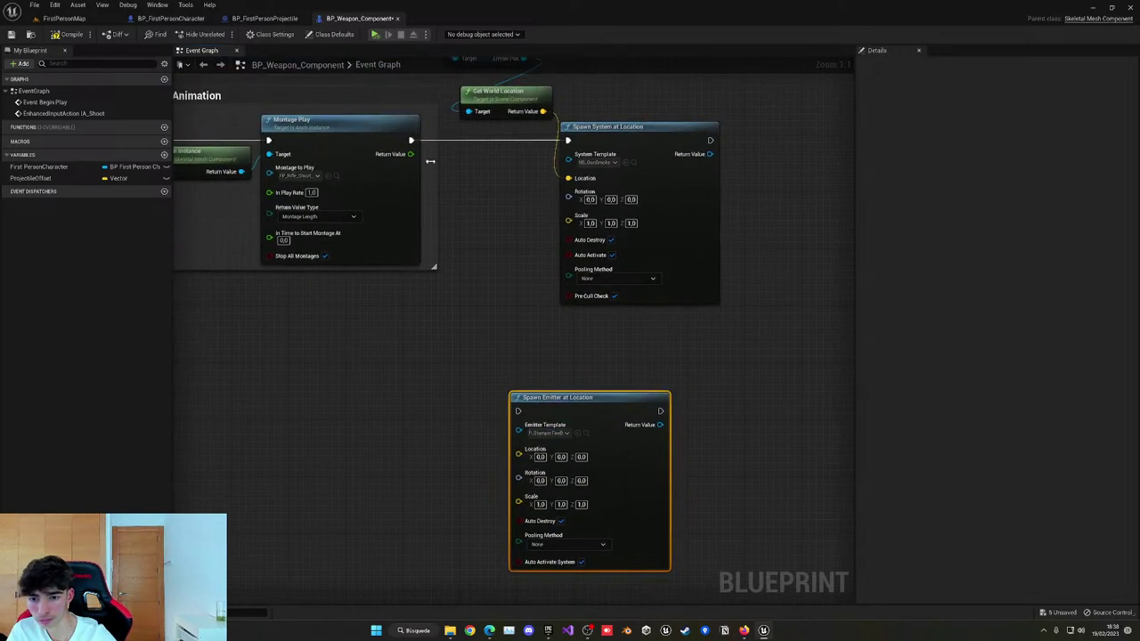
pyautogui.keyDown('ctrl'); pyautogui.moveTo(568, 140); pyautogui.dragTo(518, 411); pyautogui.keyUp('ctrl')
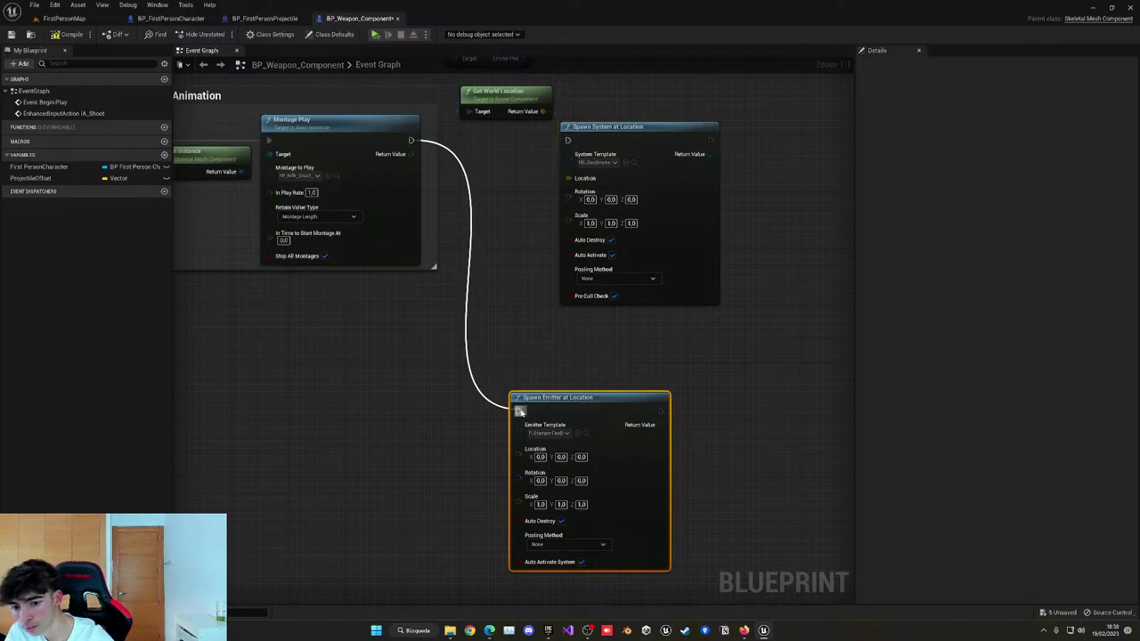
pyautogui.keyDown('ctrl'); pyautogui.moveTo(569, 178); pyautogui.dragTo(528, 457); pyautogui.keyUp('ctrl')
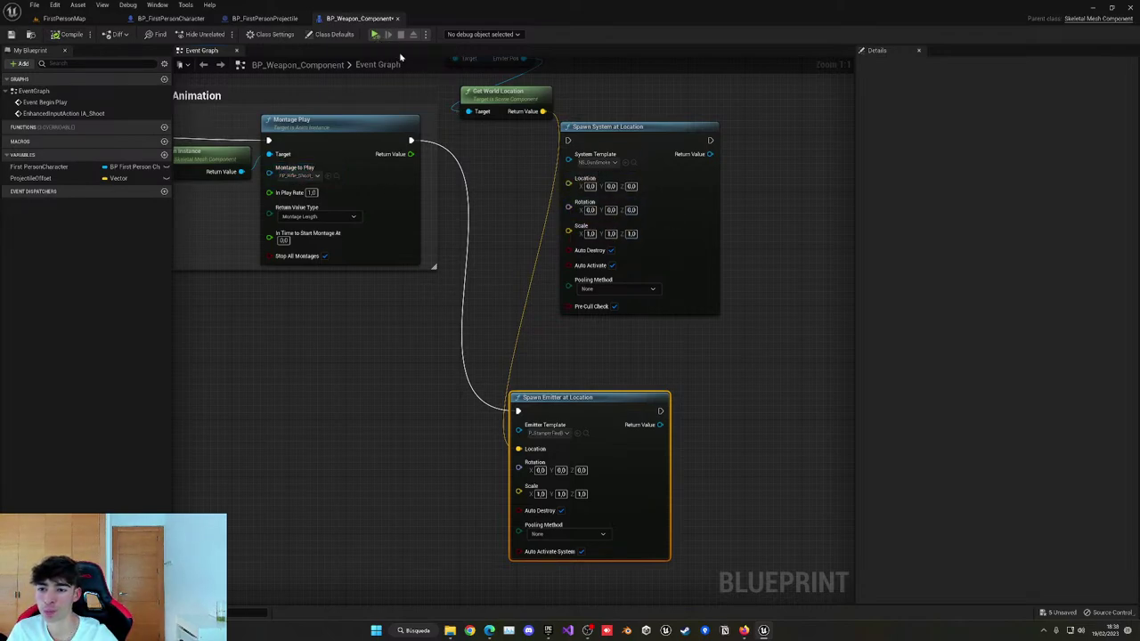
# Play-test the level, picking up the gun and firing it to check the P_StamperFireBurst effect.
pyautogui.click(426, 34)
pyautogui.click(442, 59)
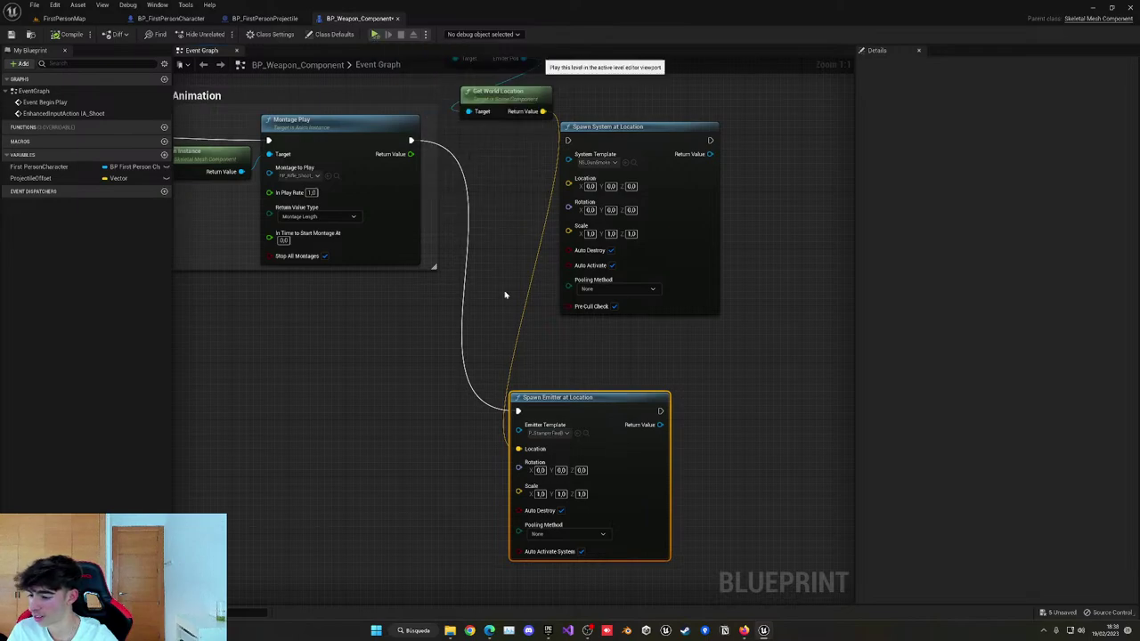
pyautogui.press('w')
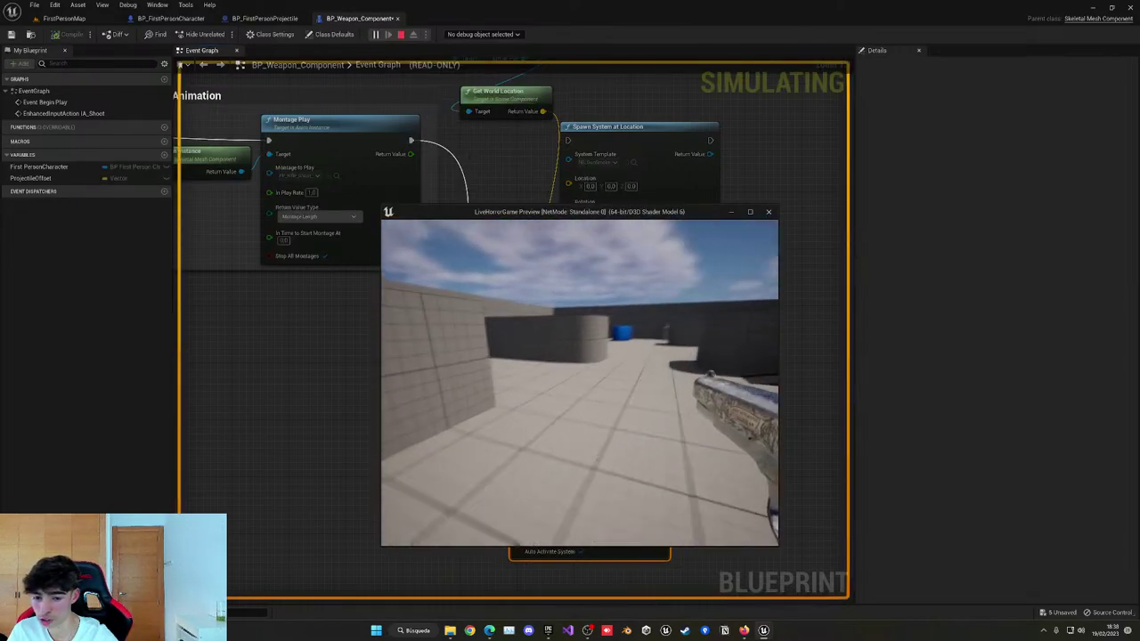
pyautogui.press('w')
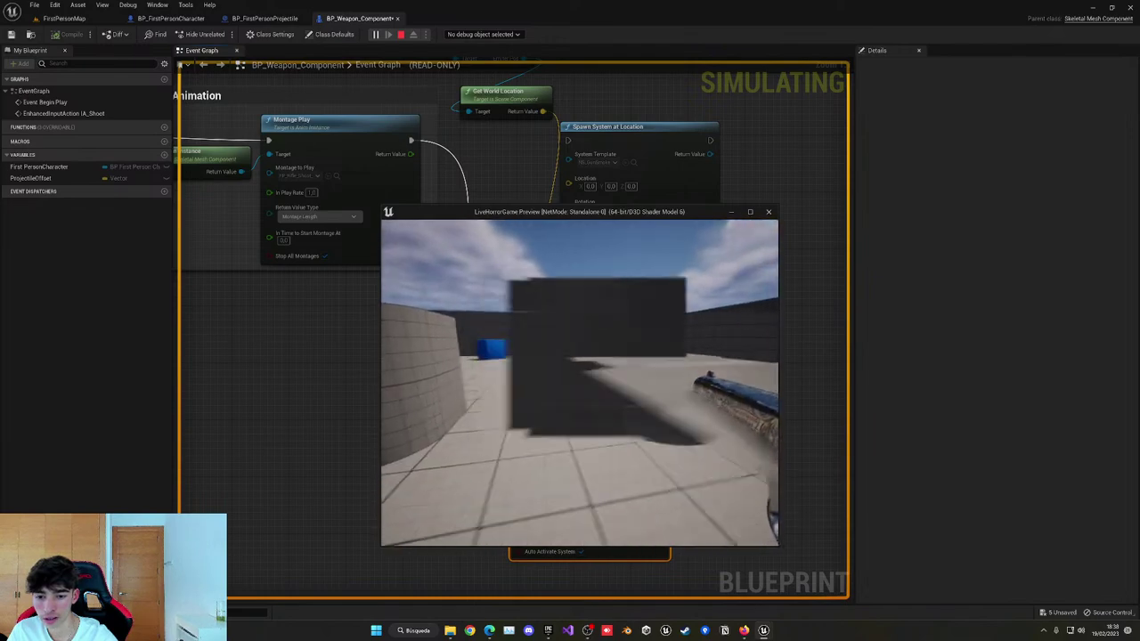
pyautogui.press('w')
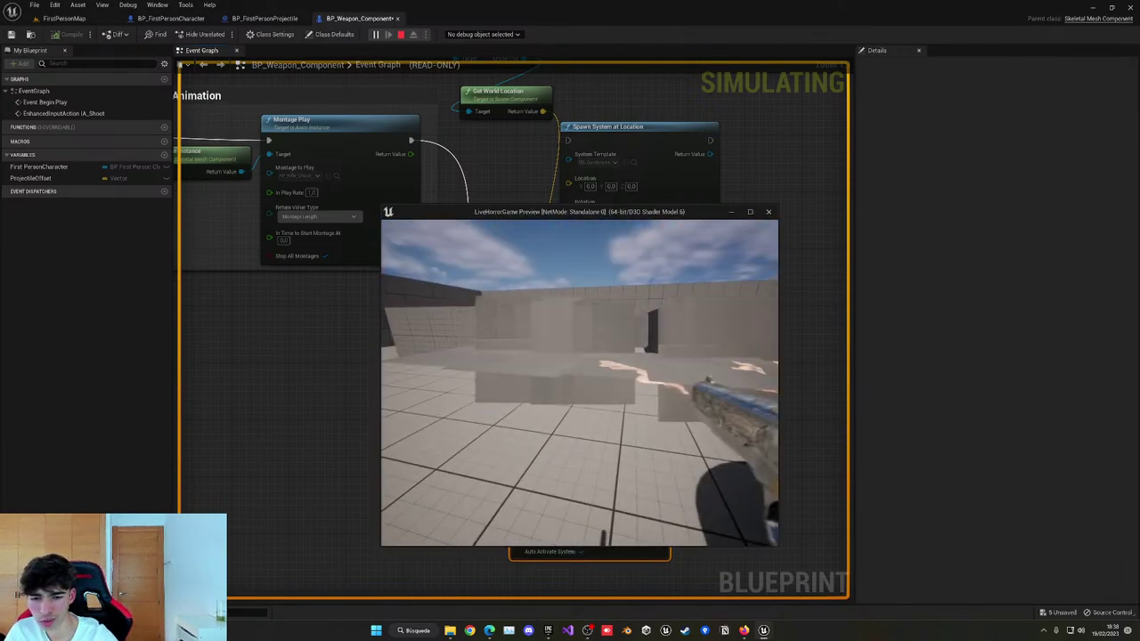
pyautogui.press('Escape')
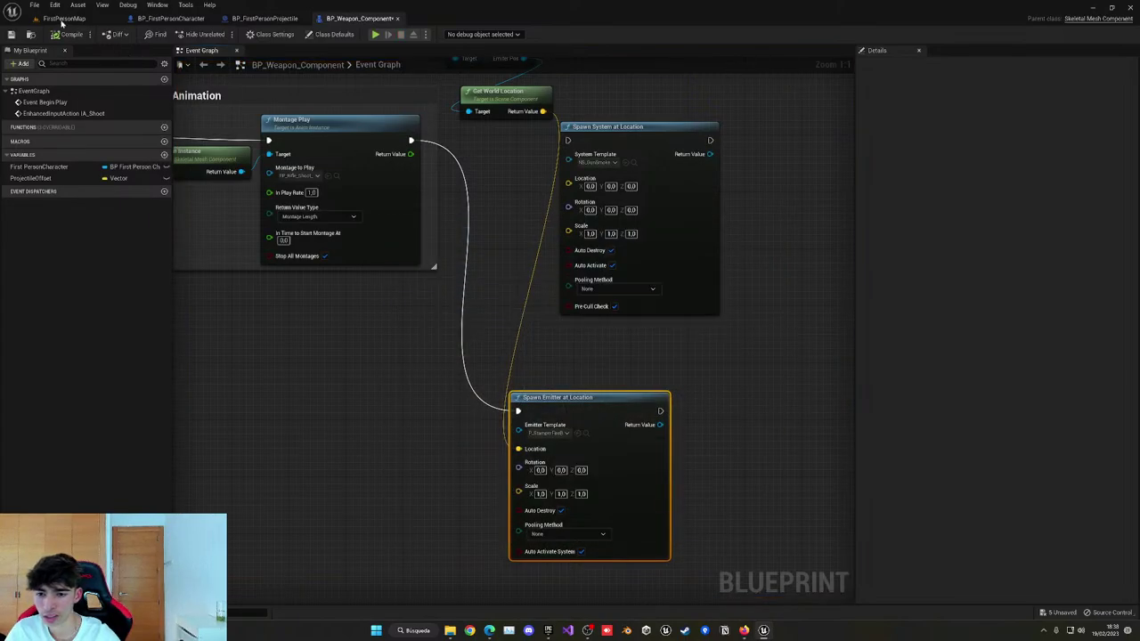
# Open the P_StamperFireBurst particle system from the level's assets and examine its emitters.
pyautogui.click(63, 19)
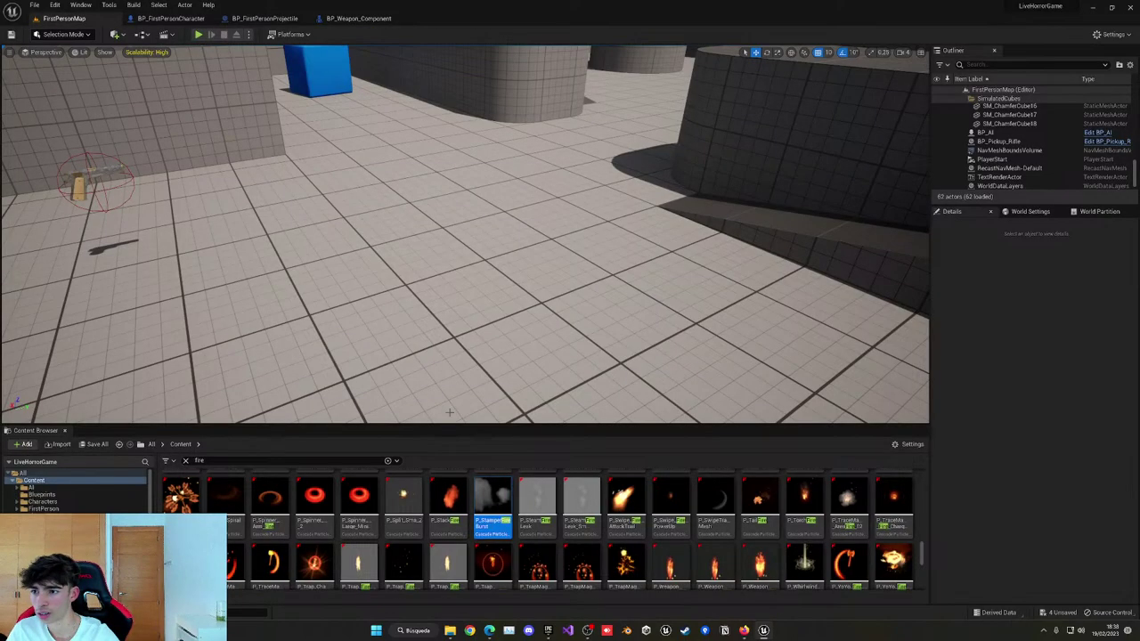
pyautogui.doubleClick(496, 497)
pyautogui.click(452, 73)
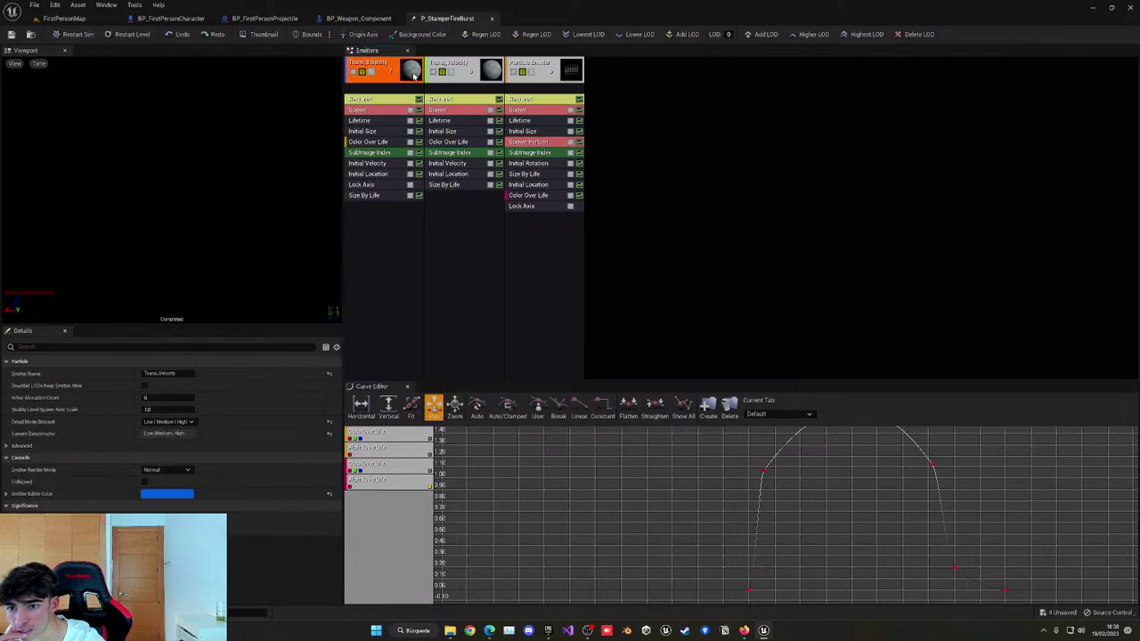
# Search the project content for "smoke" and look through the matching assets for a gun smoke effect.
pyautogui.click(63, 18)
pyautogui.scroll(-2, 261, 497)
pyautogui.scroll(3, 260, 497)
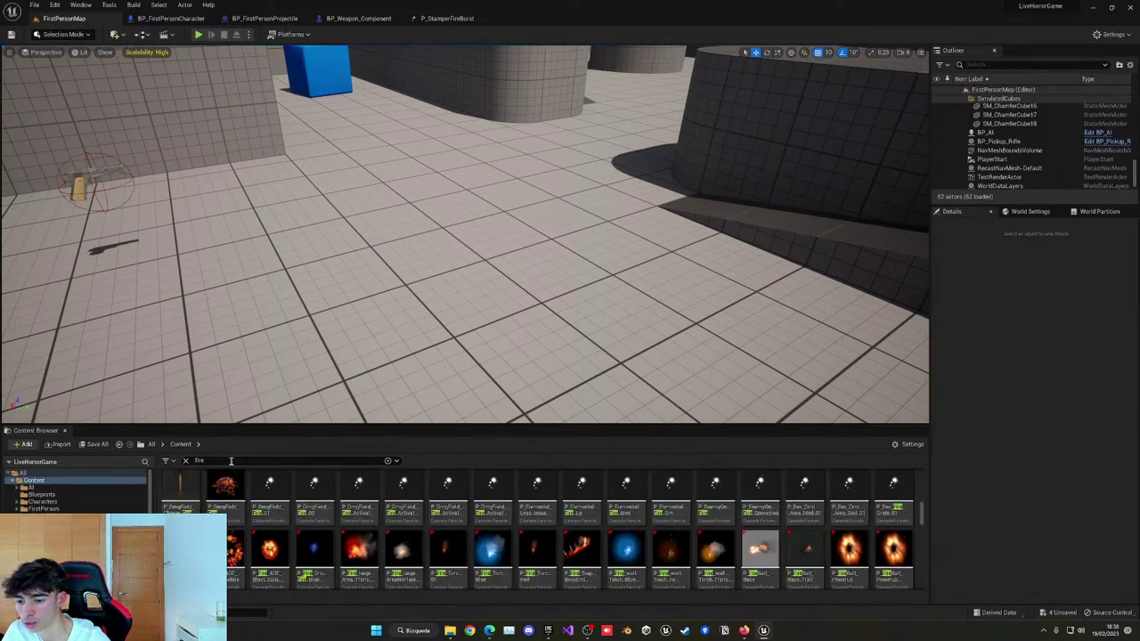
pyautogui.moveTo(231, 461); pyautogui.dragTo(176, 461)
pyautogui.write('smoke')
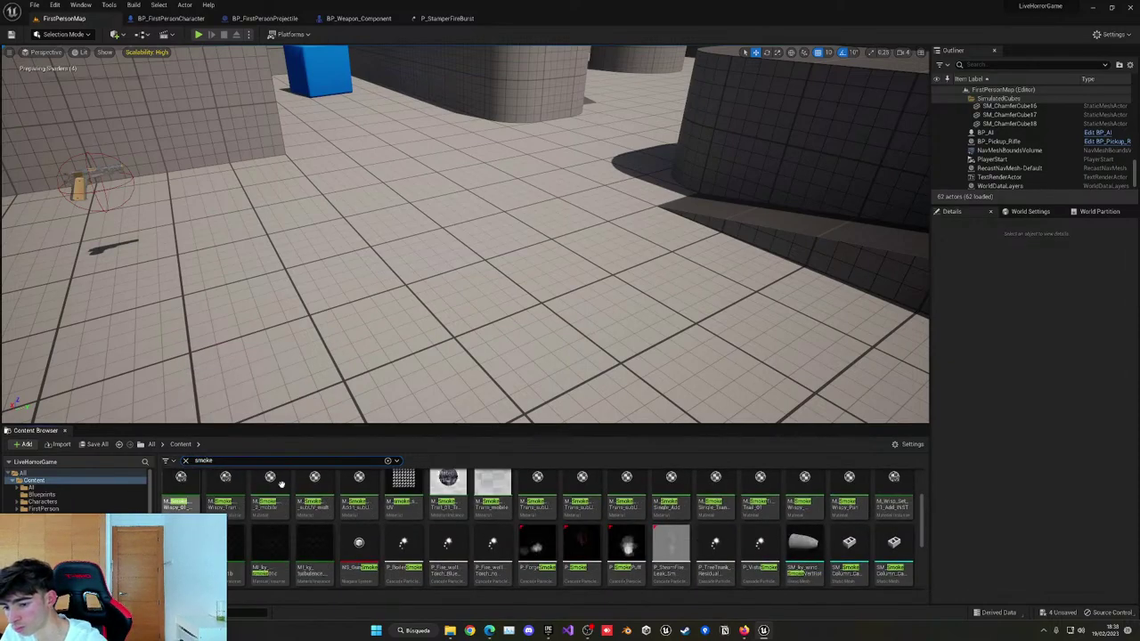
pyautogui.click(322, 502)
pyautogui.scroll(2, 356, 508)
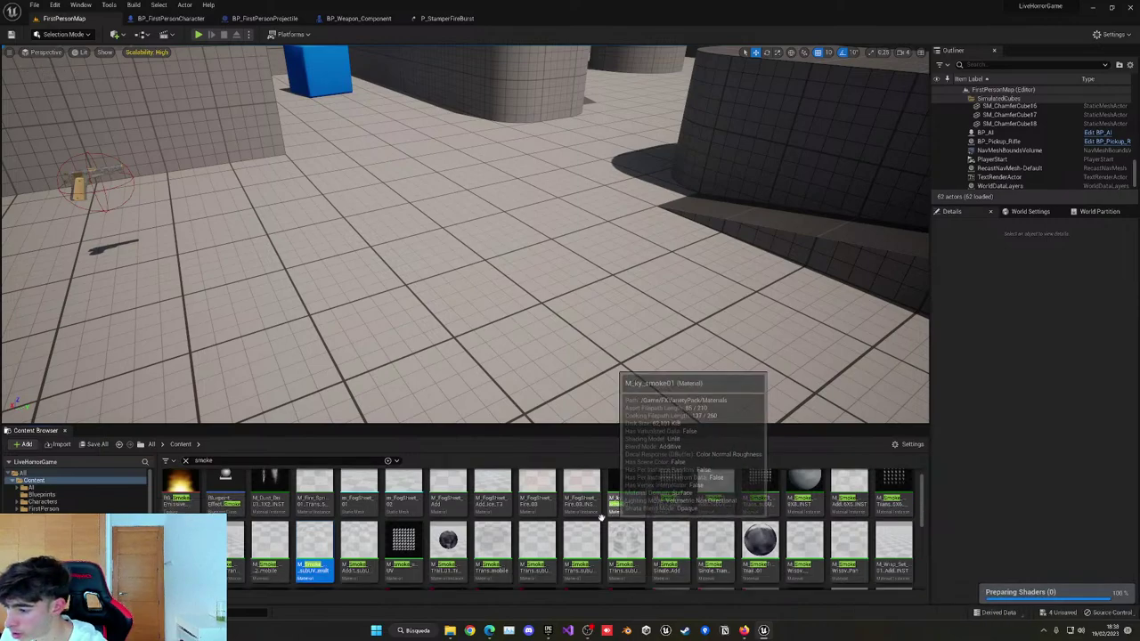
pyautogui.scroll(-1, 623, 535)
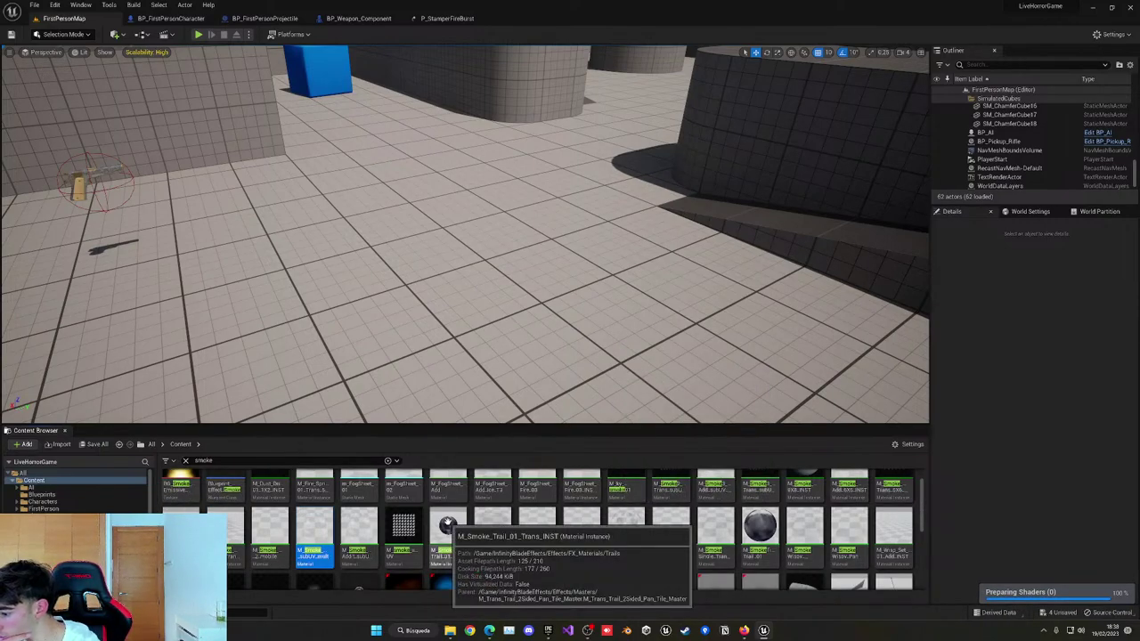
# In the Epic Games Launcher library, find the Realistic Starter VFX Pack with "realis" and add it to the LiveHorrorGame project.
pyautogui.click(548, 631)
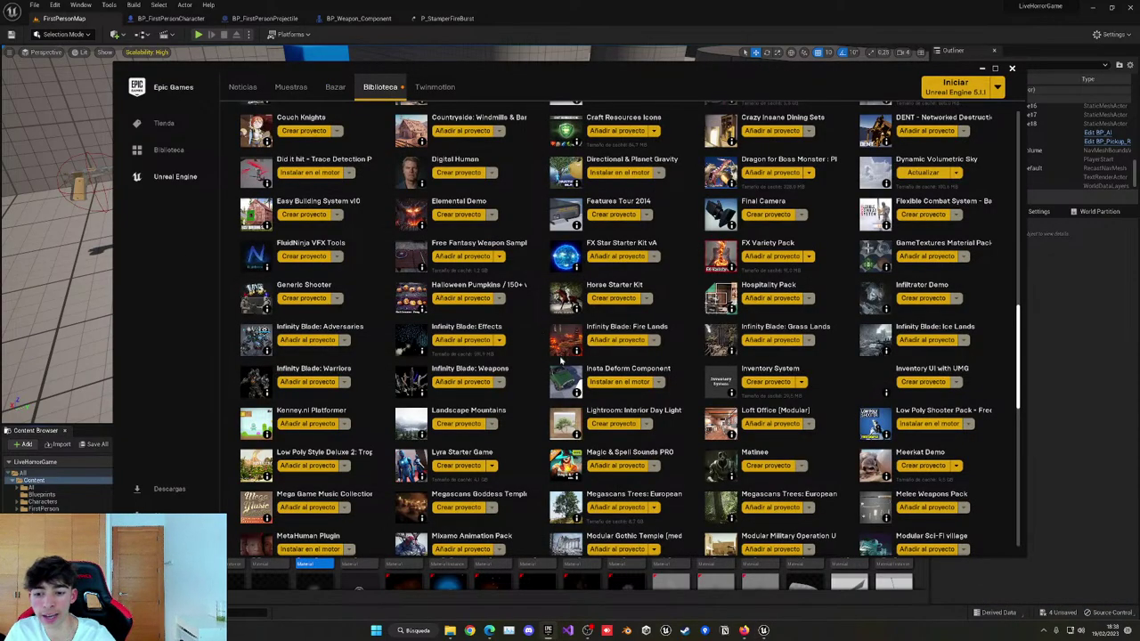
pyautogui.scroll(5, 562, 361)
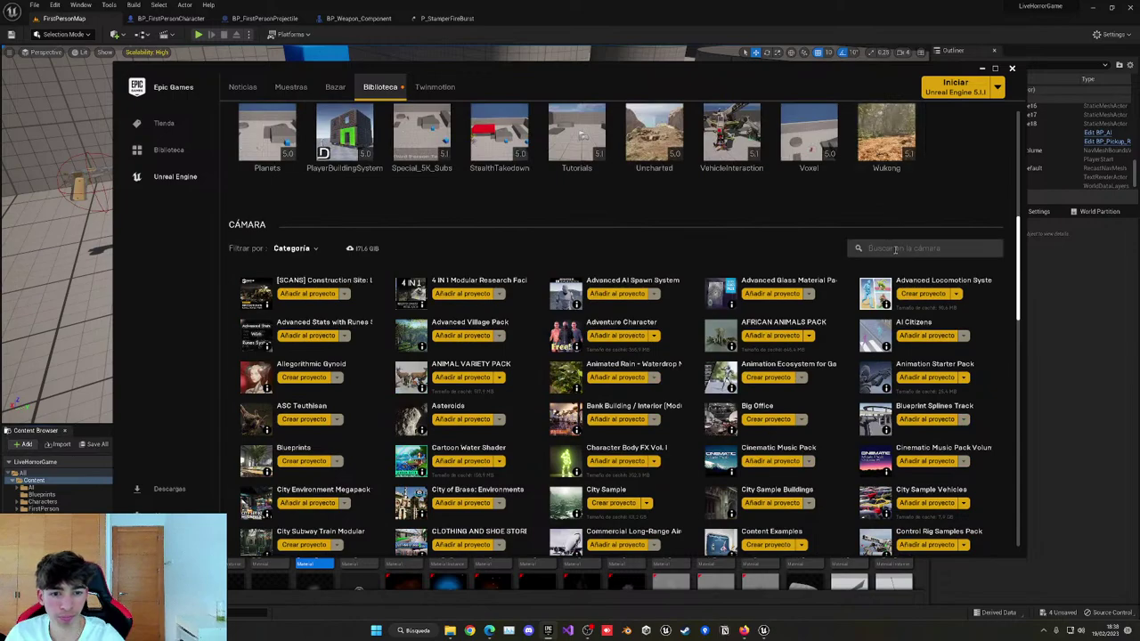
pyautogui.click(894, 249)
pyautogui.write('realis')
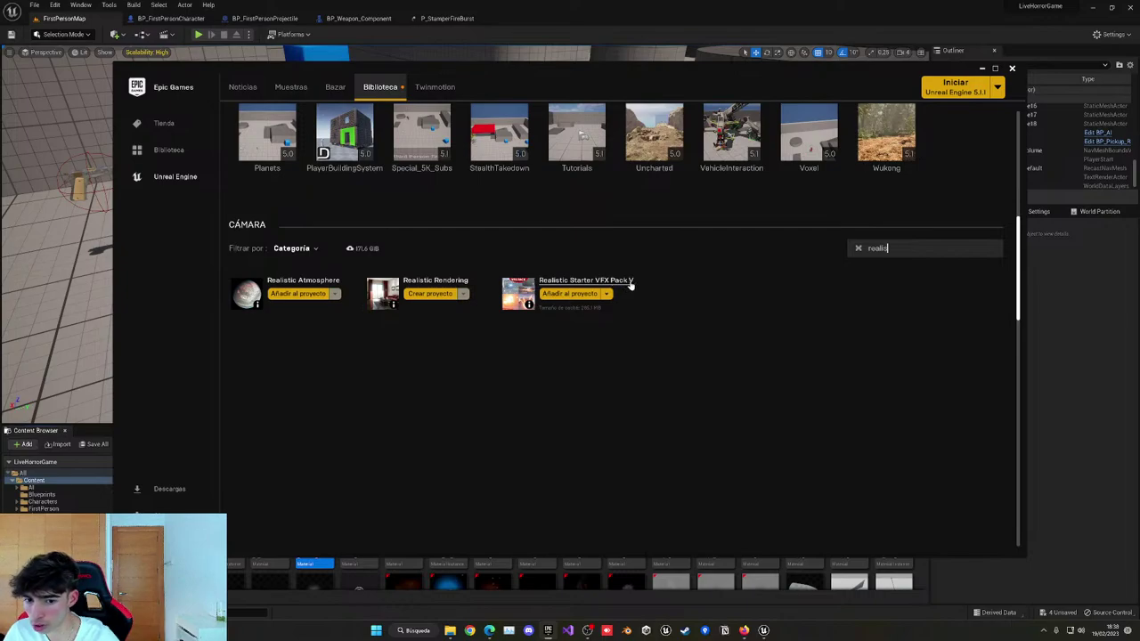
pyautogui.click(583, 297)
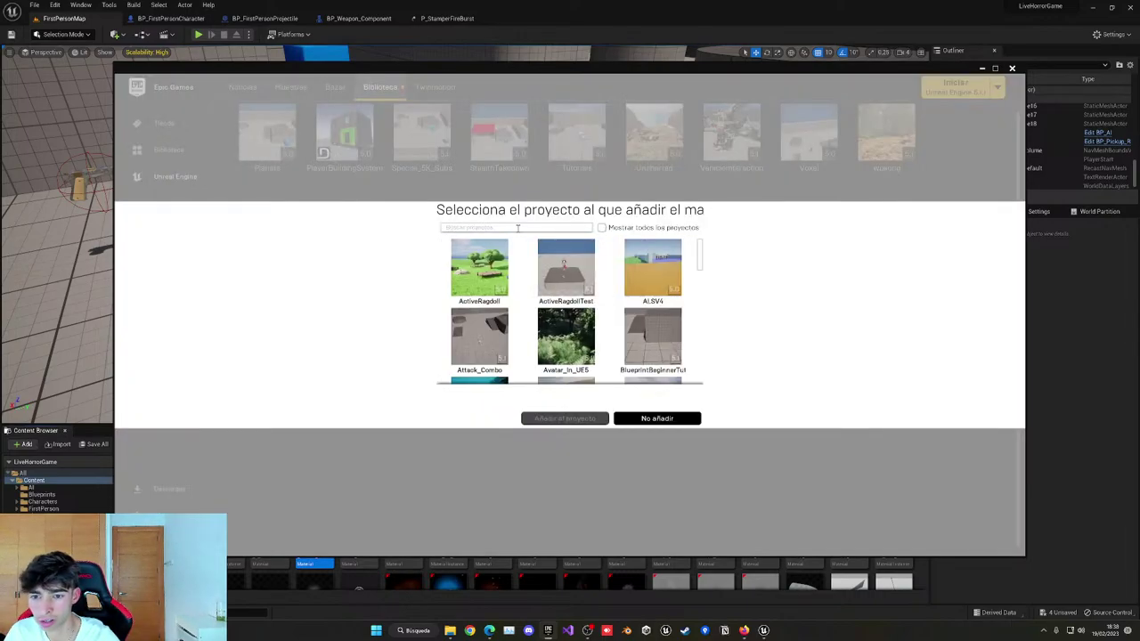
pyautogui.write('horr')
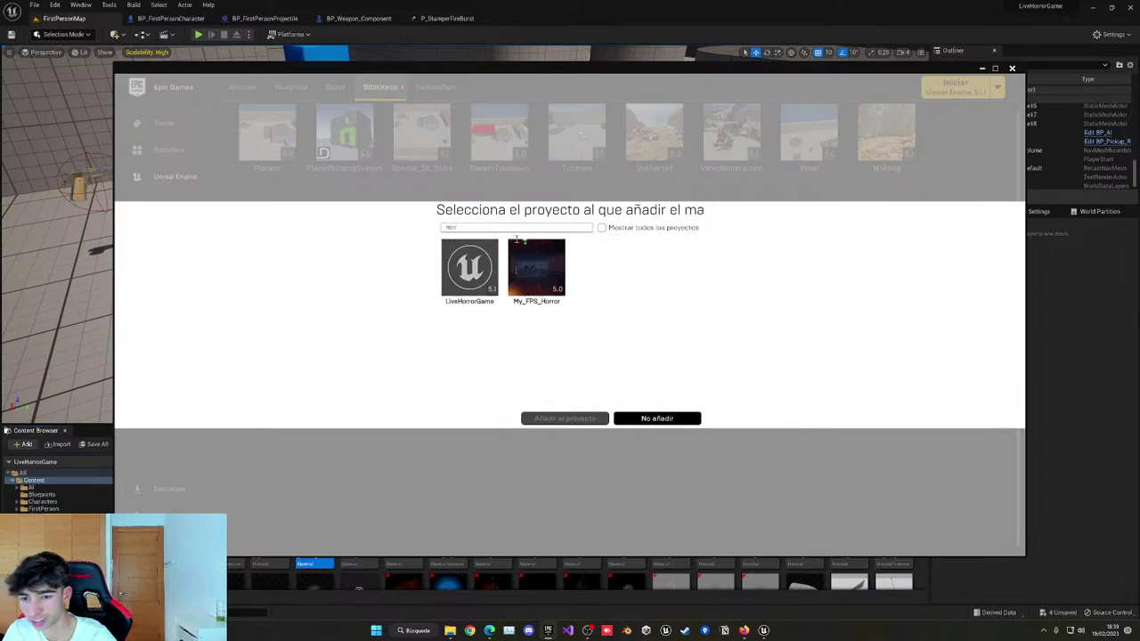
pyautogui.click(469, 267)
pyautogui.click(565, 418)
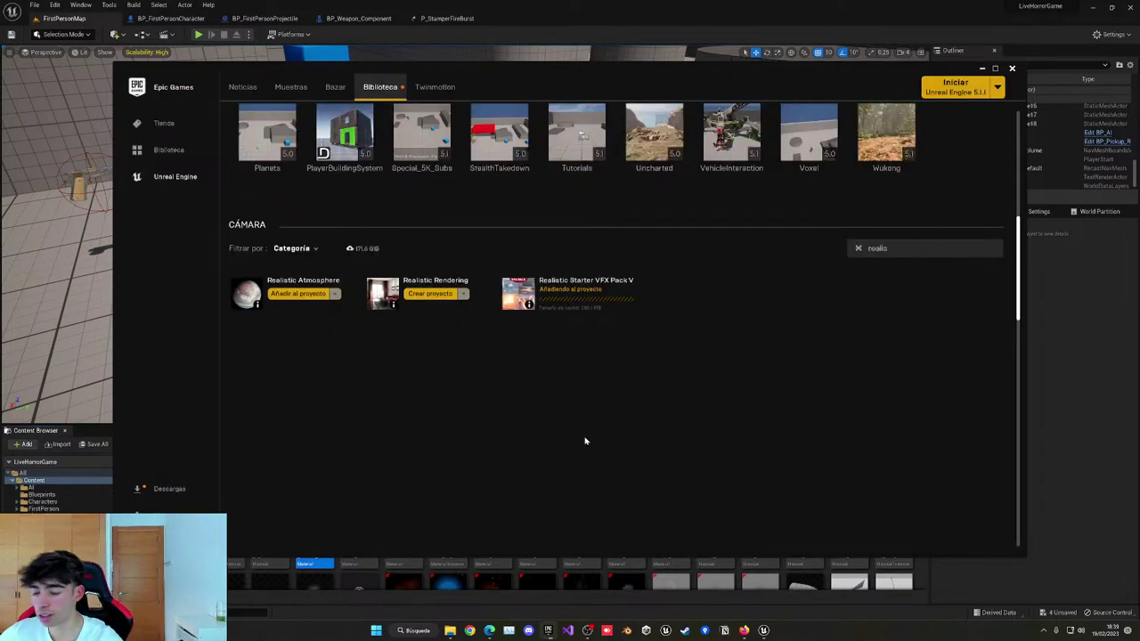
# Return to the Unreal Editor's FirstPersonMap and clear the "smoke" search from the project content.
pyautogui.click(505, 18)
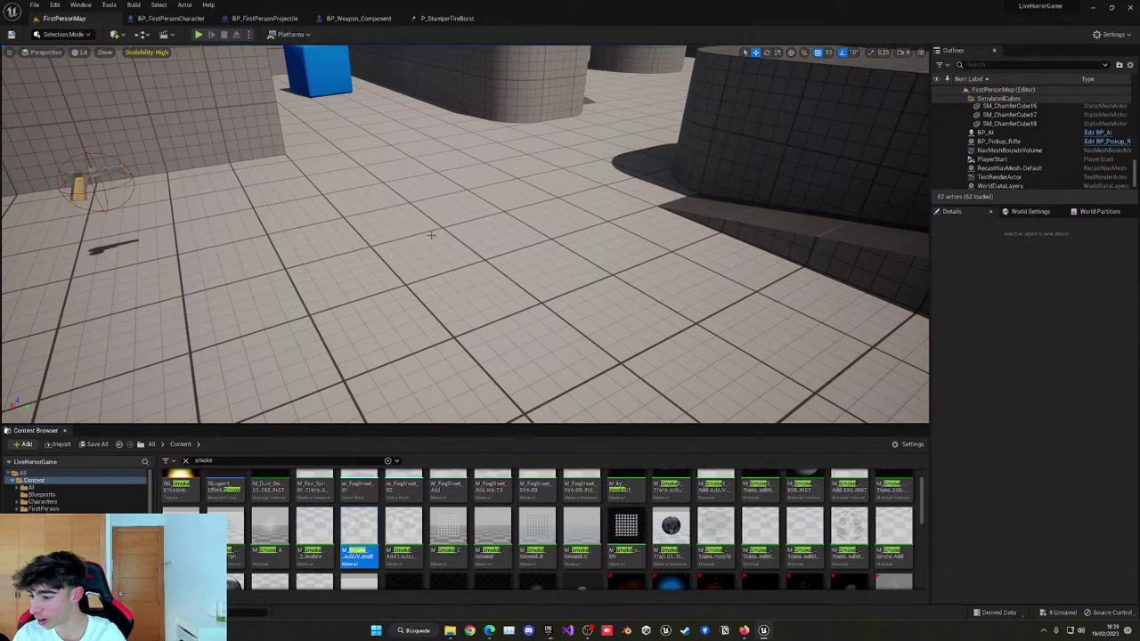
pyautogui.press('s')
pyautogui.moveTo(427, 234)
pyautogui.mouseDown(button='right')
pyautogui.moveTo(436, 230)
pyautogui.moveTo(418, 230)
pyautogui.moveTo(428, 234)
pyautogui.mouseUp(button='right')
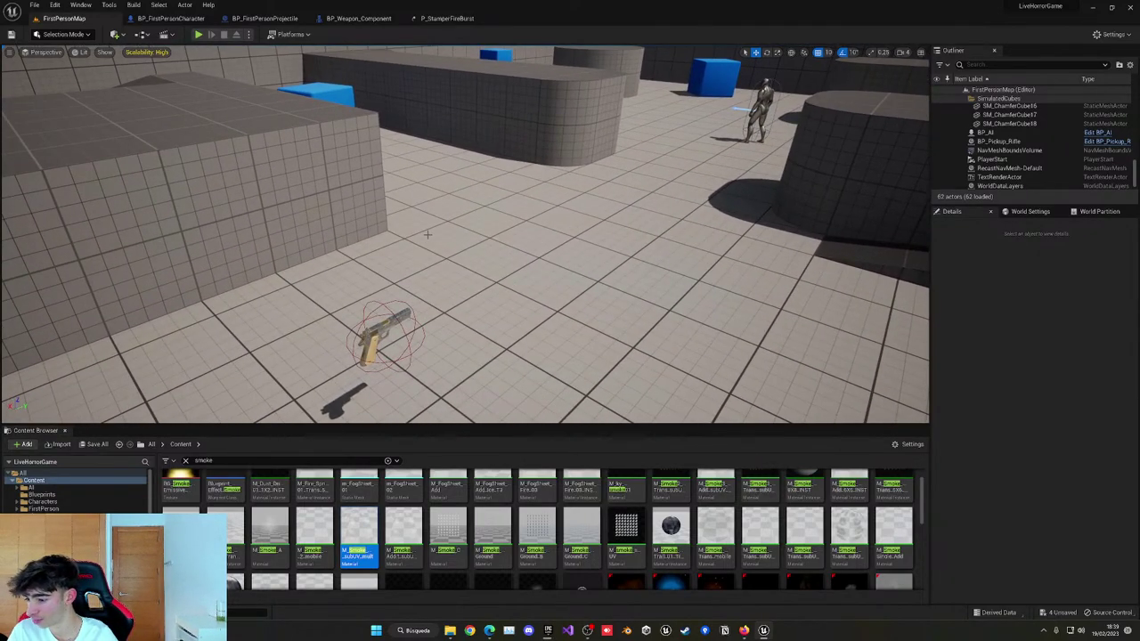
pyautogui.click(185, 461)
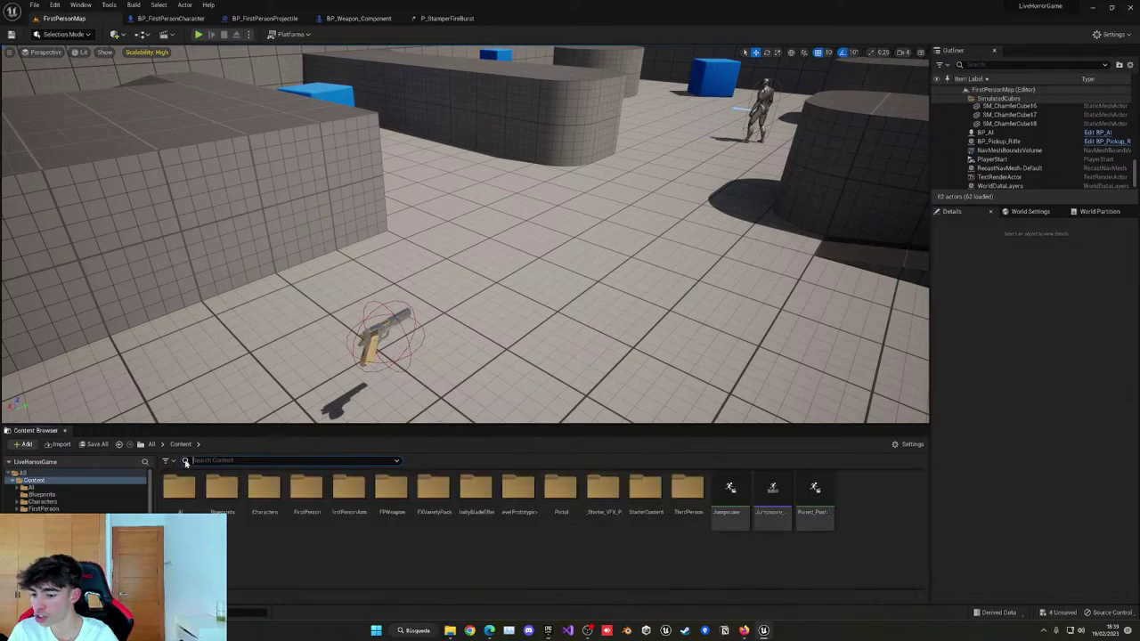
pyautogui.click(358, 18)
pyautogui.scroll(-3, 455, 171)
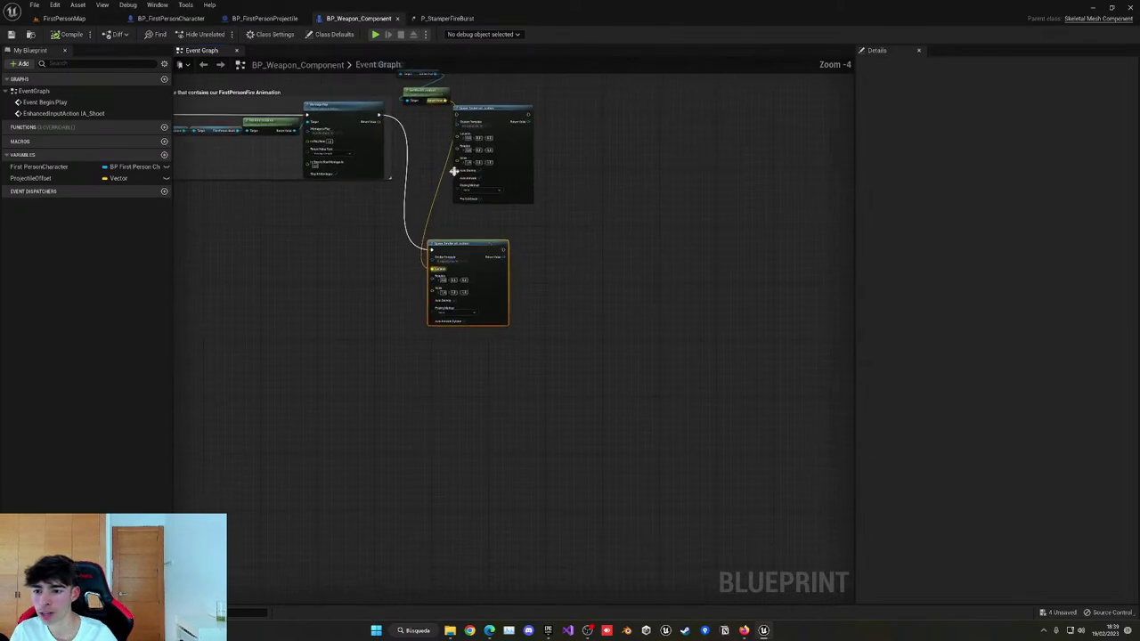
pyautogui.moveTo(529, 196); pyautogui.dragTo(467, 289, button='right')
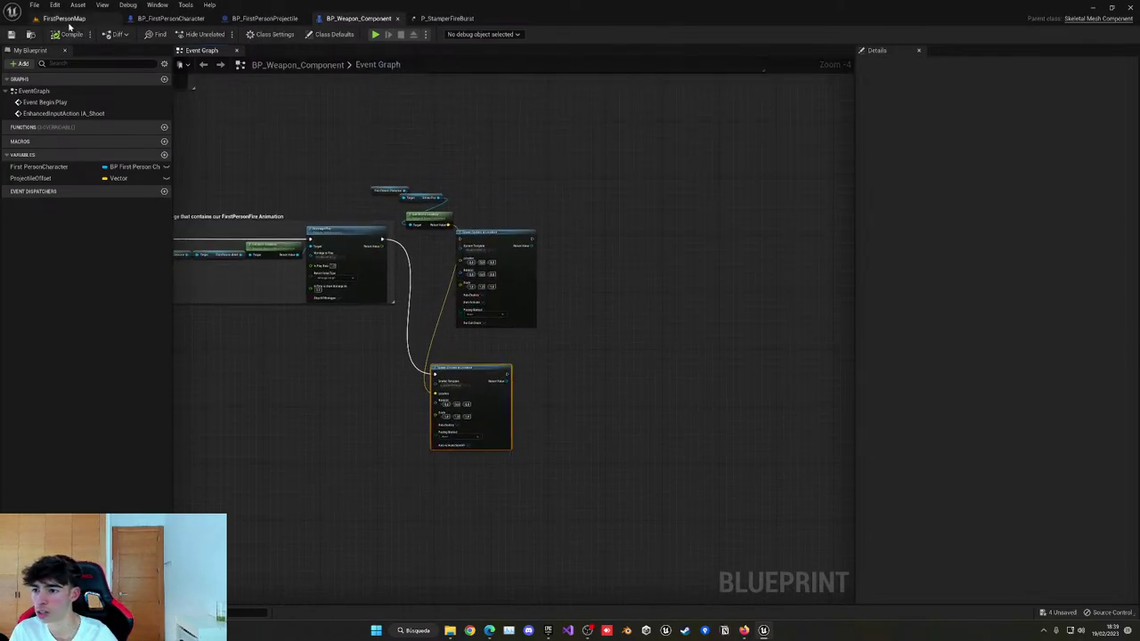
pyautogui.click(64, 18)
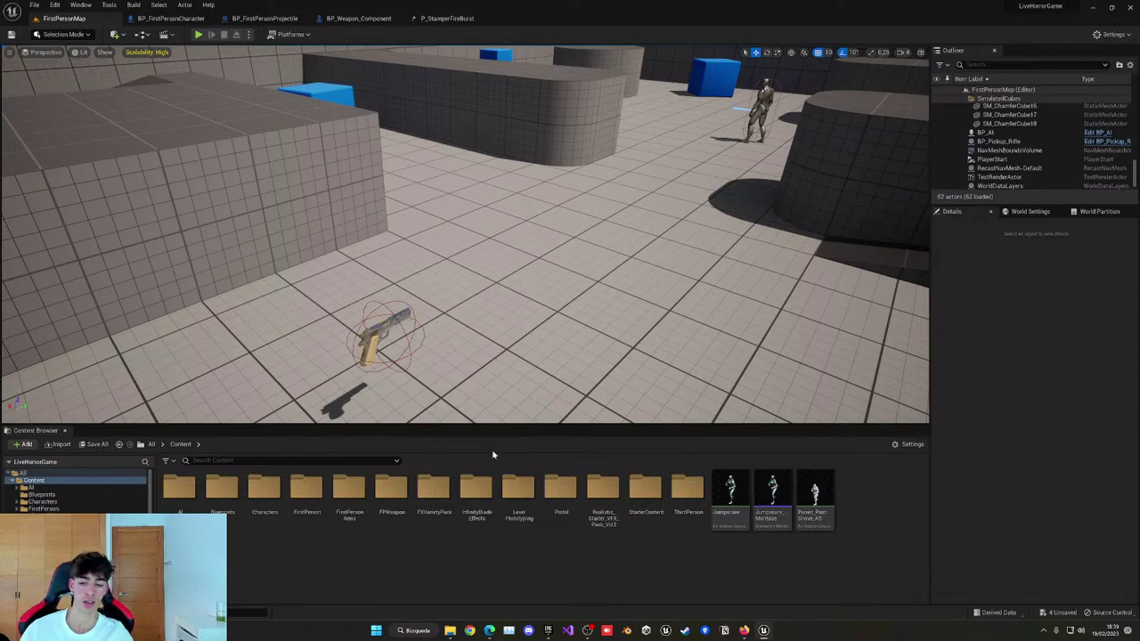
# Open the Realistic_Starter_VFX_Pack_Vol2 content folder and search it for "smoke".
pyautogui.doubleClick(603, 494)
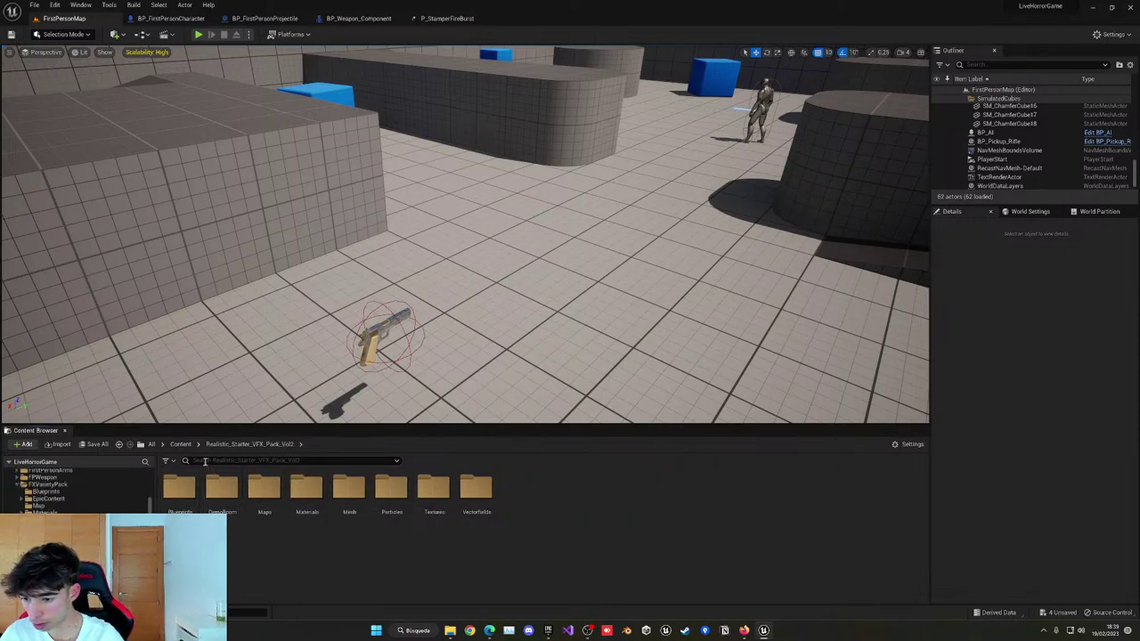
pyautogui.click(204, 460)
pyautogui.write('smoke')
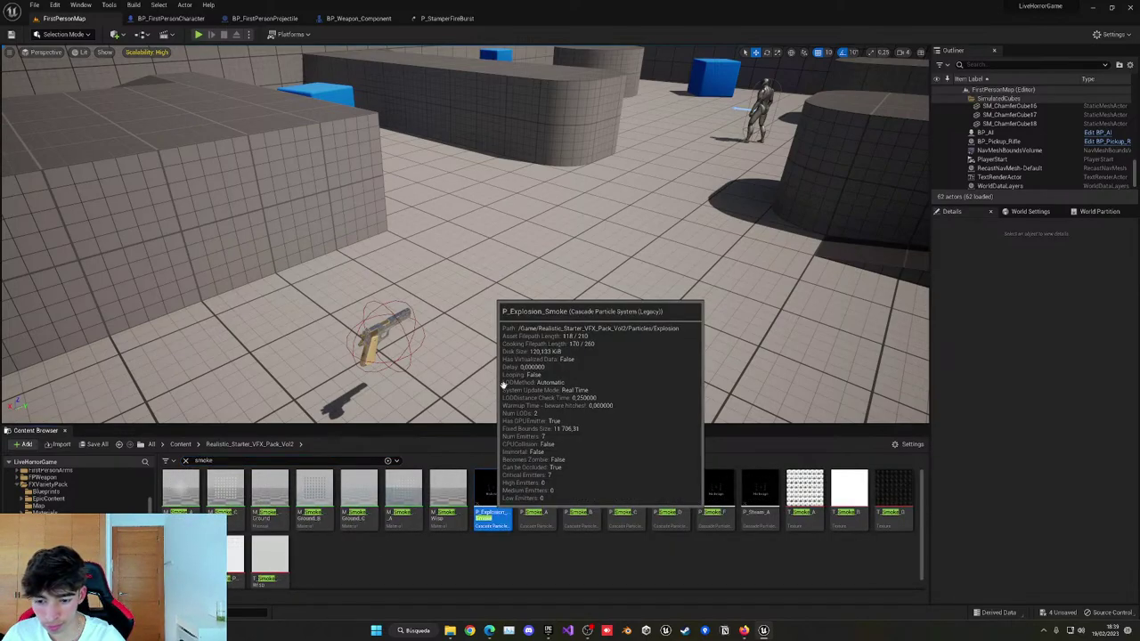
# Preview P_Explosion_Smoke and P_Smoke_A in the level, removing each placed emitter and ending with P_Explosion_Smoke picked.
pyautogui.moveTo(492, 499); pyautogui.dragTo(506, 350)
pyautogui.press('Delete')
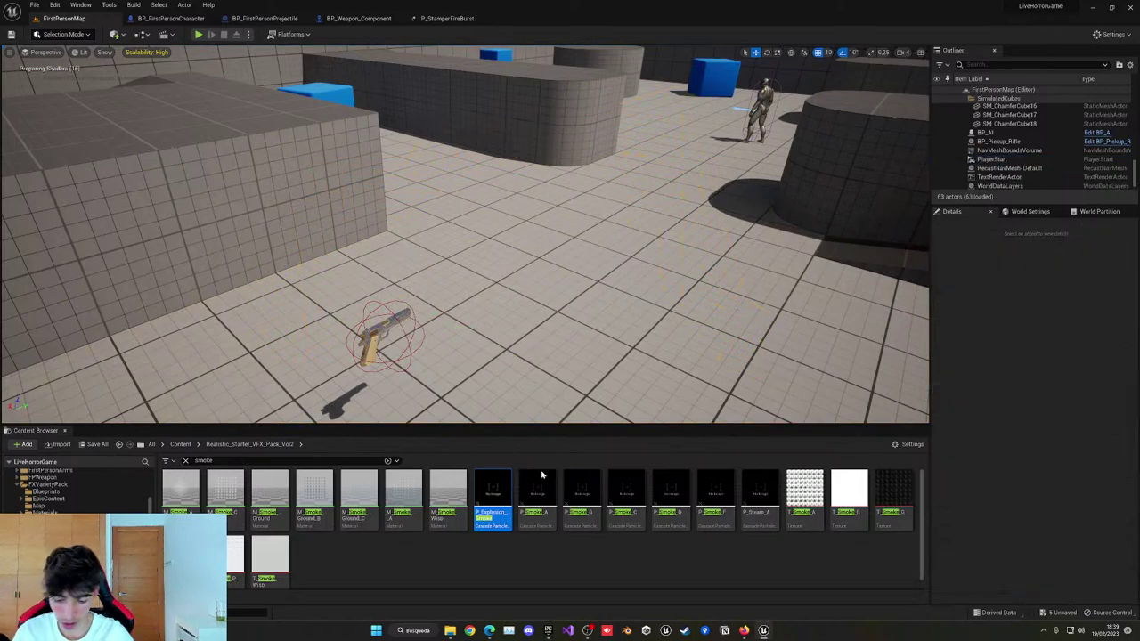
pyautogui.moveTo(539, 495); pyautogui.dragTo(617, 204)
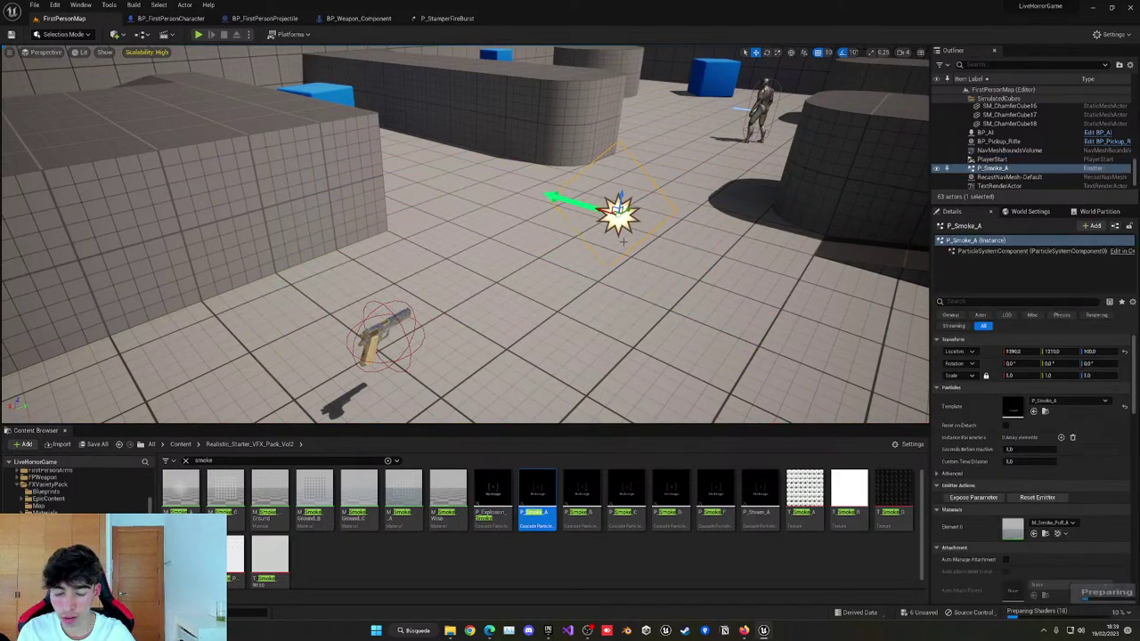
pyautogui.moveTo(623, 242); pyautogui.dragTo(691, 240, button='right')
pyautogui.press('Delete')
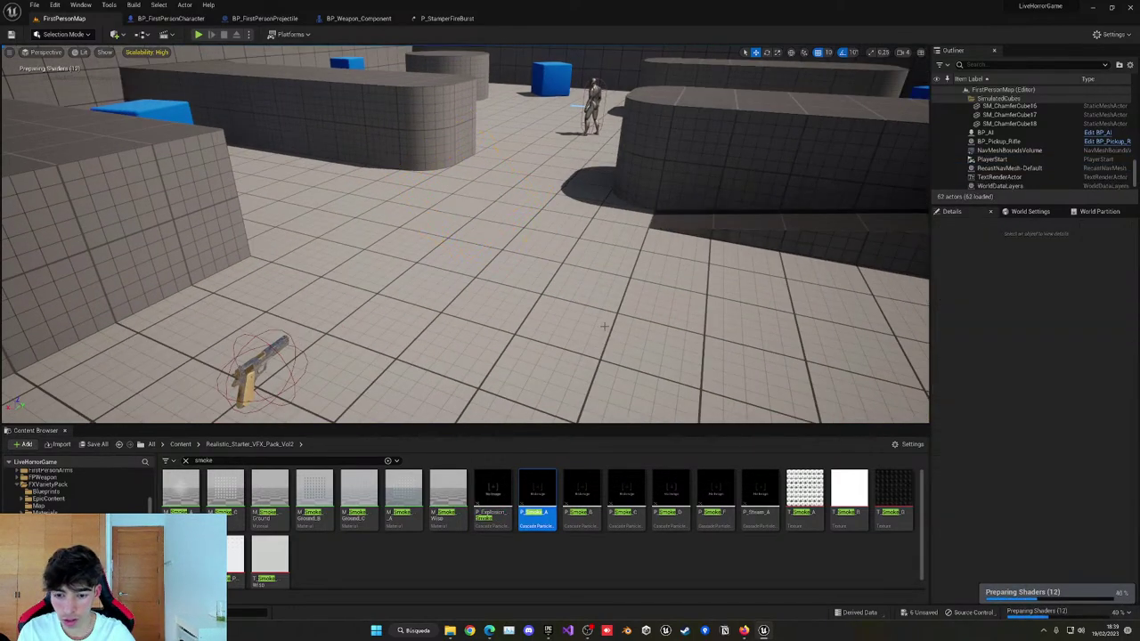
pyautogui.moveTo(493, 498); pyautogui.dragTo(504, 284)
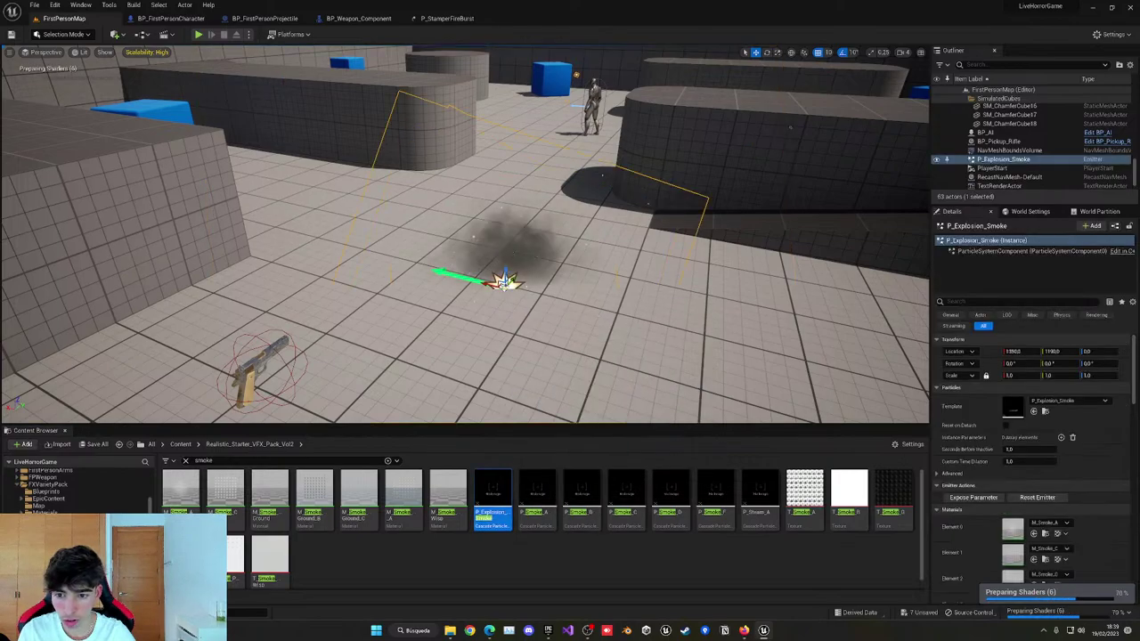
pyautogui.press('Delete')
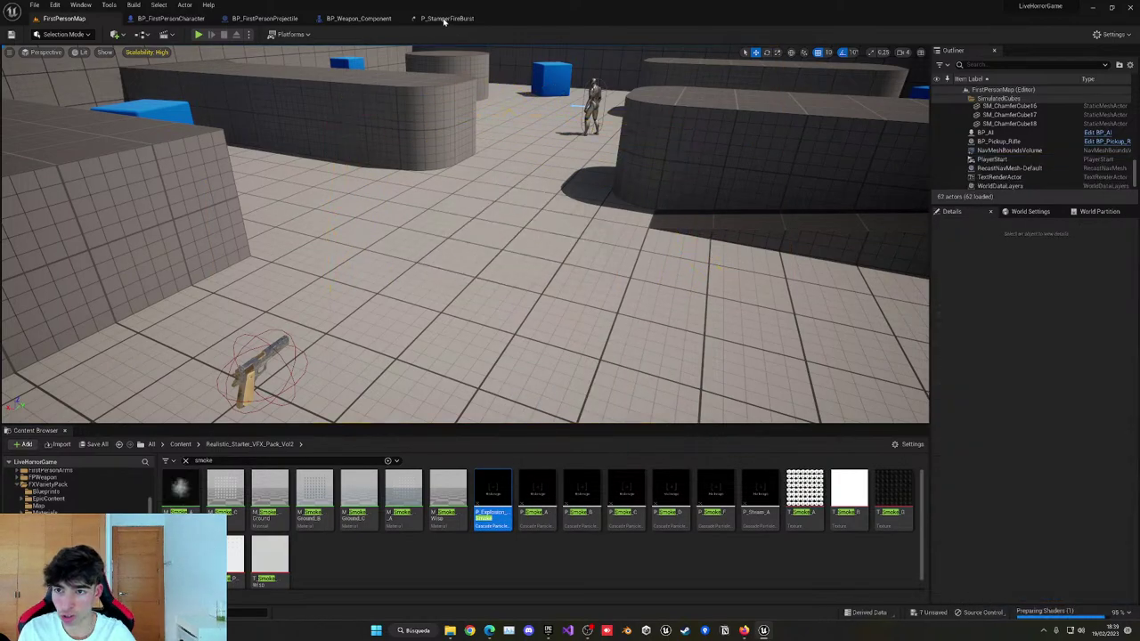
# Set the Spawn Emitter at Location node's emitter template in BP_Weapon_Component to P_Explosion_Smoke and compile the blueprint.
pyautogui.click(359, 18)
pyautogui.scroll(4, 480, 372)
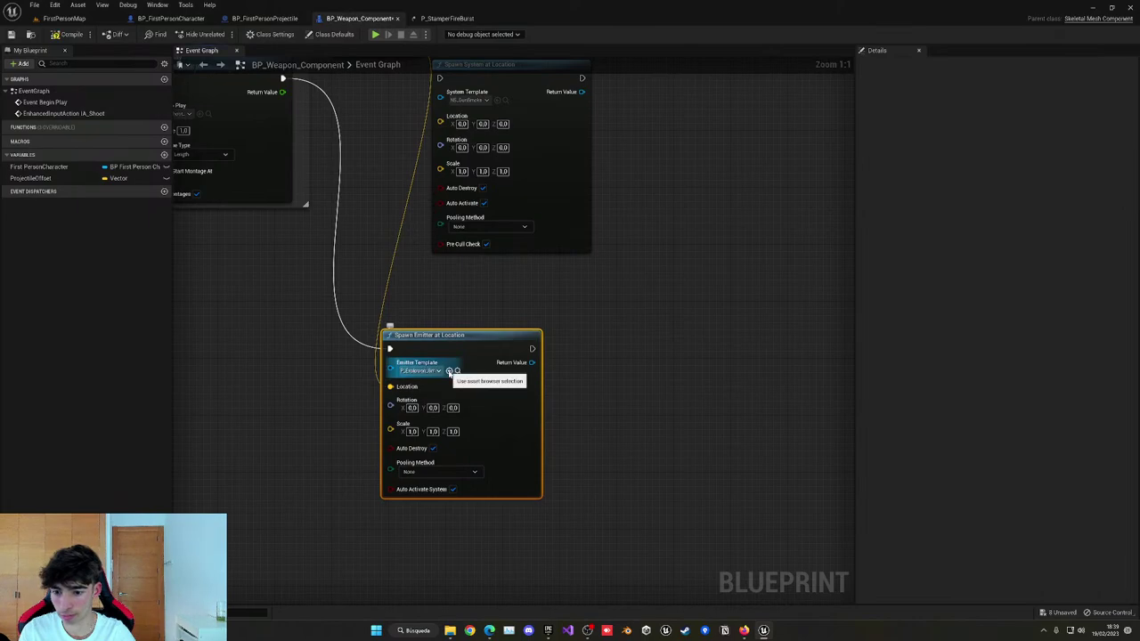
pyautogui.click(450, 371)
pyautogui.click(59, 38)
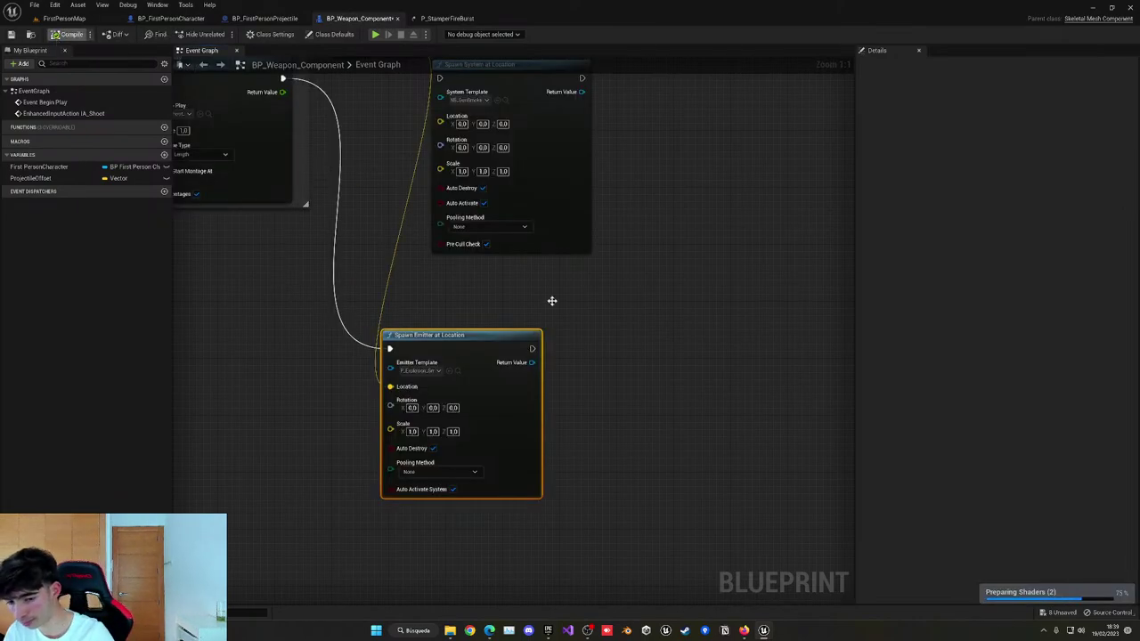
# Play-test the level, firing the gun several times to check the P_Explosion_Smoke effect, and end the session.
pyautogui.hotkey('alt', 'p')
pyautogui.press('w')
pyautogui.press('w')
pyautogui.click(580, 385)
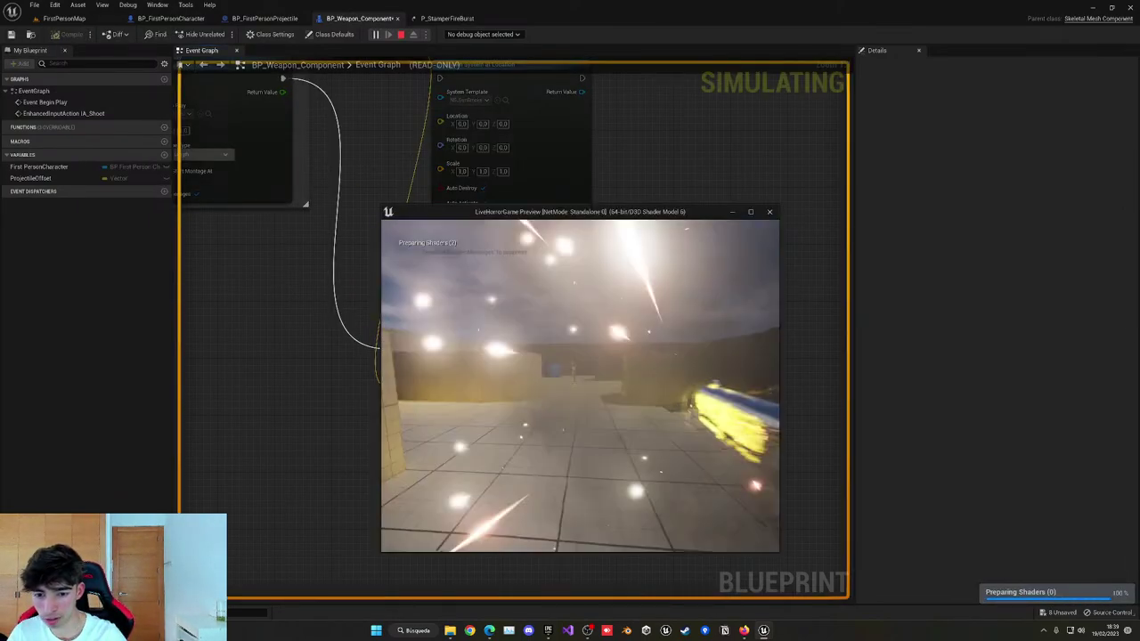
pyautogui.click(580, 385)
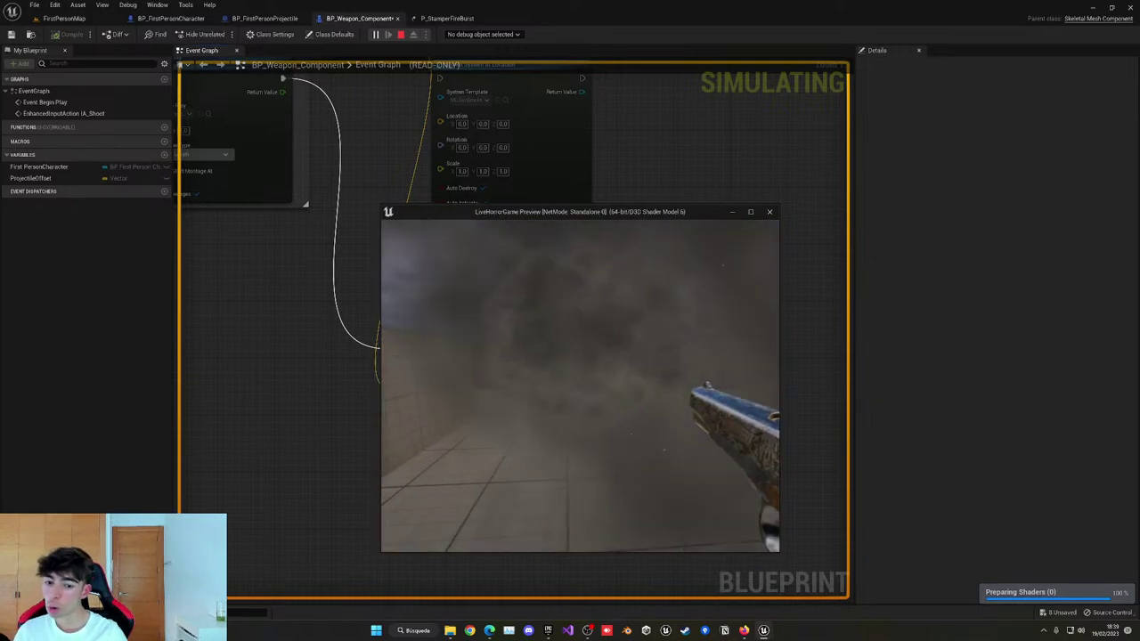
pyautogui.click(580, 386)
pyautogui.click(580, 385)
pyautogui.press('Escape')
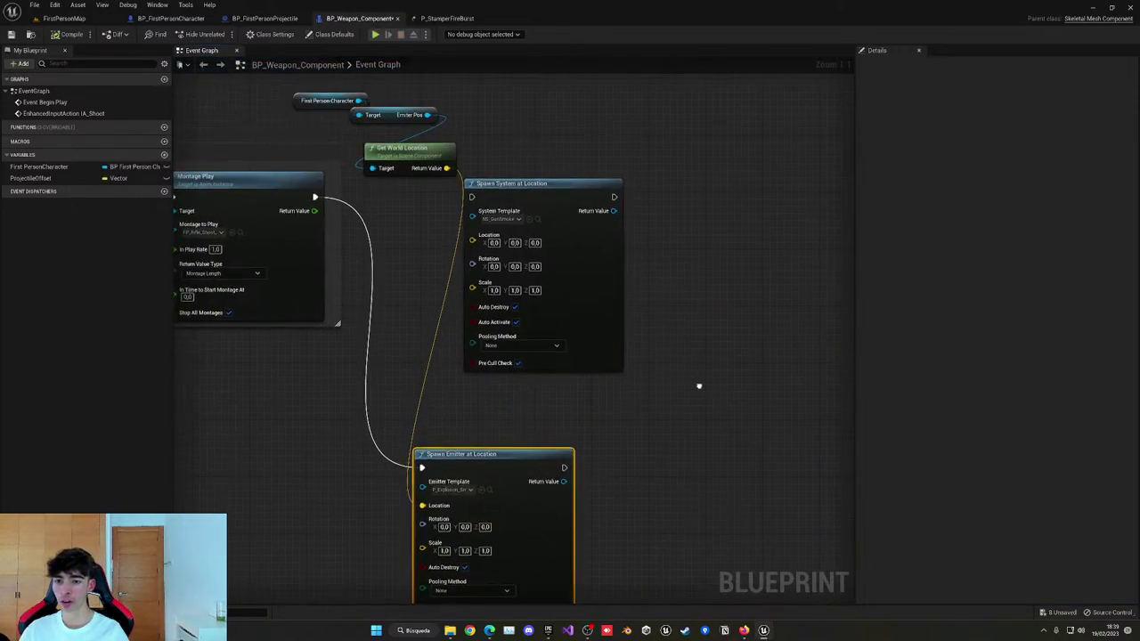
# Set the Spawn Emitter at Location node's scale to 0.2 on all axes and play-test firing the gun.
pyautogui.click(479, 421)
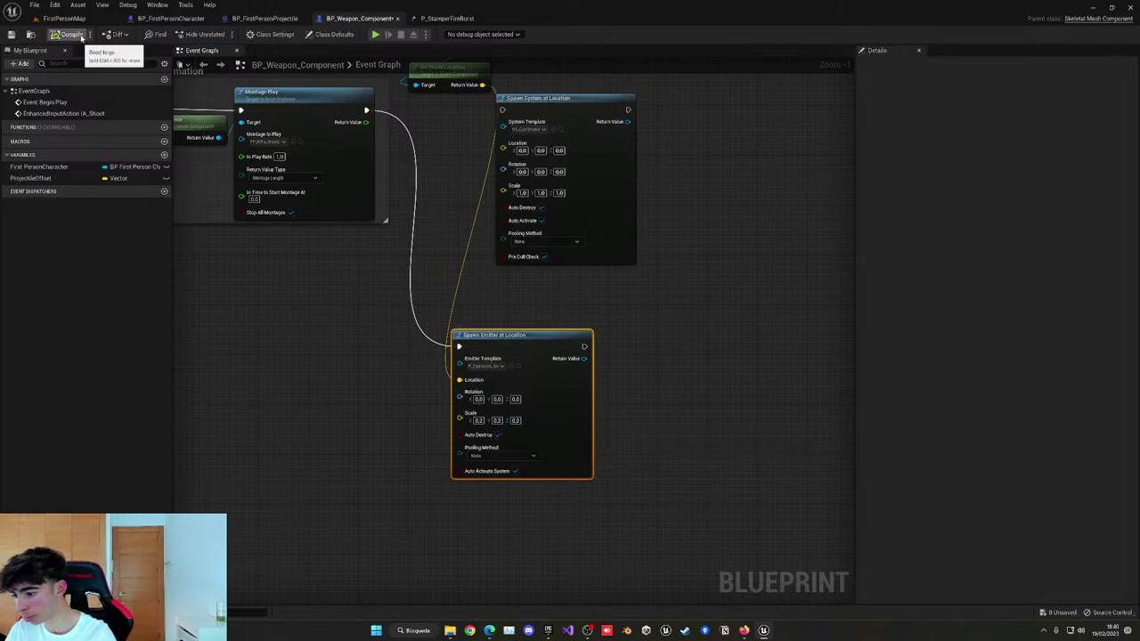
pyautogui.click(375, 34)
pyautogui.press('w')
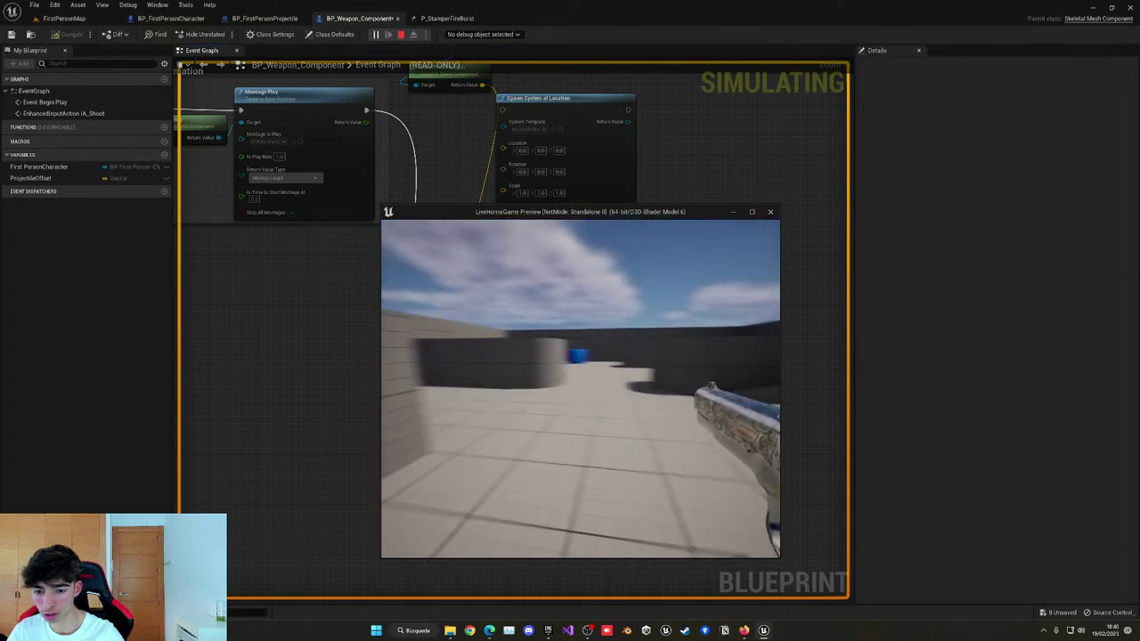
pyautogui.click(581, 389)
pyautogui.click(580, 390)
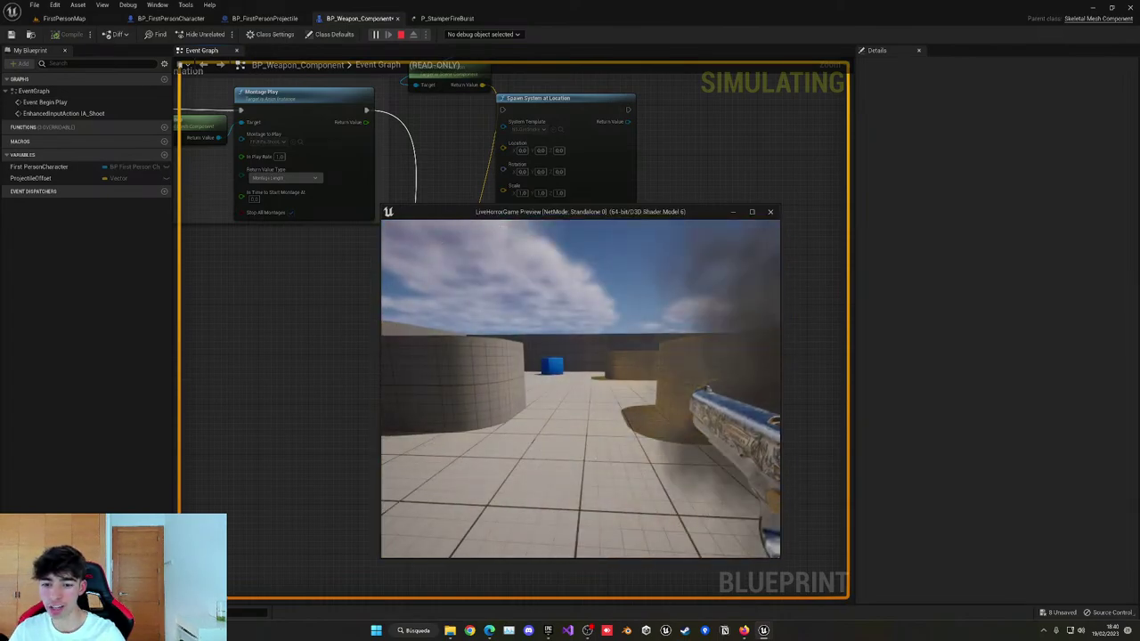
pyautogui.press('Escape')
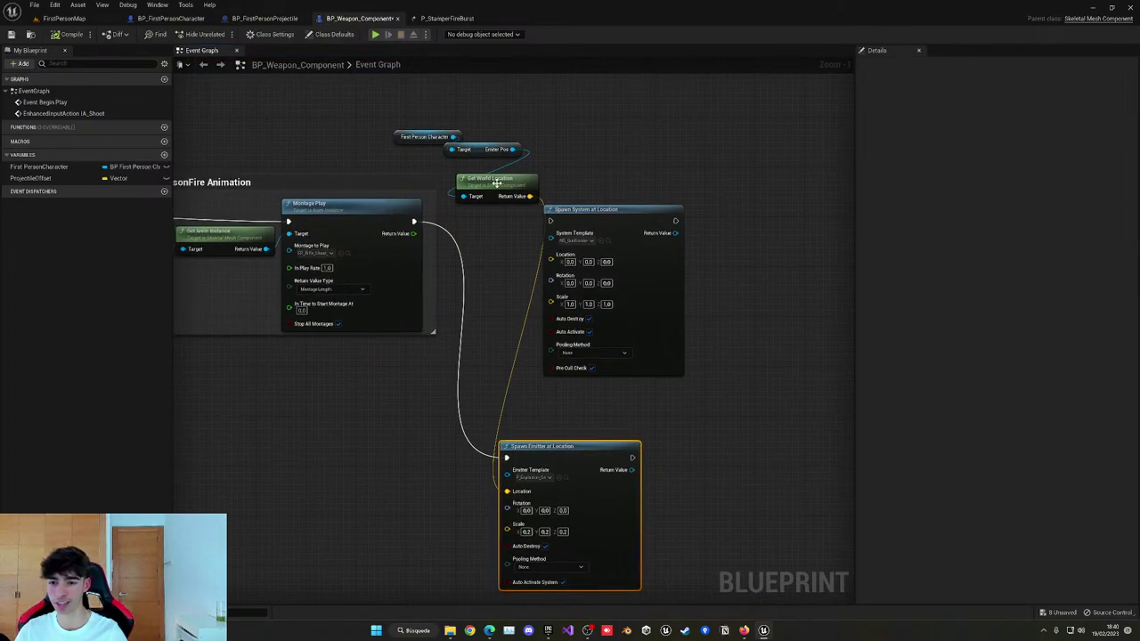
# Delete the unused Spawn System at Location node and move the Spawn Emitter at Location node into its place beside Montage Play.
pyautogui.click(570, 210)
pyautogui.press('Delete')
pyautogui.moveTo(551, 450); pyautogui.dragTo(601, 215)
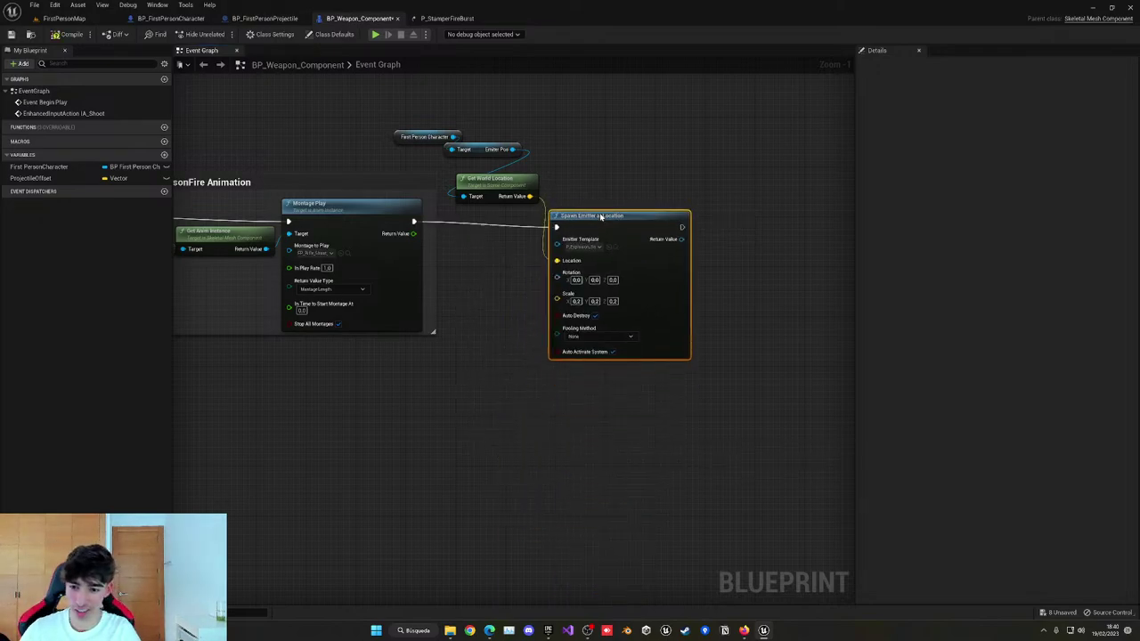
pyautogui.click(480, 330)
pyautogui.scroll(1, 475, 330)
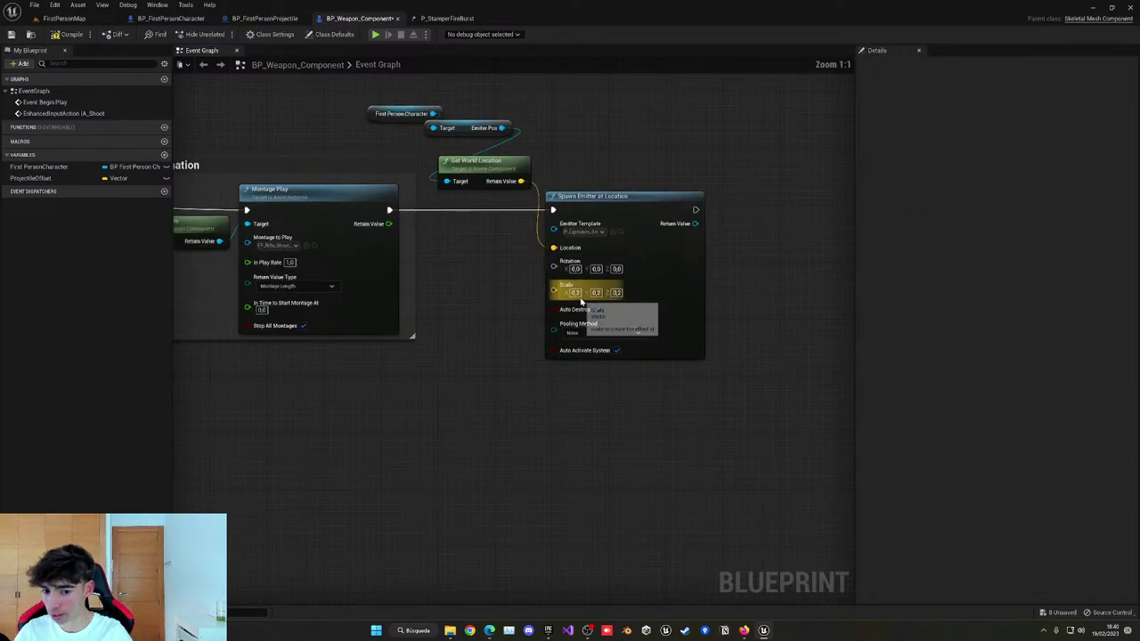
# Adjust the EmitterPos arrow's position near the gun muzzle in BP_FirstPersonCharacter and close the BP_FirstPersonProjectile blueprint.
pyautogui.click(169, 18)
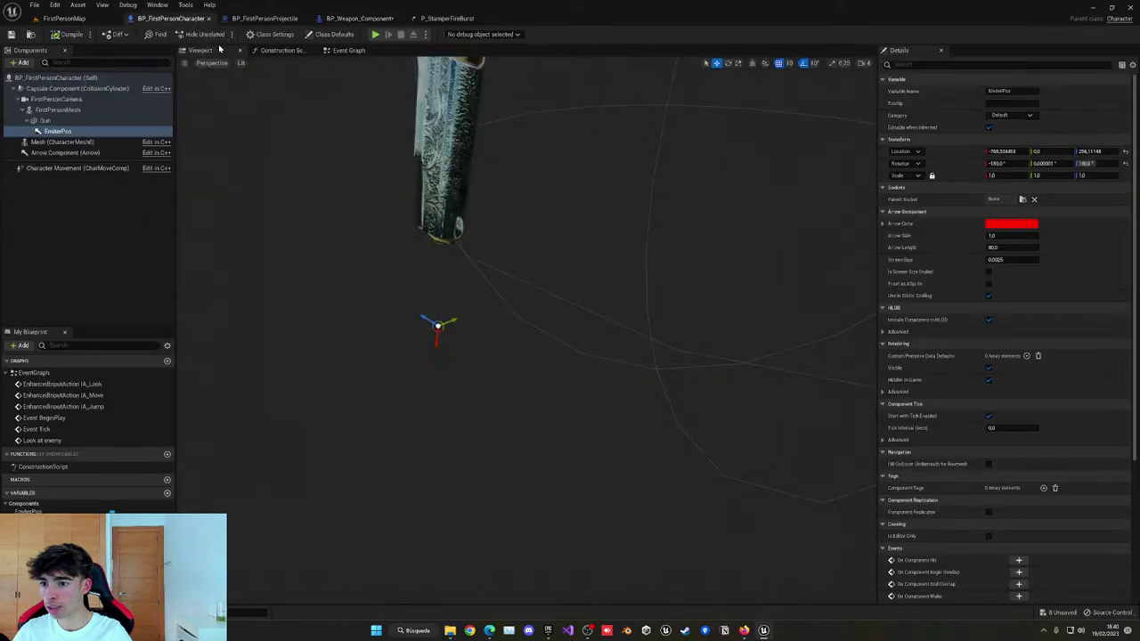
pyautogui.press('s')
pyautogui.moveTo(488, 371); pyautogui.dragTo(498, 371, button='right')
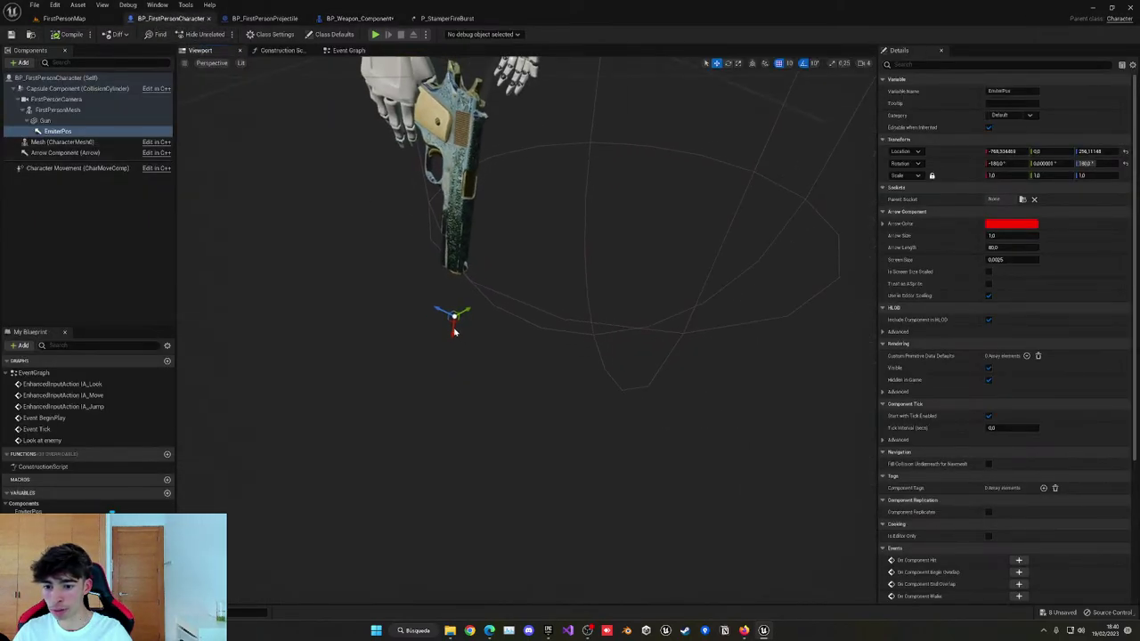
pyautogui.click(267, 18)
pyautogui.click(339, 19)
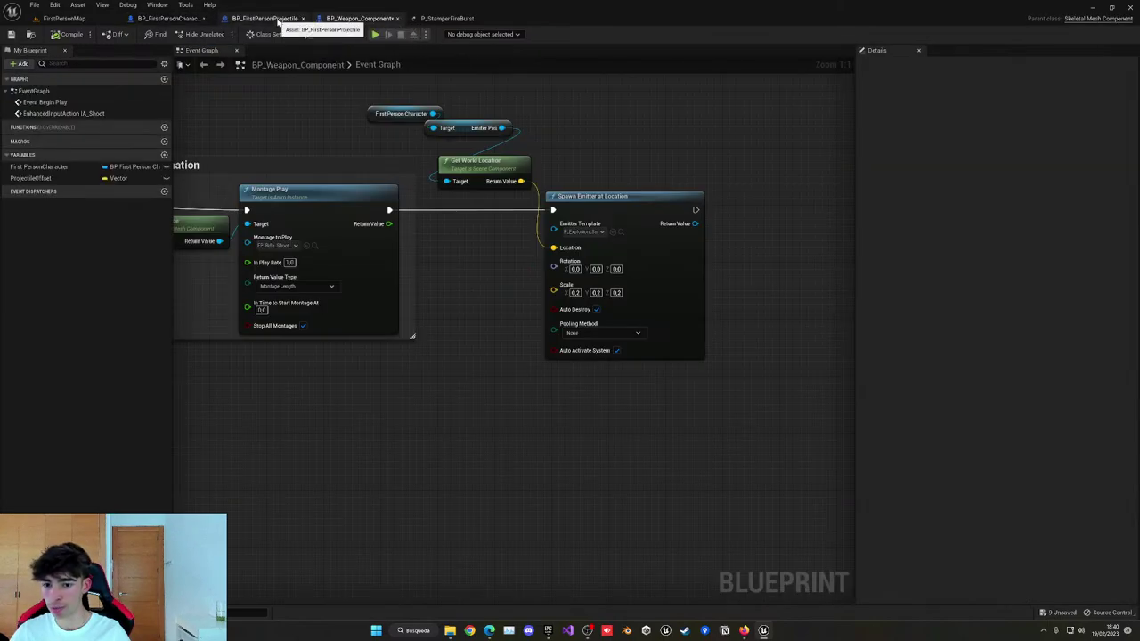
pyautogui.click(303, 18)
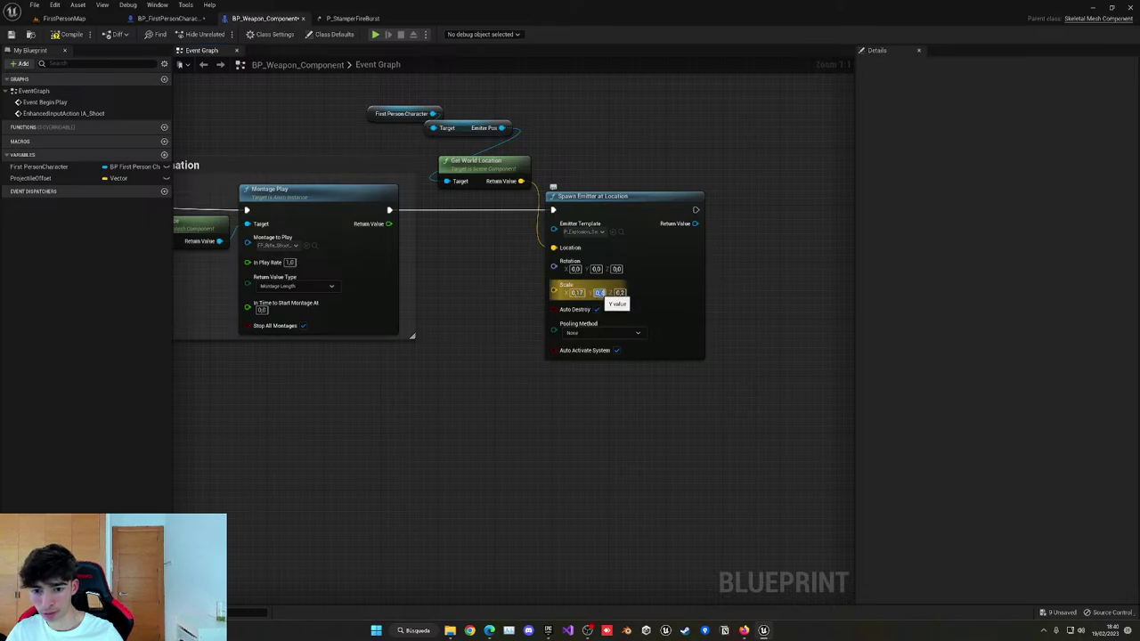
# Set the Spawn Emitter at Location node's scale to 0.17 and drive its rotation from copied Get Player Camera Manager and Get Camera Rotation nodes.
pyautogui.write('0,17')
pyautogui.moveTo(593, 402); pyautogui.dragTo(573, 418, button='right')
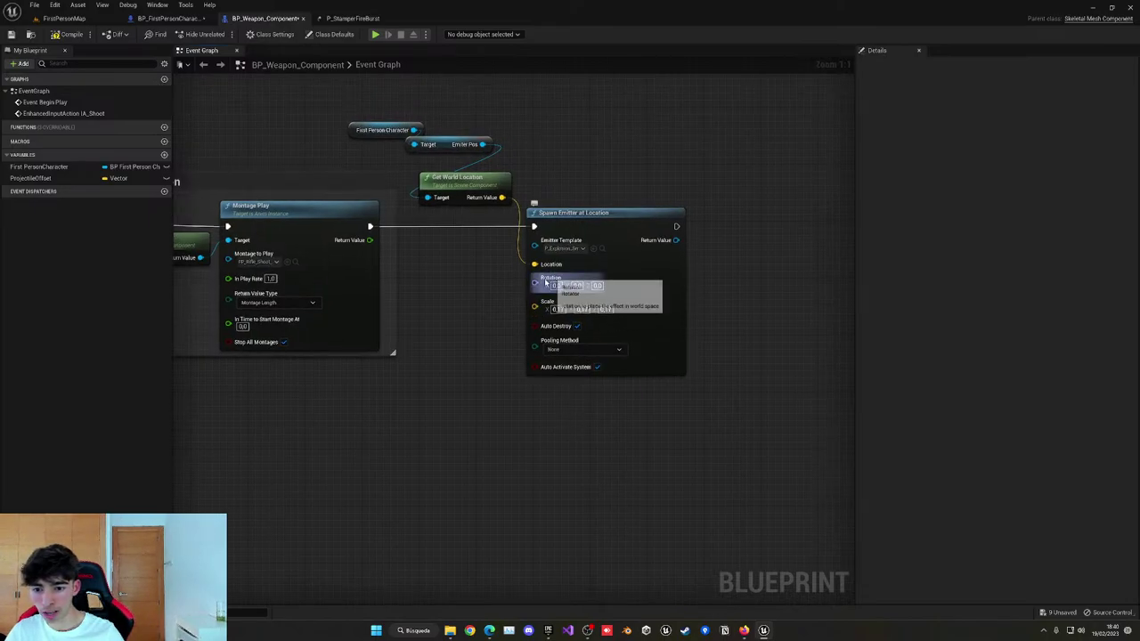
pyautogui.scroll(-3, 282, 427)
pyautogui.moveTo(280, 426); pyautogui.dragTo(842, 296, button='right')
pyautogui.scroll(-2, 837, 296)
pyautogui.scroll(4, 436, 277)
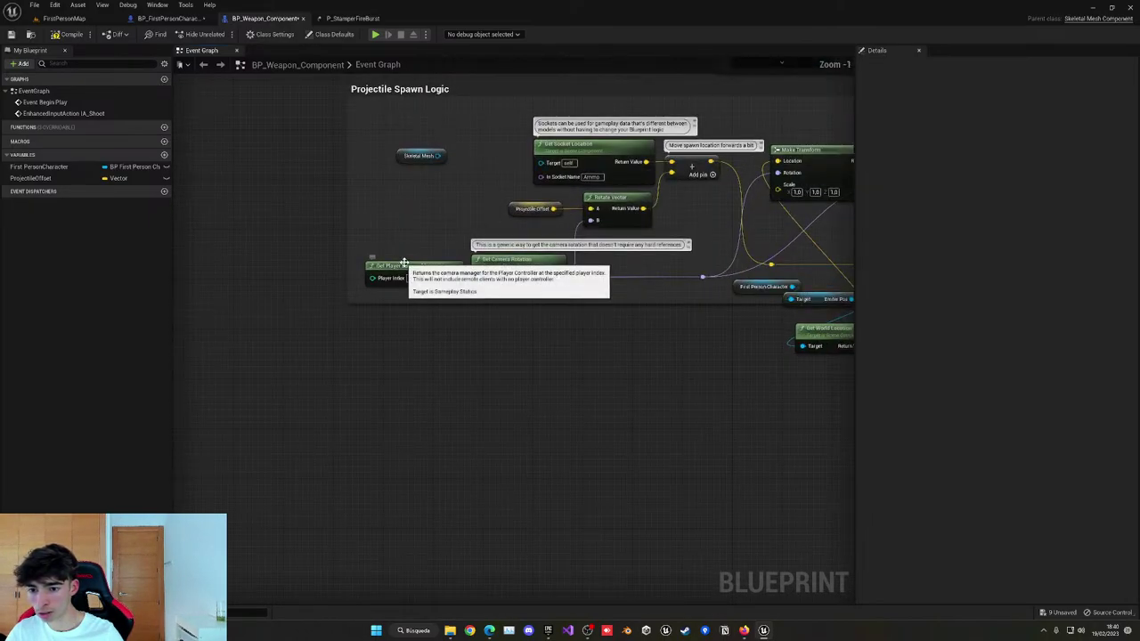
pyautogui.click(404, 264)
pyautogui.moveTo(691, 166); pyautogui.dragTo(377, 338, button='right')
pyautogui.moveTo(522, 353); pyautogui.dragTo(587, 218)
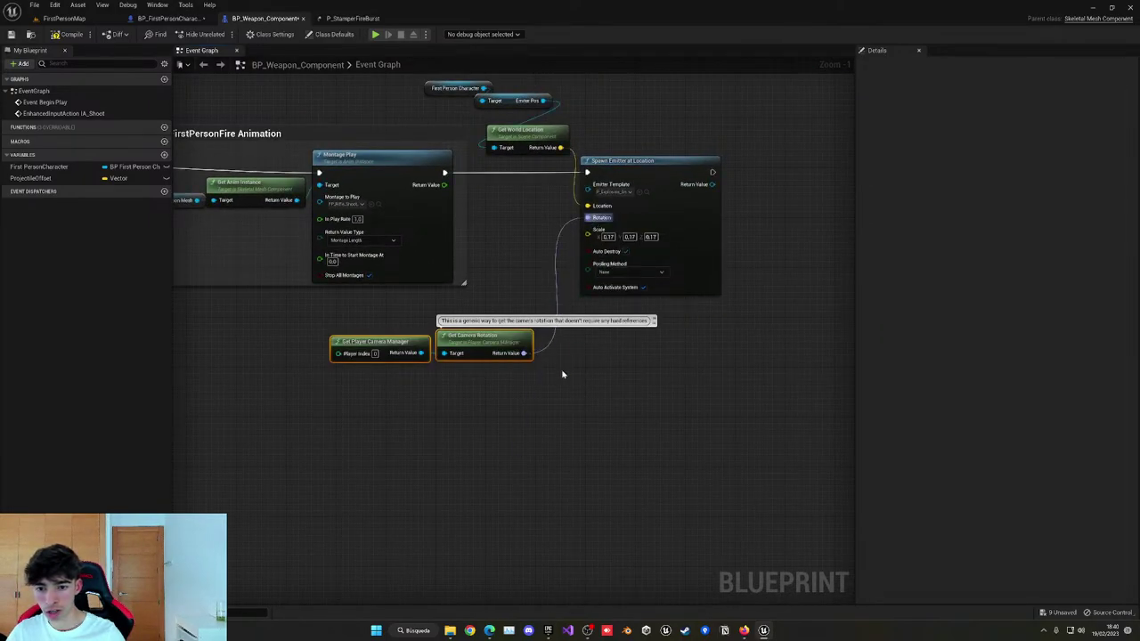
# Play-test FirstPersonMap, firing the gun several times to check the smoke's size and rotation, and end the session.
pyautogui.click(65, 17)
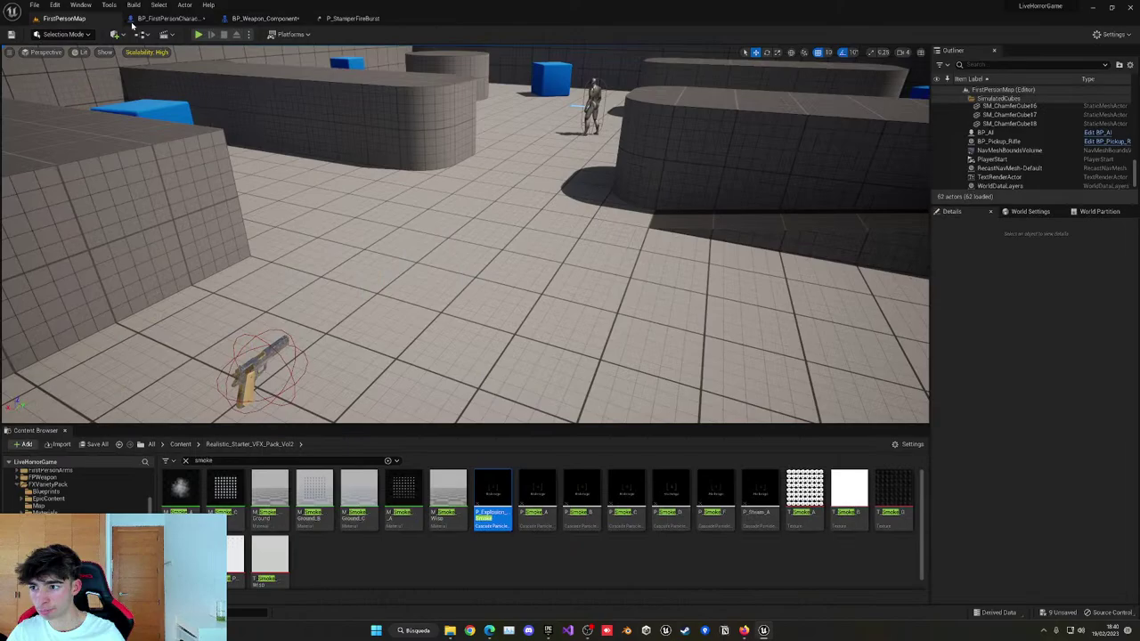
pyautogui.click(198, 34)
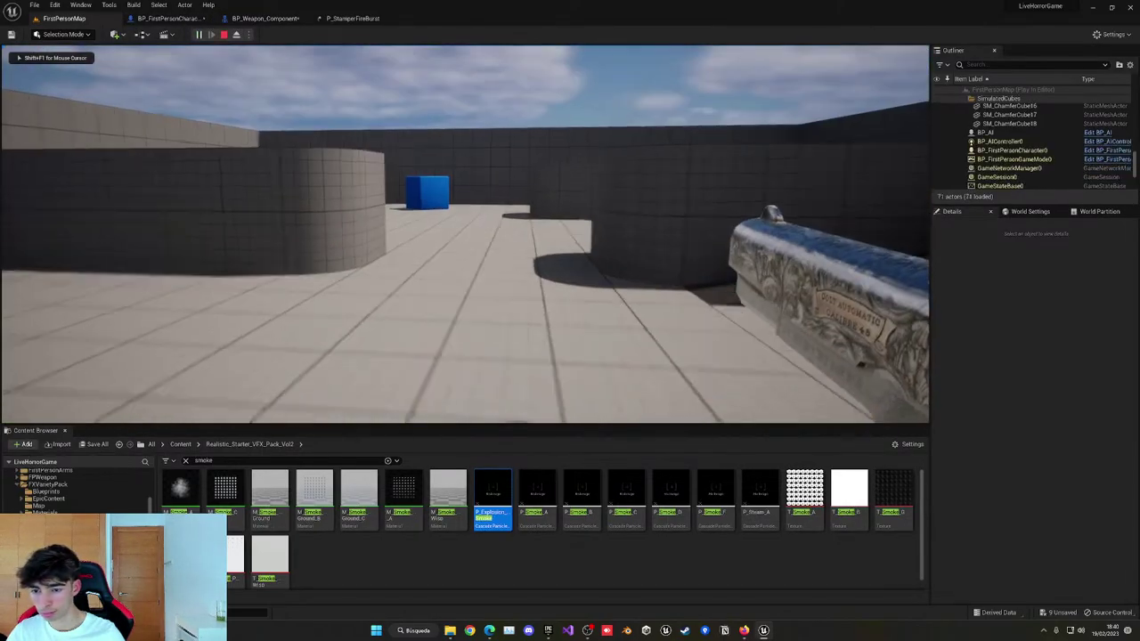
pyautogui.press('w')
pyautogui.click(465, 234)
pyautogui.click(465, 235)
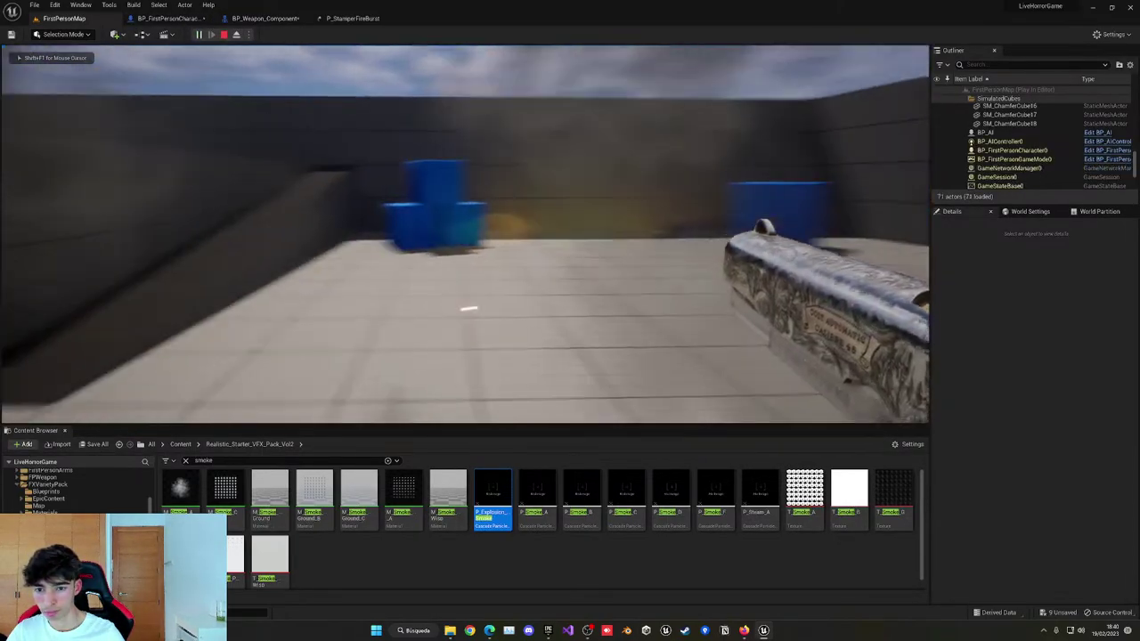
pyautogui.click(465, 234)
pyautogui.click(465, 234)
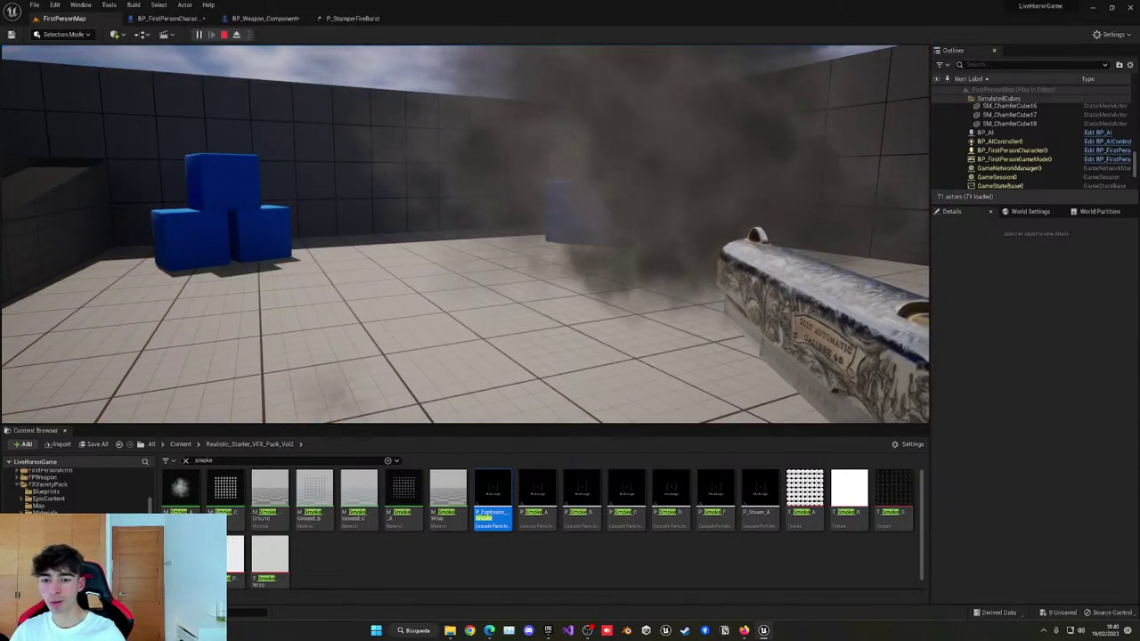
pyautogui.press('Escape')
# Save the changes and set the Spawn Emitter at Location node's scale in BP_Weapon_Component to 0.07 on all axes.
pyautogui.hotkey('ctrl', 's')
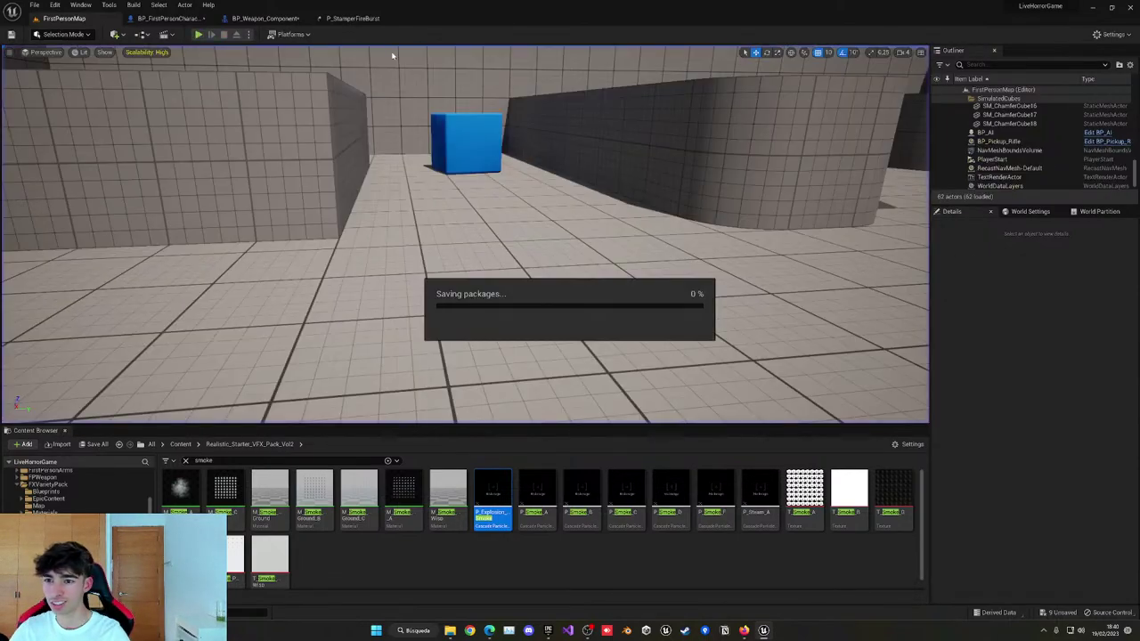
pyautogui.click(267, 18)
pyautogui.scroll(2, 548, 254)
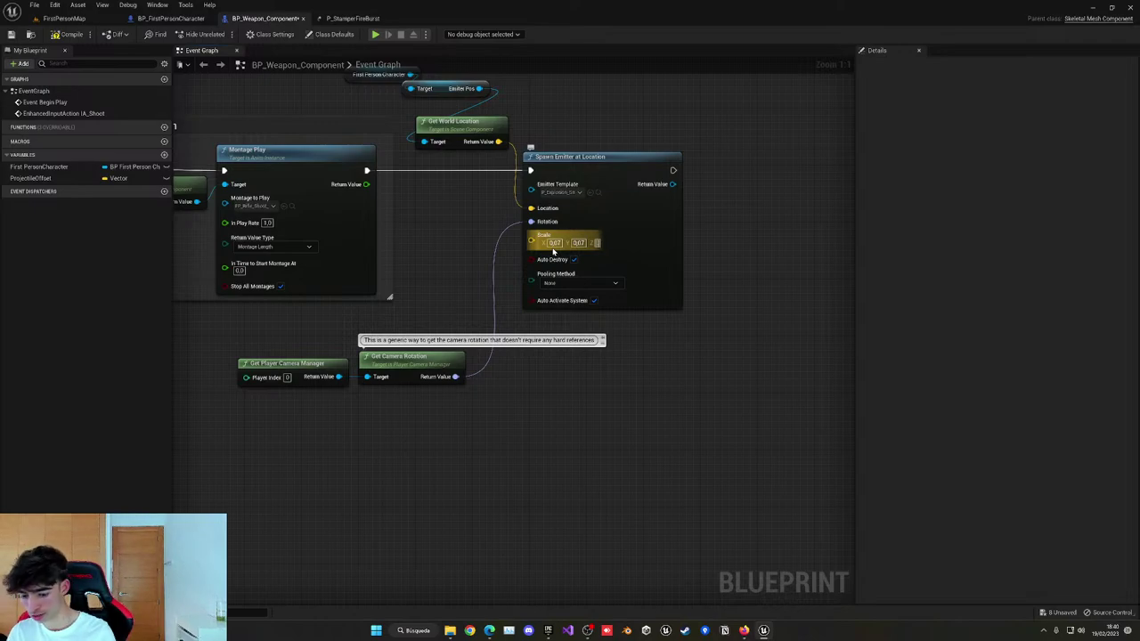
# Play-test FirstPersonMap, shooting at the enemy AI and the surroundings to check the reduced gun smoke, and end the session.
pyautogui.click(65, 17)
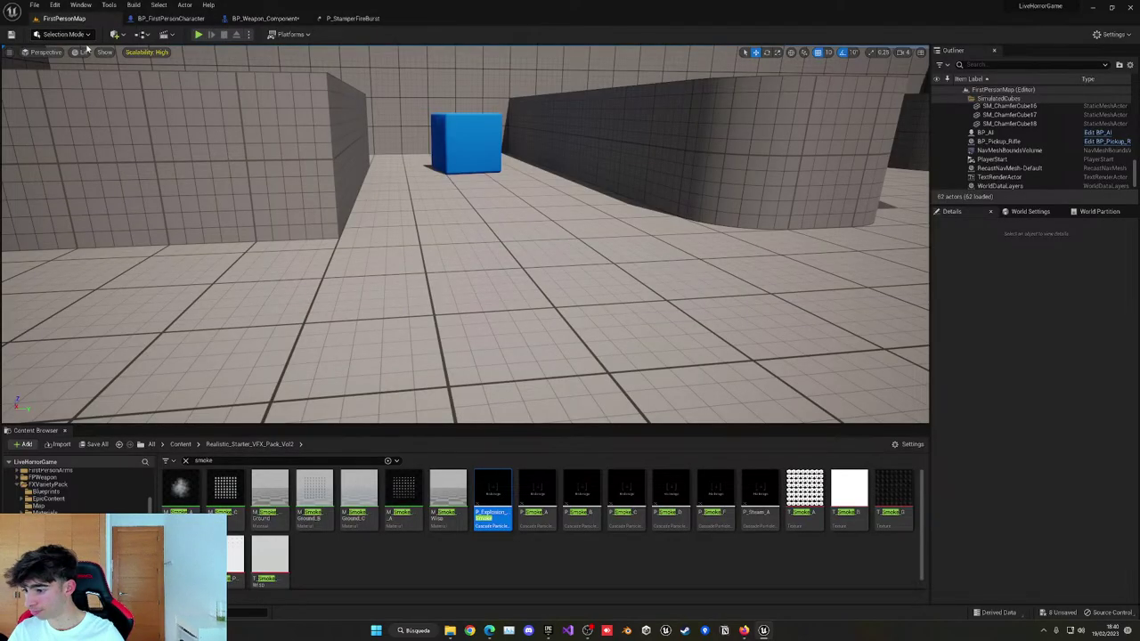
pyautogui.click(200, 34)
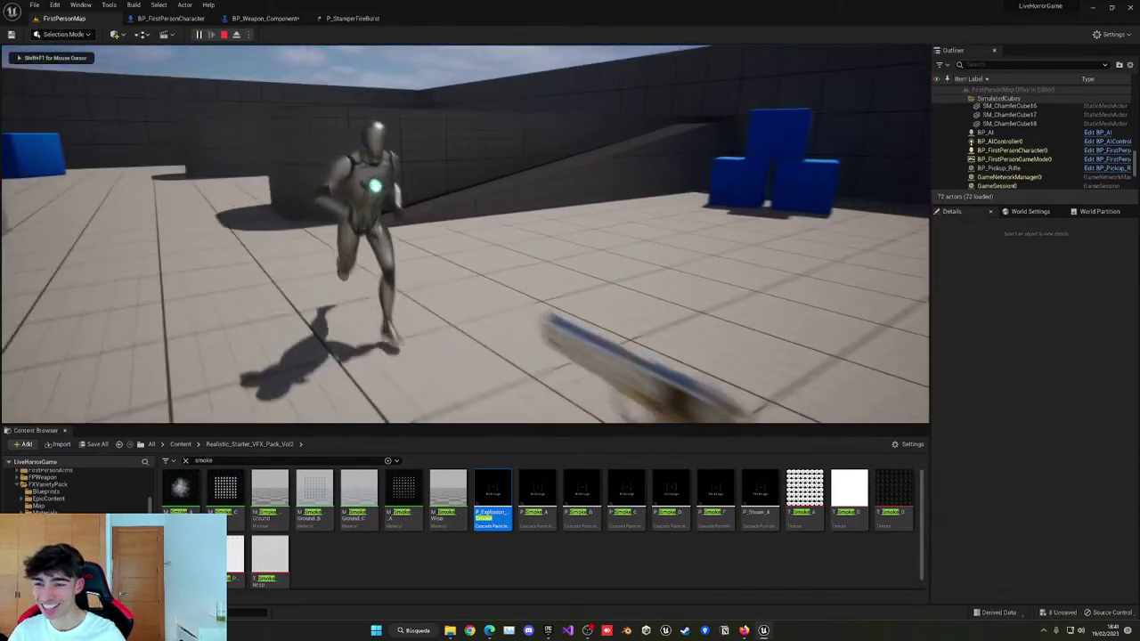
pyautogui.press('w')
pyautogui.click(465, 234)
pyautogui.click(464, 234)
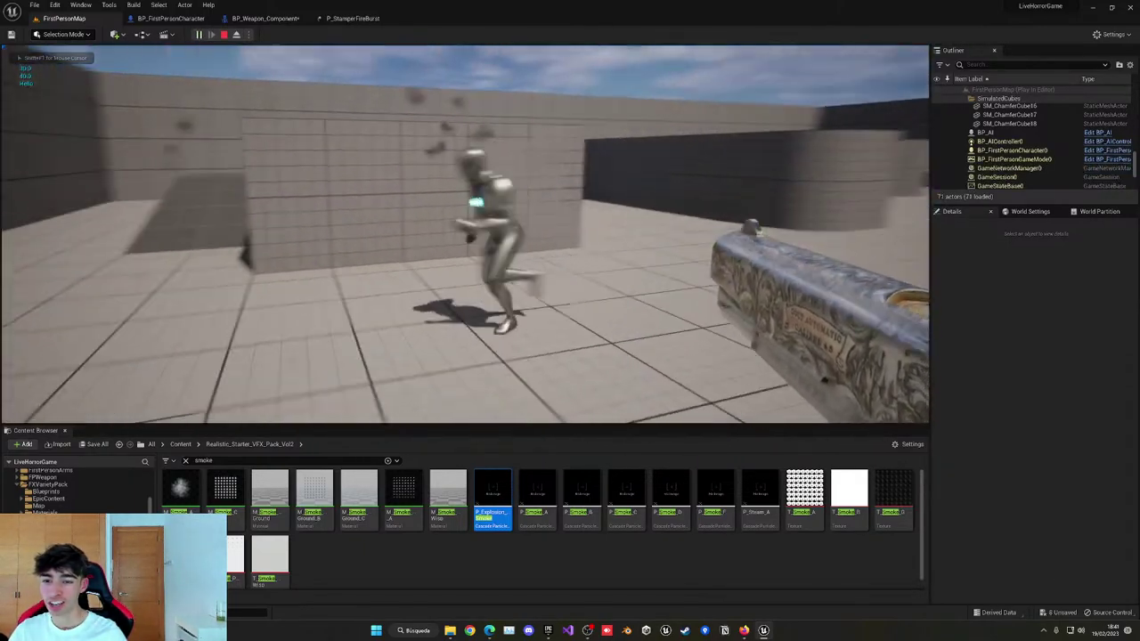
pyautogui.click(465, 235)
pyautogui.press('s')
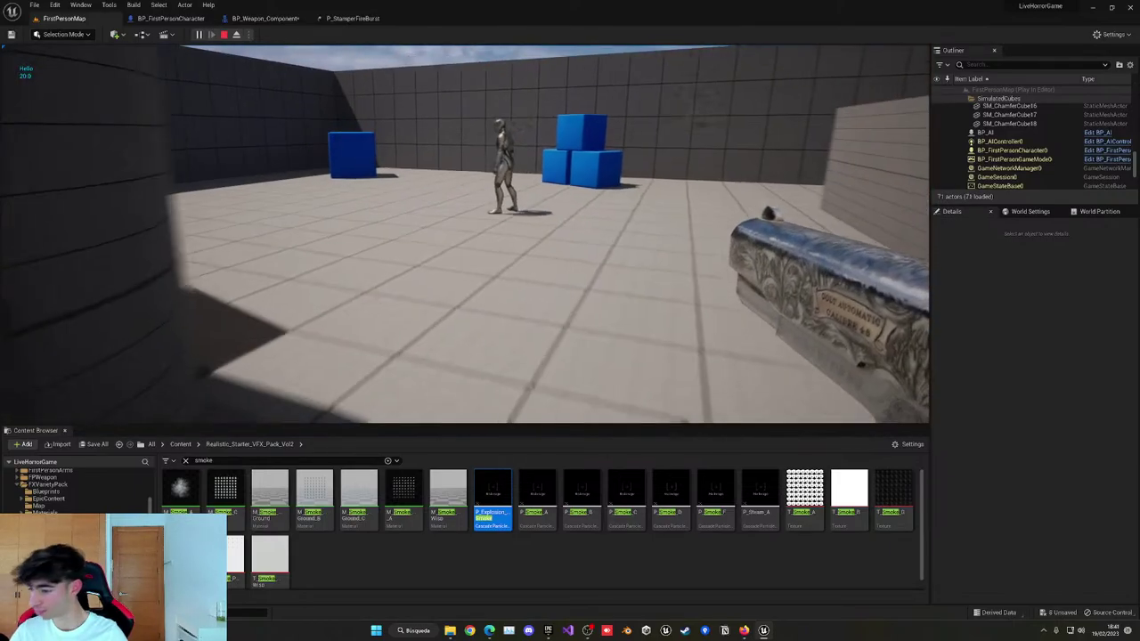
pyautogui.press('s')
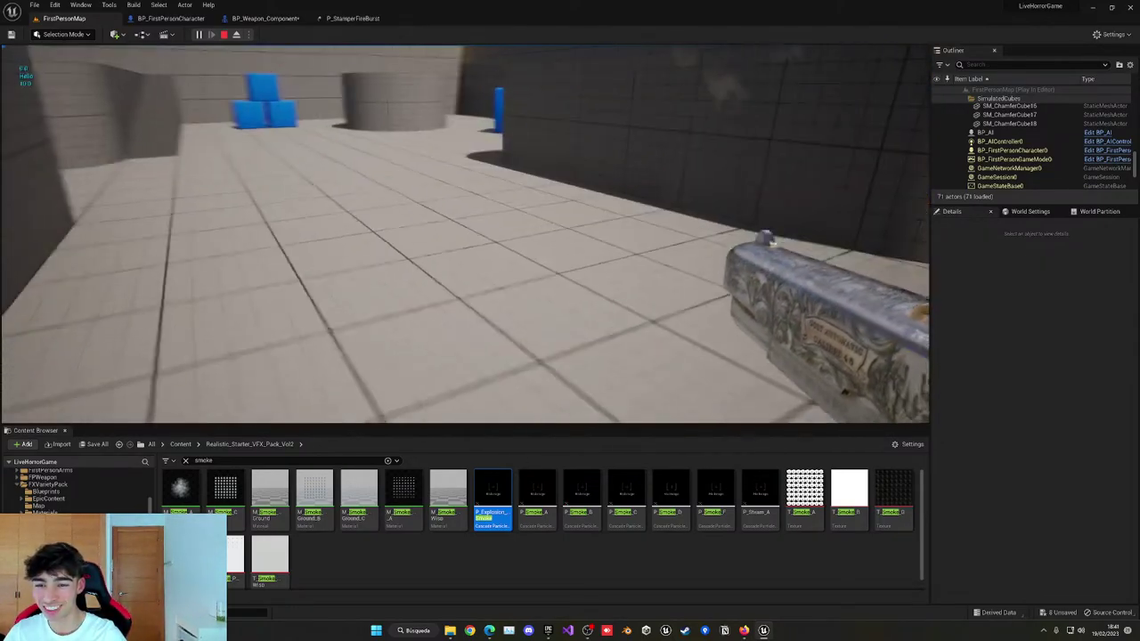
pyautogui.click(465, 234)
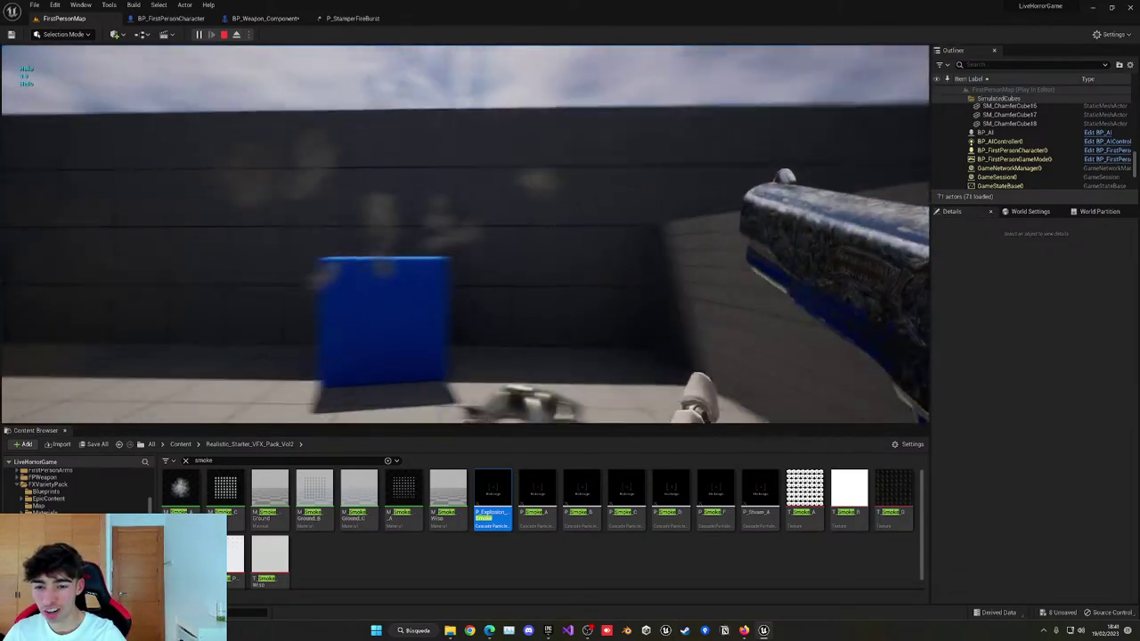
pyautogui.click(465, 234)
pyautogui.click(465, 234)
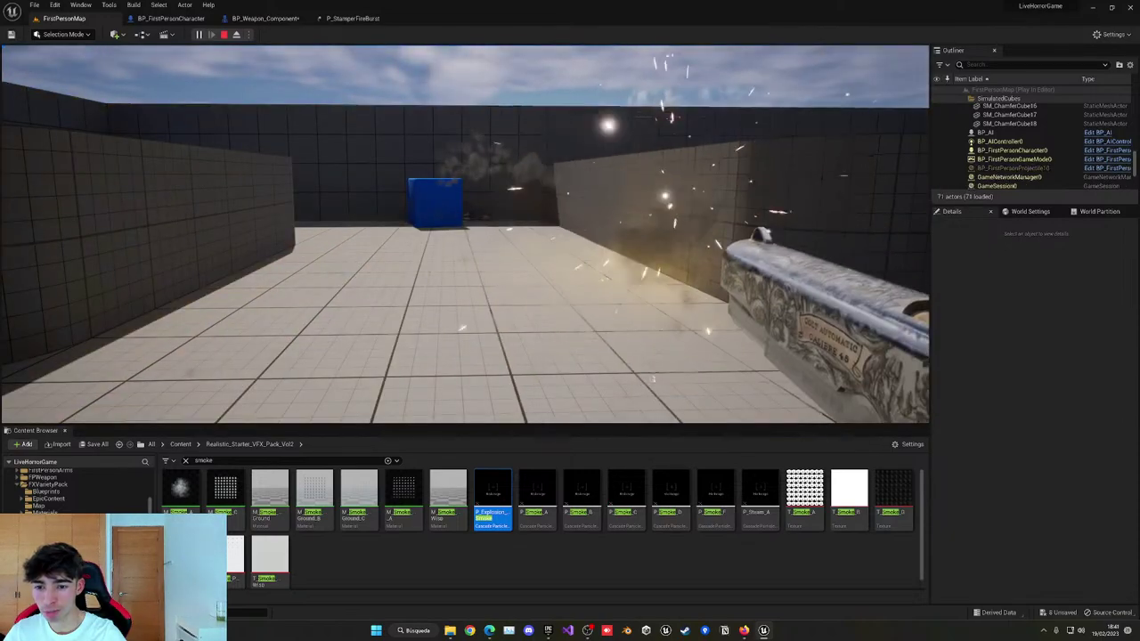
pyautogui.press('Escape')
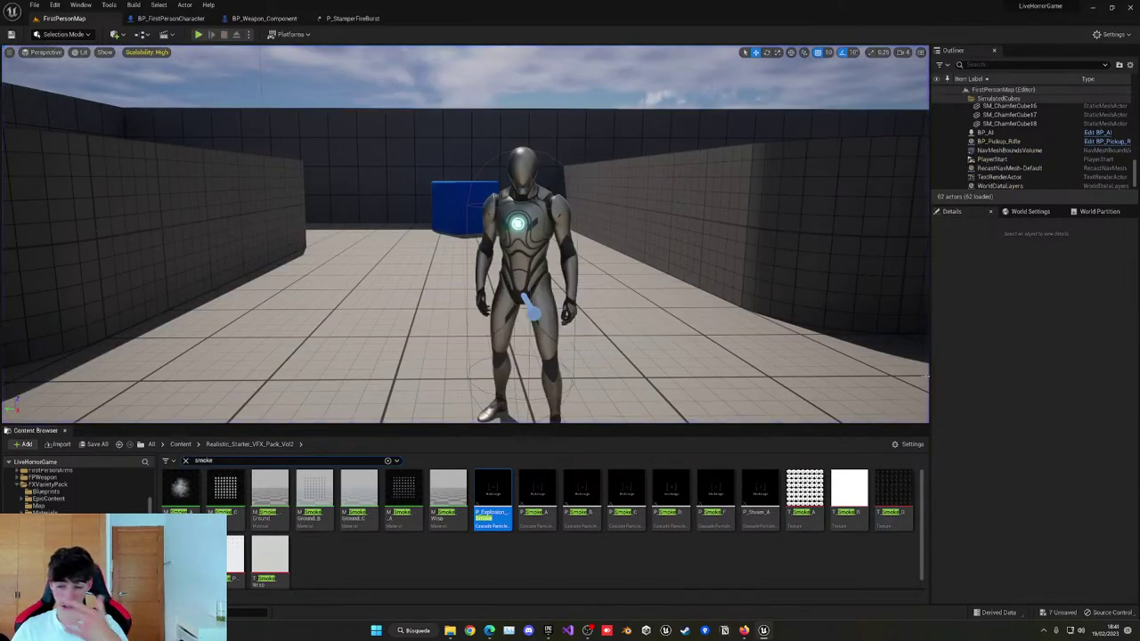
# Inspect the Size By Life curve points of P_Explosion_Smoke's first emitter, and close the P_Explosion_Smoke and P_StamperFireBurst editors.
pyautogui.moveTo(465, 234); pyautogui.dragTo(423, 250, button='right')
pyautogui.moveTo(858, 312); pyautogui.dragTo(858, 312, button='right')
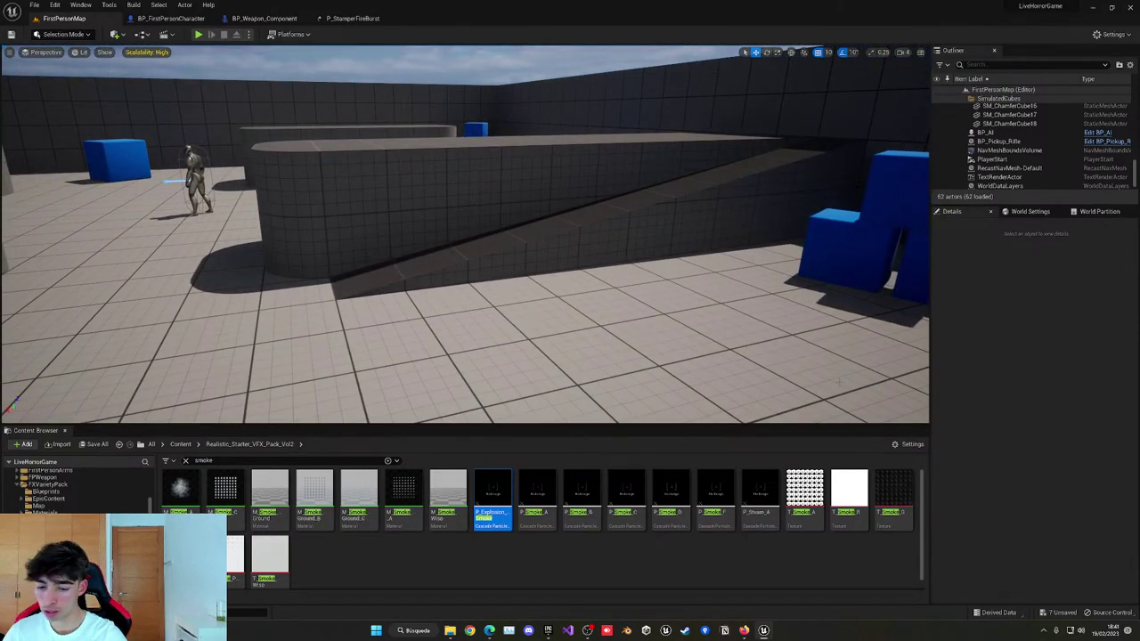
pyautogui.doubleClick(491, 495)
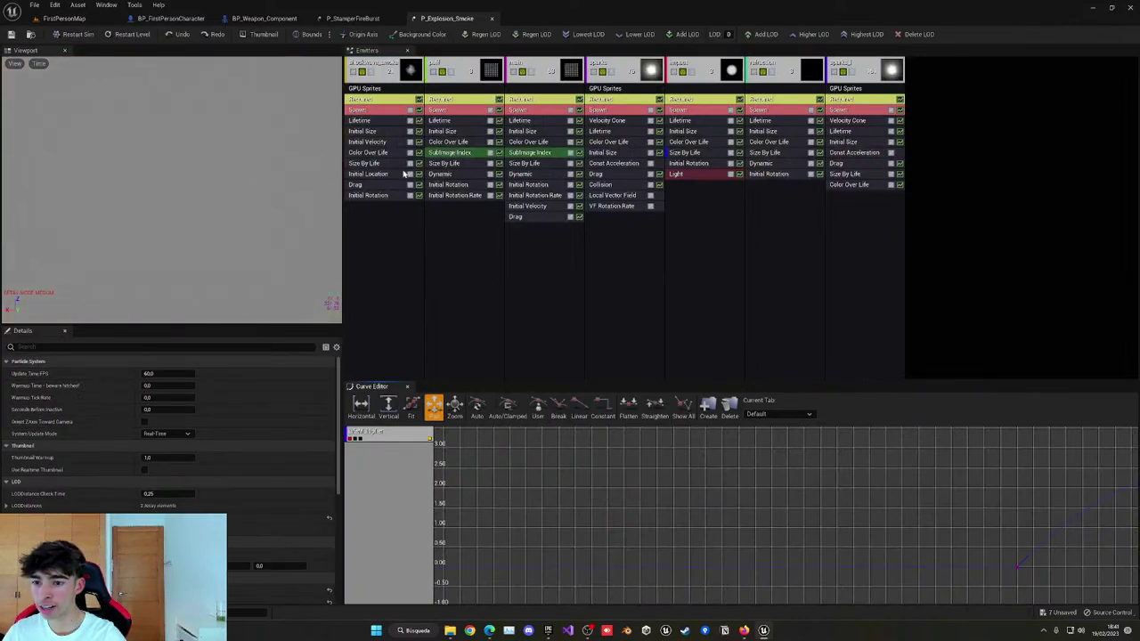
pyautogui.click(381, 166)
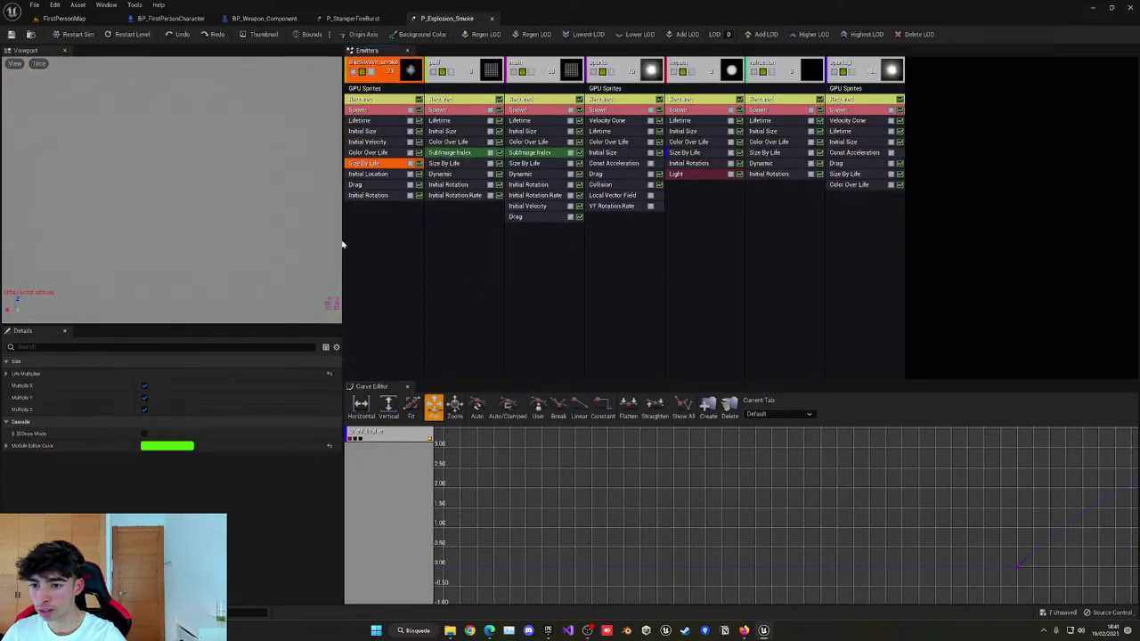
pyautogui.click(12, 385)
pyautogui.click(21, 397)
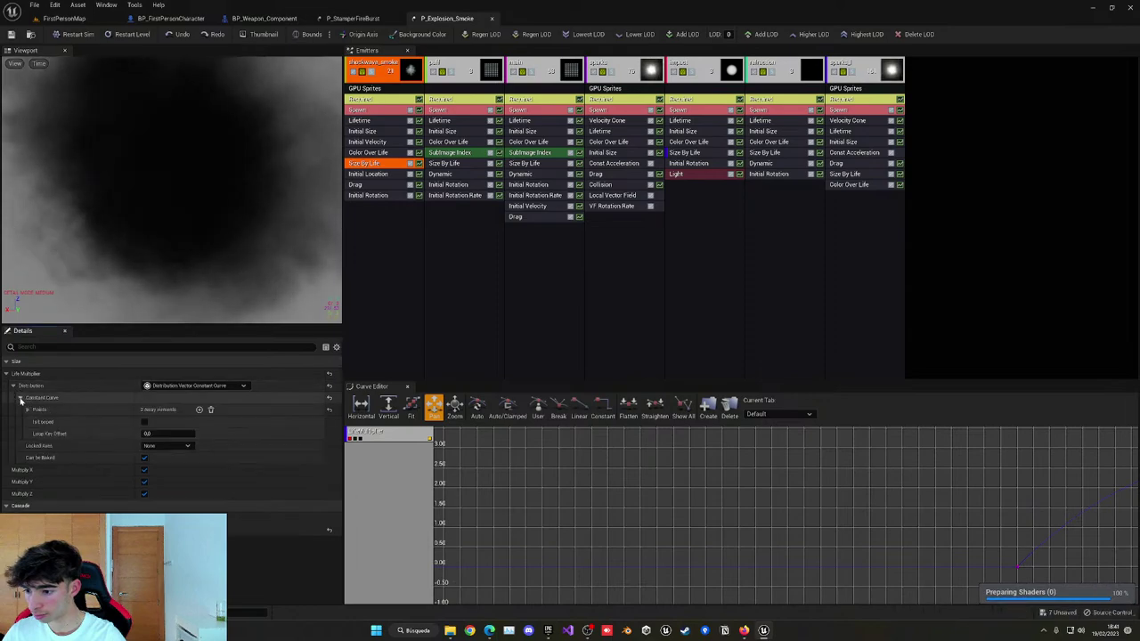
pyautogui.click(26, 409)
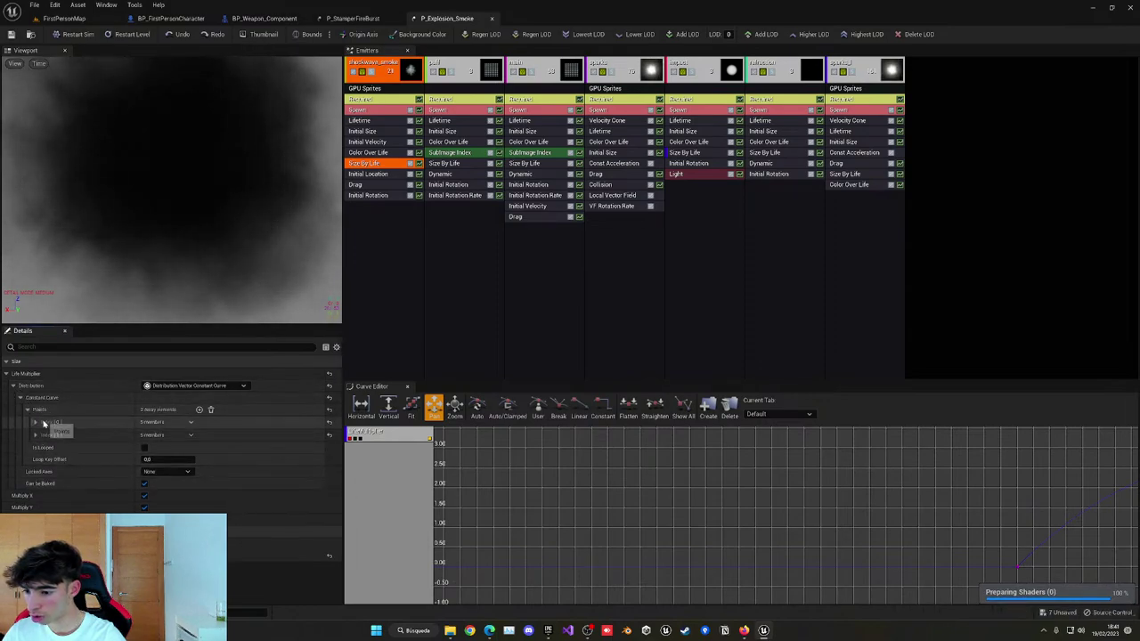
pyautogui.click(36, 421)
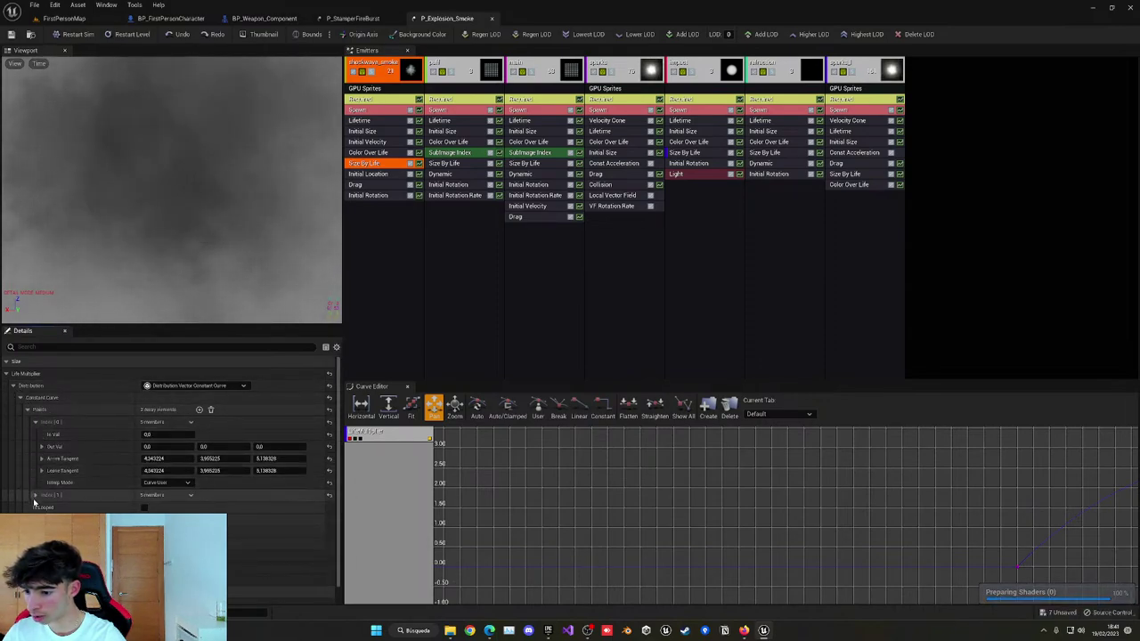
pyautogui.click(492, 18)
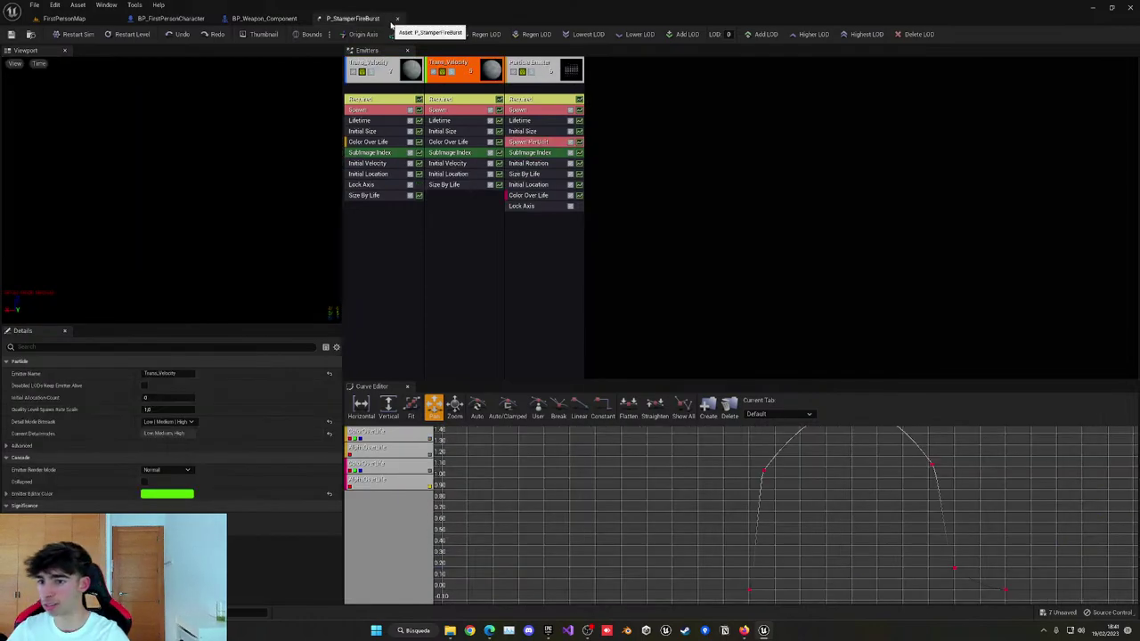
pyautogui.click(389, 18)
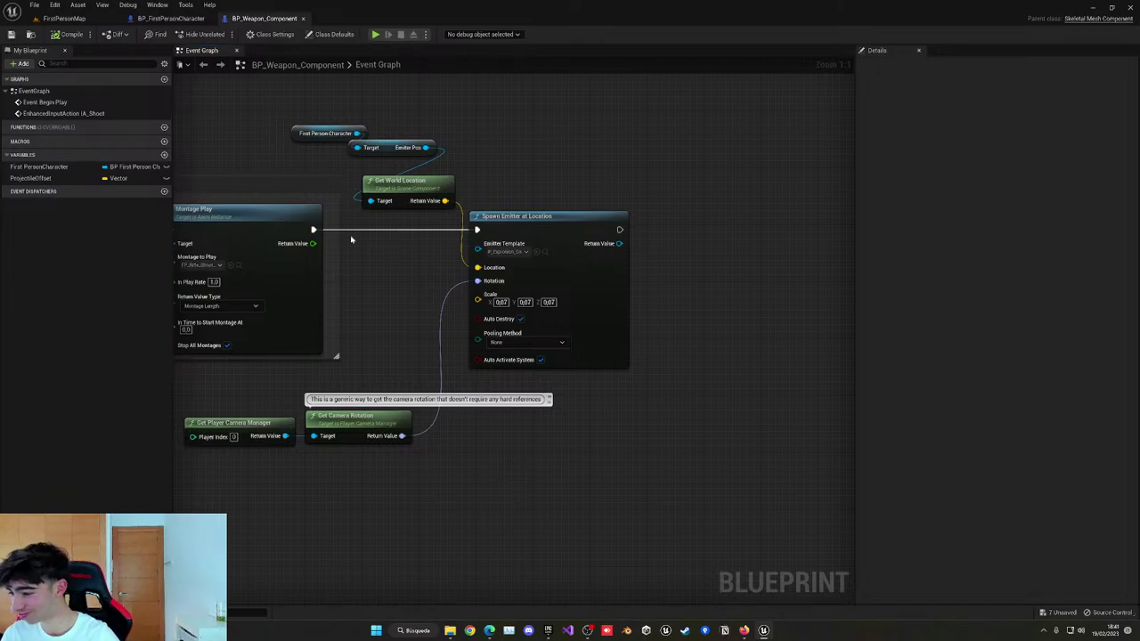
# Search the Realistic_Starter_VFX_Pack_Vol2 folder for FIRE assets from the FirstPersonMap level editor.
pyautogui.click(64, 17)
pyautogui.click(460, 562)
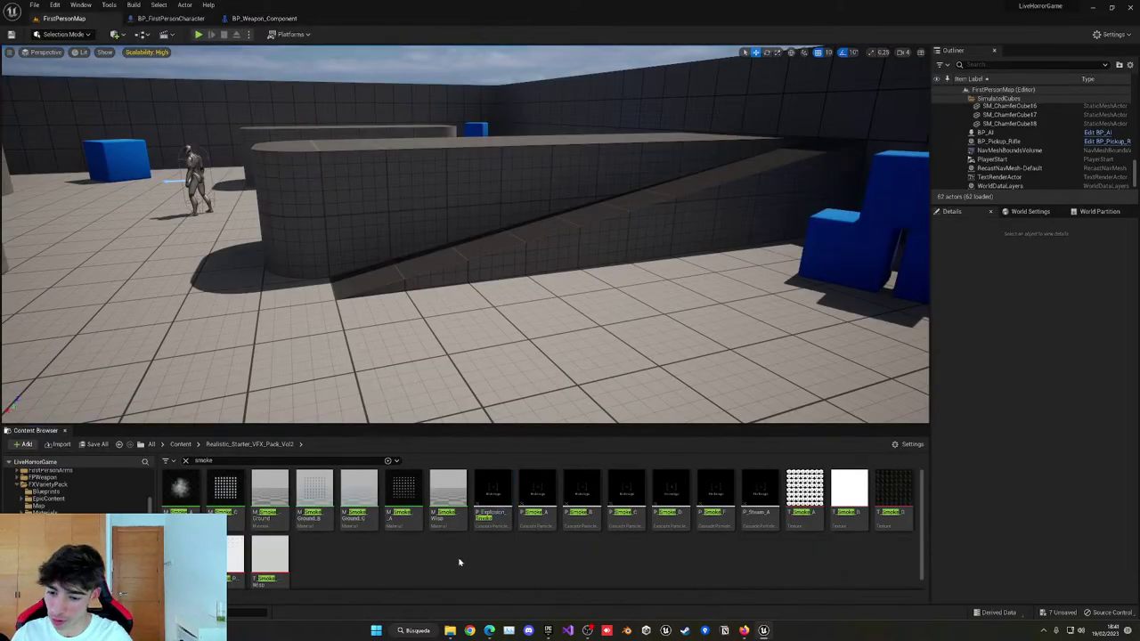
pyautogui.moveTo(257, 461); pyautogui.dragTo(178, 463)
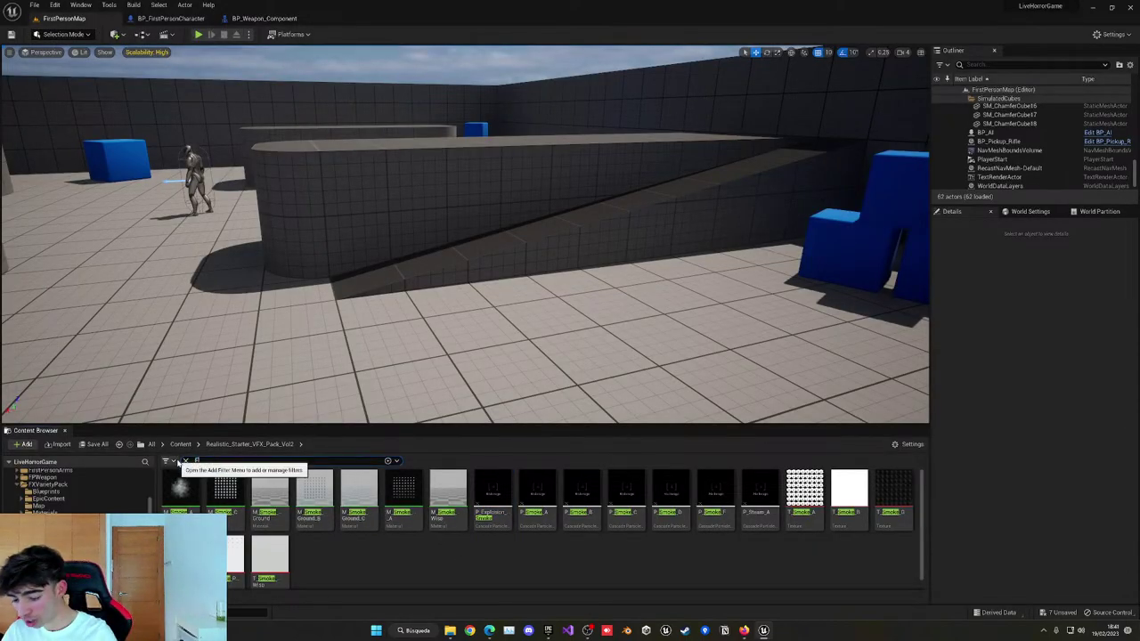
pyautogui.write('FIRE')
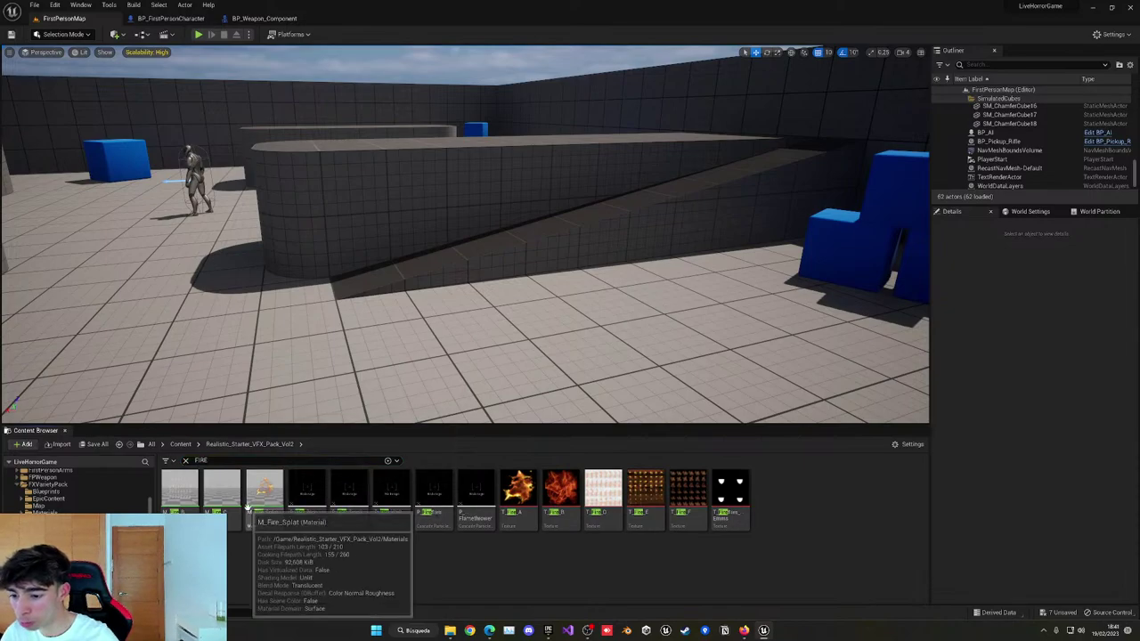
# Try the M_Fire_Splat material on the level floor and the P_Fire_Big particle system near the ramp, undoing each placement.
pyautogui.moveTo(264, 494); pyautogui.dragTo(250, 341)
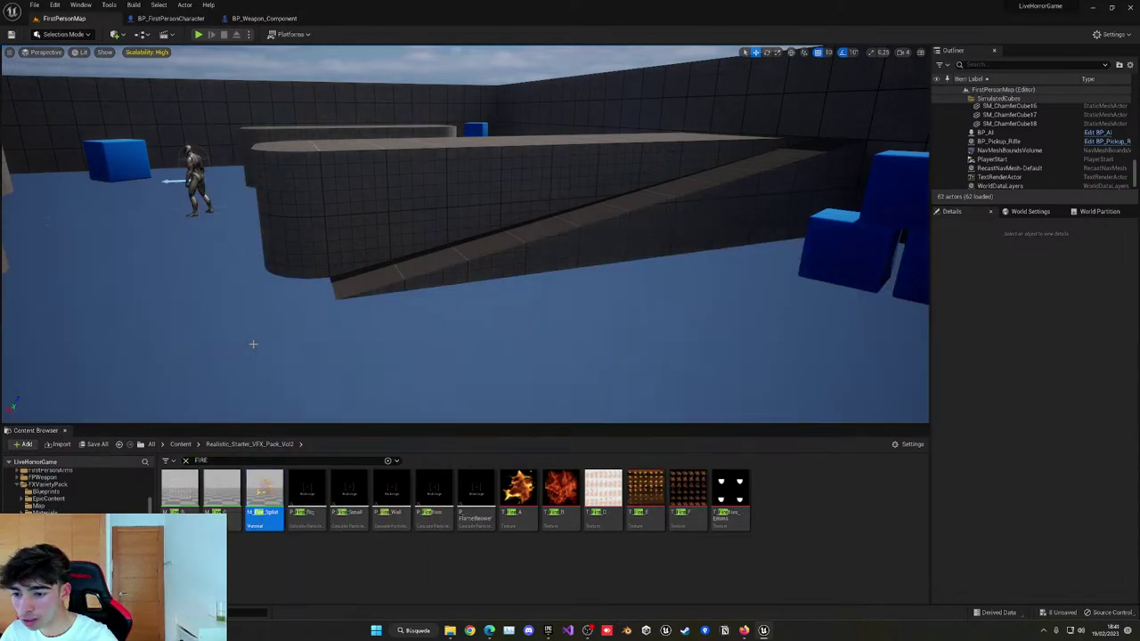
pyautogui.hotkey('ctrl', 'z')
pyautogui.moveTo(303, 491); pyautogui.dragTo(282, 366)
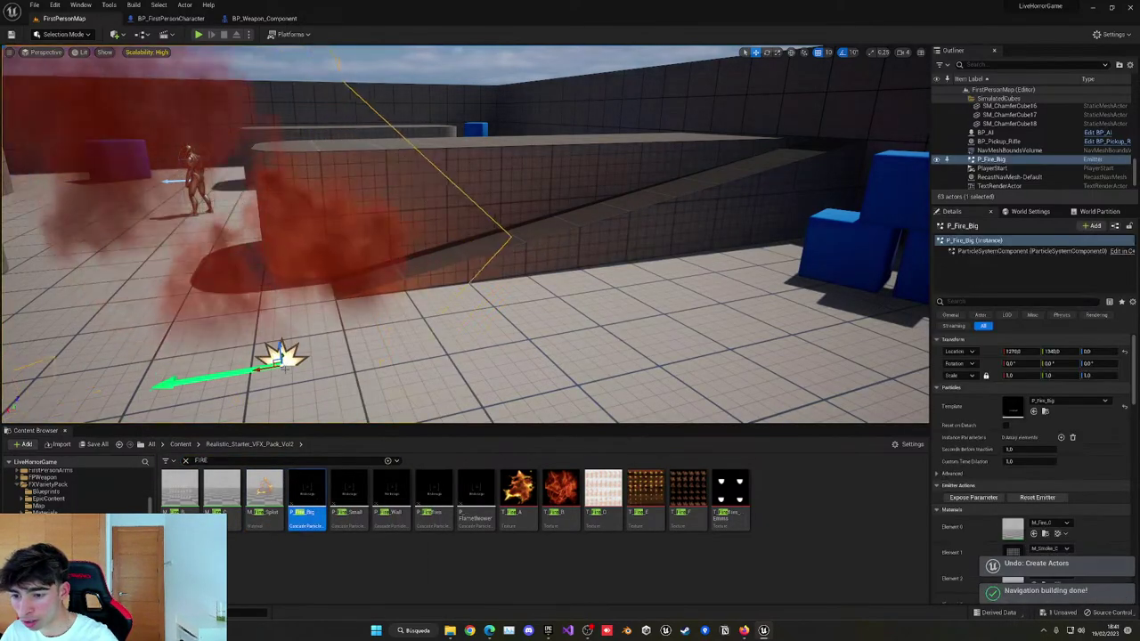
pyautogui.hotkey('ctrl', 'z')
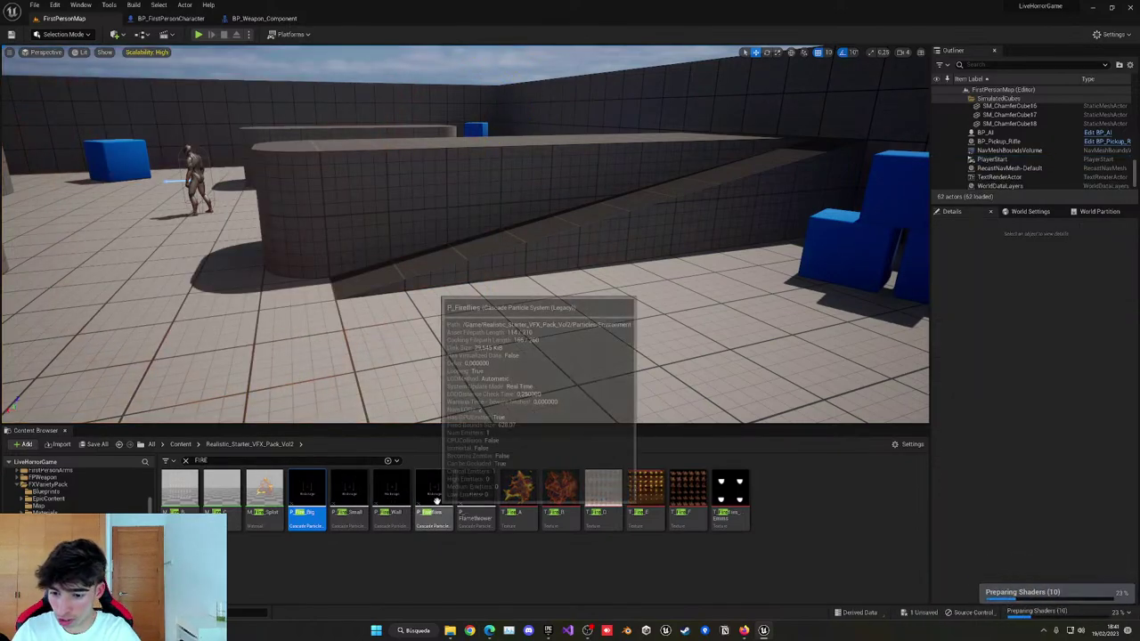
# Try two fire particle effects in the level, including P_Flamethrower, undoing each placement.
pyautogui.moveTo(434, 495); pyautogui.dragTo(398, 349)
pyautogui.hotkey('ctrl', 'z')
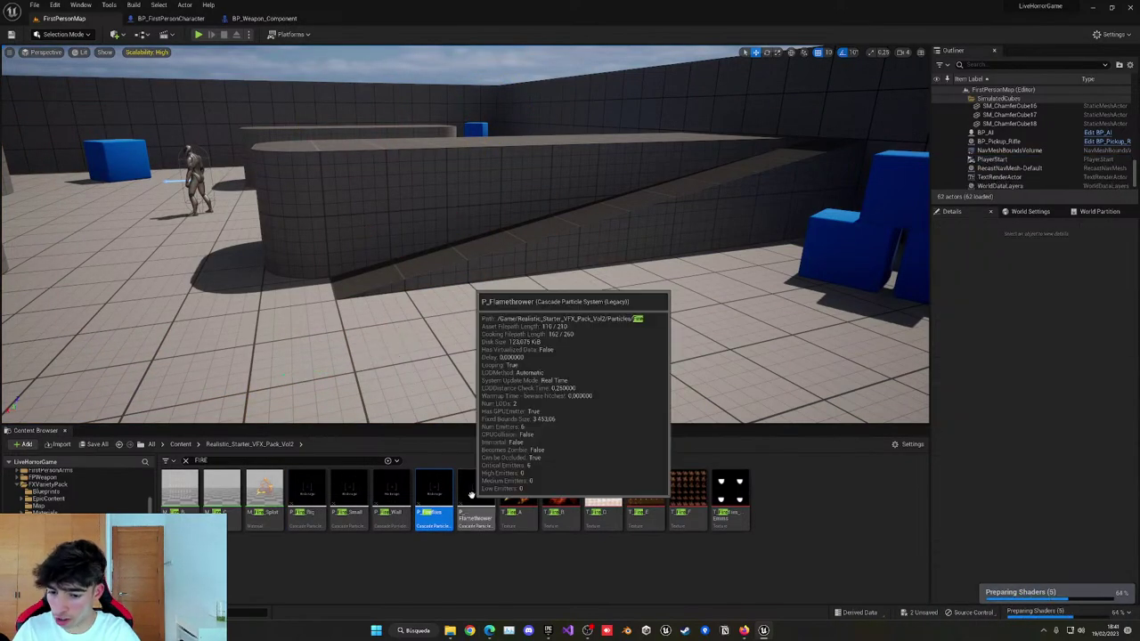
pyautogui.moveTo(476, 495); pyautogui.dragTo(406, 322)
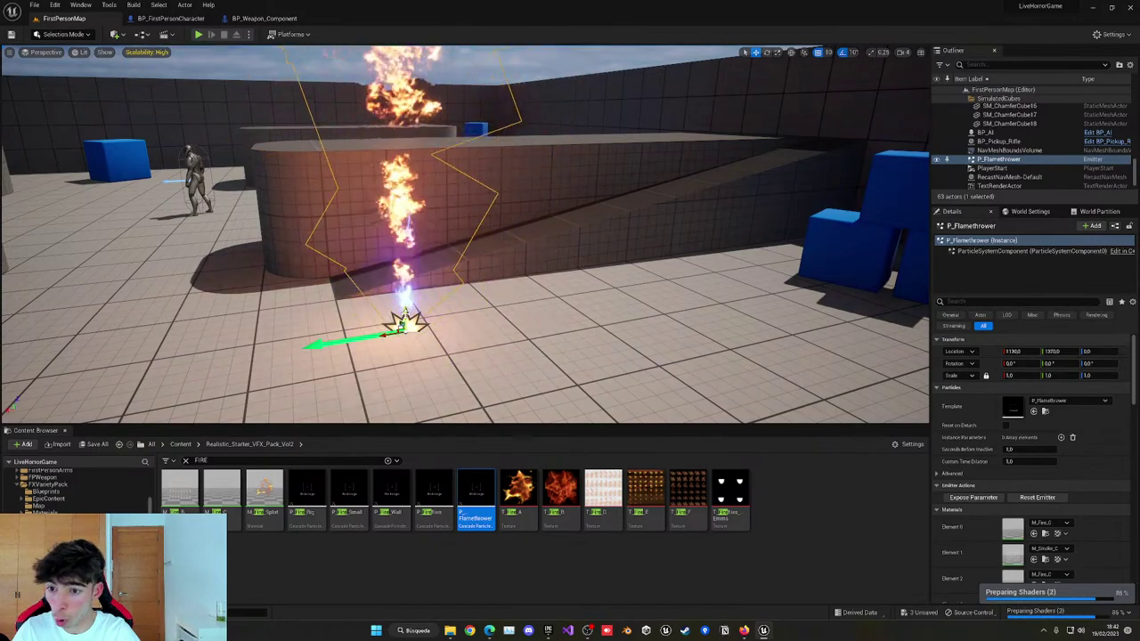
pyautogui.hotkey('ctrl', 'z')
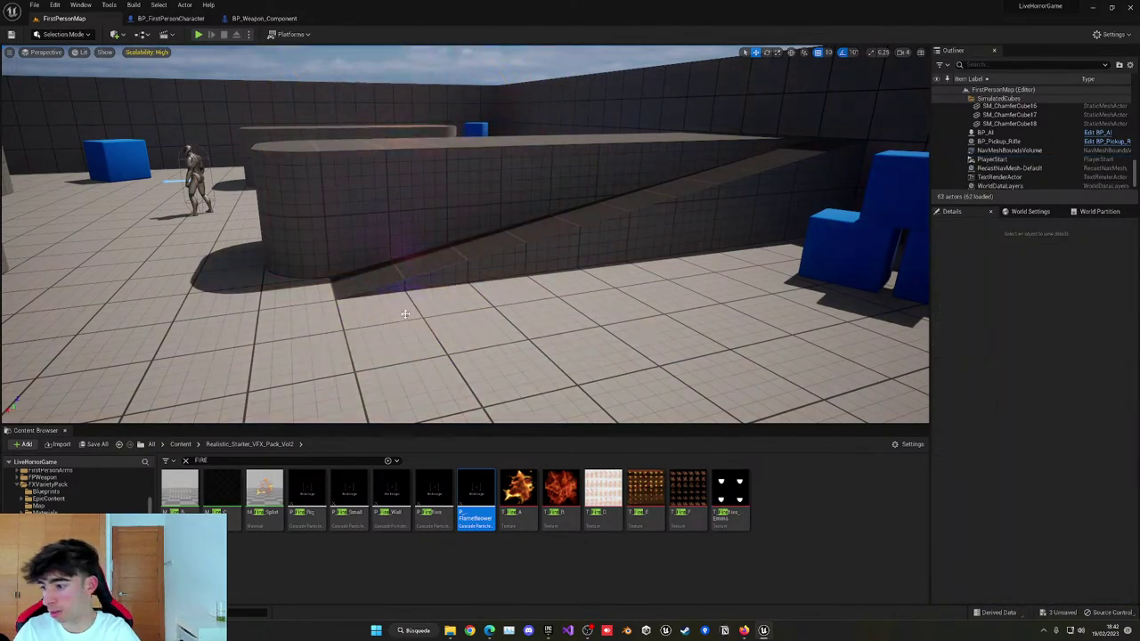
# Clear the FIRE asset search and return to the Content folder.
pyautogui.click(186, 461)
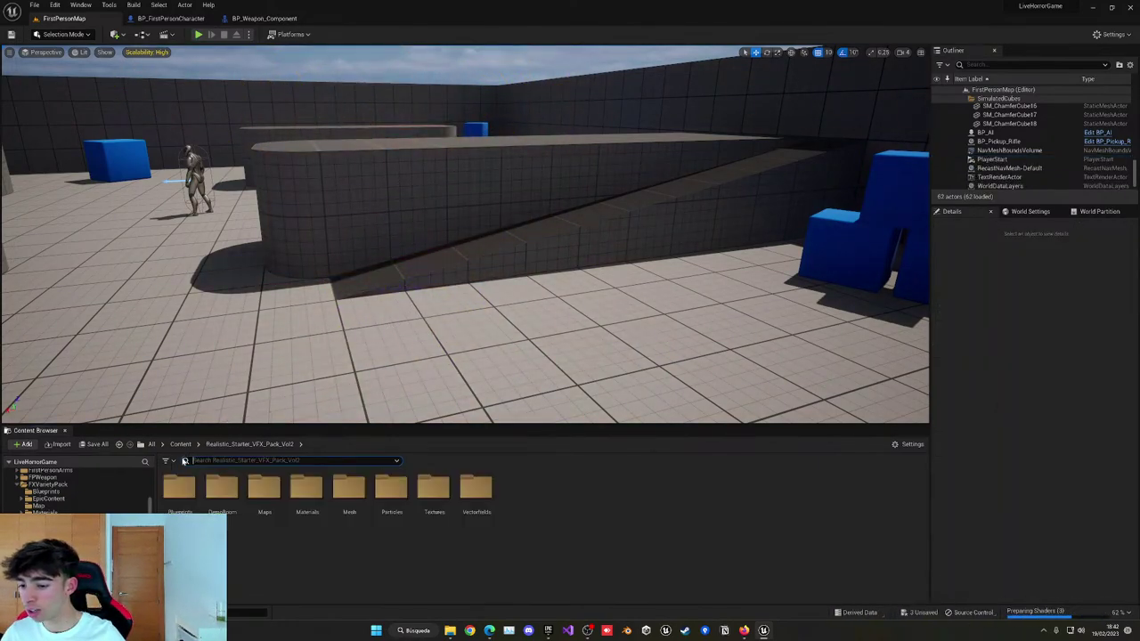
pyautogui.click(180, 444)
# Play-test the level by picking up the pistol and shooting the AI enemy, and end the session.
pyautogui.click(198, 33)
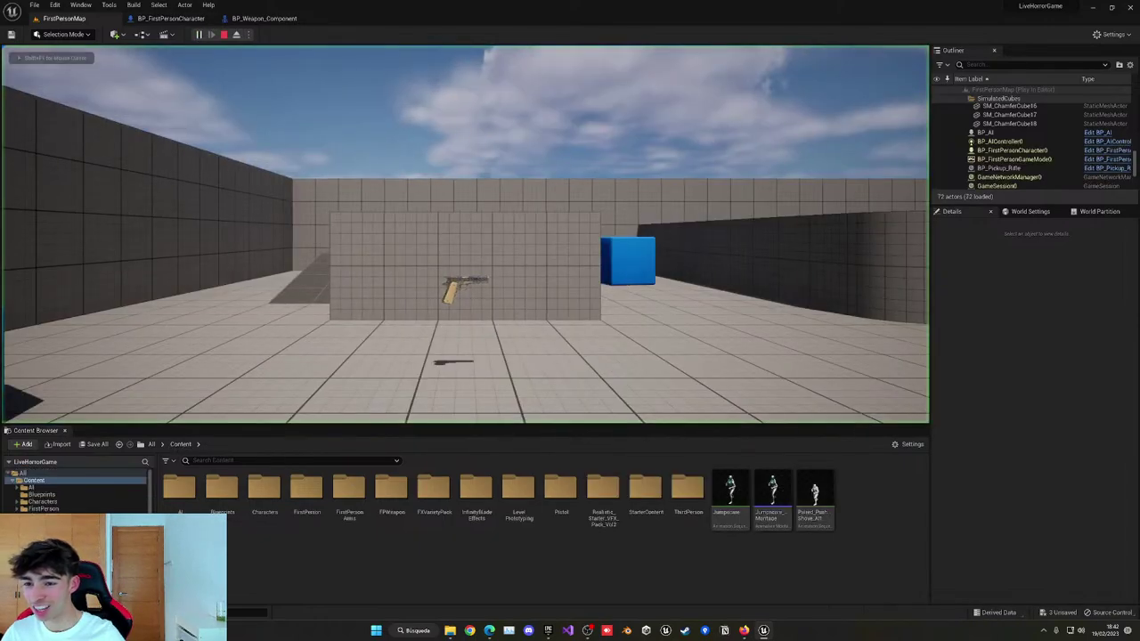
pyautogui.press('s')
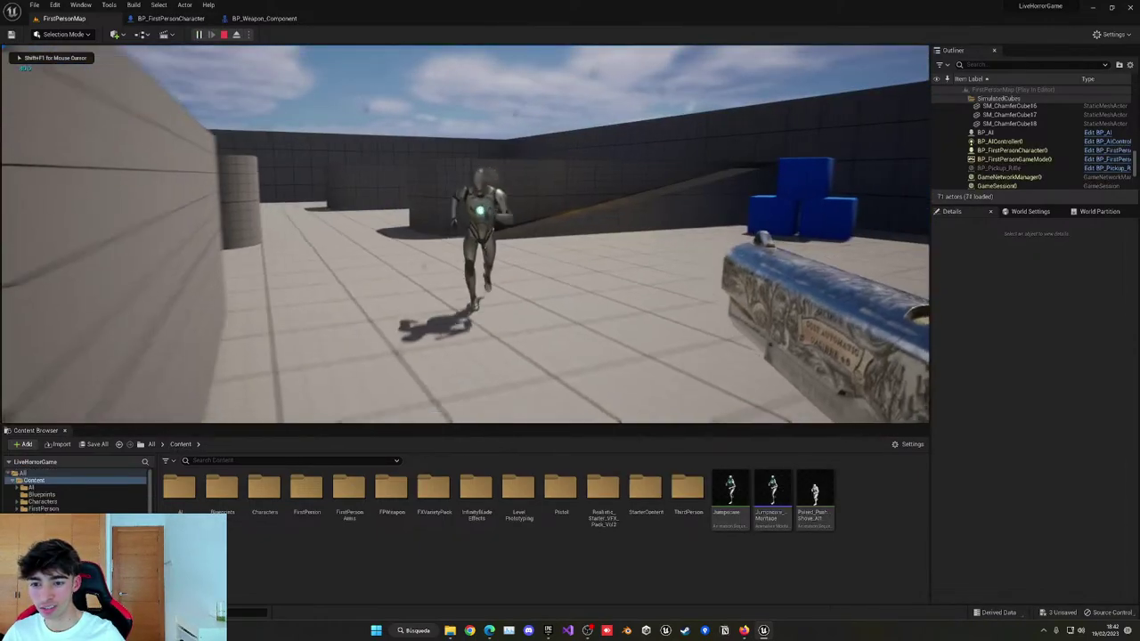
pyautogui.click(465, 234)
pyautogui.click(465, 235)
pyautogui.click(465, 234)
pyautogui.press('w')
pyautogui.press('s')
pyautogui.click(465, 234)
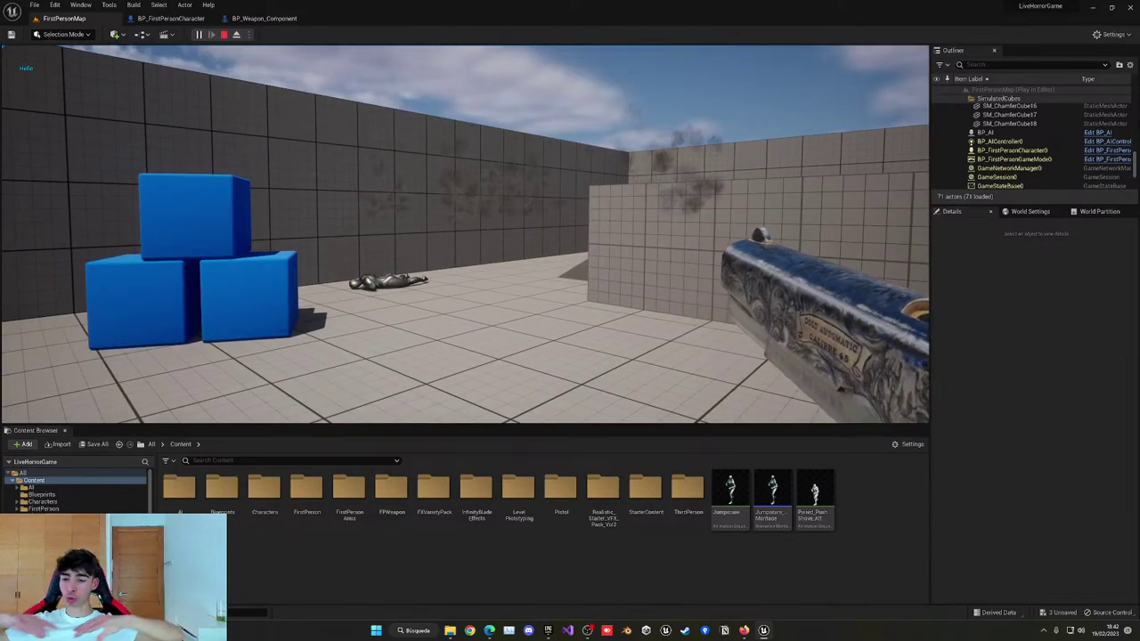
pyautogui.press('Escape')
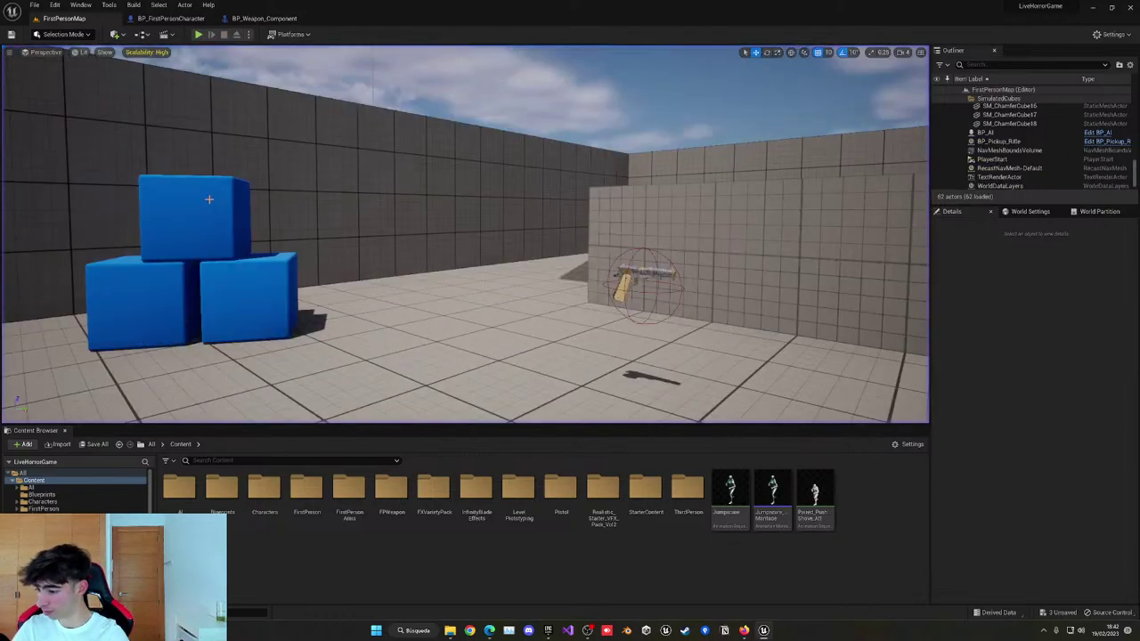
# Run the level again and fire several pistol shots at the AI enemy from a distance to check projectile speed and aim.
pyautogui.moveTo(215, 239); pyautogui.dragTo(323, 242, button='right')
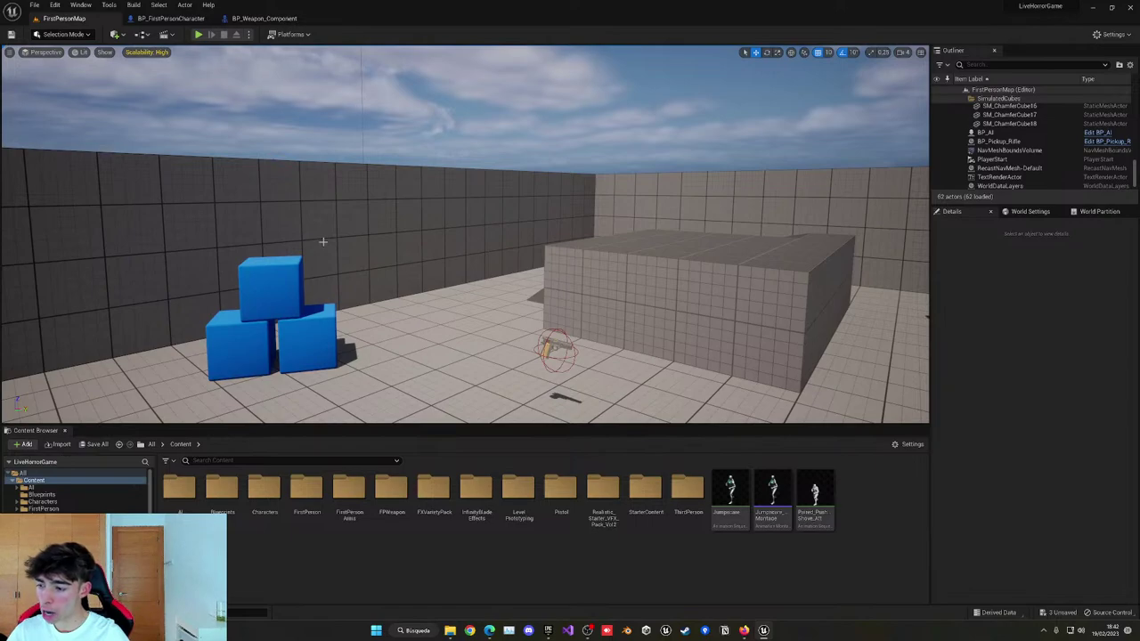
pyautogui.click(199, 35)
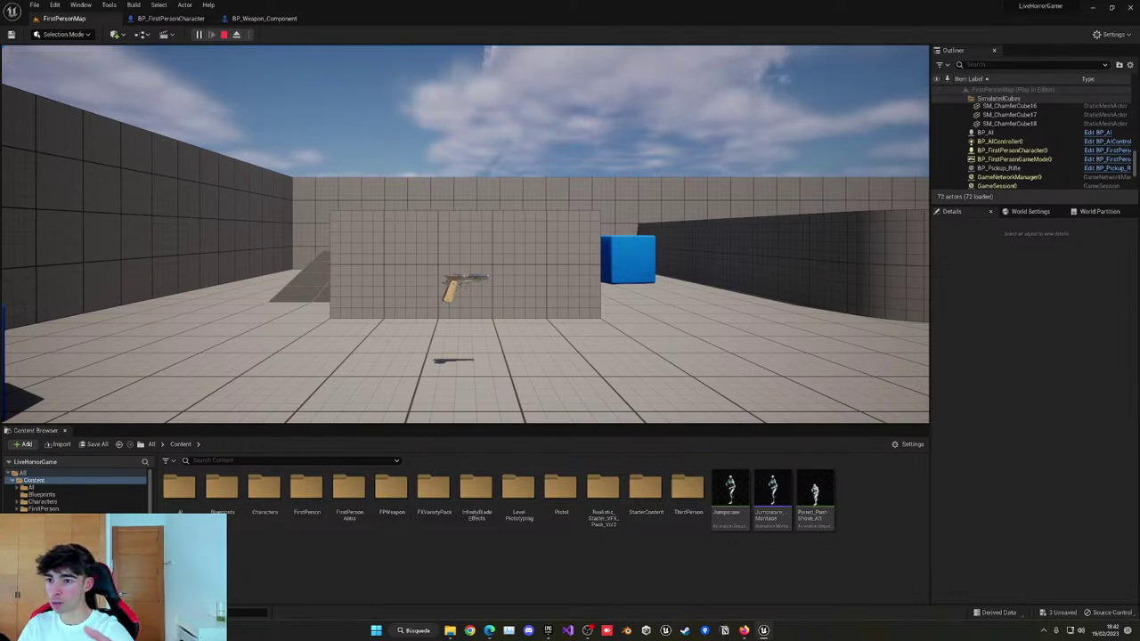
pyautogui.press('w')
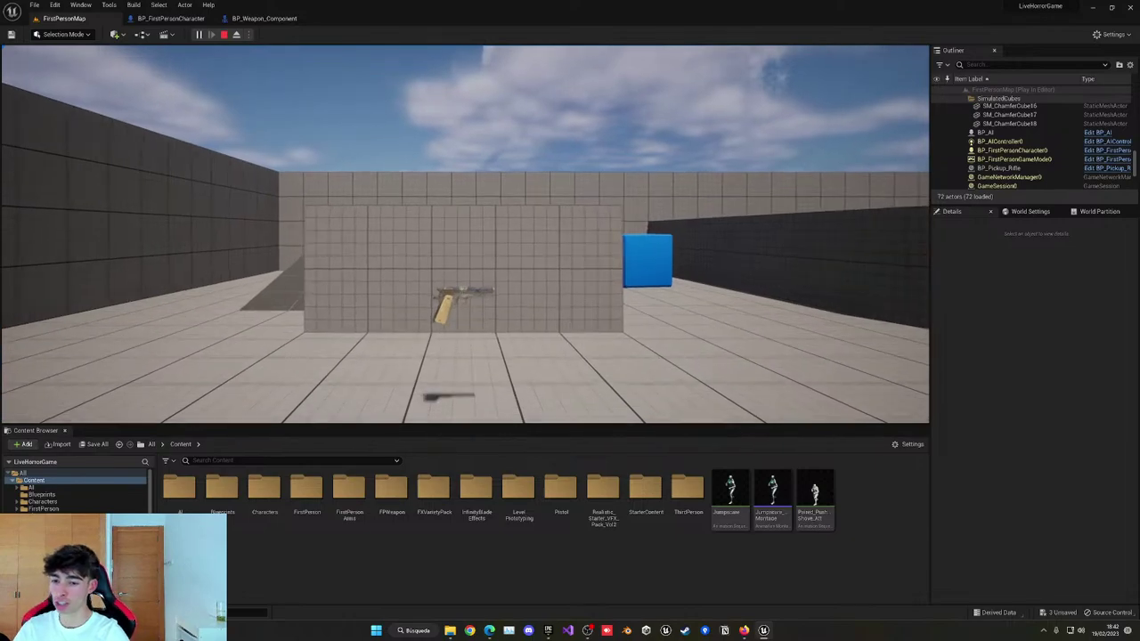
pyautogui.press('w')
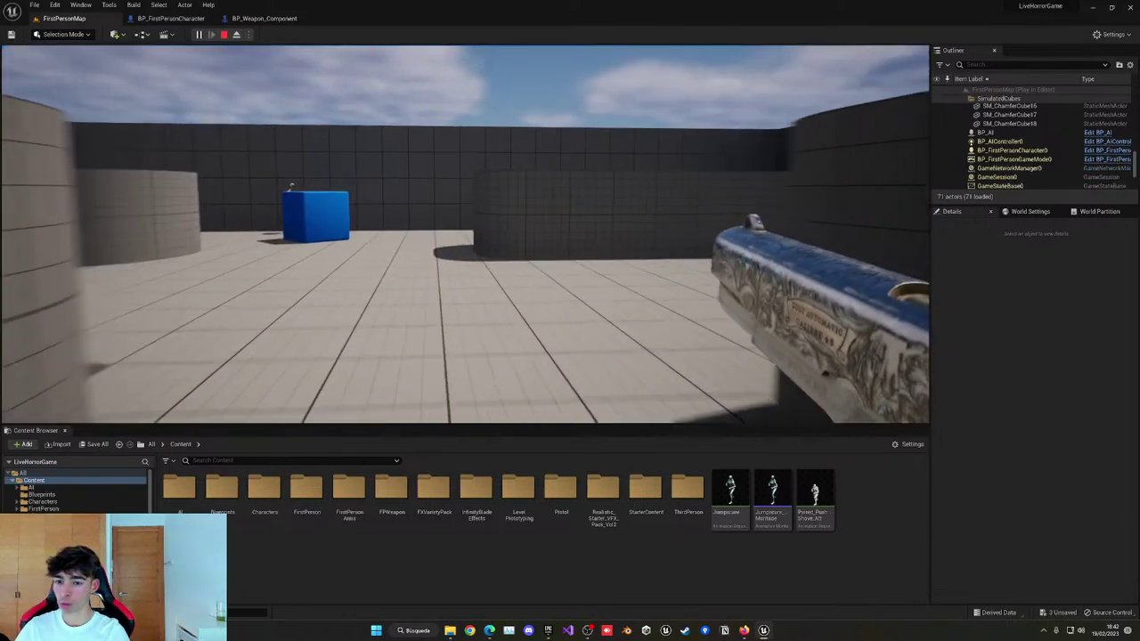
pyautogui.press('w')
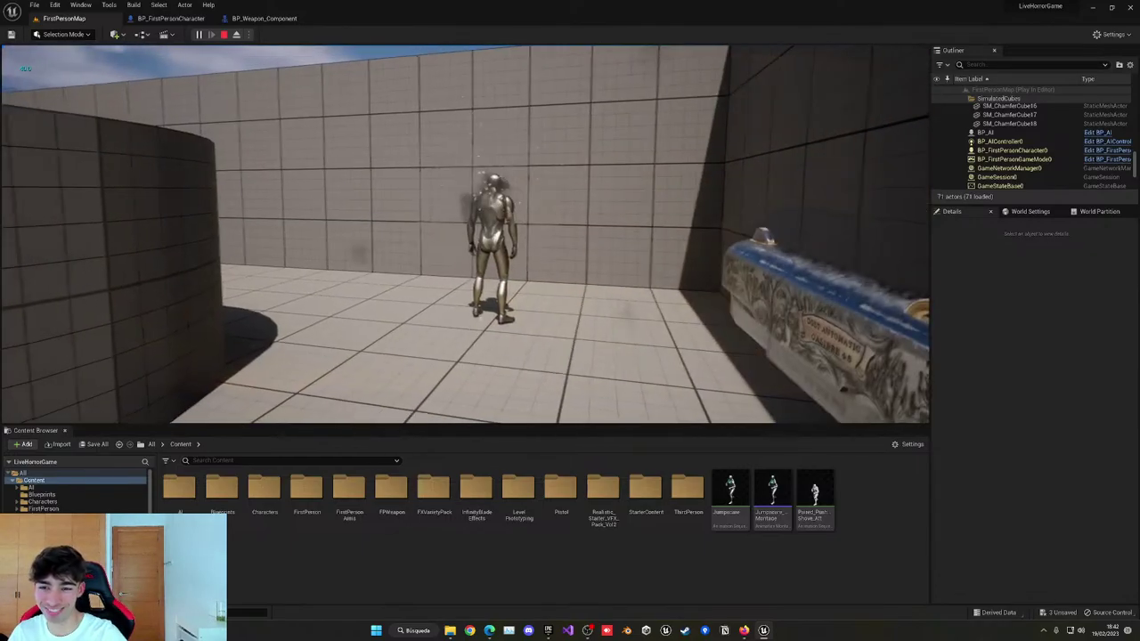
pyautogui.click(465, 234)
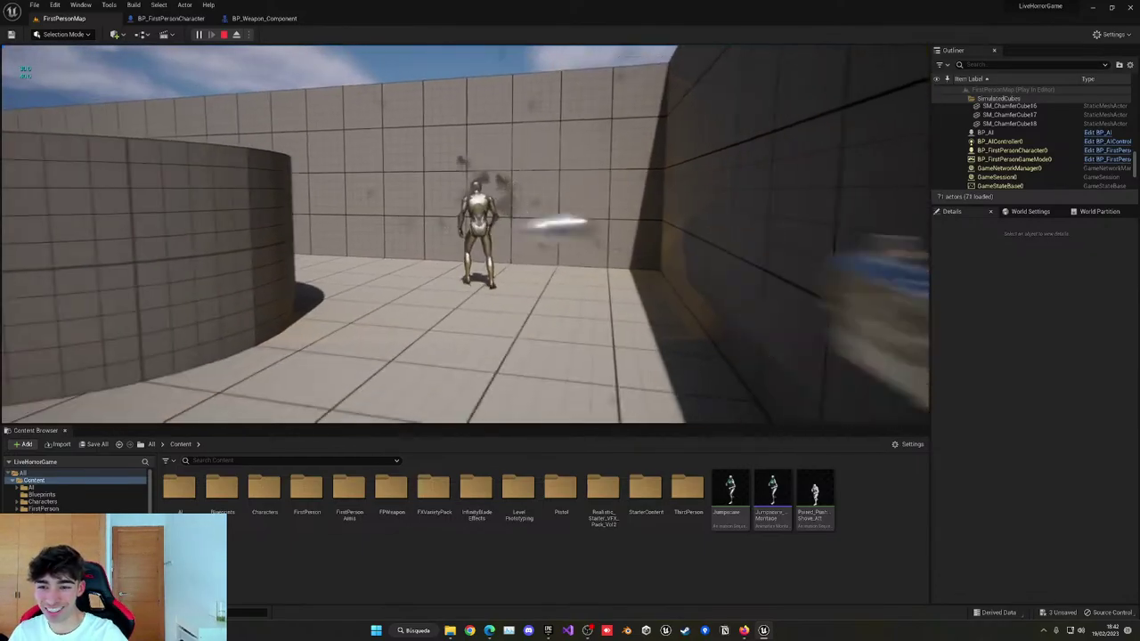
pyautogui.click(465, 235)
pyautogui.click(464, 234)
pyautogui.click(465, 234)
pyautogui.press('s')
pyautogui.click(465, 234)
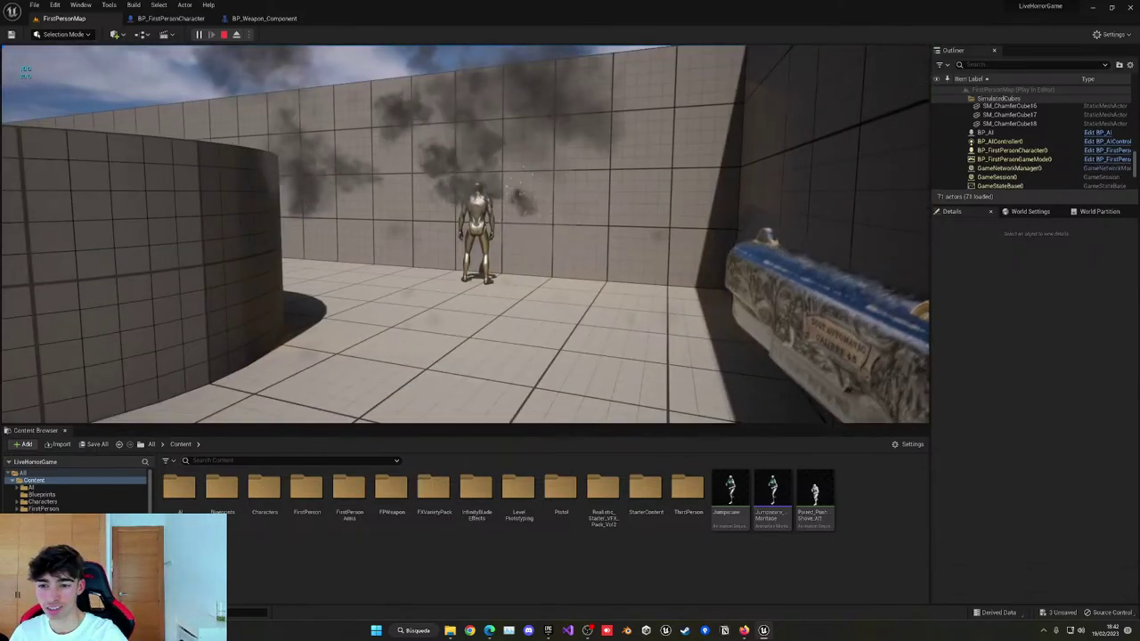
pyautogui.click(465, 234)
pyautogui.press('w')
pyautogui.press('Escape')
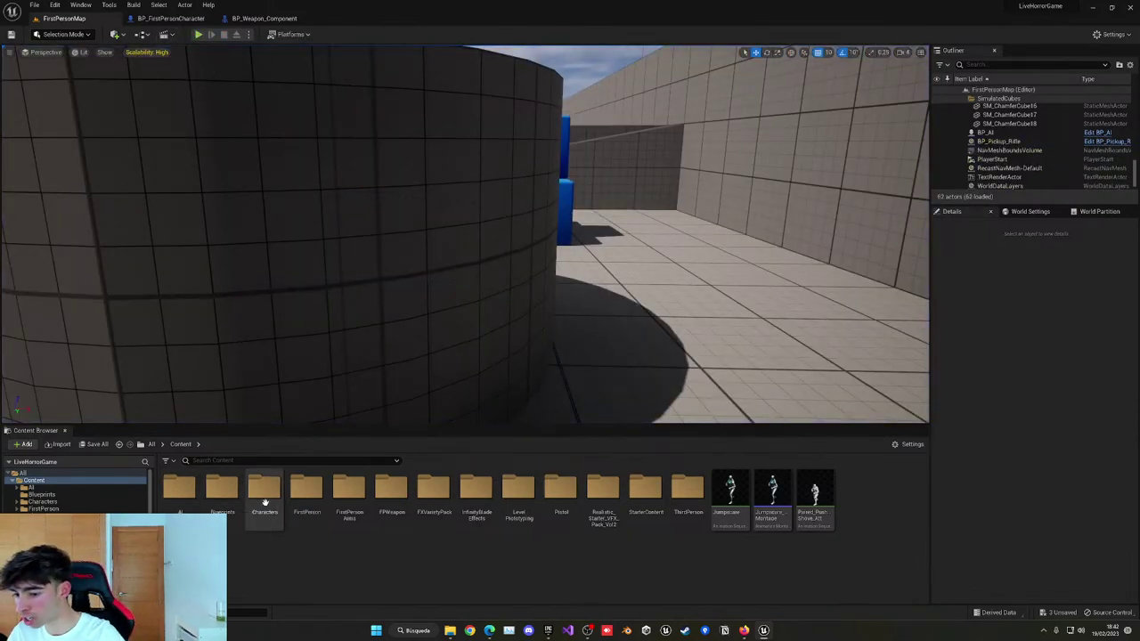
# In the BP_FirstPersonProjectile blueprint, set the ProjectileMovement component's Initial Speed and Max Speed to 7000.
pyautogui.doubleClick(306, 488)
pyautogui.click(194, 494)
pyautogui.doubleClick(196, 492)
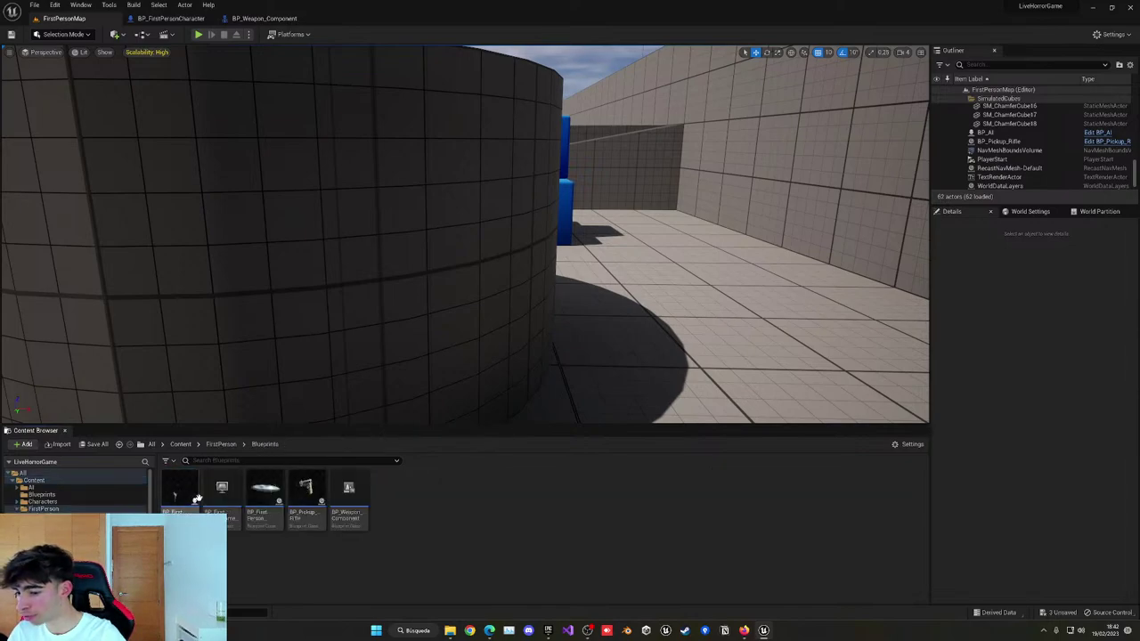
pyautogui.click(259, 490)
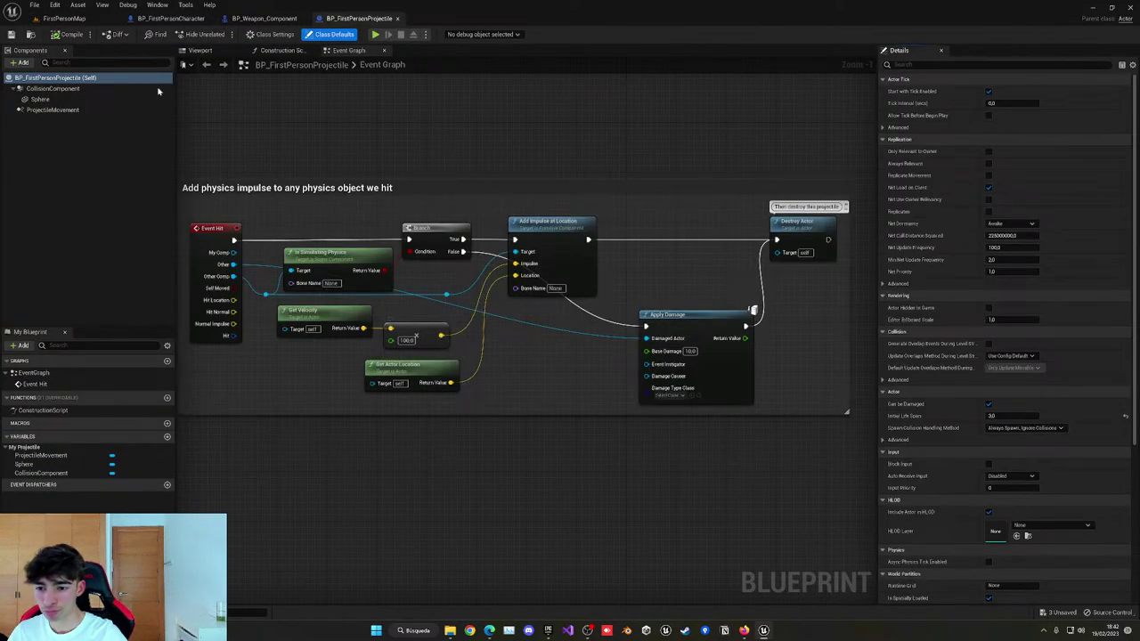
pyautogui.click(54, 110)
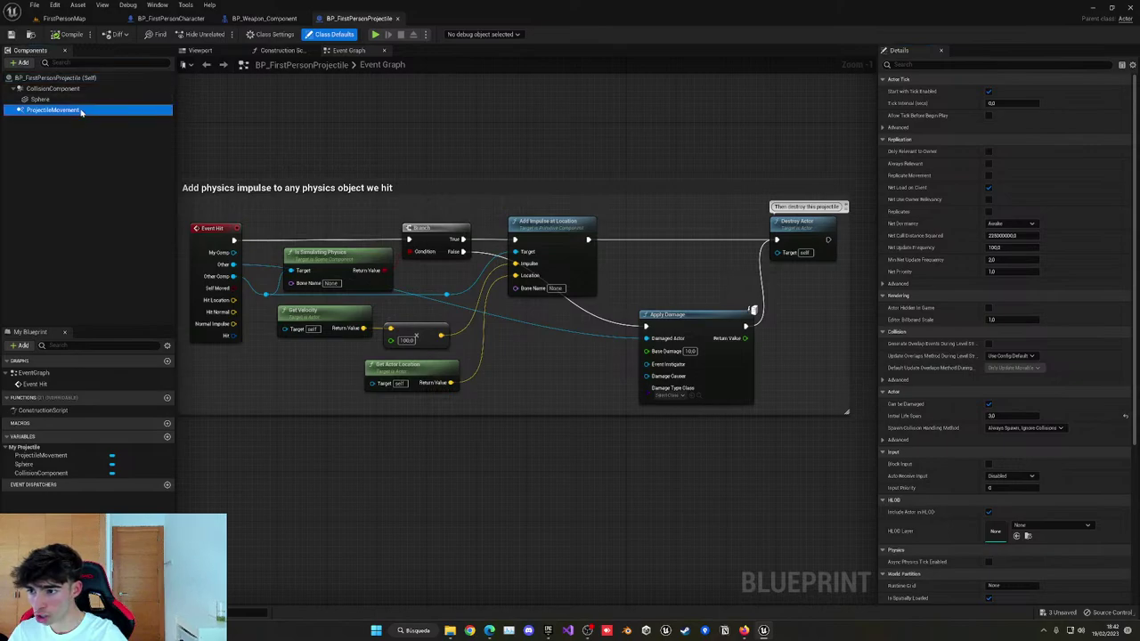
pyautogui.click(1001, 176)
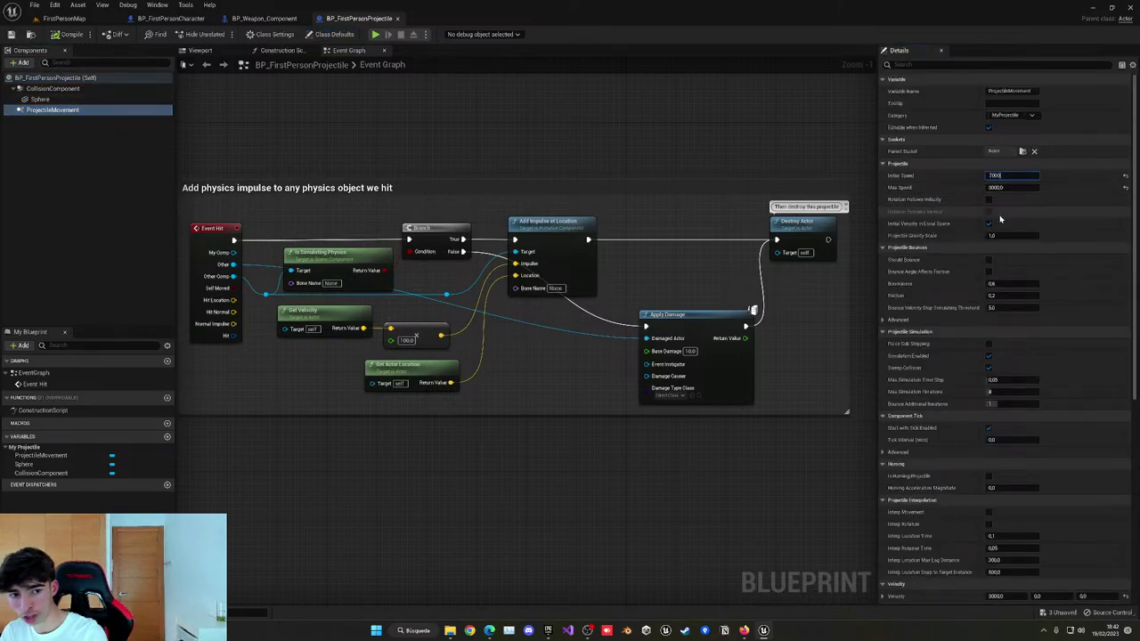
pyautogui.write('7000')
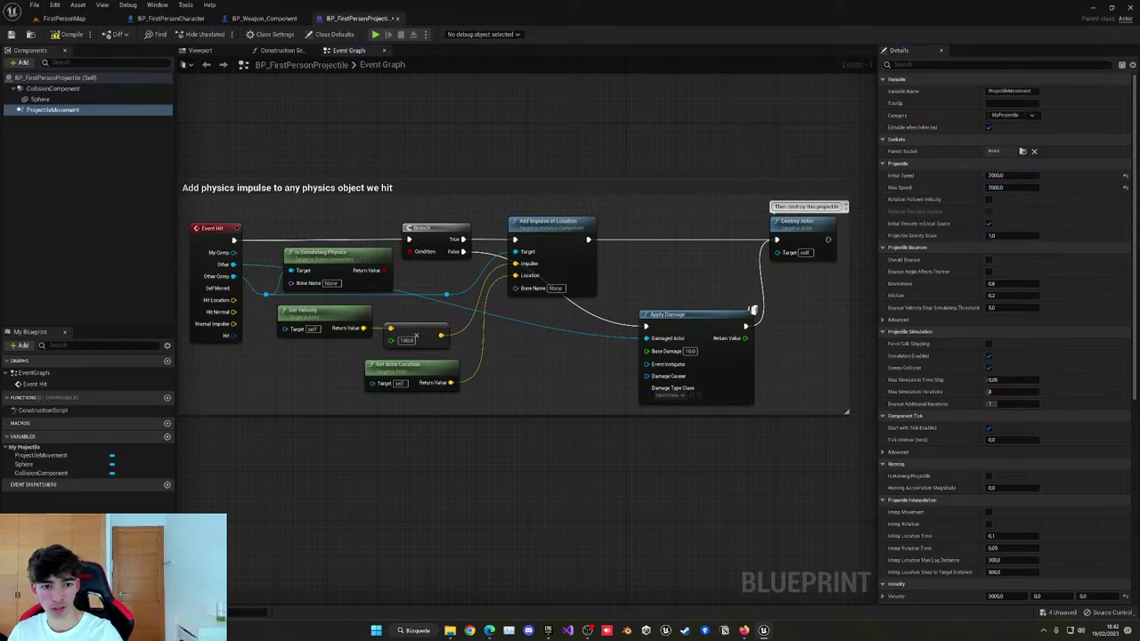
pyautogui.moveTo(730, 137); pyautogui.dragTo(712, 135, button='right')
# Play-test FirstPersonMap with the faster projectile by firing the pistol while moving, and end the session.
pyautogui.click(71, 19)
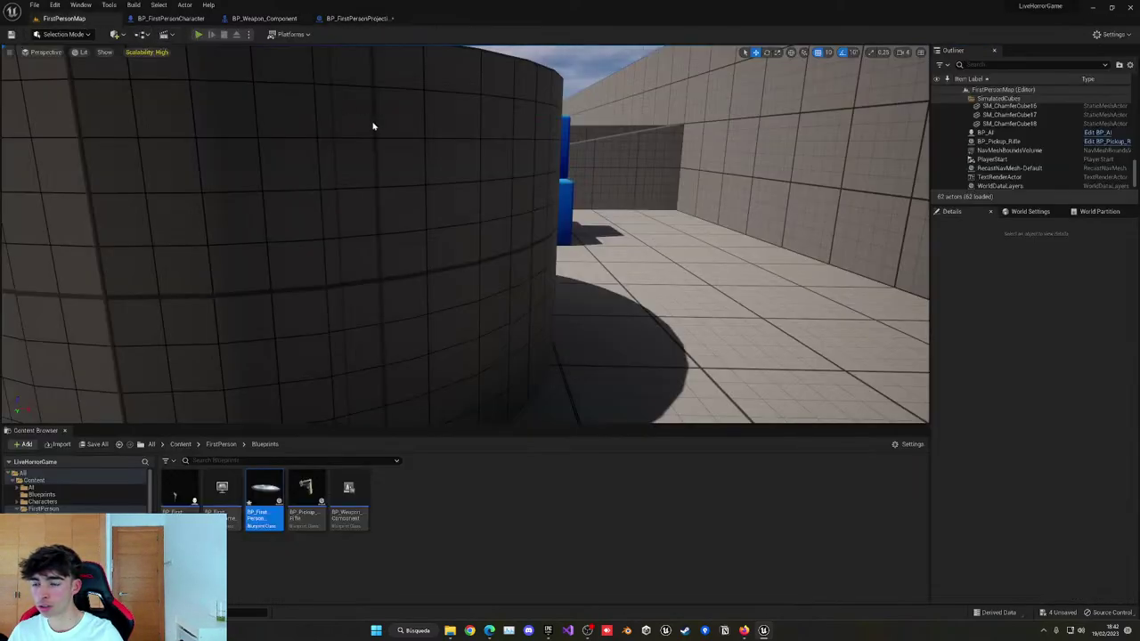
pyautogui.hotkey('alt', 'p')
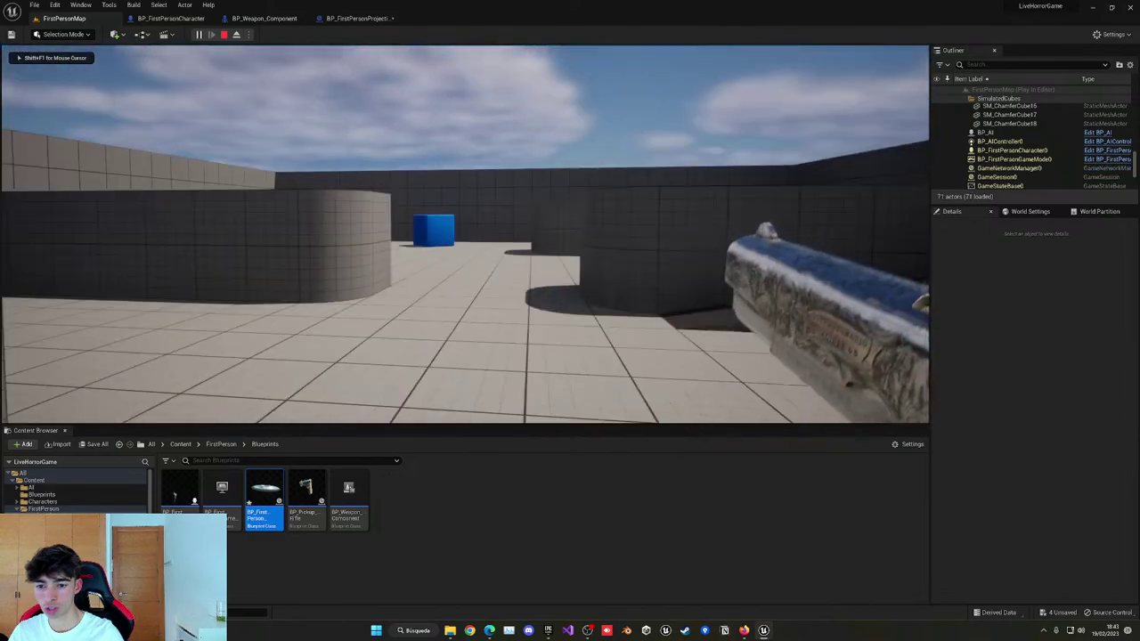
pyautogui.click(464, 234)
pyautogui.click(464, 235)
pyautogui.press('w')
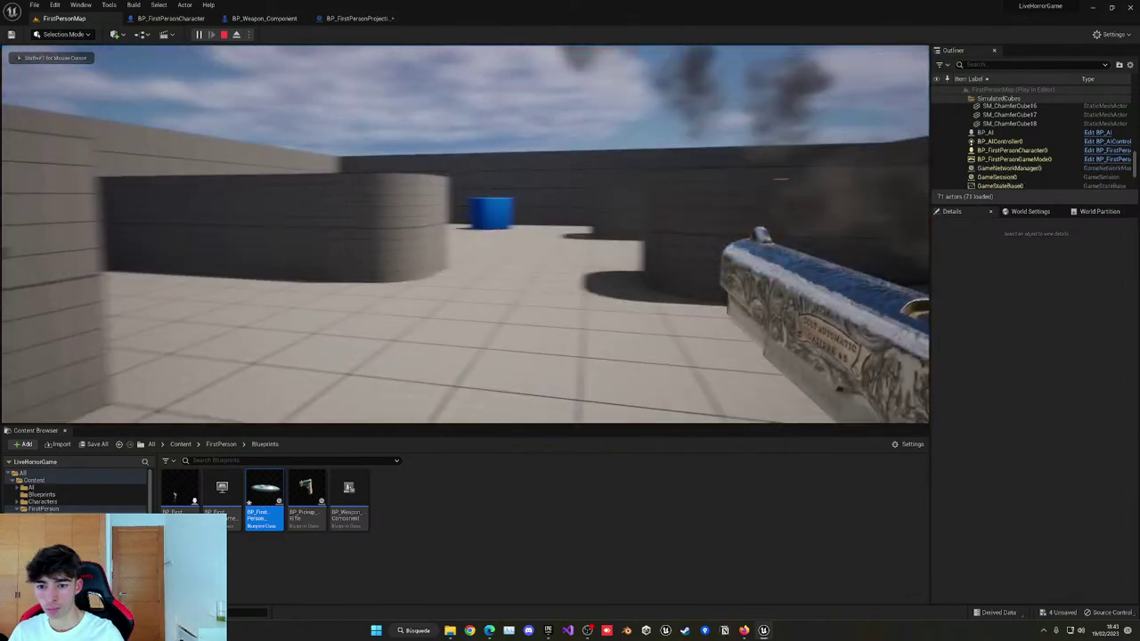
pyautogui.press('Escape')
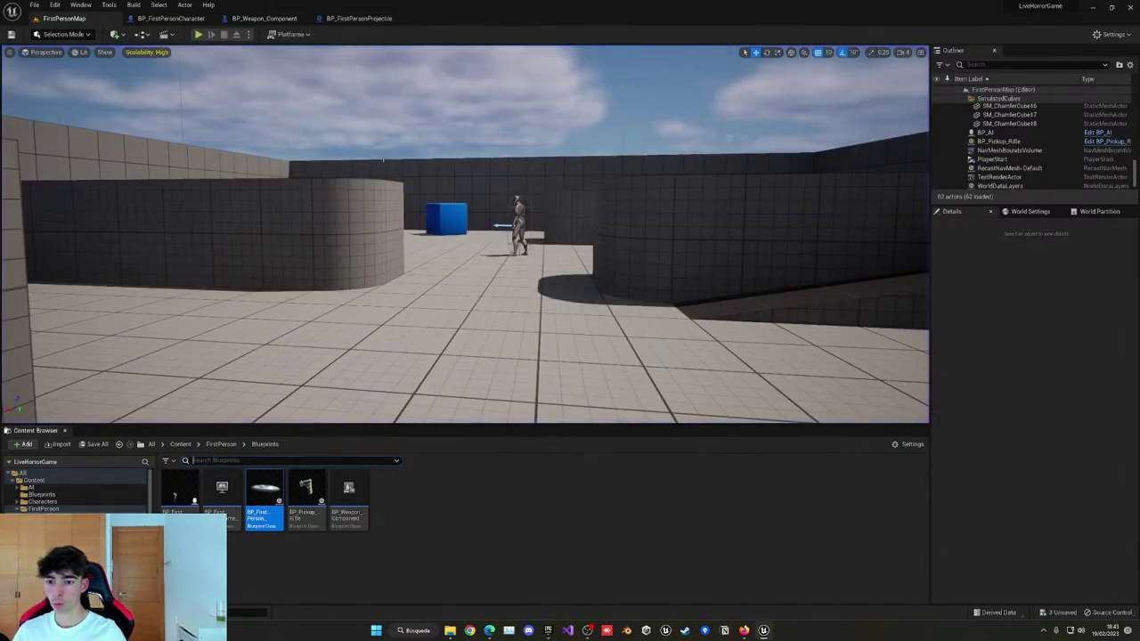
# Add an Arrow component under FirstPersonCamera in BP_FirstPersonCharacter and name it Aim Towards Pos.
pyautogui.click(176, 22)
pyautogui.moveTo(374, 178); pyautogui.dragTo(401, 153, button='right')
pyautogui.press('s')
pyautogui.click(55, 98)
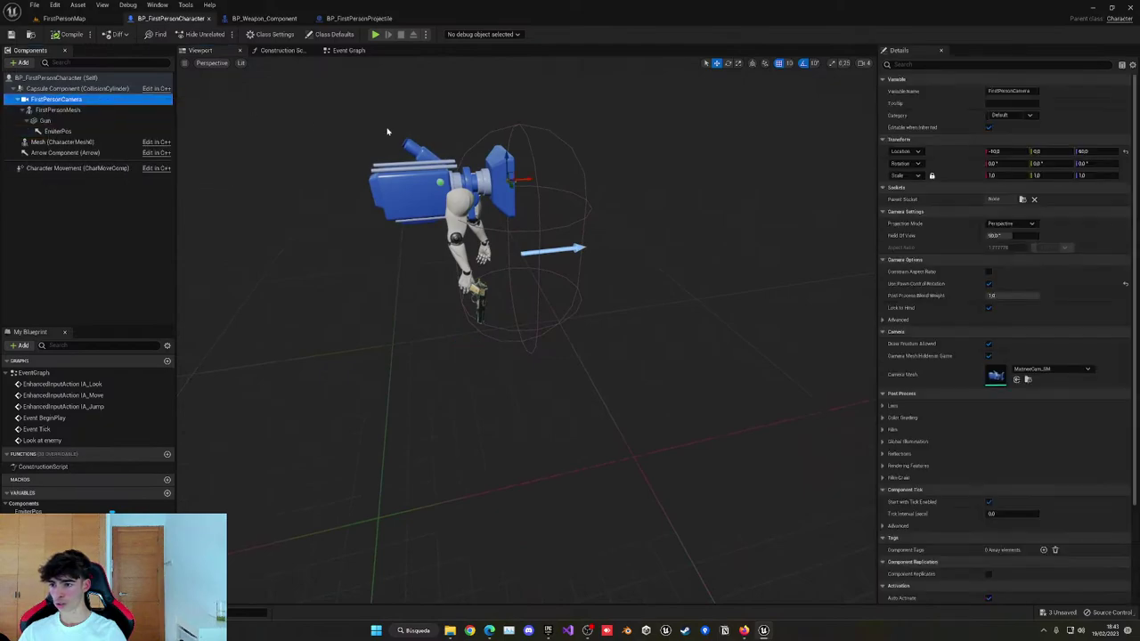
pyautogui.click(20, 63)
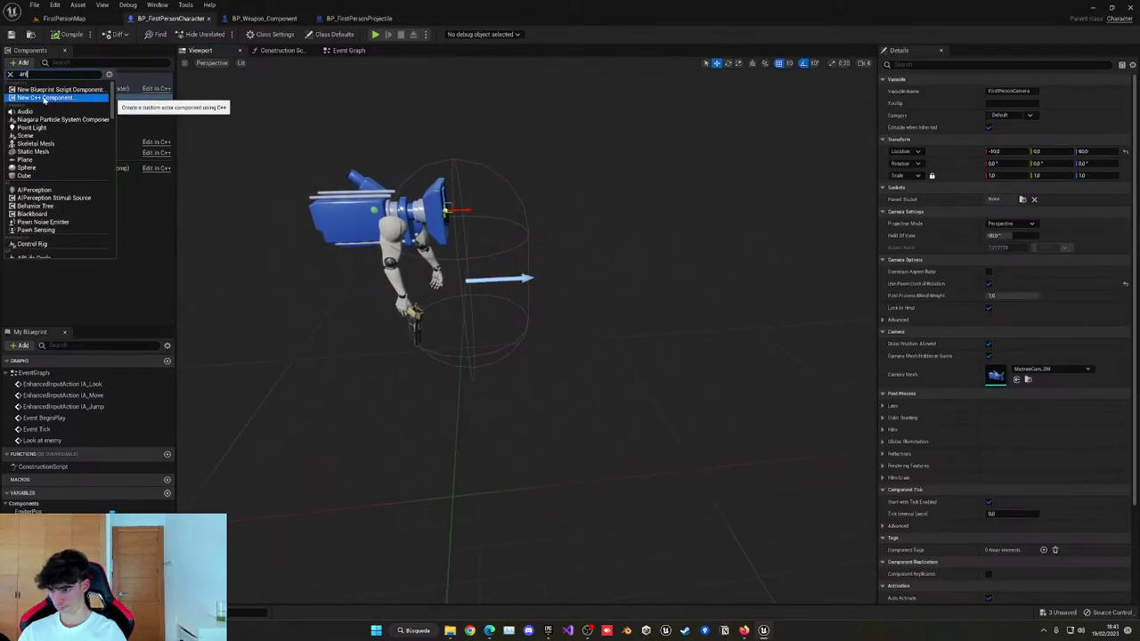
pyautogui.write('arr')
pyautogui.click(37, 104)
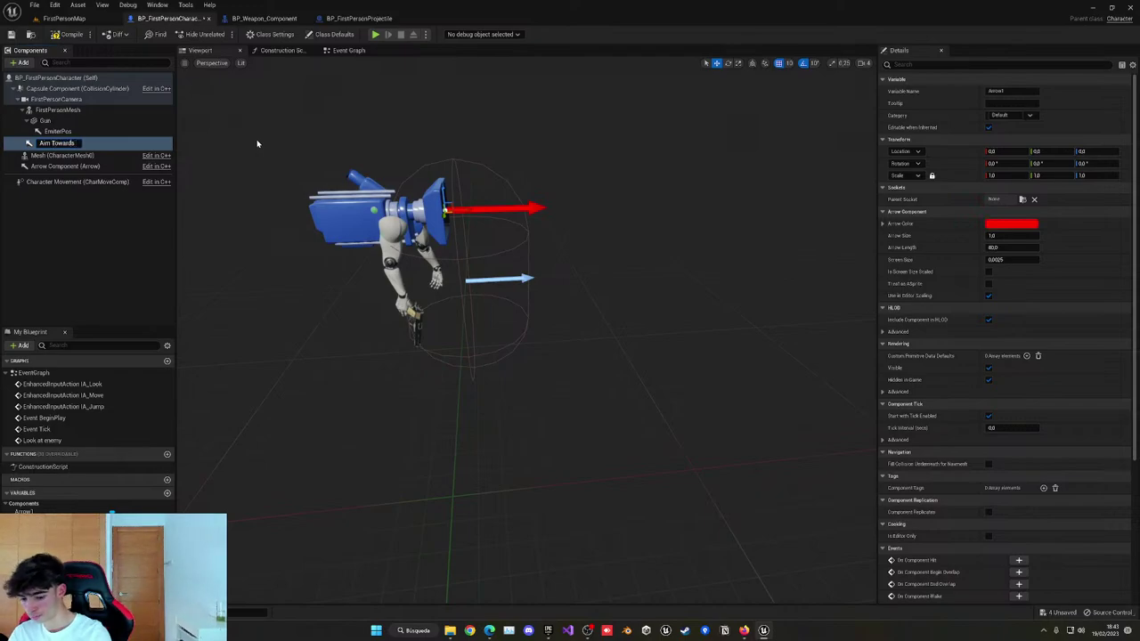
pyautogui.press('Return')
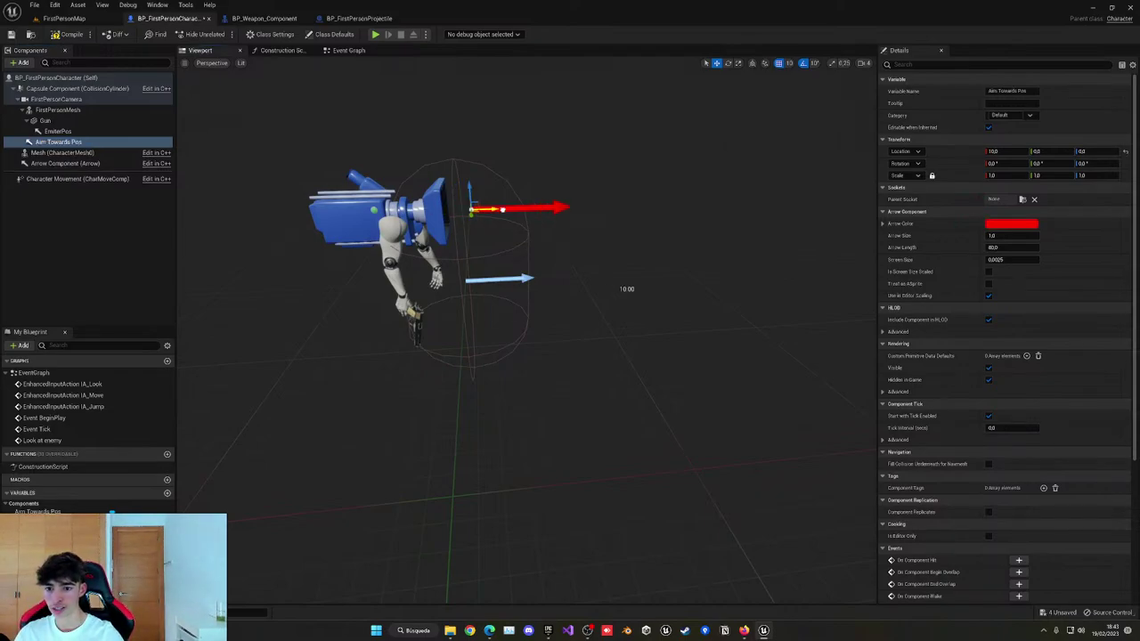
# Move the Aim Towards Pos arrow straight ahead of the camera to an X location of about 490.
pyautogui.moveTo(502, 210); pyautogui.dragTo(714, 206)
pyautogui.moveTo(430, 295); pyautogui.dragTo(392, 343, button='right')
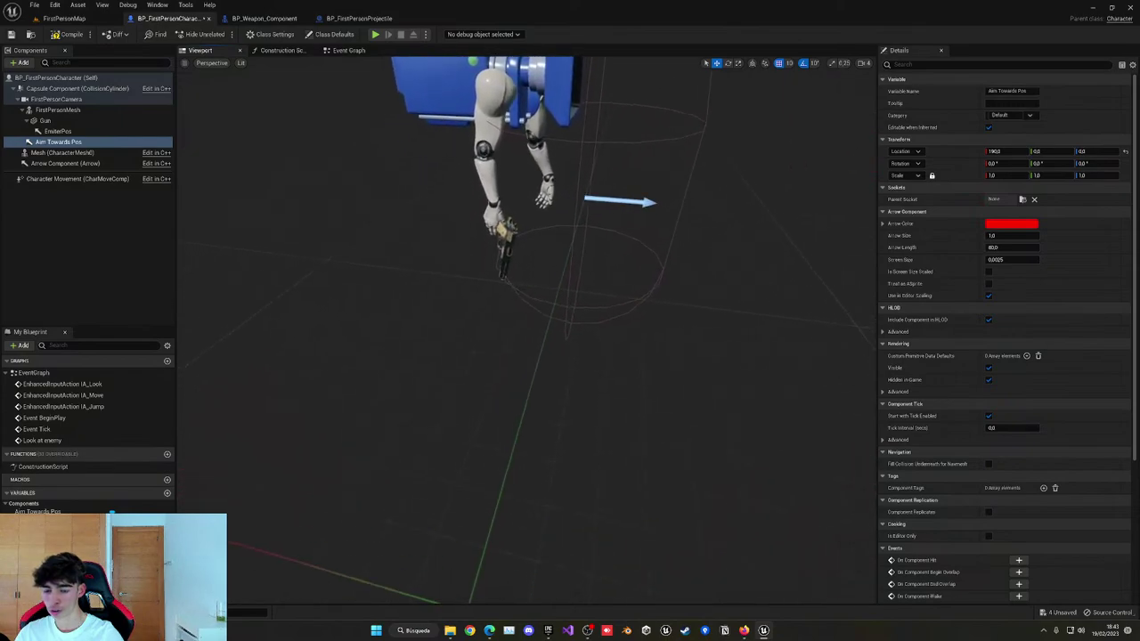
pyautogui.moveTo(524, 276); pyautogui.dragTo(488, 278, button='right')
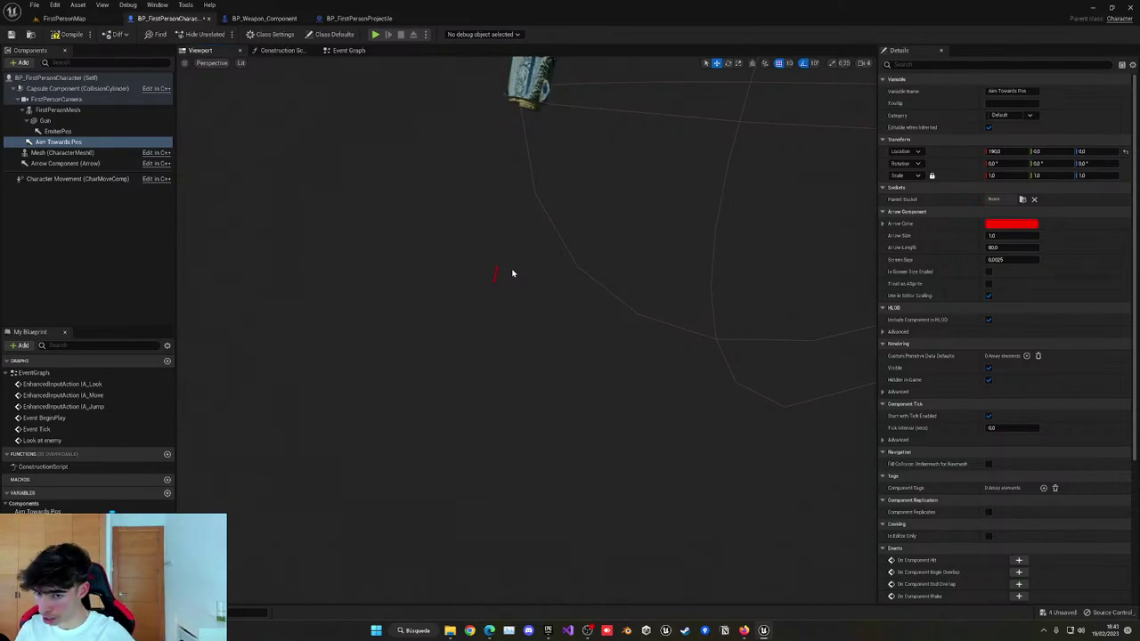
pyautogui.click(347, 50)
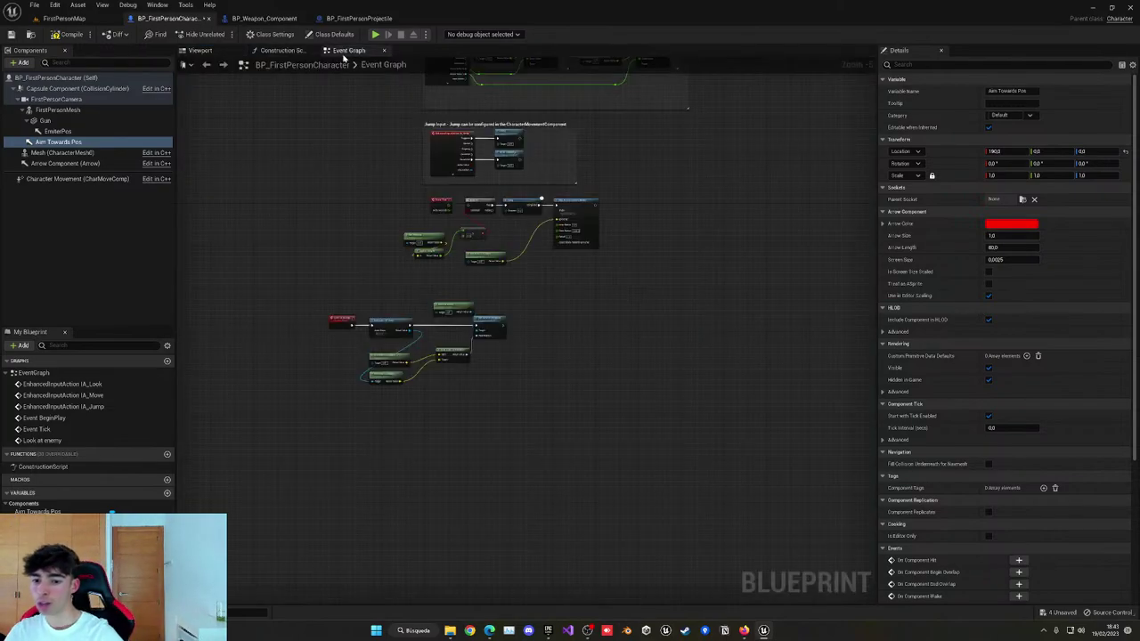
pyautogui.click(200, 53)
pyautogui.moveTo(427, 181); pyautogui.dragTo(526, 133, button='right')
pyautogui.press('s')
pyautogui.moveTo(522, 214); pyautogui.dragTo(352, 144, button='right')
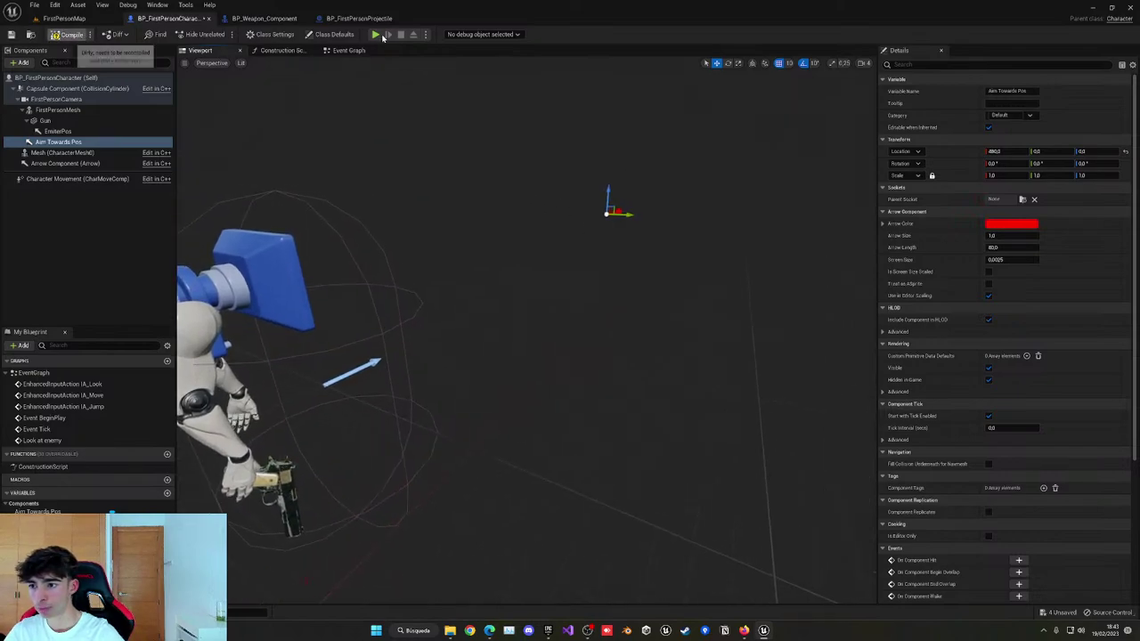
# Move the Event Tick node to an empty area of the character's Event Graph.
pyautogui.click(352, 50)
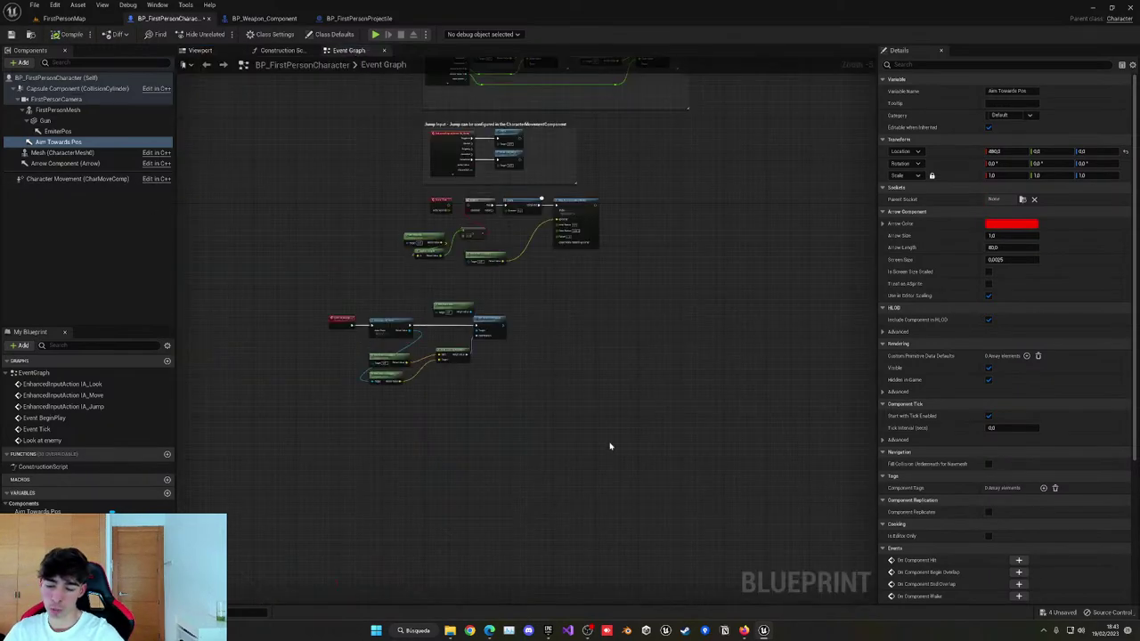
pyautogui.scroll(5, 616, 245)
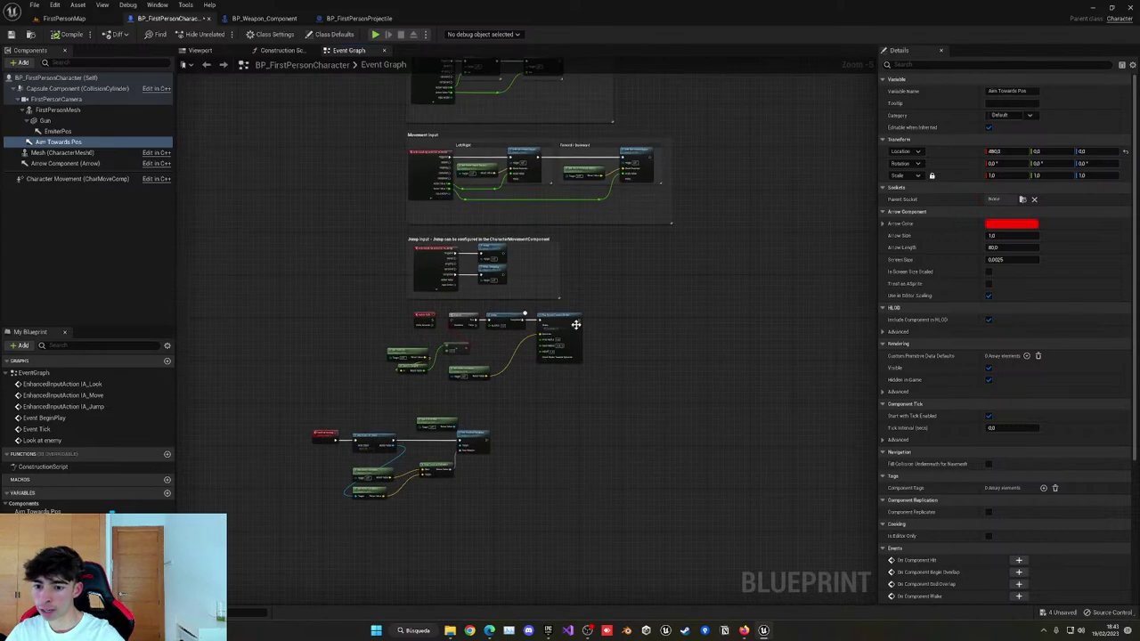
pyautogui.click(699, 309)
pyautogui.moveTo(699, 309); pyautogui.dragTo(766, 289)
pyautogui.moveTo(767, 336); pyautogui.dragTo(342, 350, button='right')
pyautogui.moveTo(345, 294); pyautogui.dragTo(591, 252)
pyautogui.moveTo(630, 252); pyautogui.dragTo(276, 279, button='right')
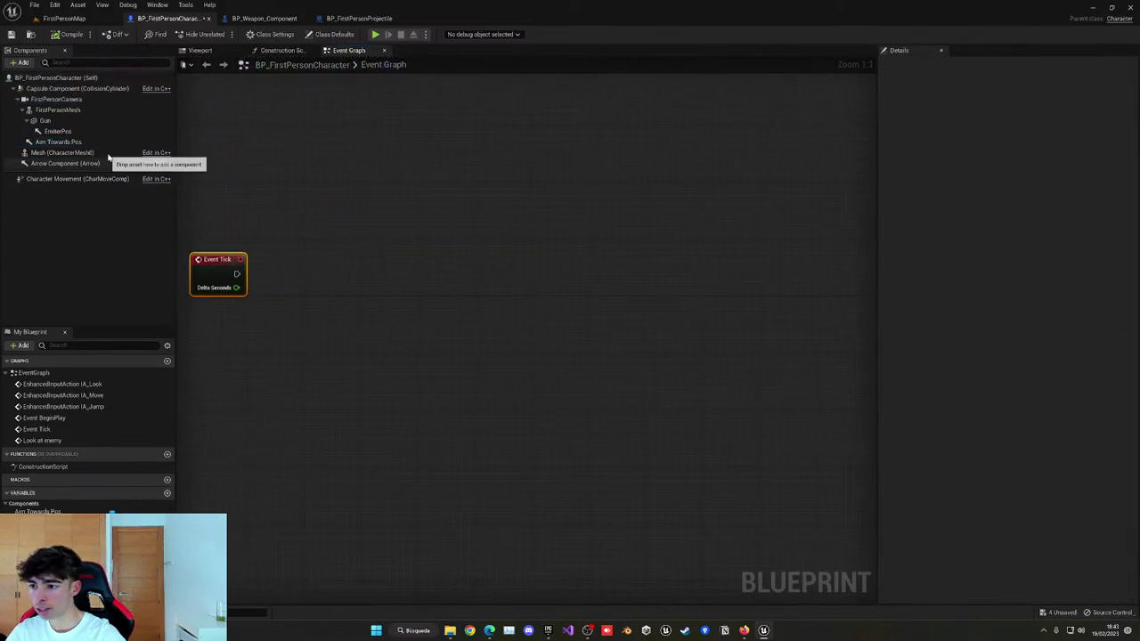
# Place a reference to the EmiterPos component above Event Tick and rename the component Bullet Pos.
pyautogui.moveTo(46, 132); pyautogui.dragTo(234, 191)
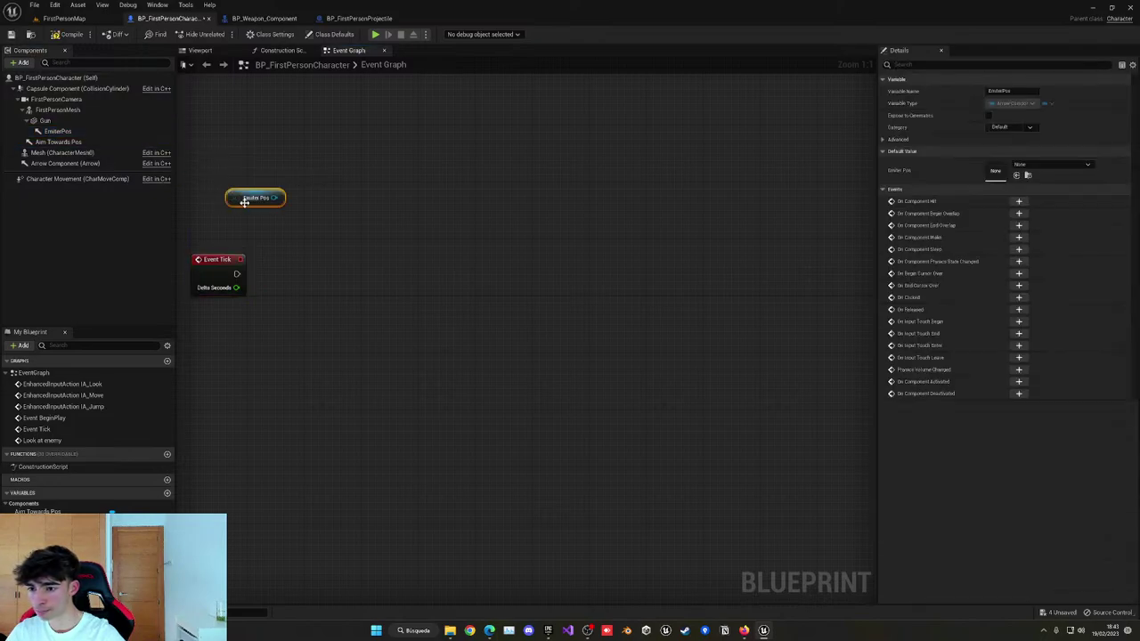
pyautogui.moveTo(293, 249); pyautogui.dragTo(334, 267, button='right')
pyautogui.click(58, 133)
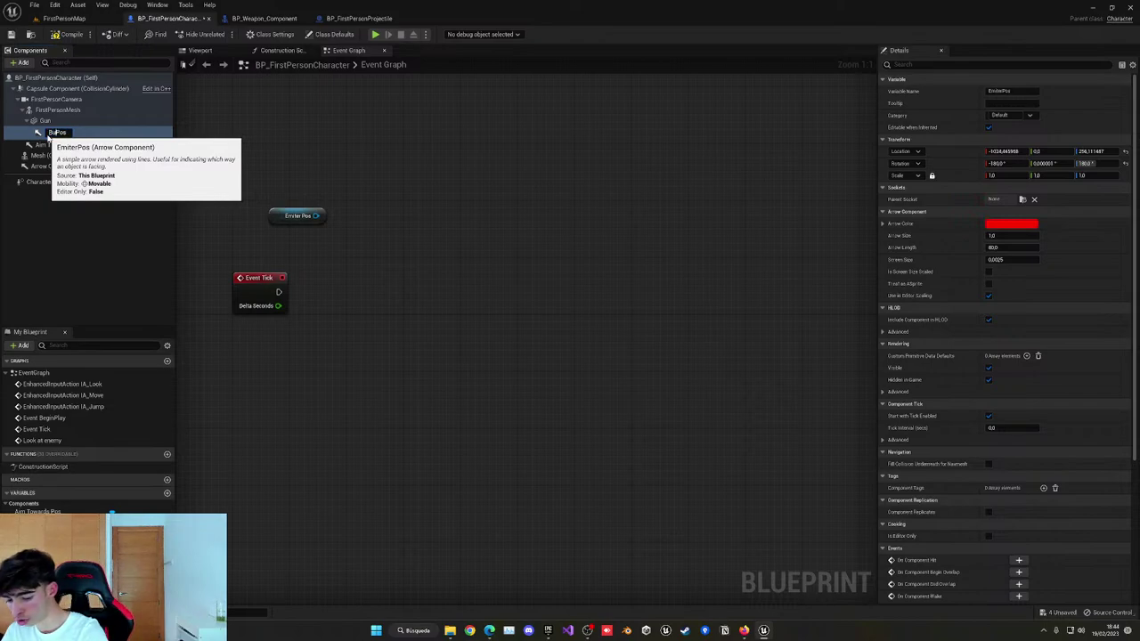
pyautogui.press('Return')
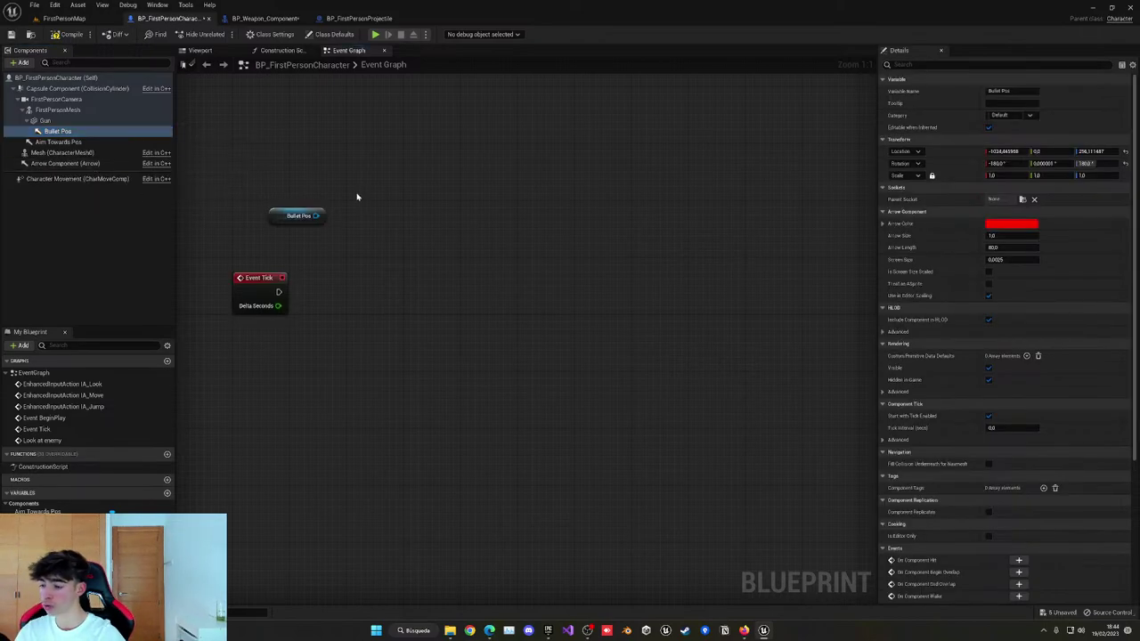
# Add a Set World Rotation node that targets Bullet Pos.
pyautogui.moveTo(317, 216); pyautogui.dragTo(375, 232)
pyautogui.write('se')
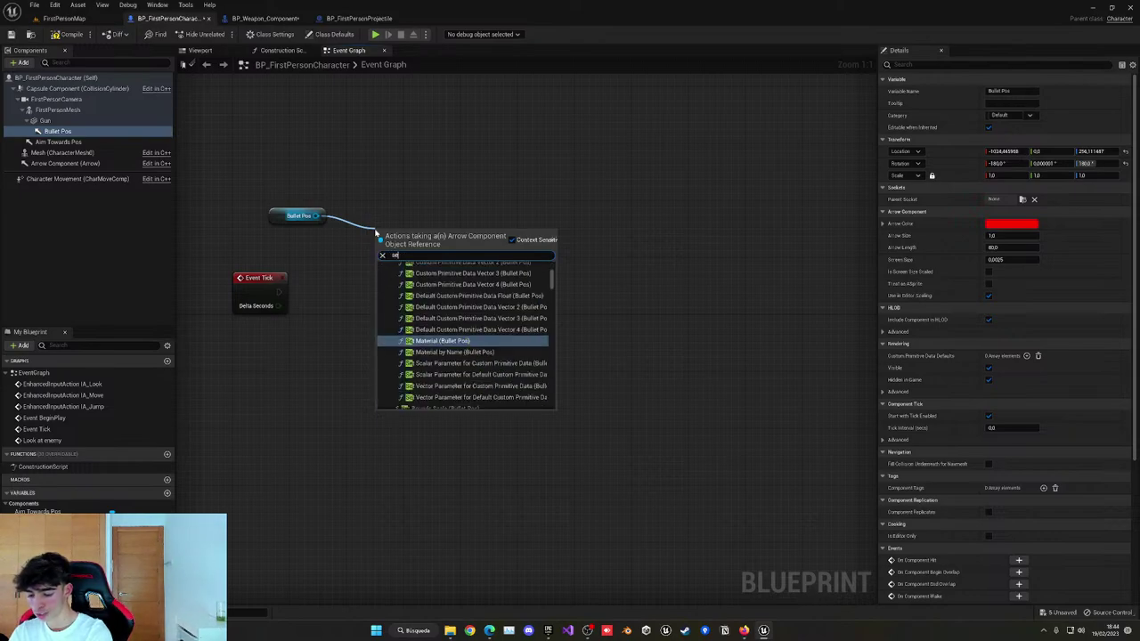
pyautogui.write('t rotat')
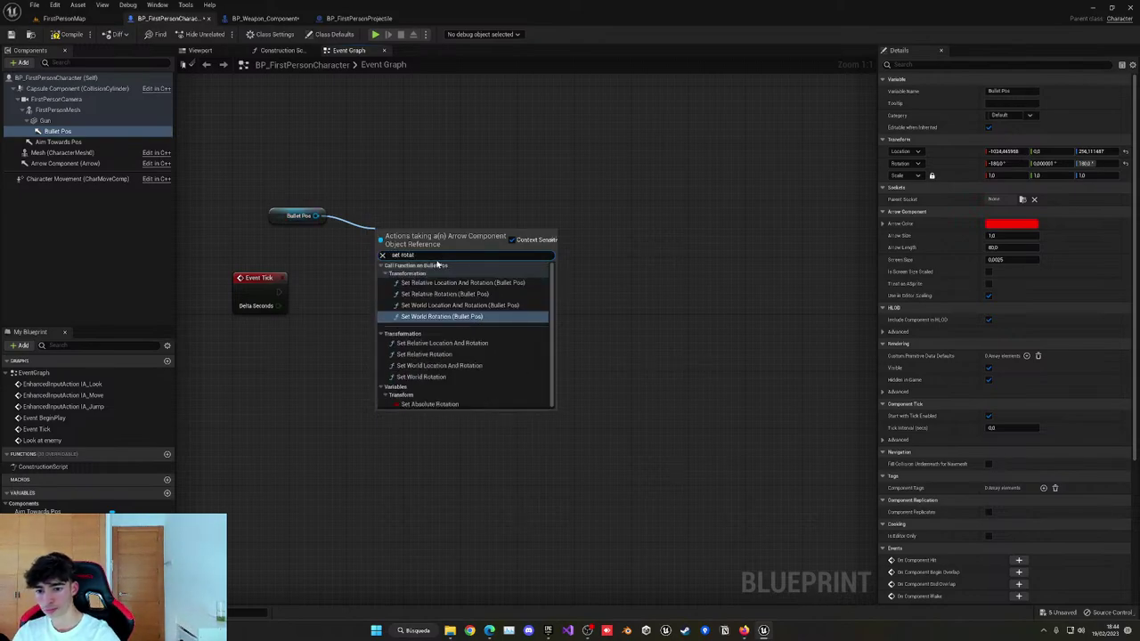
pyautogui.write('i')
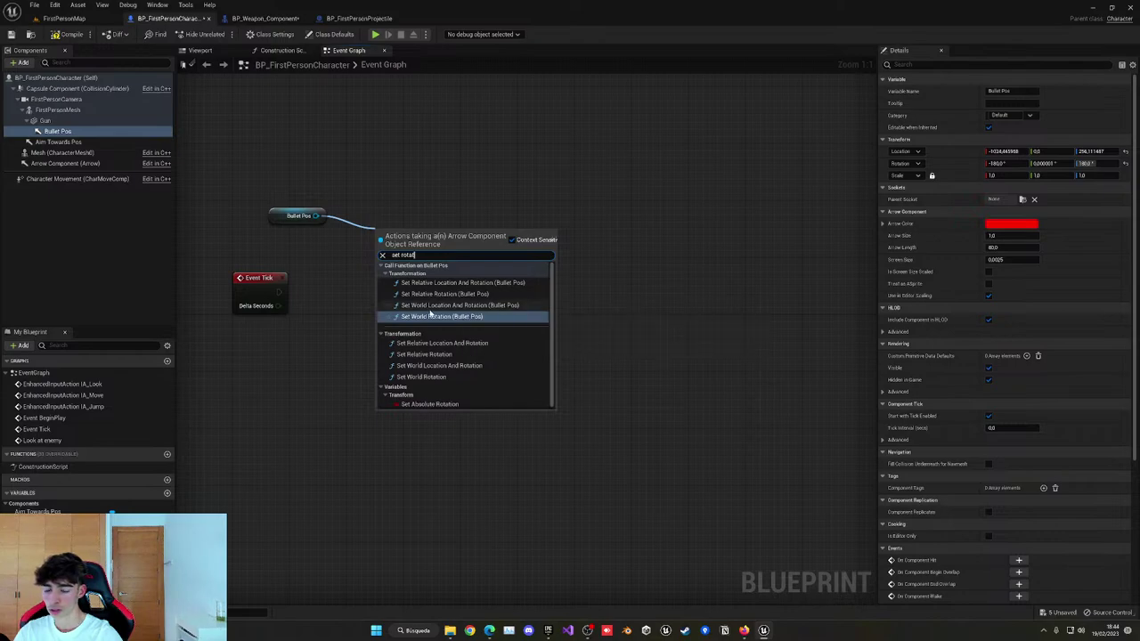
pyautogui.click(441, 374)
# Run Set World Rotation from Event Tick and feed its New Rotation from a Find Look at Rotation node.
pyautogui.moveTo(279, 292); pyautogui.dragTo(298, 370)
pyautogui.write('find')
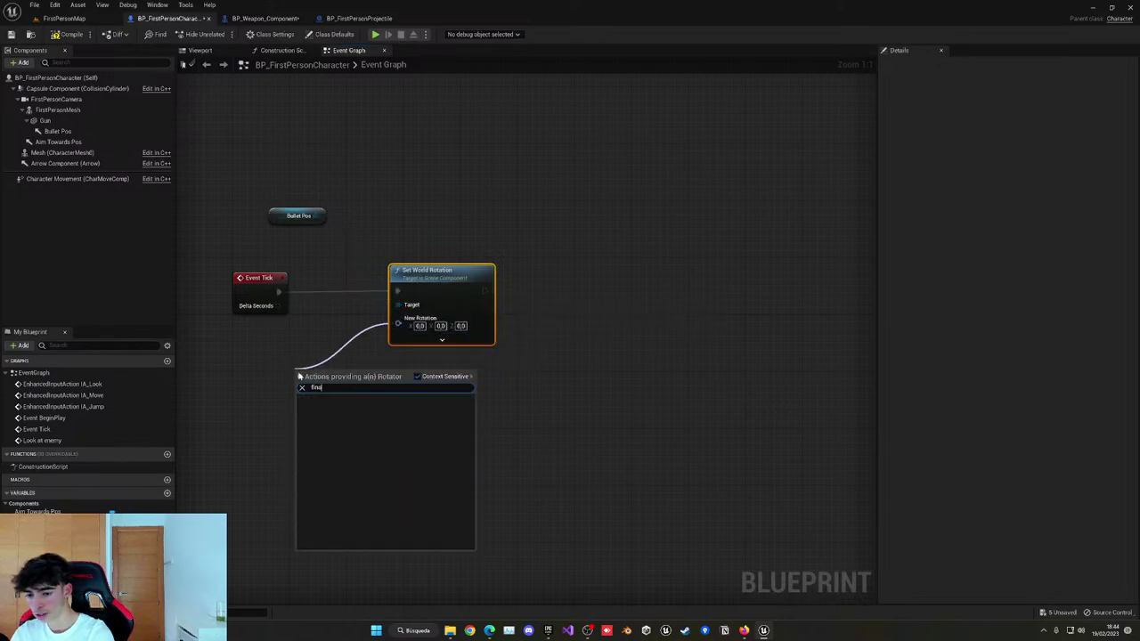
pyautogui.press('BackSpace')
pyautogui.press('Return')
pyautogui.moveTo(383, 414); pyautogui.dragTo(581, 400, button='right')
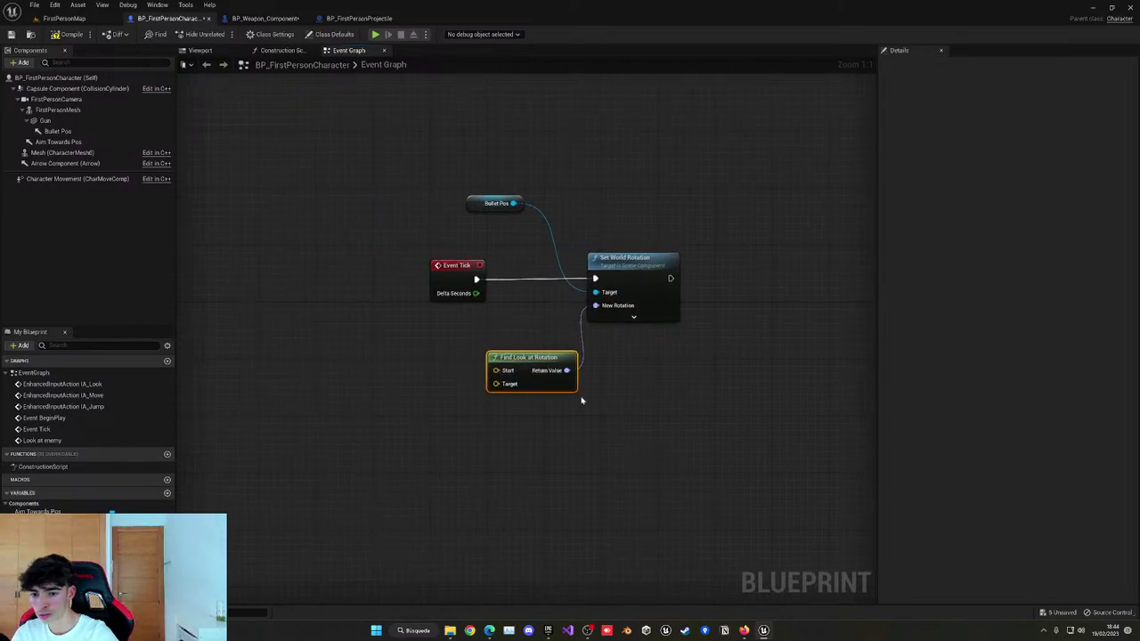
# Get the world location of Bullet Pos and connect it to the Start input of Find Look at Rotation.
pyautogui.moveTo(513, 203); pyautogui.dragTo(376, 308)
pyautogui.write('get')
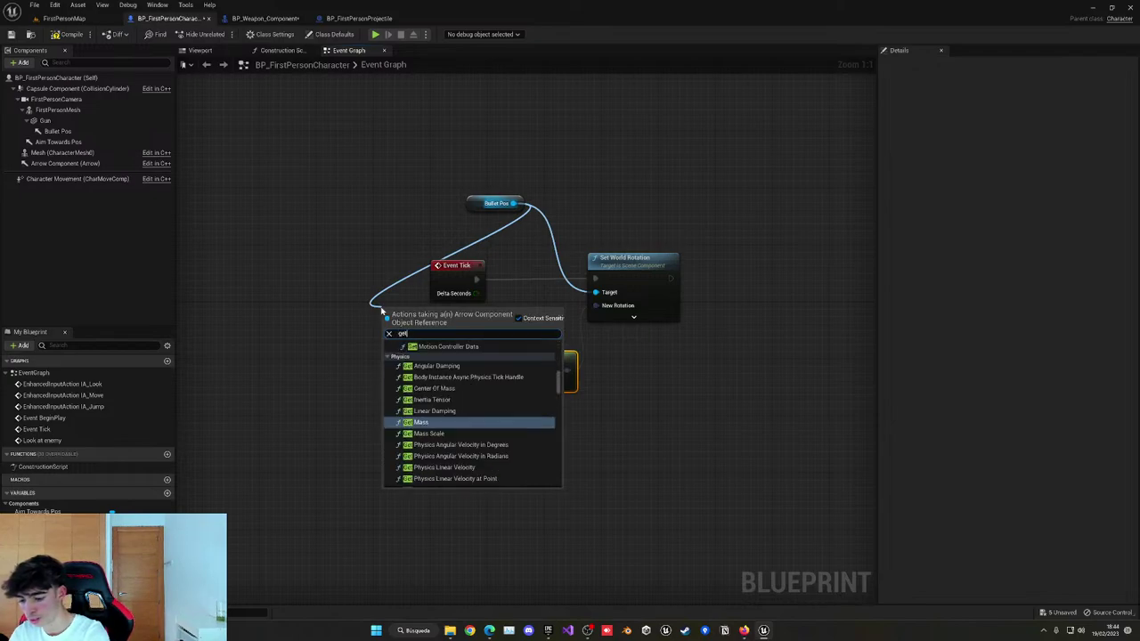
pyautogui.write(' world')
pyautogui.click(453, 354)
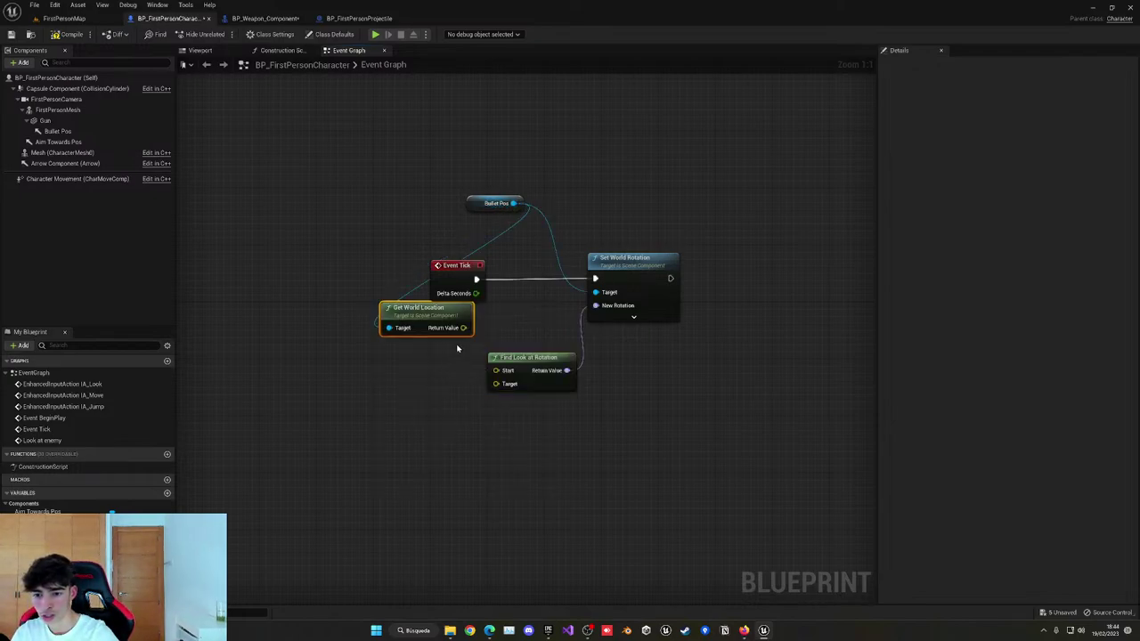
pyautogui.moveTo(464, 328); pyautogui.dragTo(496, 370)
pyautogui.moveTo(437, 315); pyautogui.dragTo(415, 331)
pyautogui.moveTo(442, 396); pyautogui.dragTo(423, 345, button='right')
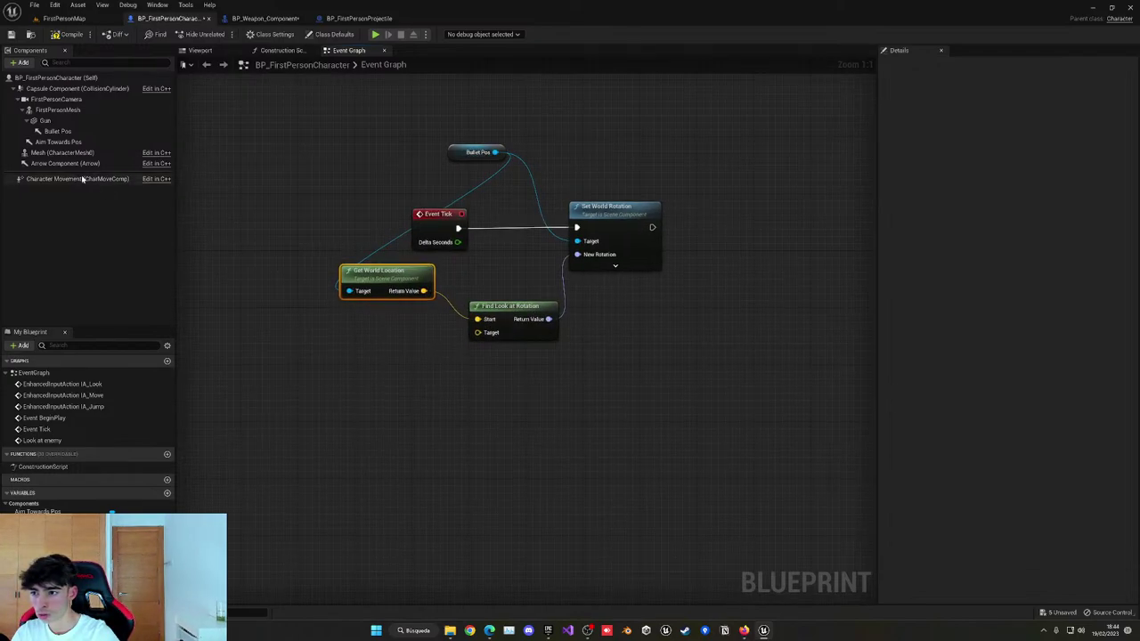
# Add an Aim Towards Pos reference and connect its Get World Location to the Target of Find Look at Rotation.
pyautogui.moveTo(58, 142); pyautogui.dragTo(372, 402)
pyautogui.click(350, 359)
pyautogui.hotkey('ctrl', 'v')
pyautogui.click(285, 407)
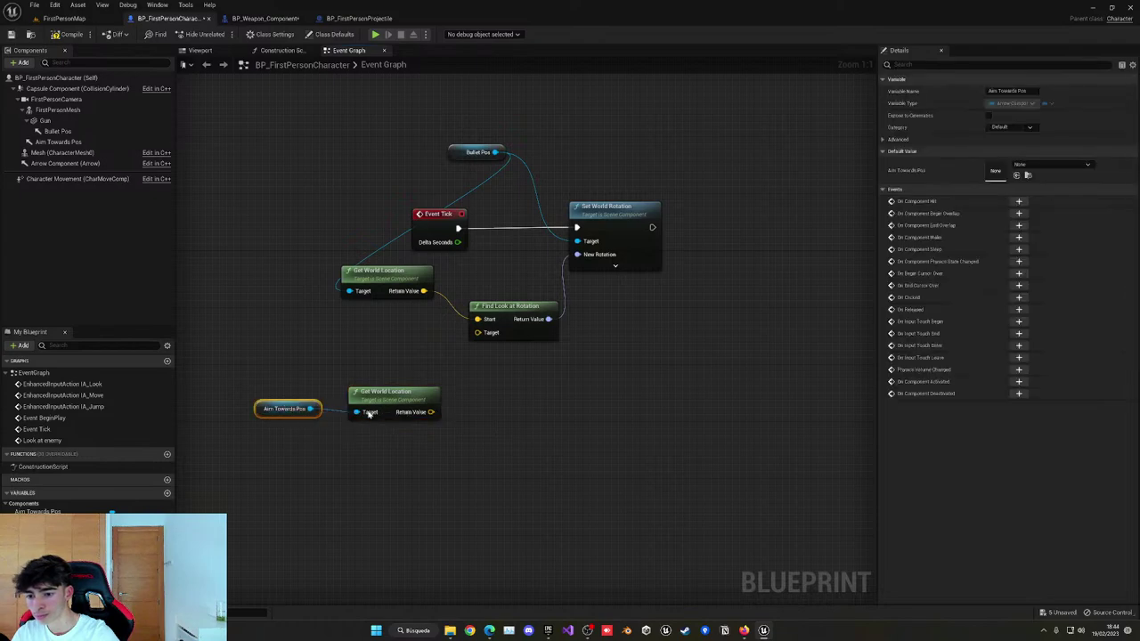
pyautogui.click(426, 432)
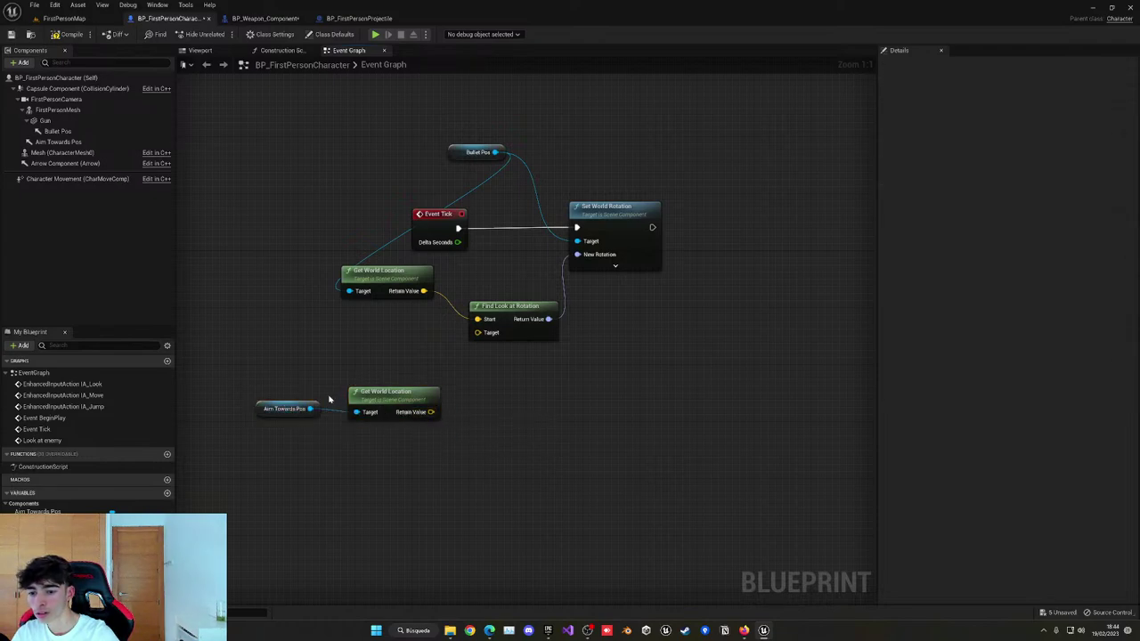
pyautogui.moveTo(301, 382); pyautogui.dragTo(478, 332)
pyautogui.press('q')
pyautogui.click(436, 430)
# Compile the character blueprint, play-test FirstPersonMap by firing the pistol while moving, and end the session.
pyautogui.click(67, 37)
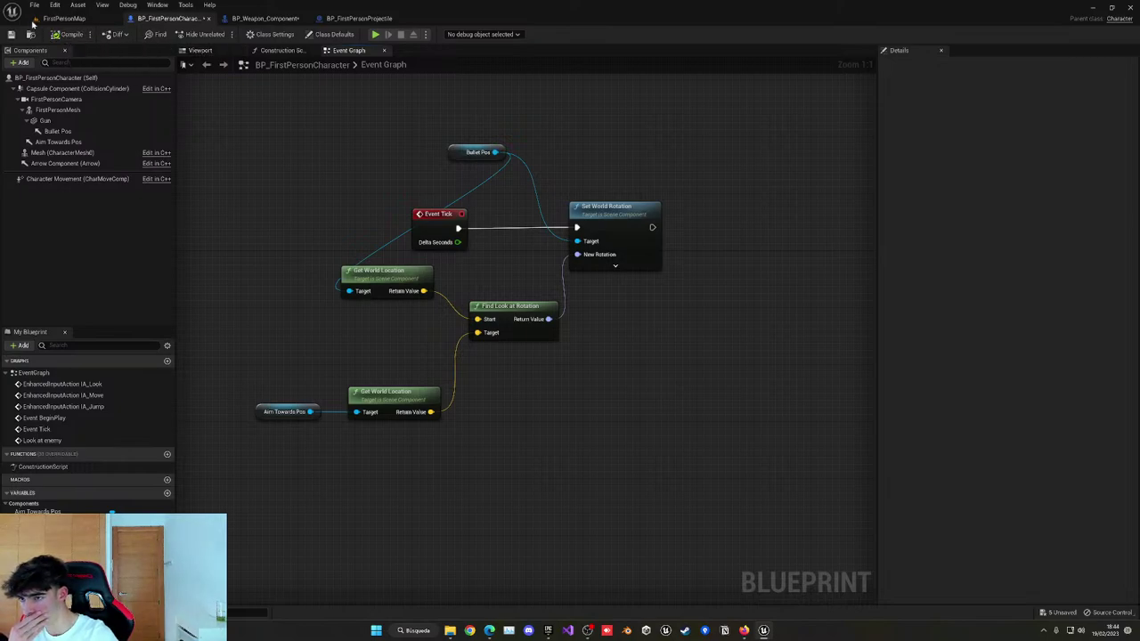
pyautogui.click(64, 18)
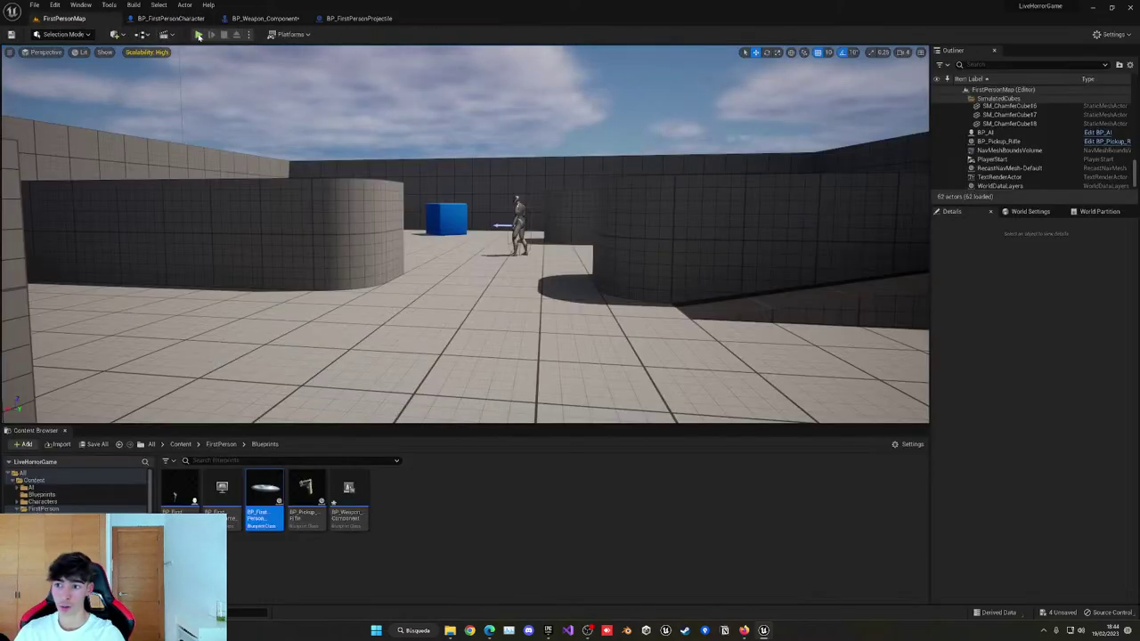
pyautogui.click(200, 33)
pyautogui.click(270, 216)
pyautogui.press('w')
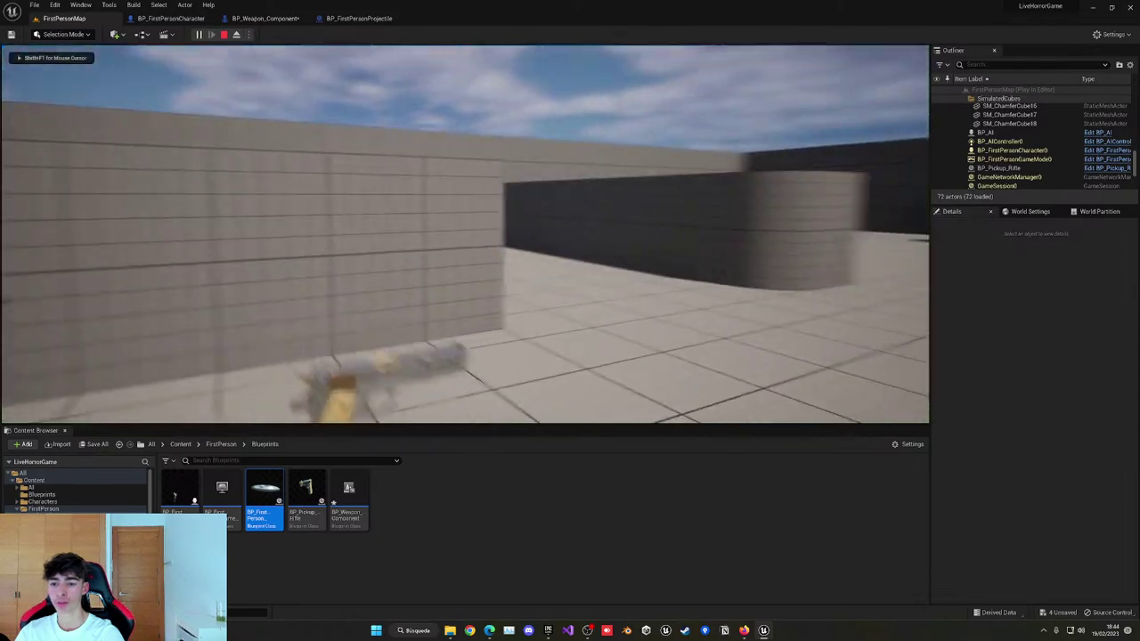
pyautogui.click(271, 217)
pyautogui.click(271, 216)
pyautogui.click(465, 234)
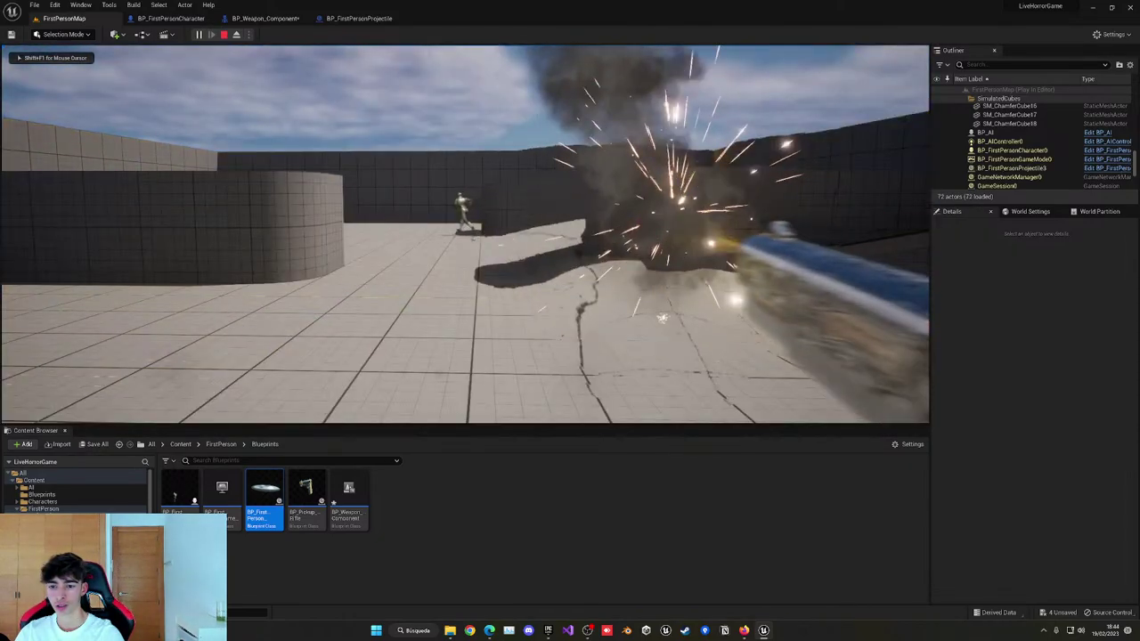
pyautogui.press('w')
pyautogui.click(661, 331)
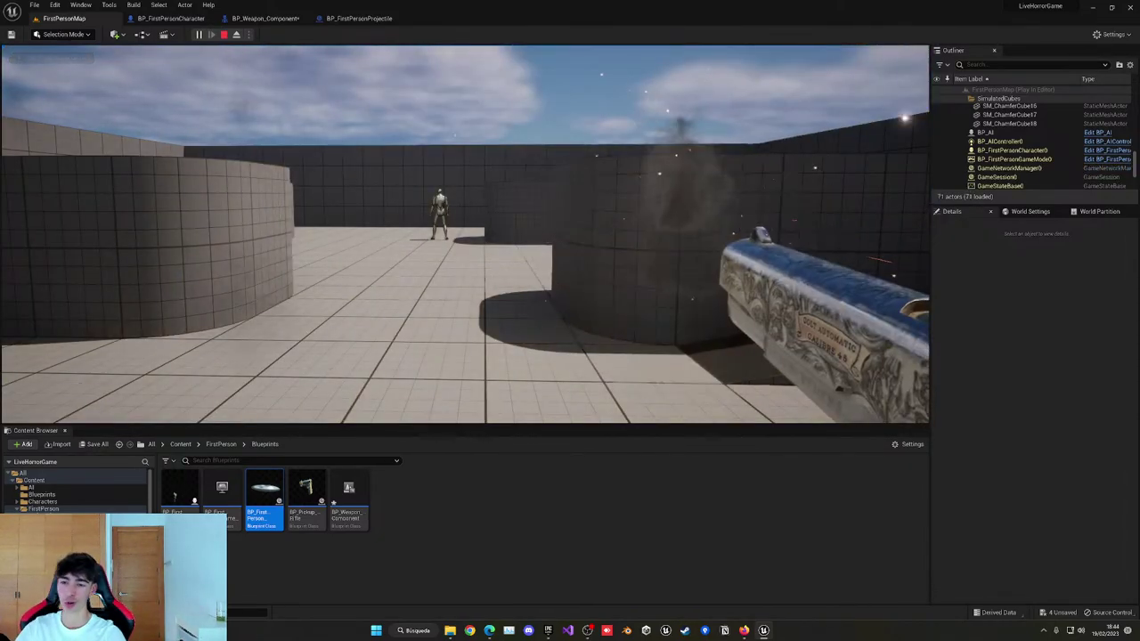
pyautogui.press('Escape')
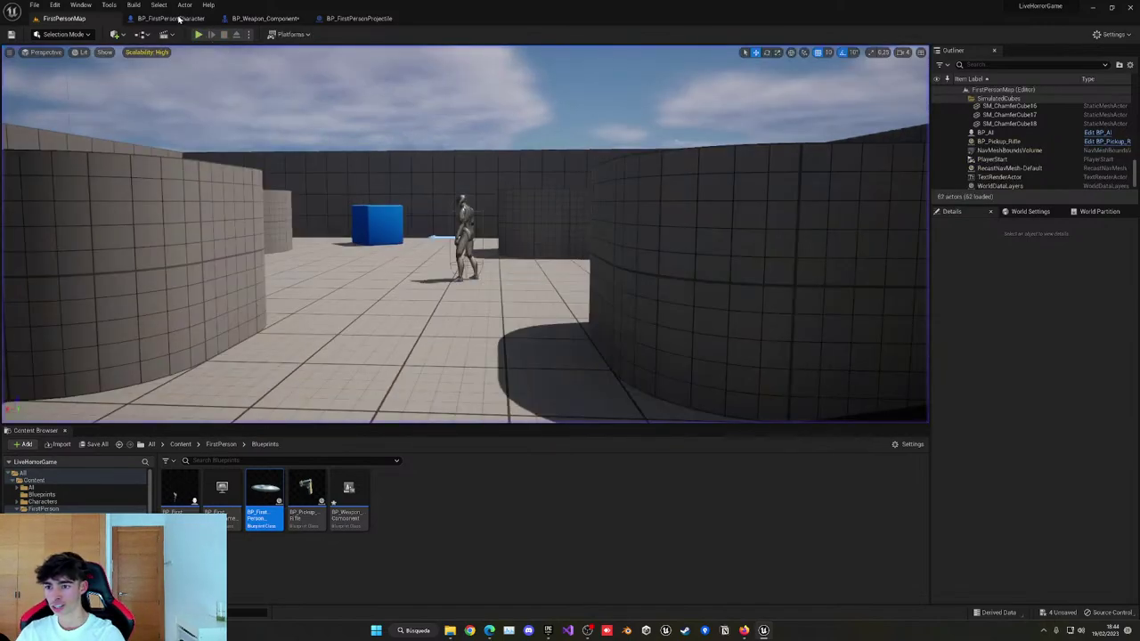
# Raise the Aim Towards Pos arrow in BP_FirstPersonCharacter to a Z location of 90.
pyautogui.click(178, 19)
pyautogui.click(205, 50)
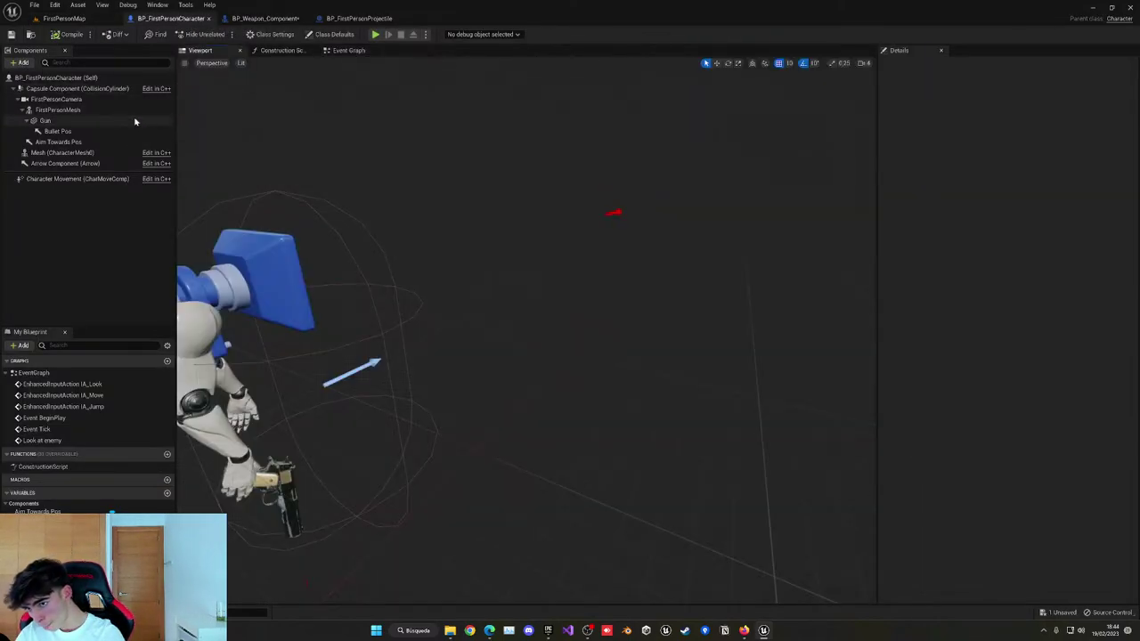
pyautogui.click(58, 131)
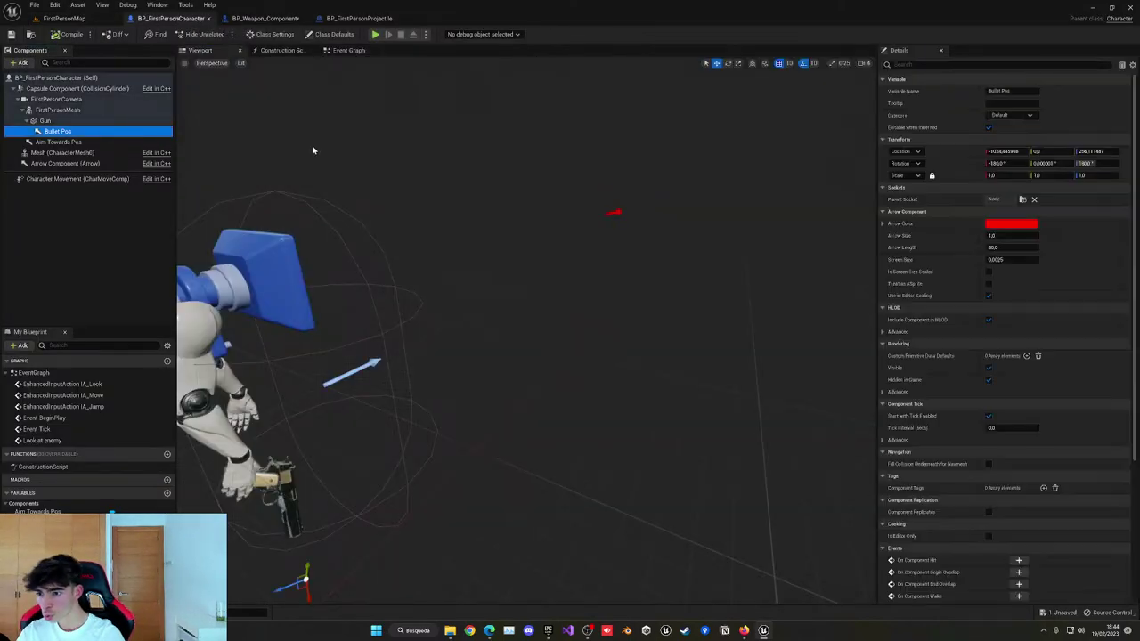
pyautogui.click(60, 141)
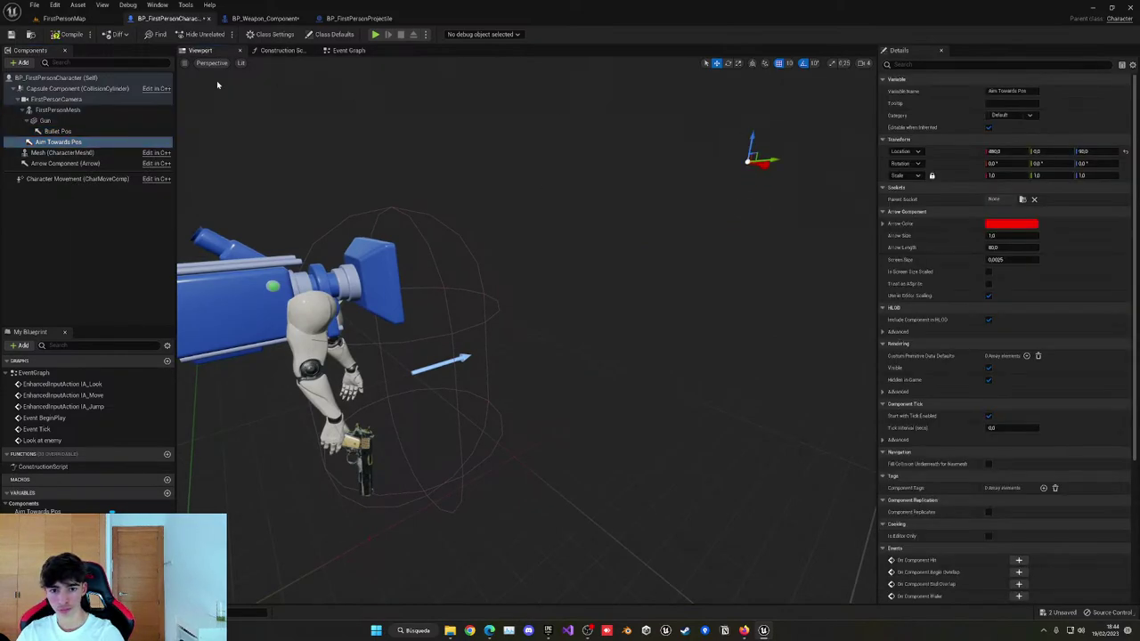
# Play-test FirstPersonMap with the raised aim point by shooting the pistol at the enemy, and end the session.
pyautogui.click(85, 19)
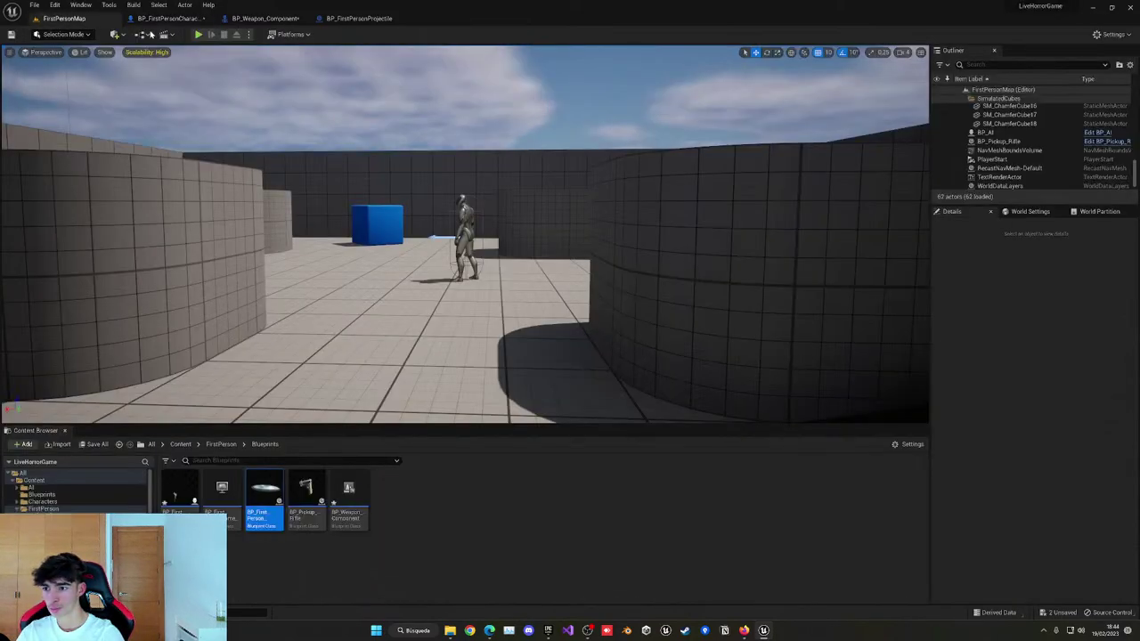
pyautogui.click(196, 34)
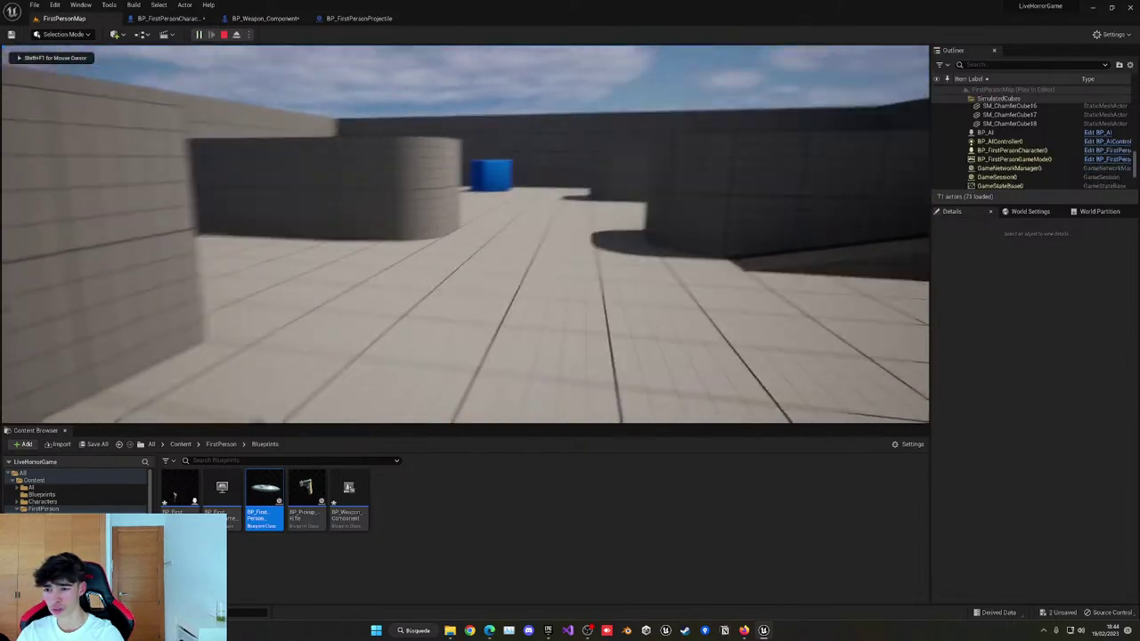
pyautogui.press('w')
pyautogui.click(465, 235)
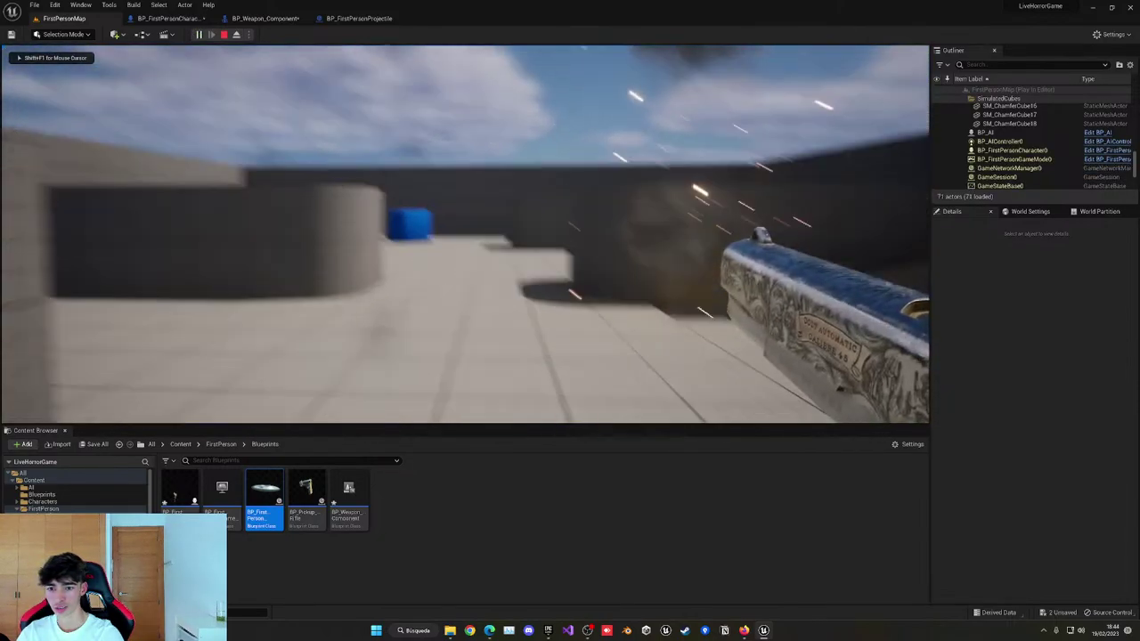
pyautogui.click(465, 234)
pyautogui.press('s')
pyautogui.click(465, 234)
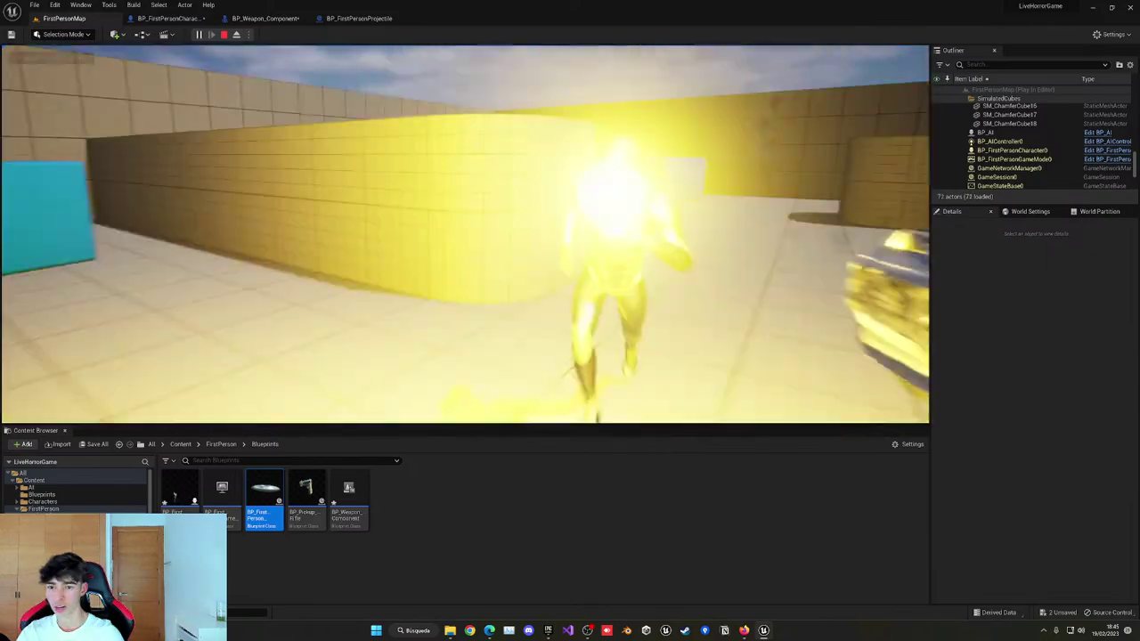
pyautogui.press('s')
pyautogui.click(465, 234)
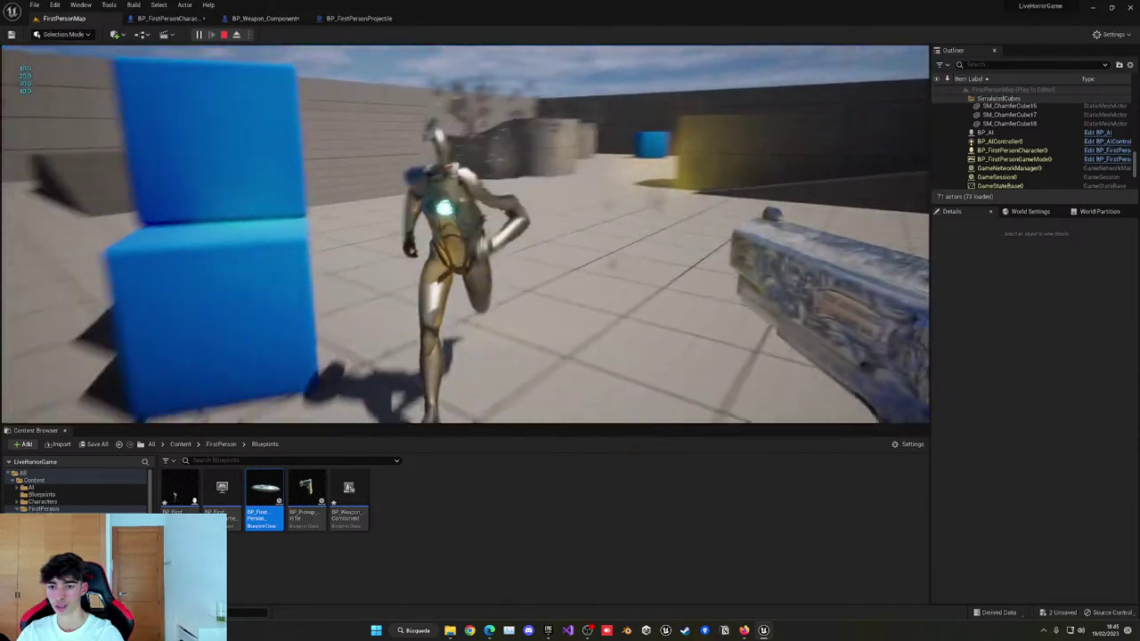
pyautogui.click(465, 234)
pyautogui.click(465, 234)
pyautogui.press('Escape')
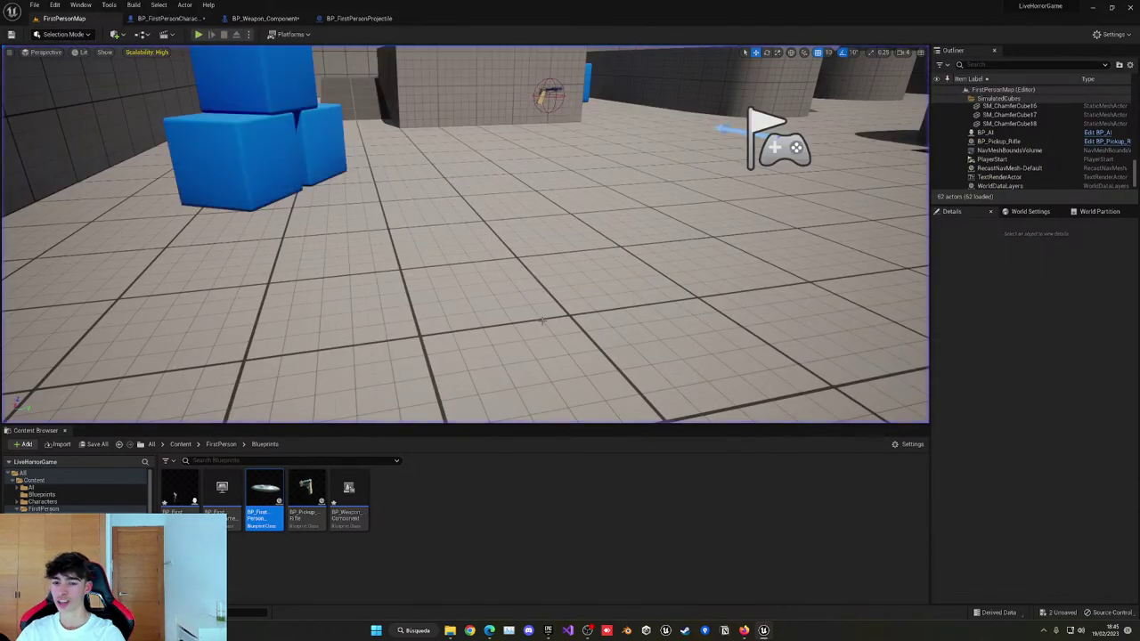
# Save all modified assets and show the project's root Content folder.
pyautogui.click(455, 481)
pyautogui.click(180, 445)
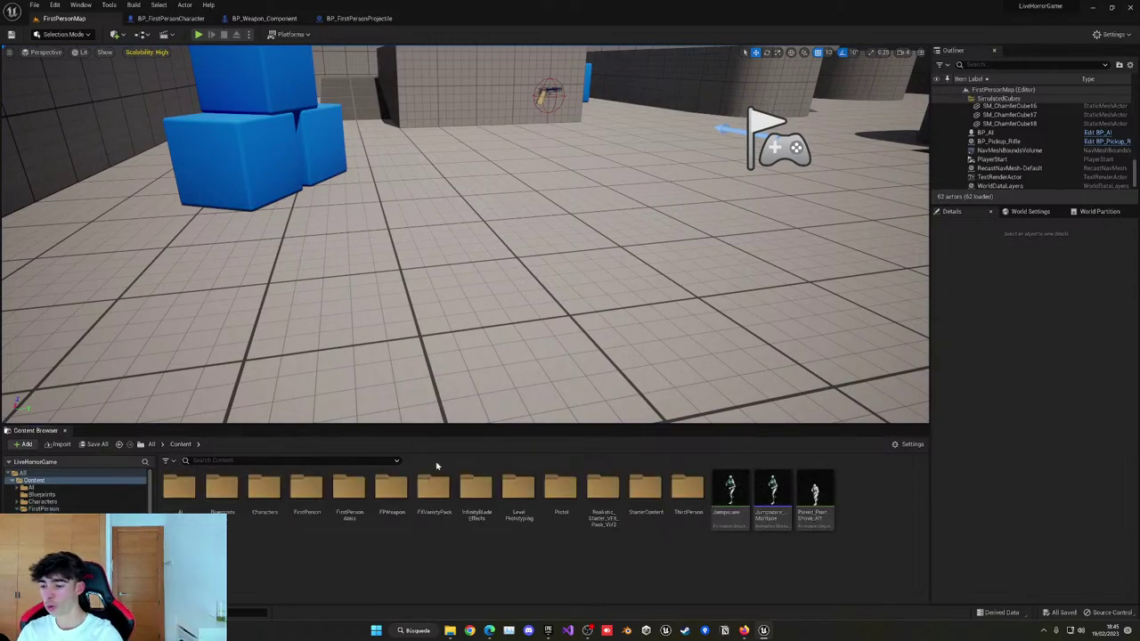
# Switch to the Epic Games Launcher, clear the asset search in the library vault, and return to the Unreal editor.
pyautogui.click(549, 629)
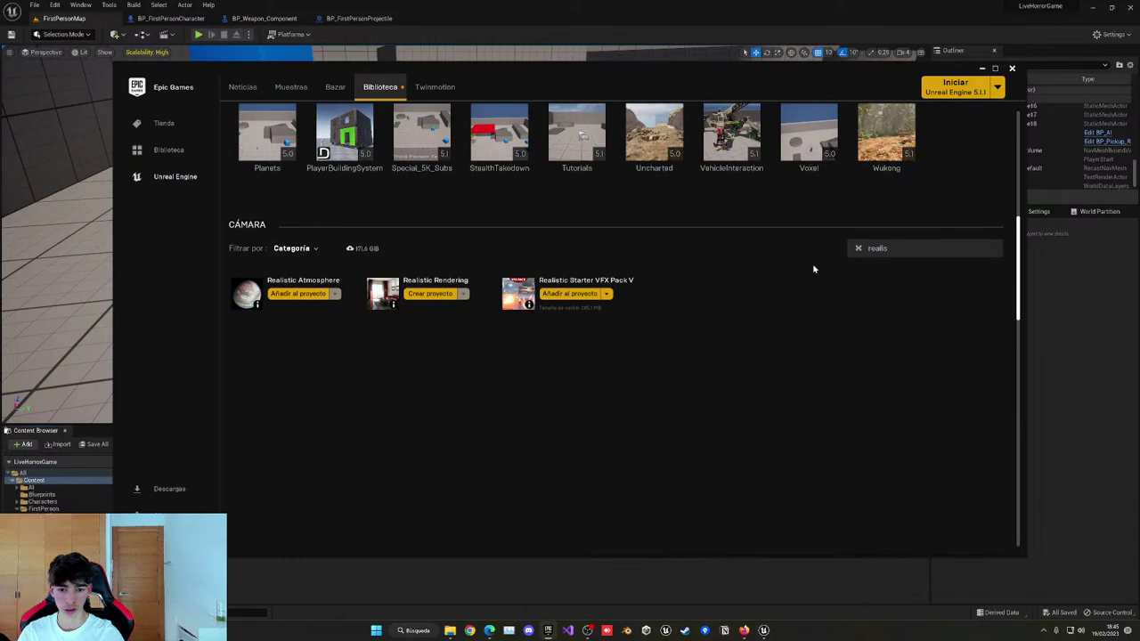
pyautogui.click(860, 250)
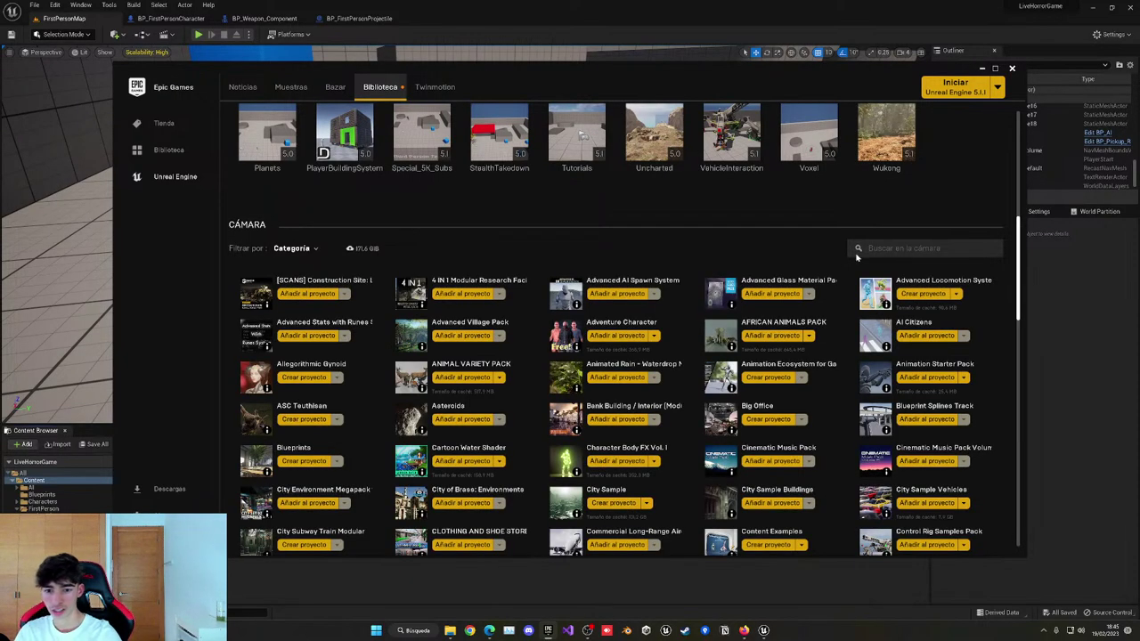
pyautogui.click(981, 68)
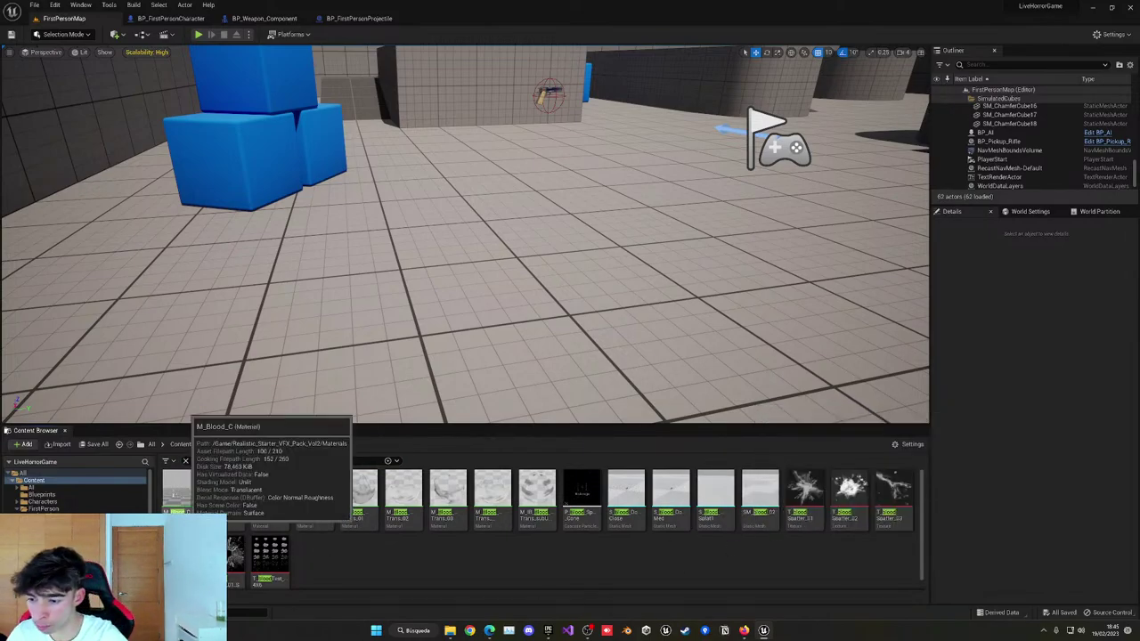
# Preview the P_Blood_Splat_Cone particle effect by placing it twice in the level, deleting each emitter after viewing it.
pyautogui.moveTo(581, 495); pyautogui.dragTo(523, 224)
pyautogui.moveTo(563, 278); pyautogui.dragTo(565, 267, button='right')
pyautogui.press('s')
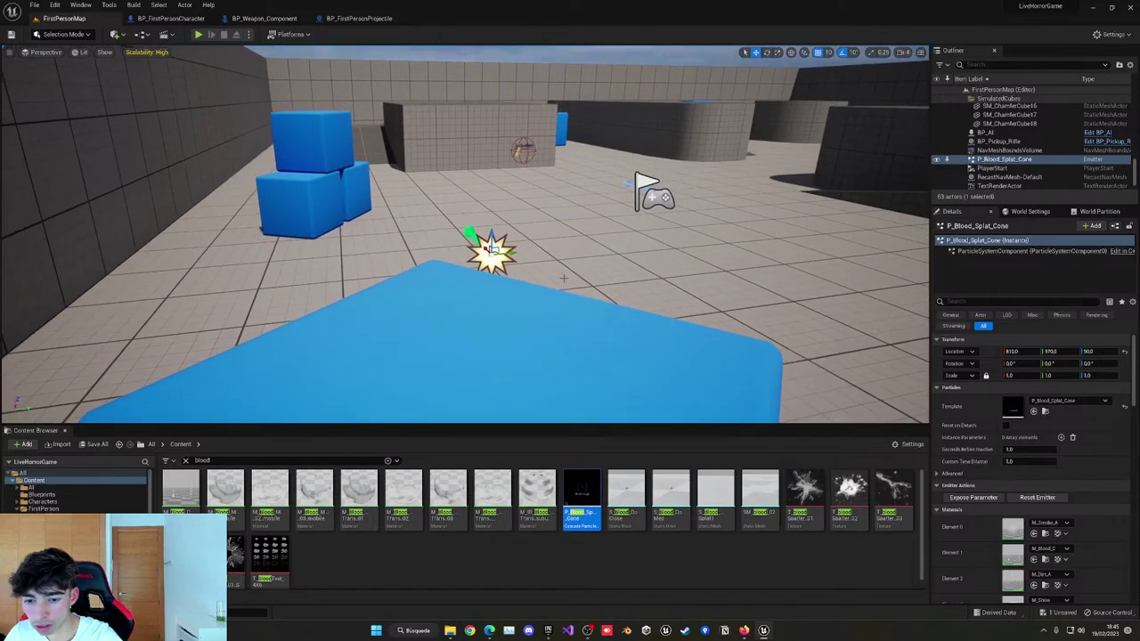
pyautogui.press('Delete')
pyautogui.moveTo(582, 490); pyautogui.dragTo(583, 248)
pyautogui.press('Delete')
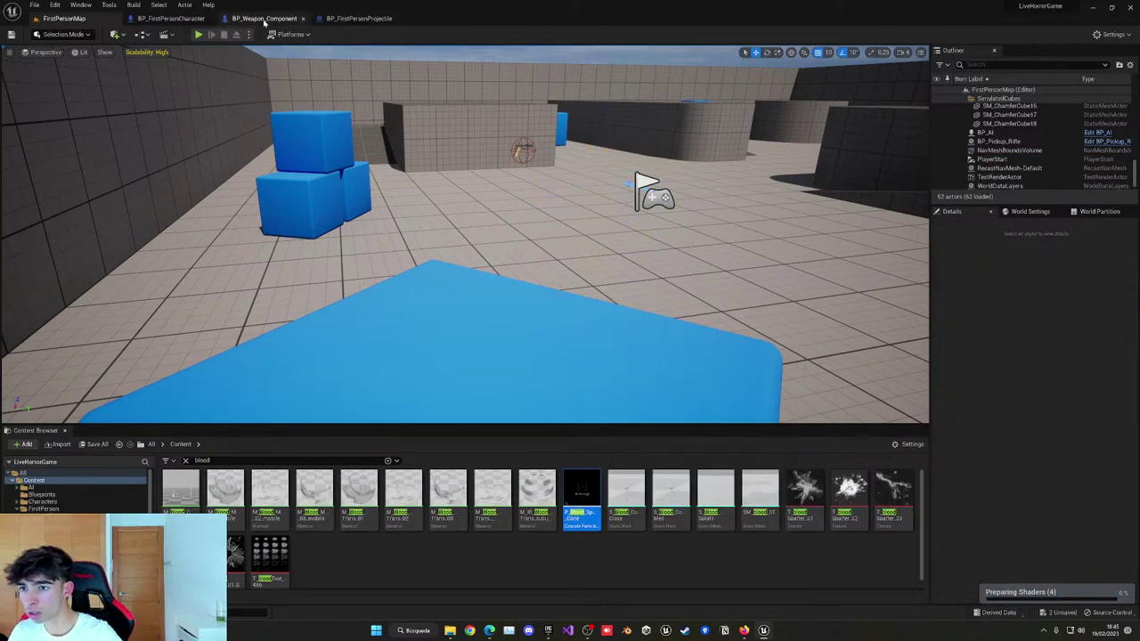
# In BP_FirstPersonProjectile's Event Graph, insert a Spawn Emitter at Location node after Apply Damage with P_Blood_Splat_Cone as its emitter template.
pyautogui.click(359, 17)
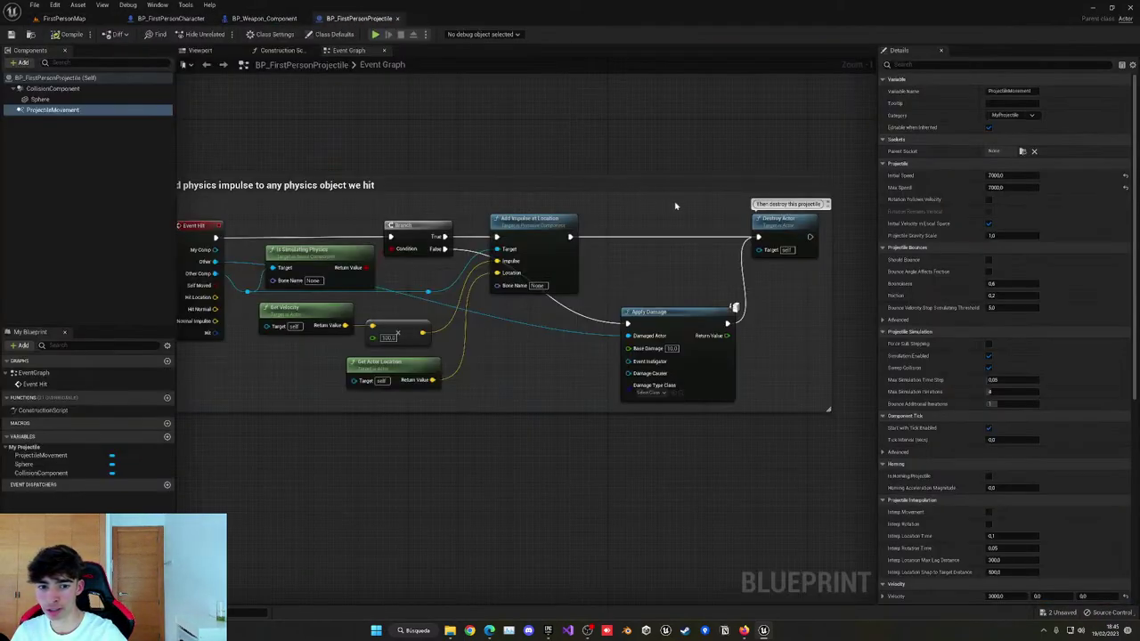
pyautogui.moveTo(722, 336); pyautogui.dragTo(437, 278, button='right')
pyautogui.scroll(1, 527, 287)
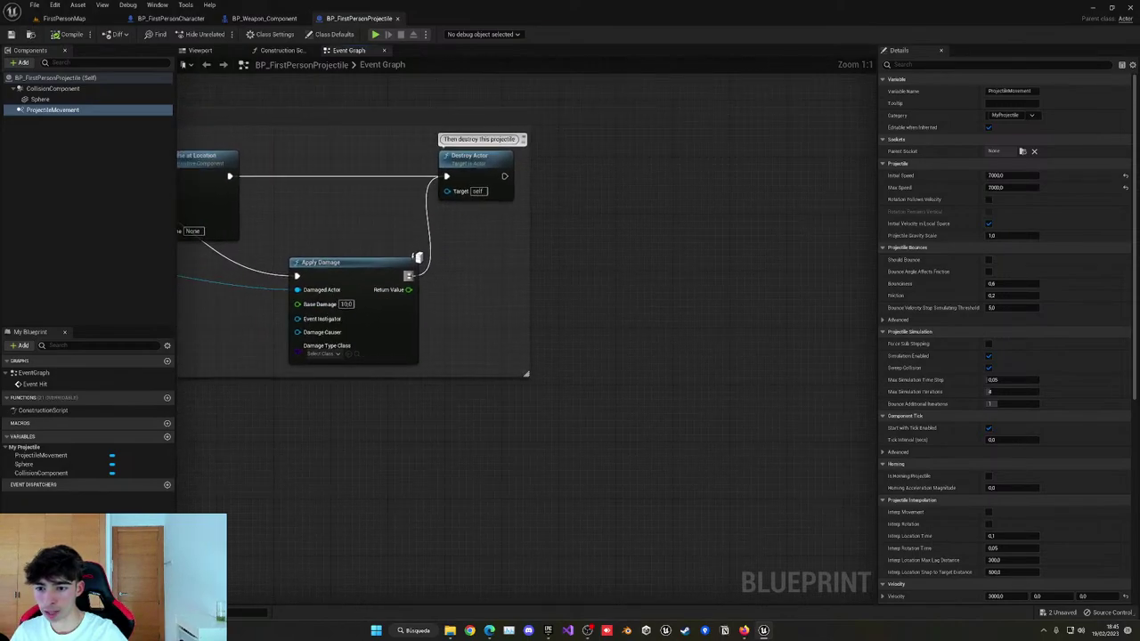
pyautogui.moveTo(409, 276); pyautogui.dragTo(468, 278)
pyautogui.write('spawn')
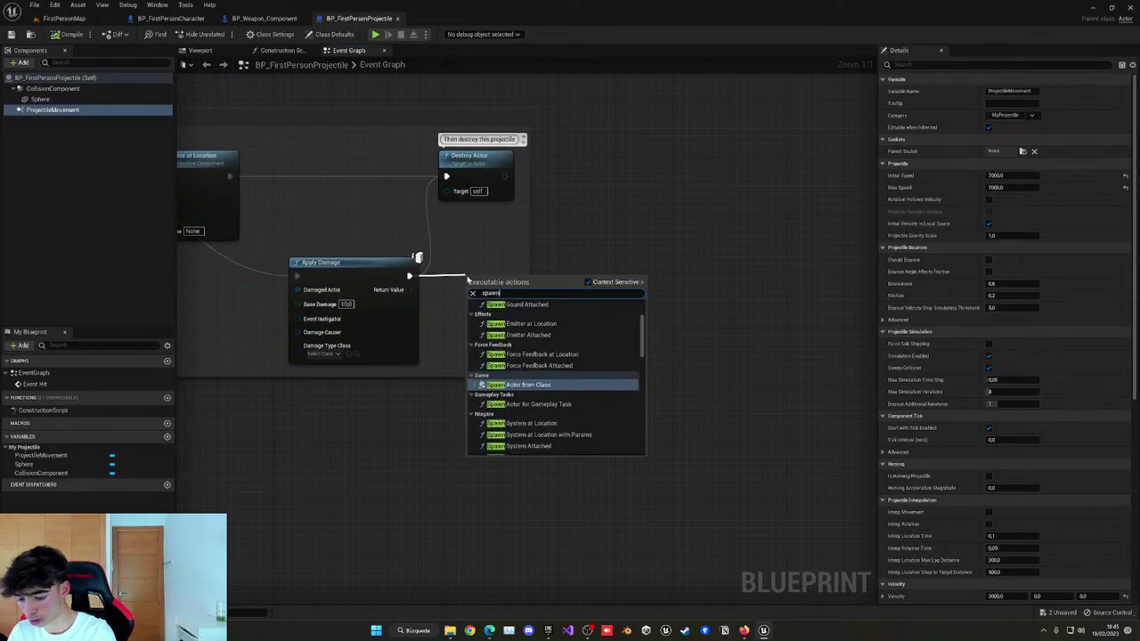
pyautogui.write(' emitt')
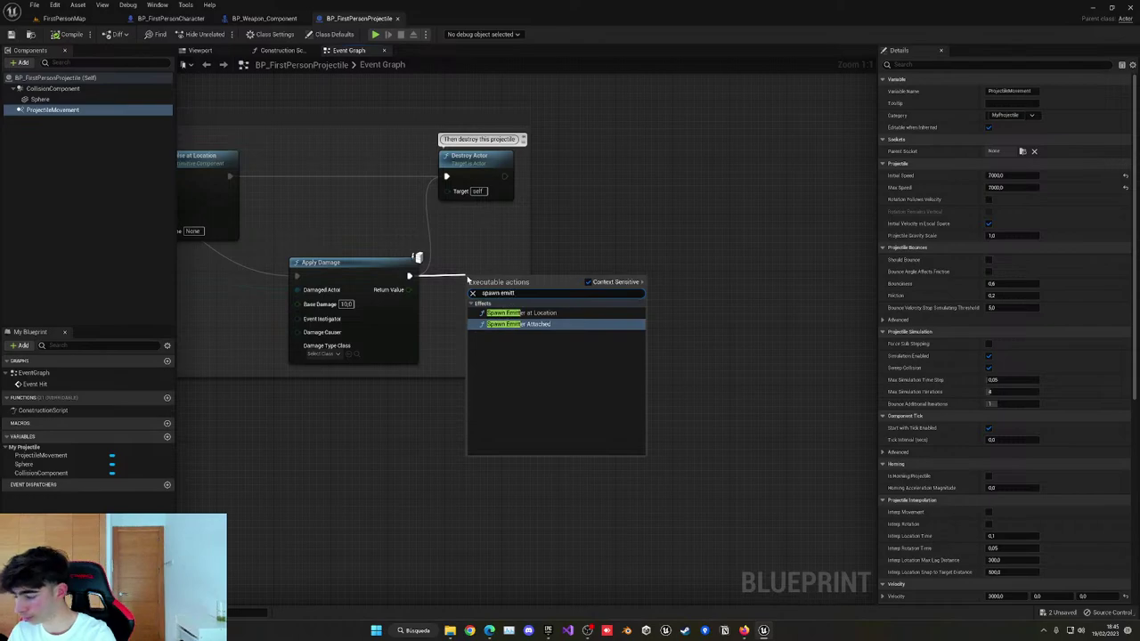
pyautogui.press('Up')
pyautogui.press('Return')
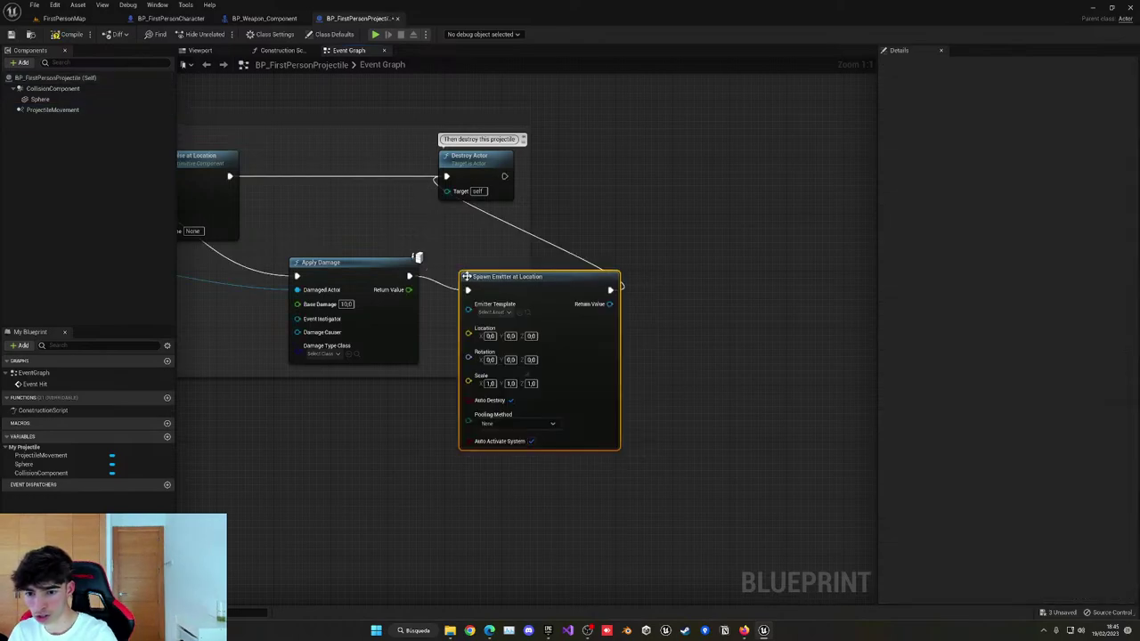
pyautogui.click(519, 298)
# Connect Event Hit's Hit Location to the Spawn Emitter's Location, set its pooling method to Auto Release, and compile the blueprint.
pyautogui.moveTo(415, 392); pyautogui.dragTo(527, 344, button='right')
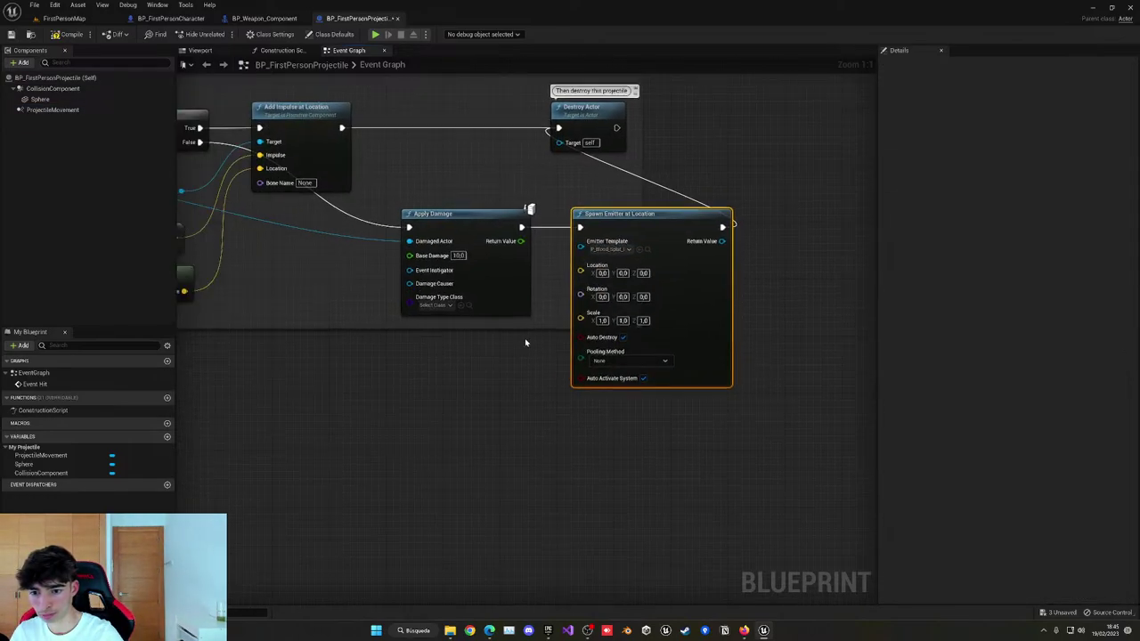
pyautogui.moveTo(457, 316); pyautogui.dragTo(570, 392, button='right')
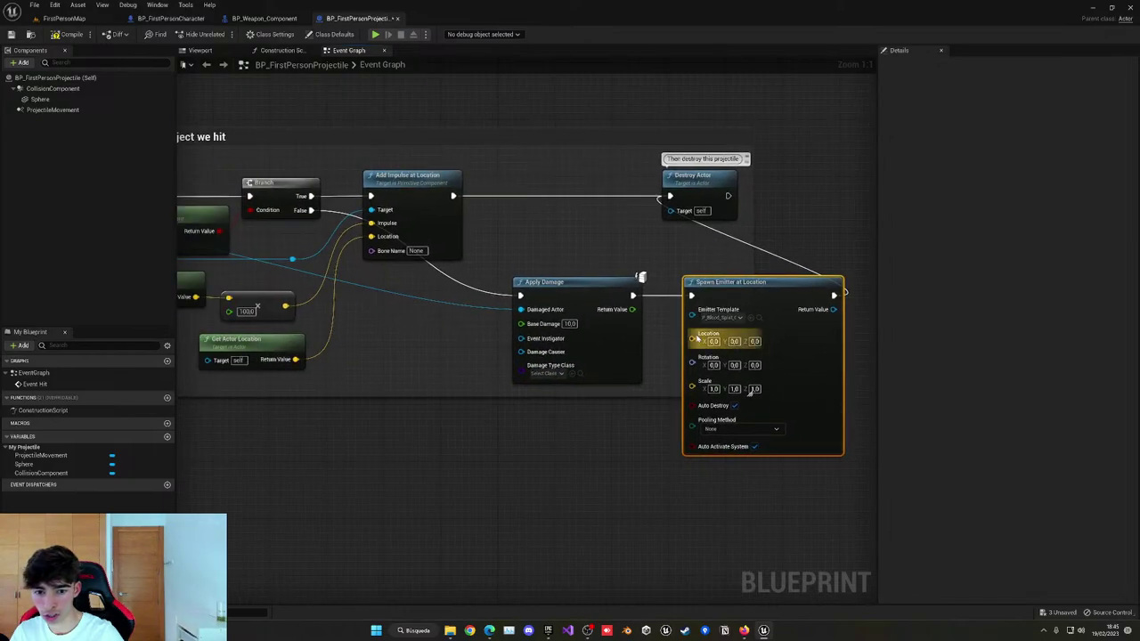
pyautogui.scroll(-3, 697, 336)
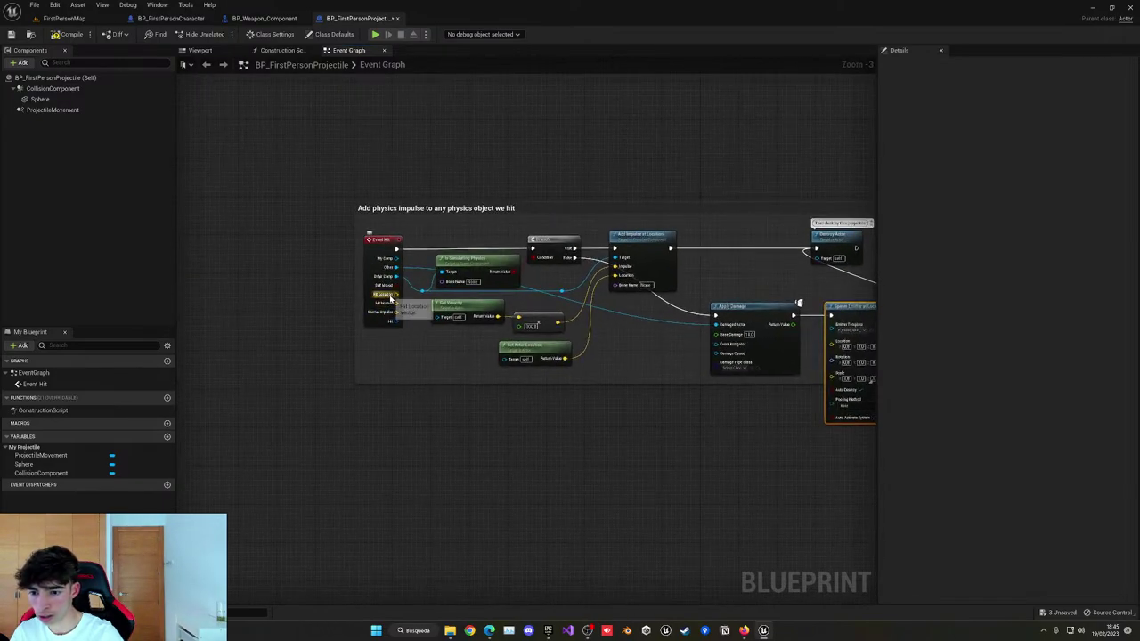
pyautogui.moveTo(390, 294); pyautogui.dragTo(832, 342)
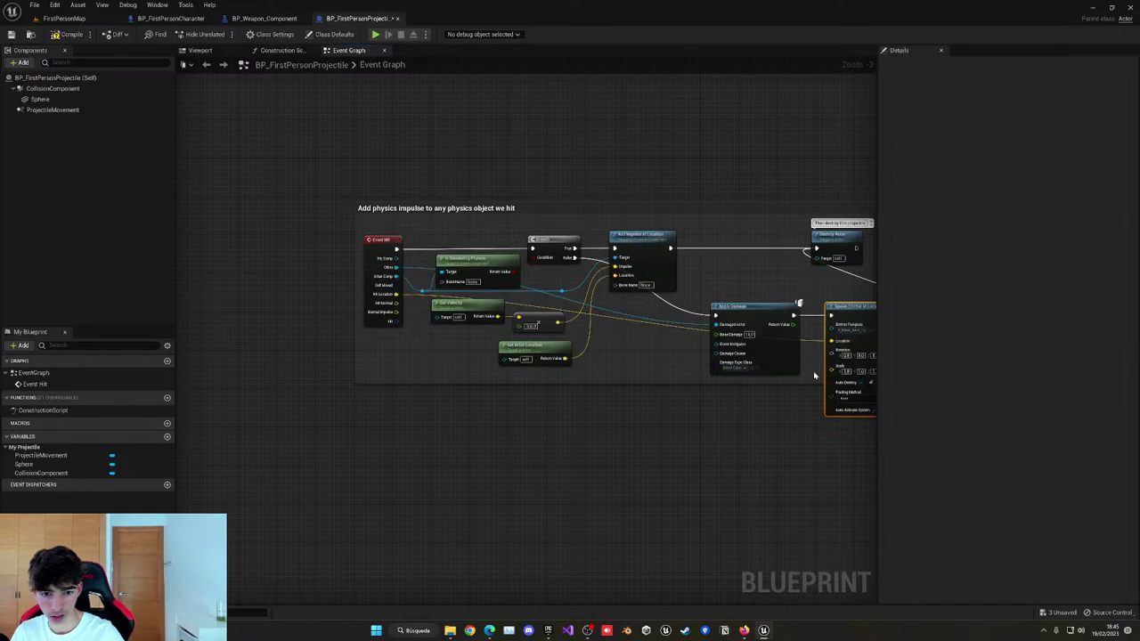
pyautogui.moveTo(784, 402); pyautogui.dragTo(606, 395, button='right')
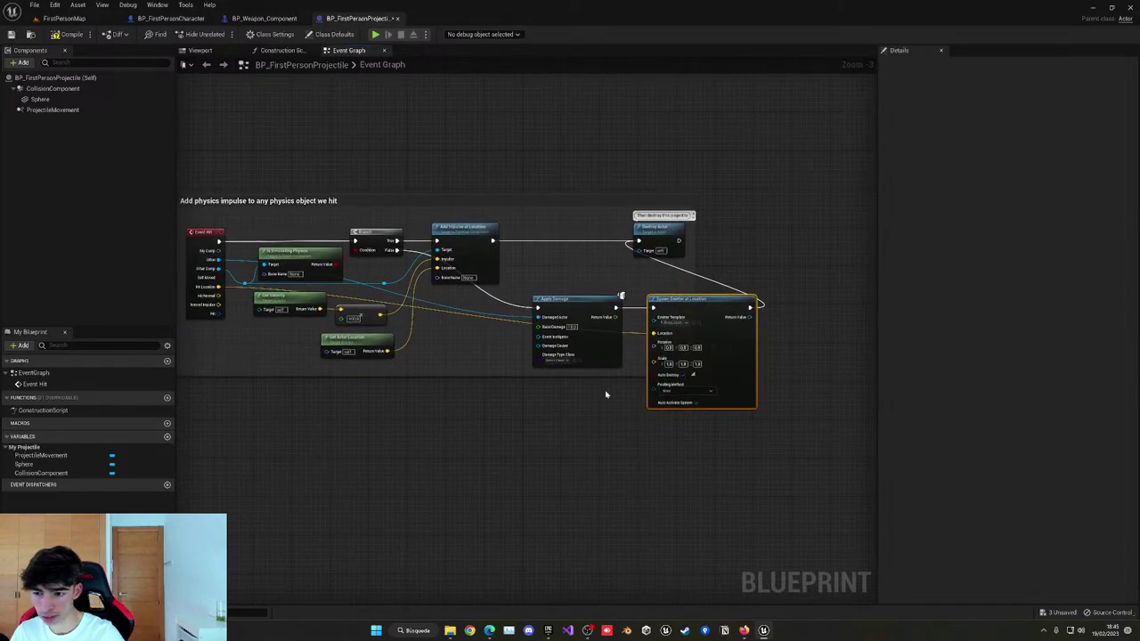
pyautogui.click(686, 390)
pyautogui.click(686, 416)
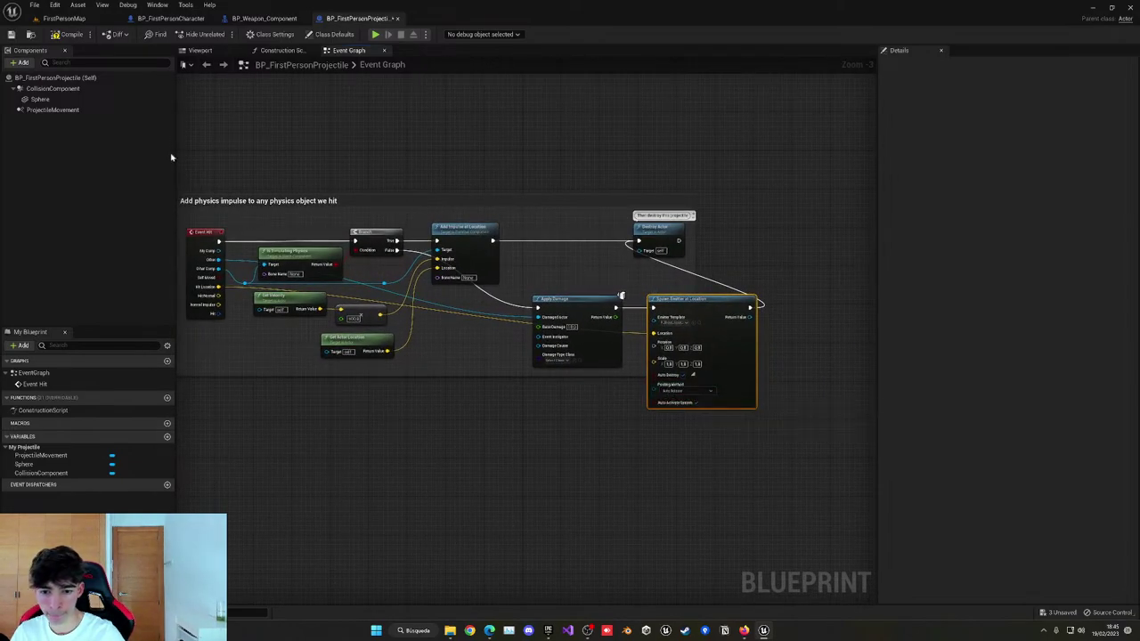
pyautogui.click(69, 34)
# Play-test FirstPersonMap by shooting the enemy with the pistol to check the blood effect, and end the session.
pyautogui.click(64, 18)
pyautogui.click(198, 34)
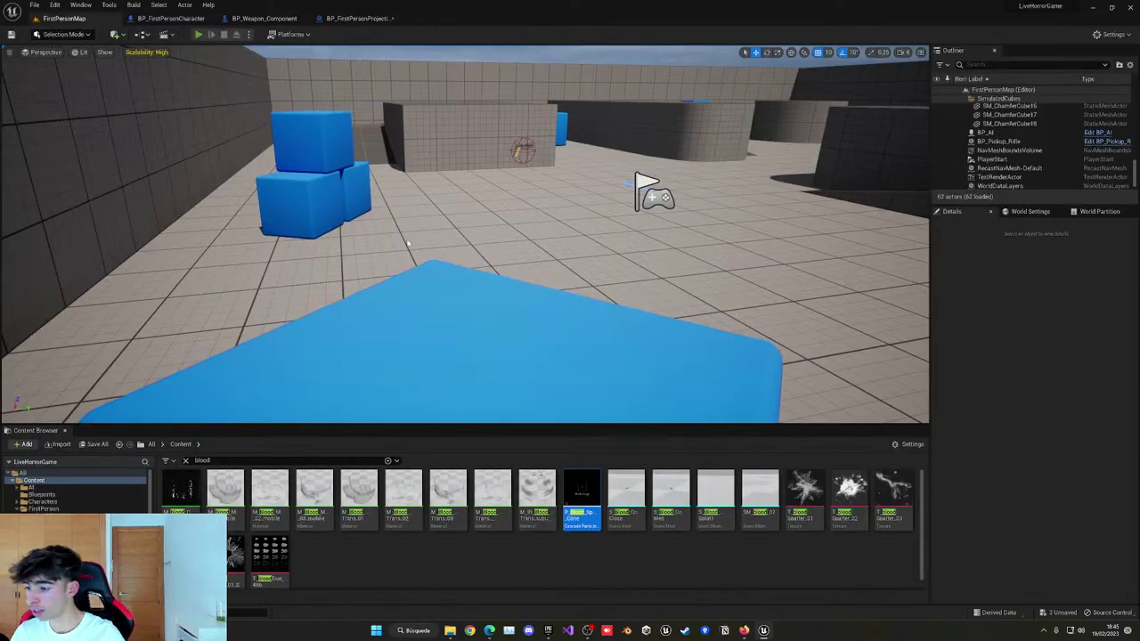
pyautogui.press('w')
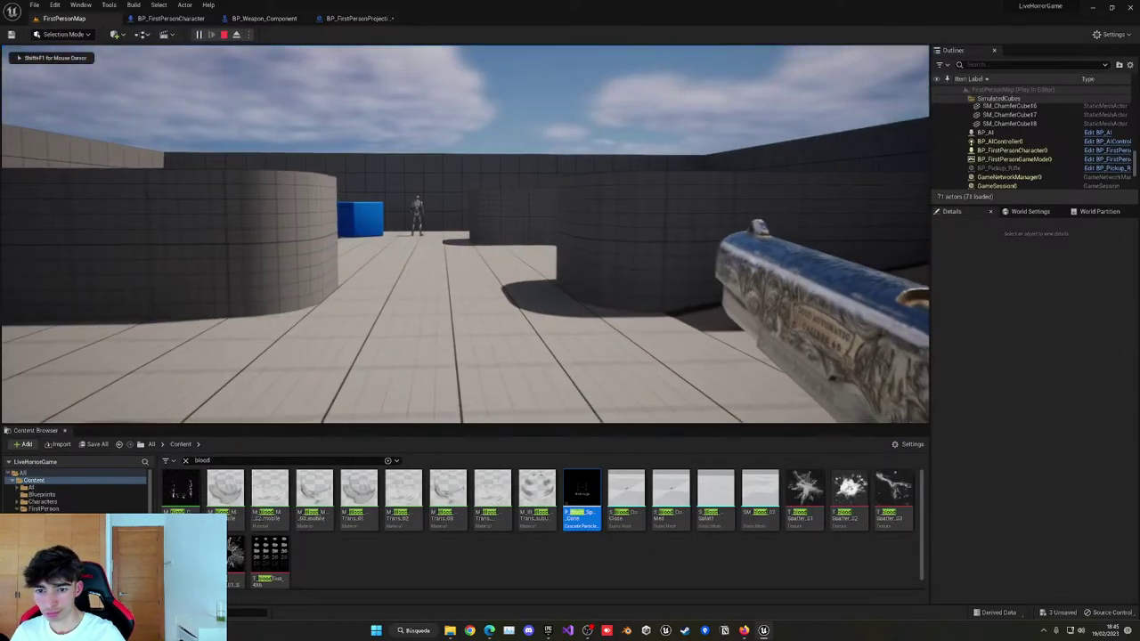
pyautogui.press('w')
pyautogui.click(465, 234)
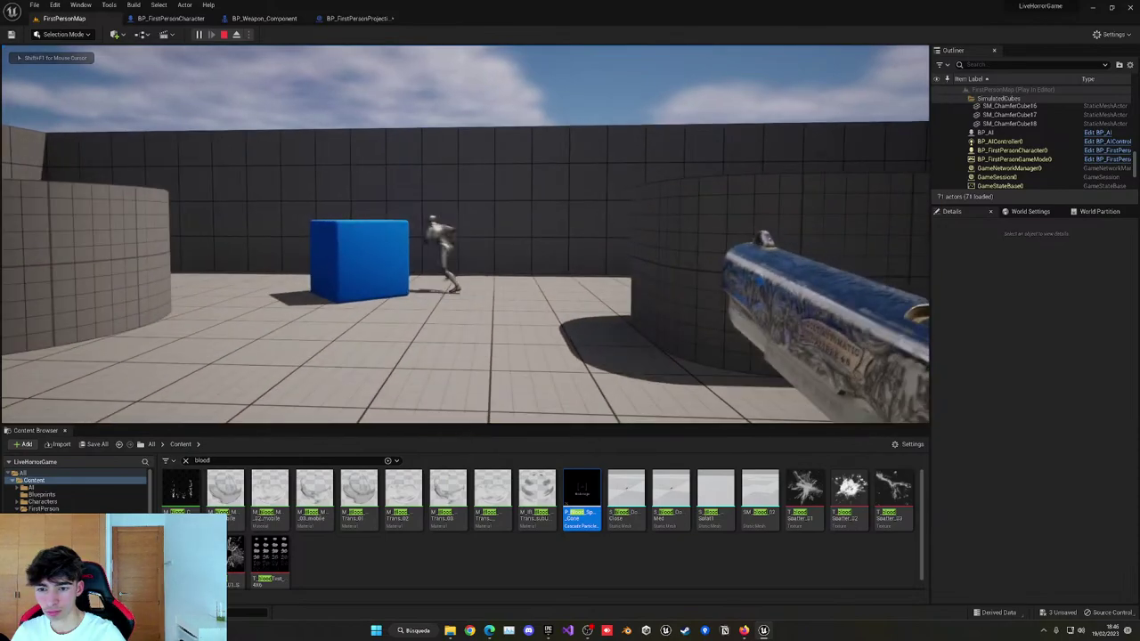
pyautogui.click(465, 234)
pyautogui.press('w')
pyautogui.click(464, 234)
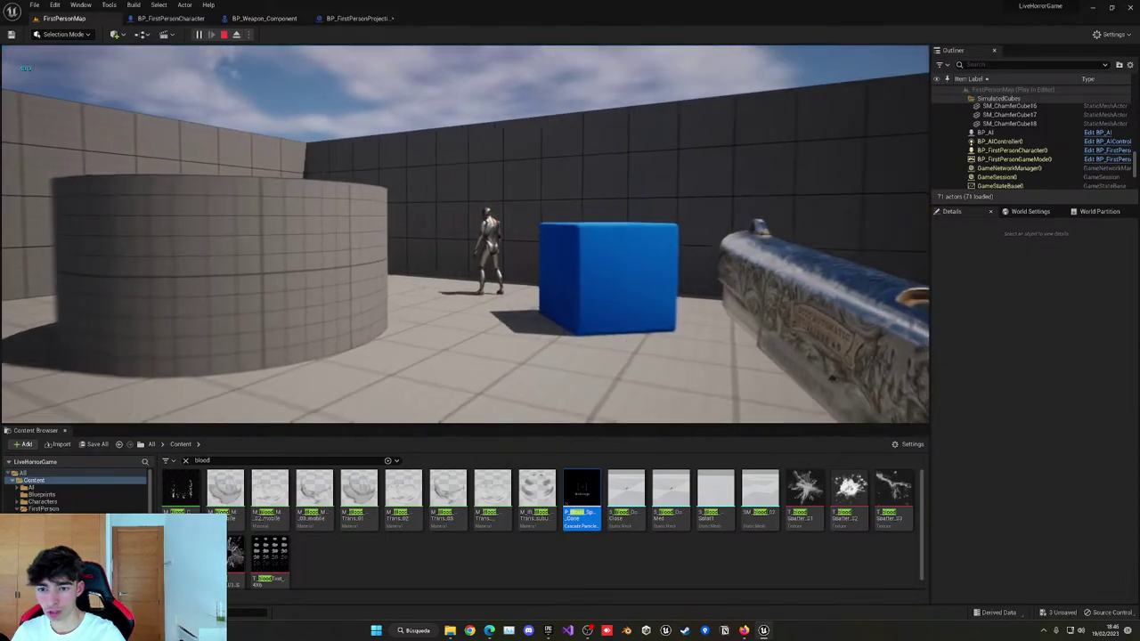
pyautogui.press('w')
pyautogui.click(464, 234)
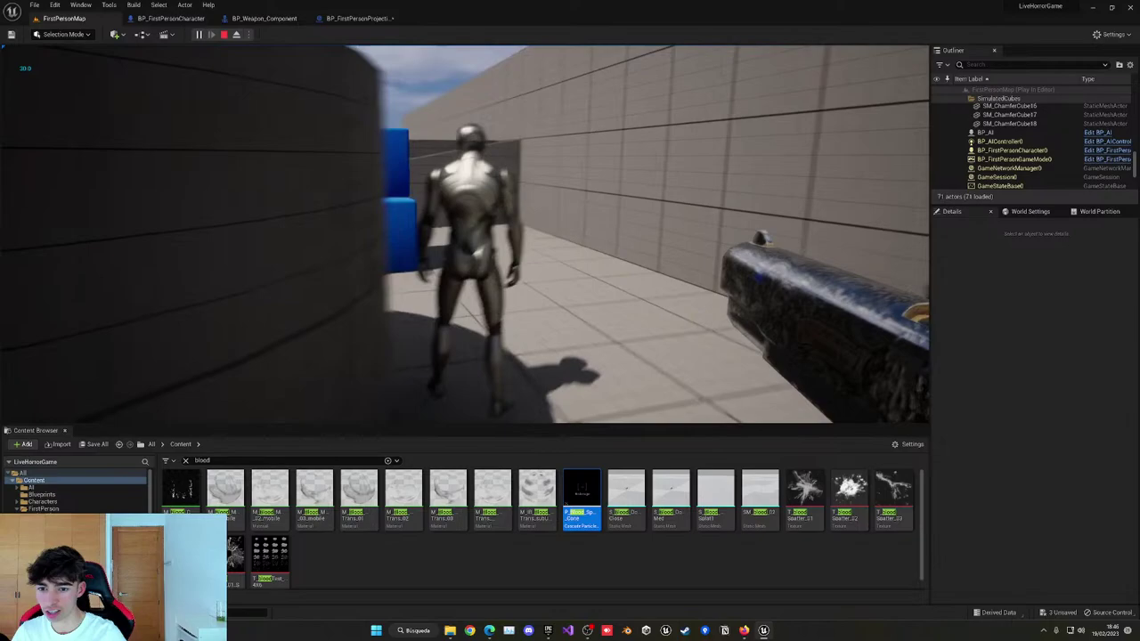
pyautogui.click(465, 234)
pyautogui.click(465, 235)
pyautogui.press('s')
pyautogui.click(465, 234)
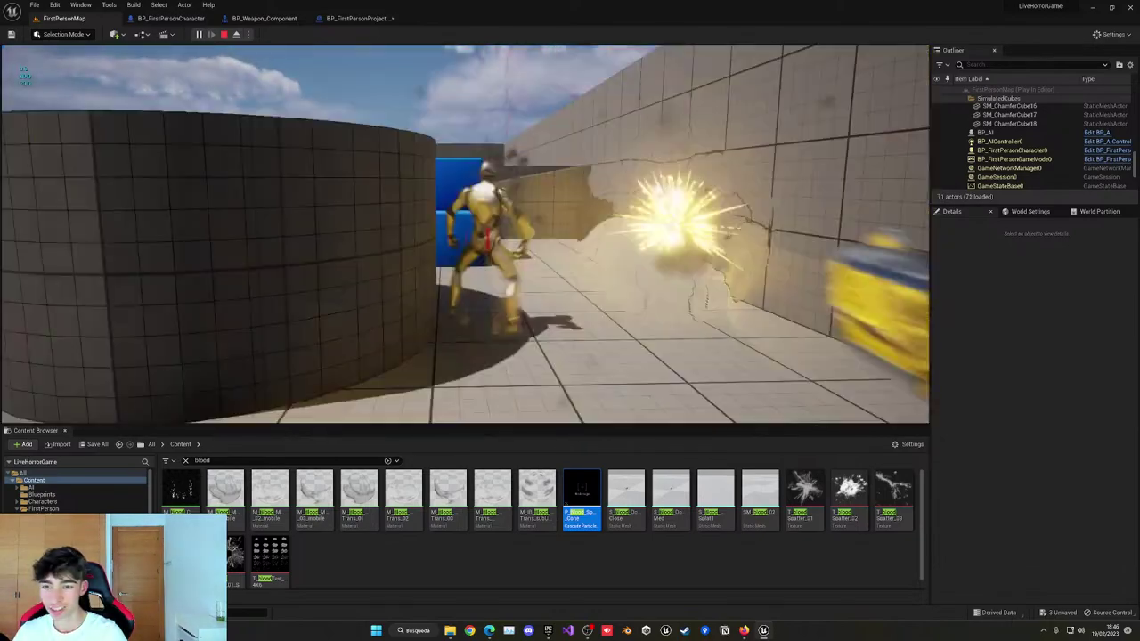
pyautogui.press('Escape')
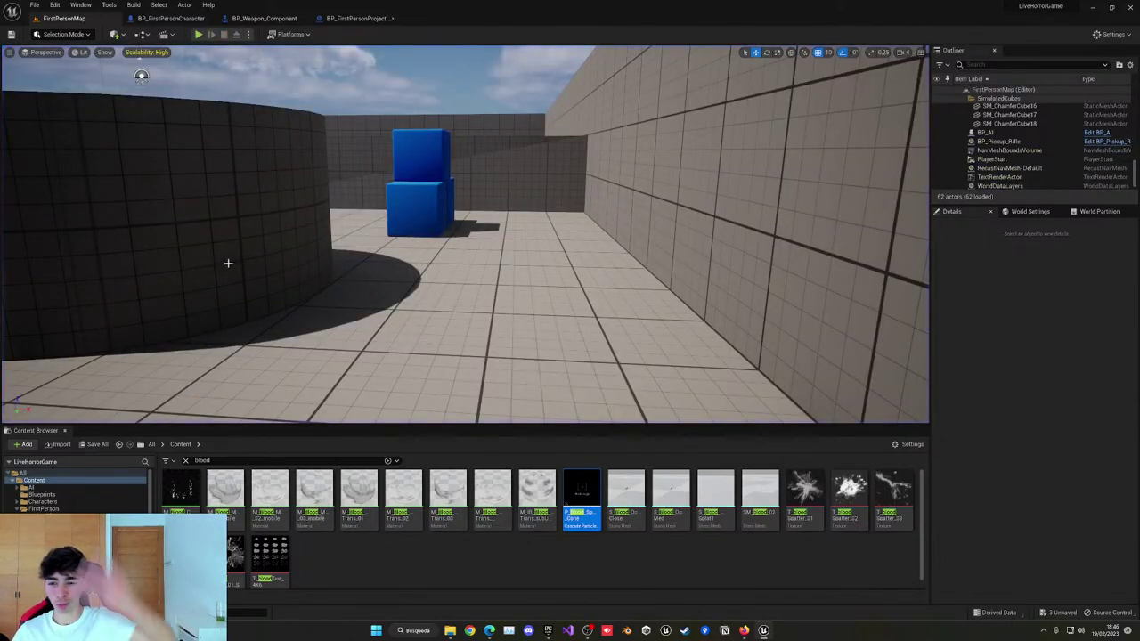
pyautogui.press('s')
pyautogui.moveTo(277, 282); pyautogui.dragTo(383, 325, button='right')
pyautogui.moveTo(42, 305); pyautogui.dragTo(563, 401, button='right')
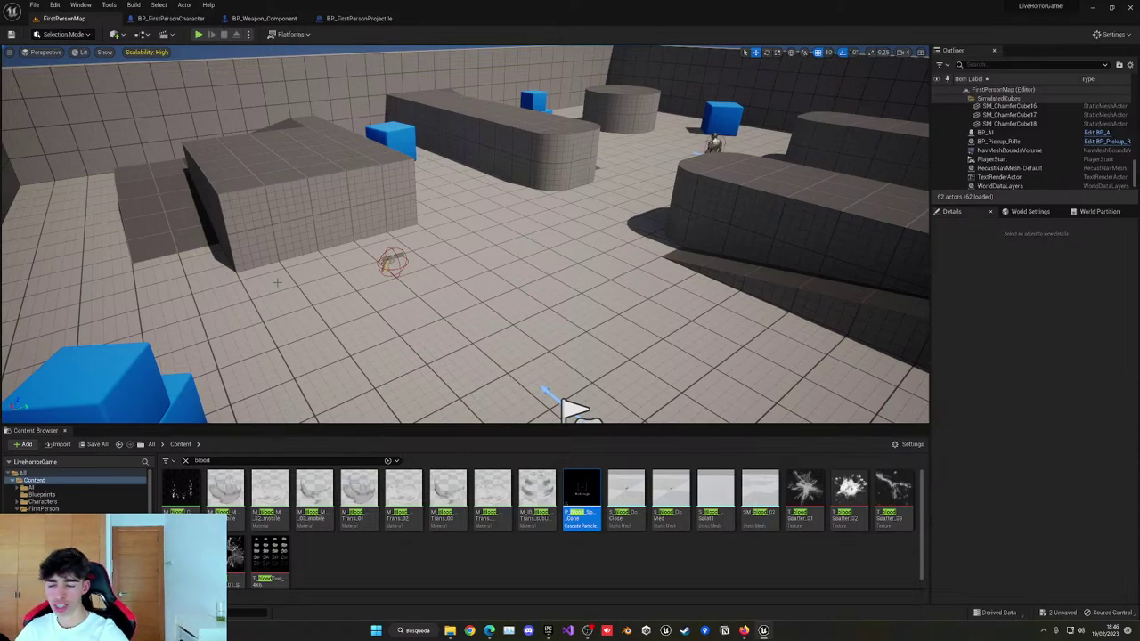
# Switch to Firefox and open freesound.org in a new tab.
pyautogui.click(744, 631)
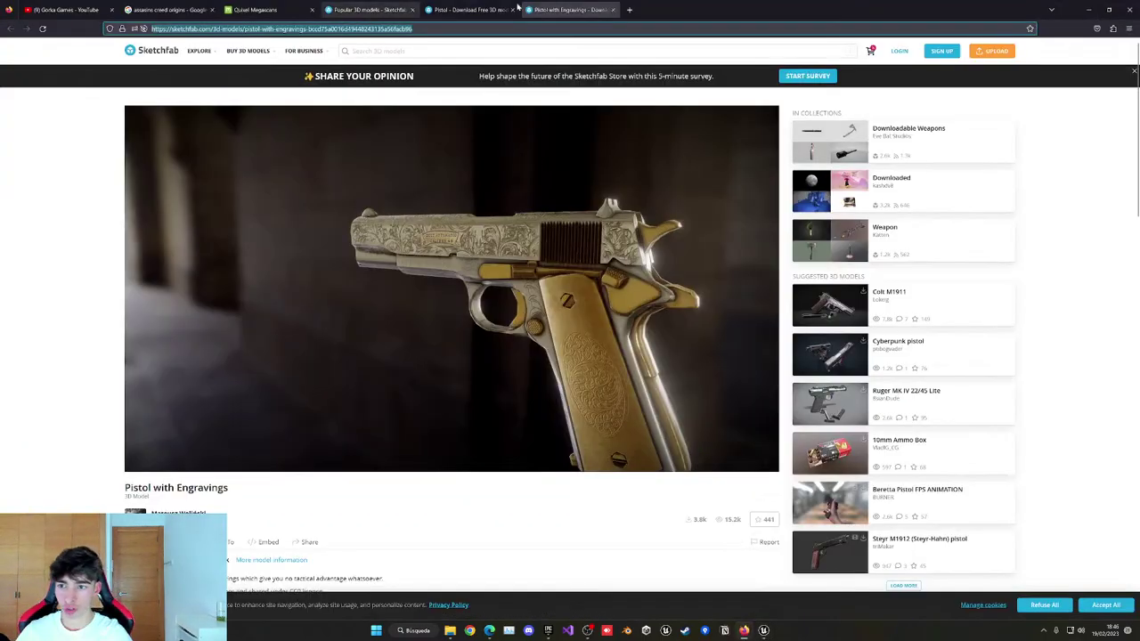
pyautogui.click(629, 10)
pyautogui.write('fre')
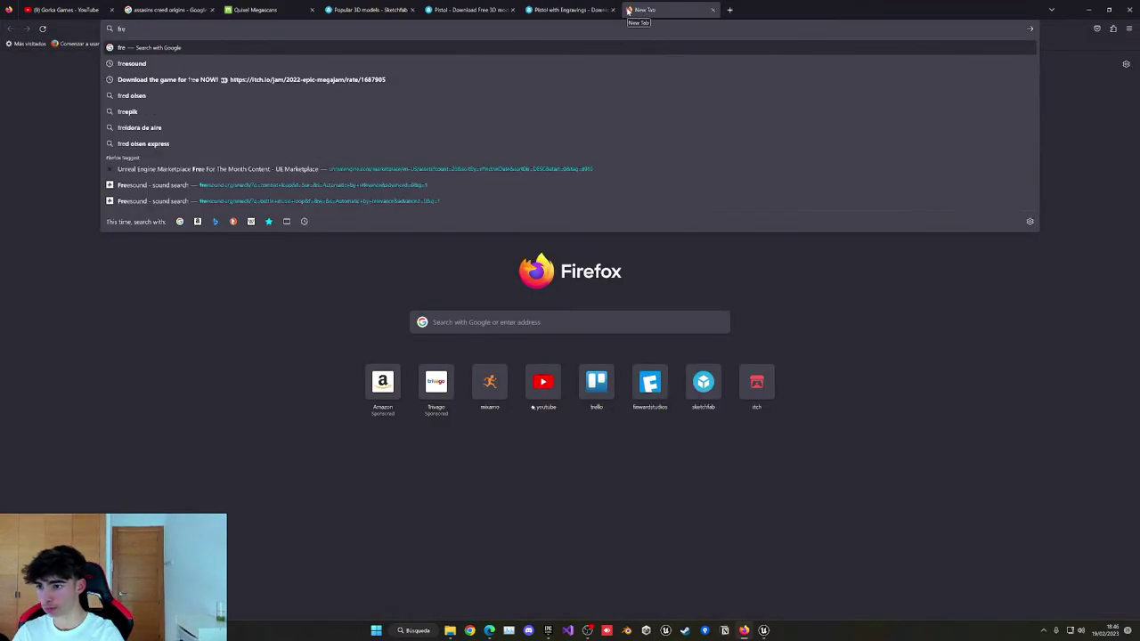
pyautogui.write('sound')
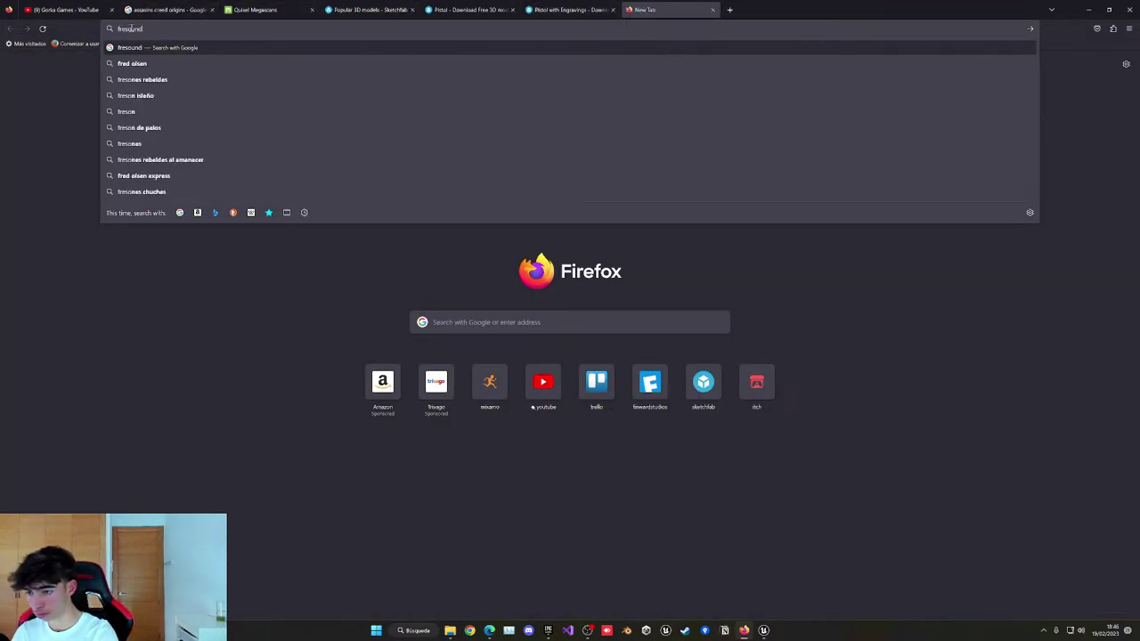
pyautogui.write('.org')
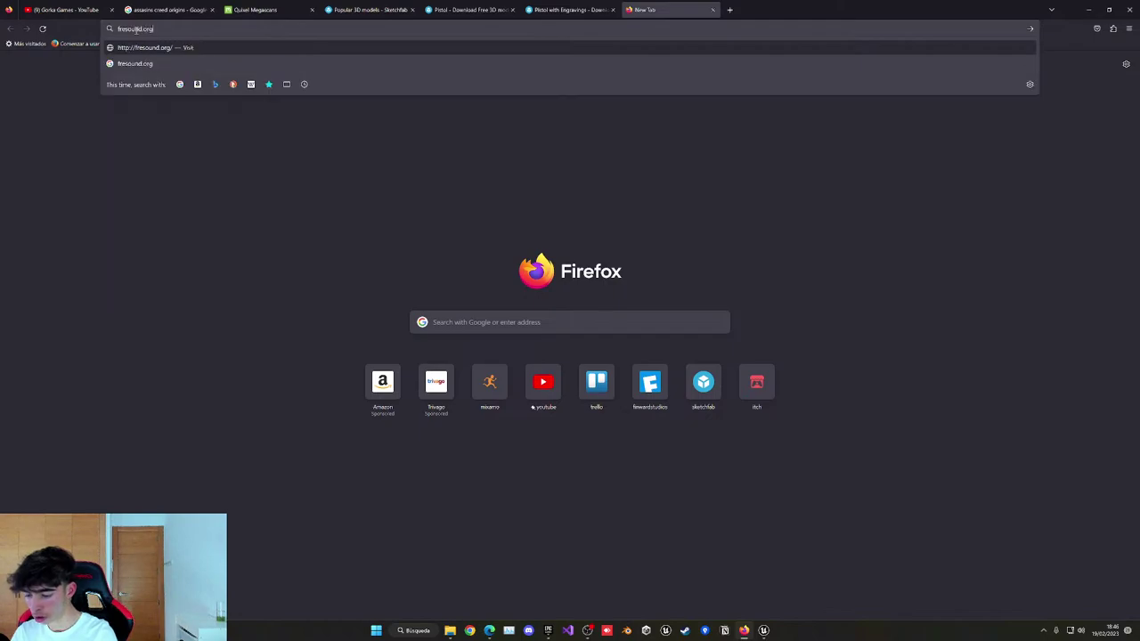
pyautogui.press('Return')
pyautogui.click(127, 32)
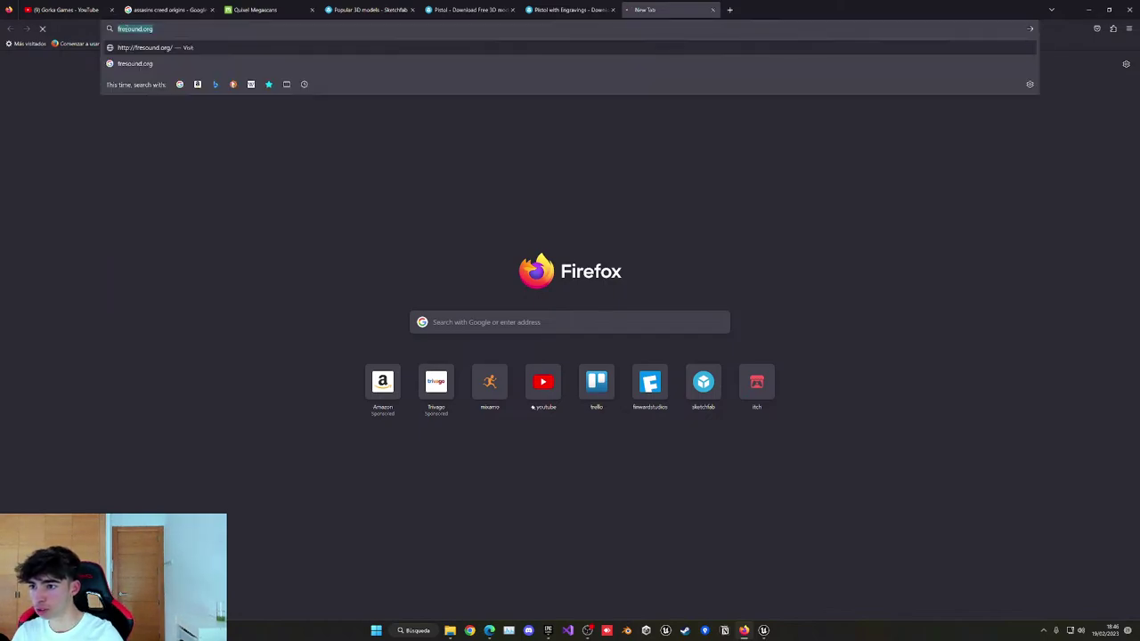
pyautogui.click(128, 31)
pyautogui.write('e')
pyautogui.press('BackSpace')
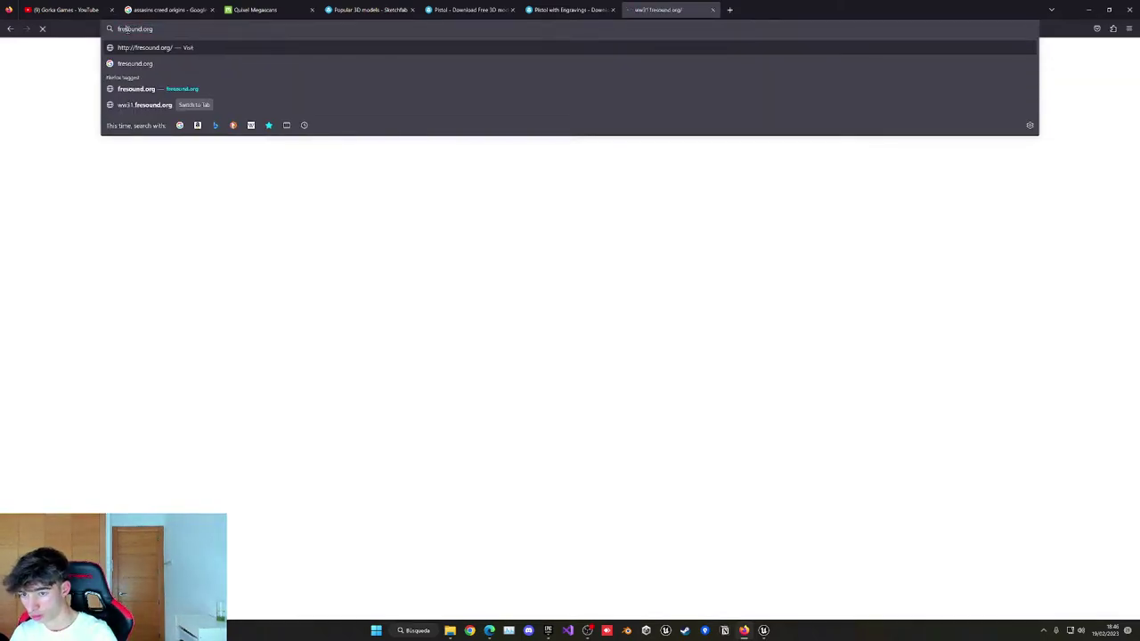
pyautogui.press('Return')
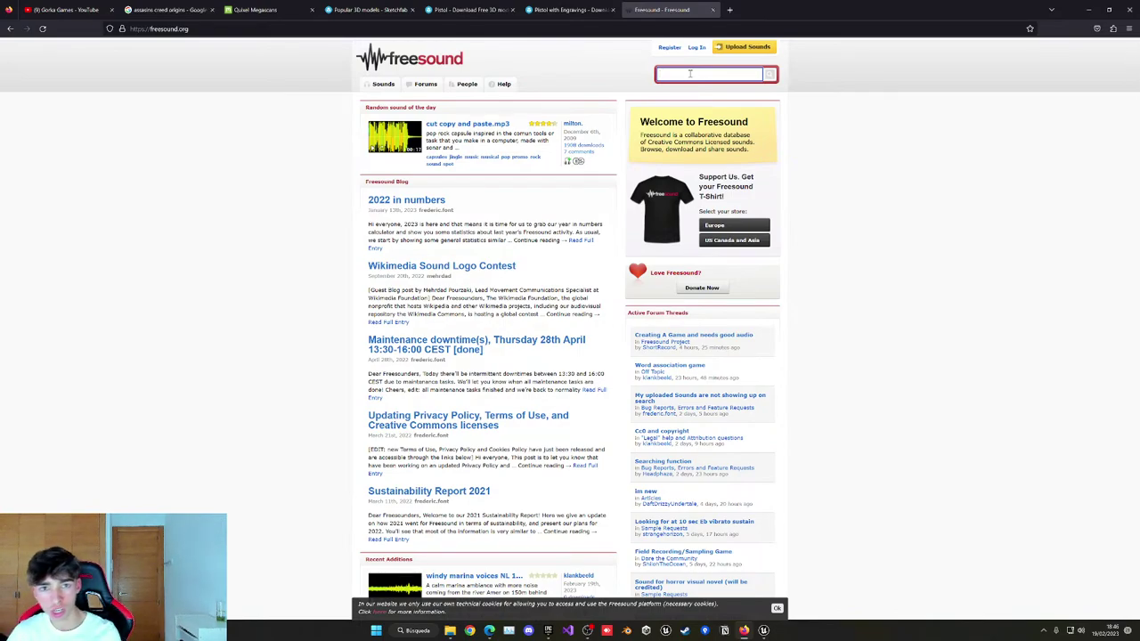
# Search Freesound for "bullet fire" and preview Desert Eagle Fire.mp3 and the first Bullet - Crack sounds.
pyautogui.write('bu')
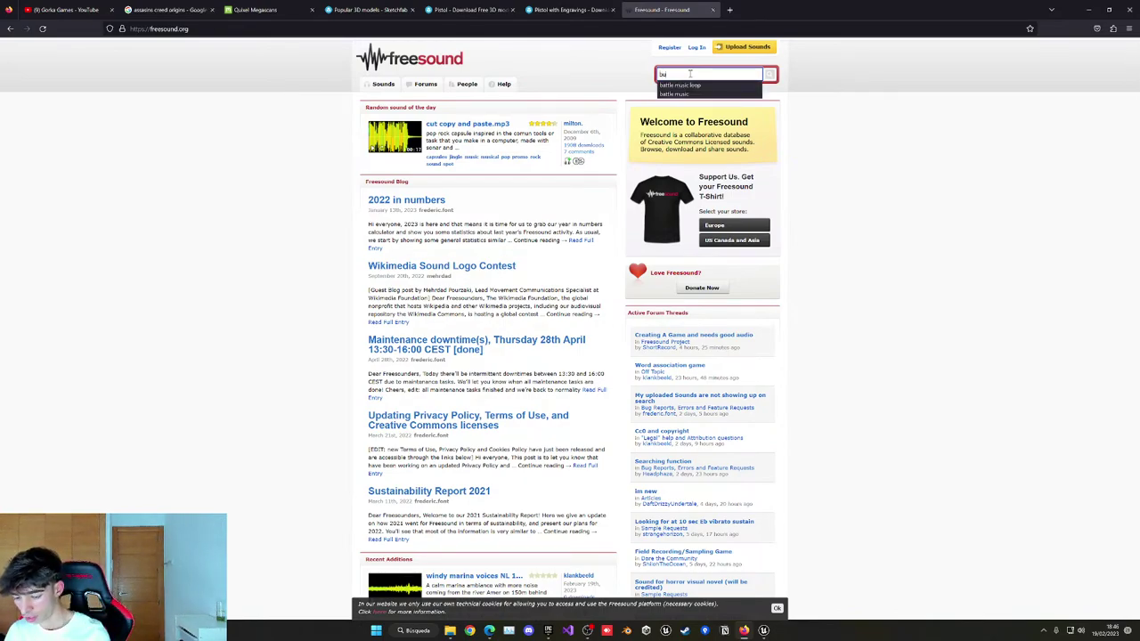
pyautogui.write('llet fire')
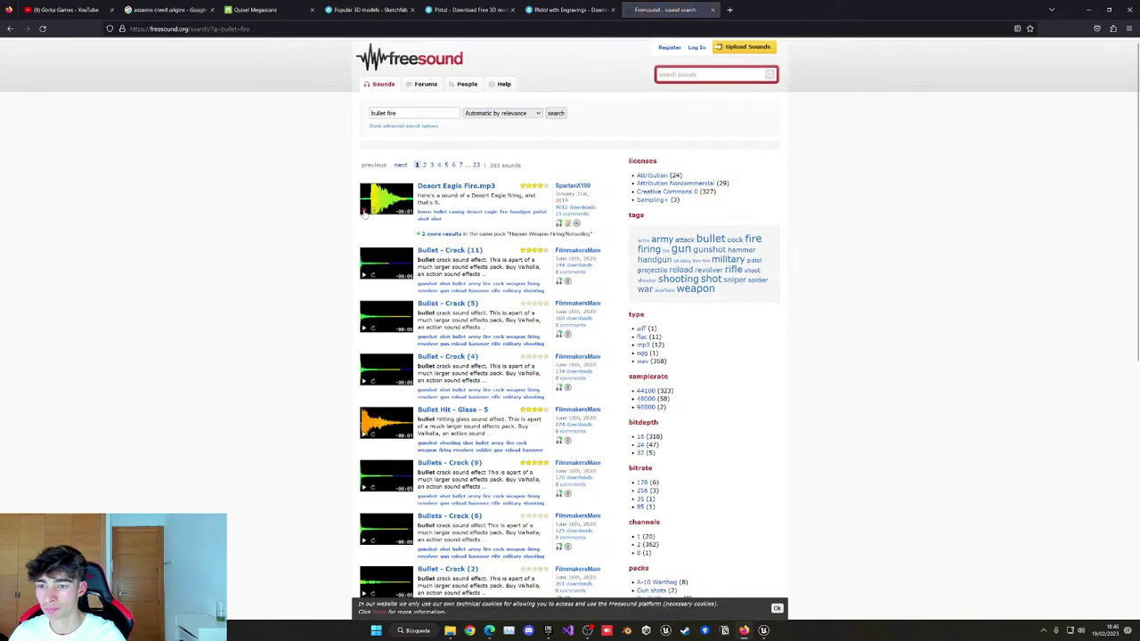
pyautogui.click(363, 211)
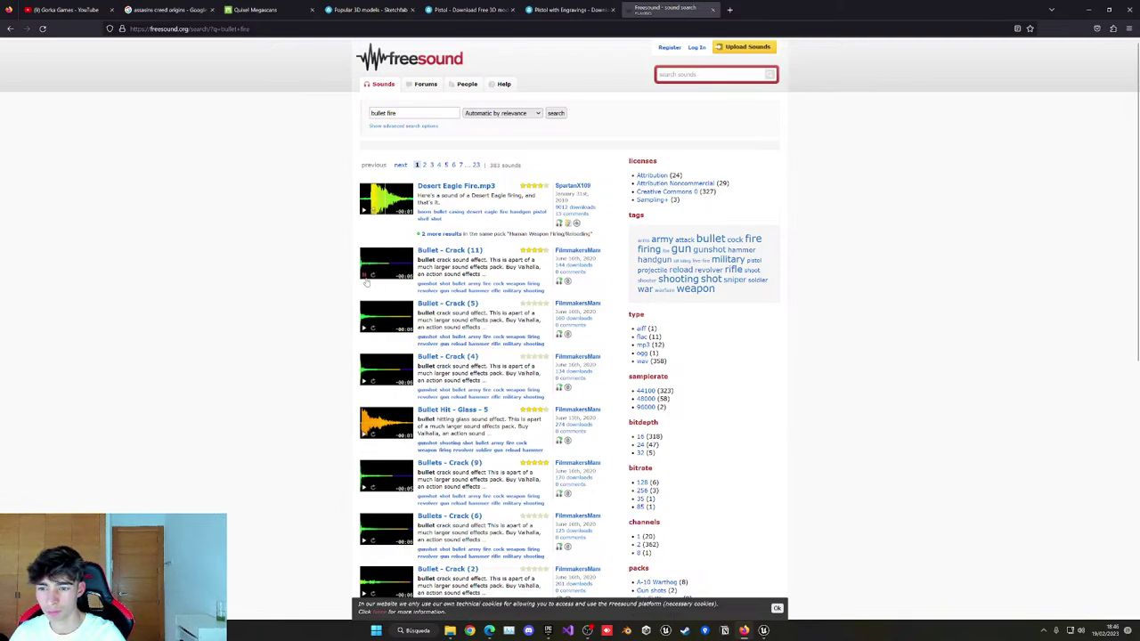
pyautogui.click(365, 329)
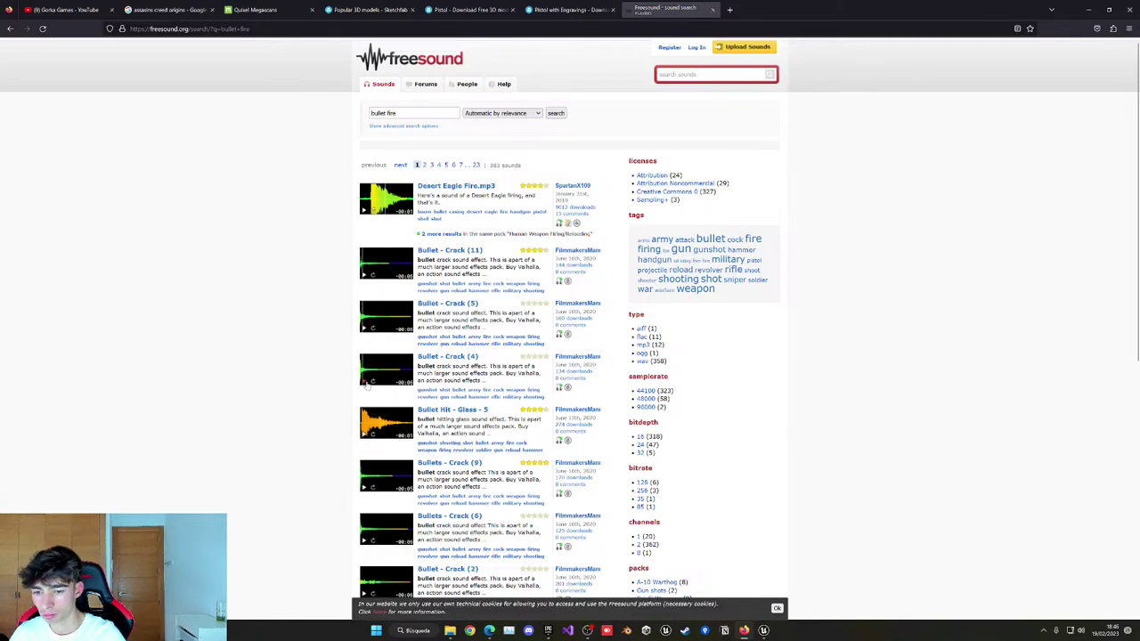
# Go to page 2 of the bullet fire results and preview Bullet - Concrete Hit (4).
pyautogui.scroll(-5, 369, 374)
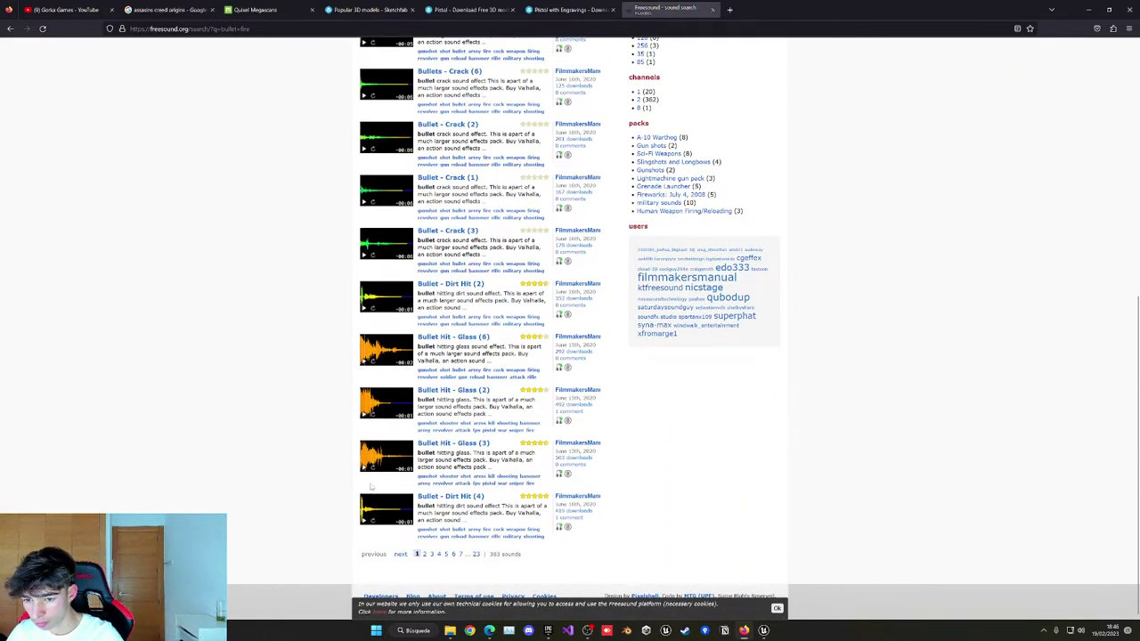
pyautogui.click(424, 555)
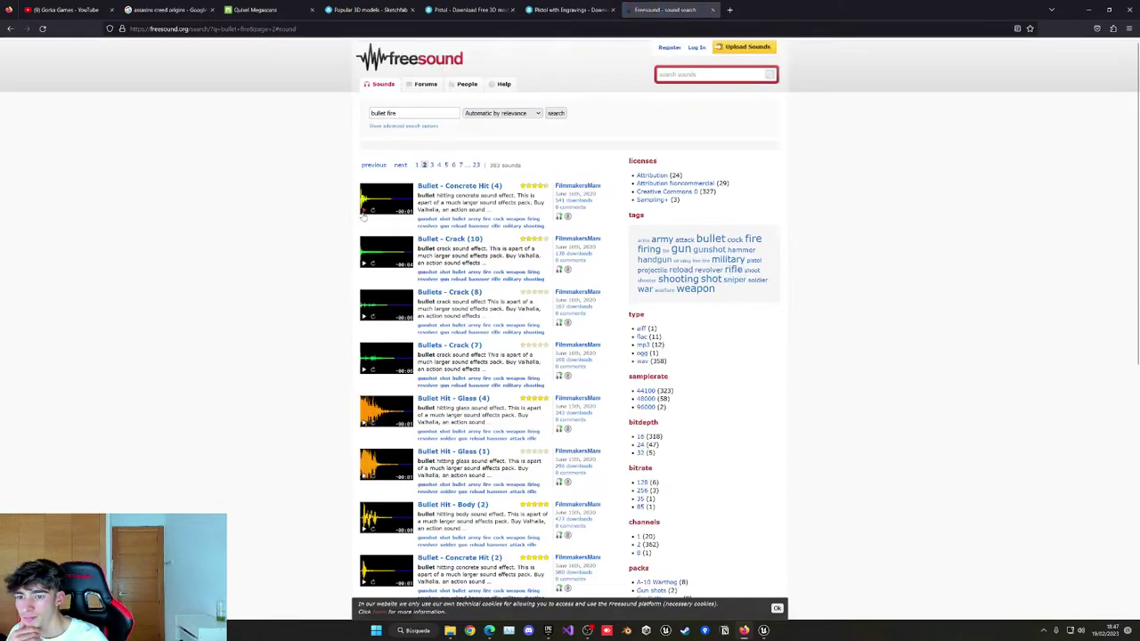
pyautogui.click(364, 211)
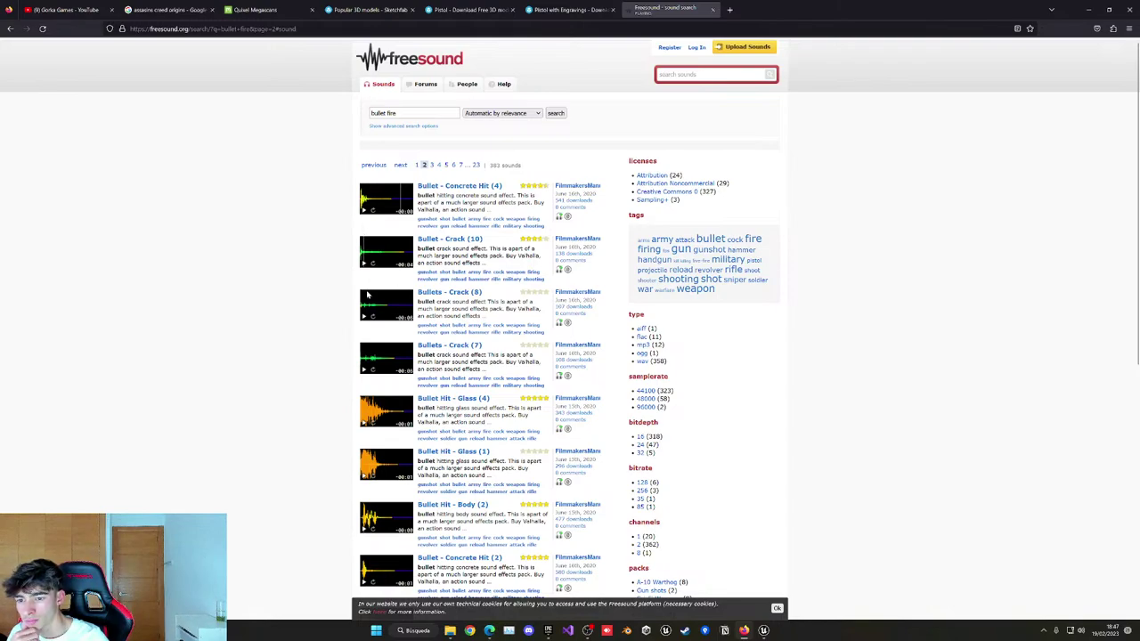
# Preview Bullet - Concrete Hit (2) in the page 2 results and open its sound page in a new tab.
pyautogui.scroll(-2, 373, 360)
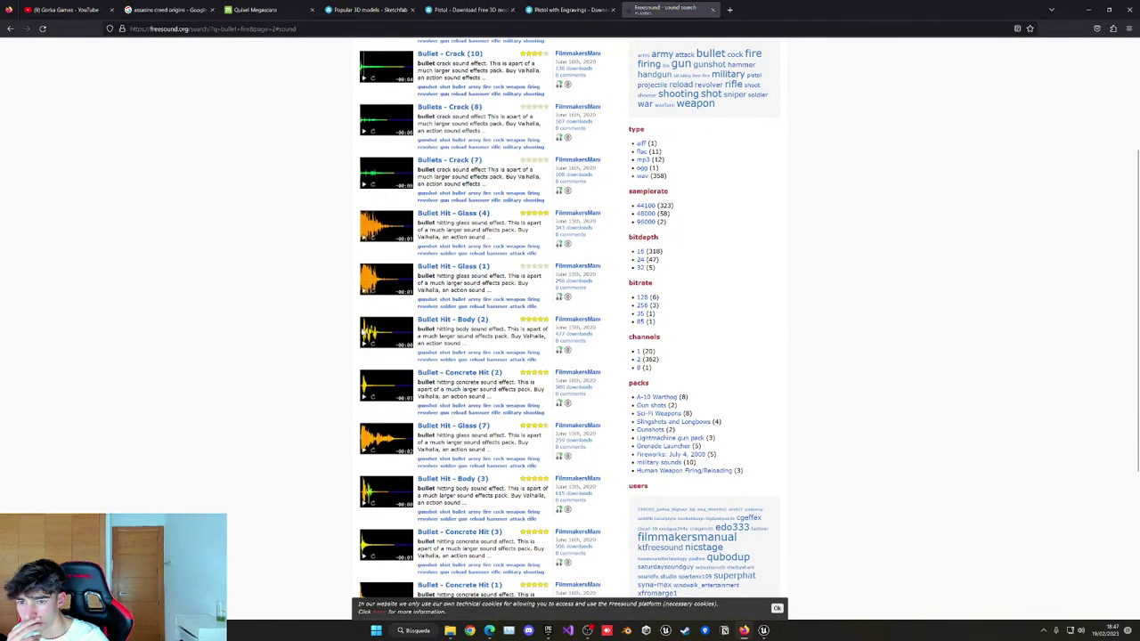
pyautogui.scroll(-2, 365, 260)
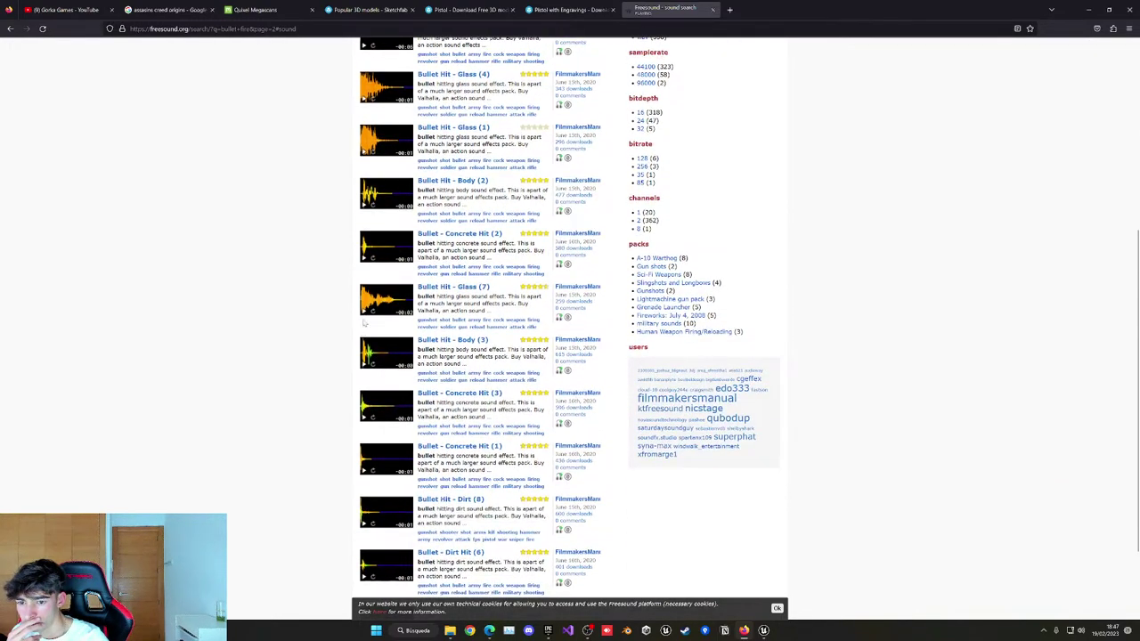
pyautogui.click(363, 258)
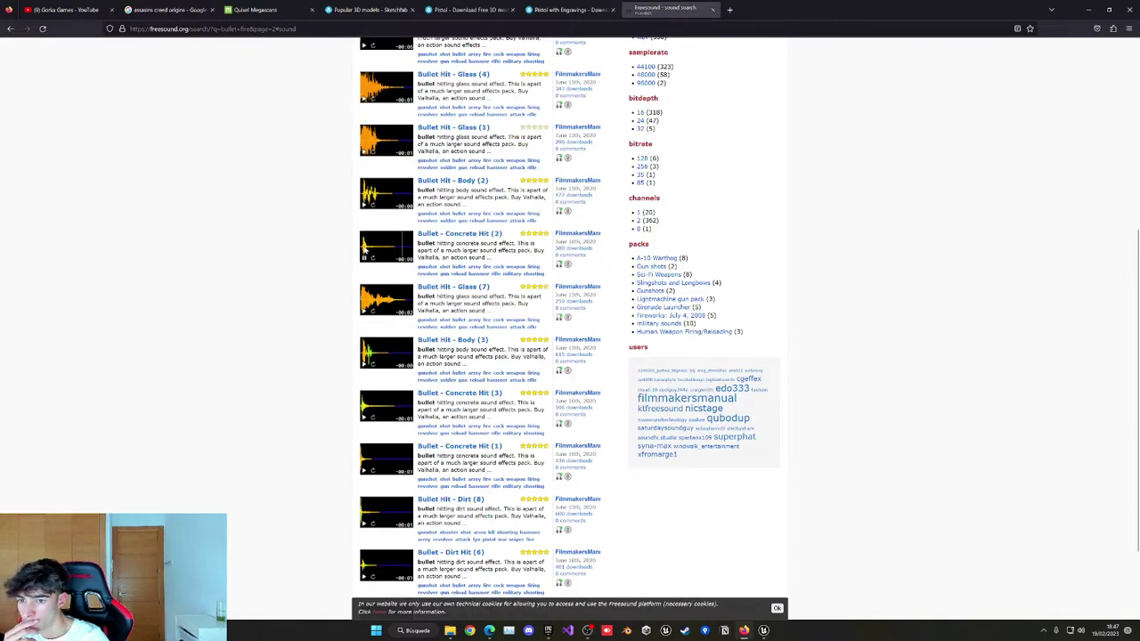
pyautogui.middleClick(459, 234)
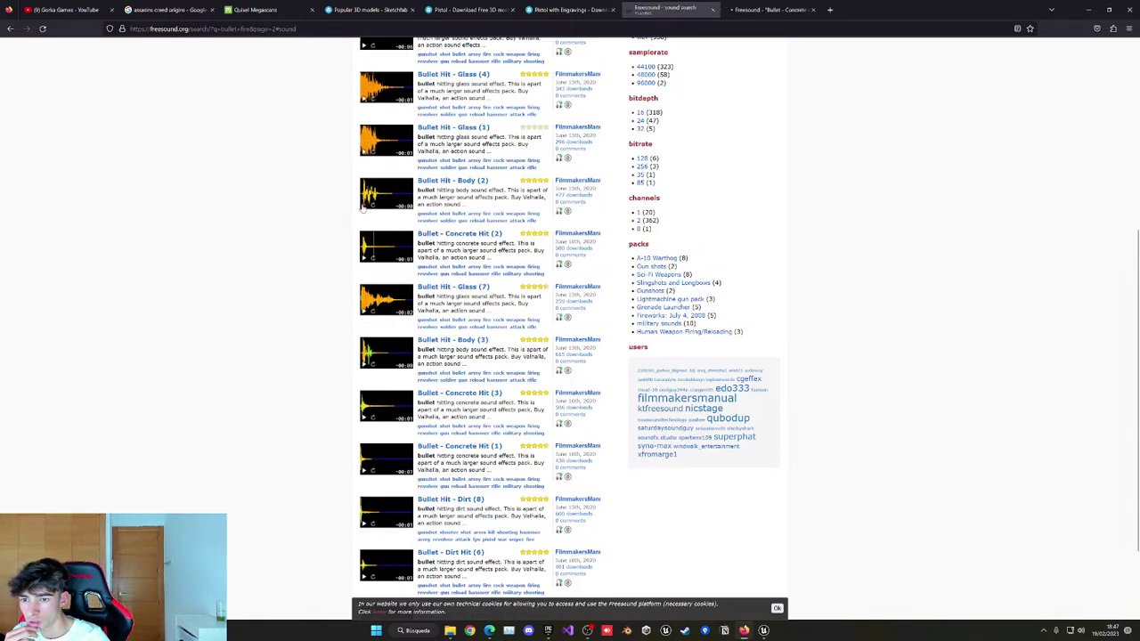
# Preview more bullet hit sounds on page 2, including Body (2), Body (3), Concrete Hit (3) and Dirt Hit (6).
pyautogui.click(362, 207)
pyautogui.click(363, 365)
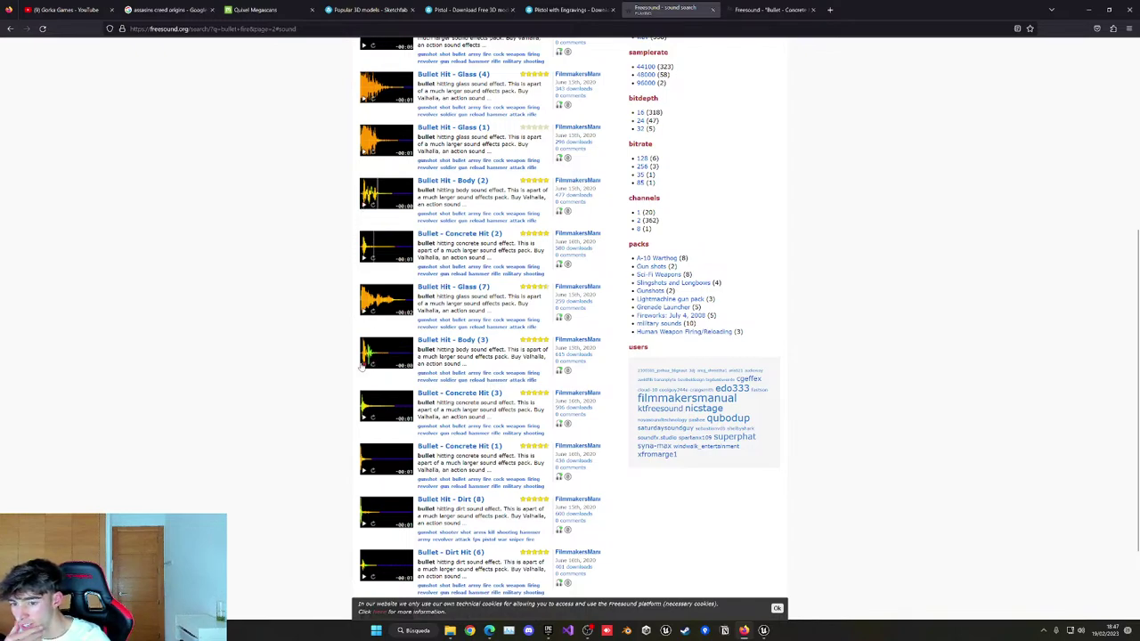
pyautogui.click(366, 424)
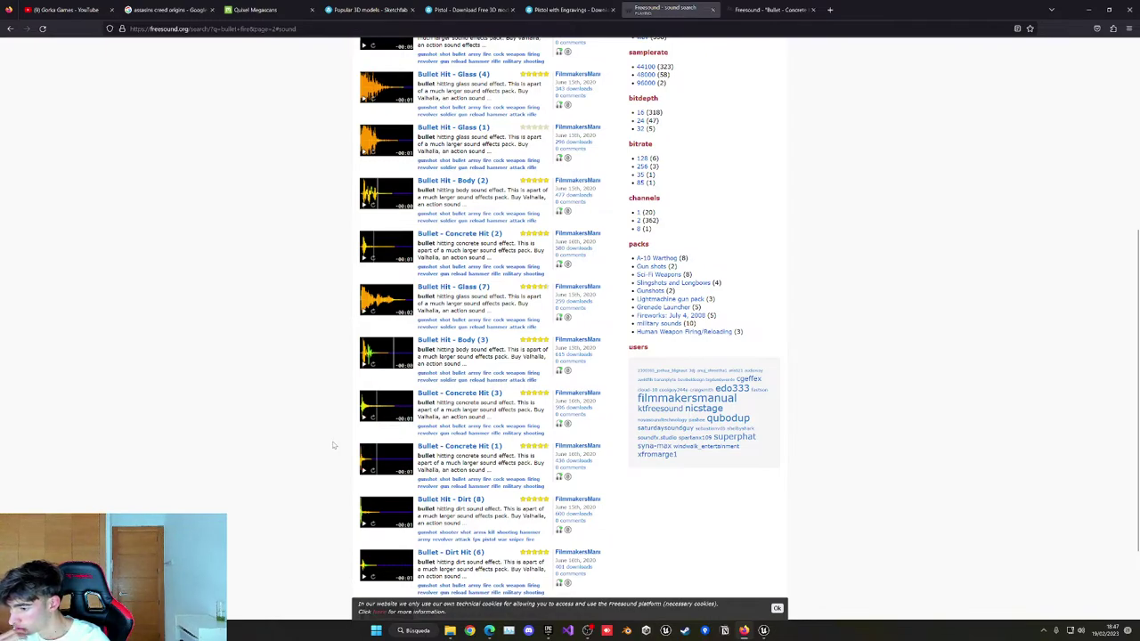
pyautogui.scroll(-1, 334, 445)
pyautogui.scroll(-1, 334, 445)
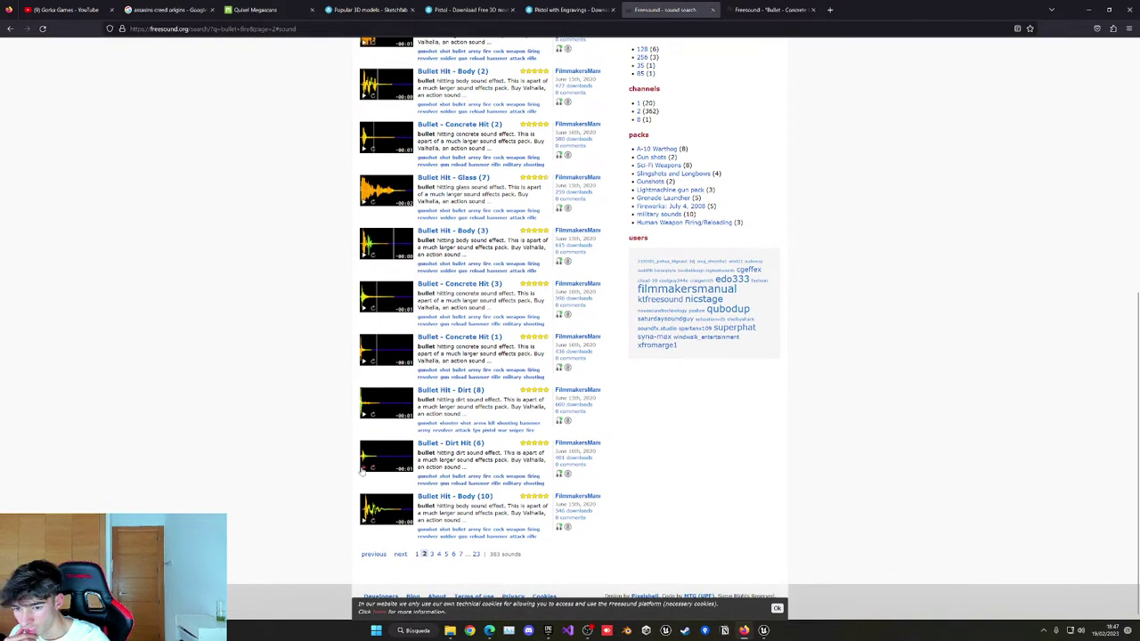
pyautogui.click(362, 469)
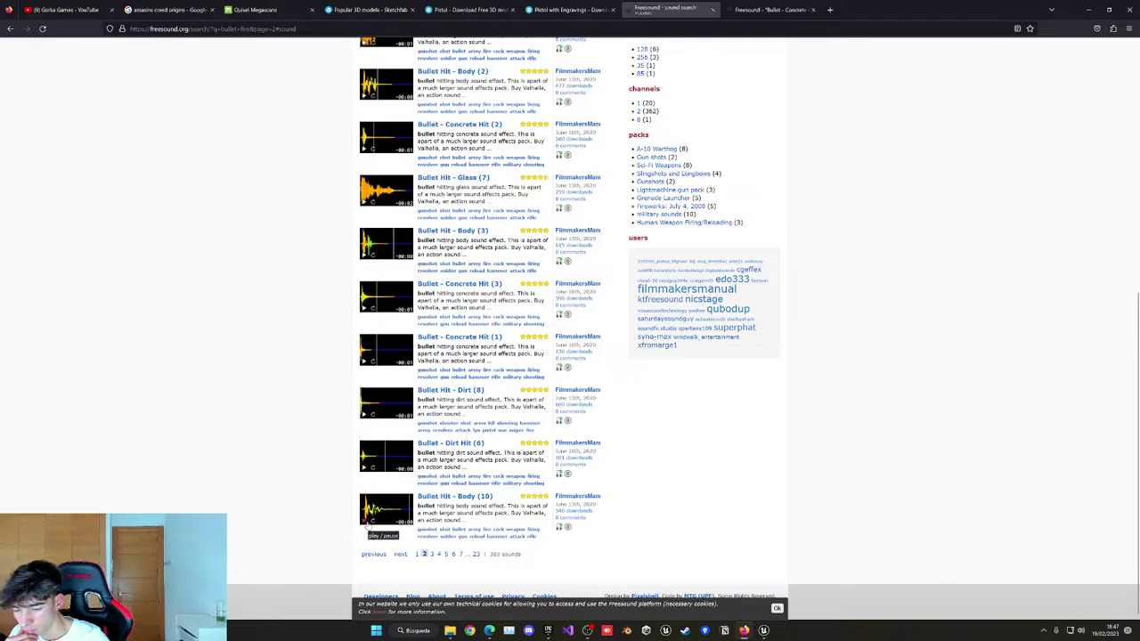
# Go to page 3 of the bullet fire results, then switch to the opened Bullet - Concrete Hit (2) page.
pyautogui.click(432, 555)
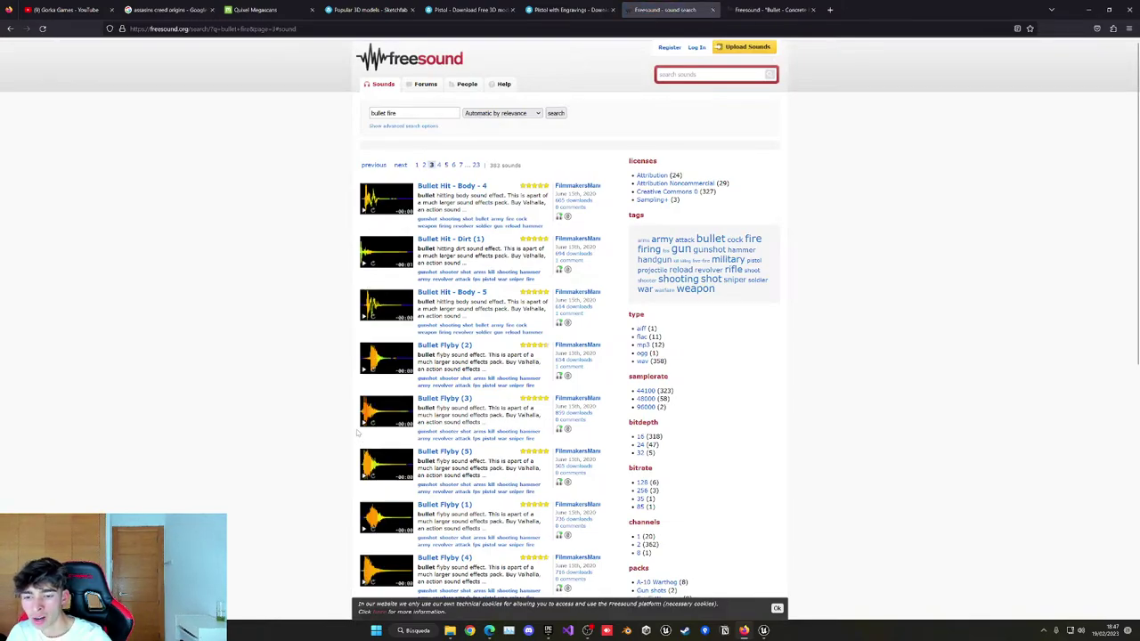
pyautogui.click(771, 9)
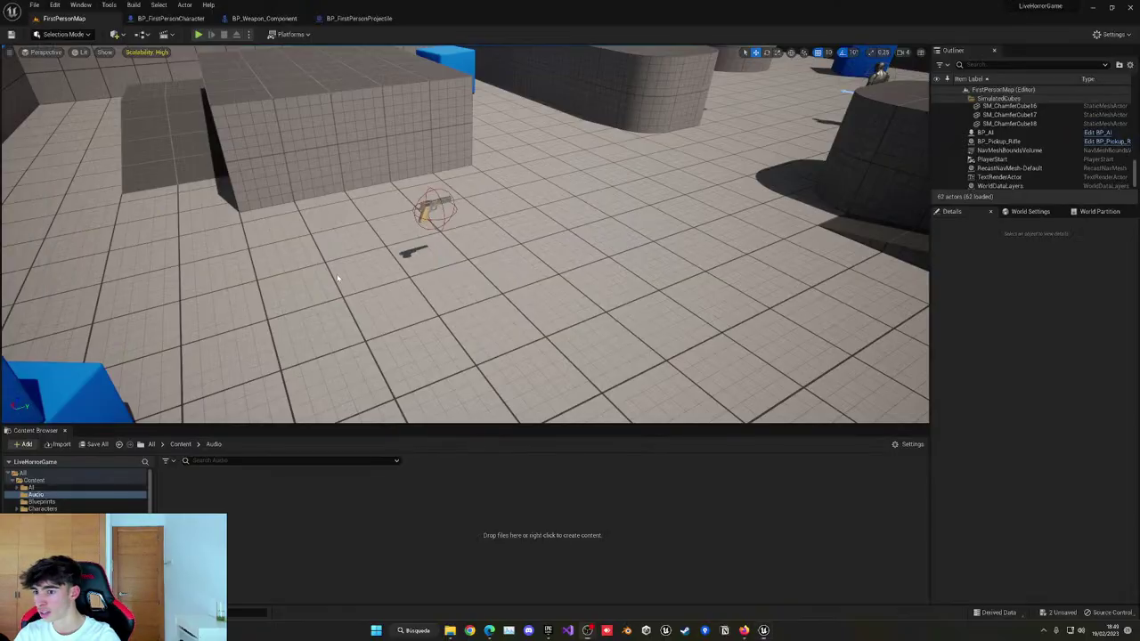
# Return the Content Browser from the Audio folder to the top-level Content folder.
pyautogui.moveTo(334, 272); pyautogui.dragTo(336, 274, button='right')
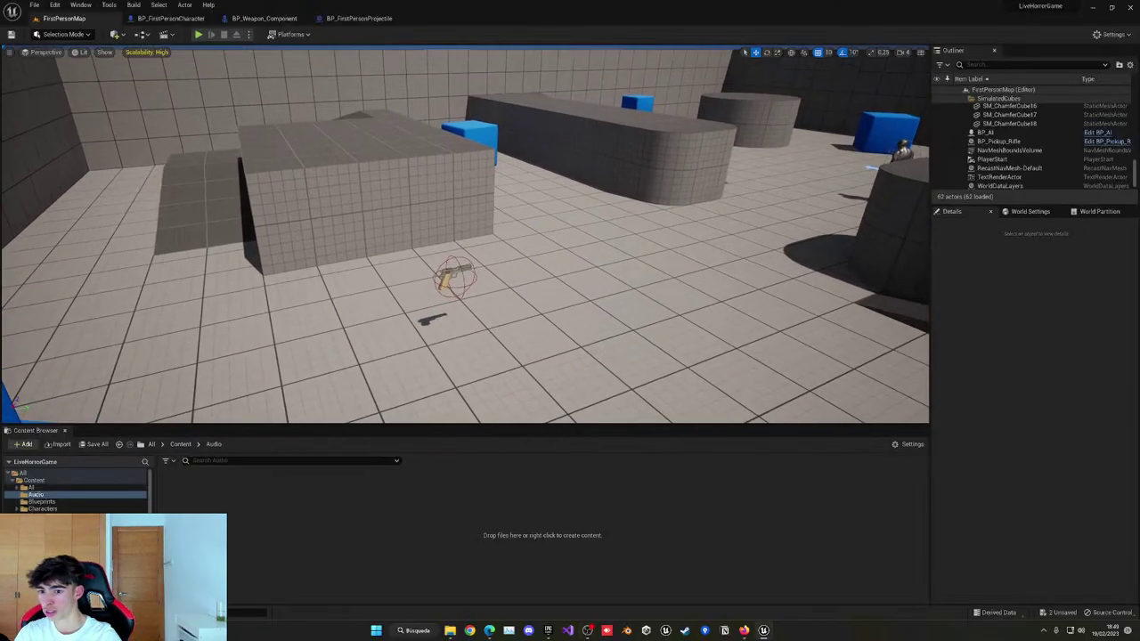
pyautogui.click(181, 445)
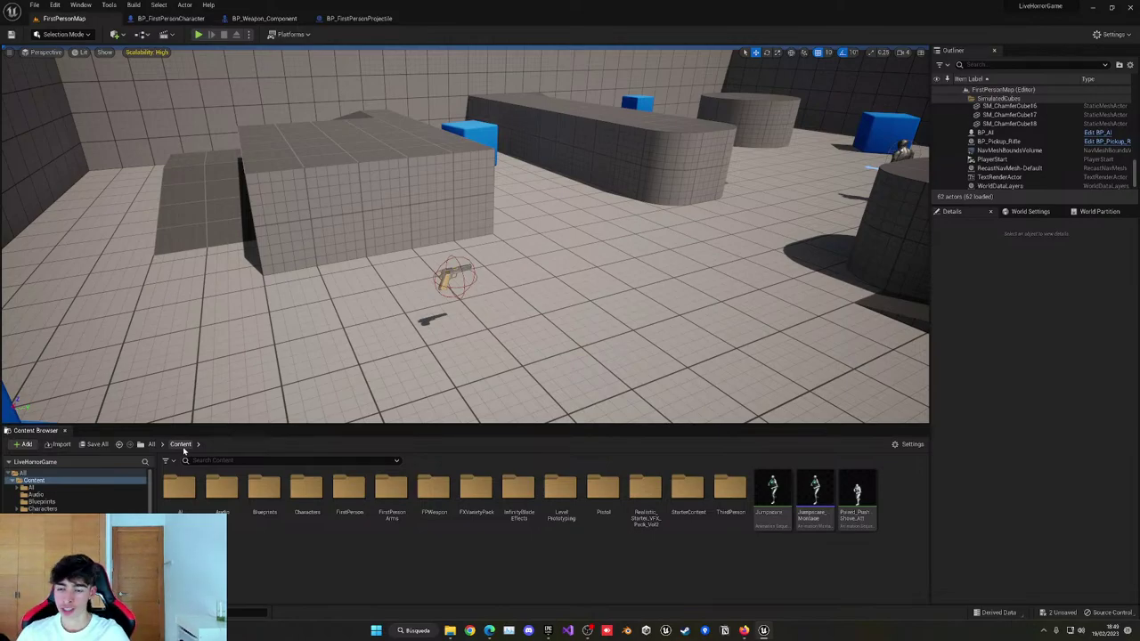
pyautogui.press('w')
pyautogui.moveTo(427, 285); pyautogui.dragTo(498, 285, button='right')
pyautogui.press('s')
pyautogui.moveTo(248, 349); pyautogui.dragTo(249, 349, button='right')
pyautogui.press('s')
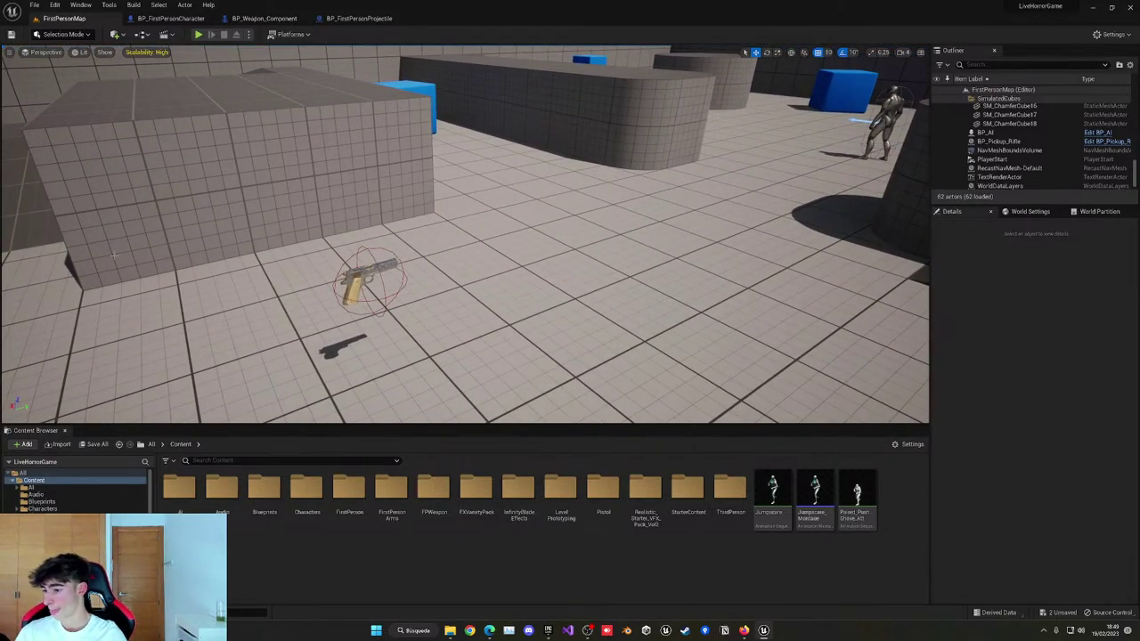
# Start a play test of FirstPersonMap, pick up the pistol and walk through the level towards the enemy.
pyautogui.click(169, 18)
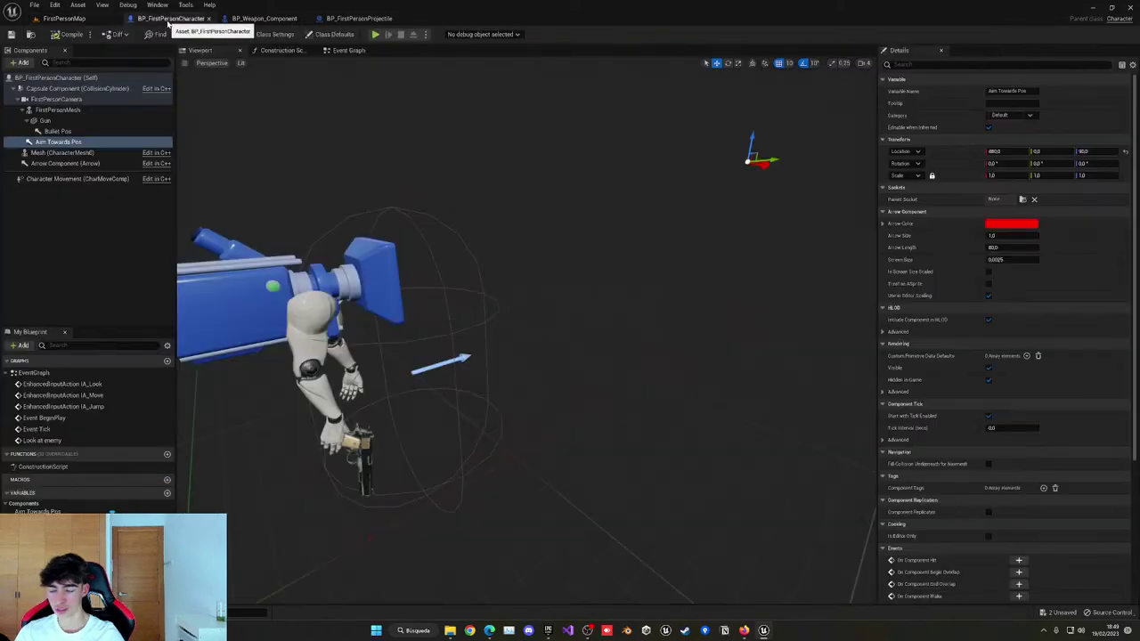
pyautogui.click(89, 17)
pyautogui.click(197, 34)
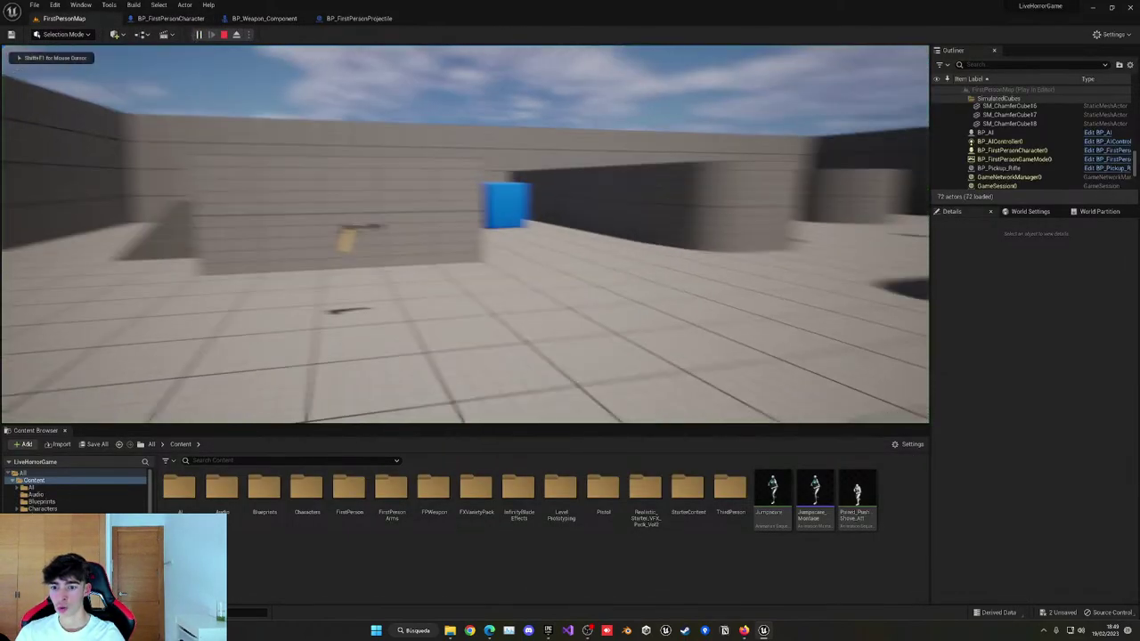
pyautogui.press('w')
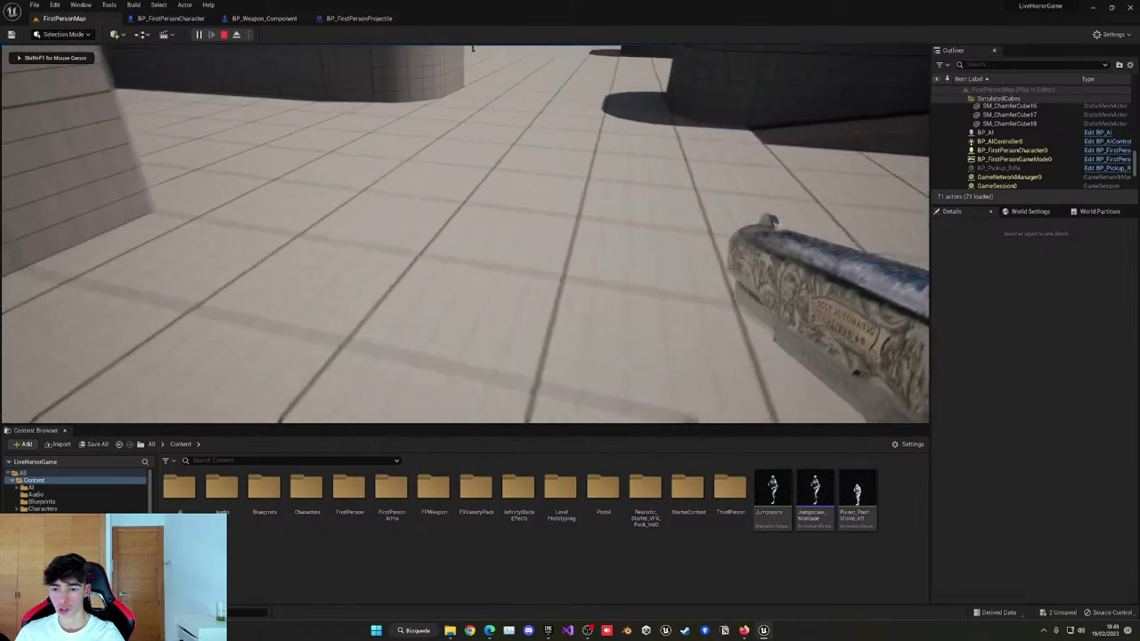
pyautogui.press('w')
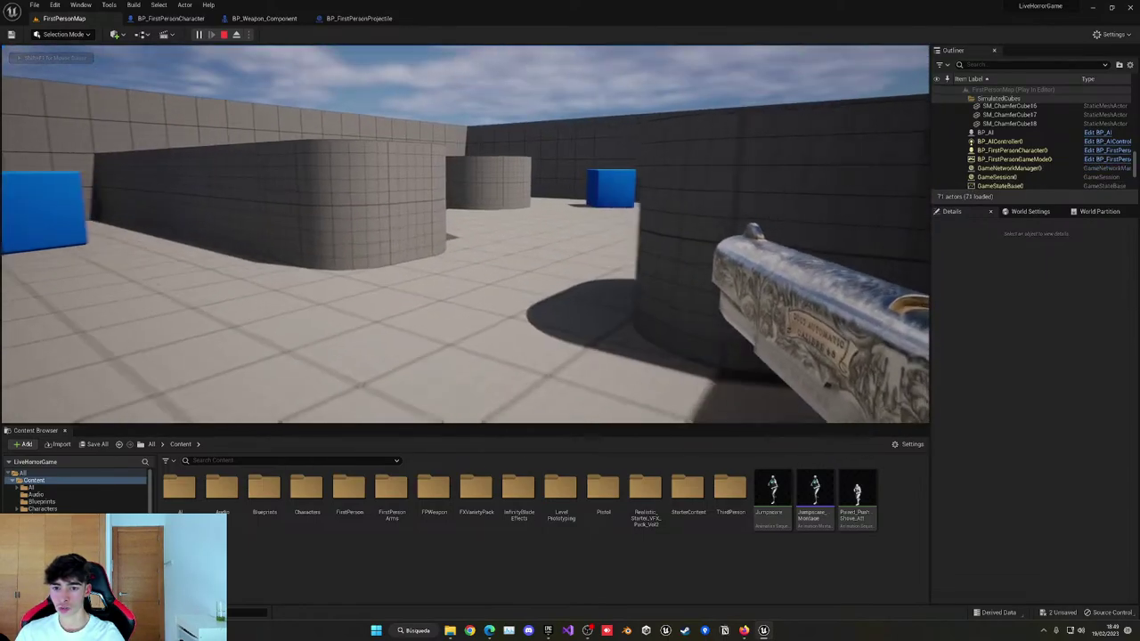
pyautogui.press('w')
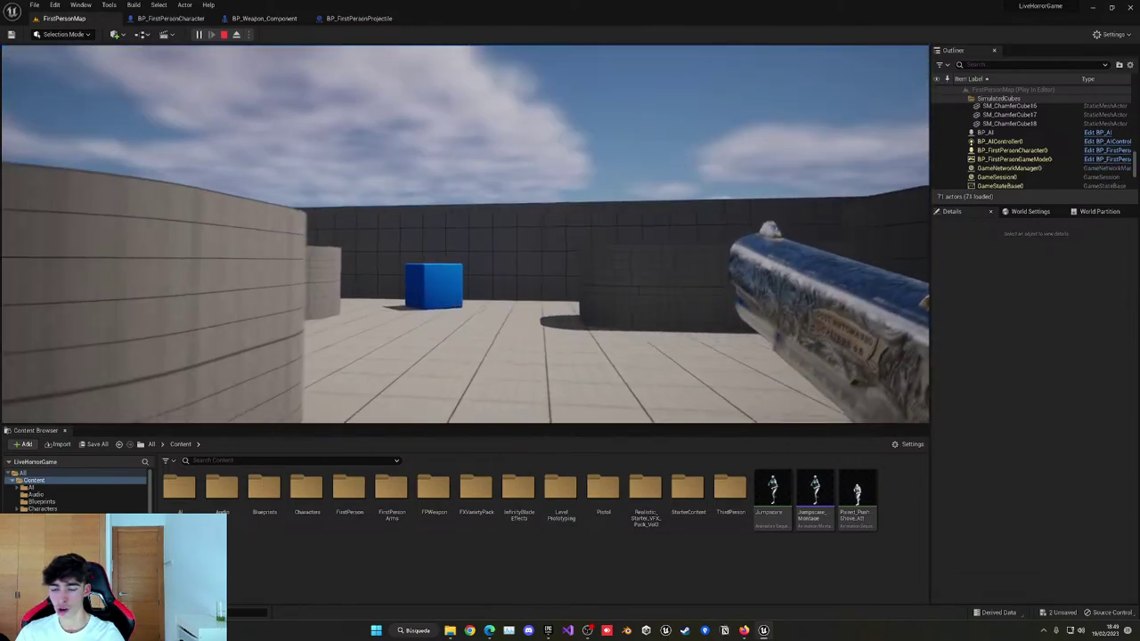
pyautogui.press('w')
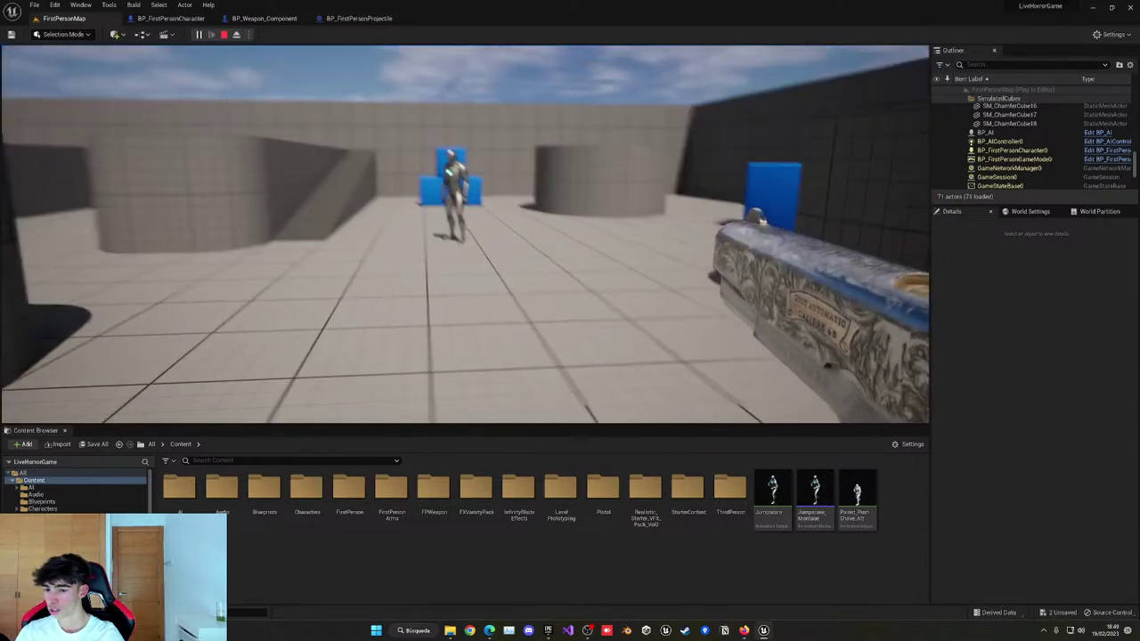
# Shoot the enemy with the pistol while backing away, and end the play session.
pyautogui.press('s')
pyautogui.click(464, 234)
pyautogui.click(465, 234)
pyautogui.click(465, 234)
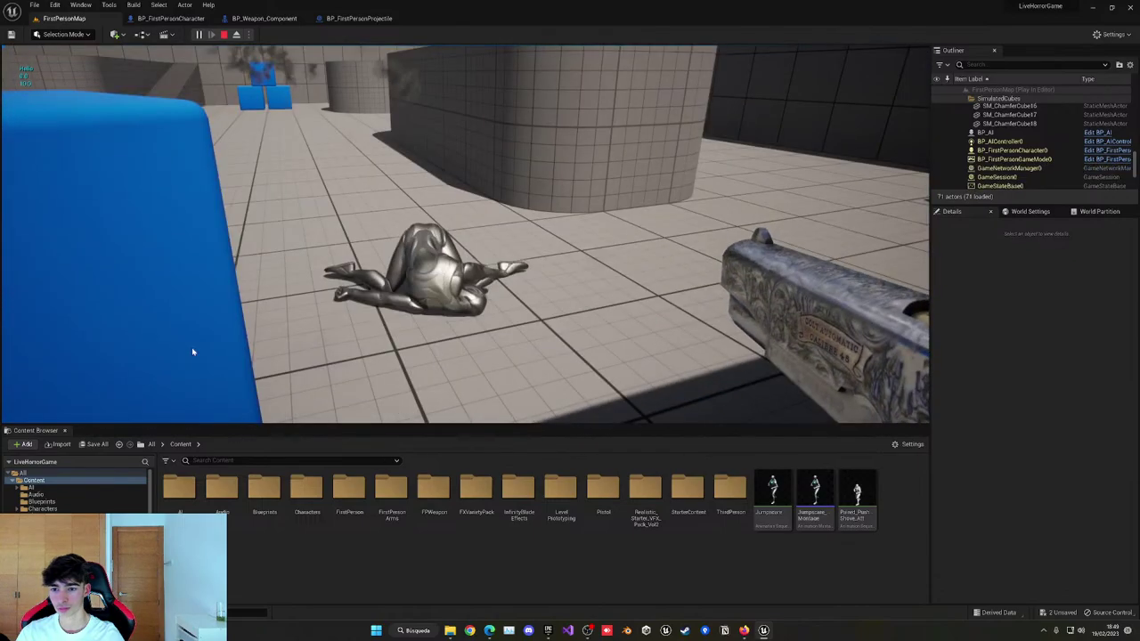
pyautogui.press('Escape')
pyautogui.moveTo(201, 350); pyautogui.dragTo(160, 363, button='right')
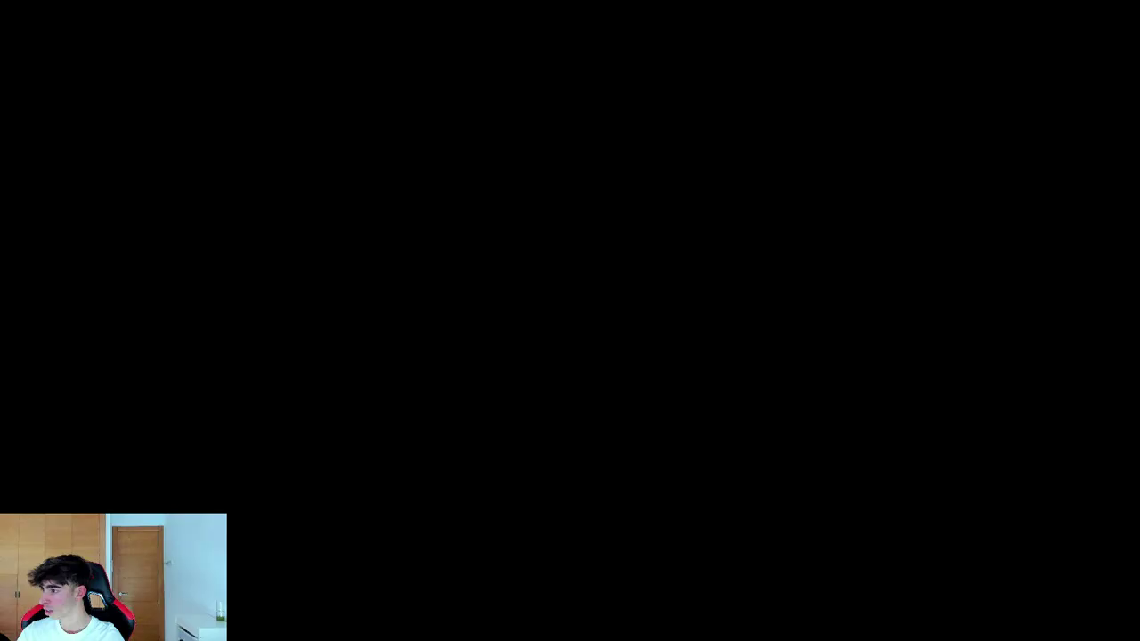
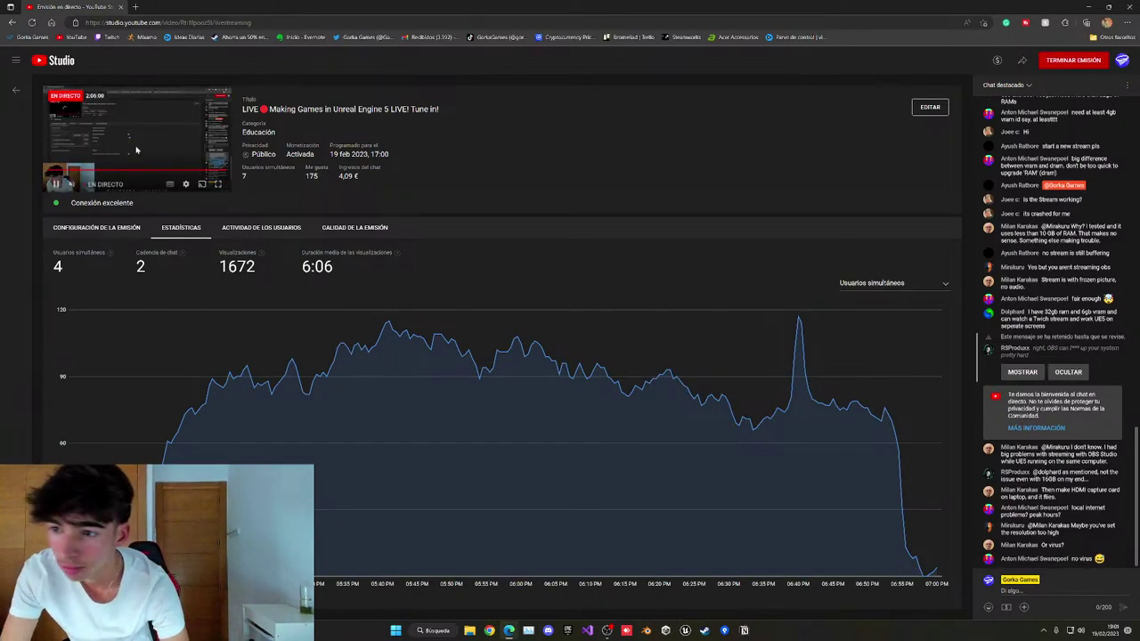
# Unmute the YouTube Studio live preview and open the "Making Games in Unreal Engine 5 LIVE!" stream from YouTube in a new tab.
pyautogui.click(73, 184)
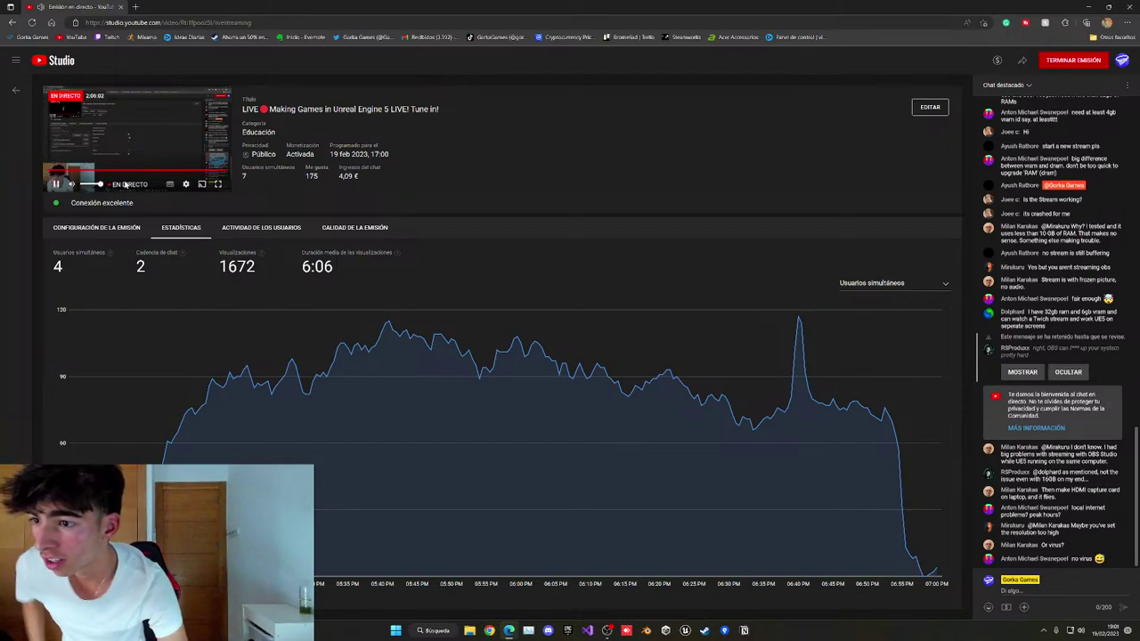
pyautogui.click(135, 7)
pyautogui.write('you')
pyautogui.press('Return')
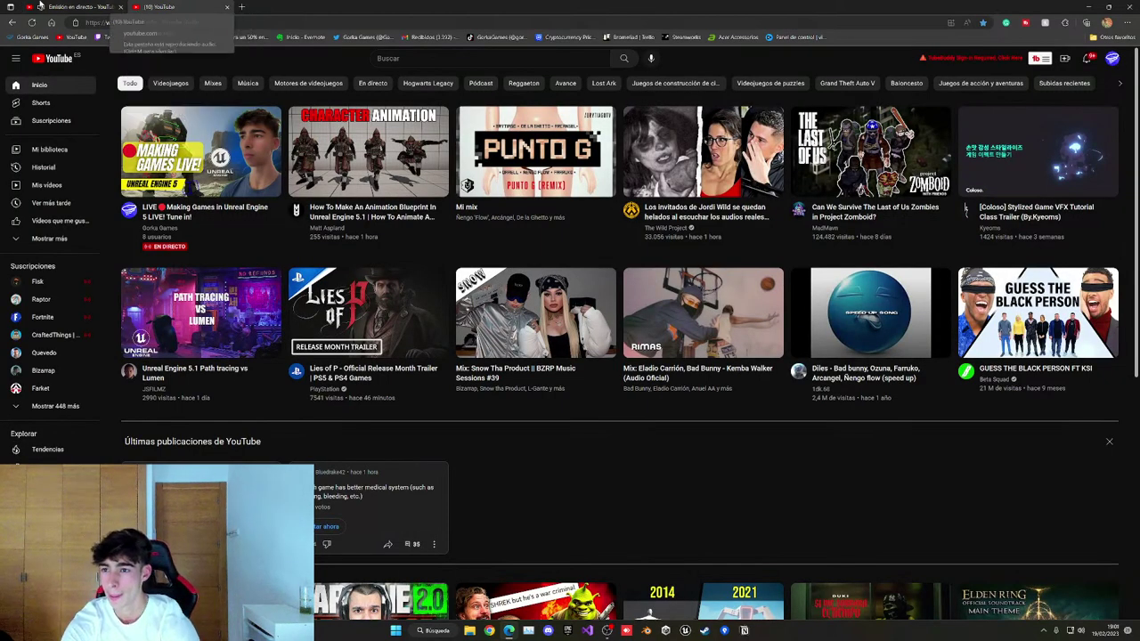
pyautogui.click(187, 241)
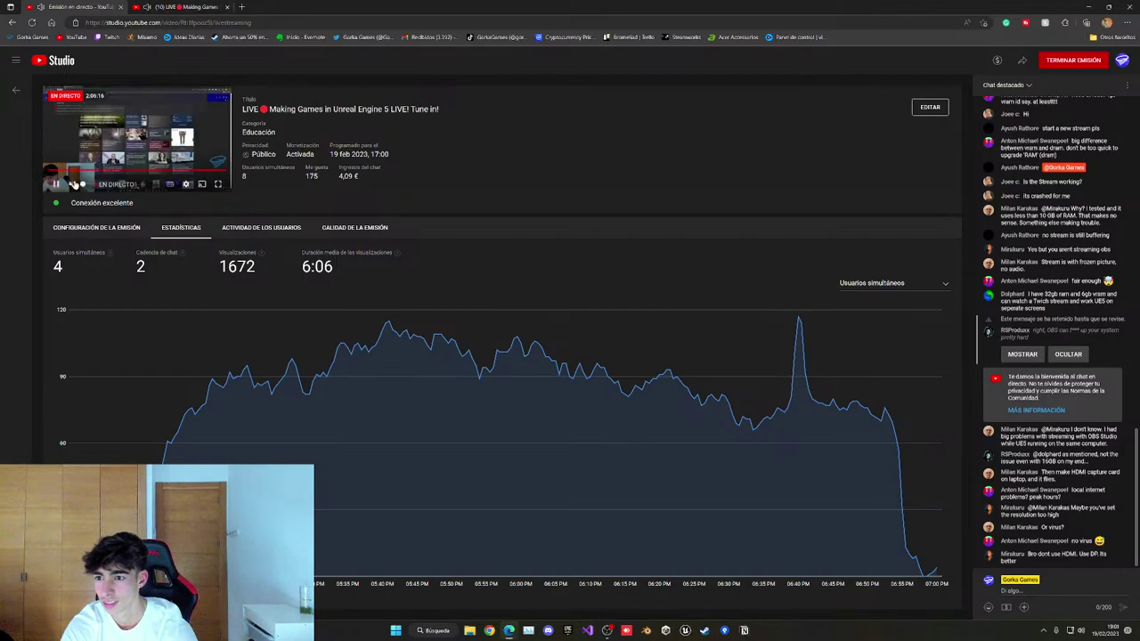
# Set the playback quality of the livestream's watch page to 1080p60.
pyautogui.click(181, 7)
pyautogui.rightClick(116, 143)
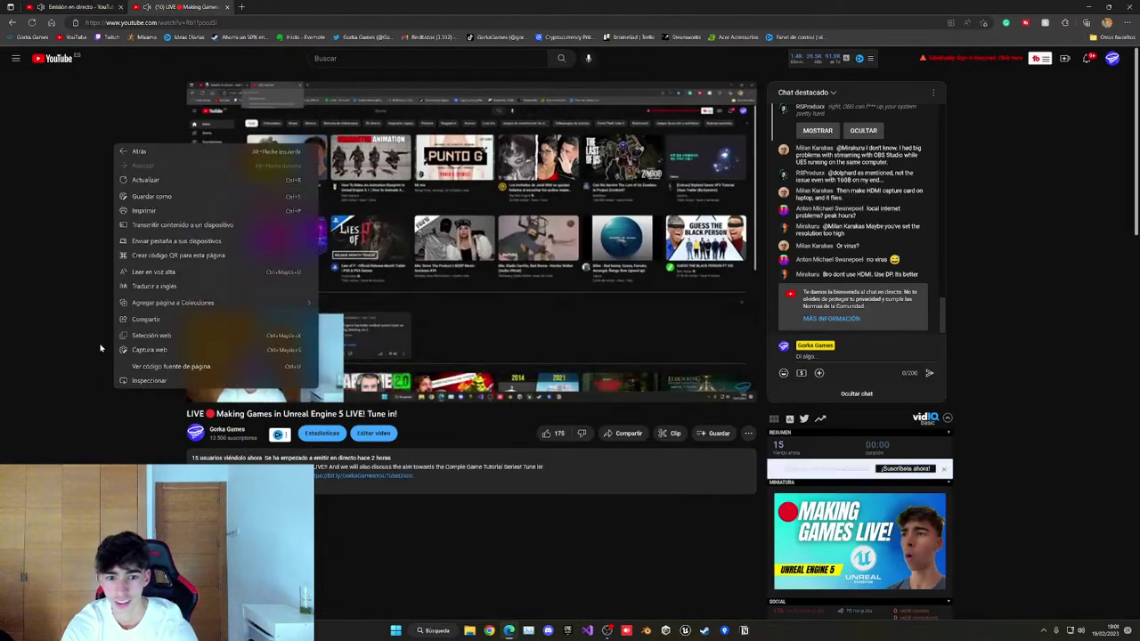
pyautogui.click(98, 345)
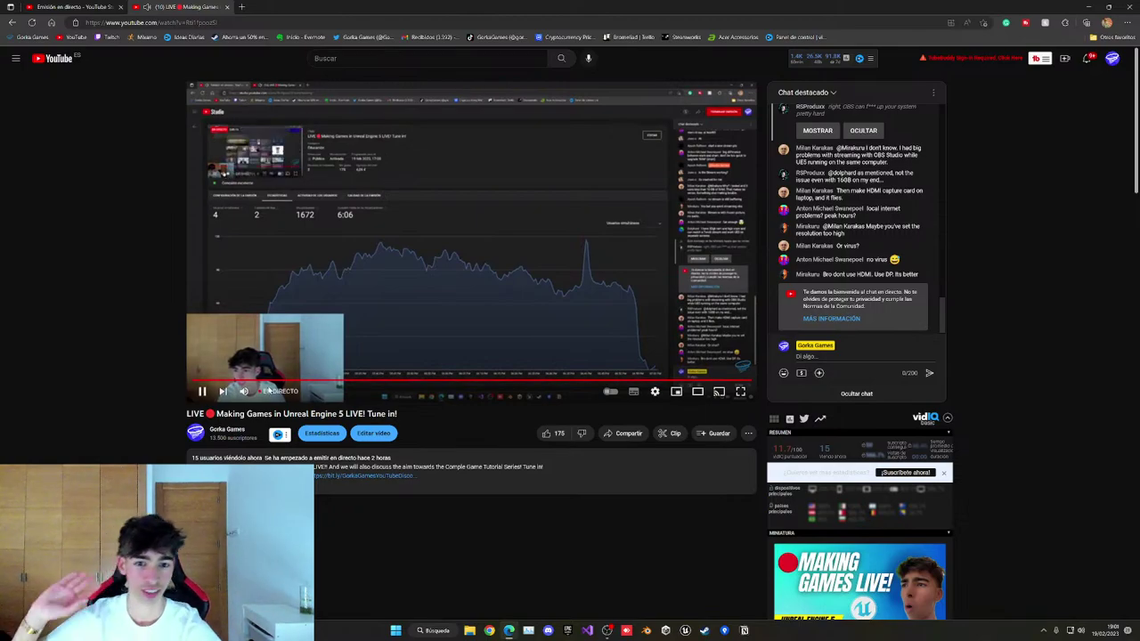
pyautogui.click(660, 396)
pyautogui.click(669, 361)
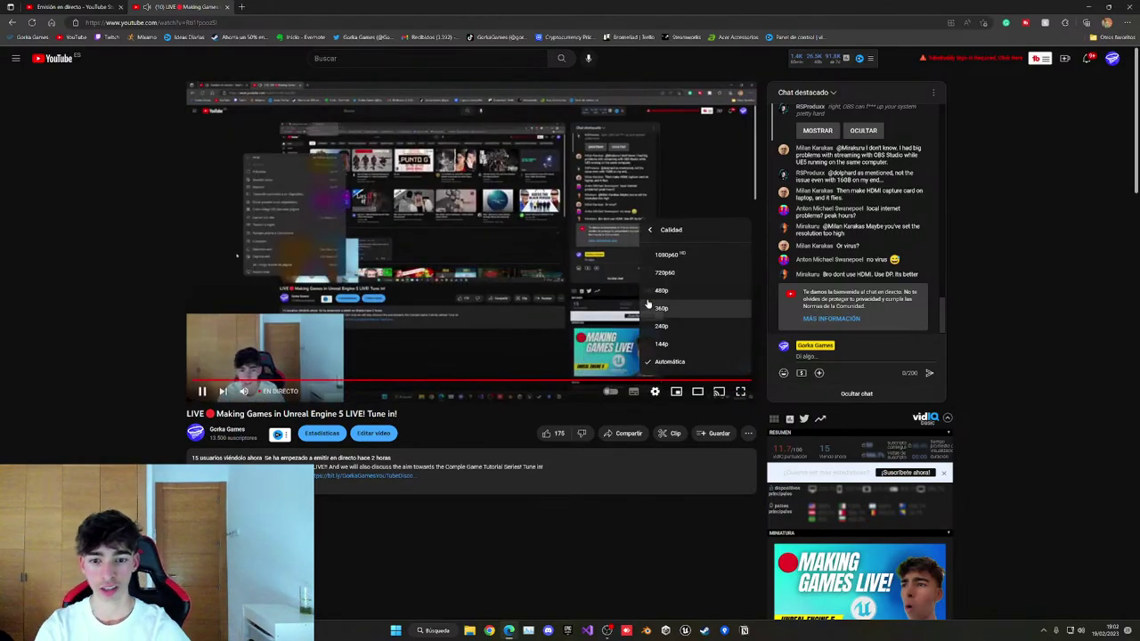
pyautogui.click(663, 260)
# Check the stream in YouTube Studio, mute the livestream's watch page and move the browser window out of the way.
pyautogui.click(94, 7)
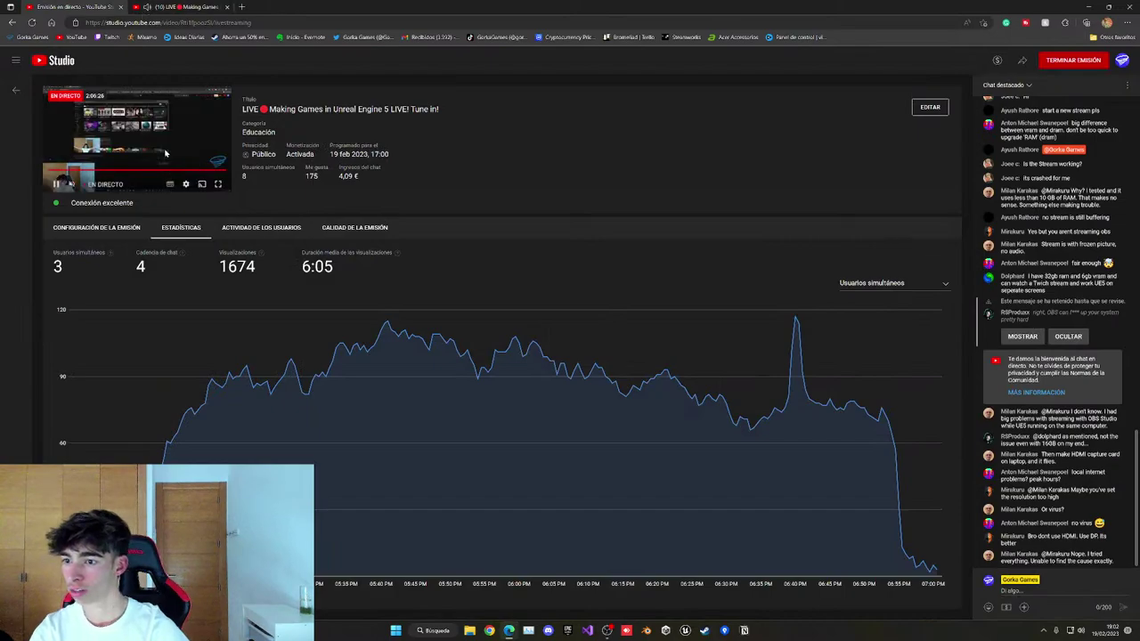
pyautogui.click(166, 6)
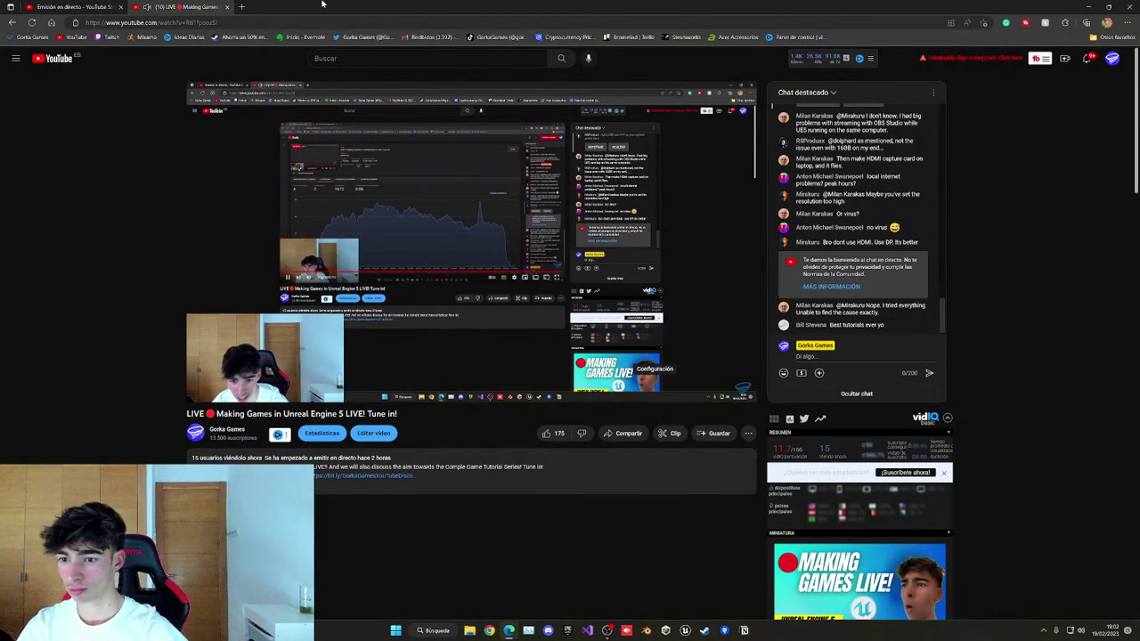
pyautogui.click(246, 394)
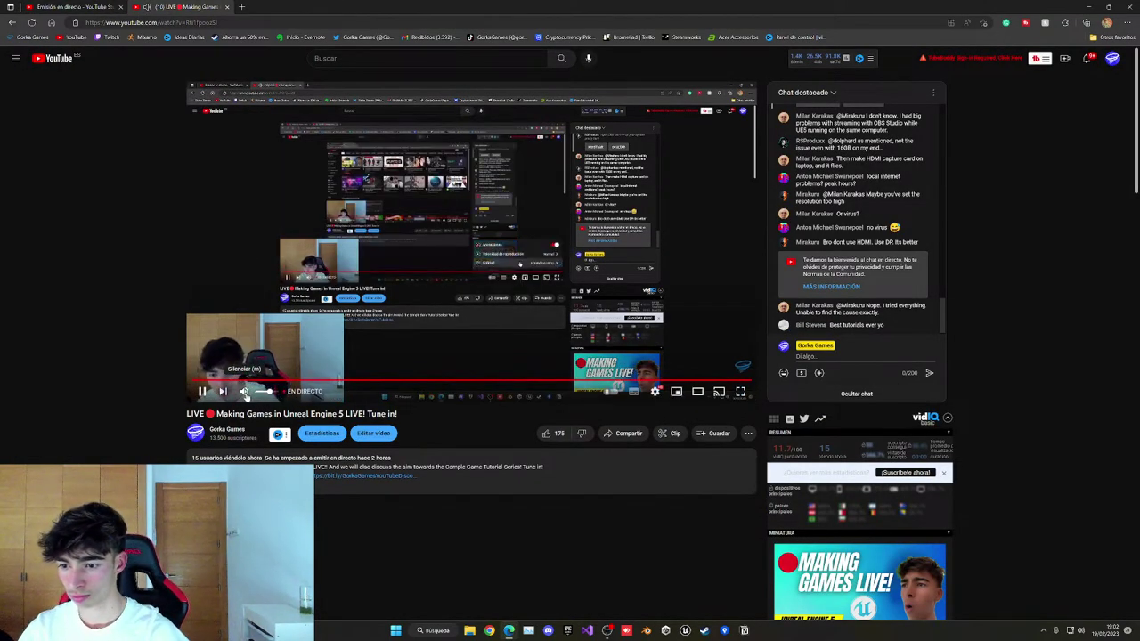
pyautogui.moveTo(534, 4); pyautogui.dragTo(0, 214)
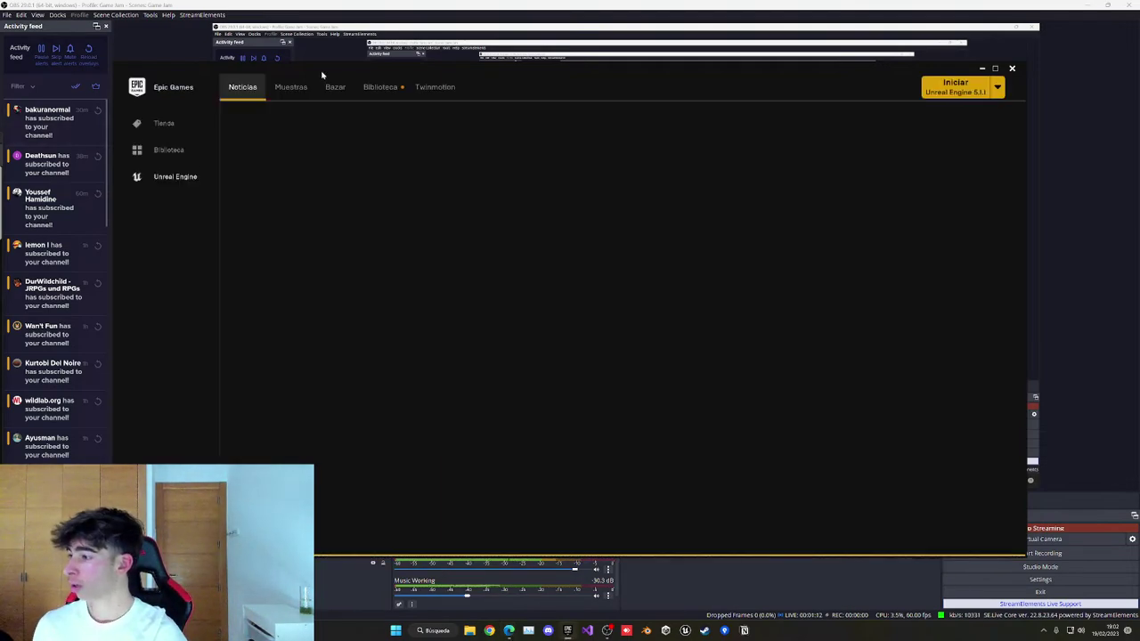
# Find the LiveHorrorGame project in the Epic Games library by searching for "horr", and open it.
pyautogui.click(370, 88)
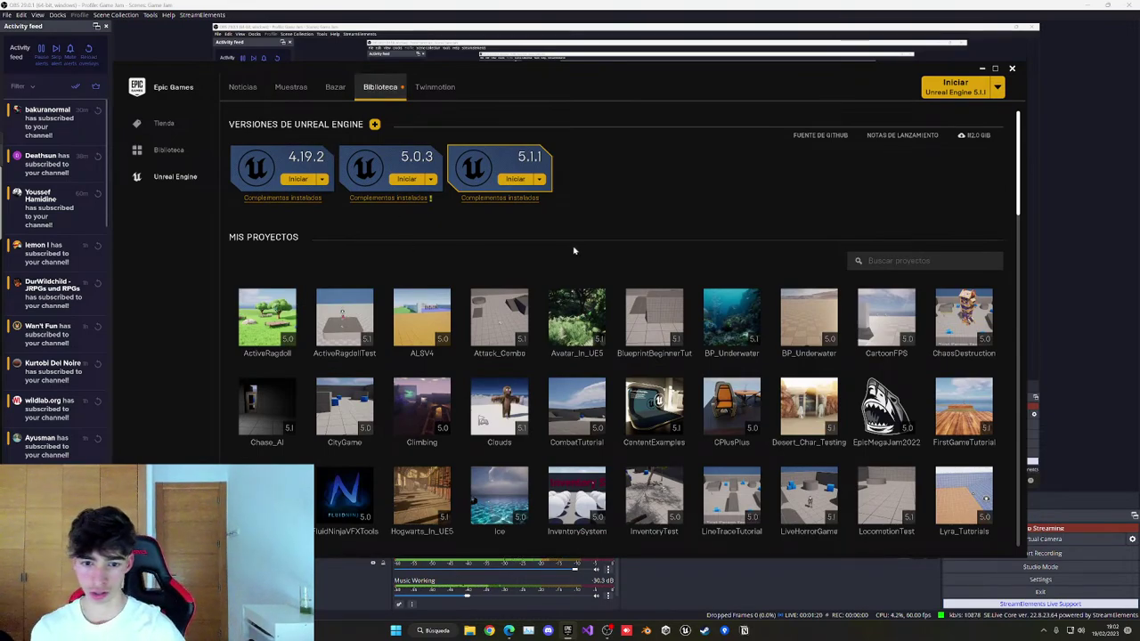
pyautogui.scroll(-5, 573, 251)
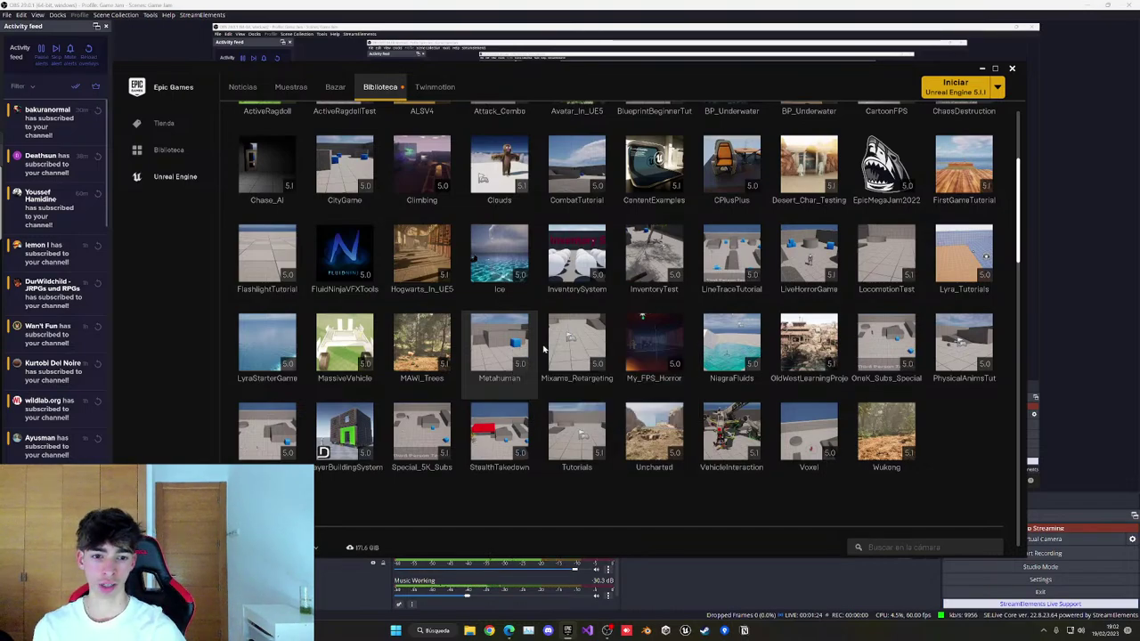
pyautogui.scroll(2, 798, 411)
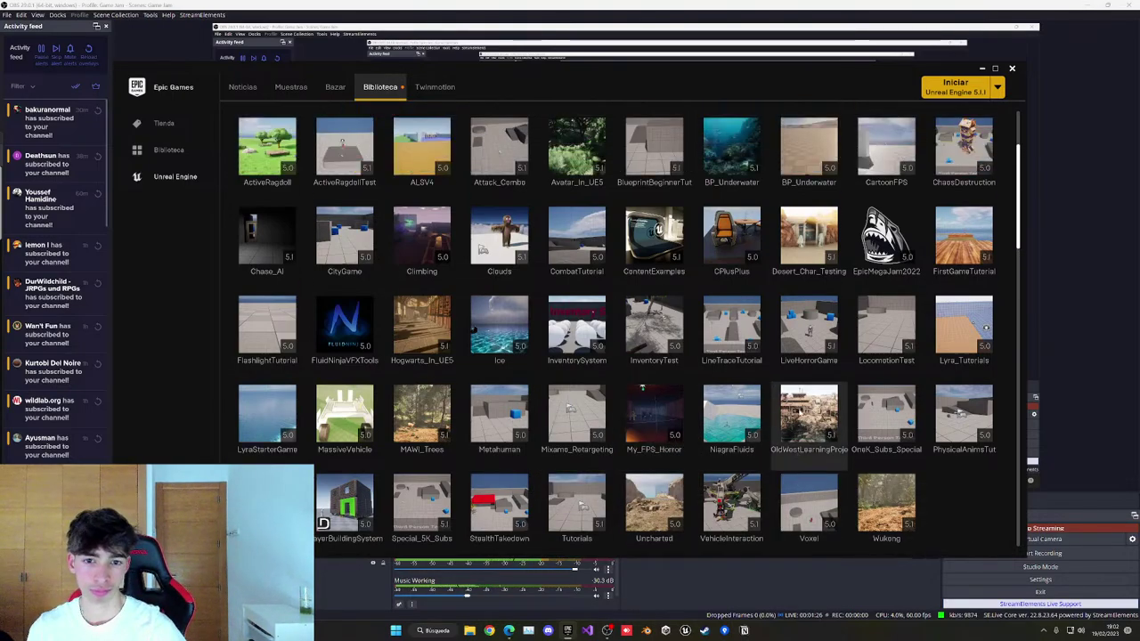
pyautogui.scroll(3, 809, 419)
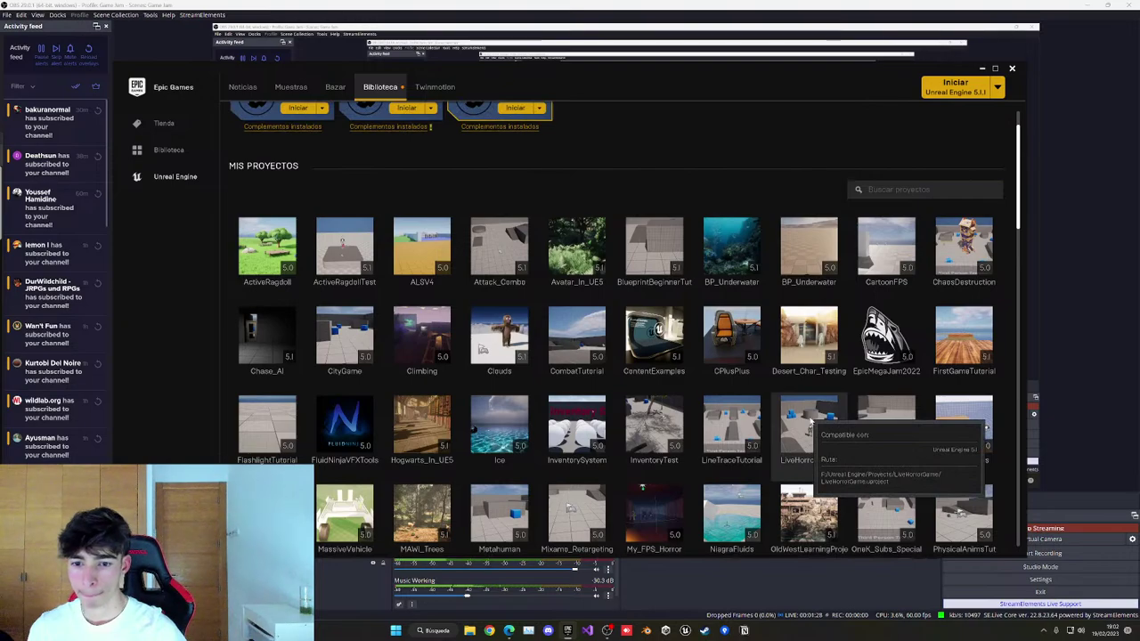
pyautogui.click(904, 190)
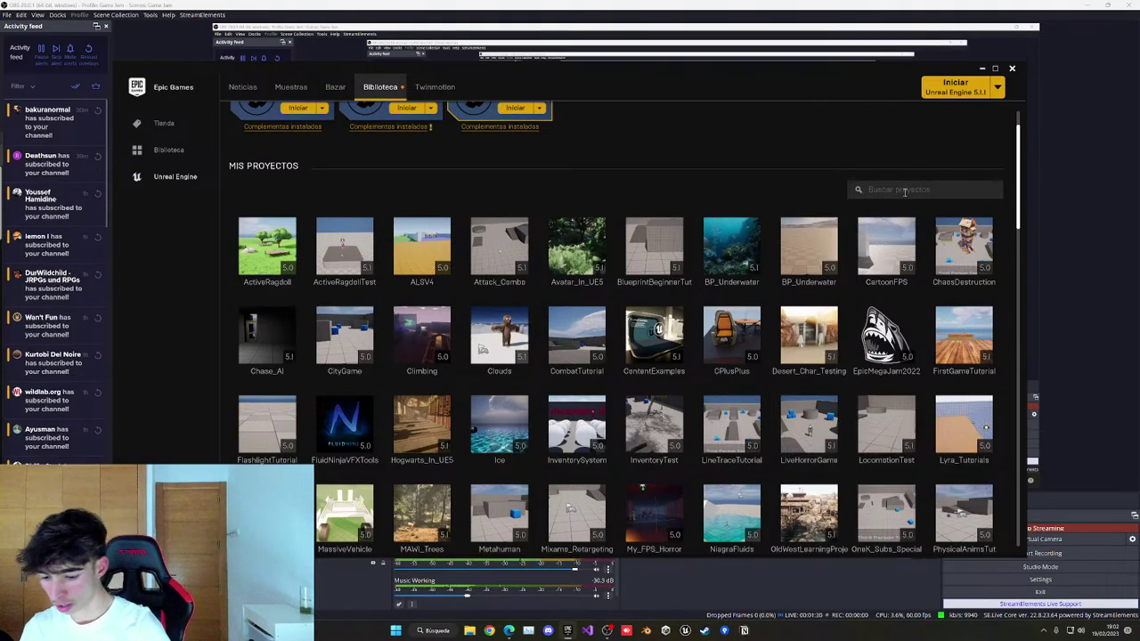
pyautogui.write('horr')
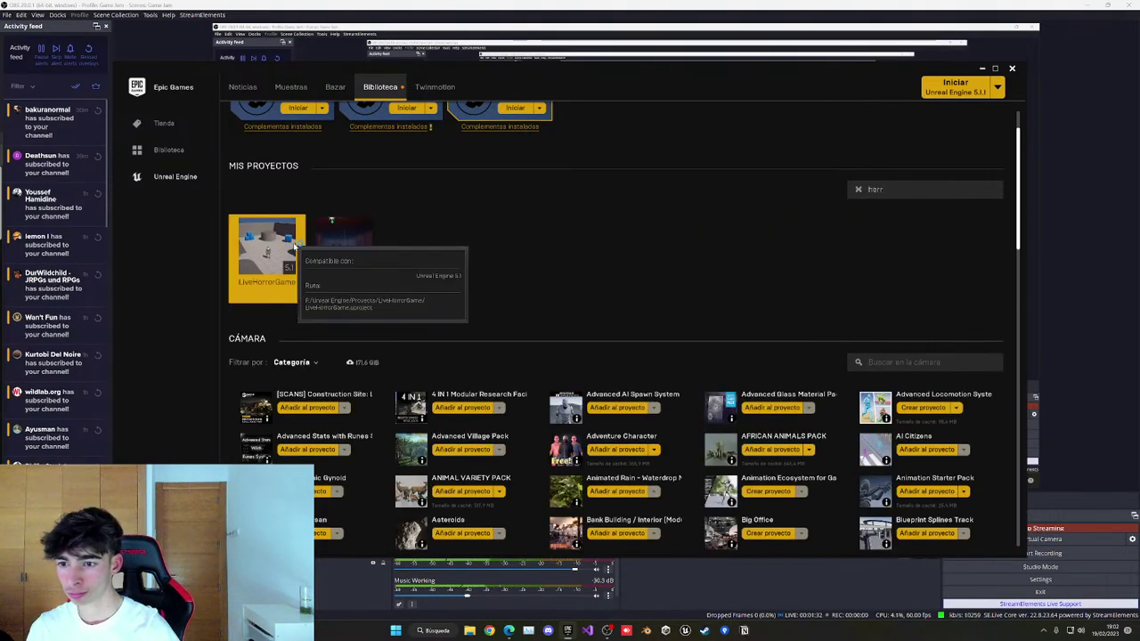
pyautogui.doubleClick(294, 246)
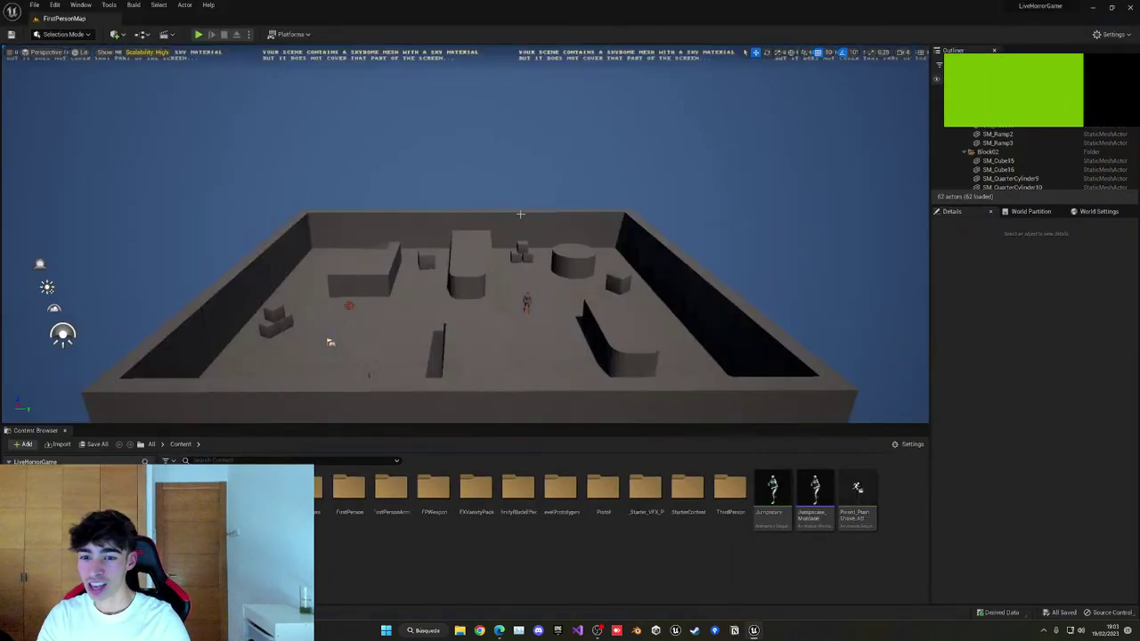
# Check the running stream in OBS, return to Unreal Editor and view the level from above.
pyautogui.moveTo(528, 219); pyautogui.dragTo(531, 252, button='right')
pyautogui.press('w')
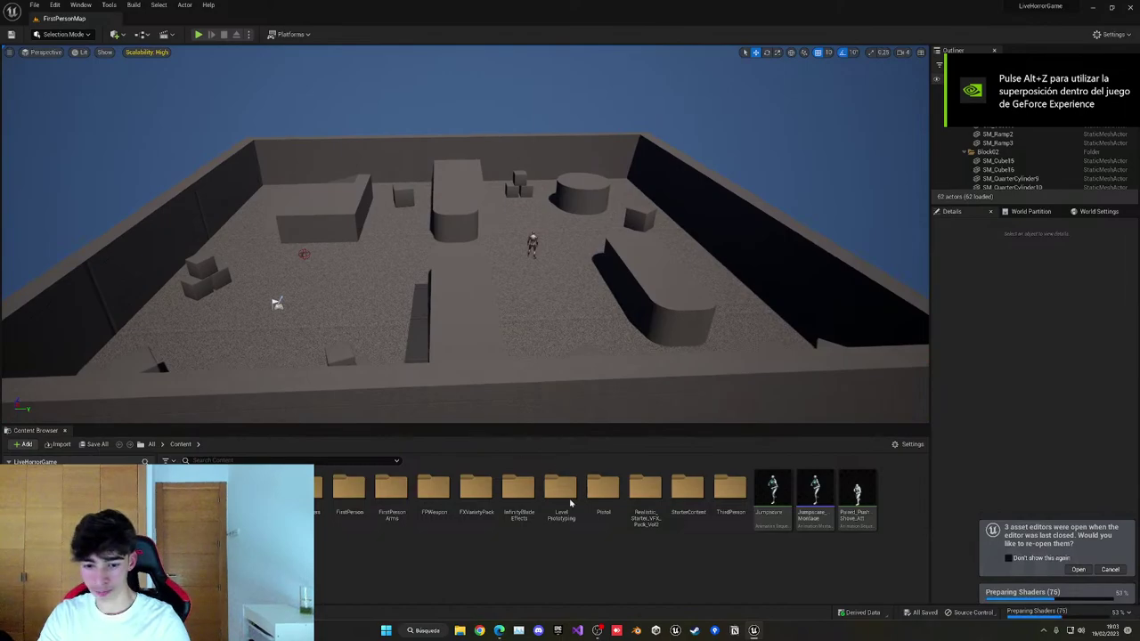
pyautogui.click(599, 632)
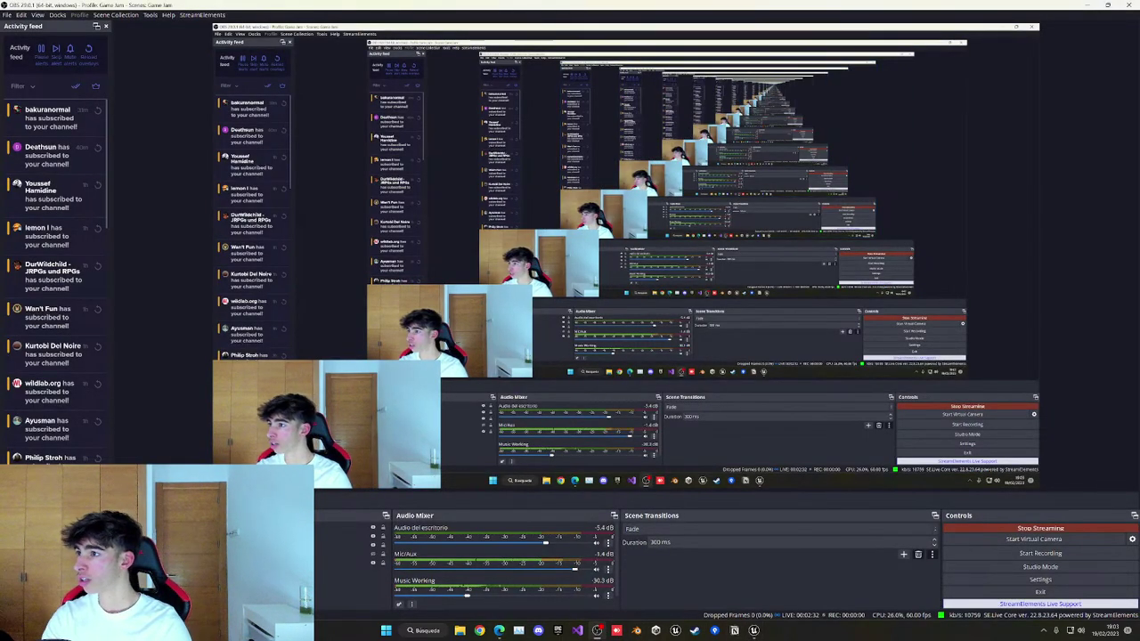
pyautogui.click(598, 631)
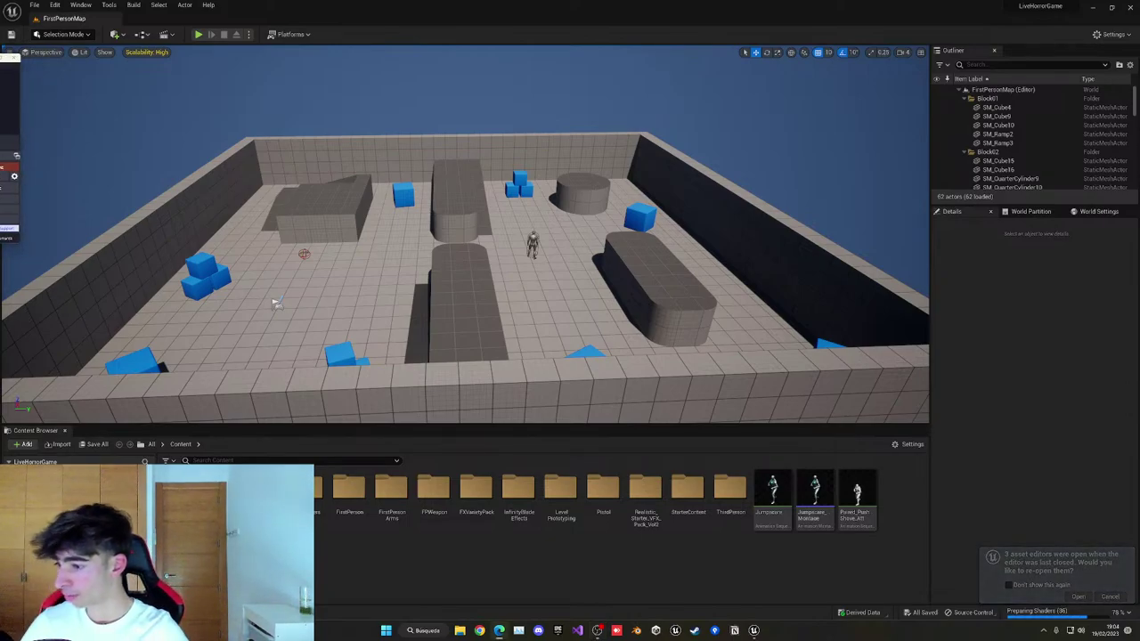
pyautogui.scroll(10, 278, 304)
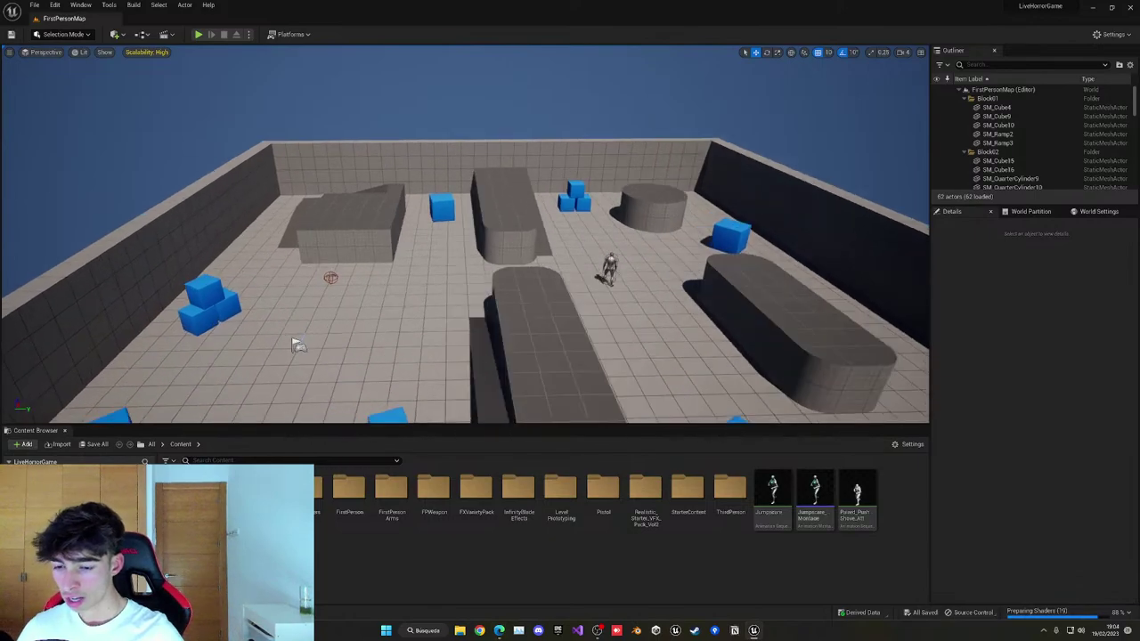
# Play the level, pick up the pistol, fire it at the enemy among the blocks and end the play session.
pyautogui.click(198, 34)
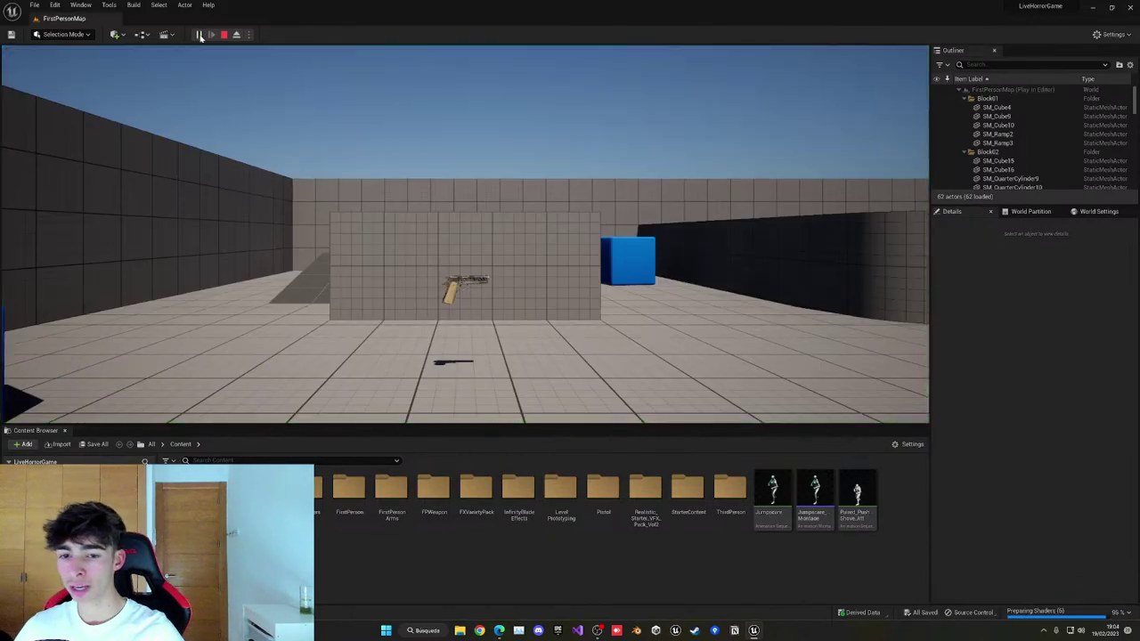
pyautogui.press('w')
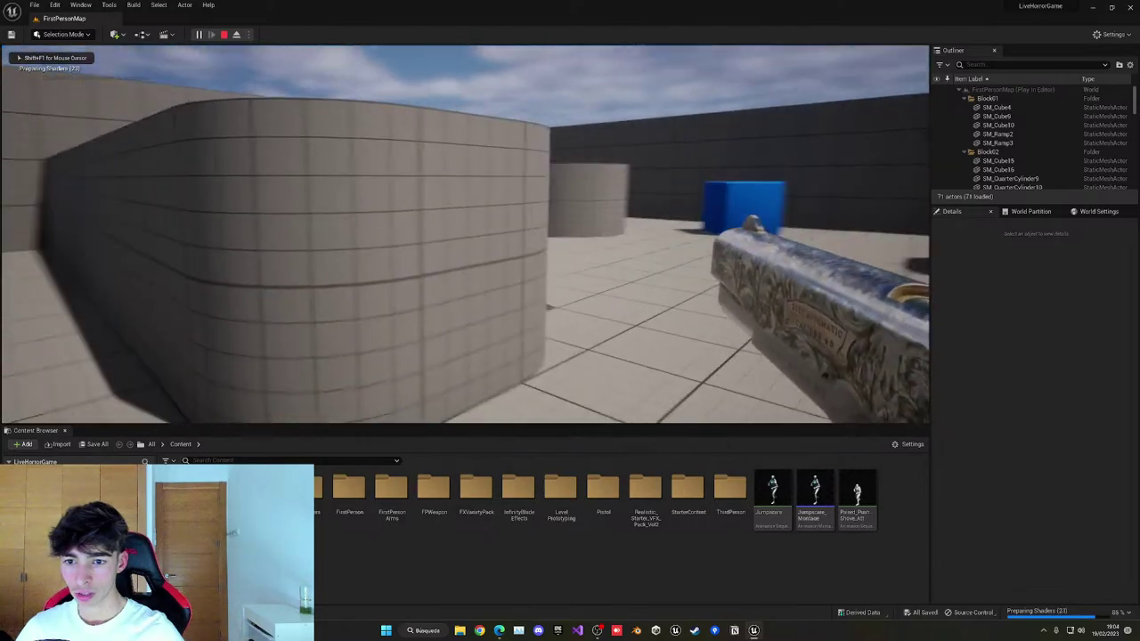
pyautogui.press('w')
pyautogui.click(465, 234)
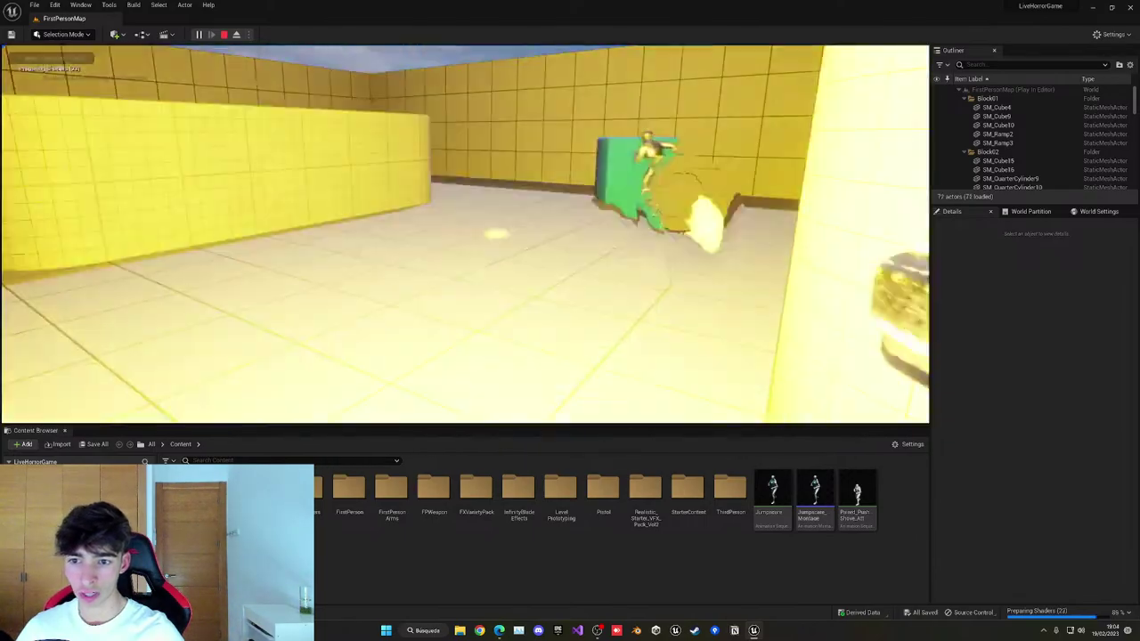
pyautogui.click(465, 234)
pyautogui.press('w')
pyautogui.click(464, 234)
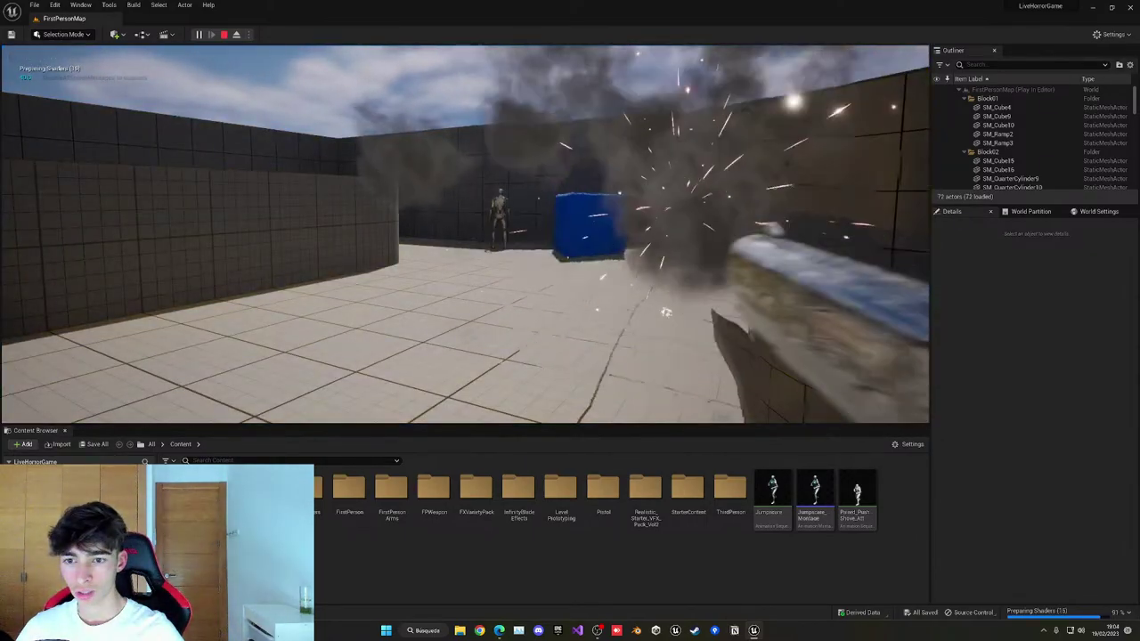
pyautogui.press('Escape')
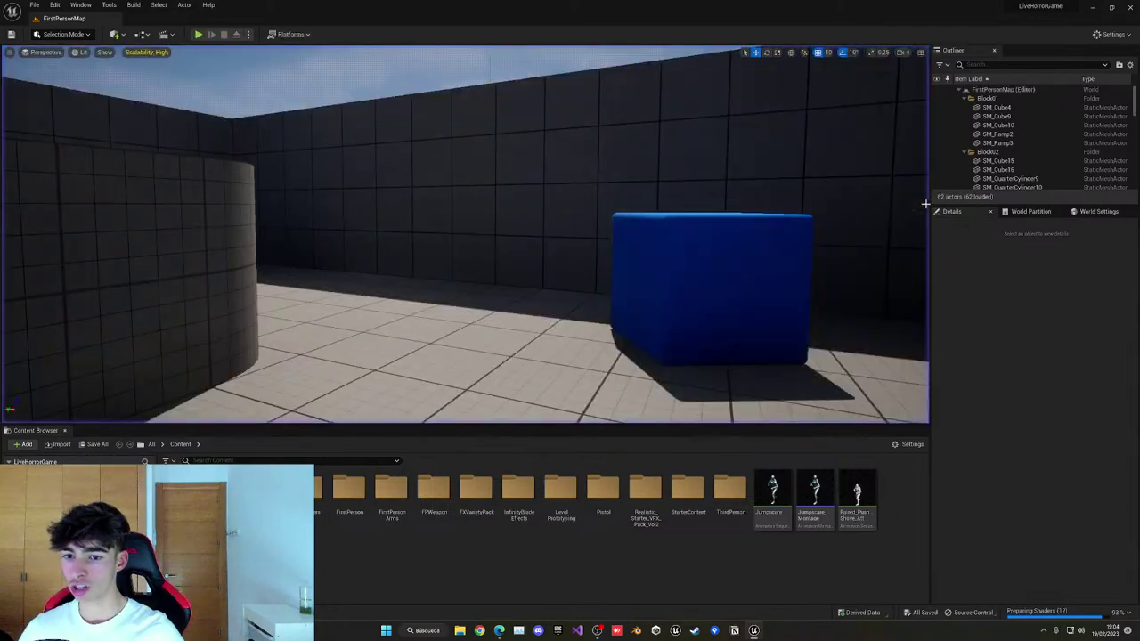
# Examine the arena's blocks, ramps and blue cubes from above.
pyautogui.press('s')
pyautogui.moveTo(650, 374); pyautogui.dragTo(236, 229, button='right')
pyautogui.press('w')
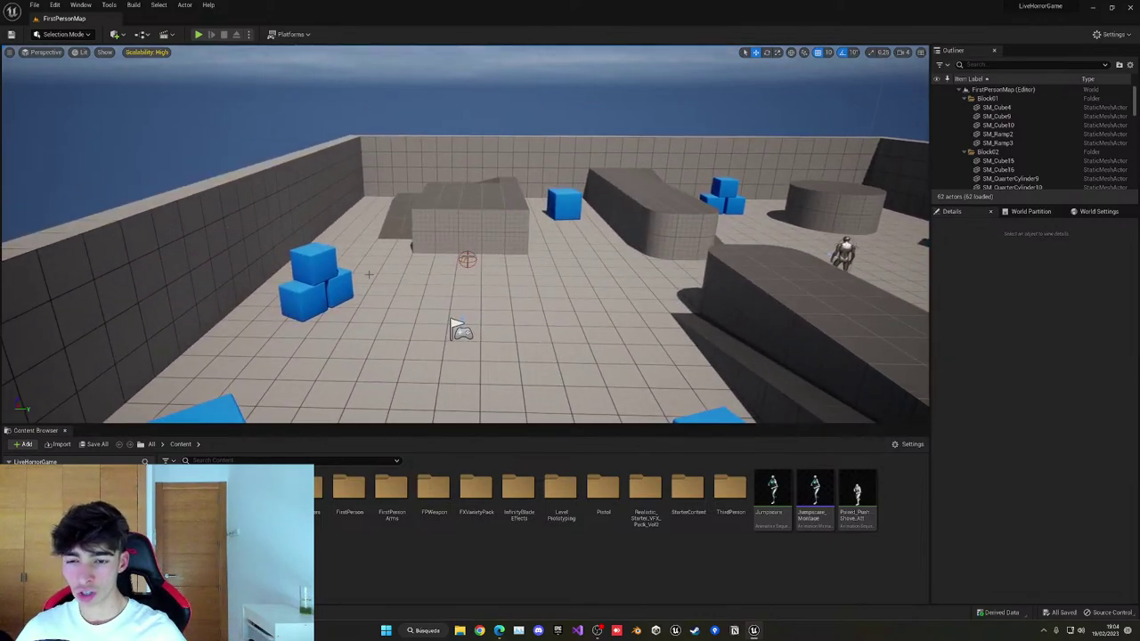
pyautogui.click(470, 224)
pyautogui.press('s')
pyautogui.moveTo(470, 224); pyautogui.dragTo(459, 285, button='right')
pyautogui.moveTo(383, 177); pyautogui.dragTo(383, 167, button='right')
pyautogui.press('w')
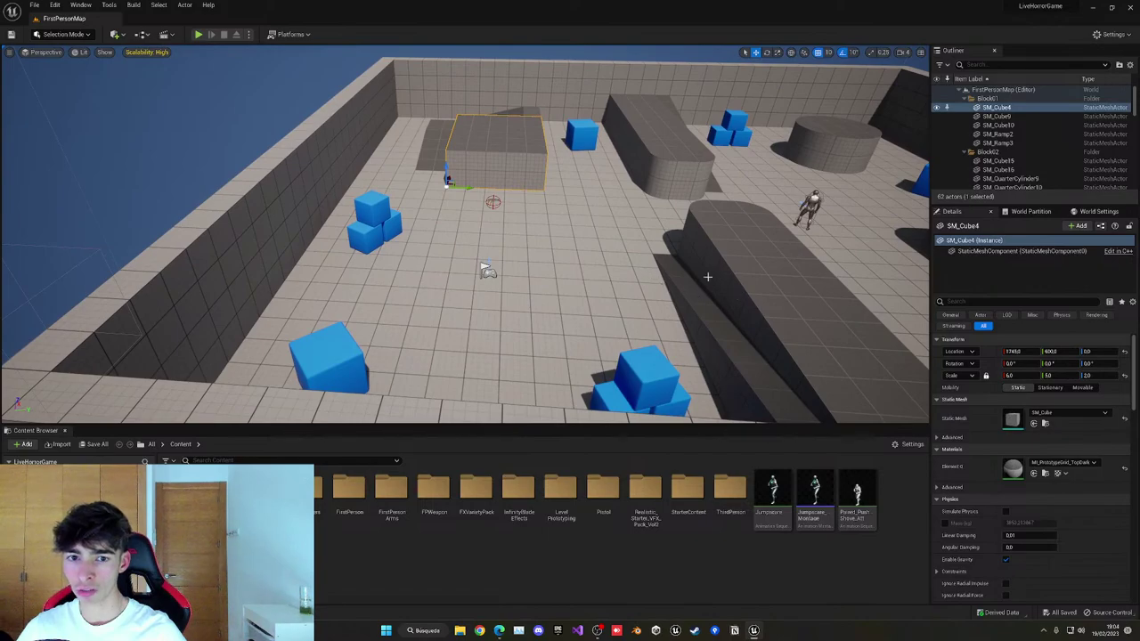
# Delete all descendants of the SimulatedCubes folder, and the folder itself, to clear the blue cubes from the level.
pyautogui.click(374, 213)
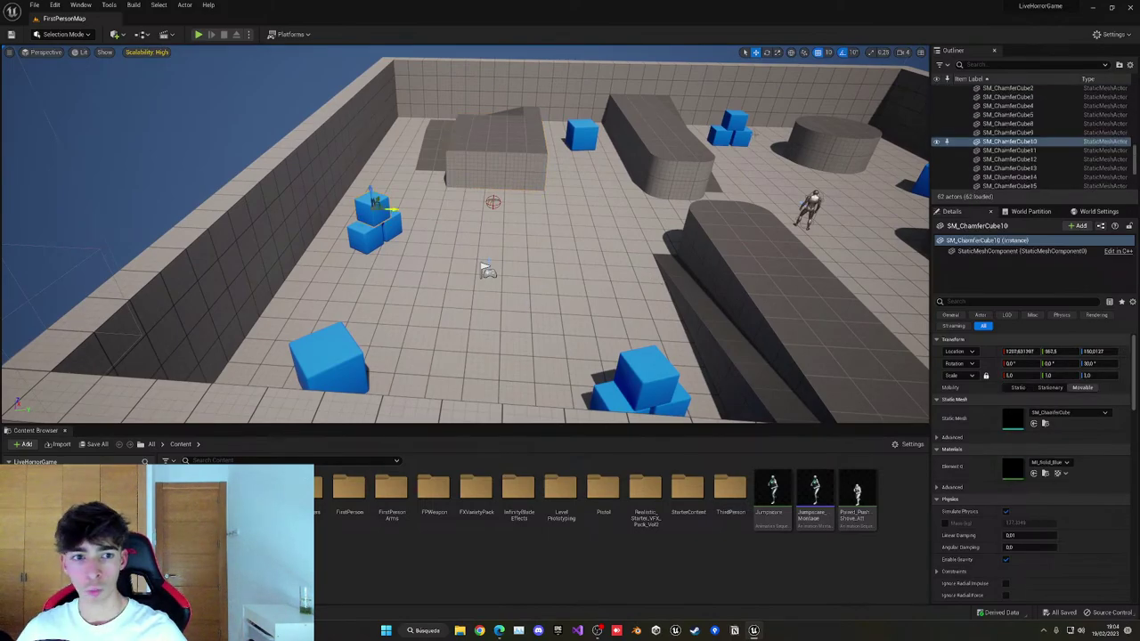
pyautogui.scroll(1, 995, 134)
pyautogui.rightClick(995, 132)
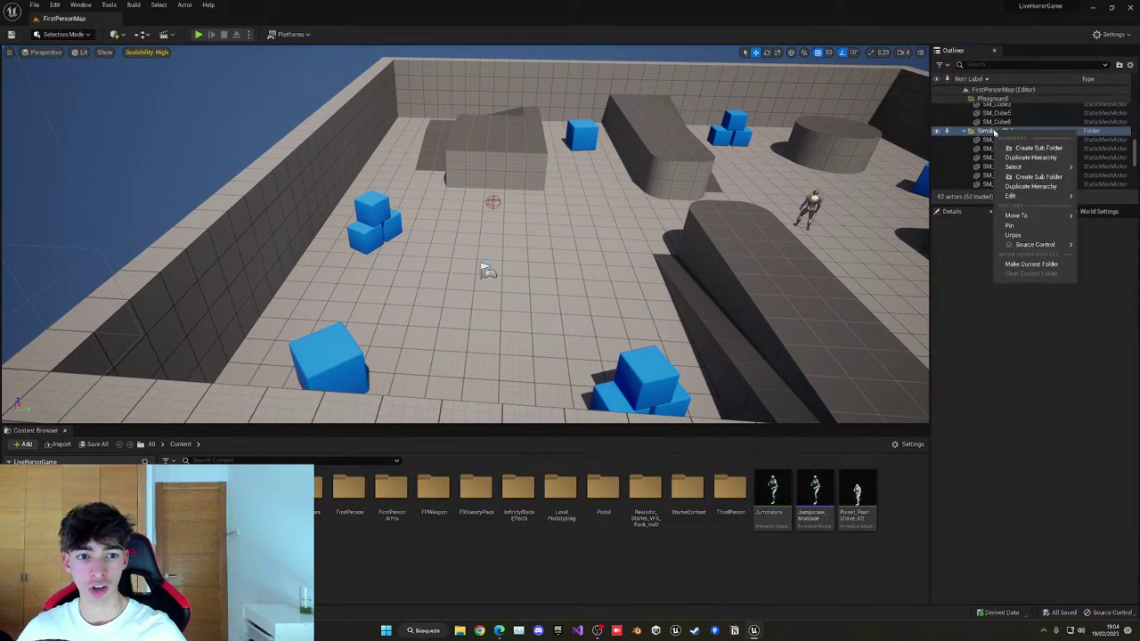
pyautogui.moveTo(1013, 167)
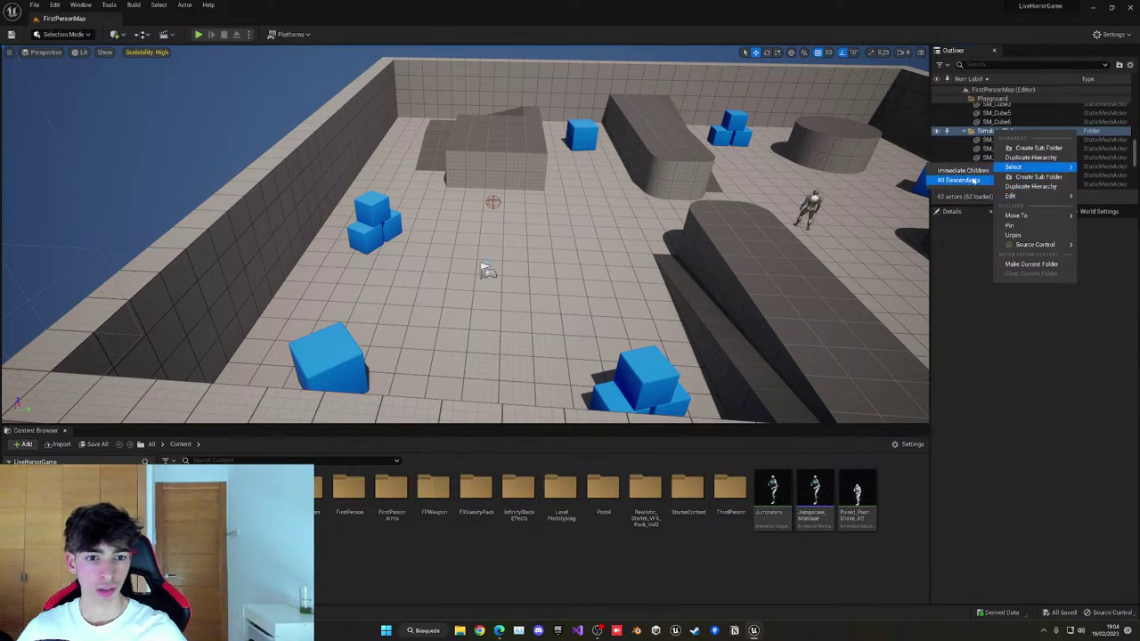
pyautogui.click(962, 180)
pyautogui.press('Delete')
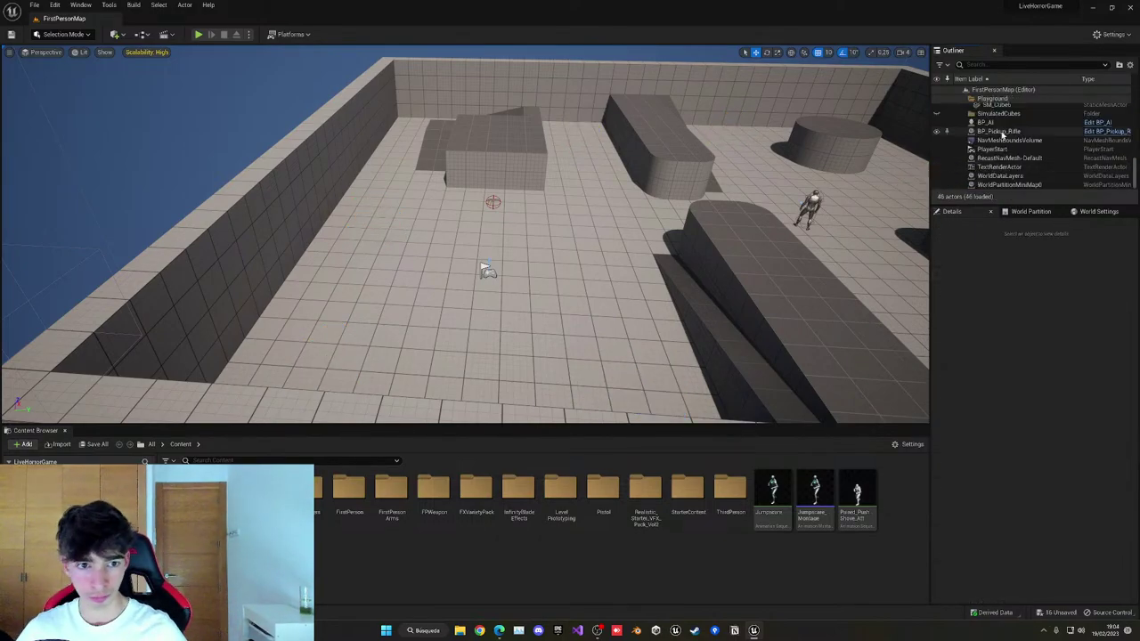
pyautogui.click(998, 115)
pyautogui.press('Delete')
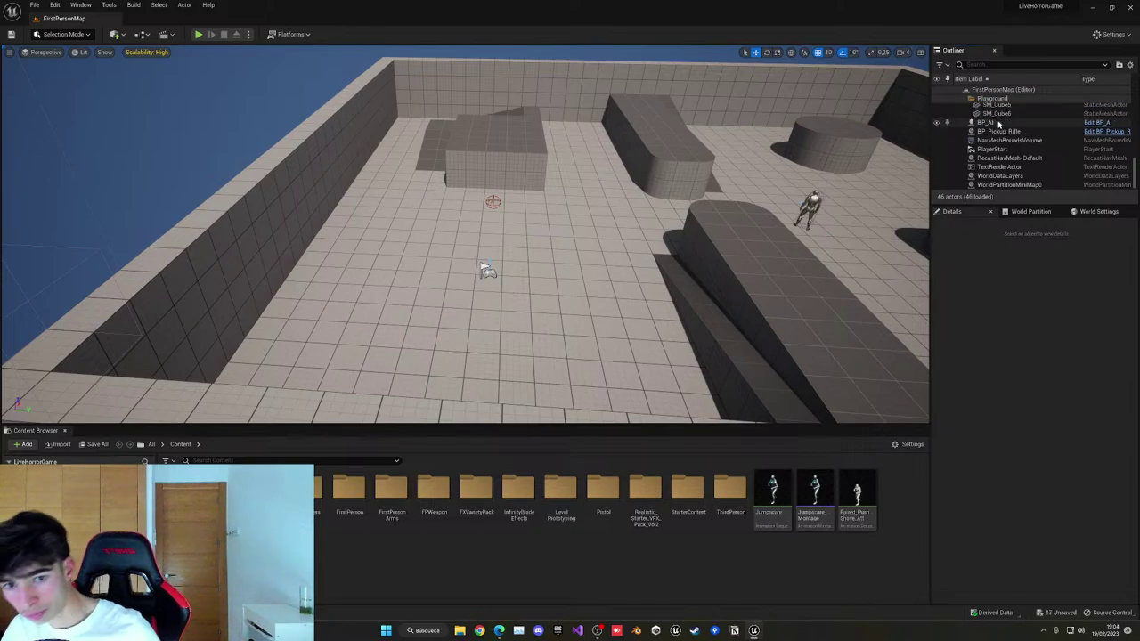
# Delete the ramp SM_Ramp4 beside the long block near the player start.
pyautogui.moveTo(598, 265); pyautogui.dragTo(663, 308, button='right')
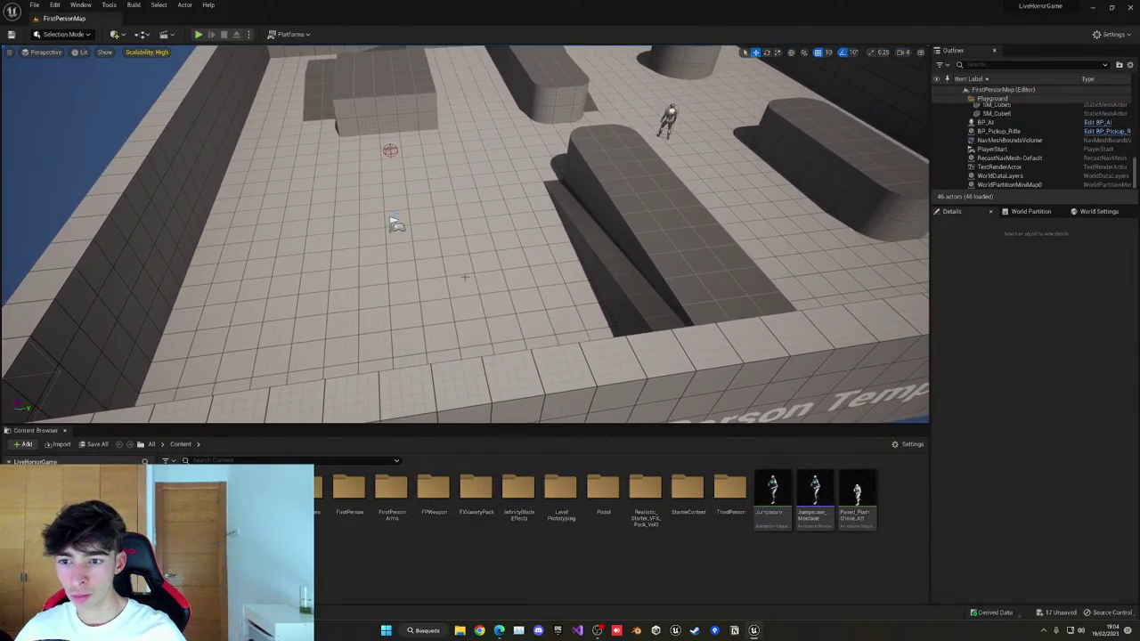
pyautogui.moveTo(465, 277); pyautogui.dragTo(528, 255, button='right')
pyautogui.click(535, 258)
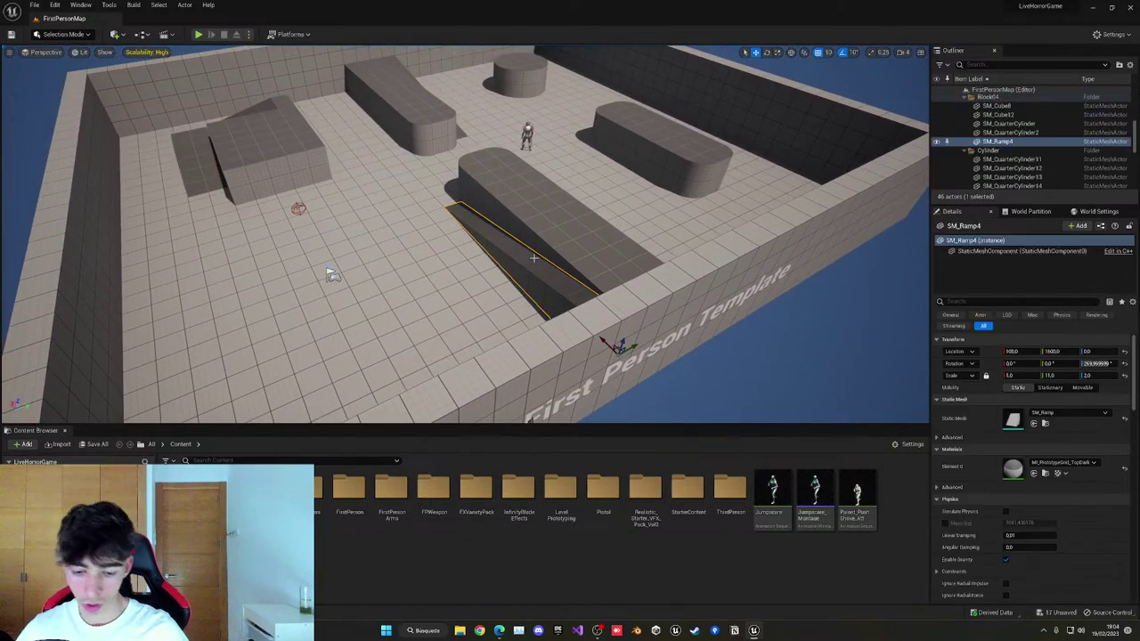
pyautogui.press('Delete')
# Check the long block SM_Cube8 in a brief play session and stretch its Z scale to about 4.01.
pyautogui.click(538, 252)
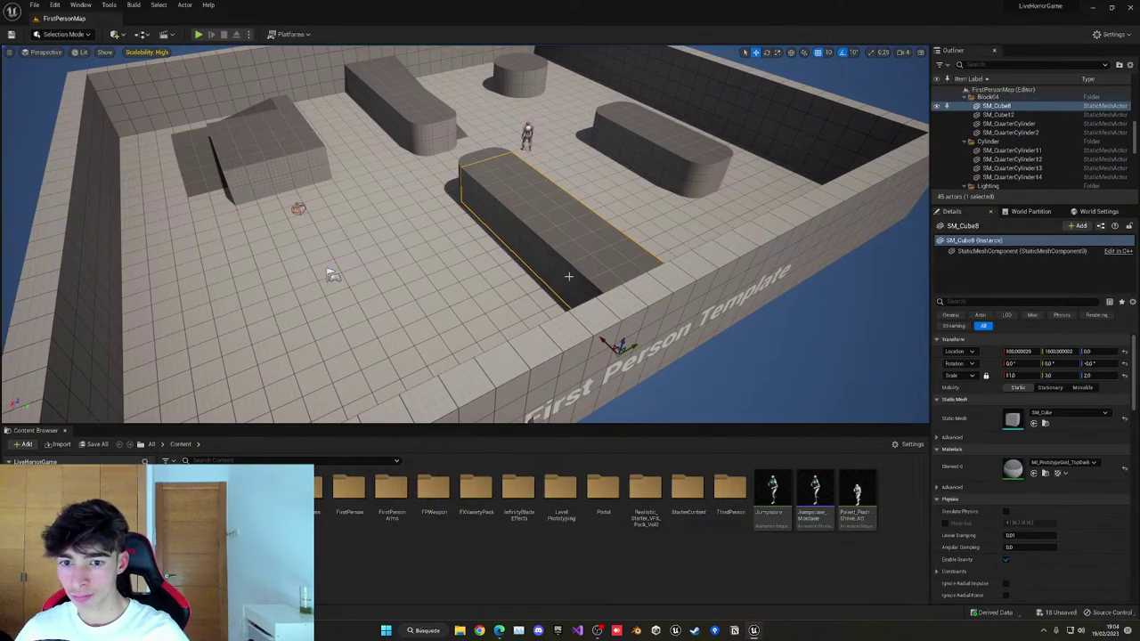
pyautogui.moveTo(583, 275)
pyautogui.mouseDown(button='right')
pyautogui.moveTo(579, 258)
pyautogui.moveTo(567, 264)
pyautogui.mouseUp(button='right')
pyautogui.press('r')
pyautogui.click(198, 34)
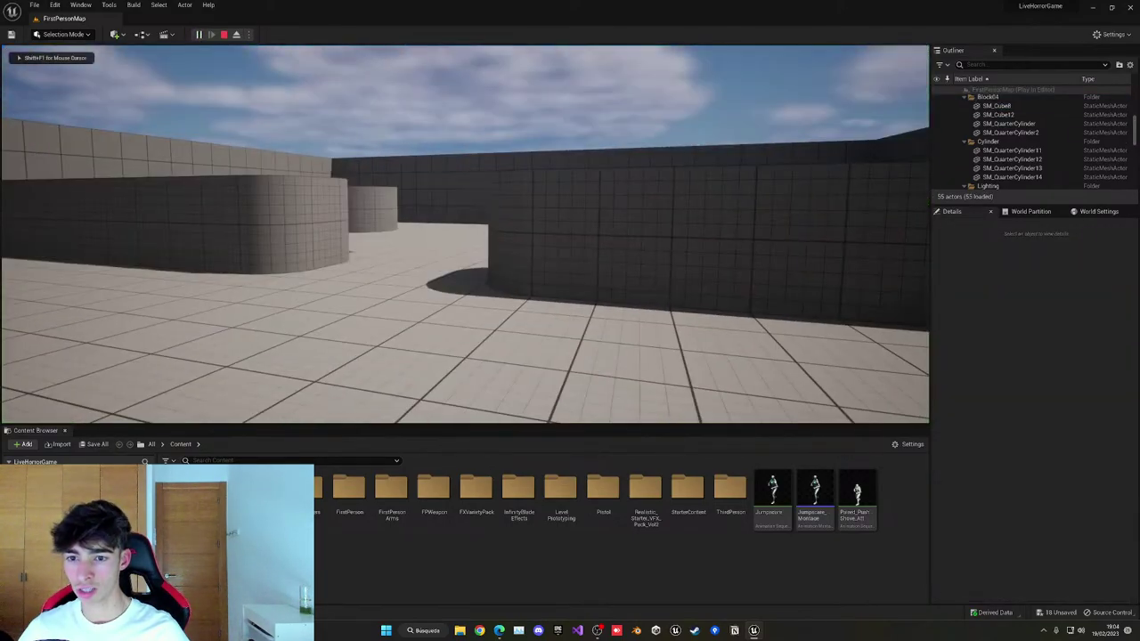
pyautogui.press('Escape')
pyautogui.moveTo(643, 190); pyautogui.dragTo(649, 191, button='right')
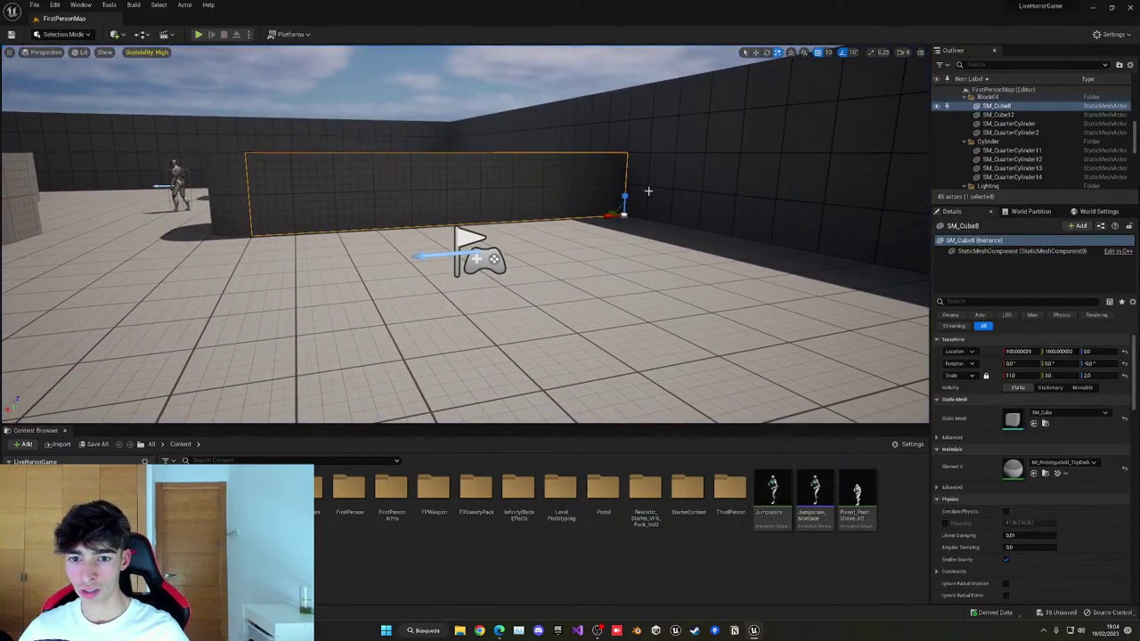
pyautogui.moveTo(624, 197); pyautogui.dragTo(624, 145)
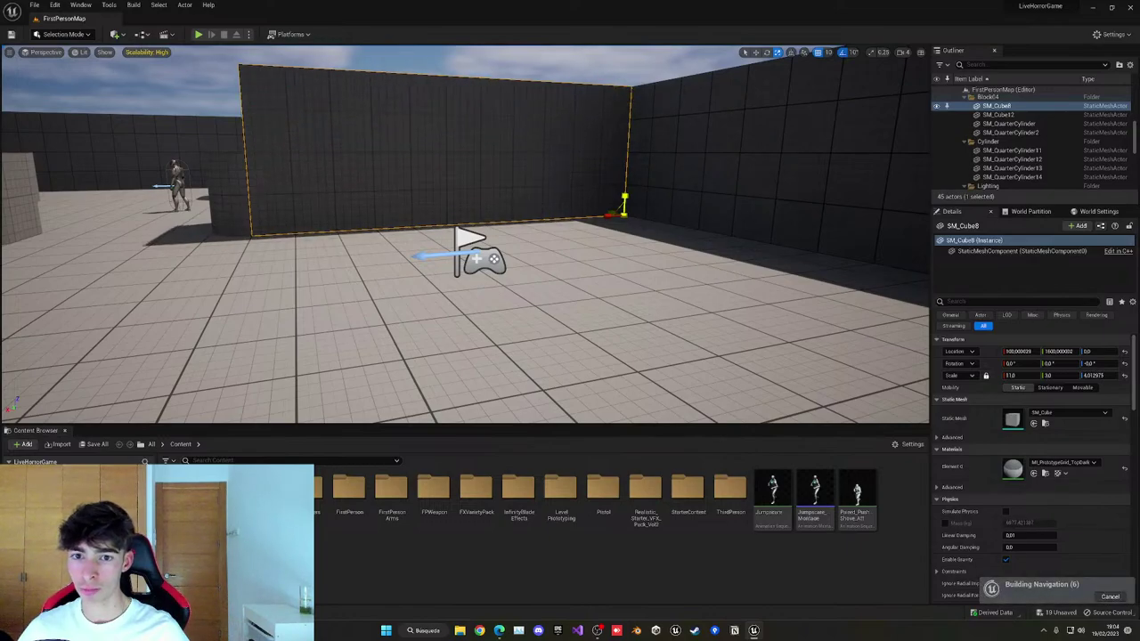
# Turn on scale snapping and snap the Z scale of SM_Cube8 to 4.
pyautogui.press('w')
pyautogui.moveTo(632, 189); pyautogui.dragTo(629, 190, button='right')
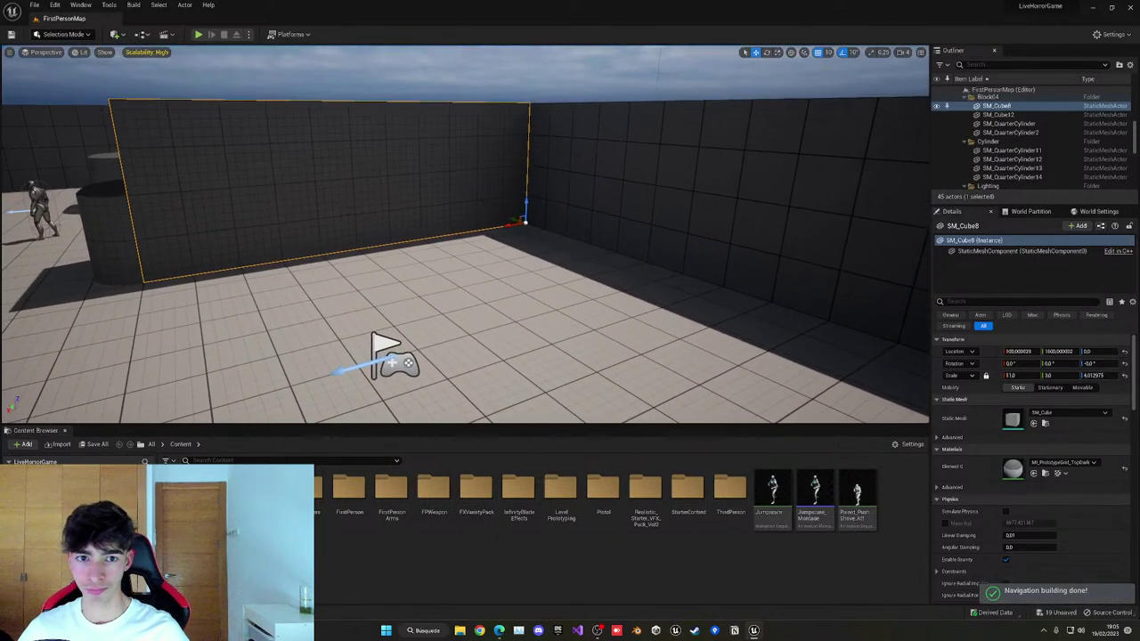
pyautogui.click(871, 53)
pyautogui.moveTo(527, 204)
pyautogui.mouseDown()
pyautogui.moveTo(526, 193)
pyautogui.moveTo(526, 203)
pyautogui.mouseUp()
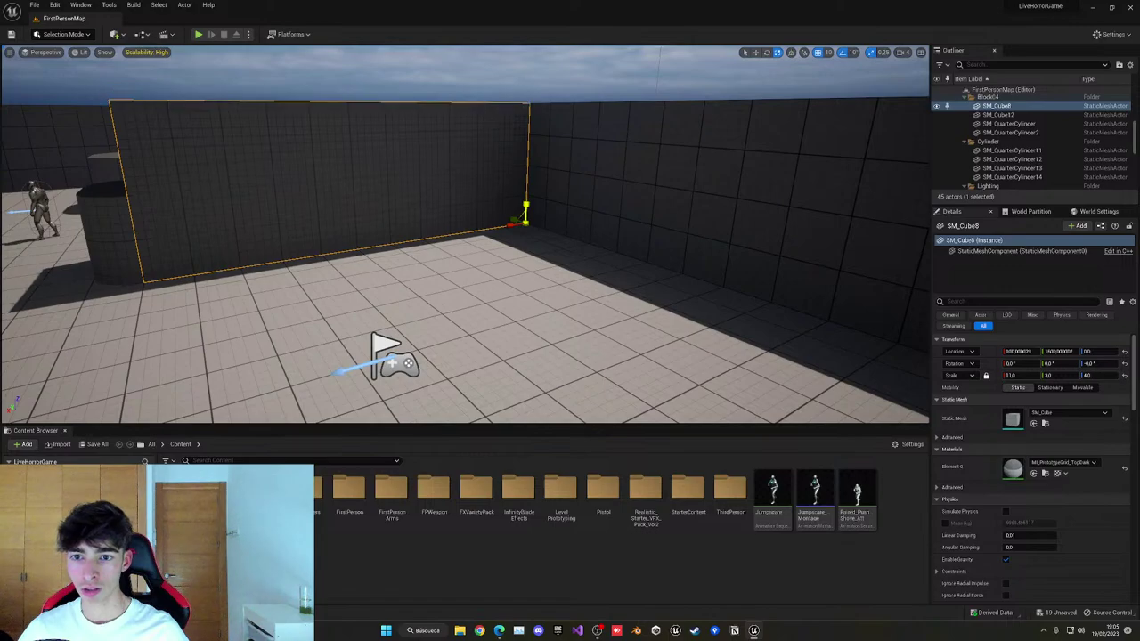
# Raise the long block SM_Cube15 on the opposite side of the arena to a Z scale of 4.
pyautogui.moveTo(526, 203); pyautogui.dragTo(401, 205, button='right')
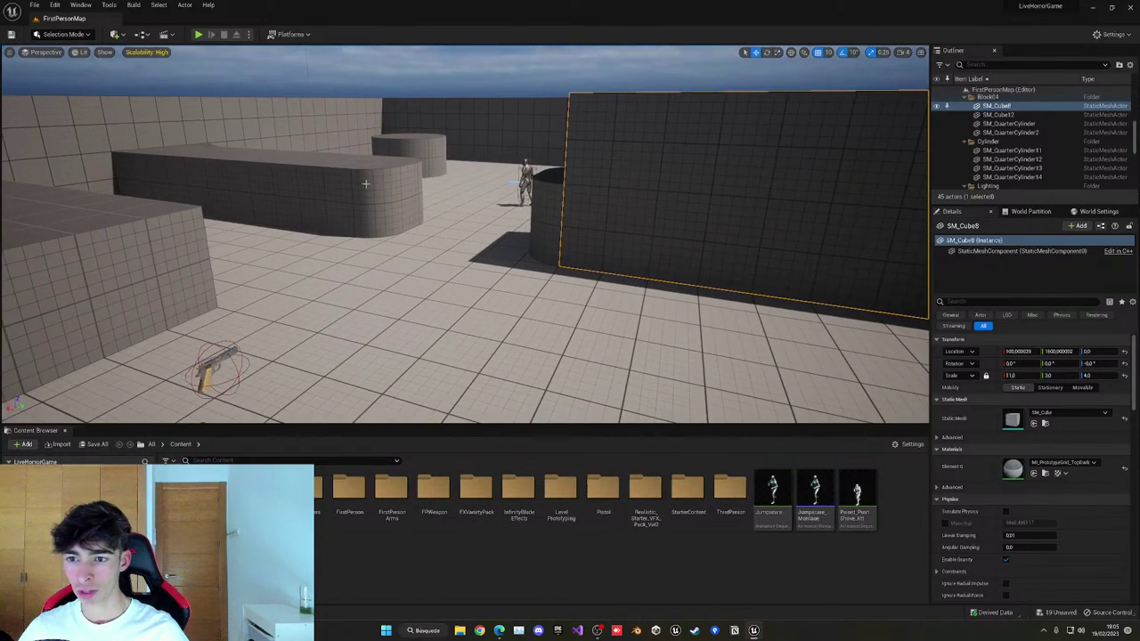
pyautogui.click(336, 193)
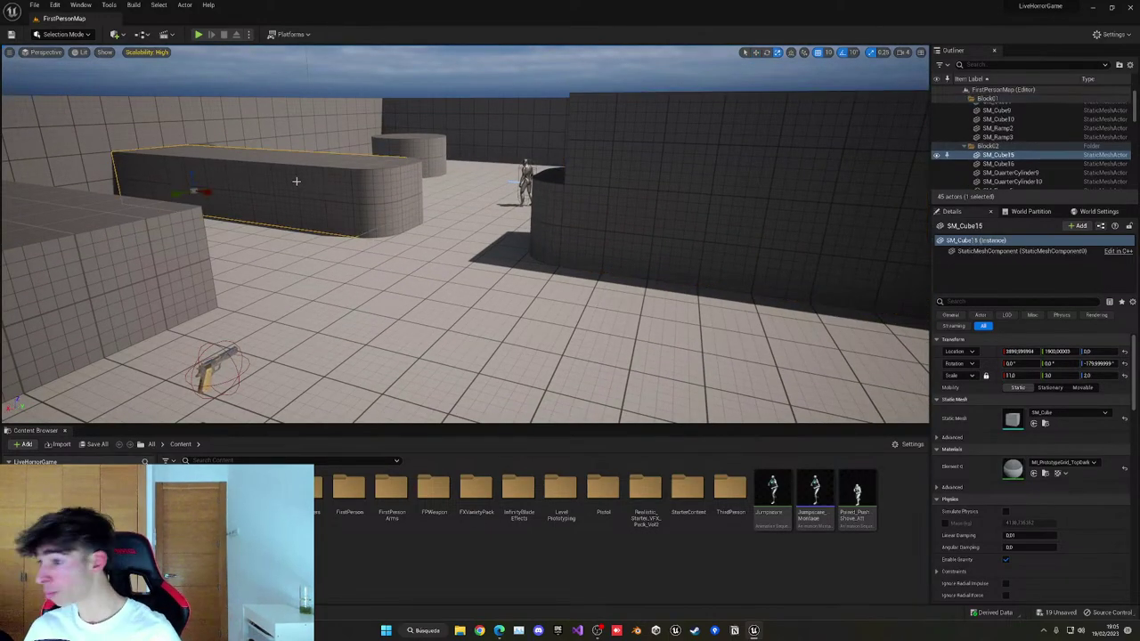
pyautogui.moveTo(193, 172); pyautogui.dragTo(192, 105)
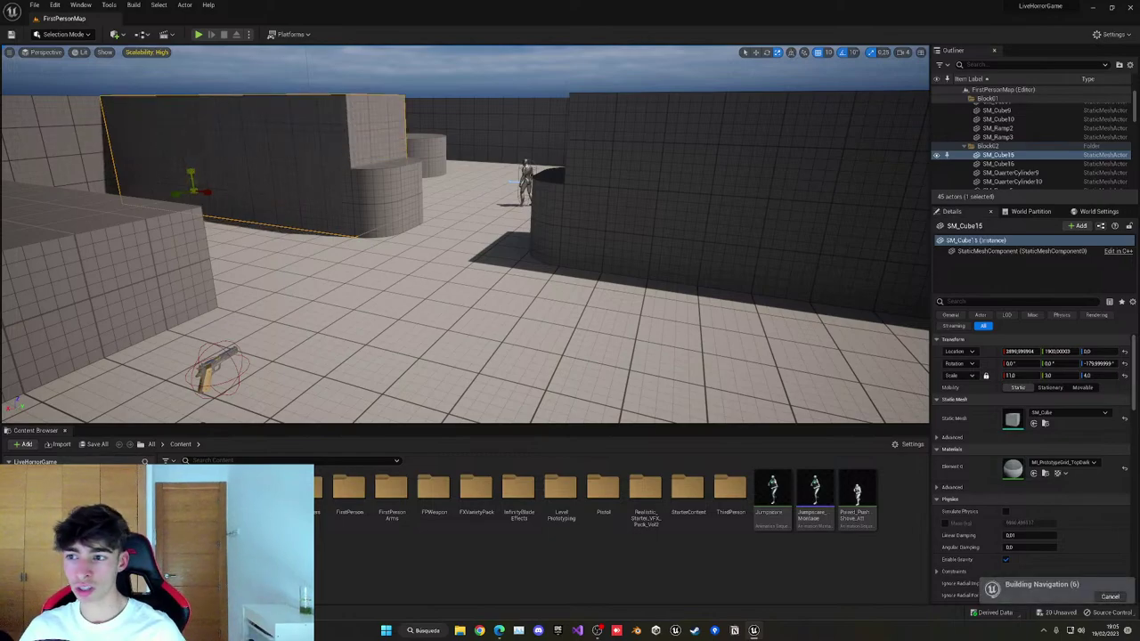
# Clear the Block01 group from the open side of the arena by deleting SM_Ramp2, SM_Ramp3, SM_Cube9 and SM_Cube10.
pyautogui.moveTo(312, 218); pyautogui.dragTo(312, 217, button='right')
pyautogui.moveTo(445, 260); pyautogui.dragTo(446, 259, button='right')
pyautogui.press('Delete')
pyautogui.click(355, 155)
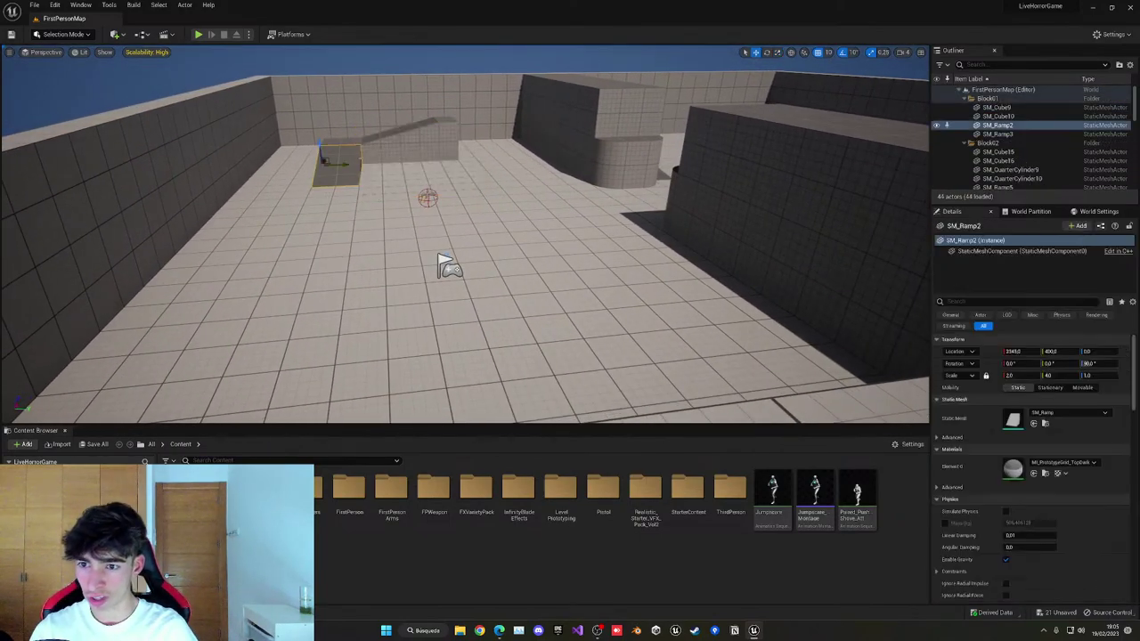
pyautogui.press('Delete')
pyautogui.click(399, 152)
pyautogui.press('Delete')
pyautogui.click(413, 132)
pyautogui.press('Delete')
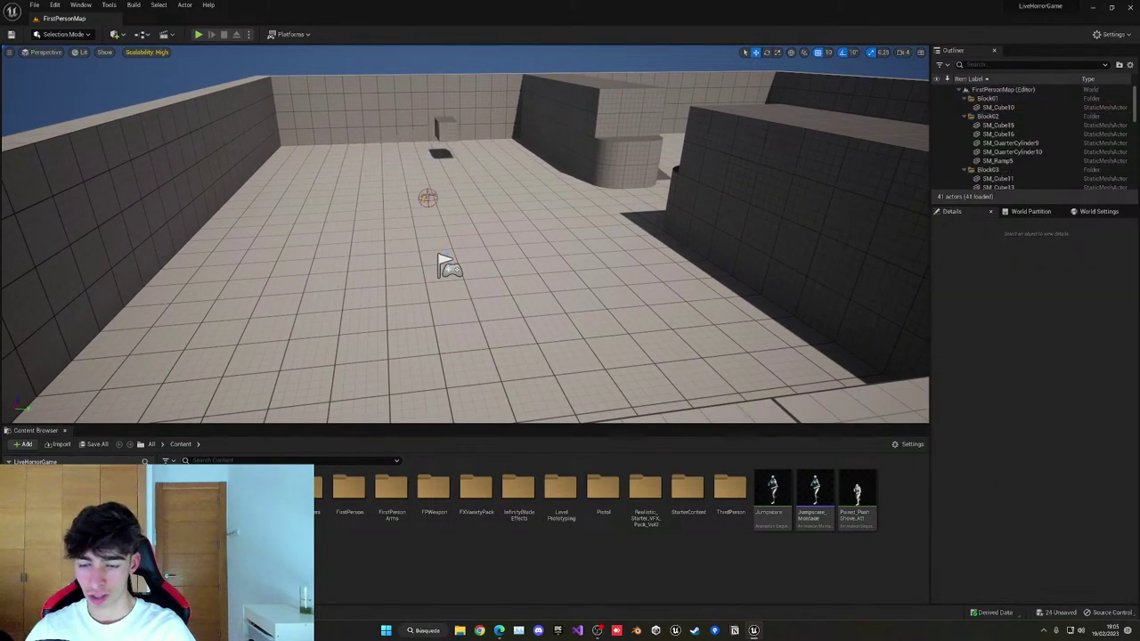
pyautogui.click(445, 130)
pyautogui.press('Delete')
# Select SM_Cube16, SM_QuarterCylinder9 and SM_QuarterCylinder10 at the rounded end of the Block02 wall and stretch them taller in Z.
pyautogui.click(634, 160)
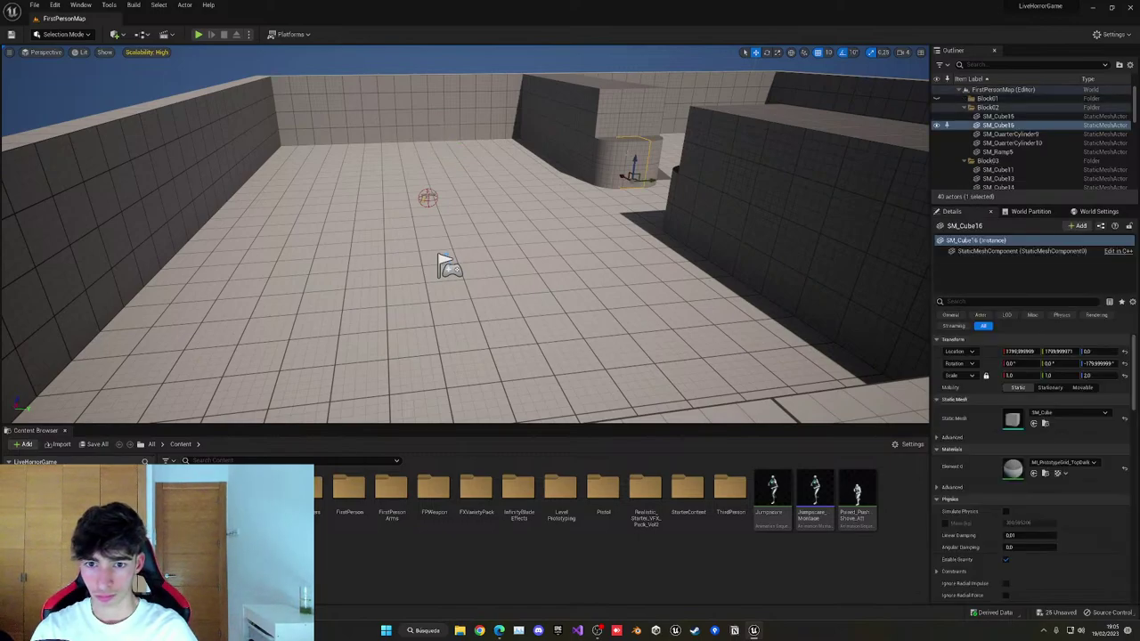
pyautogui.keyDown('shift'); pyautogui.click(1010, 142); pyautogui.keyUp('shift')
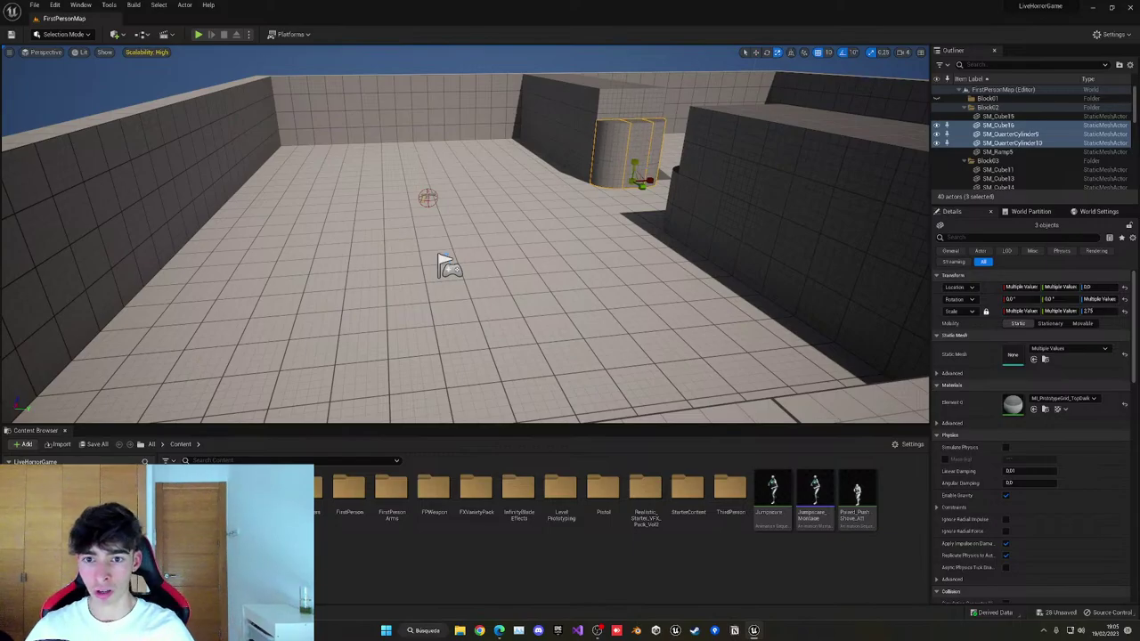
pyautogui.press('w')
# Raise SM_Cube12, SM_QuarterCylinder and SM_QuarterCylinder2 at the rounded end of the Block04 wall to a Z scale of 4.
pyautogui.moveTo(534, 232); pyautogui.dragTo(663, 227, button='right')
pyautogui.moveTo(411, 246); pyautogui.dragTo(395, 242, button='right')
pyautogui.click(397, 244)
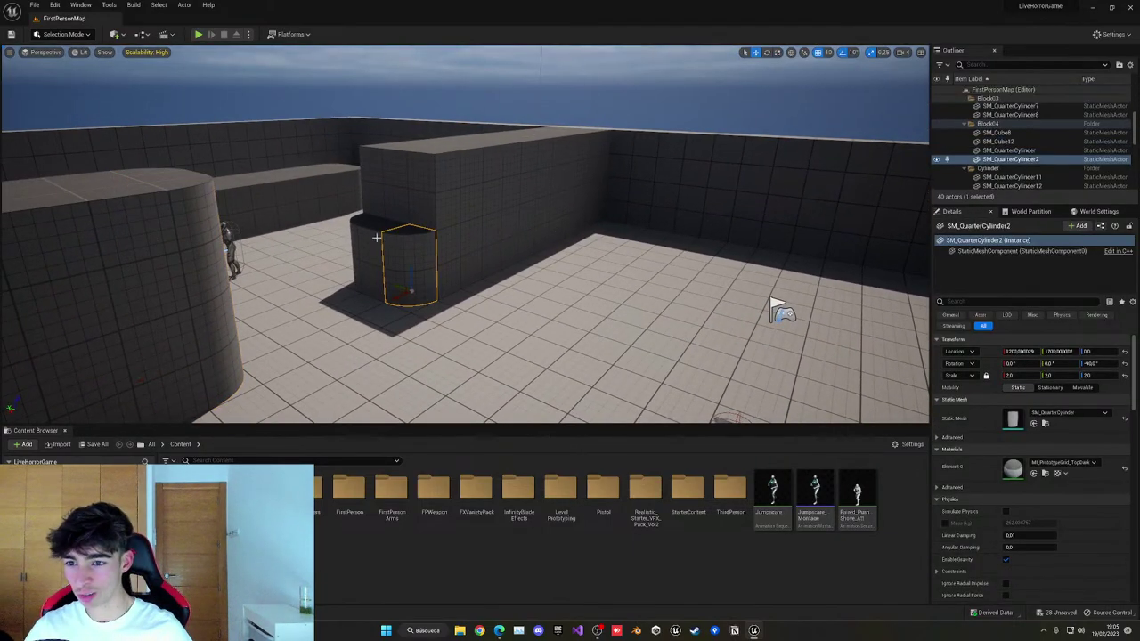
pyautogui.keyDown('shift'); pyautogui.click(377, 240); pyautogui.keyUp('shift')
pyautogui.keyDown('shift'); pyautogui.click(361, 221); pyautogui.keyUp('shift')
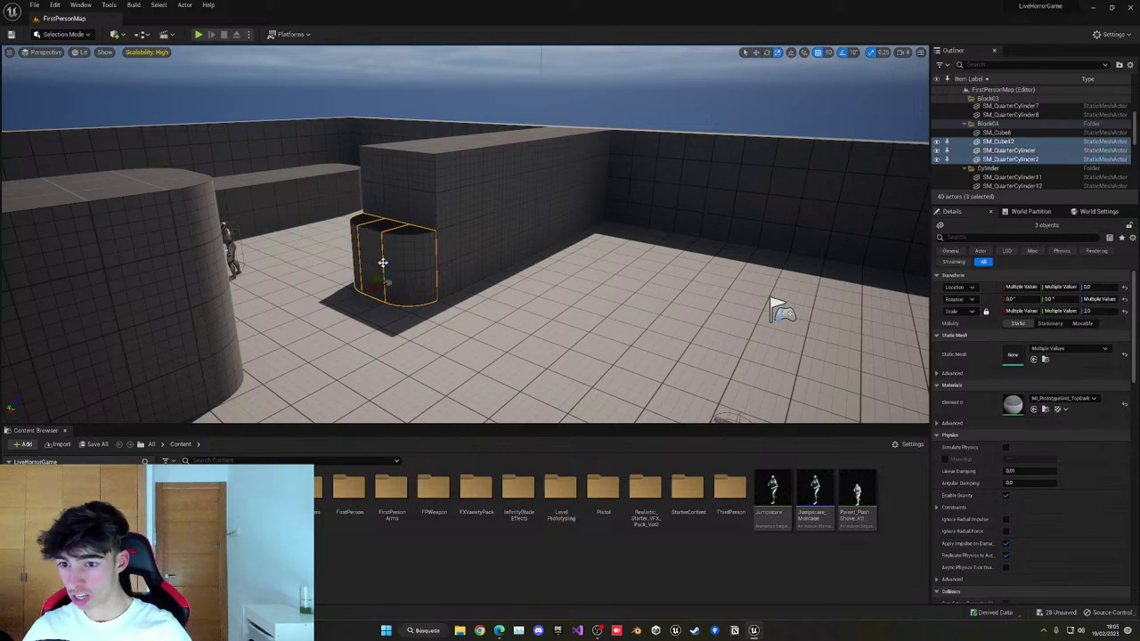
pyautogui.moveTo(383, 263); pyautogui.dragTo(383, 187)
pyautogui.press('w')
pyautogui.moveTo(383, 187); pyautogui.dragTo(268, 236, button='right')
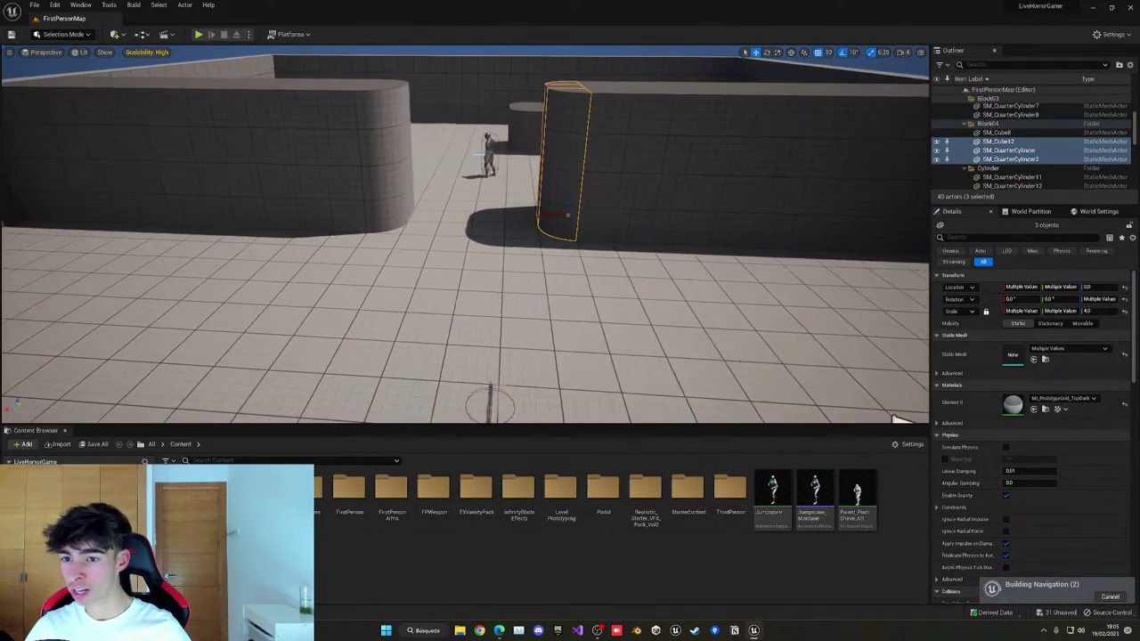
pyautogui.moveTo(400, 265); pyautogui.dragTo(419, 266, button='right')
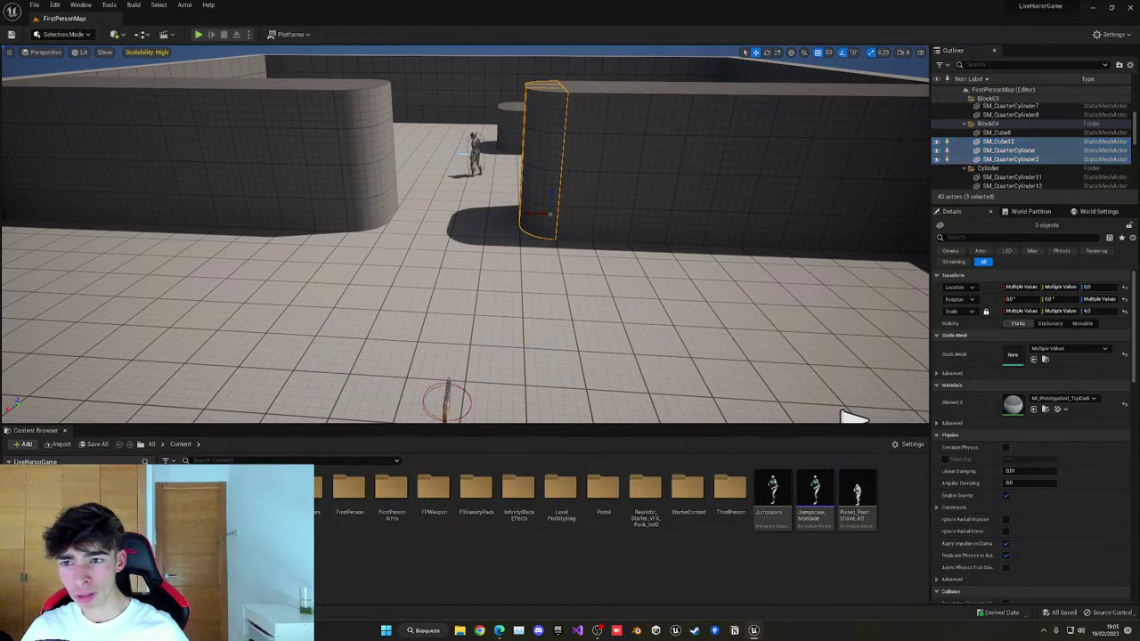
# Duplicate a piece of the arena geometry, move the copy into place and save the level.
pyautogui.click(372, 149)
pyautogui.moveTo(691, 184); pyautogui.dragTo(663, 232, button='right')
pyautogui.click(689, 184)
pyautogui.click(471, 109)
pyautogui.moveTo(472, 109); pyautogui.dragTo(483, 119, button='right')
pyautogui.hotkey('ctrl', 'd')
pyautogui.moveTo(661, 179); pyautogui.dragTo(533, 314)
pyautogui.press('w')
pyautogui.moveTo(539, 315); pyautogui.dragTo(579, 314, button='right')
pyautogui.hotkey('ctrl', 's')
# Duplicate the arena's floor slab and raise the copy to the top of the walls as a ceiling, checking the interior.
pyautogui.click(539, 321)
pyautogui.hotkey('ctrl', 'd')
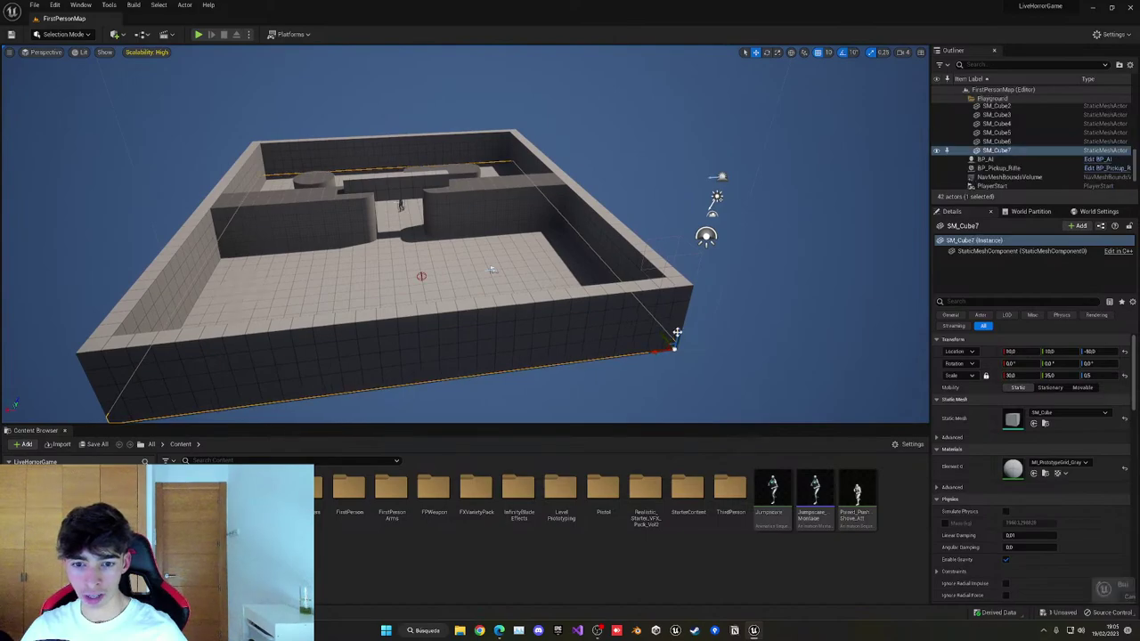
pyautogui.moveTo(677, 332); pyautogui.dragTo(694, 274)
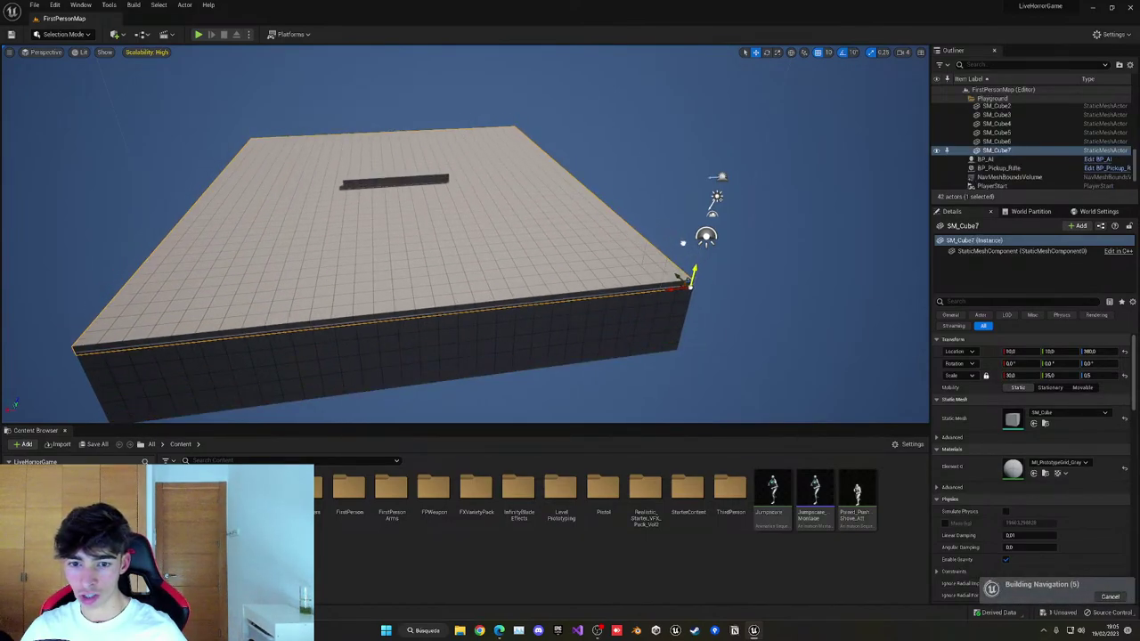
pyautogui.moveTo(694, 274); pyautogui.dragTo(692, 299, button='right')
pyautogui.scroll(6, 927, 160)
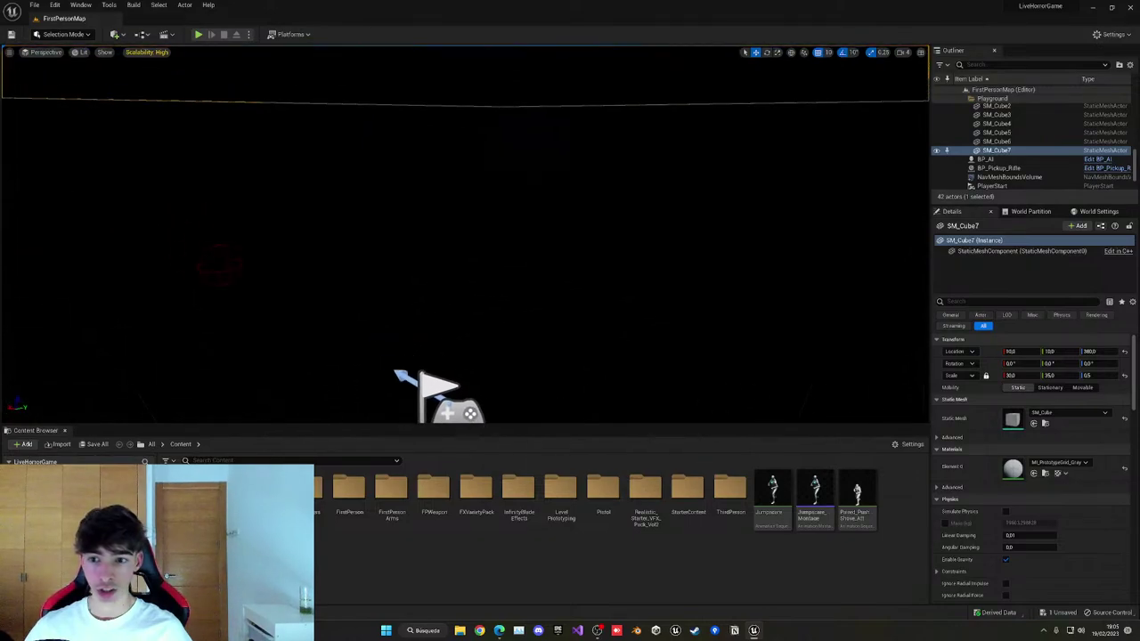
pyautogui.moveTo(673, 241); pyautogui.dragTo(656, 244, button='right')
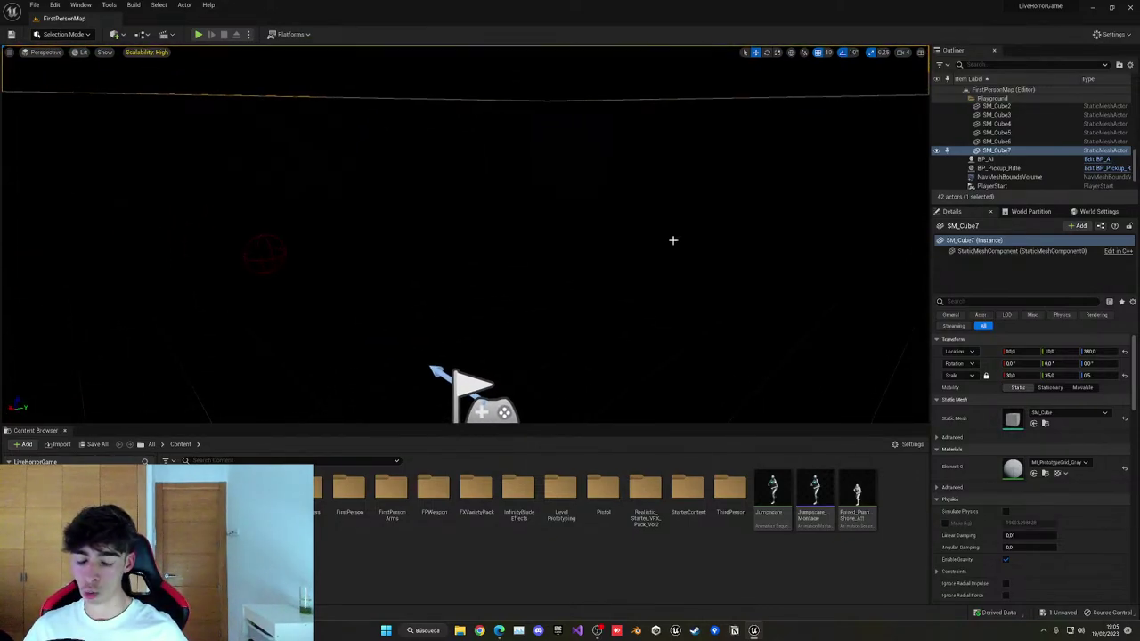
# Collapse the Block02, Block03, Block04 and Cylinder folders in the Outliner.
pyautogui.scroll(5, 998, 120)
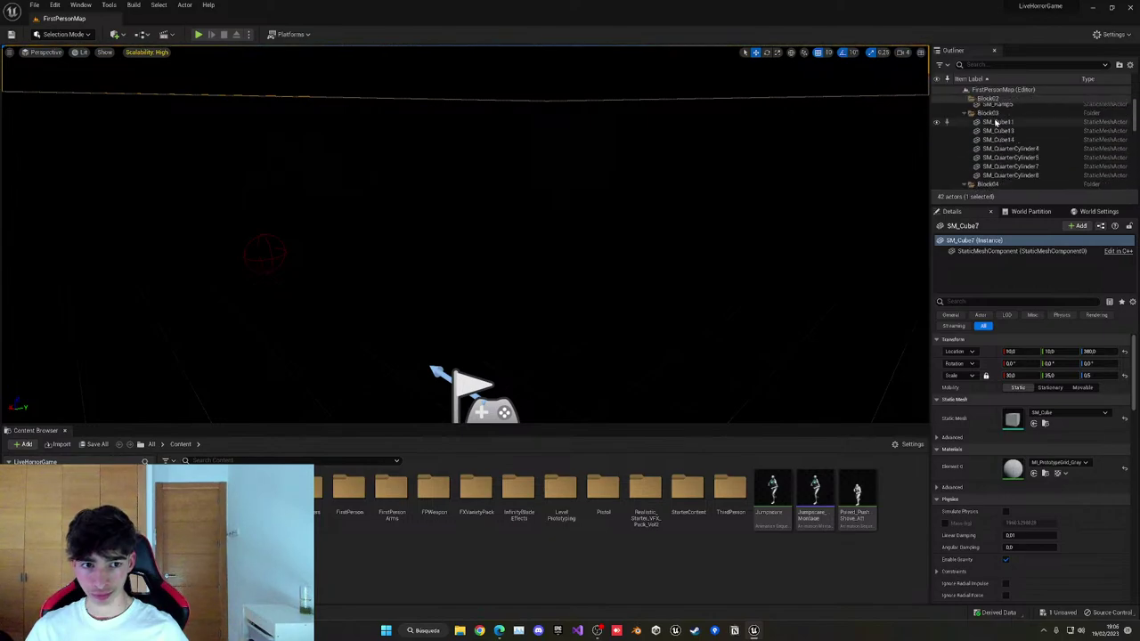
pyautogui.click(965, 108)
pyautogui.click(964, 116)
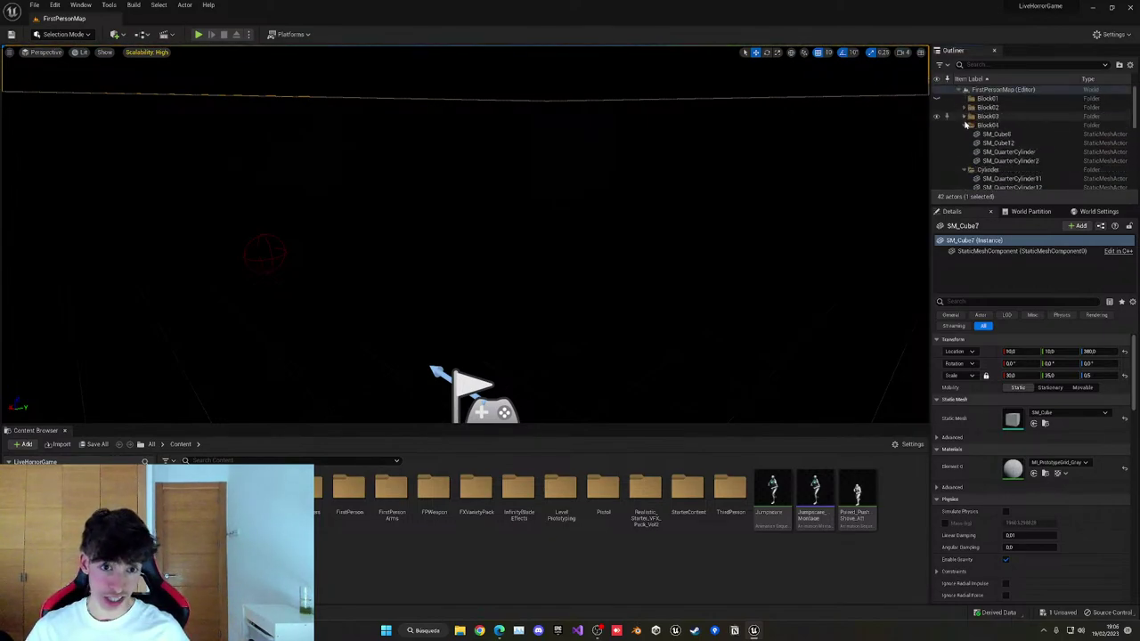
pyautogui.click(964, 126)
pyautogui.click(971, 134)
# Add a Post Process Volume to the level and enable its Infinite Extent (Unbound) option.
pyautogui.click(116, 34)
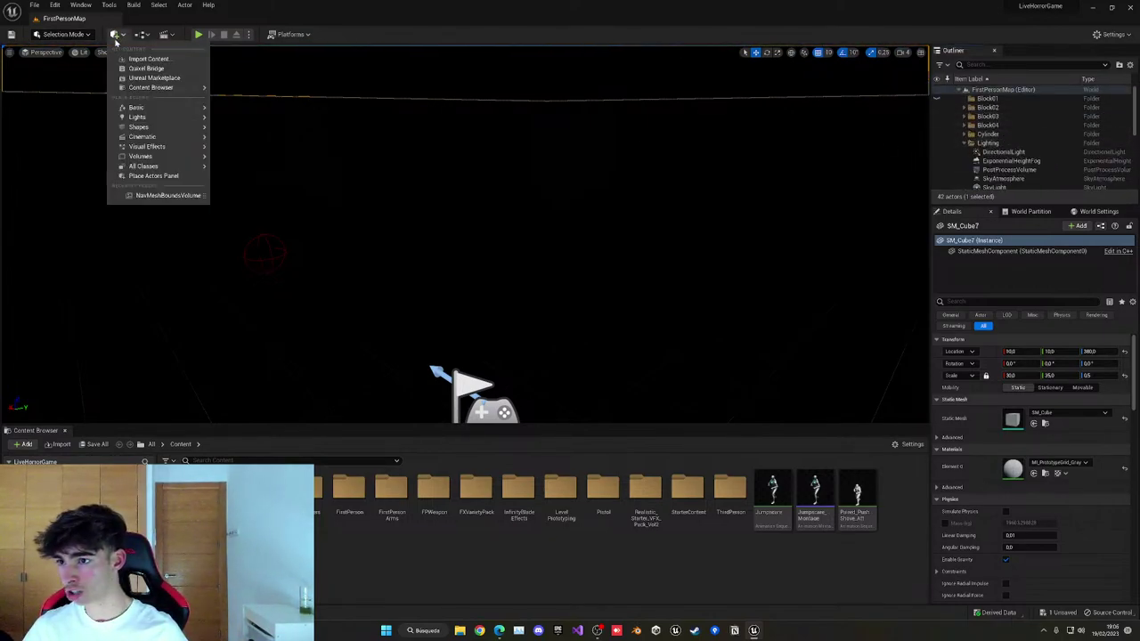
pyautogui.moveTo(145, 150)
pyautogui.click(259, 150)
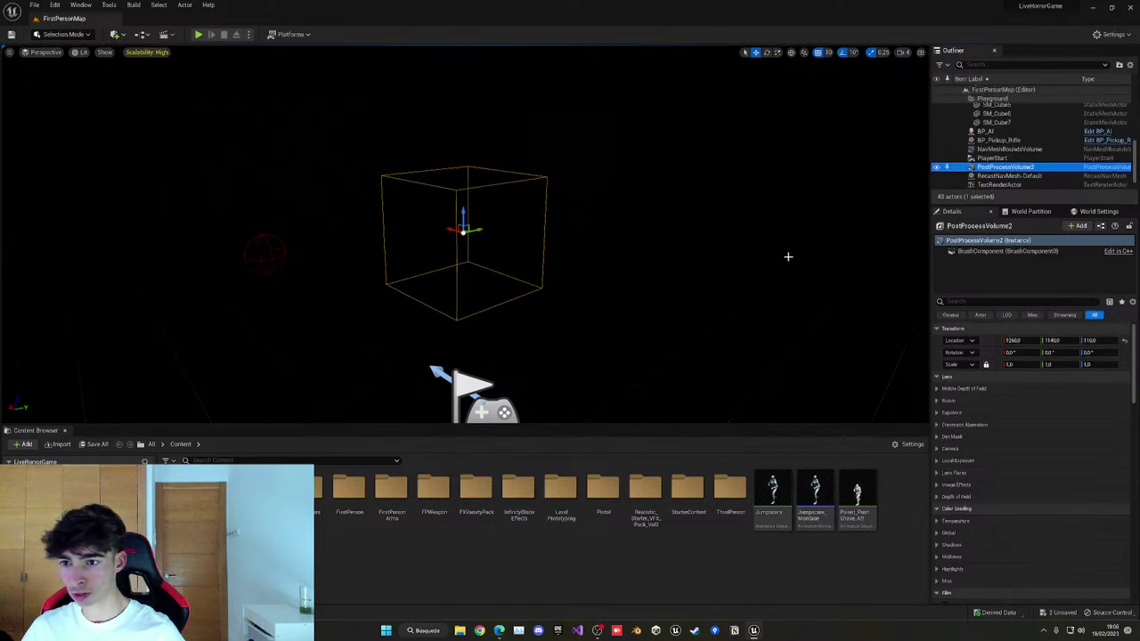
pyautogui.click(968, 301)
pyautogui.write('in')
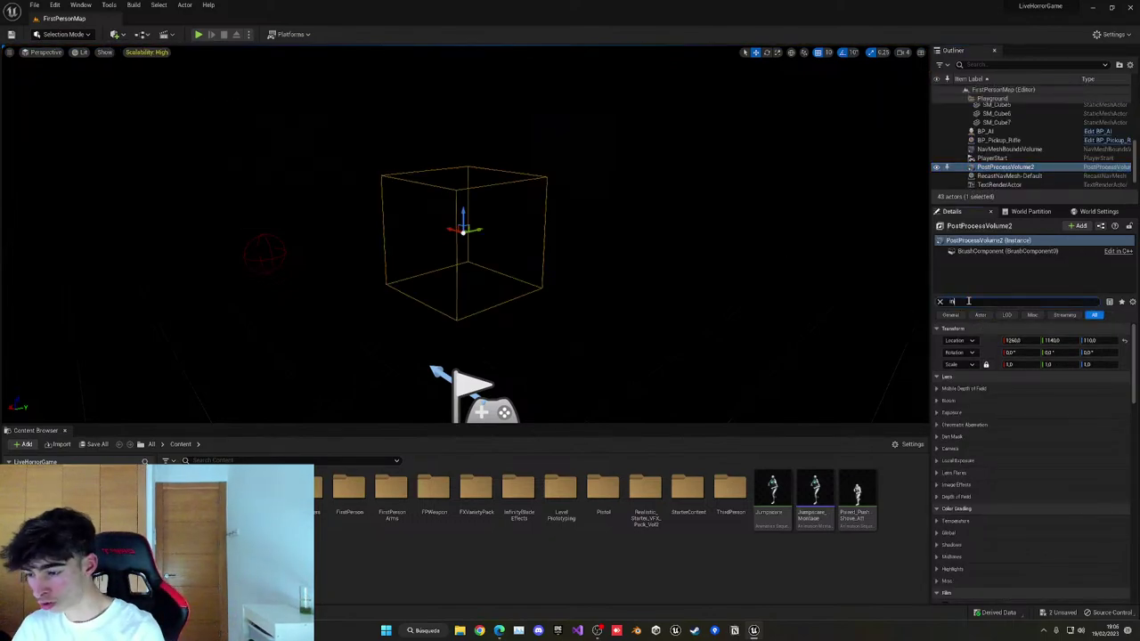
pyautogui.write('f')
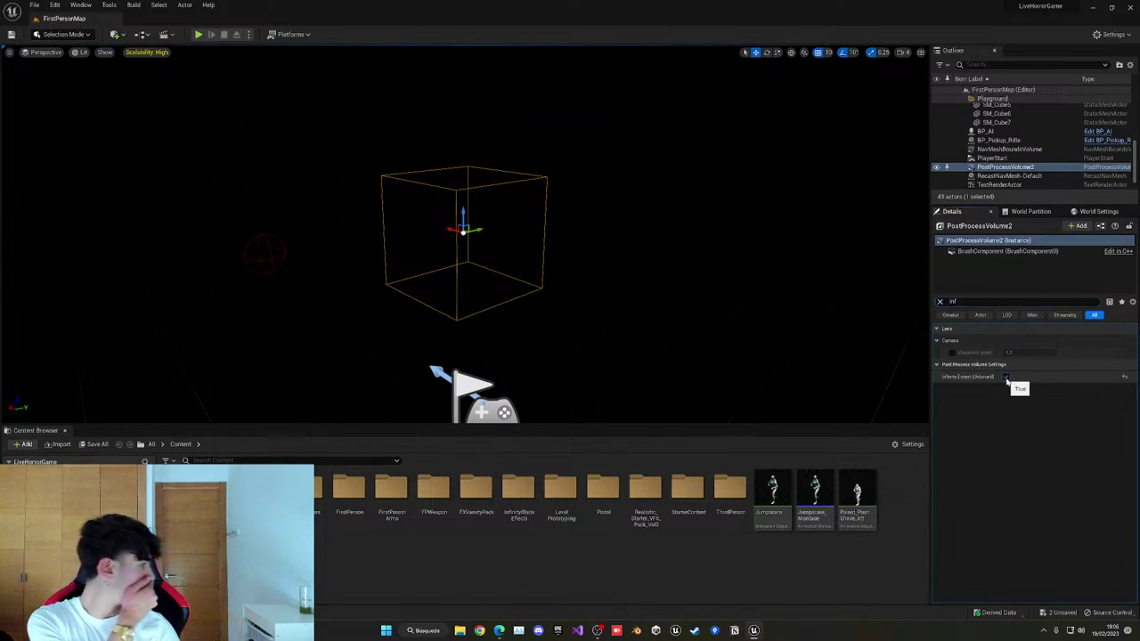
pyautogui.click(1006, 376)
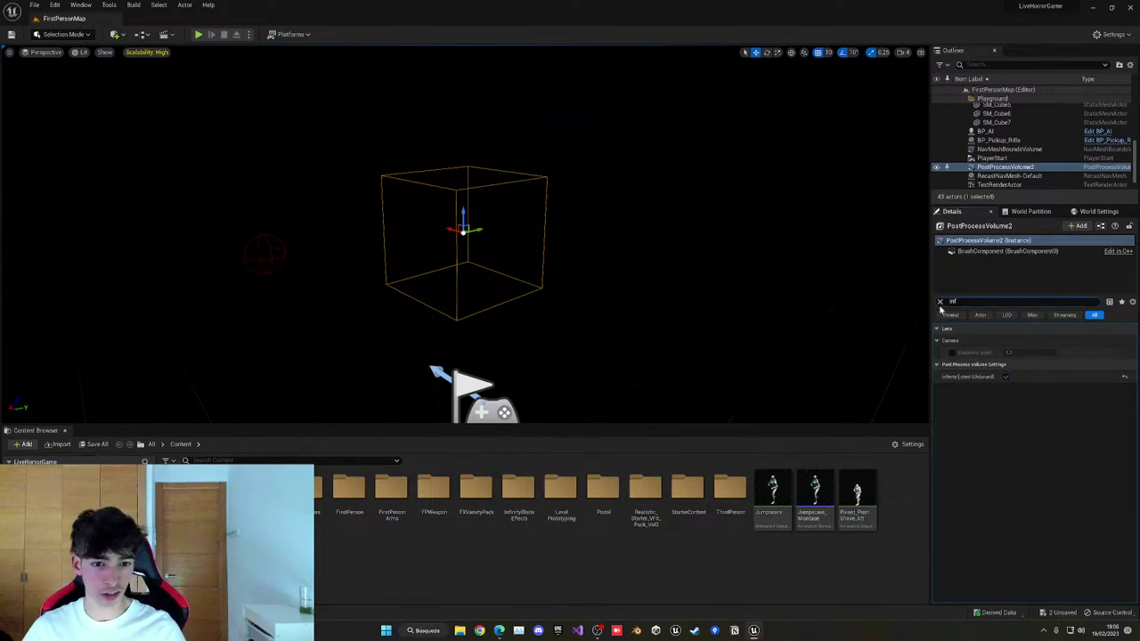
pyautogui.click(939, 302)
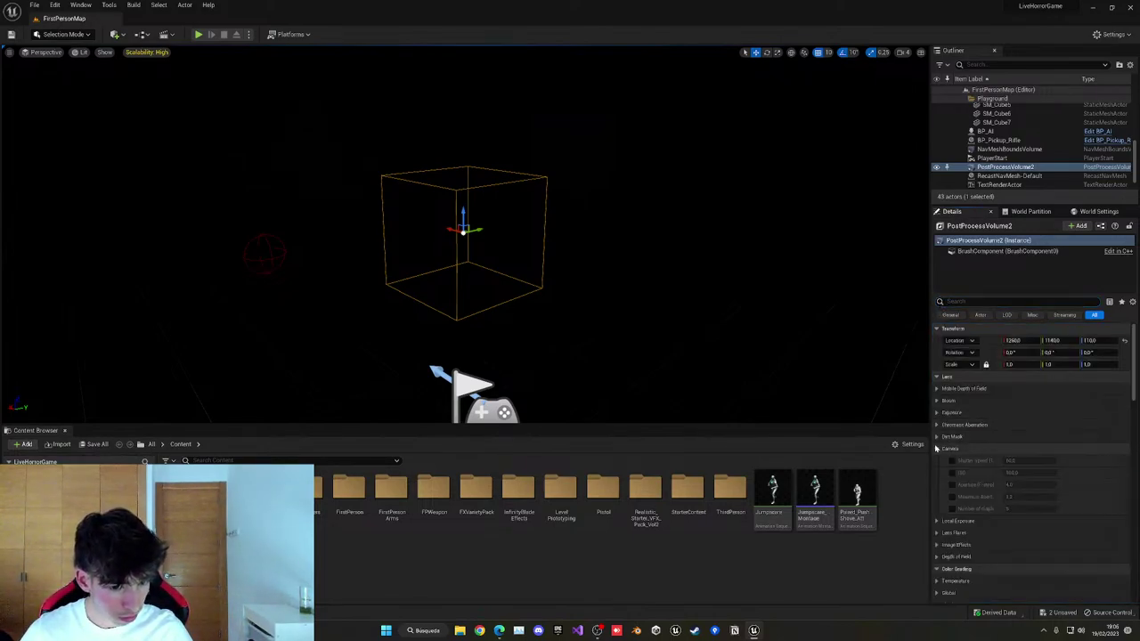
# Enable the Min EV100 and Max EV100 exposure overrides of PostProcessVolume2 and set both to -4.
pyautogui.scroll(-3, 939, 401)
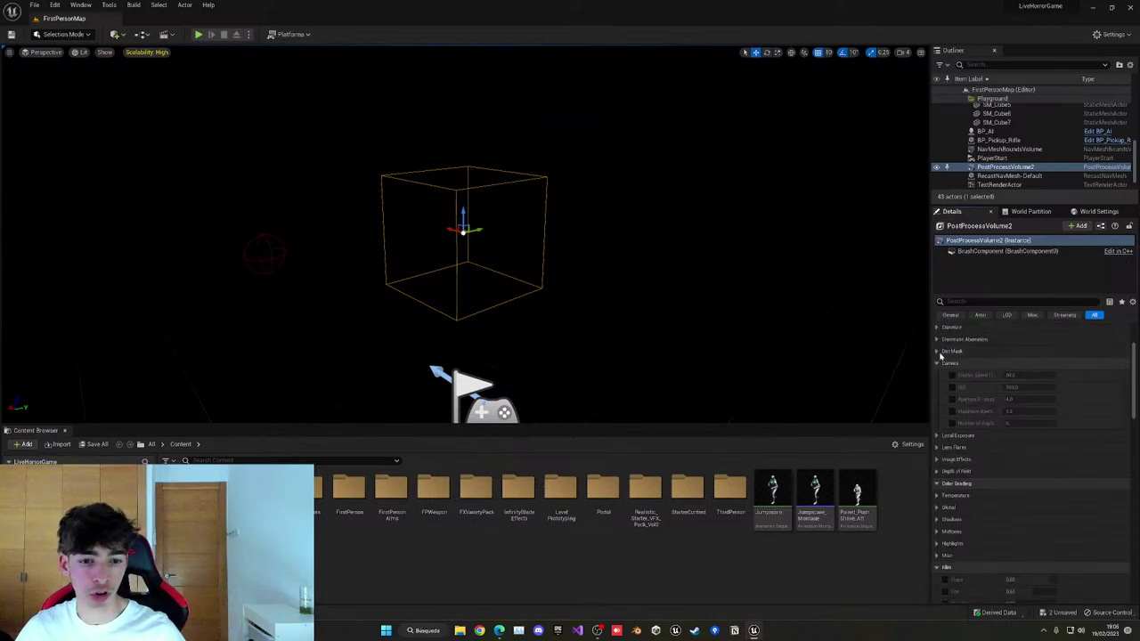
pyautogui.click(938, 327)
pyautogui.click(952, 427)
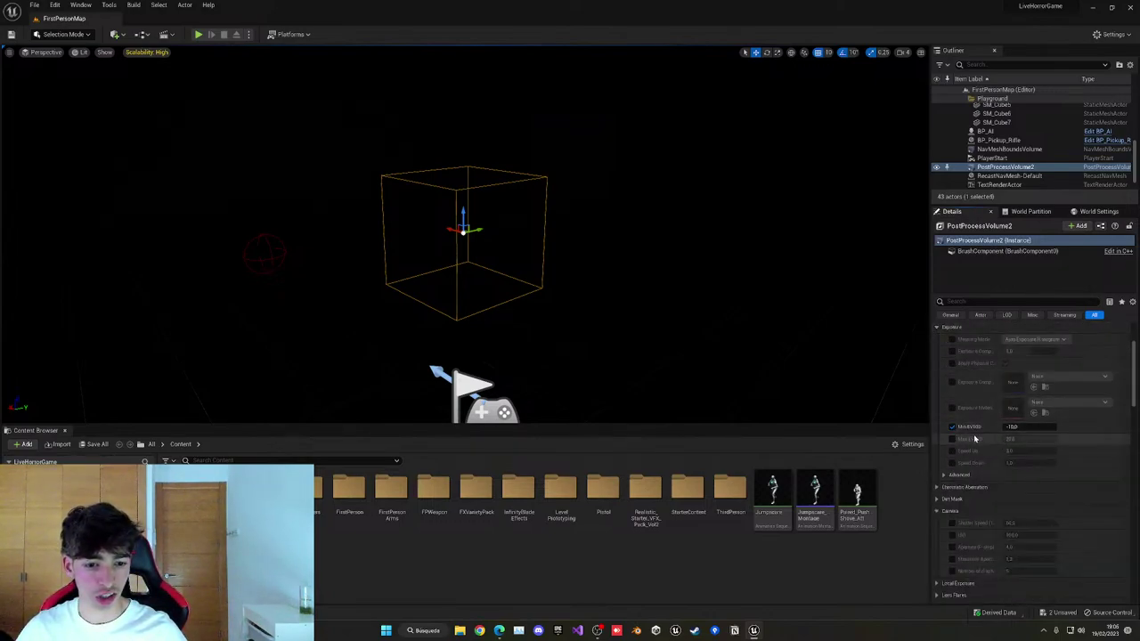
pyautogui.click(1021, 428)
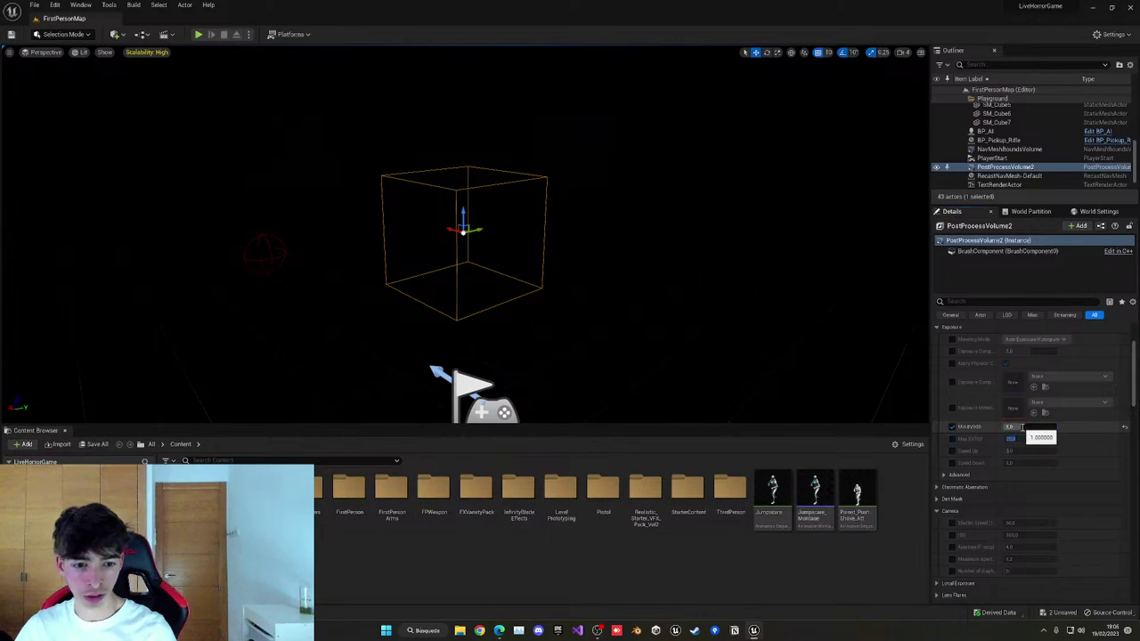
pyautogui.click(952, 439)
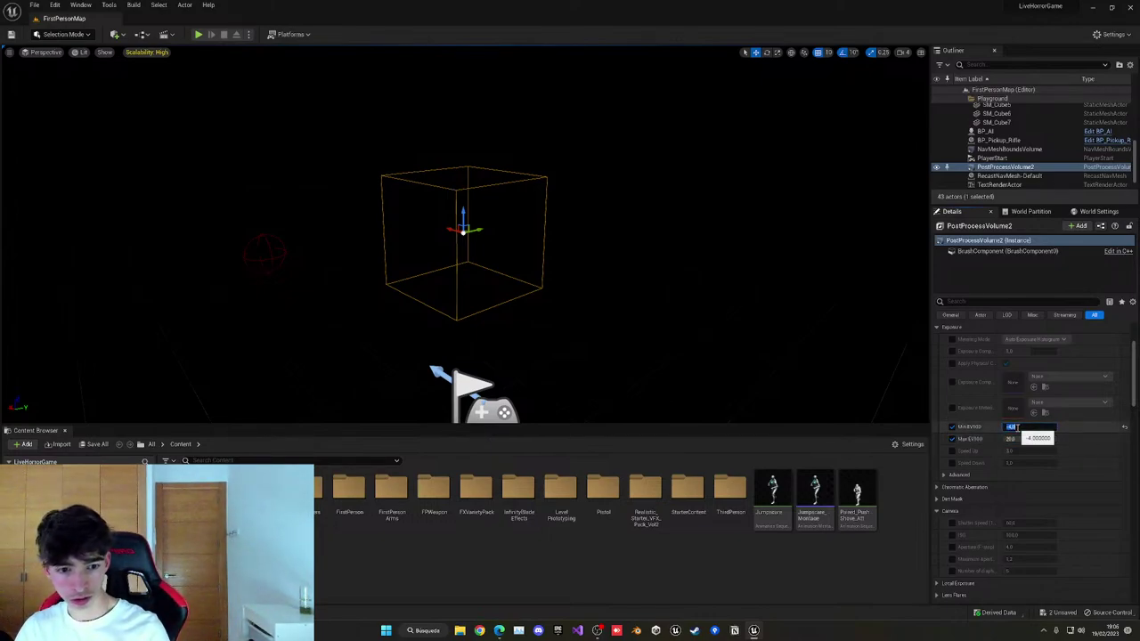
pyautogui.click(1013, 439)
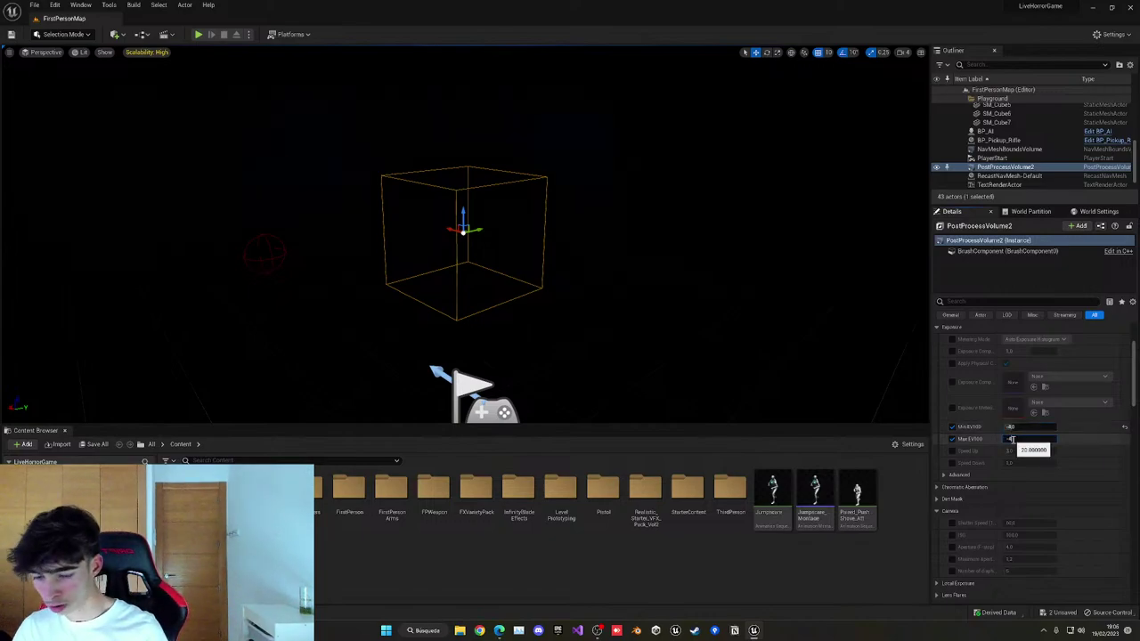
pyautogui.press('Return')
# Try a Min EV100 of -7 and a Max EV100 of 7 on PostProcessVolume2.
pyautogui.press('w')
pyautogui.moveTo(641, 258)
pyautogui.mouseDown(button='right')
pyautogui.moveTo(663, 254)
pyautogui.moveTo(570, 245)
pyautogui.moveTo(650, 254)
pyautogui.mouseUp(button='right')
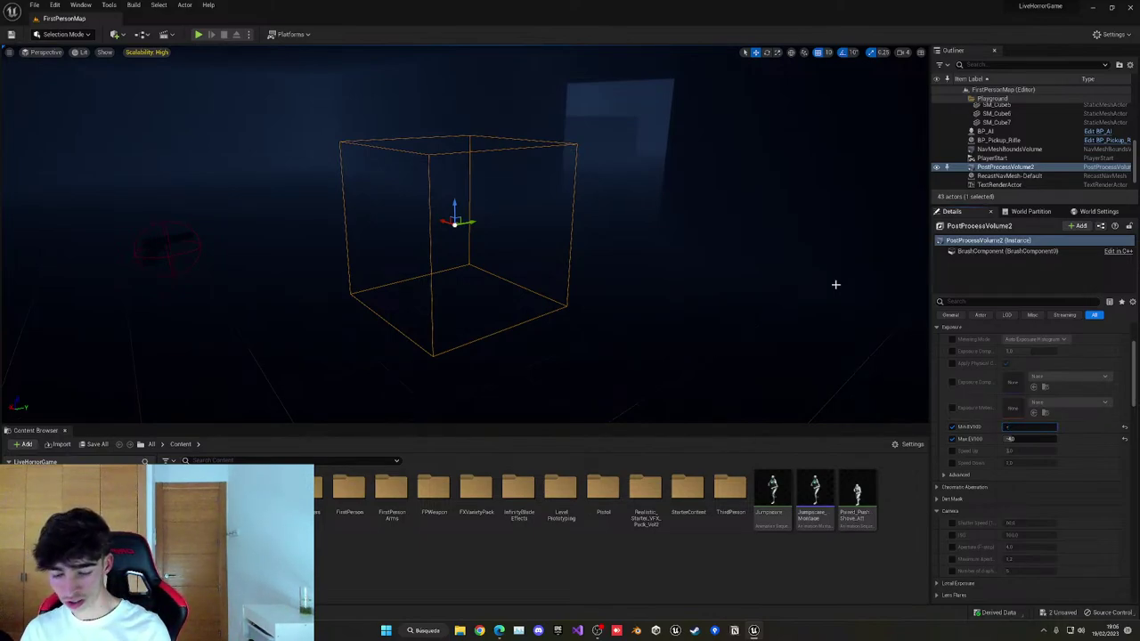
pyautogui.press('Tab')
pyautogui.write('7')
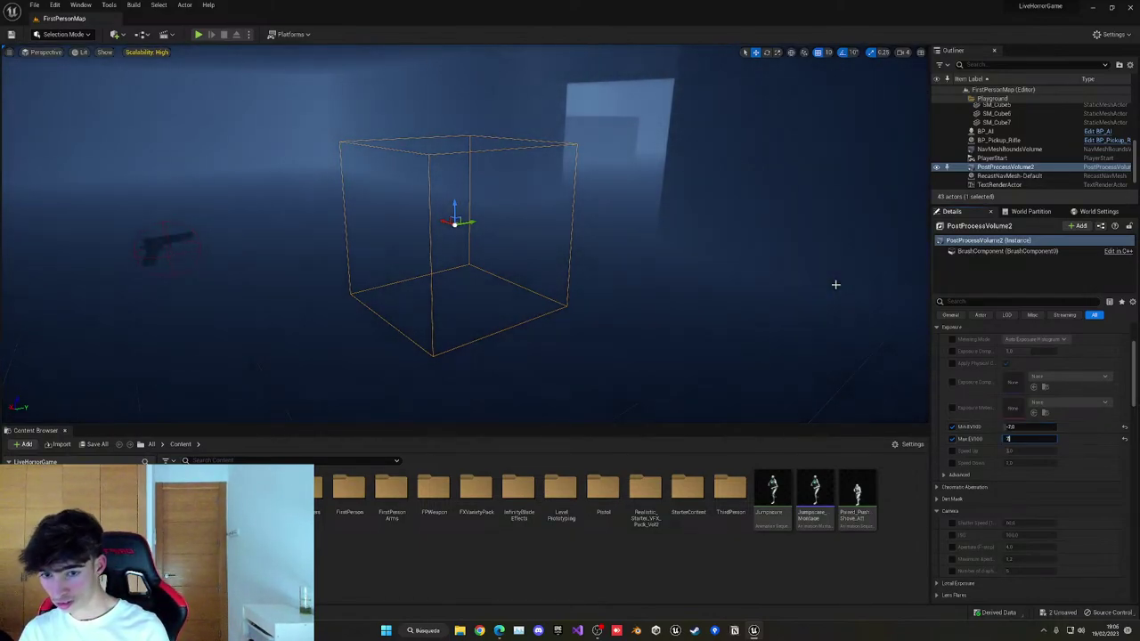
pyautogui.press('Return')
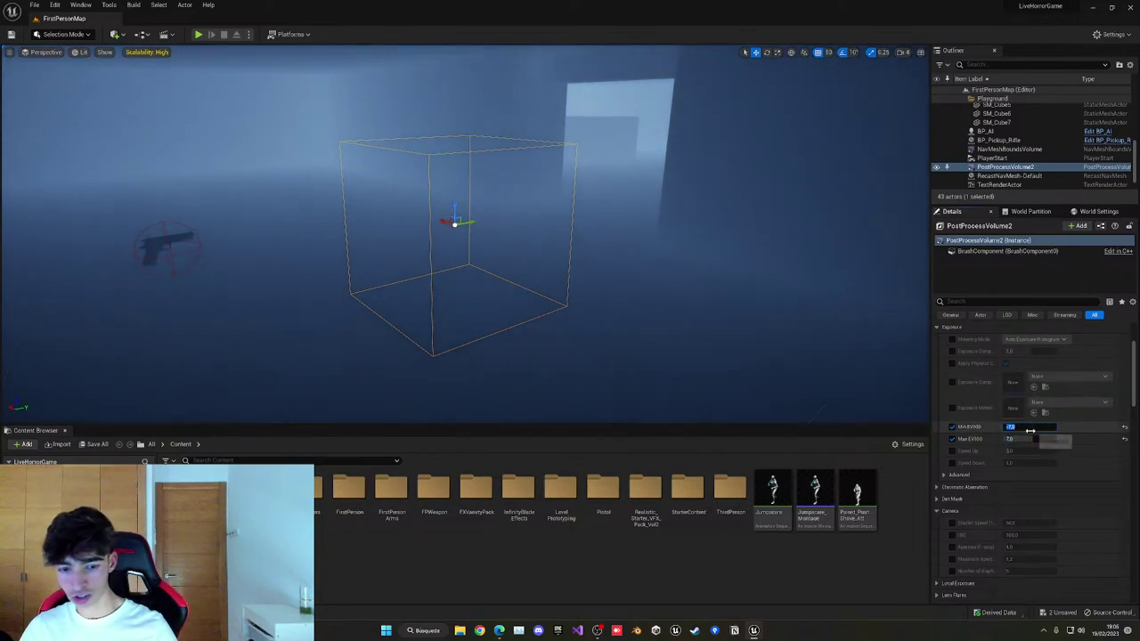
# Set both Min EV100 and Max EV100 of PostProcessVolume2 to -5 and save the level.
pyautogui.click(1029, 430)
pyautogui.write('-5')
pyautogui.press('Tab')
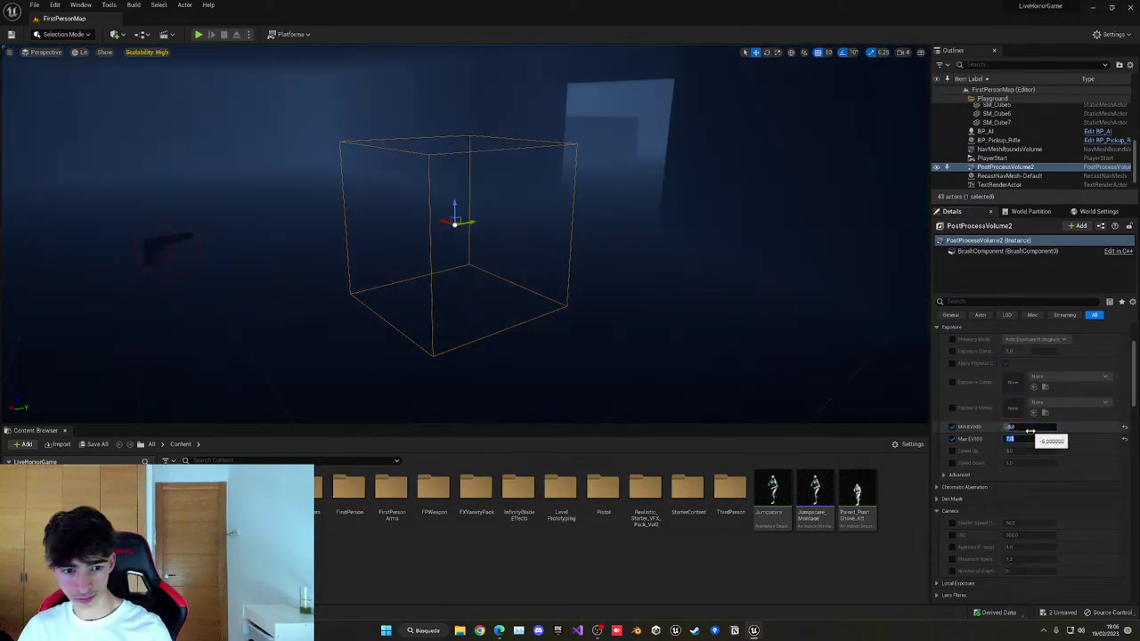
pyautogui.moveTo(840, 201); pyautogui.dragTo(824, 178, button='right')
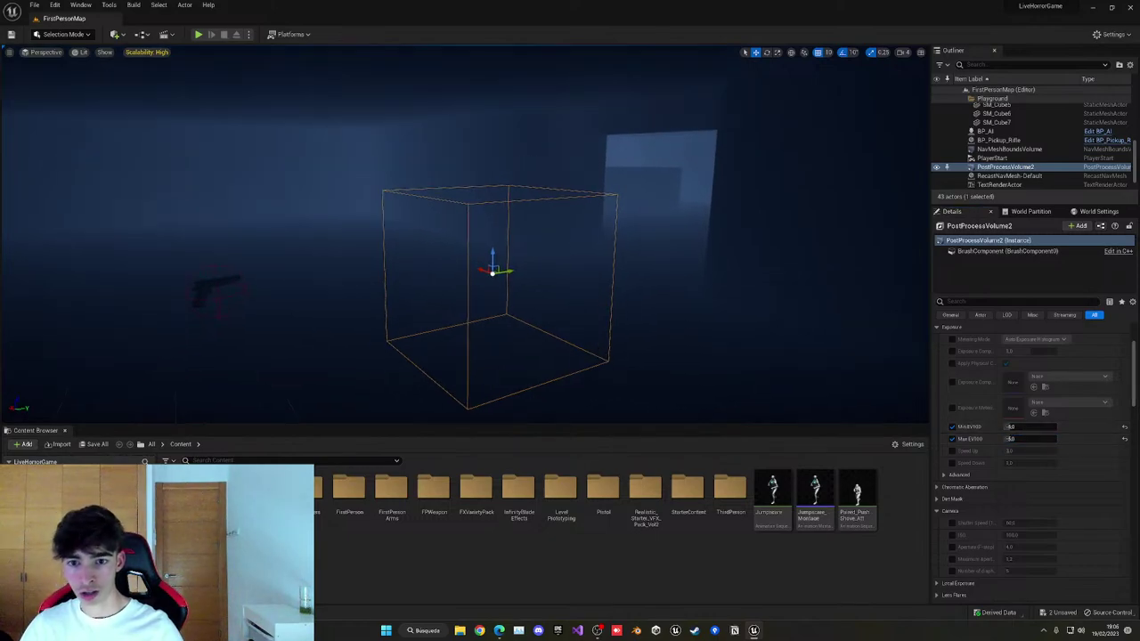
pyautogui.hotkey('ctrl', 's')
# Enable Volumetric Fog on the ExponentialHeightFog actor in the Lighting folder.
pyautogui.scroll(5, 975, 138)
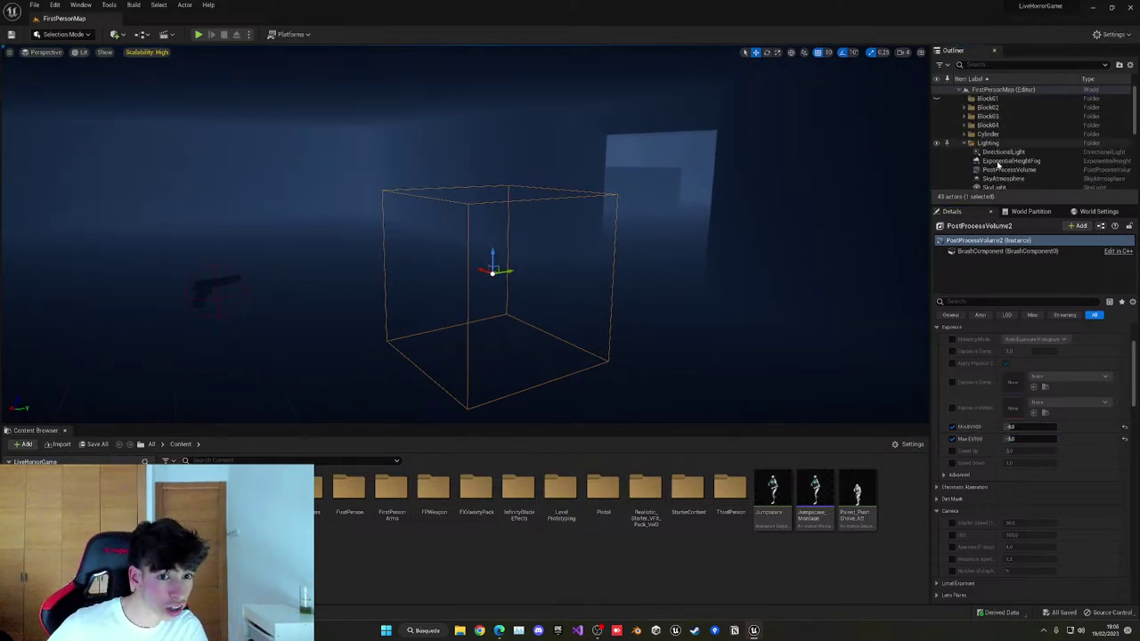
pyautogui.click(1006, 160)
pyautogui.scroll(-6, 1011, 439)
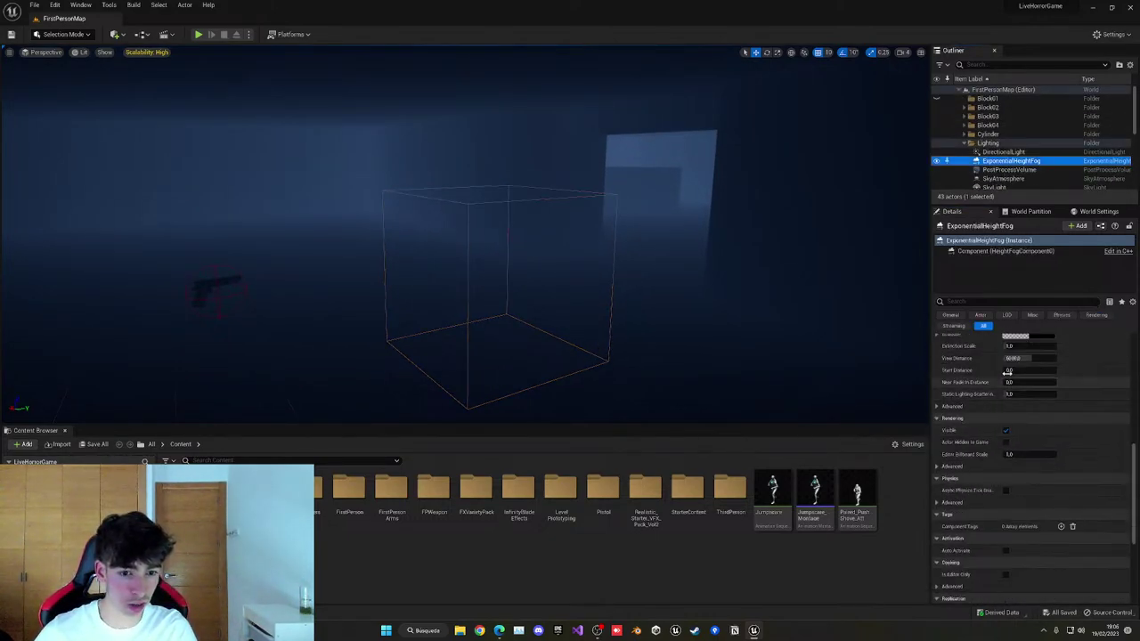
pyautogui.click(1006, 354)
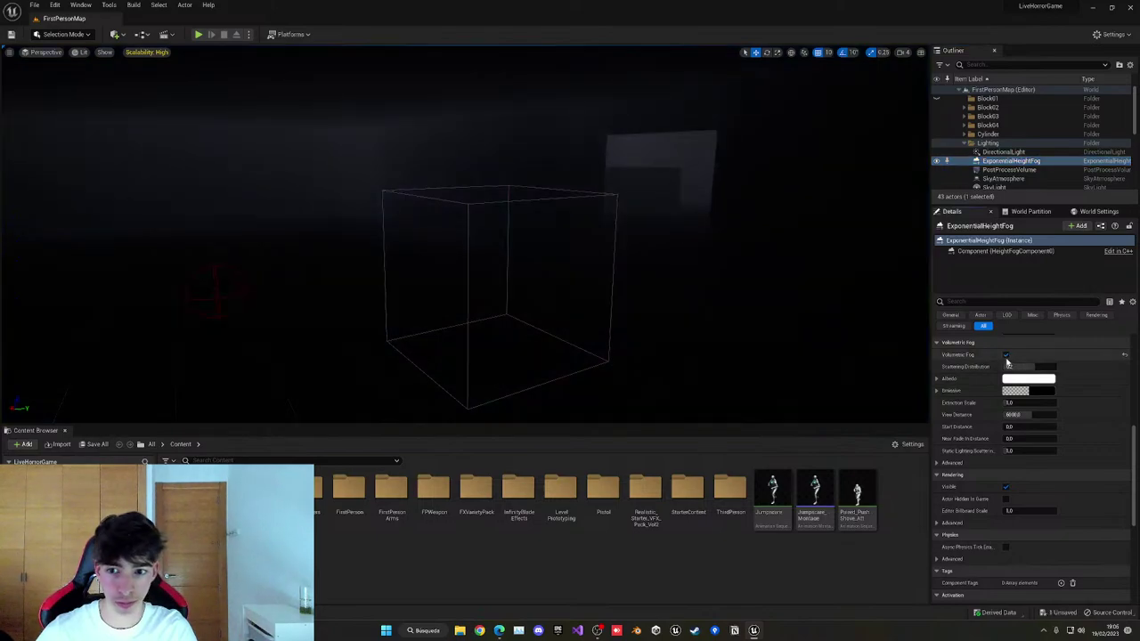
# Set the height fog's Fog Density to about 0.07 and its Fog Height Falloff to about 0.06.
pyautogui.scroll(8, 1002, 374)
pyautogui.moveTo(1029, 411)
pyautogui.mouseDown()
pyautogui.moveTo(1014, 411)
pyautogui.moveTo(1036, 411)
pyautogui.mouseUp()
pyautogui.moveTo(1020, 424); pyautogui.dragTo(1007, 424)
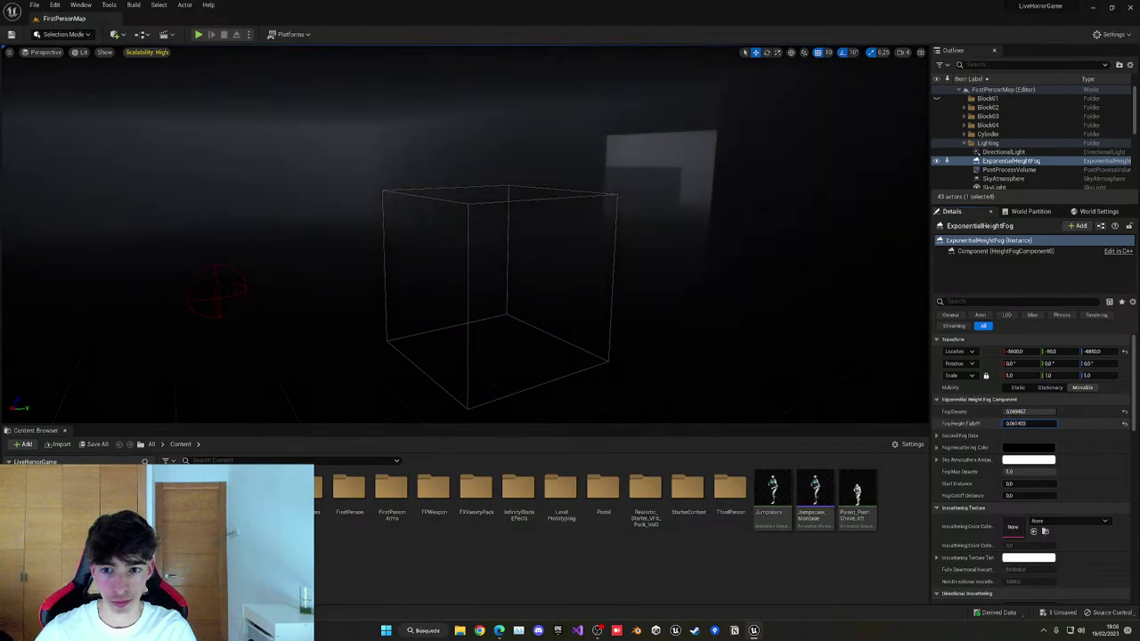
# Try a violet colour for the height fog's Sky Atmosphere Ambient colour and look through its inscattering and volumetric fog settings.
pyautogui.click(1021, 461)
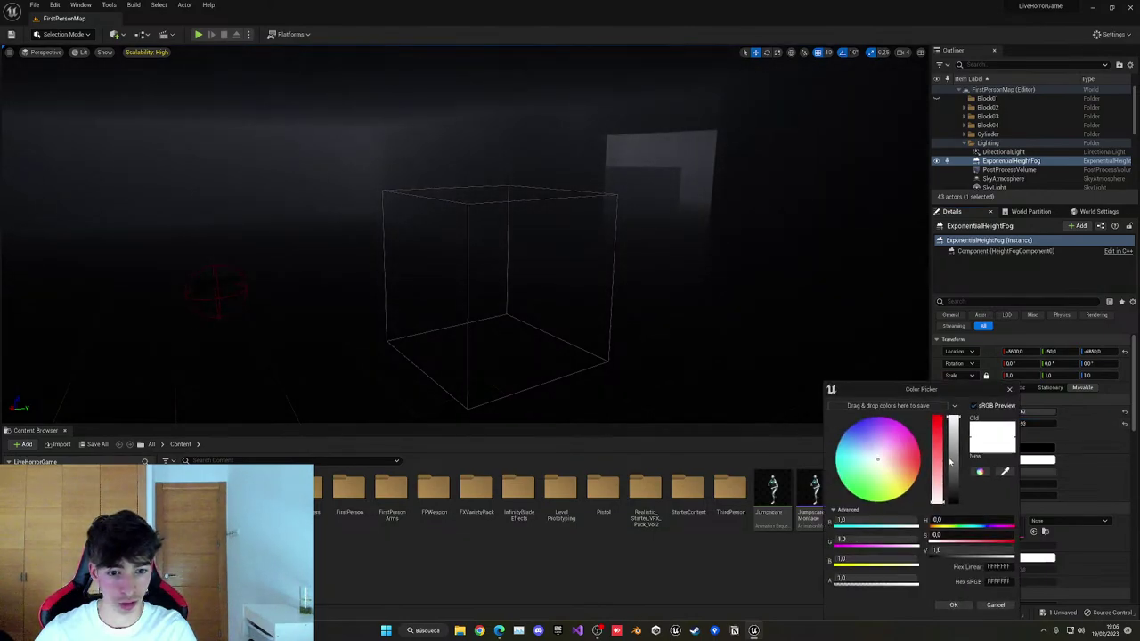
pyautogui.moveTo(889, 447); pyautogui.dragTo(866, 428)
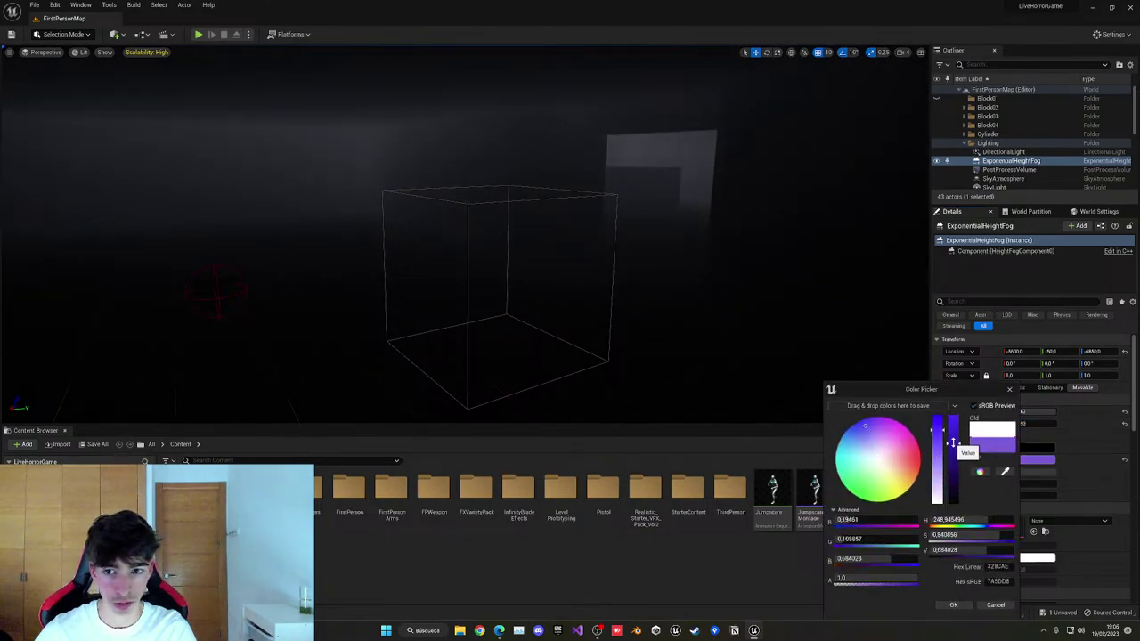
pyautogui.click(952, 604)
pyautogui.scroll(-2, 997, 558)
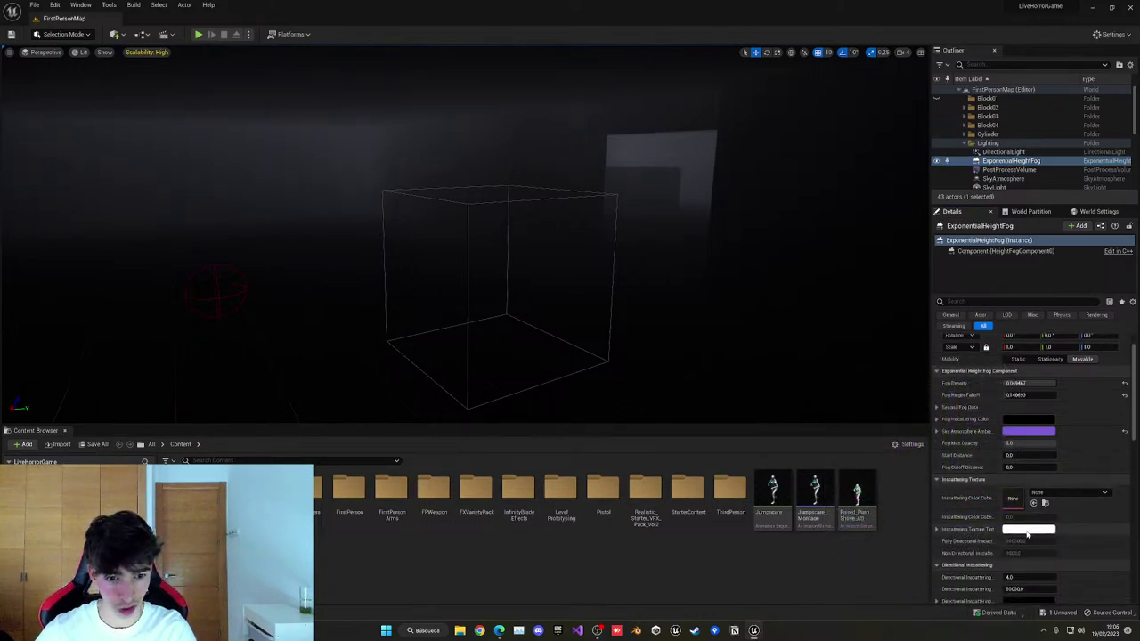
pyautogui.scroll(-3, 1024, 539)
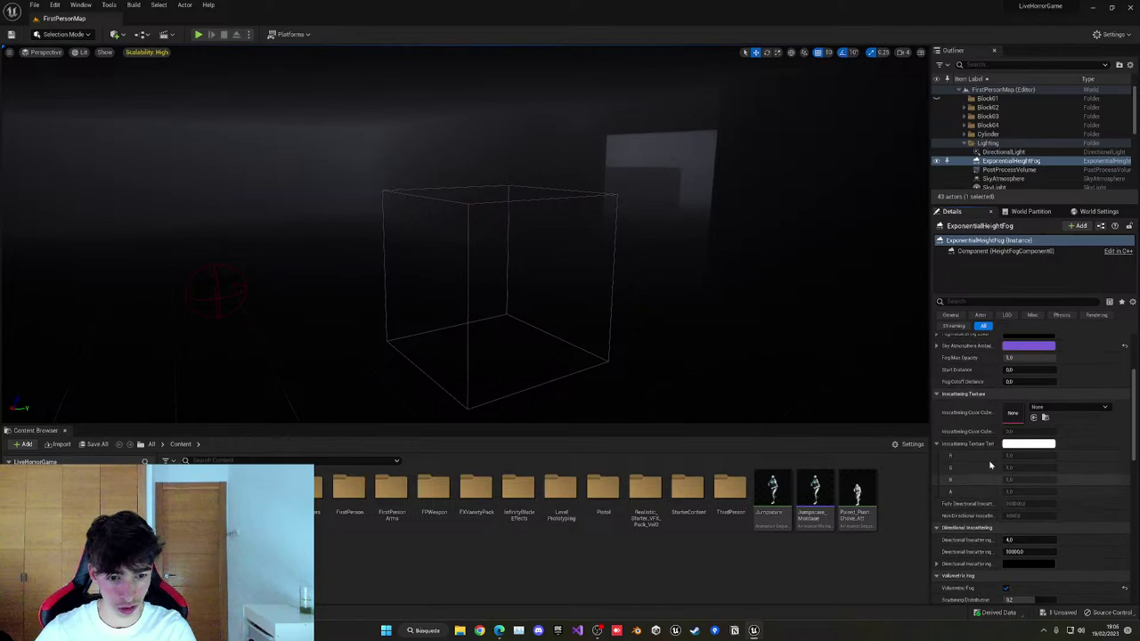
pyautogui.click(1014, 564)
pyautogui.click(1001, 390)
pyautogui.scroll(-2, 1010, 553)
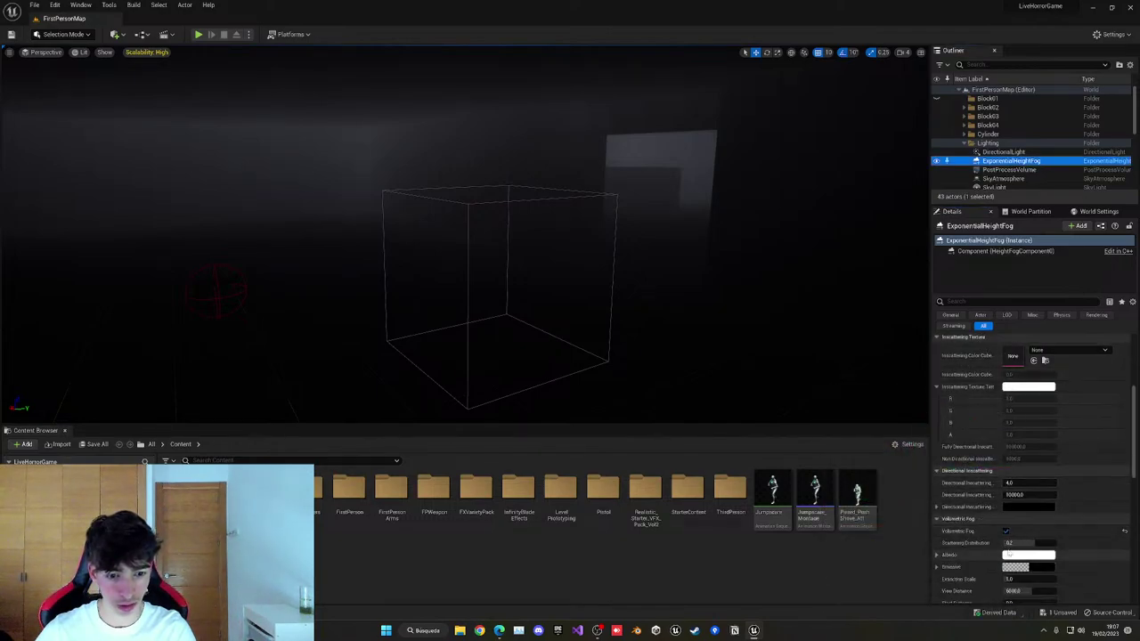
pyautogui.scroll(4, 1015, 499)
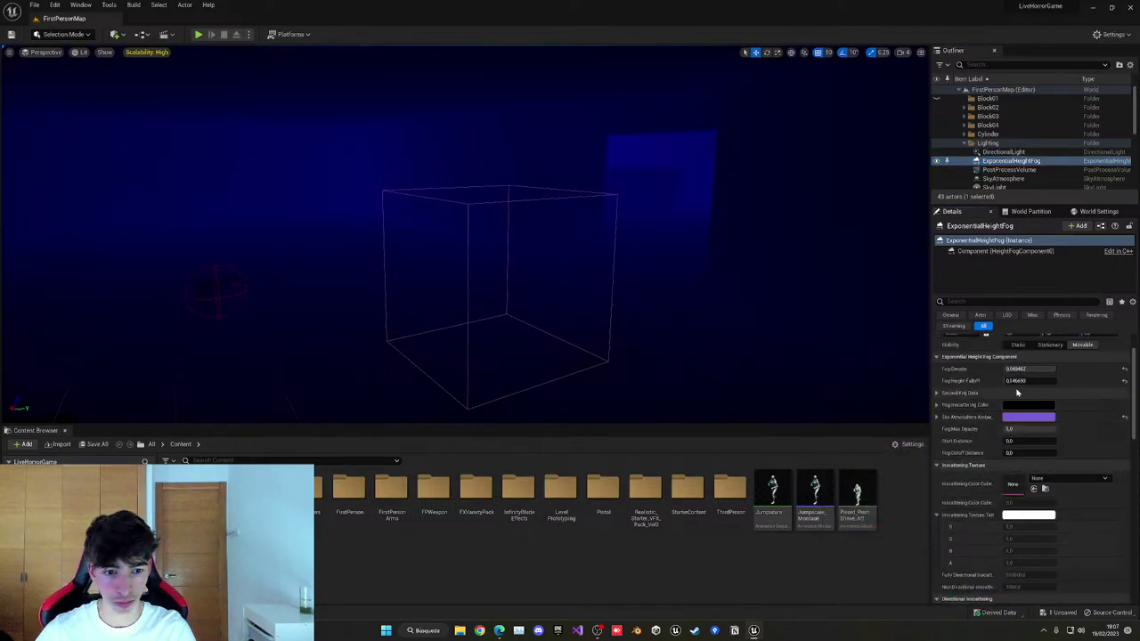
# Change the height fog's Sky Atmosphere Ambient colour to a pale lavender and set its Fog Density to about 0.028.
pyautogui.click(1019, 419)
pyautogui.moveTo(869, 444)
pyautogui.mouseDown()
pyautogui.moveTo(878, 462)
pyautogui.moveTo(873, 452)
pyautogui.mouseUp()
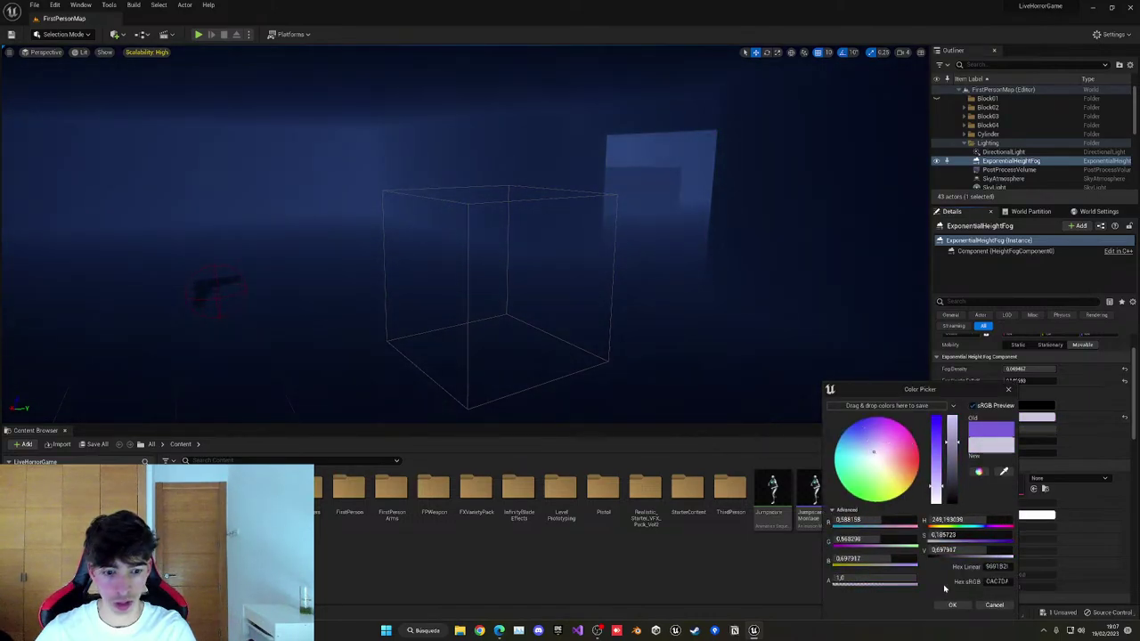
pyautogui.click(951, 606)
pyautogui.scroll(1, 1024, 419)
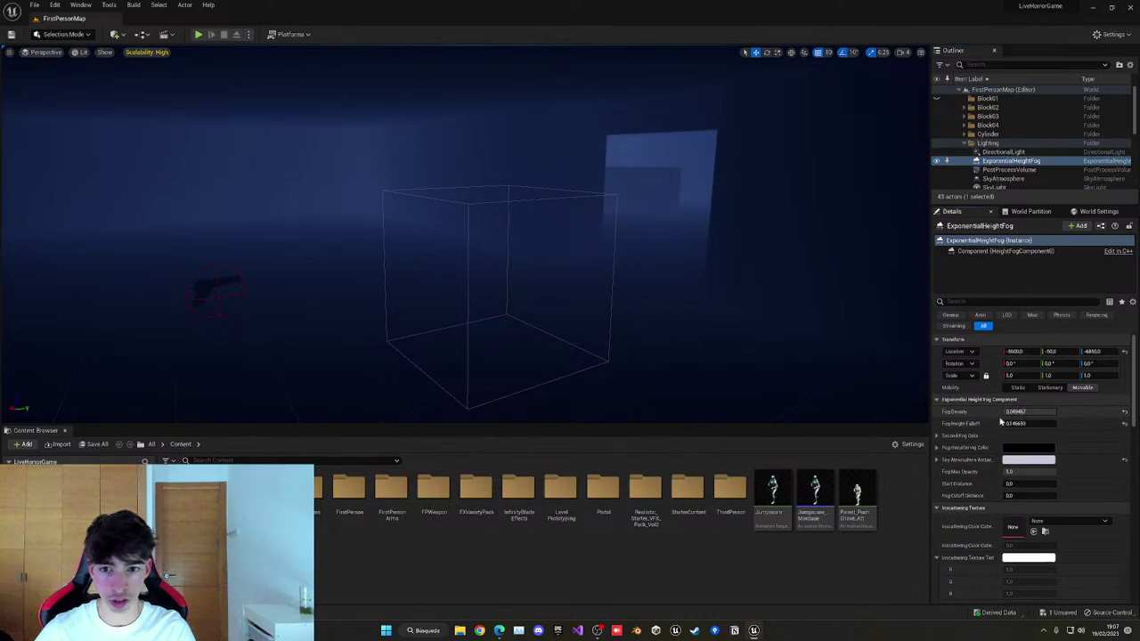
pyautogui.moveTo(1024, 412); pyautogui.dragTo(1007, 412)
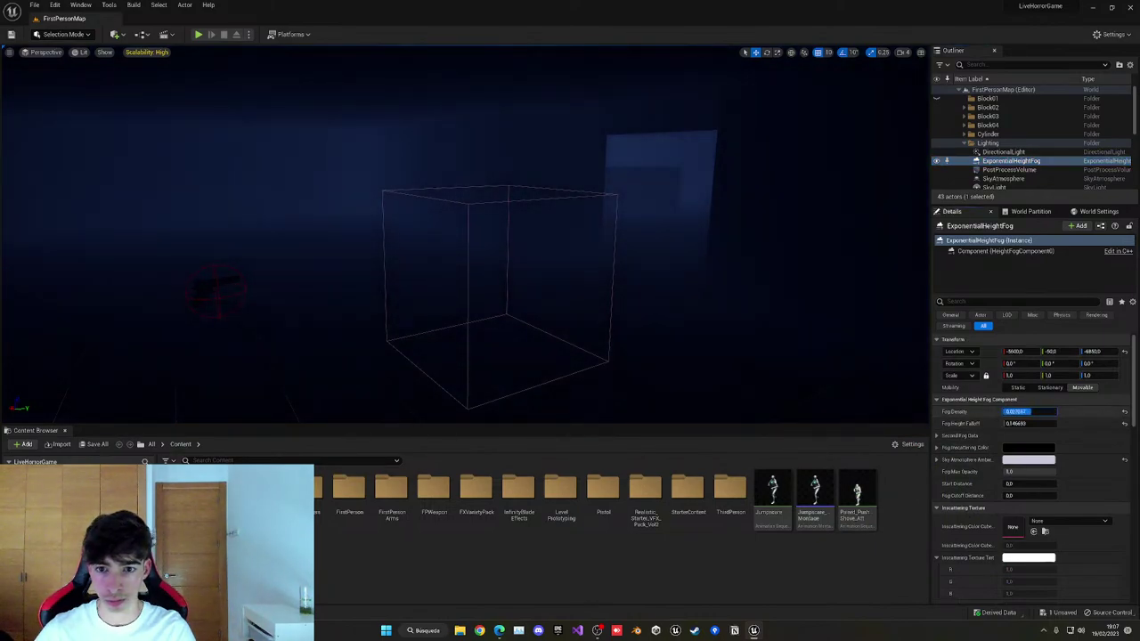
# Save the level and play-test it briefly to check the new fog.
pyautogui.moveTo(623, 258); pyautogui.dragTo(714, 248, button='right')
pyautogui.hotkey('ctrl', 's')
pyautogui.click(197, 34)
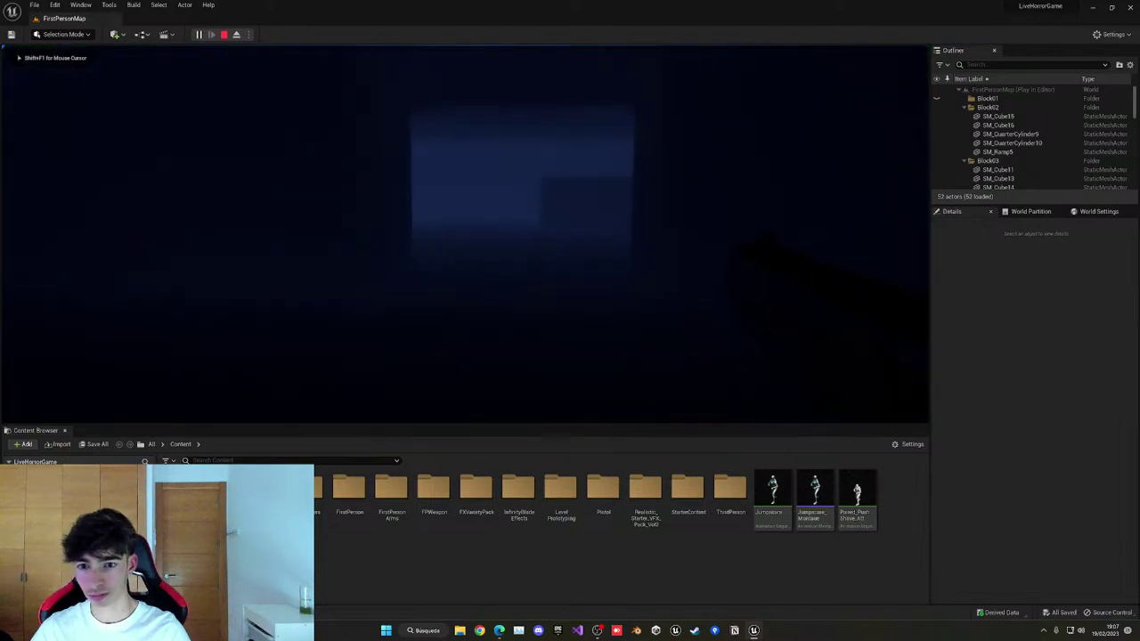
pyautogui.press('Escape')
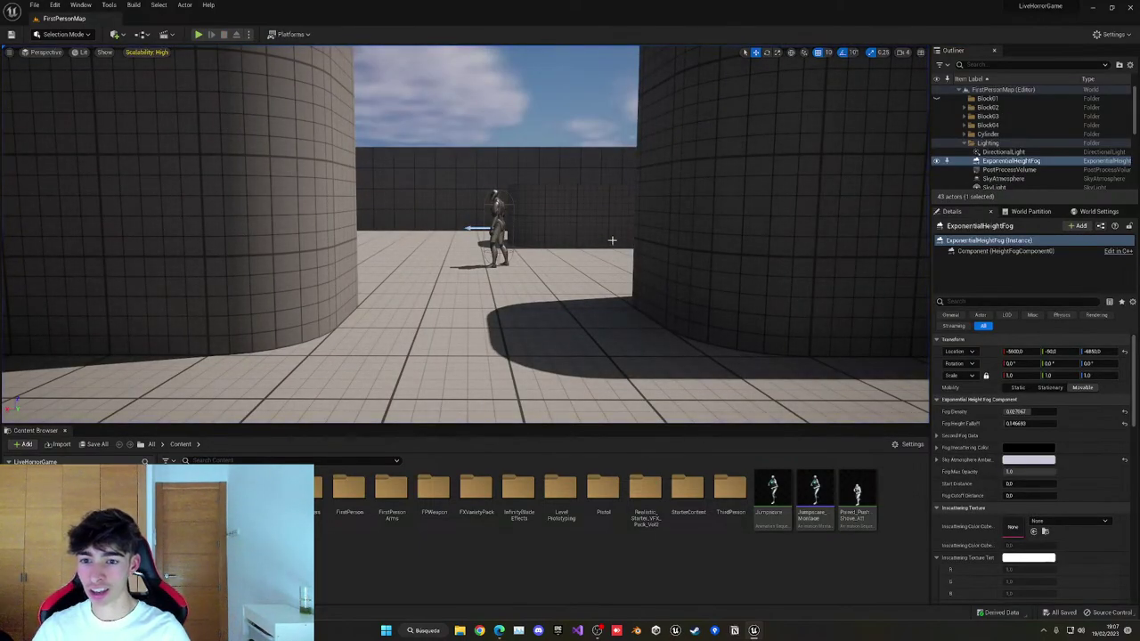
# Open the BP_FirstPersonCharacter blueprint from the Blueprints folder inside FirstPerson.
pyautogui.moveTo(612, 241); pyautogui.dragTo(713, 240, button='right')
pyautogui.scroll(-5, 937, 161)
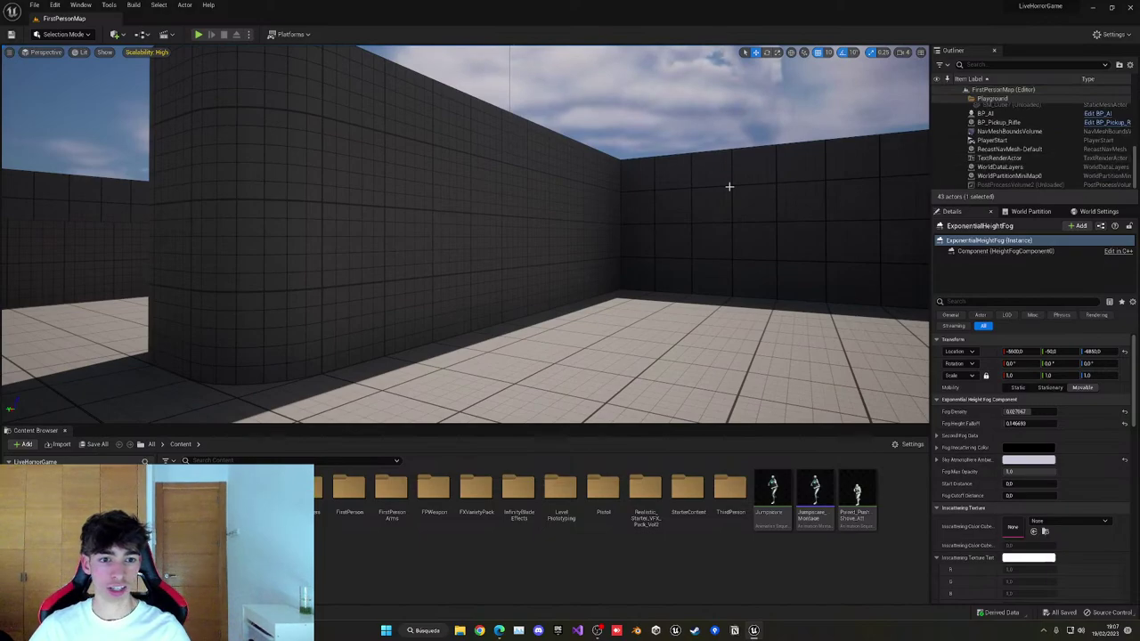
pyautogui.moveTo(728, 186); pyautogui.dragTo(724, 188, button='right')
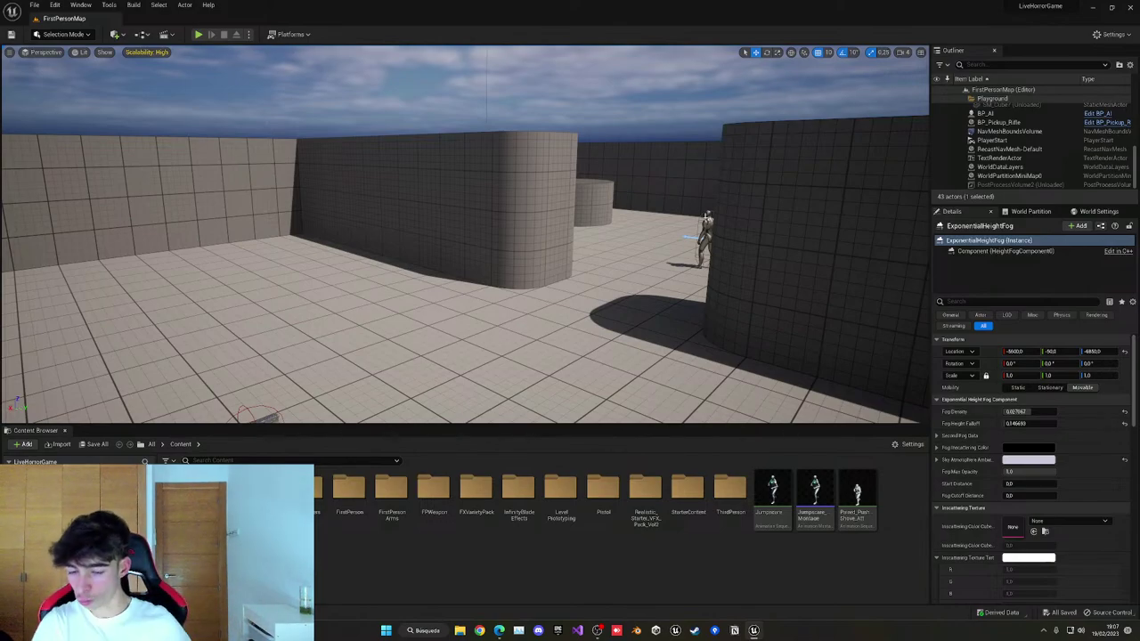
pyautogui.doubleClick(304, 496)
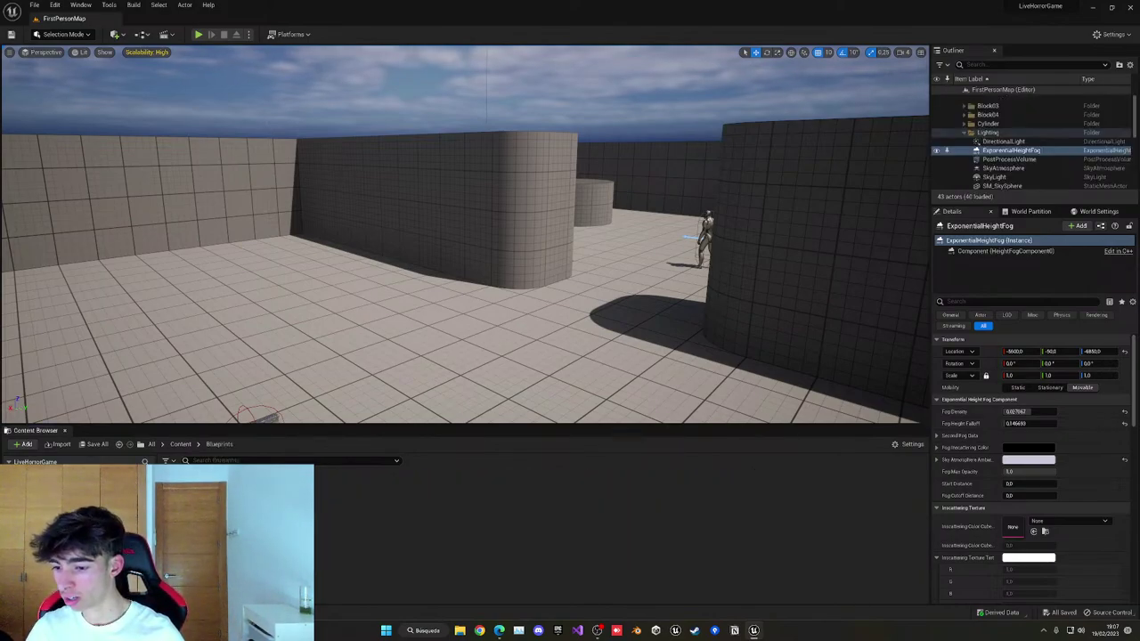
pyautogui.click(182, 444)
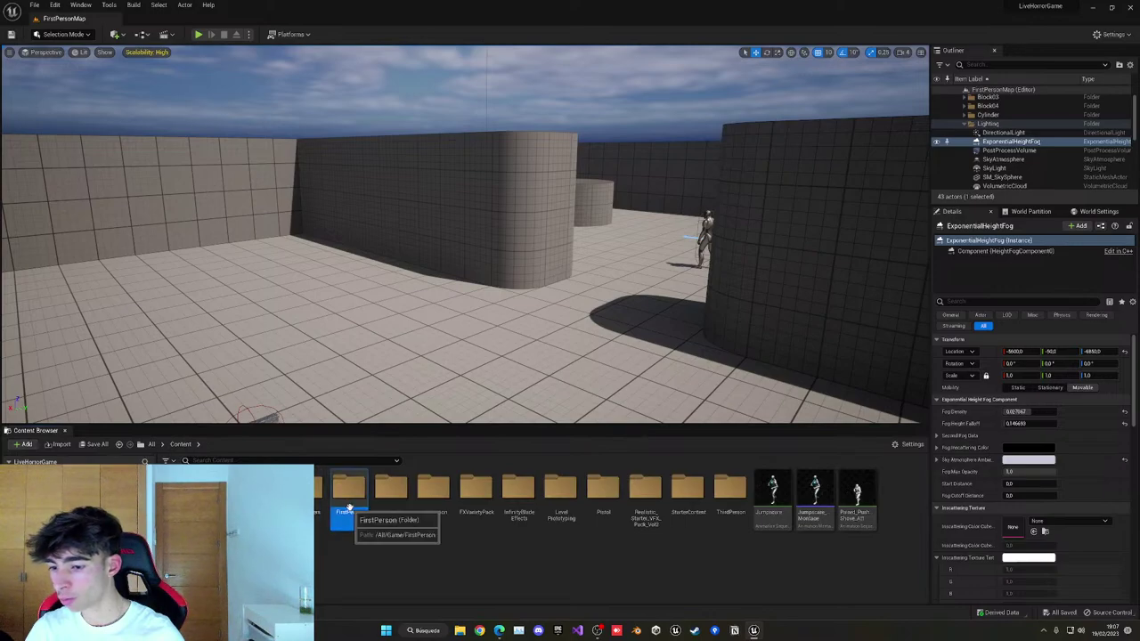
pyautogui.doubleClick(349, 492)
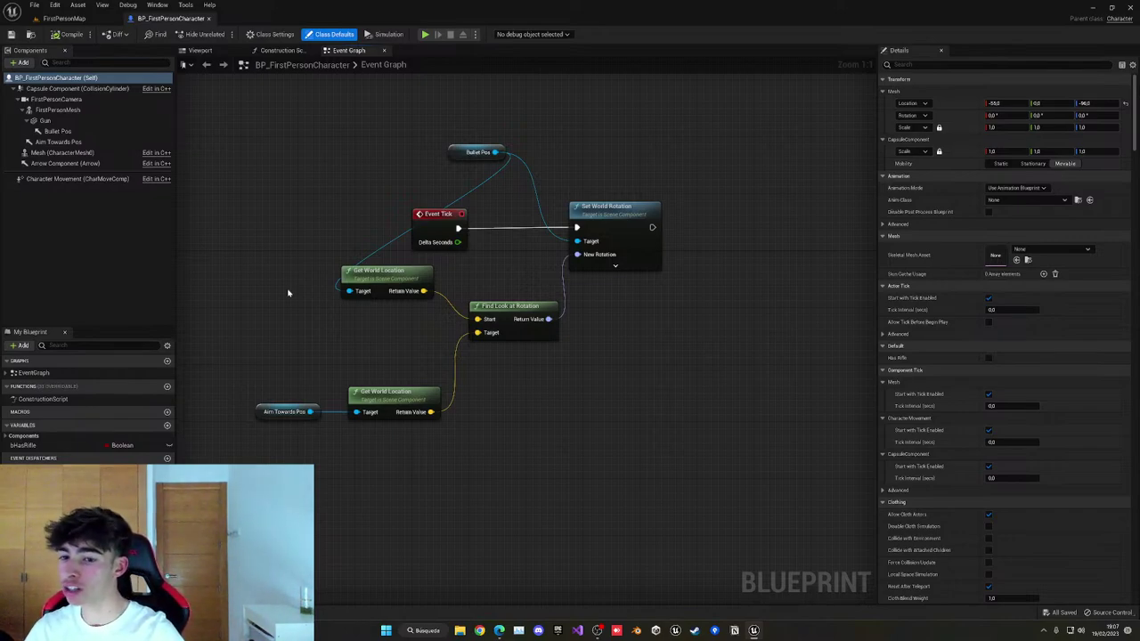
# Examine the character blueprint's Event Graph, including the Event Tick nodes that rotate Bullet Pos towards Aim Towards Pos.
pyautogui.scroll(-3, 294, 381)
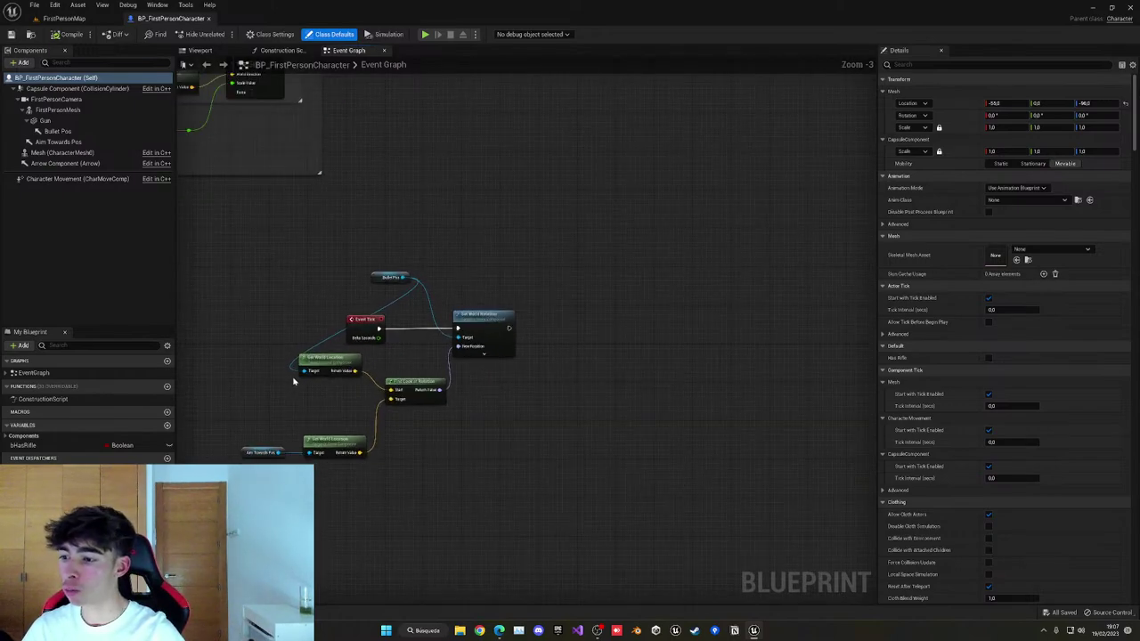
pyautogui.moveTo(294, 381); pyautogui.dragTo(358, 346, button='right')
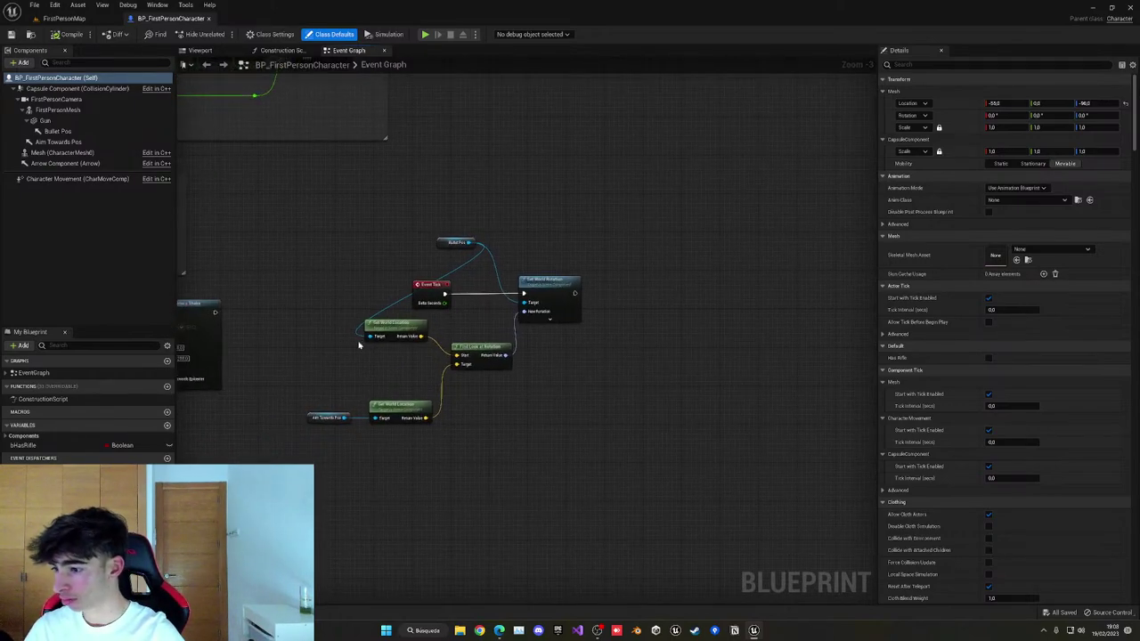
pyautogui.scroll(-1, 342, 277)
pyautogui.scroll(3, 362, 255)
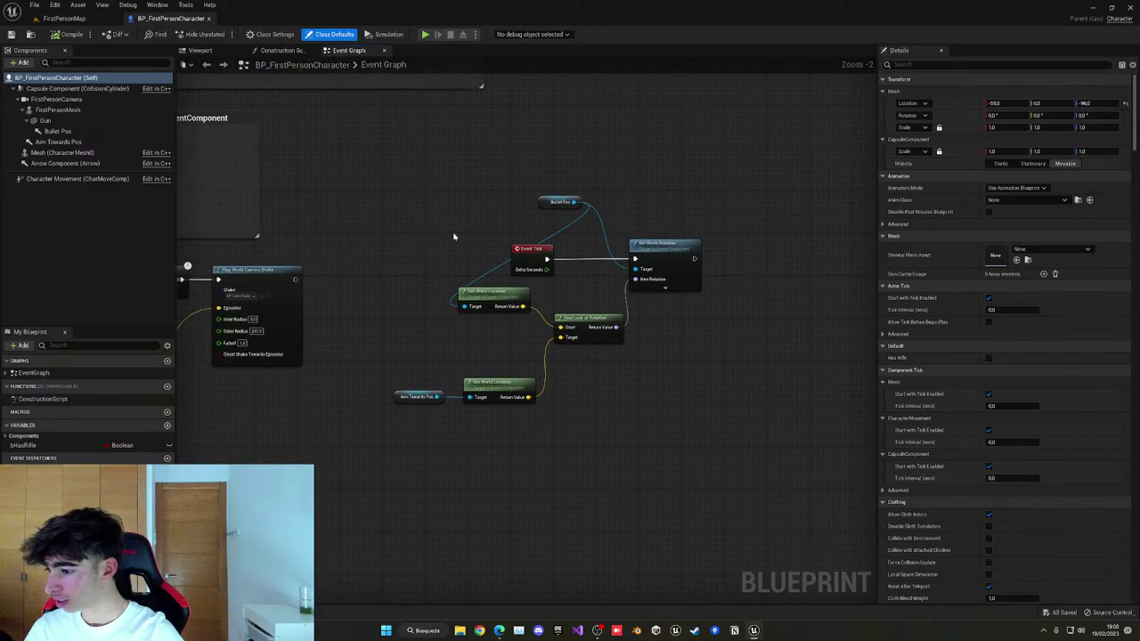
pyautogui.scroll(1, 387, 248)
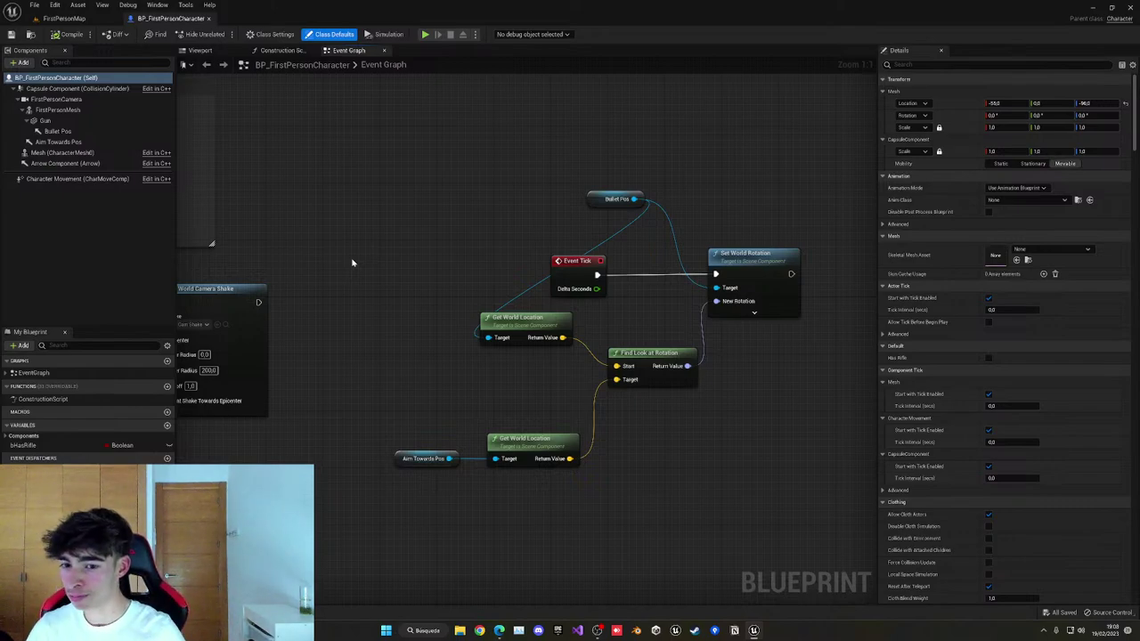
pyautogui.scroll(-7, 615, 298)
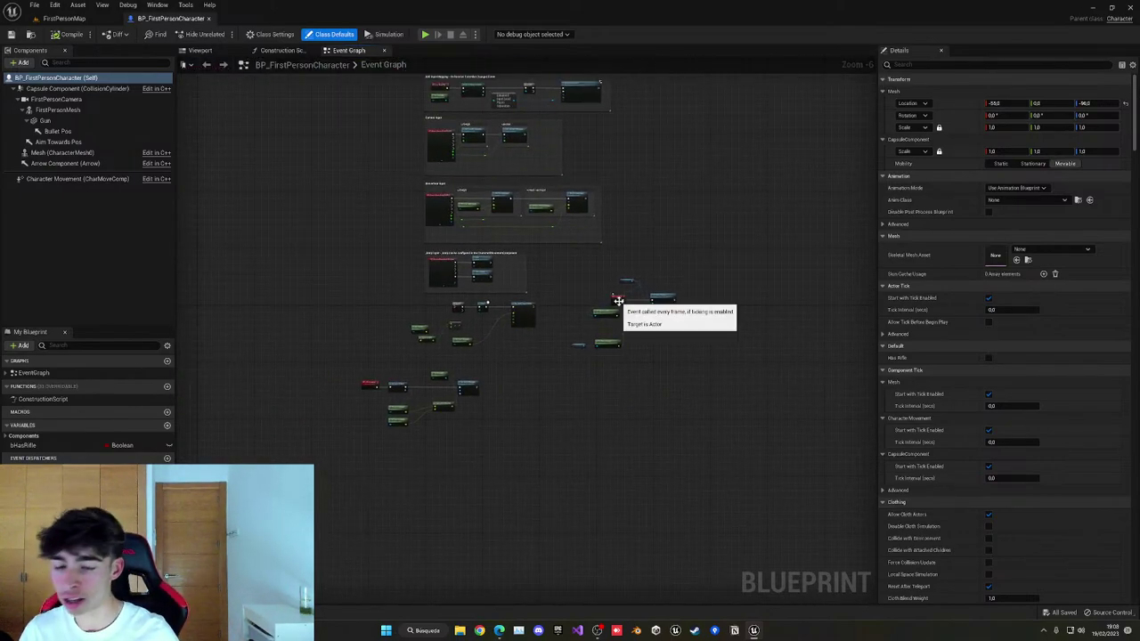
pyautogui.moveTo(625, 238); pyautogui.dragTo(696, 247, button='right')
pyautogui.scroll(2, 600, 274)
# Add a Spot Light component to the character as a child of the Gun component.
pyautogui.click(214, 50)
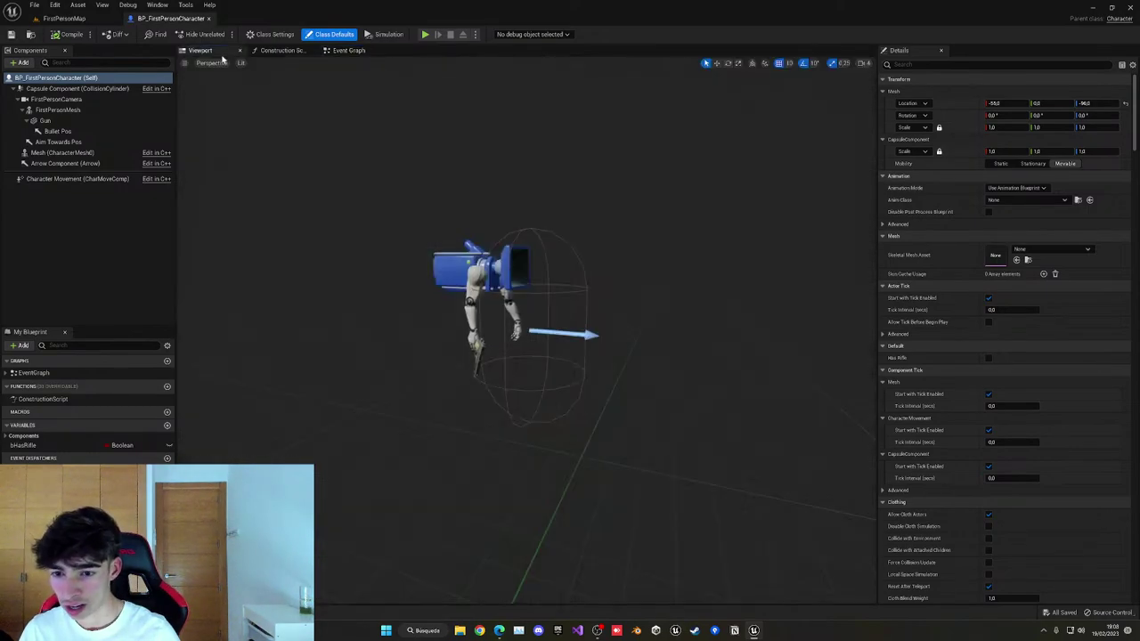
pyautogui.doubleClick(59, 131)
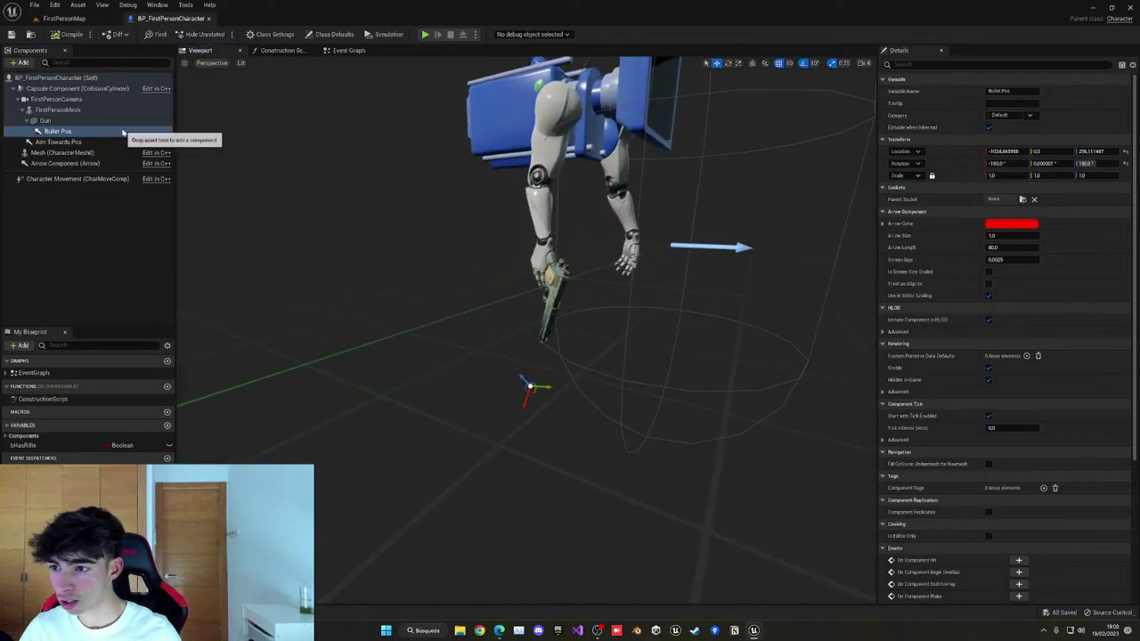
pyautogui.click(45, 120)
pyautogui.click(21, 62)
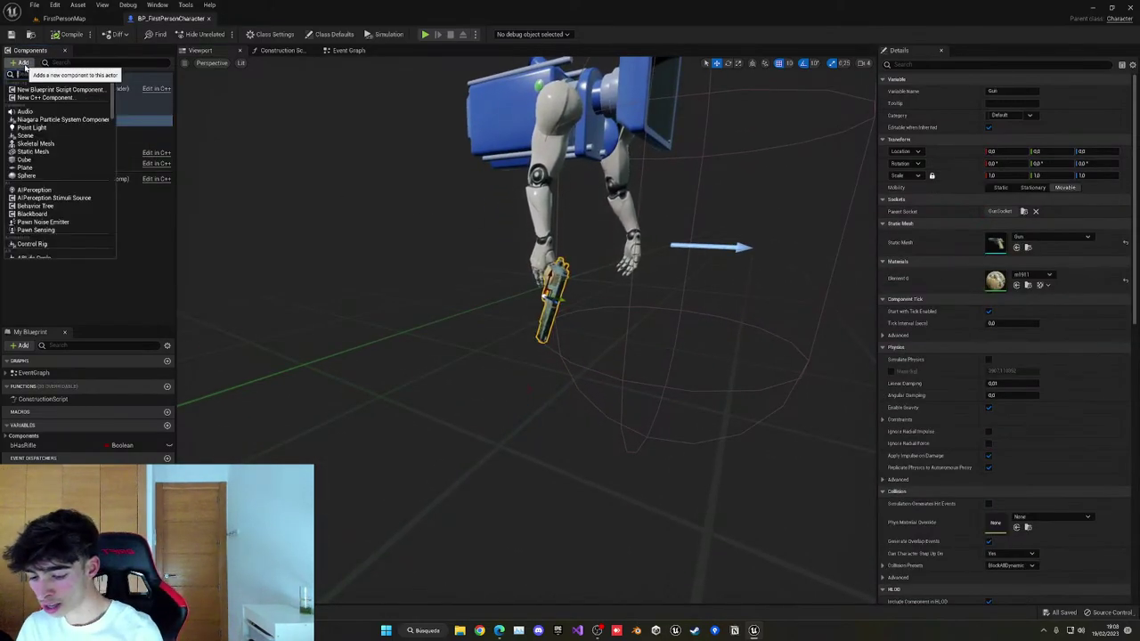
pyautogui.write('light')
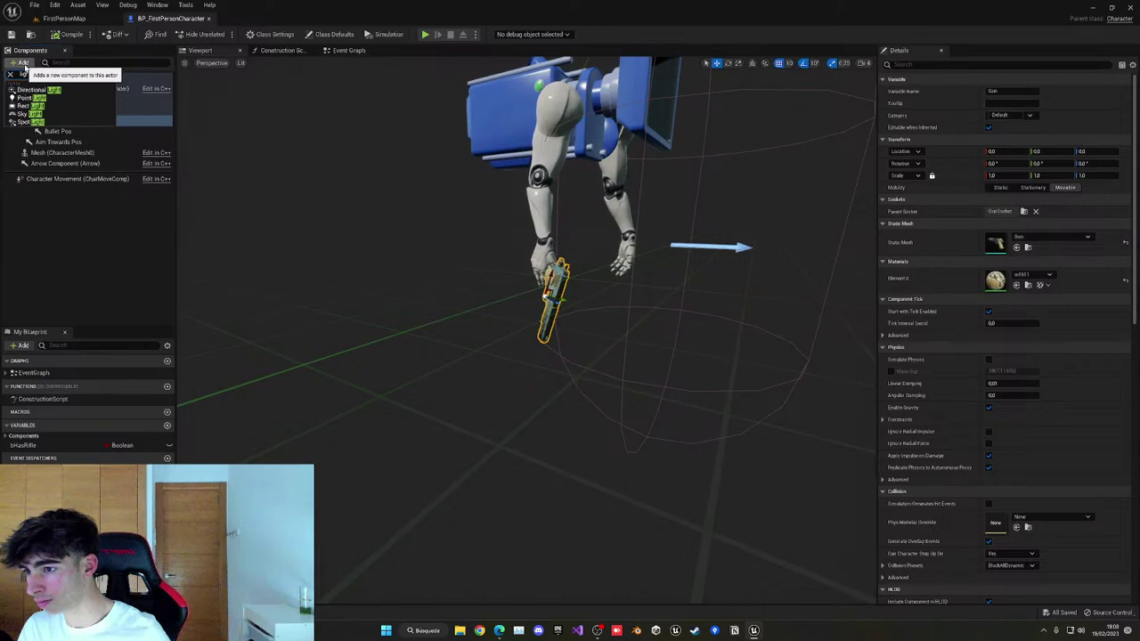
pyautogui.click(49, 121)
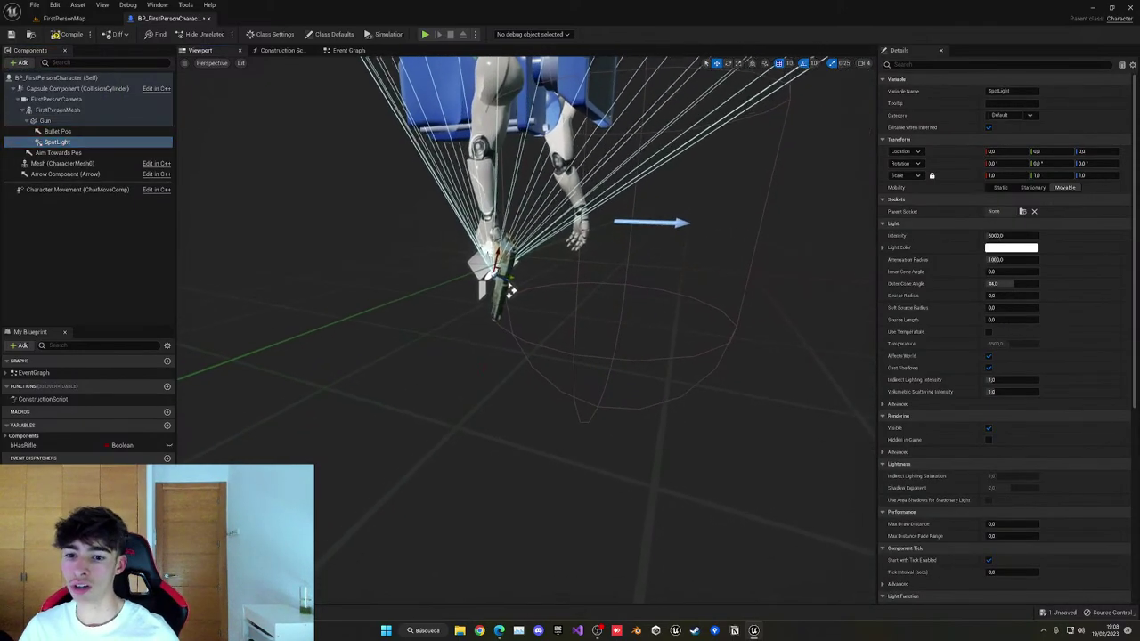
# Rotate the spotlight to about -180°, 10°, -180° so it points in the direction of the gun barrel.
pyautogui.scroll(-5, 513, 294)
pyautogui.press('e')
pyautogui.moveTo(522, 315); pyautogui.dragTo(527, 318)
pyautogui.press('w')
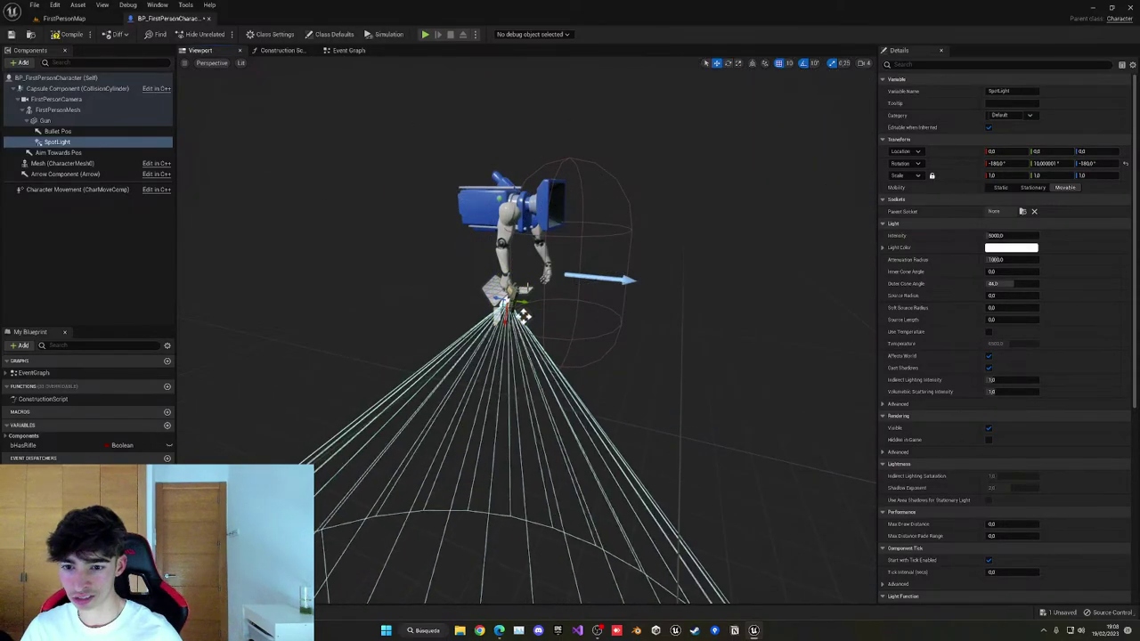
# Set the position grid snap to 5 and move the spotlight to the gun's muzzle, at about X -608, Z 237.
pyautogui.scroll(5, 527, 317)
pyautogui.moveTo(528, 317); pyautogui.dragTo(516, 328, button='right')
pyautogui.moveTo(579, 219); pyautogui.dragTo(588, 276)
pyautogui.moveTo(779, 363)
pyautogui.mouseDown()
pyautogui.moveTo(821, 364)
pyautogui.moveTo(778, 364)
pyautogui.mouseUp()
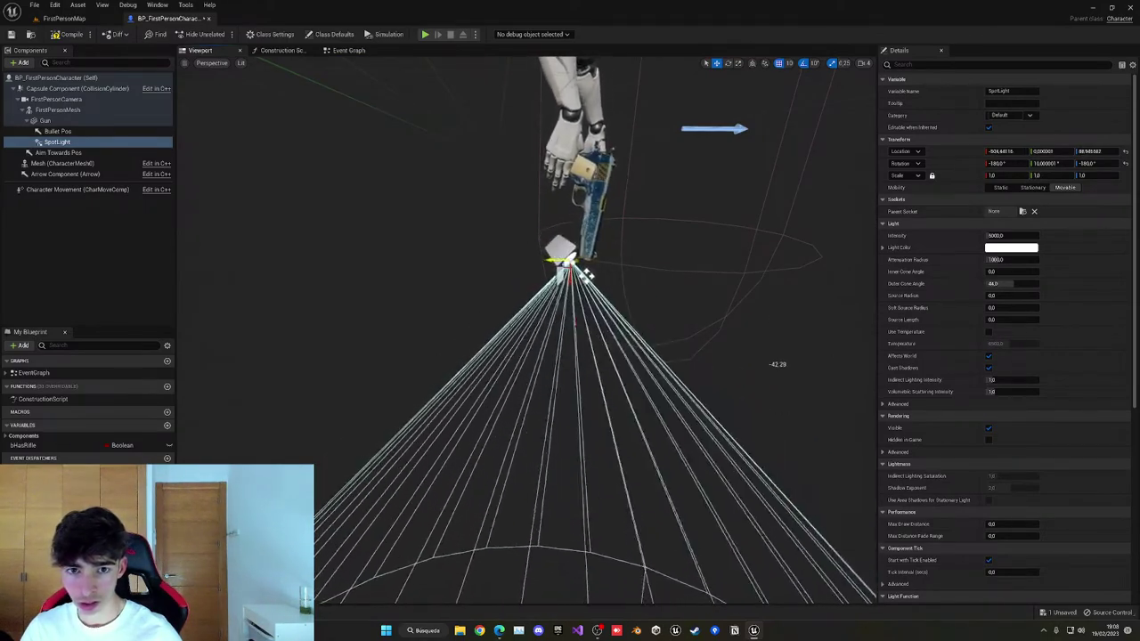
pyautogui.click(789, 63)
pyautogui.click(790, 96)
pyautogui.moveTo(587, 275); pyautogui.dragTo(605, 291)
pyautogui.moveTo(605, 290); pyautogui.dragTo(557, 256, button='right')
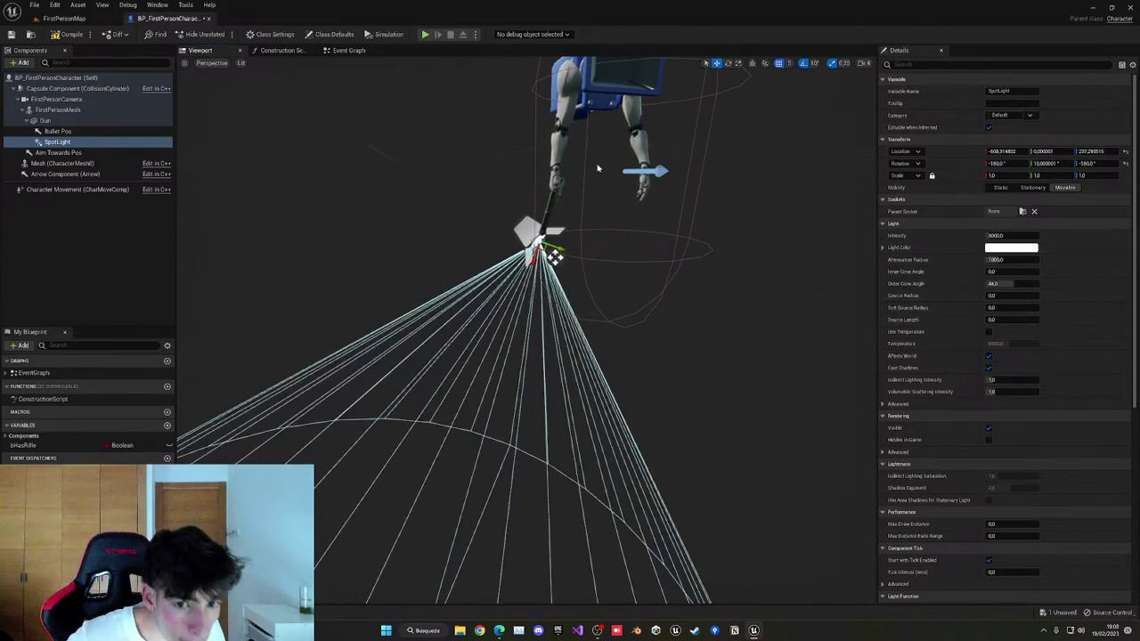
# Play-test the level, shooting at the enemy and walls to check how the gun's spotlight works as a flashlight.
pyautogui.click(80, 18)
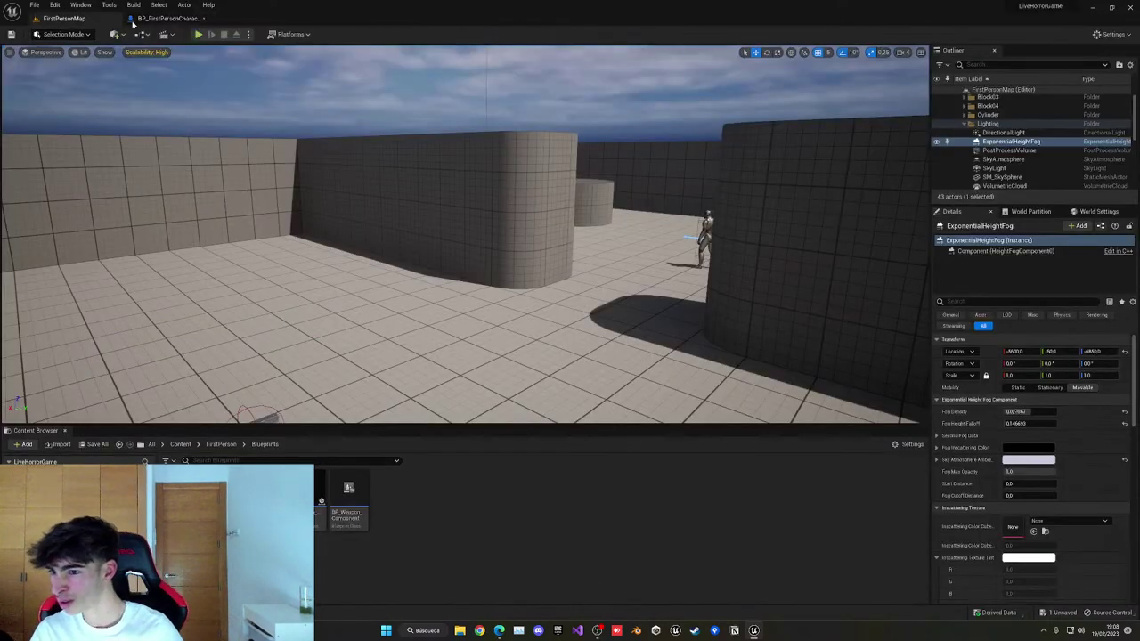
pyautogui.click(200, 34)
pyautogui.press('w')
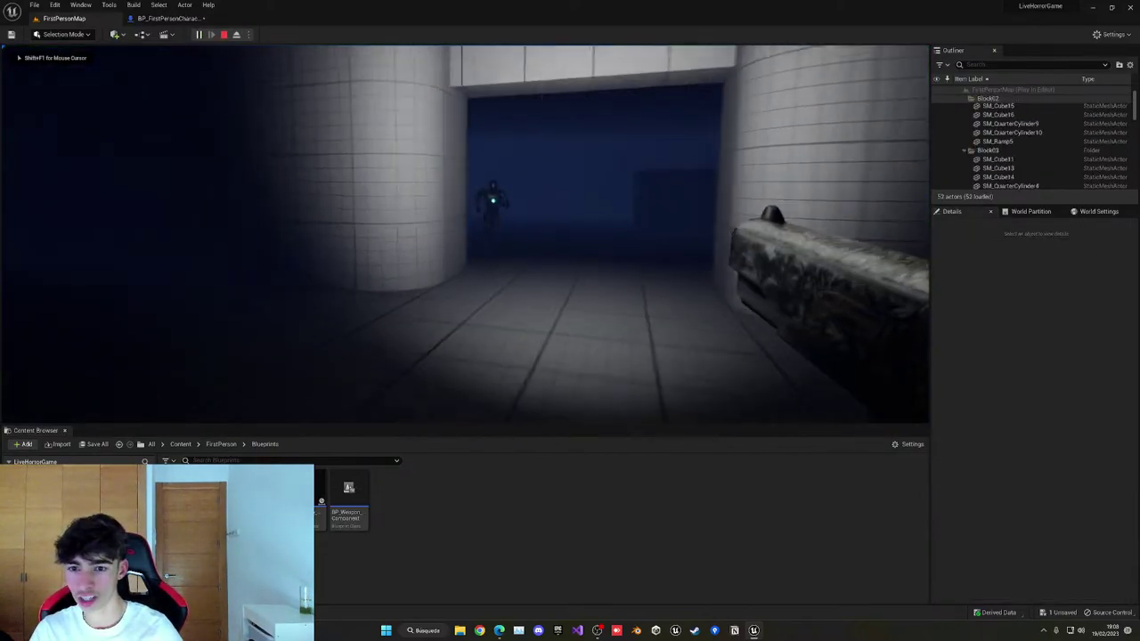
pyautogui.click(465, 234)
pyautogui.click(465, 235)
pyautogui.click(464, 234)
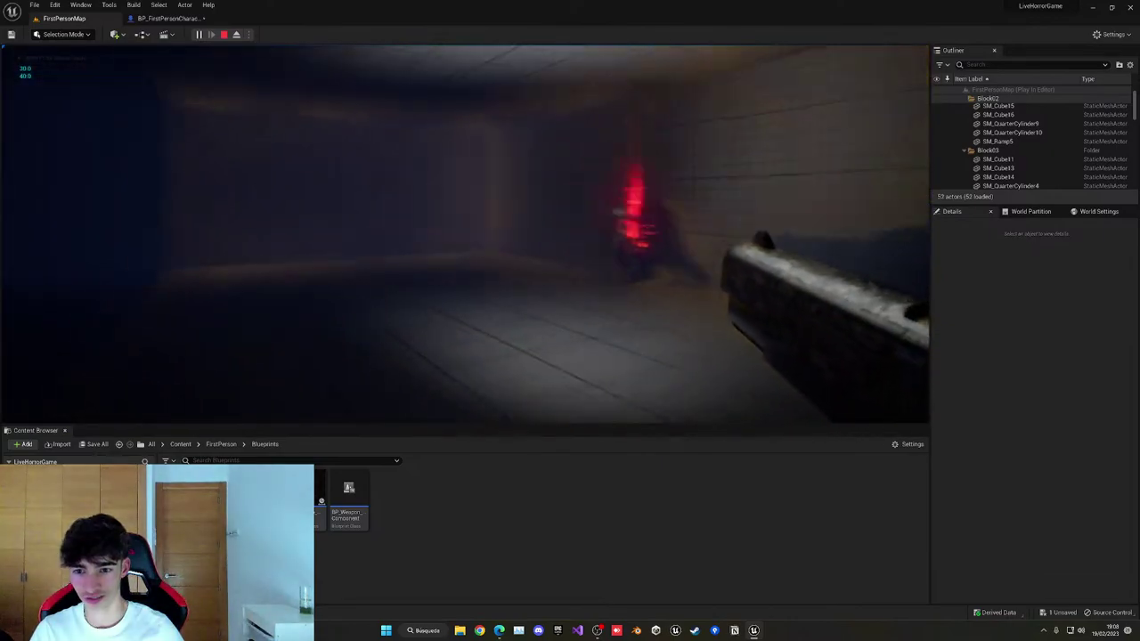
pyautogui.click(465, 234)
pyautogui.click(464, 234)
pyautogui.click(465, 235)
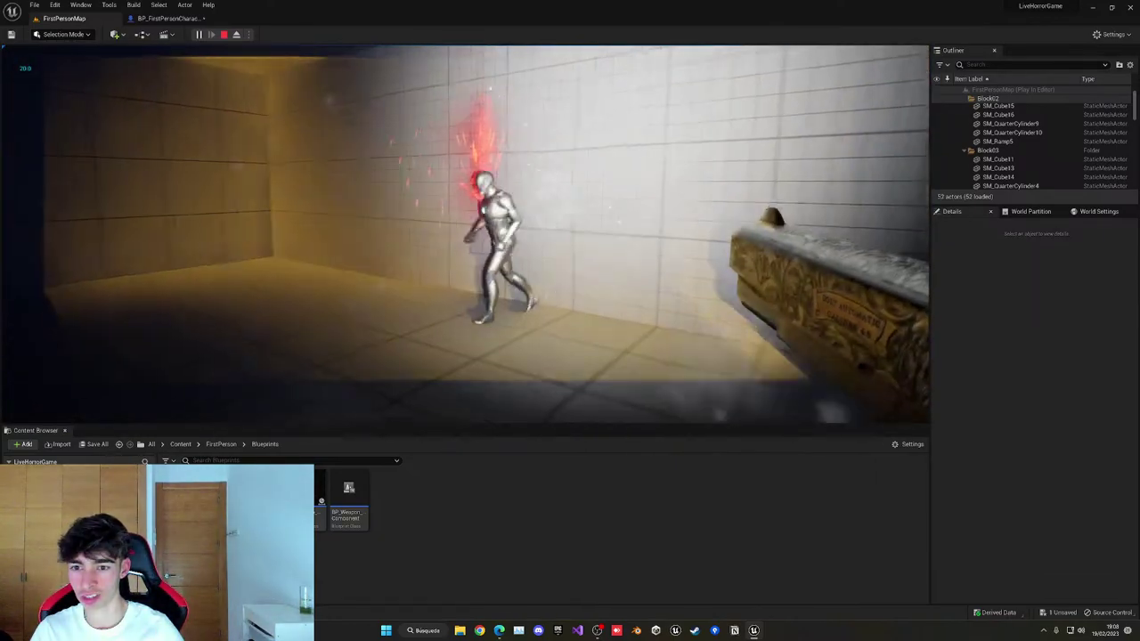
pyautogui.click(464, 234)
pyautogui.click(465, 234)
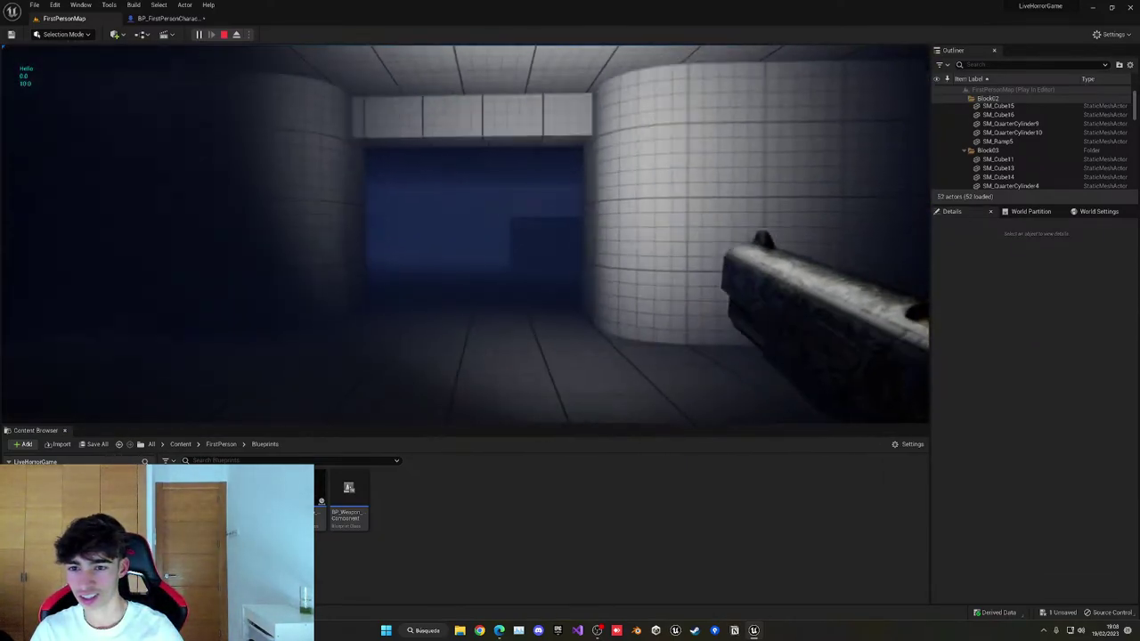
pyautogui.press('w')
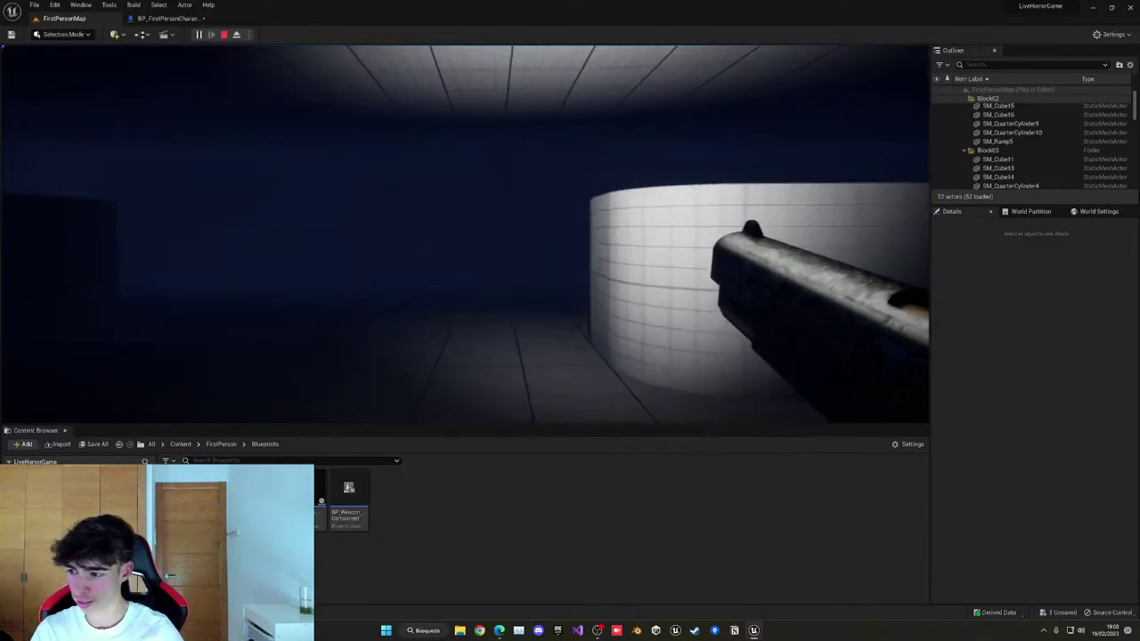
pyautogui.click(465, 234)
pyautogui.click(465, 234)
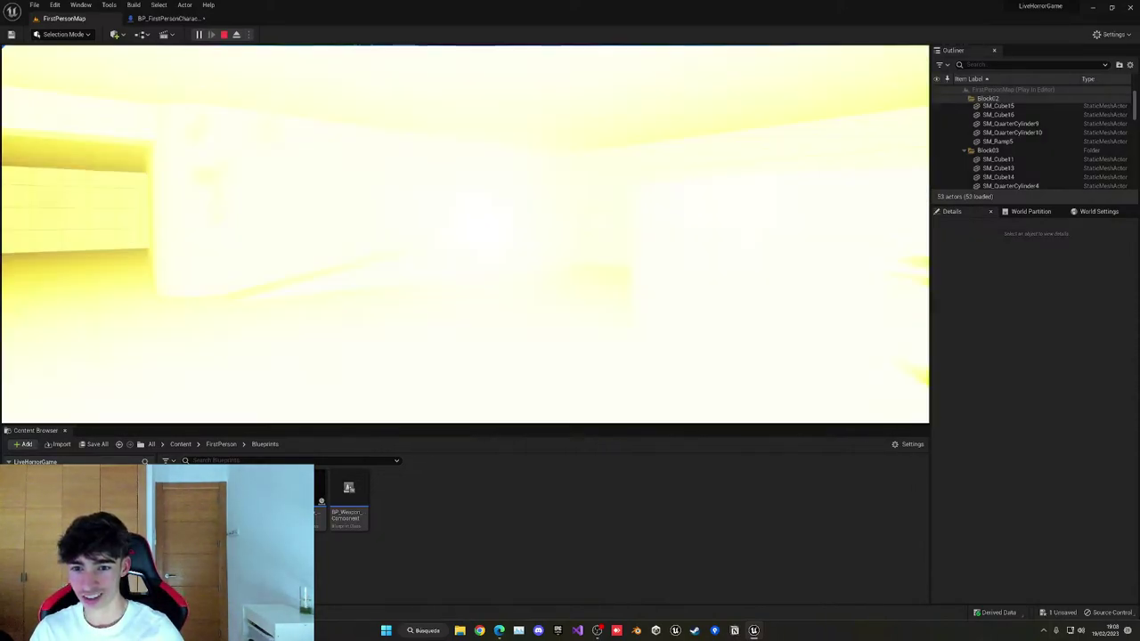
pyautogui.click(465, 235)
pyautogui.click(464, 234)
pyautogui.click(465, 234)
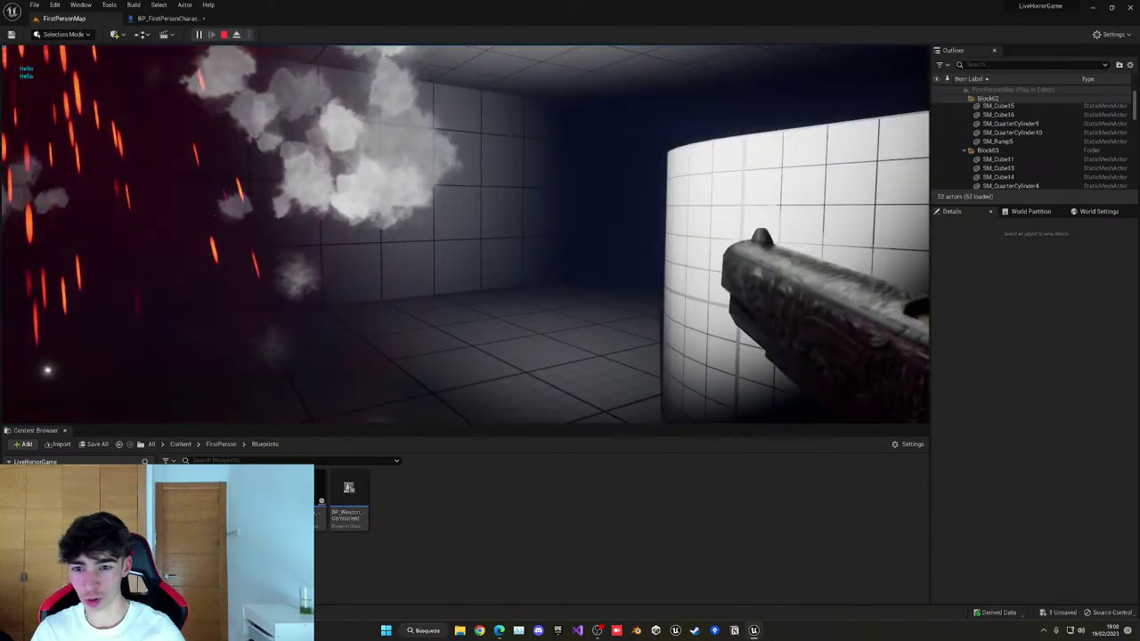
pyautogui.press('Escape')
# Run the level again and check how the flashlight illuminates the floor around the gun pickup.
pyautogui.moveTo(373, 228); pyautogui.dragTo(437, 205, button='right')
pyautogui.press('s')
pyautogui.press('w')
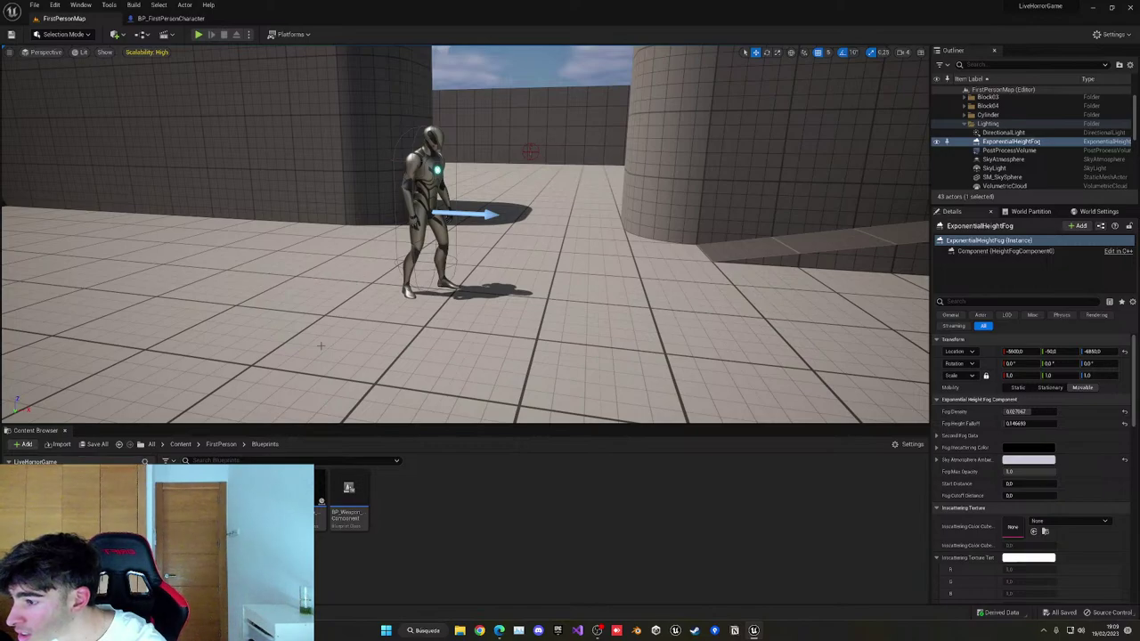
pyautogui.moveTo(321, 345); pyautogui.dragTo(321, 329, button='right')
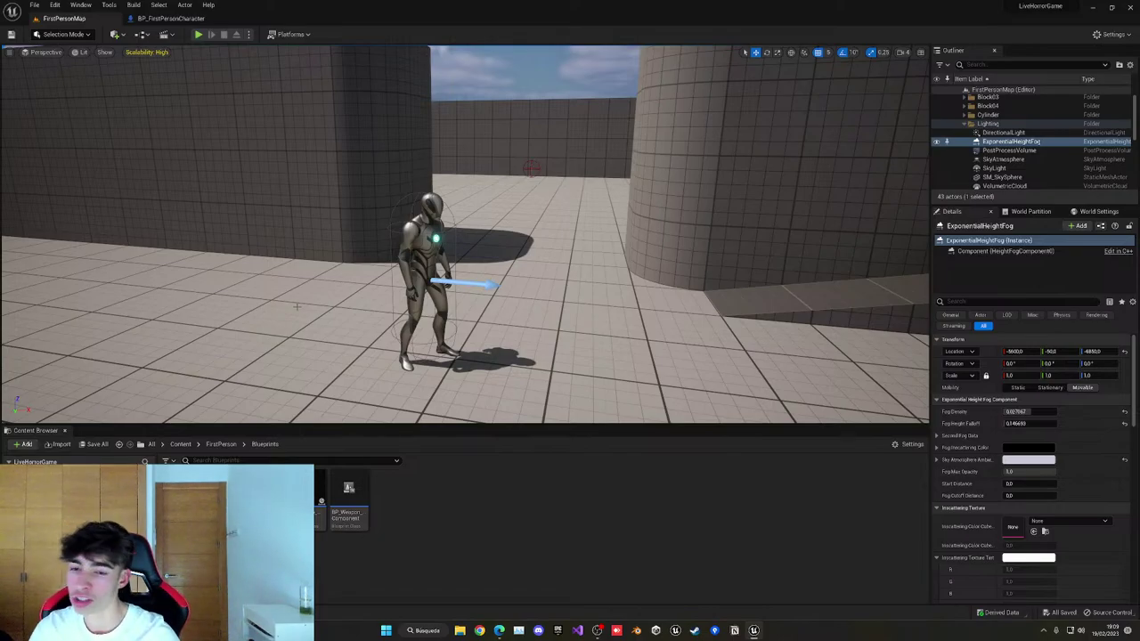
pyautogui.moveTo(320, 320); pyautogui.dragTo(223, 317, button='right')
pyautogui.click(199, 35)
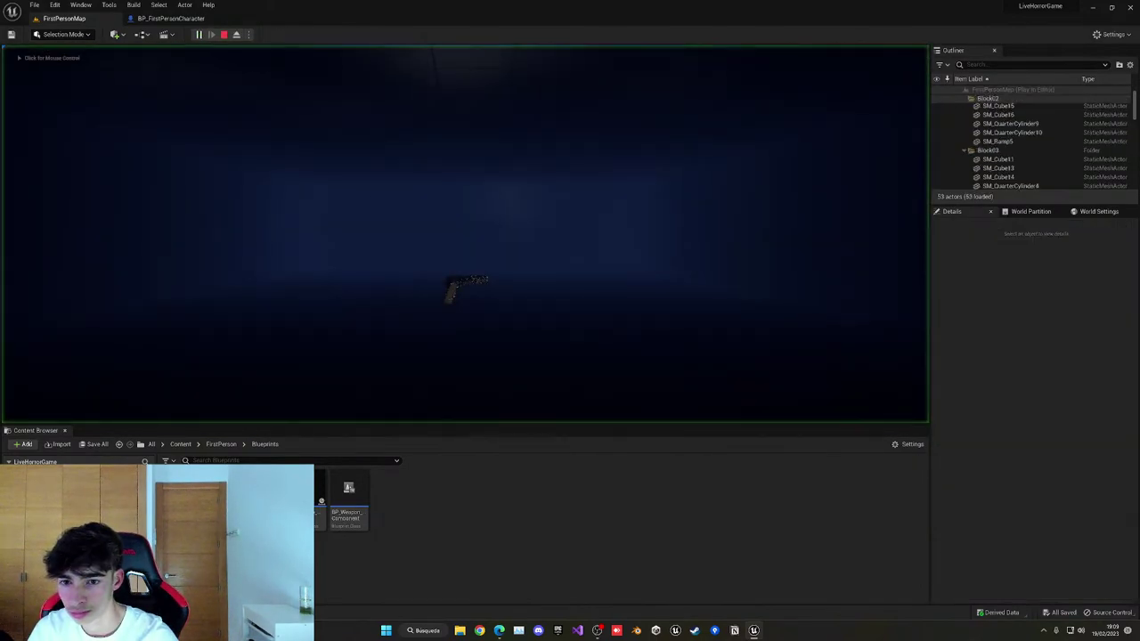
pyautogui.press('s')
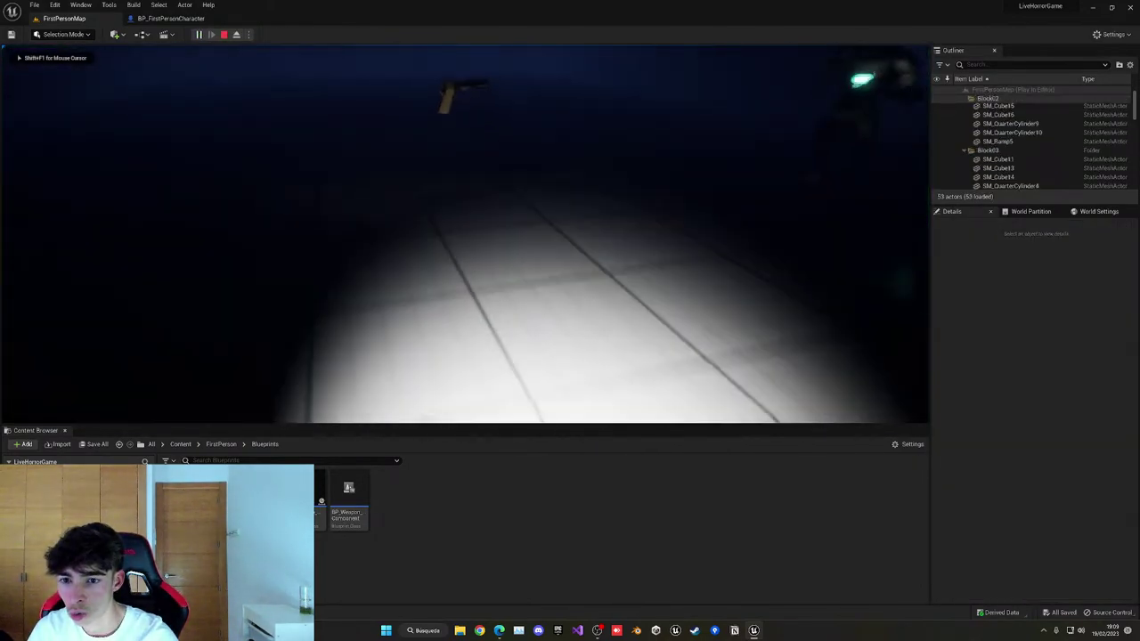
pyautogui.press('s')
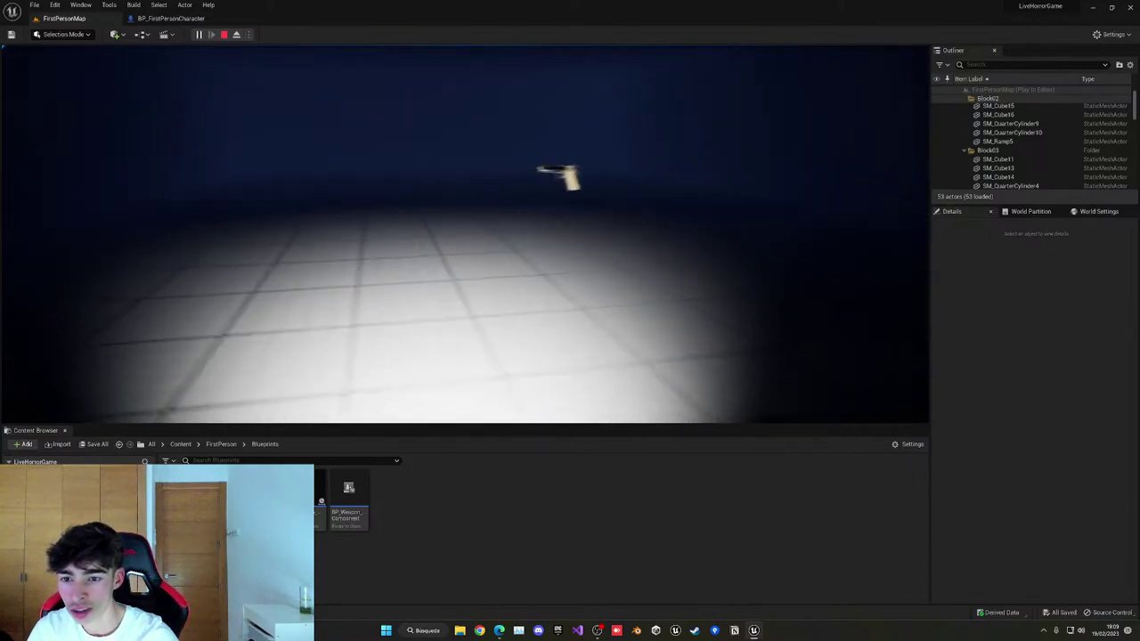
pyautogui.press('Escape')
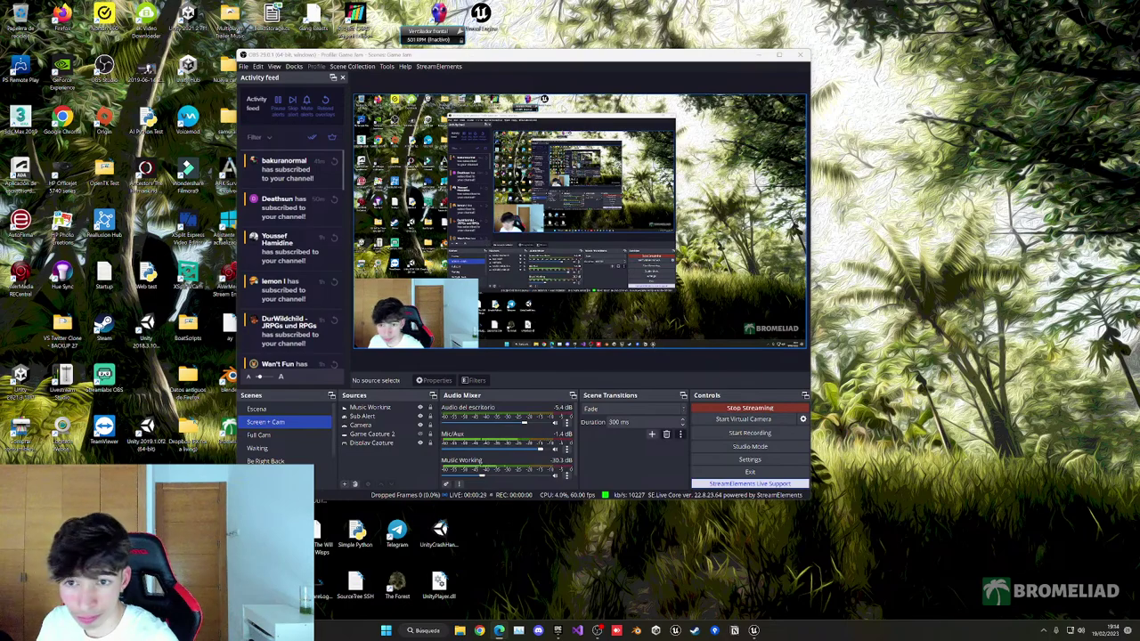
# Move the OBS window out of the way and switch back to the FirstPersonMap level in Unreal Editor.
pyautogui.moveTo(540, 58); pyautogui.dragTo(532, 60)
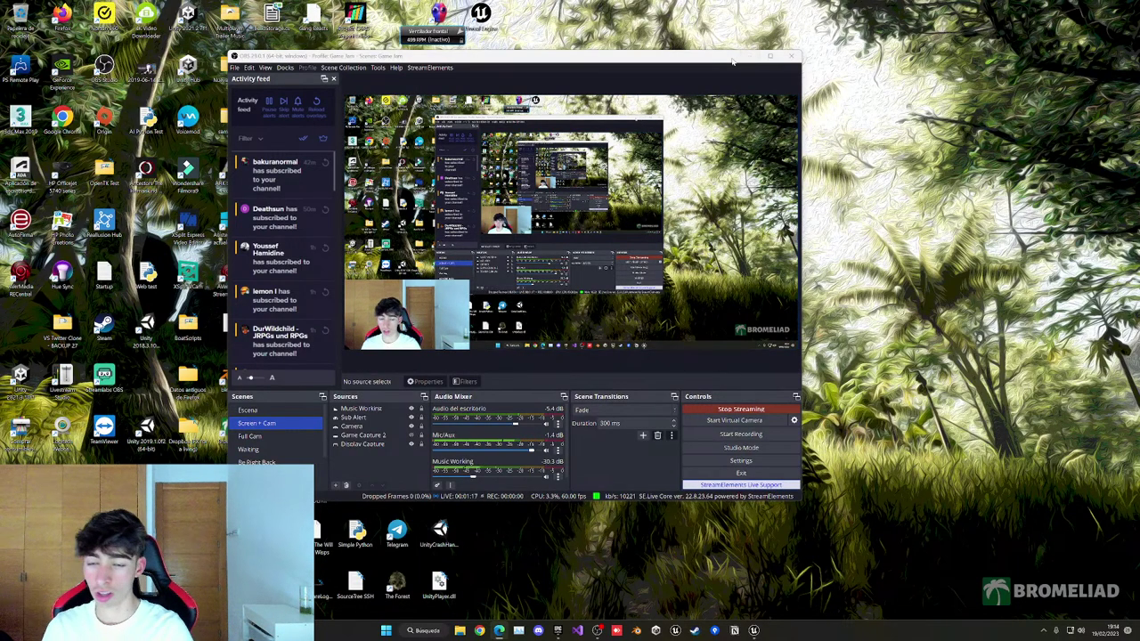
pyautogui.moveTo(732, 59); pyautogui.dragTo(120, 49)
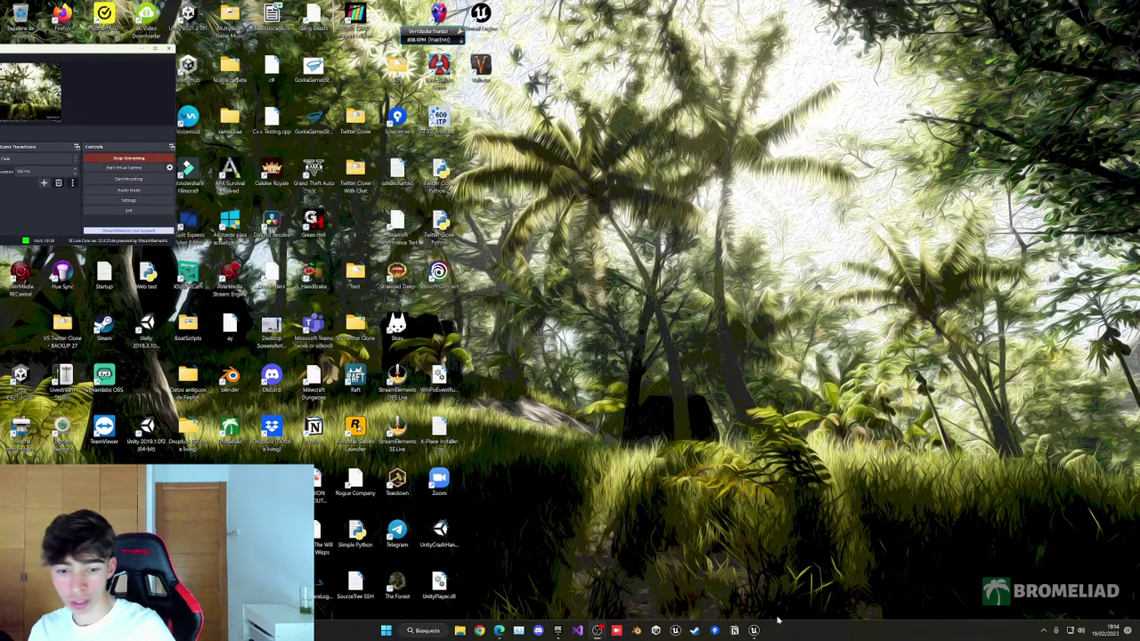
pyautogui.click(754, 630)
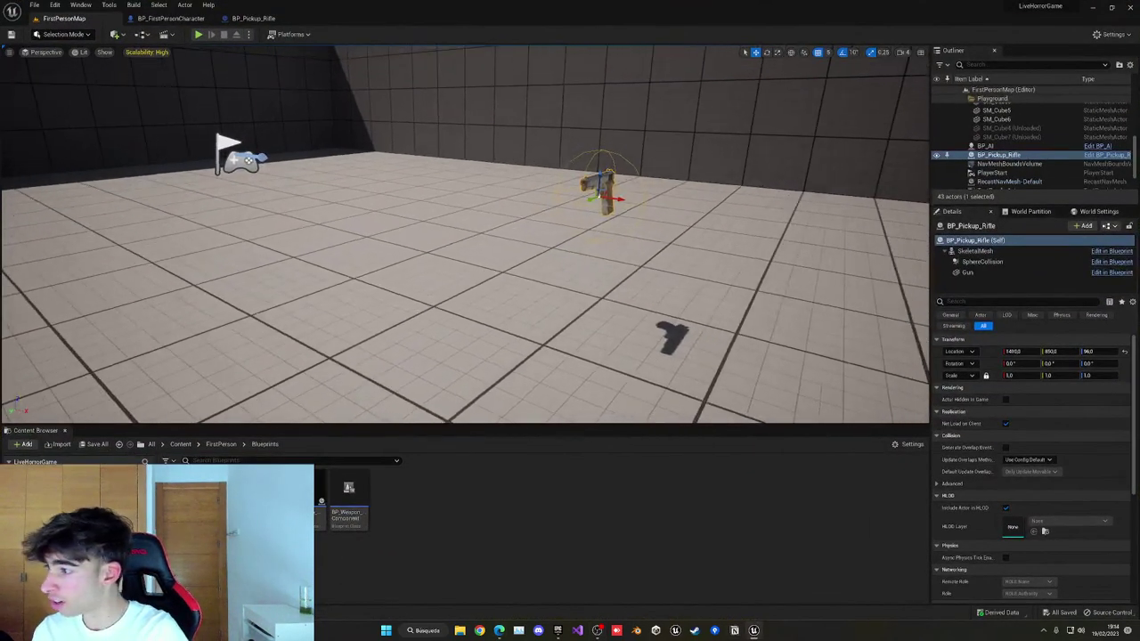
pyautogui.moveTo(439, 265); pyautogui.dragTo(427, 259, button='right')
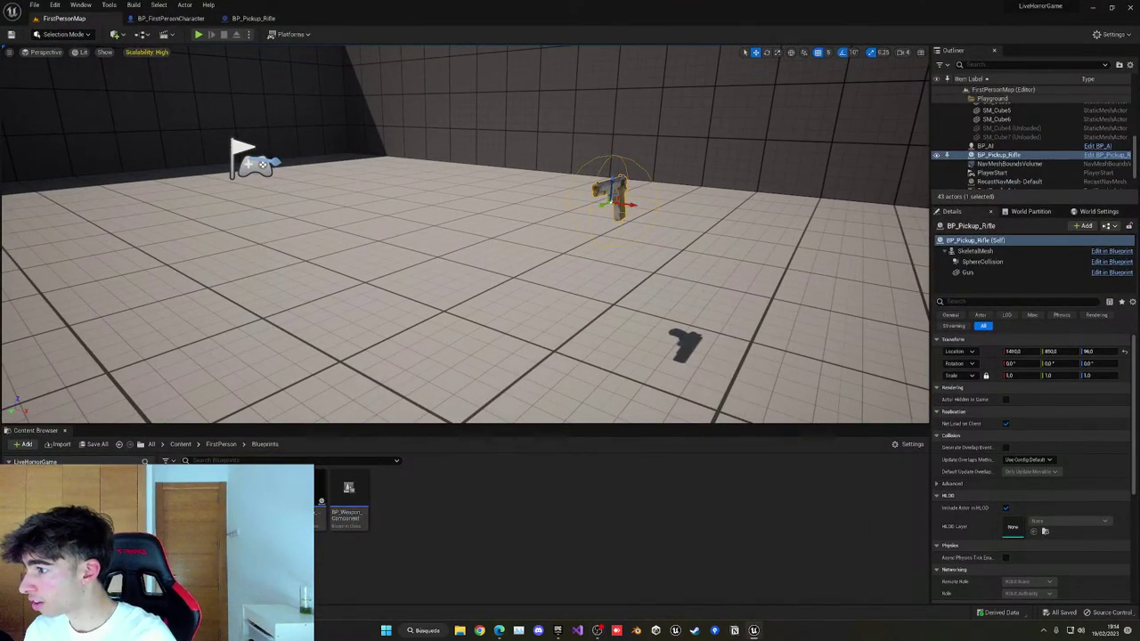
pyautogui.moveTo(2, 55); pyautogui.dragTo(5, 46)
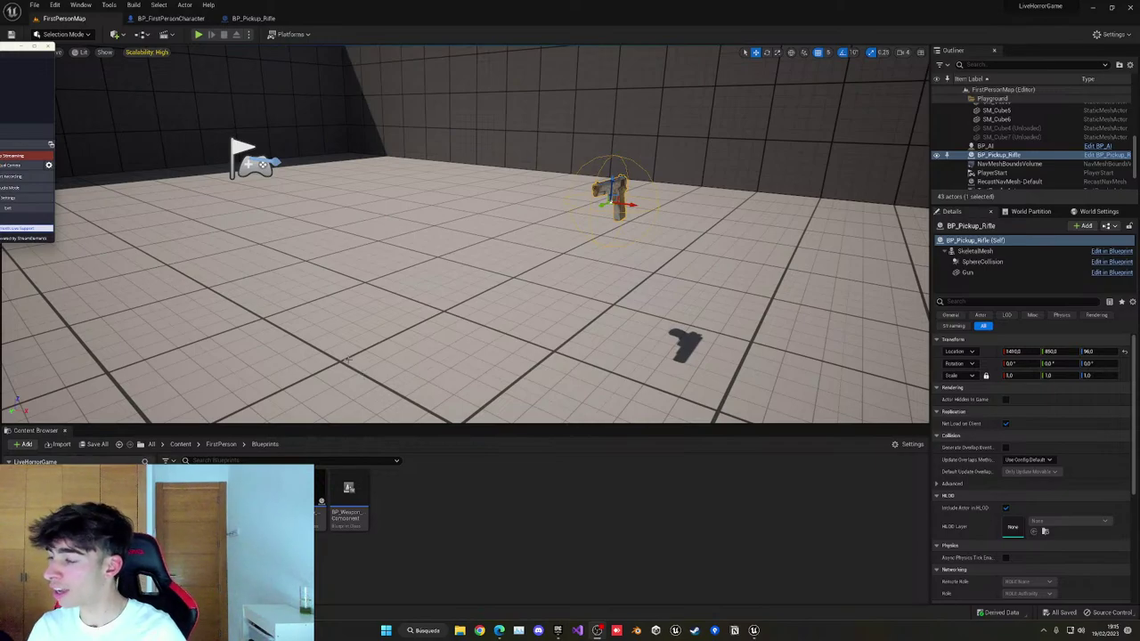
# Play-test the level once more, picking up the gun and walking through the dark arena with the flashlight.
pyautogui.moveTo(348, 359); pyautogui.dragTo(346, 351, button='right')
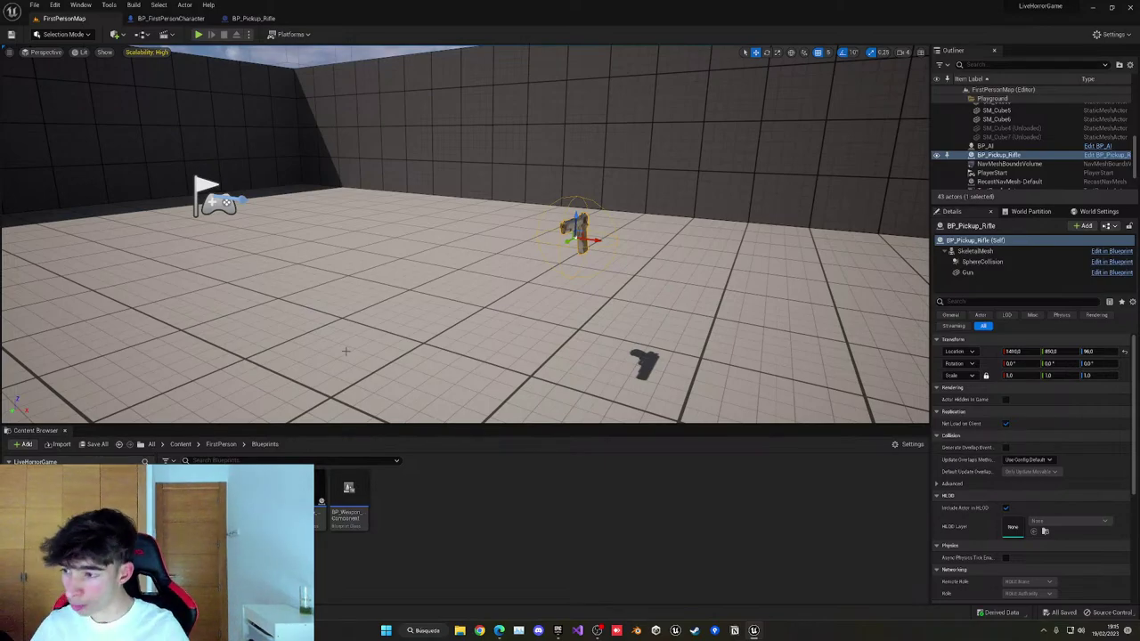
pyautogui.moveTo(345, 352); pyautogui.dragTo(319, 308, button='right')
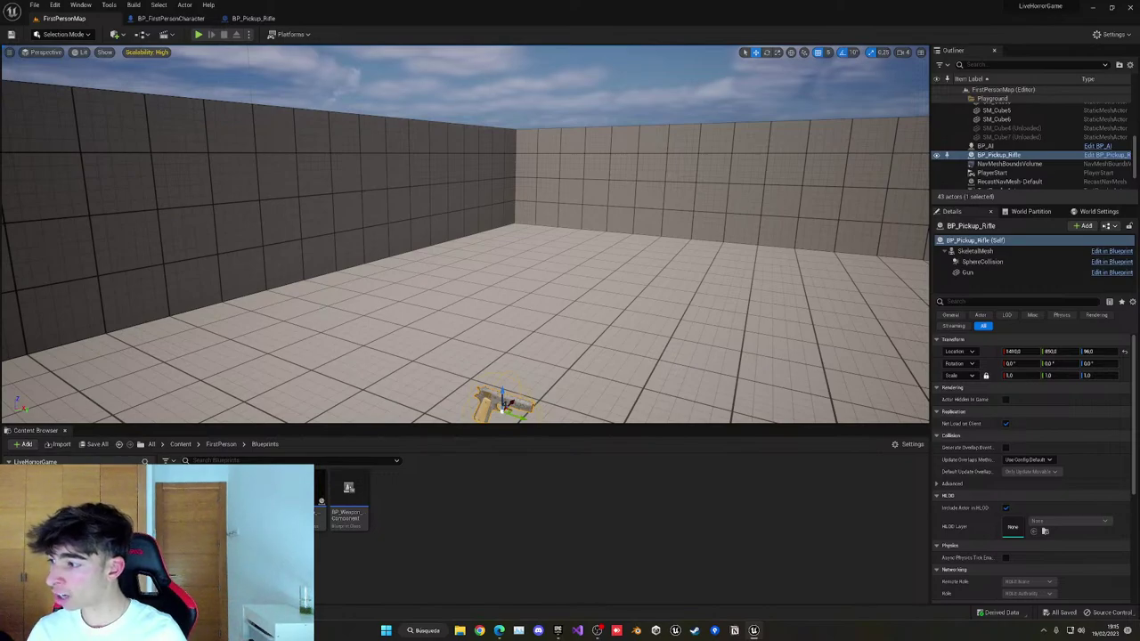
pyautogui.moveTo(318, 308); pyautogui.dragTo(341, 306, button='right')
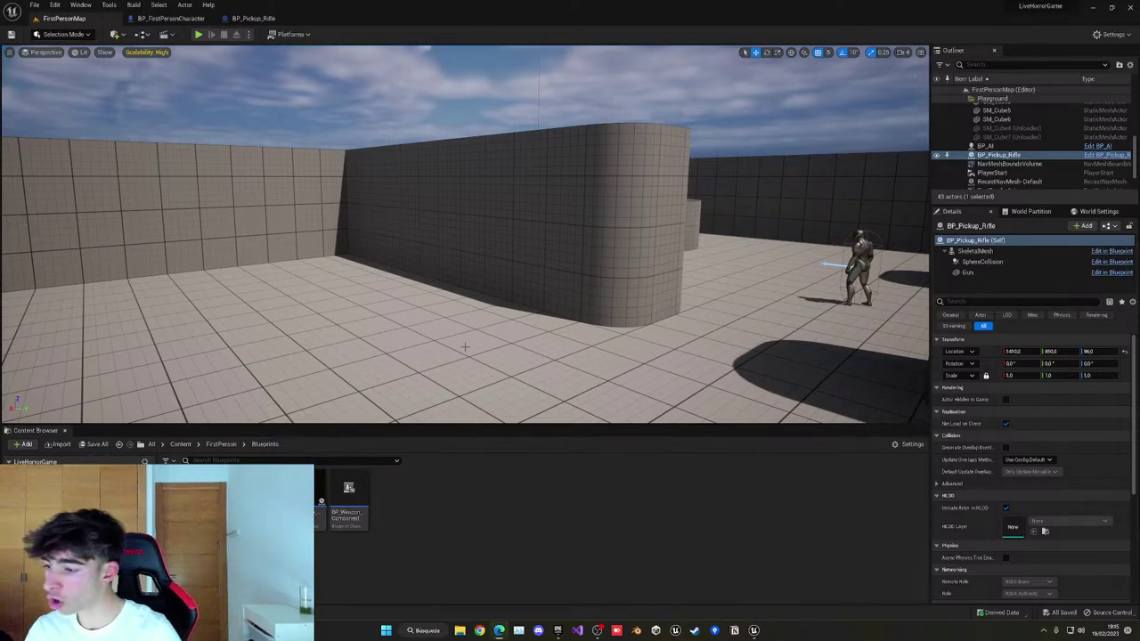
pyautogui.moveTo(465, 348); pyautogui.dragTo(469, 350, button='right')
pyautogui.press('w')
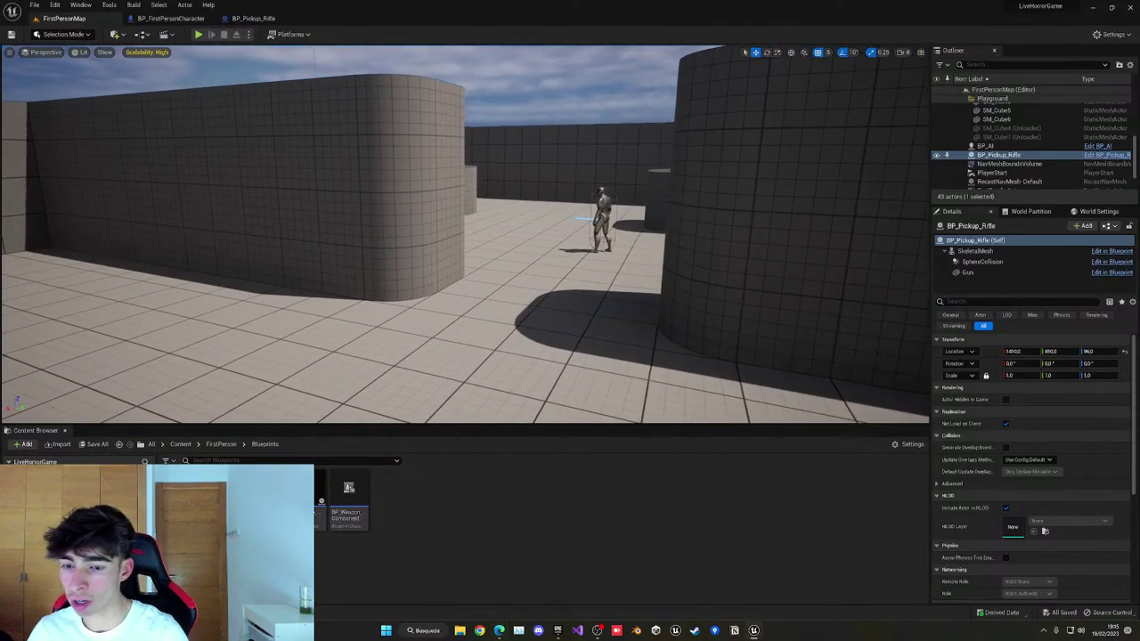
pyautogui.click(200, 34)
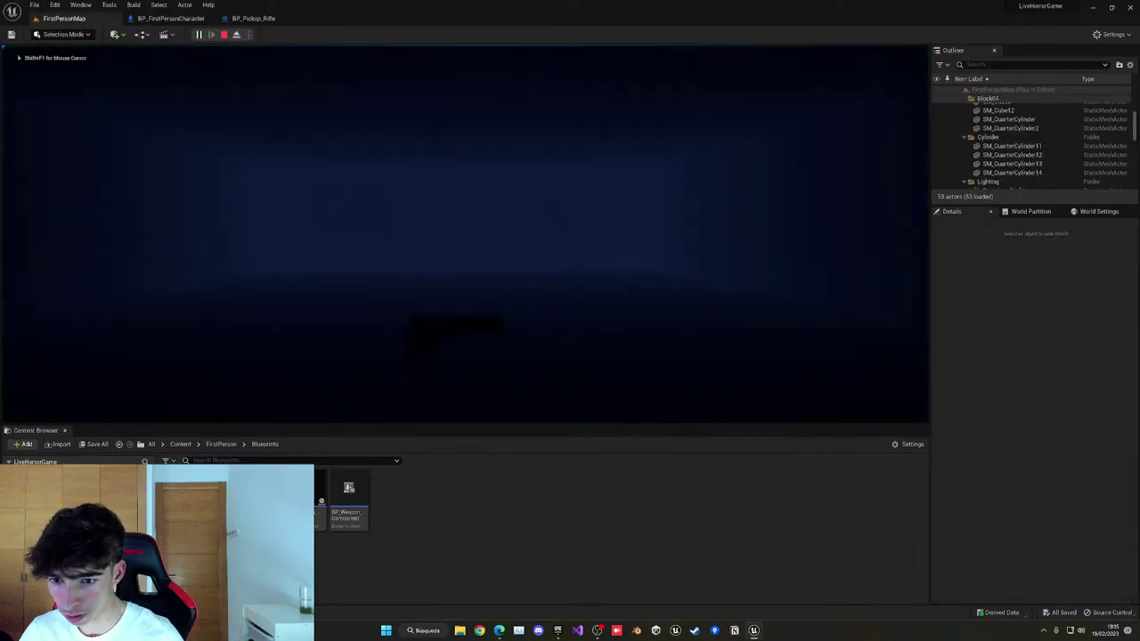
pyautogui.press('w')
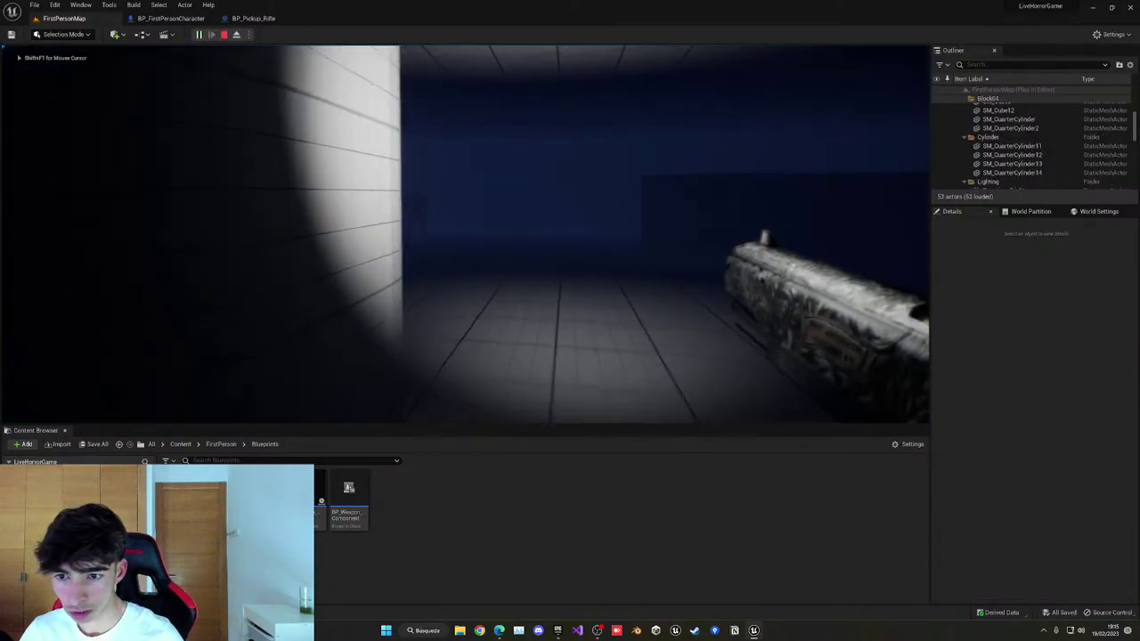
pyautogui.press('w')
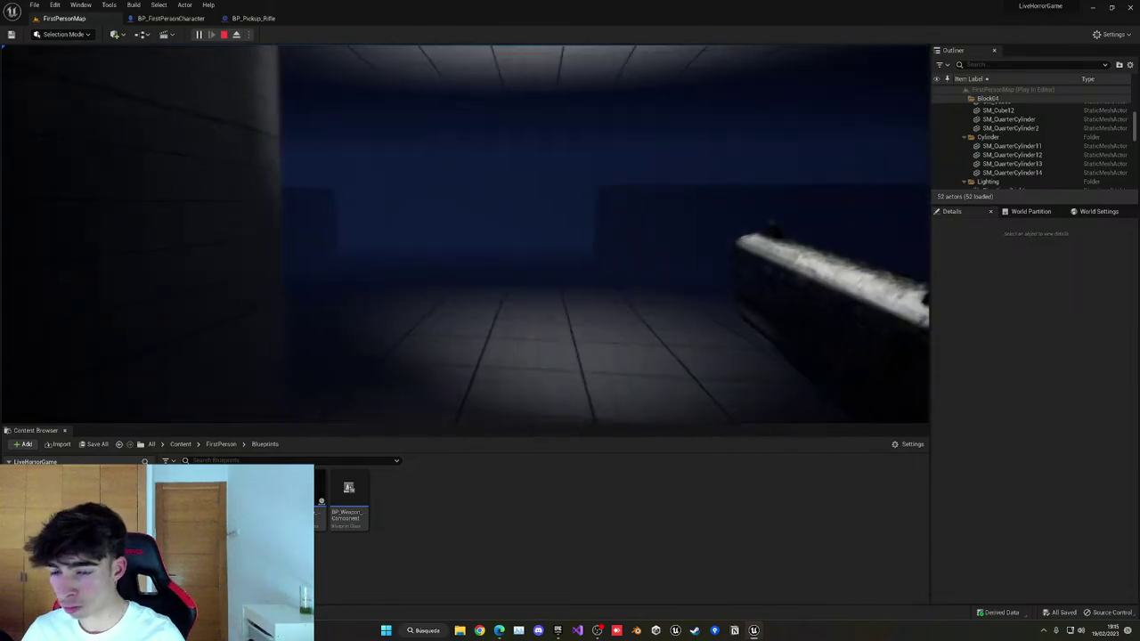
pyautogui.press('w')
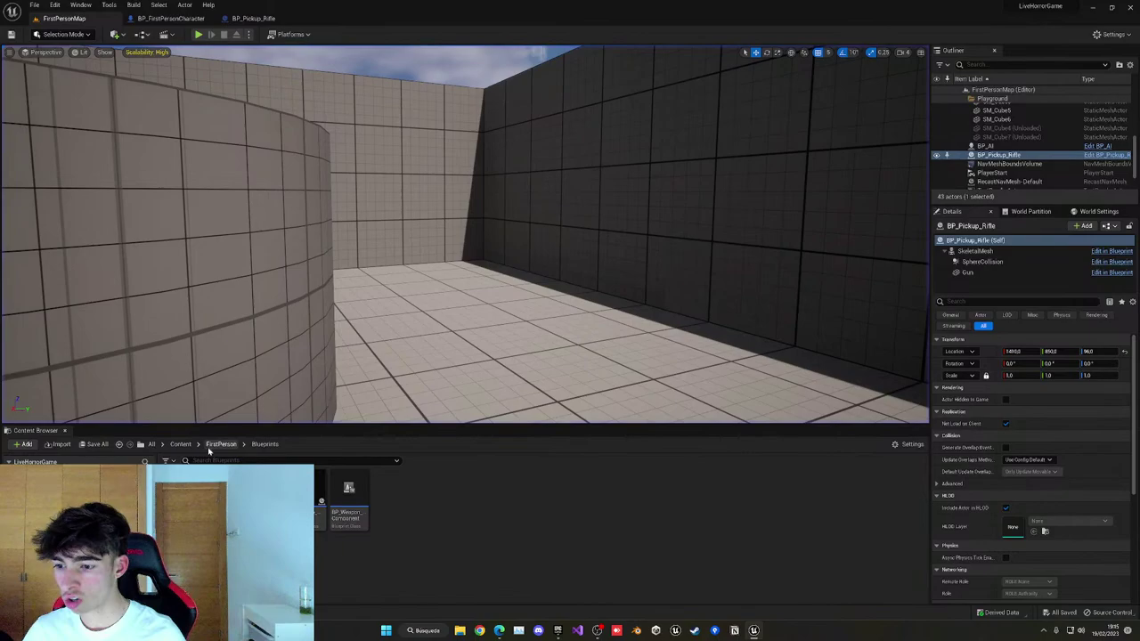
# Create a Widget Blueprint named WB_HUD in the Content folder and open it.
pyautogui.click(180, 443)
pyautogui.rightClick(395, 558)
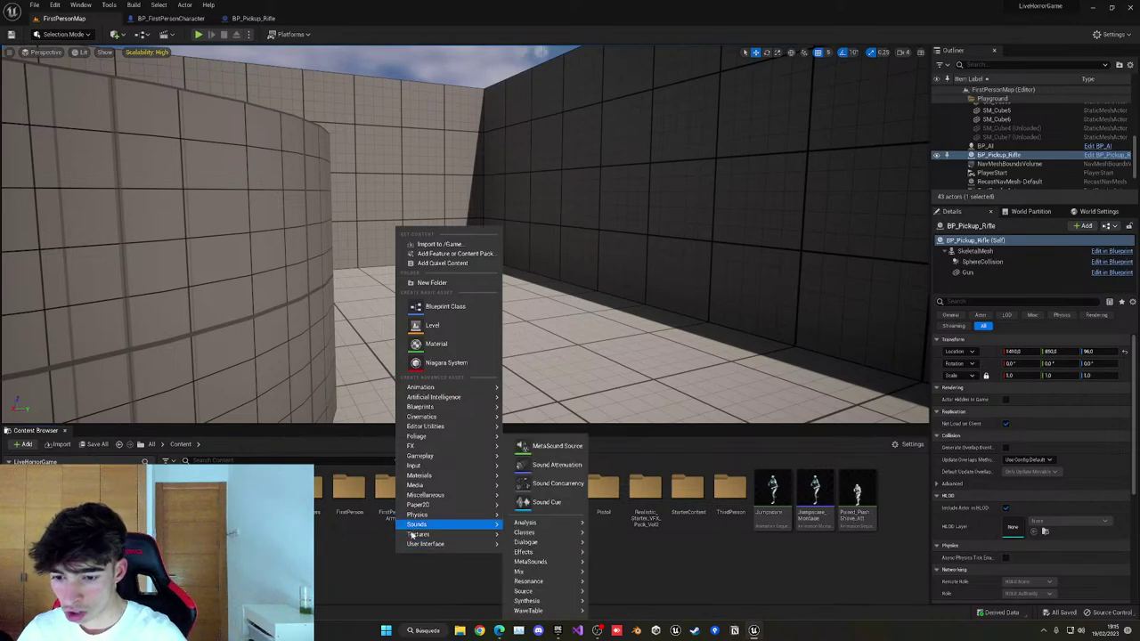
pyautogui.click(376, 556)
pyautogui.rightClick(375, 556)
pyautogui.moveTo(419, 513)
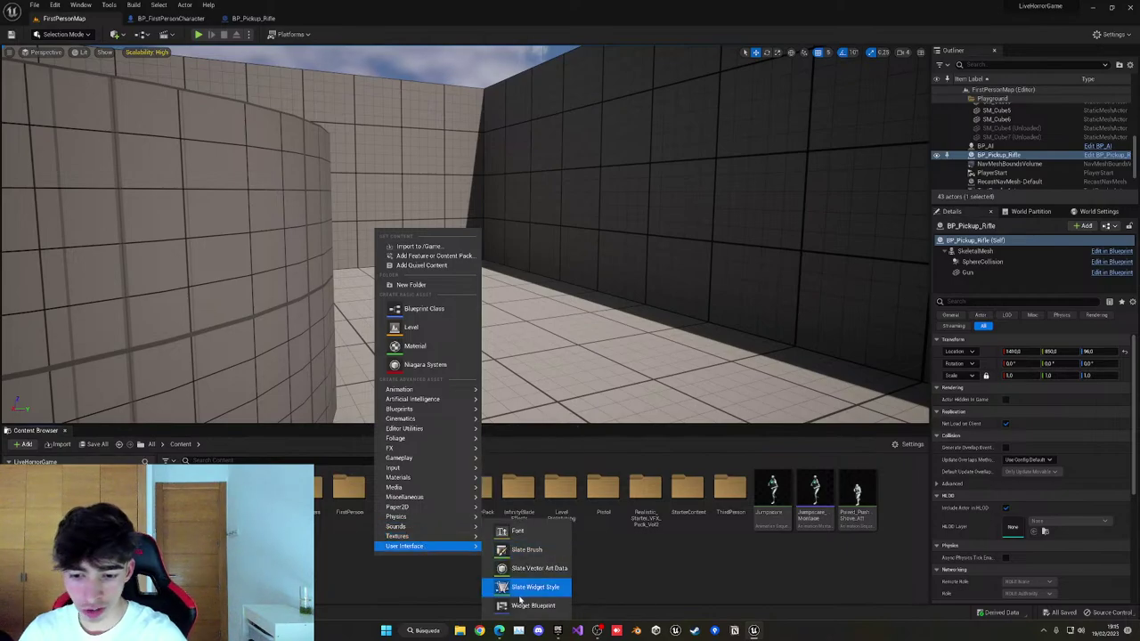
pyautogui.click(524, 605)
pyautogui.click(467, 229)
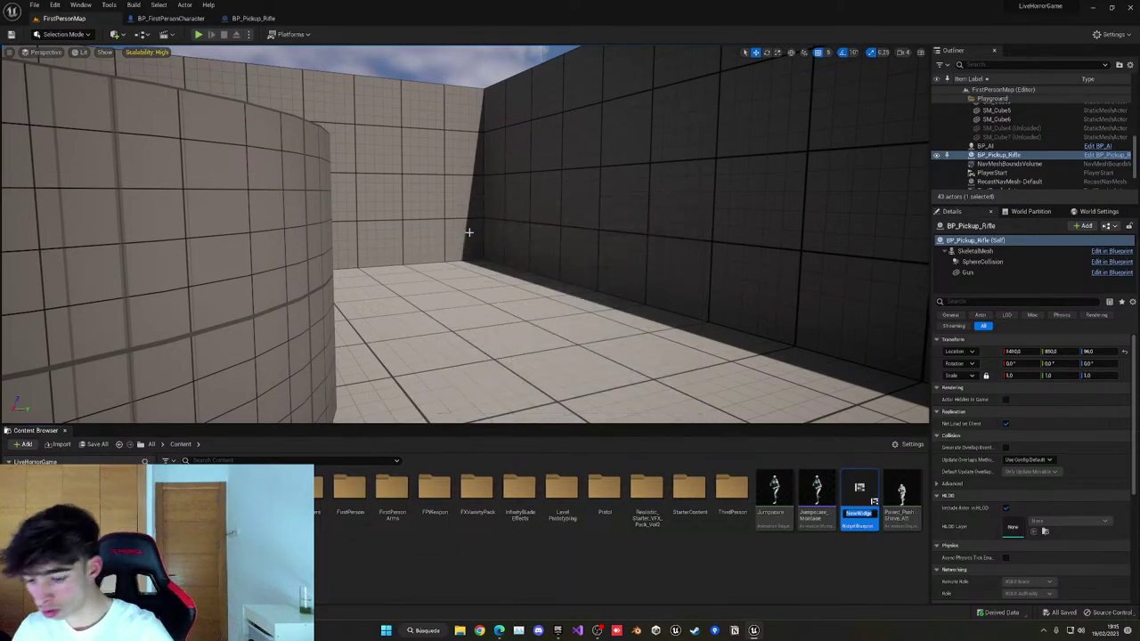
pyautogui.write('WB')
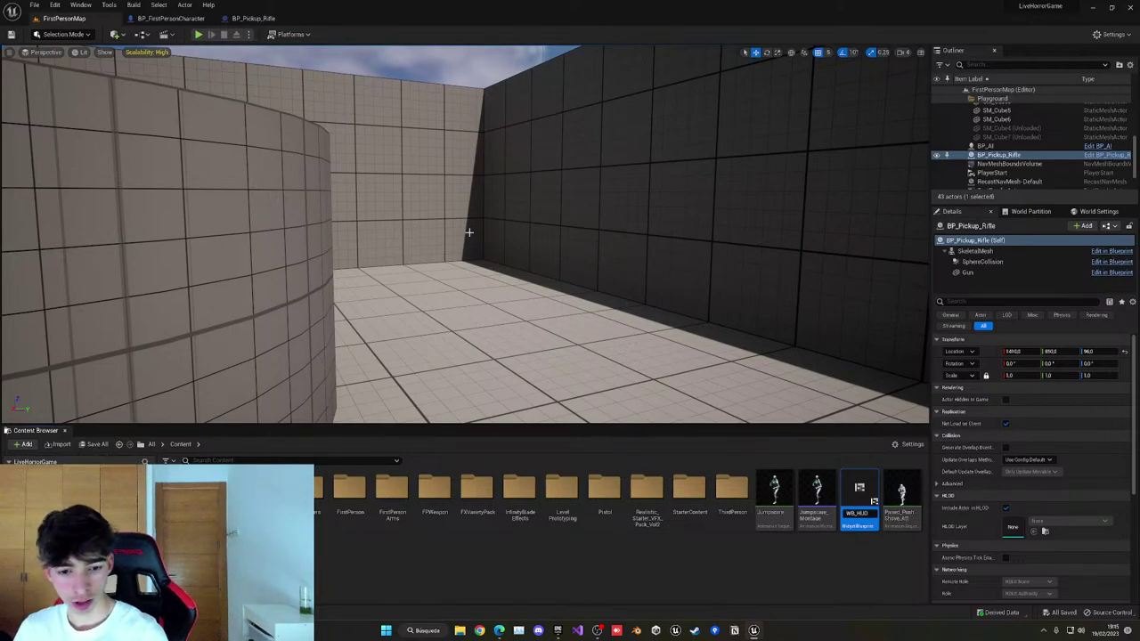
pyautogui.write('_HUD')
pyautogui.press('Return')
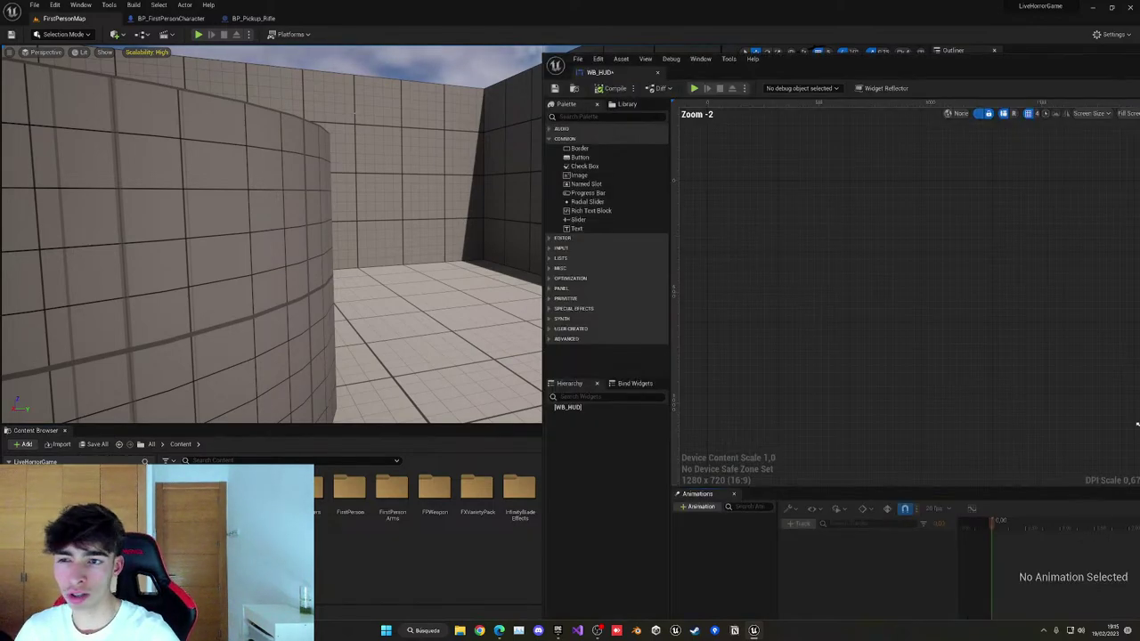
# Dock the WB_HUD editor beside the other open assets and add a Canvas Panel as the widget's root.
pyautogui.moveTo(607, 77); pyautogui.dragTo(360, 18)
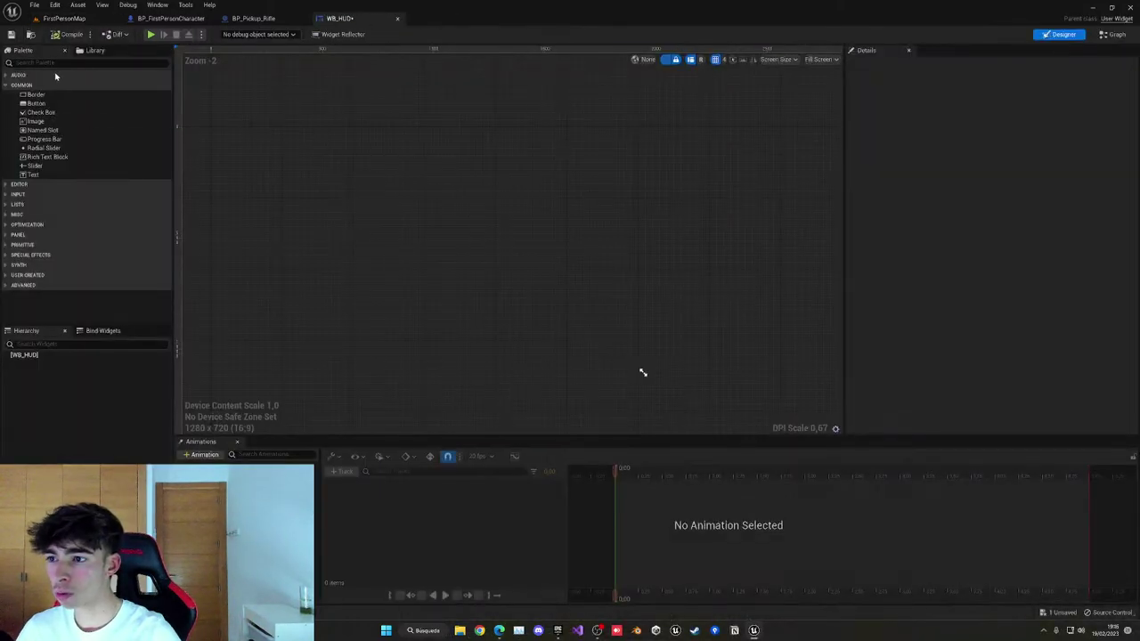
pyautogui.click(44, 63)
pyautogui.write('ca')
pyautogui.moveTo(43, 89); pyautogui.dragTo(27, 355)
pyautogui.click(8, 62)
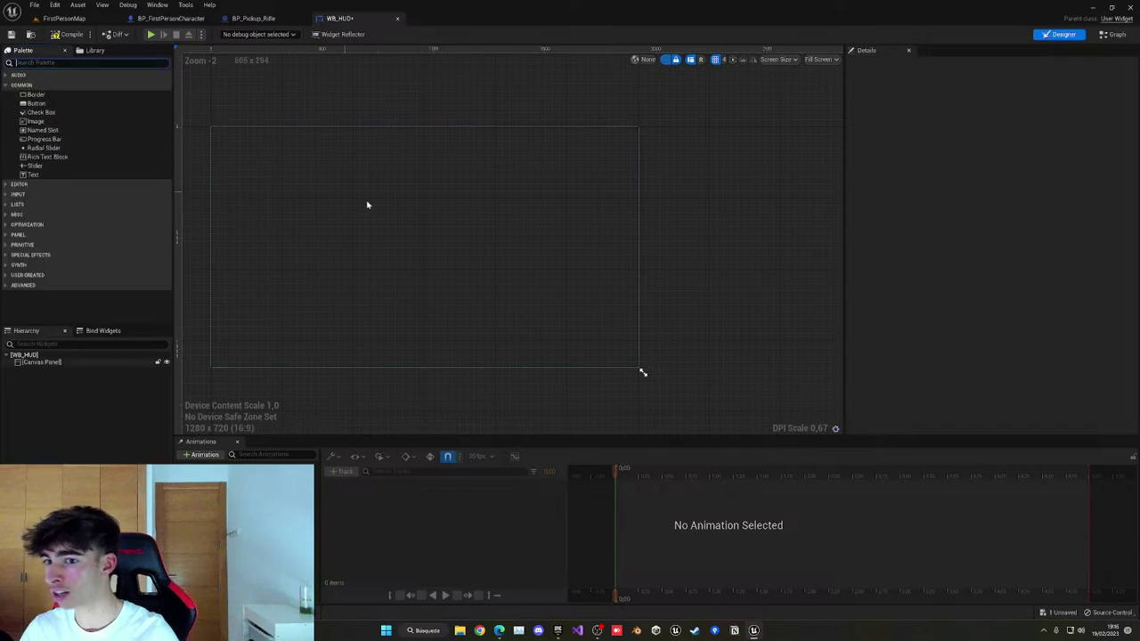
pyautogui.scroll(1, 419, 205)
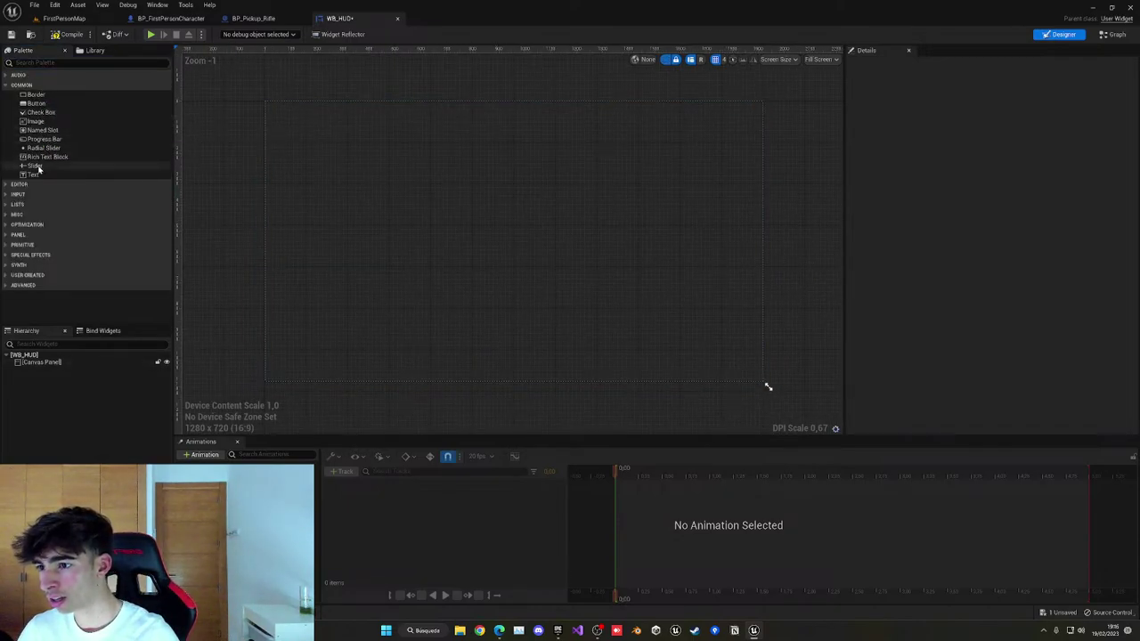
# Add an Image to the WB_HUD canvas, anchor it to the centre and set its position to X 0, Y 0.
pyautogui.moveTo(38, 122); pyautogui.dragTo(489, 277)
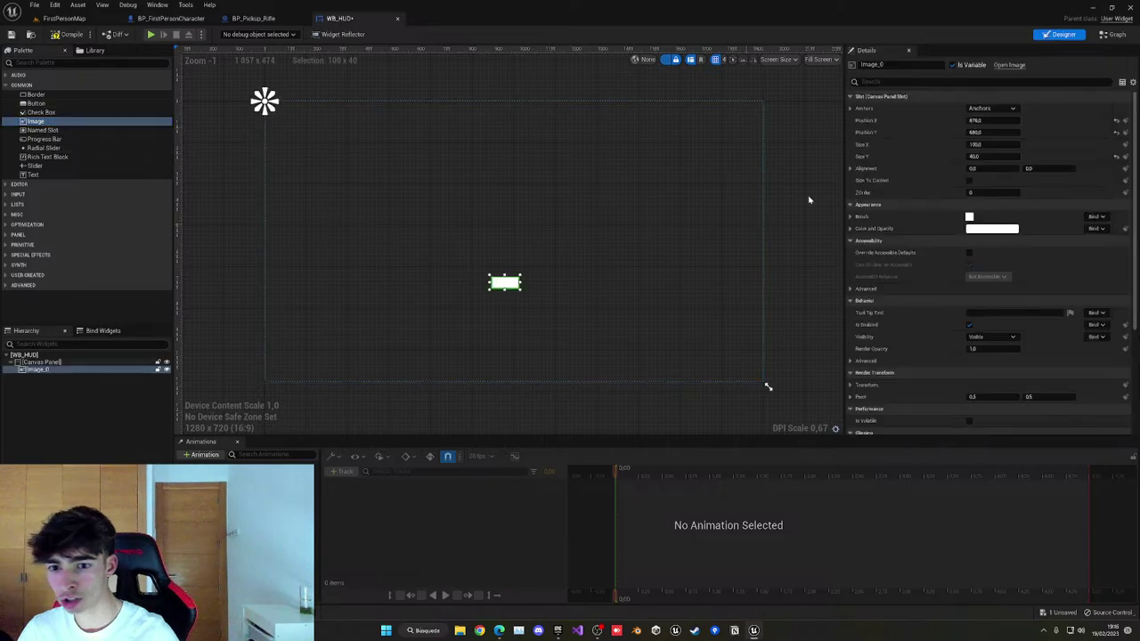
pyautogui.click(991, 108)
pyautogui.click(1013, 161)
pyautogui.click(991, 121)
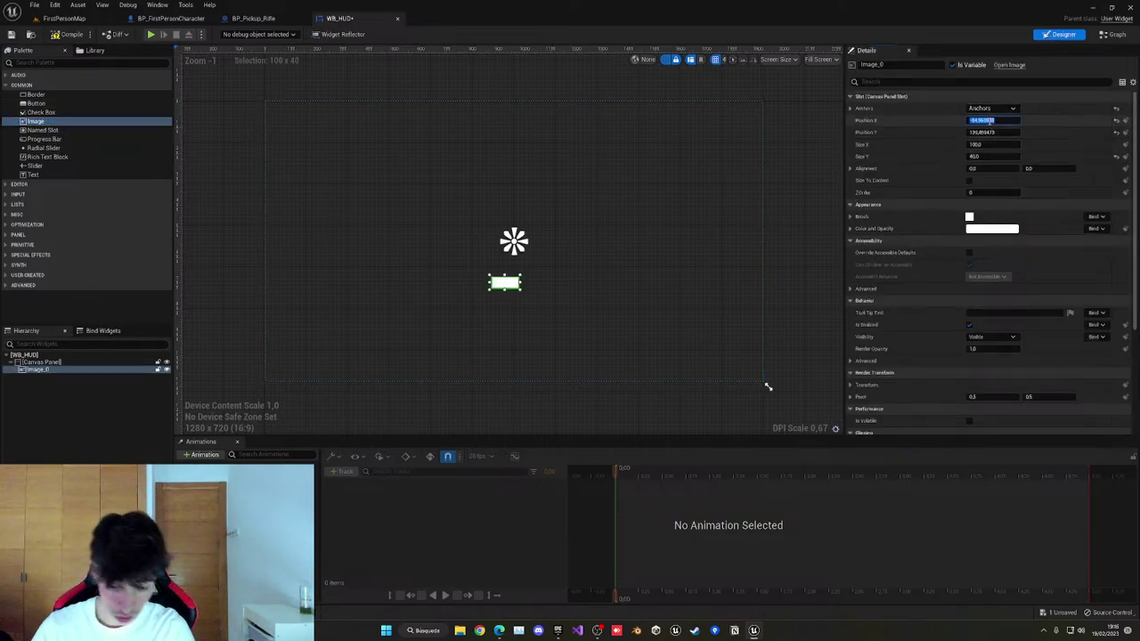
pyautogui.write('0')
pyautogui.press('Tab')
pyautogui.write('0')
pyautogui.press('Return')
pyautogui.scroll(9, 642, 173)
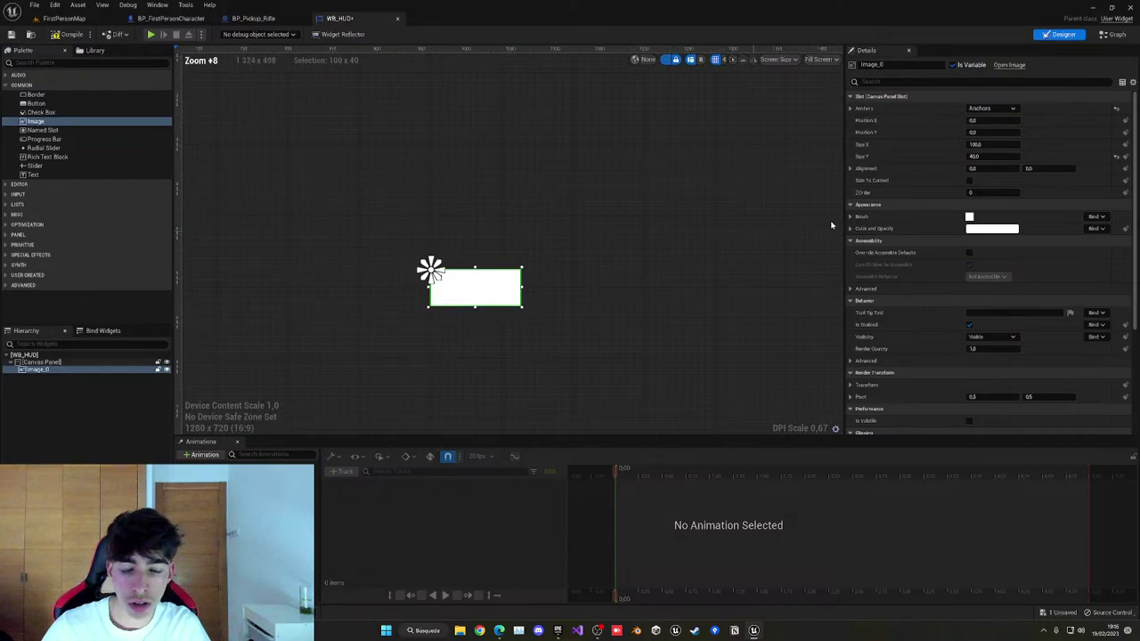
# Try to set the Image's brush to the CircleBrushMaterial asset.
pyautogui.click(992, 228)
pyautogui.click(984, 237)
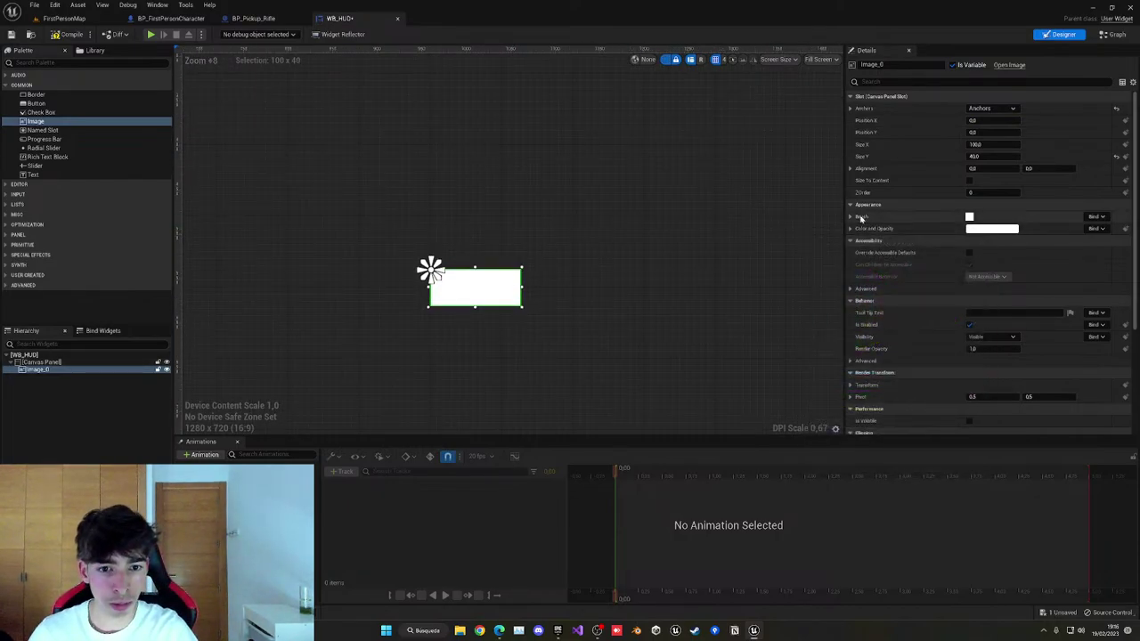
pyautogui.click(852, 217)
pyautogui.click(1006, 231)
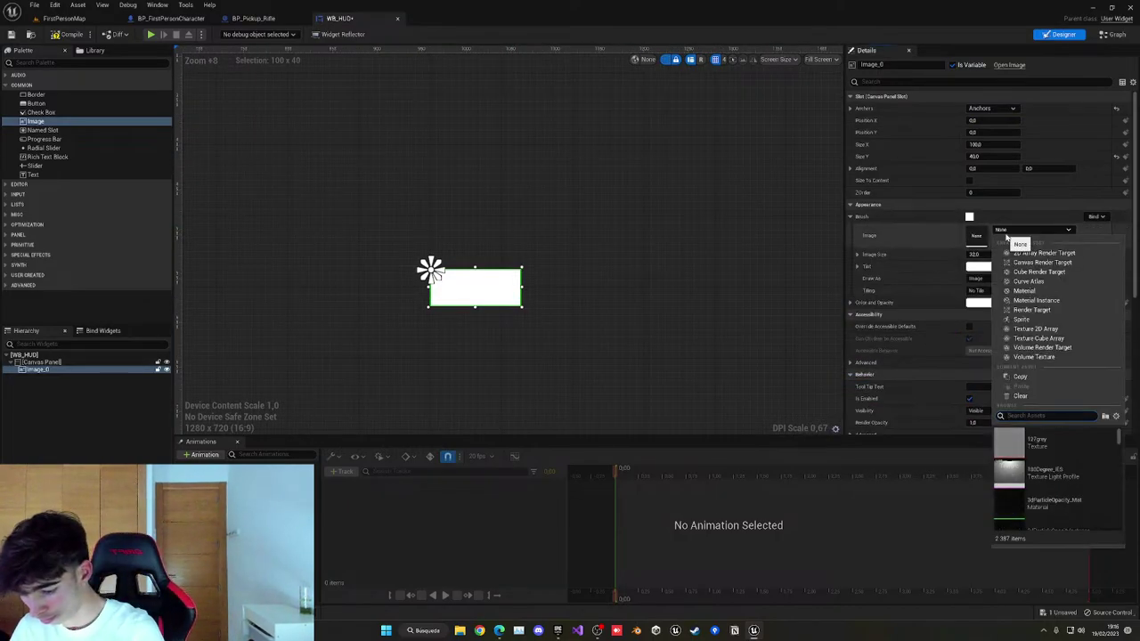
pyautogui.write('circ')
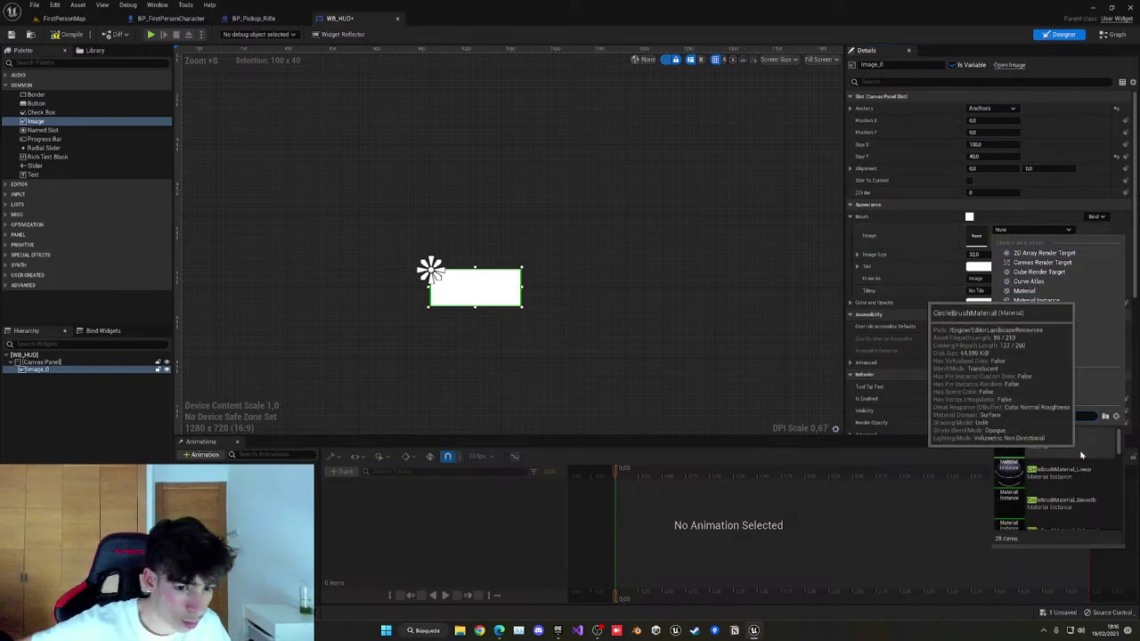
pyautogui.click(1081, 450)
pyautogui.scroll(4, 547, 285)
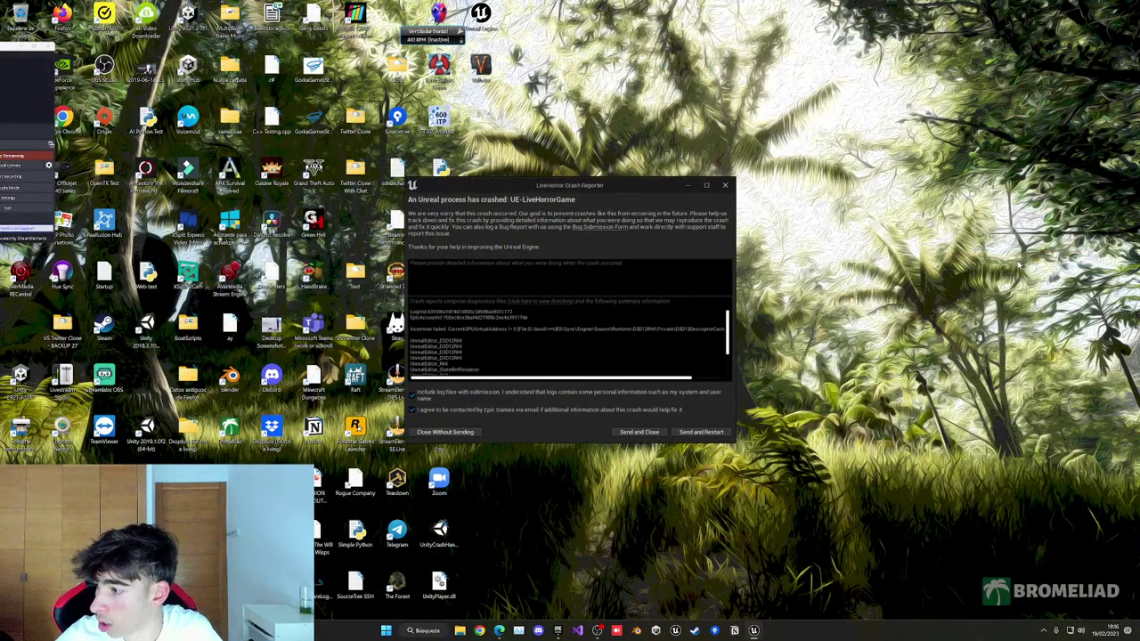
# Send the crash report and restart the editor, and hide the arena's ceiling block SM_Cube7 in the level.
pyautogui.click(716, 433)
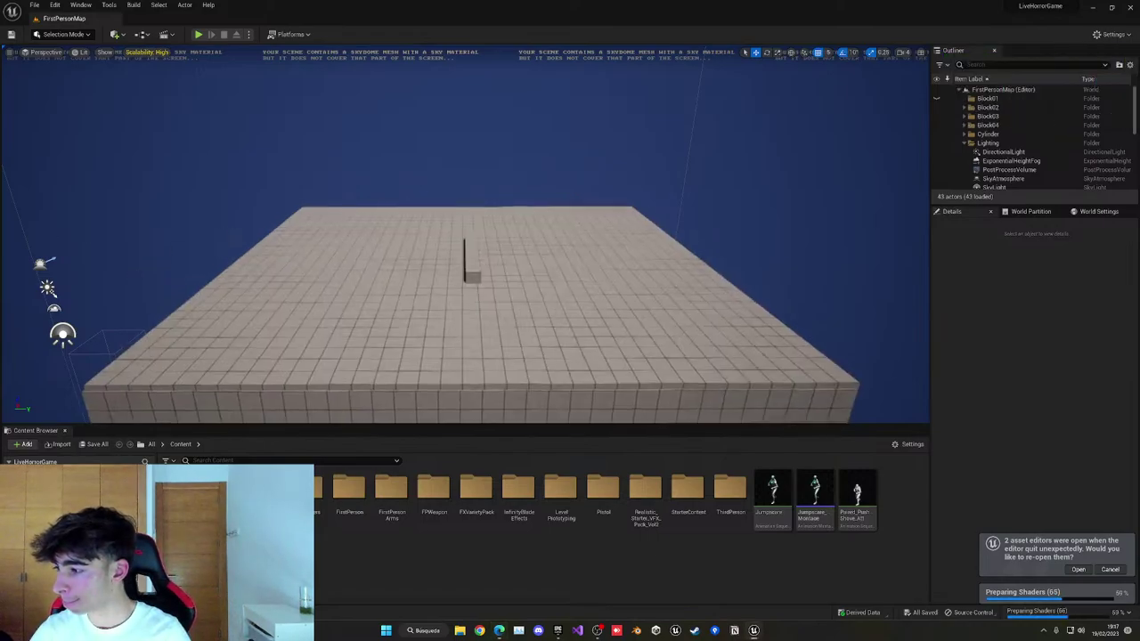
pyautogui.press('w')
pyautogui.moveTo(200, 239); pyautogui.dragTo(213, 233, button='right')
pyautogui.press('a')
pyautogui.press('w')
pyautogui.scroll(-8, 463, 312)
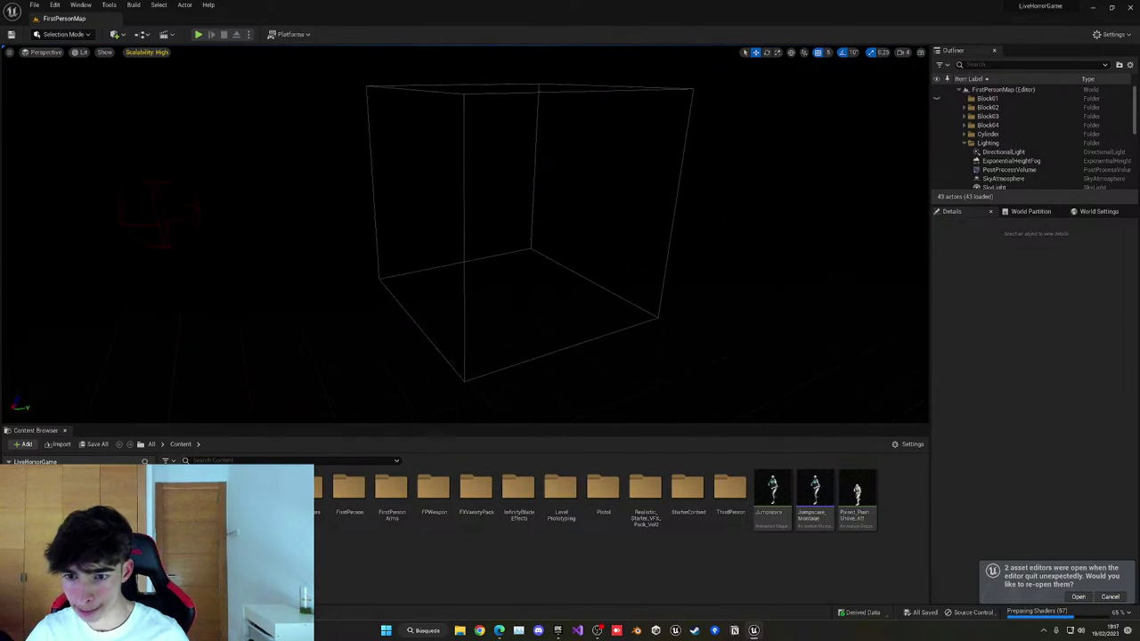
pyautogui.scroll(-5, 600, 168)
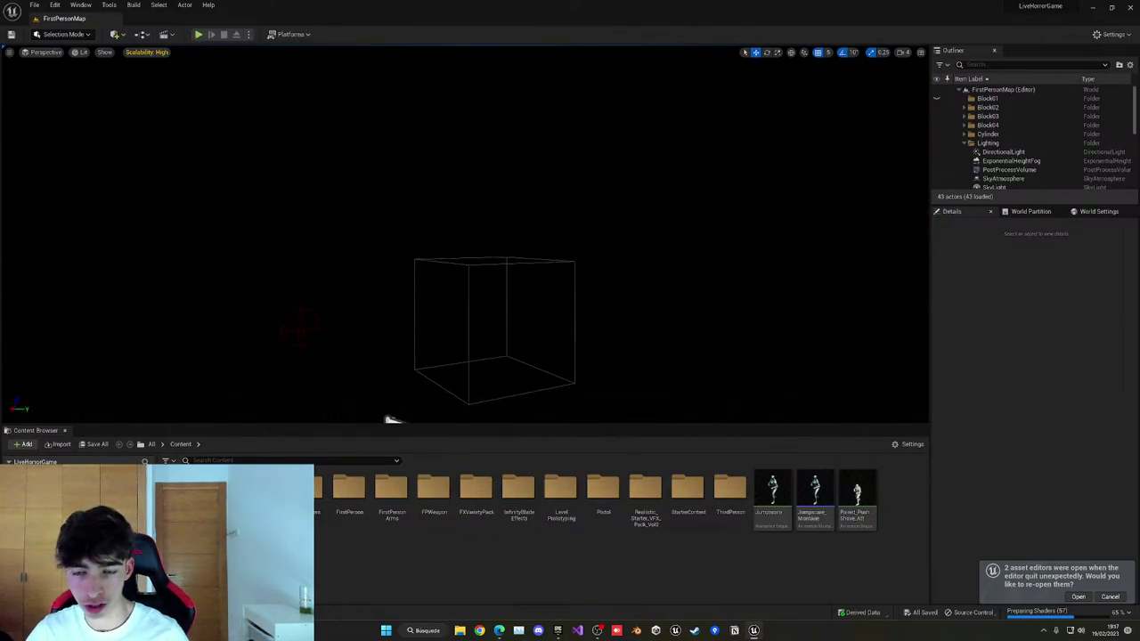
pyautogui.click(552, 140)
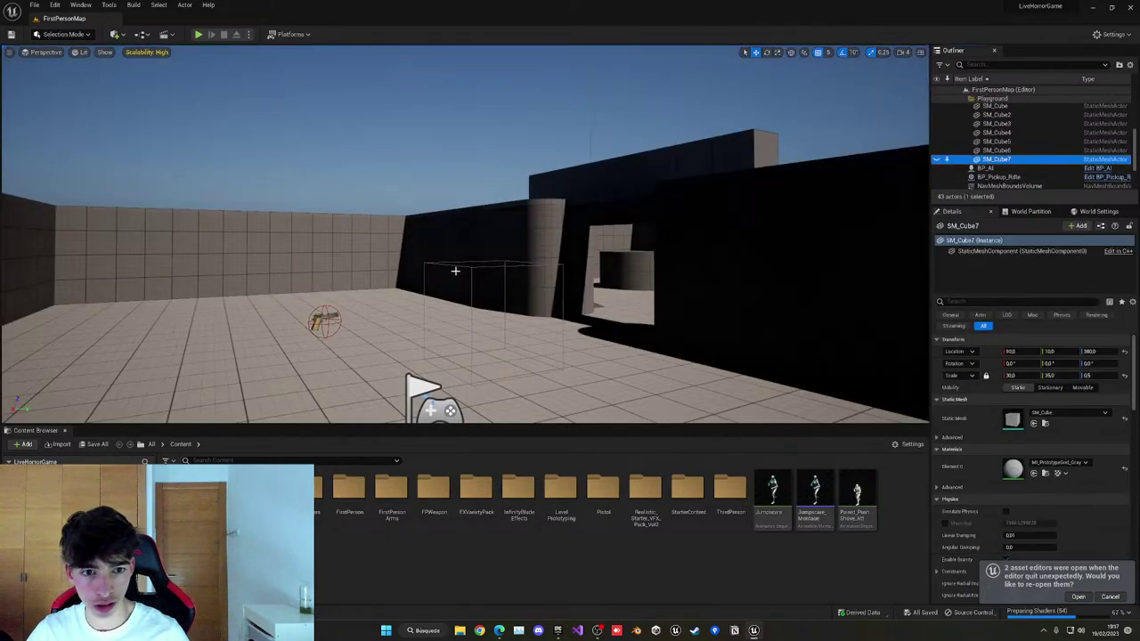
# Create a Widget Blueprint based on User Widget in the Content folder and name it WB_HUD.
pyautogui.rightClick(434, 559)
pyautogui.moveTo(481, 543)
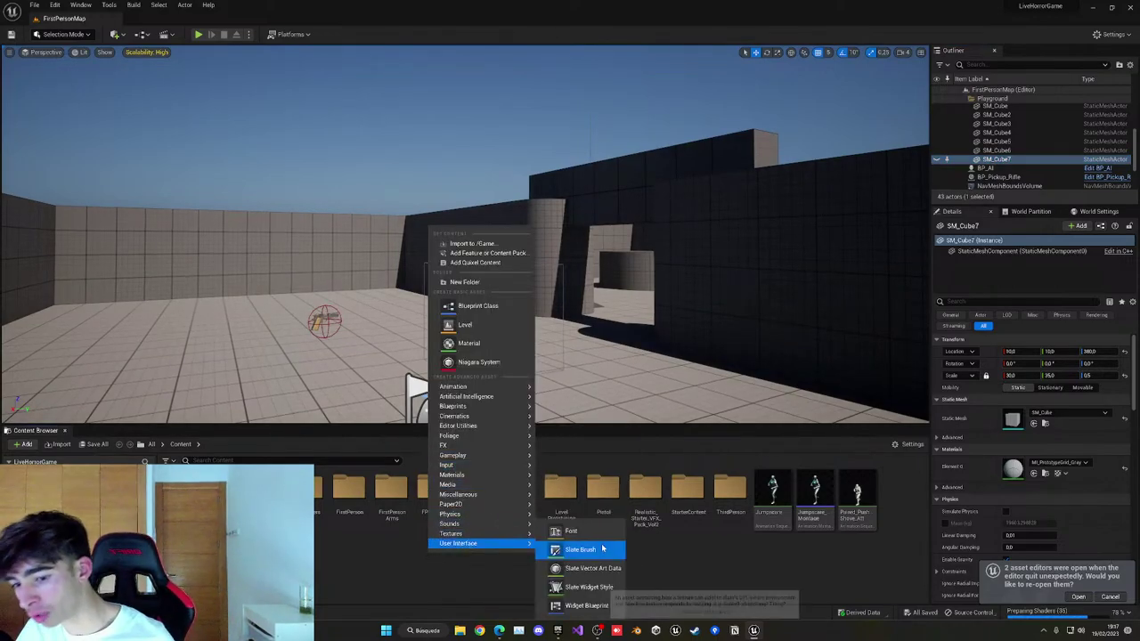
pyautogui.click(587, 604)
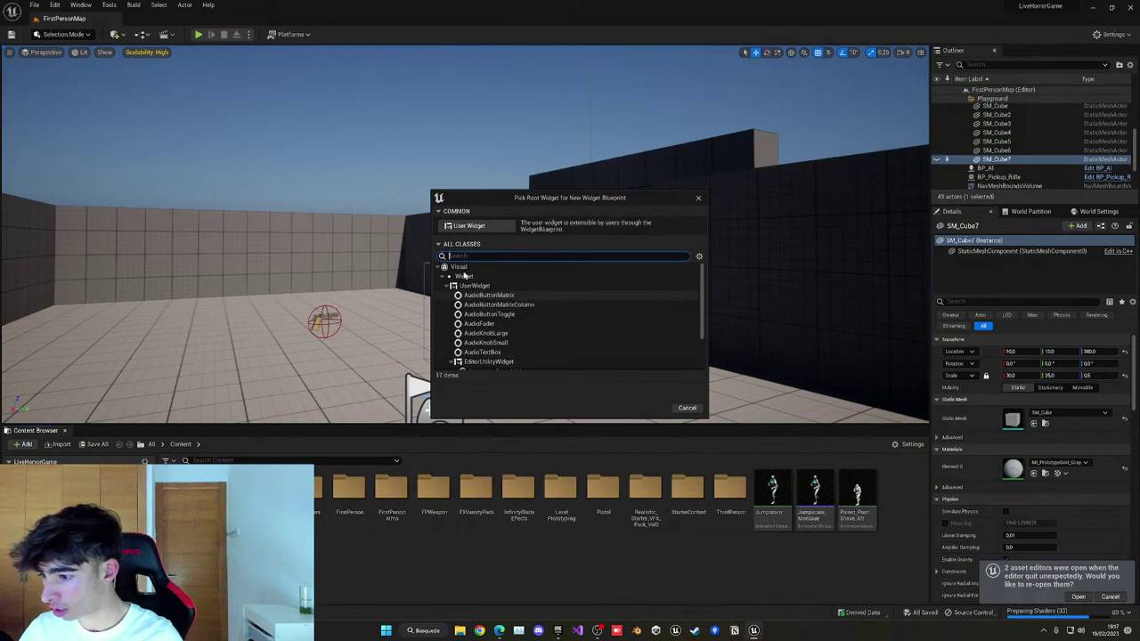
pyautogui.click(467, 226)
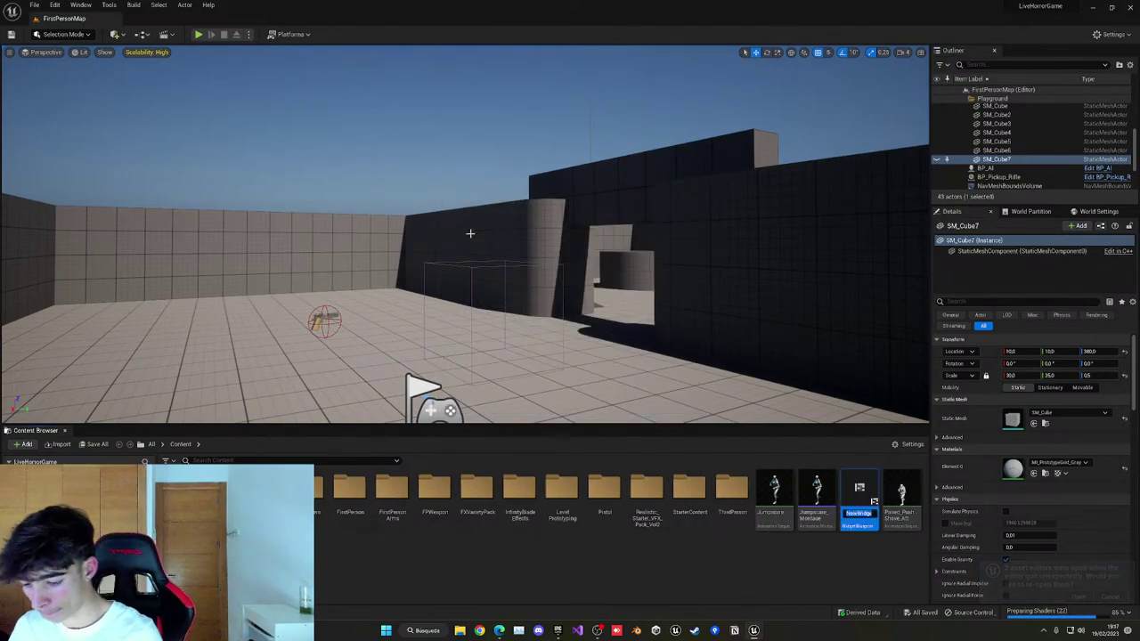
pyautogui.write('WB_HUD')
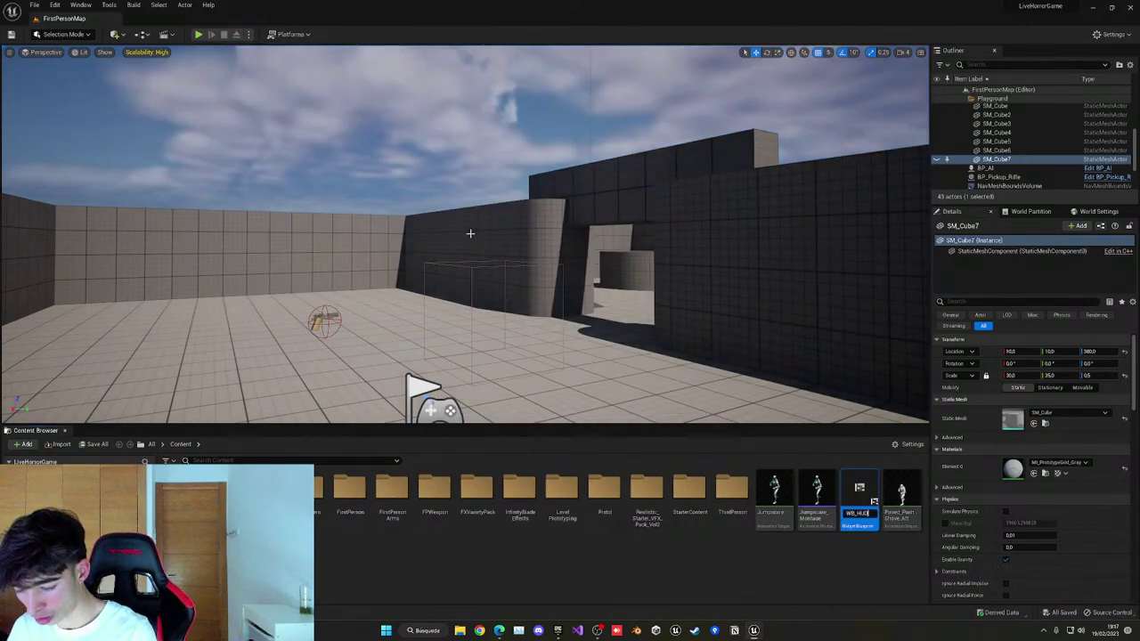
pyautogui.press('Return')
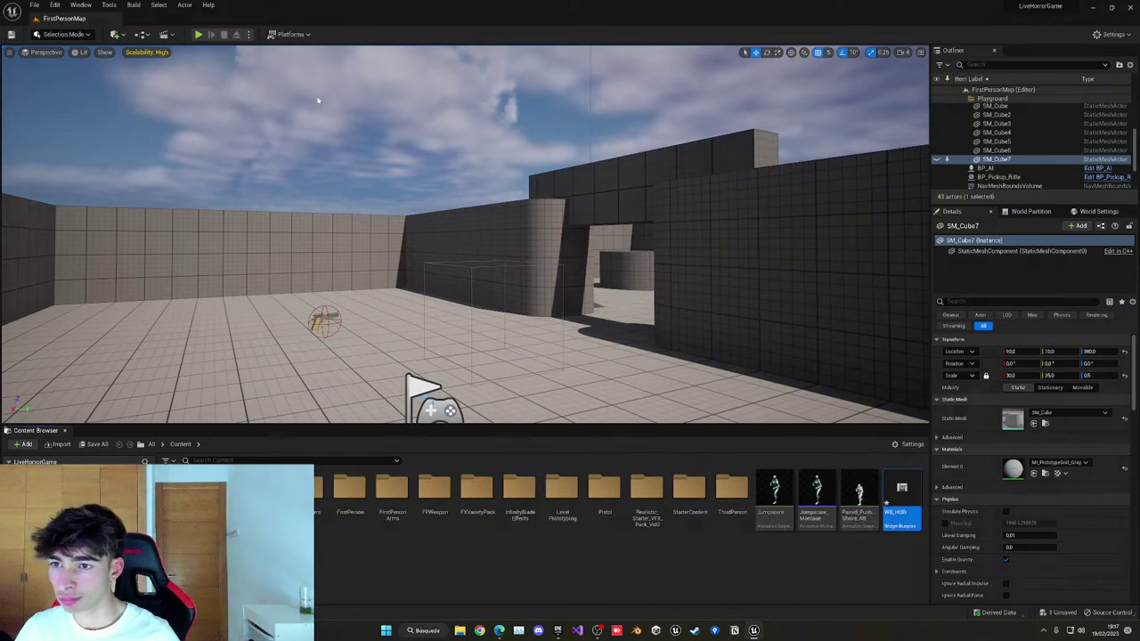
# Dock the WB_HUD editor beside the level and build a Canvas Panel root with an Image placed on it.
pyautogui.moveTo(591, 71); pyautogui.dragTo(240, 25)
pyautogui.click(80, 62)
pyautogui.write('ca')
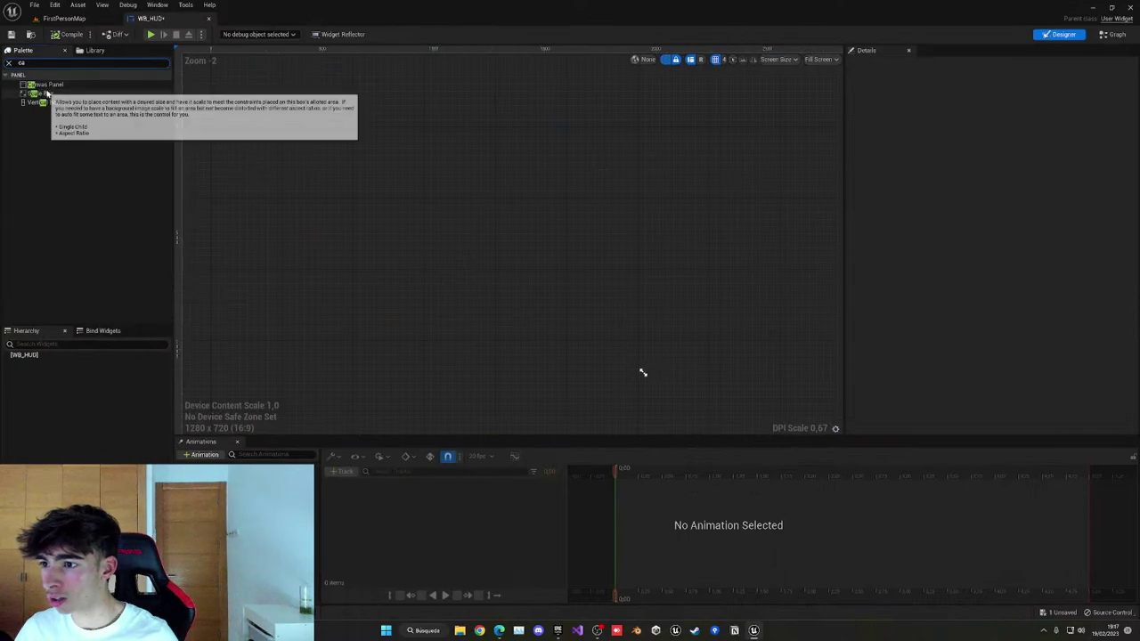
pyautogui.moveTo(44, 84); pyautogui.dragTo(26, 354)
pyautogui.click(9, 62)
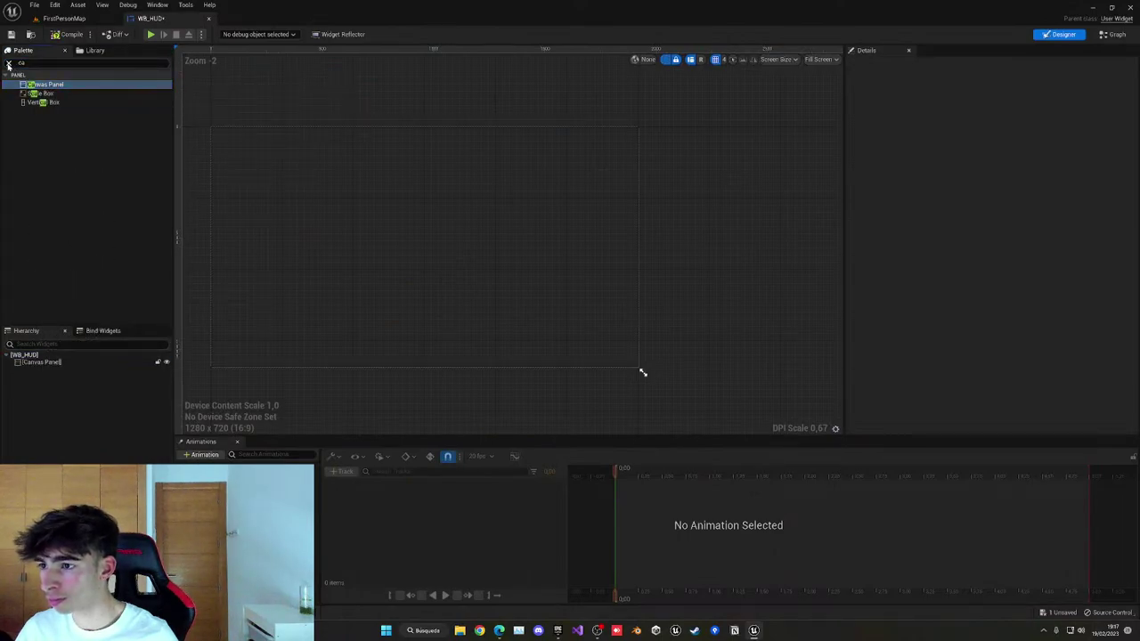
pyautogui.moveTo(46, 124); pyautogui.dragTo(410, 285)
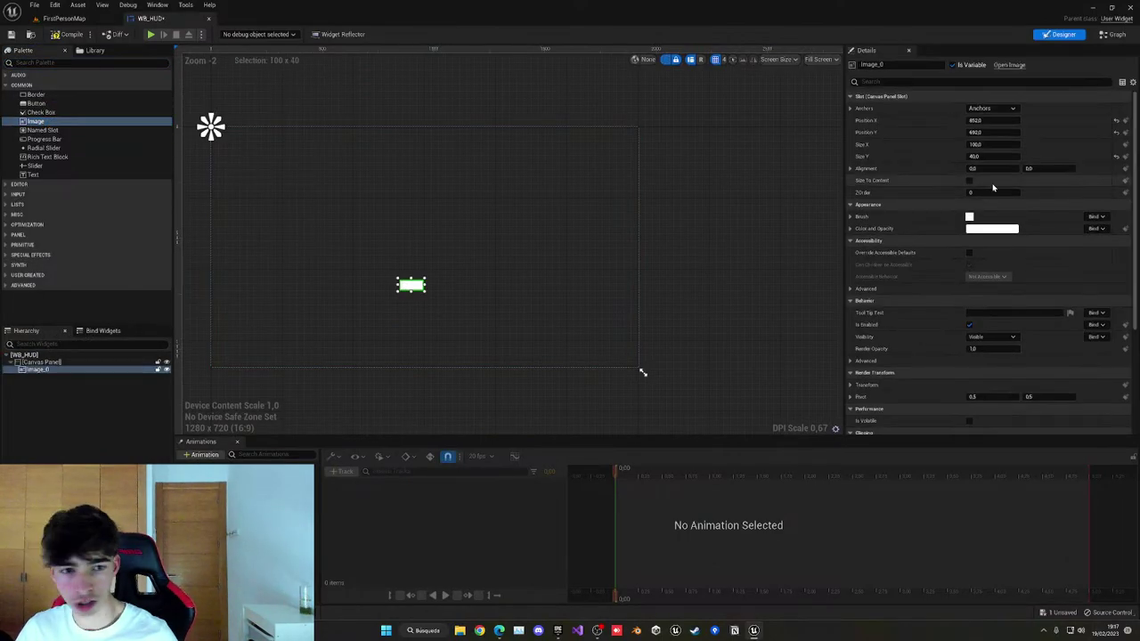
# Search the brush assets for circle and cross shapes and set the Image's brush to the Cross texture.
pyautogui.click(850, 216)
pyautogui.click(1017, 231)
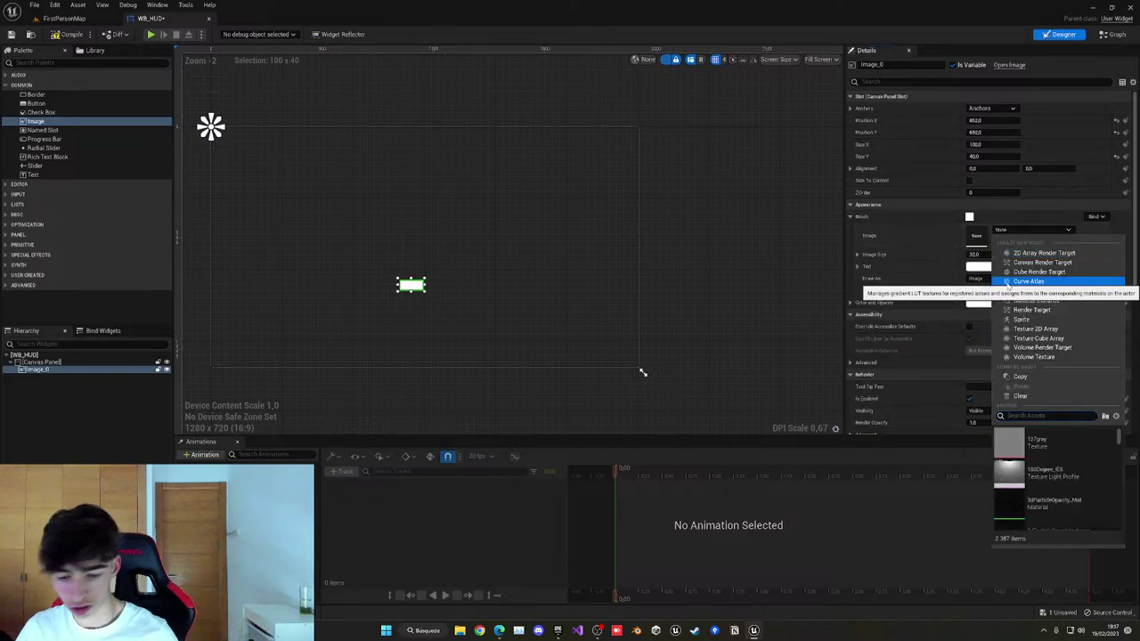
pyautogui.write('circle')
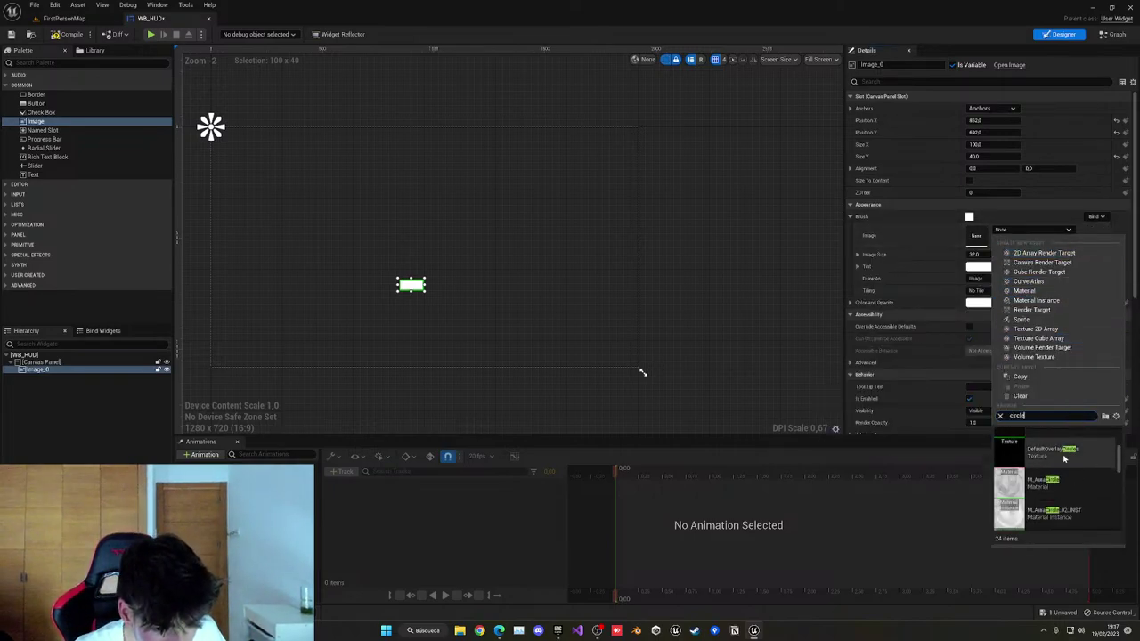
pyautogui.scroll(-10, 1064, 458)
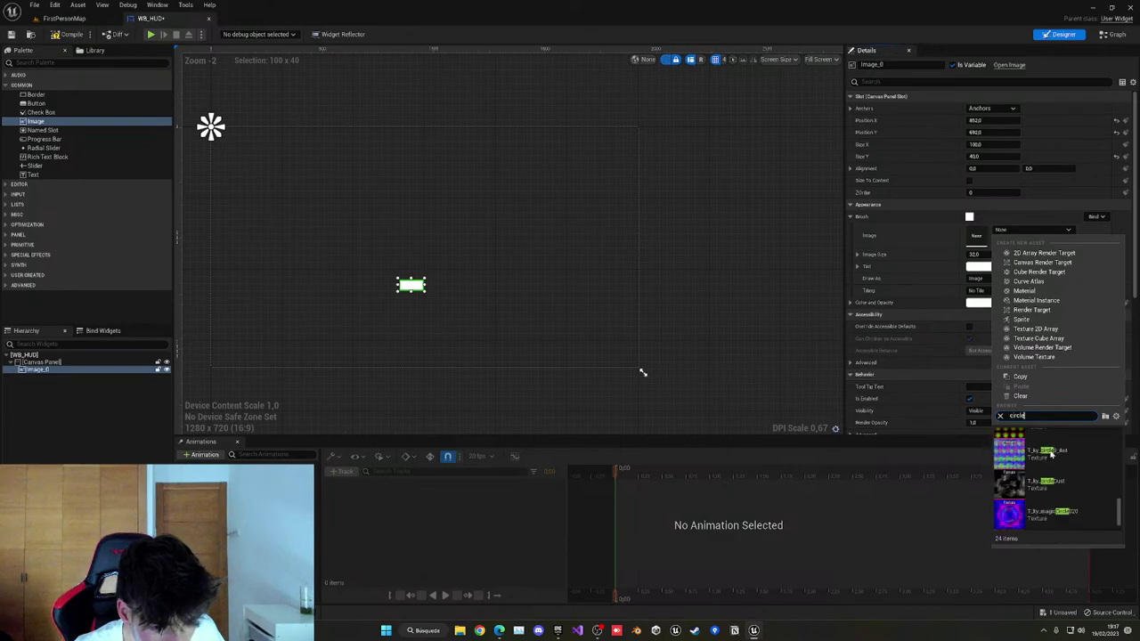
pyautogui.press('BackSpace')
pyautogui.press('BackSpace')
pyautogui.press('BackSpace')
pyautogui.press('BackSpace')
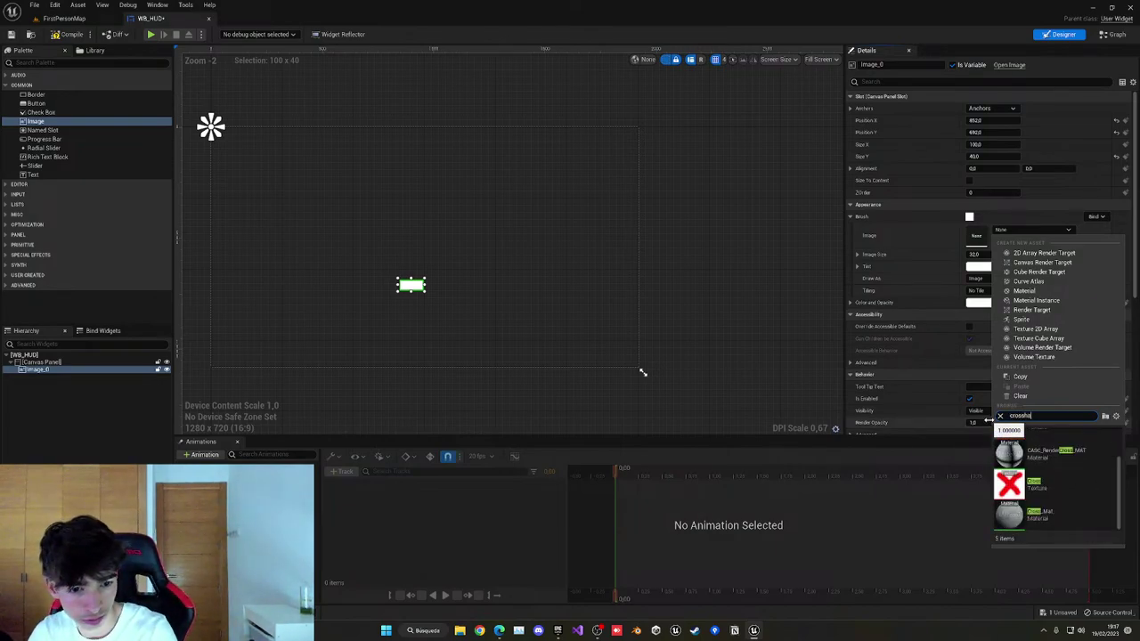
pyautogui.press('BackSpace')
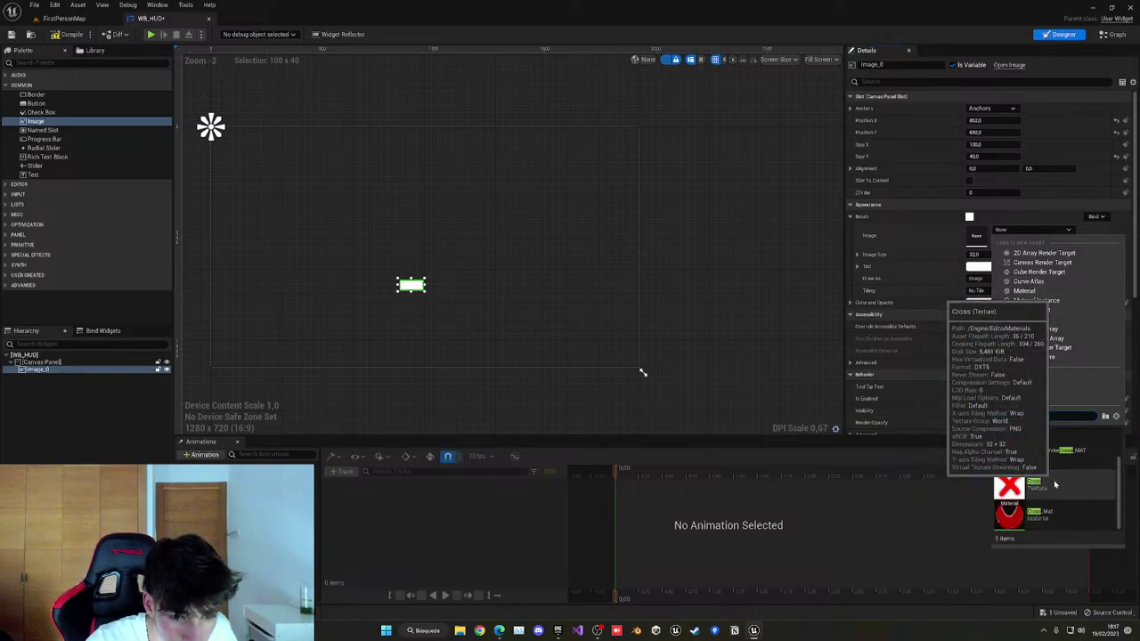
pyautogui.click(1055, 484)
pyautogui.scroll(8, 535, 295)
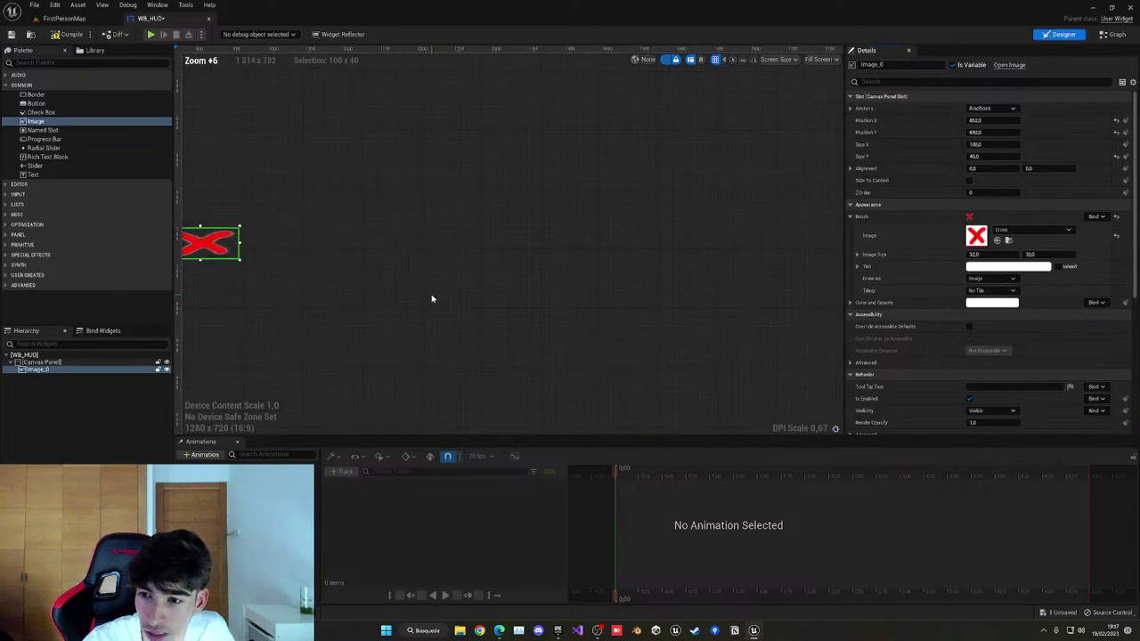
pyautogui.moveTo(433, 298); pyautogui.dragTo(692, 348, button='right')
# Try another asset from the full list as the Image's brush and undo the change.
pyautogui.click(1011, 233)
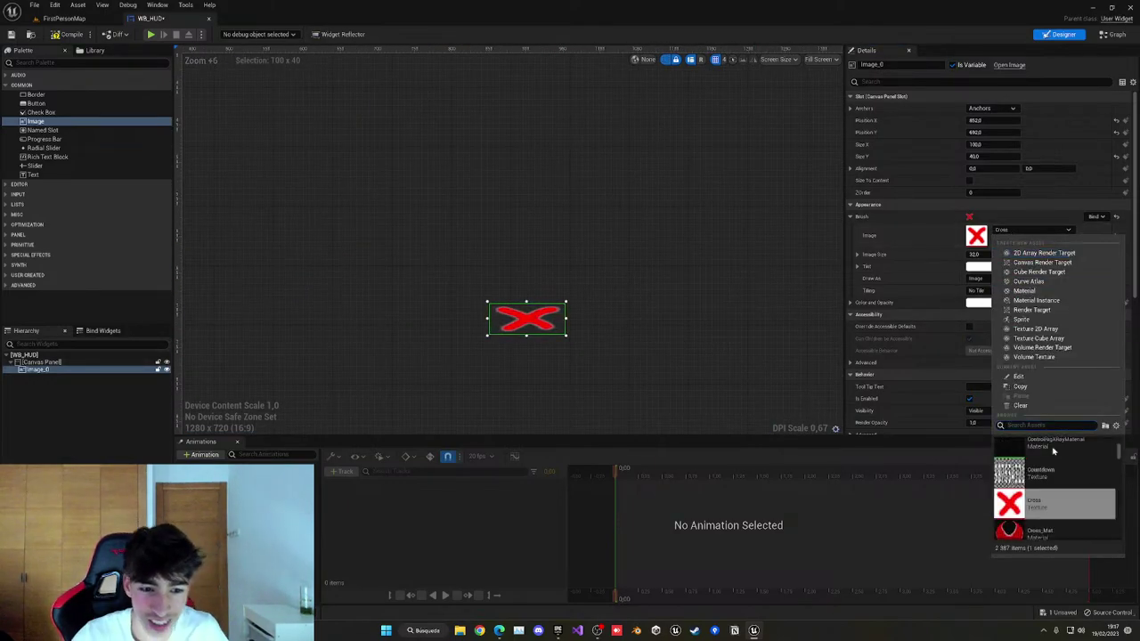
pyautogui.scroll(10, 1051, 481)
pyautogui.scroll(5, 1057, 463)
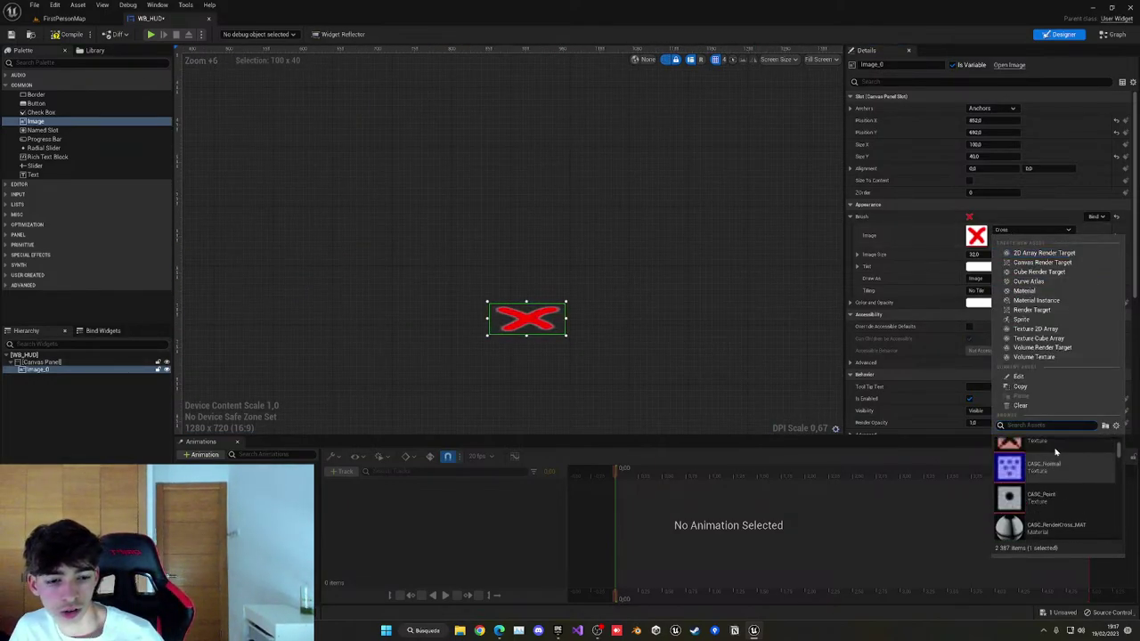
pyautogui.click(1073, 494)
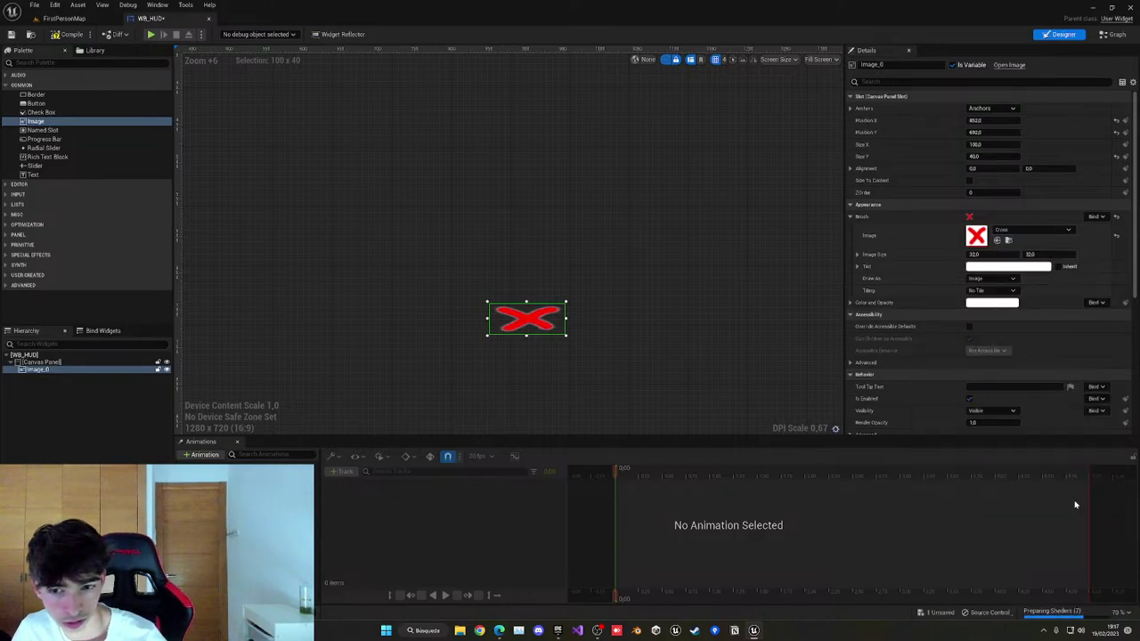
pyautogui.hotkey('ctrl', 'z')
# Reset the Image's brush so that it uses no texture.
pyautogui.click(1031, 231)
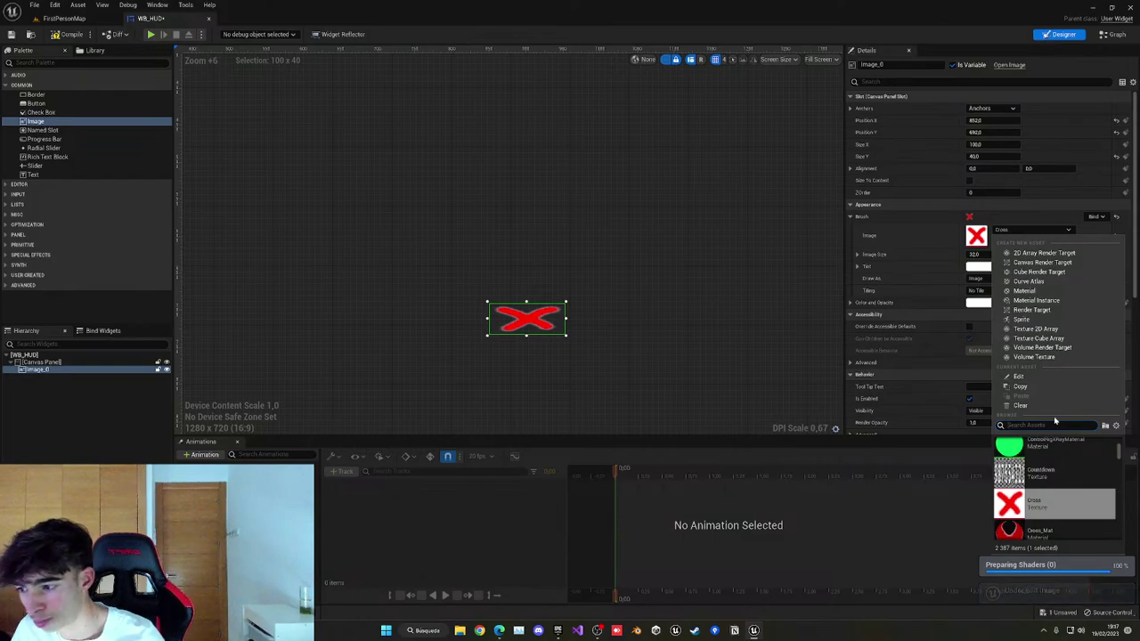
pyautogui.moveTo(830, 253); pyautogui.dragTo(842, 247, button='right')
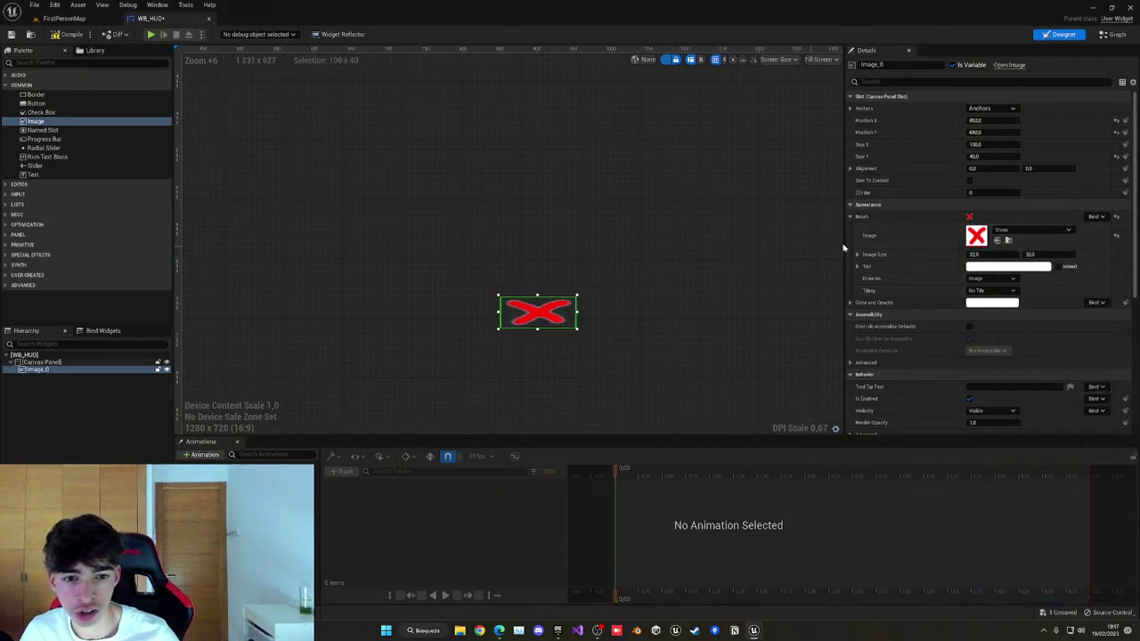
pyautogui.click(1117, 236)
pyautogui.scroll(3, 574, 316)
pyautogui.moveTo(511, 326); pyautogui.dragTo(460, 226, button='right')
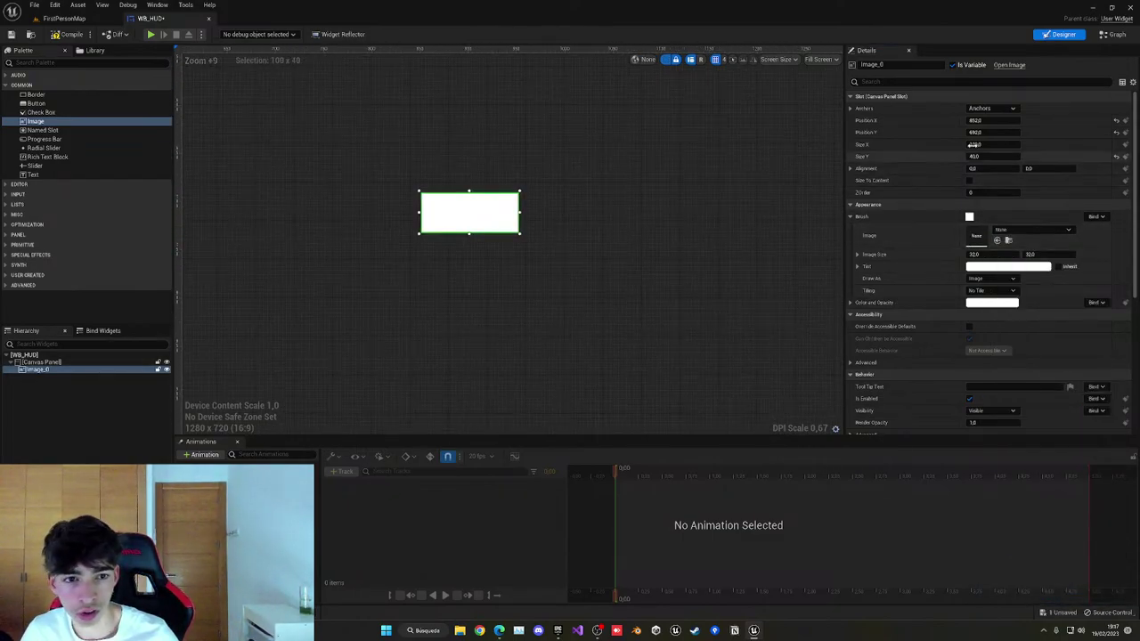
# Anchor the Image to the centre of the canvas and set its Position X and Position Y to 0.
pyautogui.click(990, 107)
pyautogui.click(1012, 160)
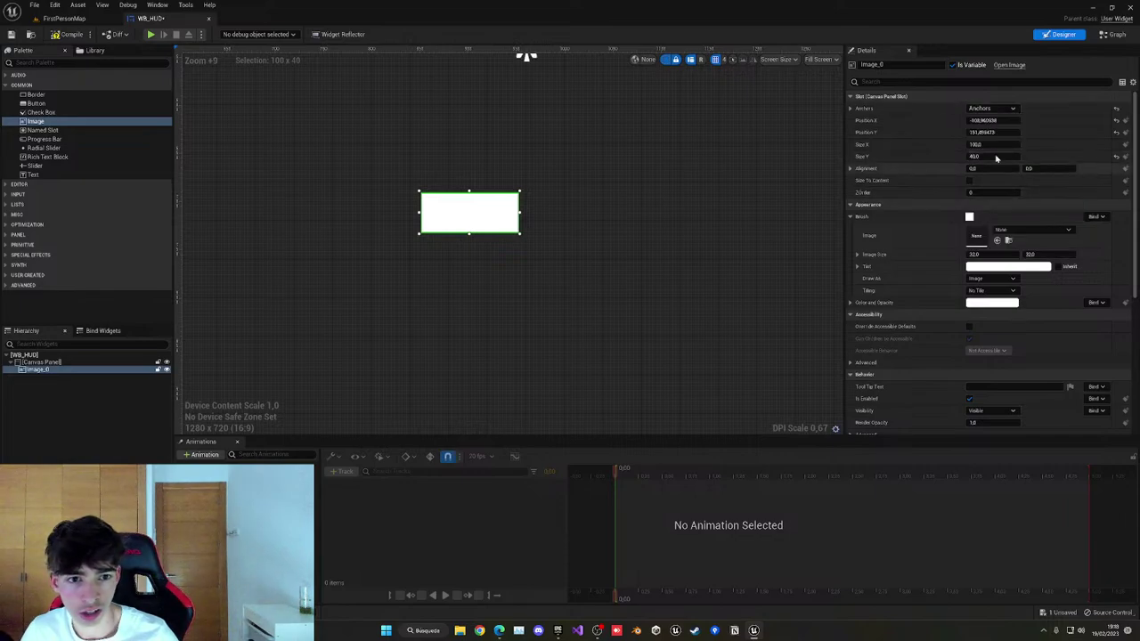
pyautogui.write('0')
pyautogui.click(987, 132)
pyautogui.write('0')
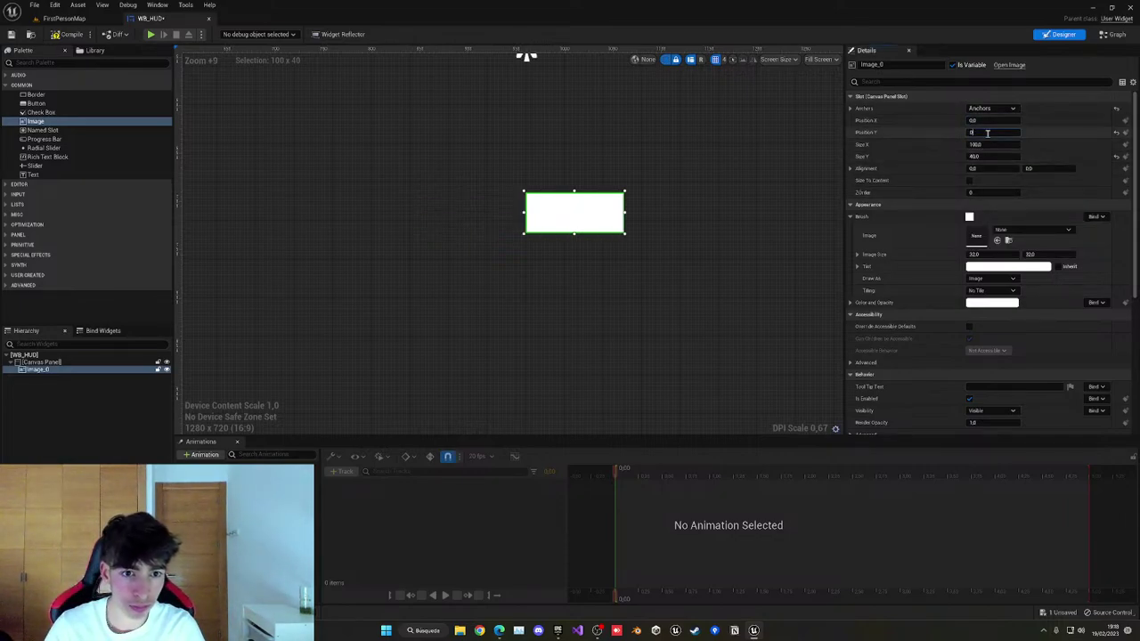
pyautogui.press('Return')
# Narrow the centred Image to a thin vertical bar about 0.7 units wide.
pyautogui.moveTo(702, 181); pyautogui.dragTo(664, 315, button='right')
pyautogui.scroll(4, 526, 175)
pyautogui.scroll(2, 526, 175)
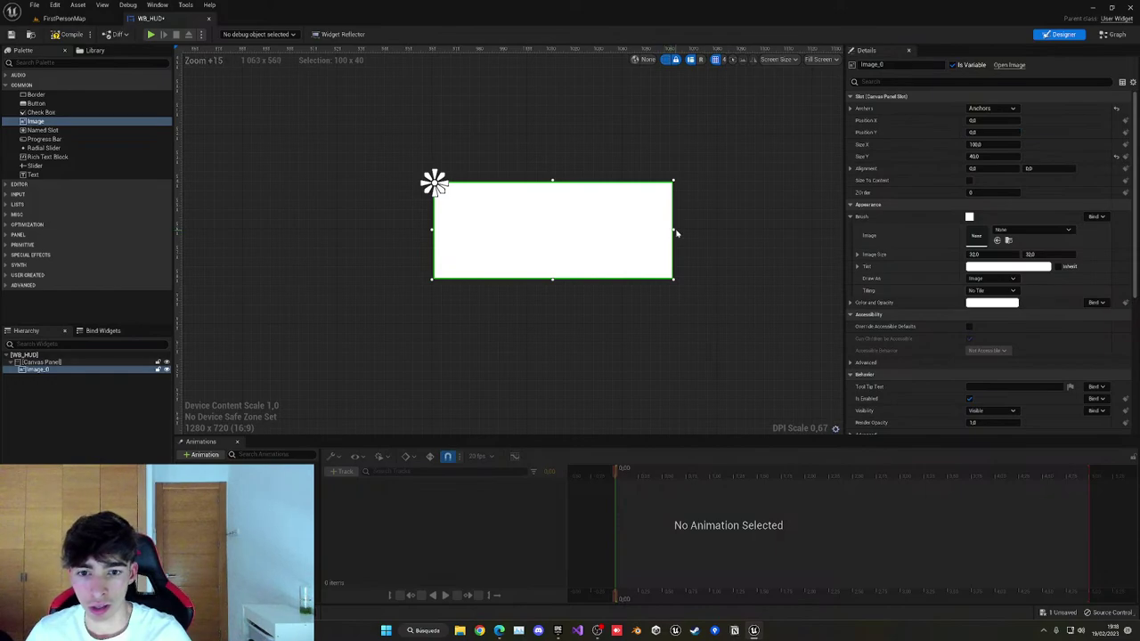
pyautogui.moveTo(672, 230); pyautogui.dragTo(437, 228)
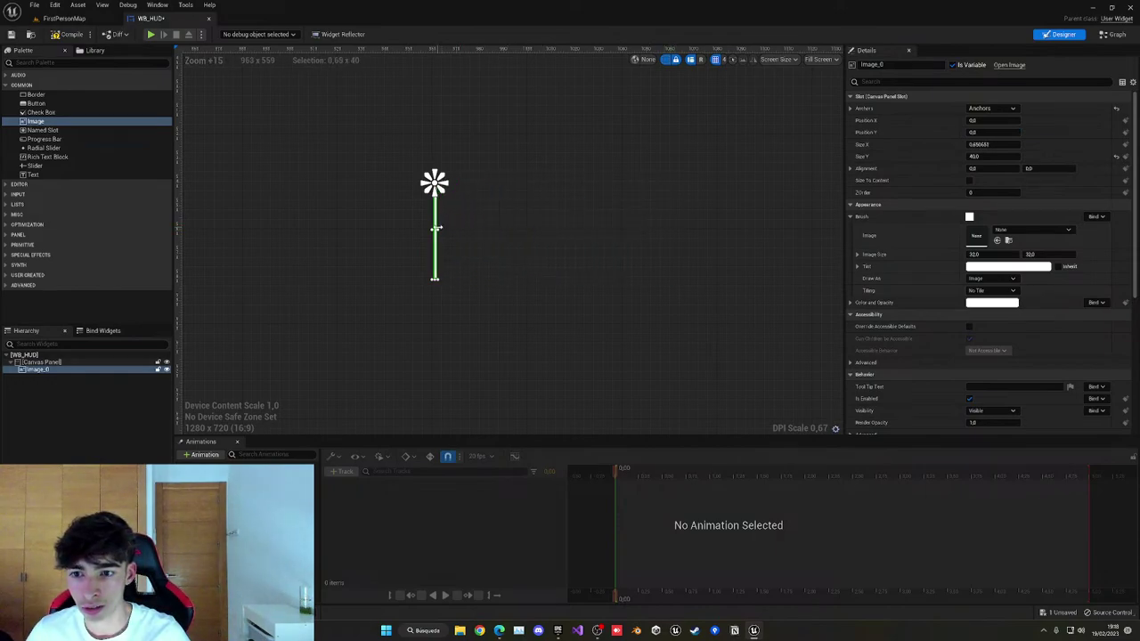
# Set the vertical bar's Y alignment to 0.5 so it is vertically centred on its anchor.
pyautogui.scroll(3, 436, 229)
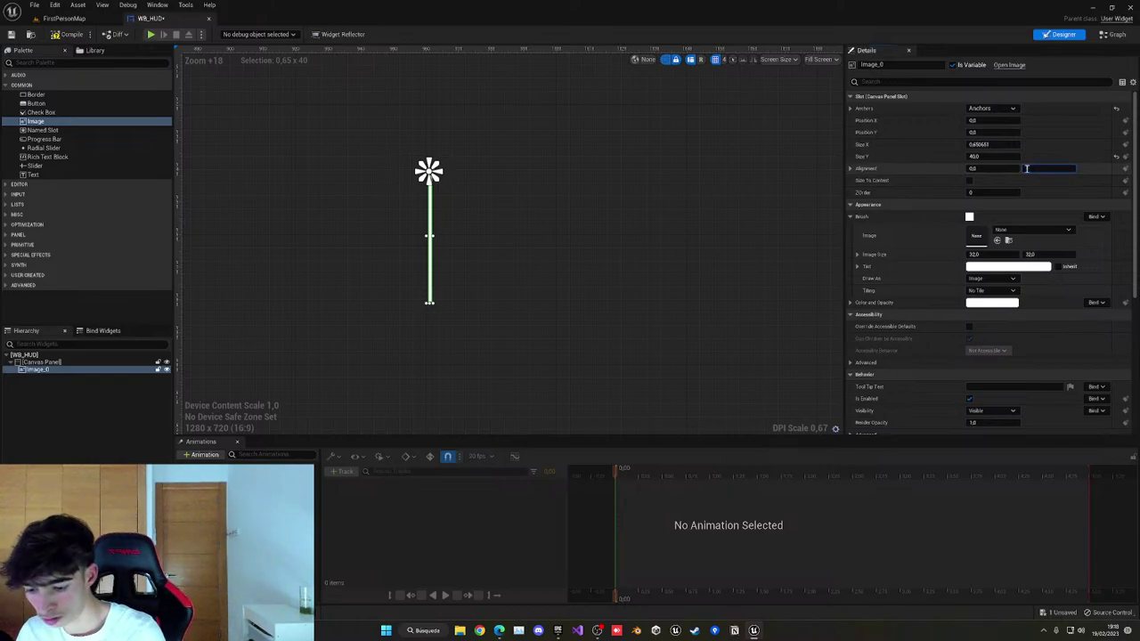
pyautogui.press('Return')
pyautogui.scroll(2, 481, 204)
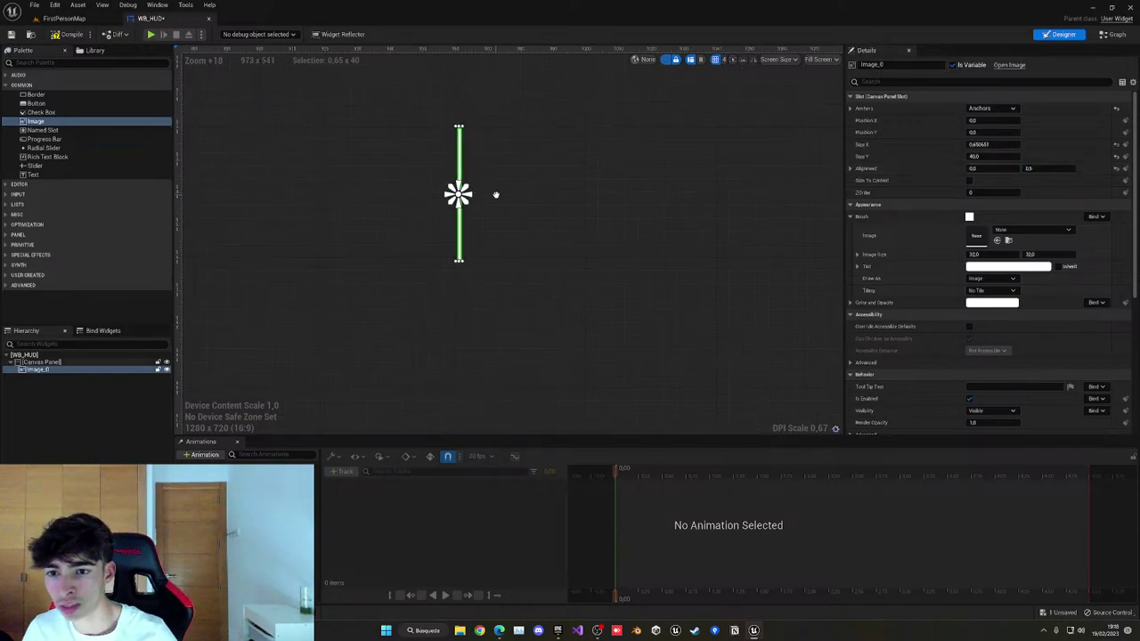
# Duplicate the vertical bar and turn the copy into a horizontal one with Size X 40 and Size Y about 0.65.
pyautogui.hotkey('ctrl', 'd')
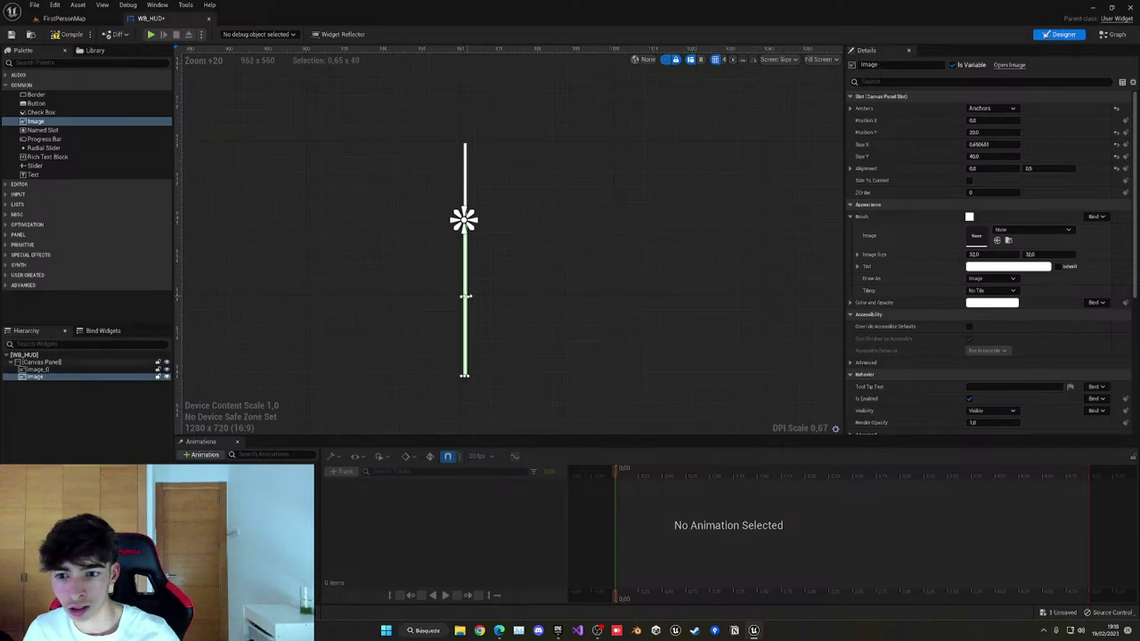
pyautogui.click(1008, 144)
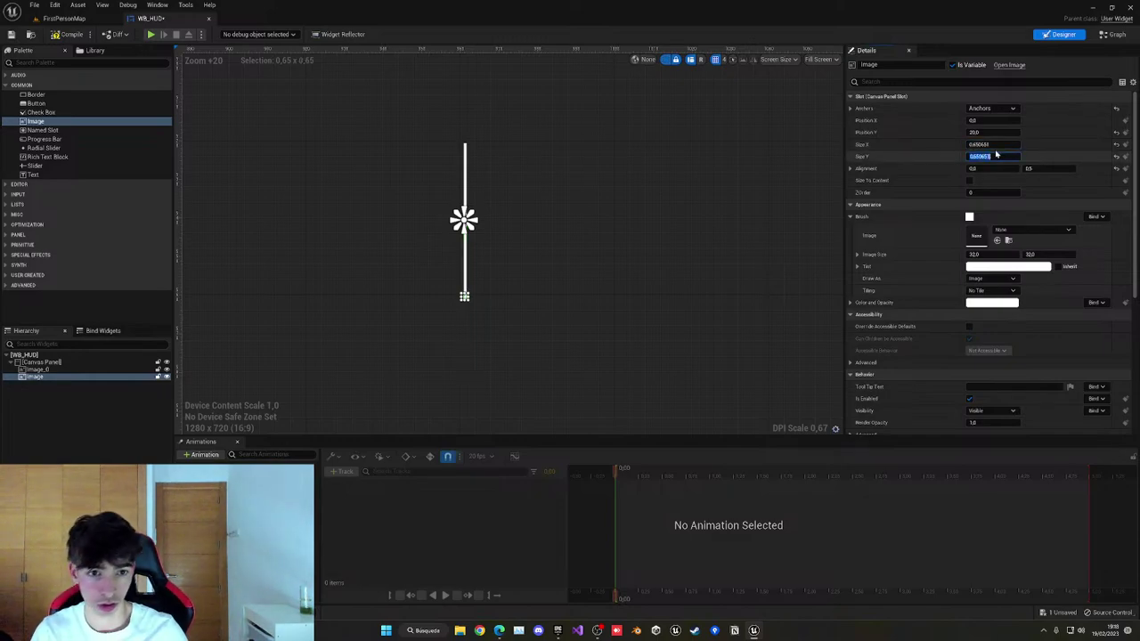
pyautogui.click(990, 144)
pyautogui.write('40')
pyautogui.press('Return')
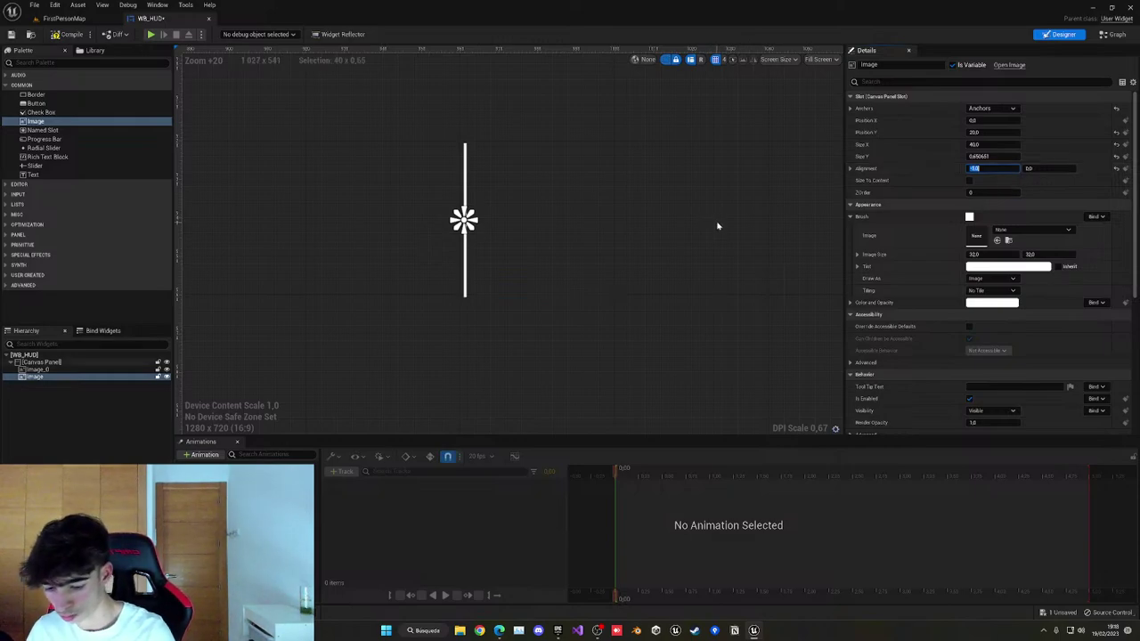
# Align the horizontal bar at 0.5, 0.5, centre it over the vertical bar to form a crosshair, and compile the widget.
pyautogui.moveTo(588, 282); pyautogui.dragTo(609, 283, button='right')
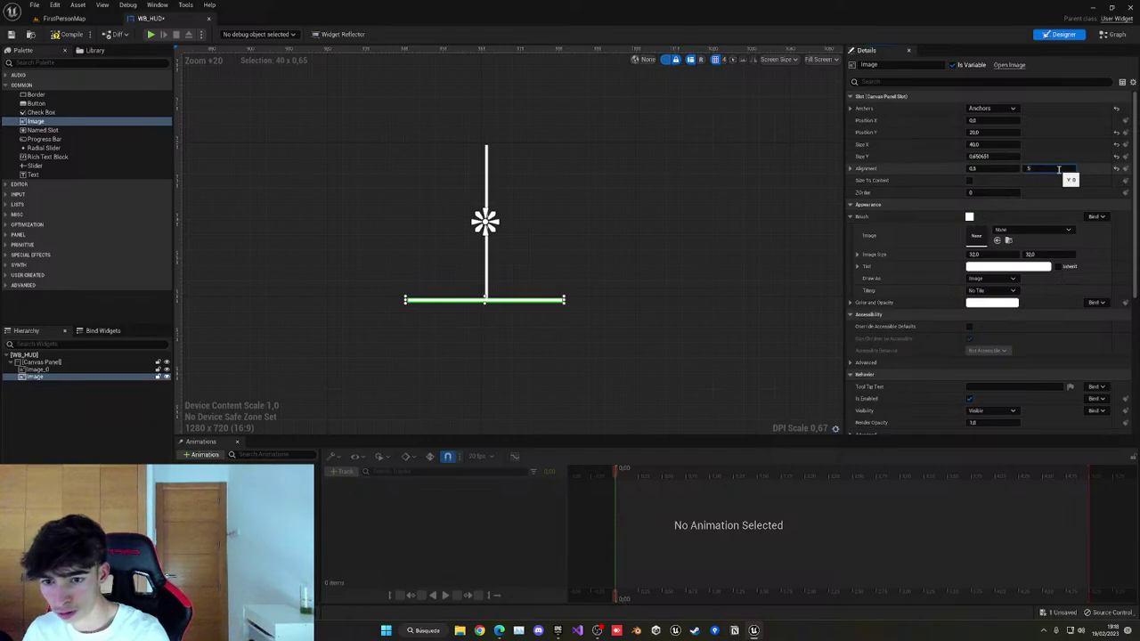
pyautogui.press('Return')
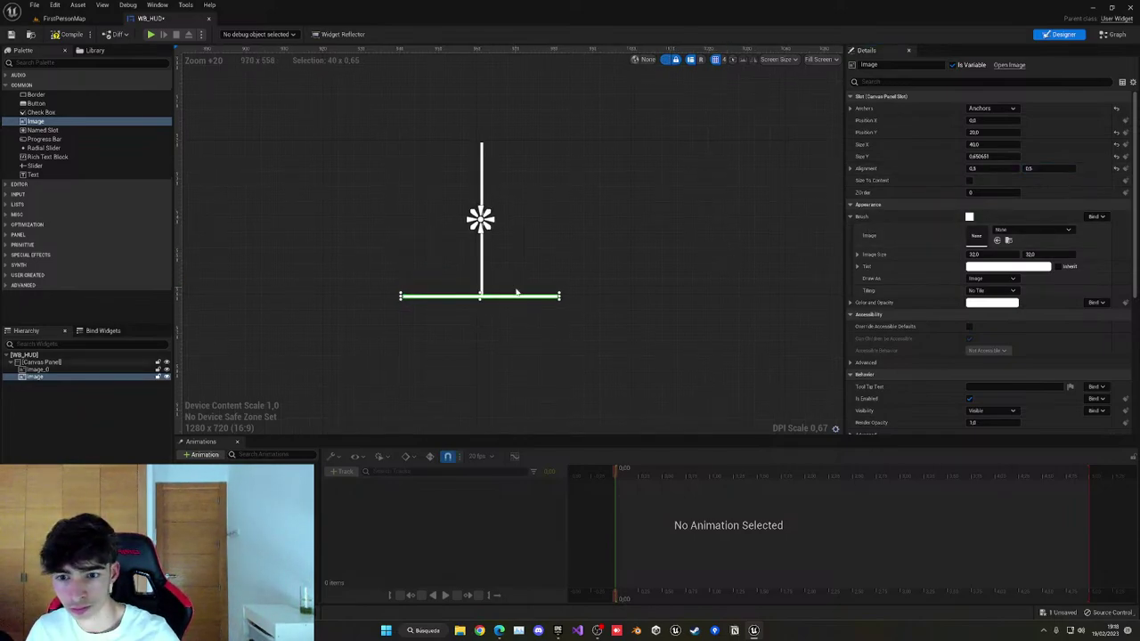
pyautogui.moveTo(514, 301); pyautogui.dragTo(523, 237)
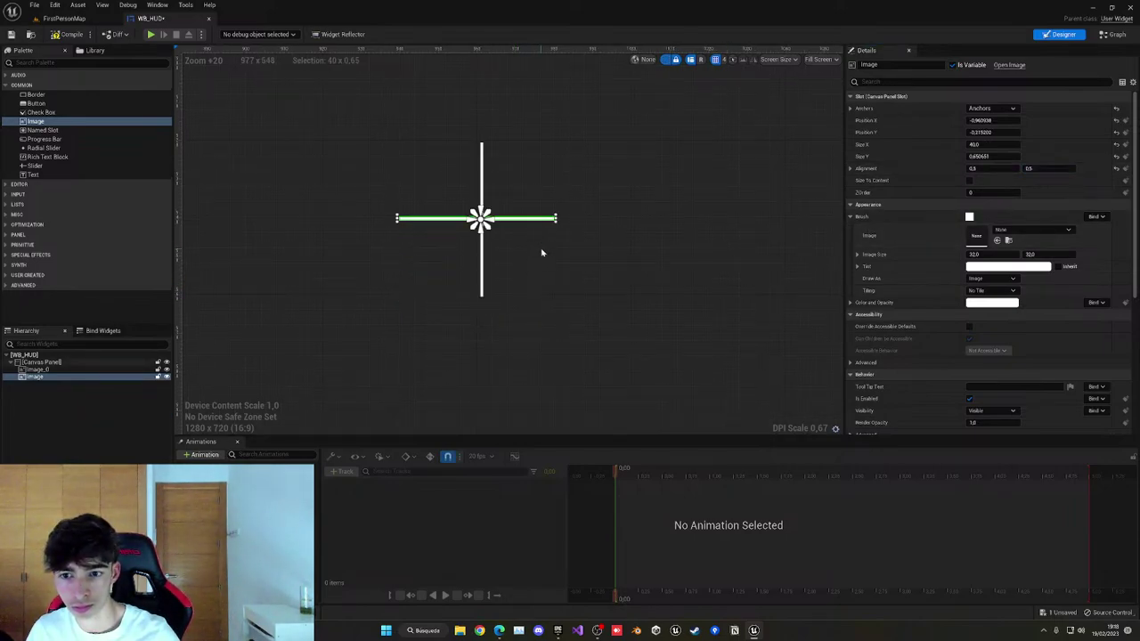
pyautogui.click(211, 81)
pyautogui.click(75, 35)
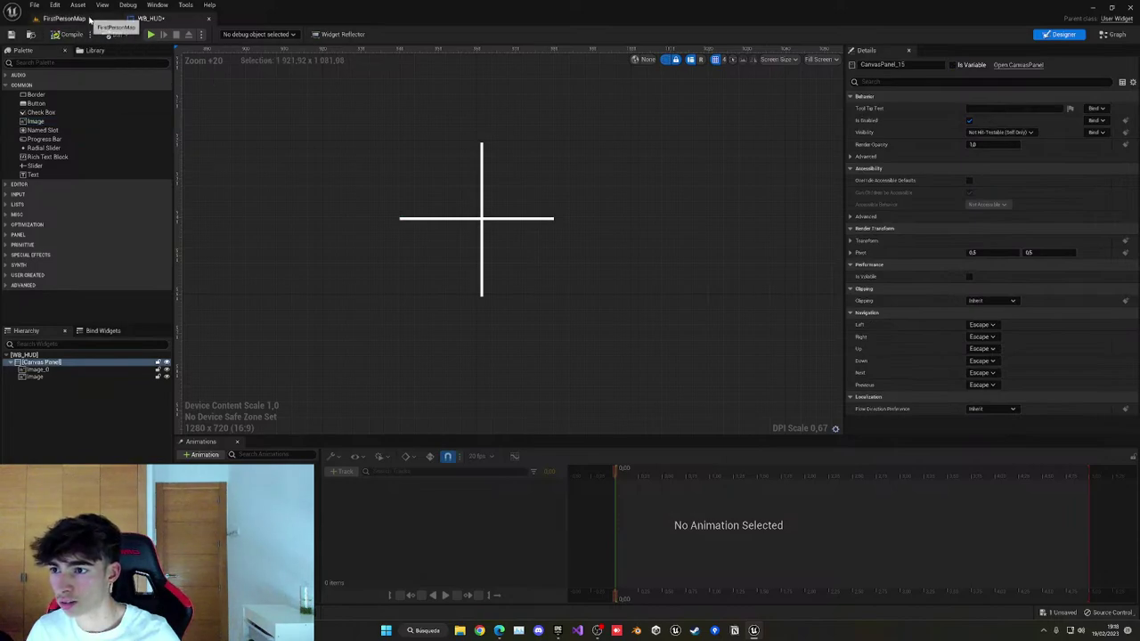
# Play-test FirstPersonMap briefly and stop the session.
pyautogui.click(88, 19)
pyautogui.click(198, 35)
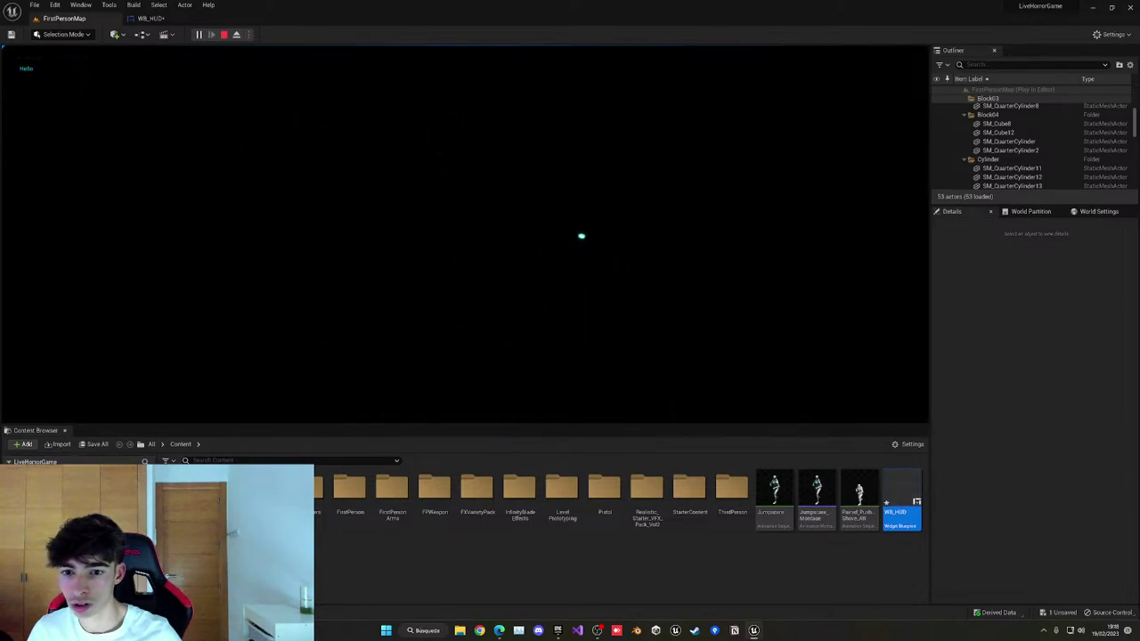
pyautogui.press('Escape')
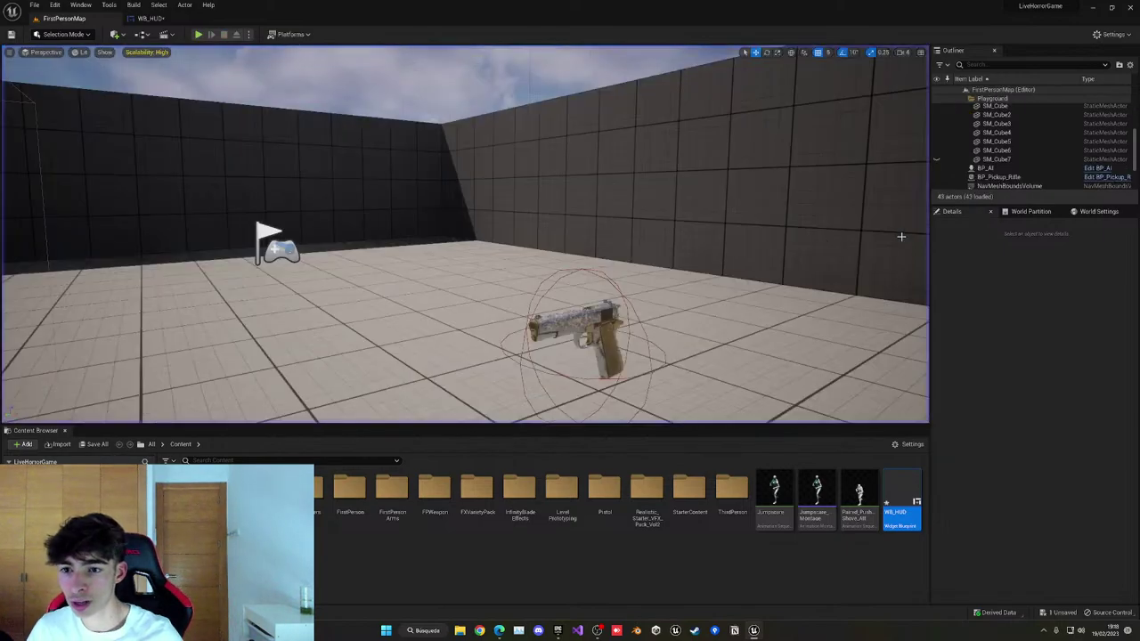
# Reload FirstPersonMap from the recent levels and check it in a short play session.
pyautogui.click(36, 4)
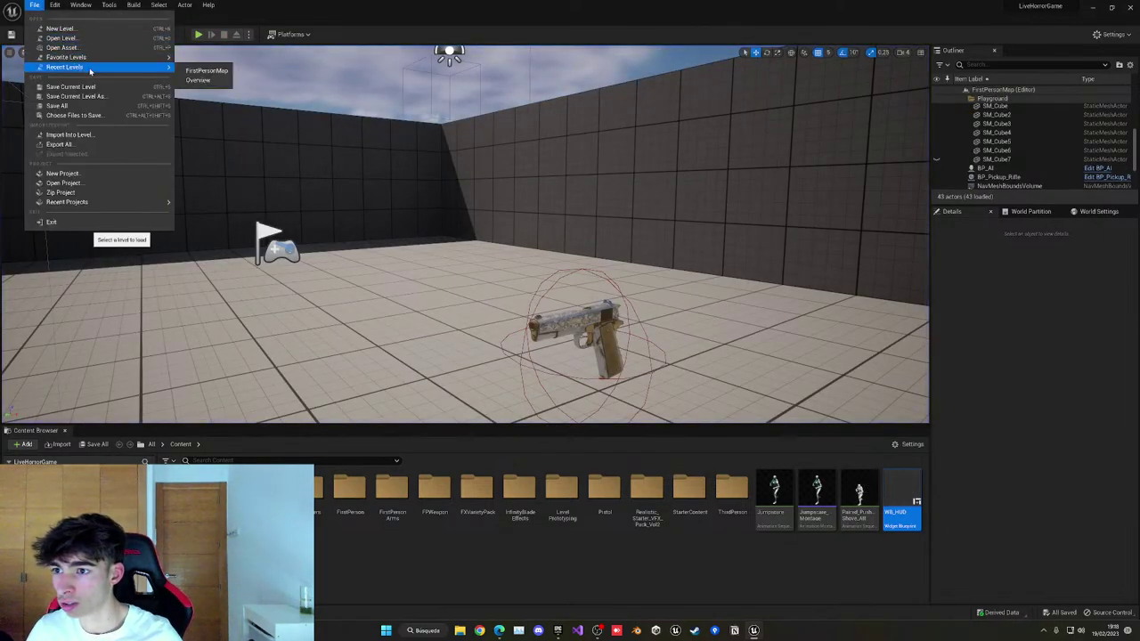
pyautogui.click(201, 71)
pyautogui.click(200, 35)
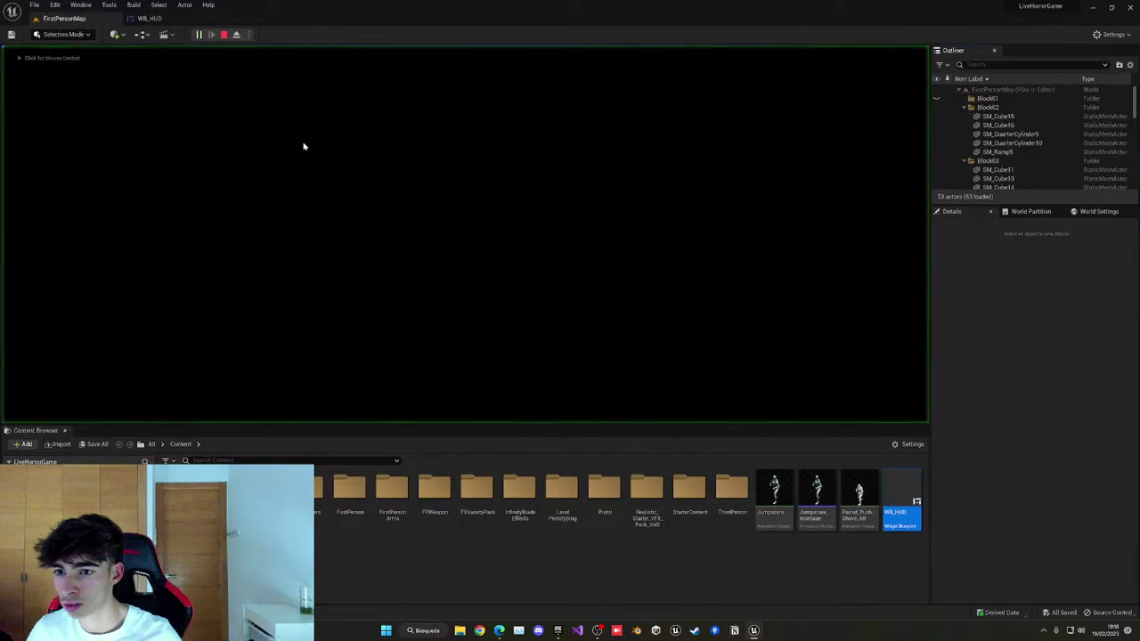
pyautogui.press('Escape')
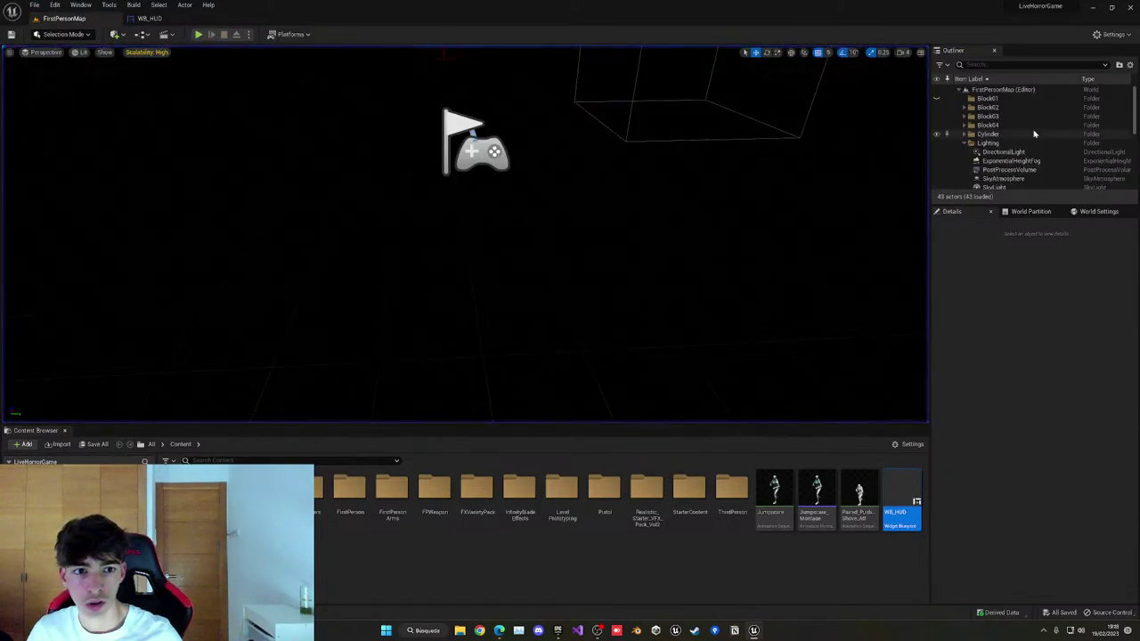
# Set the PostProcessVolume's exposure Min EV100 and Max EV100 to -4 and save the level.
pyautogui.click(998, 123)
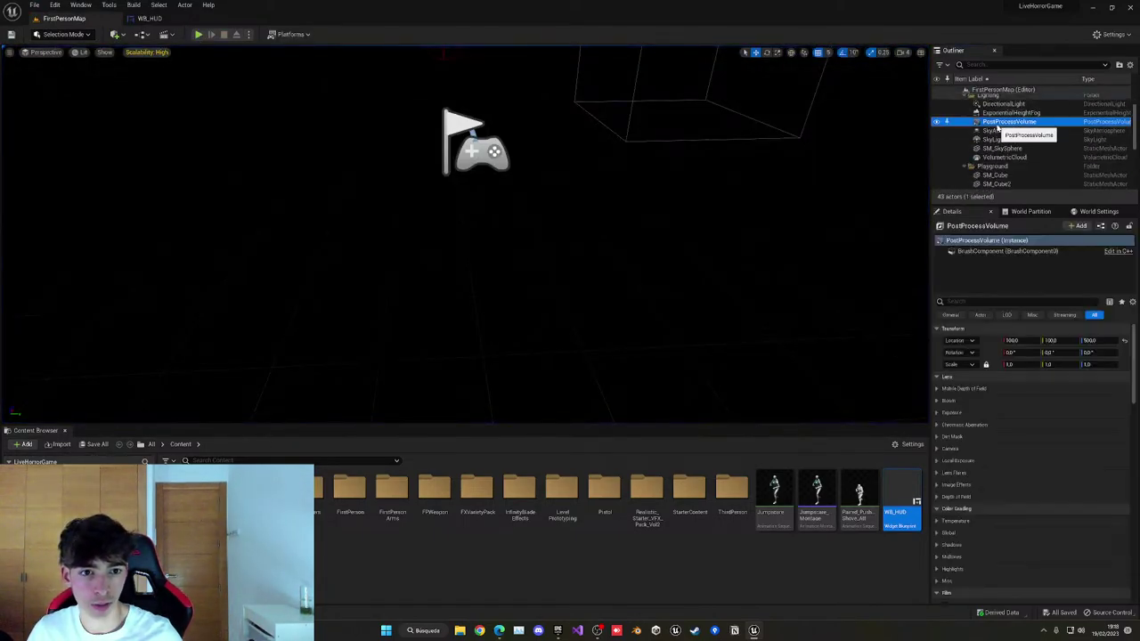
pyautogui.click(950, 412)
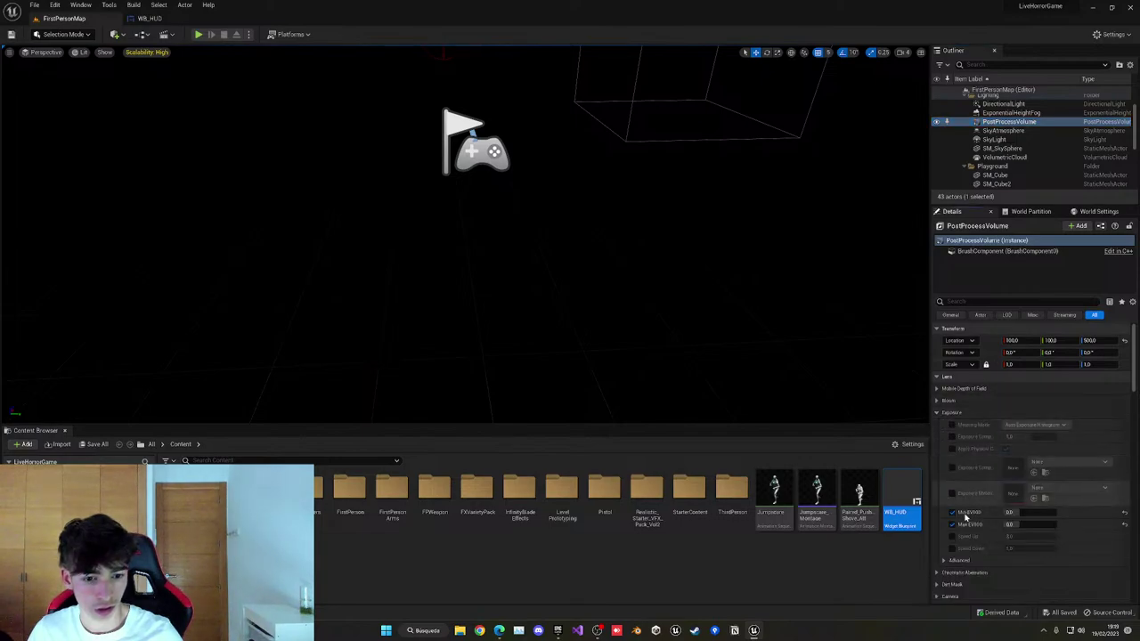
pyautogui.click(952, 513)
pyautogui.click(952, 525)
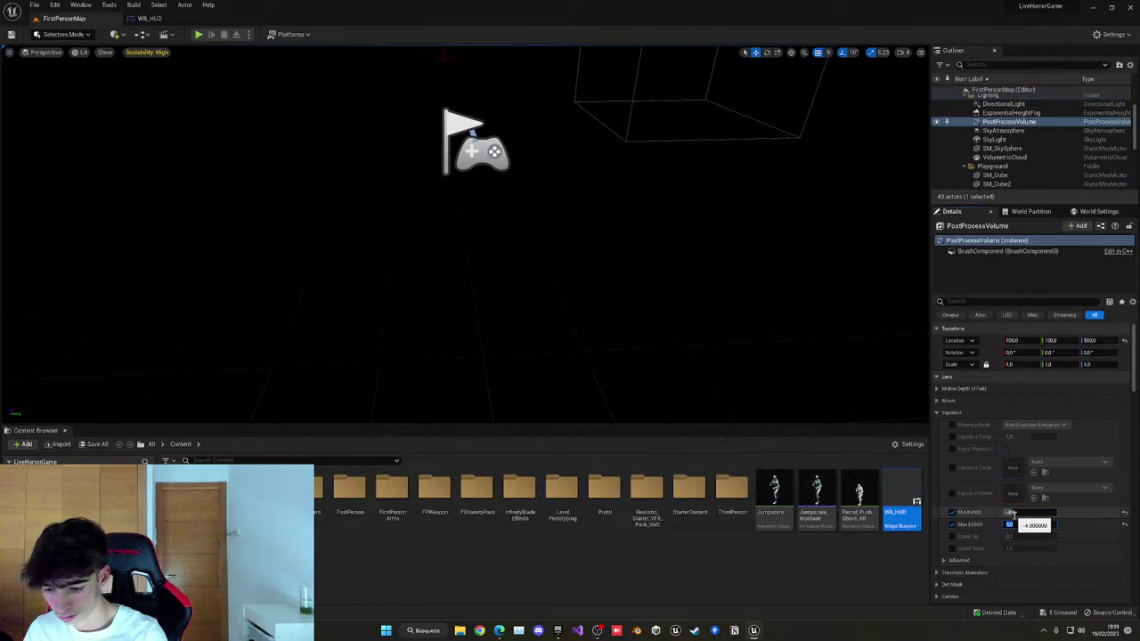
pyautogui.moveTo(539, 245); pyautogui.dragTo(550, 214, button='right')
pyautogui.hotkey('ctrl', 's')
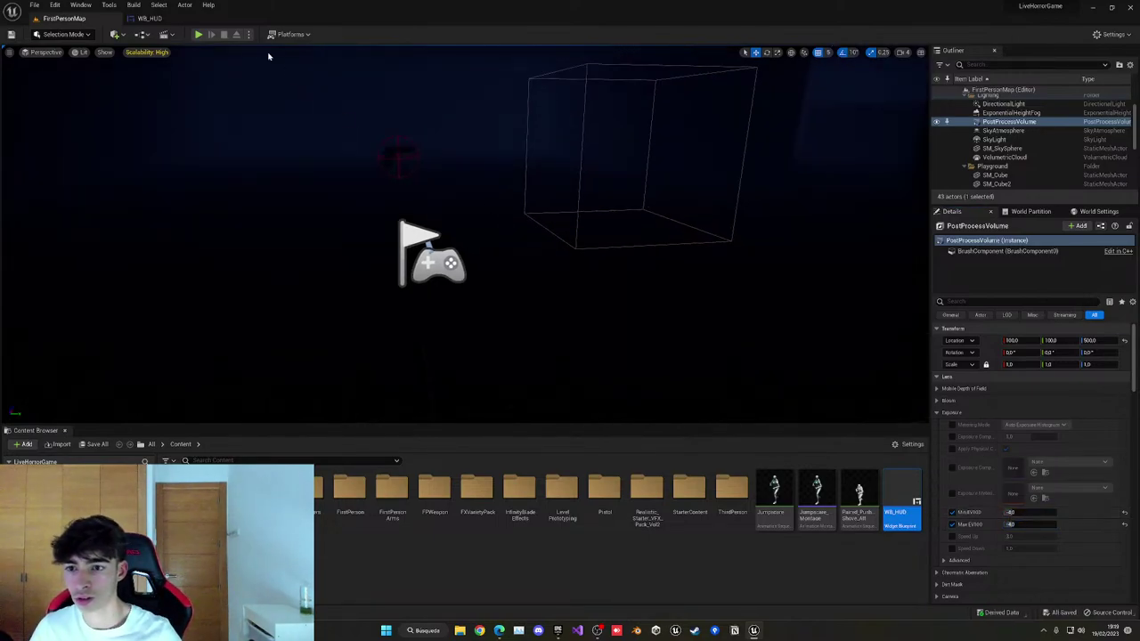
# Play-test the level with the new exposure, walking around and firing at the enemy, then stop the session.
pyautogui.click(198, 34)
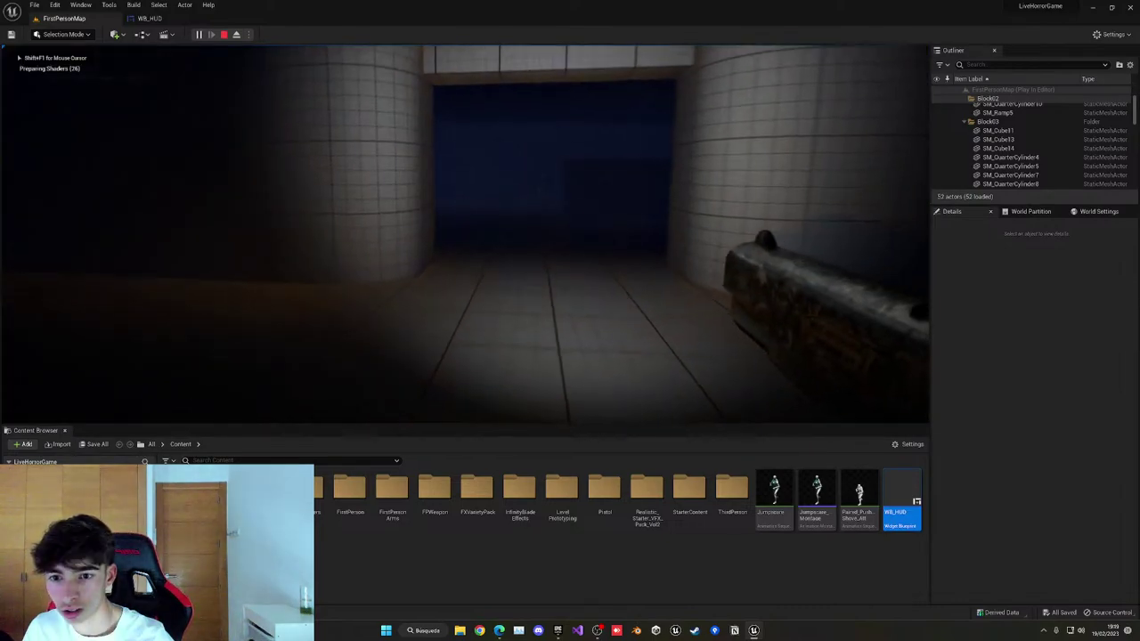
pyautogui.press('w')
pyautogui.press('w')
pyautogui.press('s')
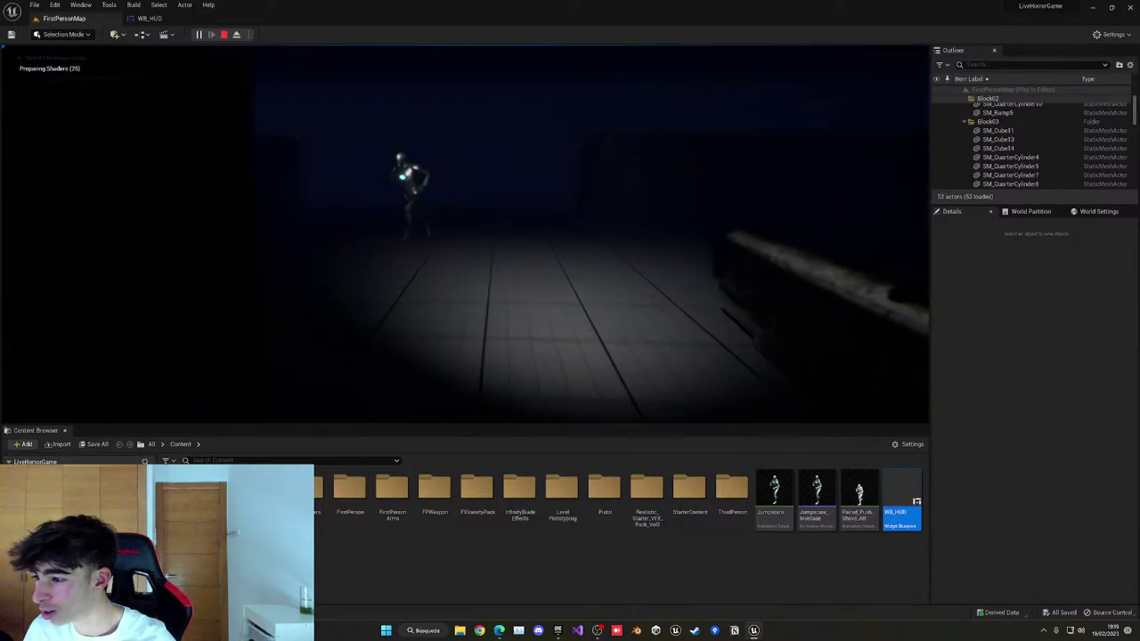
pyautogui.click(466, 234)
pyautogui.press('w')
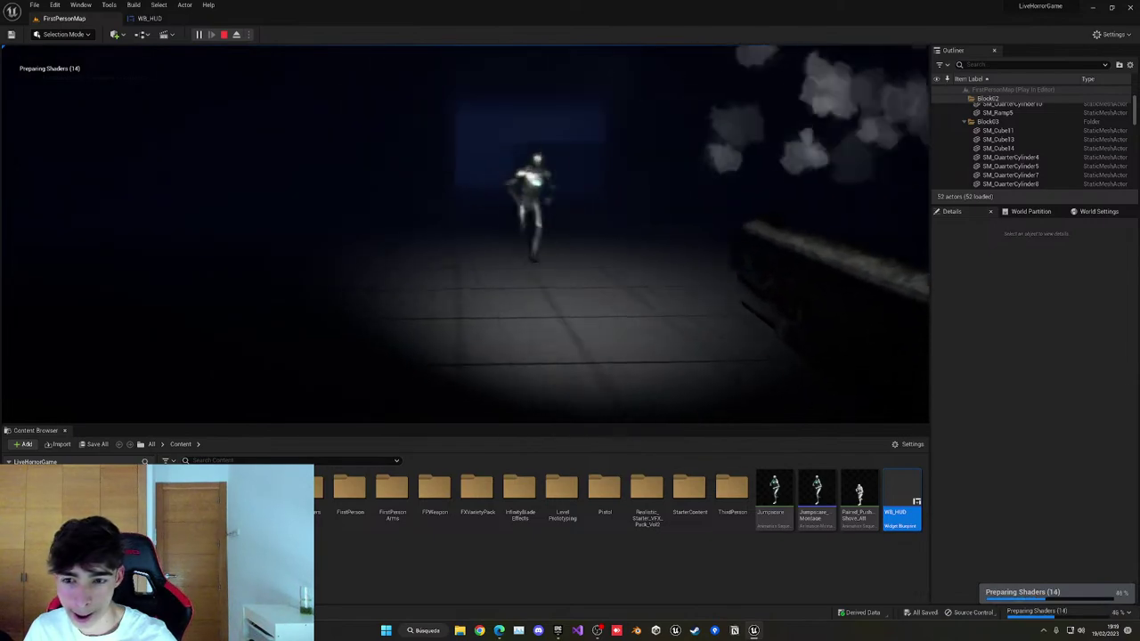
pyautogui.press('Escape')
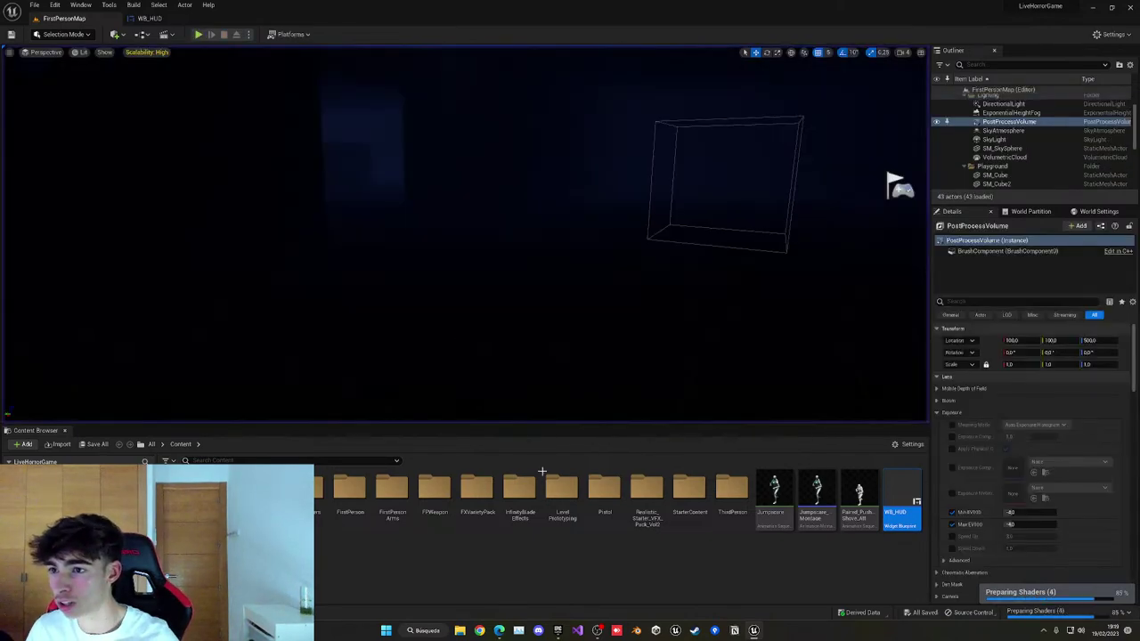
# Open the BP_FirstPersonCharacter blueprint from the FirstPerson Blueprints folder.
pyautogui.doubleClick(268, 493)
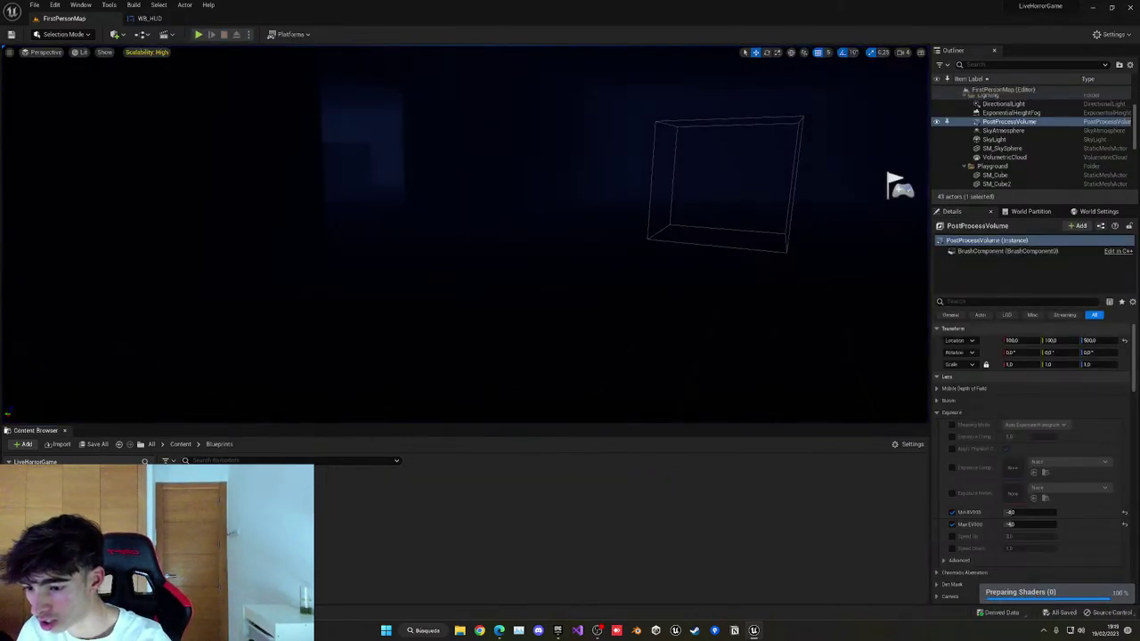
pyautogui.click(184, 445)
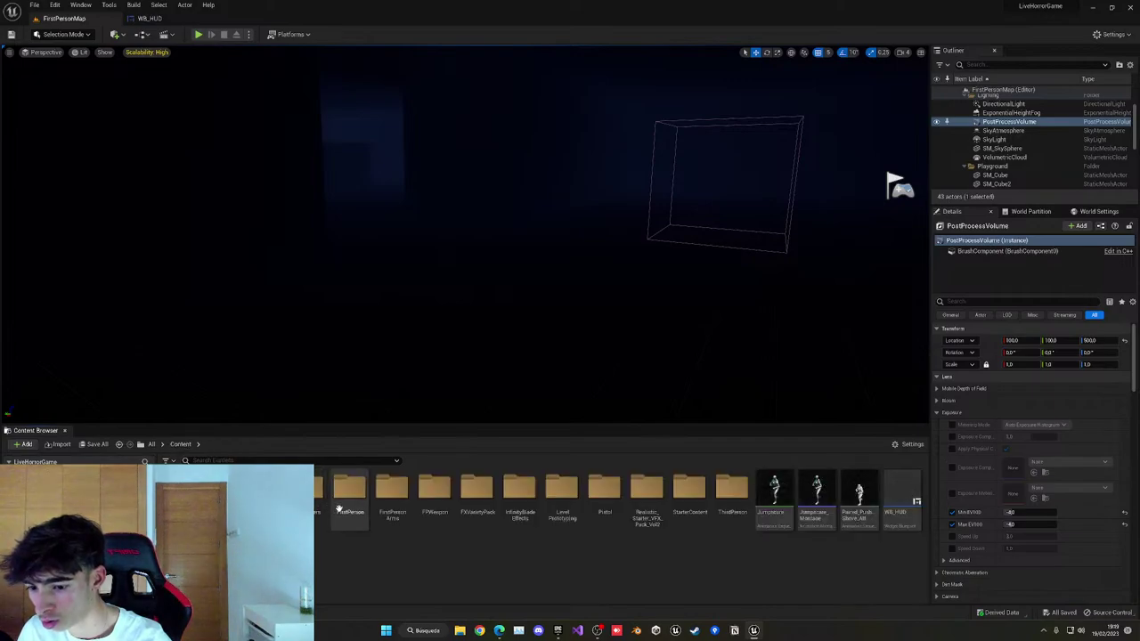
pyautogui.doubleClick(337, 507)
pyautogui.doubleClick(191, 495)
pyautogui.doubleClick(189, 495)
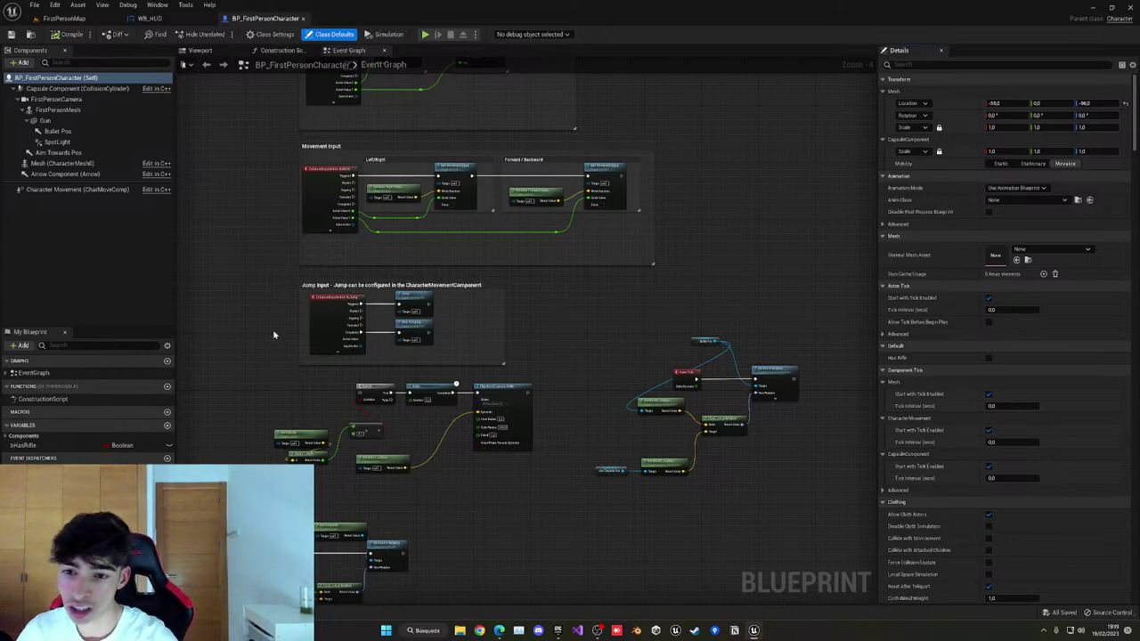
# Add a Create Widget node after Add Mapping Context in the Event Graph and set its class to WB_HUD.
pyautogui.moveTo(559, 373); pyautogui.dragTo(559, 599, button='right')
pyautogui.scroll(4, 584, 170)
pyautogui.moveTo(662, 236); pyautogui.dragTo(433, 196, button='right')
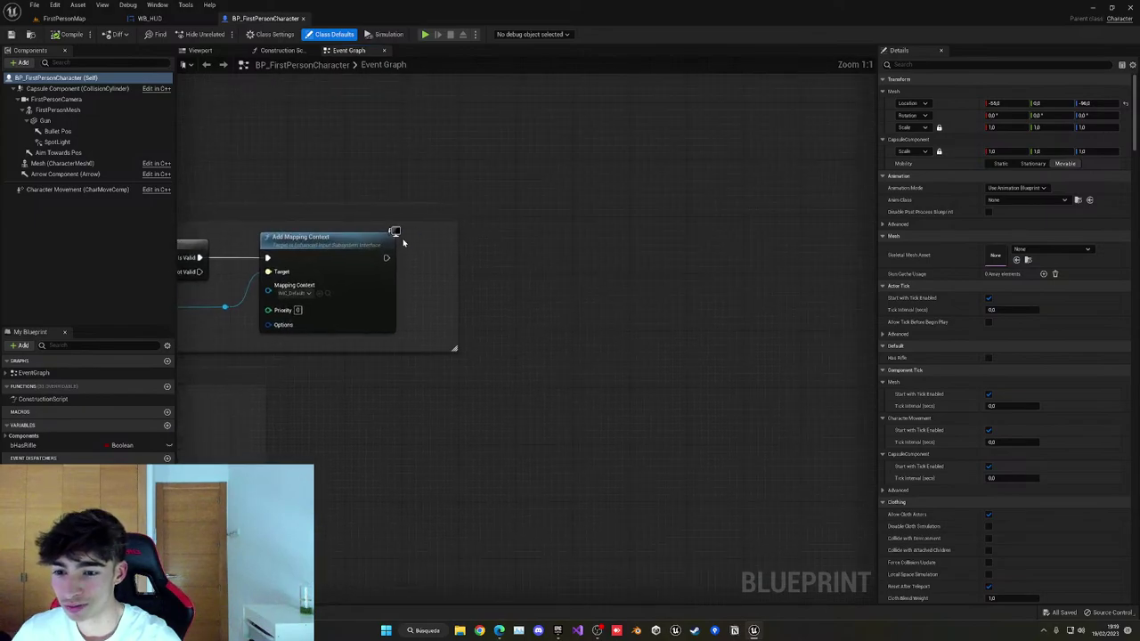
pyautogui.moveTo(536, 263); pyautogui.dragTo(522, 246)
pyautogui.write('create w')
pyautogui.press('Return')
pyautogui.click(537, 281)
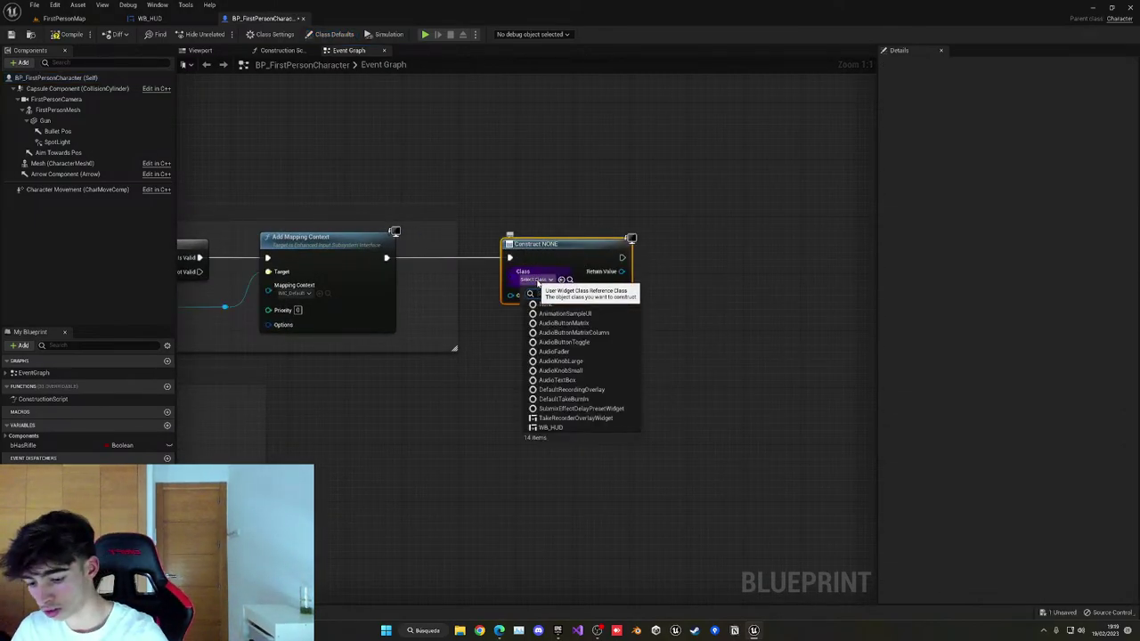
pyautogui.write('w')
pyautogui.click(537, 280)
pyautogui.click(548, 300)
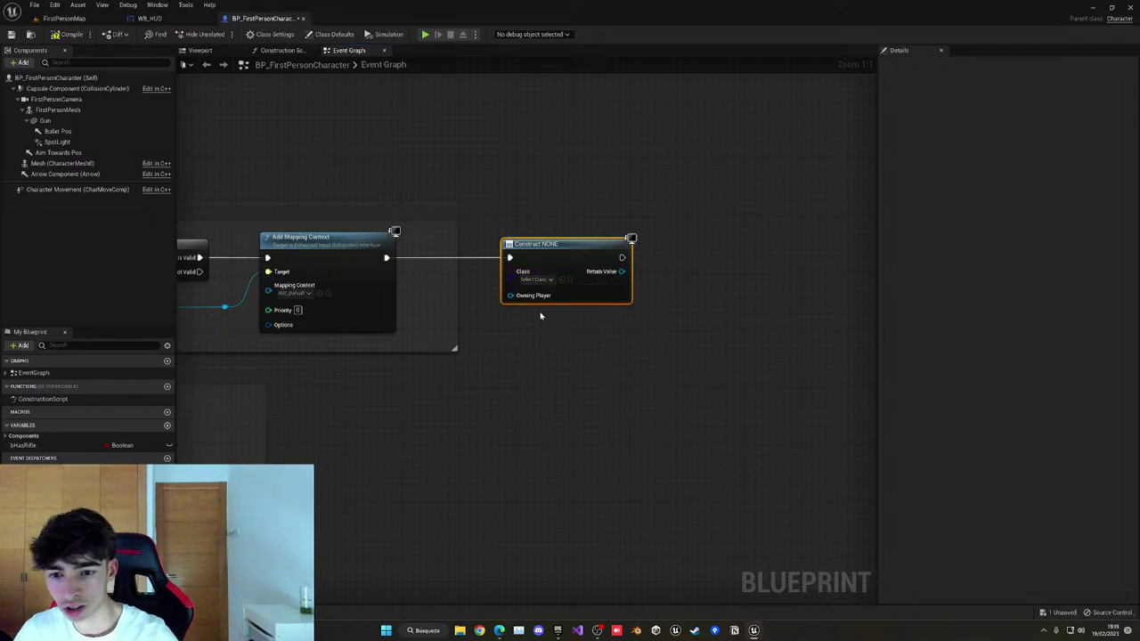
# Connect a Get Player Controller node to the Owning Player input of the WB_HUD widget creation node.
pyautogui.moveTo(511, 289); pyautogui.dragTo(542, 323)
pyautogui.write('get player')
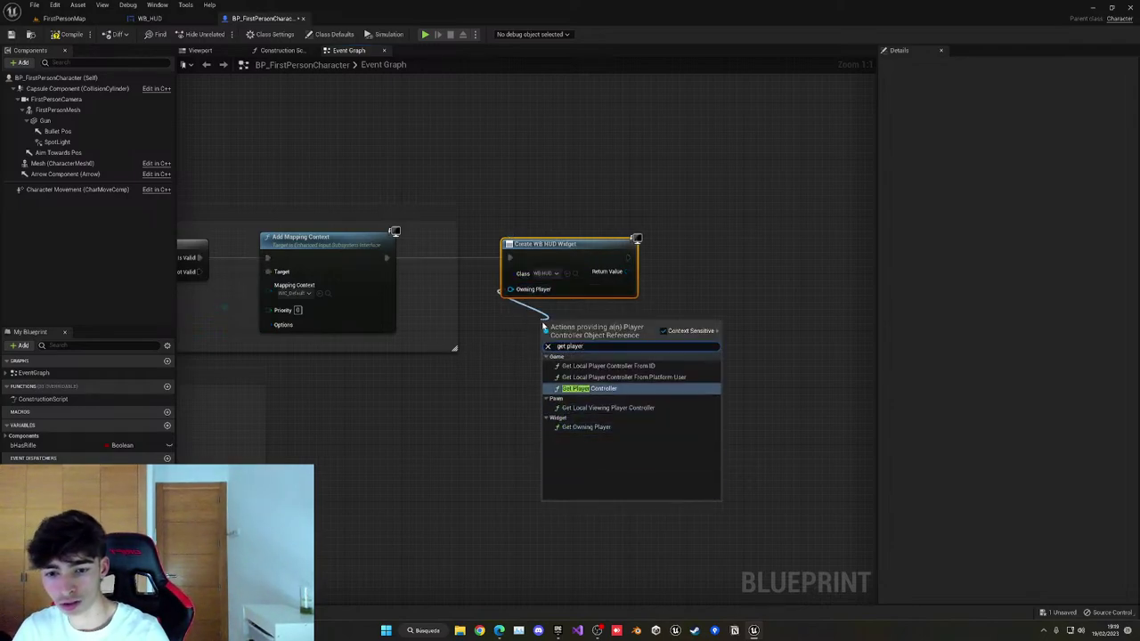
pyautogui.press('Return')
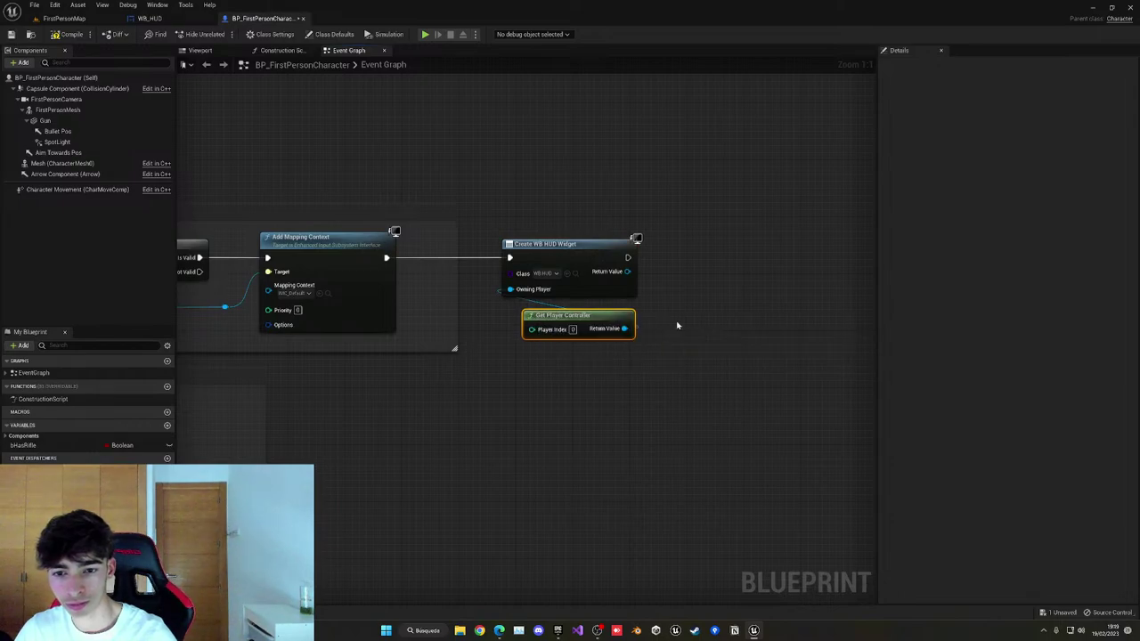
# Add an Add to Viewport node fed by the created WB_HUD widget's return value.
pyautogui.moveTo(605, 324); pyautogui.dragTo(485, 321, button='right')
pyautogui.moveTo(509, 271); pyautogui.dragTo(595, 255)
pyautogui.write('add')
pyautogui.click(596, 309)
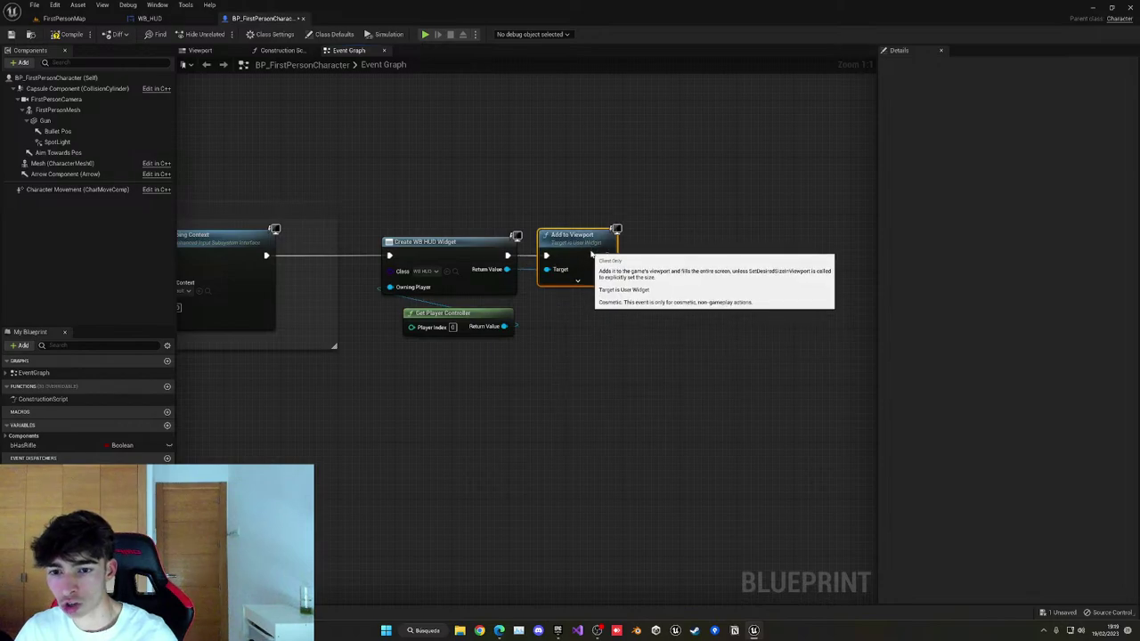
# Playtest FirstPersonMap by shooting the enemy with the crosshair and walking through the level, and save the project after stopping.
pyautogui.click(72, 18)
pyautogui.hotkey('alt', 'p')
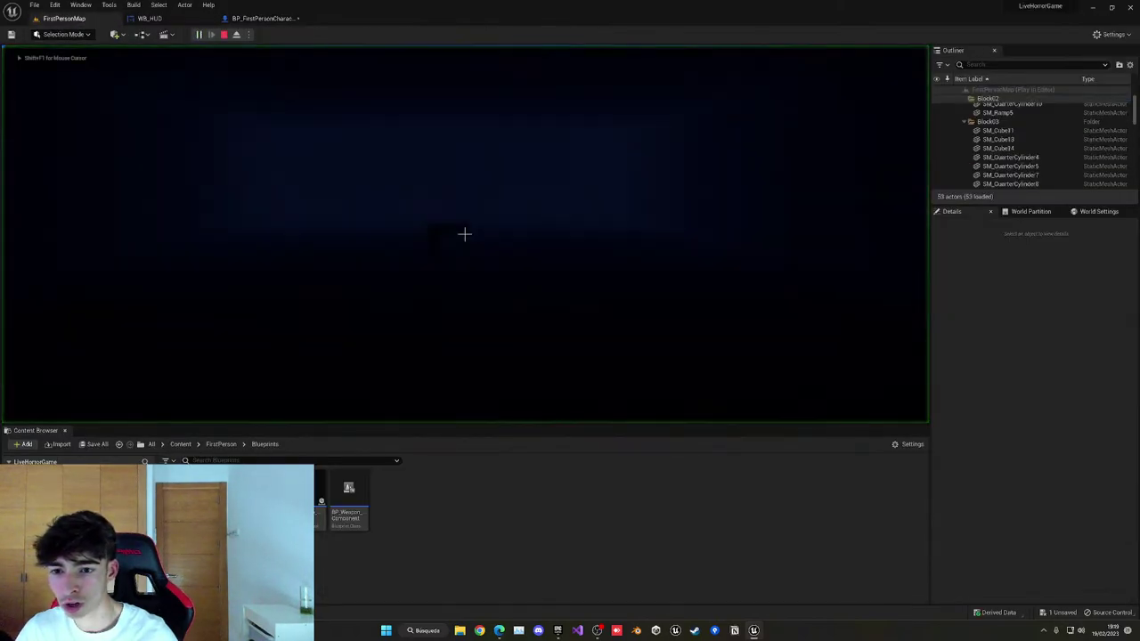
pyautogui.press('s')
pyautogui.click(465, 235)
pyautogui.click(465, 235)
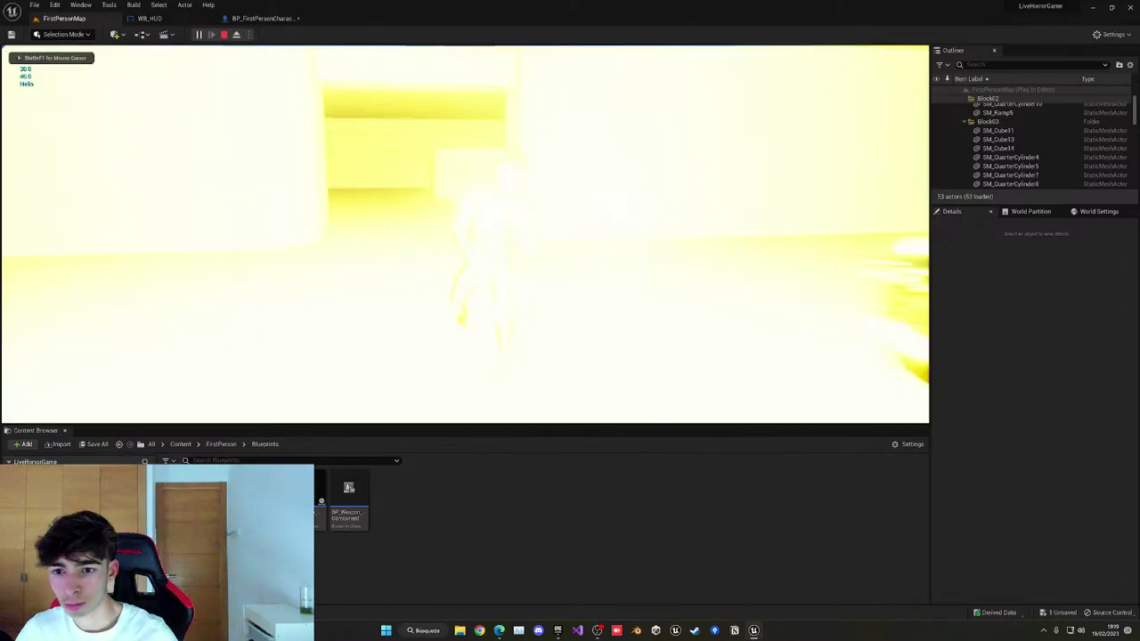
pyautogui.click(465, 235)
pyautogui.click(465, 235)
pyautogui.click(465, 235)
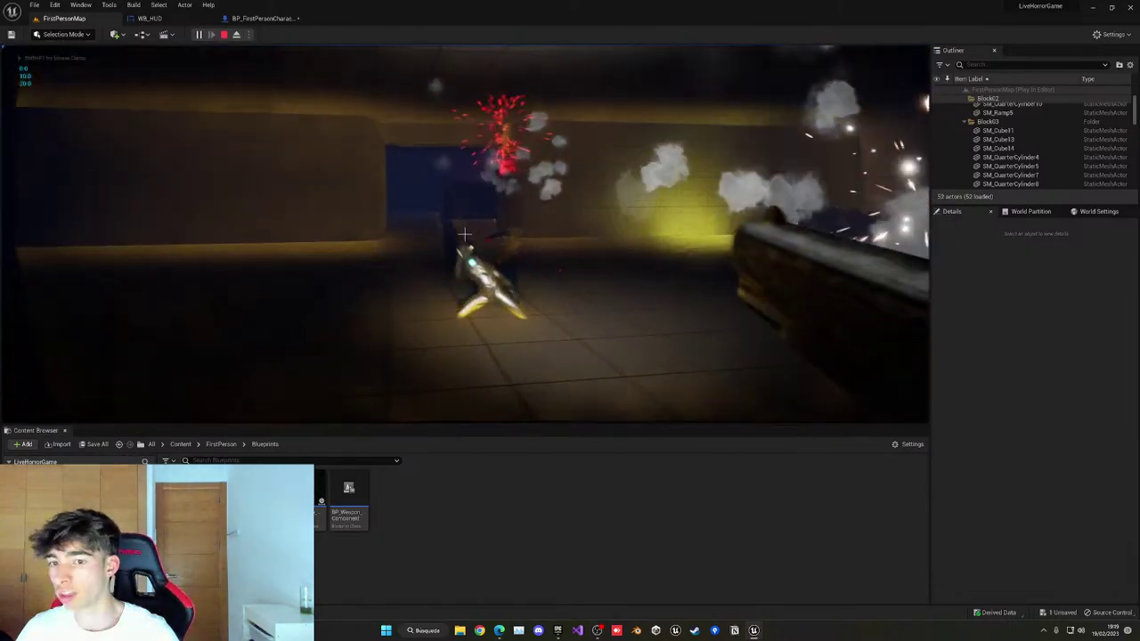
pyautogui.press('w')
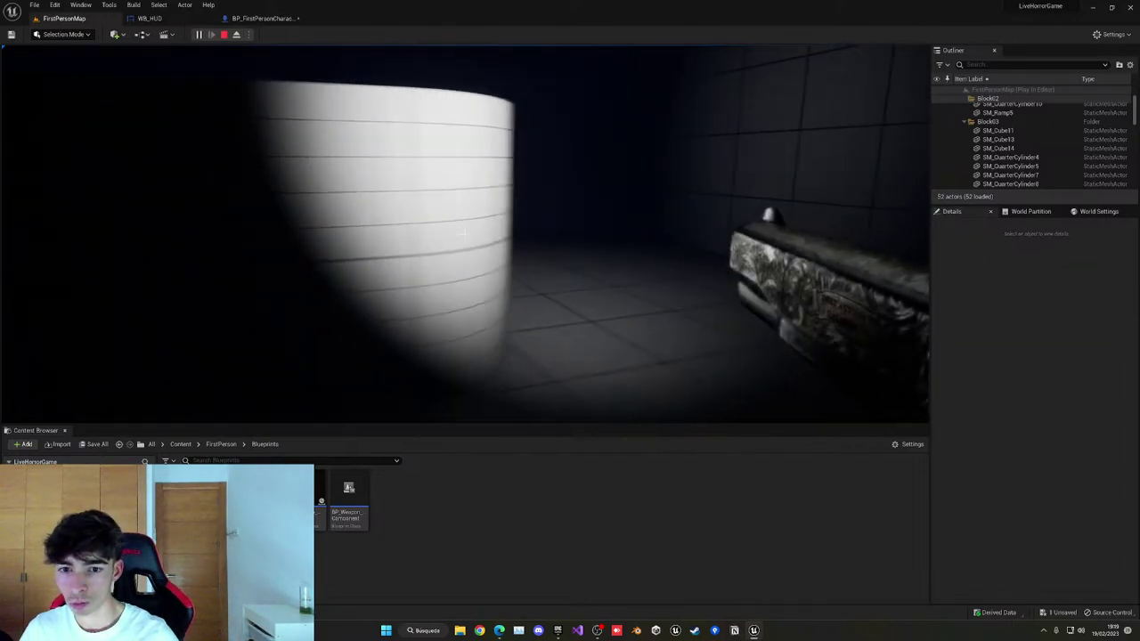
pyautogui.press('Escape')
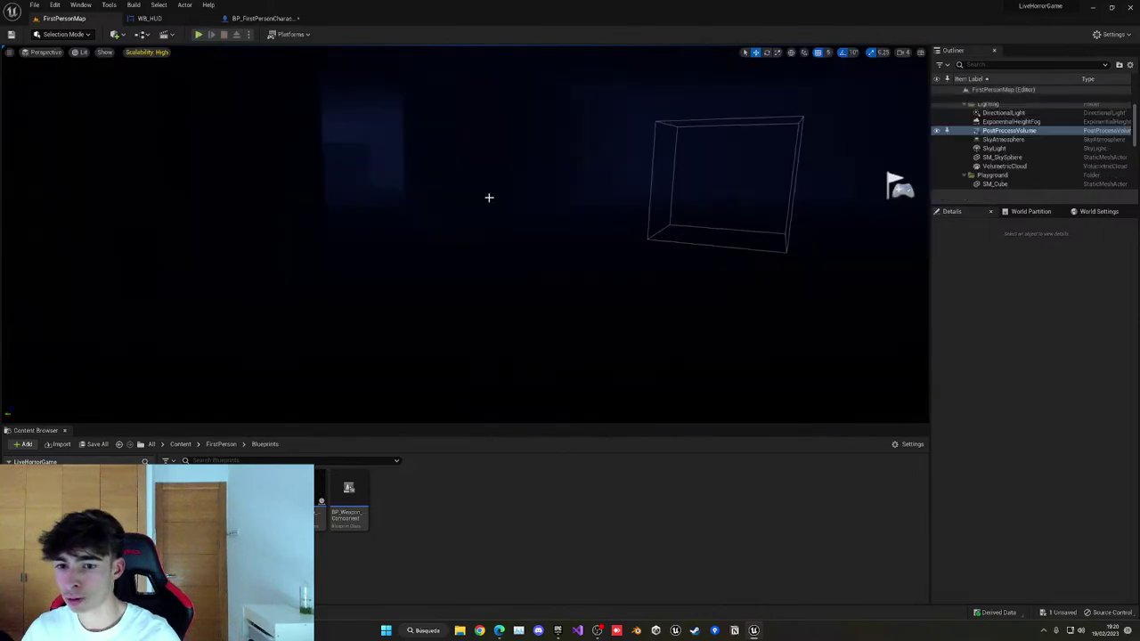
pyautogui.hotkey('ctrl', 's')
# Add a Rect Light to the dark room of FirstPersonMap.
pyautogui.moveTo(465, 235); pyautogui.dragTo(445, 250, button='right')
pyautogui.press('w')
pyautogui.moveTo(463, 97); pyautogui.dragTo(415, 96, button='right')
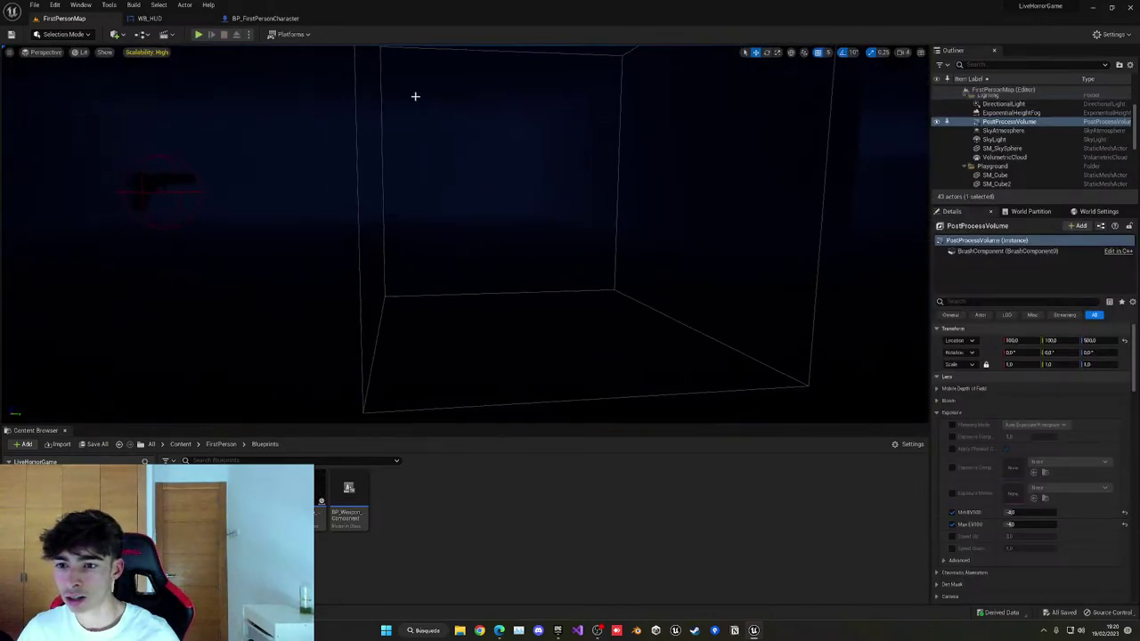
pyautogui.moveTo(326, 61); pyautogui.dragTo(326, 61, button='right')
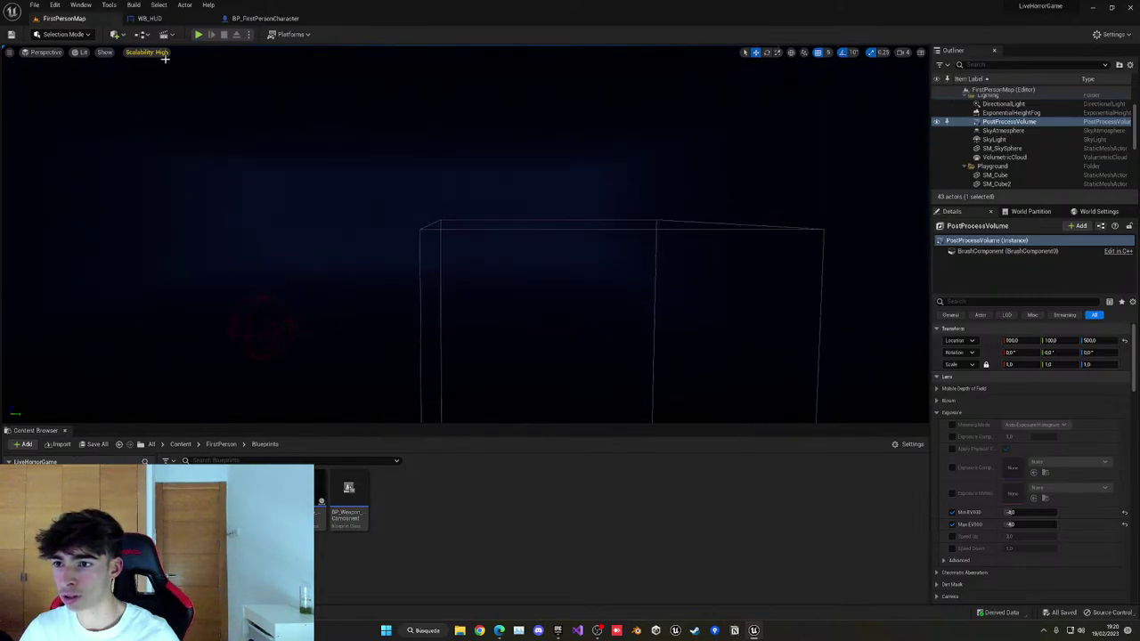
pyautogui.click(118, 36)
pyautogui.moveTo(146, 120)
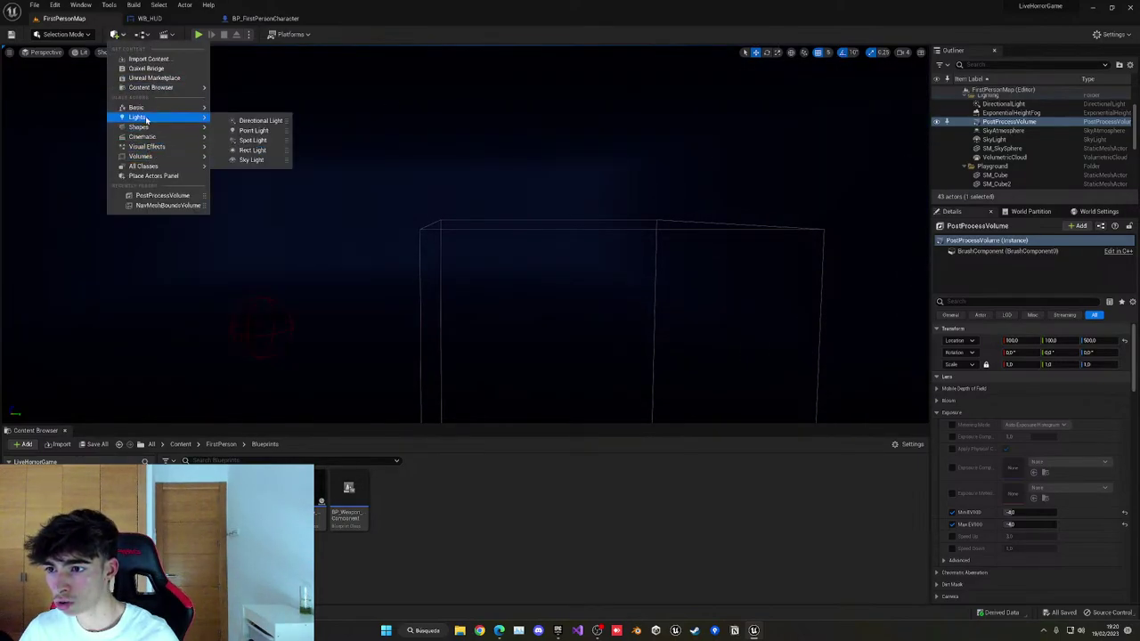
pyautogui.click(252, 152)
pyautogui.moveTo(252, 151); pyautogui.dragTo(252, 152, button='right')
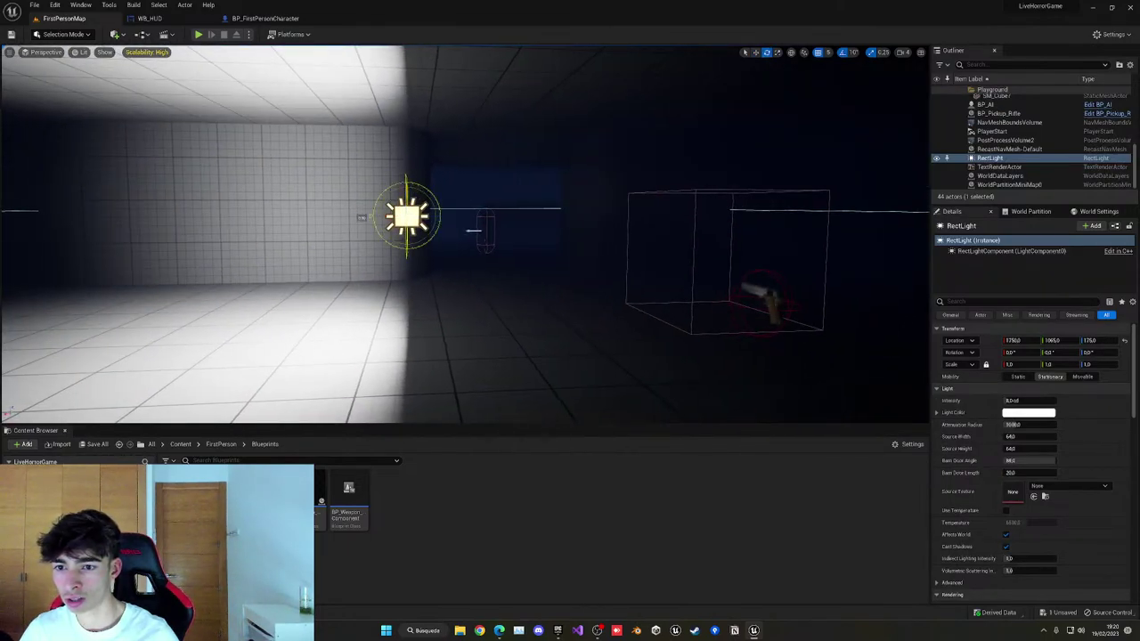
# Rotate the Rect Light to -90° on Y so it faces down, and raise it to the ceiling at Z 370.
pyautogui.moveTo(1058, 352); pyautogui.dragTo(1024, 352)
pyautogui.moveTo(408, 196); pyautogui.dragTo(407, 48)
pyautogui.moveTo(407, 51); pyautogui.dragTo(404, 51, button='right')
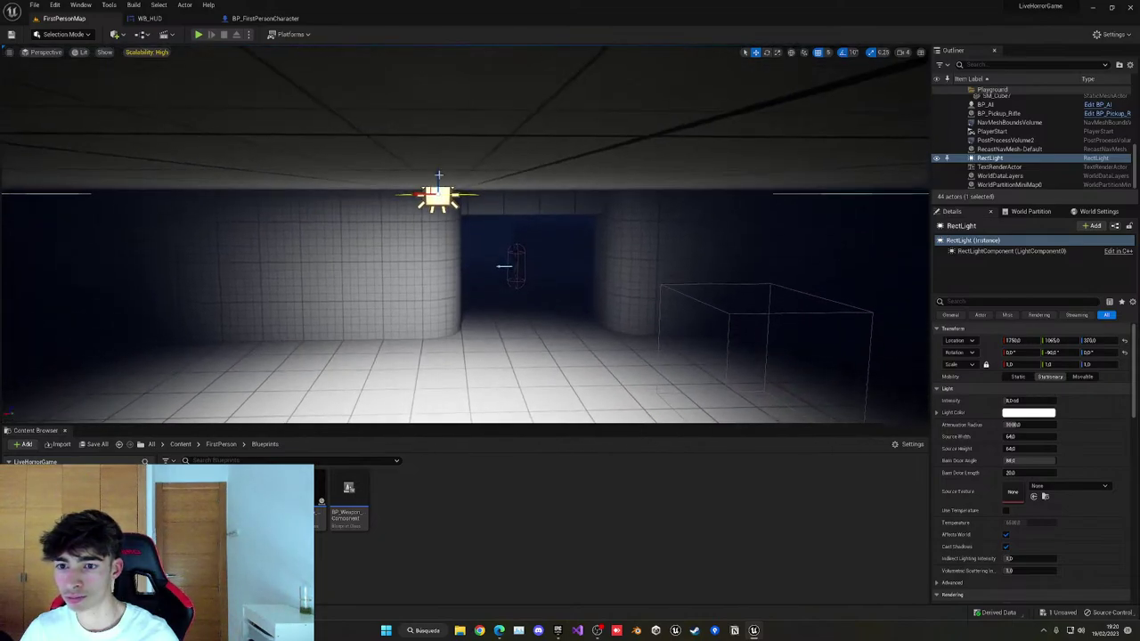
# Move the Rect Light horizontally along the ceiling on both axes to light the floor around the gun pickup.
pyautogui.moveTo(418, 195); pyautogui.dragTo(576, 195)
pyautogui.moveTo(576, 197); pyautogui.dragTo(446, 207, button='right')
pyautogui.moveTo(498, 172)
pyautogui.mouseDown(button='right')
pyautogui.moveTo(522, 172)
pyautogui.moveTo(508, 162)
pyautogui.mouseUp(button='right')
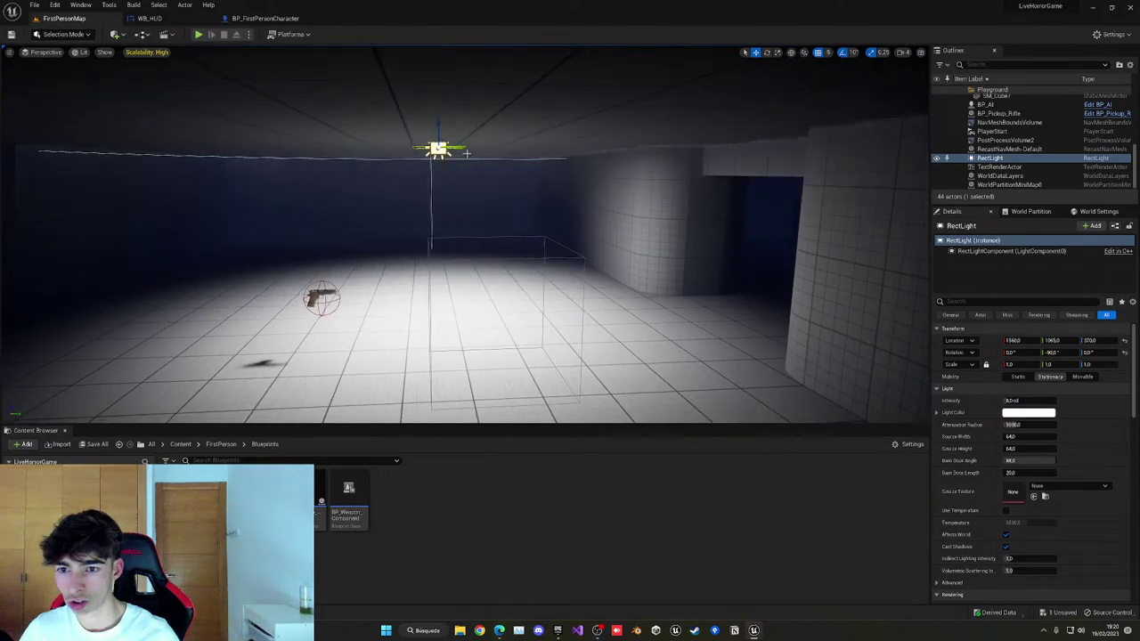
pyautogui.moveTo(461, 147); pyautogui.dragTo(384, 148)
pyautogui.moveTo(383, 148); pyautogui.dragTo(349, 147, button='right')
# Select PostProcessVolume2 and open its Min EV100 exposure value for editing.
pyautogui.click(1002, 150)
pyautogui.click(1005, 142)
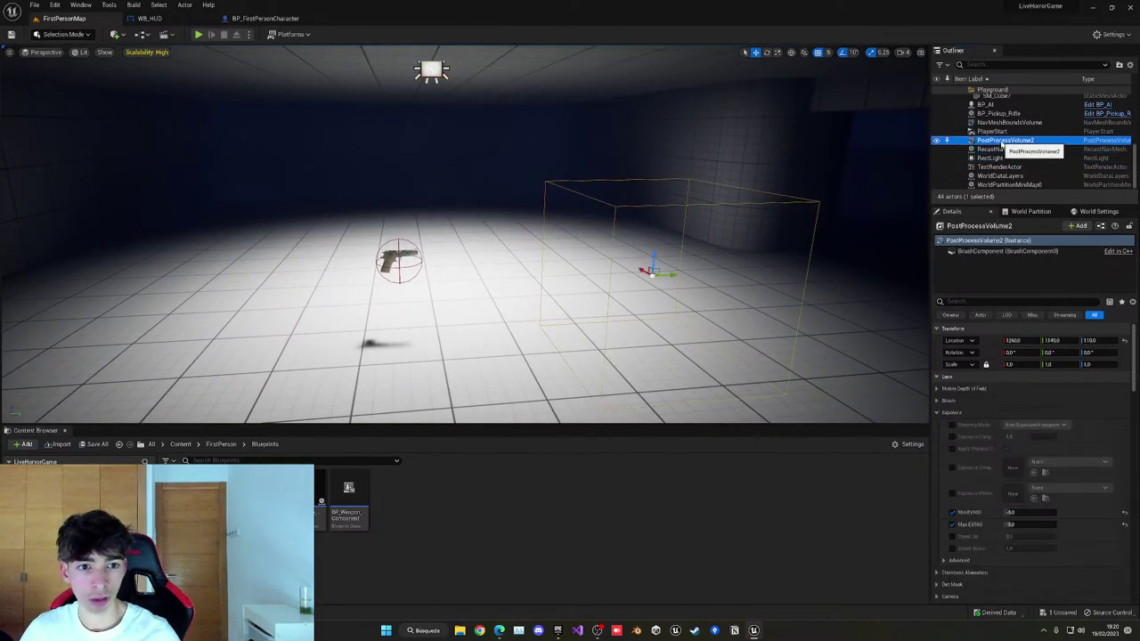
pyautogui.click(1011, 513)
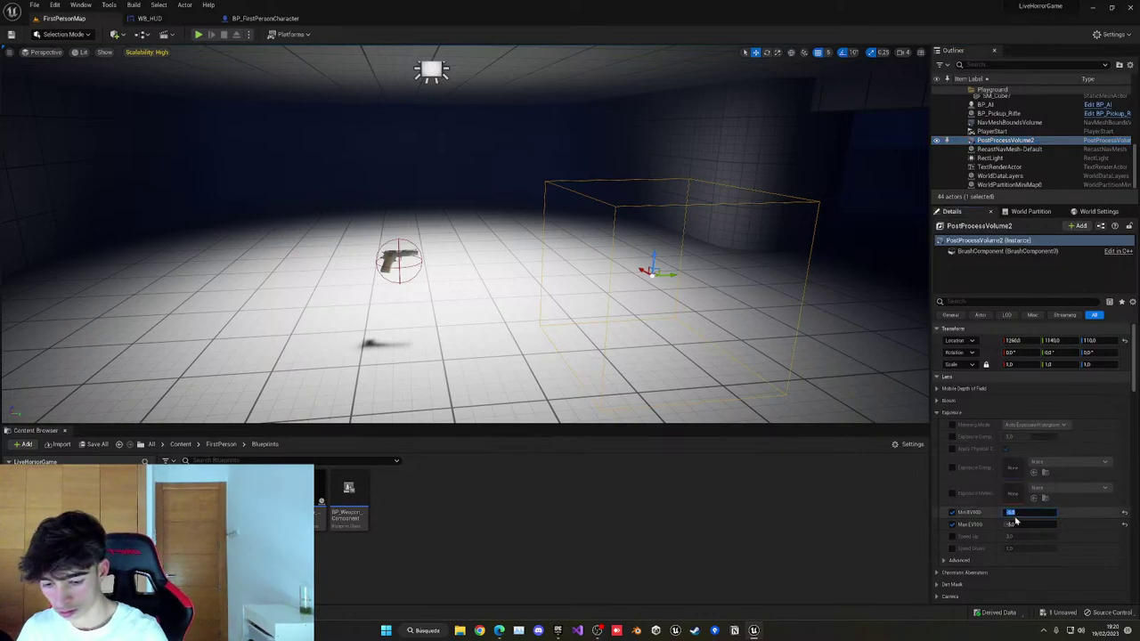
# Set both the Min EV100 and Max EV100 exposure of PostProcessVolume2 to -1.
pyautogui.write('1')
pyautogui.press('Return')
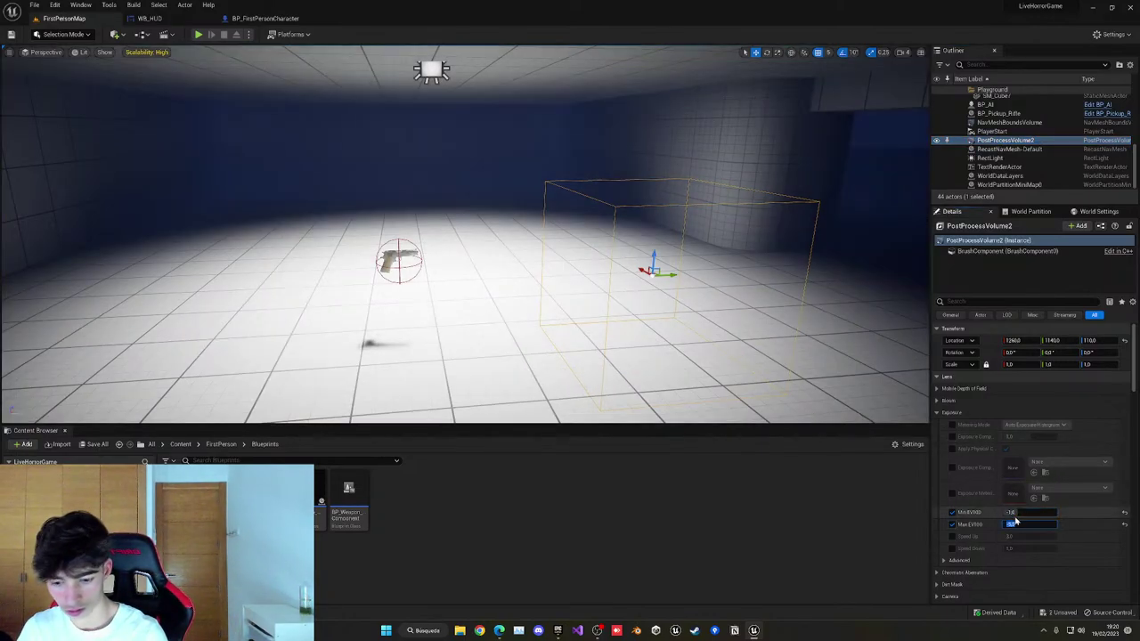
pyautogui.write('-1')
pyautogui.press('Return')
pyautogui.press('s')
pyautogui.moveTo(677, 294); pyautogui.dragTo(773, 302, button='right')
pyautogui.scroll(2, 621, 257)
pyautogui.click(451, 139)
pyautogui.press('a')
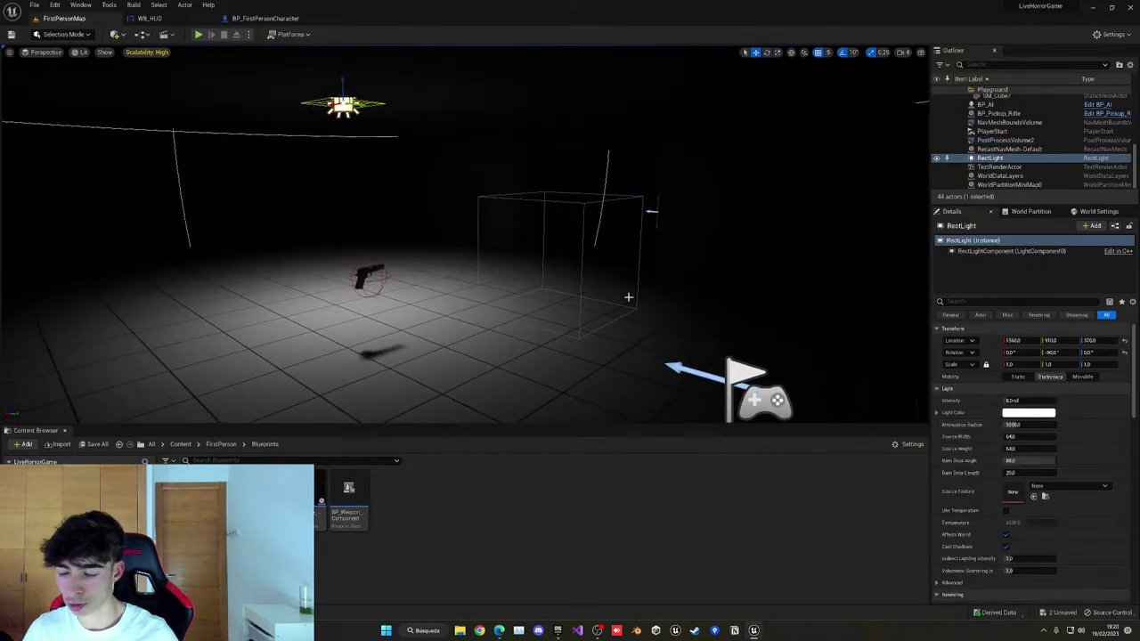
# Play-test the level to check how the room's lighting looks in game, and end the session.
pyautogui.click(199, 34)
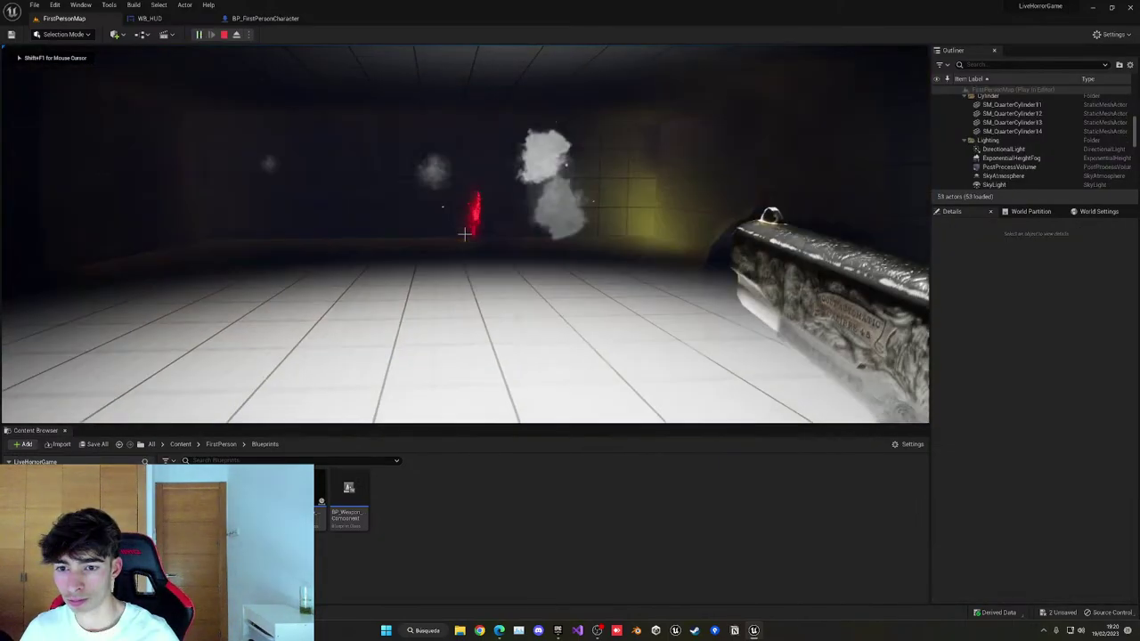
pyautogui.press('Escape')
pyautogui.press('s')
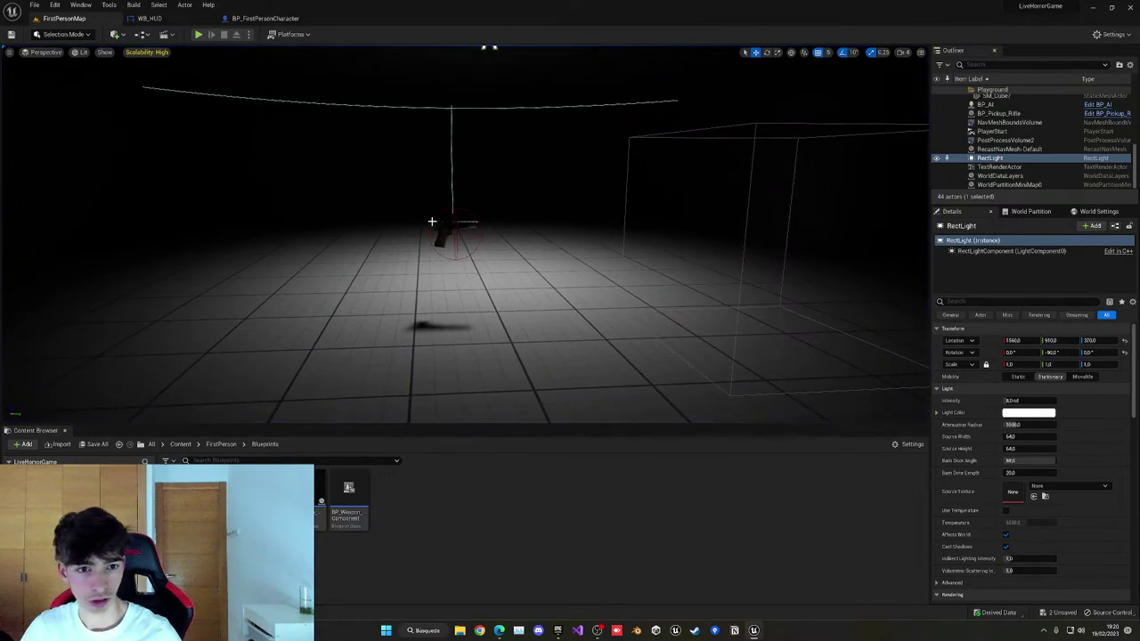
# Delete PostProcessVolume2 from the level.
pyautogui.click(1005, 140)
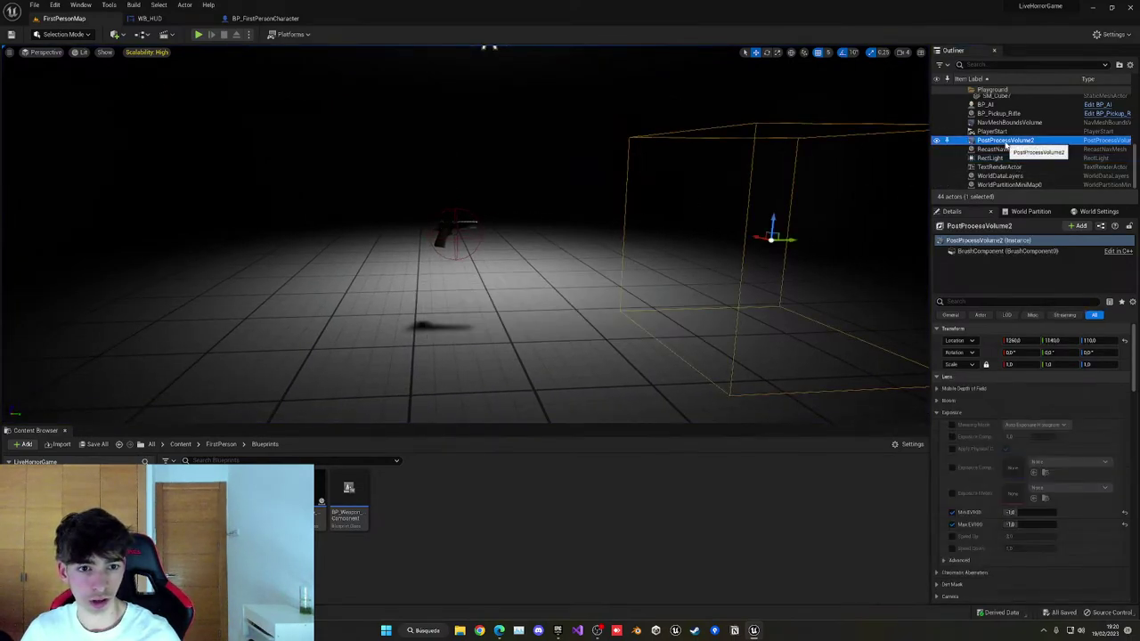
pyautogui.scroll(3, 1033, 158)
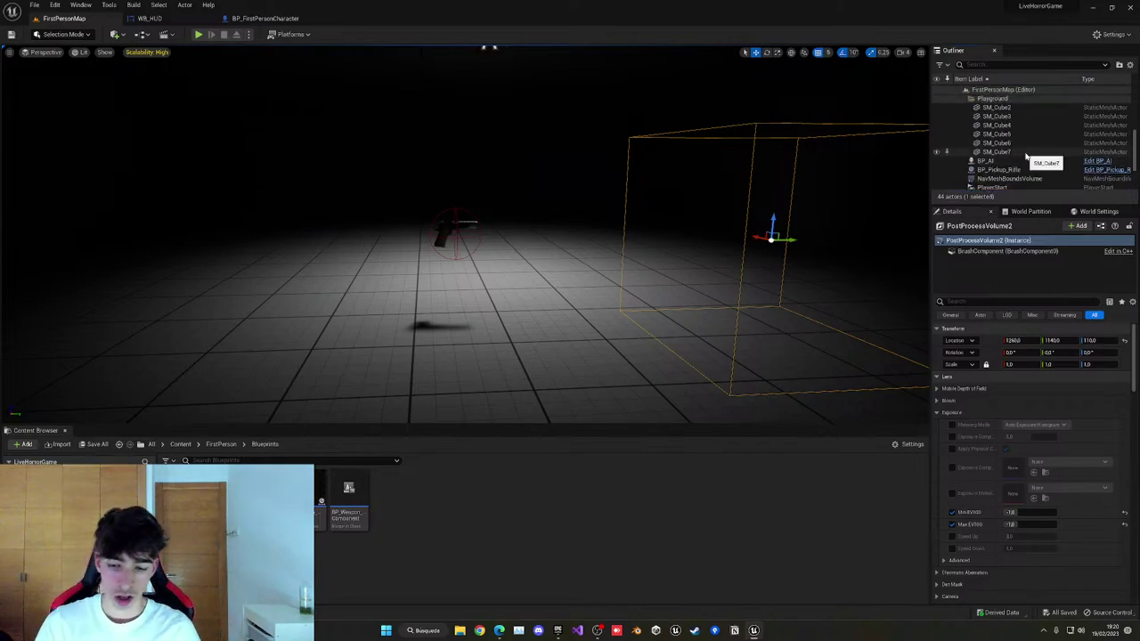
pyautogui.press('Delete')
# Set Min EV100 and Max EV100 of the Lighting folder's PostProcessVolume to -1 and save the level.
pyautogui.scroll(4, 1044, 106)
pyautogui.click(1022, 170)
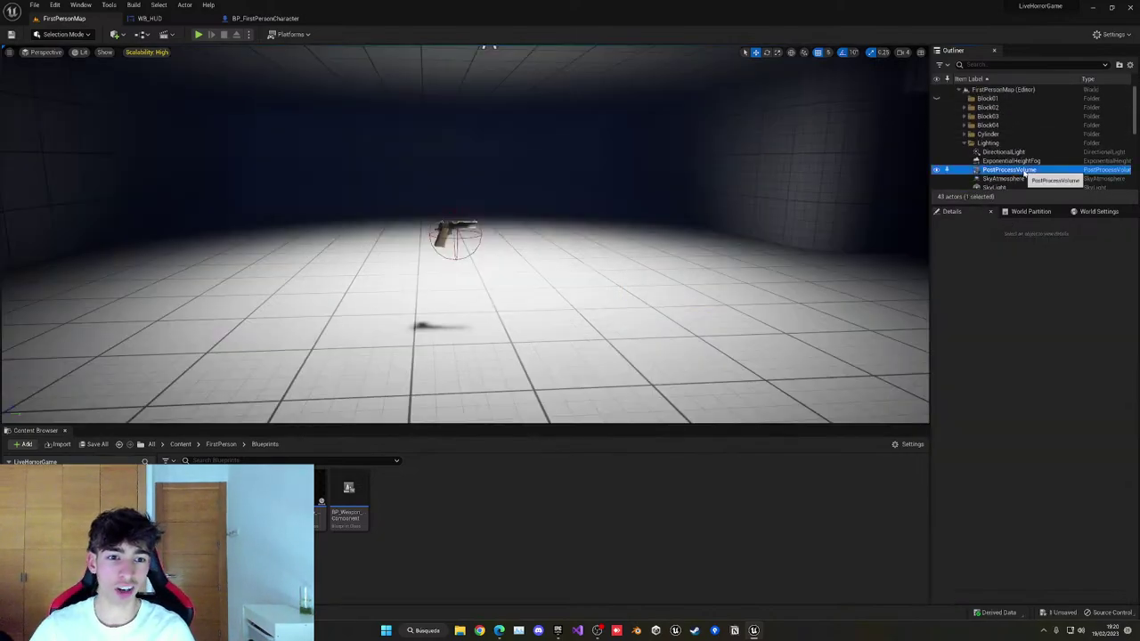
pyautogui.click(983, 302)
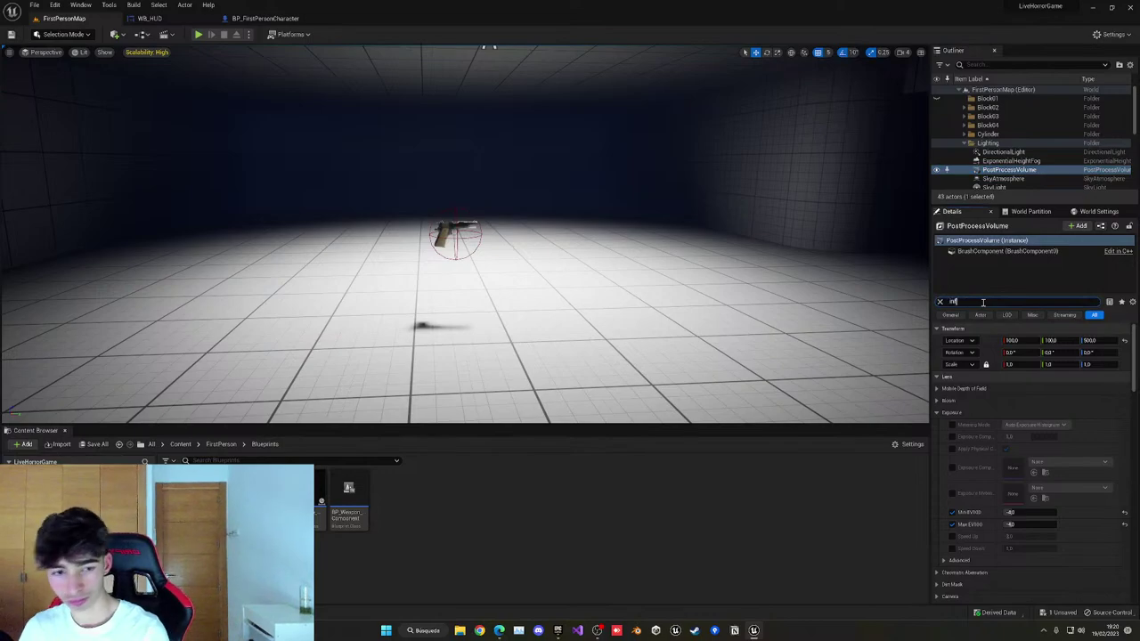
pyautogui.press('BackSpace')
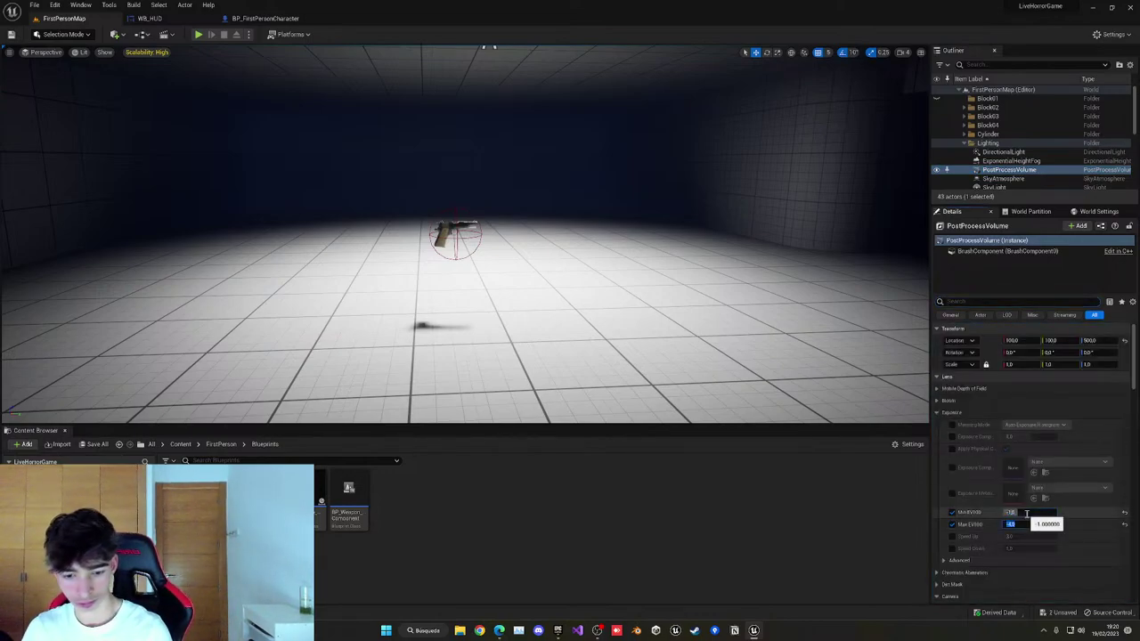
pyautogui.press('Return')
pyautogui.moveTo(535, 267); pyautogui.dragTo(570, 252, button='right')
pyautogui.hotkey('ctrl', 's')
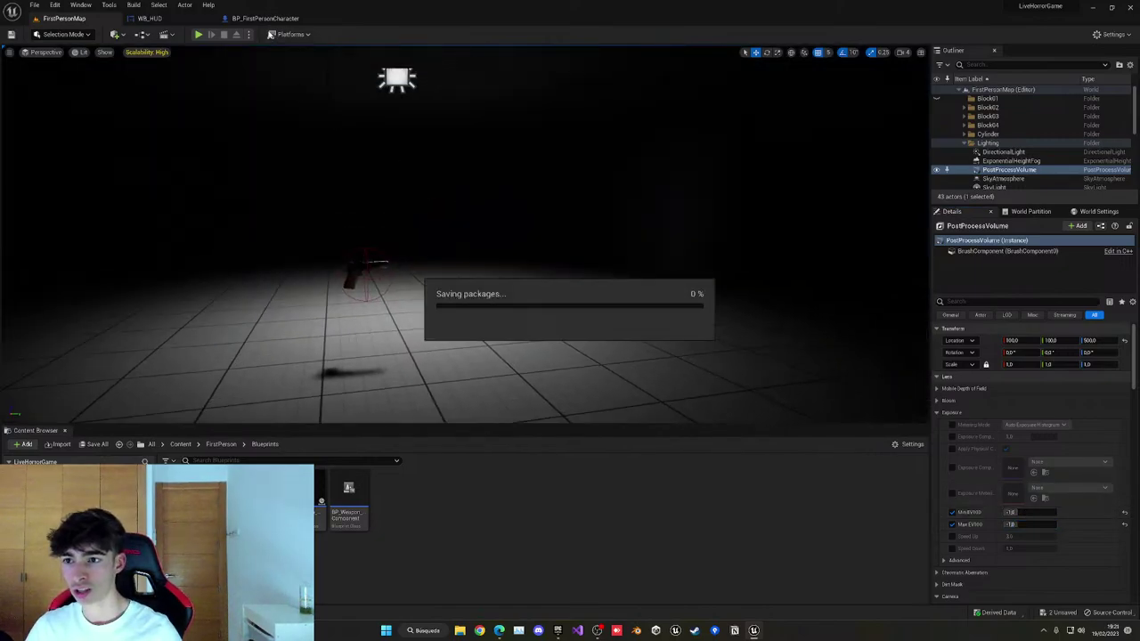
# Run the game again, walk to the pistol and shoot to check the room's brightness, and stop playing.
pyautogui.click(199, 35)
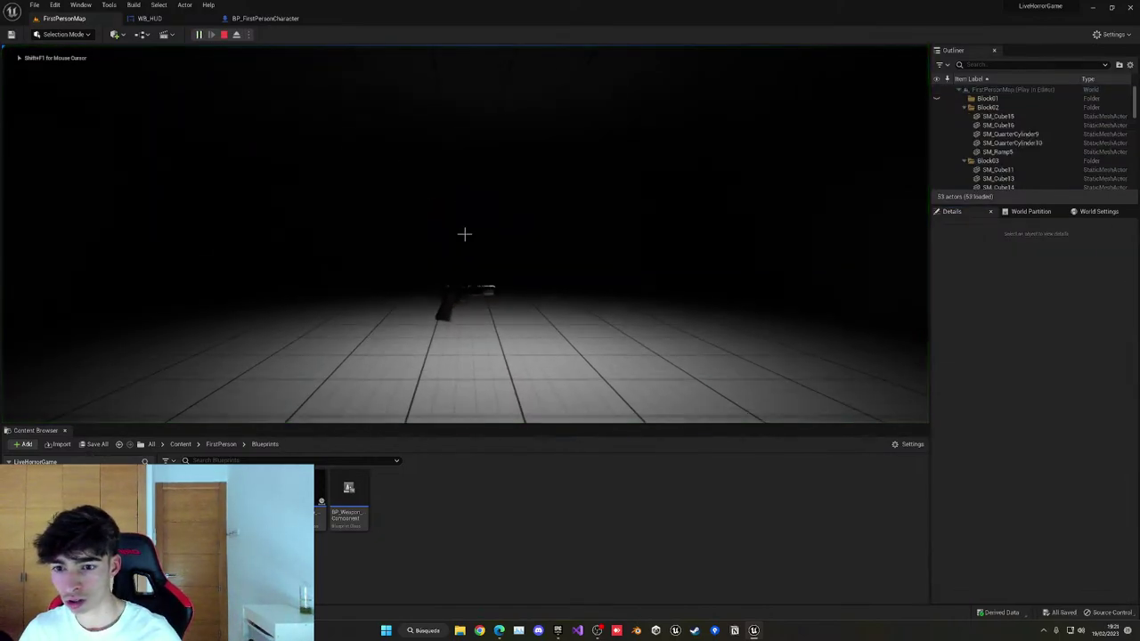
pyautogui.press('w')
pyautogui.click(464, 234)
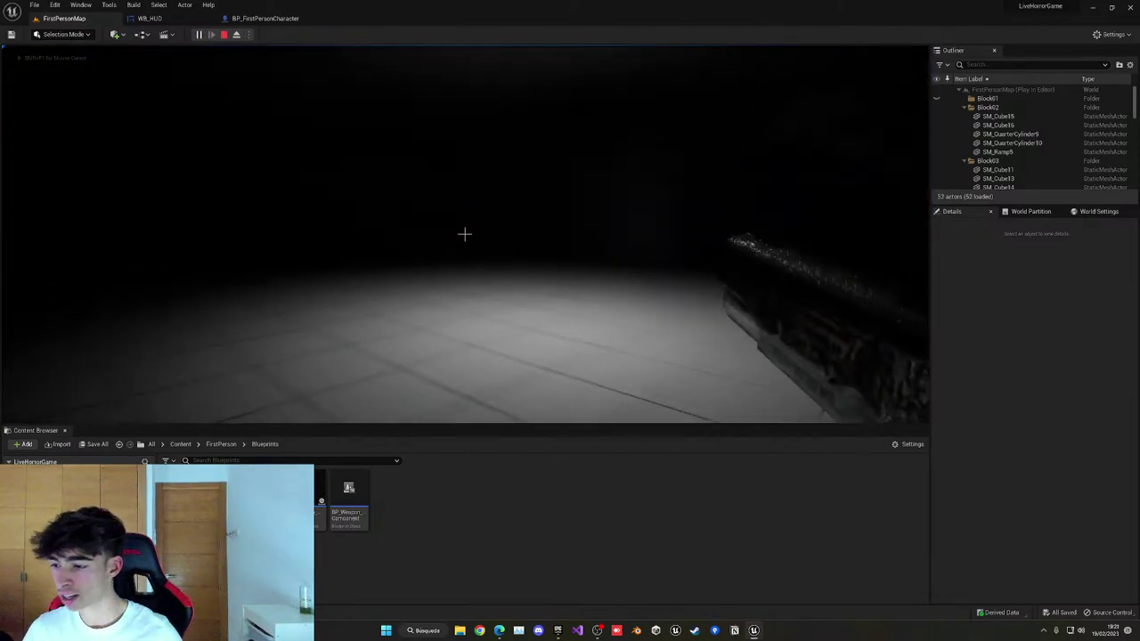
pyautogui.press('Escape')
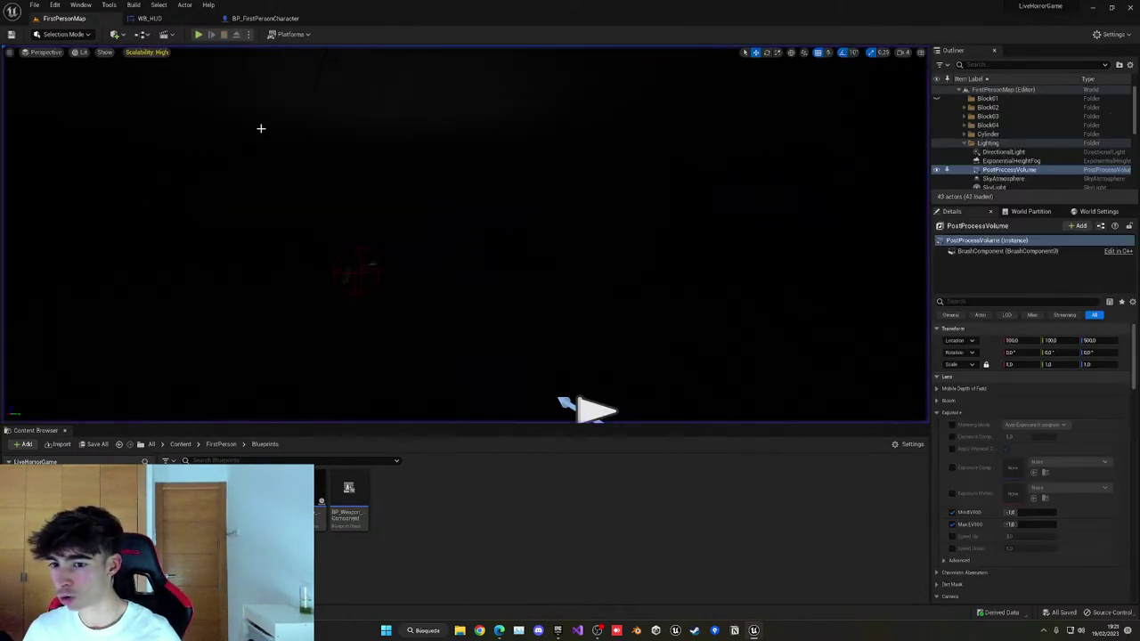
# Reload the FirstPersonMap level and return to the view inside the dark room with the pistol.
pyautogui.click(34, 5)
pyautogui.click(190, 75)
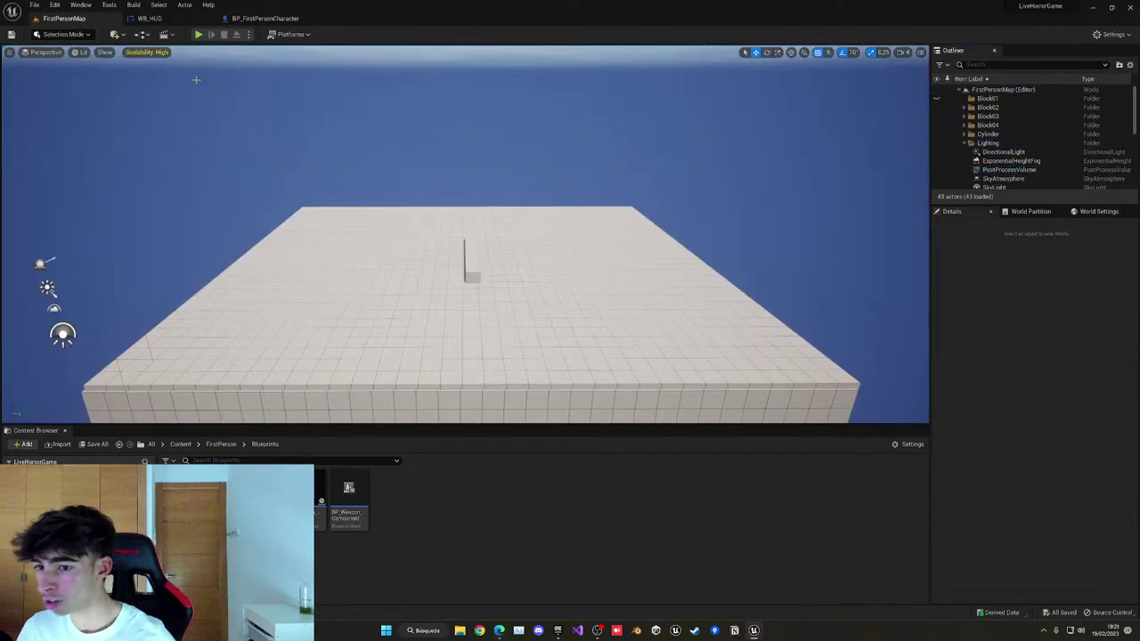
pyautogui.press('w')
pyautogui.moveTo(414, 310)
pyautogui.mouseDown(button='right')
pyautogui.moveTo(374, 354)
pyautogui.moveTo(432, 309)
pyautogui.mouseUp(button='right')
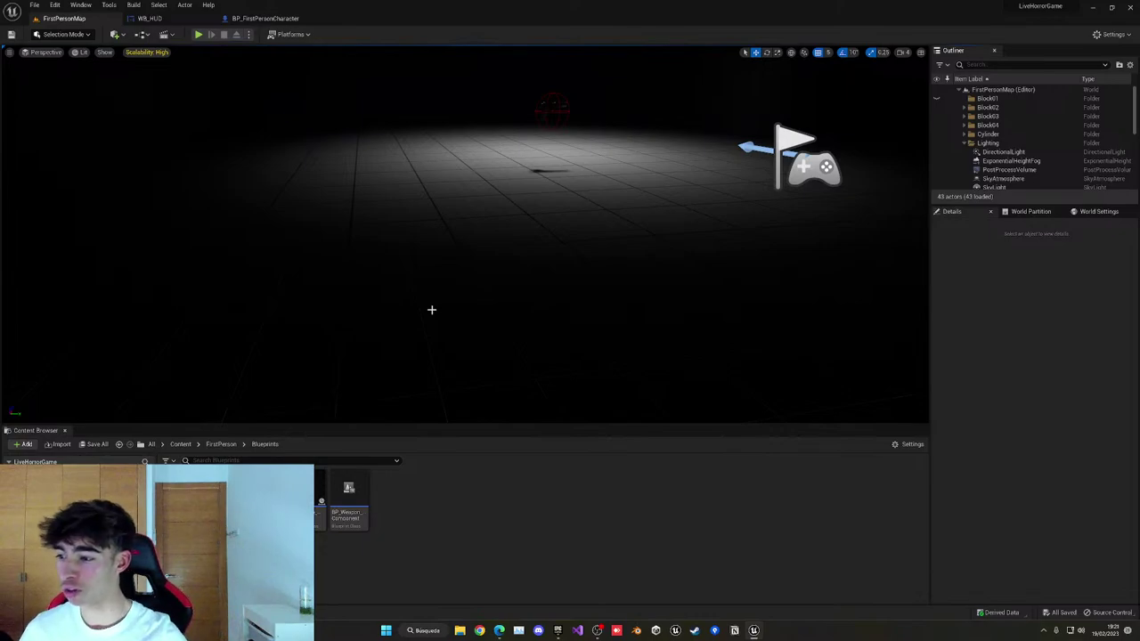
pyautogui.moveTo(432, 309); pyautogui.dragTo(432, 309, button='right')
pyautogui.moveTo(489, 154); pyautogui.dragTo(489, 154, button='right')
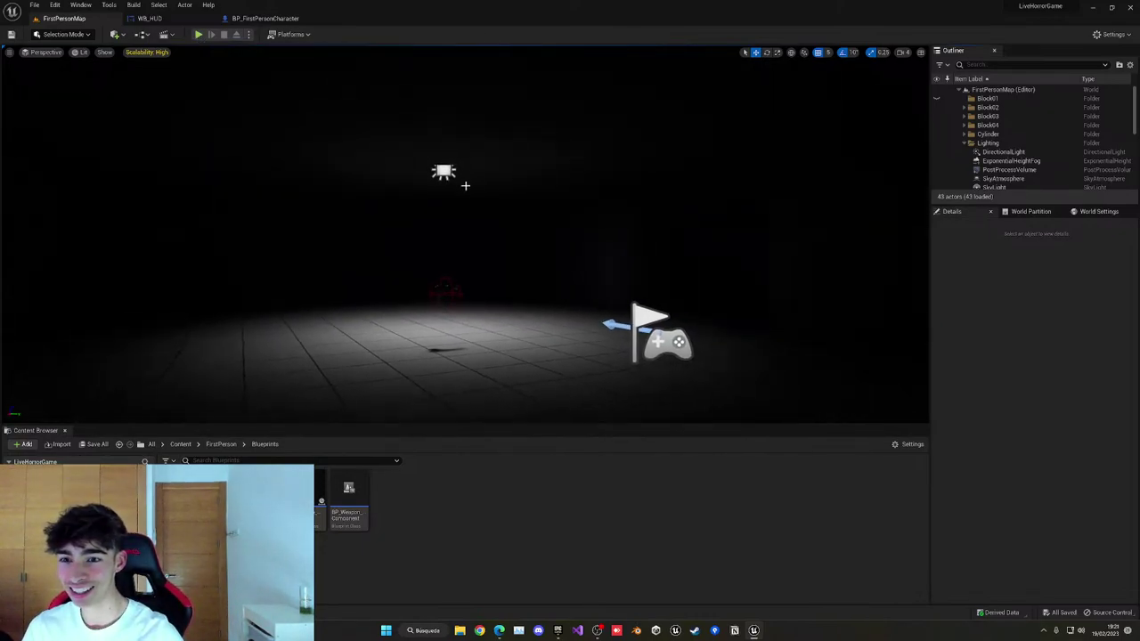
# Raise the intensity of the ceiling RectLight and save the level.
pyautogui.click(443, 174)
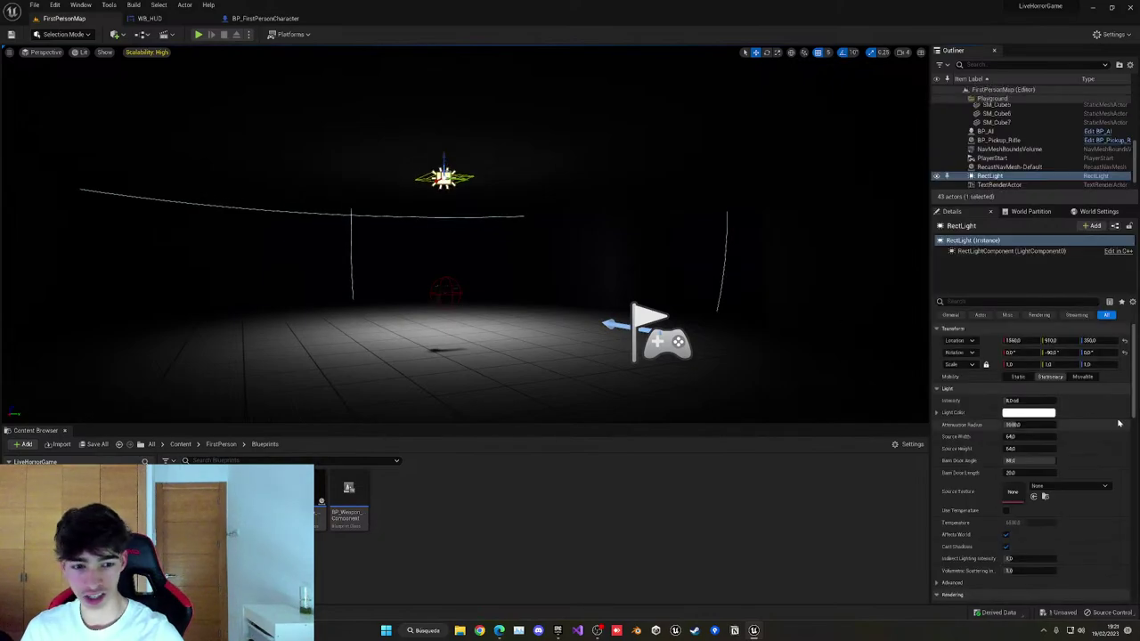
pyautogui.moveTo(1024, 401); pyautogui.dragTo(1068, 436)
pyautogui.moveTo(541, 273); pyautogui.dragTo(534, 312, button='right')
pyautogui.hotkey('ctrl', 's')
pyautogui.moveTo(538, 273)
pyautogui.mouseDown(button='right')
pyautogui.moveTo(614, 267)
pyautogui.moveTo(534, 258)
pyautogui.mouseUp(button='right')
# Set the Min EV100 exposure of the Lighting folder's PostProcessVolume to -2.
pyautogui.click(1023, 150)
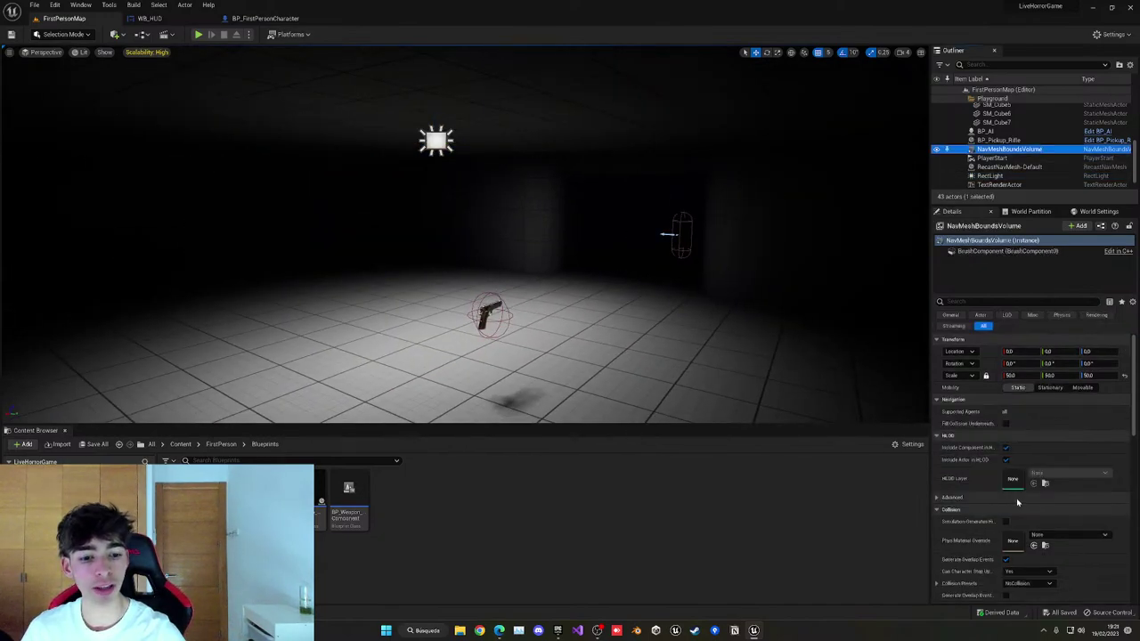
pyautogui.scroll(-3, 1024, 463)
pyautogui.scroll(3, 1028, 499)
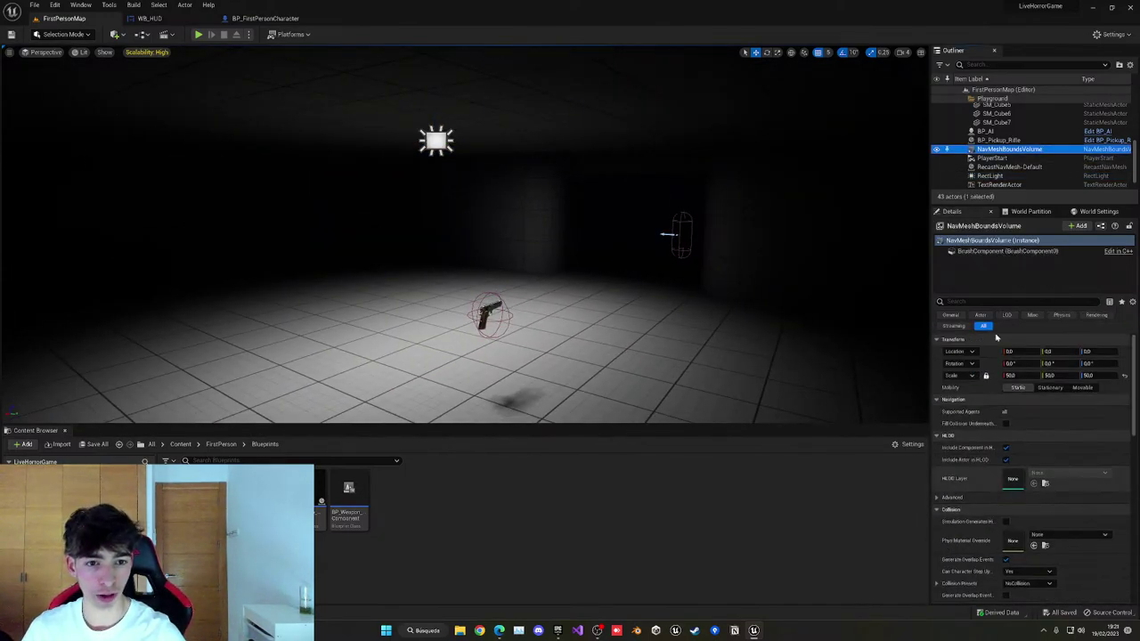
pyautogui.scroll(4, 1002, 163)
pyautogui.scroll(2, 1002, 163)
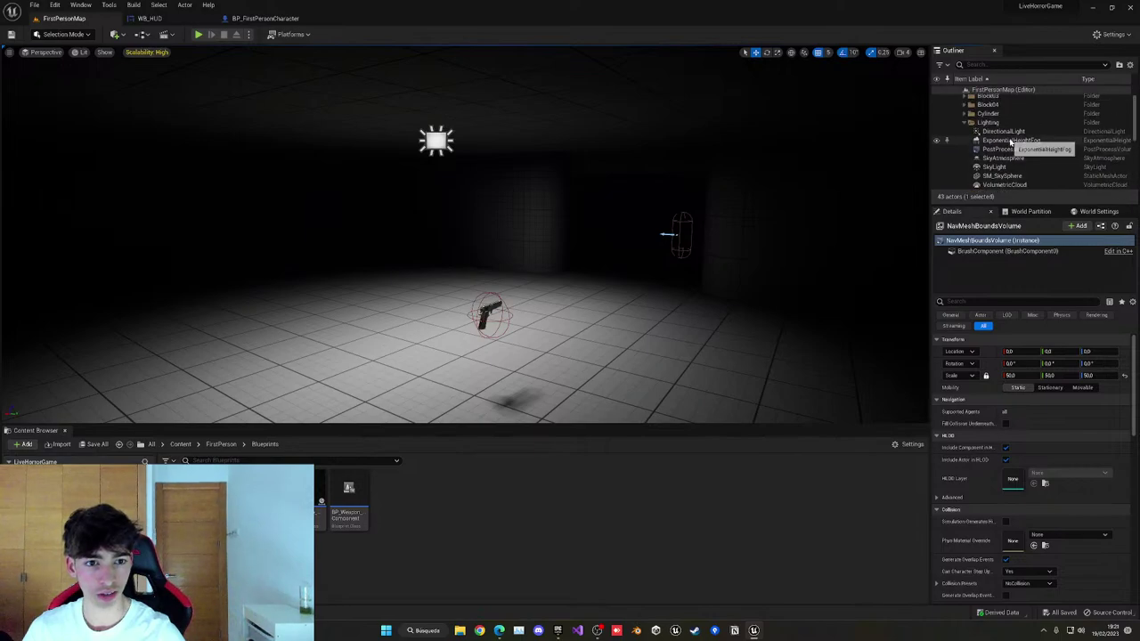
pyautogui.click(1009, 149)
pyautogui.scroll(-10, 1028, 499)
pyautogui.click(1030, 385)
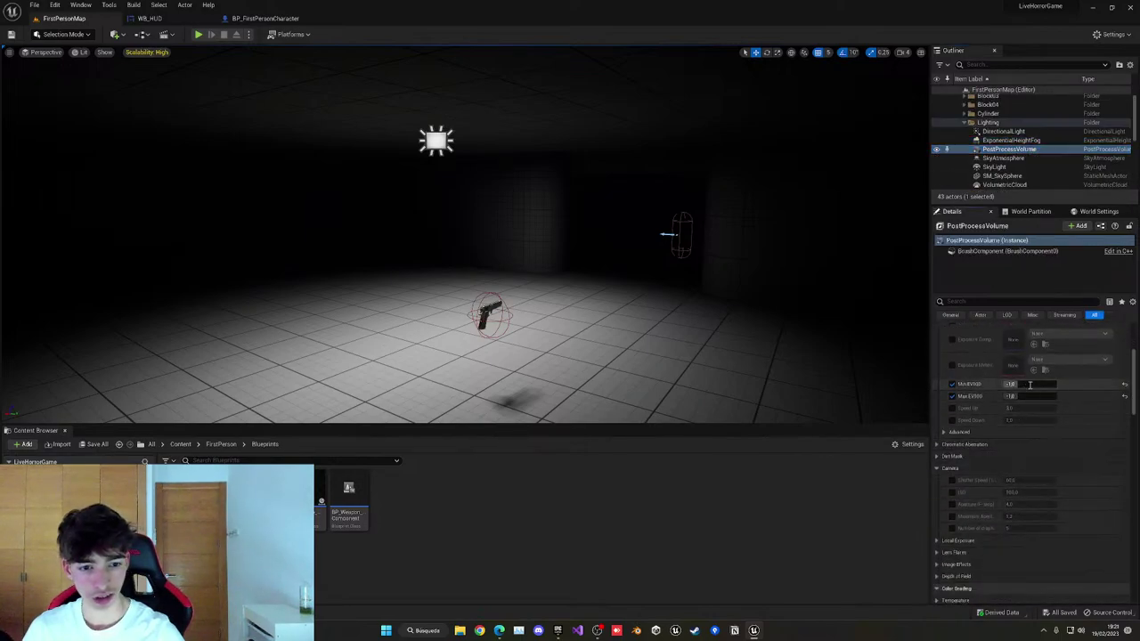
pyautogui.write('-2')
pyautogui.press('Return')
# Set the PostProcessVolume's Max EV100 exposure to -2 and save the level.
pyautogui.press('Tab')
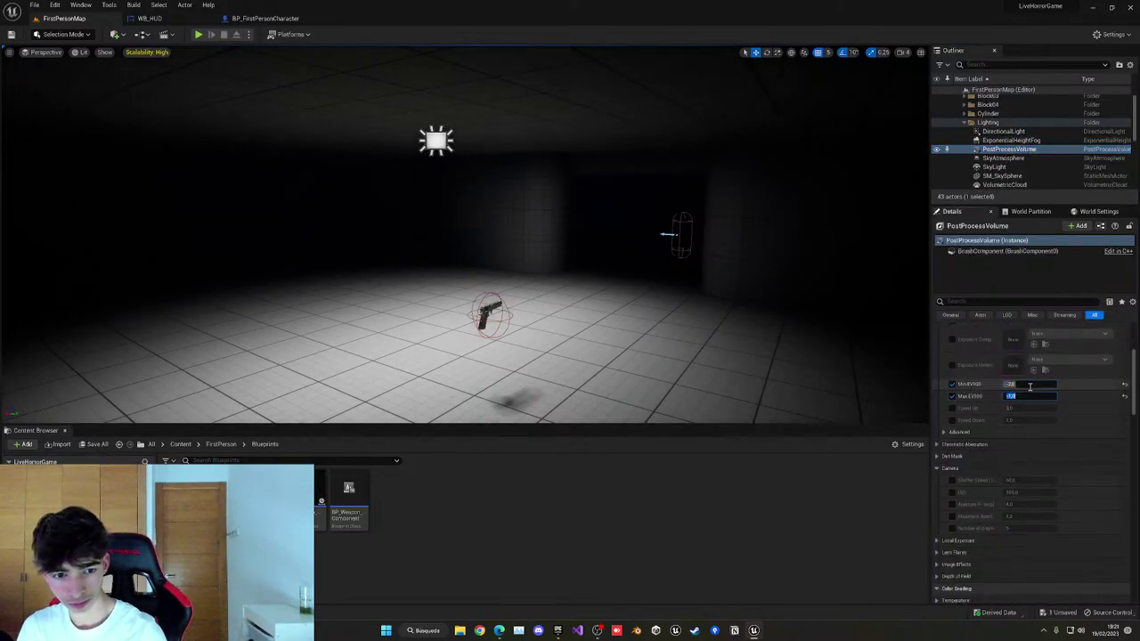
pyautogui.write('-2')
pyautogui.press('Return')
pyautogui.moveTo(598, 232); pyautogui.dragTo(615, 245, button='right')
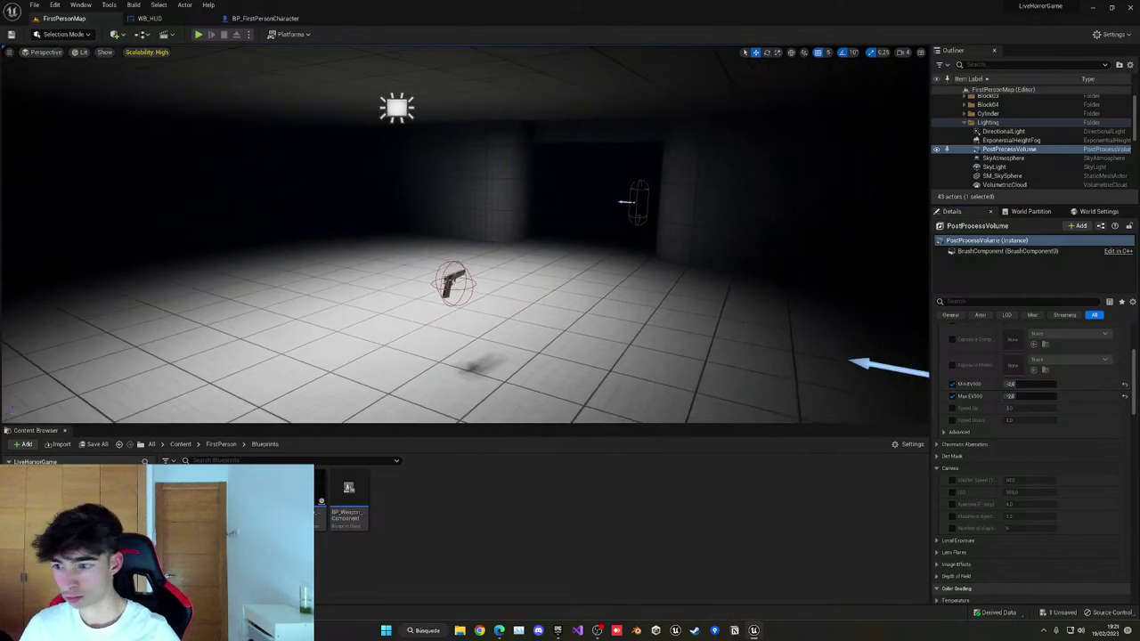
pyautogui.hotkey('ctrl', 's')
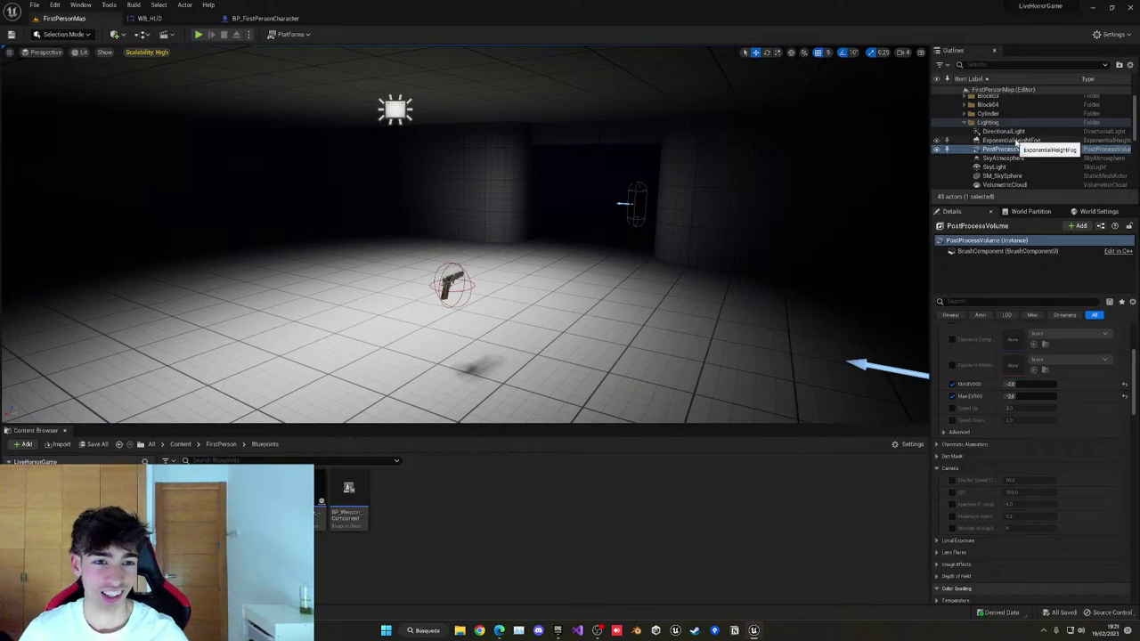
# Increase the Fog Density of the ExponentialHeightFog, save the level and check the room and its floor.
pyautogui.click(1011, 140)
pyautogui.scroll(3, 1019, 358)
pyautogui.click(1025, 411)
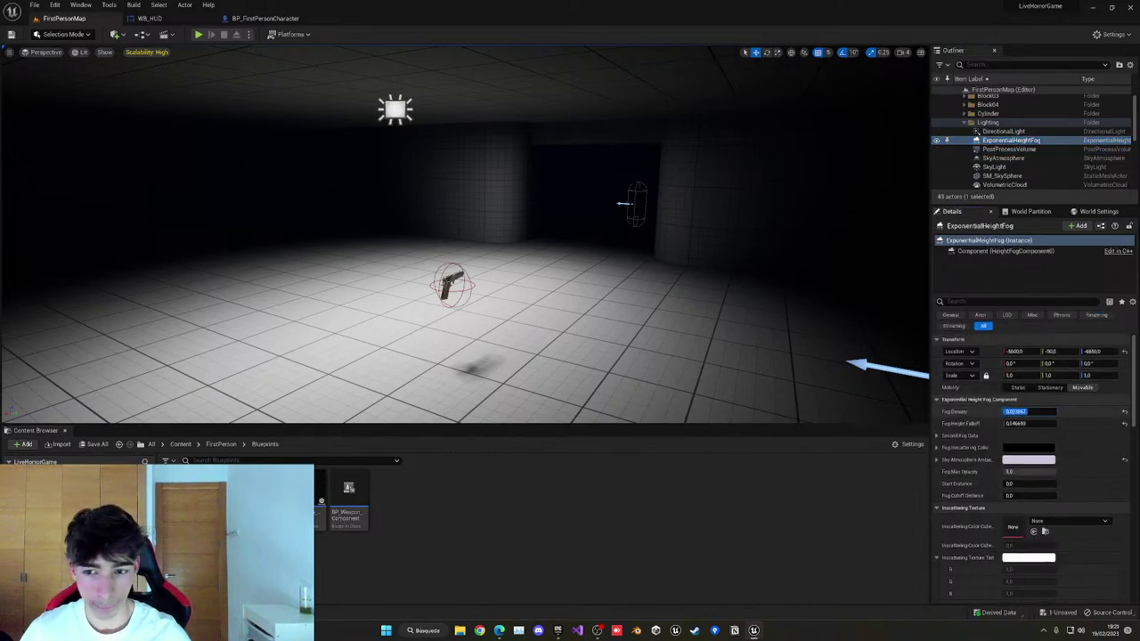
pyautogui.moveTo(1045, 412); pyautogui.dragTo(1056, 412)
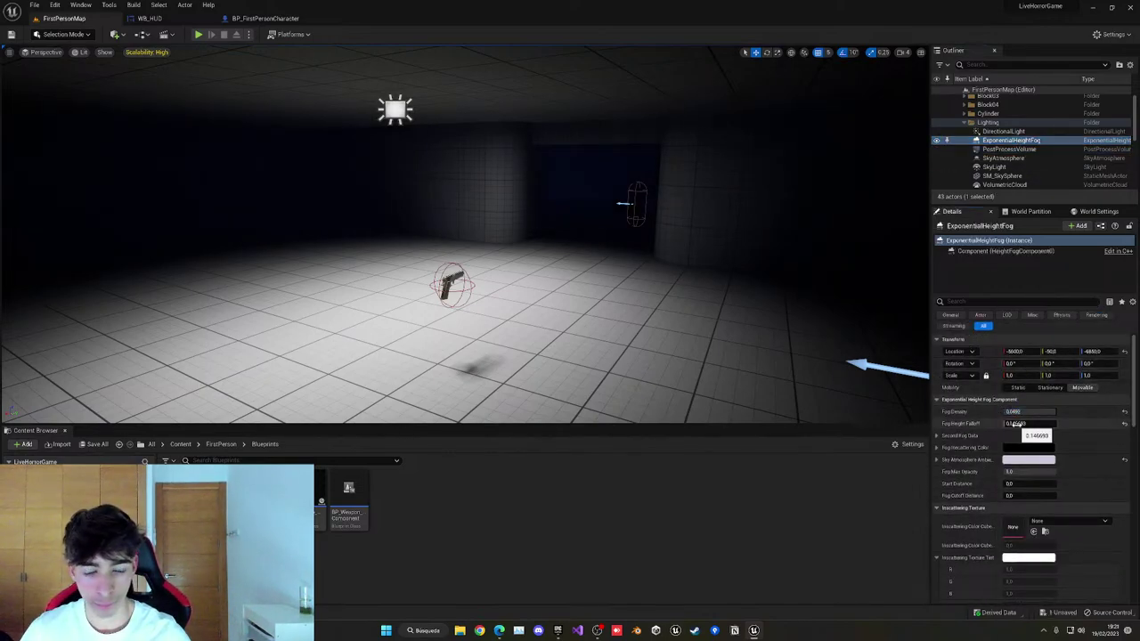
pyautogui.hotkey('ctrl', 's')
pyautogui.moveTo(606, 241); pyautogui.dragTo(428, 241, button='right')
pyautogui.moveTo(566, 242); pyautogui.dragTo(592, 237, button='right')
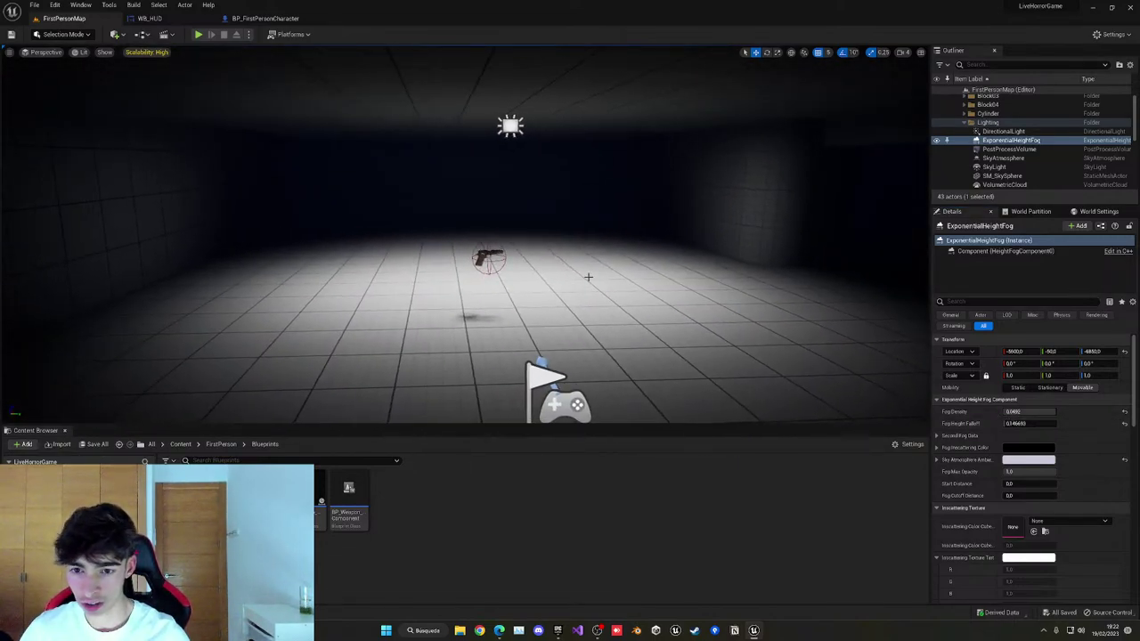
pyautogui.click(587, 277)
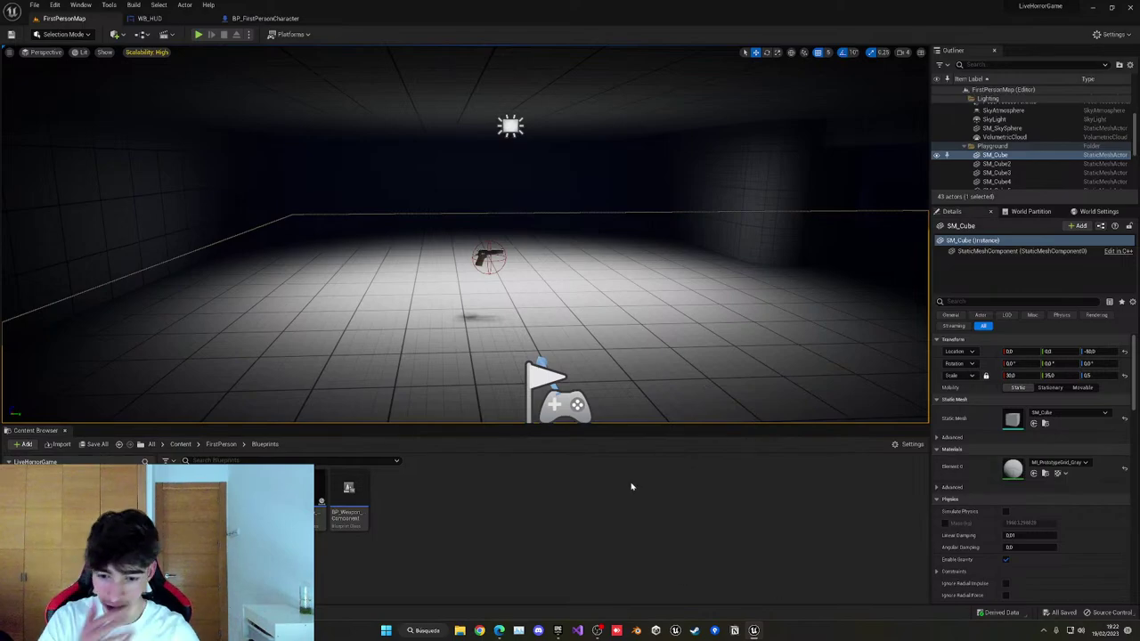
# Switch to Firefox, search Google Images for "backrooms" and open the Wikipedia image preview.
pyautogui.press('super')
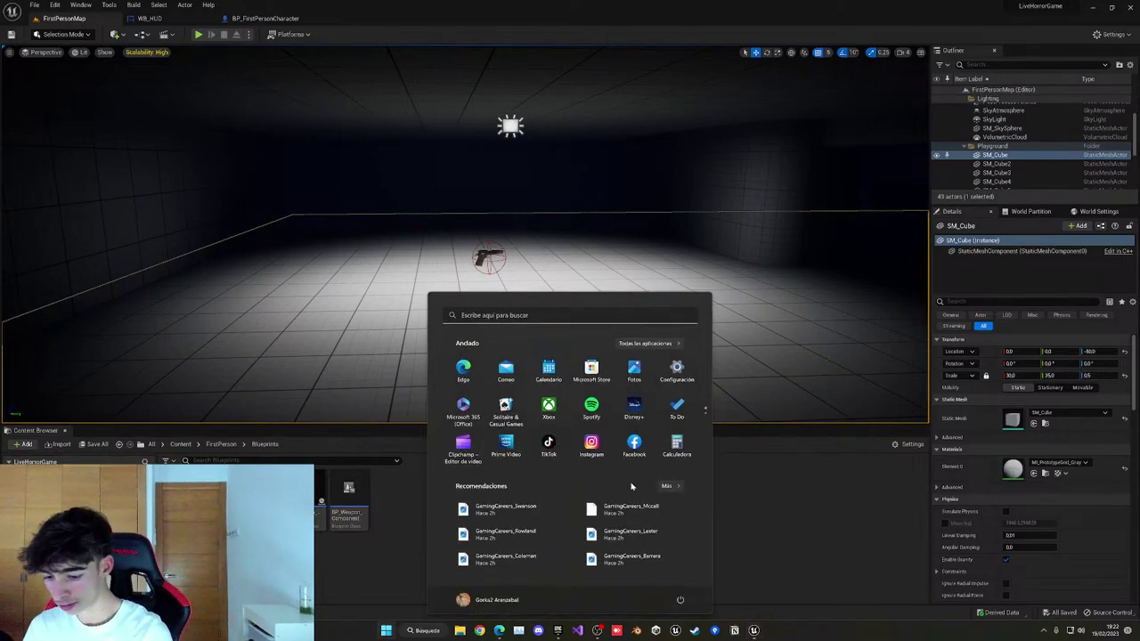
pyautogui.write('firefox')
pyautogui.press('Return')
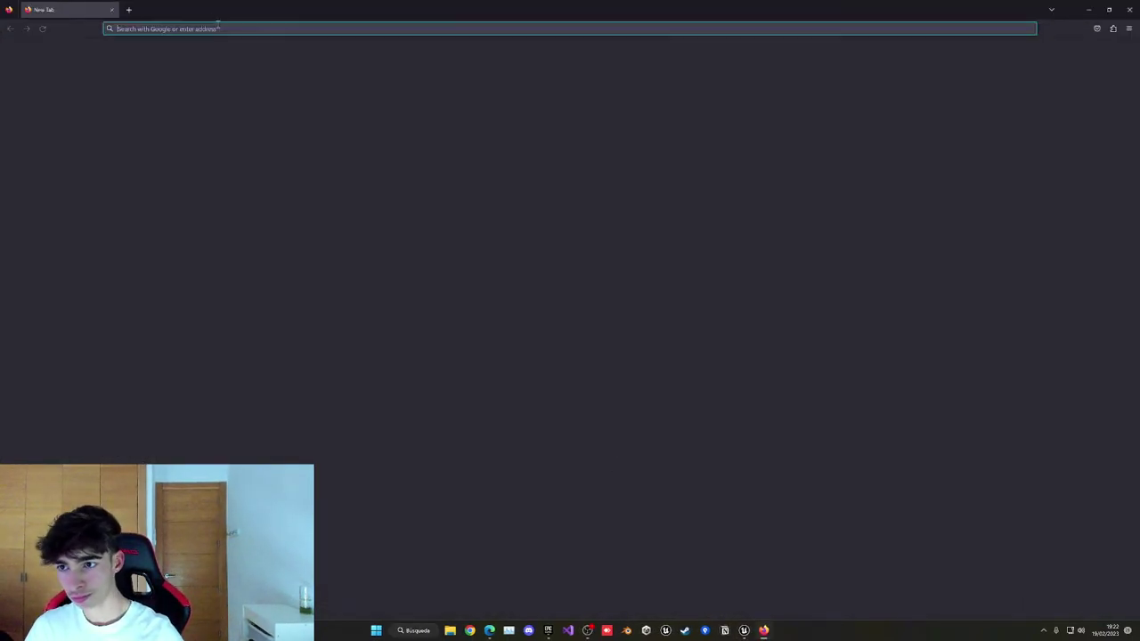
pyautogui.write('backr')
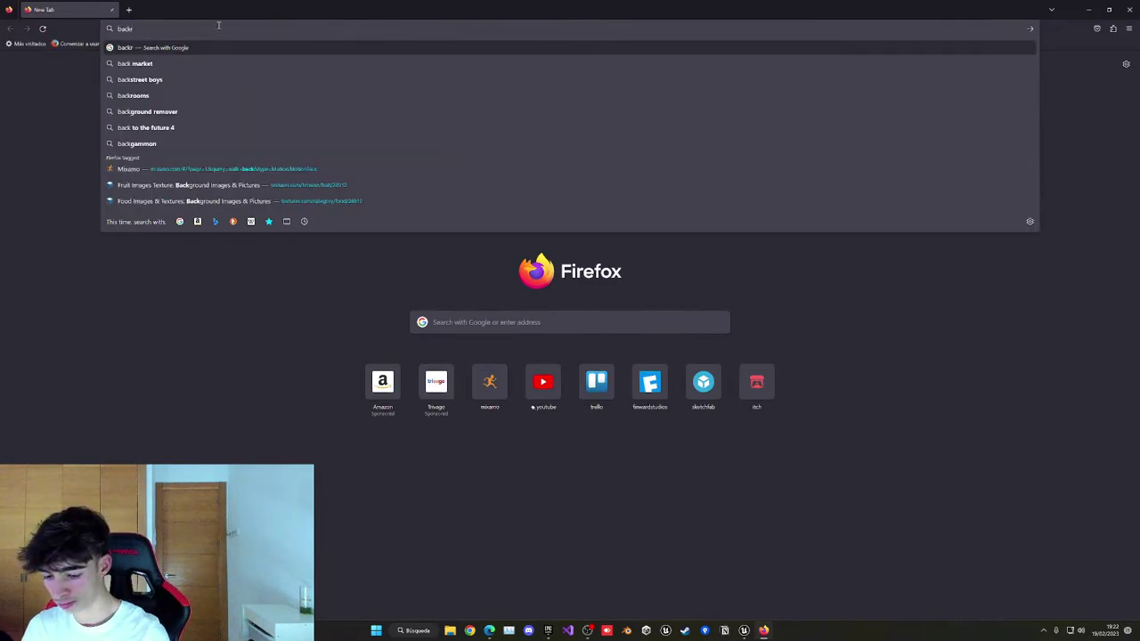
pyautogui.write('ooms')
pyautogui.press('Return')
pyautogui.click(161, 95)
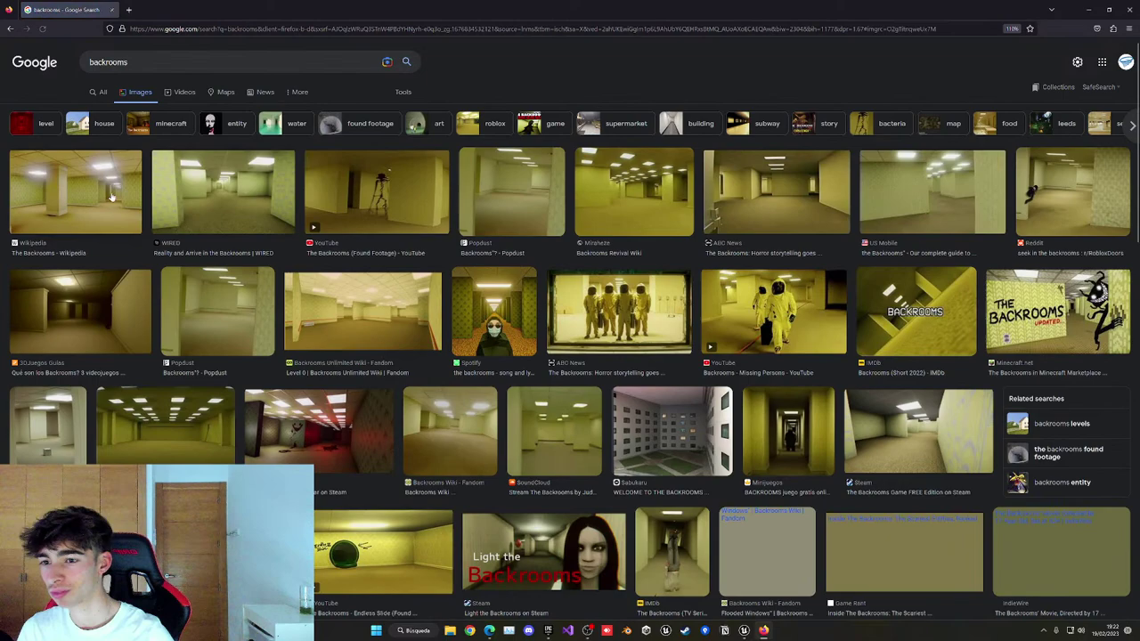
pyautogui.click(100, 198)
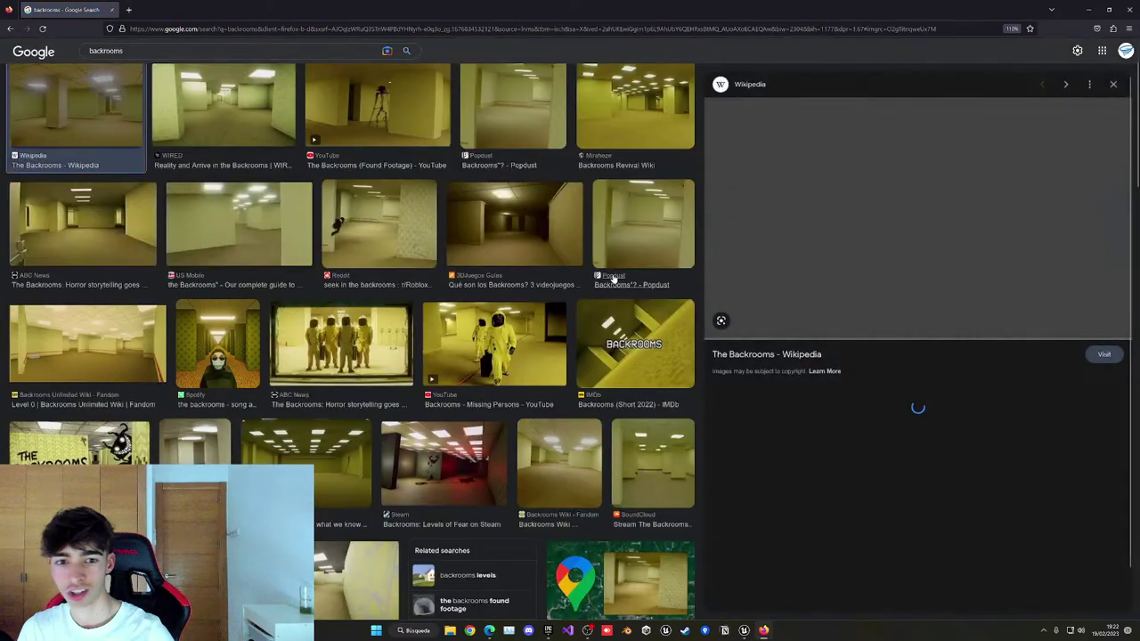
# Search Google for "backrooms texture" in a new tab.
pyautogui.click(128, 11)
pyautogui.write('backrooms')
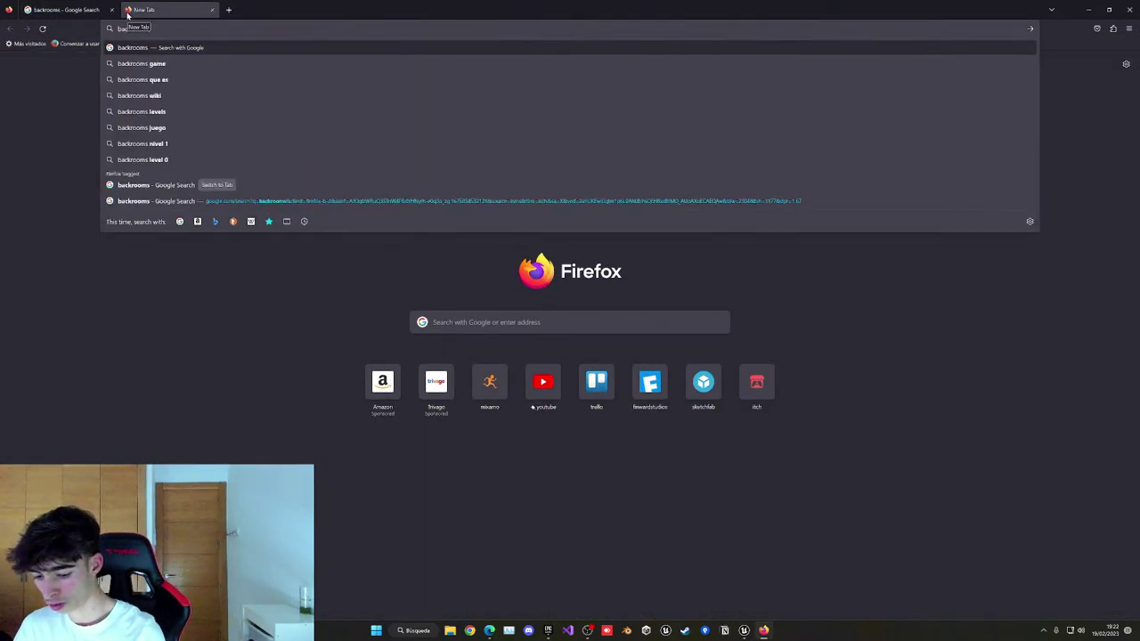
pyautogui.write(' texture')
pyautogui.press('Return')
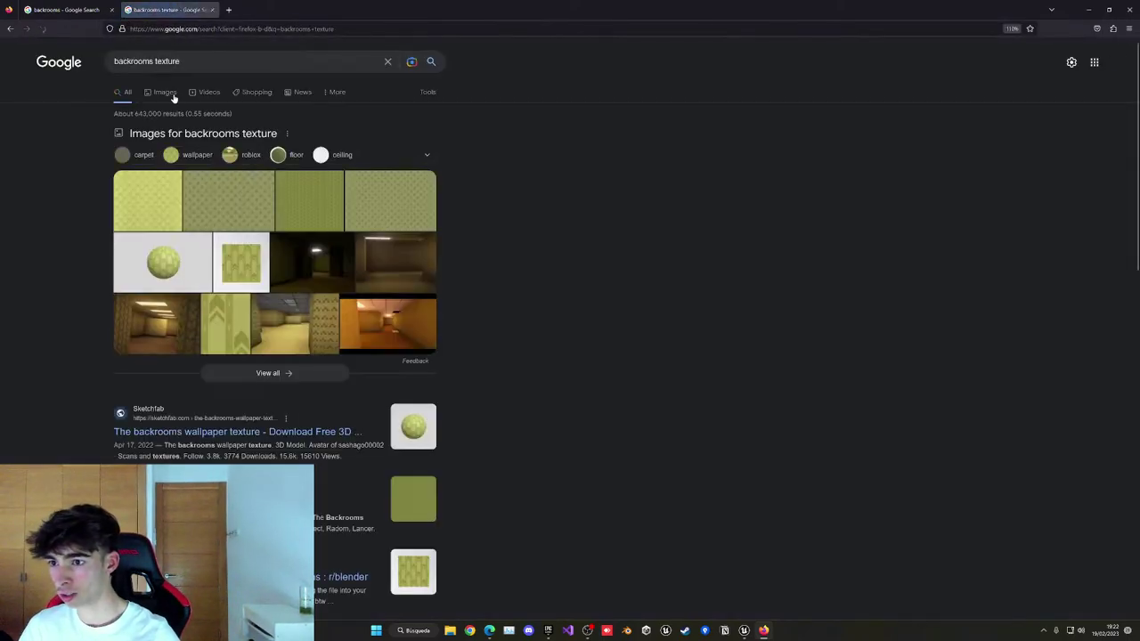
# Open the Reddit "Level 0 texture" image from the "backrooms texture" image results and start saving the image.
pyautogui.click(164, 92)
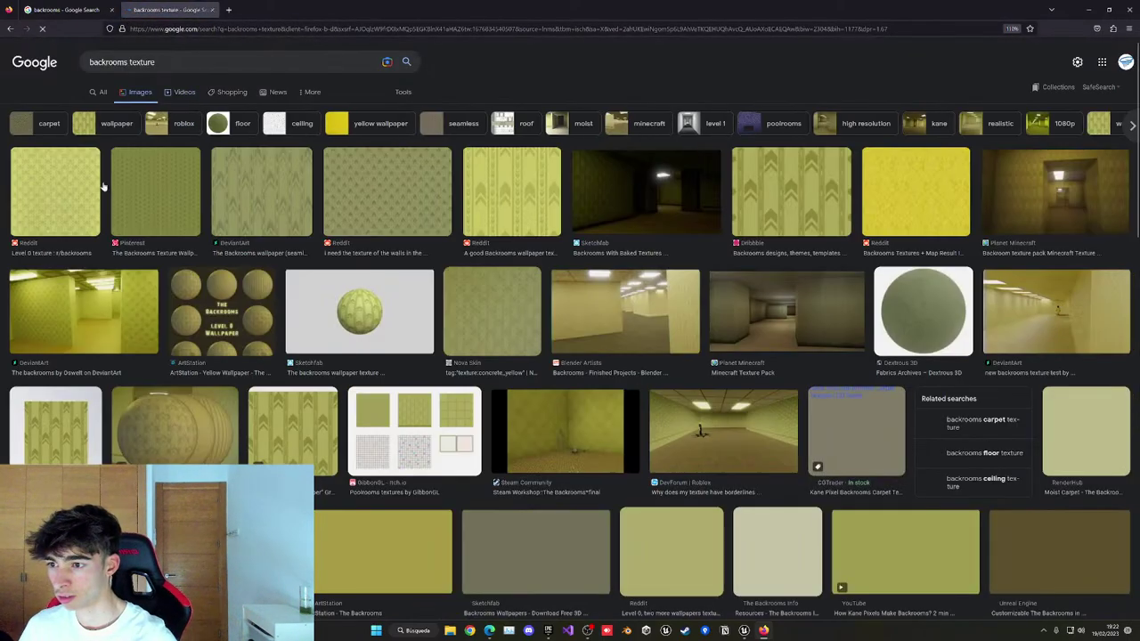
pyautogui.click(58, 189)
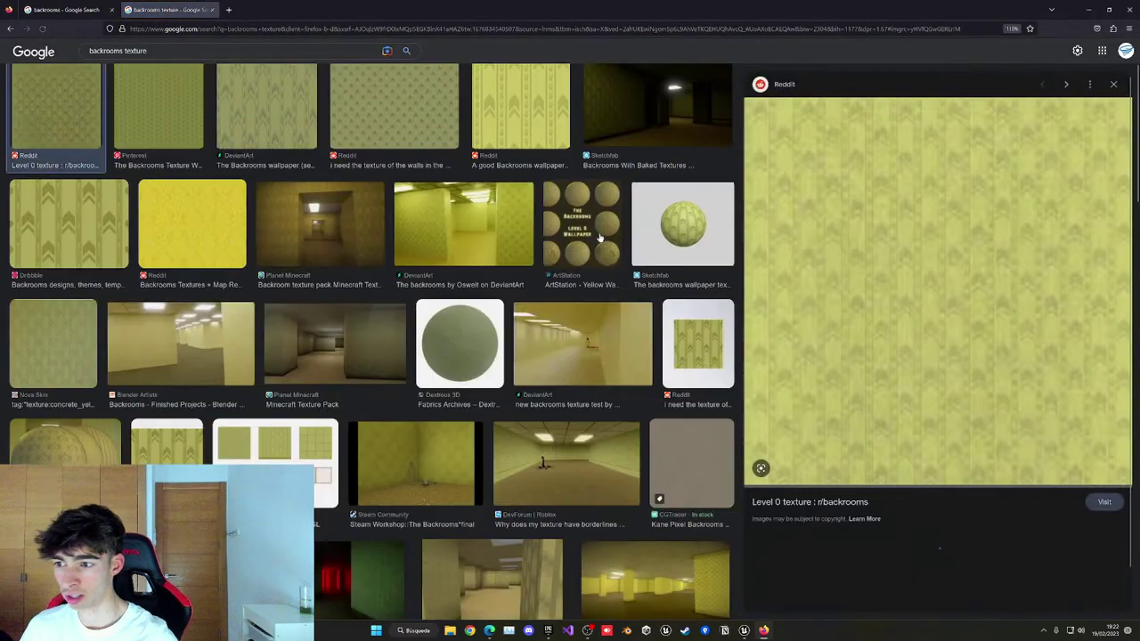
pyautogui.rightClick(933, 274)
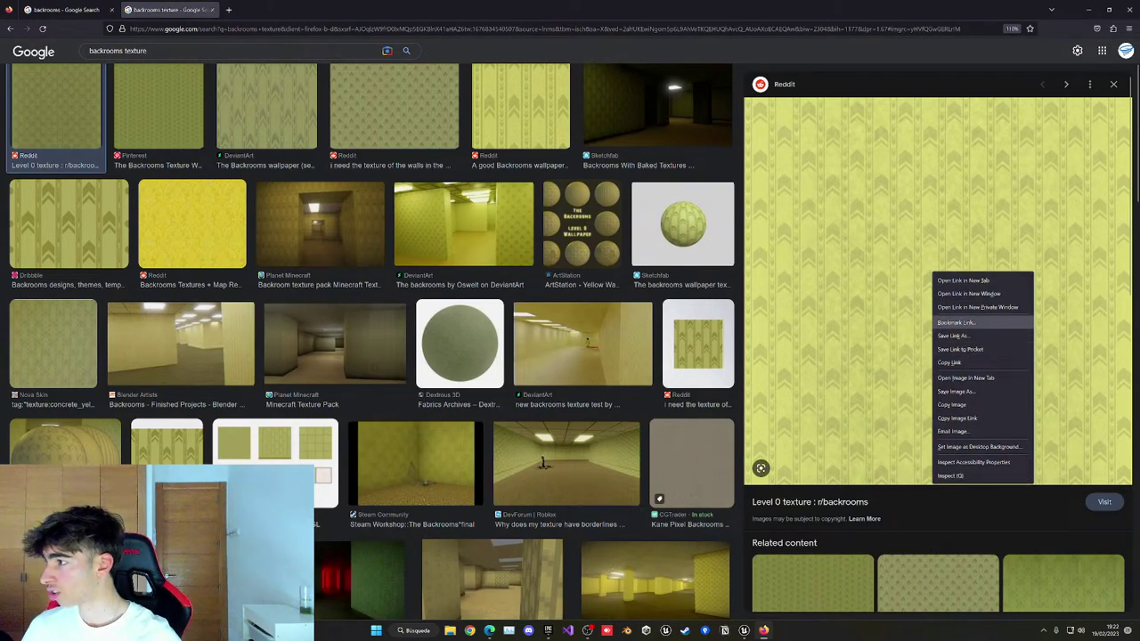
pyautogui.press('v')
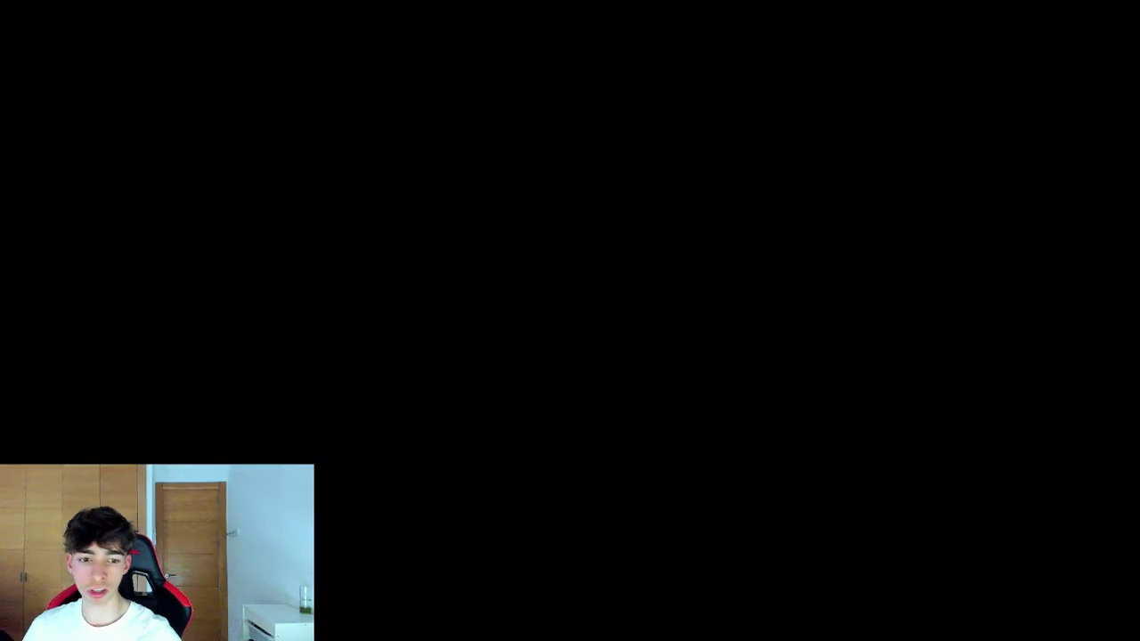
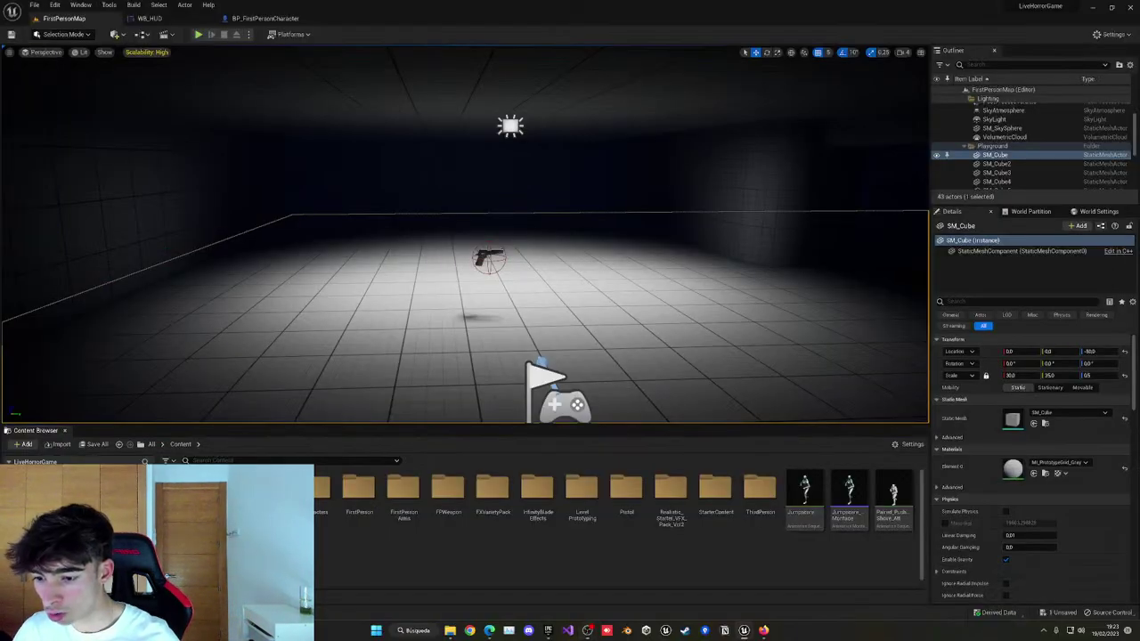
# Return to the Unreal level, create the material T_Wall2_Mat from the imported wall texture and save everything.
pyautogui.rightClick(236, 556)
pyautogui.click(276, 257)
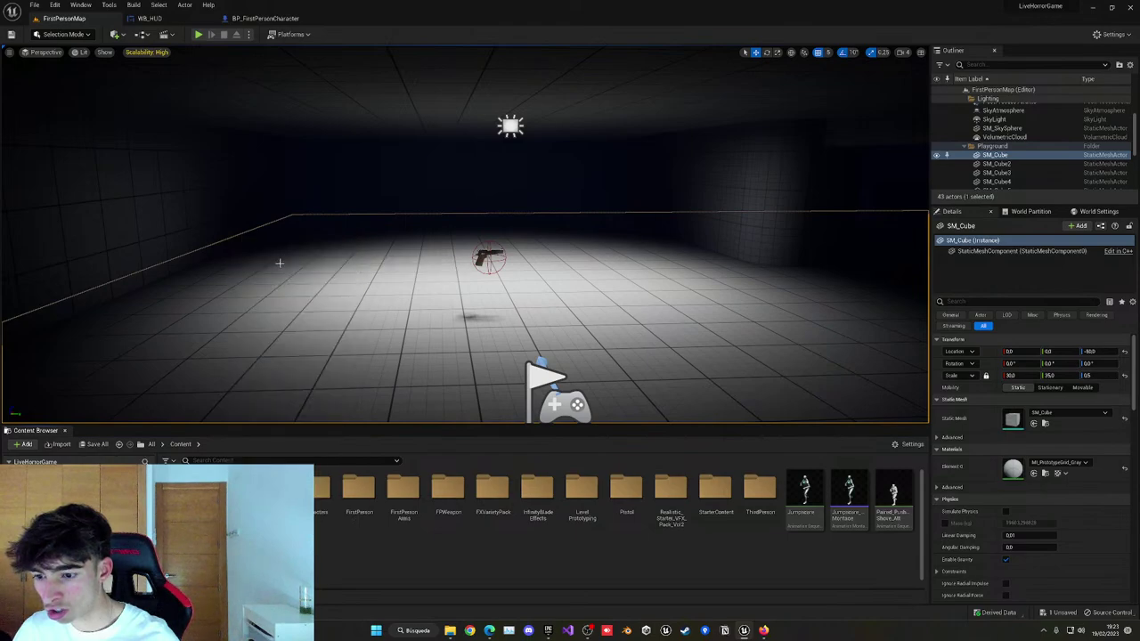
pyautogui.hotkey('ctrl', 's')
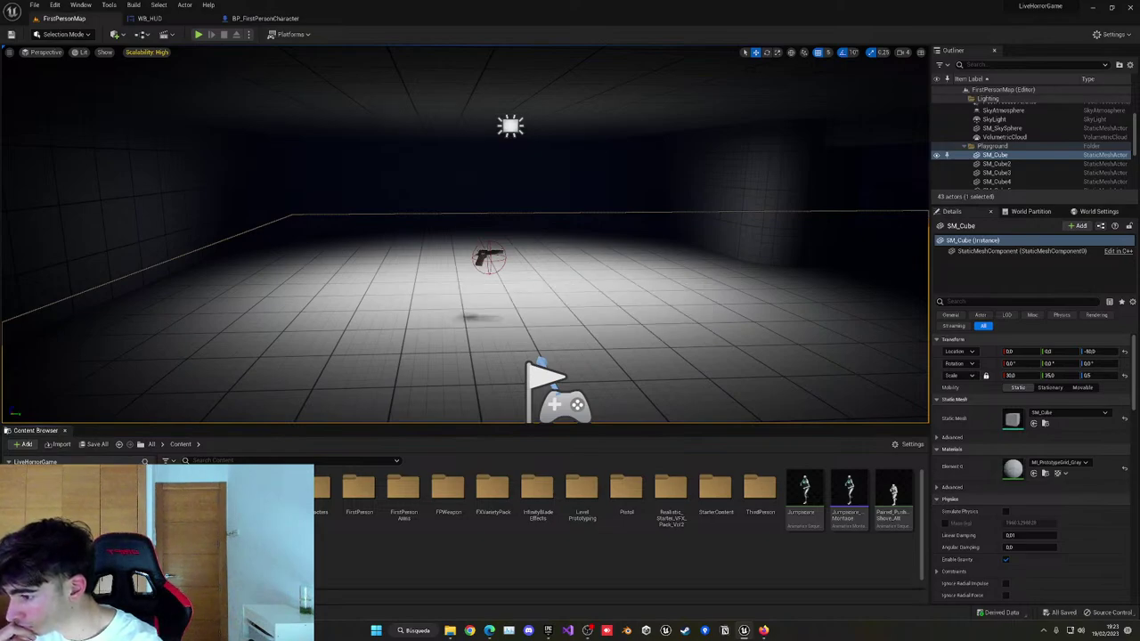
# Try to drop the wallpaper asset onto the room's wall and undo the actor placement.
pyautogui.moveTo(267, 499); pyautogui.dragTo(384, 296)
pyautogui.press('w')
pyautogui.moveTo(387, 300); pyautogui.dragTo(614, 312, button='right')
pyautogui.press('s')
pyautogui.hotkey('ctrl', 'z')
pyautogui.press('w')
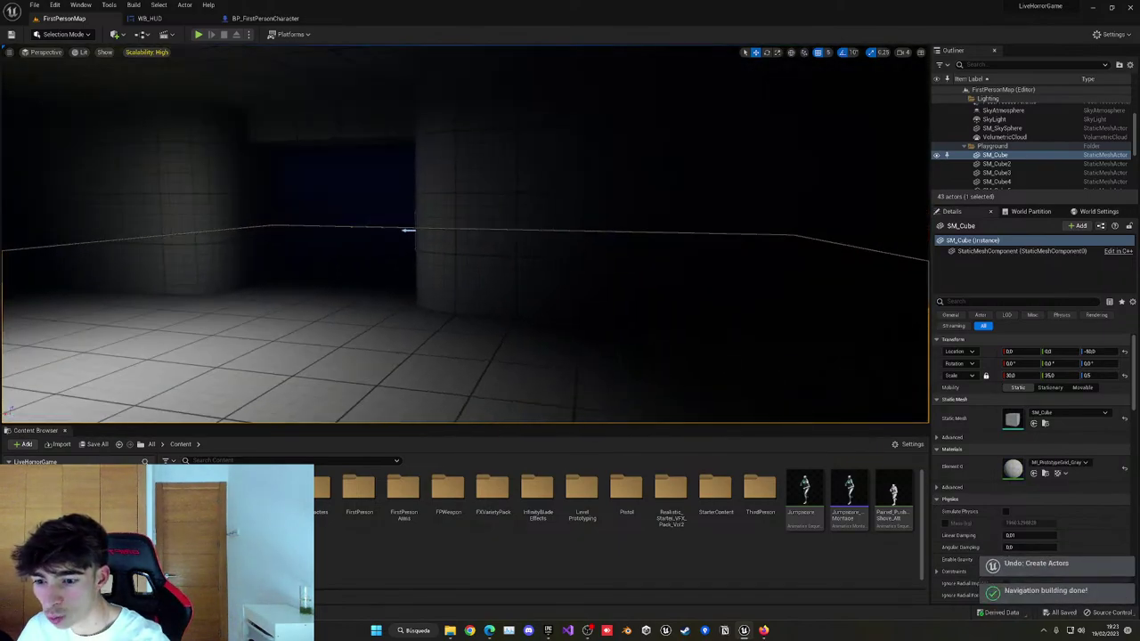
# Apply the T_Wall2_Mat material to the flat walls on both sides of the doorway.
pyautogui.moveTo(521, 250); pyautogui.dragTo(534, 211)
pyautogui.press('s')
pyautogui.moveTo(537, 216); pyautogui.dragTo(472, 213, button='right')
pyautogui.press('w')
pyautogui.moveTo(226, 559); pyautogui.dragTo(357, 204)
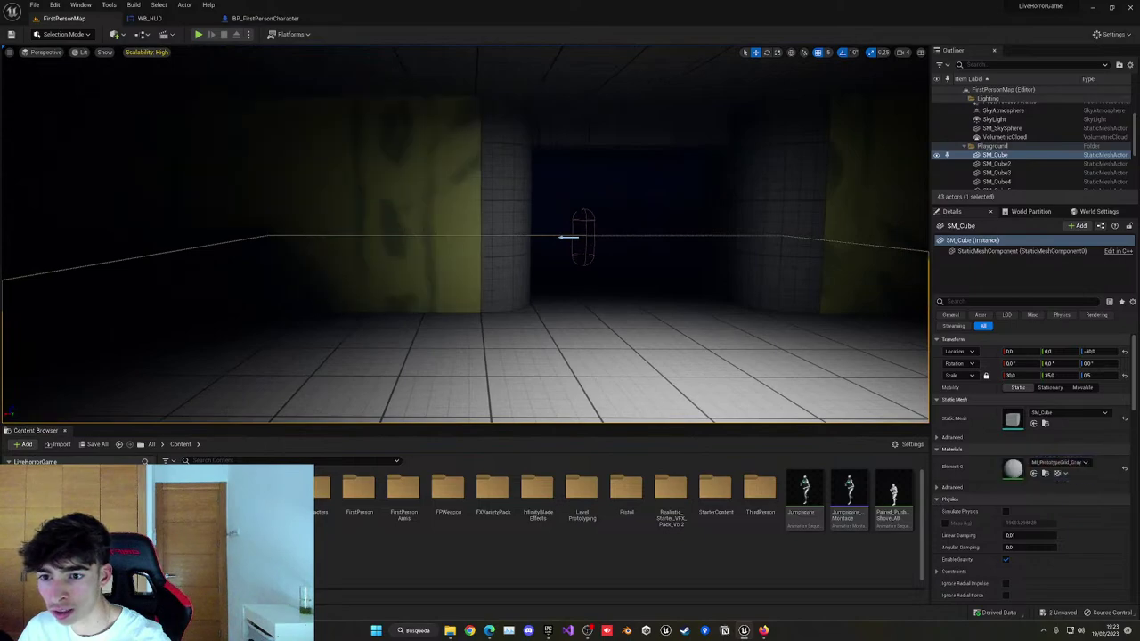
# Open T_Wall2_Mat, add a TextureCoordinate node connected to the Texture Sample's UVs and expand its tiling settings.
pyautogui.doubleClick(226, 559)
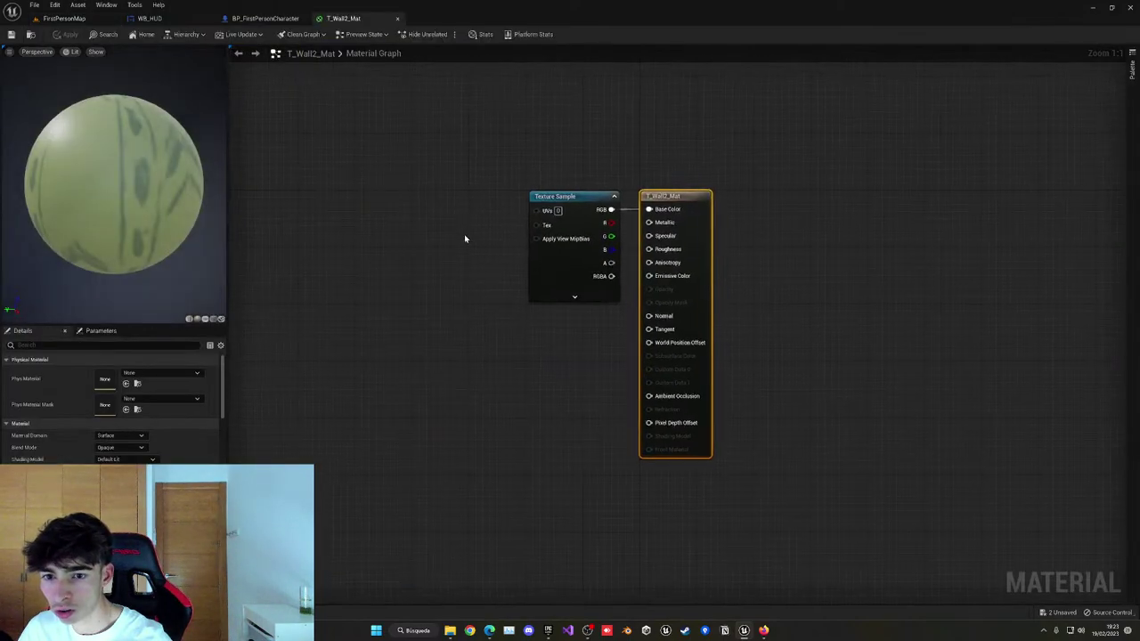
pyautogui.moveTo(547, 246); pyautogui.dragTo(456, 249)
pyautogui.write('text')
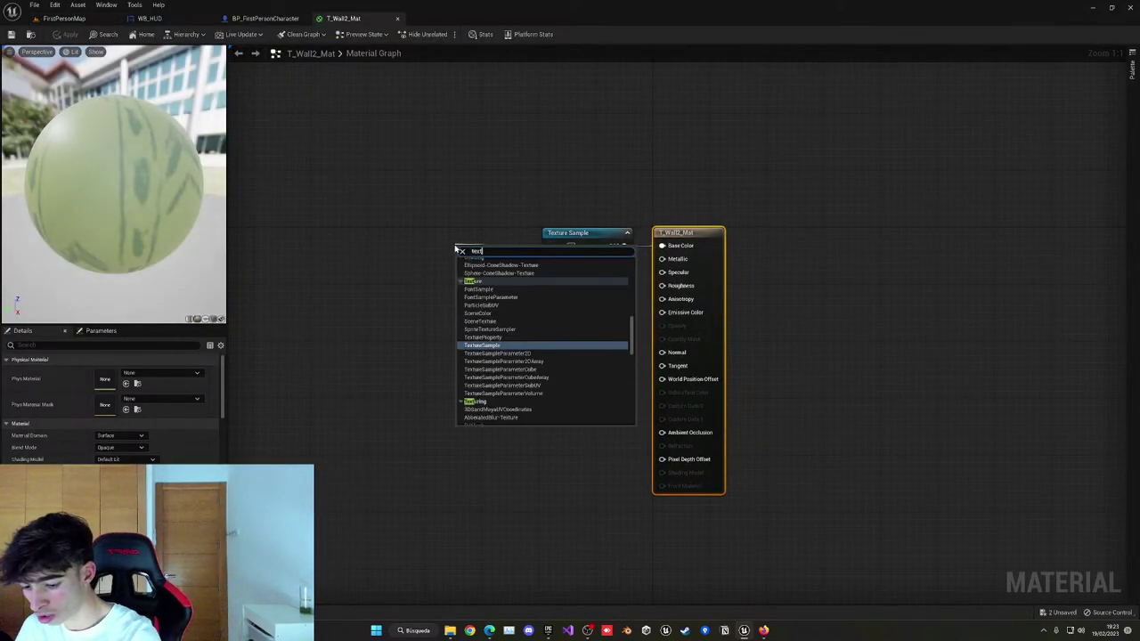
pyautogui.write('ure')
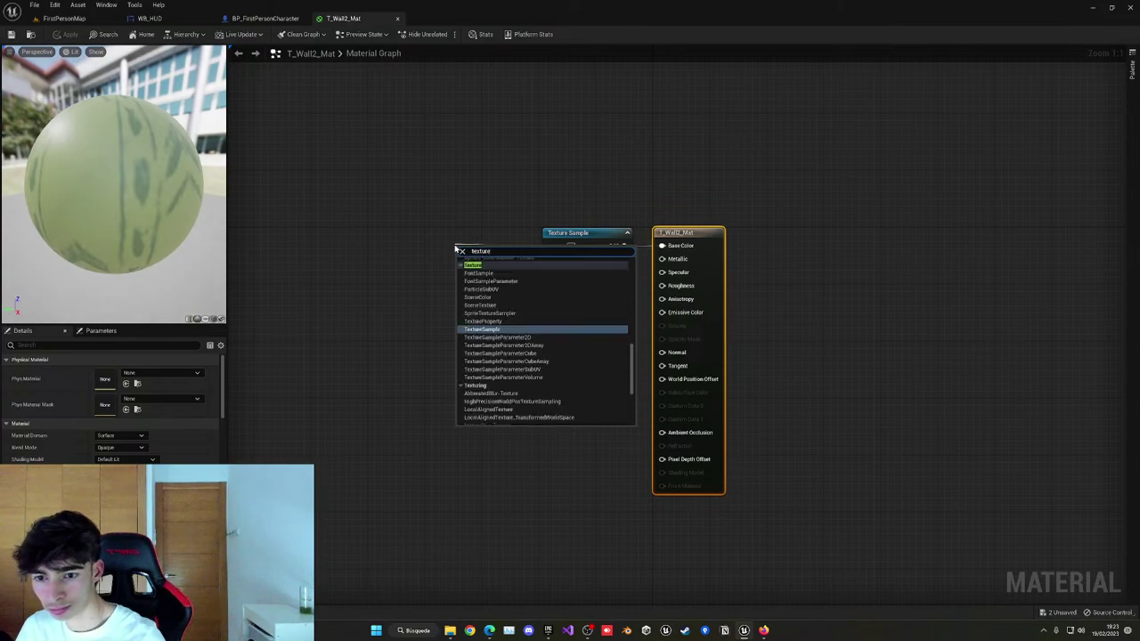
pyautogui.write('c')
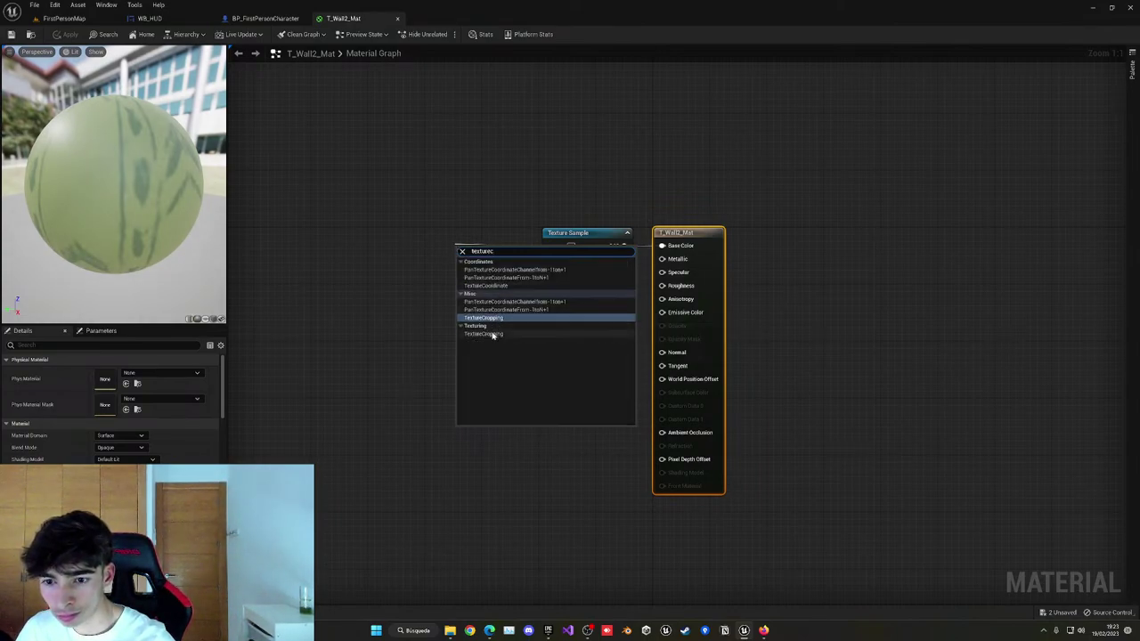
pyautogui.click(488, 285)
pyautogui.moveTo(472, 246); pyautogui.dragTo(440, 231)
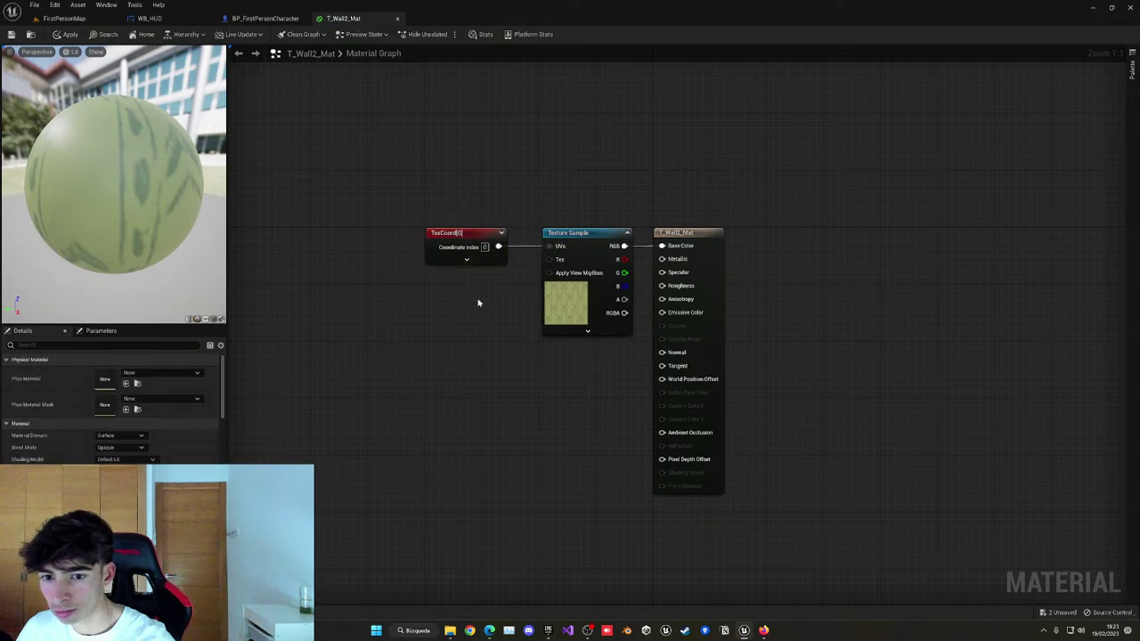
pyautogui.moveTo(478, 302); pyautogui.dragTo(586, 341, button='right')
pyautogui.click(574, 298)
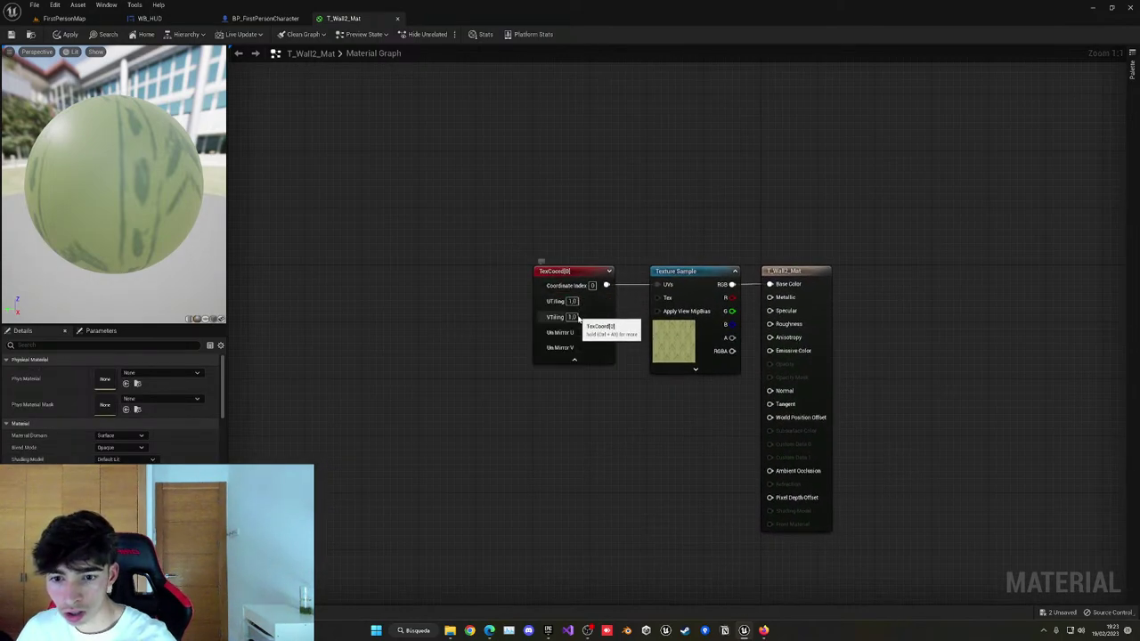
# Set the TexCoord node's UTiling and VTiling to 5 and apply the material.
pyautogui.click(573, 302)
pyautogui.press('BackSpace')
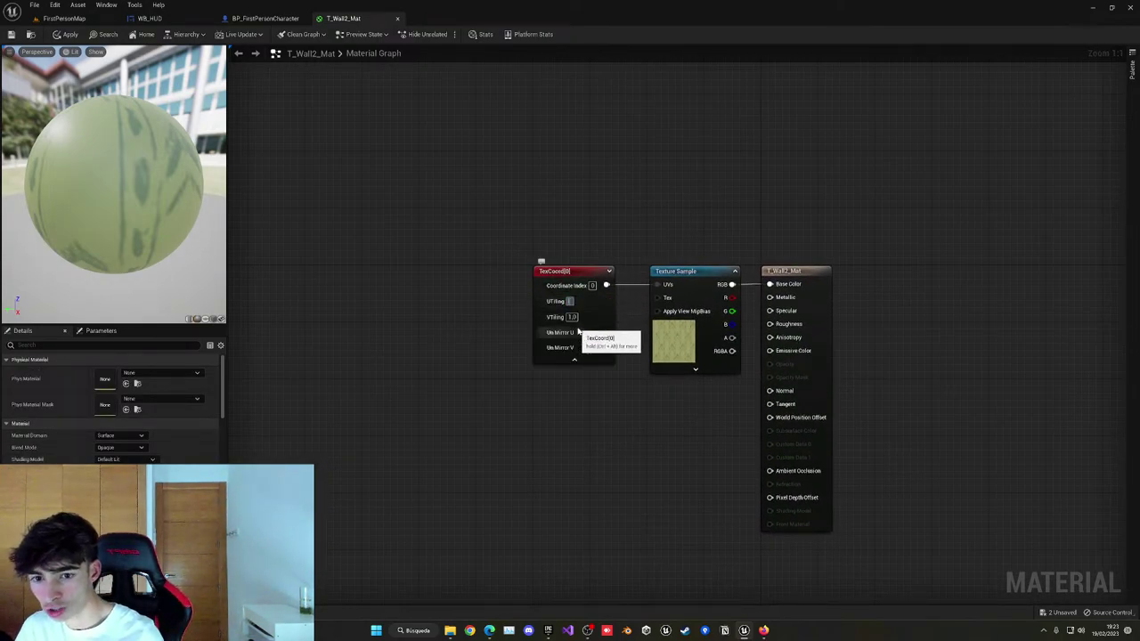
pyautogui.write('5')
pyautogui.press('Return')
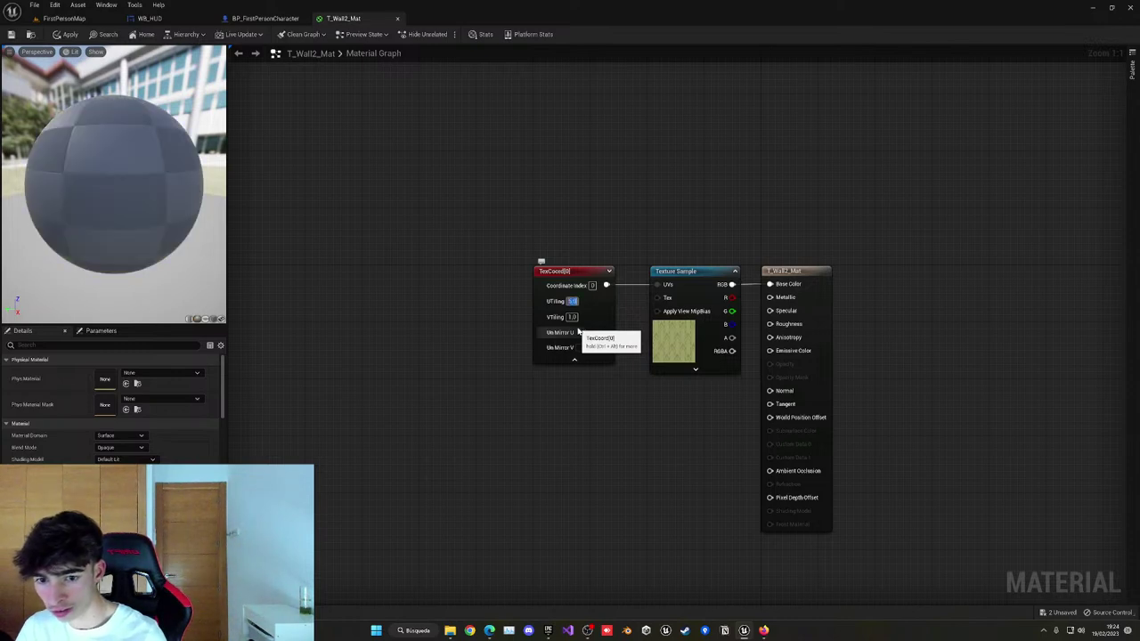
pyautogui.click(572, 318)
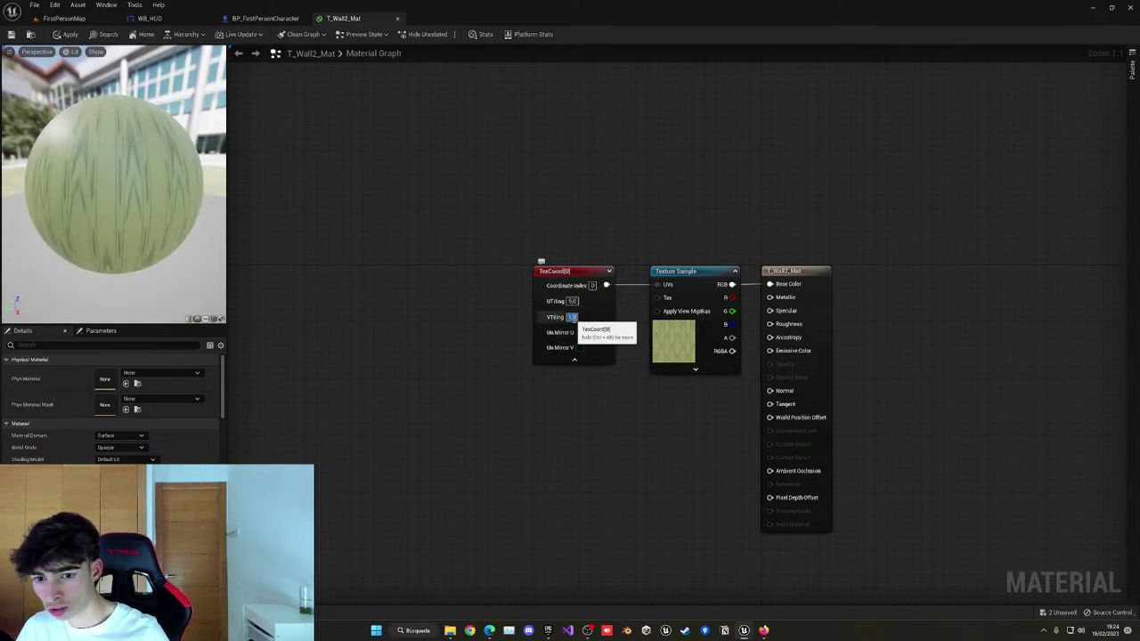
pyautogui.write('45')
pyautogui.write('5')
pyautogui.press('Return')
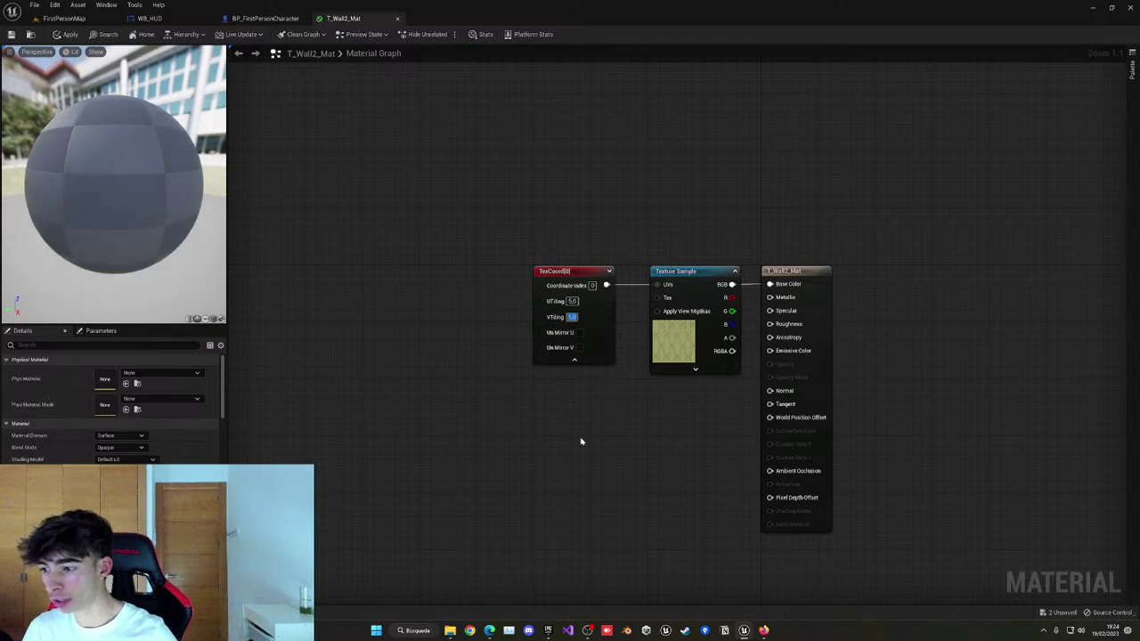
pyautogui.click(85, 27)
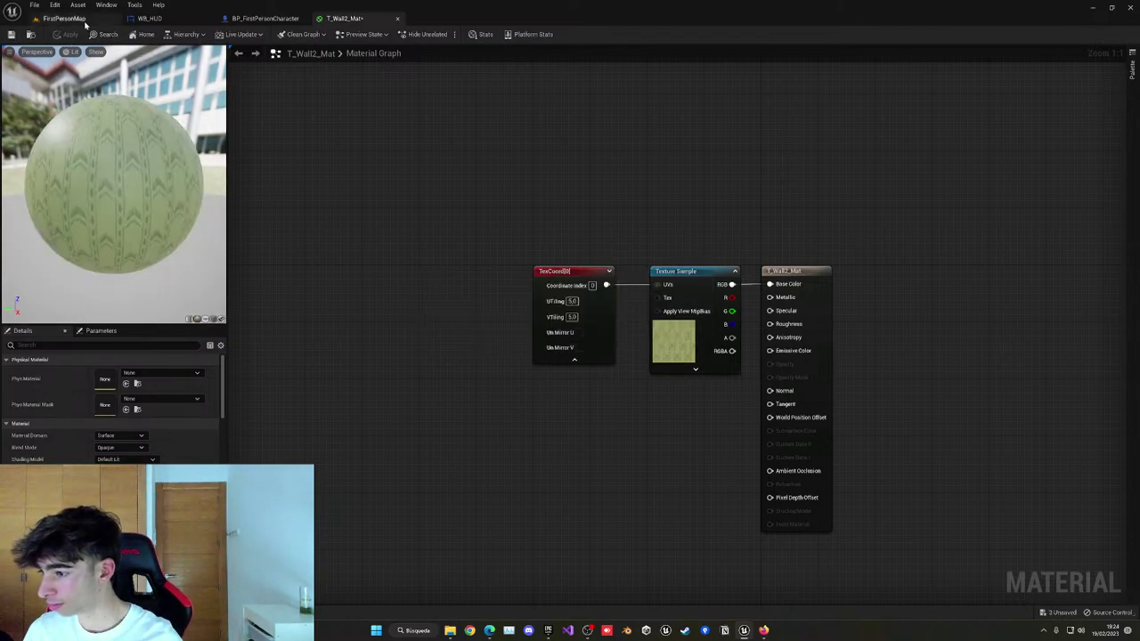
# Check the wallpaper's scale on the level's walls, compare it with the reference image in Firefox and return to the material.
pyautogui.click(76, 18)
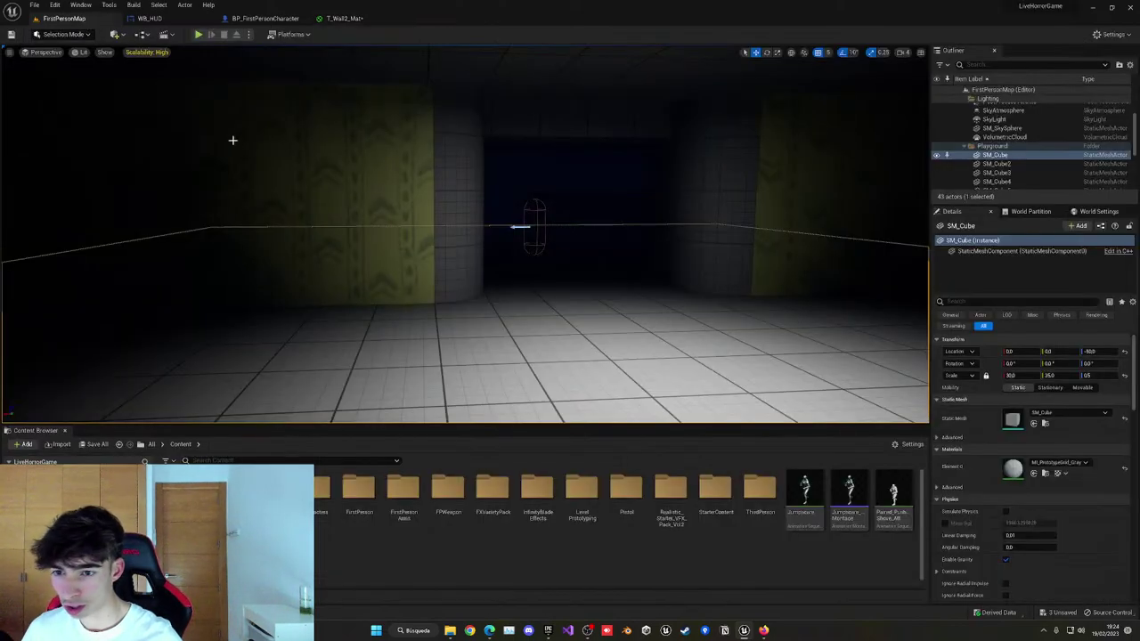
pyautogui.moveTo(232, 140); pyautogui.dragTo(187, 143, button='right')
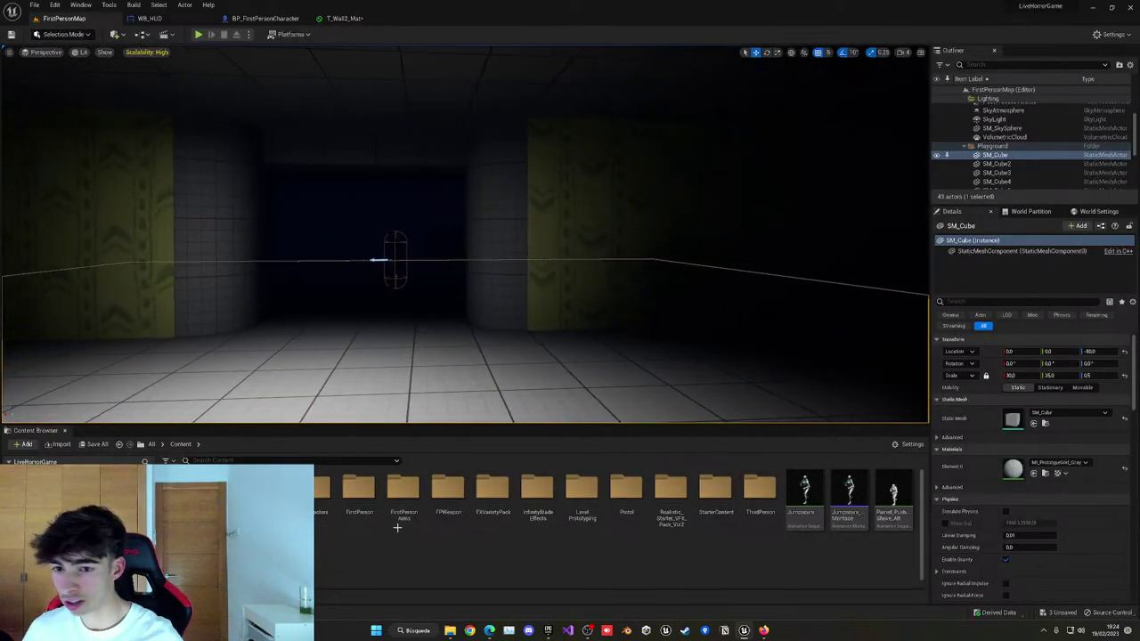
pyautogui.click(763, 630)
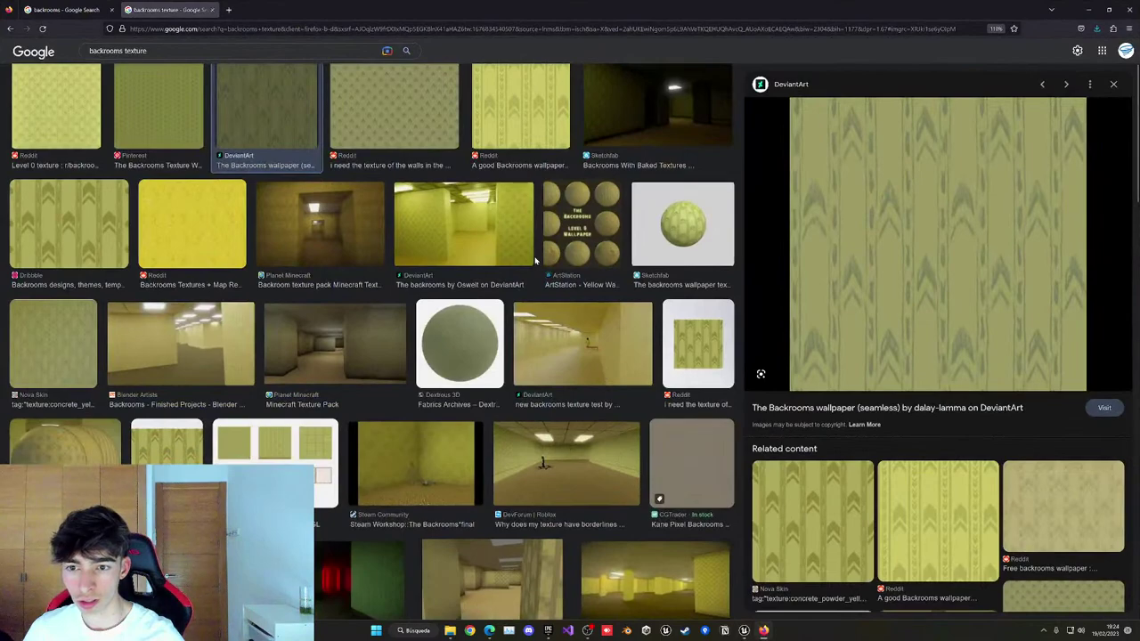
pyautogui.click(1089, 9)
pyautogui.click(358, 19)
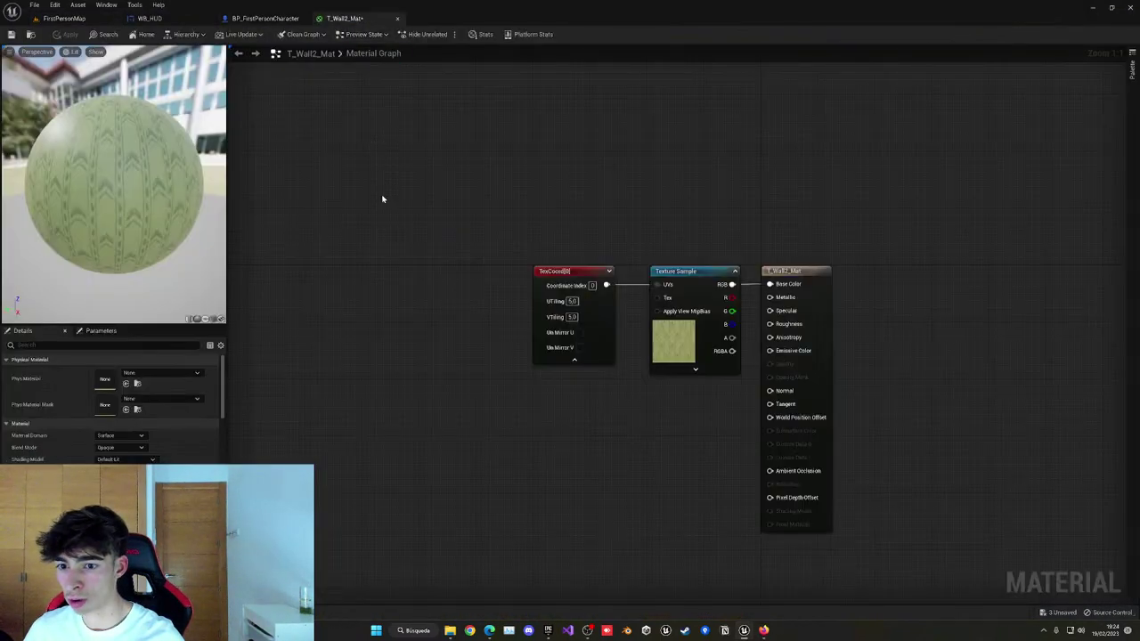
# Set the TexCoord node's UTiling and VTiling to 10, apply the material and check the walls in the level.
pyautogui.click(570, 302)
pyautogui.write('10')
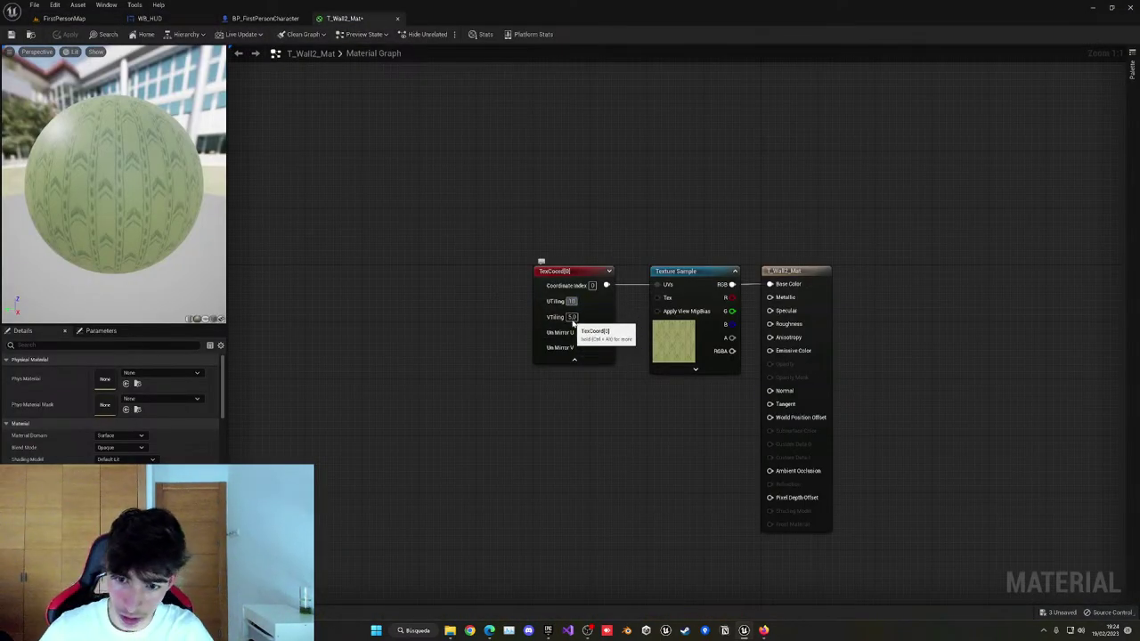
pyautogui.click(571, 319)
pyautogui.write('10')
pyautogui.click(554, 373)
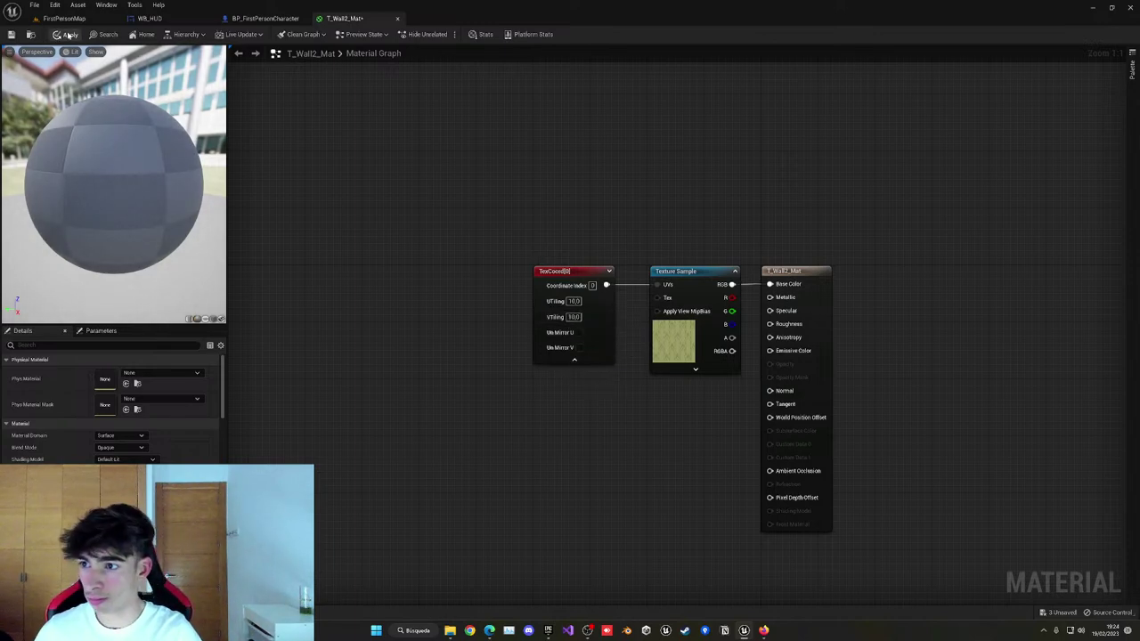
pyautogui.click(71, 34)
pyautogui.click(78, 18)
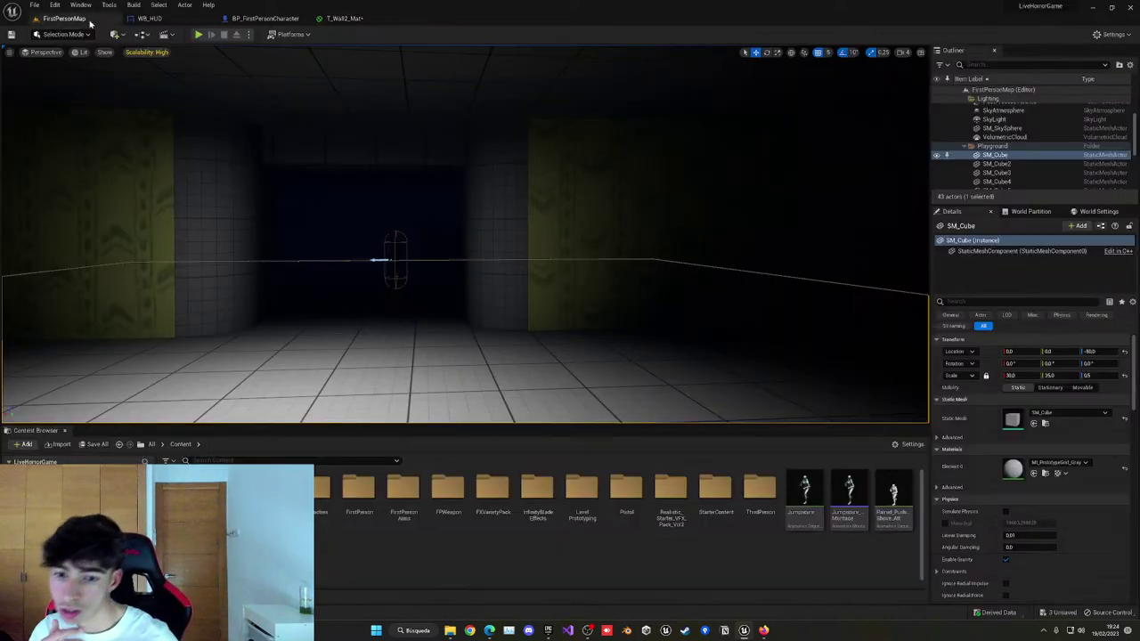
pyautogui.moveTo(458, 233); pyautogui.dragTo(534, 234, button='right')
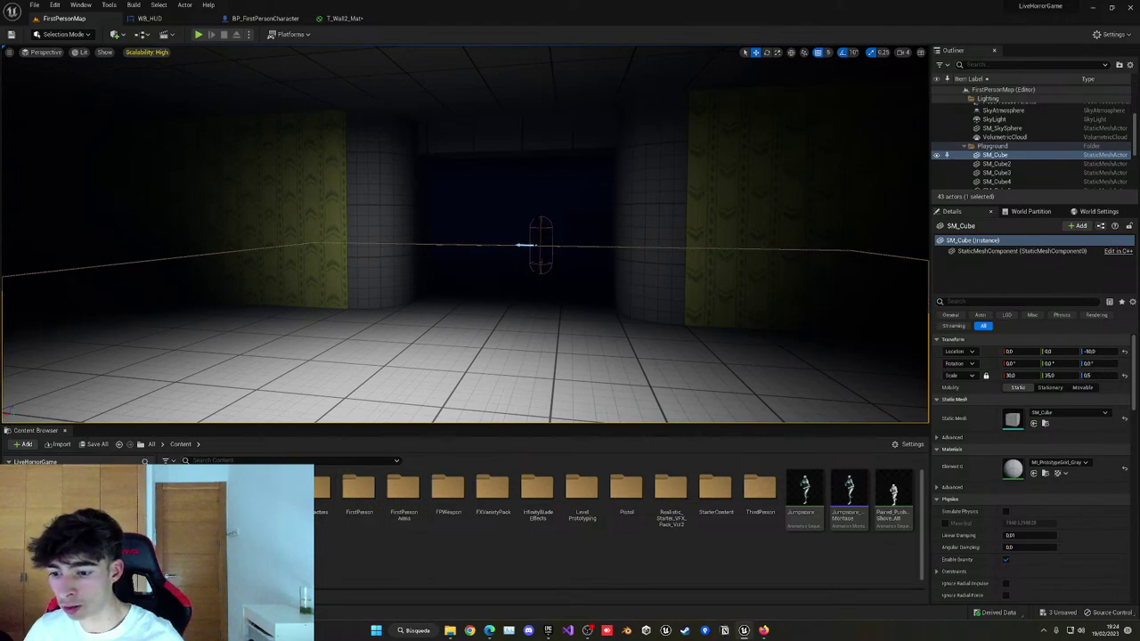
# Apply T_Wall2_Mat to both rounded pillars and the beam above the doorway, and save the level and material.
pyautogui.moveTo(1013, 469); pyautogui.dragTo(370, 225)
pyautogui.moveTo(234, 559); pyautogui.dragTo(487, 150)
pyautogui.moveTo(487, 151); pyautogui.dragTo(427, 134, button='right')
pyautogui.press('w')
pyautogui.moveTo(490, 312); pyautogui.dragTo(495, 310, button='right')
pyautogui.press('w')
pyautogui.press('s')
pyautogui.moveTo(359, 367); pyautogui.dragTo(359, 367, button='right')
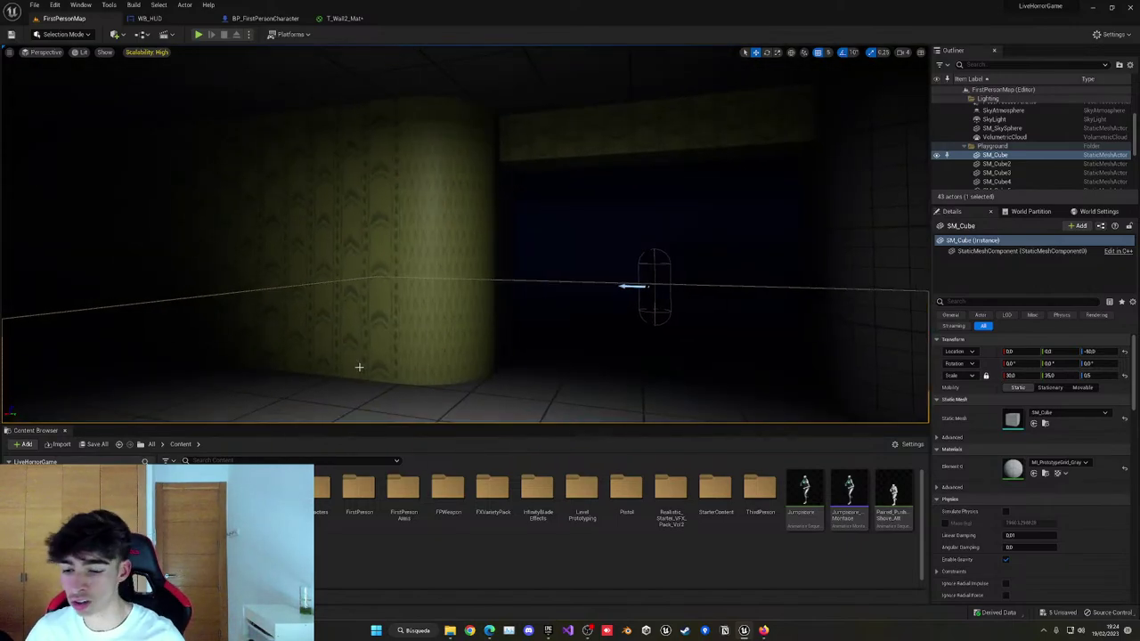
pyautogui.moveTo(233, 559); pyautogui.dragTo(857, 237)
pyautogui.moveTo(654, 287); pyautogui.dragTo(704, 287, button='right')
pyautogui.press('s')
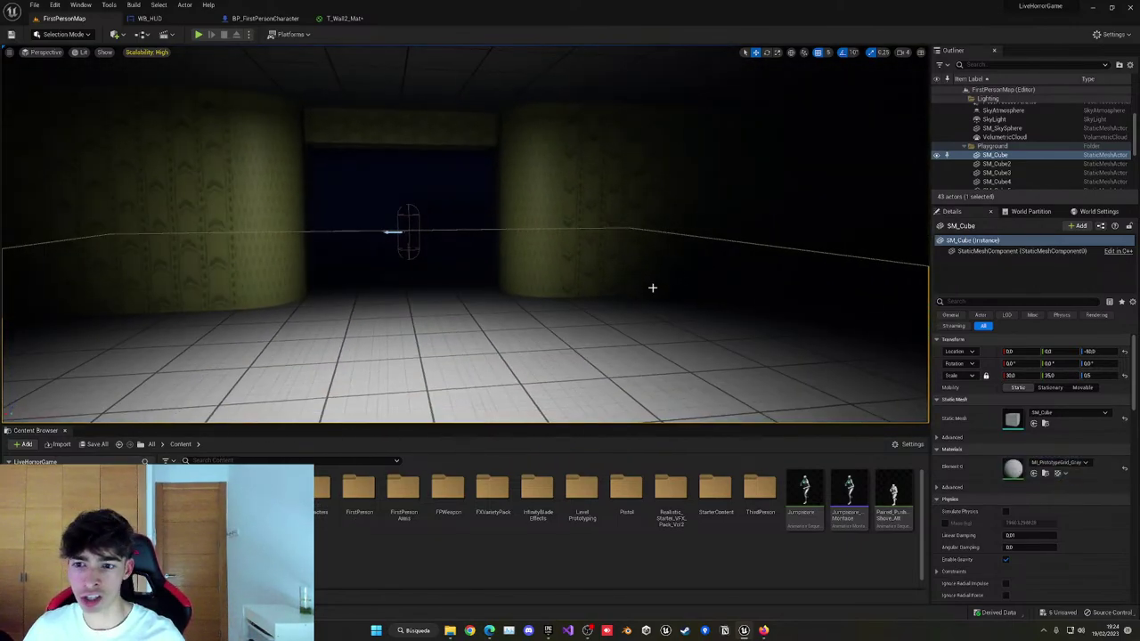
pyautogui.hotkey('ctrl', 's')
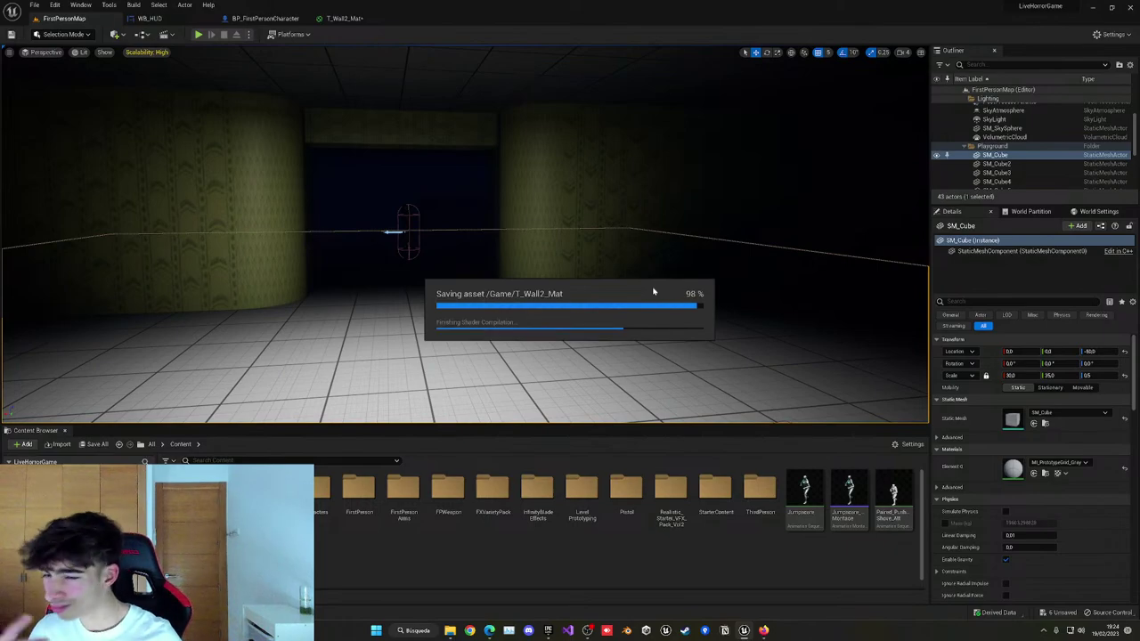
# Add a Constant node to T_Wall2_Mat, connect it to Roughness and set its value to 10.
pyautogui.click(339, 20)
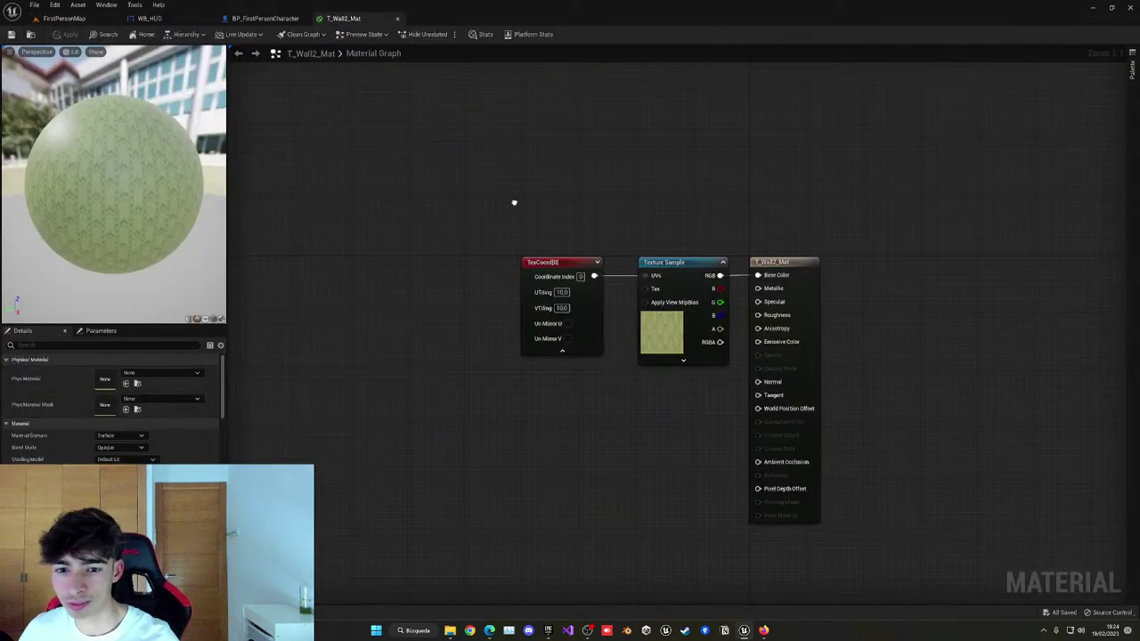
pyautogui.click(545, 408)
pyautogui.moveTo(595, 424); pyautogui.dragTo(676, 285)
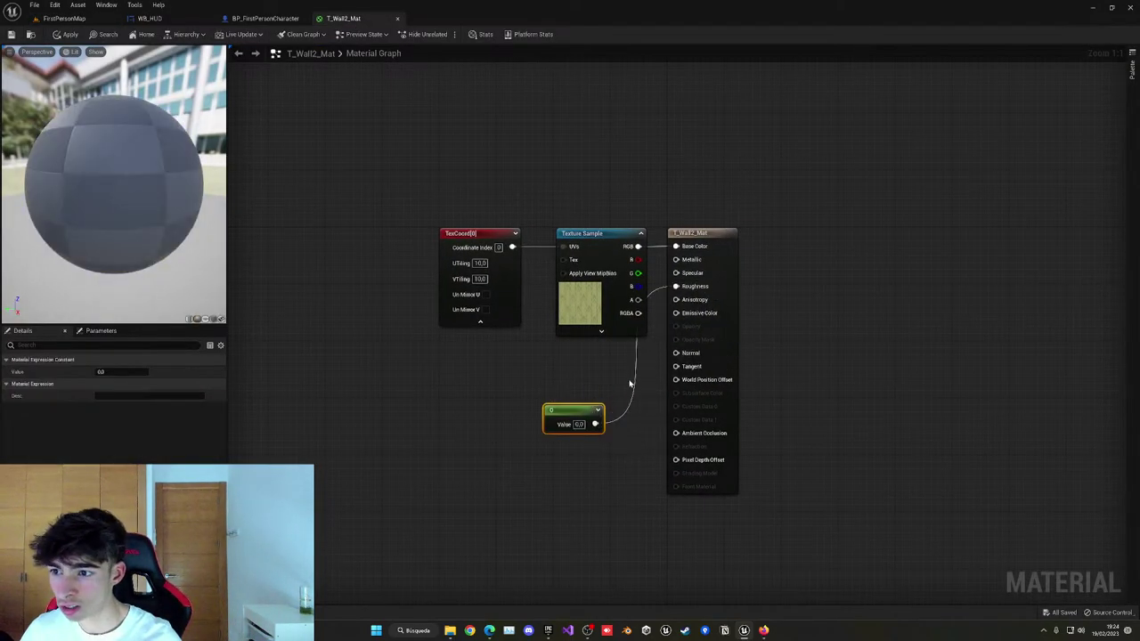
pyautogui.moveTo(578, 414); pyautogui.dragTo(587, 379)
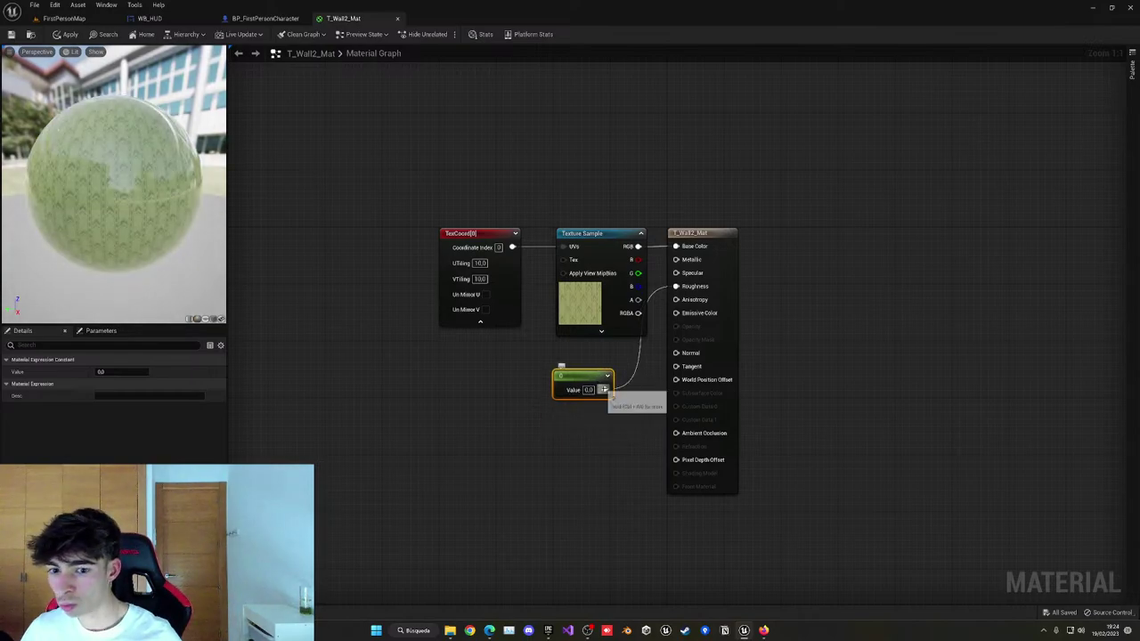
pyautogui.write('10')
pyautogui.press('Return')
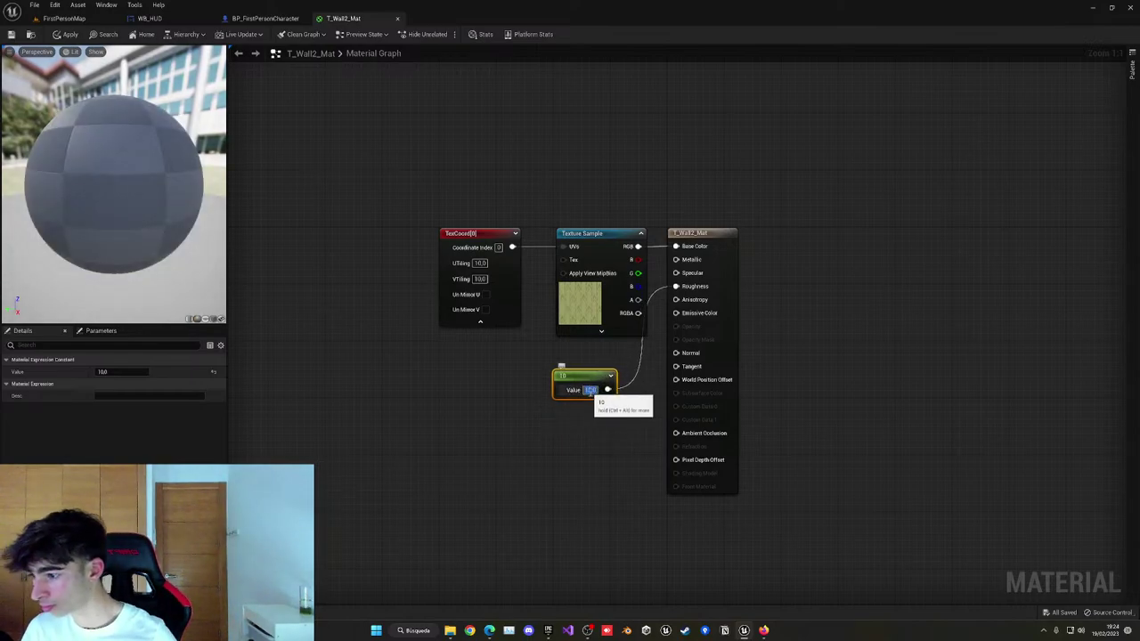
# Apply the roughness change to T_Wall2_Mat and return to the unpapered part of the FirstPersonMap level.
pyautogui.click(67, 35)
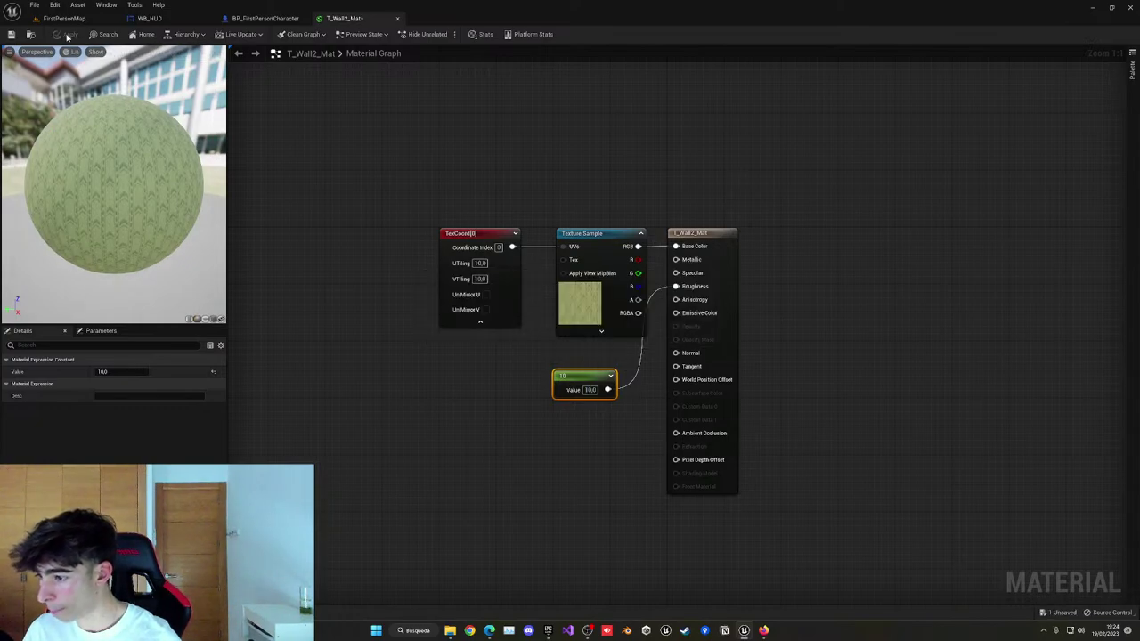
pyautogui.click(68, 20)
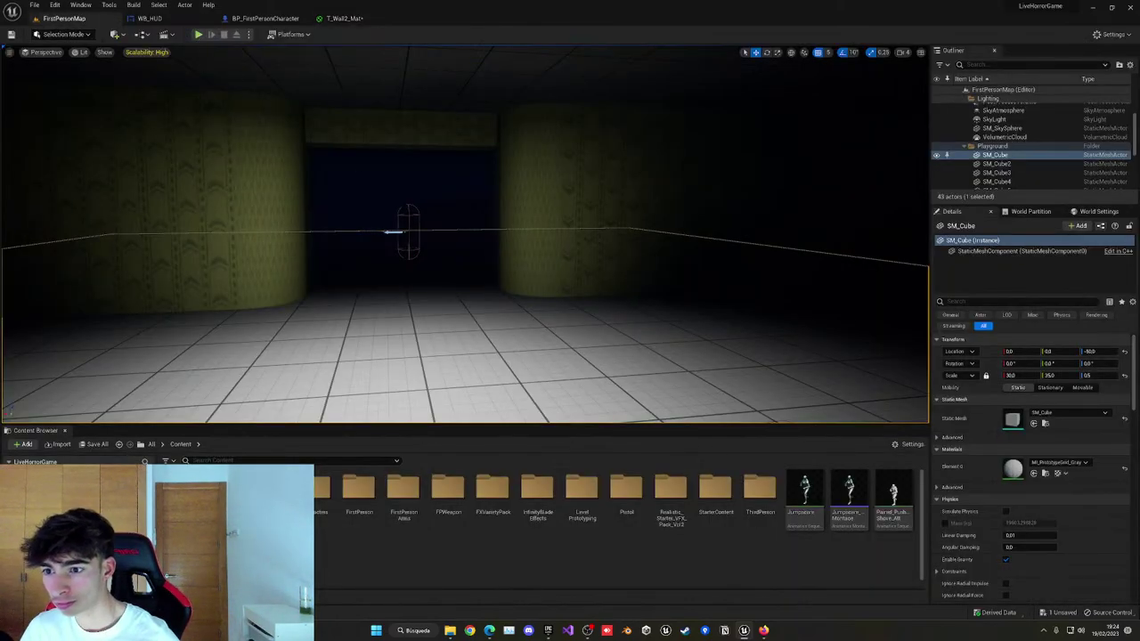
pyautogui.moveTo(356, 196); pyautogui.dragTo(160, 193, button='right')
pyautogui.moveTo(218, 553); pyautogui.dragTo(343, 358)
pyautogui.moveTo(373, 326); pyautogui.dragTo(312, 321, button='right')
pyautogui.hotkey('ctrl', 'z')
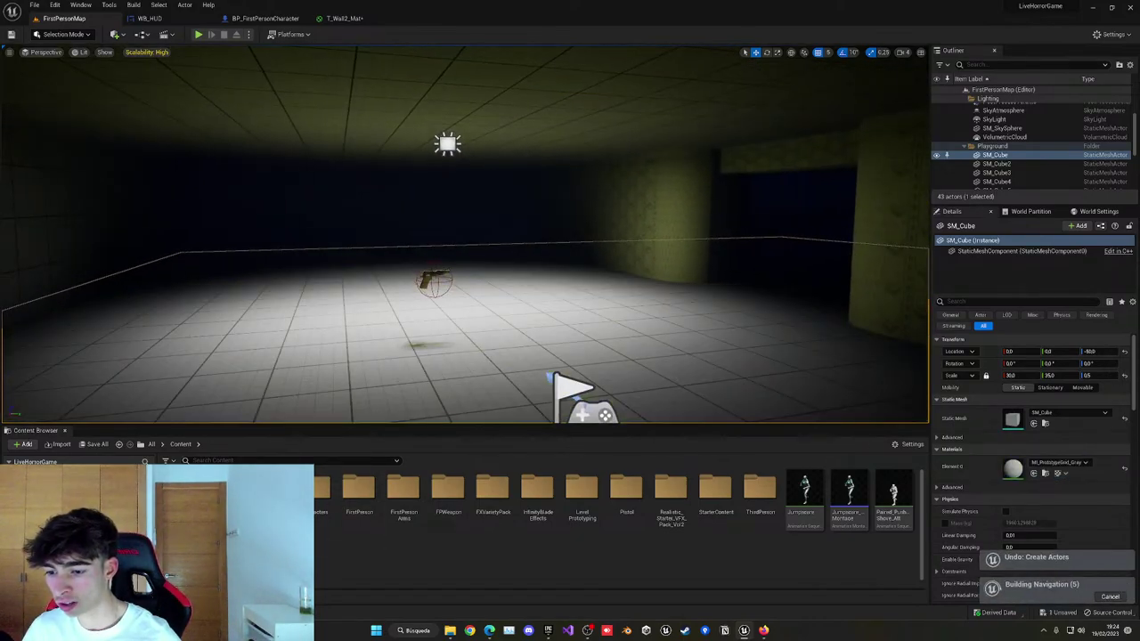
pyautogui.moveTo(218, 554); pyautogui.dragTo(316, 120)
pyautogui.moveTo(316, 123); pyautogui.dragTo(241, 117, button='right')
pyautogui.hotkey('ctrl', 'z')
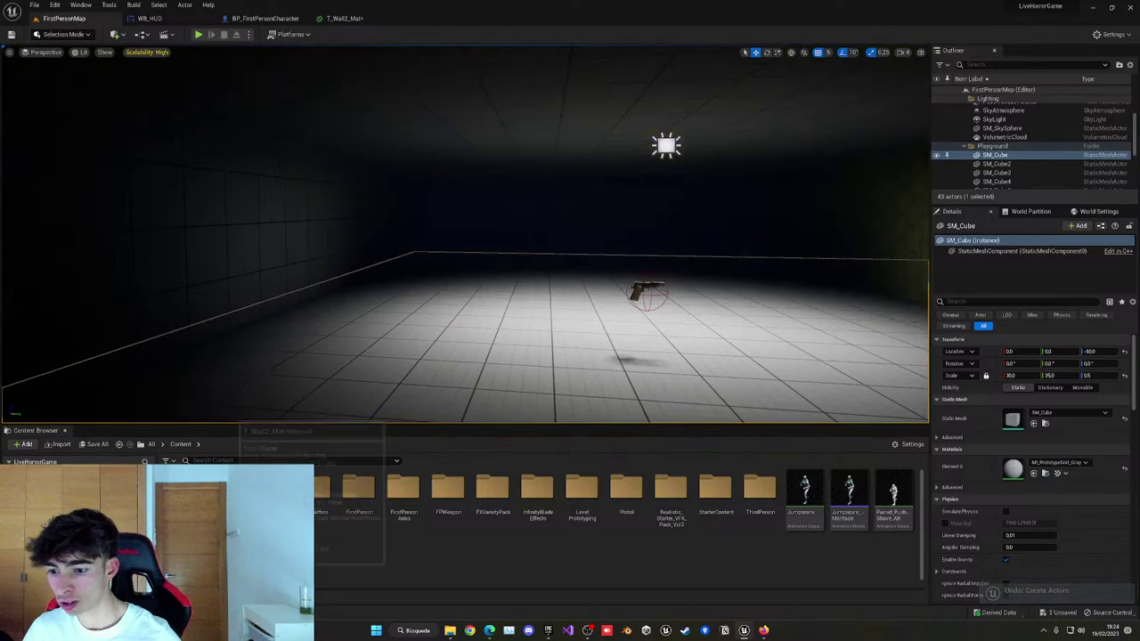
# Apply T_Wall2_Mat to the plain grid wall beside the pistol room and to the dark walls around it.
pyautogui.moveTo(220, 554); pyautogui.dragTo(519, 224)
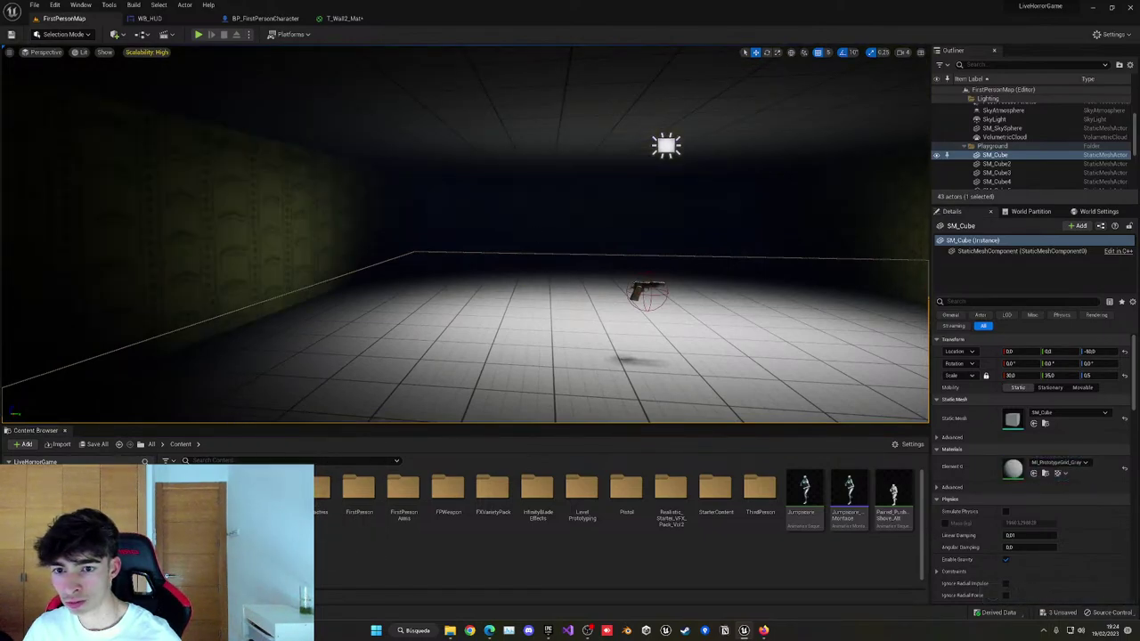
pyautogui.moveTo(518, 224); pyautogui.dragTo(578, 224, button='right')
pyautogui.moveTo(338, 399); pyautogui.dragTo(489, 226)
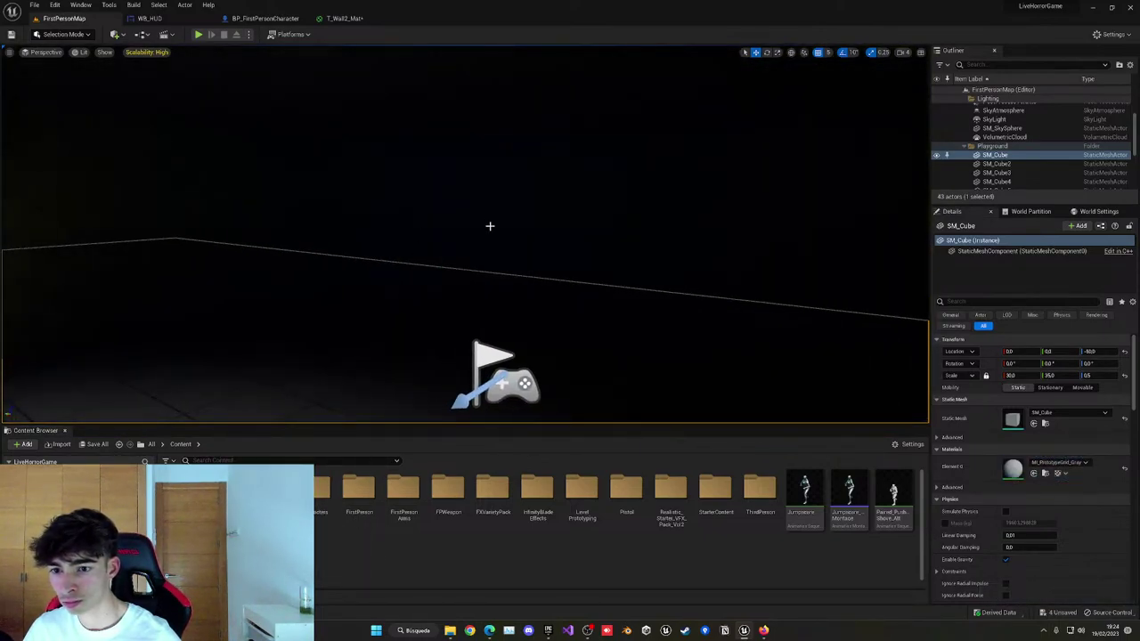
pyautogui.moveTo(489, 226); pyautogui.dragTo(829, 222, button='right')
pyautogui.press('w')
pyautogui.moveTo(490, 223); pyautogui.dragTo(481, 217)
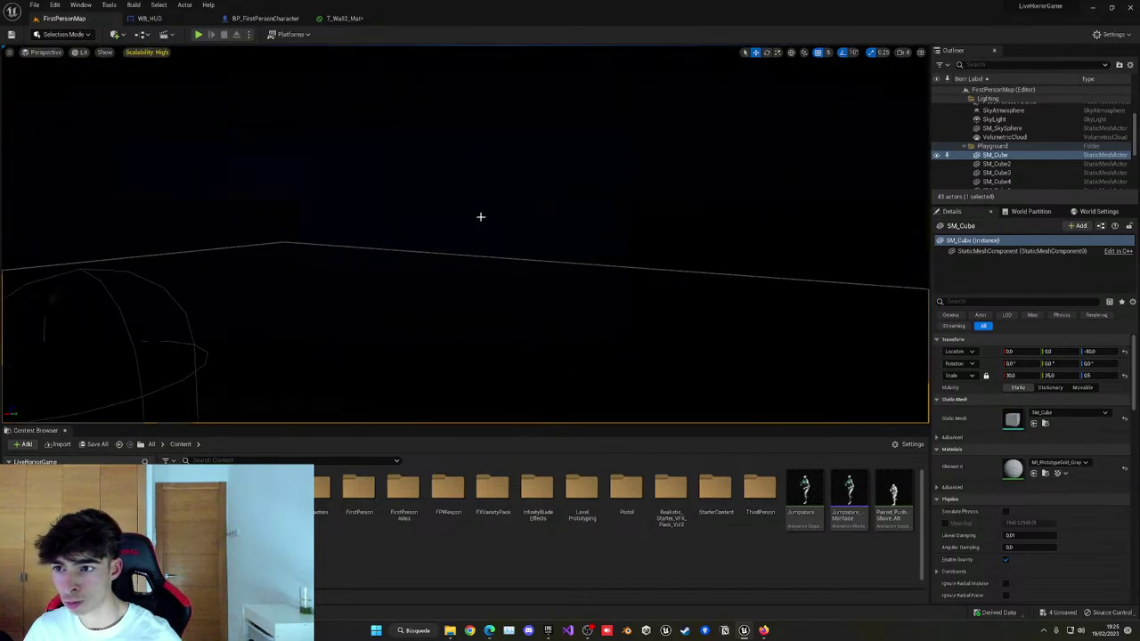
# Switch the viewport to Unlit shading and apply T_Wall2_Mat to a plain surface by the freestanding rounded block.
pyautogui.click(81, 52)
pyautogui.click(100, 88)
pyautogui.moveTo(419, 223); pyautogui.dragTo(463, 223, button='right')
pyautogui.moveTo(254, 548); pyautogui.dragTo(666, 199)
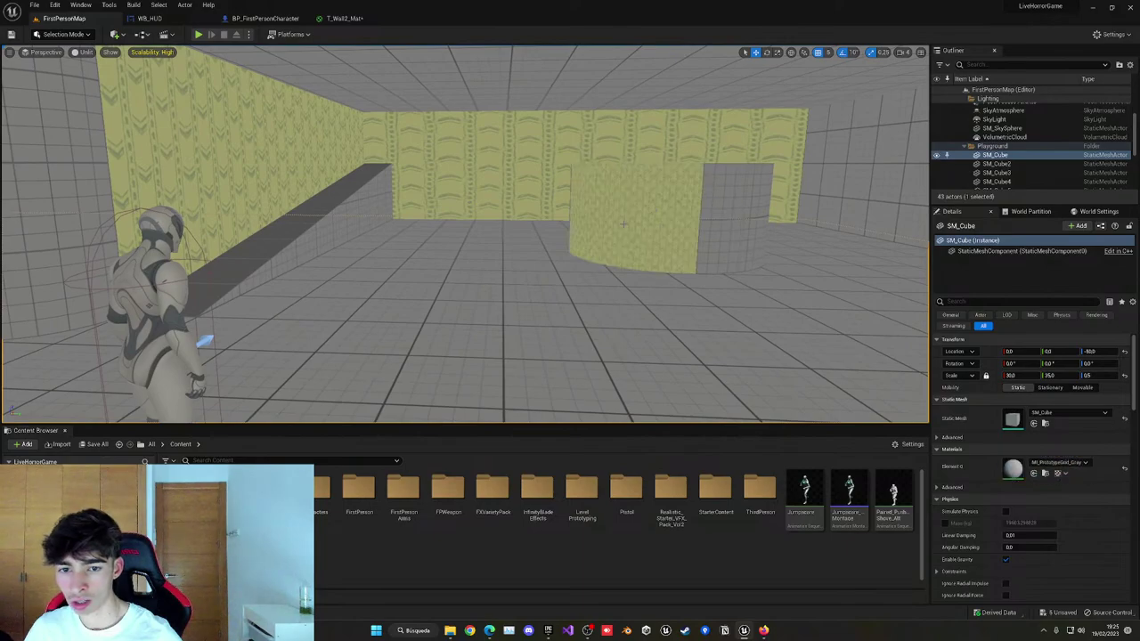
# Delete the unneeded object on the open floor near the freestanding rounded block.
pyautogui.press('w')
pyautogui.moveTo(665, 199); pyautogui.dragTo(570, 201, button='right')
pyautogui.moveTo(481, 312); pyautogui.dragTo(492, 325, button='right')
pyautogui.click(441, 301)
pyautogui.press('Delete')
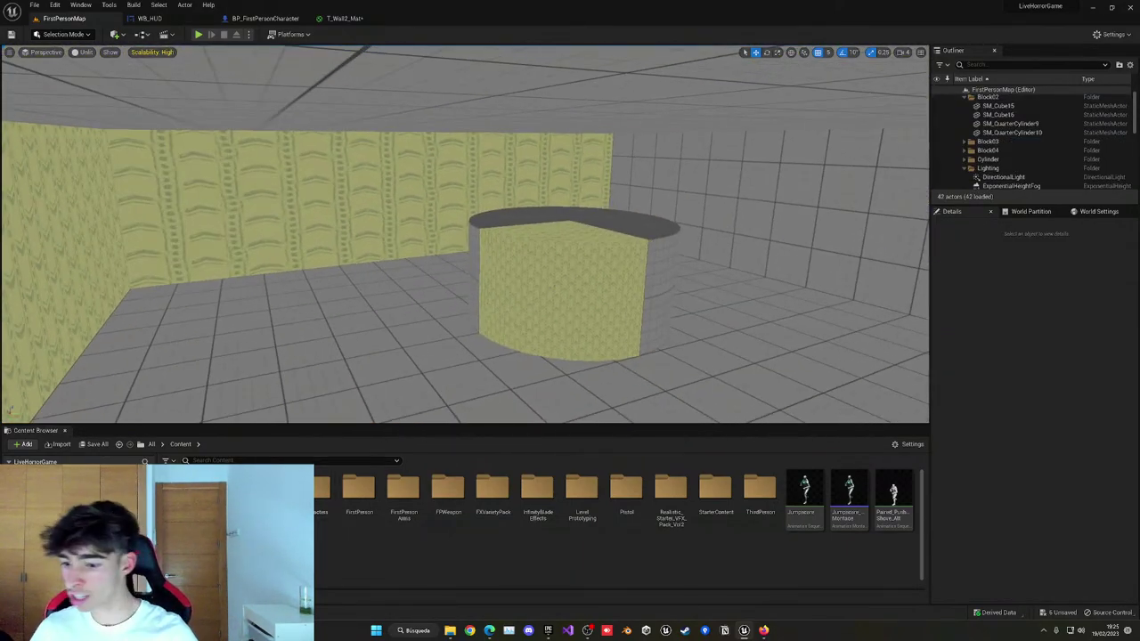
# Apply T_Wall2_Mat to the remaining plain sections of the freestanding rounded block.
pyautogui.moveTo(254, 548); pyautogui.dragTo(473, 247)
pyautogui.moveTo(473, 247); pyautogui.dragTo(312, 283, button='right')
pyautogui.press('d')
pyautogui.moveTo(227, 552); pyautogui.dragTo(501, 258)
pyautogui.press('a')
pyautogui.moveTo(500, 258); pyautogui.dragTo(449, 260, button='right')
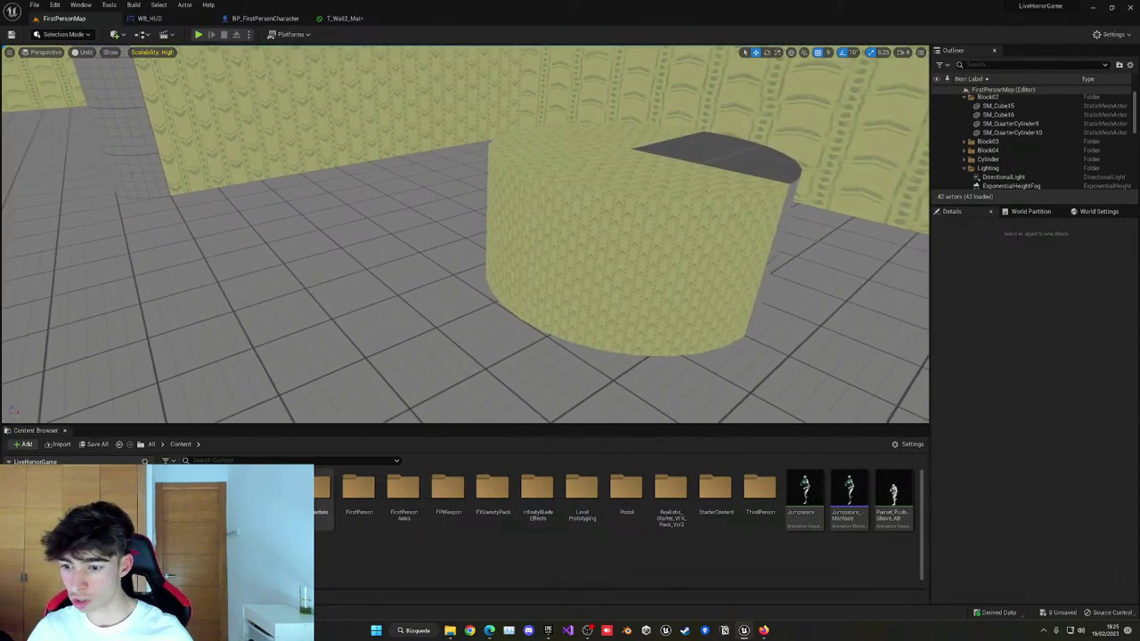
pyautogui.moveTo(232, 550); pyautogui.dragTo(729, 155)
pyautogui.moveTo(728, 155); pyautogui.dragTo(837, 153, button='right')
pyautogui.press('s')
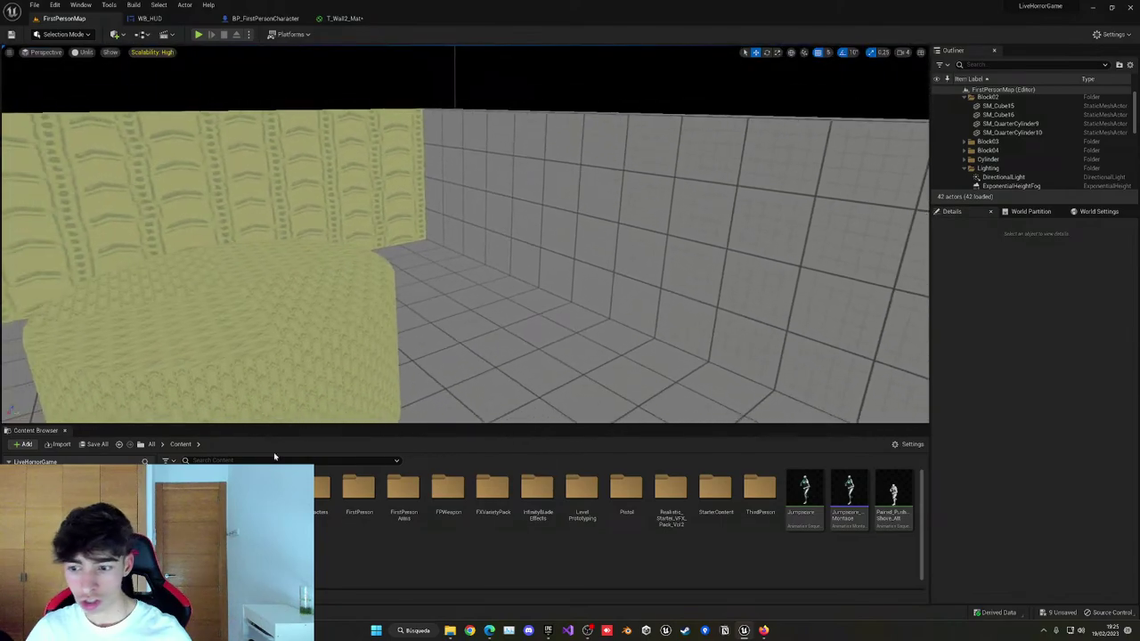
# Apply T_Wall2_Mat to the remaining grid wall behind the rounded block and save all changed assets.
pyautogui.moveTo(232, 550); pyautogui.dragTo(619, 262)
pyautogui.moveTo(619, 262); pyautogui.dragTo(917, 258, button='right')
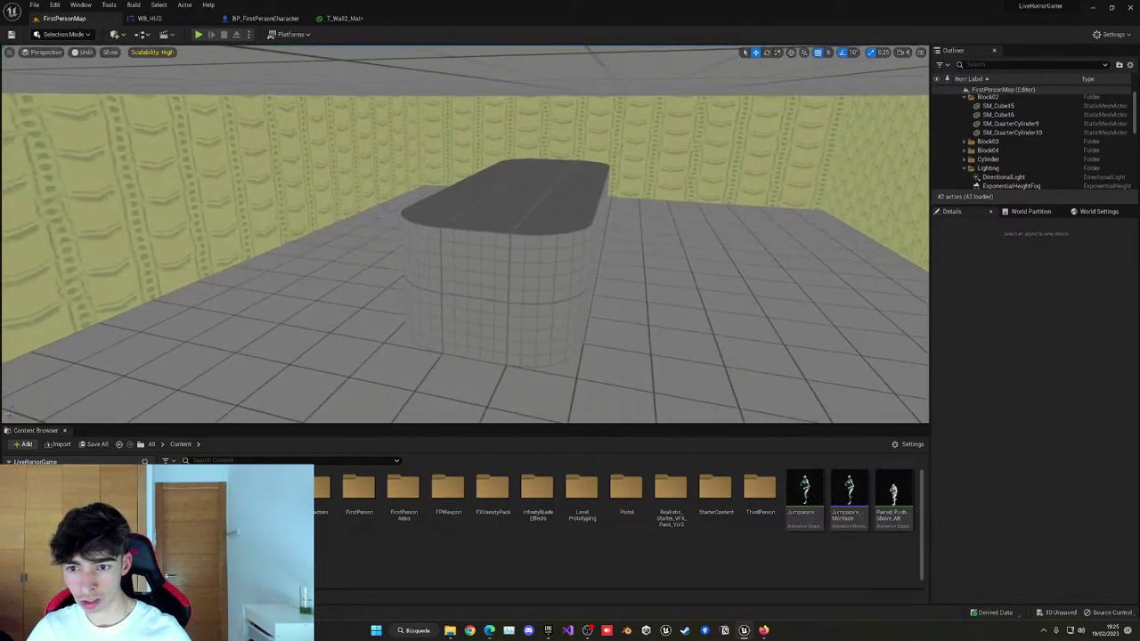
pyautogui.moveTo(407, 224); pyautogui.dragTo(552, 212, button='right')
pyautogui.hotkey('ctrl', 'shift', 's')
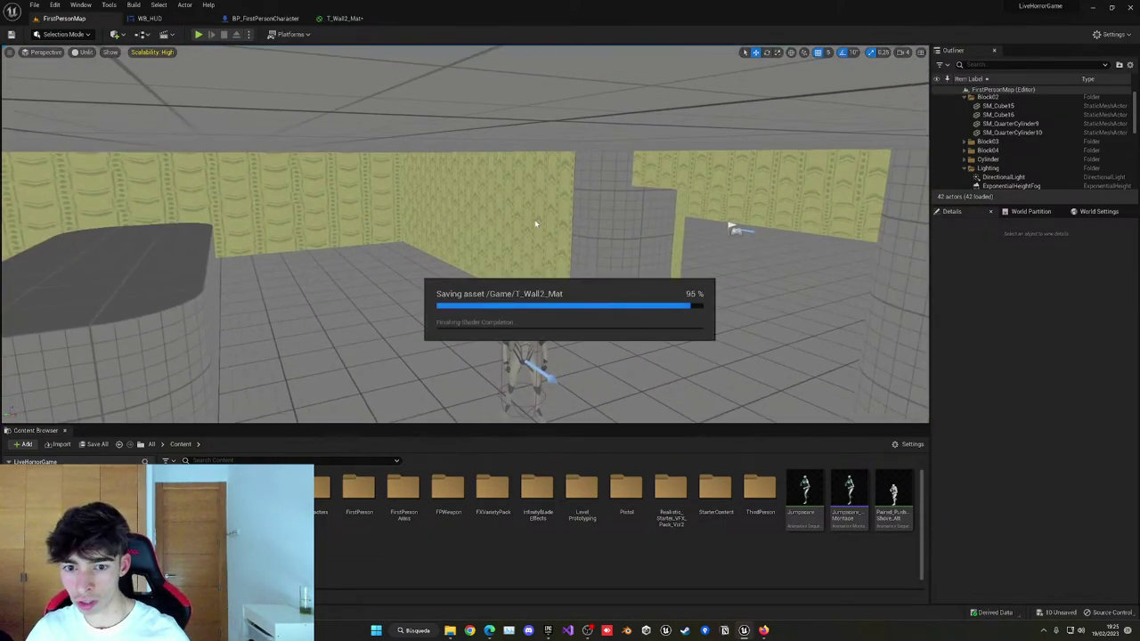
pyautogui.moveTo(582, 214)
pyautogui.mouseDown(button='right')
pyautogui.moveTo(534, 218)
pyautogui.moveTo(570, 218)
pyautogui.mouseUp(button='right')
# Look at Backrooms room and wallpaper reference images in Firefox, and return to the Unreal level.
pyautogui.hotkey('alt', 'Tab')
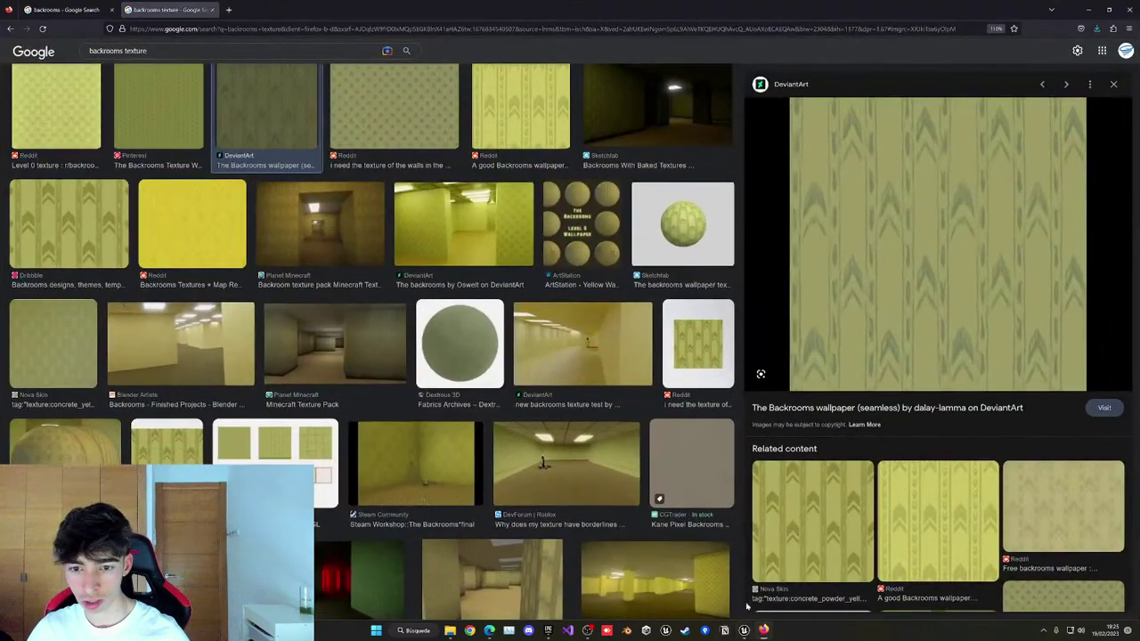
pyautogui.click(579, 360)
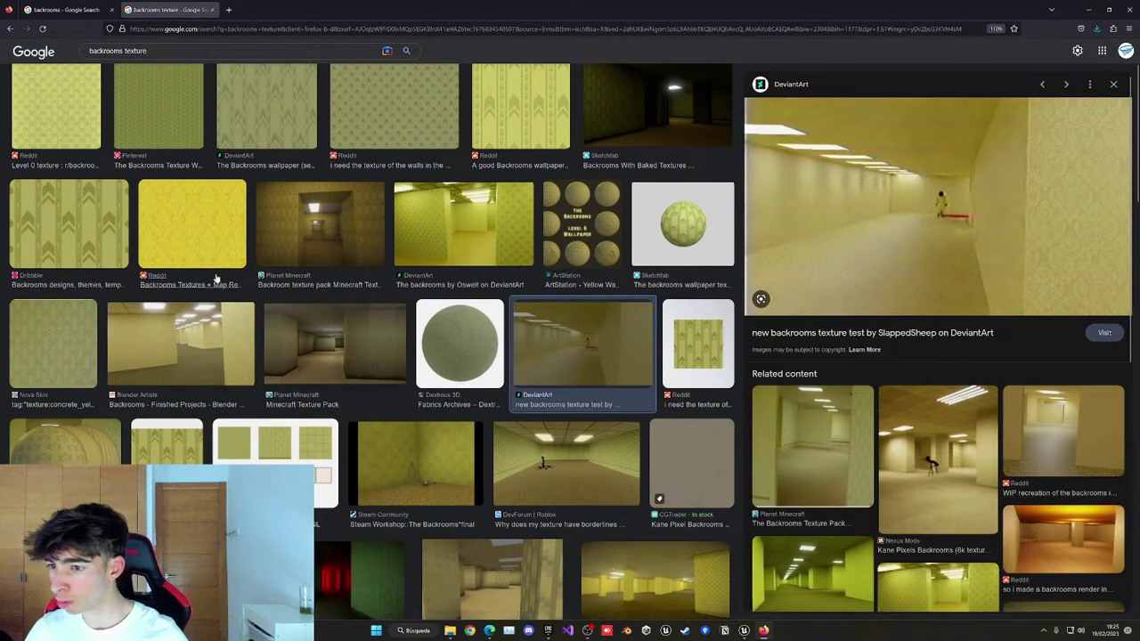
pyautogui.click(178, 123)
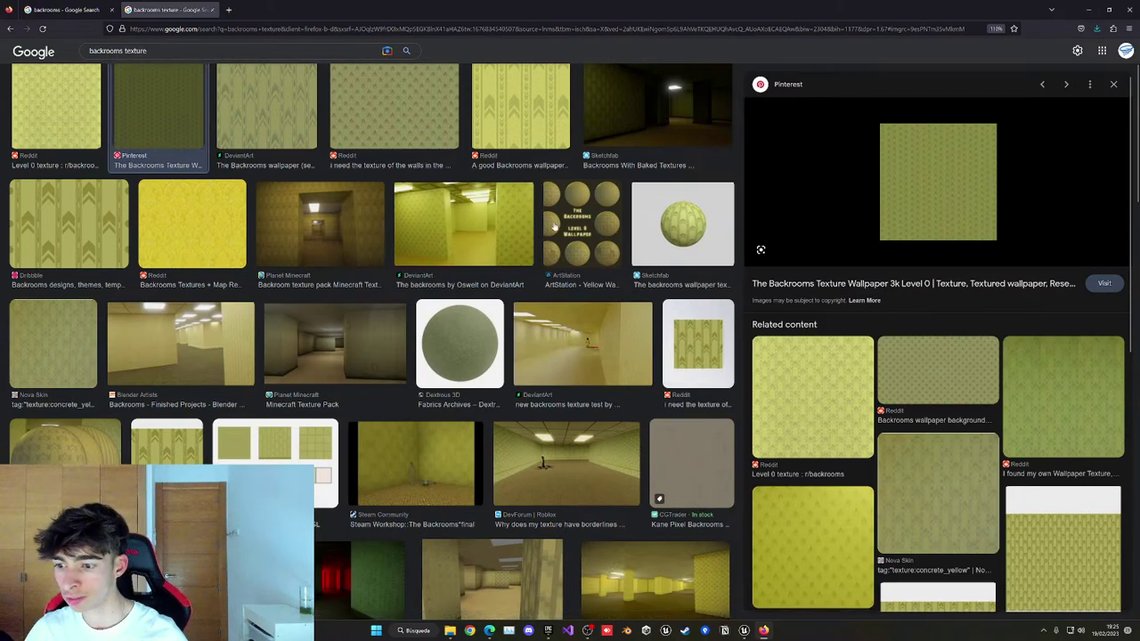
pyautogui.click(1089, 8)
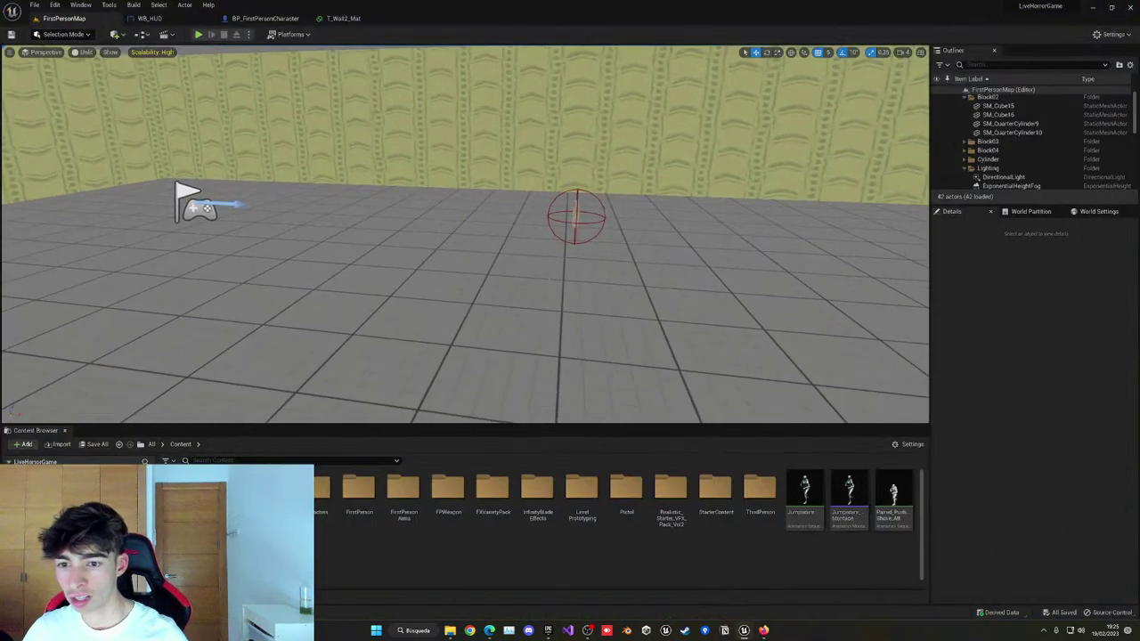
# Create a material named M_Floor in the Content folder and open it for editing.
pyautogui.rightClick(315, 577)
pyautogui.click(365, 364)
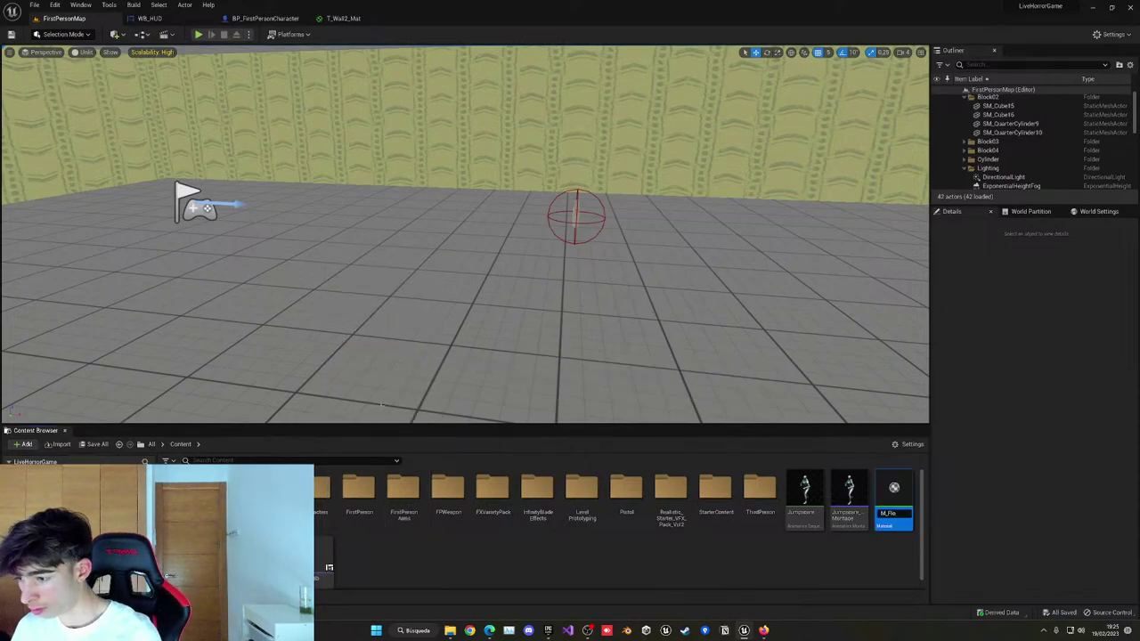
pyautogui.press('Return')
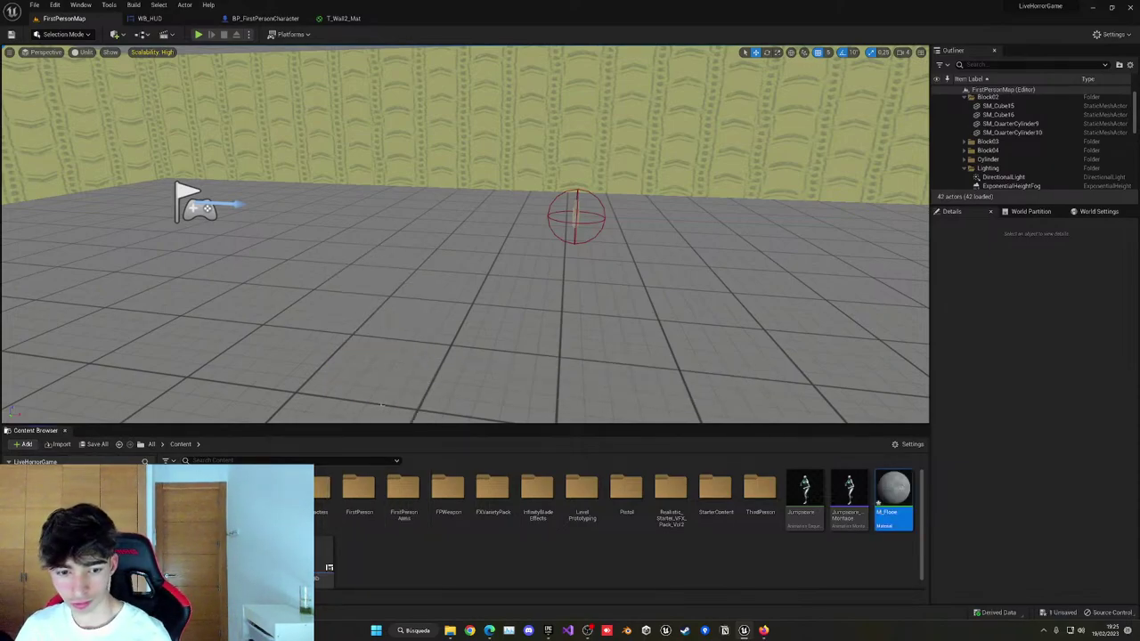
pyautogui.click(893, 514)
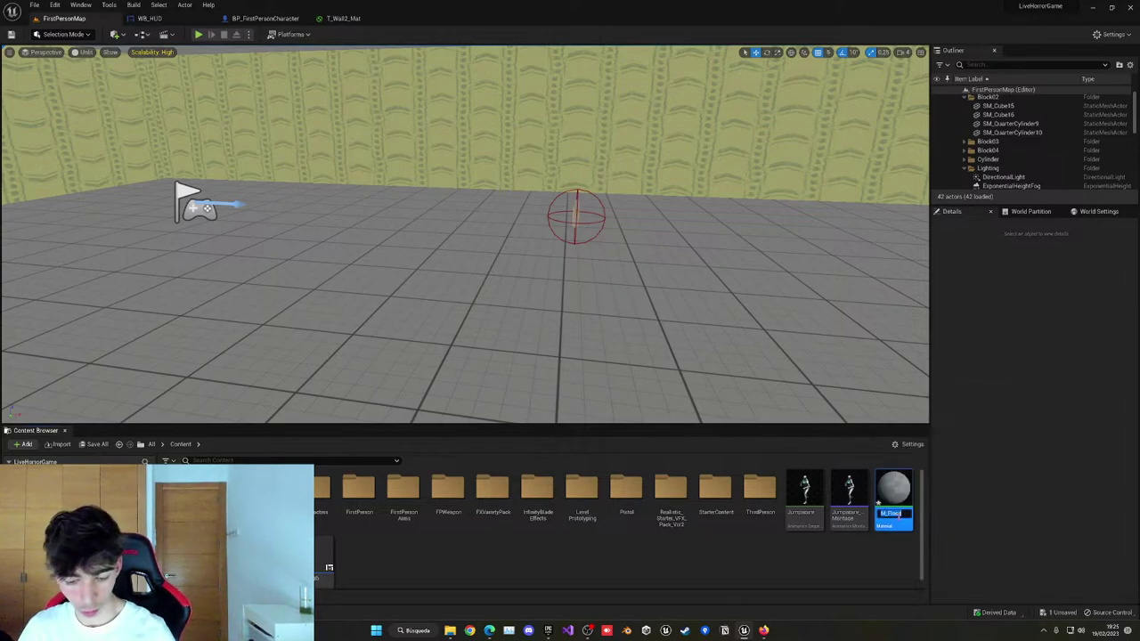
pyautogui.doubleClick(891, 499)
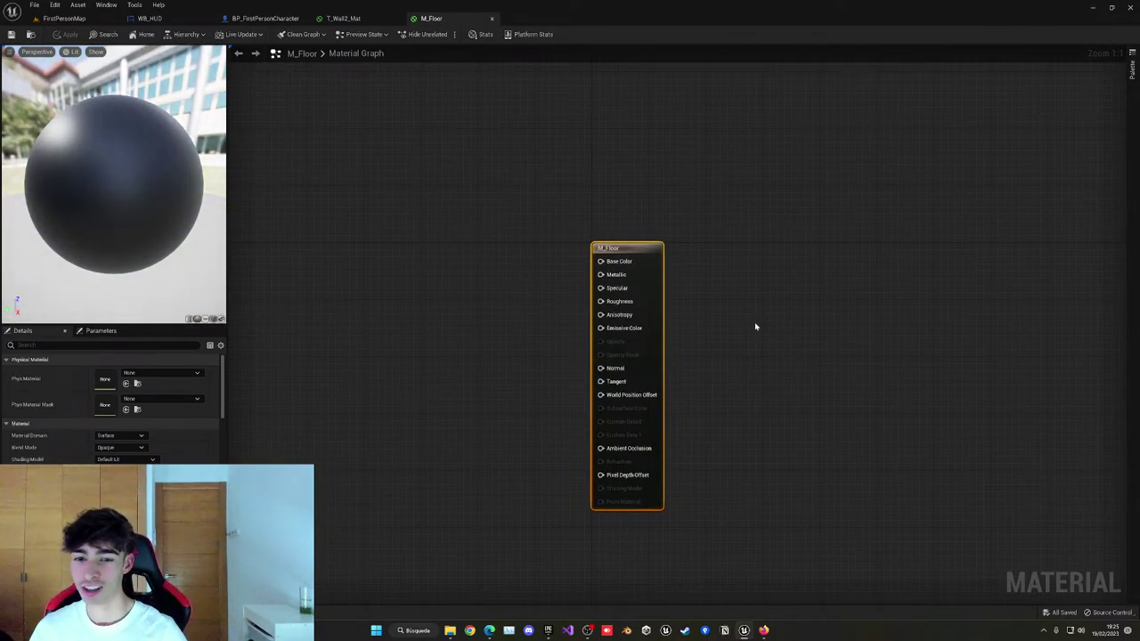
# Add a three-component constant to M_Floor, connect it to Base Color and make it yellow (0.60243, 0.598021, 0.00798).
pyautogui.click(542, 252)
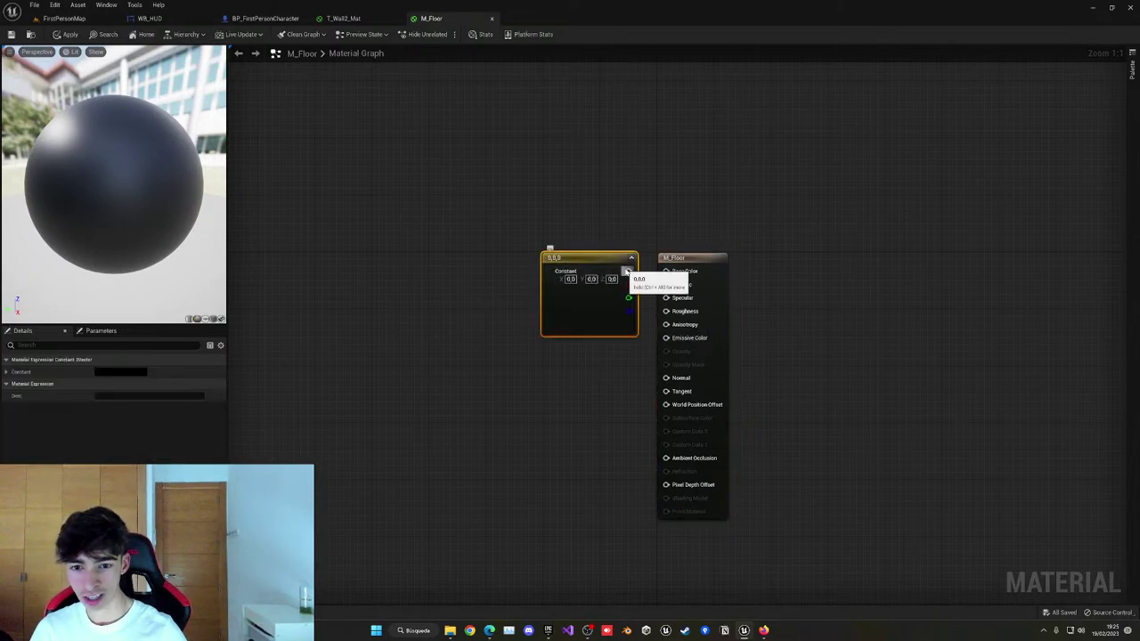
pyautogui.moveTo(628, 272); pyautogui.dragTo(667, 271)
pyautogui.doubleClick(590, 303)
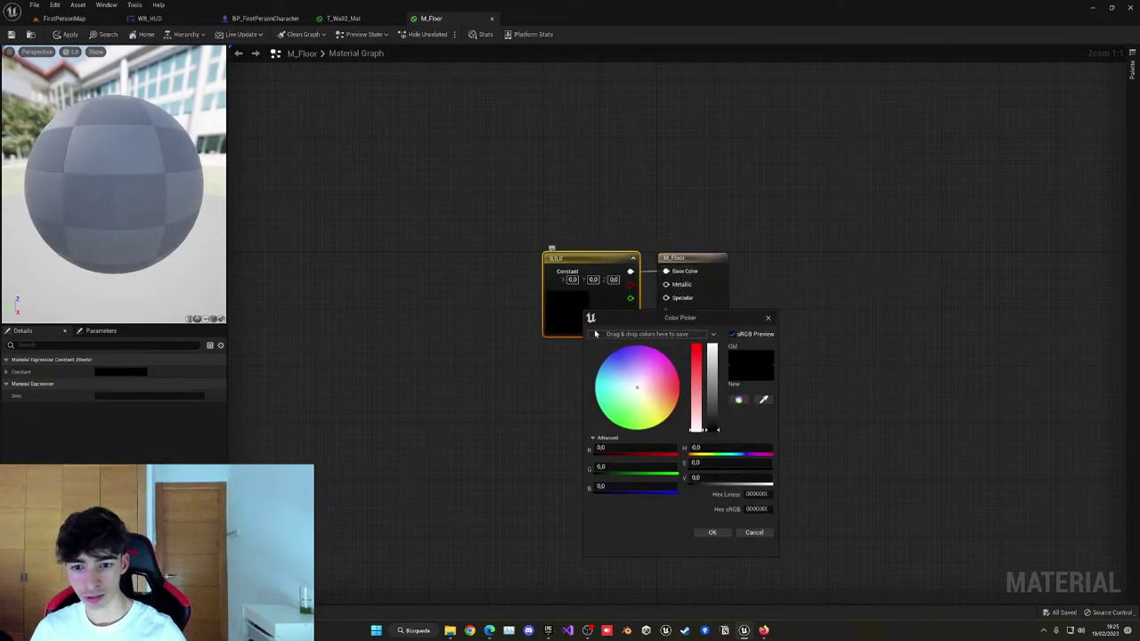
pyautogui.moveTo(652, 410); pyautogui.dragTo(676, 434)
pyautogui.moveTo(717, 398); pyautogui.dragTo(717, 378)
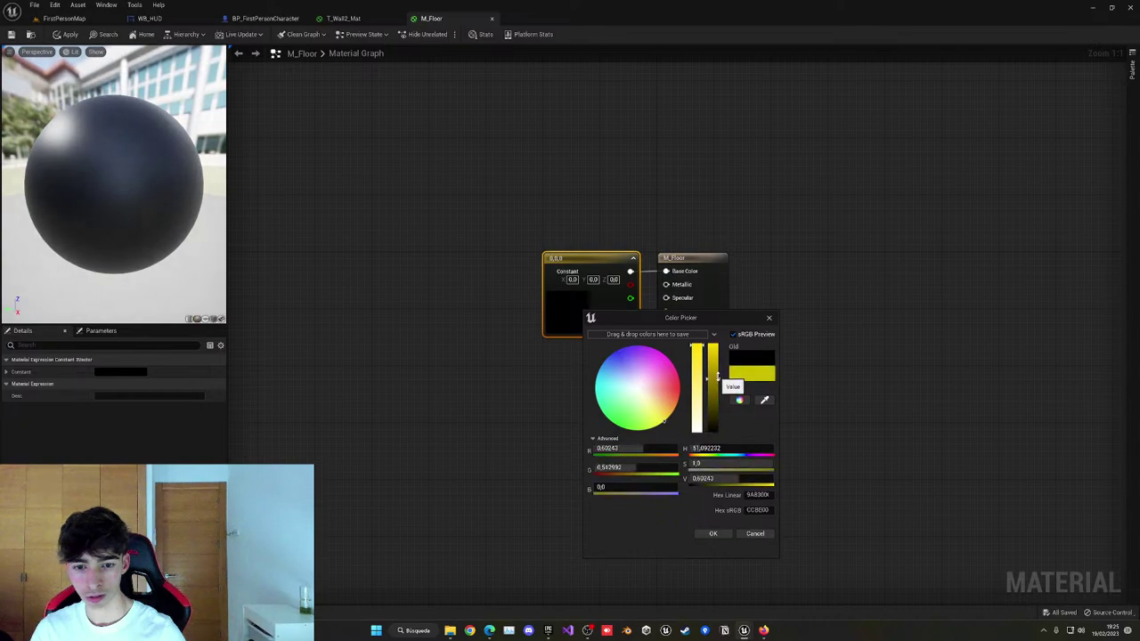
pyautogui.click(659, 428)
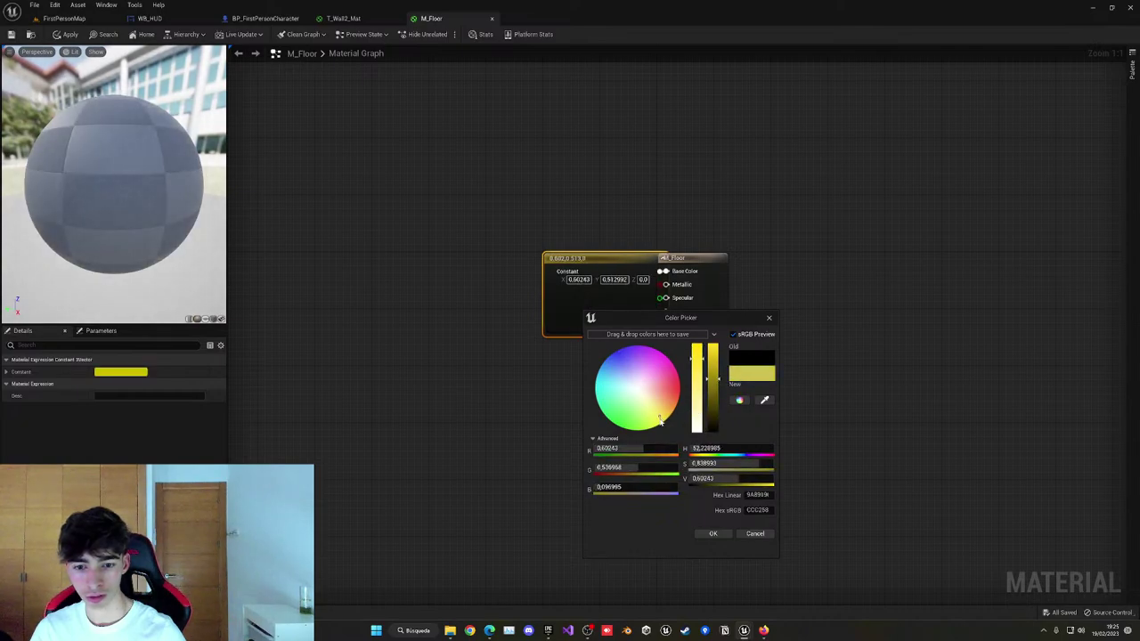
pyautogui.click(713, 534)
pyautogui.click(639, 437)
pyautogui.click(554, 378)
pyautogui.moveTo(595, 329); pyautogui.dragTo(555, 324)
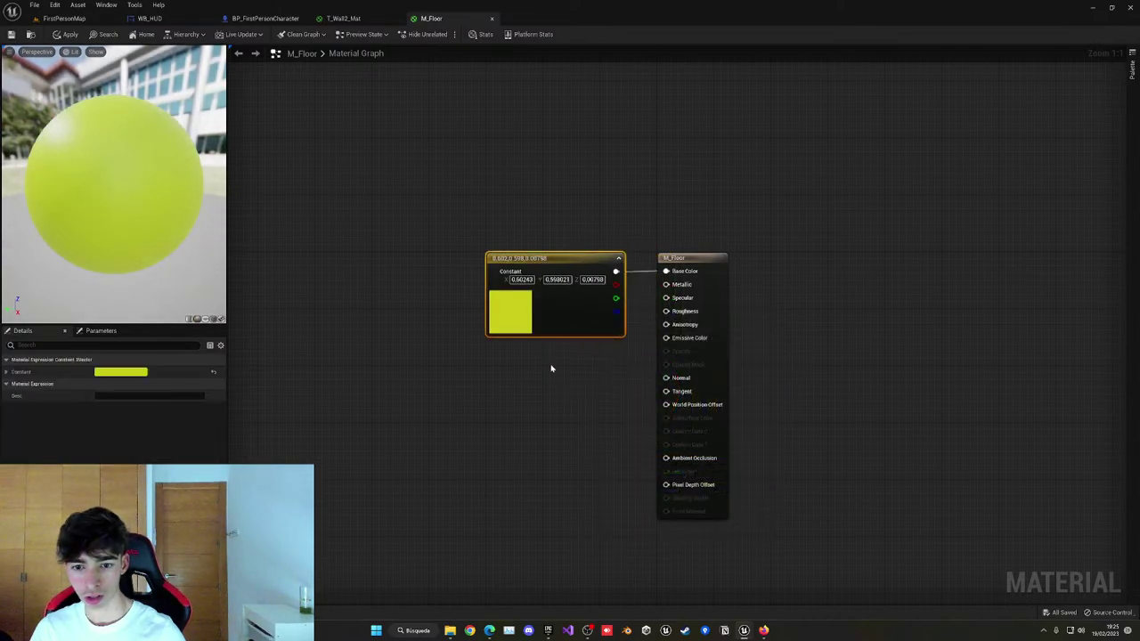
# Add a Constant node to M_Floor, connect it to Roughness and set its value to 10.
pyautogui.click(546, 384)
pyautogui.press('1')
pyautogui.click(544, 385)
pyautogui.moveTo(596, 405); pyautogui.dragTo(668, 313)
pyautogui.click(594, 380)
pyautogui.write('1')
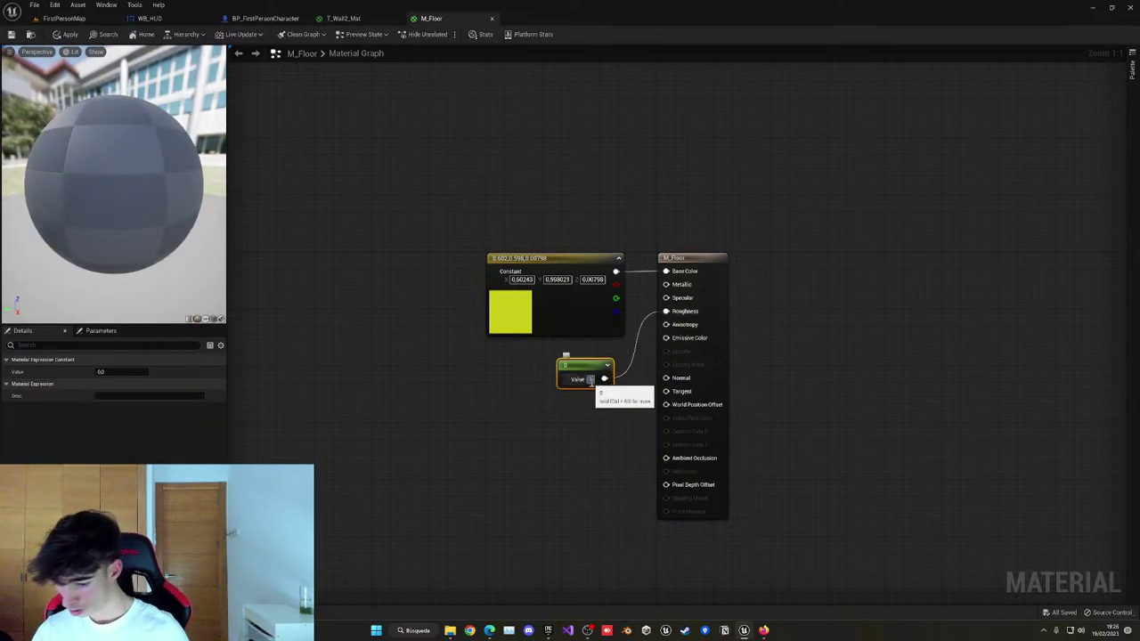
pyautogui.press('Return')
pyautogui.click(511, 461)
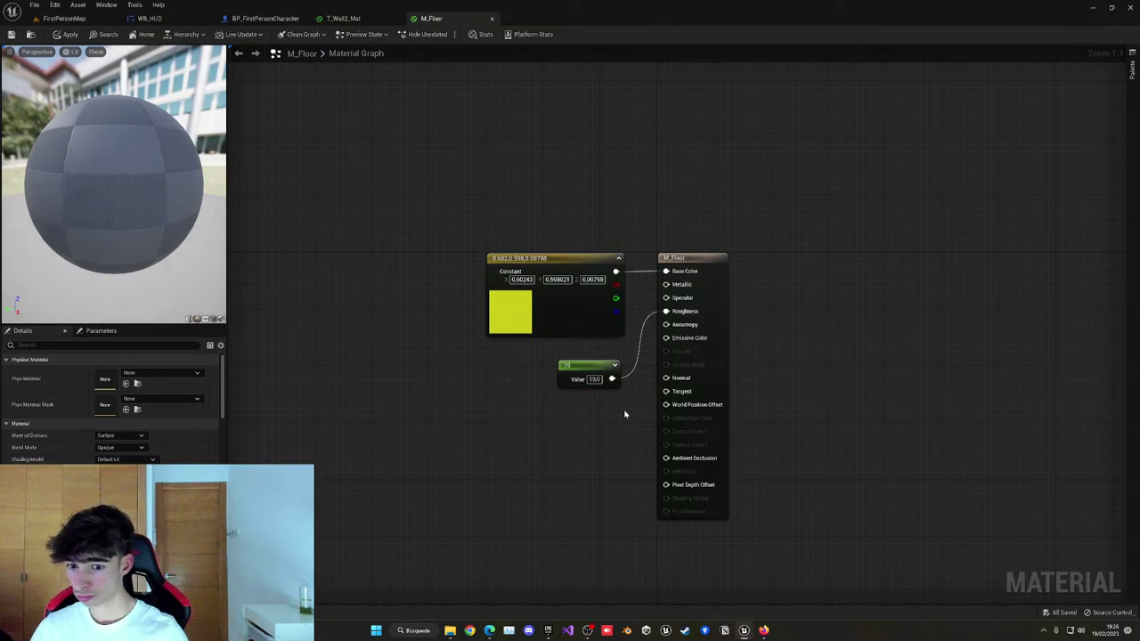
pyautogui.click(594, 380)
pyautogui.write('10')
pyautogui.press('Return')
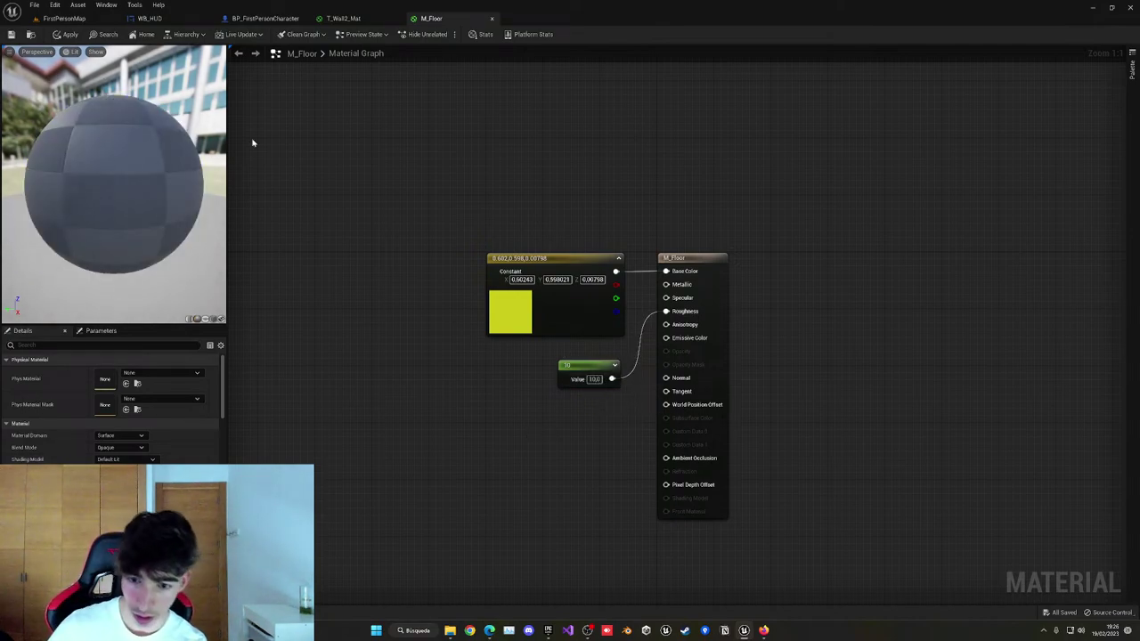
# Apply the M_Floor changes and put the material on the floor of the level.
pyautogui.click(68, 34)
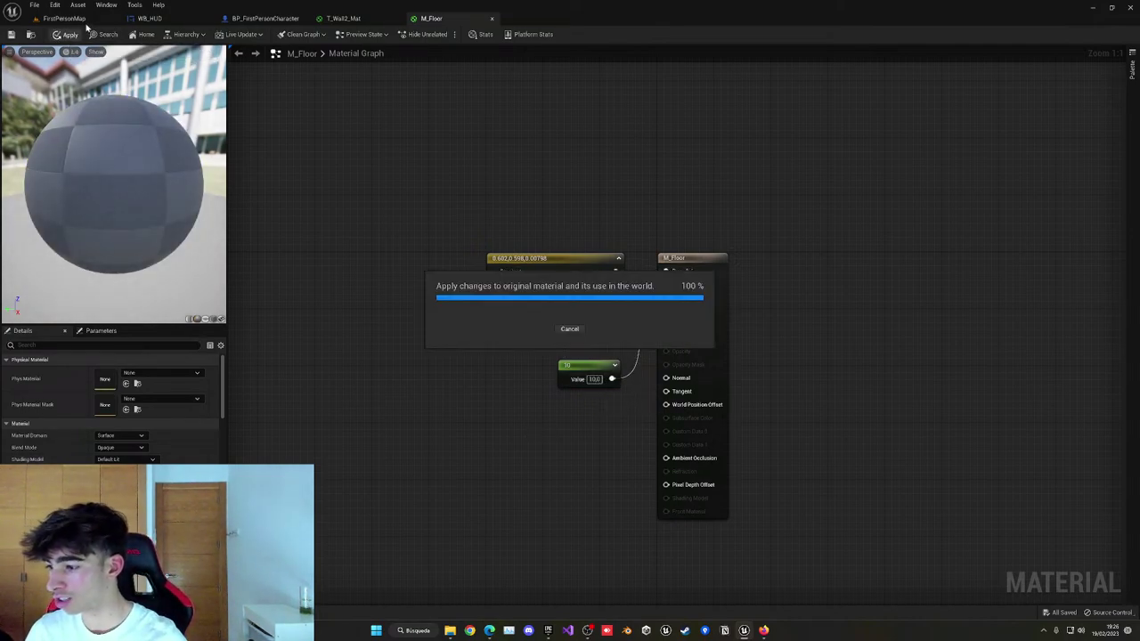
pyautogui.click(66, 18)
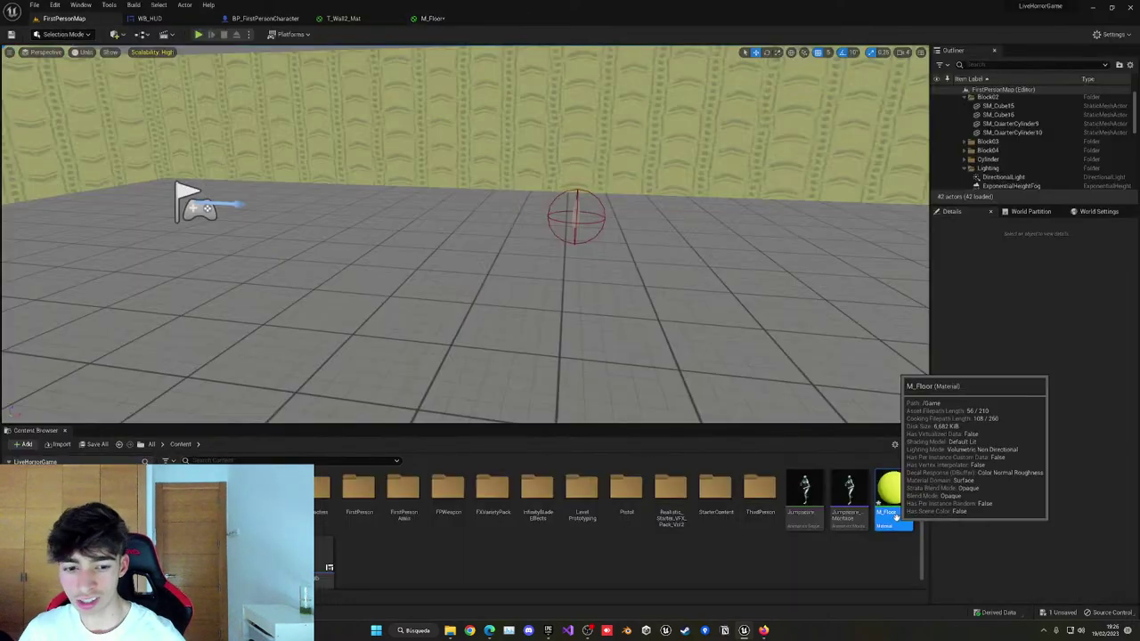
pyautogui.moveTo(893, 517); pyautogui.dragTo(542, 300)
pyautogui.moveTo(542, 300); pyautogui.dragTo(581, 403, button='right')
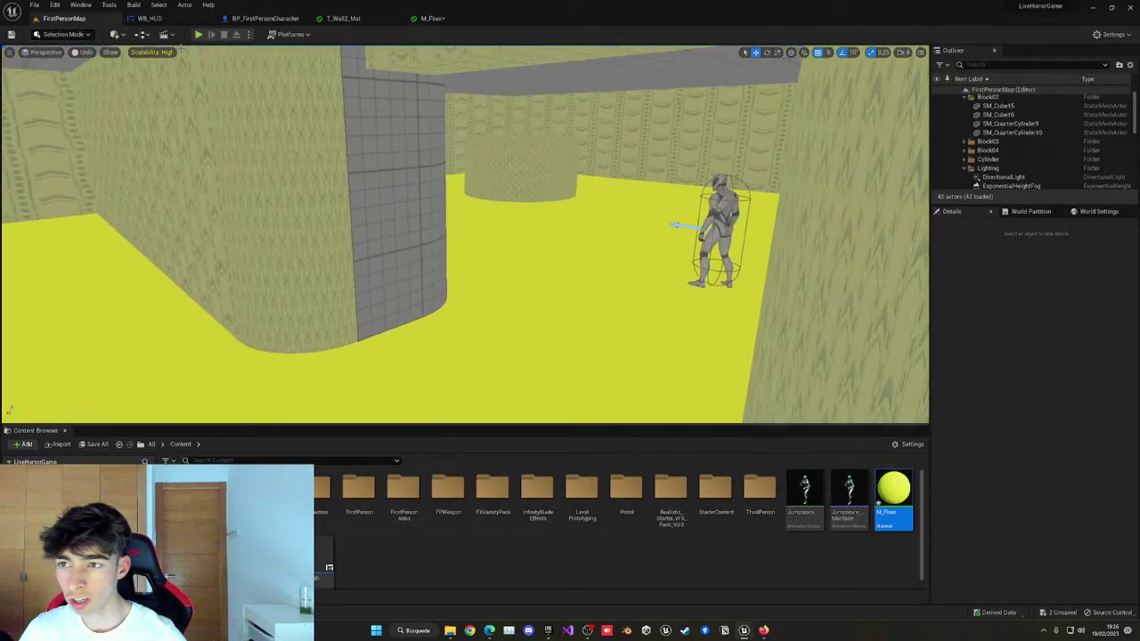
# Switch the viewport back to Lit shading and save all changed assets.
pyautogui.click(84, 51)
pyautogui.click(107, 77)
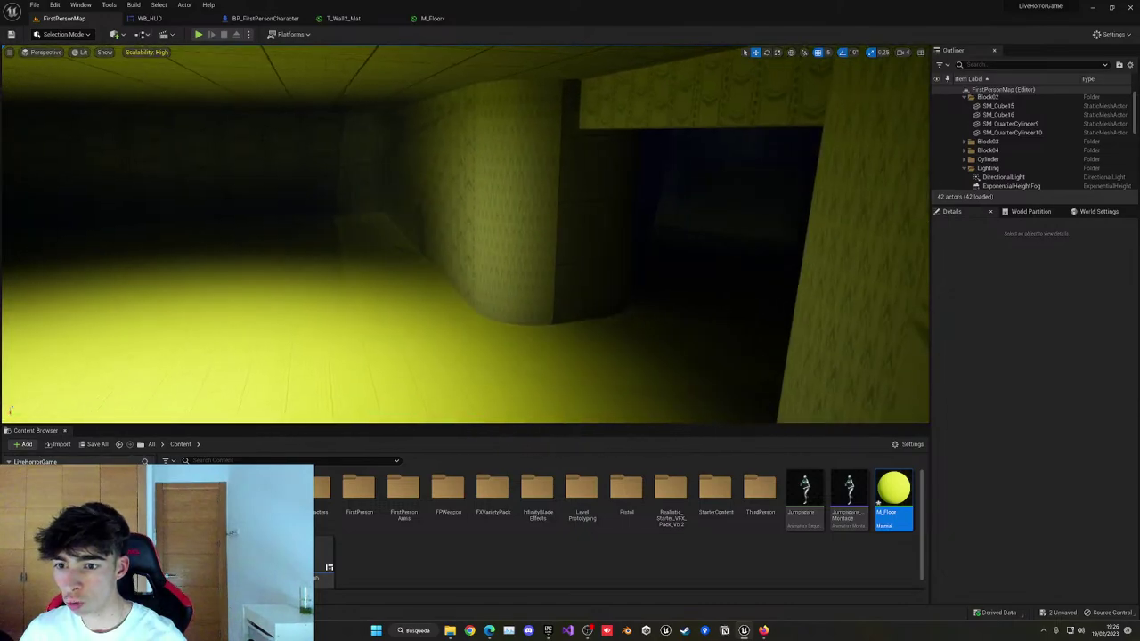
pyautogui.moveTo(358, 212)
pyautogui.mouseDown(button='right')
pyautogui.moveTo(267, 241)
pyautogui.moveTo(343, 227)
pyautogui.moveTo(358, 212)
pyautogui.mouseUp(button='right')
pyautogui.hotkey('ctrl', 'shift', 's')
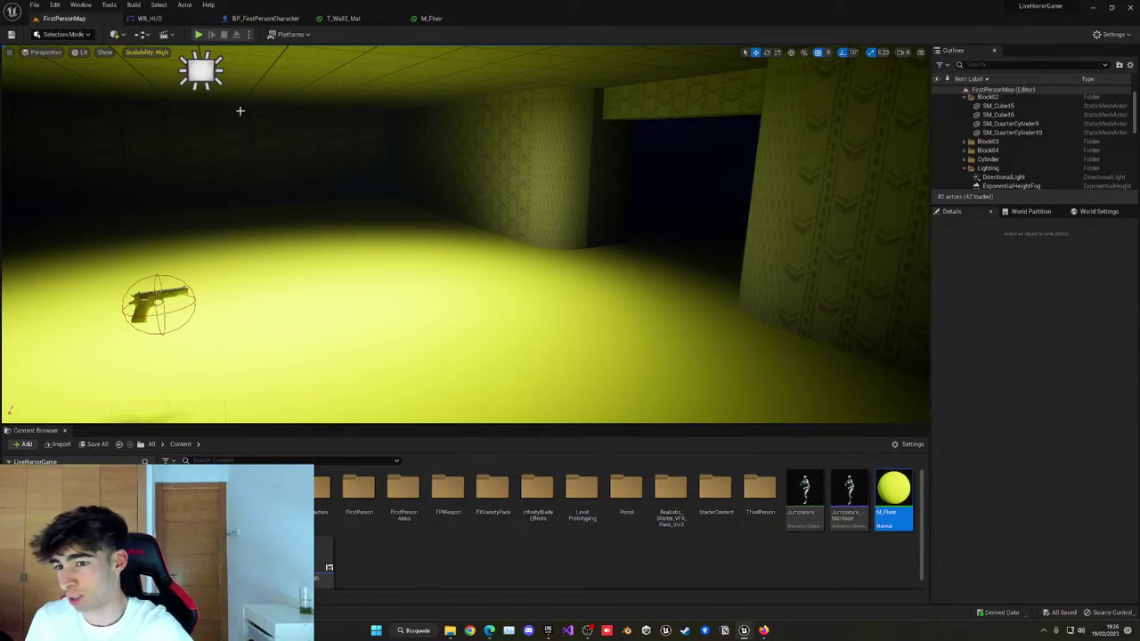
# Play-test the level, walking through the rooms and shooting the approaching enemy to judge the new look, and end the session.
pyautogui.click(198, 34)
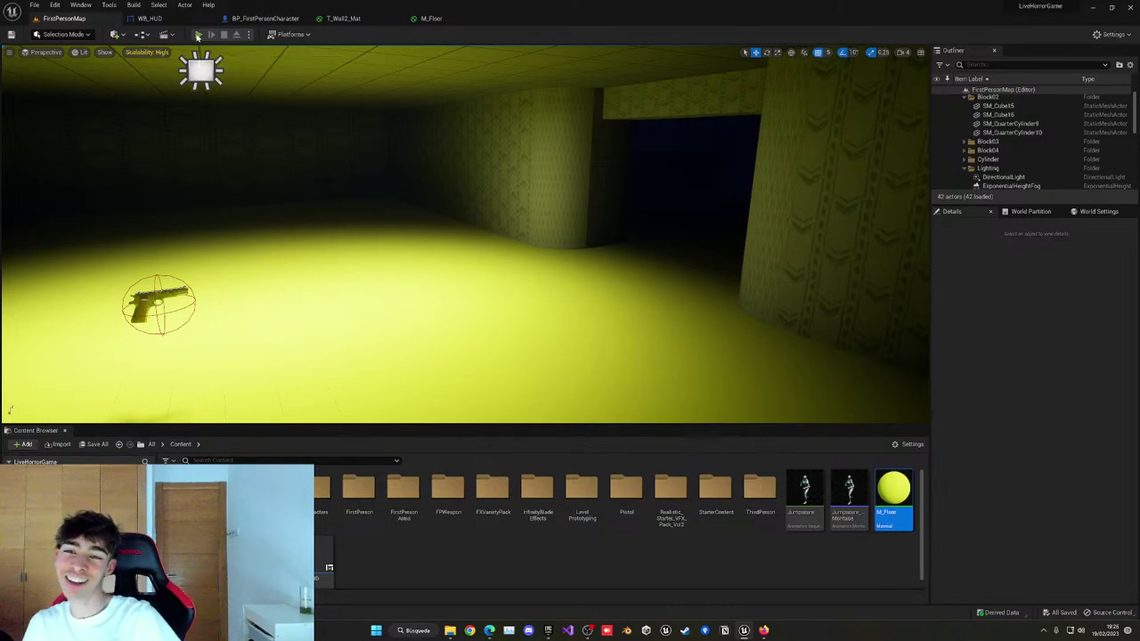
pyautogui.press('w')
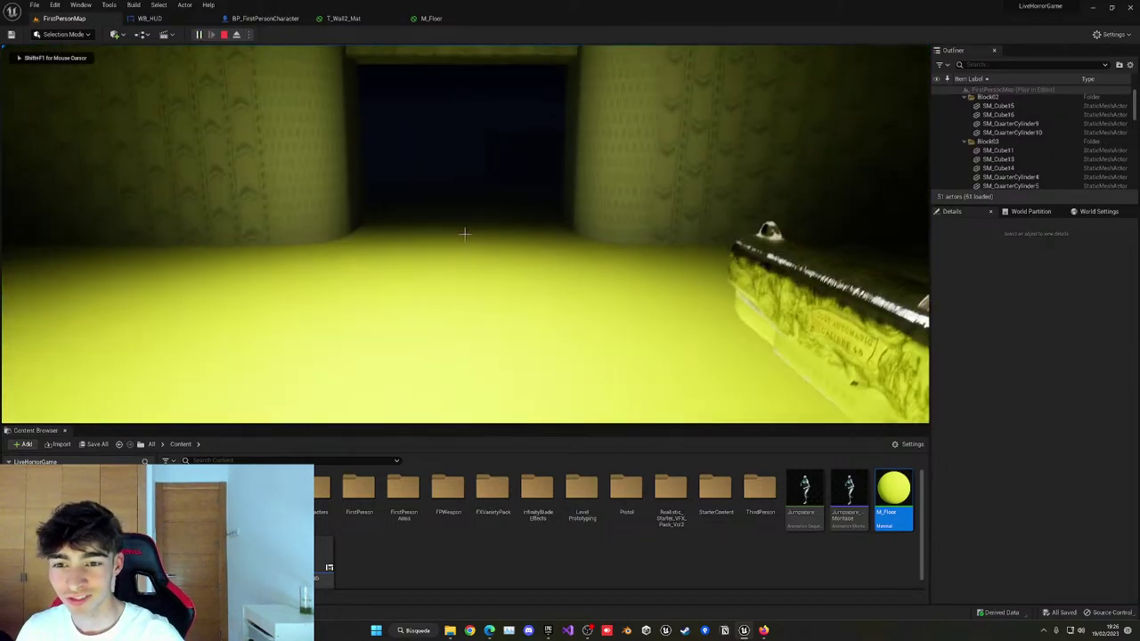
pyautogui.press('w')
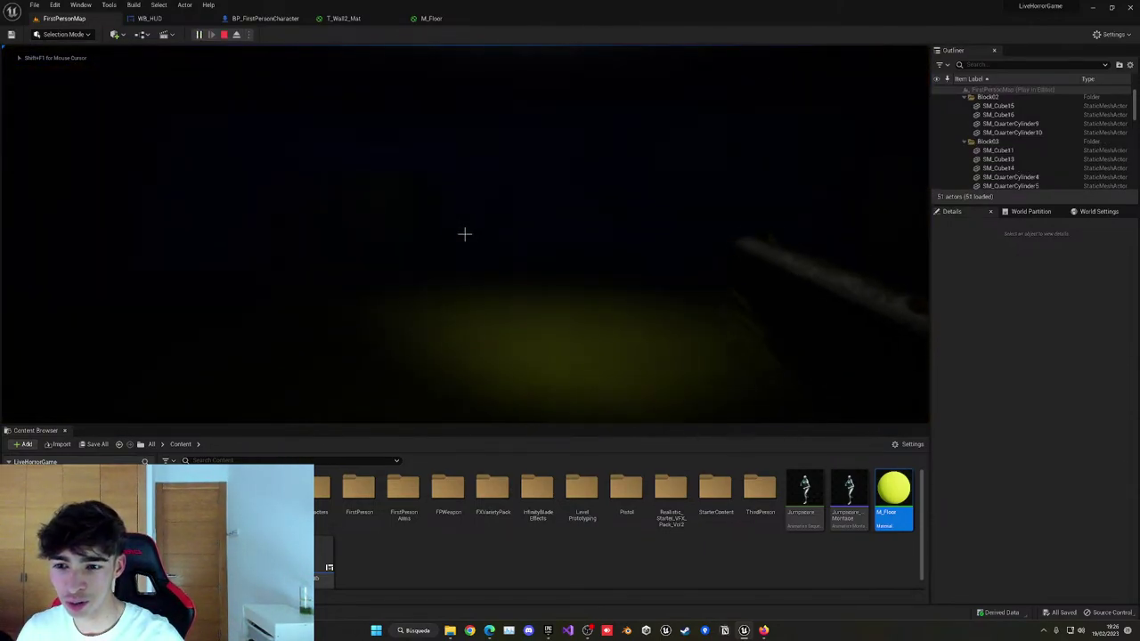
pyautogui.click(465, 234)
pyautogui.click(465, 235)
pyautogui.press('s')
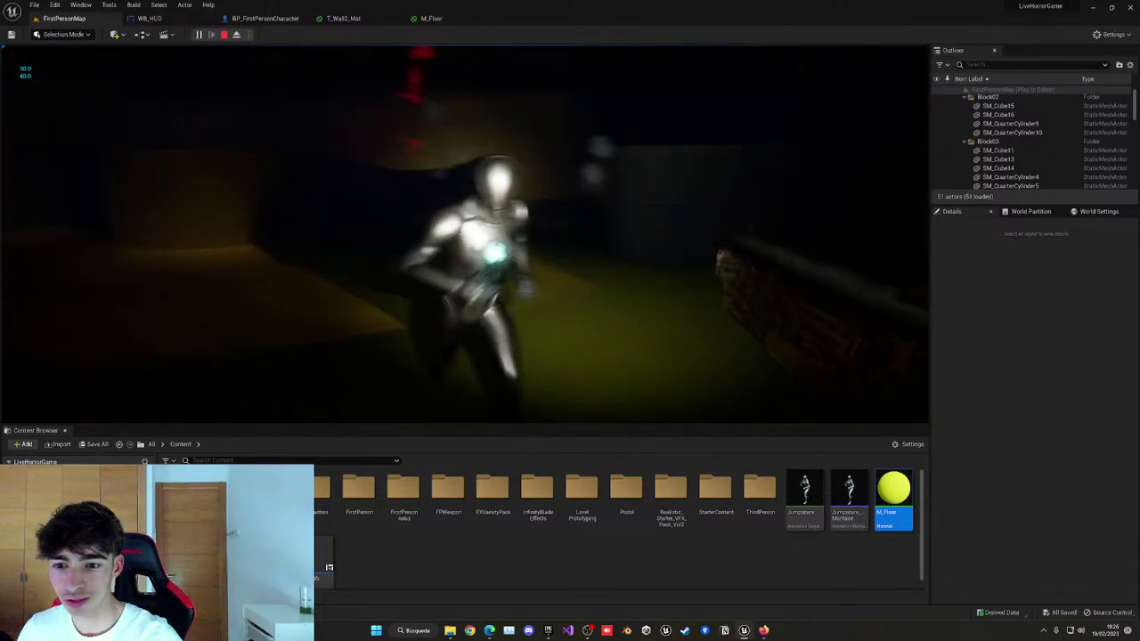
pyautogui.click(465, 235)
pyautogui.click(465, 234)
pyautogui.click(465, 234)
pyautogui.press('s')
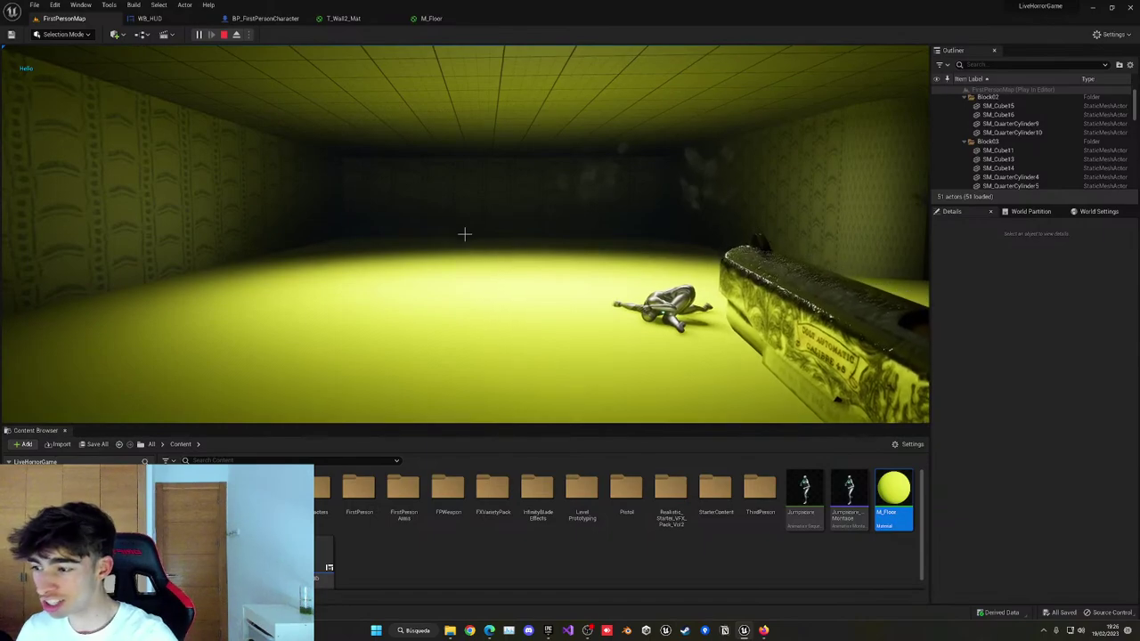
pyautogui.press('Escape')
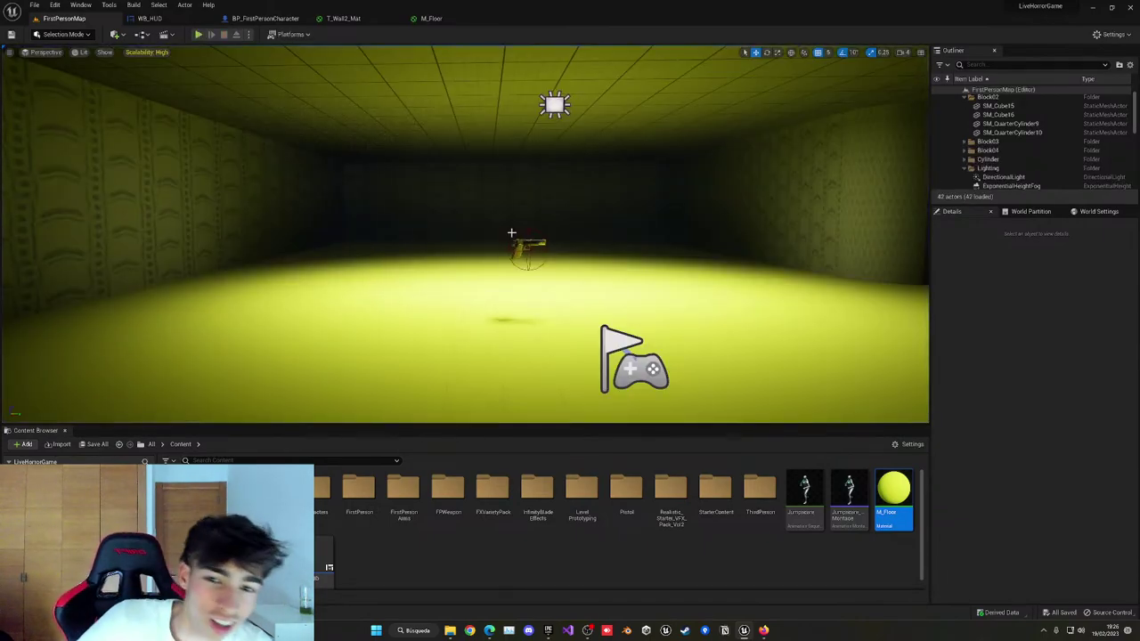
# Shorten the far wall SM_Cube6 along its length to an X scale of 17.5.
pyautogui.moveTo(564, 209)
pyautogui.mouseDown(button='right')
pyautogui.moveTo(609, 201)
pyautogui.moveTo(545, 219)
pyautogui.mouseUp(button='right')
pyautogui.press('w')
pyautogui.click(565, 208)
pyautogui.press('s')
pyautogui.press('r')
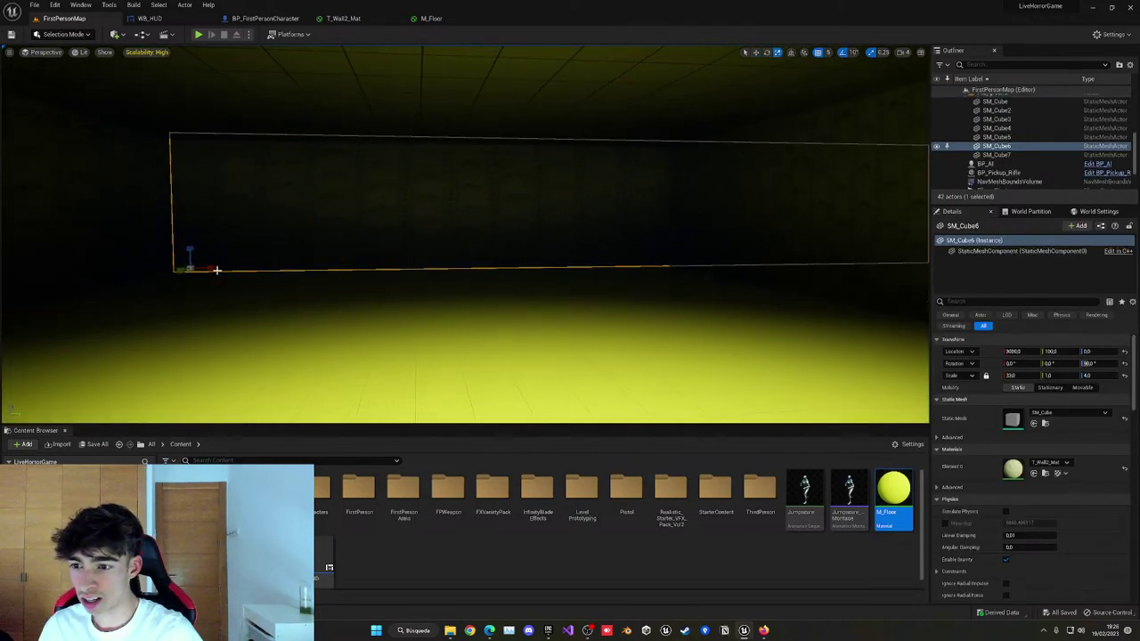
pyautogui.moveTo(211, 268); pyautogui.dragTo(191, 268)
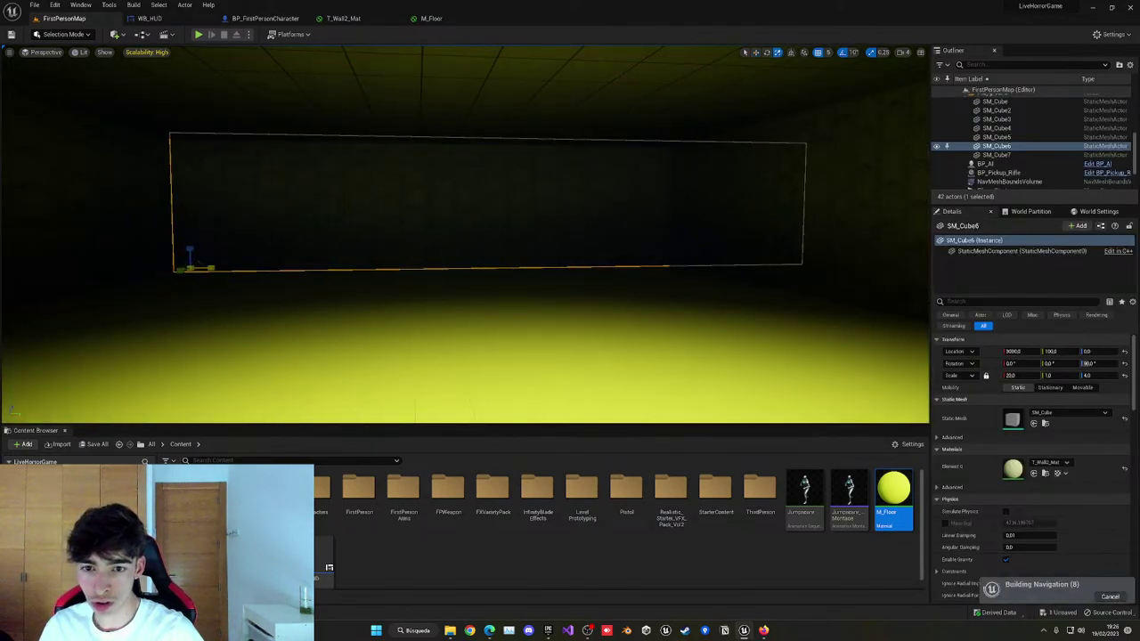
# Duplicate the shortened SM_Cube6 wall, slide the copy along the wall's own line, and save the level.
pyautogui.moveTo(430, 212); pyautogui.dragTo(534, 205, button='right')
pyautogui.press('s')
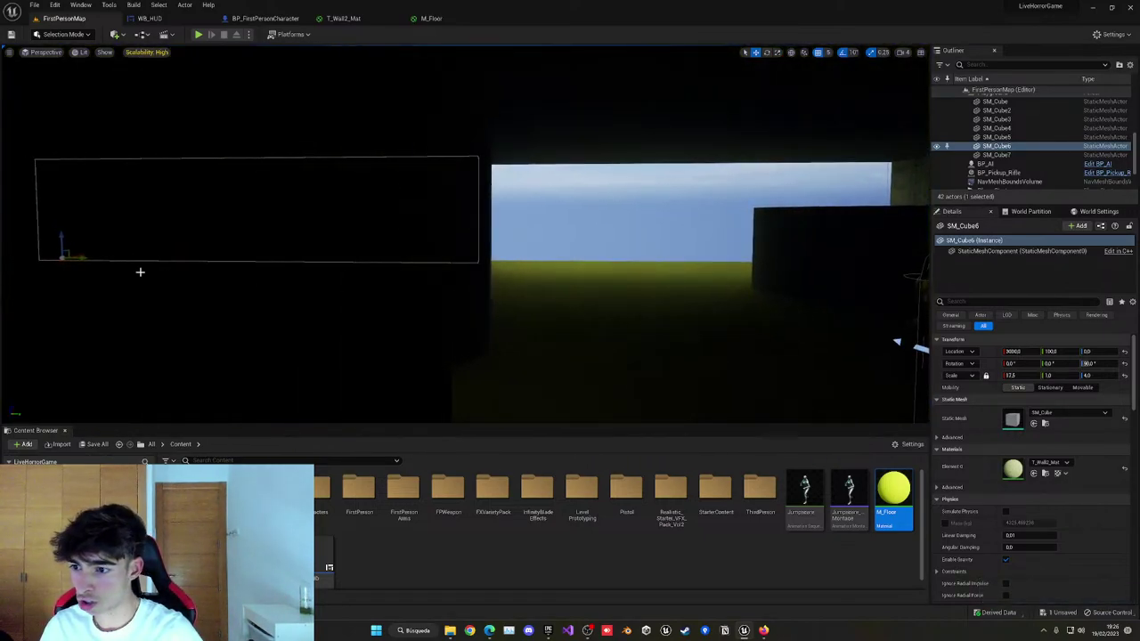
pyautogui.keyDown('alt'); pyautogui.moveTo(84, 256); pyautogui.dragTo(503, 258); pyautogui.keyUp('alt')
pyautogui.press('d')
pyautogui.moveTo(524, 272); pyautogui.dragTo(410, 266, button='right')
pyautogui.hotkey('ctrl', 's')
pyautogui.press('s')
# Duplicate the ceiling rect light and move the copy to Y 2525 above the area where the enemy stands.
pyautogui.click(465, 59)
pyautogui.press('e')
pyautogui.moveTo(484, 116); pyautogui.dragTo(540, 133, button='right')
pyautogui.hotkey('ctrl', 'd')
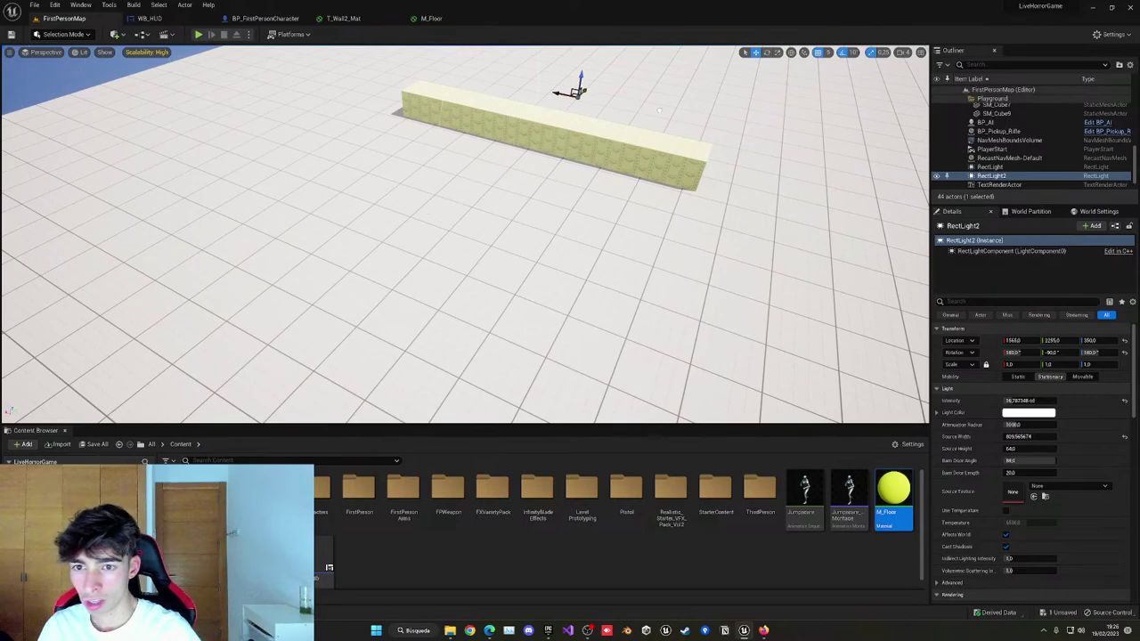
pyautogui.press('w')
pyautogui.moveTo(696, 104); pyautogui.dragTo(766, 67, button='right')
pyautogui.moveTo(591, 224); pyautogui.dragTo(537, 89, button='right')
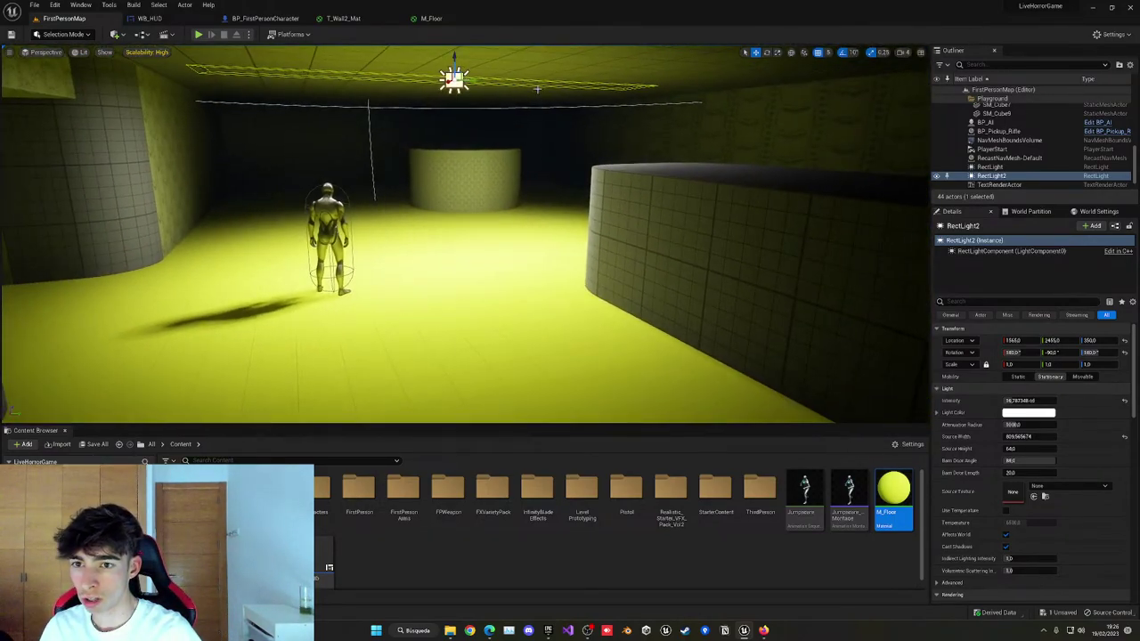
pyautogui.moveTo(454, 78); pyautogui.dragTo(488, 80)
pyautogui.moveTo(488, 81); pyautogui.dragTo(469, 189, button='right')
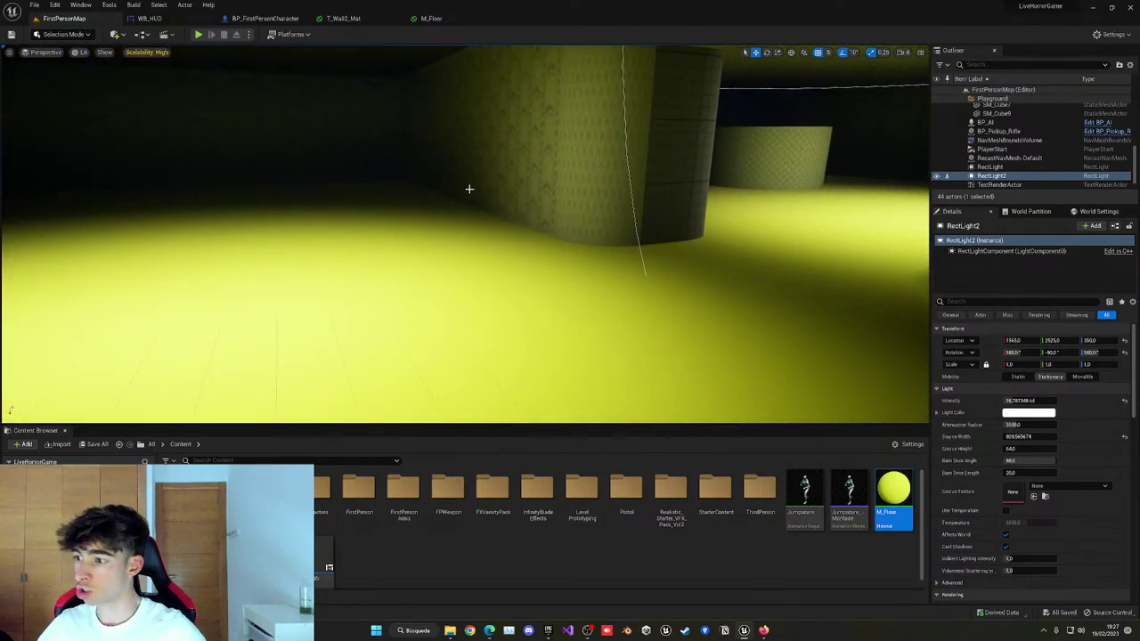
# Switch to the browser, open freesound.org in a new tab and search its sounds for "footstep".
pyautogui.click(763, 631)
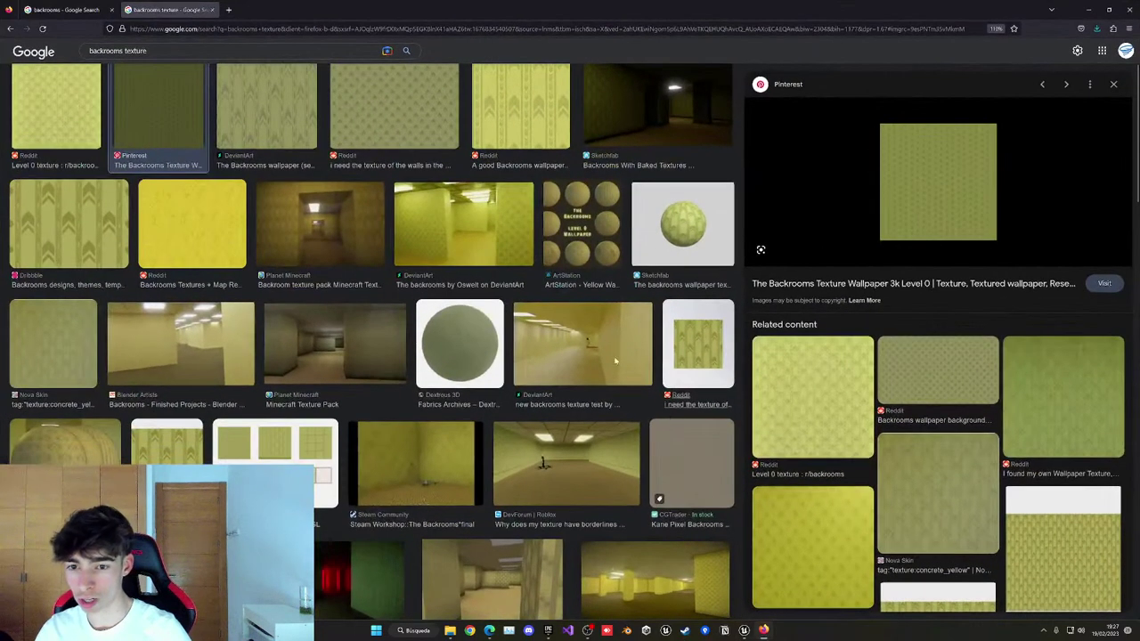
pyautogui.click(228, 10)
pyautogui.write('freesound.org')
pyautogui.press('Return')
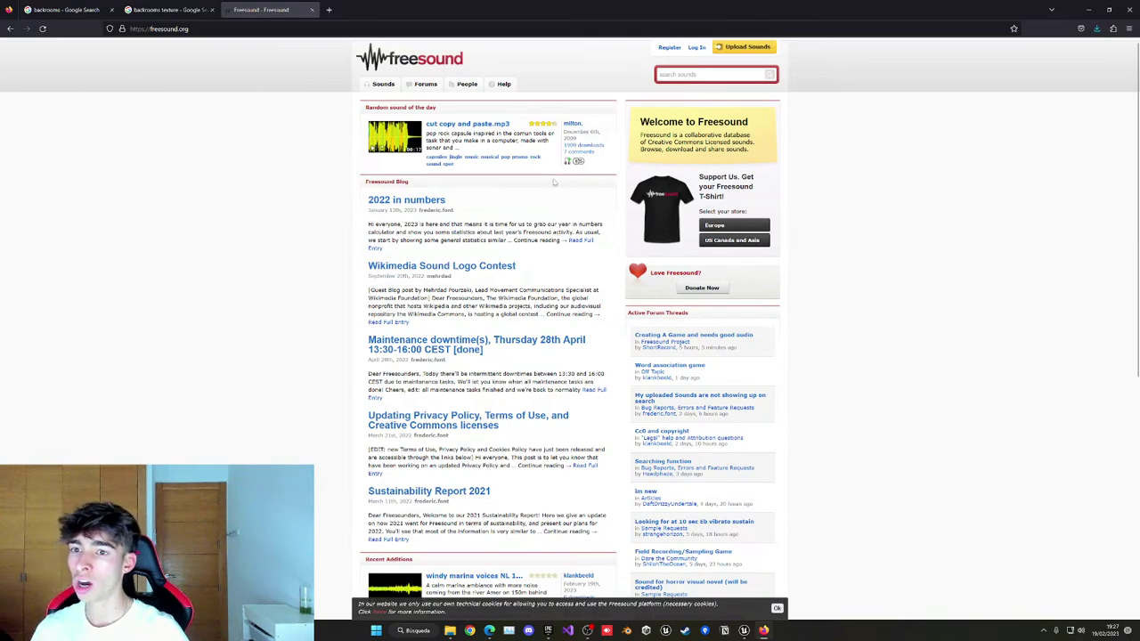
pyautogui.click(704, 77)
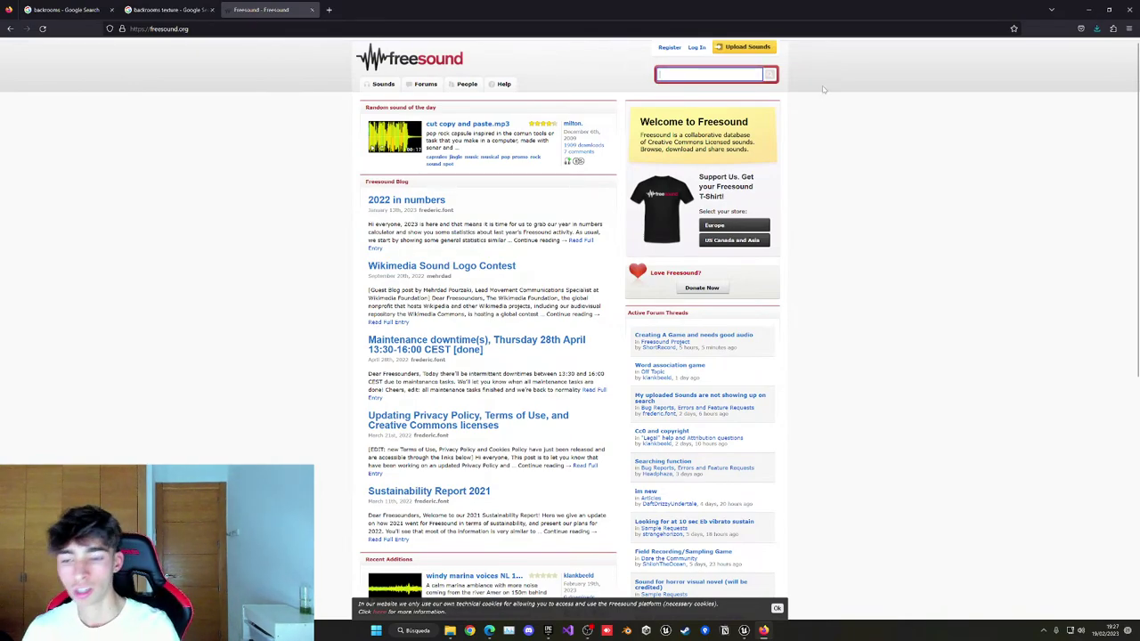
pyautogui.write('footst')
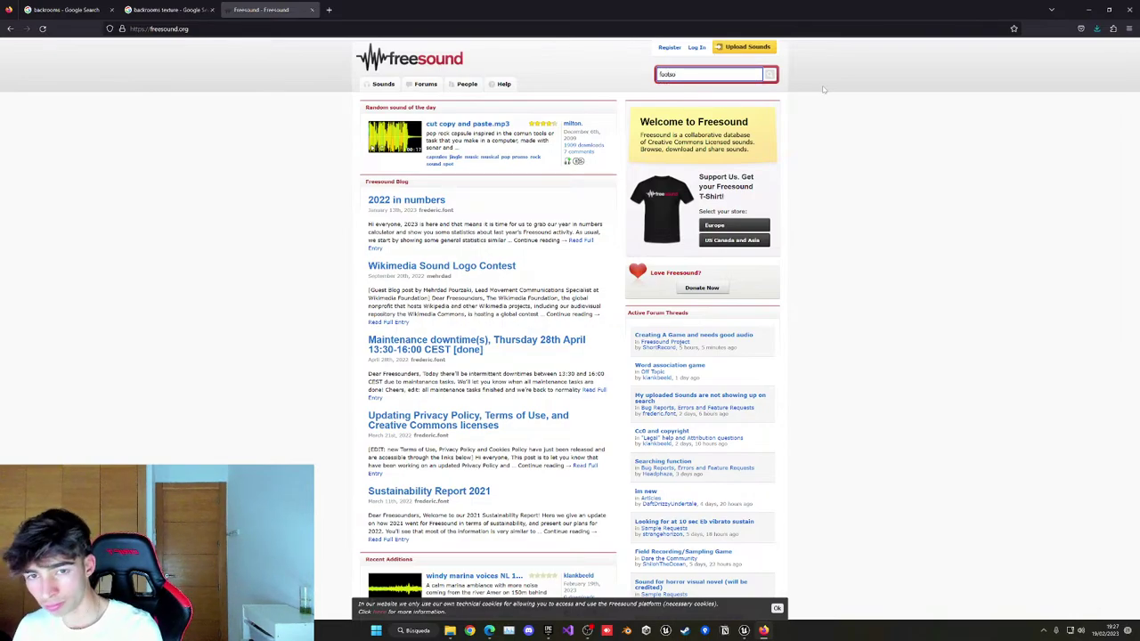
pyautogui.write('ep')
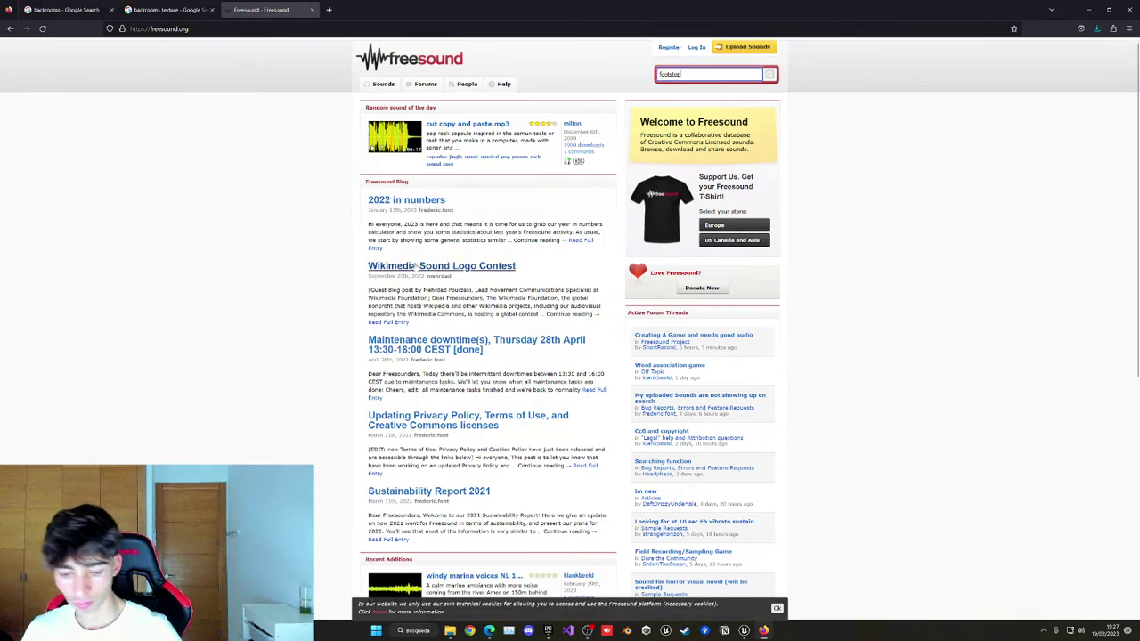
pyautogui.press('Return')
# Preview the footstep results through page 2 and open Footstep_Metal_2.wav in its own tab.
pyautogui.scroll(-3, 357, 294)
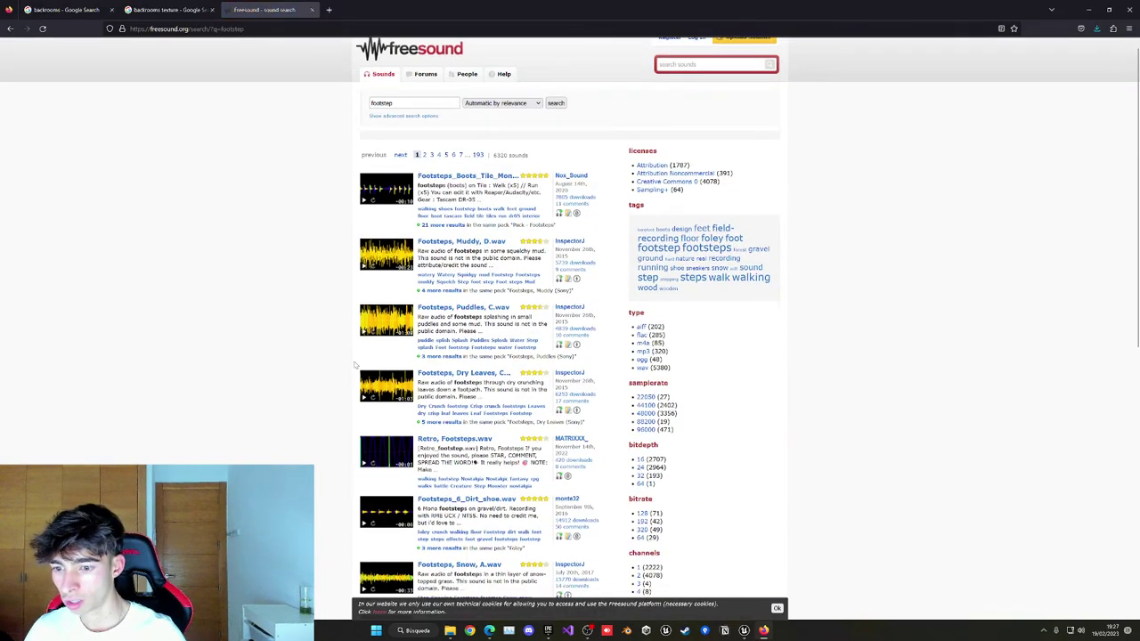
pyautogui.scroll(-4, 354, 364)
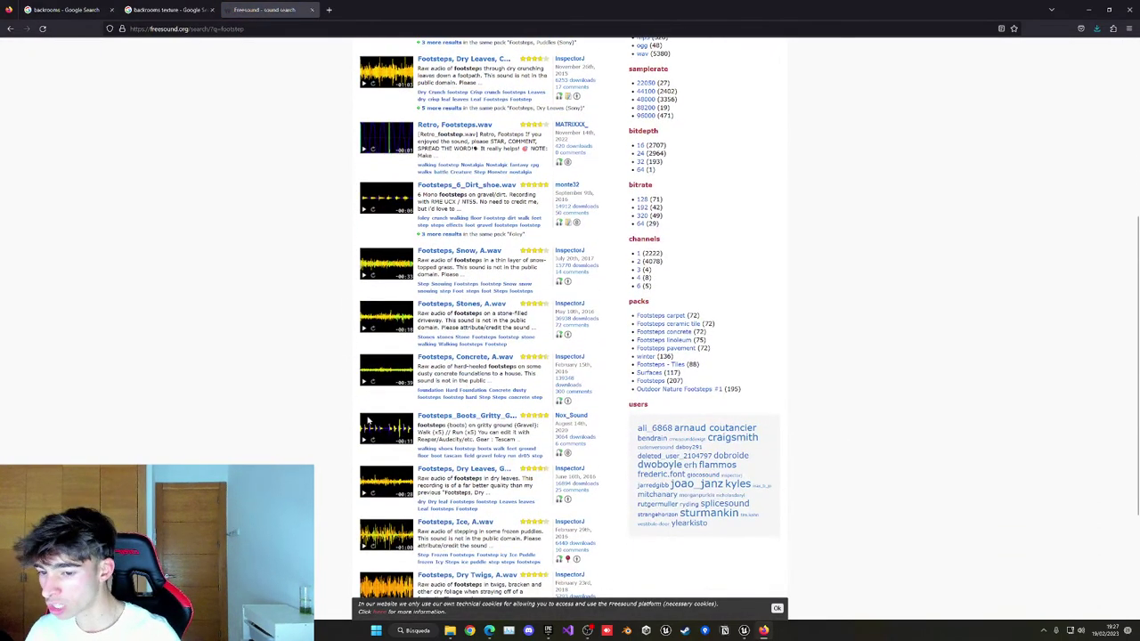
pyautogui.scroll(-4, 348, 425)
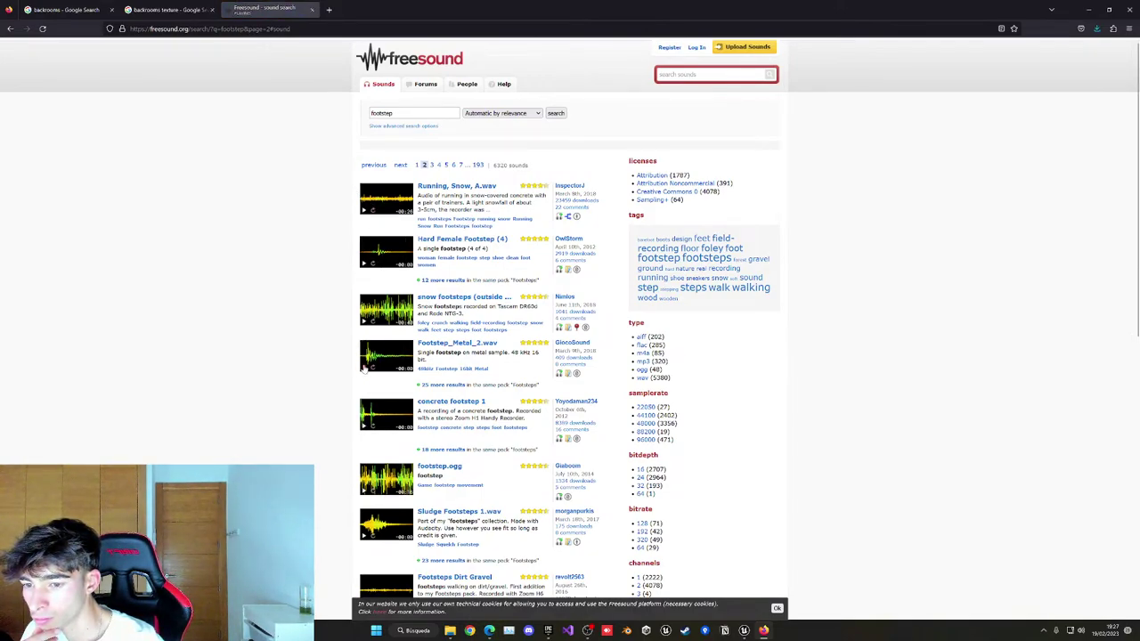
pyautogui.scroll(-2, 399, 317)
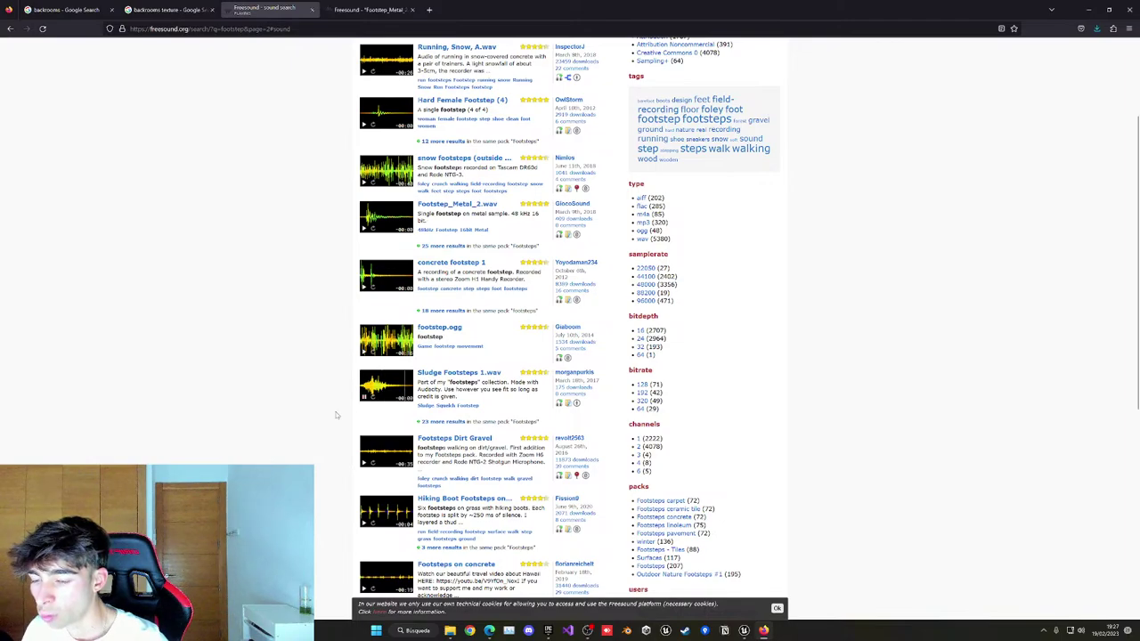
pyautogui.scroll(-2, 292, 388)
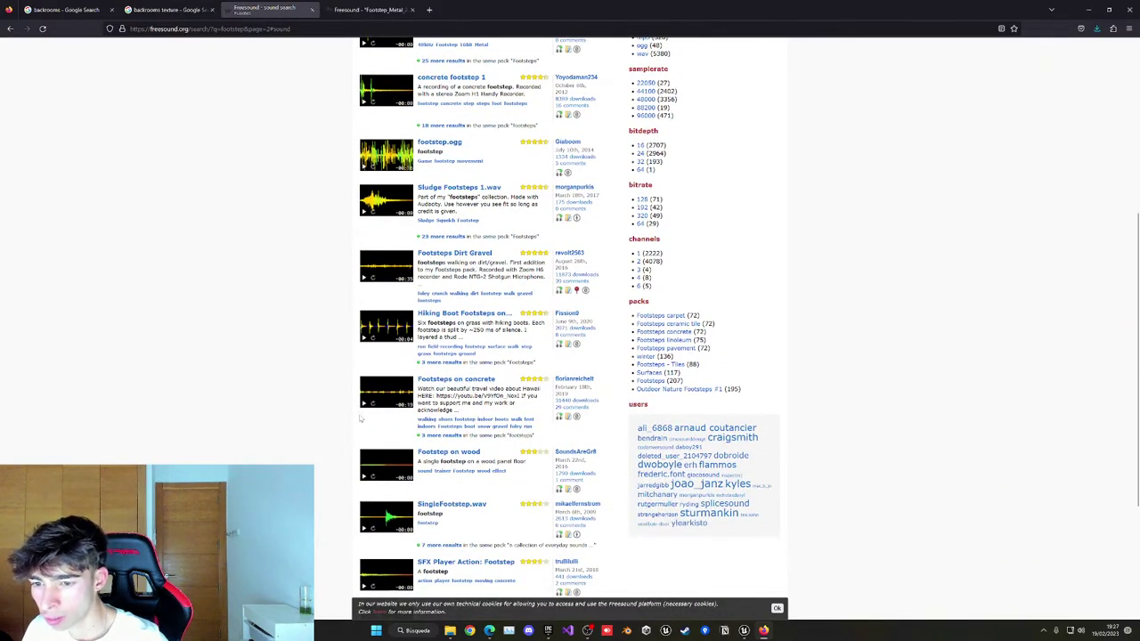
# Search for "footstep carpet", preview several results and open Carpet Footstep 3.wav in its own tab.
pyautogui.scroll(4, 353, 430)
pyautogui.click(394, 114)
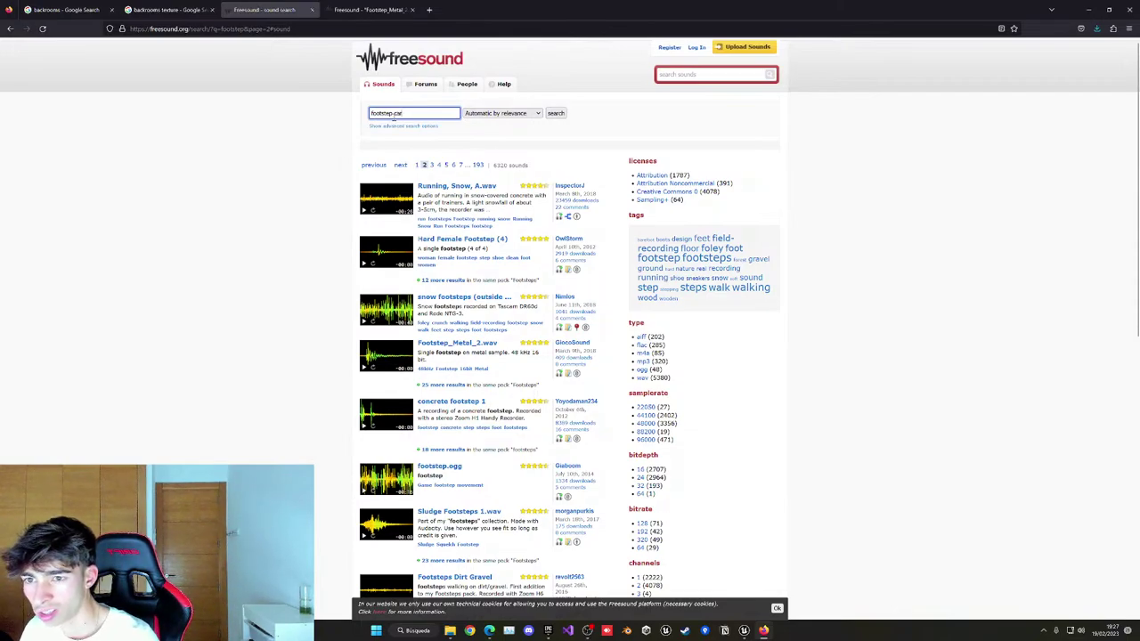
pyautogui.write('carpet')
pyautogui.press('Return')
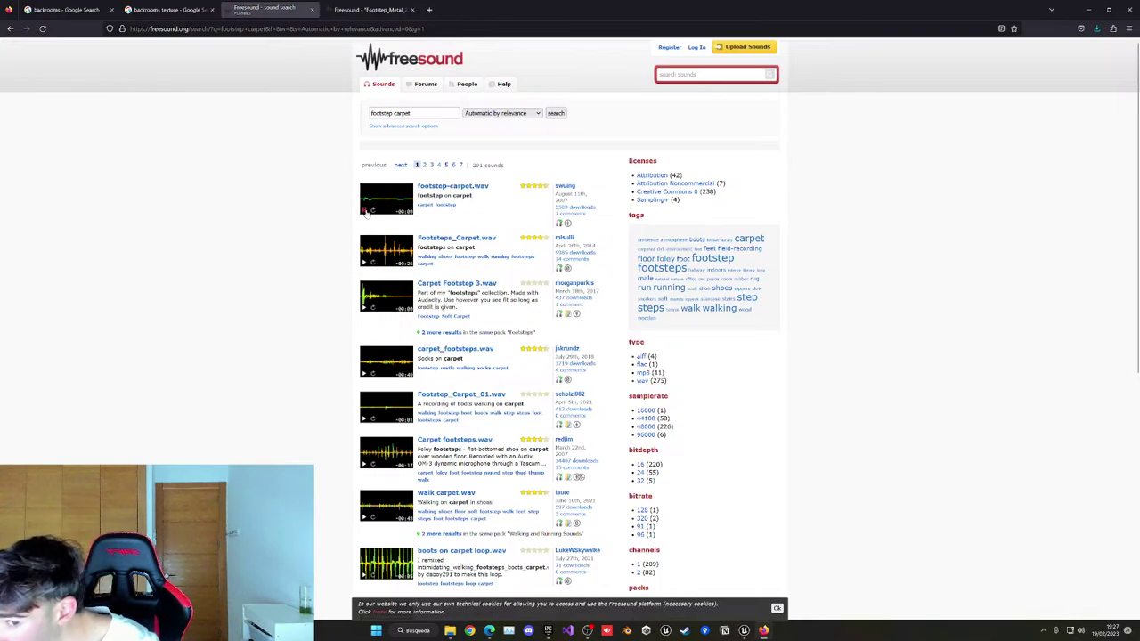
pyautogui.click(364, 307)
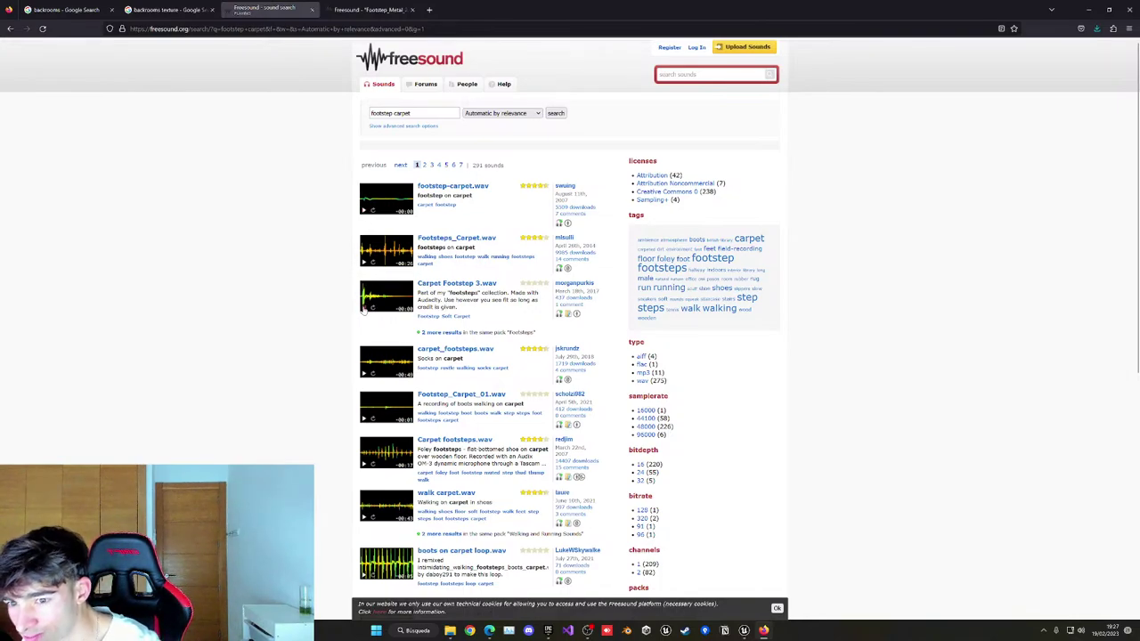
pyautogui.middleClick(427, 285)
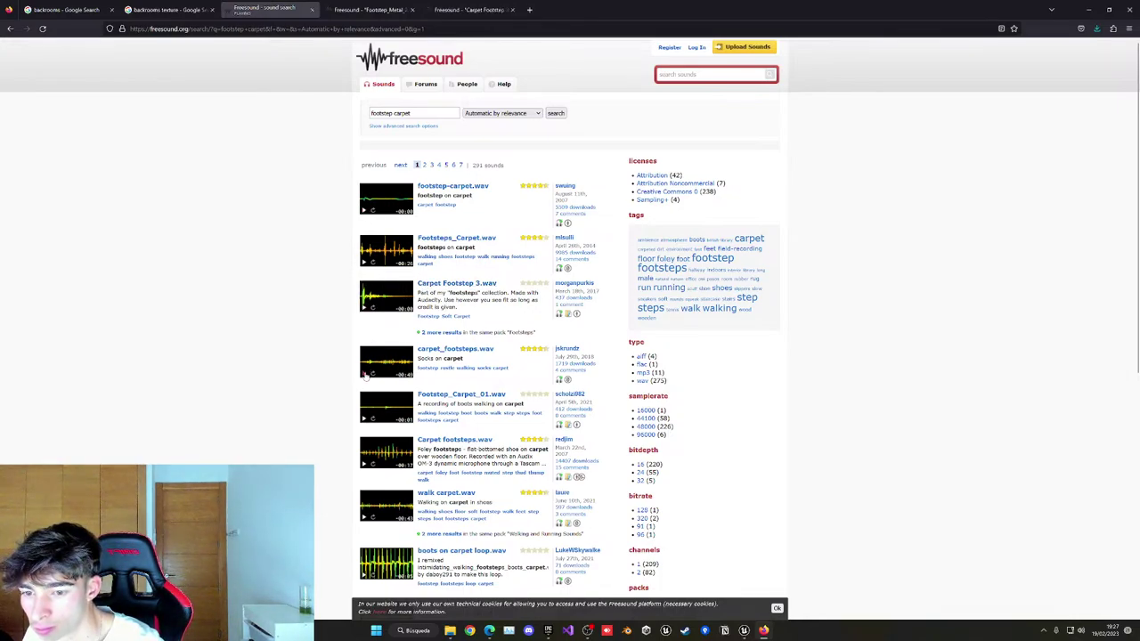
pyautogui.click(365, 421)
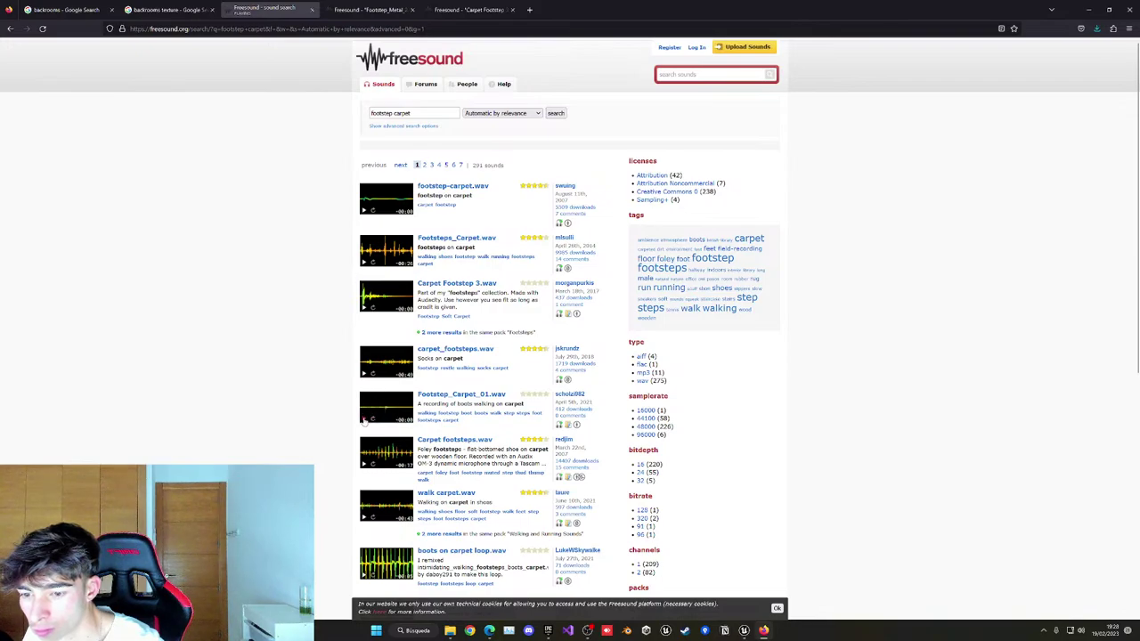
# Listen to Carpet Footstep 3.wav on its page, try to download it and close that tab.
pyautogui.click(461, 10)
pyautogui.click(377, 202)
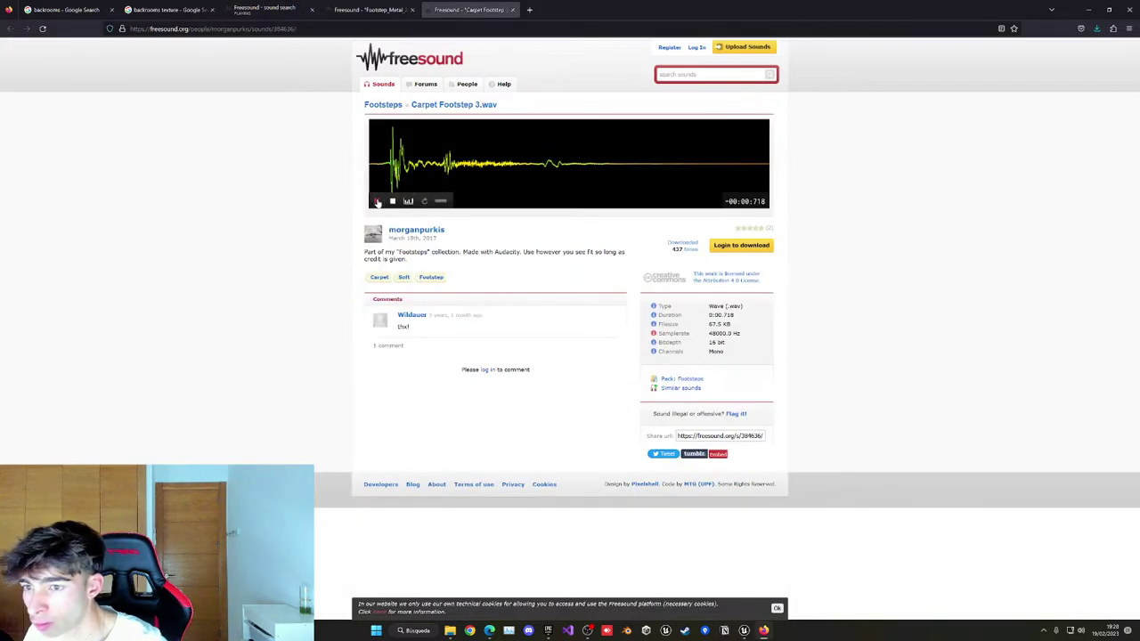
pyautogui.click(378, 203)
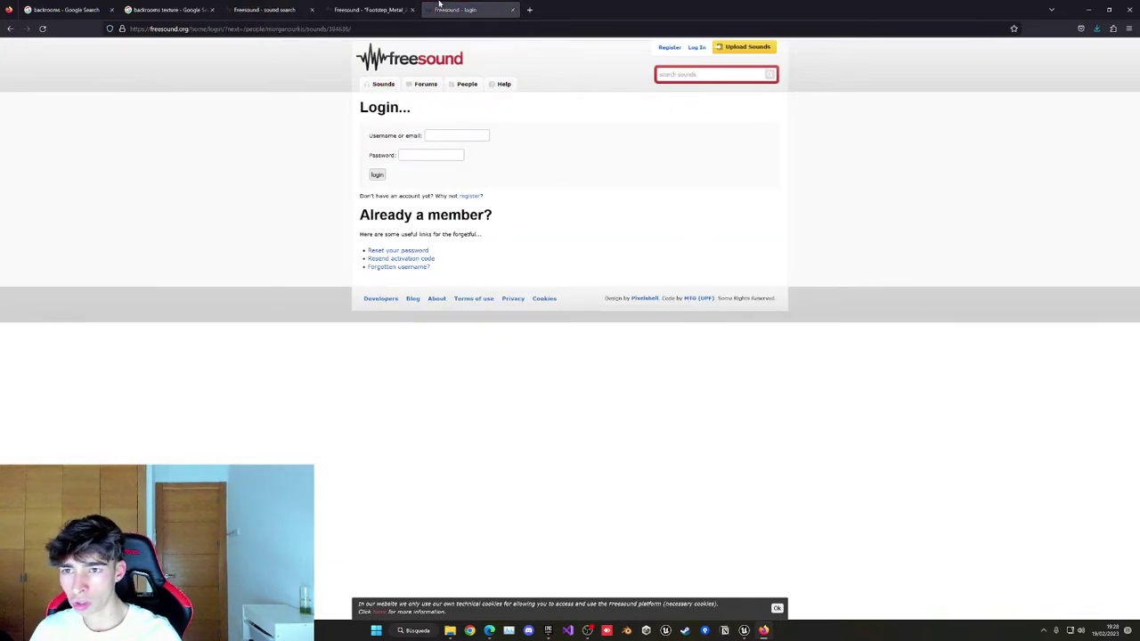
pyautogui.middleClick(439, 7)
pyautogui.click(451, 27)
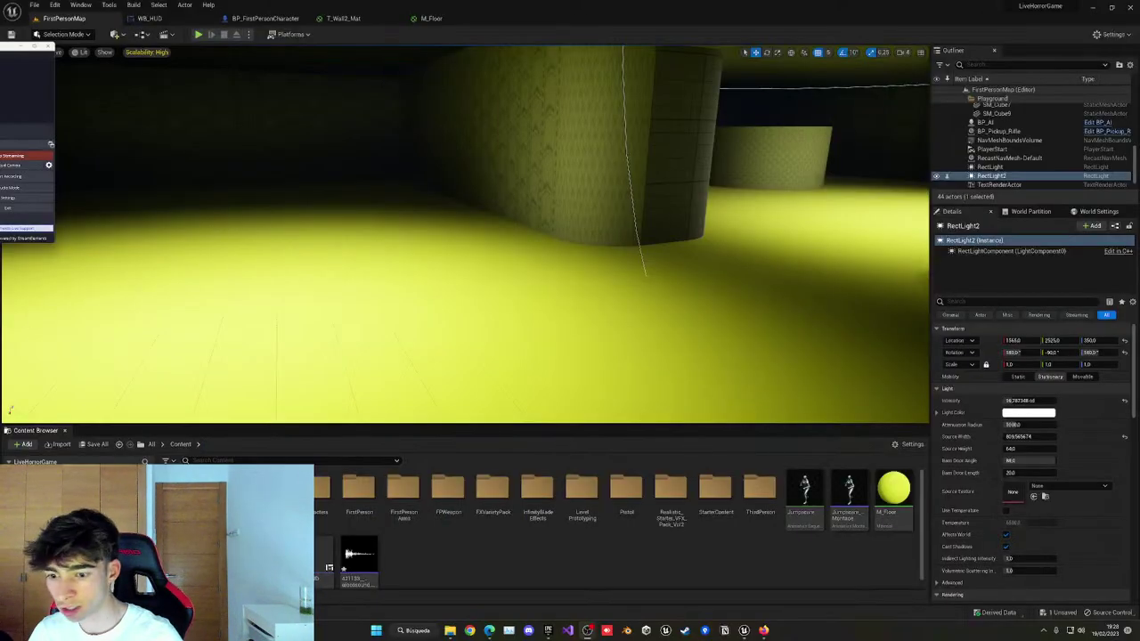
# Rename the imported footstep sound wave in the Content folder to Footstep and save it.
pyautogui.press('F2')
pyautogui.write('Footste')
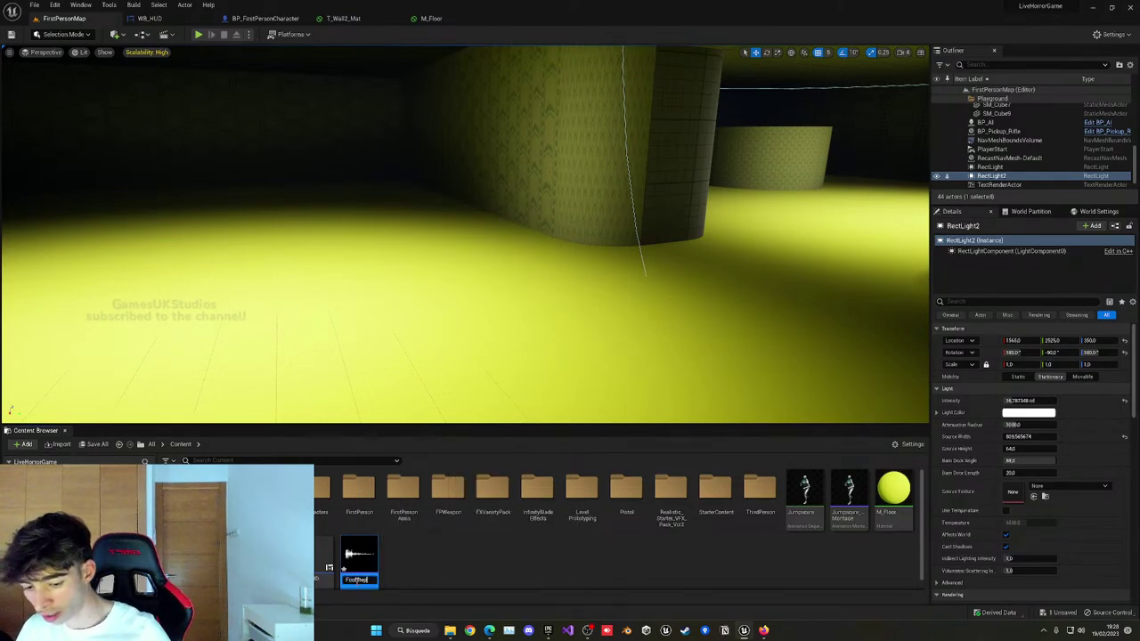
pyautogui.write('p')
pyautogui.press('Return')
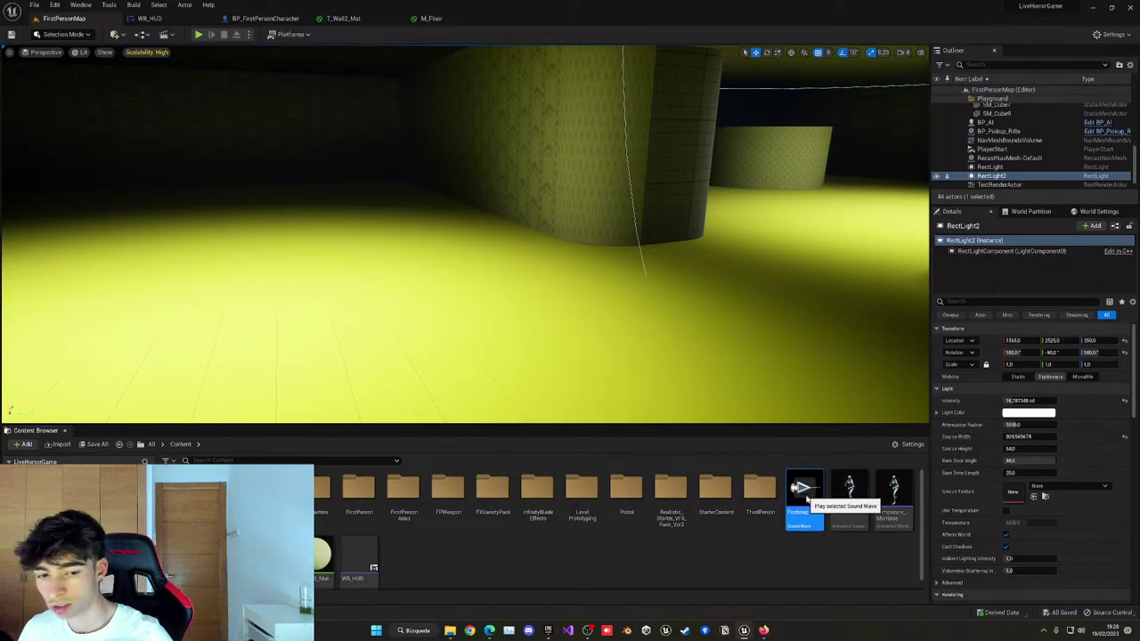
# Return to the browser, replay Footstep_Metal_2.wav and go back to the "footstep carpet" results.
pyautogui.click(763, 630)
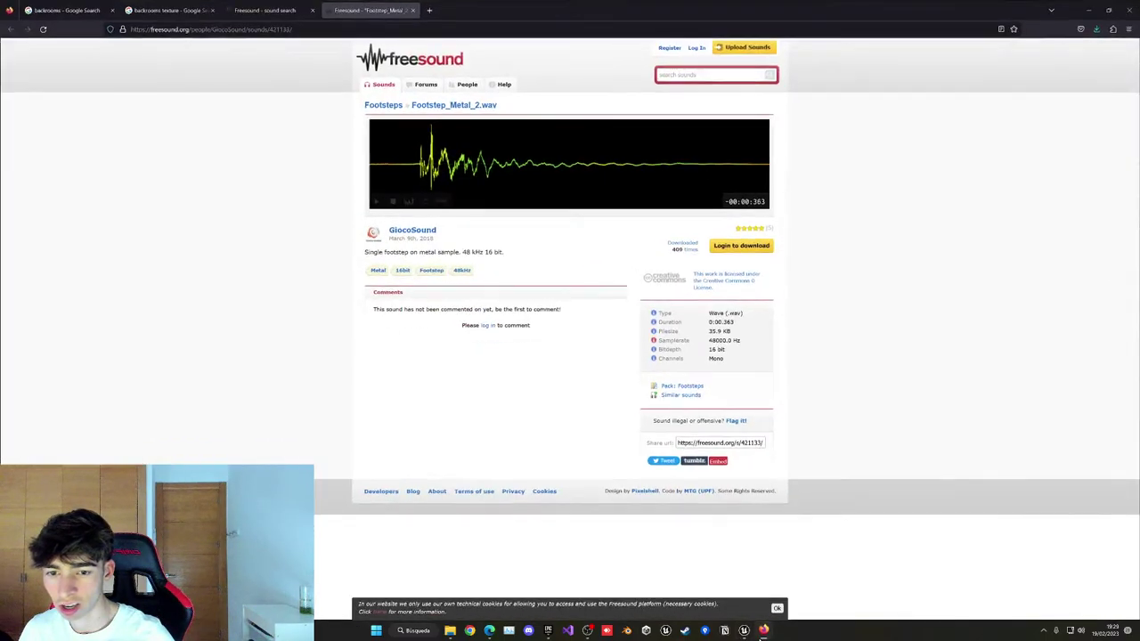
pyautogui.click(375, 201)
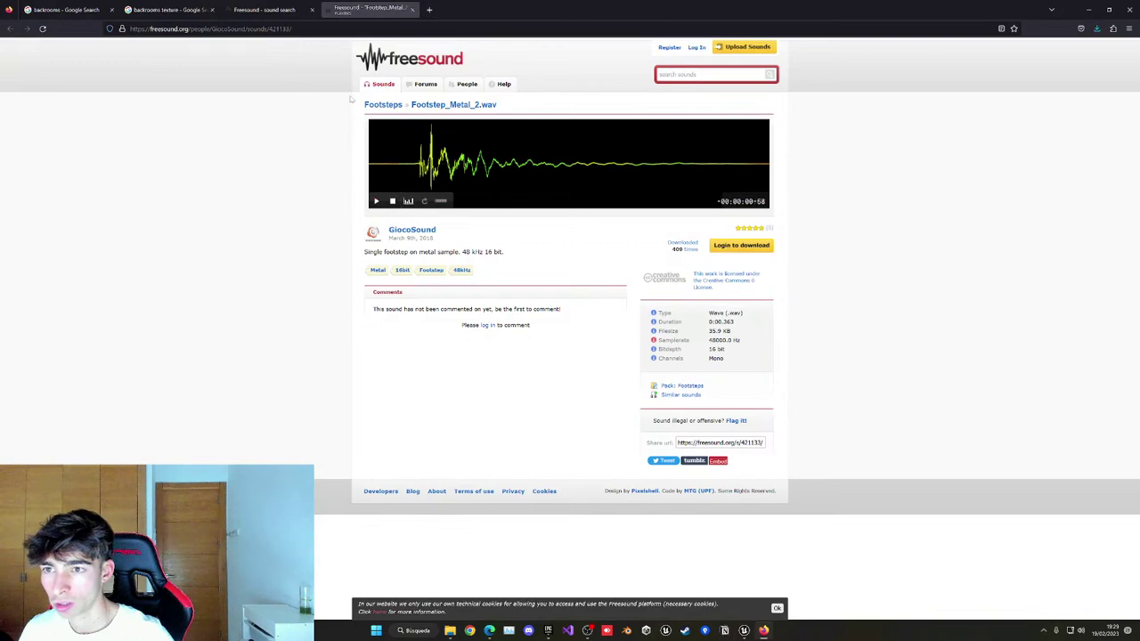
pyautogui.hotkey('ctrl', 'shift', 'Tab')
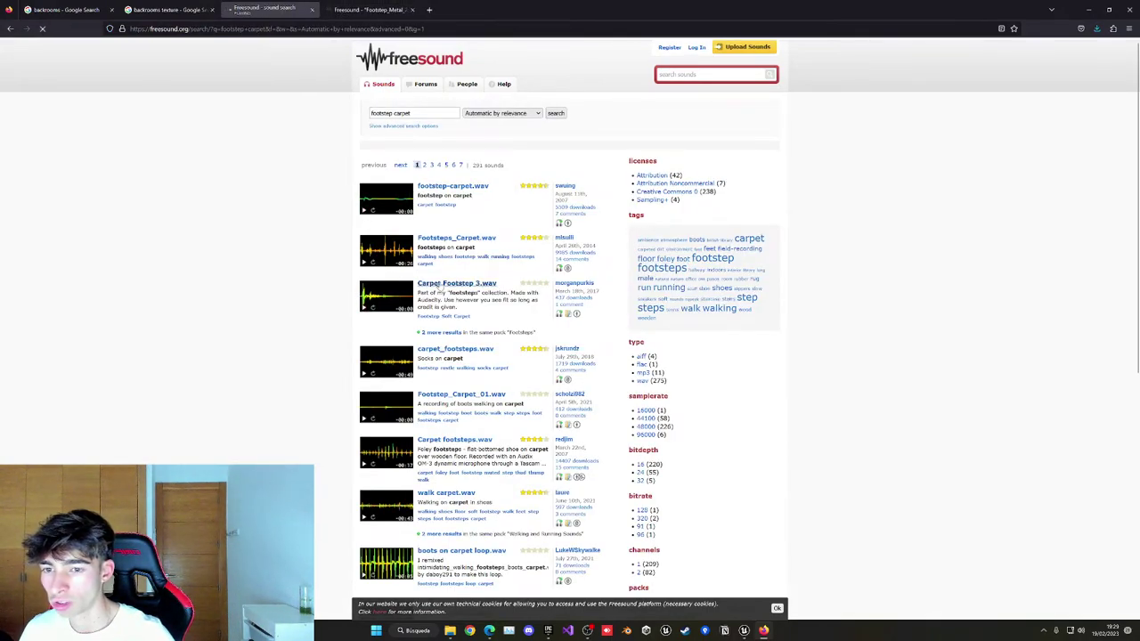
# Replay Carpet Footstep 3.wav on its page and import its downloaded file into the Unreal project's Content folder.
pyautogui.click(378, 204)
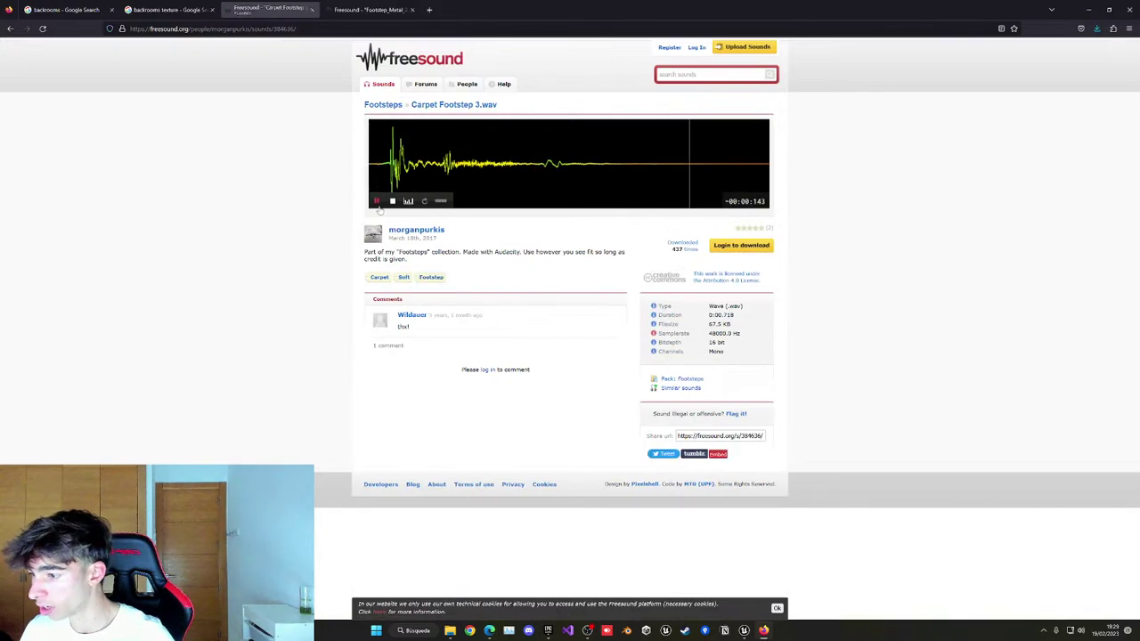
pyautogui.click(379, 207)
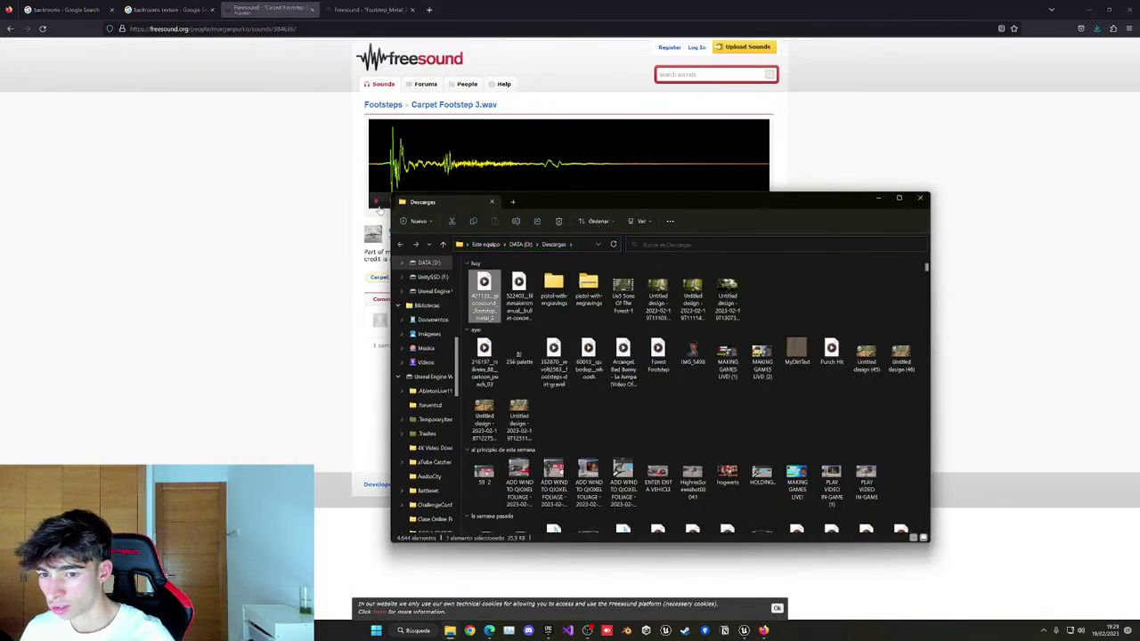
pyautogui.click(276, 242)
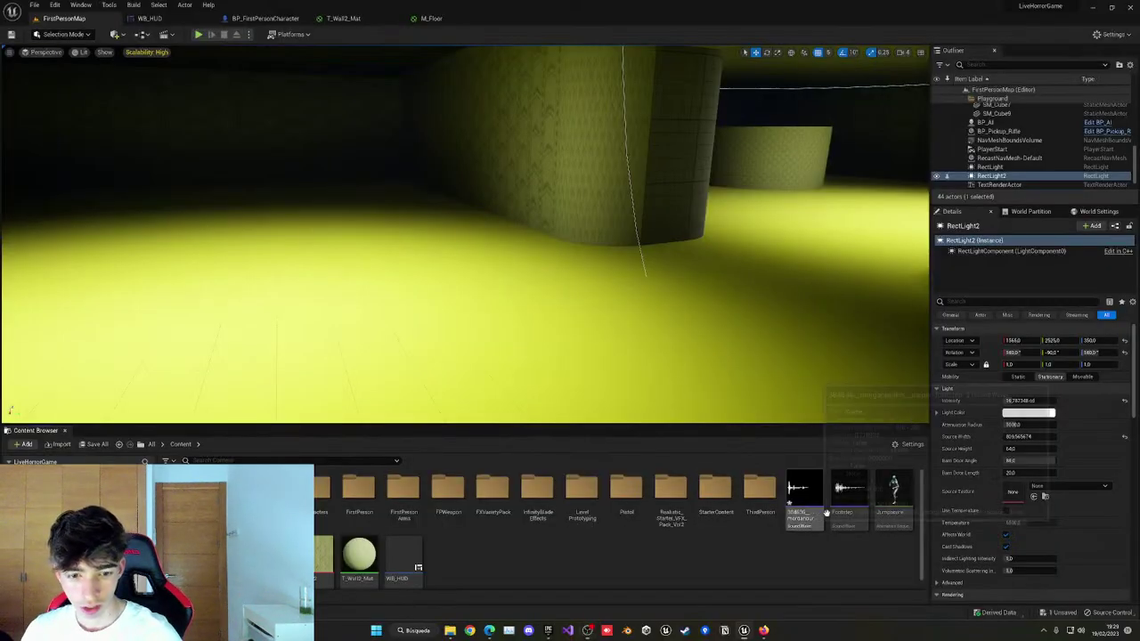
# Rename the existing Footstep sound wave in the Content folder to Footstep2.
pyautogui.click(848, 499)
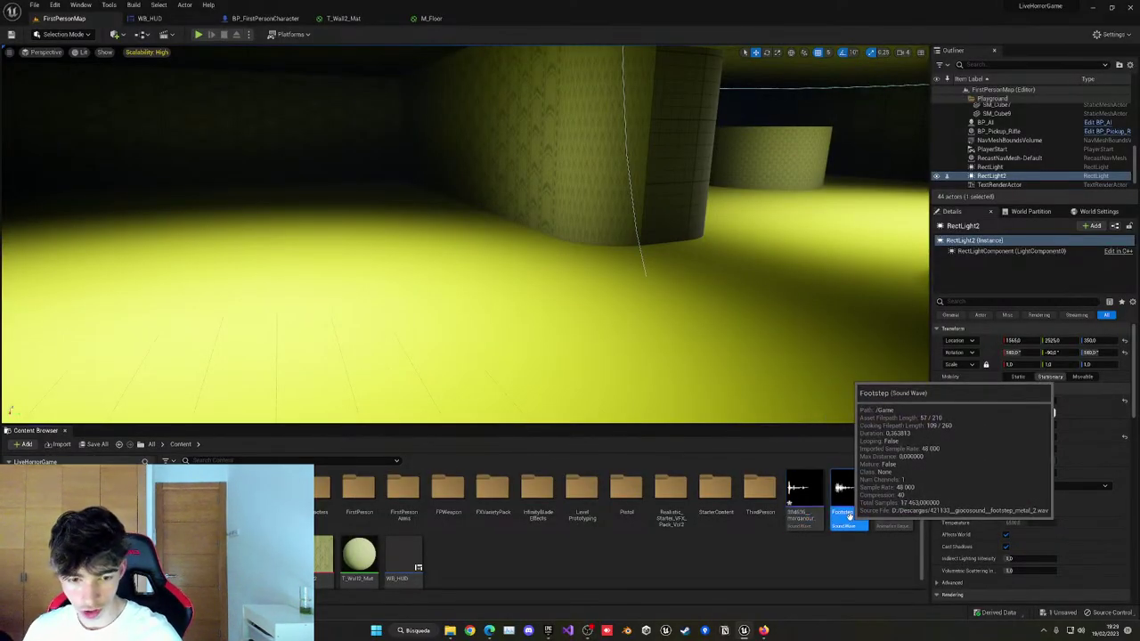
pyautogui.click(847, 513)
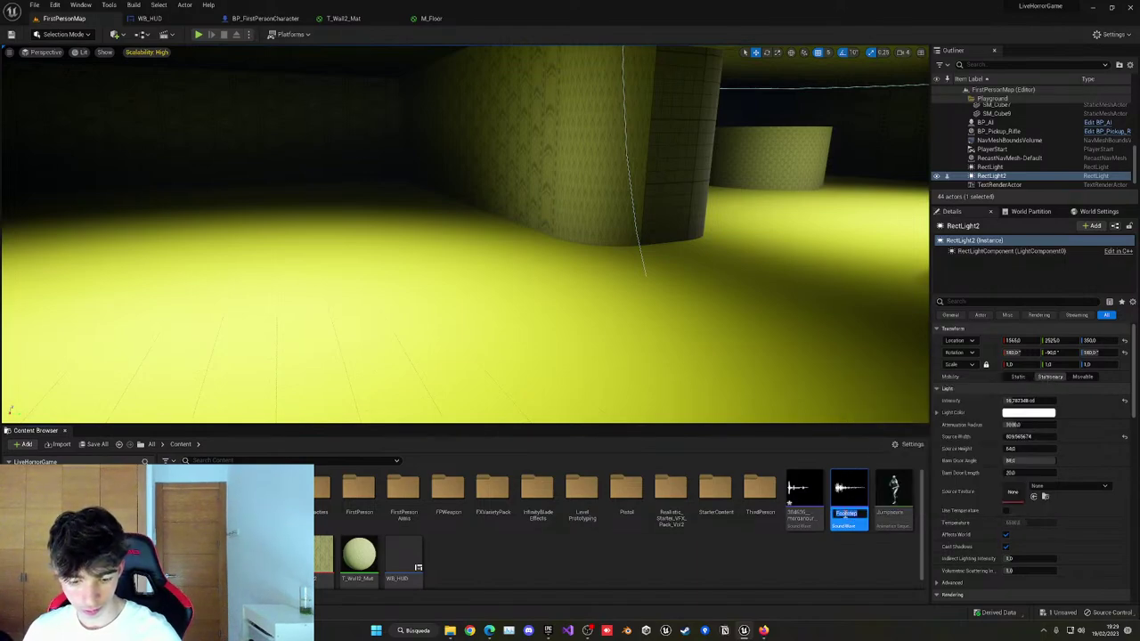
pyautogui.press('Down')
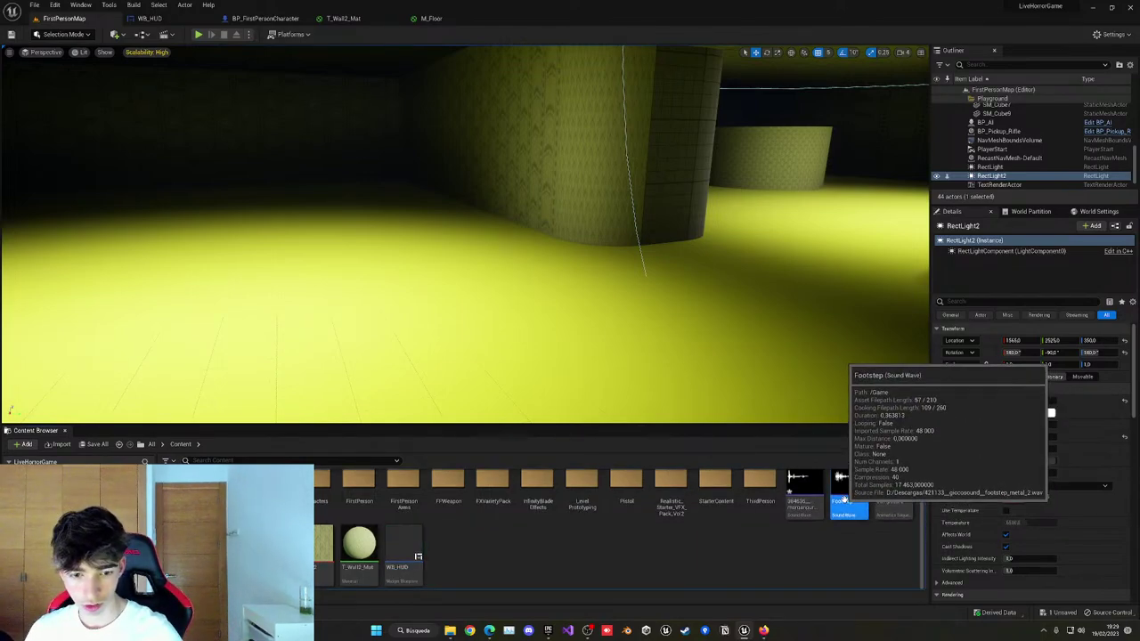
pyautogui.click(844, 513)
pyautogui.click(846, 502)
pyautogui.hotkey('ctrl', 'c')
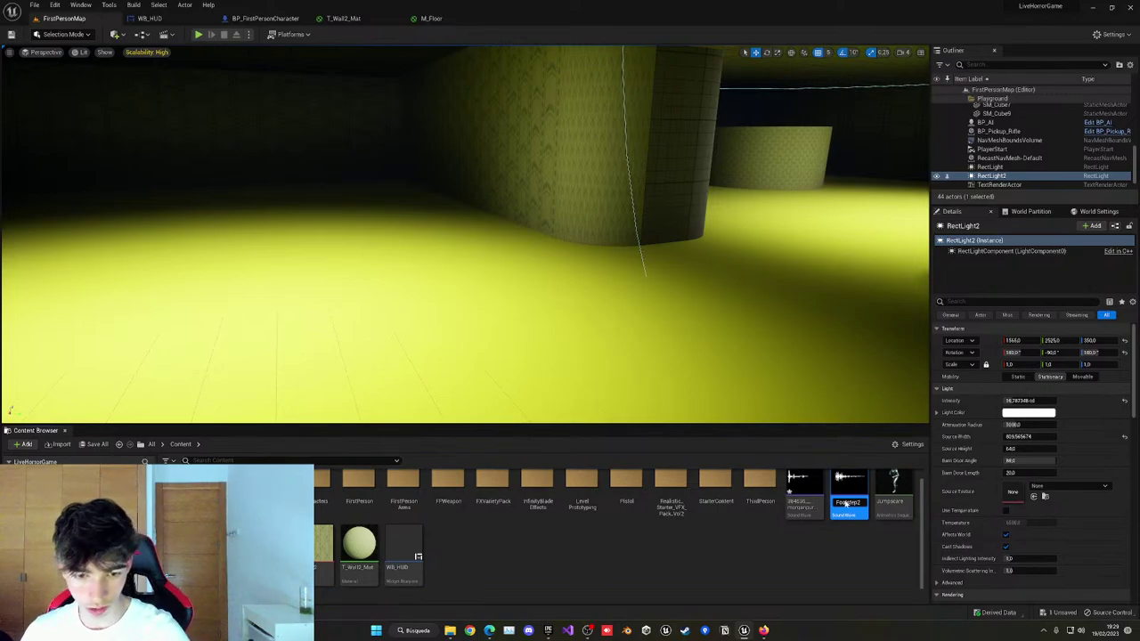
pyautogui.press('Return')
# Rename the newly imported carpet sound wave to Footstep and save it.
pyautogui.click(809, 513)
pyautogui.click(810, 514)
pyautogui.hotkey('ctrl', 'v')
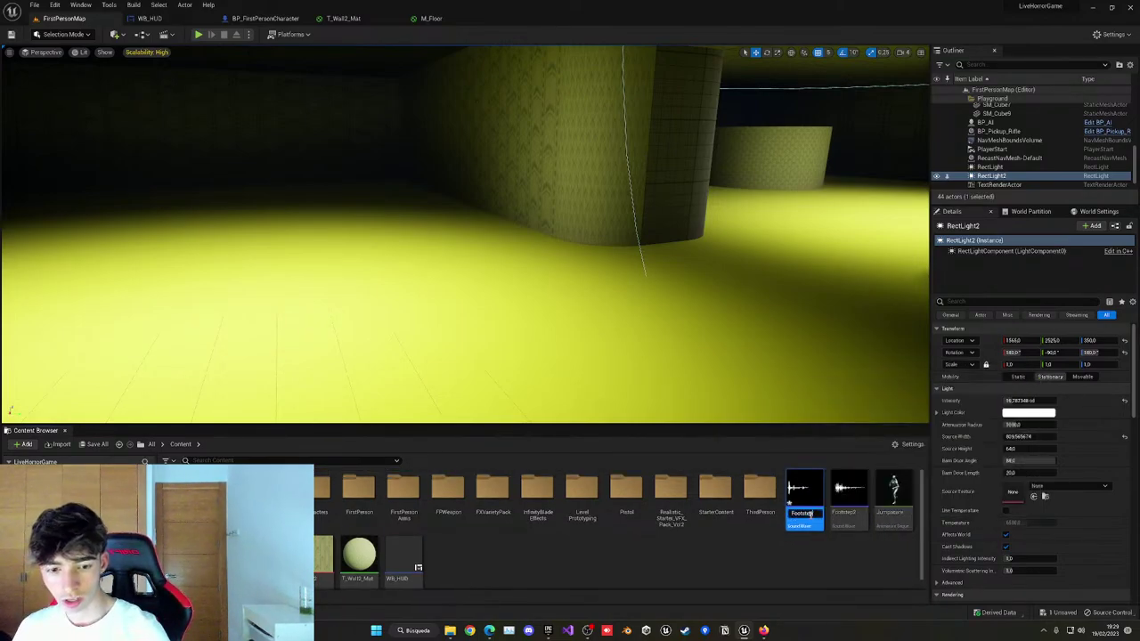
pyautogui.press('Return')
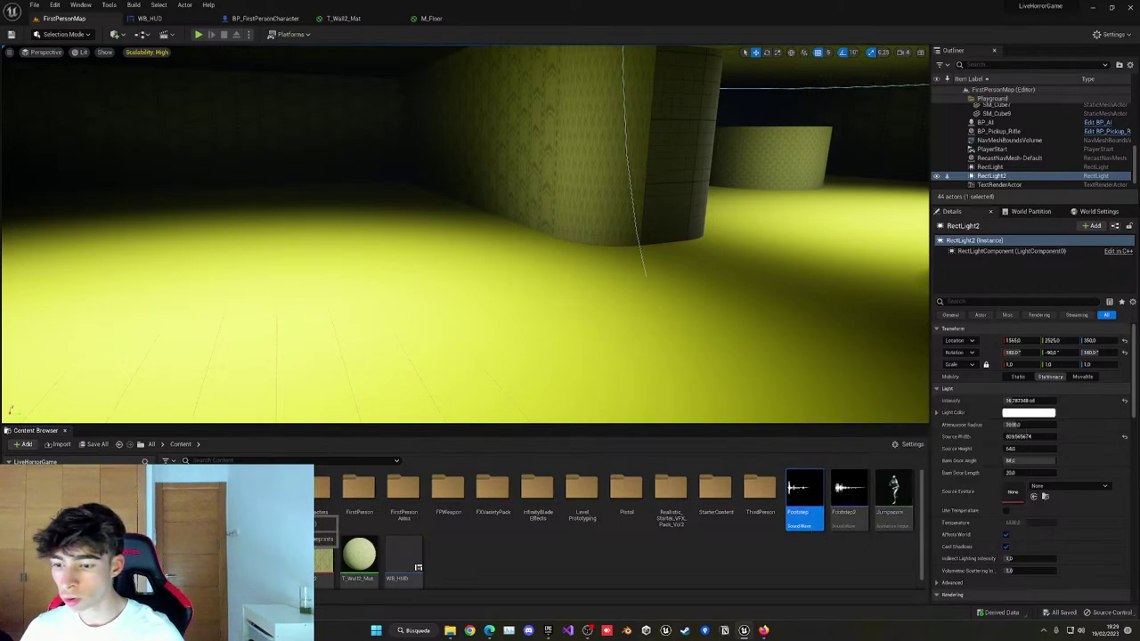
pyautogui.doubleClick(307, 501)
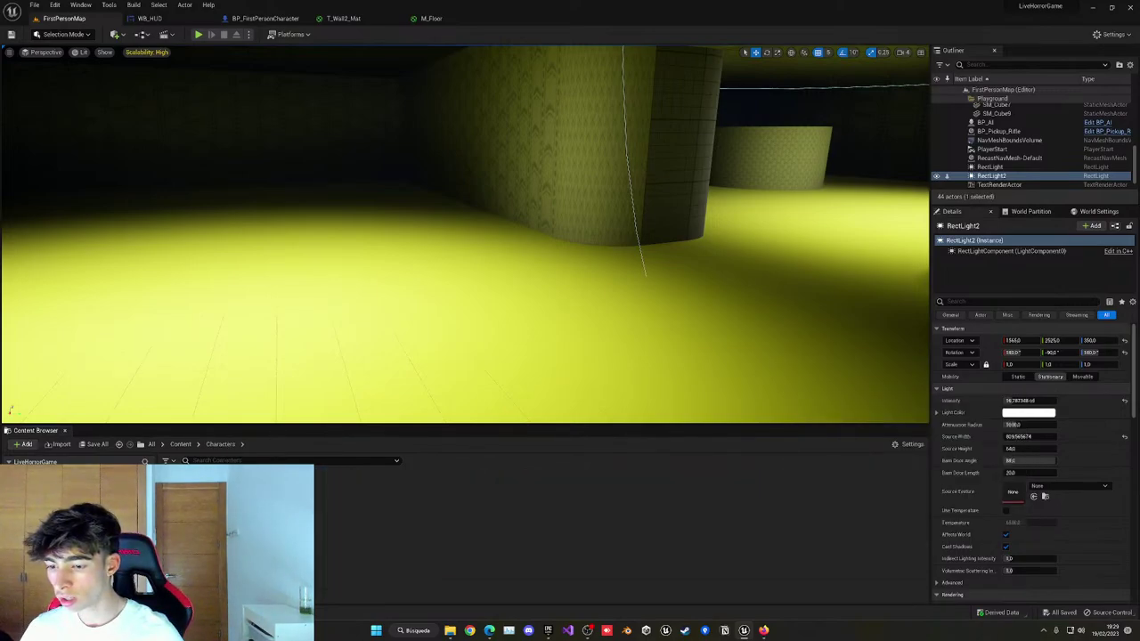
pyautogui.click(180, 443)
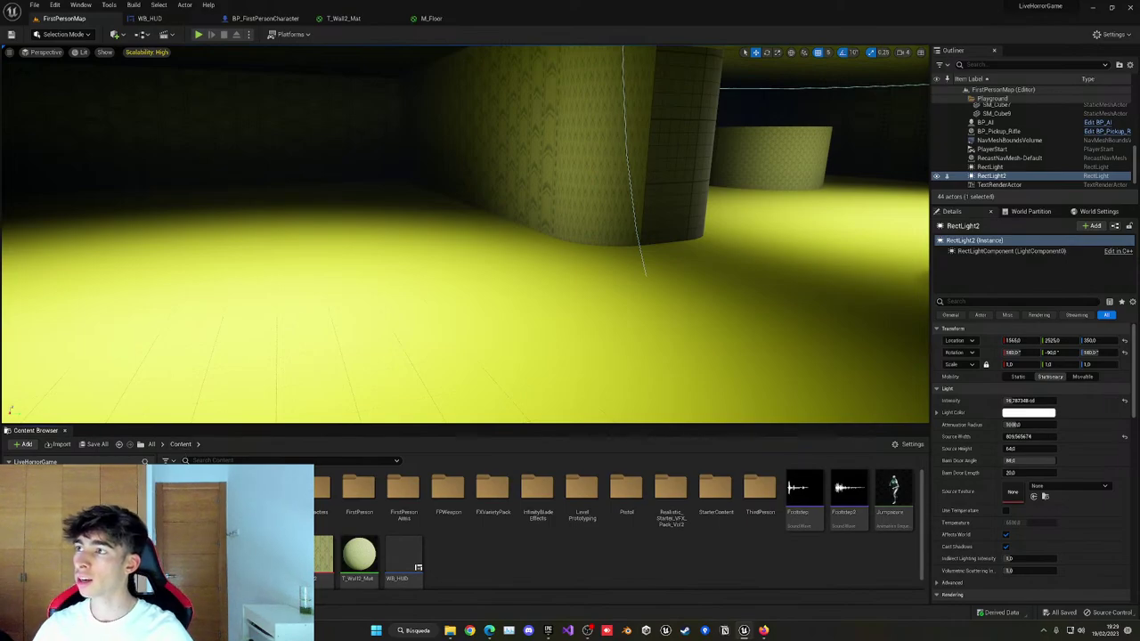
pyautogui.hotkey('alt', 'Tab')
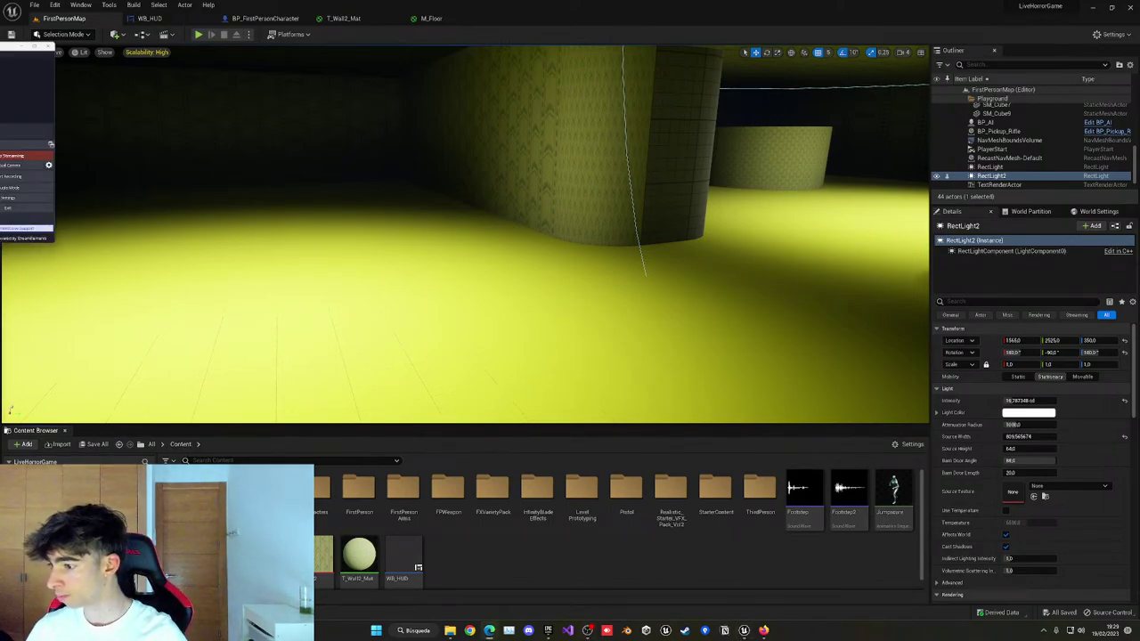
pyautogui.moveTo(382, 391)
pyautogui.mouseDown(button='right')
pyautogui.moveTo(401, 412)
pyautogui.moveTo(423, 401)
pyautogui.moveTo(383, 391)
pyautogui.mouseUp(button='right')
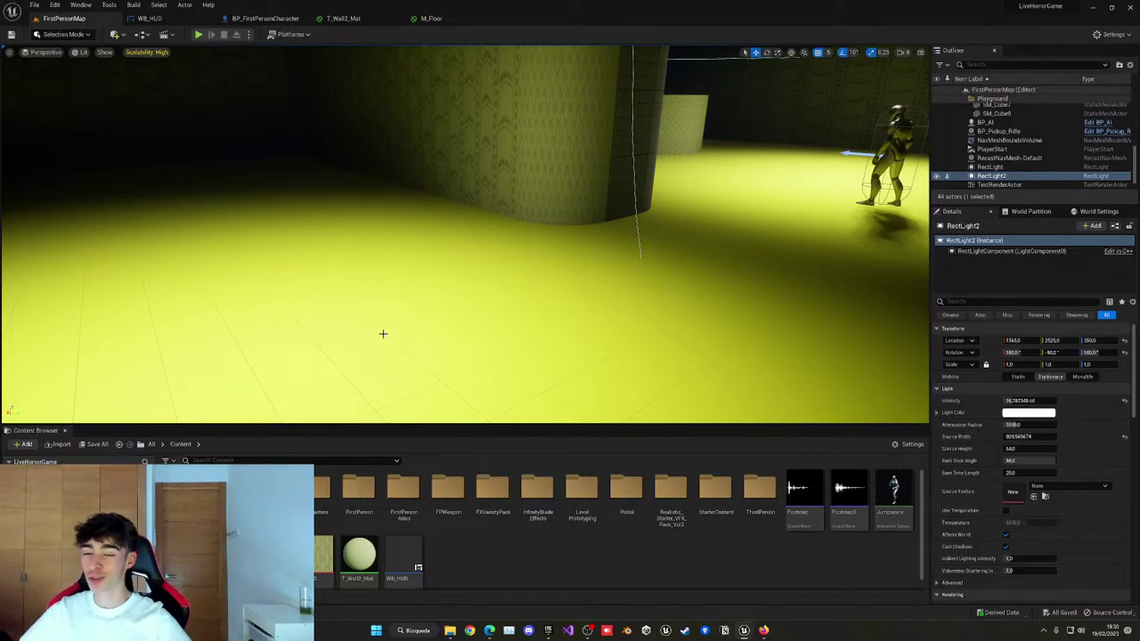
pyautogui.moveTo(387, 336)
pyautogui.mouseDown(button='right')
pyautogui.moveTo(447, 331)
pyautogui.moveTo(383, 334)
pyautogui.mouseUp(button='right')
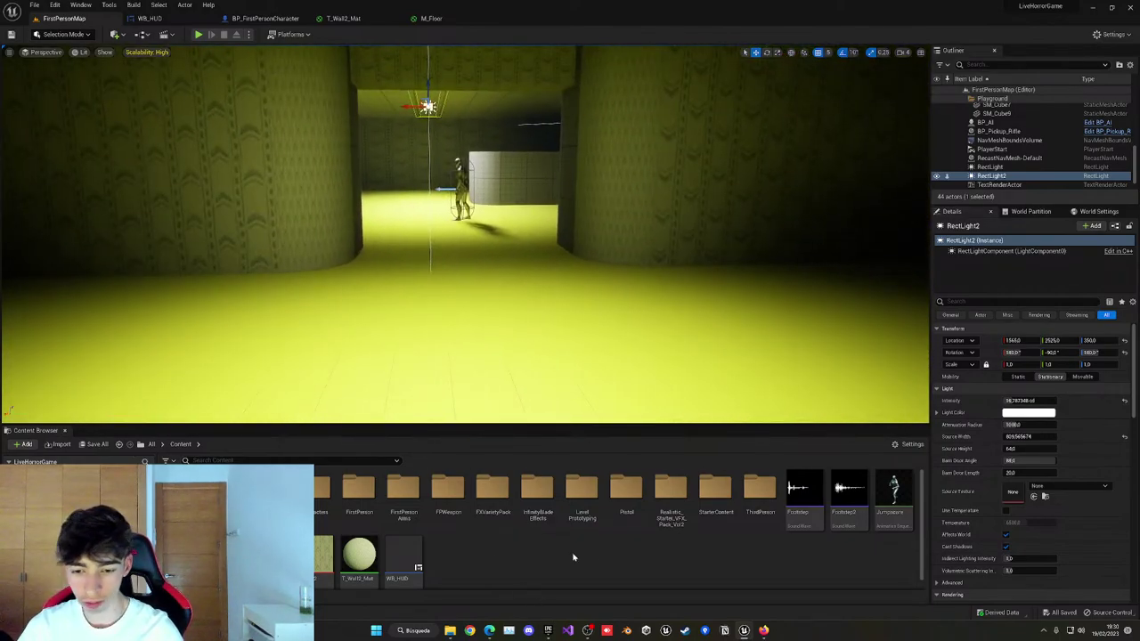
# Browse to the Animations folder inside FirstPersonArms and open the FP_Rifle_Run animation sequence.
pyautogui.click(392, 514)
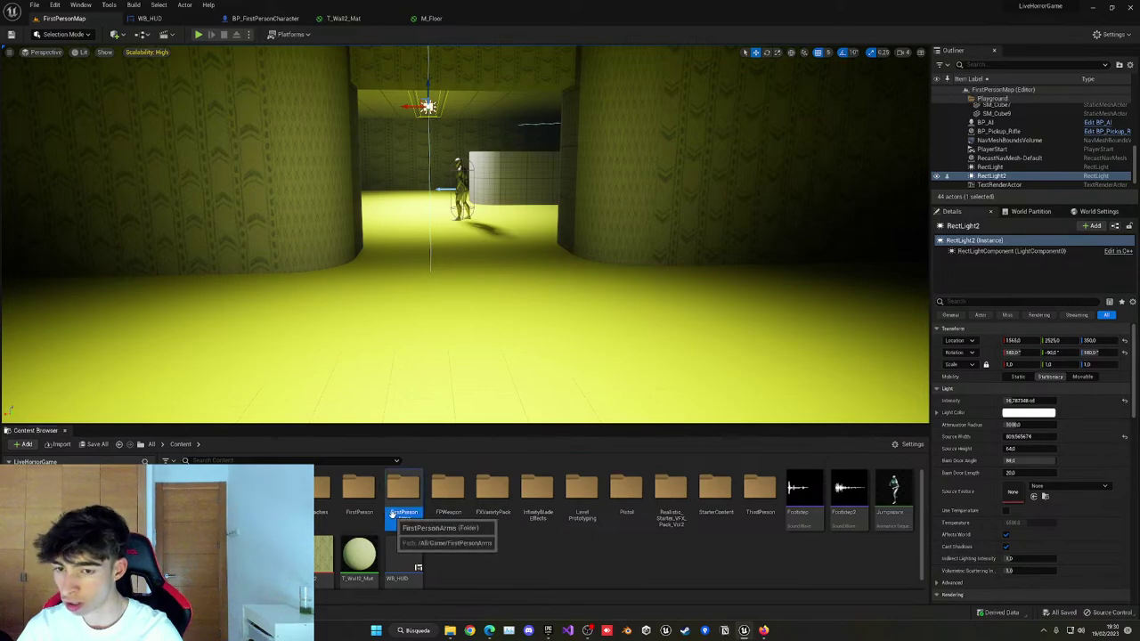
pyautogui.click(392, 514)
pyautogui.doubleClick(392, 515)
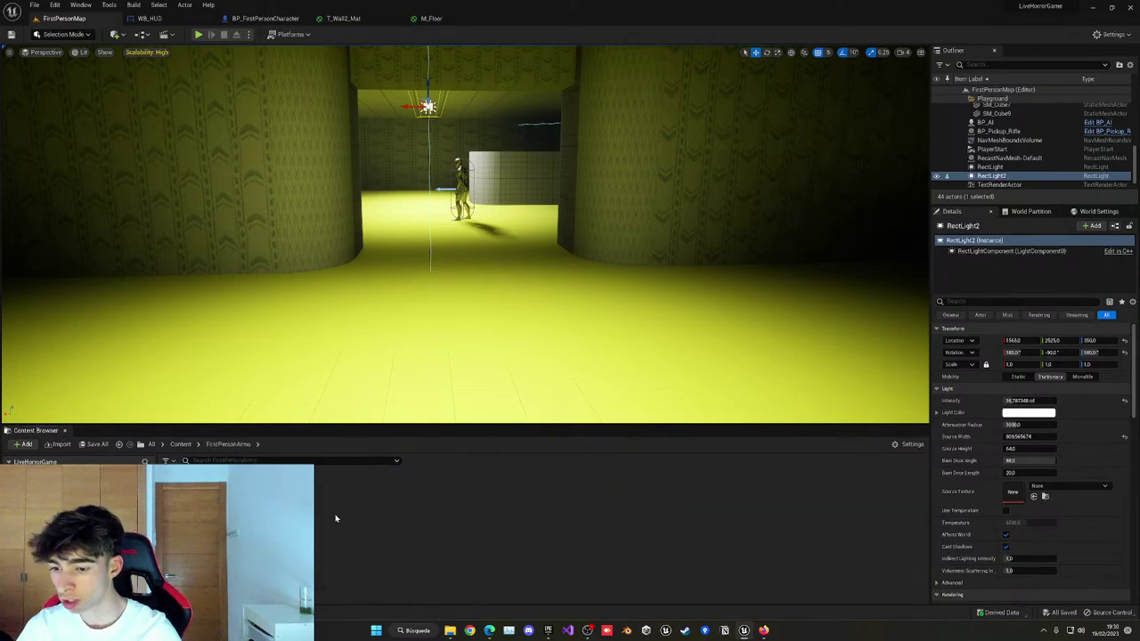
pyautogui.doubleClick(234, 500)
pyautogui.doubleClick(333, 520)
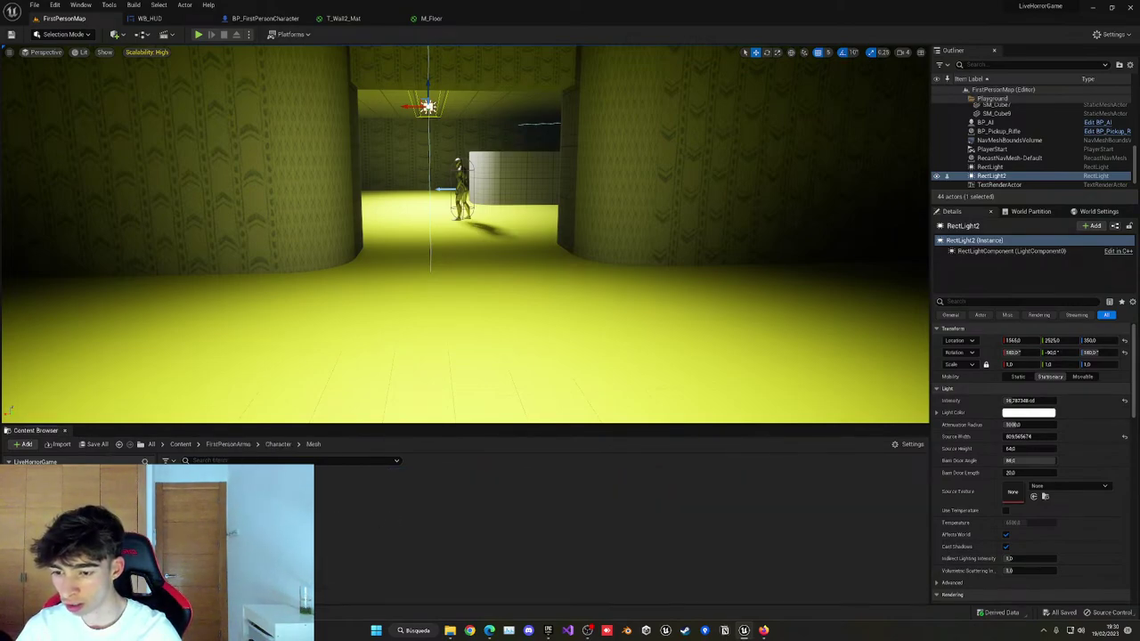
pyautogui.click(278, 444)
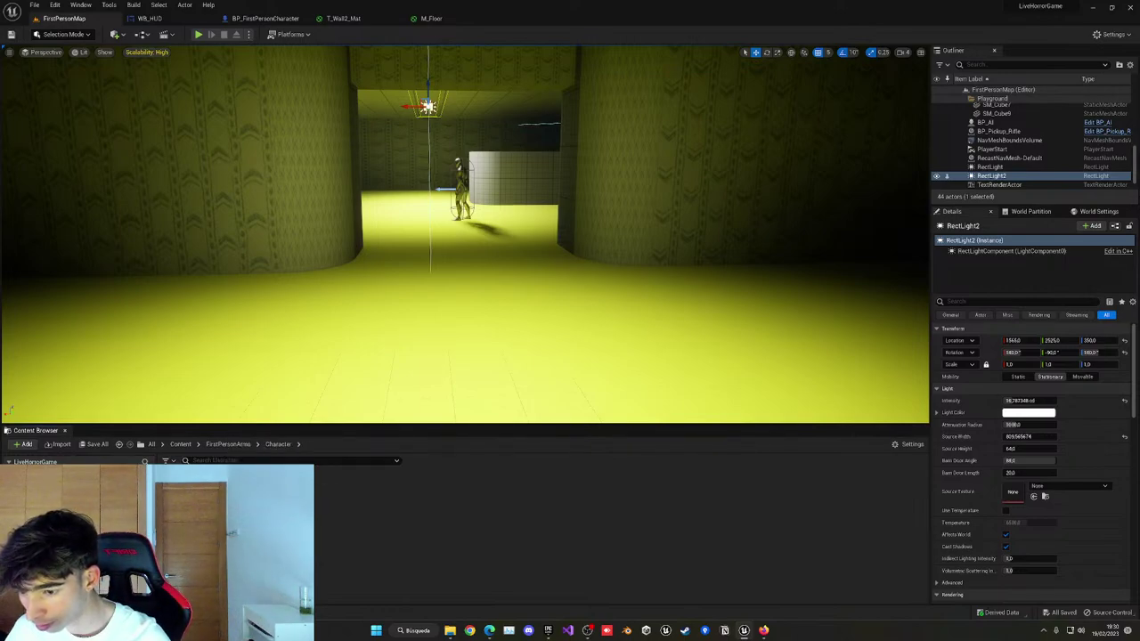
pyautogui.click(241, 446)
pyautogui.doubleClick(187, 500)
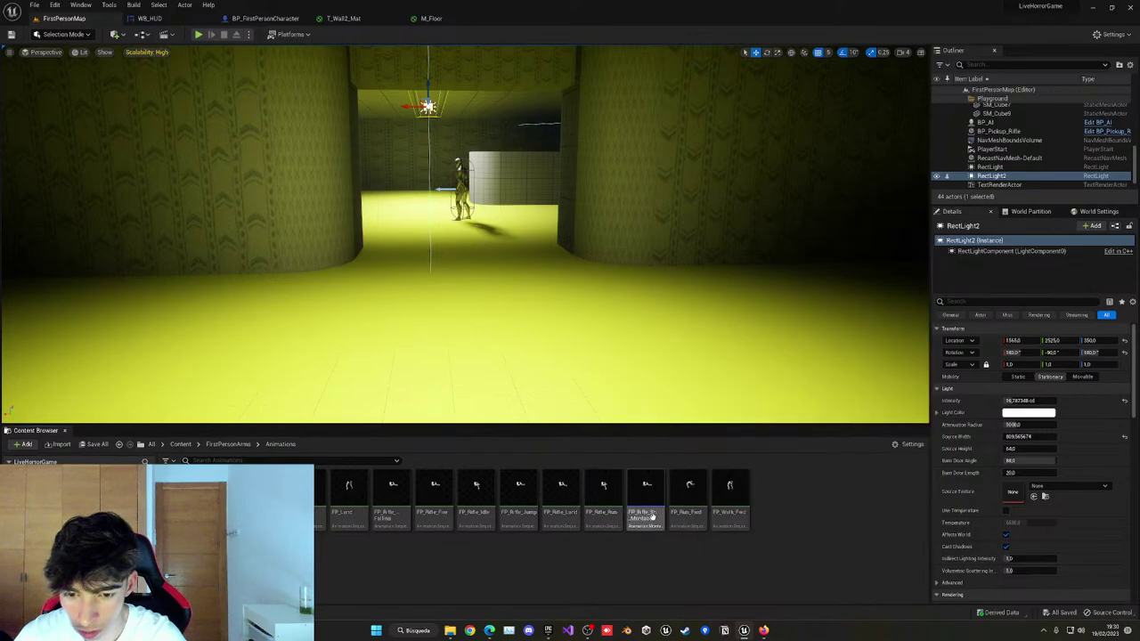
pyautogui.click(613, 525)
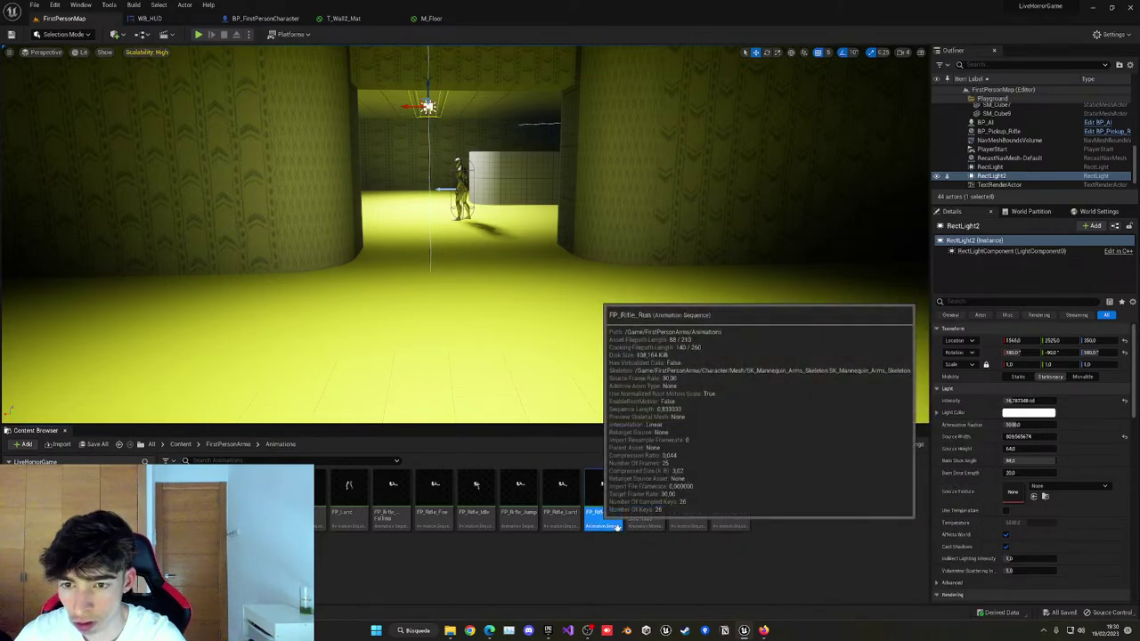
pyautogui.doubleClick(614, 525)
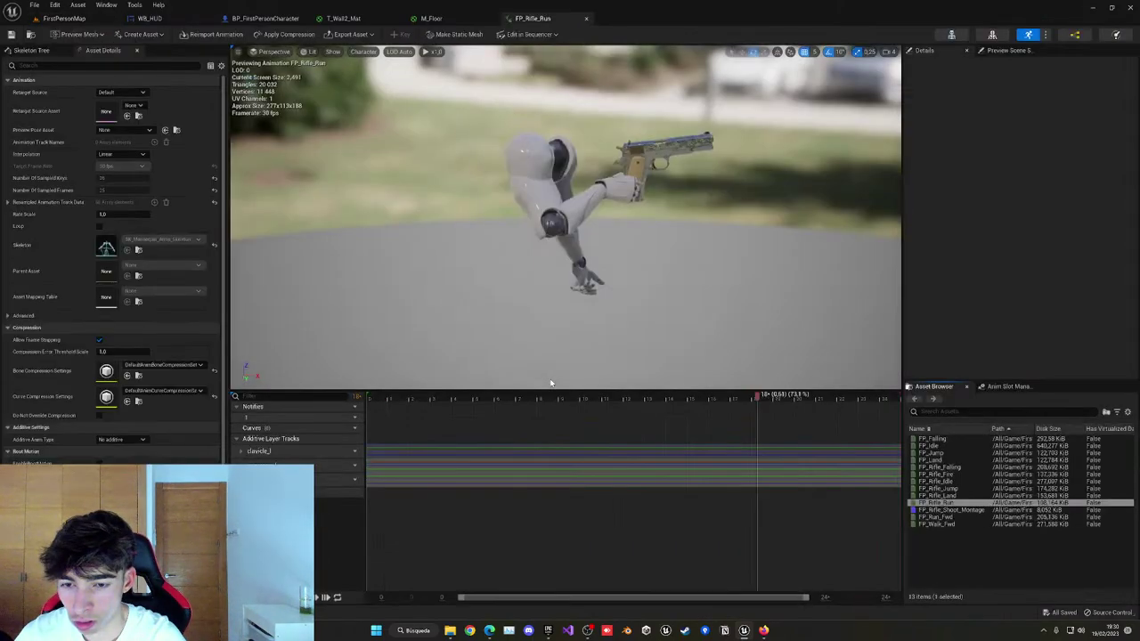
# Play-test the level, walking forward with the pistol to check the arm motion, and end the session.
pyautogui.click(398, 399)
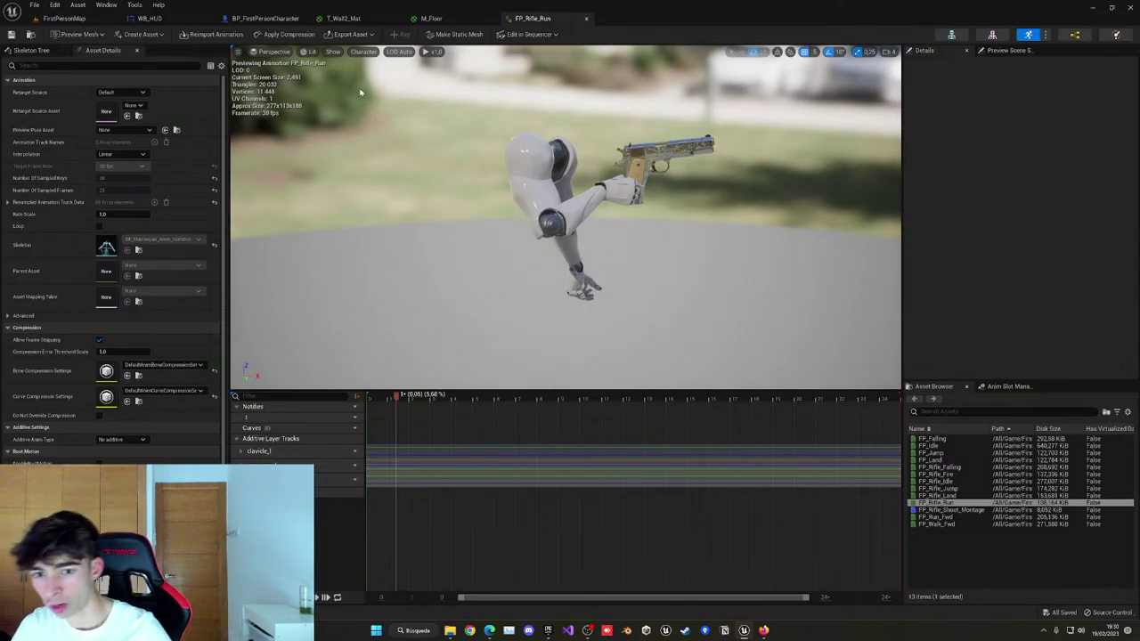
pyautogui.hotkey('alt', 'p')
pyautogui.click(557, 409)
pyautogui.press('w')
pyautogui.press('w')
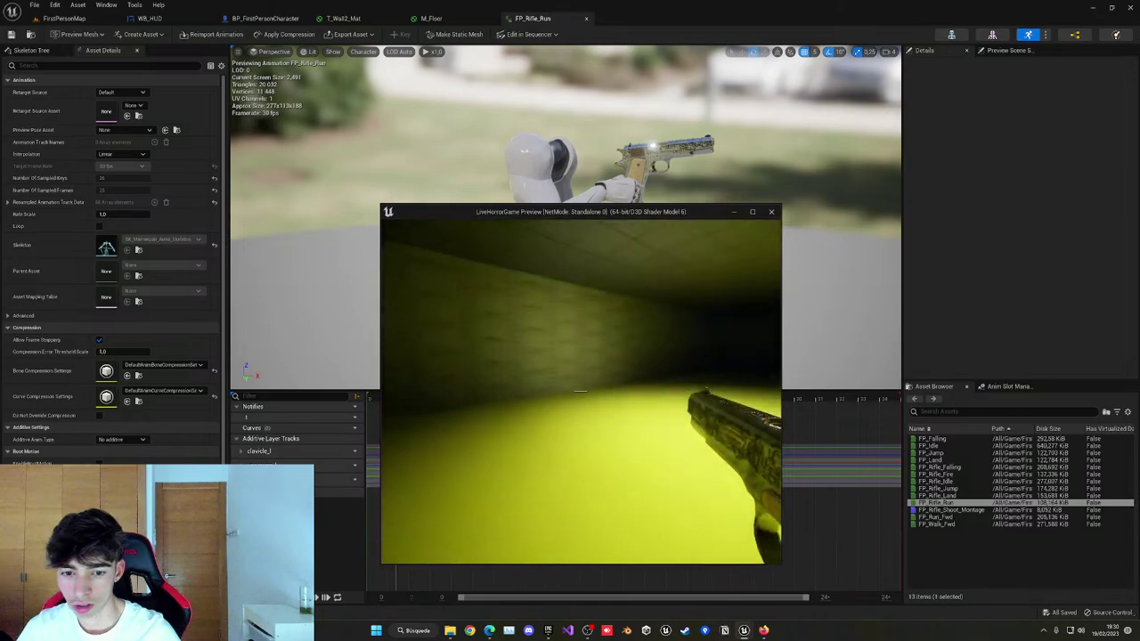
pyautogui.press('Escape')
# Scrub FP_Rifle_Run to about frame 12 and add a Play Sound notify there.
pyautogui.moveTo(397, 397); pyautogui.dragTo(366, 401)
pyautogui.moveTo(439, 335); pyautogui.dragTo(463, 349, button='right')
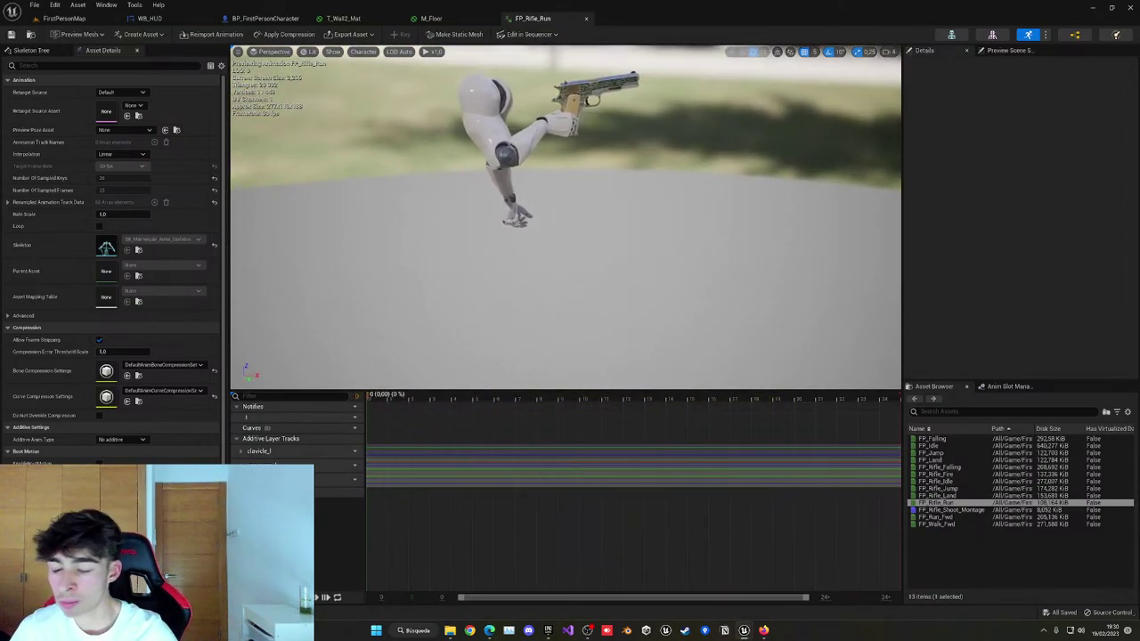
pyautogui.scroll(3, 577, 281)
pyautogui.scroll(-4, 577, 281)
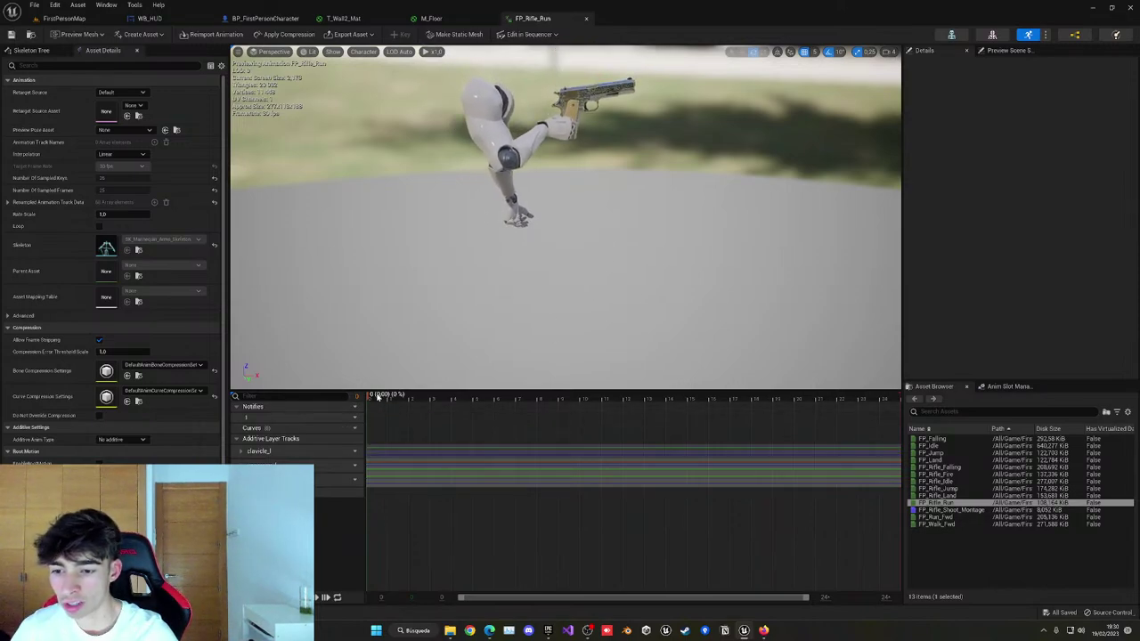
pyautogui.moveTo(372, 393); pyautogui.dragTo(637, 420)
pyautogui.rightClick(637, 420)
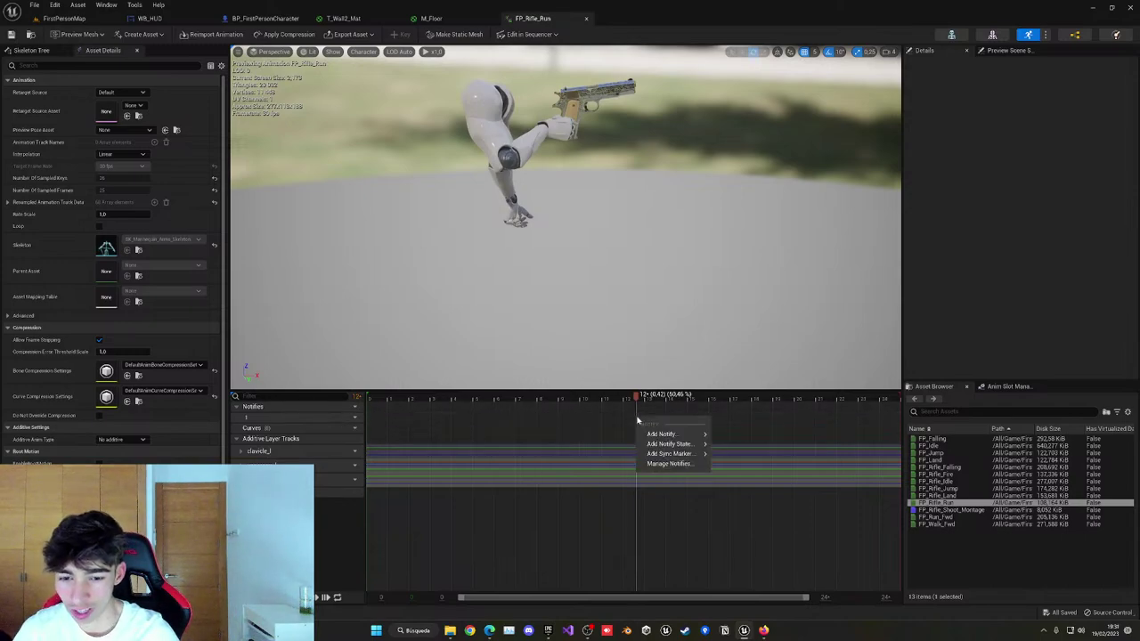
pyautogui.moveTo(667, 433)
pyautogui.click(744, 514)
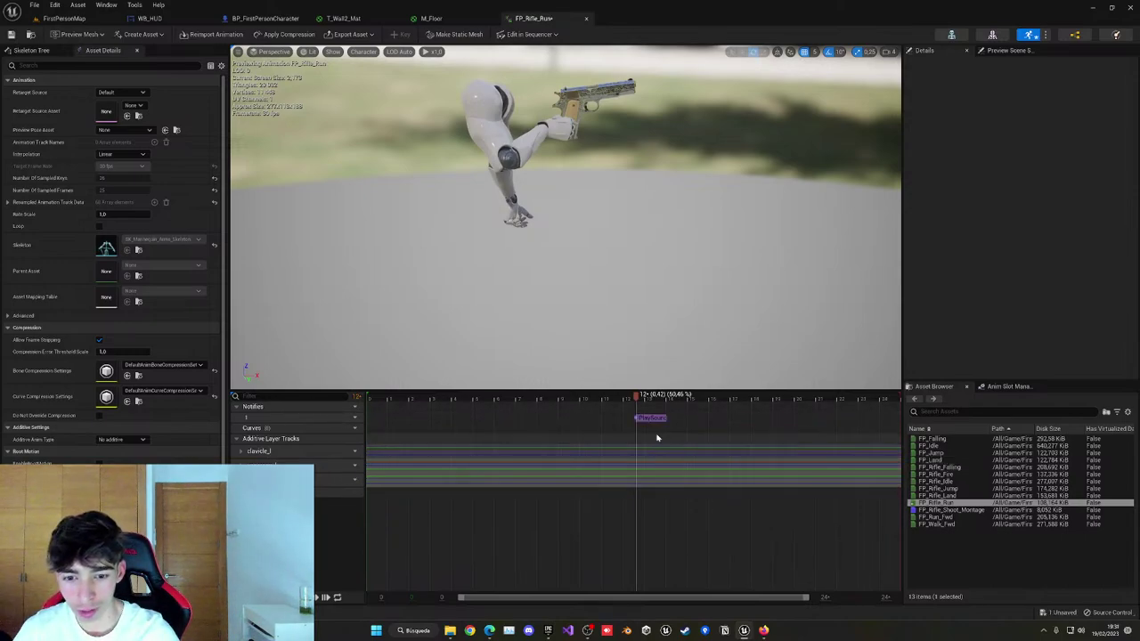
# Assign the Footstep sound wave to the new Play Sound notify.
pyautogui.click(651, 419)
pyautogui.write('foot')
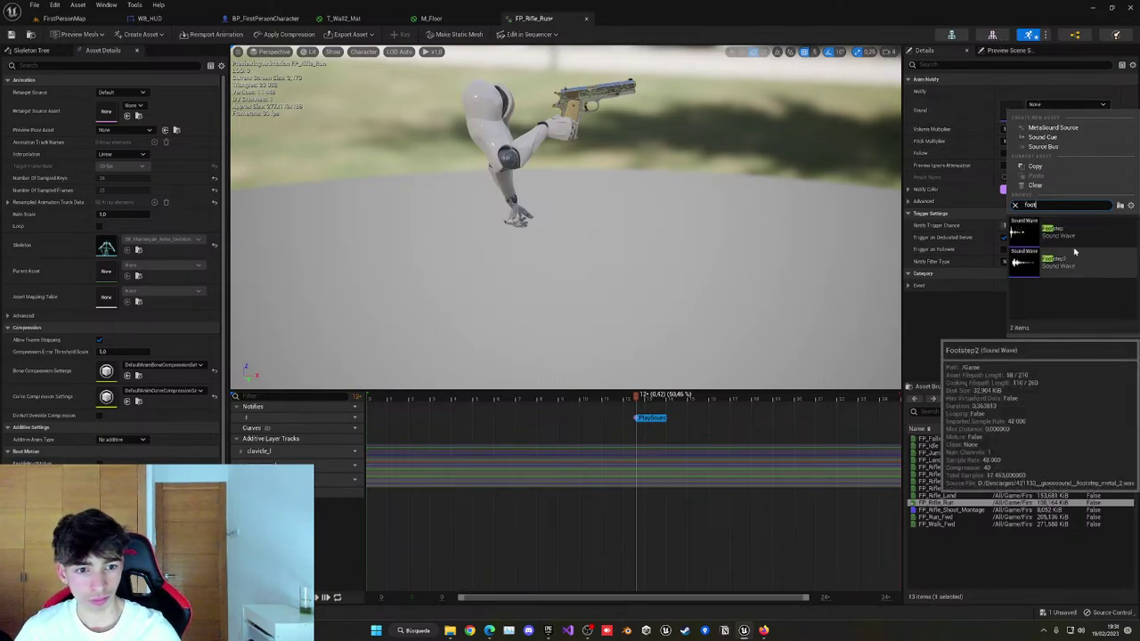
pyautogui.click(1075, 253)
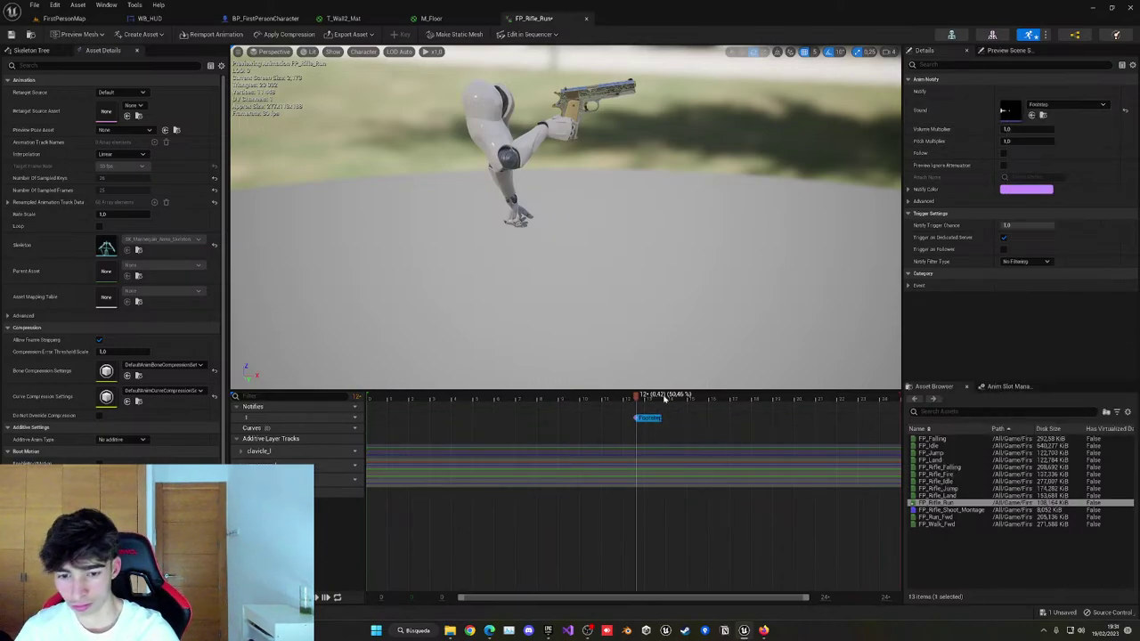
# Paste copies of the Footstep notify at about frames 24 and 1, and play the animation.
pyautogui.moveTo(659, 396); pyautogui.dragTo(895, 416)
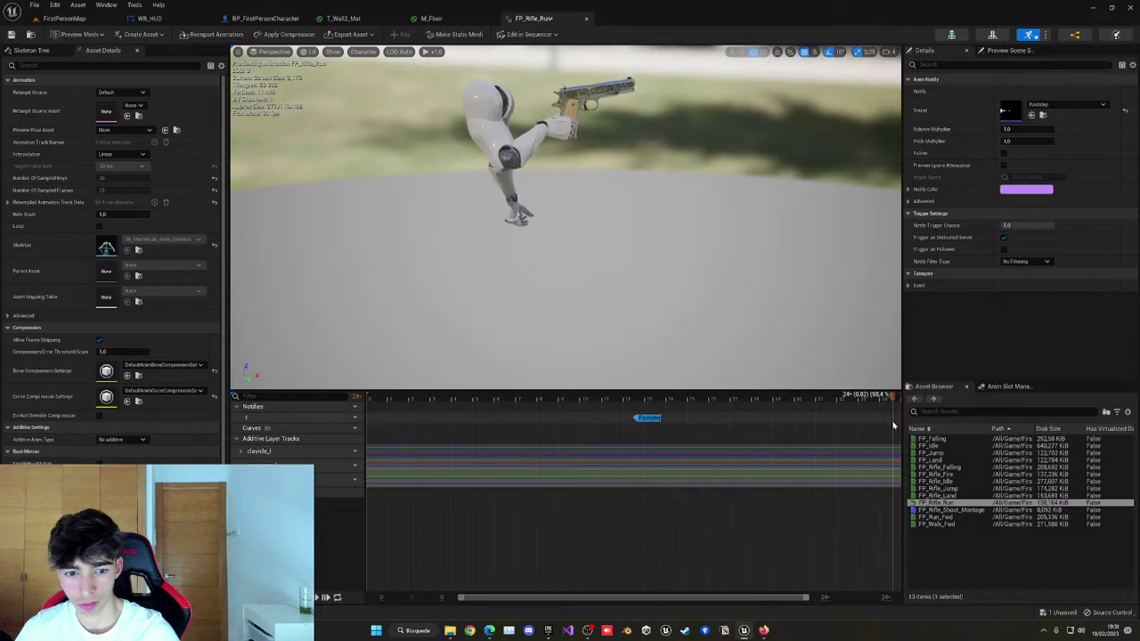
pyautogui.click(894, 419)
pyautogui.hotkey('ctrl', 'v')
pyautogui.click(386, 398)
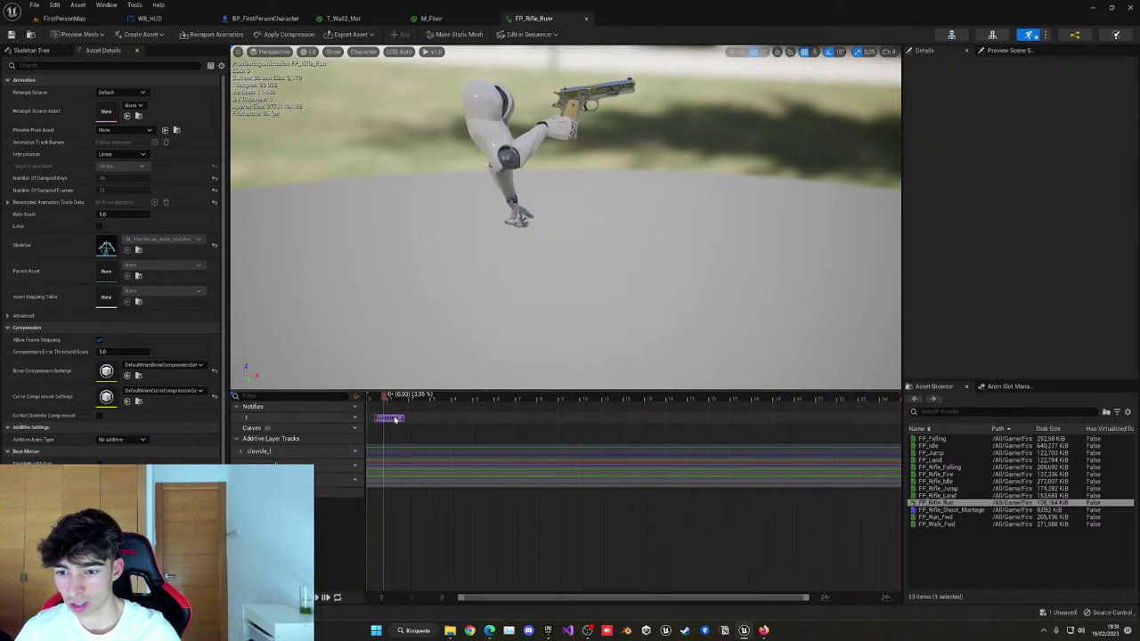
pyautogui.press('space')
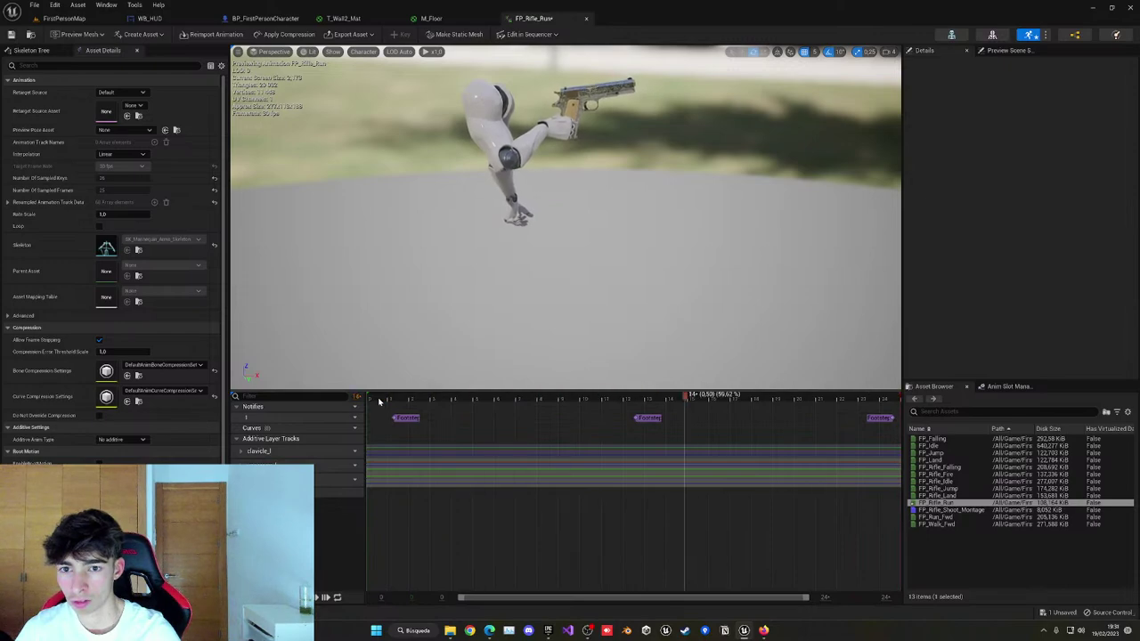
# Delete the Footstep notify near frame 1 and replay the animation from the start.
pyautogui.click(405, 418)
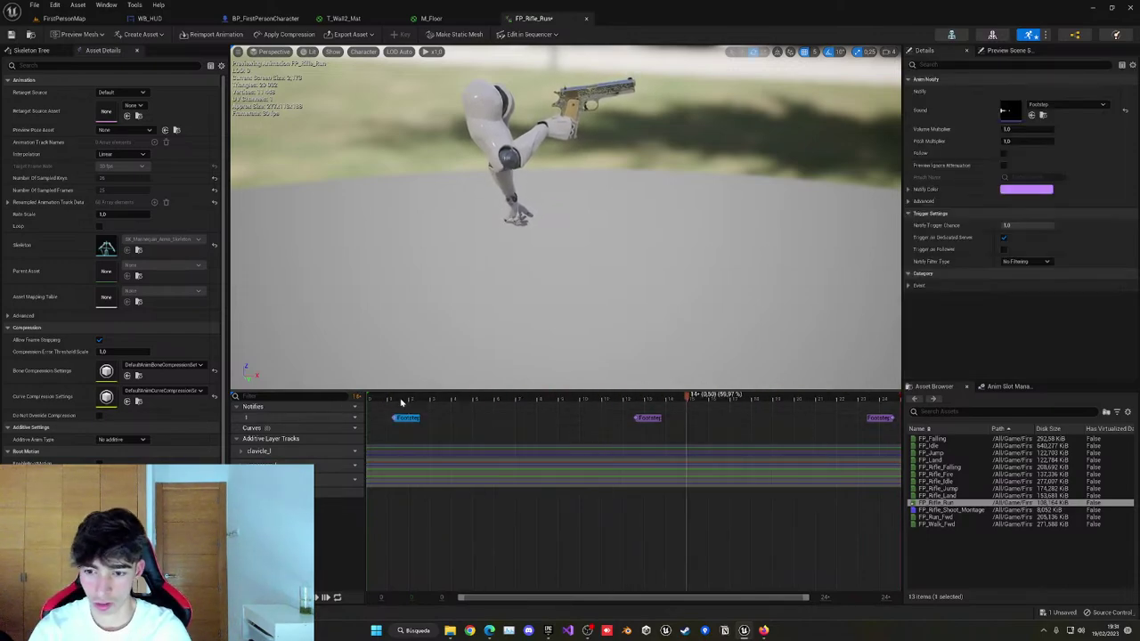
pyautogui.press('Delete')
pyautogui.press('space')
pyautogui.click(383, 403)
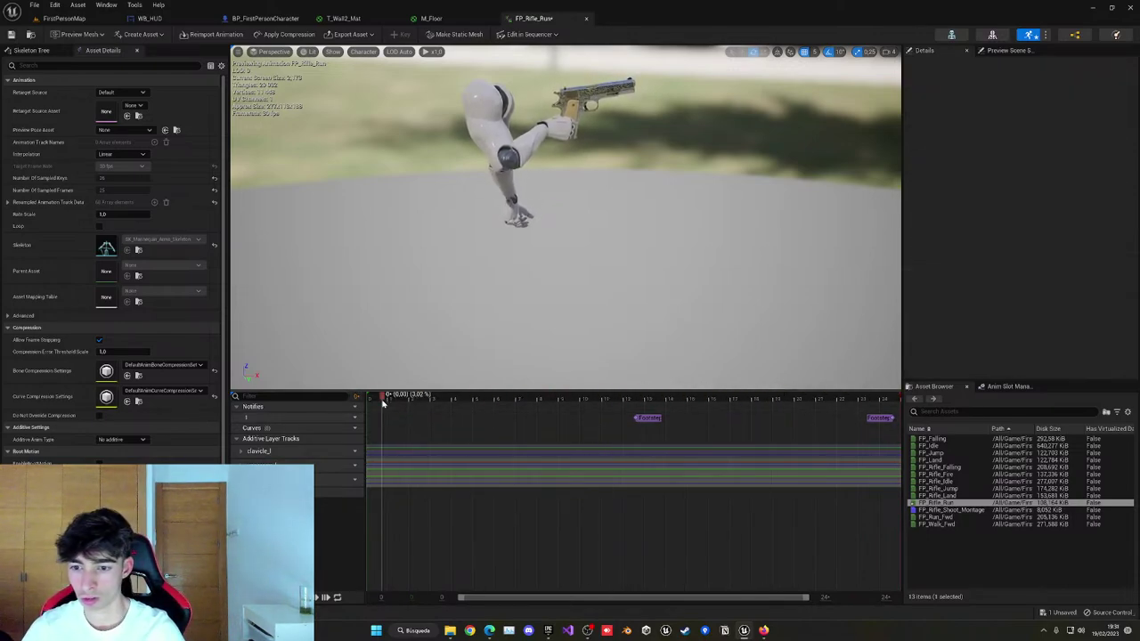
pyautogui.press('space')
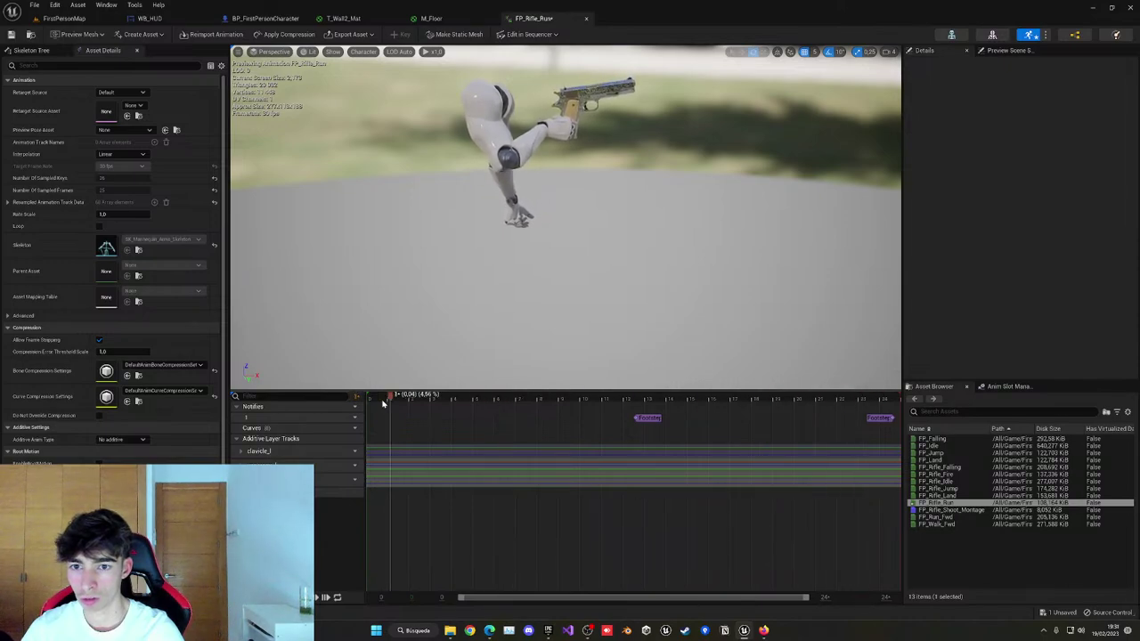
# Save FP_Rifle_Run and play-test its footsteps by walking forward in FirstPersonMap.
pyautogui.press('space')
pyautogui.press('space')
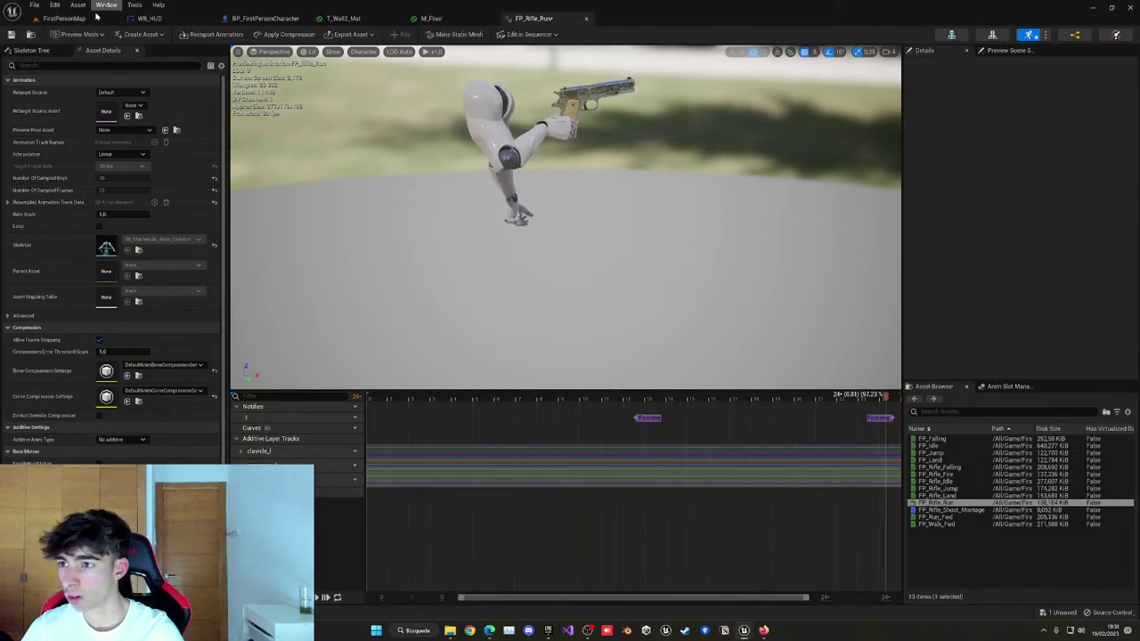
pyautogui.click(62, 18)
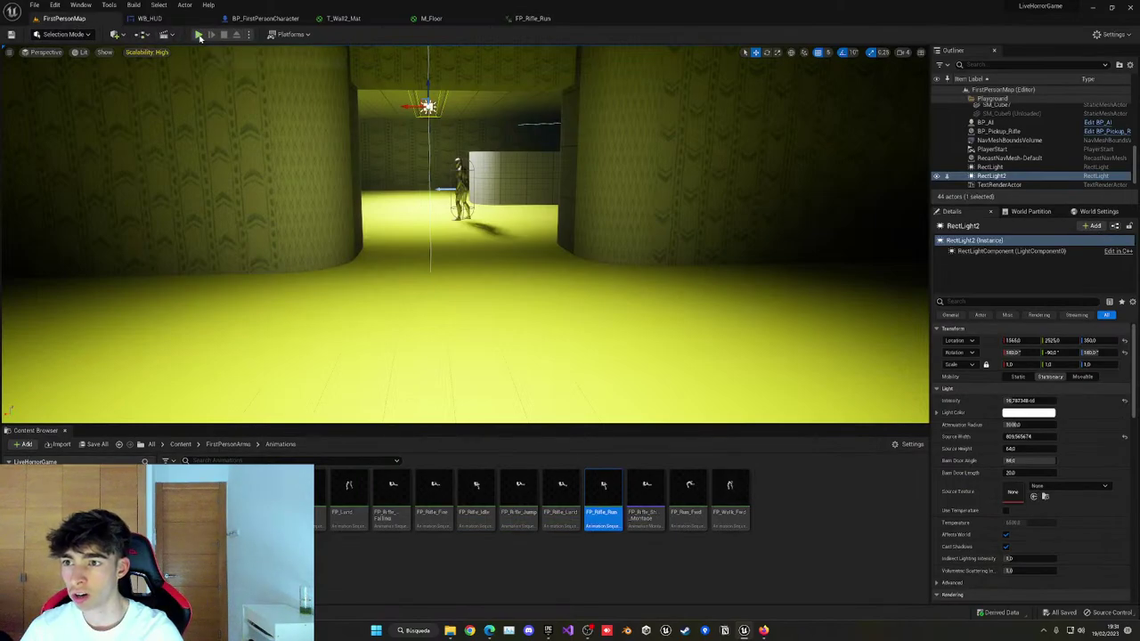
pyautogui.hotkey('alt', 'p')
pyautogui.press('w')
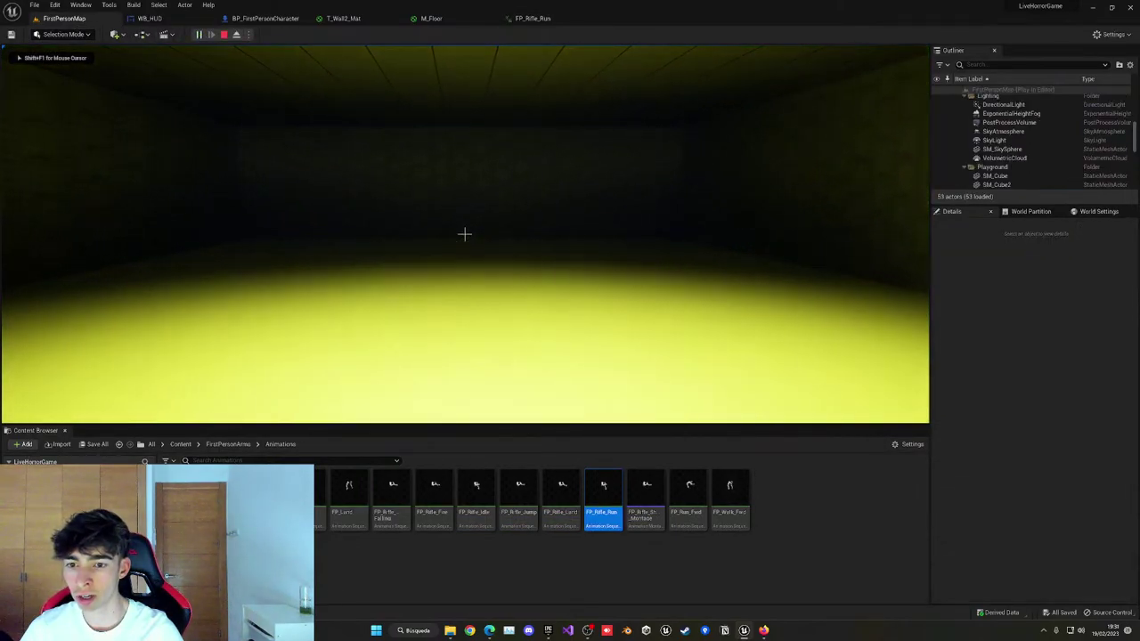
pyautogui.press('w')
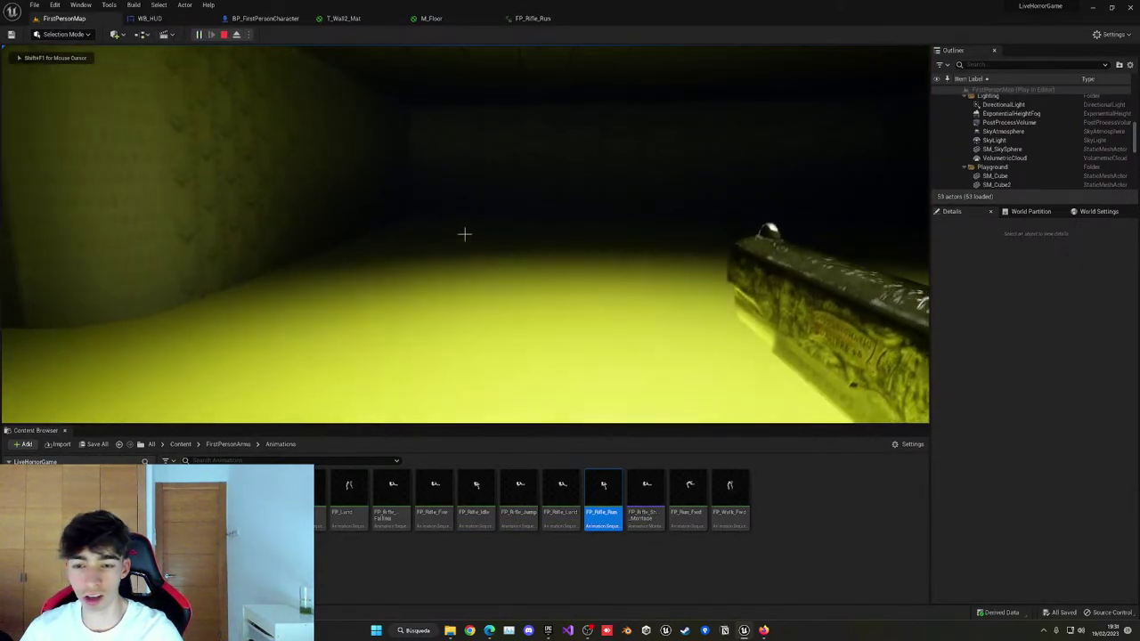
pyautogui.press('Escape')
# Create a MetaSound Source named MS_Footstep in the Content folder and open it.
pyautogui.click(181, 443)
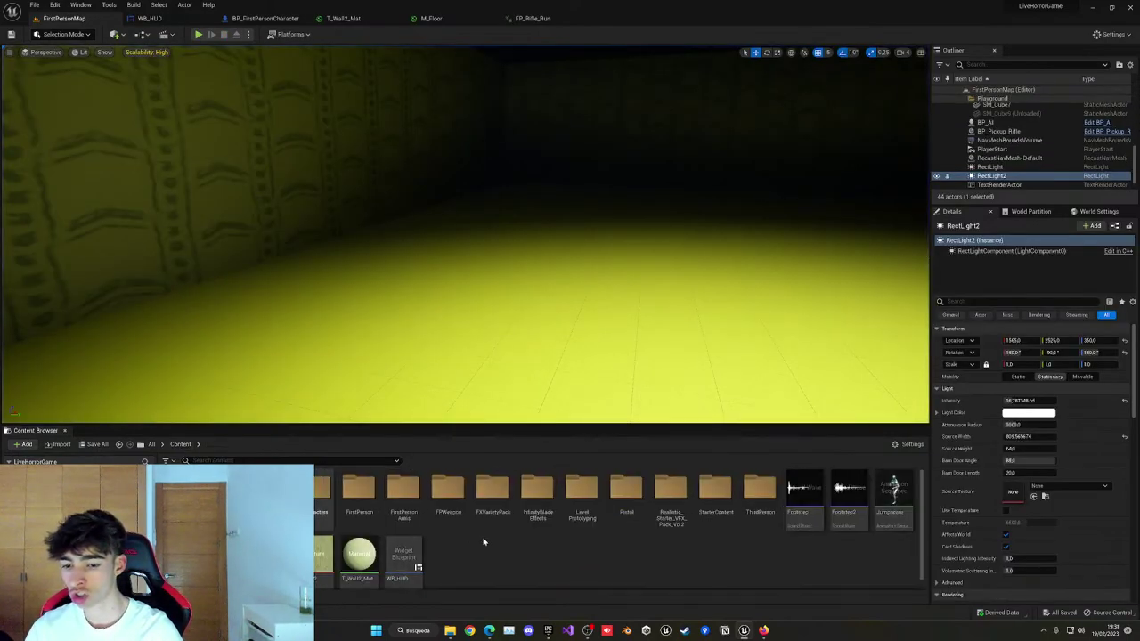
pyautogui.rightClick(534, 552)
pyautogui.moveTo(574, 471)
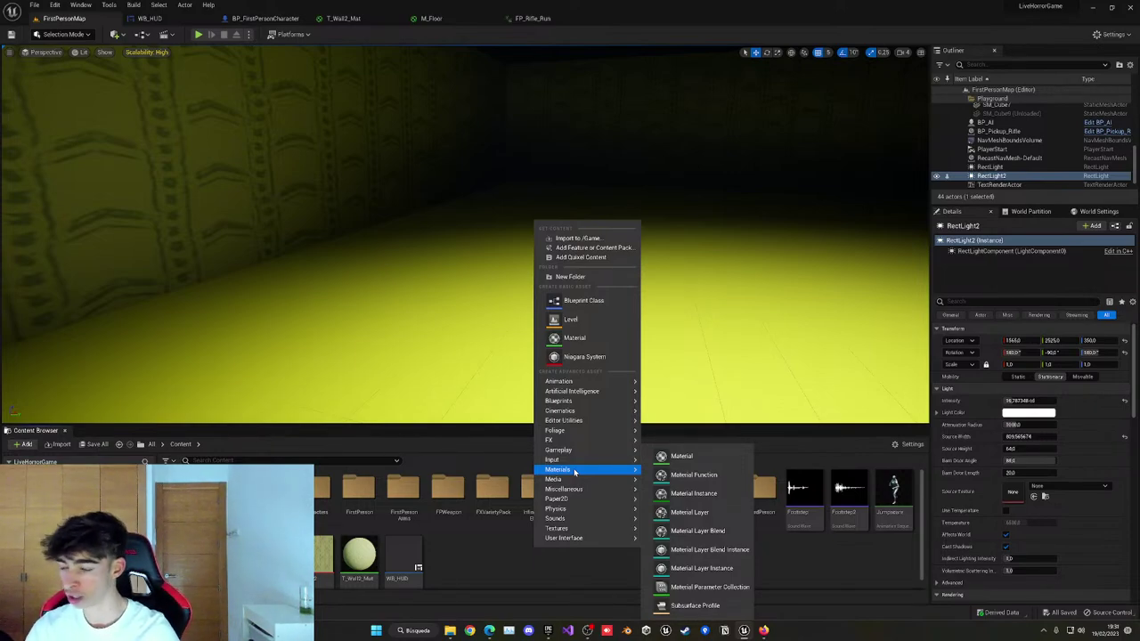
pyautogui.moveTo(568, 521)
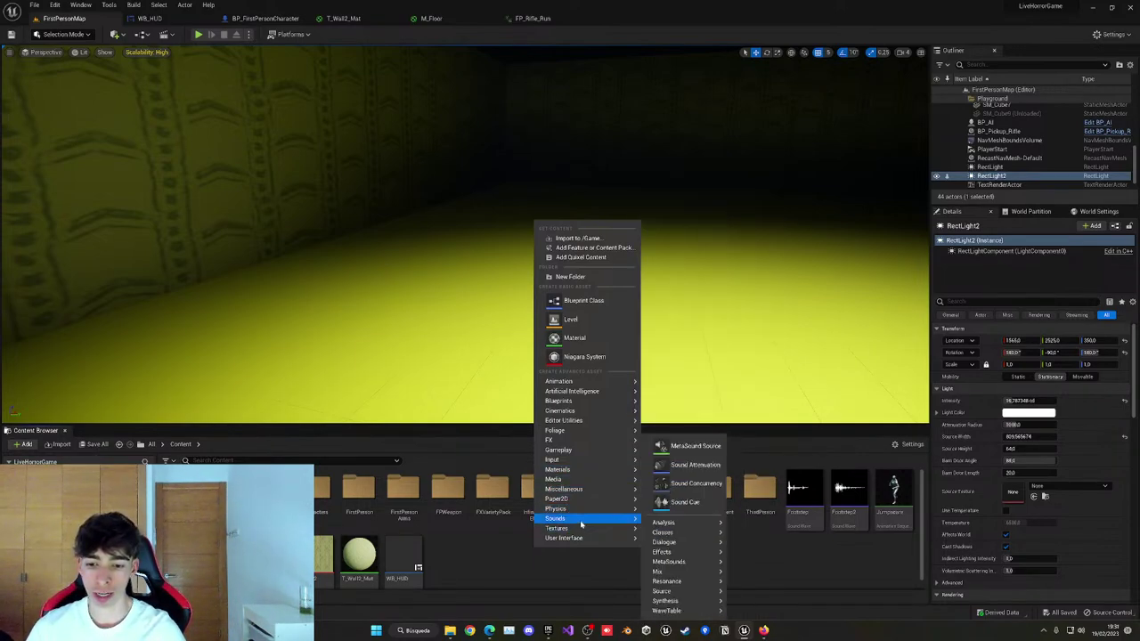
pyautogui.click(682, 460)
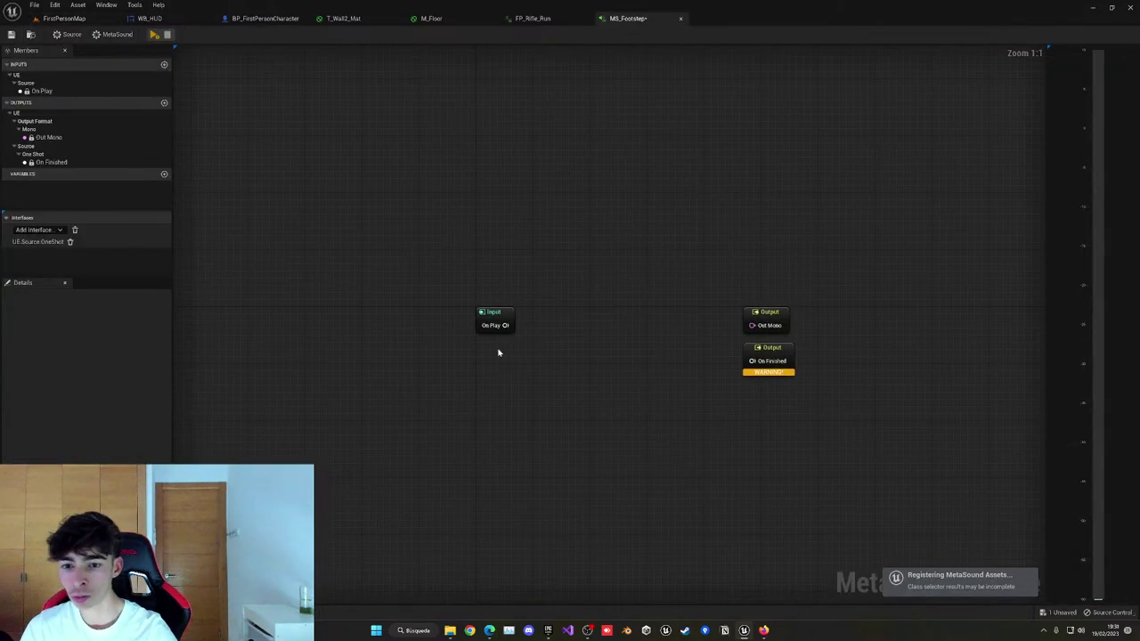
# Add a Wave Player (Mono) triggered by the On Play input and assign the Footstep sound wave to it.
pyautogui.moveTo(507, 325); pyautogui.dragTo(589, 332)
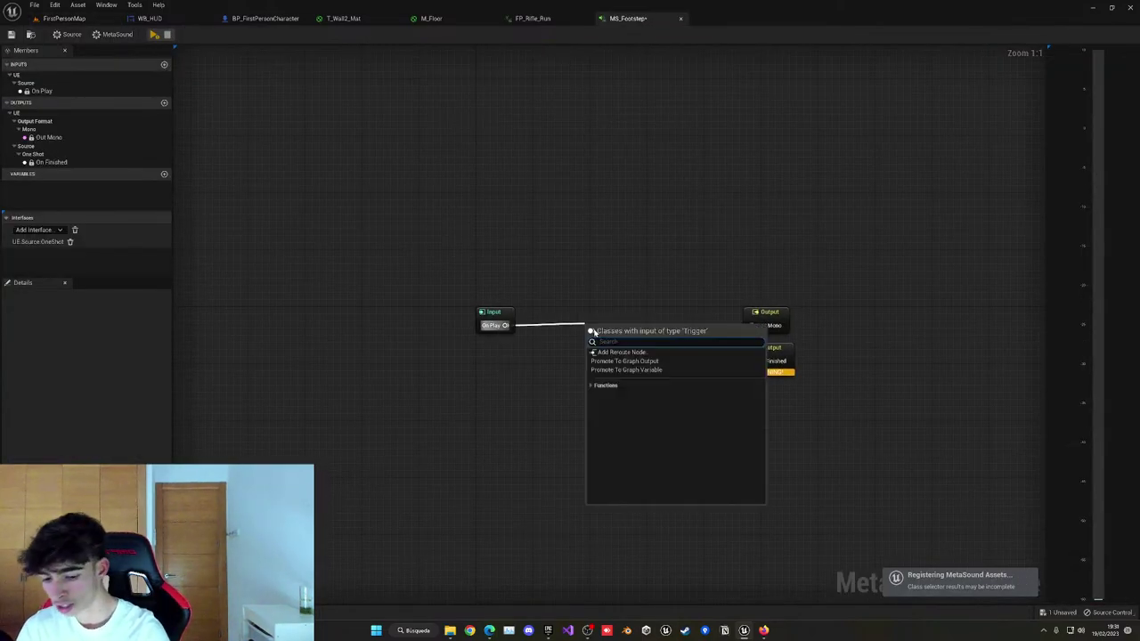
pyautogui.write('play')
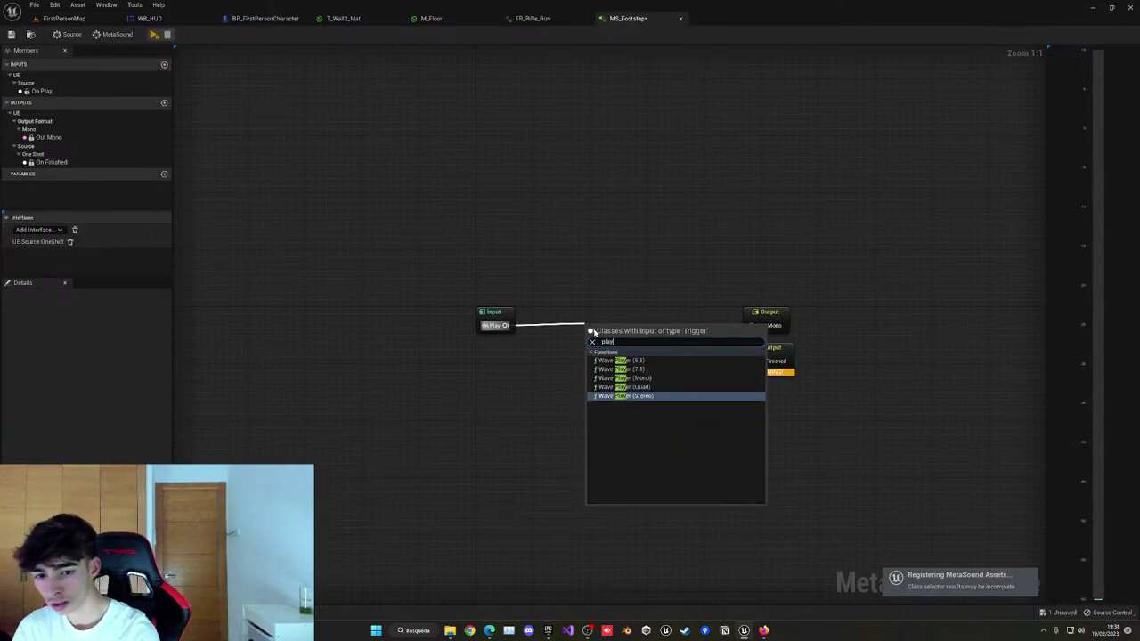
pyautogui.click(624, 378)
pyautogui.click(598, 360)
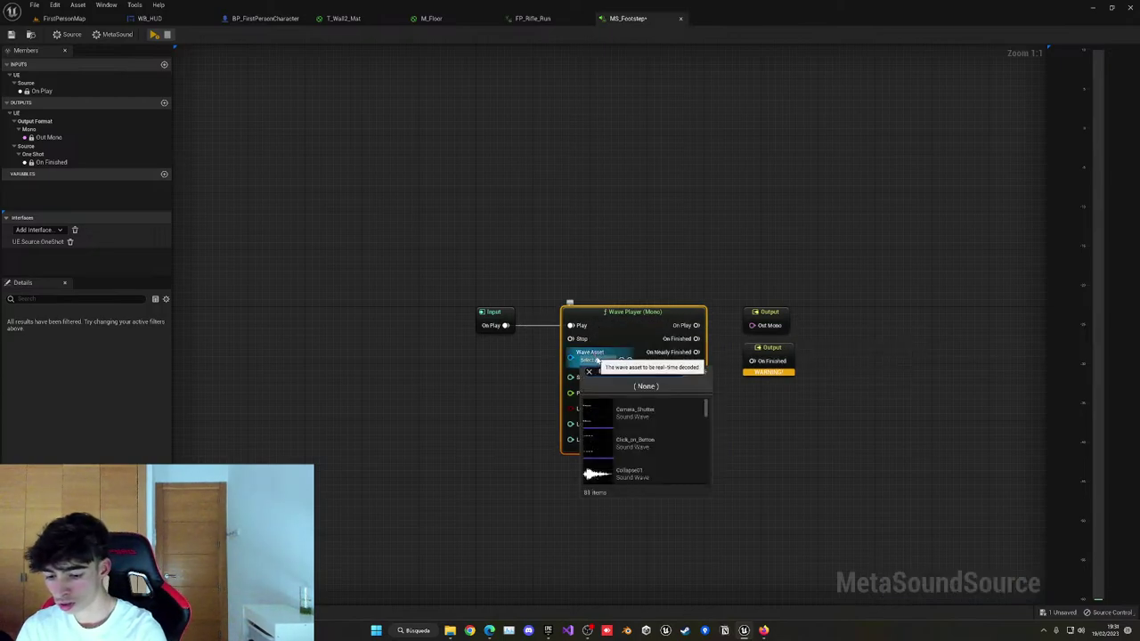
pyautogui.write('foot')
pyautogui.click(644, 410)
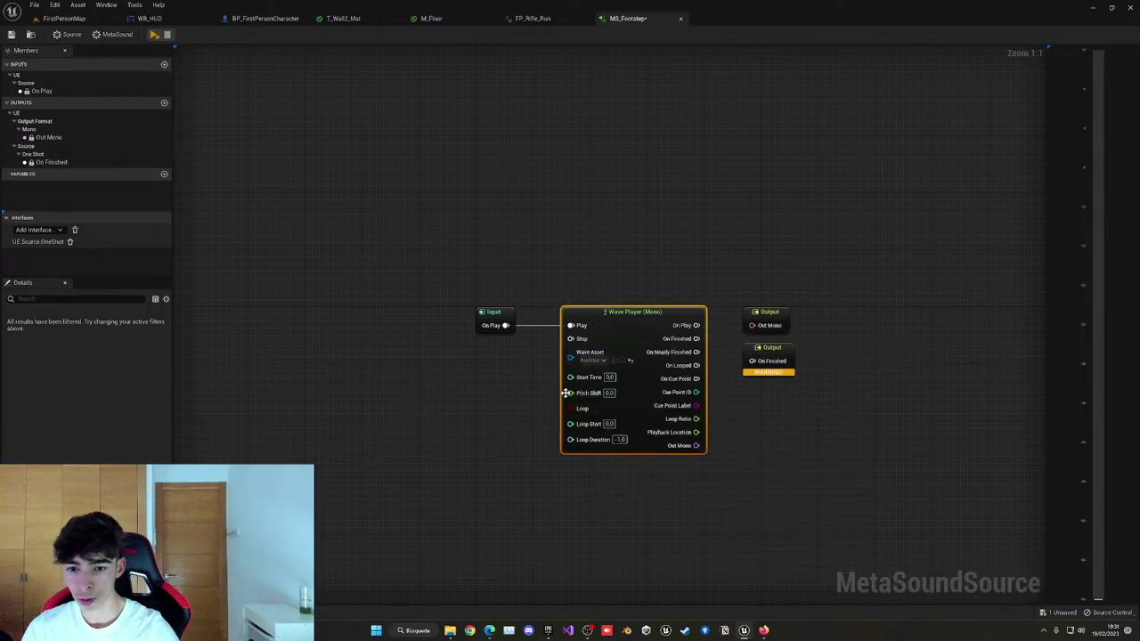
# Add a Random (Float) node between On Play and the Wave Player, with its value feeding Pitch Shift.
pyautogui.moveTo(565, 392); pyautogui.dragTo(397, 395)
pyautogui.write('ra')
pyautogui.press('Return')
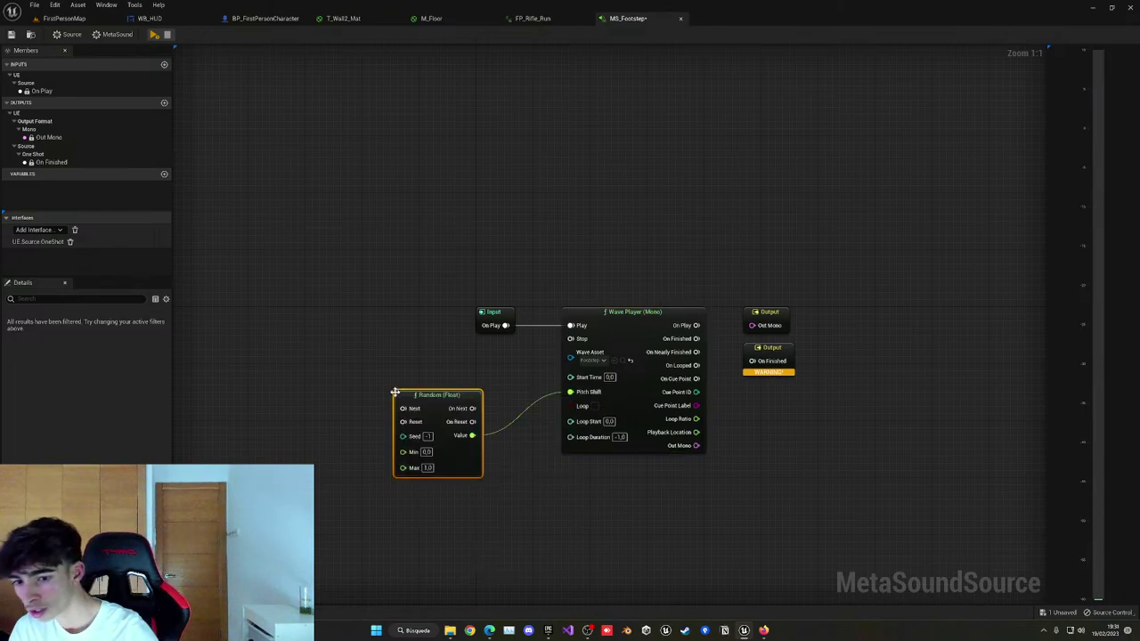
pyautogui.moveTo(494, 317); pyautogui.dragTo(475, 374)
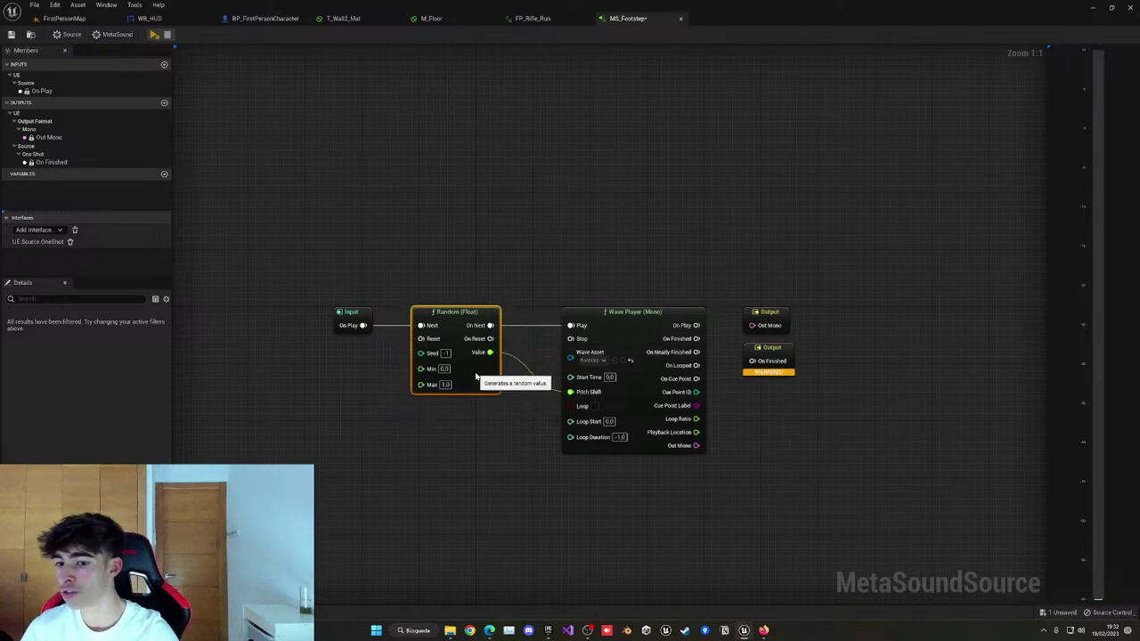
# Set the Random (Float) node's Min to -3.0 and Max to 3.0.
pyautogui.moveTo(438, 430); pyautogui.dragTo(458, 435, button='right')
pyautogui.click(462, 374)
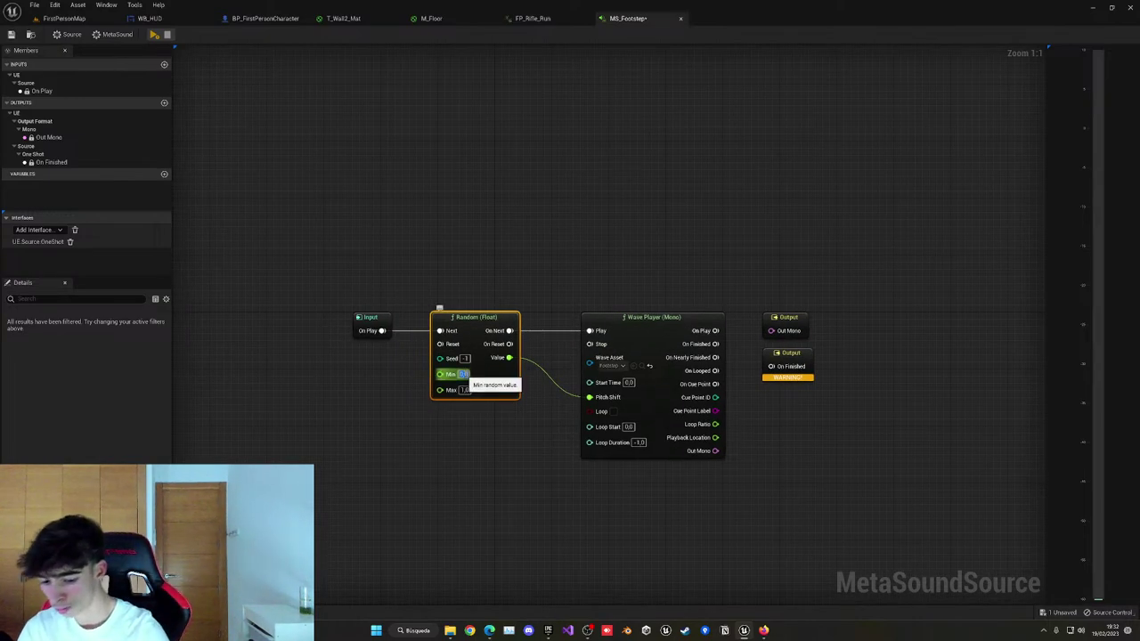
pyautogui.write('-2')
pyautogui.press('Return')
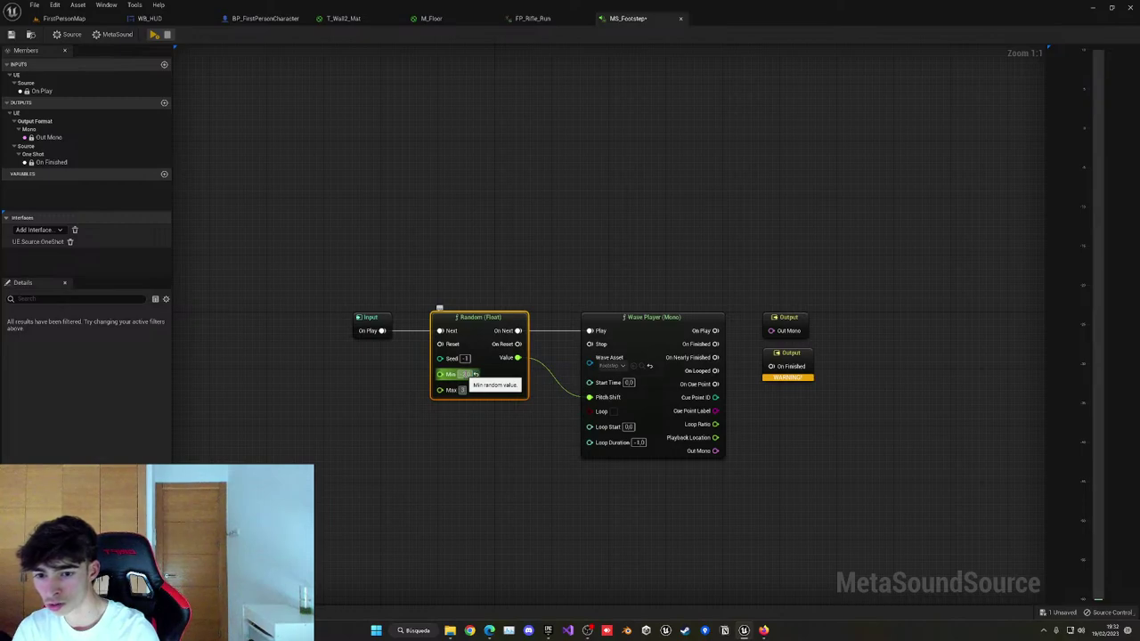
pyautogui.click(198, 114)
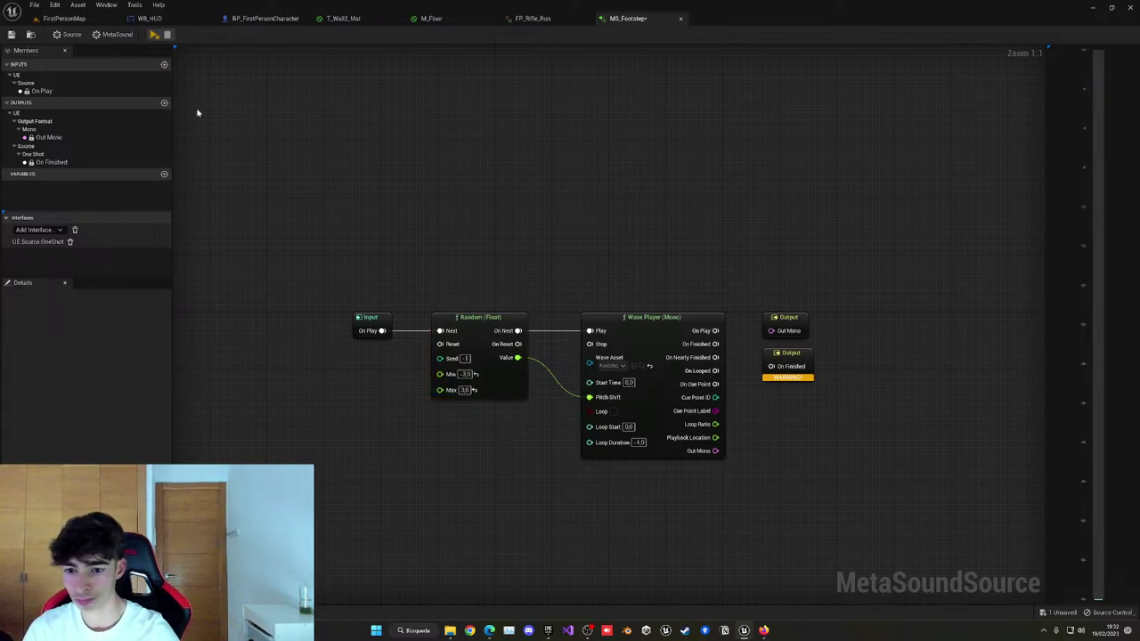
# Connect the Wave Player's Out Mono and On Finished to their matching outputs and place those output nodes beside it.
pyautogui.click(154, 36)
pyautogui.moveTo(715, 451); pyautogui.dragTo(792, 331)
pyautogui.moveTo(791, 335); pyautogui.dragTo(772, 455)
pyautogui.moveTo(716, 344); pyautogui.dragTo(772, 367)
pyautogui.moveTo(772, 366); pyautogui.dragTo(769, 330)
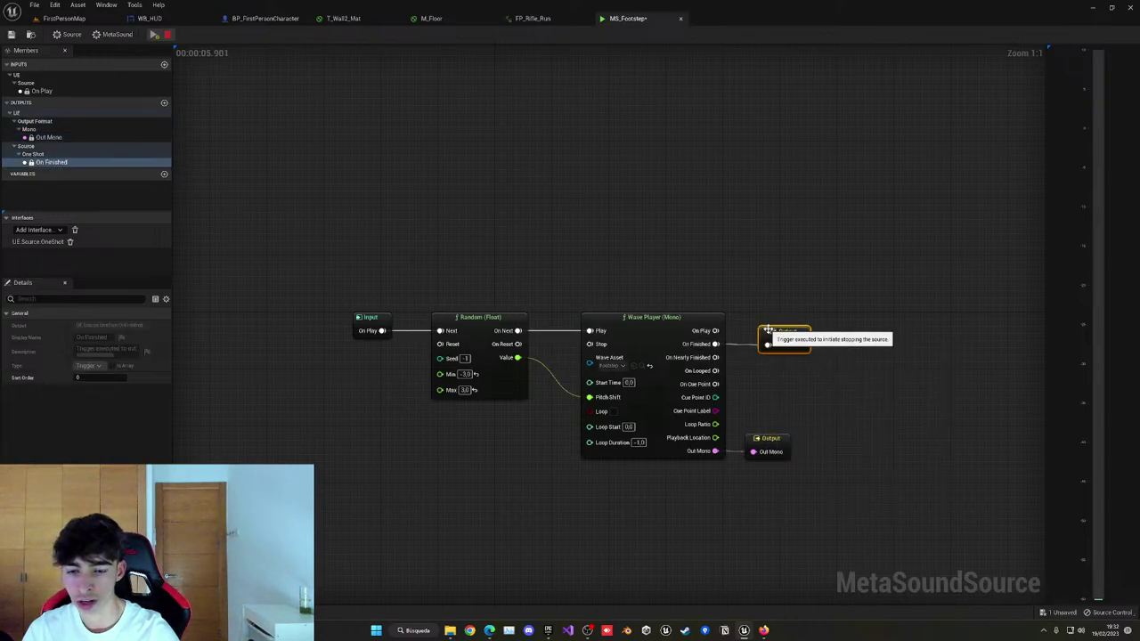
# Preview the MS_Footstep sound, save it and close its editor.
pyautogui.click(550, 220)
pyautogui.click(155, 36)
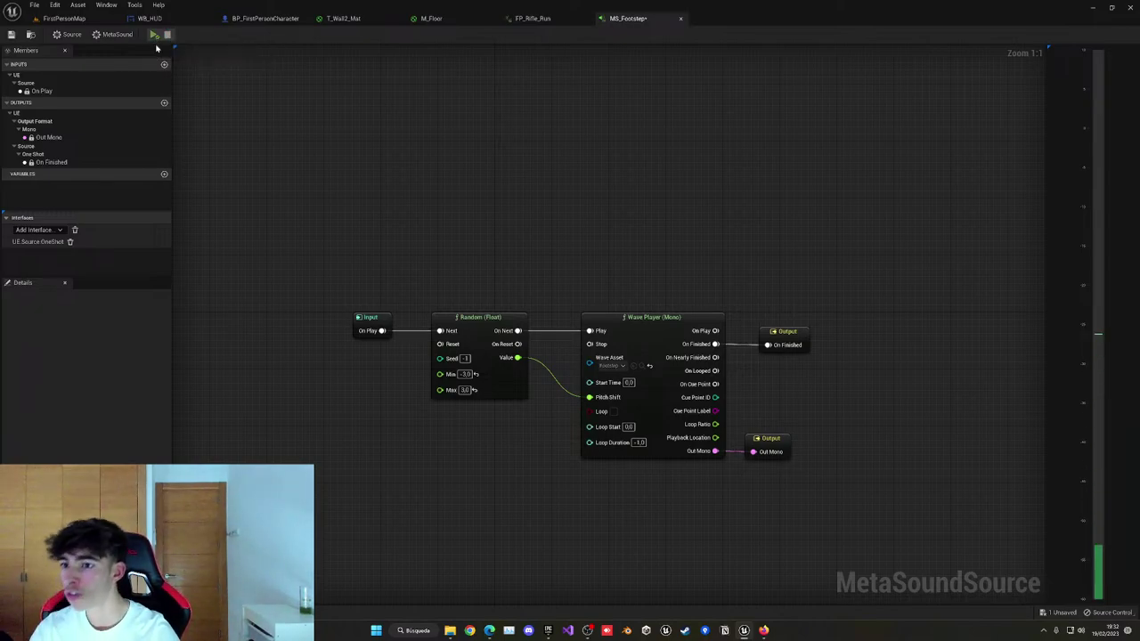
pyautogui.click(680, 18)
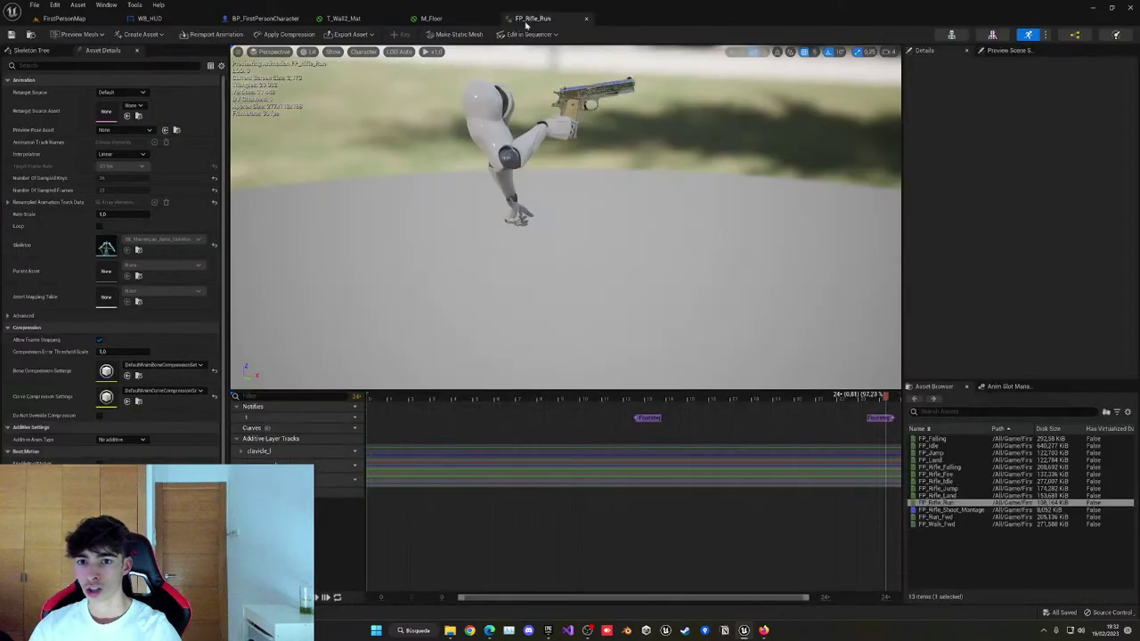
# Assign MS_Footstep to both Footstep notifies in FP_Rifle_Run and close the animation.
pyautogui.click(649, 417)
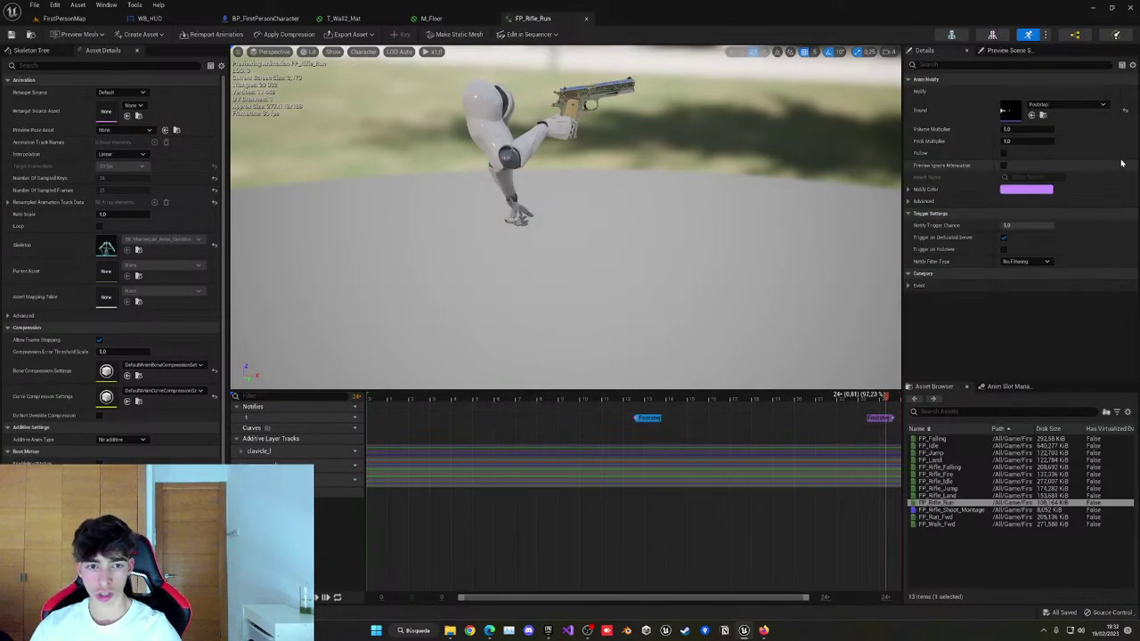
pyautogui.click(1068, 104)
pyautogui.write('ms')
pyautogui.click(1059, 240)
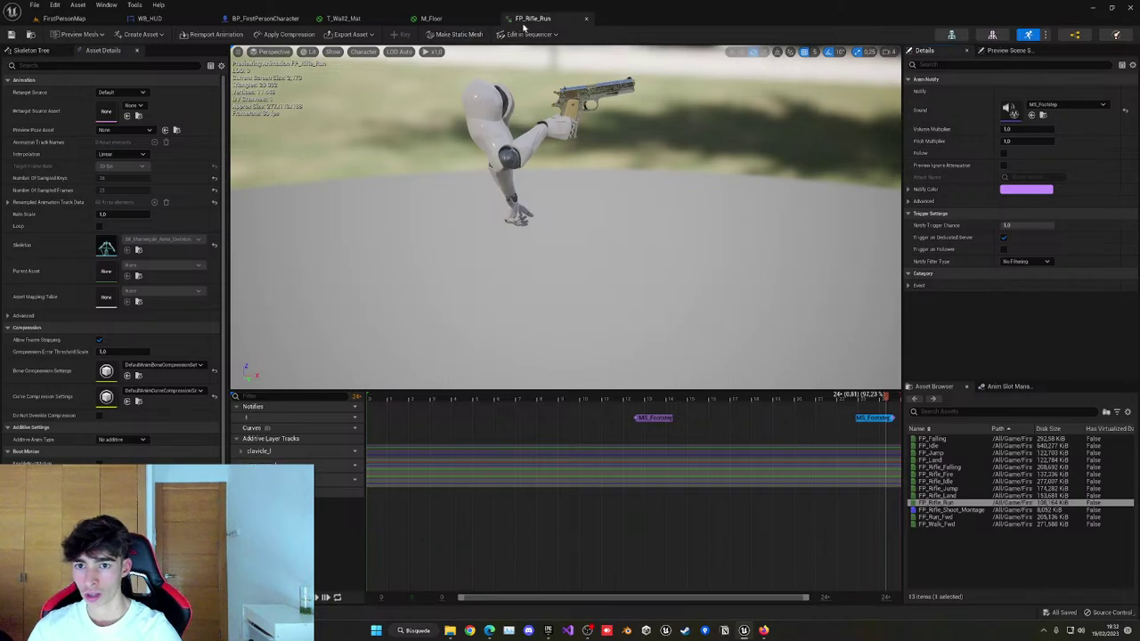
pyautogui.click(586, 18)
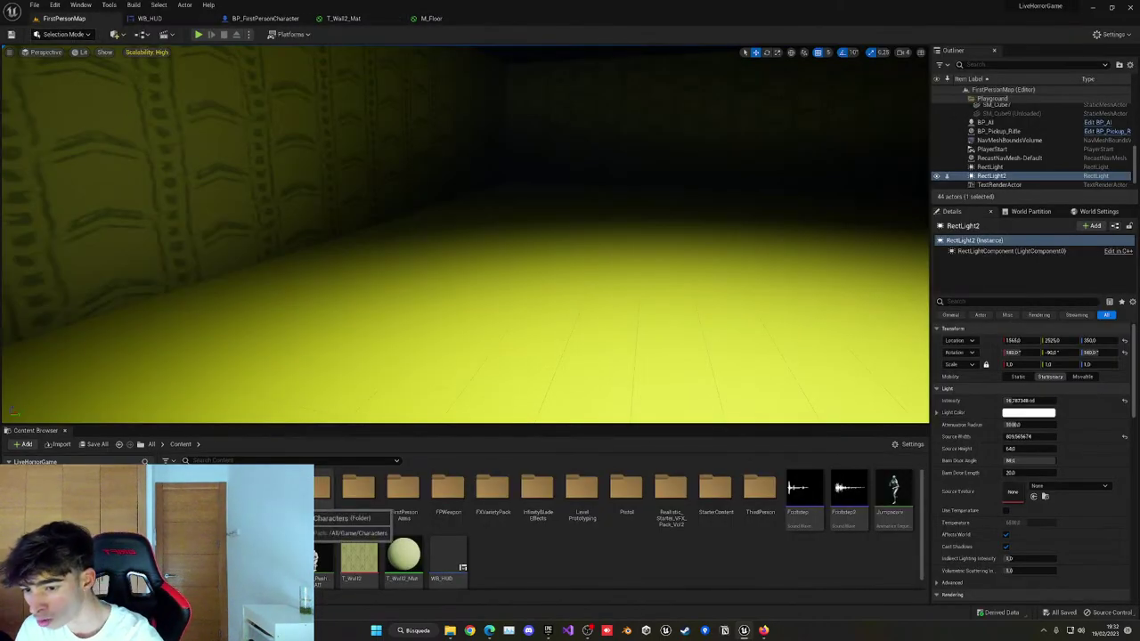
# Open the MM_Run_Fwd animation from the Characters > Mannequins > Animations > Manny folder.
pyautogui.doubleClick(312, 492)
pyautogui.doubleClick(326, 530)
pyautogui.doubleClick(347, 485)
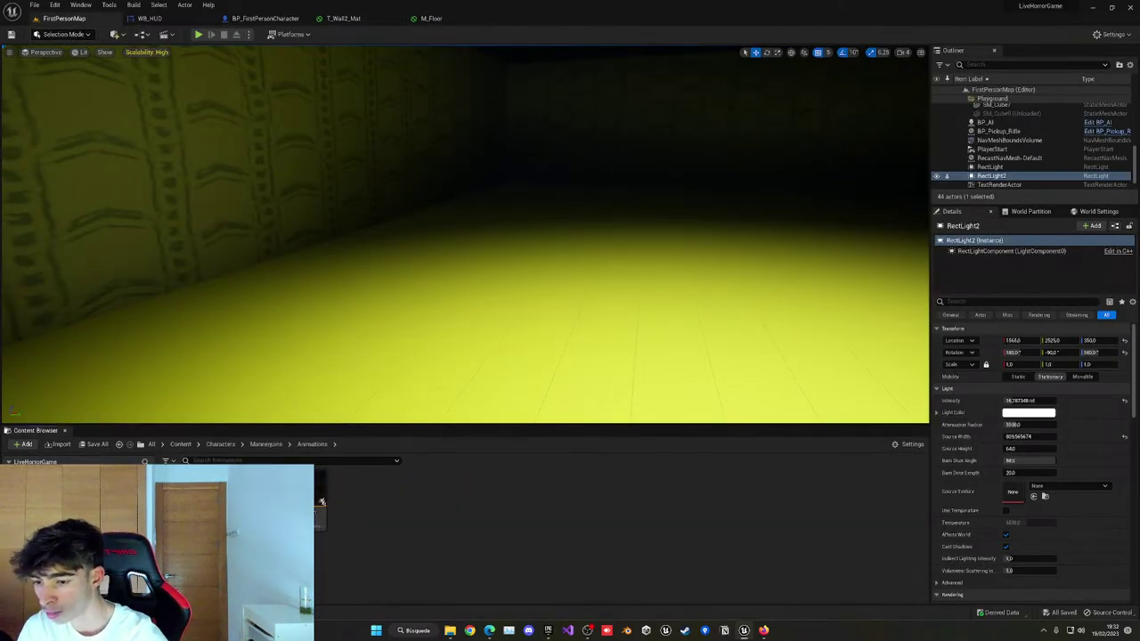
pyautogui.doubleClick(180, 495)
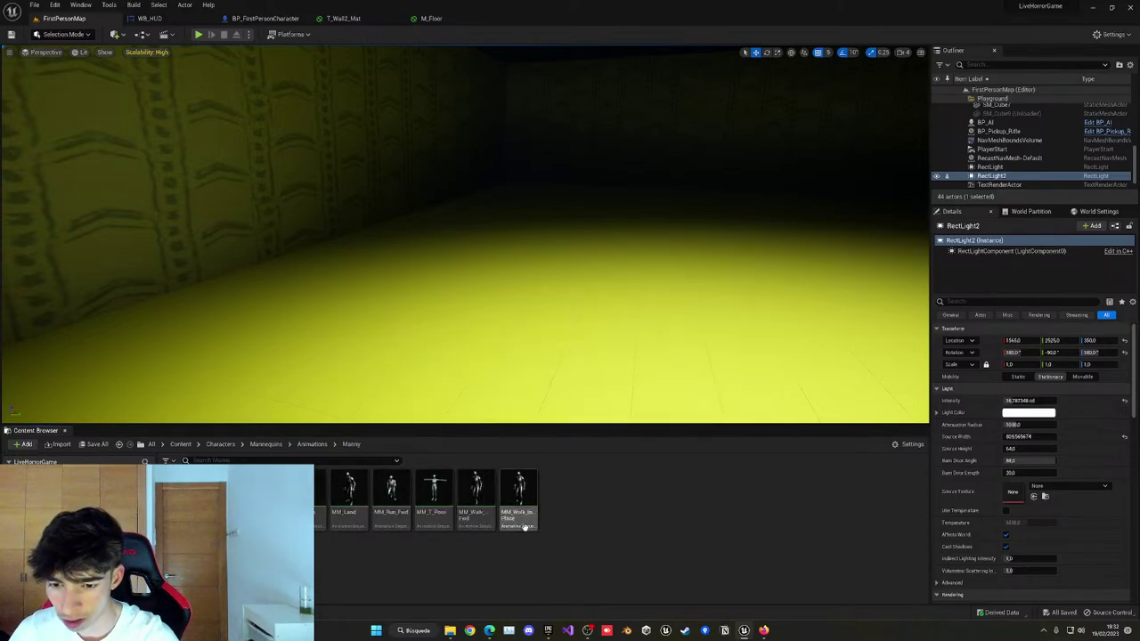
pyautogui.doubleClick(392, 516)
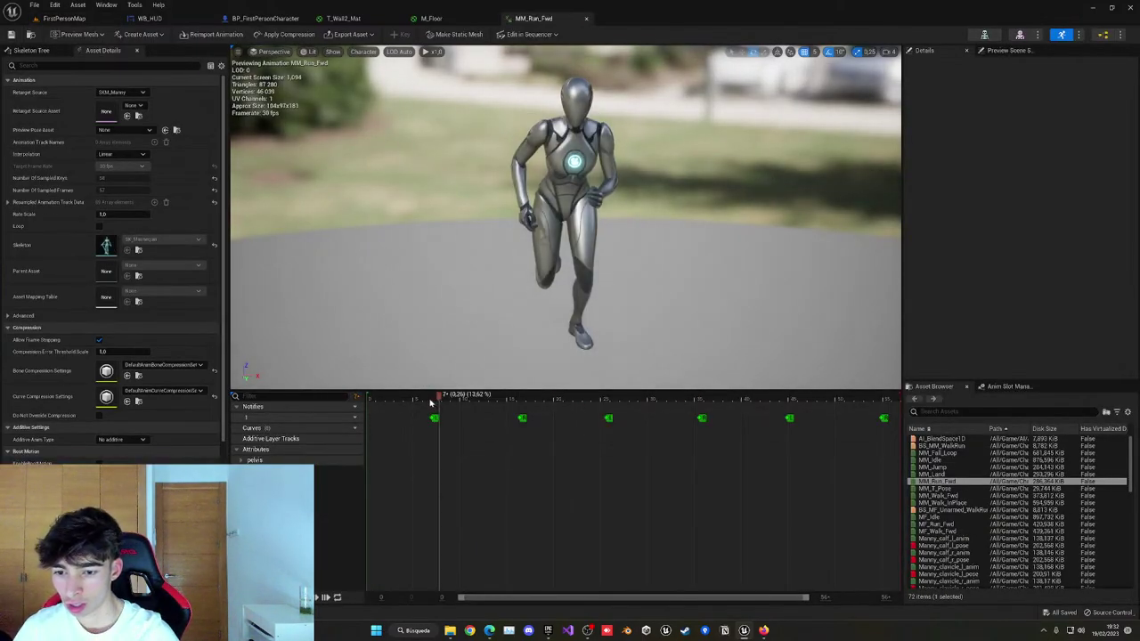
# Add a second notify track to MM_Run_Fwd and place a Play Sound notify on it near frame 7.
pyautogui.click(355, 417)
pyautogui.click(352, 427)
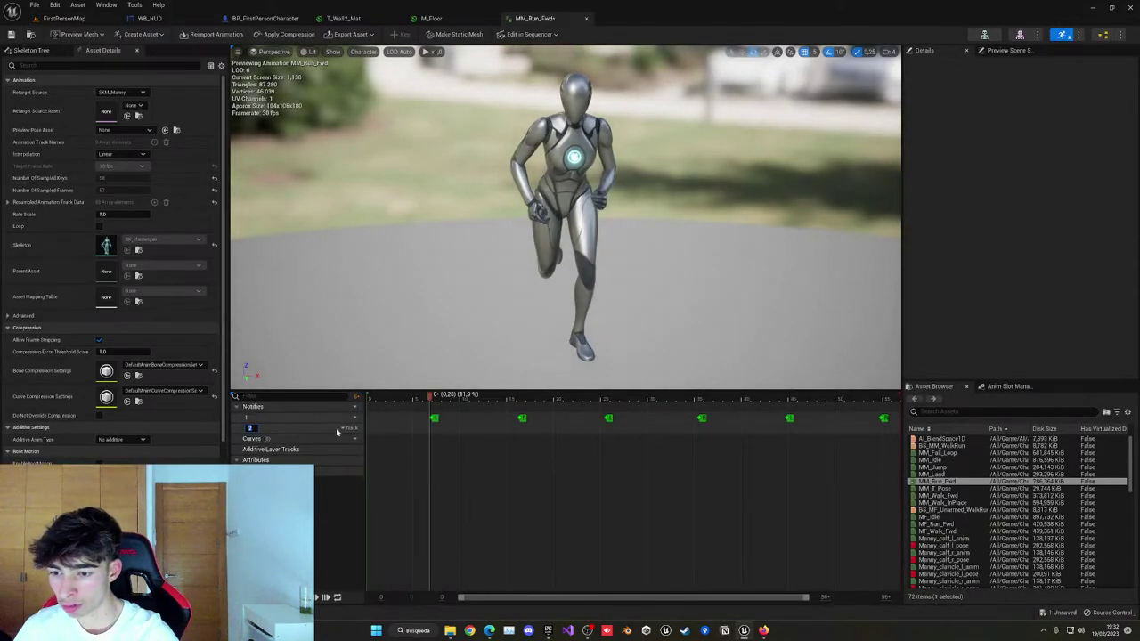
pyautogui.rightClick(431, 431)
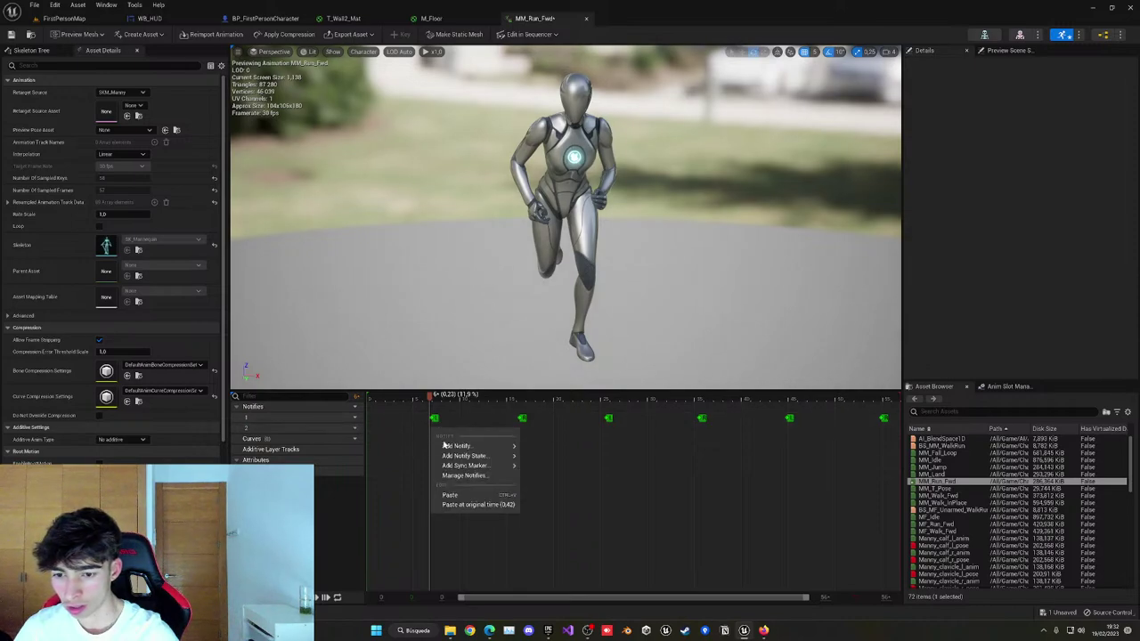
pyautogui.moveTo(456, 445)
pyautogui.click(554, 526)
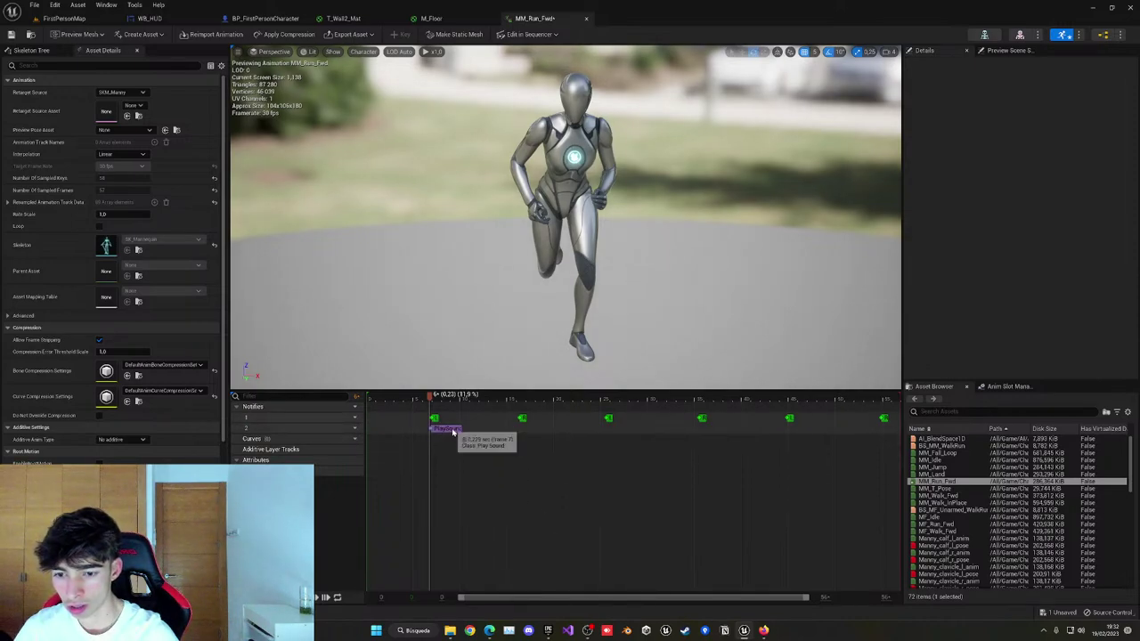
# Assign MS_Footstep as the sound of the new Play Sound notify.
pyautogui.click(449, 429)
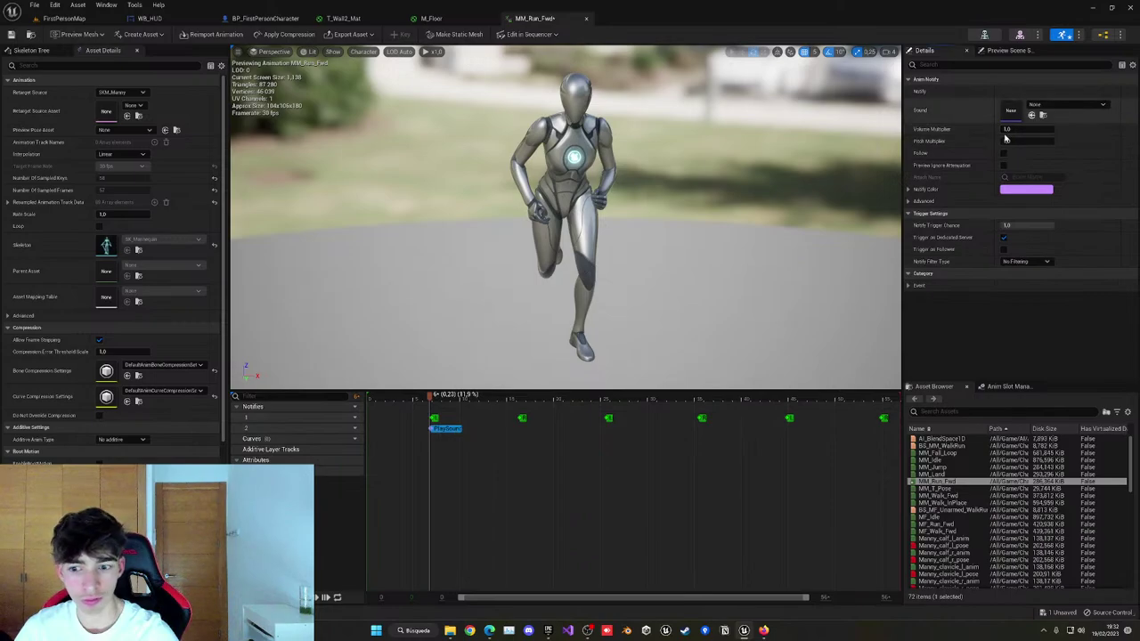
pyautogui.click(1040, 105)
pyautogui.write('ms')
pyautogui.click(1059, 229)
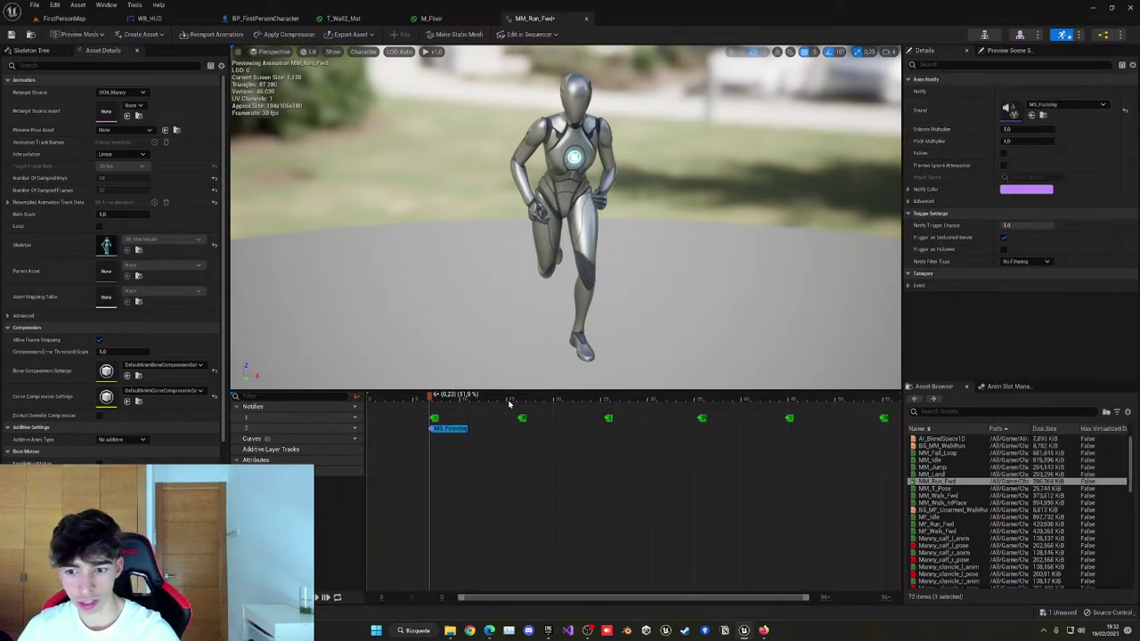
# Place copies of the MS_Footstep notify at MM_Run_Fwd's remaining foot markers, near frames 16, 25, 35, 45 and 55, and save the animation.
pyautogui.click(521, 434)
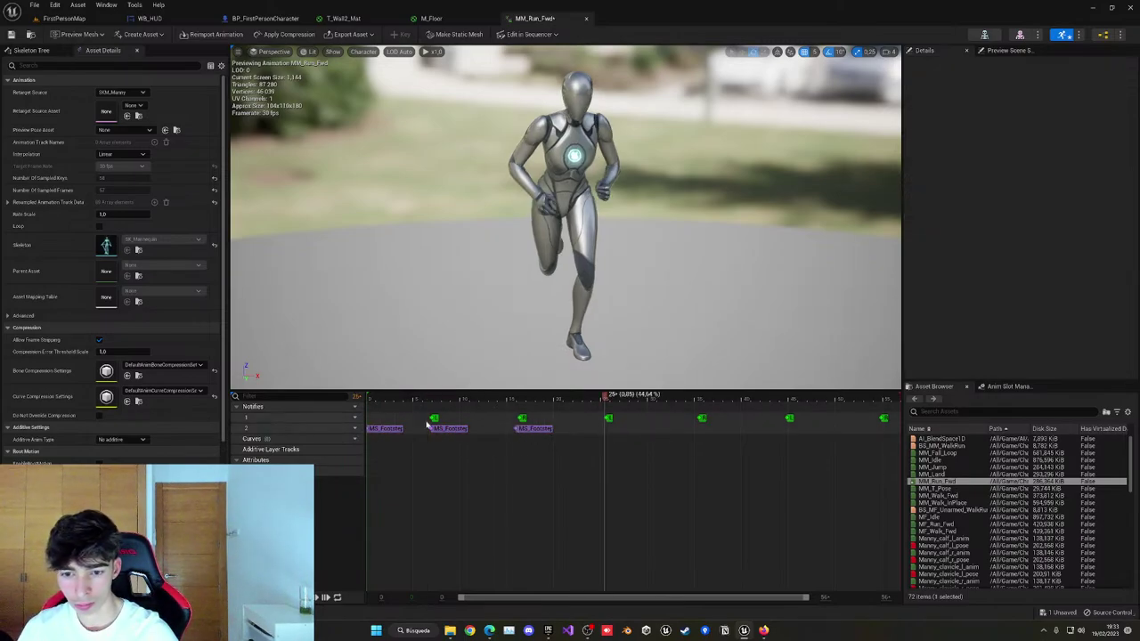
pyautogui.moveTo(387, 428); pyautogui.dragTo(627, 432)
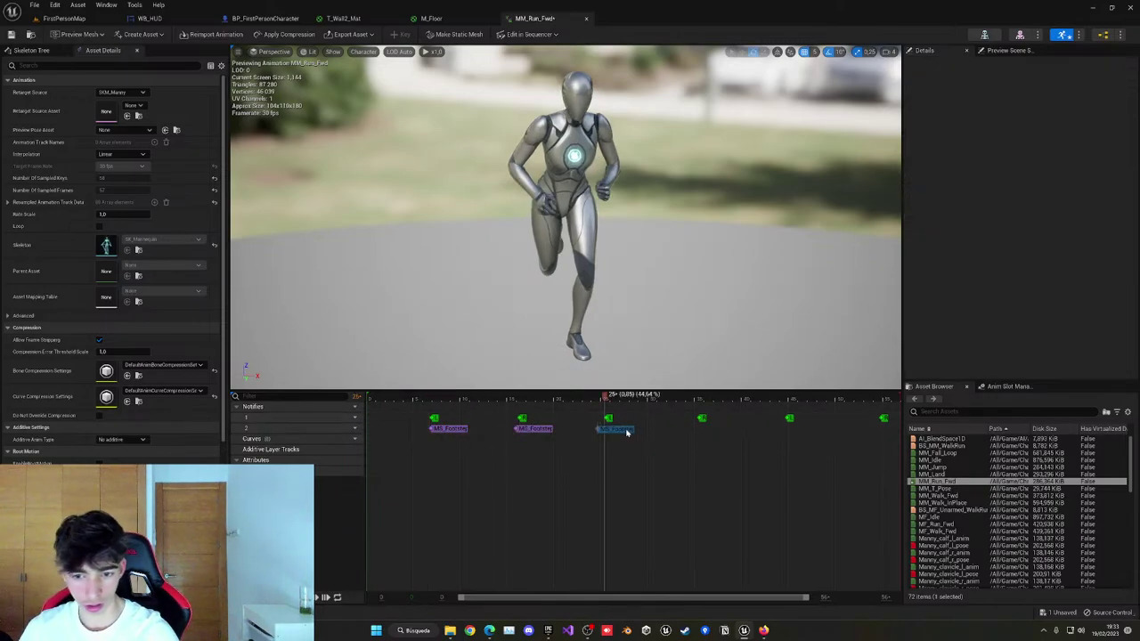
pyautogui.click(702, 432)
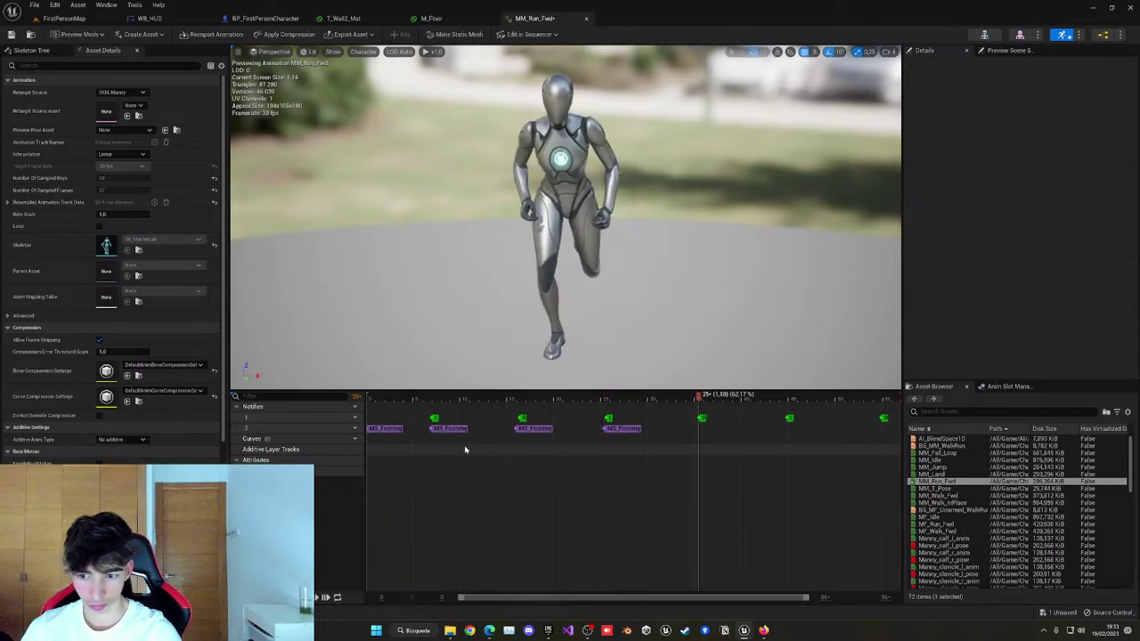
pyautogui.moveTo(388, 428); pyautogui.dragTo(716, 432)
pyautogui.click(793, 432)
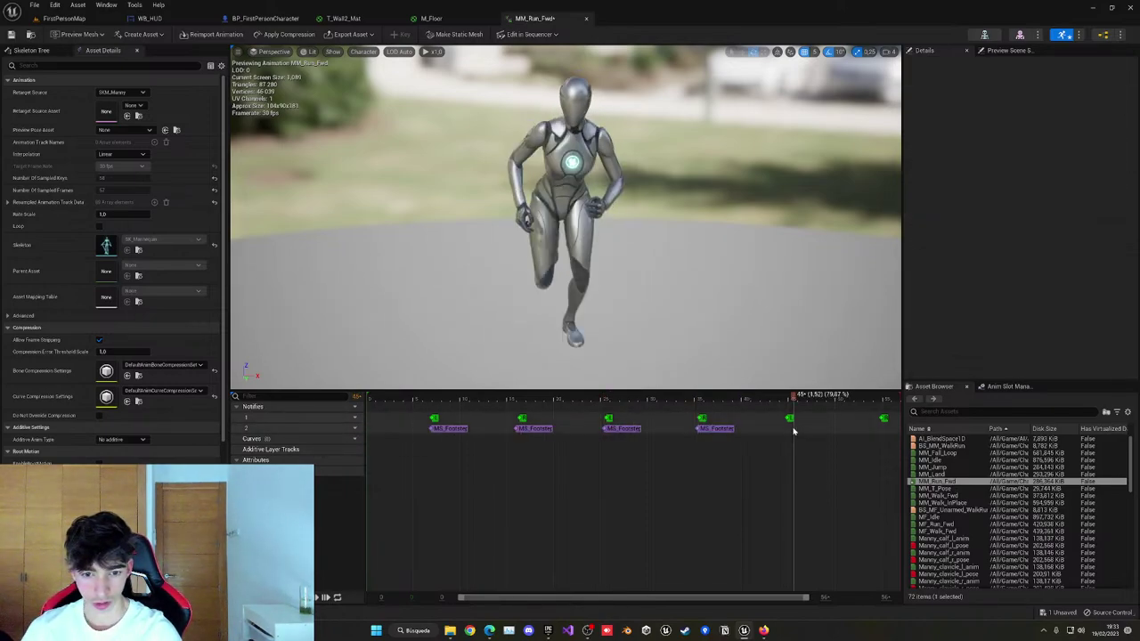
pyautogui.moveTo(387, 428); pyautogui.dragTo(891, 428)
pyautogui.hotkey('ctrl', 'v')
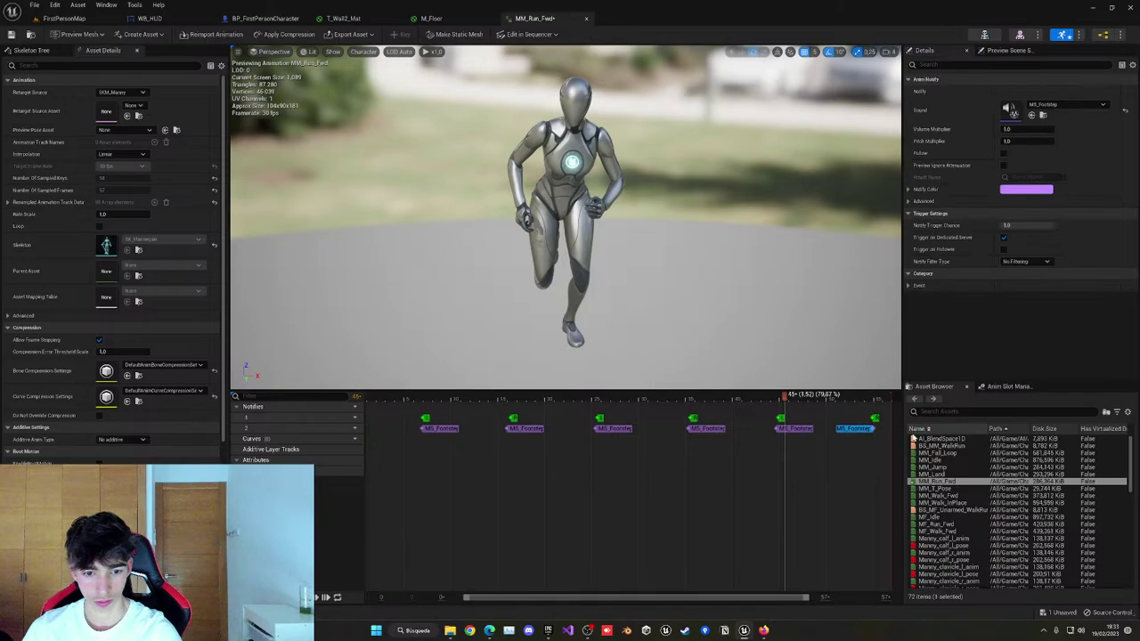
pyautogui.click(416, 402)
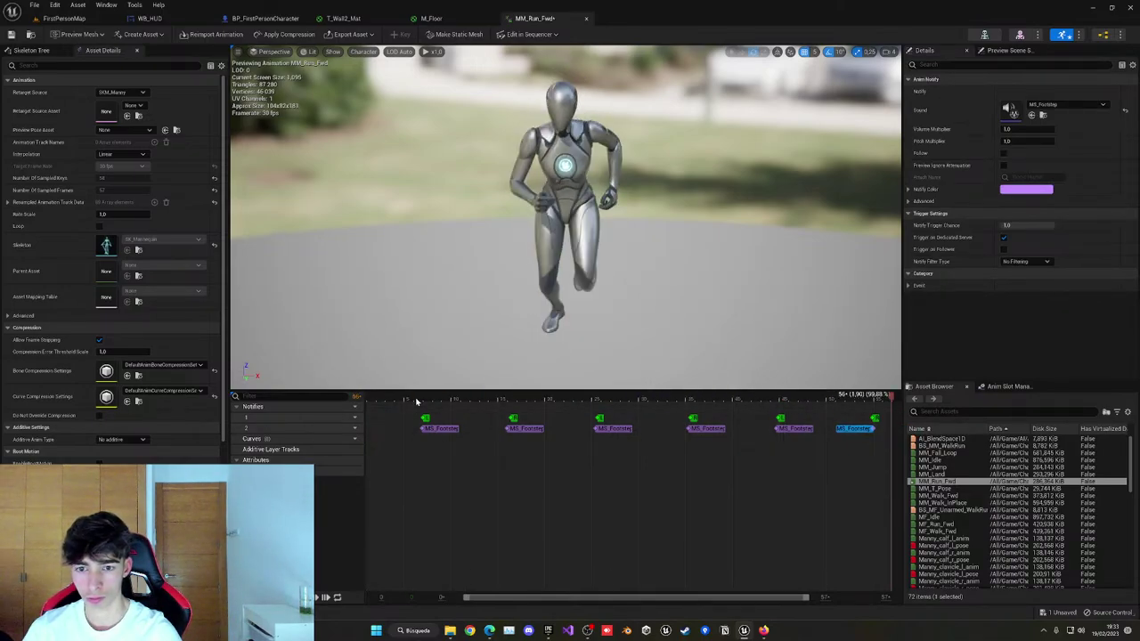
pyautogui.click(12, 35)
# Play-test FirstPersonMap to check the mannequin's running footstep sounds, and stop the session.
pyautogui.click(65, 19)
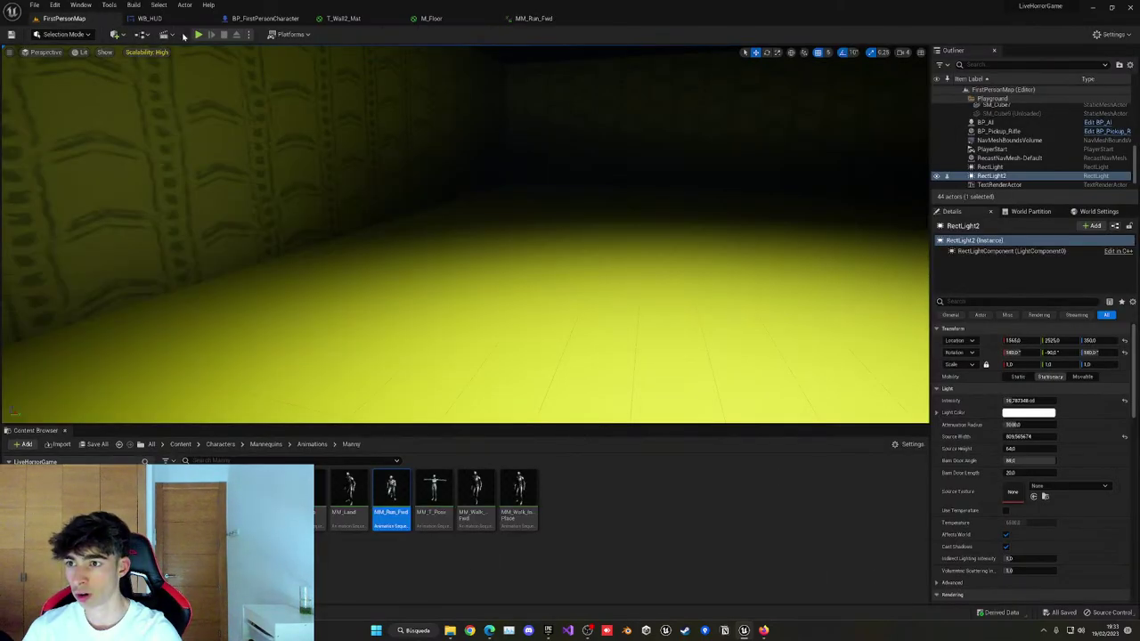
pyautogui.click(199, 36)
pyautogui.click(464, 233)
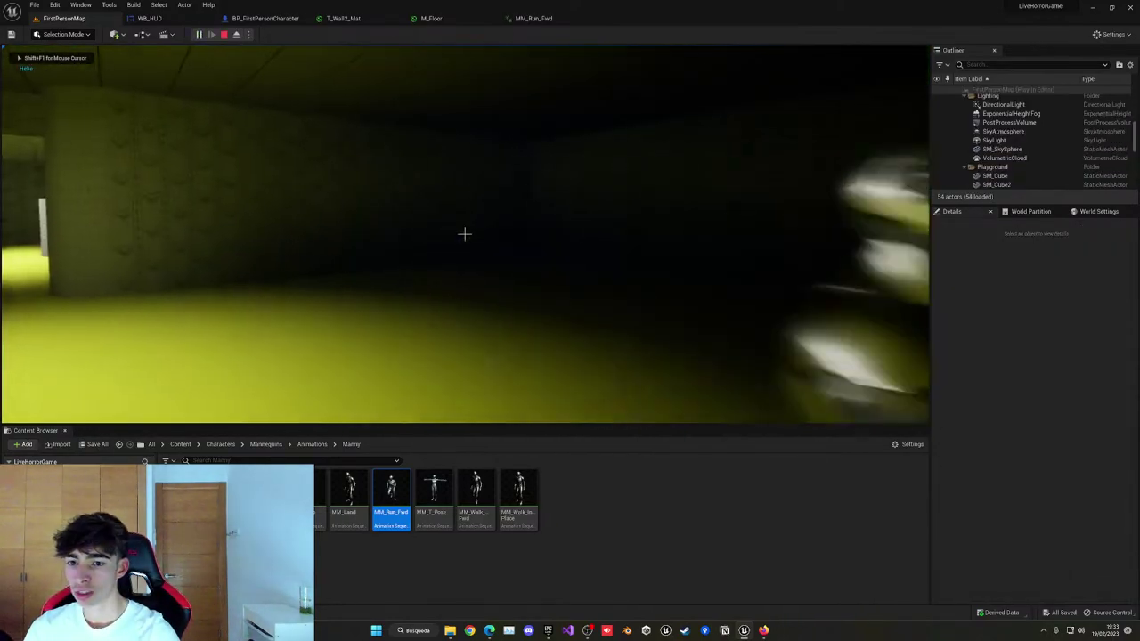
pyautogui.press('Escape')
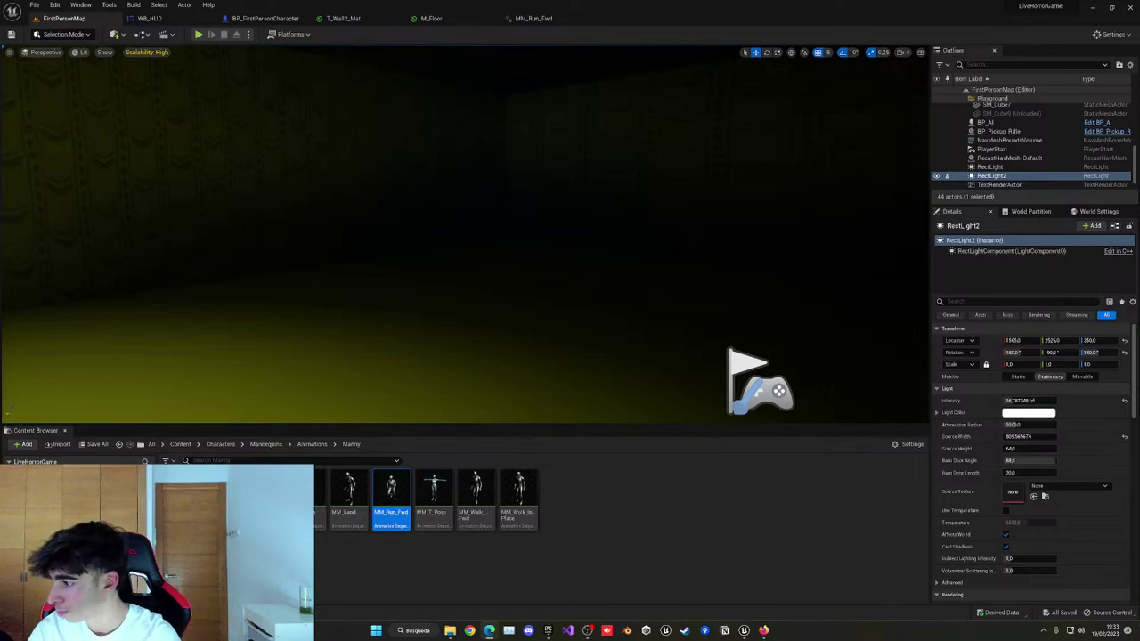
pyautogui.moveTo(465, 235); pyautogui.dragTo(228, 233, button='right')
pyautogui.press('s')
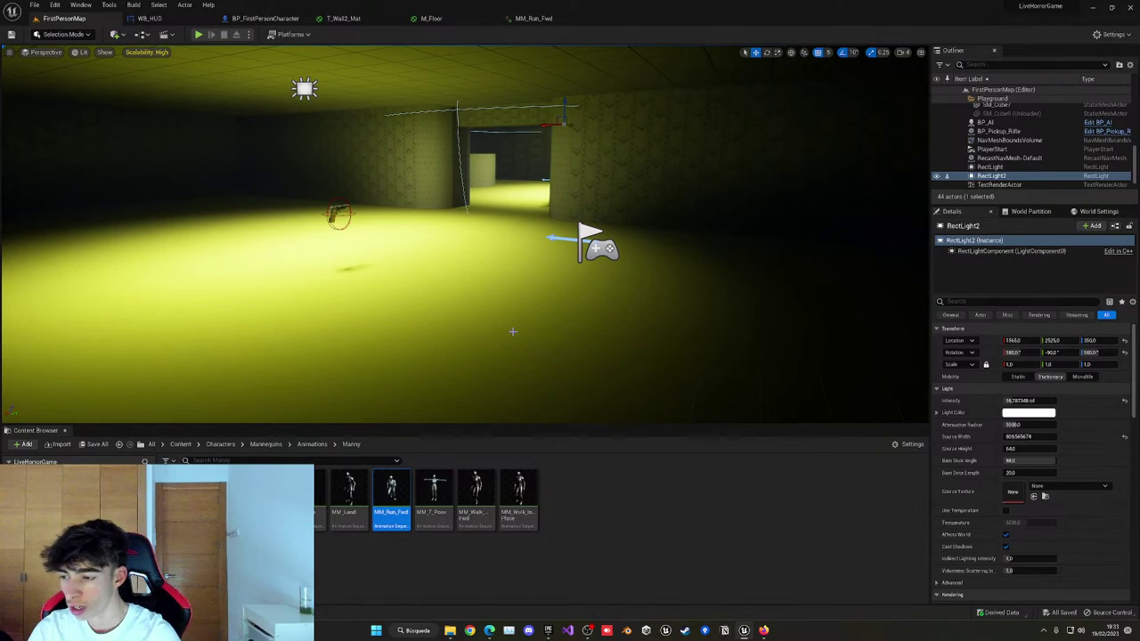
# Create a Sound Attenuation asset named SA_Character in the Content folder with inner radius 200 and falloff distance 2000.
pyautogui.click(180, 444)
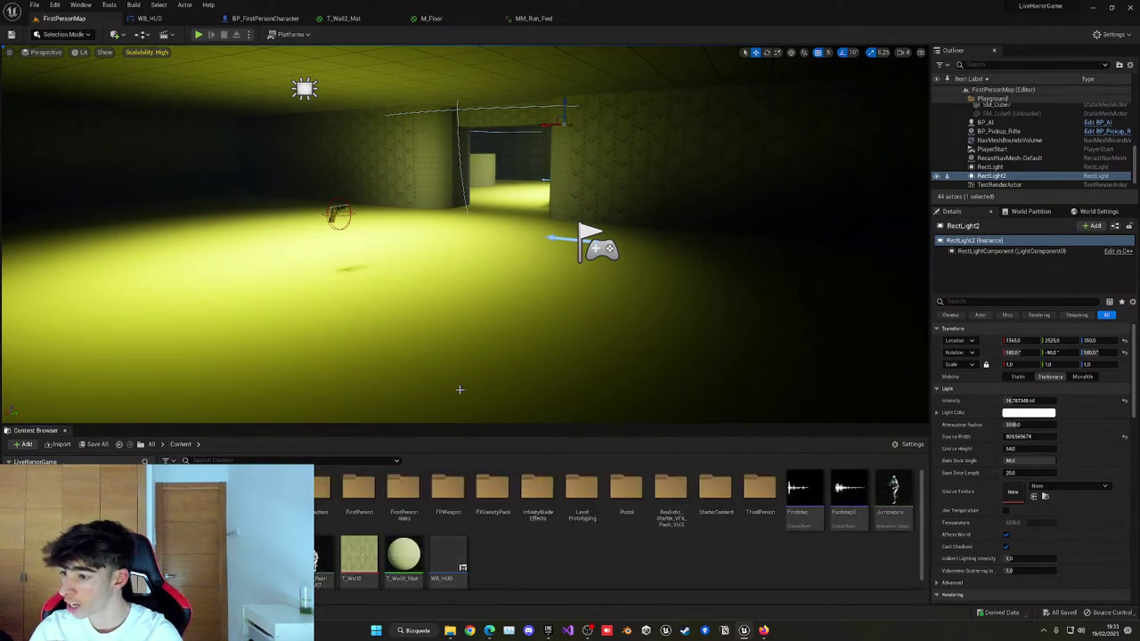
pyautogui.rightClick(513, 567)
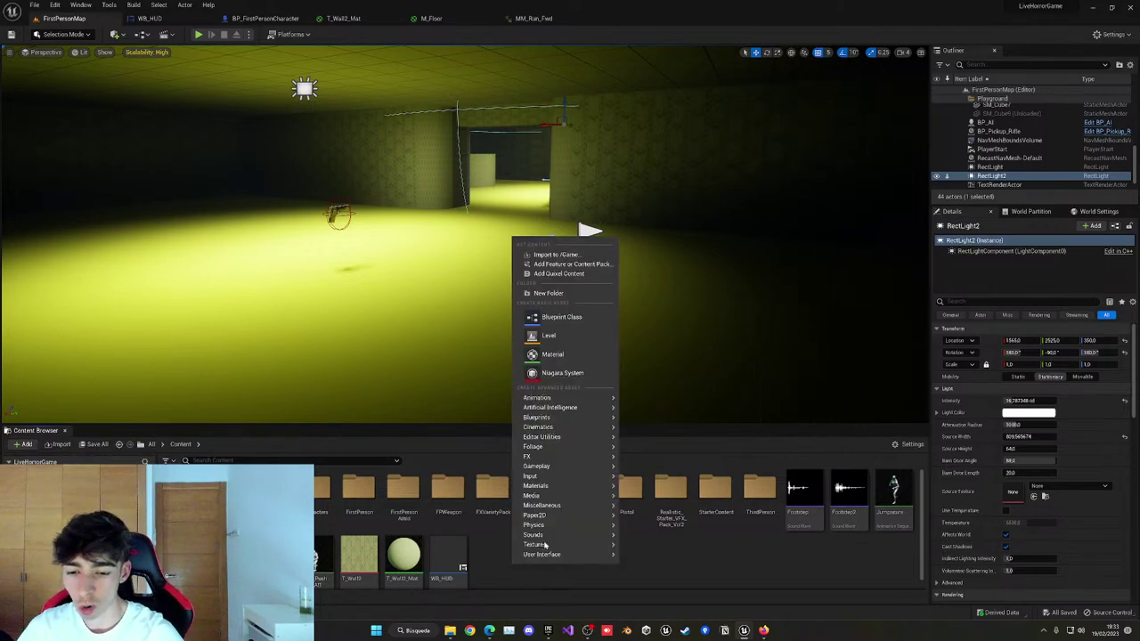
pyautogui.moveTo(535, 524)
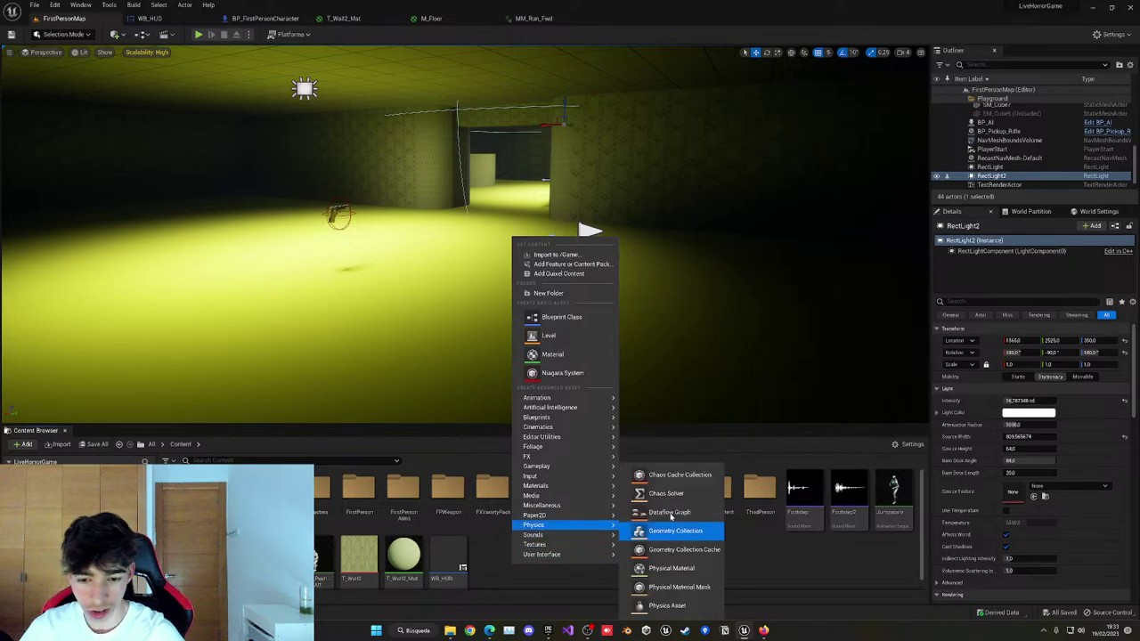
pyautogui.click(656, 477)
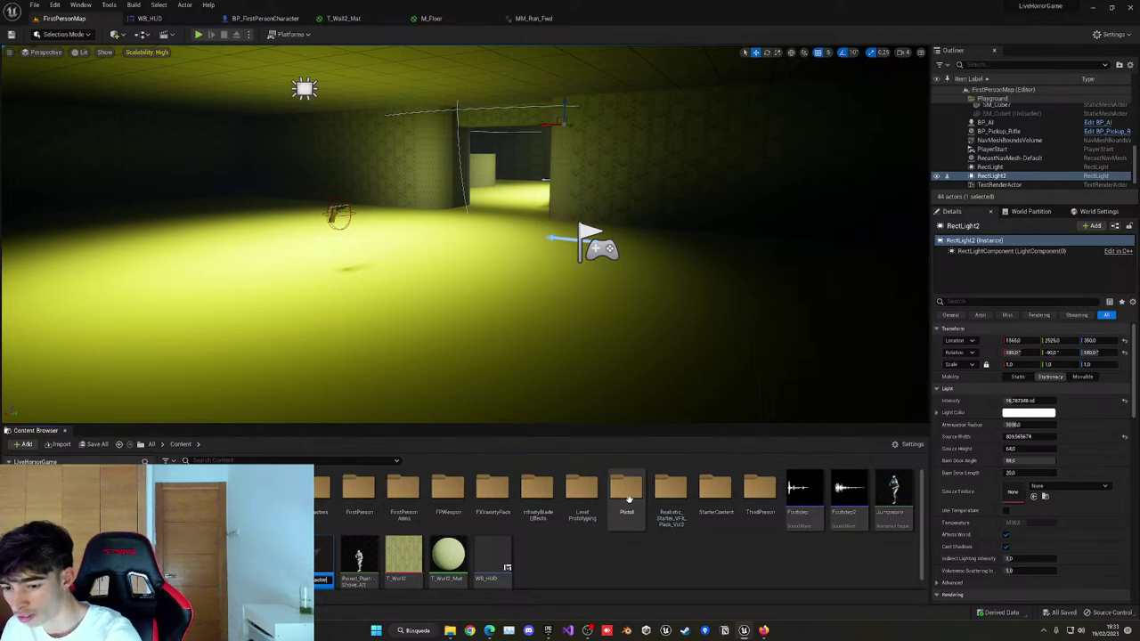
pyautogui.press('Return')
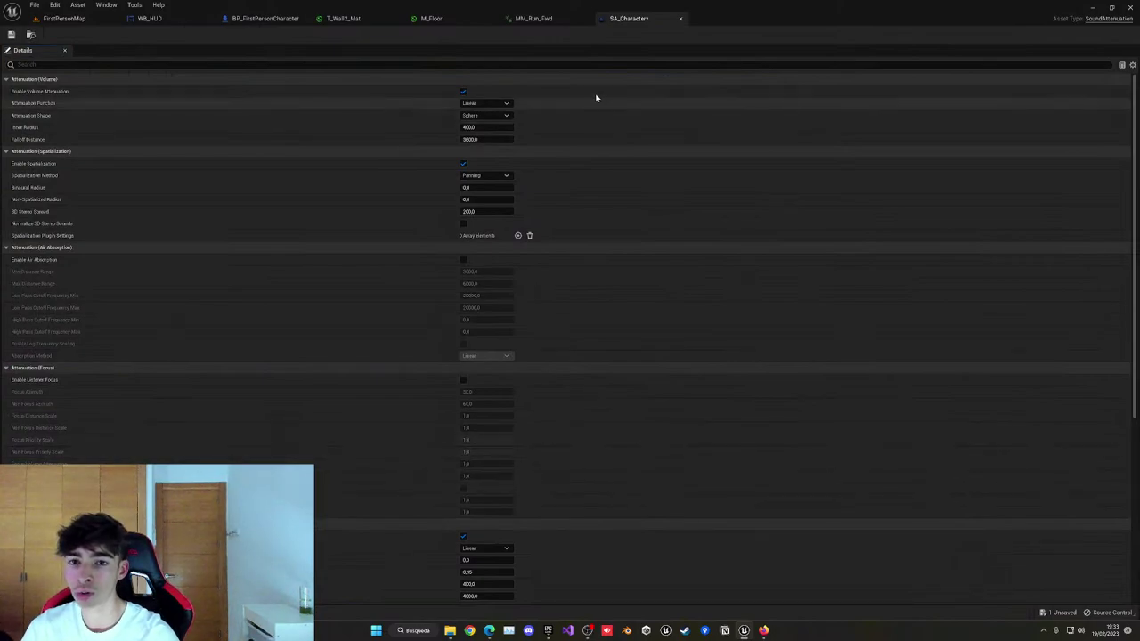
pyautogui.click(472, 138)
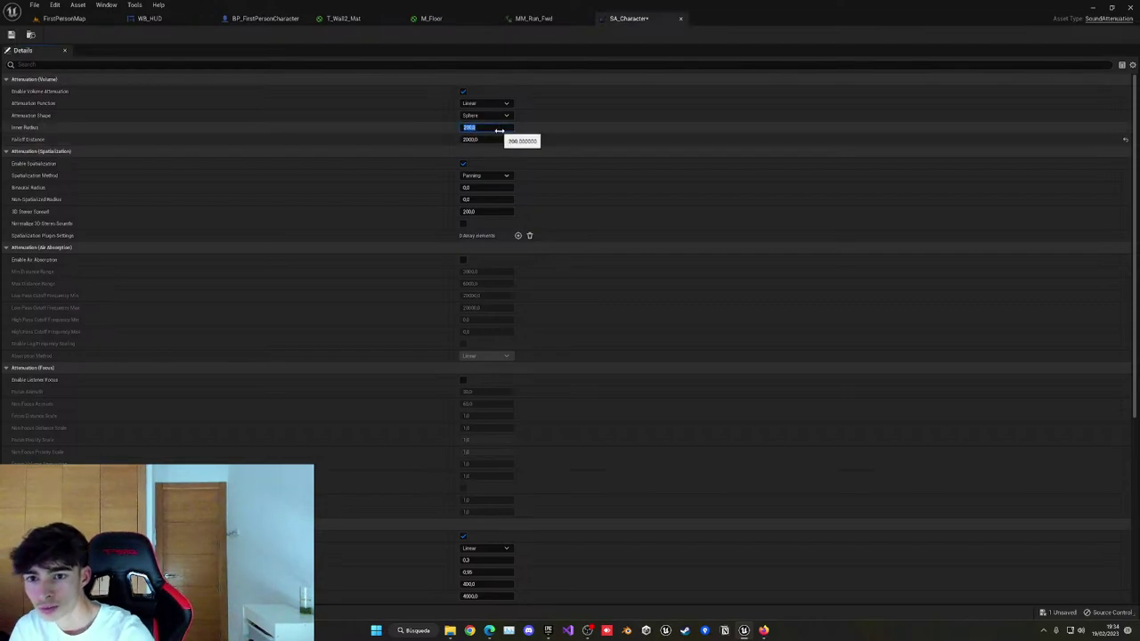
# Open the MS_Footstep MetaSound and set its source attenuation settings to SA_Character.
pyautogui.click(64, 18)
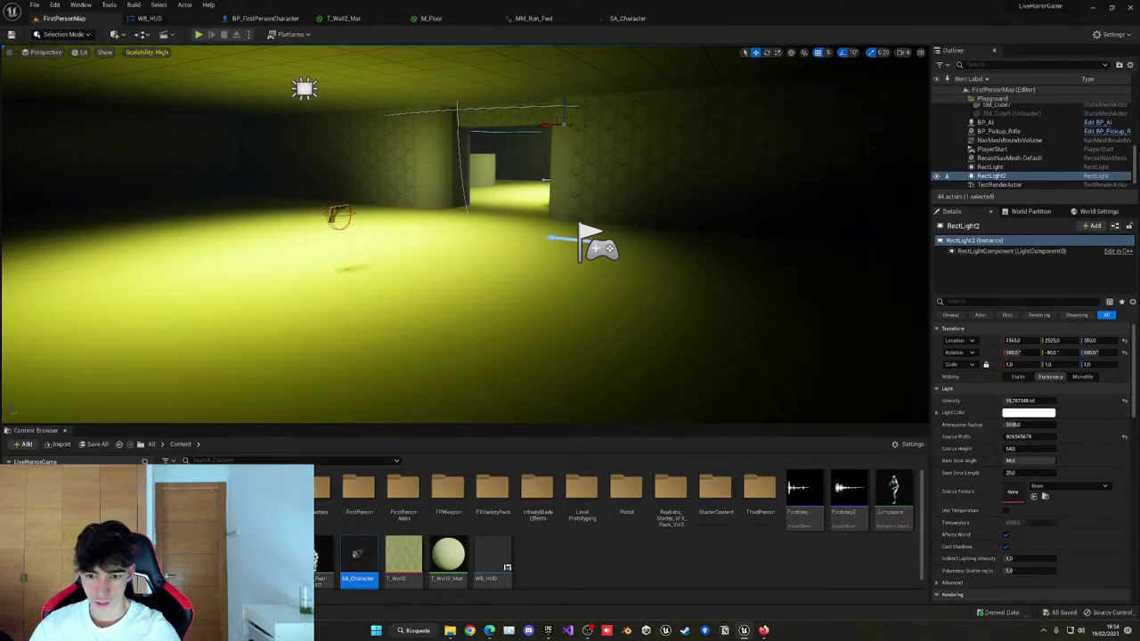
pyautogui.doubleClick(281, 561)
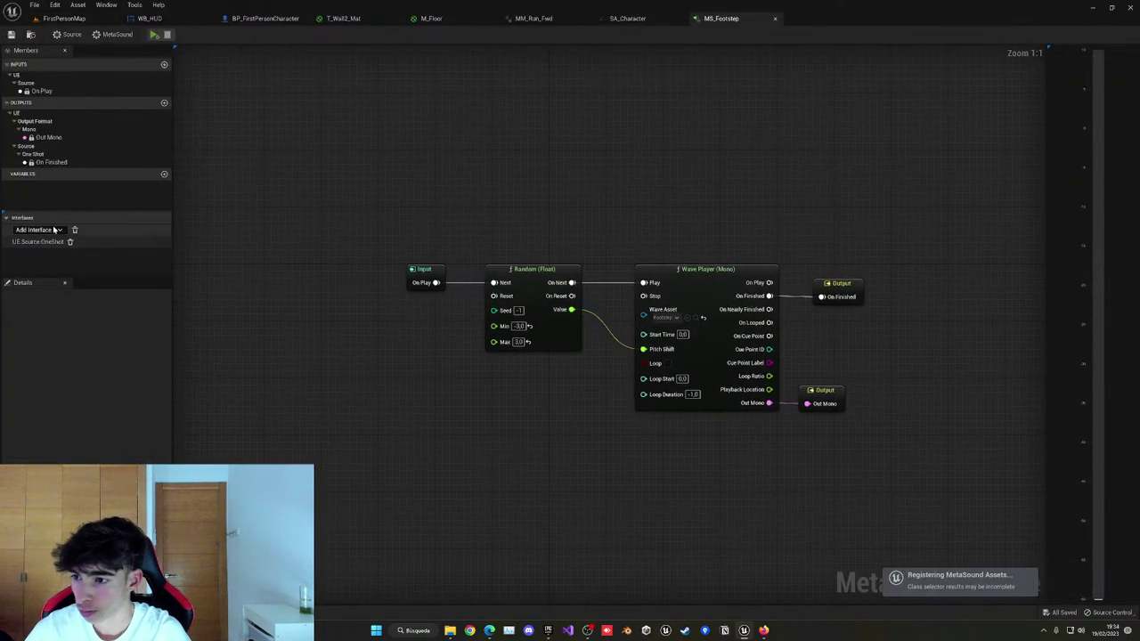
pyautogui.click(95, 36)
pyautogui.click(70, 35)
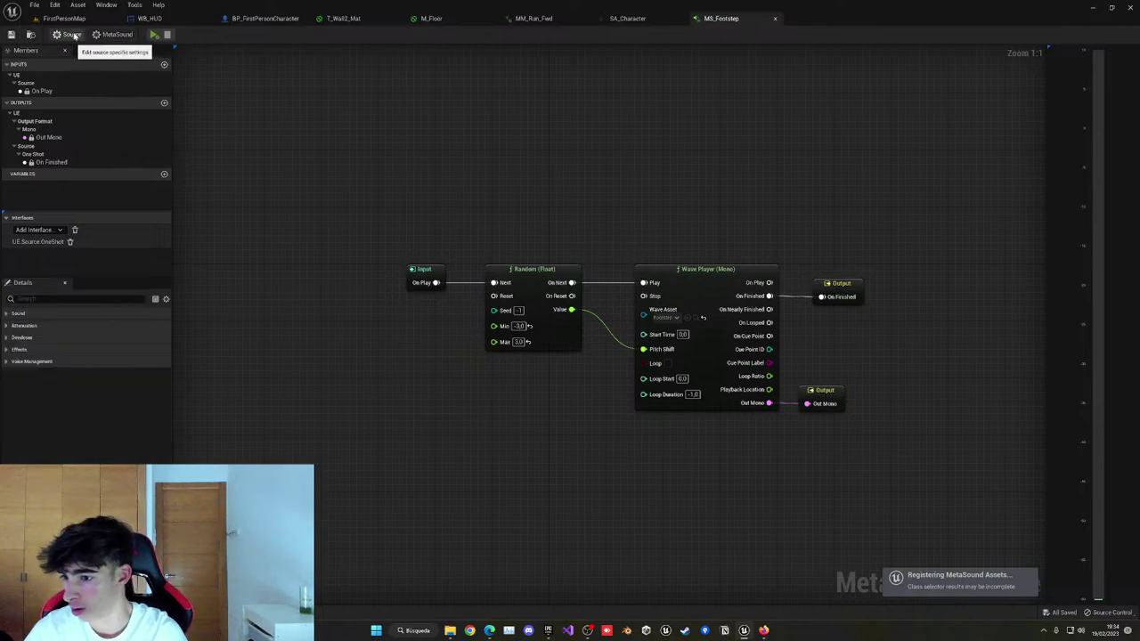
pyautogui.click(6, 339)
pyautogui.click(6, 339)
pyautogui.click(6, 326)
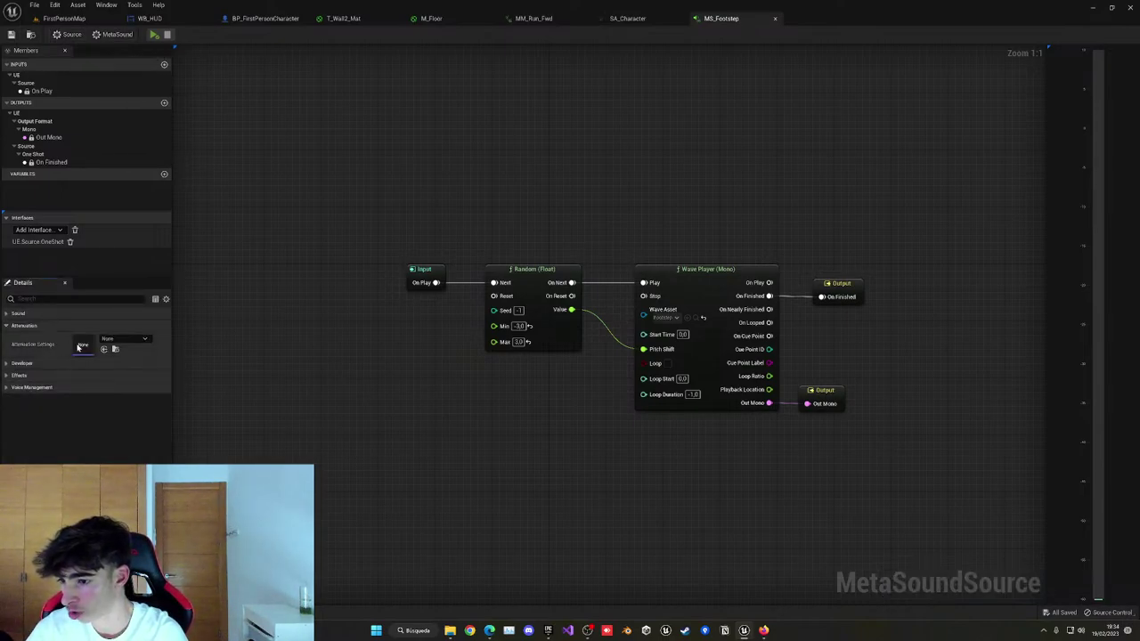
pyautogui.click(124, 338)
pyautogui.click(139, 449)
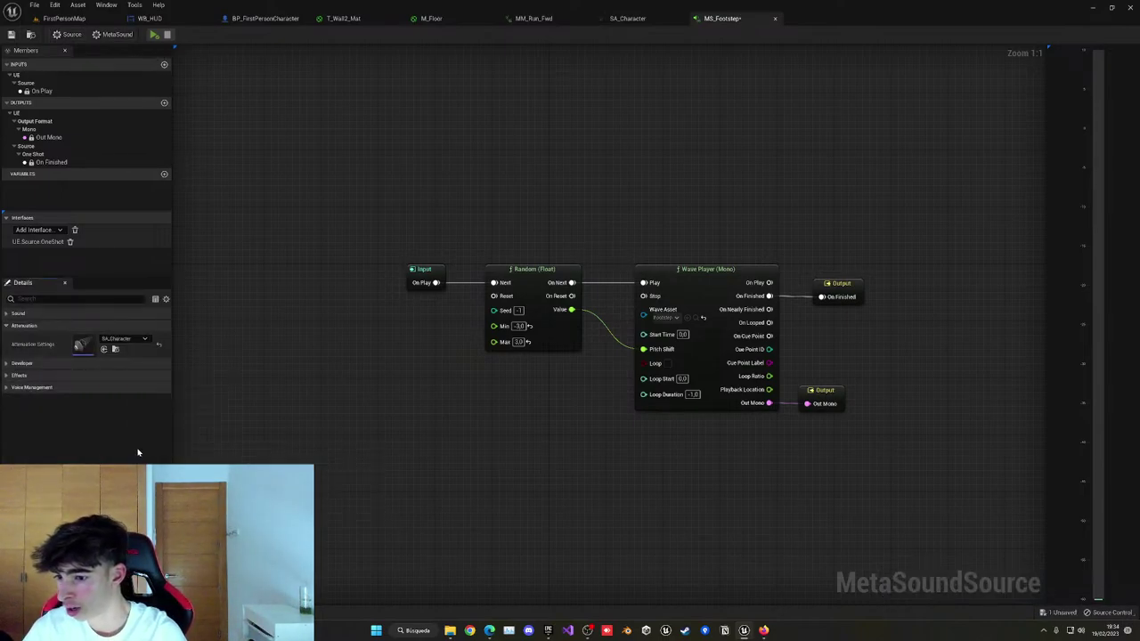
# Play-test FirstPersonMap to hear how the attenuated footsteps fade with distance from the mannequin.
pyautogui.click(62, 18)
pyautogui.click(246, 124)
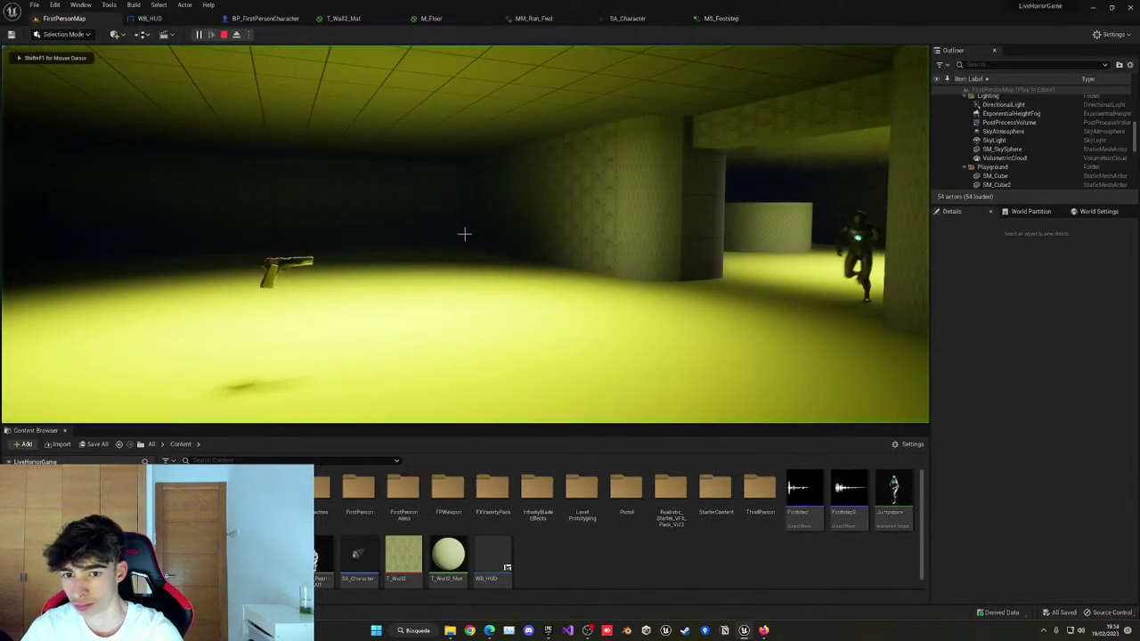
pyautogui.press('Escape')
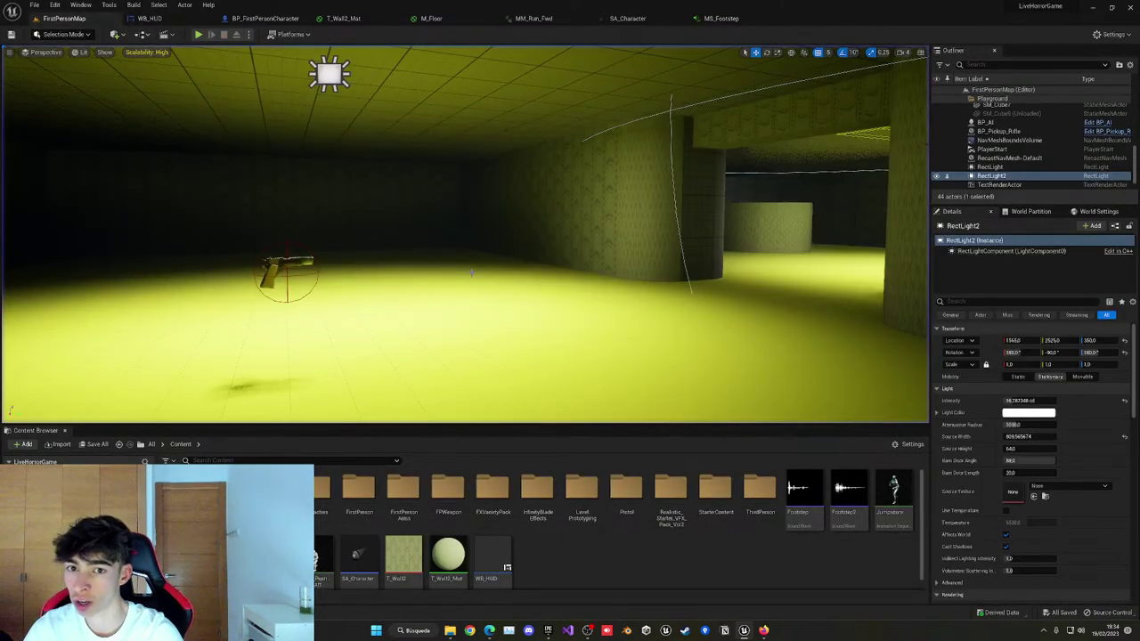
# Set SA_Character's falloff distance to 1500 and save the attenuation asset.
pyautogui.click(713, 19)
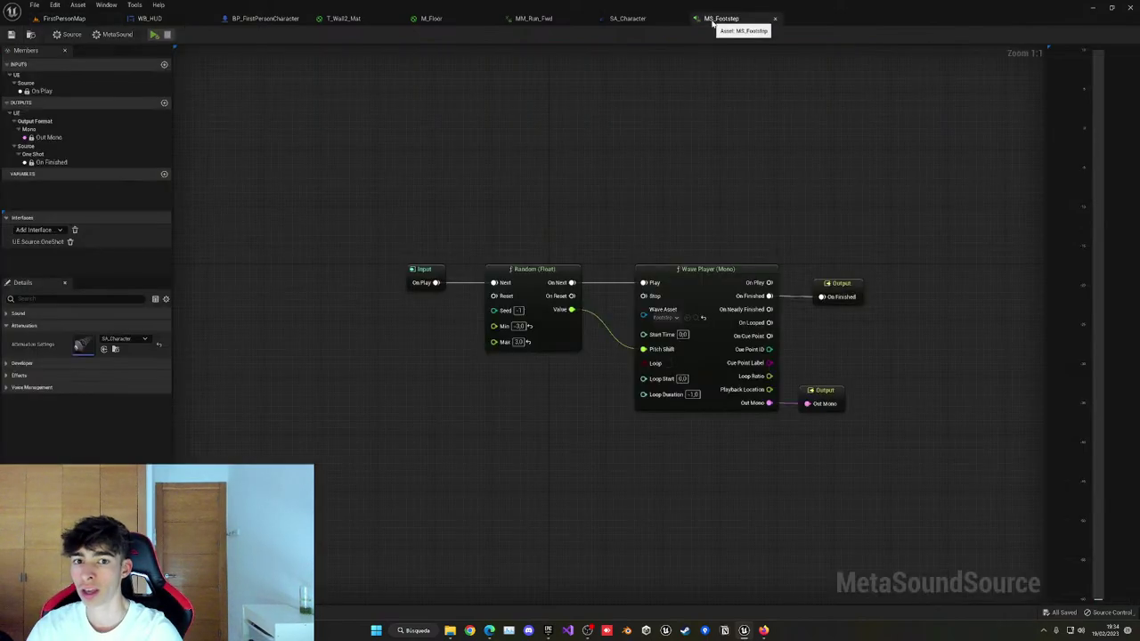
pyautogui.click(654, 19)
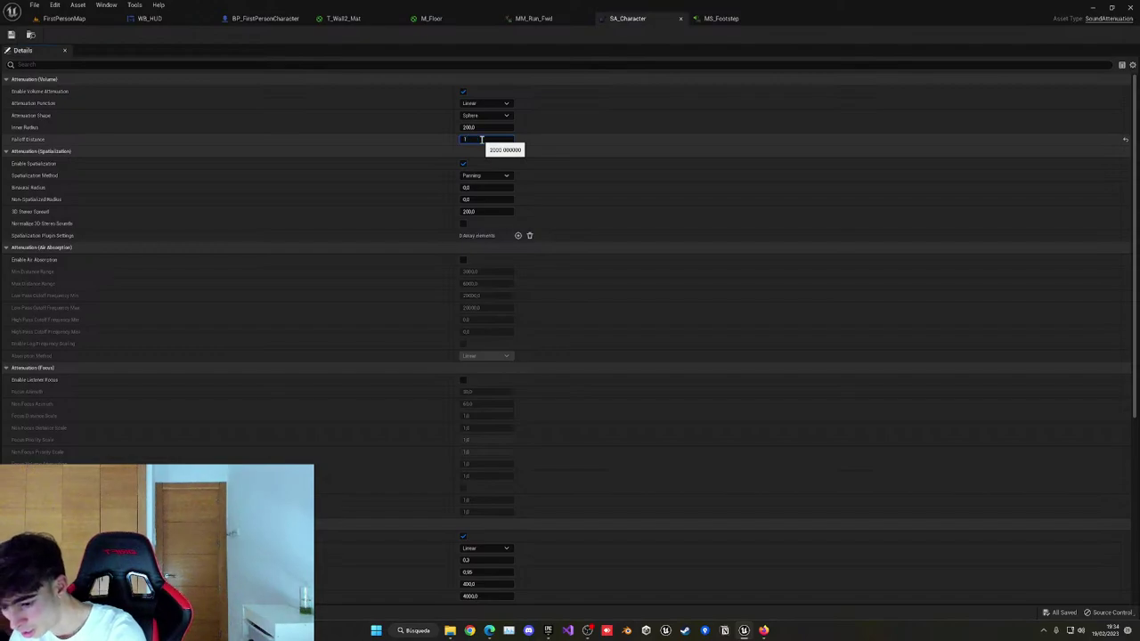
pyautogui.press('Return')
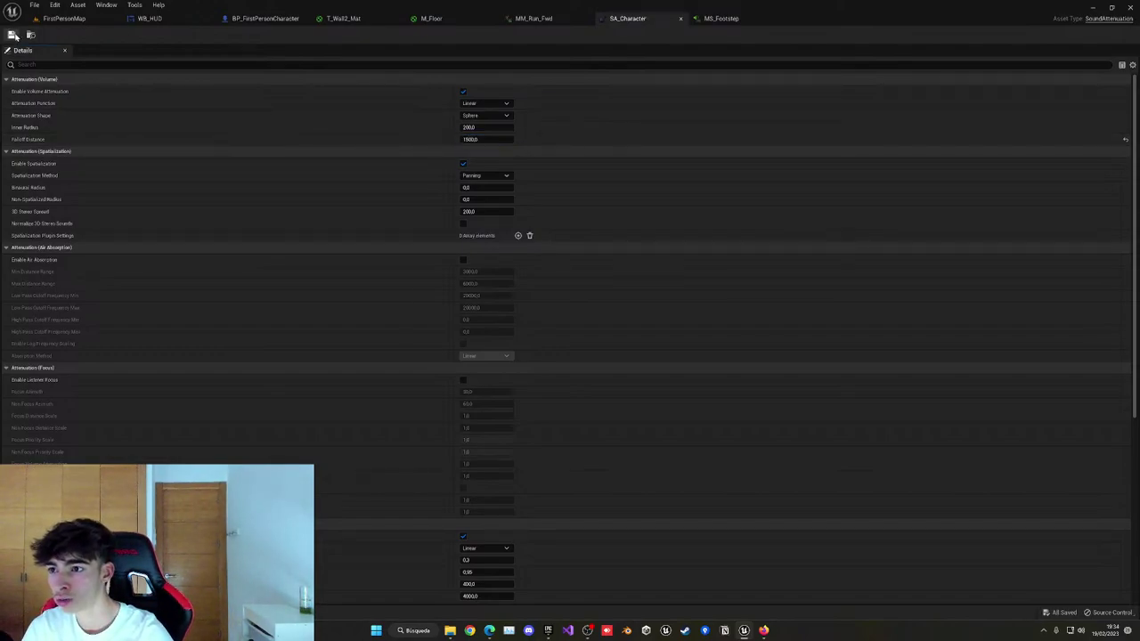
pyautogui.click(13, 35)
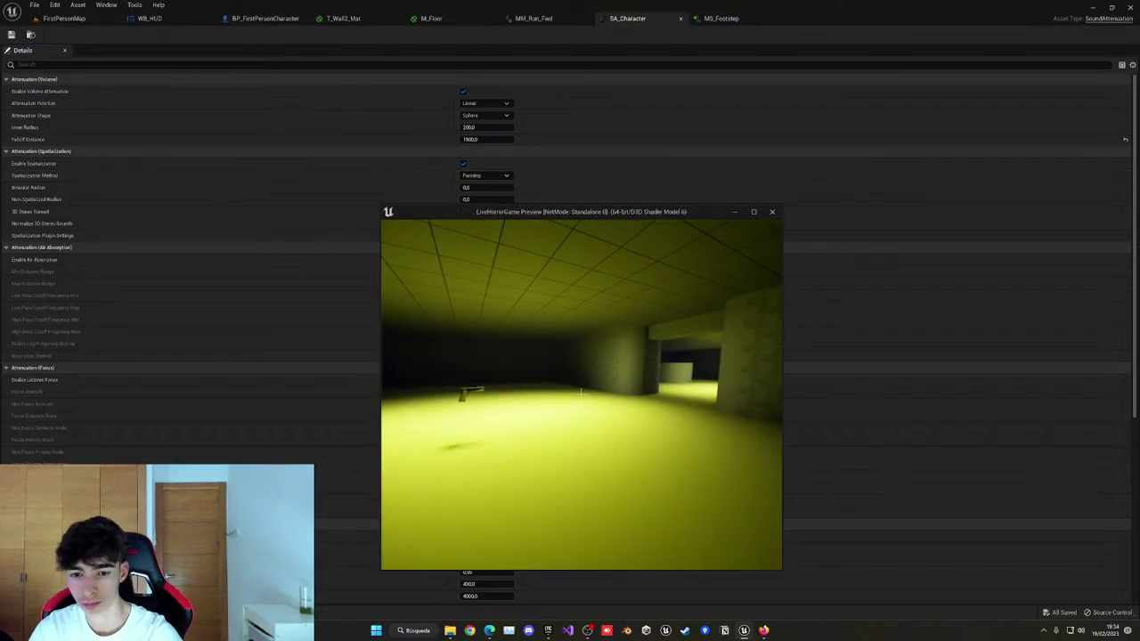
# Walk through the level in the game preview to check the shortened footstep falloff, and end the preview.
pyautogui.press('w')
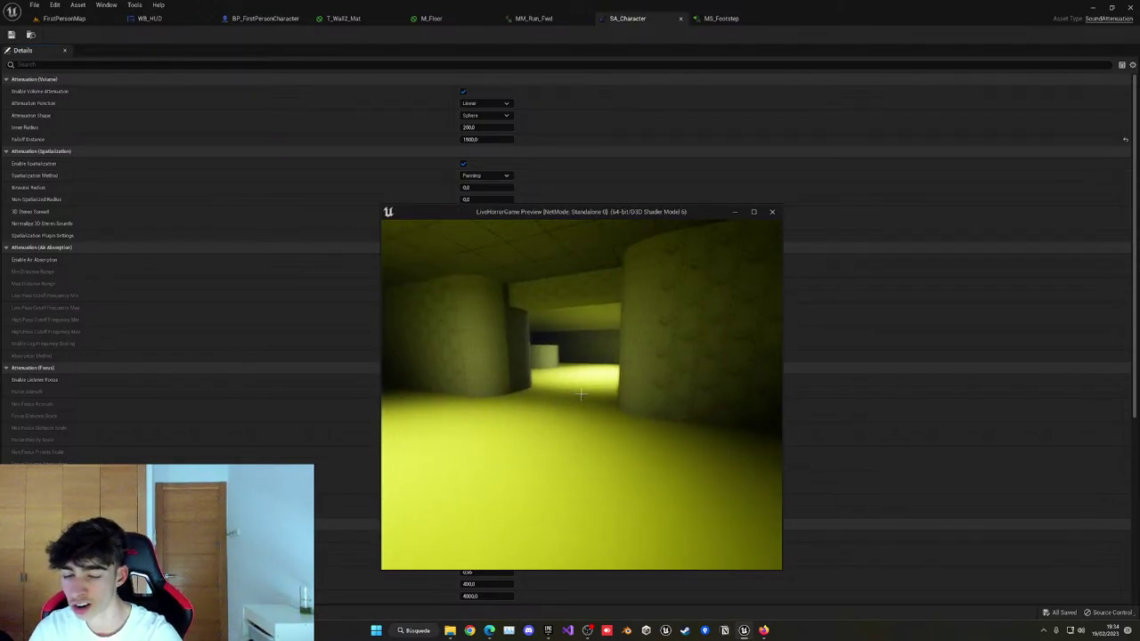
pyautogui.press('w')
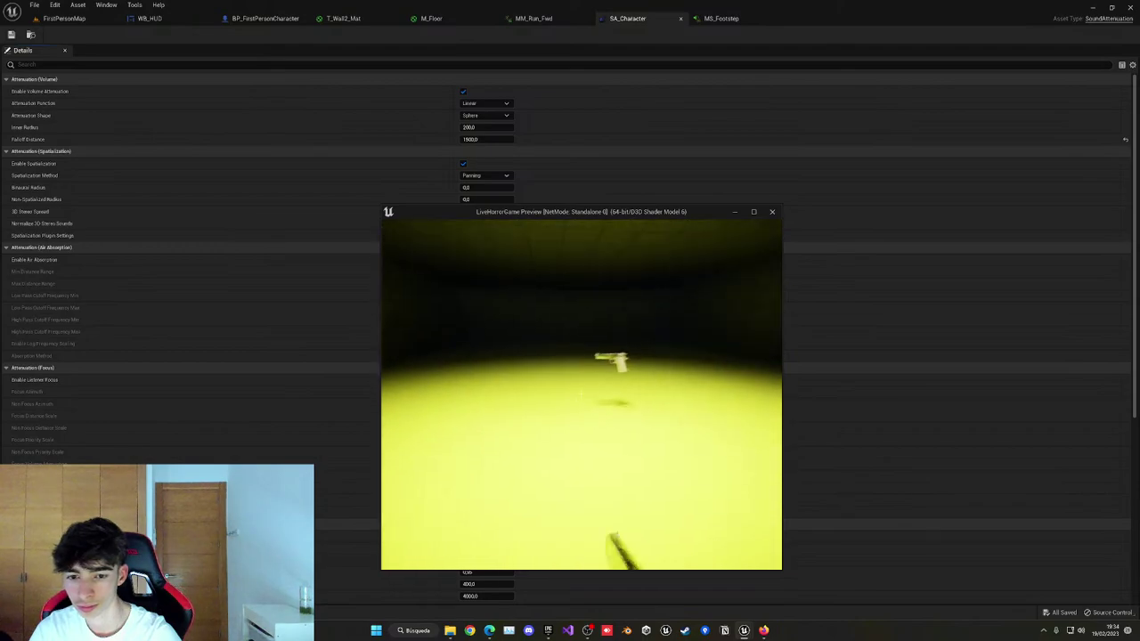
pyautogui.press('w')
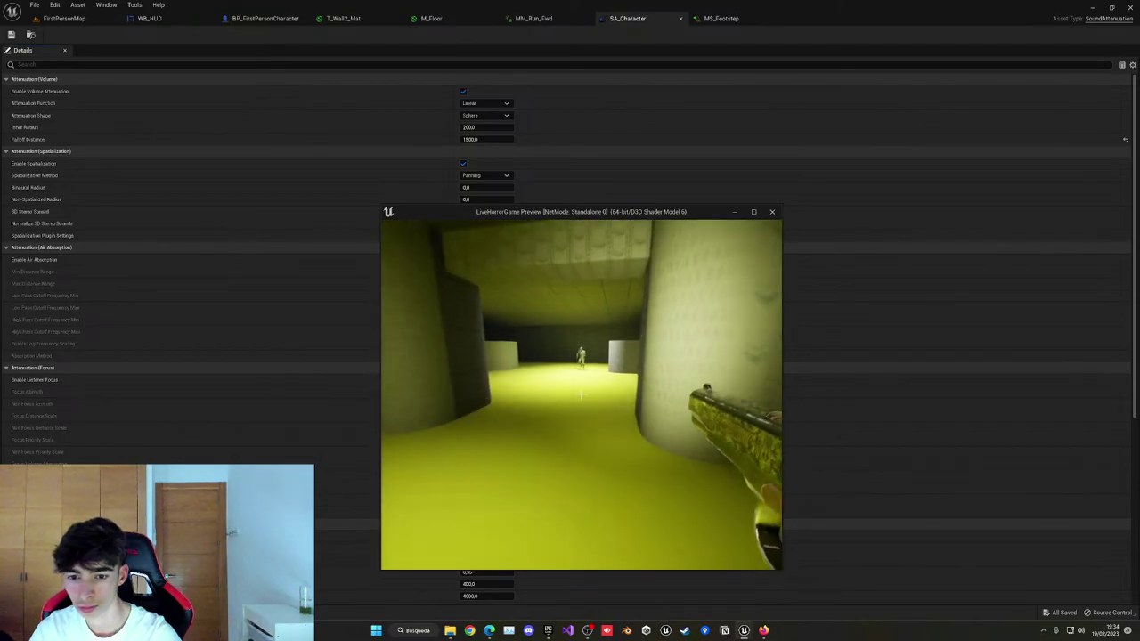
pyautogui.press('Escape')
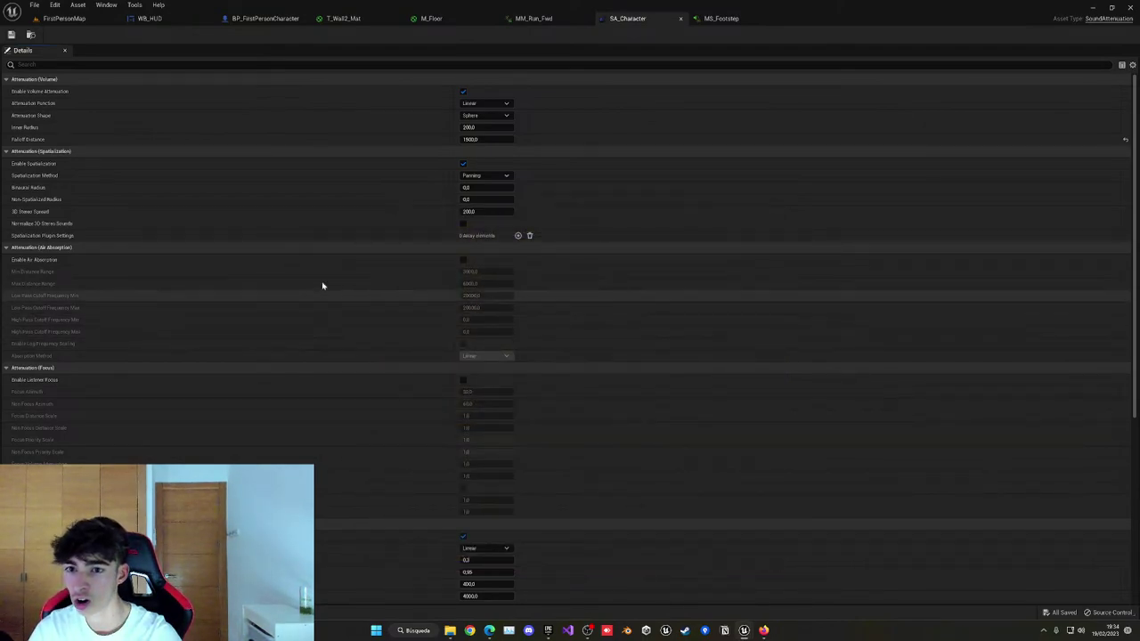
# Close the SA_Character, MS_Footstep, MM_Run_Fwd, M_Floor and T_Wall2_Mat editors and return to FirstPersonMap.
pyautogui.click(712, 21)
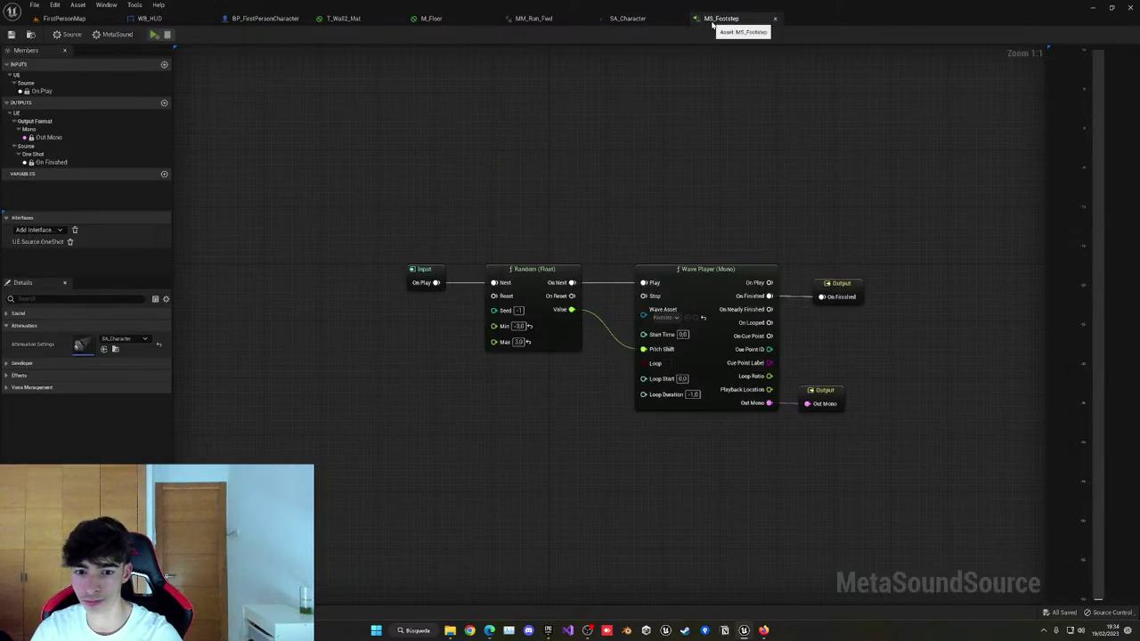
pyautogui.middleClick(622, 19)
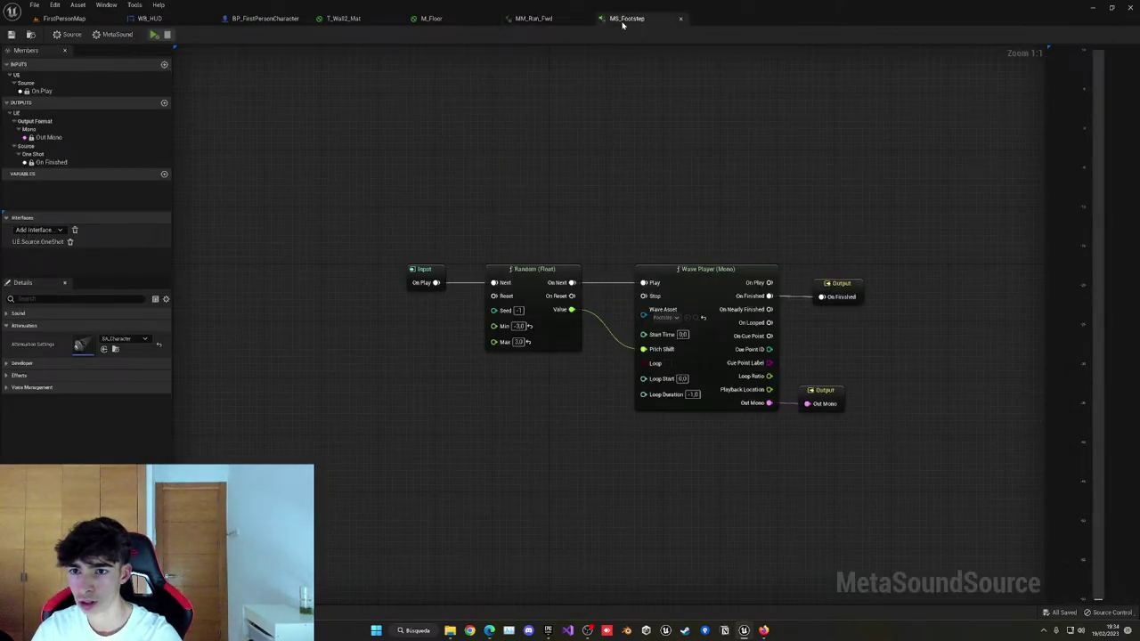
pyautogui.middleClick(623, 25)
pyautogui.middleClick(540, 27)
pyautogui.middleClick(386, 23)
pyautogui.middleClick(378, 23)
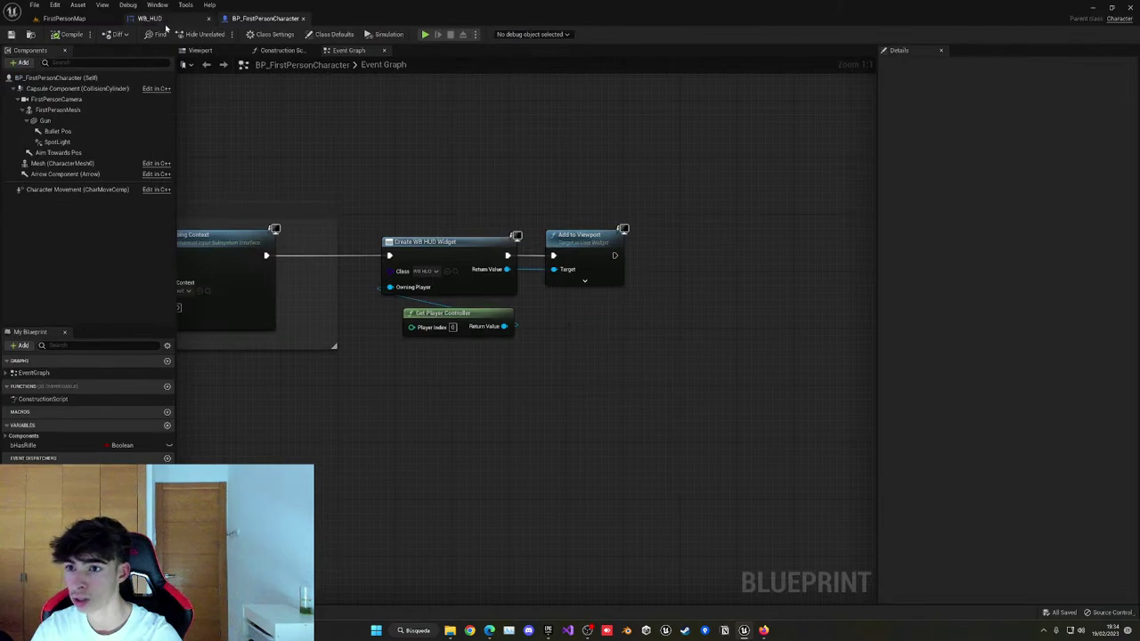
pyautogui.click(64, 19)
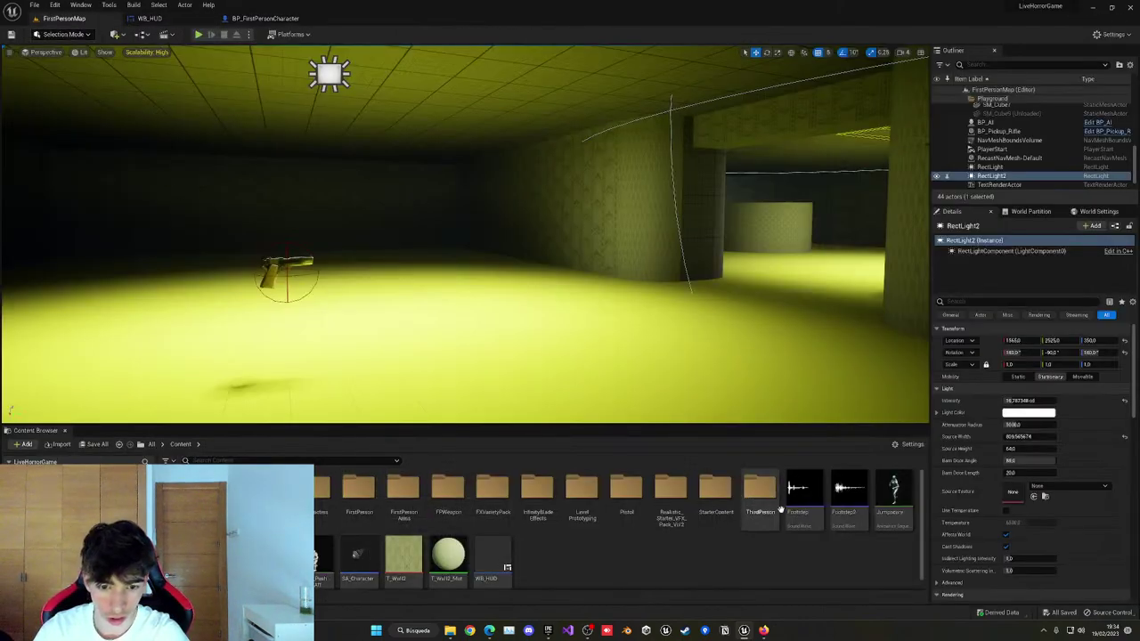
# Set the Footstep sound wave's volume to 3.0, save the asset, and return to FirstPersonMap.
pyautogui.doubleClick(798, 491)
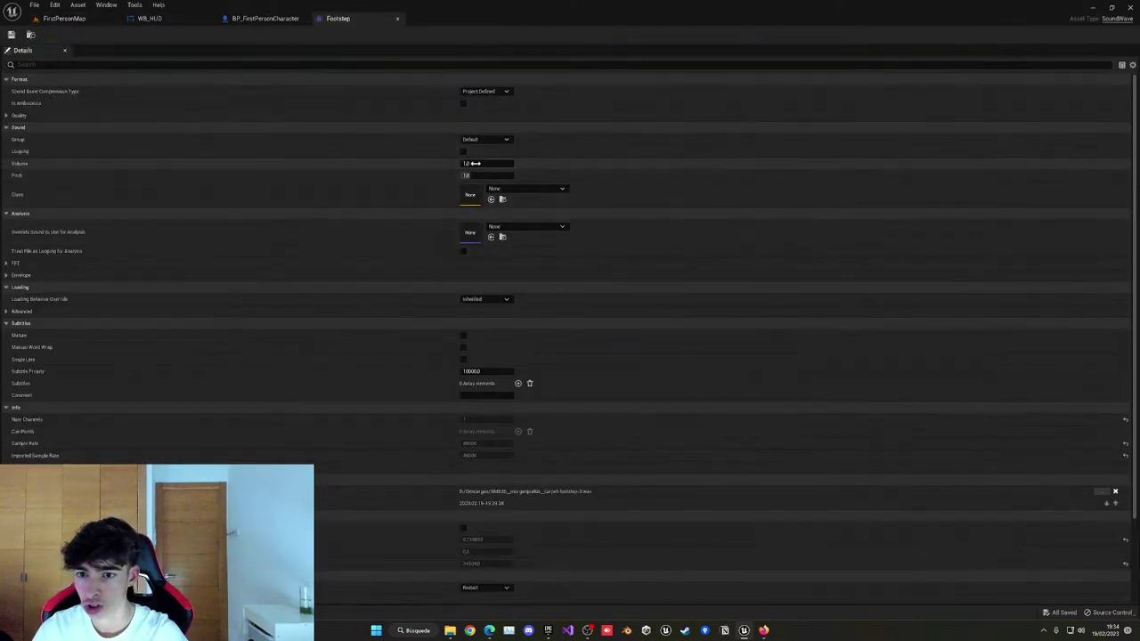
pyautogui.click(475, 163)
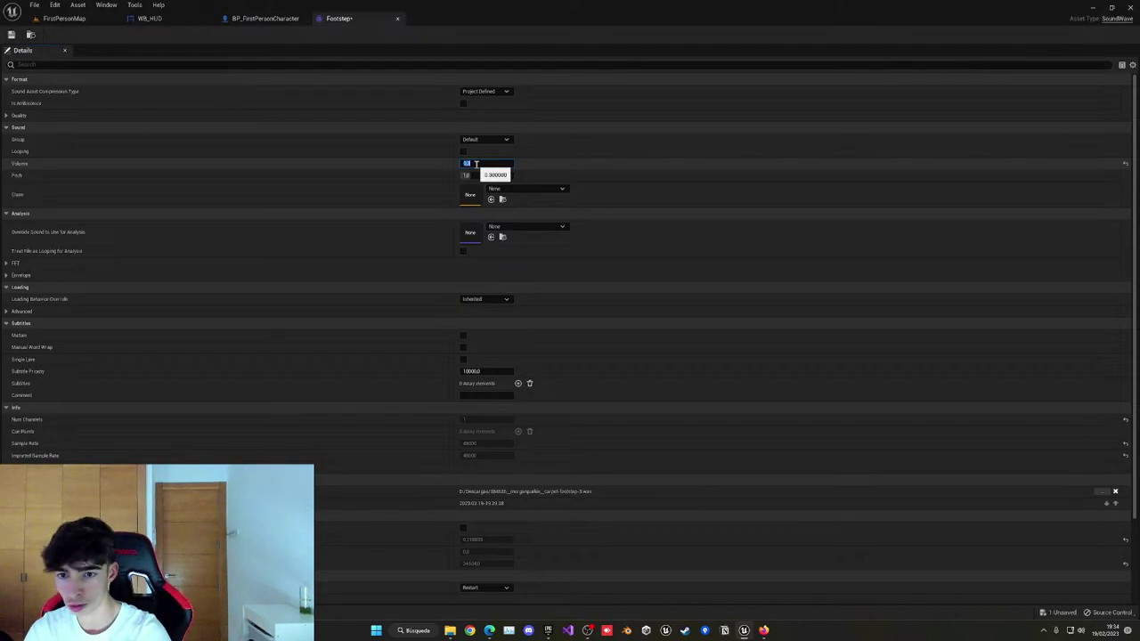
pyautogui.press('Return')
pyautogui.click(64, 19)
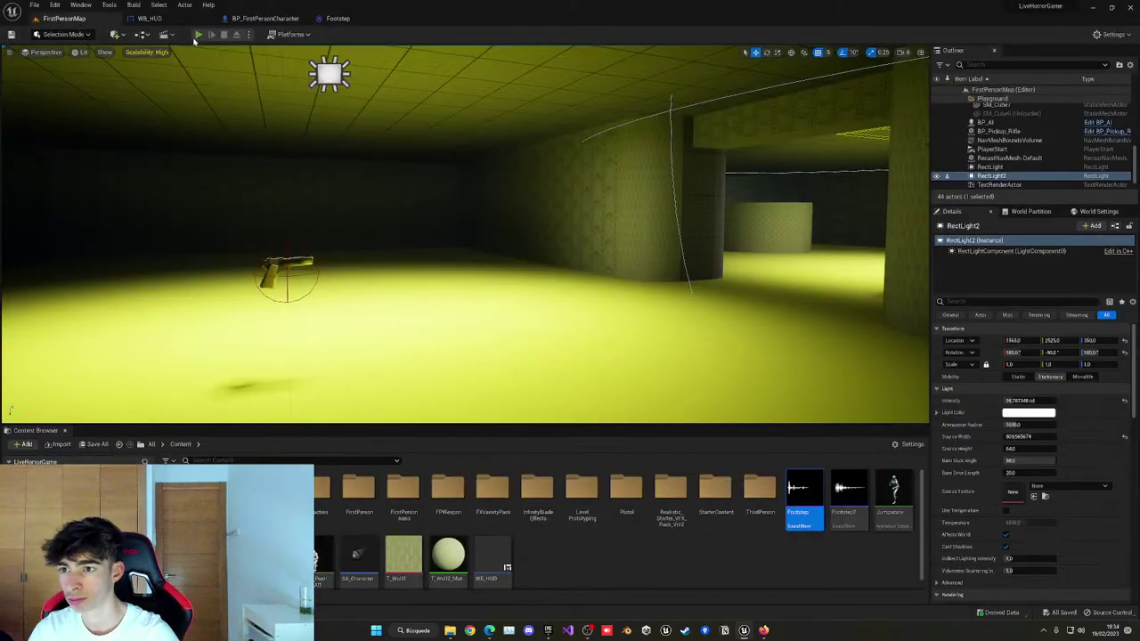
# Play-test the level and walk around to hear the footsteps at the new volume, and end the preview.
pyautogui.click(198, 34)
pyautogui.press('w')
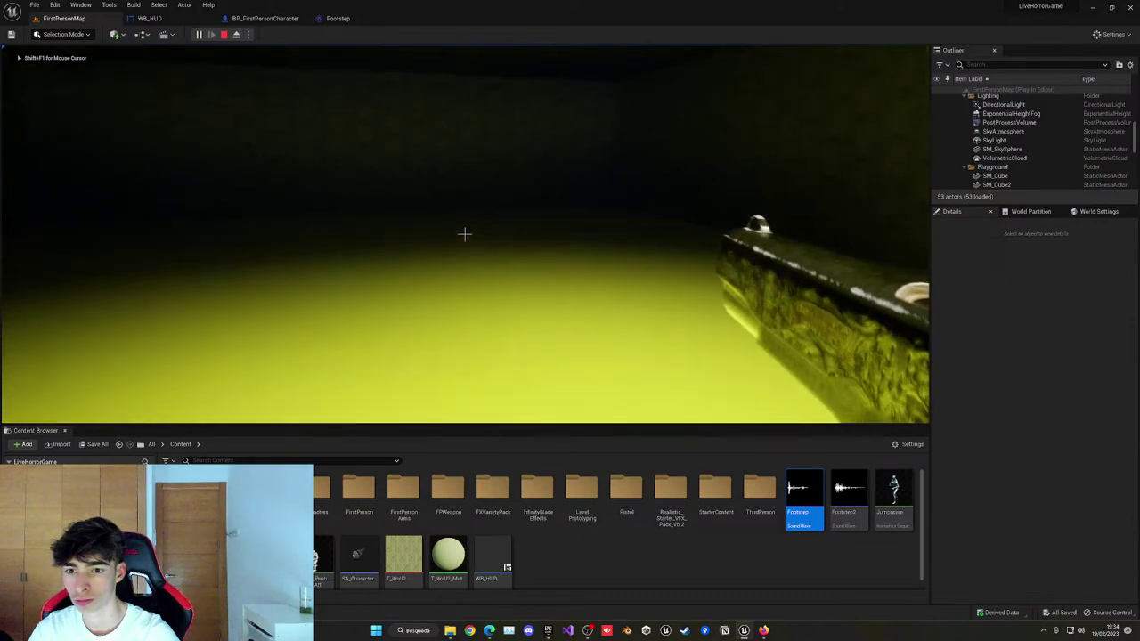
pyautogui.press('w')
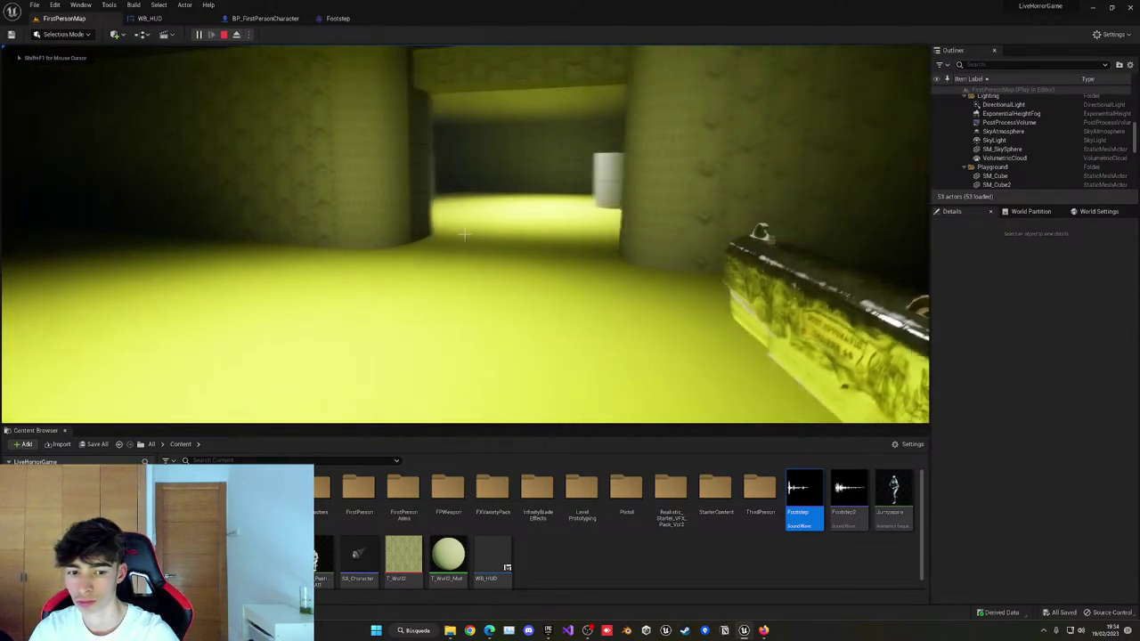
pyautogui.press('Escape')
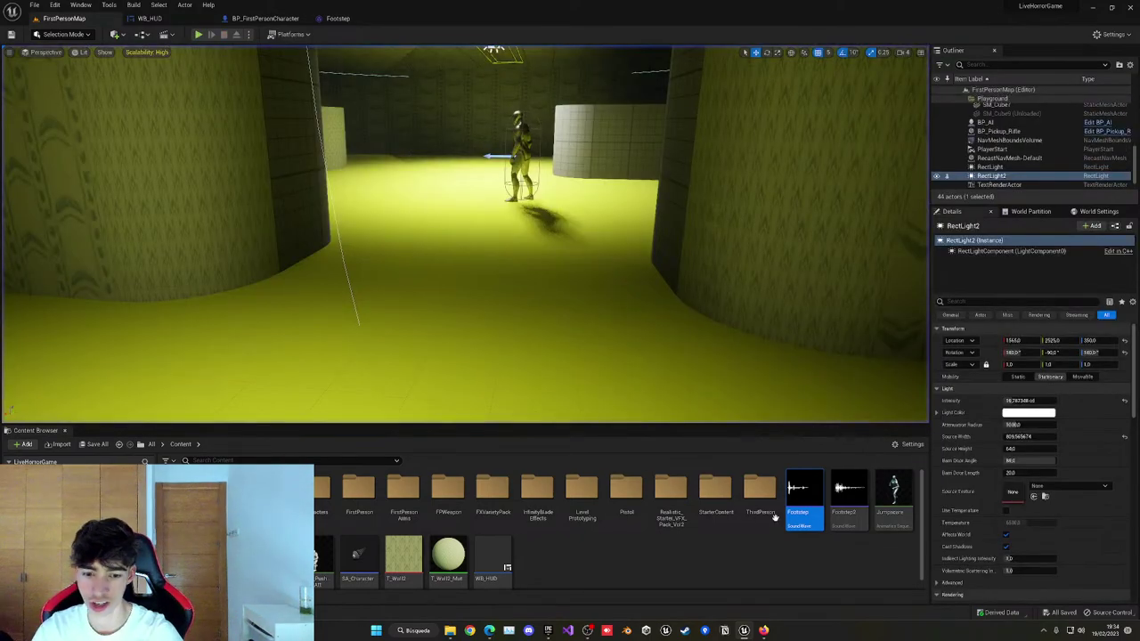
pyautogui.rightClick(624, 568)
pyautogui.click(679, 299)
pyautogui.write('Au')
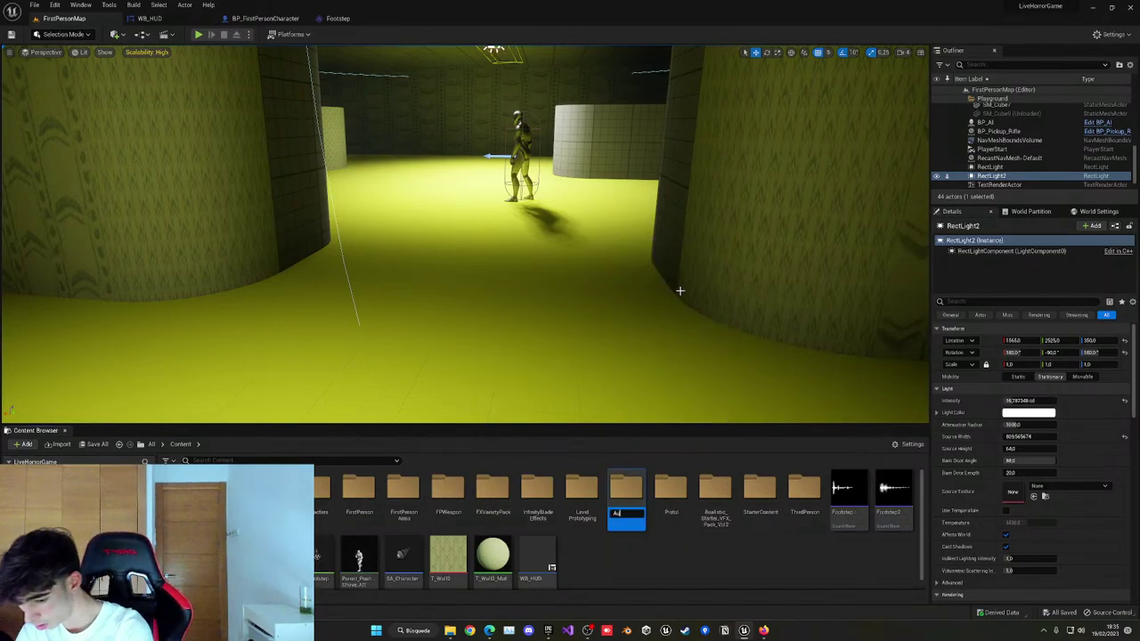
pyautogui.write('dios')
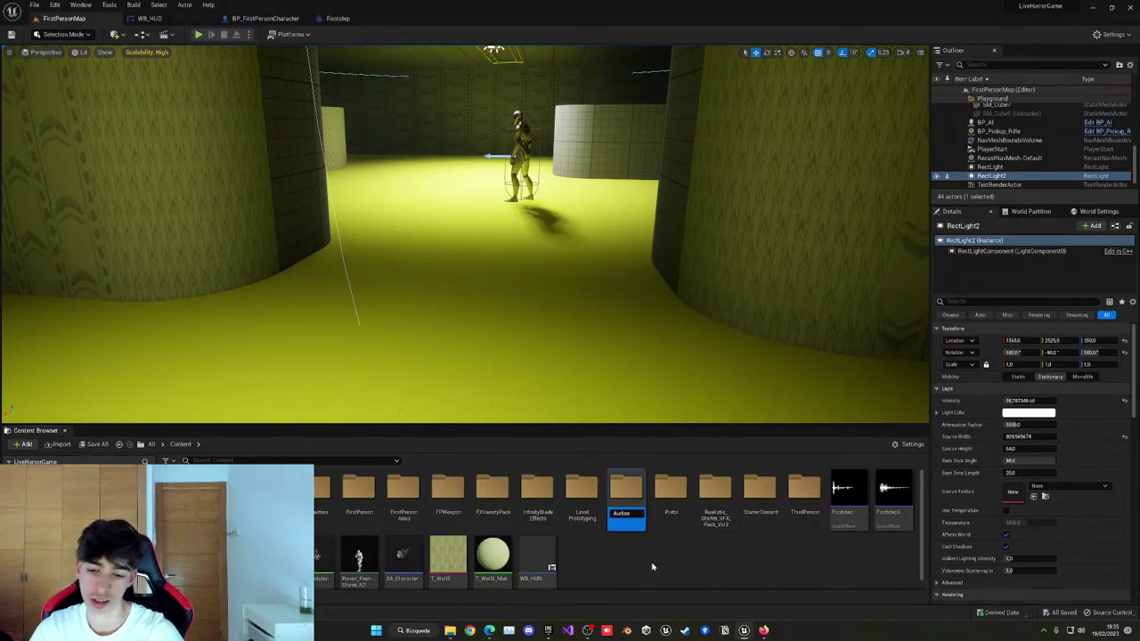
pyautogui.click(654, 567)
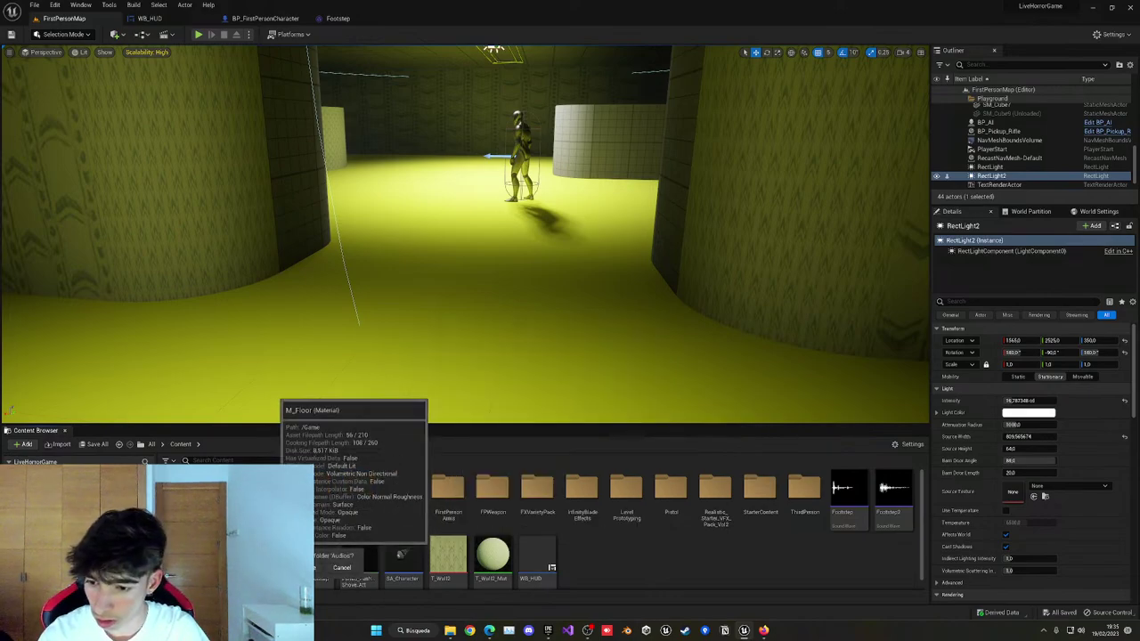
# Create a folder named Footsteps in the Content root.
pyautogui.rightClick(662, 561)
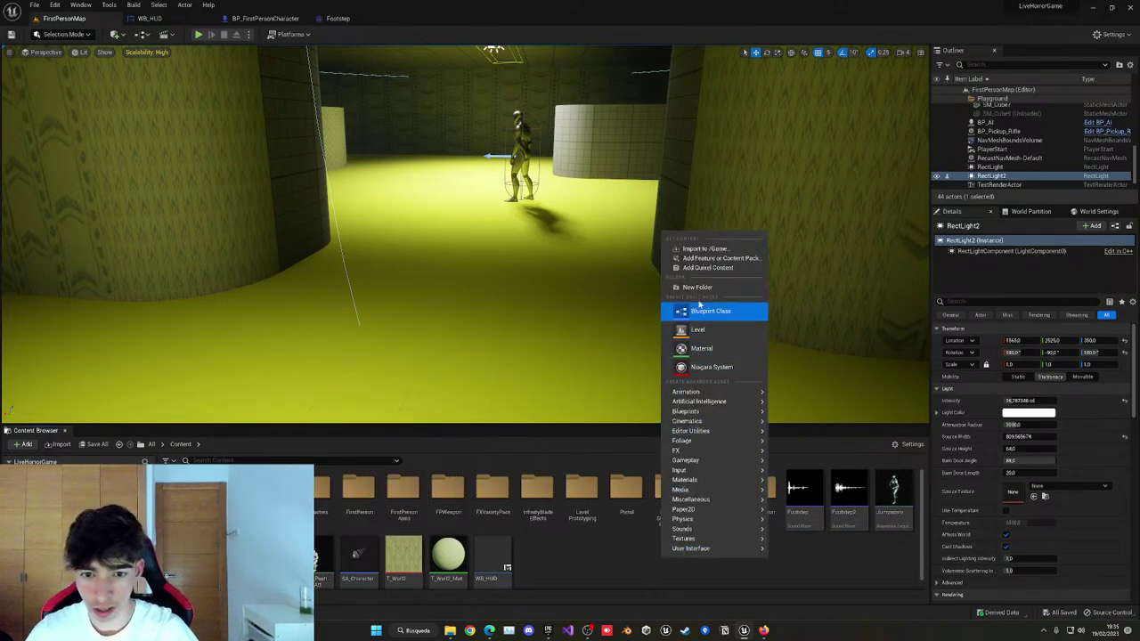
pyautogui.click(697, 287)
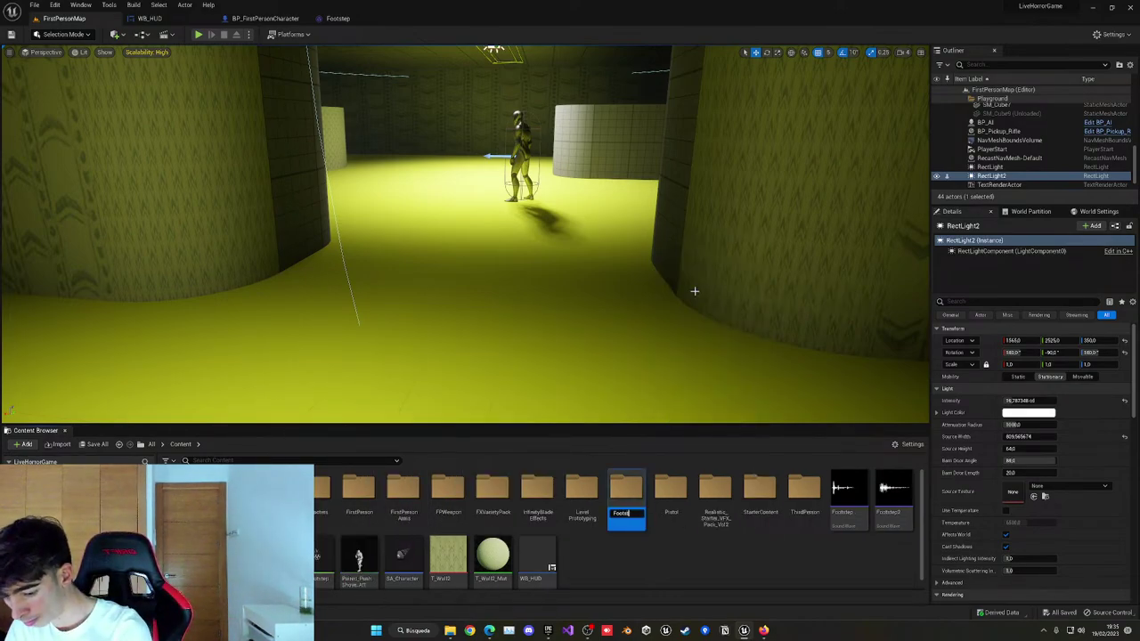
pyautogui.press('Return')
# Move the two footstep sound waves, SA_Character and MS_Footstep from the Content root into the Audio folder.
pyautogui.click(854, 526)
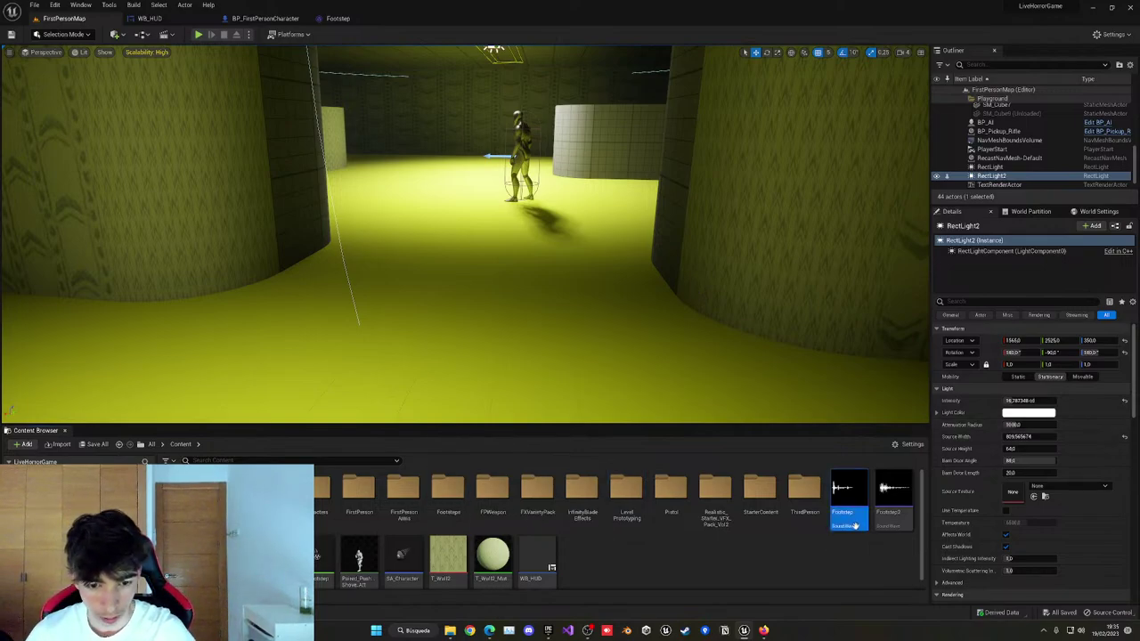
pyautogui.keyDown('ctrl'); pyautogui.click(896, 521); pyautogui.keyUp('ctrl')
pyautogui.keyDown('ctrl'); pyautogui.click(400, 574); pyautogui.keyUp('ctrl')
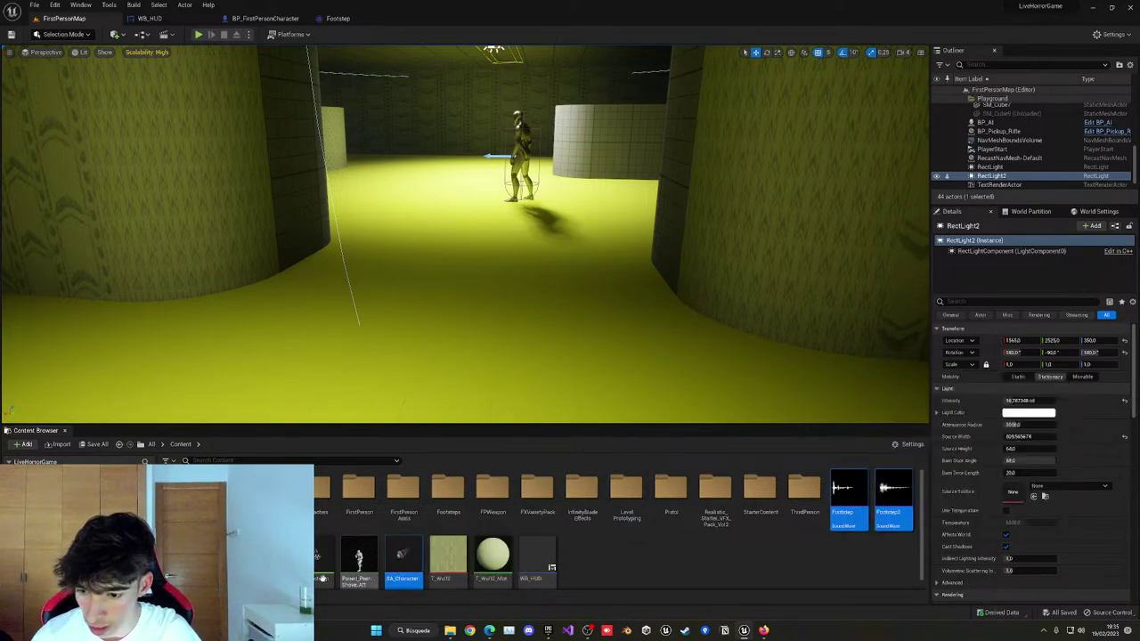
pyautogui.keyDown('ctrl'); pyautogui.click(321, 580); pyautogui.keyUp('ctrl')
pyautogui.moveTo(320, 580); pyautogui.dragTo(256, 504)
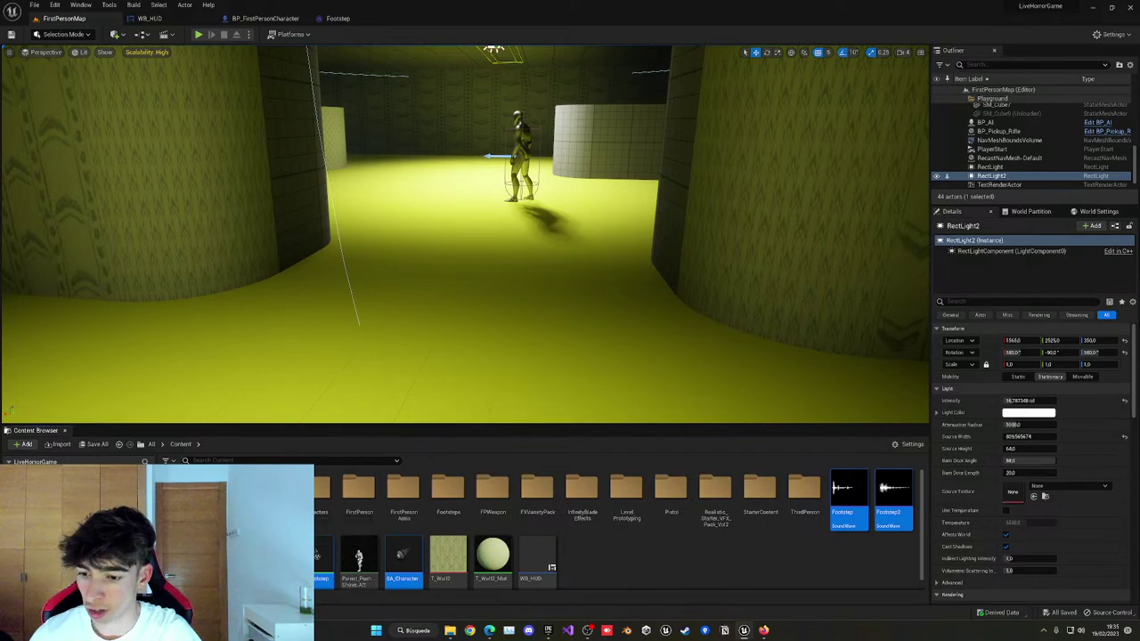
pyautogui.click(271, 539)
# Open the Audio folder to check the moved footstep assets, and return to the Content root.
pyautogui.doubleClick(260, 504)
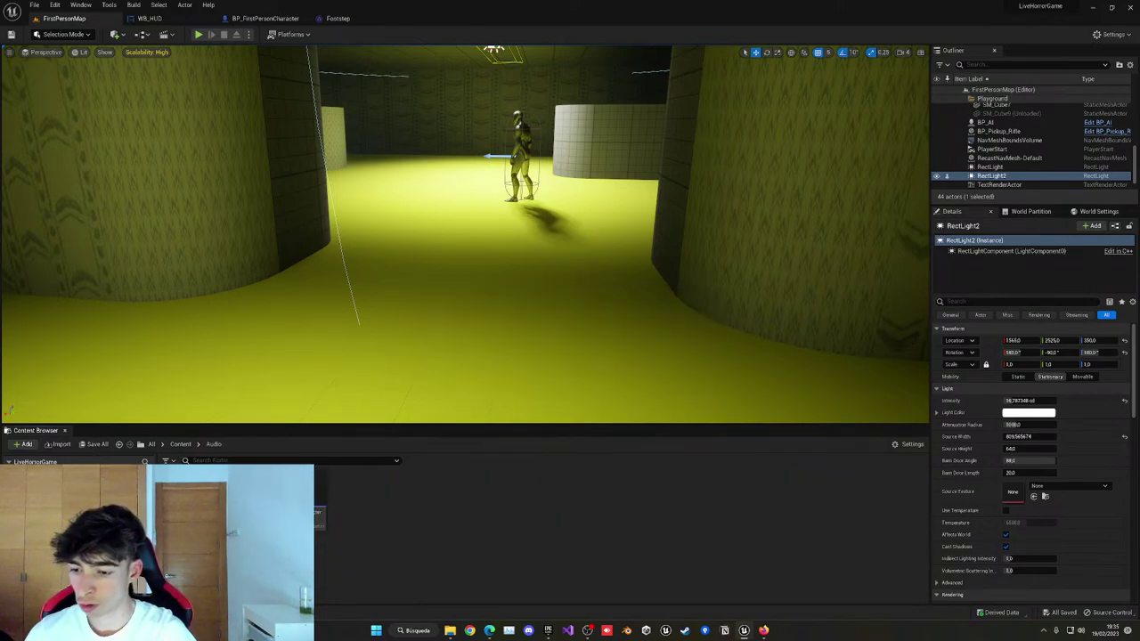
pyautogui.click(319, 518)
pyautogui.moveTo(193, 452); pyautogui.dragTo(348, 536)
pyautogui.click(340, 529)
pyautogui.click(181, 445)
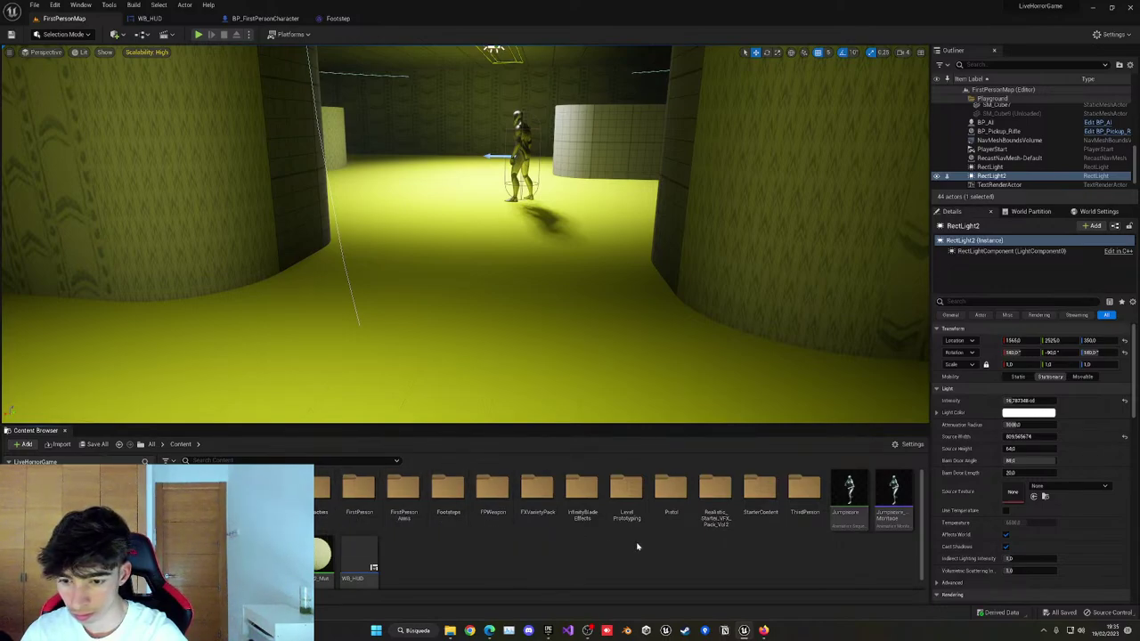
# Check what the Footsteps folder contains and delete that folder from the Content root.
pyautogui.doubleClick(448, 494)
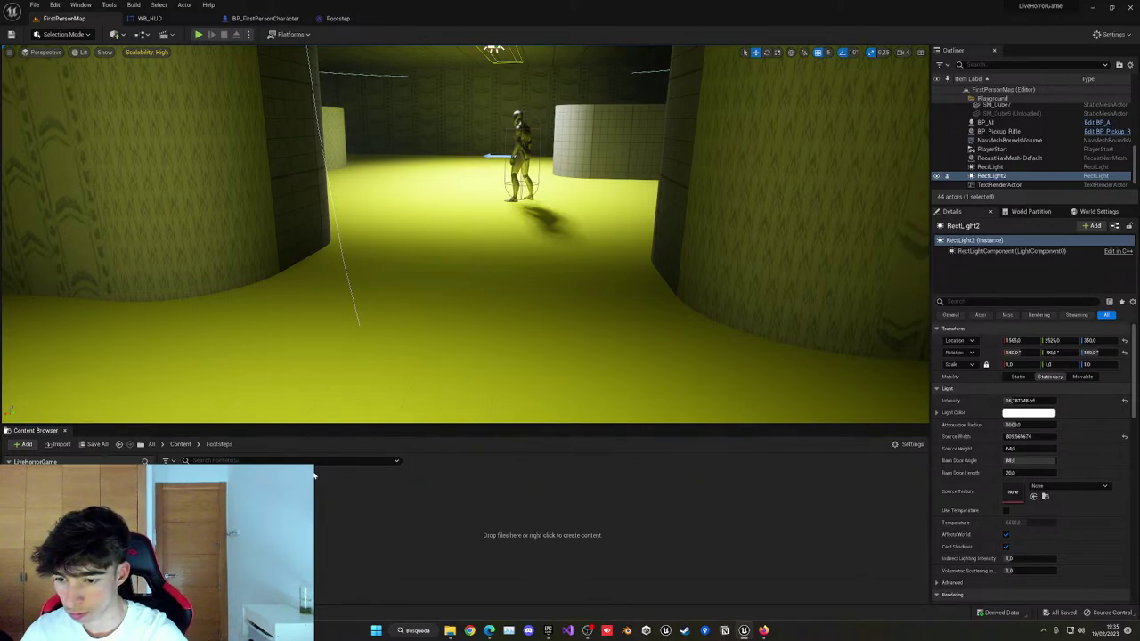
pyautogui.click(182, 444)
pyautogui.press('Delete')
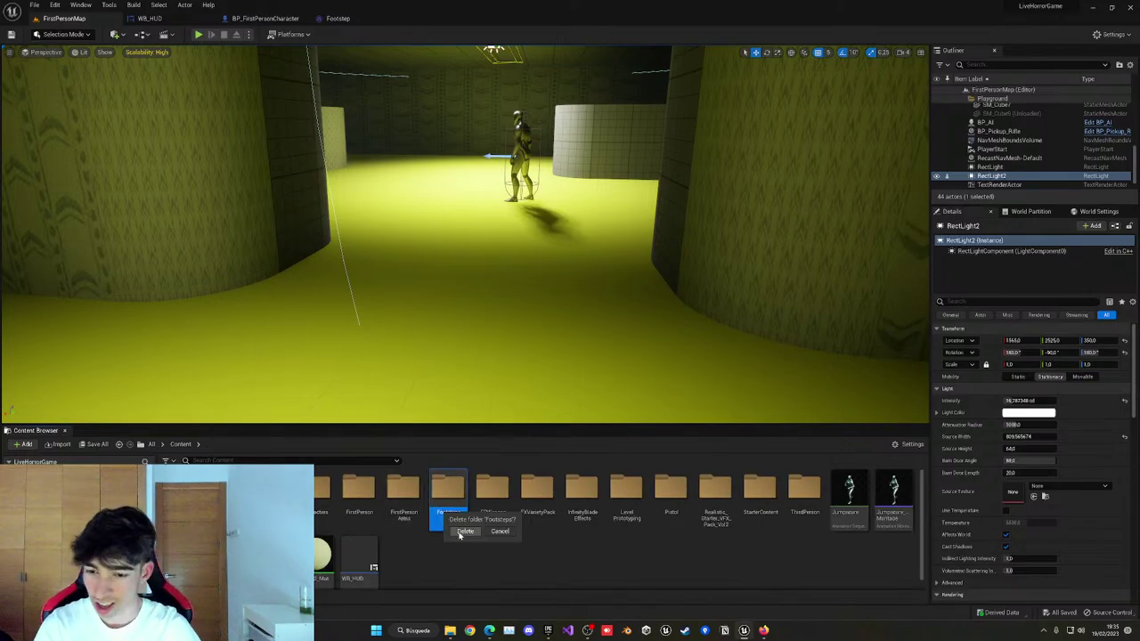
pyautogui.click(461, 533)
# Create a folder named UI in the Content root and move the WB_HUD widget into it.
pyautogui.rightClick(393, 558)
pyautogui.click(430, 287)
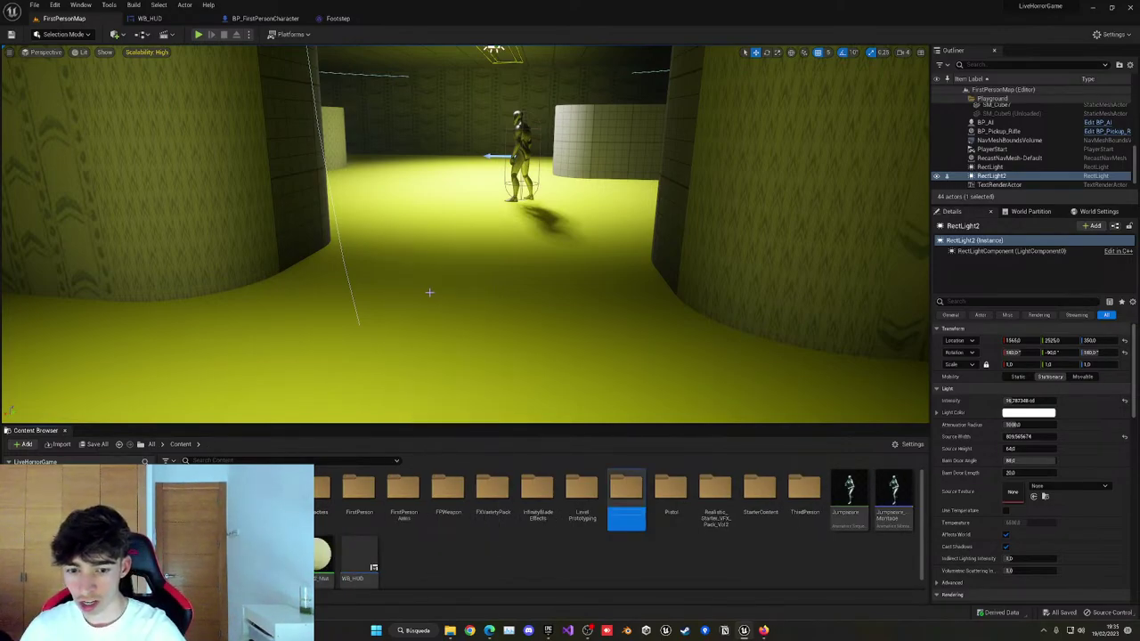
pyautogui.write('UI')
pyautogui.press('Return')
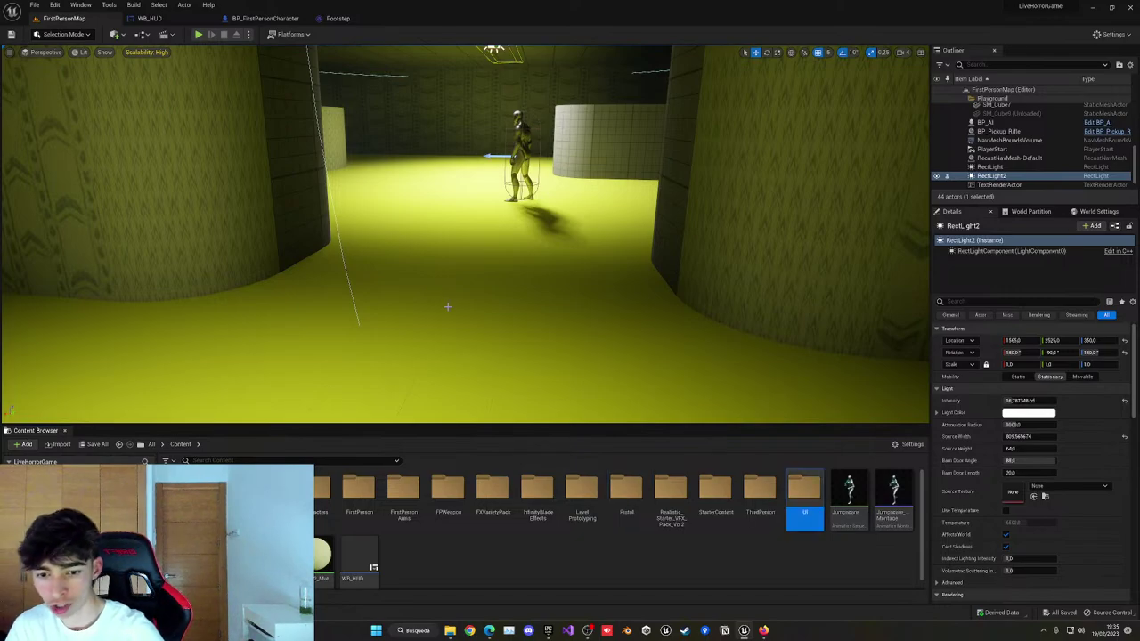
pyautogui.moveTo(352, 570); pyautogui.dragTo(819, 532)
pyautogui.click(868, 531)
# Move the Jumpscare animation and its montage out of the Content root into a subfolder, and try to relocate another loose asset as well.
pyautogui.click(849, 499)
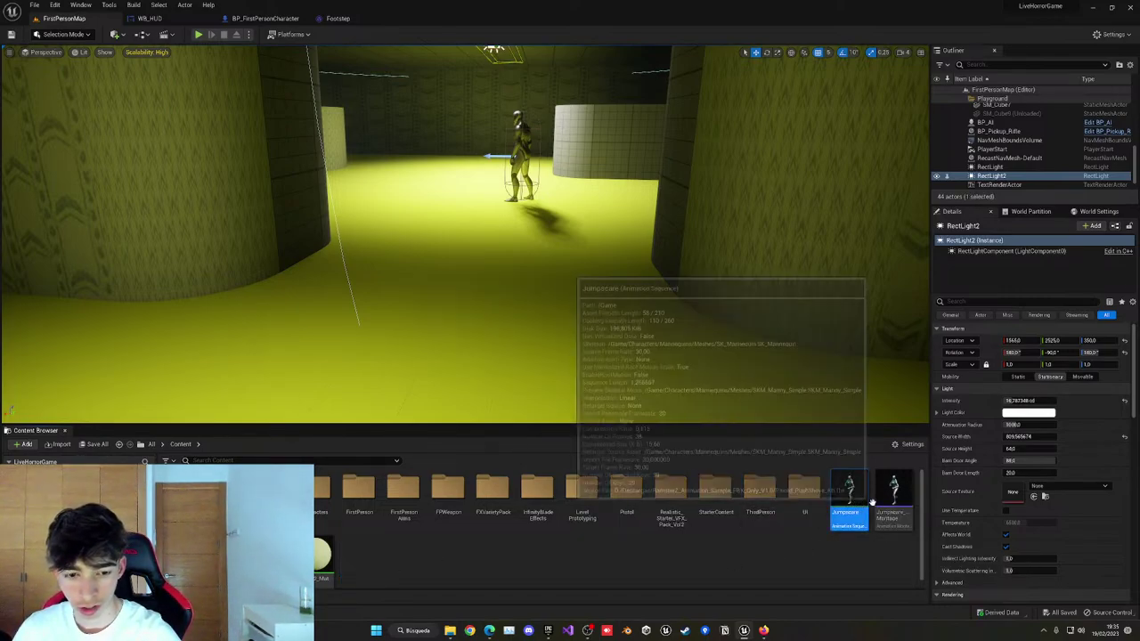
pyautogui.keyDown('ctrl'); pyautogui.click(887, 501); pyautogui.keyUp('ctrl')
pyautogui.moveTo(886, 503); pyautogui.dragTo(319, 535)
pyautogui.click(344, 547)
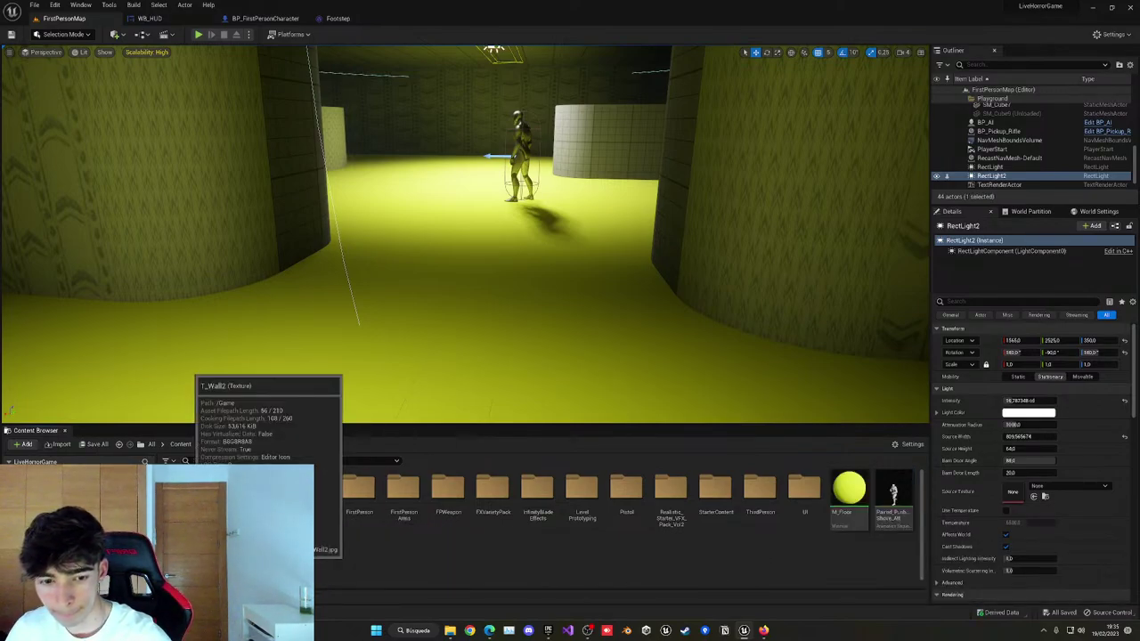
pyautogui.moveTo(893, 499); pyautogui.dragTo(379, 558)
pyautogui.click(362, 561)
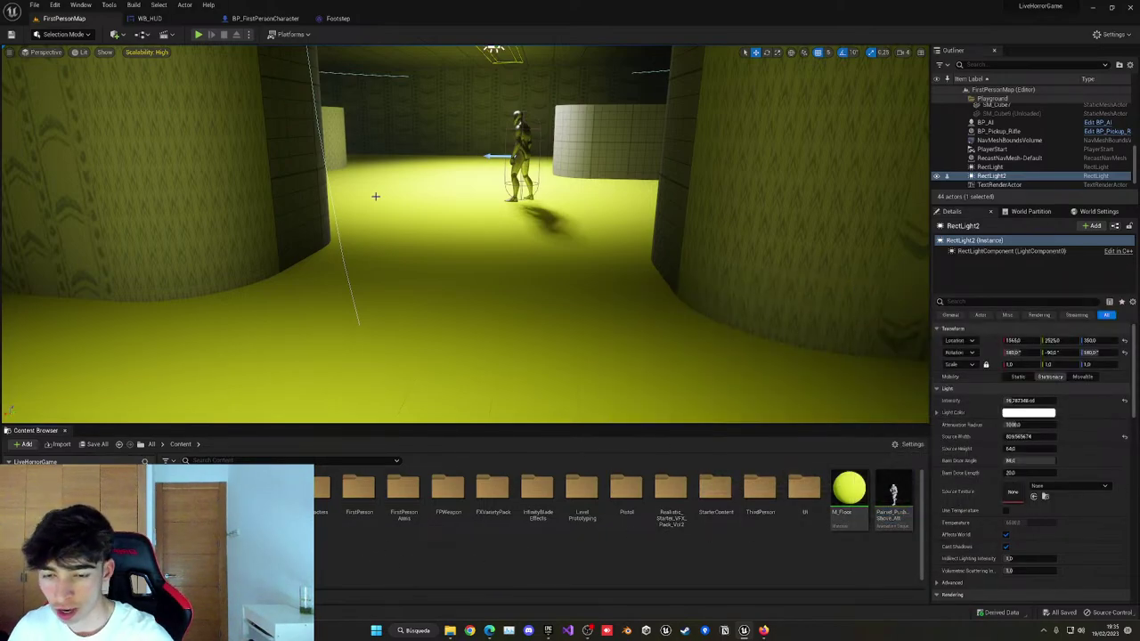
# Play-test the level with the pistol, approaching and circling the running mannequin to check its behaviour and footsteps, and end the preview.
pyautogui.moveTo(397, 219); pyautogui.dragTo(399, 182, button='right')
pyautogui.press('s')
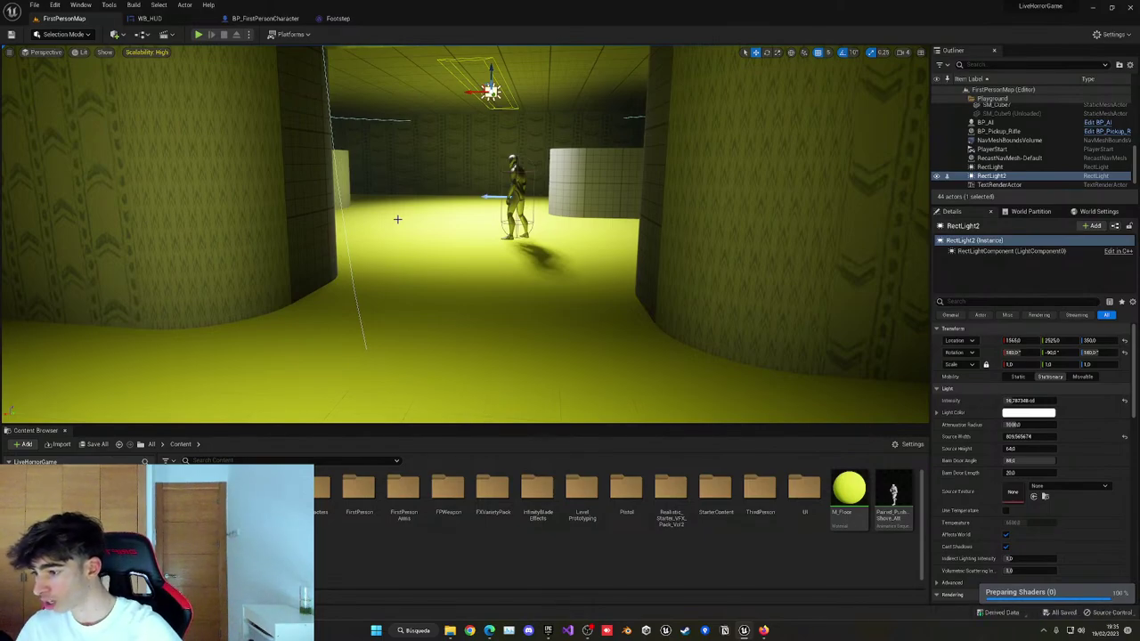
pyautogui.click(199, 34)
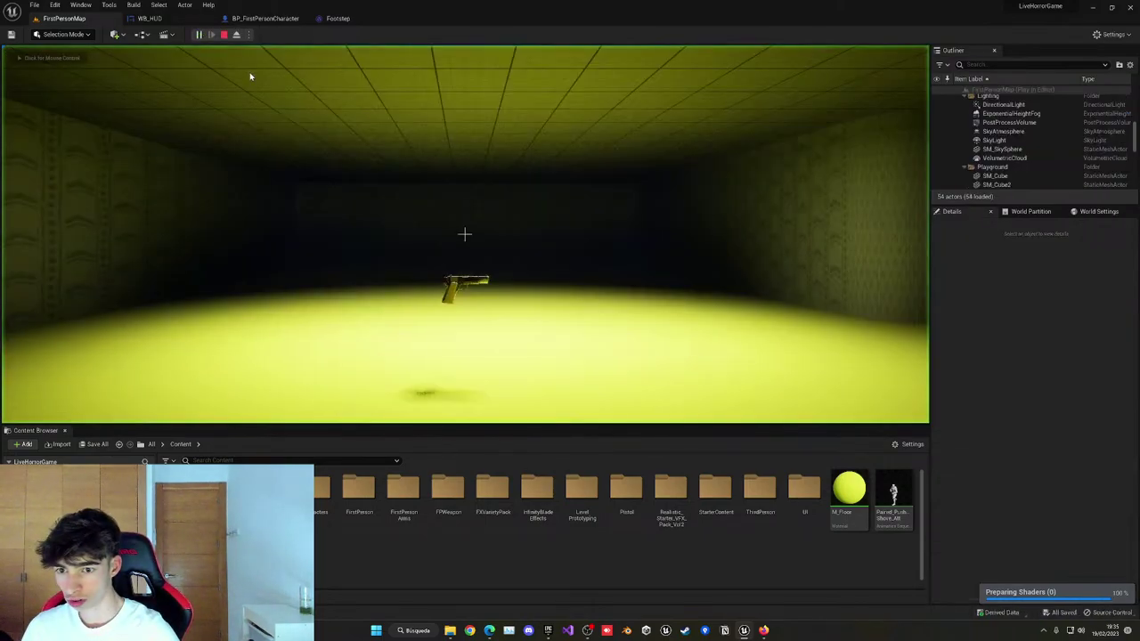
pyautogui.press('w')
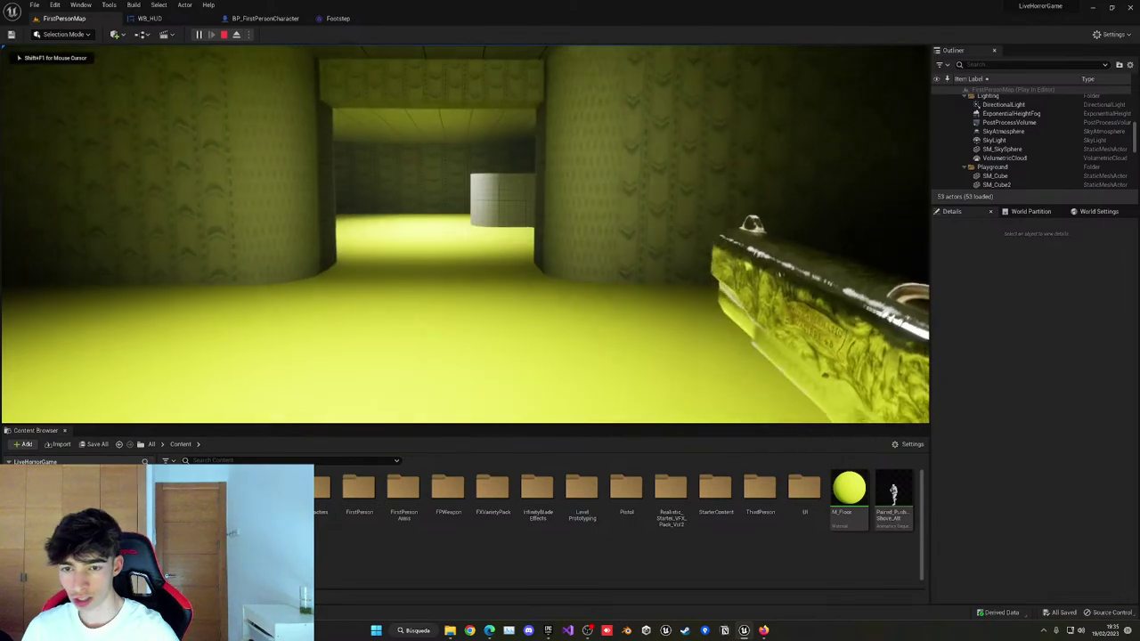
pyautogui.press('w')
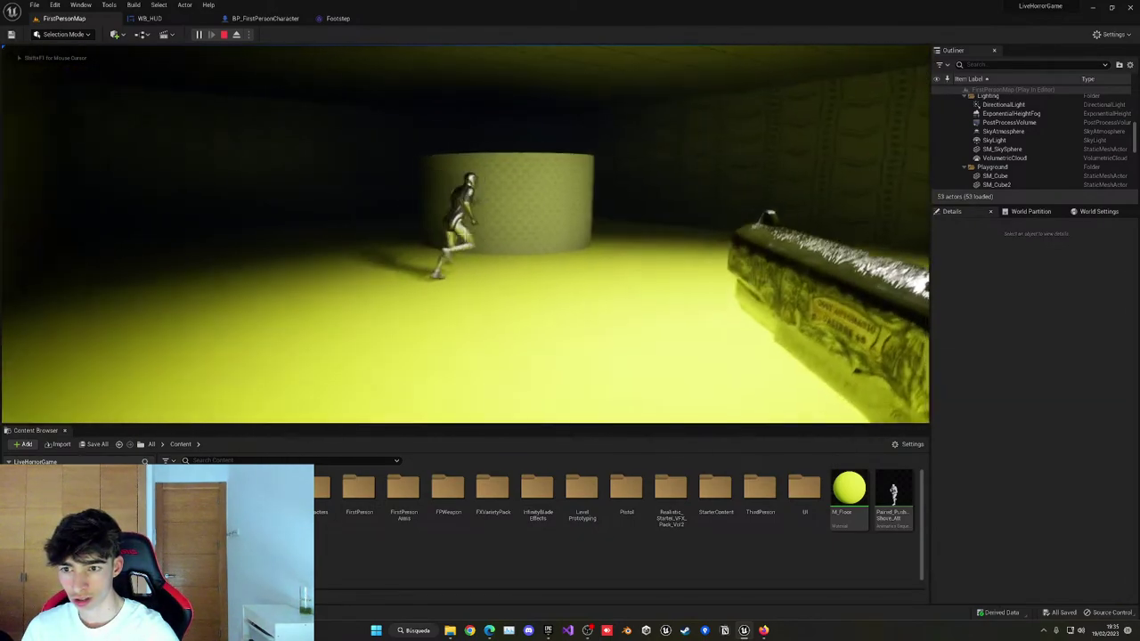
pyautogui.press('s')
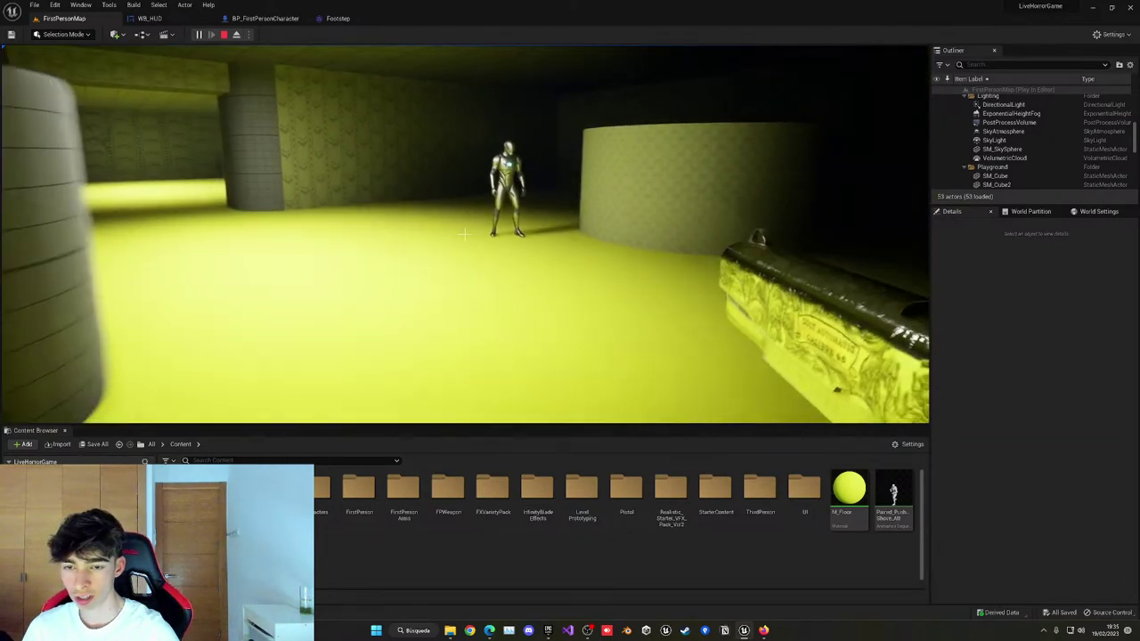
pyautogui.press('w')
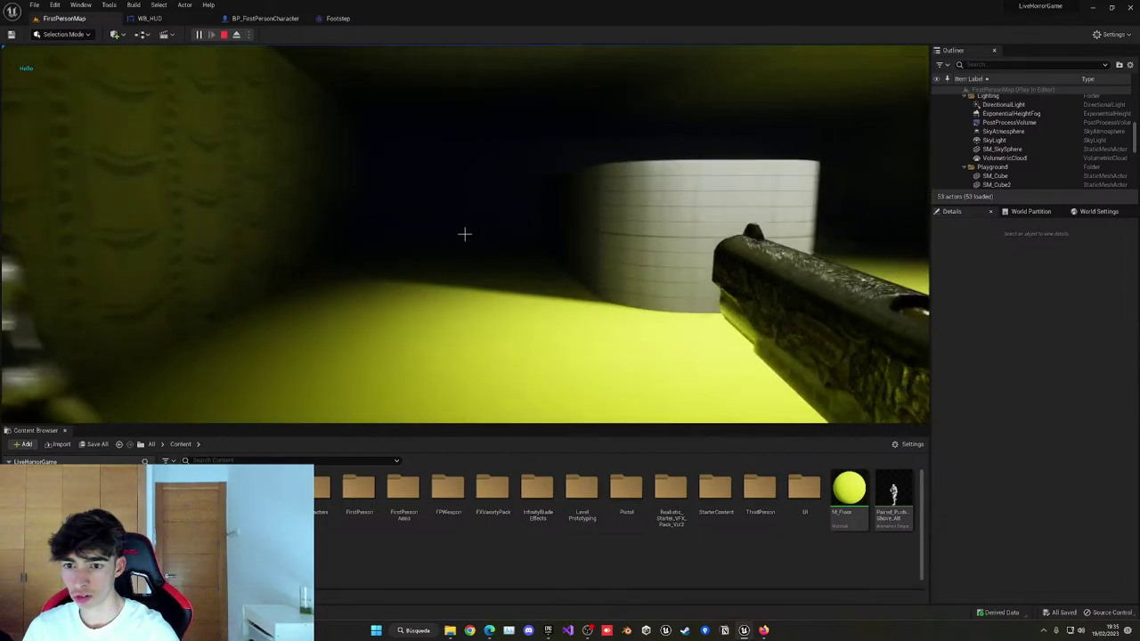
pyautogui.press('Escape')
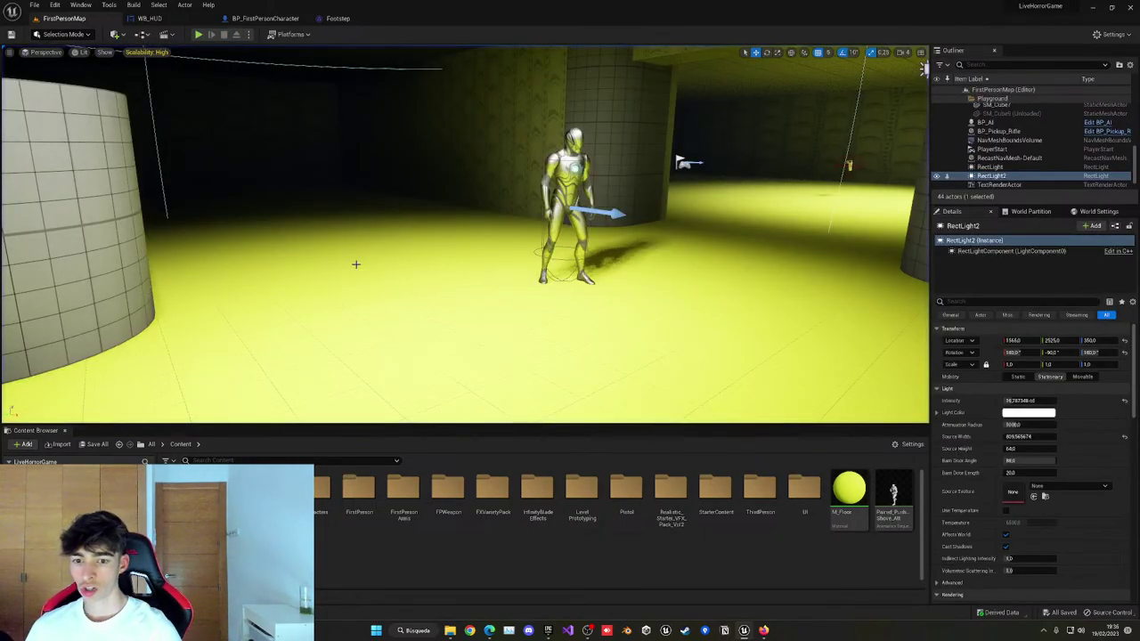
# Switch to Firefox and close the Footstep_Metal page, keeping the Freesound Carpet Footstep page open.
pyautogui.click(763, 631)
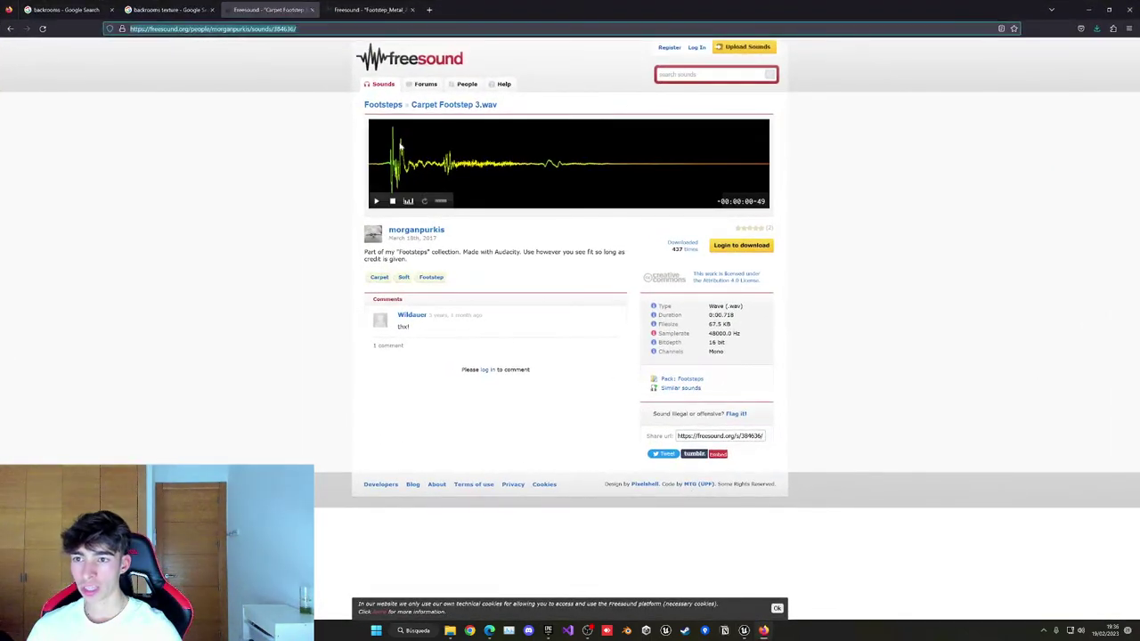
pyautogui.click(169, 9)
pyautogui.click(300, 5)
pyautogui.middleClick(334, 9)
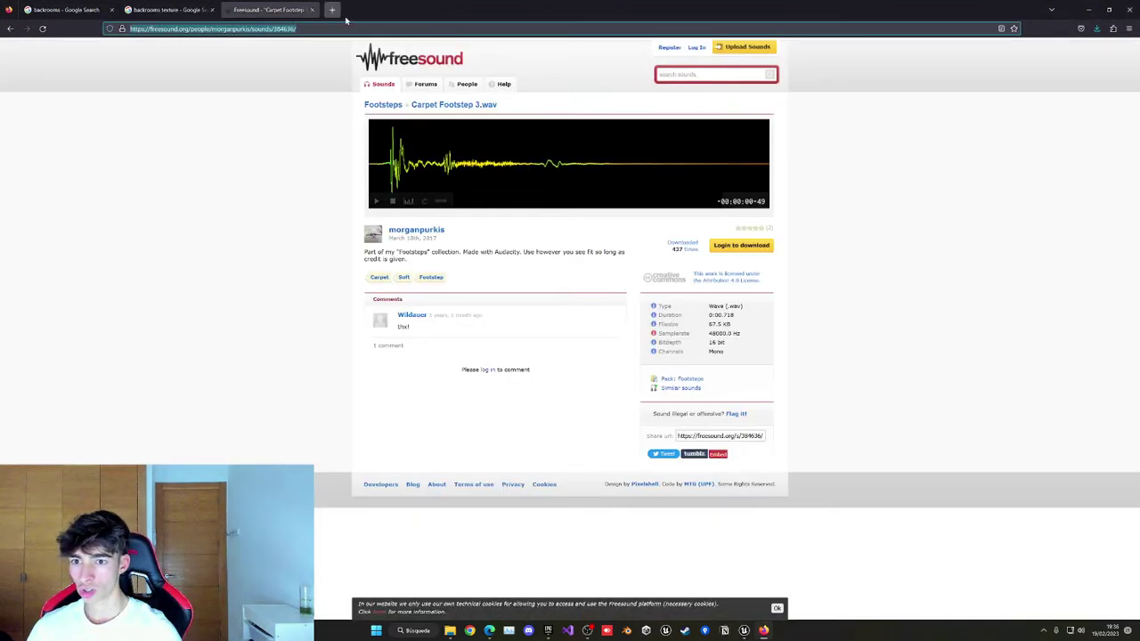
# Search Freesound for "jumpscare" and play the preview of Intense Jumpscare.
pyautogui.click(684, 76)
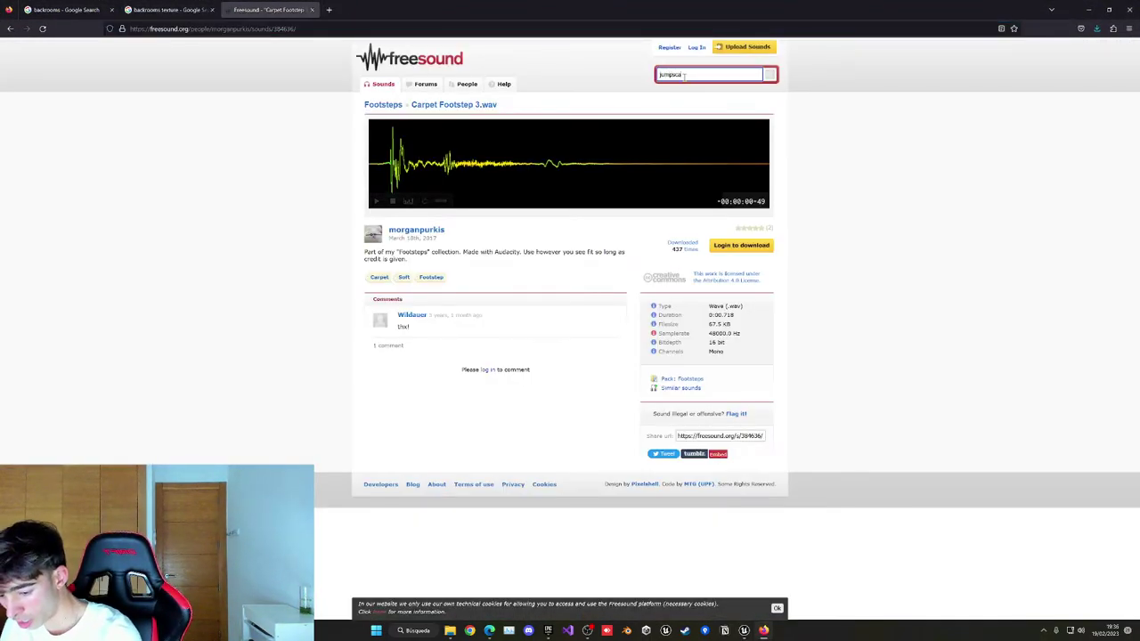
pyautogui.press('Return')
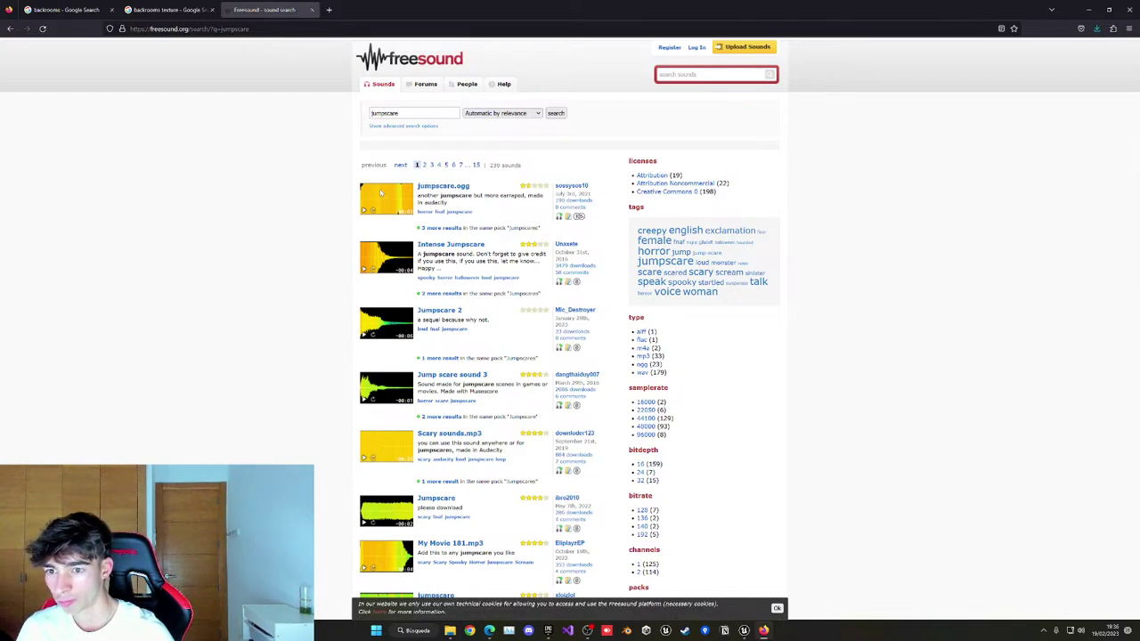
pyautogui.click(365, 272)
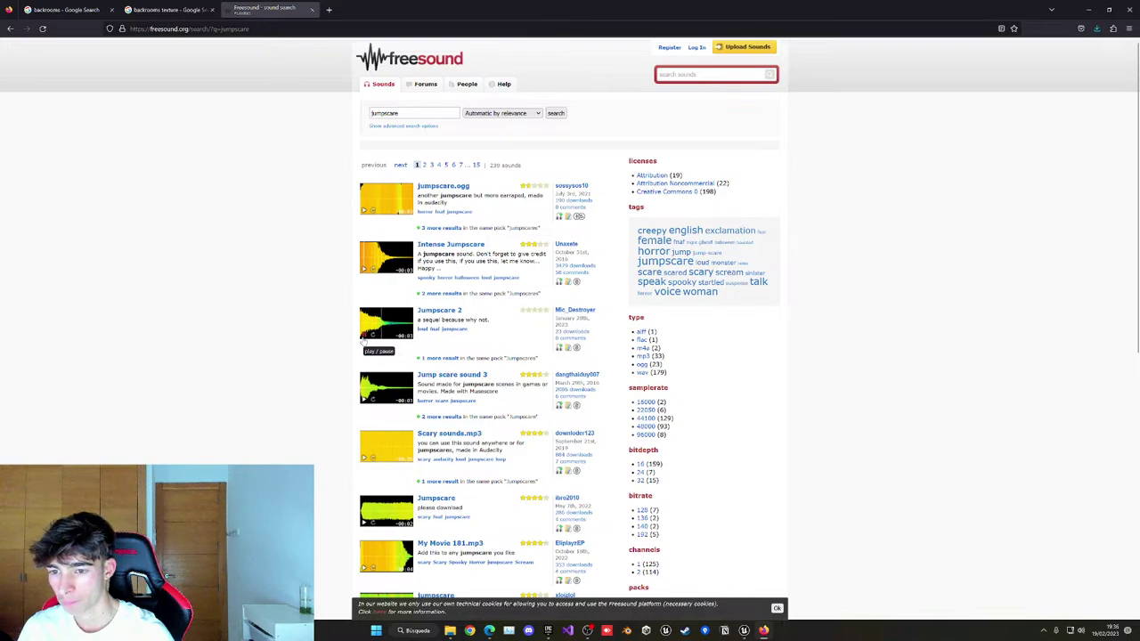
# Open the Jumpscare 2 and Jump scare sound 3 pages in separate tabs and browse further jumpscare results.
pyautogui.middleClick(431, 311)
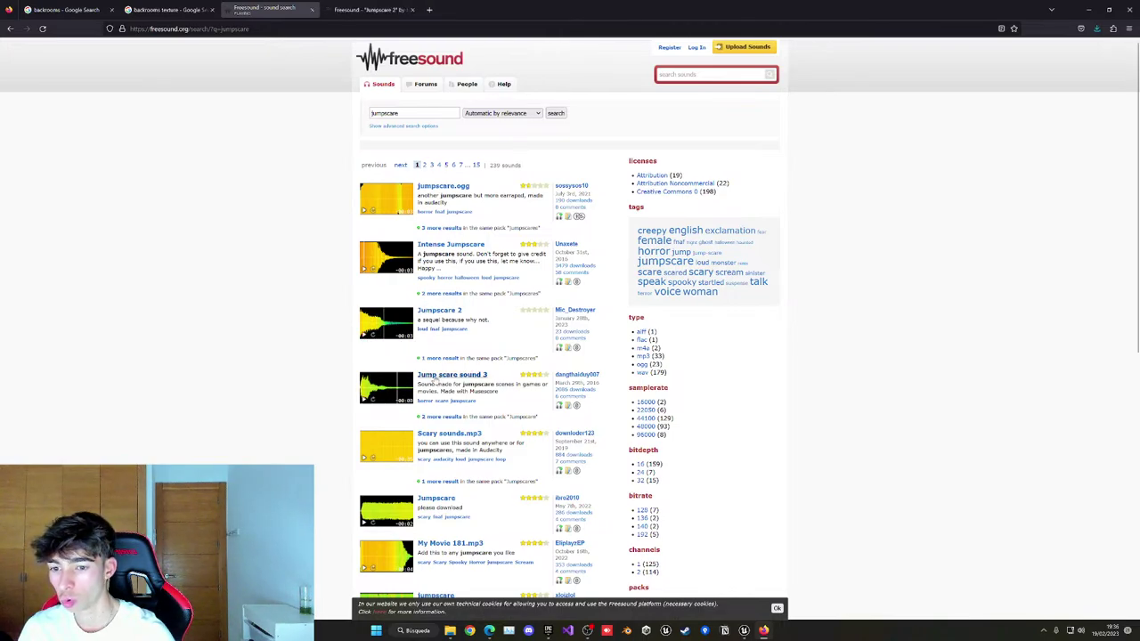
pyautogui.middleClick(437, 376)
pyautogui.scroll(-2, 435, 376)
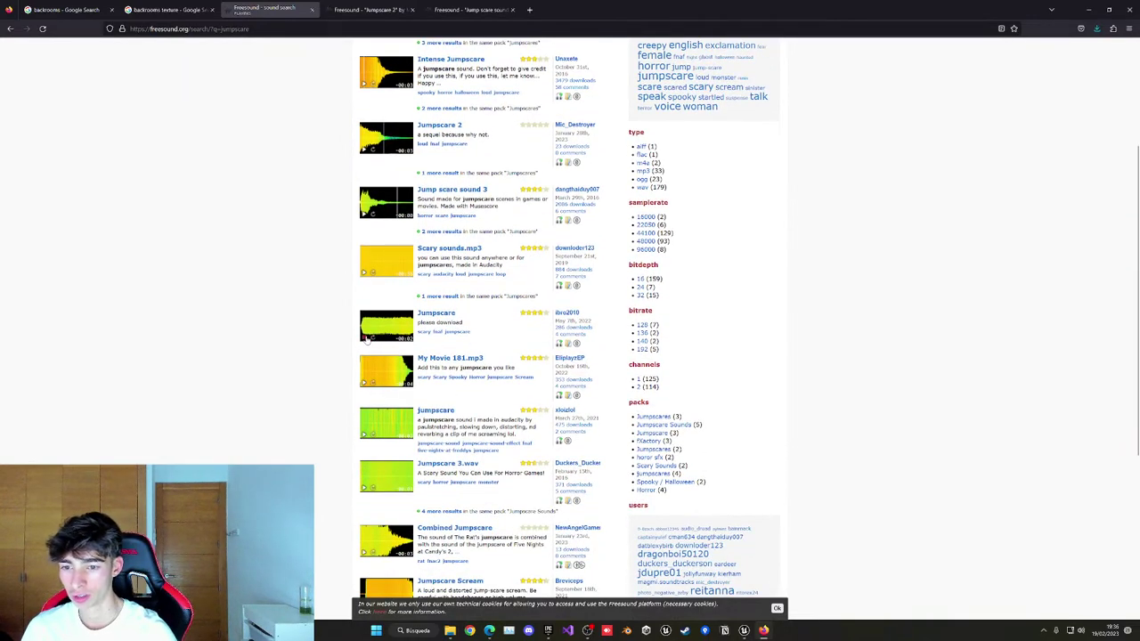
pyautogui.scroll(-2, 334, 357)
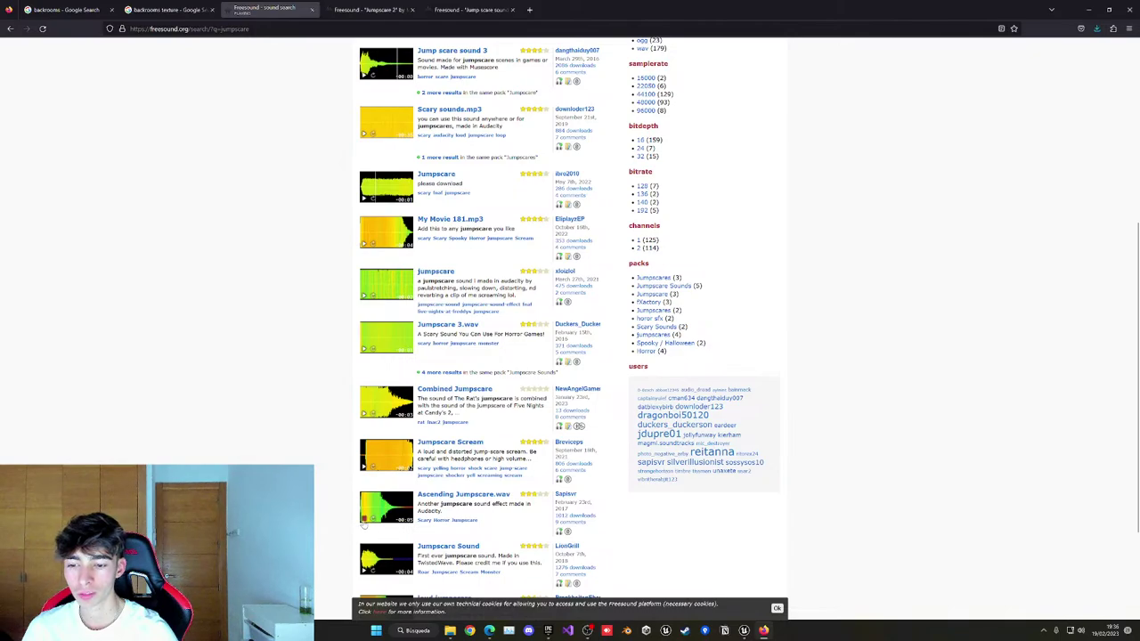
# Try to download Jumpscare 2 from its Freesound page, and return from the login page to the sound page.
pyautogui.click(370, 9)
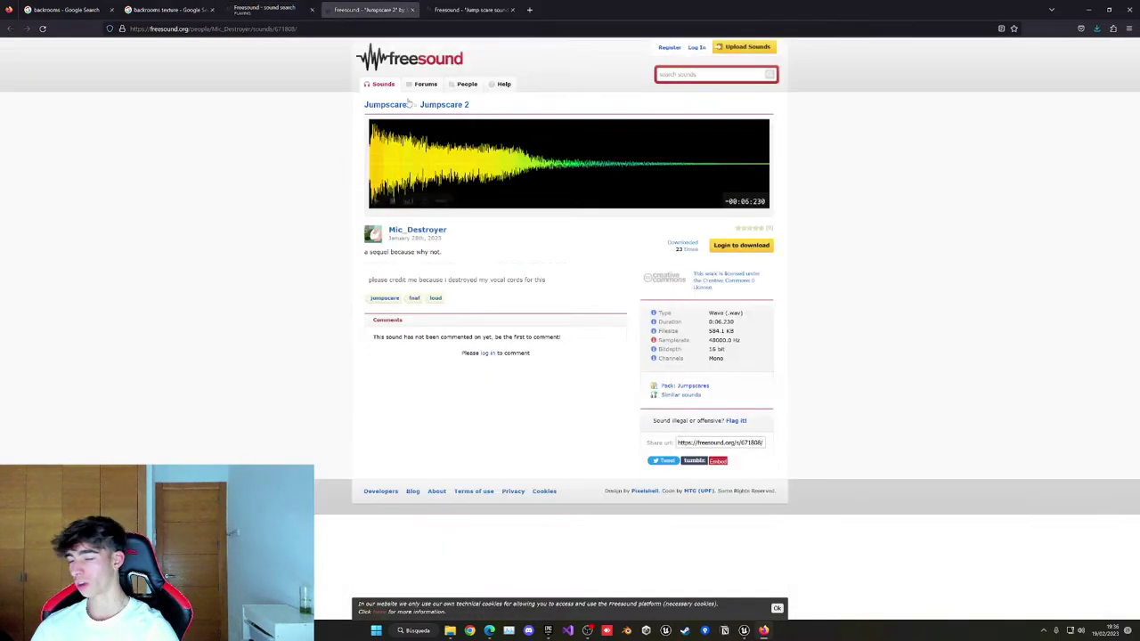
pyautogui.click(747, 247)
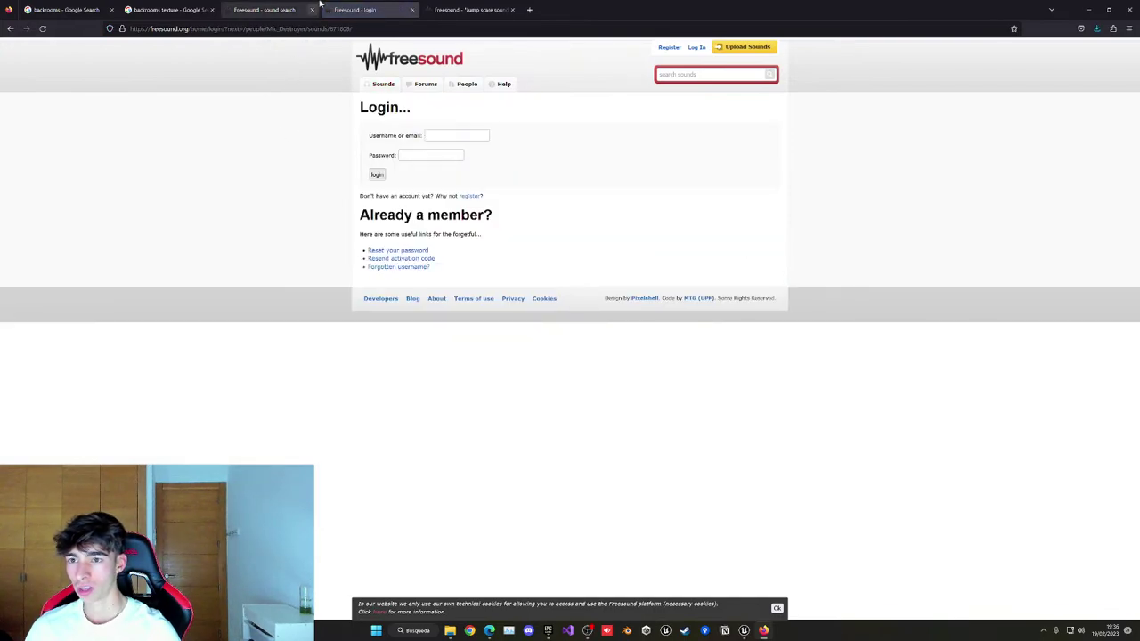
pyautogui.click(10, 28)
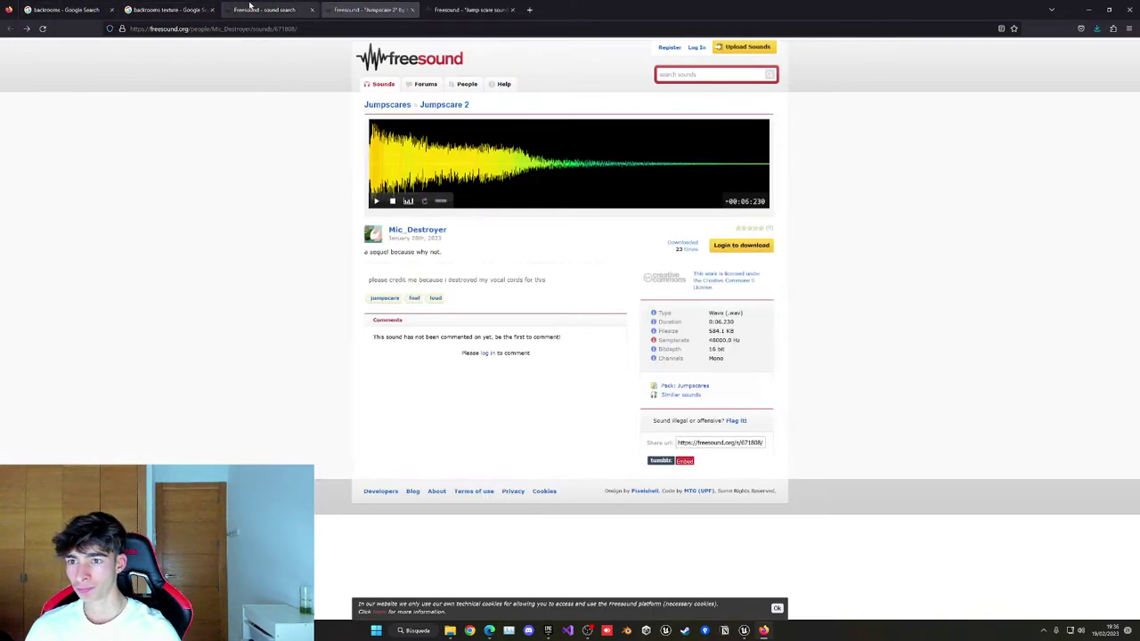
pyautogui.click(370, 29)
pyautogui.click(275, 267)
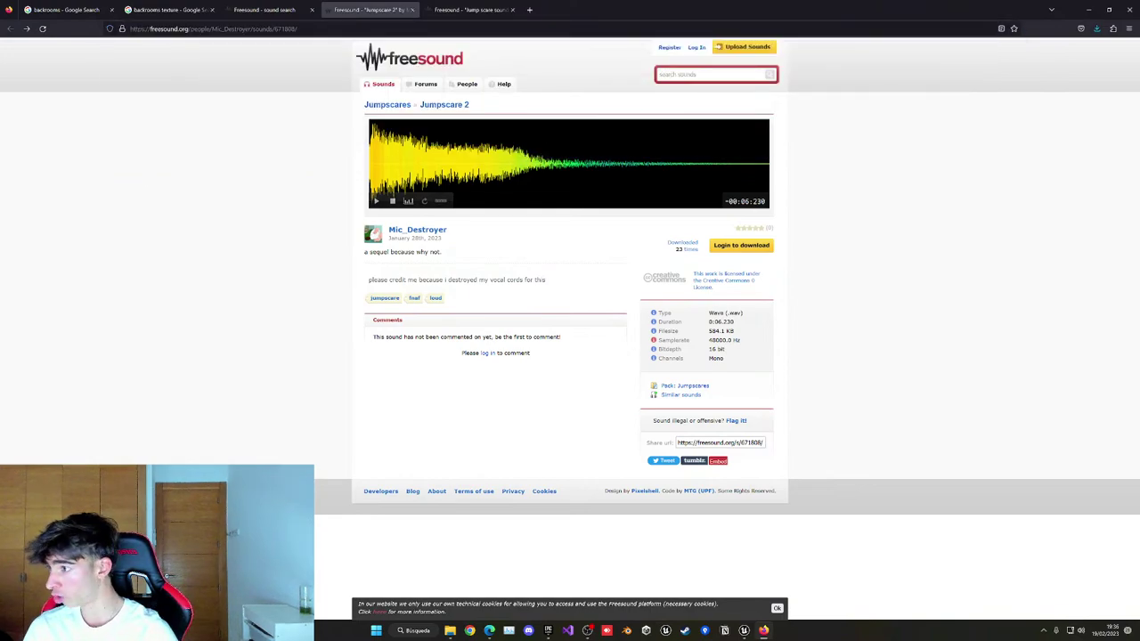
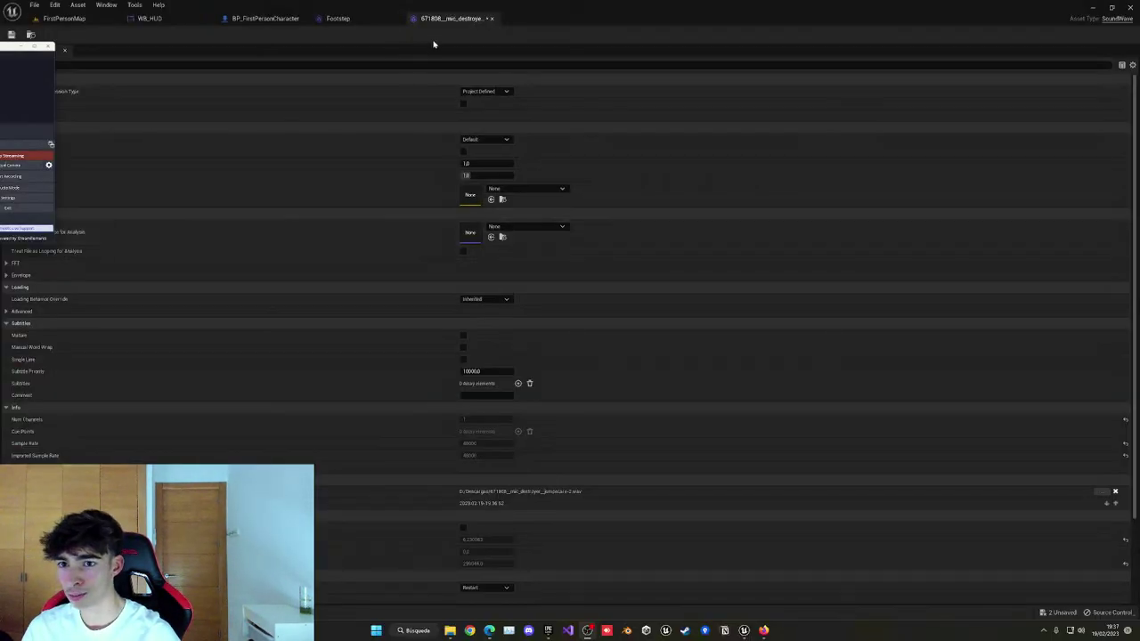
# Close the imported sound wave's editor, return to FirstPersonMap, and try to save the project, skipping the Jumpscare sound and dismissing the message log.
pyautogui.click(499, 19)
pyautogui.click(110, 20)
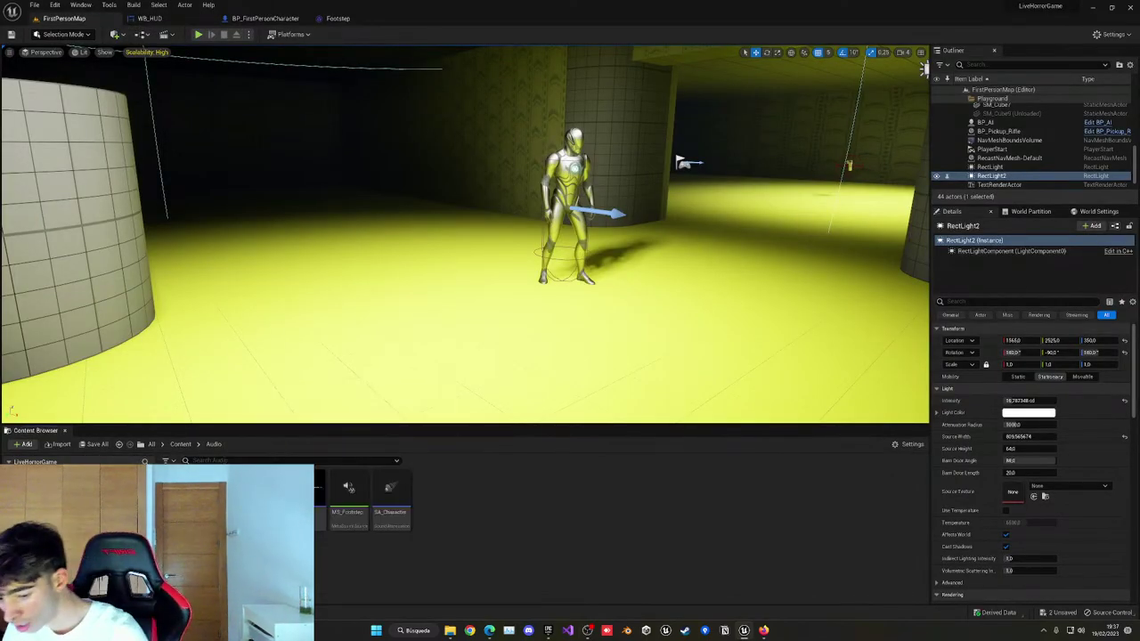
pyautogui.hotkey('ctrl', 's')
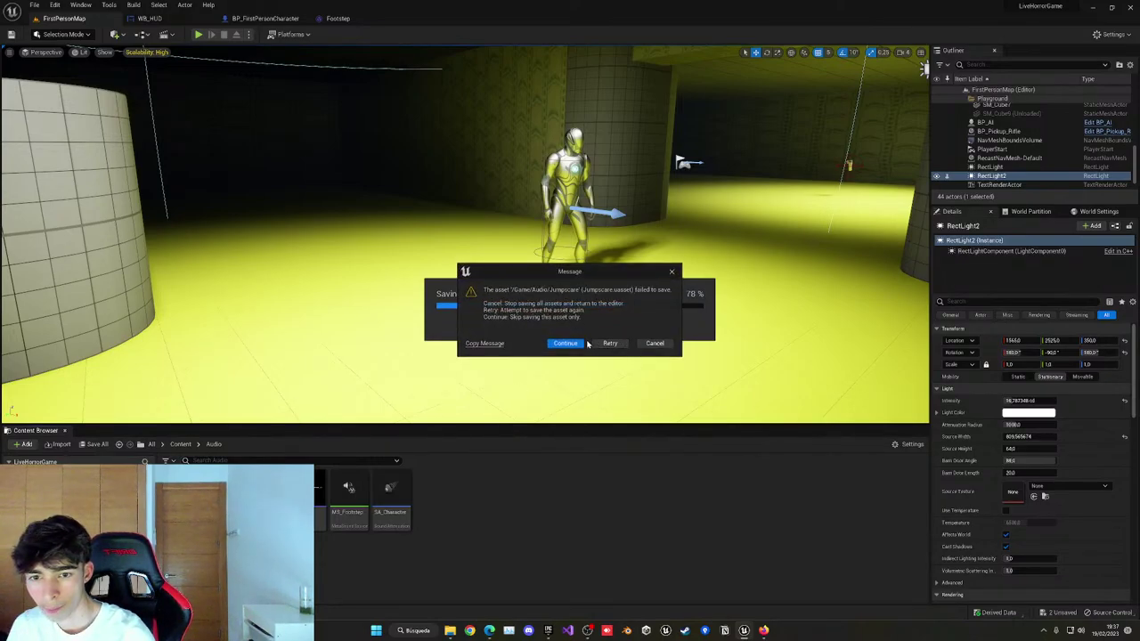
pyautogui.click(577, 345)
pyautogui.click(621, 334)
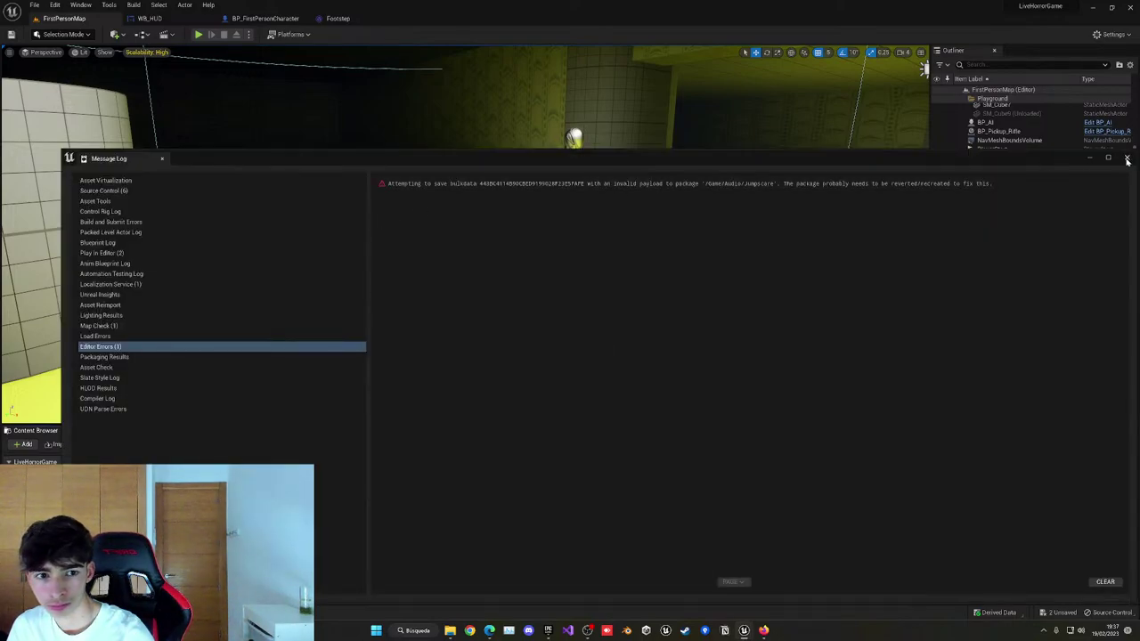
pyautogui.click(1126, 159)
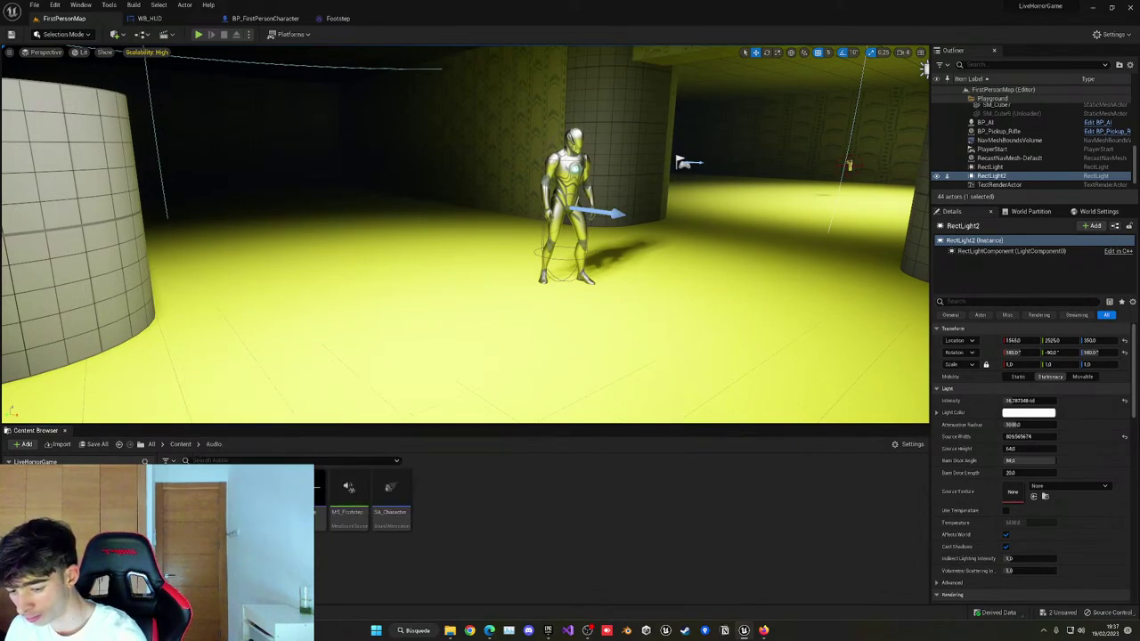
# Name the other imported sound wave Scare and save all again, retrying and then skipping the Jumpscare sound, and close the message log.
pyautogui.press('Return')
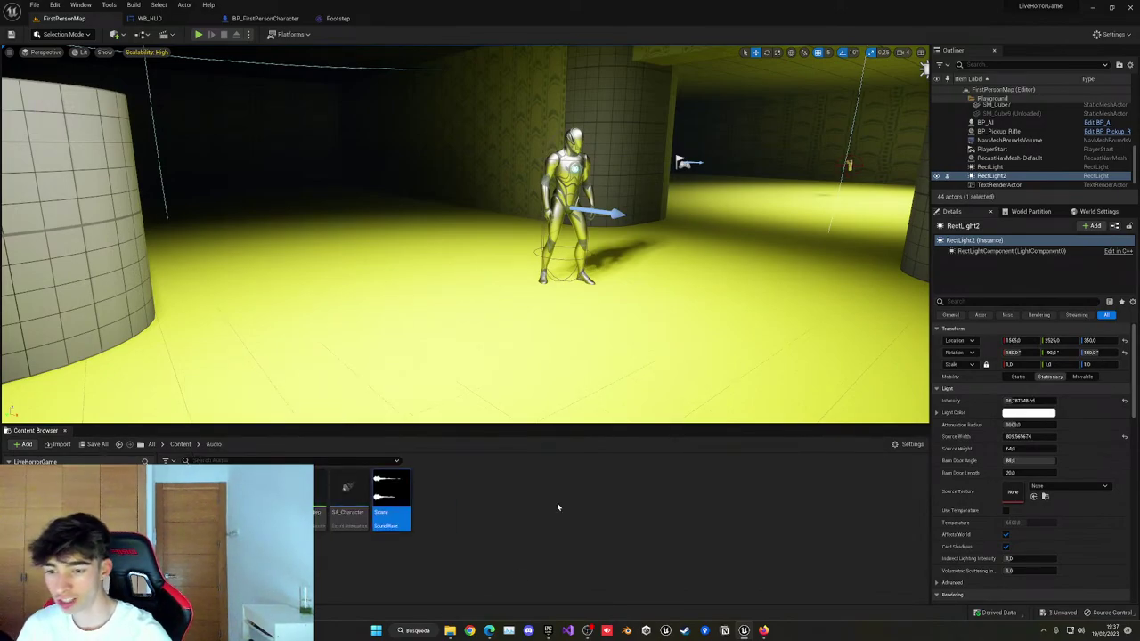
pyautogui.hotkey('ctrl', 'shift', 's')
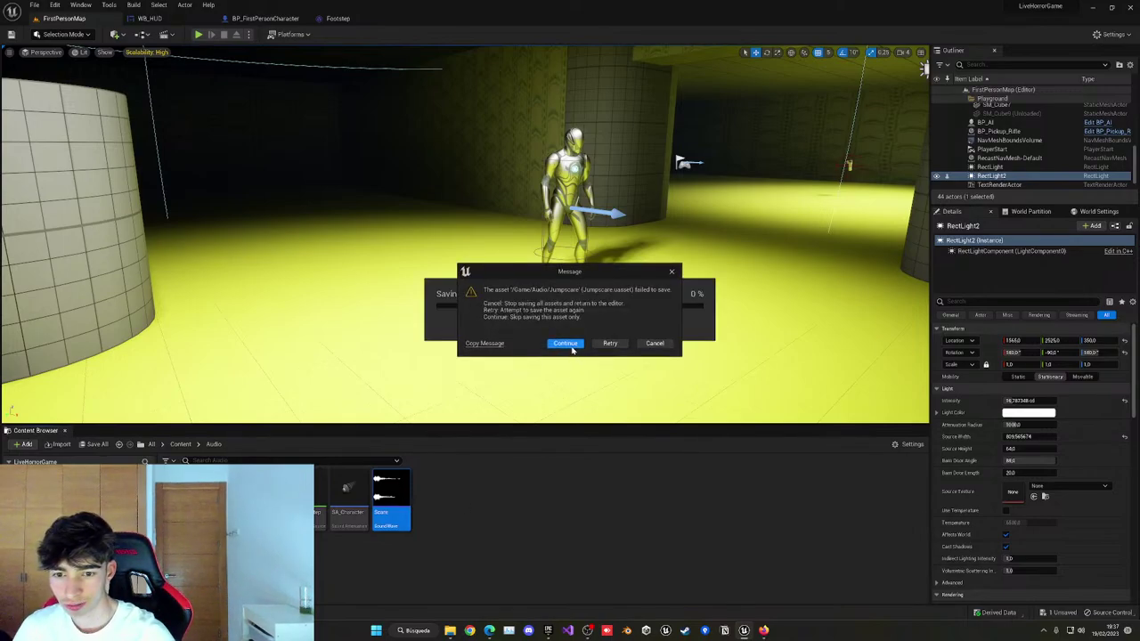
pyautogui.click(616, 344)
pyautogui.click(579, 346)
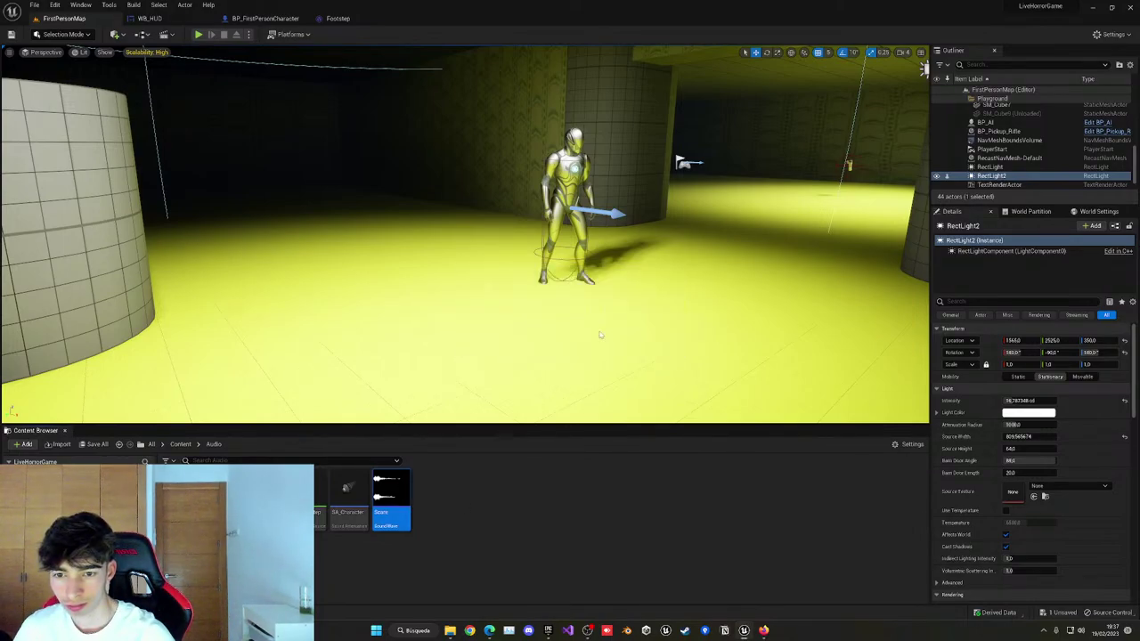
pyautogui.click(623, 334)
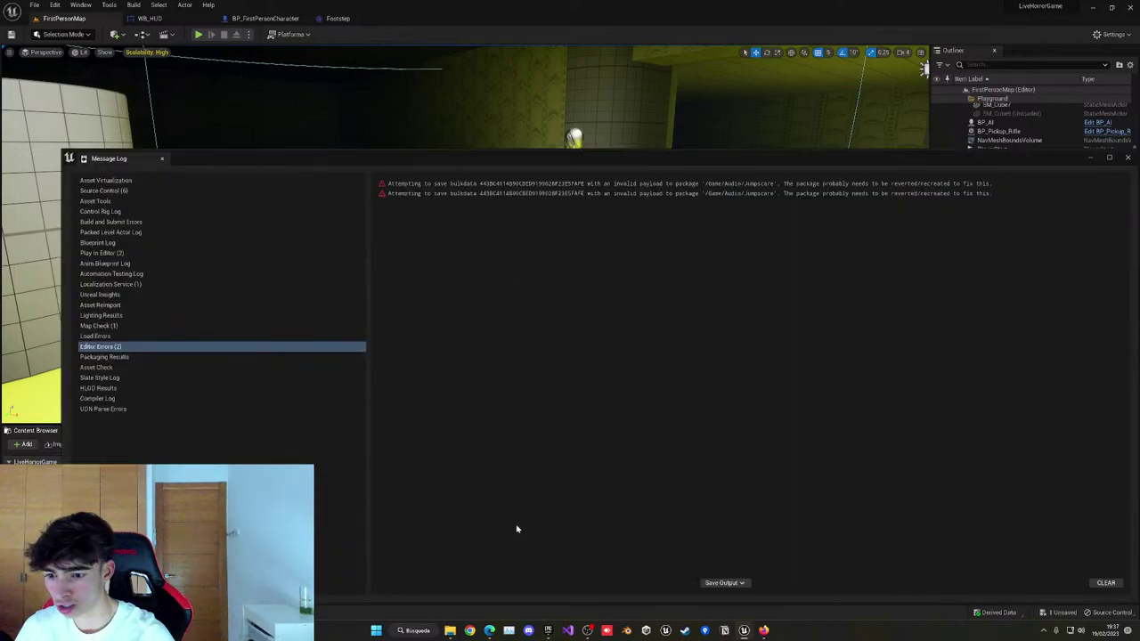
pyautogui.click(1127, 158)
# Reimport the Jumpscare sound wave from its source file and try saving it again, dismissing the message log.
pyautogui.rightClick(278, 529)
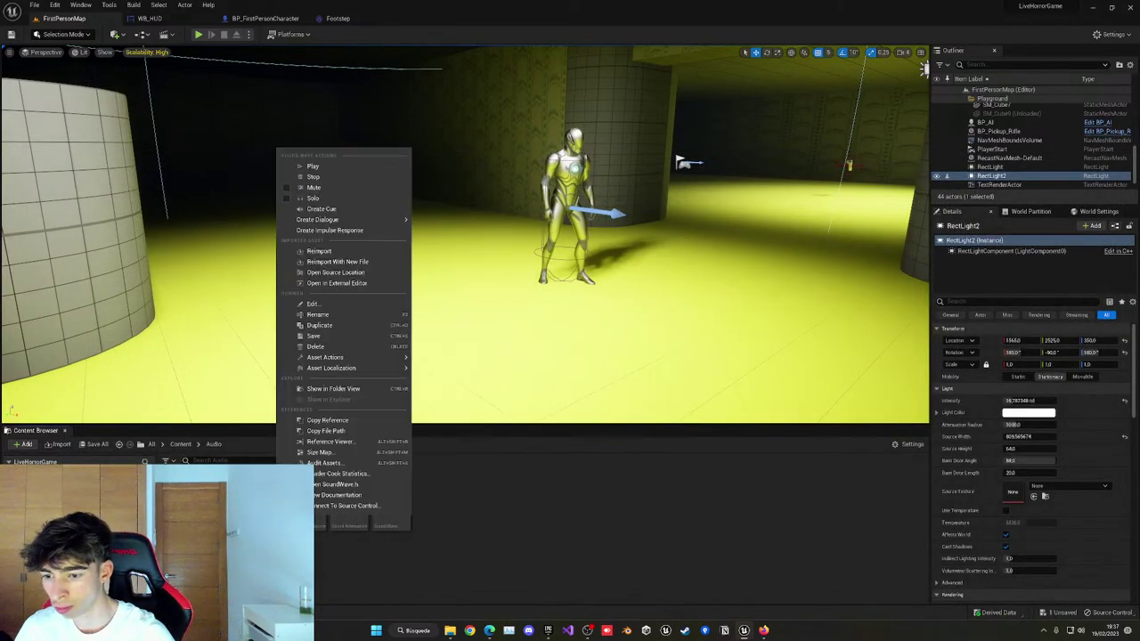
pyautogui.click(319, 251)
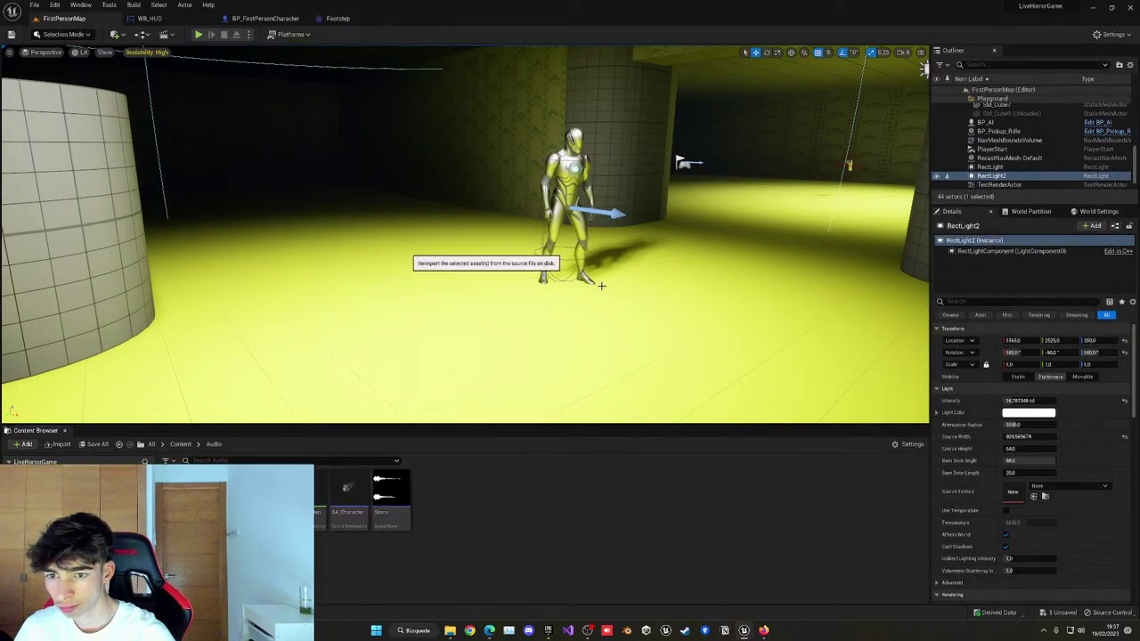
pyautogui.hotkey('ctrl', 's')
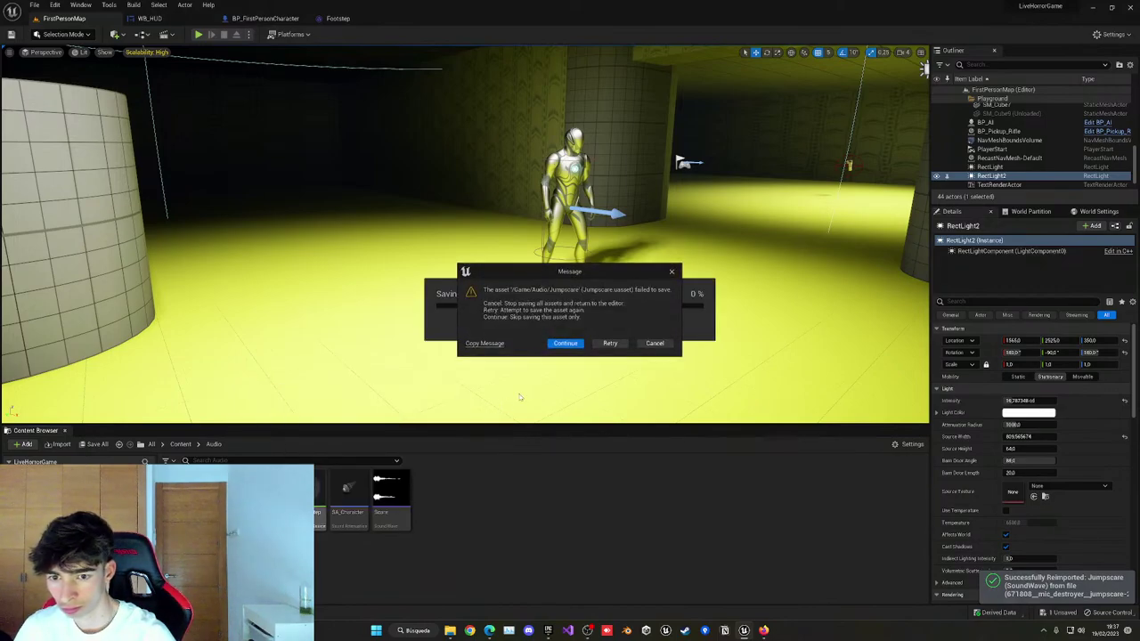
pyautogui.click(574, 343)
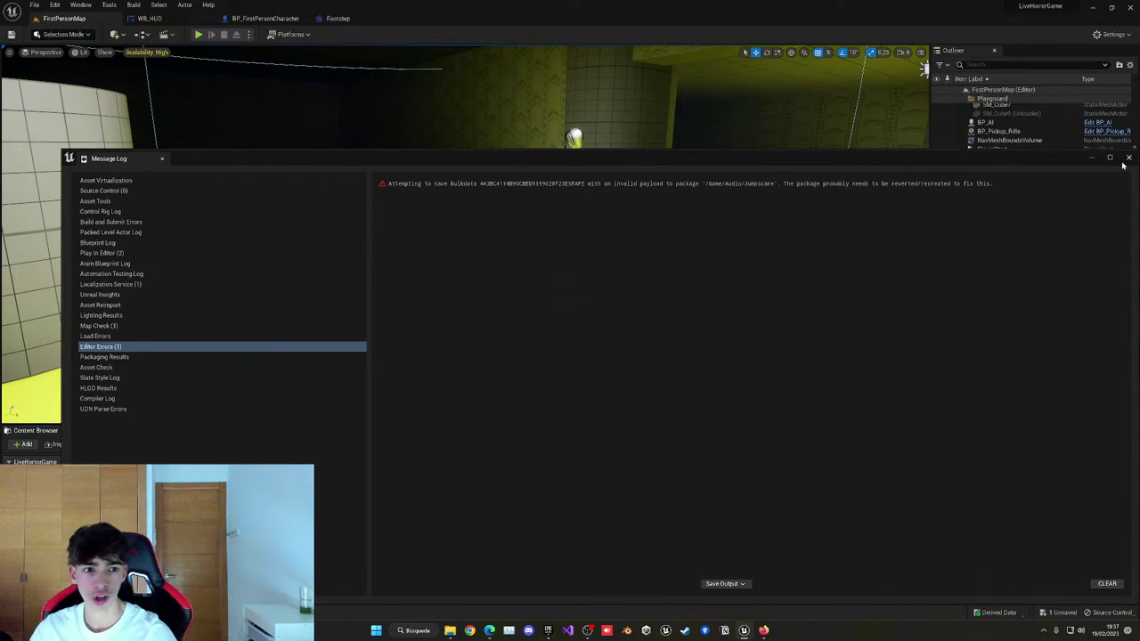
pyautogui.click(1128, 159)
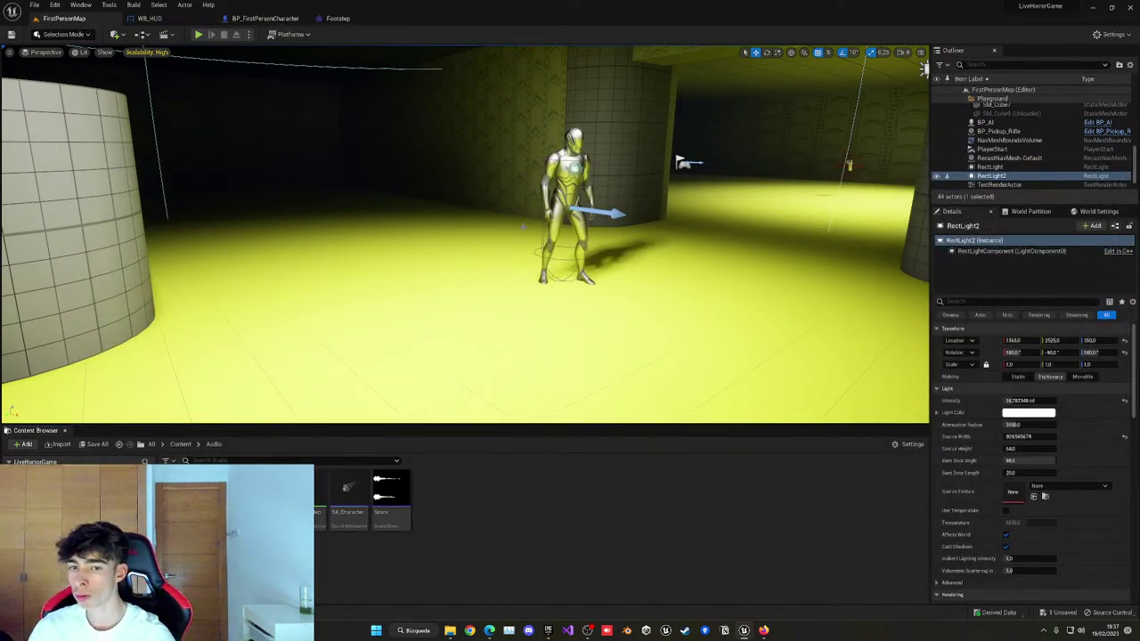
# Open Jumpscare_Montage and add a Play Sound notify at about 0.17 s on its timeline.
pyautogui.click(180, 445)
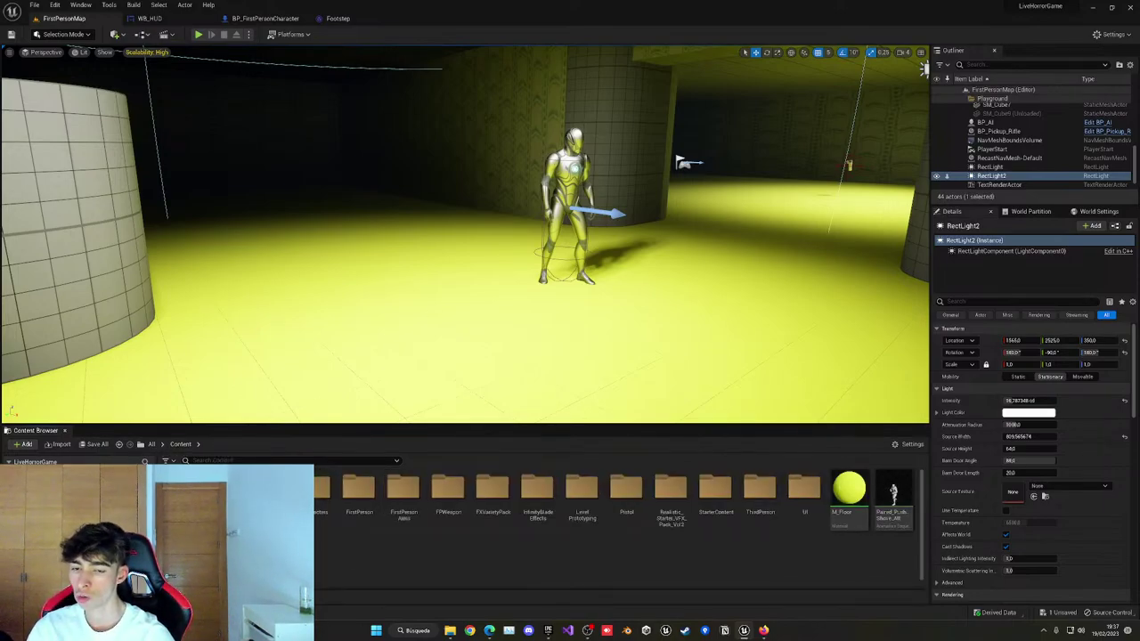
pyautogui.doubleClick(314, 500)
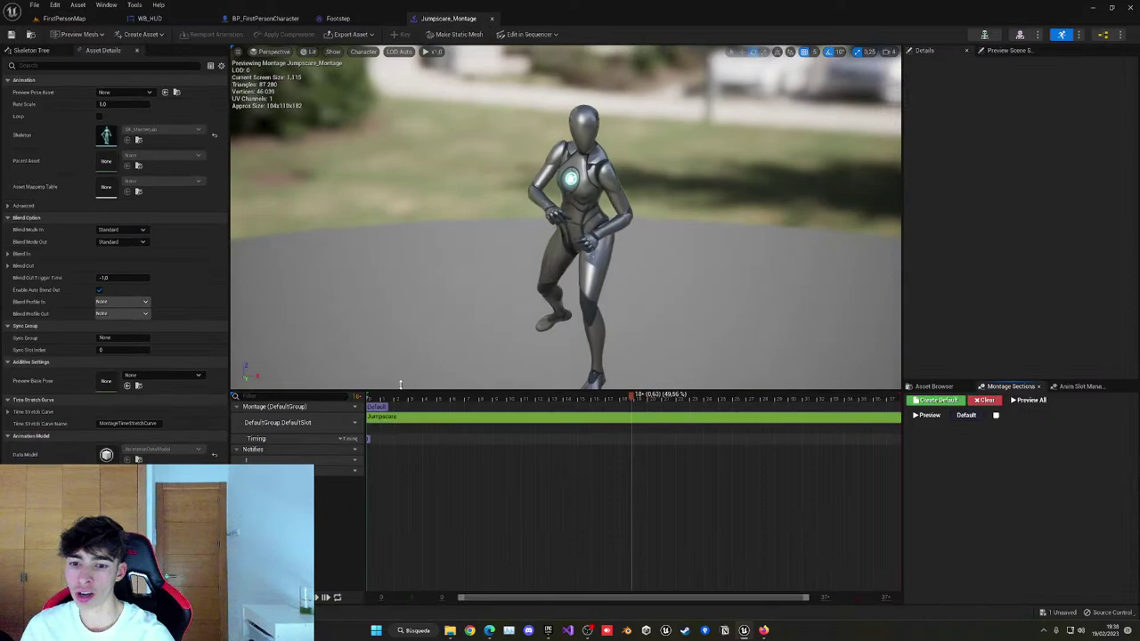
pyautogui.doubleClick(313, 488)
pyautogui.moveTo(377, 404); pyautogui.dragTo(437, 402)
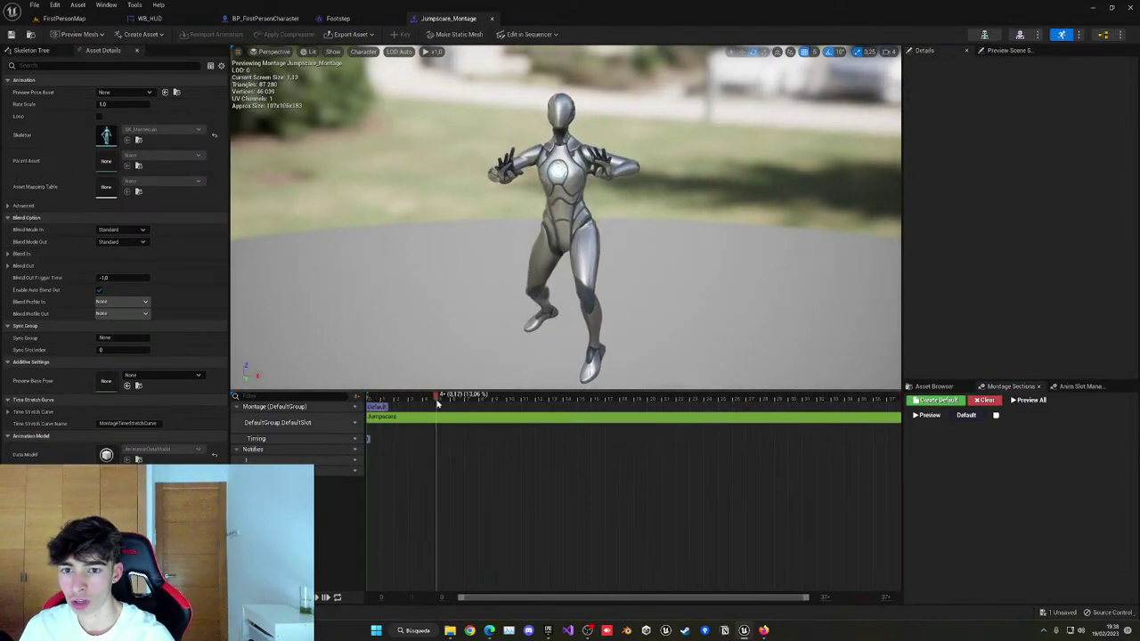
pyautogui.rightClick(438, 461)
pyautogui.moveTo(462, 479)
pyautogui.click(543, 567)
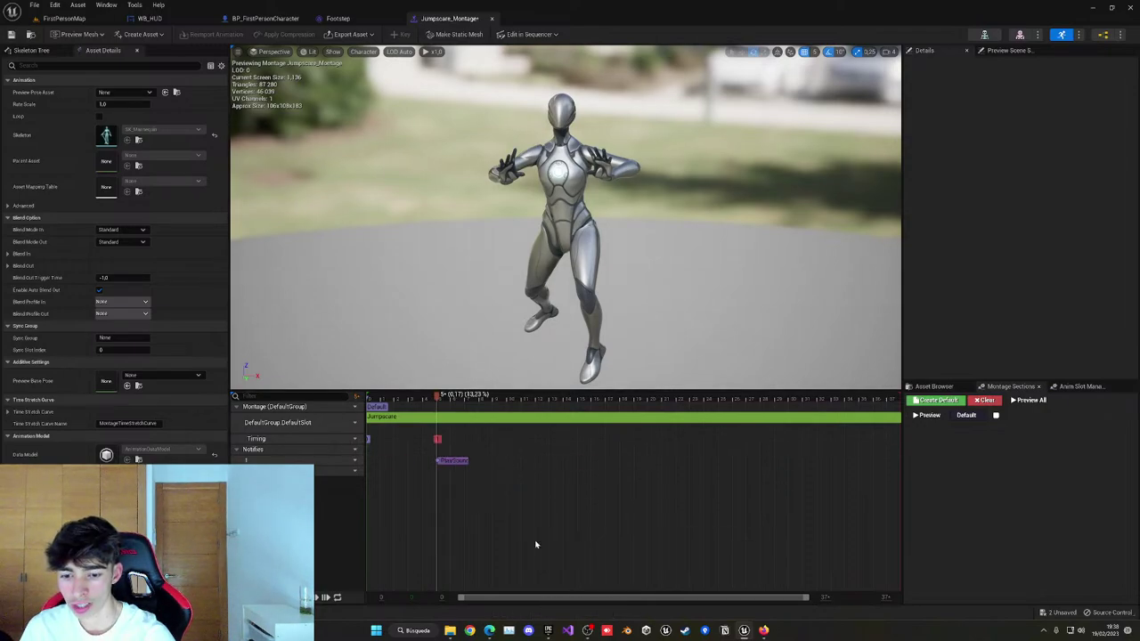
# Assign the Jumpscare sound to the Play Sound notify in the montage and save it.
pyautogui.click(451, 460)
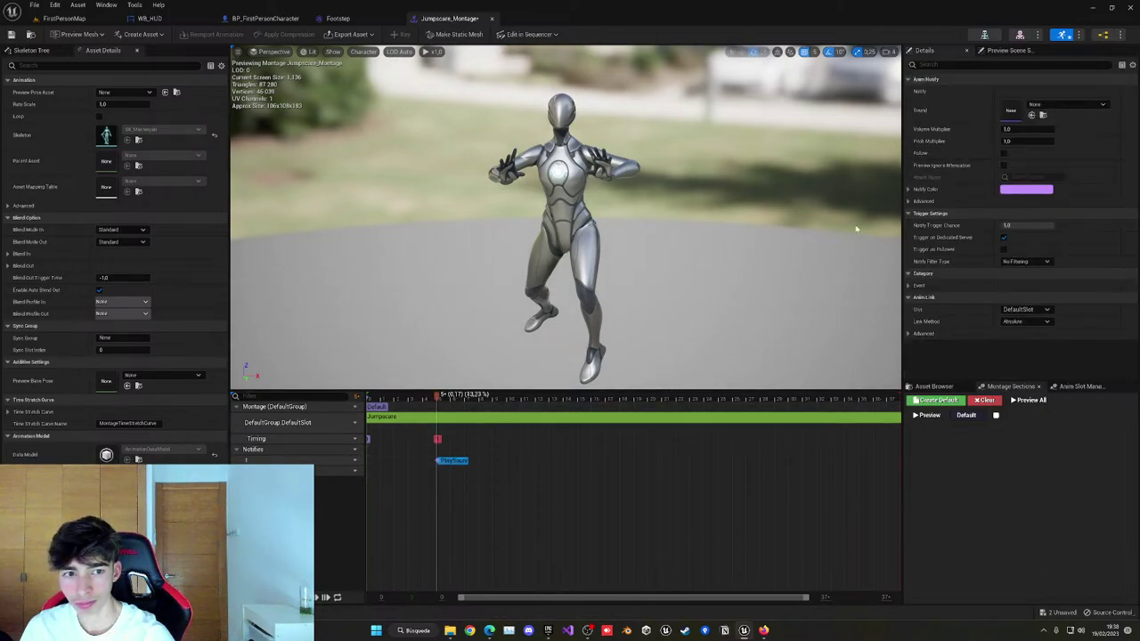
pyautogui.click(1040, 105)
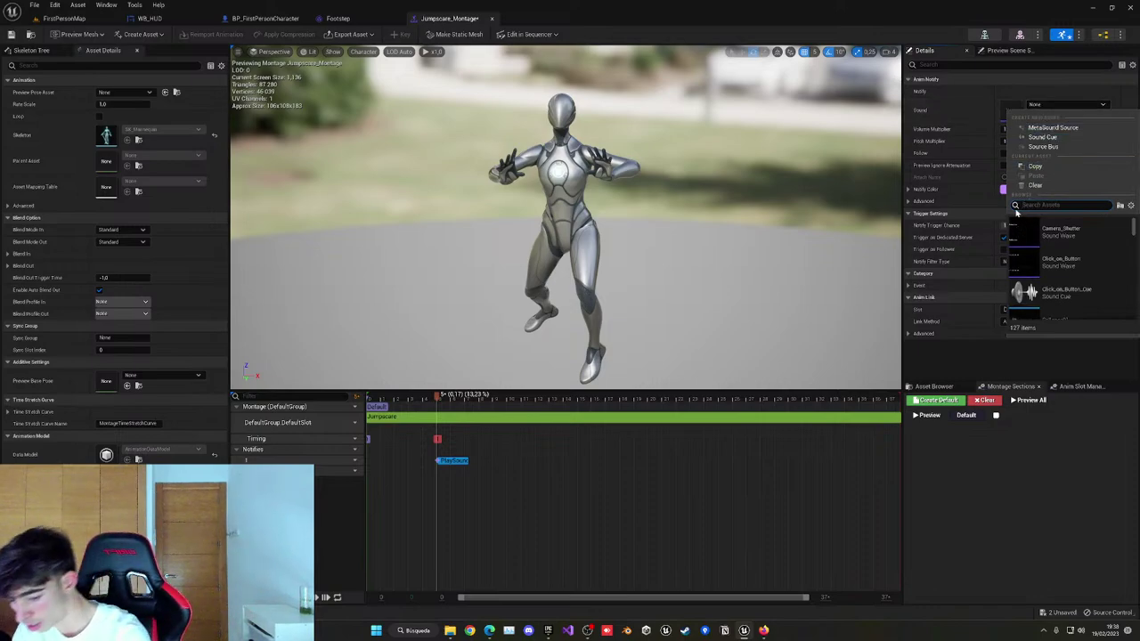
pyautogui.write('jumps')
pyautogui.click(1060, 234)
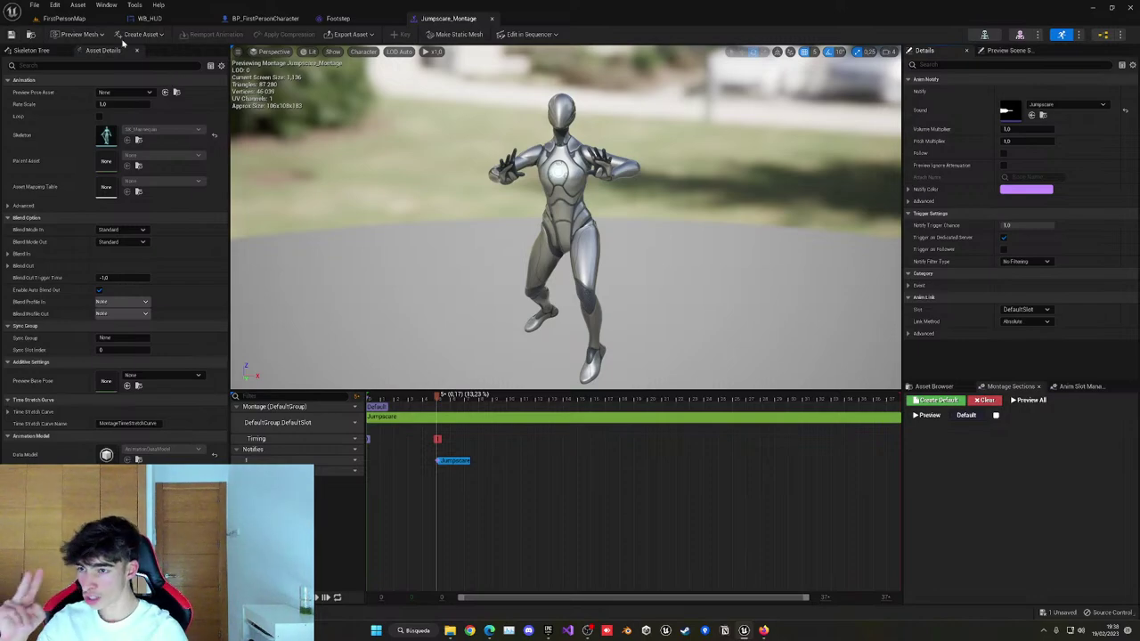
# Return to FirstPersonMap and select the Scare sound wave in the Content/Audio folder to check its details.
pyautogui.click(94, 21)
pyautogui.click(181, 443)
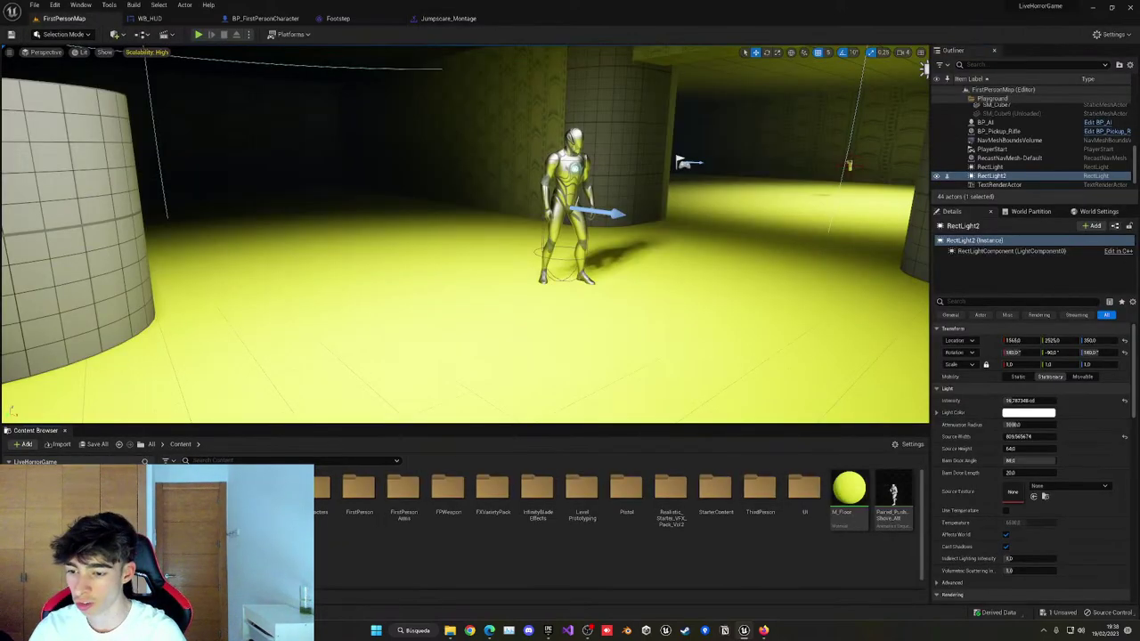
pyautogui.doubleClick(225, 490)
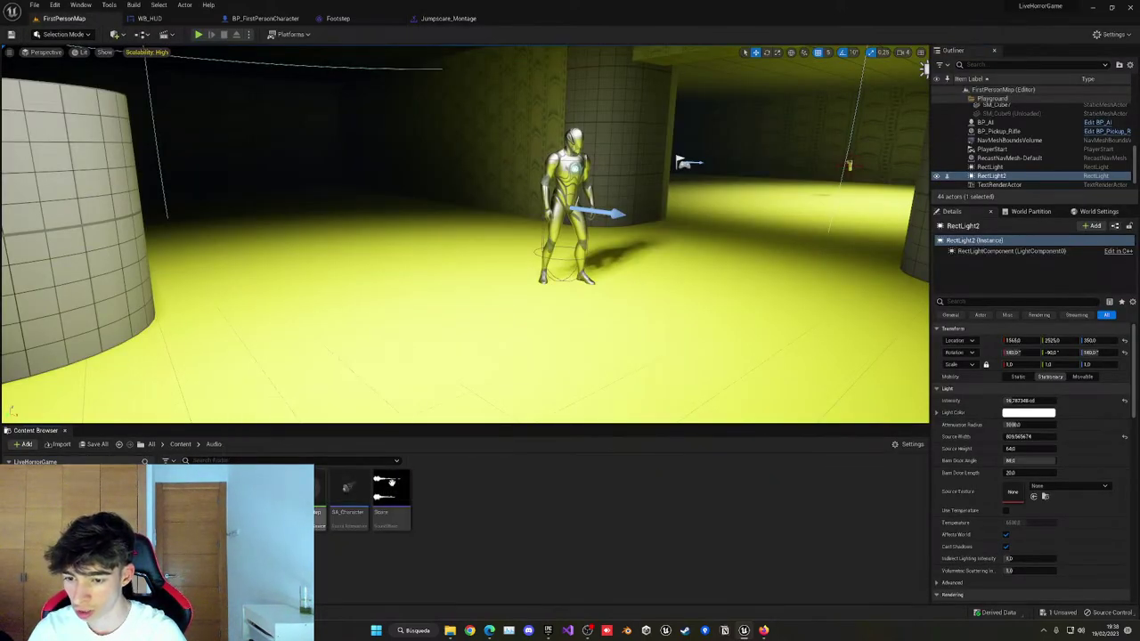
pyautogui.click(392, 499)
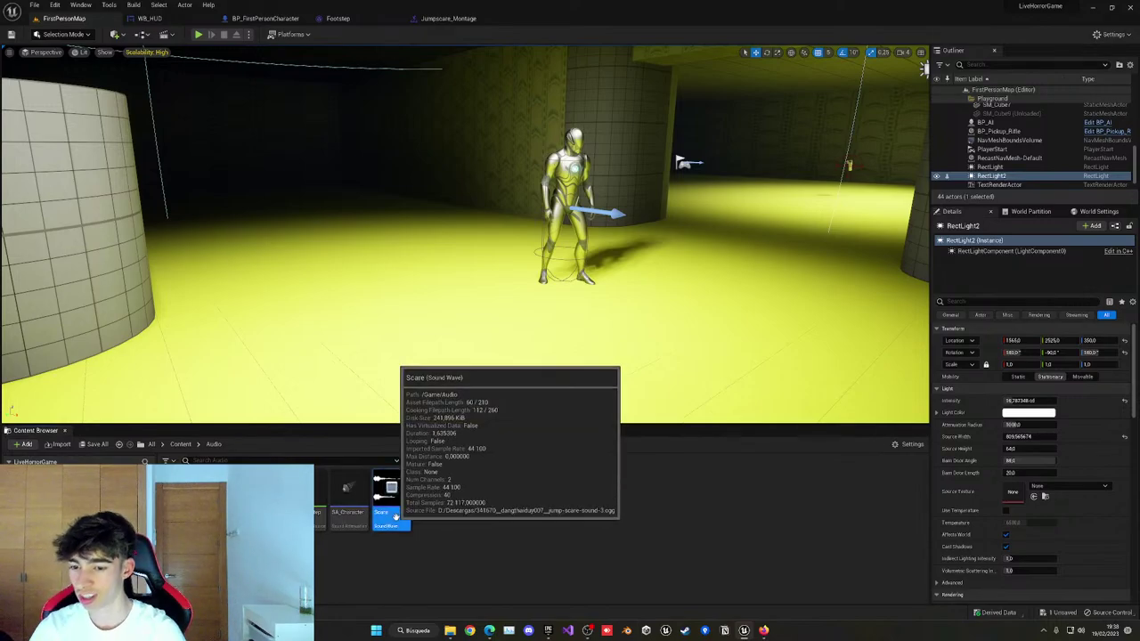
# Open the BP_AI blueprint from the mannequin in the level and examine its event graph.
pyautogui.click(565, 189)
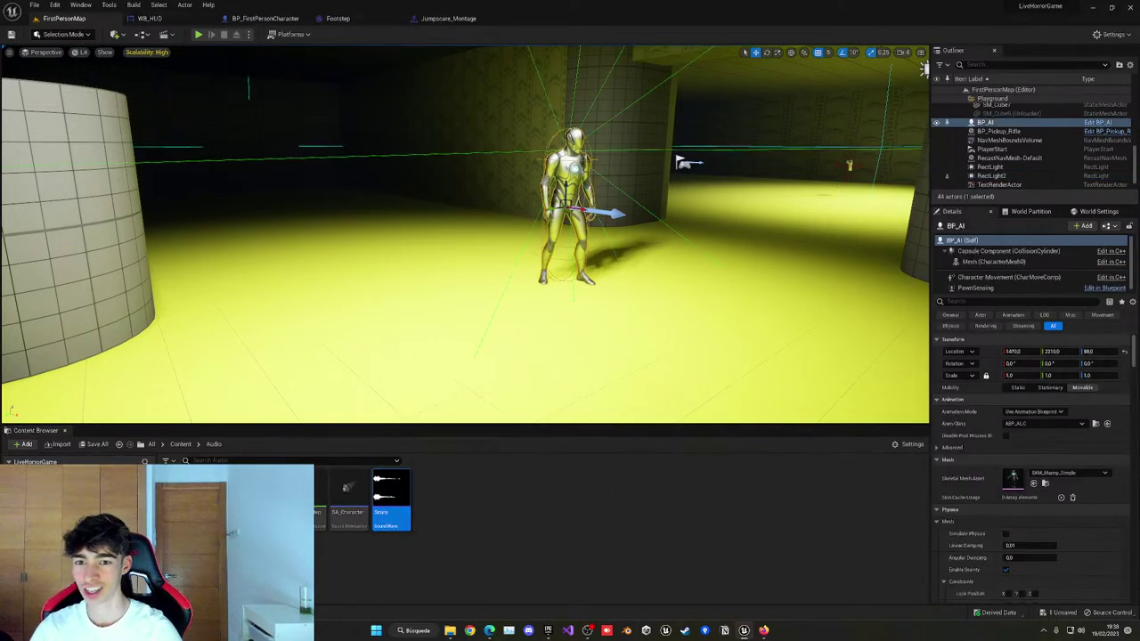
pyautogui.hotkey('ctrl', 'e')
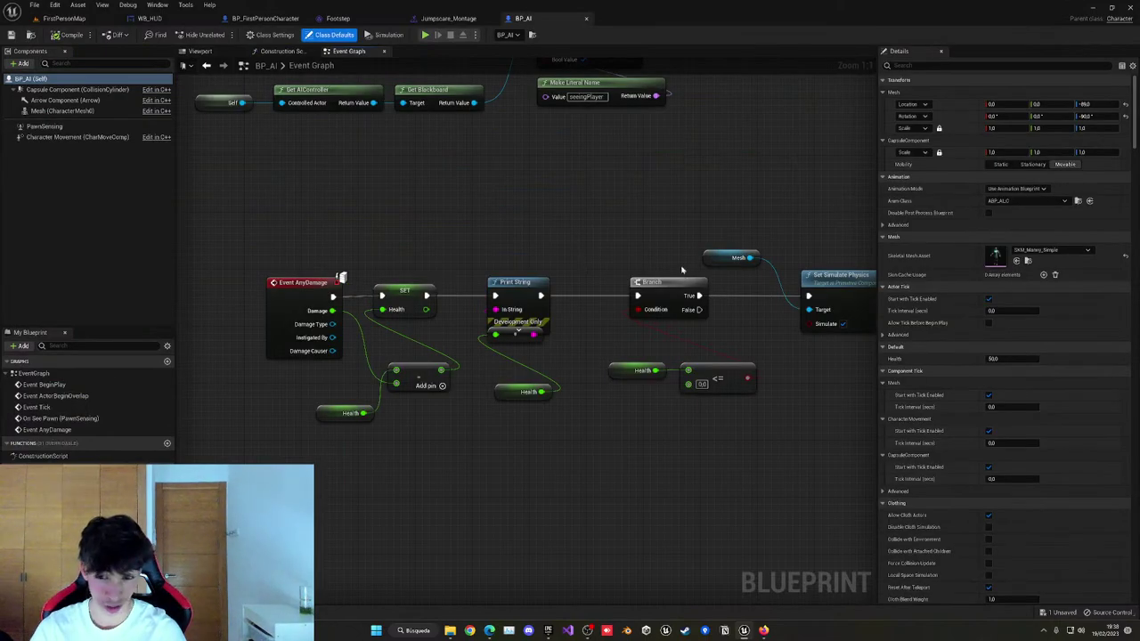
pyautogui.moveTo(682, 270); pyautogui.dragTo(595, 211, button='right')
pyautogui.scroll(-4, 595, 211)
pyautogui.moveTo(483, 195); pyautogui.dragTo(498, 381, button='right')
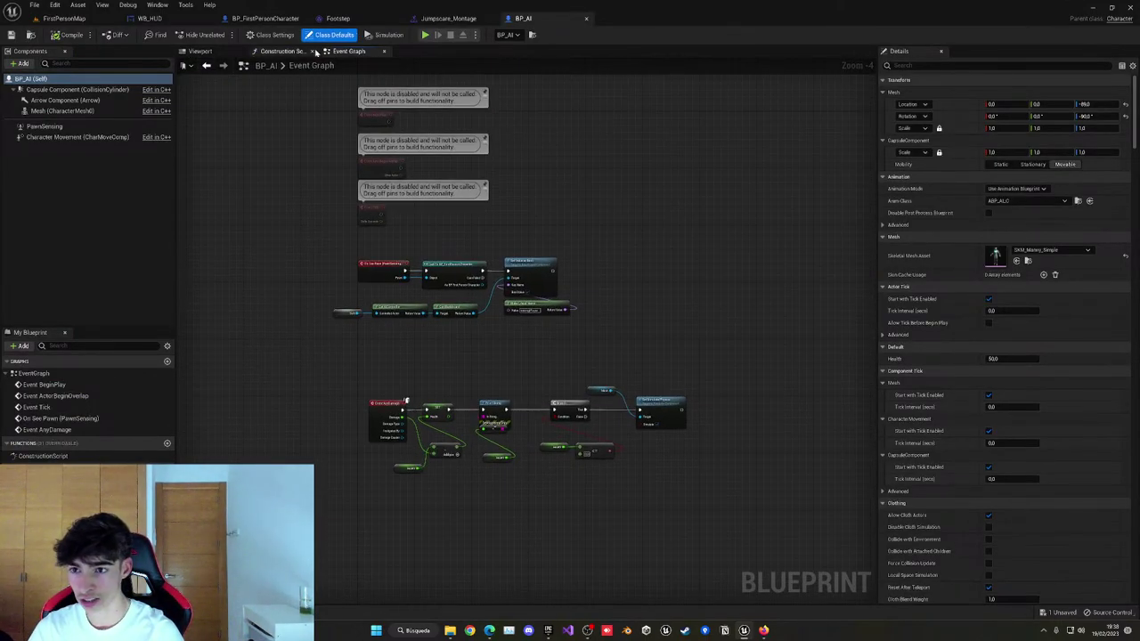
pyautogui.click(302, 53)
pyautogui.click(213, 57)
pyautogui.click(343, 52)
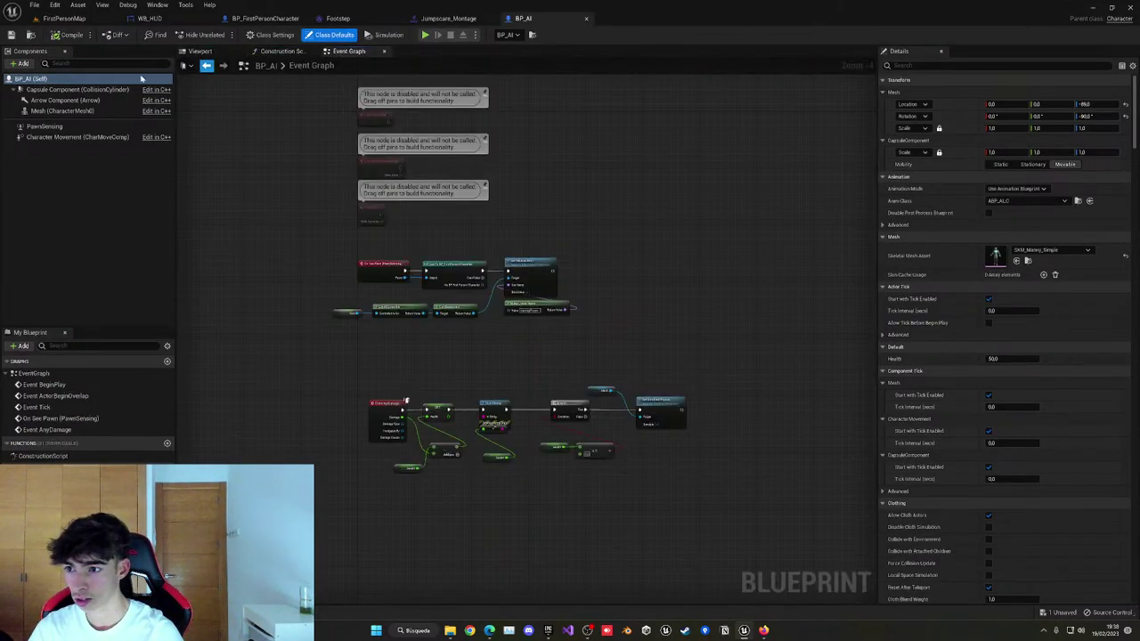
pyautogui.scroll(4, 514, 274)
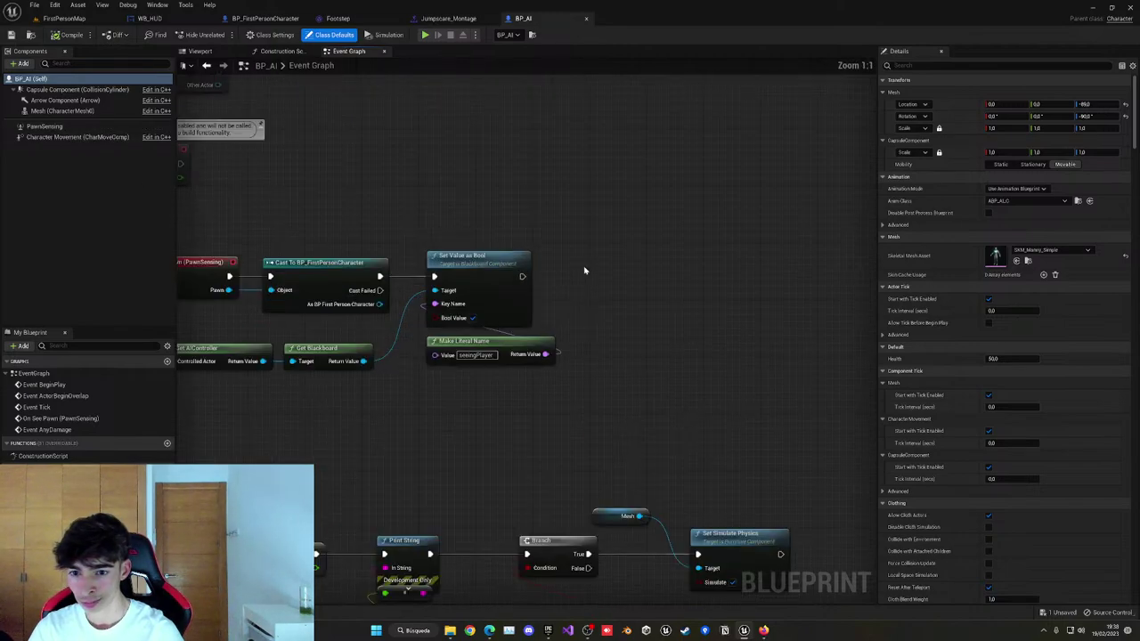
pyautogui.moveTo(409, 280); pyautogui.dragTo(517, 289)
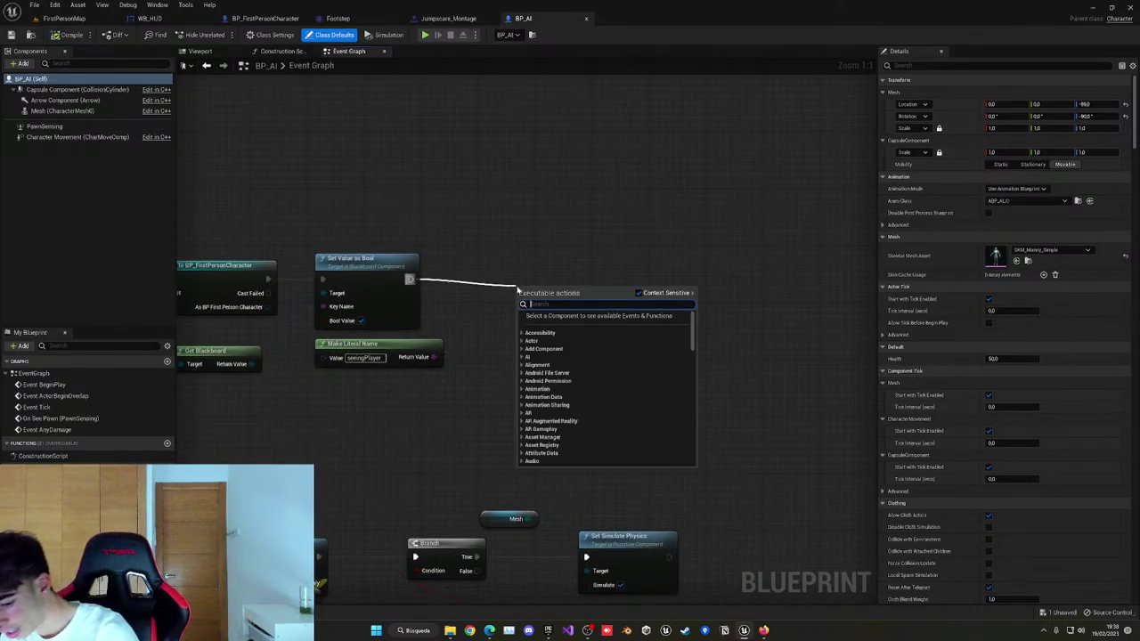
pyautogui.write('play soun')
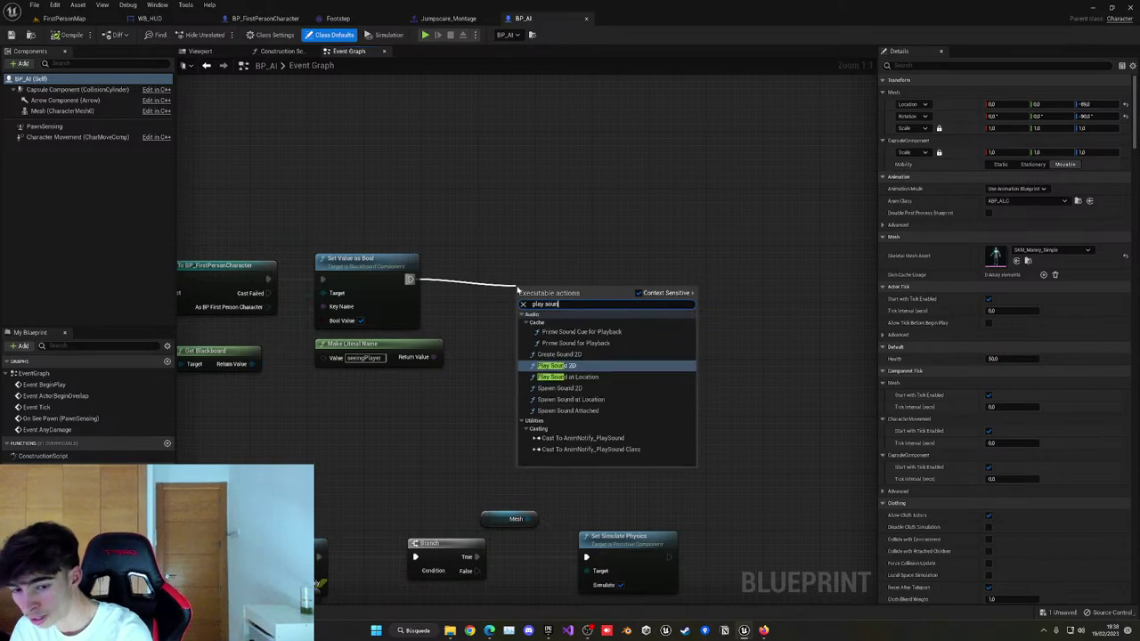
pyautogui.click(552, 366)
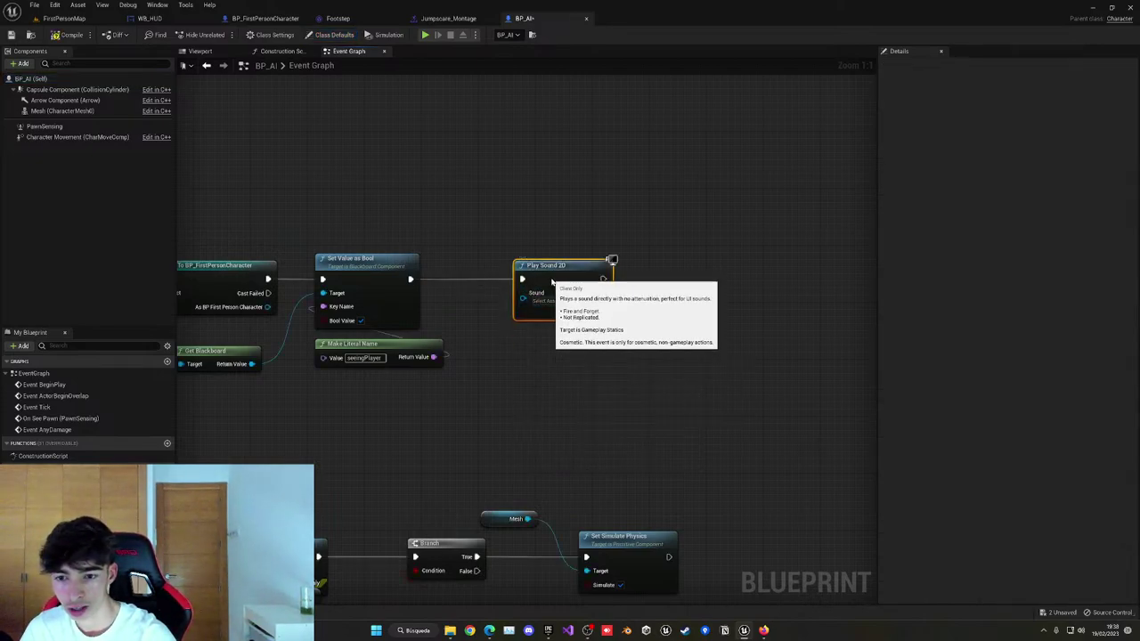
pyautogui.click(548, 300)
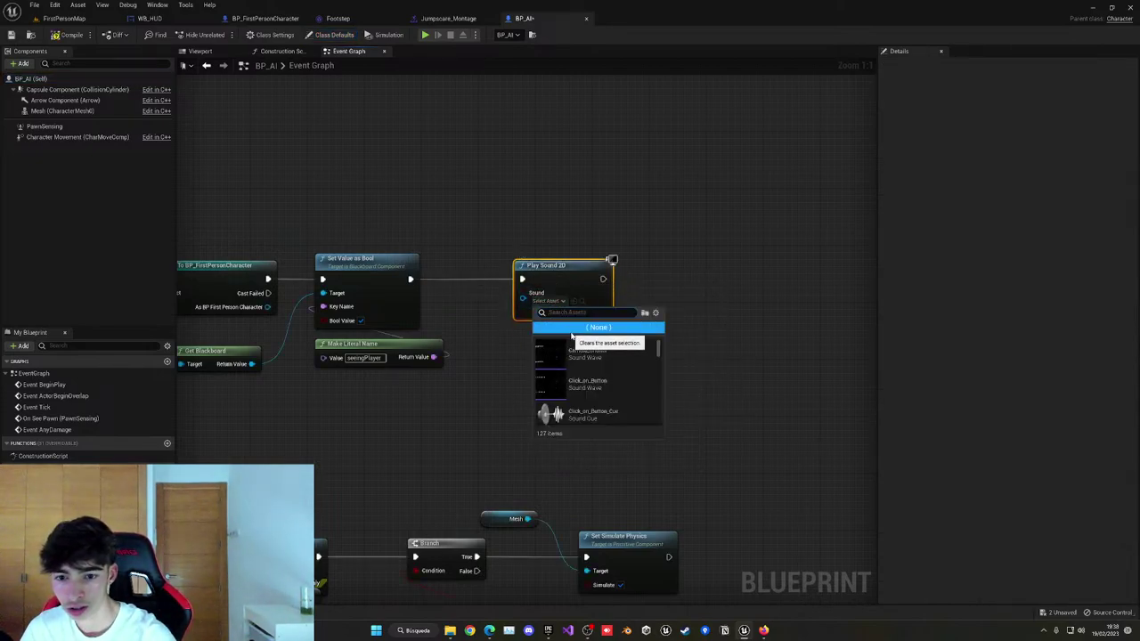
pyautogui.click(563, 286)
pyautogui.press('Delete')
# Add a Play Sound at Location node after Set Value as Bool and assign it the Scare sound.
pyautogui.moveTo(410, 279); pyautogui.dragTo(505, 275)
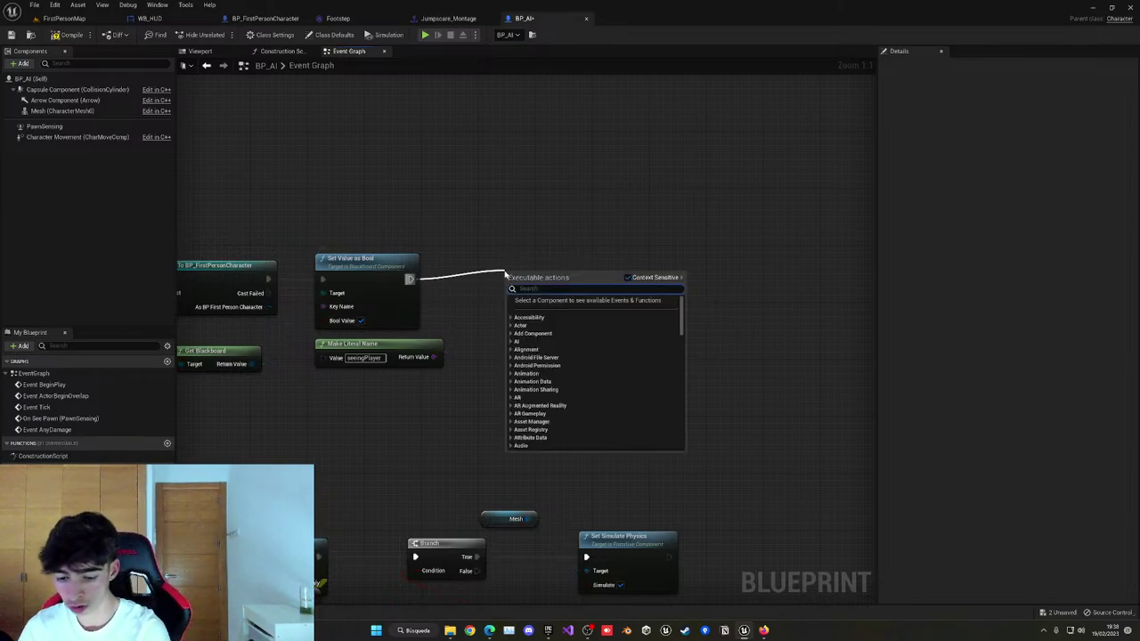
pyautogui.write('file')
pyautogui.press('BackSpace')
pyautogui.press('BackSpace')
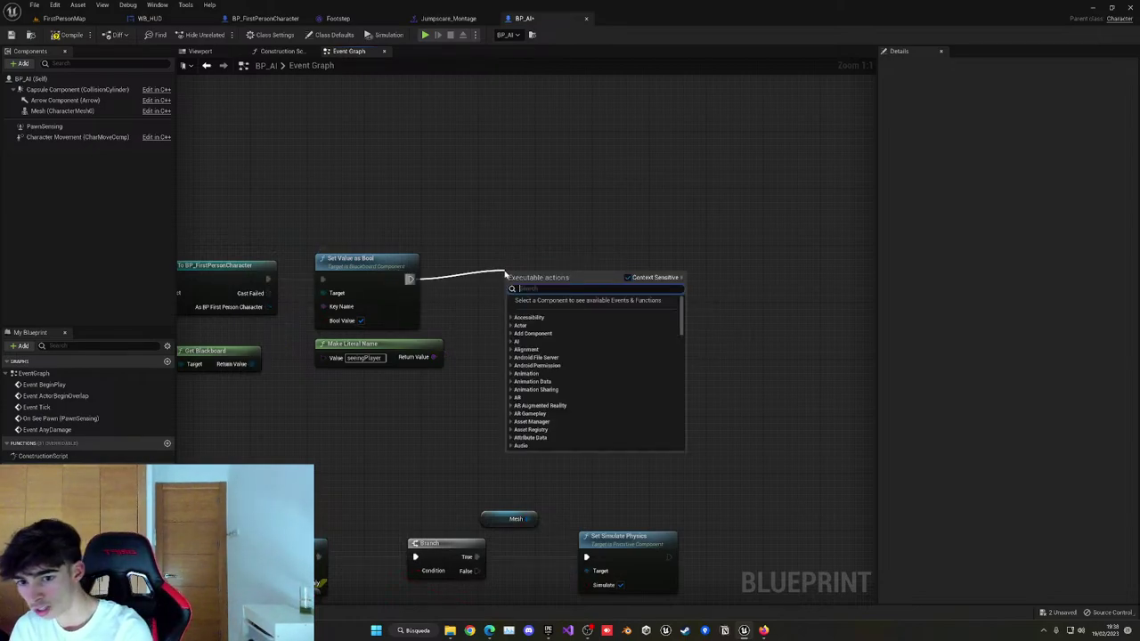
pyautogui.write('play s')
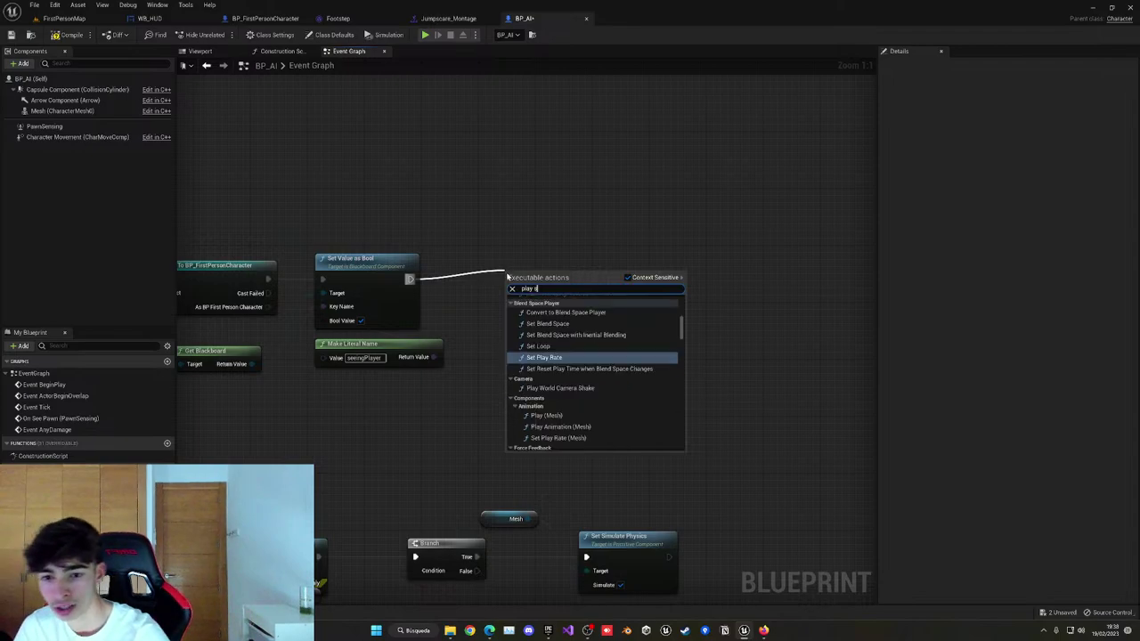
pyautogui.write('ou')
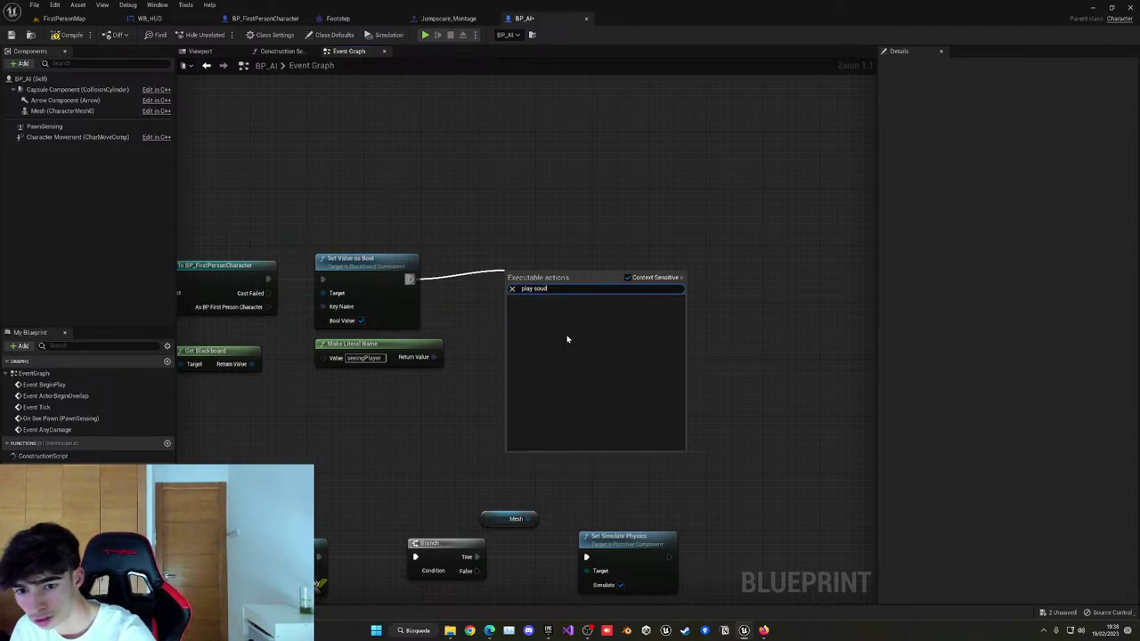
pyautogui.click(587, 359)
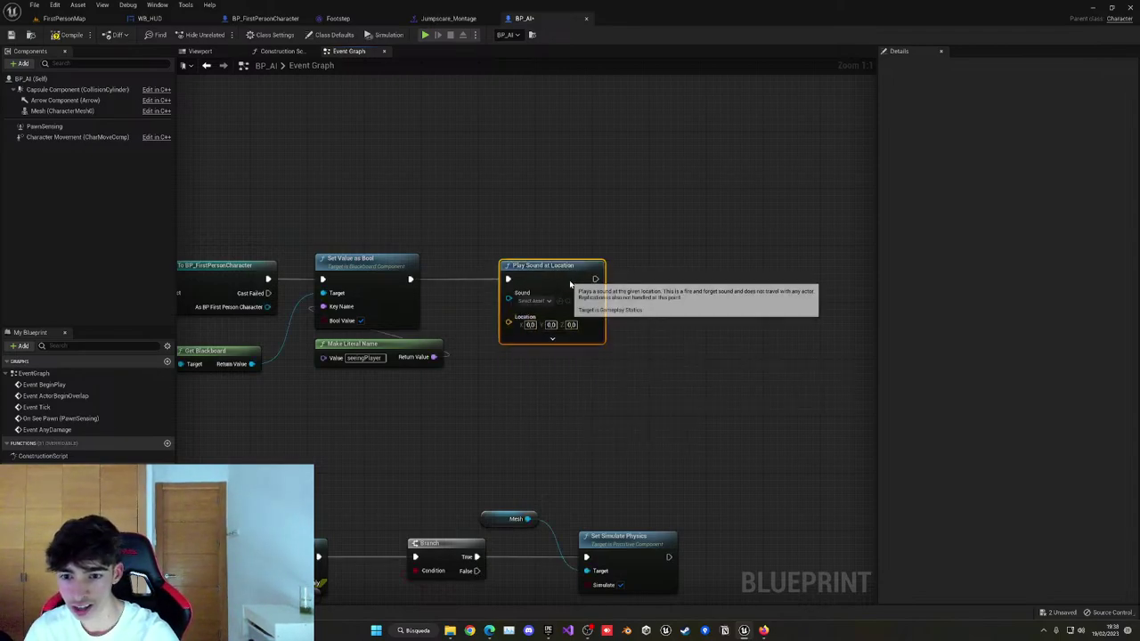
pyautogui.click(548, 301)
pyautogui.write('scare')
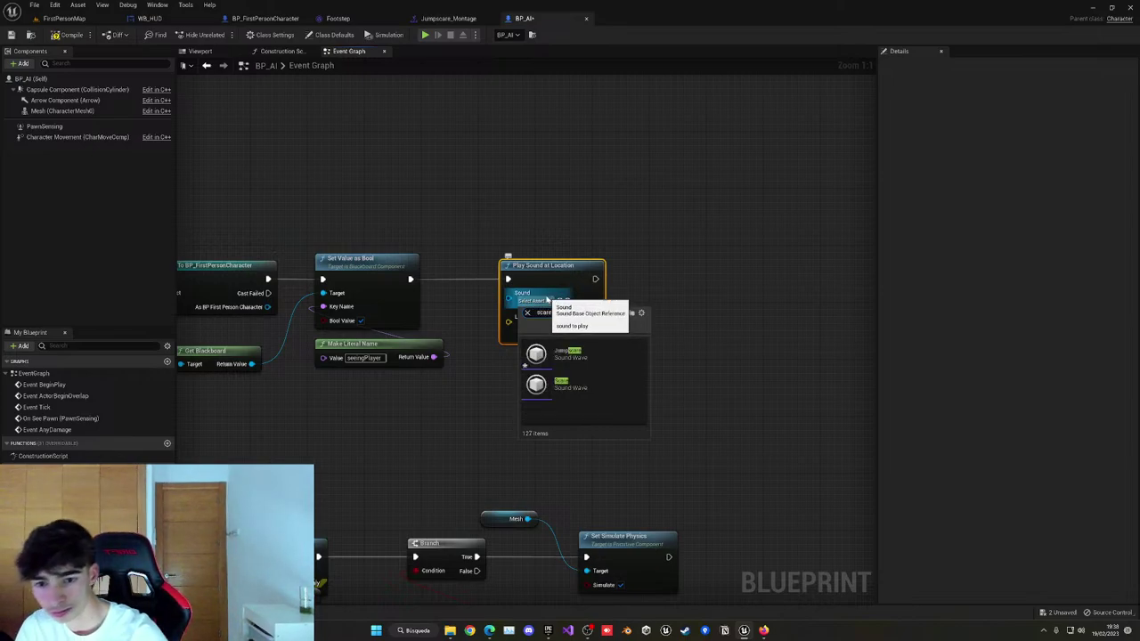
pyautogui.click(566, 360)
# Connect a Get Actor Location node for self to the sound node's Location input and compile BP_AI.
pyautogui.moveTo(509, 317); pyautogui.dragTo(529, 353)
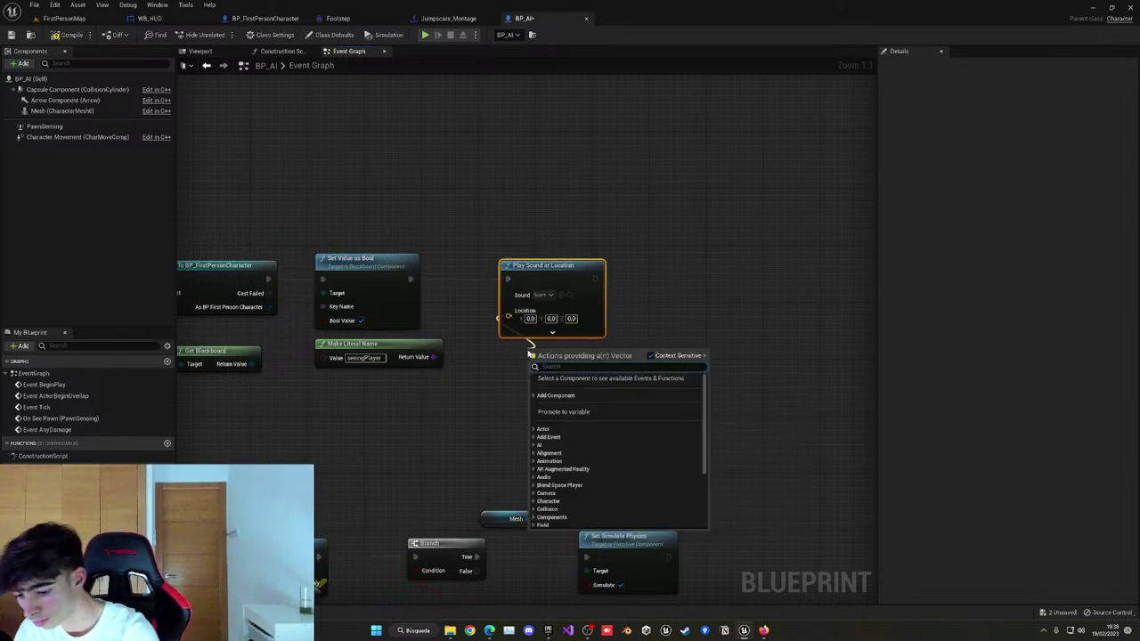
pyautogui.write('get actor loca')
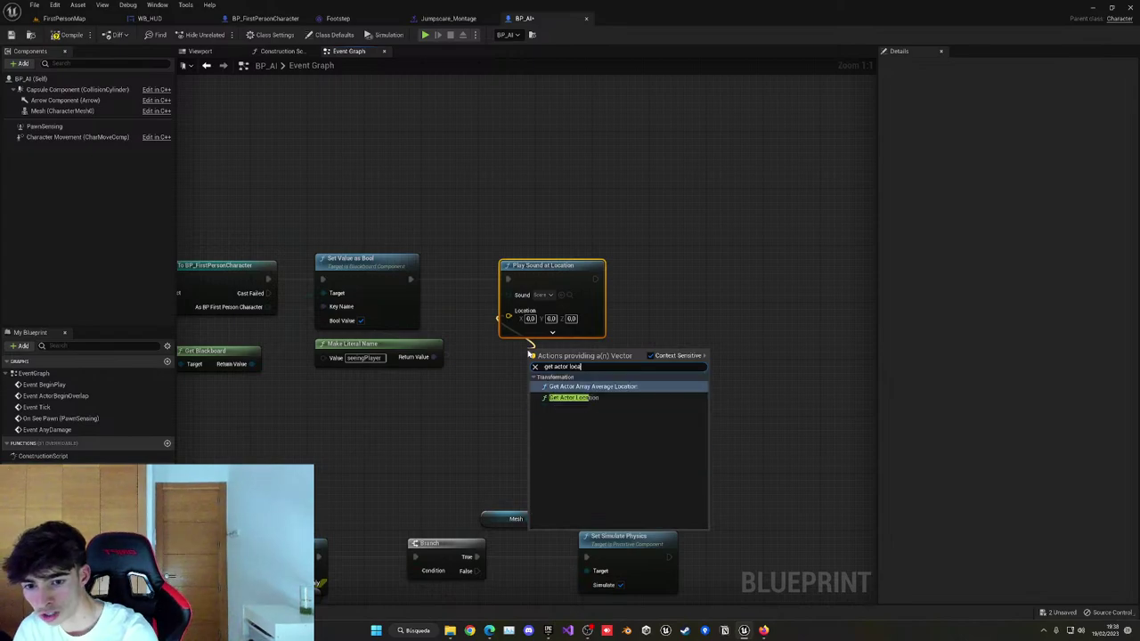
pyautogui.press('Down')
pyautogui.press('Return')
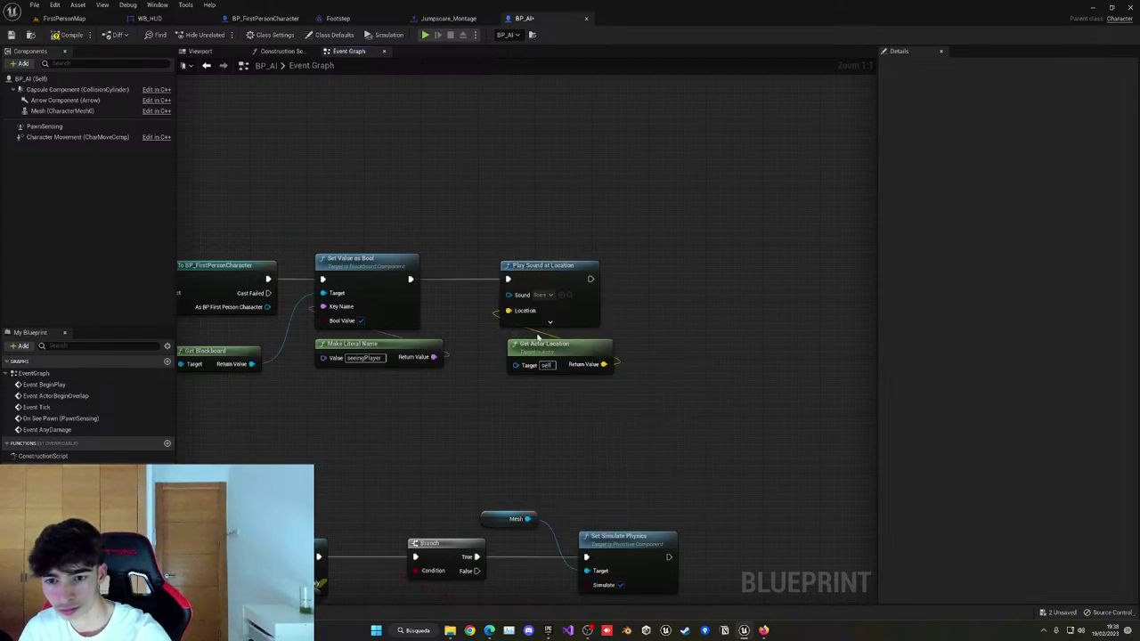
pyautogui.click(549, 322)
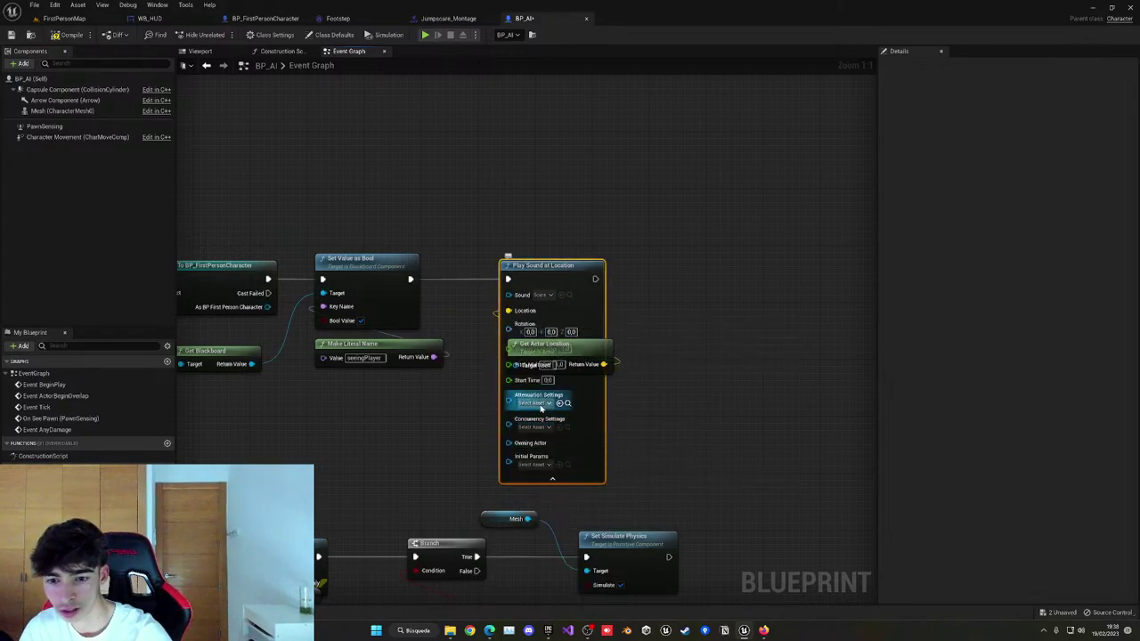
pyautogui.click(551, 479)
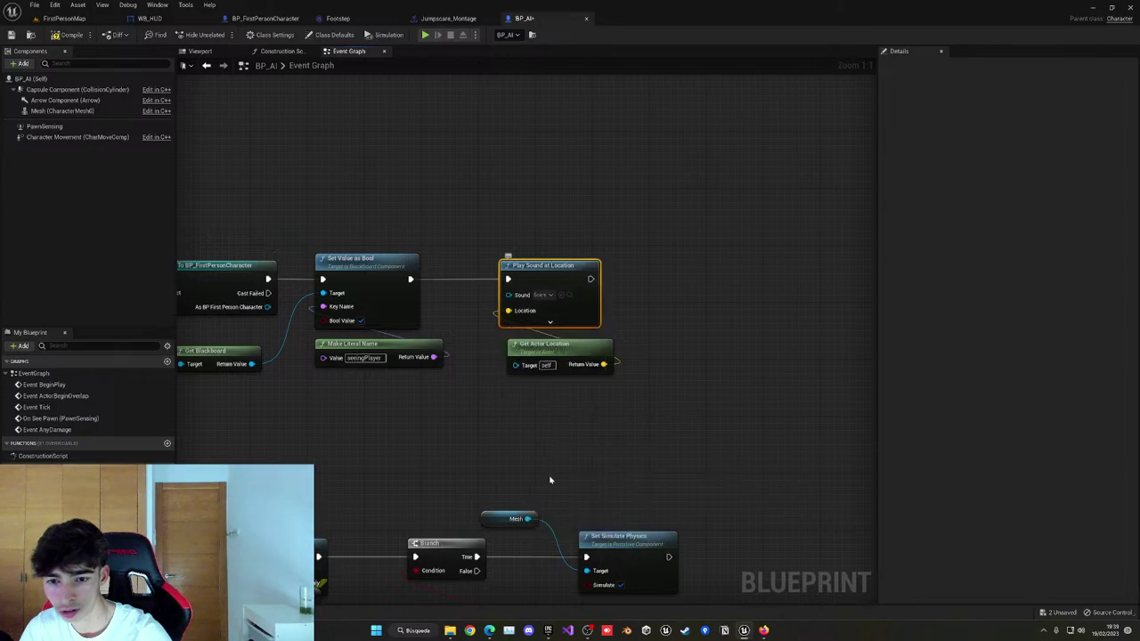
pyautogui.click(77, 38)
# Play-test FirstPersonMap, approaching the mannequin to check the scare sound, and end the play session.
pyautogui.click(65, 18)
pyautogui.click(198, 34)
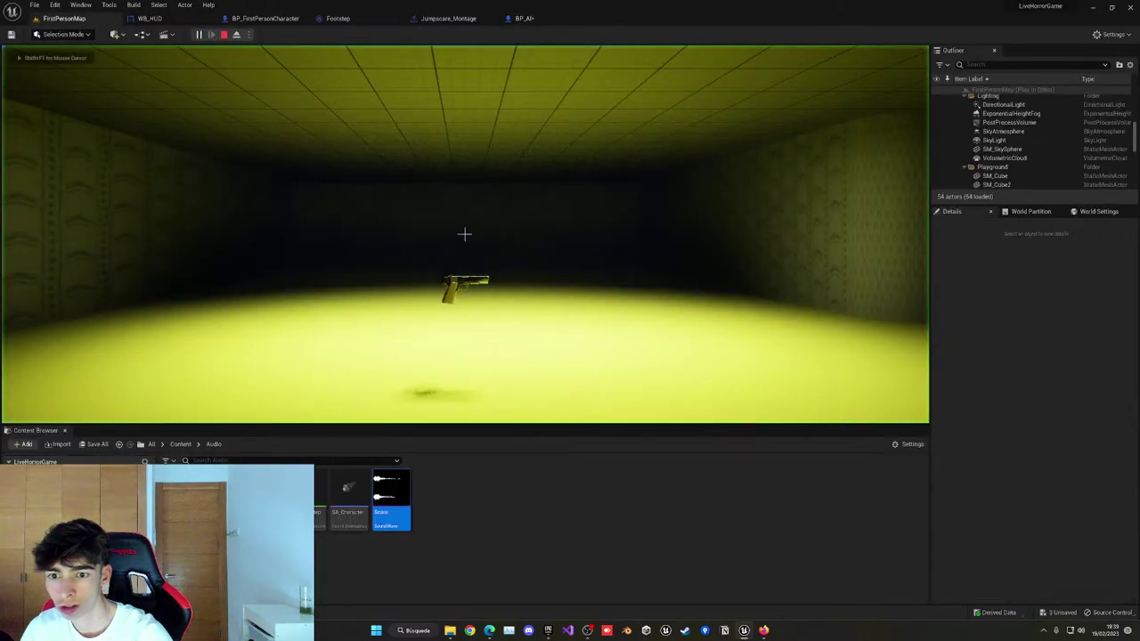
pyautogui.press('w')
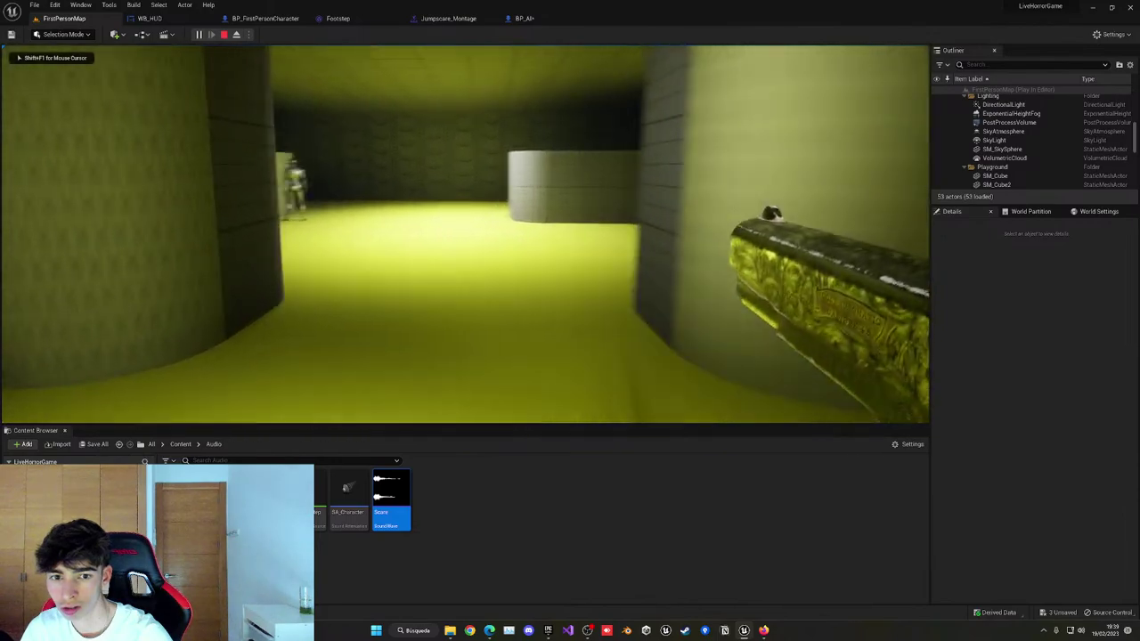
pyautogui.press('w')
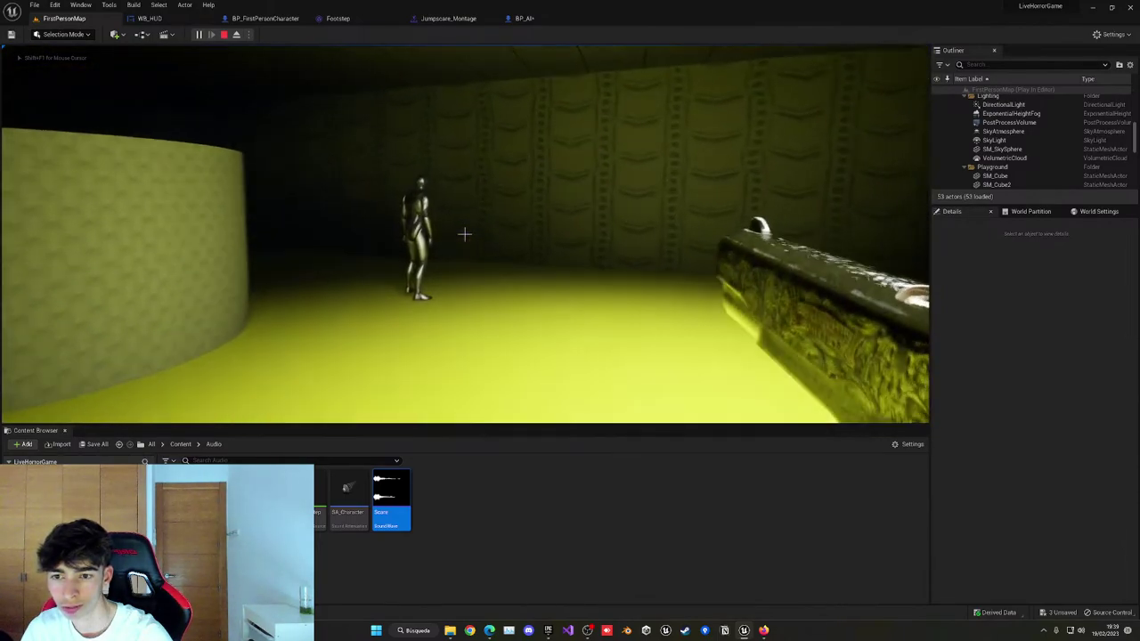
pyautogui.press('w')
pyautogui.press('s')
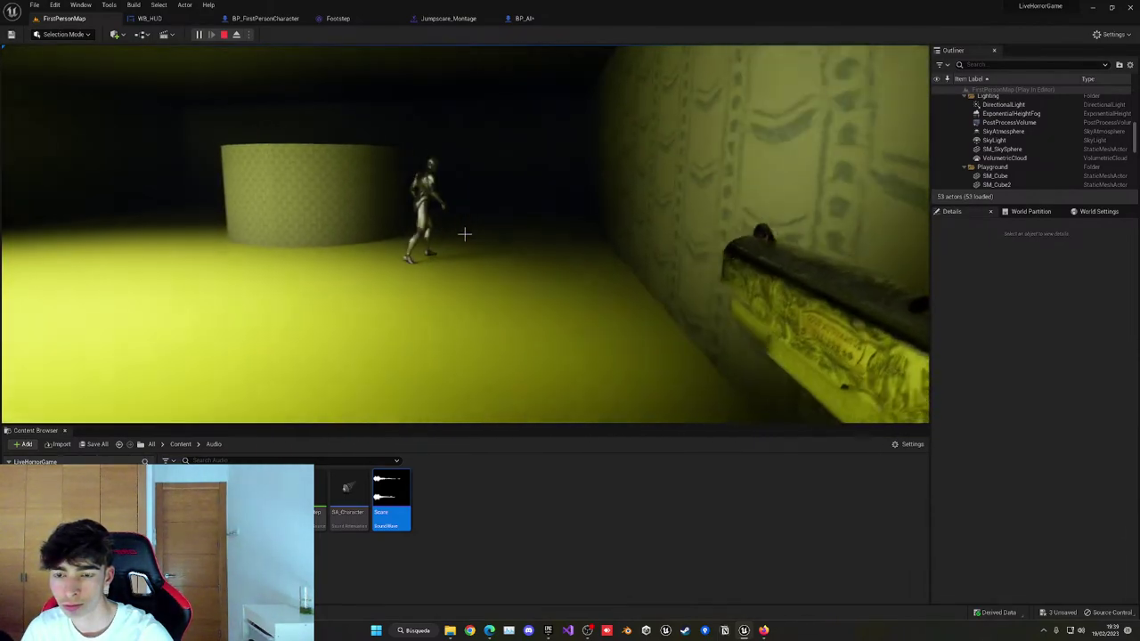
pyautogui.press('w')
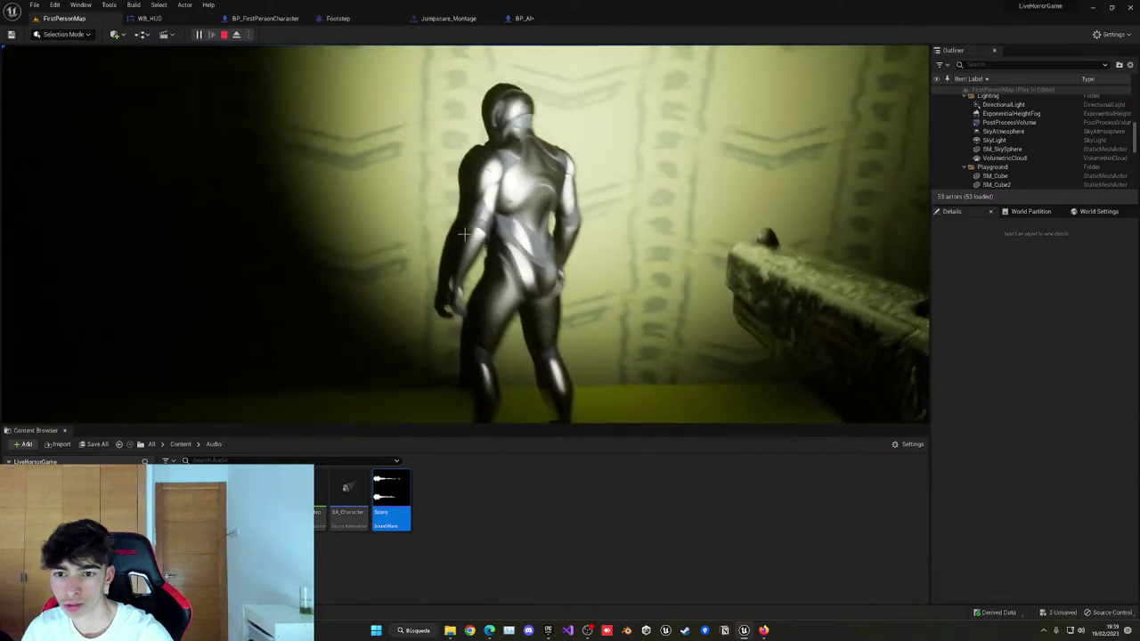
pyautogui.press('s')
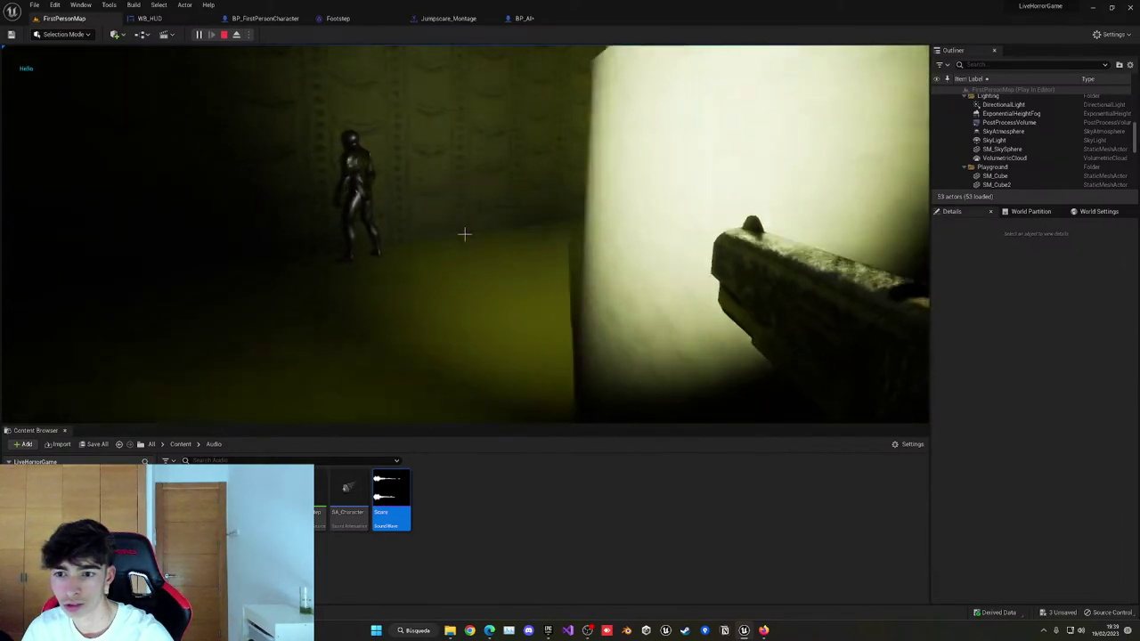
pyautogui.press('s')
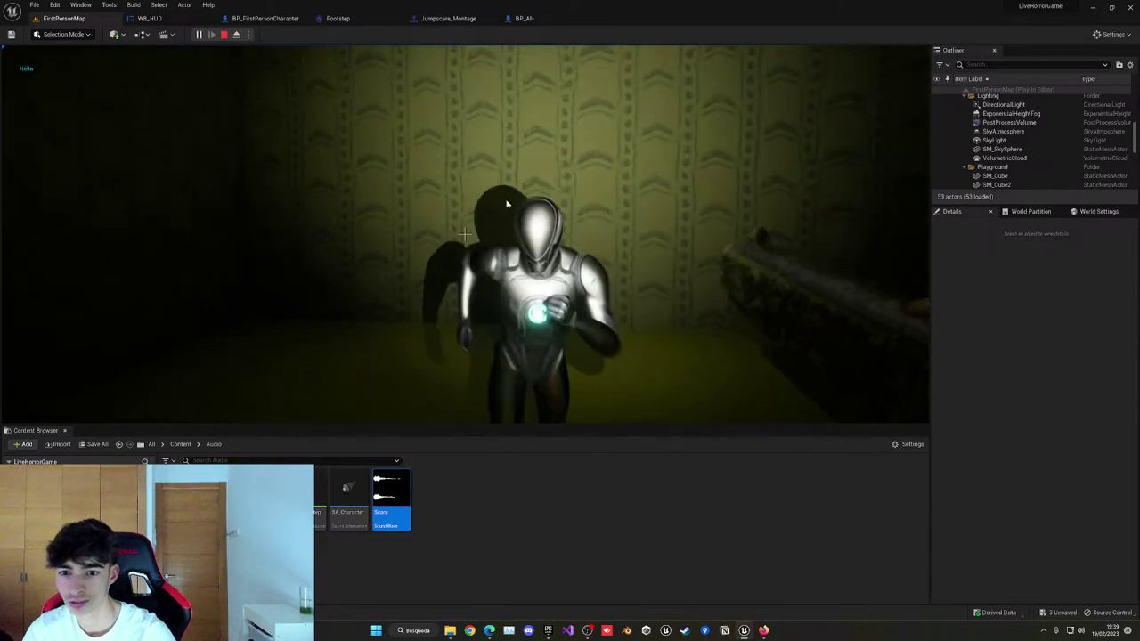
pyautogui.press('Escape')
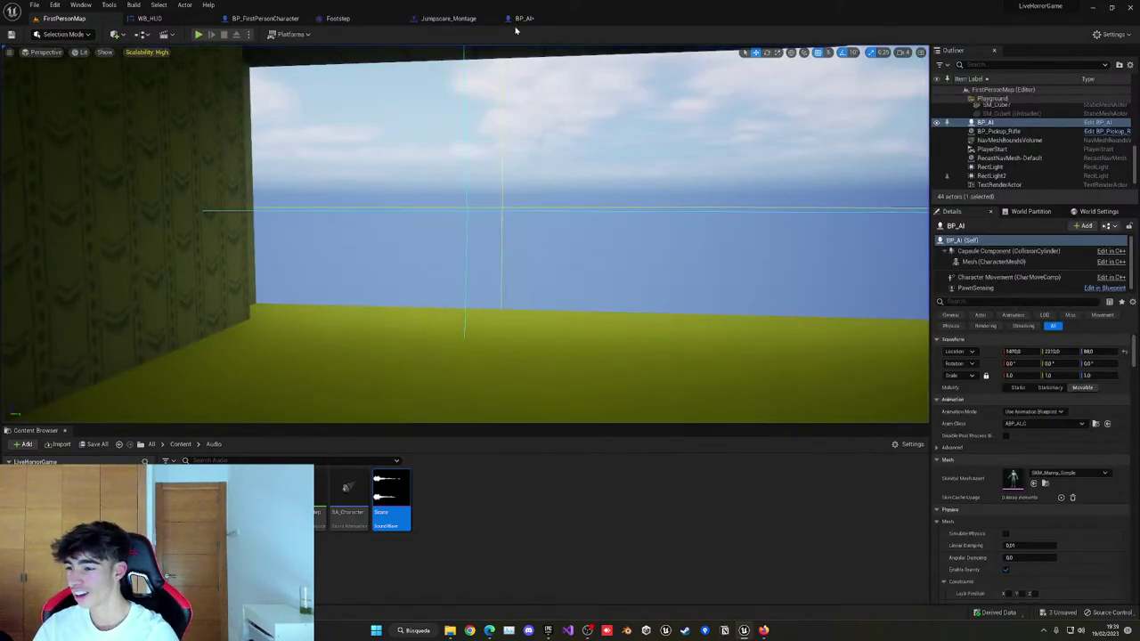
pyautogui.moveTo(504, 193); pyautogui.dragTo(525, 208, button='right')
pyautogui.press('s')
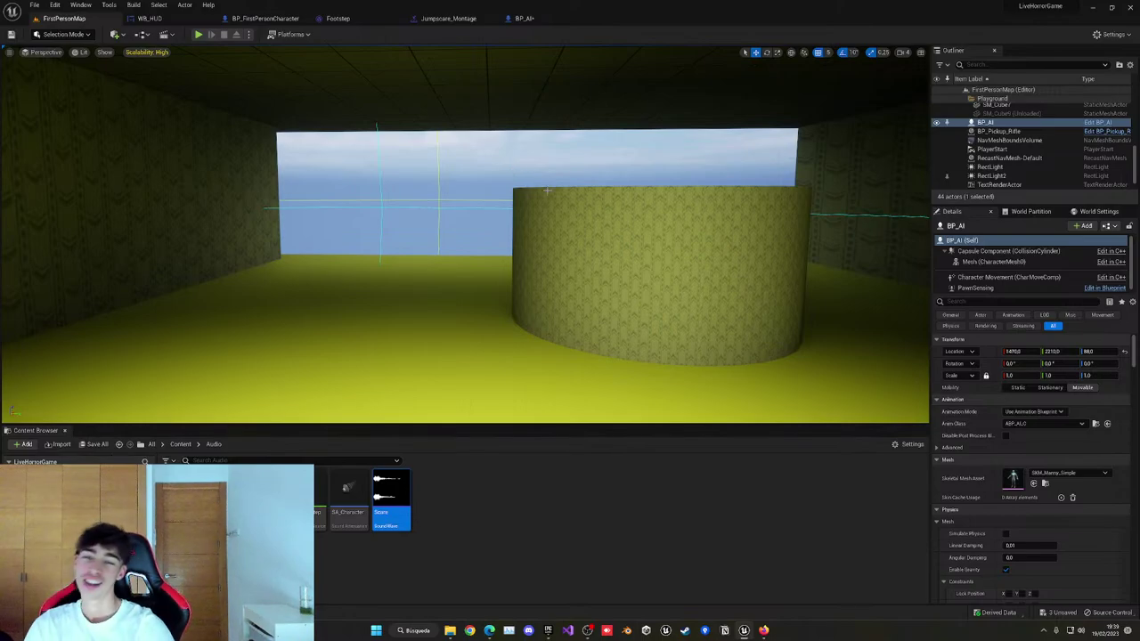
pyautogui.moveTo(527, 200); pyautogui.dragTo(713, 194, button='right')
pyautogui.moveTo(496, 232); pyautogui.dragTo(624, 223, button='right')
# Return to BP_AI and place the Get Actor Location node directly beneath Play Sound at Location.
pyautogui.click(531, 19)
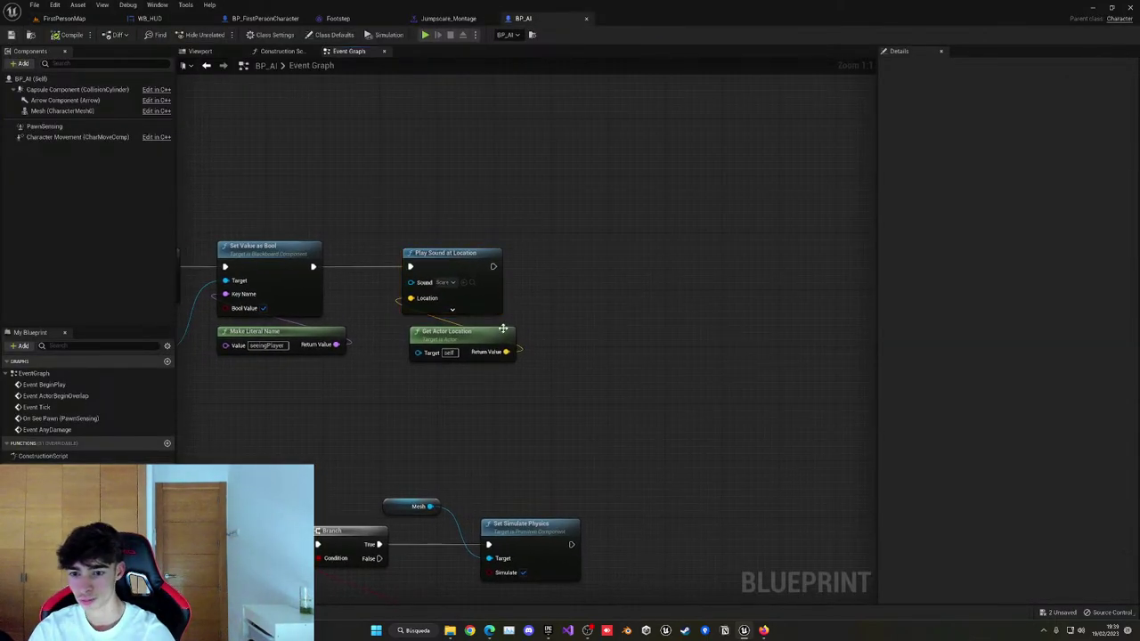
pyautogui.moveTo(503, 329); pyautogui.dragTo(496, 321)
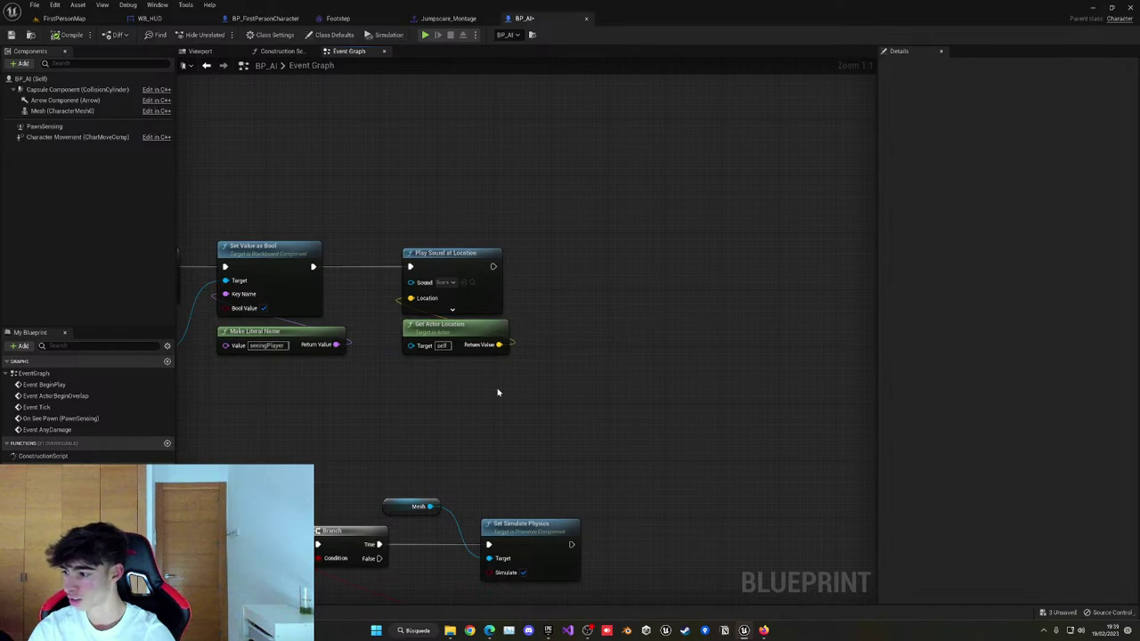
pyautogui.moveTo(498, 392); pyautogui.dragTo(540, 419, button='right')
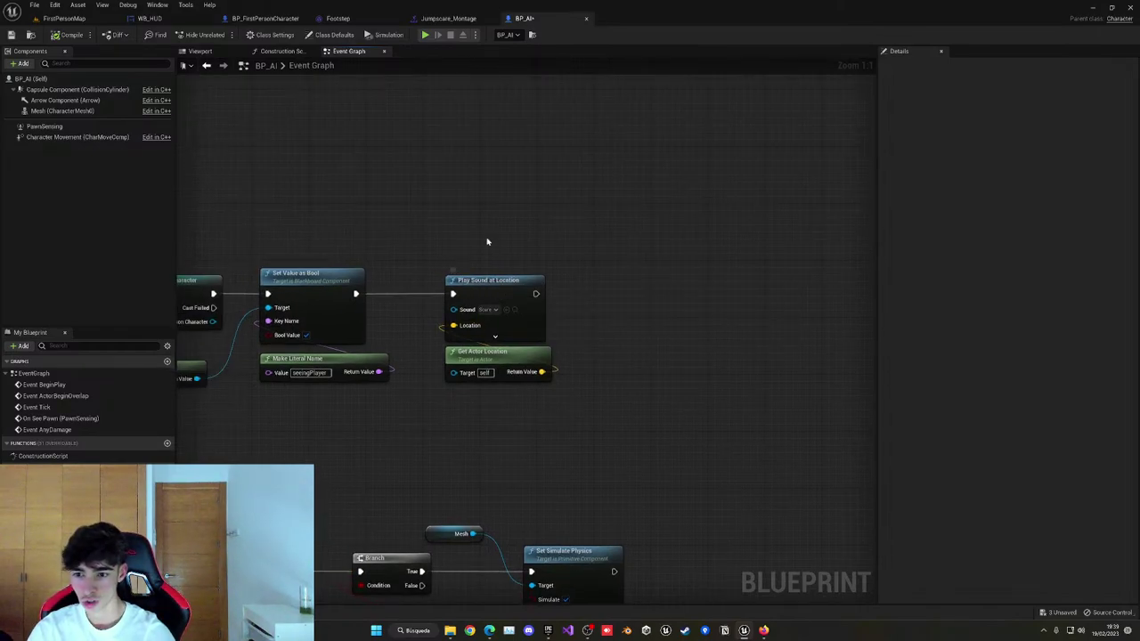
# Insert a Do Once node between Set Value as Bool and Play Sound at Location, and move the sound nodes clear of it.
pyautogui.moveTo(356, 294); pyautogui.dragTo(415, 258)
pyautogui.write('do')
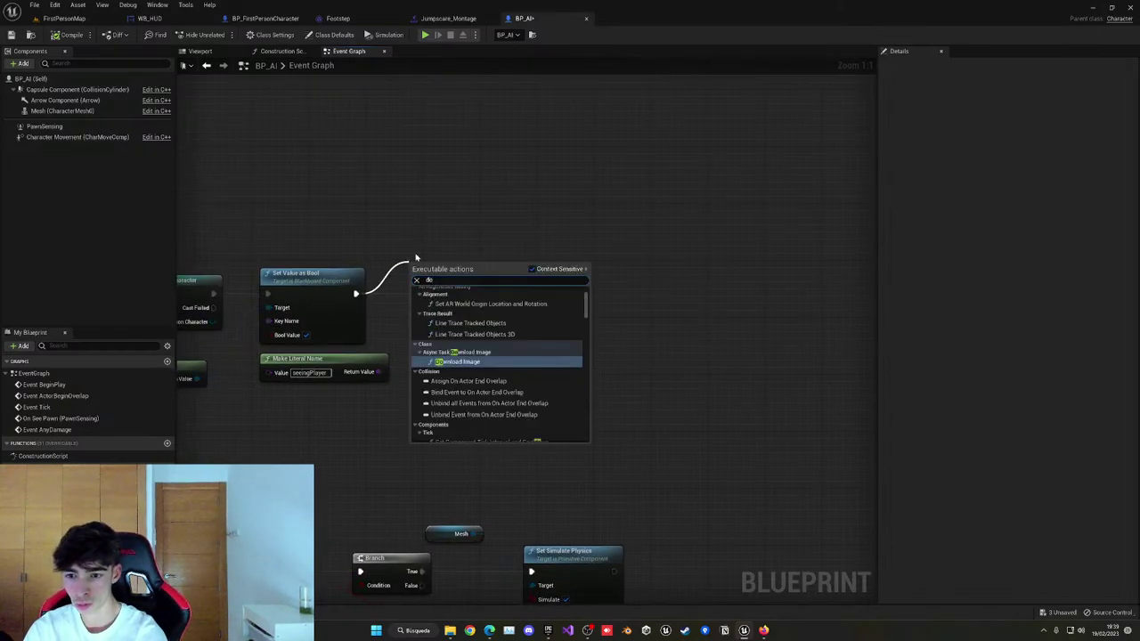
pyautogui.write(' once')
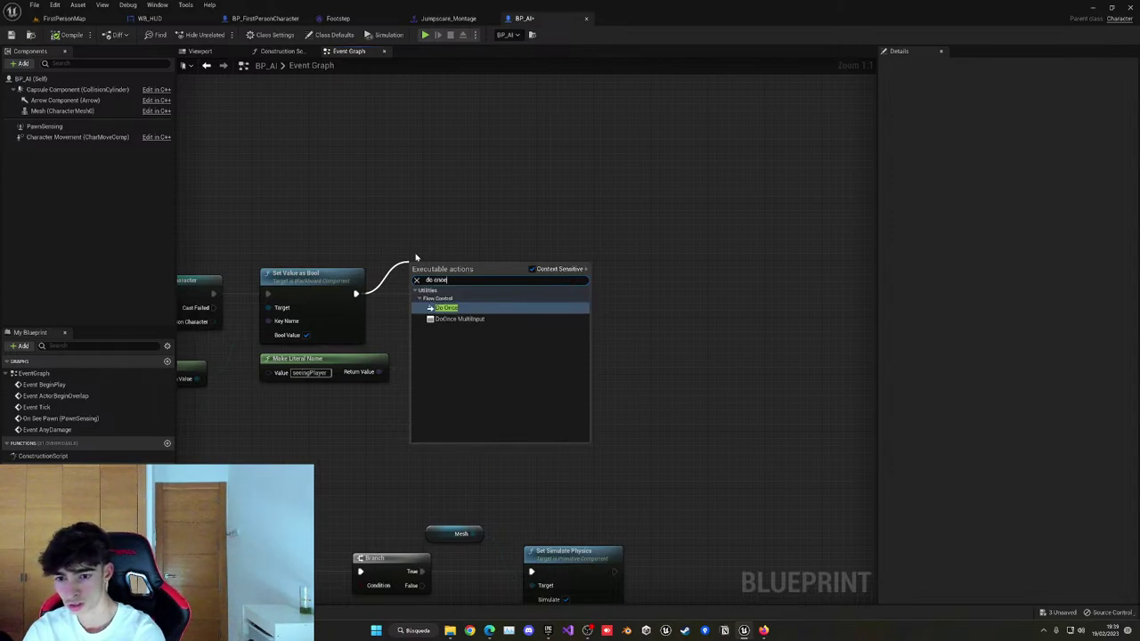
pyautogui.press('Return')
pyautogui.moveTo(416, 295); pyautogui.dragTo(416, 287)
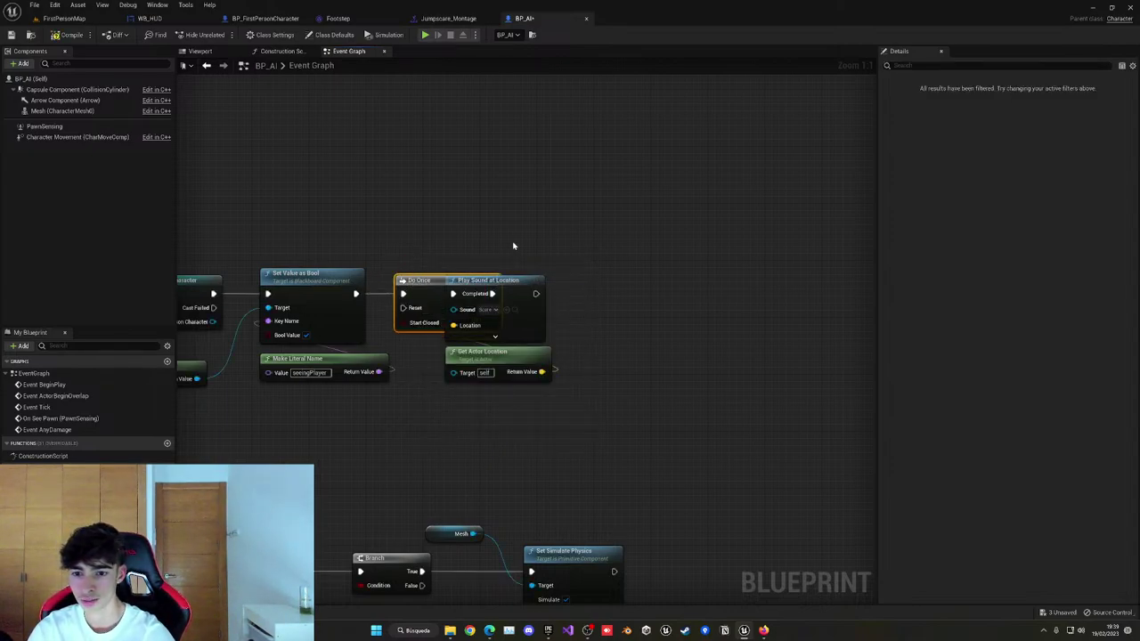
pyautogui.moveTo(513, 244); pyautogui.dragTo(600, 320)
pyautogui.click(392, 285)
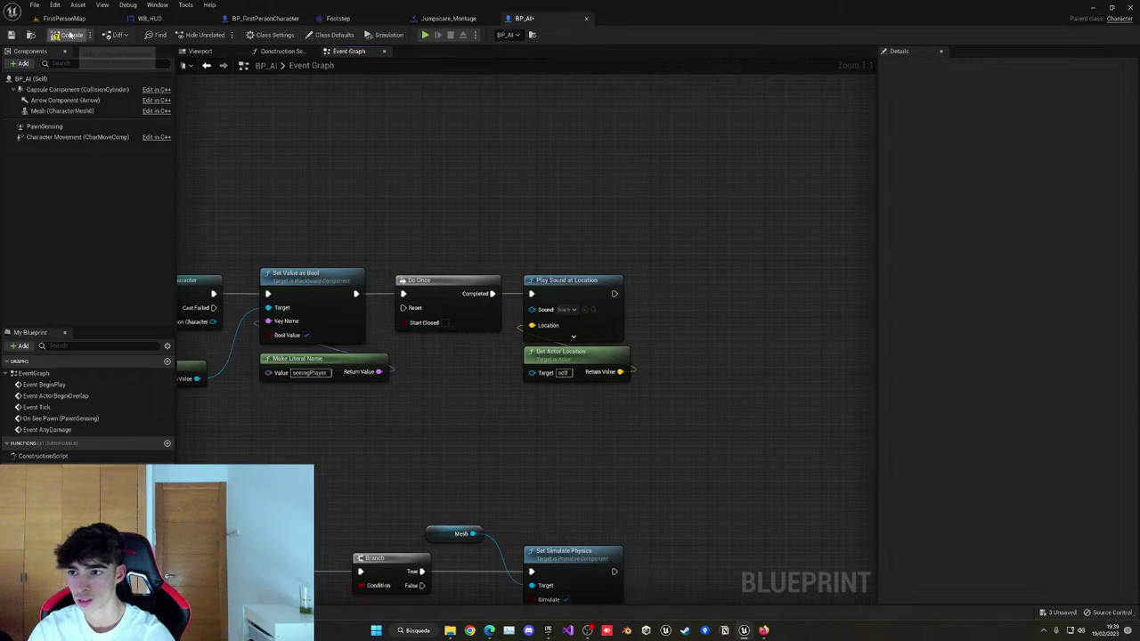
# Save the modified assets, dismiss the save dialog for the Jumpscare asset, and close the Message Log.
pyautogui.hotkey('ctrl', 's')
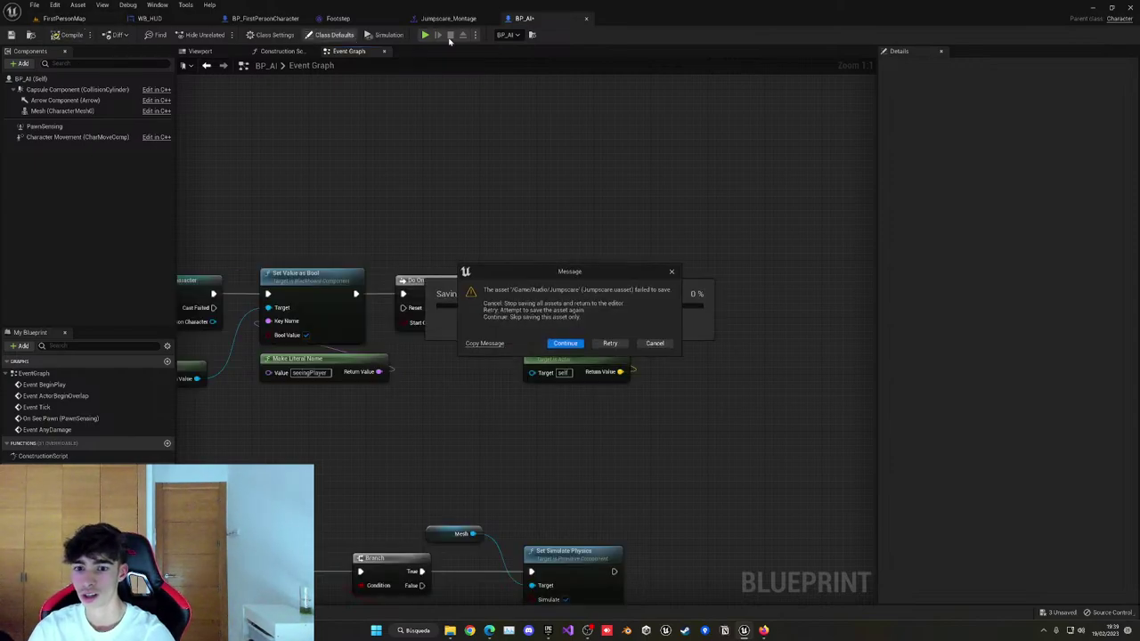
pyautogui.click(671, 271)
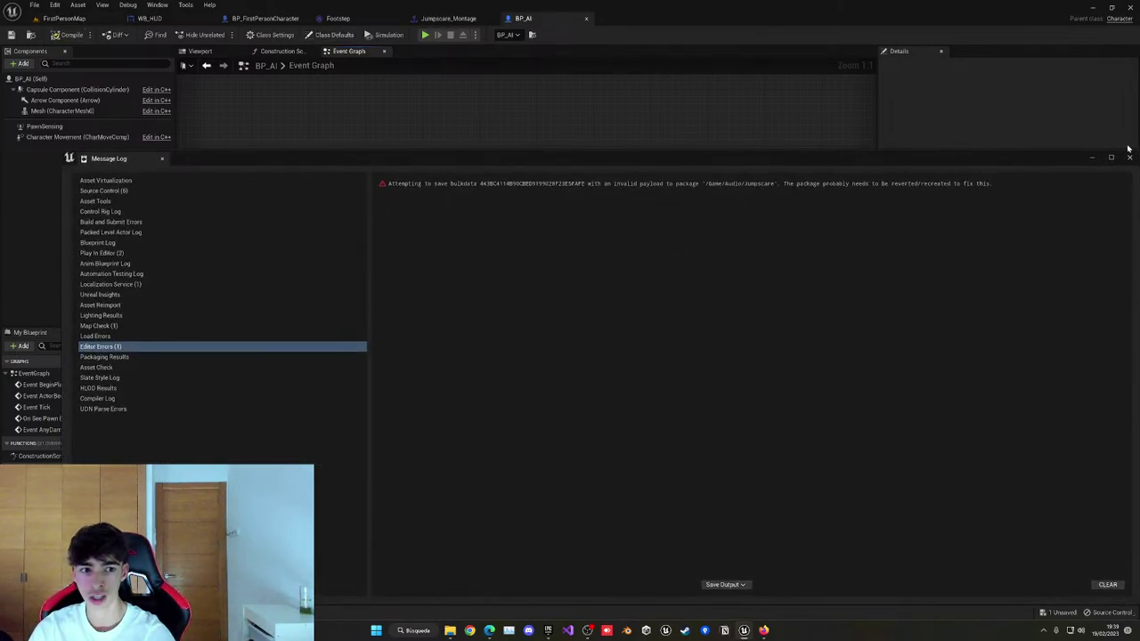
pyautogui.click(1129, 156)
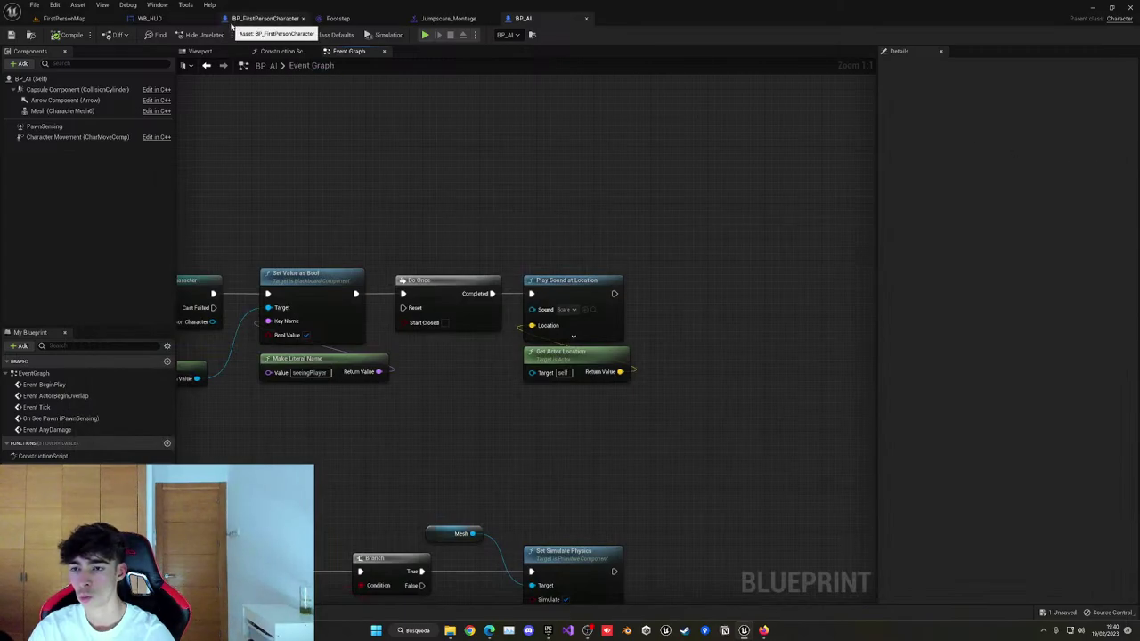
# Return to FirstPersonMap and show the main Content folder in the Content Browser.
pyautogui.click(106, 18)
pyautogui.click(179, 444)
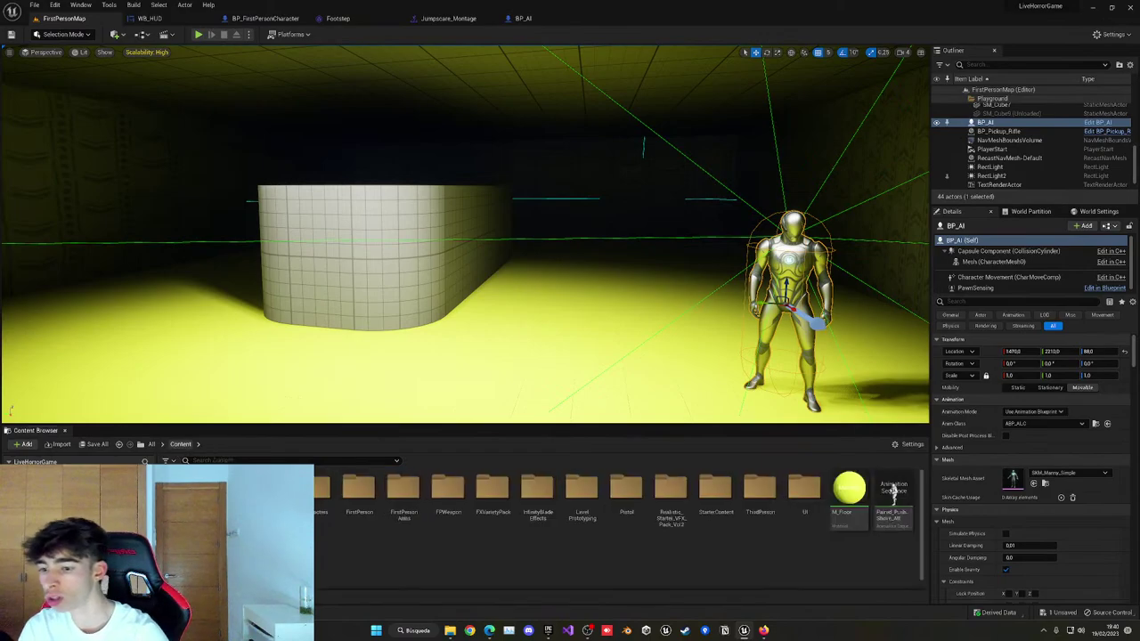
# Open the BTTask_ChasePlayer behavior tree task from the Tasks subfolder of the project's AI folder.
pyautogui.doubleClick(191, 495)
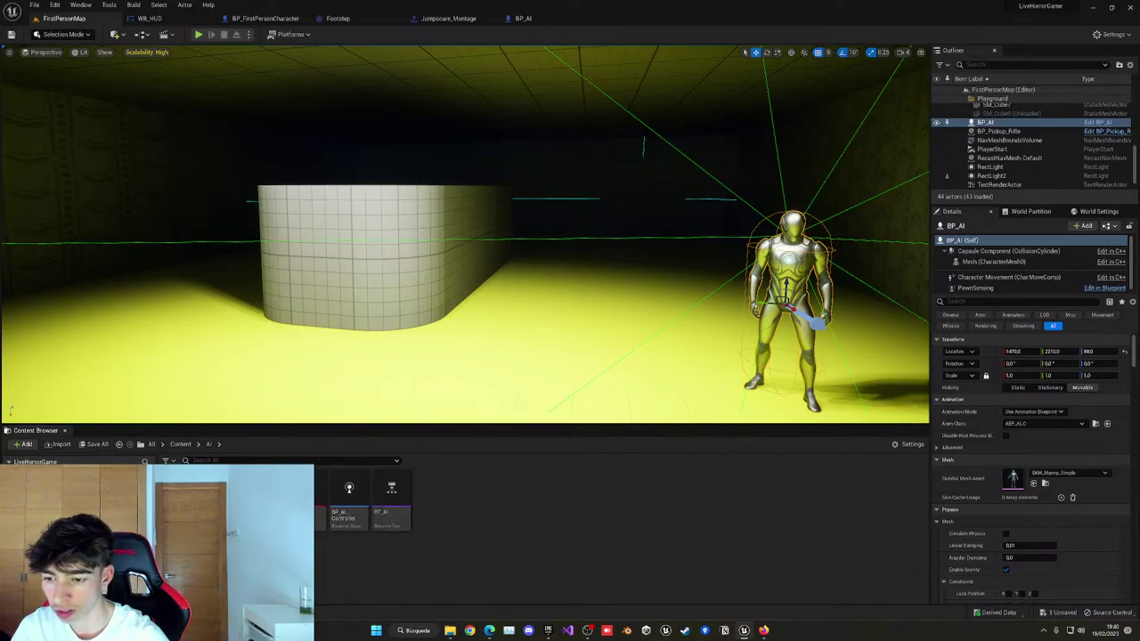
pyautogui.doubleClick(226, 518)
pyautogui.doubleClick(183, 513)
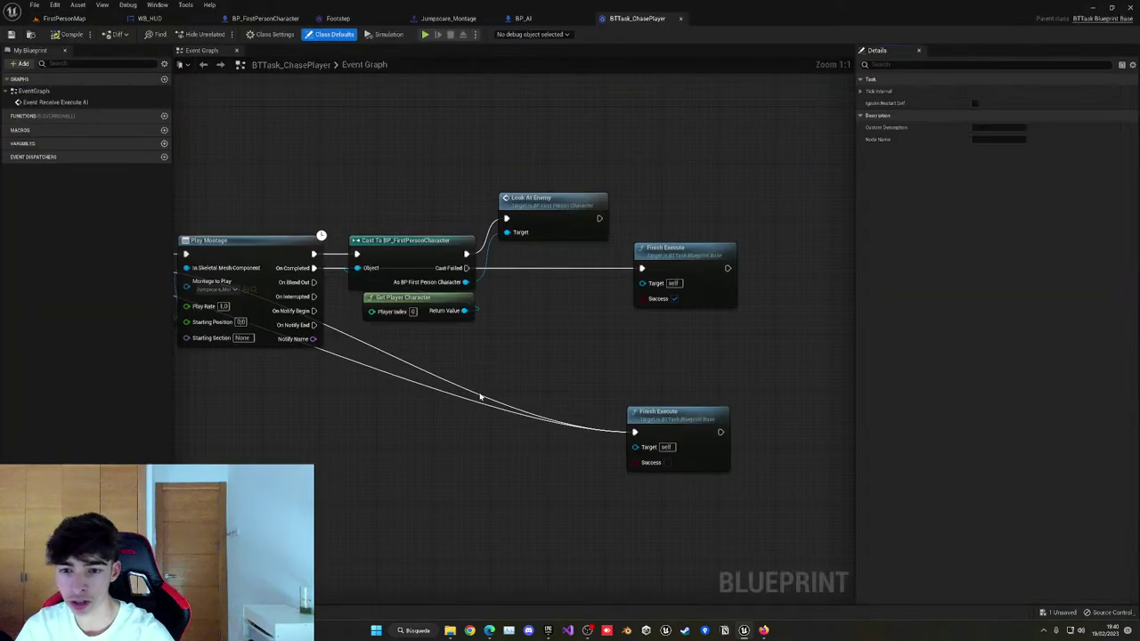
# Add a Disable Input node targeting the cast BP First Person Character, run it after Look At Enemy, and compile the blueprint.
pyautogui.moveTo(593, 355); pyautogui.dragTo(520, 377, button='right')
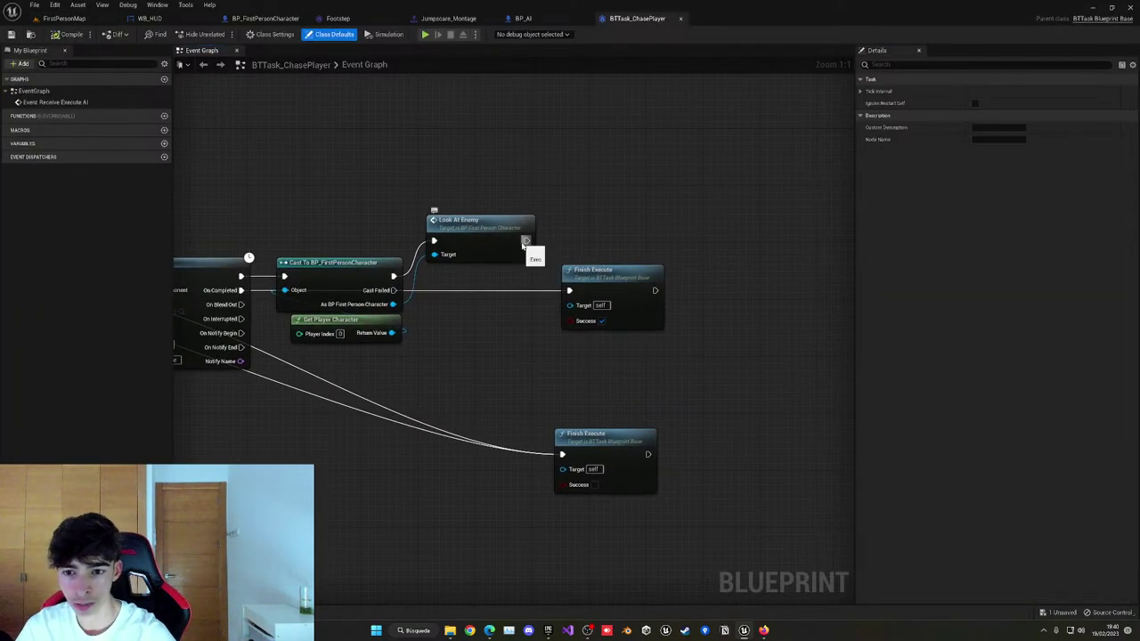
pyautogui.moveTo(392, 304); pyautogui.dragTo(554, 206)
pyautogui.write('disa')
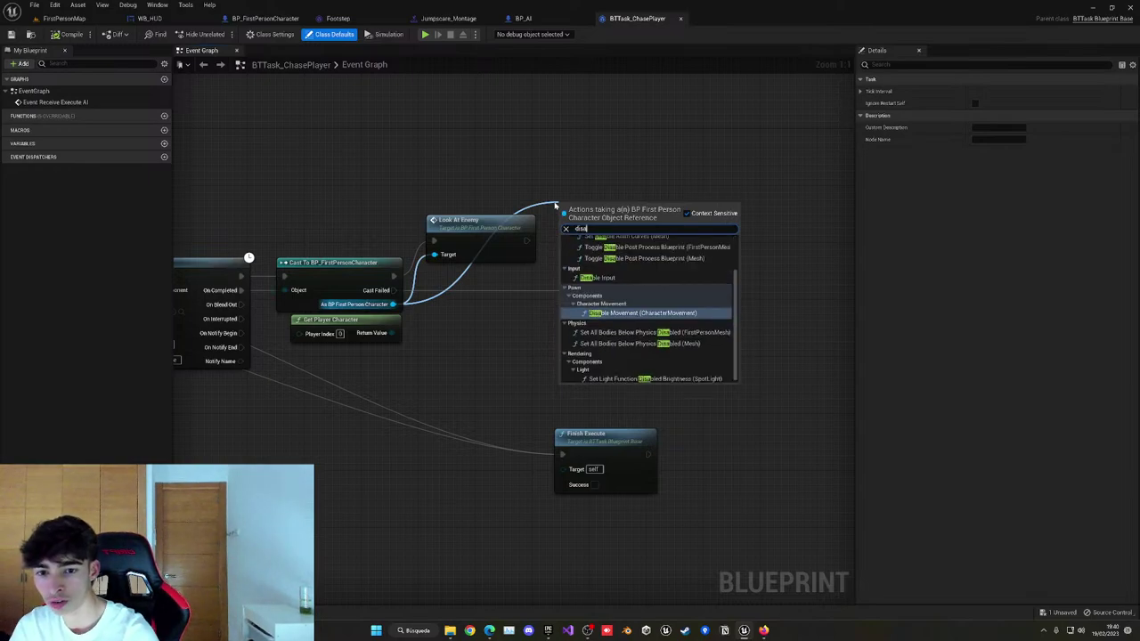
pyautogui.click(604, 278)
pyautogui.moveTo(527, 241); pyautogui.dragTo(591, 202)
pyautogui.click(68, 34)
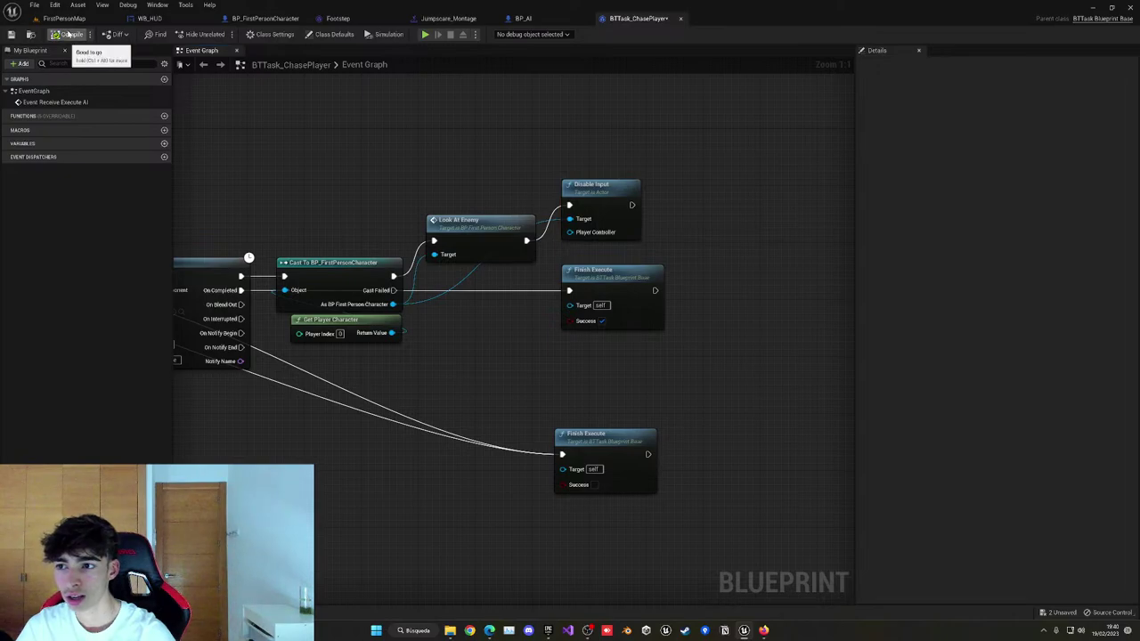
# Play FirstPersonMap, collect the pistol and approach the enemy to test whether player input is disabled during the jumpscare.
pyautogui.click(64, 18)
pyautogui.click(199, 35)
pyautogui.press('w')
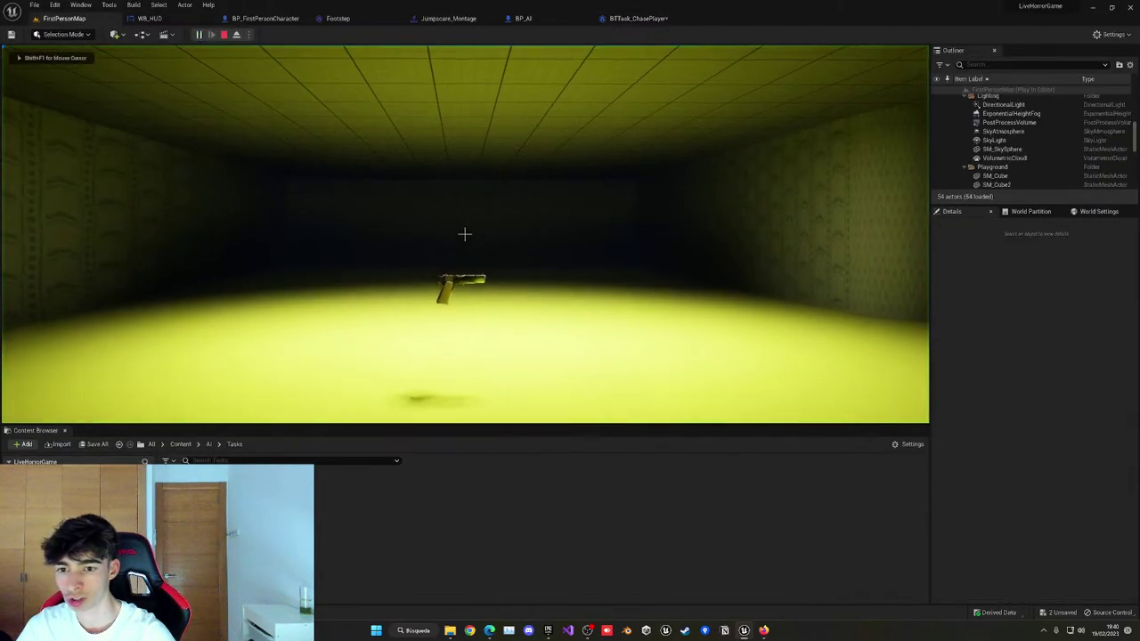
pyautogui.press('w')
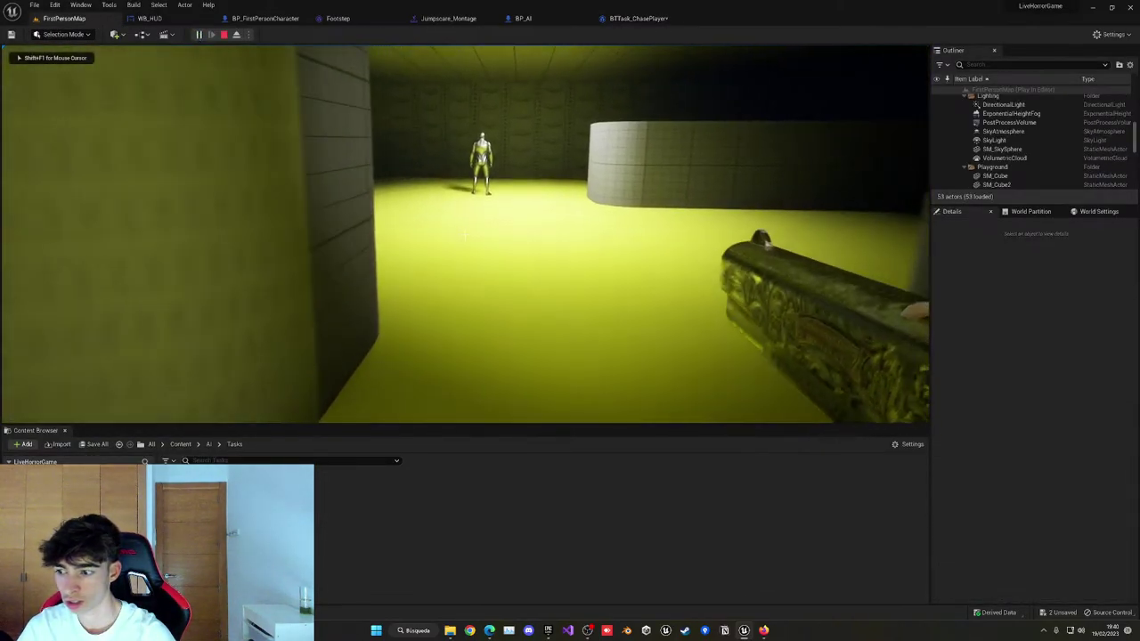
pyautogui.press('w')
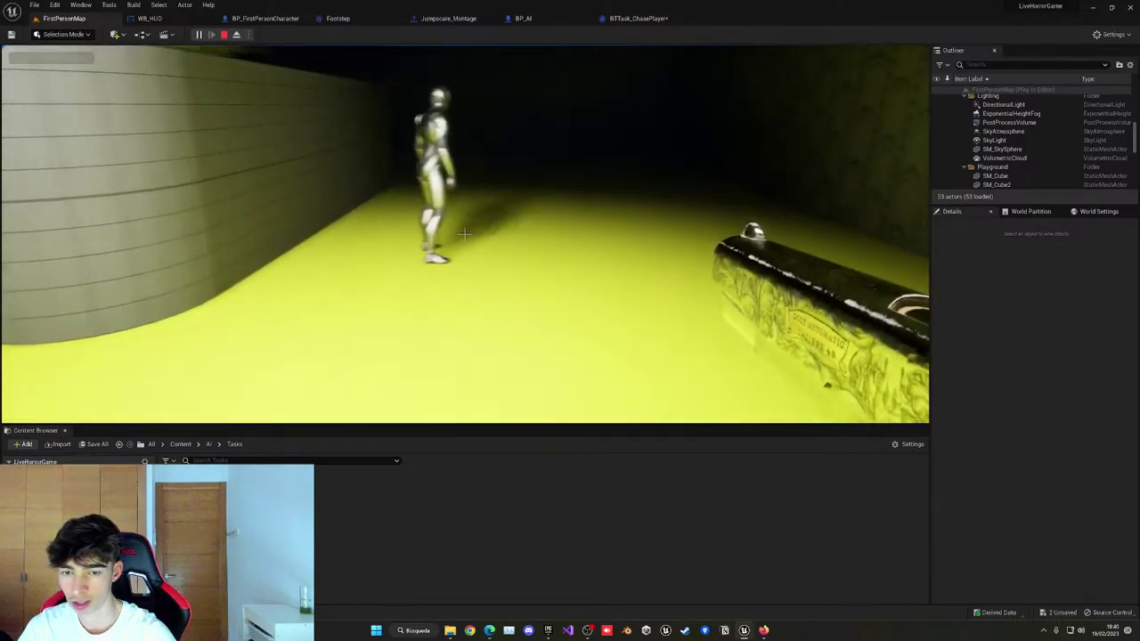
pyautogui.press('s')
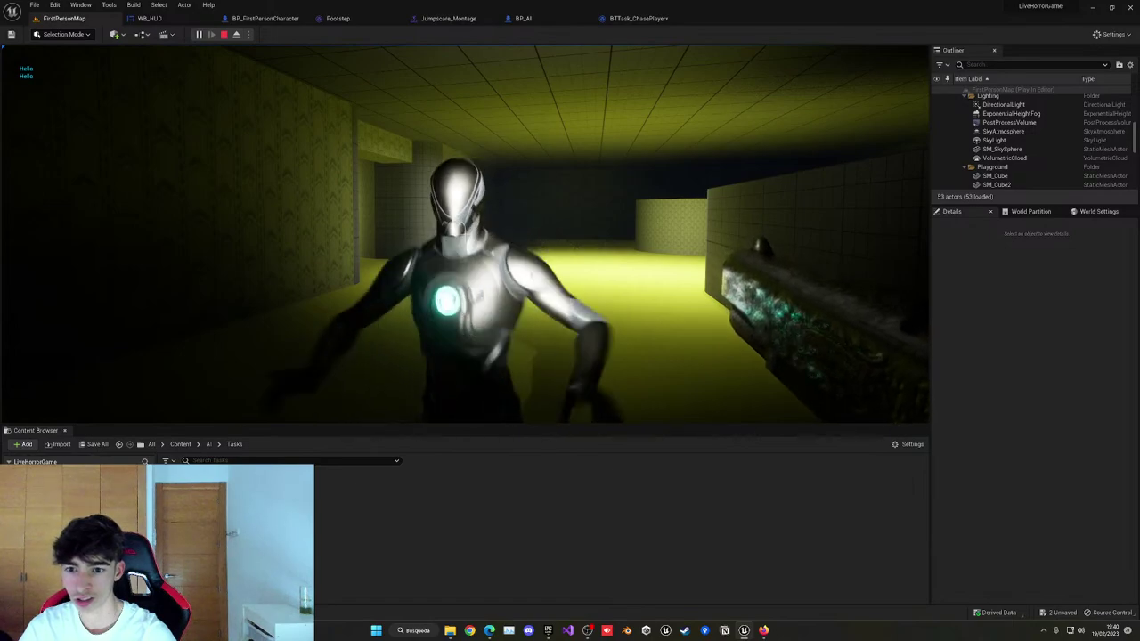
pyautogui.press('Escape')
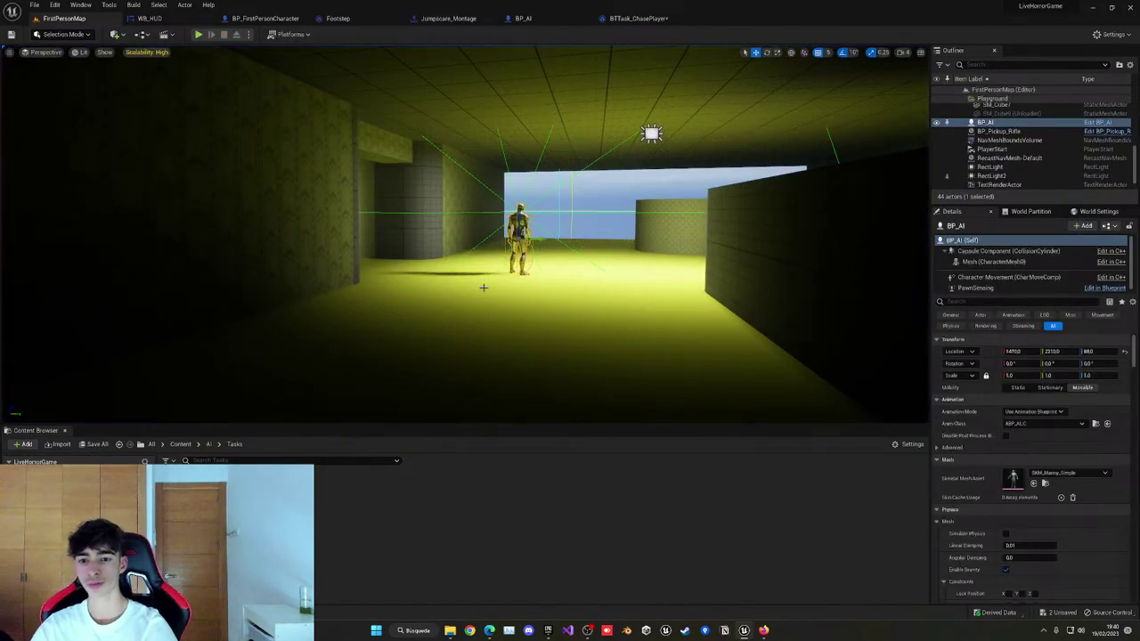
# Playtest the level once more, letting the enemy catch the player to recheck the jumpscare, and end the session.
pyautogui.hotkey('alt', 'p')
pyautogui.press('w')
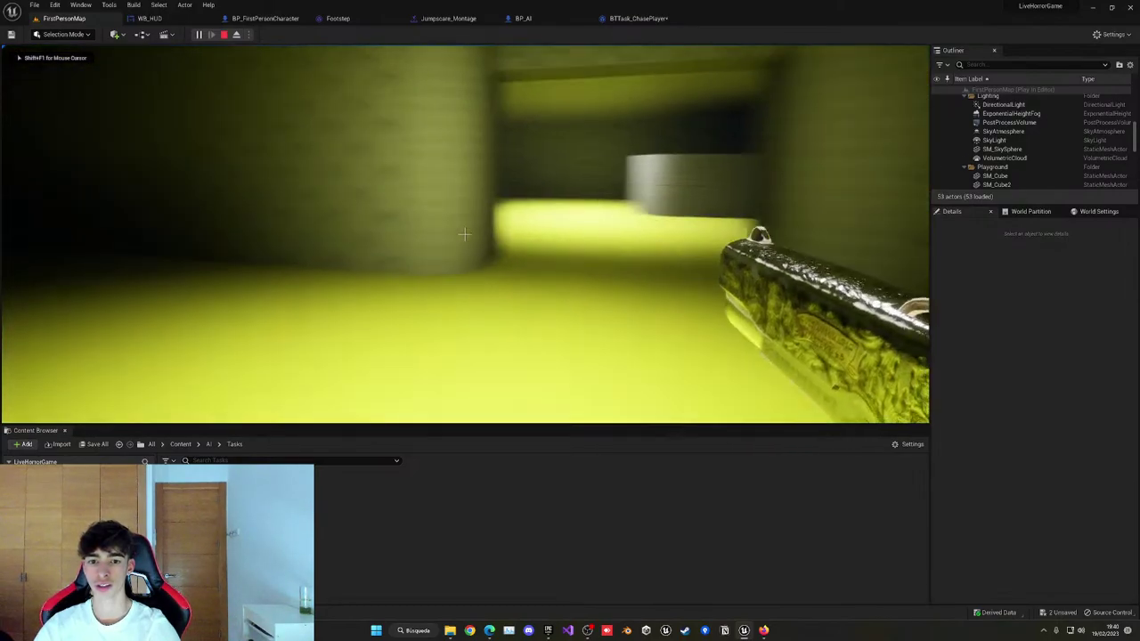
pyautogui.press('w')
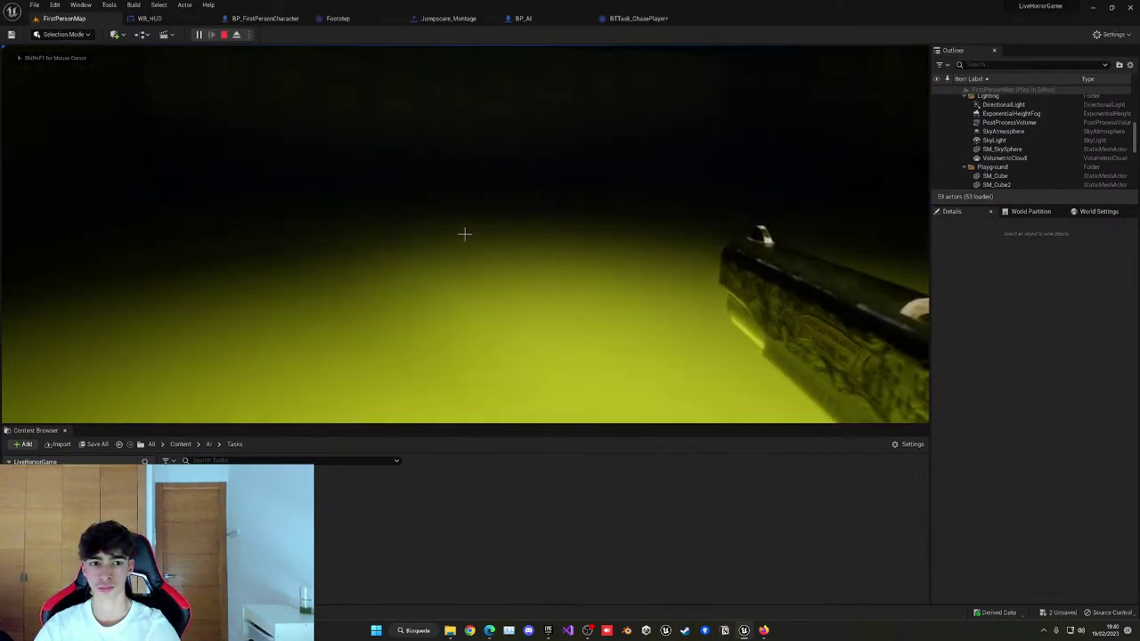
pyautogui.press('w')
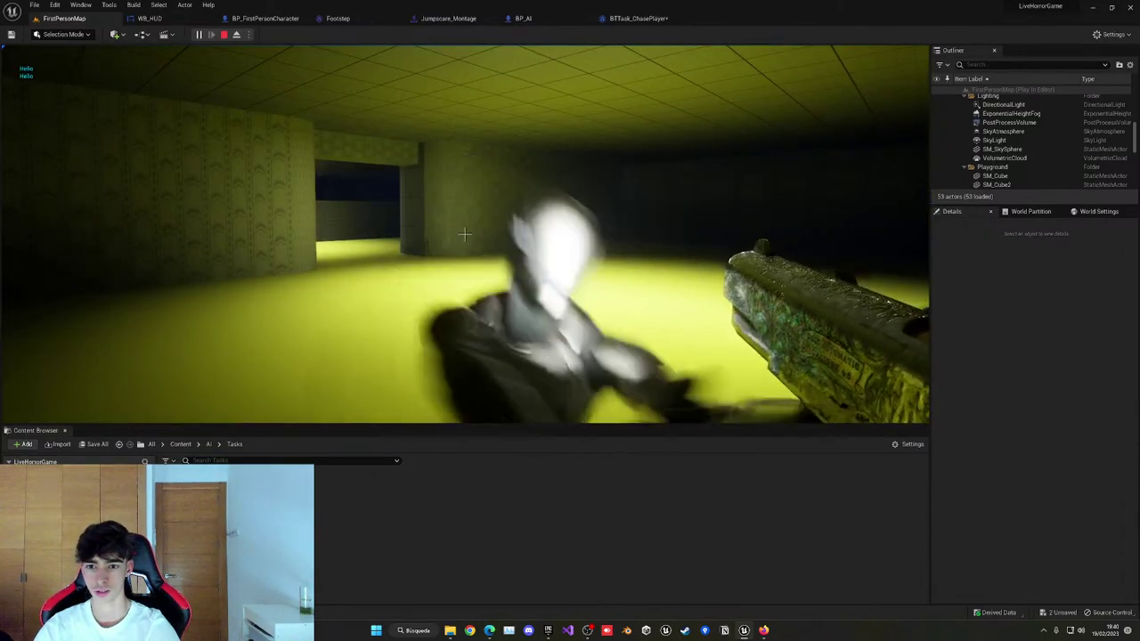
pyautogui.press('Escape')
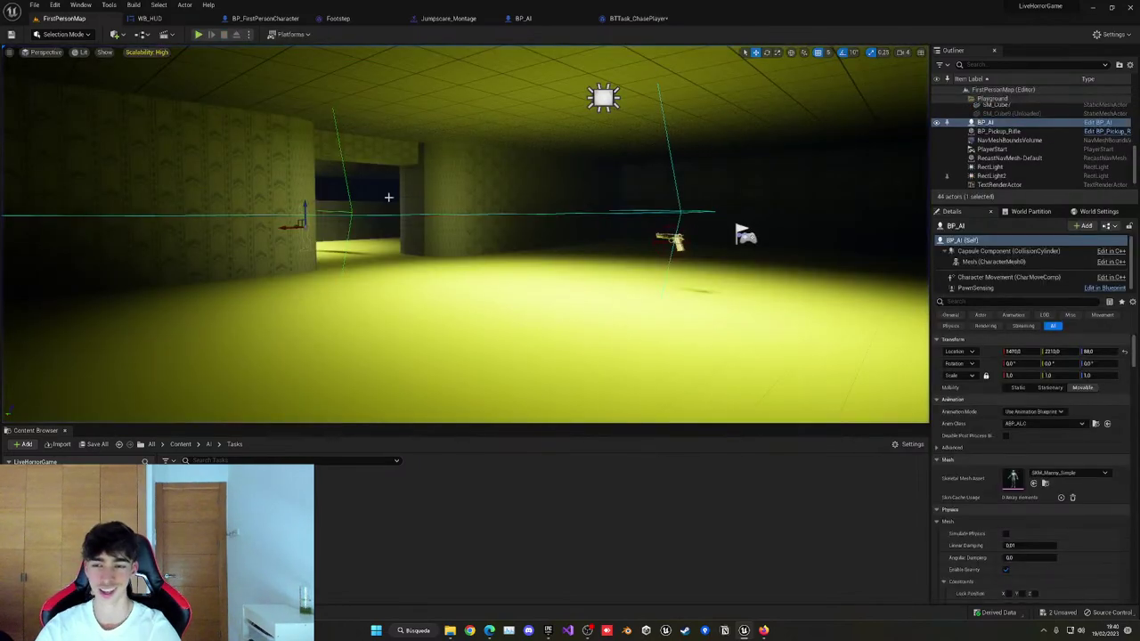
# Save all modified assets, dismiss the save message for the Jumpscare audio asset, and return to BTTask_ChasePlayer.
pyautogui.hotkey('ctrl', 'shift', 's')
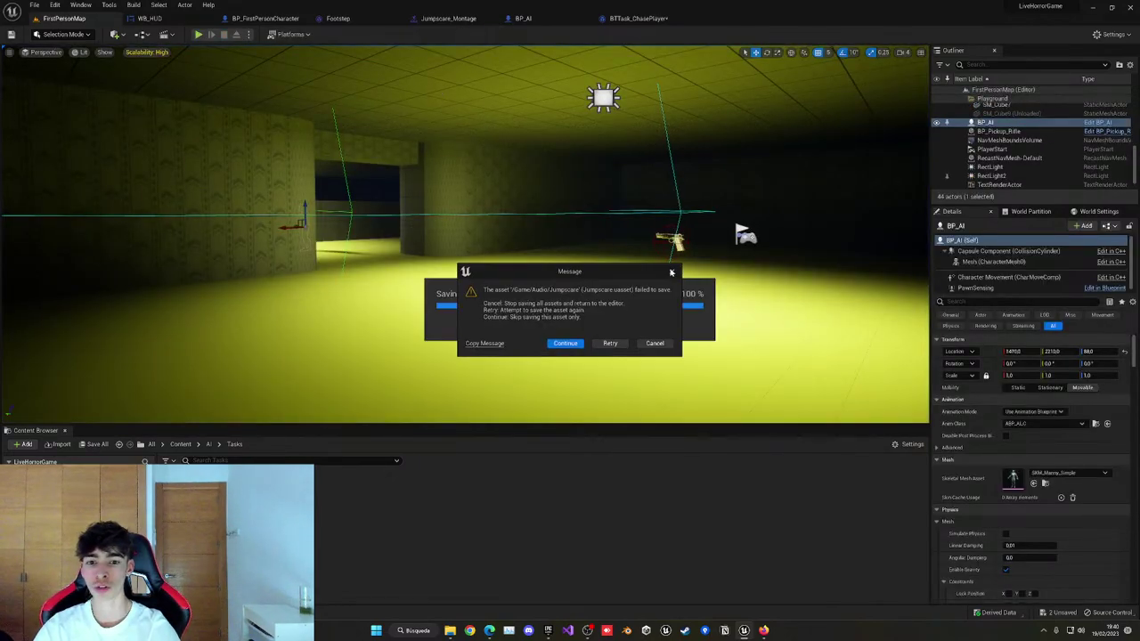
pyautogui.click(672, 271)
pyautogui.click(1130, 159)
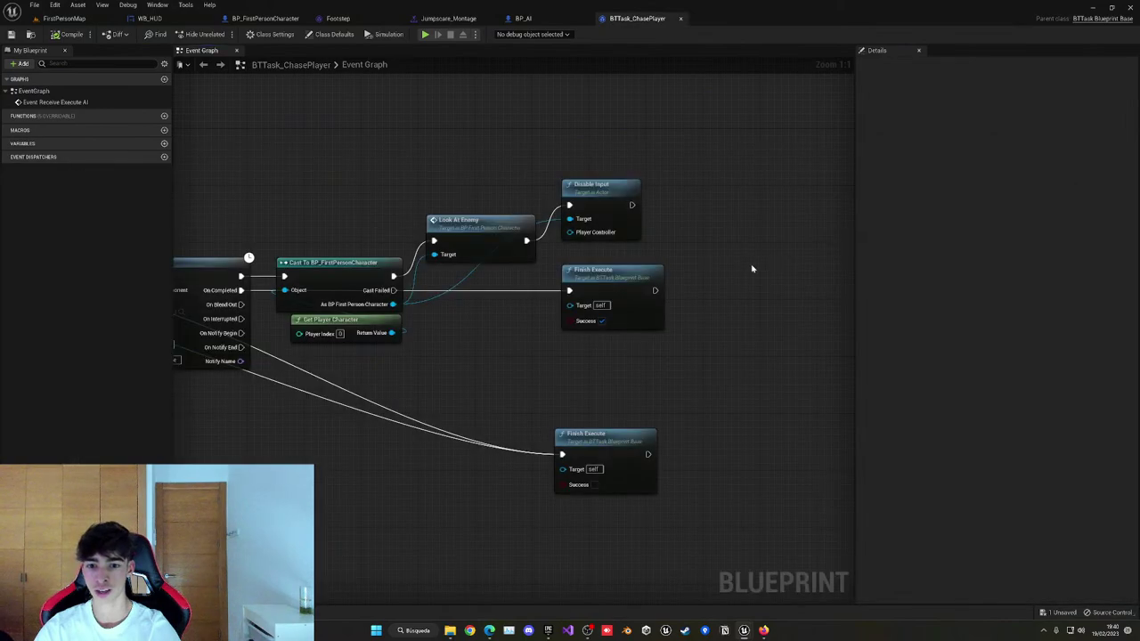
# Disconnect Play Montage's On Completed output from the successful Finish Execute node.
pyautogui.moveTo(750, 262); pyautogui.dragTo(708, 271, button='right')
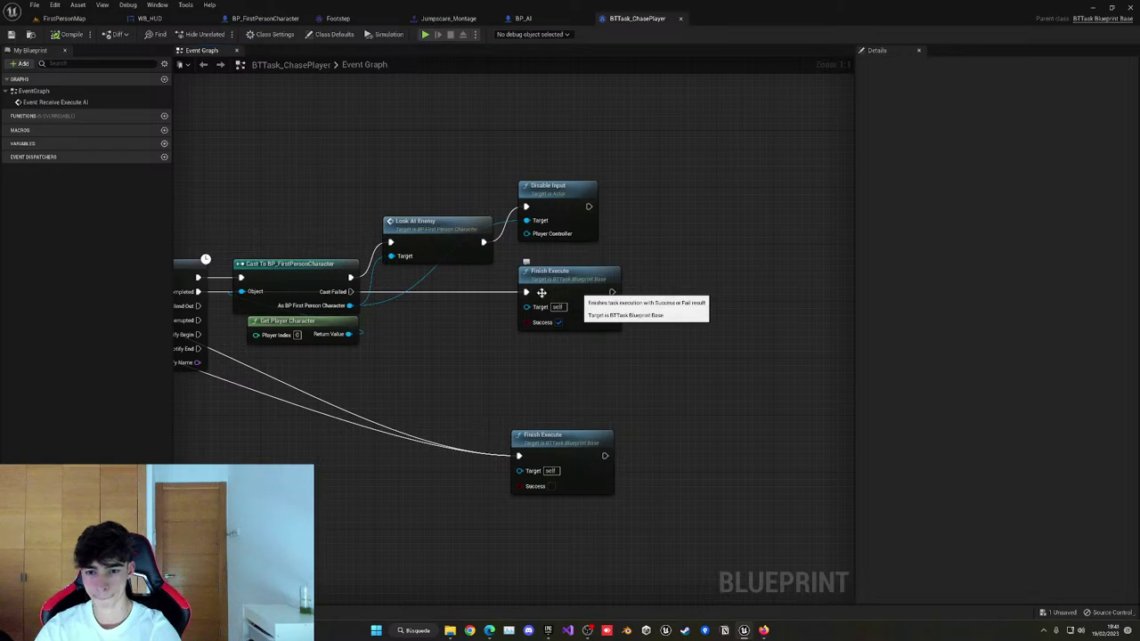
pyautogui.keyDown('alt'); pyautogui.click(197, 293); pyautogui.keyUp('alt')
pyautogui.moveTo(267, 318); pyautogui.dragTo(407, 323, button='right')
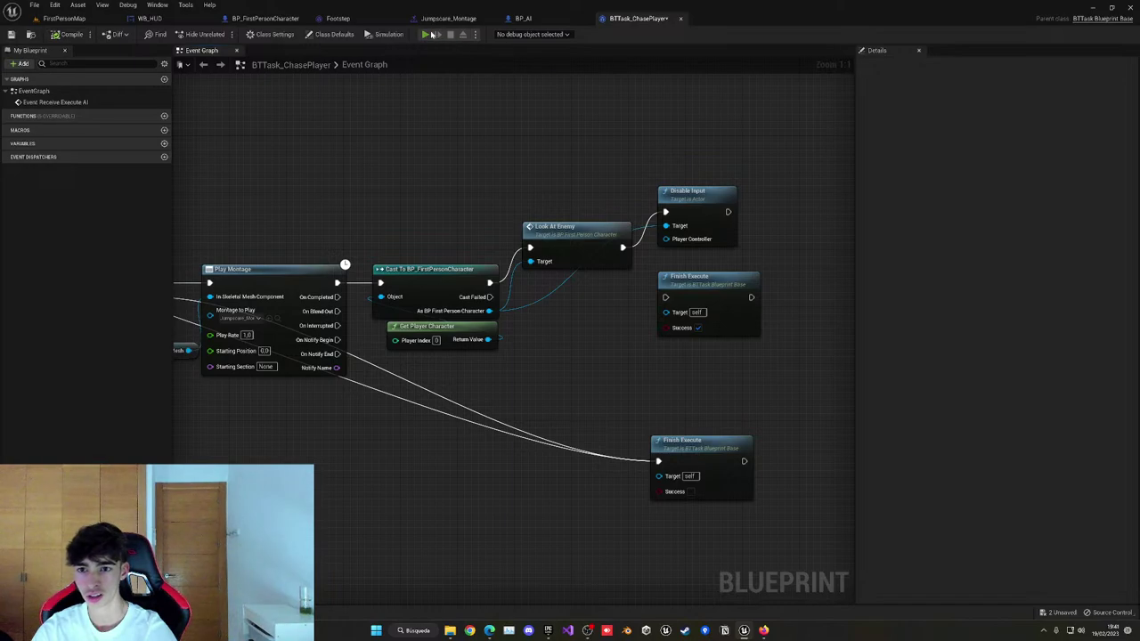
# Run the game in a preview window and walk up to the enemy to test the jumpscare without the completion link.
pyautogui.click(426, 34)
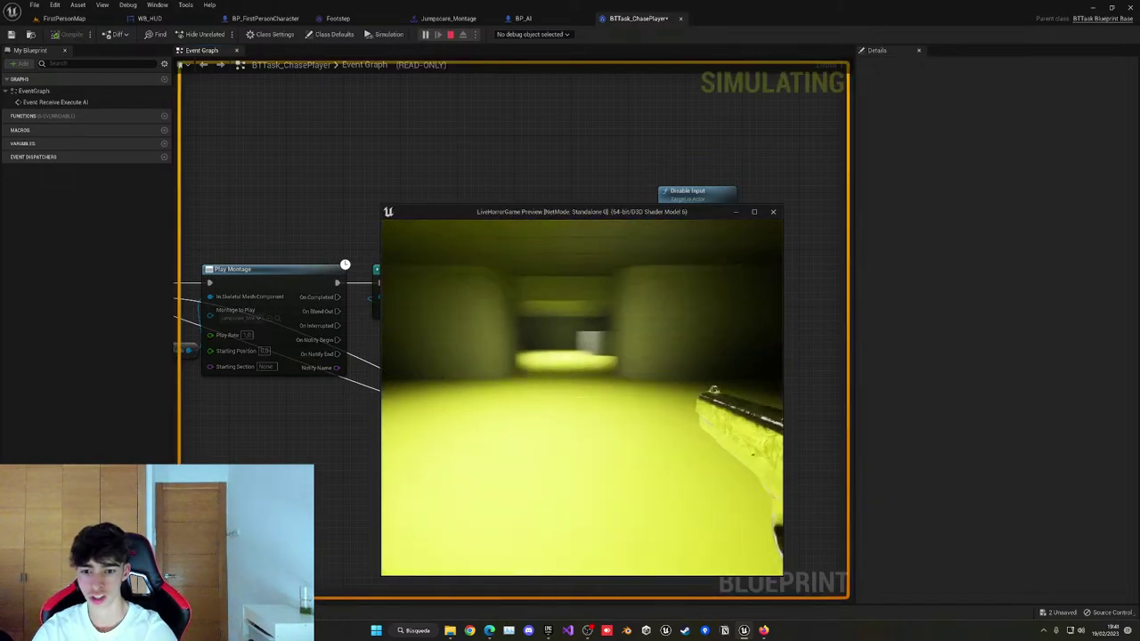
pyautogui.press('w')
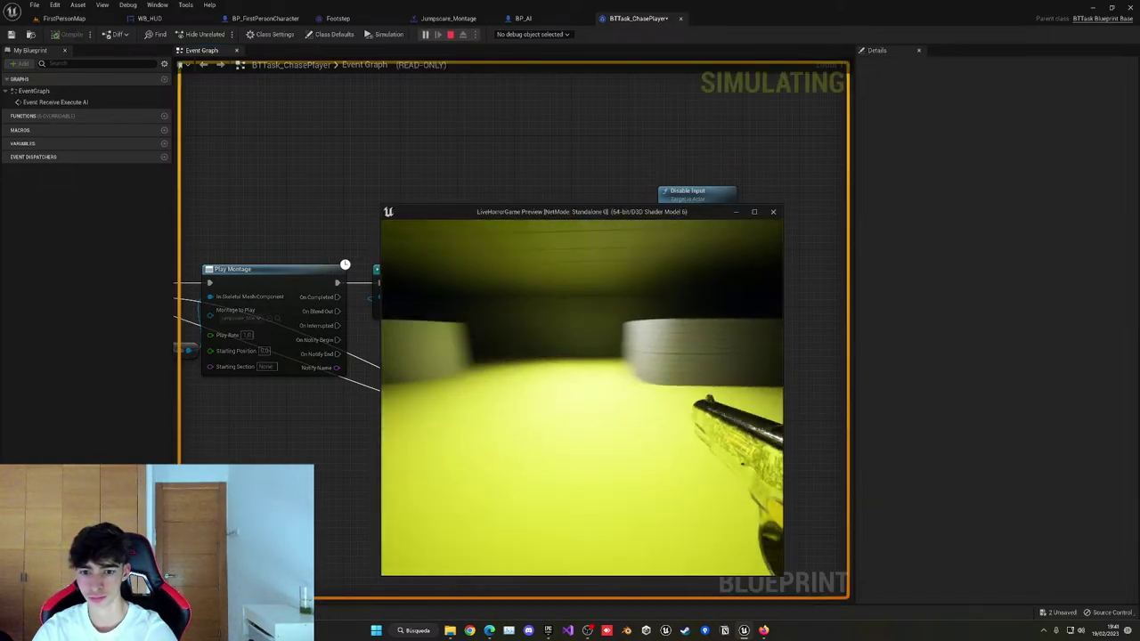
pyautogui.press('w')
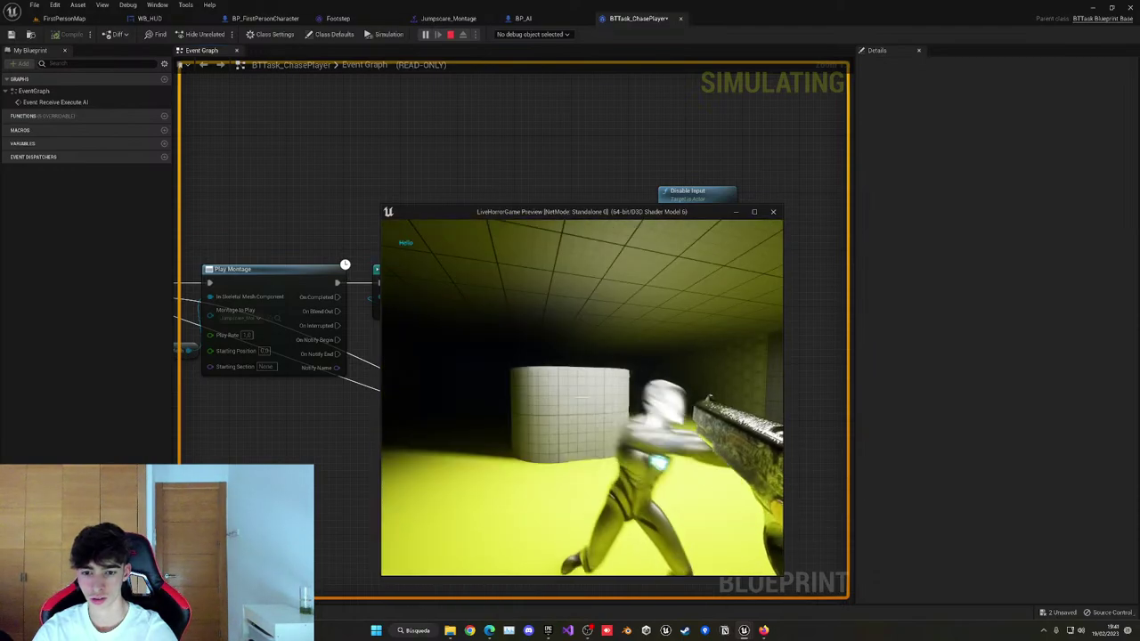
pyautogui.press('Escape')
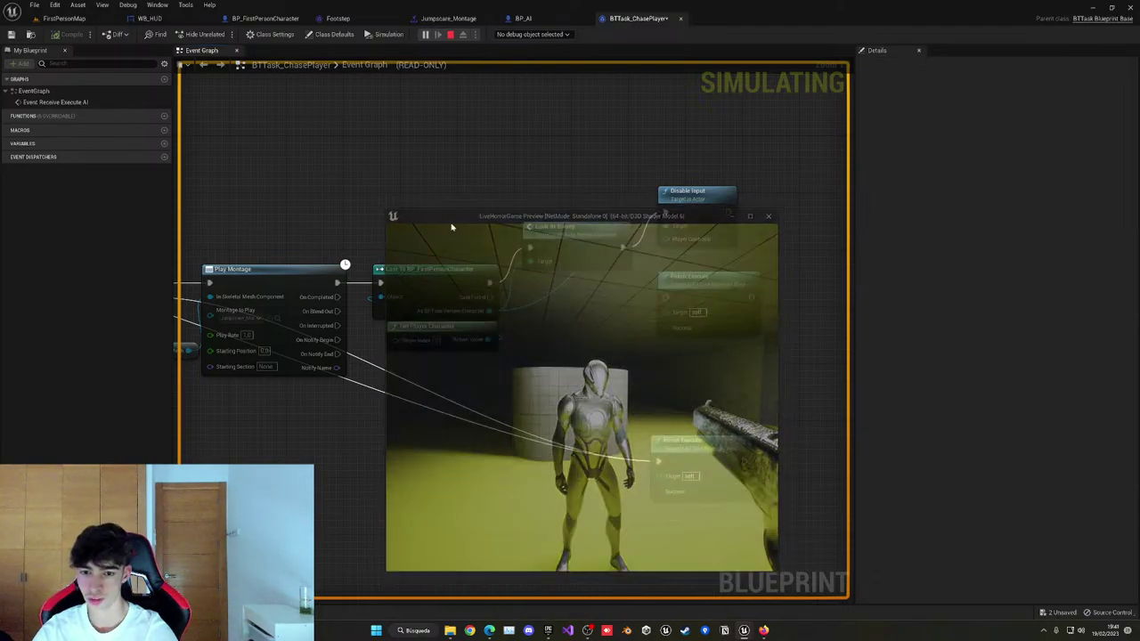
# Save all changes again and dismiss the save message for the Jumpscare asset.
pyautogui.hotkey('ctrl', 'shift', 's')
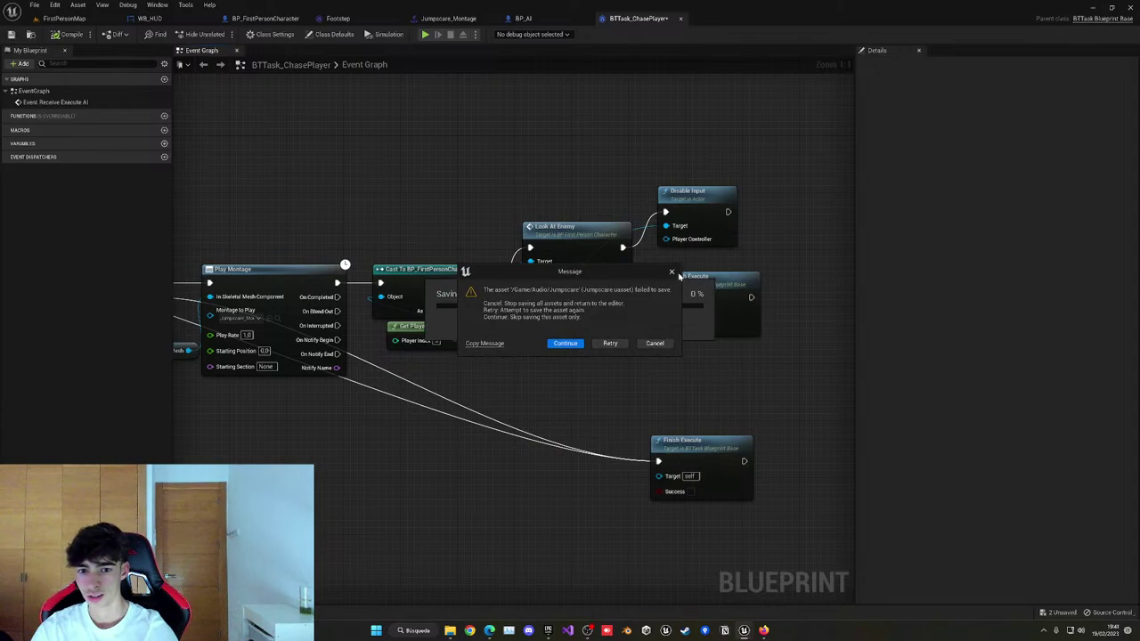
pyautogui.click(674, 274)
pyautogui.click(1133, 159)
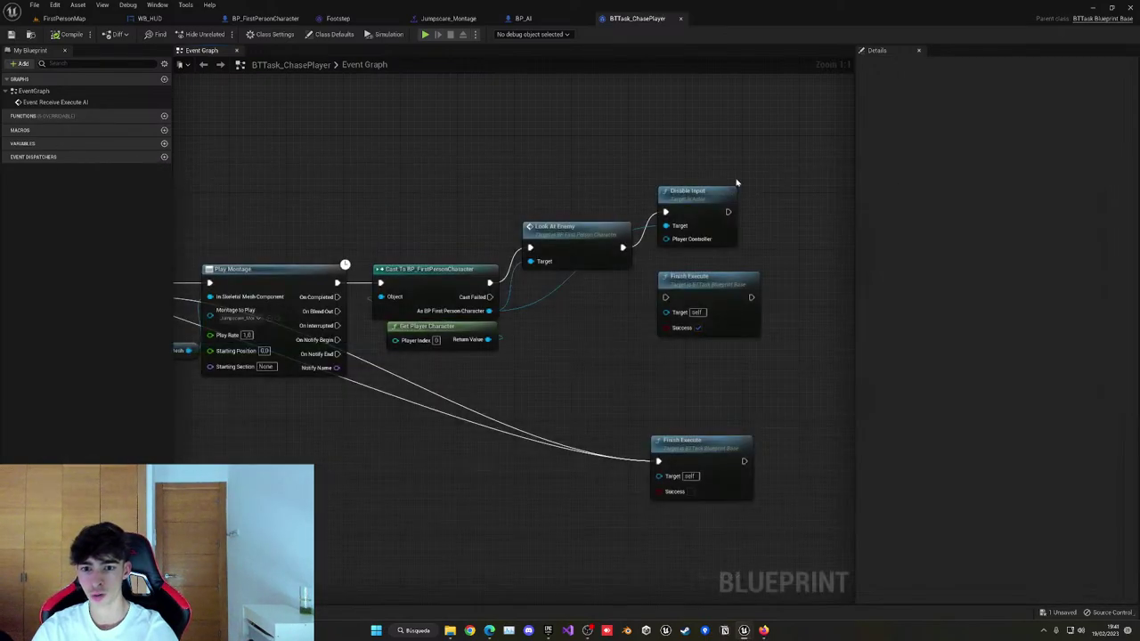
# Switch to FirstPersonMap and examine the corridor and the area around the BP_AI enemy.
pyautogui.click(64, 18)
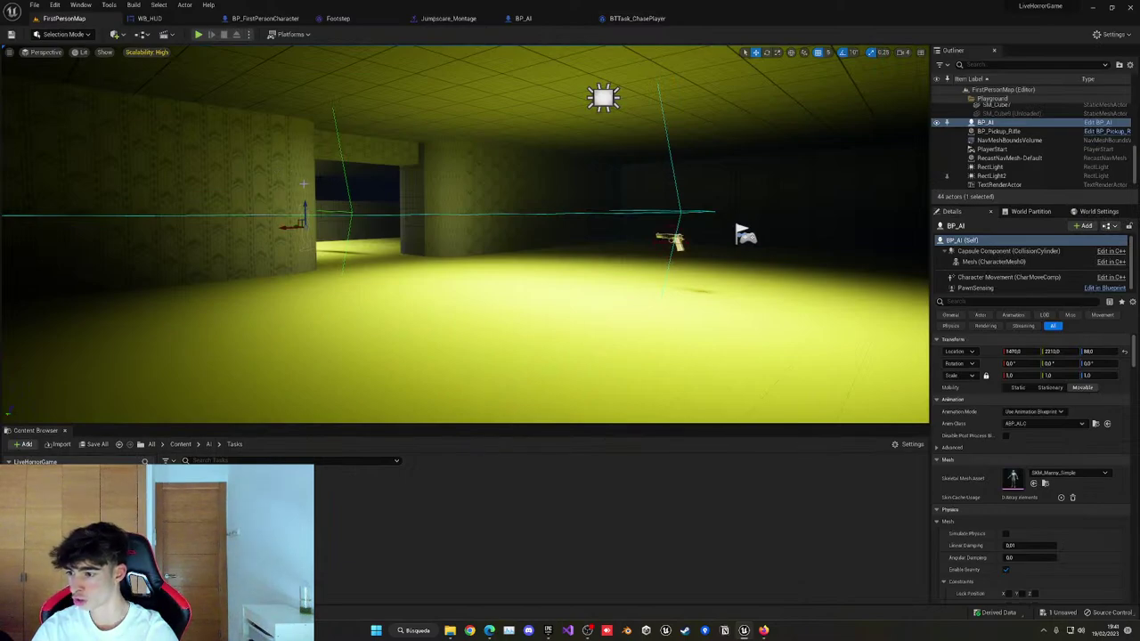
pyautogui.moveTo(338, 231); pyautogui.dragTo(338, 232, button='right')
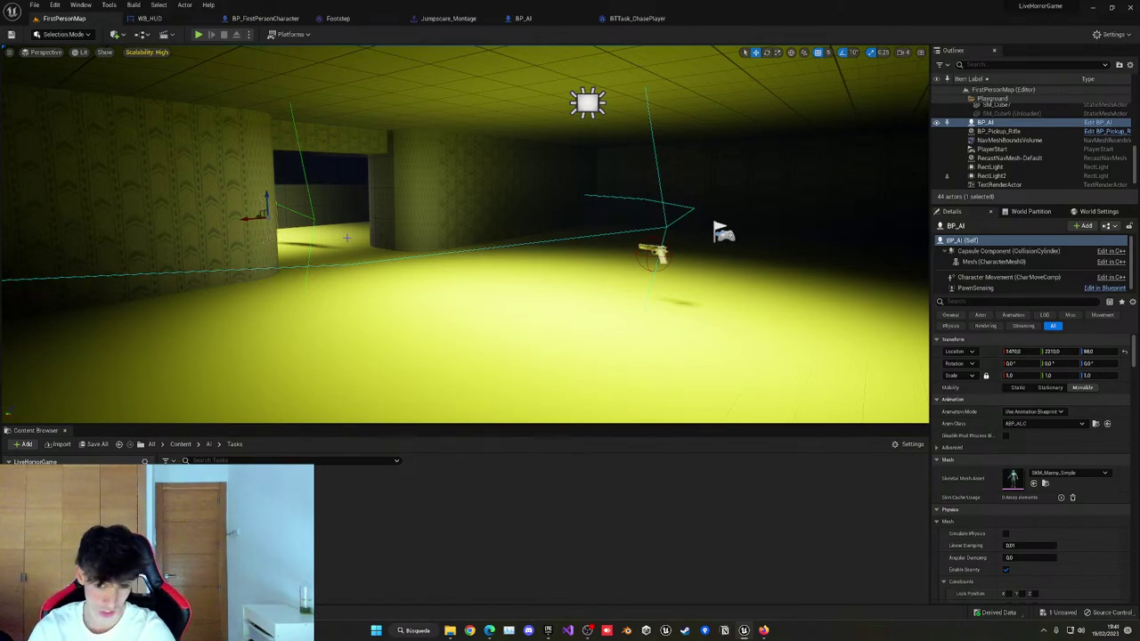
pyautogui.press('w')
pyautogui.moveTo(386, 247); pyautogui.dragTo(387, 246, button='right')
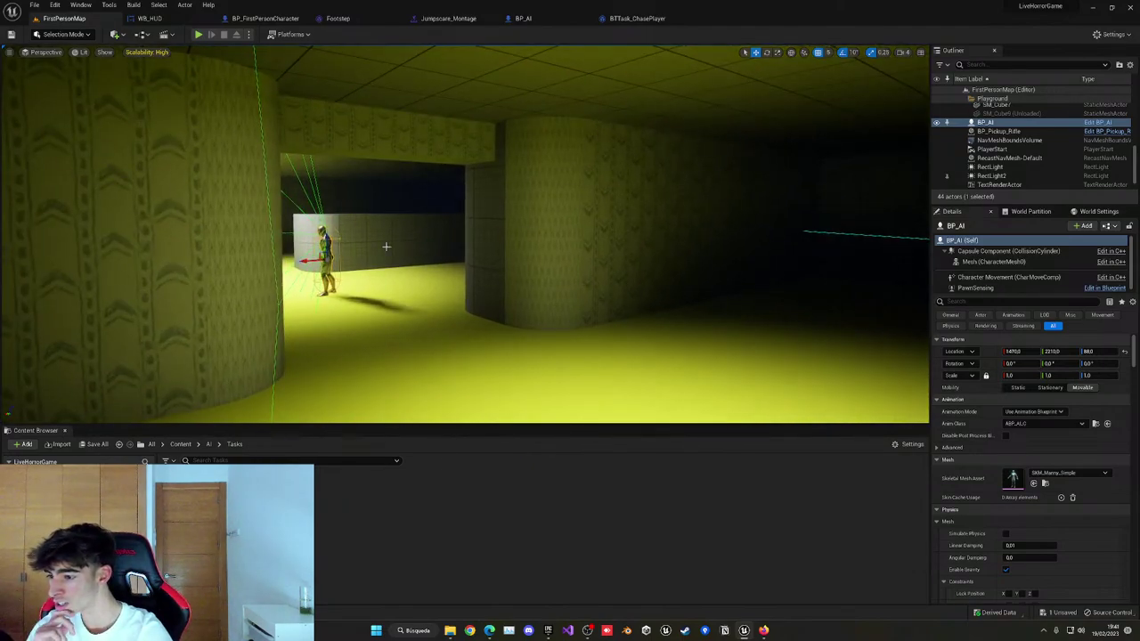
pyautogui.moveTo(386, 246); pyautogui.dragTo(332, 244, button='right')
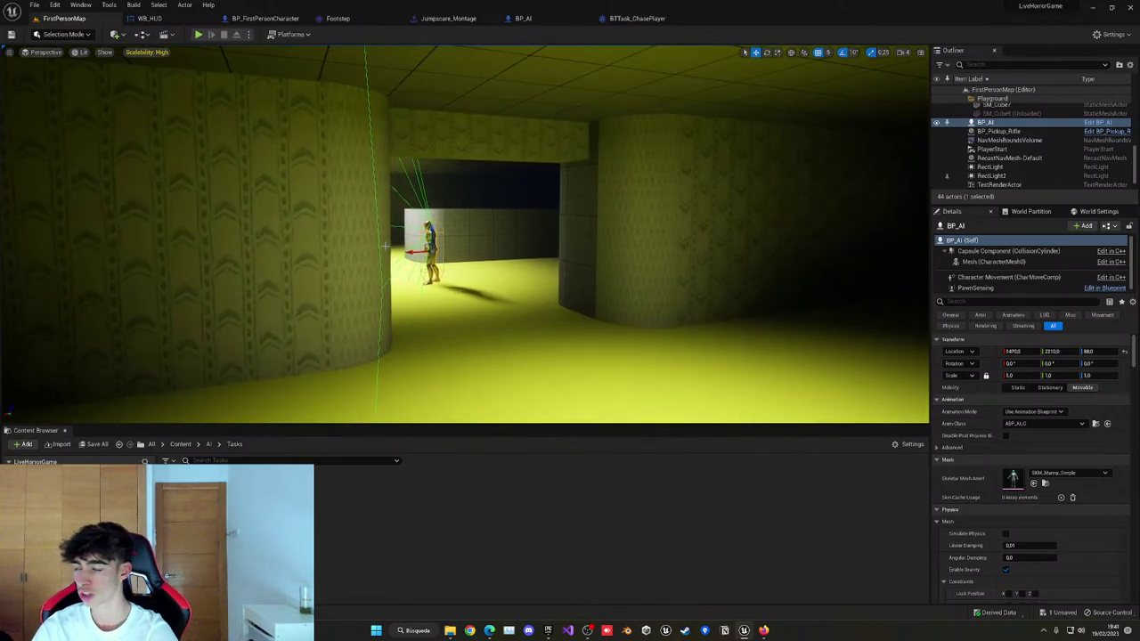
pyautogui.moveTo(403, 258); pyautogui.dragTo(403, 259, button='right')
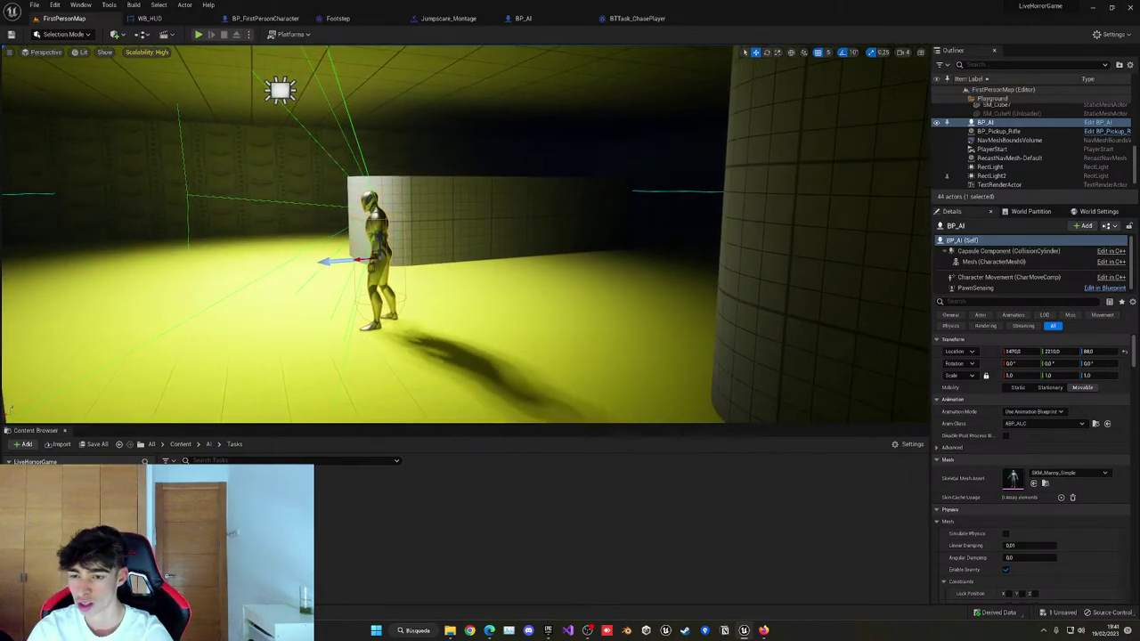
pyautogui.moveTo(808, 189); pyautogui.dragTo(809, 189, button='right')
pyautogui.moveTo(234, 109); pyautogui.dragTo(234, 109, button='right')
# Play the level, approach the enemy and back away to check its chase and jumpscare behavior, and stop playing.
pyautogui.click(199, 34)
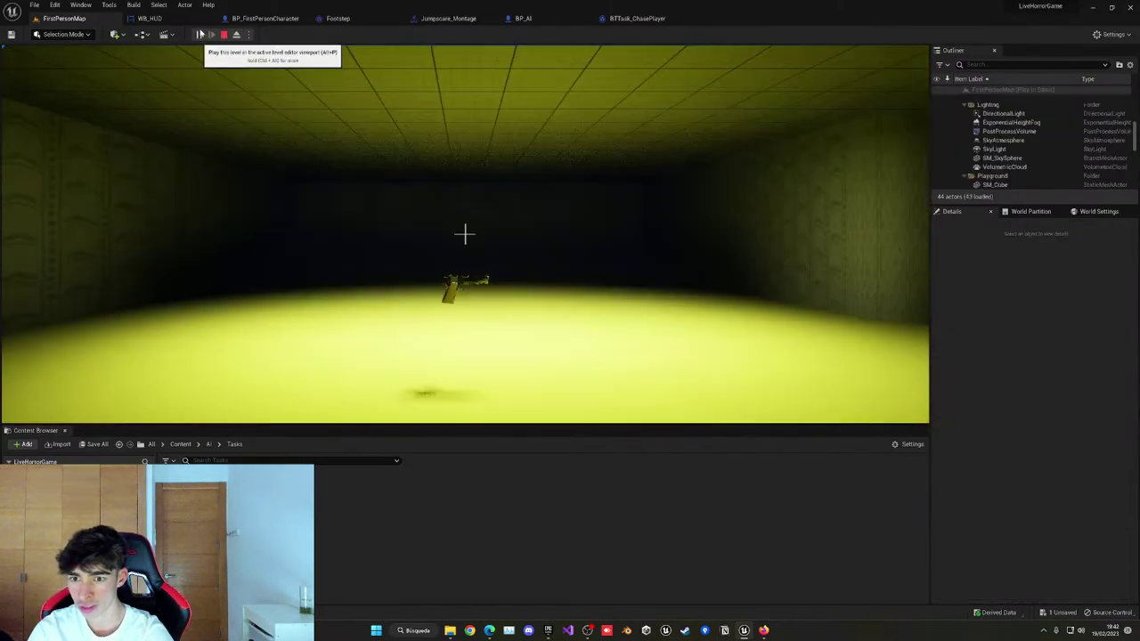
pyautogui.press('w')
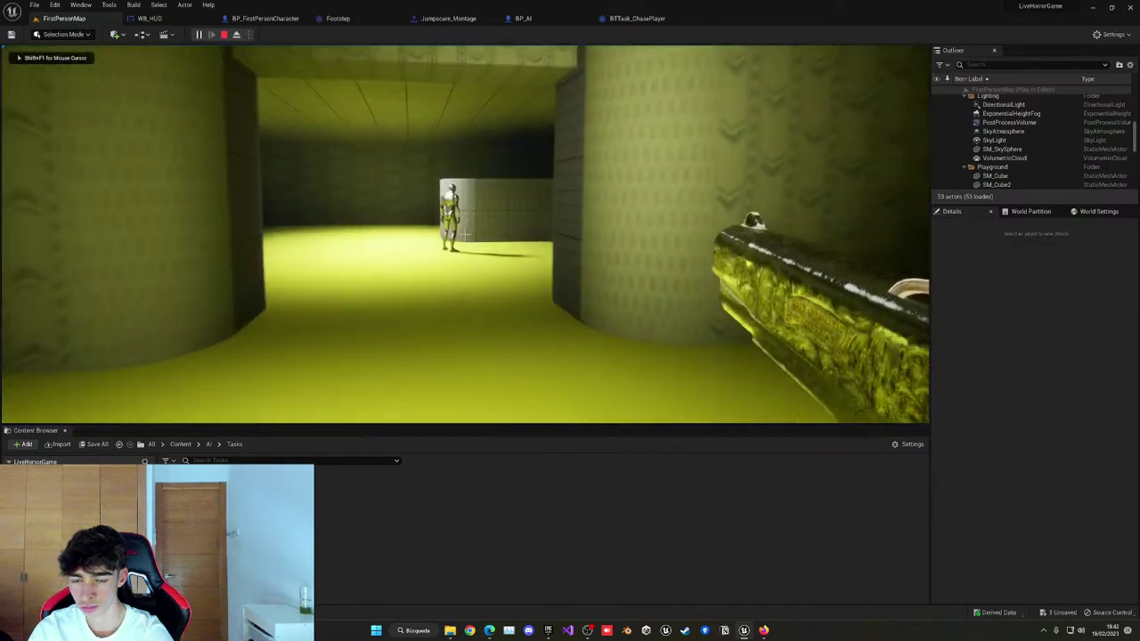
pyautogui.press('w')
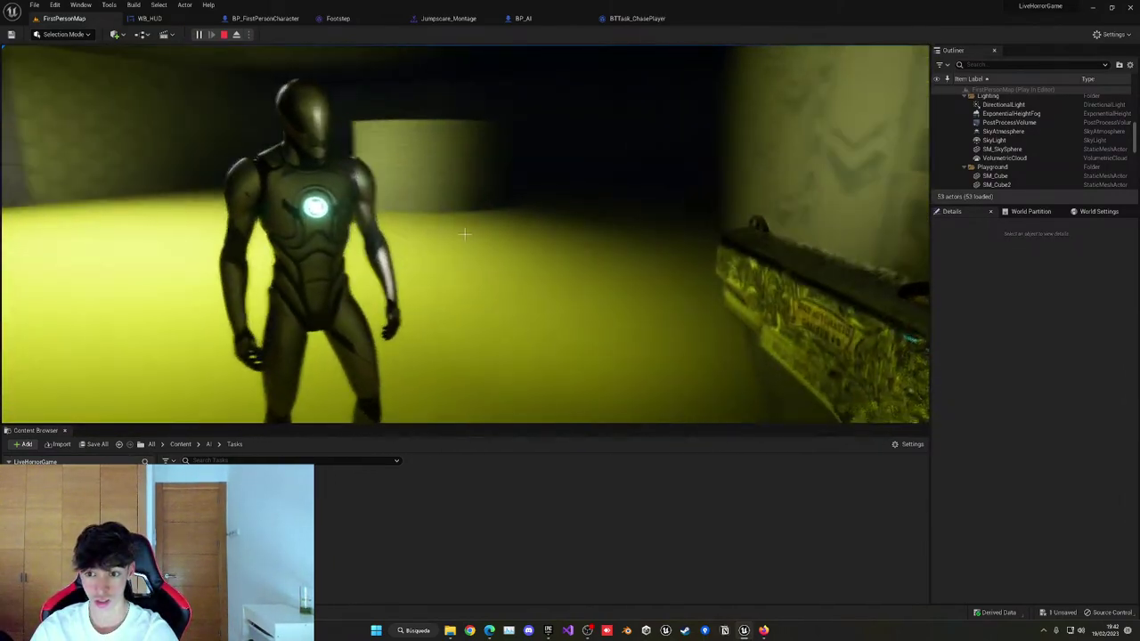
pyautogui.press('s')
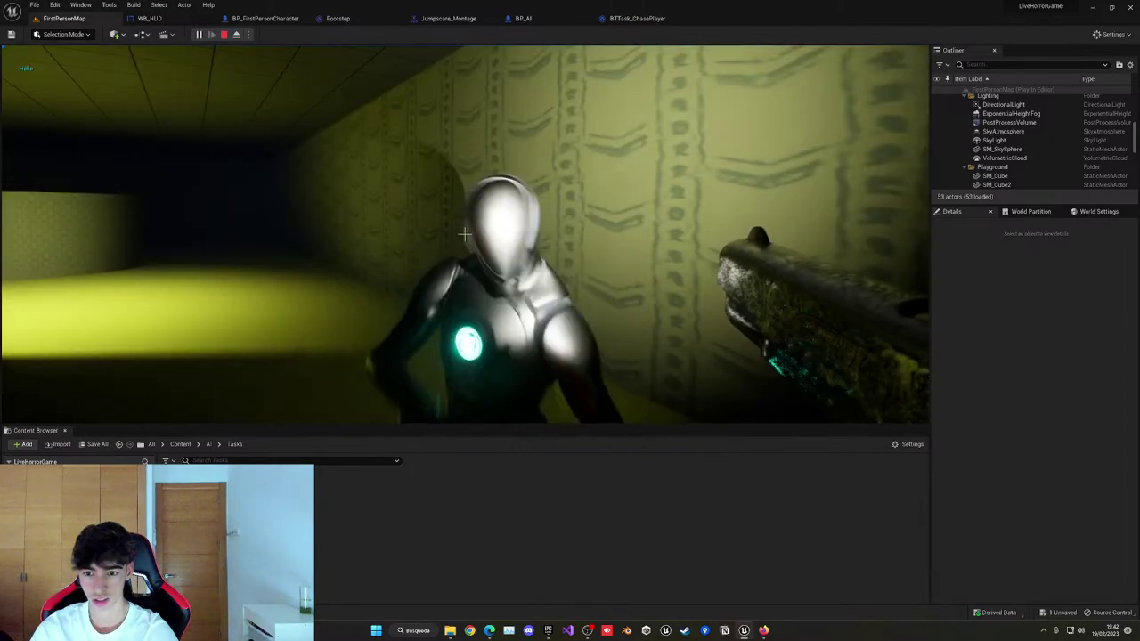
pyautogui.press('Escape')
# Open the WB_HUD widget from the project's UI content folder.
pyautogui.press('f')
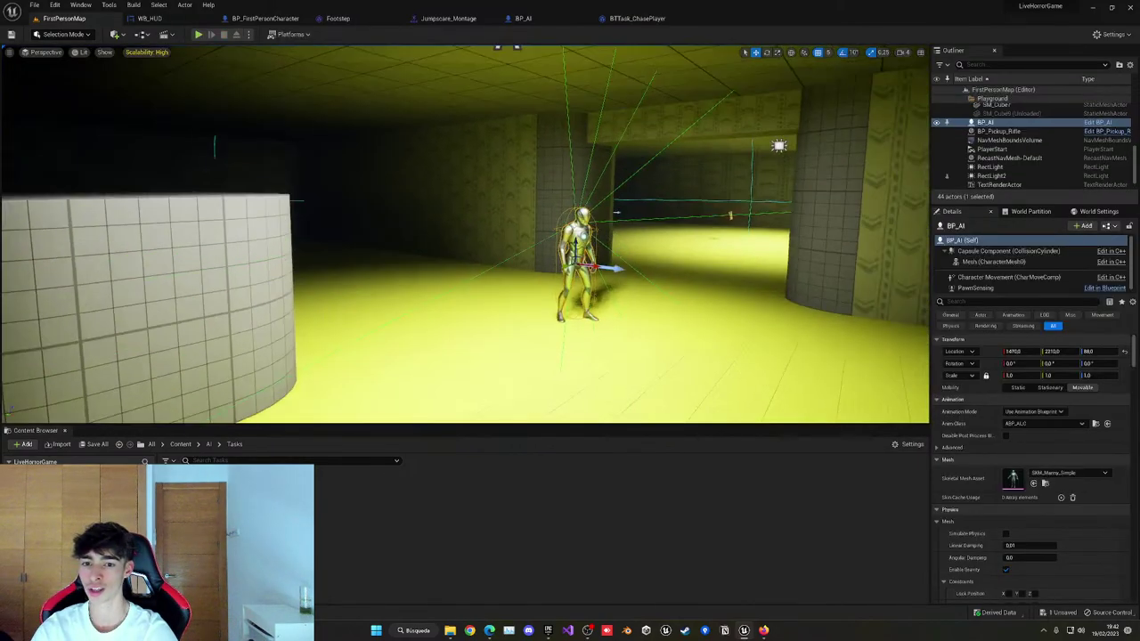
pyautogui.click(181, 443)
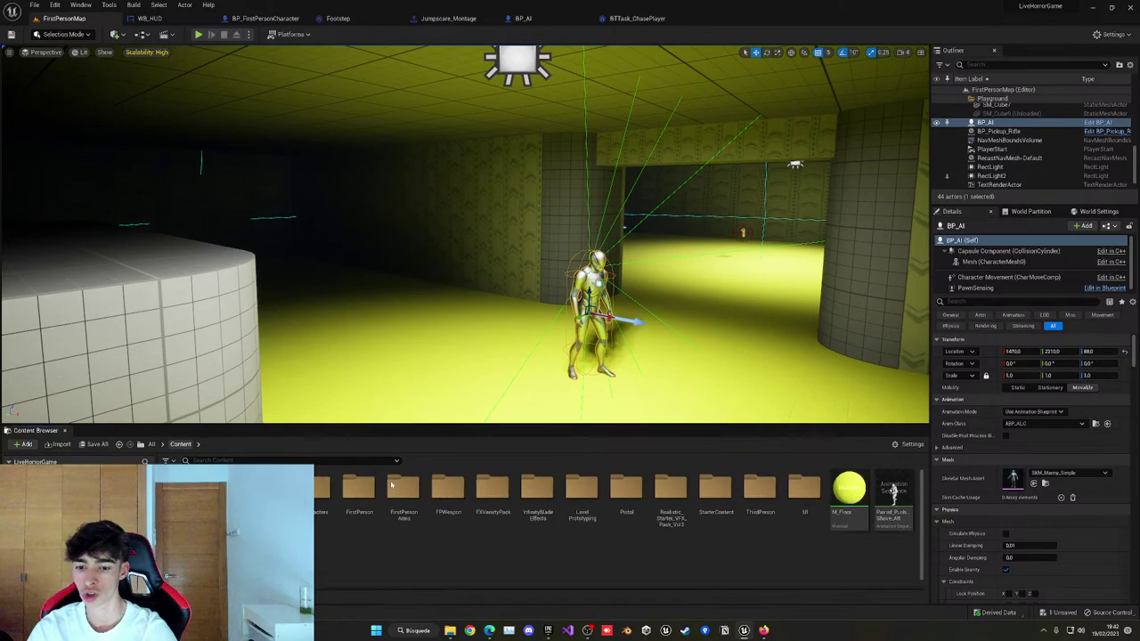
pyautogui.doubleClick(799, 514)
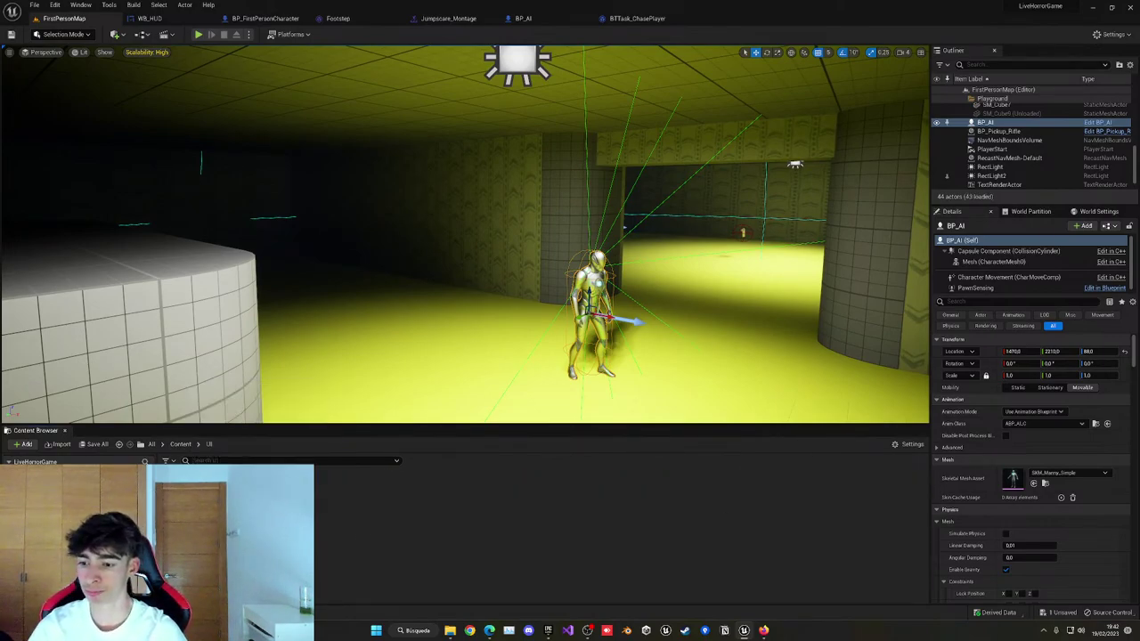
pyautogui.doubleClick(203, 514)
pyautogui.scroll(-20, 329, 213)
pyautogui.moveTo(344, 214); pyautogui.dragTo(460, 233, button='right')
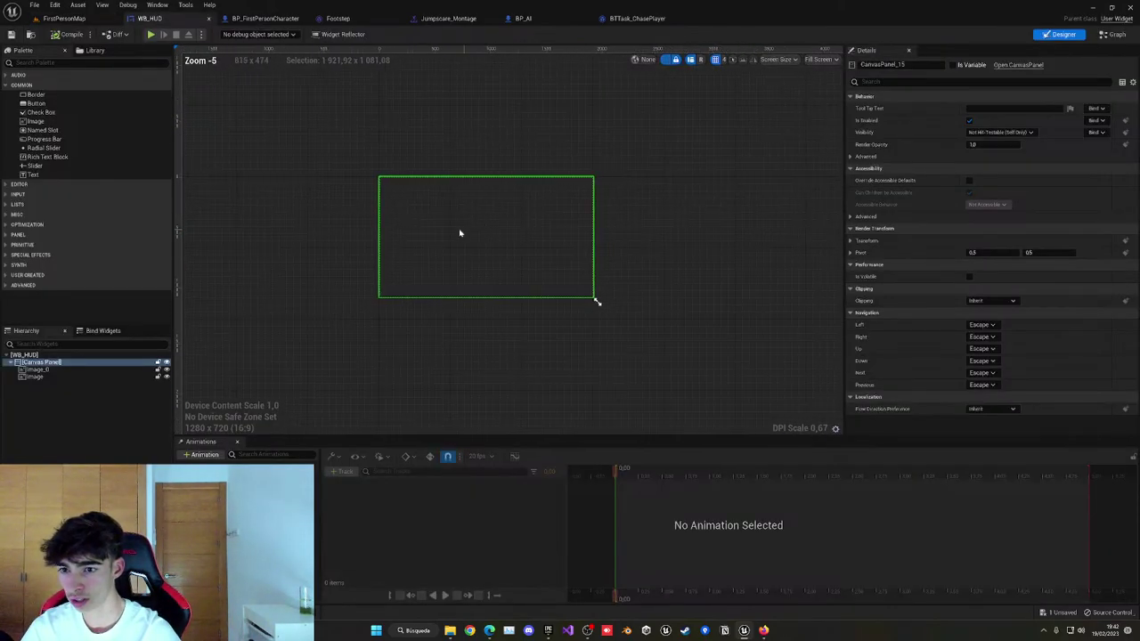
# Add an Image widget to the WB_HUD canvas and rename it Fade.
pyautogui.moveTo(53, 122); pyautogui.dragTo(423, 235)
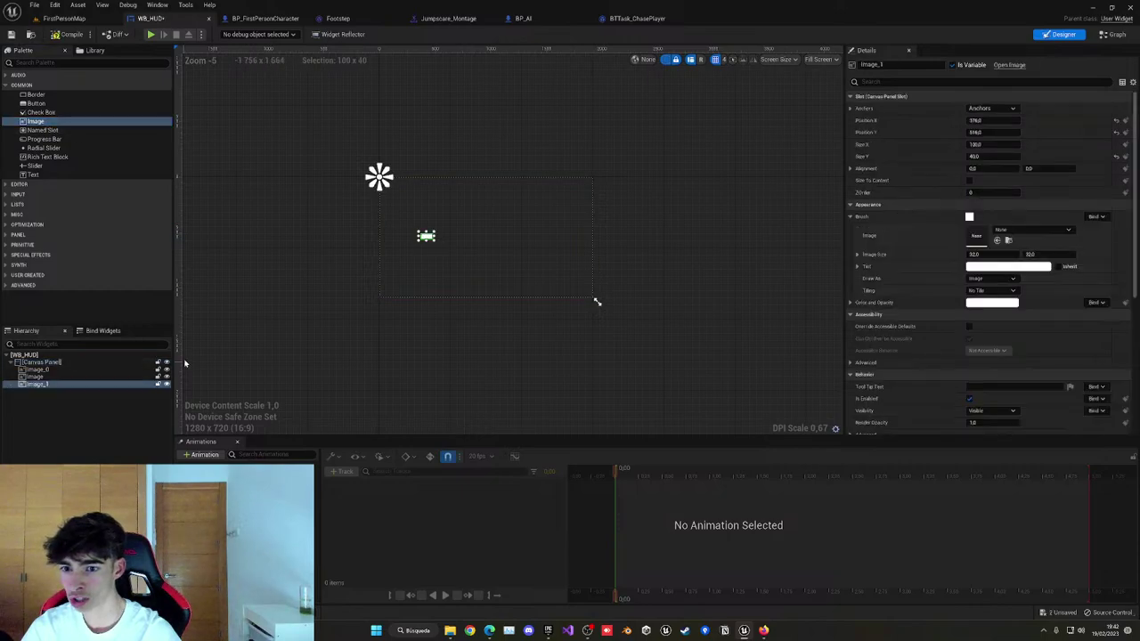
pyautogui.click(30, 385)
pyautogui.doubleClick(32, 385)
pyautogui.write('Fade')
pyautogui.press('Return')
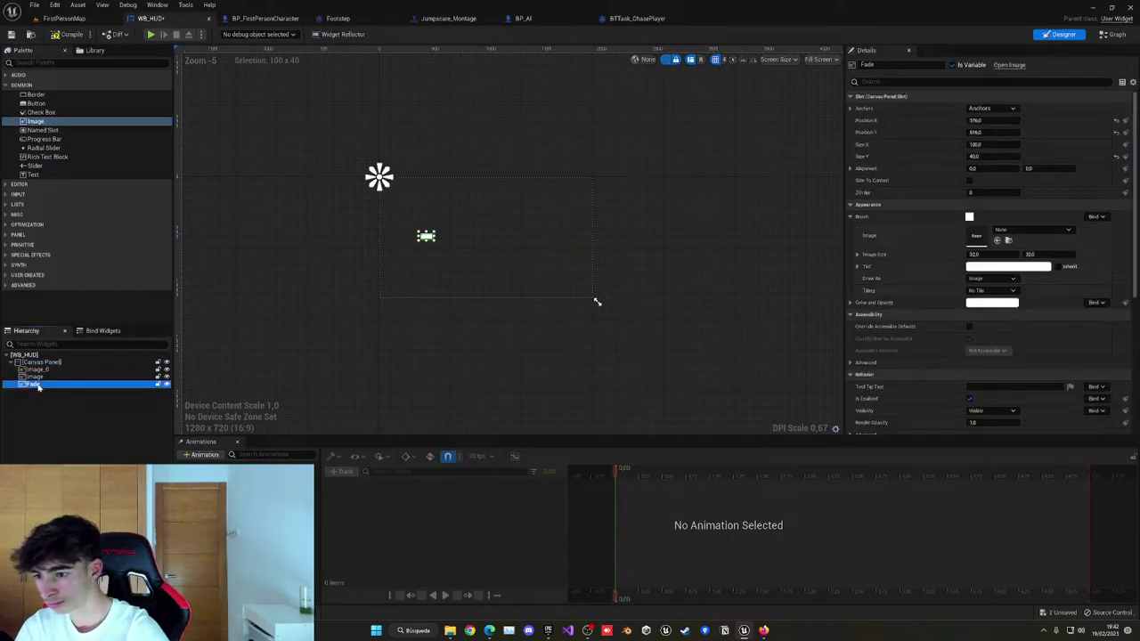
# Anchor the Fade image to stretch across the whole canvas and set its right, top and bottom offsets to 0.
pyautogui.click(991, 107)
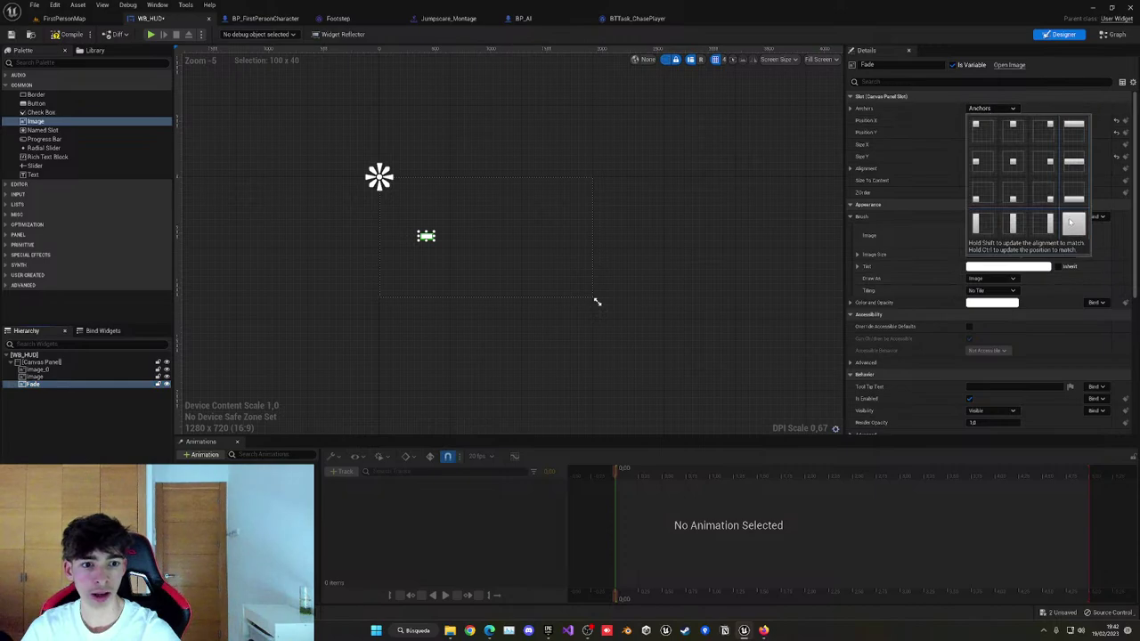
pyautogui.click(1072, 222)
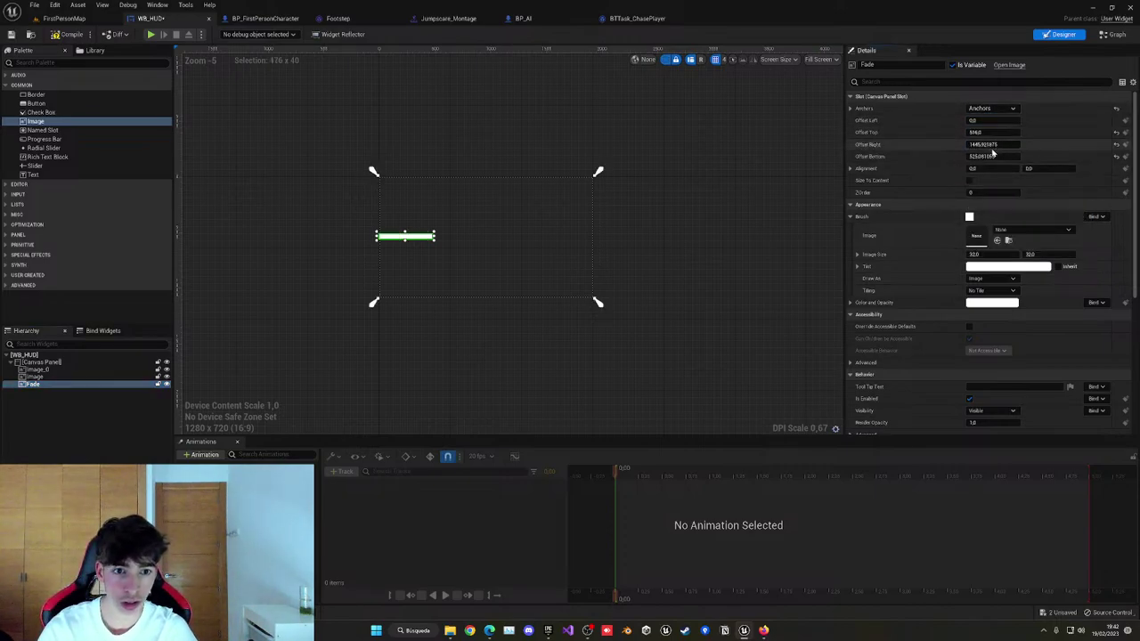
pyautogui.write('0')
pyautogui.click(987, 133)
pyautogui.write('0')
pyautogui.moveTo(738, 209); pyautogui.dragTo(727, 202, button='right')
pyautogui.click(985, 156)
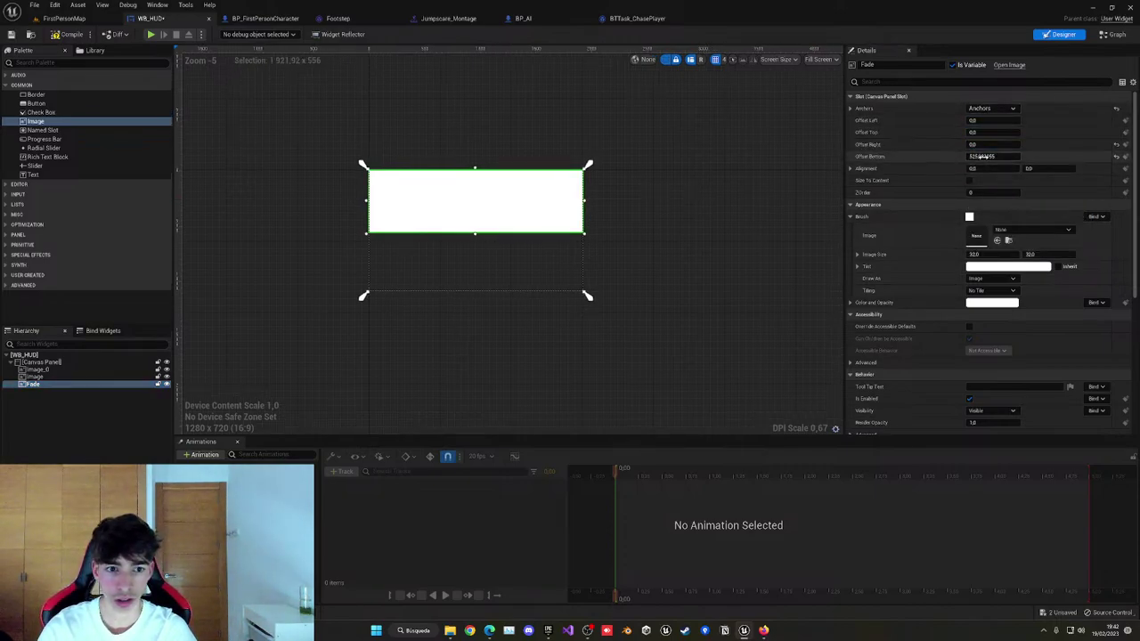
pyautogui.write('0')
pyautogui.press('Return')
# Tint the Fade image black and set its Color and Opacity alpha to 0.
pyautogui.click(1002, 266)
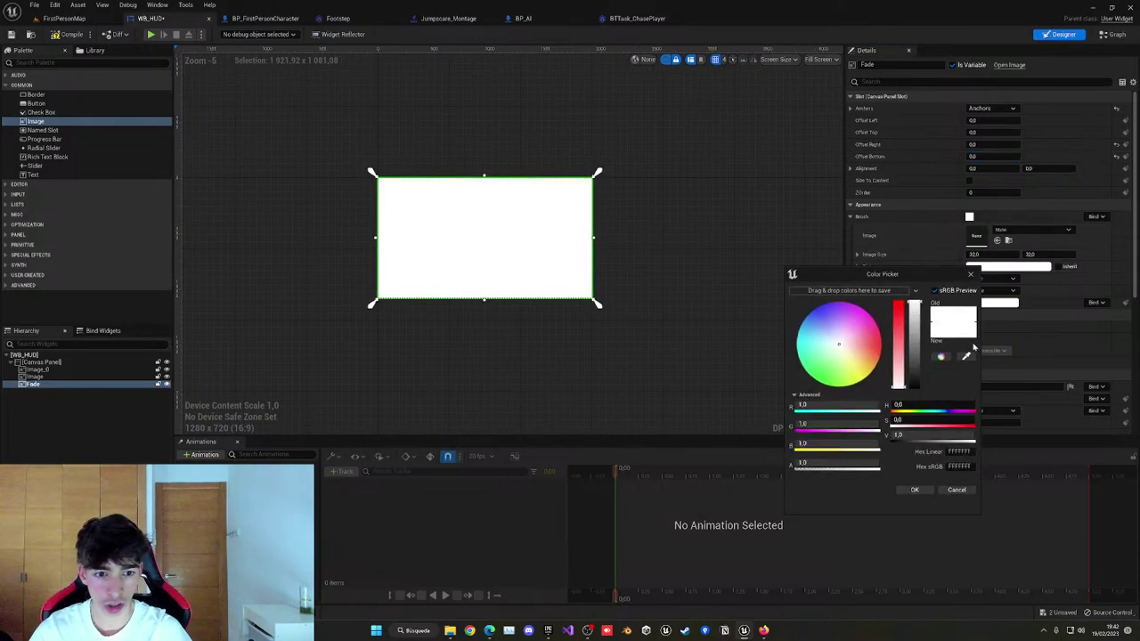
pyautogui.moveTo(911, 367); pyautogui.dragTo(913, 388)
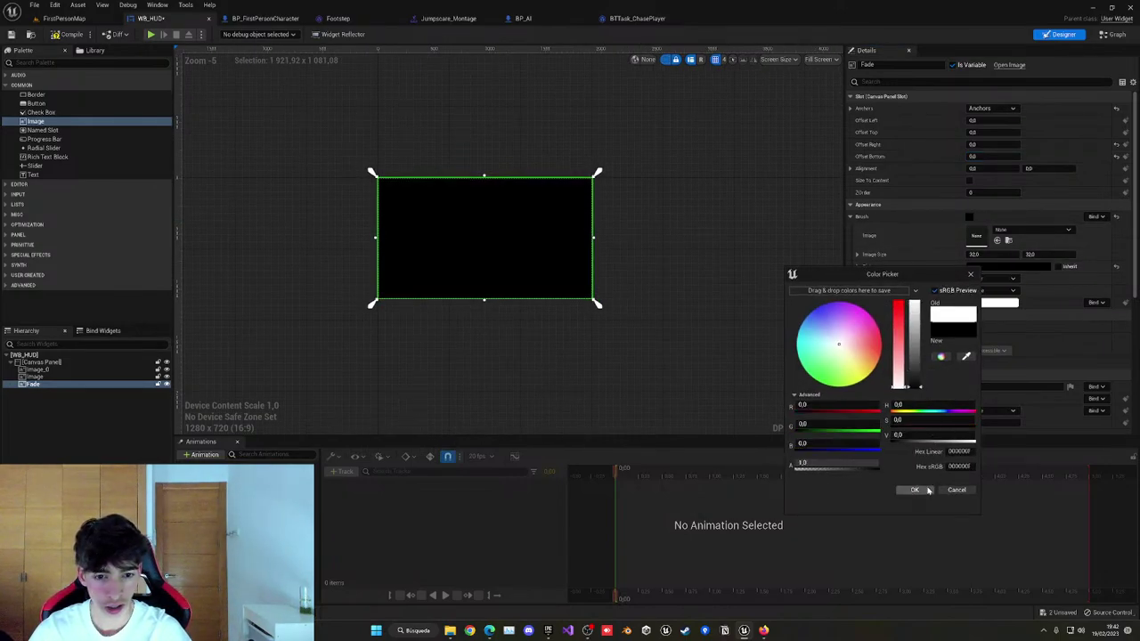
pyautogui.click(927, 490)
pyautogui.click(993, 303)
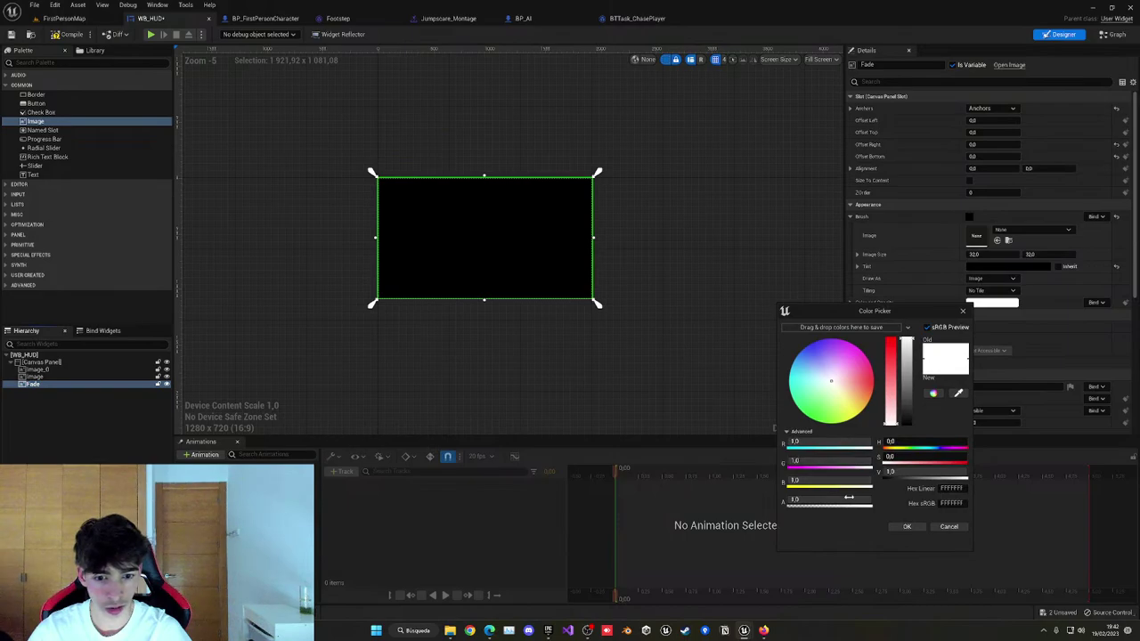
pyautogui.moveTo(848, 498); pyautogui.dragTo(788, 499)
pyautogui.click(904, 527)
pyautogui.scroll(4, 645, 301)
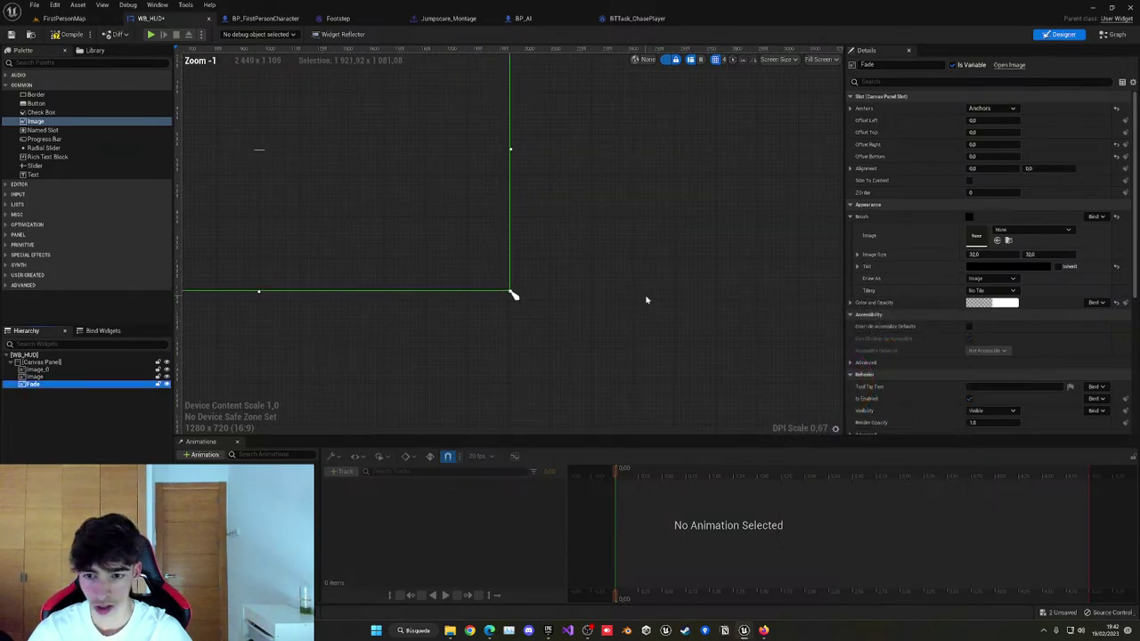
# Create a widget animation named Die and add a track for the Fade image.
pyautogui.click(204, 455)
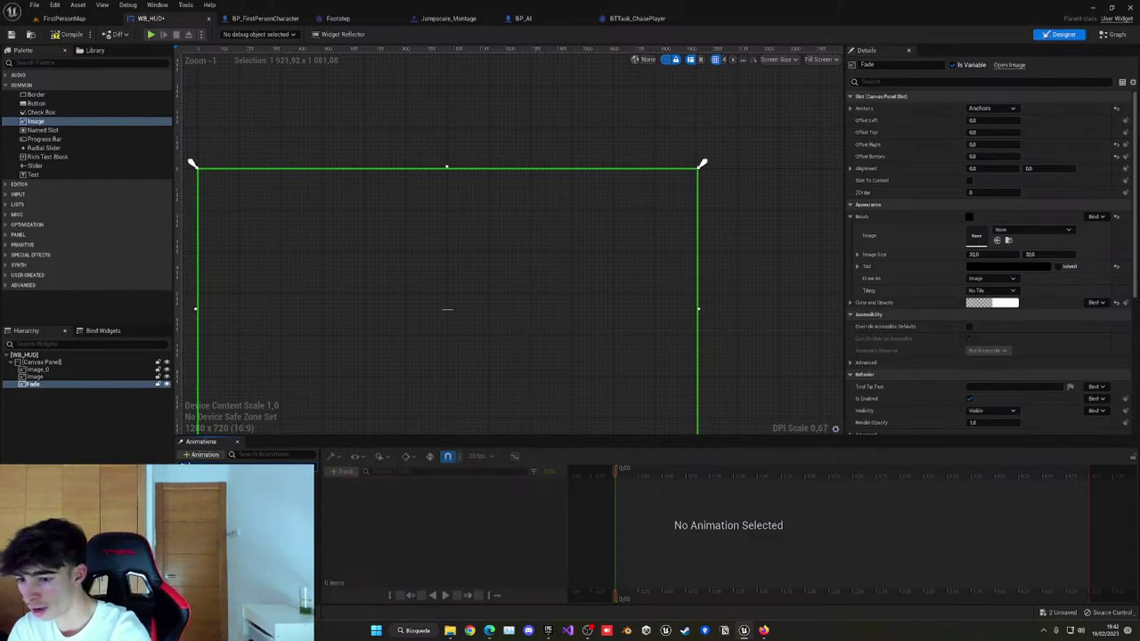
pyautogui.click(240, 466)
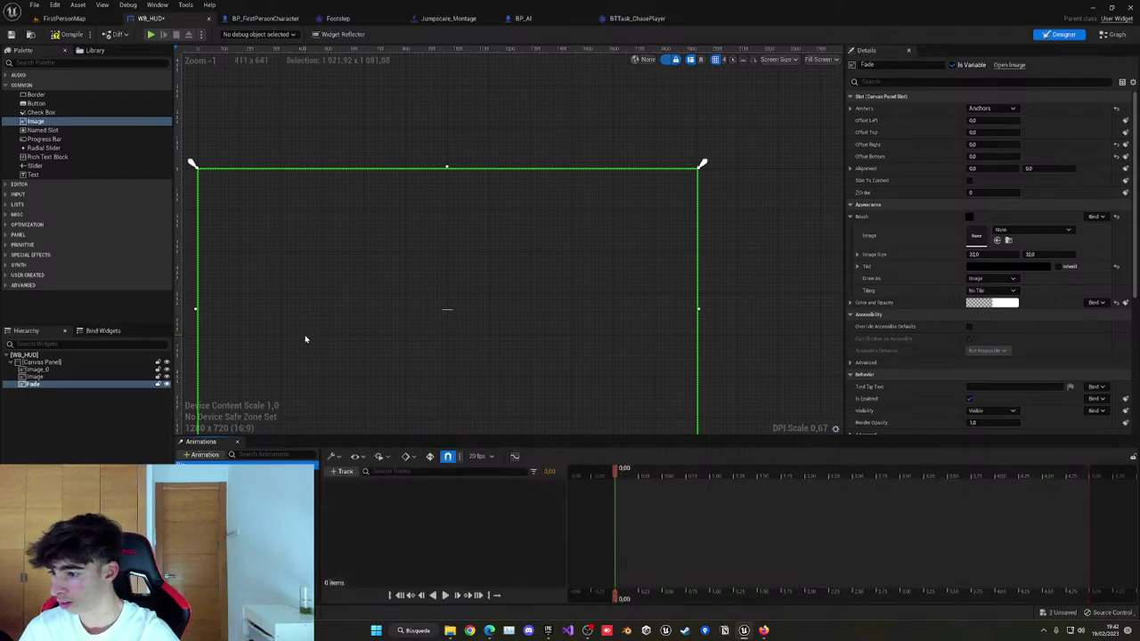
pyautogui.scroll(-2, 308, 336)
pyautogui.moveTo(309, 316); pyautogui.dragTo(398, 287, button='right')
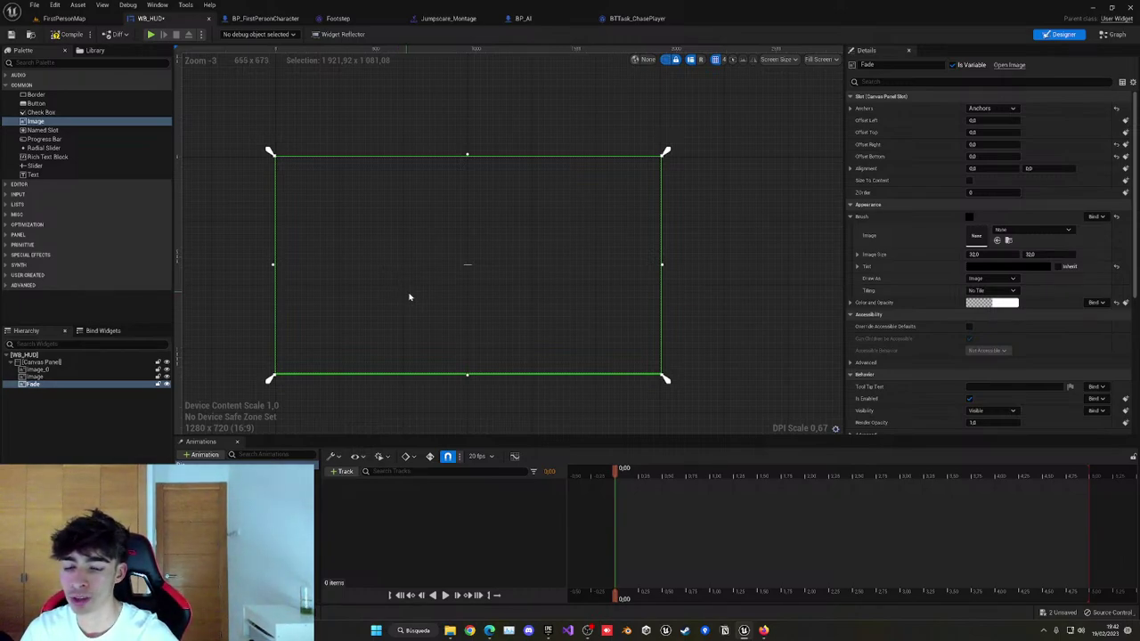
pyautogui.click(341, 471)
pyautogui.click(386, 488)
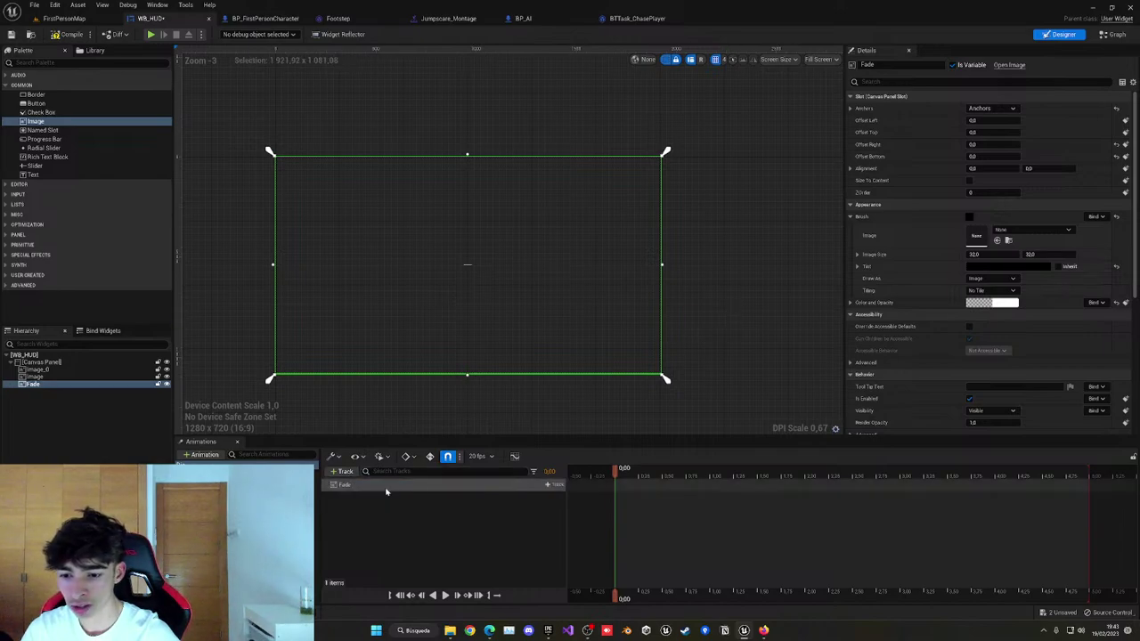
# Keyframe the Fade image's Color and Opacity as transparent at 0.00 and with alpha 1 at 1.00 in the Die animation.
pyautogui.click(1125, 303)
pyautogui.moveTo(663, 473); pyautogui.dragTo(715, 475)
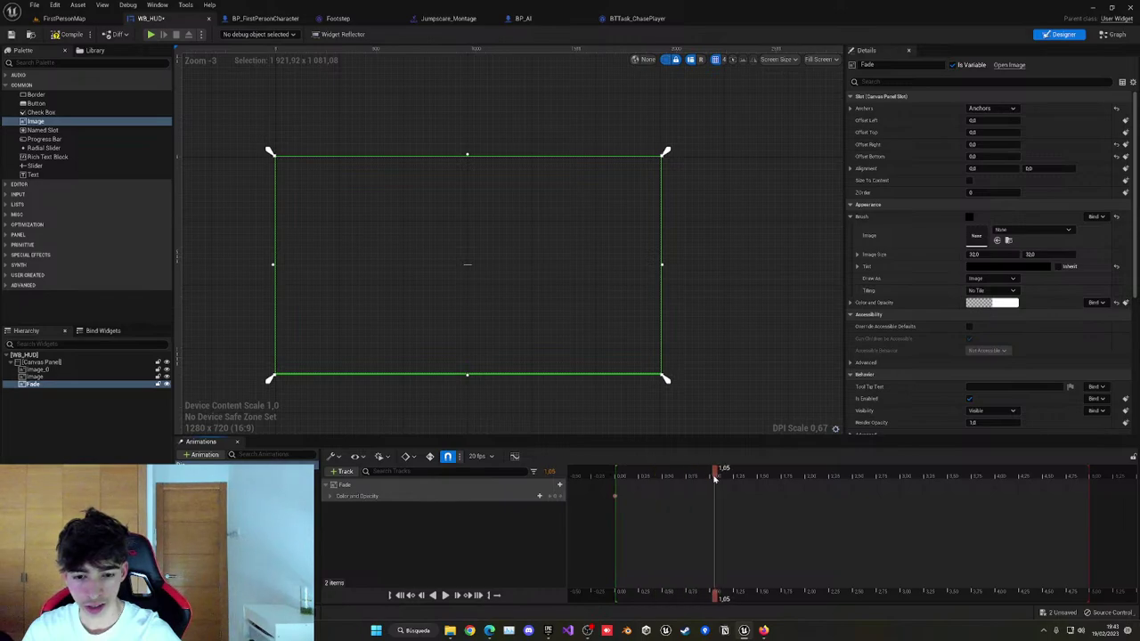
pyautogui.click(712, 473)
pyautogui.click(991, 302)
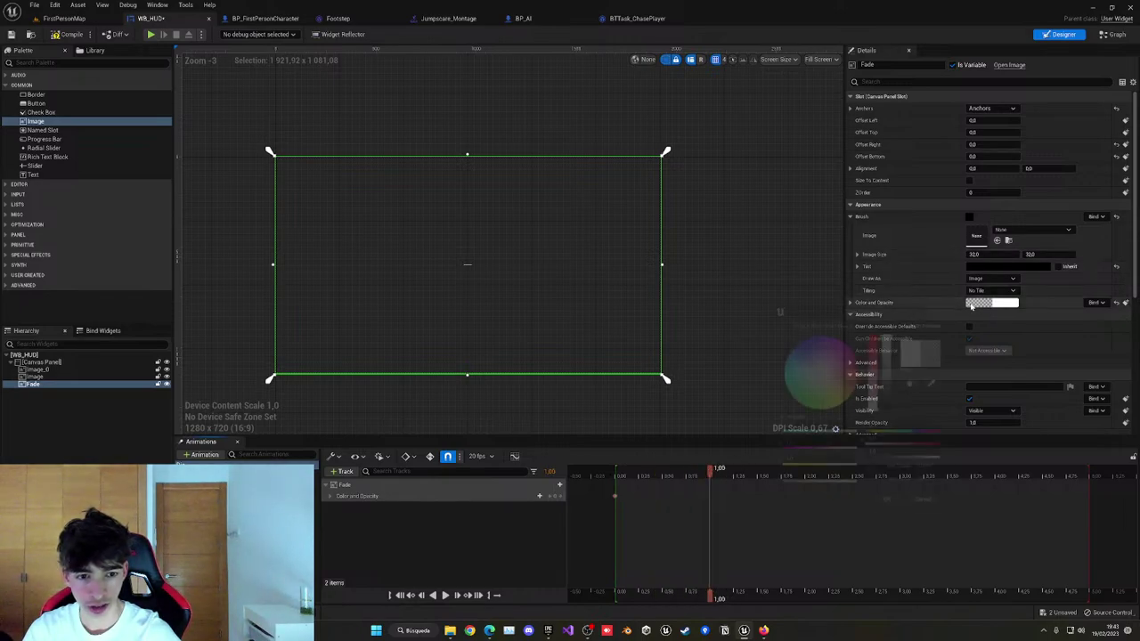
pyautogui.moveTo(822, 498); pyautogui.dragTo(868, 502)
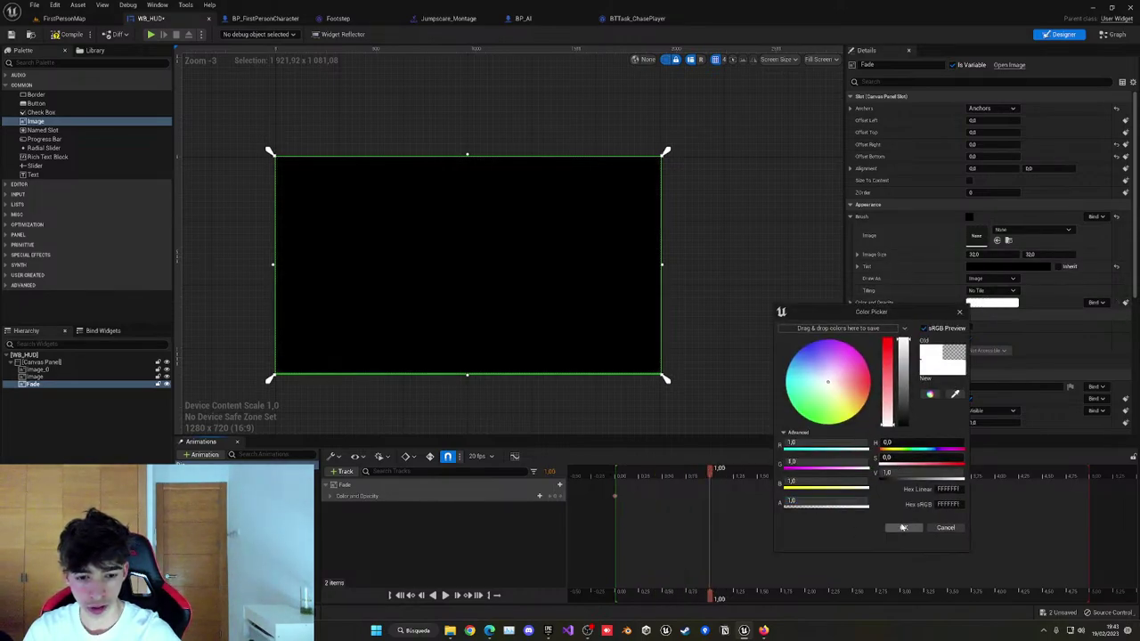
pyautogui.click(903, 527)
pyautogui.click(1124, 303)
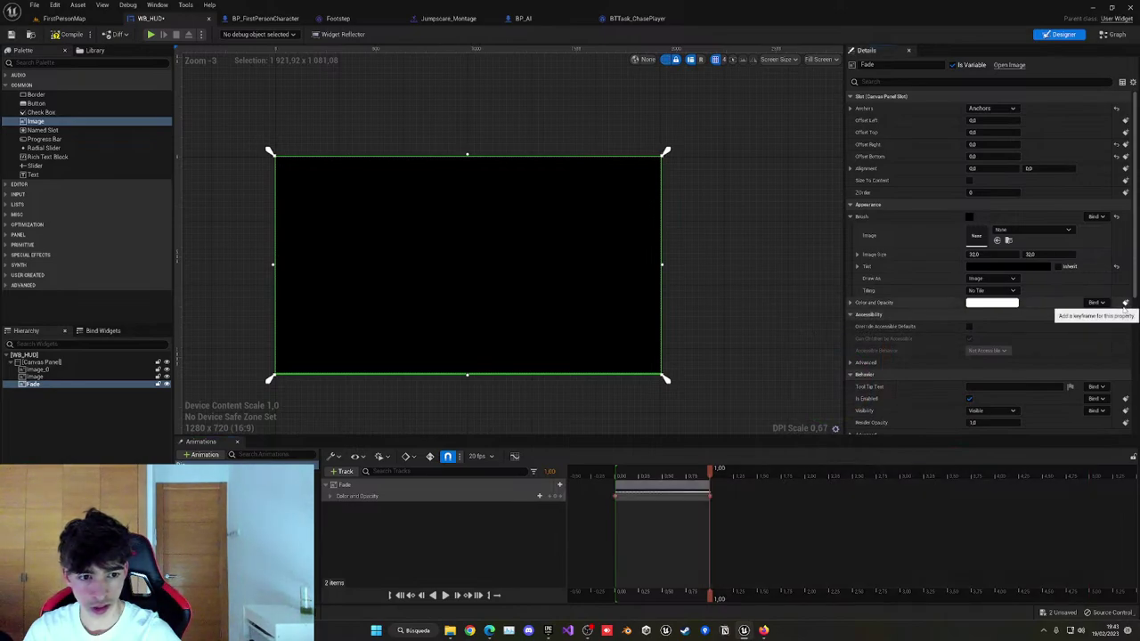
# Preview the Die animation from its start, and compile and save the widget.
pyautogui.click(616, 470)
pyautogui.press('space')
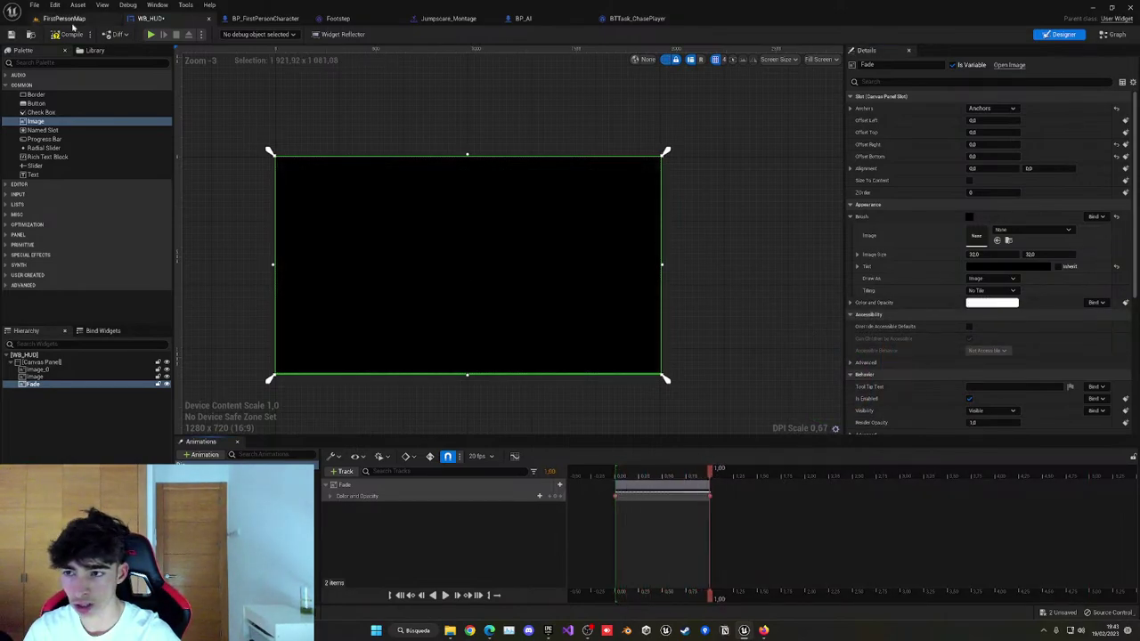
pyautogui.click(56, 36)
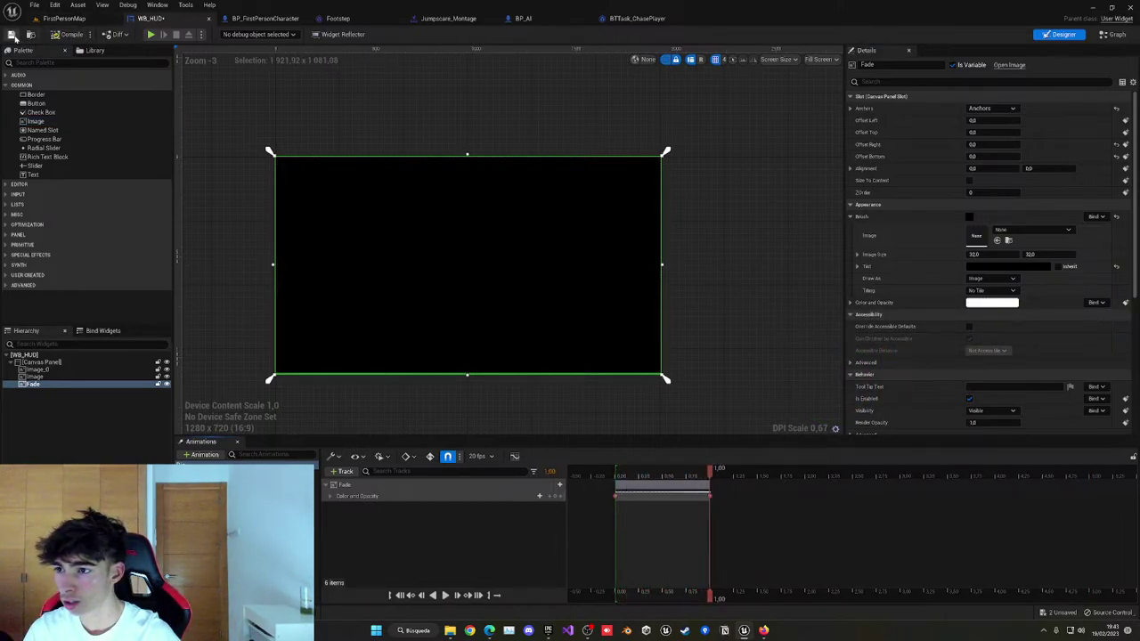
# Create a custom event named Play Die Fade in the WB_HUD event graph.
pyautogui.click(1113, 34)
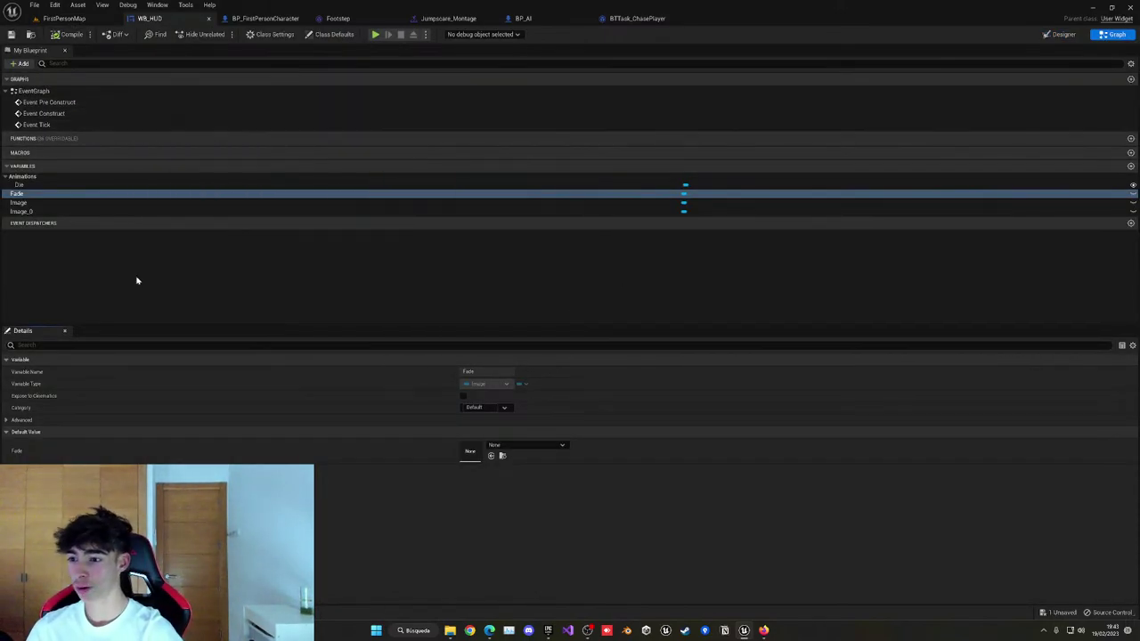
pyautogui.click(1060, 34)
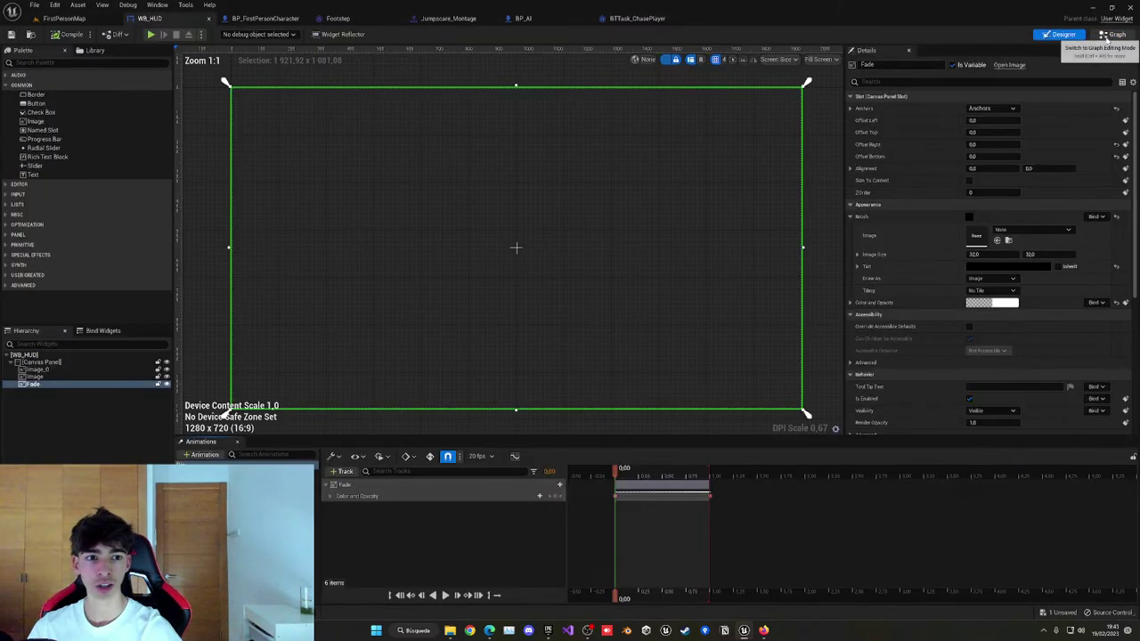
pyautogui.click(1113, 35)
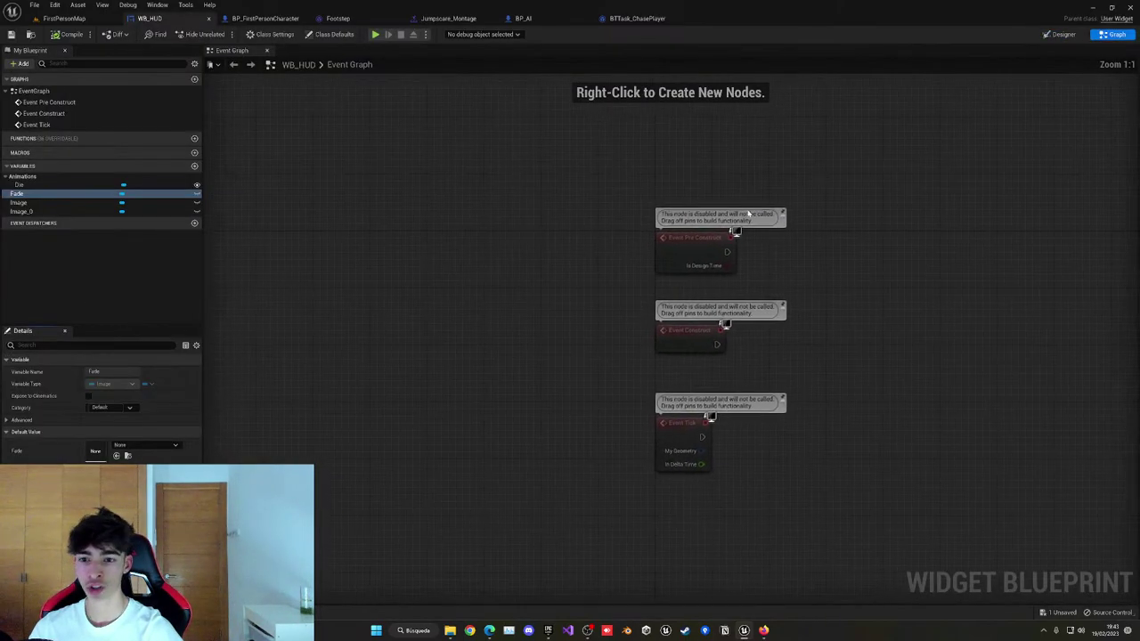
pyautogui.rightClick(384, 514)
pyautogui.write('custom')
pyautogui.press('Return')
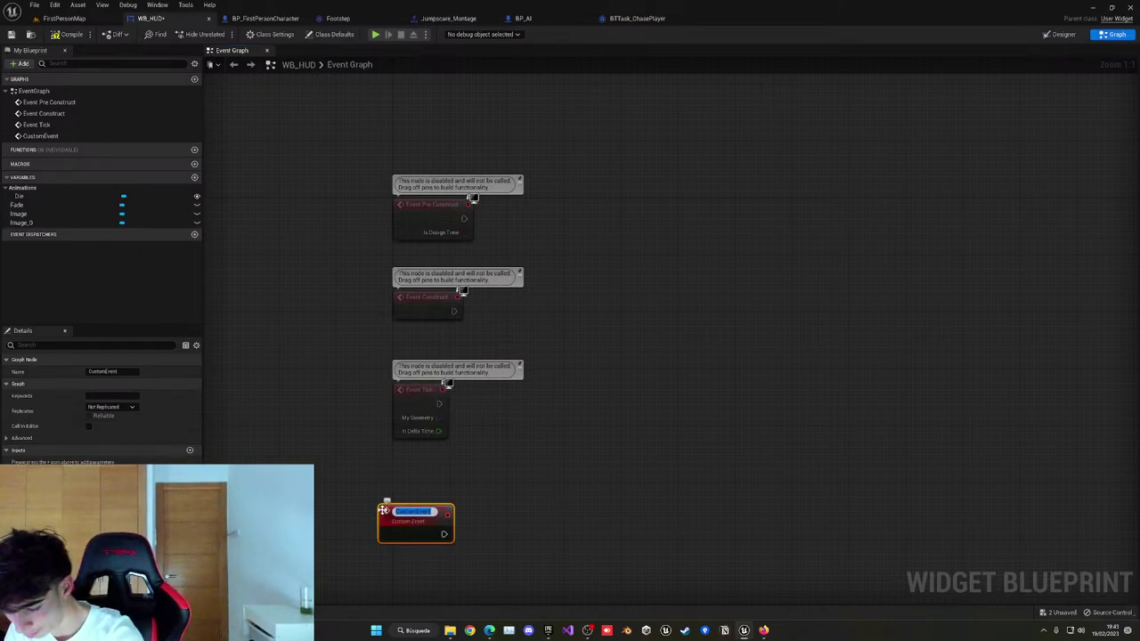
pyautogui.write('Play Die')
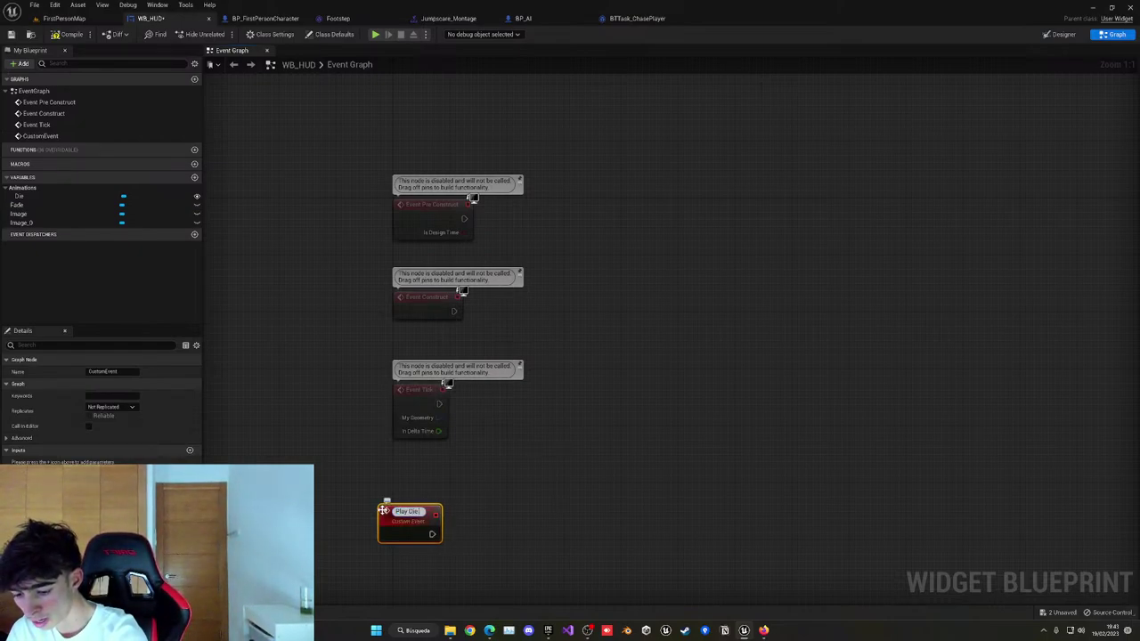
pyautogui.write('!')
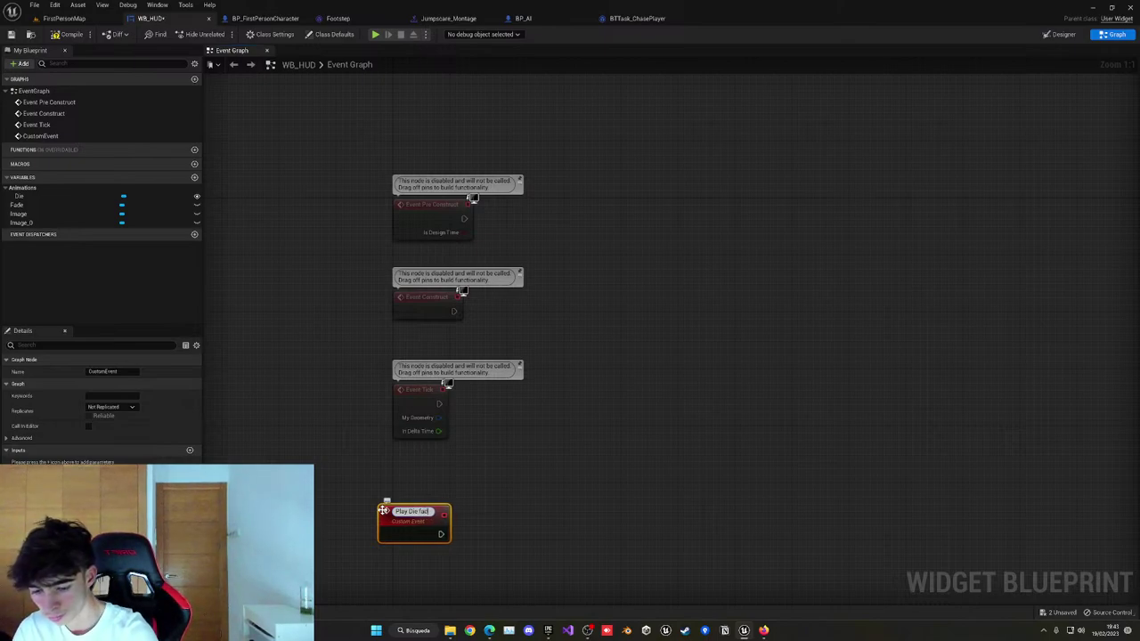
pyautogui.write('Fade')
pyautogui.press('Return')
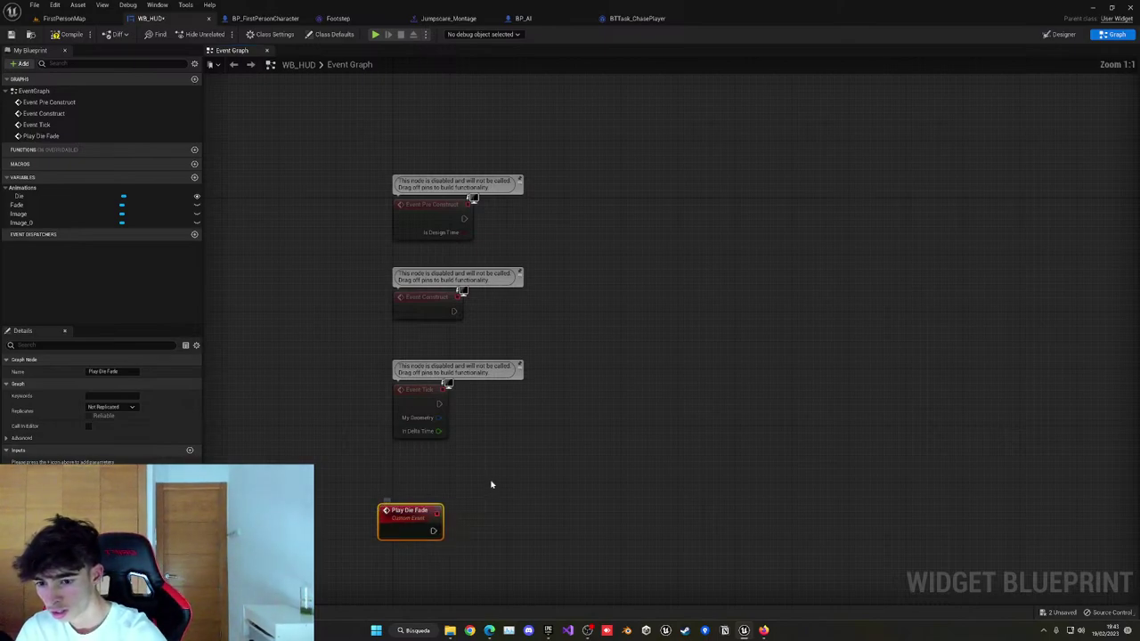
# Connect Play Die Fade to a Play Animation node that uses the Die animation, and compile and save WB_HUD.
pyautogui.moveTo(411, 511); pyautogui.dragTo(439, 519)
pyautogui.moveTo(454, 508); pyautogui.dragTo(399, 444, button='right')
pyautogui.moveTo(61, 197); pyautogui.dragTo(345, 505)
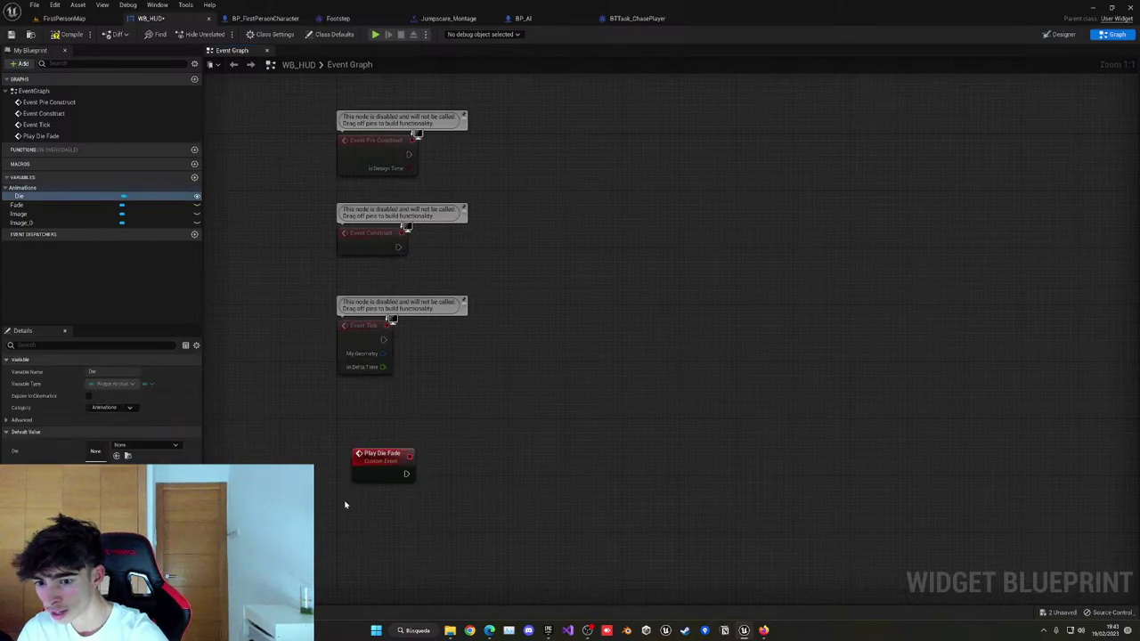
pyautogui.moveTo(62, 197); pyautogui.dragTo(389, 550)
pyautogui.moveTo(441, 509); pyautogui.dragTo(471, 486)
pyautogui.moveTo(407, 534); pyautogui.dragTo(459, 483)
pyautogui.write('play an')
pyautogui.press('Return')
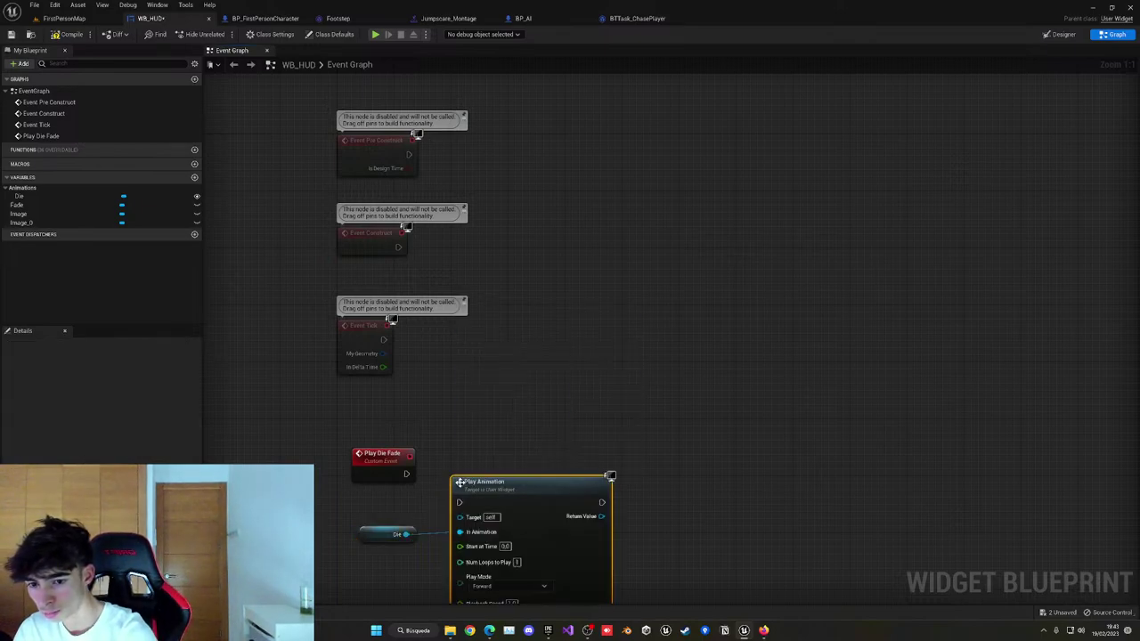
pyautogui.moveTo(420, 485); pyautogui.dragTo(489, 459)
pyautogui.click(73, 35)
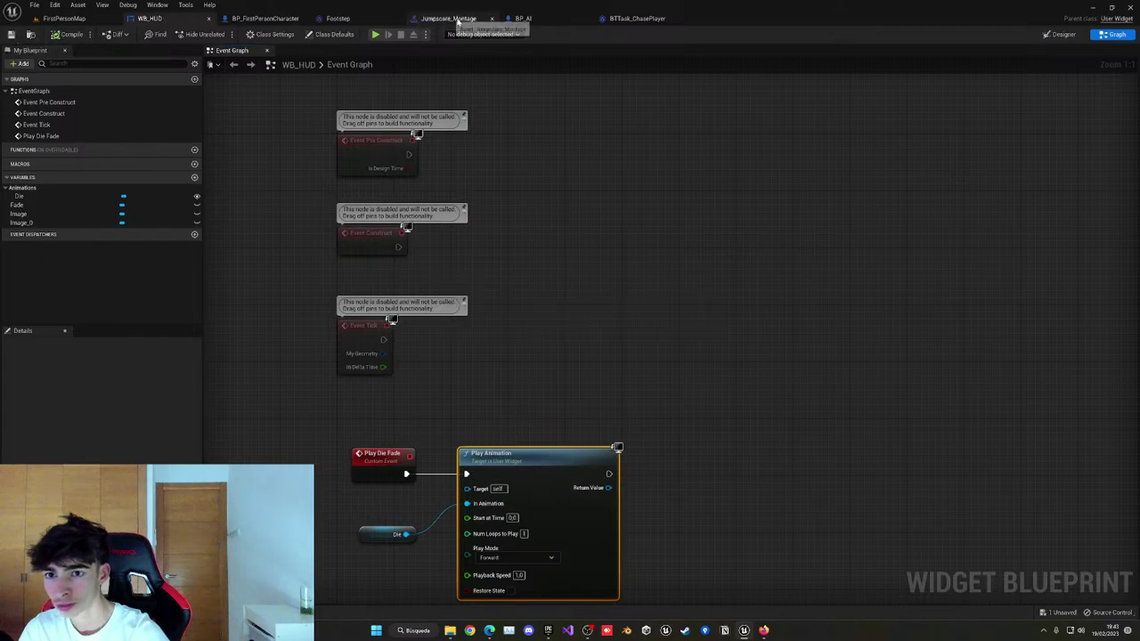
pyautogui.click(525, 18)
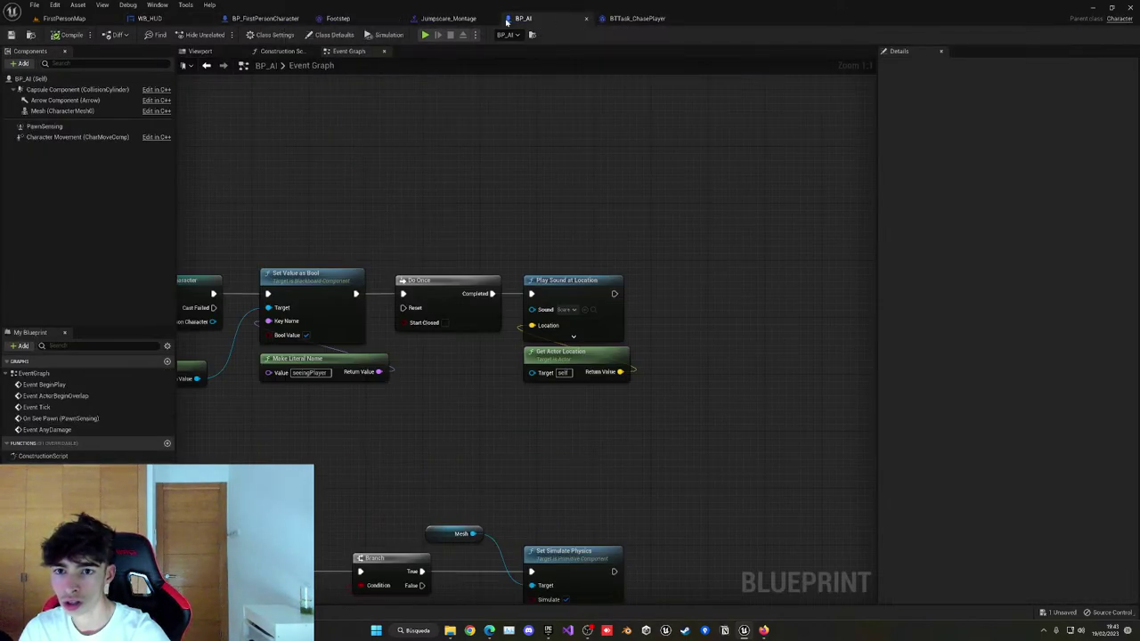
pyautogui.click(615, 18)
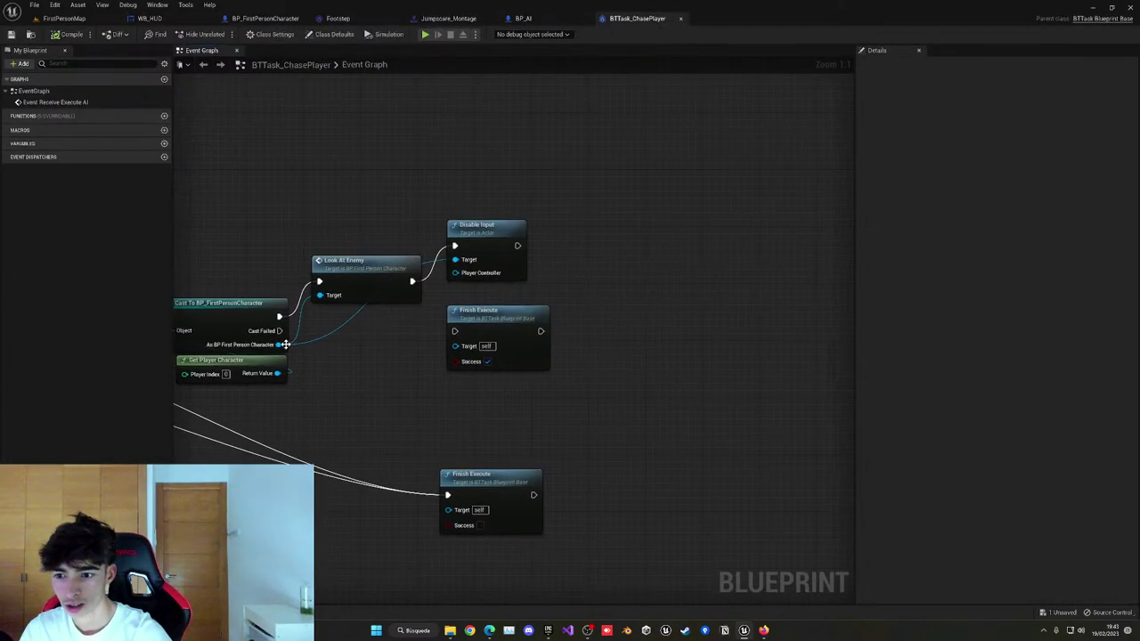
pyautogui.moveTo(283, 345); pyautogui.dragTo(537, 197)
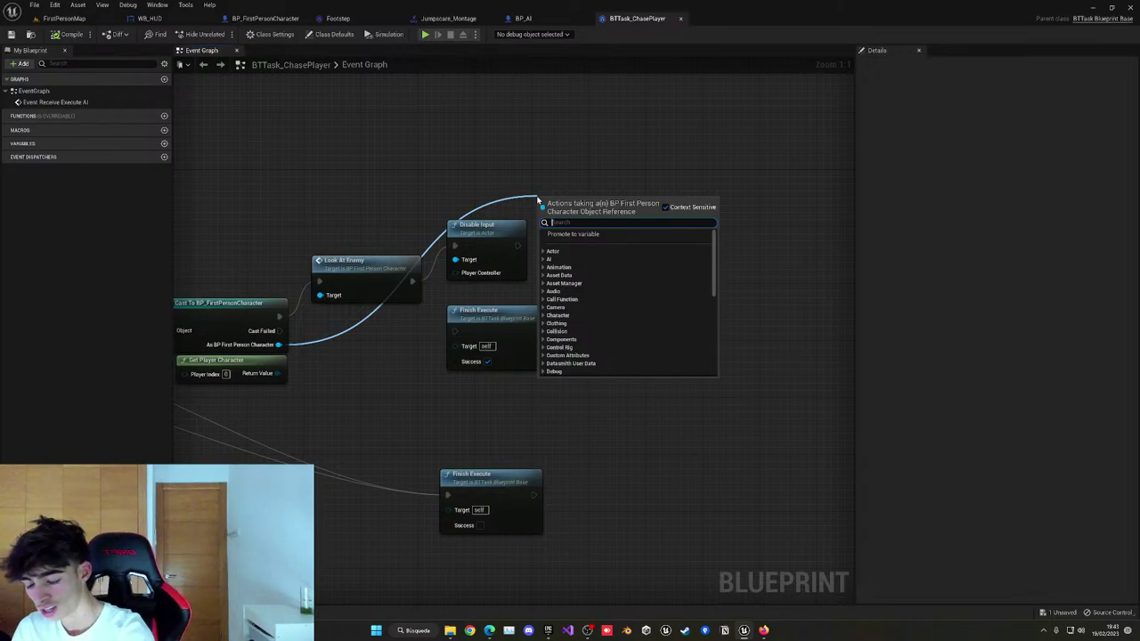
pyautogui.write('bod')
pyautogui.press('BackSpace')
pyautogui.press('BackSpace')
pyautogui.press('BackSpace')
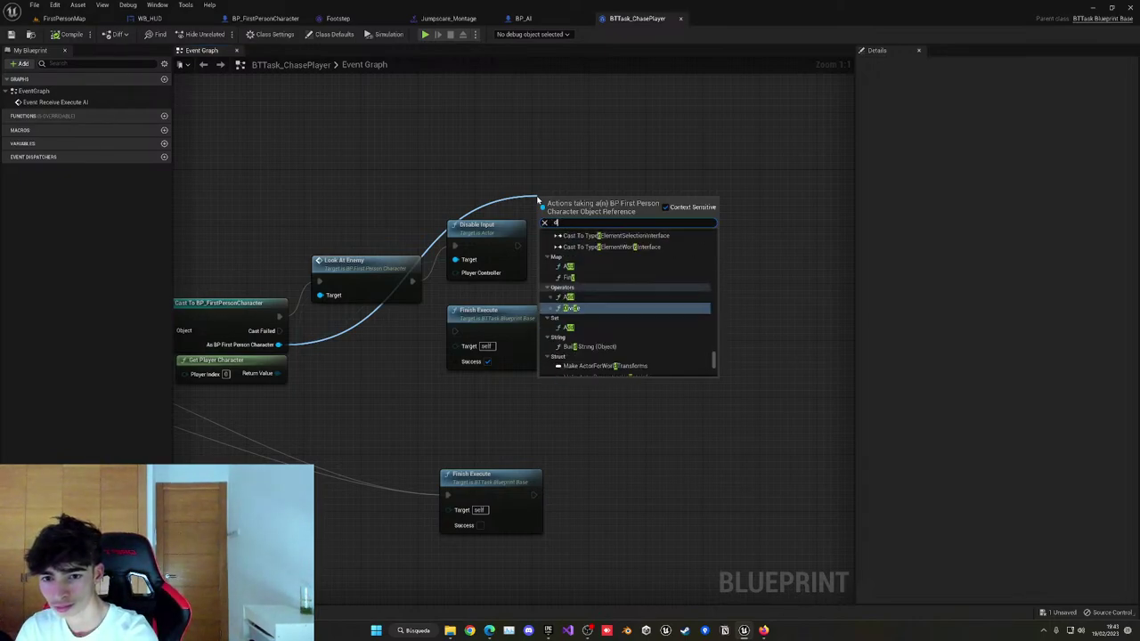
pyautogui.write('play')
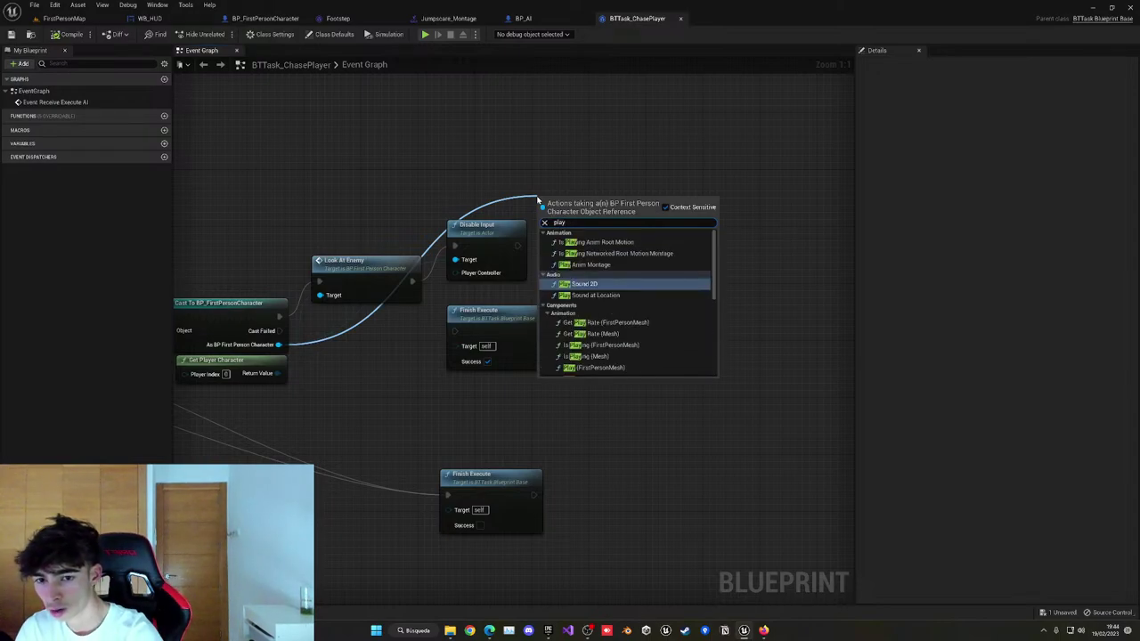
pyautogui.press('BackSpace')
pyautogui.press('BackSpace')
pyautogui.press('BackSpace')
pyautogui.press('BackSpace')
pyautogui.press('Escape')
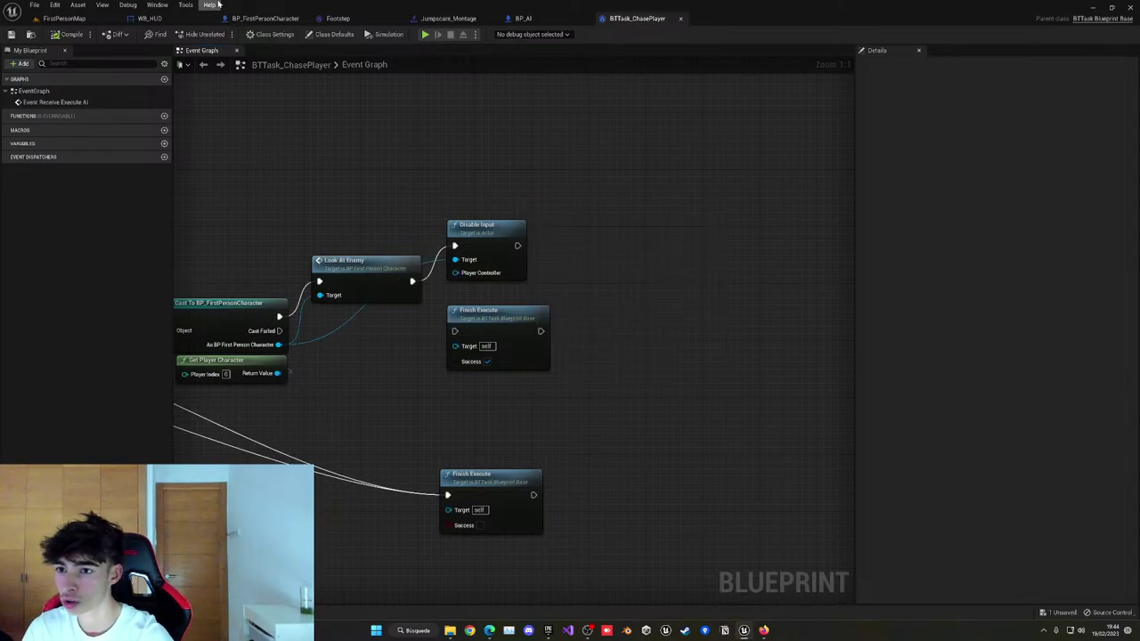
# In BP_FirstPersonCharacter, promote the Create WB HUD Widget return value to a variable named HUD.
pyautogui.click(265, 18)
pyautogui.moveTo(441, 202); pyautogui.dragTo(312, 184, button='right')
pyautogui.scroll(1, 312, 184)
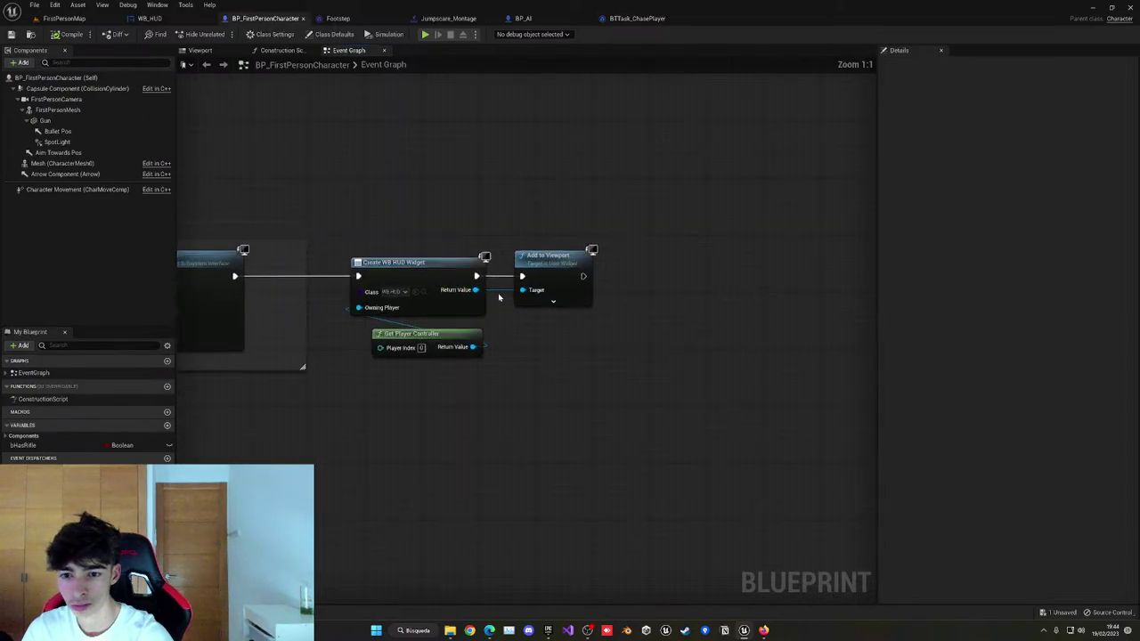
pyautogui.moveTo(498, 296); pyautogui.dragTo(496, 293, button='right')
pyautogui.rightClick(460, 287)
pyautogui.click(496, 343)
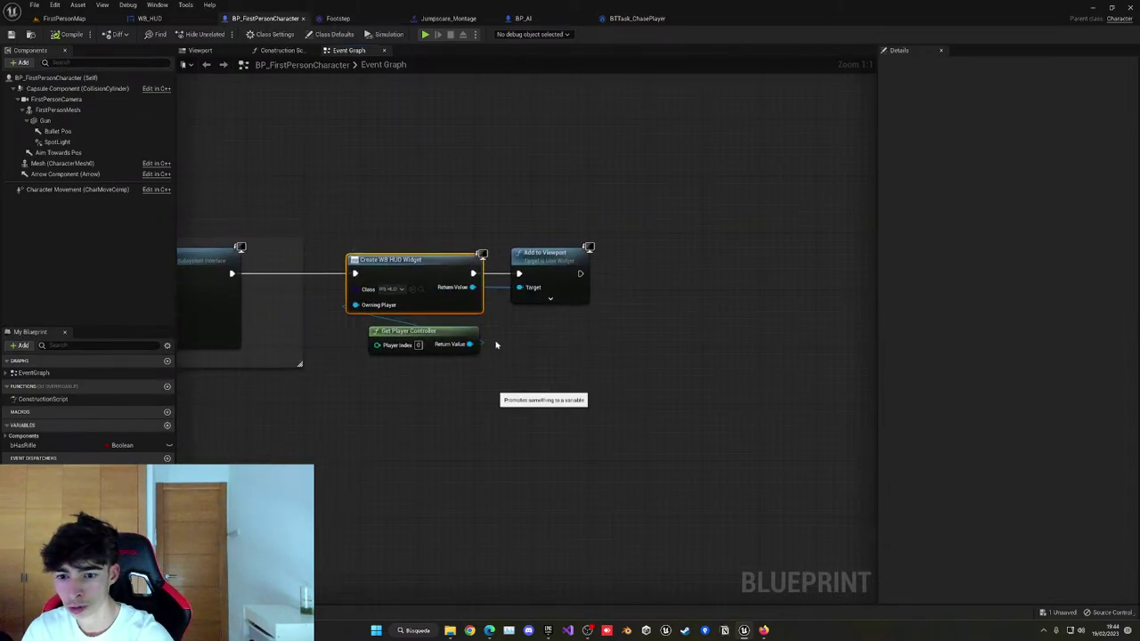
pyautogui.press('Return')
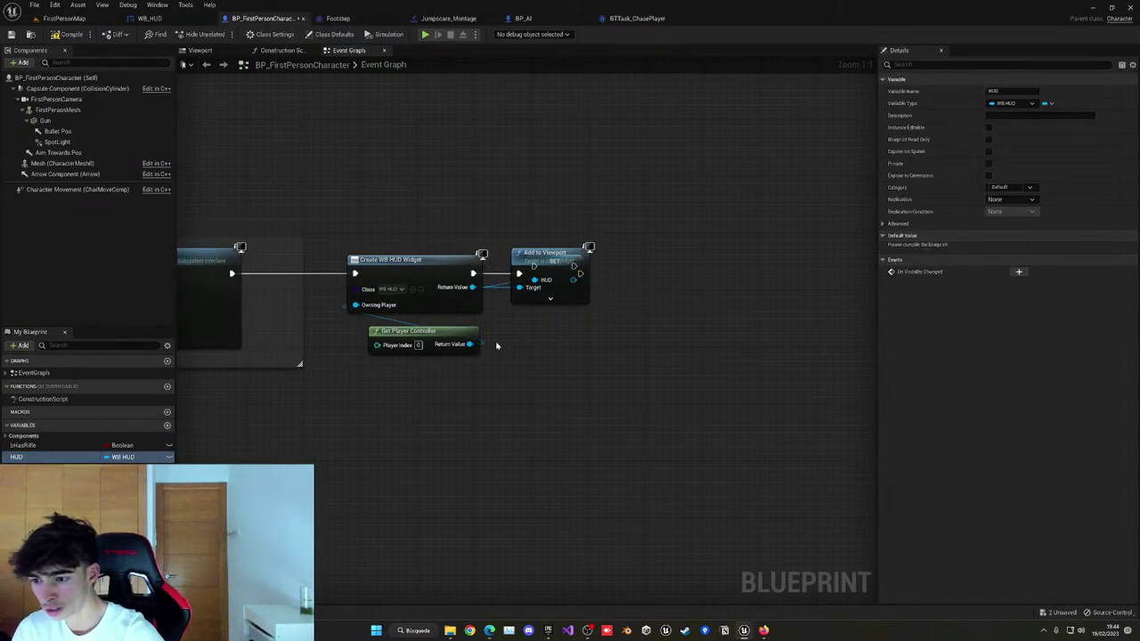
# Insert the SET HUD node between Create WB HUD Widget and Add to Viewport, wiring both its execution and object pins.
pyautogui.moveTo(582, 259); pyautogui.dragTo(474, 274)
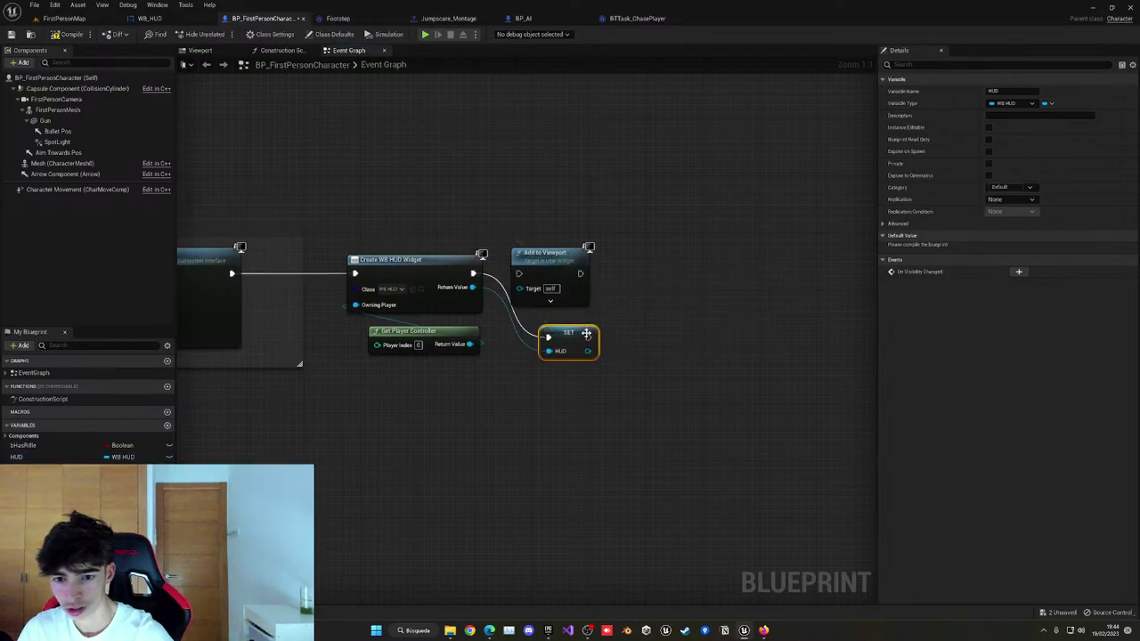
pyautogui.moveTo(588, 337); pyautogui.dragTo(527, 289)
pyautogui.moveTo(565, 277); pyautogui.dragTo(692, 283)
pyautogui.moveTo(548, 351); pyautogui.dragTo(542, 279)
pyautogui.click(540, 338)
pyautogui.moveTo(548, 337); pyautogui.dragTo(502, 320)
pyautogui.click(503, 321)
pyautogui.moveTo(579, 333); pyautogui.dragTo(570, 271)
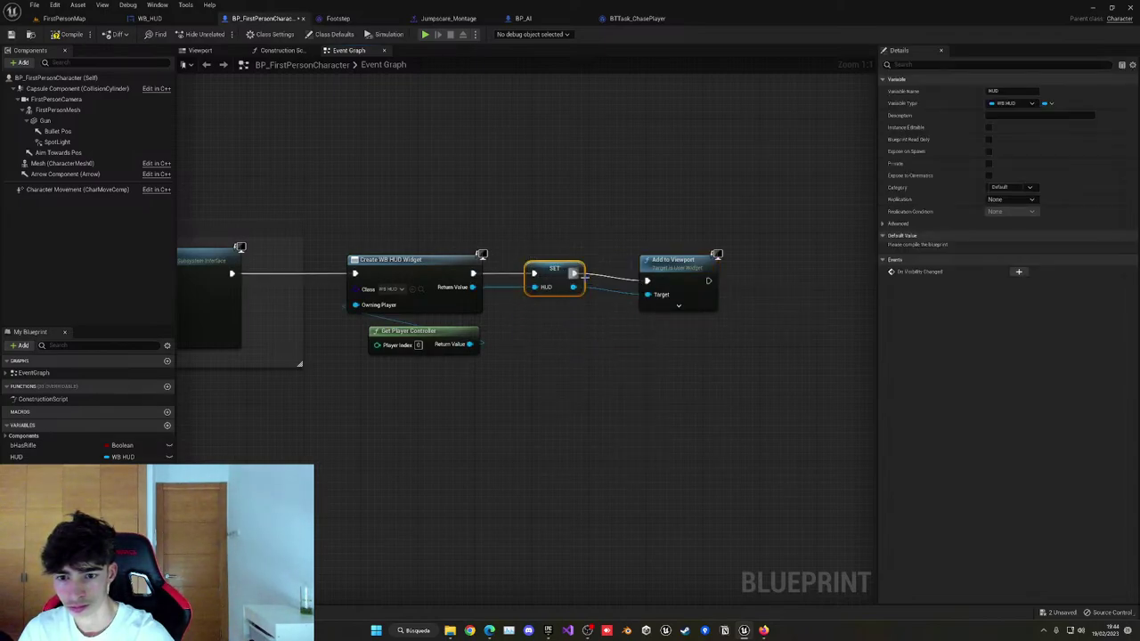
# Align Add to Viewport and extend the comment box around the HUD creation nodes, and compile and save BP_FirstPersonCharacter.
pyautogui.moveTo(683, 273); pyautogui.dragTo(657, 266)
pyautogui.click(629, 341)
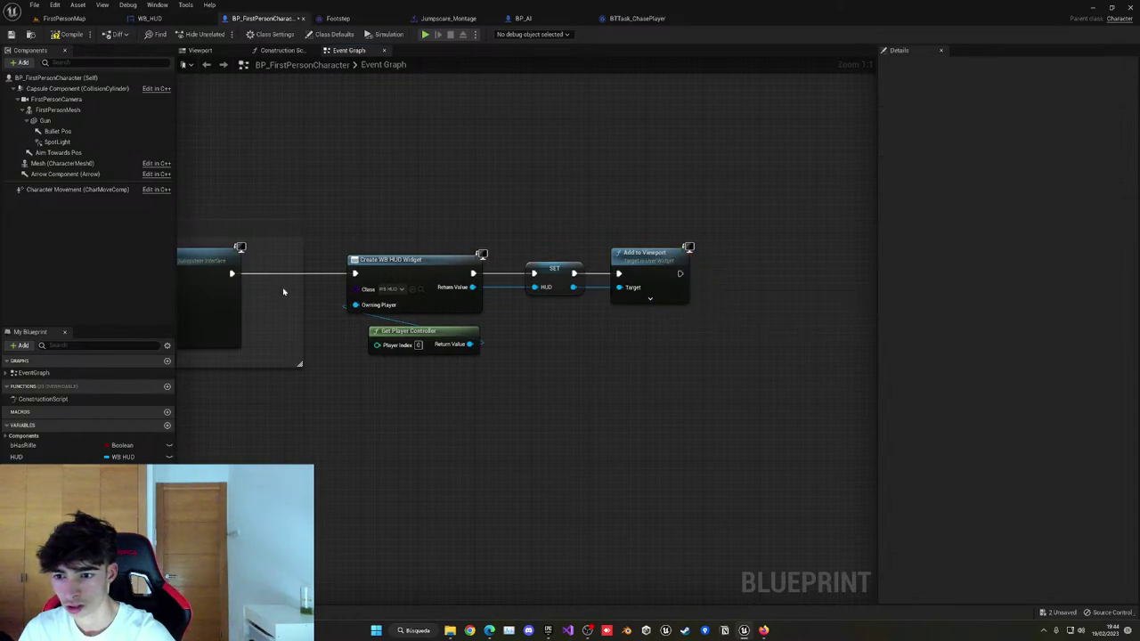
pyautogui.moveTo(341, 292); pyautogui.dragTo(728, 294)
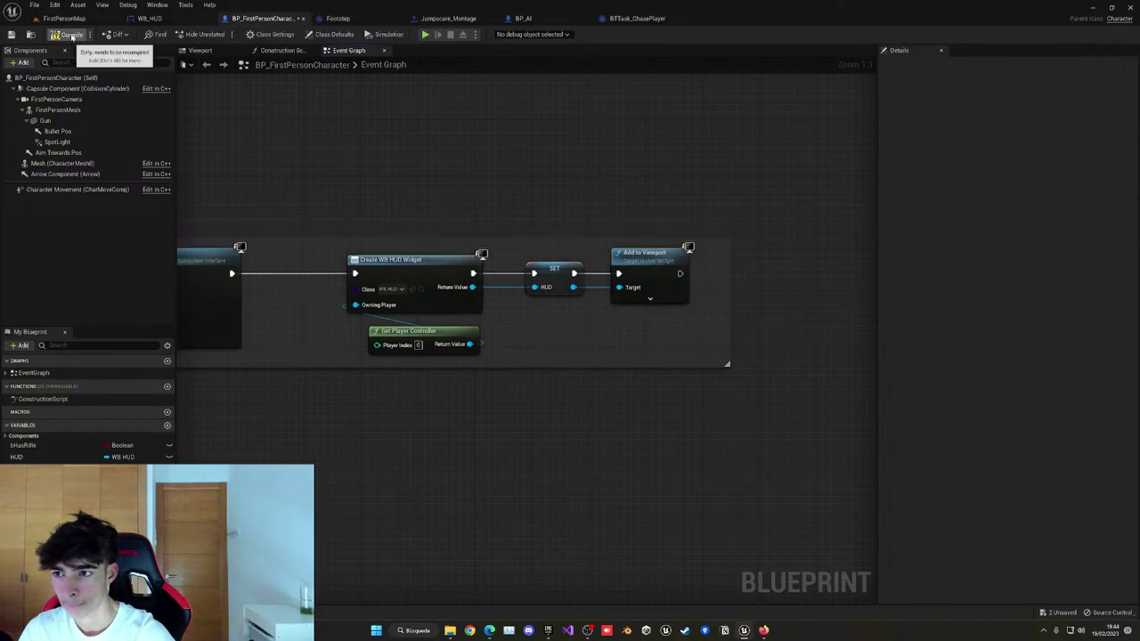
pyautogui.click(10, 34)
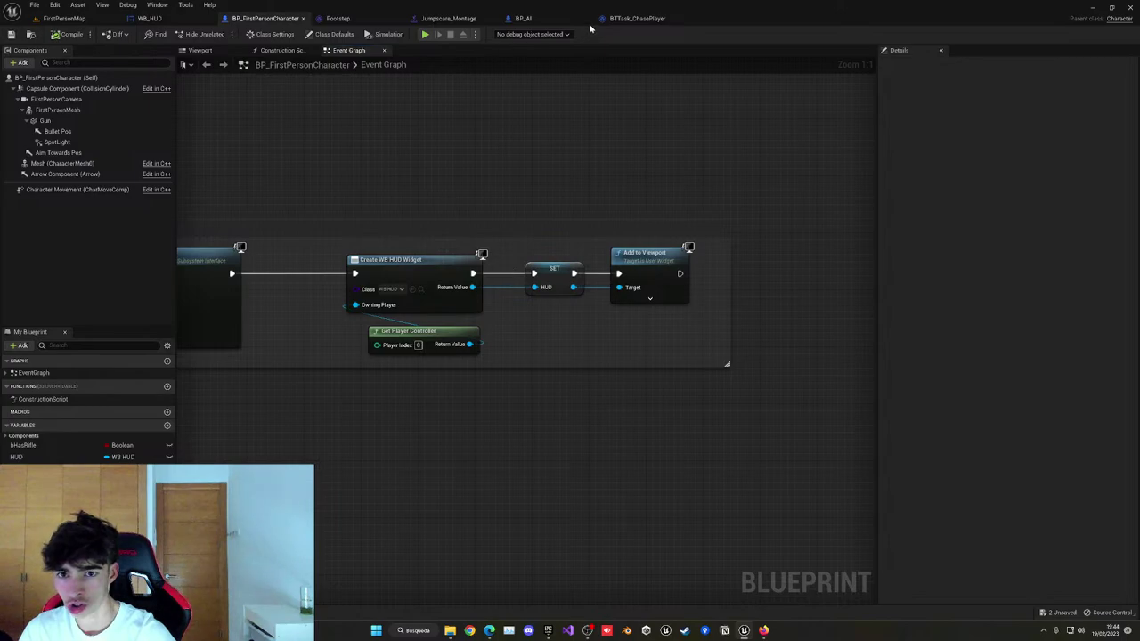
# In BTTask_ChasePlayer, get the HUD variable from the As BP First Person Character output.
pyautogui.click(523, 18)
pyautogui.click(637, 18)
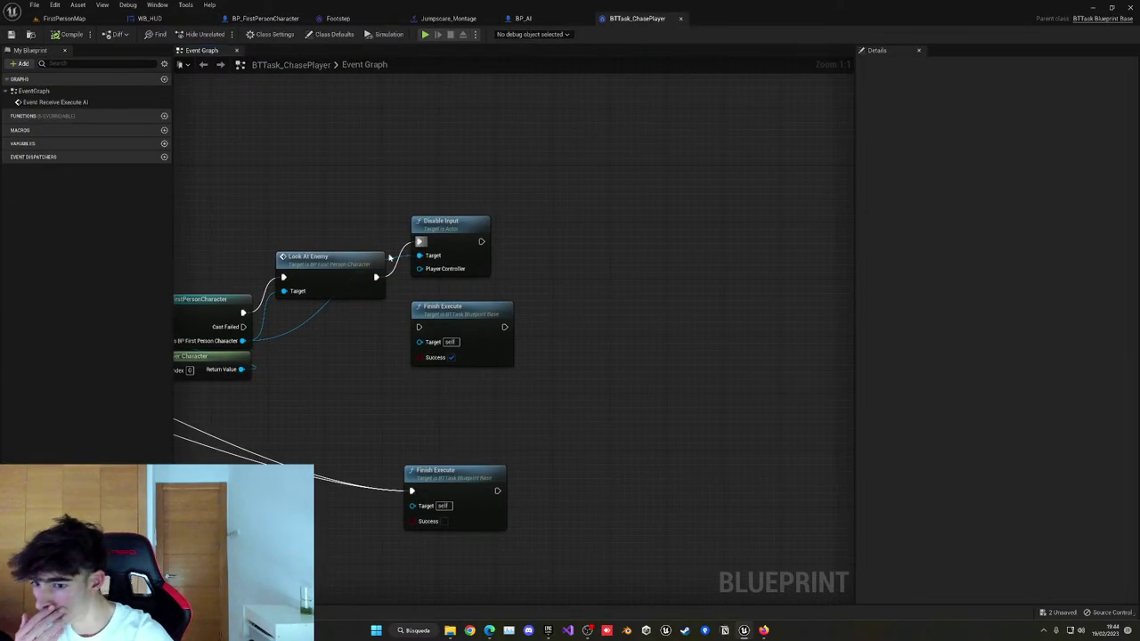
pyautogui.moveTo(242, 341); pyautogui.dragTo(567, 243)
pyautogui.write('get hud')
pyautogui.press('Return')
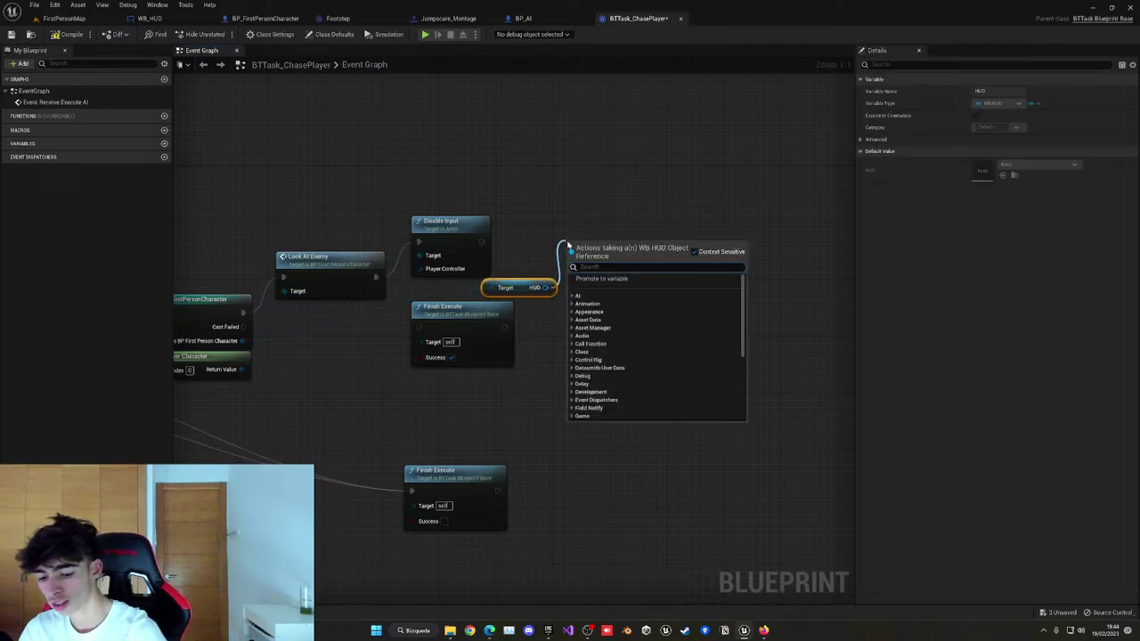
# Call Play Die Fade on the HUD reference and connect it after Disable Input.
pyautogui.write('play dis')
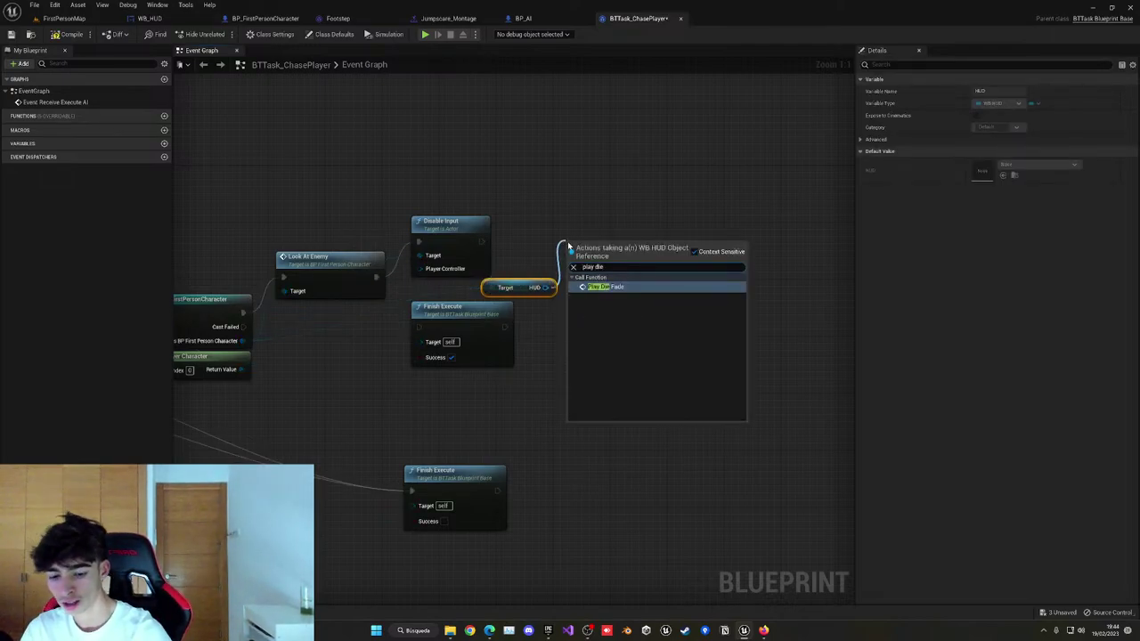
pyautogui.press('Return')
pyautogui.moveTo(484, 241); pyautogui.dragTo(576, 270)
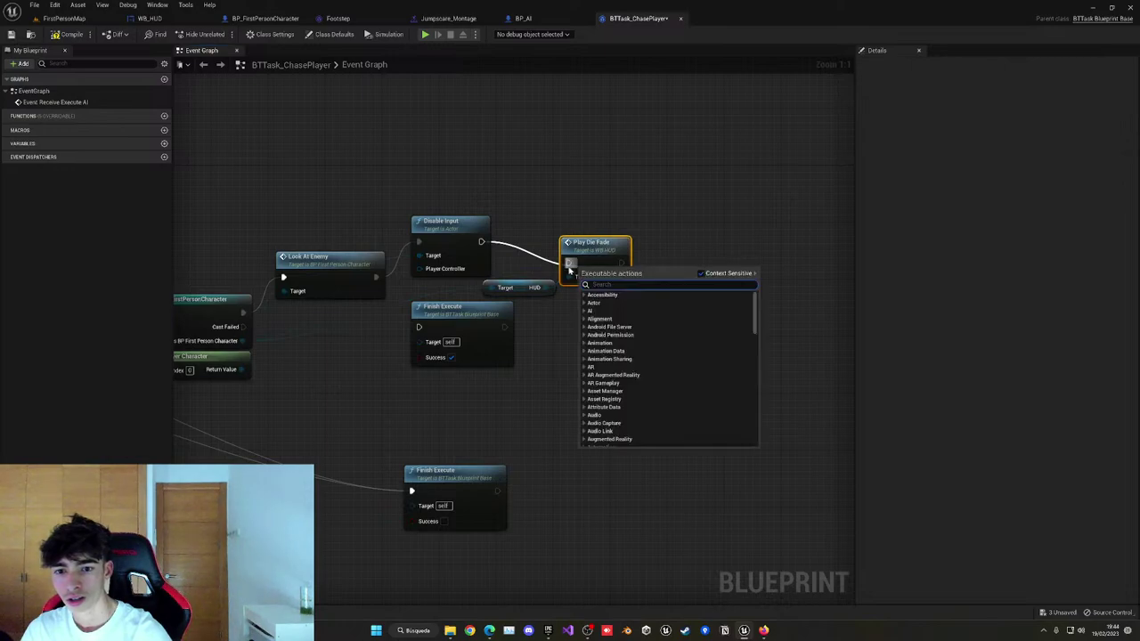
pyautogui.click(523, 253)
pyautogui.moveTo(484, 242); pyautogui.dragTo(576, 265)
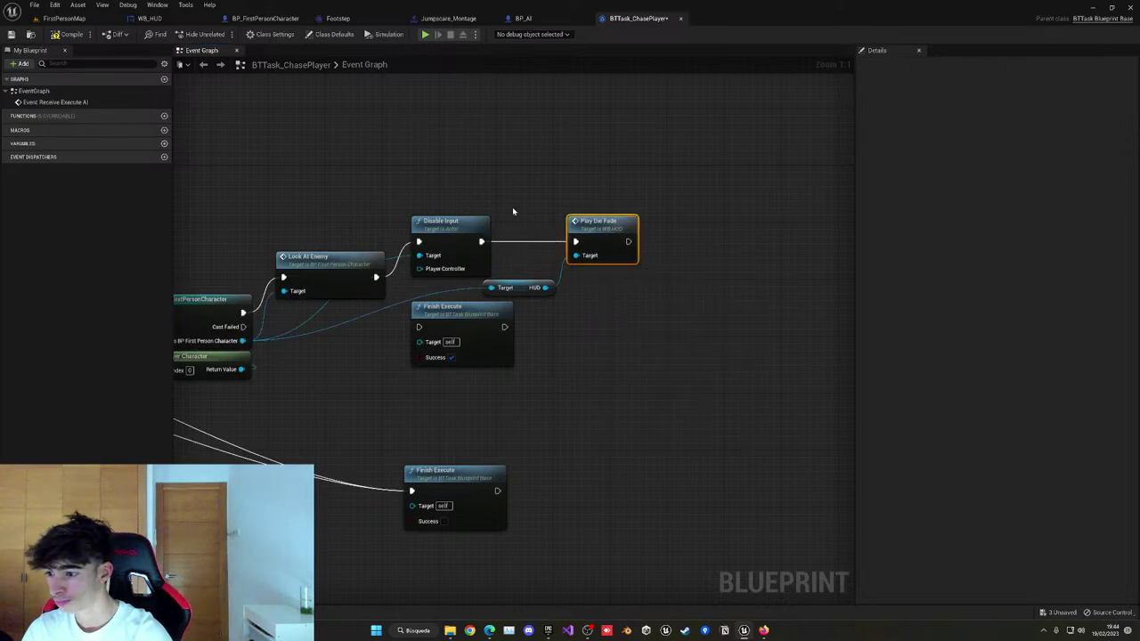
# Compile BTTask_ChasePlayer and save all assets, dismissing the save message and closing the Message Log.
pyautogui.click(80, 39)
pyautogui.hotkey('ctrl', 'shift', 's')
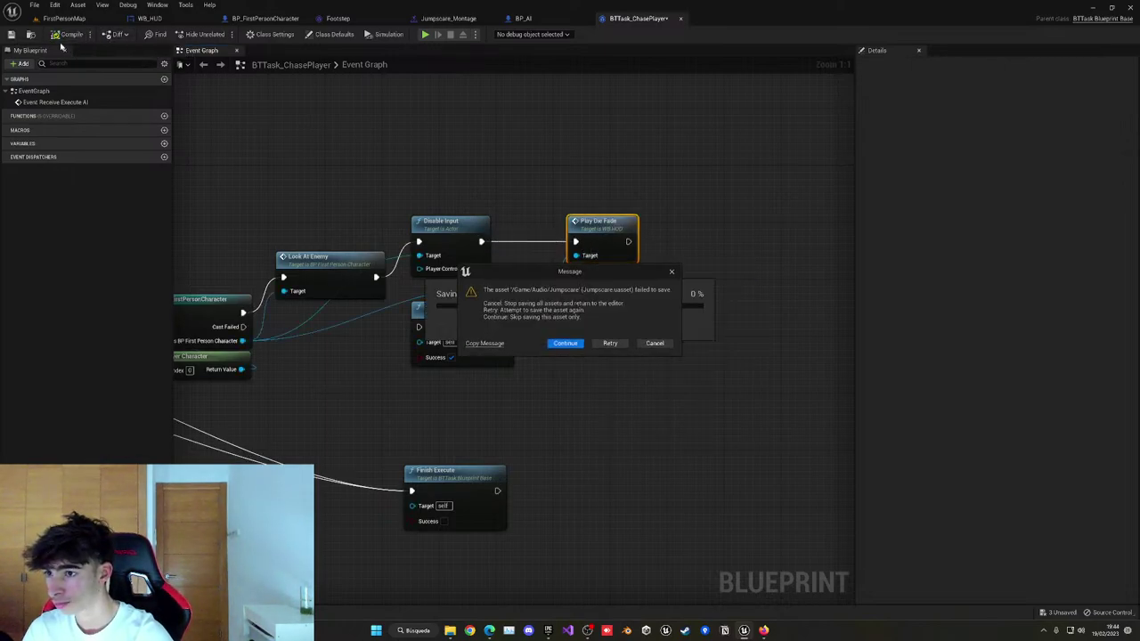
pyautogui.click(672, 271)
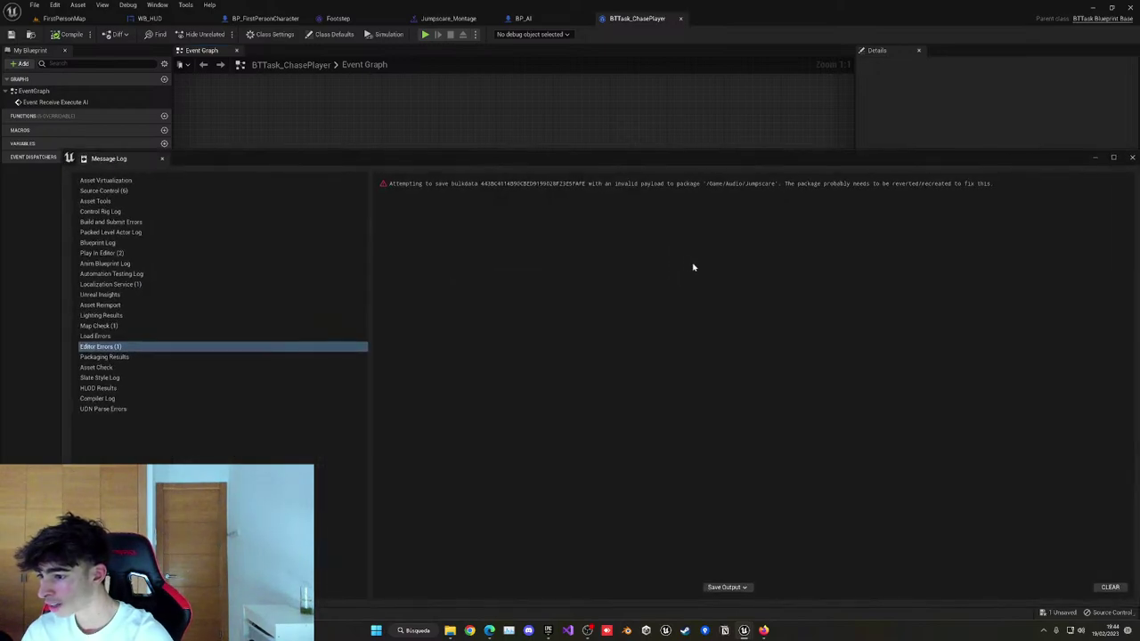
pyautogui.click(1132, 158)
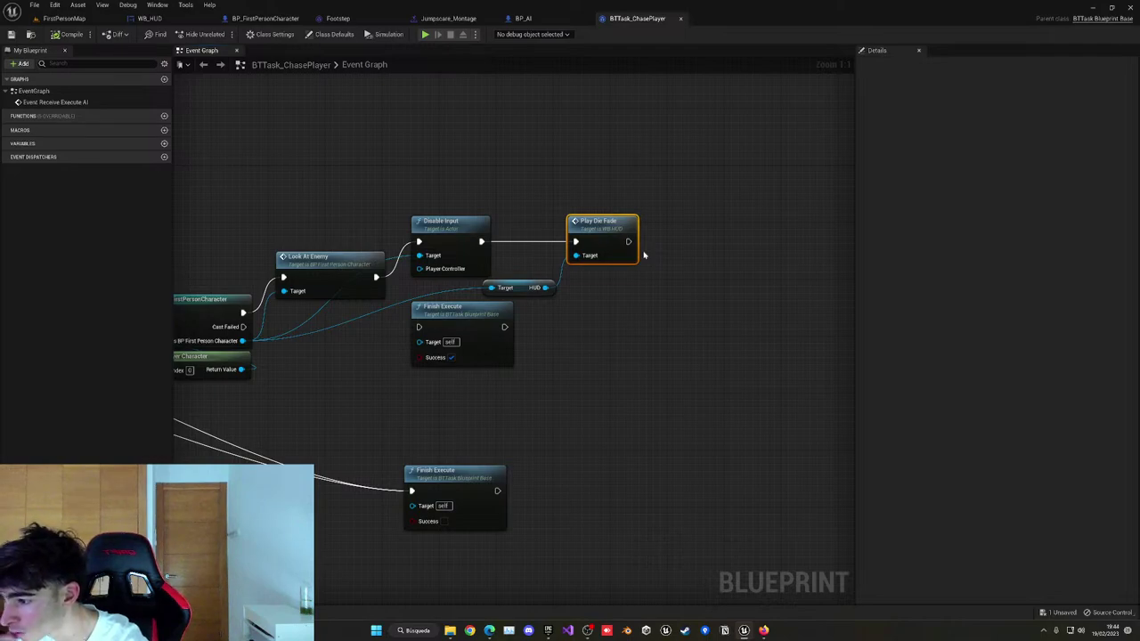
pyautogui.click(64, 18)
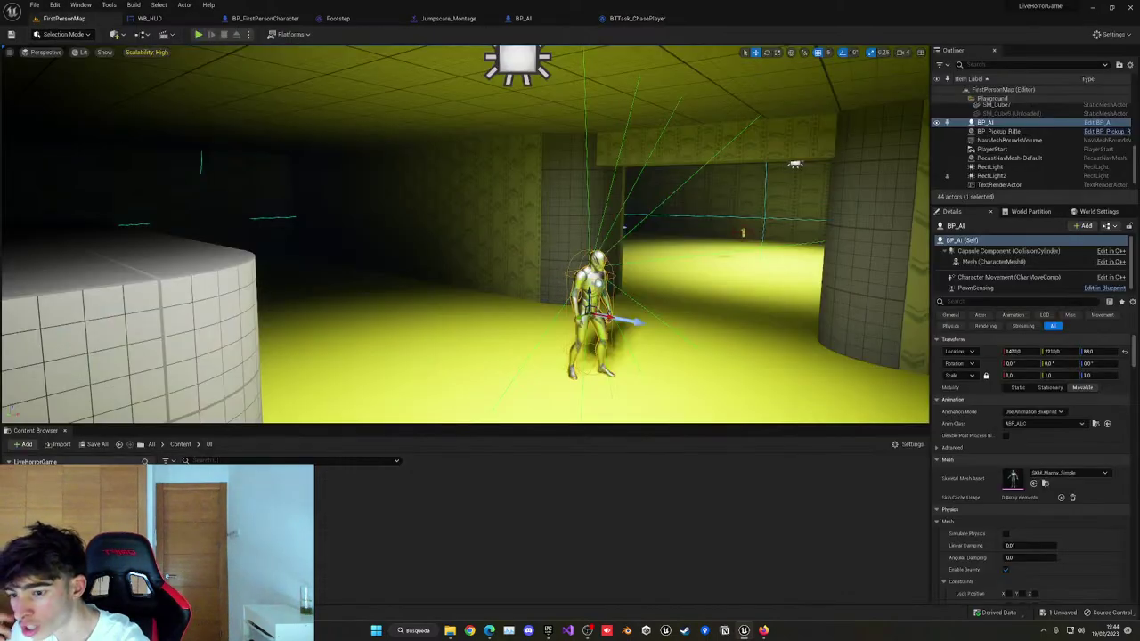
pyautogui.click(180, 445)
pyautogui.doubleClick(228, 501)
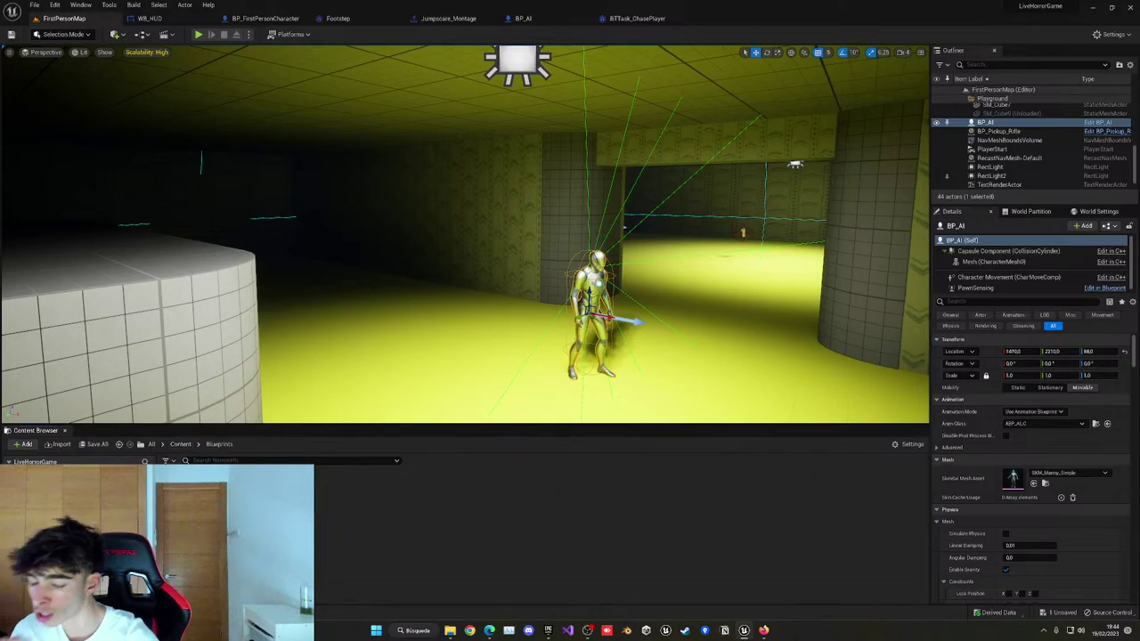
pyautogui.rightClick(187, 508)
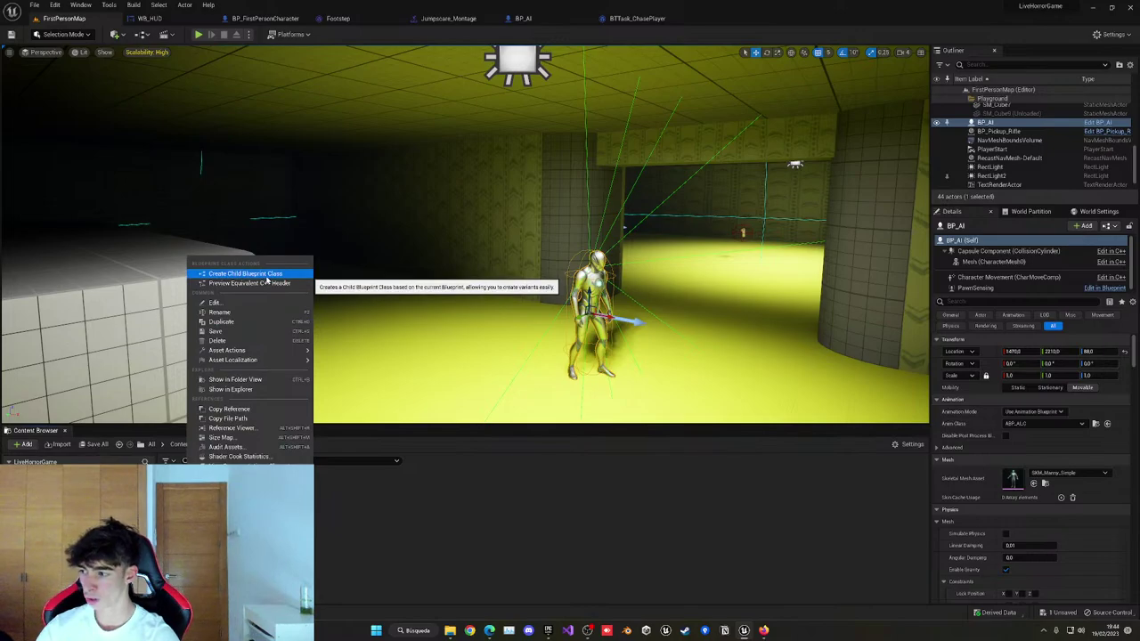
pyautogui.click(364, 522)
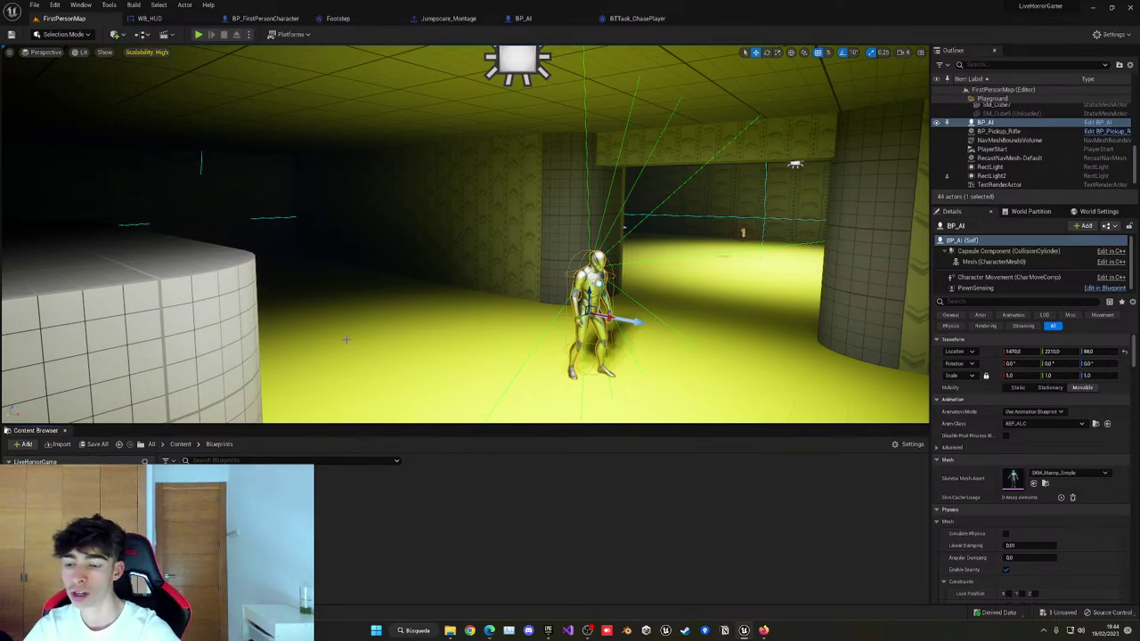
pyautogui.click(650, 19)
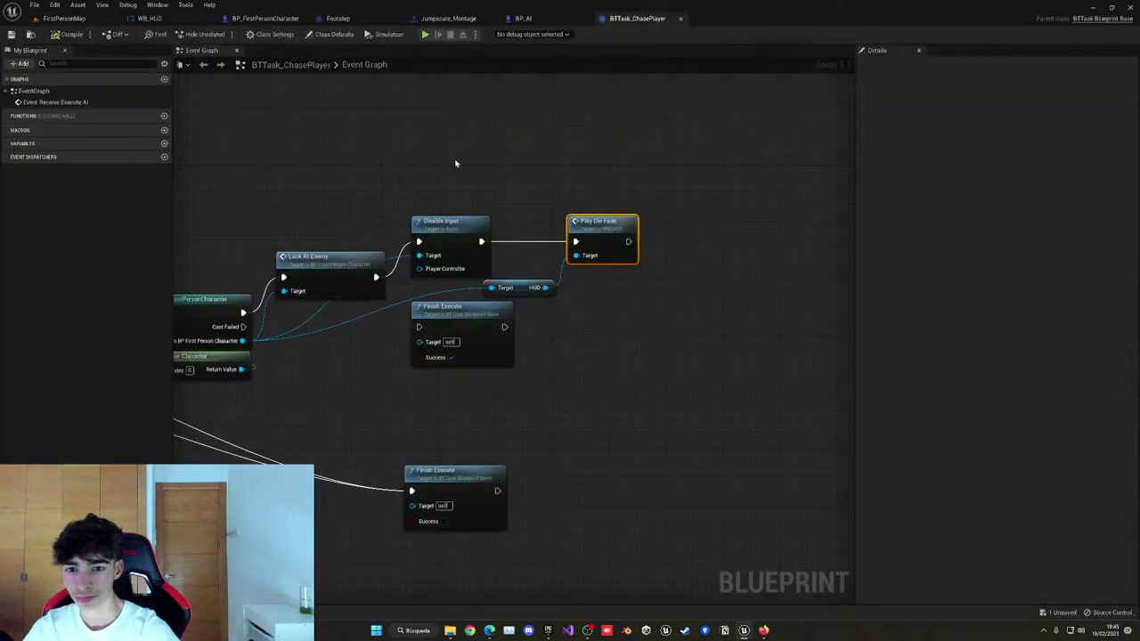
# Play-test FirstPersonMap in the editor viewport to check the HUD fade, and stop the session.
pyautogui.click(71, 19)
pyautogui.click(200, 34)
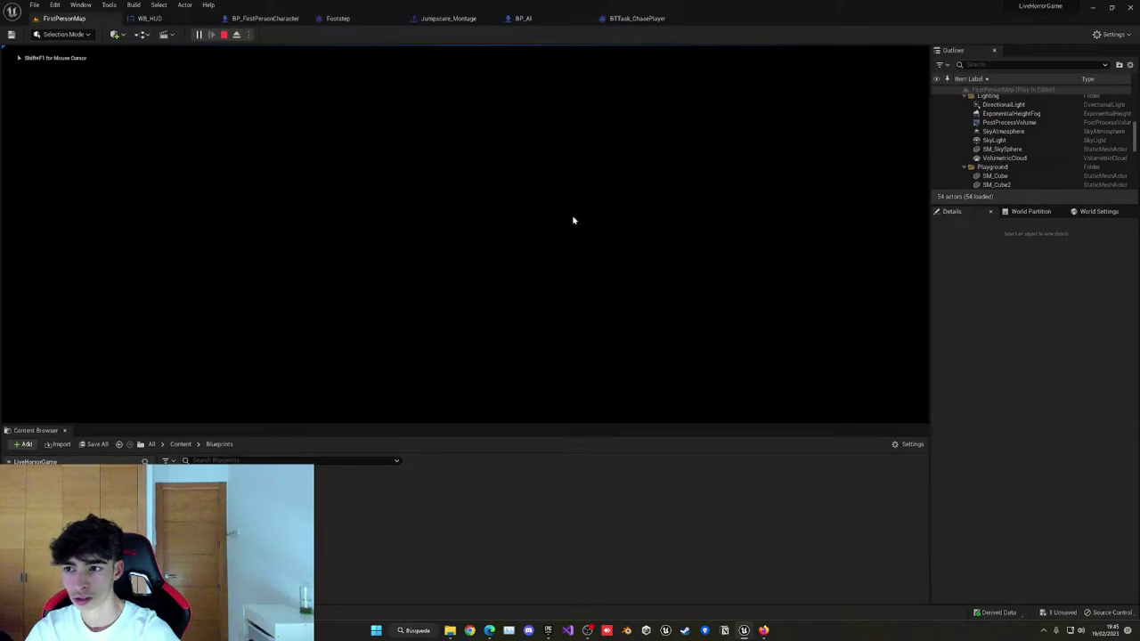
pyautogui.press('Escape')
# In the WB_HUD designer, set the Fade image's Color and Opacity to fully transparent.
pyautogui.click(445, 19)
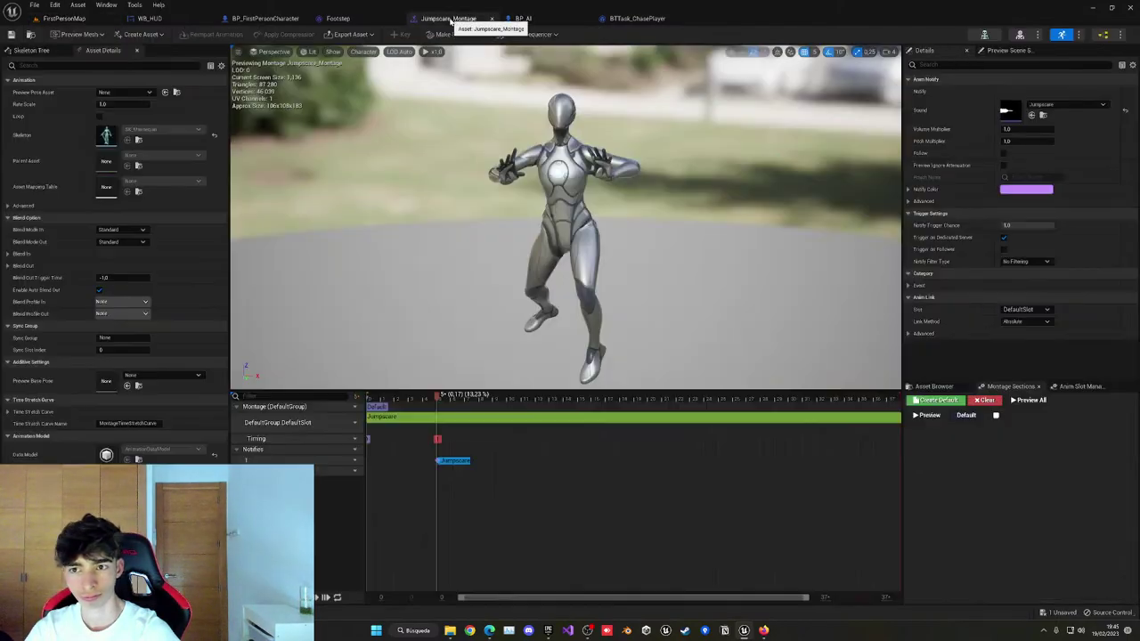
pyautogui.click(521, 19)
pyautogui.click(612, 19)
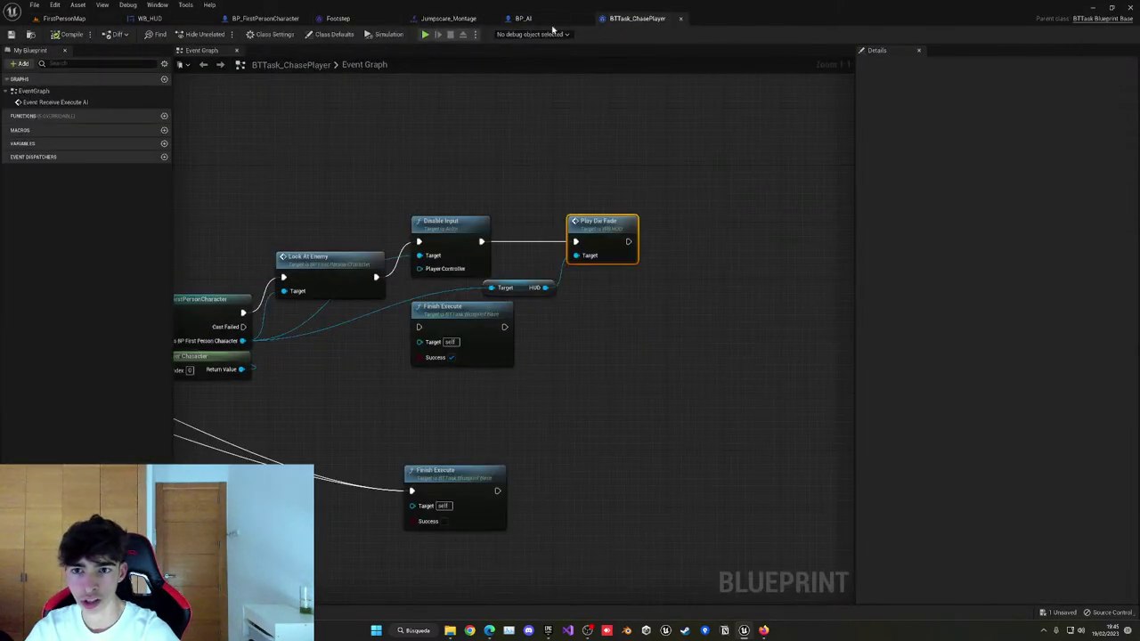
pyautogui.click(64, 19)
pyautogui.click(150, 19)
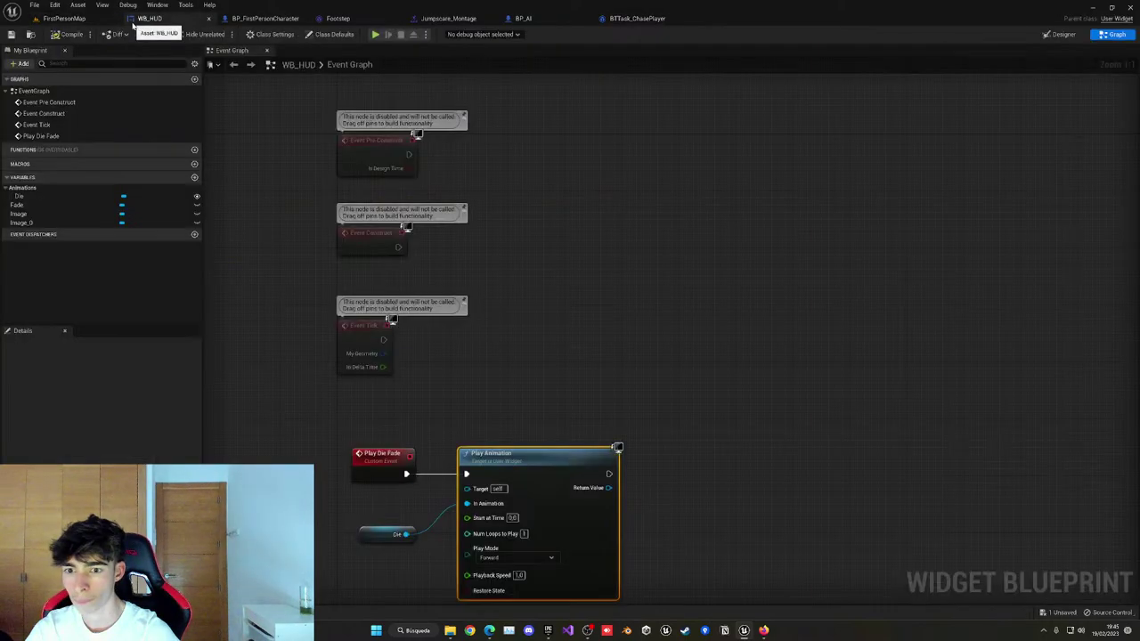
pyautogui.click(1062, 34)
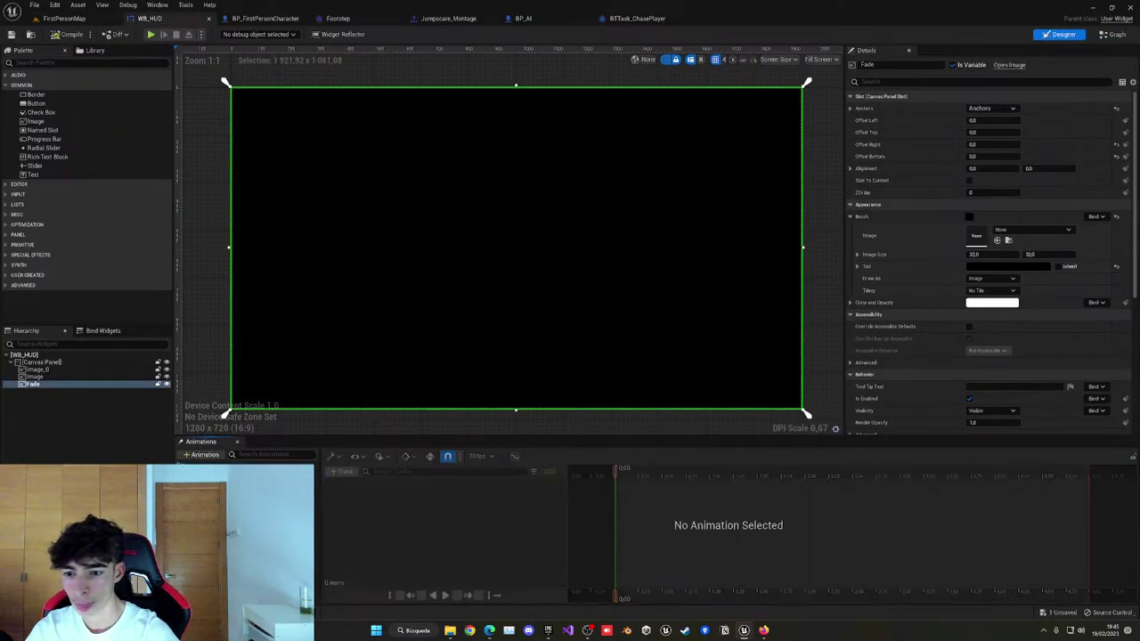
pyautogui.click(991, 303)
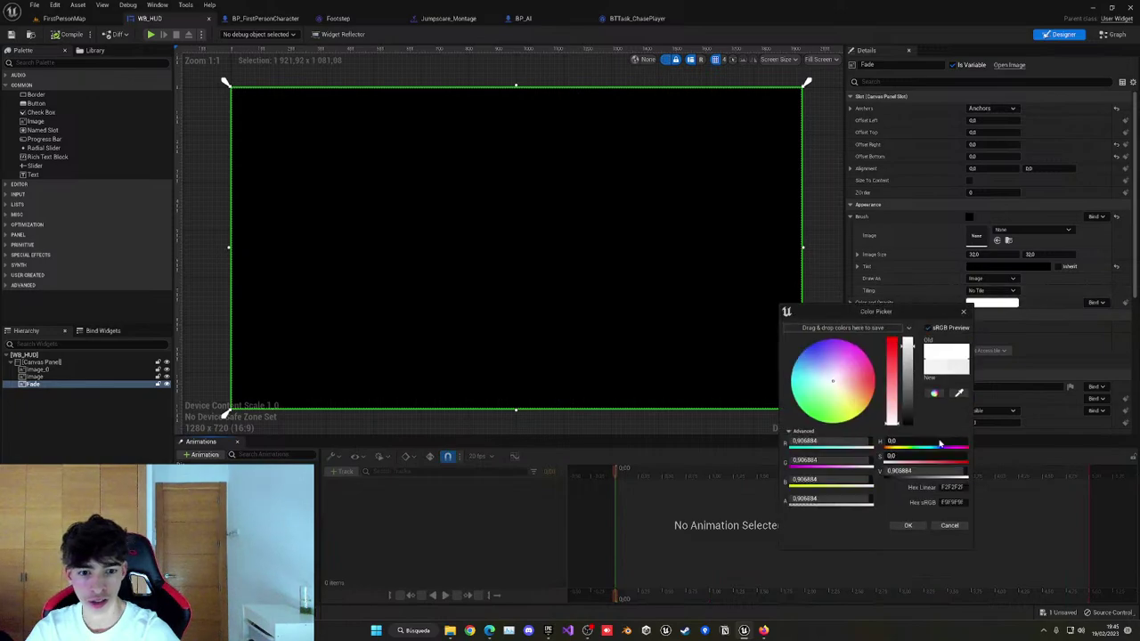
pyautogui.moveTo(871, 501); pyautogui.dragTo(856, 502)
pyautogui.click(910, 527)
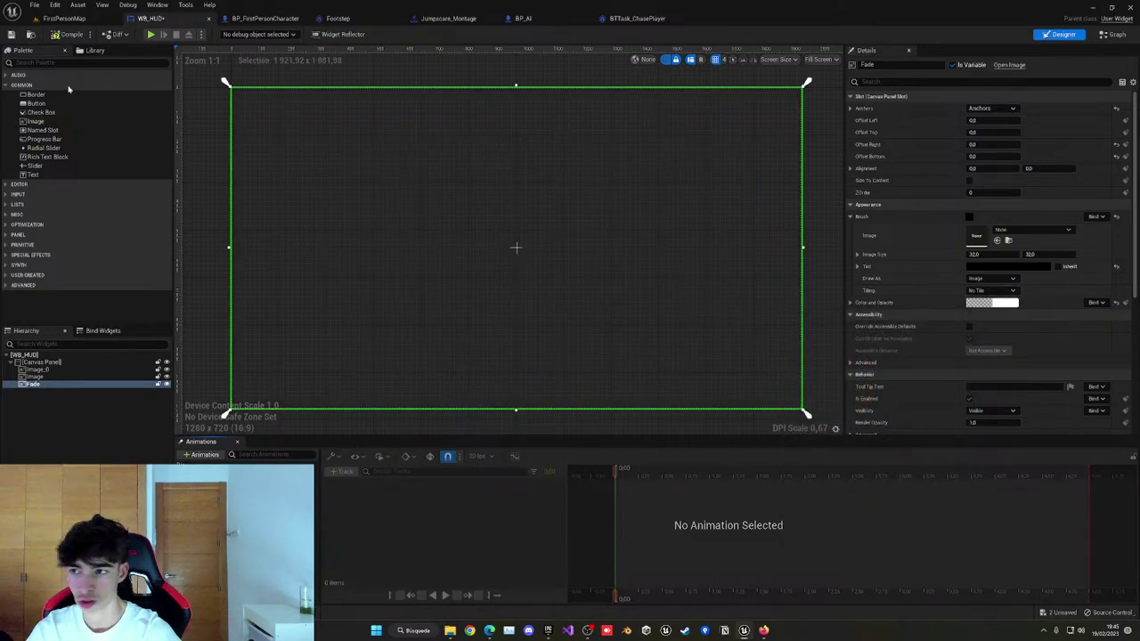
# Play-test FirstPersonMap by walking up to the enemy to check the death fade, and stop the session.
pyautogui.click(80, 18)
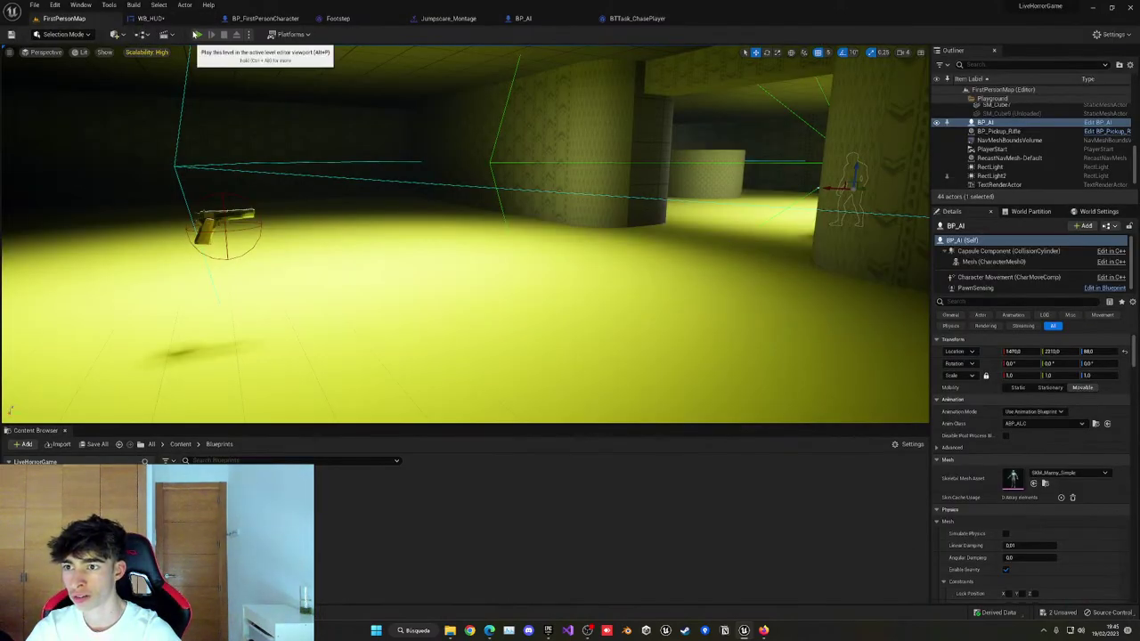
pyautogui.click(198, 34)
pyautogui.press('w')
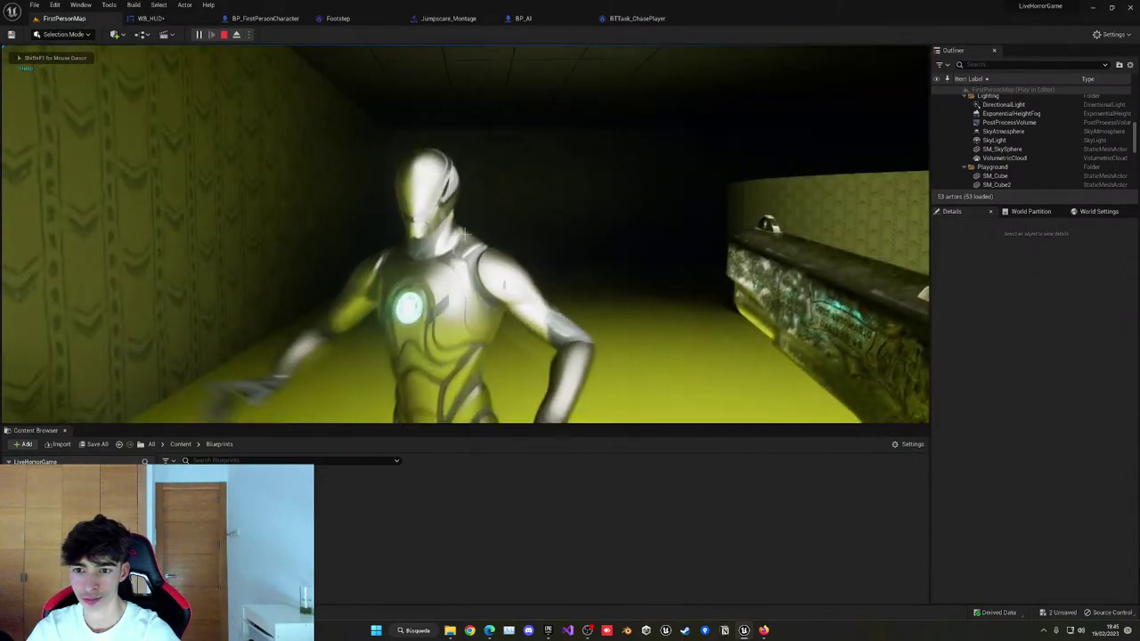
pyautogui.press('Escape')
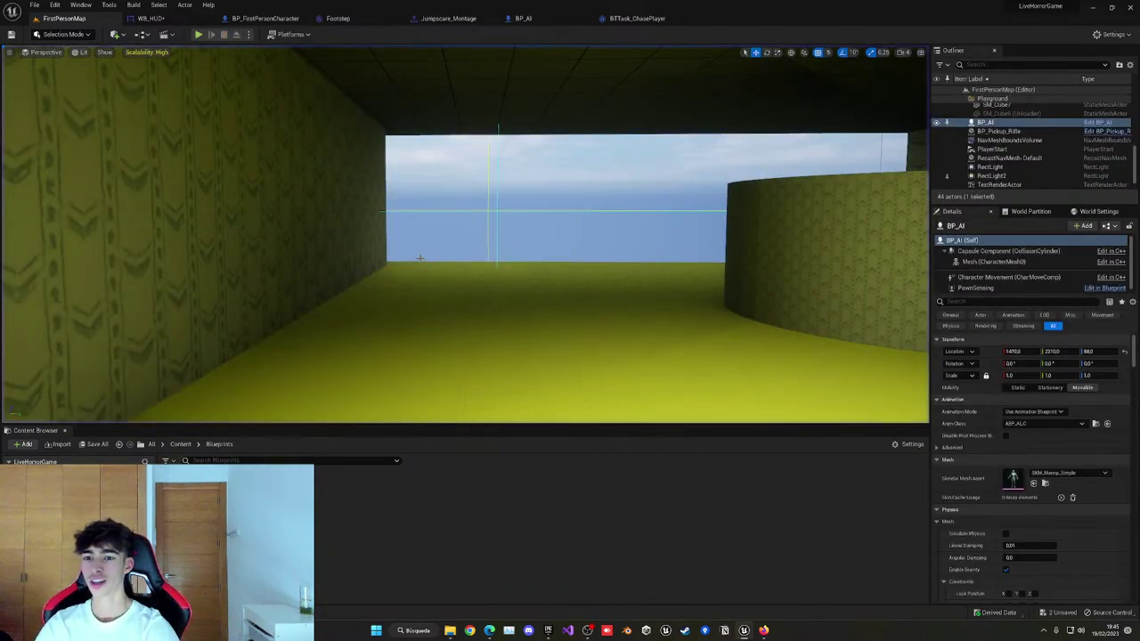
# Save all assets, cancelling the save message for the Jumpscare audio asset and closing the Message Log.
pyautogui.hotkey('ctrl', 'shift', 's')
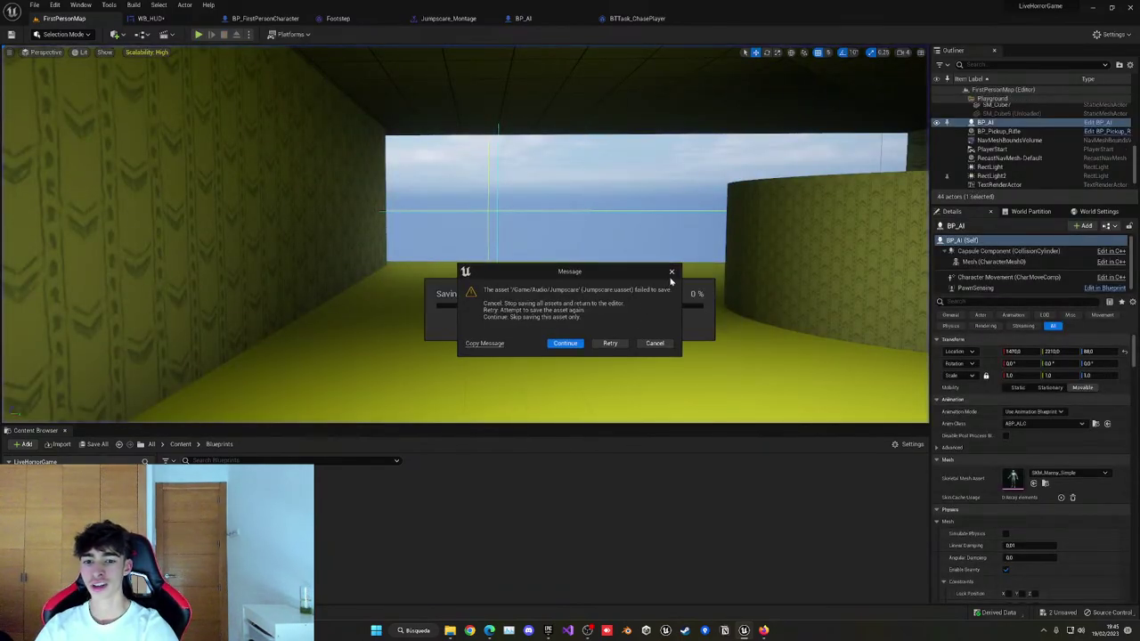
pyautogui.click(655, 343)
pyautogui.click(1134, 158)
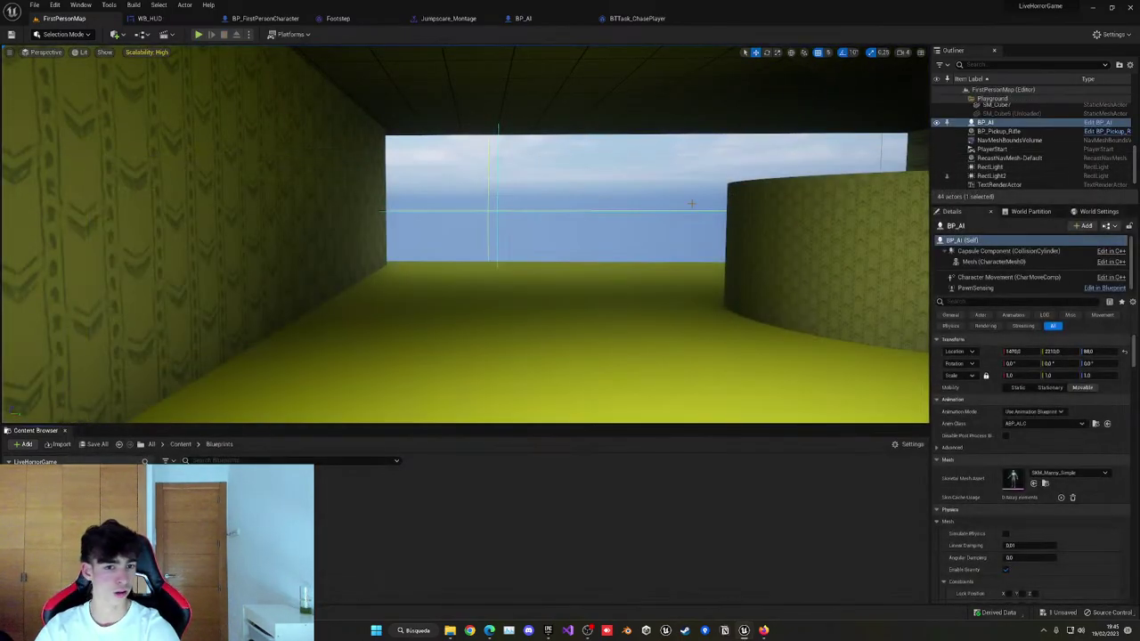
# Close the WB_HUD, Footstep, Jumpscare_Montage and BTTask_ChasePlayer editors.
pyautogui.moveTo(701, 213); pyautogui.dragTo(837, 215, button='right')
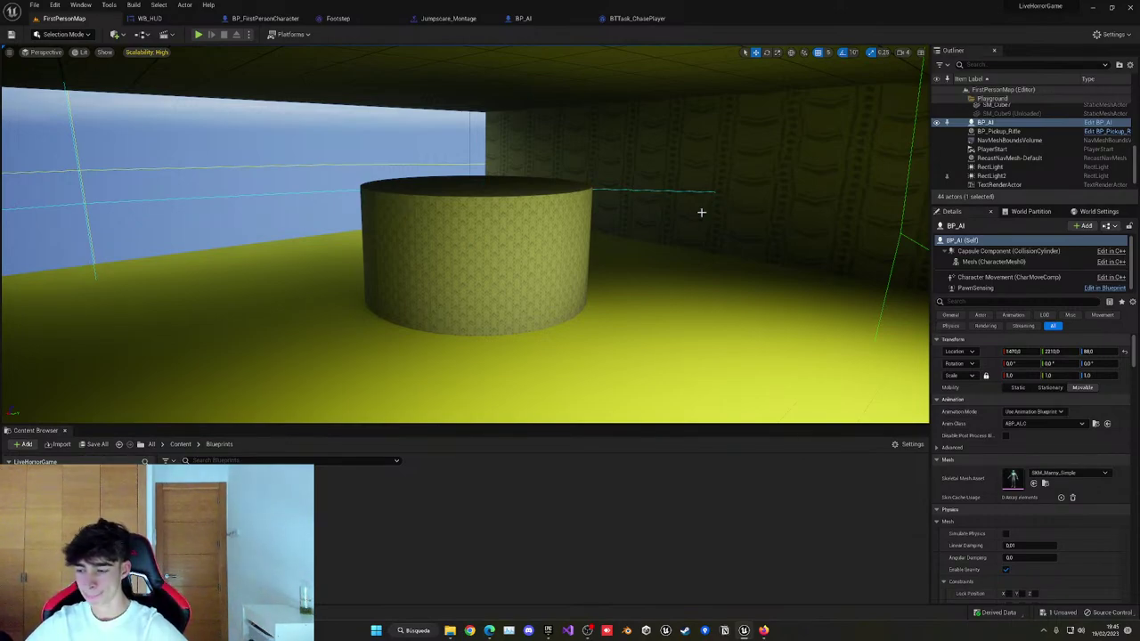
pyautogui.moveTo(668, 227); pyautogui.dragTo(642, 205, button='right')
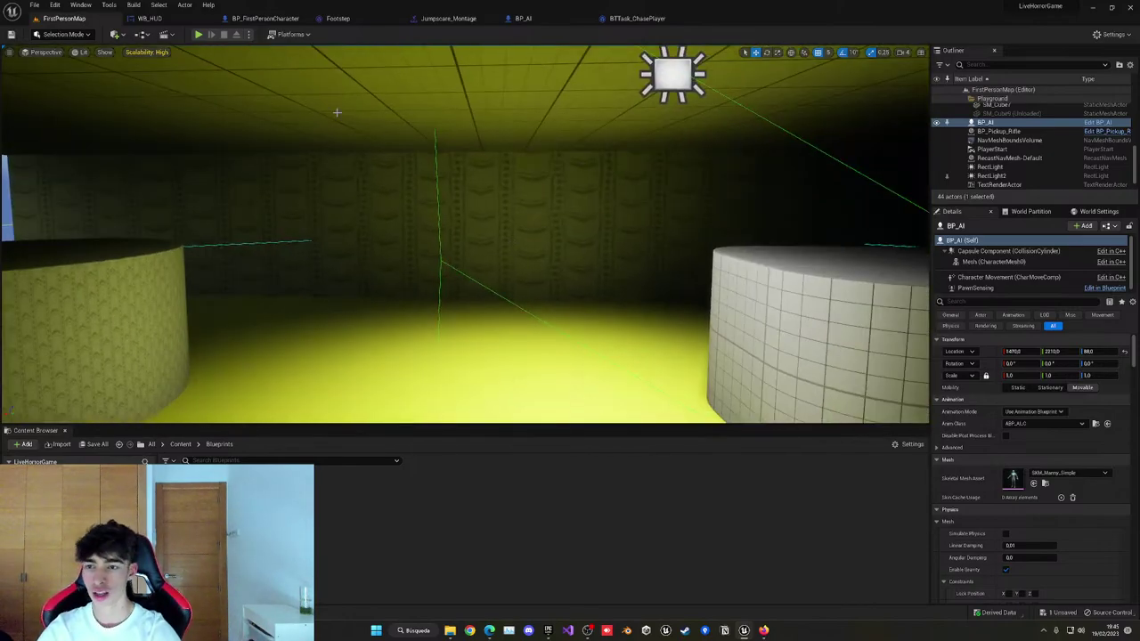
pyautogui.click(208, 18)
pyautogui.click(303, 17)
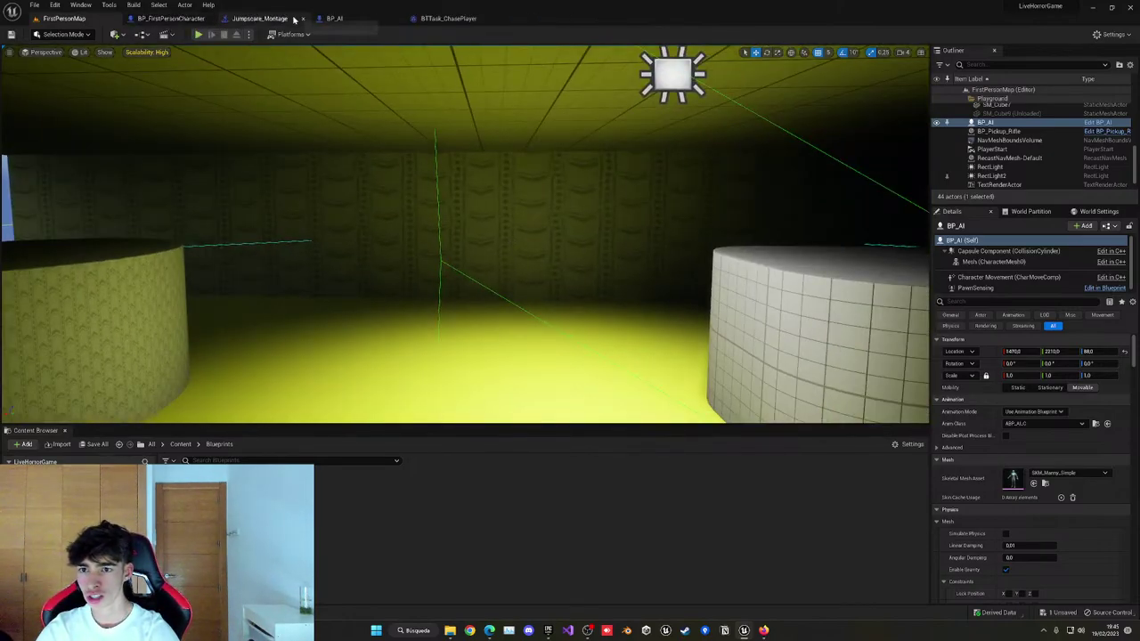
pyautogui.click(303, 18)
pyautogui.click(400, 17)
# In BP_AI, set the PawnSensing component's Peripheral Vision Angle to 90, and compile and save the blueprint.
pyautogui.click(289, 23)
pyautogui.click(196, 50)
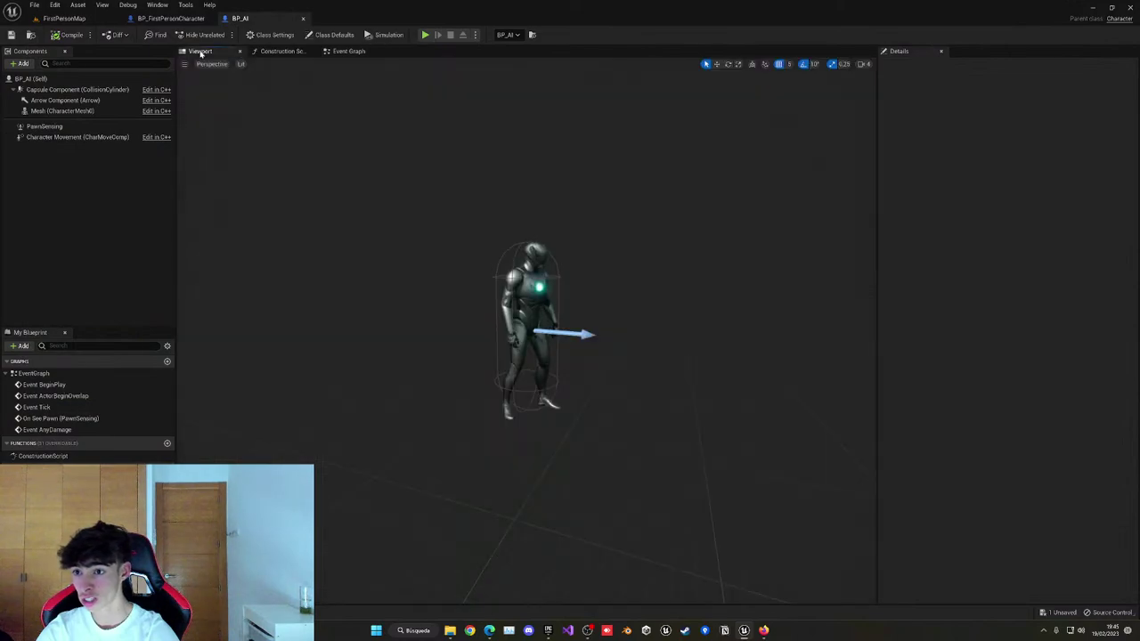
pyautogui.click(51, 139)
pyautogui.moveTo(395, 162); pyautogui.dragTo(379, 172, button='right')
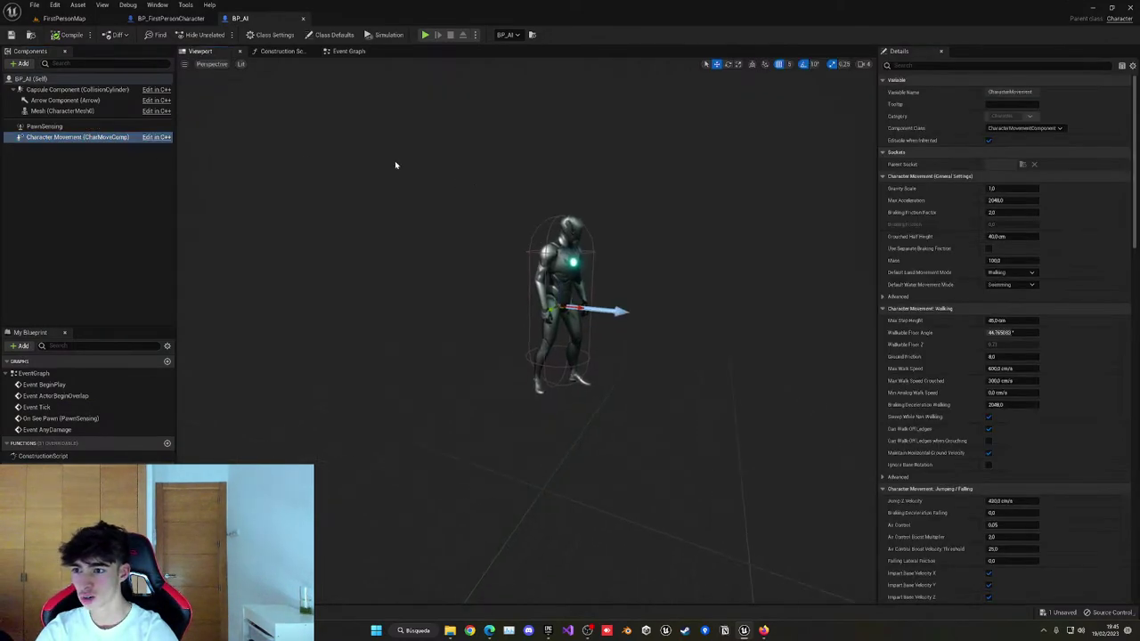
pyautogui.click(99, 127)
pyautogui.scroll(-4, 474, 186)
pyautogui.moveTo(474, 187); pyautogui.dragTo(510, 187, button='right')
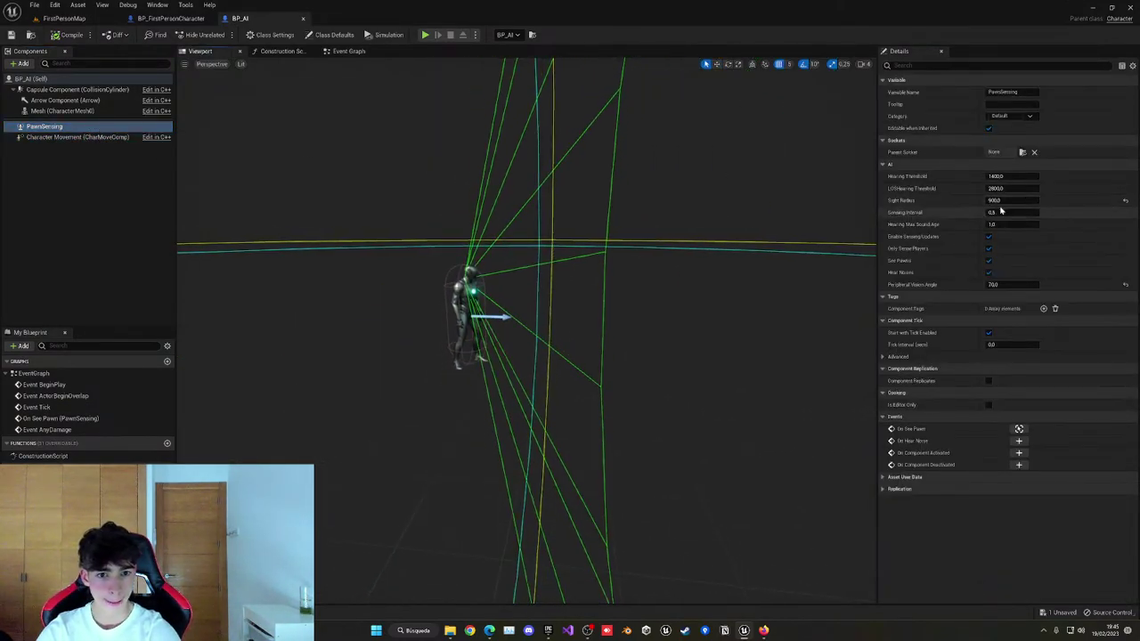
pyautogui.click(997, 201)
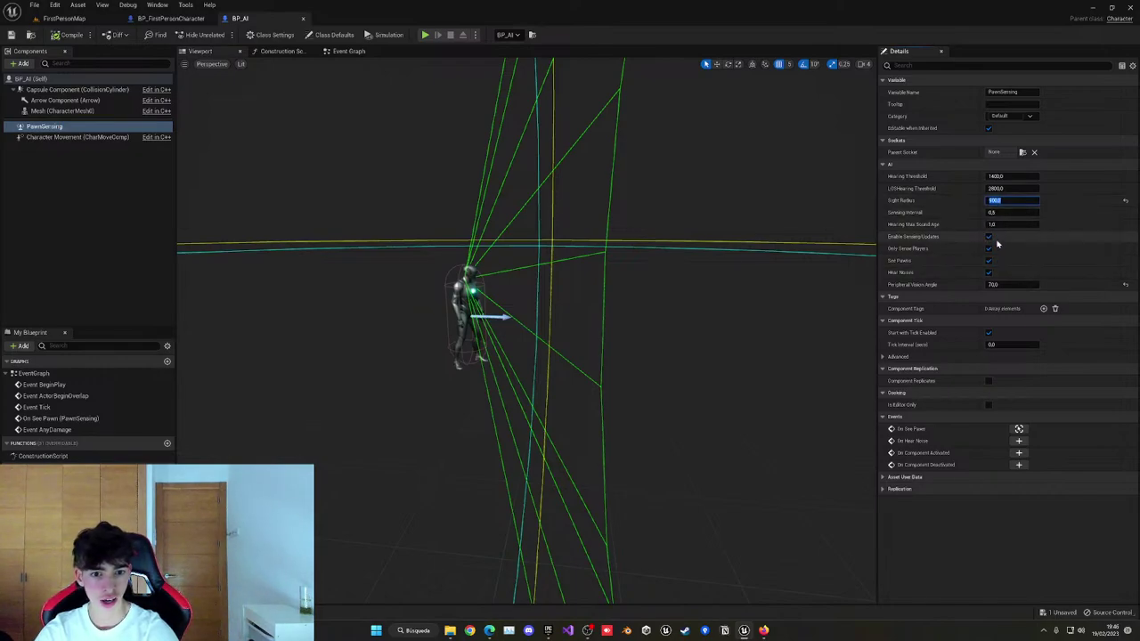
pyautogui.click(1003, 285)
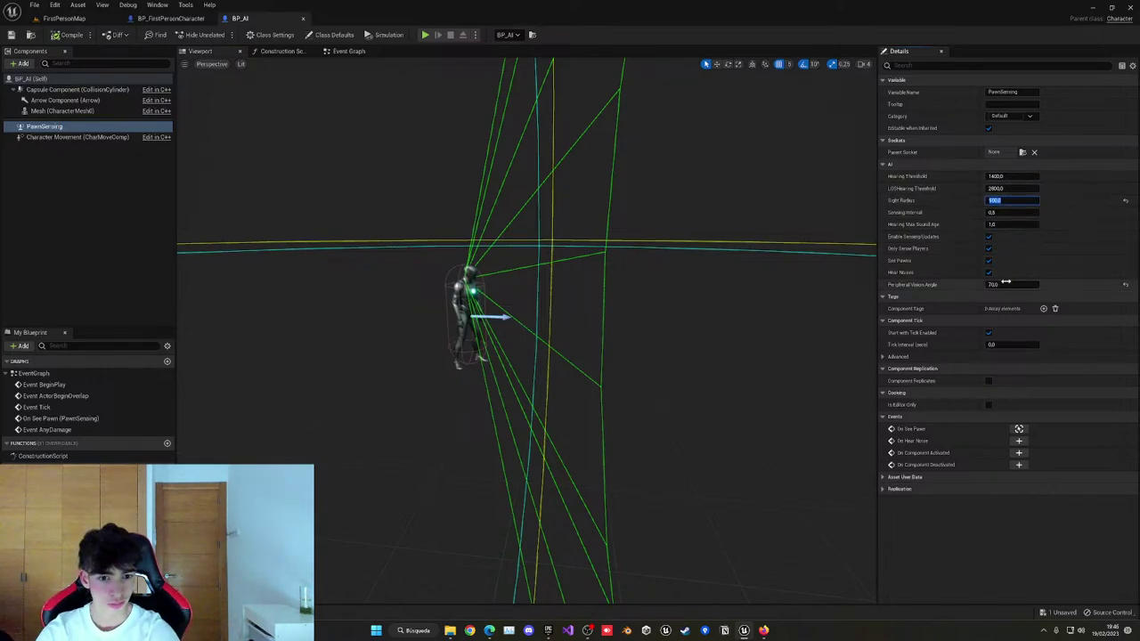
pyautogui.write('90')
pyautogui.press('Return')
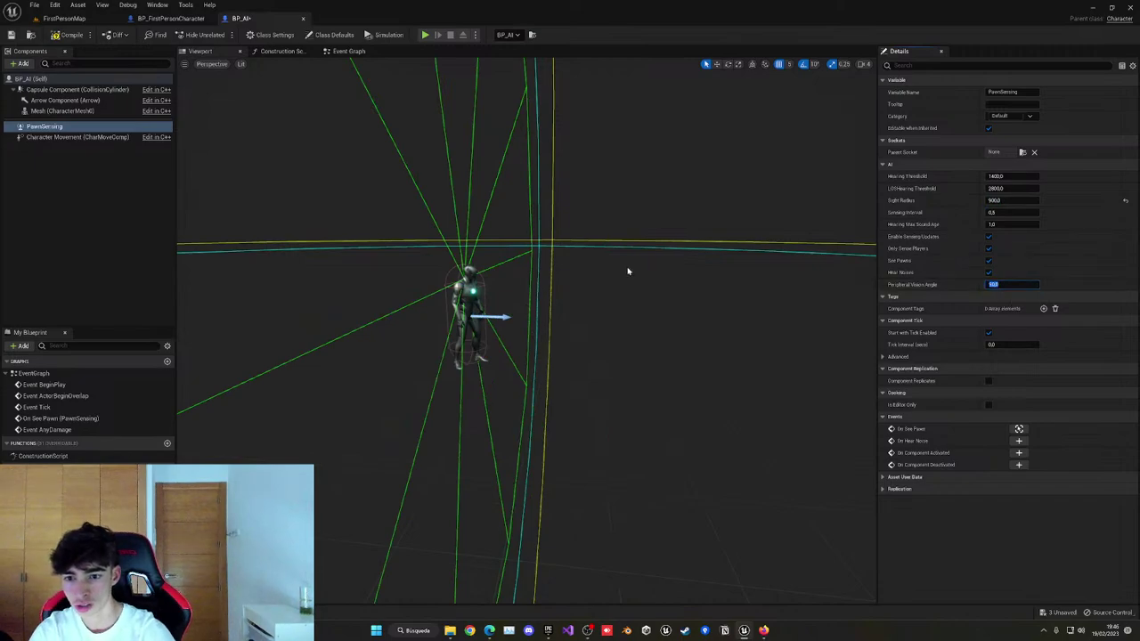
pyautogui.click(71, 36)
pyautogui.hotkey('ctrl', 's')
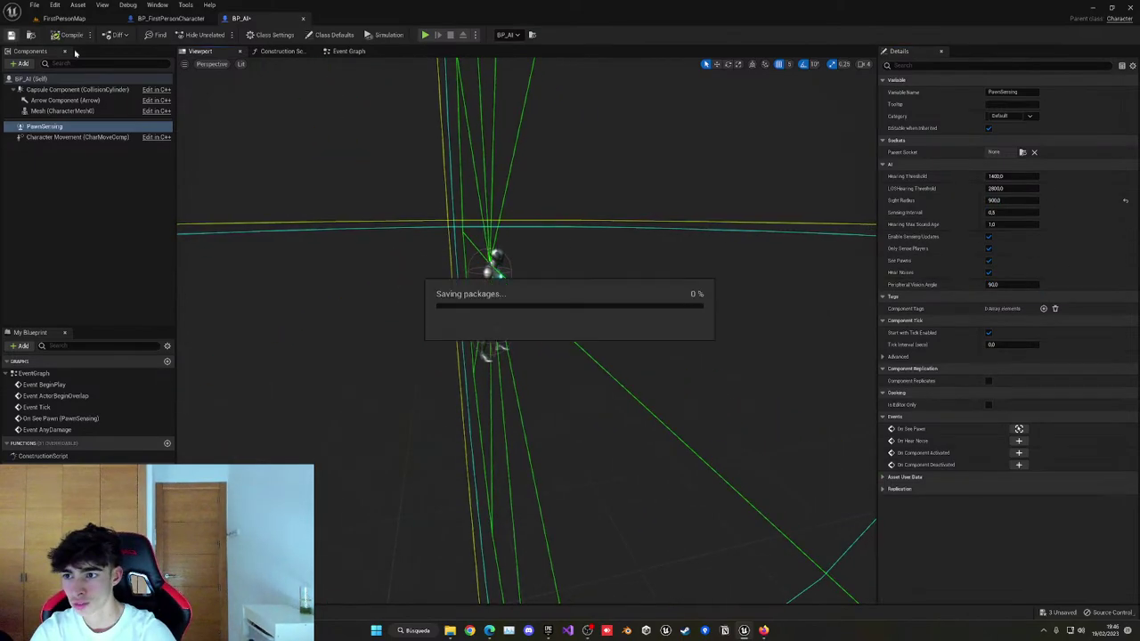
# Set the PawnSensing Sight Radius to 1300 and compile BP_AI.
pyautogui.click(1012, 200)
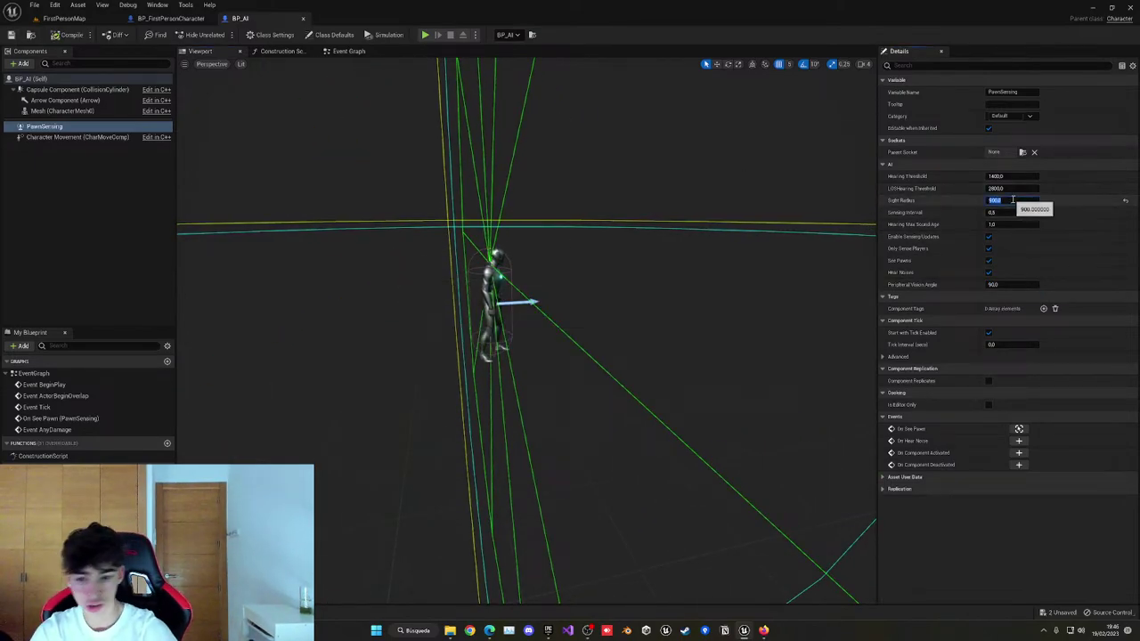
pyautogui.write('1300')
pyautogui.press('Return')
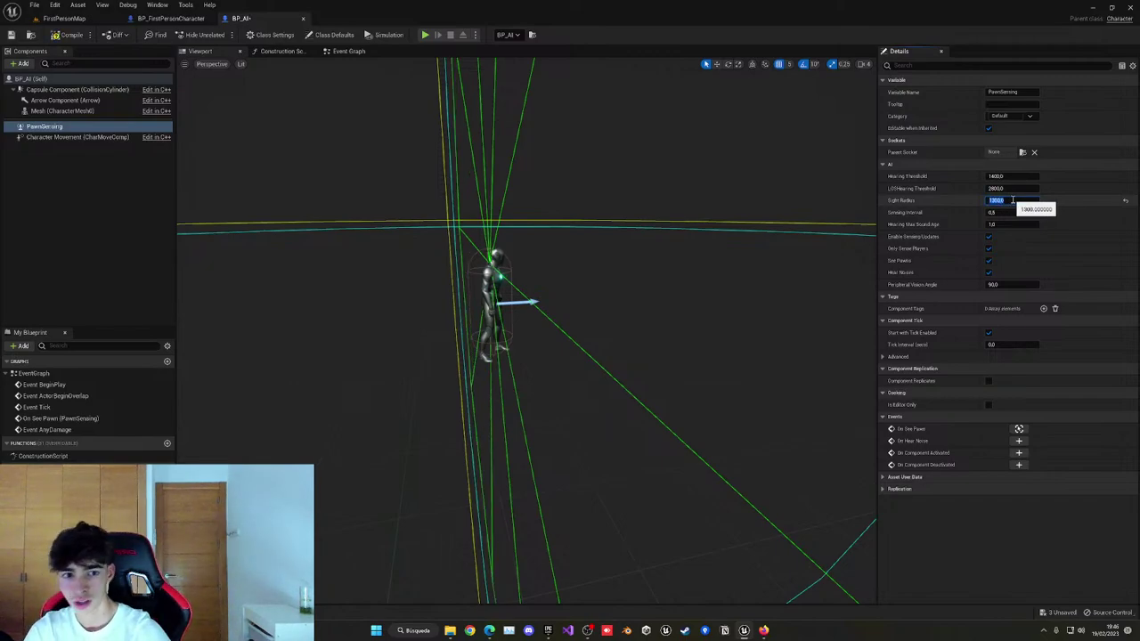
pyautogui.click(69, 34)
# Play-test FirstPersonMap to check how the enemy detects and chases the player, and stop the session.
pyautogui.click(62, 18)
pyautogui.click(300, 122)
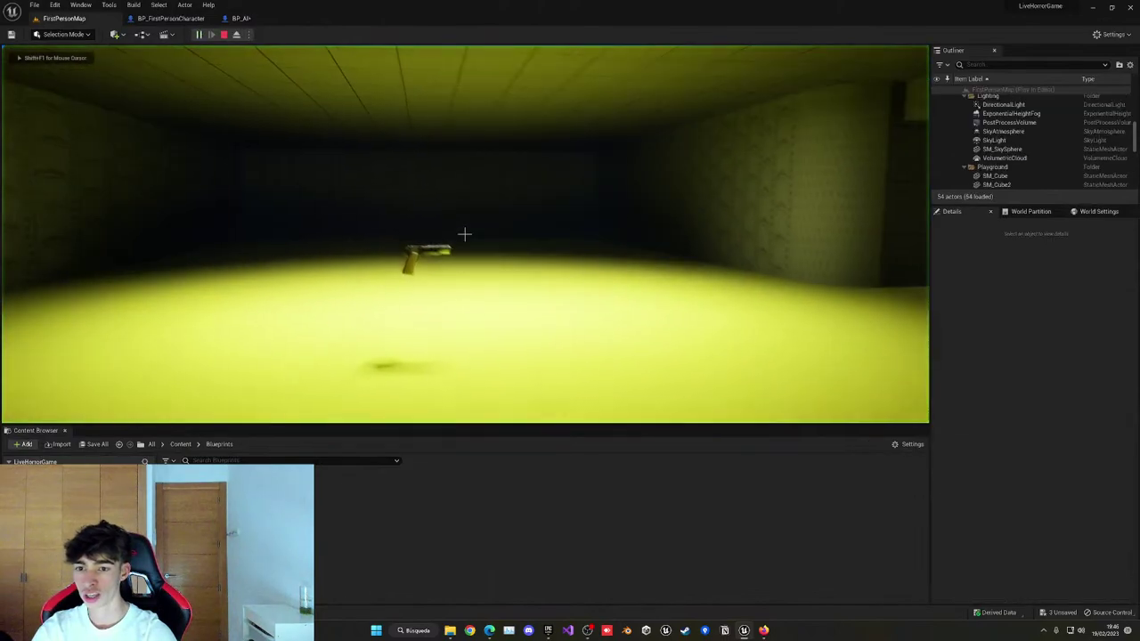
pyautogui.press('w')
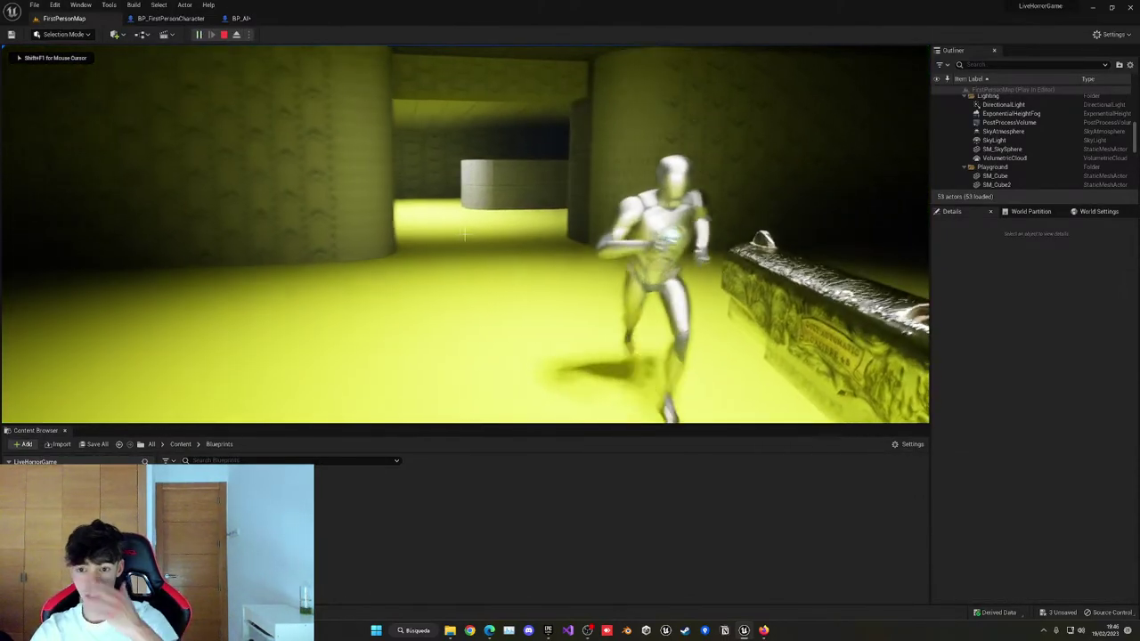
pyautogui.press('Escape')
# Save all assets again, dismissing the save message and closing the Message Log.
pyautogui.hotkey('ctrl', 'shift', 's')
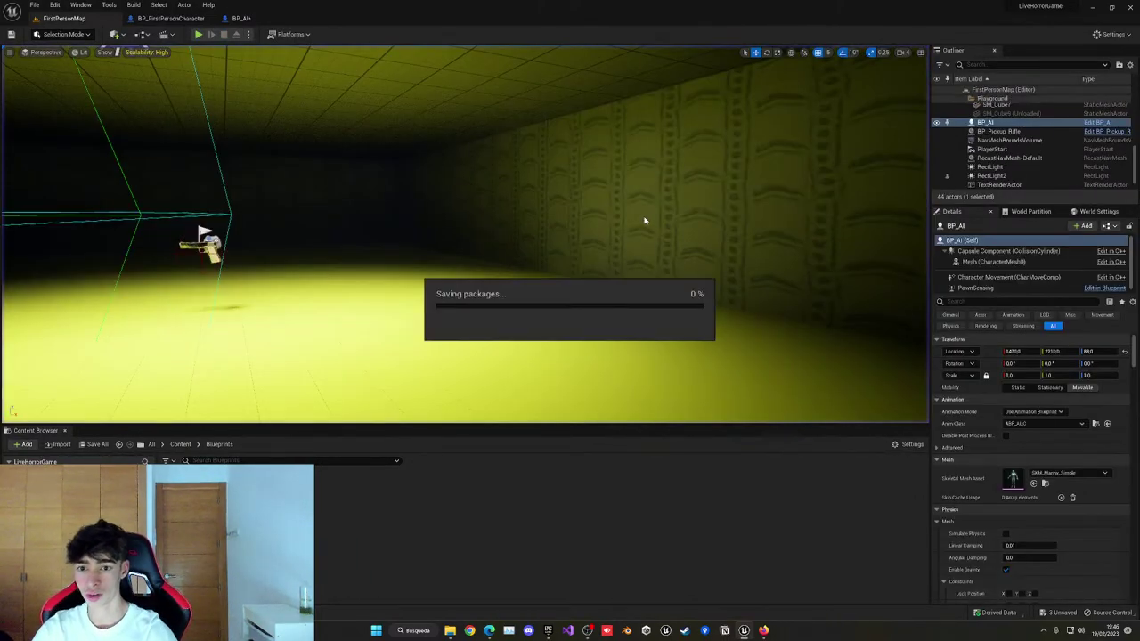
pyautogui.click(673, 271)
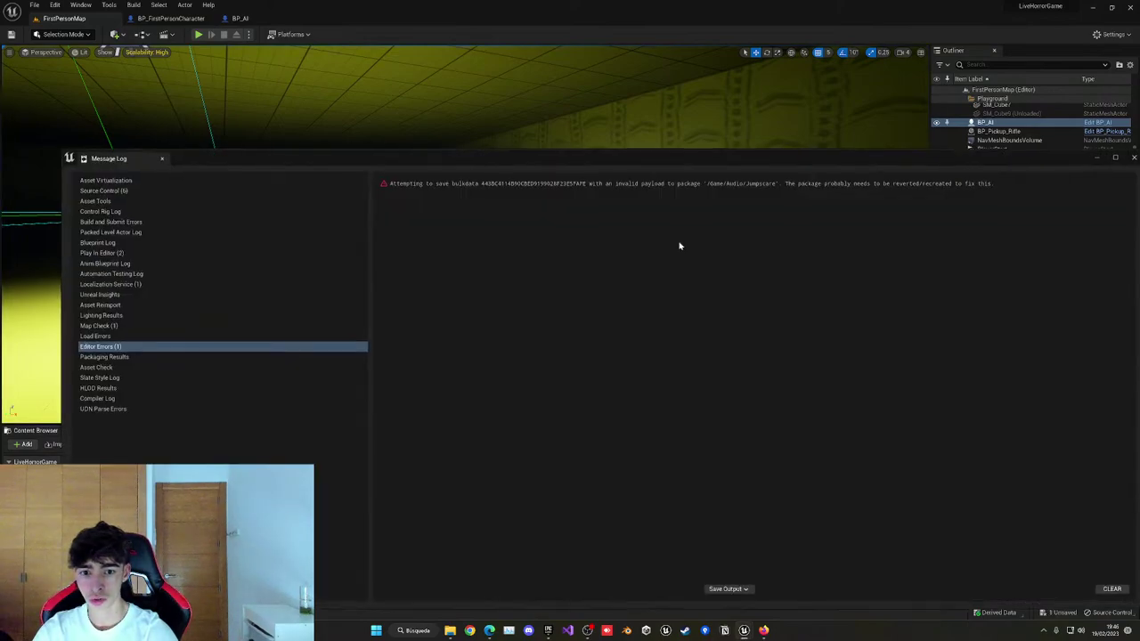
pyautogui.click(1133, 158)
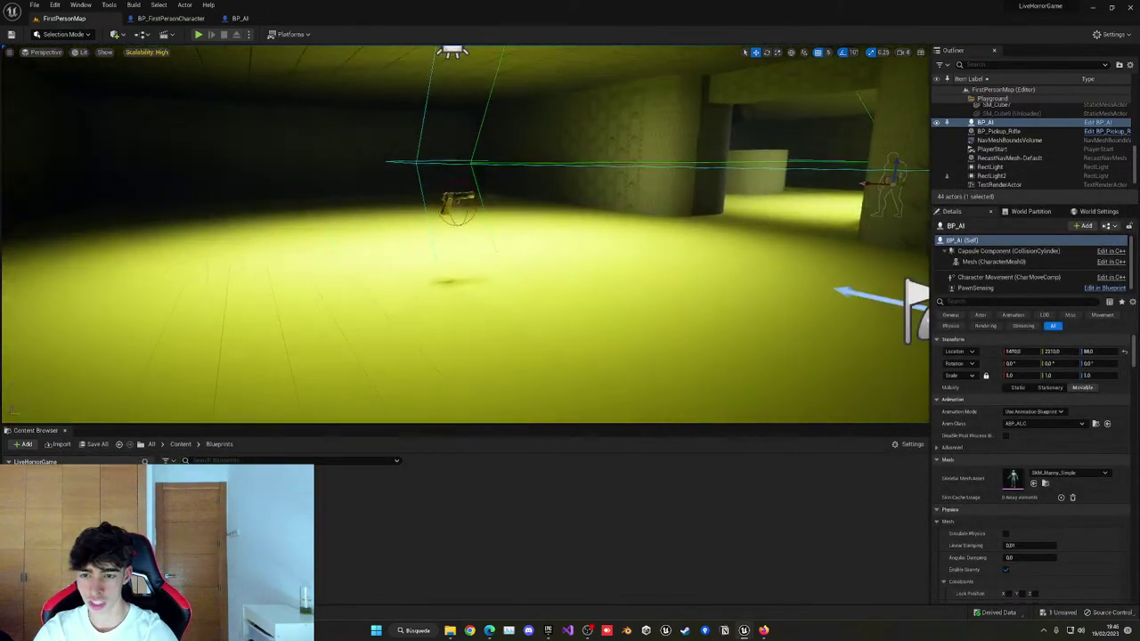
# Move BP_Pickup_Rifle to X 915 beside the player start and briefly play-test the pickup.
pyautogui.moveTo(463, 233); pyautogui.dragTo(485, 240, button='right')
pyautogui.click(366, 172)
pyautogui.moveTo(368, 182); pyautogui.dragTo(401, 194, button='right')
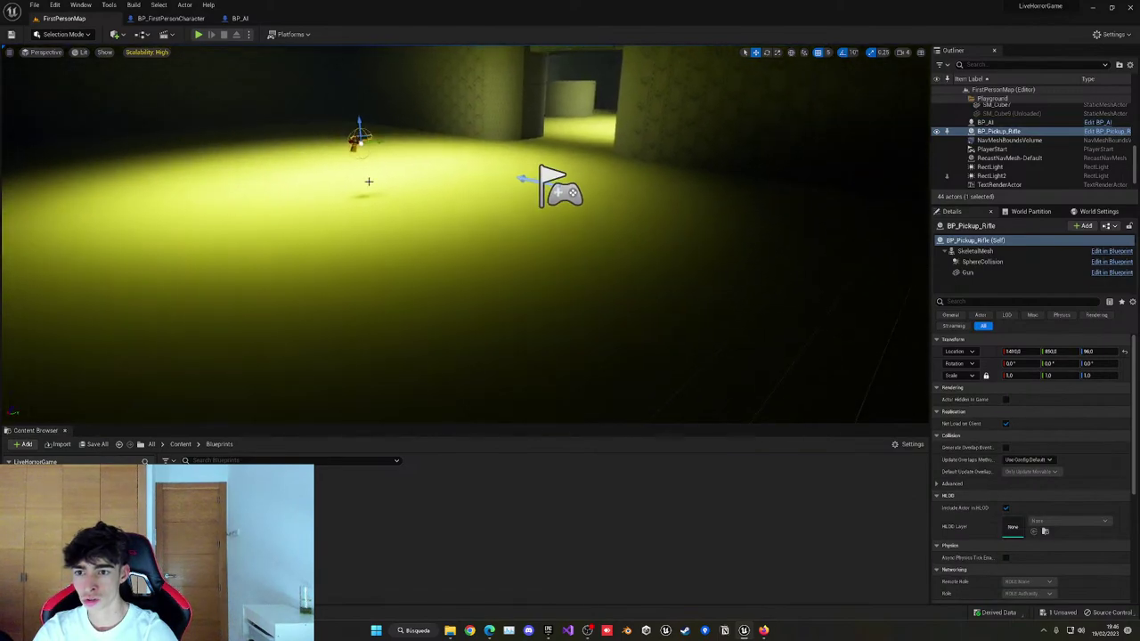
pyautogui.moveTo(360, 143); pyautogui.dragTo(543, 182)
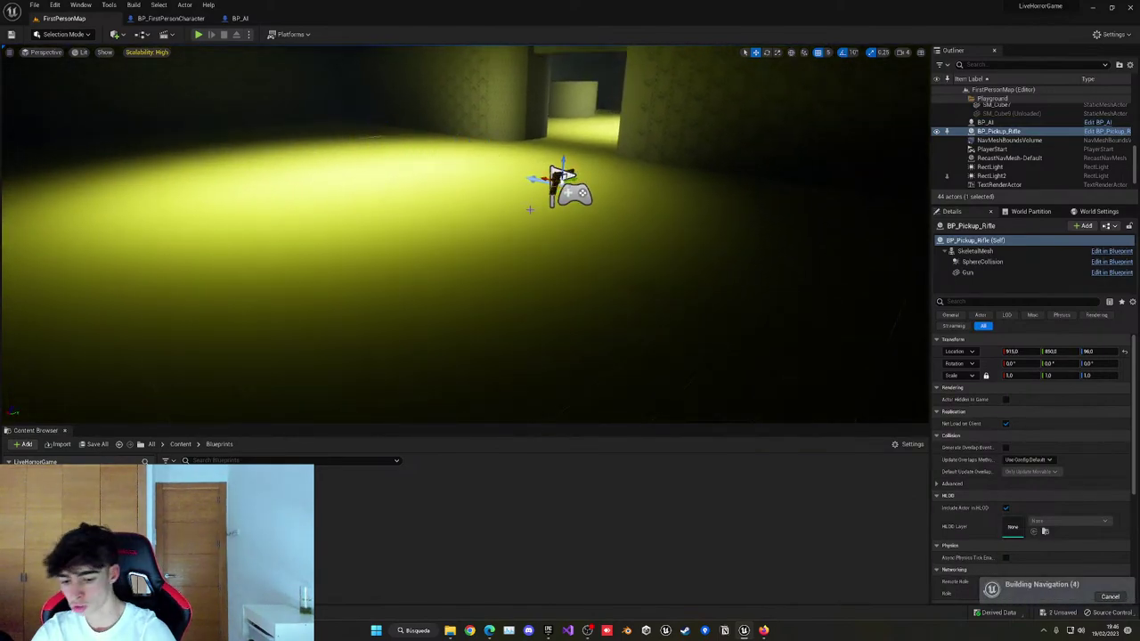
pyautogui.hotkey('alt', 'p')
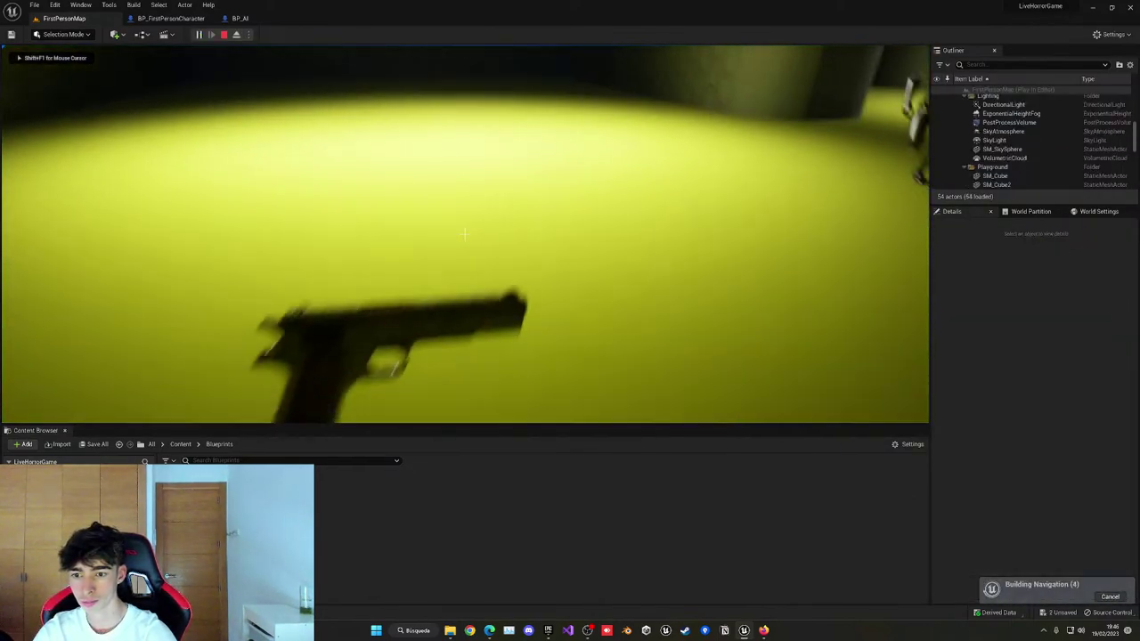
pyautogui.press('Escape')
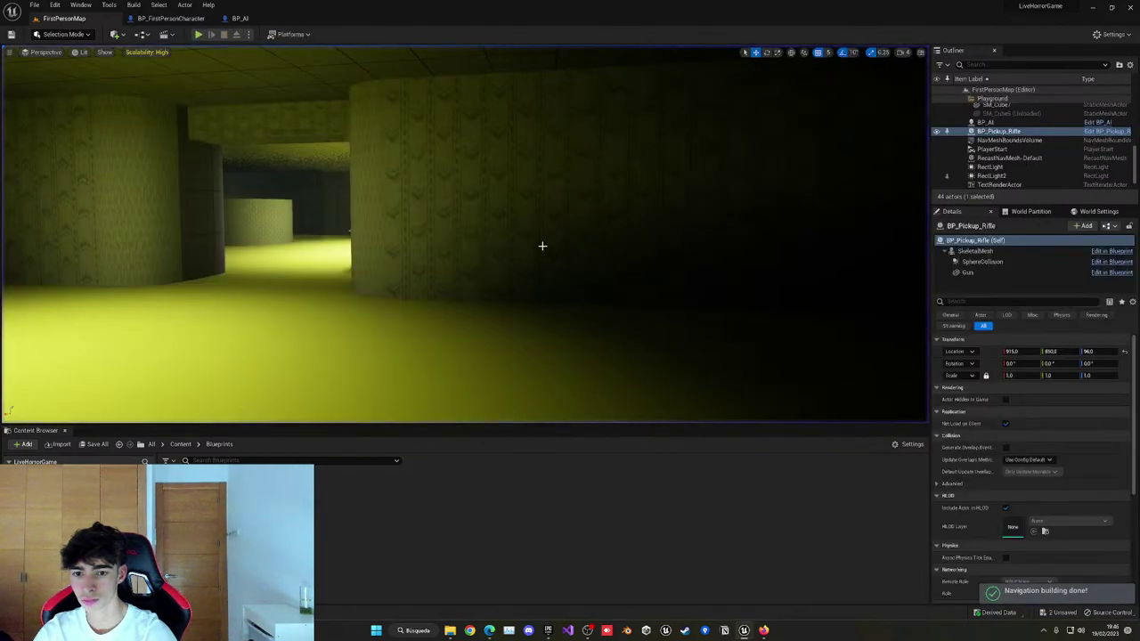
# Shift the rifle pickup slightly away from the player start, and play-test the map by shooting at the chasing enemy.
pyautogui.press('f')
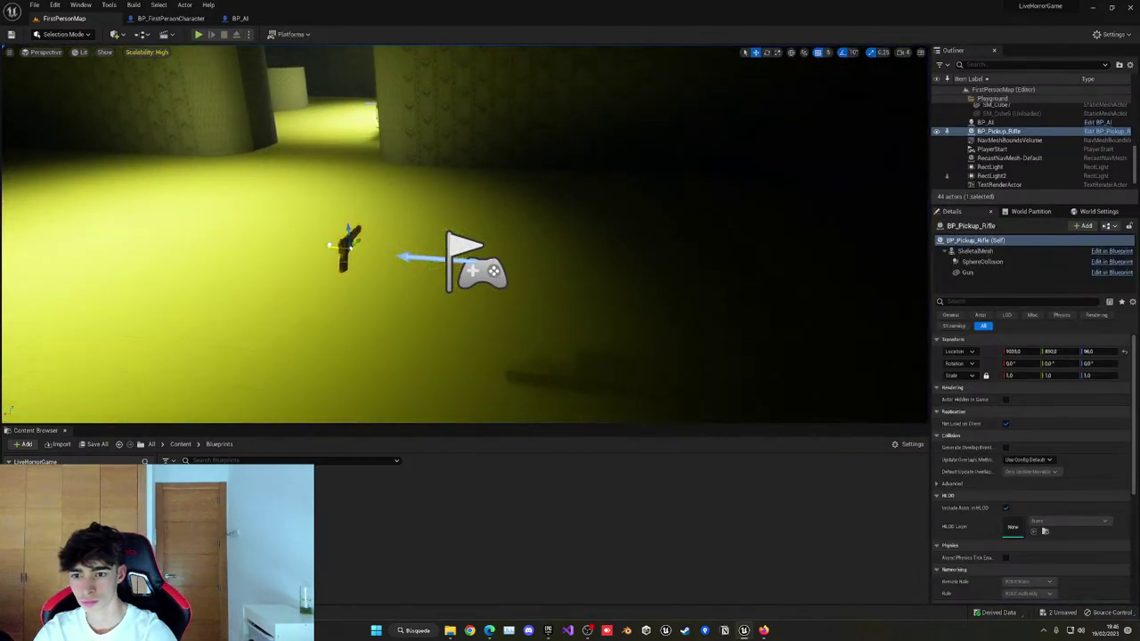
pyautogui.hotkey('alt', 'p')
pyautogui.press('w')
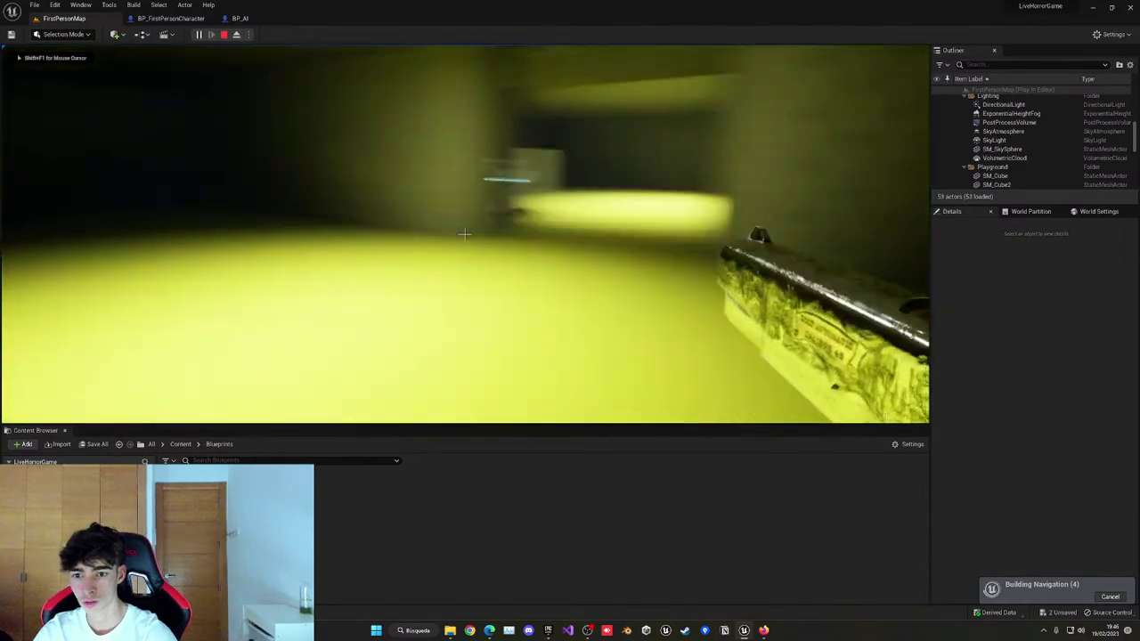
pyautogui.click(465, 234)
pyautogui.click(465, 235)
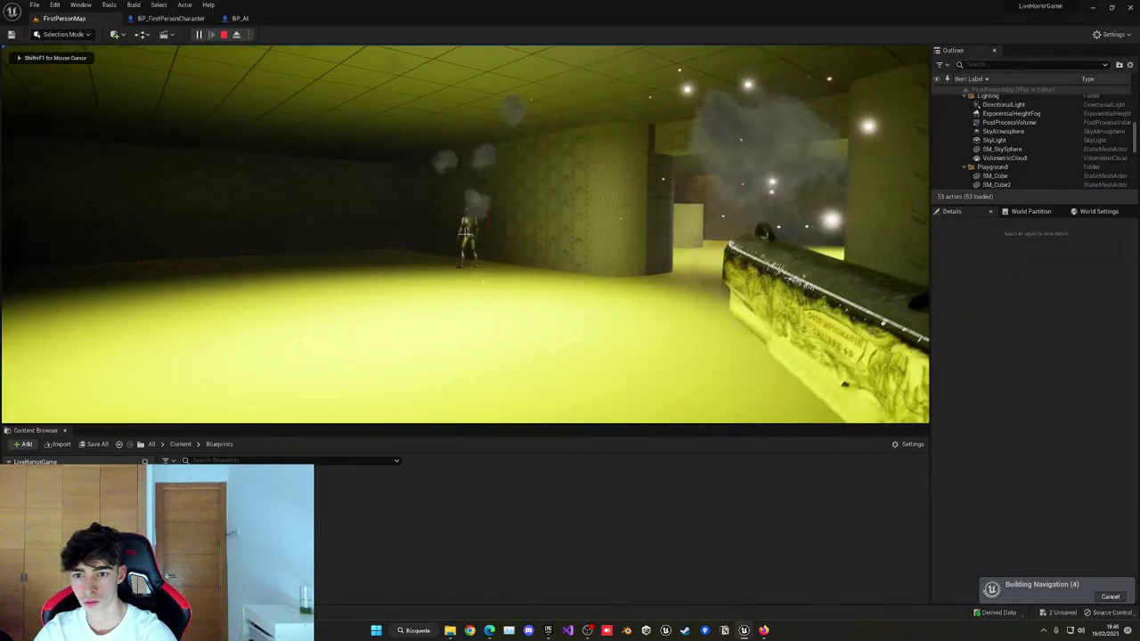
pyautogui.press('w')
pyautogui.click(465, 234)
pyautogui.click(464, 235)
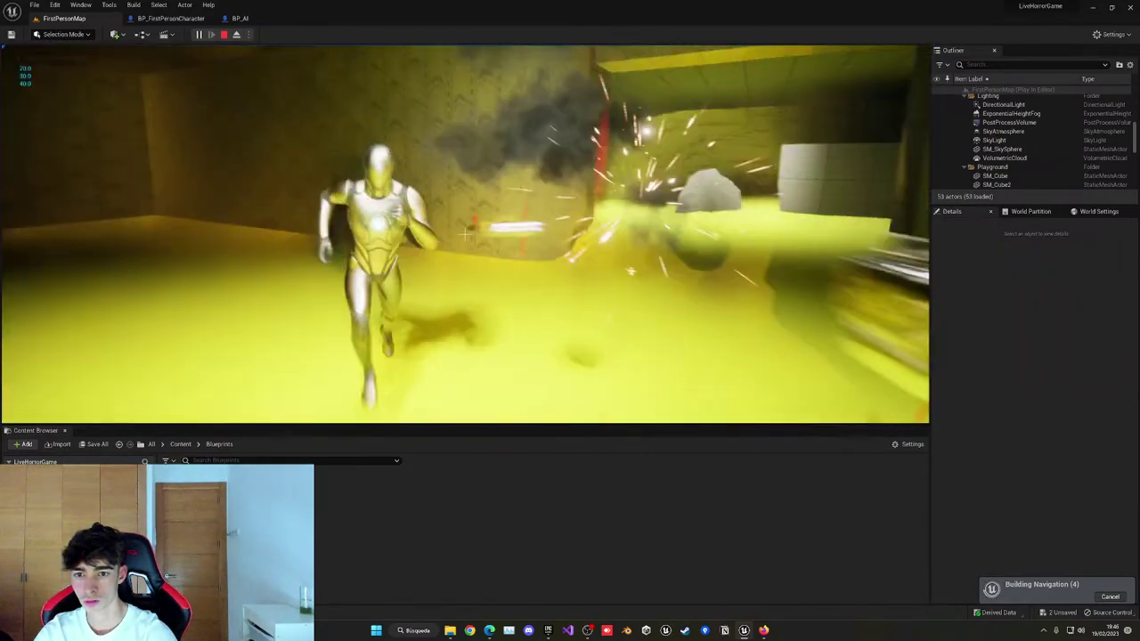
pyautogui.press('Escape')
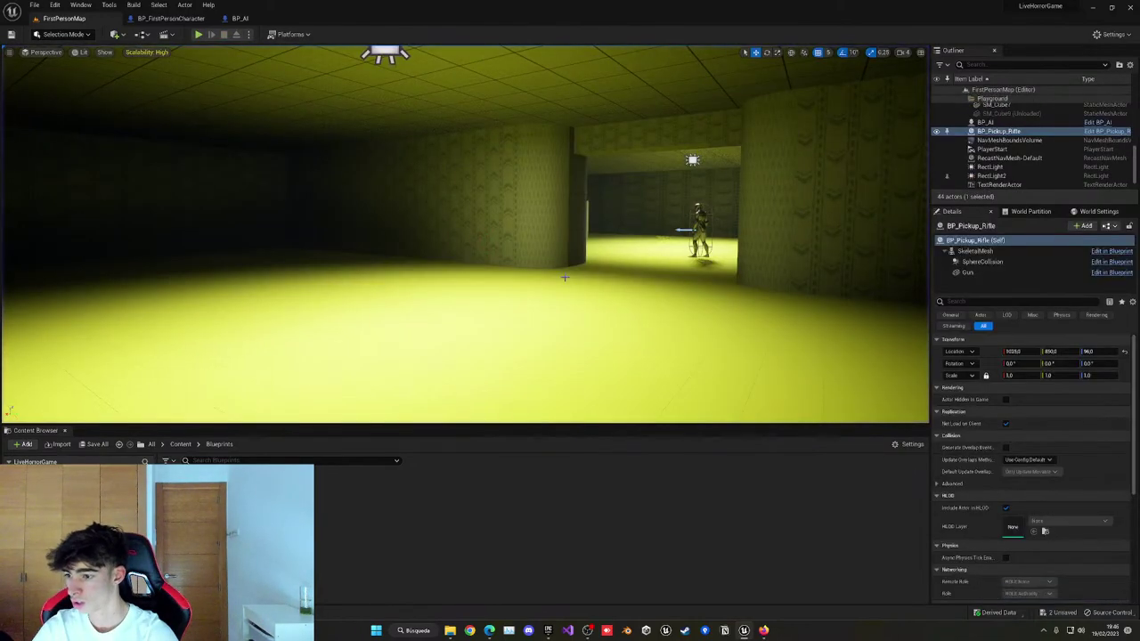
# Save all changes including the moved pickup, dismissing the save message and closing the Message Log.
pyautogui.hotkey('ctrl', 'shift', 's')
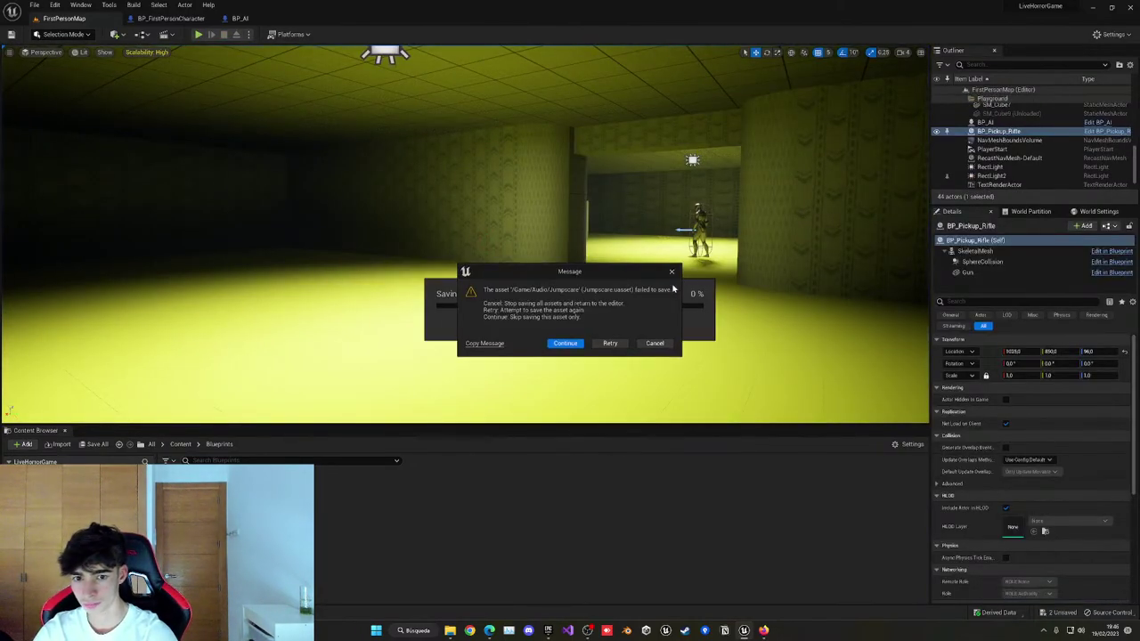
pyautogui.click(673, 272)
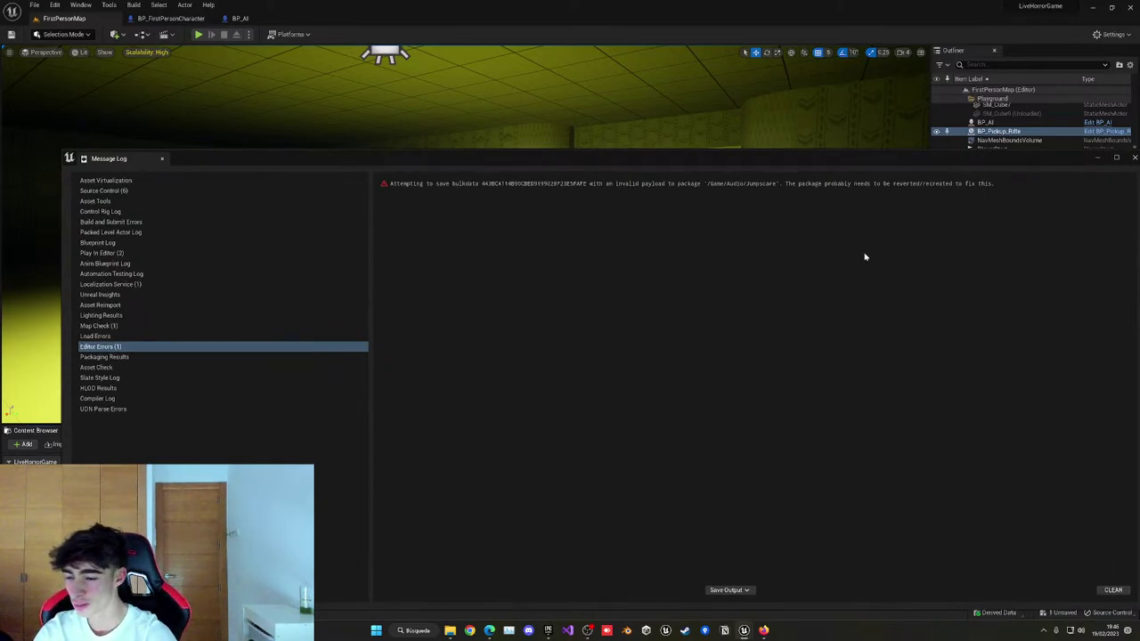
pyautogui.click(1134, 158)
pyautogui.moveTo(645, 278); pyautogui.dragTo(610, 249, button='right')
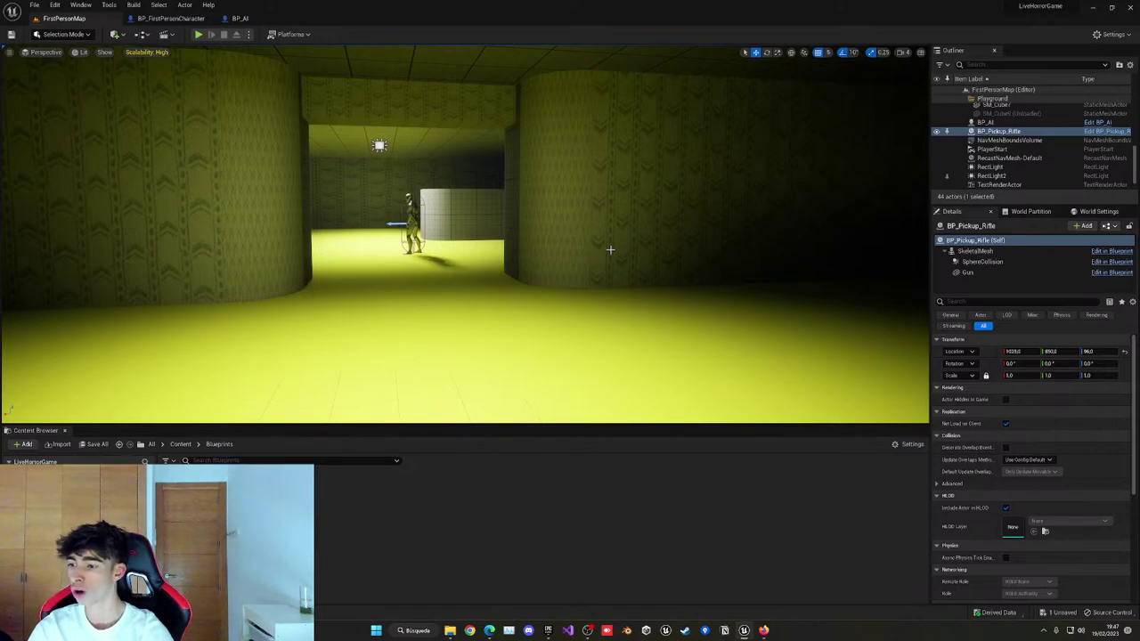
pyautogui.moveTo(610, 250); pyautogui.dragTo(498, 249, button='right')
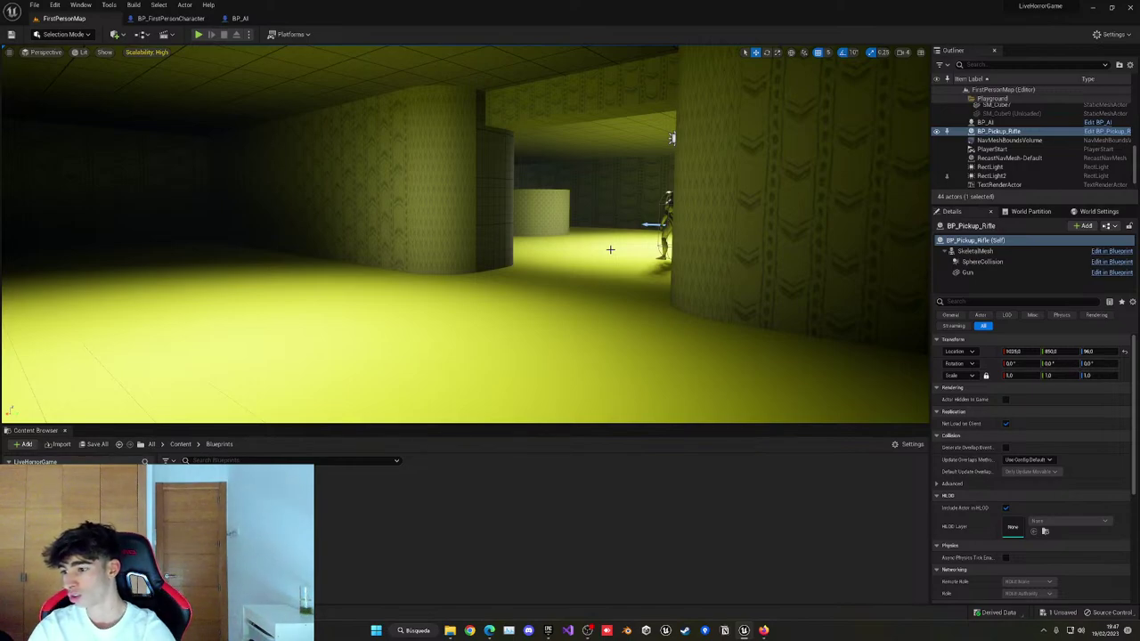
# Move the player start and BP_Pickup_Rifle together farther back from the lit floor into the dark area.
pyautogui.moveTo(608, 248)
pyautogui.mouseDown(button='right')
pyautogui.moveTo(627, 249)
pyautogui.moveTo(587, 255)
pyautogui.mouseUp(button='right')
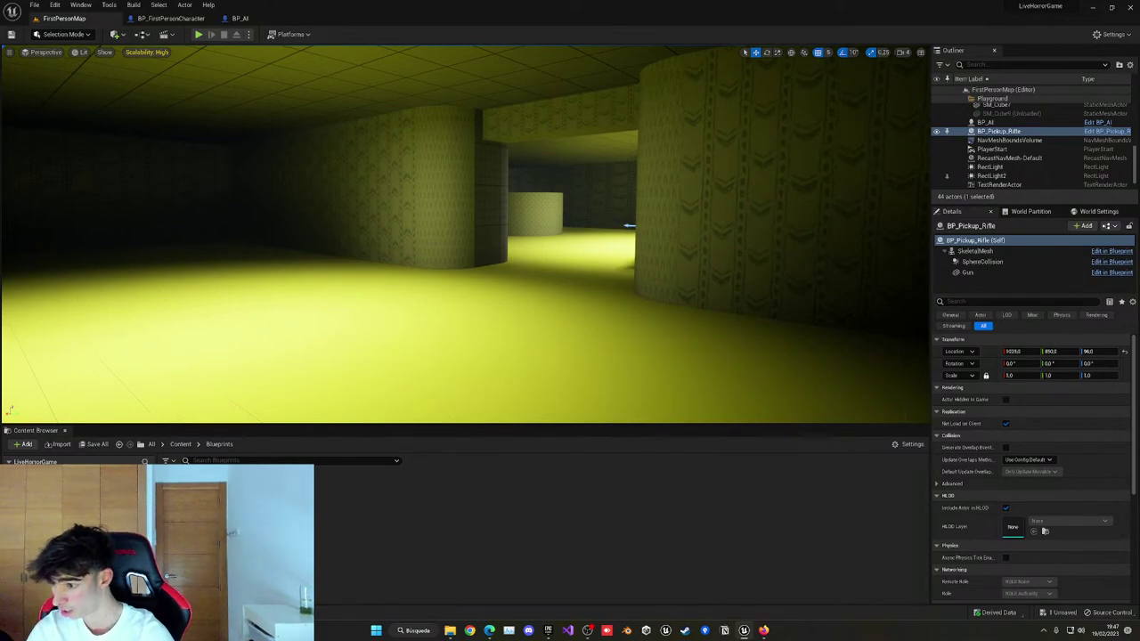
pyautogui.moveTo(587, 254); pyautogui.dragTo(534, 259, button='right')
pyautogui.press('f')
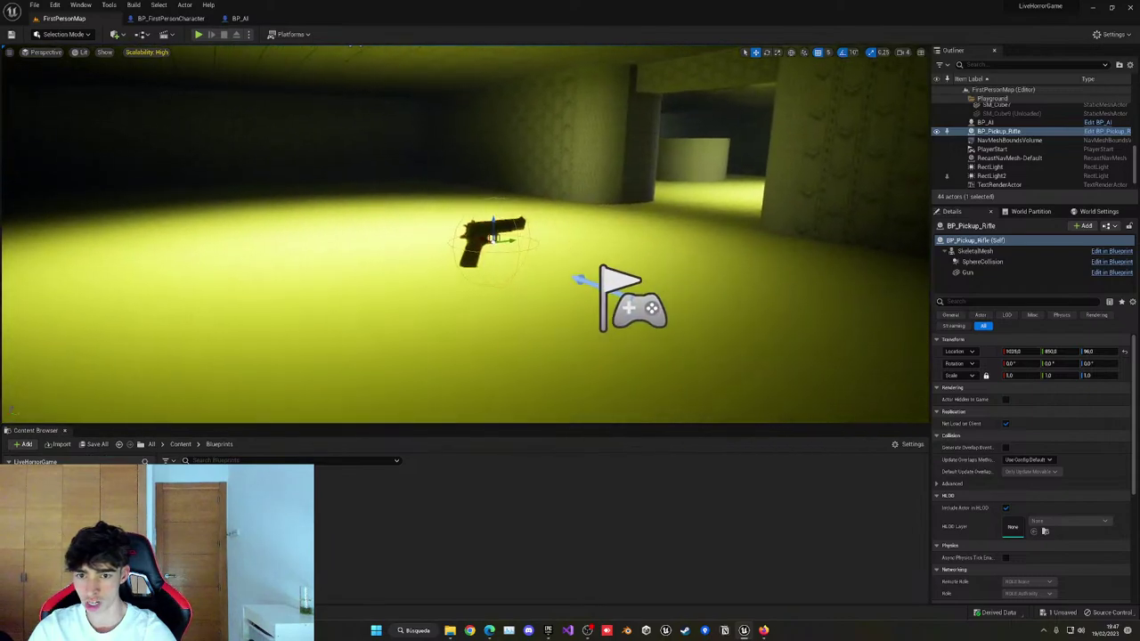
pyautogui.press('s')
pyautogui.moveTo(496, 283); pyautogui.dragTo(545, 284, button='right')
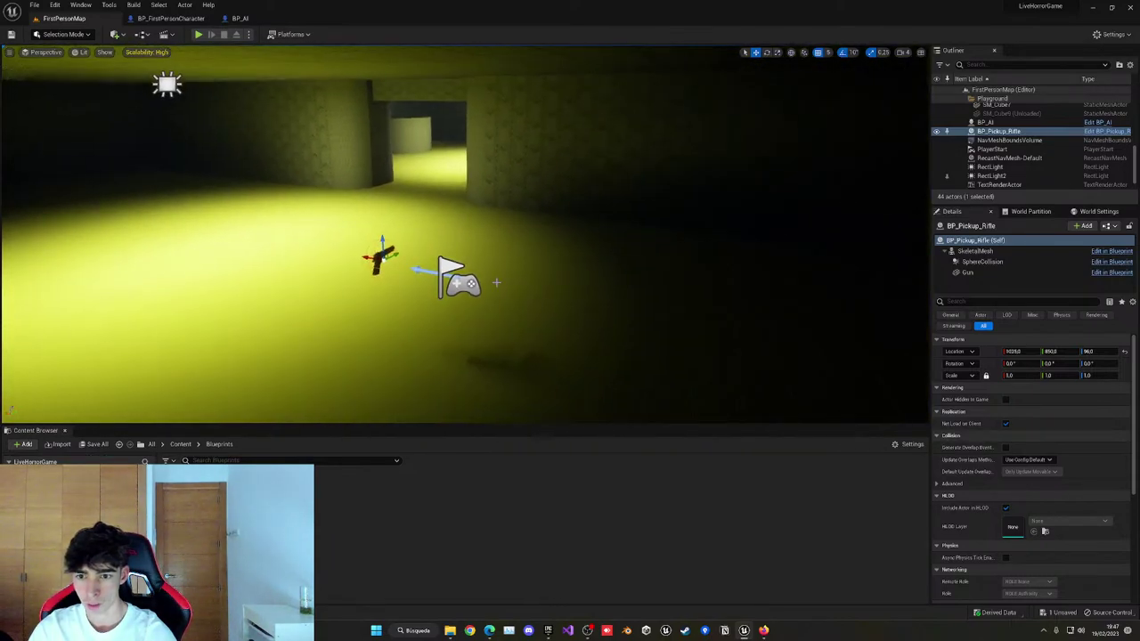
pyautogui.click(464, 281)
pyautogui.keyDown('ctrl'); pyautogui.click(382, 261); pyautogui.keyUp('ctrl')
pyautogui.moveTo(383, 261); pyautogui.dragTo(456, 267, button='right')
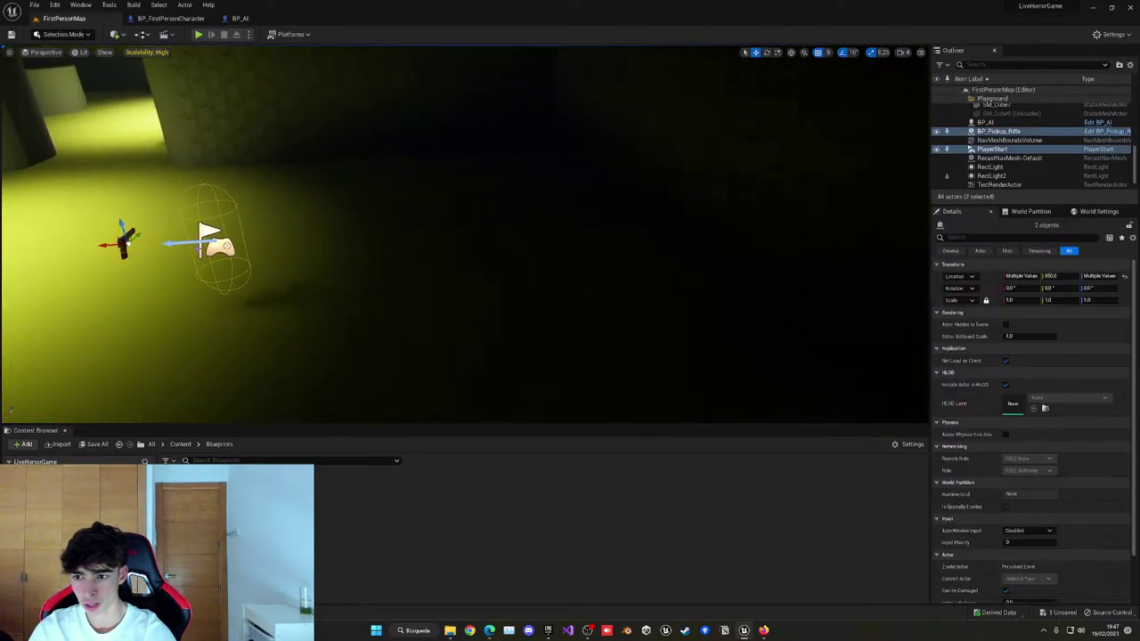
pyautogui.moveTo(105, 243); pyautogui.dragTo(372, 232)
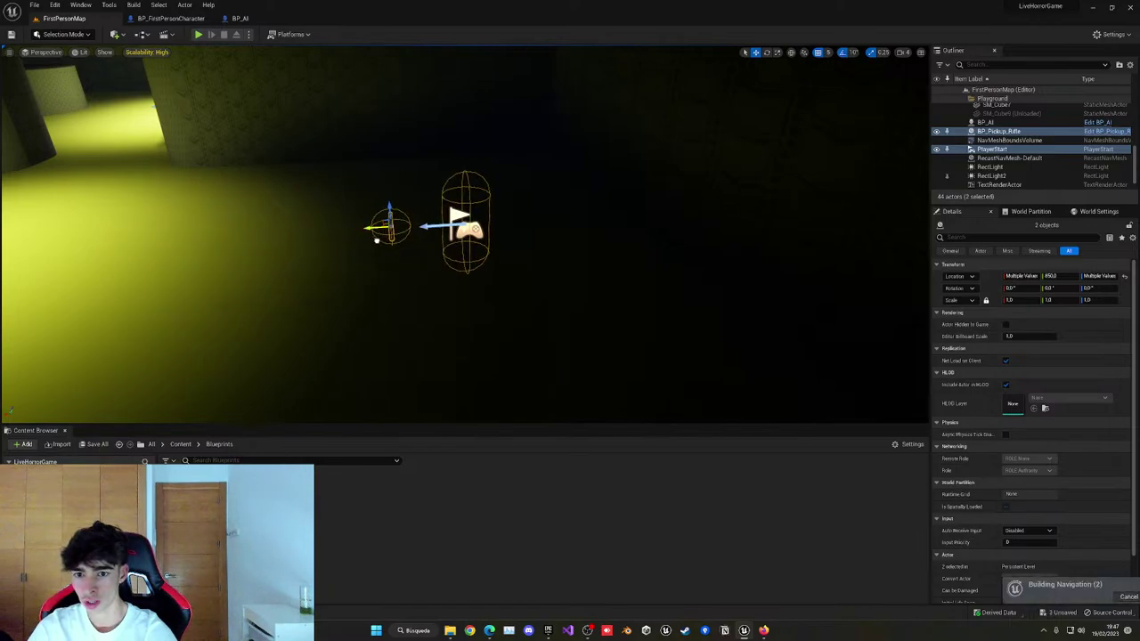
# Save all changes with the relocated player start and pickup, dismissing the save message and closing the Message Log.
pyautogui.hotkey('ctrl', 'shift', 's')
pyautogui.click(676, 274)
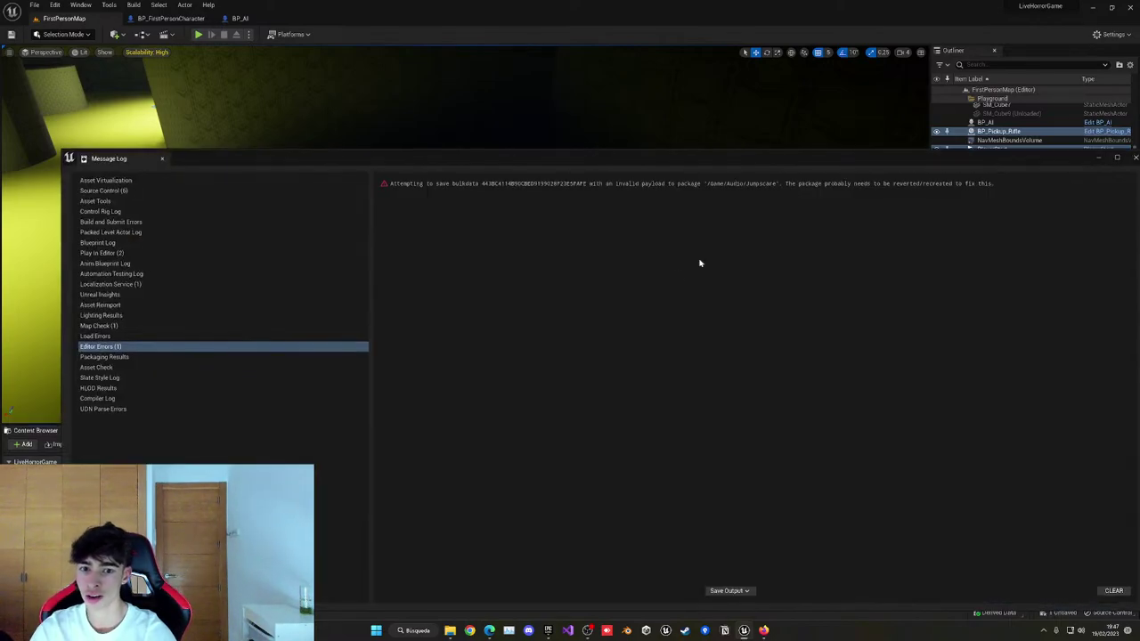
pyautogui.click(1134, 157)
# Add a cube shape to the level and rest it on the floor in front of the player start.
pyautogui.moveTo(526, 190); pyautogui.dragTo(429, 180, button='right')
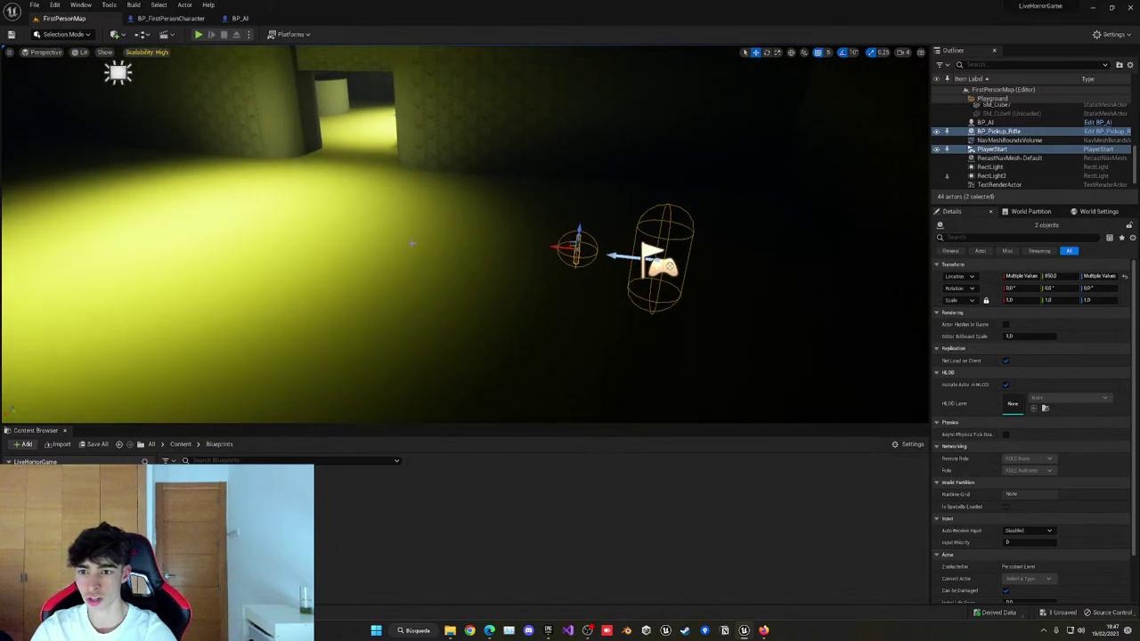
pyautogui.click(525, 191)
pyautogui.click(115, 34)
pyautogui.moveTo(149, 125)
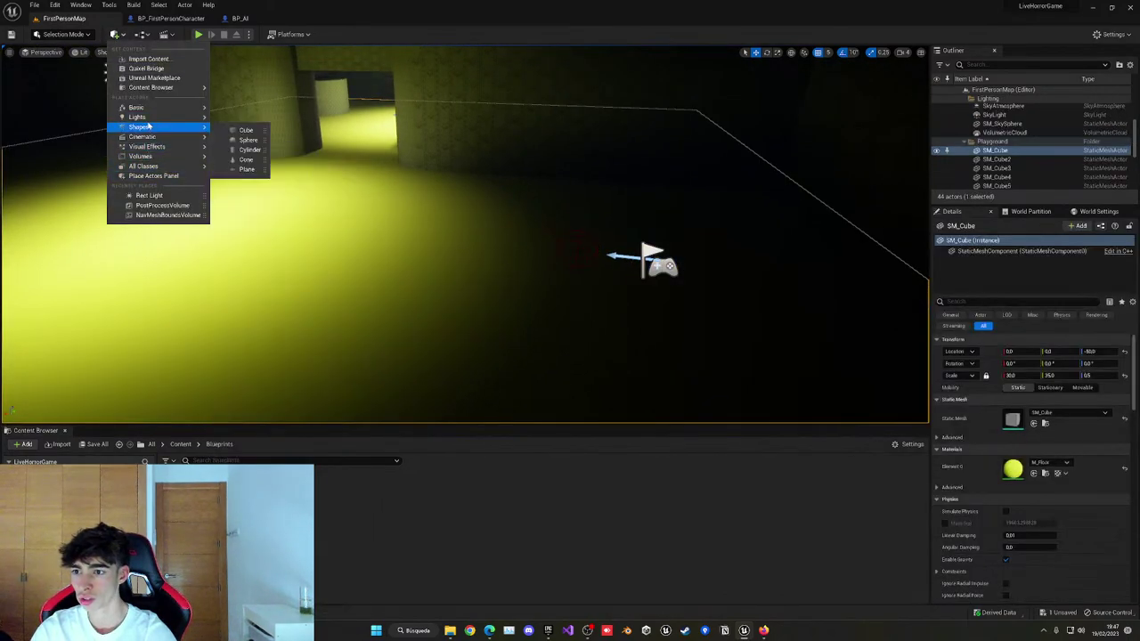
pyautogui.click(245, 130)
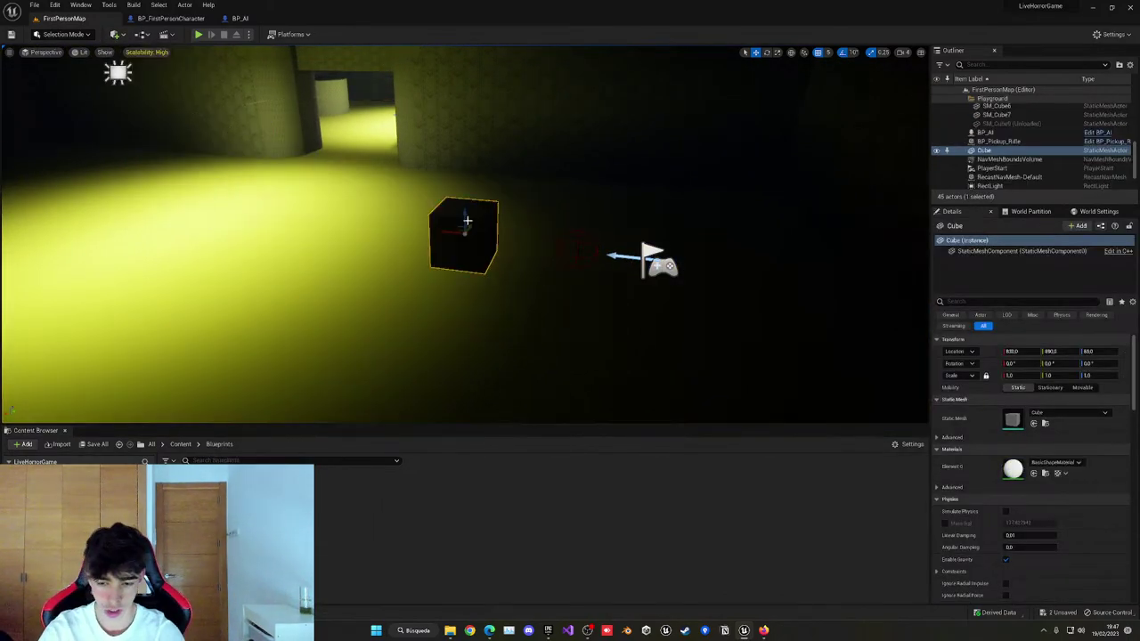
pyautogui.press('End')
pyautogui.moveTo(467, 220); pyautogui.dragTo(443, 227, button='right')
# Scale the cube to 1.0, 7.0, 0.75 as a long, low barrier across the front of the player start.
pyautogui.press('r')
pyautogui.moveTo(507, 235); pyautogui.dragTo(557, 176)
pyautogui.press('d')
pyautogui.moveTo(507, 236); pyautogui.dragTo(452, 239, button='right')
pyautogui.moveTo(470, 184); pyautogui.dragTo(465, 190)
pyautogui.press('w')
# Save the level with the new barrier, skipping the Jumpscare asset and closing the Message Log.
pyautogui.hotkey('ctrl', 's')
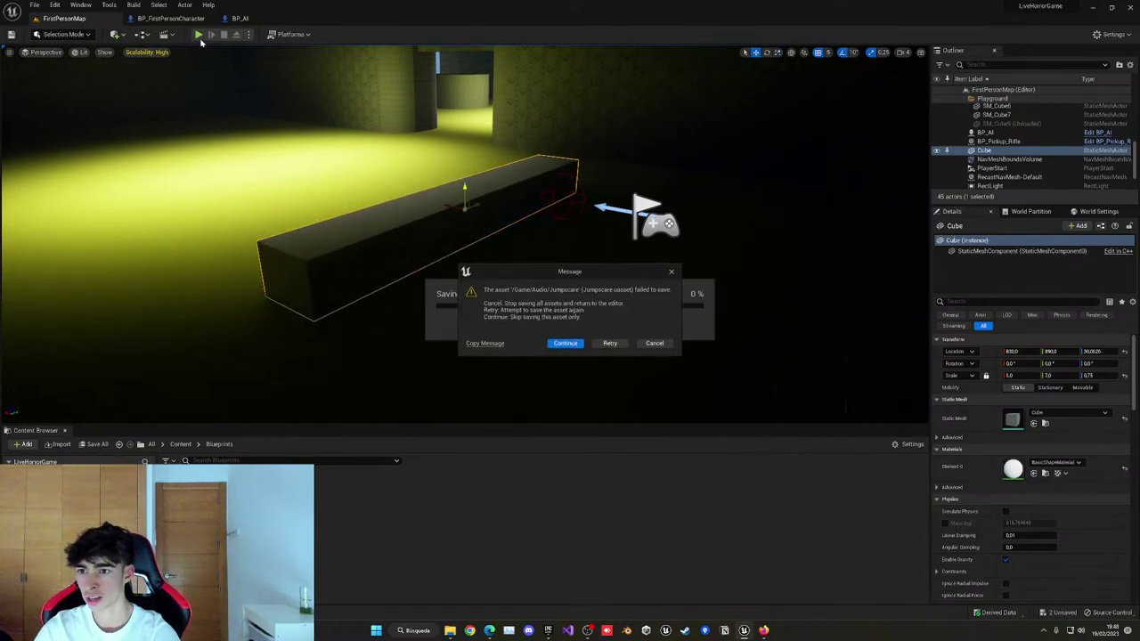
pyautogui.press('Return')
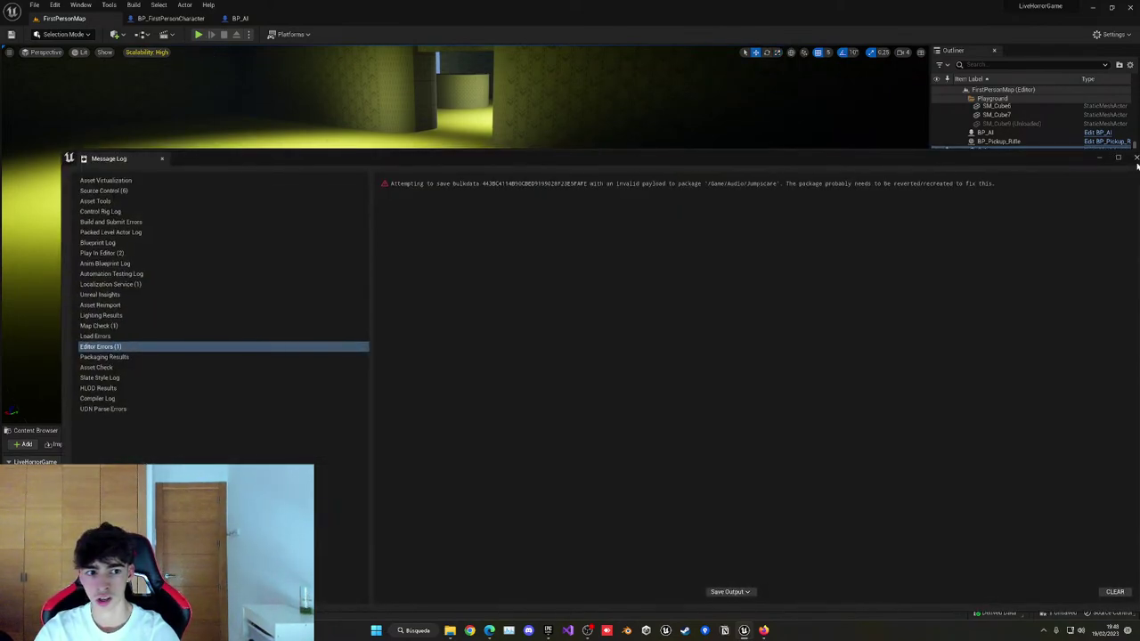
pyautogui.click(1135, 158)
# Briefly play-test the map facing the barrier, stop, and reload FirstPersonMap.
pyautogui.click(198, 33)
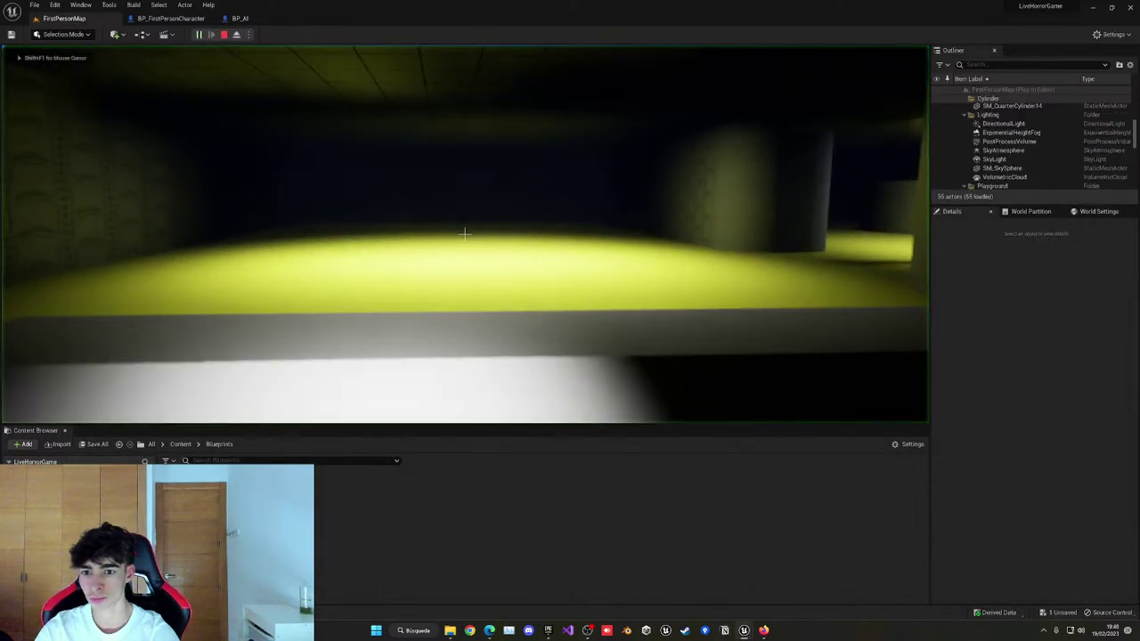
pyautogui.press('Escape')
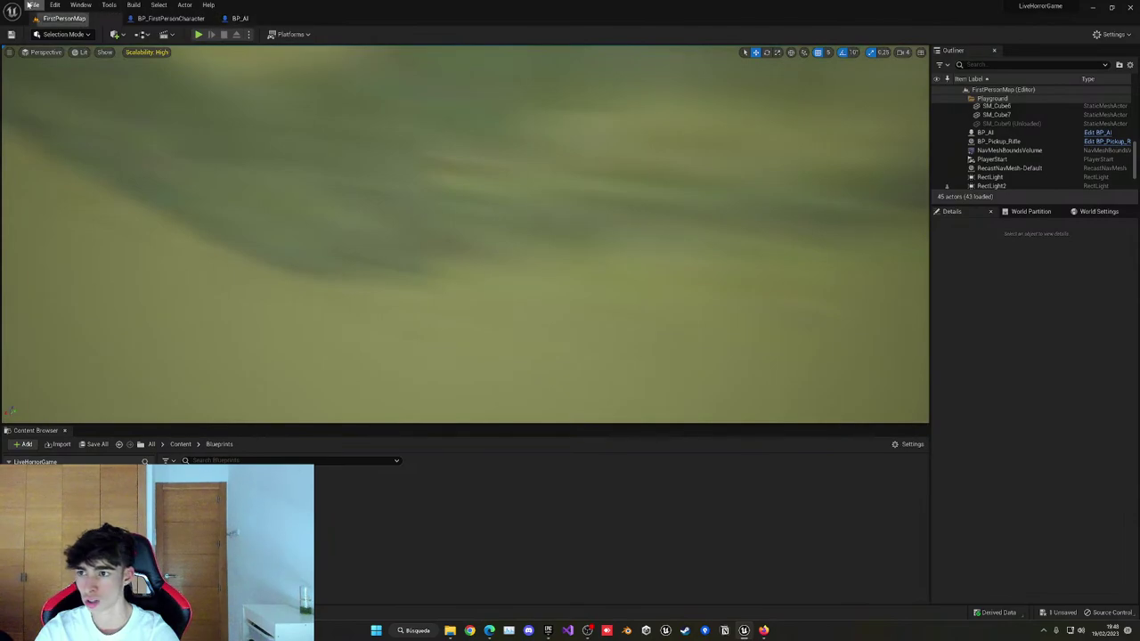
pyautogui.click(33, 4)
pyautogui.moveTo(107, 67)
pyautogui.click(196, 71)
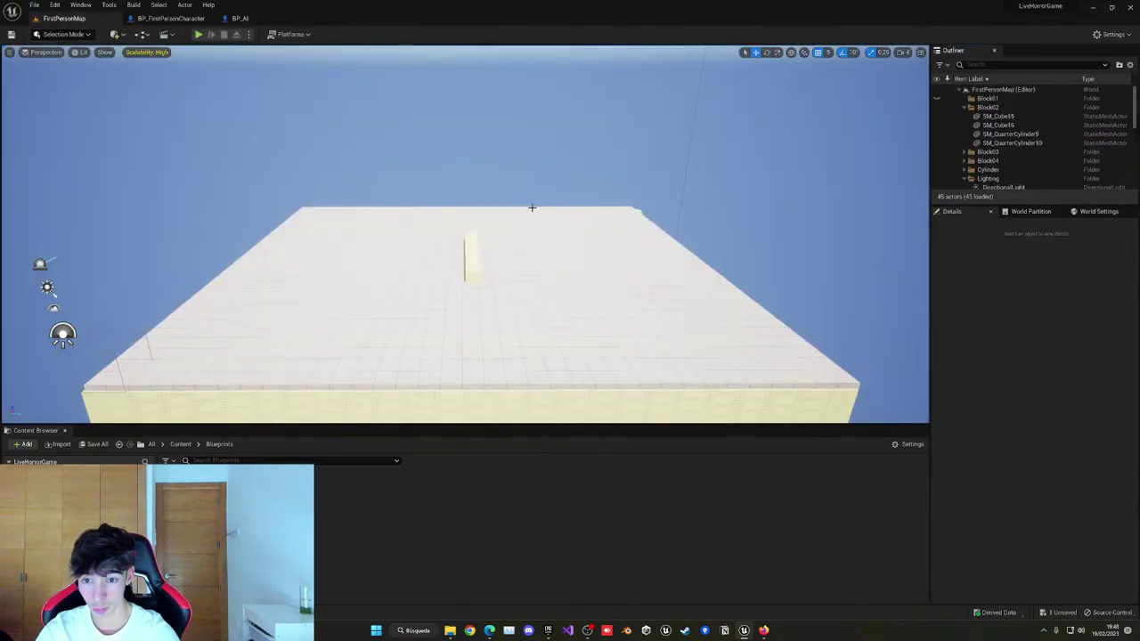
# Shift the barrier cube slightly away from the player start and set its scale to 0.5, 7.0, 1.0.
pyautogui.press('w')
pyautogui.moveTo(687, 178); pyautogui.dragTo(767, 183, button='right')
pyautogui.click(712, 180)
pyautogui.moveTo(526, 137); pyautogui.dragTo(474, 136)
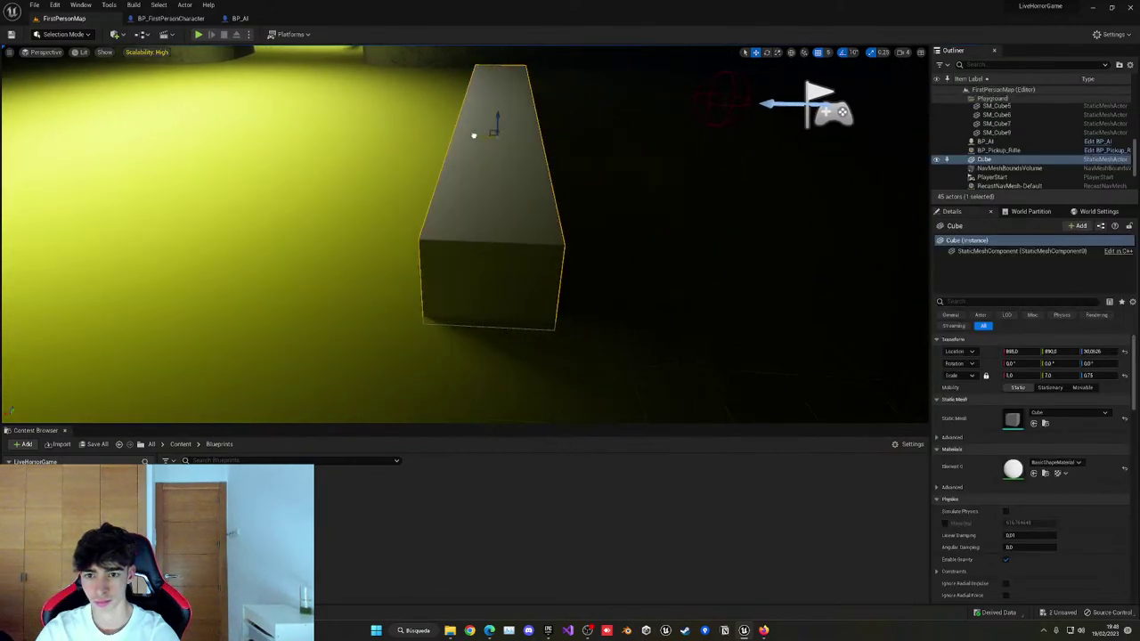
pyautogui.press('r')
pyautogui.moveTo(474, 137); pyautogui.dragTo(544, 138, button='right')
pyautogui.moveTo(422, 138); pyautogui.dragTo(438, 138)
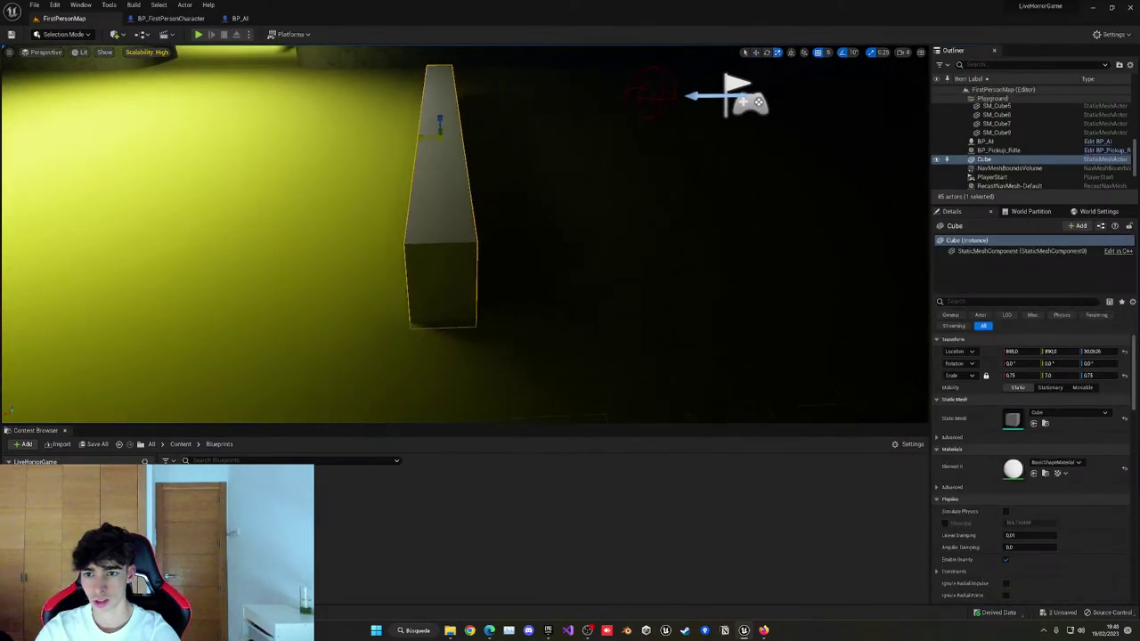
# Play-test the map with the gun in hand to check the barrier's proportions, and return to the editor.
pyautogui.click(199, 34)
pyautogui.press('w')
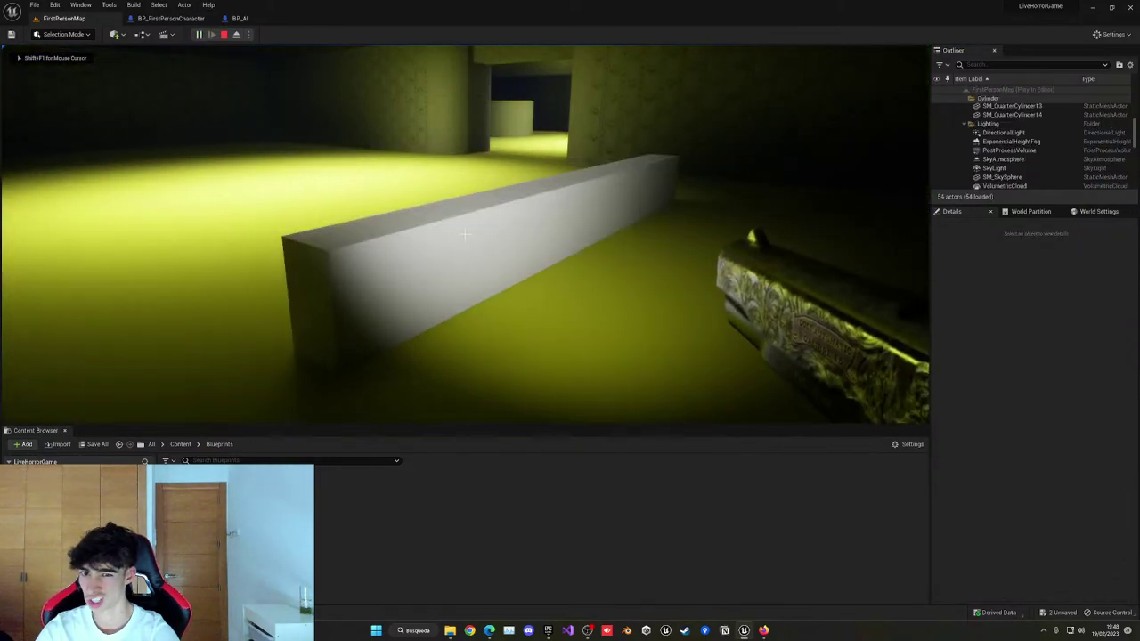
pyautogui.press('Escape')
pyautogui.moveTo(198, 353); pyautogui.dragTo(197, 352, button='right')
pyautogui.press('w')
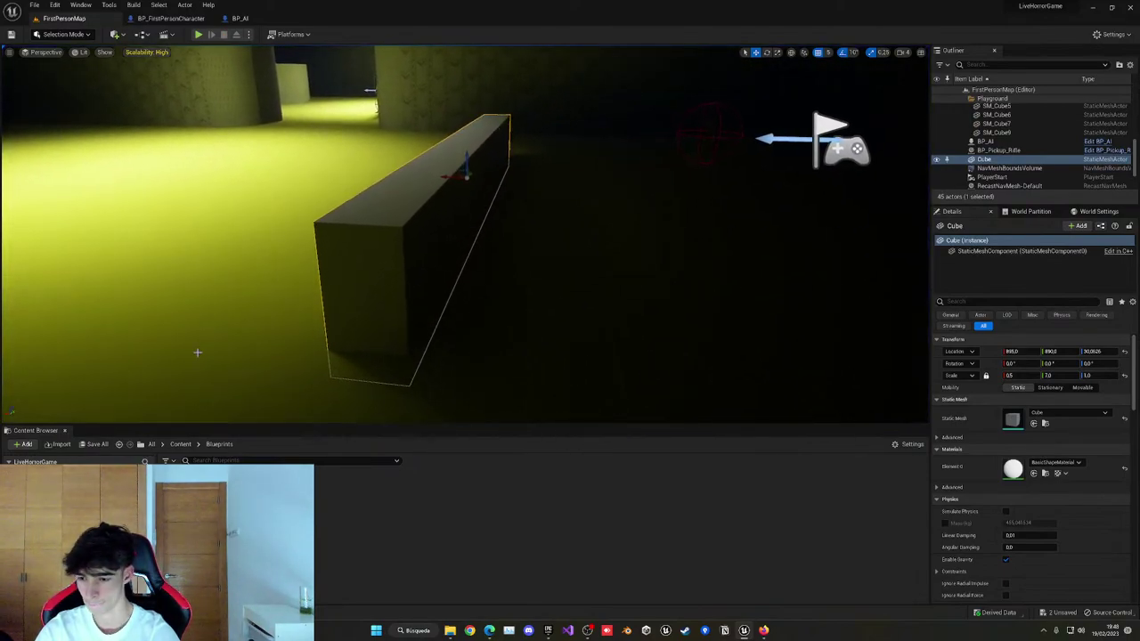
# Place SM_TableRound from the StarterContent Props folder on the lit floor beyond the barrier.
pyautogui.click(177, 445)
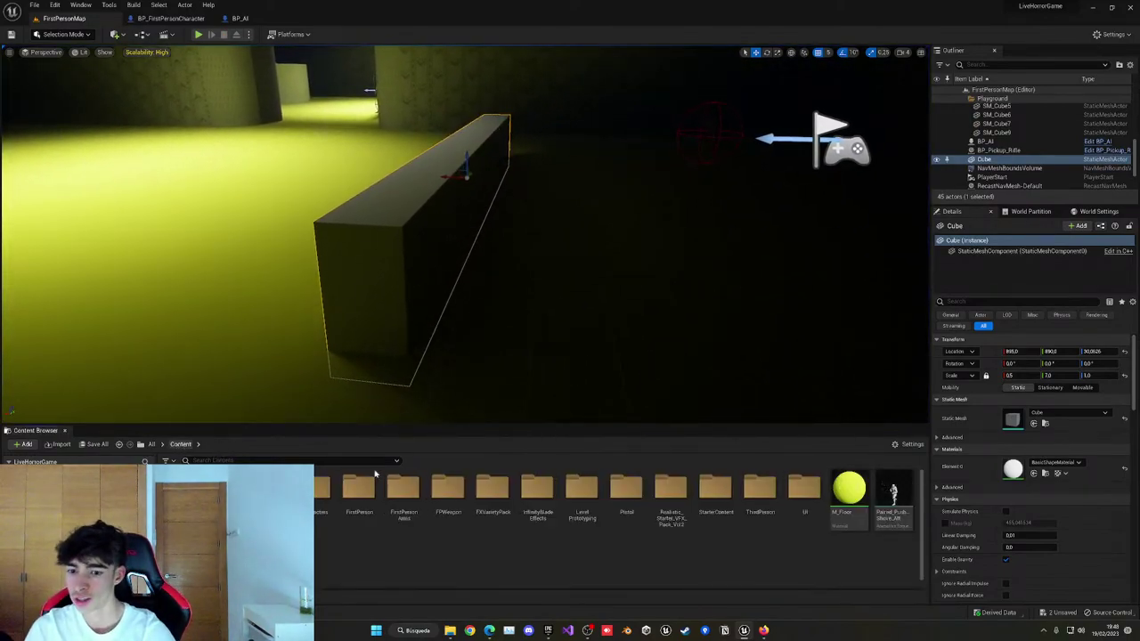
pyautogui.doubleClick(715, 522)
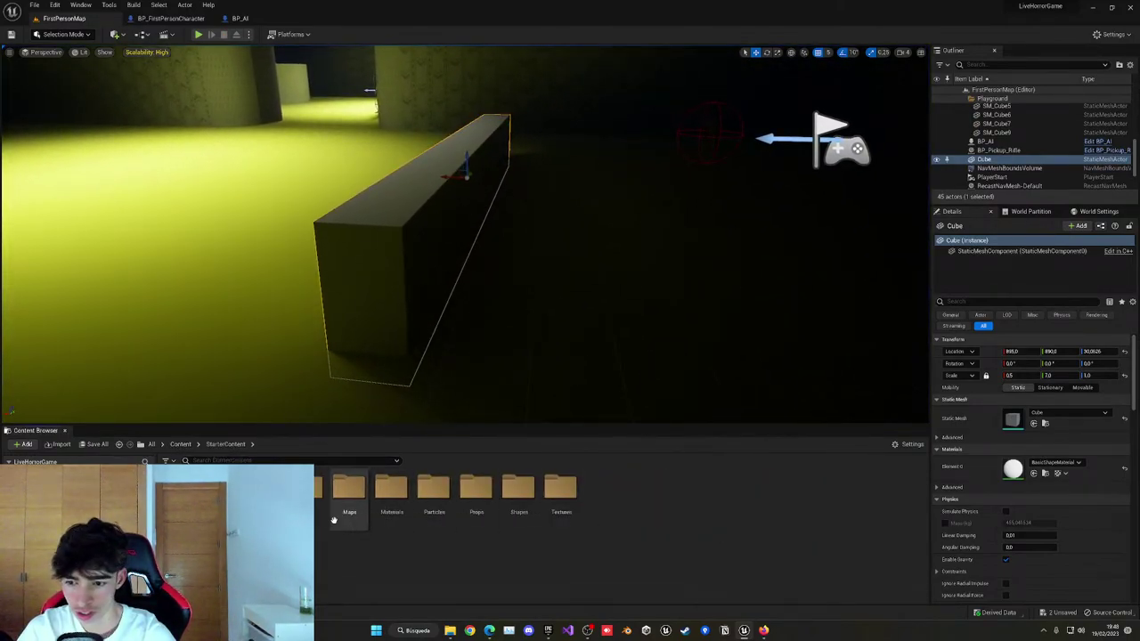
pyautogui.doubleClick(476, 517)
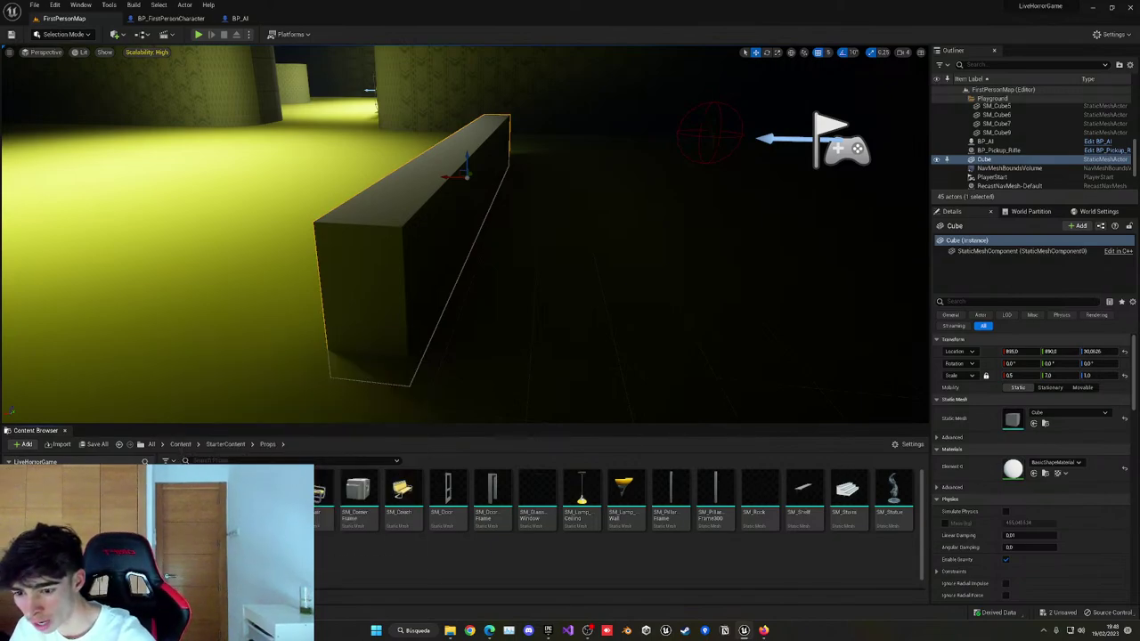
pyautogui.moveTo(179, 556); pyautogui.dragTo(203, 210)
pyautogui.press('s')
pyautogui.moveTo(230, 173); pyautogui.dragTo(237, 169, button='right')
pyautogui.press('a')
pyautogui.press('w')
pyautogui.click(521, 244)
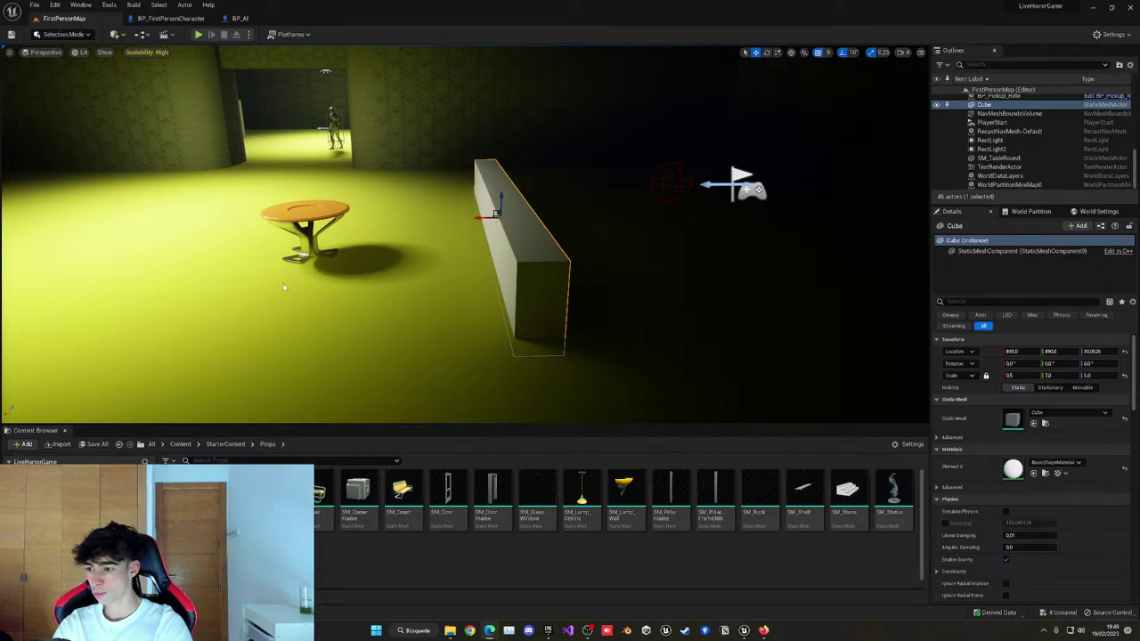
pyautogui.moveTo(465, 234); pyautogui.dragTo(525, 236, button='right')
pyautogui.scroll(2, 294, 290)
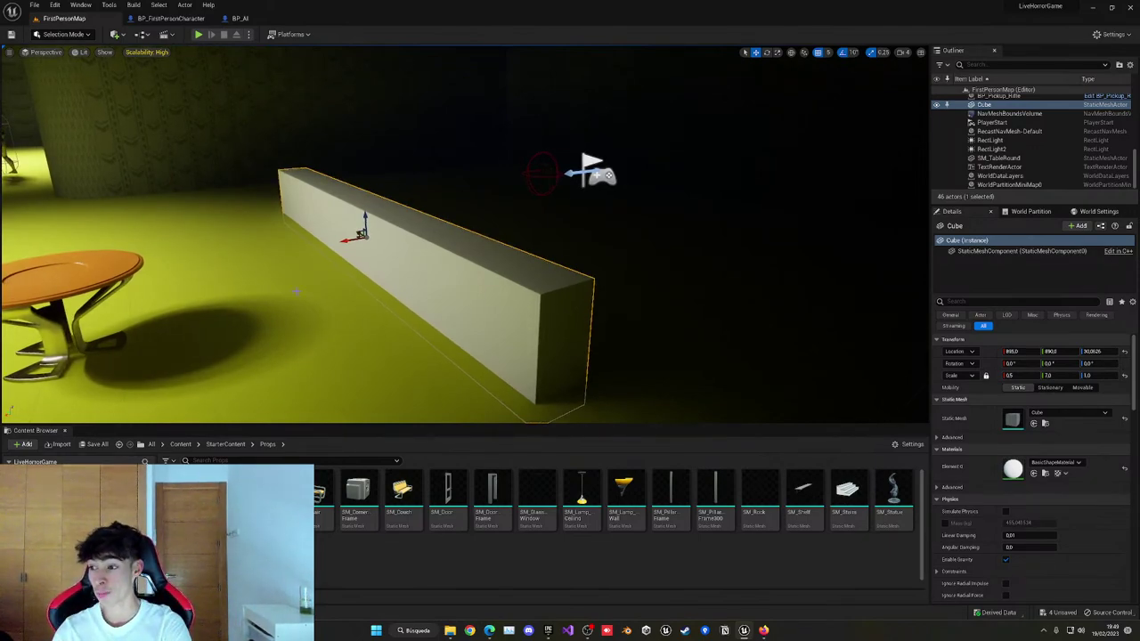
pyautogui.moveTo(311, 297)
pyautogui.mouseDown(button='right')
pyautogui.moveTo(305, 328)
pyautogui.moveTo(311, 297)
pyautogui.mouseUp(button='right')
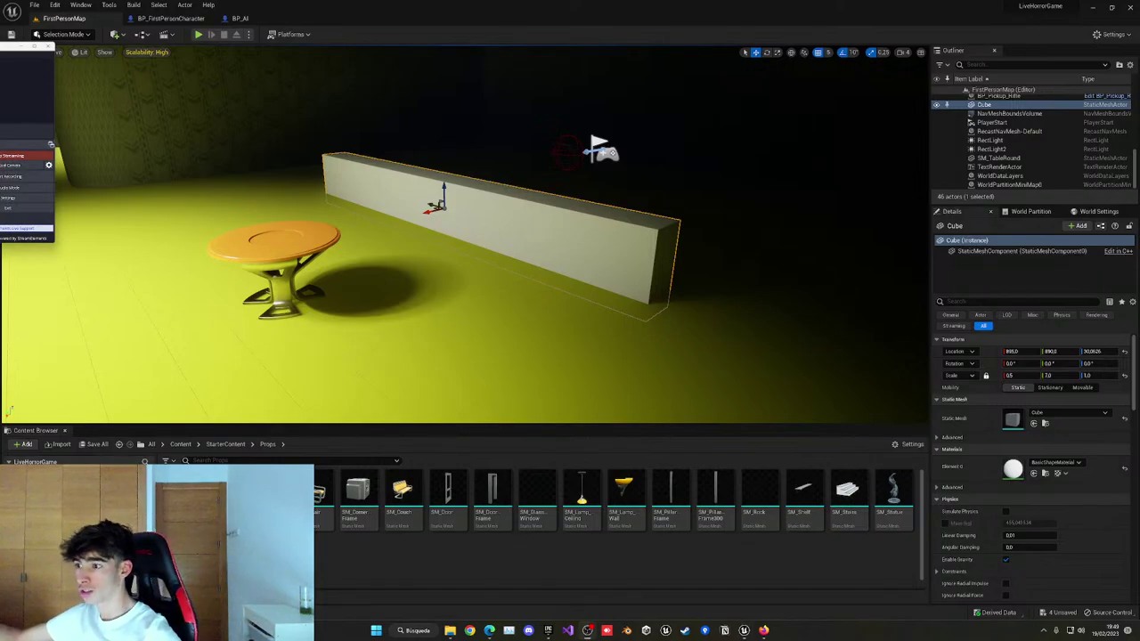
pyautogui.moveTo(18, 47); pyautogui.dragTo(104, 57)
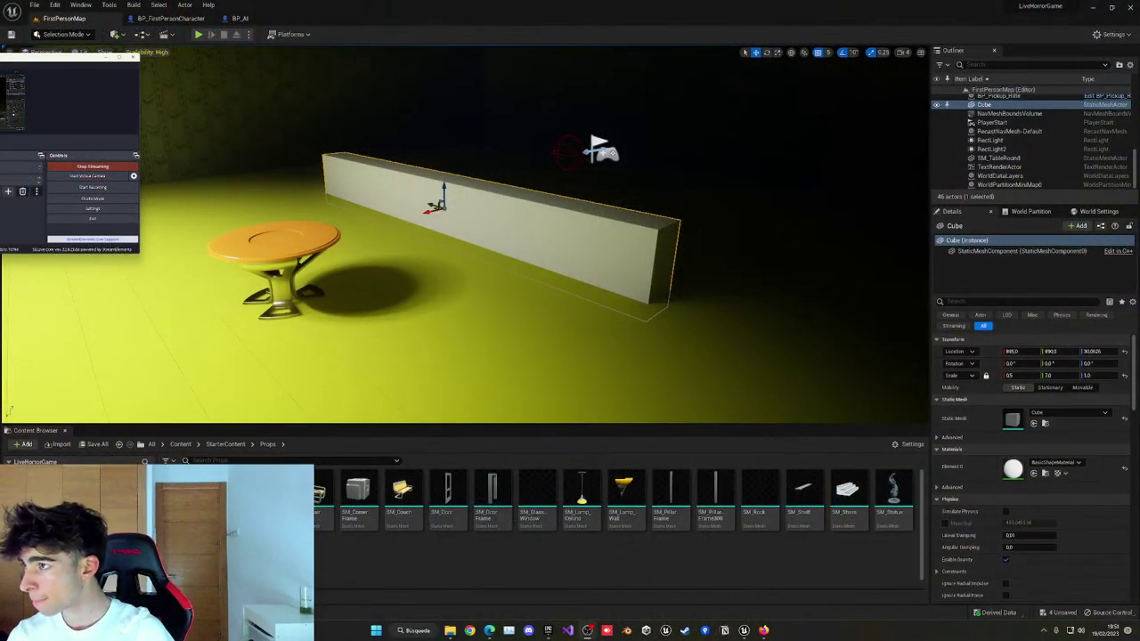
pyautogui.moveTo(450, 272); pyautogui.dragTo(405, 268, button='right')
pyautogui.press('s')
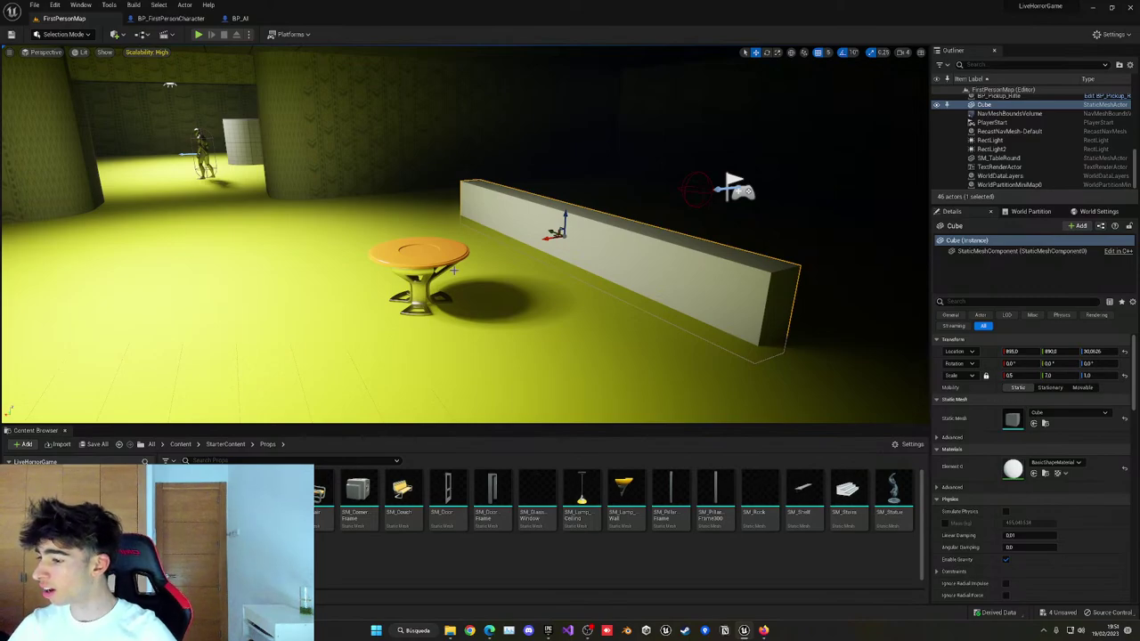
pyautogui.moveTo(459, 273); pyautogui.dragTo(459, 274, button='right')
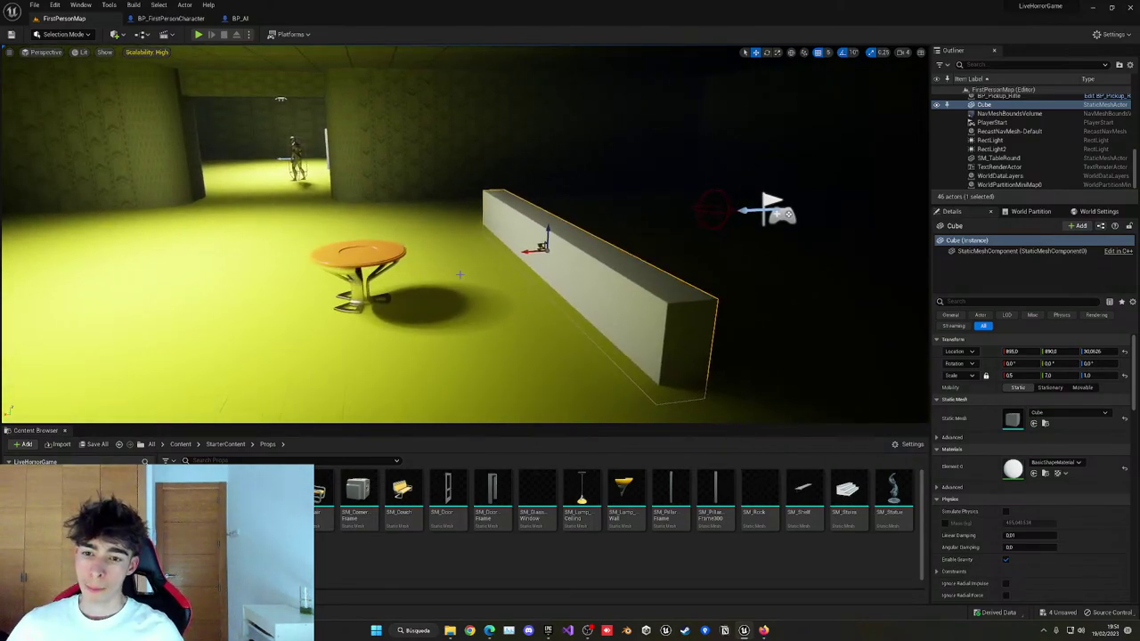
# Move the round table farther from the barrier at a uniform scale of 1.5, and briefly play-test the map.
pyautogui.click(388, 270)
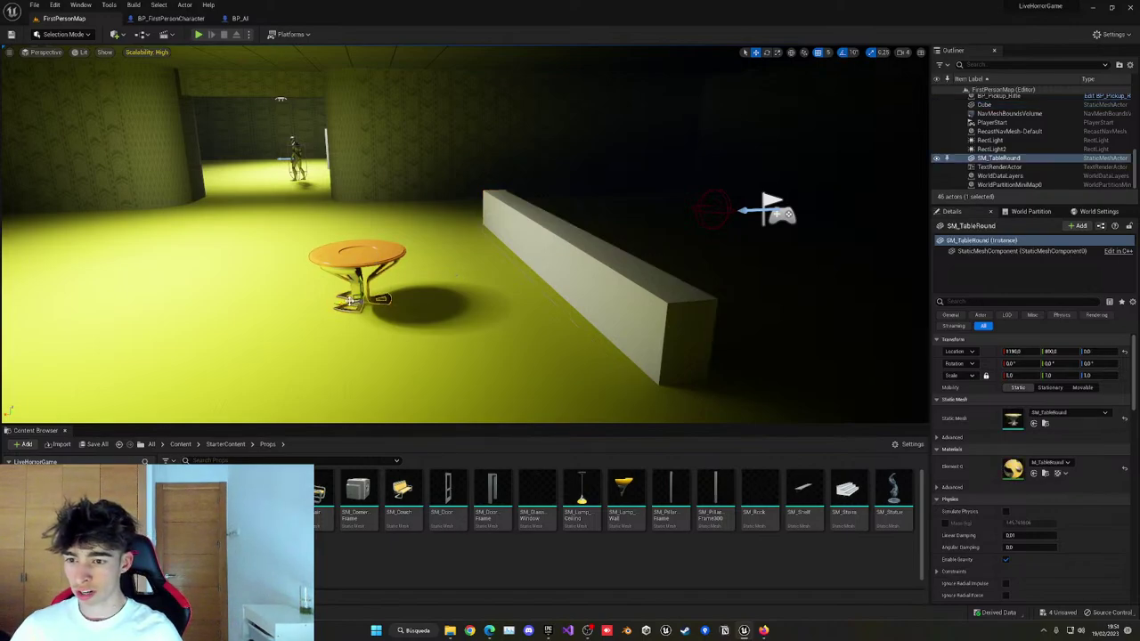
pyautogui.moveTo(343, 304)
pyautogui.mouseDown()
pyautogui.moveTo(312, 303)
pyautogui.moveTo(347, 292)
pyautogui.mouseUp()
pyautogui.press('r')
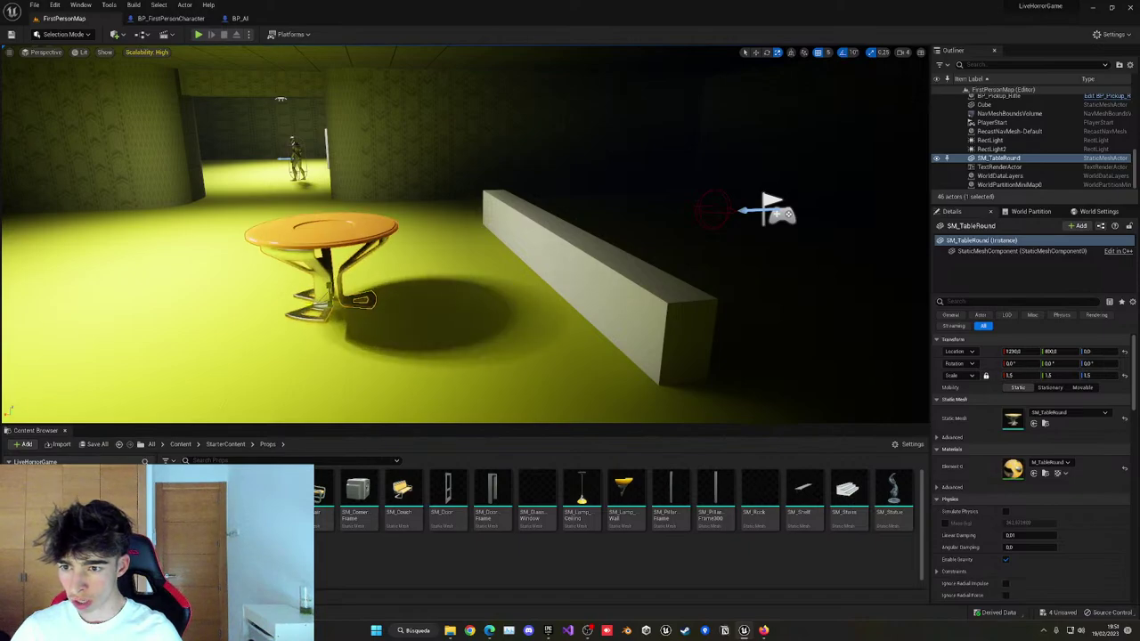
pyautogui.press('w')
pyautogui.moveTo(347, 292); pyautogui.dragTo(381, 307, button='right')
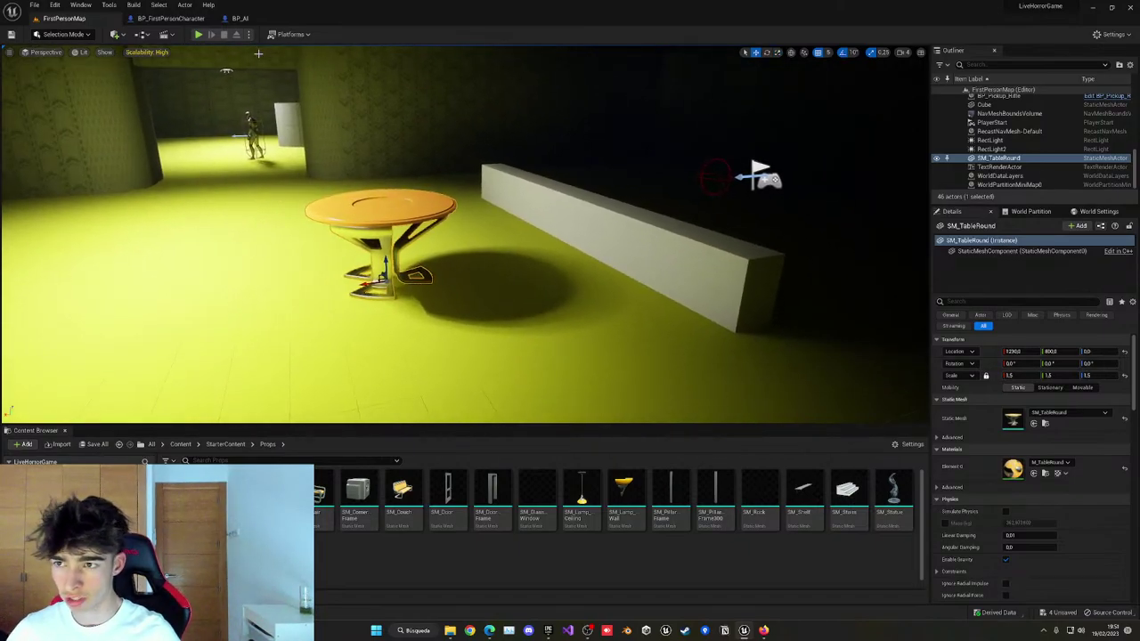
pyautogui.click(197, 34)
pyautogui.press('Escape')
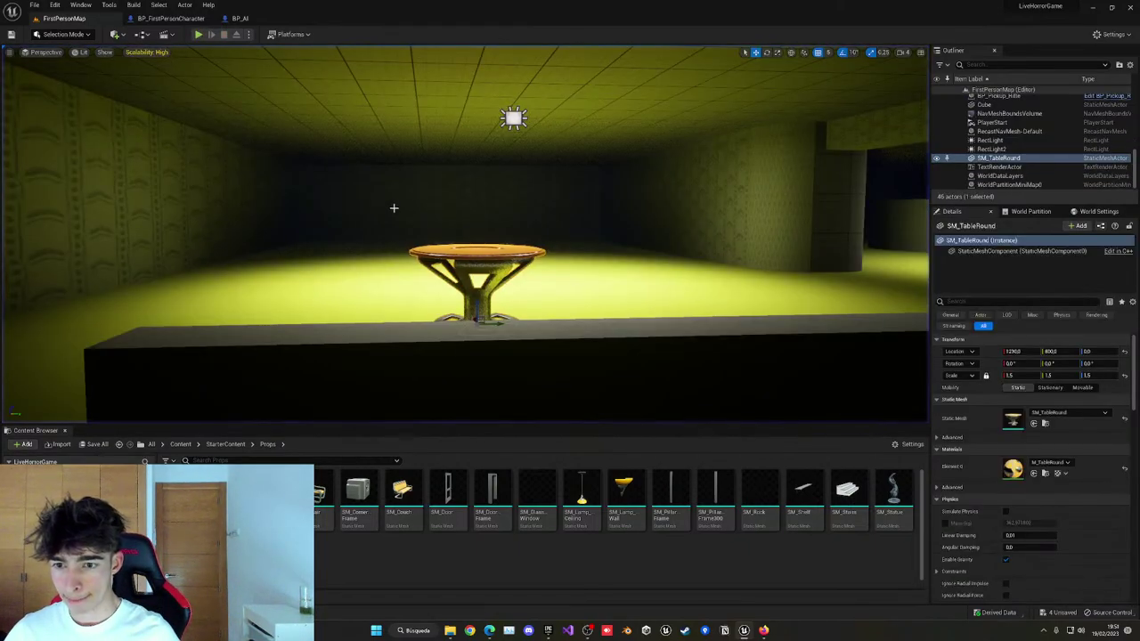
# Place two SM_Chair props on opposite sides of the round table, rotating them to face it.
pyautogui.moveTo(394, 208); pyautogui.dragTo(490, 222, button='right')
pyautogui.moveTo(318, 493); pyautogui.dragTo(394, 338)
pyautogui.press('w')
pyautogui.moveTo(322, 508); pyautogui.dragTo(584, 253)
pyautogui.press('e')
pyautogui.press('w')
pyautogui.moveTo(482, 209)
pyautogui.mouseDown(button='right')
pyautogui.moveTo(481, 245)
pyautogui.moveTo(481, 209)
pyautogui.mouseUp(button='right')
# Duplicate the round table and its two chairs twice as a group across the room, rotating the first copy.
pyautogui.click(536, 204)
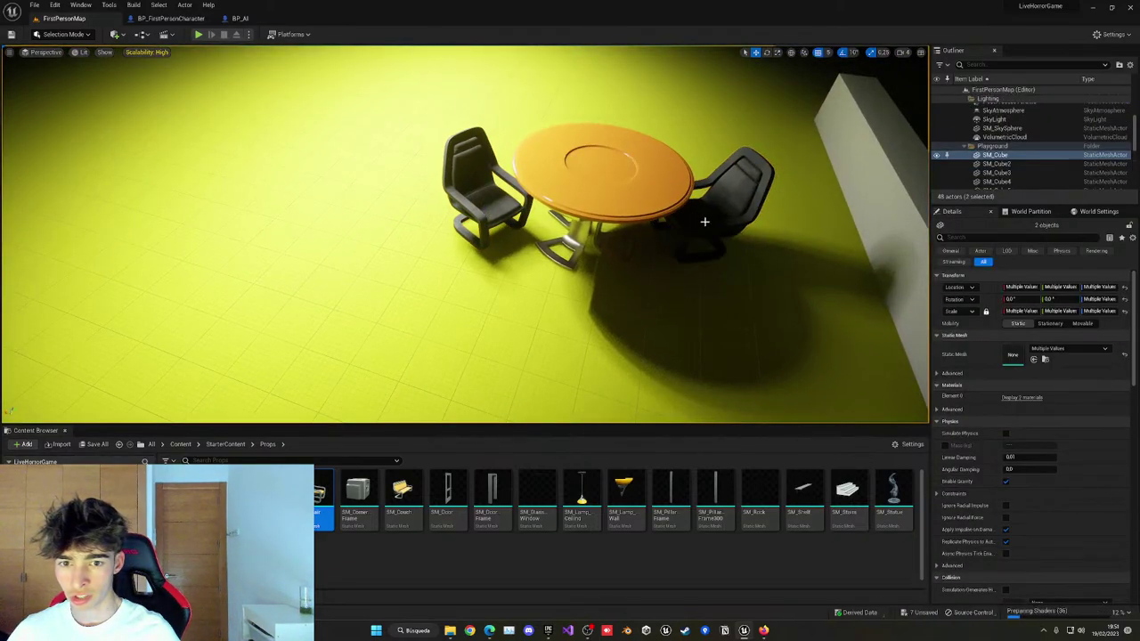
pyautogui.keyDown('ctrl'); pyautogui.click(485, 192); pyautogui.keyUp('ctrl')
pyautogui.keyDown('ctrl'); pyautogui.click(721, 216); pyautogui.keyUp('ctrl')
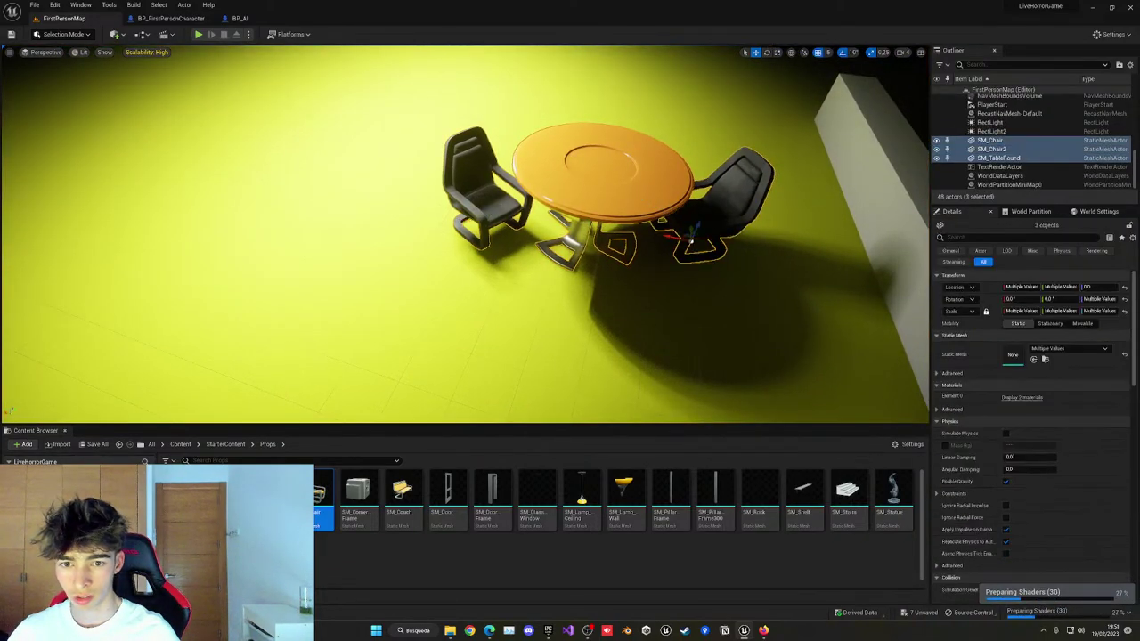
pyautogui.moveTo(721, 216); pyautogui.dragTo(748, 183, button='right')
pyautogui.keyDown('alt'); pyautogui.moveTo(605, 273); pyautogui.dragTo(194, 128); pyautogui.keyUp('alt')
pyautogui.press('e')
pyautogui.moveTo(194, 128); pyautogui.dragTo(169, 127, button='right')
pyautogui.moveTo(399, 141); pyautogui.dragTo(337, 114)
pyautogui.press('w')
pyautogui.moveTo(337, 114); pyautogui.dragTo(245, 87, button='right')
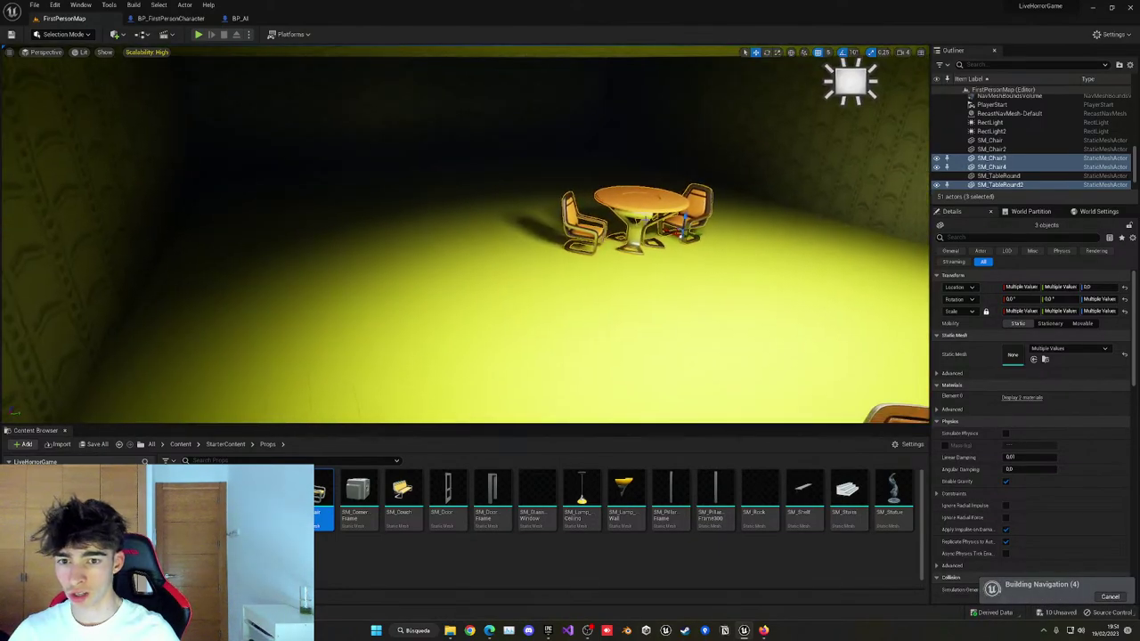
pyautogui.keyDown('alt'); pyautogui.moveTo(686, 229); pyautogui.dragTo(373, 198); pyautogui.keyUp('alt')
# Delete the long cube barrier in front of the player start.
pyautogui.press('w')
pyautogui.moveTo(372, 199); pyautogui.dragTo(491, 283, button='right')
pyautogui.click(492, 285)
pyautogui.press('Delete')
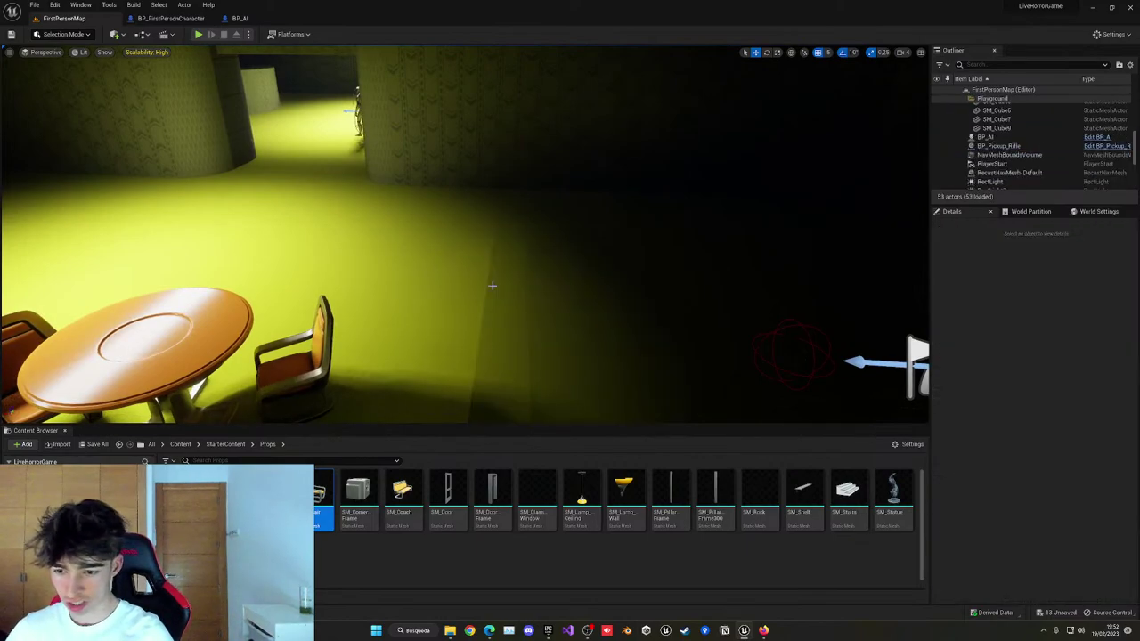
# Save all modified assets and dismiss the save message for the Jumpscare audio asset.
pyautogui.hotkey('ctrl', 'shift', 's')
pyautogui.click(672, 273)
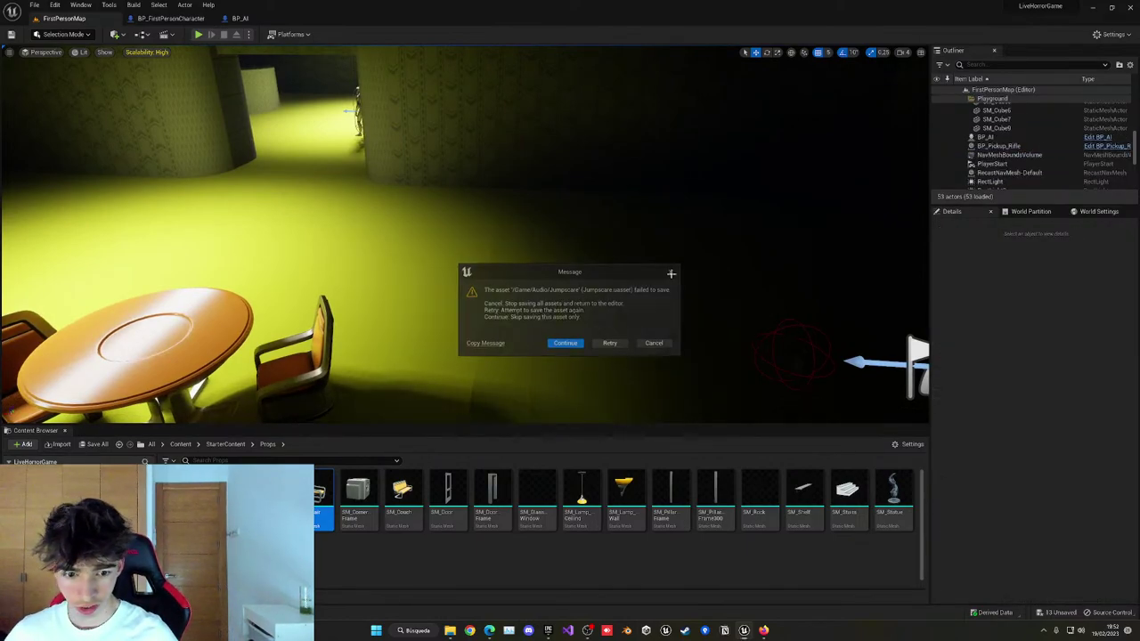
pyautogui.click(1129, 155)
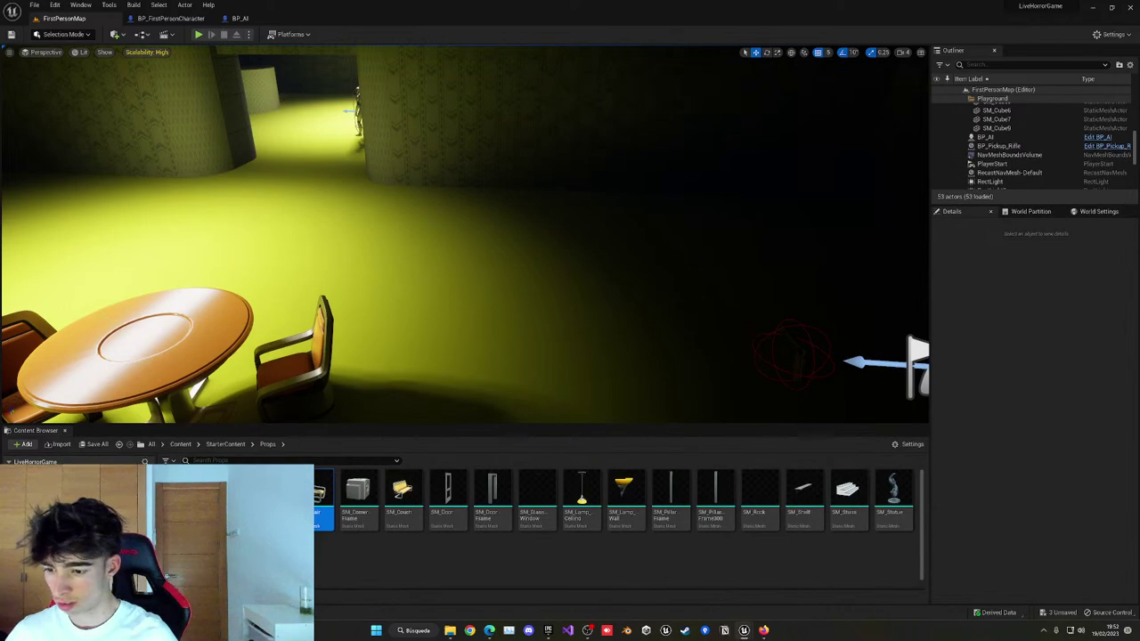
# Place an SM_Couch prop against the wall beside the doorway to the enemy area.
pyautogui.click(400, 498)
pyautogui.moveTo(401, 499); pyautogui.dragTo(525, 221)
pyautogui.press('w')
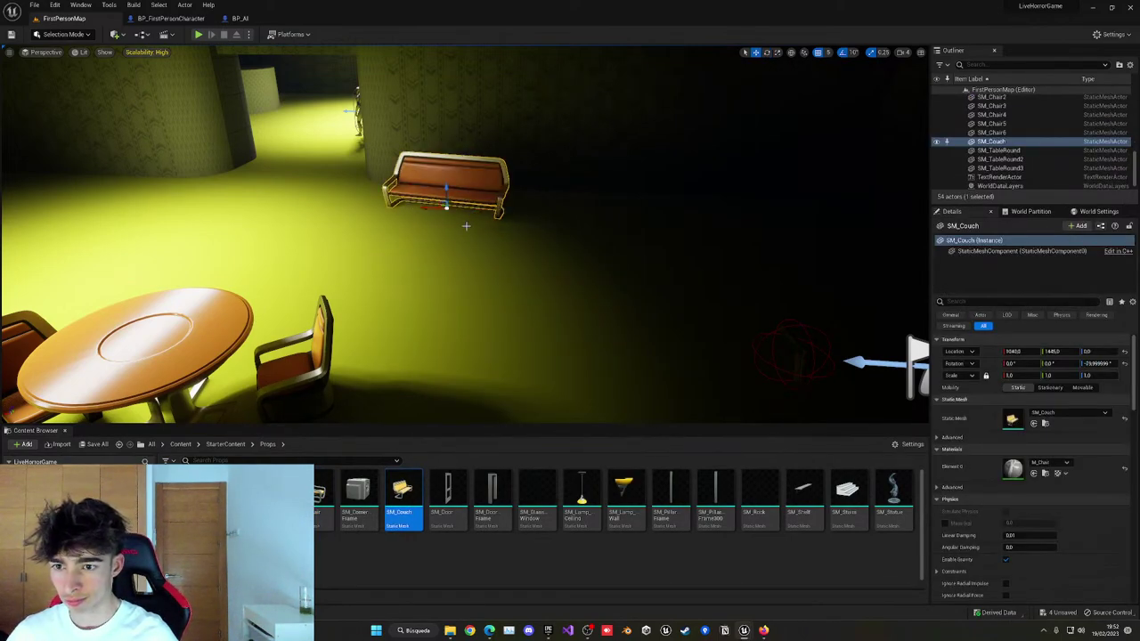
pyautogui.moveTo(537, 283); pyautogui.dragTo(359, 213, button='right')
pyautogui.moveTo(423, 285); pyautogui.dragTo(191, 303, button='right')
# Place a second SM_Couch prop along the opposite wall, facing the round tables.
pyautogui.moveTo(403, 495); pyautogui.dragTo(370, 223)
pyautogui.press('e')
pyautogui.press('w')
pyautogui.press('s')
pyautogui.moveTo(370, 222); pyautogui.dragTo(406, 253, button='right')
pyautogui.press('w')
pyautogui.press('e')
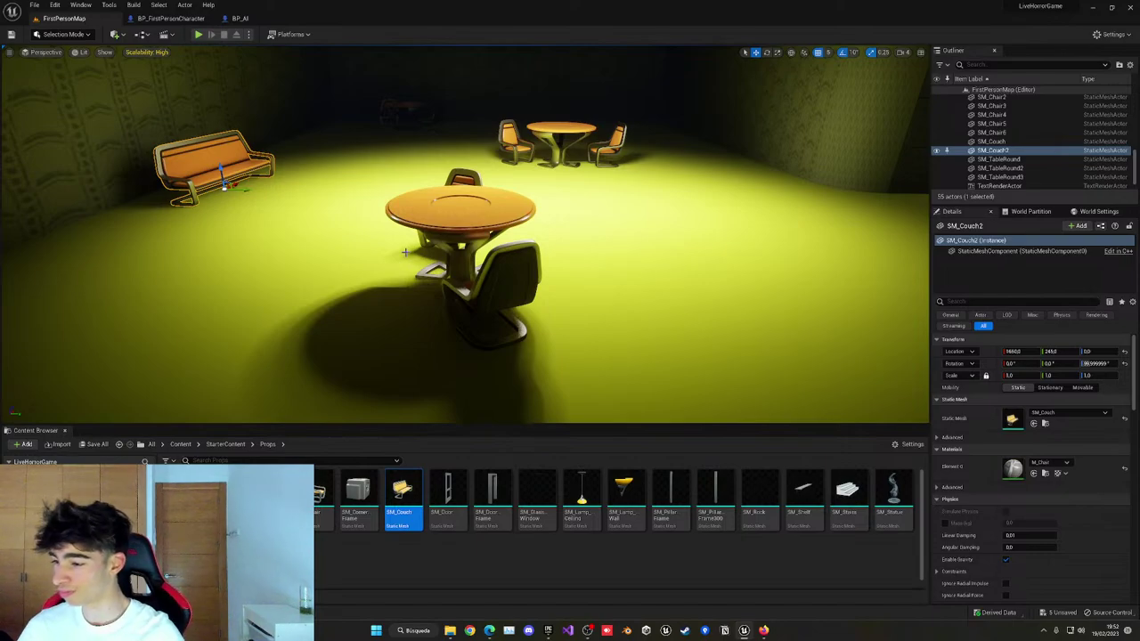
pyautogui.moveTo(405, 253); pyautogui.dragTo(465, 256, button='right')
pyautogui.press('s')
pyautogui.press('w')
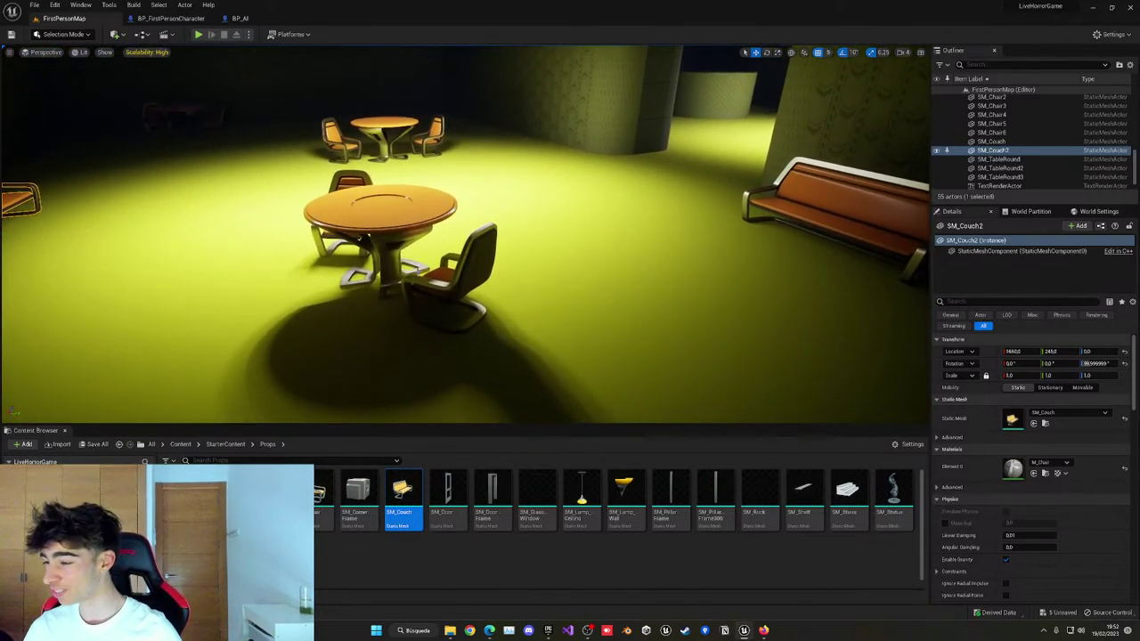
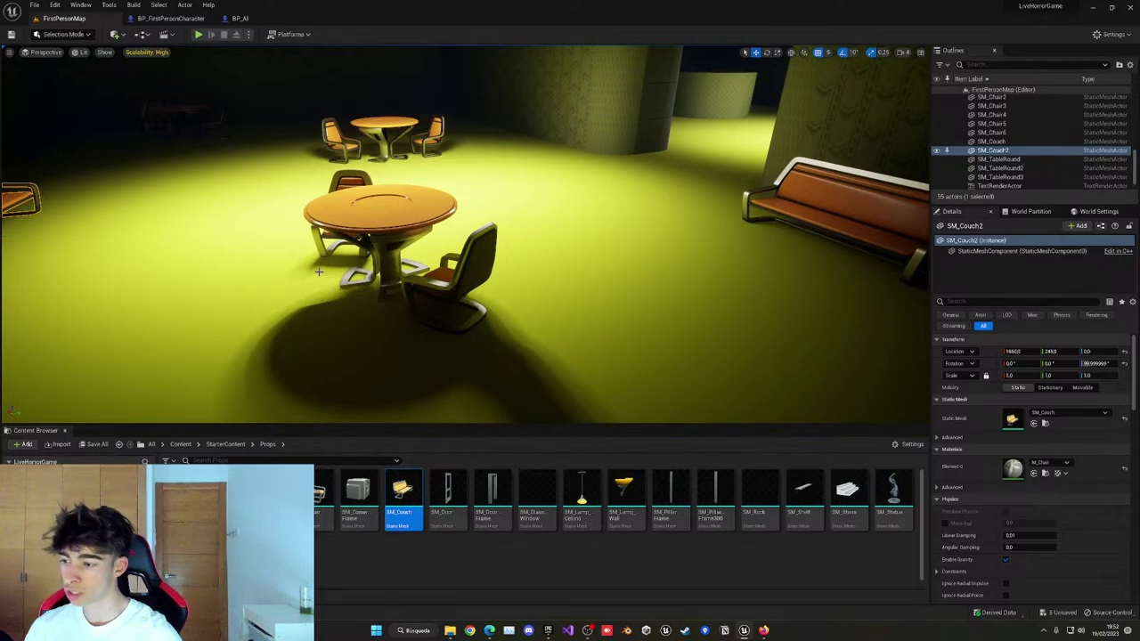
# Examine the Aim Towards Pos, SpotLight and Bullet Pos components in the BP_FirstPersonCharacter viewport.
pyautogui.click(171, 17)
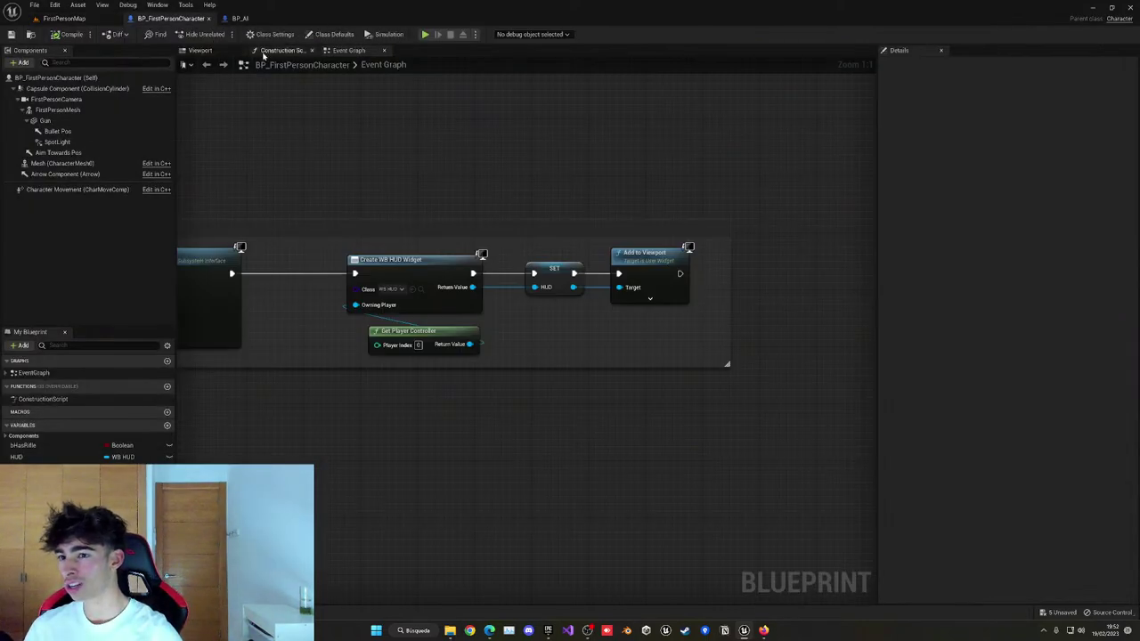
pyautogui.click(203, 50)
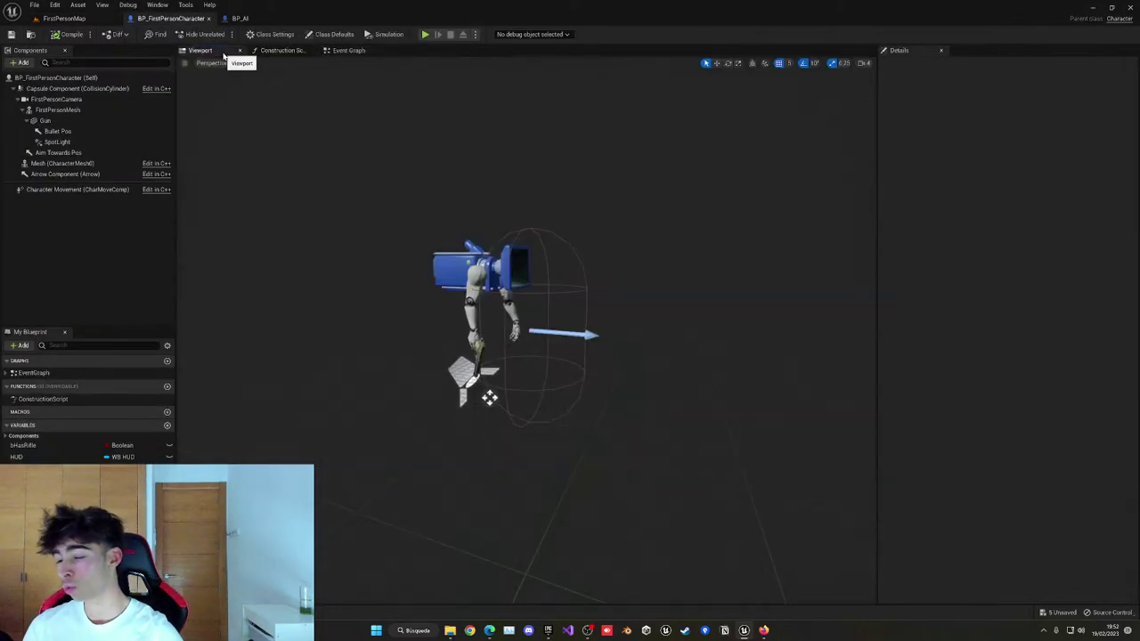
pyautogui.click(58, 152)
pyautogui.press('s')
pyautogui.moveTo(608, 221); pyautogui.dragTo(608, 220, button='right')
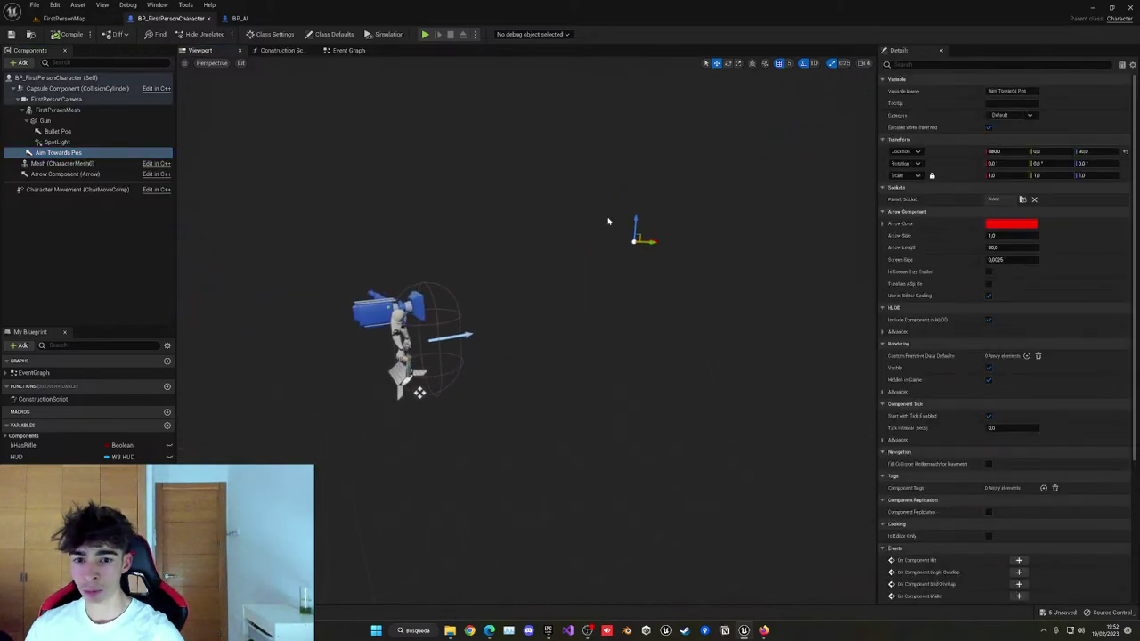
pyautogui.scroll(3, 583, 239)
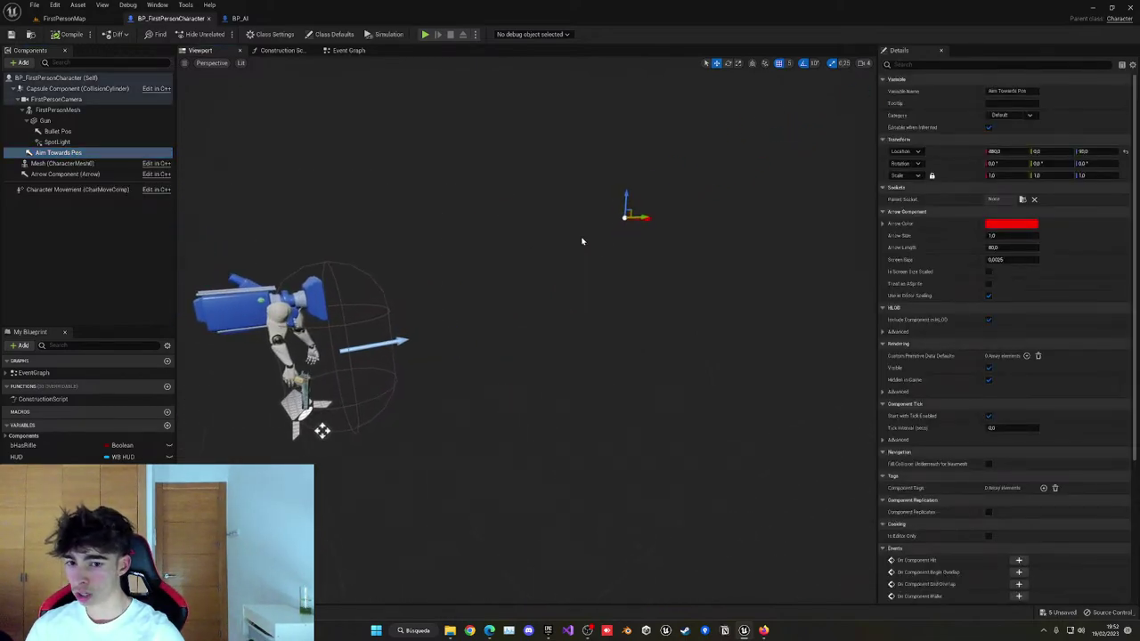
pyautogui.press('f')
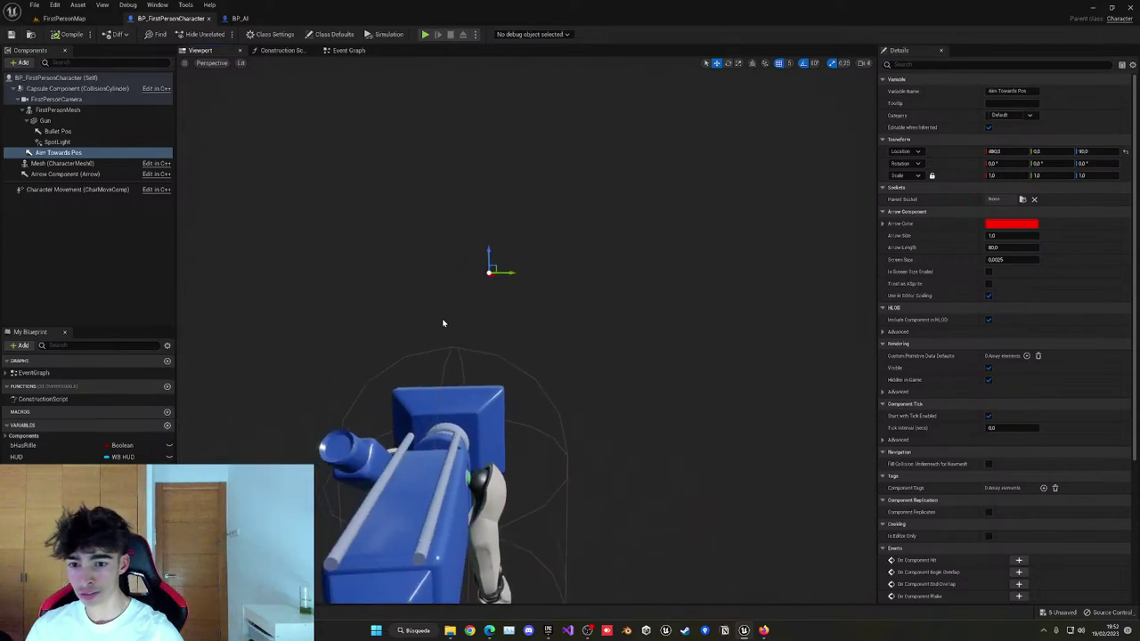
pyautogui.moveTo(513, 295); pyautogui.dragTo(410, 231, button='right')
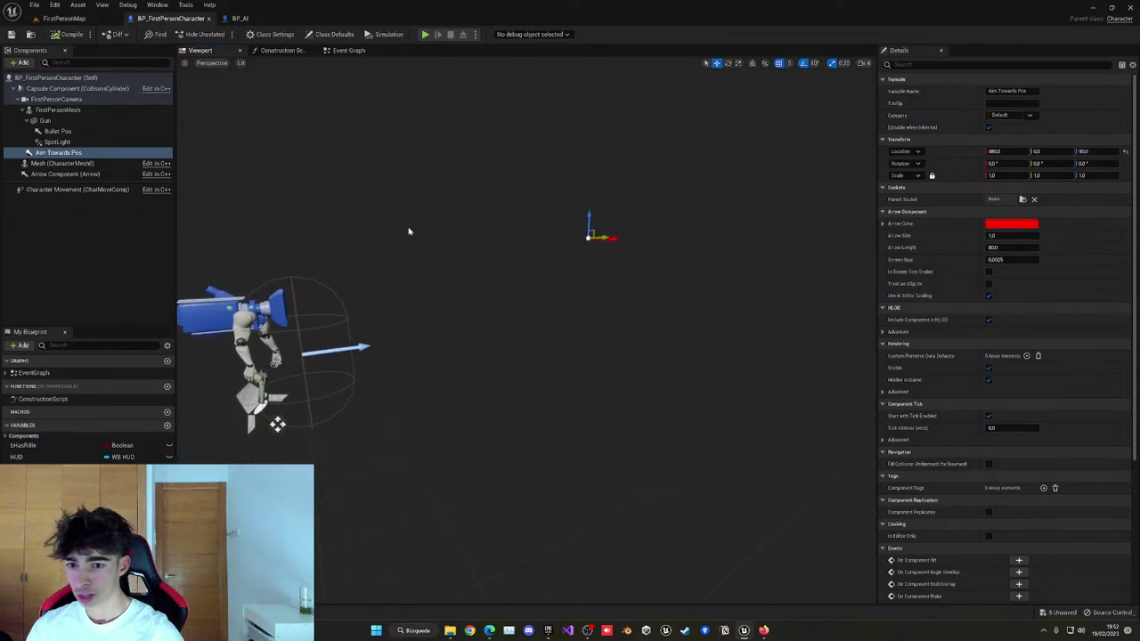
pyautogui.click(57, 141)
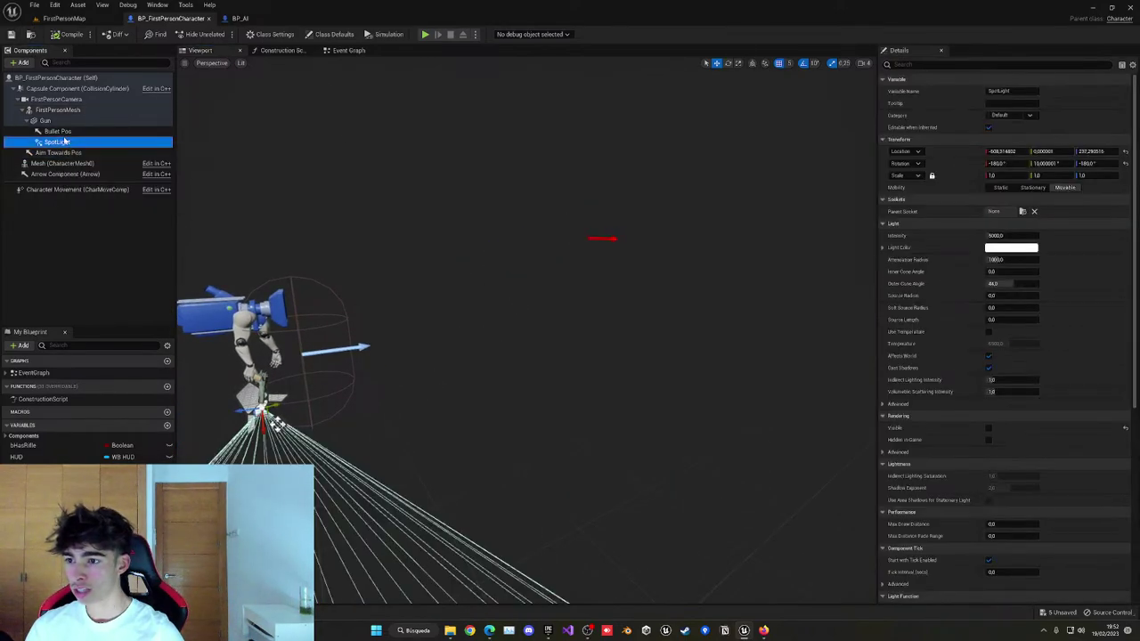
pyautogui.click(57, 131)
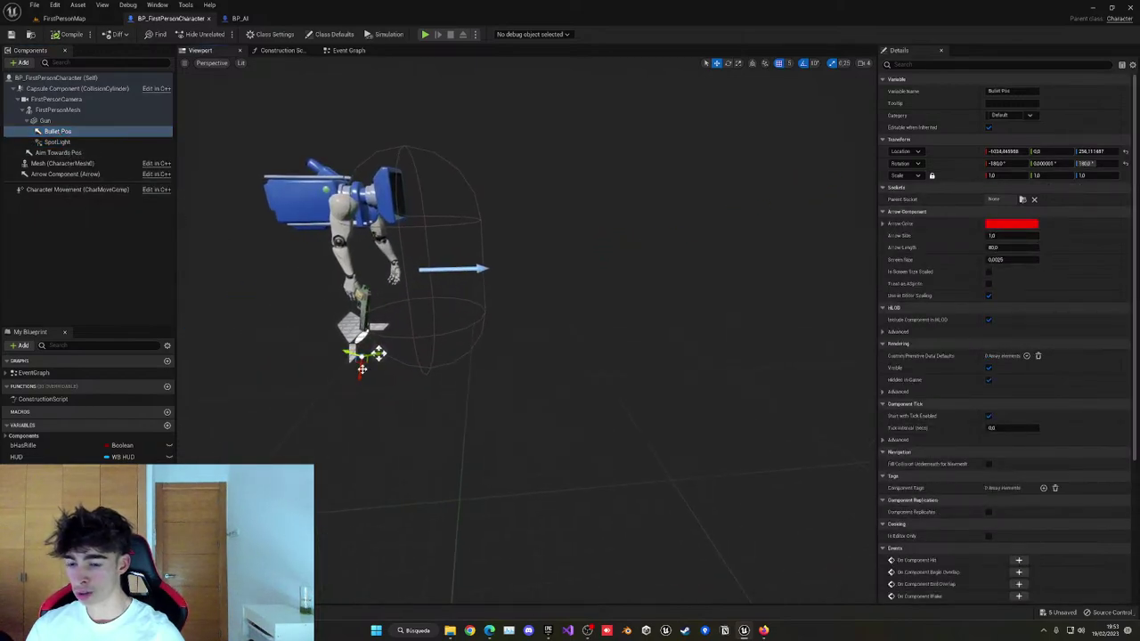
pyautogui.scroll(-1, 388, 368)
# Review the Event Tick nodes that rotate Bullet Pos towards Aim Towards Pos, and compare them with the character's component layout.
pyautogui.click(349, 50)
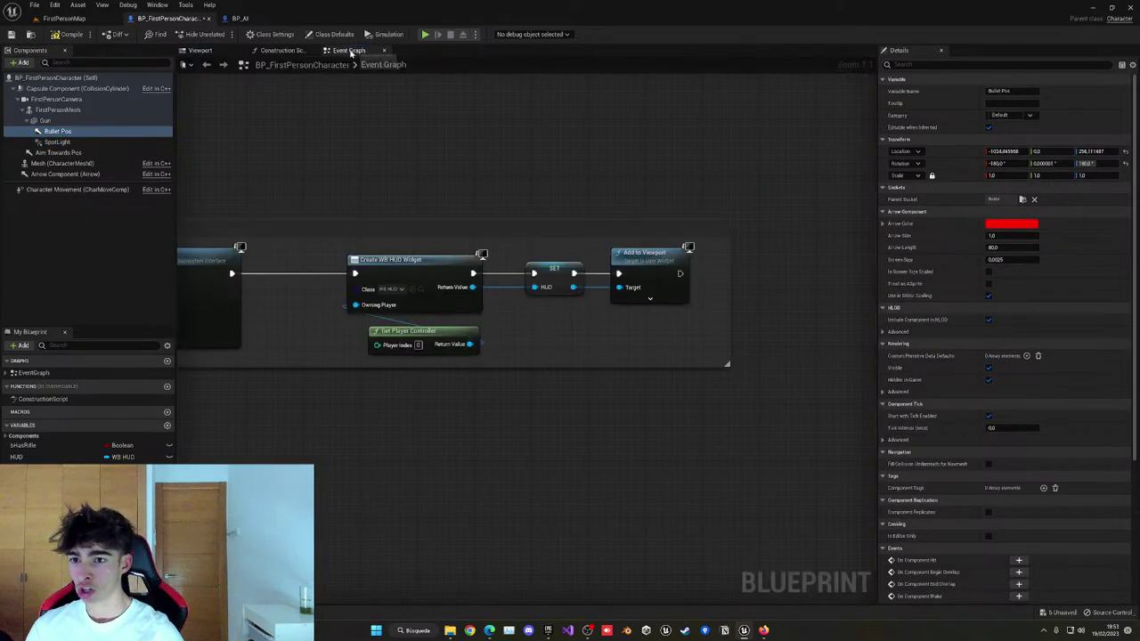
pyautogui.scroll(-5, 589, 370)
pyautogui.scroll(5, 589, 371)
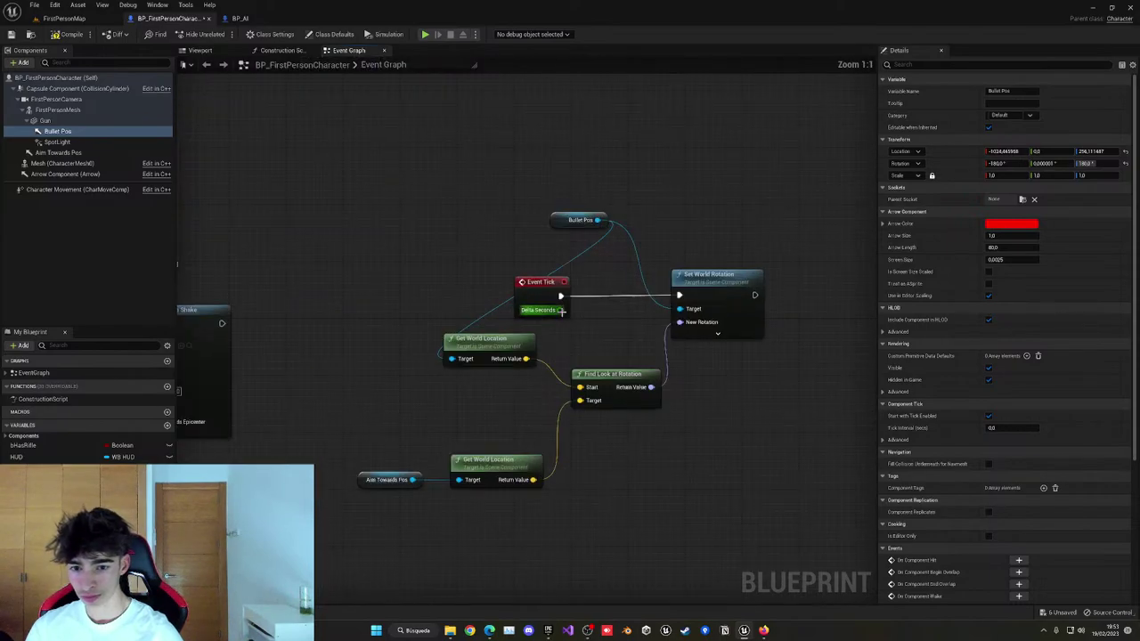
pyautogui.moveTo(575, 327); pyautogui.dragTo(424, 311, button='right')
pyautogui.click(415, 204)
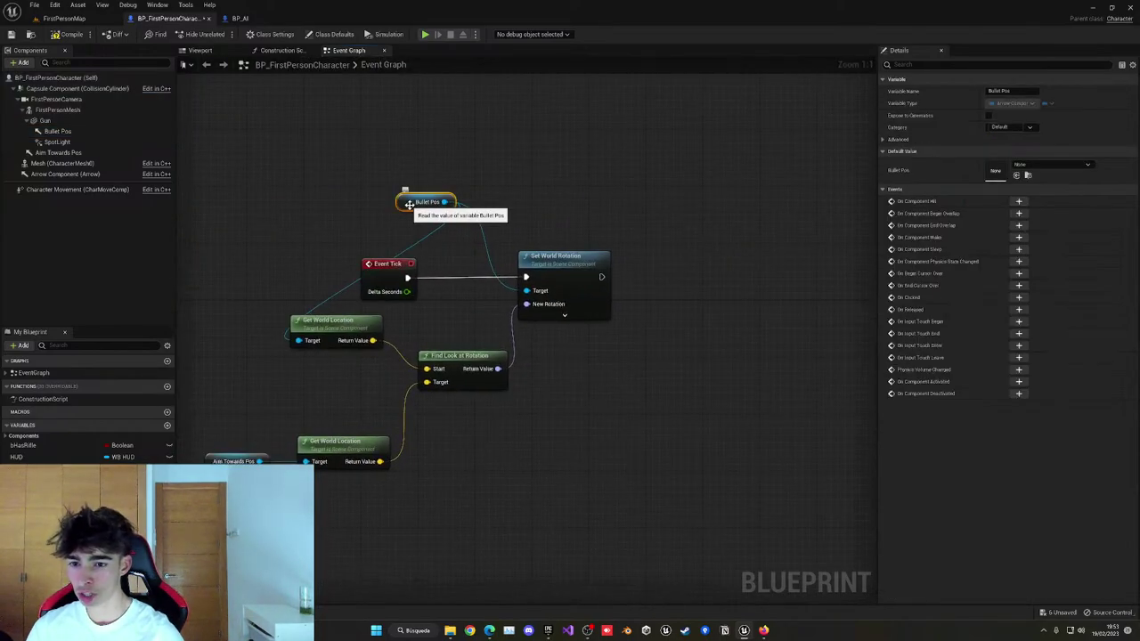
pyautogui.click(541, 266)
pyautogui.moveTo(482, 353); pyautogui.dragTo(491, 288, button='right')
pyautogui.click(471, 285)
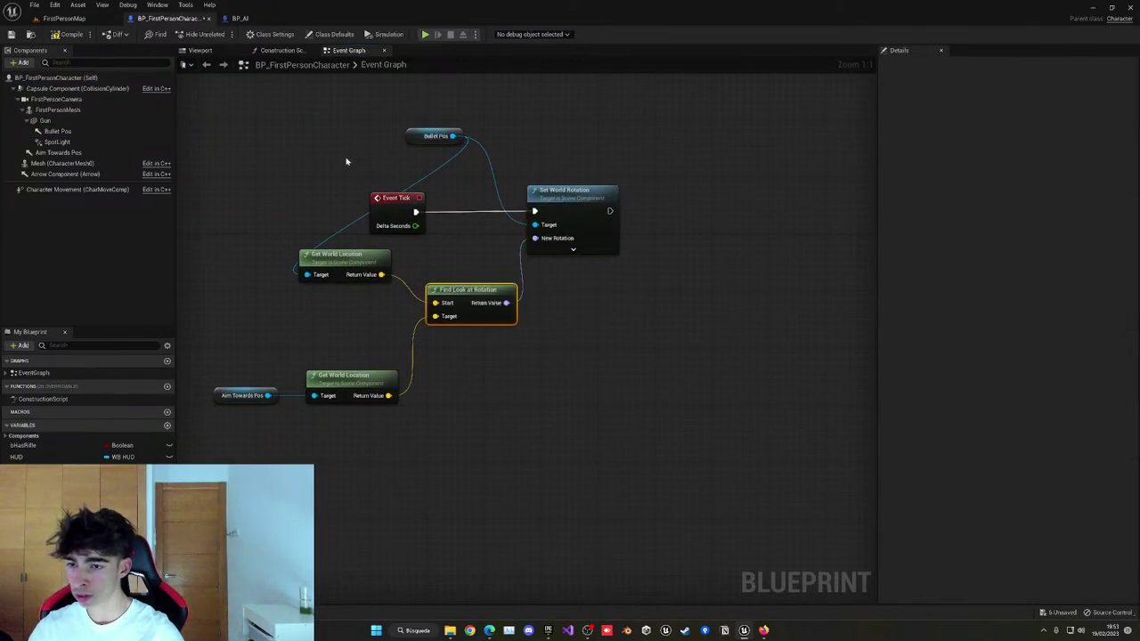
pyautogui.click(201, 50)
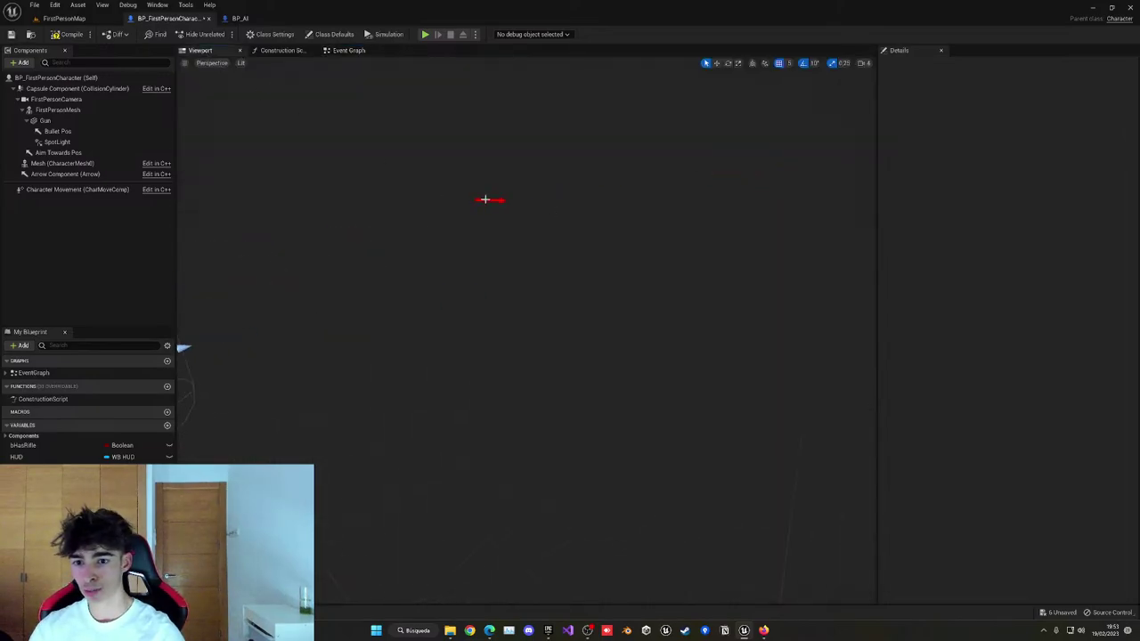
pyautogui.moveTo(485, 199); pyautogui.dragTo(410, 202, button='right')
pyautogui.moveTo(513, 253); pyautogui.dragTo(503, 254, button='right')
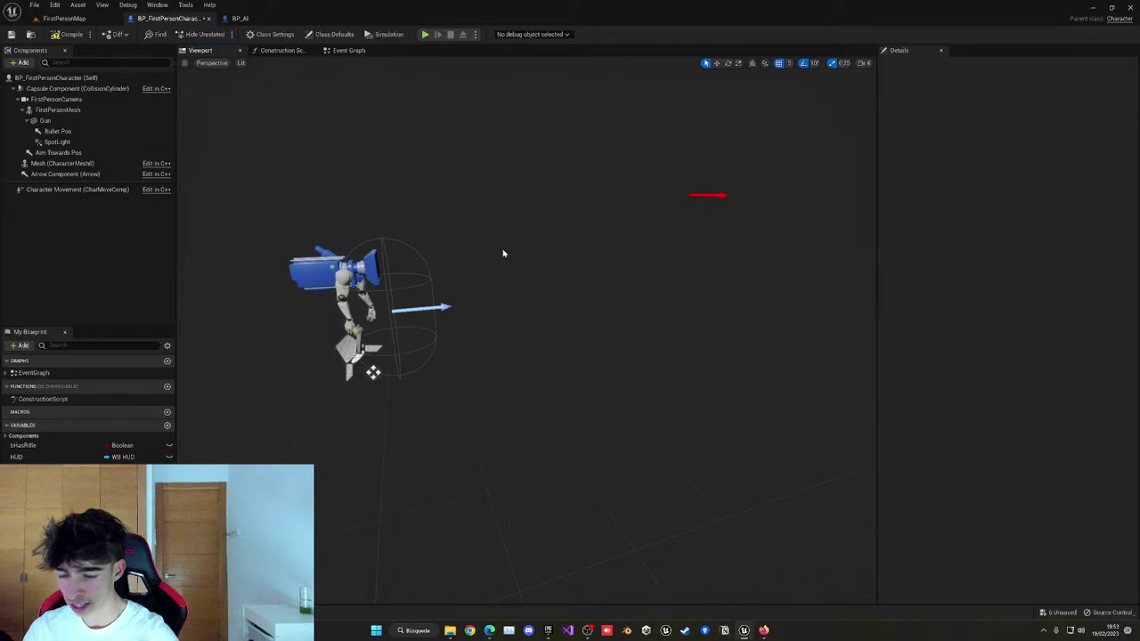
# Look over the furnished room in FirstPersonMap and play-test it, walking to the enemy area and shooting the enemy.
pyautogui.click(64, 18)
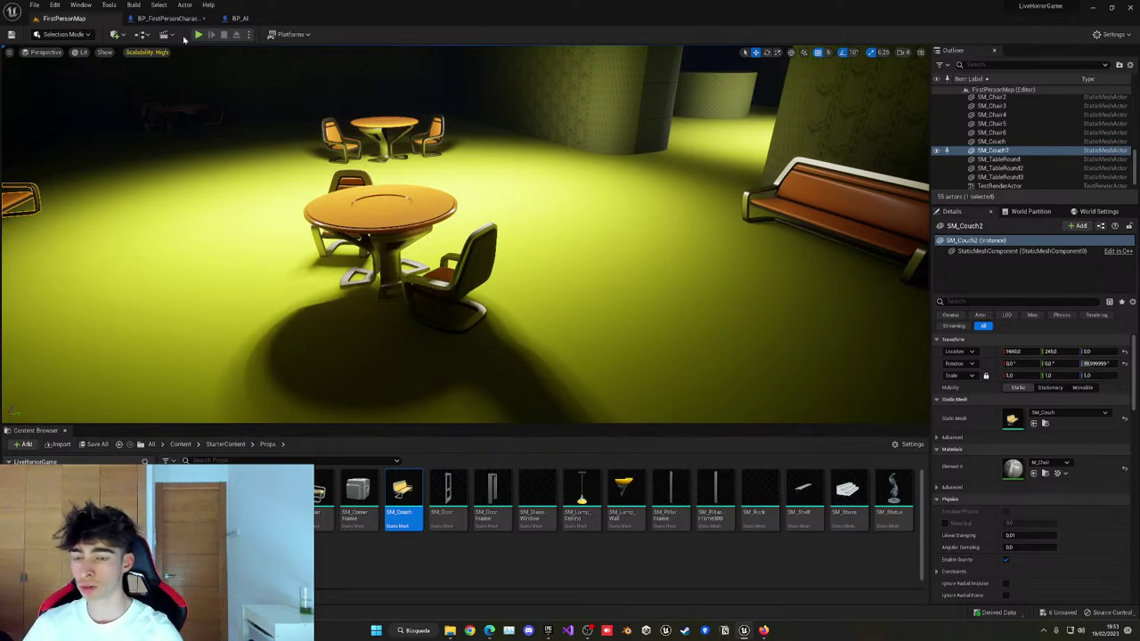
pyautogui.moveTo(256, 116)
pyautogui.mouseDown(button='right')
pyautogui.moveTo(278, 116)
pyautogui.moveTo(256, 117)
pyautogui.mouseUp(button='right')
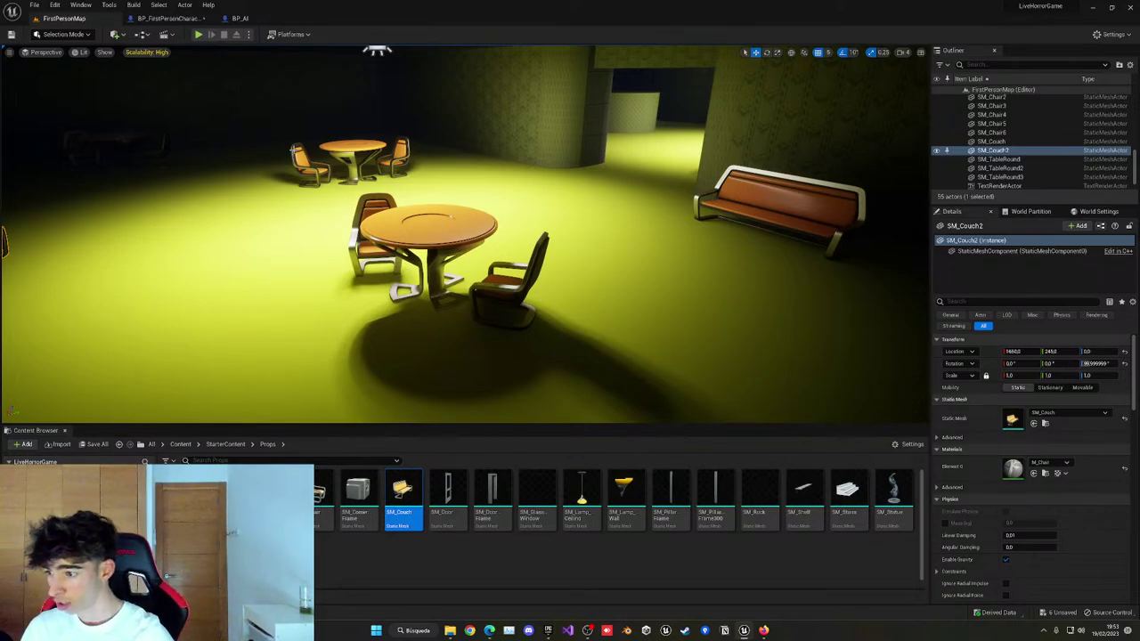
pyautogui.press('s')
pyautogui.moveTo(326, 187); pyautogui.dragTo(499, 199, button='right')
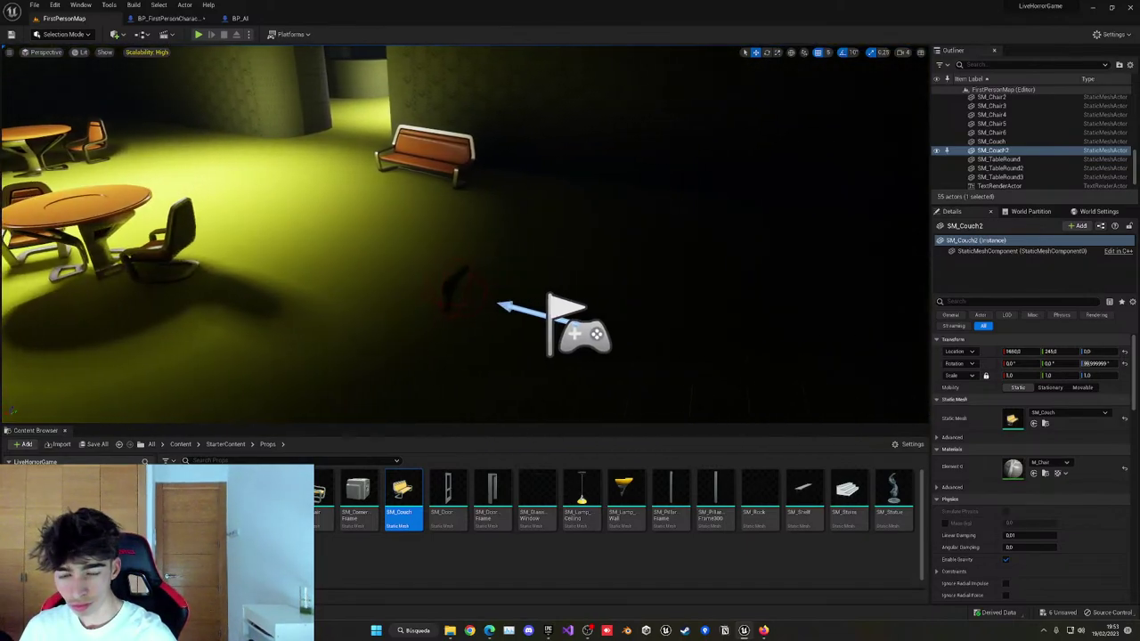
pyautogui.moveTo(343, 150); pyautogui.dragTo(196, 107, button='right')
pyautogui.press('d')
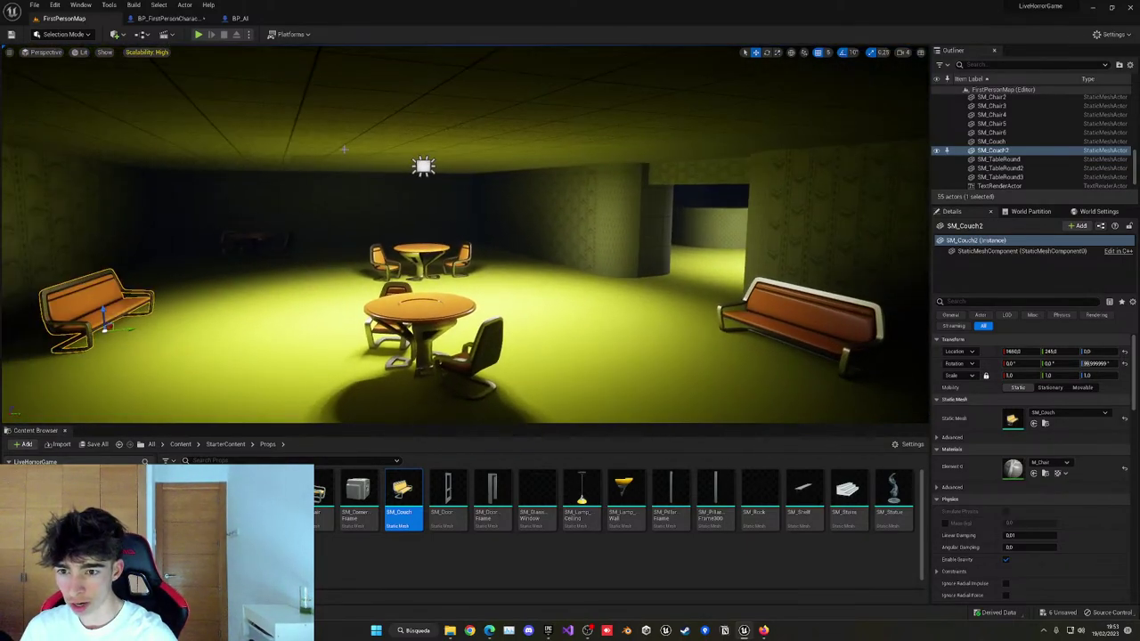
pyautogui.click(198, 34)
pyautogui.press('w')
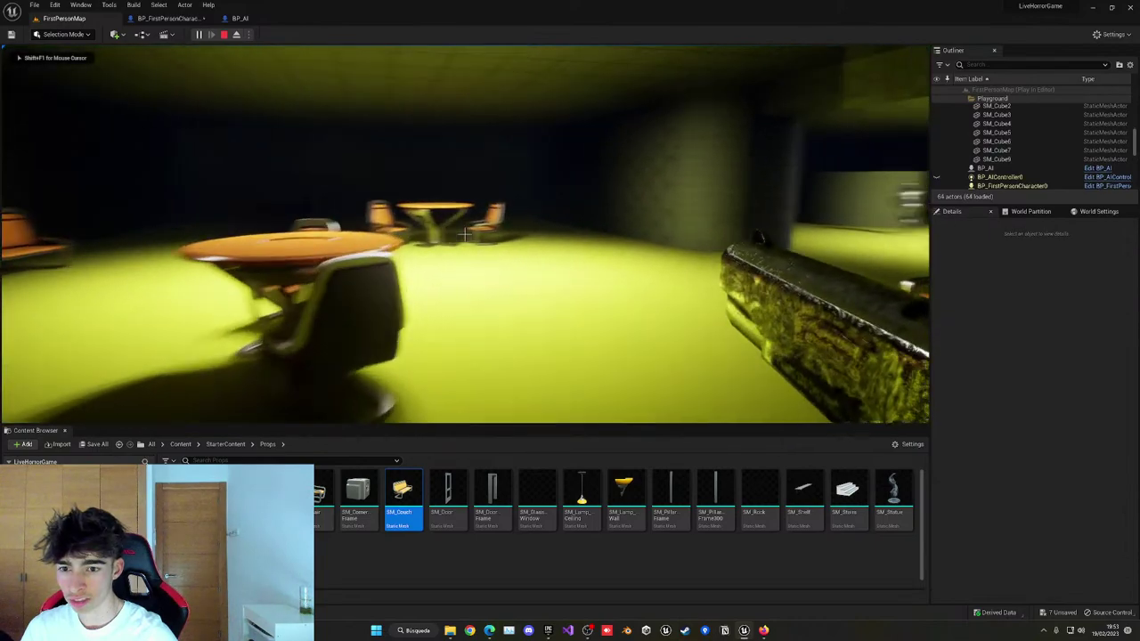
pyautogui.press('w')
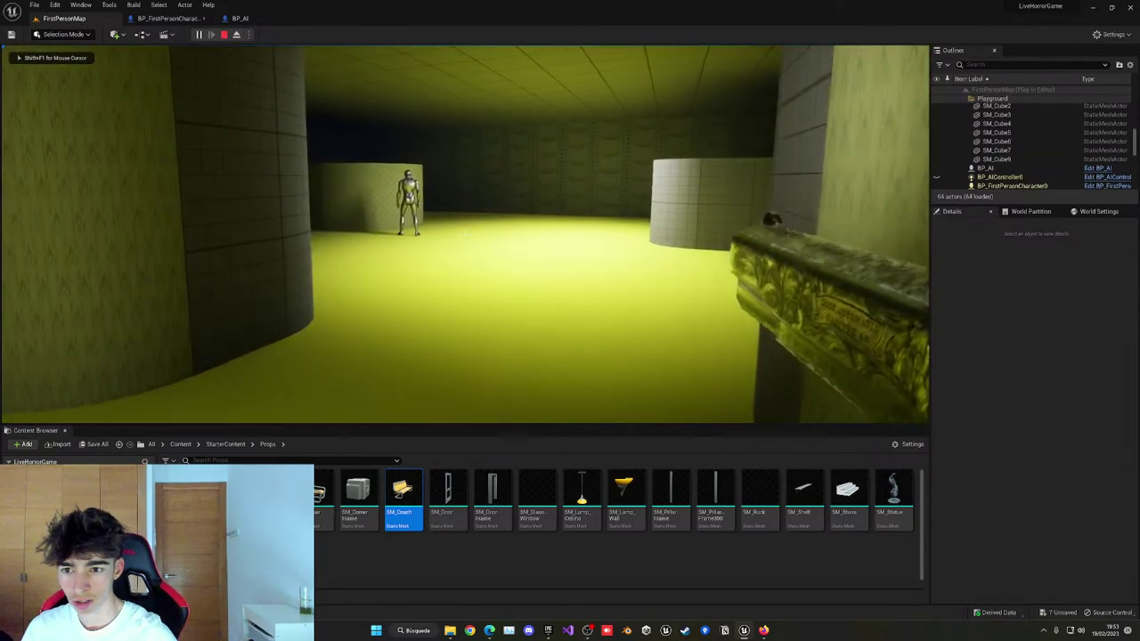
pyautogui.press('w')
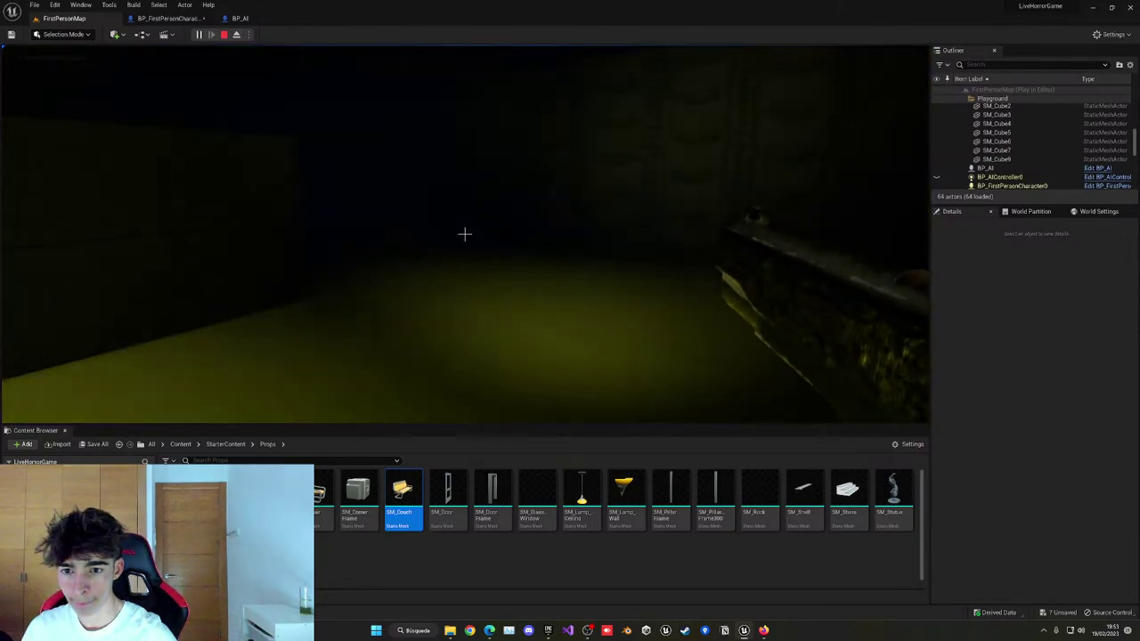
pyautogui.press('w')
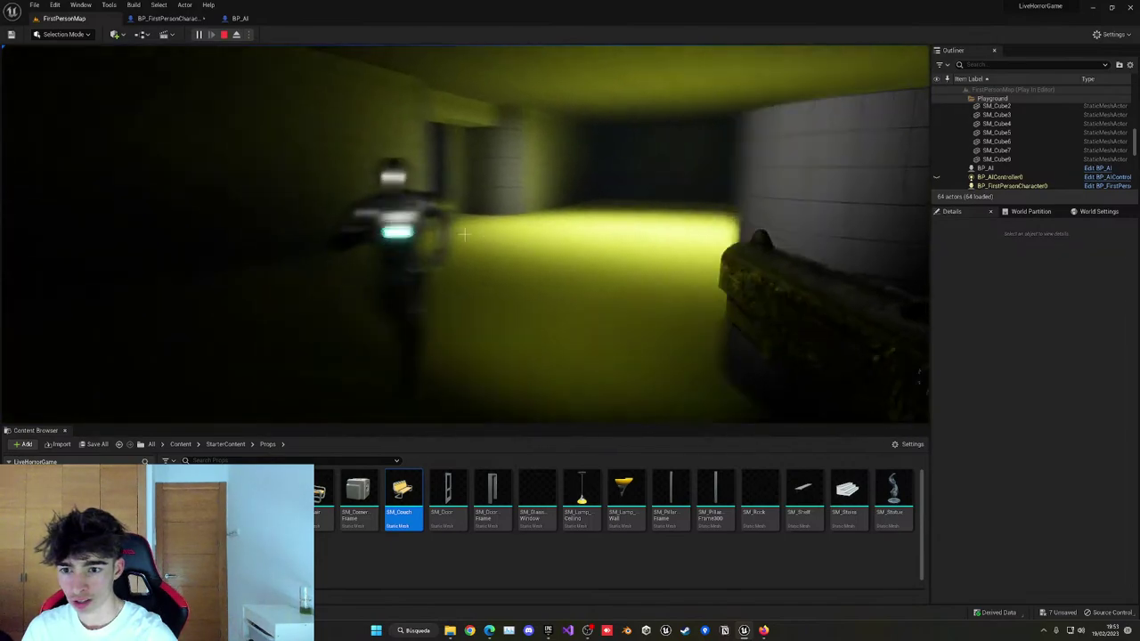
pyautogui.click(464, 234)
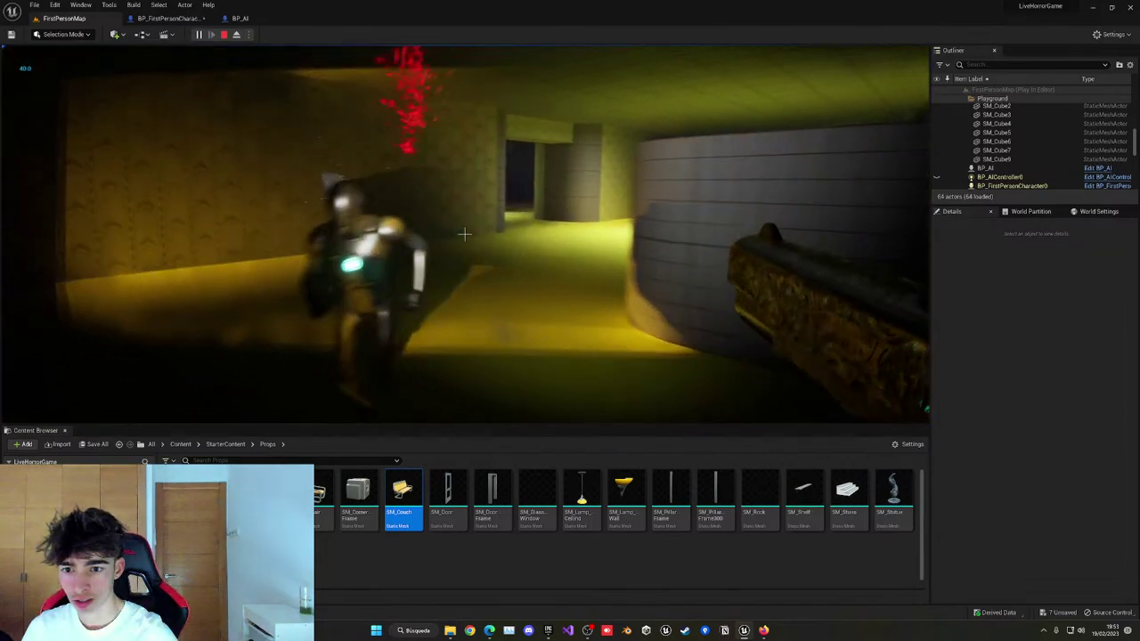
pyautogui.press('Escape')
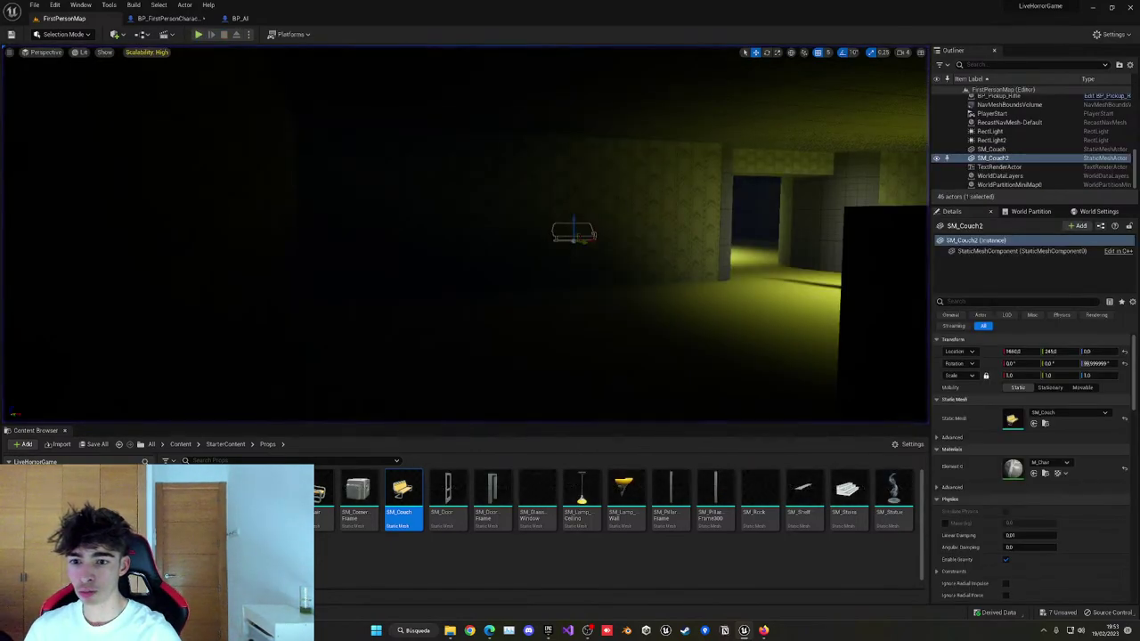
# Create an Actor Blueprint named BP_Locker in Content > Blueprints and dock its editor alongside the other open editors.
pyautogui.moveTo(467, 214); pyautogui.dragTo(534, 215, button='right')
pyautogui.press('w')
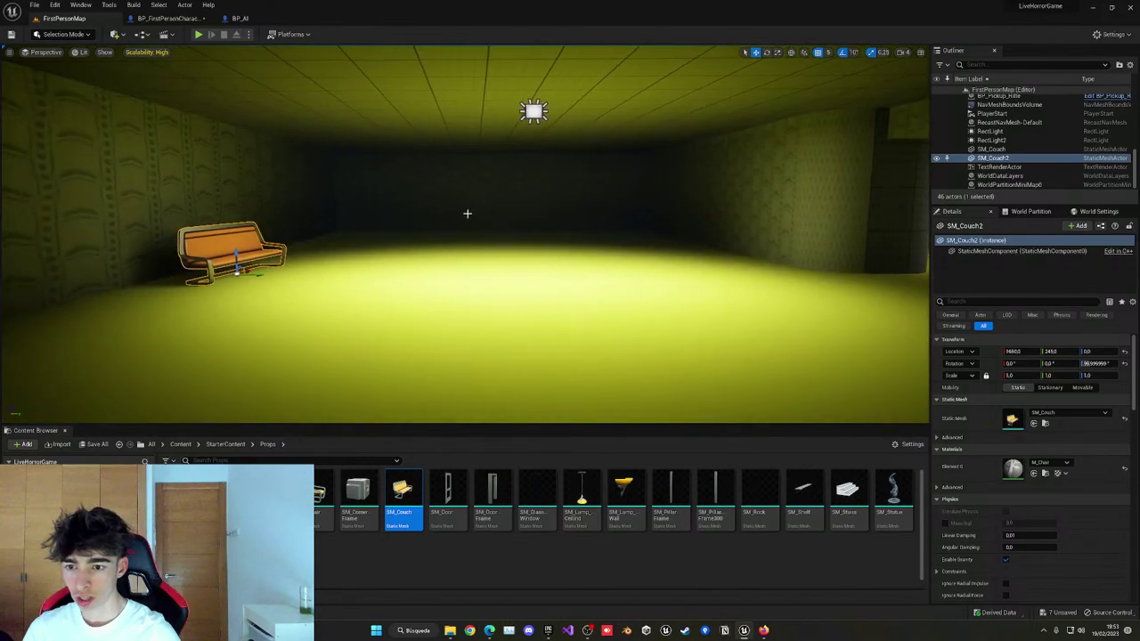
pyautogui.click(329, 554)
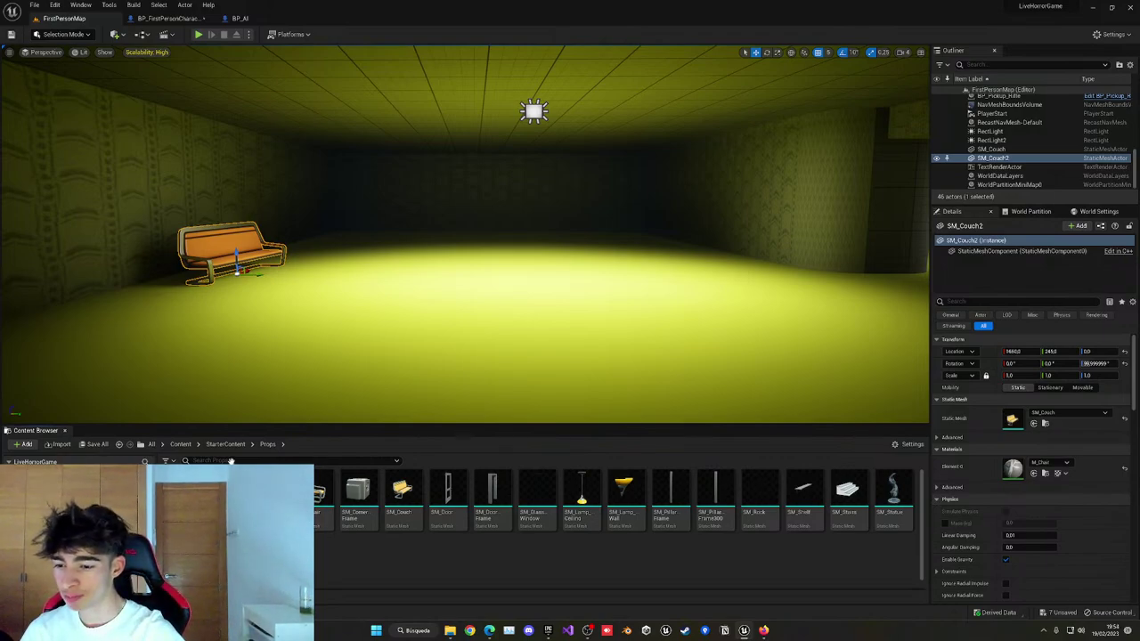
pyautogui.click(181, 445)
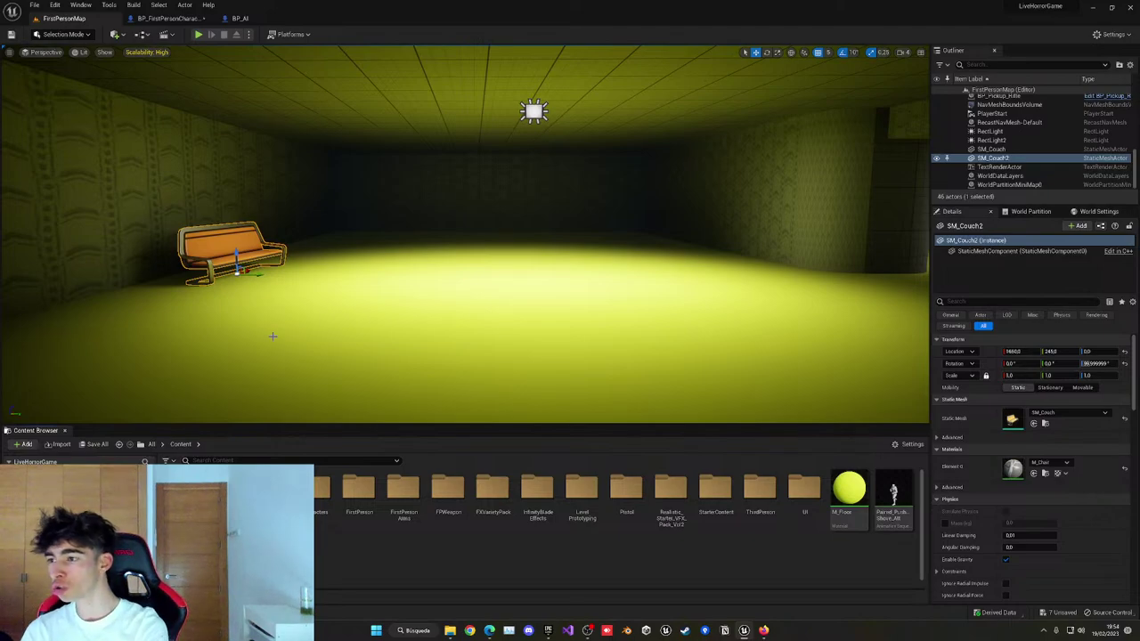
pyautogui.moveTo(273, 335); pyautogui.dragTo(624, 337, button='right')
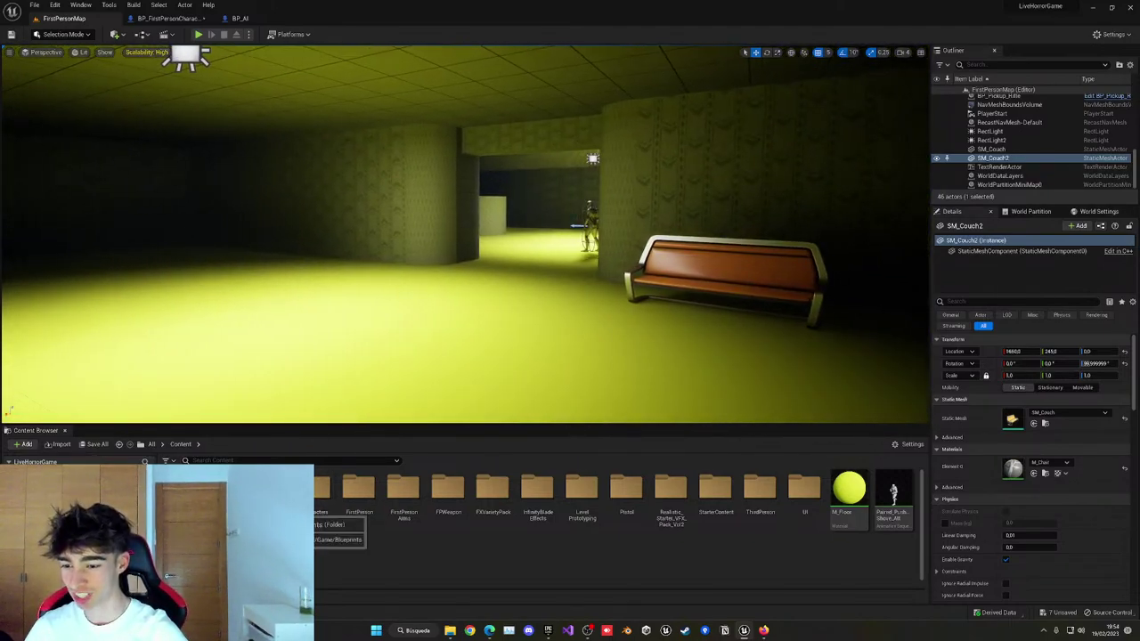
pyautogui.doubleClick(271, 505)
pyautogui.rightClick(287, 537)
pyautogui.click(344, 295)
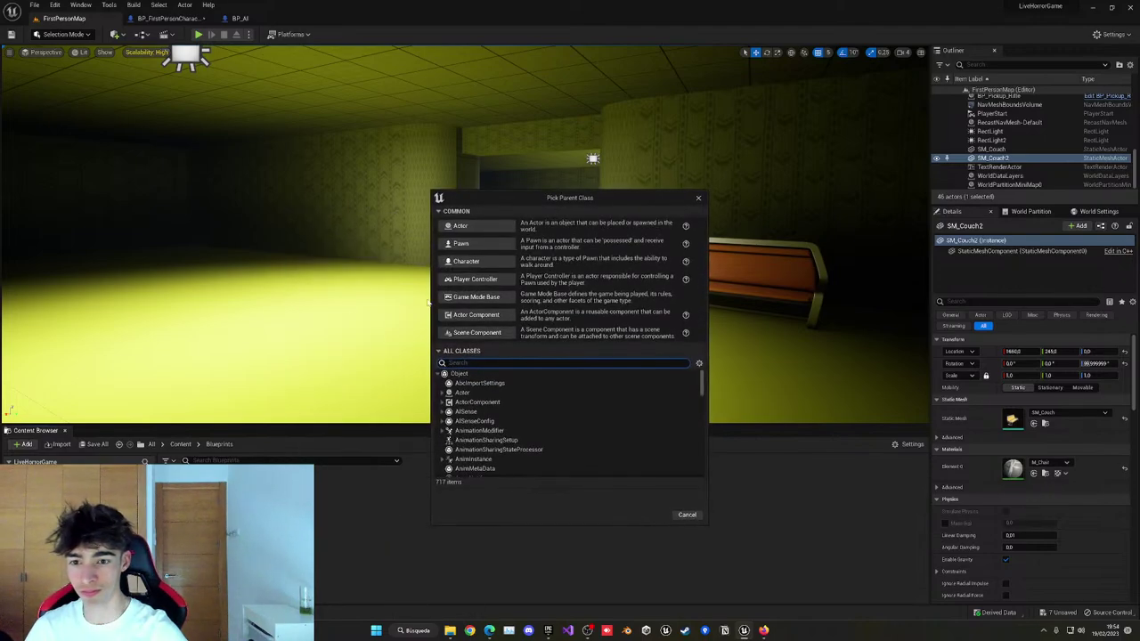
pyautogui.click(469, 231)
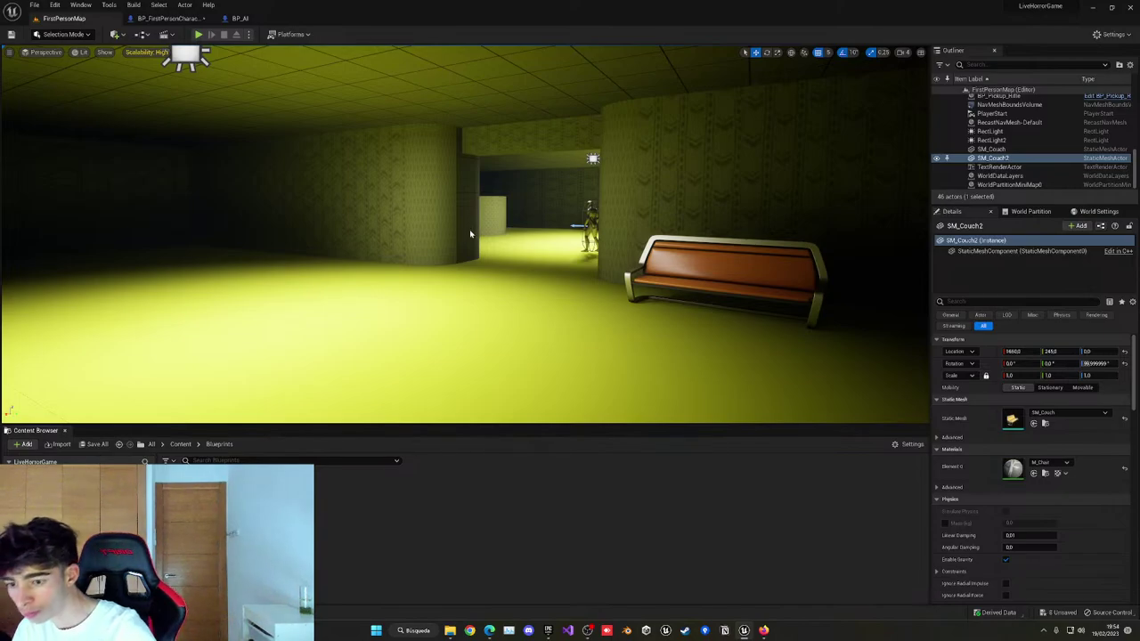
pyautogui.moveTo(610, 74); pyautogui.dragTo(356, 19)
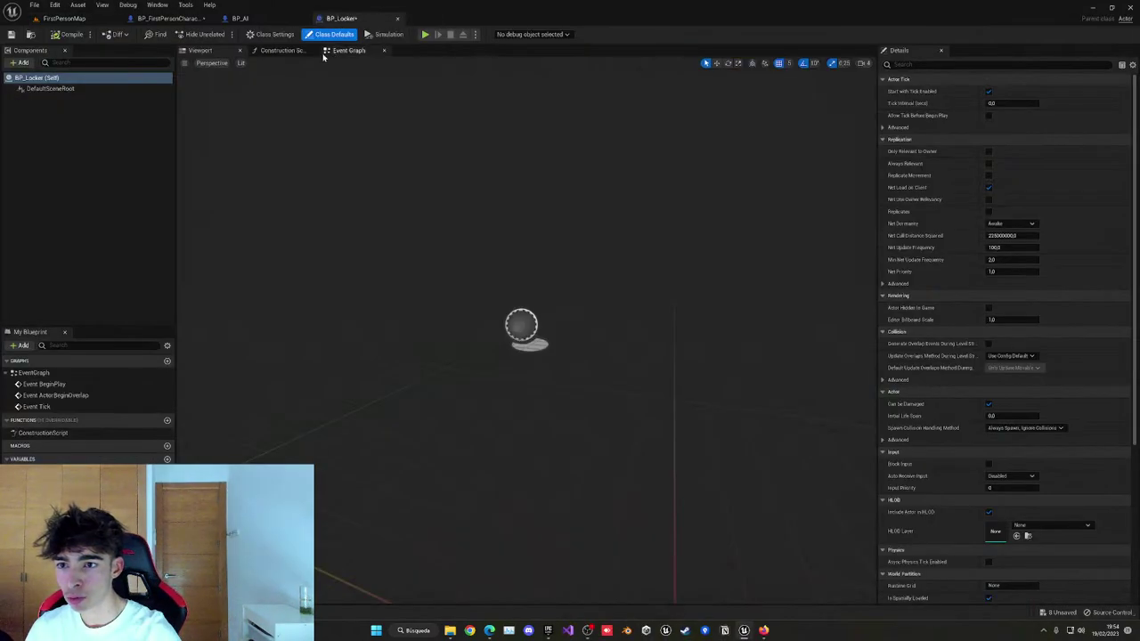
# Add a Cube component to BP_Locker, disable scale snapping and shrink and flatten the cube into a thin square slab.
pyautogui.click(20, 62)
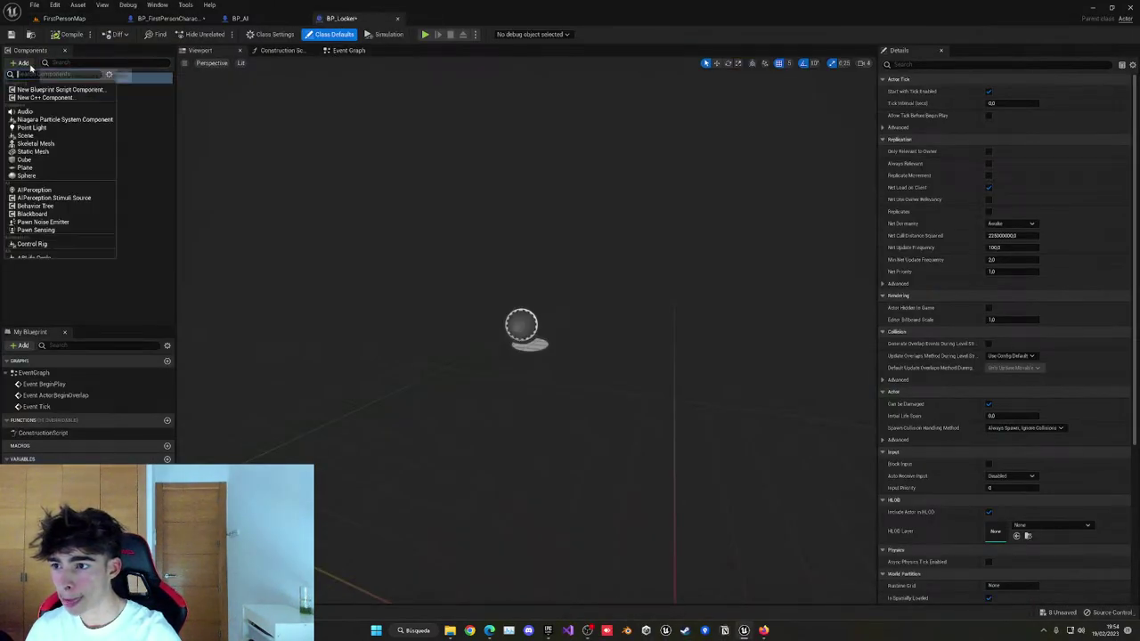
pyautogui.click(38, 164)
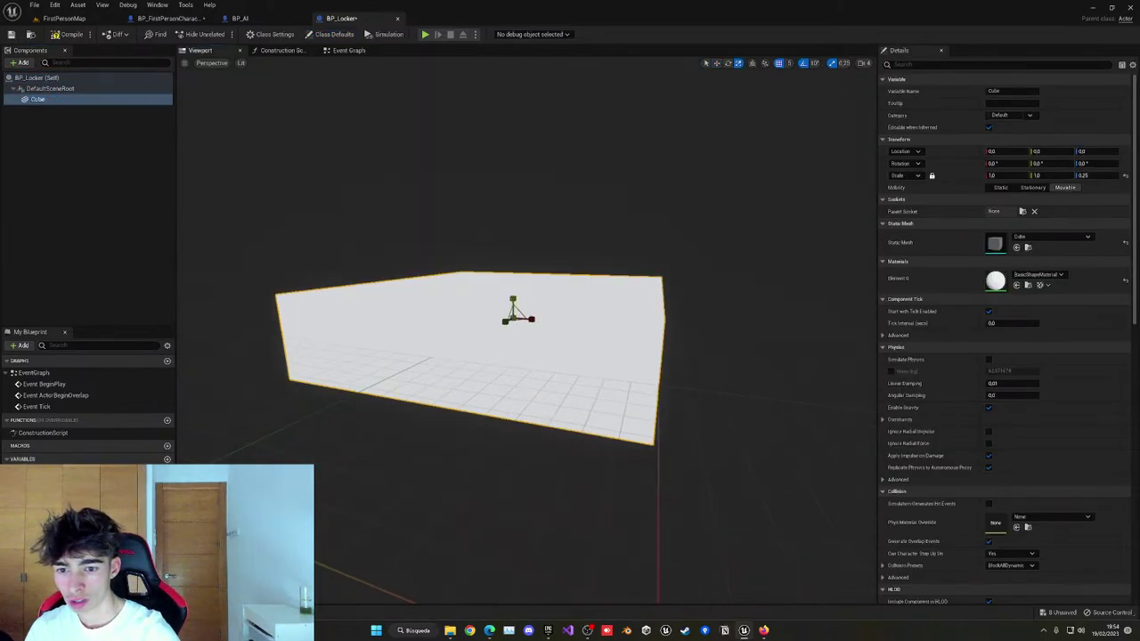
pyautogui.moveTo(513, 301); pyautogui.dragTo(749, 149)
pyautogui.click(842, 65)
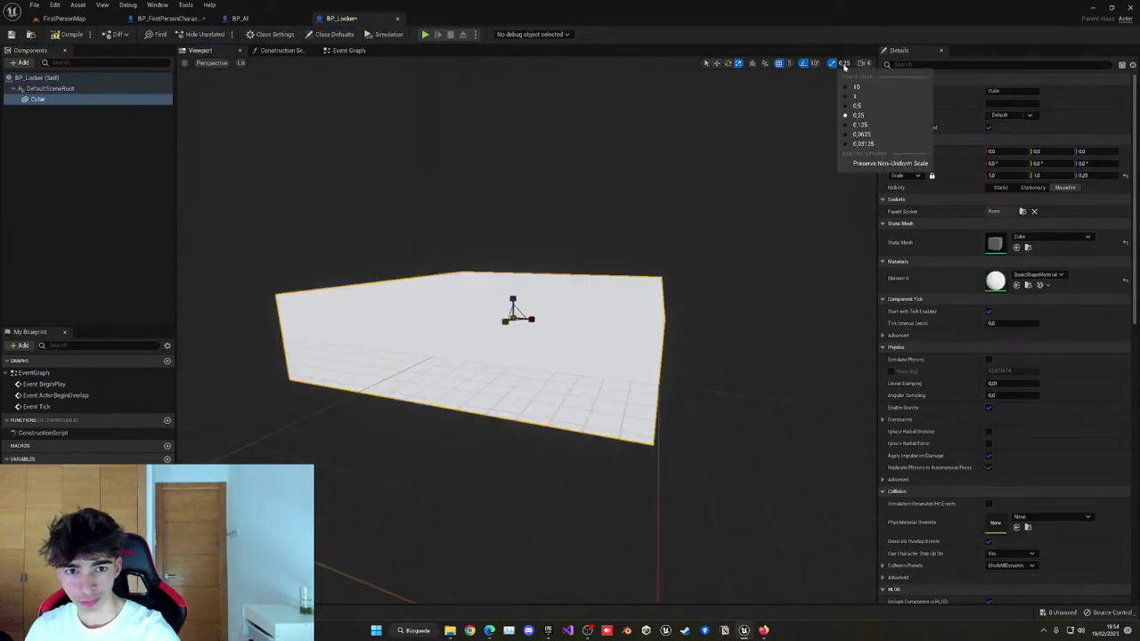
pyautogui.click(833, 64)
pyautogui.moveTo(513, 300); pyautogui.dragTo(503, 381)
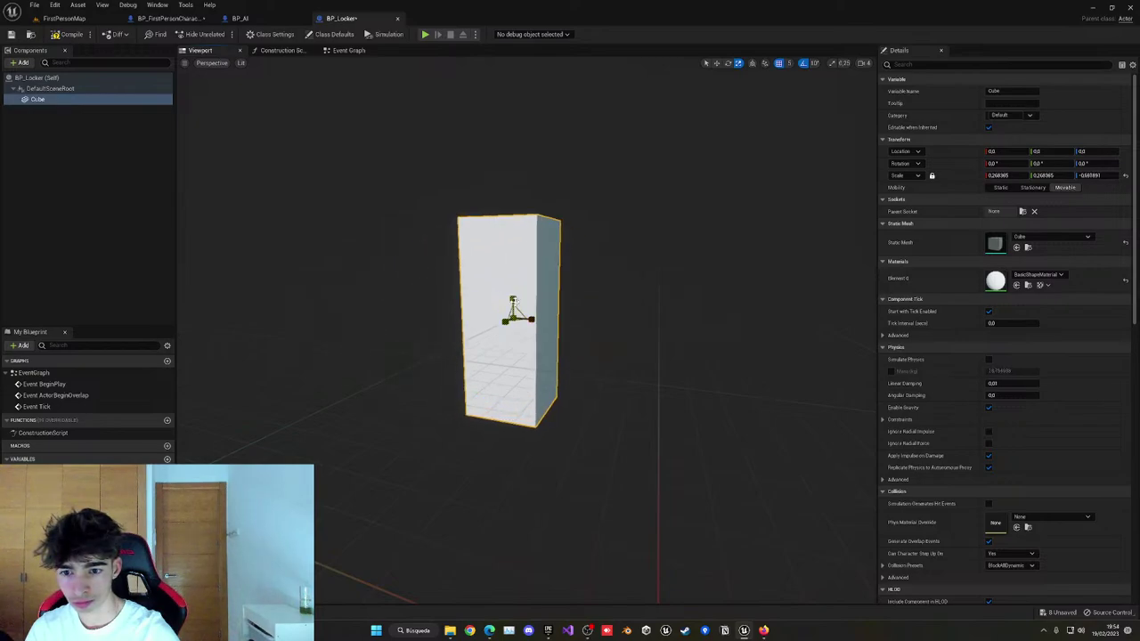
pyautogui.moveTo(508, 326); pyautogui.dragTo(508, 342)
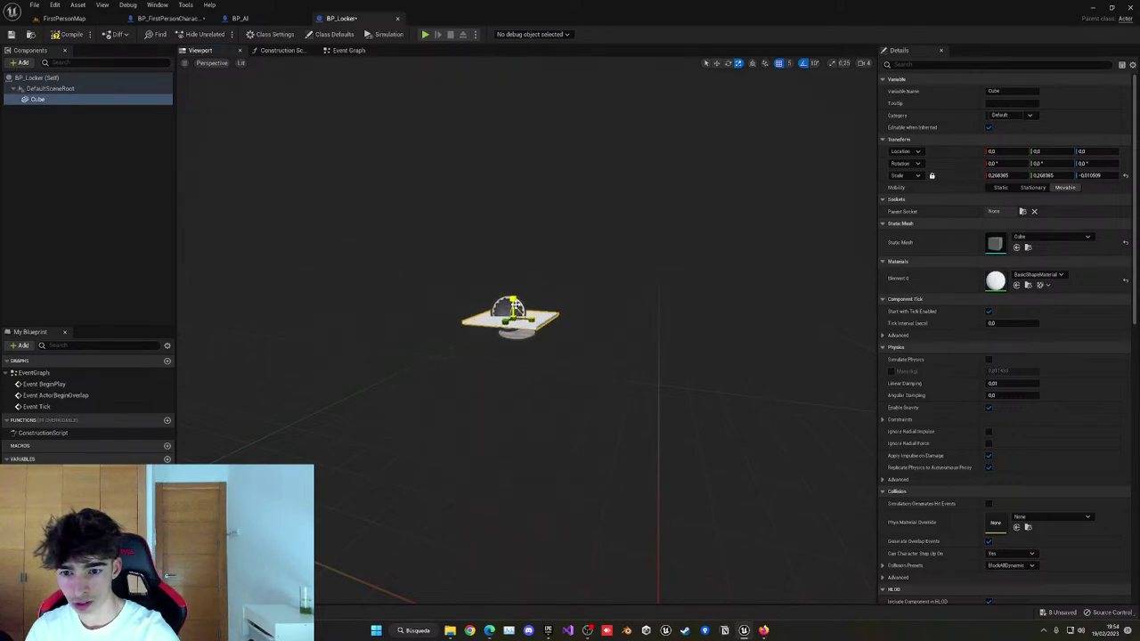
pyautogui.press('w')
pyautogui.moveTo(535, 310)
pyautogui.mouseDown(button='right')
pyautogui.moveTo(677, 312)
pyautogui.moveTo(535, 310)
pyautogui.mouseUp(button='right')
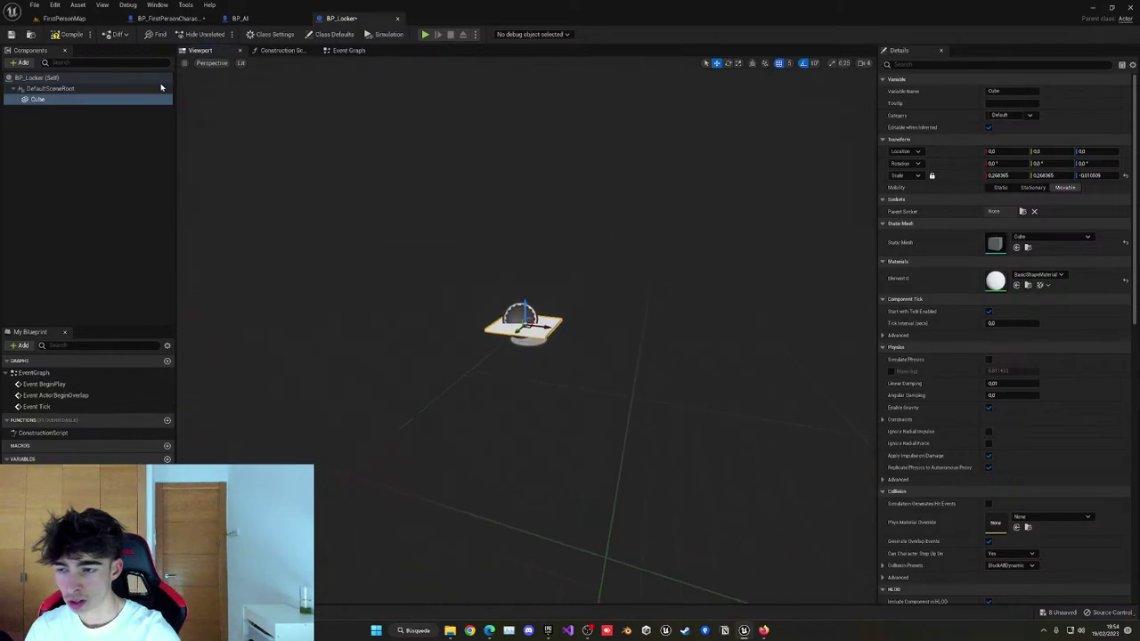
# Place a BP_Locker instance on the floor of FirstPersonMap, near the couch.
pyautogui.click(63, 18)
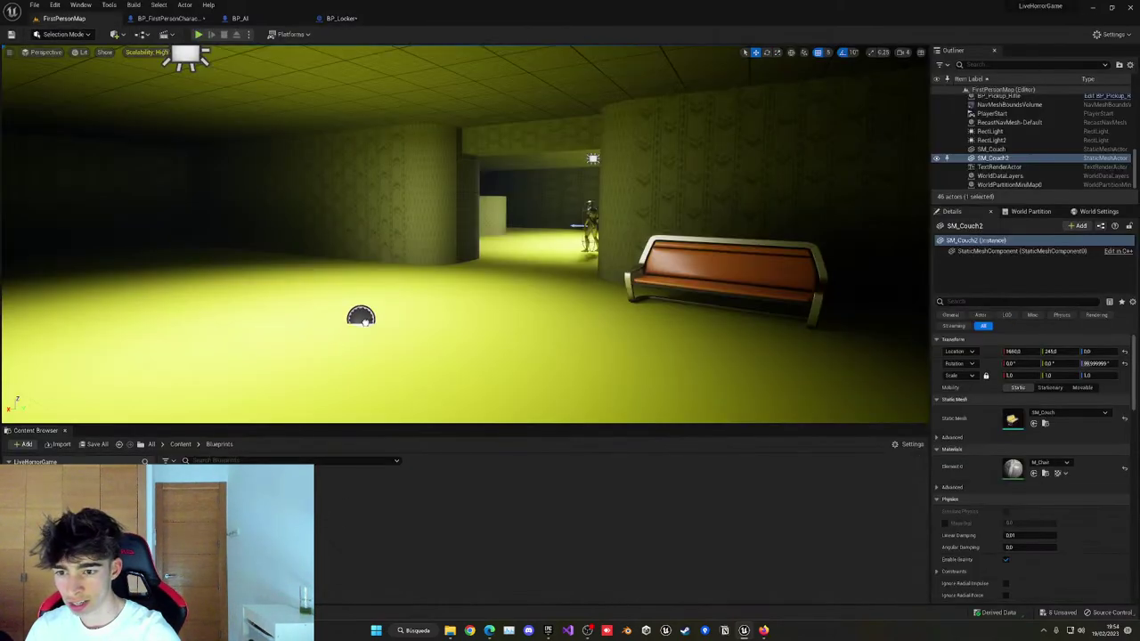
pyautogui.click(361, 317)
pyautogui.press('f')
# Set the Cube's proportional scale to 1.0, compile BP_Locker and play-test the map to judge the slab's size.
pyautogui.click(341, 19)
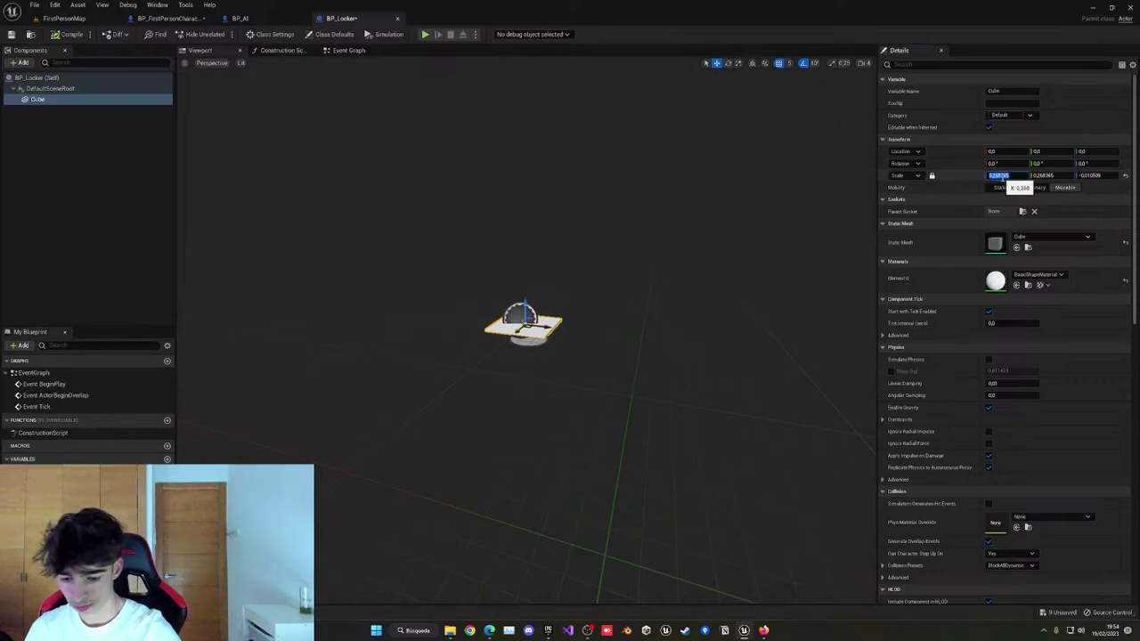
pyautogui.click(1006, 176)
pyautogui.write('1')
pyautogui.press('Return')
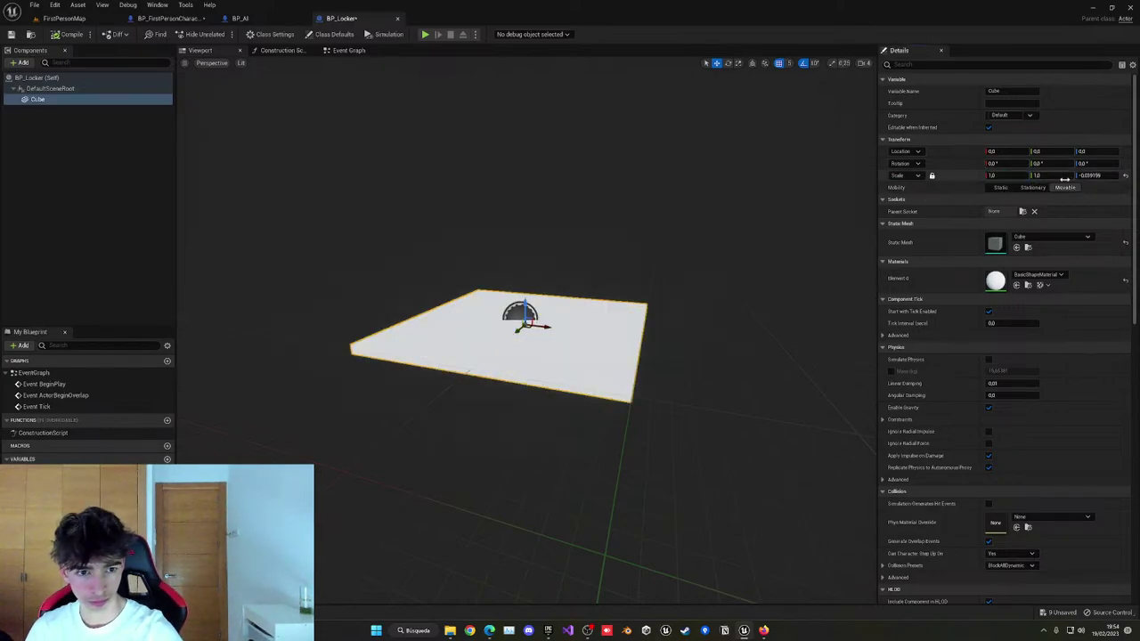
pyautogui.click(62, 33)
pyautogui.click(62, 18)
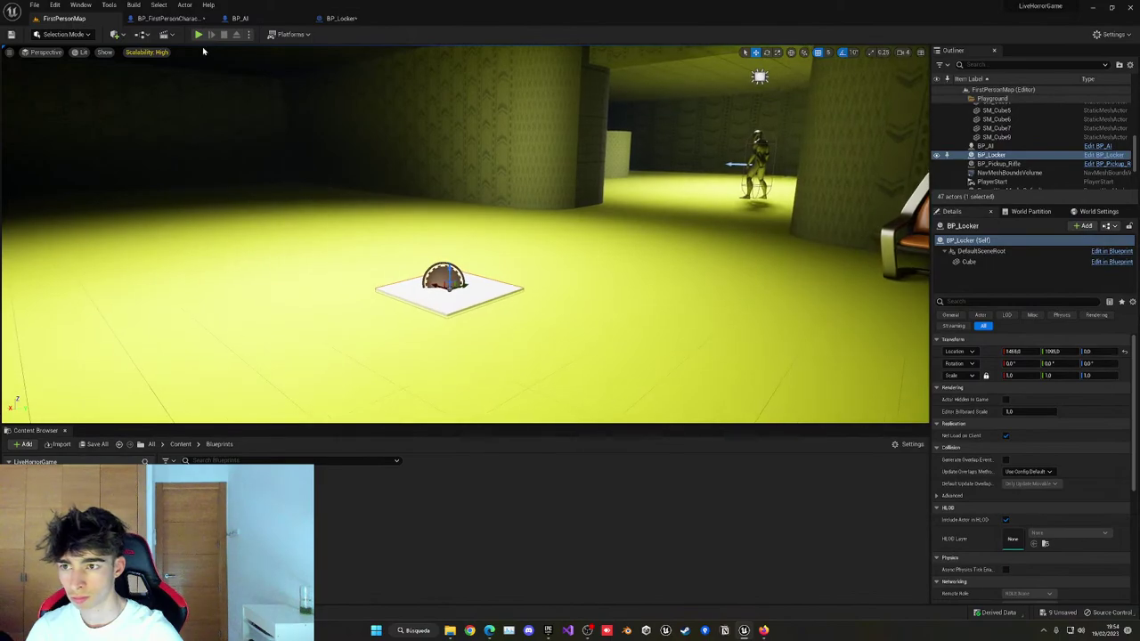
pyautogui.click(198, 34)
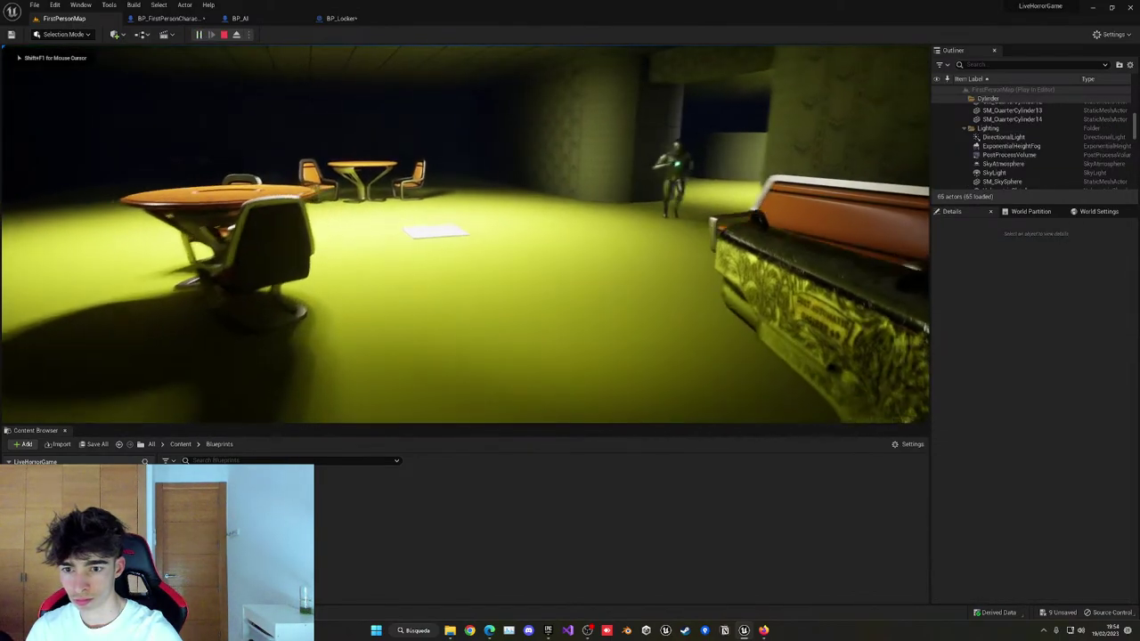
pyautogui.press('Escape')
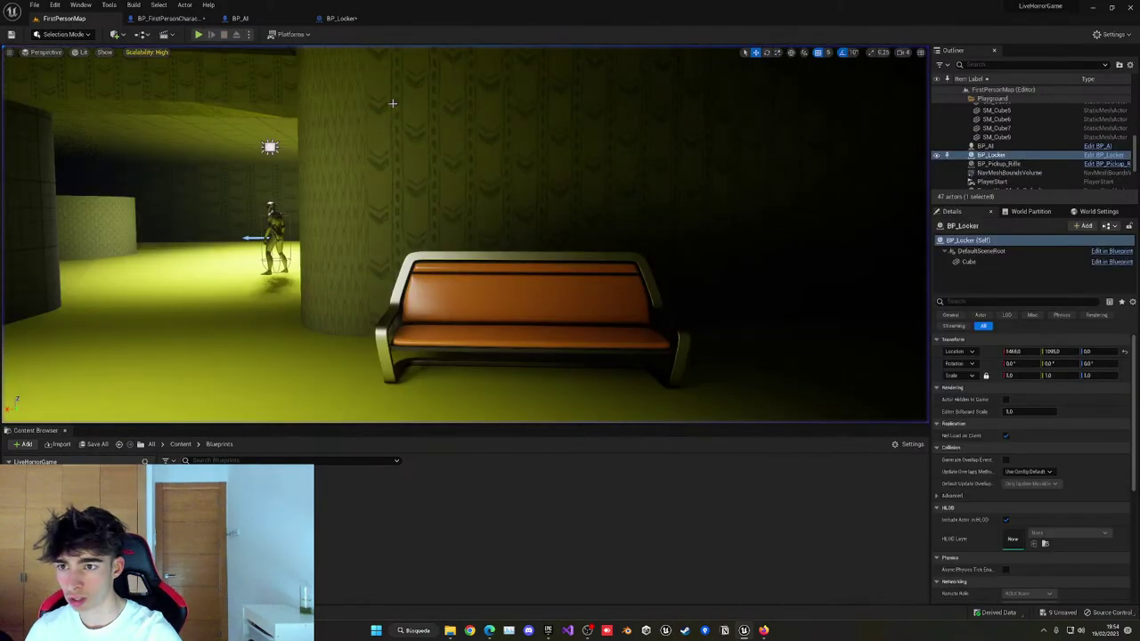
# Set the proportional scale of BP_Locker's Cube to 1.5.
pyautogui.click(342, 18)
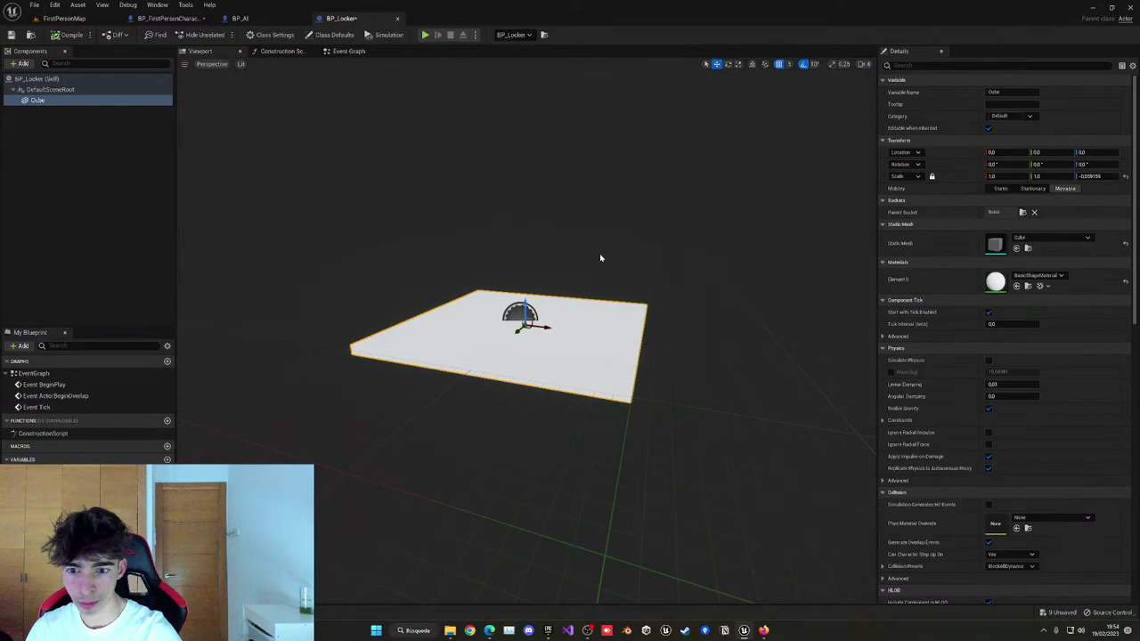
pyautogui.click(998, 180)
pyautogui.write('1,5')
pyautogui.press('Return')
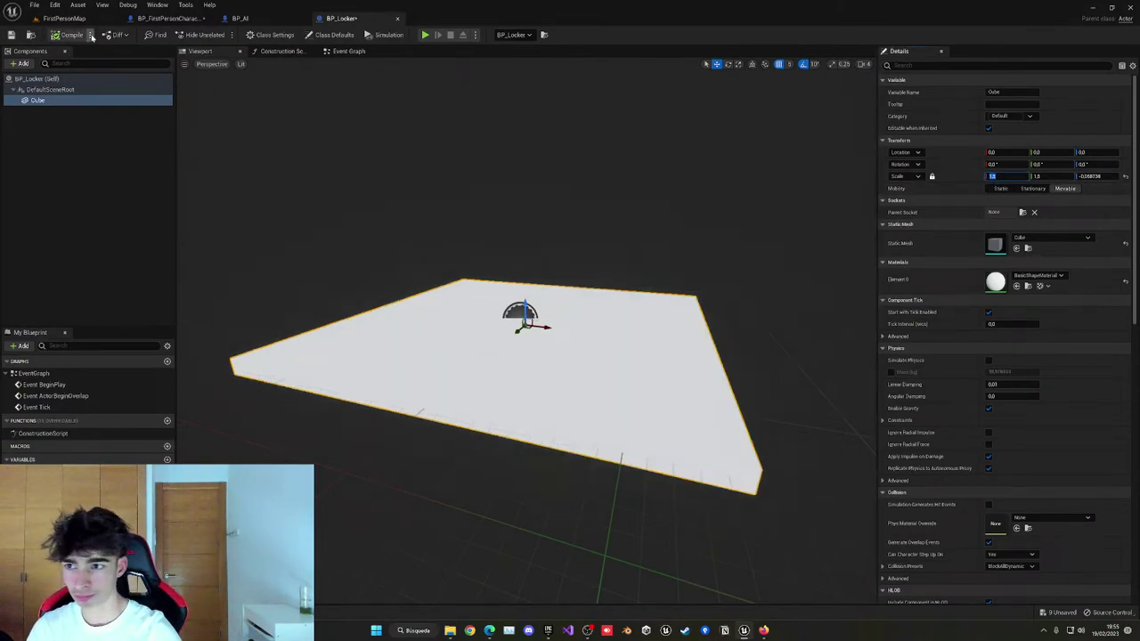
# Play-test FirstPersonMap, walking up to the enlarged slab to judge its size against the player.
pyautogui.click(62, 18)
pyautogui.moveTo(301, 73); pyautogui.dragTo(301, 89, button='right')
pyautogui.press('s')
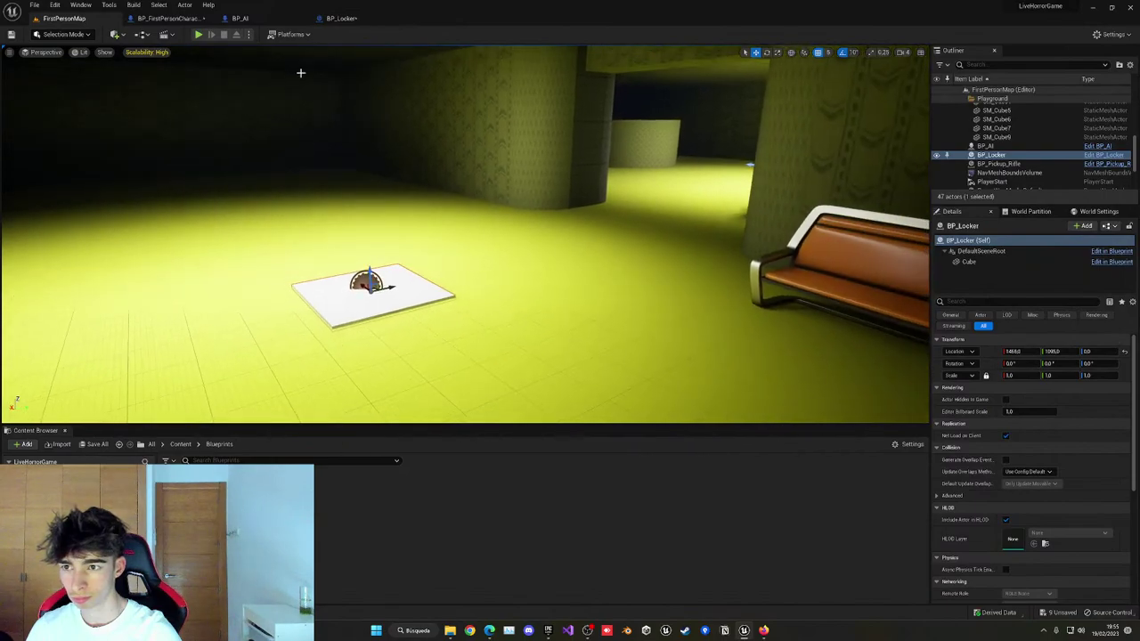
pyautogui.hotkey('alt', 'p')
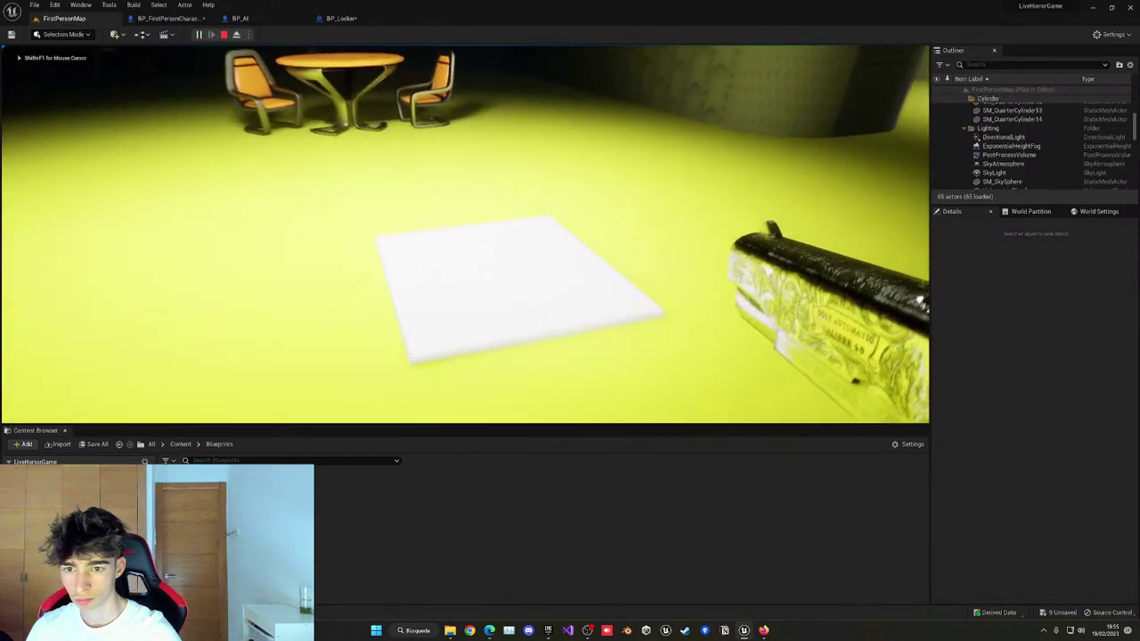
pyautogui.press('Escape')
pyautogui.moveTo(407, 282); pyautogui.dragTo(385, 301, button='right')
pyautogui.press('w')
pyautogui.press('s')
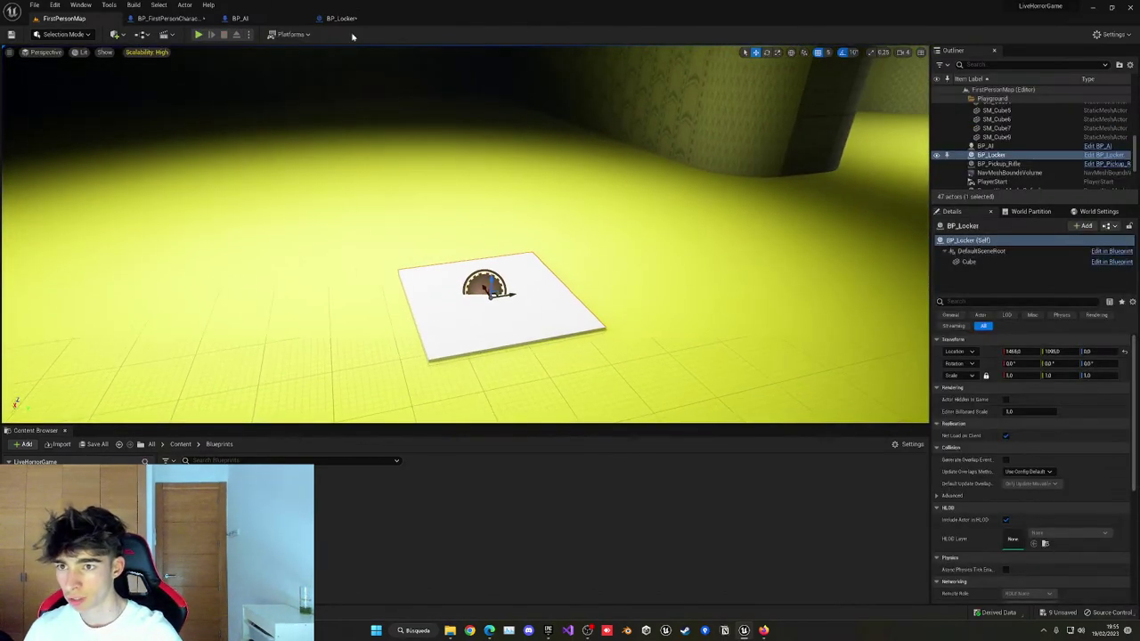
# Duplicate BP_Locker's slab into two upright side walls rotated -90°, placed at X -70 and X 75 on opposite edges.
pyautogui.click(350, 20)
pyautogui.press('s')
pyautogui.moveTo(526, 245); pyautogui.dragTo(551, 269, button='right')
pyautogui.press('a')
pyautogui.hotkey('ctrl', 'd')
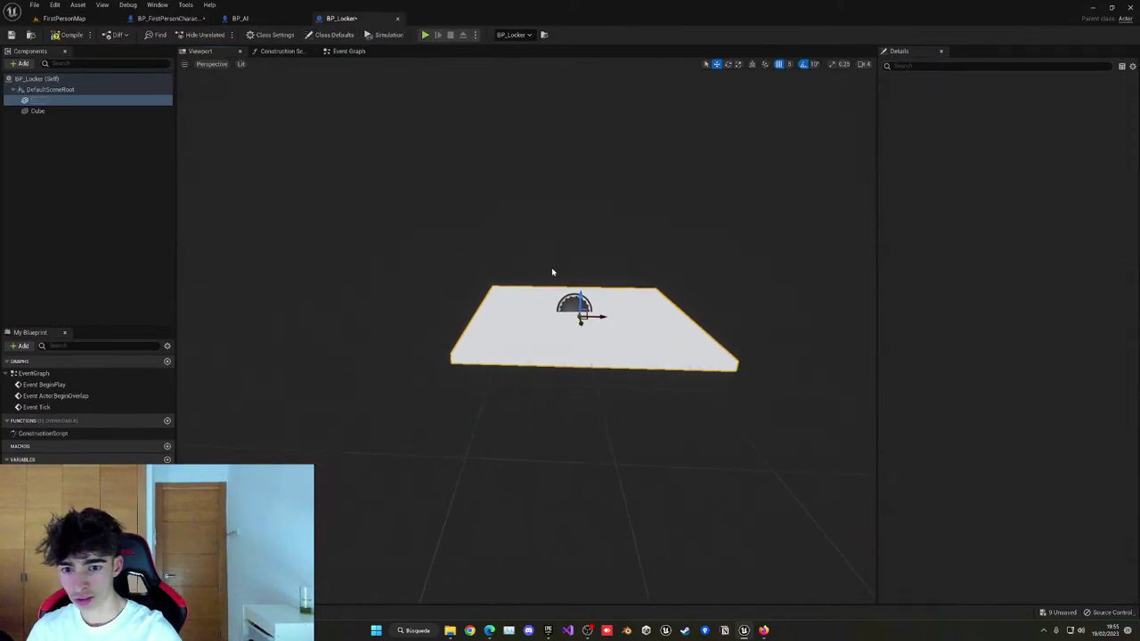
pyautogui.moveTo(585, 289)
pyautogui.mouseDown()
pyautogui.moveTo(585, 232)
pyautogui.moveTo(594, 295)
pyautogui.moveTo(581, 299)
pyautogui.mouseUp()
pyautogui.press('e')
pyautogui.press('w')
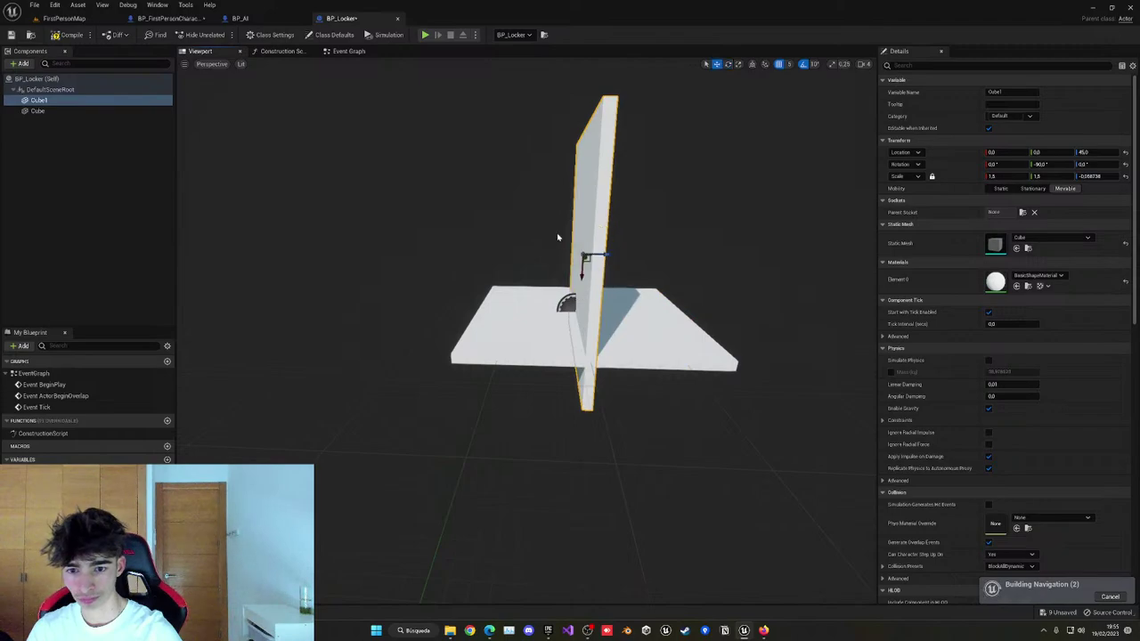
pyautogui.moveTo(603, 256); pyautogui.dragTo(505, 257)
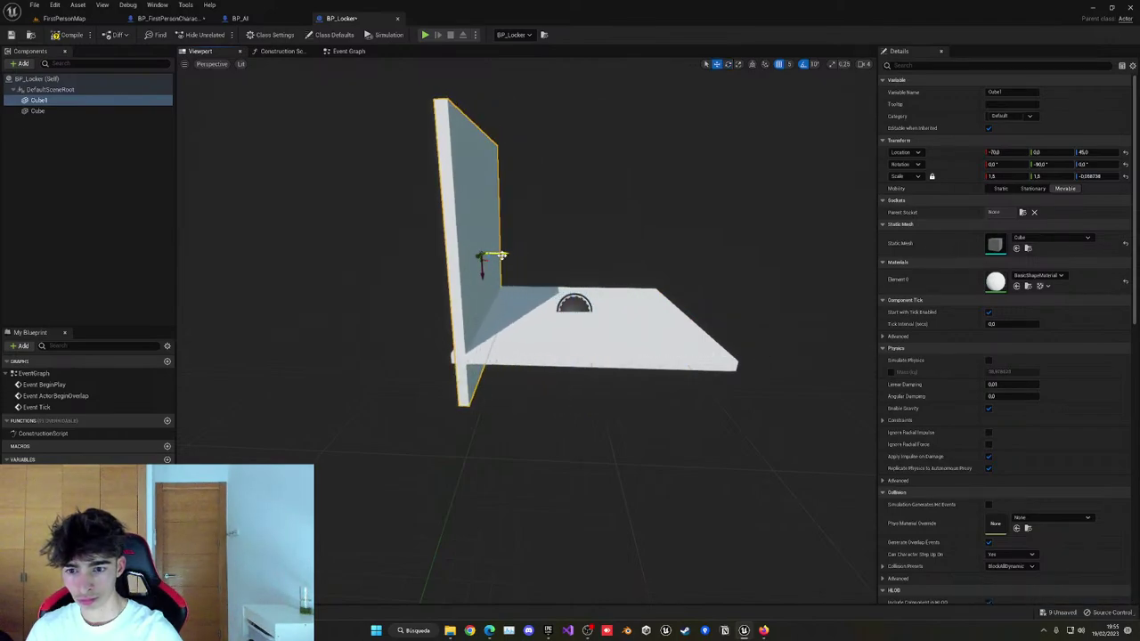
pyautogui.moveTo(510, 254)
pyautogui.mouseDown(button='right')
pyautogui.moveTo(614, 257)
pyautogui.moveTo(513, 254)
pyautogui.mouseUp(button='right')
pyautogui.moveTo(514, 256); pyautogui.dragTo(747, 266)
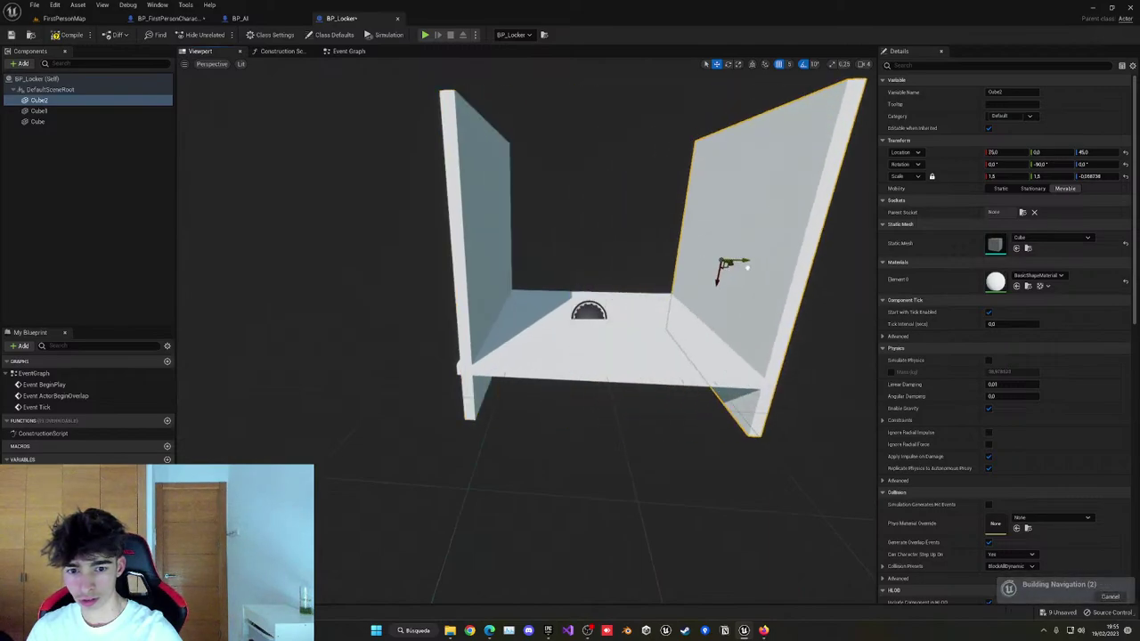
# Stretch both side walls taller, to about 2.24 scale at Z 100 and about 2.4 scale at Z 110.
pyautogui.click(488, 259)
pyautogui.scroll(-5, 472, 263)
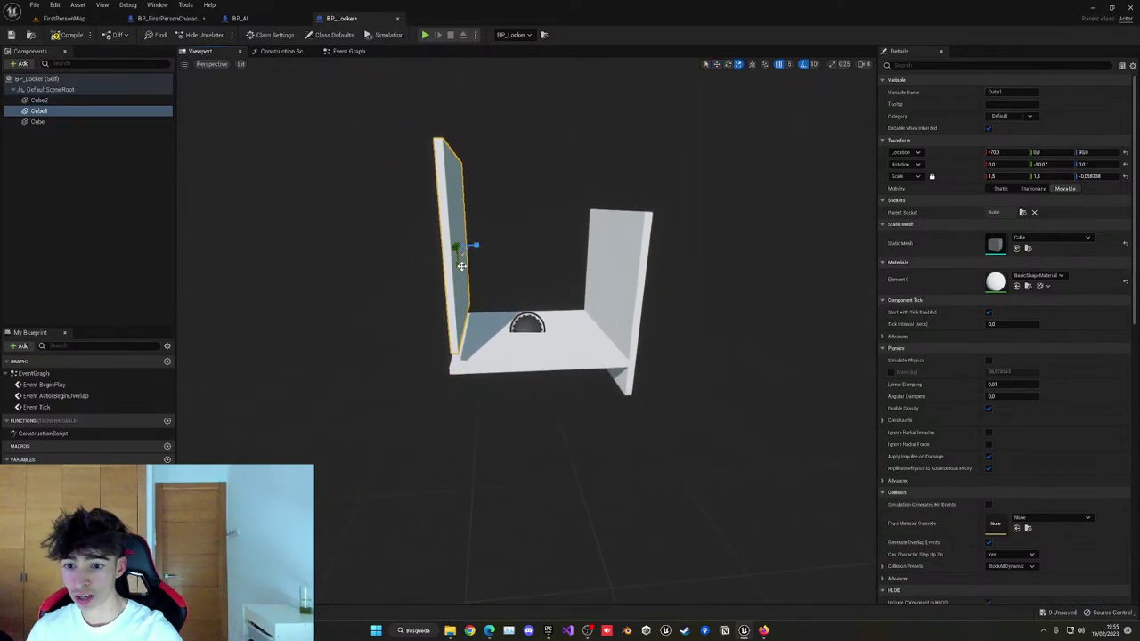
pyautogui.moveTo(459, 267); pyautogui.dragTo(456, 259)
pyautogui.press('w')
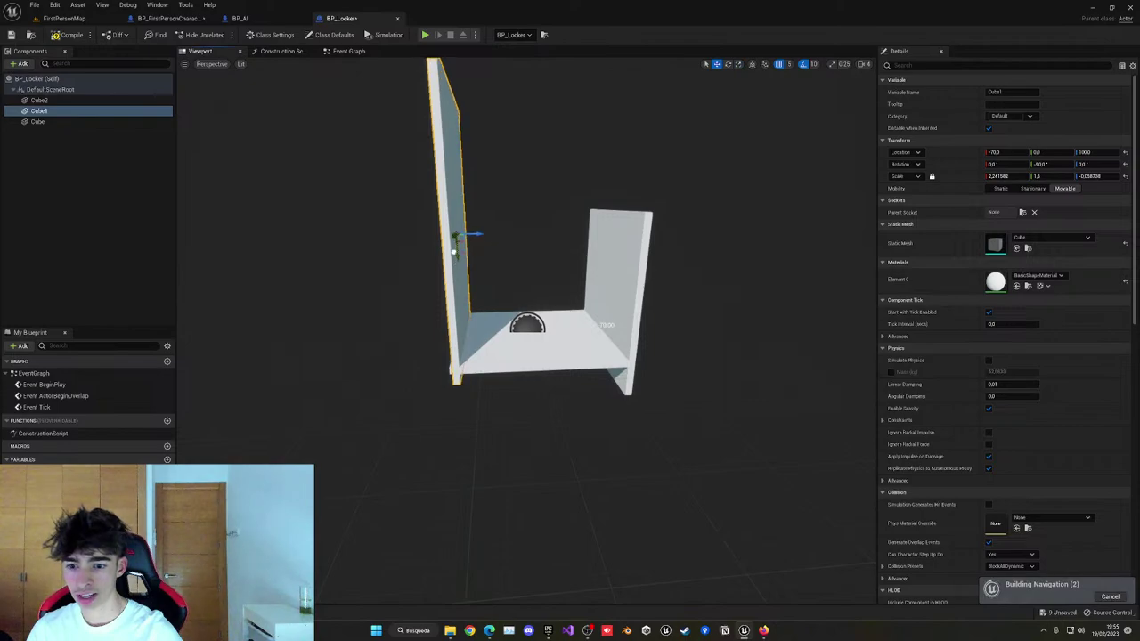
pyautogui.click(615, 303)
pyautogui.moveTo(614, 307); pyautogui.dragTo(614, 281)
pyautogui.press('w')
pyautogui.moveTo(614, 281); pyautogui.dragTo(646, 249, button='right')
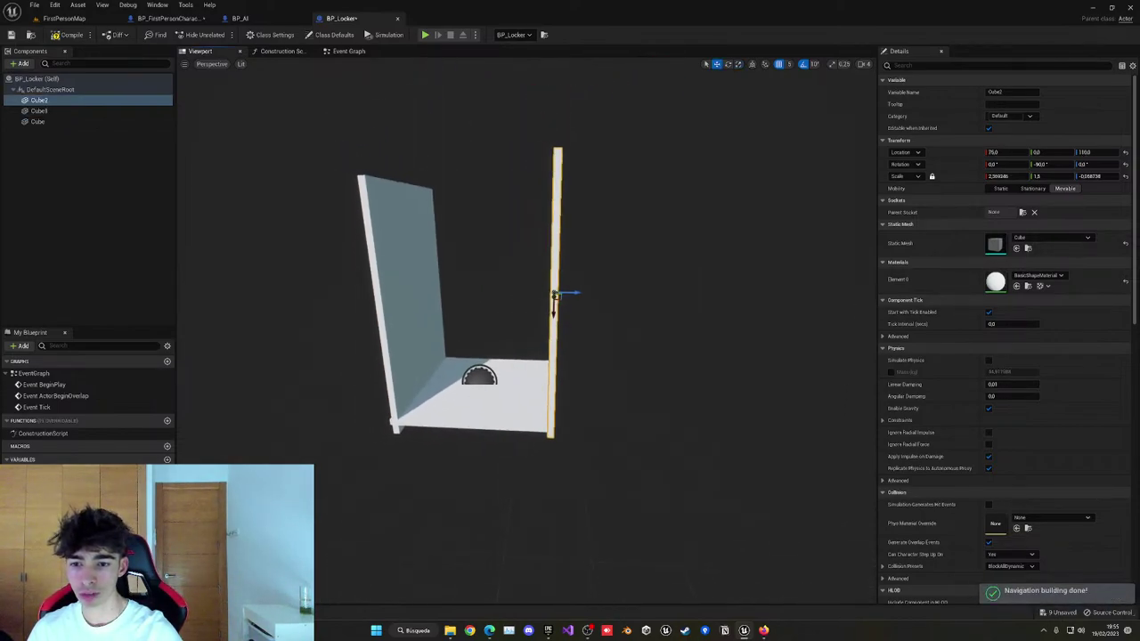
# Raise the first side wall and duplicate it into a back wall and a front panel at Y 75, Z 120.
pyautogui.moveTo(543, 233); pyautogui.dragTo(534, 237, button='right')
pyautogui.click(415, 319)
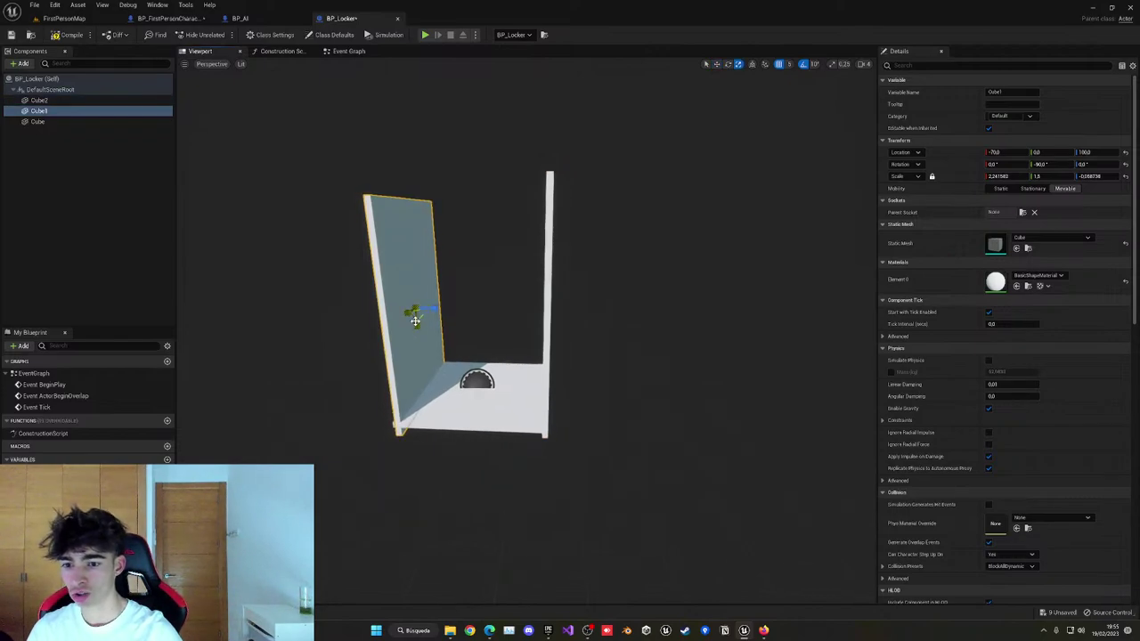
pyautogui.press('w')
pyautogui.moveTo(415, 320); pyautogui.dragTo(445, 315)
pyautogui.hotkey('ctrl', 'd')
pyautogui.press('w')
pyautogui.hotkey('ctrl', 'd')
pyautogui.moveTo(445, 316); pyautogui.dragTo(448, 332, button='right')
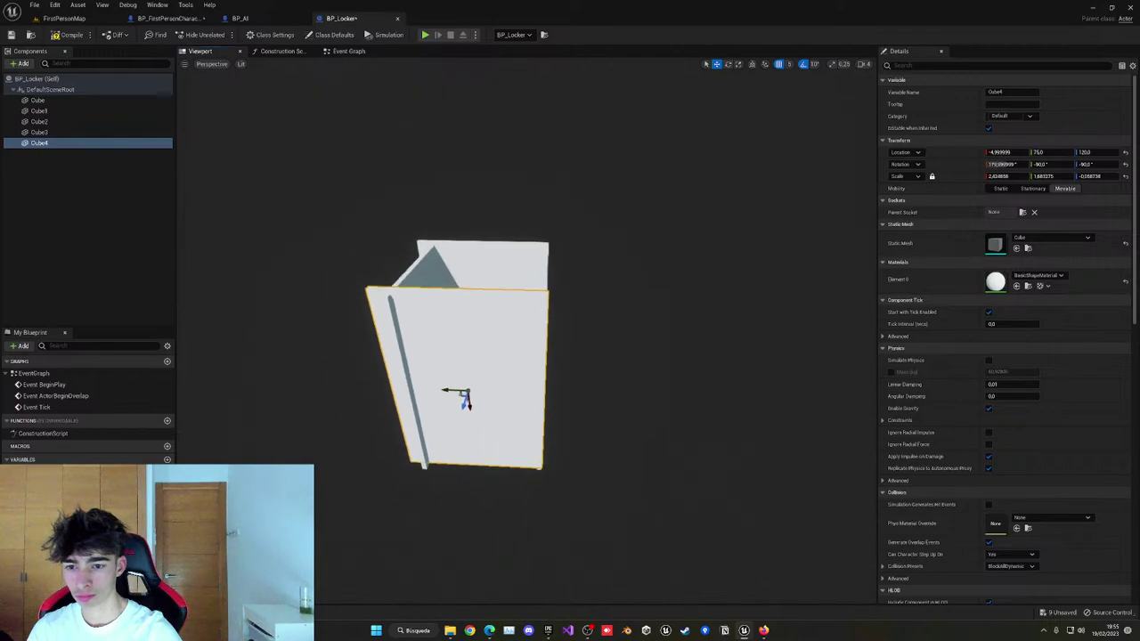
# Narrow the front panel to one side of the opening and duplicate it as a second panel, angled inward on the other side.
pyautogui.moveTo(464, 401); pyautogui.dragTo(461, 377, button='right')
pyautogui.moveTo(451, 407); pyautogui.dragTo(515, 413)
pyautogui.hotkey('ctrl', 'd')
pyautogui.press('e')
pyautogui.moveTo(530, 303); pyautogui.dragTo(517, 310, button='right')
pyautogui.press('w')
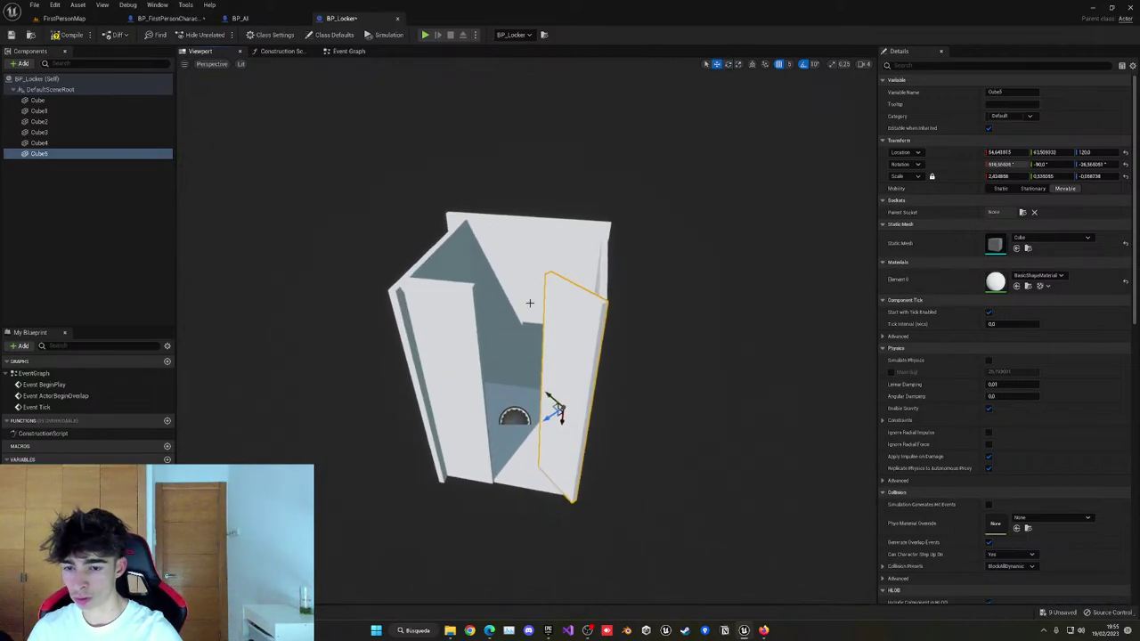
# Duplicate the locker's floor slab and raise the copy to Z 240 as the roof.
pyautogui.click(499, 362)
pyautogui.click(505, 396)
pyautogui.hotkey('ctrl', 'd')
pyautogui.moveTo(519, 416); pyautogui.dragTo(527, 205)
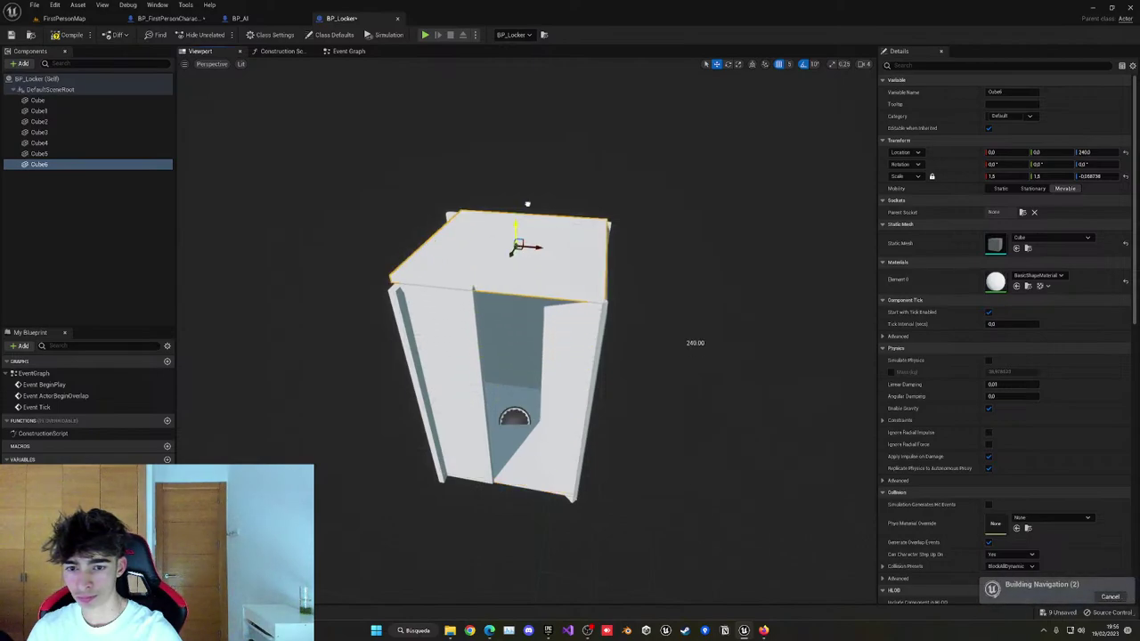
# Save all modified assets and close the resulting save dialog and message log.
pyautogui.hotkey('ctrl', 'shift', 's')
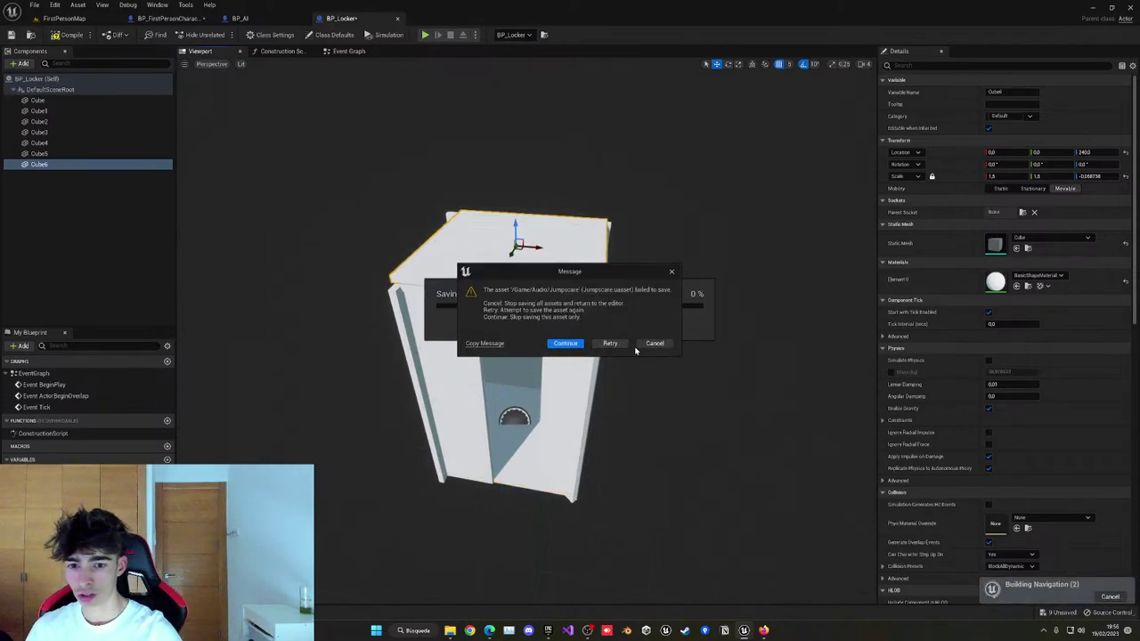
pyautogui.click(651, 344)
pyautogui.click(1137, 158)
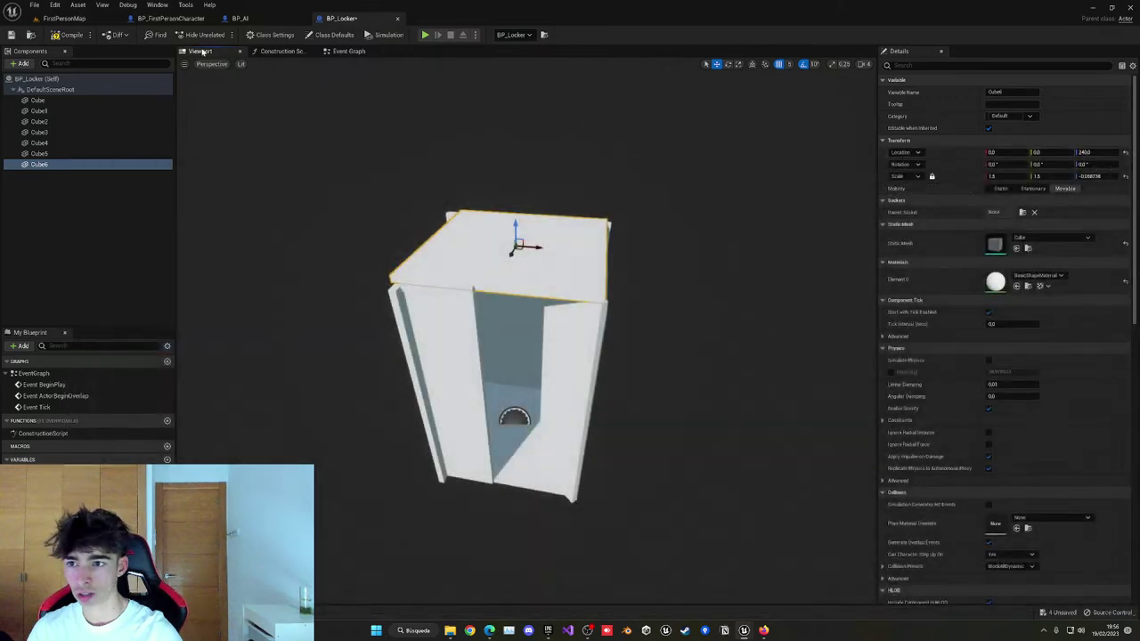
# Play-test FirstPersonMap, walking up to the roofed locker to check it in the game, and end the session.
pyautogui.click(64, 18)
pyautogui.moveTo(383, 231); pyautogui.dragTo(463, 233, button='right')
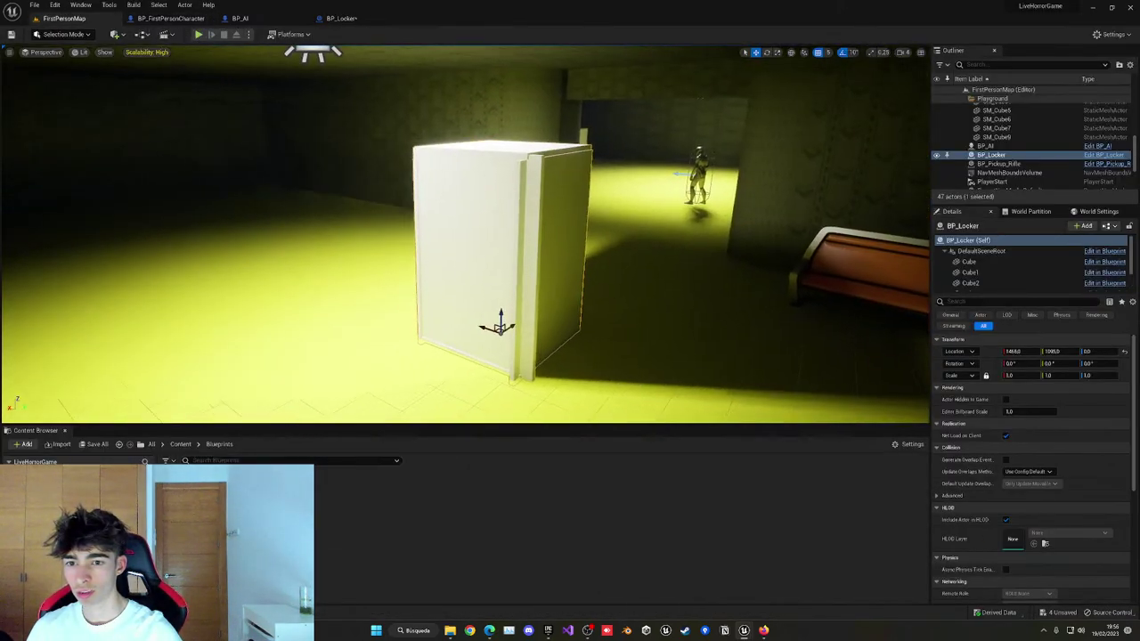
pyautogui.click(197, 35)
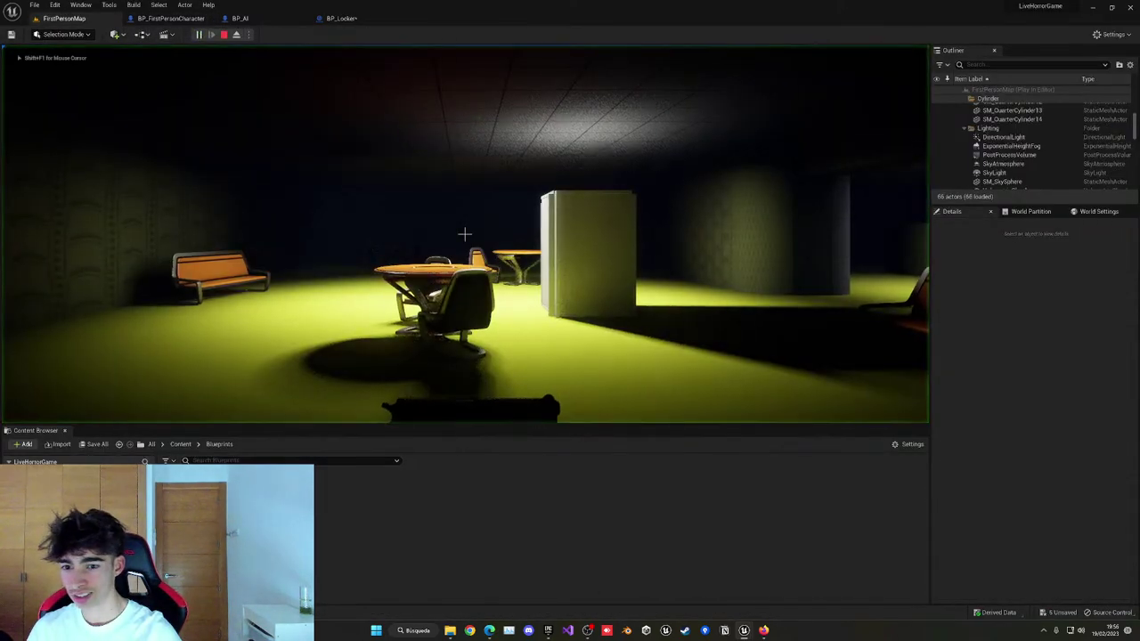
pyautogui.press('w')
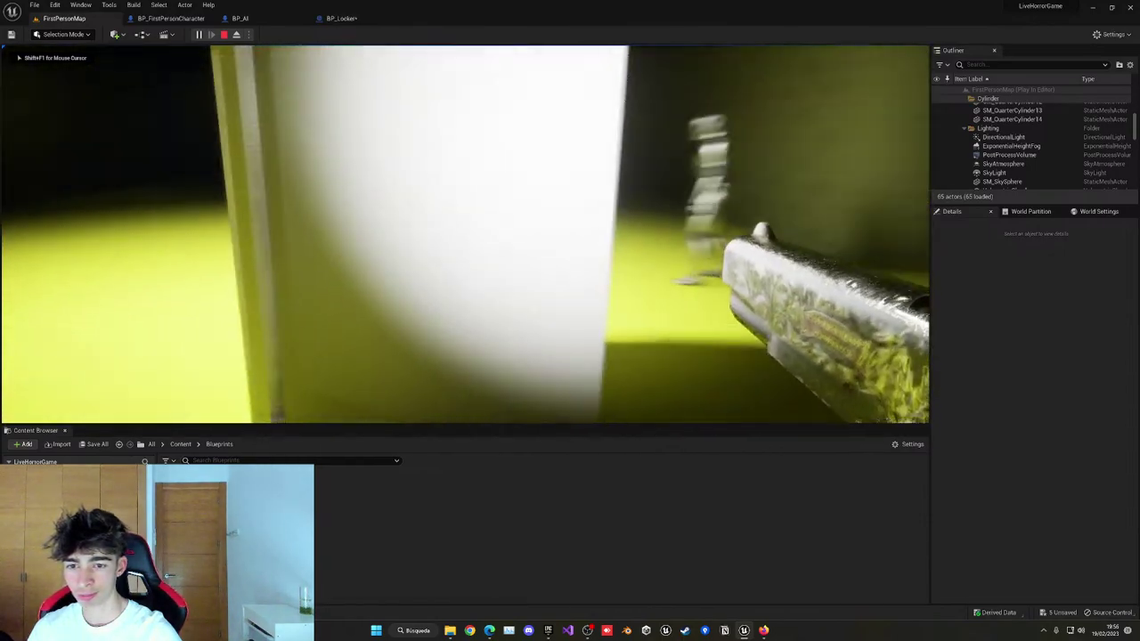
pyautogui.press('e')
pyautogui.hotkey('shift', 'F1')
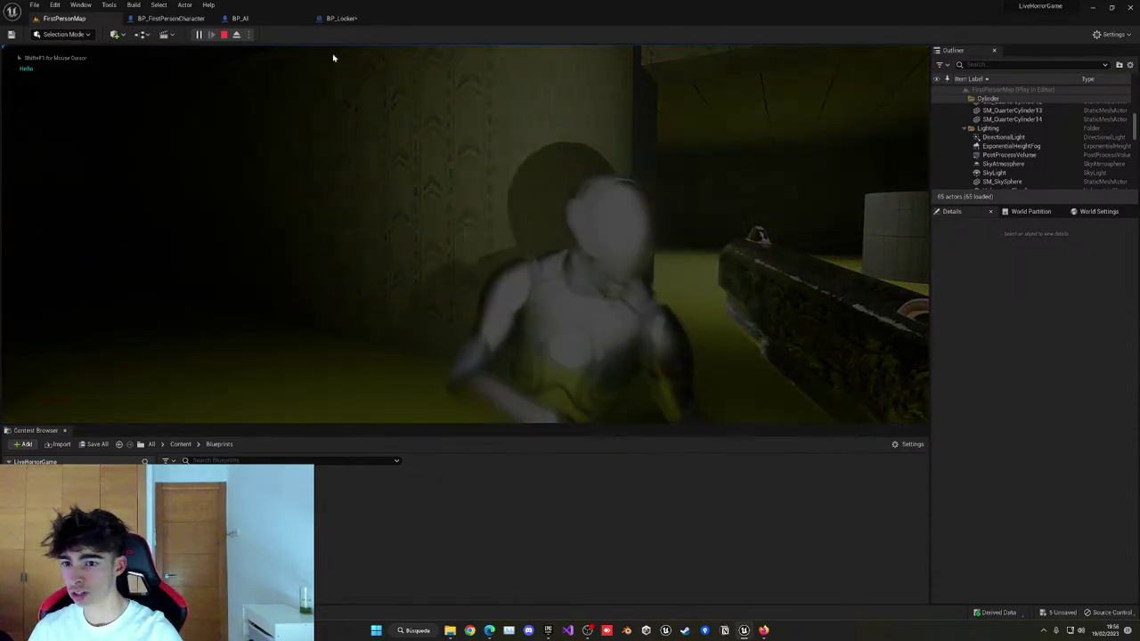
pyautogui.press('Escape')
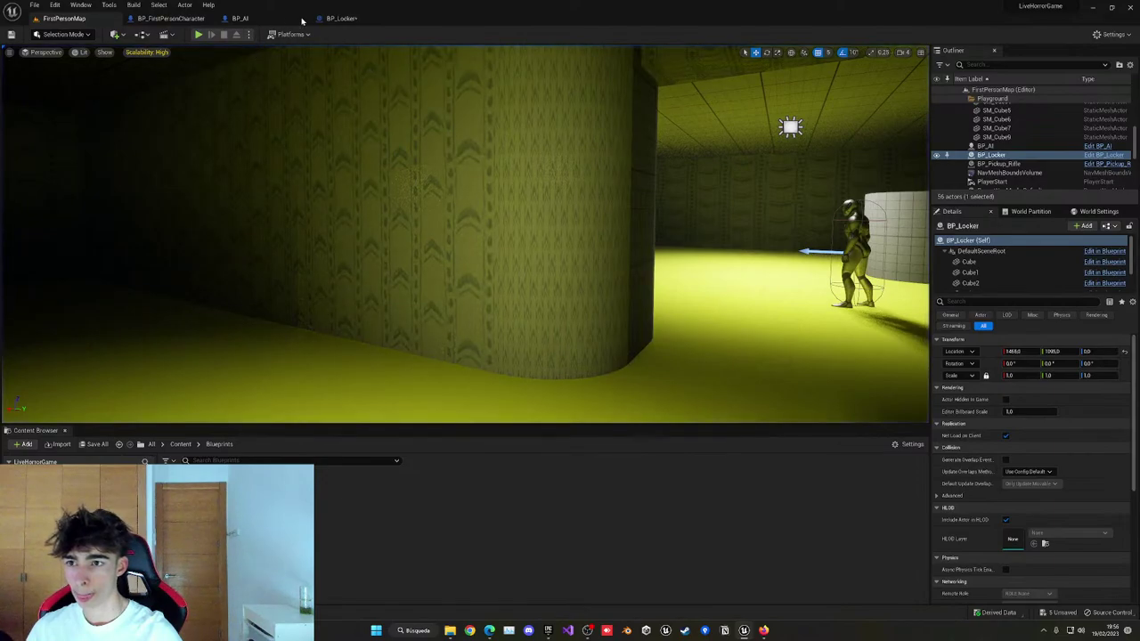
# Add a sphere collision named Radius to the locker's roof cube, lower it inside and enlarge it to surround the locker.
pyautogui.click(340, 18)
pyautogui.click(27, 64)
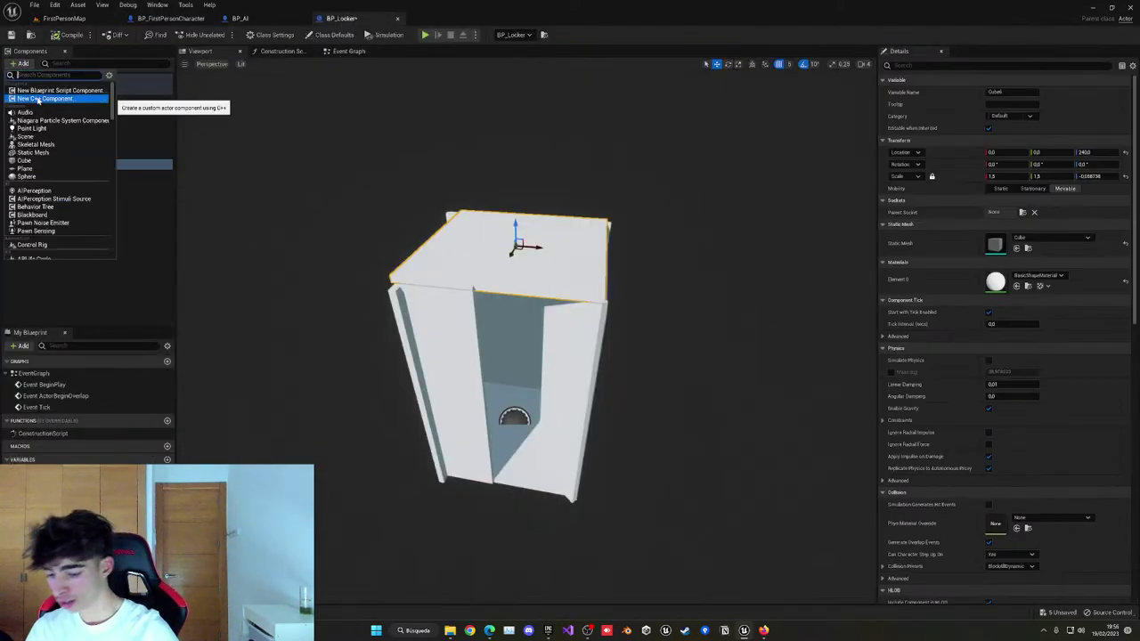
pyautogui.write('coll')
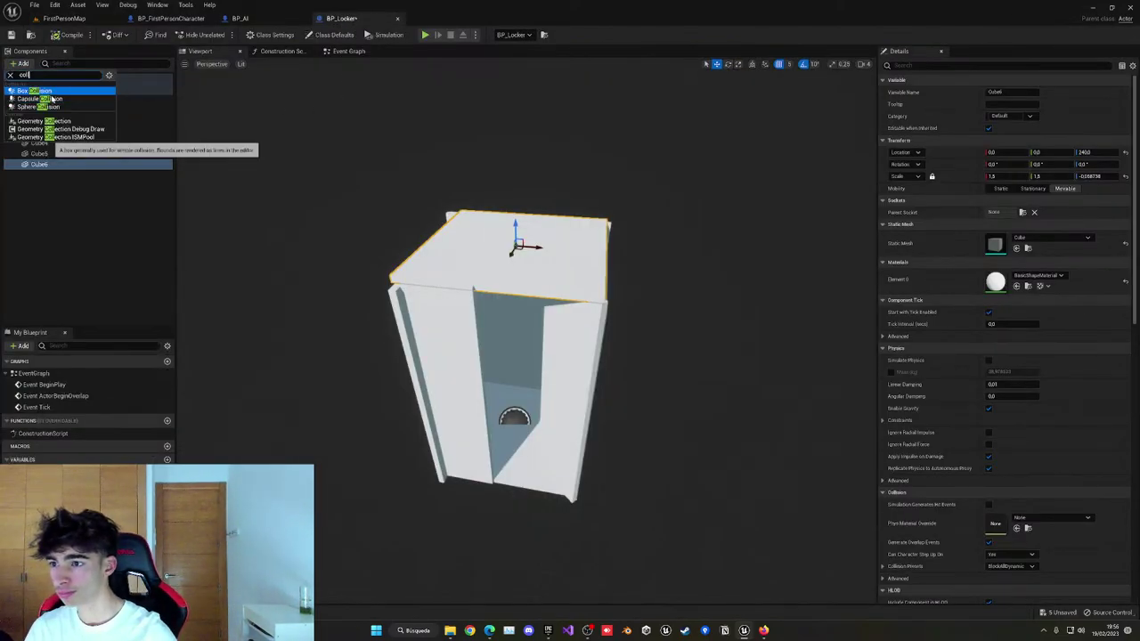
pyautogui.click(45, 106)
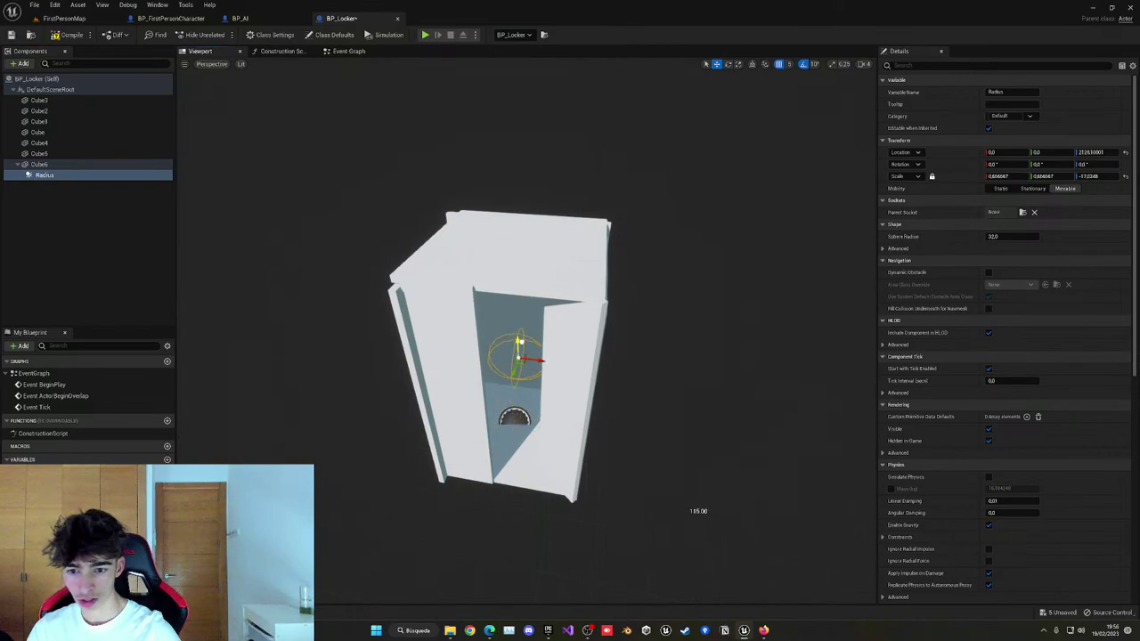
pyautogui.moveTo(1011, 236)
pyautogui.mouseDown()
pyautogui.moveTo(1068, 236)
pyautogui.moveTo(1012, 236)
pyautogui.mouseUp()
pyautogui.moveTo(515, 369); pyautogui.dragTo(508, 399)
pyautogui.moveTo(508, 399); pyautogui.dragTo(526, 347, button='right')
pyautogui.scroll(-5, 919, 460)
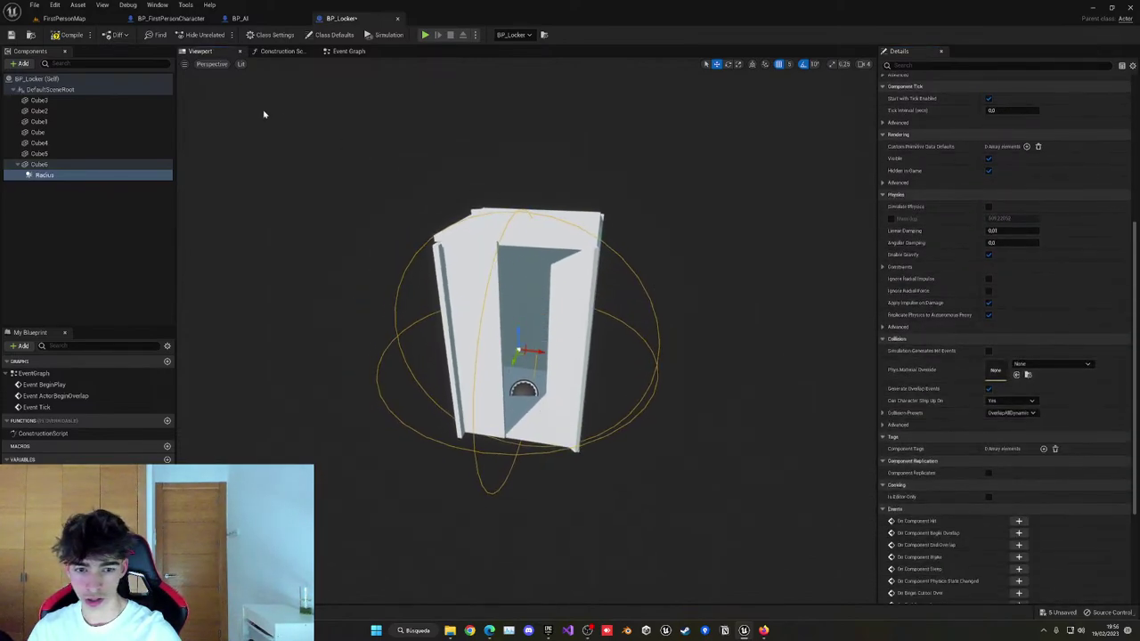
# Create a Blueprint Interface named BPI_Interact in the Blueprints folder and open it.
pyautogui.click(68, 18)
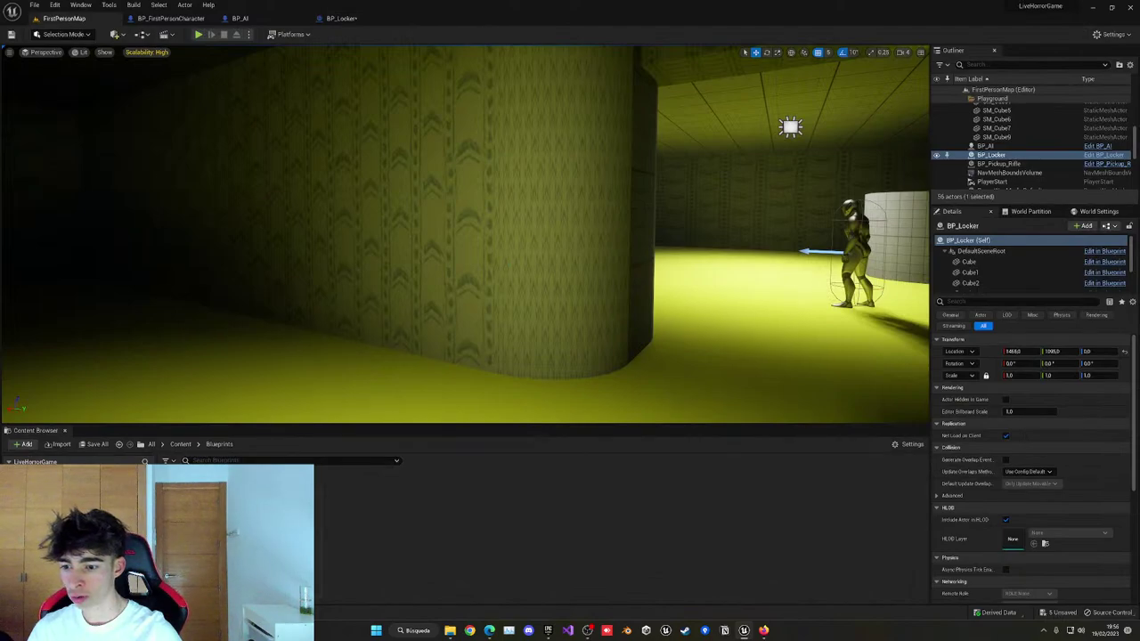
pyautogui.rightClick(302, 514)
pyautogui.moveTo(374, 365)
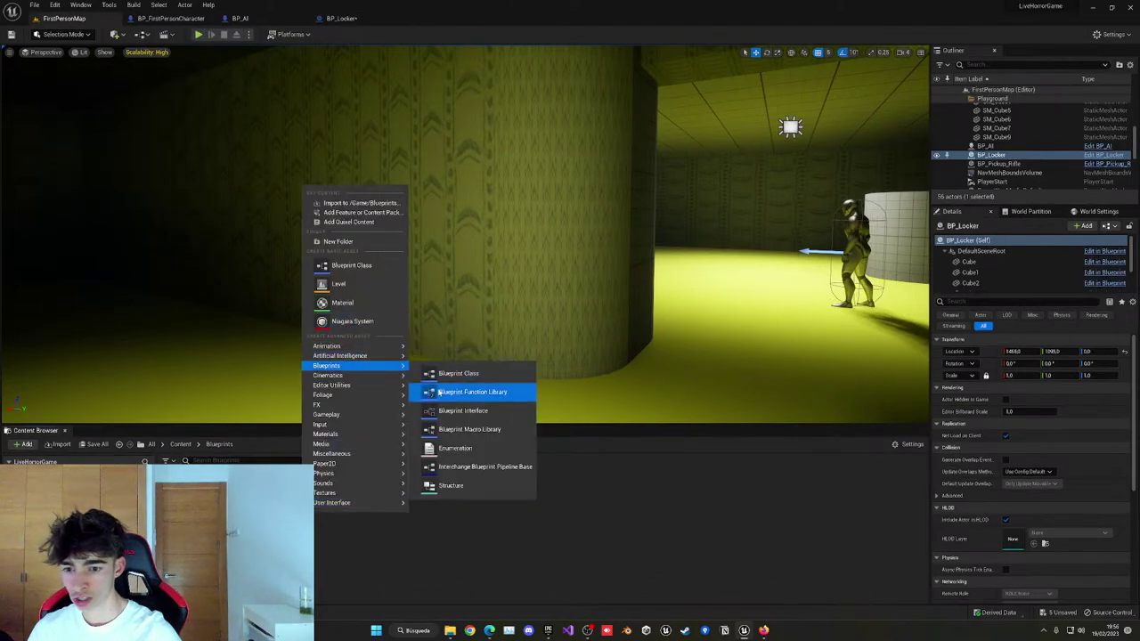
pyautogui.click(459, 411)
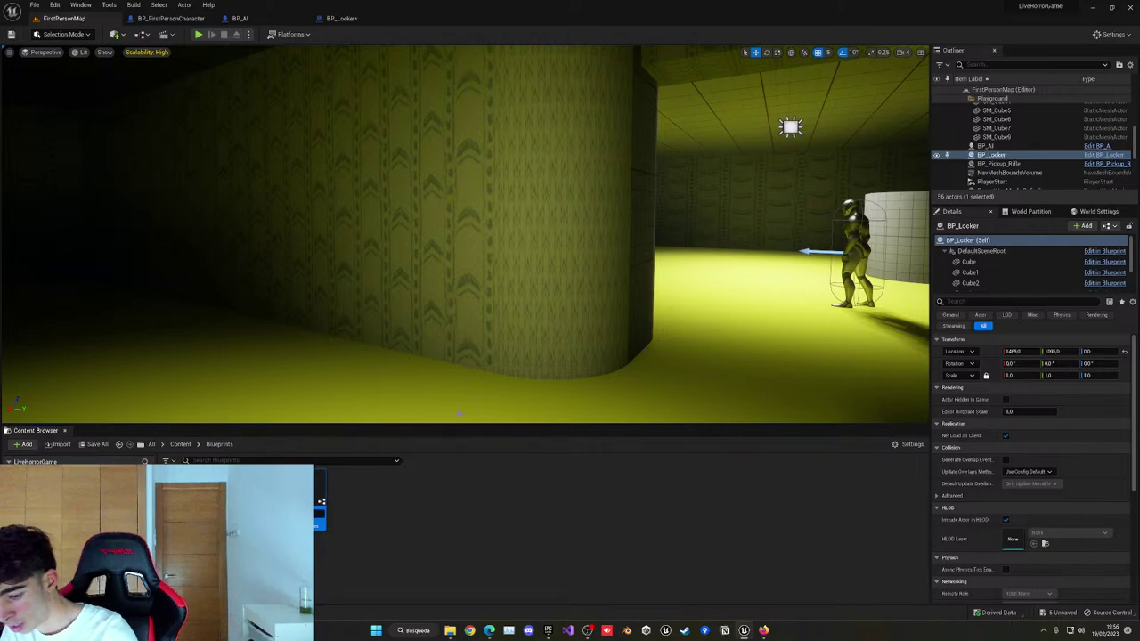
pyautogui.press('Return')
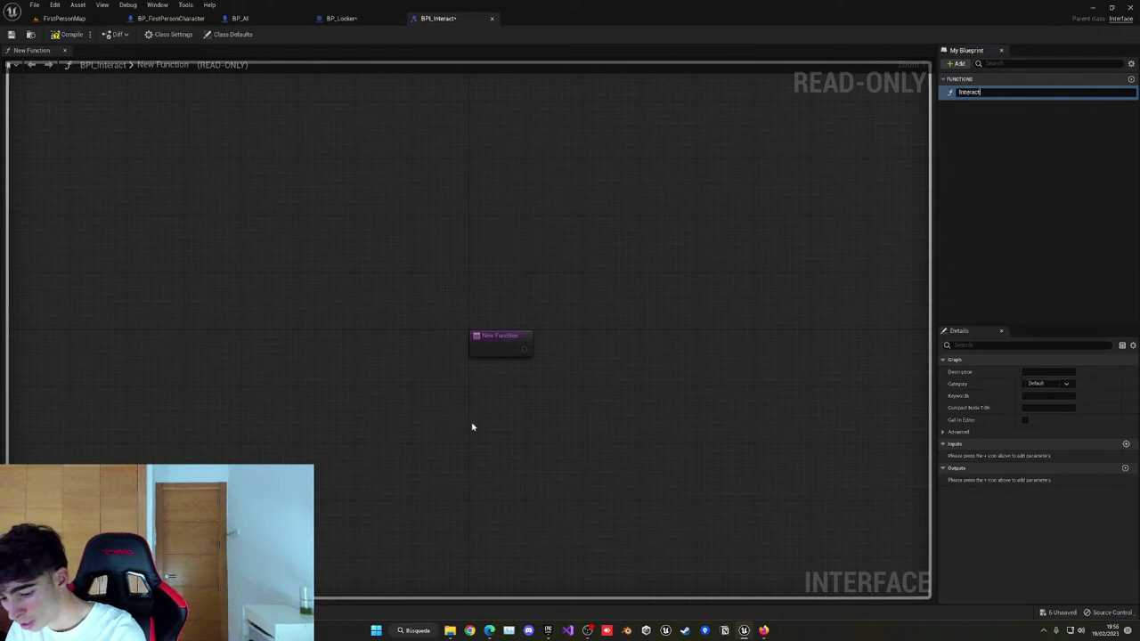
# Name the interface's function Interact, compile the interface and close it.
pyautogui.press('Return')
pyautogui.click(56, 36)
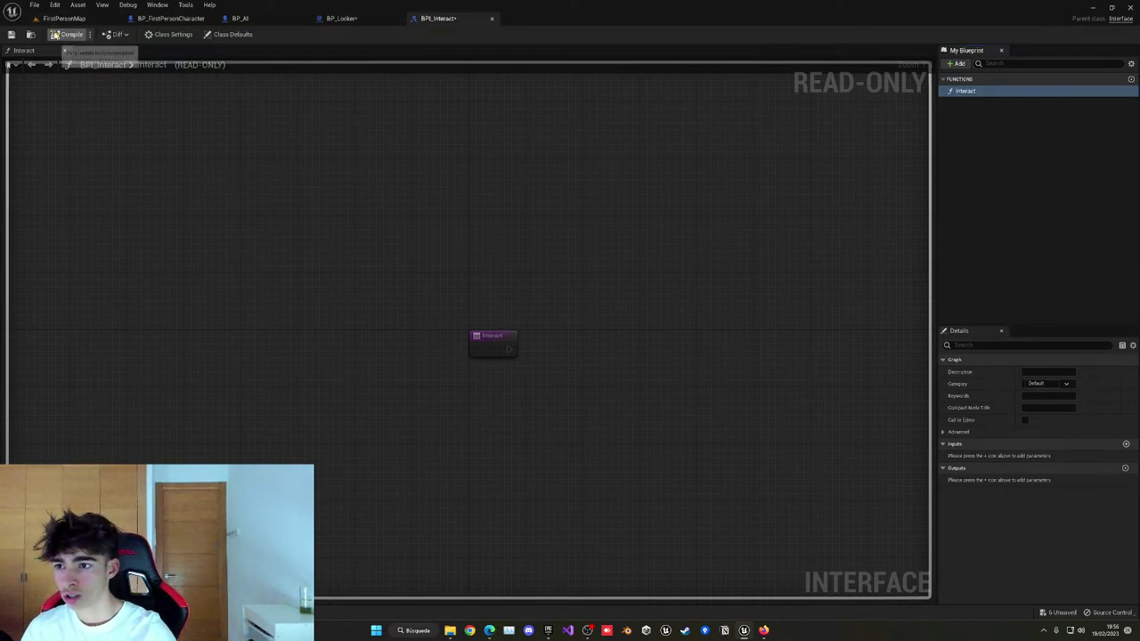
pyautogui.middleClick(439, 18)
pyautogui.hotkey('ctrl', 's')
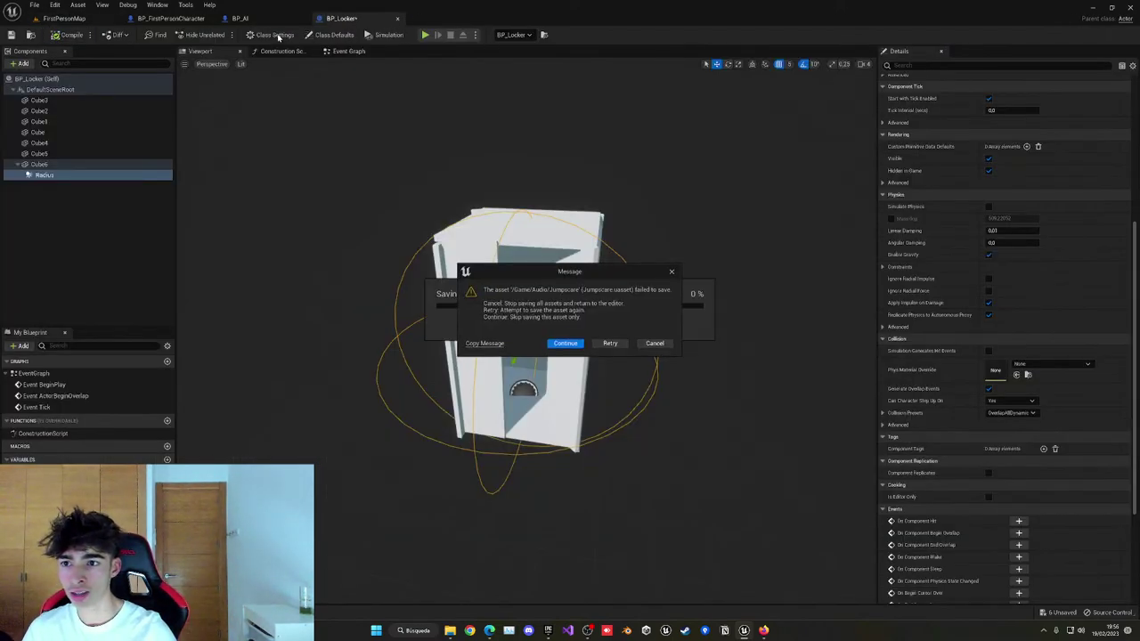
pyautogui.click(671, 270)
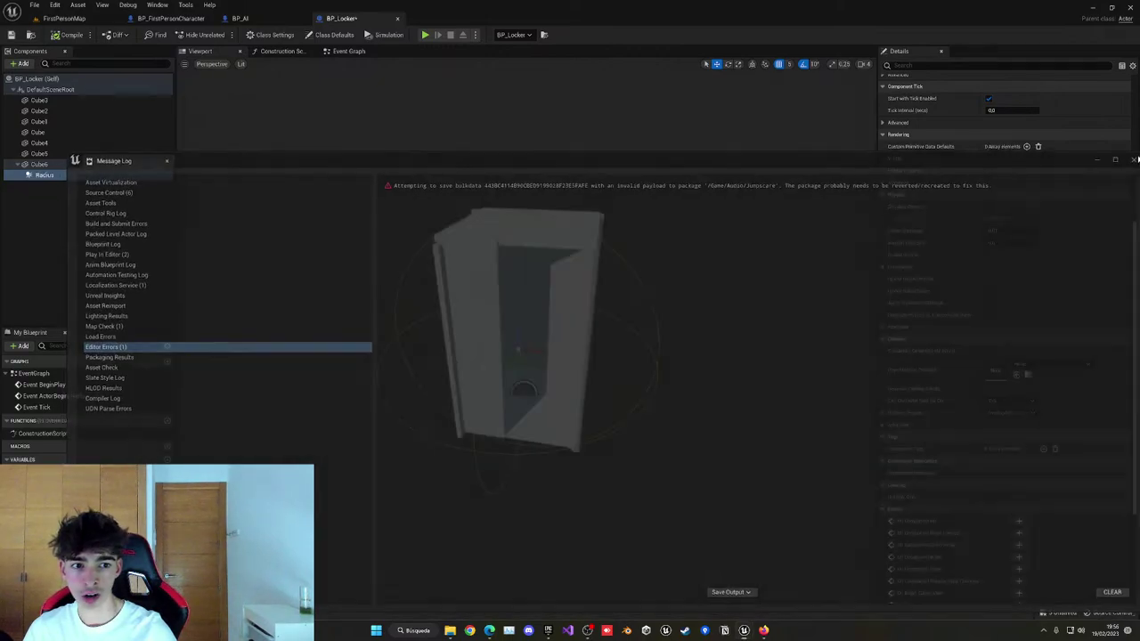
# Implement the BPI_Interact interface in the BP_Locker class settings.
pyautogui.click(287, 36)
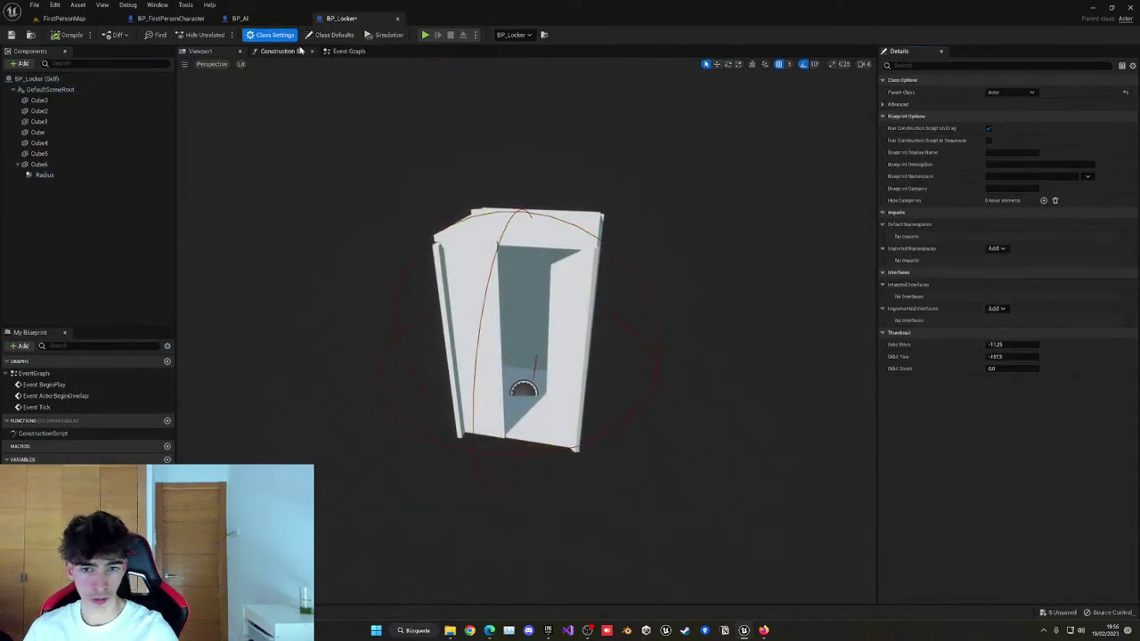
pyautogui.click(999, 308)
pyautogui.write('bp')
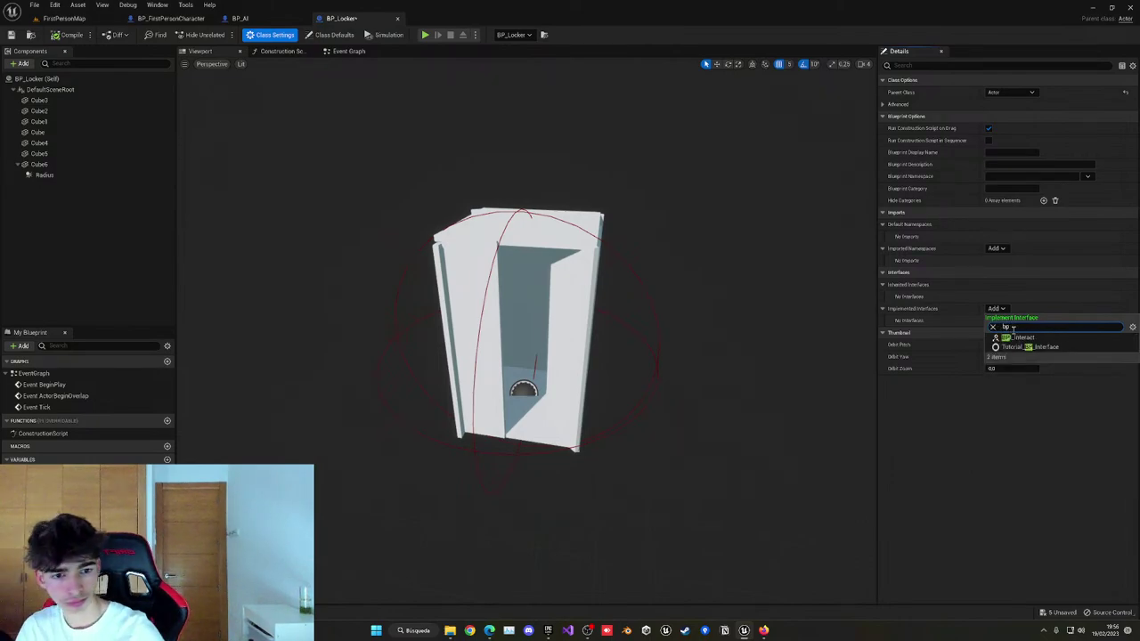
pyautogui.click(1018, 337)
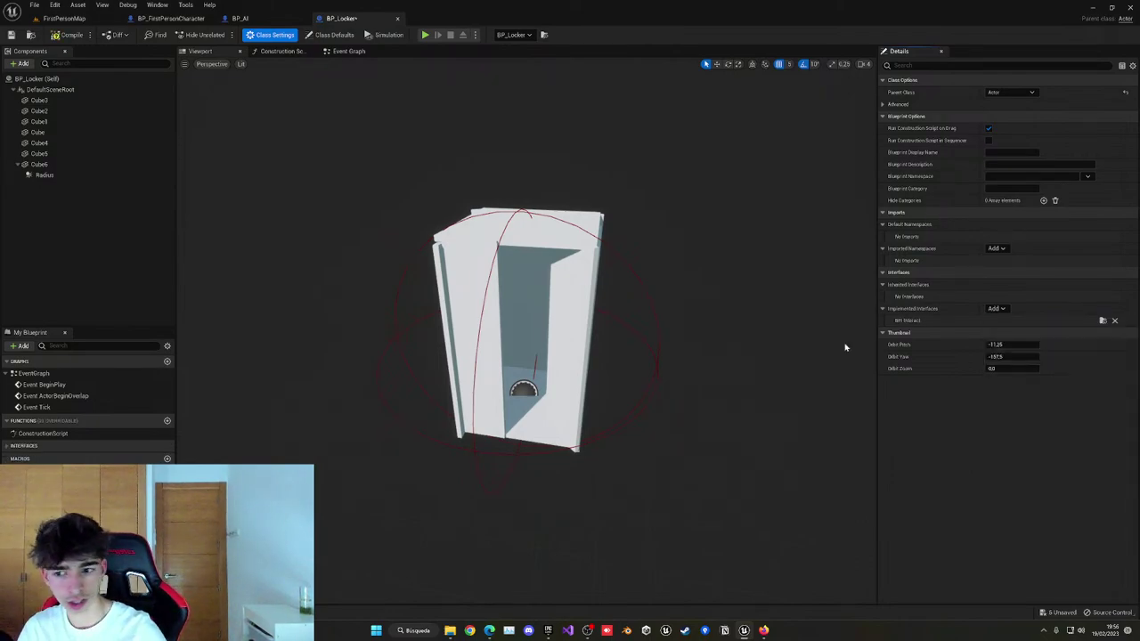
# Add the Event Interact node to the locker's event graph and delete the three unused default event nodes.
pyautogui.click(35, 446)
pyautogui.doubleClick(37, 458)
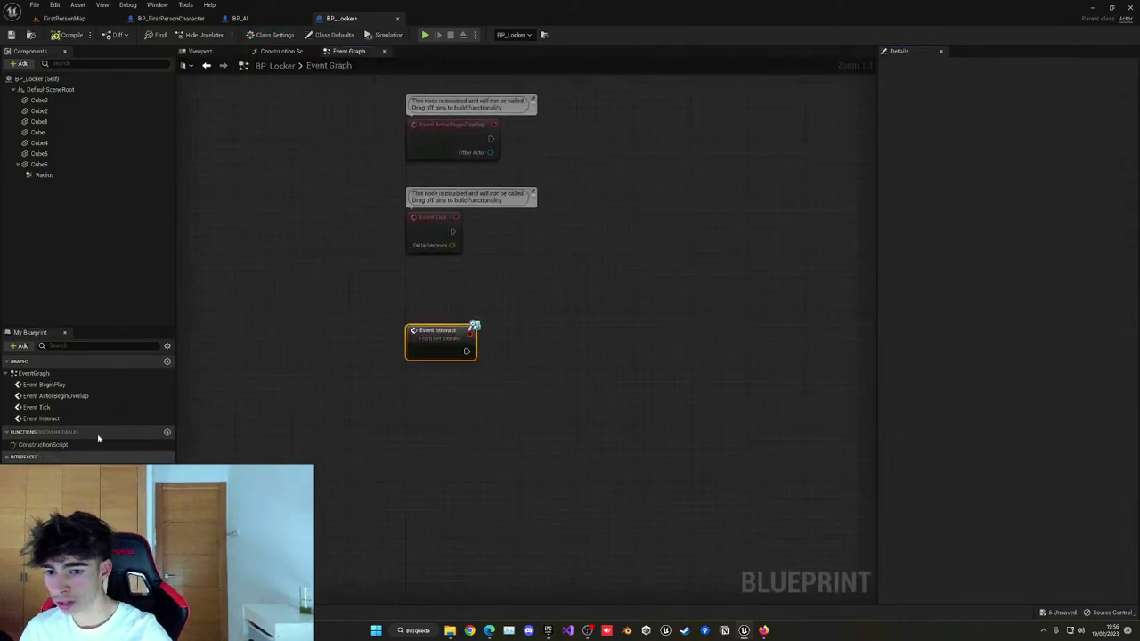
pyautogui.moveTo(515, 348); pyautogui.dragTo(380, 374, button='right')
pyautogui.moveTo(287, 153); pyautogui.dragTo(476, 350)
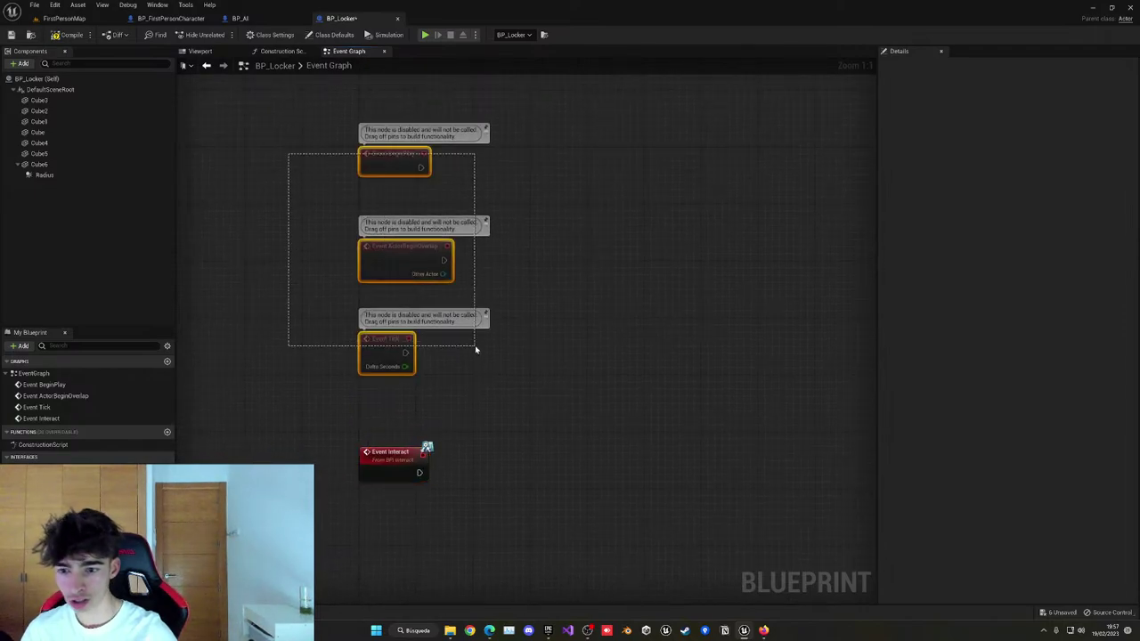
pyautogui.press('Delete')
# Add a Skeletal Mesh component to the locker and assign SKM_Manny_Simple as its mesh.
pyautogui.click(200, 51)
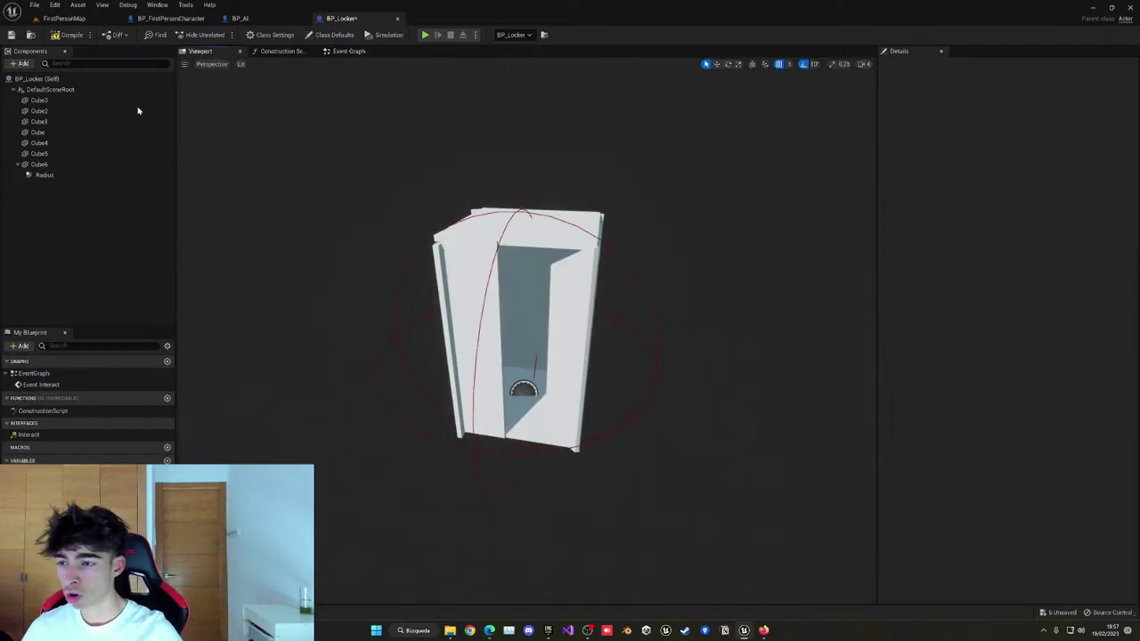
pyautogui.click(26, 64)
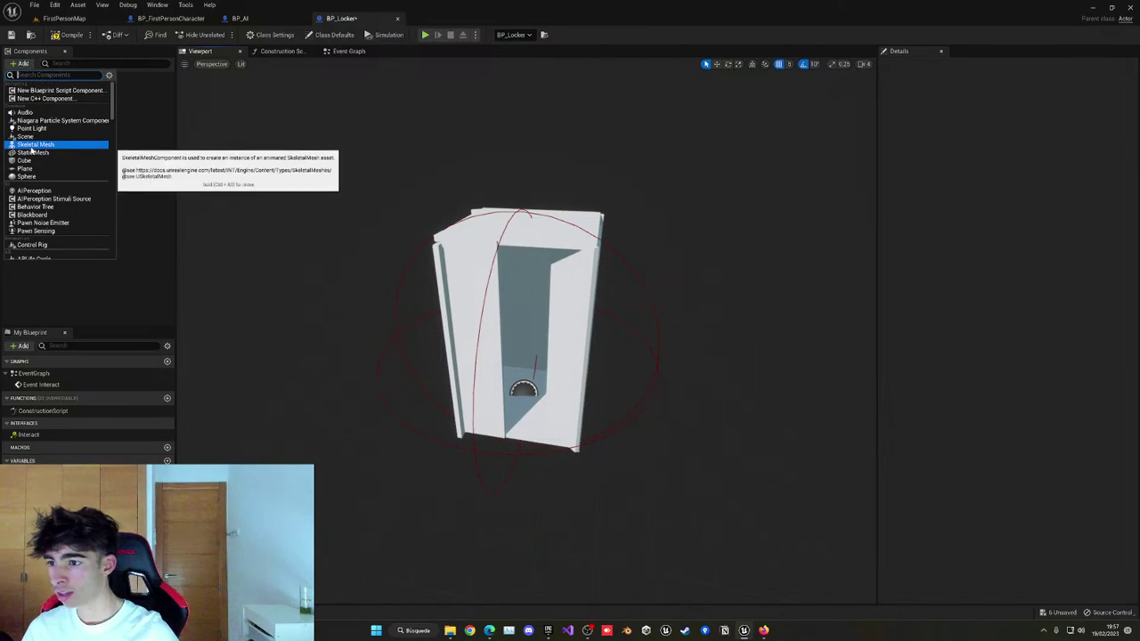
pyautogui.click(34, 147)
pyautogui.click(1040, 285)
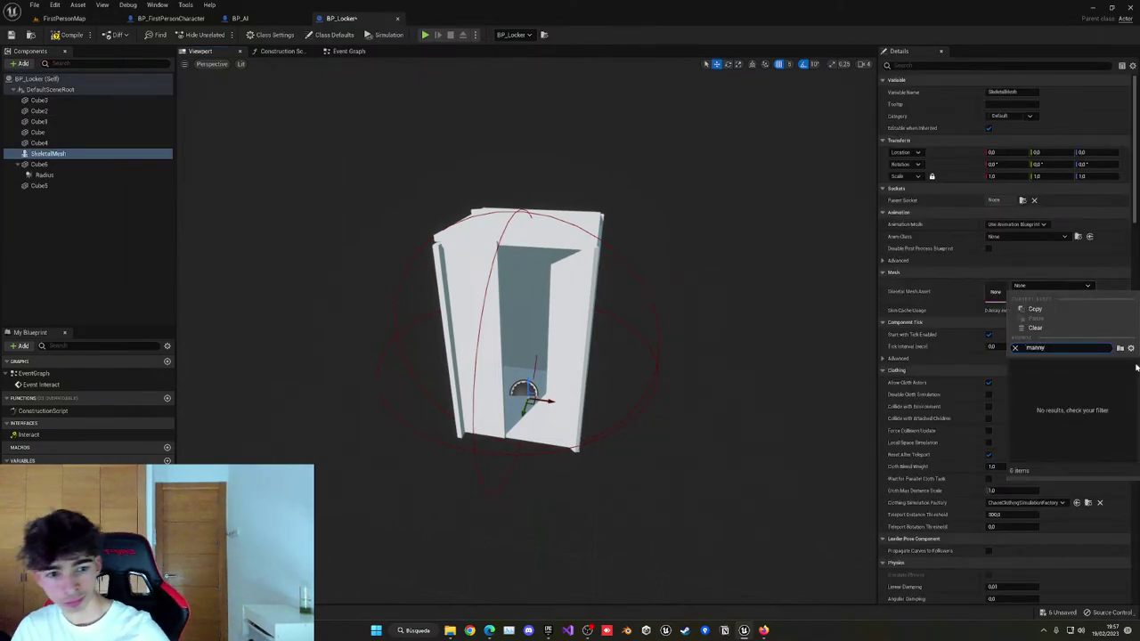
pyautogui.write('anny')
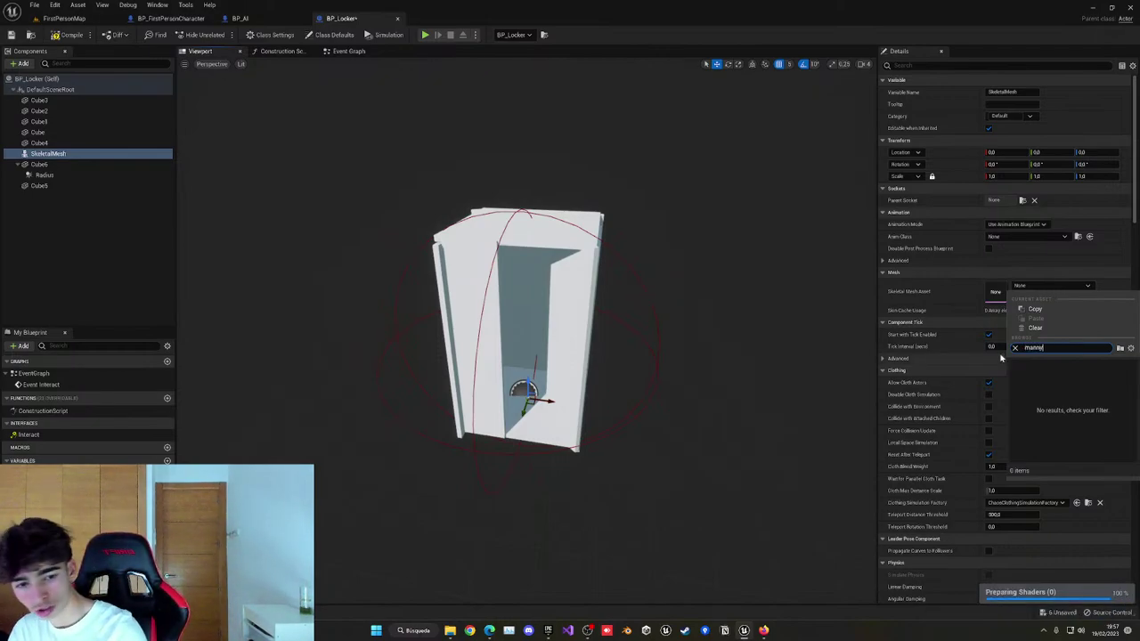
pyautogui.click(1084, 401)
pyautogui.moveTo(782, 367); pyautogui.dragTo(784, 371, button='right')
pyautogui.scroll(6, 547, 316)
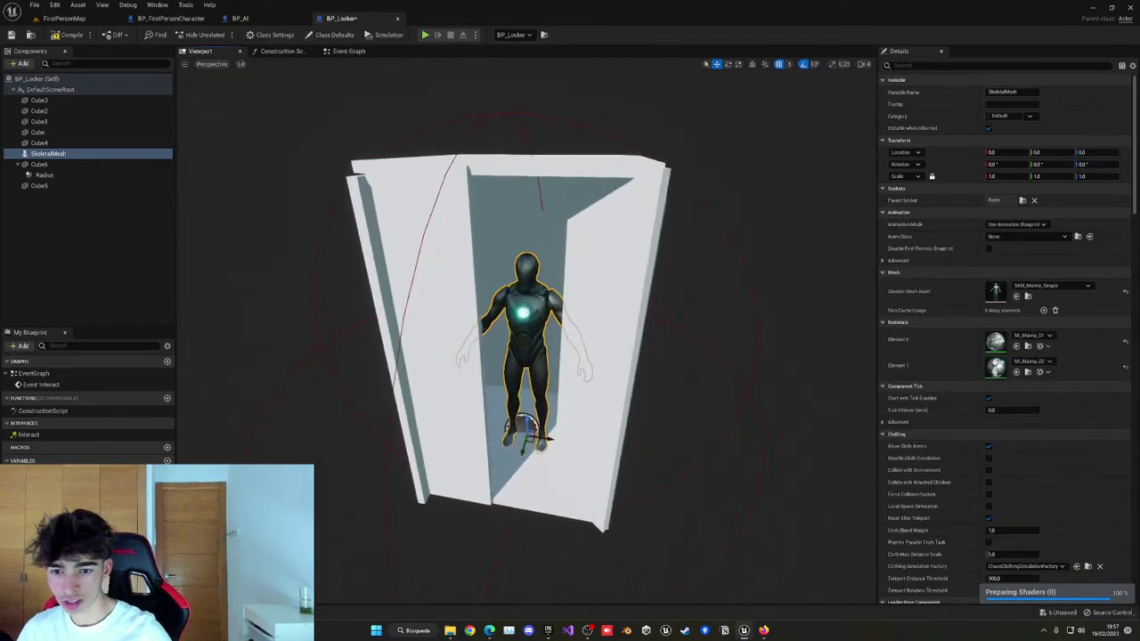
pyautogui.scroll(-2, 547, 316)
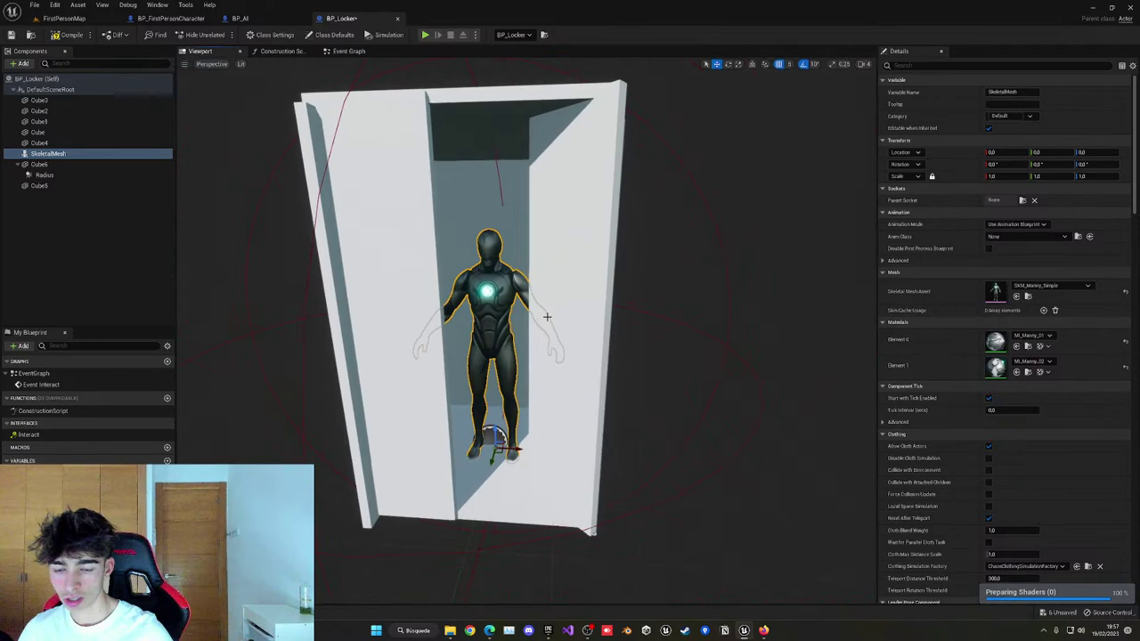
# Look up the Hidden in Game option among the skeletal mesh's properties.
pyautogui.scroll(-1, 547, 316)
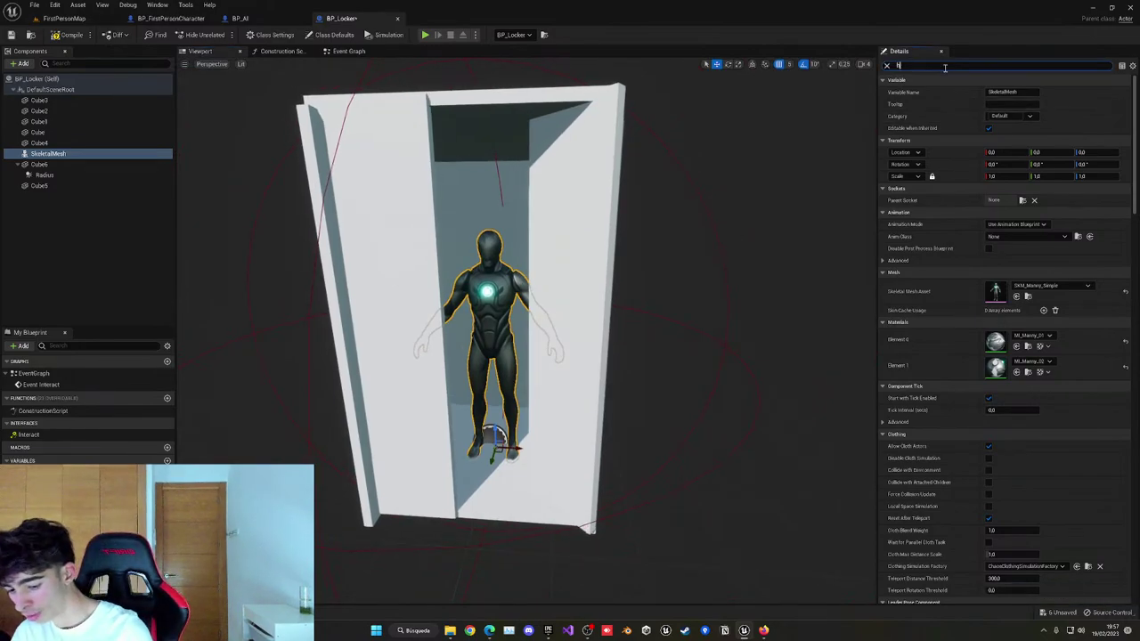
pyautogui.write('idd')
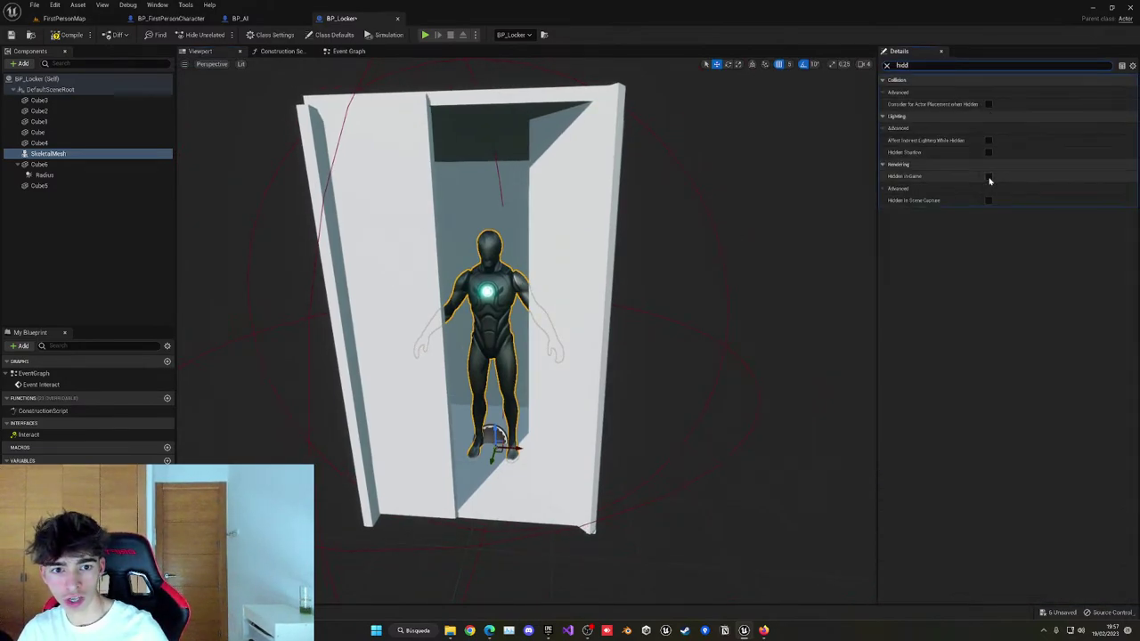
pyautogui.click(886, 65)
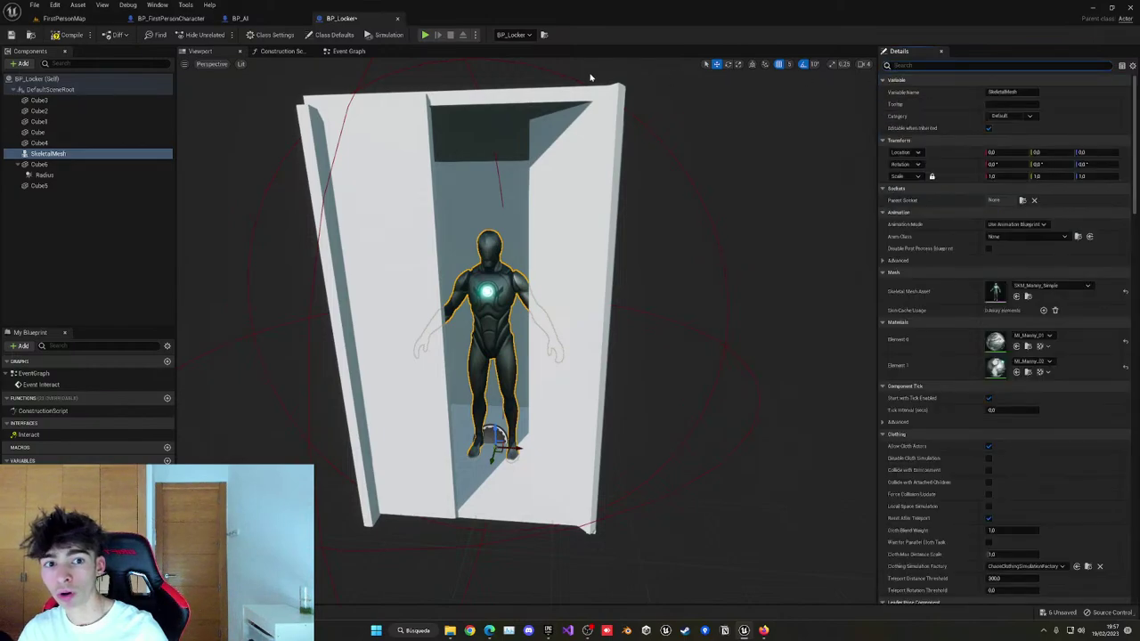
# In the locker's event graph, add a Cast To BP_FirstPersonCharacter node driven by Event Interact.
pyautogui.click(367, 53)
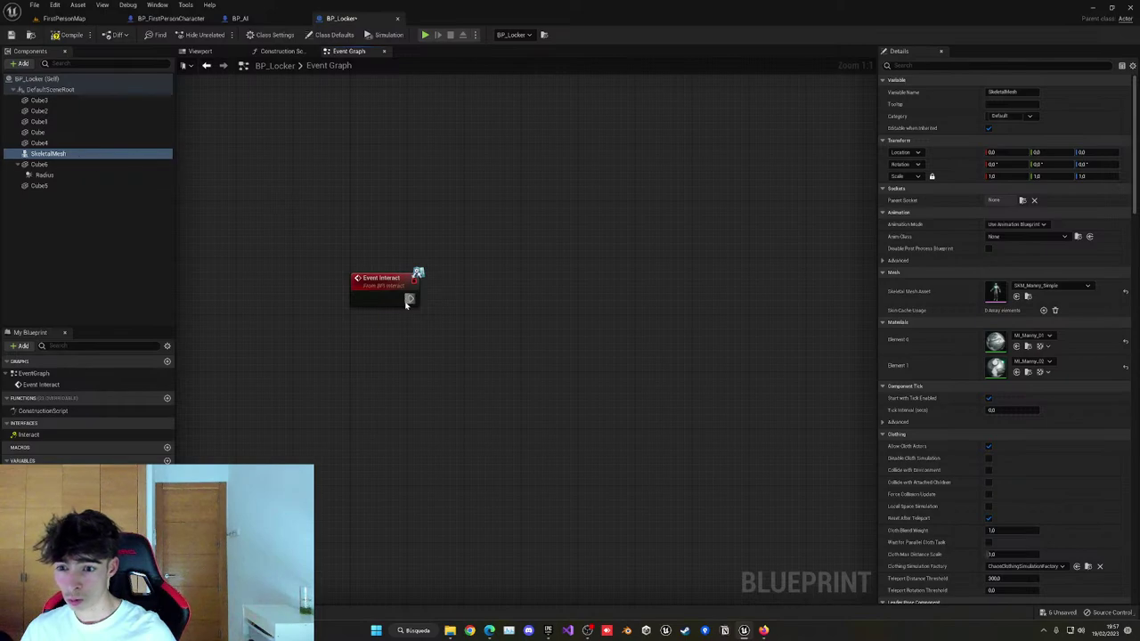
pyautogui.moveTo(410, 299); pyautogui.dragTo(451, 302)
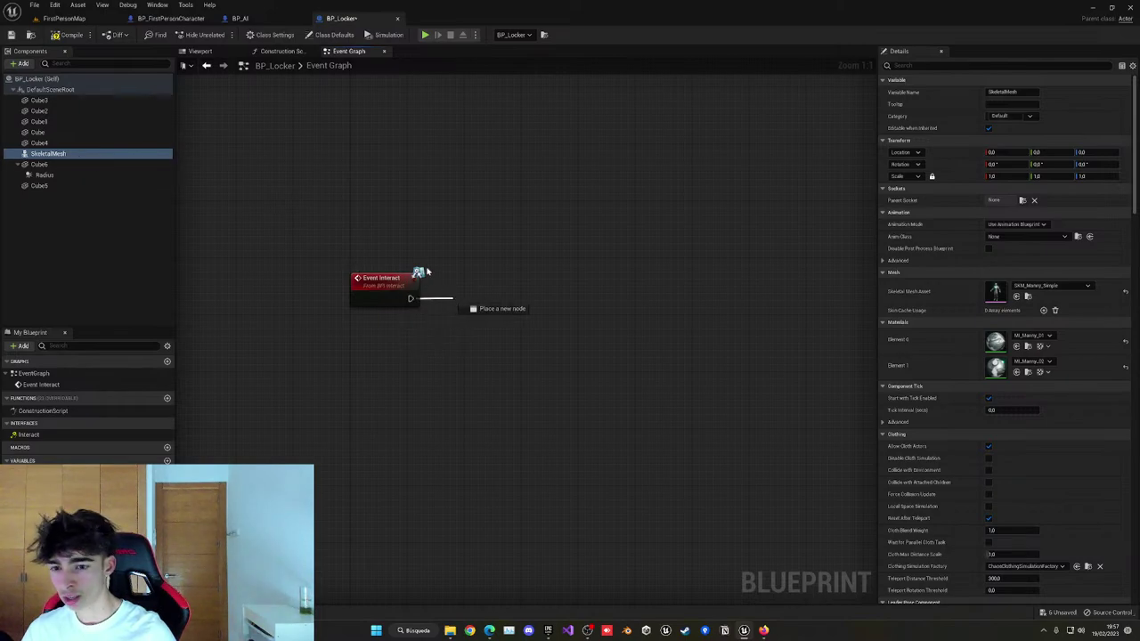
pyautogui.moveTo(466, 305); pyautogui.dragTo(466, 304)
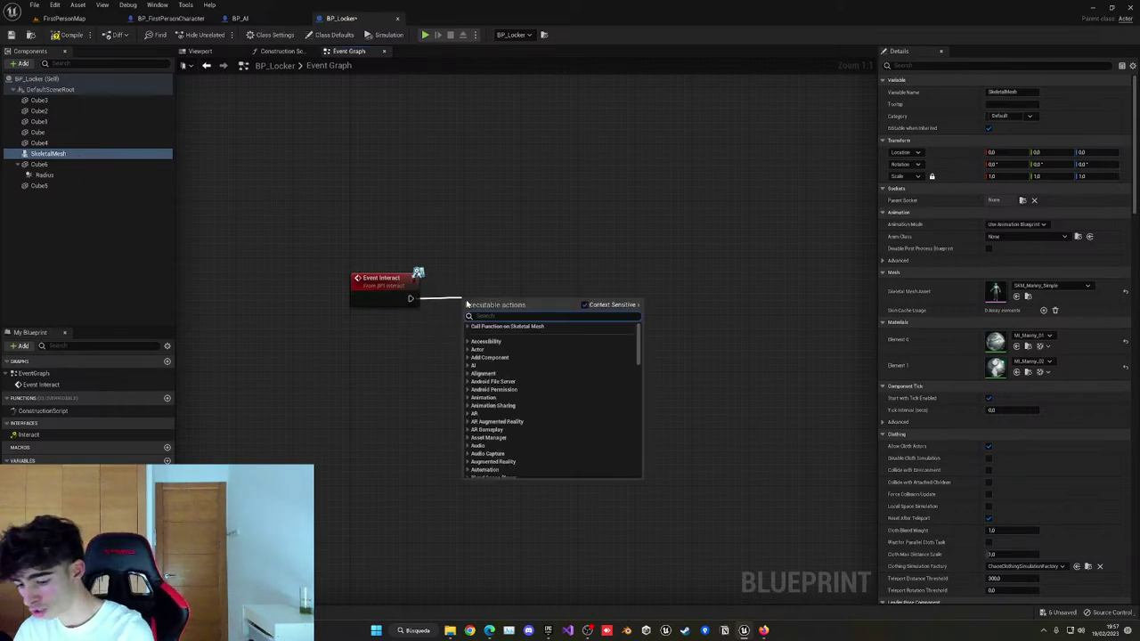
pyautogui.write('cast to firs')
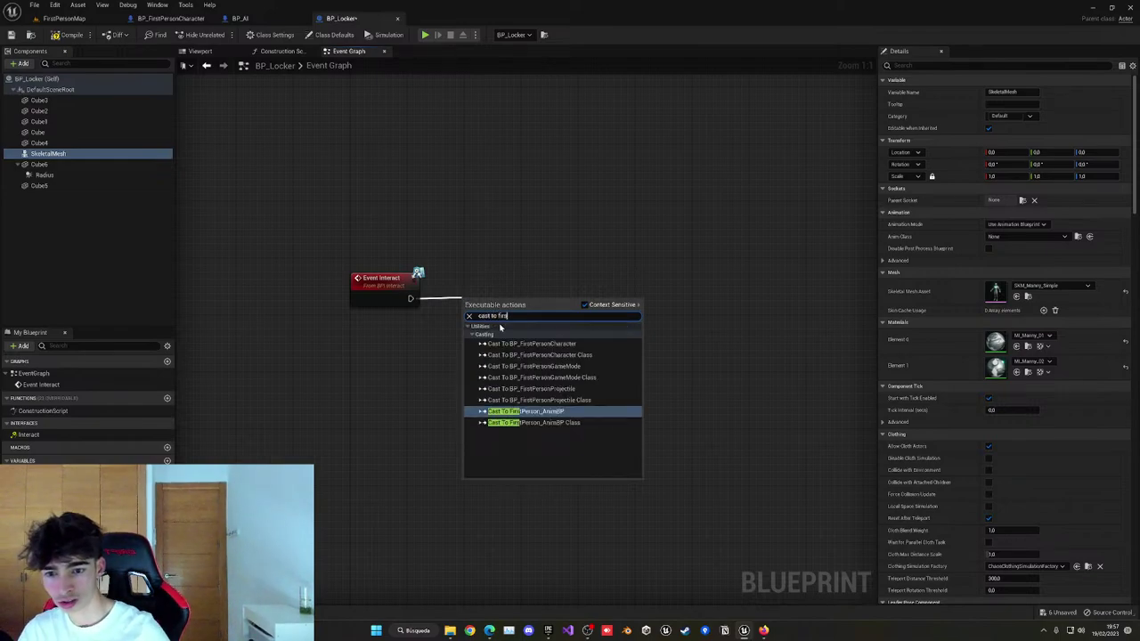
pyautogui.click(531, 343)
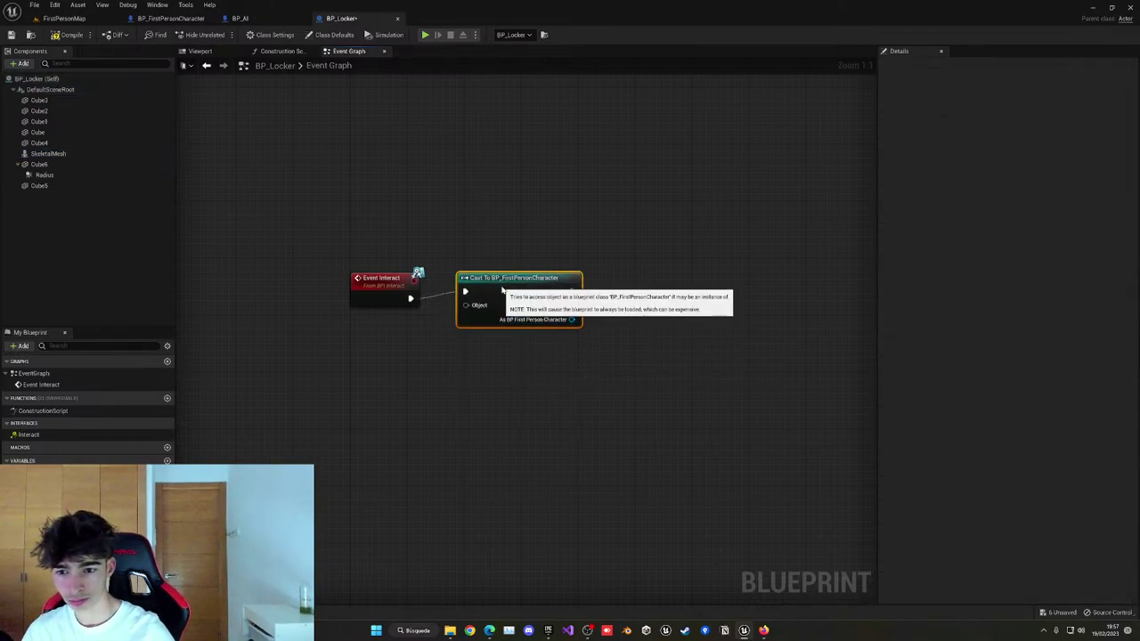
# Feed a Get Player Character node into the cast's Object input and place it below Event Interact.
pyautogui.moveTo(428, 343); pyautogui.dragTo(430, 342)
pyautogui.write('get player')
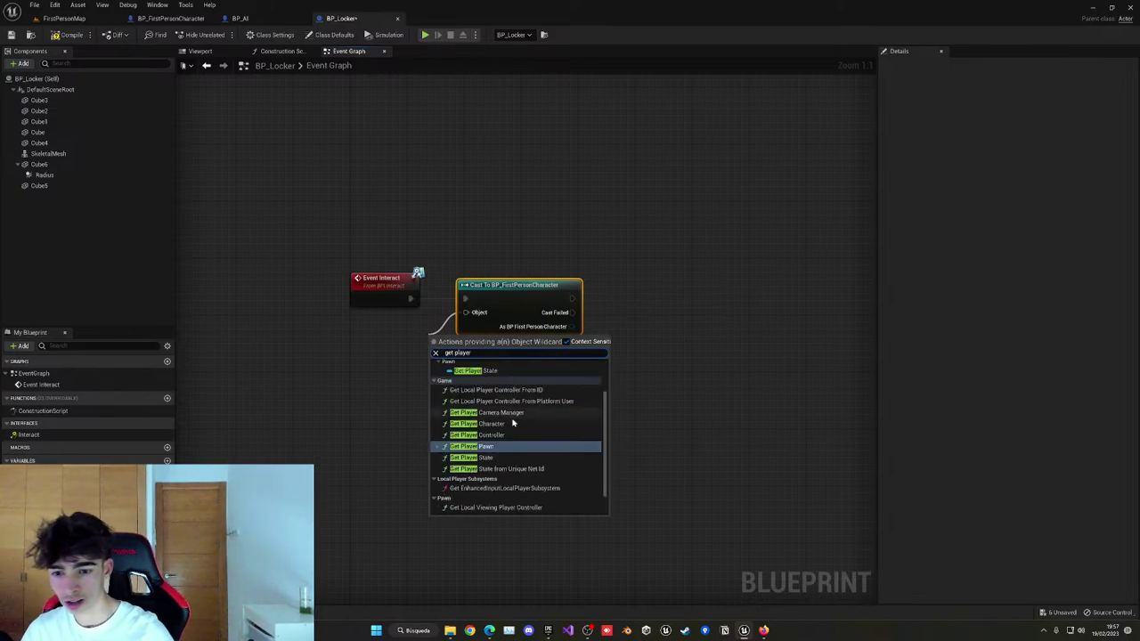
pyautogui.click(509, 424)
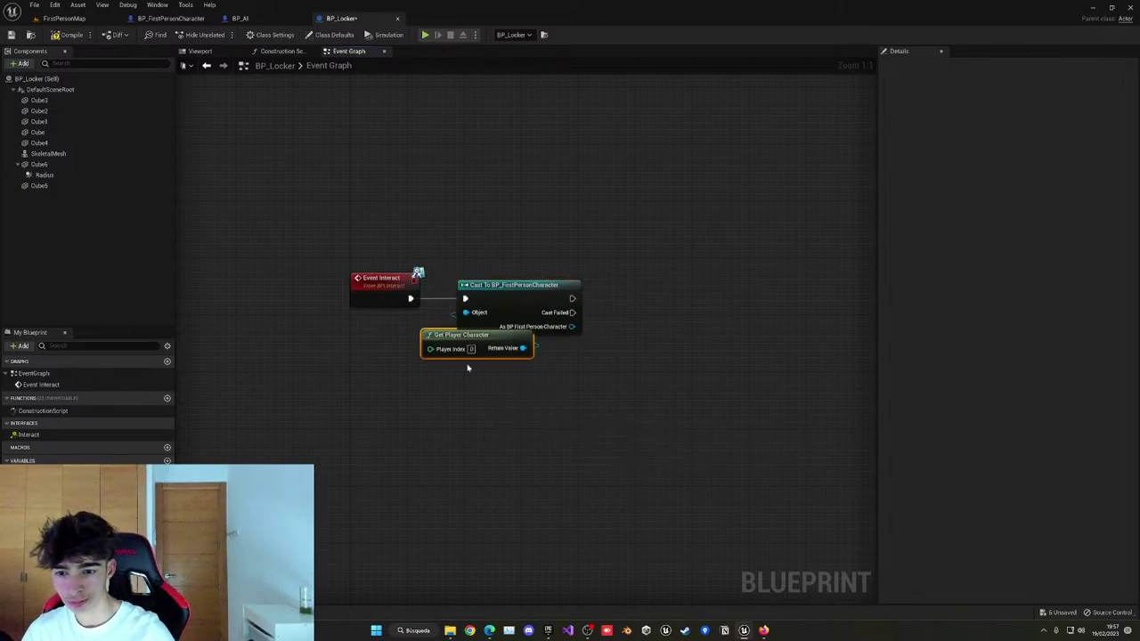
pyautogui.moveTo(455, 338); pyautogui.dragTo(376, 343)
# Add a Set Actor Location And Rotation node targeting the cast first-person character and run it after the cast.
pyautogui.moveTo(612, 371); pyautogui.dragTo(491, 367, button='right')
pyautogui.moveTo(450, 321); pyautogui.dragTo(427, 372)
pyautogui.write('set ac')
pyautogui.write('tor')
pyautogui.press('BackSpace')
pyautogui.write('r')
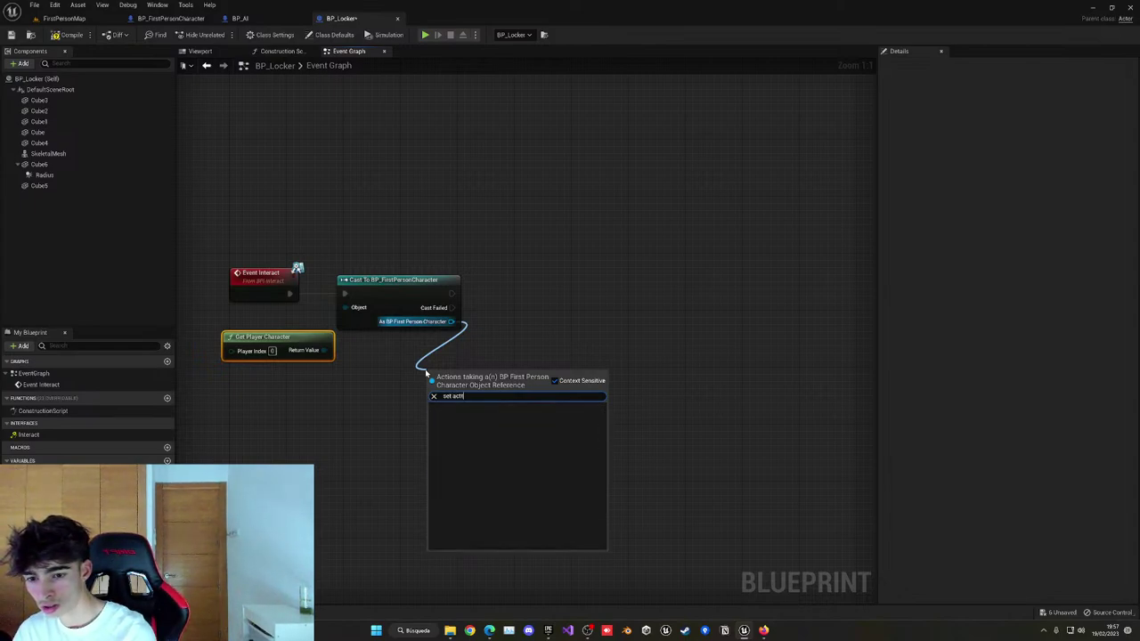
pyautogui.press('BackSpace')
pyautogui.write('ot l')
pyautogui.press('BackSpace')
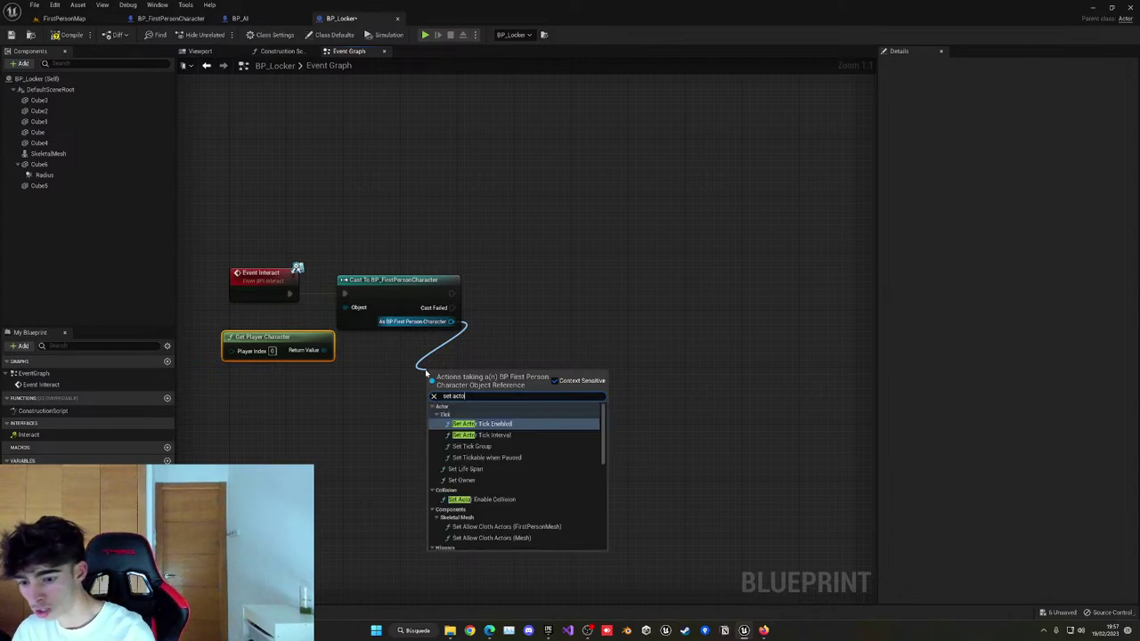
pyautogui.write('r loca')
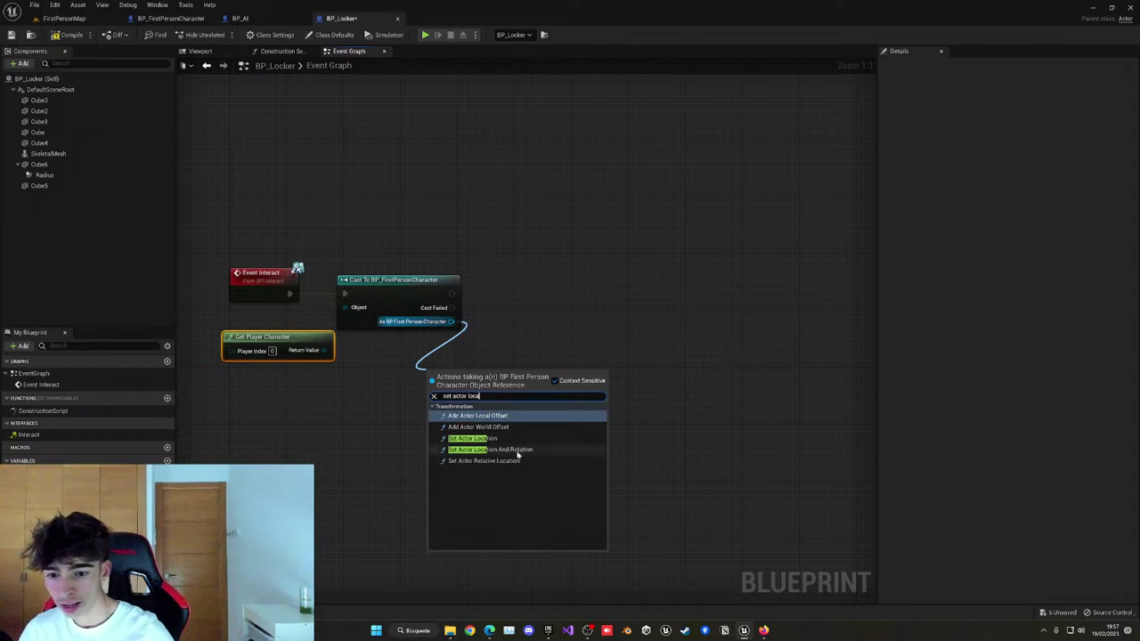
pyautogui.click(517, 452)
pyautogui.moveTo(502, 384); pyautogui.dragTo(587, 286)
pyautogui.click(495, 431)
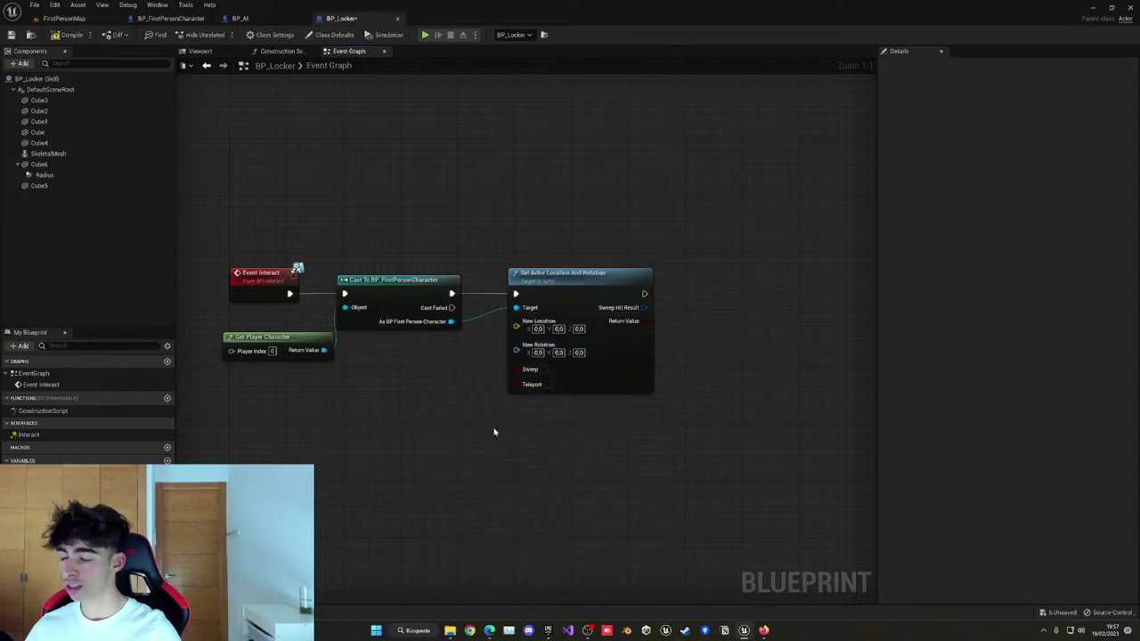
# Place a reference to the locker's SkeletalMesh component in the graph below the cast node.
pyautogui.moveTo(494, 433); pyautogui.dragTo(561, 406, button='right')
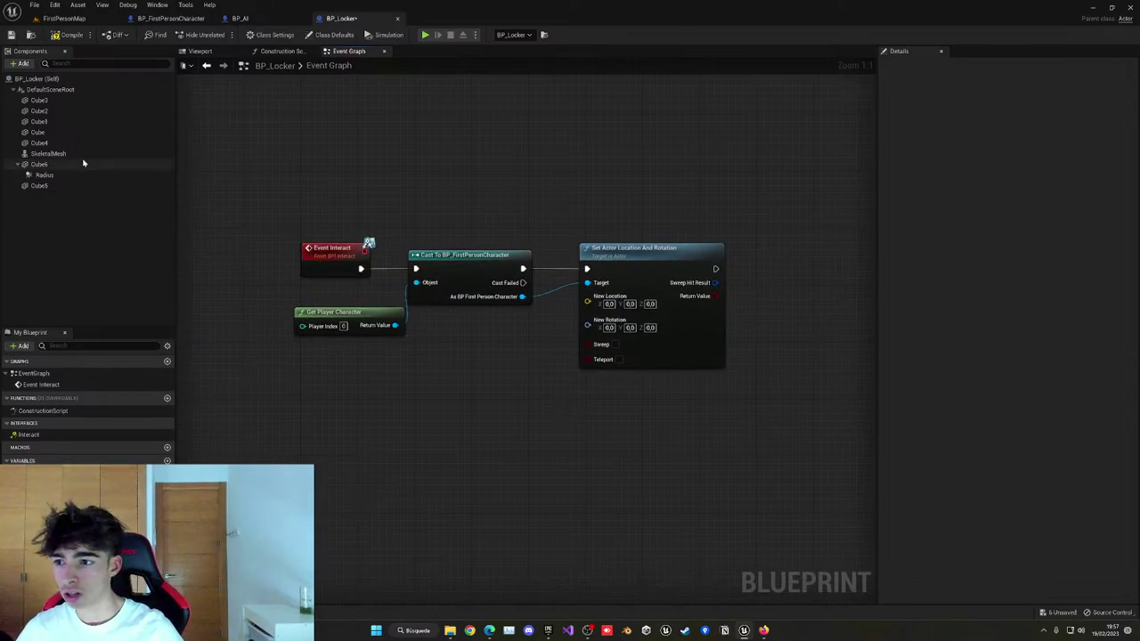
pyautogui.click(54, 154)
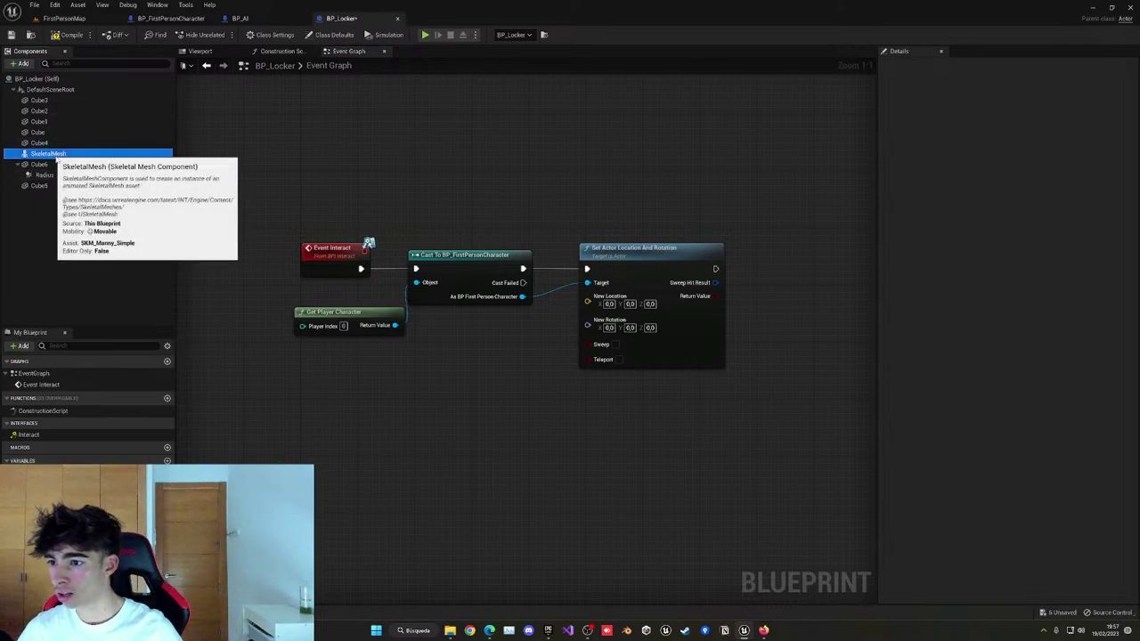
pyautogui.moveTo(55, 156); pyautogui.dragTo(491, 367)
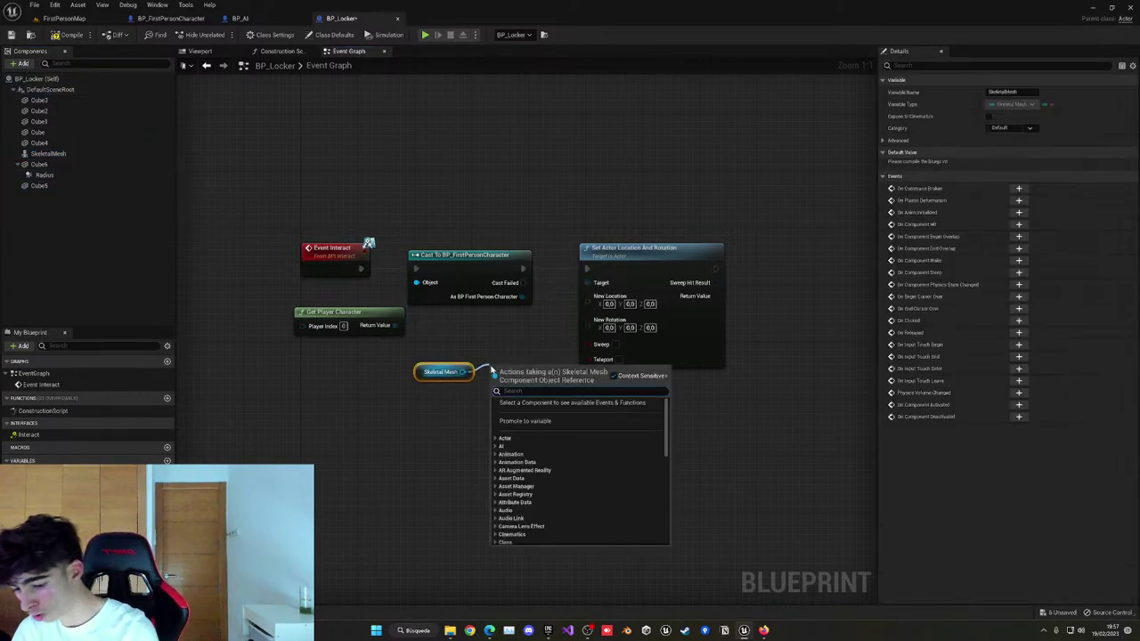
# Add a Get World Transform node fed by the Skeletal Mesh reference.
pyautogui.write('get randf')
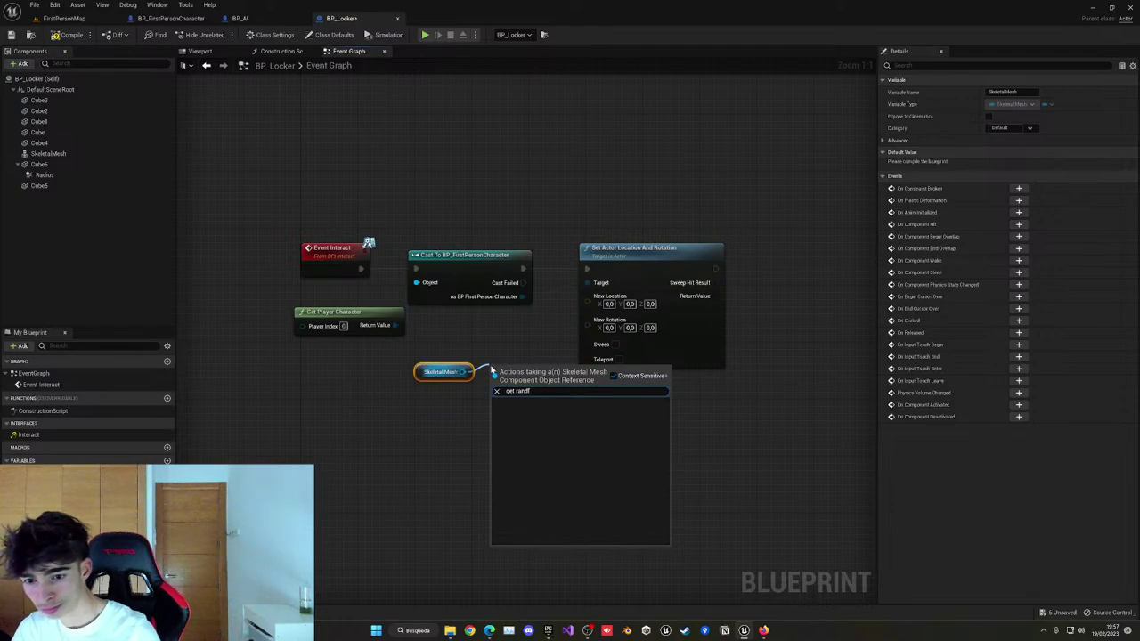
pyautogui.press('BackSpace')
pyautogui.press('BackSpace')
pyautogui.press('BackSpace')
pyautogui.press('BackSpace')
pyautogui.press('BackSpace')
pyautogui.write('tran')
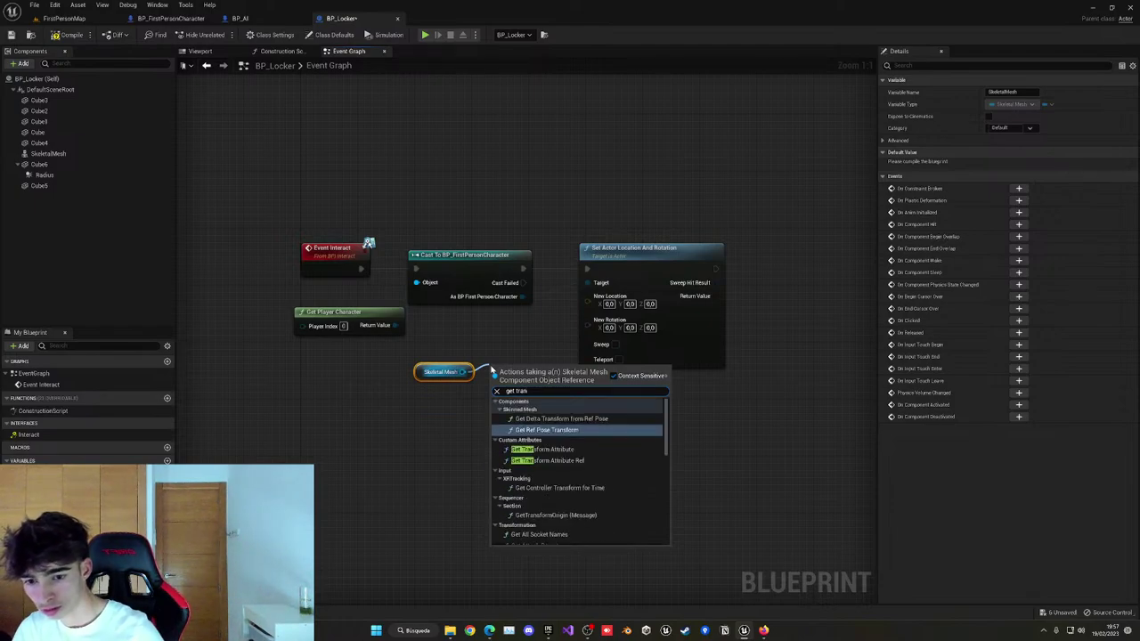
pyautogui.scroll(-10, 531, 435)
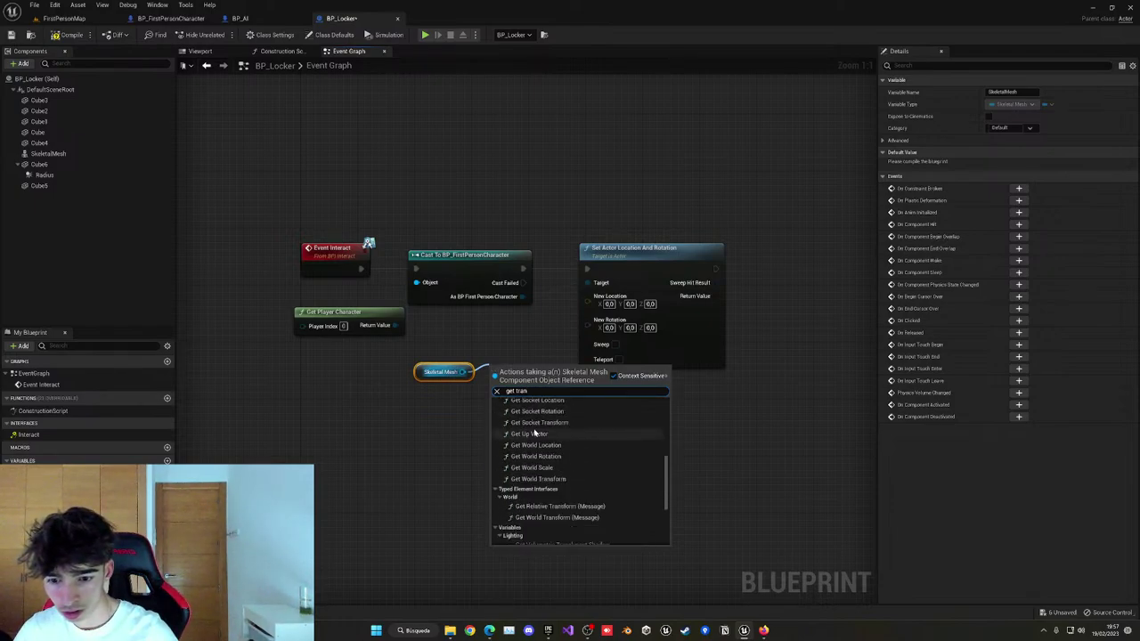
pyautogui.scroll(-3, 534, 433)
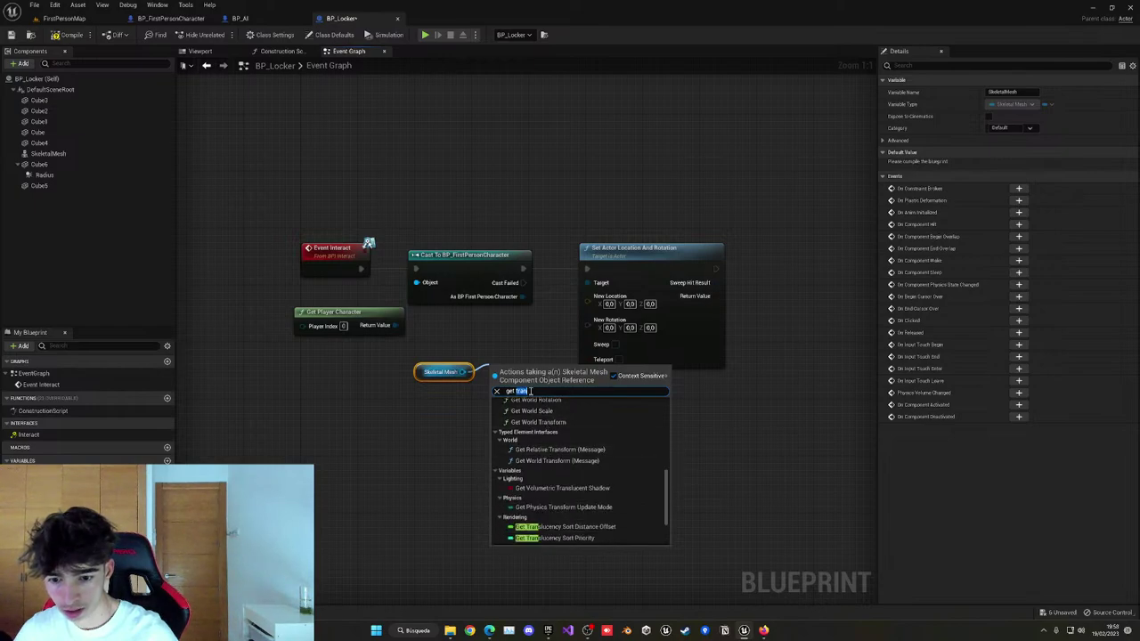
pyautogui.write('actor')
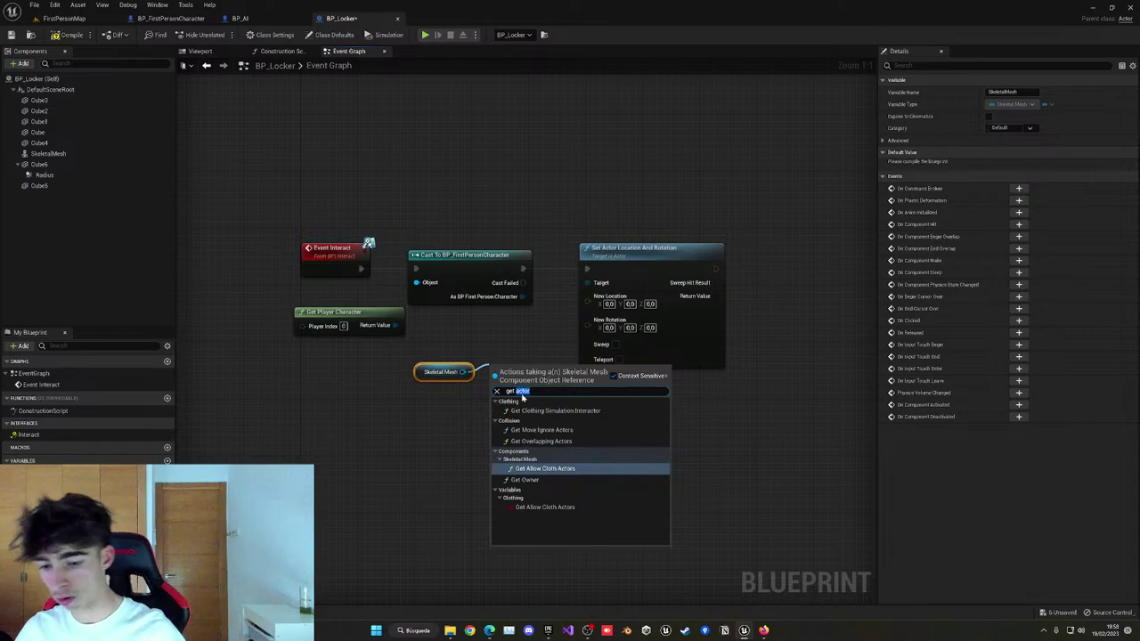
pyautogui.write('world')
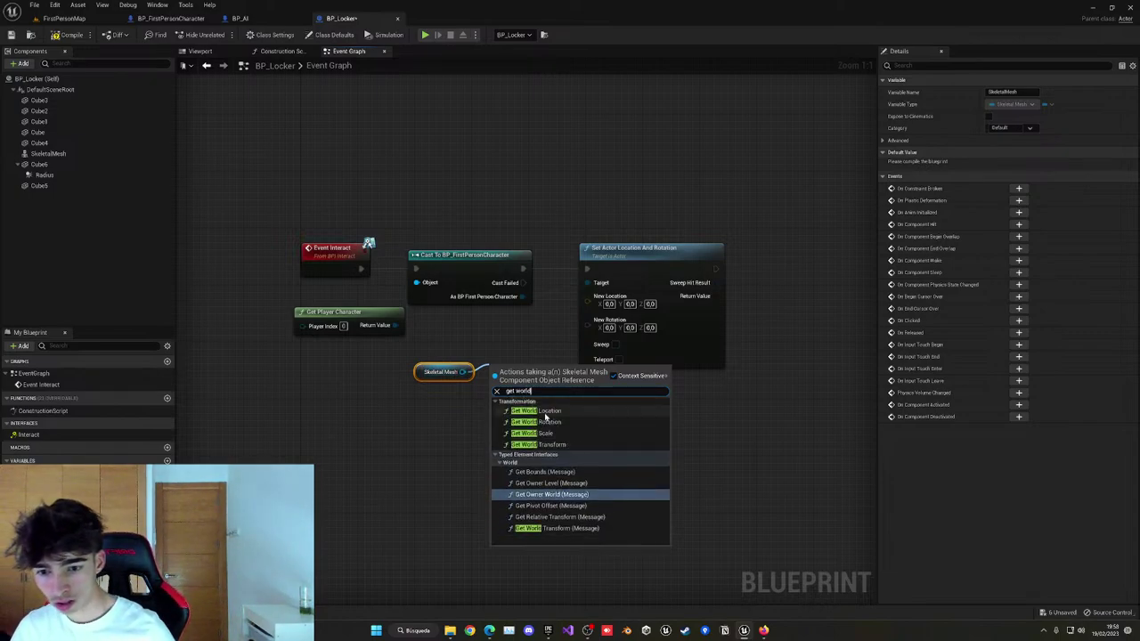
pyautogui.click(552, 445)
pyautogui.moveTo(455, 352); pyautogui.dragTo(535, 422)
pyautogui.press('q')
pyautogui.click(536, 421)
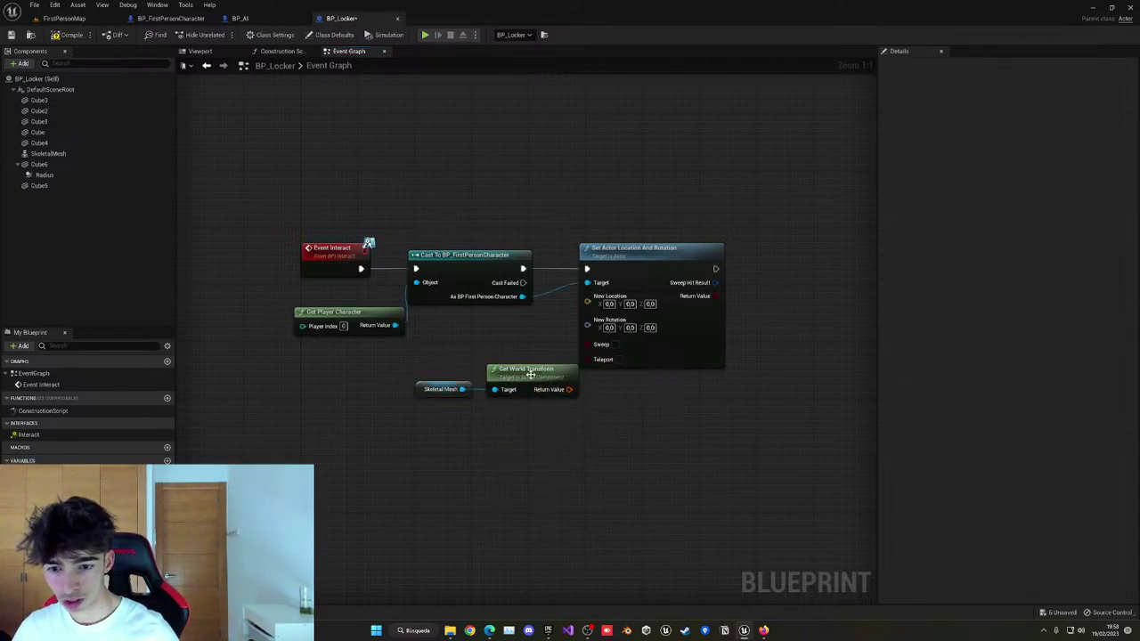
# Split the world transform output, wire its location and rotation into Set Actor Location And Rotation, and enable Teleport.
pyautogui.moveTo(530, 374); pyautogui.dragTo(588, 295)
pyautogui.rightClick(505, 389)
pyautogui.click(512, 419)
pyautogui.moveTo(524, 402); pyautogui.dragTo(588, 315)
pyautogui.moveTo(605, 377); pyautogui.dragTo(557, 387, button='right')
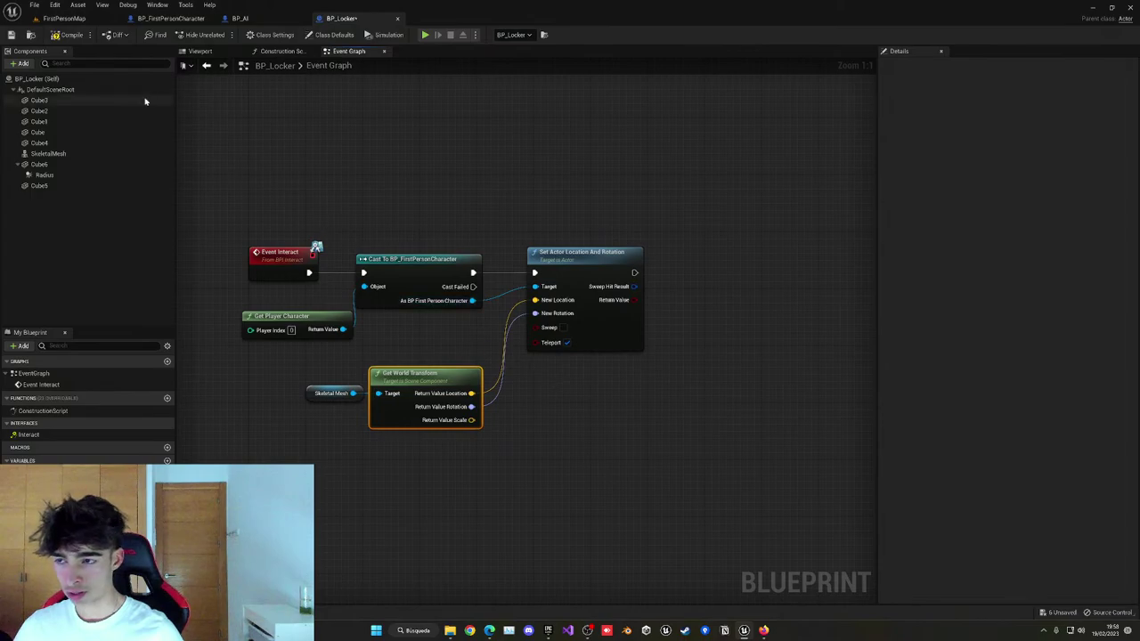
# Add an E keyboard event in free space of BP_FirstPersonCharacter's event graph, below the Look at enemy logic.
pyautogui.click(167, 18)
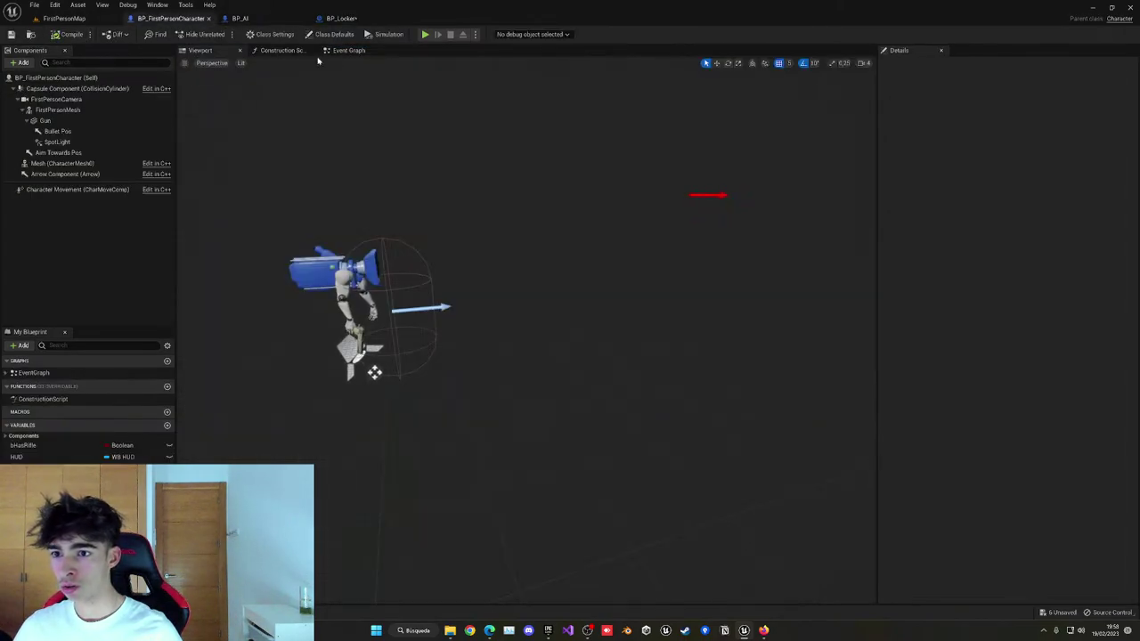
pyautogui.click(346, 51)
pyautogui.scroll(-5, 469, 260)
pyautogui.moveTo(482, 291); pyautogui.dragTo(493, 424, button='right')
pyautogui.scroll(-1, 493, 424)
pyautogui.moveTo(379, 494); pyautogui.dragTo(509, 305, button='right')
pyautogui.scroll(6, 417, 337)
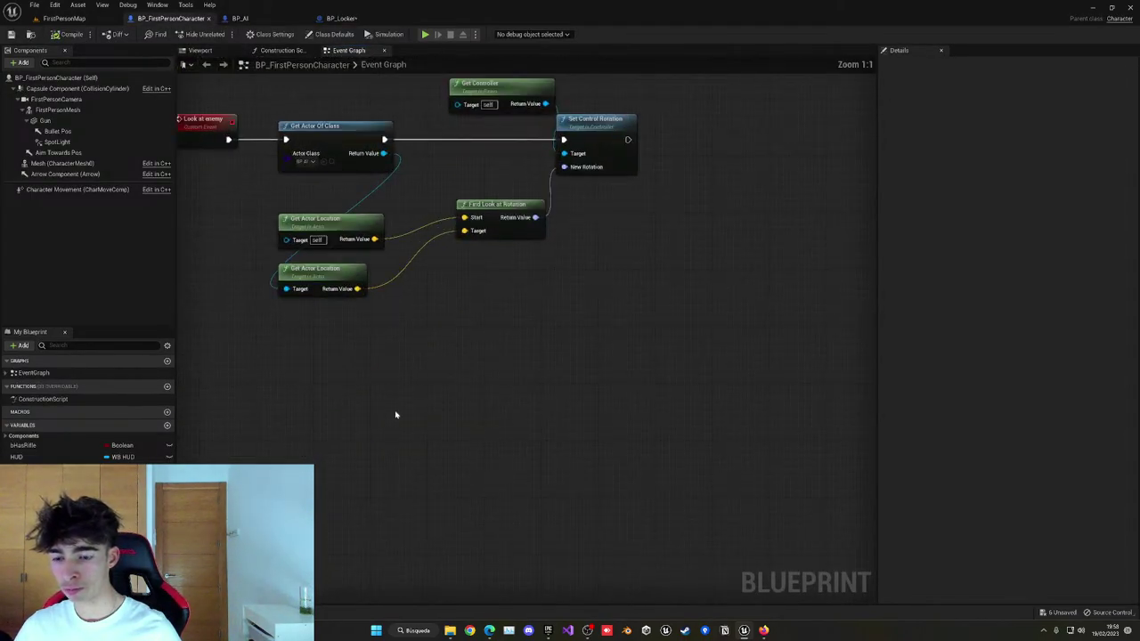
pyautogui.rightClick(399, 417)
pyautogui.write('e key')
pyautogui.scroll(-5, 465, 481)
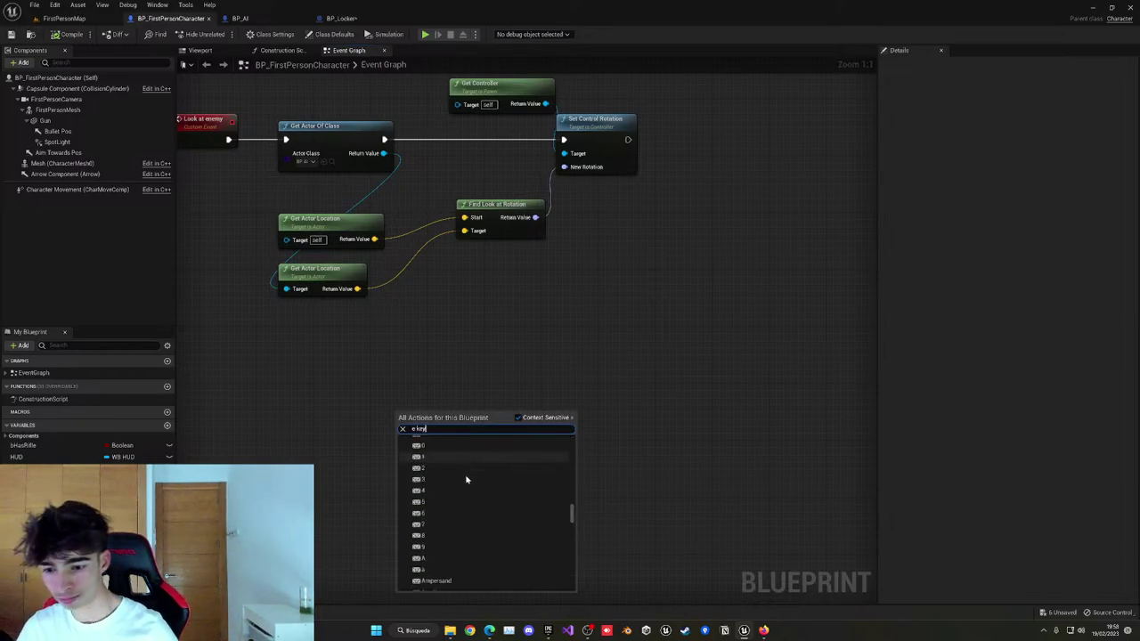
pyautogui.click(423, 530)
# Run a For Each Loop from the E key's Pressed output, using Get Overlapping Actors as its array.
pyautogui.moveTo(424, 424); pyautogui.dragTo(400, 508)
pyautogui.write('for each')
pyautogui.press('Return')
pyautogui.write('o')
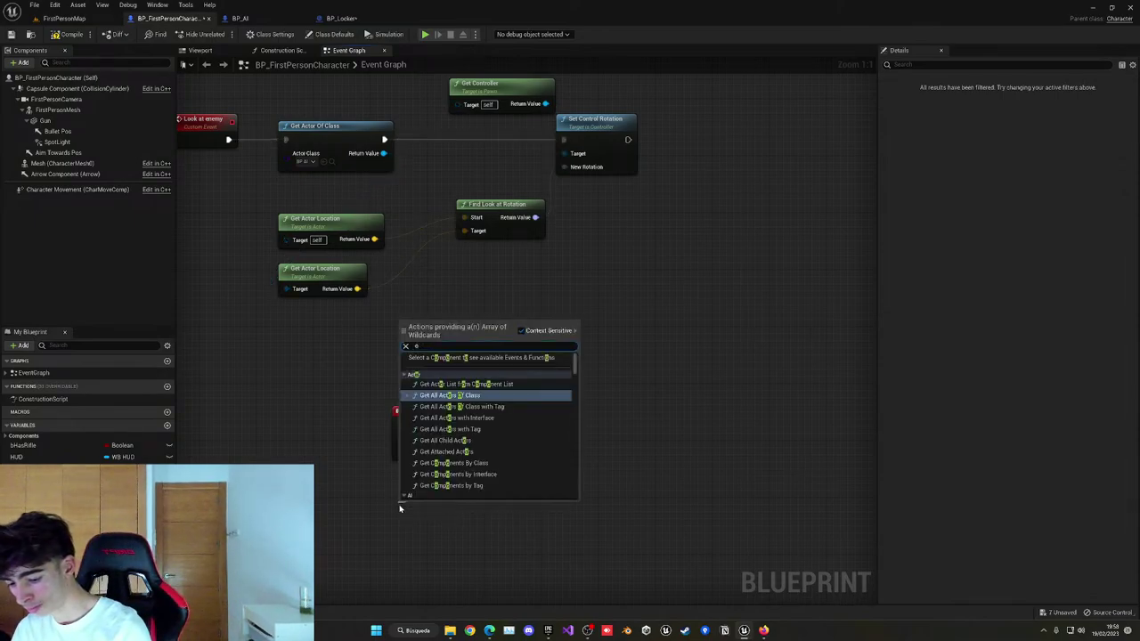
pyautogui.write('ver')
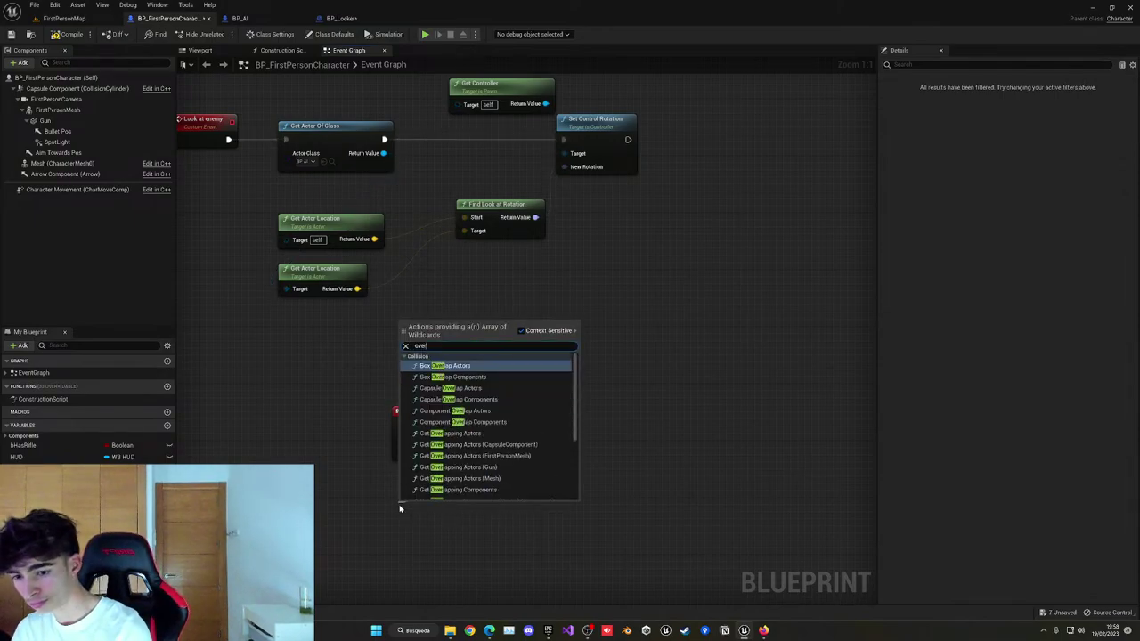
pyautogui.click(471, 435)
pyautogui.moveTo(505, 483); pyautogui.dragTo(395, 472, button='right')
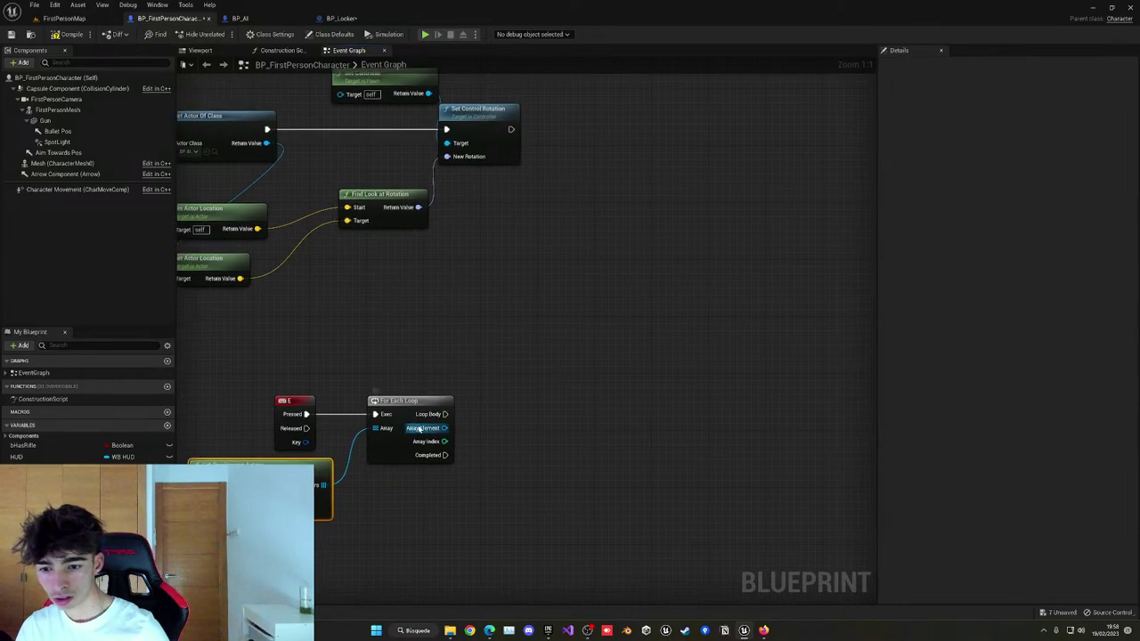
# Check the loop's Array Element with a Does Implement Interface node set to BPI_Interact.
pyautogui.click(417, 418)
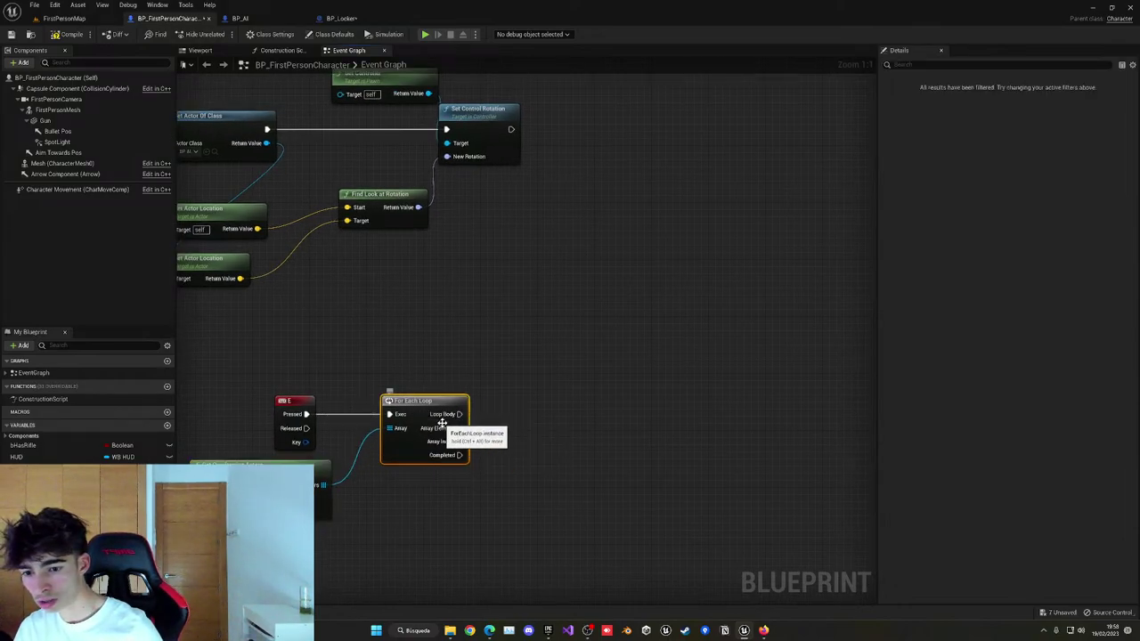
pyautogui.moveTo(458, 429); pyautogui.dragTo(502, 475)
pyautogui.write('has')
pyautogui.press('BackSpace')
pyautogui.press('BackSpace')
pyautogui.press('BackSpace')
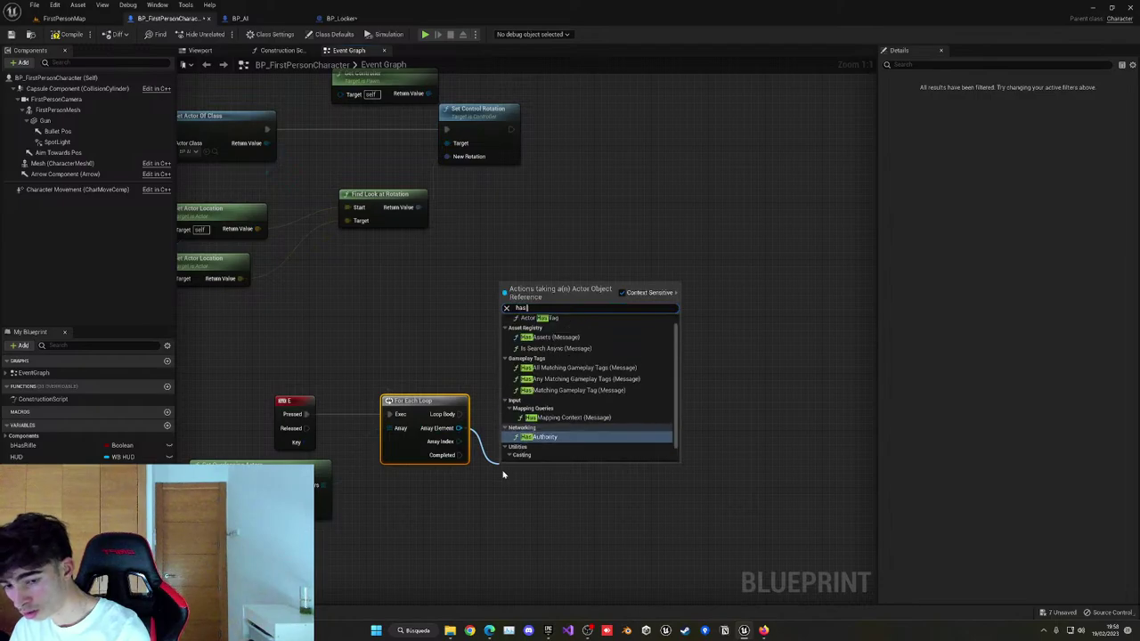
pyautogui.write('imple')
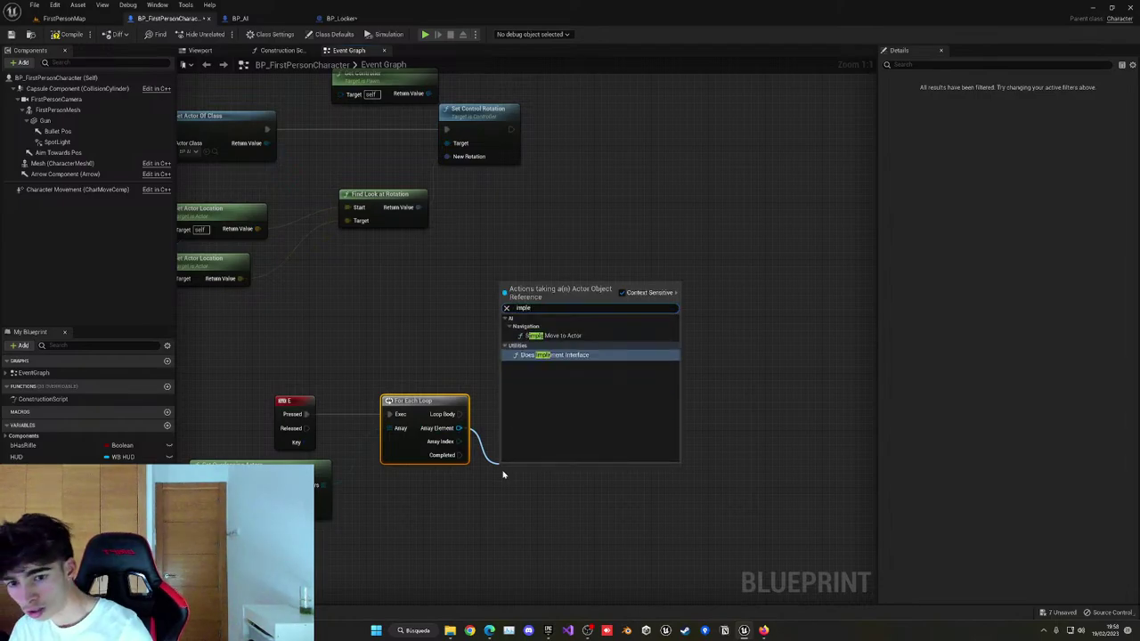
pyautogui.press('Return')
pyautogui.click(531, 500)
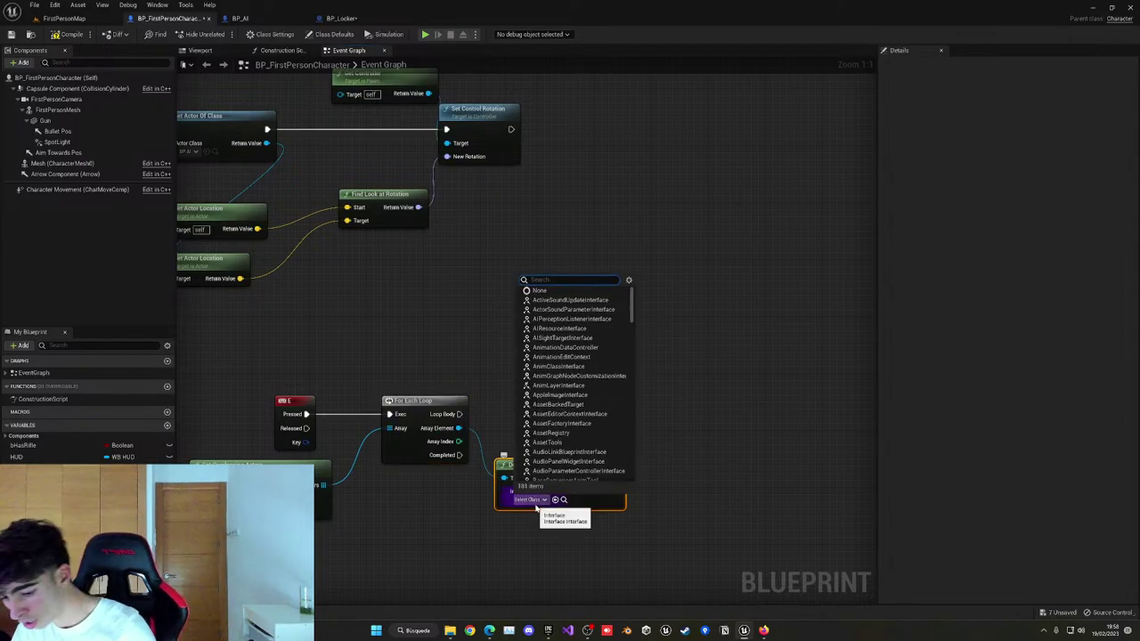
pyautogui.click(553, 536)
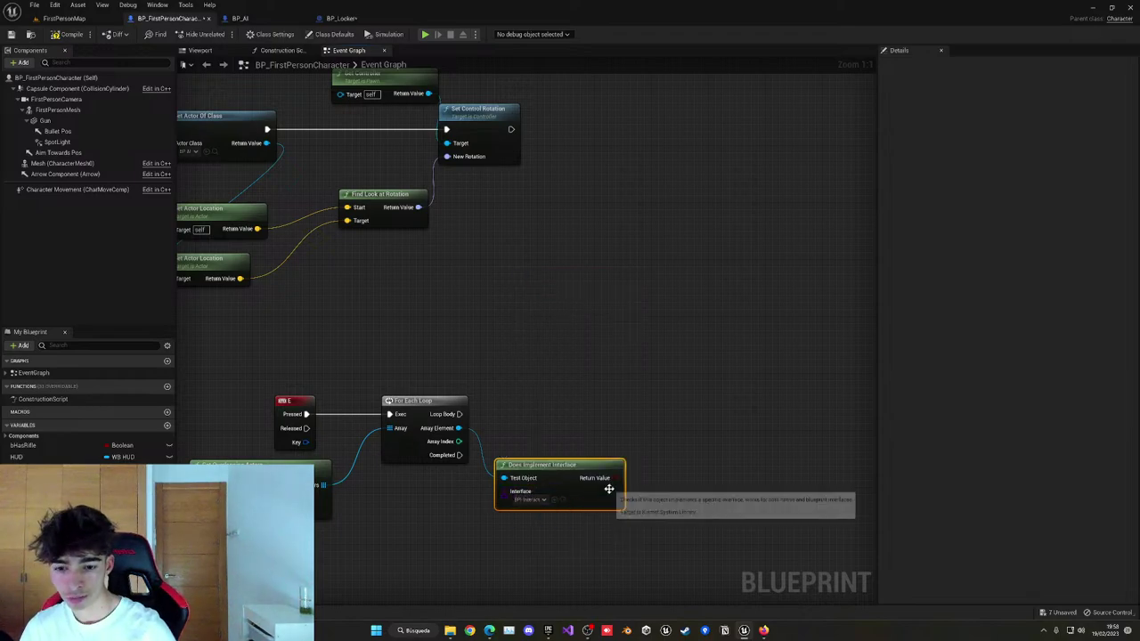
# Add a Branch conditioned on the interface check and connect the For Each Loop's Loop Body to it.
pyautogui.moveTo(611, 481); pyautogui.dragTo(594, 411)
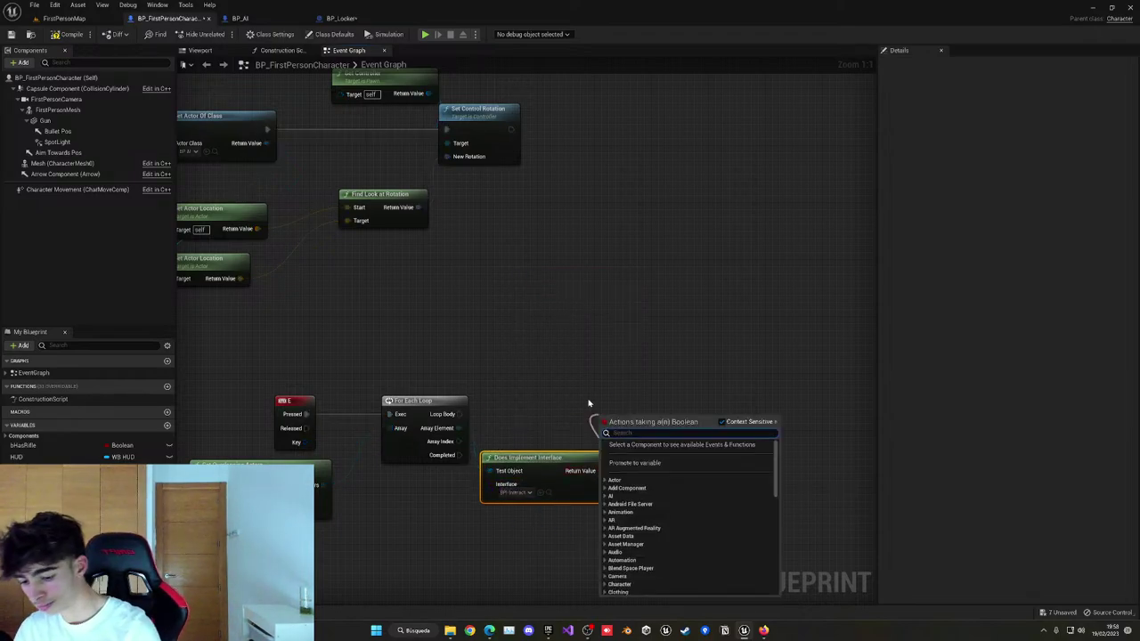
pyautogui.write('branch')
pyautogui.press('Return')
pyautogui.moveTo(461, 415); pyautogui.dragTo(627, 402)
pyautogui.moveTo(568, 462); pyautogui.dragTo(570, 473)
pyautogui.moveTo(570, 472); pyautogui.dragTo(499, 468, button='right')
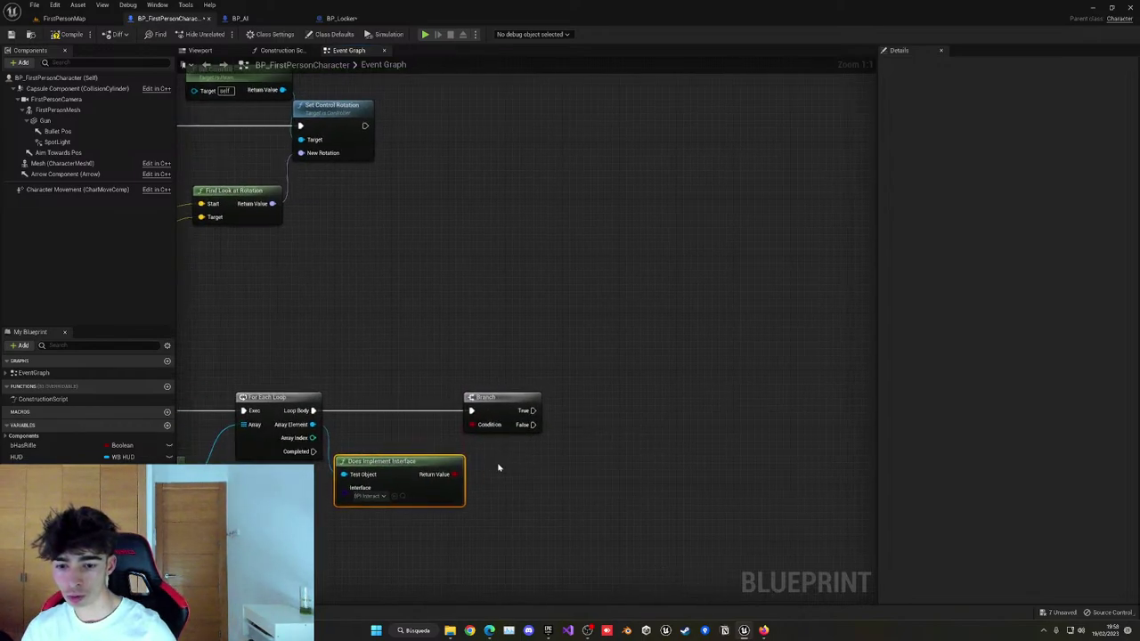
# Call the Interact interface message on the loop's Array Element from the Branch's True output.
pyautogui.moveTo(310, 427); pyautogui.dragTo(545, 410)
pyautogui.write('intera')
pyautogui.press('Return')
pyautogui.moveTo(574, 401); pyautogui.dragTo(597, 401)
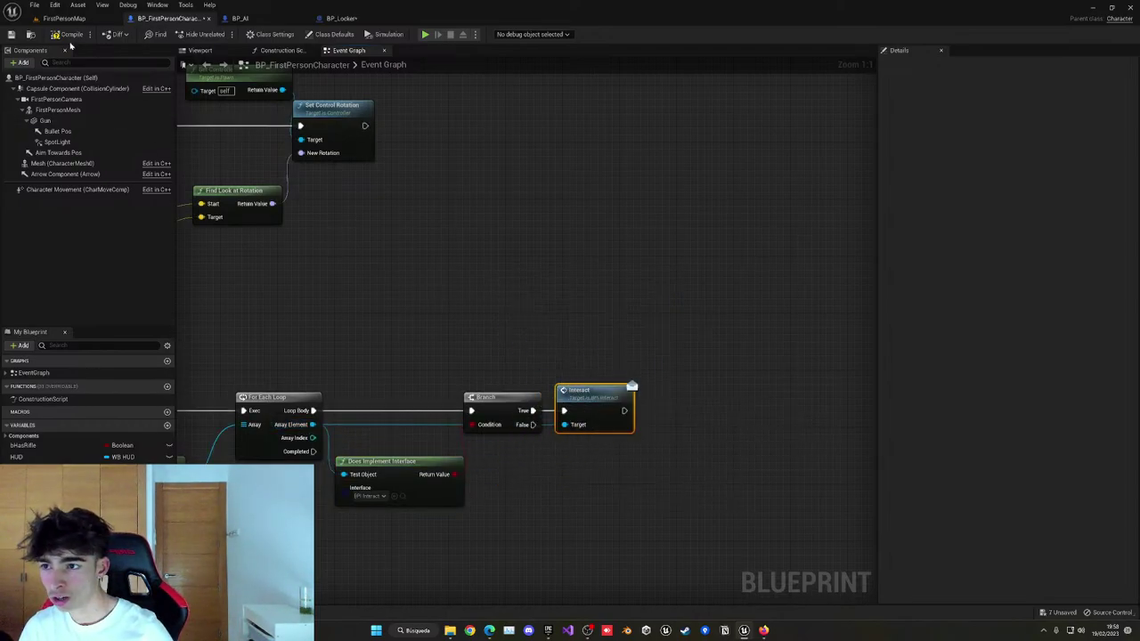
# Save all modified assets and dismiss the save message and the Message Log.
pyautogui.hotkey('ctrl', 'shift', 's')
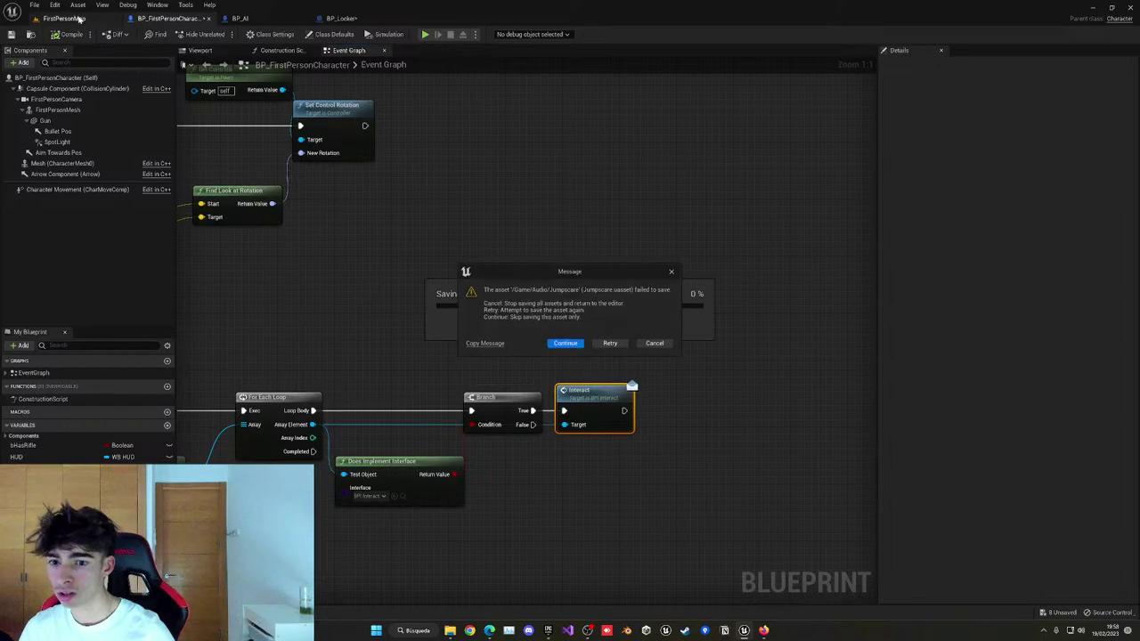
pyautogui.click(673, 271)
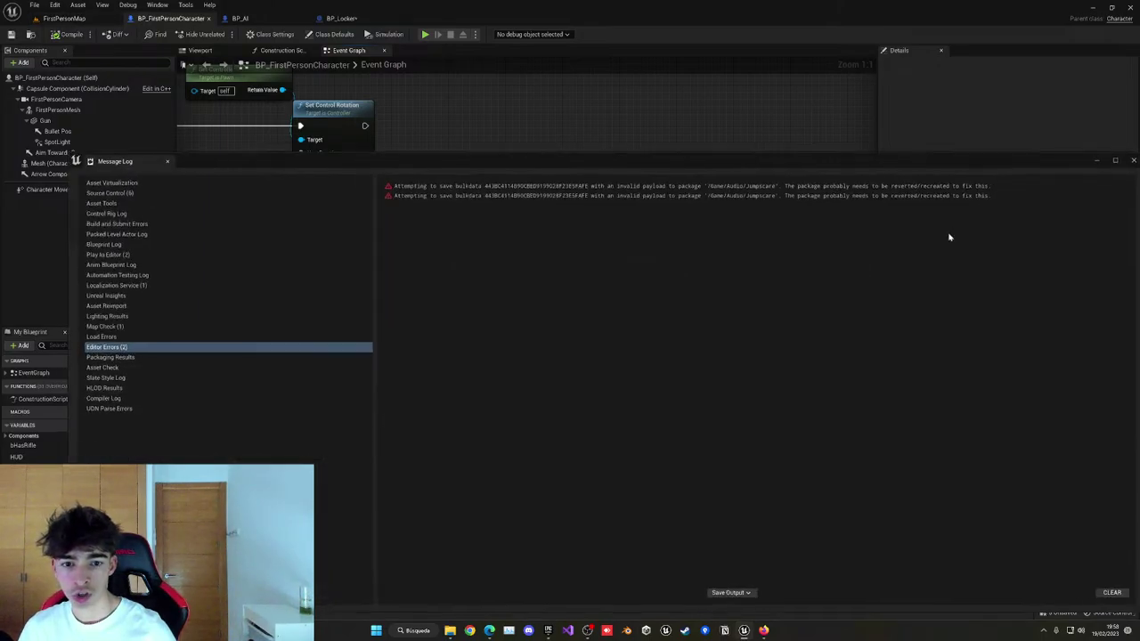
pyautogui.click(1127, 160)
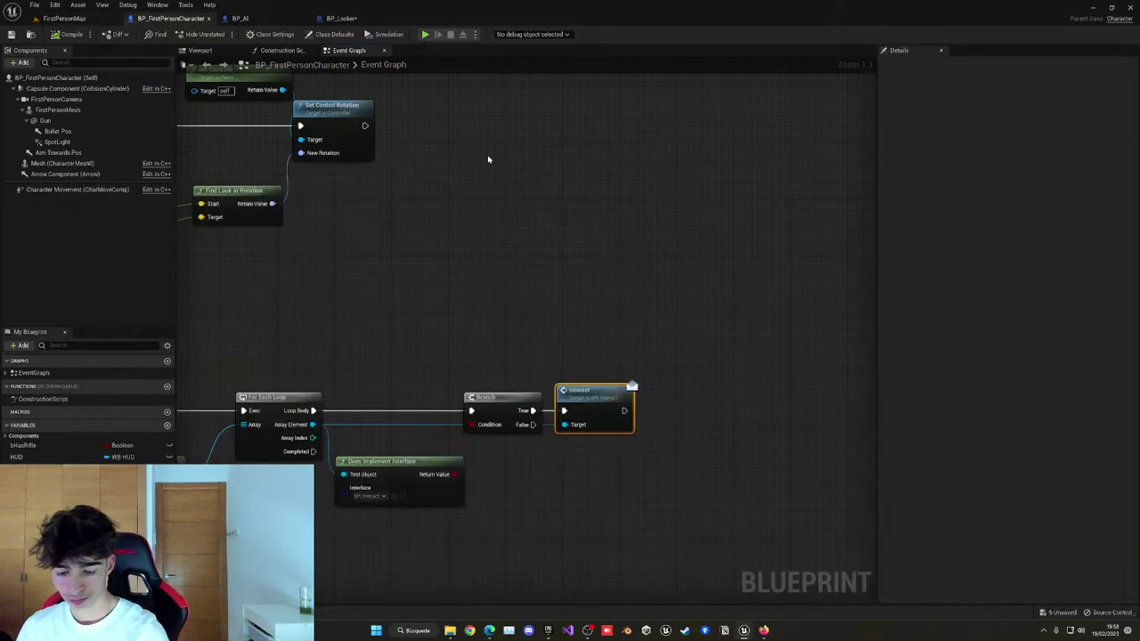
# Play-test walking up to the locker and interacting with it, and end the session.
pyautogui.hotkey('alt', 'p')
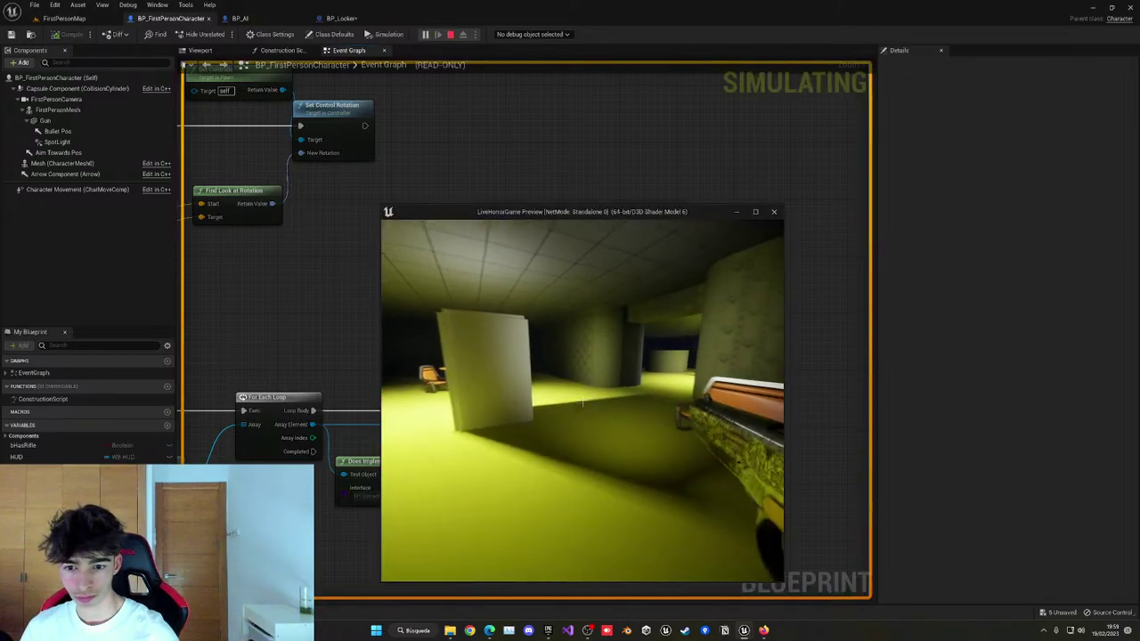
pyautogui.press('w')
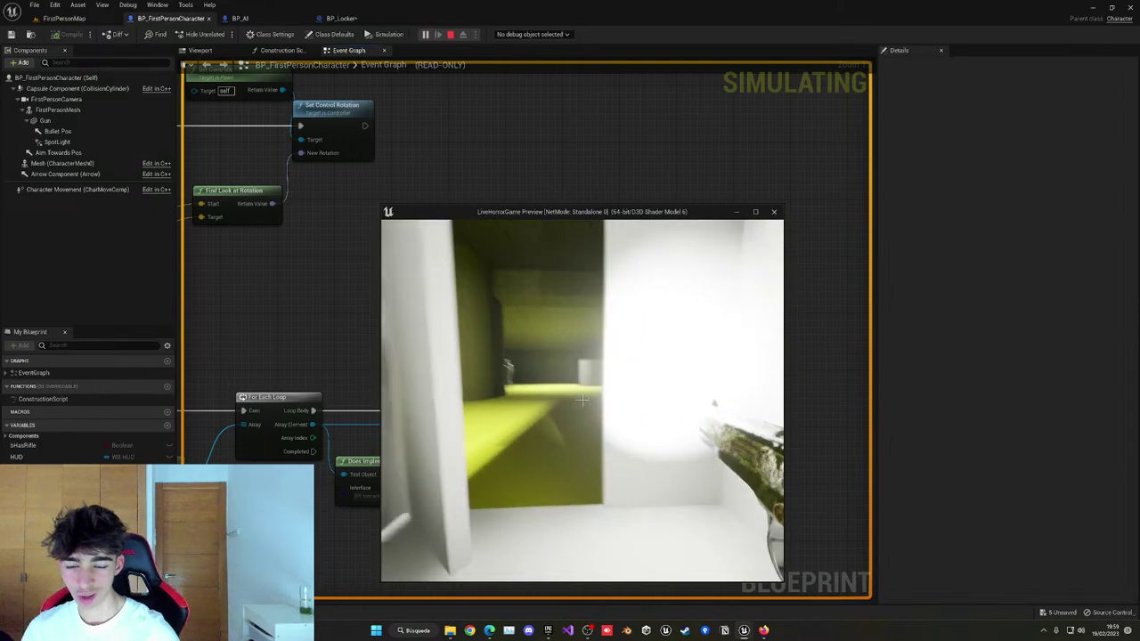
pyautogui.press('Escape')
# Raise BP_Locker's SkeletalMesh component to a Z location of 80 inside the locker.
pyautogui.click(260, 18)
pyautogui.click(346, 17)
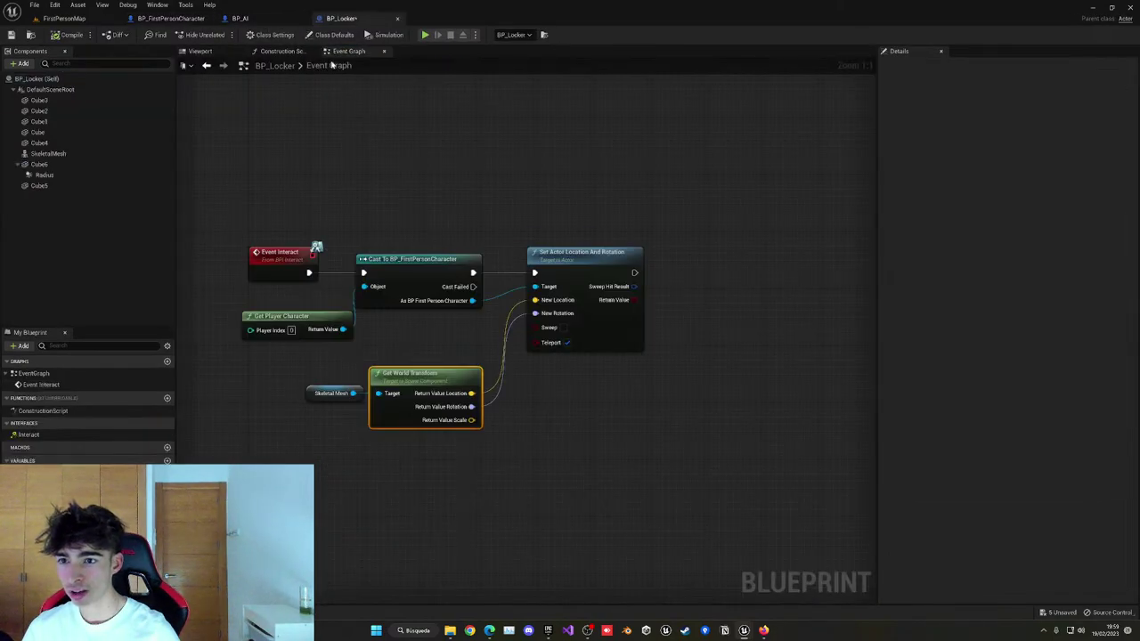
pyautogui.click(200, 50)
pyautogui.click(48, 153)
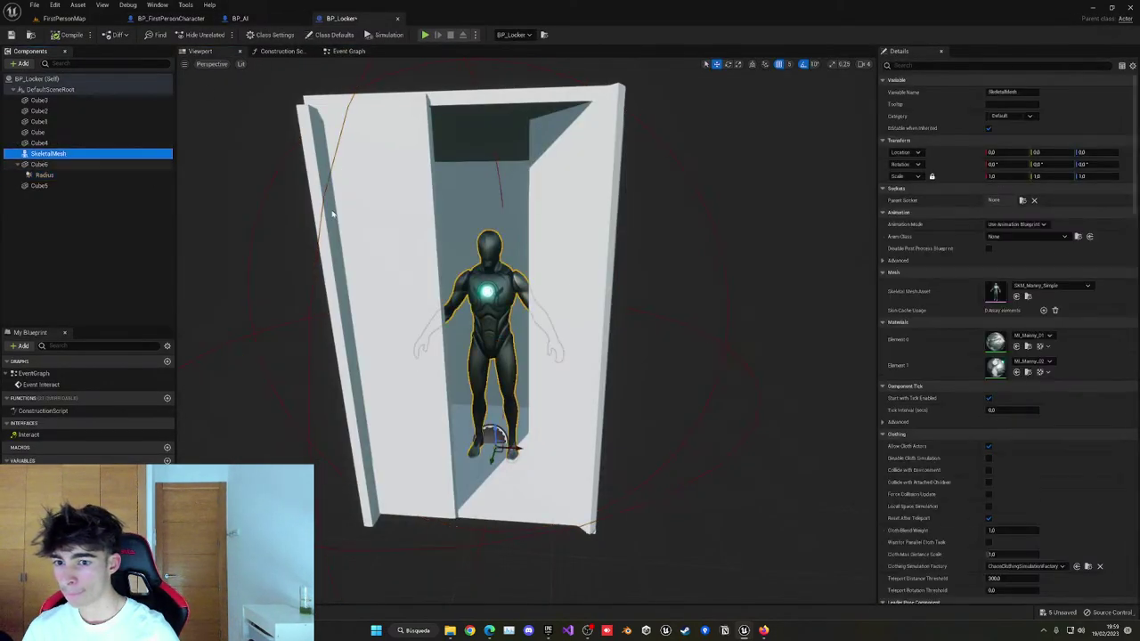
pyautogui.moveTo(507, 414); pyautogui.dragTo(417, 279)
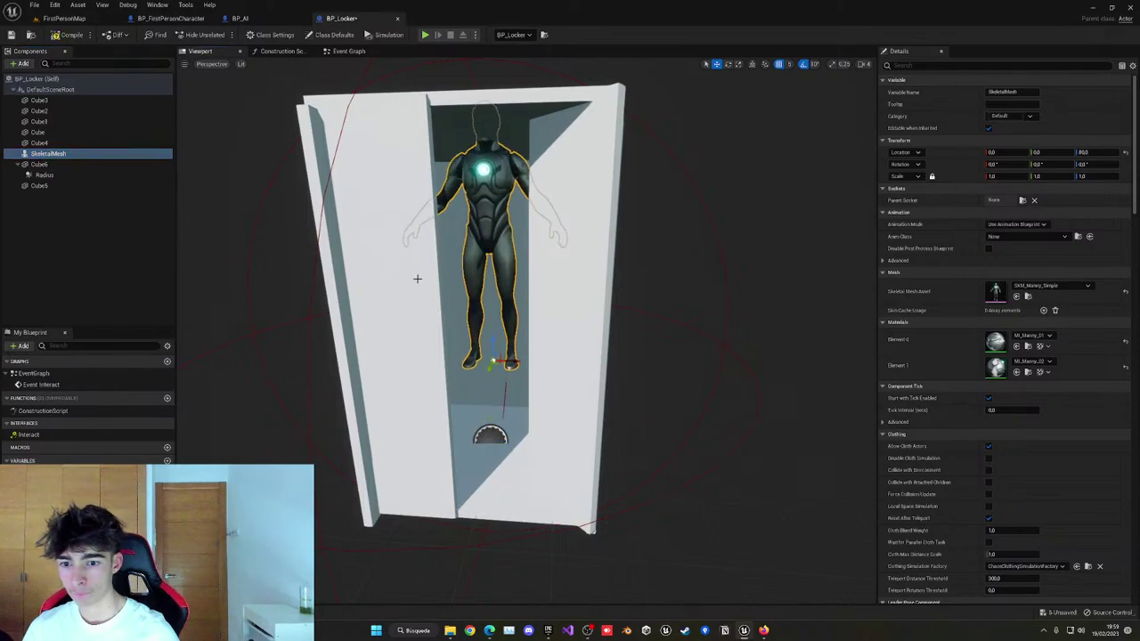
# Compile BP_Locker and play-test FirstPersonMap, entering the locker and trying to move around inside it.
pyautogui.click(64, 35)
pyautogui.click(64, 18)
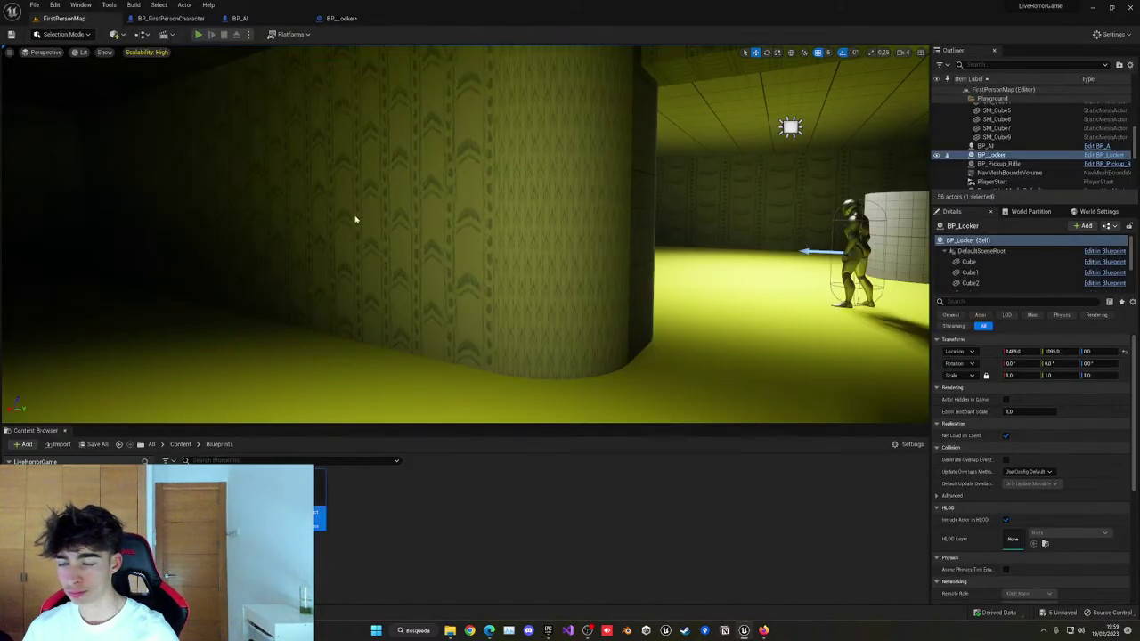
pyautogui.hotkey('alt', 'p')
pyautogui.press('w')
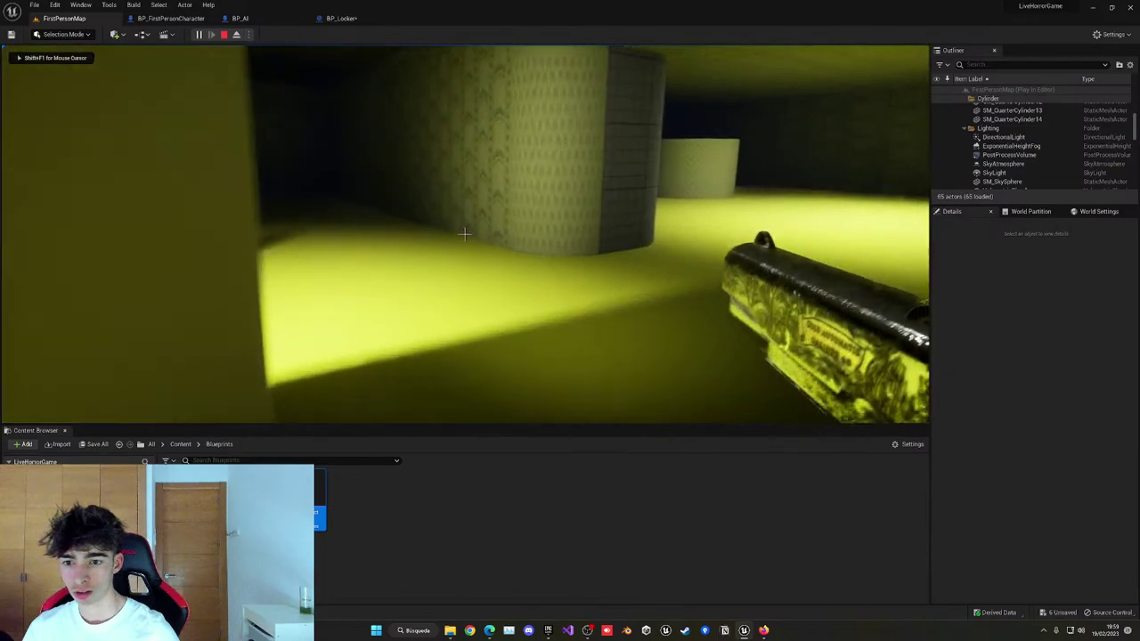
pyautogui.press('w')
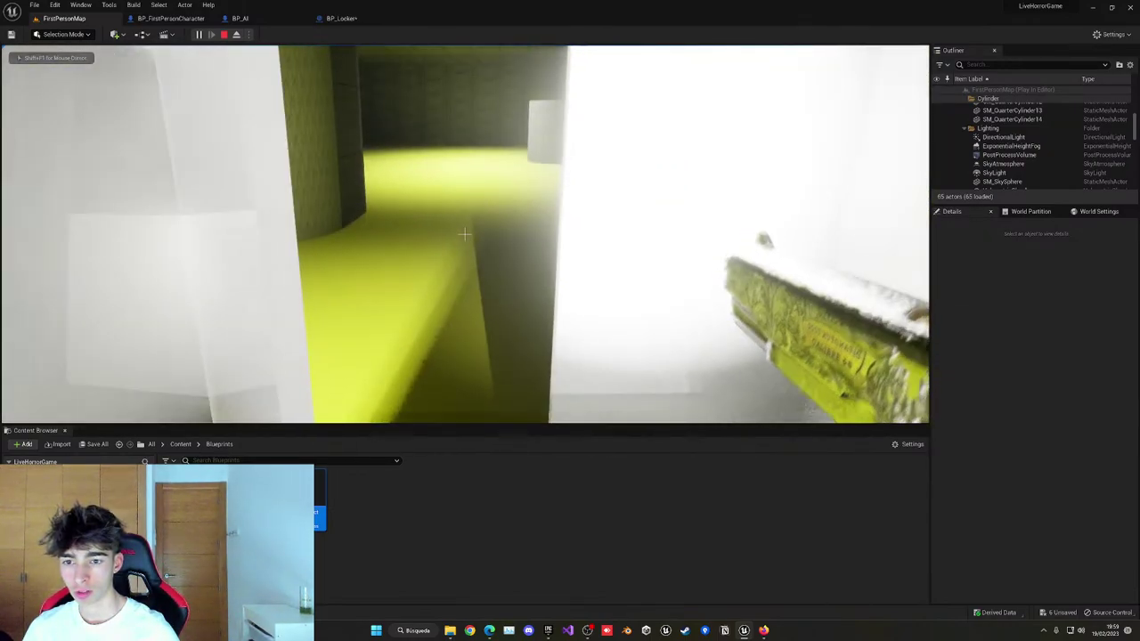
pyautogui.press('a')
pyautogui.press('d')
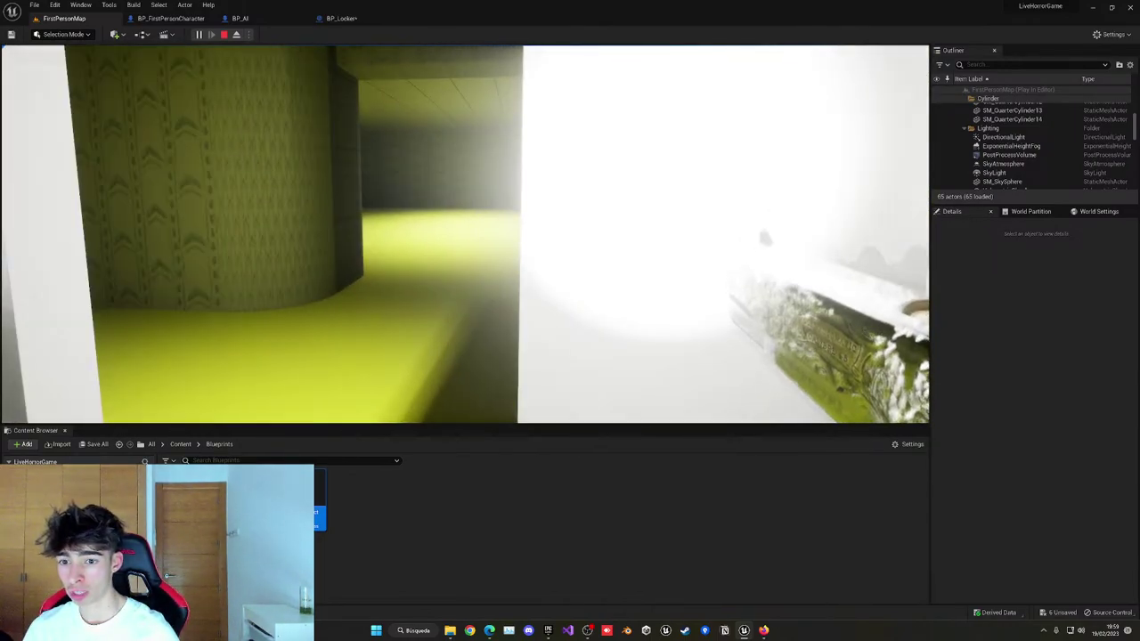
pyautogui.press('Escape')
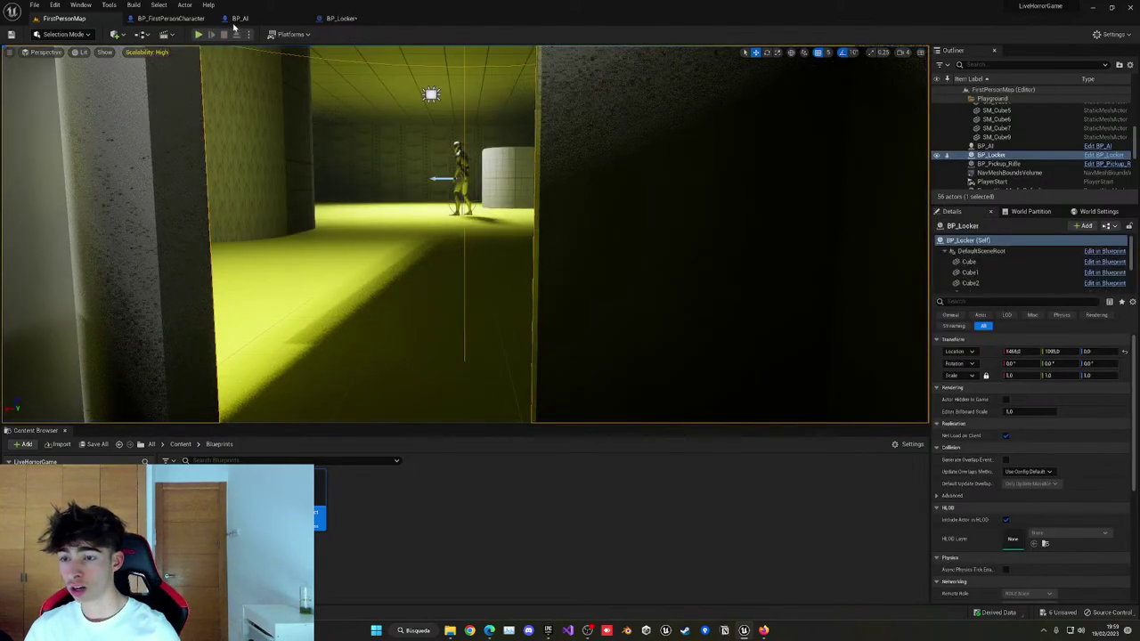
# Add a Boolean variable named isInside to BP_Locker.
pyautogui.click(340, 18)
pyautogui.click(346, 51)
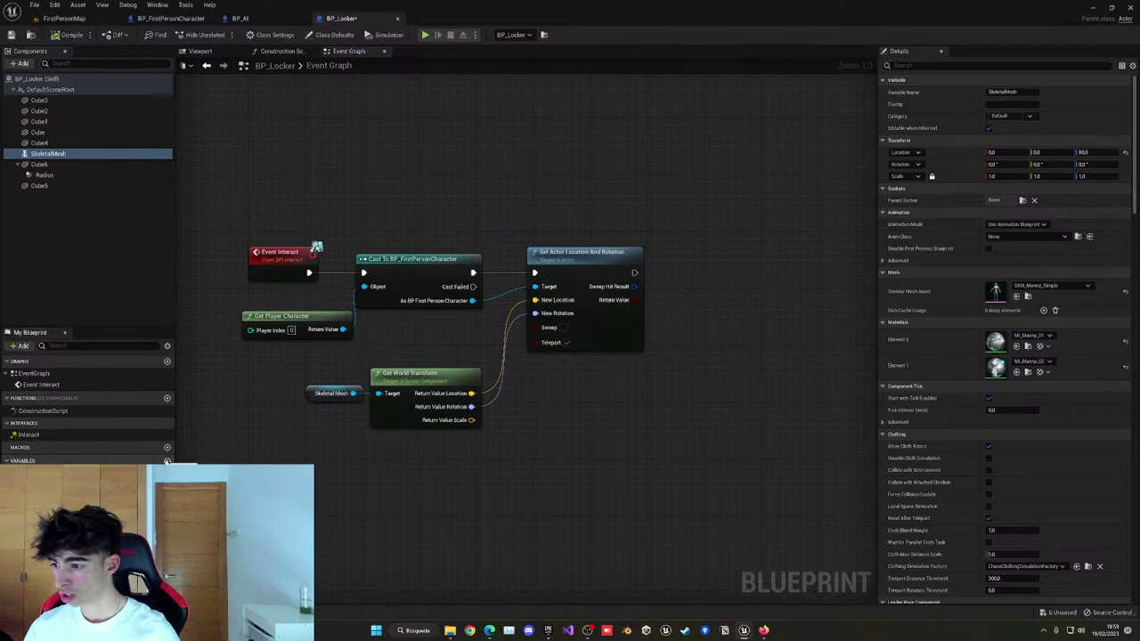
pyautogui.click(166, 461)
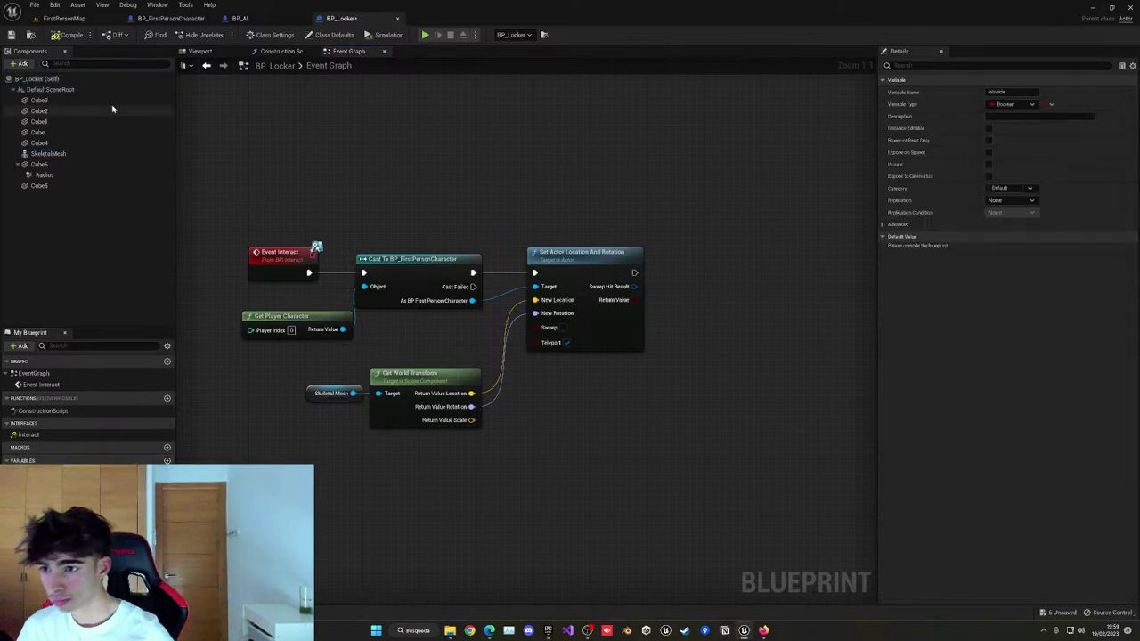
# Insert a Branch between Event Interact and the Cast To BP_FirstPersonCharacter node, continuing from its True output.
pyautogui.moveTo(241, 145); pyautogui.dragTo(363, 174, button='right')
pyautogui.moveTo(402, 296); pyautogui.dragTo(319, 290)
pyautogui.write('braç')
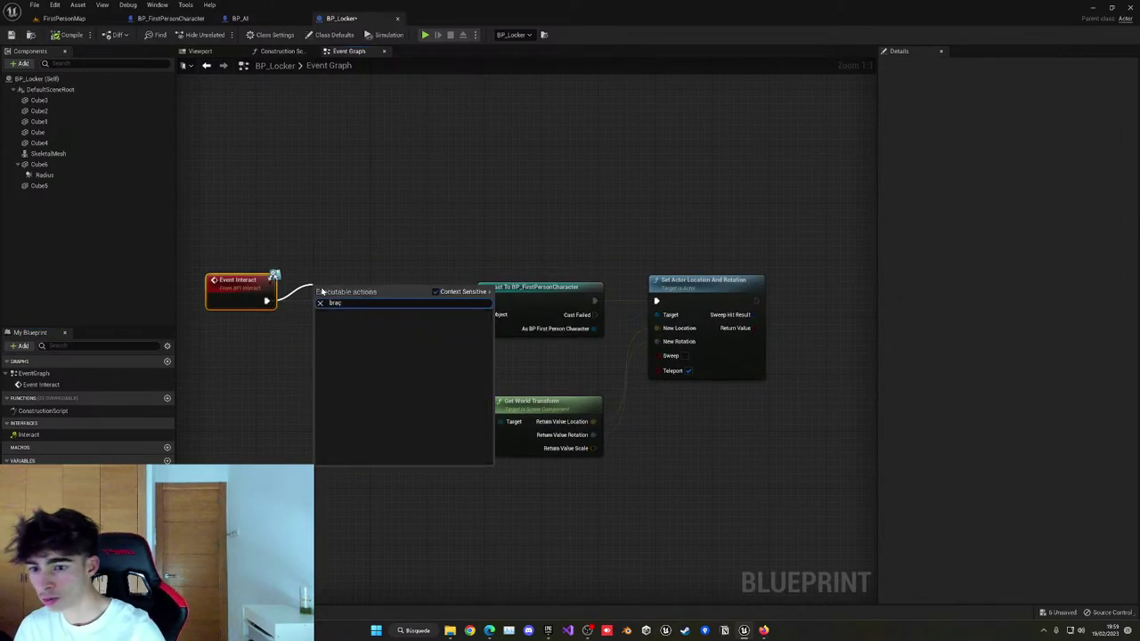
pyautogui.press('Return')
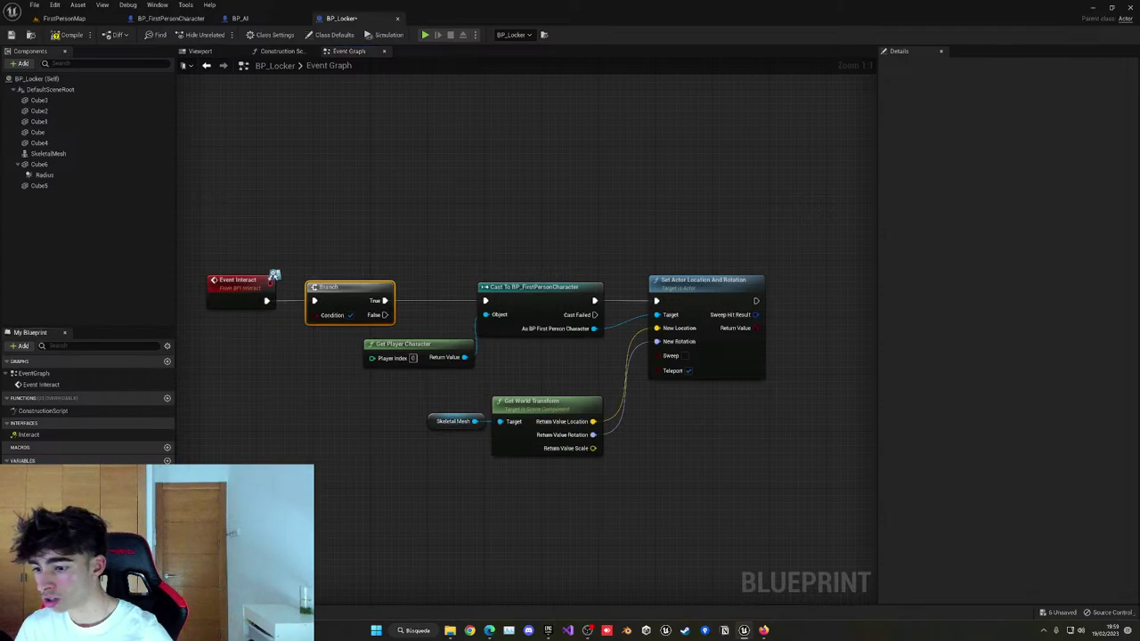
# Get isInside, invert it with a NOT Boolean node and use the result as the Branch's Condition.
pyautogui.moveTo(35, 473); pyautogui.dragTo(298, 319)
pyautogui.click(240, 360)
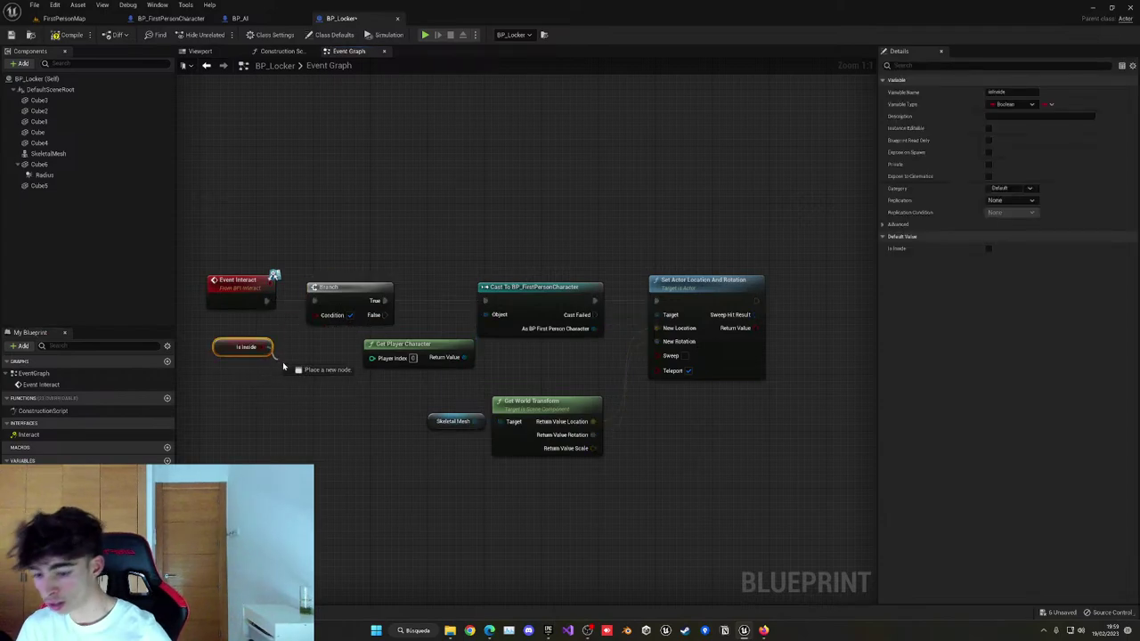
pyautogui.moveTo(283, 365); pyautogui.dragTo(284, 365)
pyautogui.write('no')
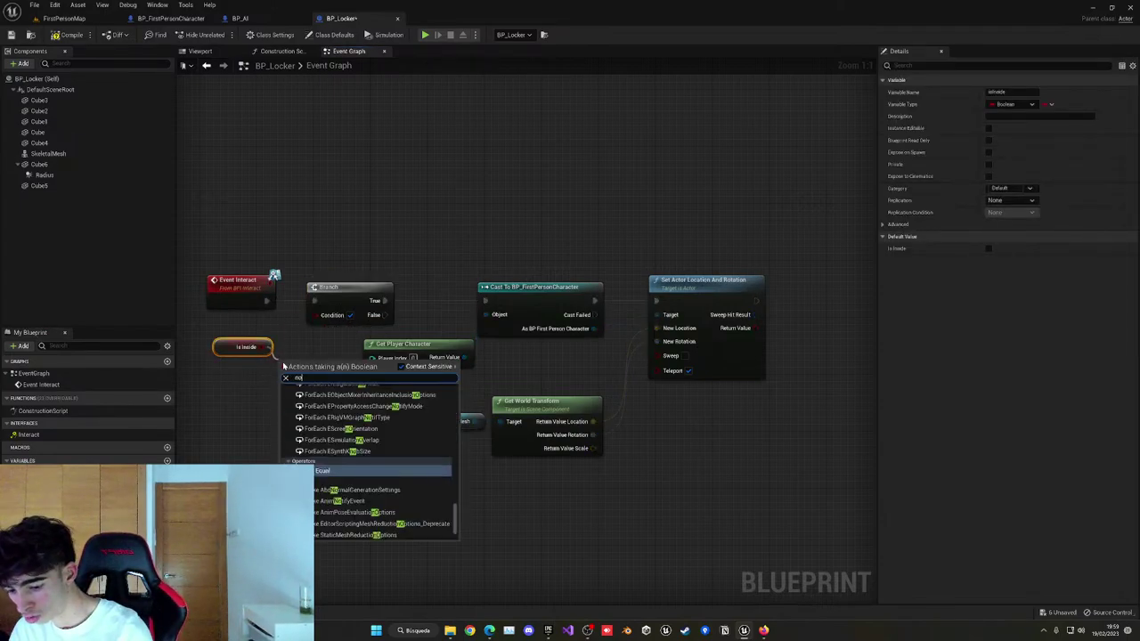
pyautogui.write('t bo')
pyautogui.press('Return')
pyautogui.press('q')
pyautogui.click(308, 375)
pyautogui.moveTo(295, 366); pyautogui.dragTo(315, 316)
# Shift the cast and teleport node group further from the Branch to make room in the graph.
pyautogui.moveTo(479, 273); pyautogui.dragTo(464, 193, button='right')
pyautogui.moveTo(442, 174); pyautogui.dragTo(684, 446)
pyautogui.moveTo(674, 204); pyautogui.dragTo(760, 205)
pyautogui.click(481, 415)
pyautogui.moveTo(485, 424); pyautogui.dragTo(426, 401, button='right')
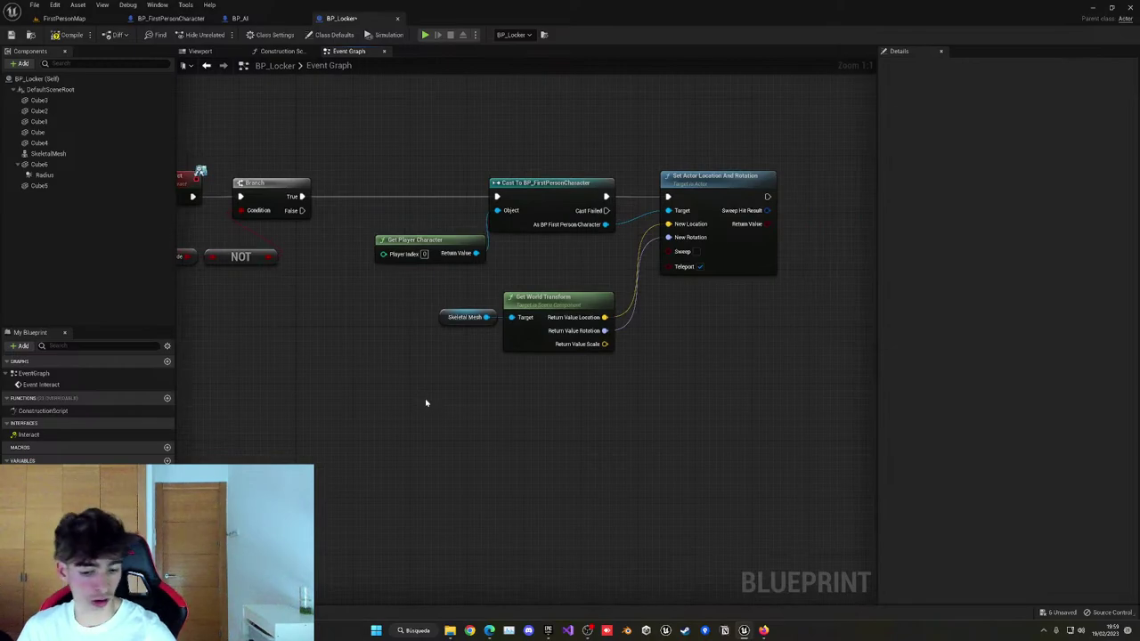
# Duplicate the SkeletalMesh component and move the copy in front of the locker to a Y location of 170.
pyautogui.click(199, 52)
pyautogui.click(71, 154)
pyautogui.moveTo(356, 240); pyautogui.dragTo(356, 276, button='right')
pyautogui.hotkey('ctrl', 'd')
pyautogui.press('Return')
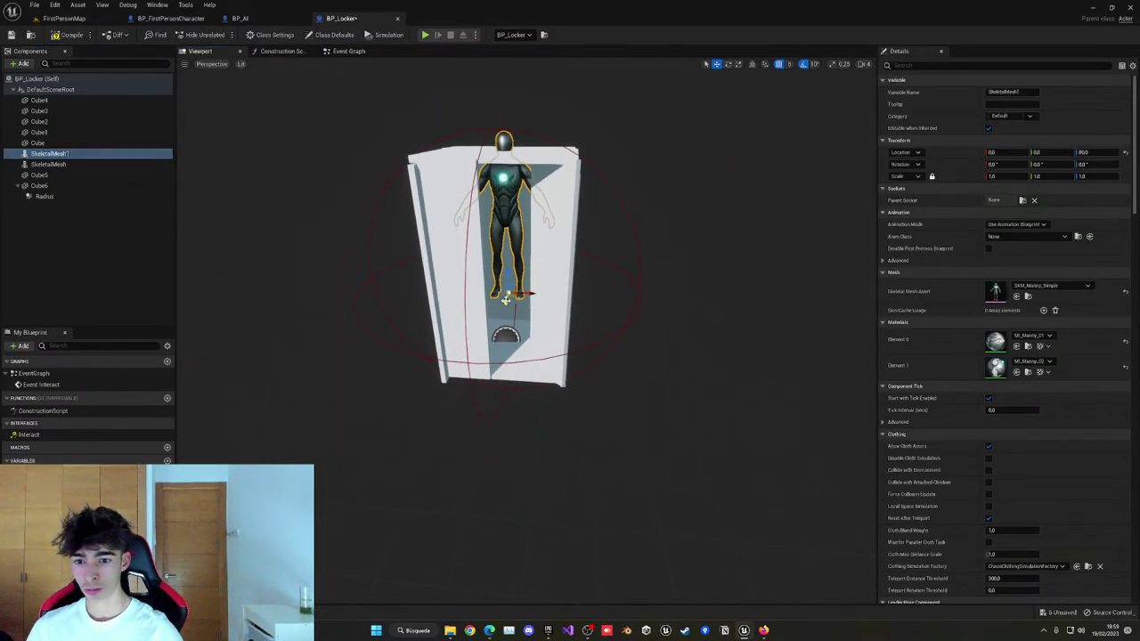
pyautogui.moveTo(505, 300); pyautogui.dragTo(480, 383)
# Rename the duplicated skeletal mesh component to Exit.
pyautogui.click(348, 51)
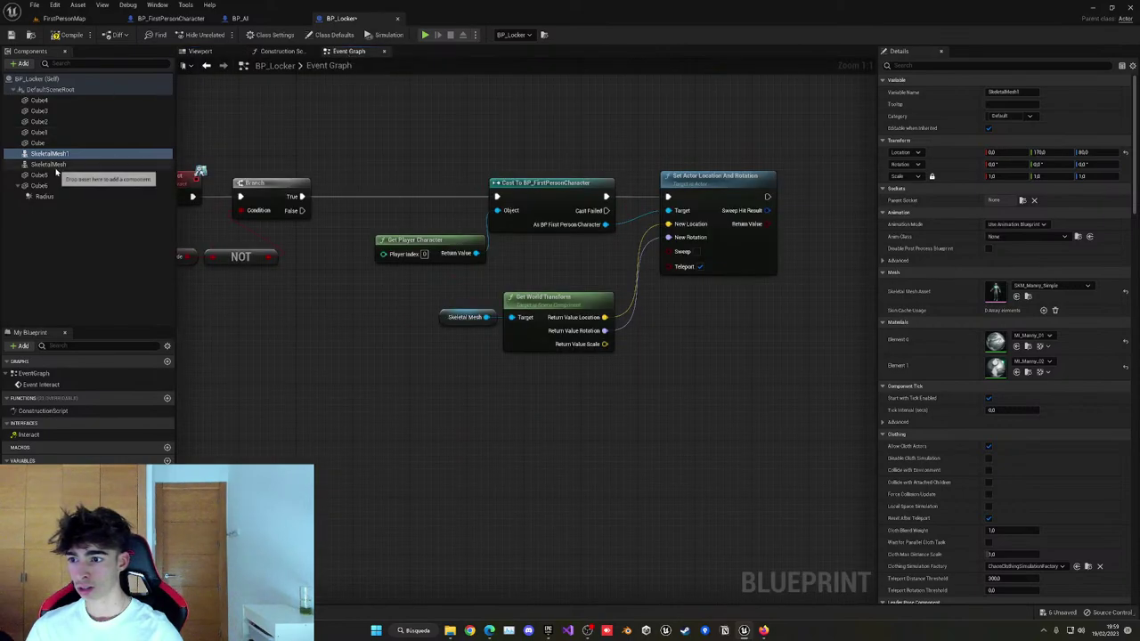
pyautogui.doubleClick(63, 156)
pyautogui.write('Exi')
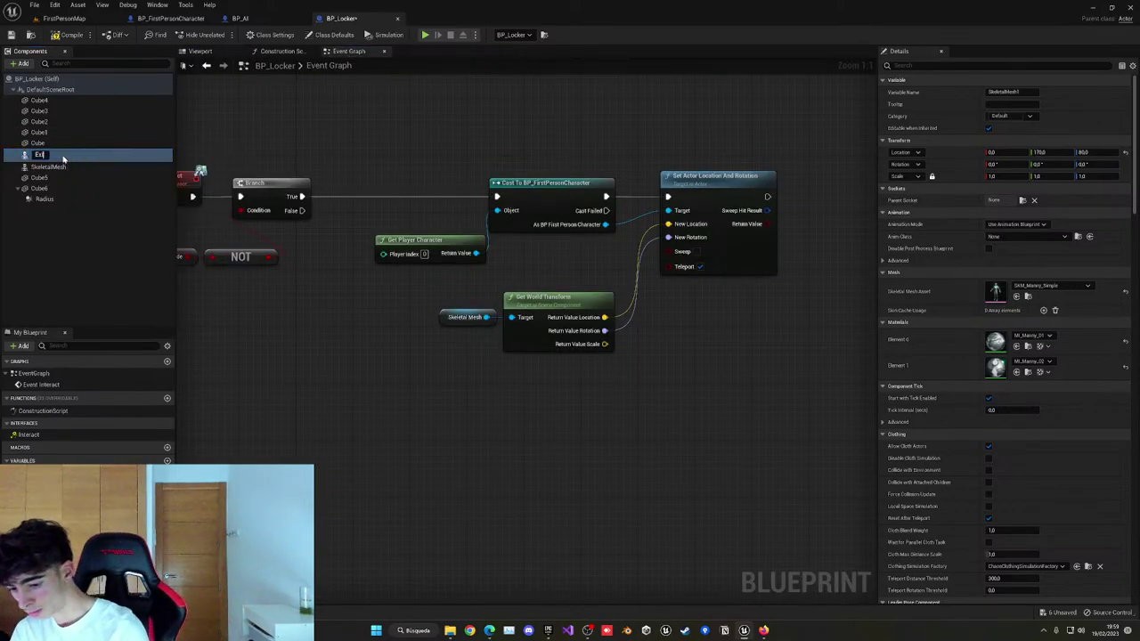
pyautogui.write('t')
pyautogui.press('Return')
# Duplicate the cast and teleport node group below the original and run it from the Branch's False output.
pyautogui.moveTo(267, 381); pyautogui.dragTo(268, 383)
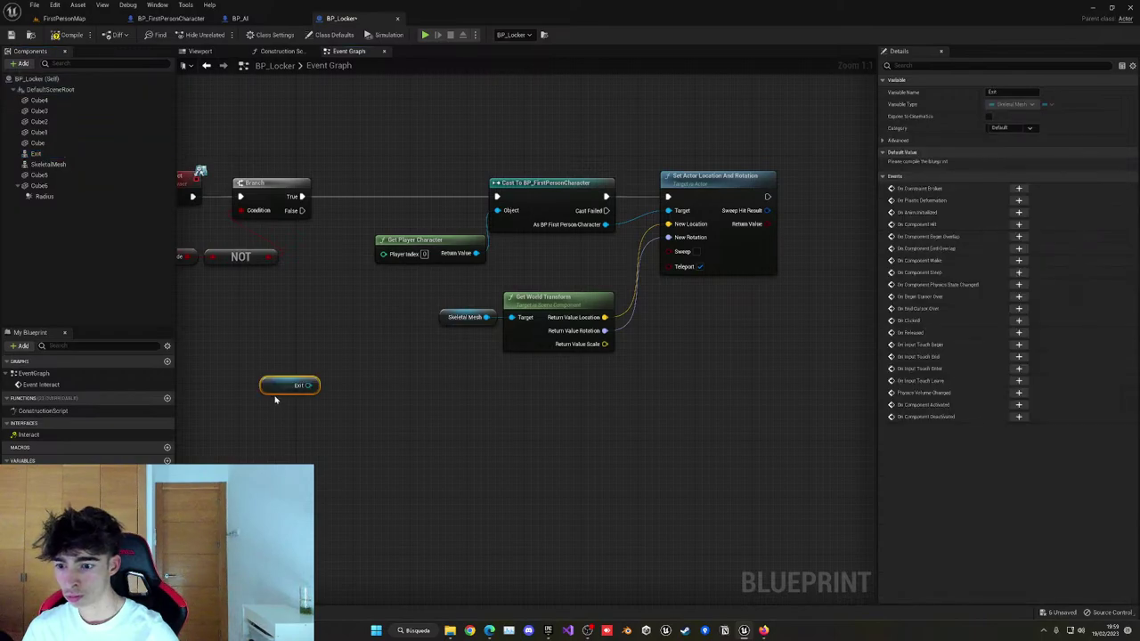
pyautogui.moveTo(419, 170); pyautogui.dragTo(709, 402)
pyautogui.hotkey('ctrl', 'c')
pyautogui.hotkey('ctrl', 'v')
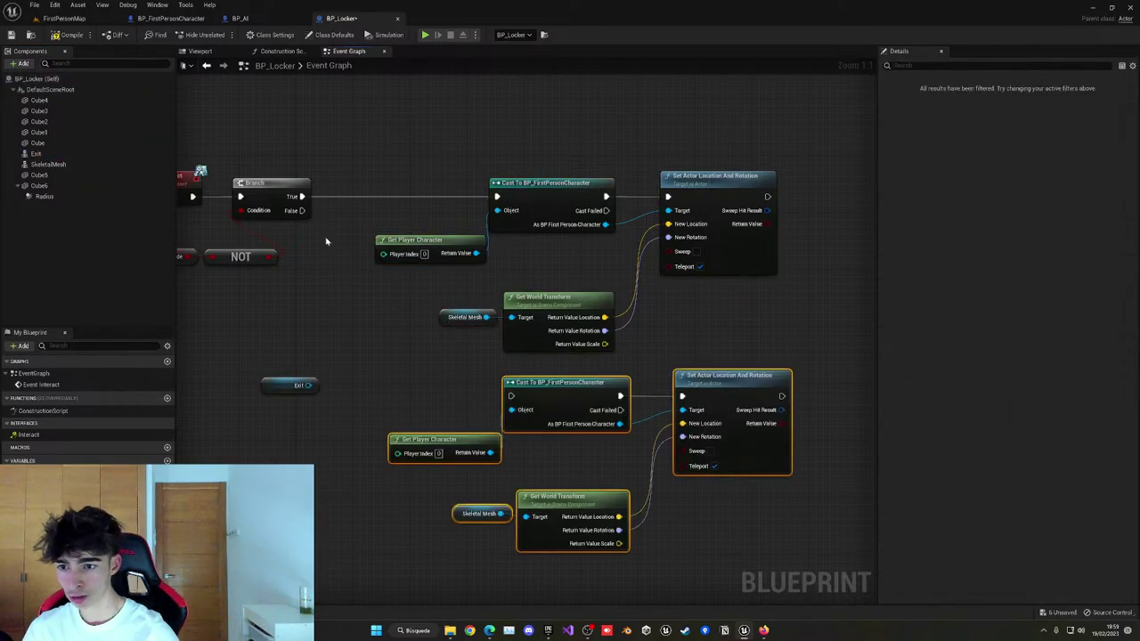
pyautogui.moveTo(302, 210); pyautogui.dragTo(513, 397)
pyautogui.click(469, 408)
pyautogui.moveTo(469, 420); pyautogui.dragTo(505, 323, button='right')
# Replace the Skeletal Mesh reference feeding the copied Get World Transform with Exit and delete the loose Exit node.
pyautogui.moveTo(345, 286); pyautogui.dragTo(503, 414)
pyautogui.click(326, 286)
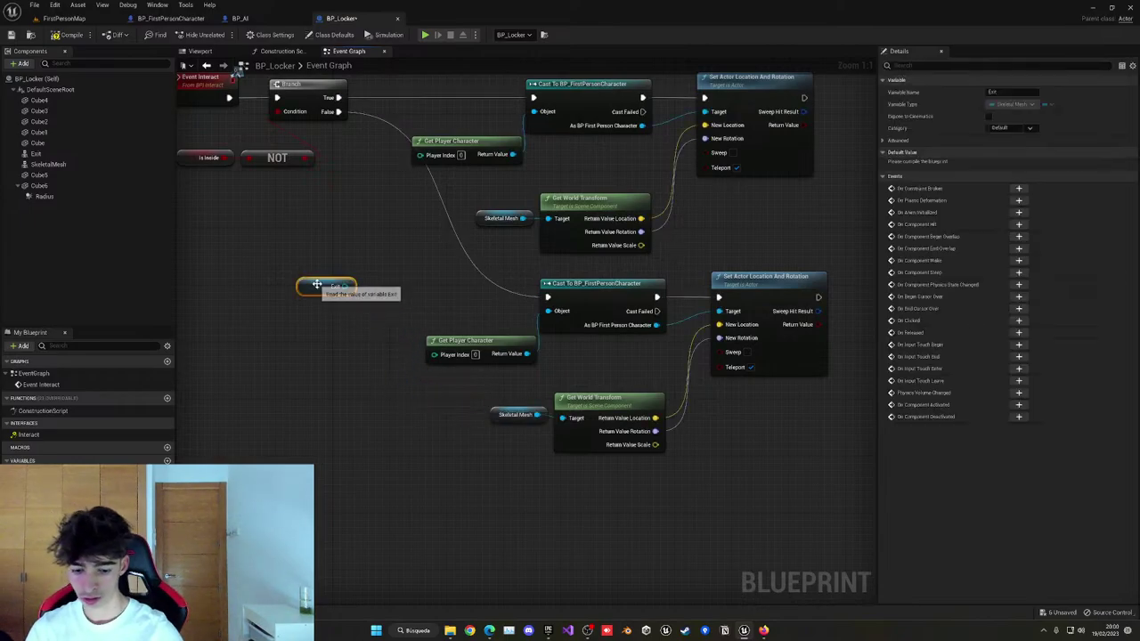
pyautogui.press('Delete')
pyautogui.moveTo(36, 153); pyautogui.dragTo(447, 394)
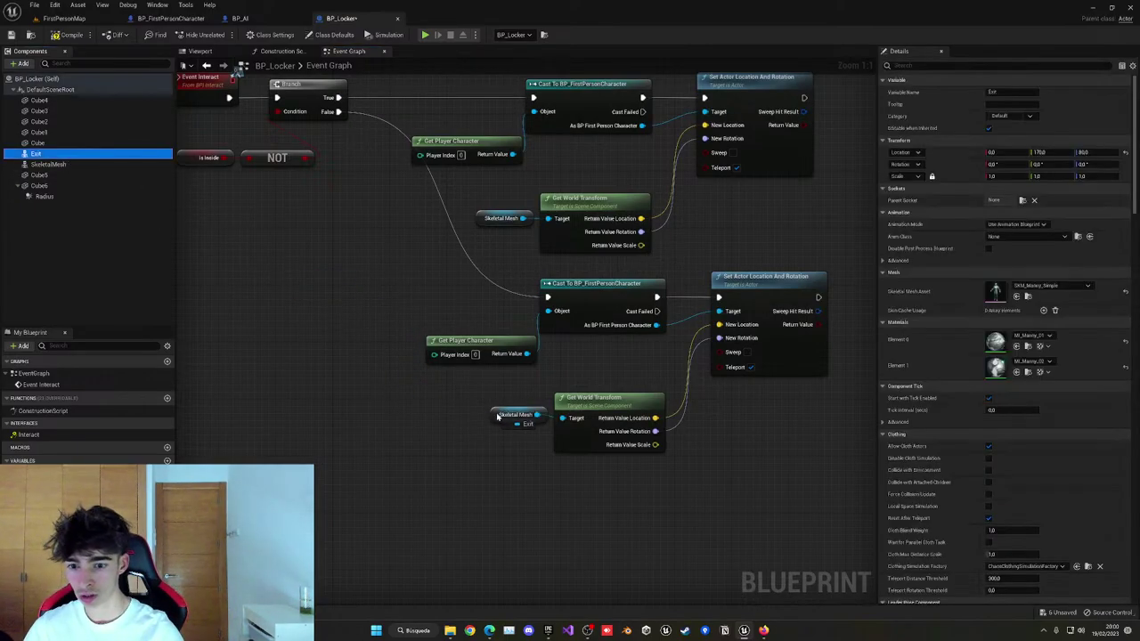
# Set isInside to true after the upper Set Actor Location And Rotation node and to false after the lower one.
pyautogui.moveTo(569, 218); pyautogui.dragTo(224, 291, button='right')
pyautogui.moveTo(38, 484); pyautogui.dragTo(493, 260)
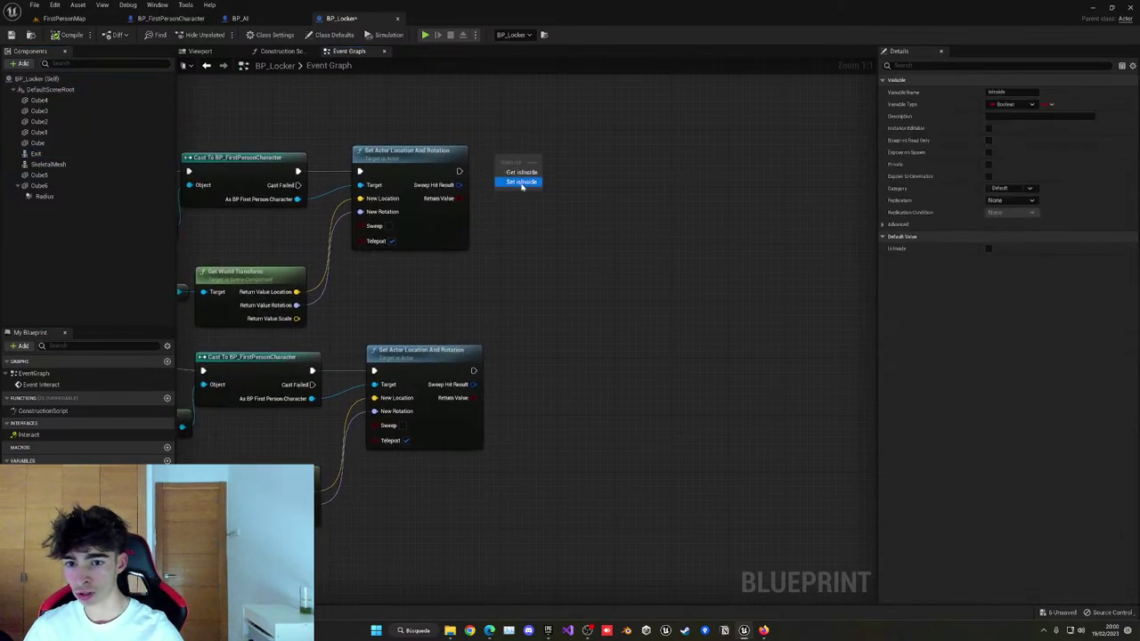
pyautogui.click(522, 182)
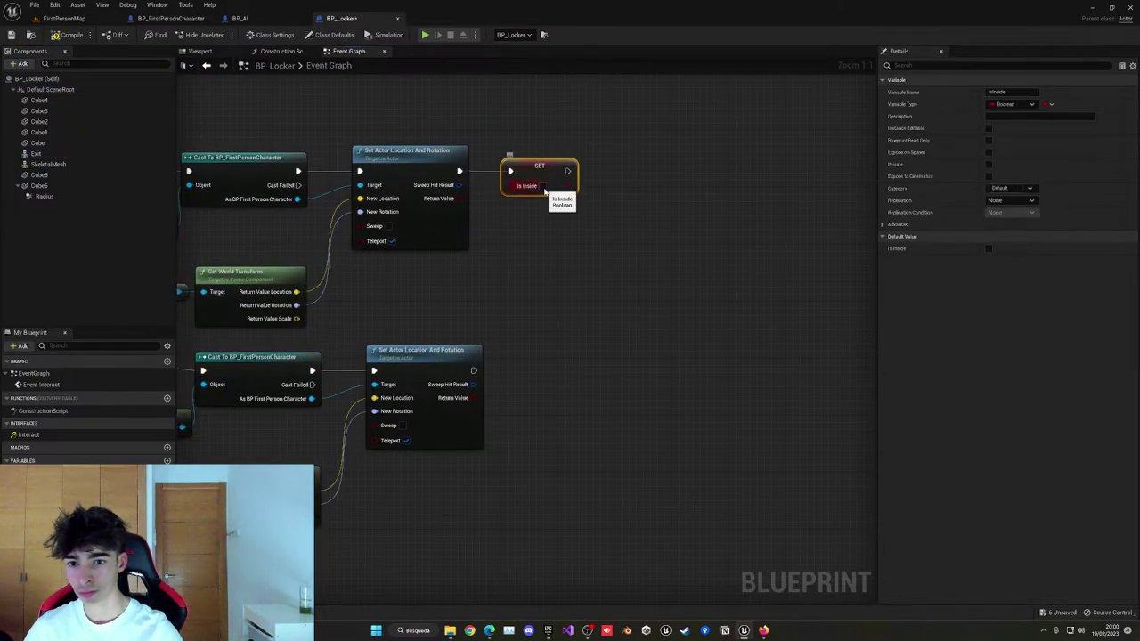
pyautogui.hotkey('ctrl', 'c')
pyautogui.hotkey('ctrl', 'v')
pyautogui.moveTo(473, 370); pyautogui.dragTo(538, 379)
pyautogui.click(548, 386)
pyautogui.click(577, 405)
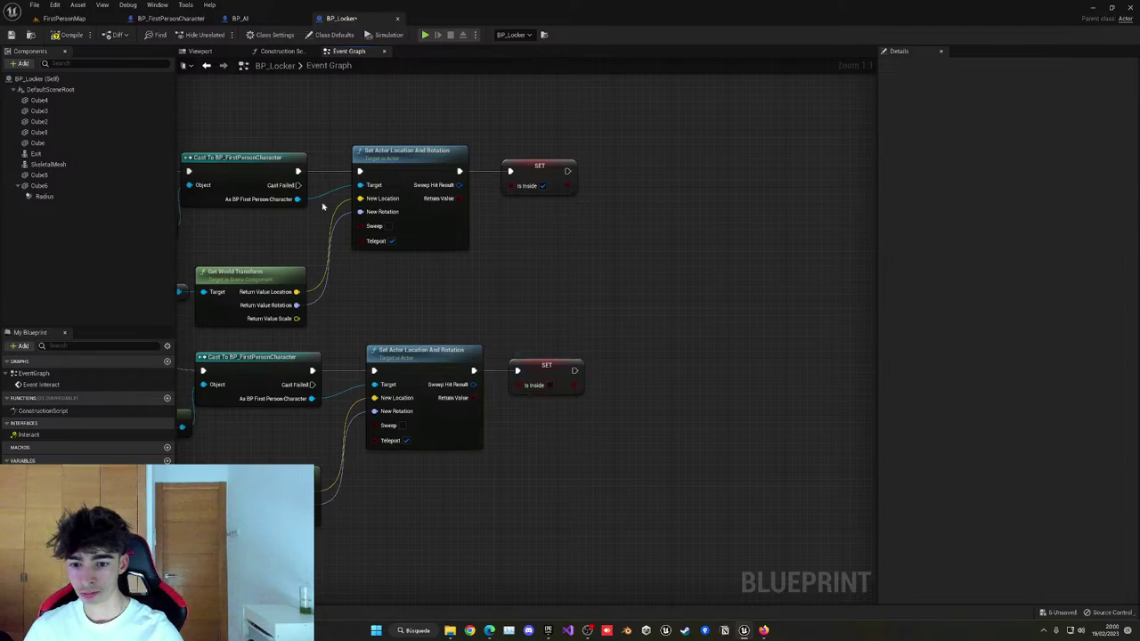
# Compile BP_Locker and play-test FirstPersonMap, moving around near the locker and the enemy.
pyautogui.click(84, 37)
pyautogui.click(87, 21)
pyautogui.click(204, 36)
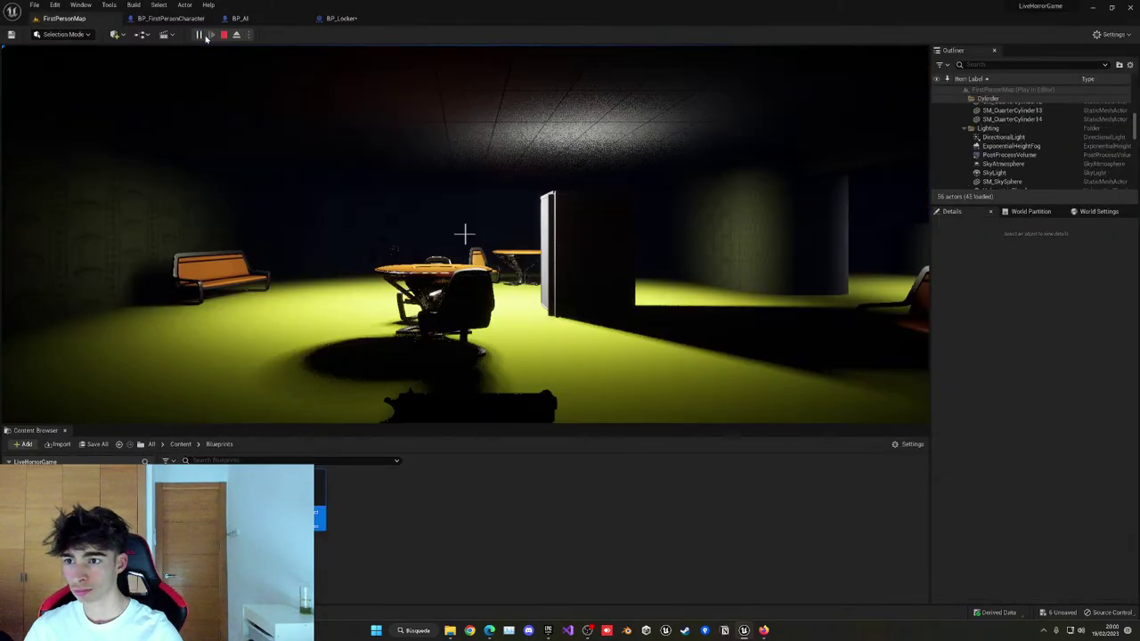
pyautogui.press('w')
pyautogui.press('s')
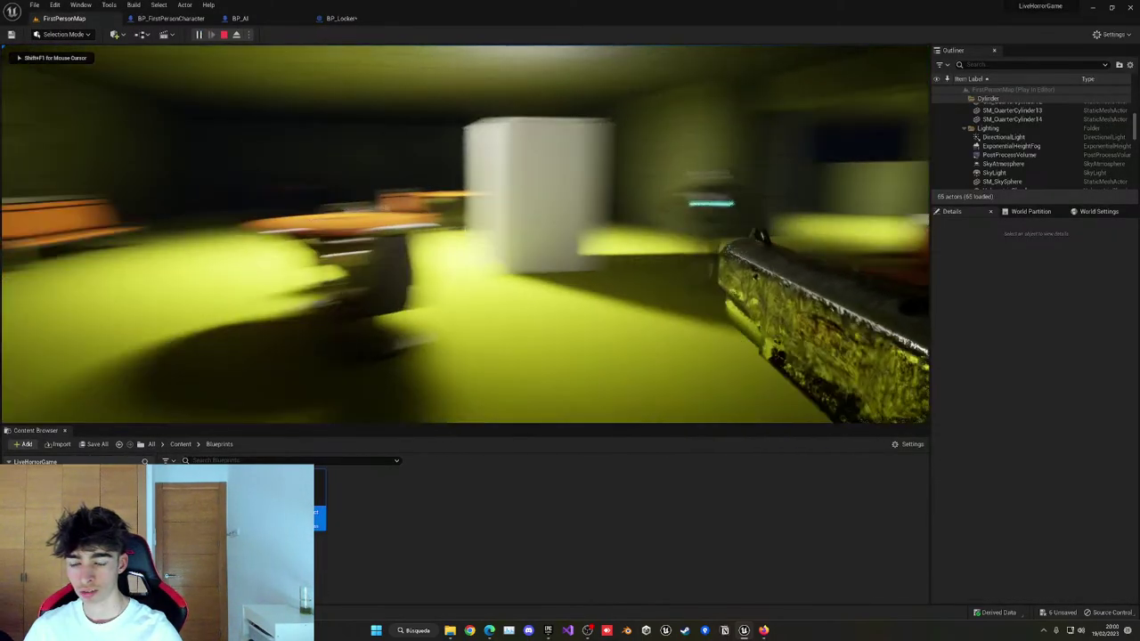
pyautogui.press('w')
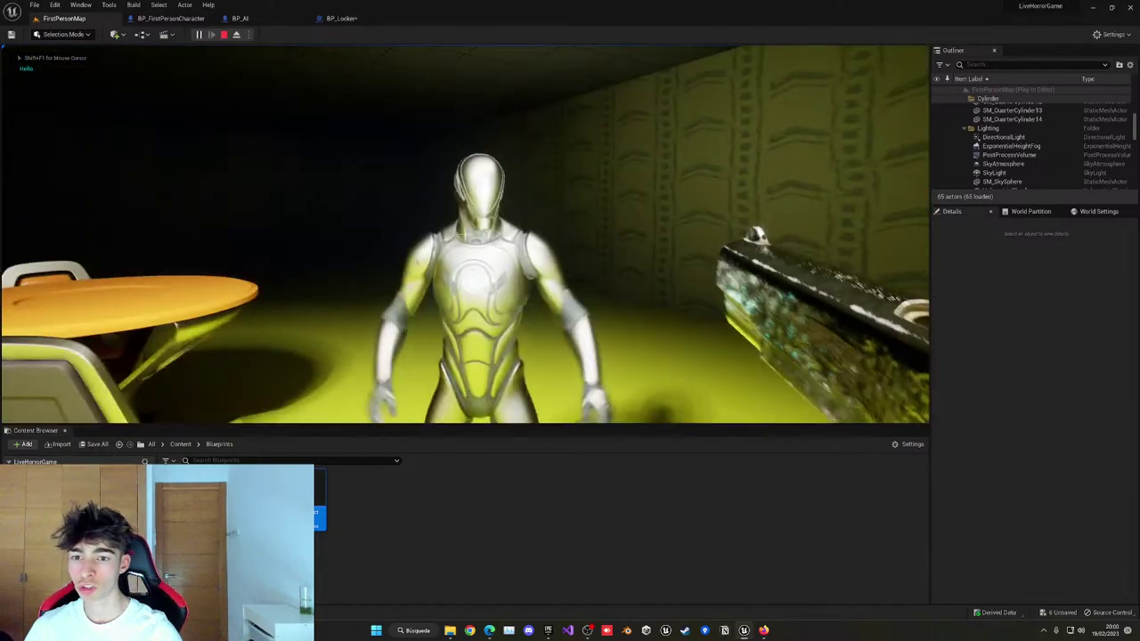
pyautogui.press('Escape')
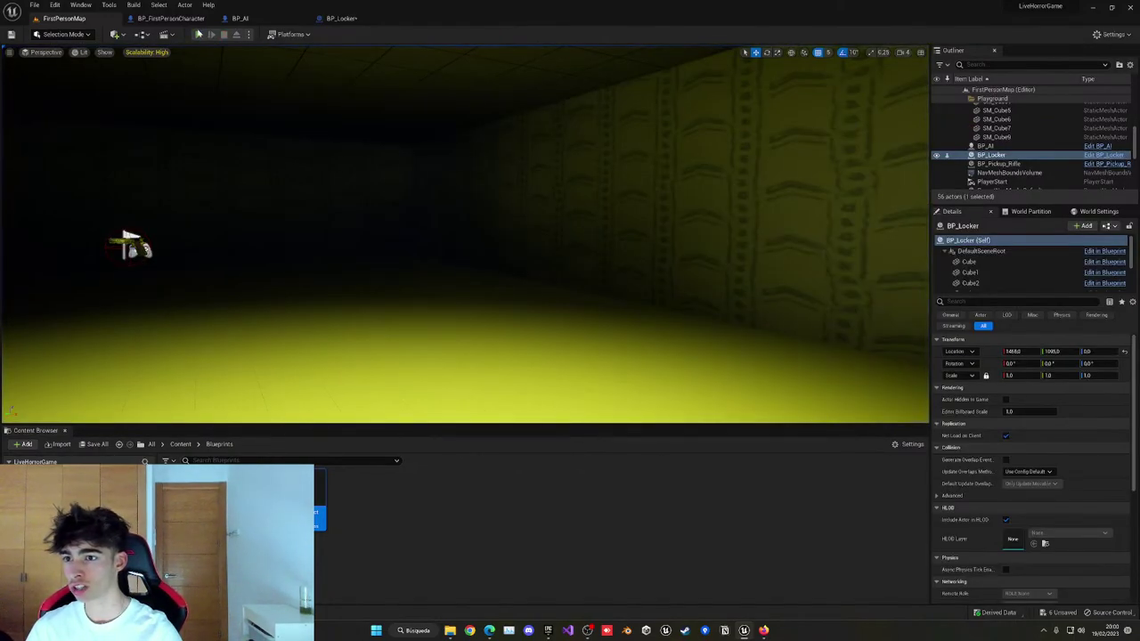
# Play-test FirstPersonMap by walking up to the locker, trying to get in and back out, and end the play session.
pyautogui.click(198, 34)
pyautogui.click(258, 97)
pyautogui.press('w')
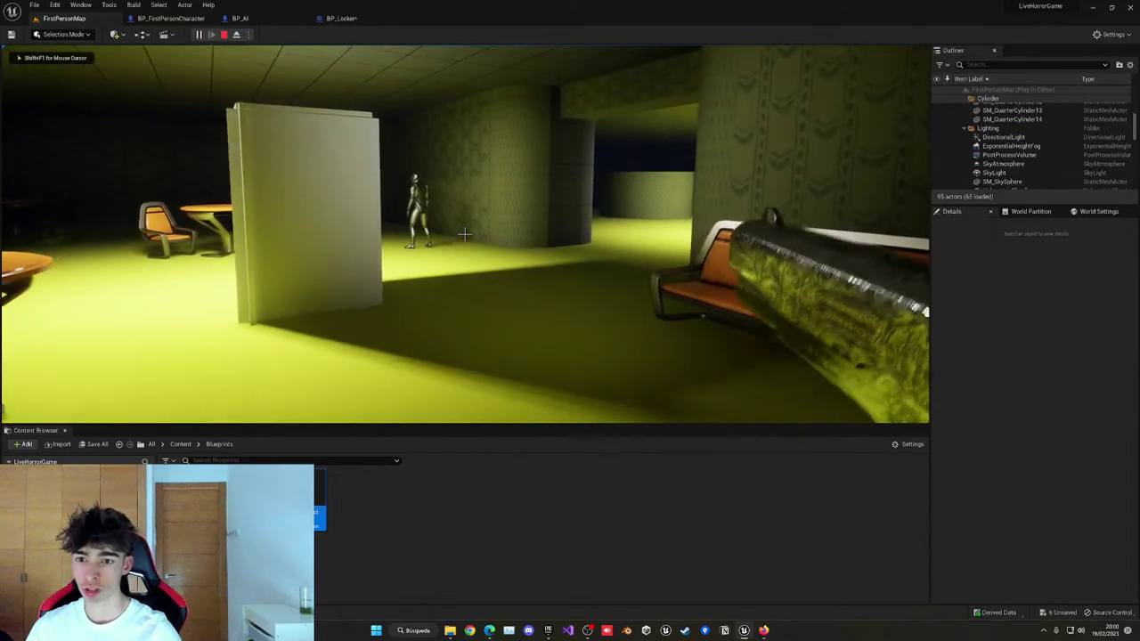
pyautogui.press('w')
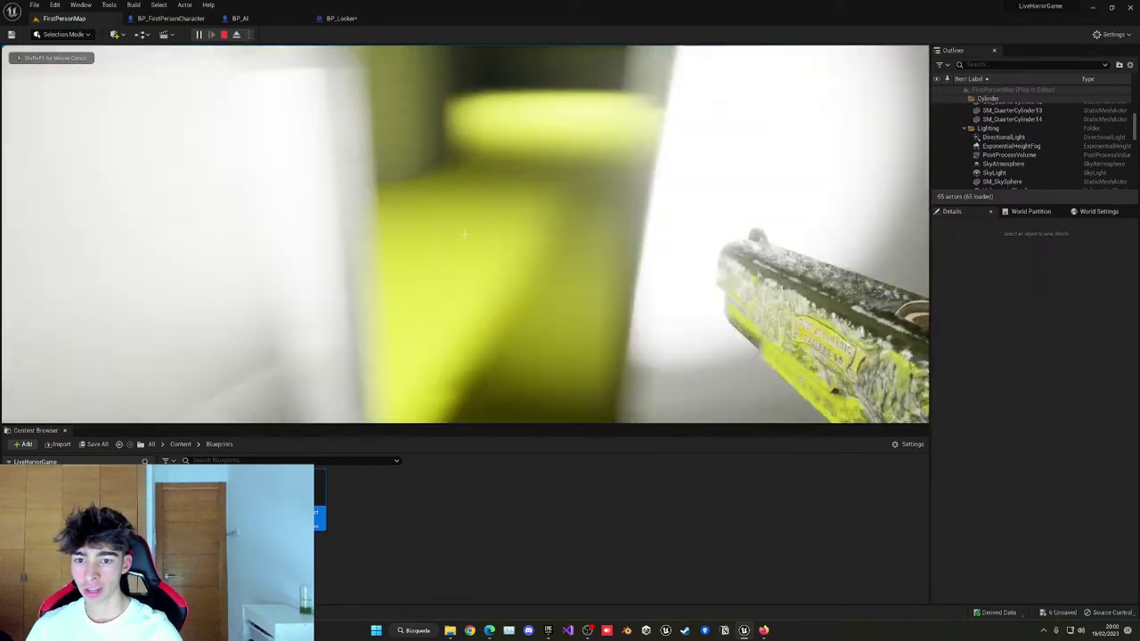
pyautogui.press('w')
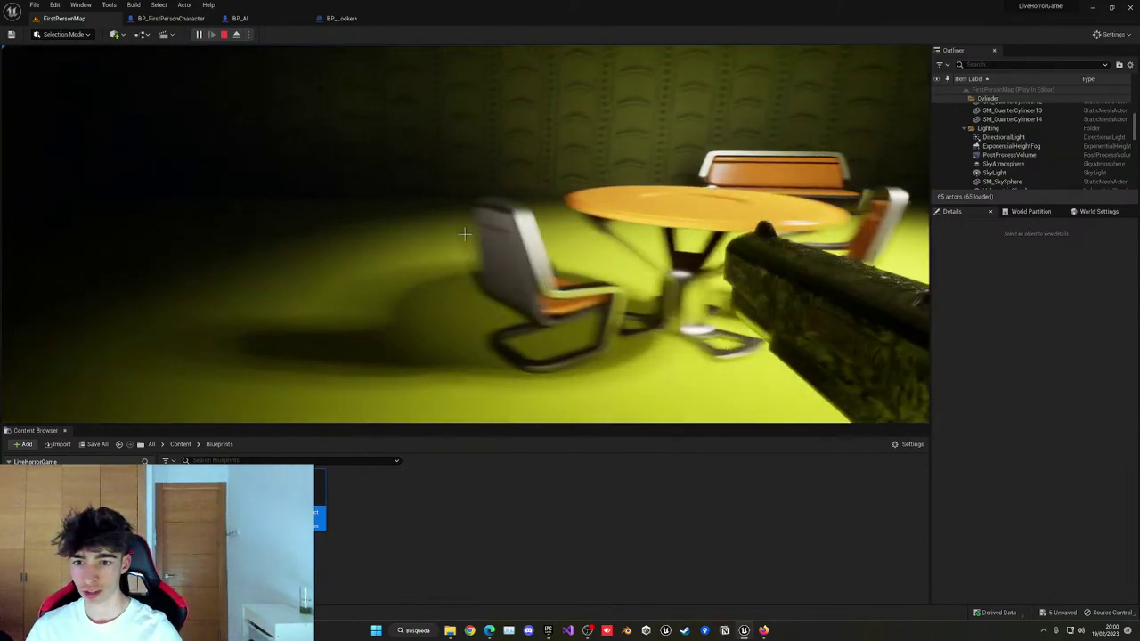
pyautogui.press('Escape')
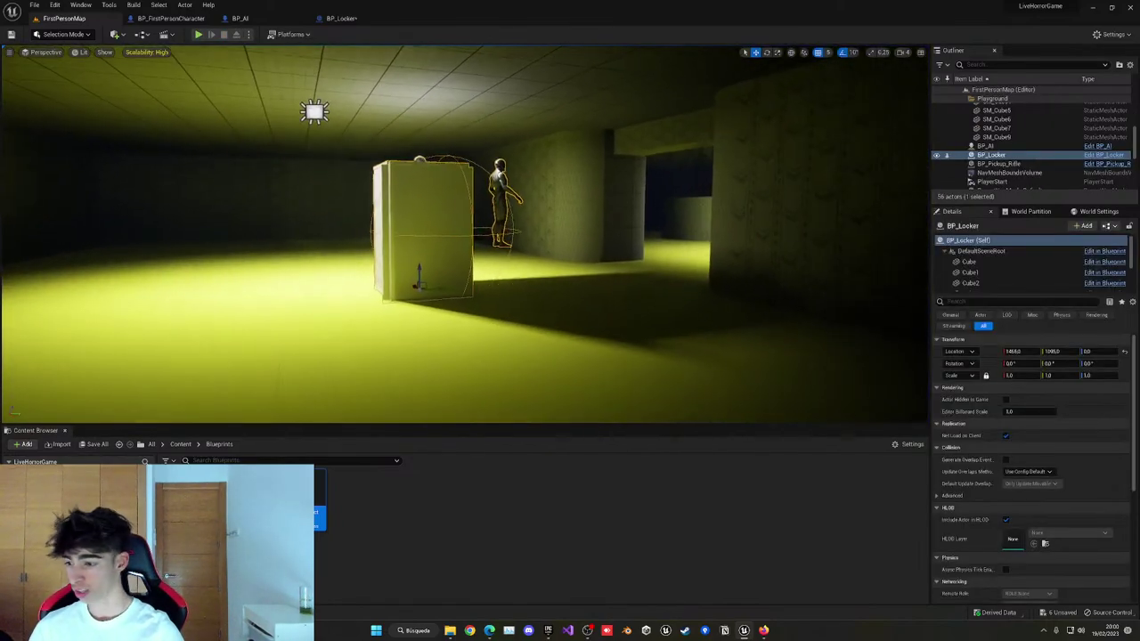
pyautogui.moveTo(552, 264); pyautogui.dragTo(552, 265, button='right')
pyautogui.press('w')
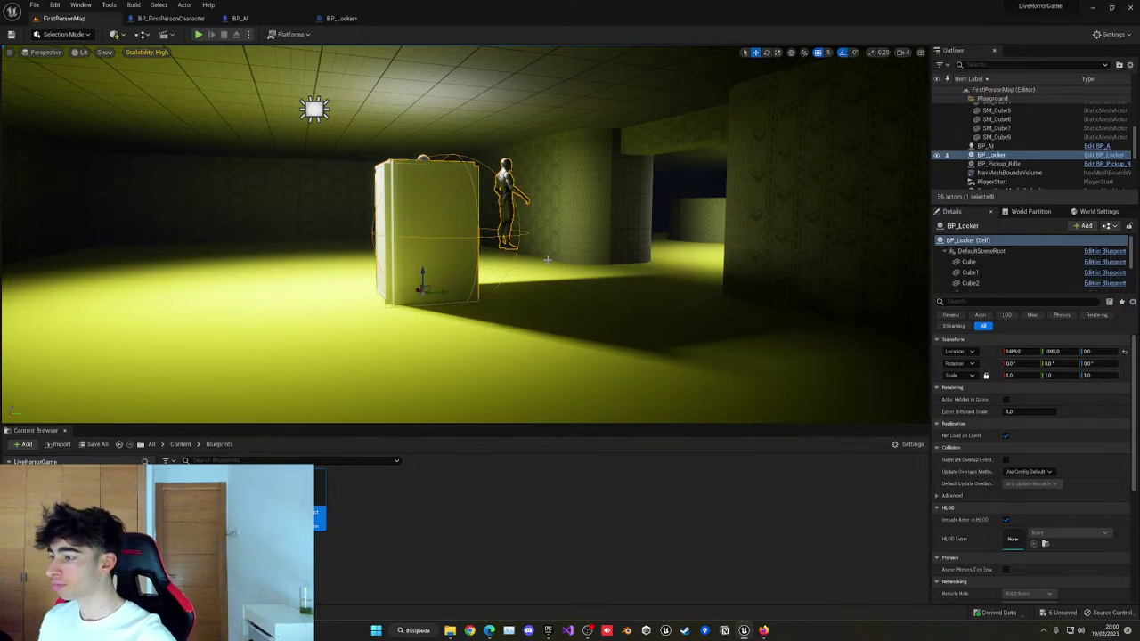
pyautogui.hotkey('alt', 'Tab')
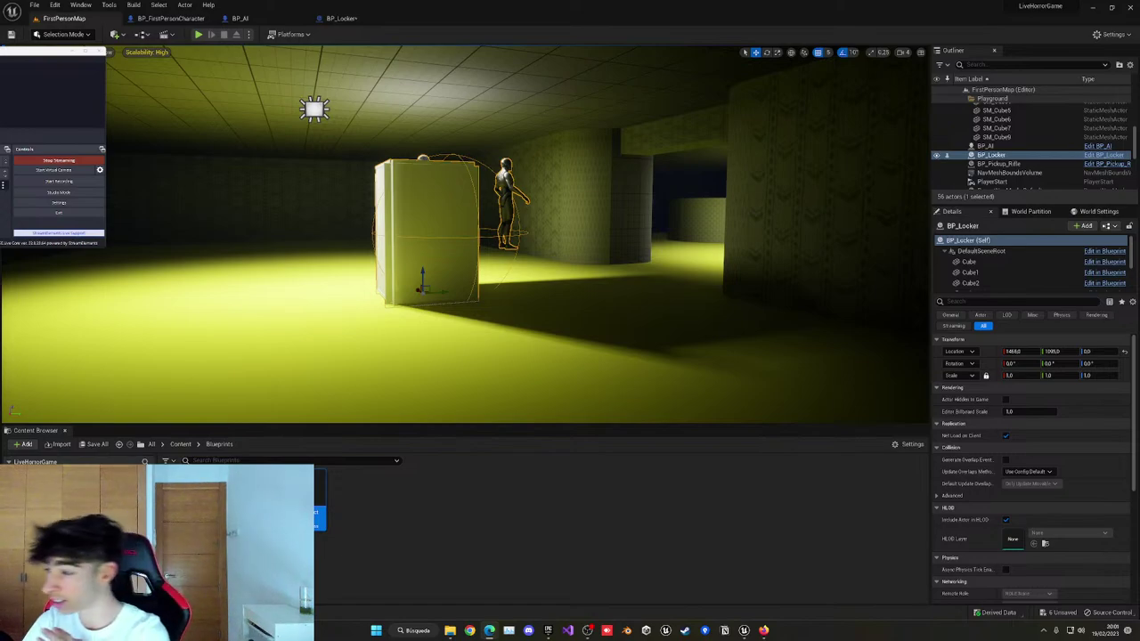
pyautogui.click(463, 522)
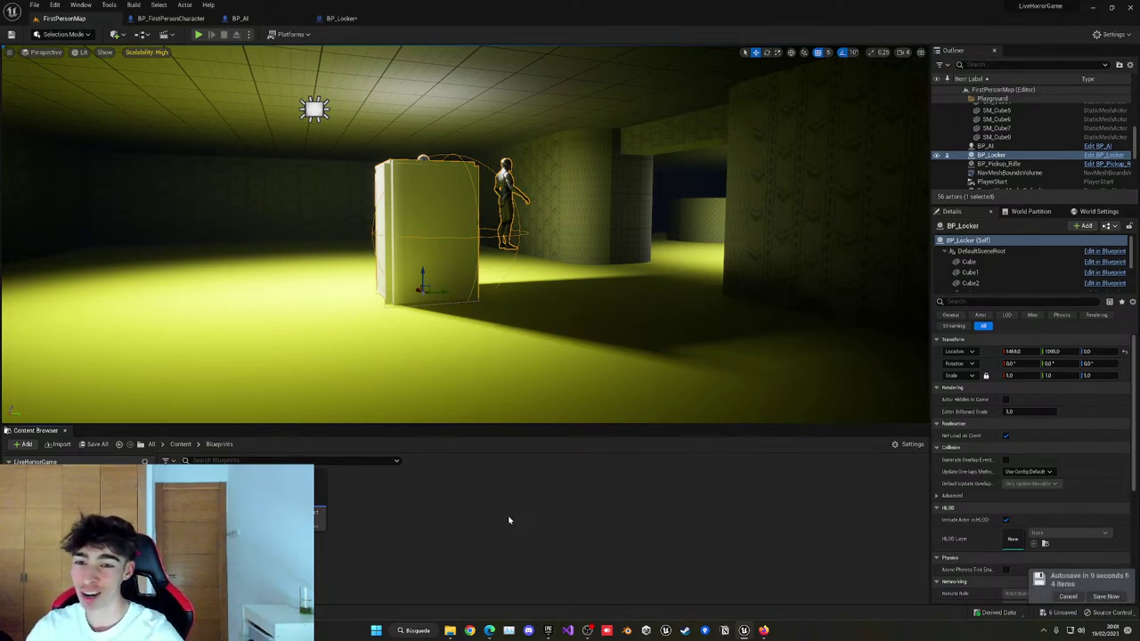
pyautogui.press('w')
pyautogui.moveTo(562, 313); pyautogui.dragTo(606, 313, button='right')
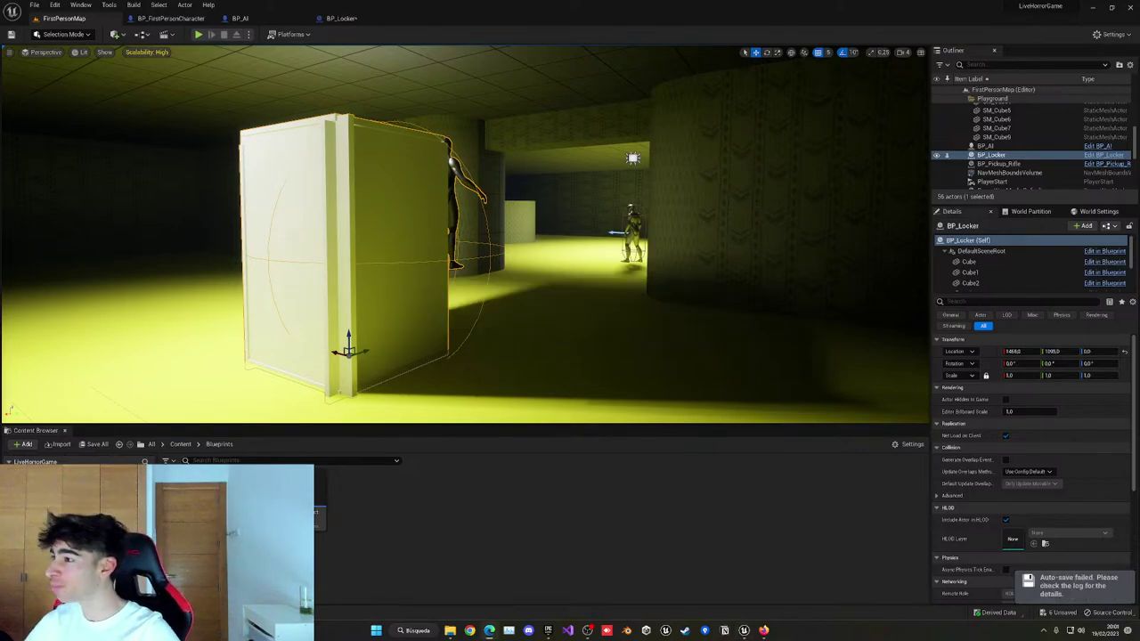
pyautogui.hotkey('alt', 'Tab')
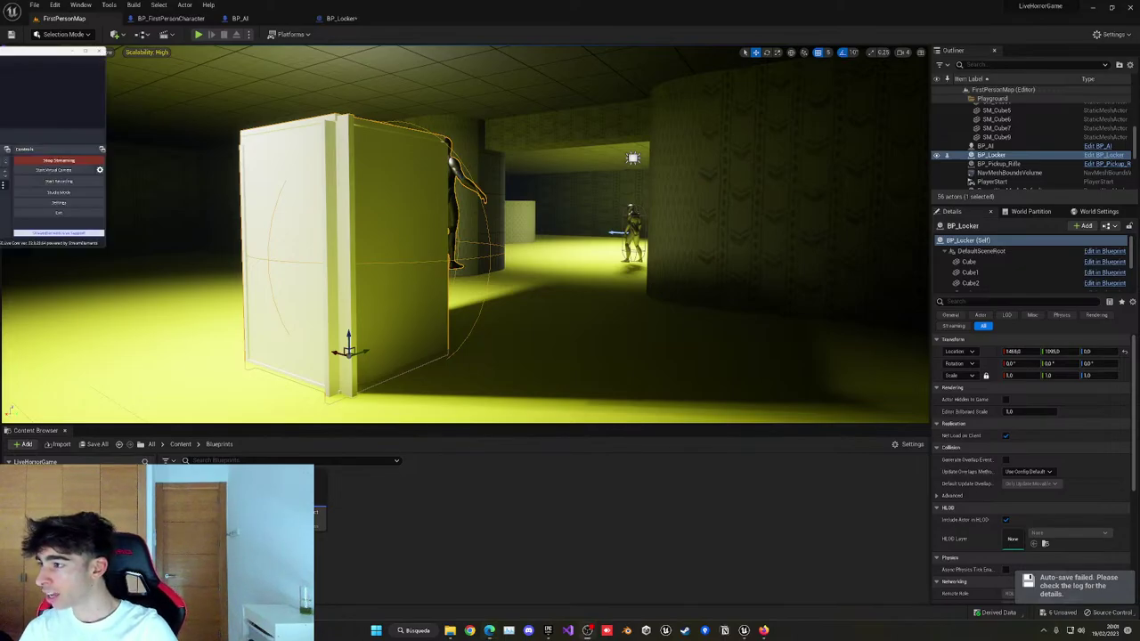